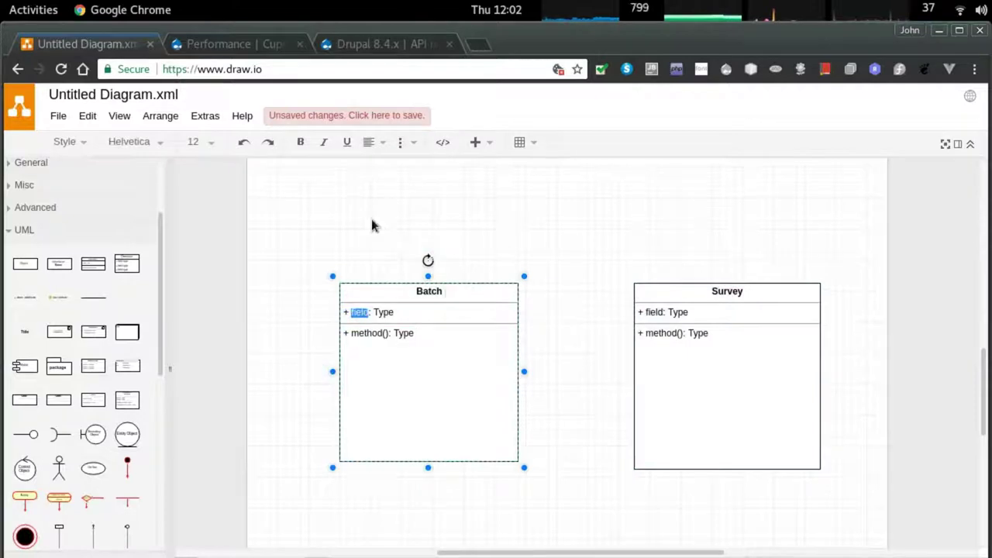
Replace Batch's placeholder field with 'Date Baked: date' and add 'Description: text'.
type("Date Bake")
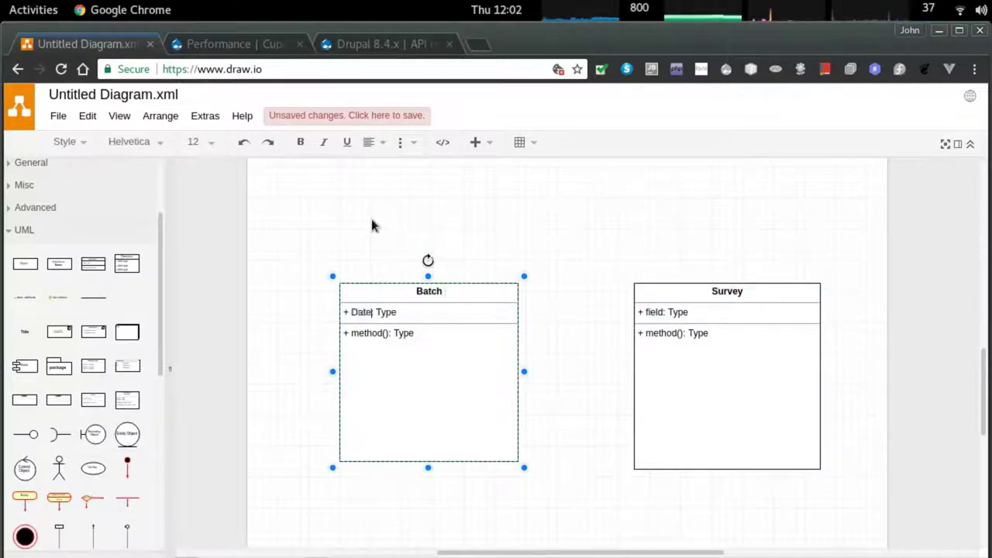
type("d")
key("Right")
key("Right")
key("shift+Right")
key("shift+Right")
key("shift+Right")
key("shift+Right")
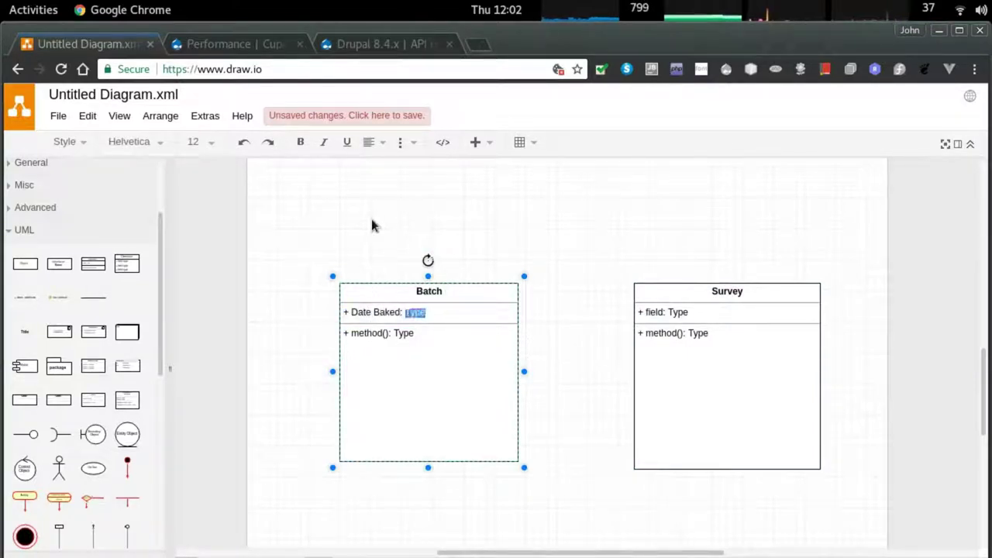
type("date")
key("Return")
type("+")
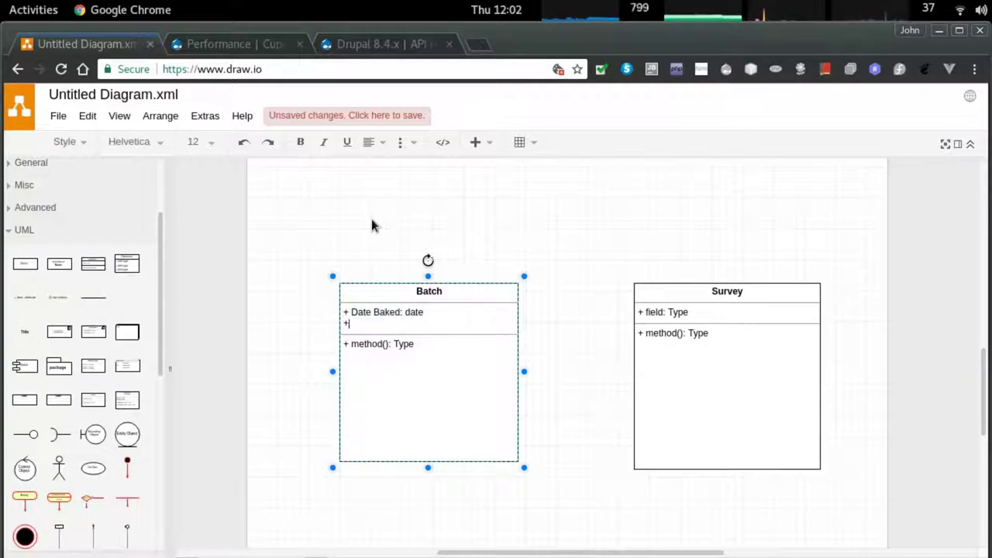
type(" Descripton")
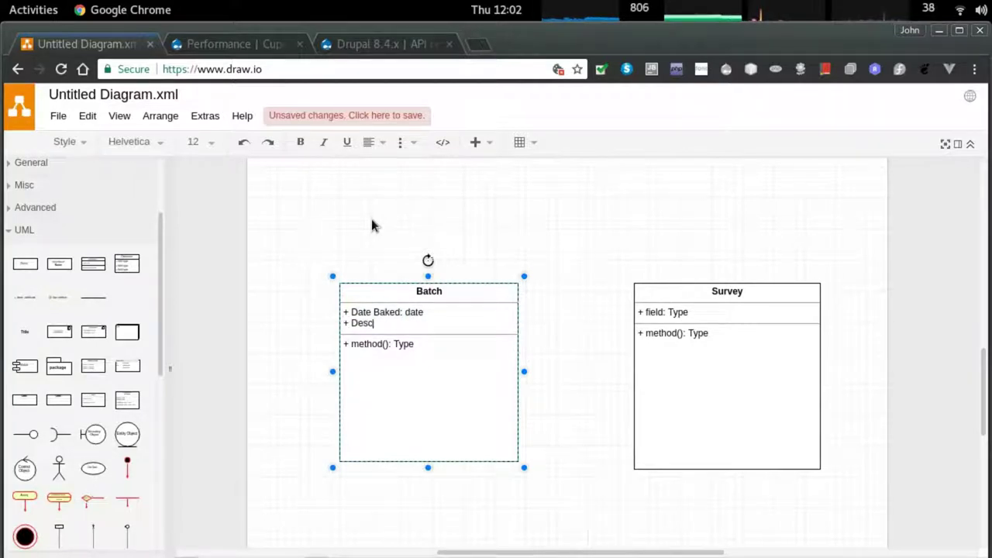
key("BackSpace")
key("BackSpace")
type("ion: text")
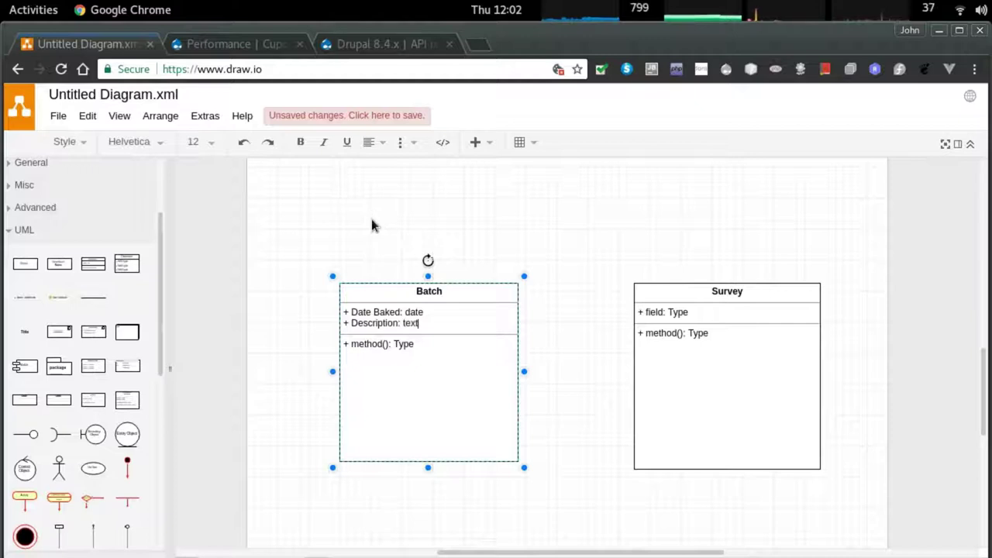
Add Paper Color, Icing Flavor and Sponge Flavor as string attributes to Batch.
key("Return")
type("+ ")
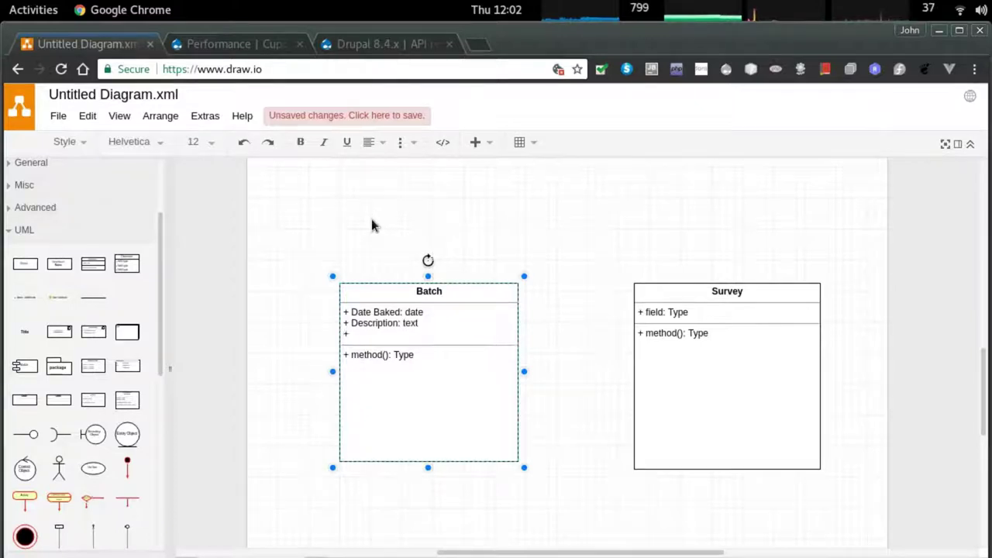
type("Paper Color")
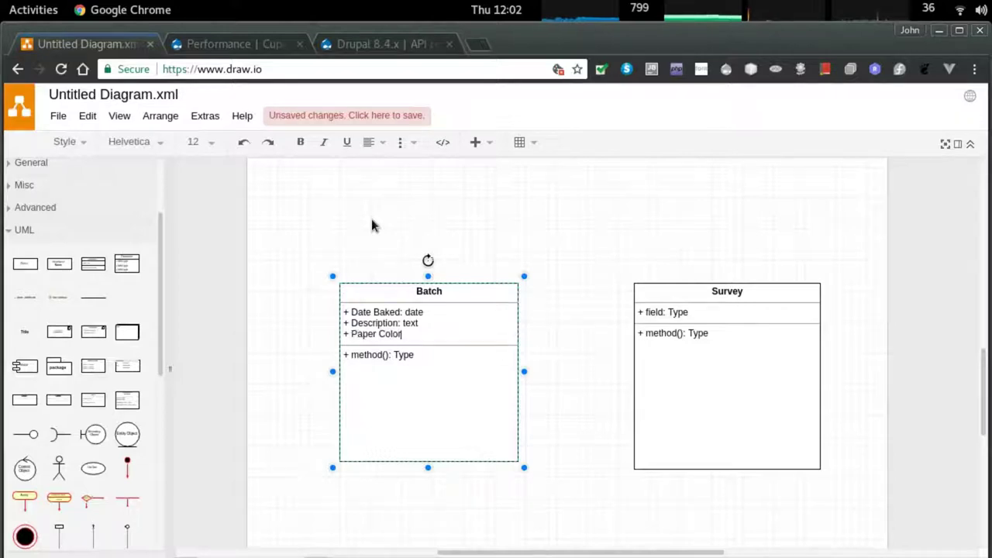
type(": string")
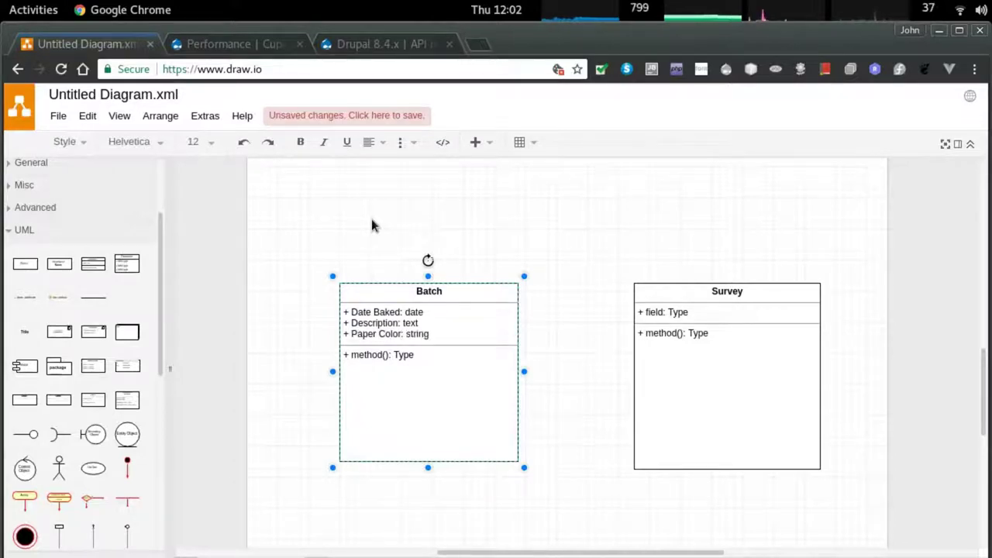
key("Return")
type("+ ")
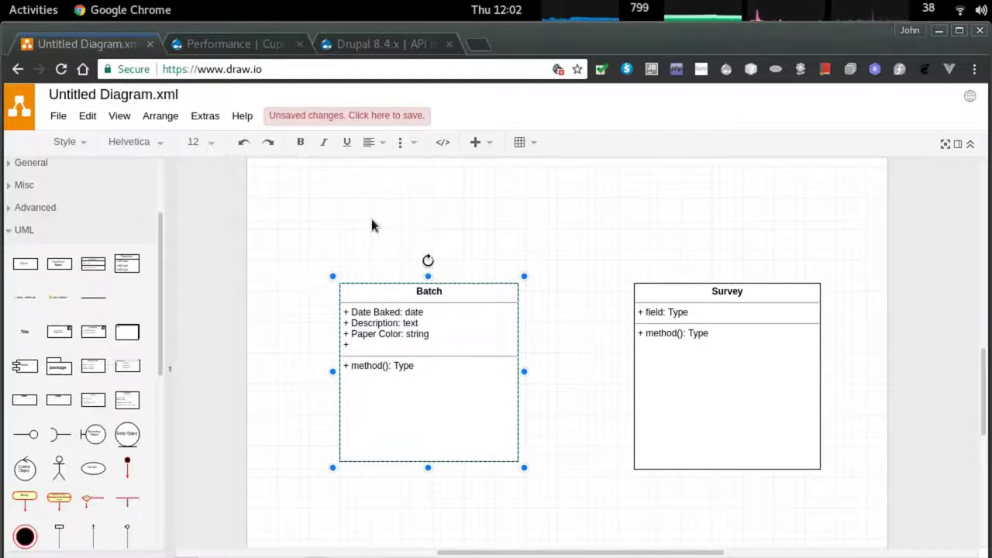
type("Icing Flavor: string")
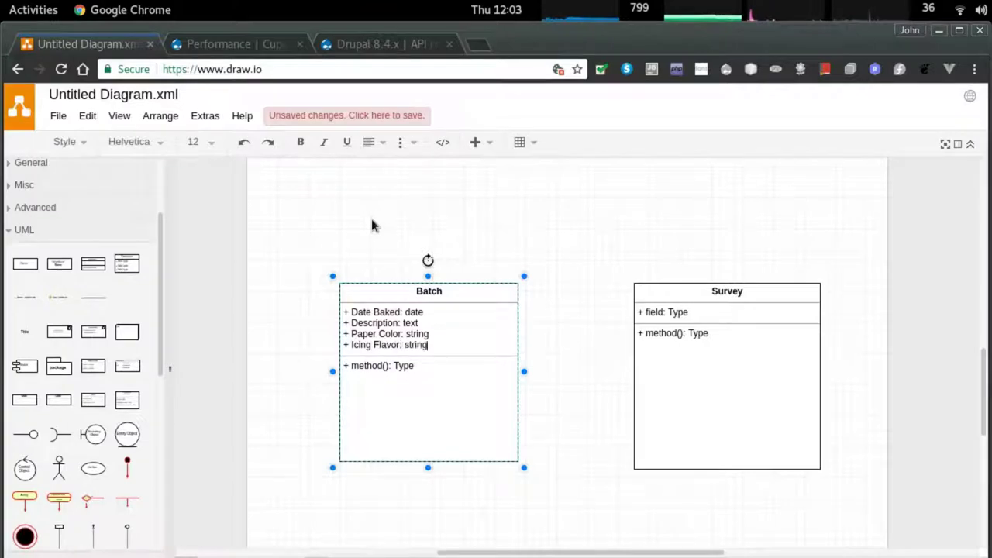
key("Return")
type("+")
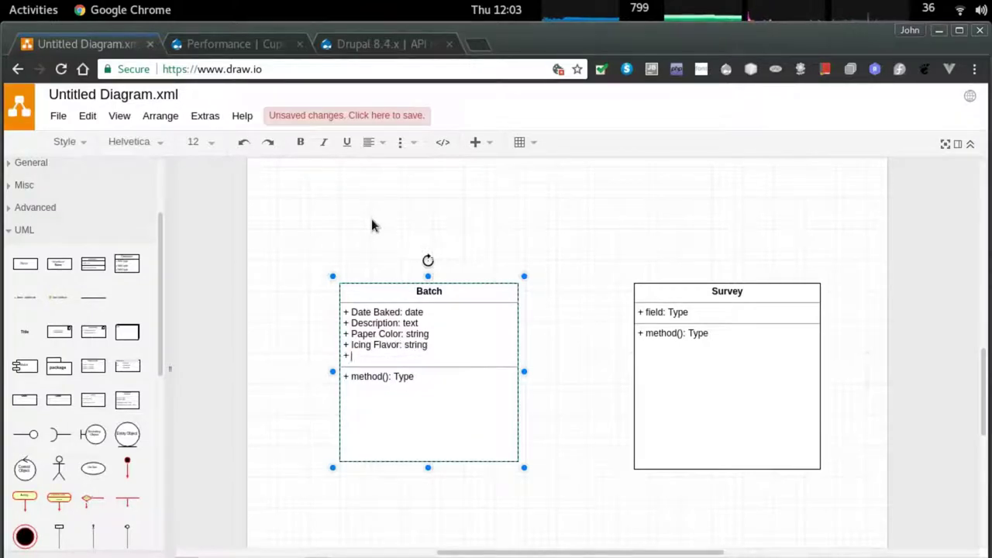
type(" Sponge Flavor: string")
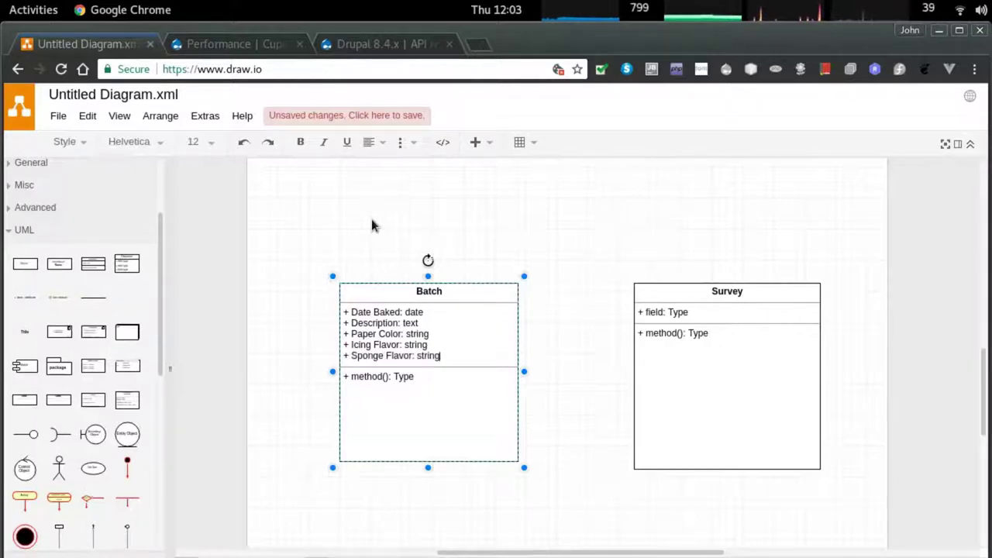
left_click(675, 313)
Replace Survey's placeholder field with 'Batch Choice: Batch' and add 'Overall Taste: int'.
double_click(655, 313)
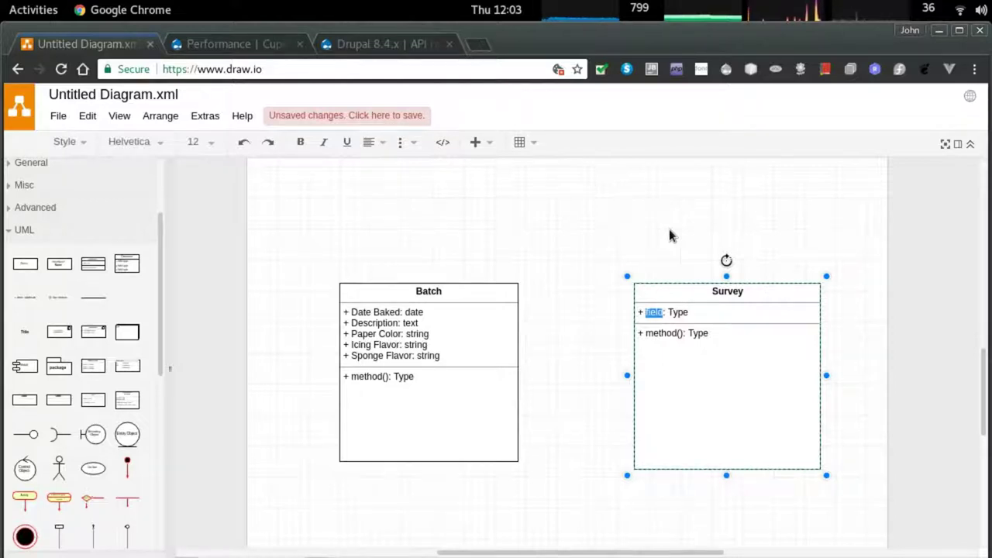
type("Batch")
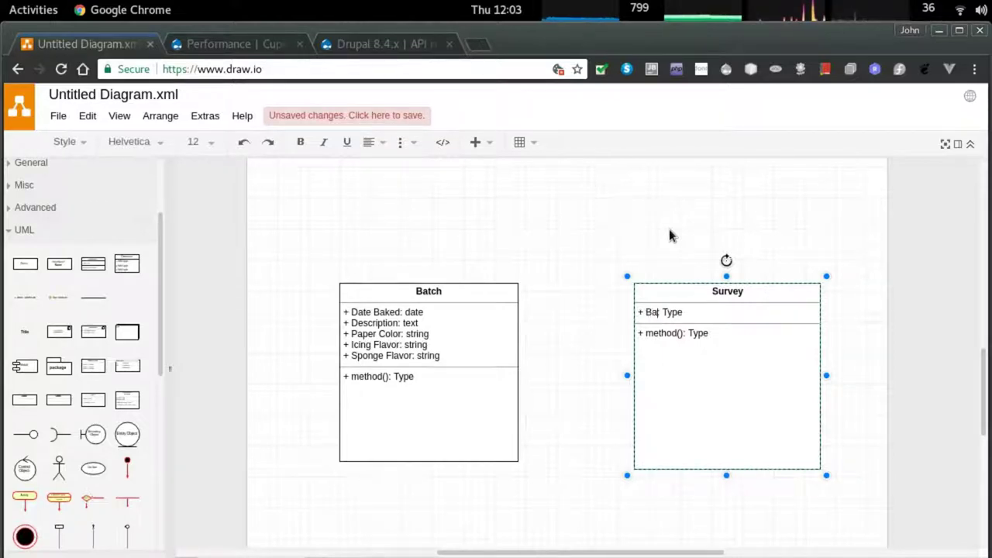
type(" Choice:")
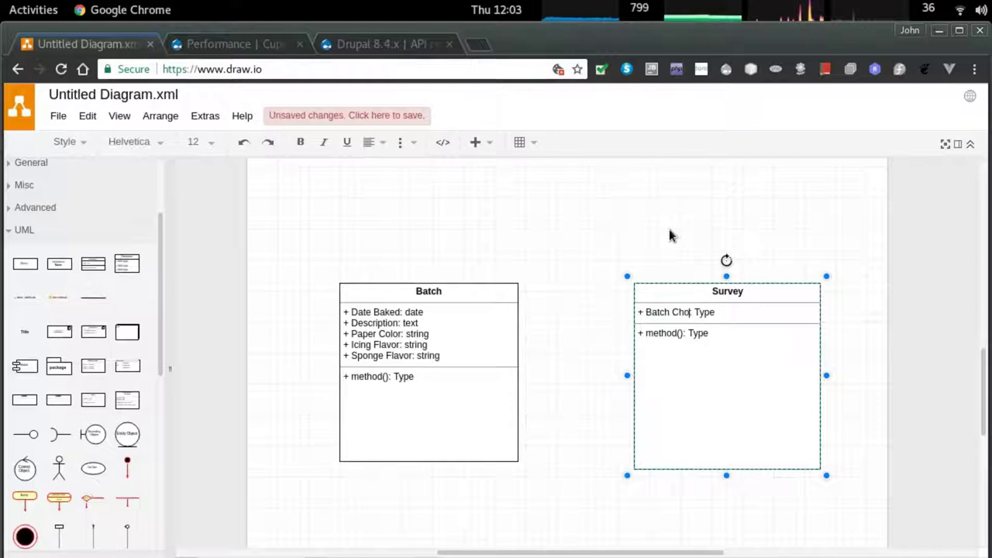
key("shift+End")
type("Batch")
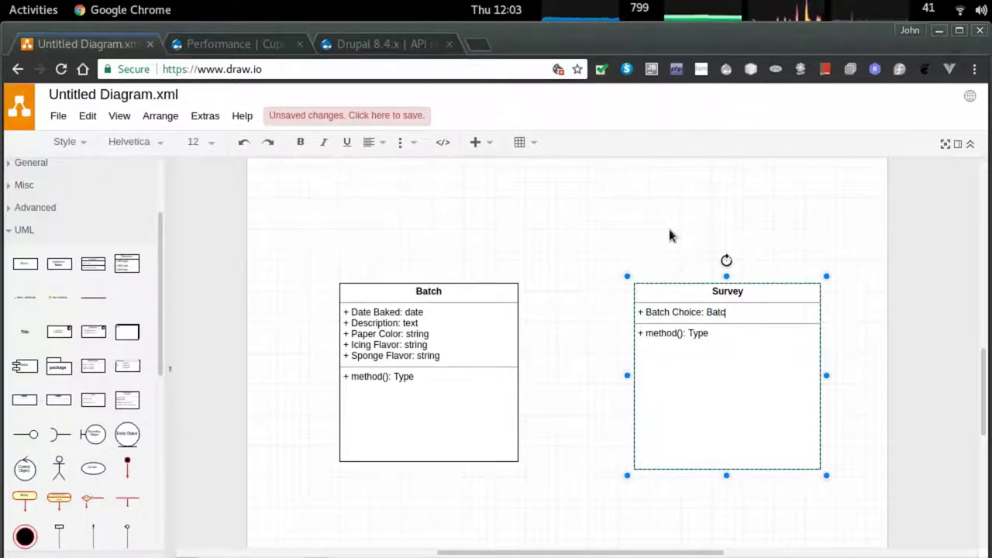
key("Return")
type("+ ")
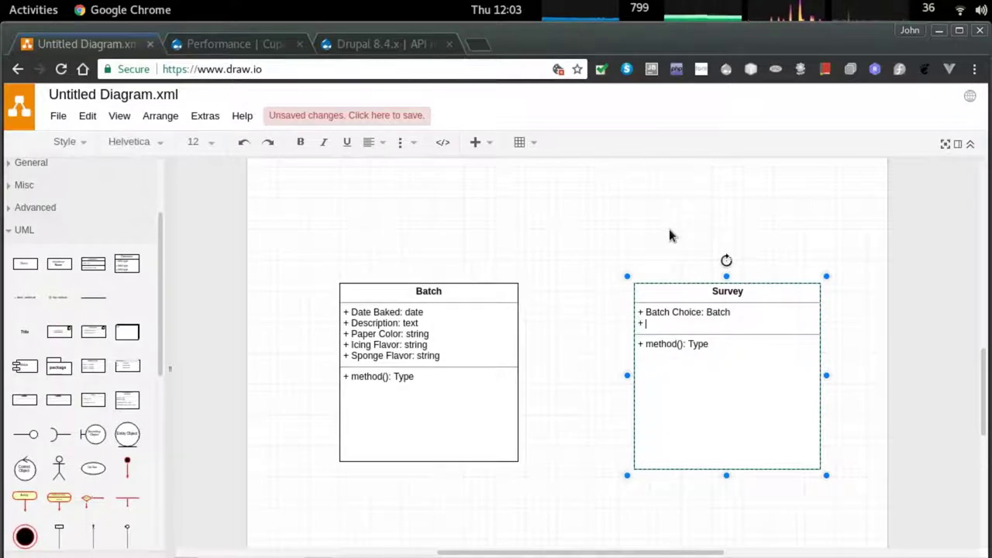
type("Overall")
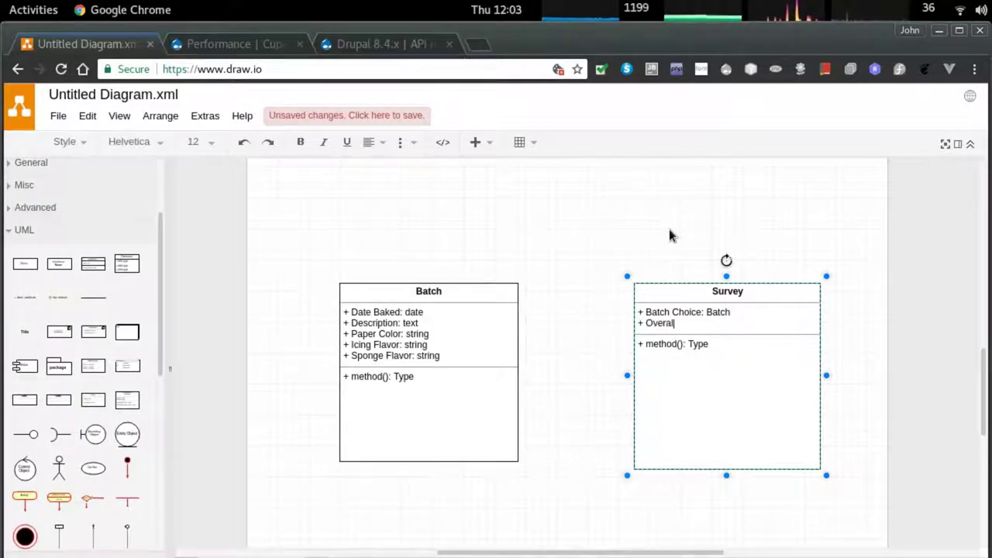
type(" Taste: ")
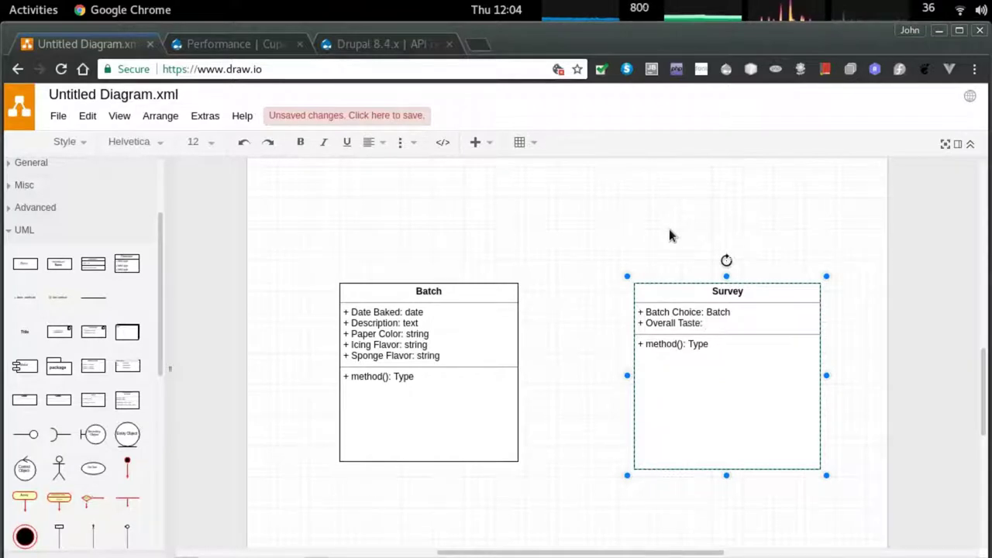
type("int")
Add Sponge Taste, Icing Taste and Presentation as int, plus 'Date of Survey: date'.
key("Return")
type("+ ")
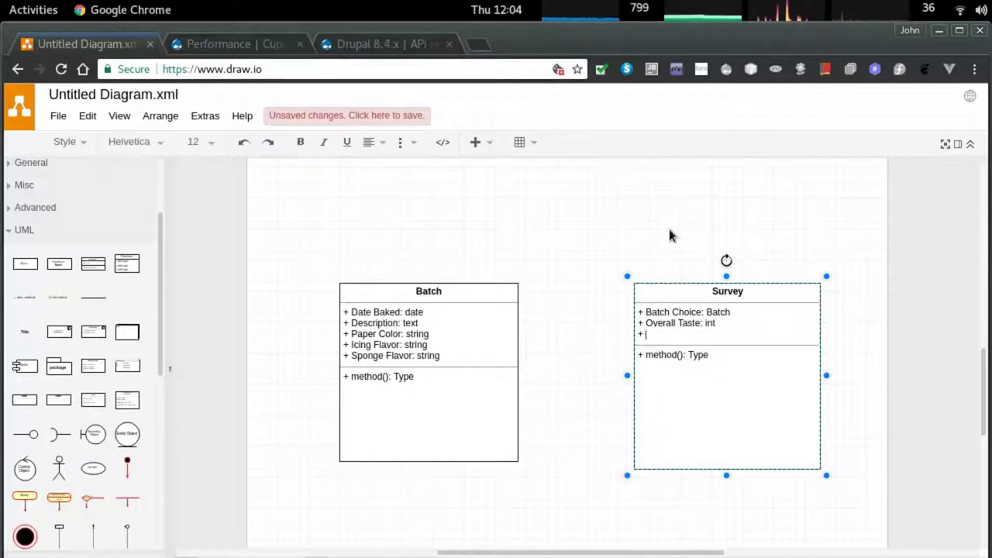
type("Sponge Flavor")
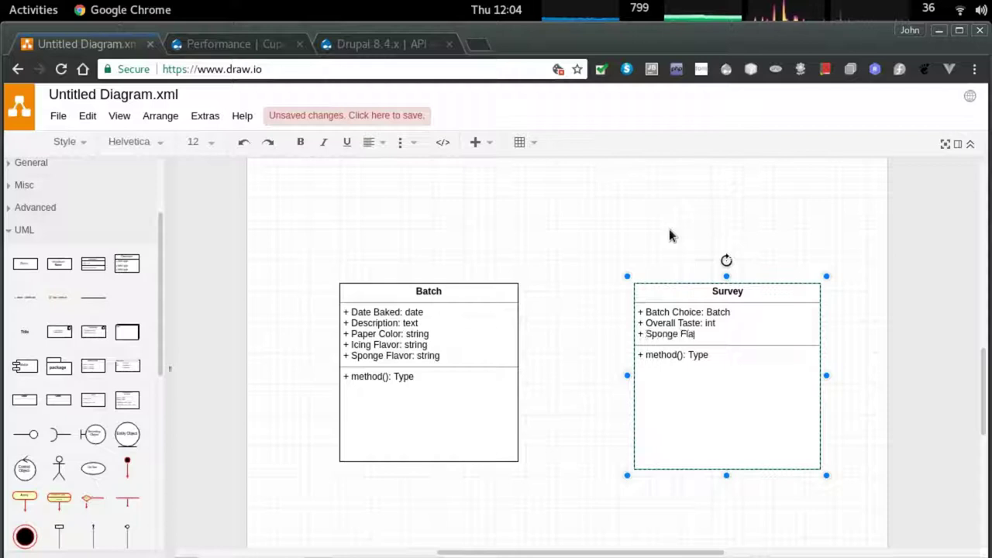
key("BackSpace")
key("BackSpace")
key("BackSpace")
key("BackSpace")
key("BackSpace")
key("BackSpace")
type("Taste: int")
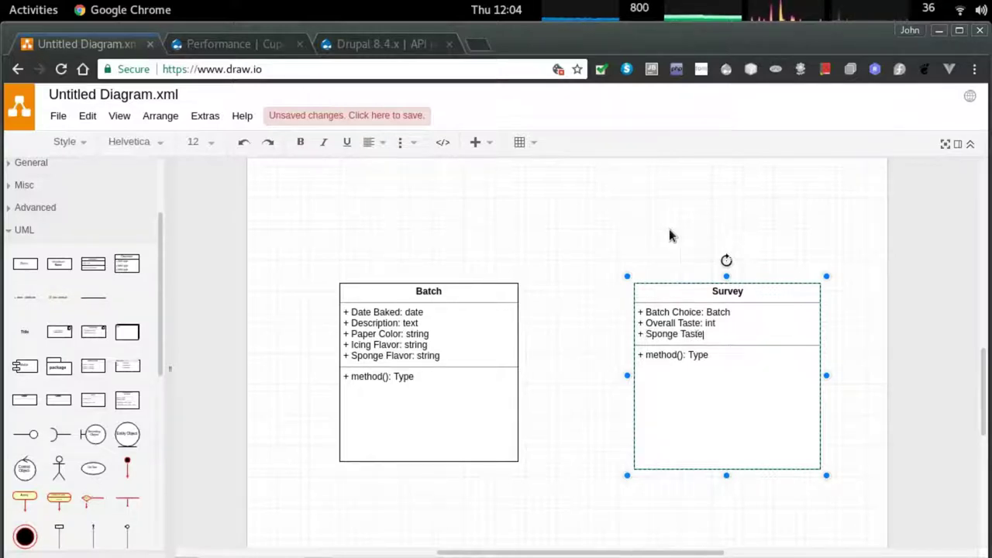
key("Return")
type("+ ")
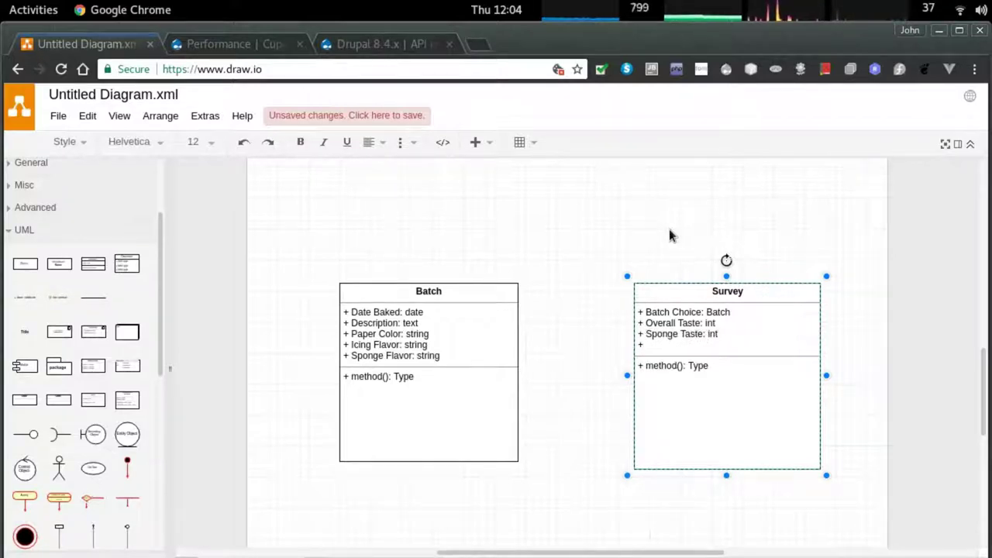
type("I")
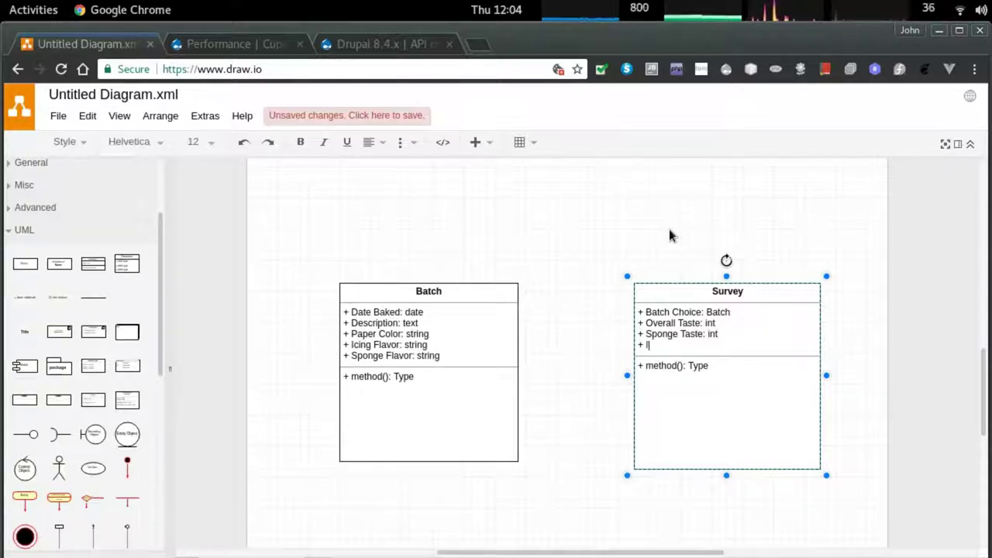
type("cing Taste: int")
key("Return")
type("+ Presentation: int")
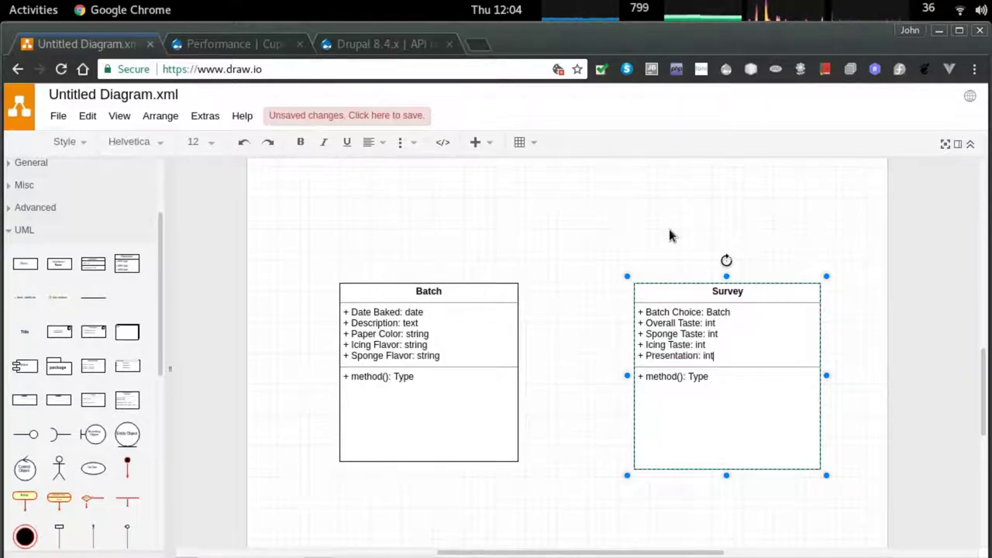
key("Return")
type("+ D")
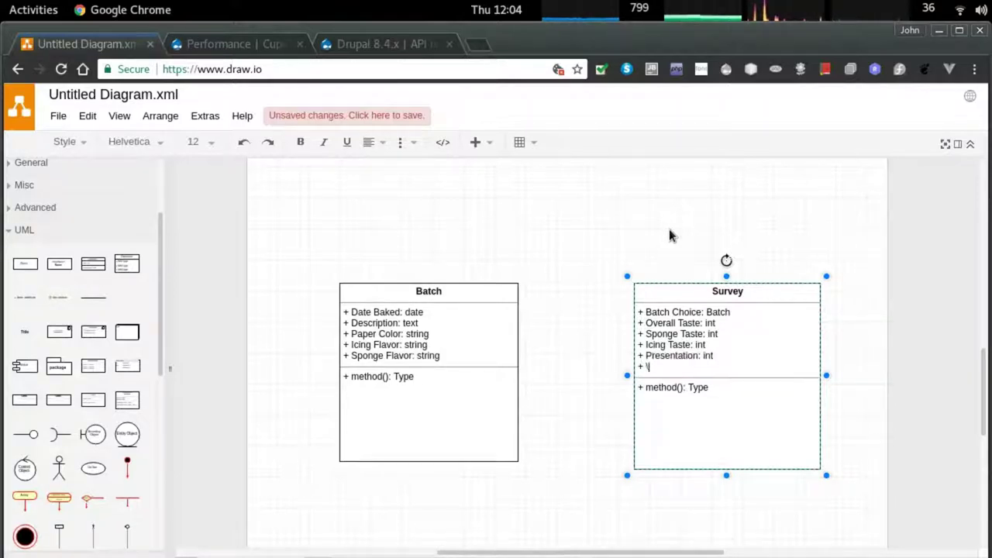
type("ate o")
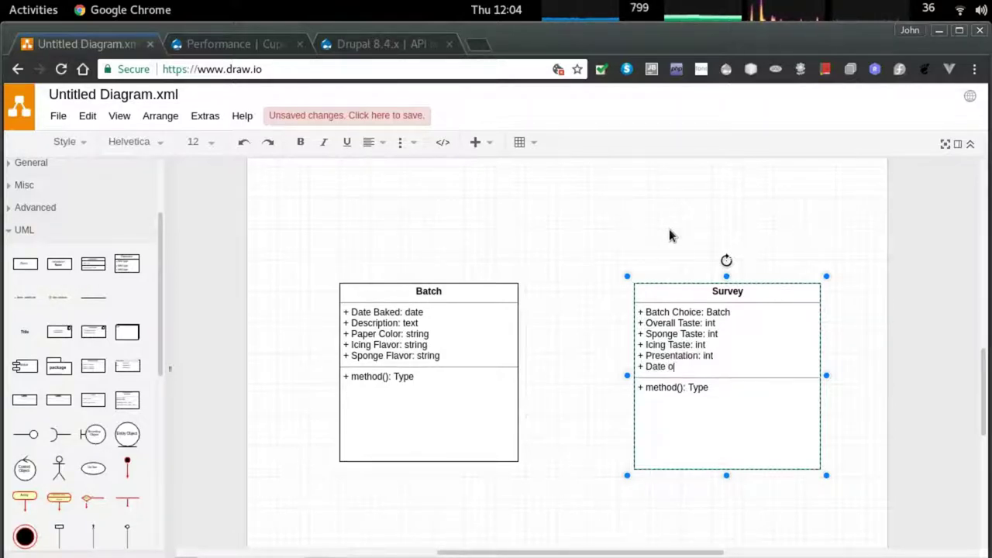
type("f Survey: date")
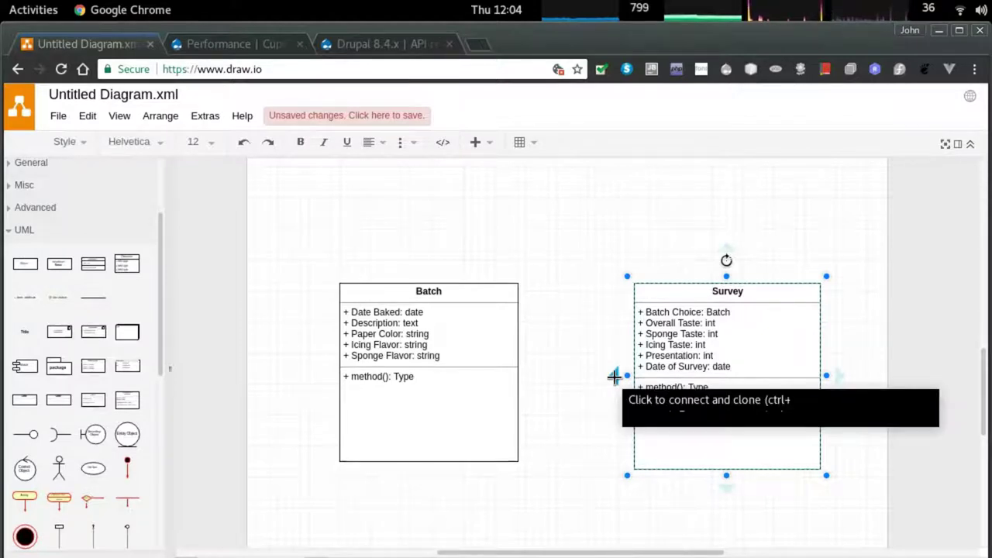
Connect Survey to Batch with a straight arrow labelled '1..*'.
left_click_drag(613, 377, 517, 374)
left_click(463, 283)
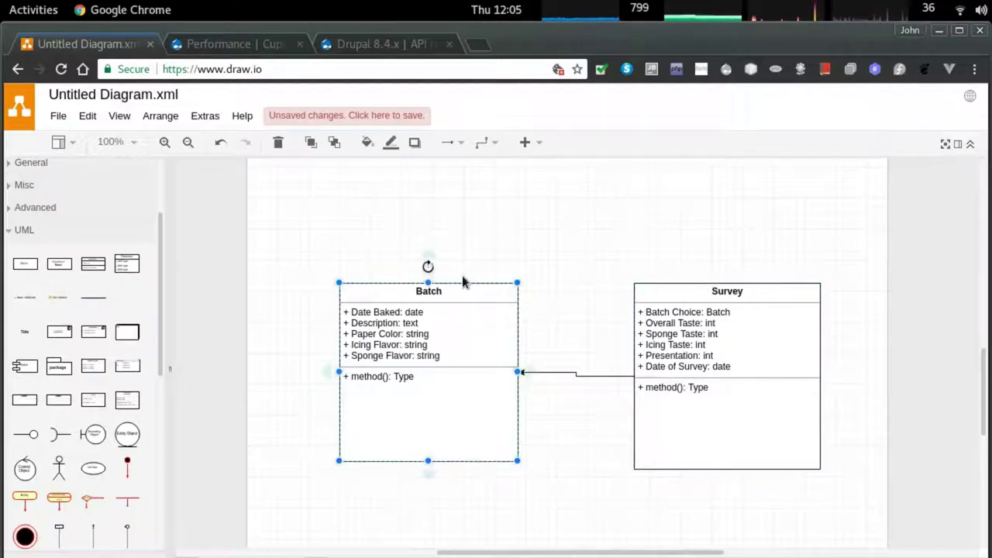
key("Down")
key("Down")
key("Down")
key("Down")
key("Down")
left_click(543, 391)
left_click(545, 377)
double_click(542, 375)
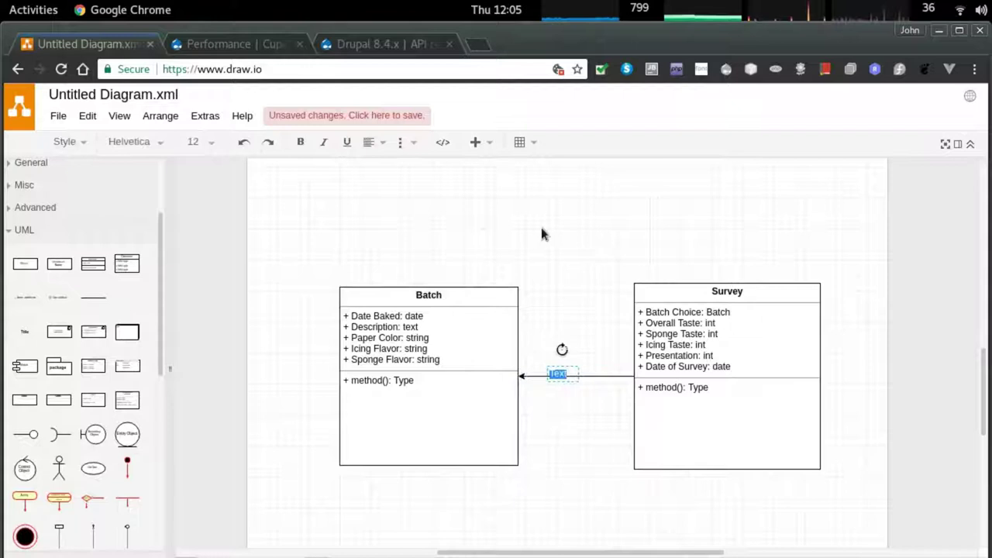
type("1..*")
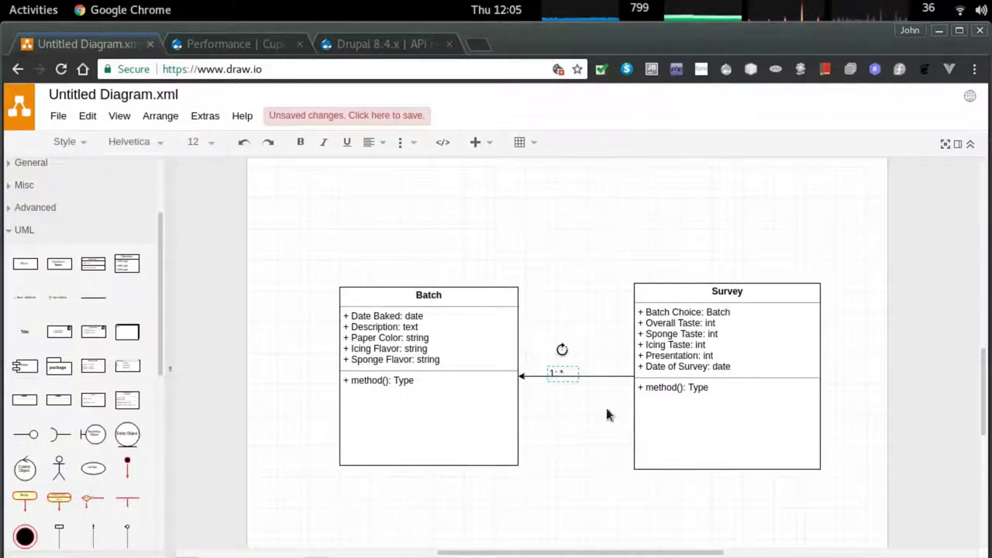
key("Escape")
key("shift+Left")
key("shift+Left")
key("shift+Left")
left_click(586, 425)
Replace that connector with a new arrow drawn from Batch to Survey.
left_click(582, 376)
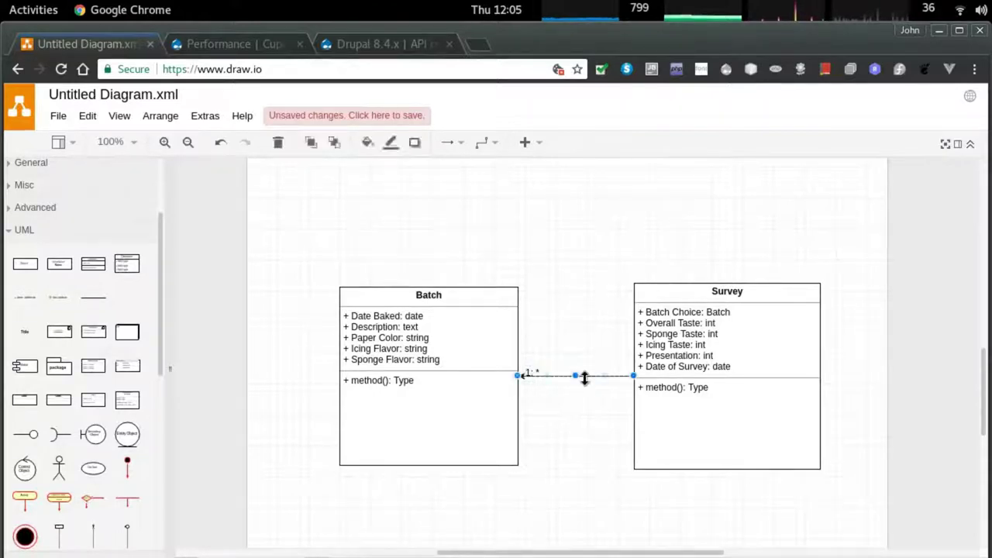
key("Delete")
left_click(532, 371)
left_click(570, 422)
left_click(516, 416)
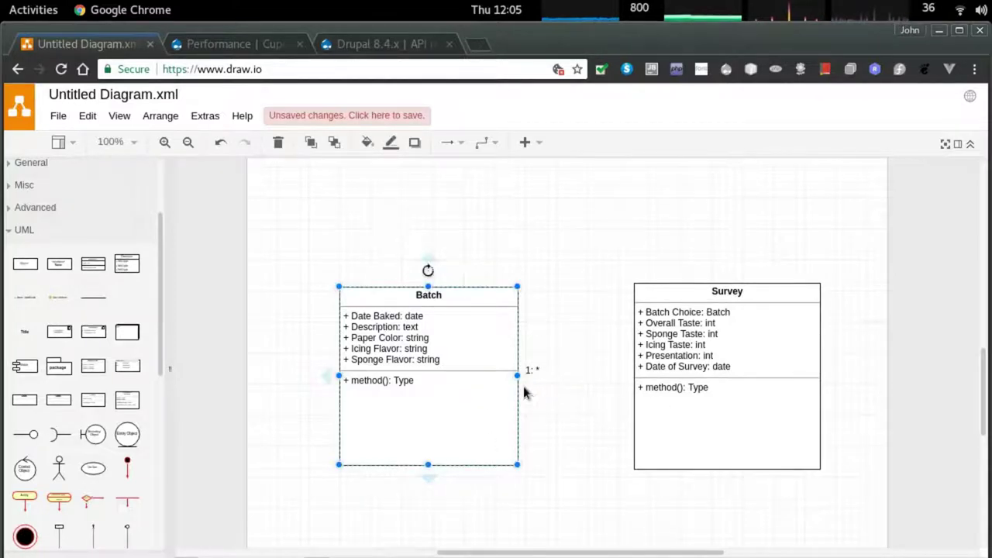
left_click_drag(428, 481, 633, 377)
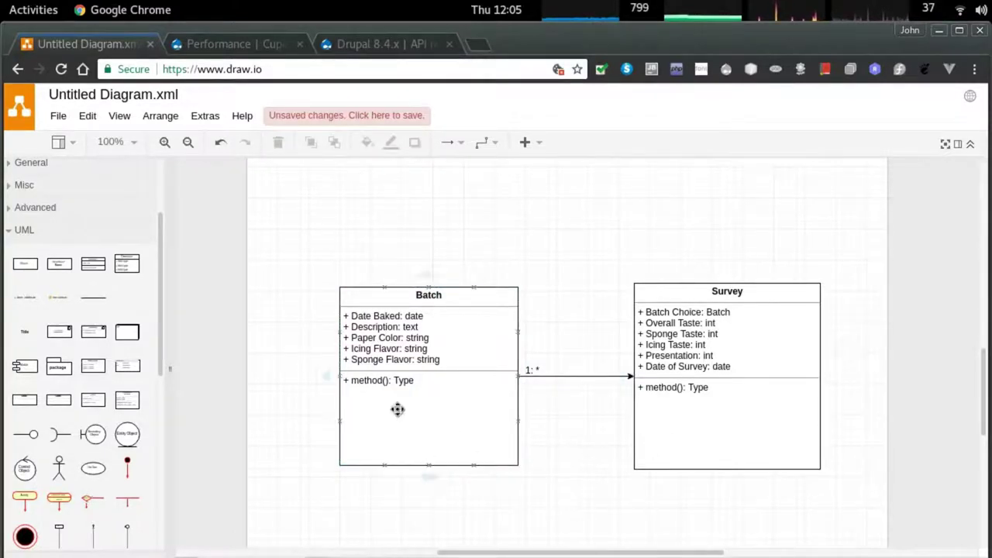
Delete the method(): Type rows from both Batch and Survey.
left_click(394, 384)
key("Delete")
left_click(675, 386)
key("Delete")
left_click(552, 488)
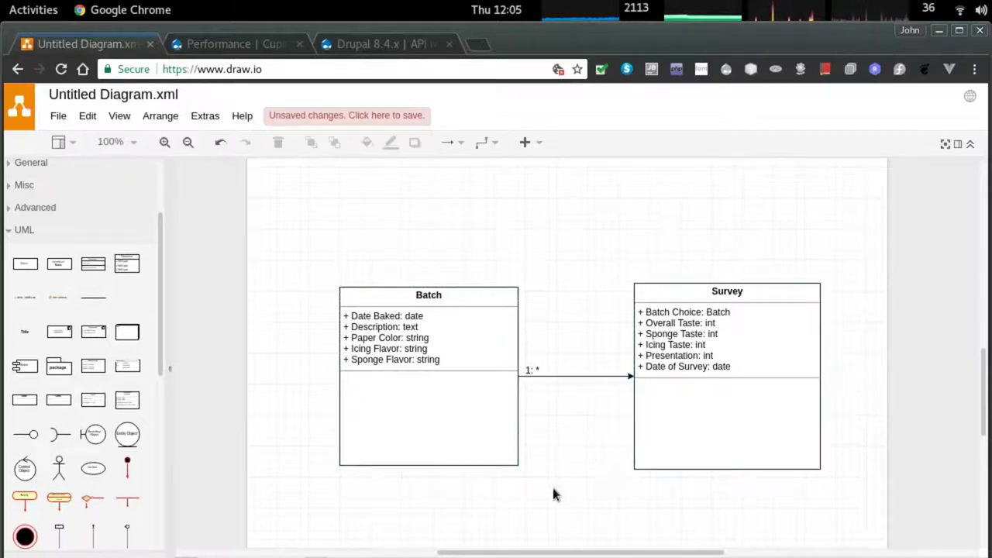
scroll(850, 421, "up", 1)
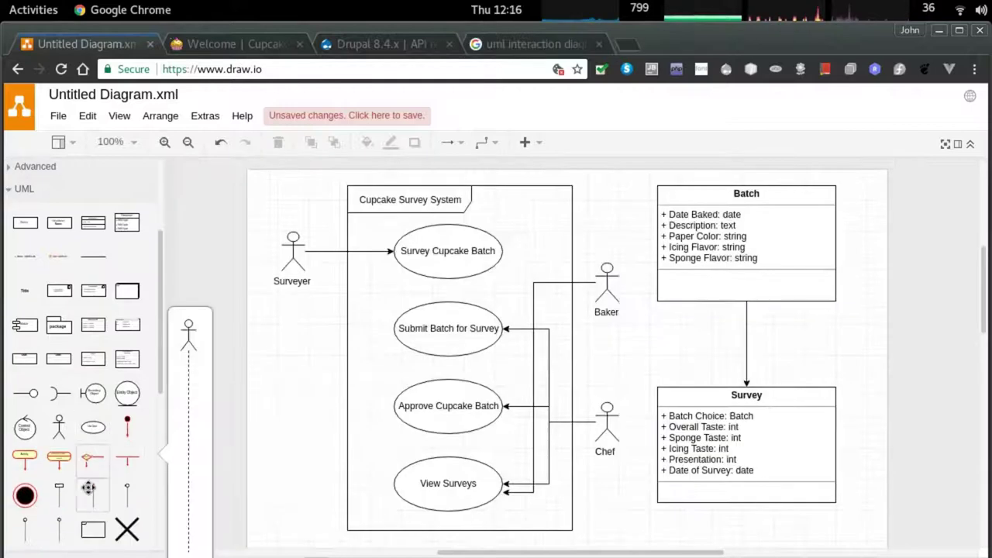
Place a UML lifeline below the class diagram and duplicate it.
left_click_drag(193, 432, 343, 315)
scroll(383, 388, "down", 1)
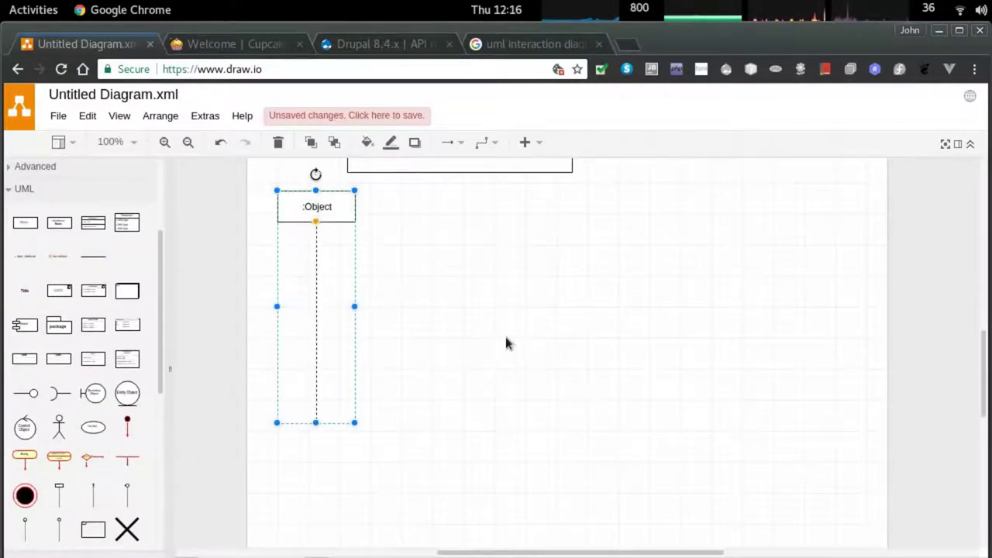
scroll(515, 348, "down", 1)
scroll(526, 354, "down", 1)
scroll(527, 354, "up", 1)
left_click_drag(371, 199, 735, 220)
key("ctrl+d")
key("ctrl+d")
key("ctrl+d")
Distribute the four :Object lifelines evenly in the horizontal direction.
left_click(654, 272)
left_click(561, 226, "shift")
left_click(429, 230, "shift")
left_click(707, 216, "shift")
left_click(148, 118)
mouse_move(221, 266)
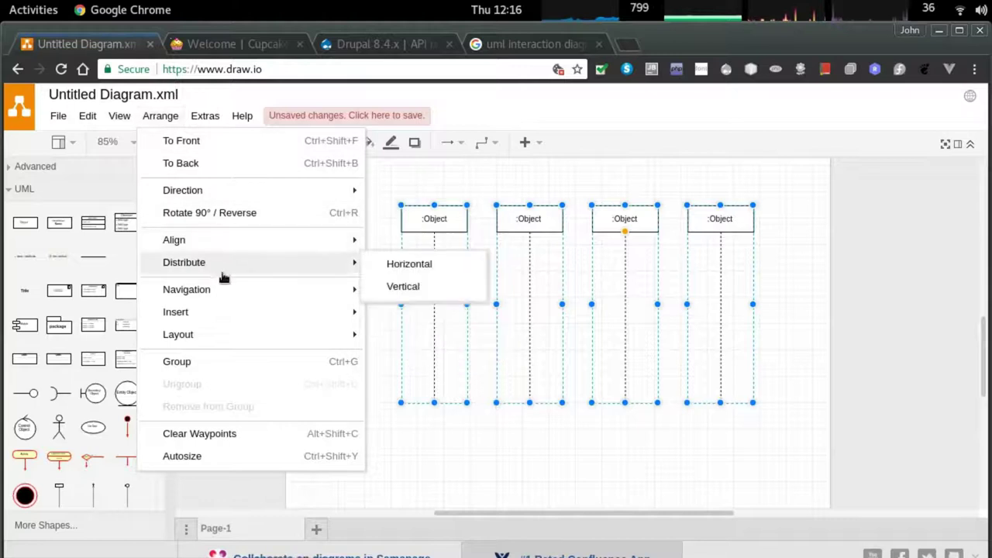
left_click(385, 264)
left_click(334, 288)
Lengthen the first three lifelines downward to the same height.
left_click(434, 397)
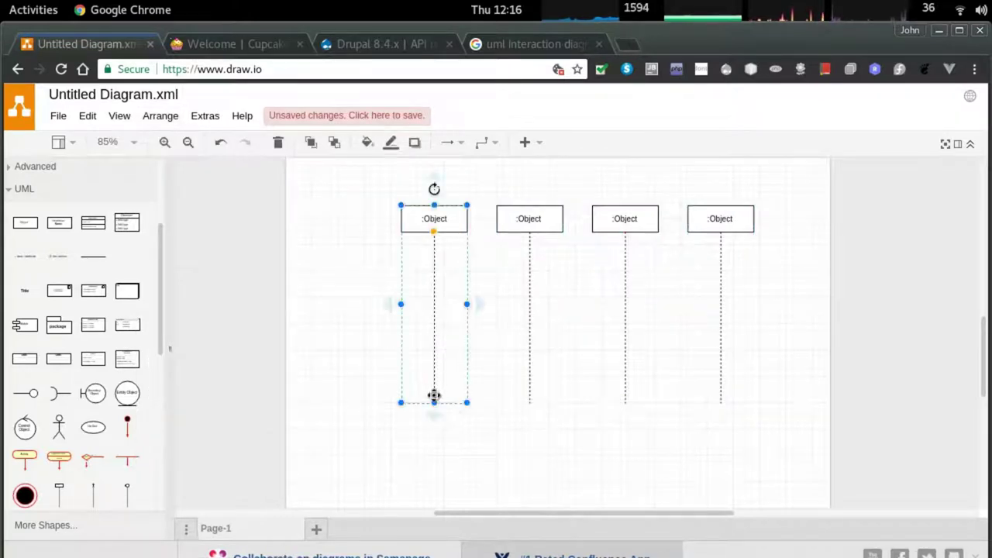
left_click(529, 380, "shift")
left_click(624, 373, "shift")
left_click(740, 375, "shift")
left_click_drag(434, 400, 460, 455)
scroll(447, 370, "down", 3)
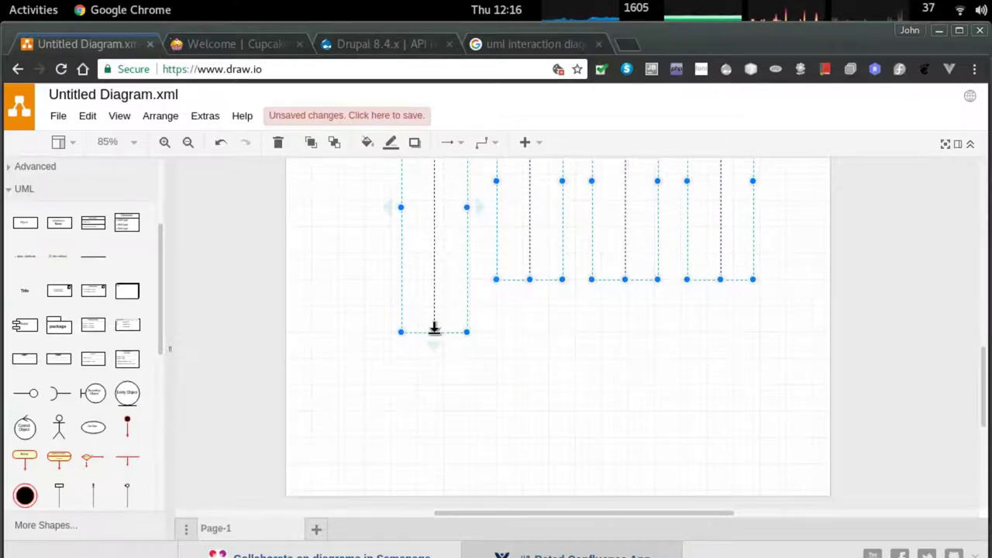
scroll(456, 333, "up", 2)
left_click_drag(434, 406, 433, 480)
left_click_drag(529, 361, 529, 480)
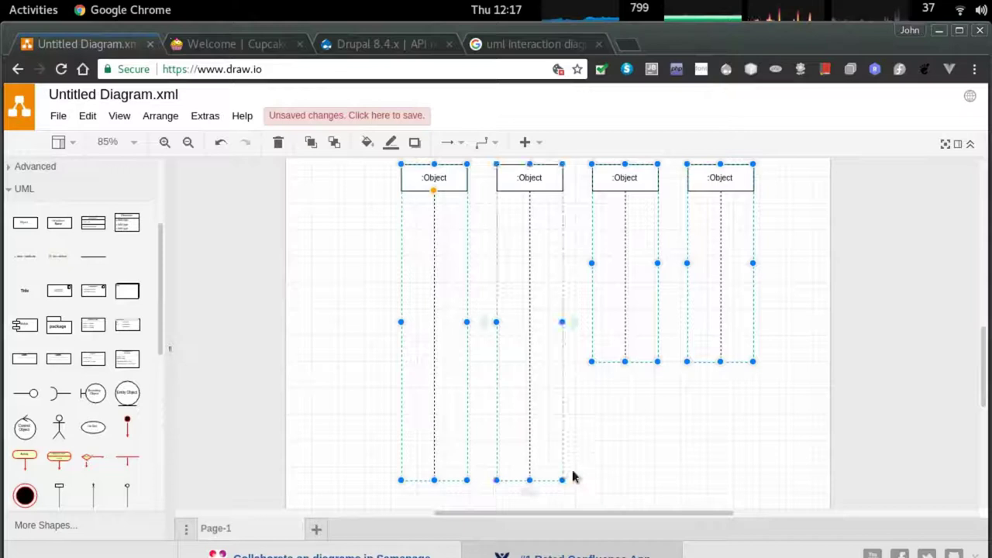
left_click_drag(625, 361, 625, 480)
Lengthen the fourth lifeline to match the other three.
left_click(722, 460)
left_click(719, 316)
left_click_drag(719, 360, 719, 480)
left_click(471, 343)
scroll(471, 343, "up", 1)
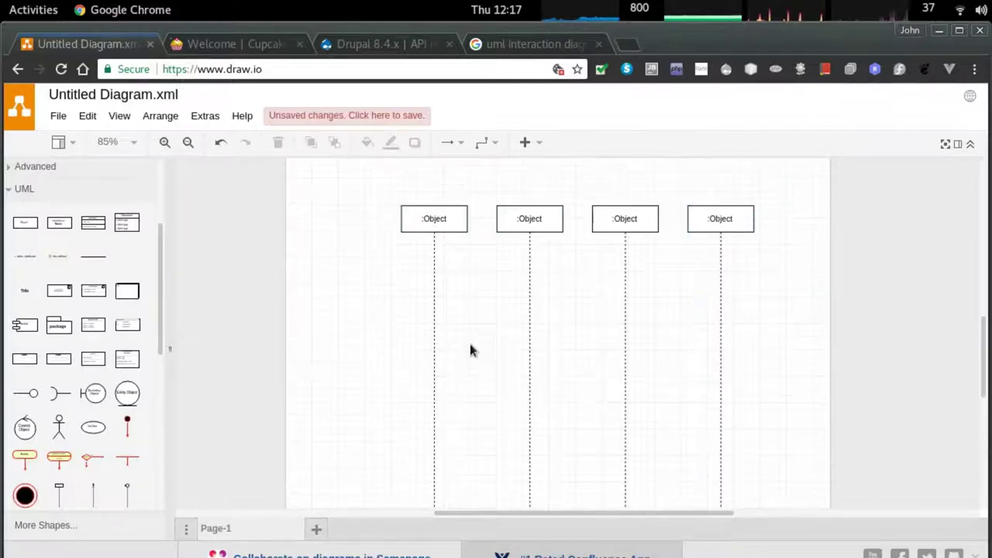
Attach a UML Message arrow to the first lifeline and label it 'Baker Create'.
mouse_move(41, 248)
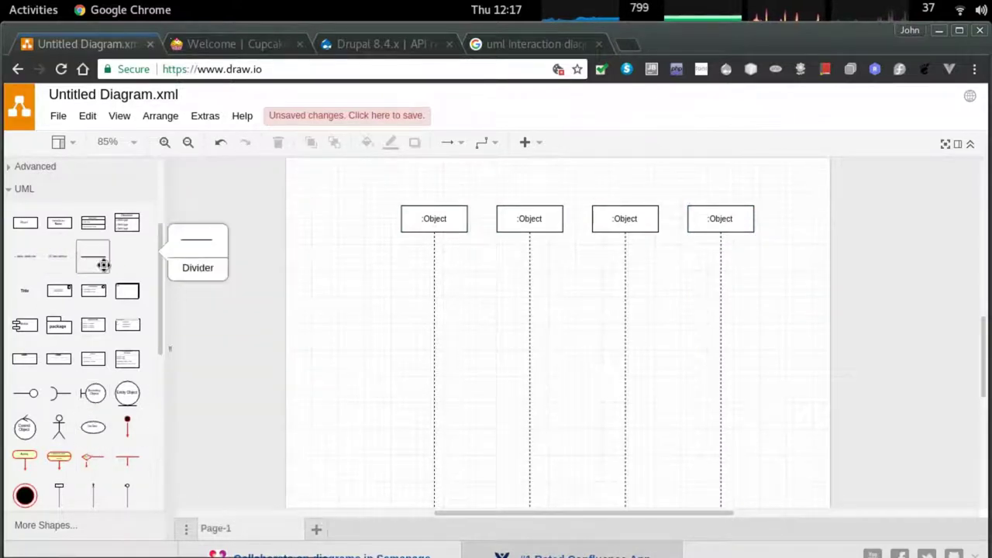
scroll(48, 436, "down", 1)
mouse_move(48, 435)
scroll(80, 445, "down", 3)
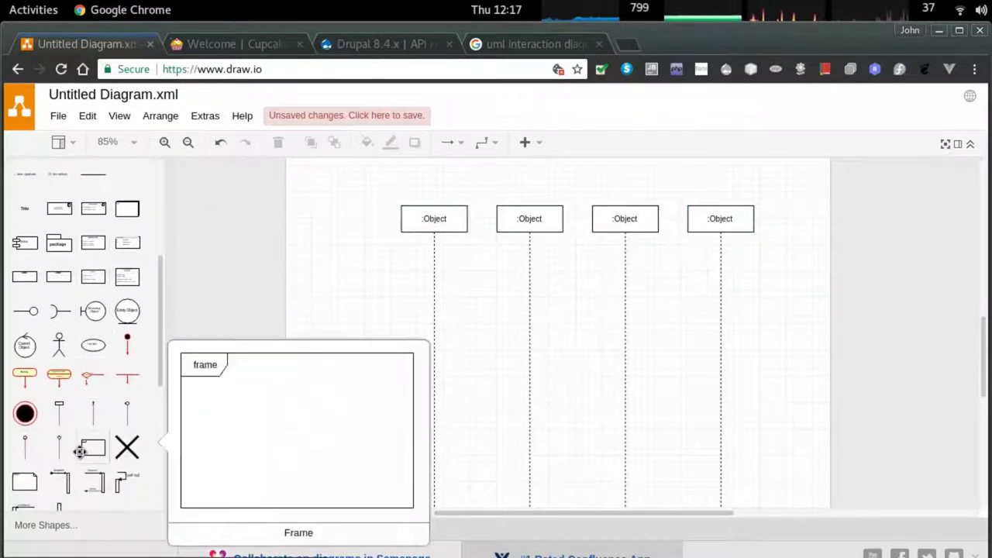
mouse_move(92, 435)
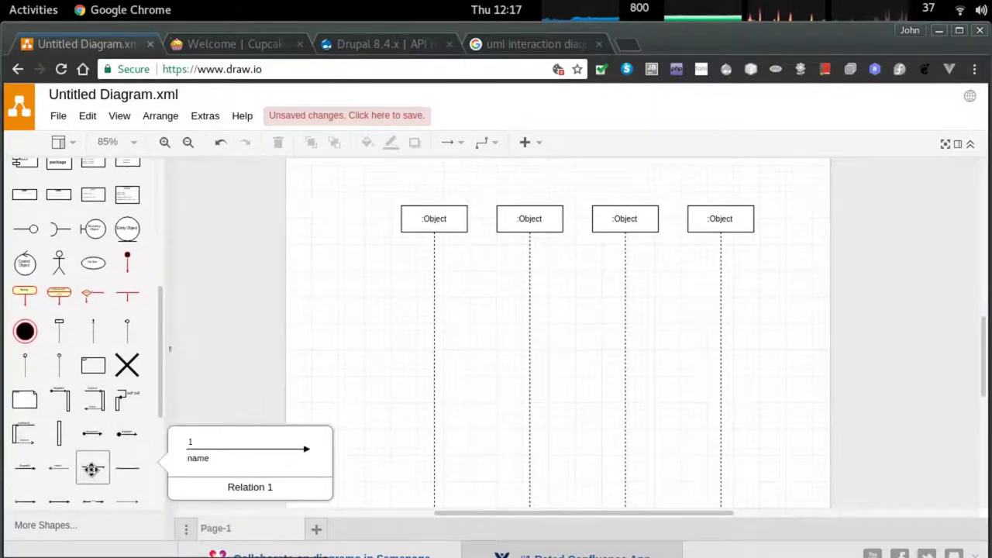
mouse_move(31, 474)
left_click_drag(31, 474, 341, 502)
left_click_drag(345, 468, 413, 316)
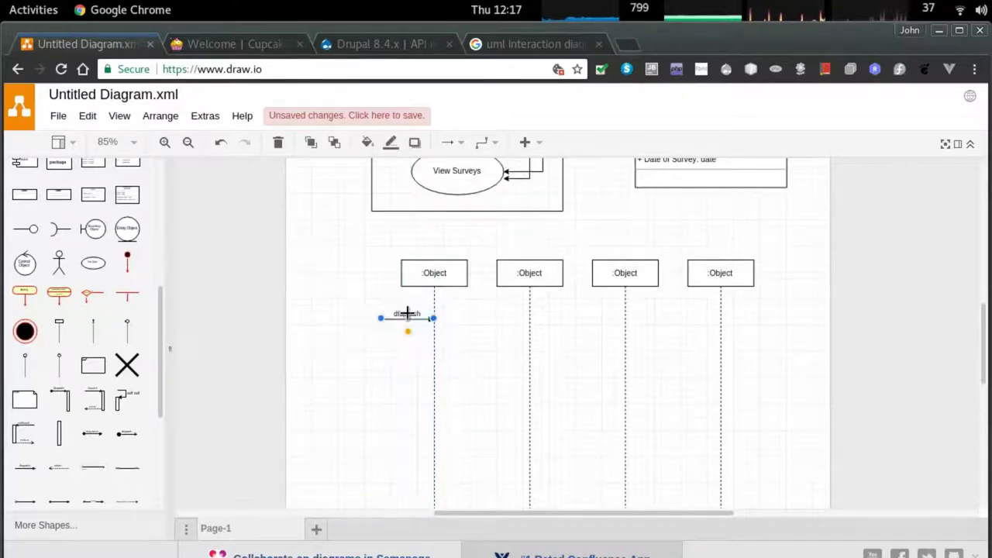
double_click(406, 314)
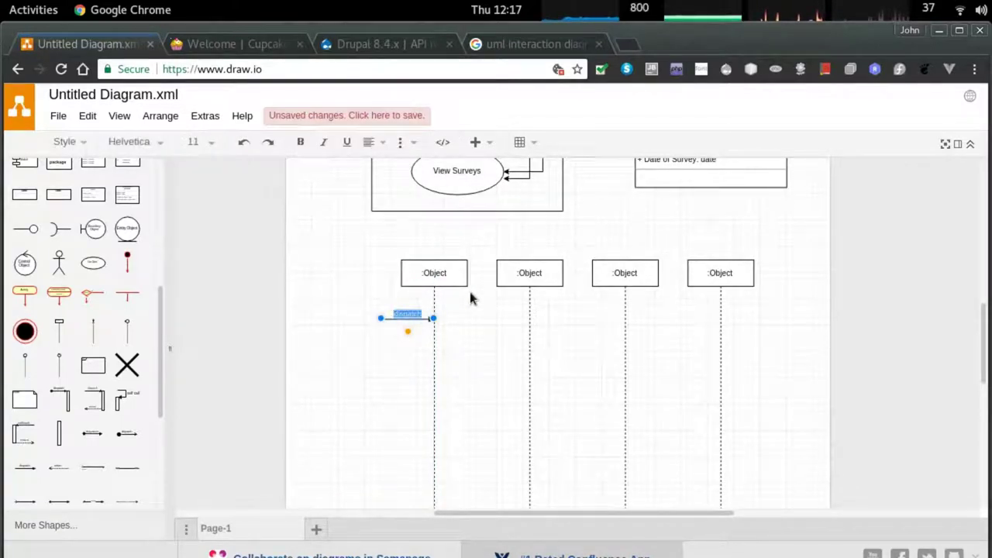
type("Baker Create")
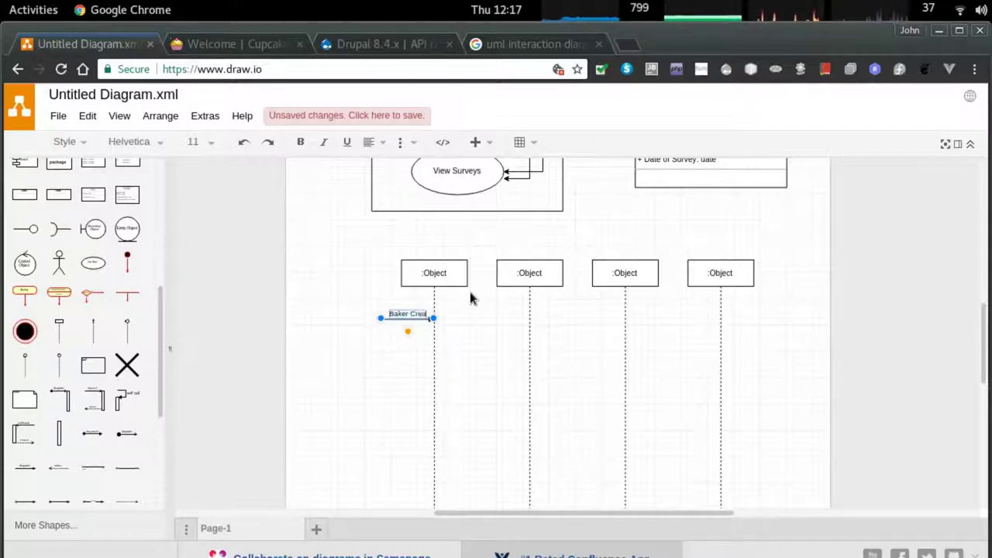
scroll(488, 280, "up", 4)
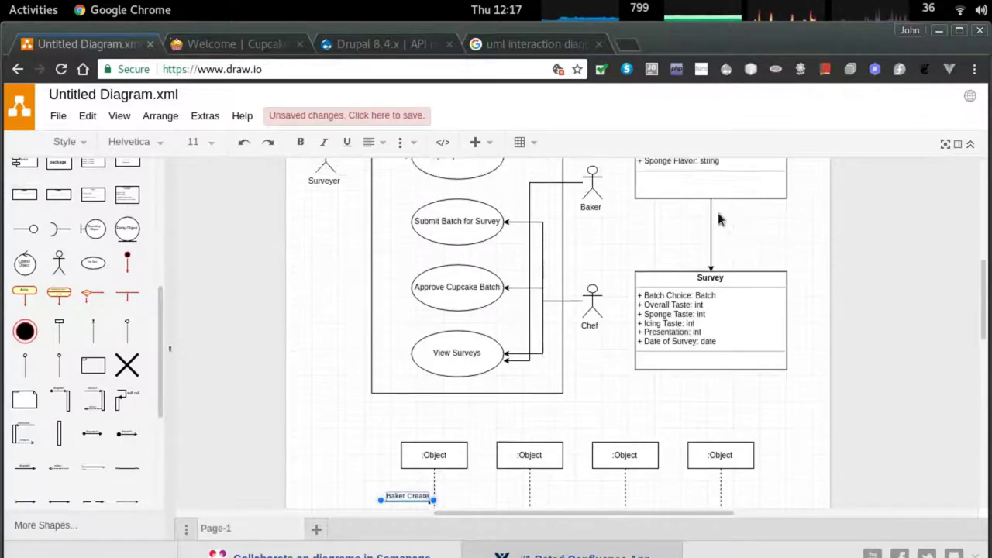
Rename the first lifeline to ':Survey' with '(Draft)' on a second line.
scroll(493, 326, "down", 3)
double_click(433, 315)
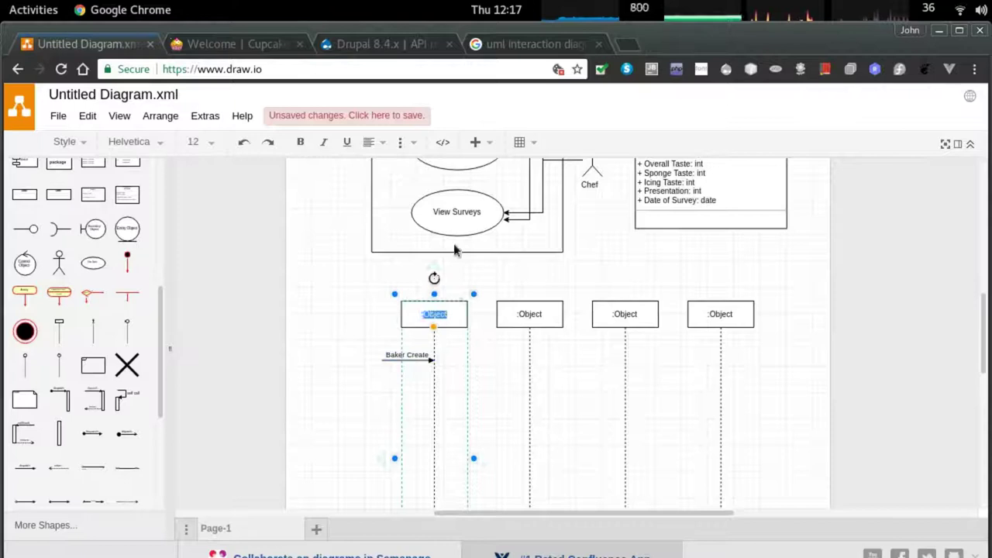
type(":Survey")
key("Return")
type("(Draft)")
left_click(410, 396)
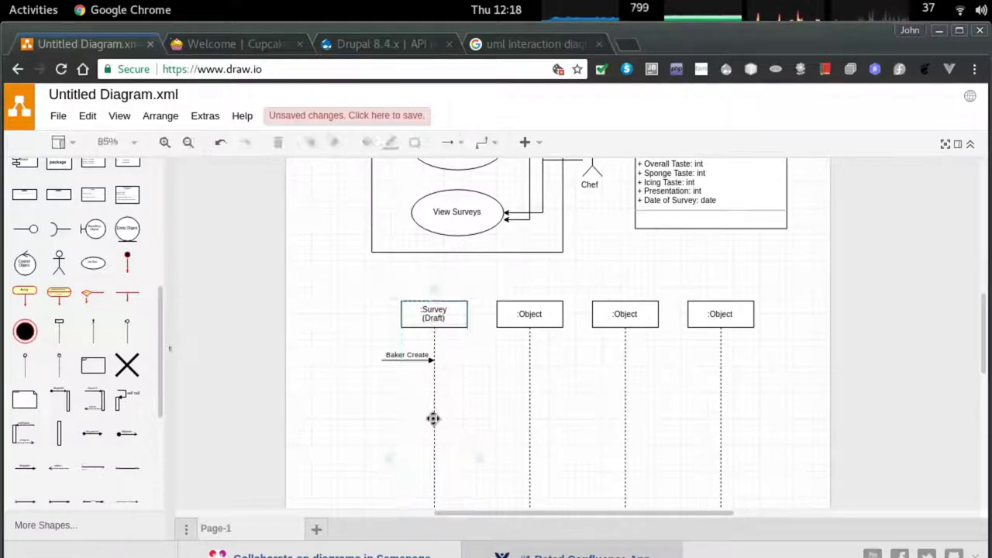
Rename the second lifeline to ':Survey' with '(Publish)' on a second line.
double_click(530, 314)
type(":Ob")
key("BackSpace")
key("BackSpace")
type("Survey")
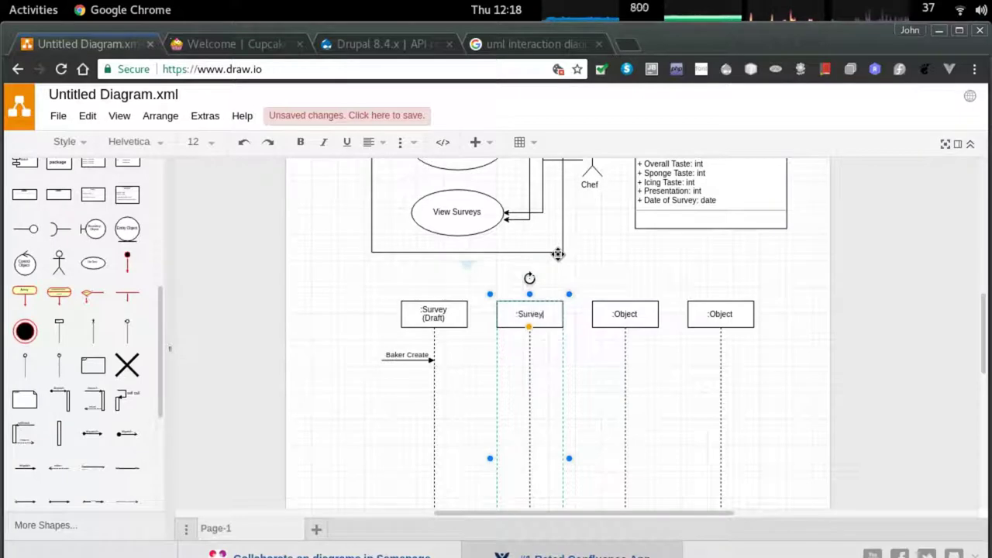
key("Return")
type("(")
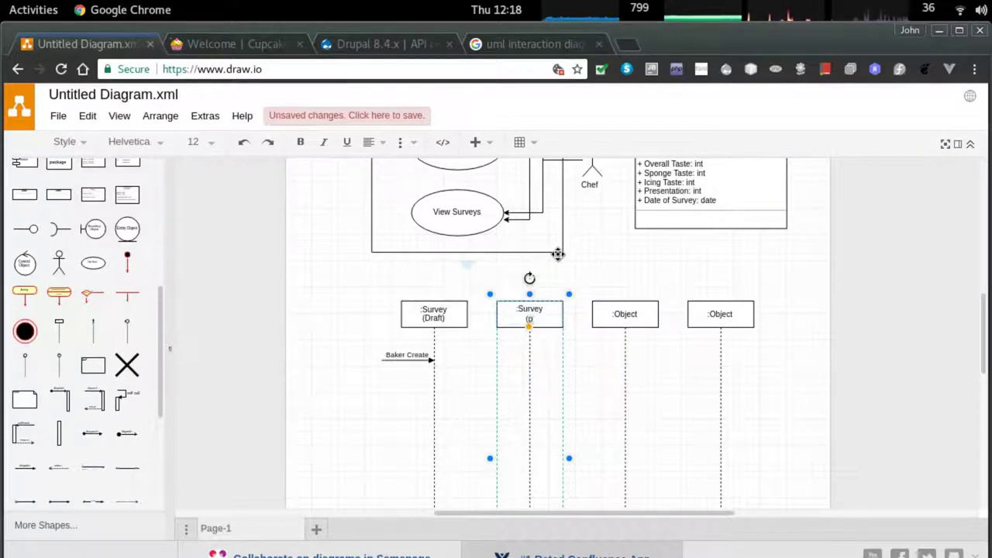
type("Publish)")
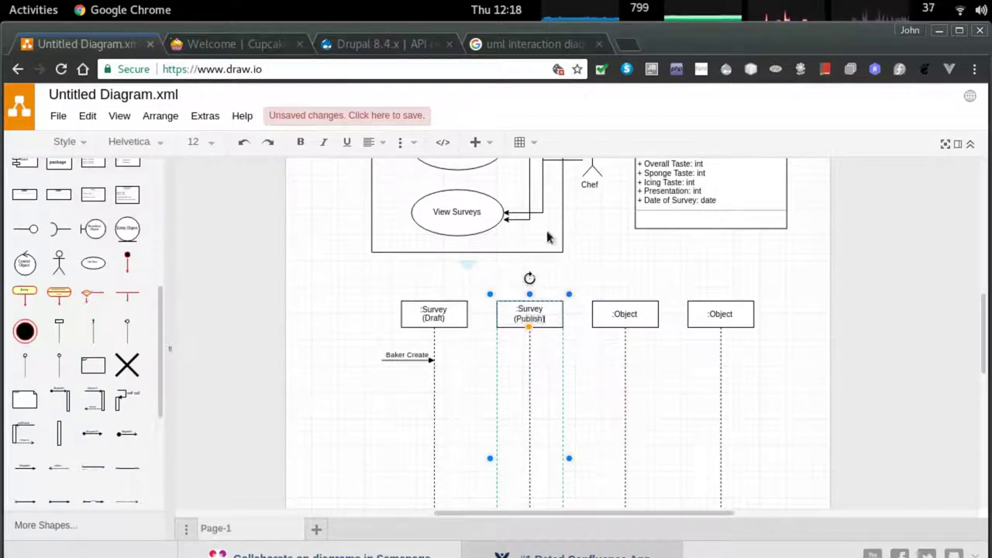
left_click(385, 389)
left_click(25, 467)
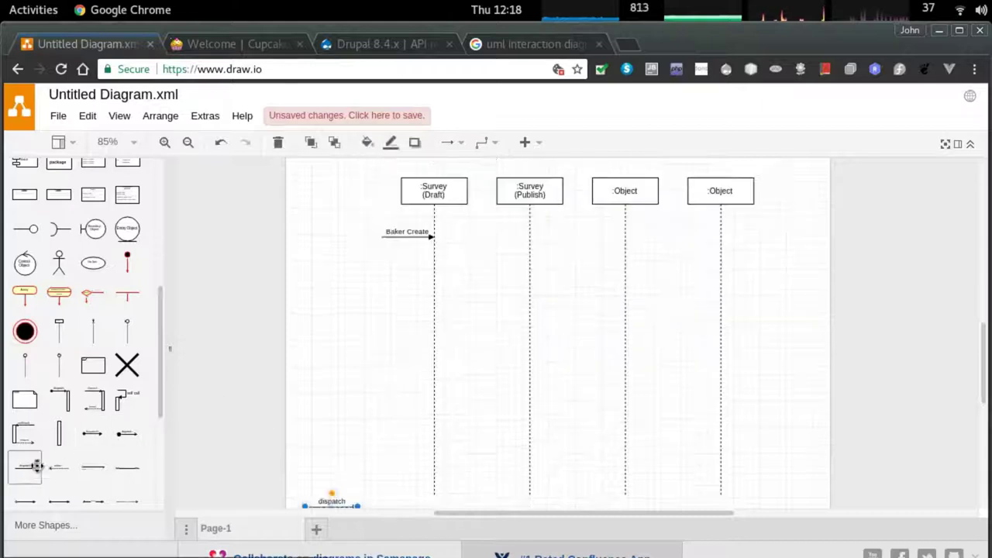
Run a message arrow from :Survey (Draft) to :Survey (Publish) labelled 'Chef Approves'.
left_click_drag(336, 502, 465, 260)
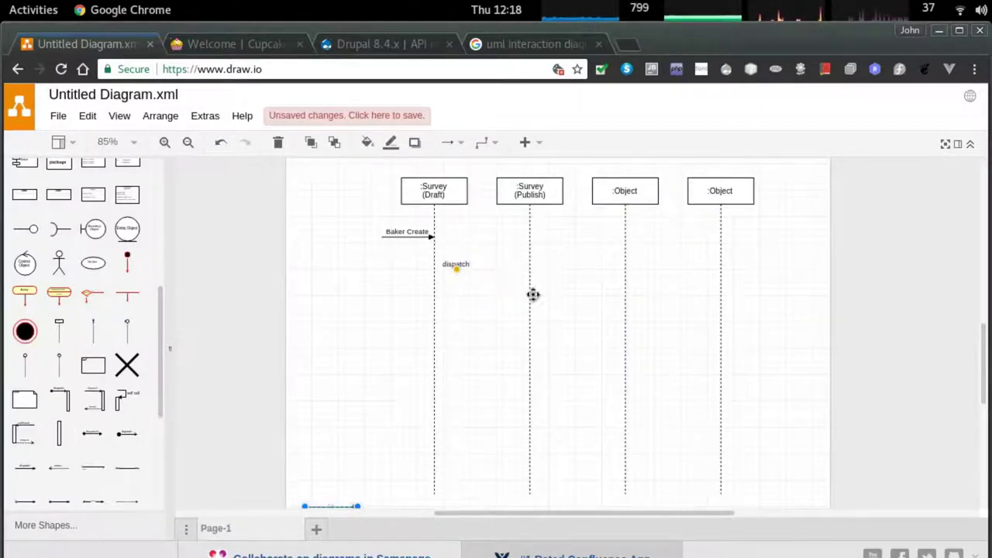
scroll(503, 326, "down", 2)
key("ctrl+z")
left_click(310, 432)
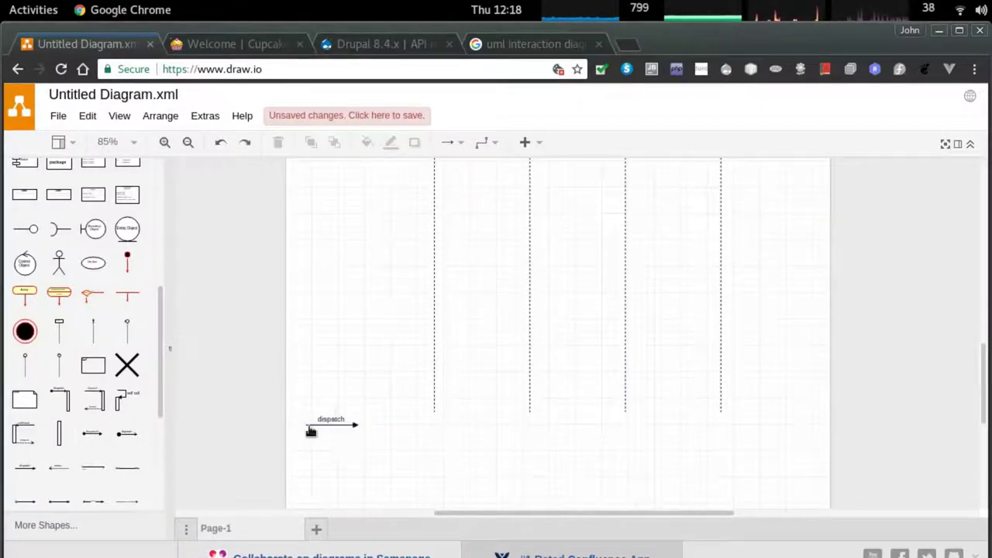
left_click_drag(317, 424, 443, 314)
scroll(465, 294, "up", 2)
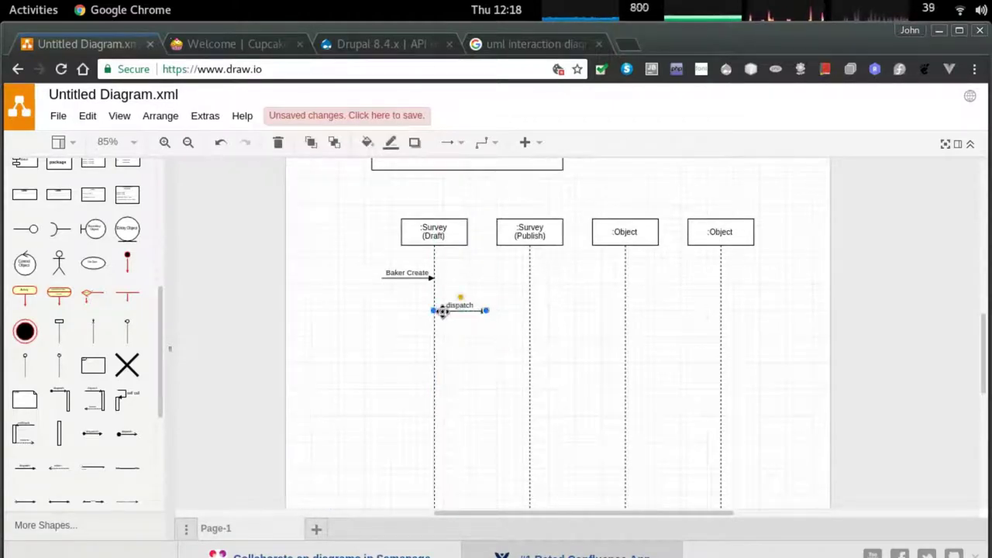
left_click_drag(486, 312, 434, 310)
left_click(380, 327)
left_click(481, 305)
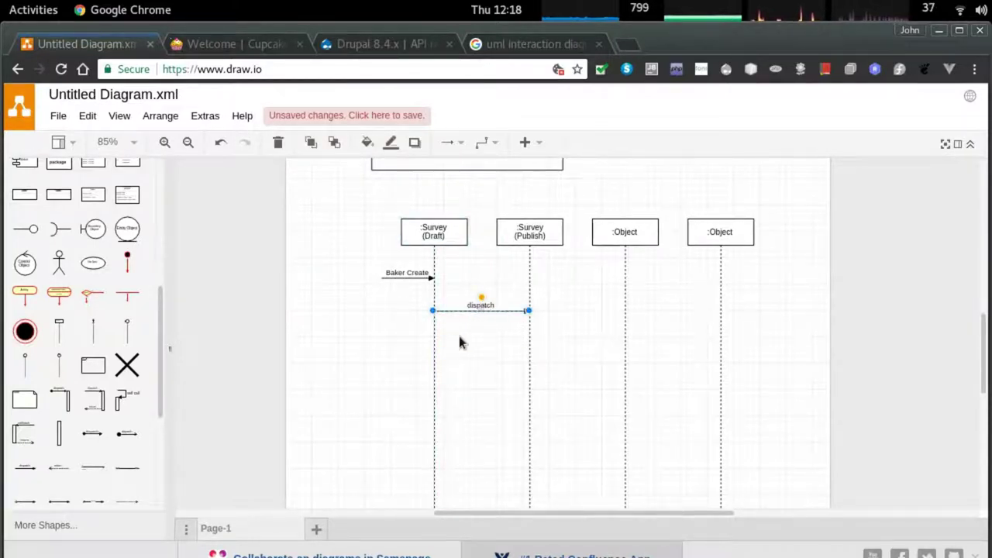
double_click(481, 305)
type("Chef Approves")
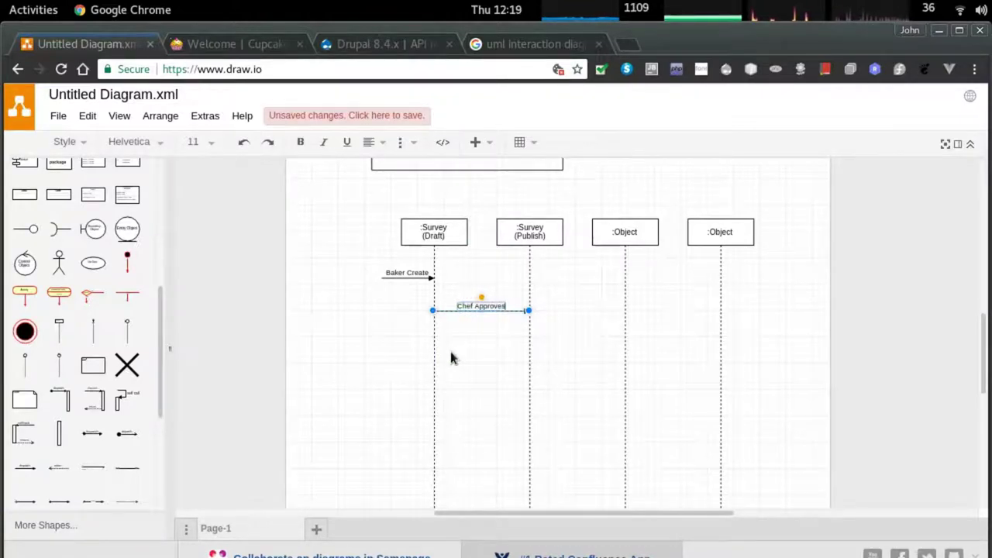
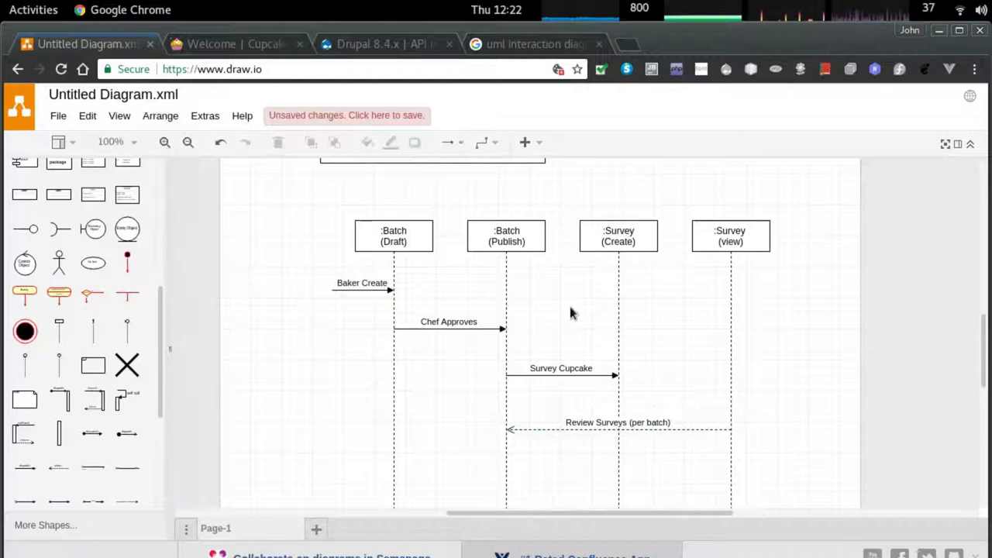
Edit the Survey Cupcake message label to read 'Surveyor Reviews Cupcake', fixing capitalisation and spelling.
scroll(775, 341, "down", 1)
scroll(796, 287, "up", 1)
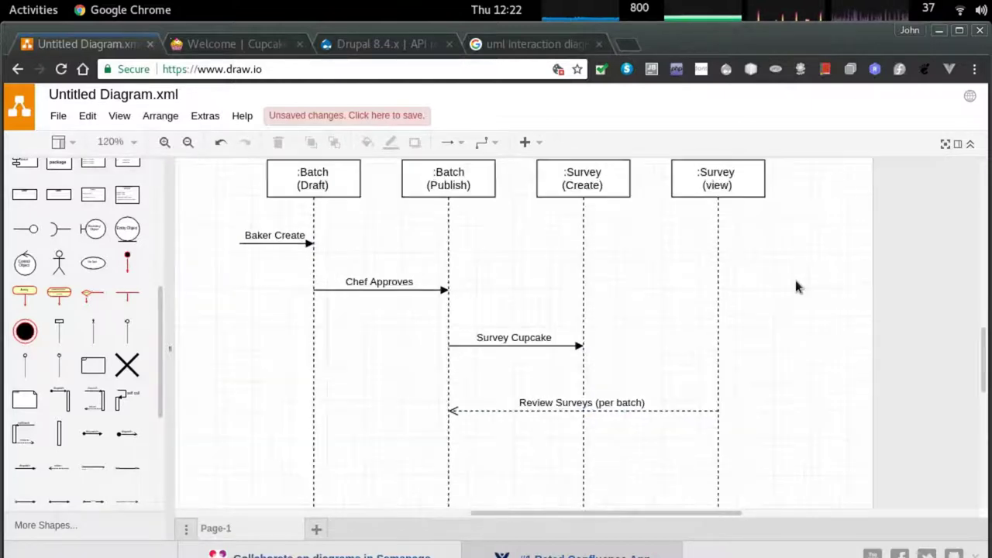
scroll(794, 285, "up", 1)
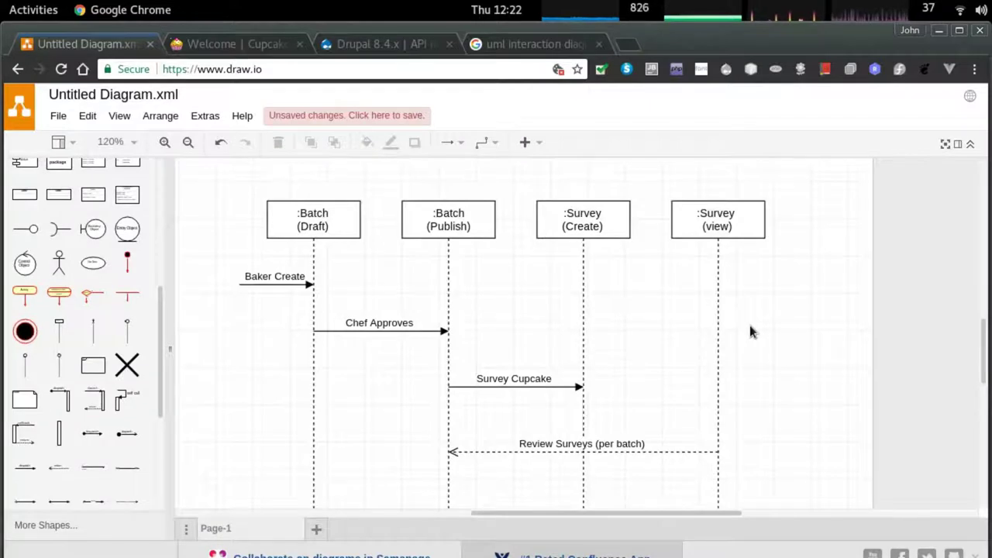
scroll(743, 326, "up", 10)
scroll(193, 285, "down", 1)
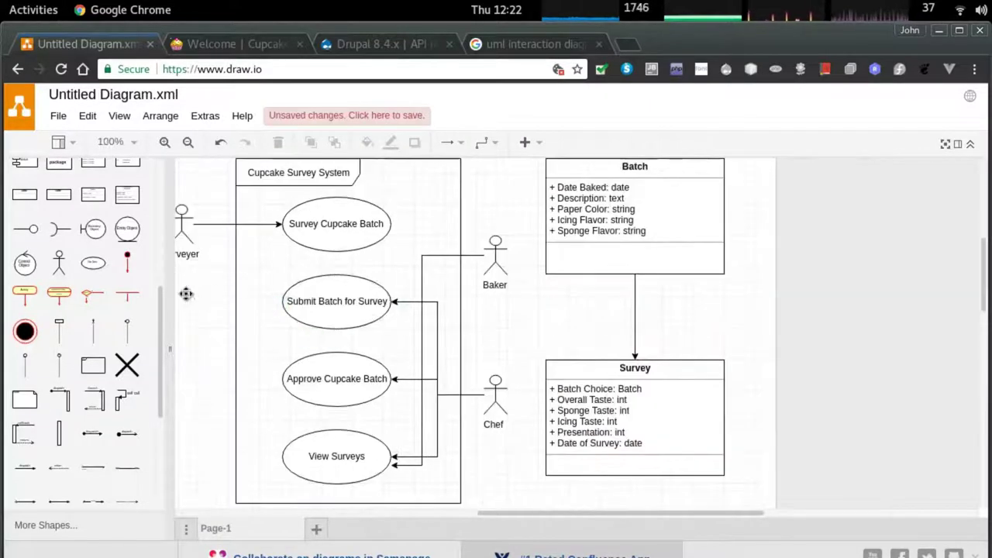
left_click_drag(186, 292, 239, 276)
scroll(577, 317, "down", 10)
double_click(530, 341)
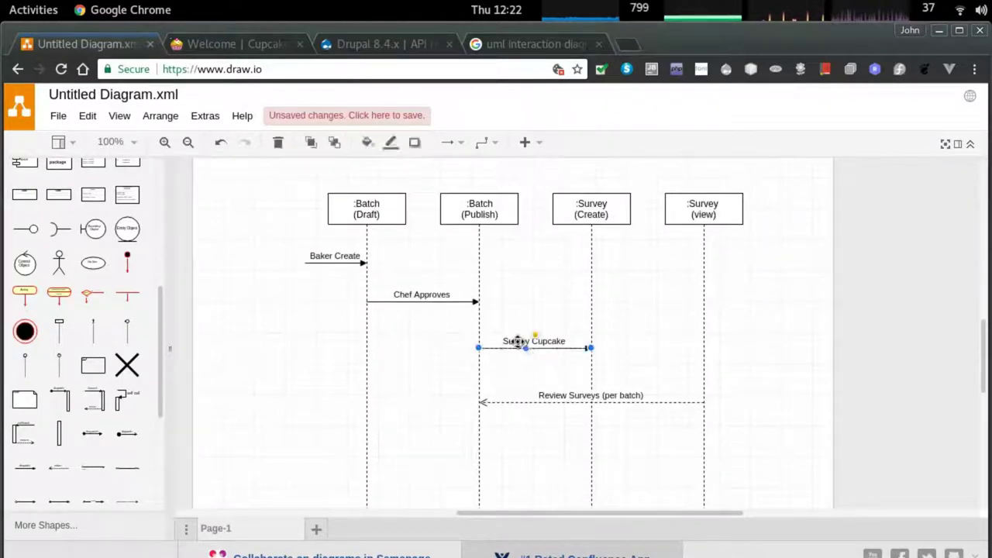
type("er")
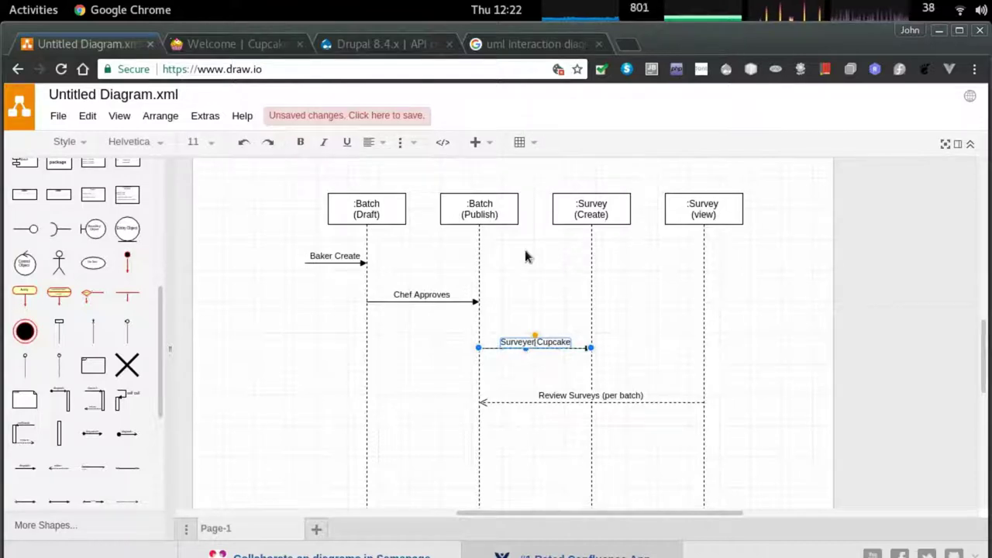
type(" reviews")
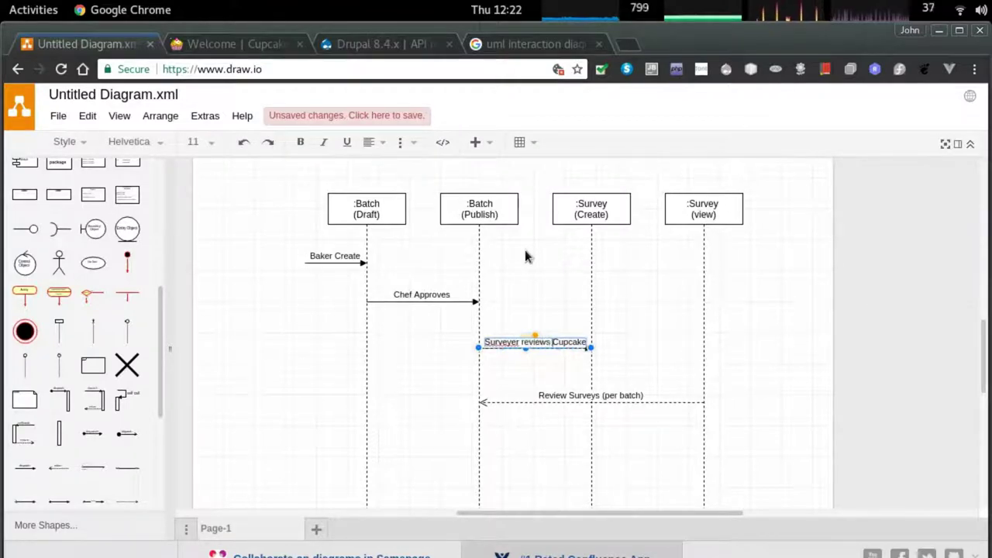
key("Left")
key("Left")
key("Left")
key("Left")
key("Left")
key("Left")
key("Left")
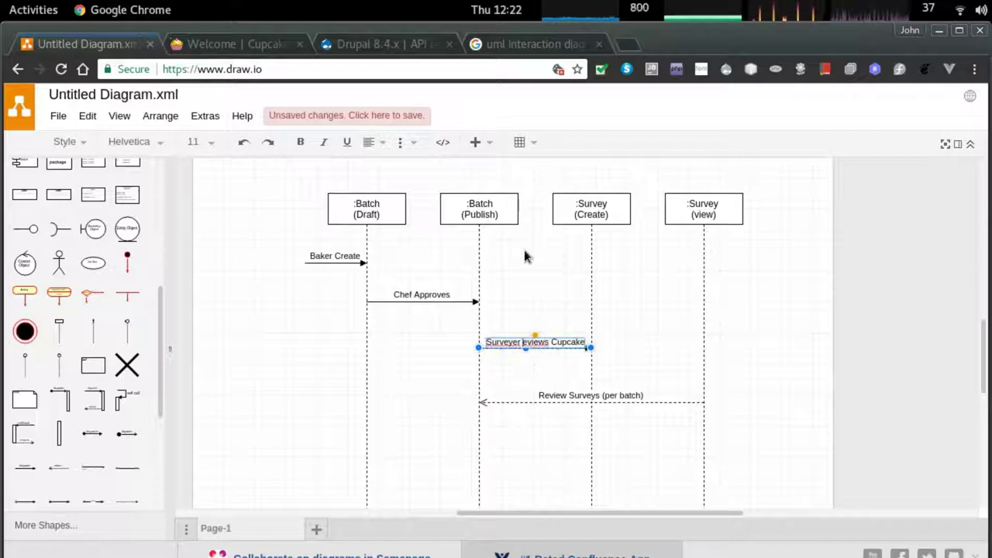
type("R")
key("Left")
key("Left")
key("Left")
key("BackSpace")
type("o")
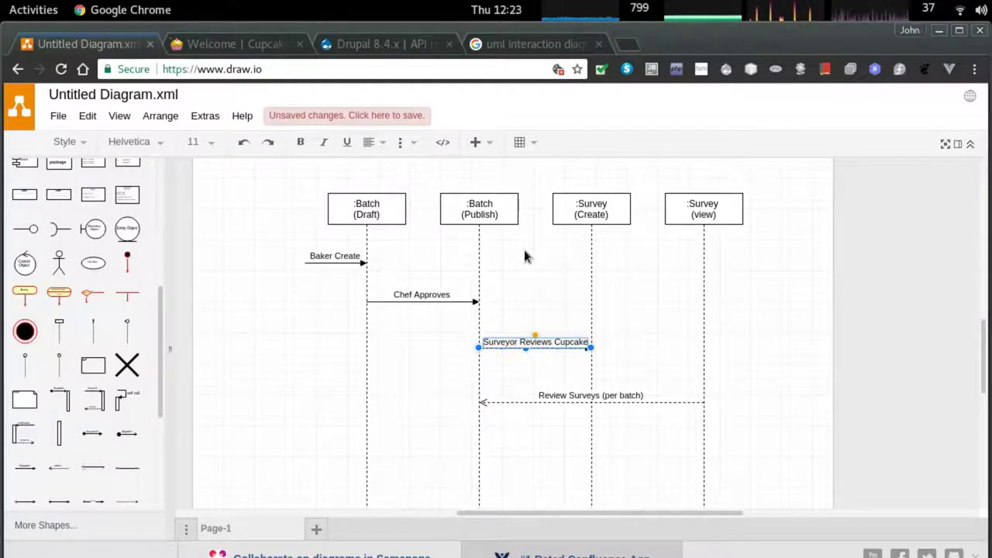
left_click(773, 339)
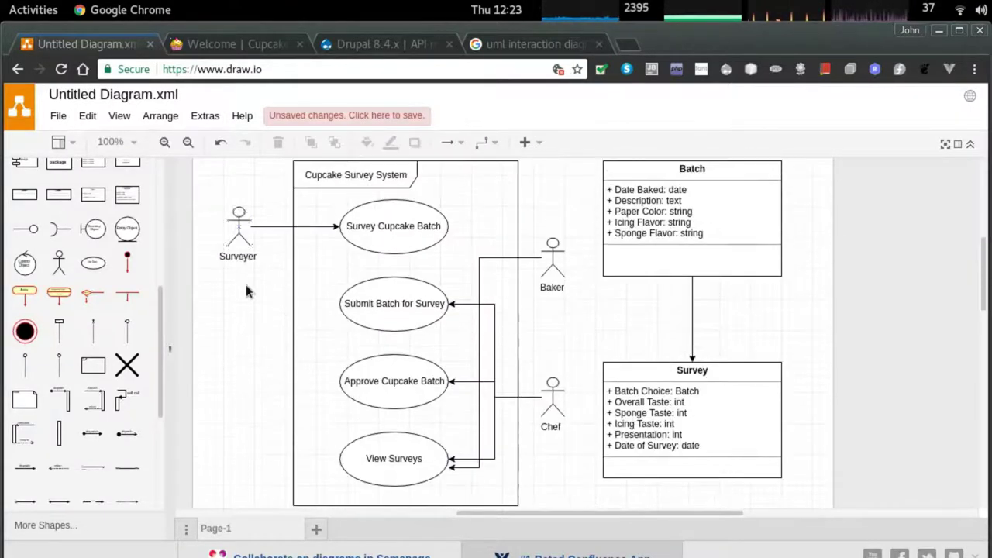
Delete the stray actor copy and correct the actor name from Surveyer to Surveyor.
left_click(240, 282)
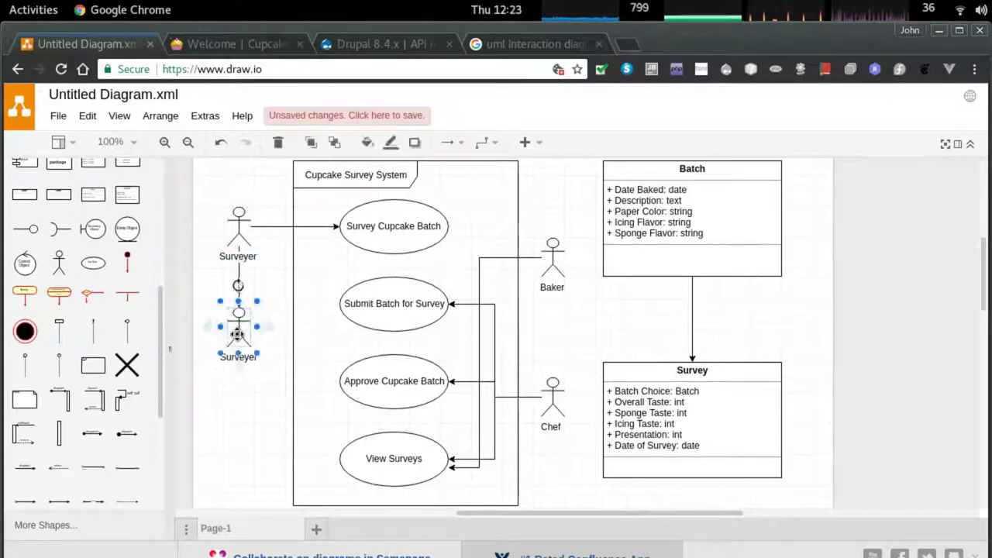
key("Delete")
scroll(209, 253, "up", 4)
double_click(267, 272)
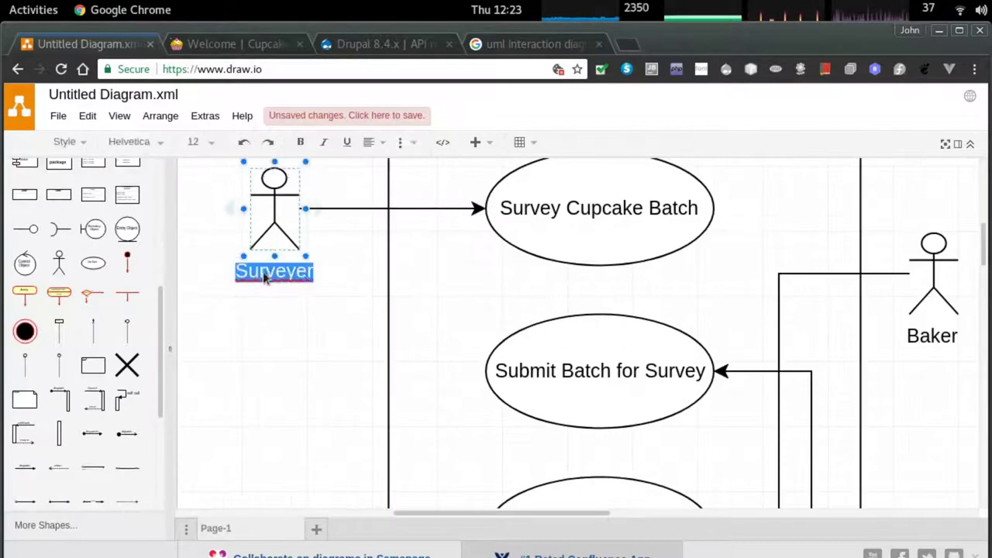
key("End")
key("BackSpace")
key("BackSpace")
type("or")
left_click(436, 361)
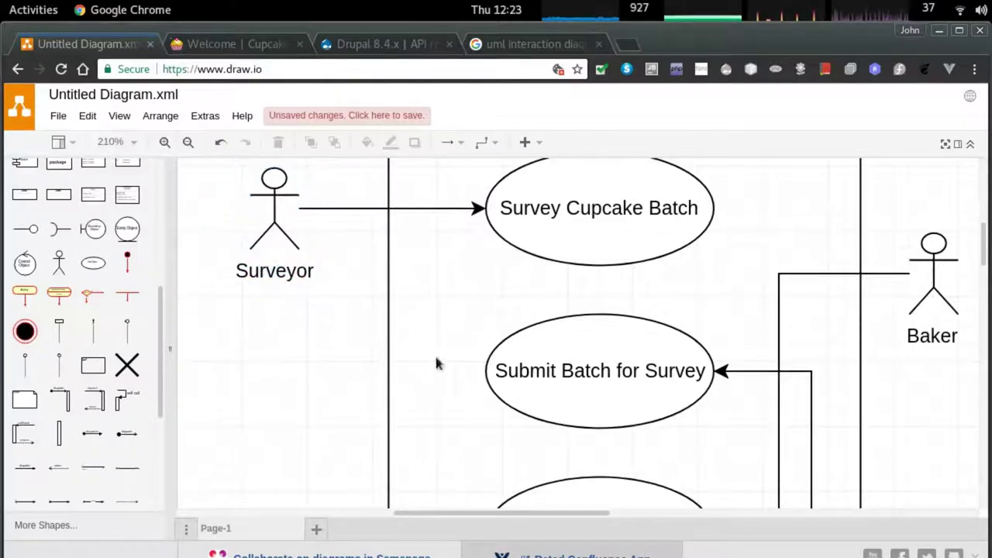
Choose Save as from the File menu to save the diagram under a new name.
scroll(753, 401, "down", 6)
scroll(560, 318, "up", 3)
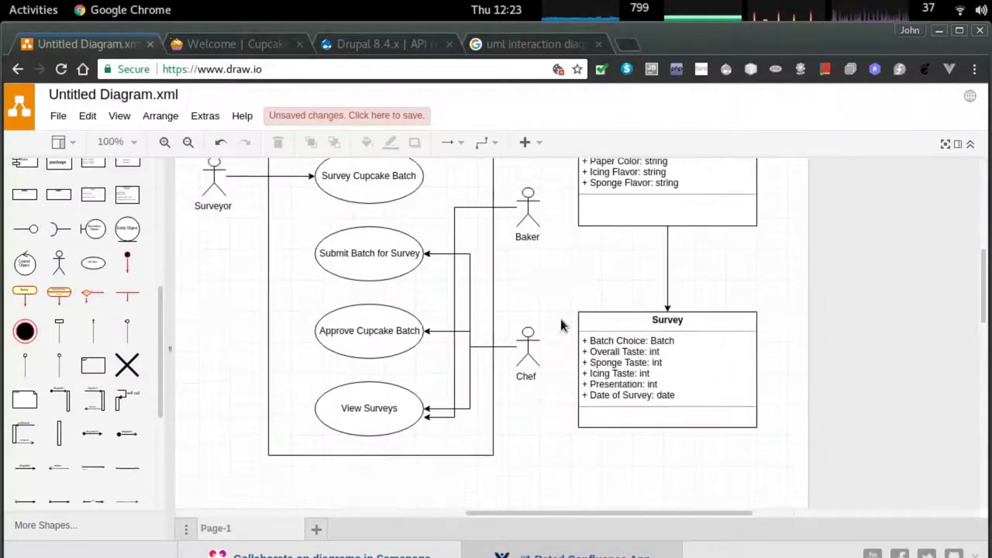
scroll(543, 316, "up", 2)
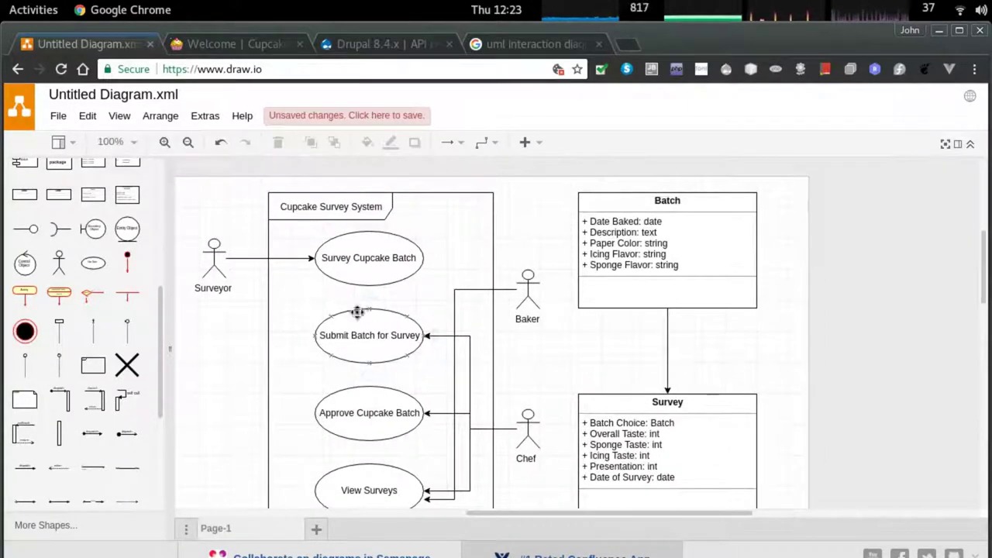
scroll(433, 383, "down", 1)
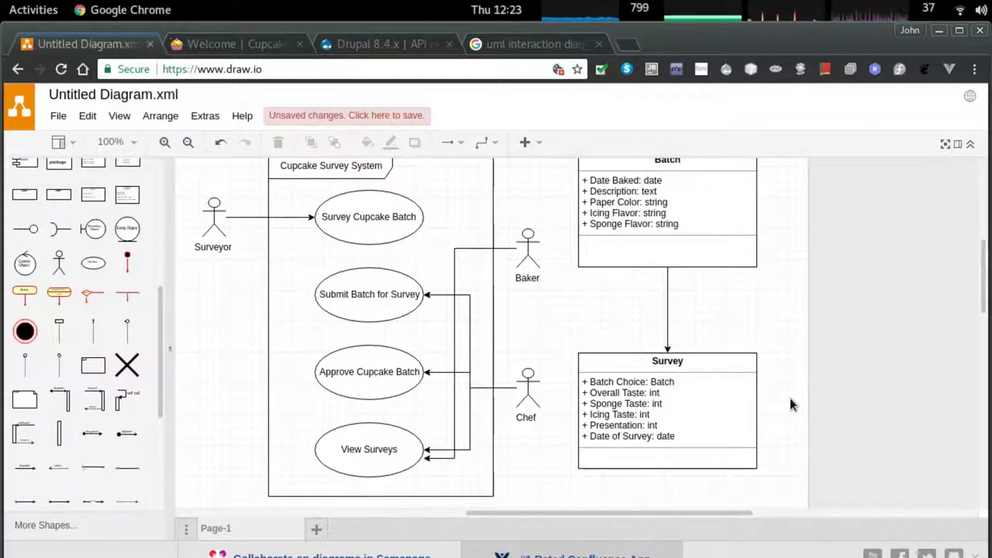
scroll(790, 397, "up", 1)
scroll(605, 323, "down", 10)
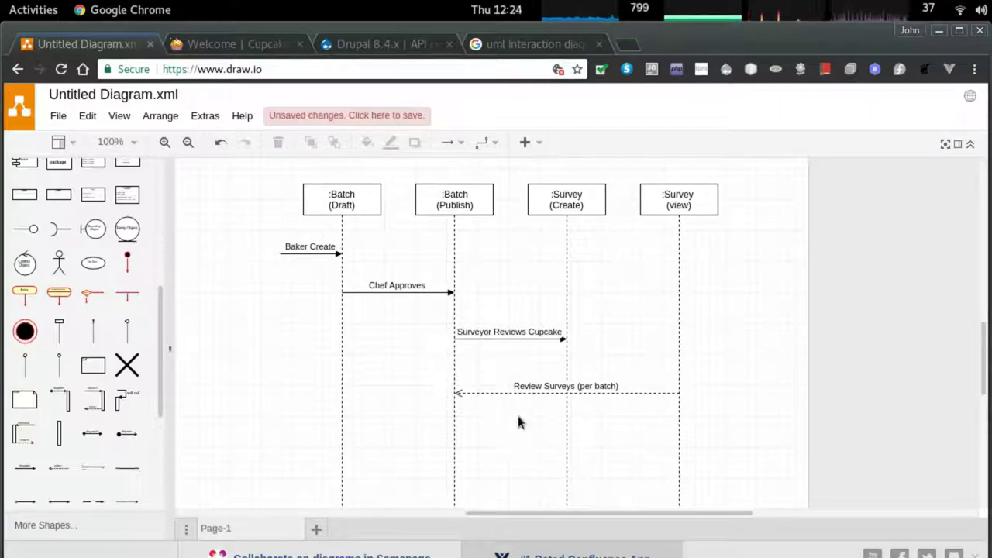
scroll(519, 415, "down", 1)
scroll(522, 401, "down", 5)
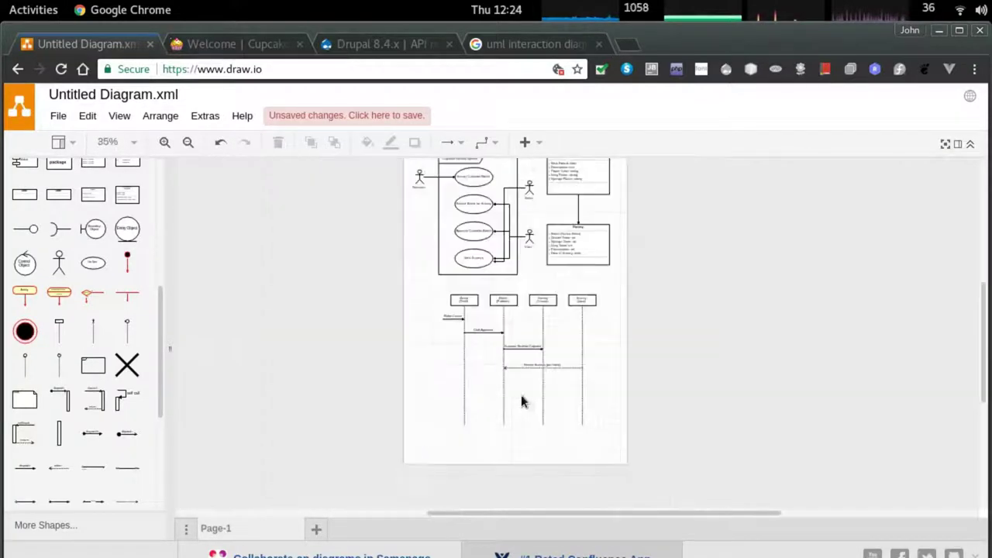
left_click(61, 115)
left_click(128, 232)
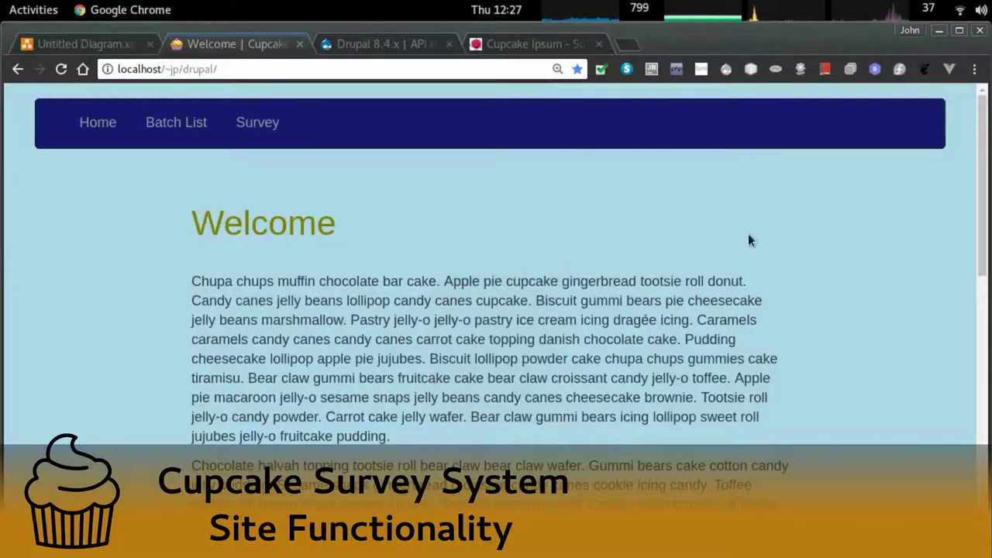
Log in to the Drupal site with the baker username and its password.
key("ctrl+plus")
key("ctrl+plus")
key("ctrl+plus")
key("ctrl+plus")
key("ctrl+minus")
key("ctrl+minus")
key("ctrl+minus")
key("ctrl+minus")
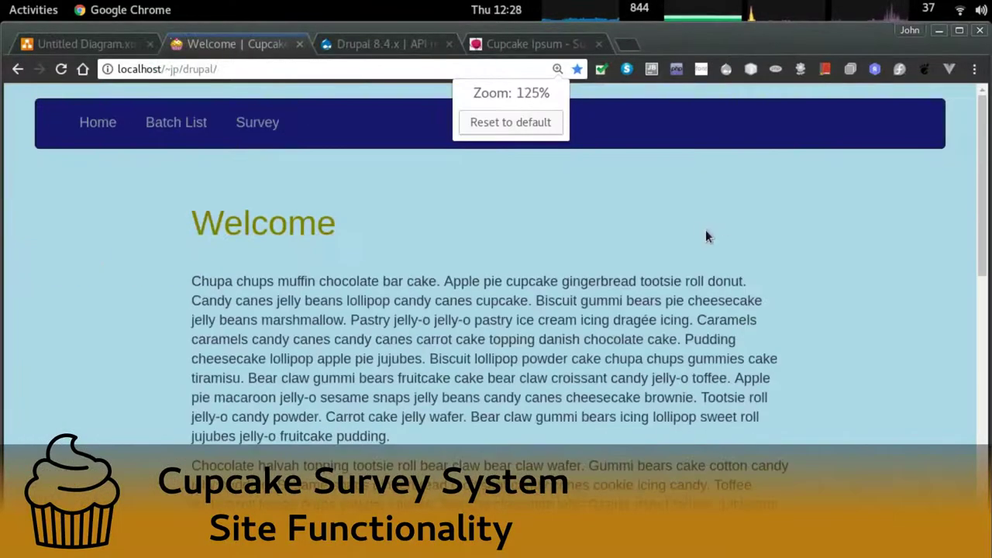
scroll(693, 230, "down", 10)
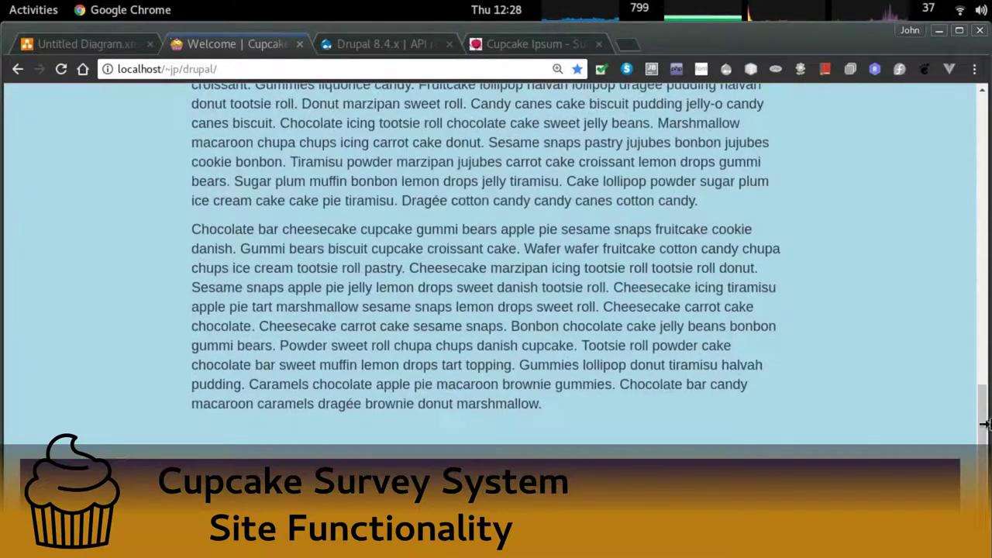
left_click(928, 527)
left_click(346, 358)
type("baker")
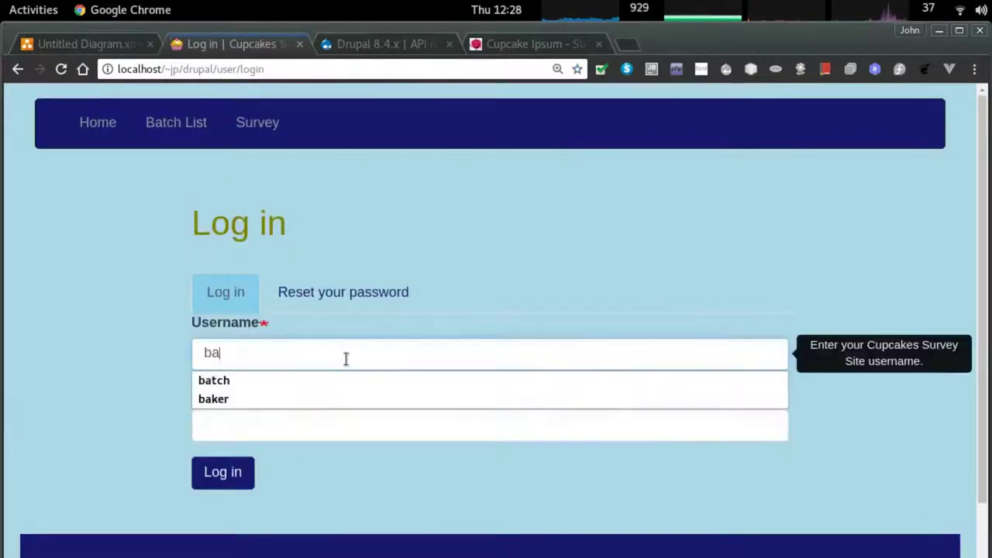
key("Tab")
key("Return")
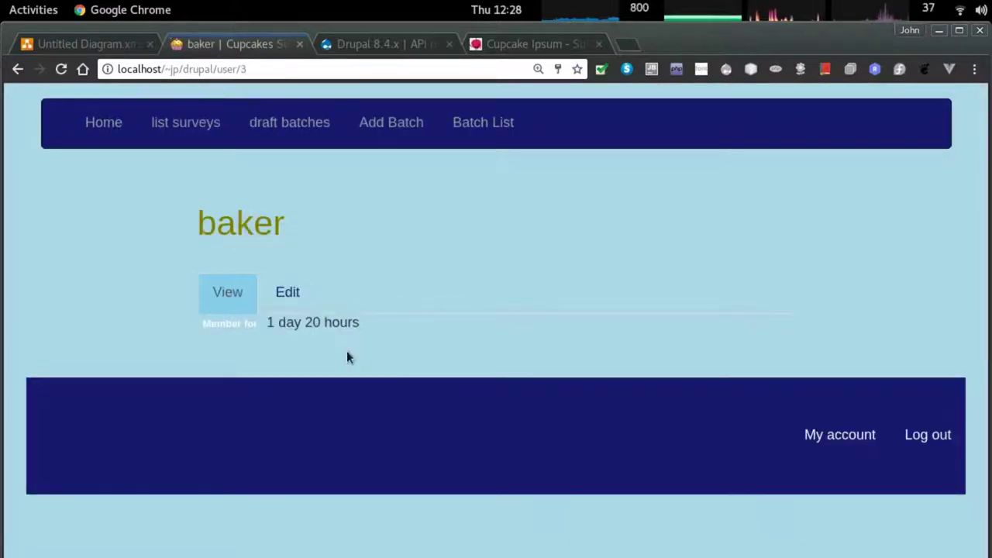
Look over the survey and batch lists, then open the Create batch form's Cupcake Title field.
left_click(186, 124)
scroll(402, 438, "down", 1)
scroll(401, 433, "up", 1)
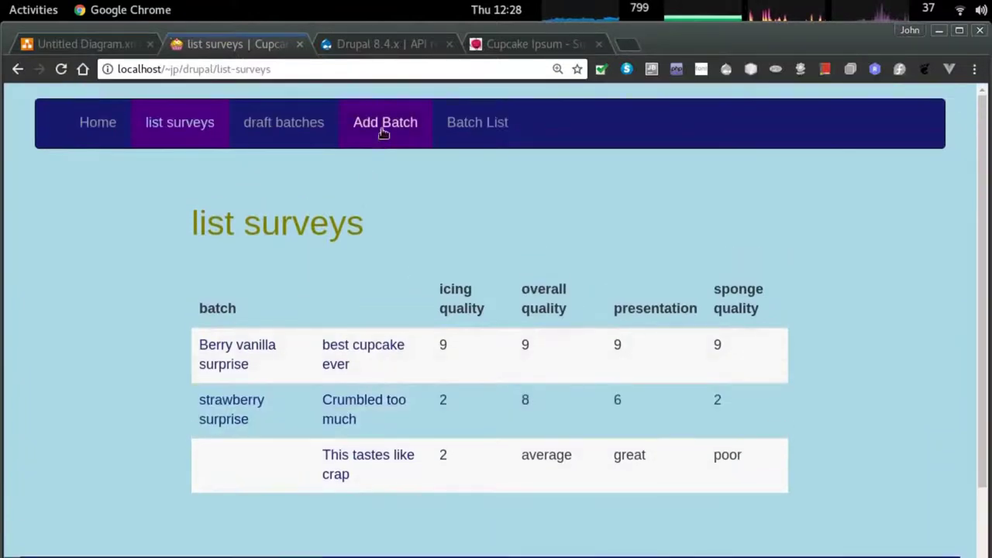
left_click(495, 122)
scroll(493, 325, "down", 10)
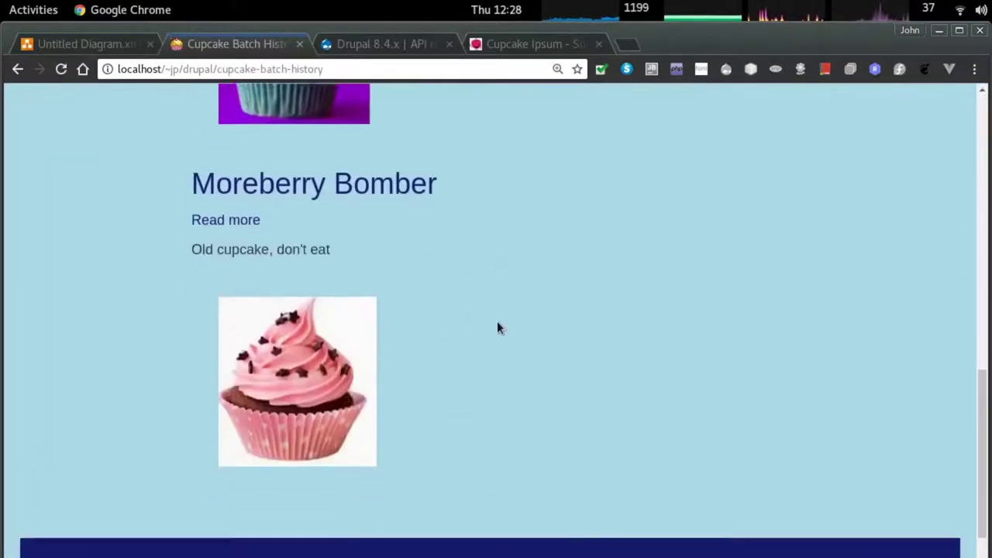
scroll(511, 325, "up", 10)
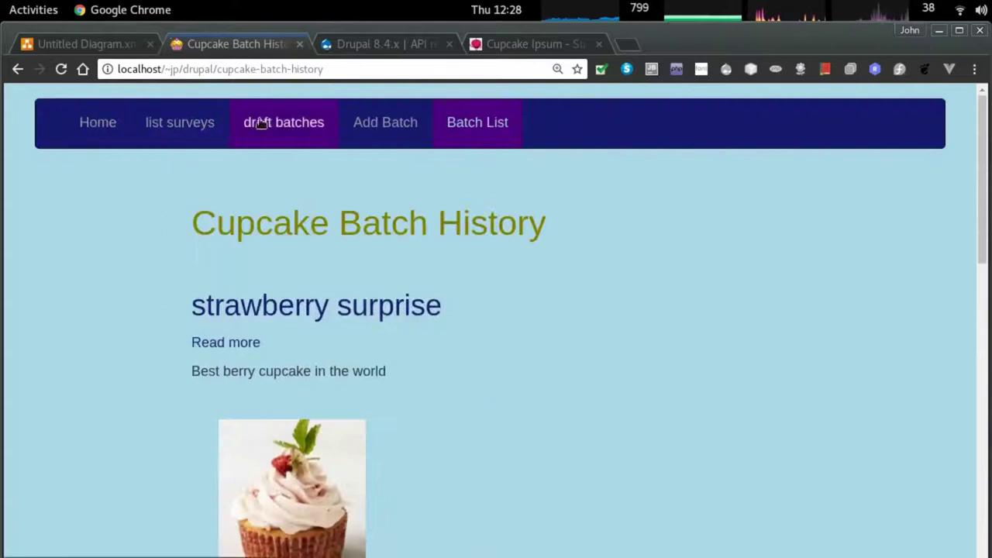
left_click(383, 122)
left_click(302, 380)
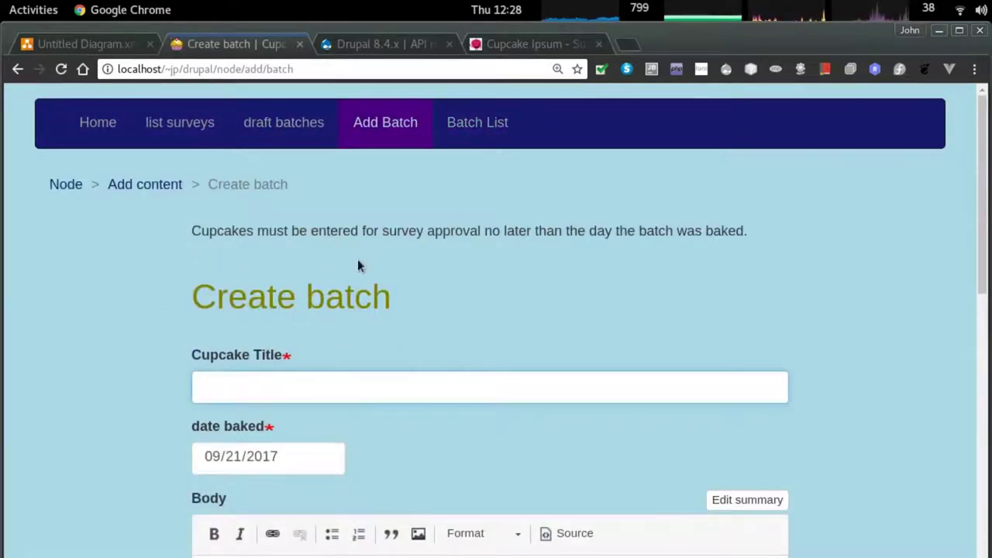
Title the batch 'Lemon Lime Bliss' and move into the Body editor.
type("Lime")
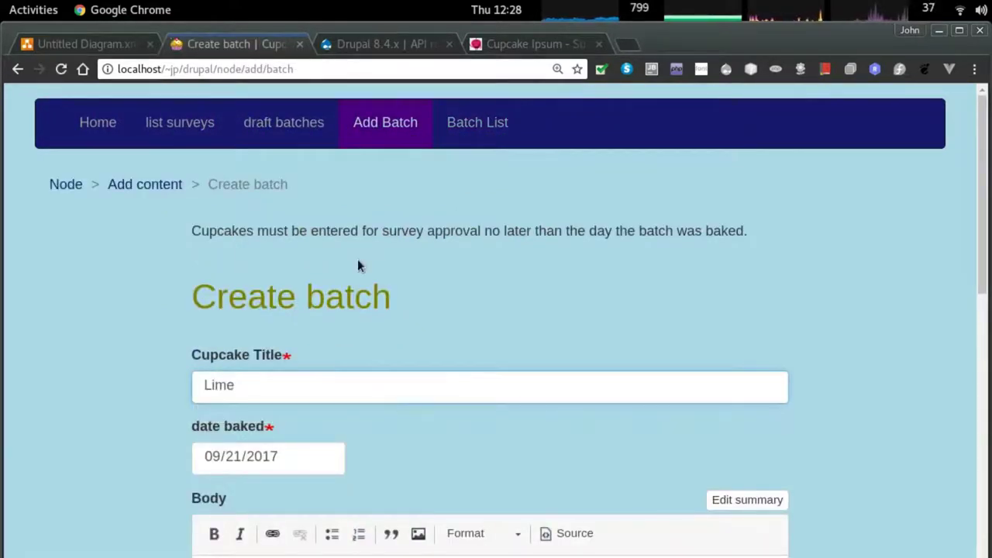
key("BackSpace")
key("BackSpace")
key("BackSpace")
key("BackSpace")
type("Lemon Lime Bliss")
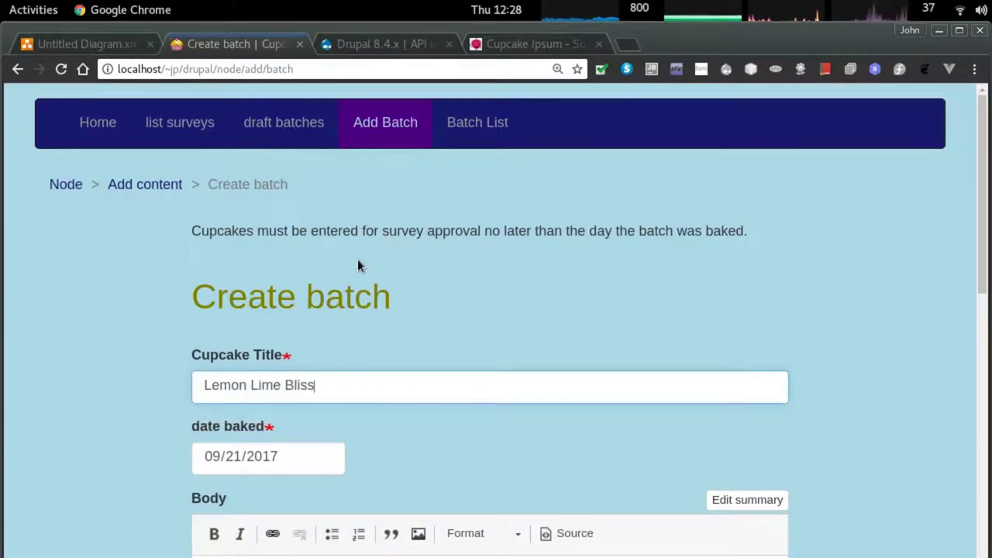
scroll(370, 282, "down", 1)
scroll(250, 387, "down", 3)
left_click(357, 337)
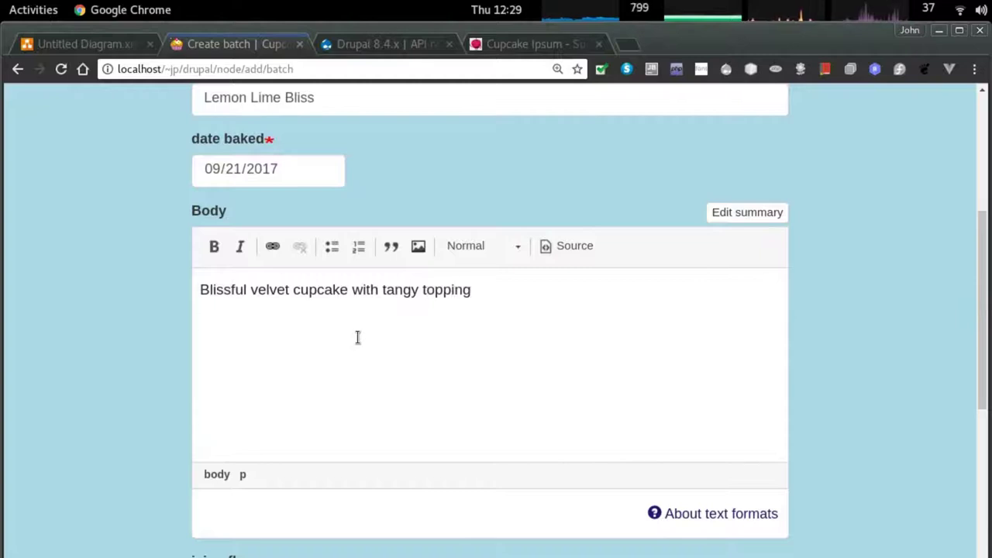
Open a new browser tab, clearing the unwanted address-bar autocompletion.
key("ctrl+t")
type("s")
key("BackSpace")
Search Google for 'lemon cupcake' and show the image results.
type("lemon cu")
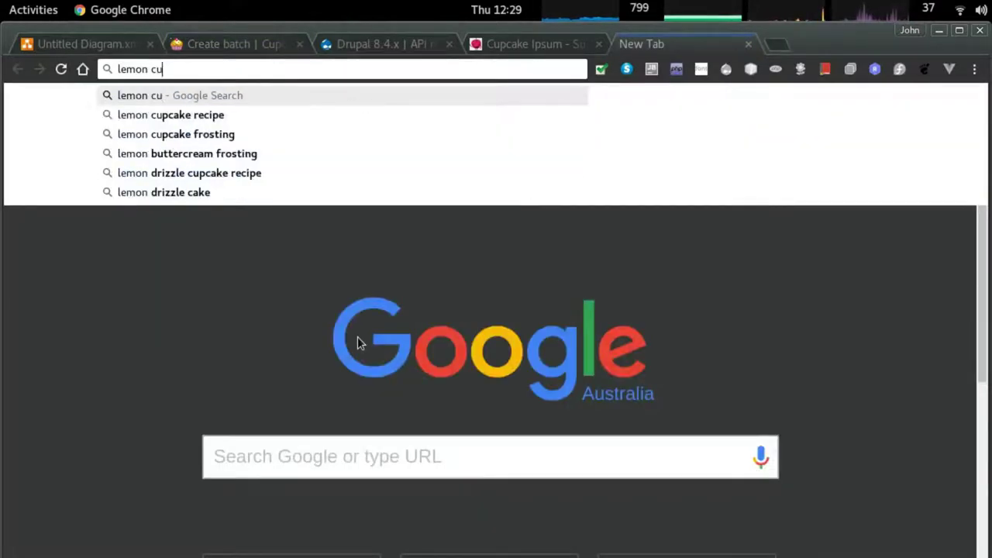
type("pcake")
key("Return")
left_click(298, 203)
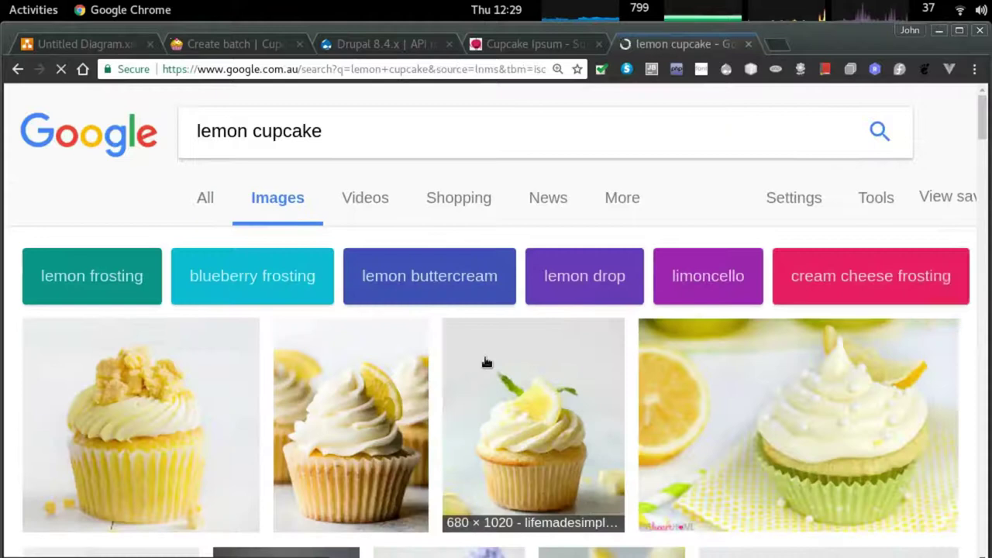
scroll(372, 390, "down", 9)
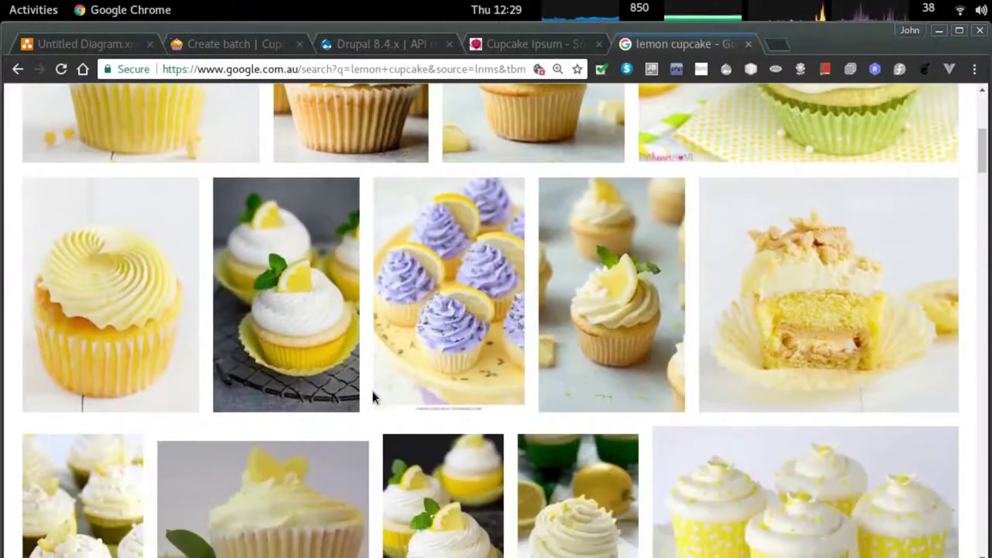
Save an area screenshot of the first lemon cupcake image as lemon_bliss, then close the search tab.
key("super")
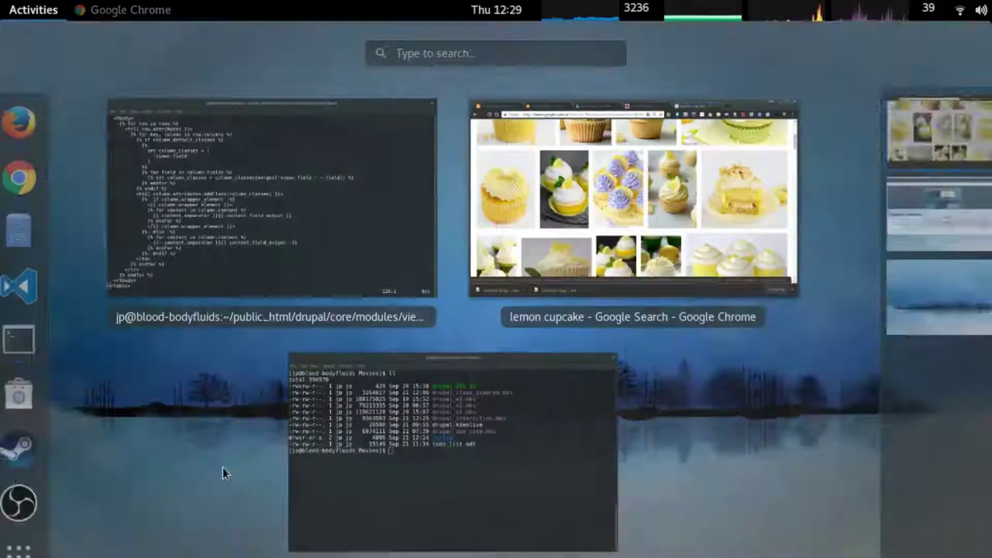
type("scree")
key("Return")
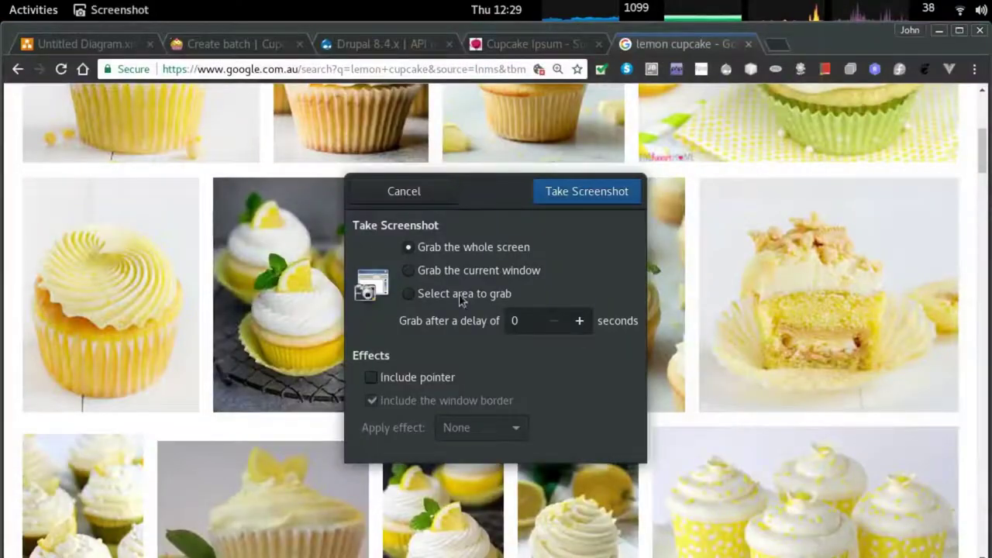
left_click(459, 294)
left_click(593, 197)
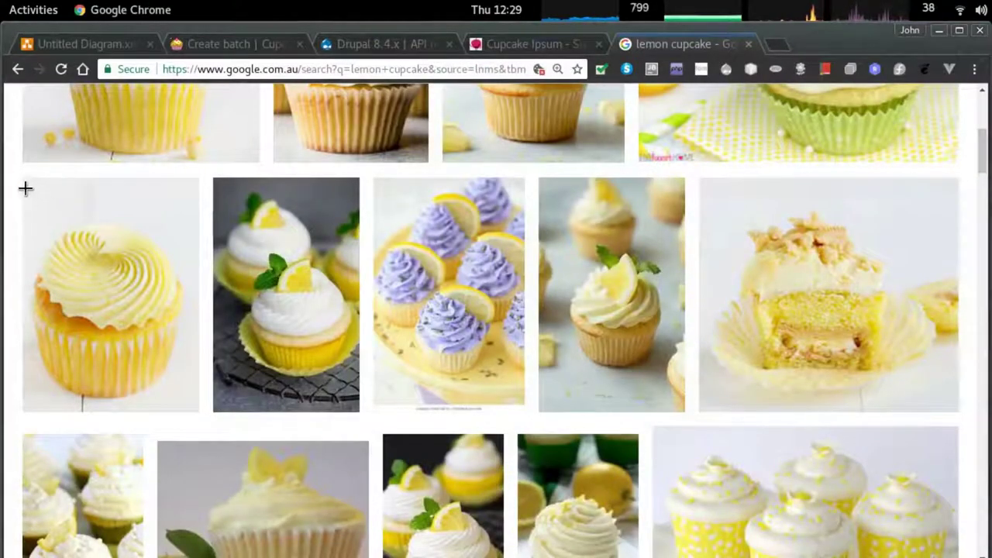
left_click_drag(26, 187, 195, 413)
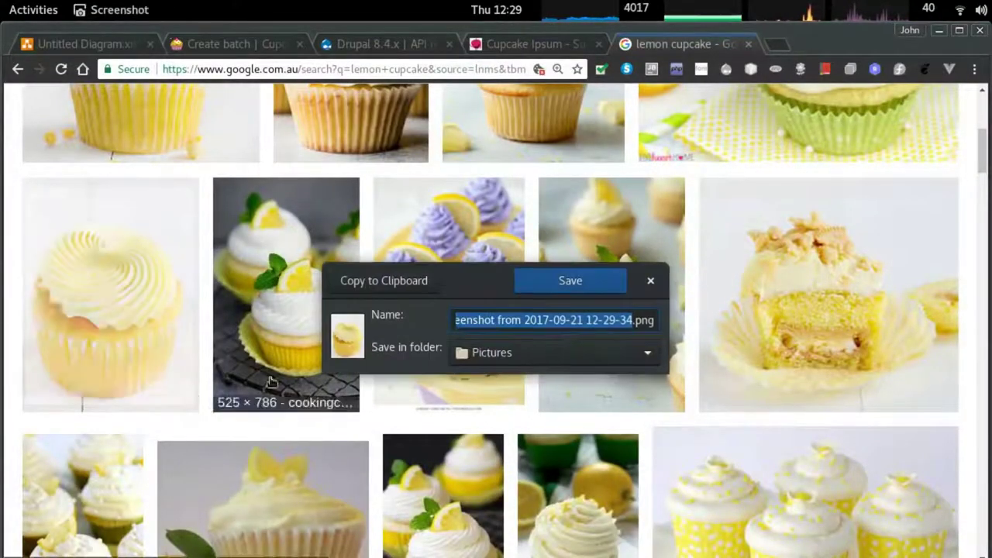
type("lemon")
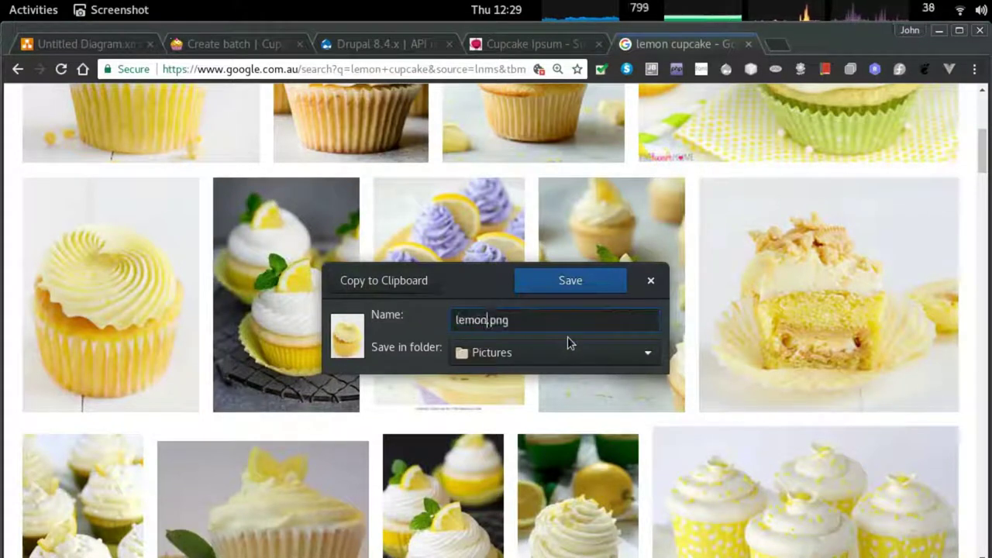
type("_bliss")
key("Return")
key("ctrl+w")
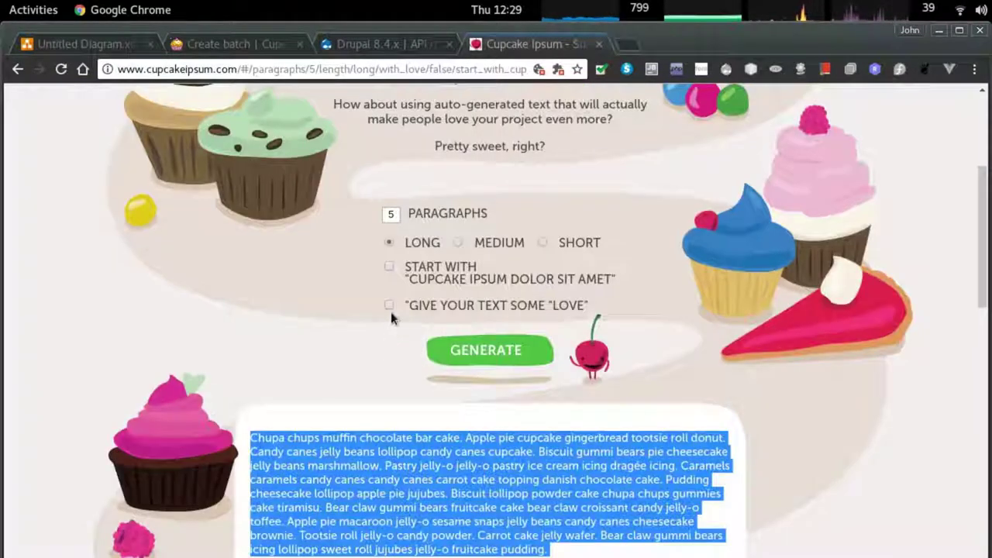
Insert lemon_bliss.png into the batch body with alt text 'Lemon Bliss' and a caption.
key("ctrl+w")
key("ctrl+Tab")
key("ctrl+Tab")
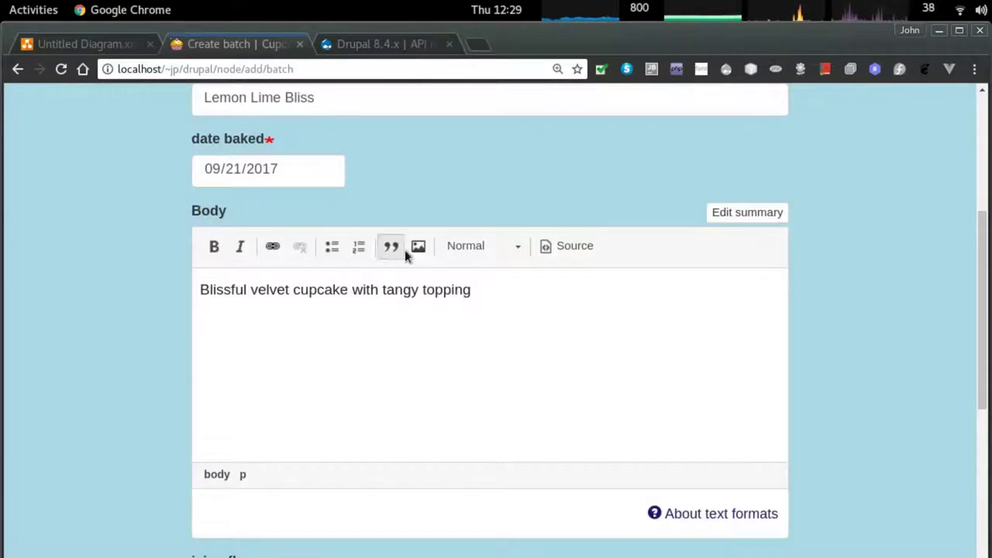
left_click(417, 245)
left_click(294, 223)
left_click(225, 143)
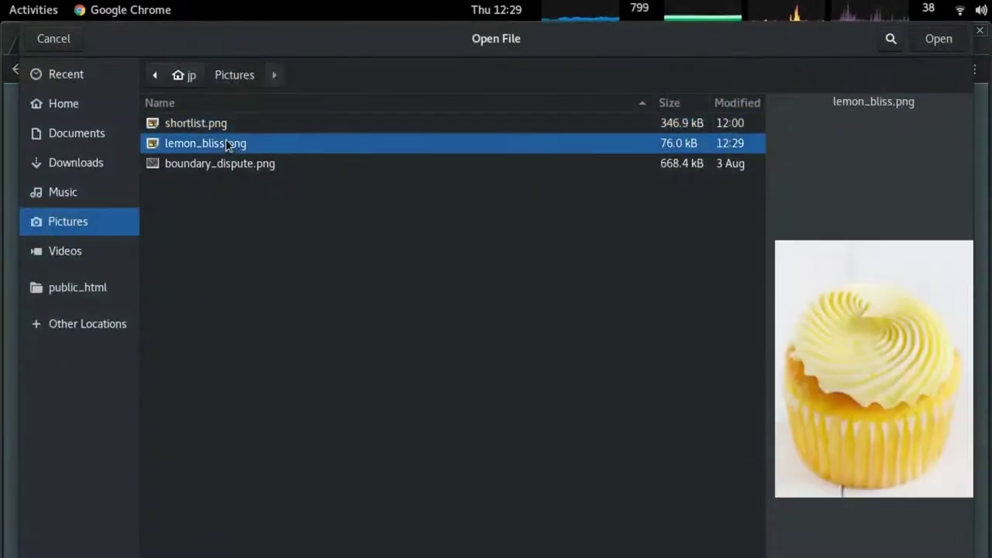
double_click(225, 143)
left_click(275, 332)
type("Lemon")
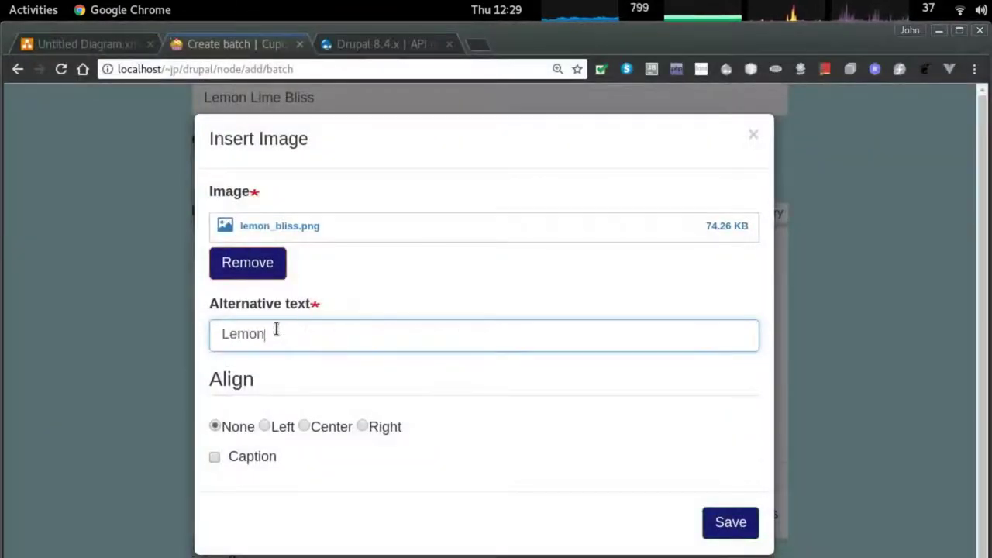
type(" Bliss")
left_click(257, 460)
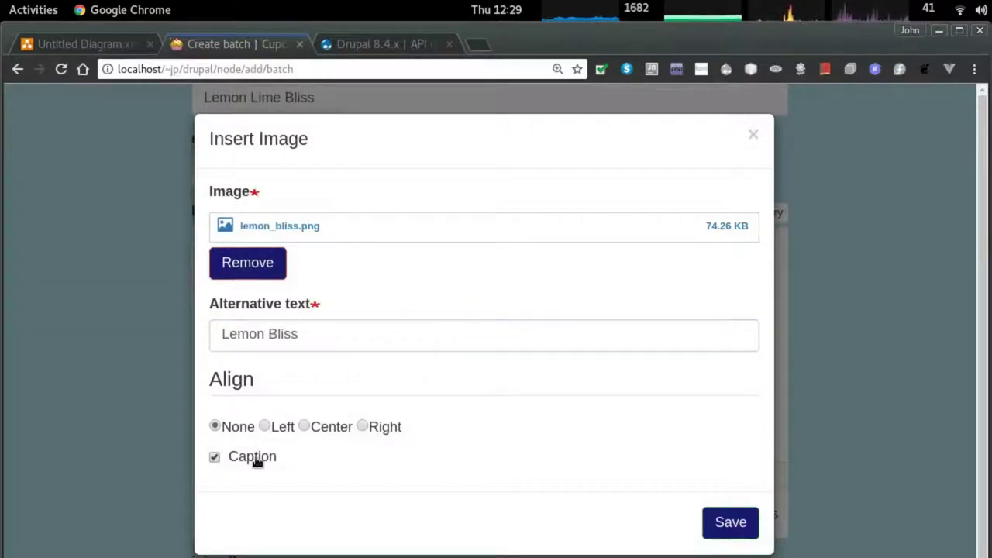
left_click(729, 521)
Set icing and sponge flavor to citrus and paper color to yellow, then save the batch.
scroll(460, 391, "down", 5)
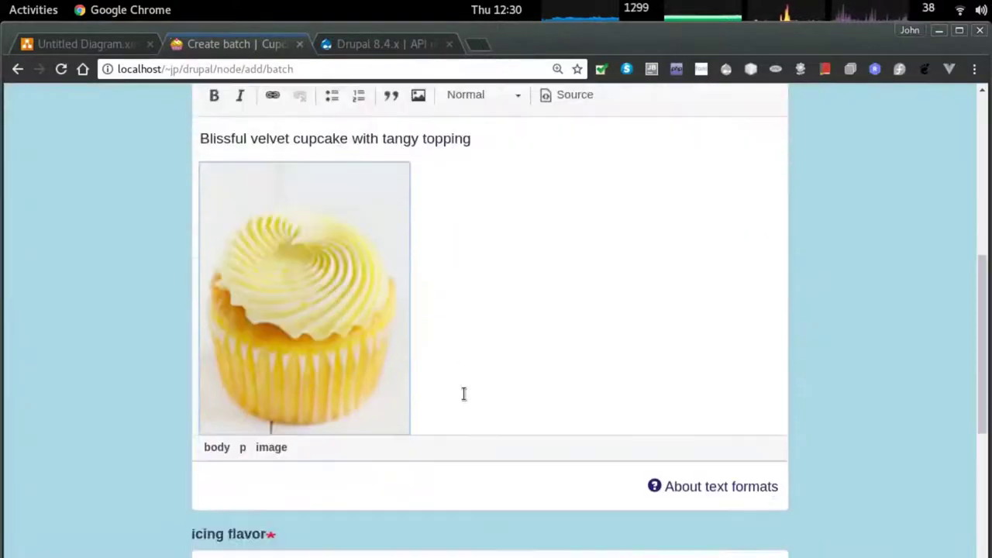
left_click(355, 386)
left_click(335, 499)
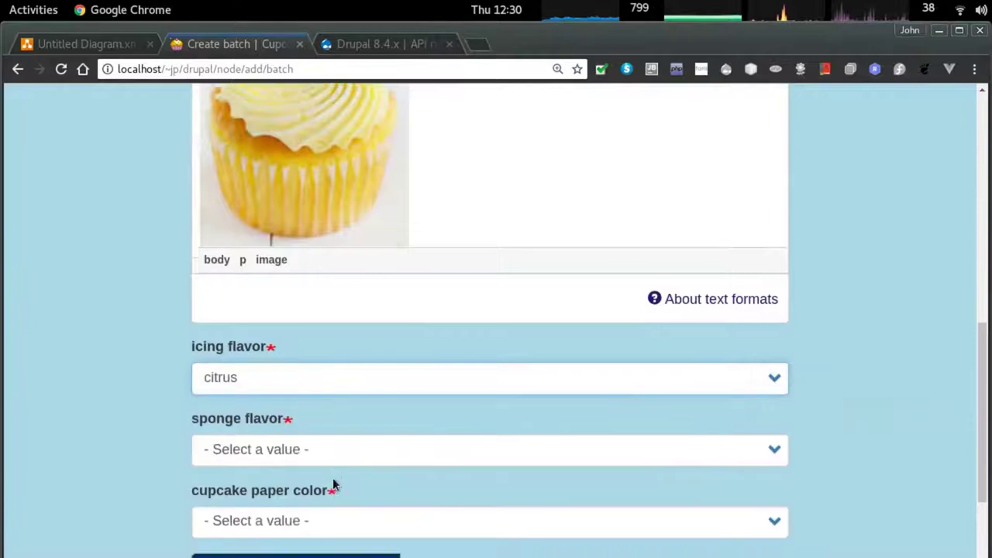
scroll(326, 465, "down", 1)
left_click(305, 418)
left_click(310, 532)
scroll(306, 496, "down", 1)
left_click(303, 454)
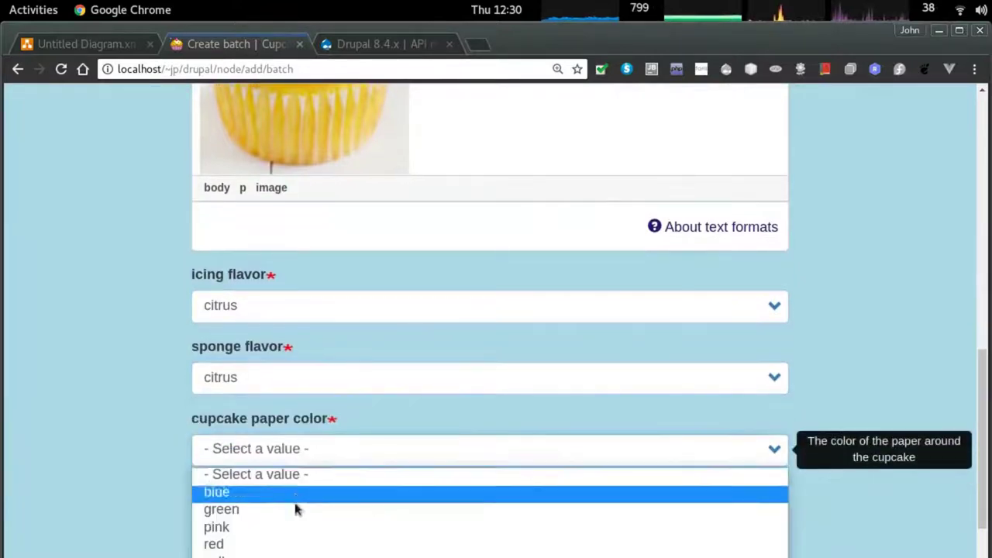
left_click(302, 556)
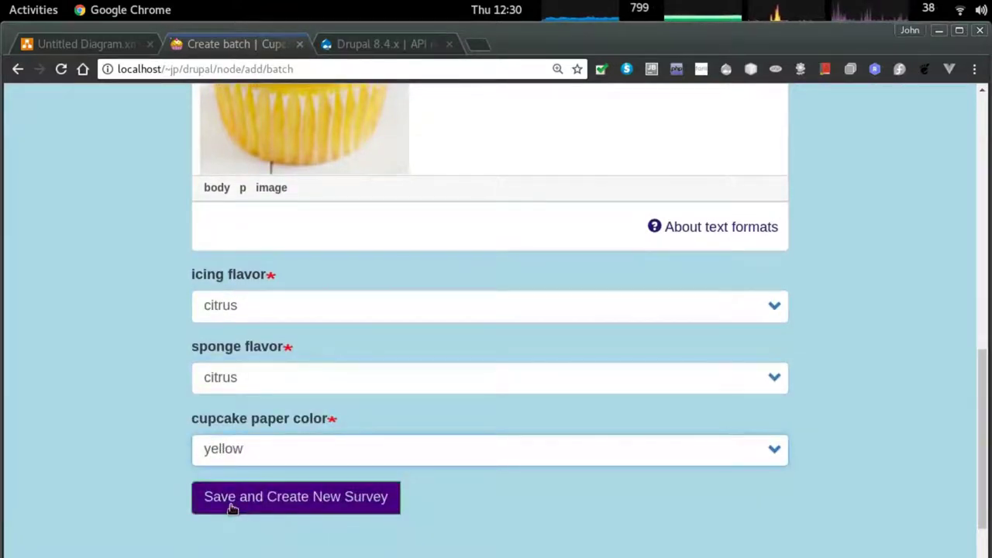
left_click(228, 502)
left_click(200, 139)
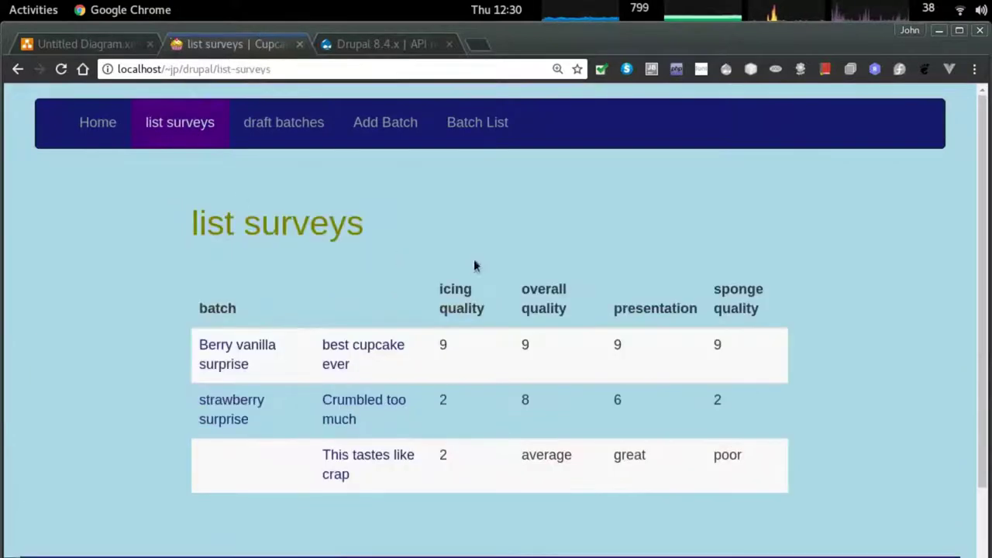
Review the draft batches page and the cupcake batch history list.
left_click(262, 131)
scroll(562, 263, "down", 4)
scroll(563, 263, "up", 4)
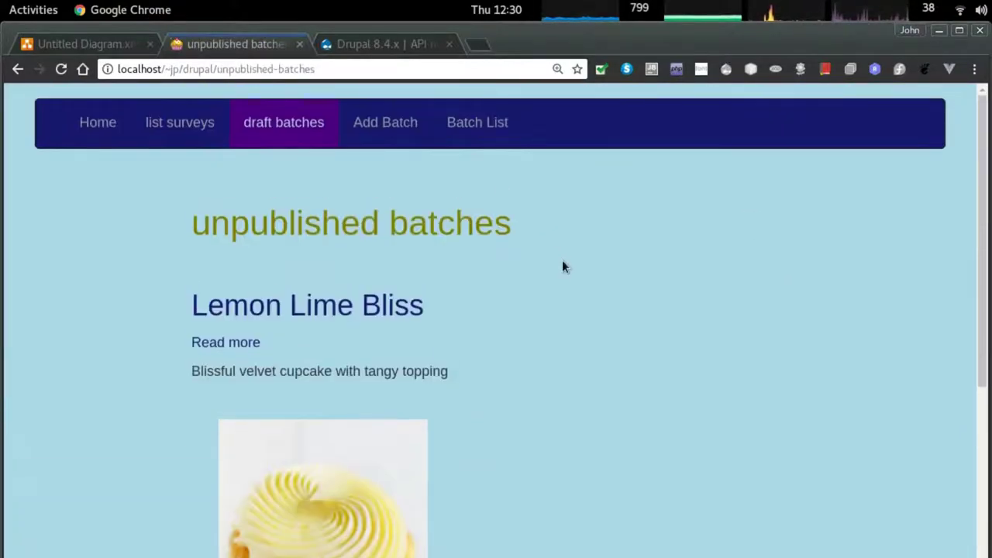
left_click(467, 129)
scroll(516, 295, "down", 6)
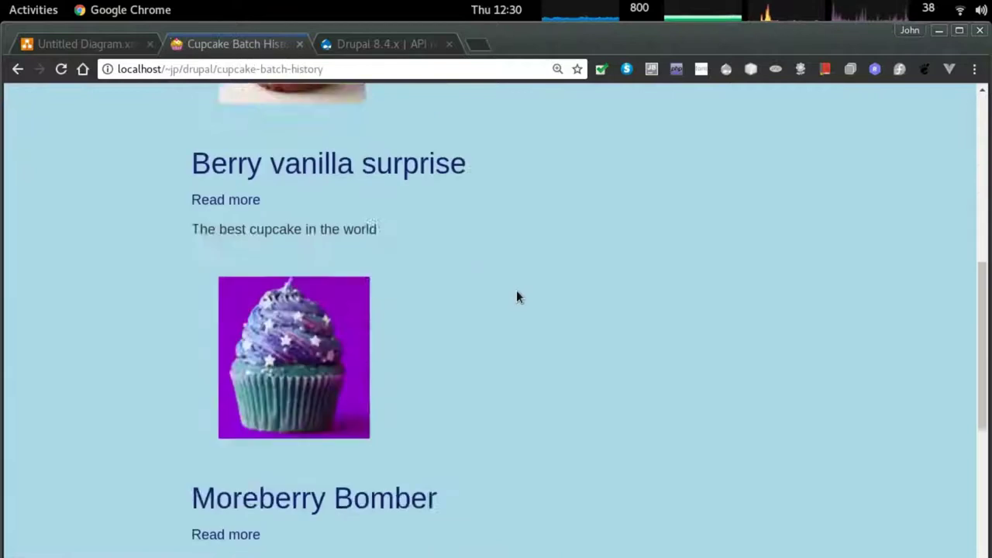
scroll(519, 289, "up", 6)
left_click(294, 128)
scroll(434, 264, "down", 2)
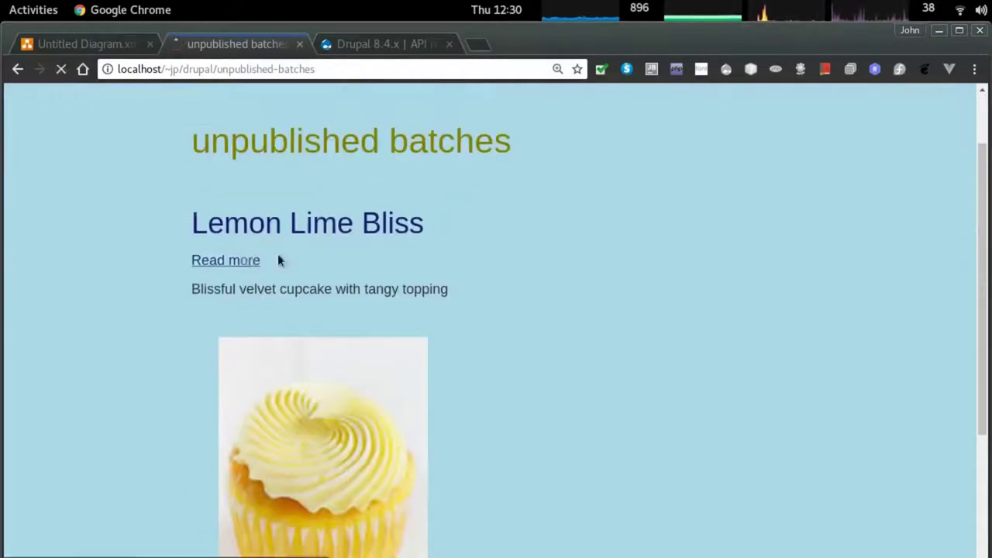
Open the Lemon Lime Bliss batch and its Edit form.
left_click(256, 259)
scroll(331, 324, "down", 1)
left_click(282, 239)
scroll(524, 272, "down", 10)
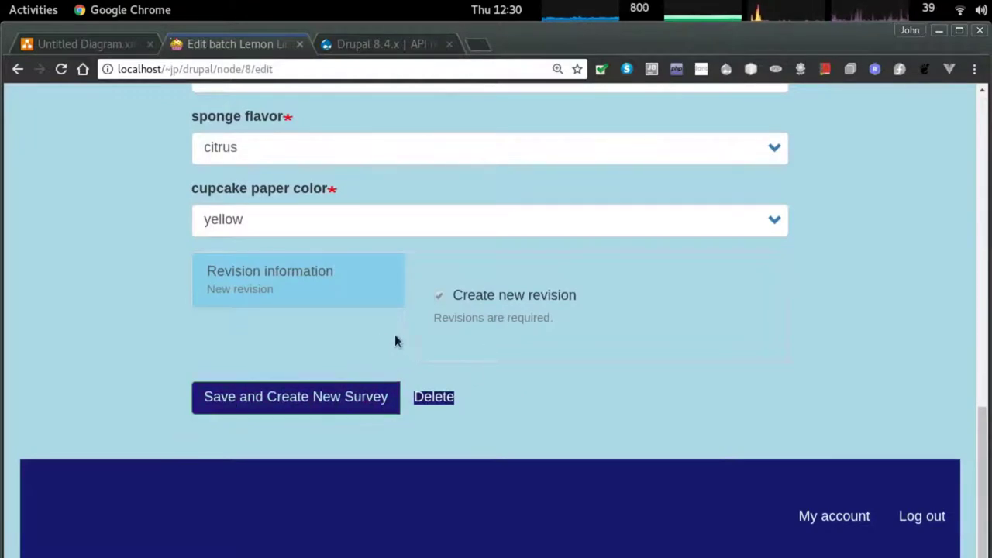
triple_click(485, 314)
left_click(460, 367)
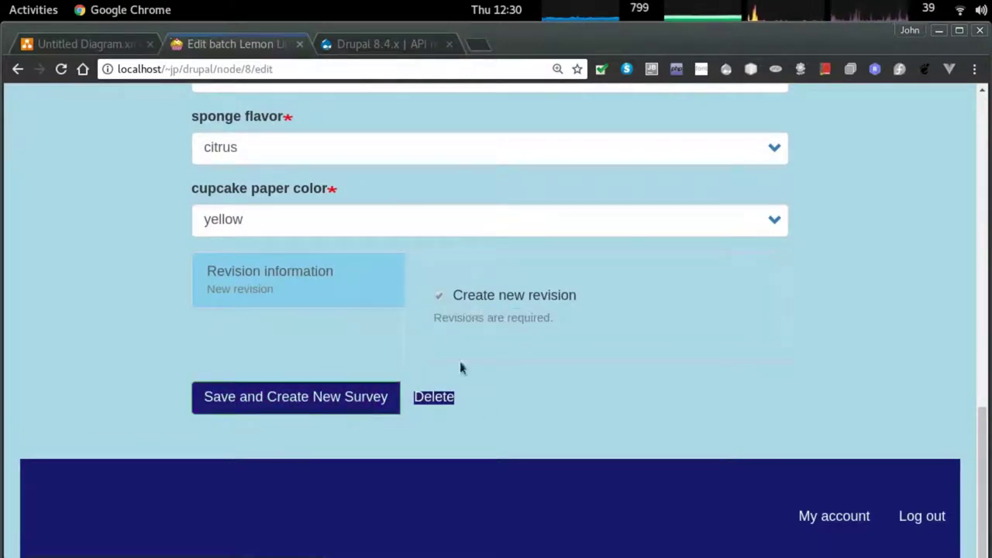
Log out of the Cupcakes site from the footer link.
scroll(275, 302, "up", 2)
scroll(275, 302, "up", 15)
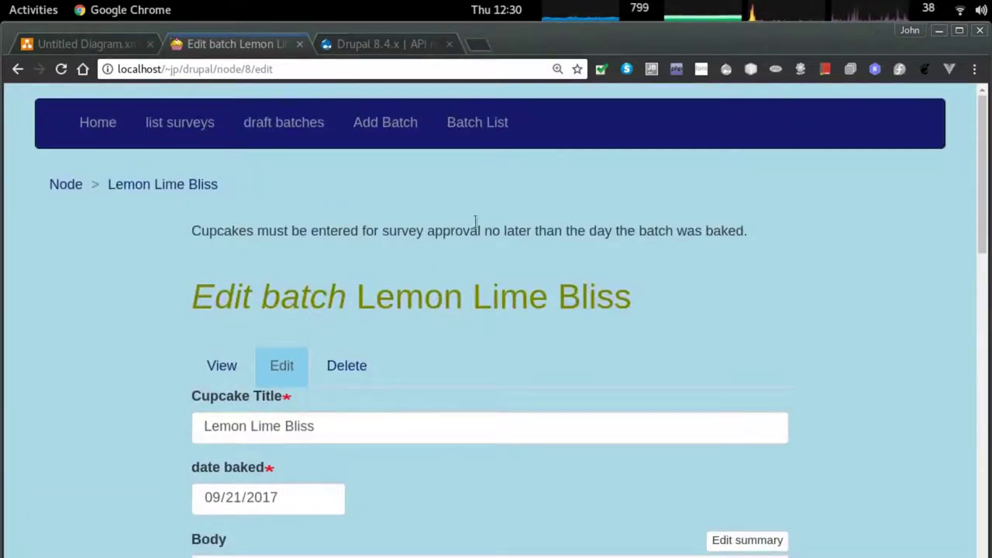
scroll(476, 224, "down", 16)
left_click(931, 526)
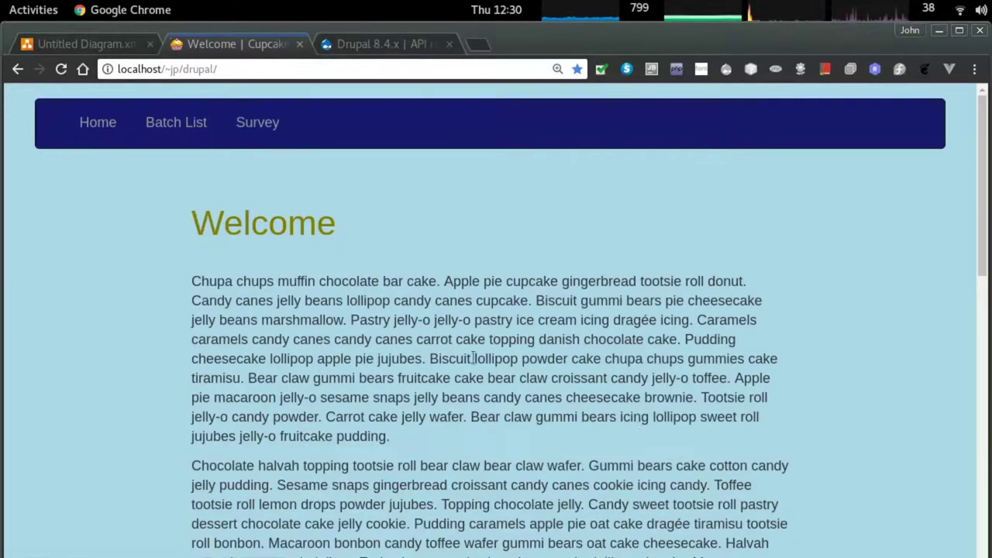
Browse the create survey form's batch options and the Cupcake Batch History list.
scroll(804, 294, "down", 8)
scroll(804, 296, "down", 1)
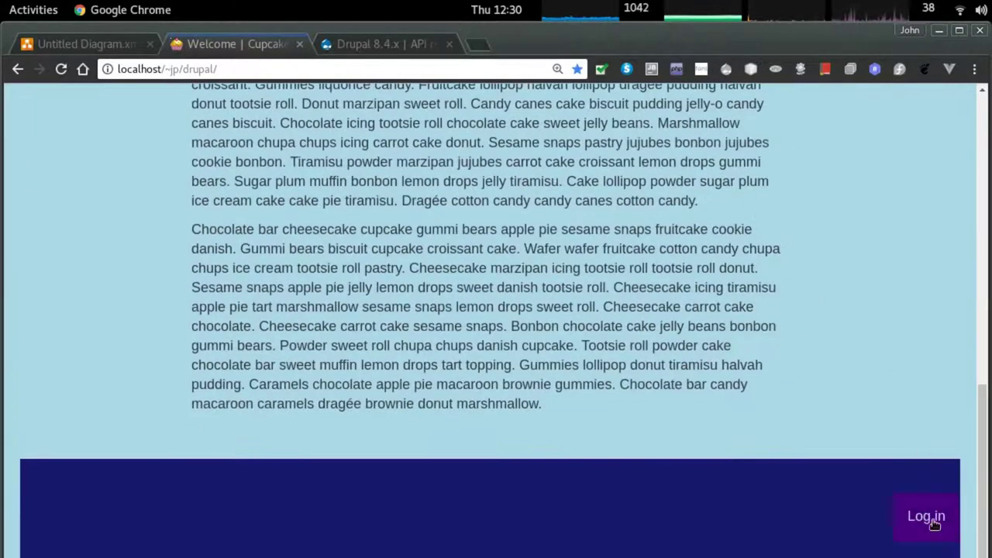
left_click(929, 520)
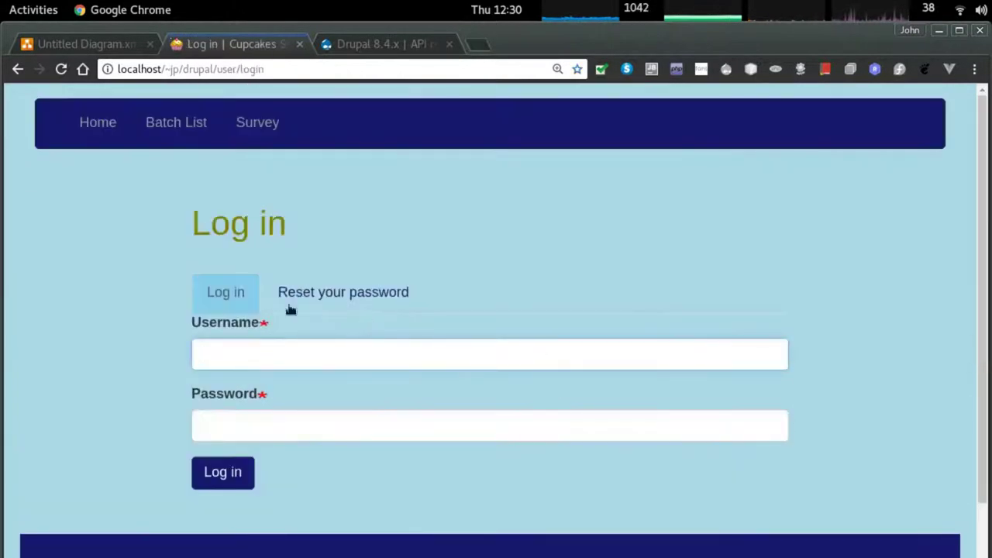
left_click(258, 139)
left_click(310, 204)
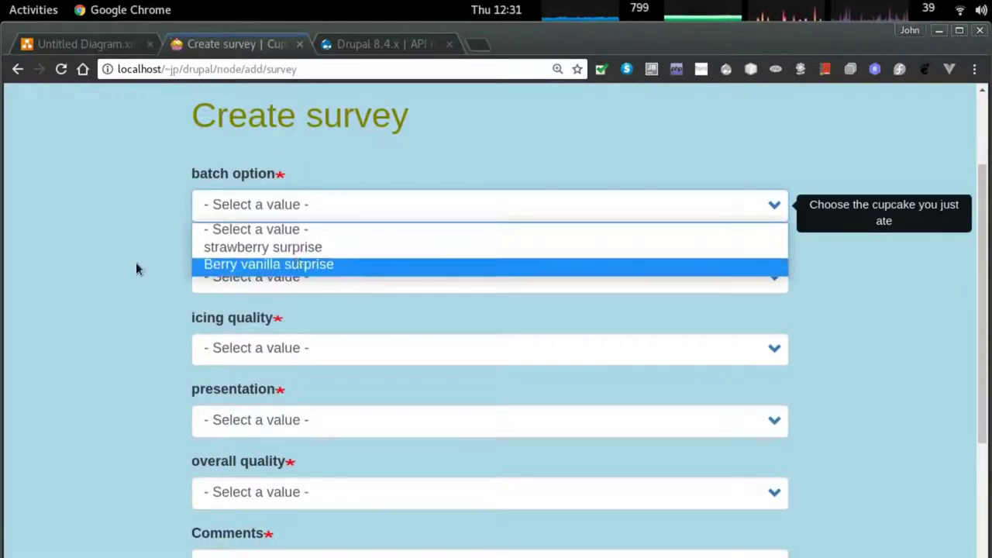
scroll(145, 262, "up", 2)
left_click(166, 128)
scroll(702, 321, "down", 10)
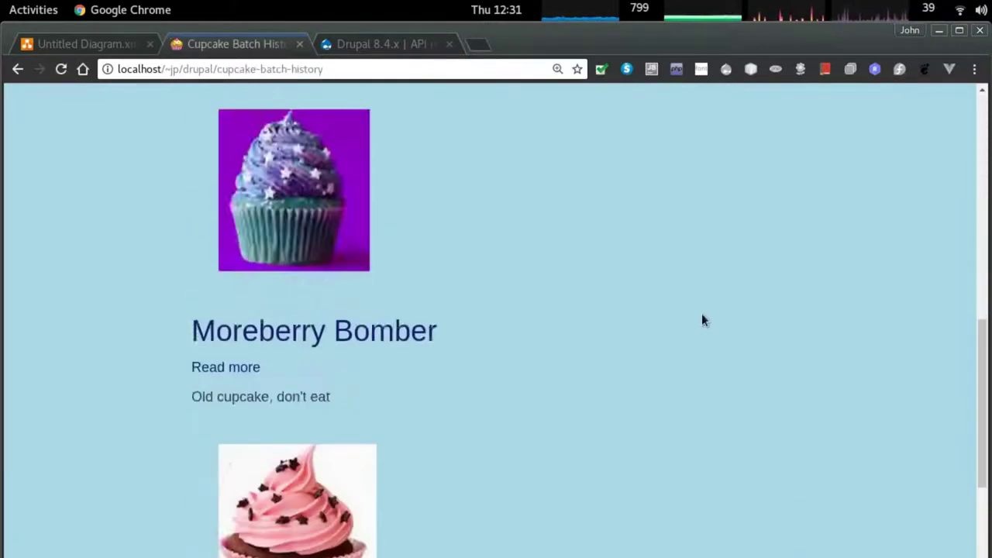
Log in with the chef username and its password, then open the unpublished draft batches.
left_click(902, 523)
type("chef")
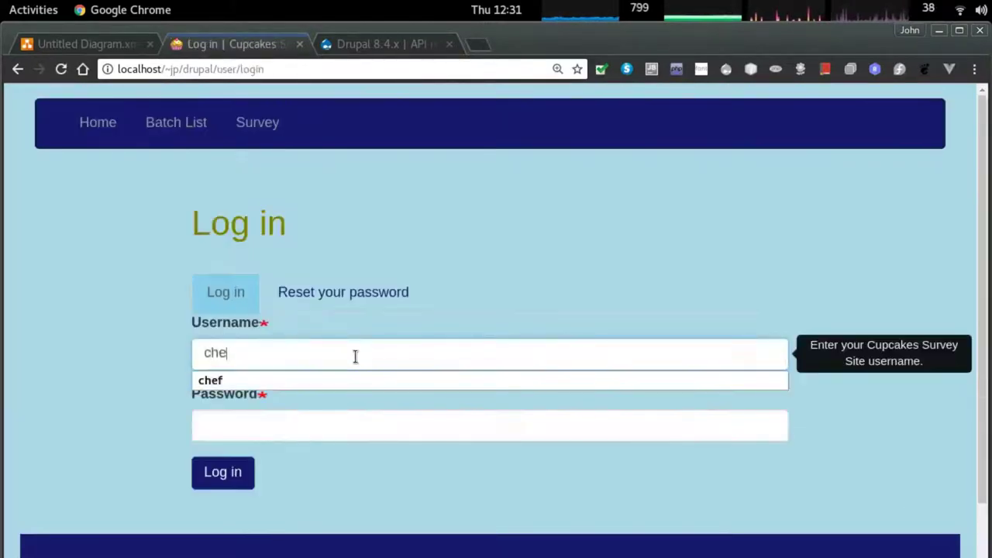
key("Tab")
type("password")
key("Return")
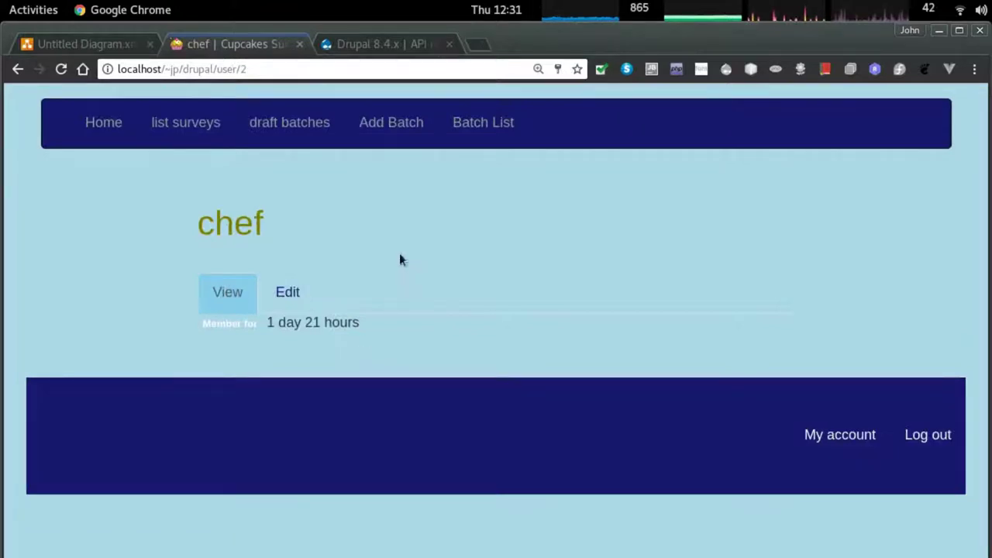
left_click(299, 131)
Publish the Lemon Lime Bliss draft with log message 'tastes great lets poll the population'.
scroll(355, 290, "down", 2)
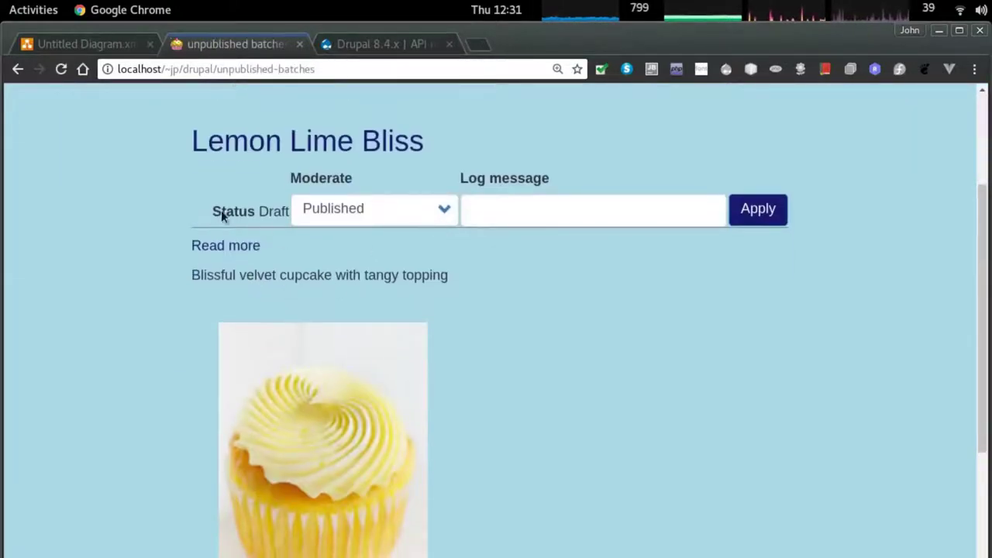
scroll(542, 275, "down", 2)
scroll(281, 223, "up", 3)
left_click(397, 327)
left_click(421, 337)
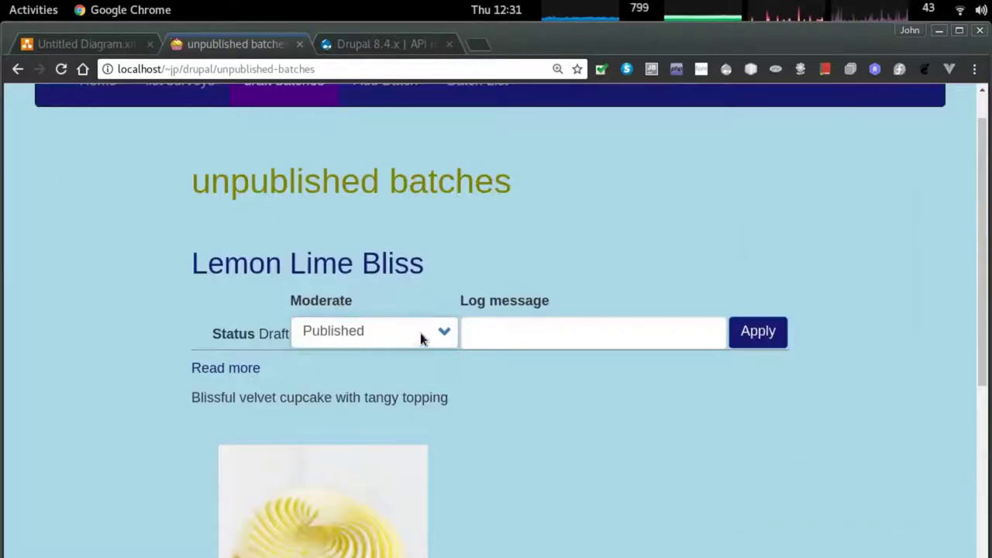
key("Tab")
type("tastes ")
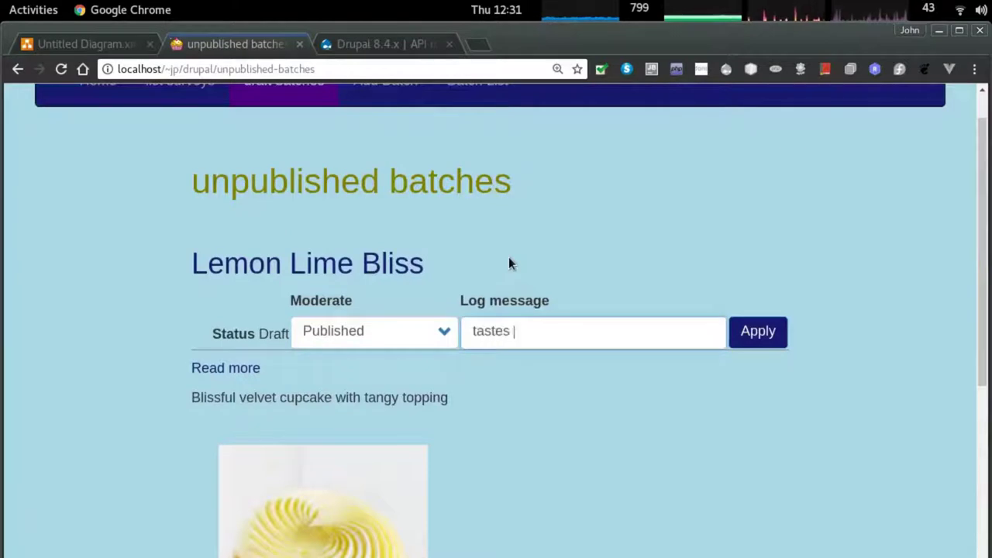
type("great lets poll")
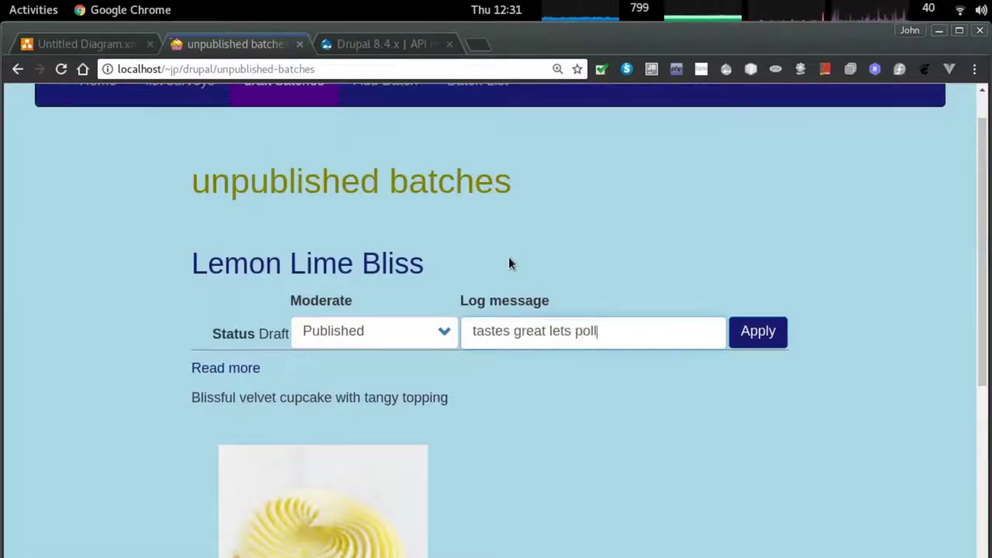
type(" the population")
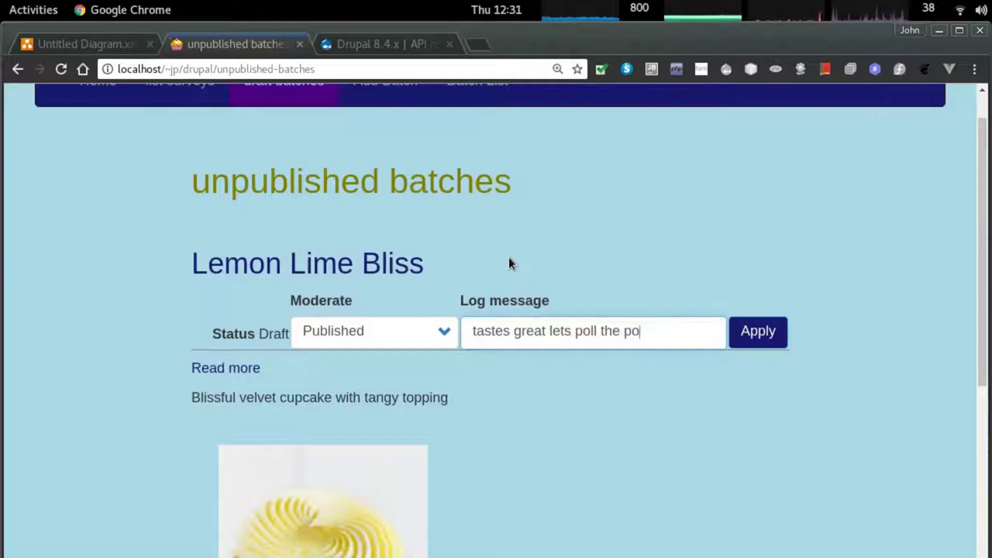
left_click(759, 344)
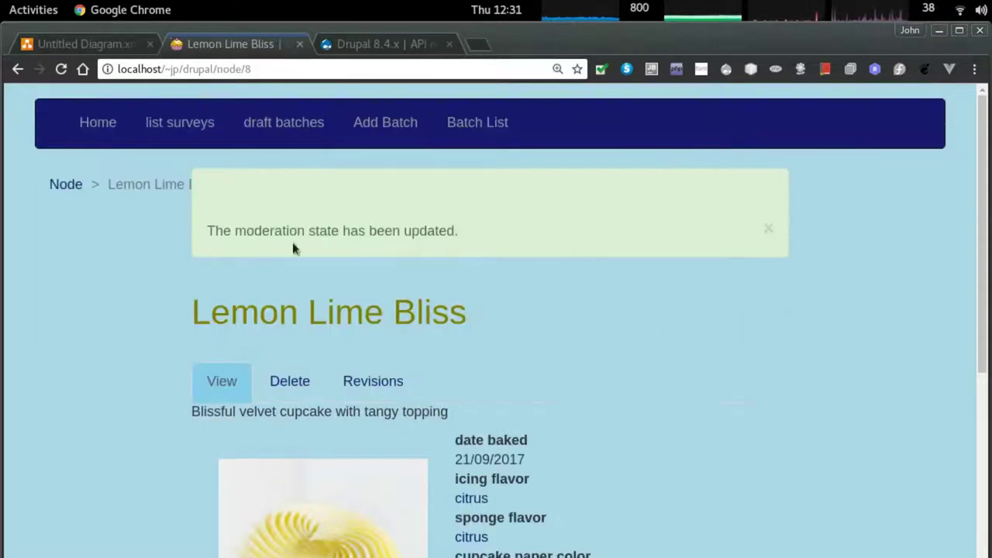
Check the new current revision and its log in Lemon Lime Bliss's Revisions, then return to Cupcake Batch History.
triple_click(292, 231)
scroll(537, 273, "down", 3)
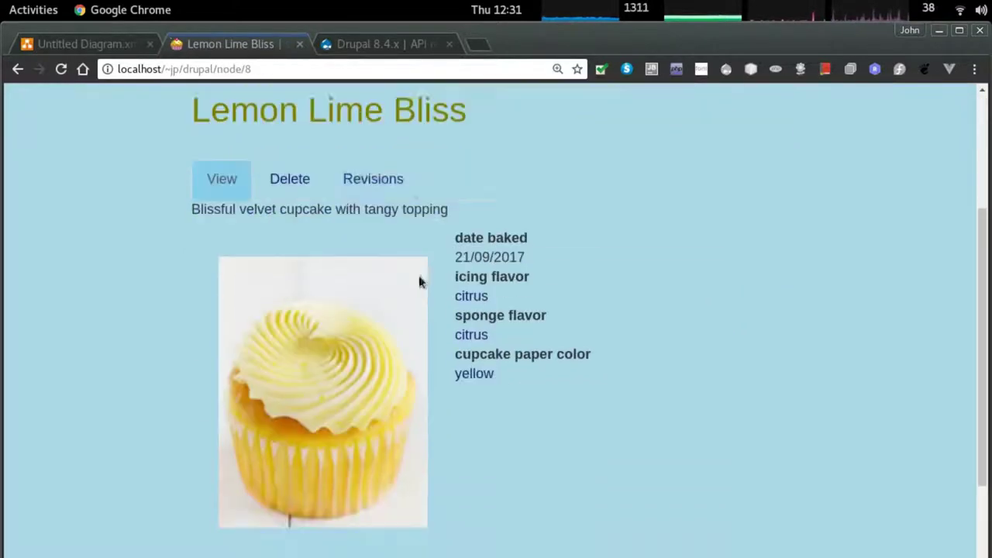
scroll(598, 285, "up", 1)
left_click(380, 286)
scroll(226, 343, "down", 3)
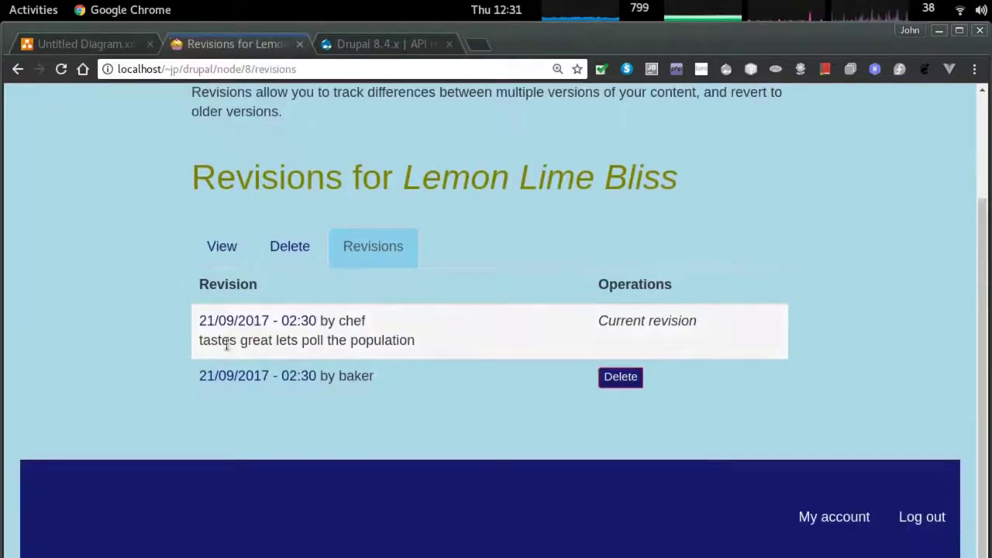
triple_click(227, 348)
triple_click(674, 321)
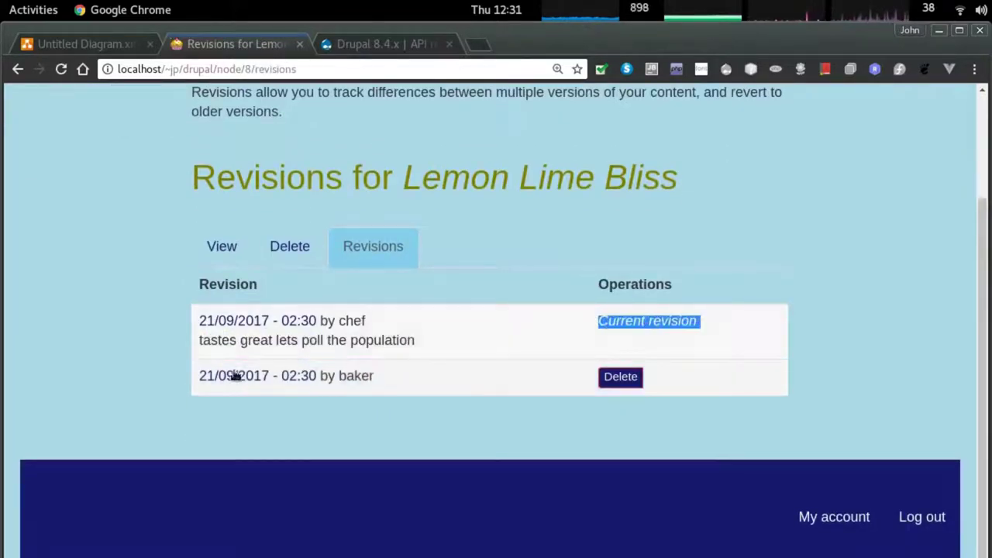
scroll(421, 360, "up", 3)
left_click(477, 122)
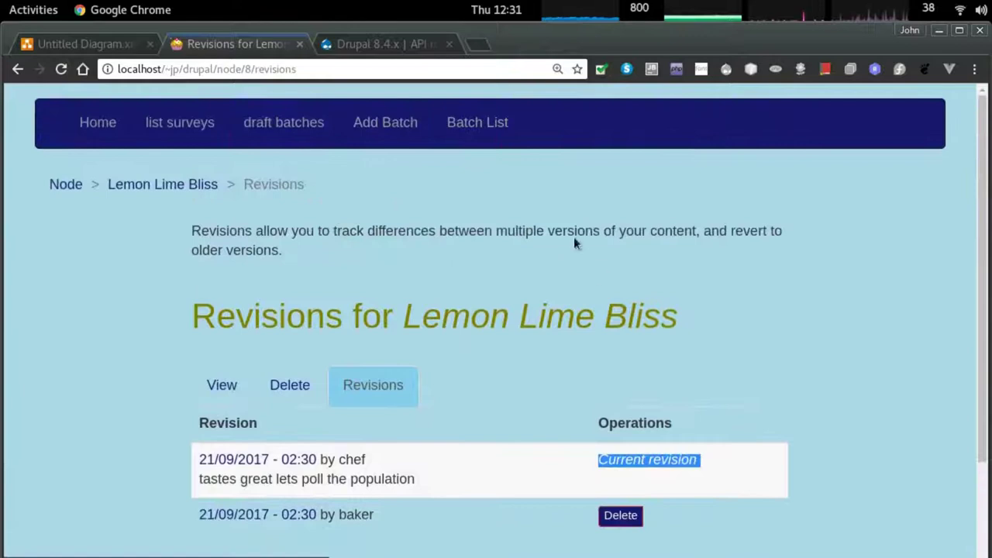
scroll(523, 235, "down", 15)
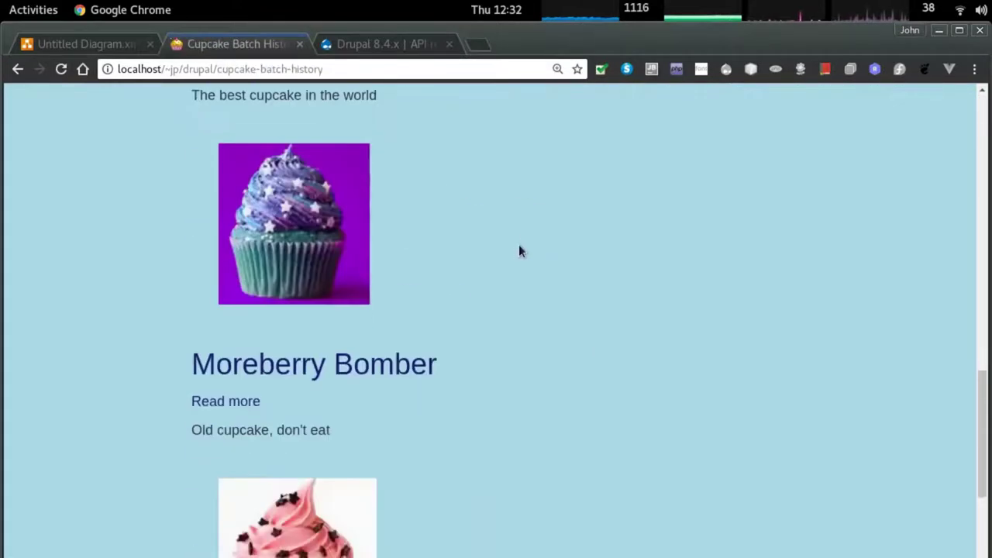
View the full Lemon Lime Bliss page and its yellow cupcake paper term listing.
scroll(523, 298, "up", 15)
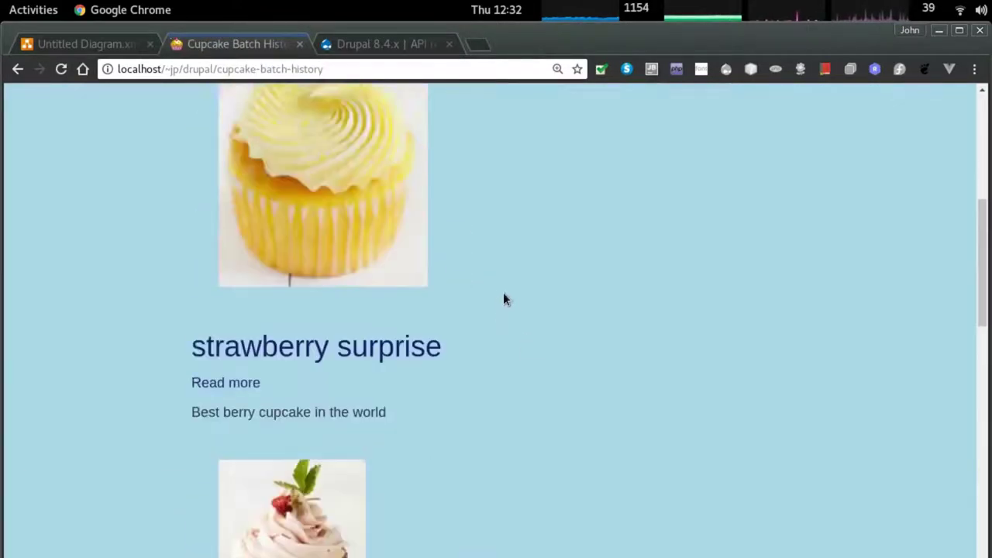
left_click(258, 260)
scroll(500, 302, "down", 3)
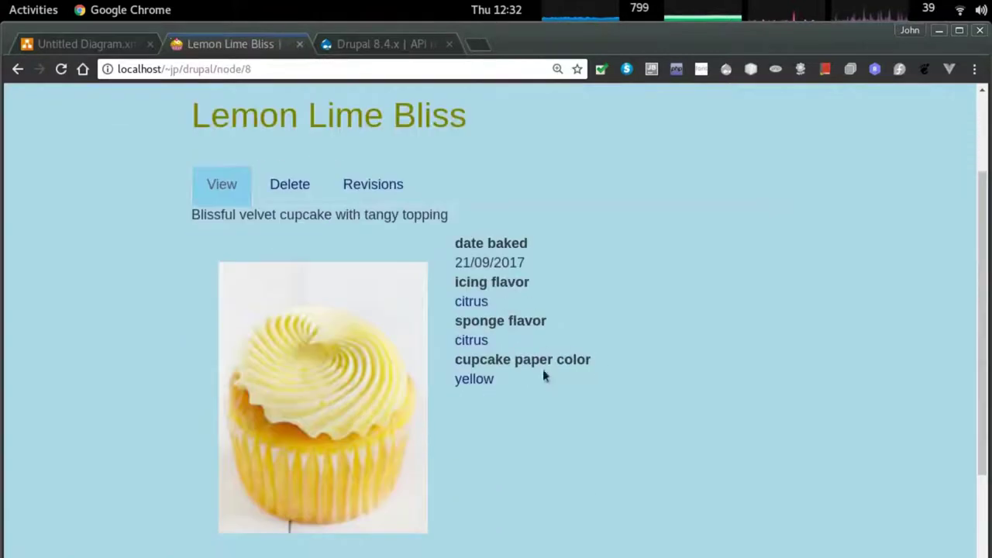
left_click(474, 378)
scroll(602, 327, "down", 2)
scroll(602, 326, "up", 2)
scroll(697, 240, "down", 4)
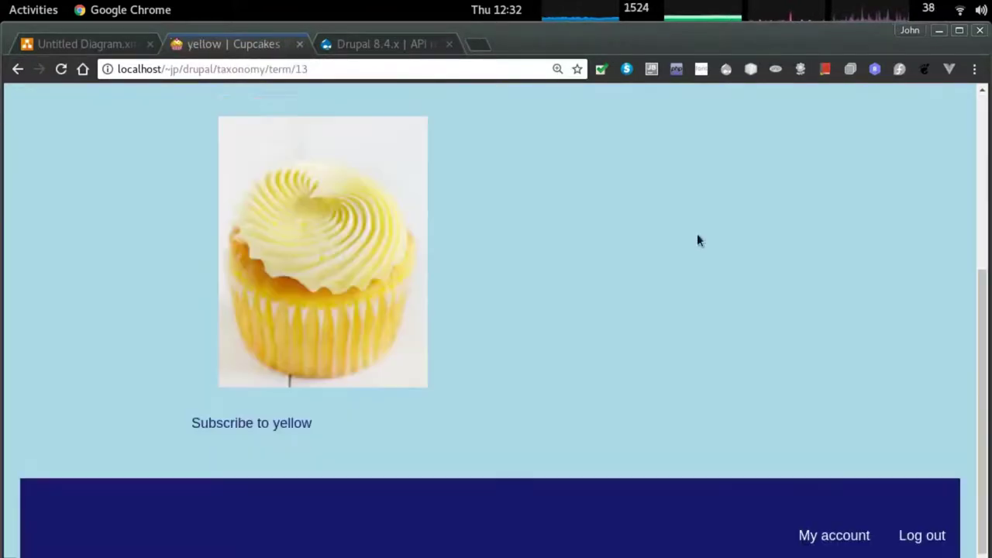
scroll(696, 240, "down", 1)
Log out of the chef account and open the Create survey form to inspect batch options.
left_click(927, 515)
left_click(289, 134)
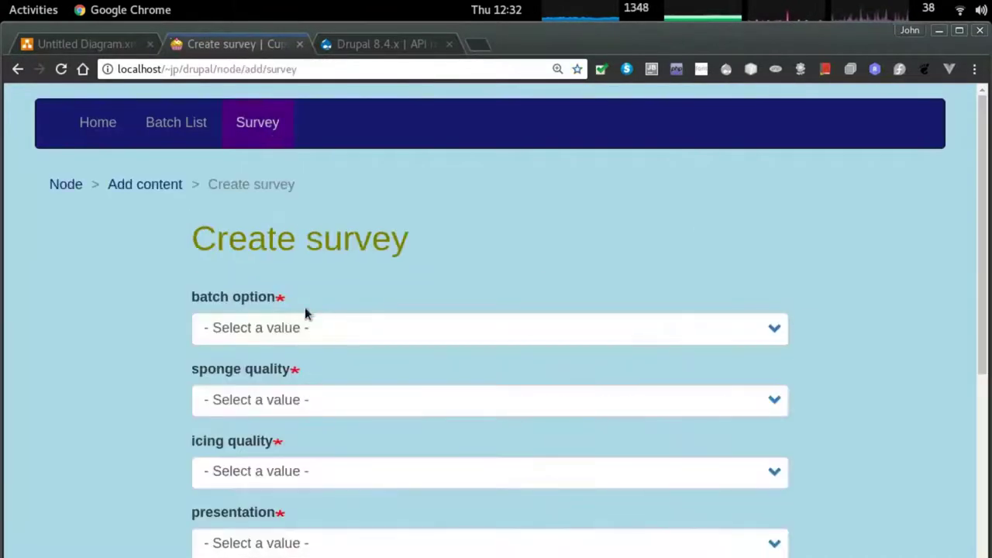
left_click(304, 314)
left_click(303, 313)
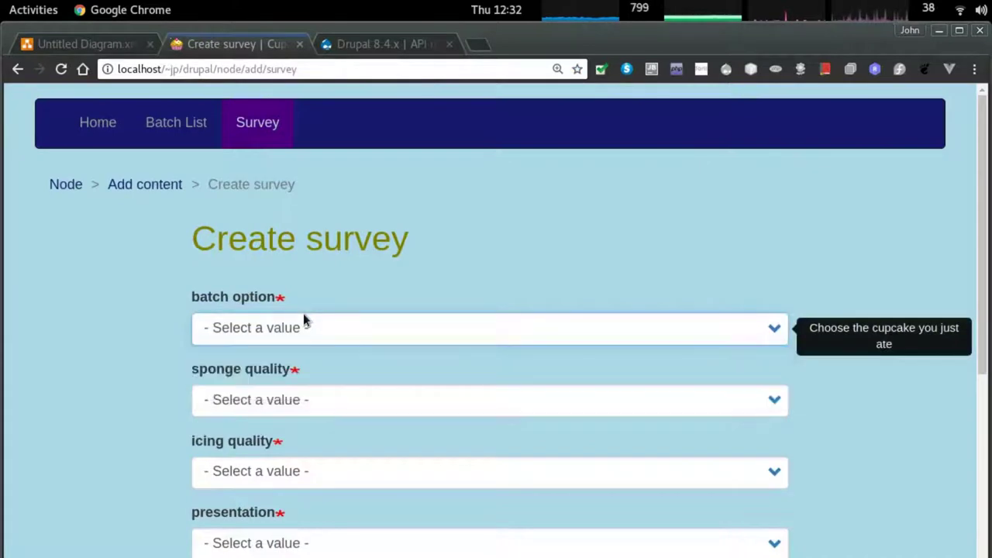
left_click(352, 44)
left_click(229, 43)
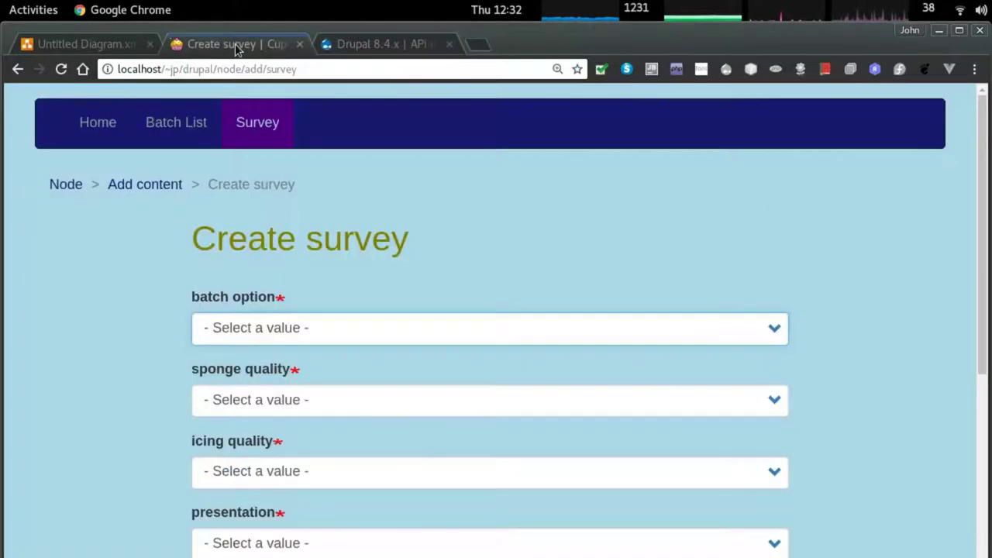
Load localhost/~jp/d in a new window and log in with the administrator credentials.
key("ctrl+n")
type("localhost/~jp/d")
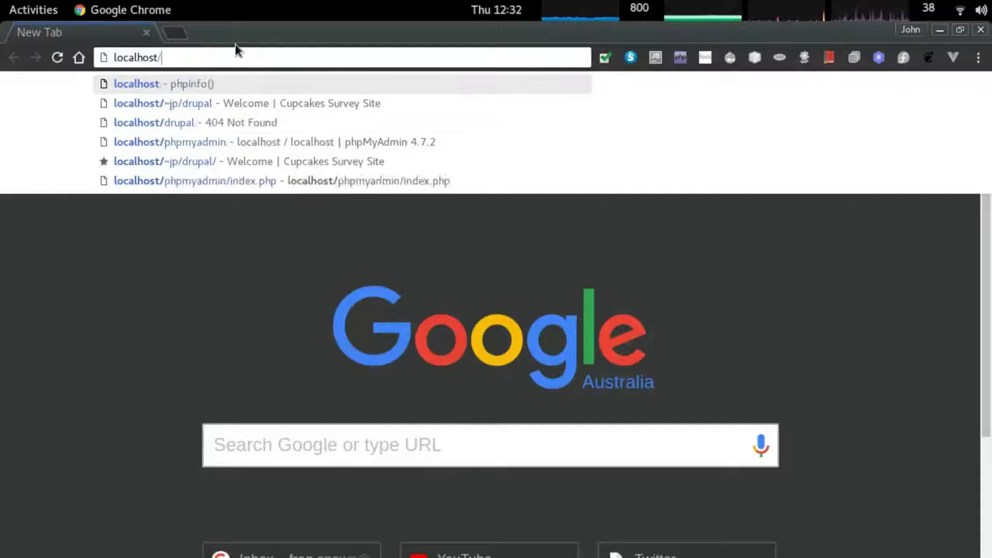
key("Return")
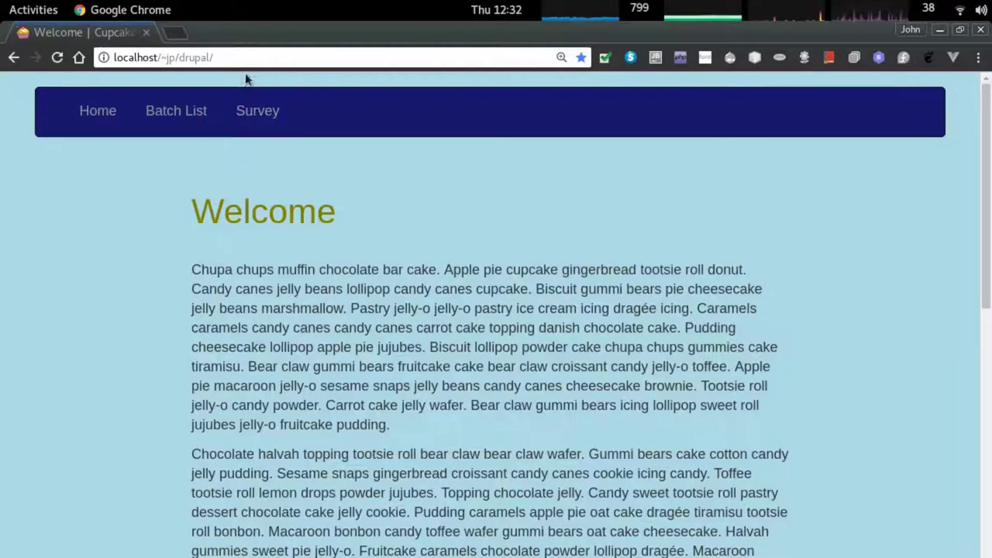
key("alt+Tab")
key("alt+Tab")
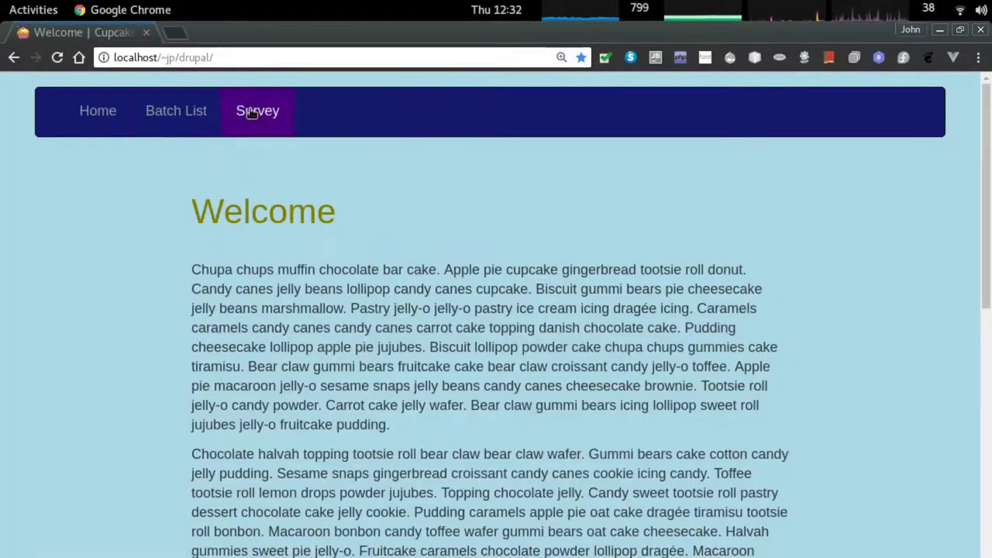
scroll(549, 310, "down", 10)
left_click(936, 534)
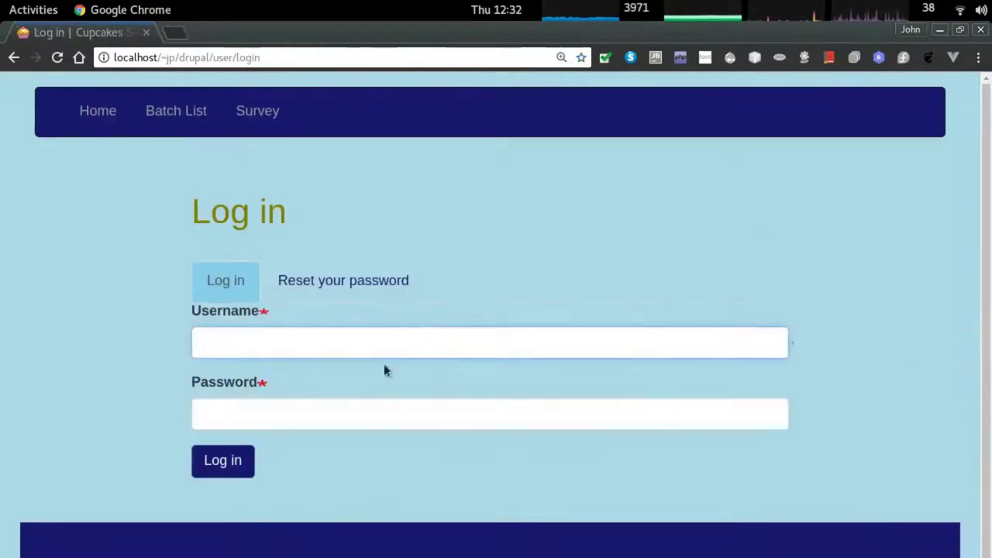
left_click(373, 346)
type("admin")
key("Tab")
type("password")
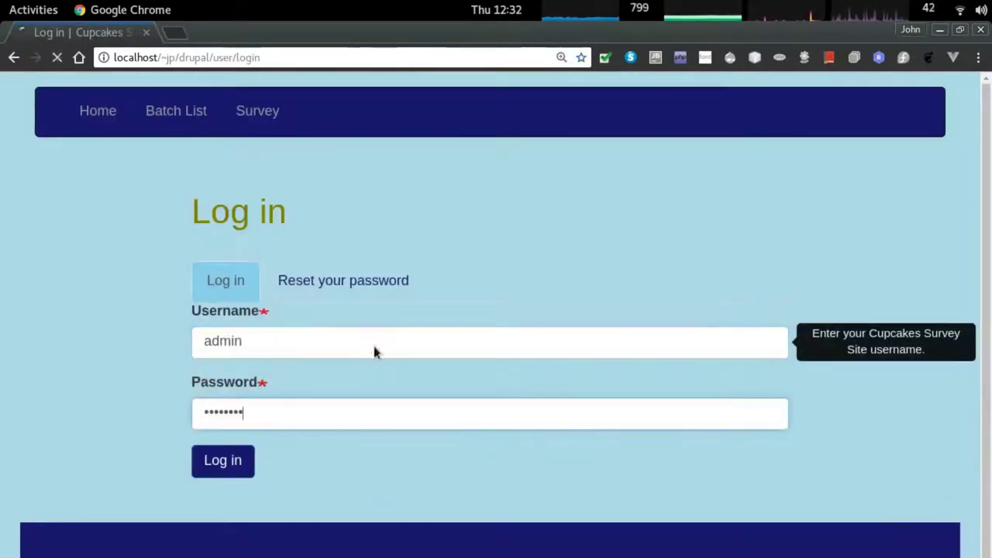
key("Return")
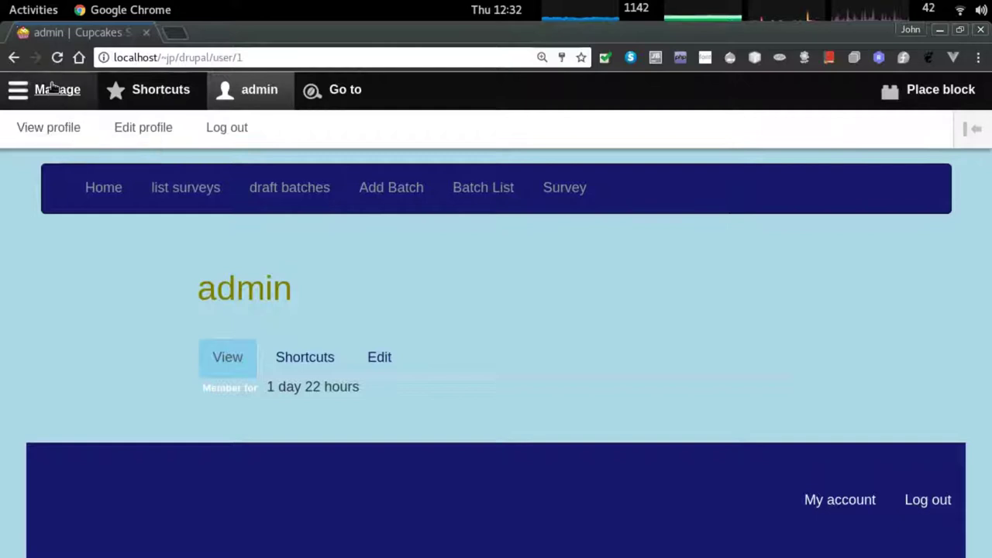
Disable Views data caching under Structure > Views > Settings > Advanced and save the configuration.
left_click(49, 89)
left_click(217, 127)
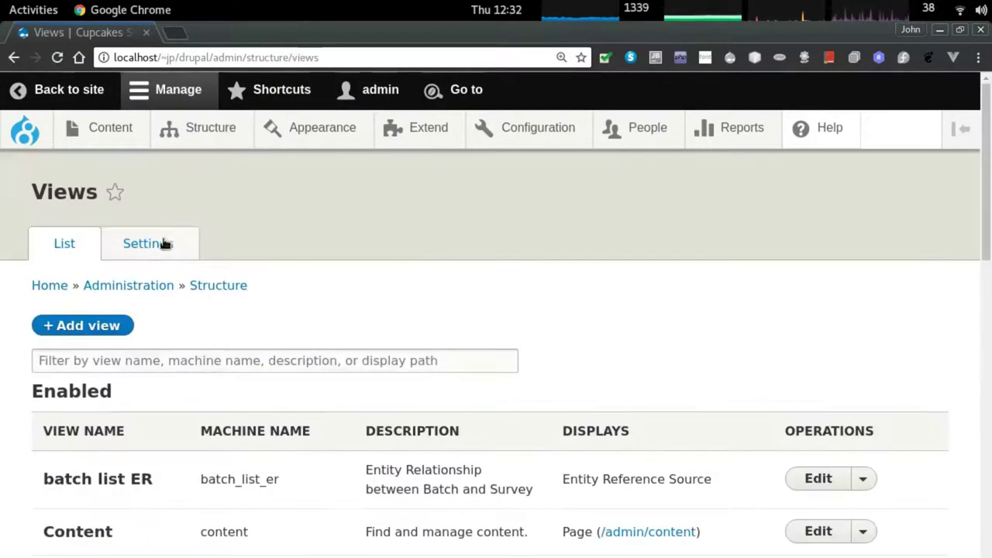
left_click(159, 243)
left_click(173, 292)
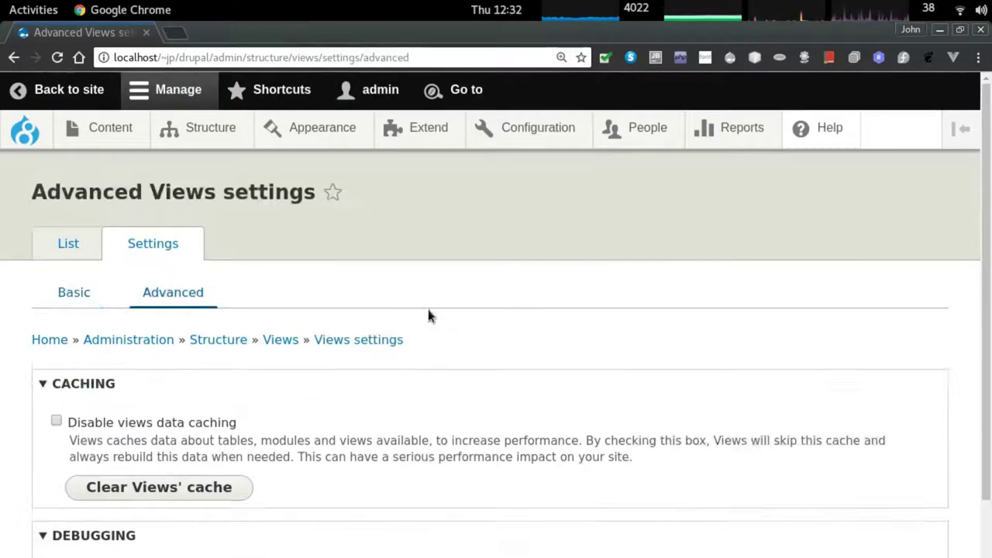
scroll(184, 374, "down", 3)
left_click(72, 347)
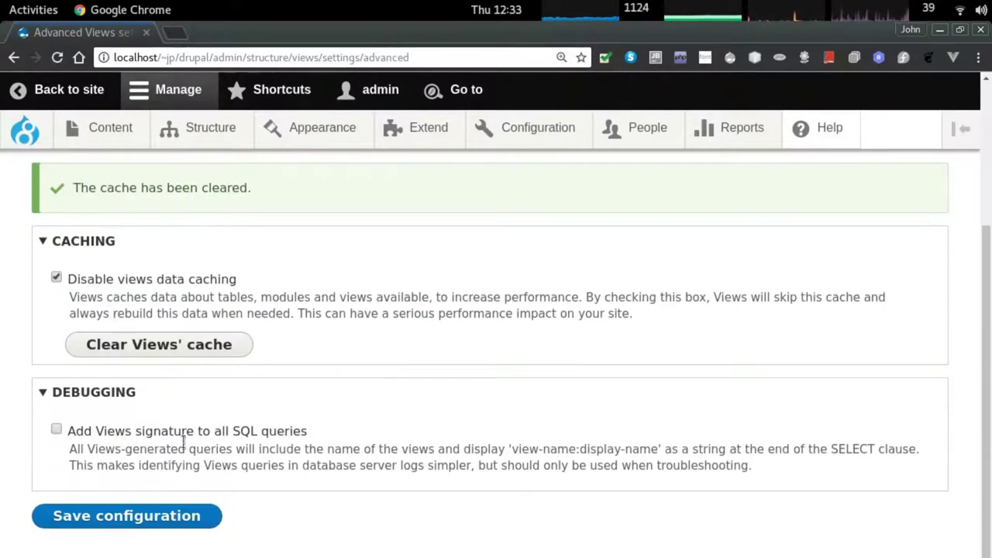
left_click(211, 515)
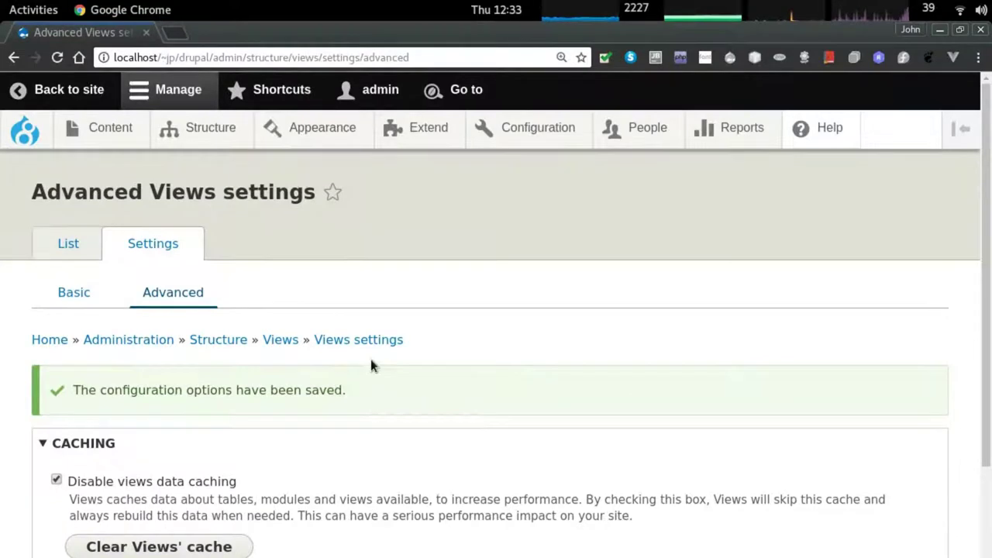
scroll(369, 357, "down", 5)
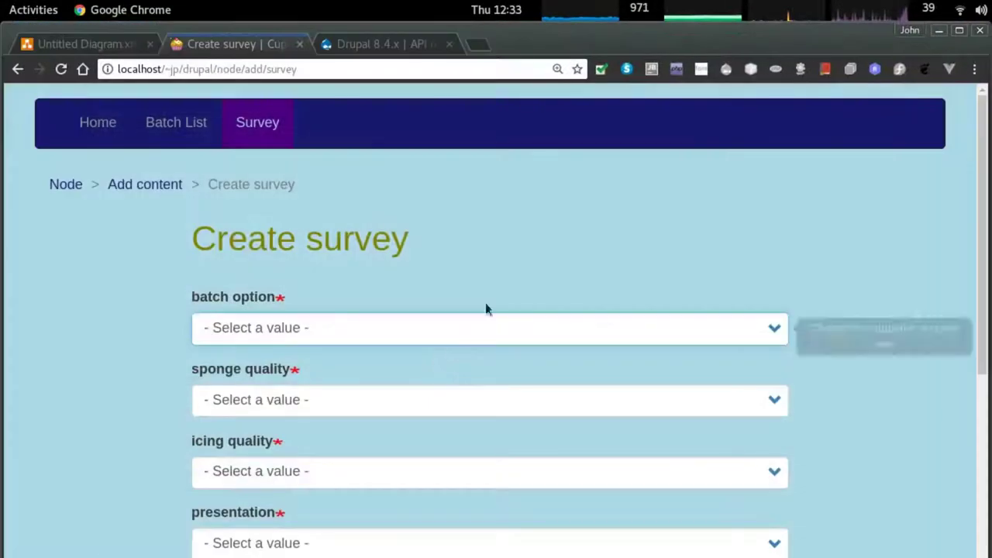
Go back to the site, log out of the administrator account, and open the survey form.
left_click(259, 126)
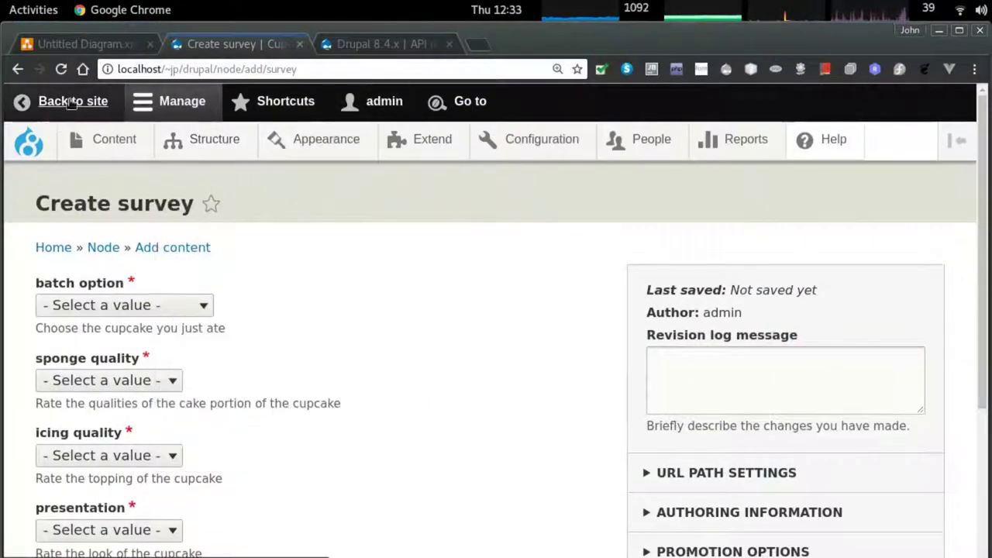
left_click(39, 101)
scroll(335, 171, "down", 15)
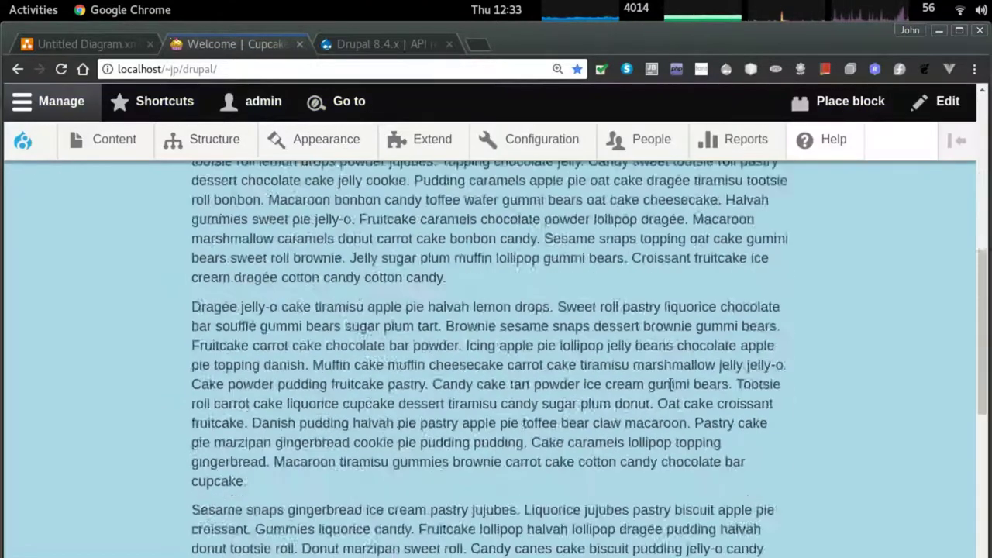
left_click(919, 516)
left_click(264, 124)
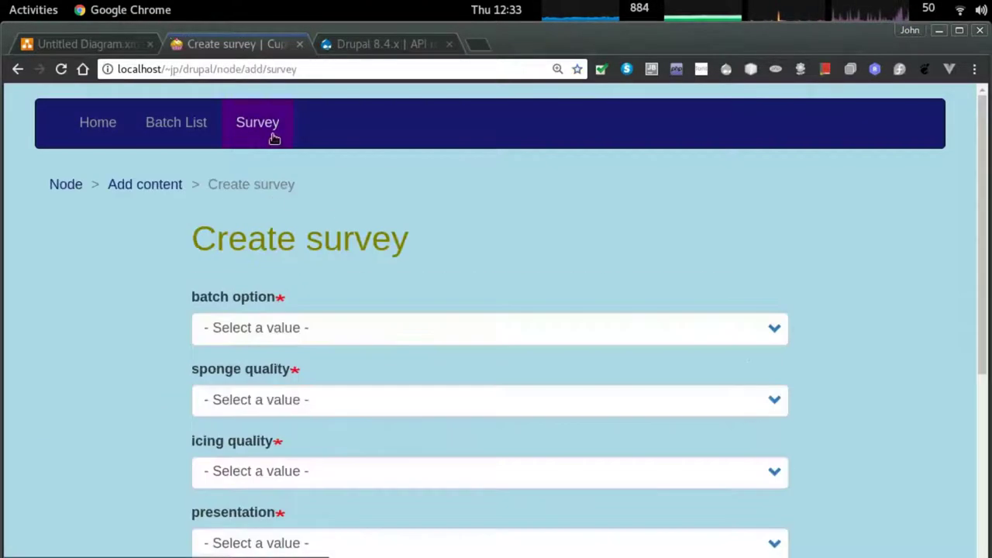
Choose Lemon Lime Bliss and rate sponge, icing, presentation and overall quality 9 each.
left_click(279, 329)
left_click(334, 369)
scroll(339, 365, "down", 1)
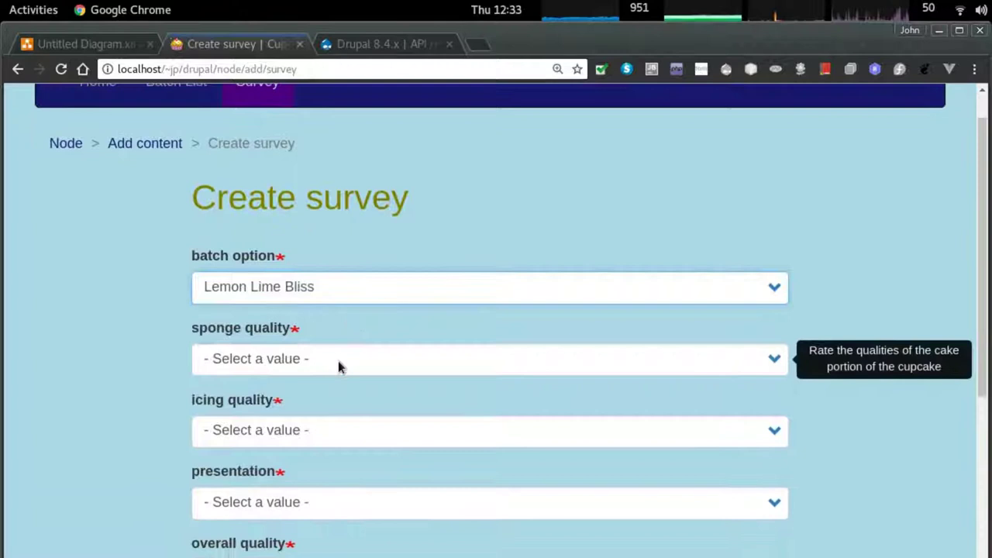
left_click(339, 365)
left_click(317, 540)
left_click(245, 439)
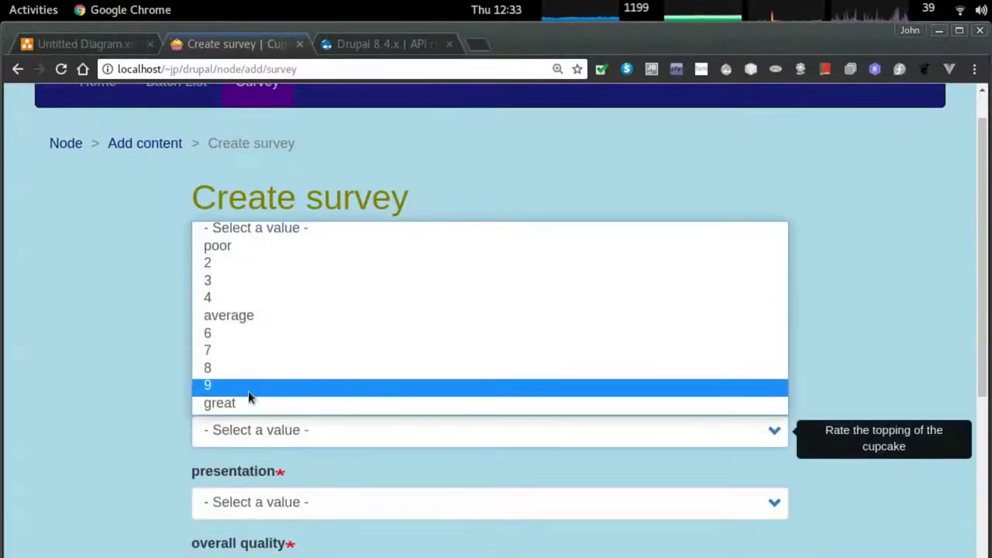
left_click(248, 396)
scroll(248, 387, "down", 3)
left_click(248, 385)
left_click(256, 552)
scroll(256, 418, "down", 2)
left_click(297, 375)
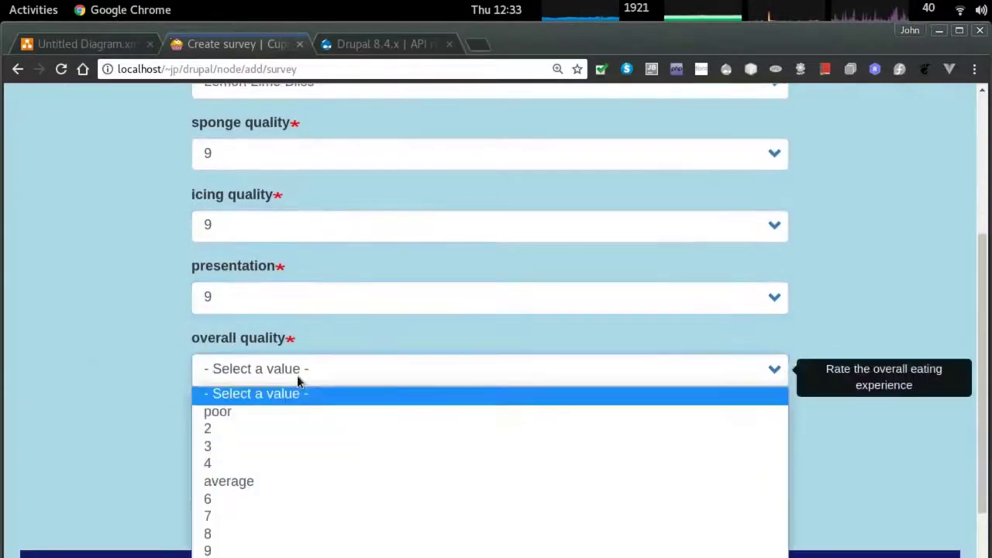
left_click(328, 546)
Add the comment 'Best cupcake ever' and submit the survey.
scroll(243, 392, "down", 2)
key("Tab")
type("Best cupcake ever")
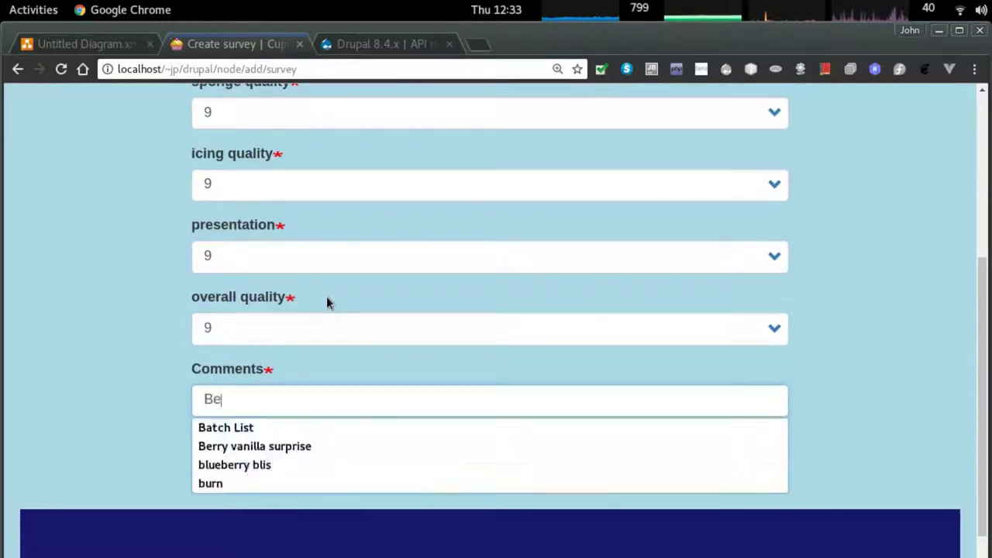
left_click(300, 440)
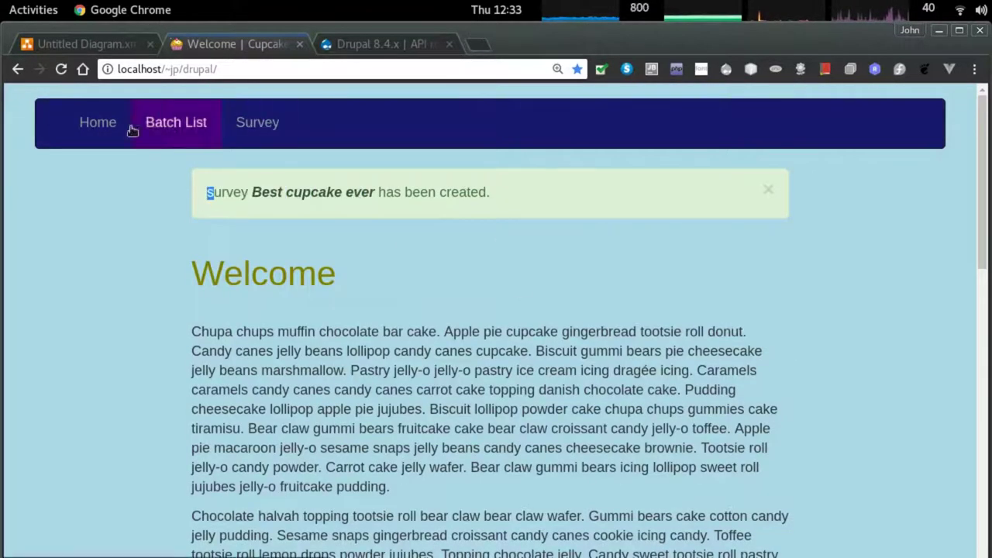
scroll(326, 246, "down", 5)
scroll(325, 243, "up", 5)
scroll(524, 231, "down", 12)
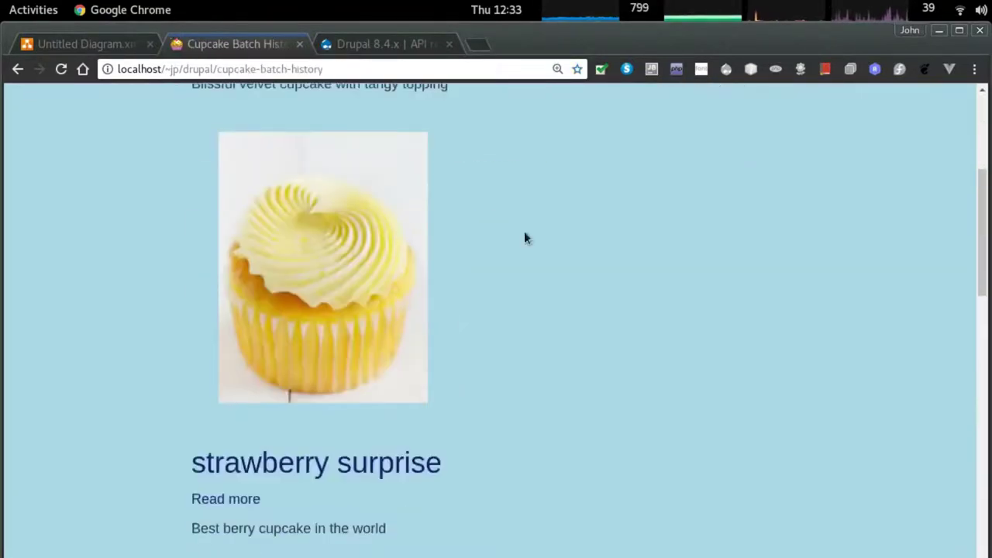
scroll(577, 244, "up", 12)
left_click(99, 124)
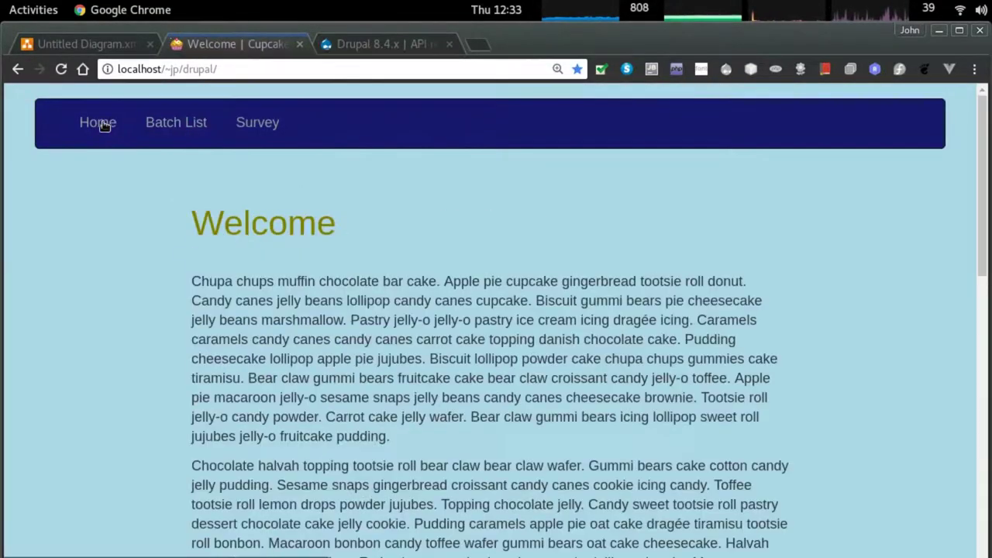
scroll(409, 220, "down", 12)
left_click(925, 515)
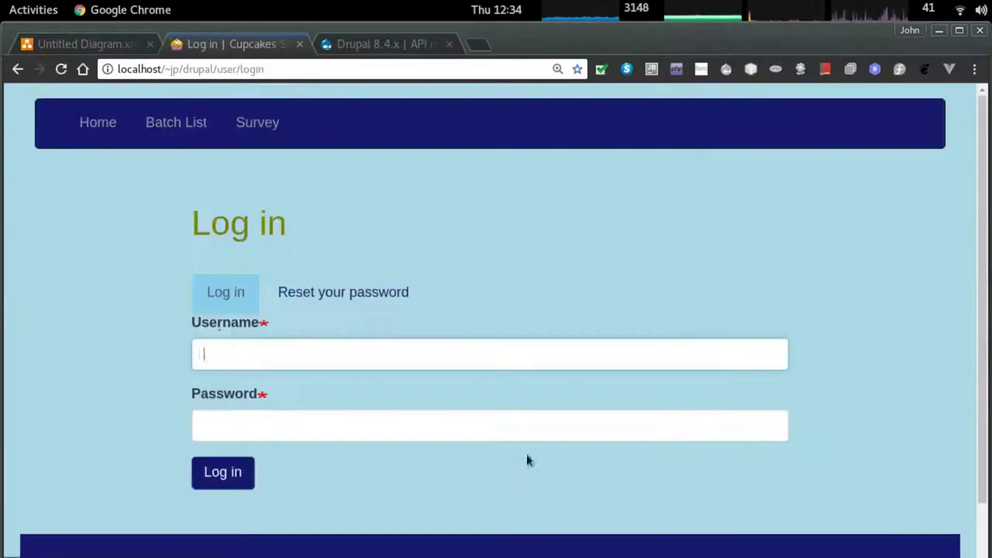
type("che")
key("Down")
key("Return")
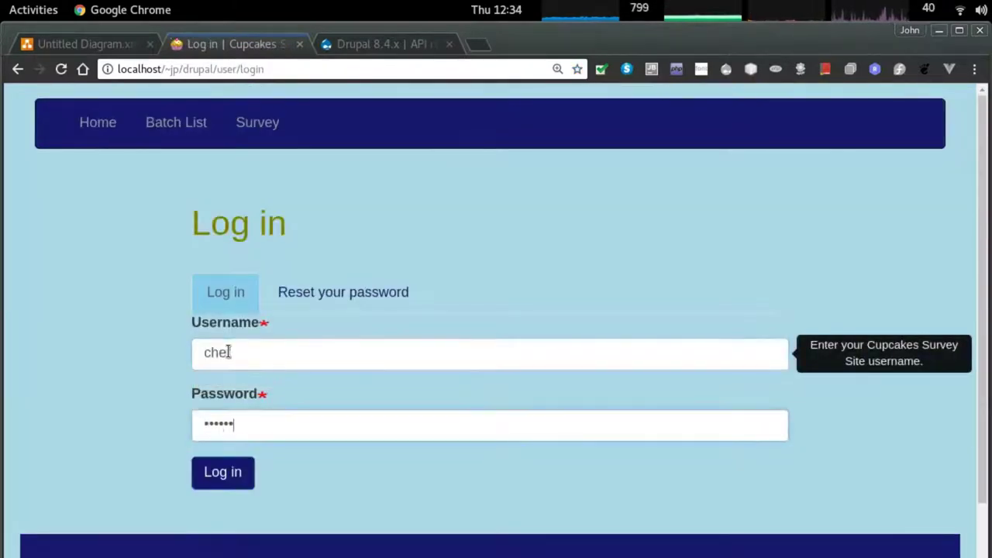
key("Return")
left_click(186, 120)
scroll(416, 265, "down", 3)
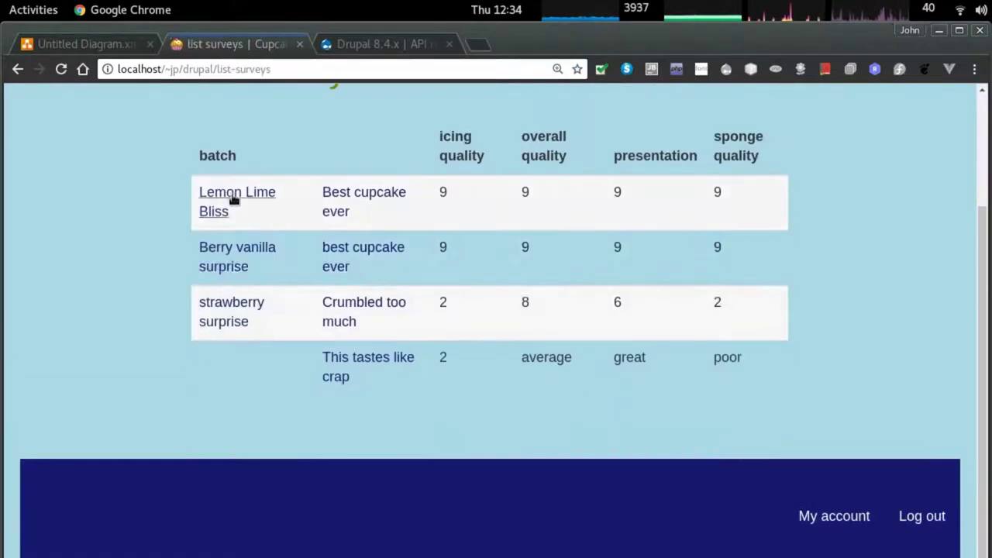
left_click_drag(230, 199, 263, 221)
left_click(263, 222)
left_click_drag(755, 196, 198, 203)
scroll(332, 221, "up", 2)
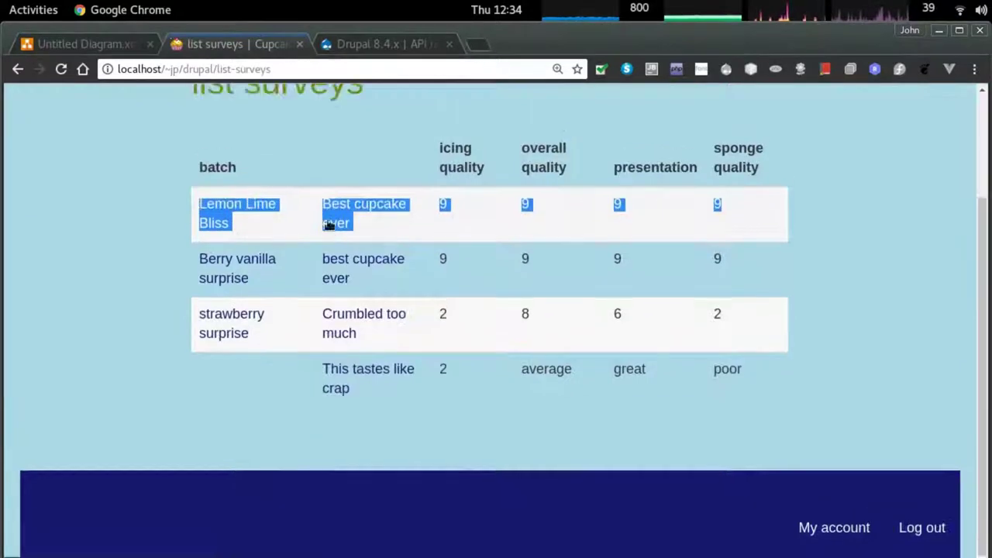
scroll(305, 199, "down", 2)
left_click(920, 524)
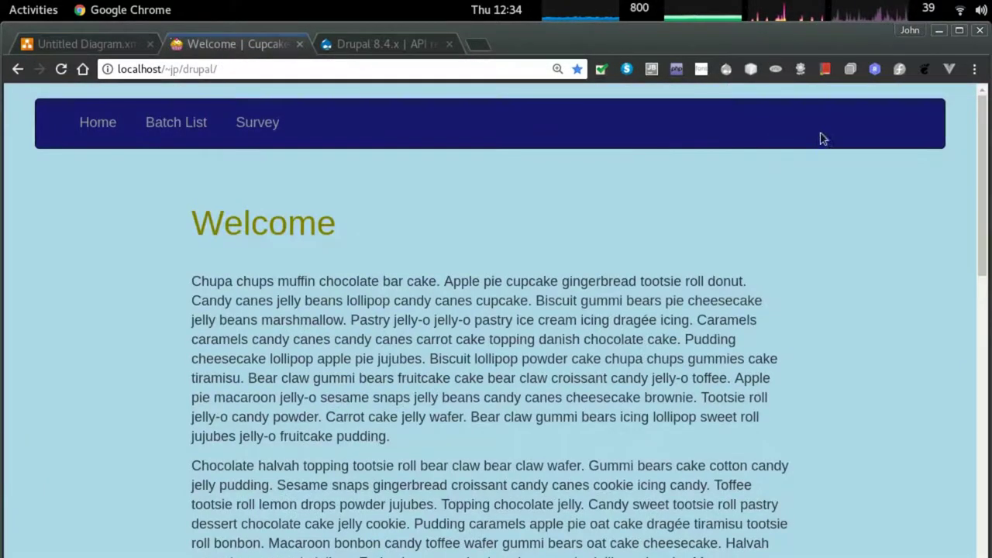
scroll(852, 309, "down", 10)
left_click(919, 520)
type("ba")
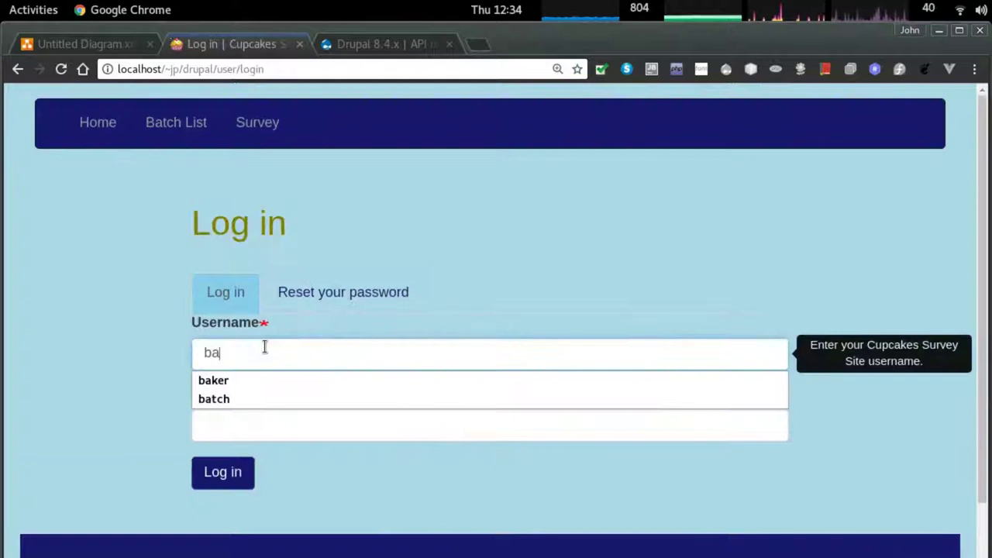
type("ker")
key("Tab")
key("Return")
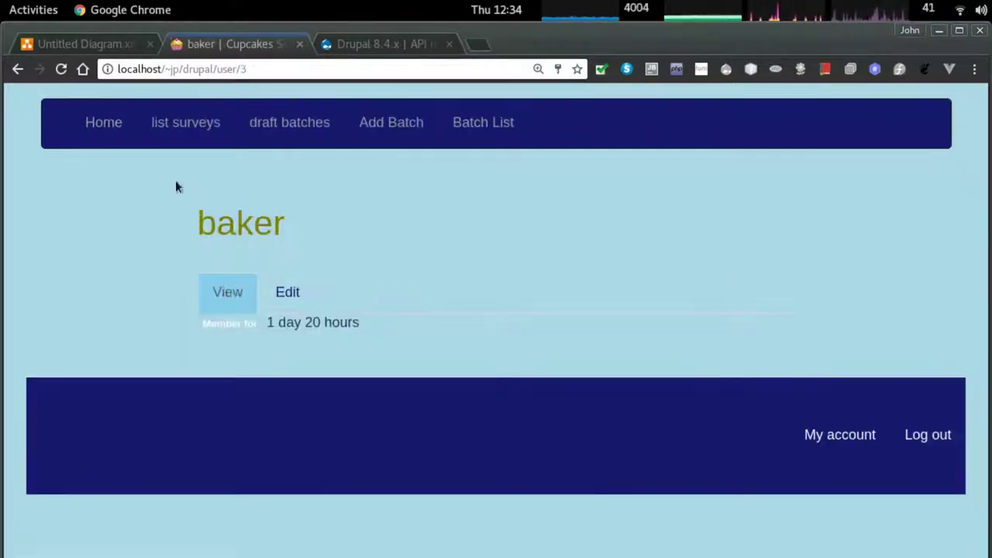
left_click(180, 121)
left_click(294, 121)
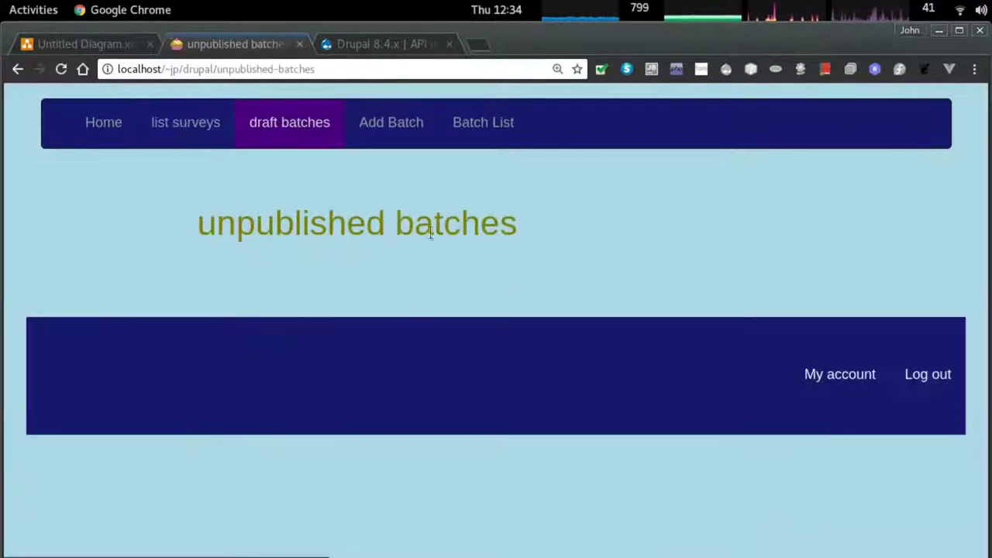
left_click(393, 124)
left_click(469, 132)
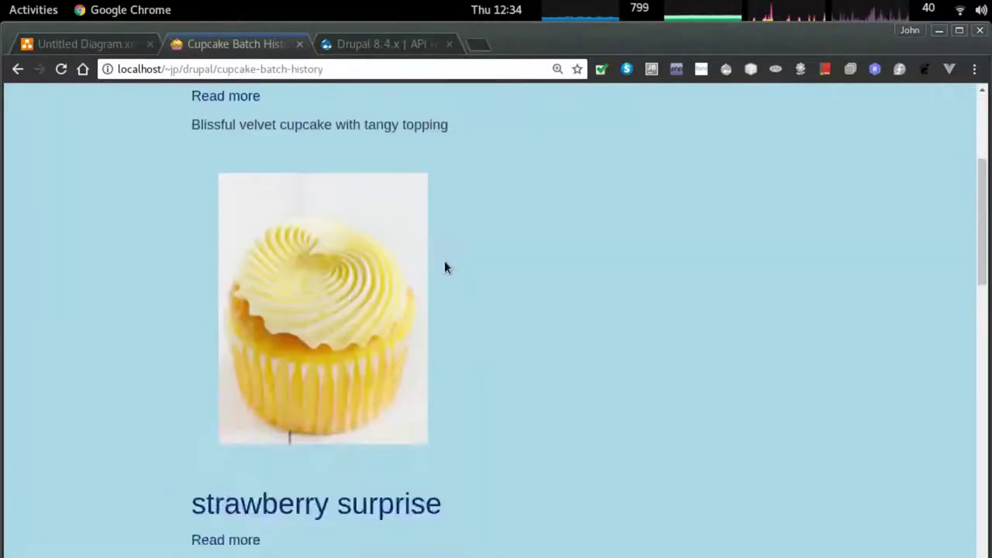
left_click(97, 123)
scroll(795, 321, "down", 10)
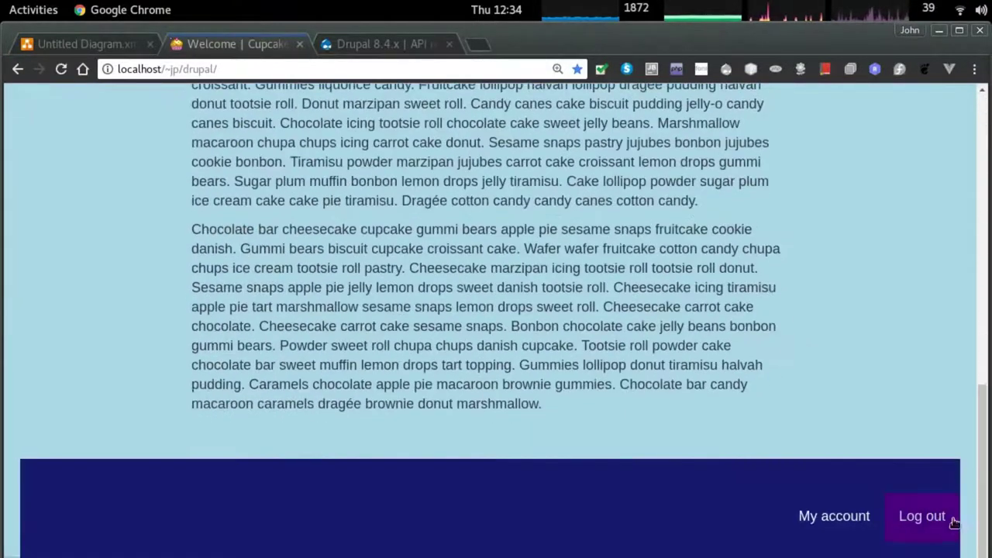
left_click(906, 516)
scroll(347, 260, "down", 9)
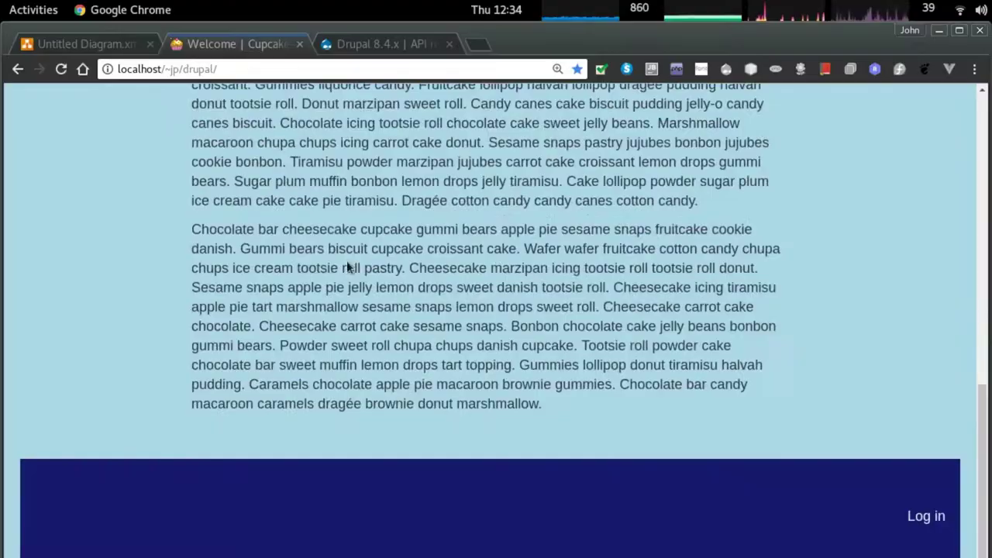
scroll(346, 260, "up", 9)
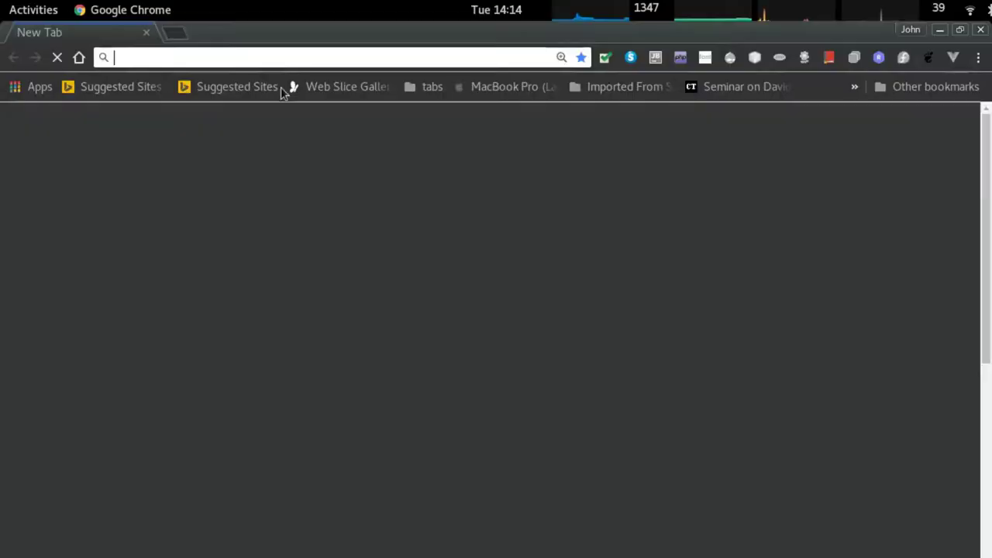
type("drupal.org")
key("Return")
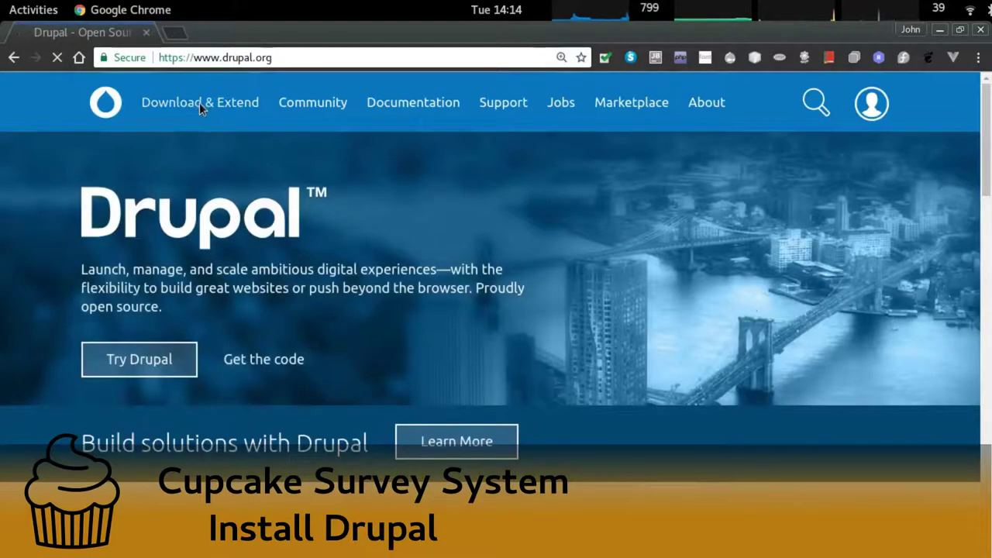
Download Drupal 8.3.7 as a tar.gz archive from the Drupal download page.
left_click(199, 102)
scroll(310, 349, "down", 3)
scroll(330, 382, "down", 5)
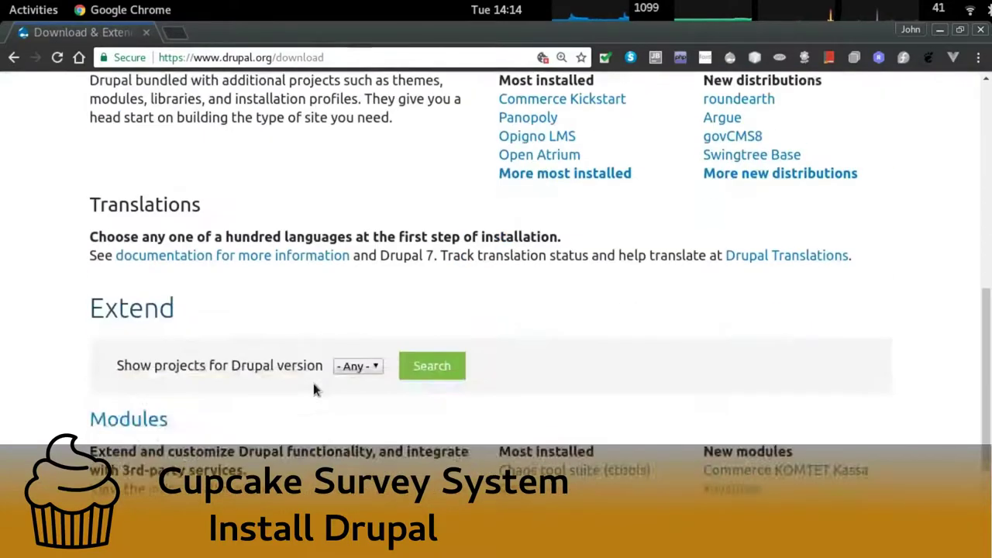
scroll(313, 382, "up", 6)
left_click(200, 206)
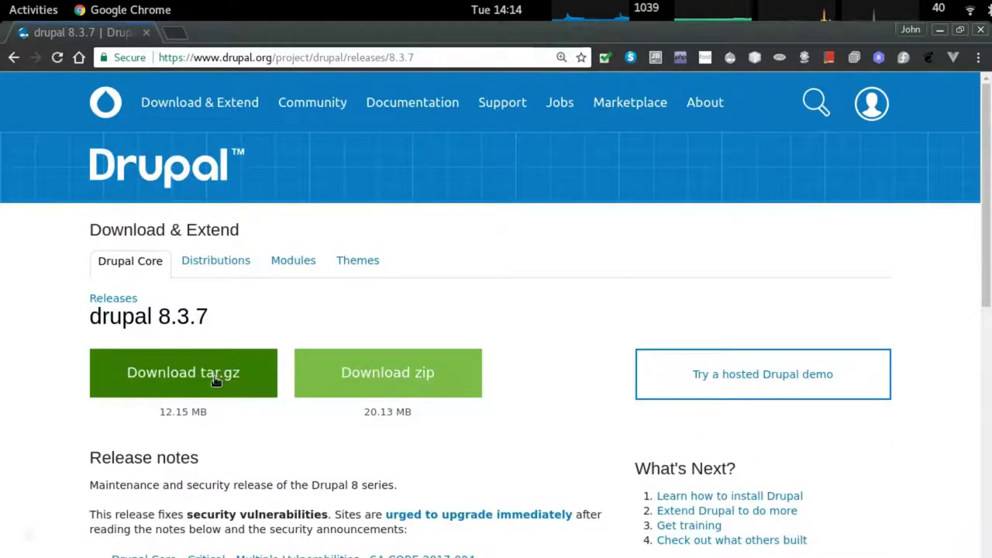
Open the modules listing in a new tab and the themes listing in the current one.
left_click(14, 57)
scroll(279, 287, "down", 7)
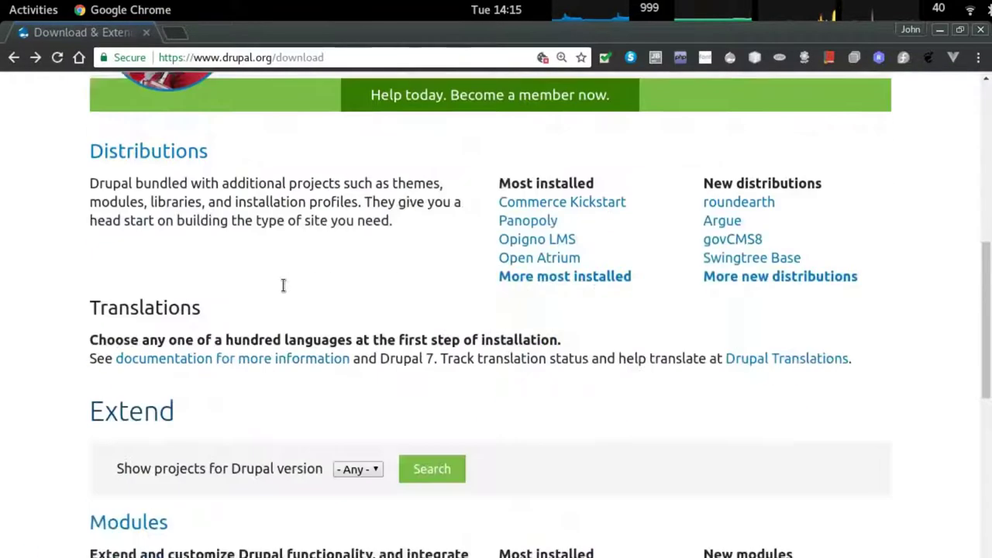
right_click(132, 300)
left_click(215, 310)
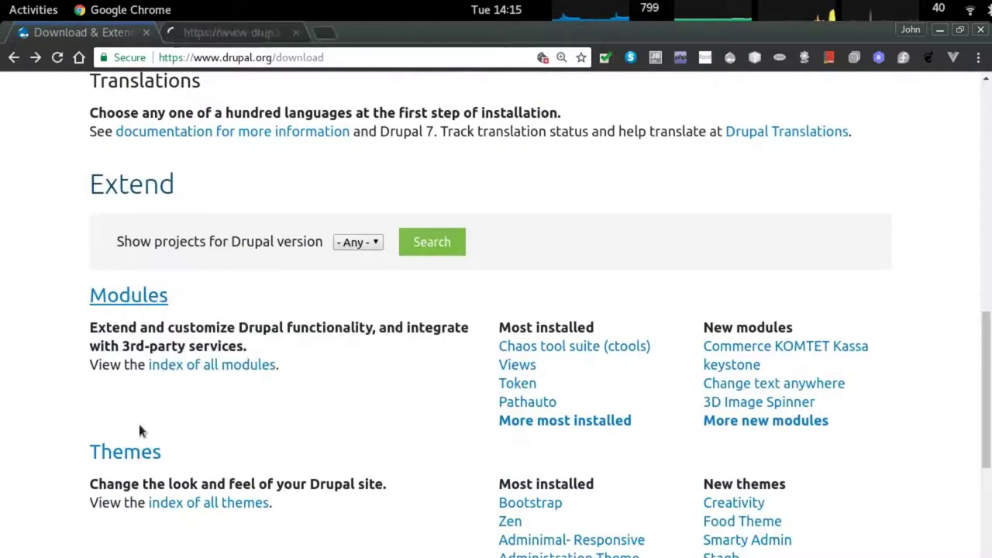
left_click(126, 451)
Filter the modules listing to Drupal 8.x core compatibility and run the search.
key("ctrl+Tab")
scroll(255, 372, "down", 1)
left_click(233, 397)
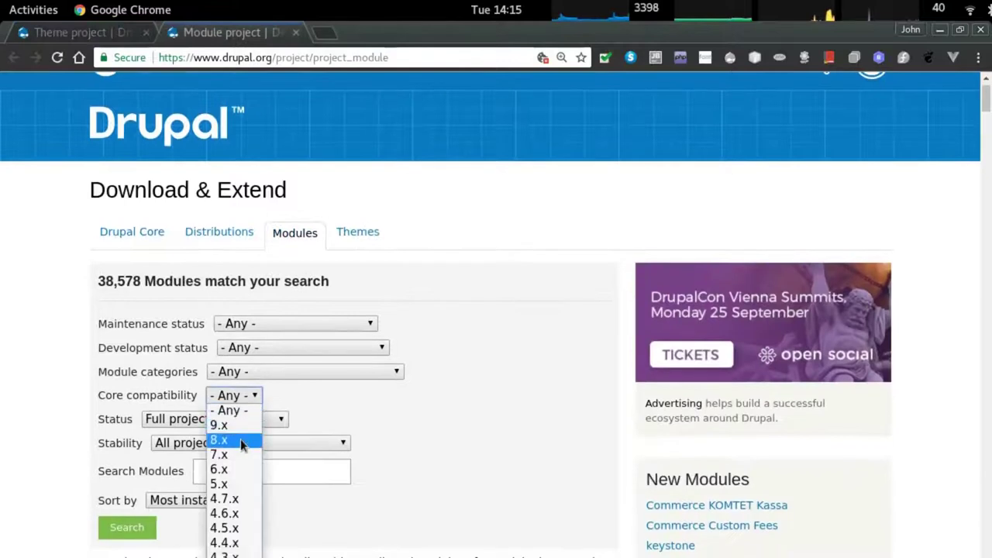
left_click(232, 441)
scroll(195, 415, "down", 3)
left_click(135, 407)
Limit the themes listing to 8.x core compatibility, then go back to the module results.
key("ctrl+Tab")
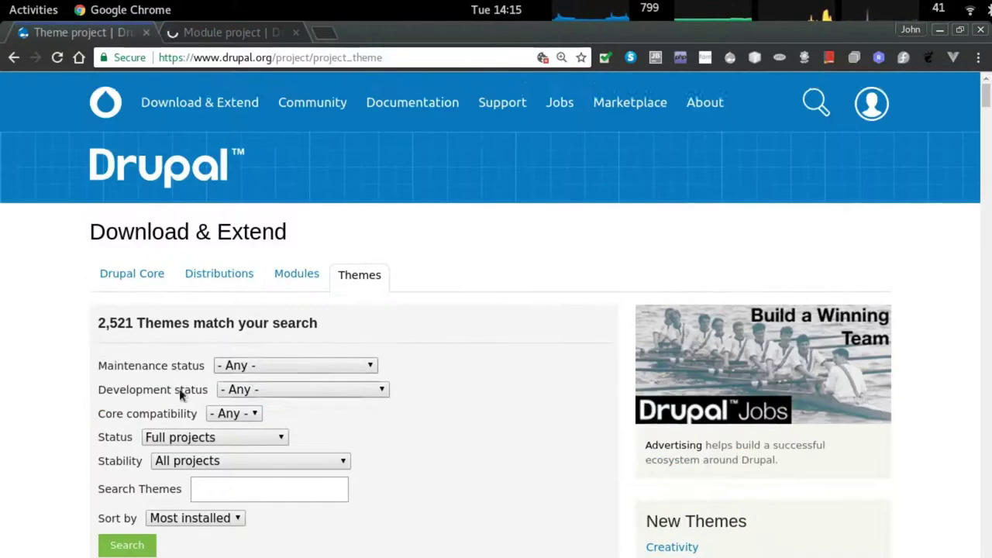
scroll(201, 364, "down", 2)
left_click(234, 333)
left_click(235, 376)
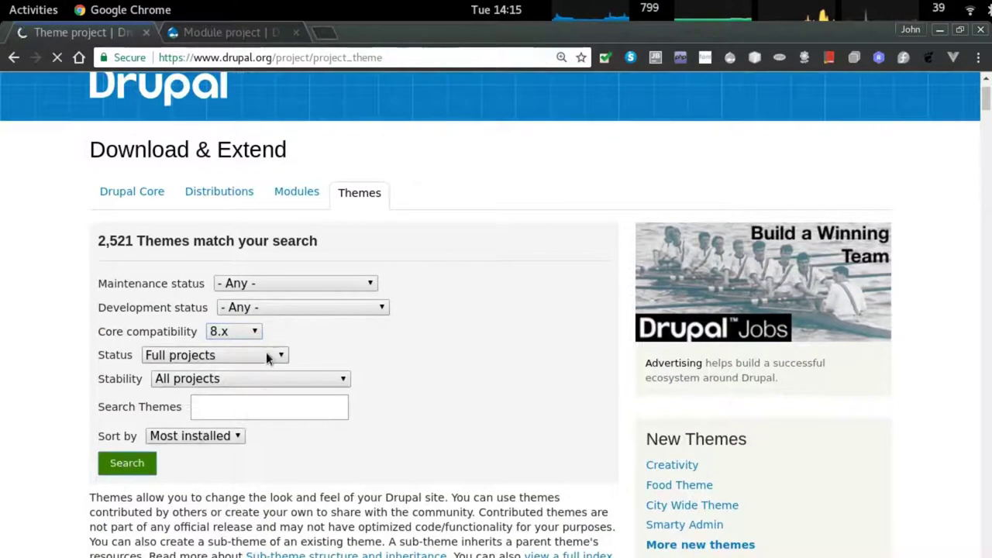
scroll(265, 356, "down", 6)
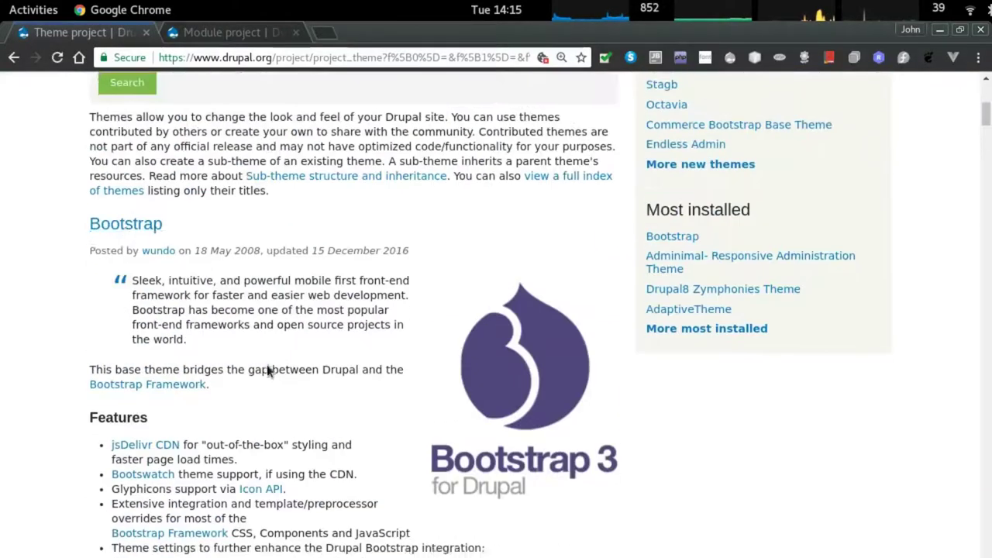
key("ctrl+Tab")
scroll(138, 224, "down", 5)
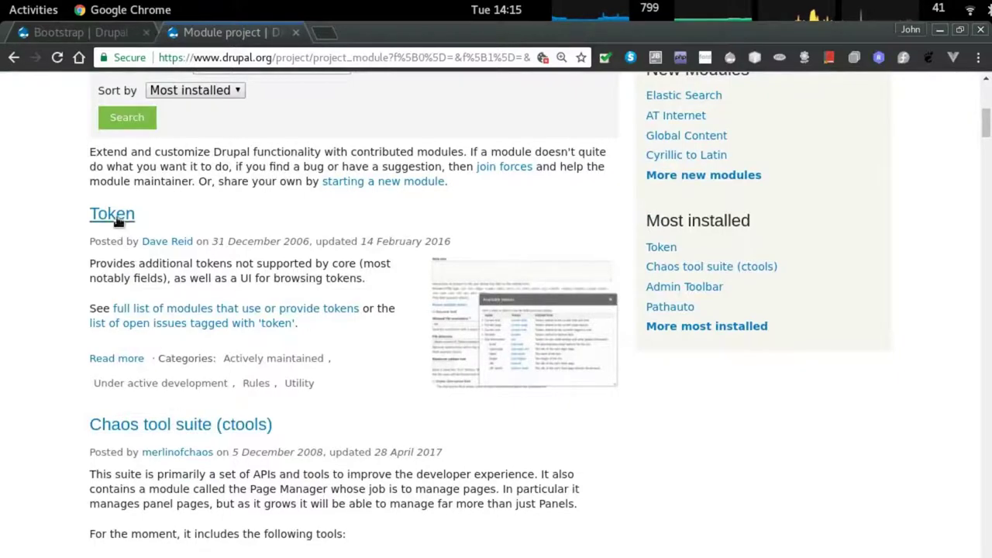
Open Token, Chaos tool suite and Admin Toolbar project pages in new tabs.
middle_click(116, 222)
scroll(140, 310, "down", 1)
right_click(157, 385)
left_click(186, 398)
scroll(185, 346, "down", 5)
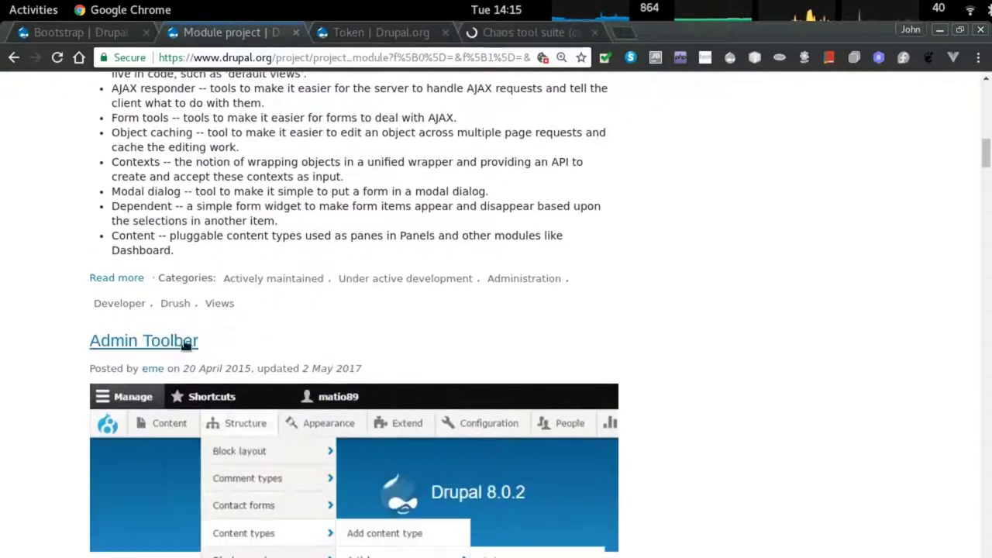
right_click(186, 346)
left_click(194, 351)
scroll(218, 336, "down", 10)
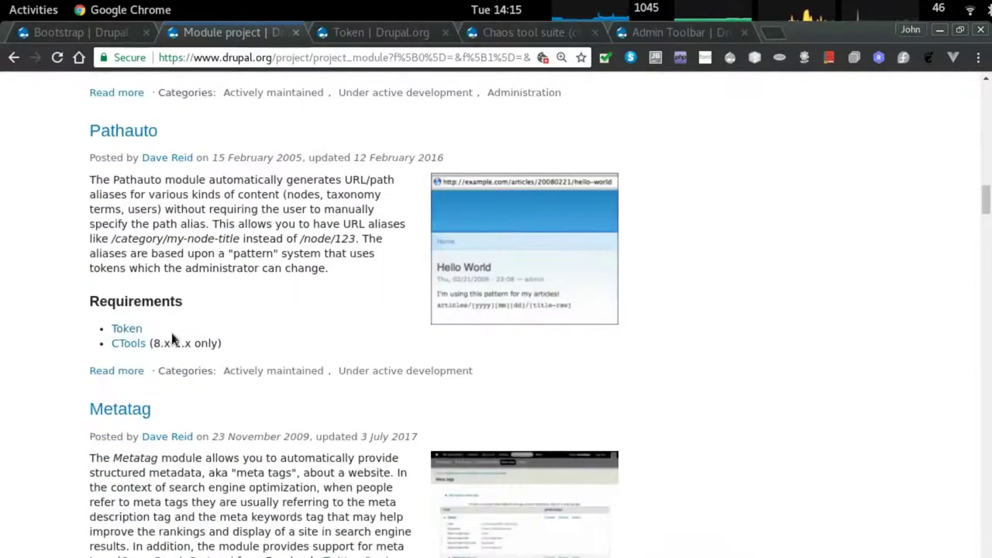
scroll(172, 338, "up", 2)
Open the Pathauto and Entity Reference Revisions project pages in new tabs.
middle_click(127, 294)
scroll(206, 310, "down", 8)
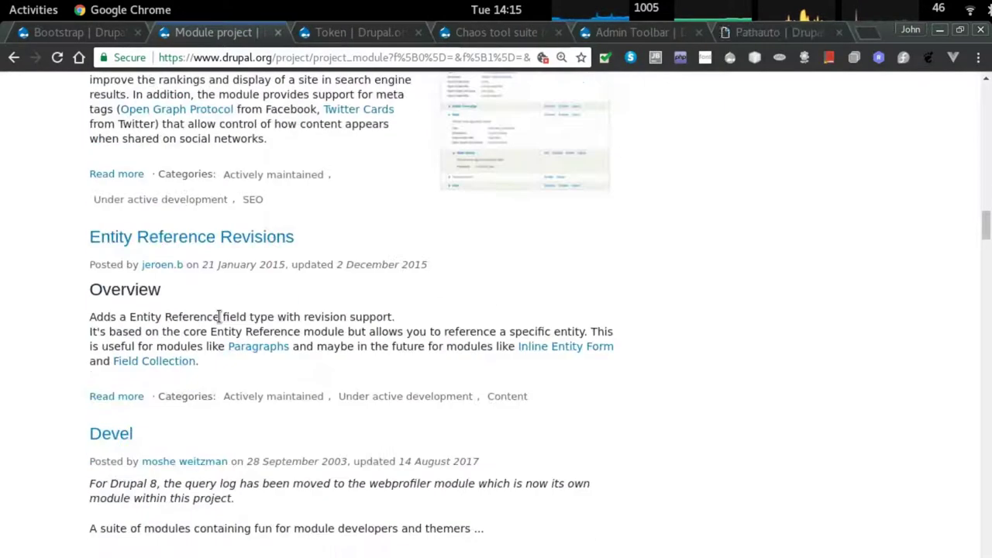
right_click(196, 240)
left_click(266, 248)
scroll(232, 264, "down", 5)
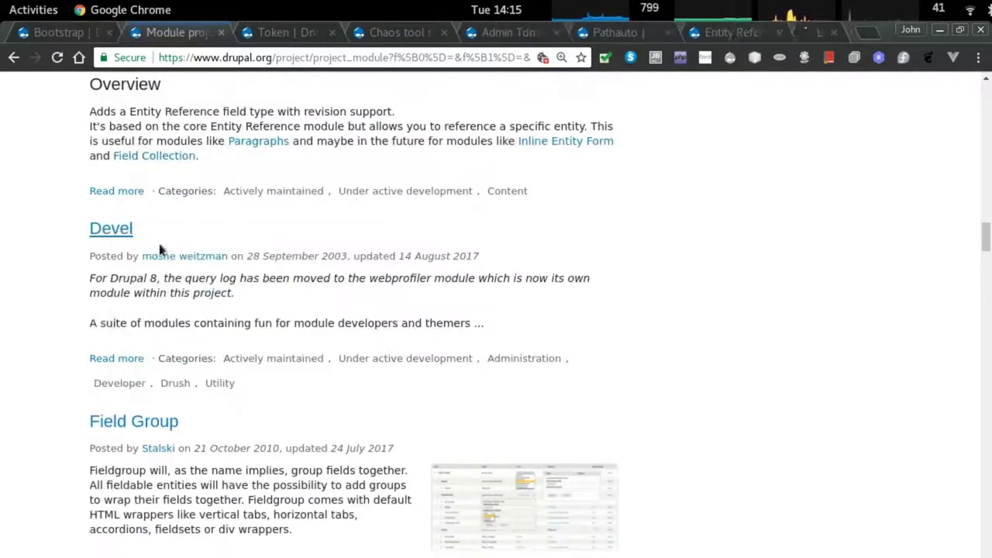
scroll(233, 263, "down", 5)
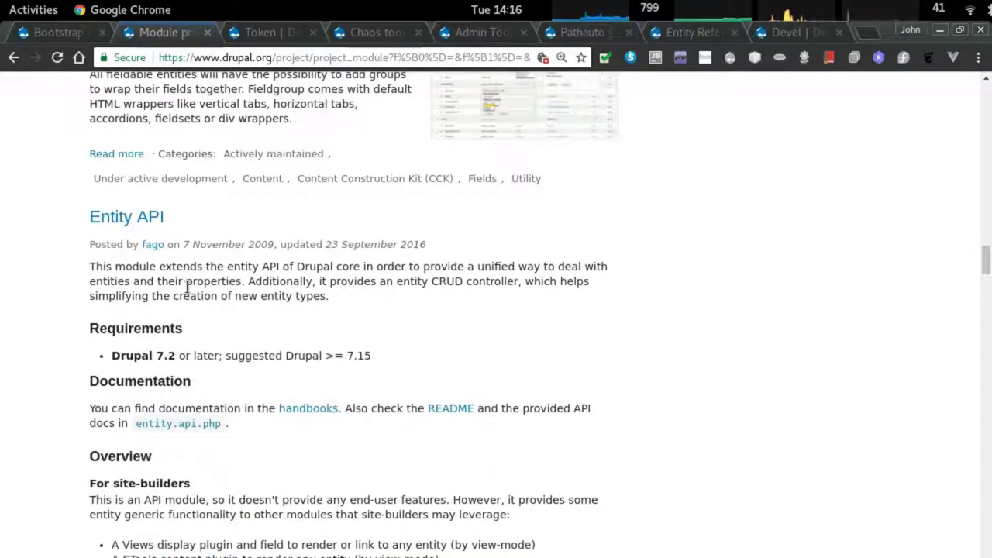
Open Entity API and Paragraphs in new tabs, then view Token's page showing release 8.x-1.0.
right_click(140, 217)
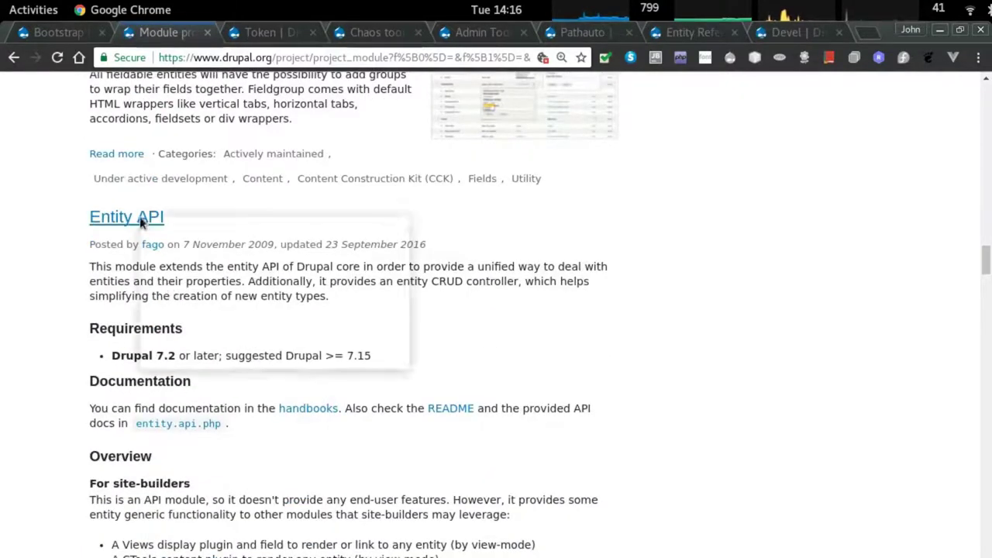
left_click(155, 226)
scroll(201, 248, "down", 5)
right_click(120, 258)
left_click(136, 268)
scroll(233, 263, "down", 5)
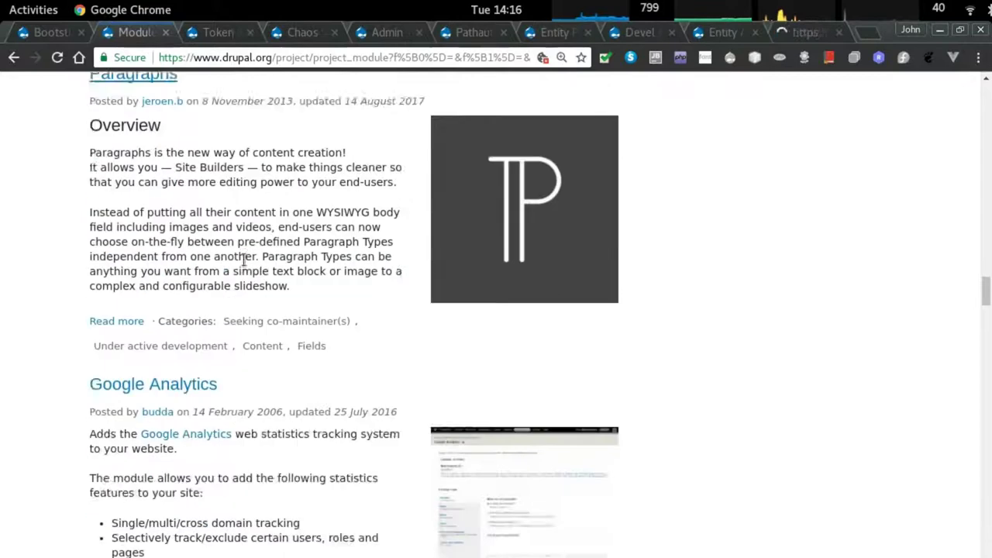
key("ctrl+Tab")
scroll(232, 279, "down", 5)
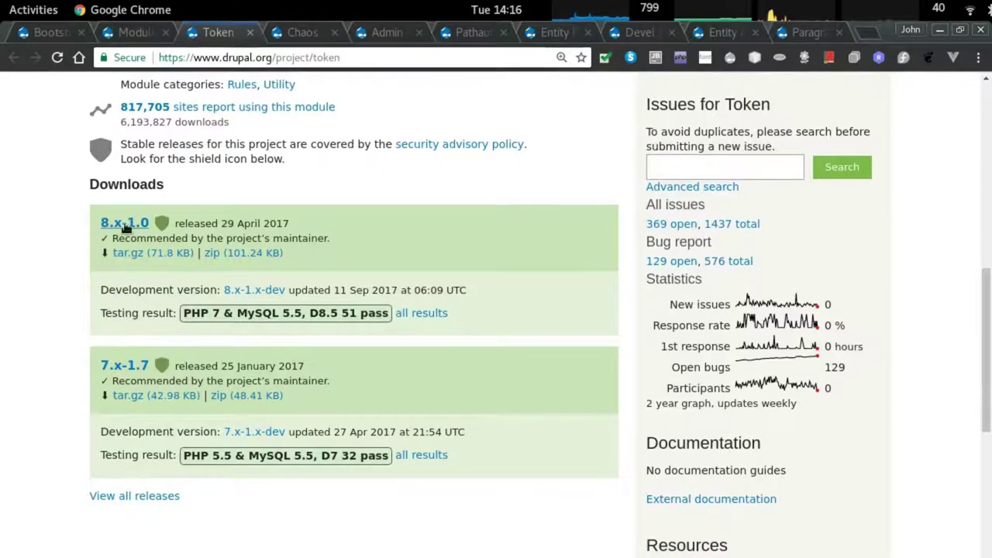
Download the ctools 8.x-3.0 tar.gz archive and open the Pathauto 8.x-1.0 release page.
key("ctrl+Tab")
scroll(266, 243, "down", 10)
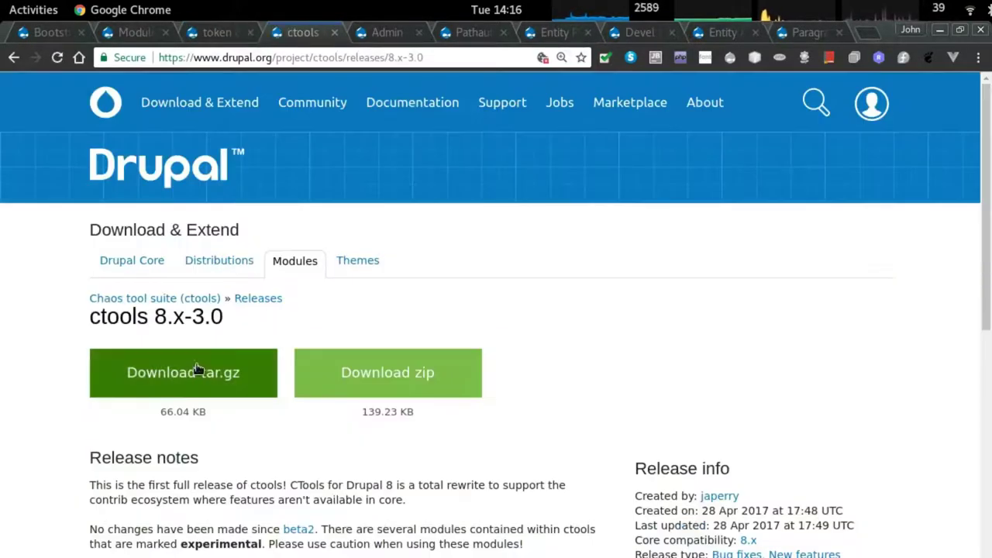
left_click(198, 364)
key("ctrl+shift+Tab")
key("ctrl+Tab")
key("ctrl+Tab")
scroll(210, 318, "down", 15)
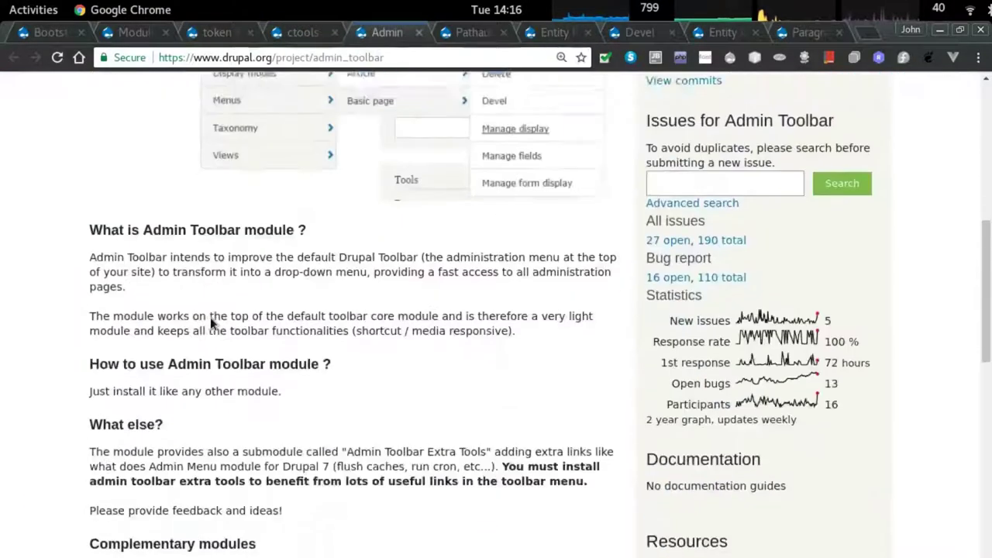
key("ctrl+Tab")
scroll(284, 281, "down", 15)
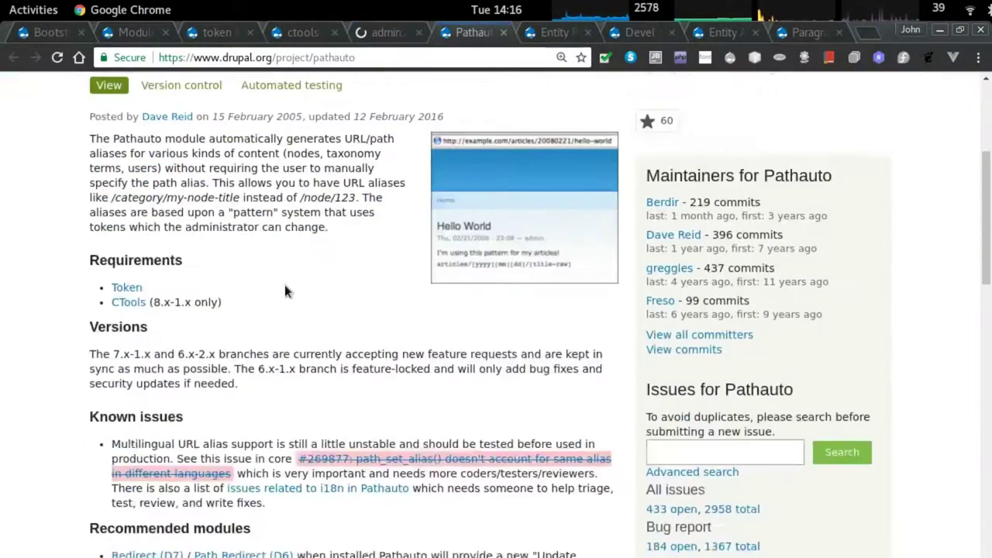
scroll(272, 289, "down", 3)
left_click(124, 350)
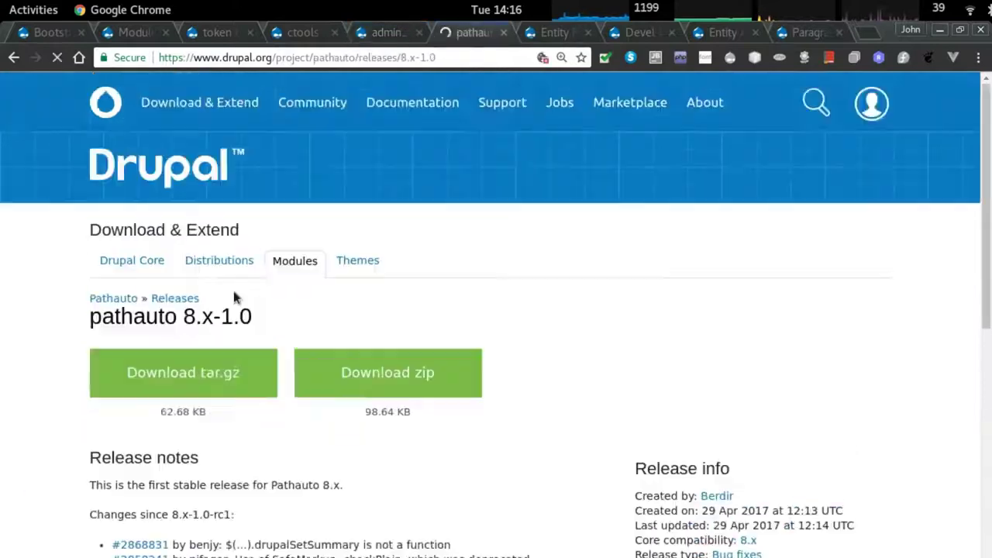
Download the Entity Reference Revisions 8.x-1.3 archive, then check the Entity API and Paragraphs pages.
key("ctrl+Tab")
scroll(206, 310, "down", 10)
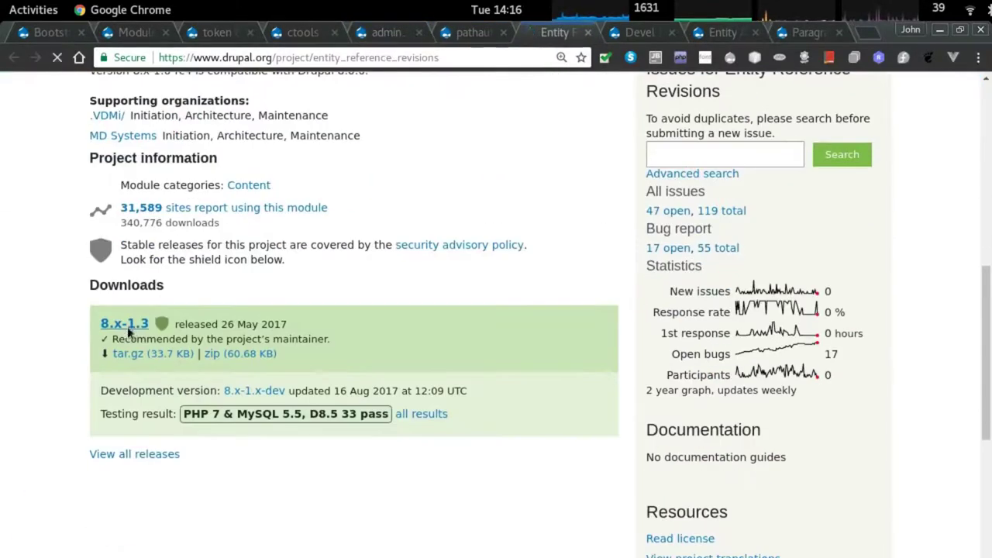
key("ctrl+Tab")
scroll(243, 310, "down", 15)
left_click(104, 290)
key("ctrl+shift+Tab")
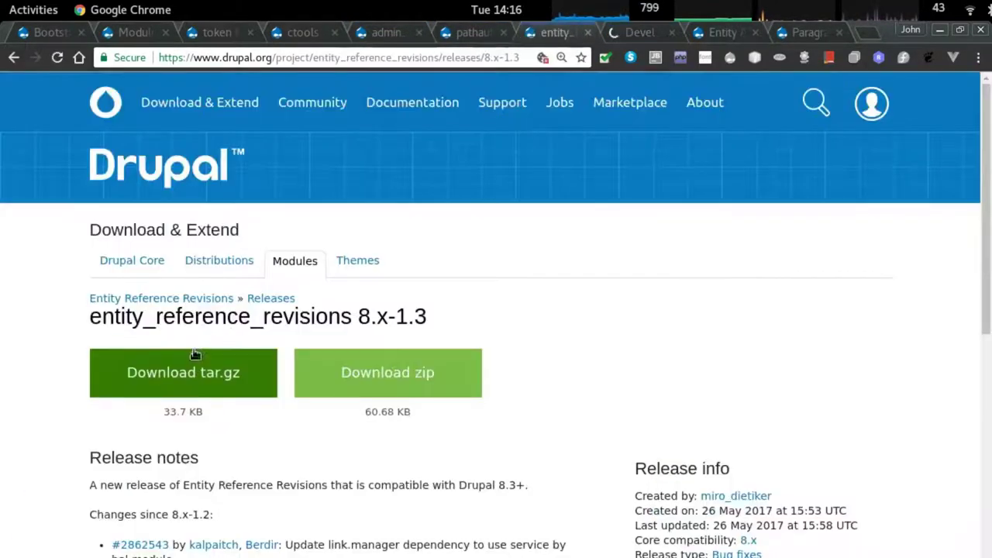
scroll(207, 337, "down", 1)
key("ctrl+Tab")
key("ctrl+Tab")
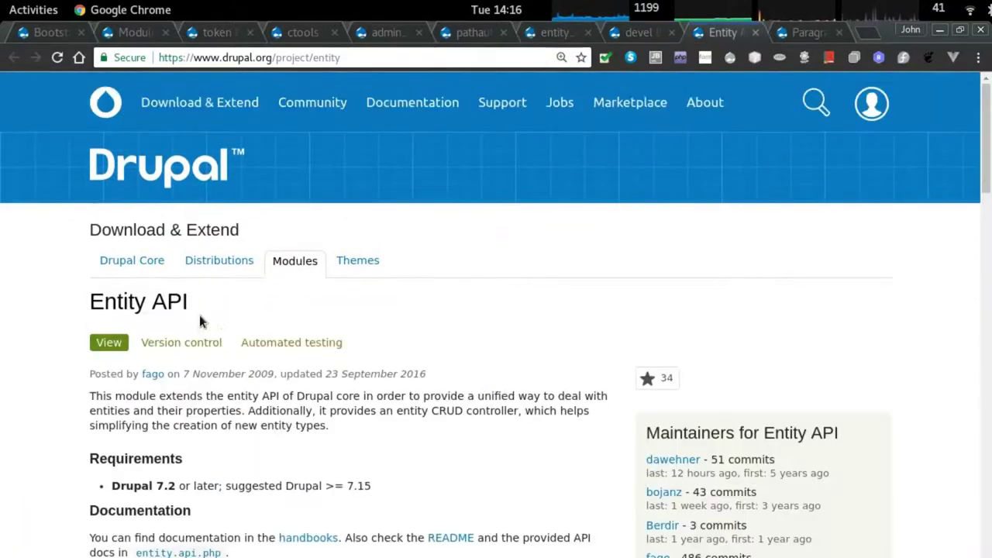
scroll(198, 316, "down", 2)
scroll(197, 315, "down", 15)
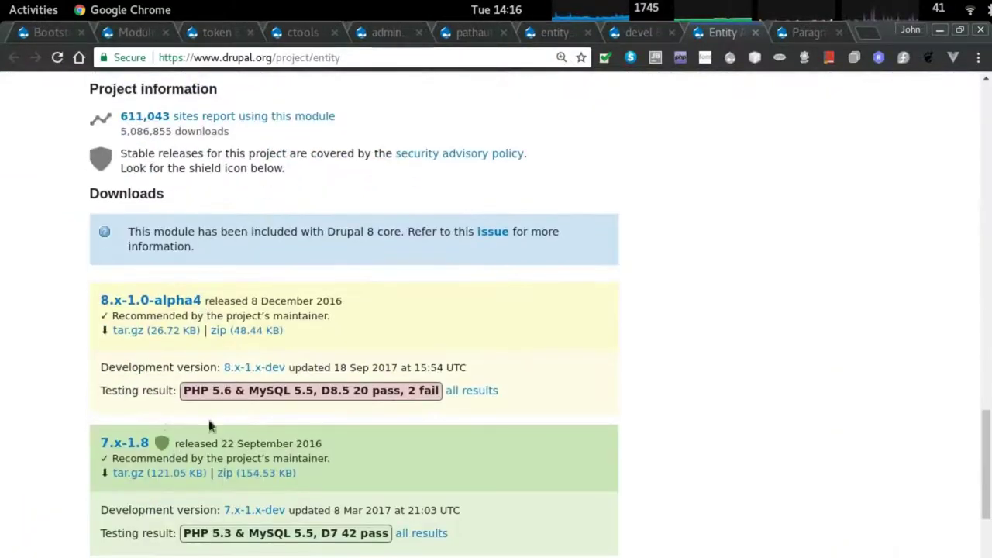
key("ctrl+Tab")
scroll(193, 300, "down", 15)
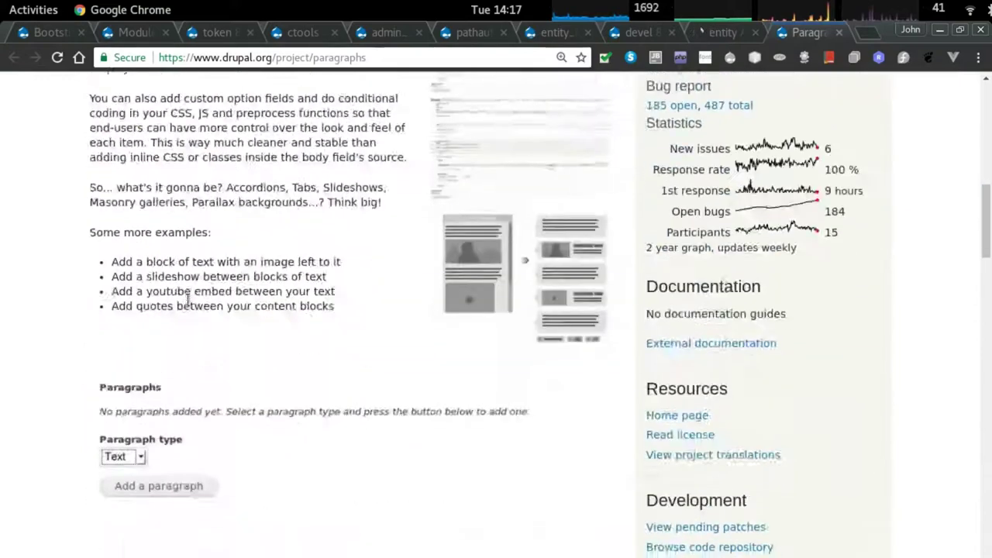
scroll(202, 300, "down", 10)
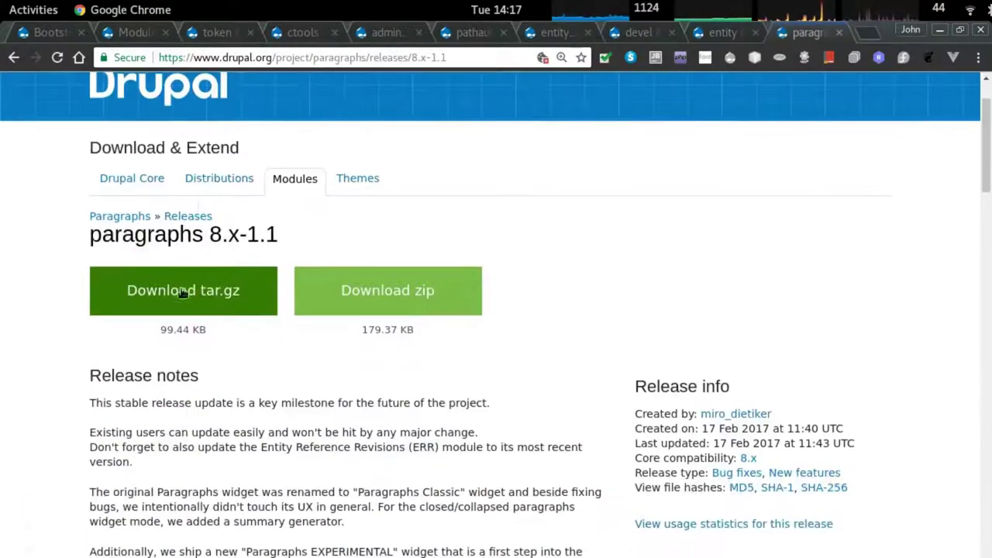
Search the Drupal.org modules for 'coffee' to find the Coffee 8.x-1.0-beta2 release.
key("ctrl+shift+Tab")
key("ctrl+shift+Tab")
key("ctrl+shift+Tab")
key("ctrl+shift+Tab")
key("ctrl+shift+Tab")
key("ctrl+shift+Tab")
key("ctrl+shift+Tab")
key("ctrl+shift+Tab")
key("ctrl+shift+Tab")
key("ctrl+shift+Tab")
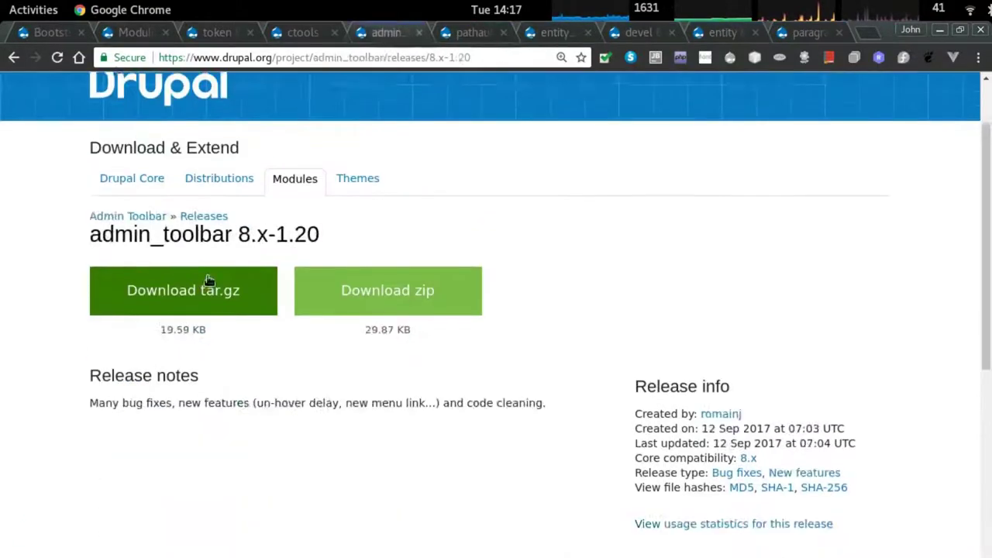
key("ctrl+Tab")
key("ctrl+Tab")
scroll(217, 276, "up", 15)
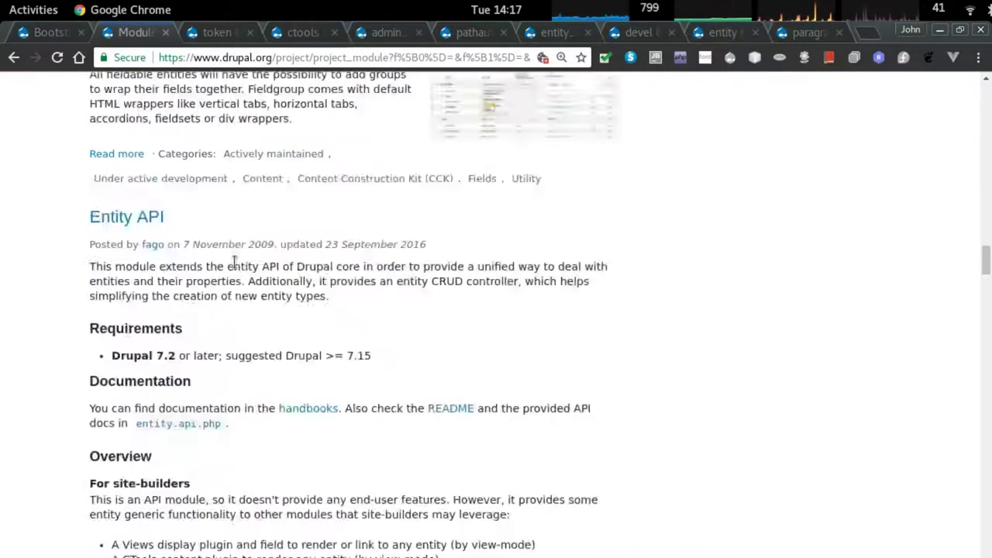
type("coffee")
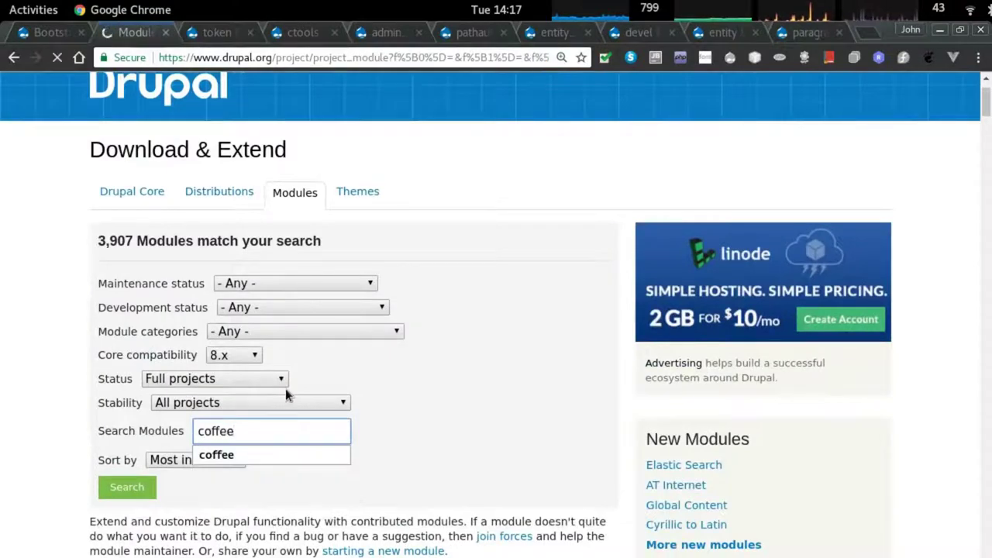
key("Return")
scroll(285, 388, "down", 10)
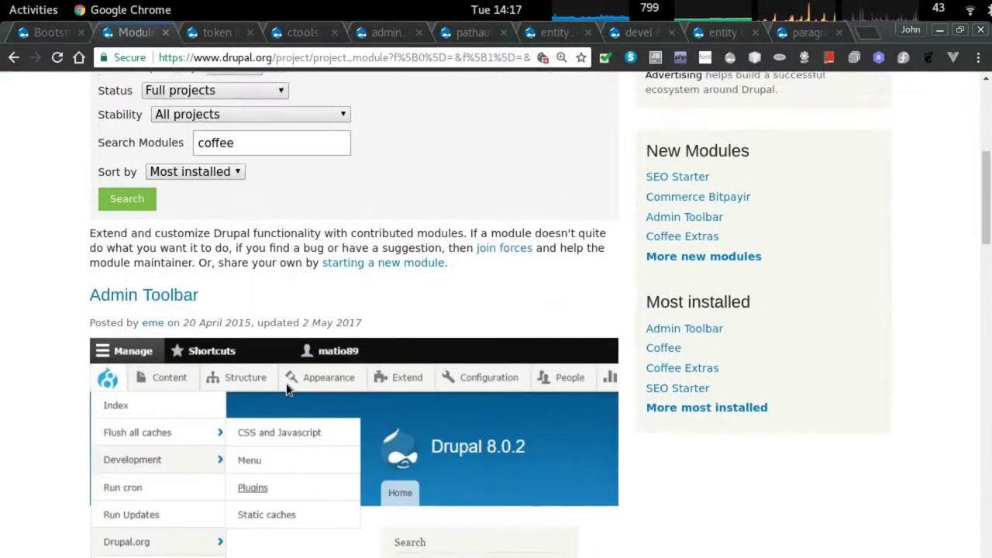
scroll(364, 372, "up", 3)
scroll(347, 362, "down", 4)
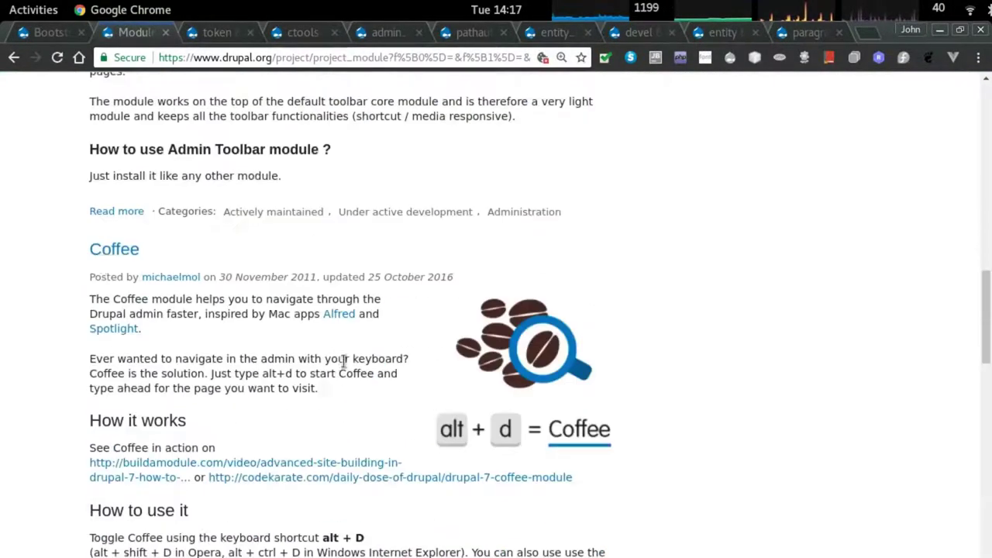
scroll(261, 310, "down", 12)
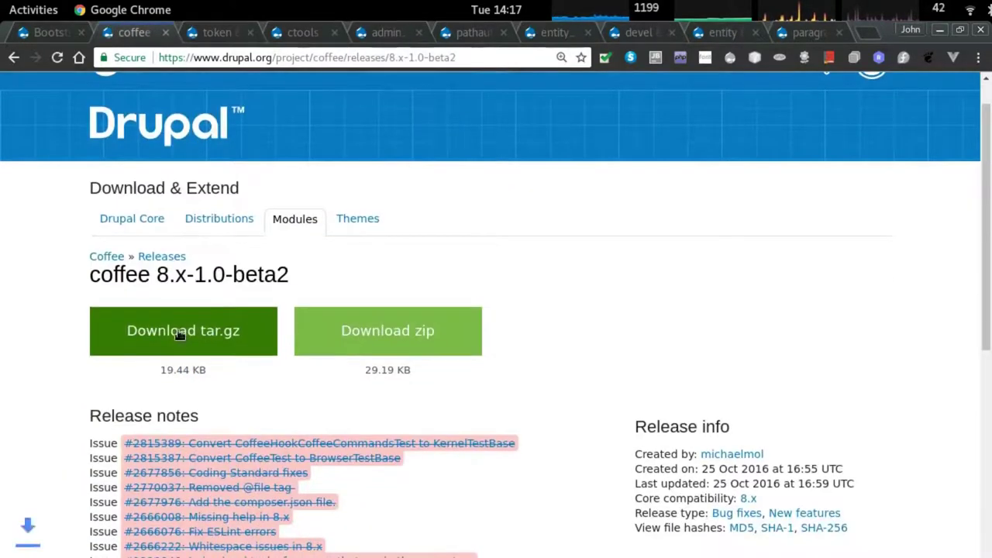
Go through the open release pages to the Paragraphs 8.x-1.1 release.
key("ctrl+4")
key("ctrl+7")
key("ctrl+Tab")
key("ctrl+Tab")
key("ctrl+Tab")
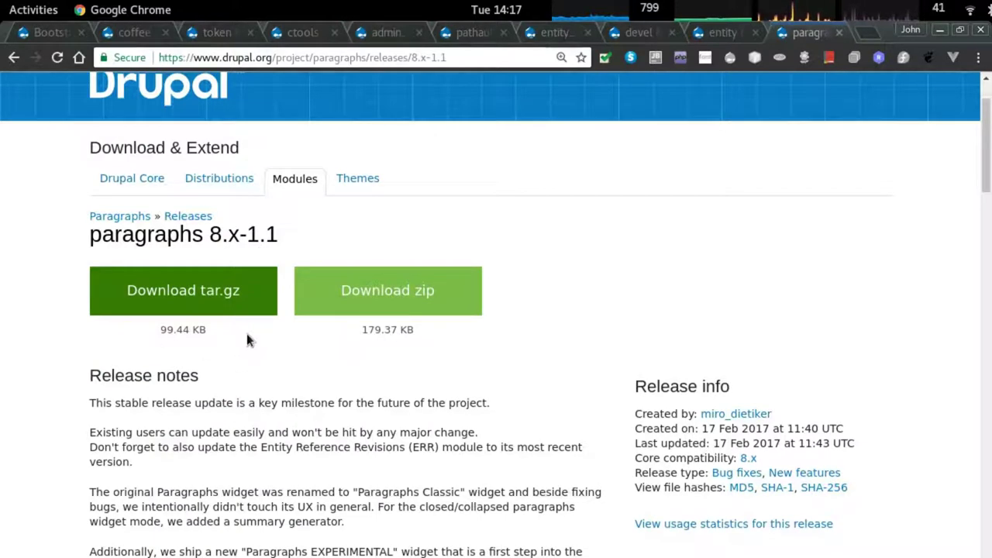
key("alt+Tab")
In a new terminal, cd into public_html and extract ~/Downloads/drupal-8.3.7.tar.gz with tar -xzvf.
left_click(25, 6)
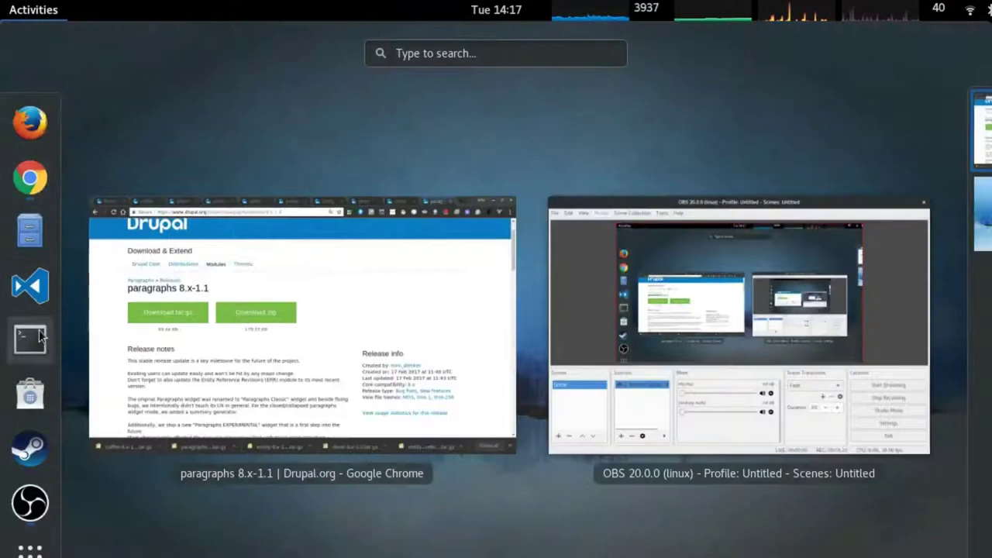
left_click(31, 336)
type("cd")
key("Return")
type("cd public_html/")
key("Return")
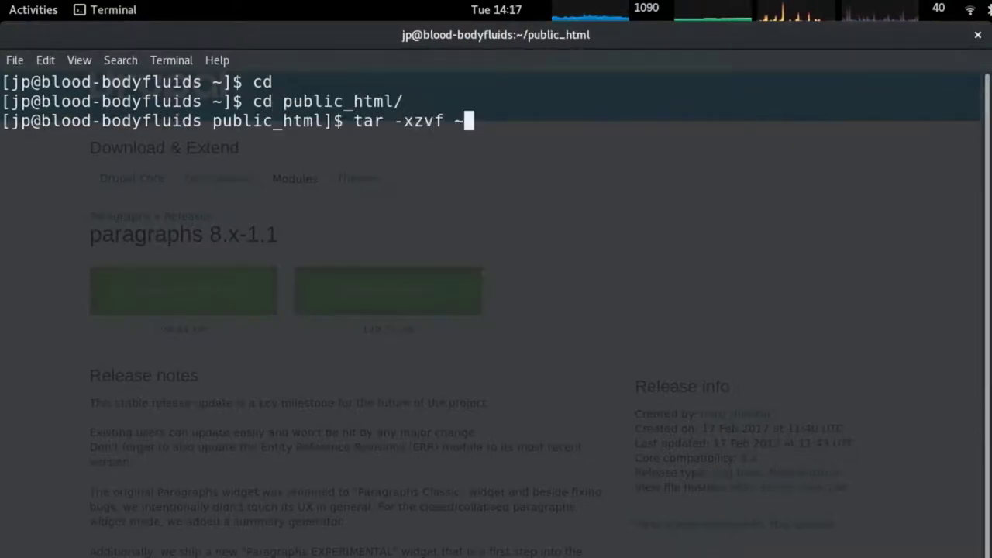
type("tar -xzvf ~/Downloads/drupal")
key("Tab")
key("Tab")
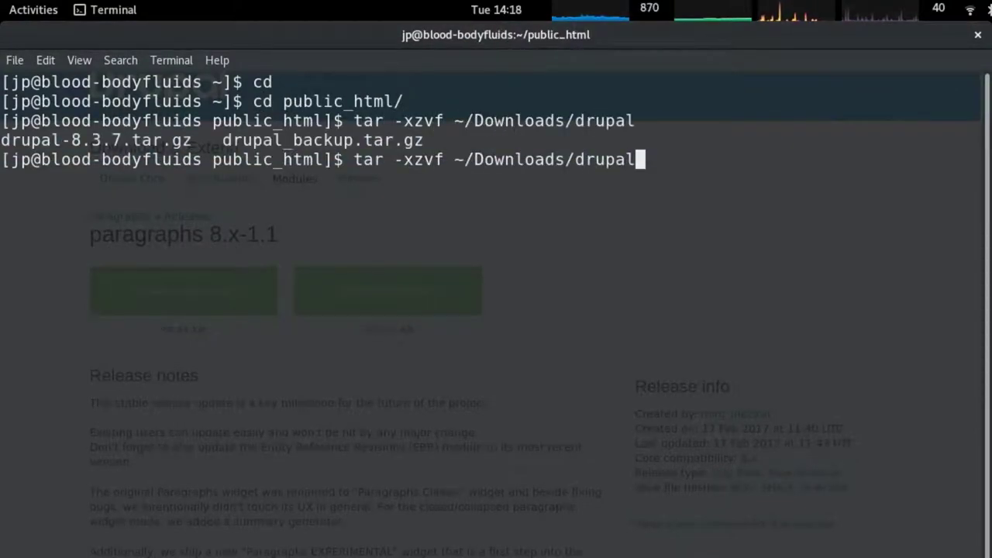
key("Return")
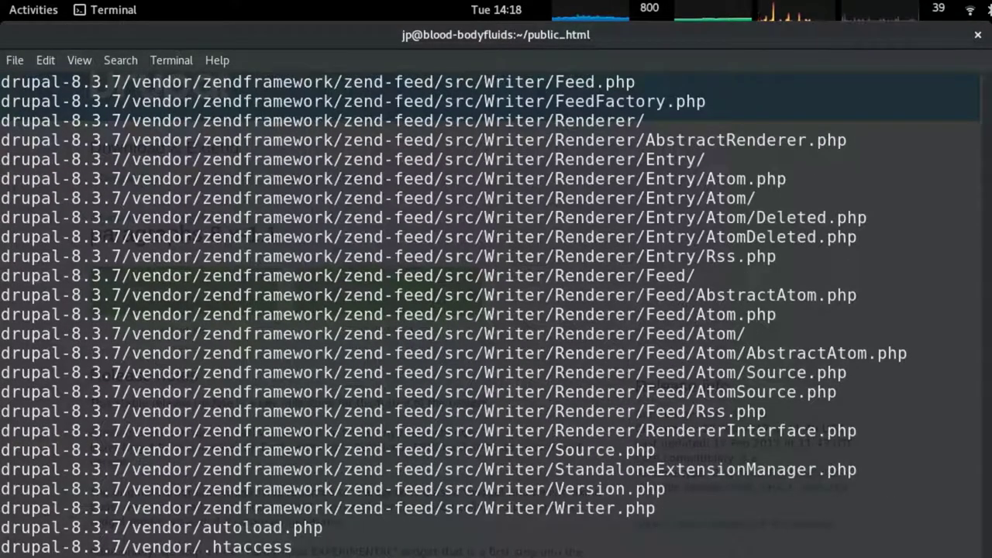
key("alt+Tab")
key("alt+Tab")
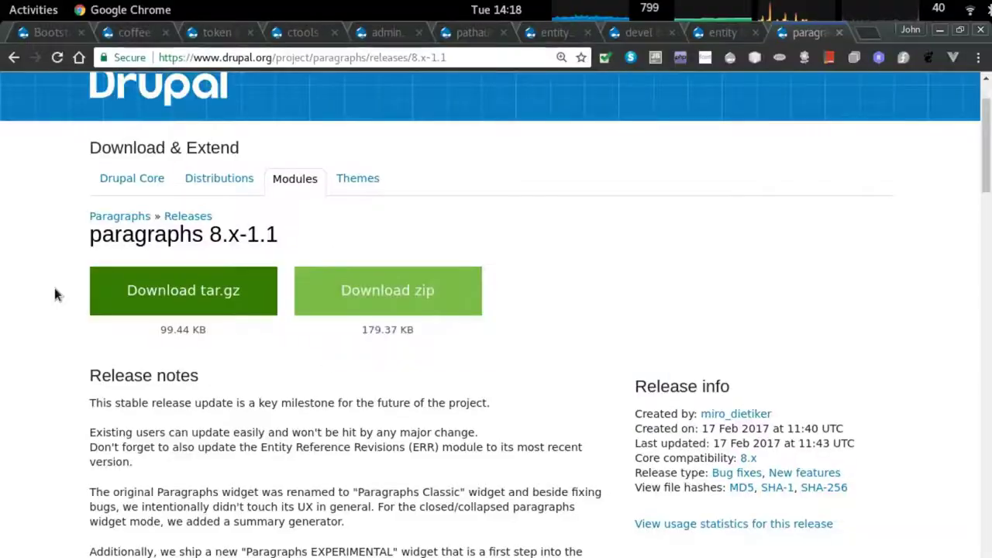
In a new browser window, load the local Drupal installer from the user's public_html folder.
key("ctrl+n")
type("localhost/")
key("BackSpace")
type("\\")
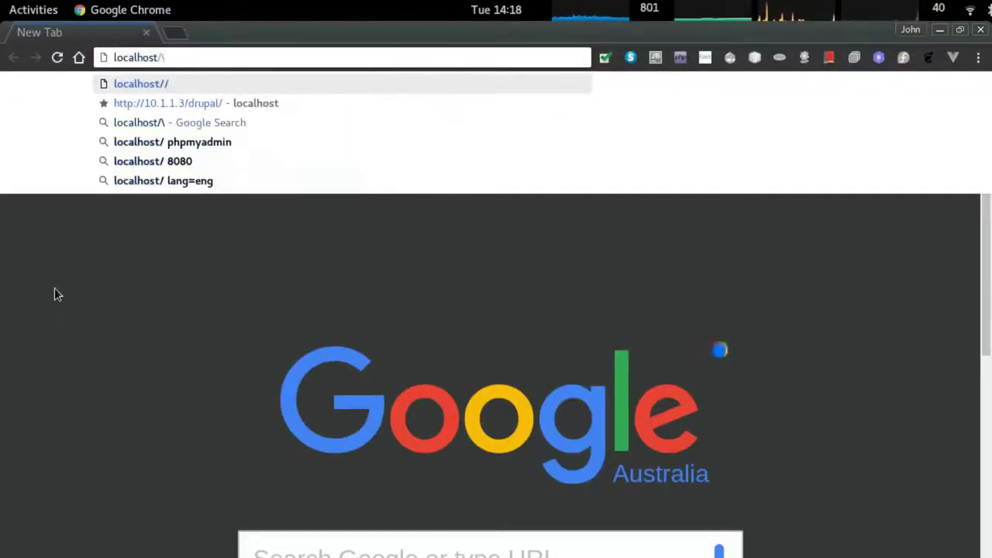
key("BackSpace")
type("~jp/d")
key("Return")
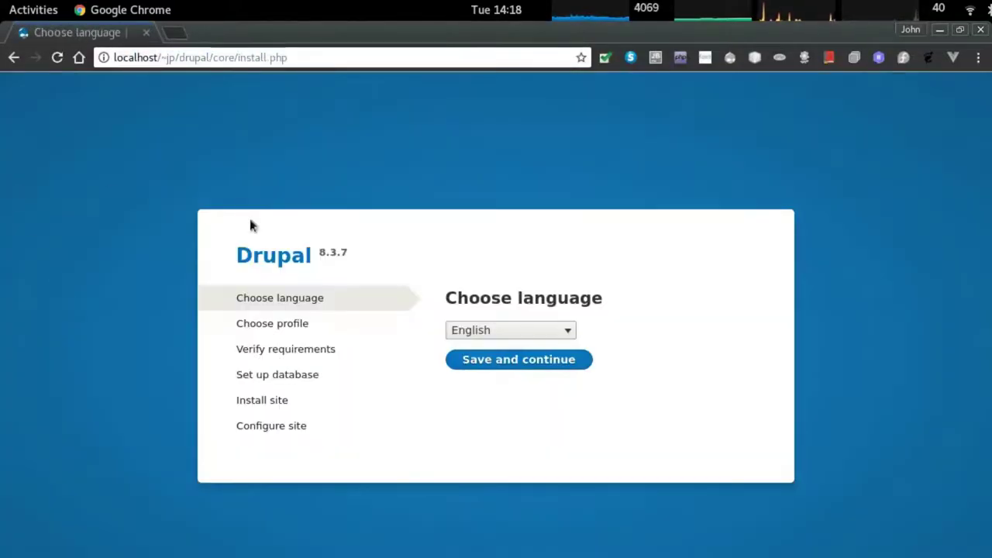
Continue in English with the Standard profile and select the file system and settings.php errors.
left_click(476, 360)
left_click(492, 431)
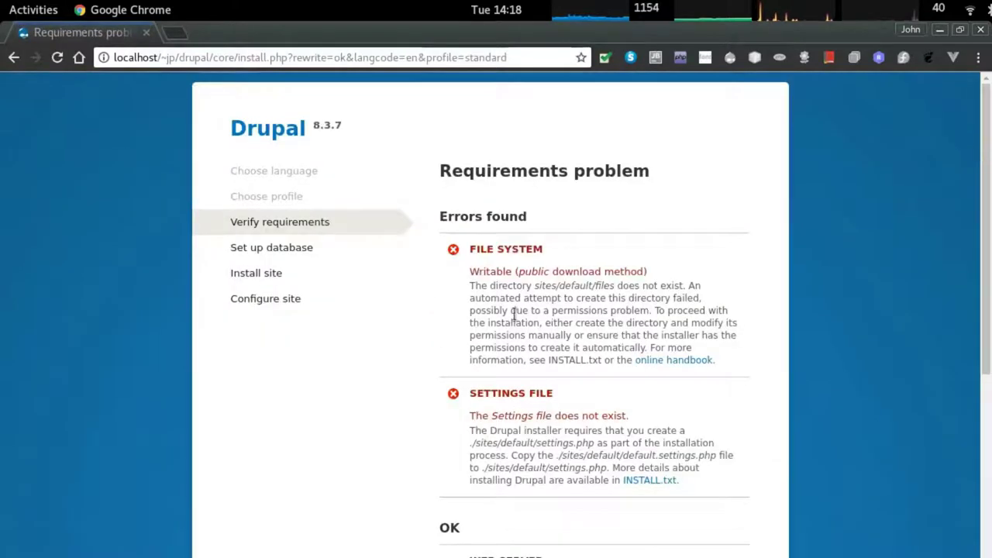
triple_click(534, 273)
scroll(505, 372, "down", 1)
triple_click(511, 374)
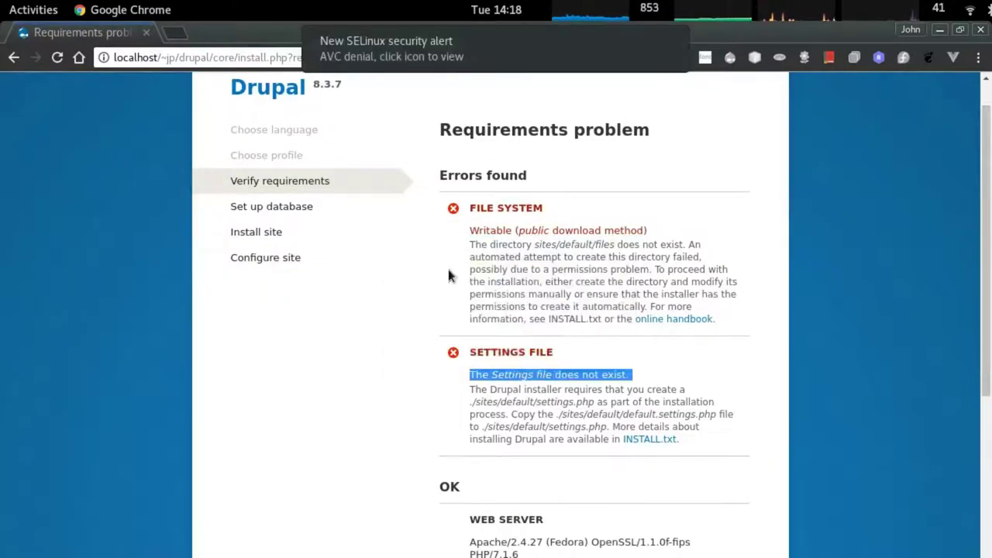
key("alt+Tab")
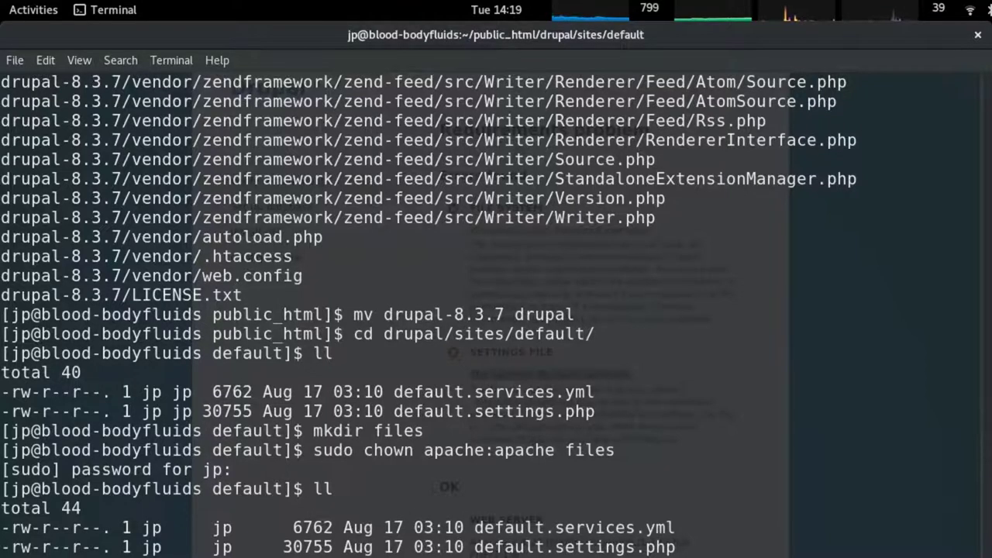
Review the installer's unwritable sites/default/files error, then cd into the new files folder.
key("alt+Tab")
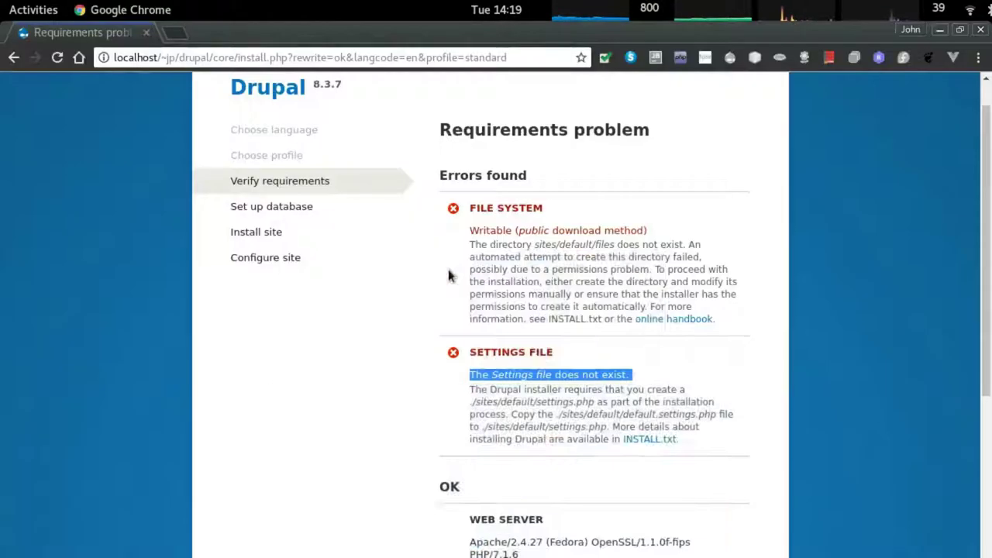
scroll(491, 403, "down", 5)
scroll(641, 513, "up", 5)
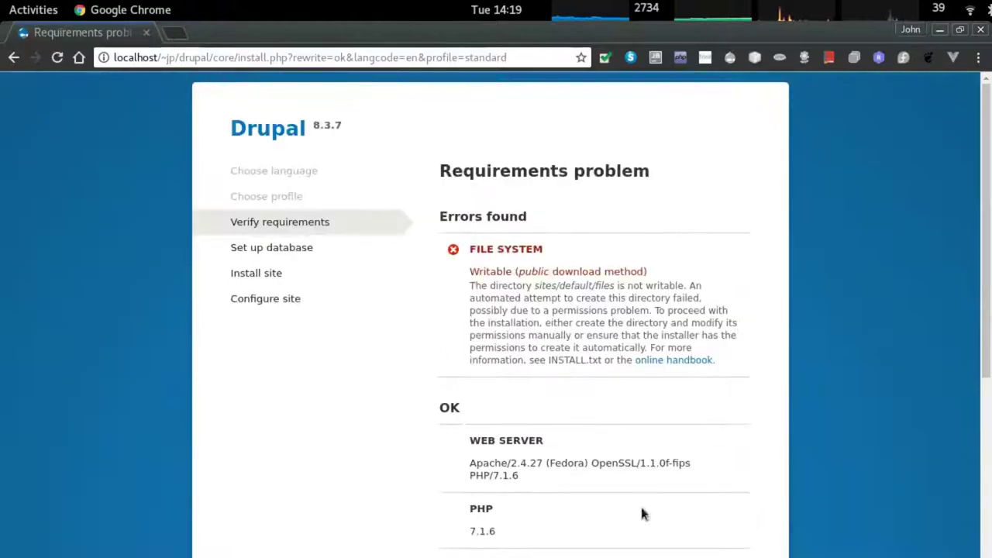
triple_click(558, 268)
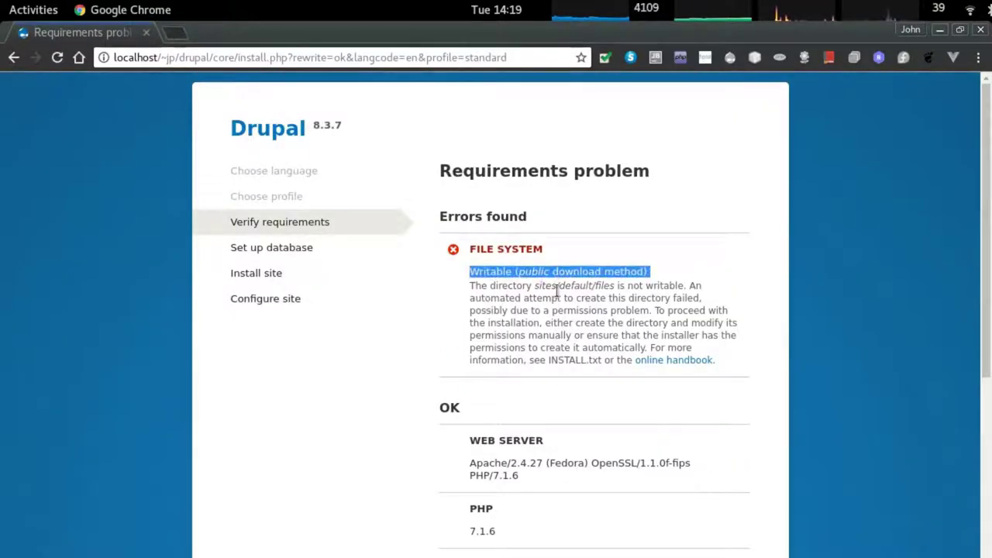
left_click_drag(534, 285, 622, 286)
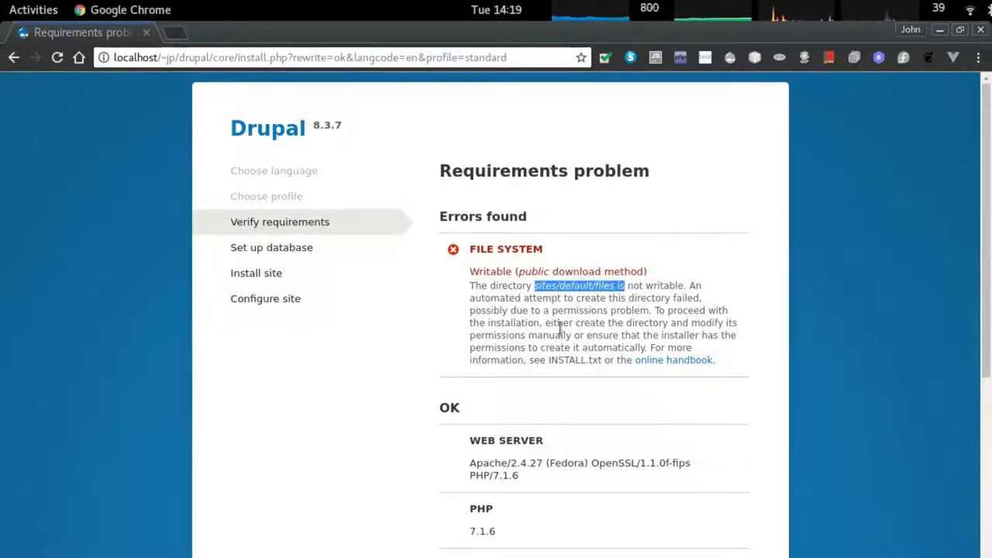
key("alt+Tab")
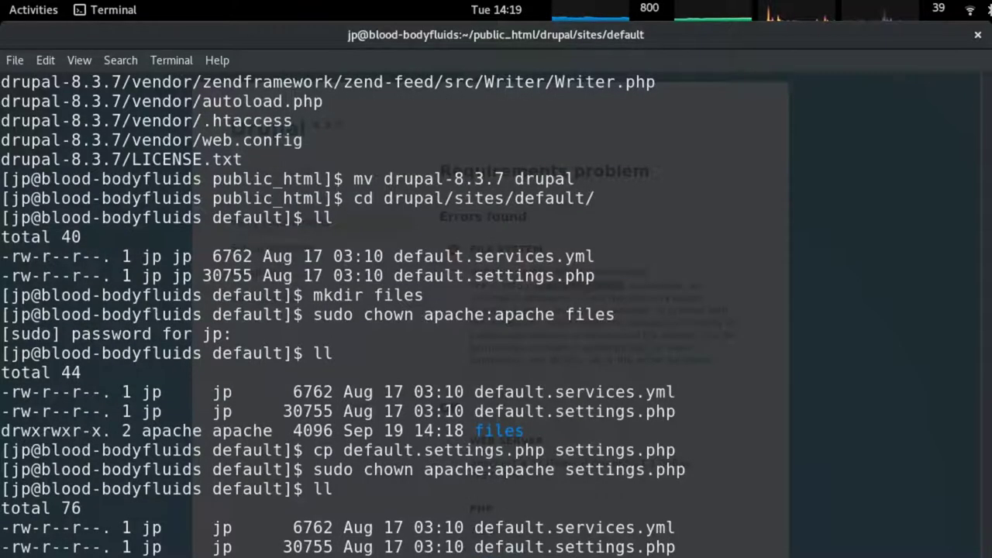
type("cd files/")
key("Return")
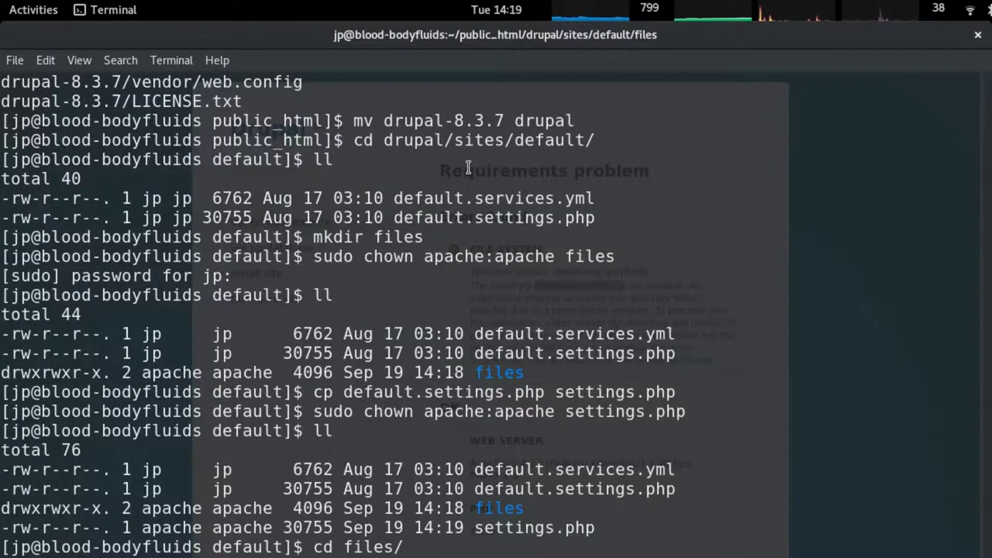
key("super")
Launch SELinux Troubleshooter and select the suggested semanage fcontext command in the httpd denial details.
type("sel")
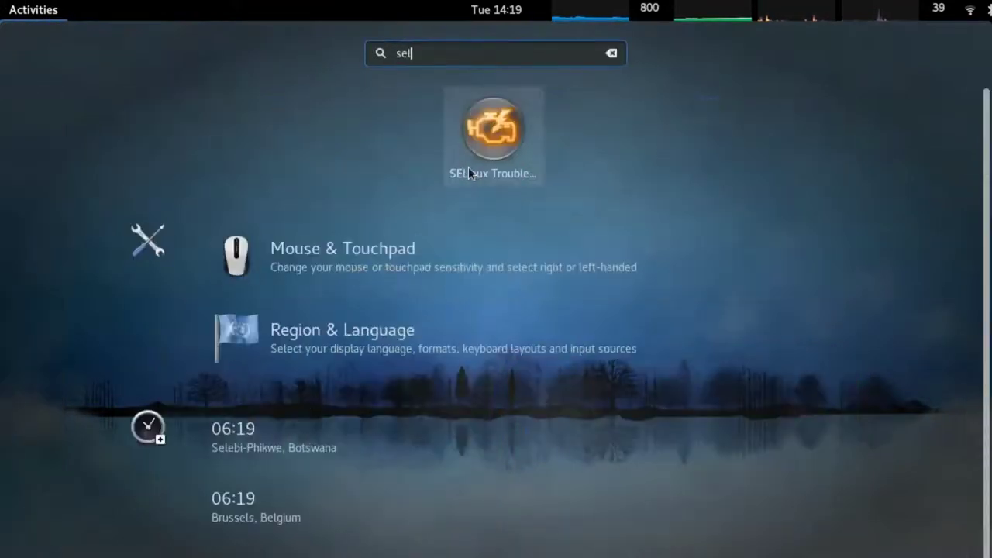
left_click(492, 165)
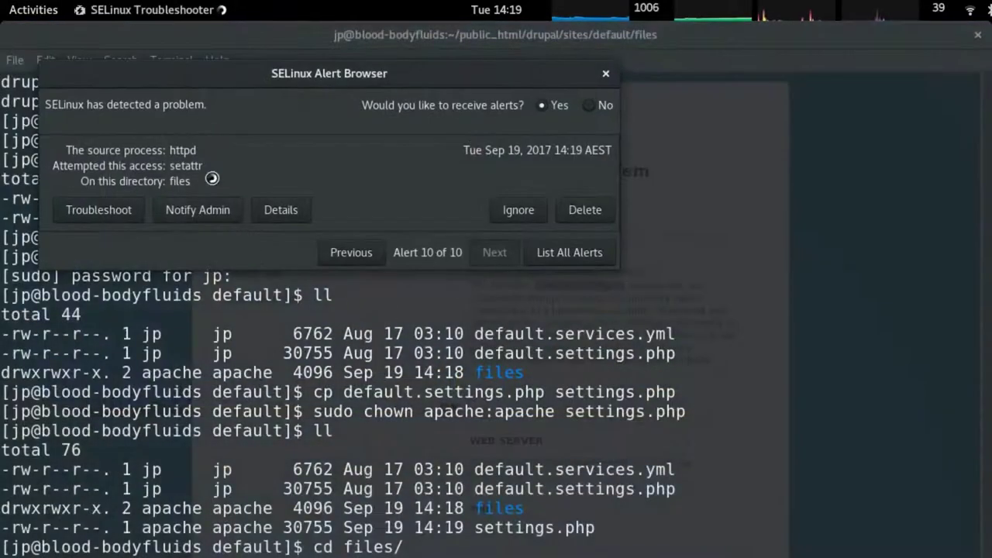
left_click(284, 216)
scroll(305, 465, "down", 10)
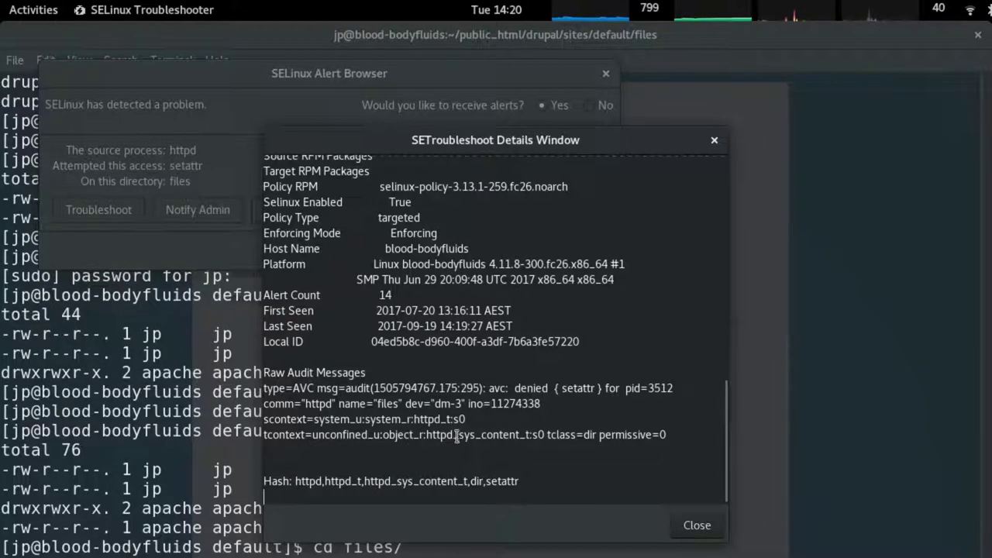
scroll(449, 423, "up", 8)
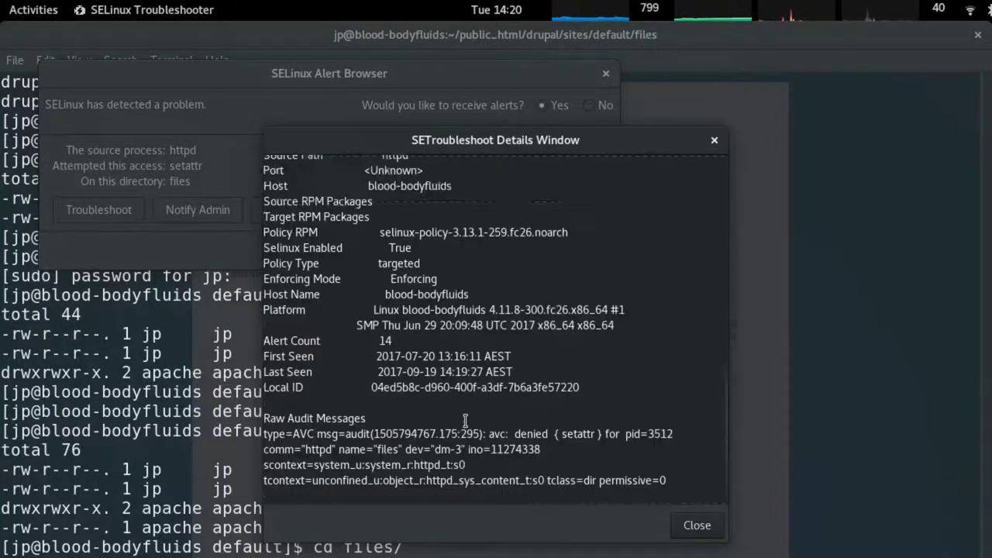
scroll(468, 422, "up", 1)
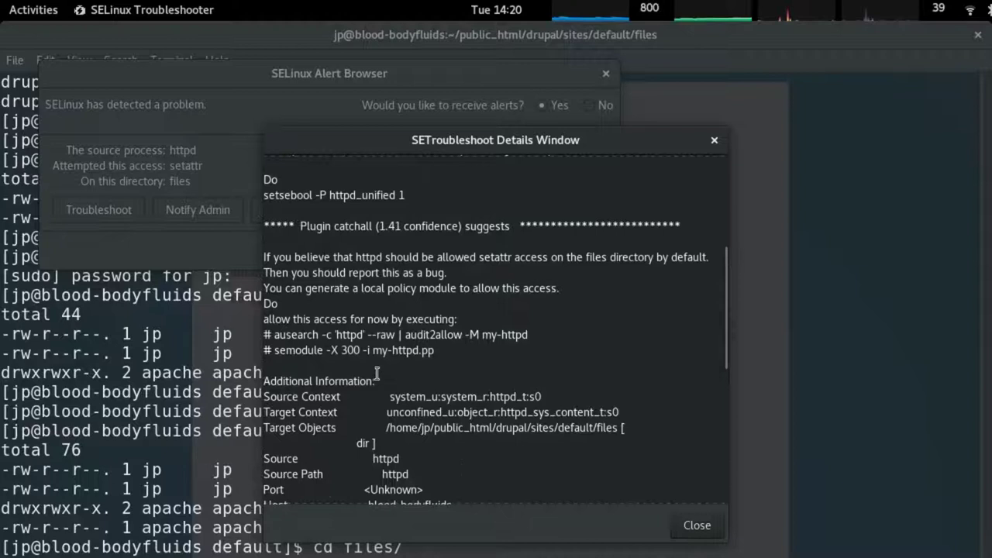
scroll(326, 365, "up", 3)
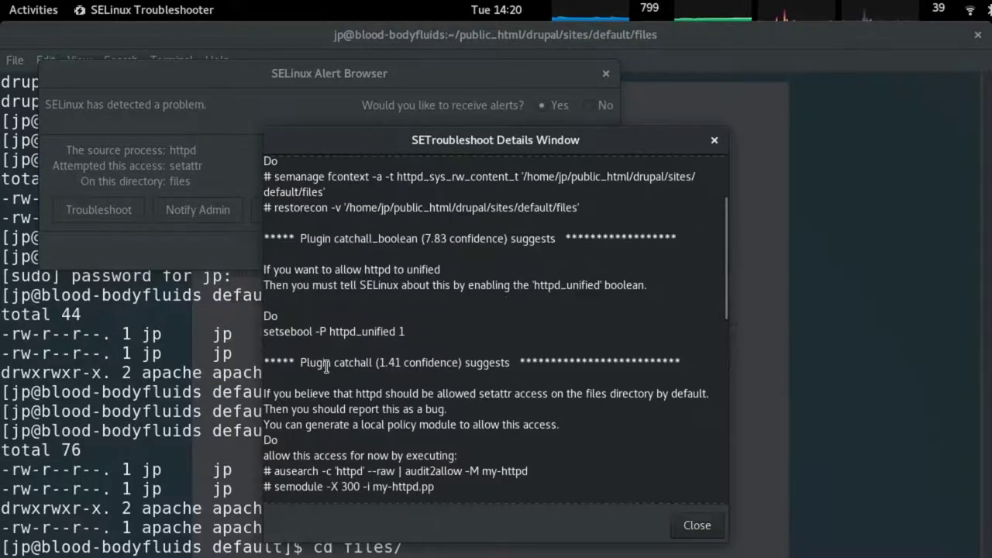
scroll(426, 333, "up", 2)
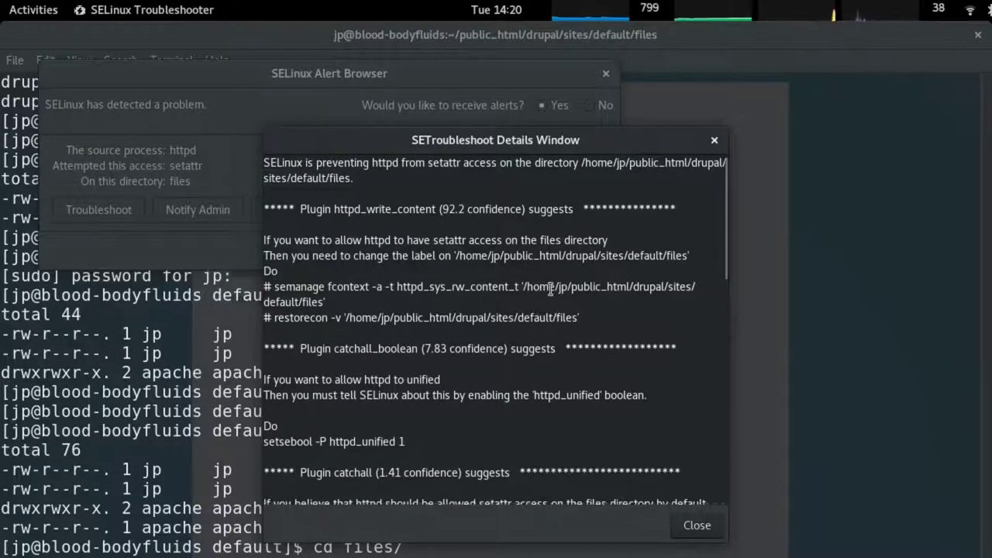
left_click_drag(275, 287, 332, 302)
Copy the suggested semanage fcontext relabel command into the terminal, run it, and list the folder.
right_click(338, 288)
left_click(353, 322)
left_click(132, 426)
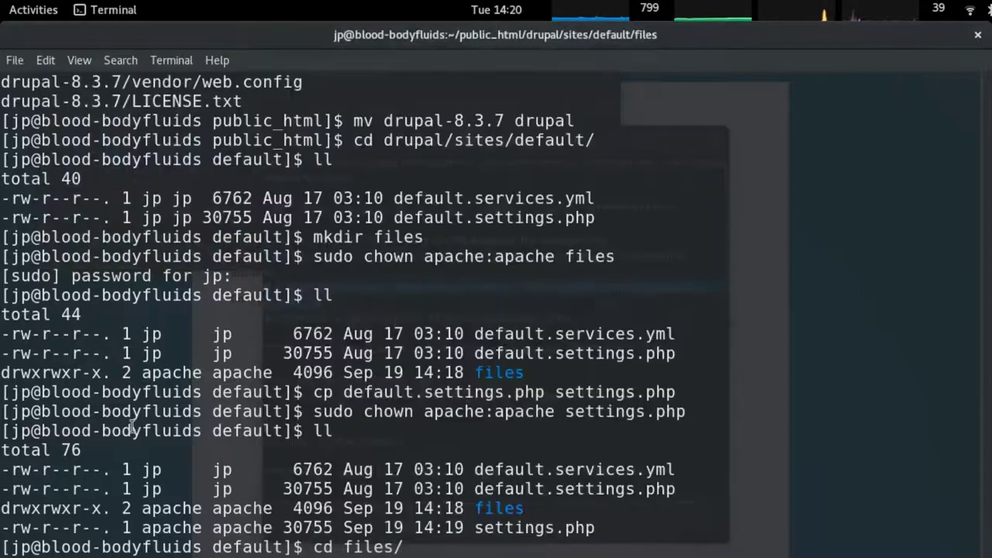
right_click(137, 404)
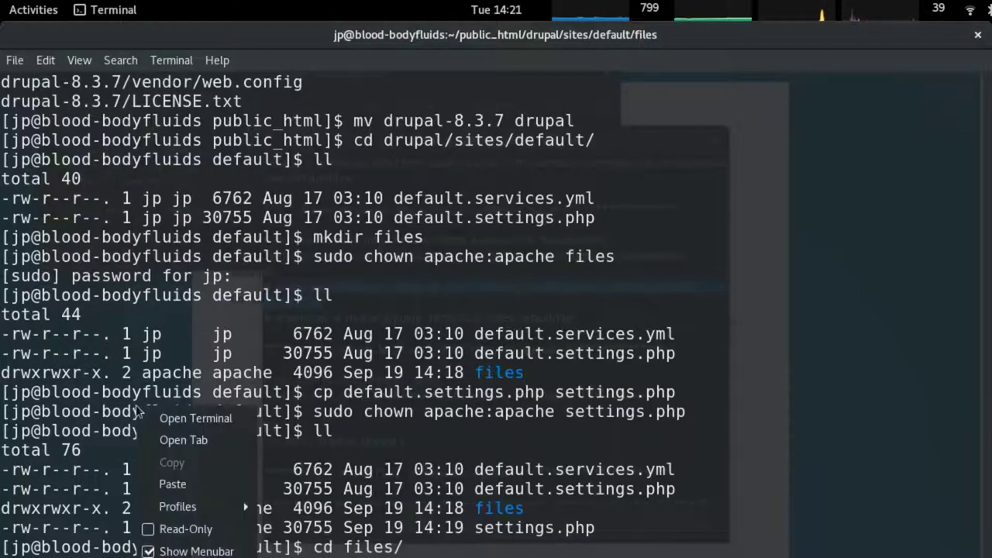
left_click(186, 485)
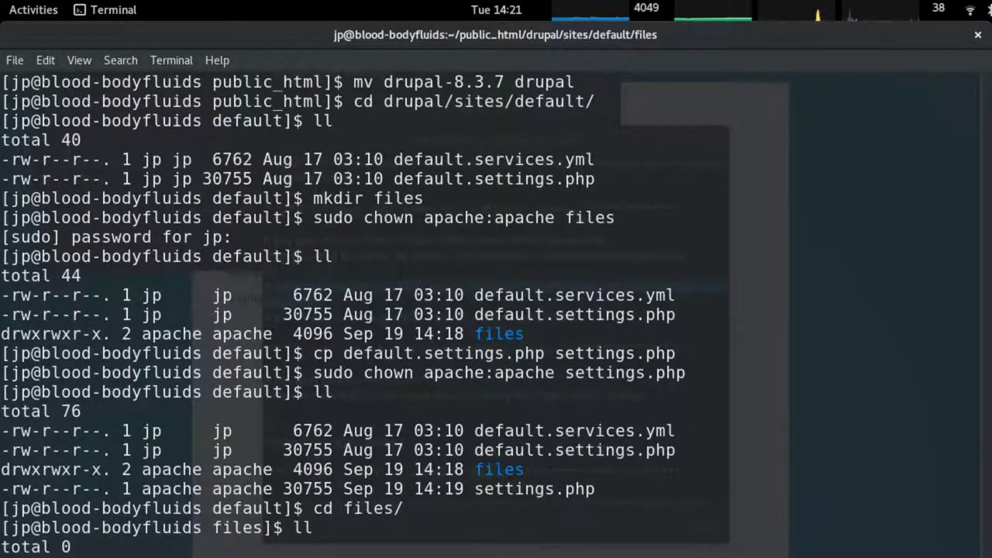
key("alt+Tab")
key("alt+Tab")
scroll(449, 384, "down", 5)
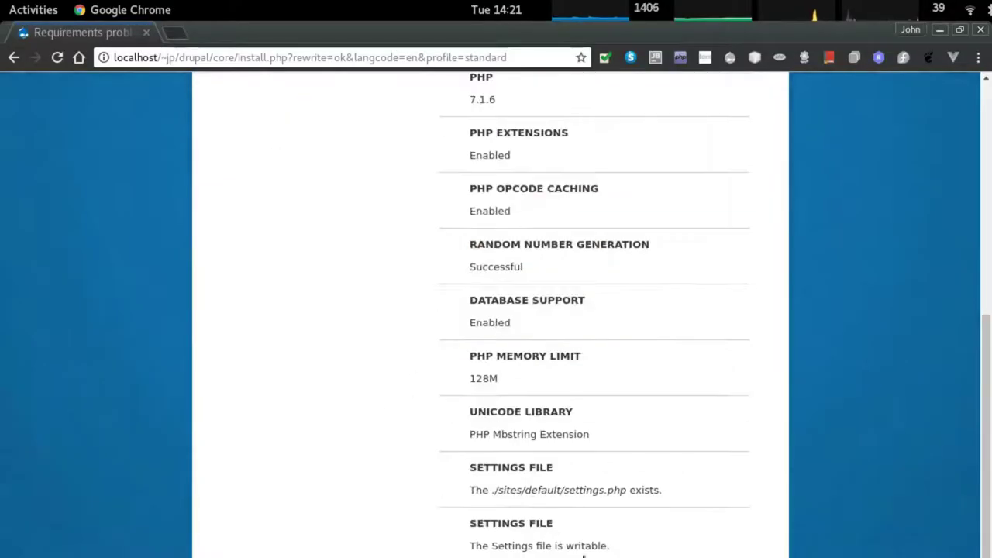
scroll(618, 443, "up", 5)
key("alt+Tab")
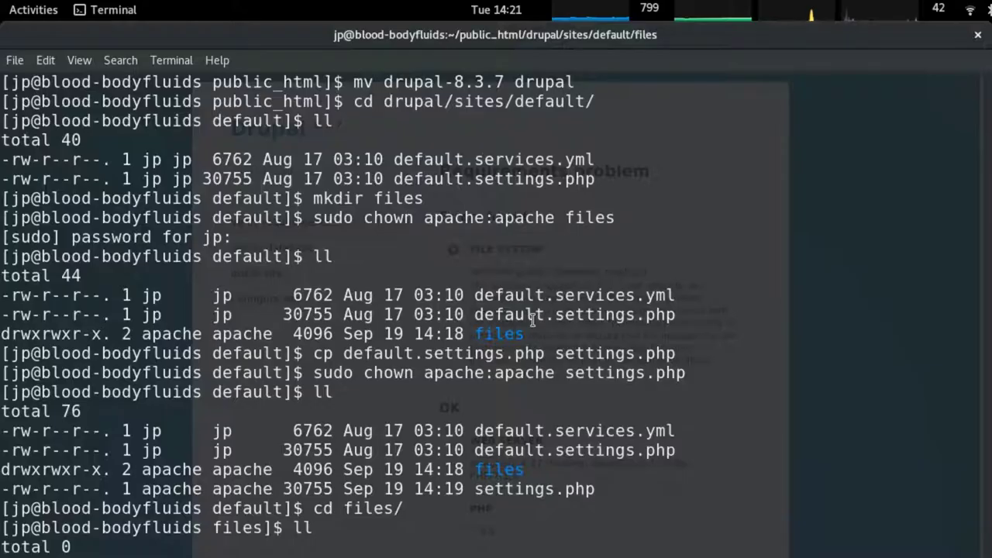
key("ctrl+shift+v")
key("Return")
type("ll")
key("Return")
type("ls -laF")
key("Return")
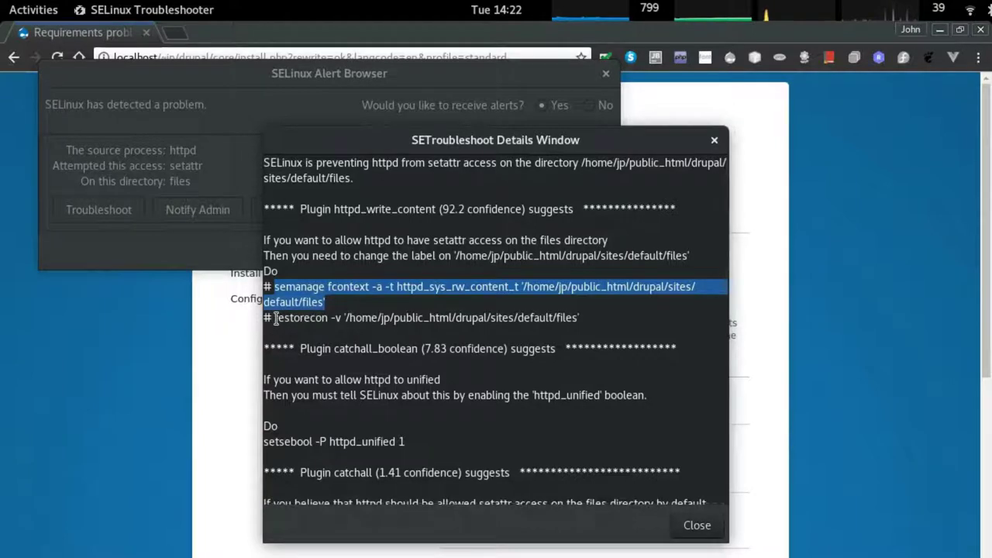
Run the suggested restorecon -v command on sites/default/files, then reload the installer's requirements check.
left_click_drag(275, 320, 583, 318)
right_click(542, 320)
left_click(573, 353)
key("alt+Tab")
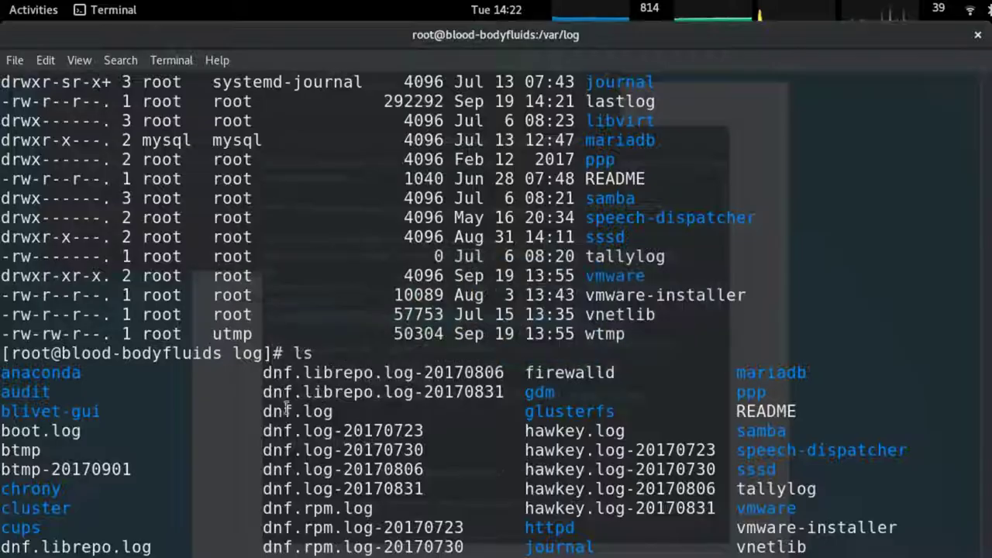
right_click(218, 466)
left_click(277, 384)
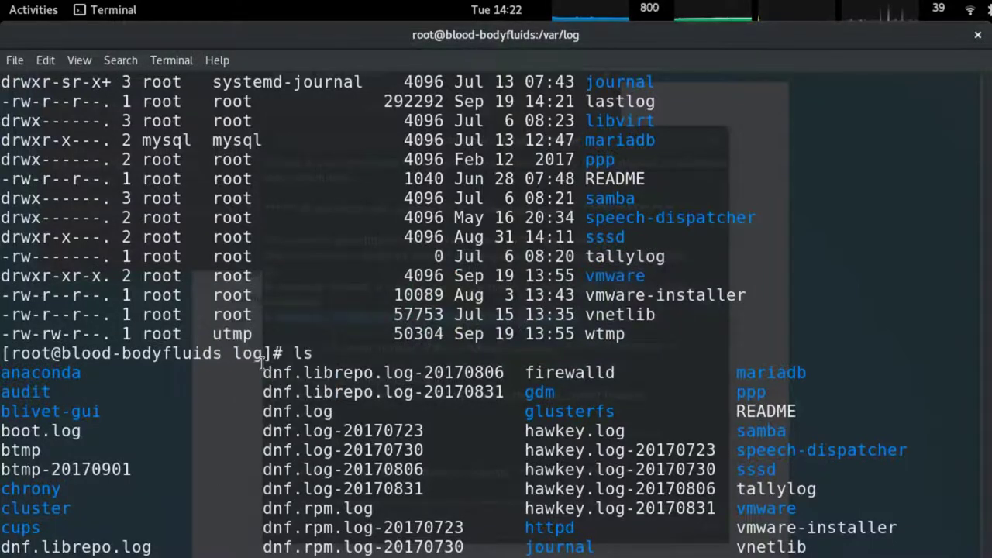
key("ctrl+shift+v")
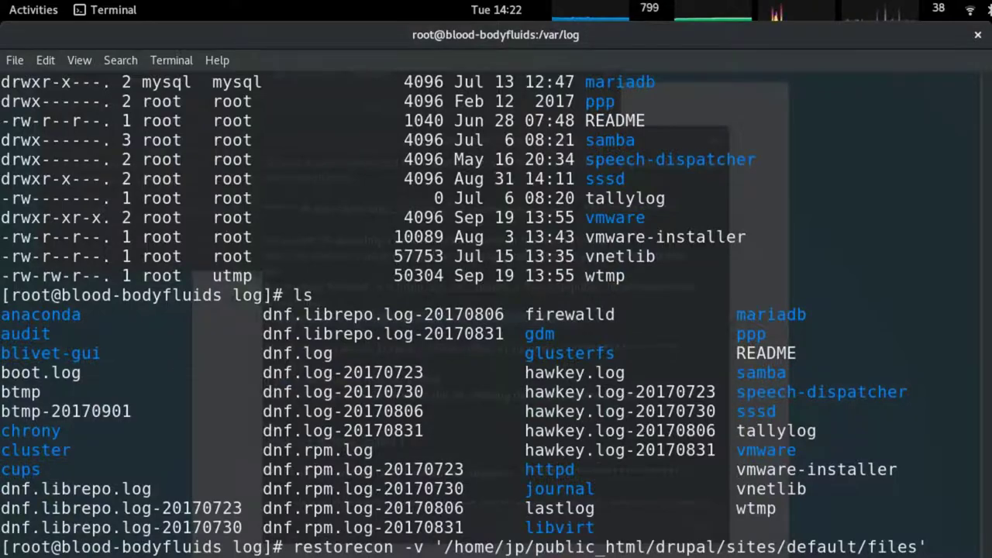
key("Return")
key("alt+Tab")
scroll(382, 389, "down", 5)
scroll(383, 389, "down", 2)
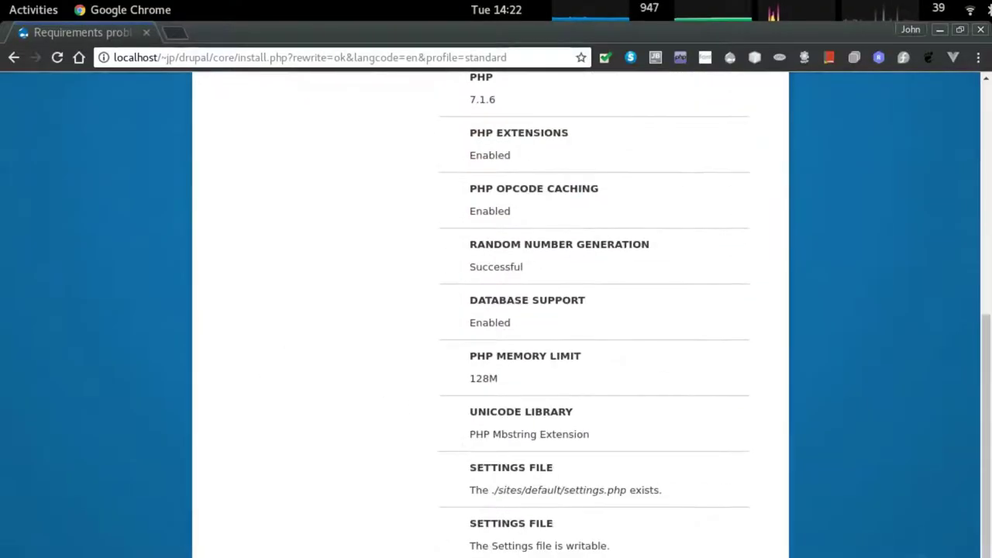
key("F5")
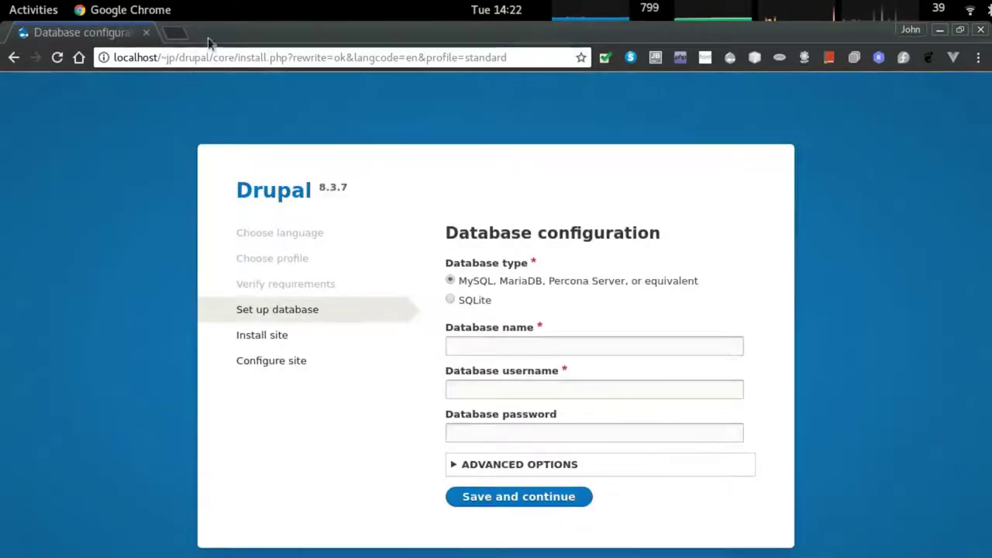
Create an empty 'drupal' database in phpMyAdmin, then return to the installer's database form.
left_click(176, 32)
type("localhost/php")
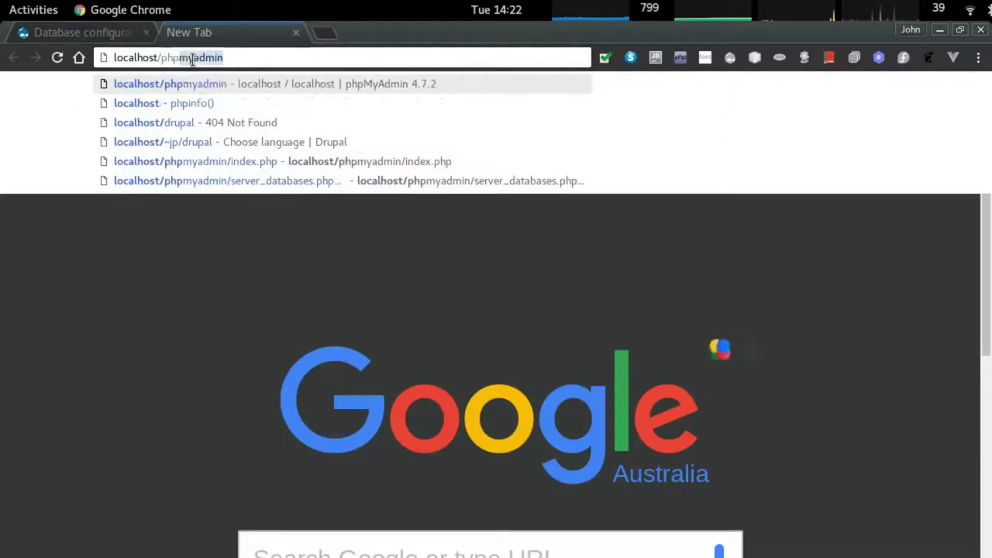
key("Return")
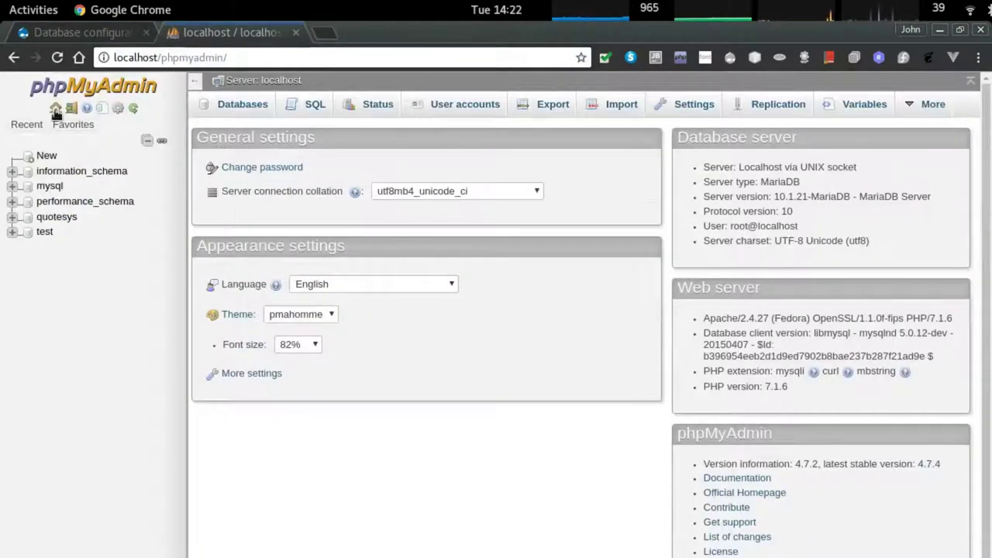
left_click(237, 104)
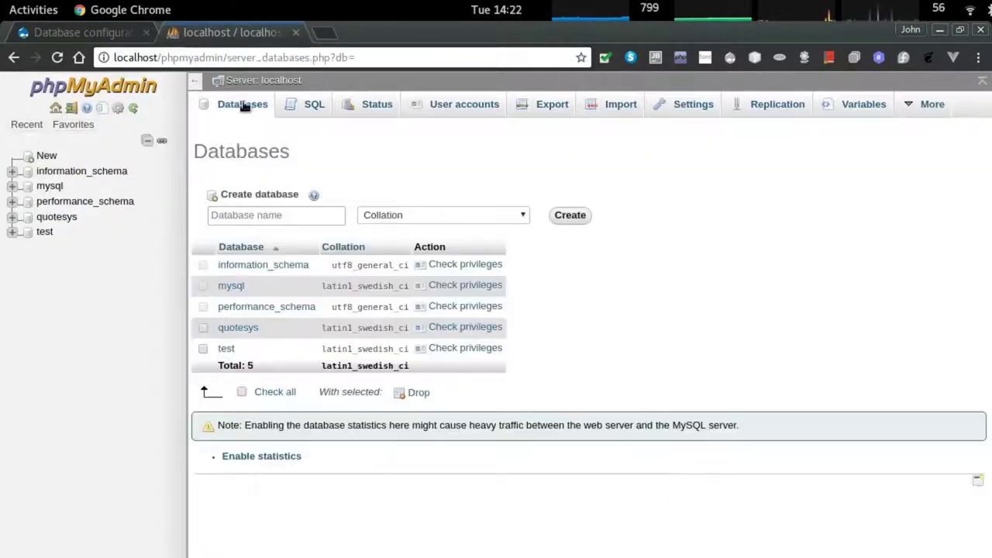
left_click(283, 214)
type("drupal")
key("Return")
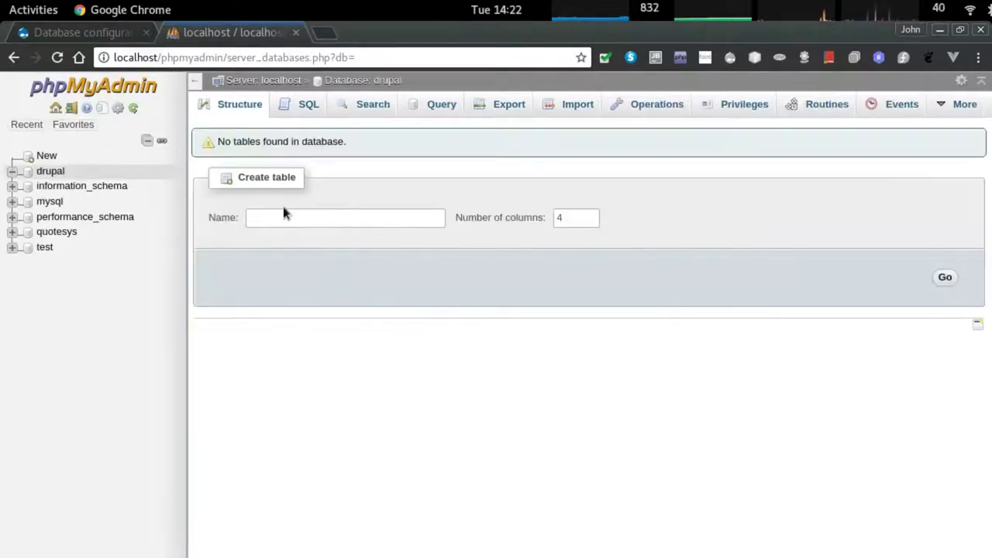
key("alt+Tab")
key("alt+Tab")
key("ctrl+Page_Up")
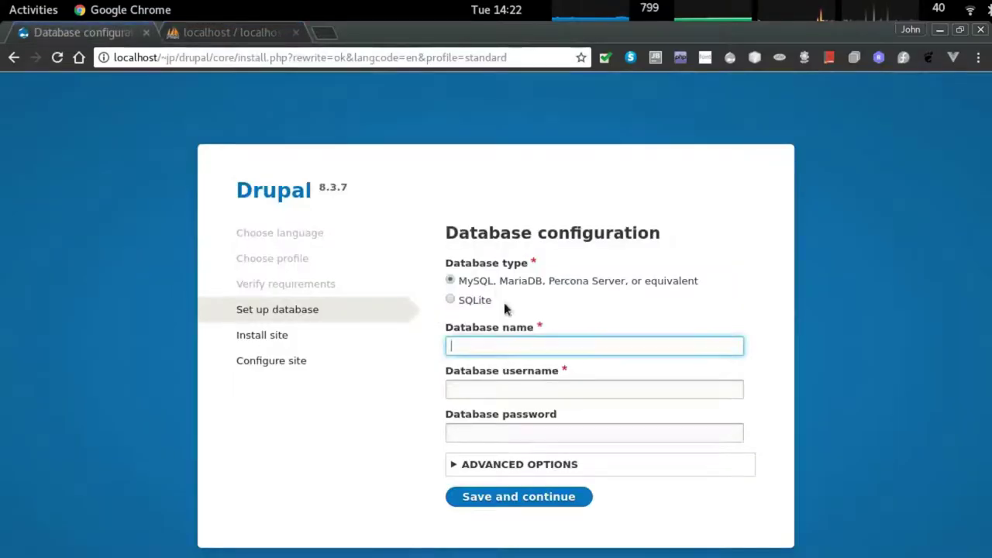
Enter database name 'drupal' with username root, then save and let the installation run.
type("drupal")
key("Tab")
type("roo")
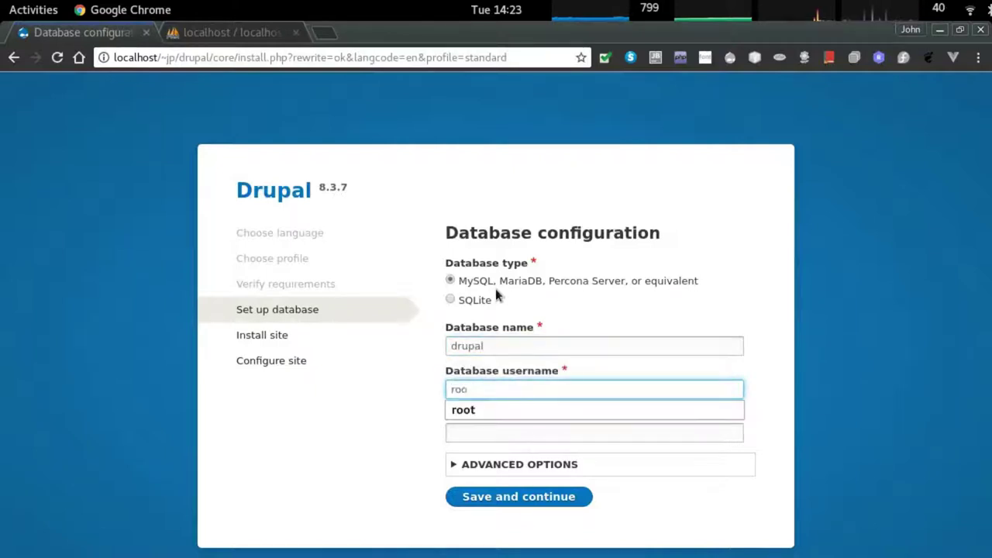
key("Down")
key("Tab")
left_click(502, 497)
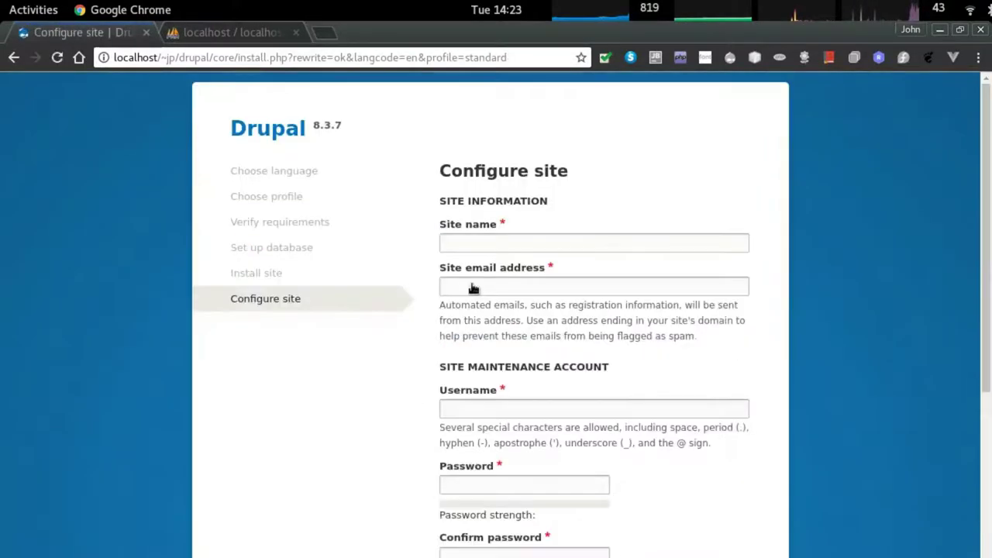
Enter site name 'Cupcakes Survey Site', the site e-mail, and an admin maintenance account with password.
left_click(463, 241)
type("Cupcakes ")
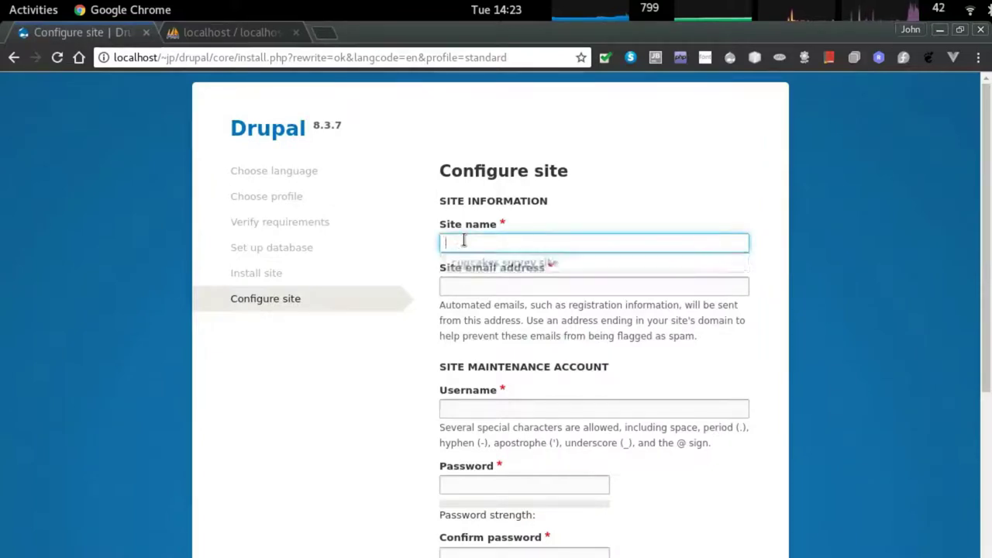
type("Survey Site")
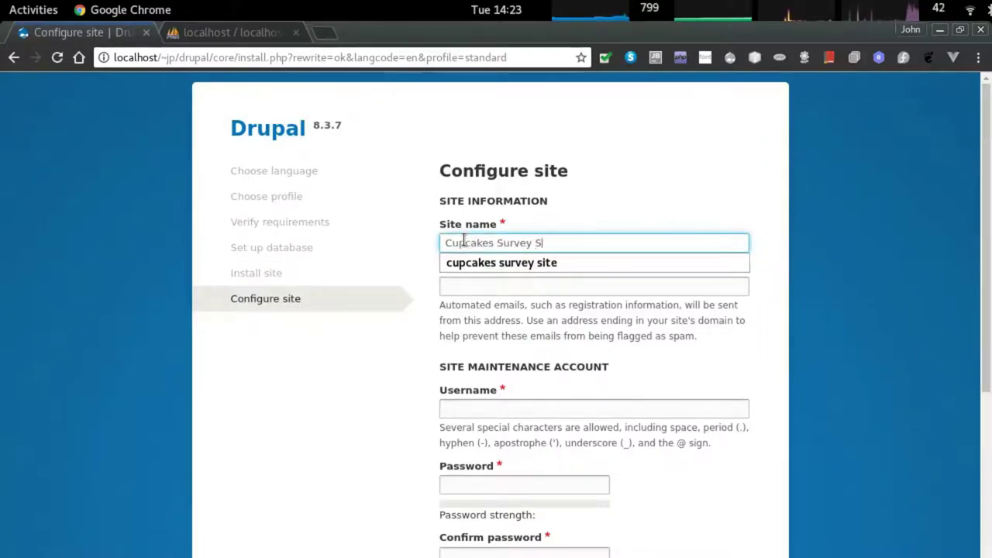
key("Tab")
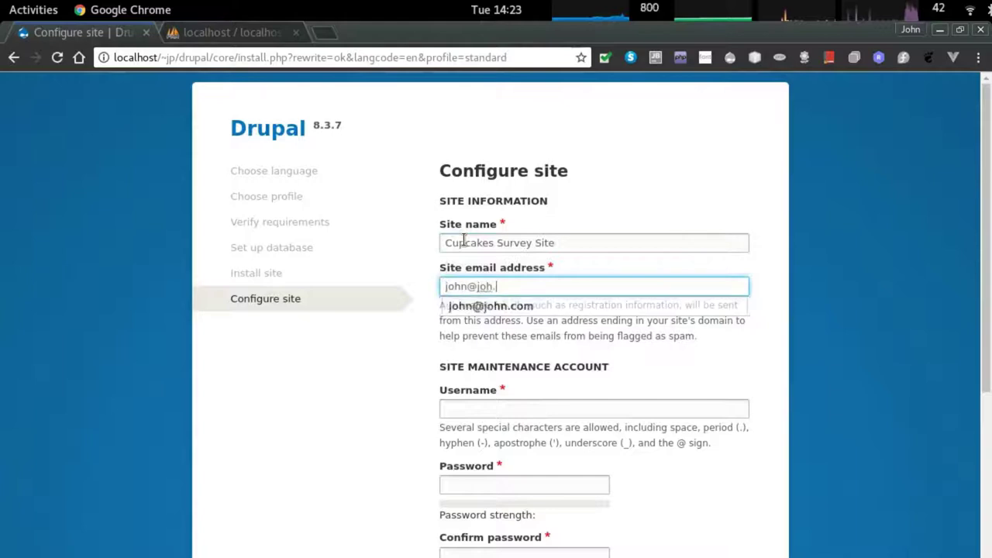
key("Tab")
type("admin")
key("Tab")
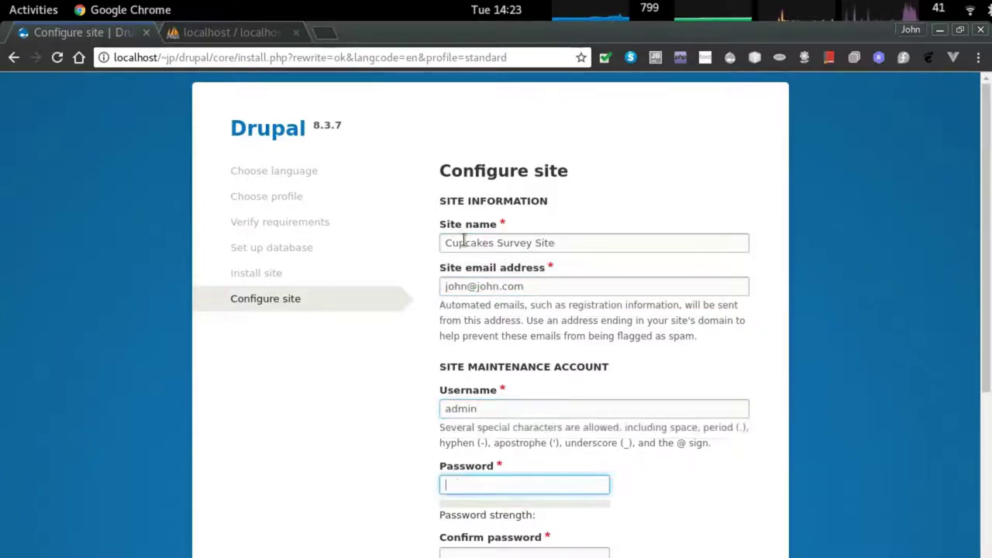
type("password")
key("Tab")
type("passwo")
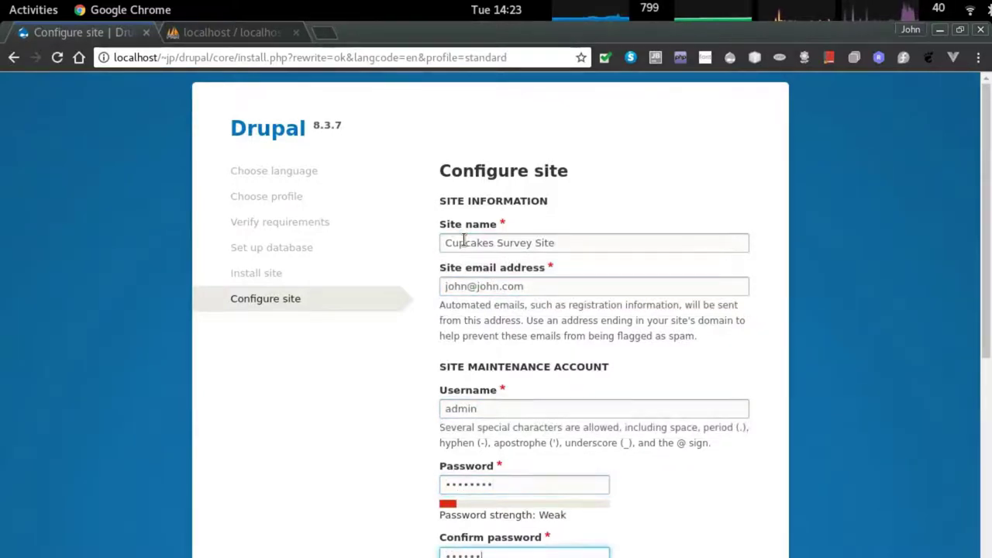
type("rd")
Set the default country to Australia, turn off update checks, and finish the installation.
scroll(479, 405, "down", 10)
left_click(513, 396)
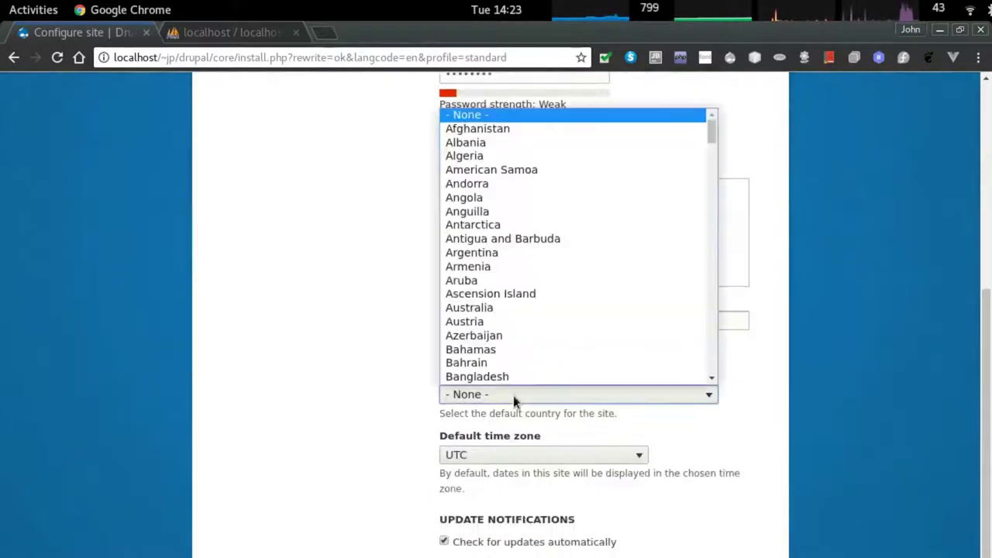
key("Down")
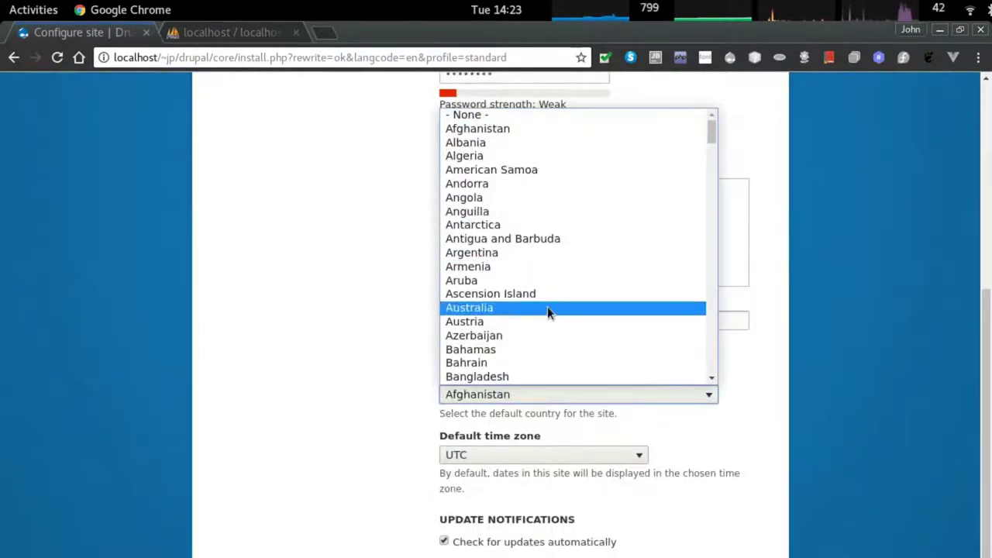
left_click(547, 306)
scroll(483, 395, "down", 2)
left_click(526, 459)
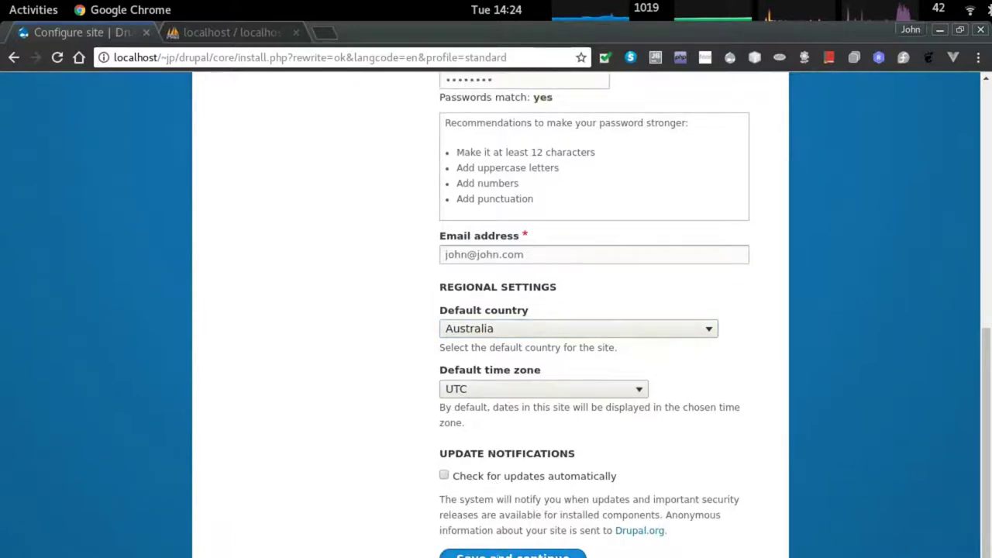
left_click(512, 553)
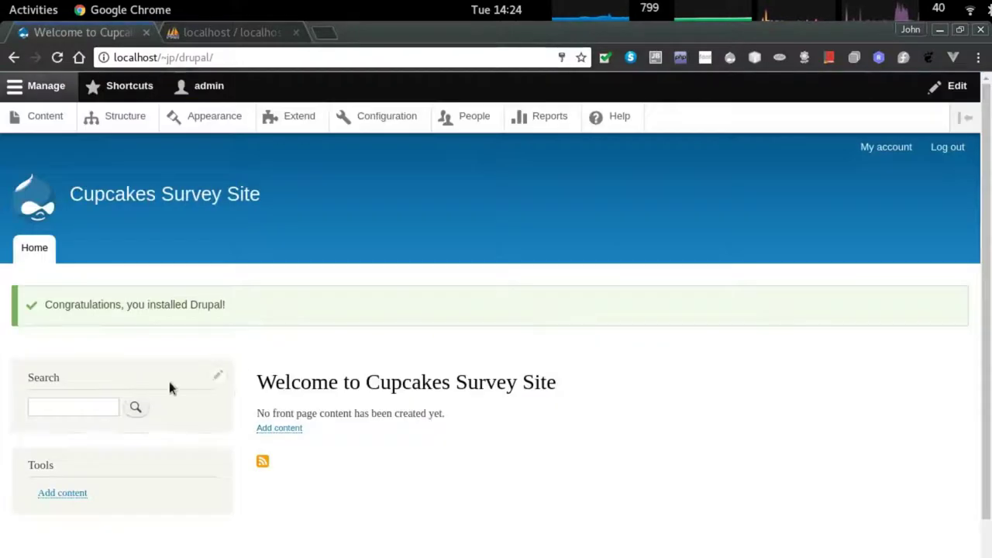
left_click(125, 117)
left_click(40, 118)
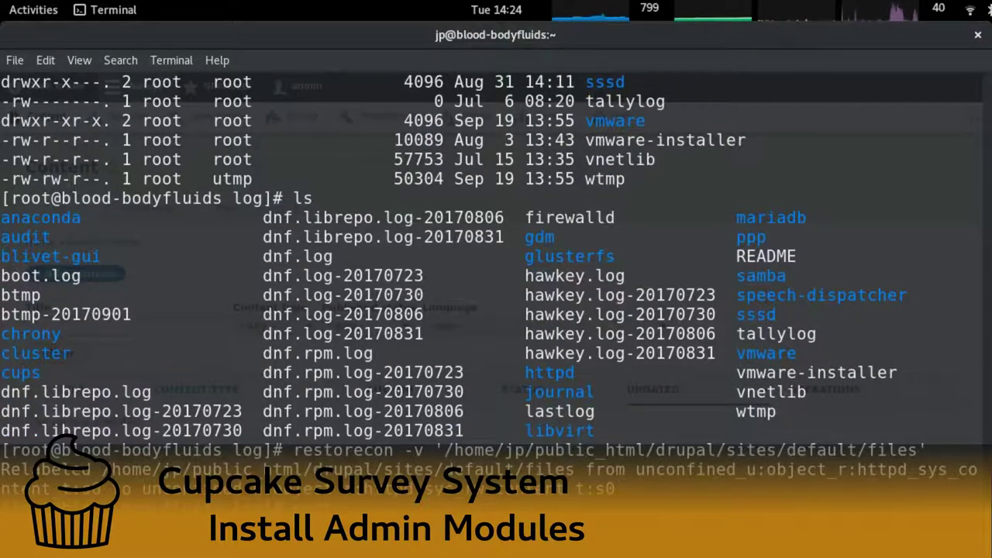
Leave the root shell in Terminal before extracting the Admin Toolbar module.
key("Return")
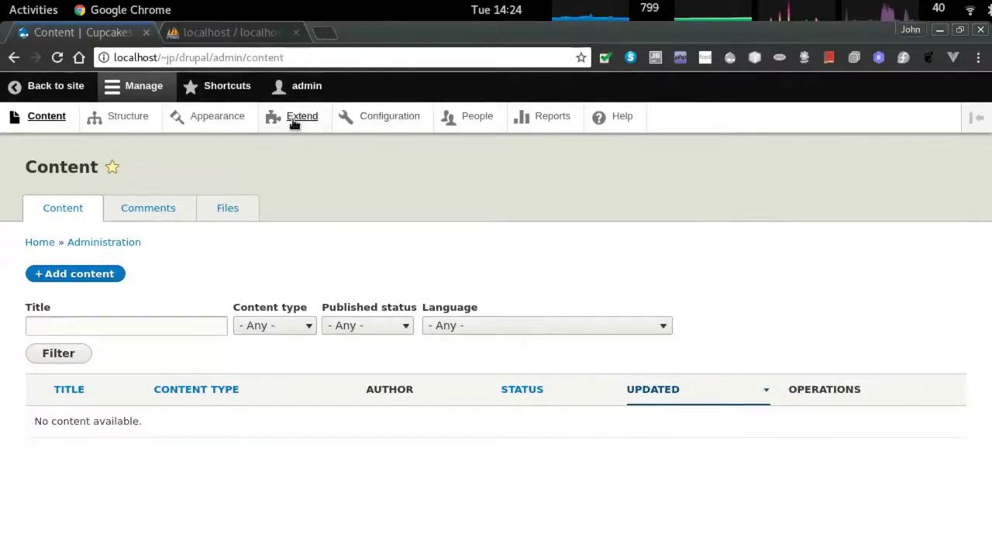
Filter the Extend list for 'coffee' and install the Coffee module.
left_click(291, 118)
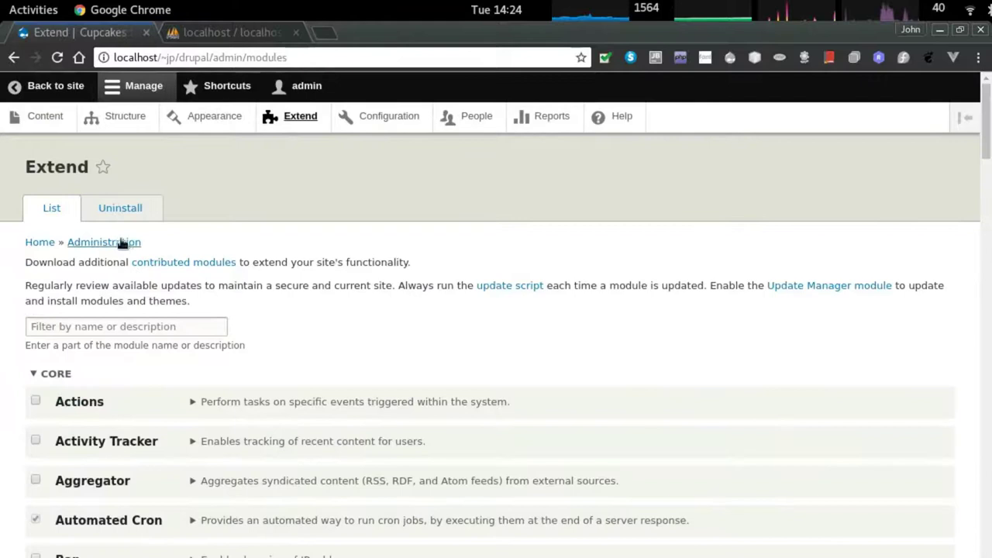
left_click(100, 326)
type("coffee")
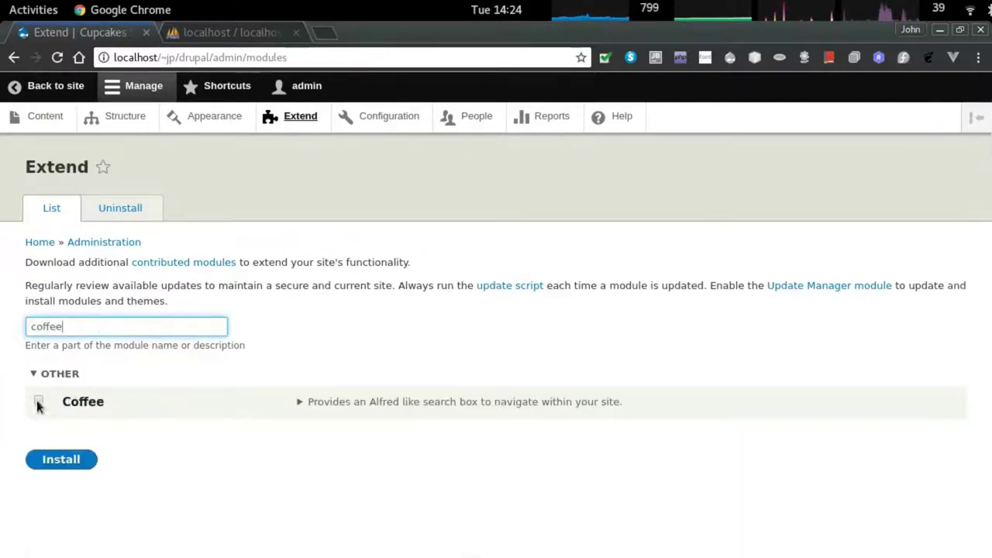
left_click(37, 402)
left_click(61, 460)
Install Admin Toolbar and Admin Toolbar Extra Tools, then go back to the site.
left_click(78, 381)
type("a")
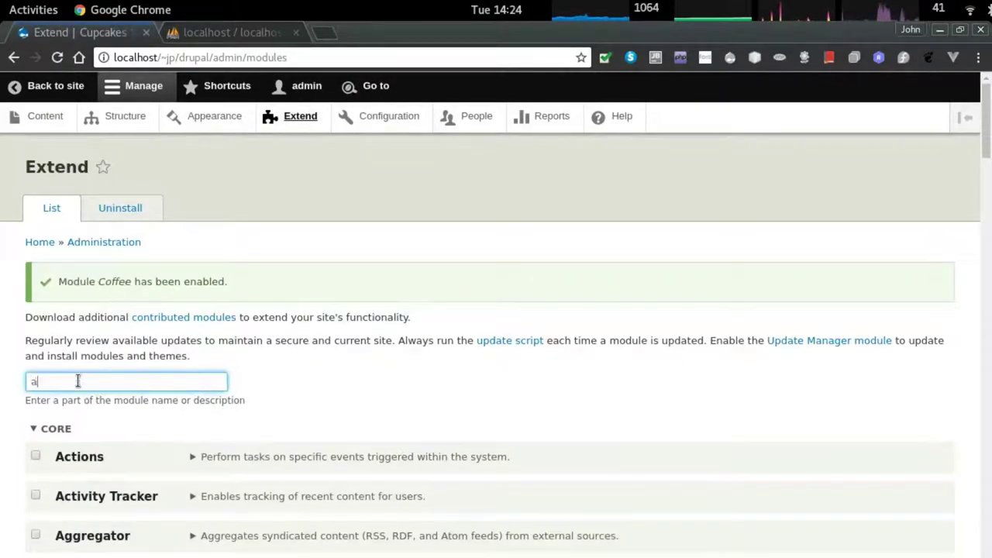
type("dmin")
scroll(149, 361, "down", 1)
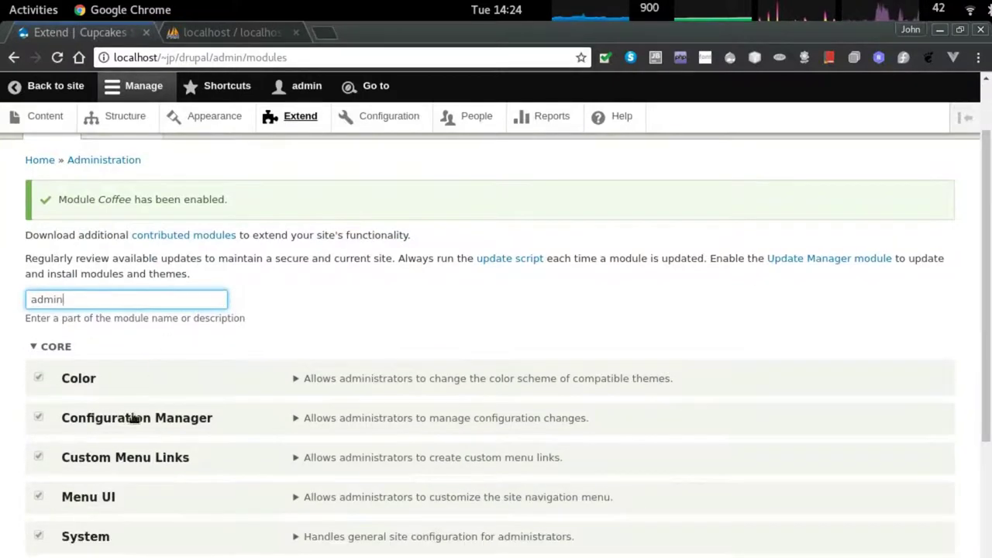
scroll(133, 418, "down", 3)
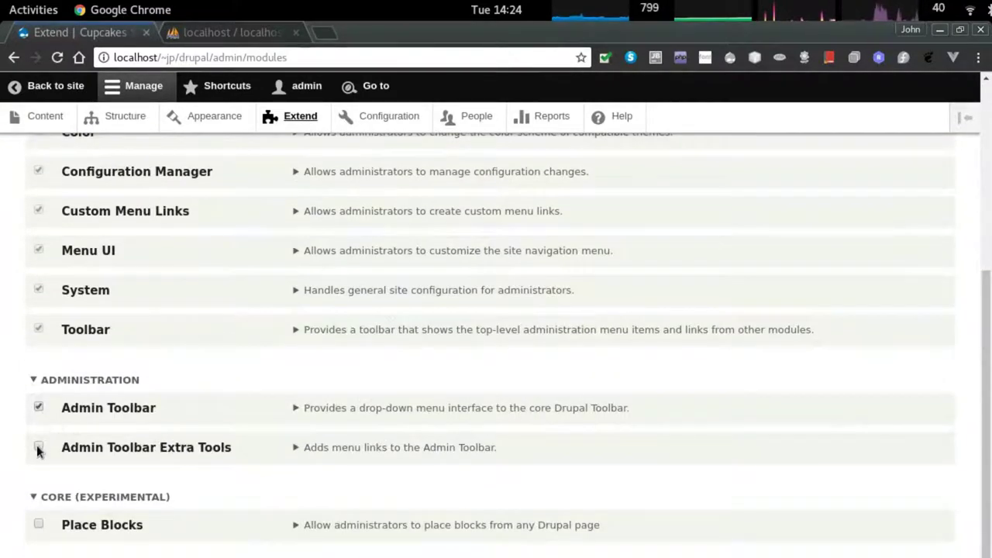
key("Return")
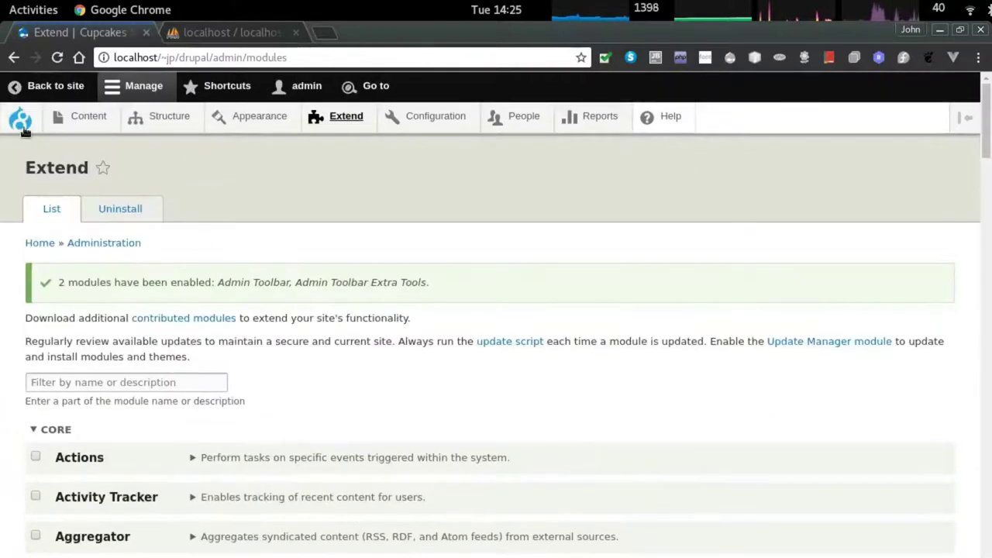
left_click(22, 125)
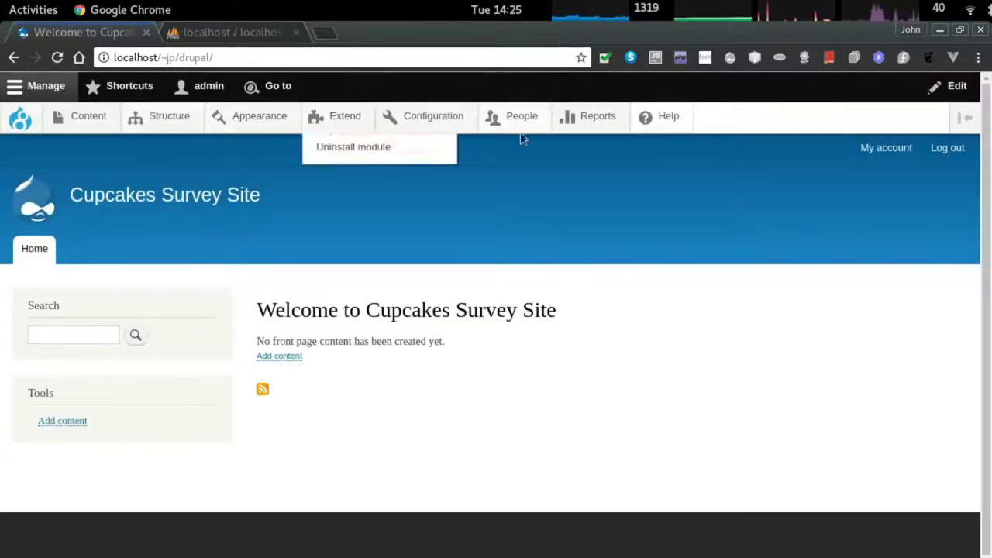
Bookmark the page, then expand the Coffee module's details on the Extend page.
mouse_move(595, 115)
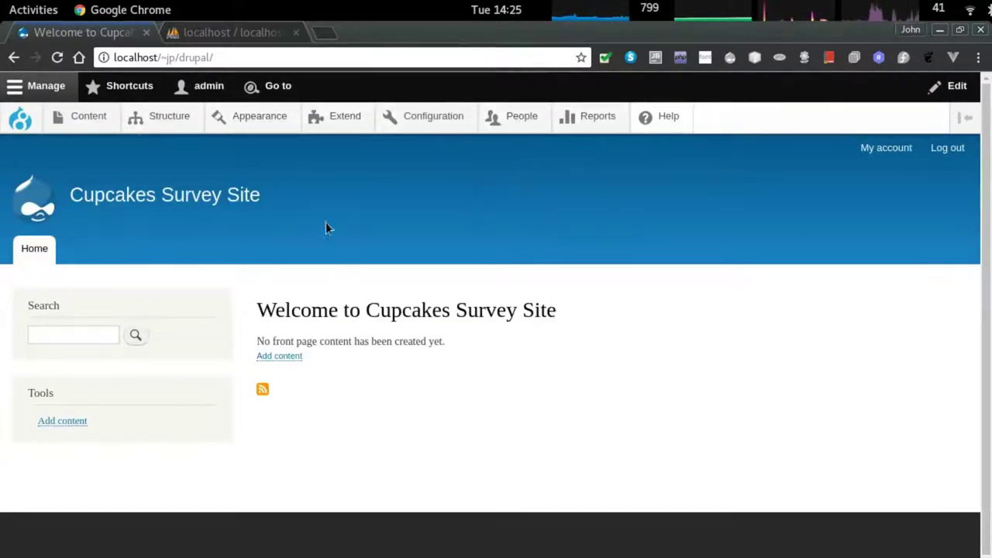
key("ctrl+d")
key("Return")
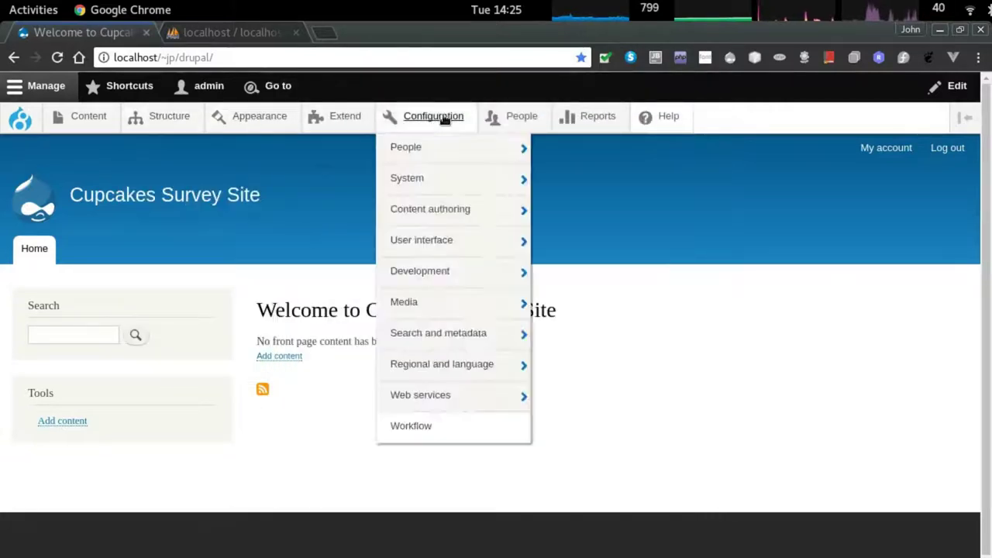
left_click(354, 117)
left_click(111, 322)
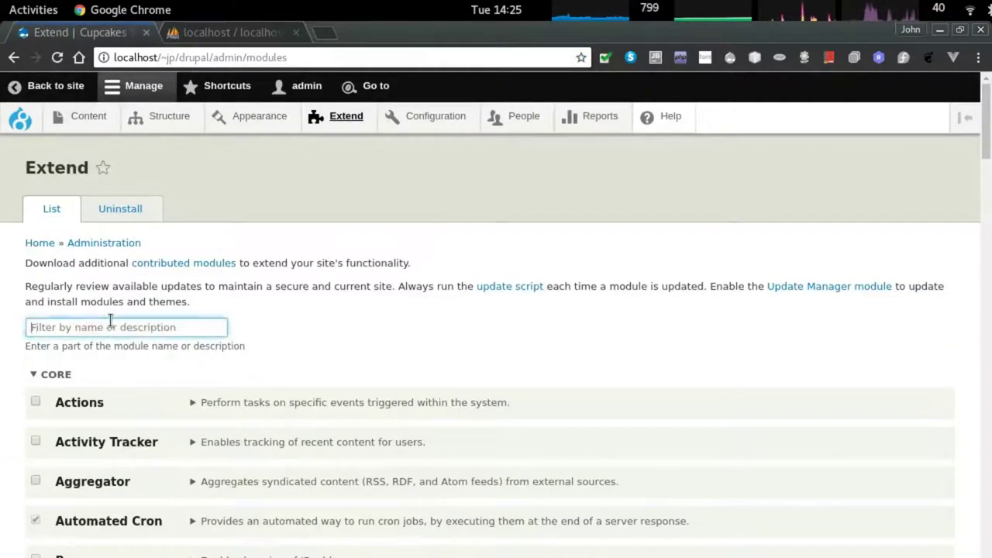
type("coffee")
left_click(367, 403)
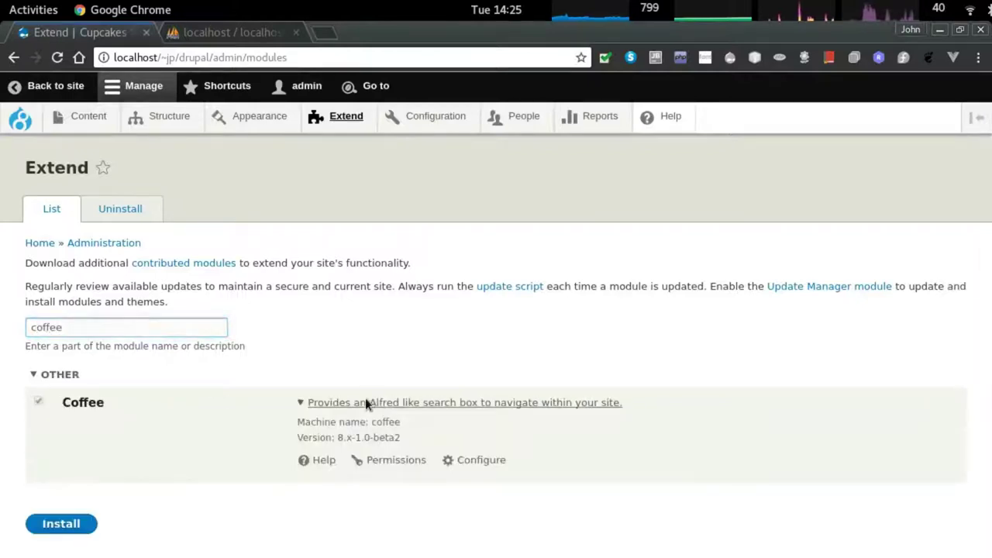
Search 'content' in the Coffee quick-search to reach Add content and pick Basic page.
key("alt+d")
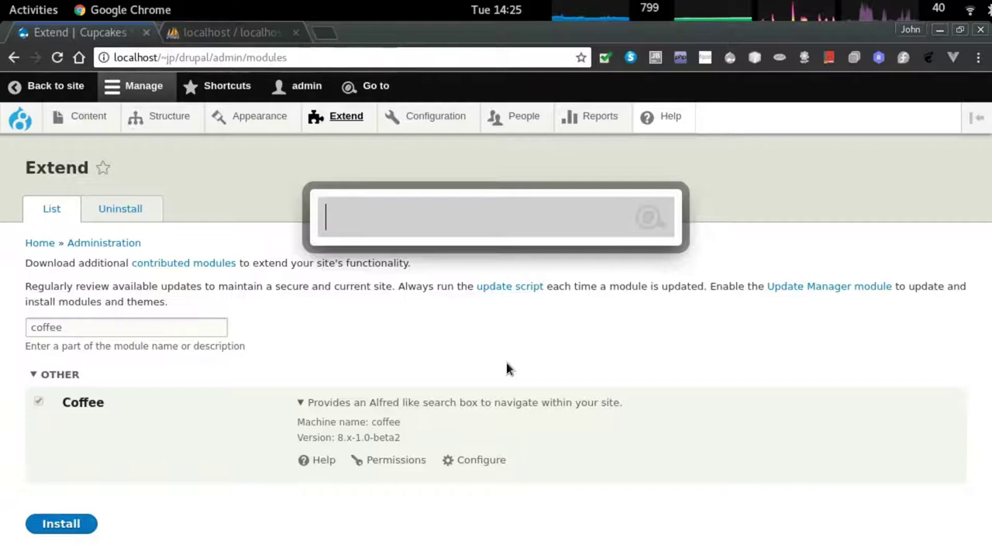
type("content")
key("Down")
key("Down")
key("Down")
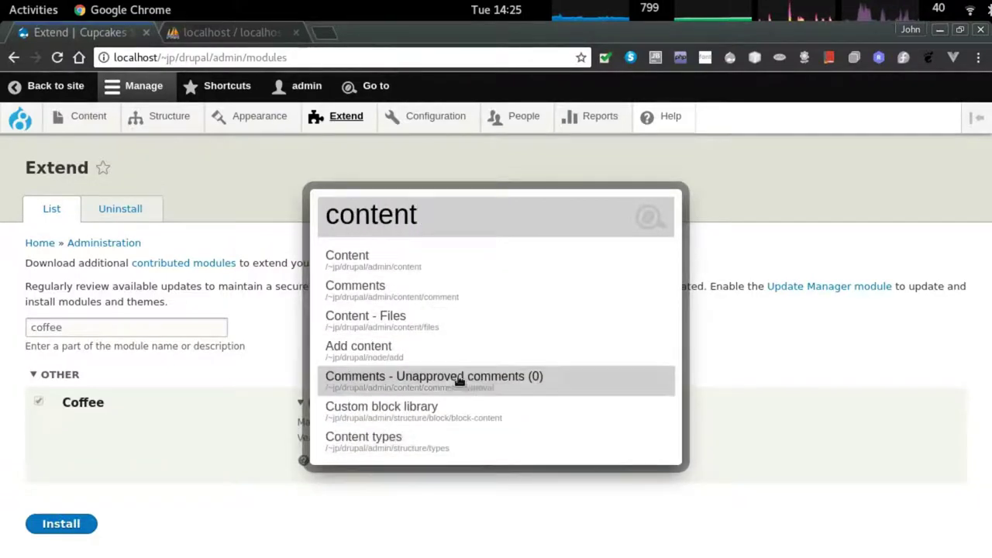
left_click(449, 349)
left_click(78, 287)
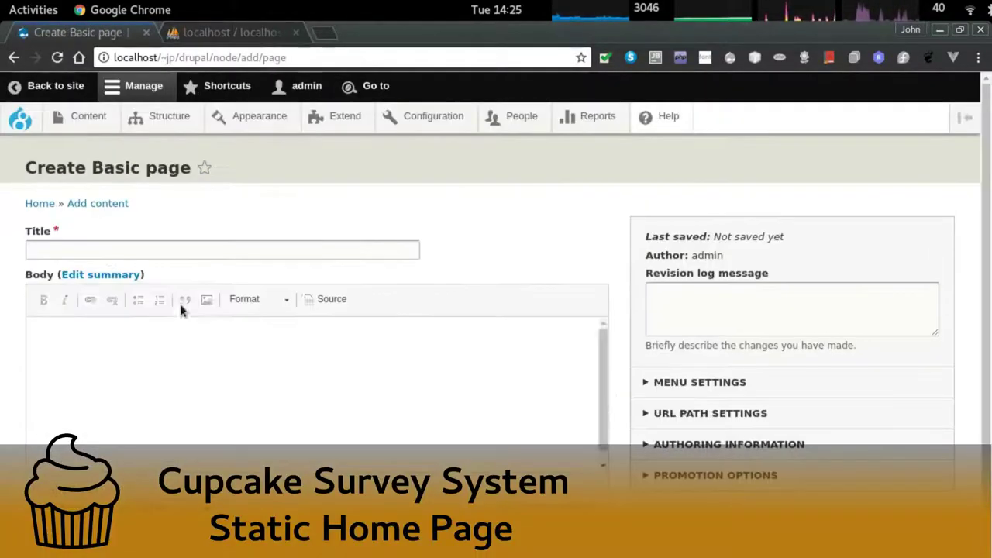
Publish a Basic page titled 'Welcome' reading 'This is the new homepage', then open Configuration.
left_click(106, 248)
type("Welcome")
key("Tab")
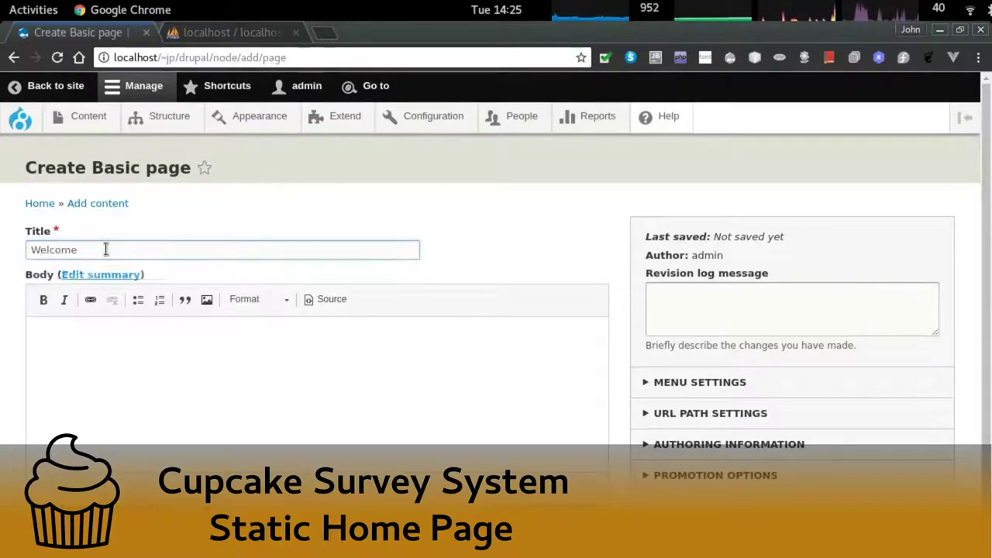
type("This is the new homepage")
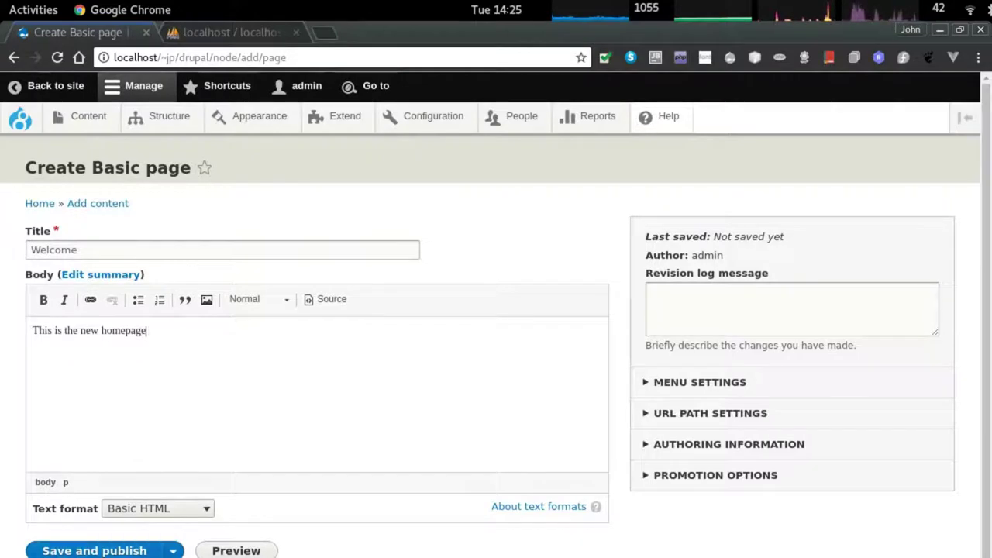
left_click(89, 550)
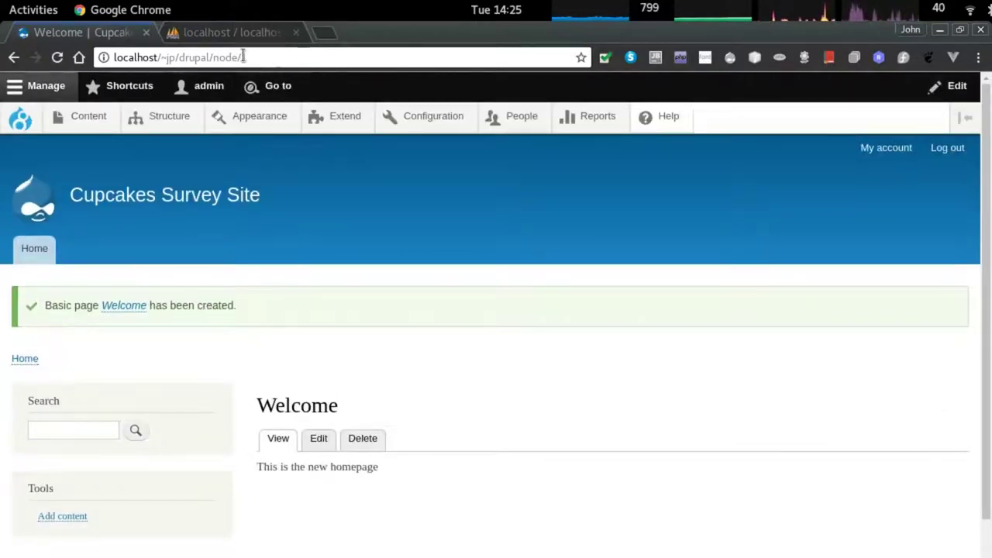
left_click(418, 116)
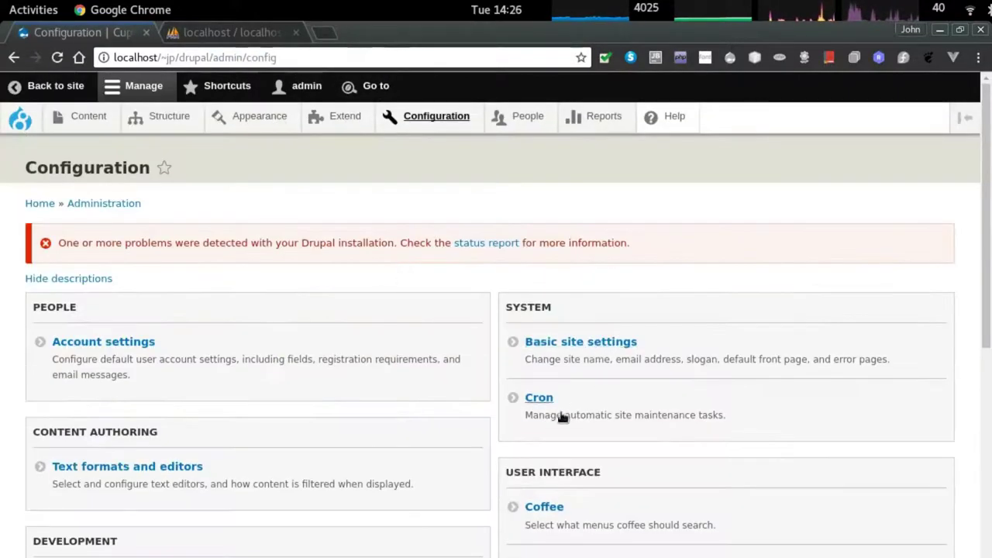
Enter node/1 as the default front page in Basic site settings and save.
scroll(554, 415, "down", 7)
scroll(631, 335, "up", 1)
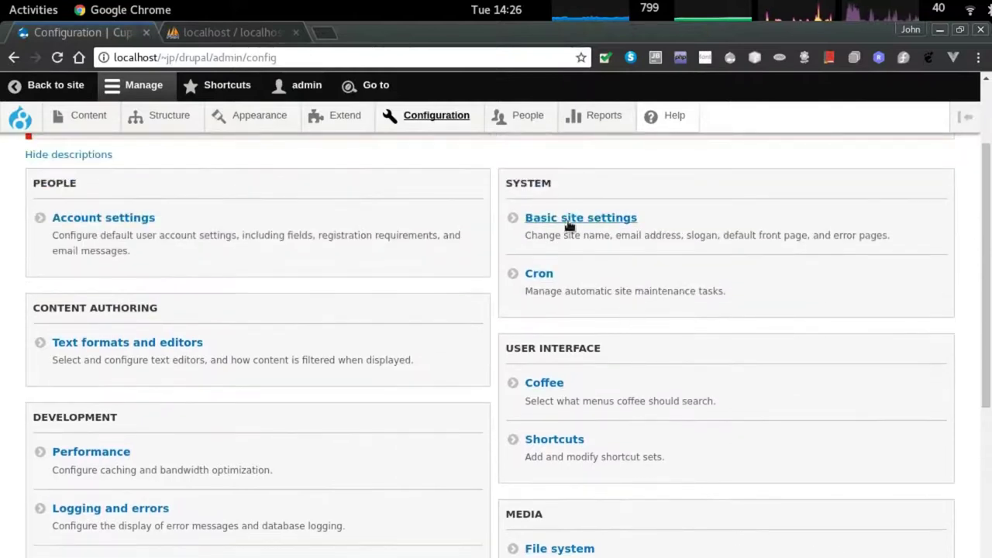
left_click(568, 224)
scroll(241, 401, "down", 2)
triple_click(200, 416)
type("node/1")
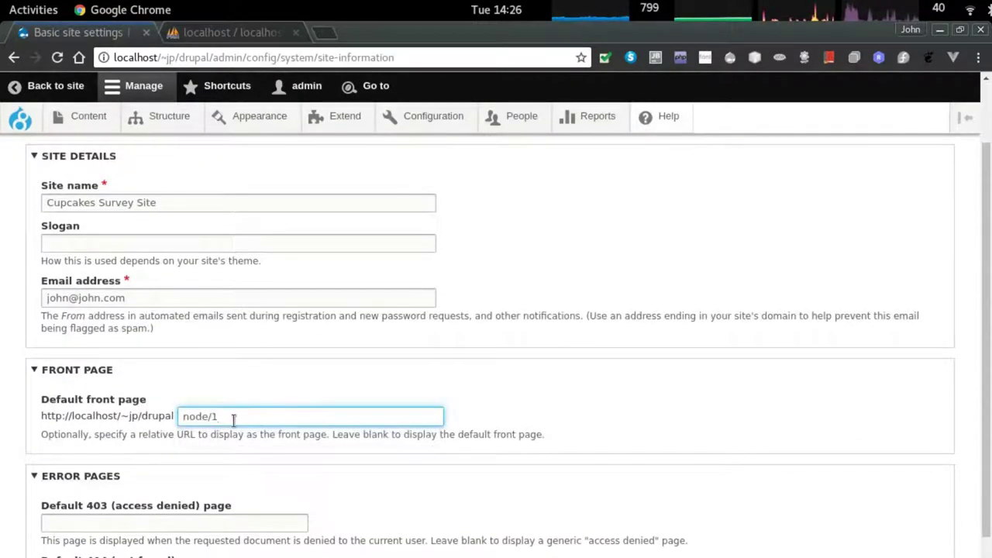
scroll(233, 457, "down", 3)
left_click(115, 543)
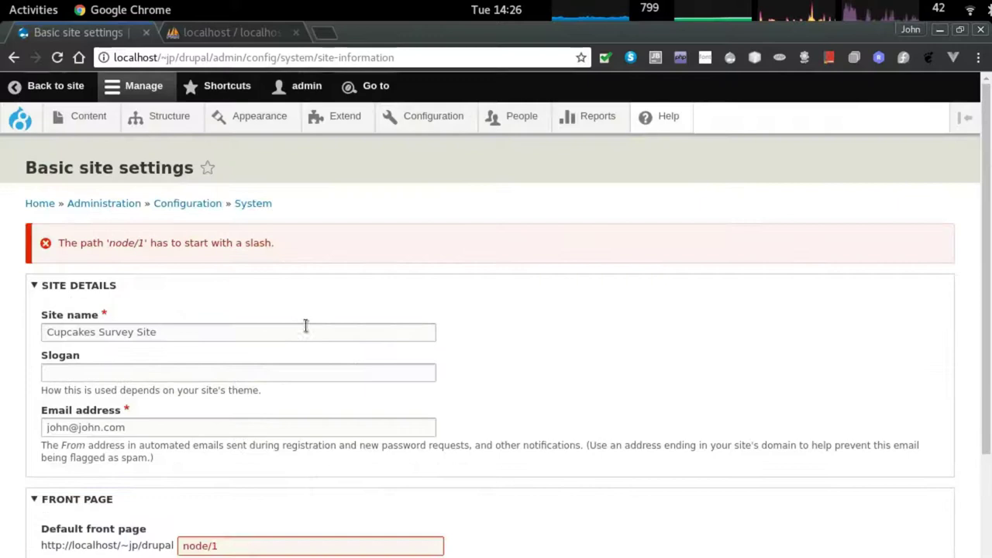
Correct the default front page path to /node/1 and save again.
scroll(68, 472, "down", 1)
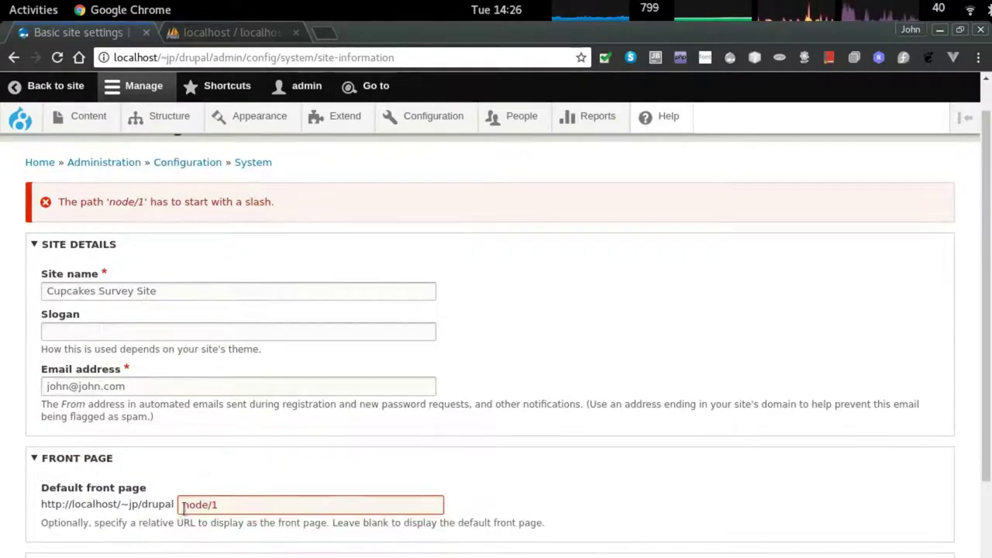
left_click(184, 502)
type("/")
scroll(116, 465, "down", 3)
left_click(93, 543)
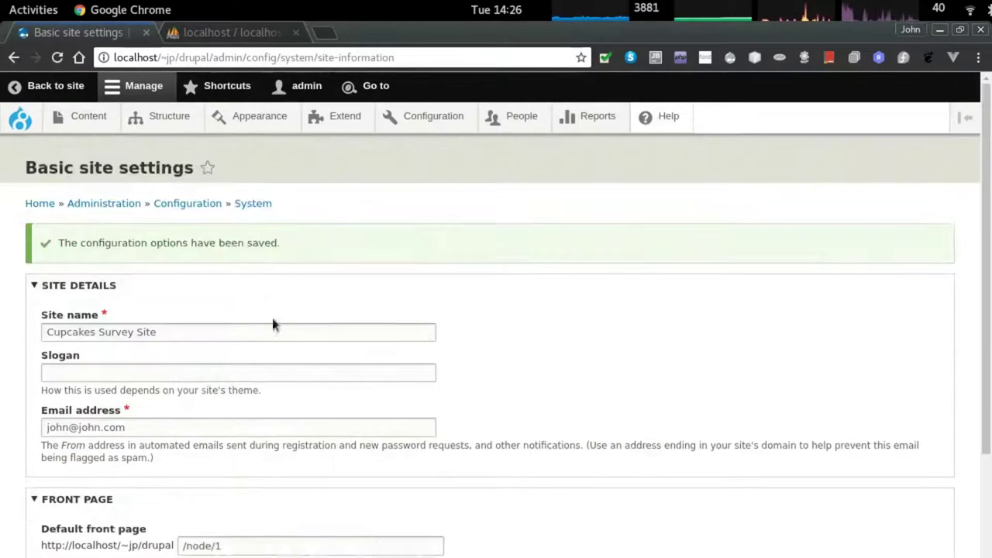
Load the site homepage in an incognito window to confirm the Welcome page, then return to Terminal.
key("ctrl+l")
key("BackSpace")
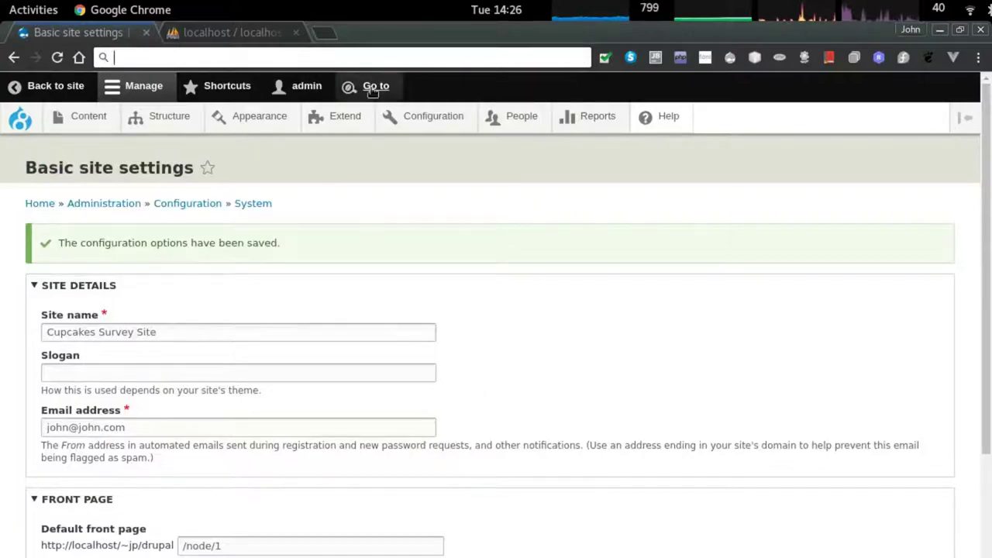
key("ctrl+shift+n")
type("http://localhost/~jp/drupal/admin/config/system/site-information")
key("BackSpace")
key("BackSpace")
key("BackSpace")
key("BackSpace")
key("BackSpace")
key("BackSpace")
key("BackSpace")
key("BackSpace")
key("BackSpace")
key("BackSpace")
key("BackSpace")
key("BackSpace")
key("BackSpace")
key("BackSpace")
key("BackSpace")
key("BackSpace")
key("BackSpace")
key("BackSpace")
key("BackSpace")
key("BackSpace")
key("BackSpace")
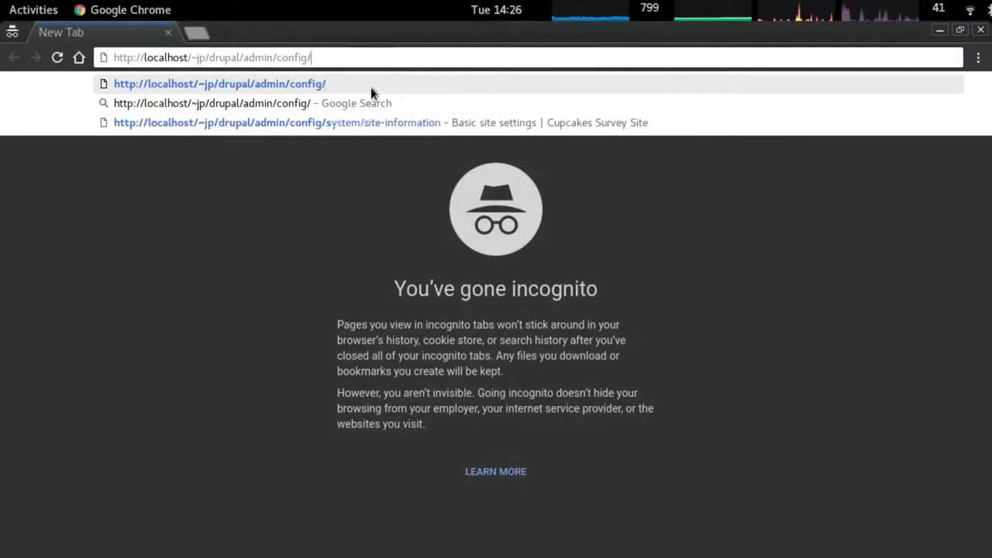
key("Return")
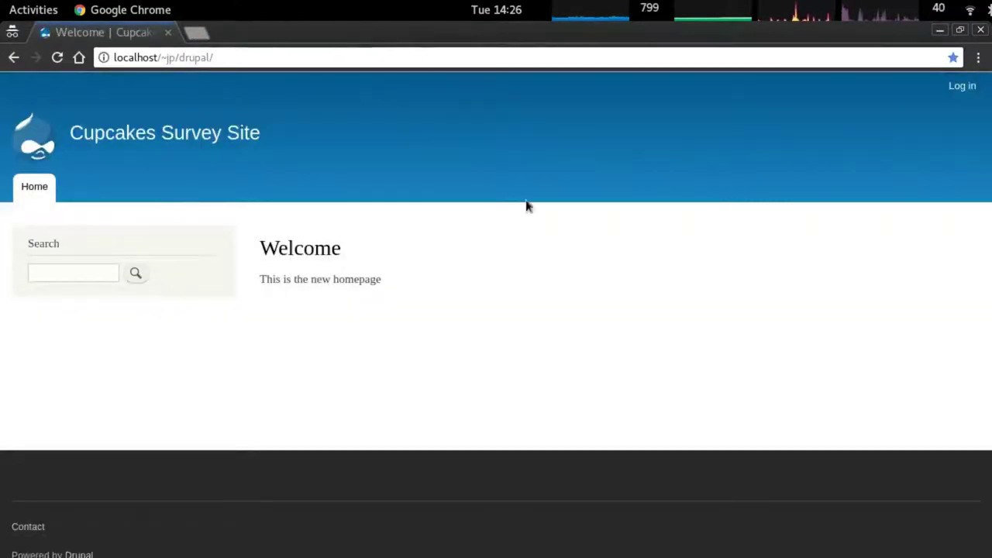
key("alt+Tab")
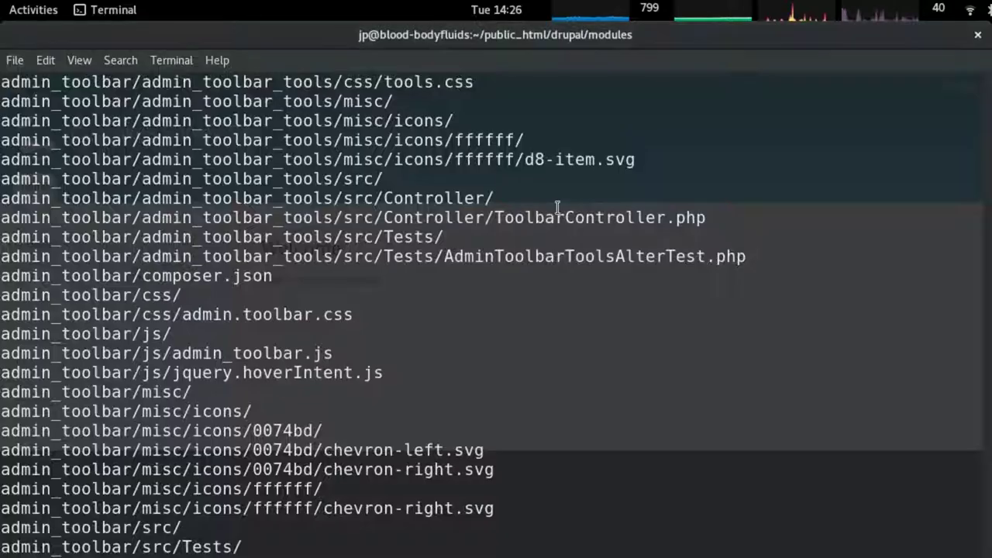
scroll(557, 207, "down", 1)
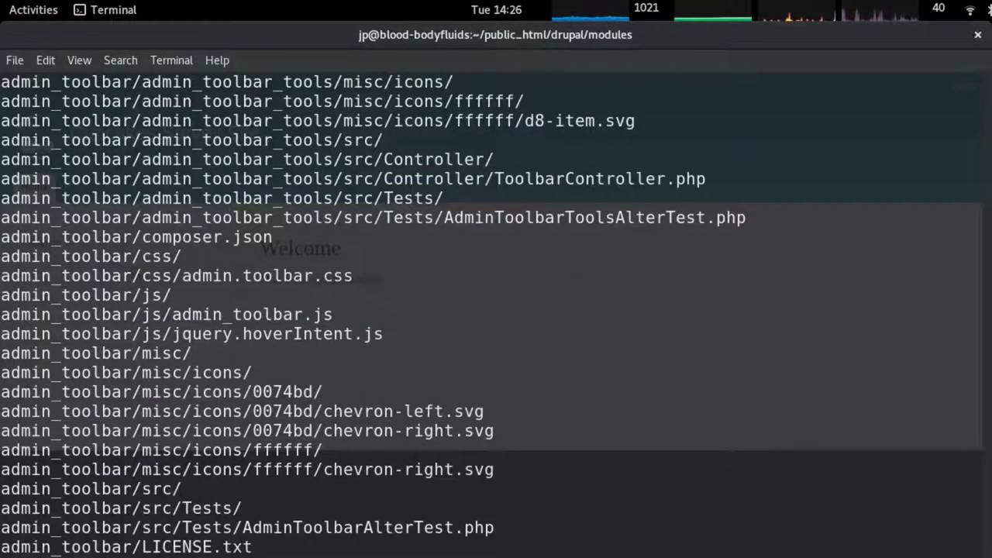
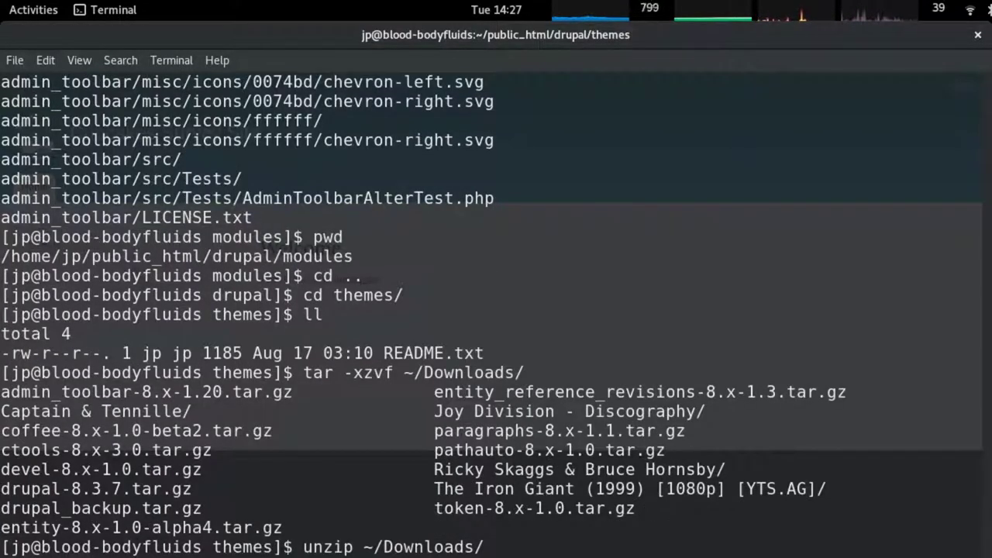
Close the finished drupal.org module tabs and open the Bootstrap 8.x-3.5 release page.
key("alt+Tab")
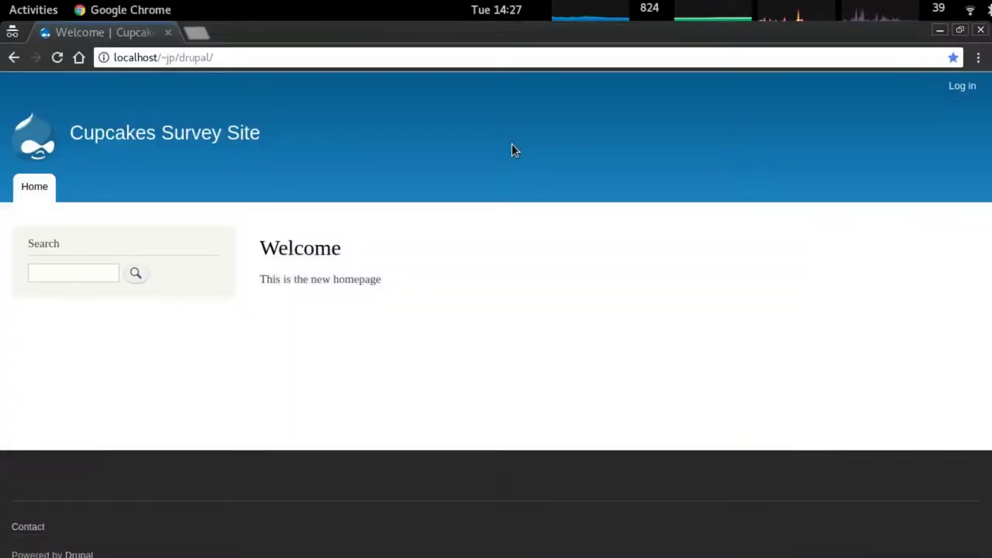
key("alt+grave")
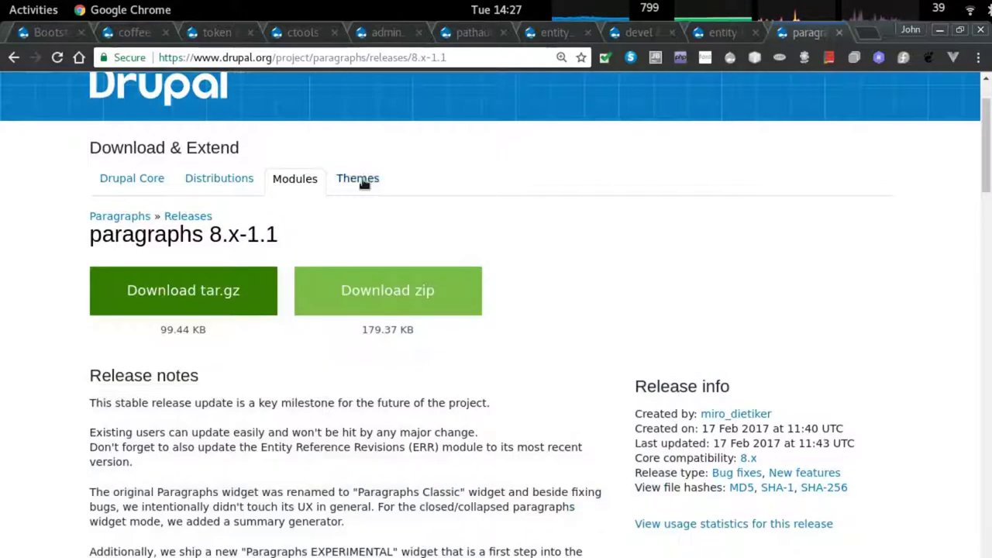
key("ctrl+w")
key("ctrl+w")
key("ctrl+w")
key("ctrl+w")
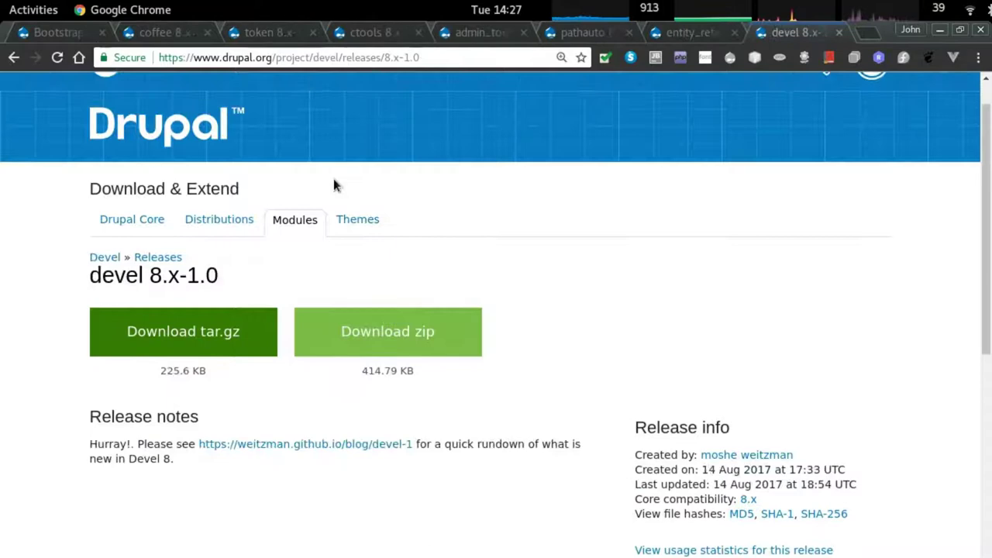
key("ctrl+w")
key("ctrl+w")
key("ctrl+w")
key("ctrl+w")
key("ctrl+w")
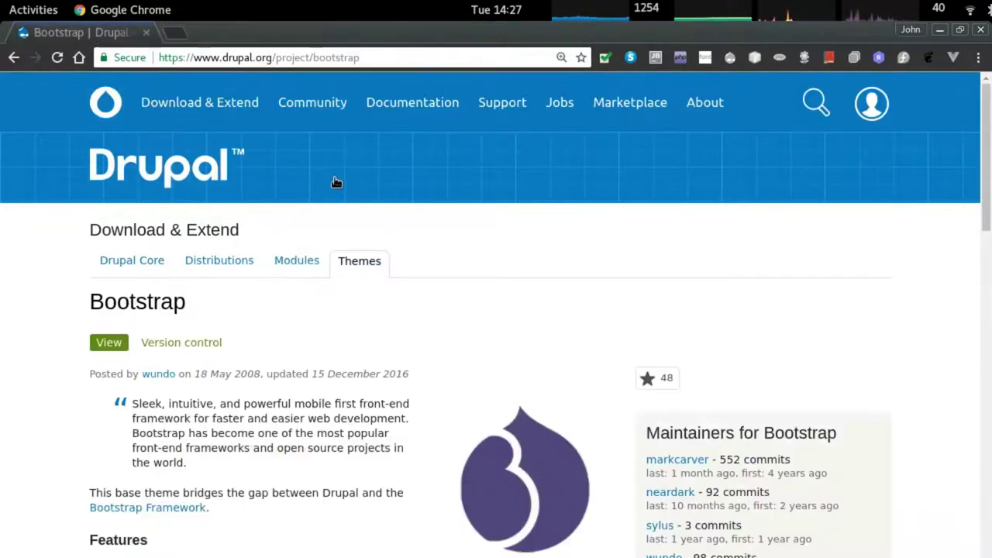
scroll(336, 182, "down", 20)
left_click(118, 226)
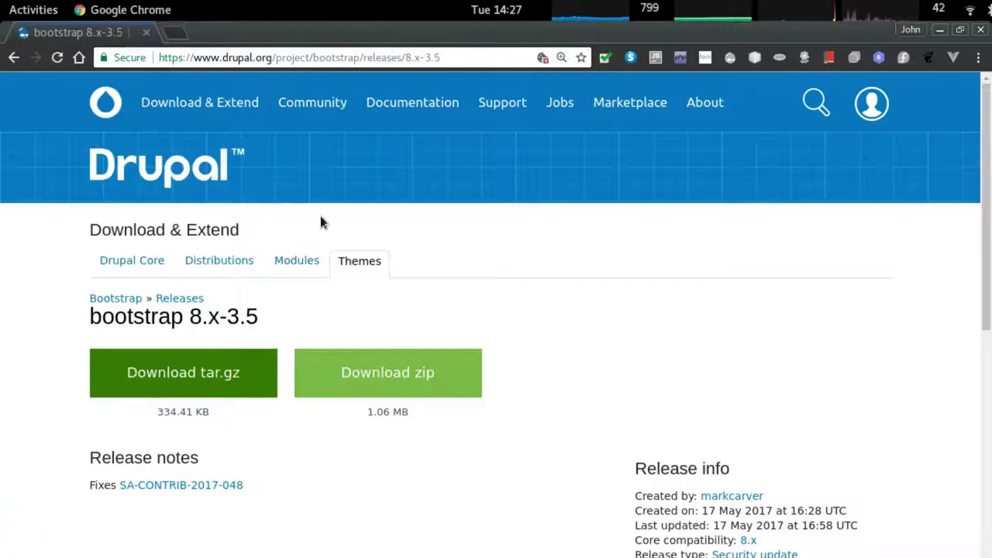
Verify Bootstrap 8.x-3.5 under Uninstalled themes on Appearance, then list the bootstrap theme folder.
key("alt+Tab")
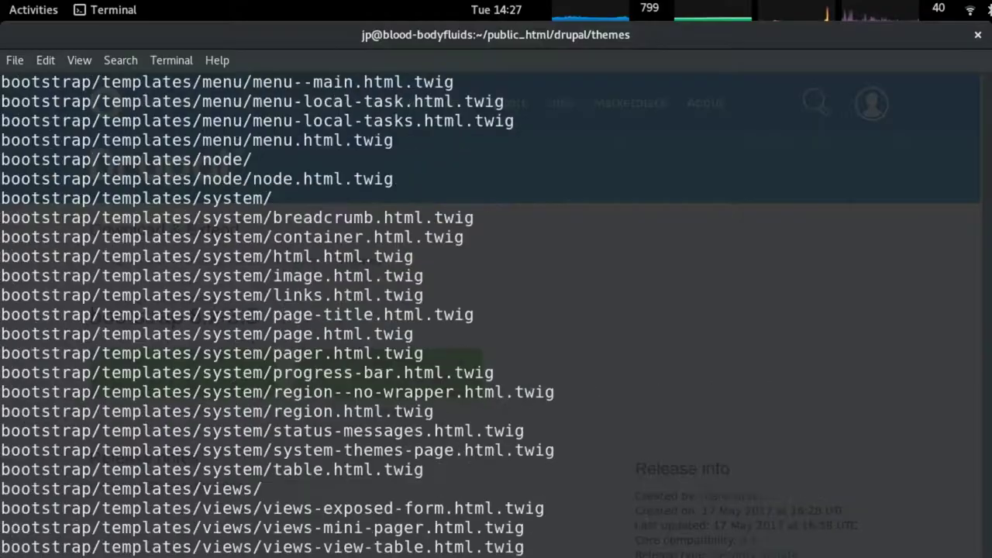
key("alt+Tab")
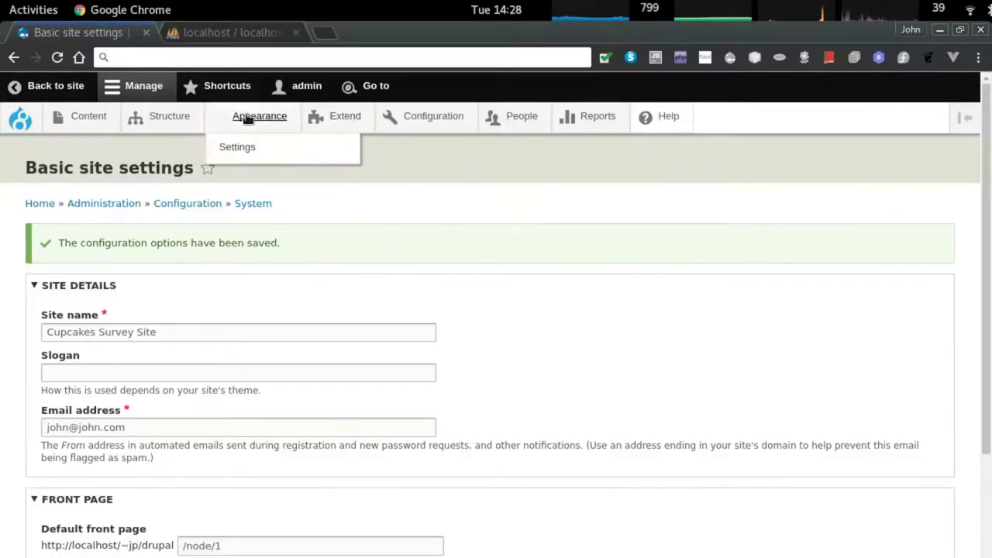
left_click(250, 118)
scroll(307, 293, "down", 5)
triple_click(77, 399)
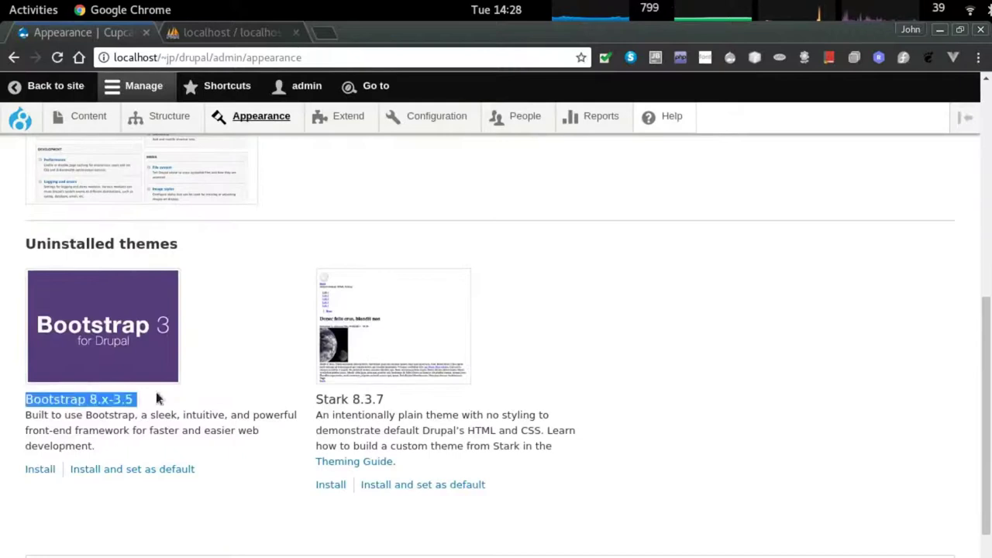
scroll(269, 414, "down", 1)
scroll(268, 414, "down", 2)
scroll(318, 394, "up", 3)
scroll(309, 389, "down", 1)
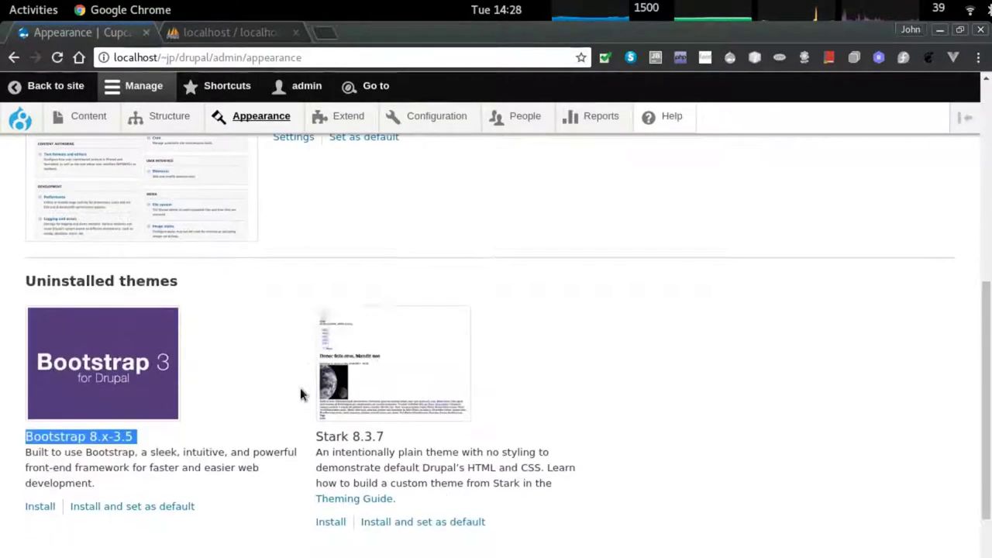
key("alt+Tab")
key("Return")
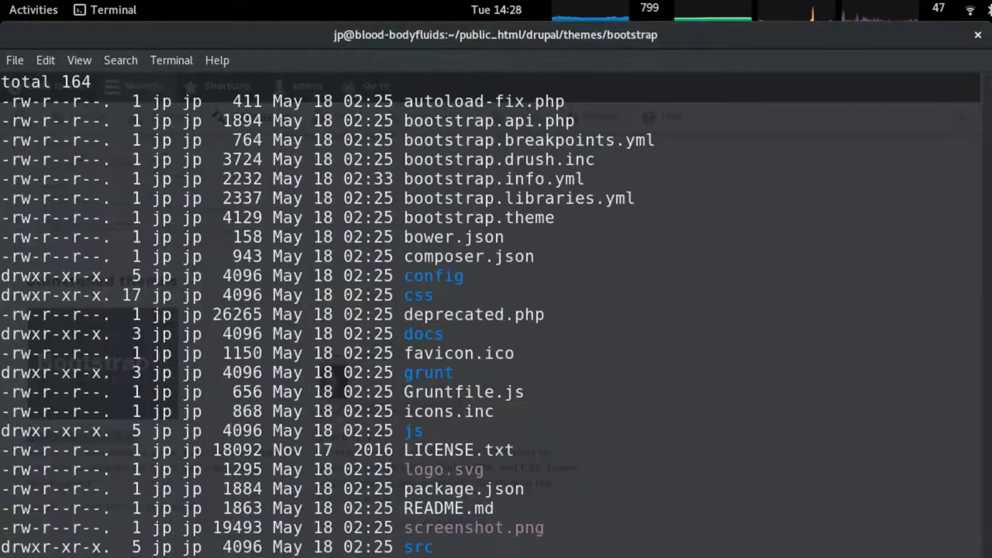
In starterkits, list the kits and copy cdn to ~/public_html/drupal/themes/cupcake_bs.
scroll(496, 310, "up", 10)
scroll(496, 310, "down", 10)
key("Return")
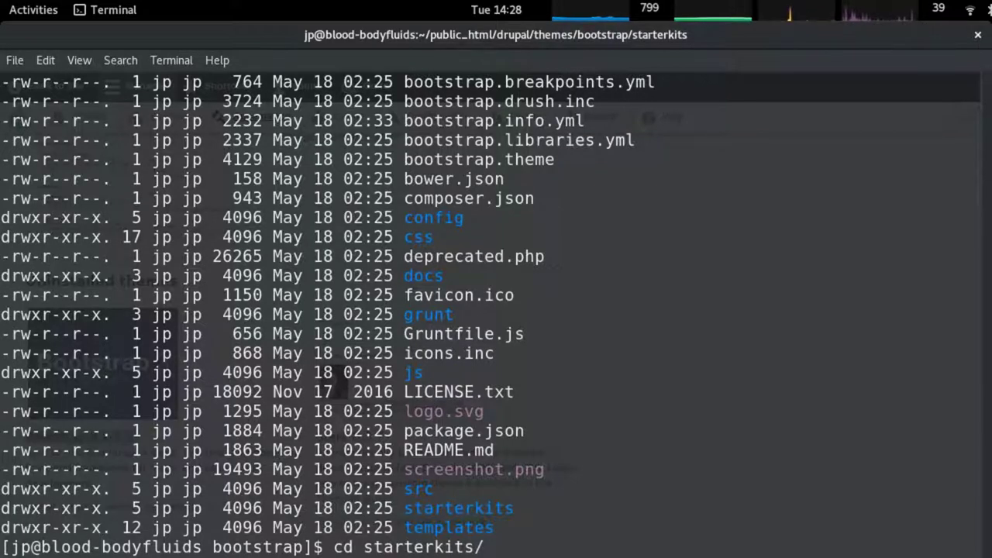
type("ls")
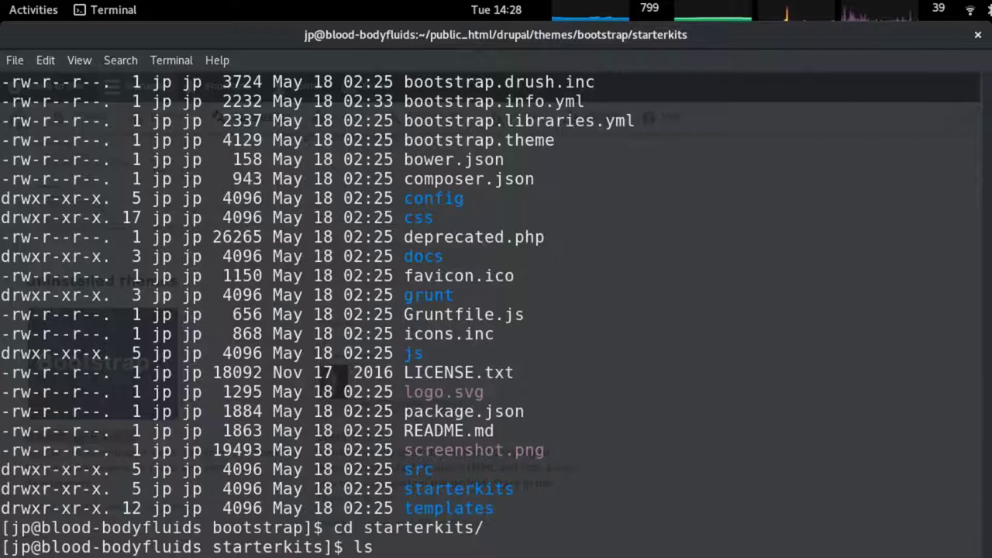
key("Return")
type("cp -r cdn ~/public_html/drupal/themes/cupcake_bs")
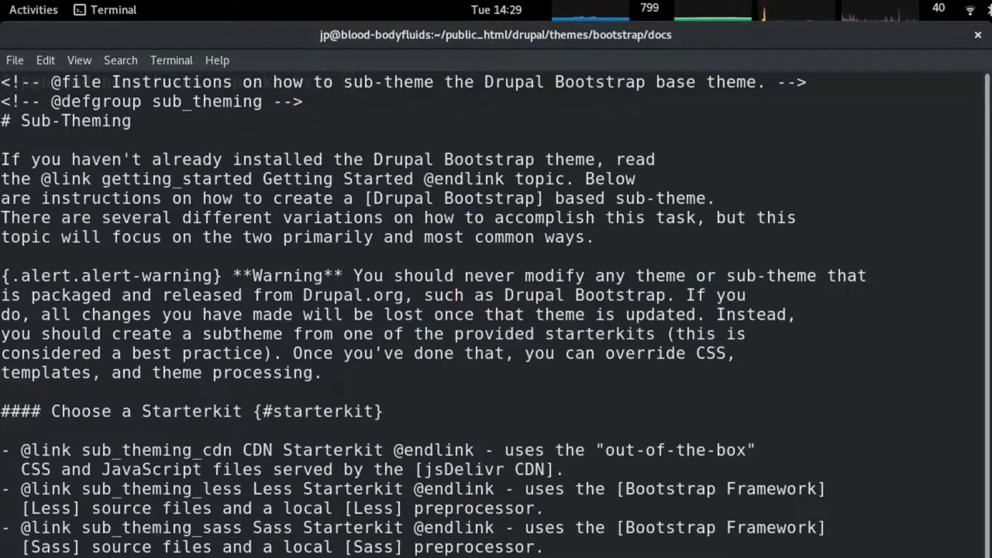
Read the starterkit copy step, then list cupcake_bs showing its THEMENAME.* files.
scroll(496, 310, "down", 5)
scroll(9, 91, "down", 4)
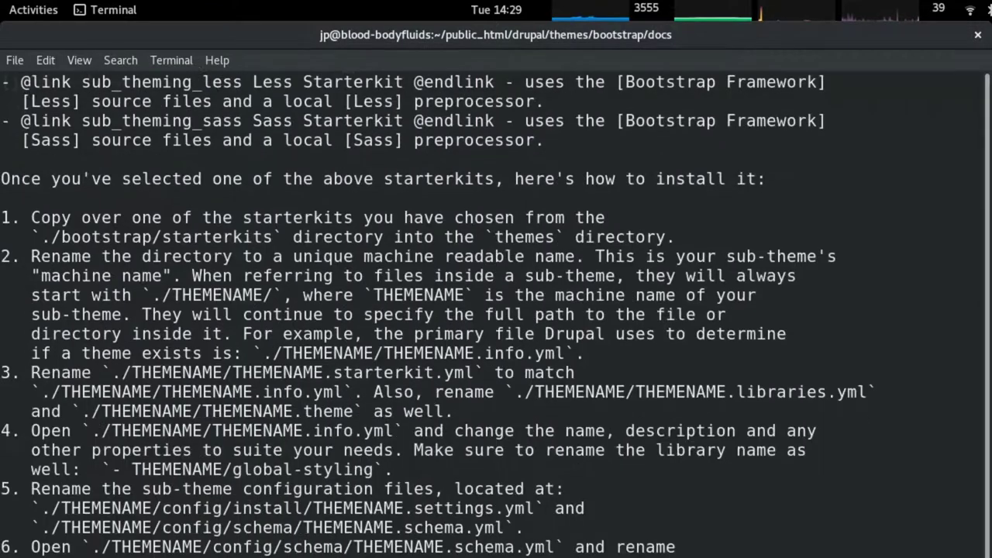
left_click_drag(4, 120, 782, 272)
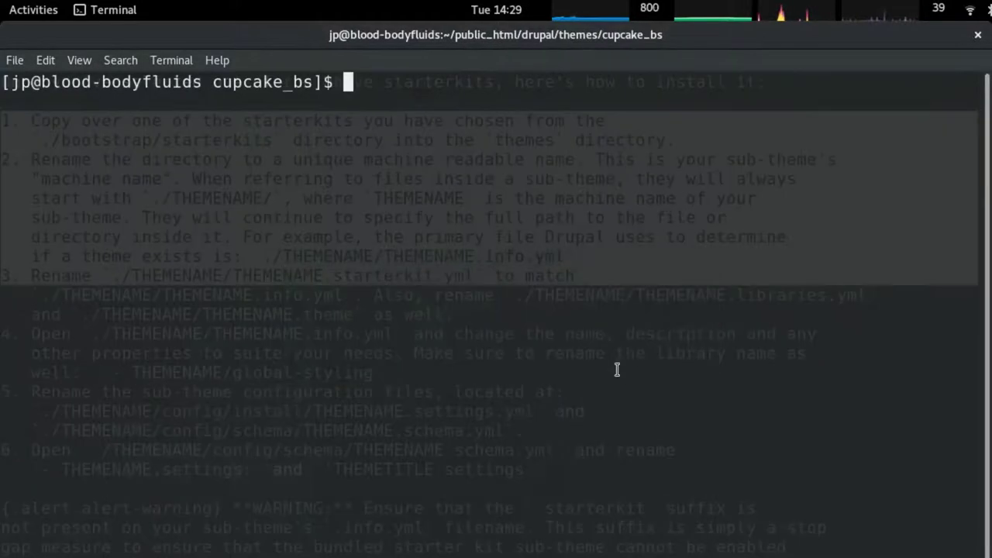
type("ll")
key("Return")
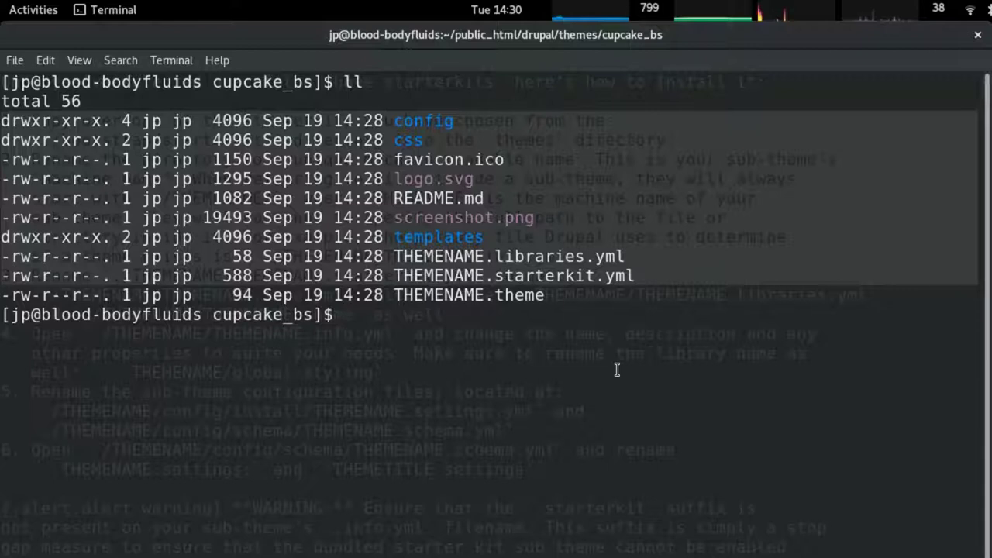
Rename THEMENAME.starterkit.yml to cupcake_bs.yml.
type("mv TH")
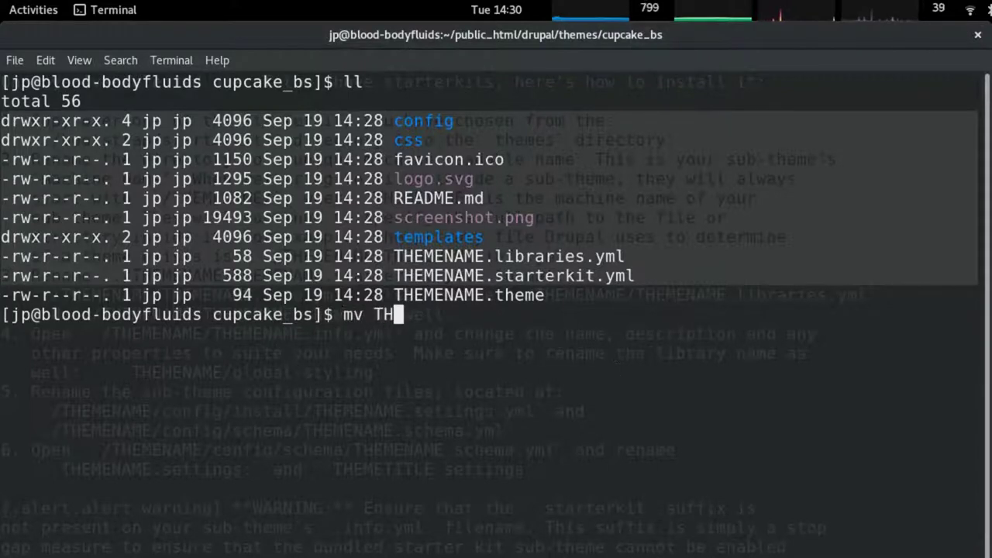
key("Tab")
type("sta")
key("Tab")
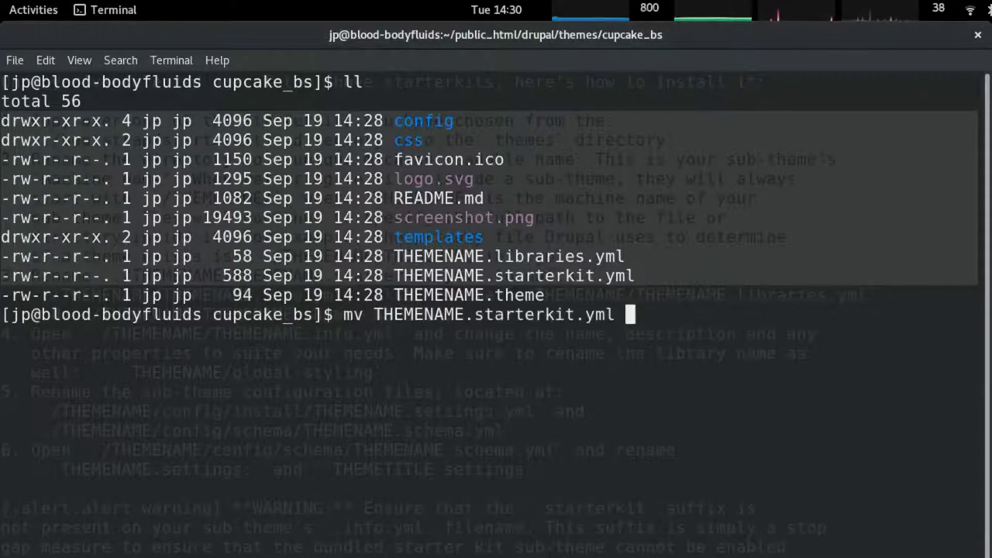
type("cupcake_bs")
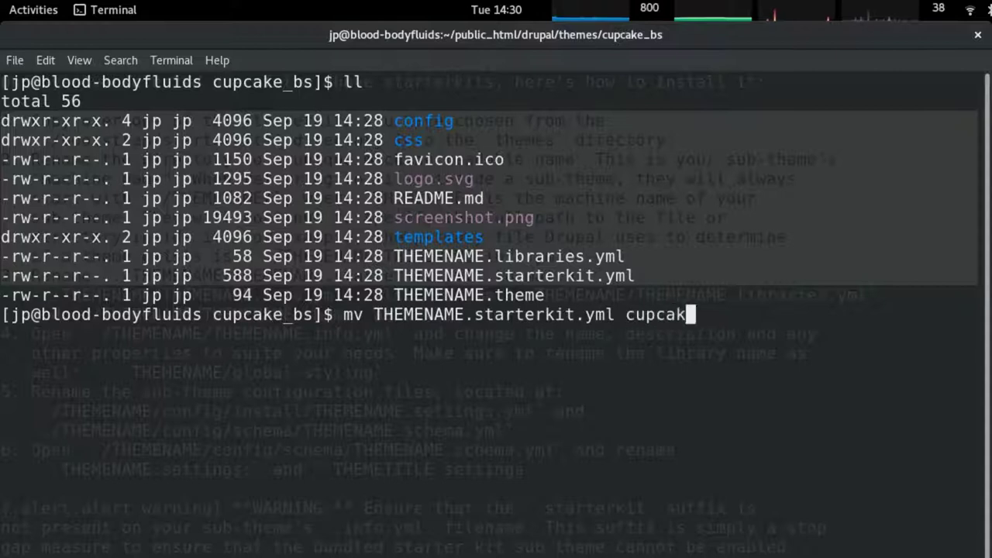
type(".yml")
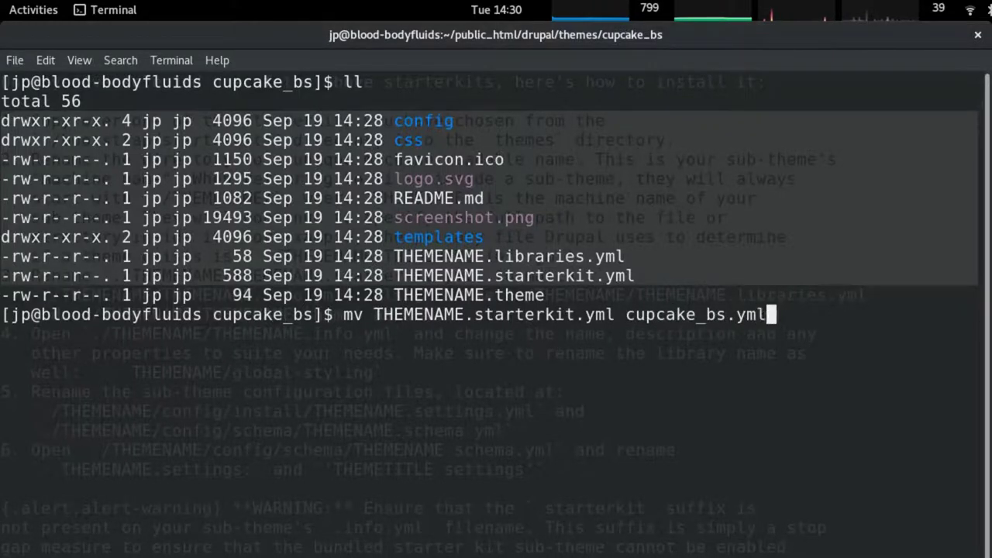
key("Return")
key("alt+Tab")
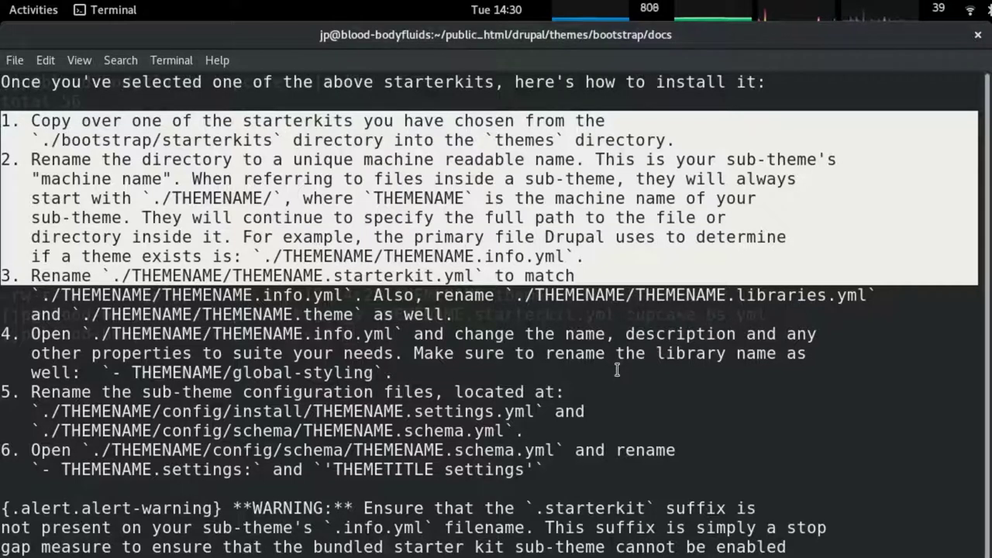
key("alt+Tab")
Rename THEMENAME.theme to cupcake_bs.theme and prepare the cupcake_bs.libraries.yml rename.
type("mv ")
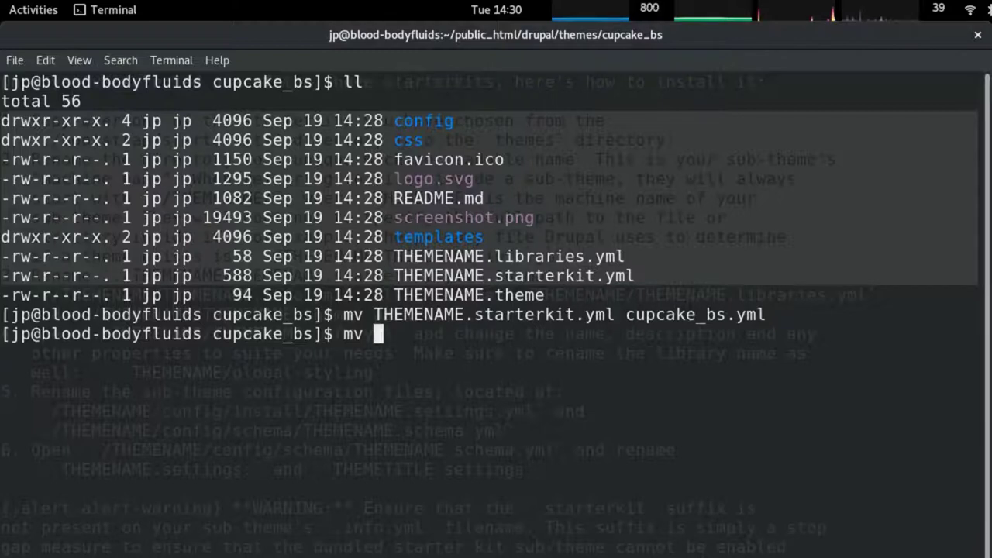
type("THEMENAME.theme ")
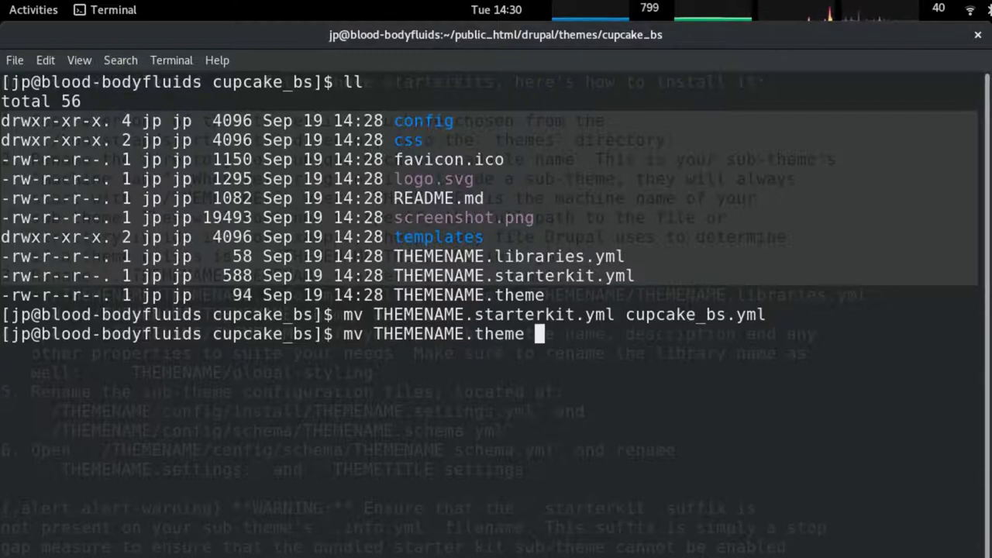
type("cupcake")
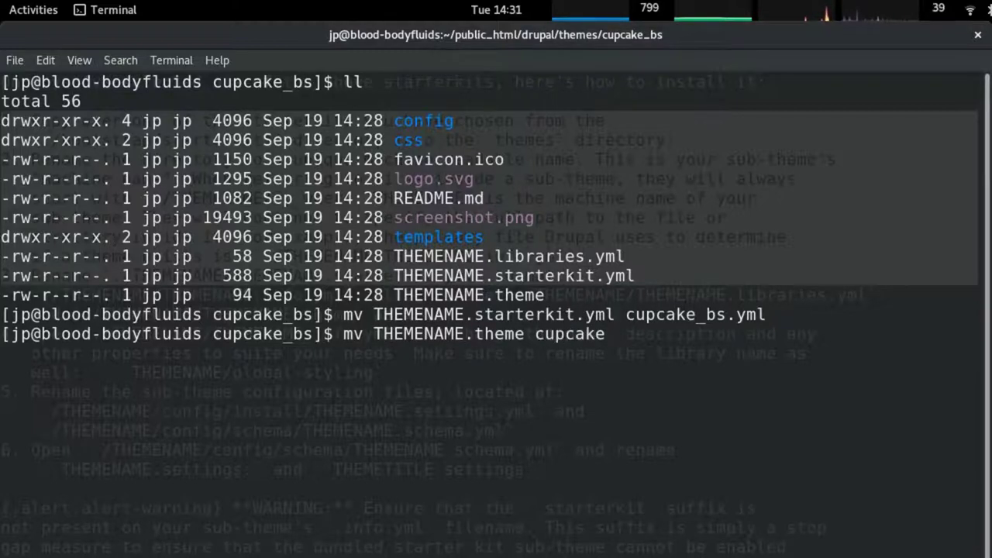
type("_bs.theme")
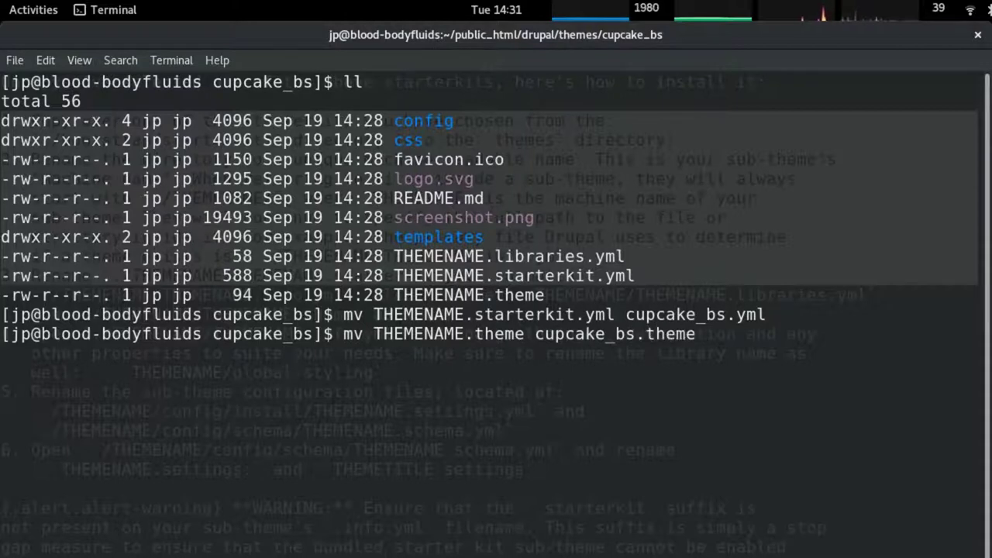
key("Return")
type("mv THEMENAME.libraries.yml ")
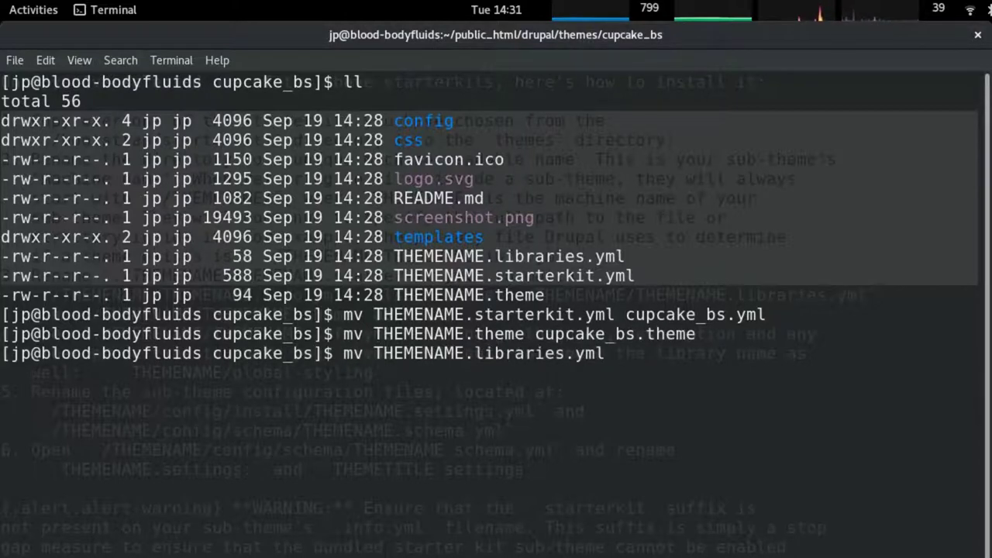
type("cupcake_bs.")
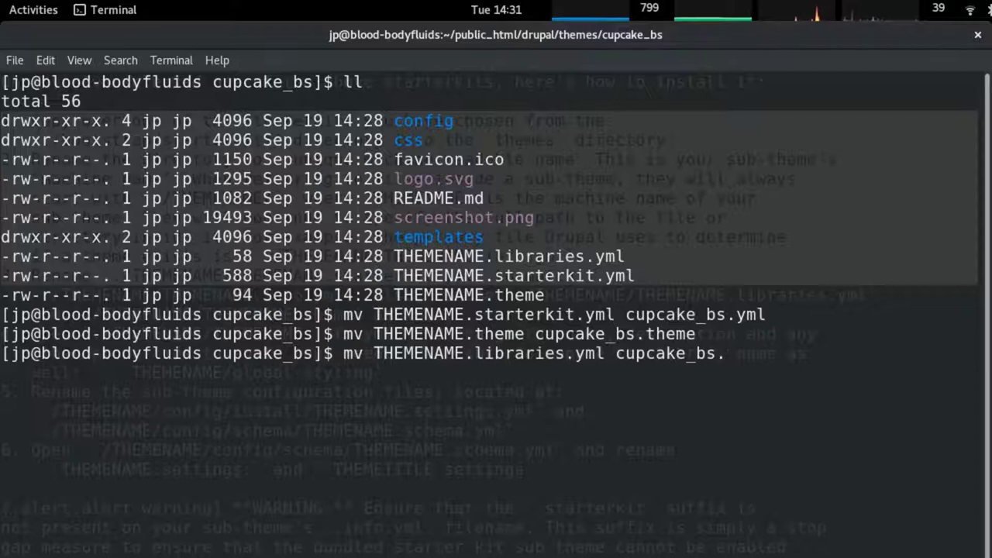
type("libraries.yml")
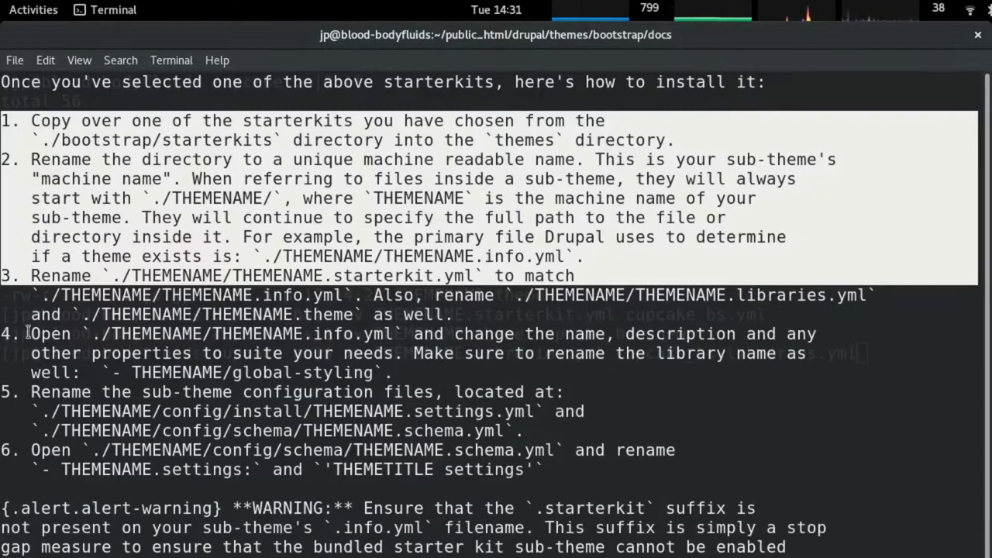
left_click_drag(31, 275, 574, 306)
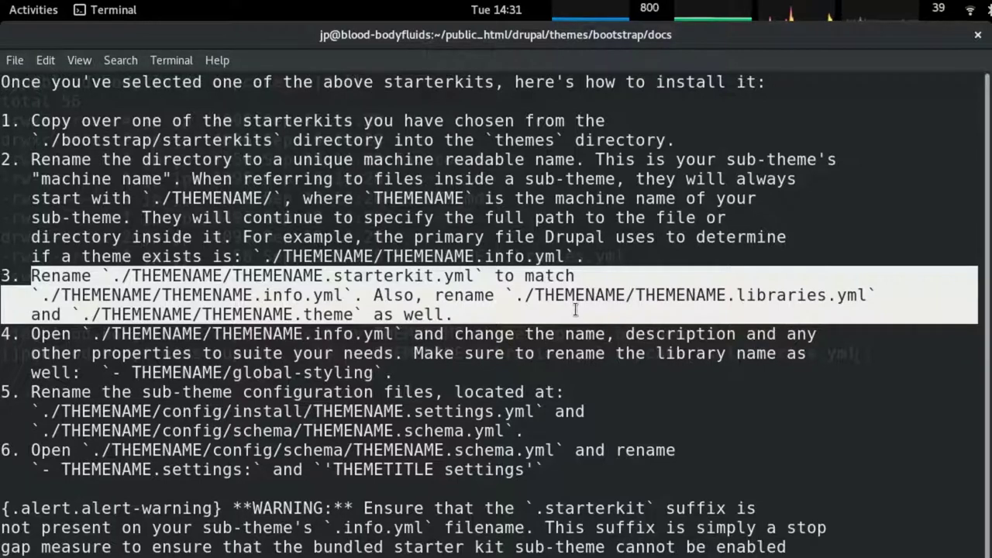
key("alt+Tab")
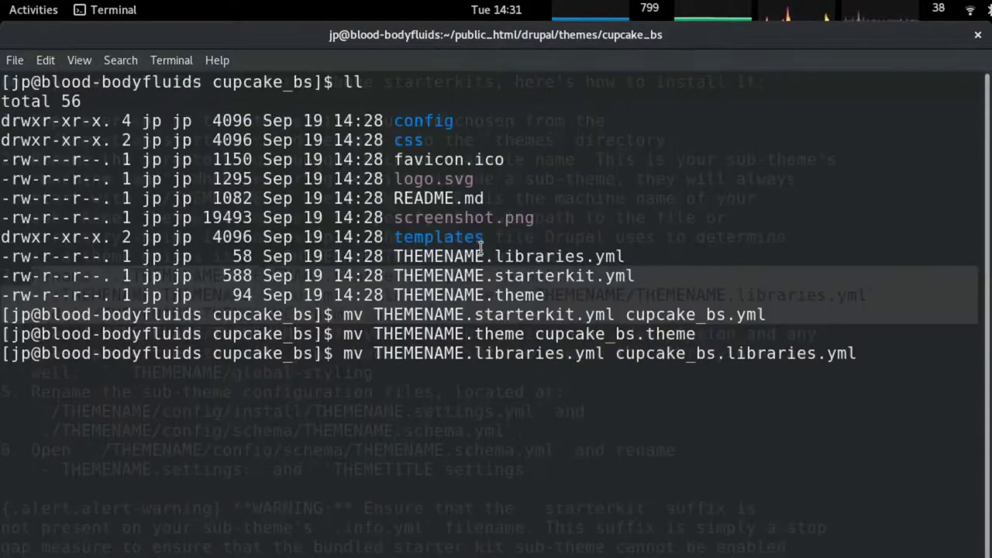
Finish the cupcake_bs.libraries.yml rename and rename cupcake_bs.yml to cupcake_bs.info.yml.
key("Return")
type("mv c")
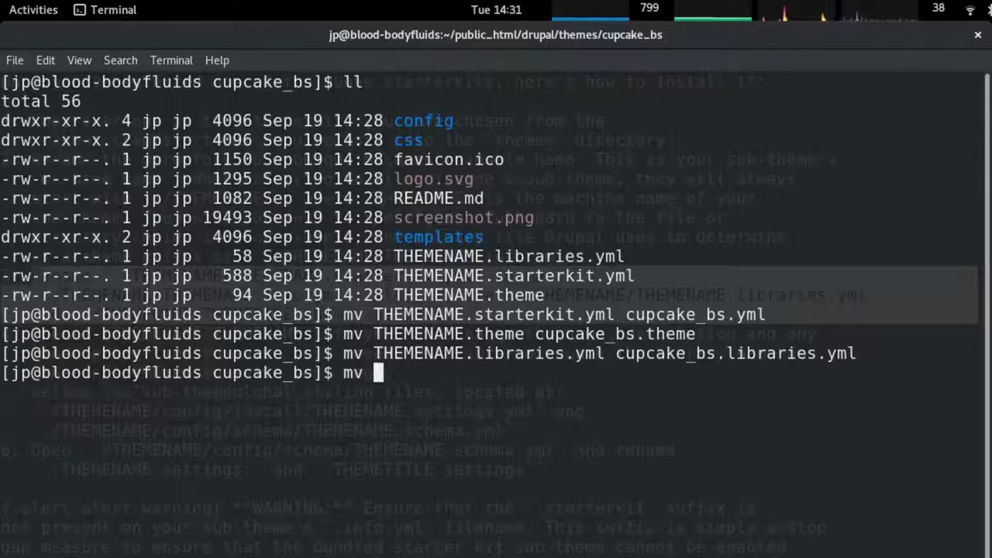
key("Tab")
type("y")
key("Tab")
type("cu")
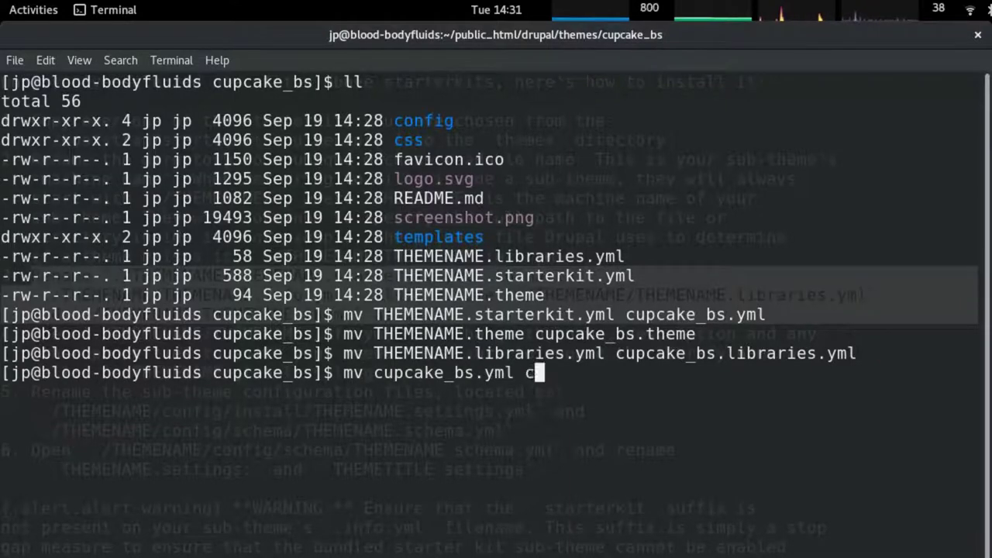
key("Tab")
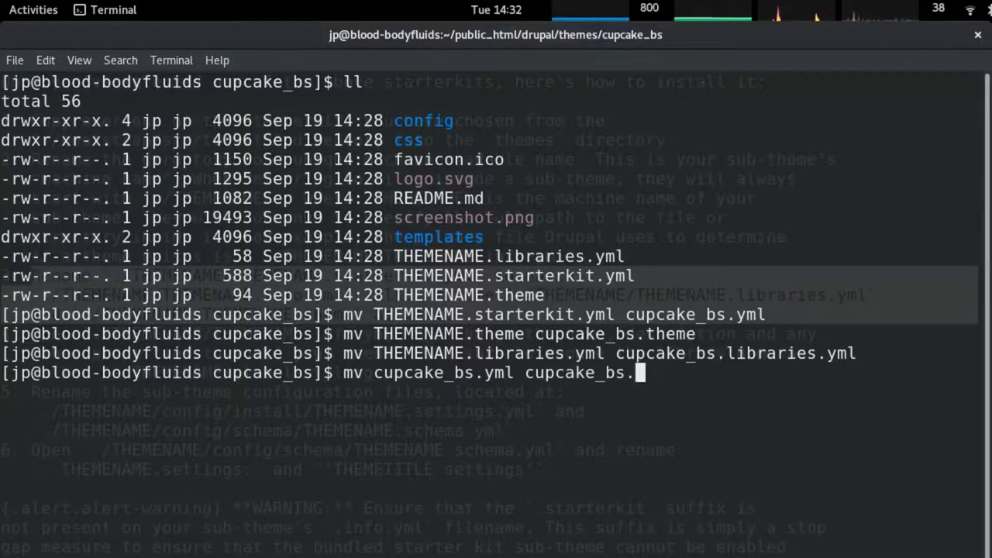
key("alt+Tab")
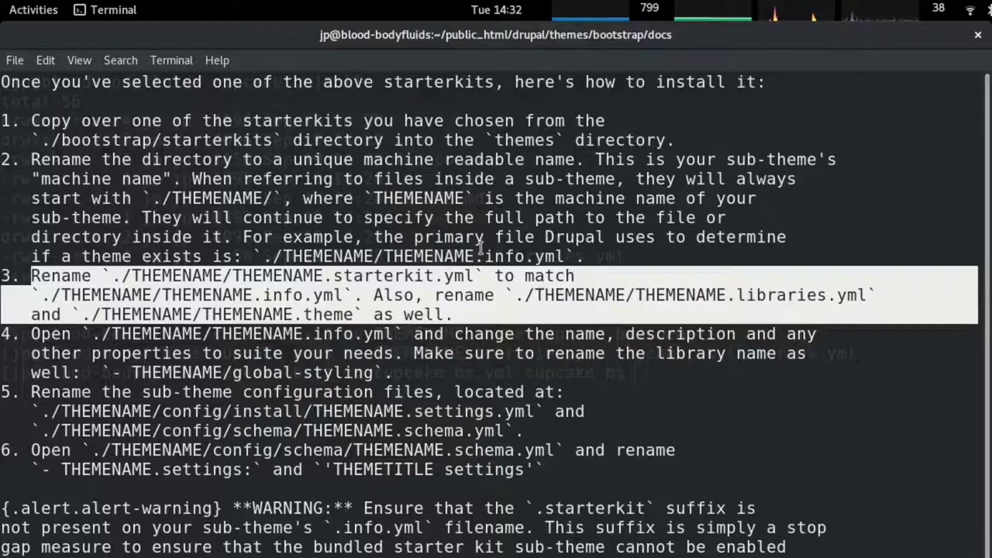
key("alt+Tab")
type("info.yml")
key("Return")
In vi, replace the THEMETITLE placeholder in cupcake_bs.info.yml with cupcake_bs.
type("v")
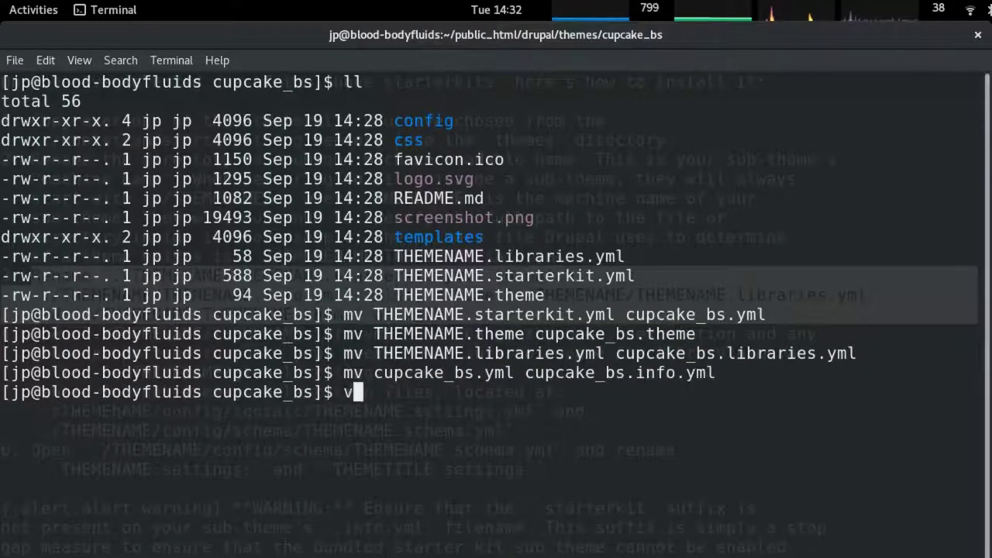
type("i cu")
key("Tab")
type("info.yml")
key("Return")
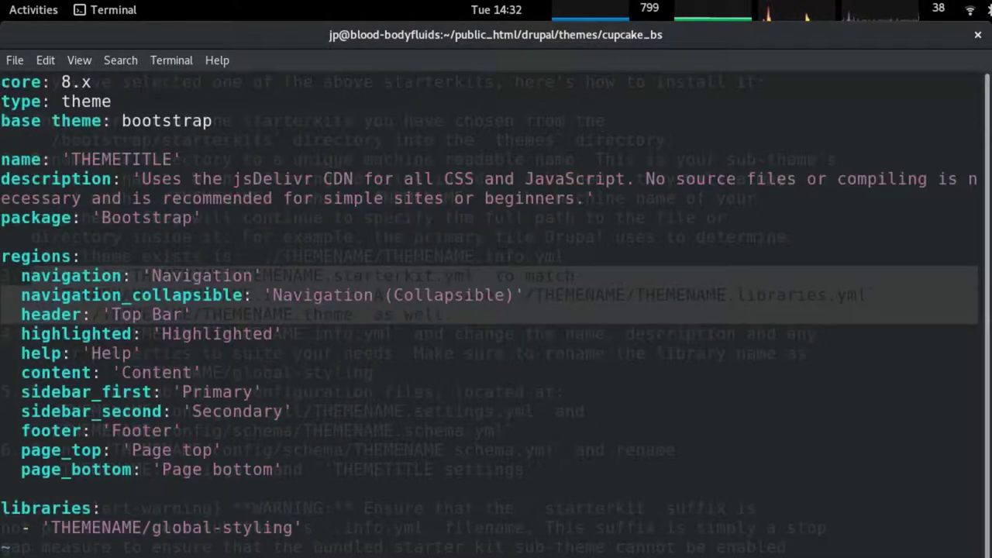
key("j")
key("j")
key("j")
key("j")
key("l")
key("l")
key("l")
key("l")
key("l")
key("l")
key("l")
key("x")
key("x")
key("x")
key("x")
key("l")
key("x")
key("x")
key("x")
key("x")
key("x")
type("icupcake_bs")
key("Escape")
Change the library entry's THEMENAME prefix to cupcake_bs, giving cupcake_bs/global-styling.
key("l")
key("x")
key("j")
key("j")
key("j")
key("j")
key("j")
key("j")
key("j")
key("j")
key("j")
key("j")
key("j")
key("j")
key("j")
key("j")
key("j")
key("j")
key("j")
key("j")
key("h")
key("b")
key("b")
key("b")
key("x")
key("x")
key("x")
key("x")
key("x")
key("x")
key("x")
type("cwcupcake_bs")
key("Escape")
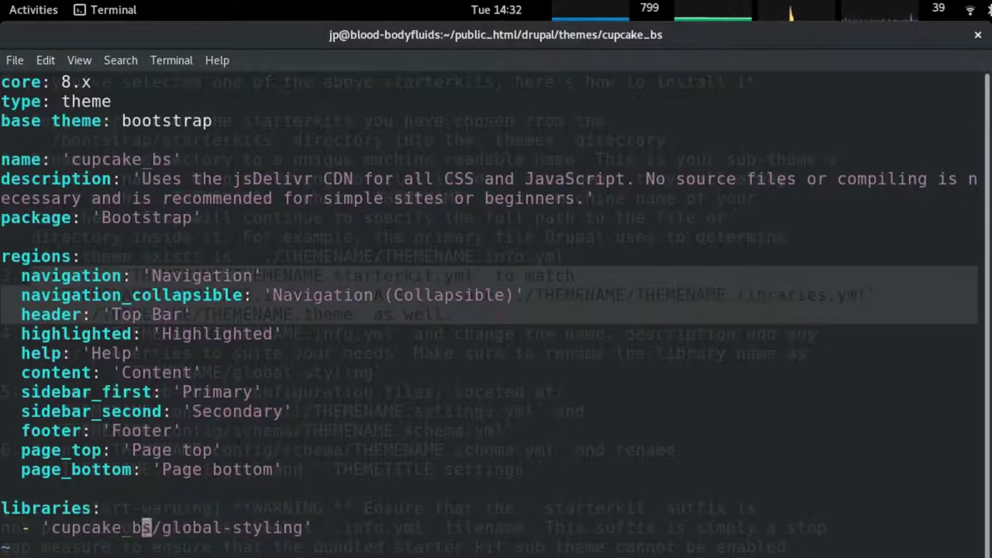
Check step 4 of the instructions and reopen cupcake_bs.info.yml to review the edits.
key("alt+Tab")
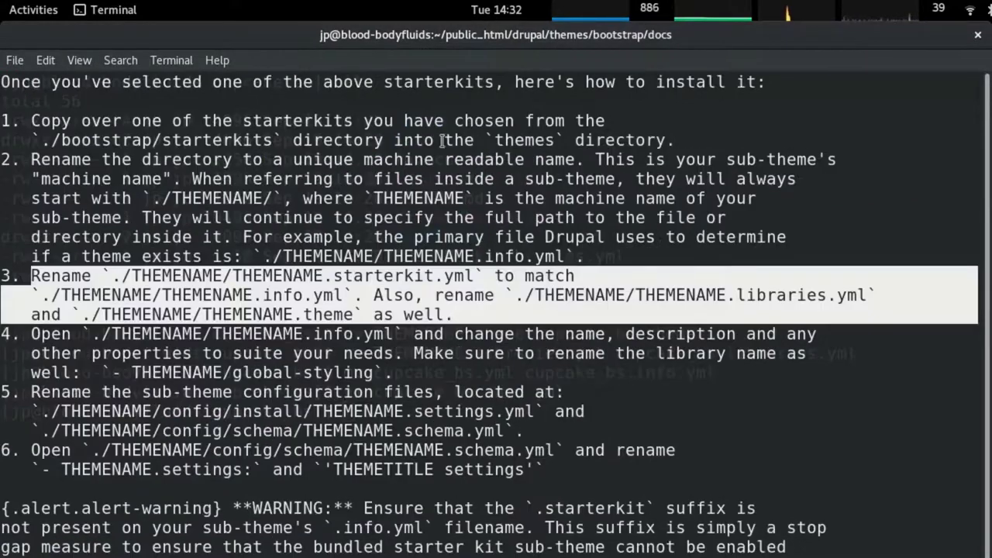
left_click_drag(478, 370, 1, 334)
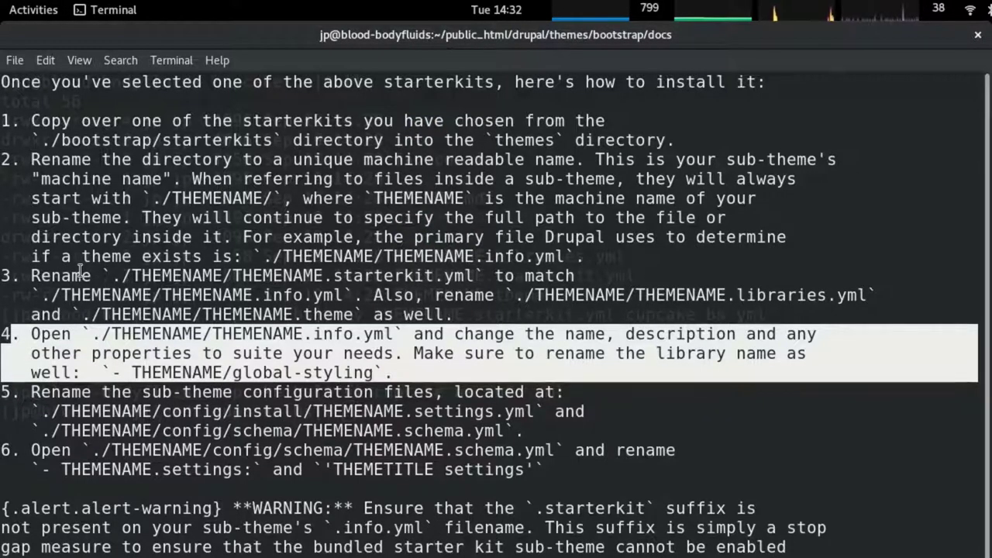
key("alt+Tab")
key("Up")
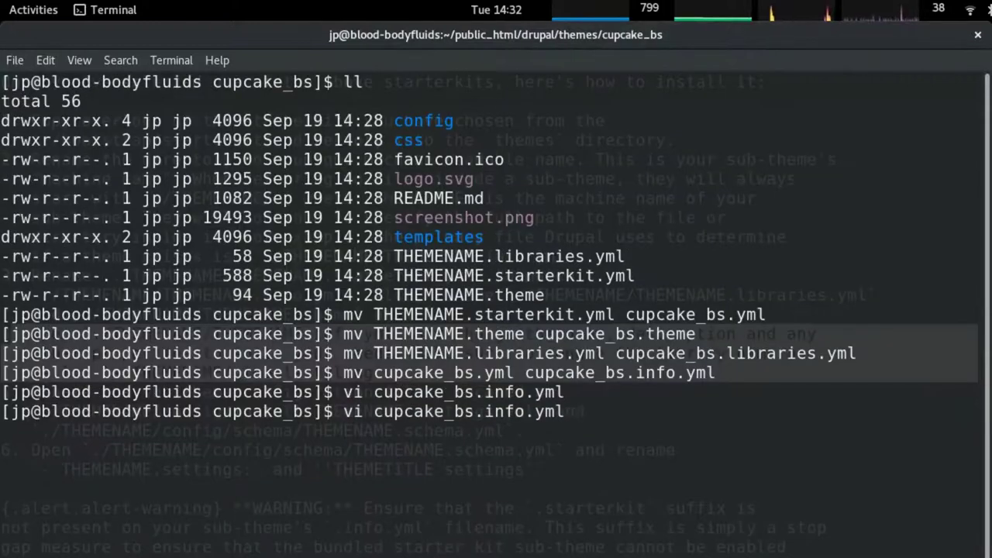
key("Return")
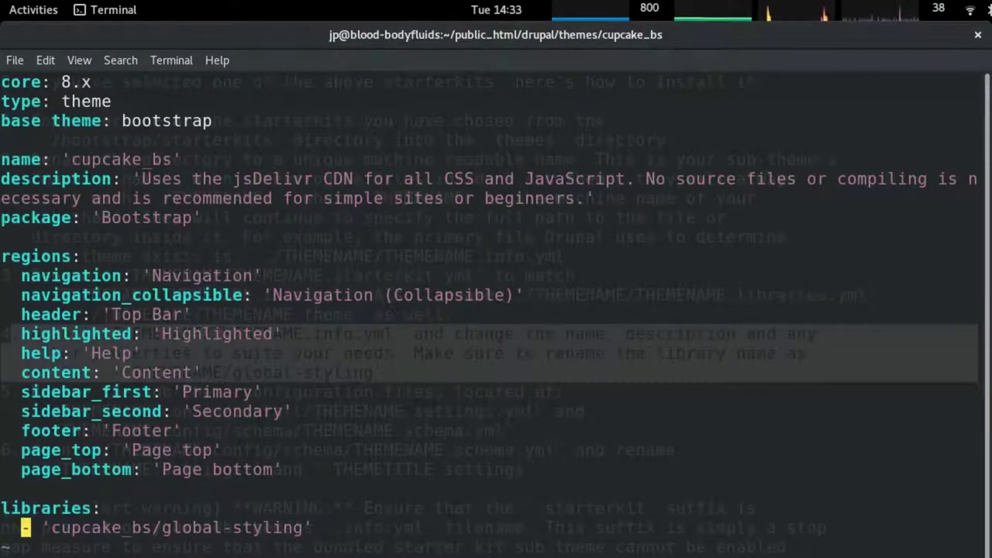
left_click(7, 488)
left_click(26, 275)
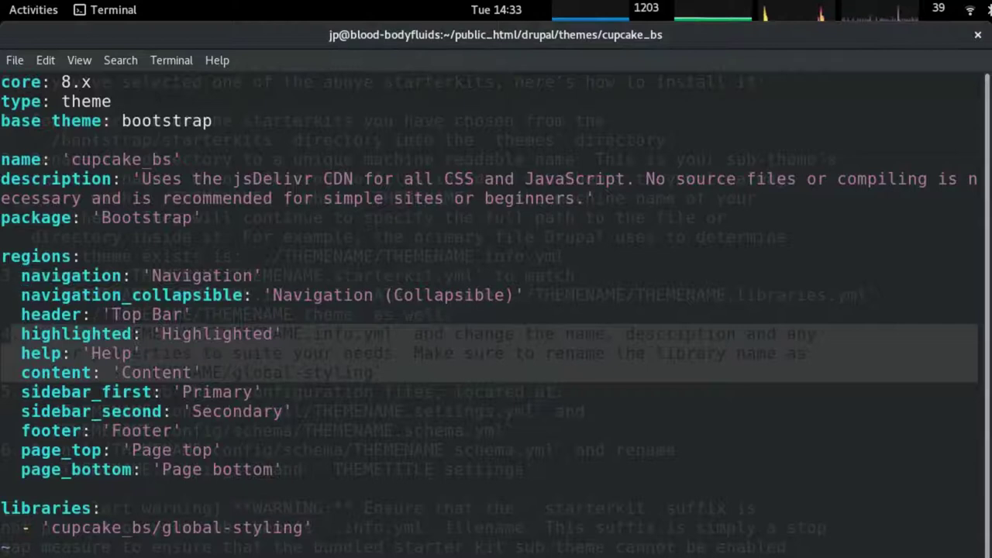
left_click(26, 314)
key("Down")
key("Down")
key("Down")
key("Down")
key("Down")
key("Down")
key("Down")
key("Down")
key("Down")
key("Up")
key("Up")
key("Up")
key("Up")
key("Up")
key("Up")
key("Up")
key("Up")
key("Up")
key("Up")
key("Up")
key("Up")
key("Up")
key("Up")
key("Up")
key("Up")
key("Up")
key("Up")
key("Up")
key("Down")
key("Down")
key("Down")
key("Right")
key("w")
key("w")
key("w")
key("Down")
key("Down")
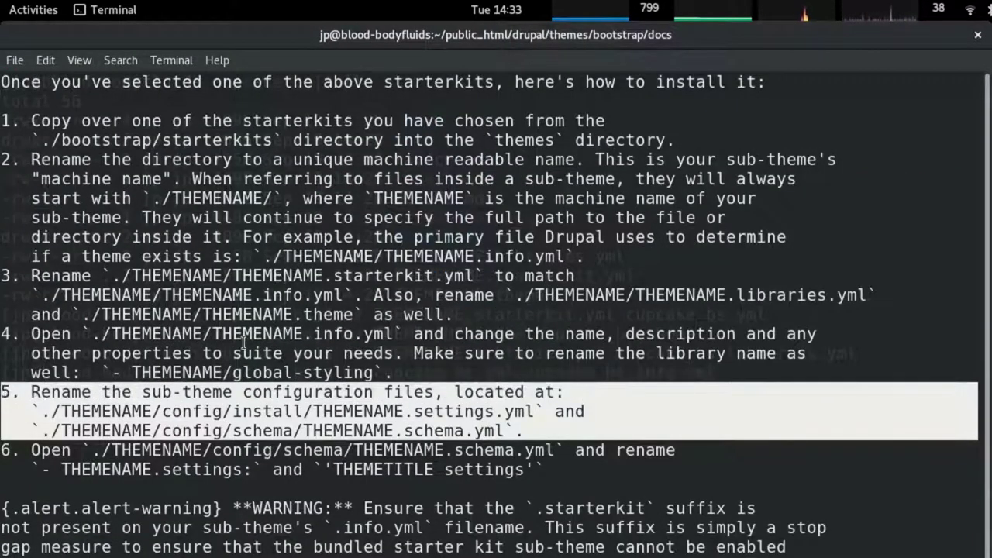
In config/install, rename THEMENAME.settings.yml to cupcake_bs.settings.yml.
type("cd config/install/")
key("Return")
type("ll")
key("Return")
type("mv THEMENAME.settings.yml c")
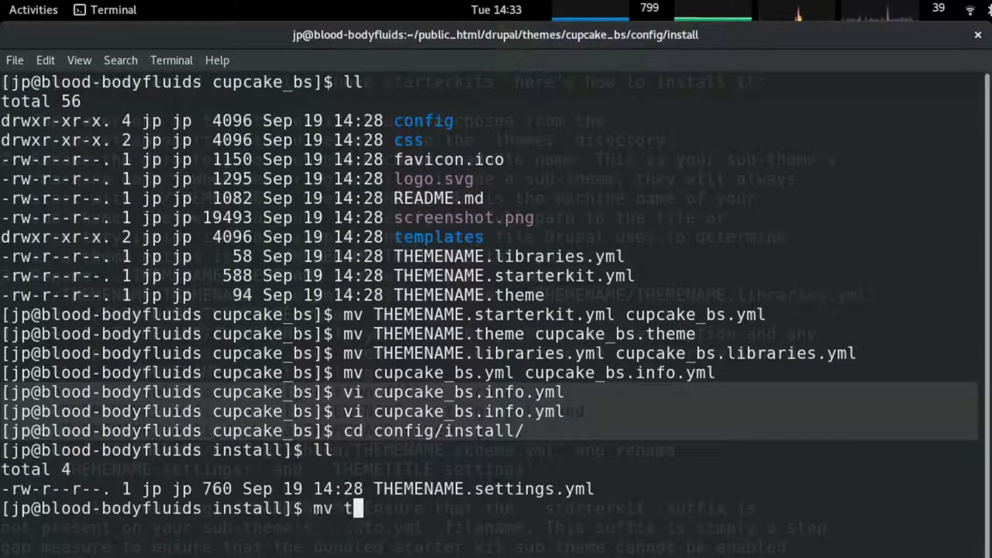
key("Tab")
key("Left")
key("Left")
key("Left")
key("Left")
key("Left")
key("Left")
key("Left")
key("Left")
key("Left")
key("Left")
key("Left")
key("Left")
key("Left")
key("BackSpace")
key("BackSpace")
key("BackSpace")
key("BackSpace")
key("BackSpace")
key("BackSpace")
key("BackSpace")
key("BackSpace")
key("BackSpace")
type("cupcake_bs")
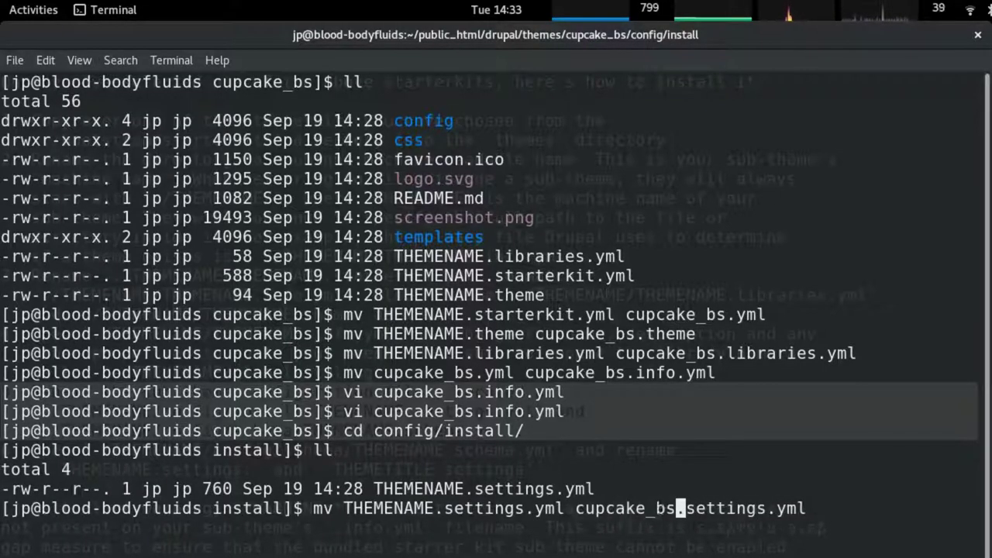
key("Return")
Inspect cupcake_bs.settings.yml, then move into config/schema and list its files.
type("vi cupcake_bs.settings.yml")
key("Tab")
key("Return")
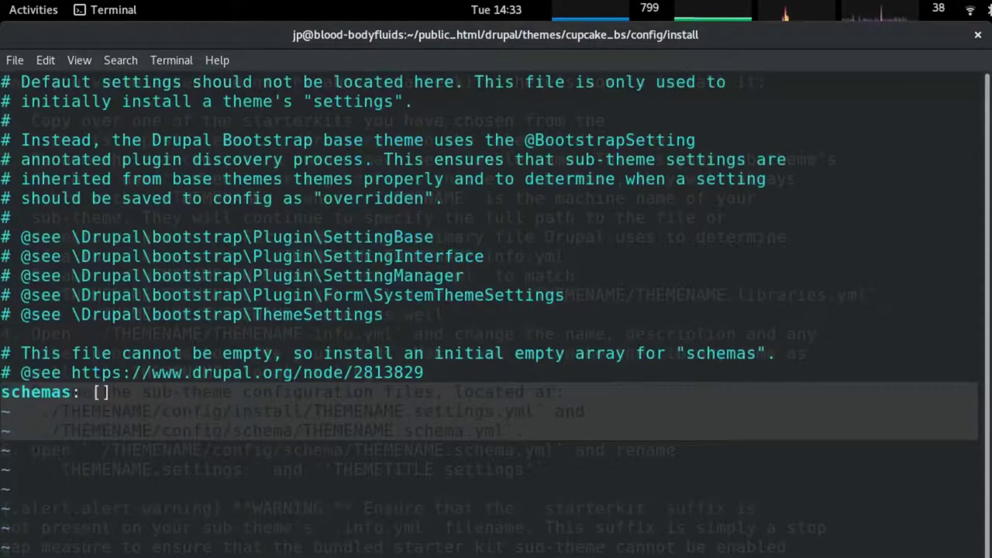
type(":q")
key("Return")
type("cd ..")
key("Return")
type("ll")
key("Return")
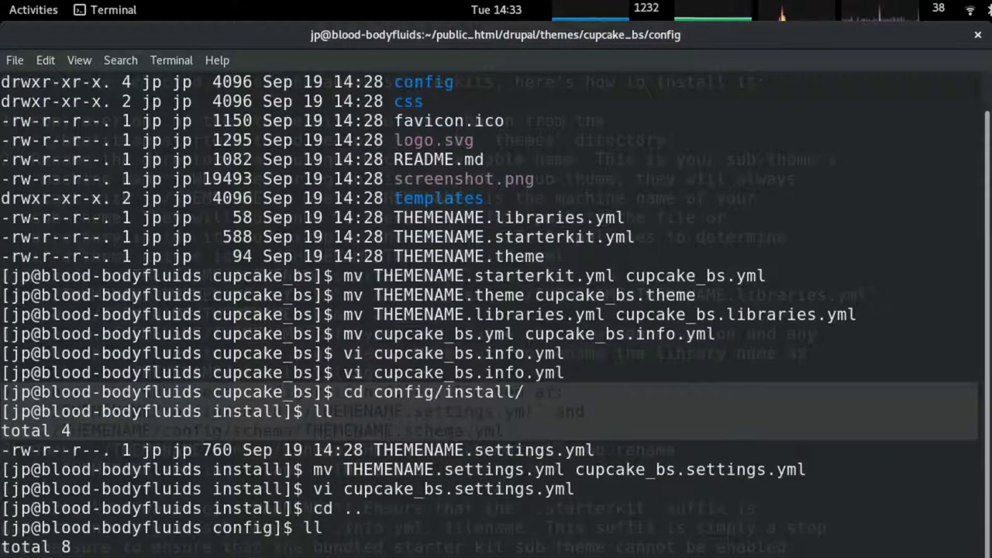
type("cd s")
key("Tab")
key("Return")
type("ll")
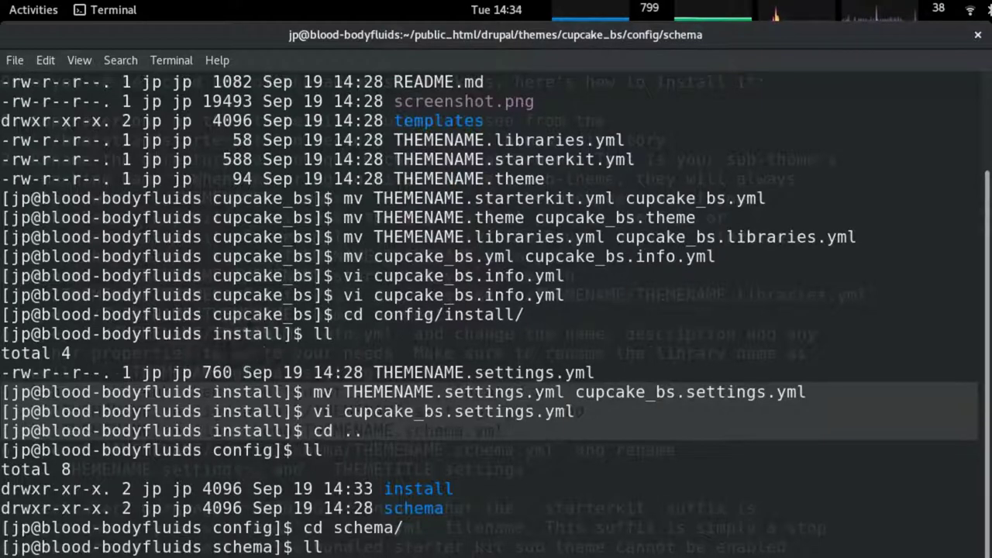
key("Return")
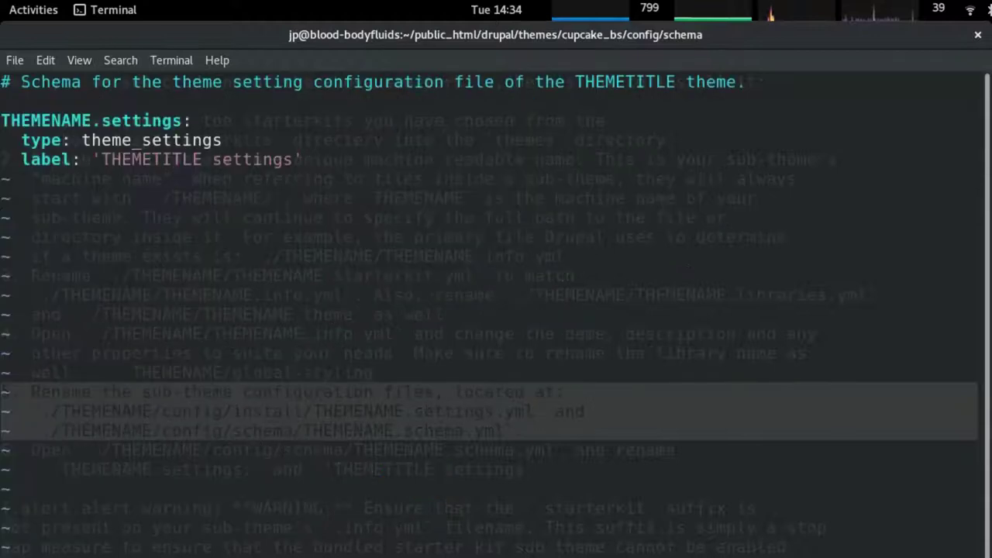
Replace the schema file's THEMETITLE label with cupcake_bs.
key("j")
key("j")
key("j")
key("shift+e")
key("w")
key("w")
key("x")
key("x")
key("x")
key("x")
key("x")
key("x")
key("x")
key("x")
key("x")
key("x")
type("icupcake_bs")
key("Escape")
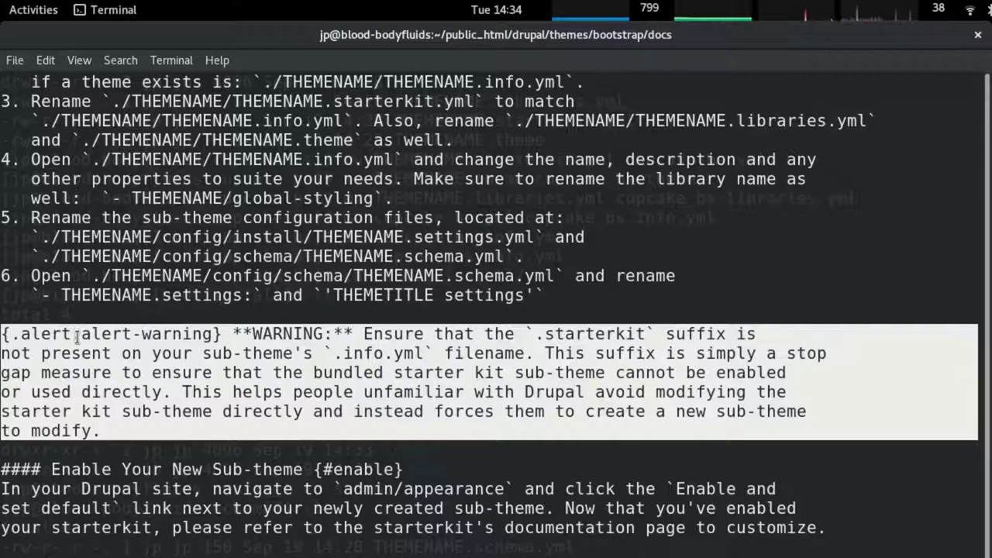
Install cupcake_bs and set it as the default theme on the Appearance page.
key("alt+Tab")
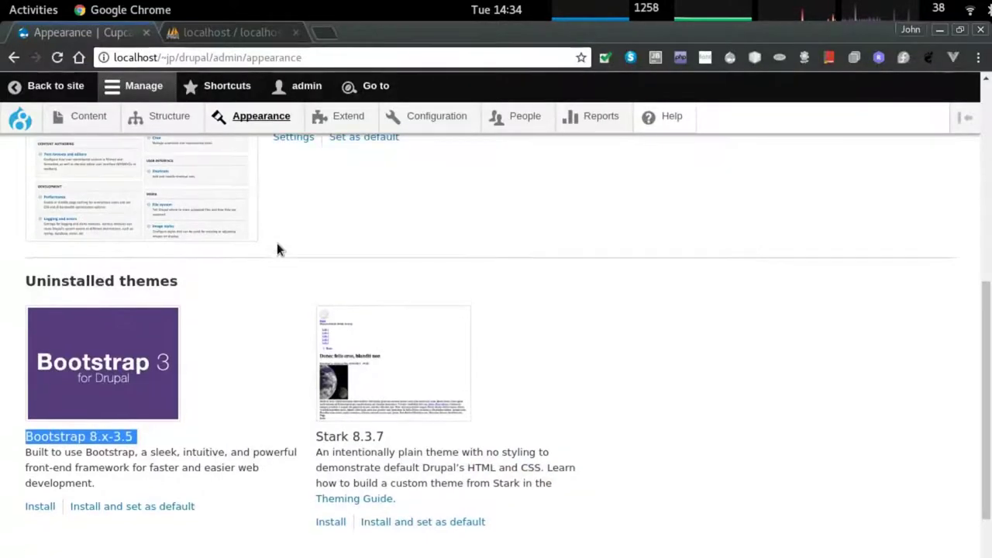
left_click(266, 117)
scroll(364, 328, "down", 10)
left_click(387, 306)
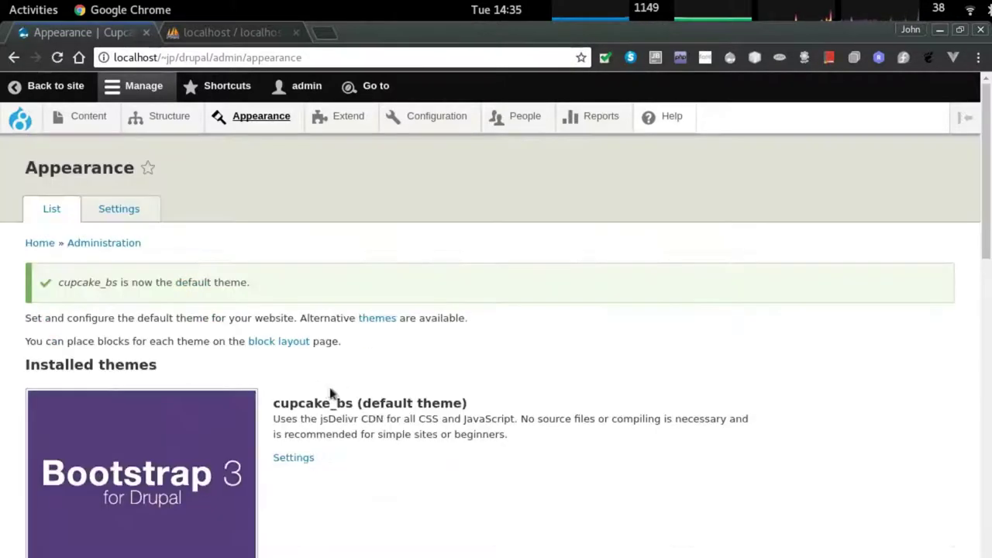
Reload the Cupcakes homepage to see the new theme and dismiss the SELinux details window.
key("alt+Tab")
key("F5")
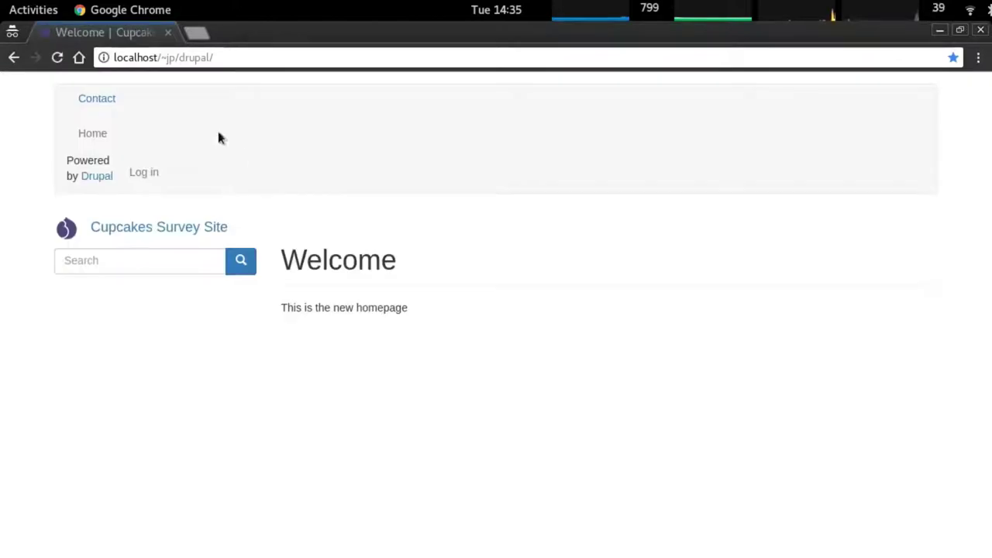
key("alt+Tab")
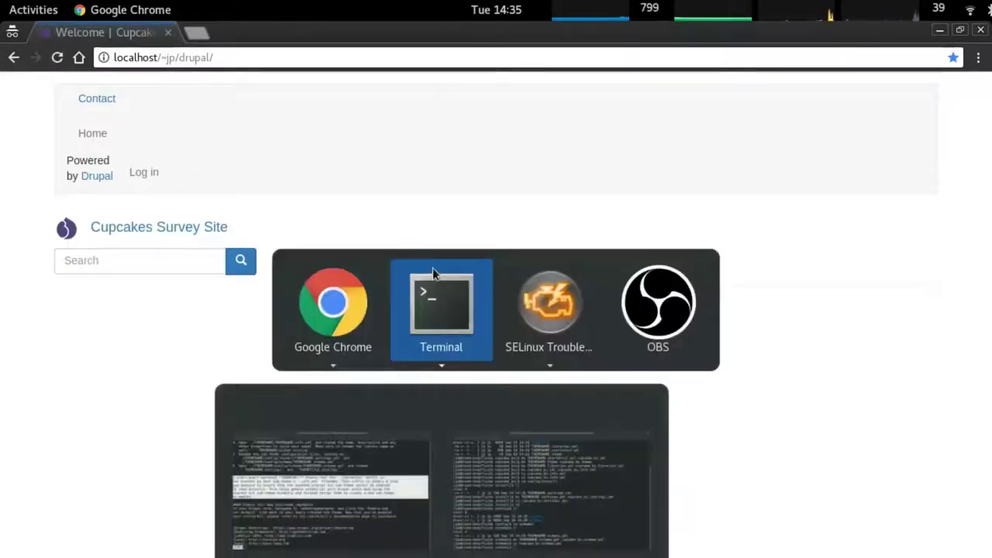
key("alt+Tab")
key("Escape")
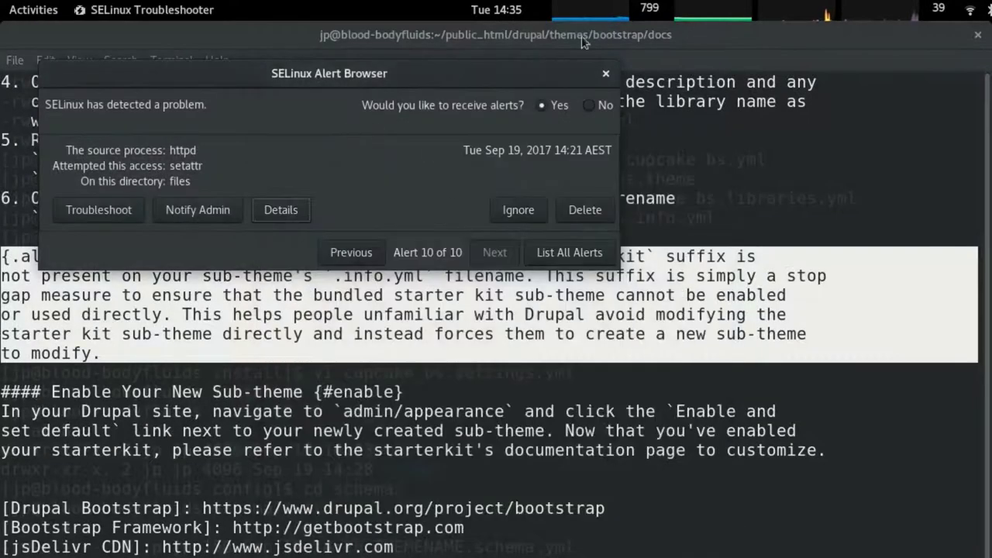
Dismiss the SELinux alert and write a body rule with background-color: lightblue in the stylesheet.
left_click(603, 74)
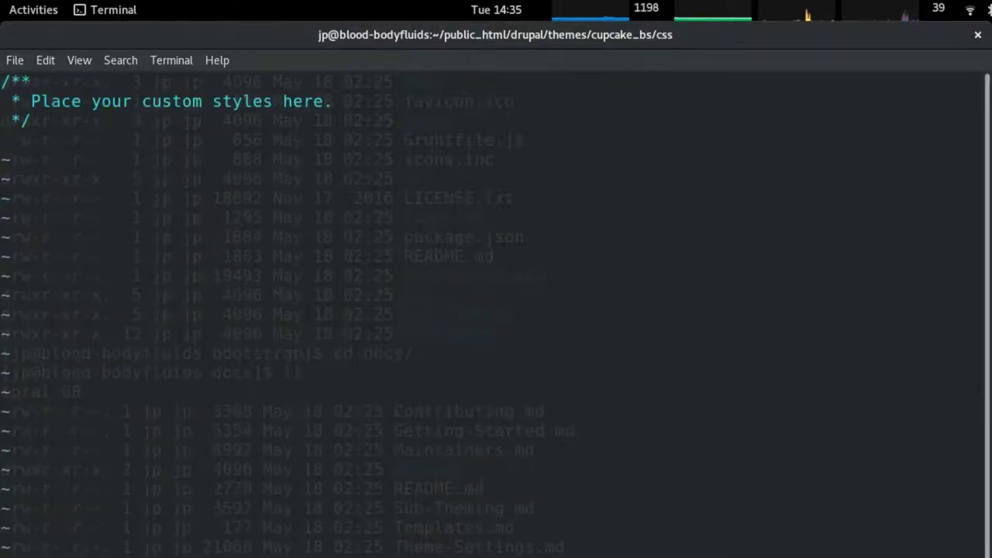
type("body {")
key("Return")
key("Tab")
type("b")
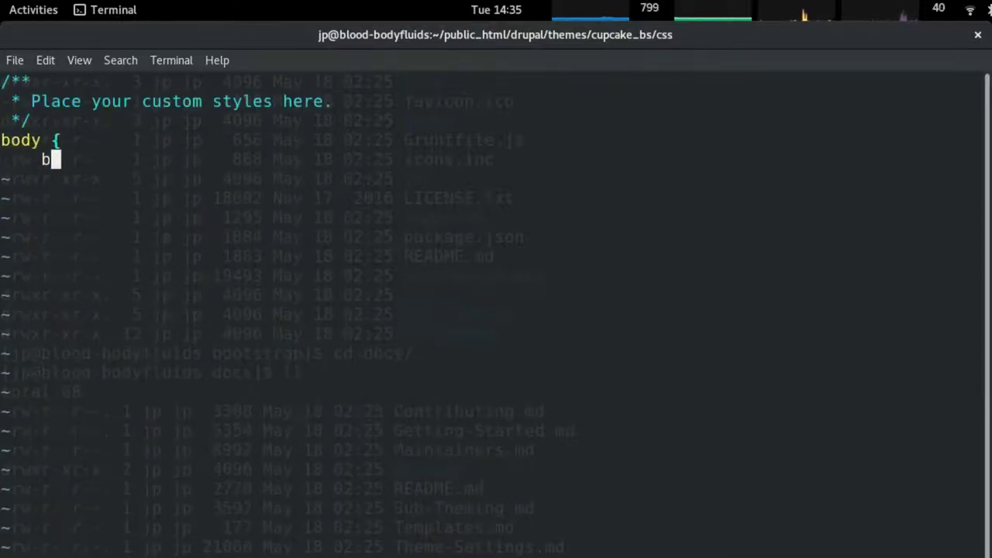
type("ackgorun")
key("BackSpace")
key("BackSpace")
key("BackSpace")
key("BackSpace")
key("BackSpace")
type("ground-color: lightblue;")
key("Return")
type("}")
Save the stylesheet with :wq and reload the homepage to check the background.
key("Escape")
type(":wq")
key("Return")
key("alt+Tab")
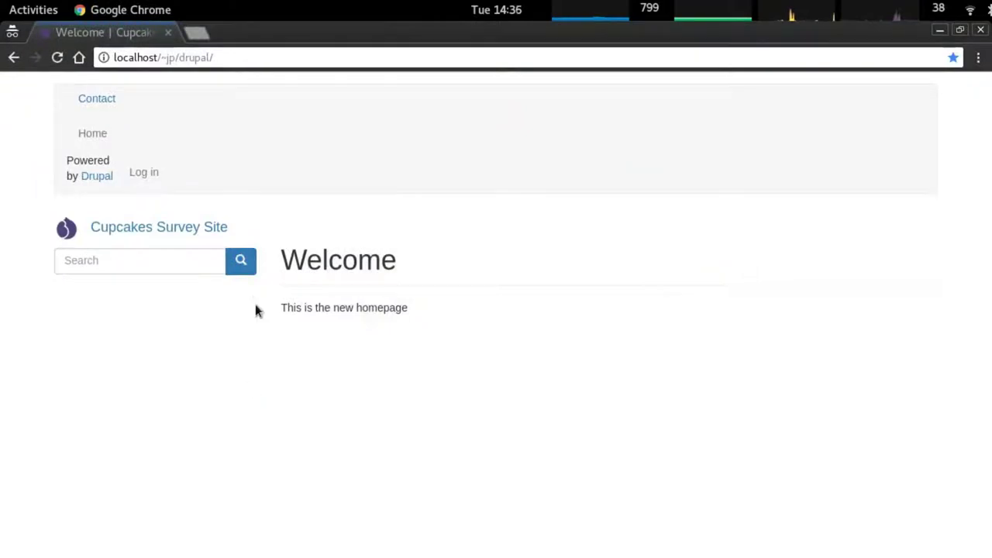
key("ctrl+r")
key("ctrl+r")
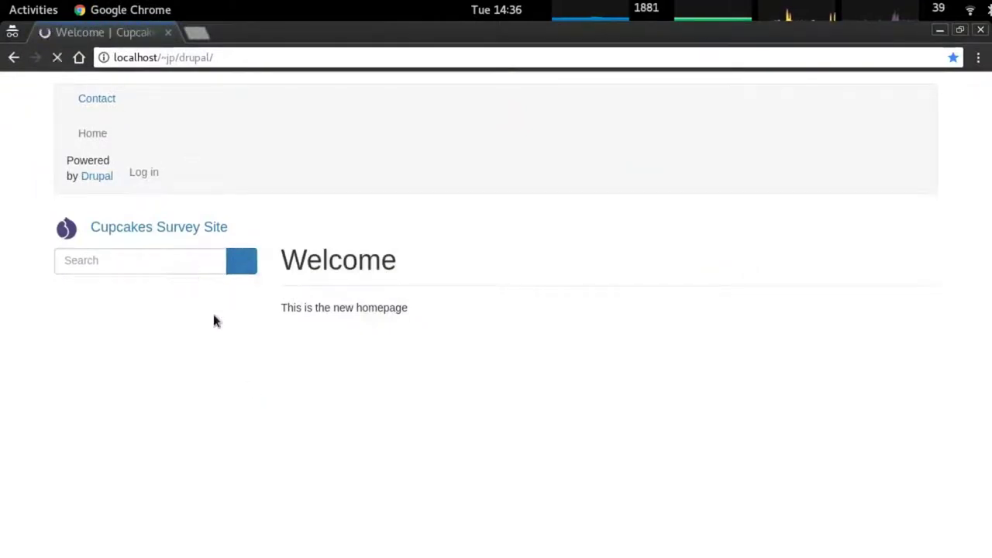
key("alt+Tab")
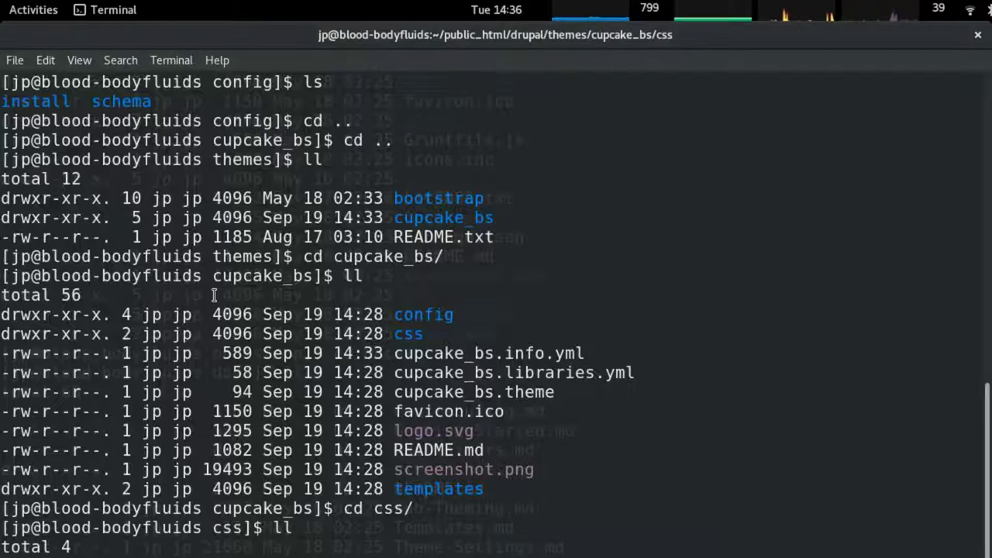
Reopen the stylesheet and change background-color to plain background.
key("Return")
key("Up")
key("Right")
key("Right")
key("Right")
key("Right")
key("Right")
key("Right")
key("Right")
key("Right")
key("Right")
key("Right")
key("Right")
key("Delete")
key("Delete")
key("Delete")
key("Delete")
key("Delete")
key("Delete")
key("alt+Tab")
Reload the homepage in Chrome and open the developer tools.
key("ctrl+r")
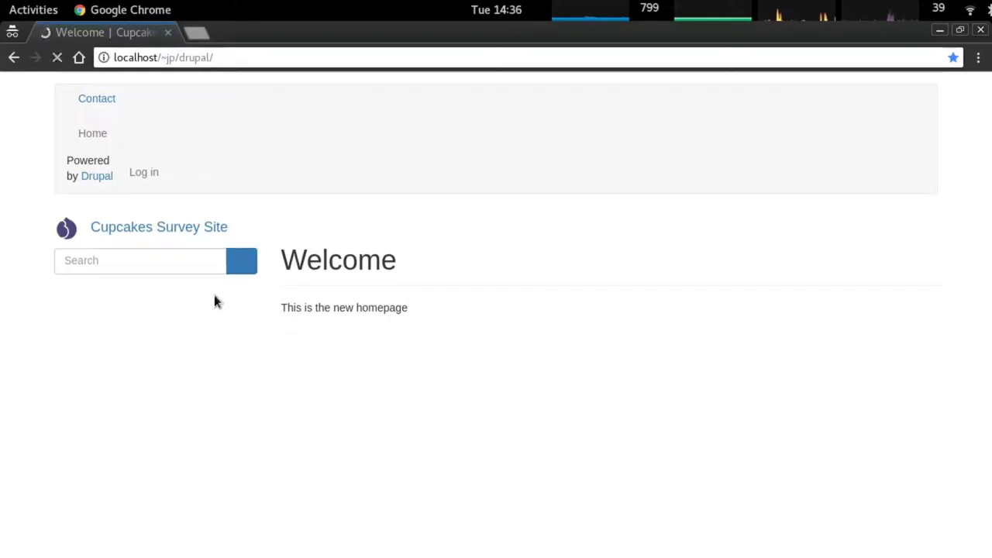
key("ctrl+r")
key("alt+Tab")
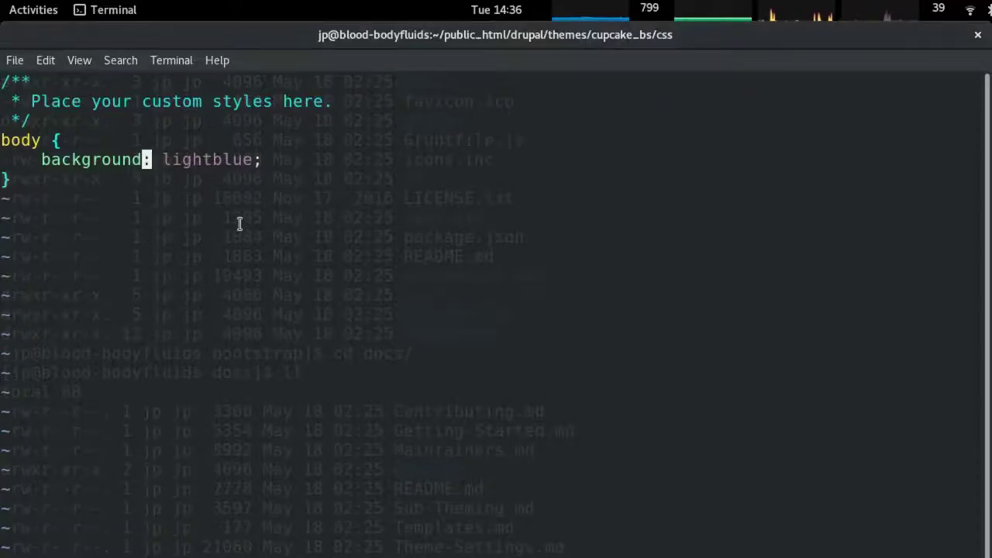
key("alt+Tab")
key("ctrl+shift+i")
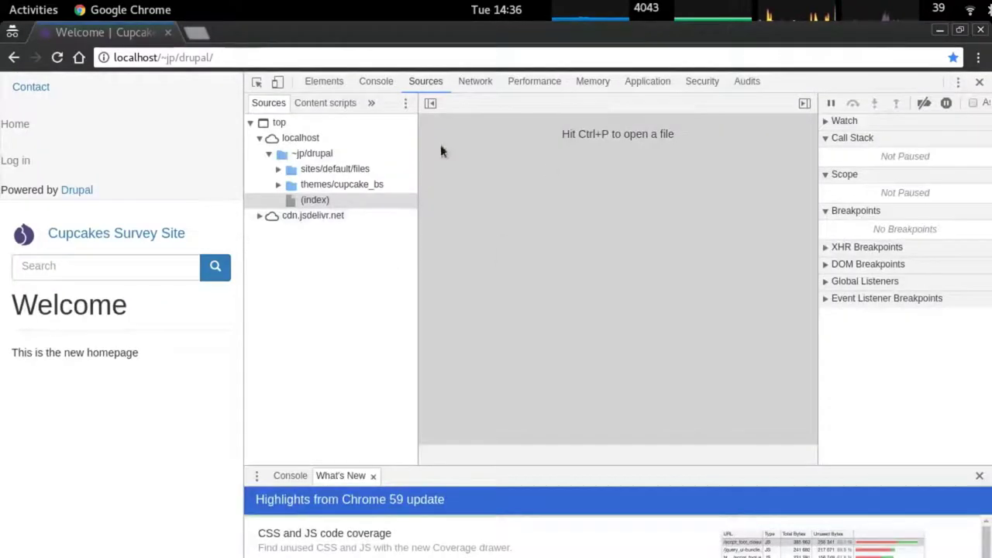
Inspect the Welcome heading and examine its page-header and region-content container classes.
left_click_drag(240, 283, 556, 279)
right_click(93, 268)
left_click(131, 470)
left_click(701, 134)
double_click(716, 135)
left_click(728, 123)
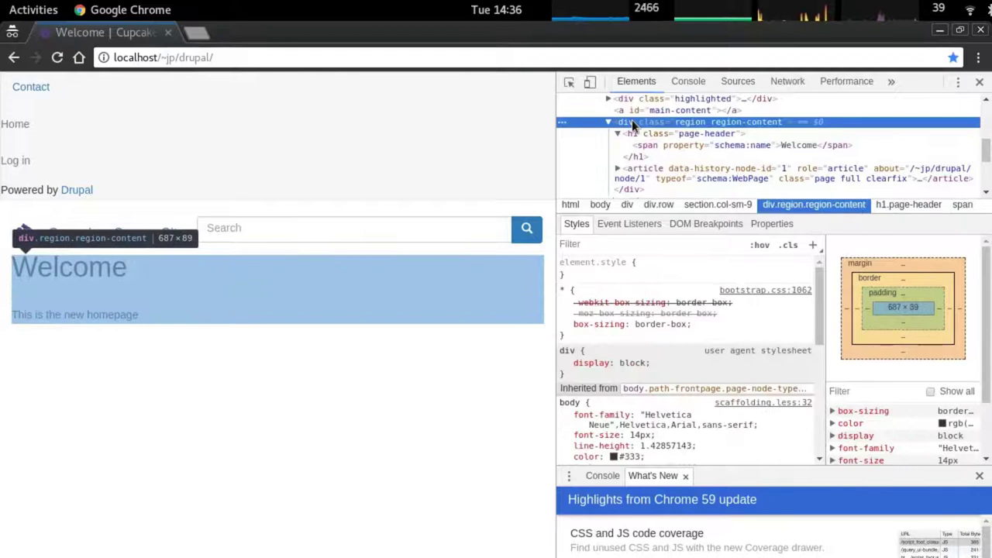
double_click(697, 122)
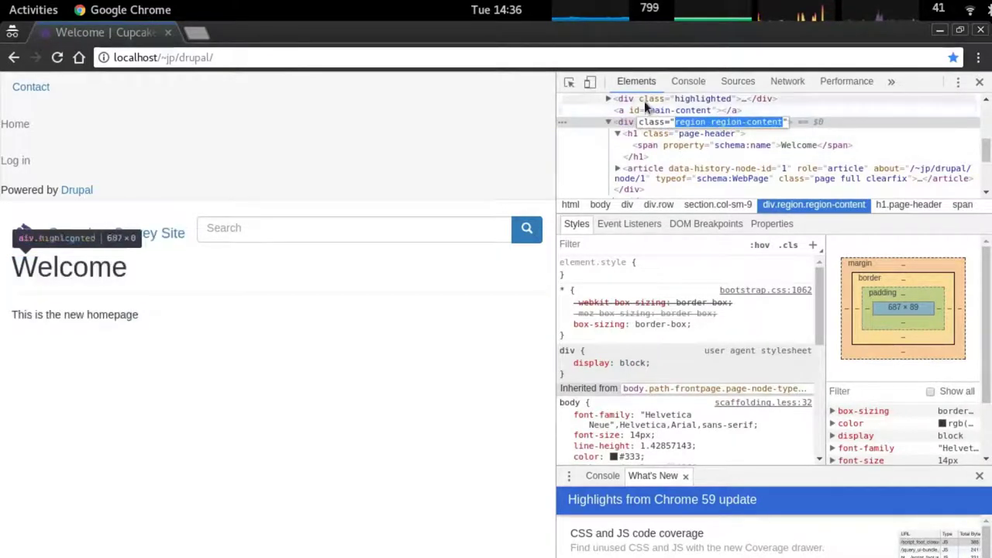
Copy the Welcome heading's page-header class name and return to the terminal.
scroll(650, 107, "up", 1)
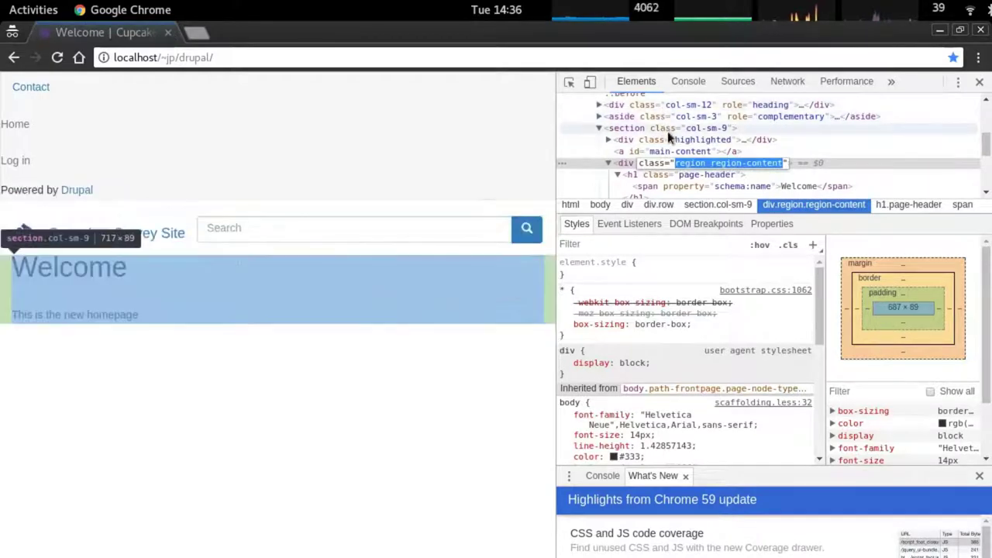
left_click(669, 127)
left_click(668, 138)
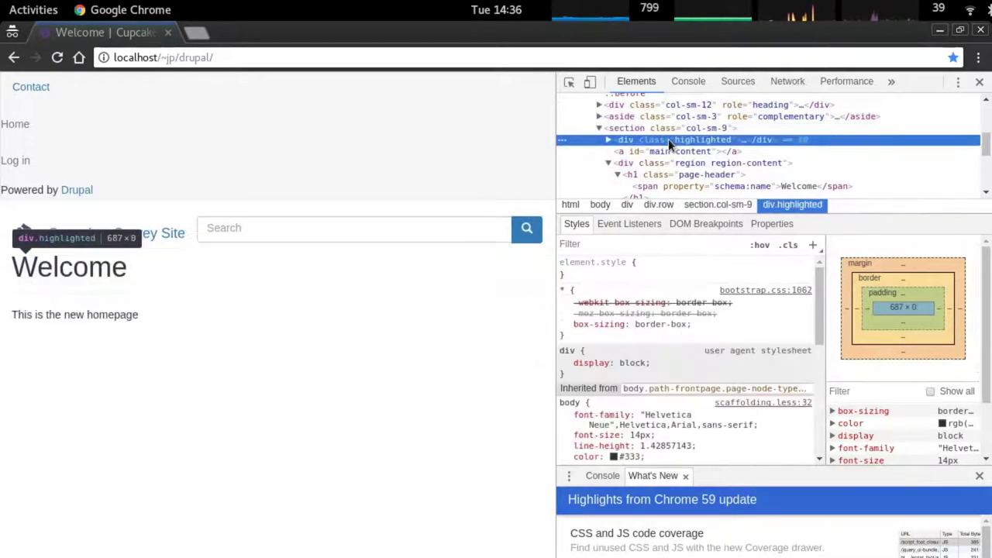
left_click(669, 162)
scroll(668, 160, "down", 1)
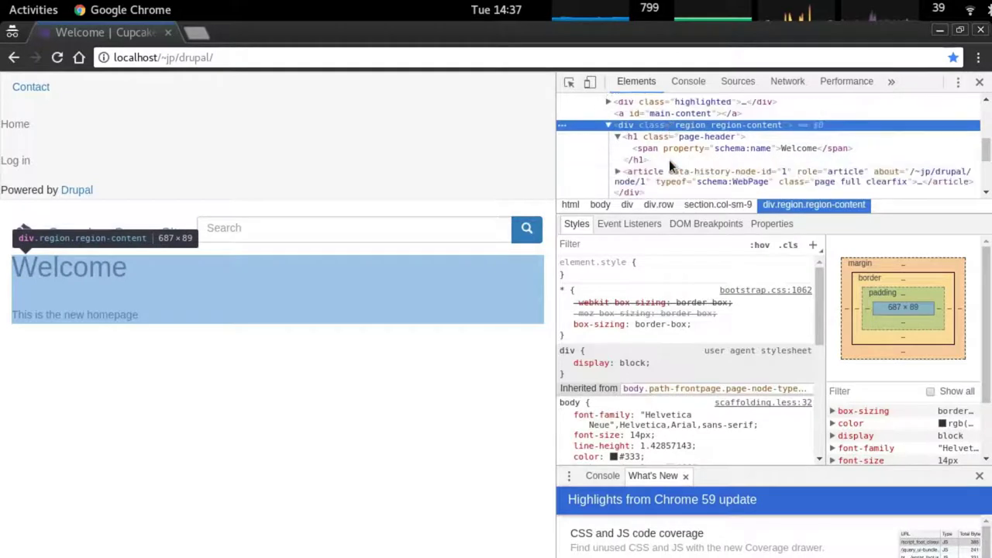
left_click(678, 134)
double_click(711, 132)
right_click(710, 133)
left_click(744, 167)
key("alt+Tab")
Paste page-header after a dot and write the rule .page-header { color: olive; }.
key("j")
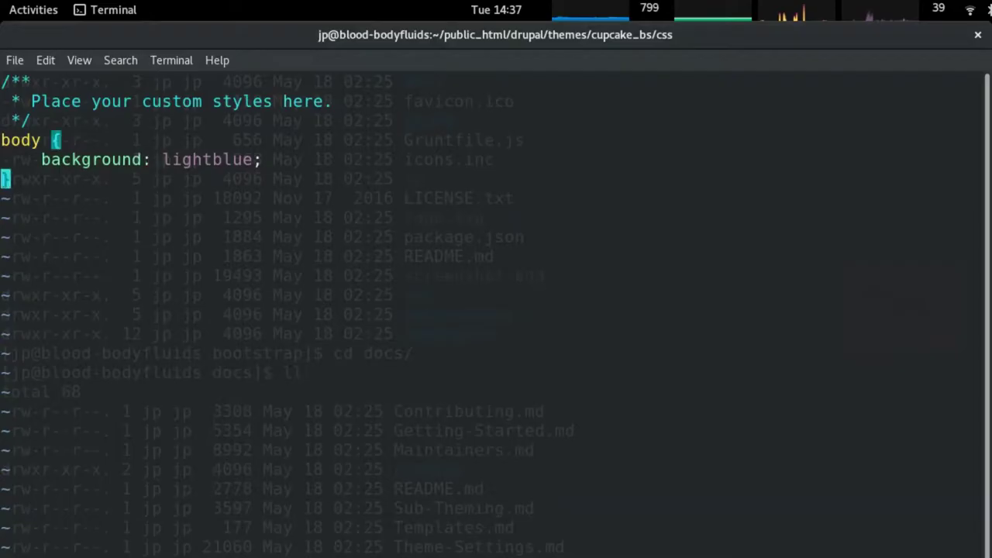
right_click(393, 260)
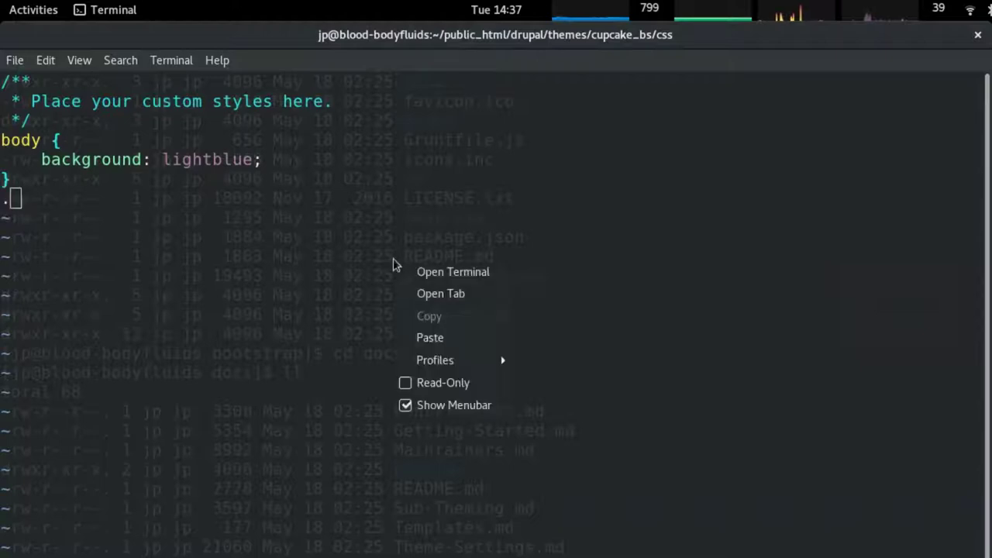
left_click(485, 333)
type("{")
key("Return")
key("Tab")
type("color: oliveg")
key("BackSpace")
type(";")
key("Return")
type("}")
Inspect the Welcome heading's page-header element again in Chrome.
key("alt+Tab")
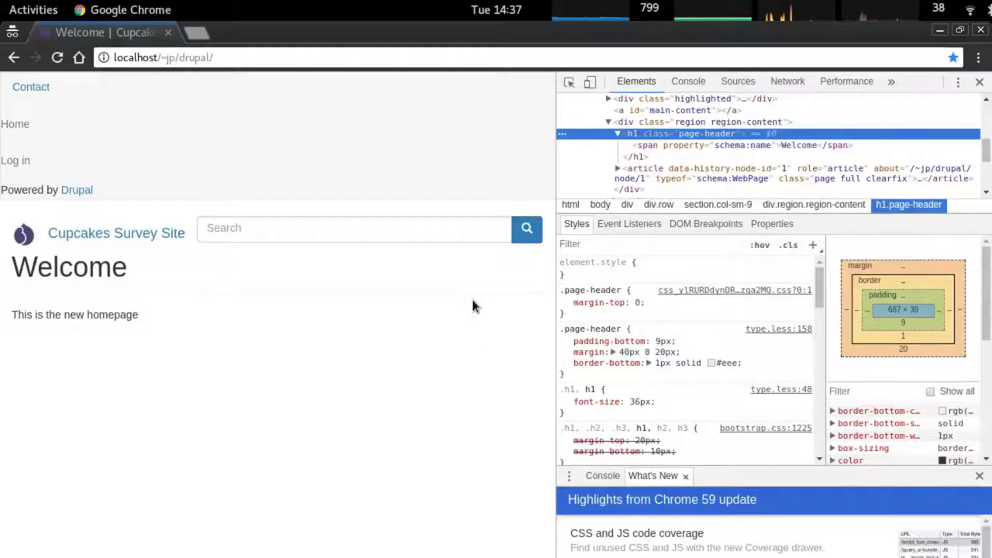
right_click(66, 284)
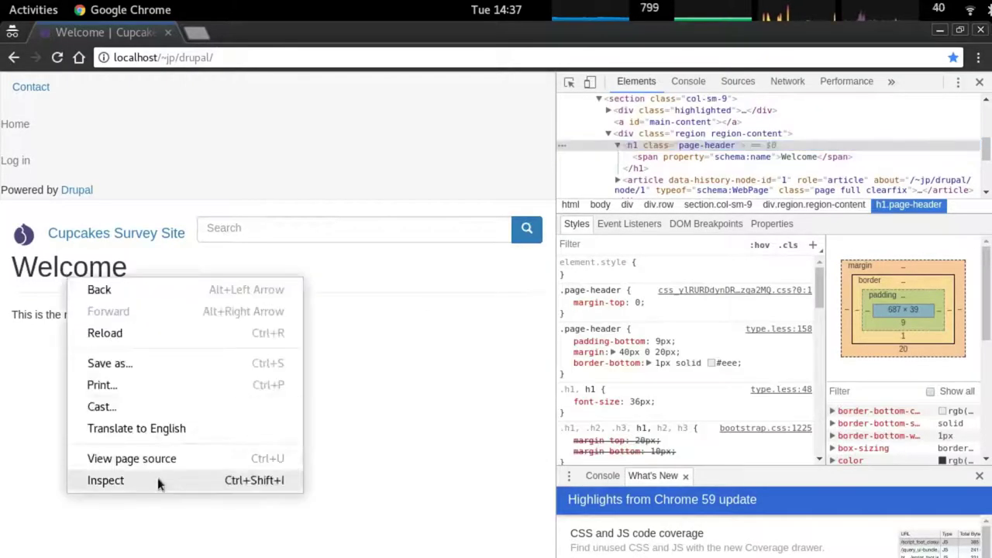
left_click(159, 479)
left_click(702, 145)
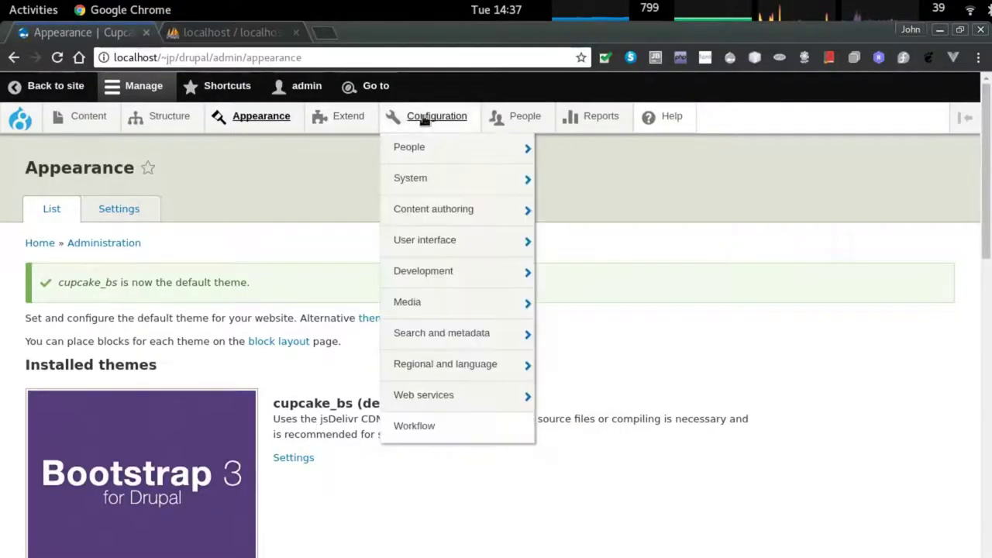
On the Performance page, clear all caches and disable CSS and JavaScript aggregation.
left_click(411, 122)
scroll(244, 321, "down", 5)
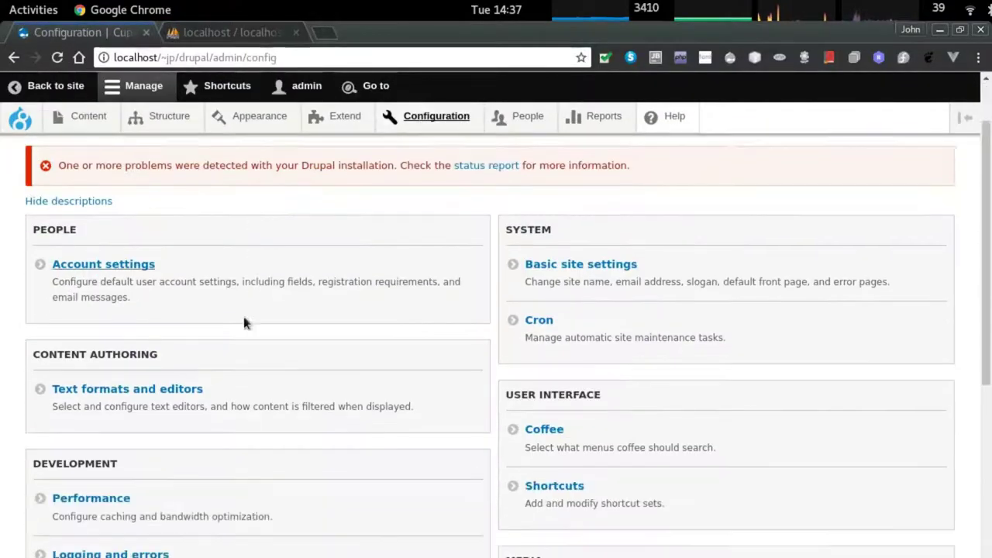
left_click(107, 457)
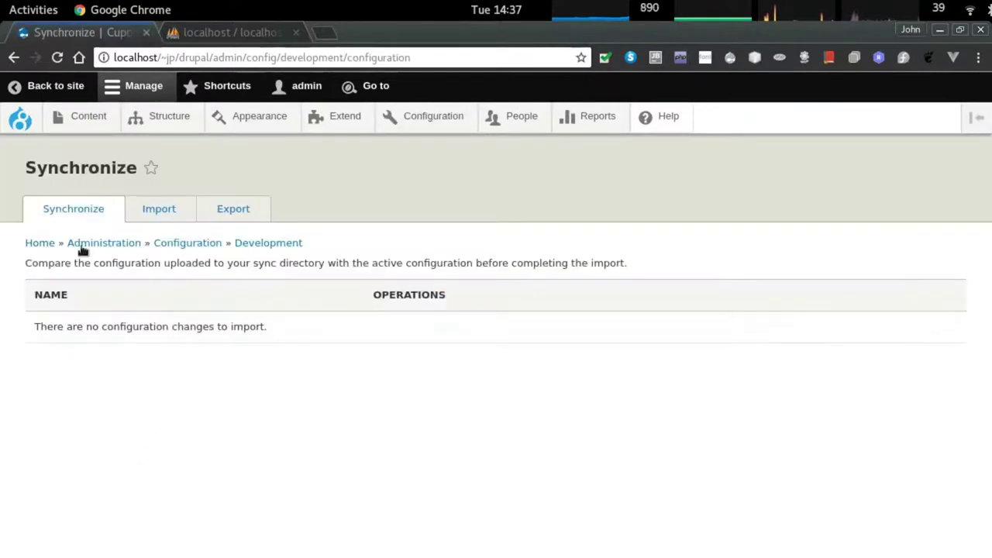
mouse_move(424, 120)
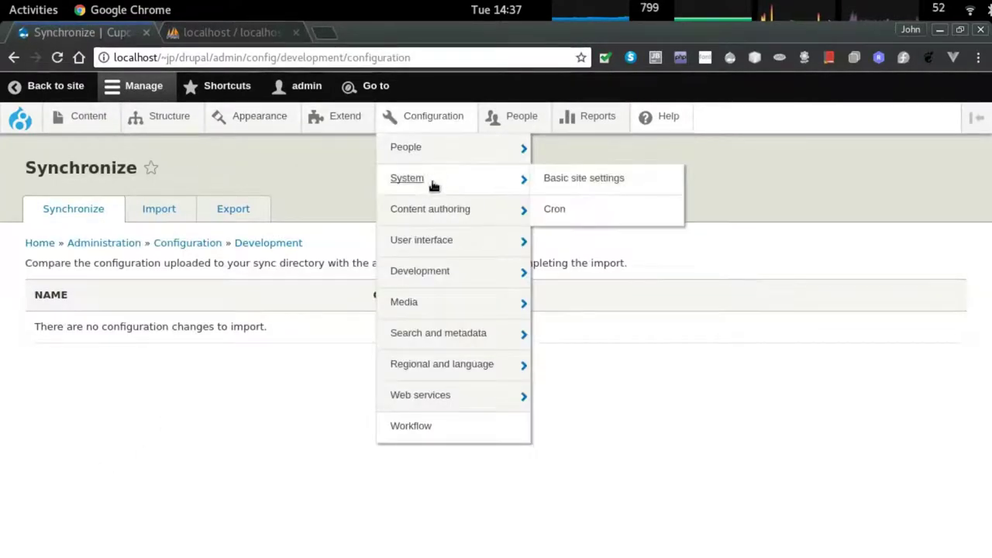
mouse_move(427, 269)
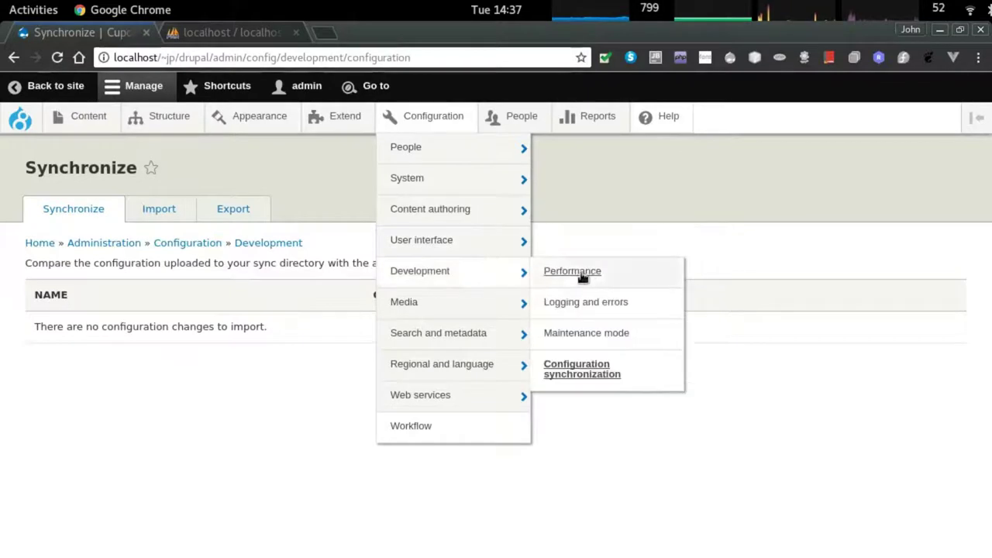
left_click(580, 272)
left_click(100, 265)
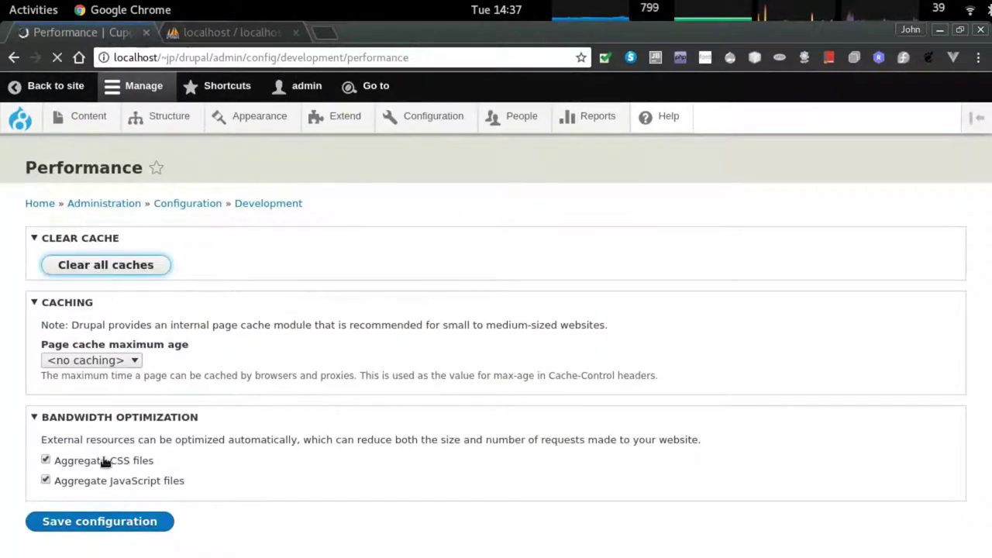
left_click(92, 508)
left_click(91, 527)
key("Return")
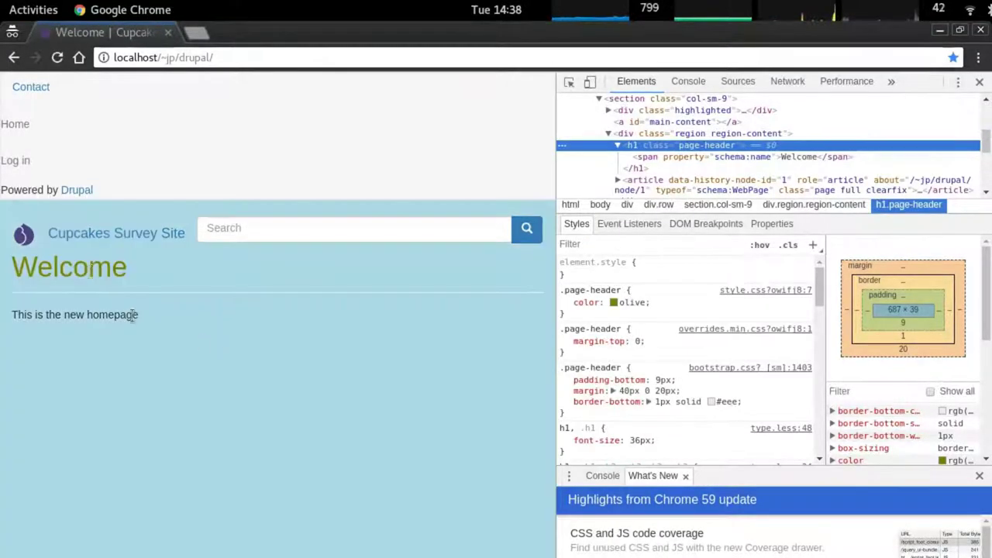
Verify the olive Welcome heading on the homepage and close the developer tools.
double_click(289, 274)
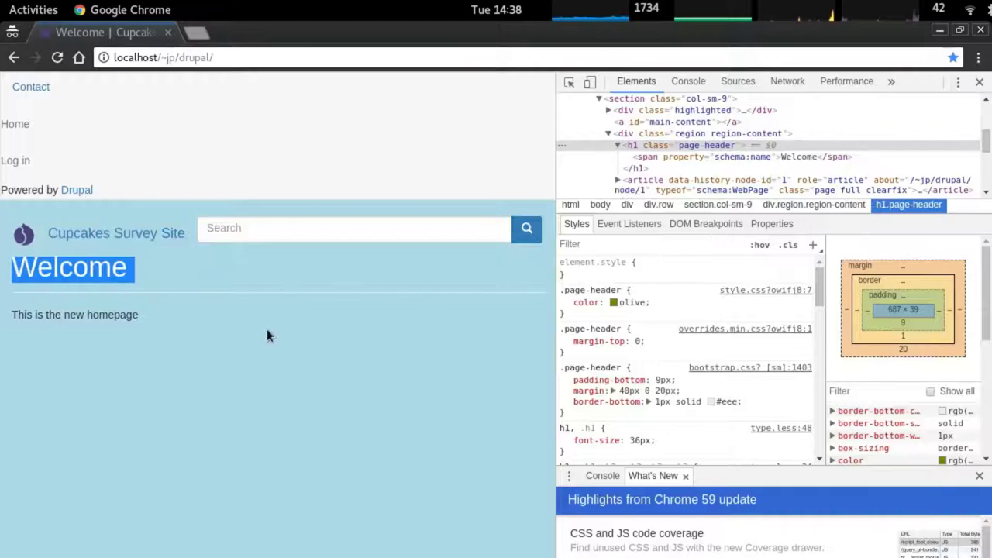
key("alt+Tab")
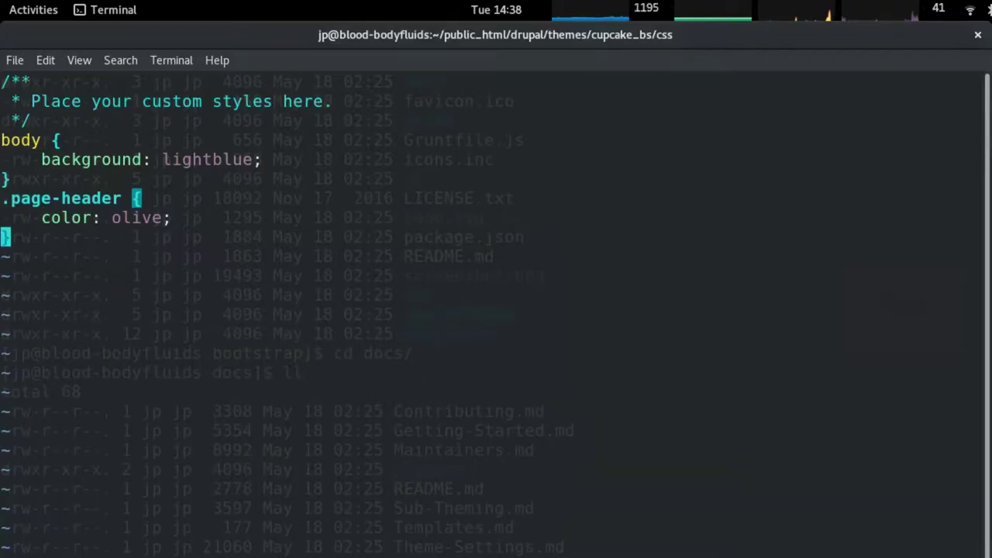
key("alt+Tab")
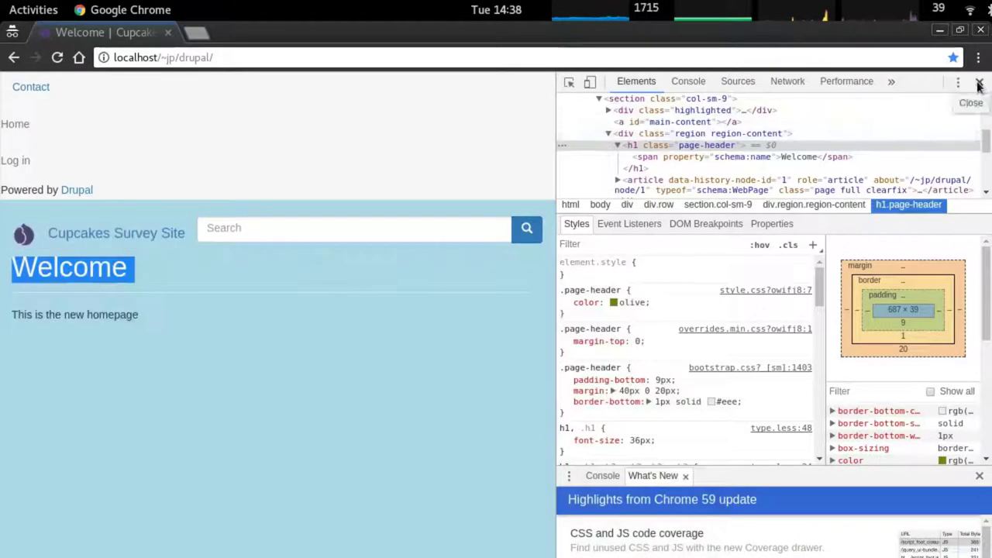
left_click(980, 80)
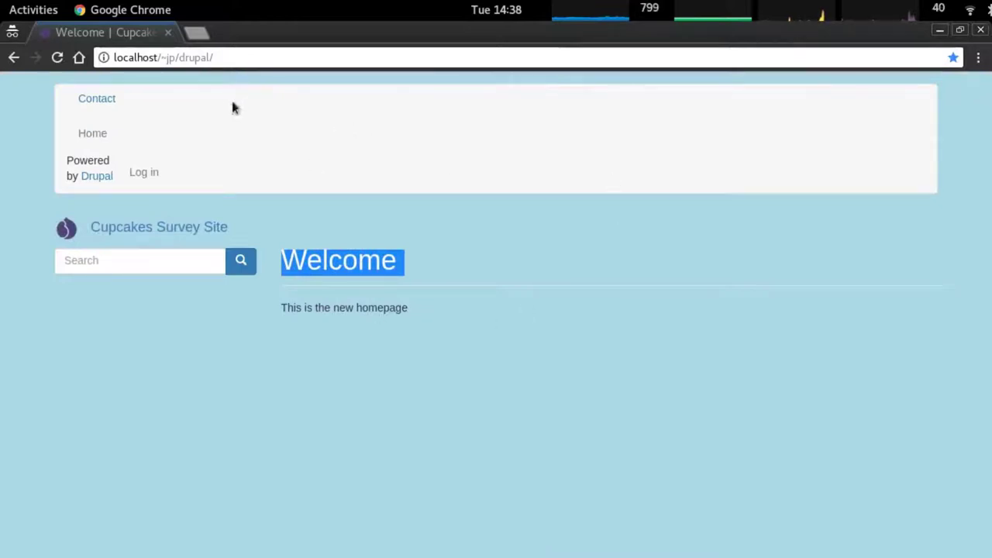
key("alt+Tab")
scroll(387, 255, "down", 1)
scroll(438, 270, "up", 1)
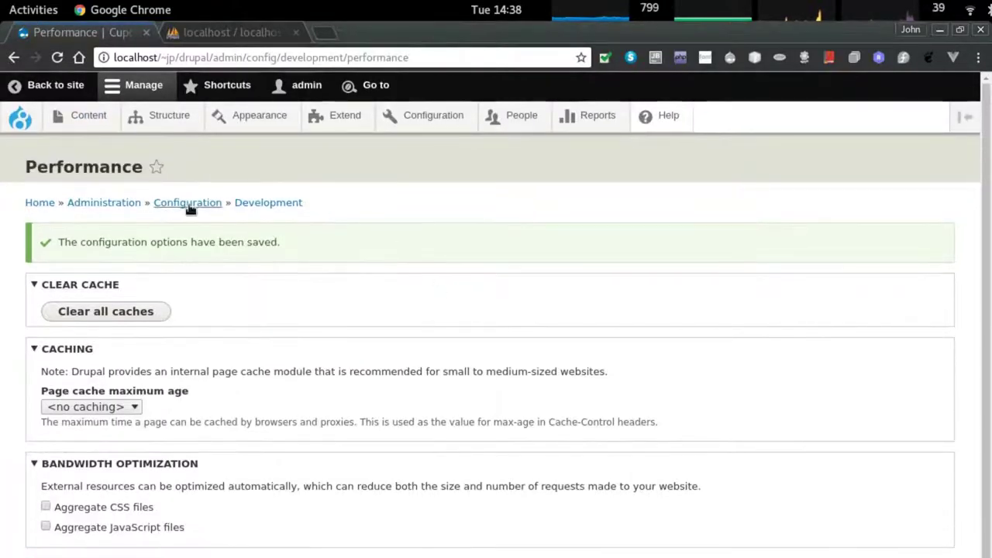
Edit the Default long date format and consult the PHP date manual in a new tab.
left_click(413, 118)
scroll(633, 244, "down", 5)
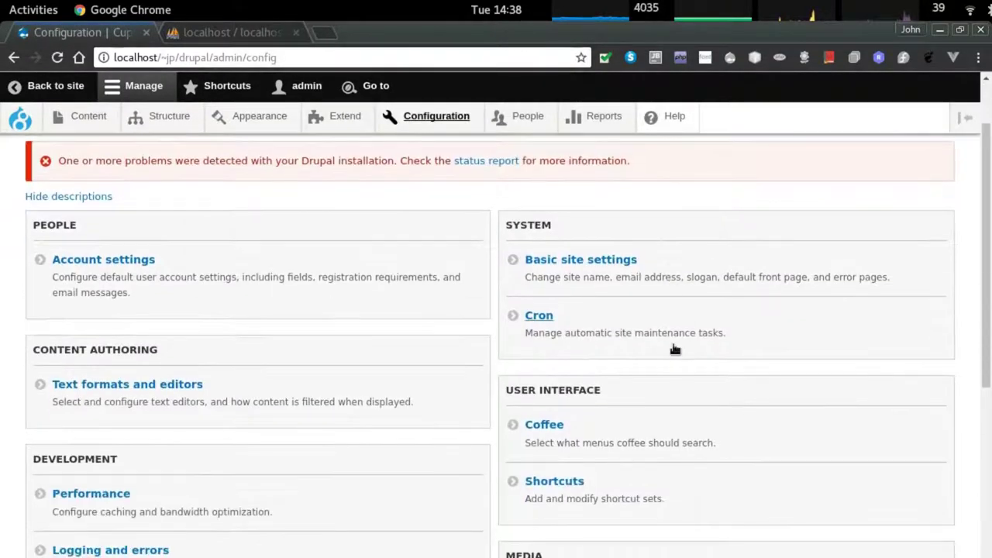
scroll(624, 443, "down", 8)
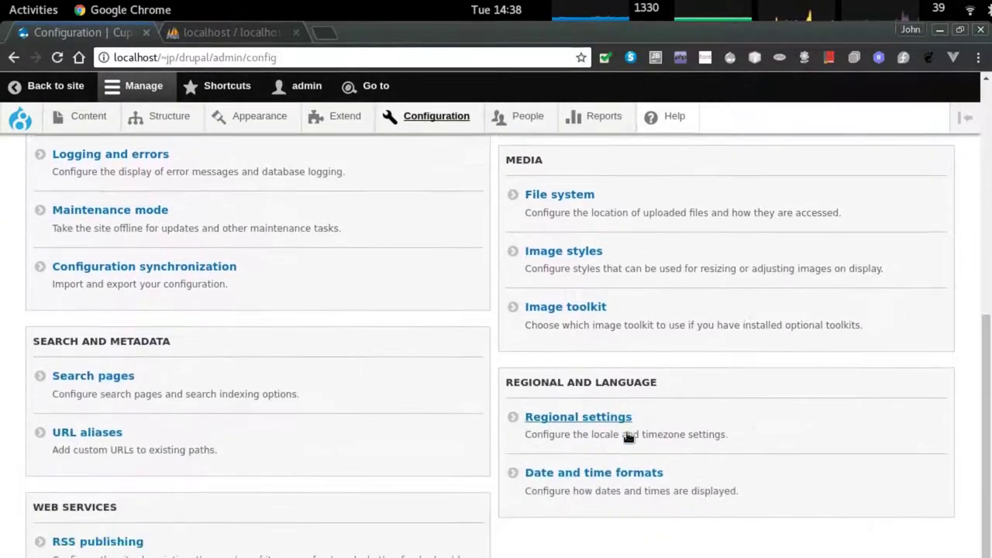
left_click(573, 418)
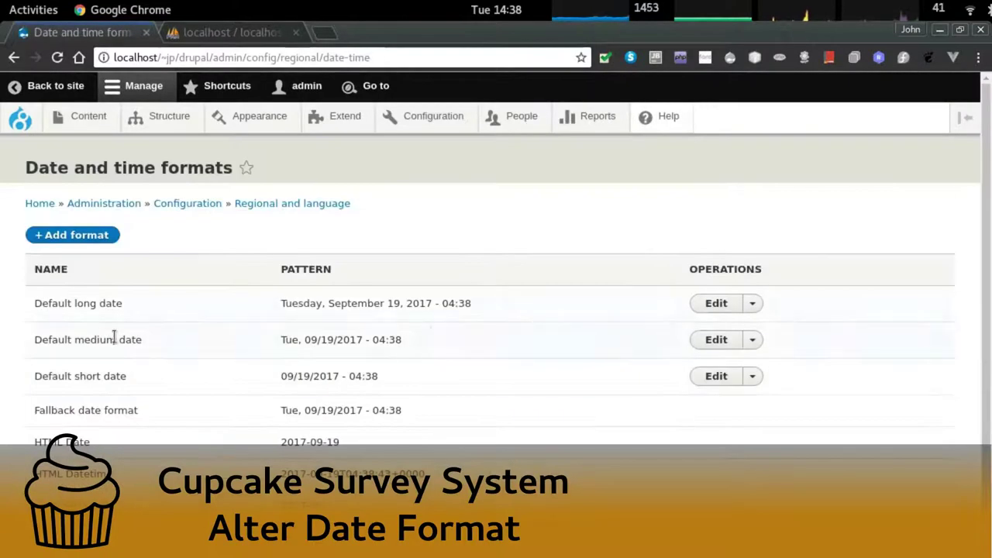
left_click(716, 303)
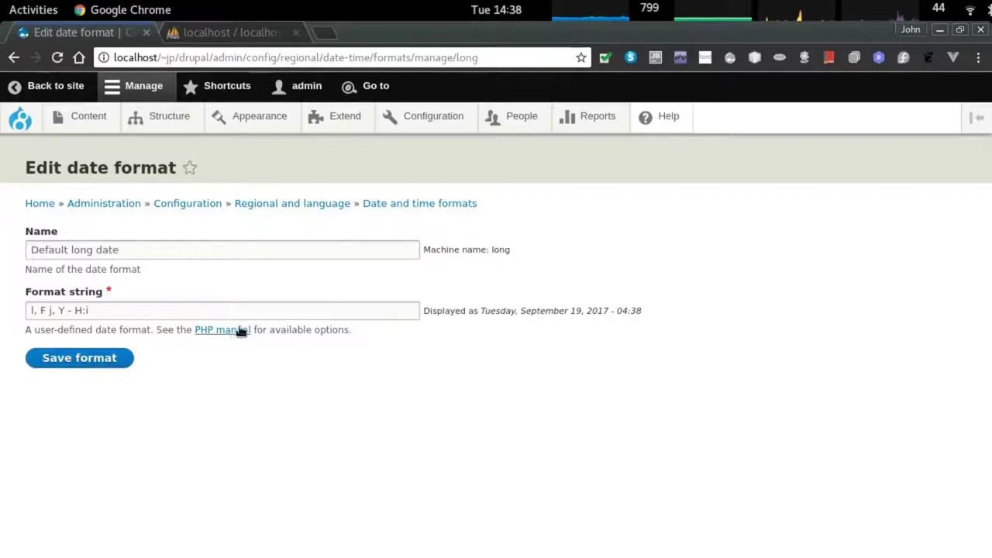
right_click(214, 329)
left_click(237, 338)
key("ctrl+Tab")
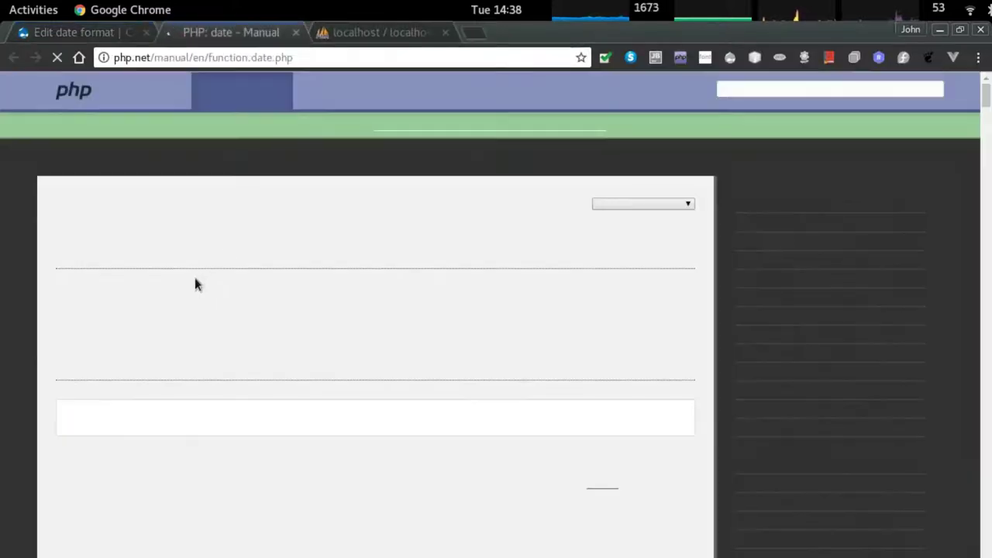
scroll(260, 248, "down", 10)
scroll(262, 250, "up", 1)
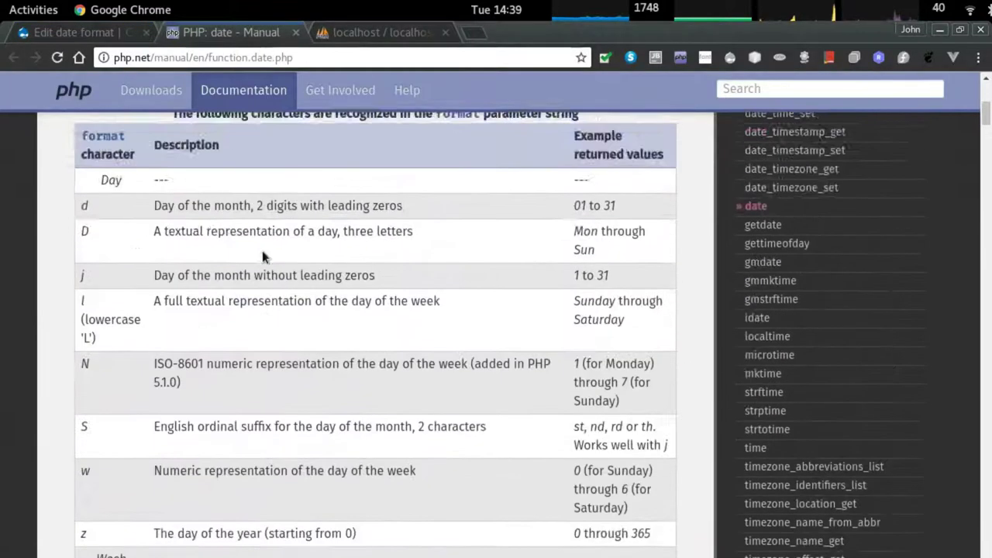
key("ctrl+minus")
key("ctrl+minus")
scroll(220, 233, "up", 1)
key("ctrl+shift+Tab")
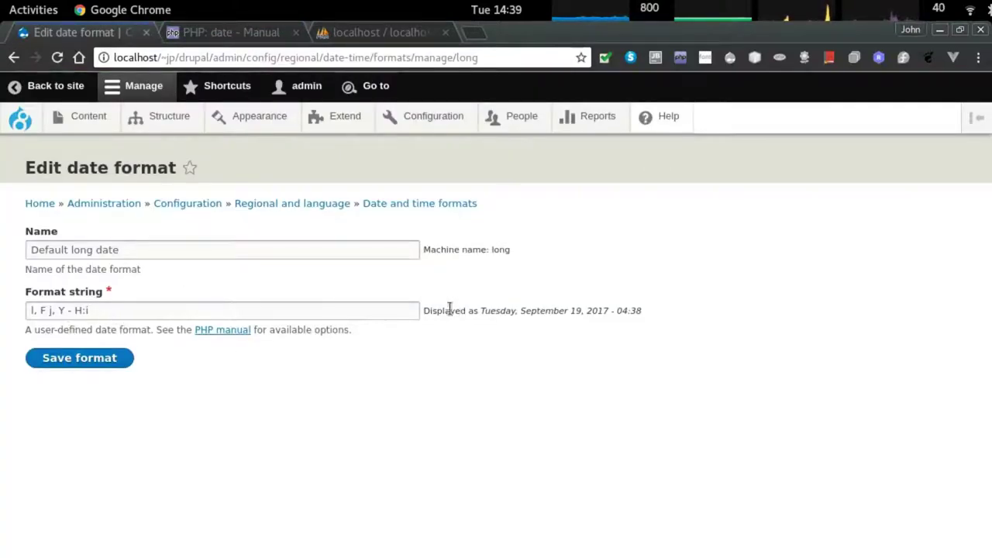
Change the long date format to show the day (j) before the month.
left_click(41, 310)
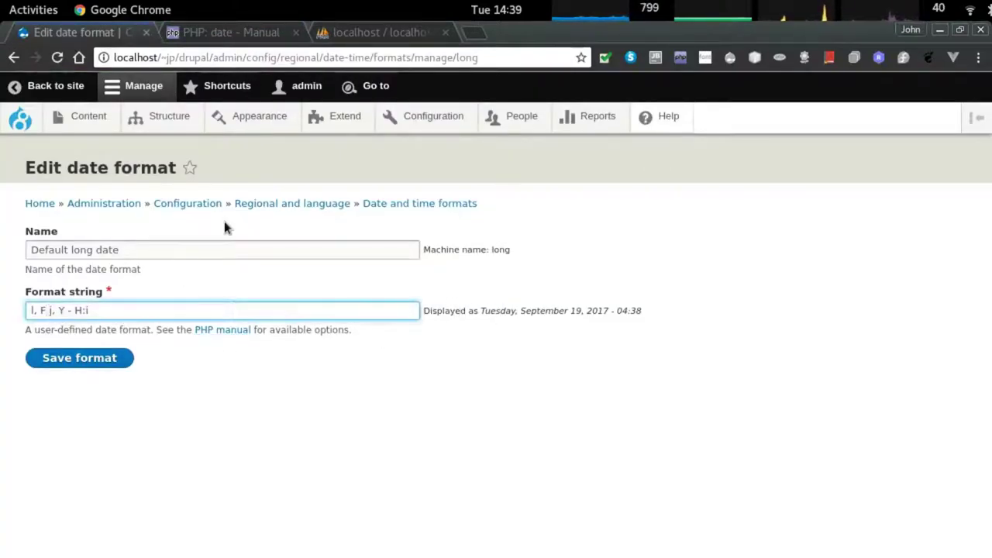
key("Delete")
key("Delete")
key("Left")
type("j")
left_click(113, 360)
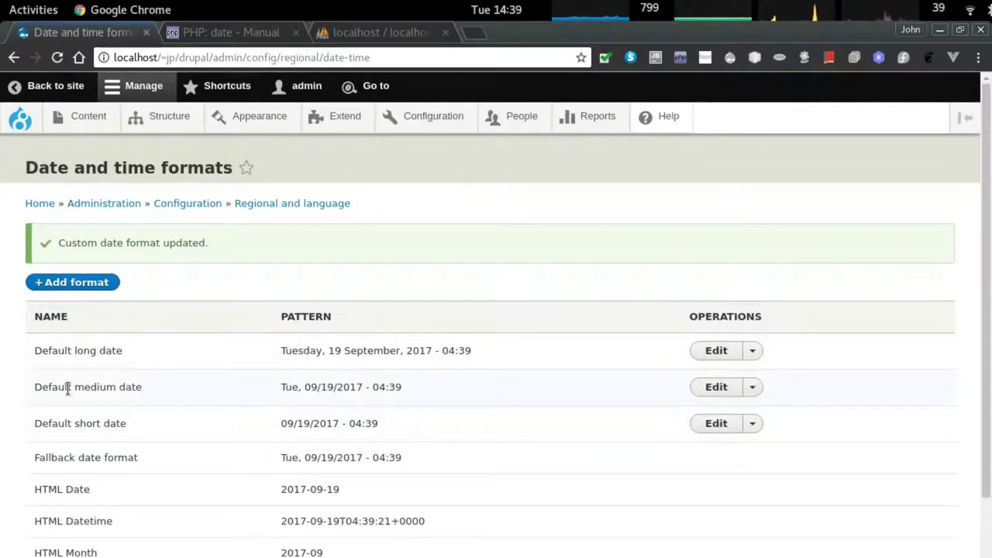
Change the medium date format to put the day (d/) before the month.
left_click(715, 386)
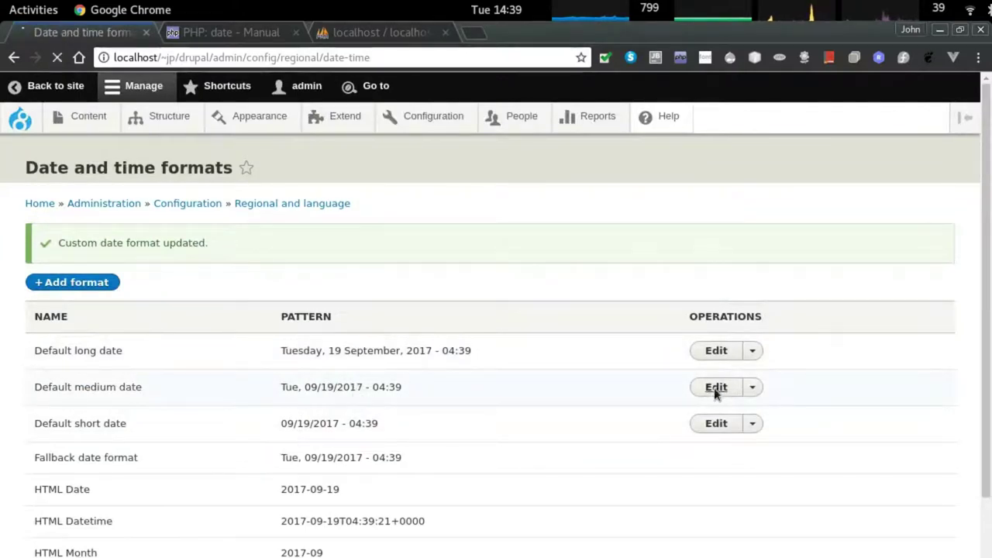
left_click(59, 312)
key("shift+Right")
key("shift+Right")
key("Delete")
key("Left")
key("Left")
type("d/")
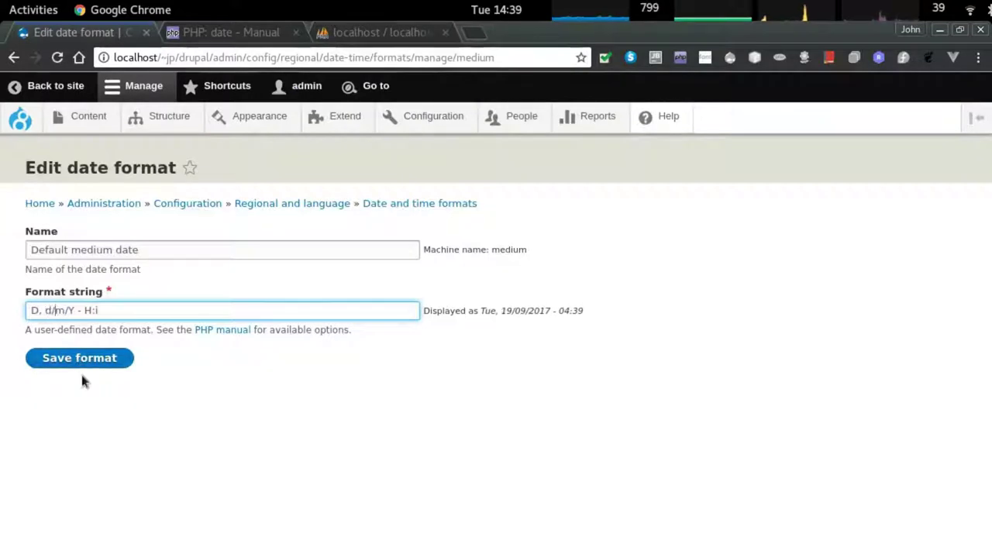
left_click(80, 363)
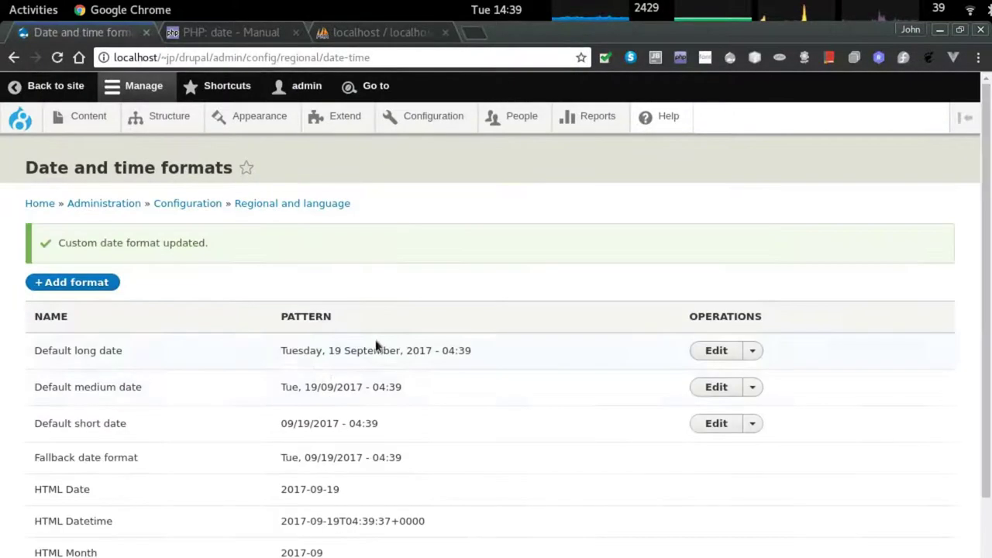
Change the short date format string to d/m/Y - H:i.
left_click(701, 425)
left_click(46, 310)
key("BackSpace")
key("BackSpace")
type("d/")
left_click(88, 356)
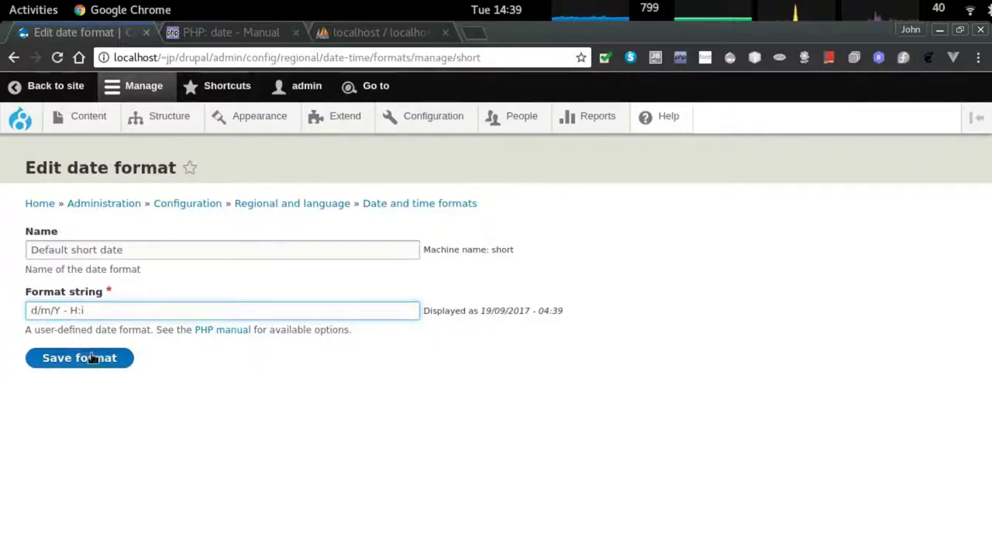
Review the updated long, medium and short date formats and return to Configuration.
scroll(206, 426, "down", 1)
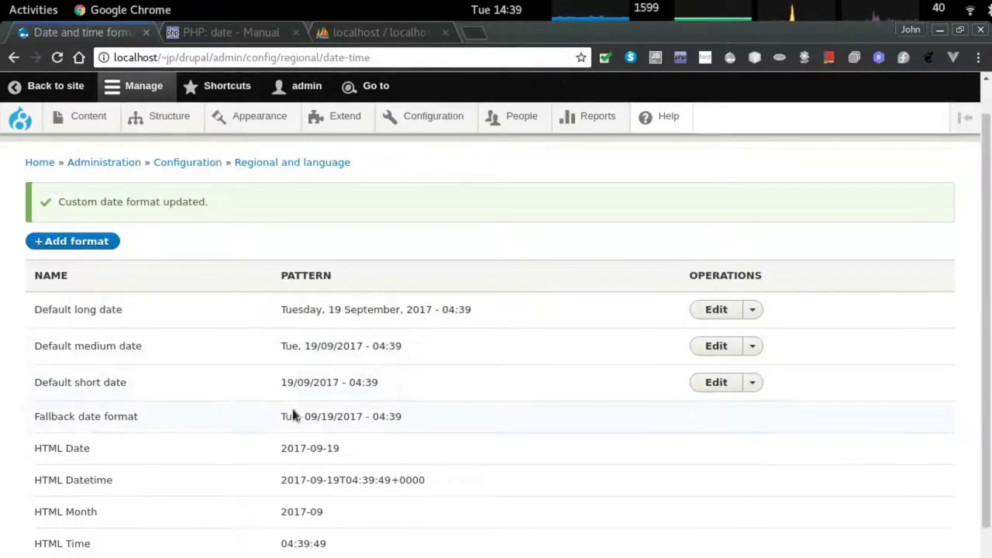
scroll(570, 409, "down", 1)
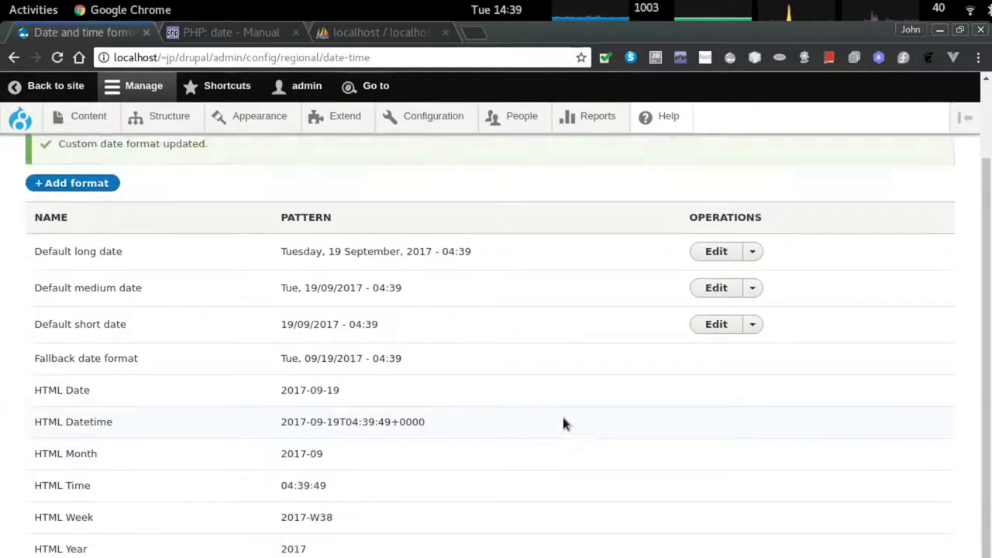
scroll(562, 416, "up", 2)
left_click(755, 352)
left_click(753, 389)
left_click(753, 424)
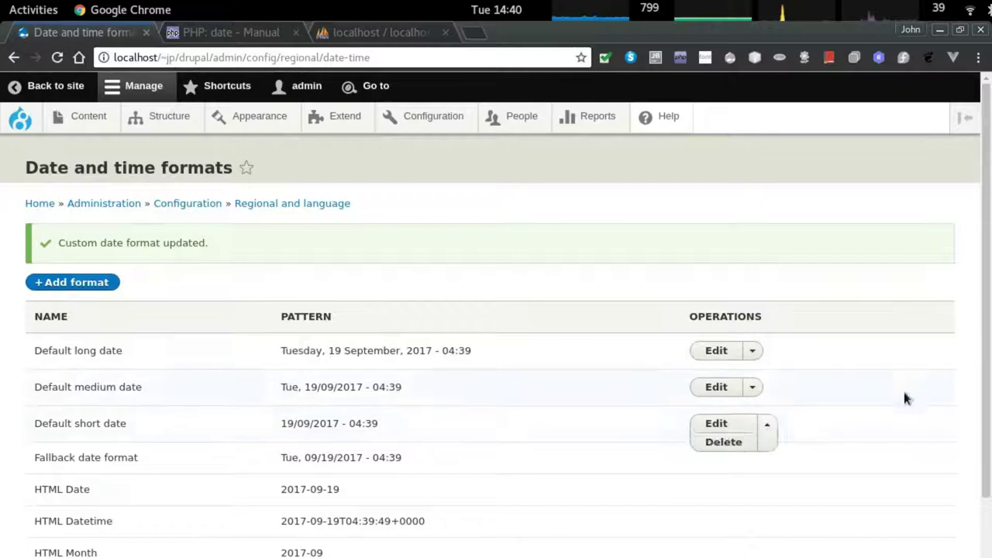
scroll(456, 443, "down", 3)
scroll(421, 379, "down", 1)
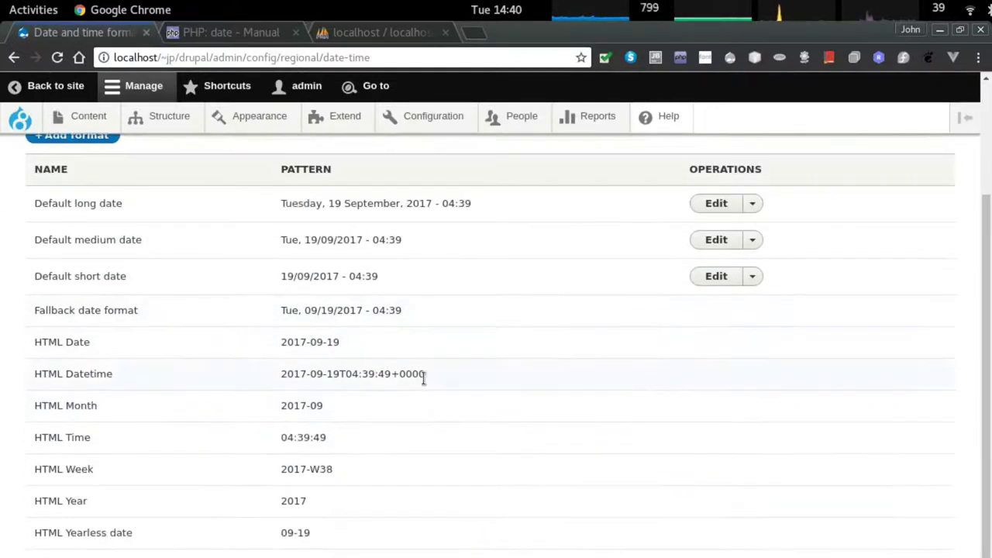
scroll(270, 237, "up", 4)
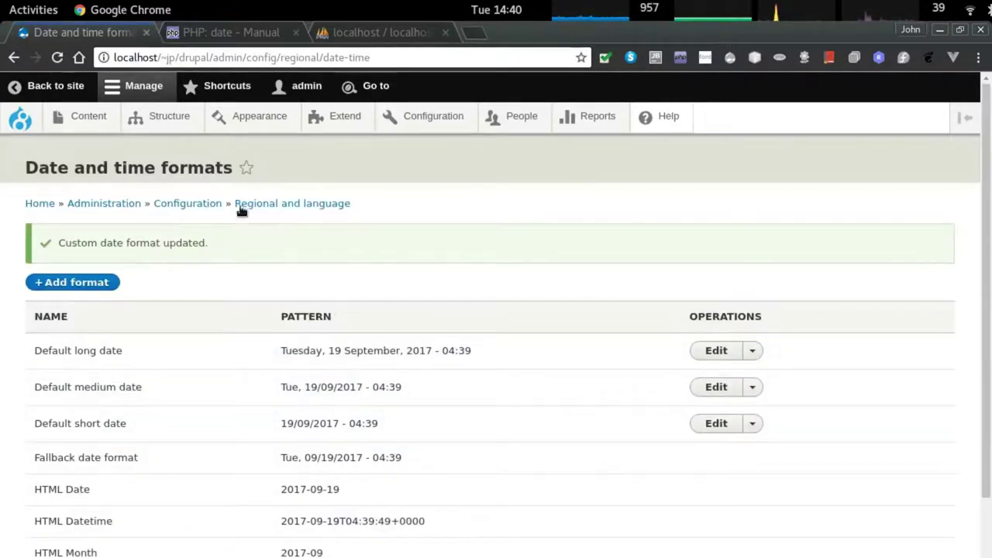
left_click(241, 208)
scroll(508, 346, "down", 2)
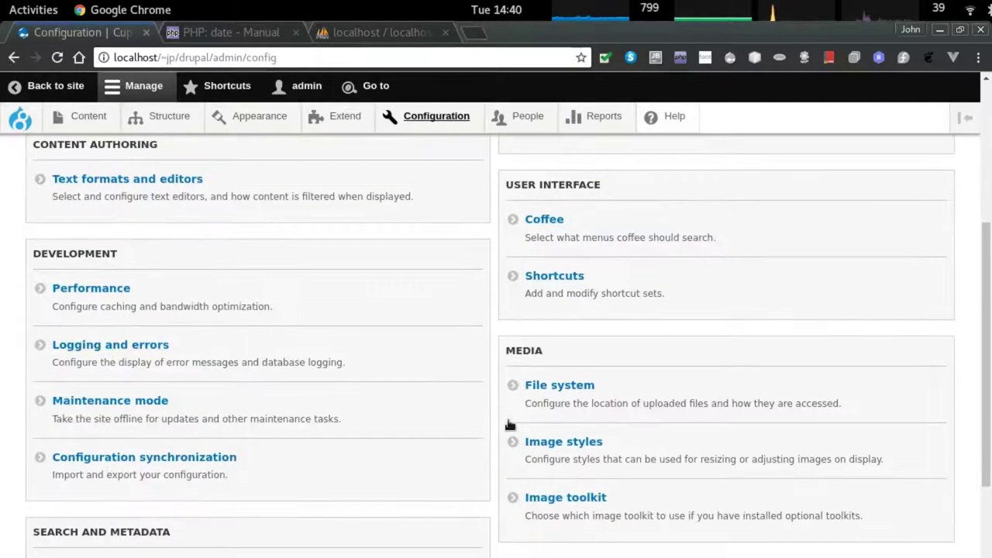
scroll(509, 424, "down", 5)
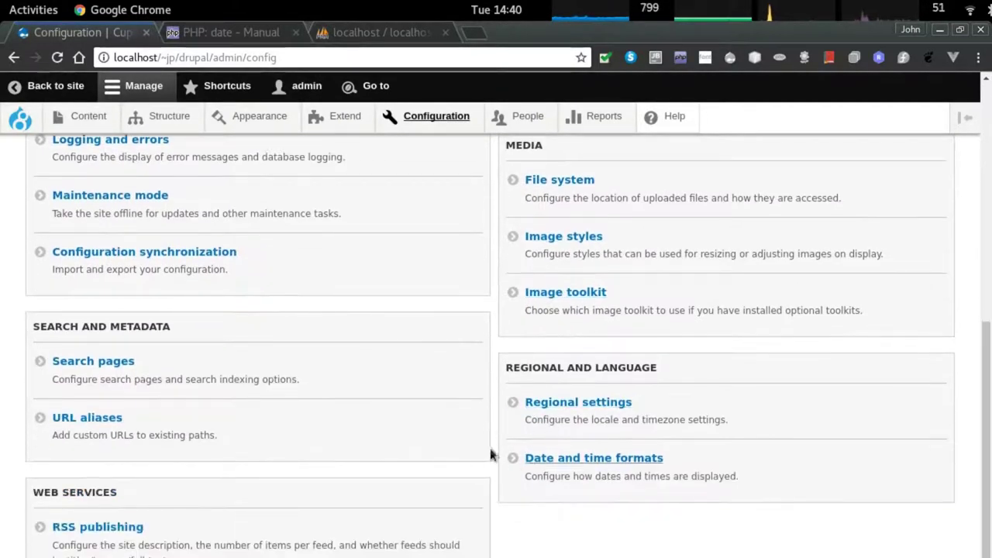
scroll(209, 453, "down", 1)
scroll(194, 348, "up", 12)
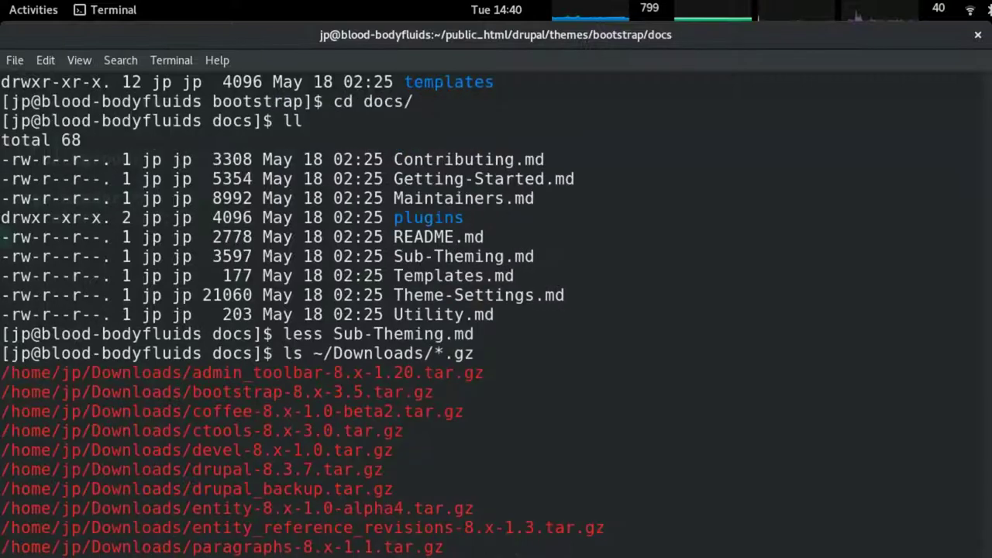
Change into the drupal/modules folder and list the .gz archives in ~/Downloads.
type("cd ../..")
key("Return")
type("cd ..")
key("Return")
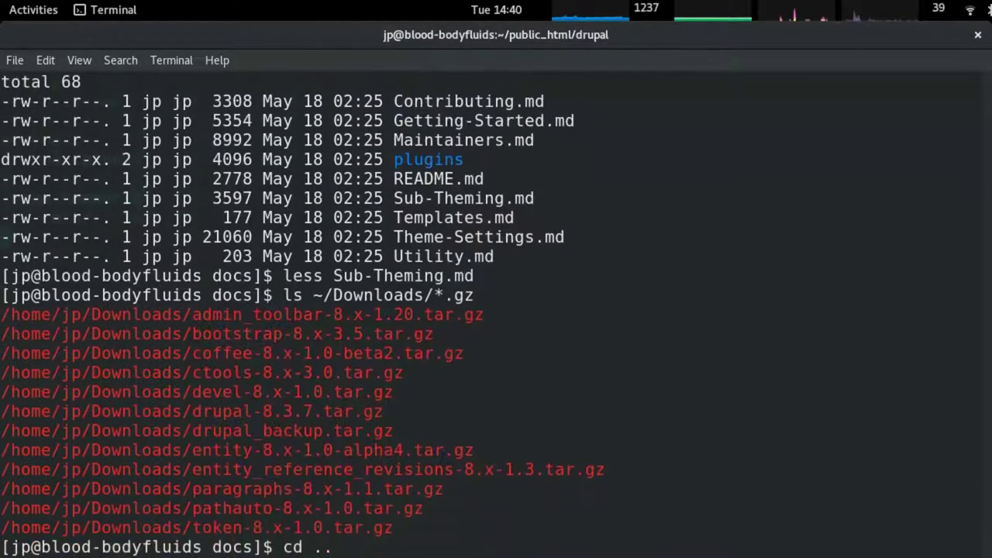
type("cd modules")
key("Return")
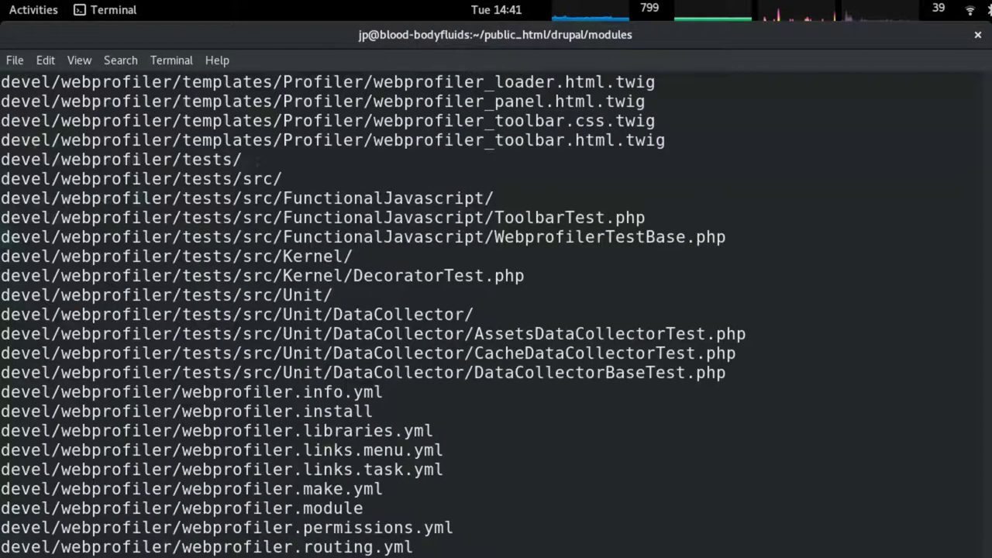
type("ls ~/Downloads/*.gz")
key("Return")
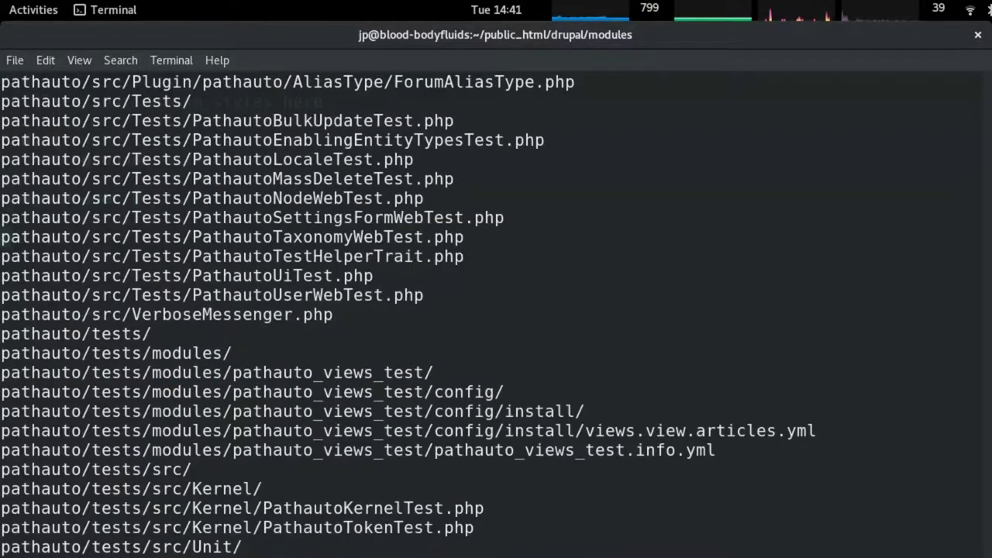
key("alt+Tab")
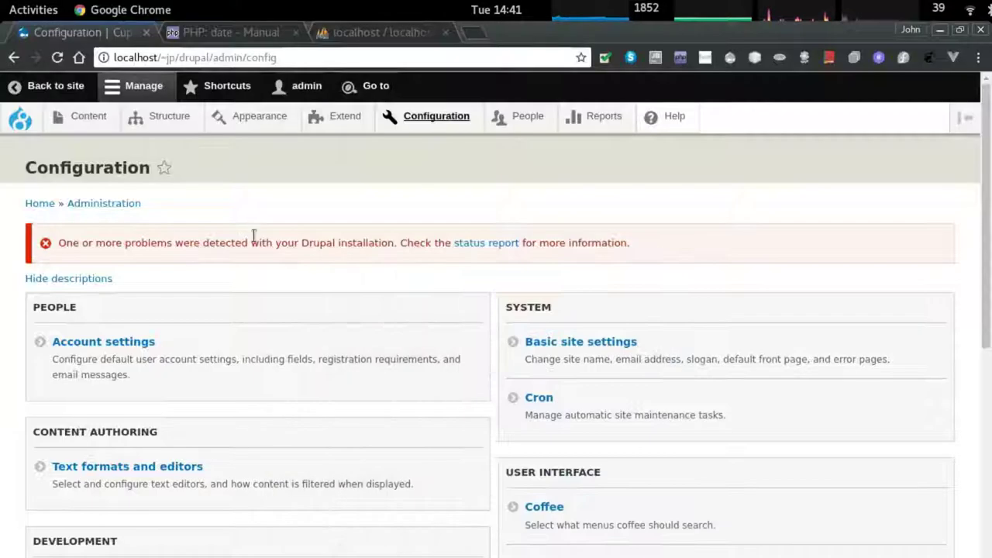
Open the Extend module list, view Responsive Image's details, and tick Syslog.
left_click(320, 124)
scroll(300, 283, "down", 5)
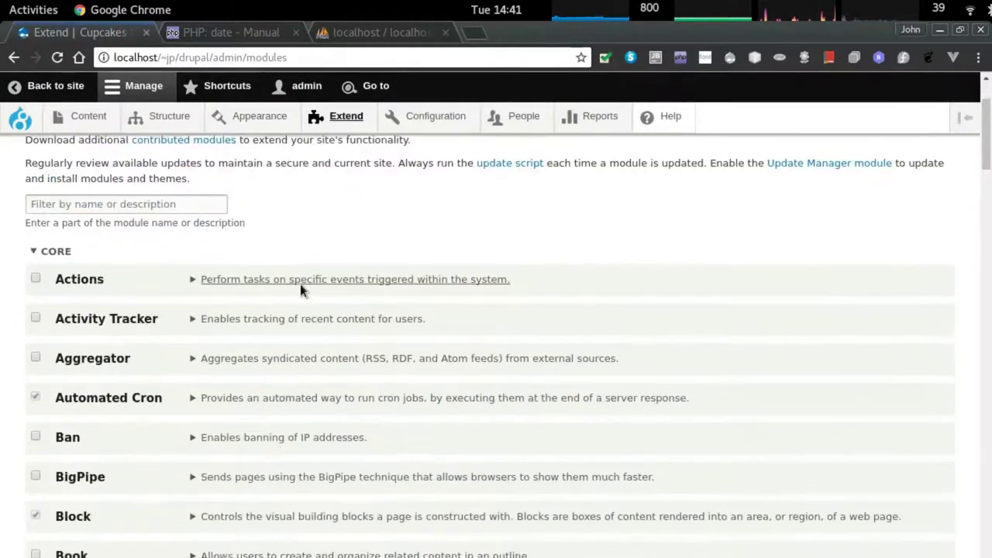
scroll(306, 287, "down", 12)
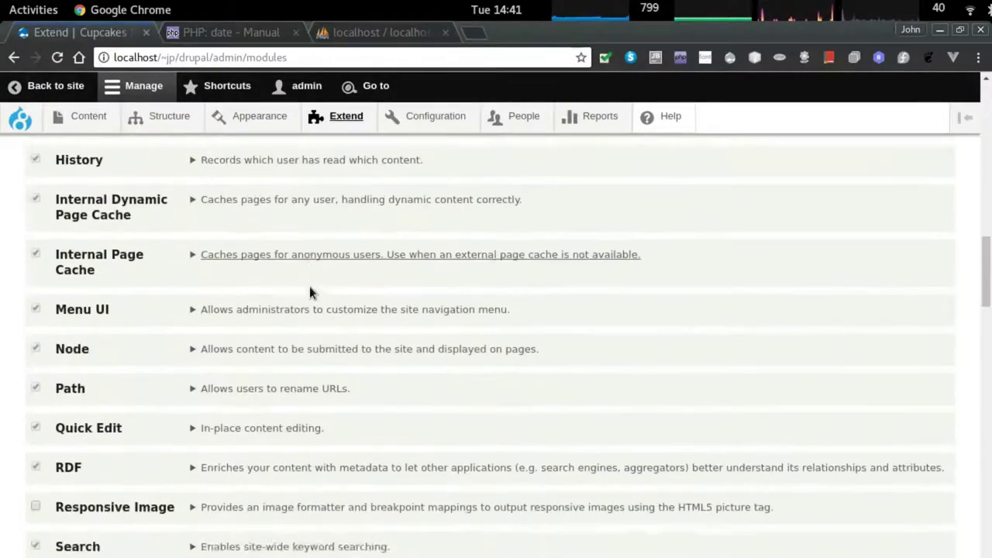
scroll(37, 293, "down", 1)
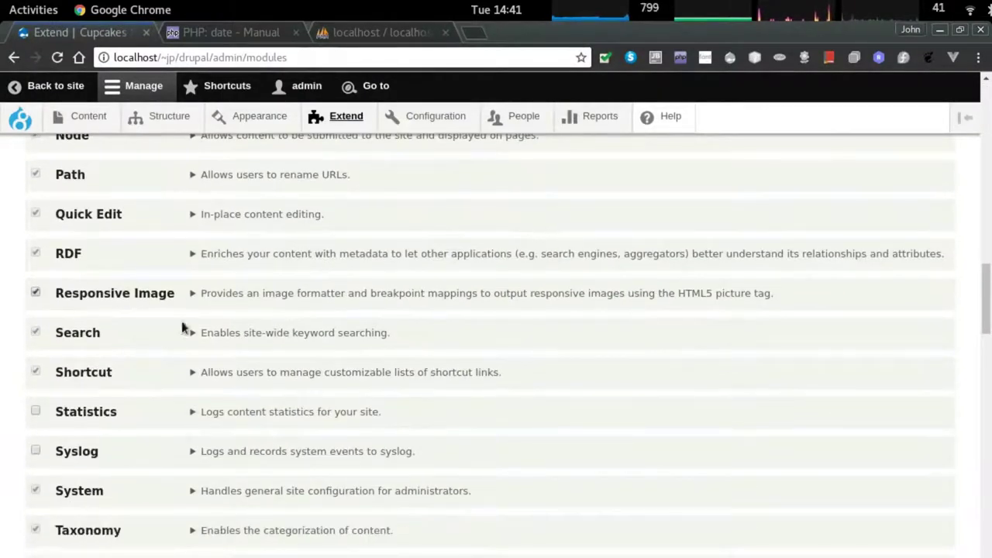
left_click(305, 294)
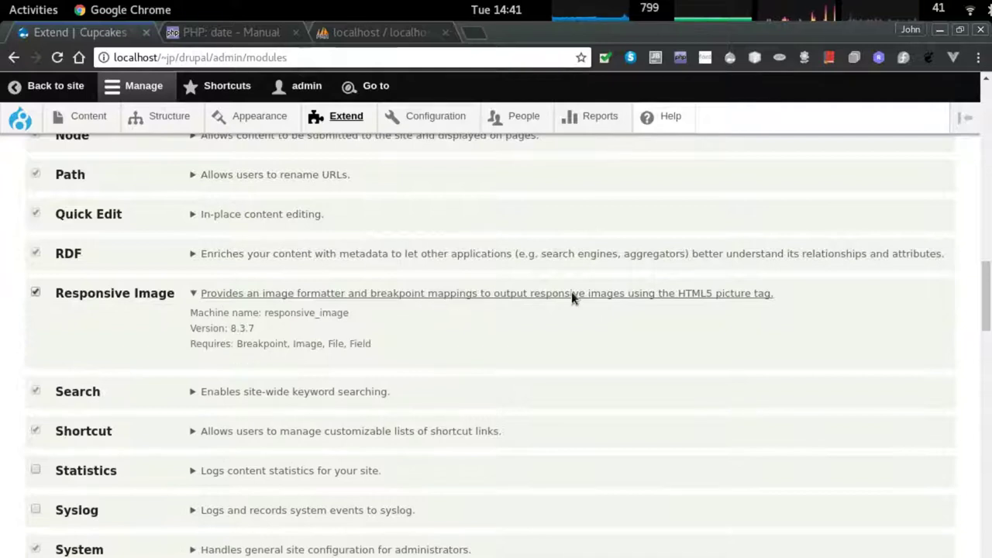
scroll(155, 356, "down", 4)
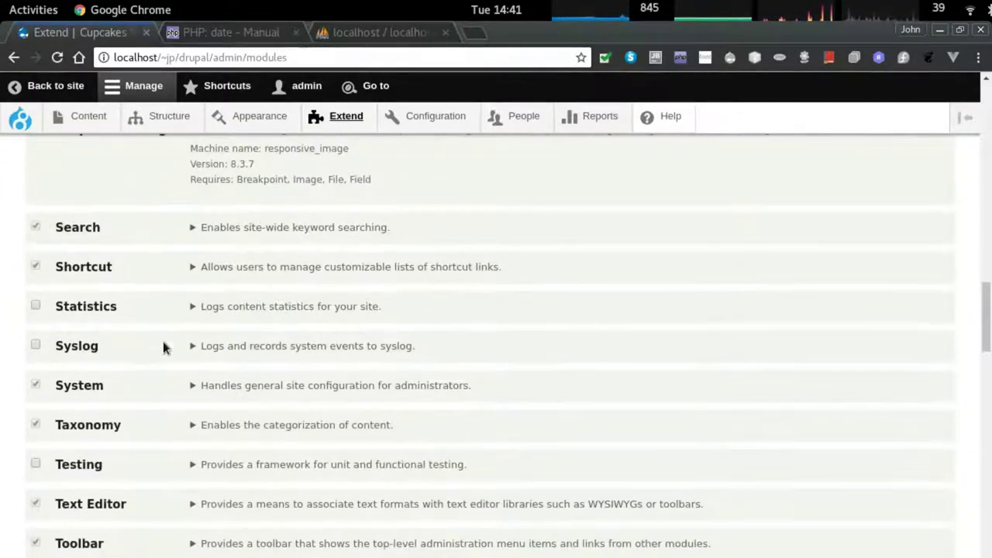
left_click(36, 346)
Tick Content Moderation, Field Layout, Inline Form Errors and Place Blocks for installation.
scroll(241, 331, "down", 7)
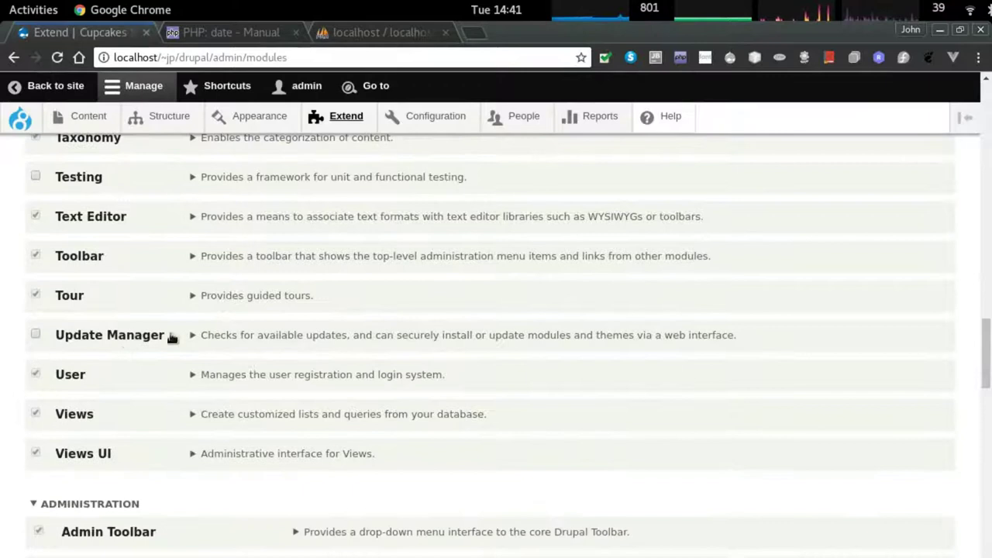
scroll(147, 361, "down", 4)
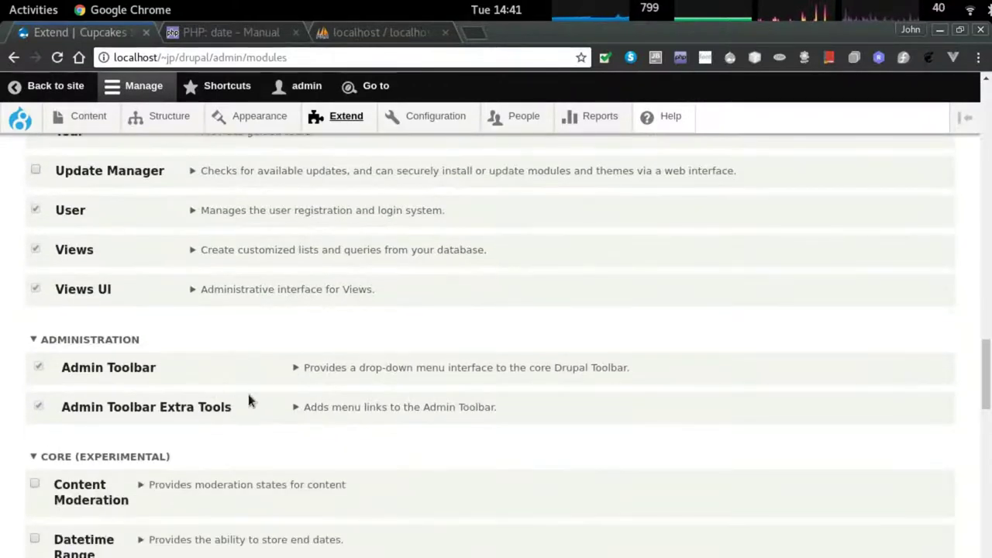
scroll(249, 391, "down", 3)
scroll(32, 360, "down", 1)
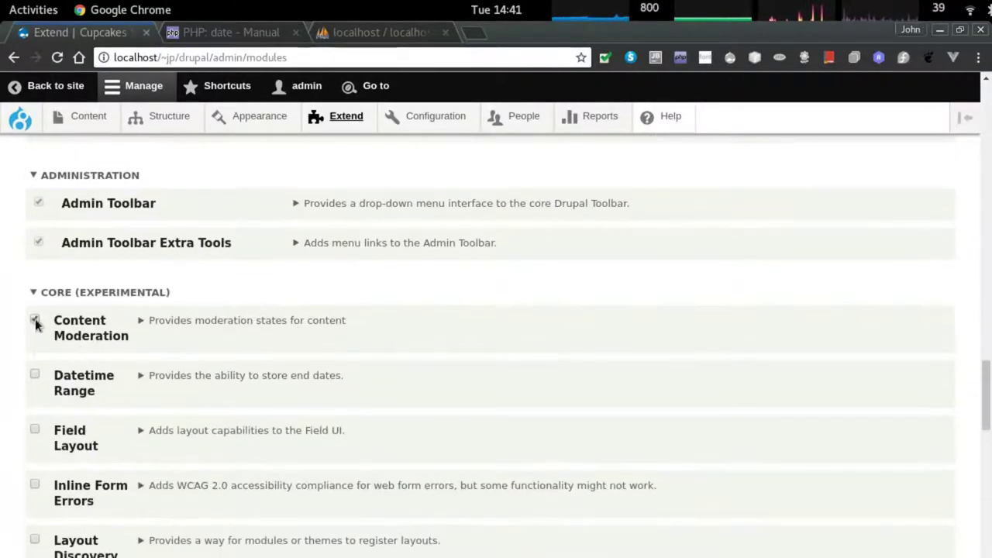
left_click(35, 320)
scroll(70, 365, "down", 2)
left_click(35, 347)
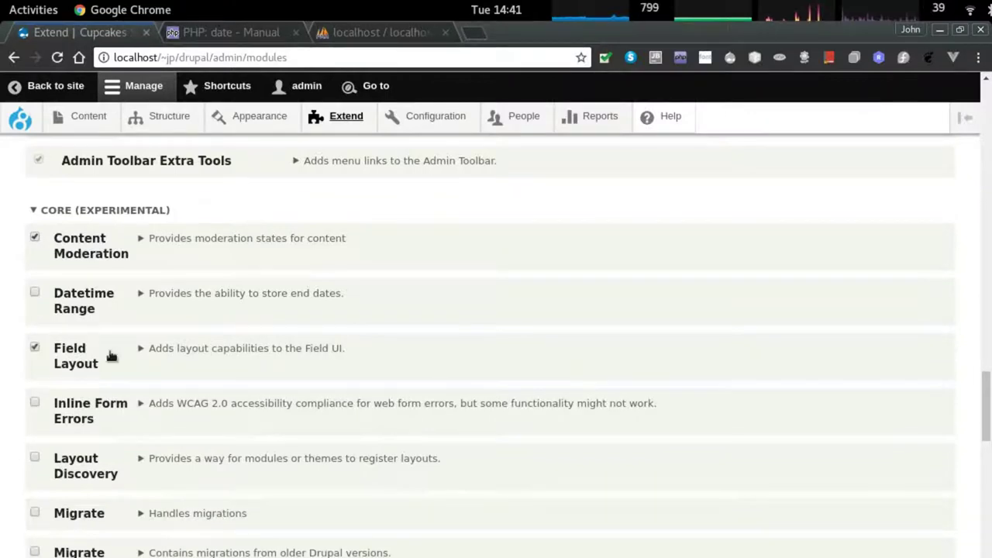
scroll(46, 364, "down", 3)
left_click(35, 281)
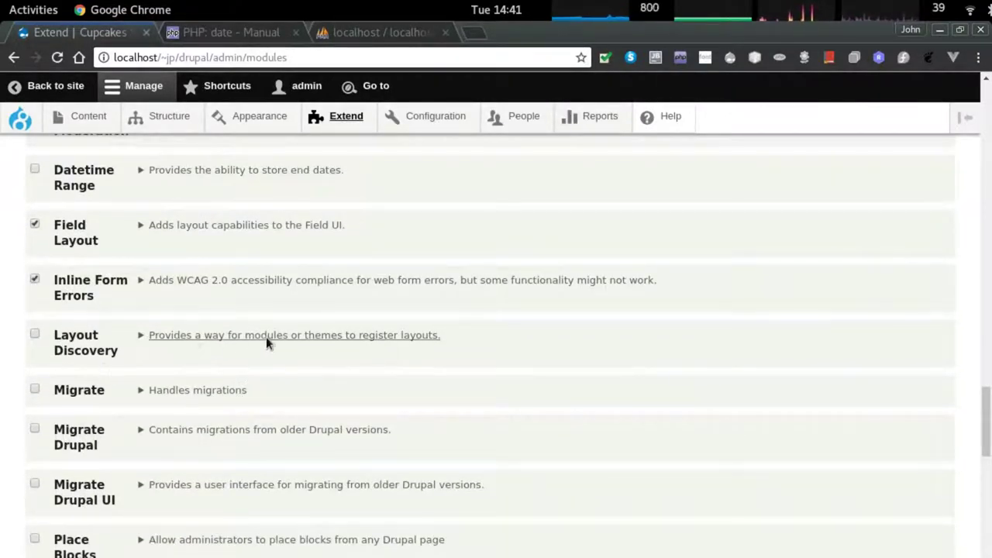
scroll(39, 356, "down", 3)
scroll(47, 380, "down", 1)
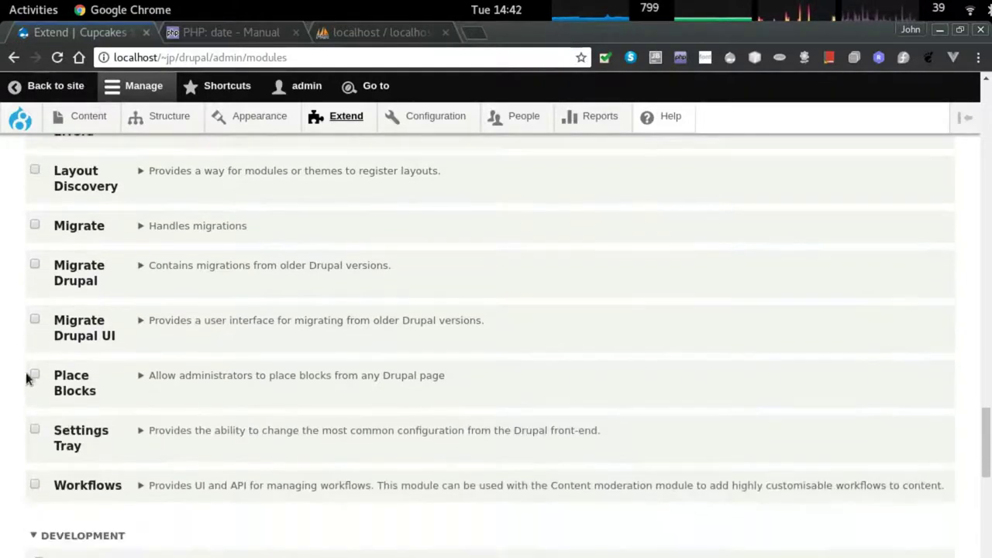
left_click(35, 375)
Tick Workflows, Devel and Telephone for installation.
scroll(37, 387, "down", 1)
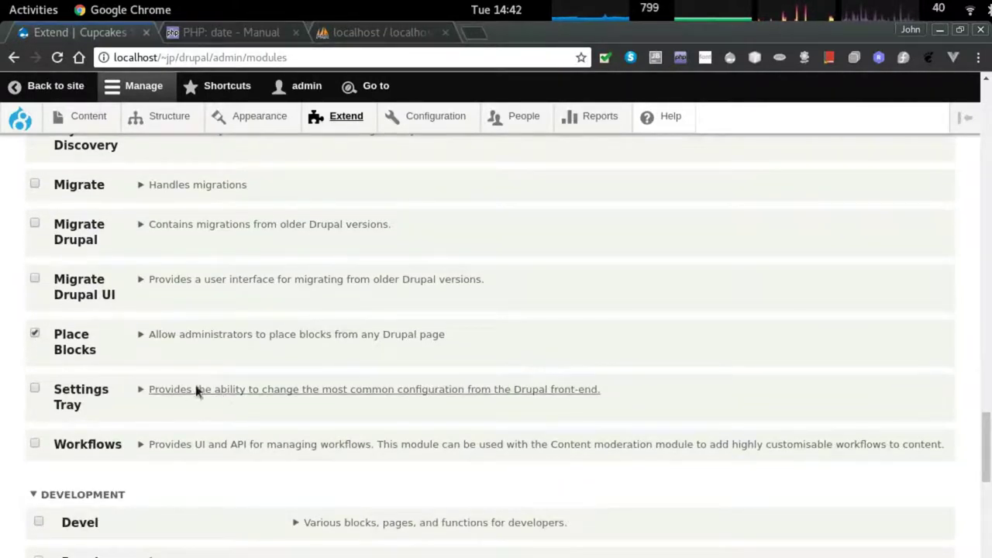
scroll(155, 399, "down", 1)
left_click(35, 405)
scroll(184, 386, "down", 4)
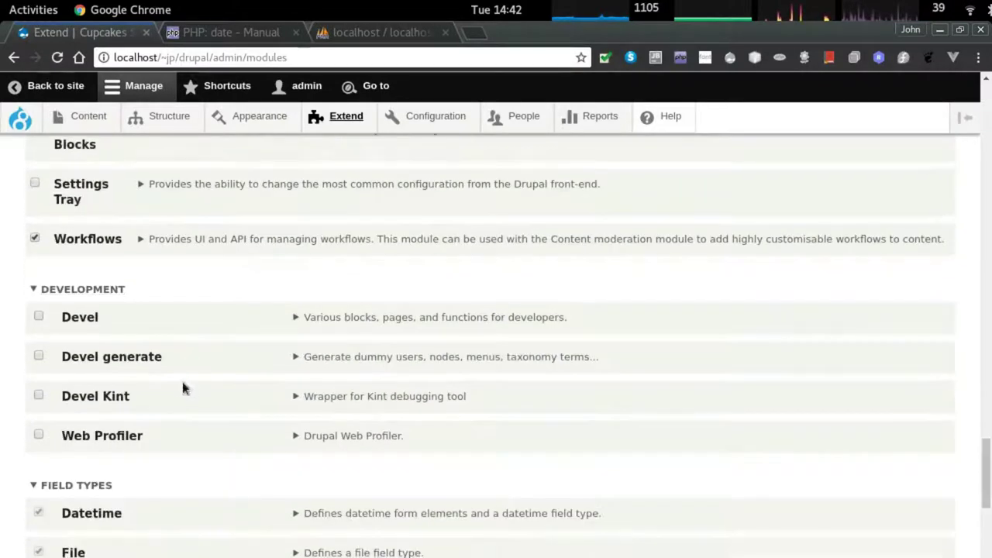
left_click(38, 316)
scroll(133, 392, "down", 4)
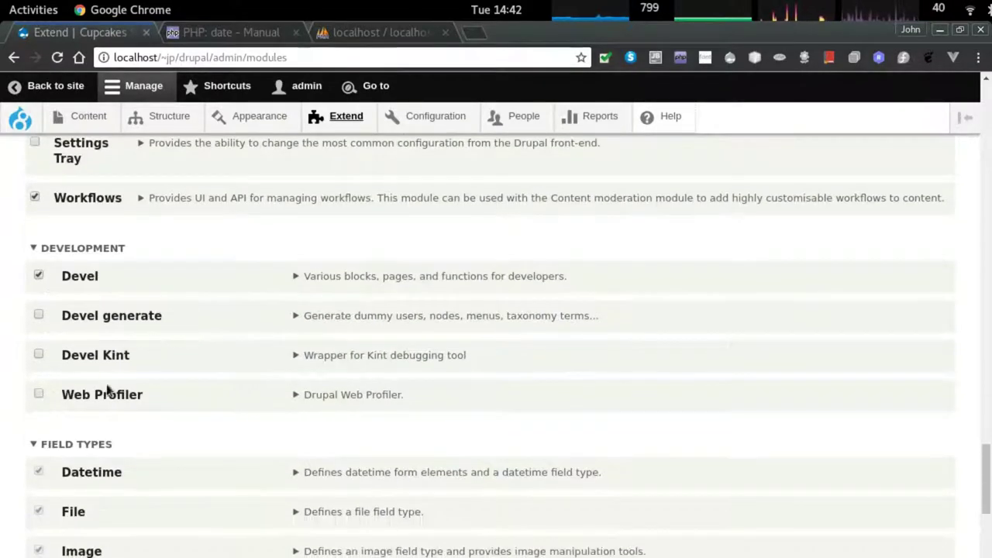
scroll(104, 372, "down", 4)
left_click(39, 382)
Expand Pathauto's details to see that Ctools and Token are missing.
scroll(171, 355, "down", 4)
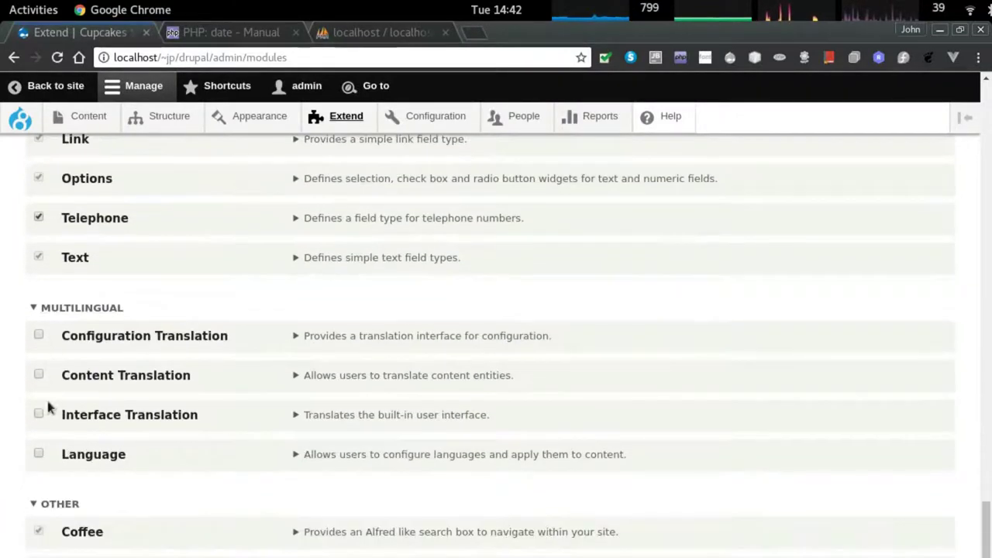
scroll(70, 404, "down", 3)
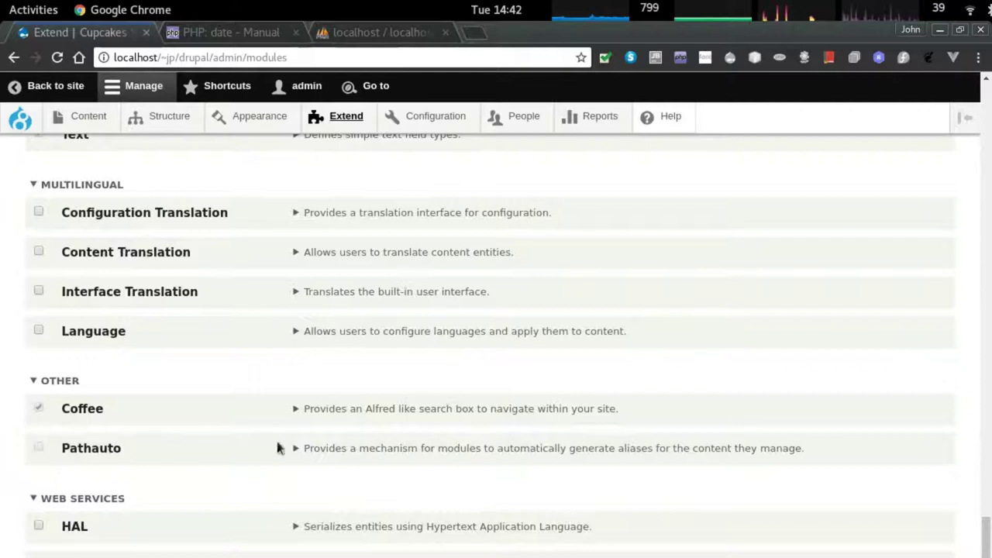
left_click(364, 448)
scroll(361, 460, "down", 1)
double_click(354, 457)
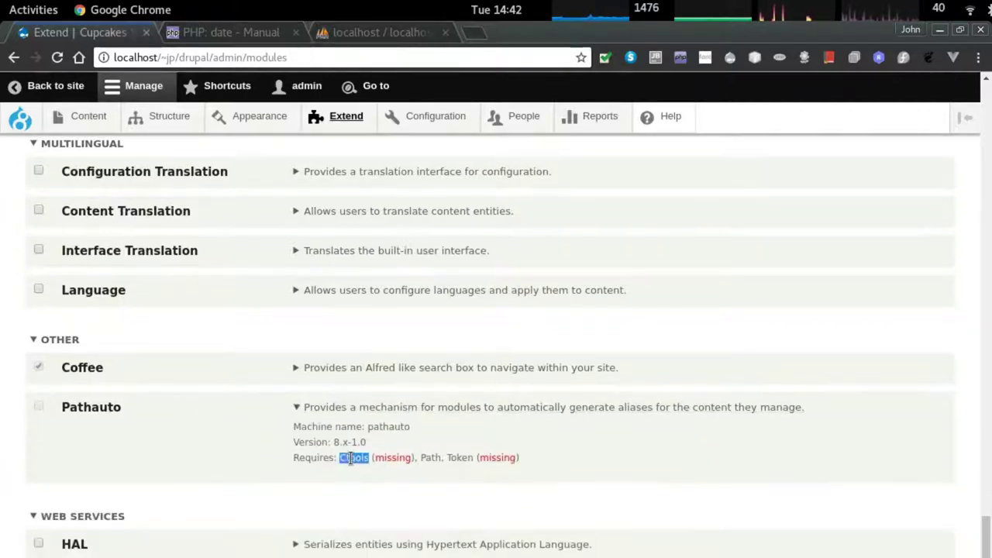
left_click_drag(421, 457, 473, 457)
Run ll in Terminal to list the drupal/modules folder contents.
key("alt+Tab")
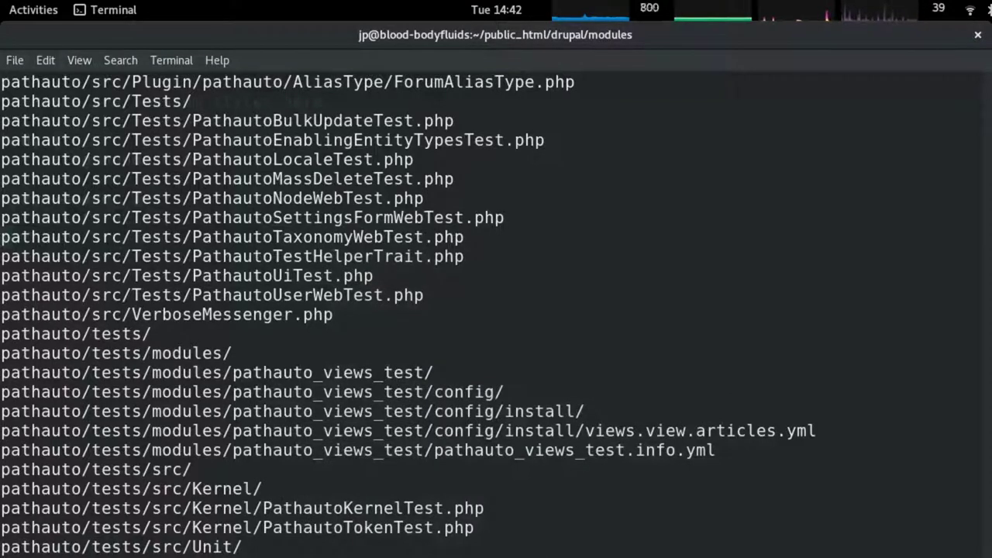
scroll(495, 309, "up", 10)
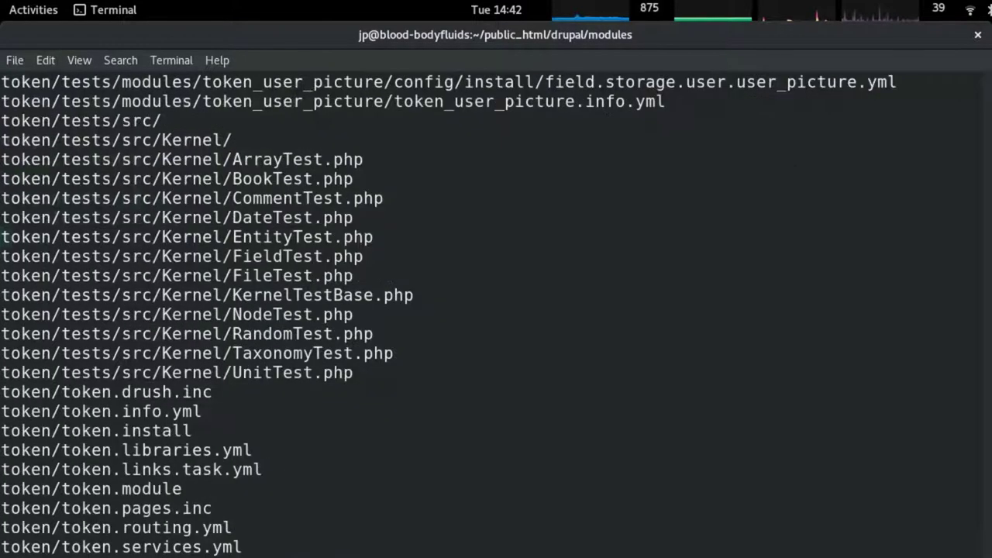
type("ll")
key("Return")
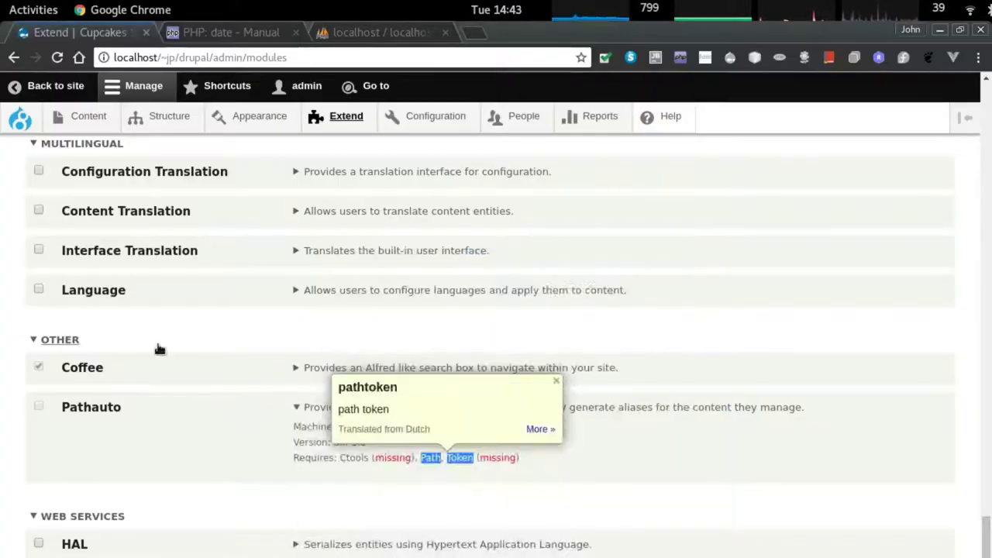
Load drupal.org in a new browser tab and reset the page zoom.
key("ctrl+t")
type("dr")
key("Return")
scroll(266, 301, "down", 10)
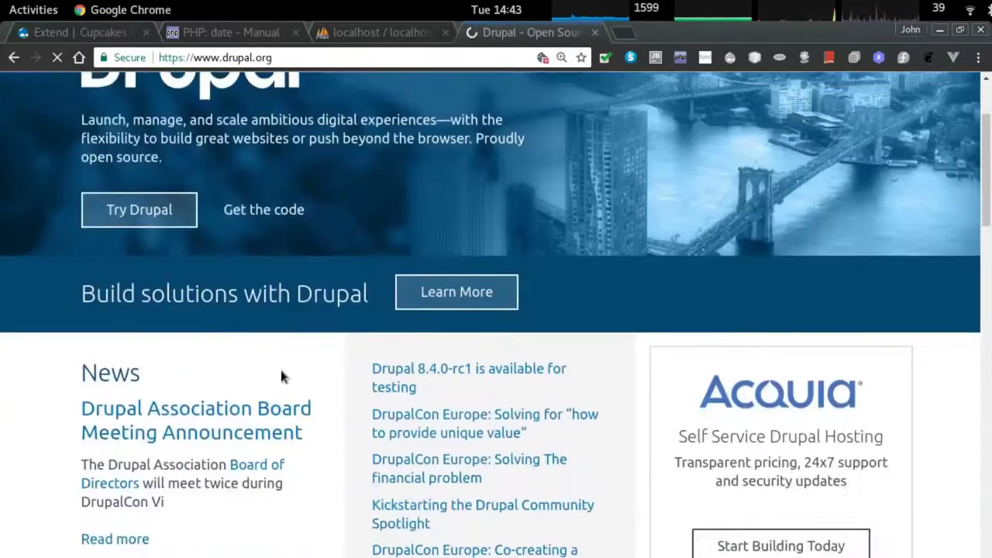
scroll(287, 364, "down", 7)
key("ctrl+plus")
key("ctrl+plus")
key("ctrl+plus")
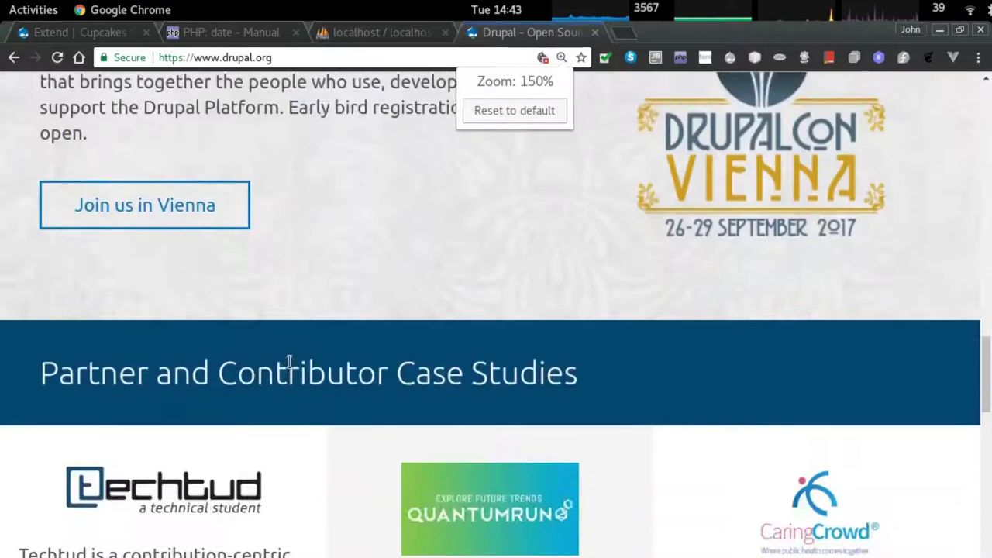
key("ctrl+minus")
key("ctrl+minus")
key("ctrl+0")
scroll(283, 338, "up", 15)
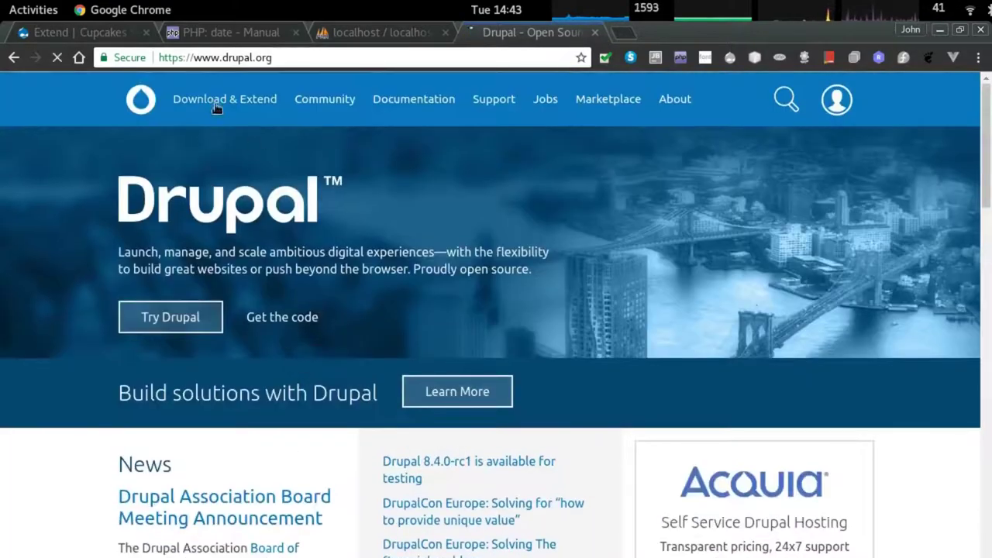
Go to Download & Extend > Modules and filter by 8.x core compatibility.
left_click(217, 102)
scroll(219, 390, "down", 6)
left_click(162, 411)
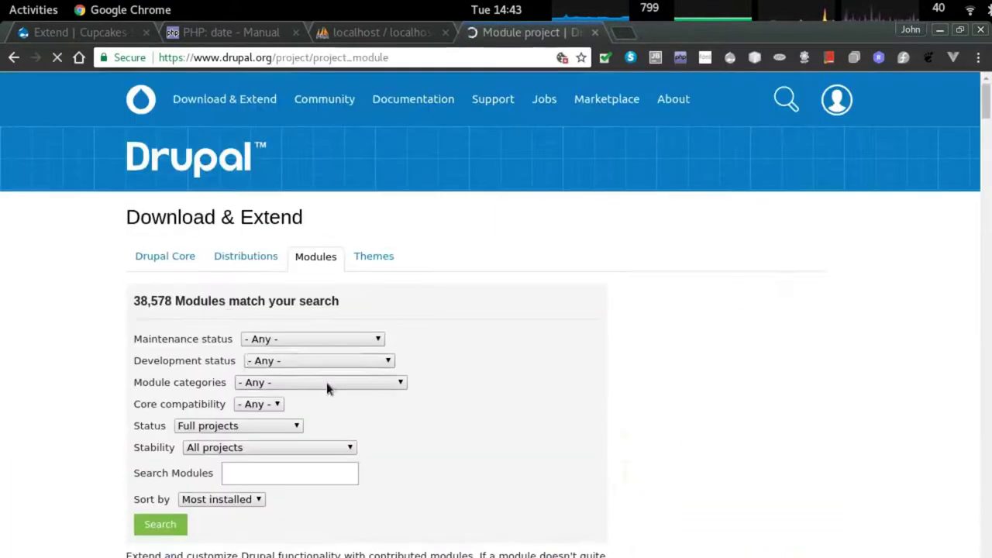
left_click(261, 465)
left_click(258, 404)
left_click(268, 434)
left_click(266, 465)
type("toke")
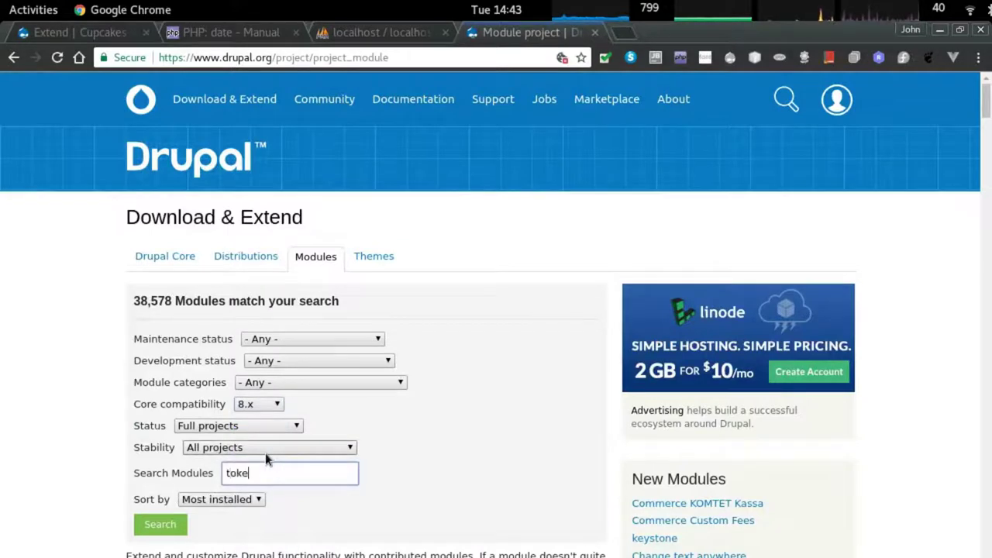
Check the ctools entry in the Terminal module listing.
key("alt+Tab")
scroll(262, 453, "up", 20)
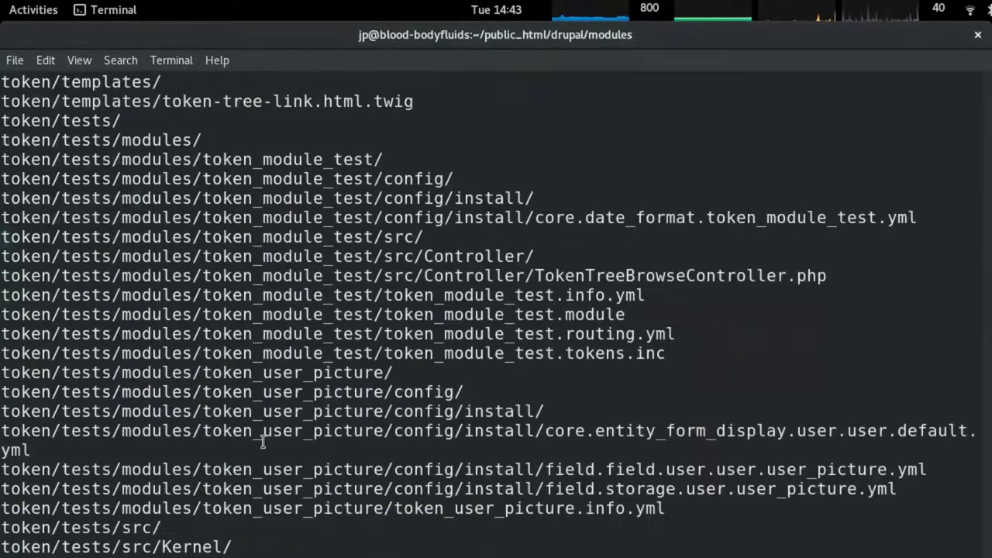
key("alt+Tab")
key("alt+Tab")
scroll(263, 442, "down", 20)
double_click(431, 509)
left_click(434, 508)
key("alt+Tab")
Search drupal.org modules for 'path', browse results, and return to the Extend tab.
double_click(252, 474)
type("path")
scroll(291, 476, "down", 4)
key("Return")
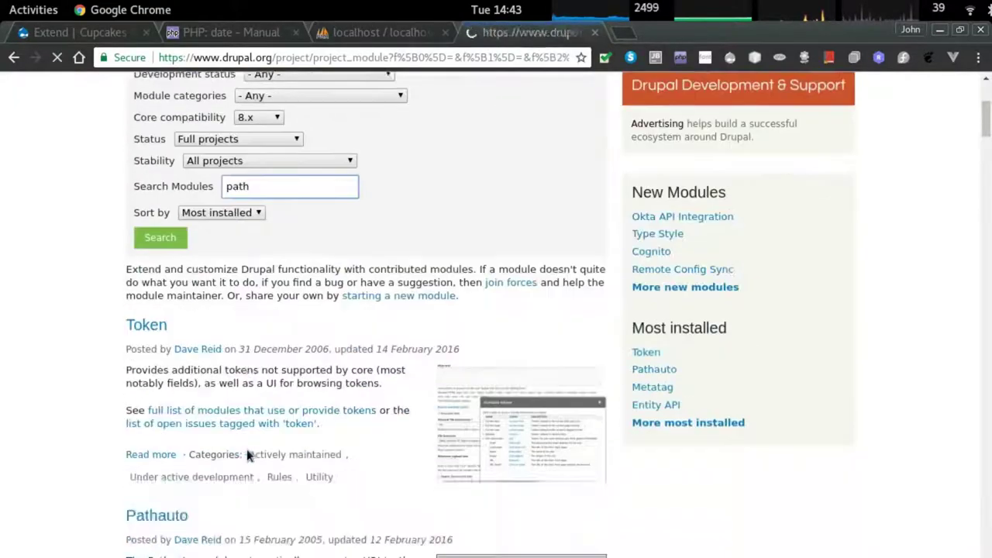
scroll(249, 437, "down", 15)
scroll(250, 439, "down", 20)
scroll(252, 423, "down", 20)
scroll(253, 420, "down", 15)
key("ctrl+Page_Up")
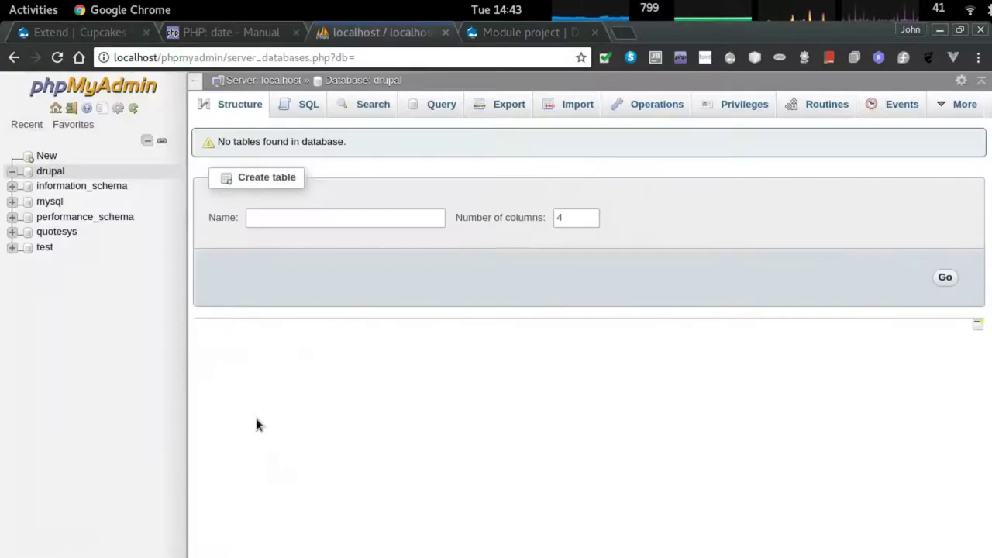
key("ctrl+1")
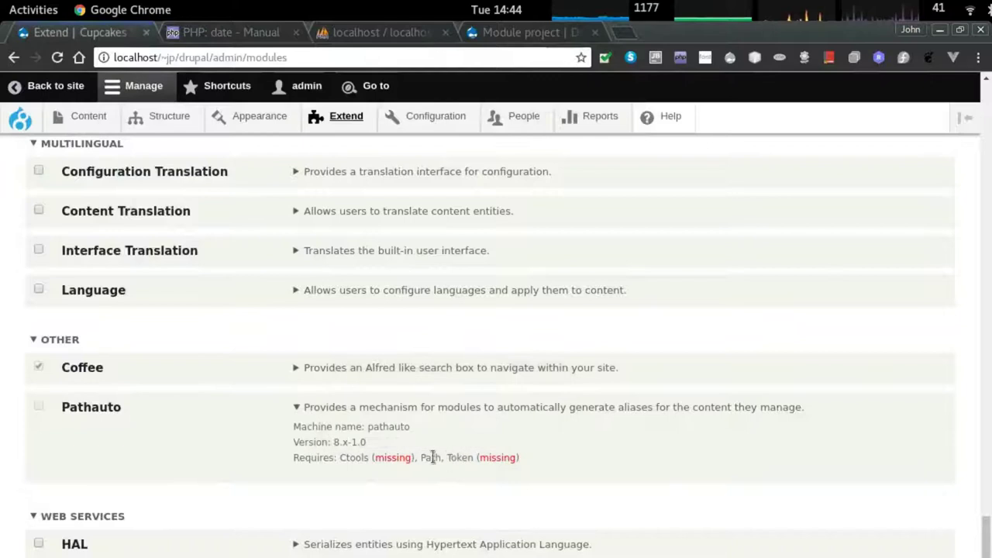
Install the selected modules, confirming the experimental ones.
left_click_drag(427, 457, 475, 459)
scroll(126, 410, "down", 3)
left_click(62, 534)
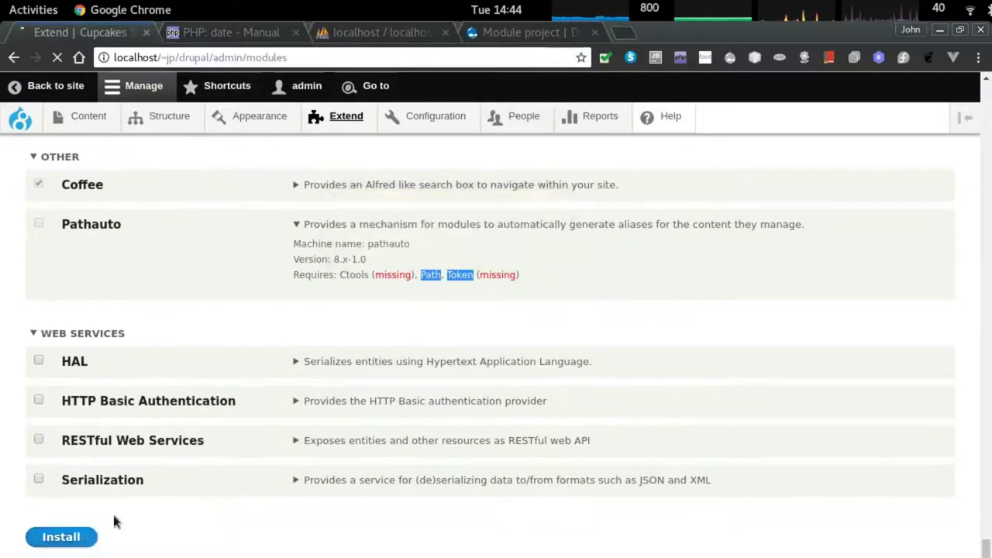
left_click(76, 346)
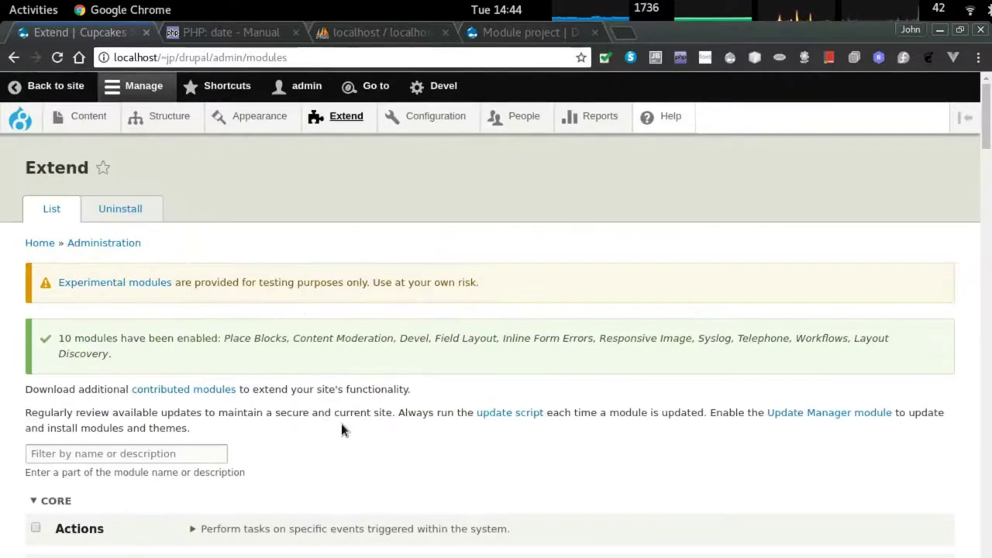
scroll(334, 419, "down", 15)
scroll(134, 407, "up", 2)
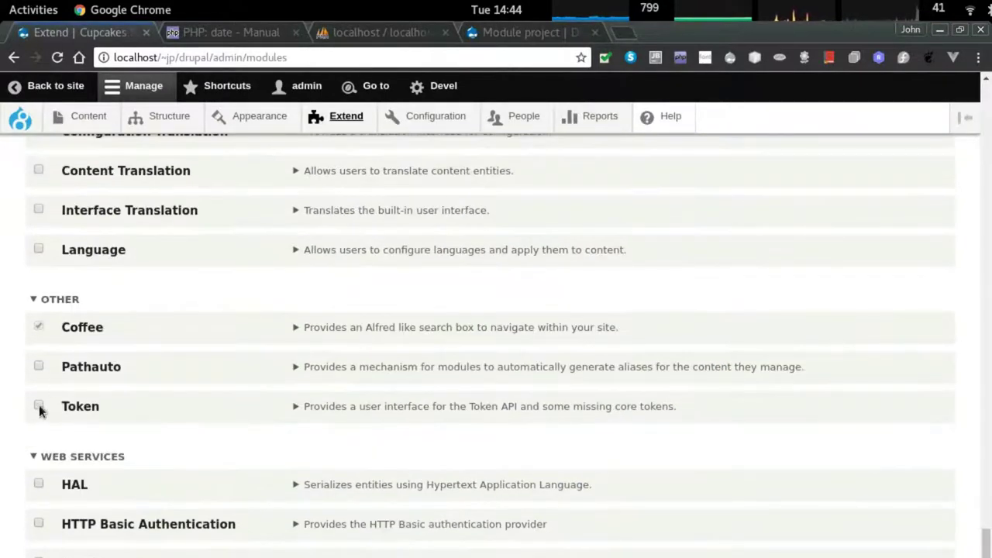
scroll(238, 390, "up", 10)
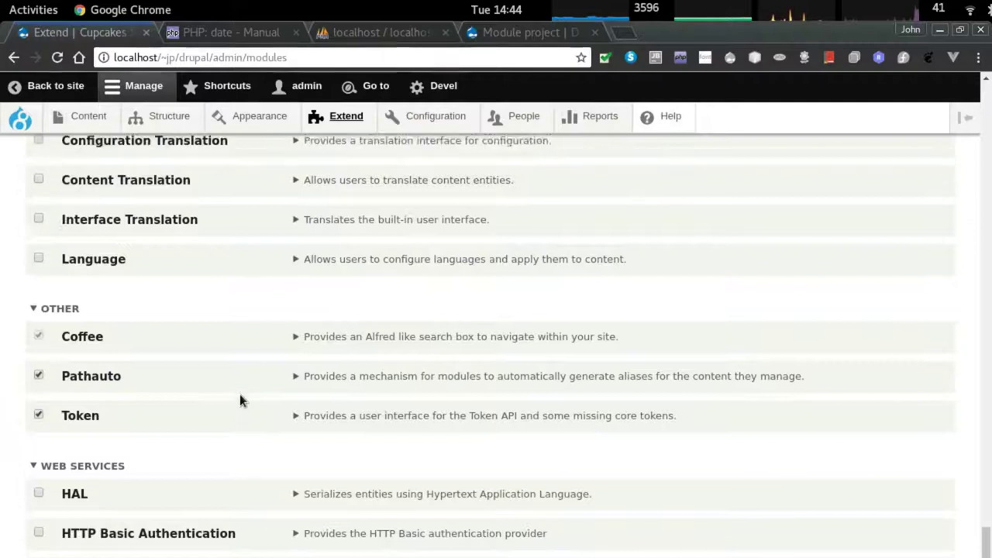
scroll(252, 396, "up", 3)
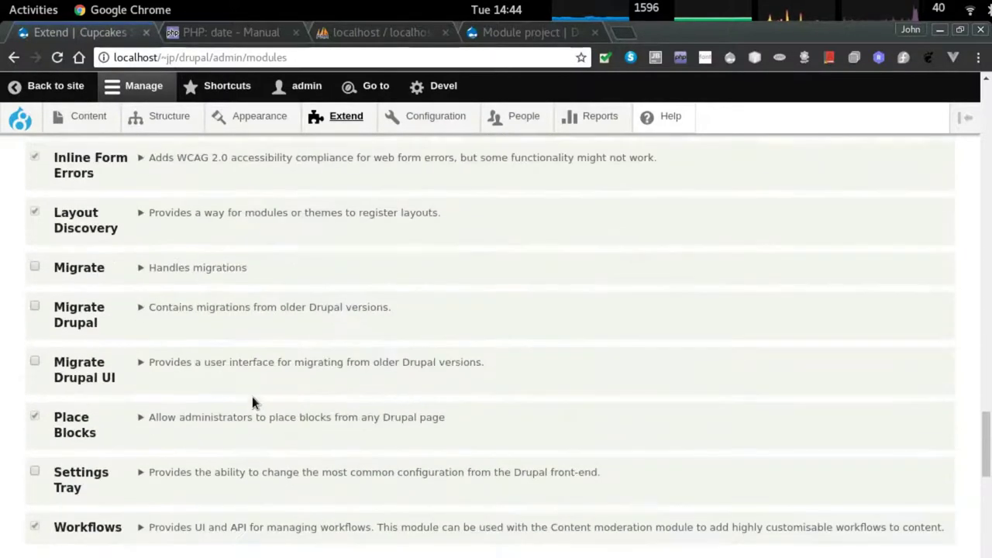
scroll(251, 396, "down", 2)
Filter the Extend list by 'ctoo' and tick Chaos tools for installation.
left_click(259, 403)
key("Home")
scroll(248, 380, "down", 2)
left_click(94, 374)
type("cup")
key("BackSpace")
key("BackSpace")
type("too")
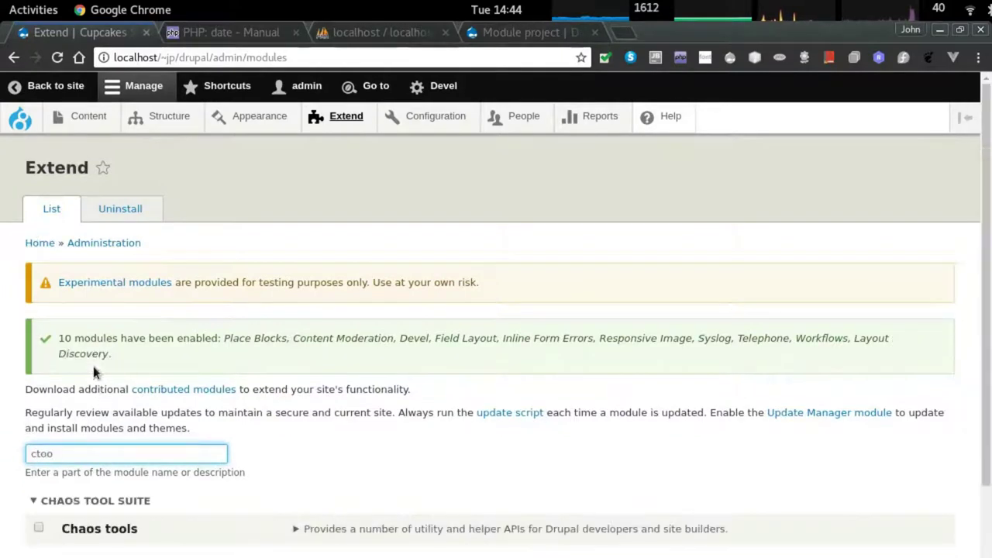
scroll(70, 387, "down", 3)
left_click(38, 403)
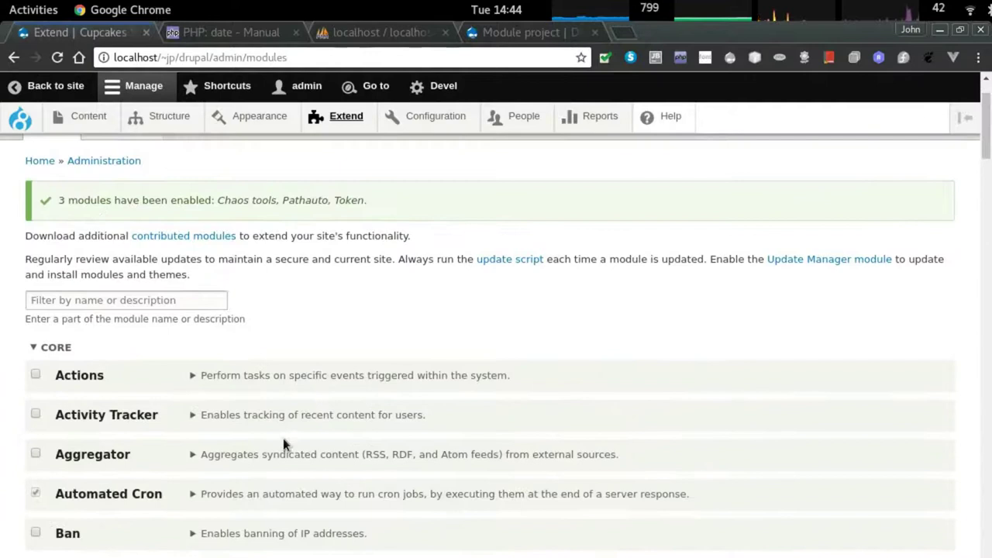
Check Pathauto's requirements, then go to the Configuration overview.
scroll(273, 440, "down", 15)
scroll(72, 358, "up", 1)
left_click(335, 326)
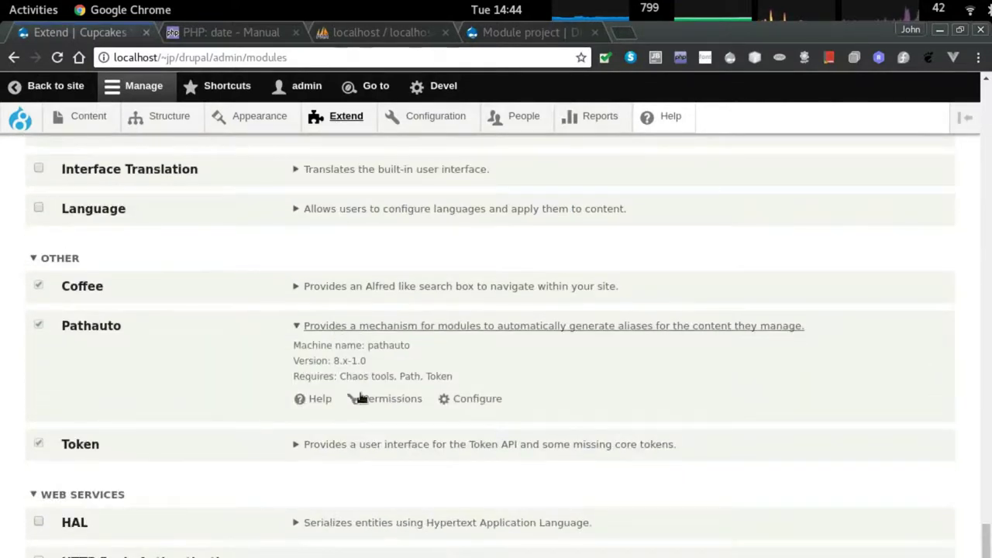
scroll(388, 310, "up", 10)
left_click(436, 115)
scroll(654, 346, "down", 3)
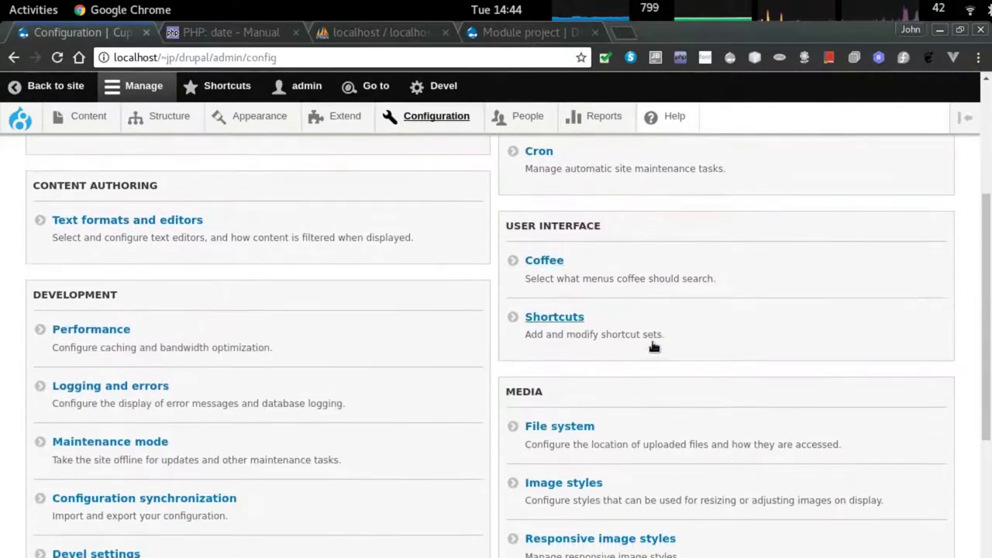
Save the Maintenance mode settings unchanged and return to Configuration.
scroll(623, 329, "down", 5)
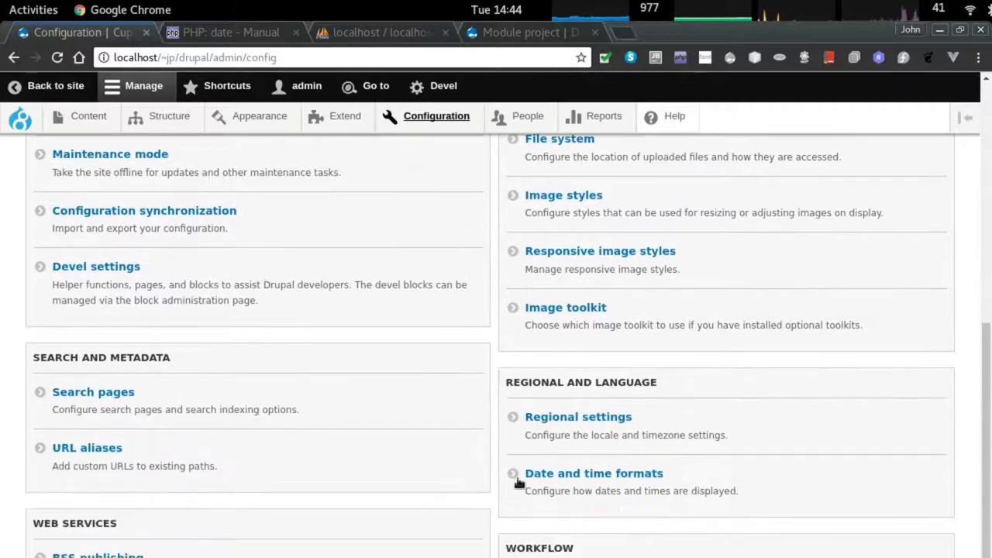
scroll(193, 525, "up", 4)
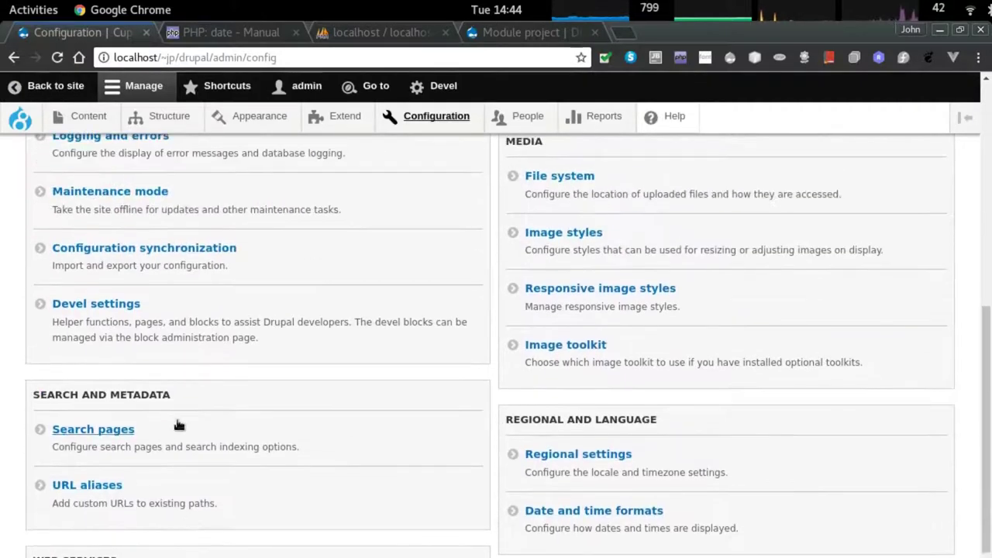
scroll(163, 355, "up", 5)
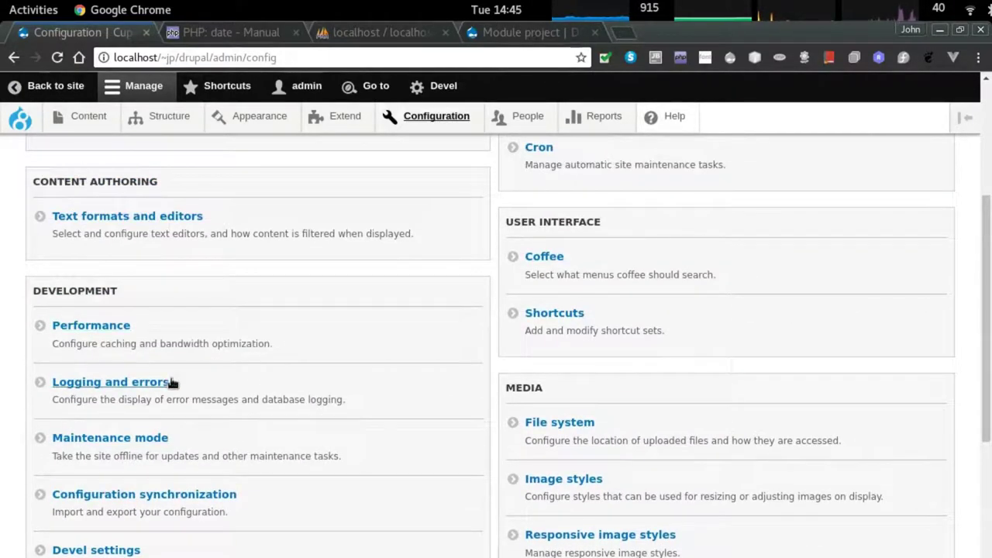
scroll(124, 404, "up", 2)
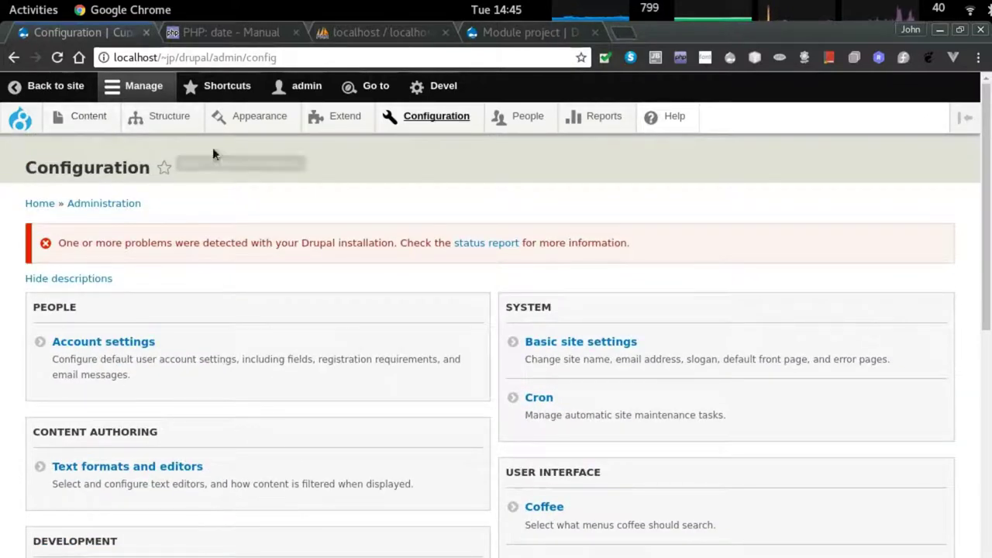
scroll(407, 329, "down", 3)
left_click(108, 443)
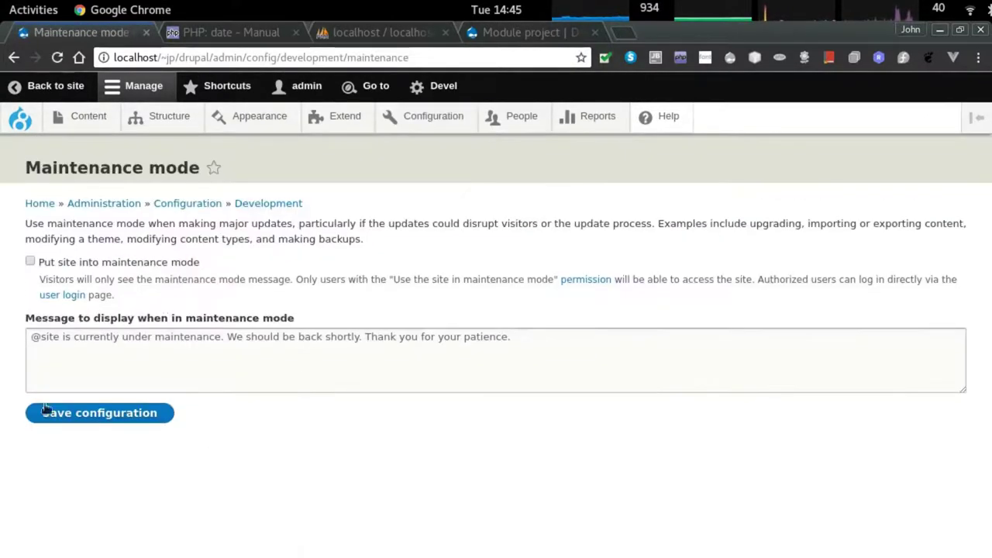
left_click(142, 409)
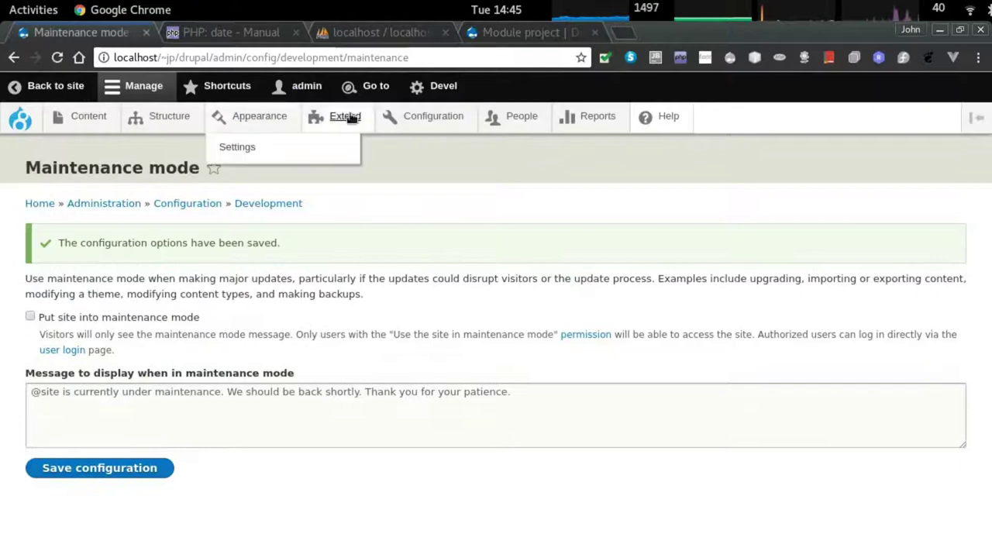
left_click(411, 116)
Clear all caches from the Performance page and refresh the front page.
scroll(133, 348, "down", 3)
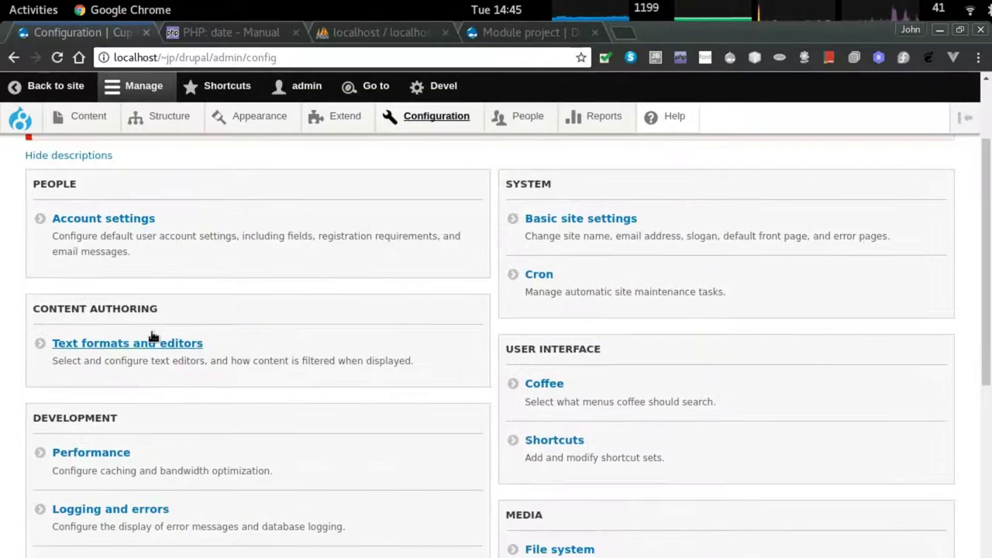
left_click(91, 370)
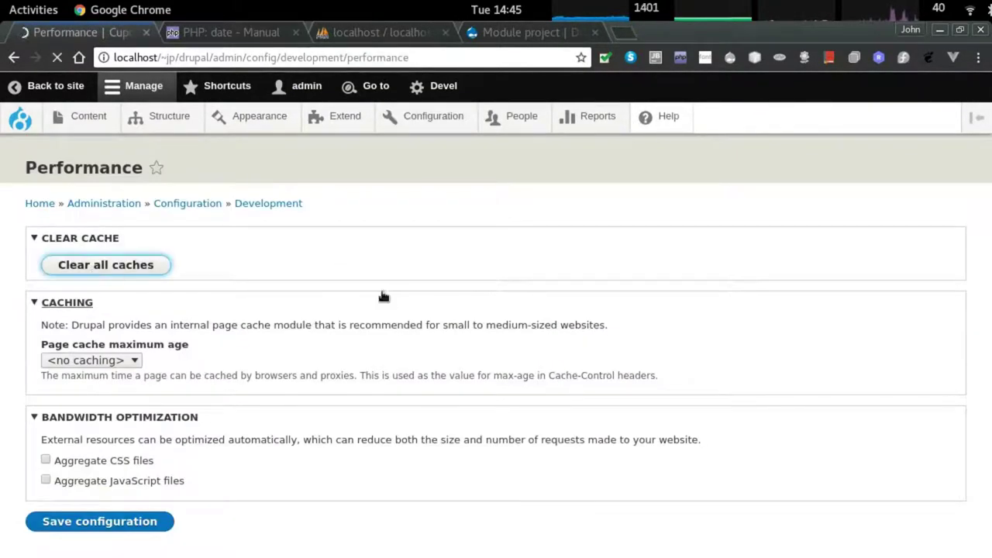
key("alt+Tab")
key("F5")
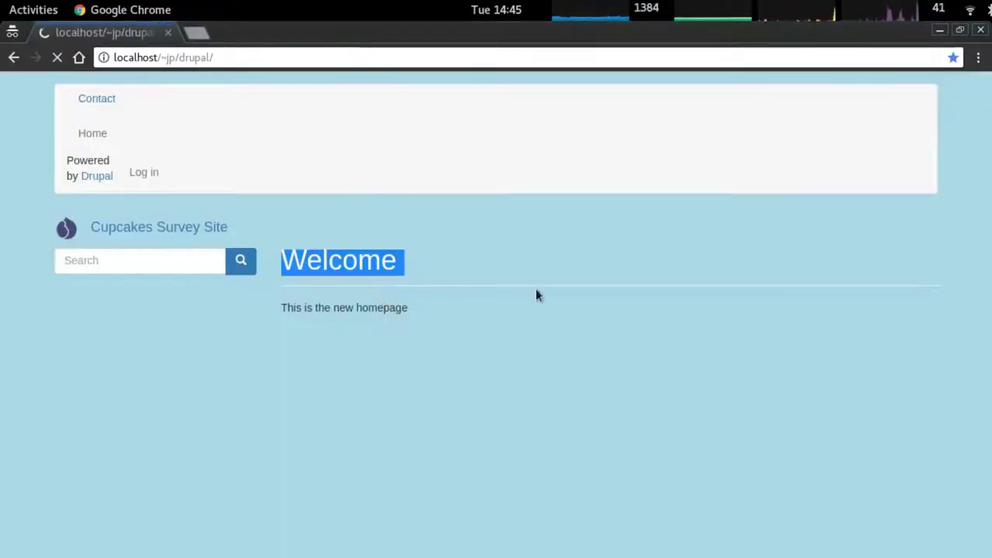
key("alt+Tab")
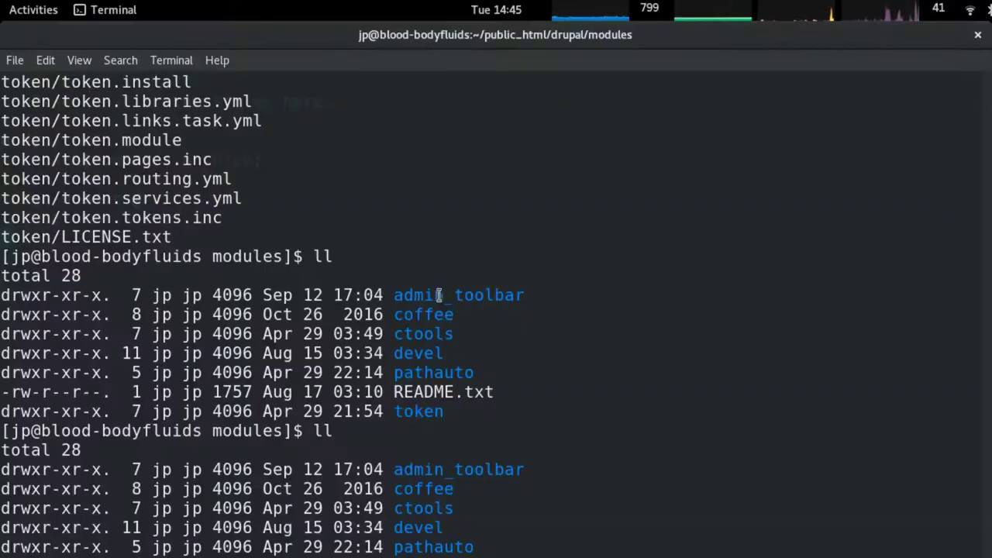
key("alt+Tab")
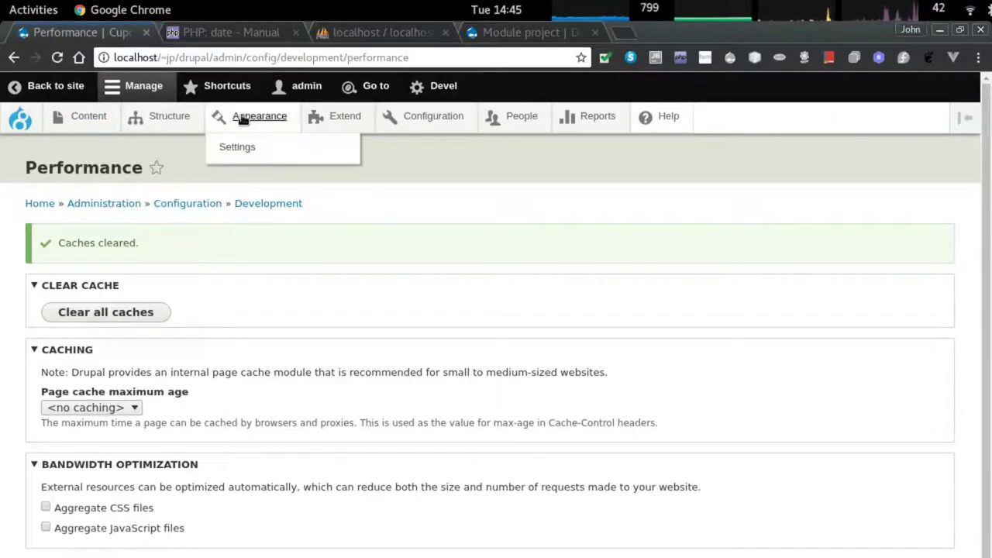
Put the site into maintenance mode with the default message and save.
left_click(433, 117)
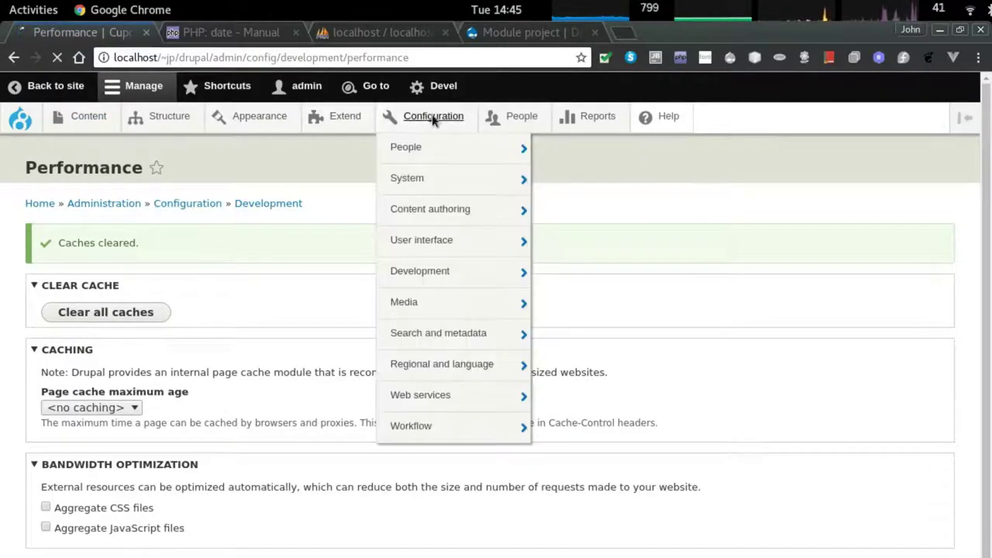
scroll(310, 303, "down", 3)
left_click(158, 397)
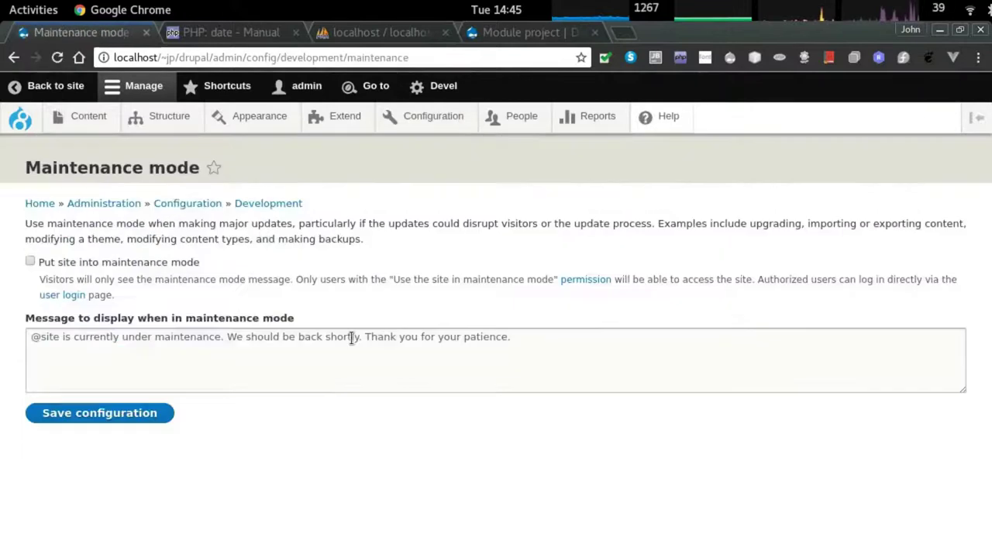
left_click(99, 412)
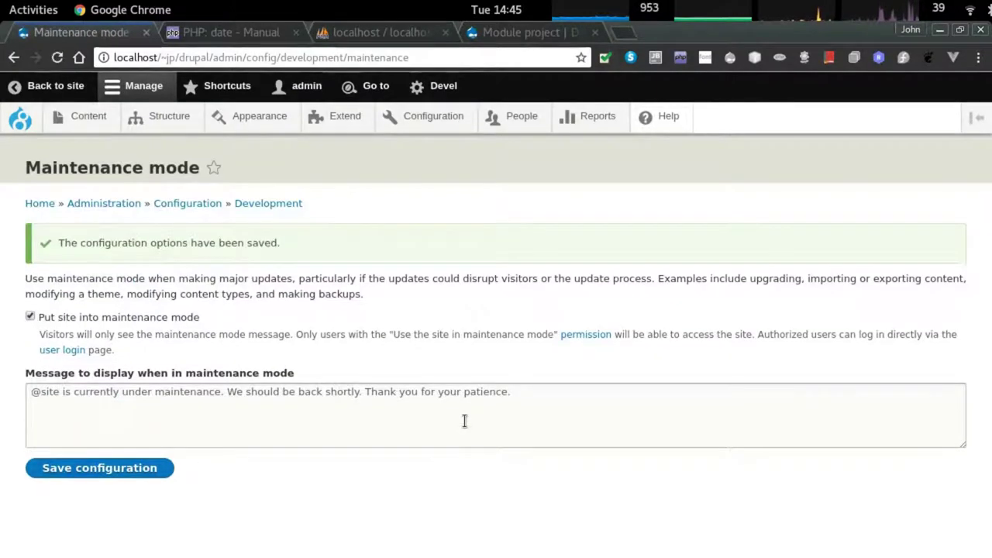
key("alt+Tab")
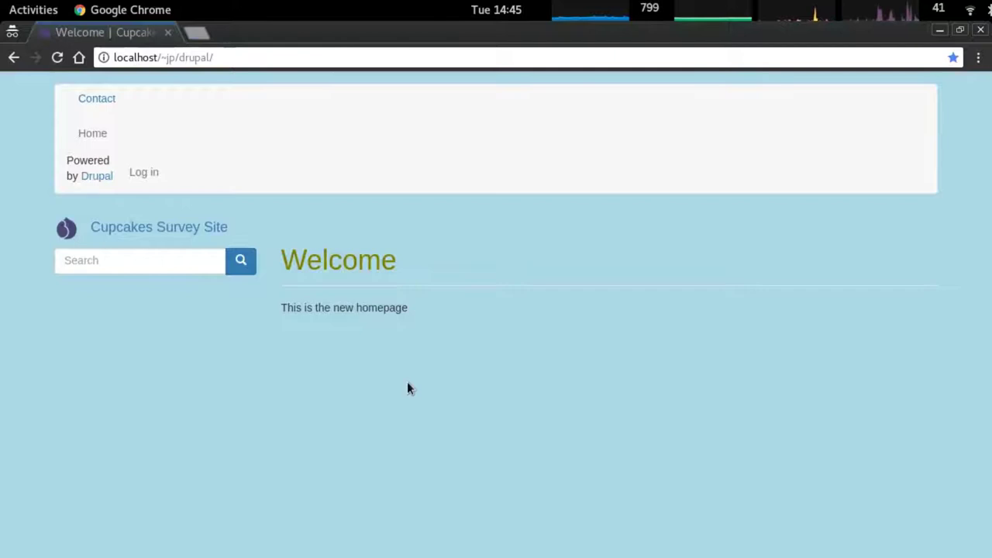
key("alt+Tab")
key("alt+Tab")
key("alt+Tab")
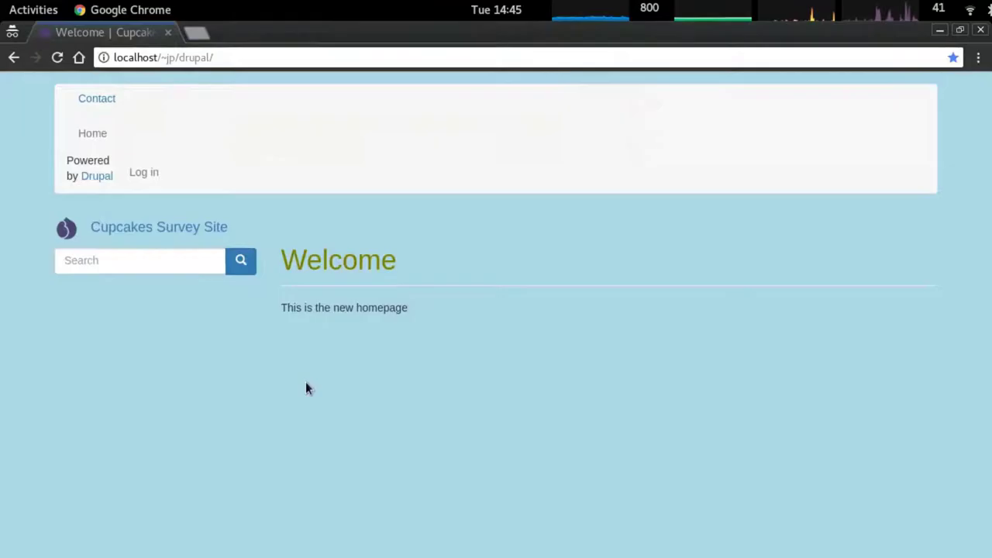
left_click(187, 204)
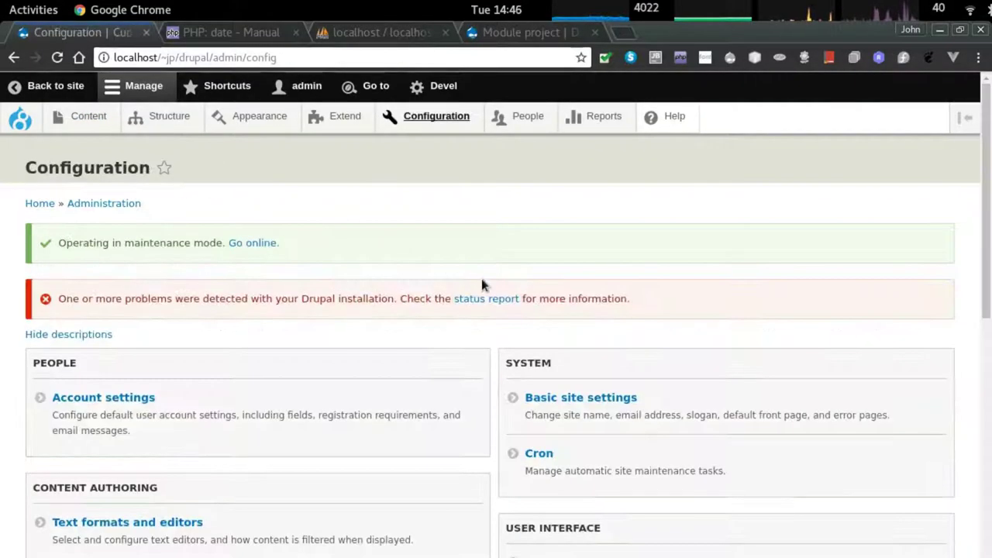
Load localhost/~jp/drupal in Firefox to view the public homepage.
left_click(26, 7)
left_click(31, 126)
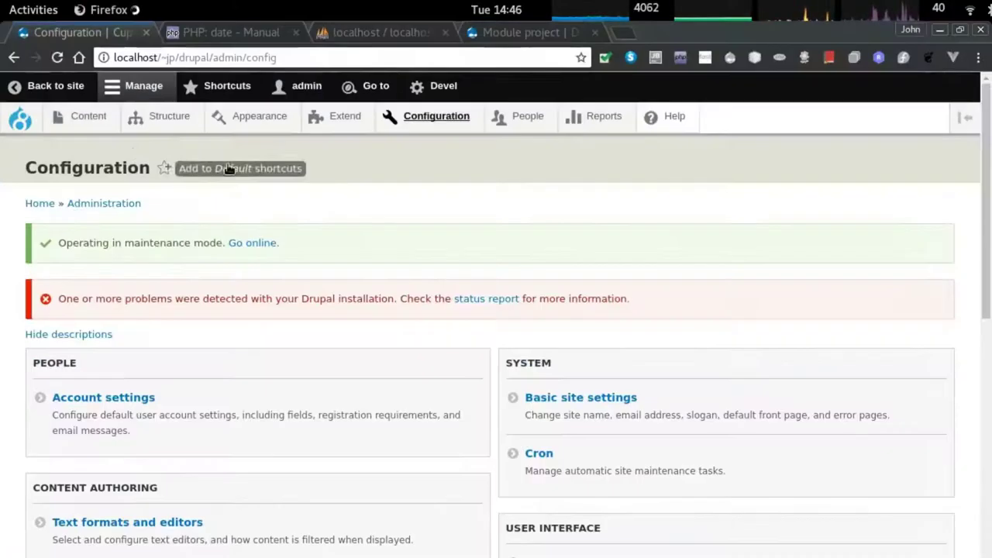
key("ctrl+l")
type("localhost/")
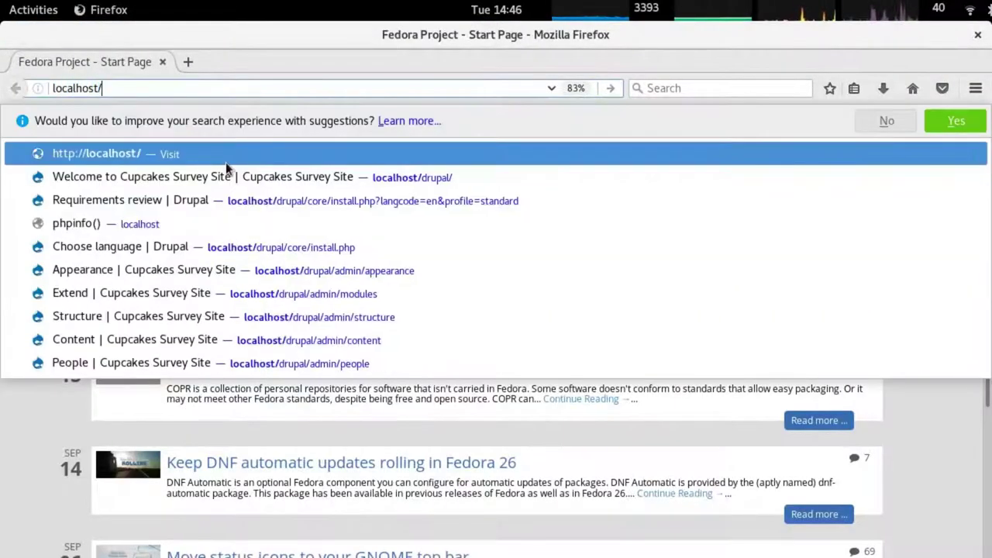
type("~jp/drupal")
key("Return")
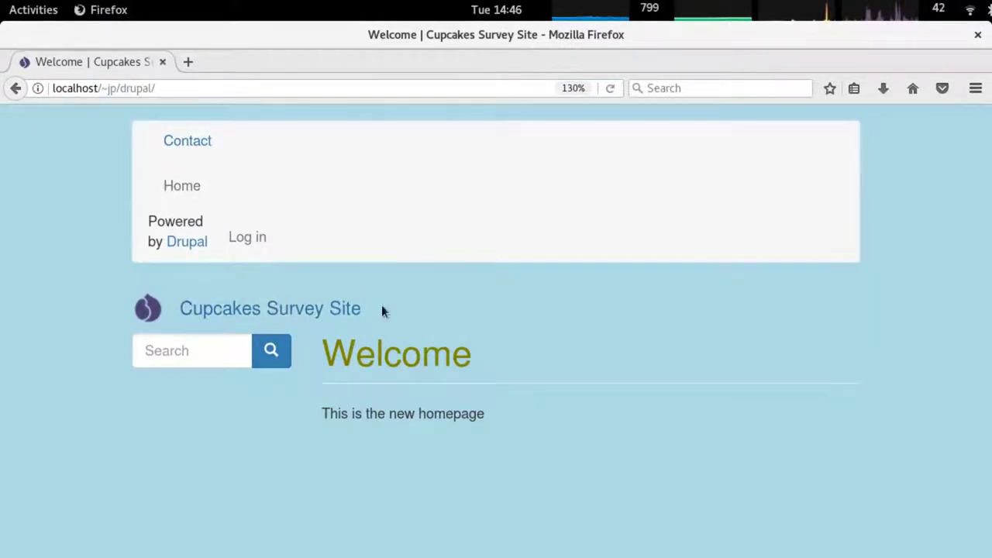
key("alt+Tab")
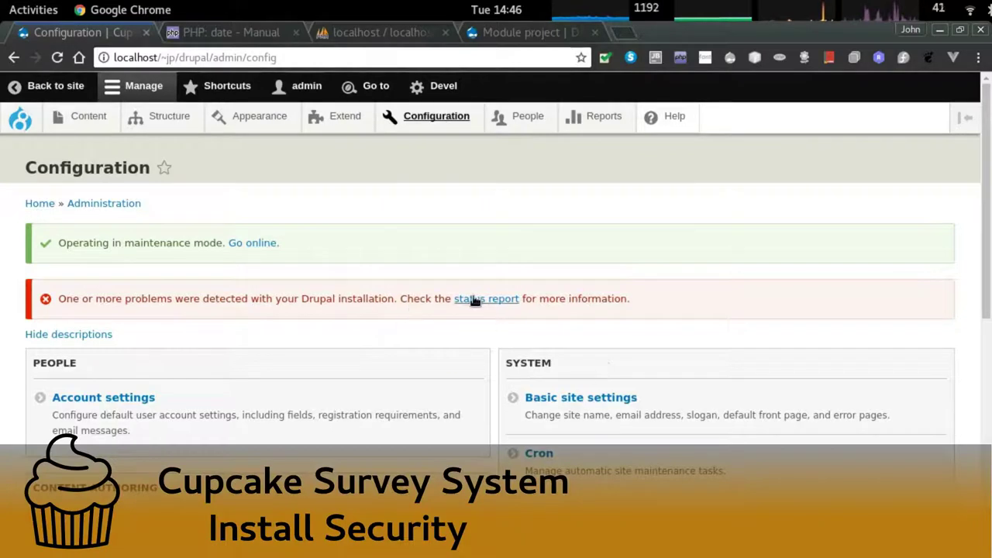
Open the status report and review its errors, including trusted host settings.
left_click(471, 299)
left_click(103, 350)
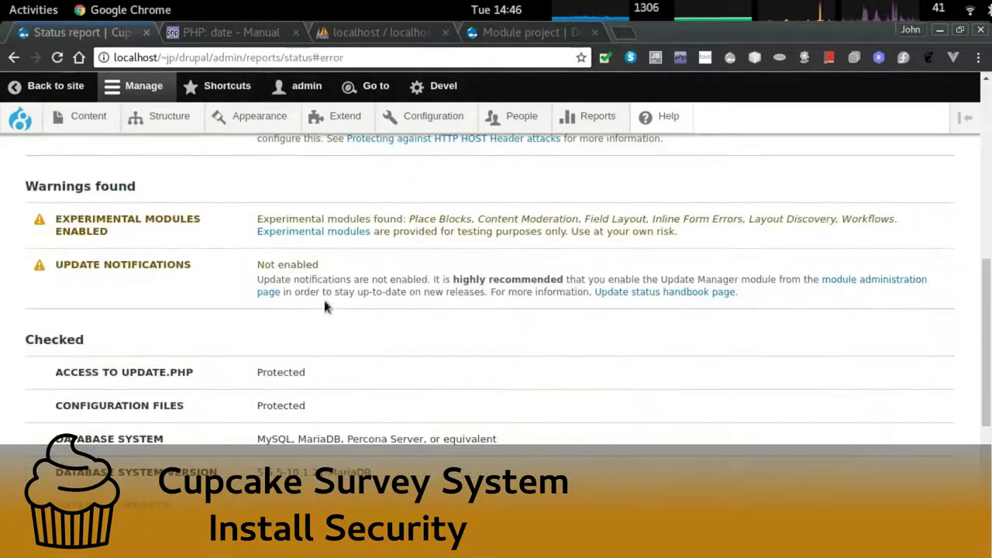
double_click(143, 217)
triple_click(164, 265)
triple_click(313, 264)
scroll(516, 301, "up", 6)
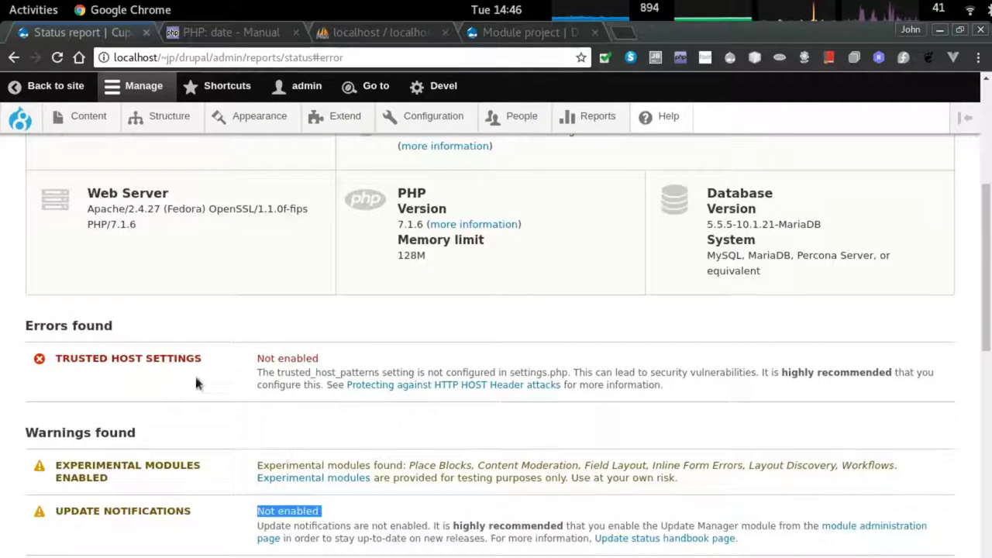
left_click_drag(291, 372, 257, 372)
Open the HTTP HOST Header attacks guide and copy its trusted_host_patterns example.
right_click(439, 383)
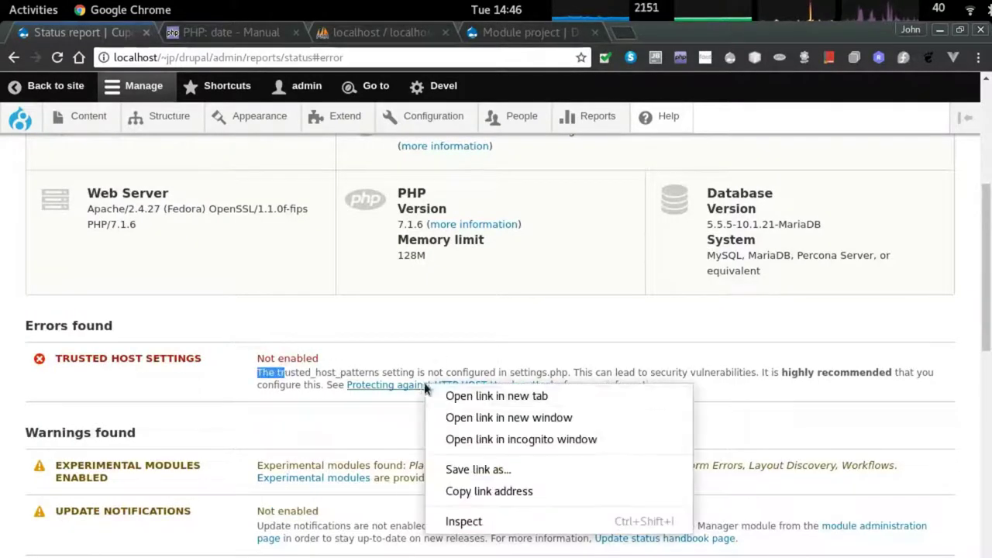
left_click(472, 393)
key("ctrl+Tab")
scroll(371, 353, "down", 8)
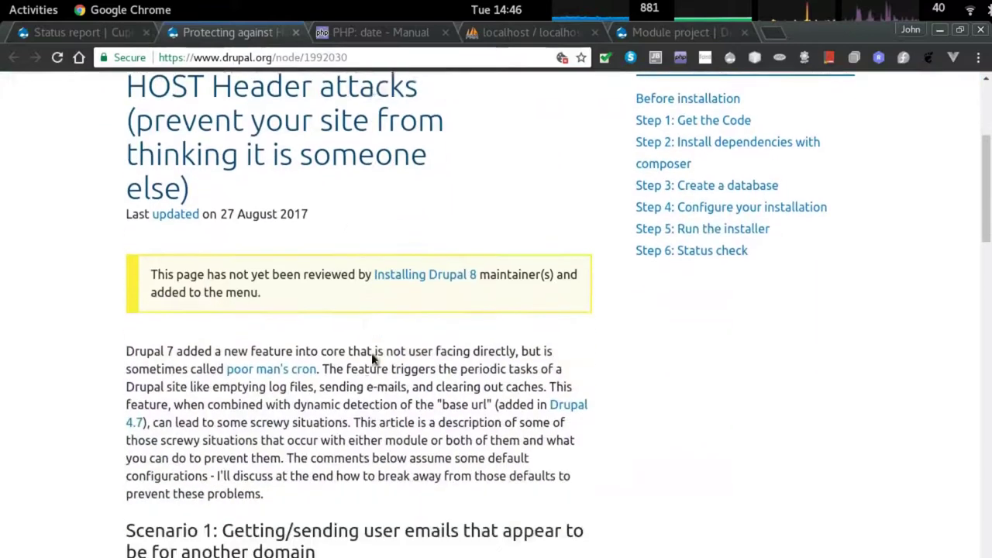
scroll(291, 379, "down", 6)
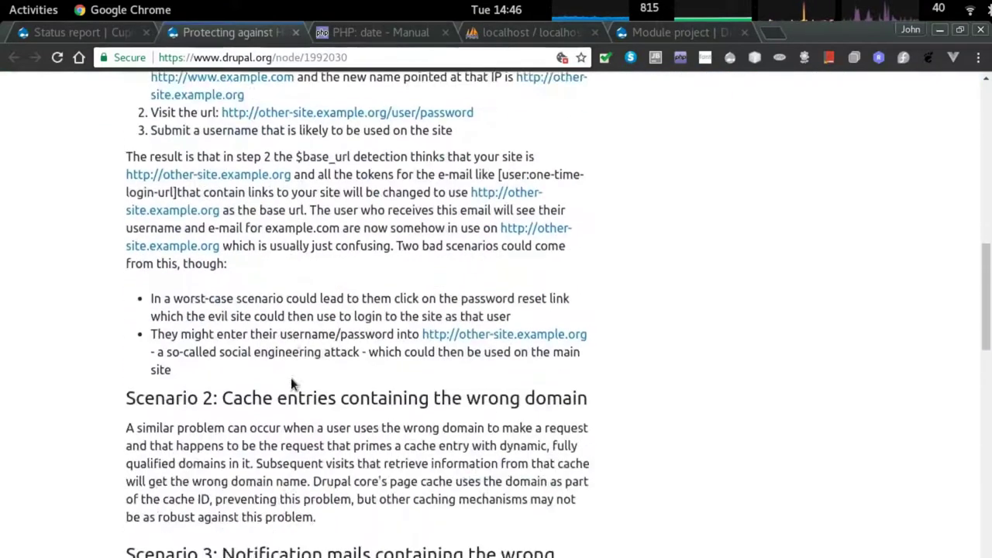
scroll(298, 364, "down", 7)
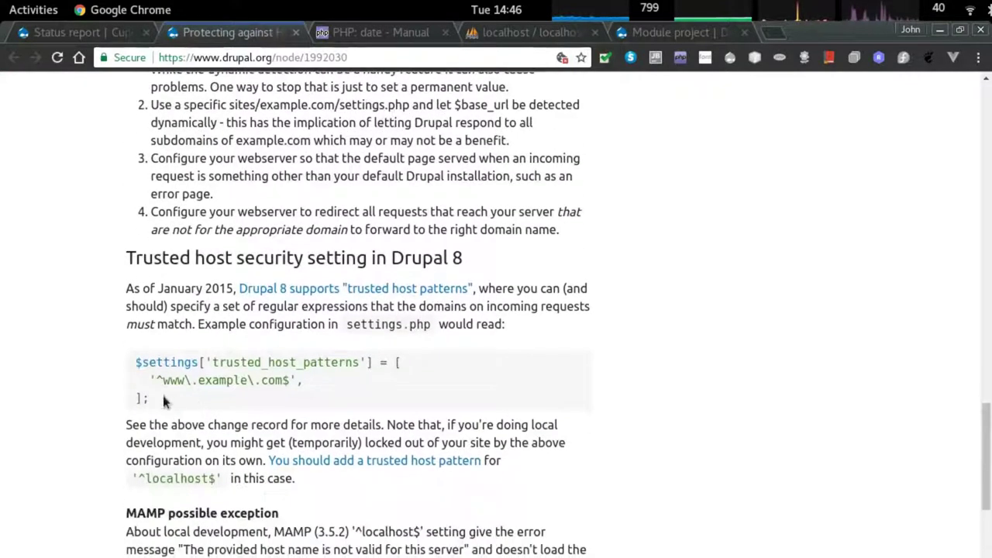
left_click_drag(162, 399, 138, 362)
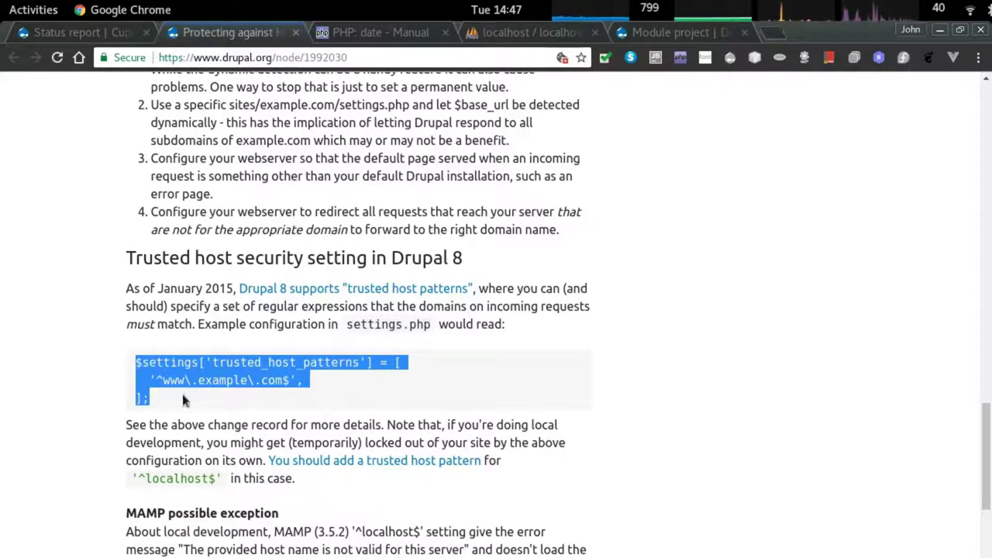
key("alt+Tab")
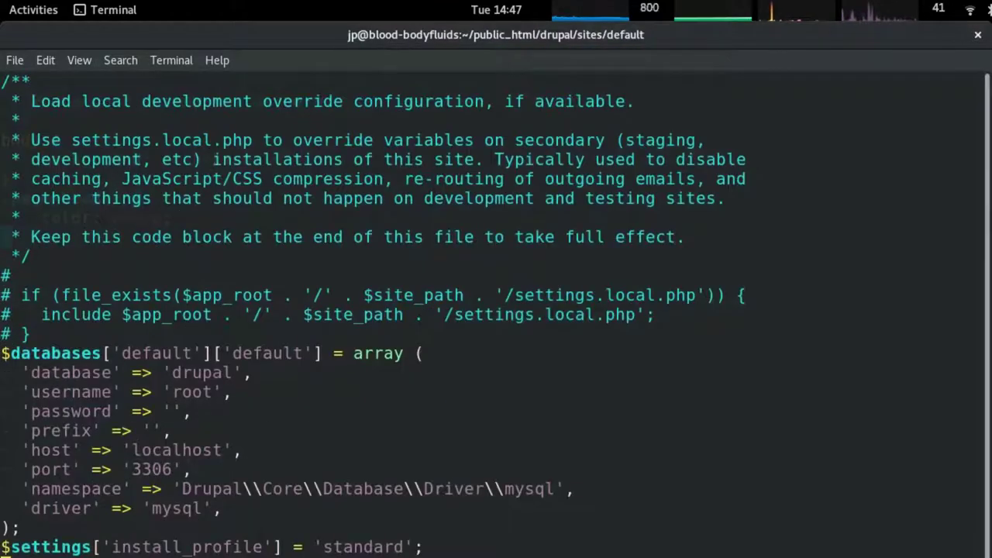
Paste the trusted_host_patterns code into settings.php below the sync line.
scroll(217, 393, "down", 2)
right_click(195, 351)
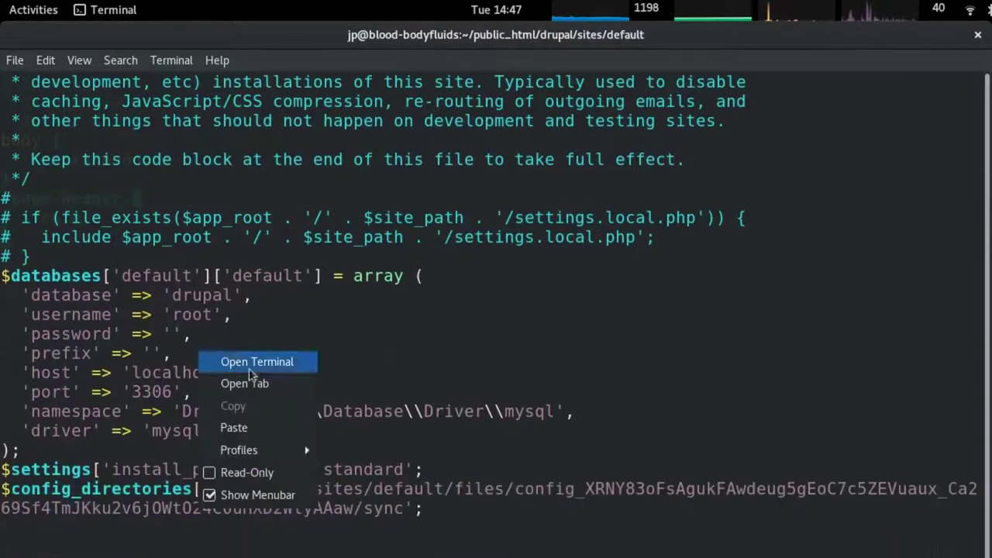
left_click(254, 390)
scroll(253, 389, "down", 1)
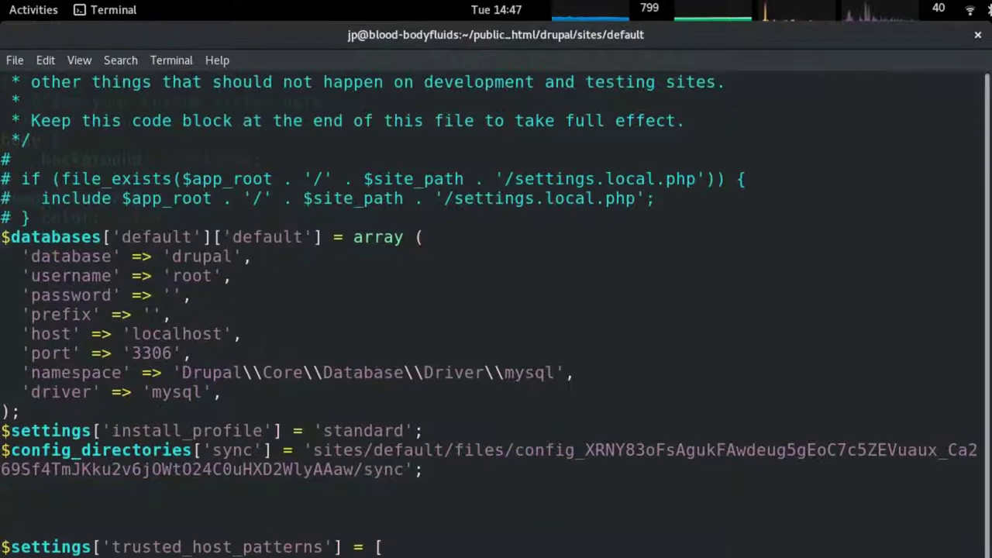
Delete the blank lines above the code and change the host pattern to '^localhost$'.
key("k")
key("k")
key("d")
key("d")
key("d")
key("d")
key("d")
key("d")
key("j")
key("l")
key("l")
key("l")
key("l")
key("l")
key("l")
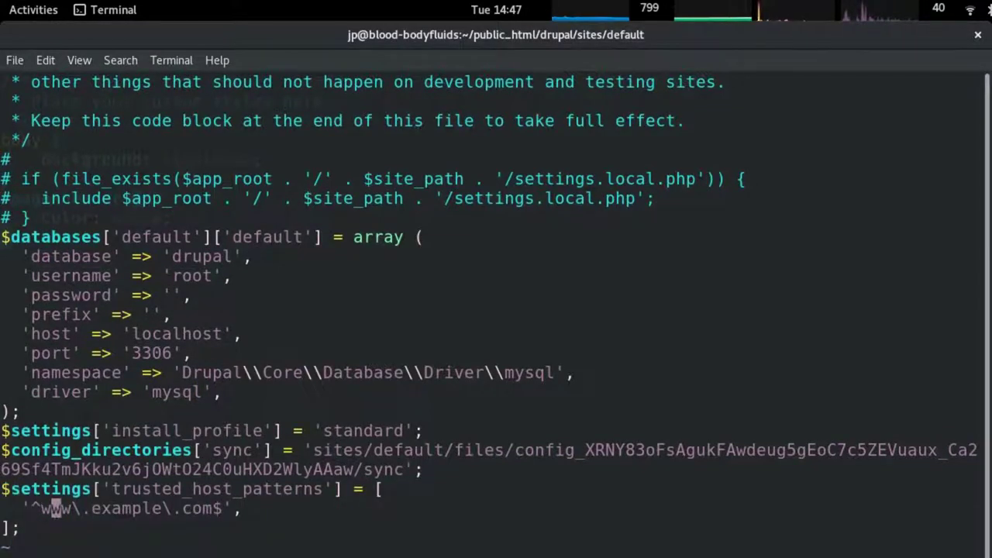
key("h")
key("h")
key("h")
key("h")
key("l")
key("x")
key("x")
key("x")
key("x")
key("x")
key("x")
key("x")
key("x")
key("x")
key("x")
key("x")
key("x")
key("x")
key("x")
key("x")
key("x")
key("x")
type("ilocalhost")
key("Escape")
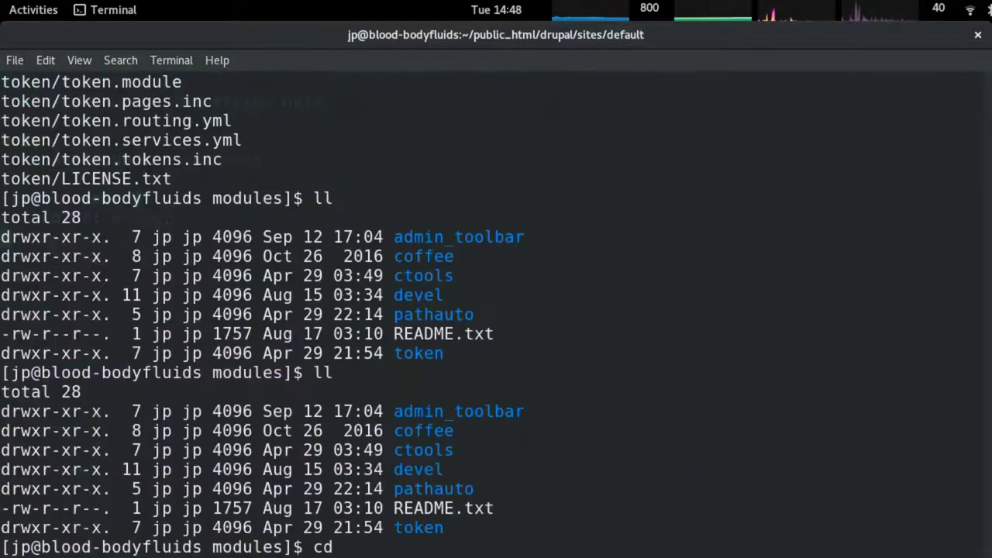
Return to the Drupal admin browser window on the Extend modules page.
key("alt+Tab")
key("ctrl+Tab")
key("ctrl+Tab")
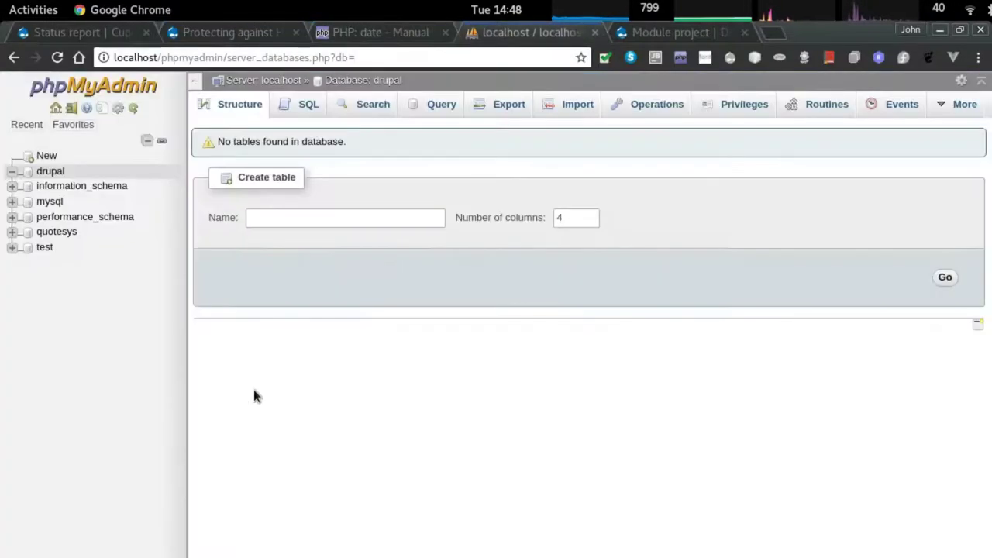
key("alt+Tab")
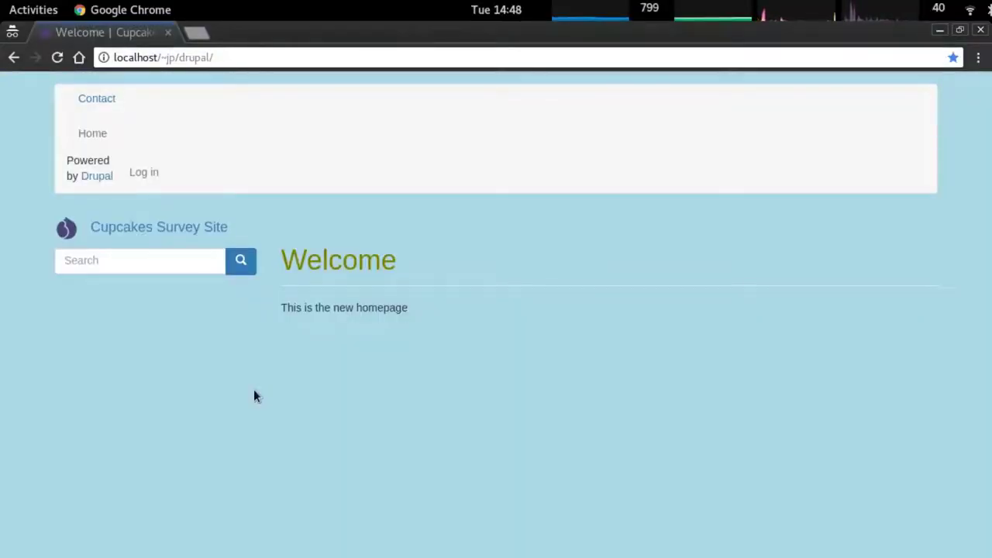
key("alt+Tab")
key("ctrl+Tab")
key("ctrl+Tab")
key("ctrl+Tab")
key("ctrl+Tab")
key("ctrl+Tab")
key("ctrl+Tab")
key("ctrl+Tab")
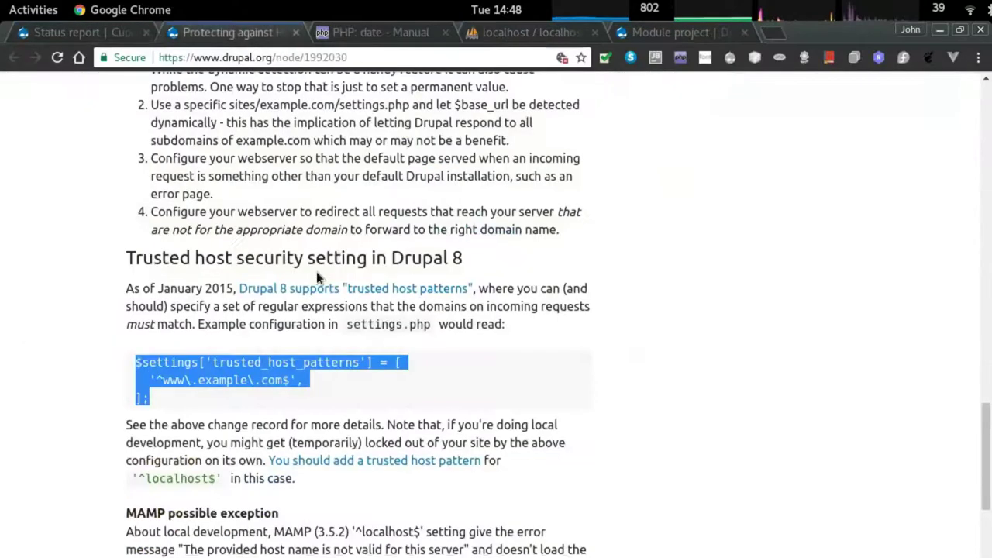
scroll(233, 232, "up", 5)
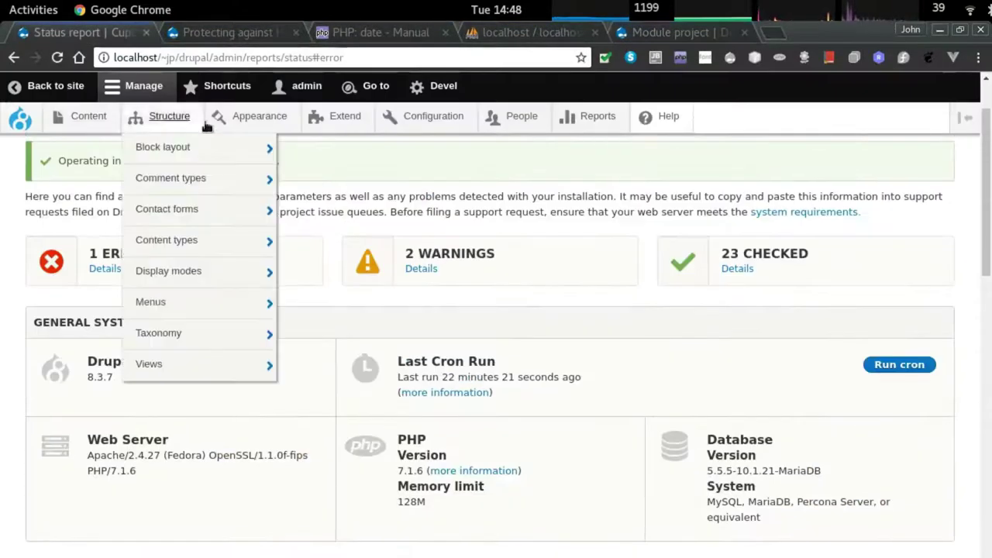
left_click(345, 115)
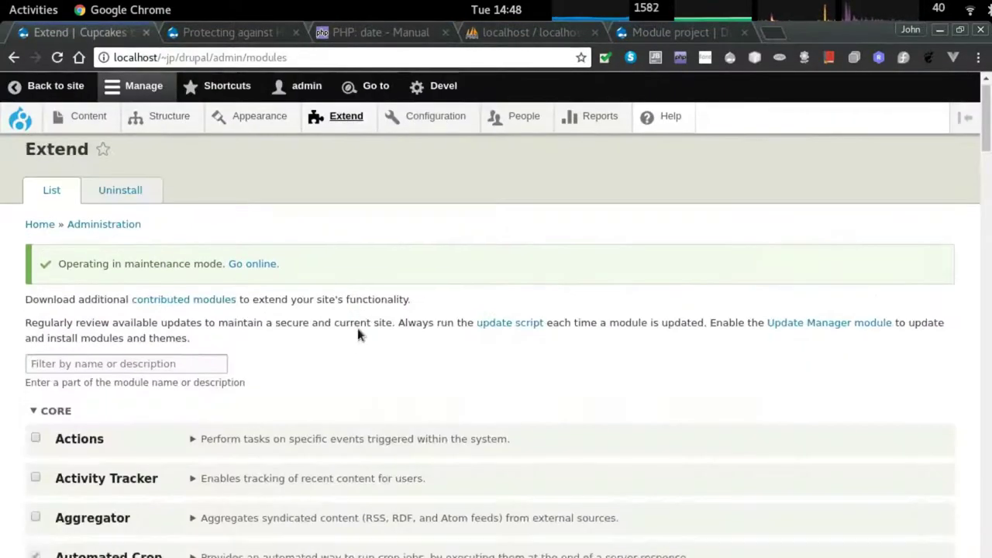
left_click(87, 116)
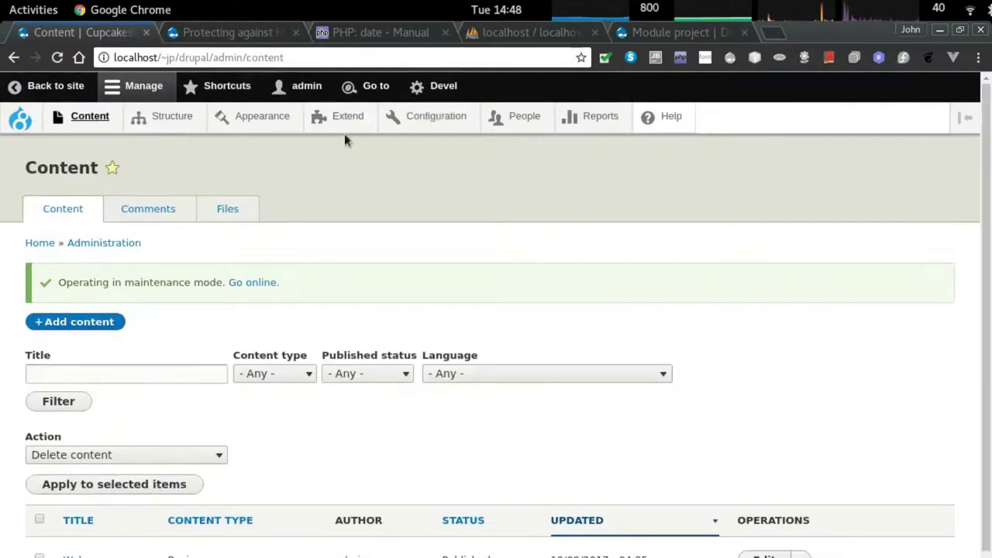
left_click(345, 116)
Close the trusted host guide, PHP date manual and phpMyAdmin tabs.
key("ctrl+Tab")
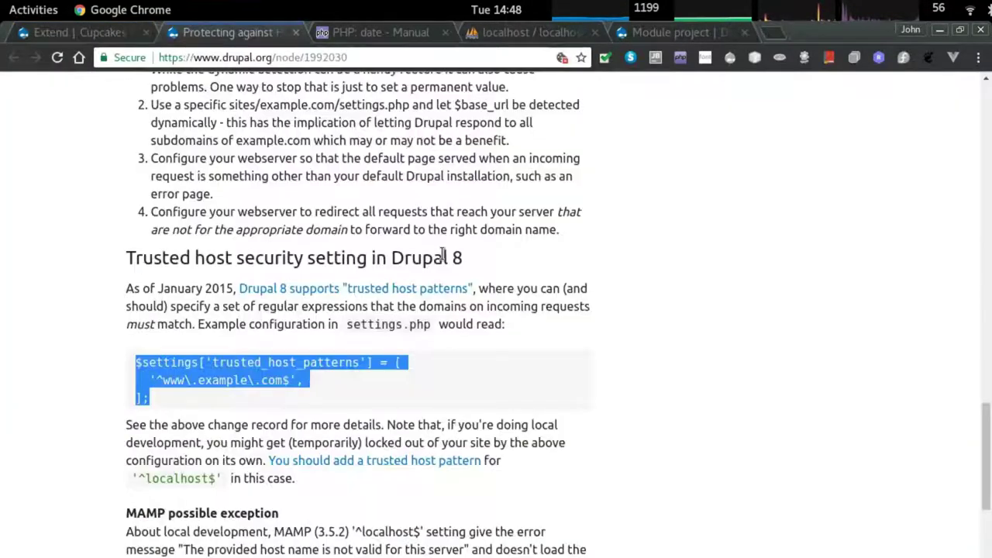
key("ctrl+w")
key("ctrl+w")
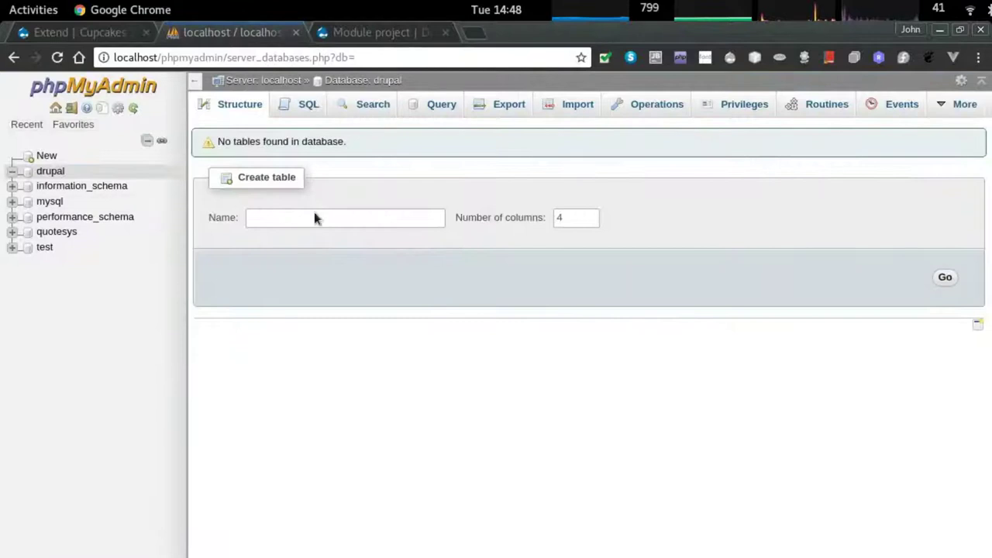
key("ctrl+w")
scroll(474, 241, "up", 4)
key("ctrl+w")
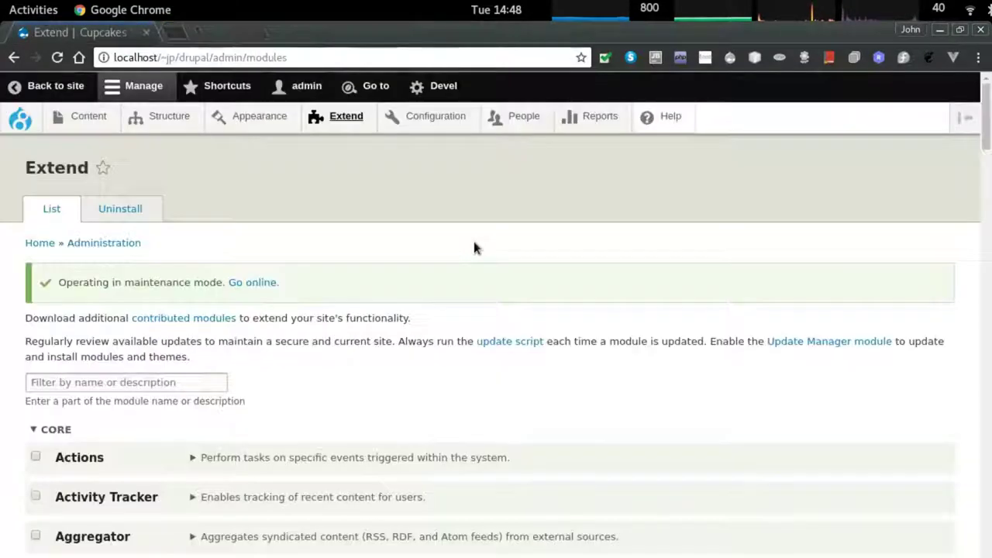
Clear all caches from Configuration > Performance, then open the Maintenance mode settings.
left_click(275, 123)
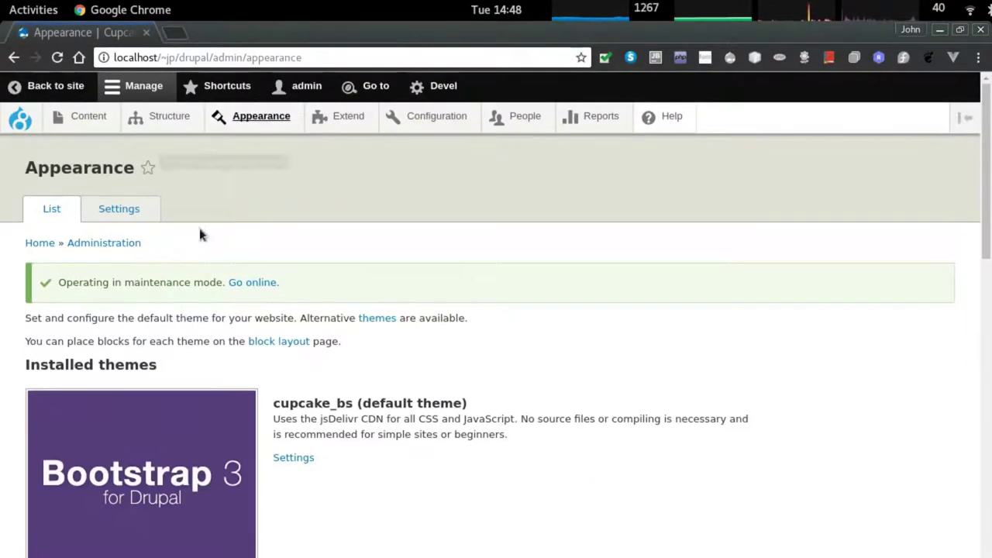
left_click(349, 118)
left_click(434, 118)
scroll(181, 349, "down", 4)
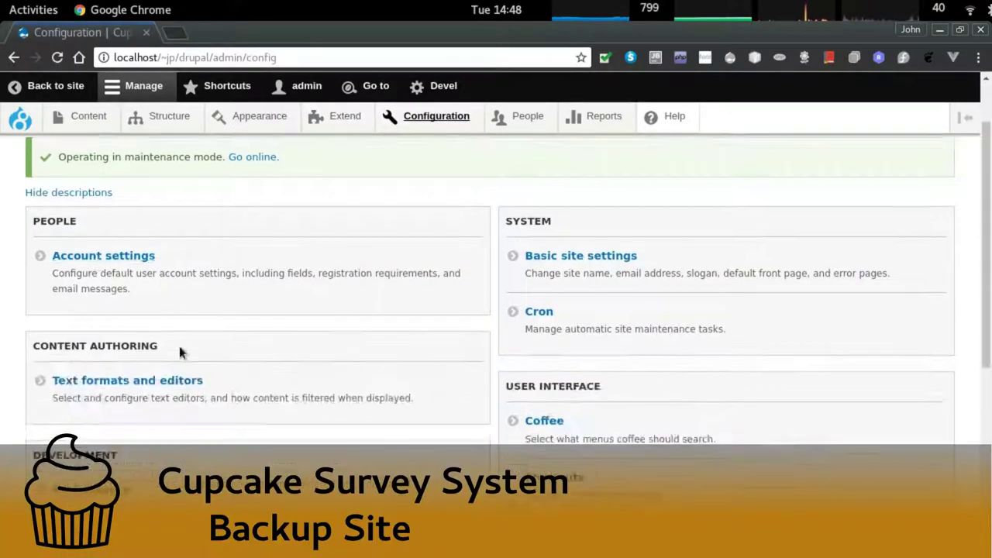
left_click(109, 329)
left_click(105, 311)
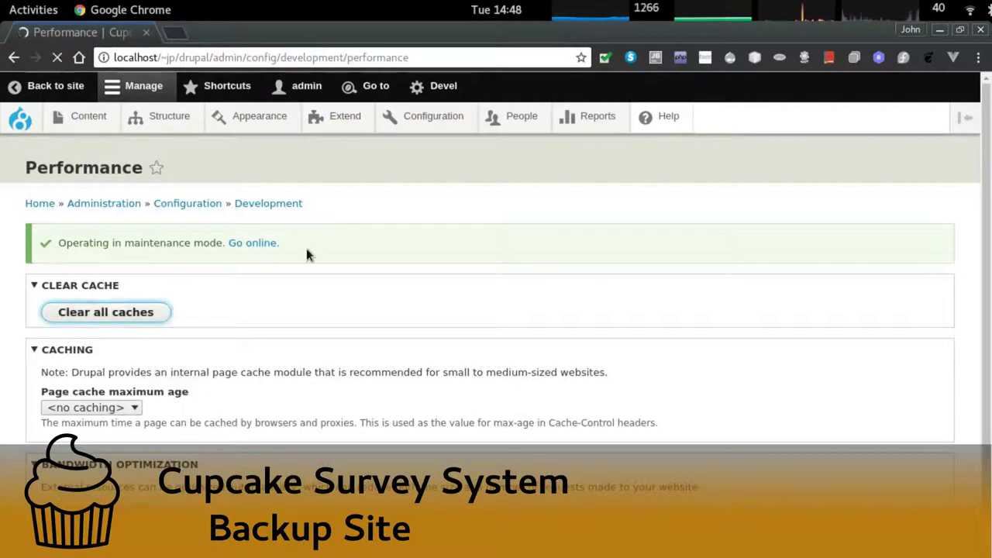
left_click(346, 116)
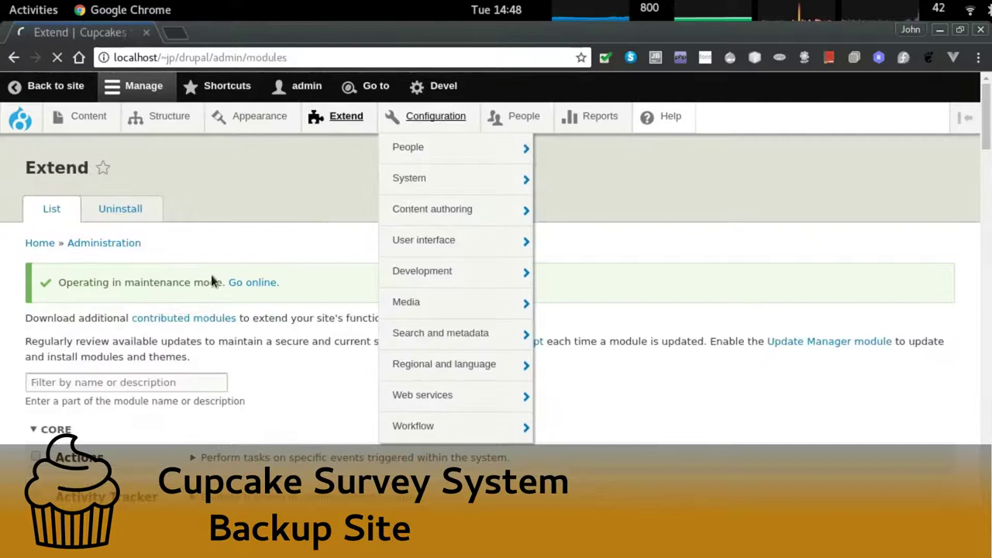
scroll(232, 303, "down", 4)
left_click(111, 358)
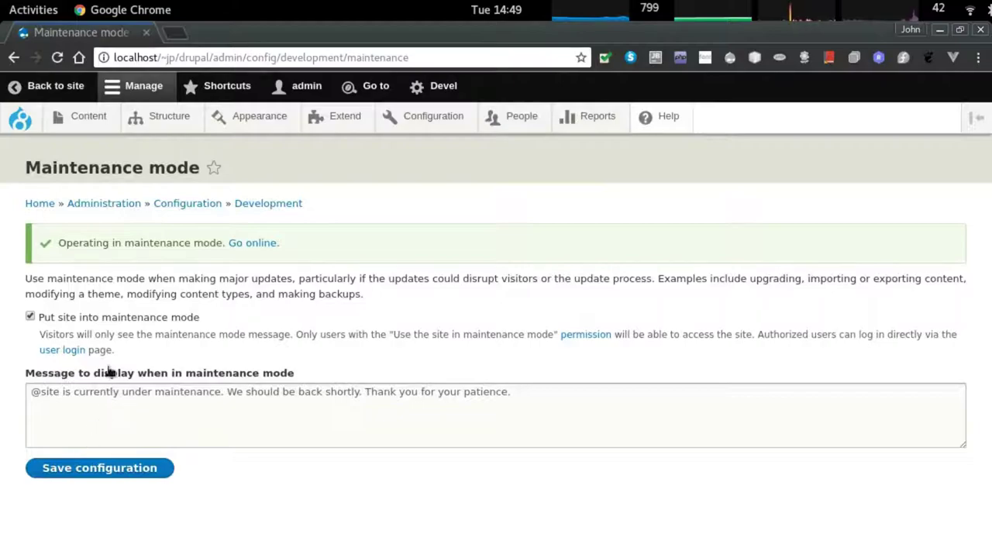
Search 'asdfasfd' as an anonymous visitor and confirm the Site under maintenance page appears.
key("alt+Tab")
left_click(148, 260)
type("asdfasfd")
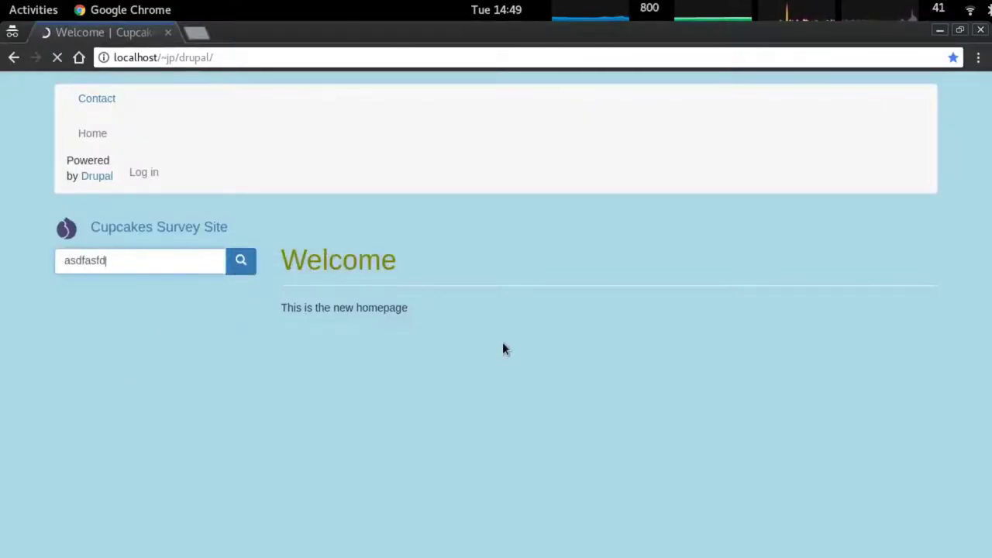
triple_click(186, 175)
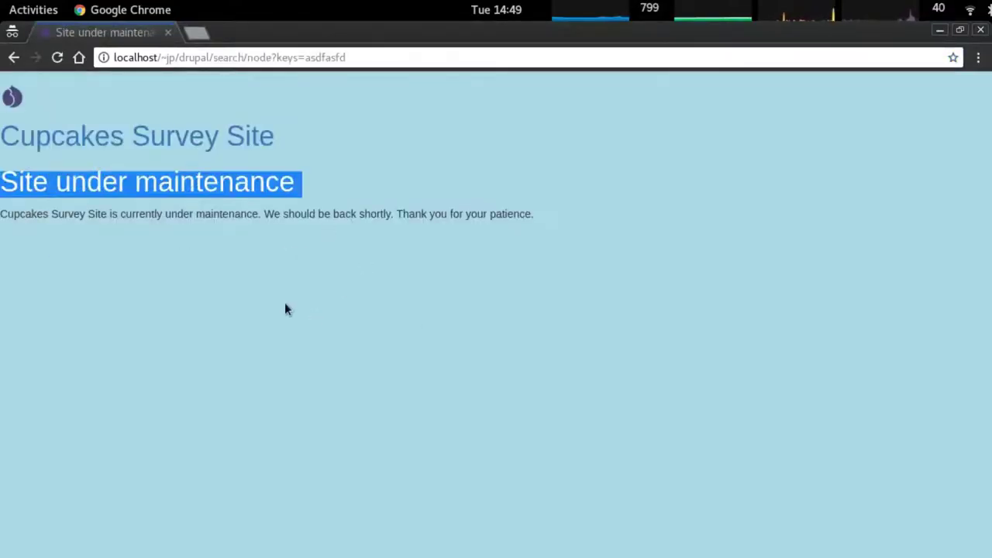
key("alt+Tab")
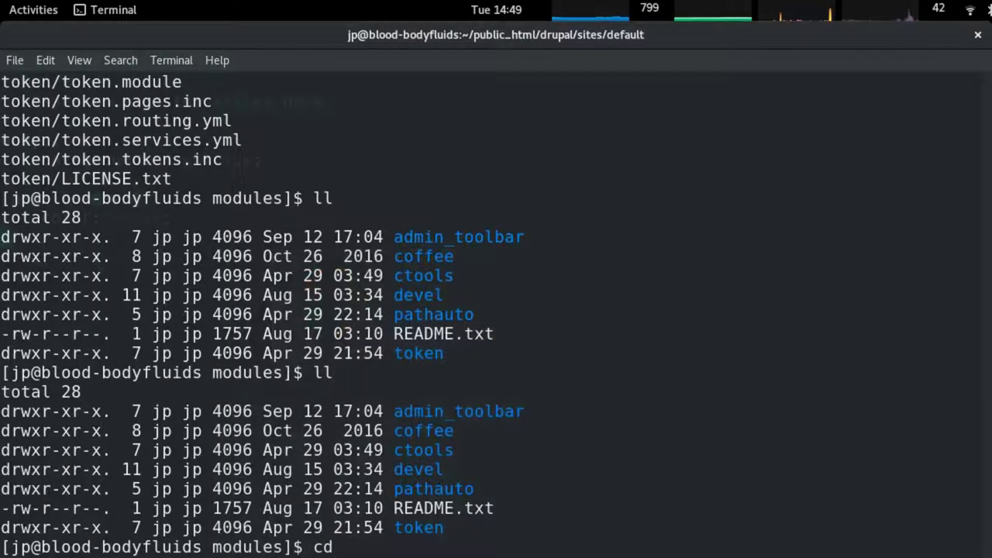
List the sites folder, then change into public_html/drupal from the home directory.
type("ls")
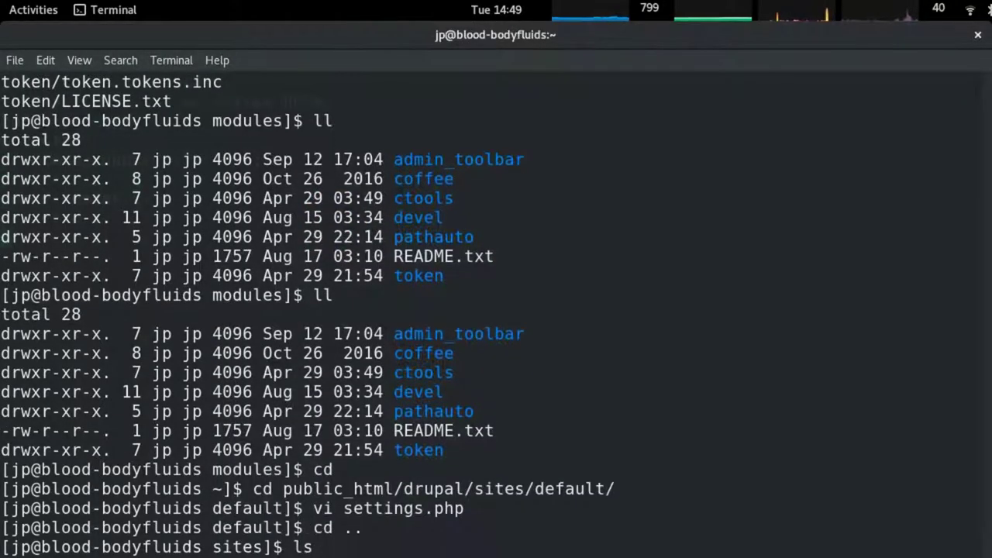
key("Return")
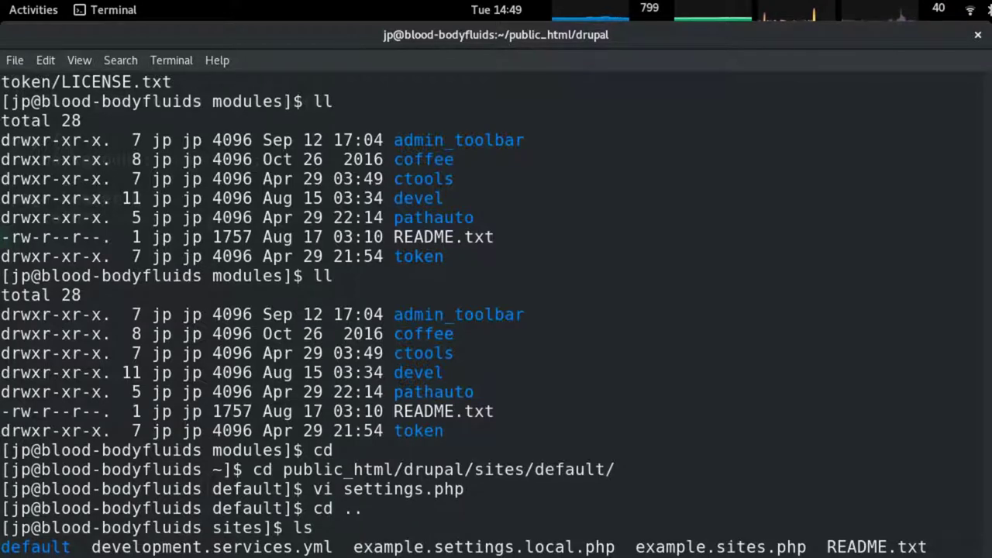
type("cd")
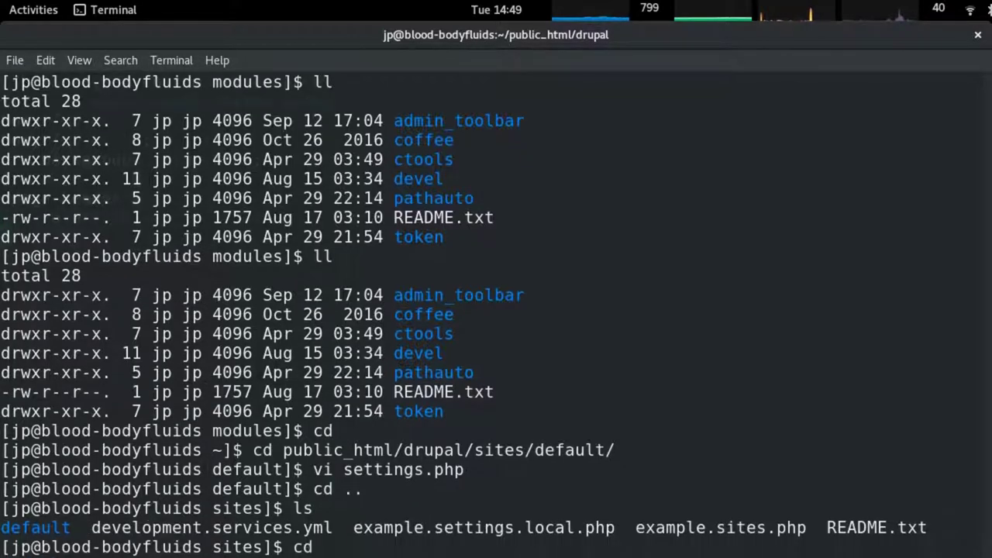
key("Return")
type("cd public_html/drupal/")
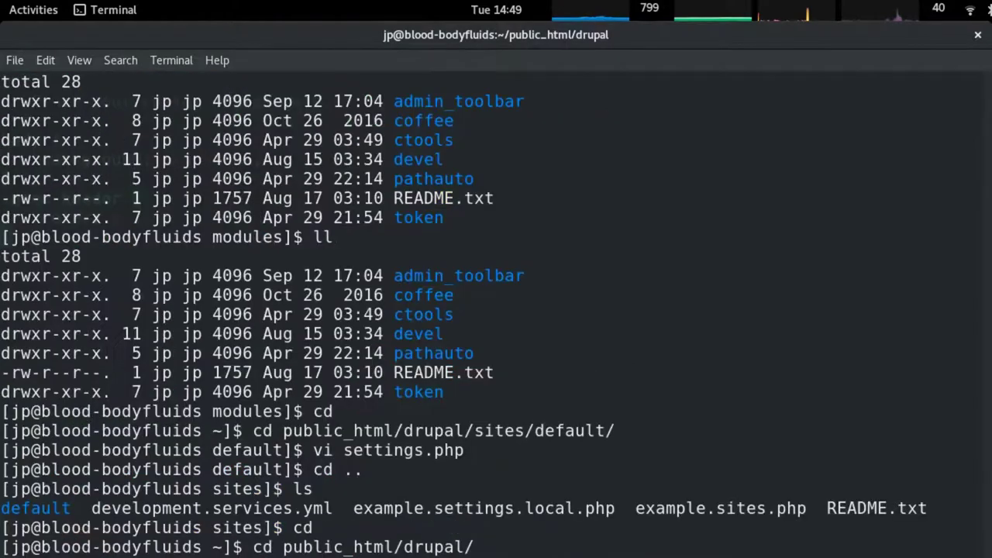
key("Return")
Dump the drupal database to drupal.sql with mysqldump and list the folder to verify.
type("mysqldump -u root drupal > drupal.sql")
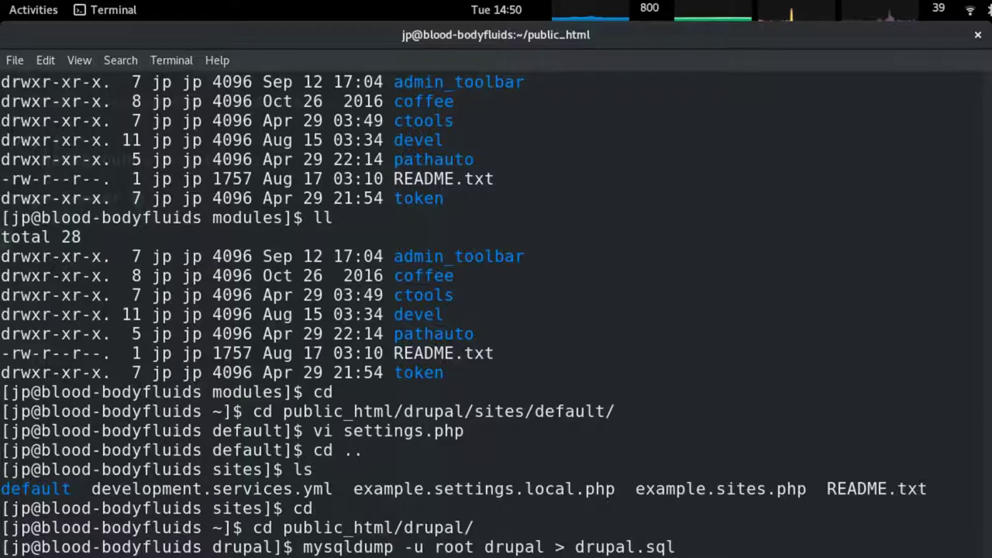
key("Return")
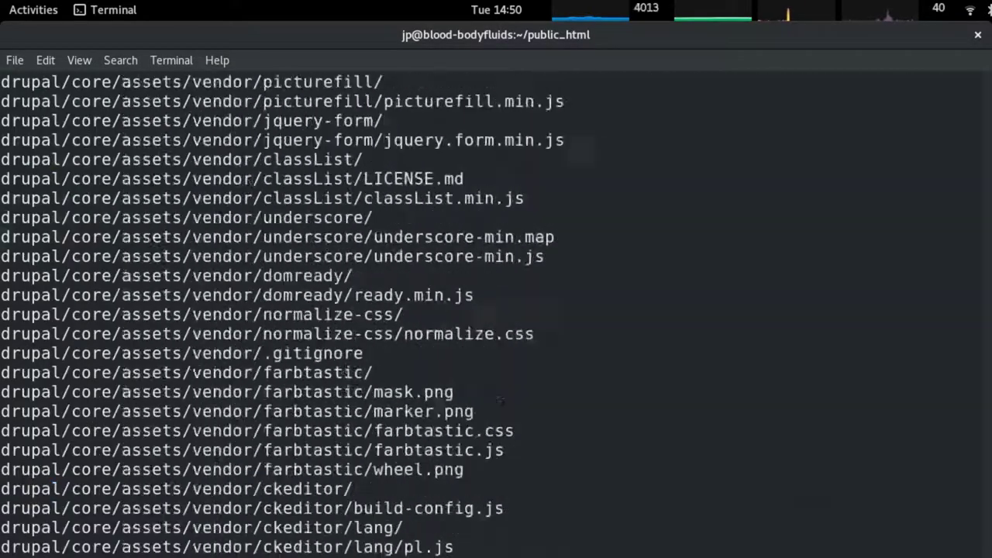
type("ll")
key("Return")
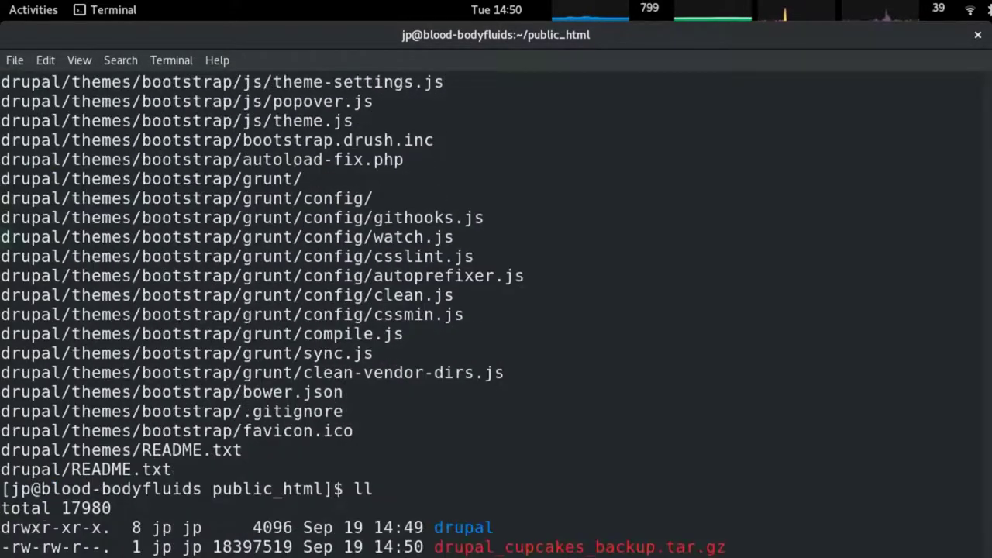
key("alt+Tab")
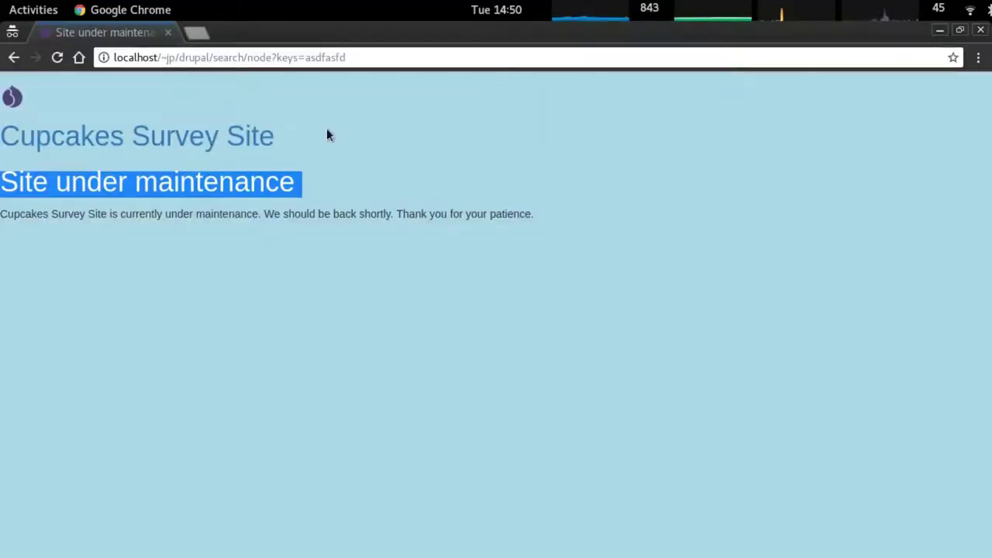
Uncheck 'Put site into maintenance mode' and save the configuration.
key("alt+Left")
mouse_move(434, 118)
left_click(30, 316)
left_click(159, 468)
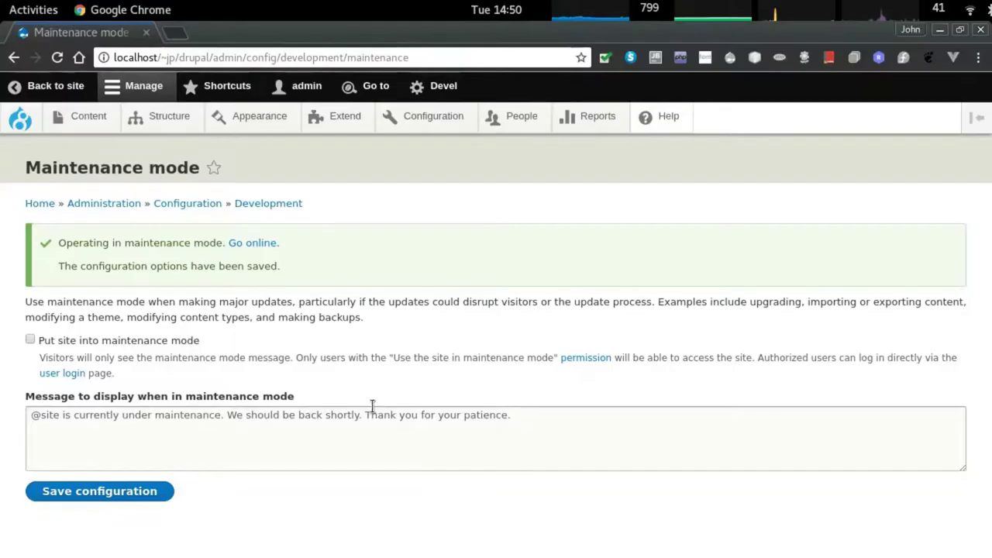
Reload the visitor's page and go Home to confirm the normal homepage is back.
key("alt+Tab")
key("ctrl+l")
key("Return")
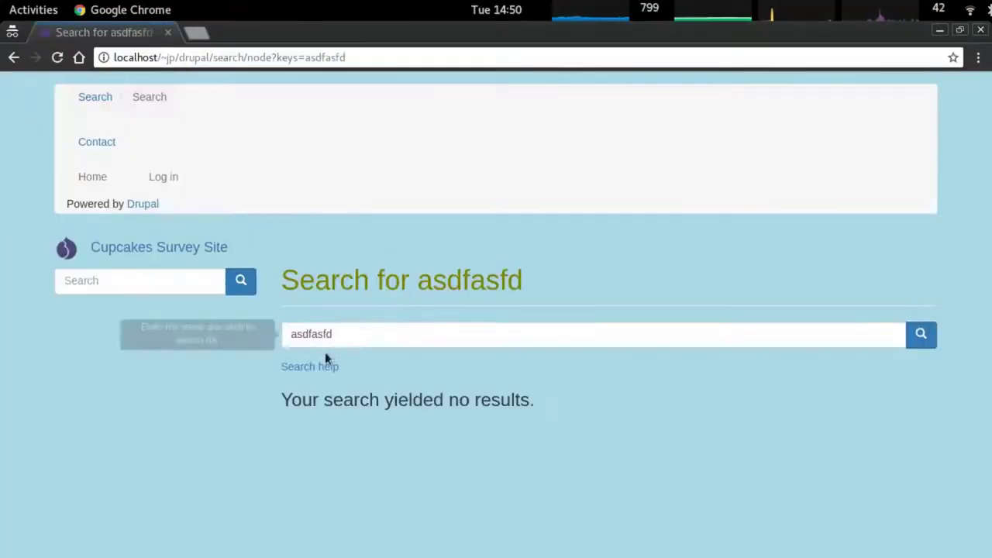
left_click(93, 177)
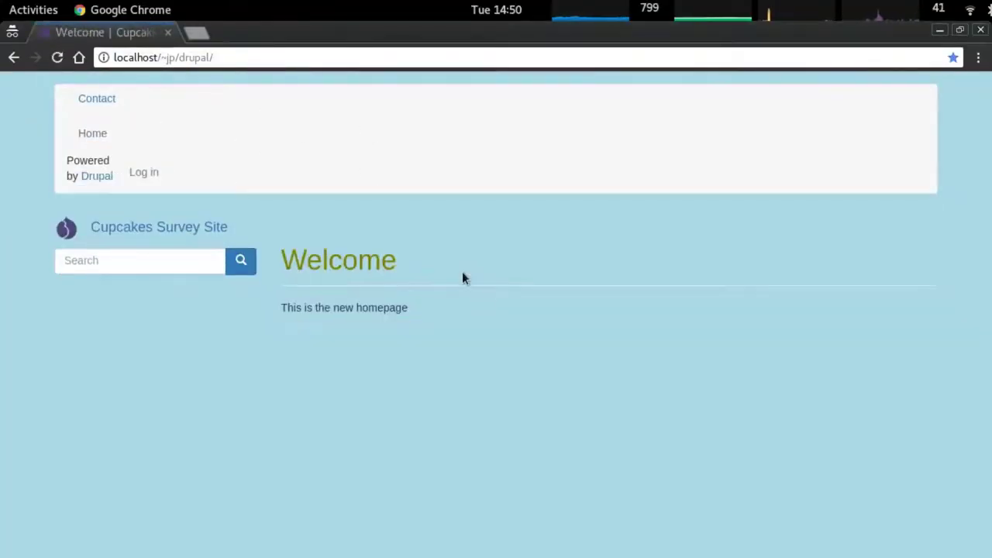
key("alt+Tab")
key("alt+Tab")
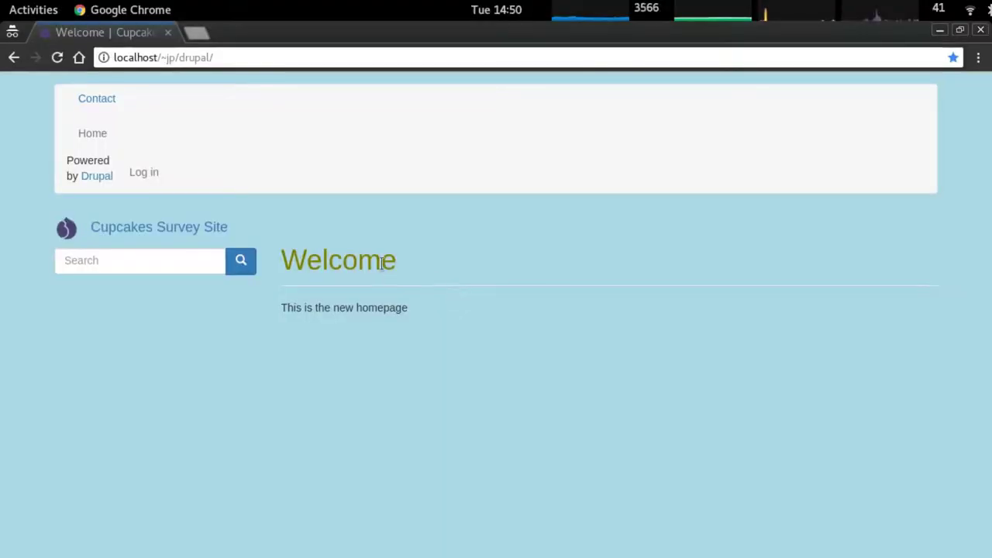
key("alt+grave")
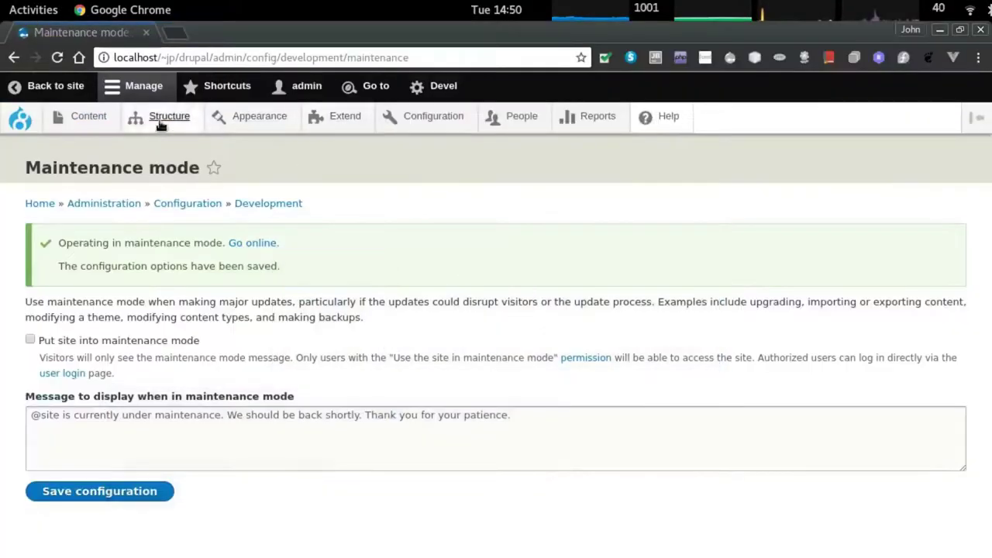
In Block layout, drag Tools toward Footer and Site branding down into Secondary.
left_click(161, 125)
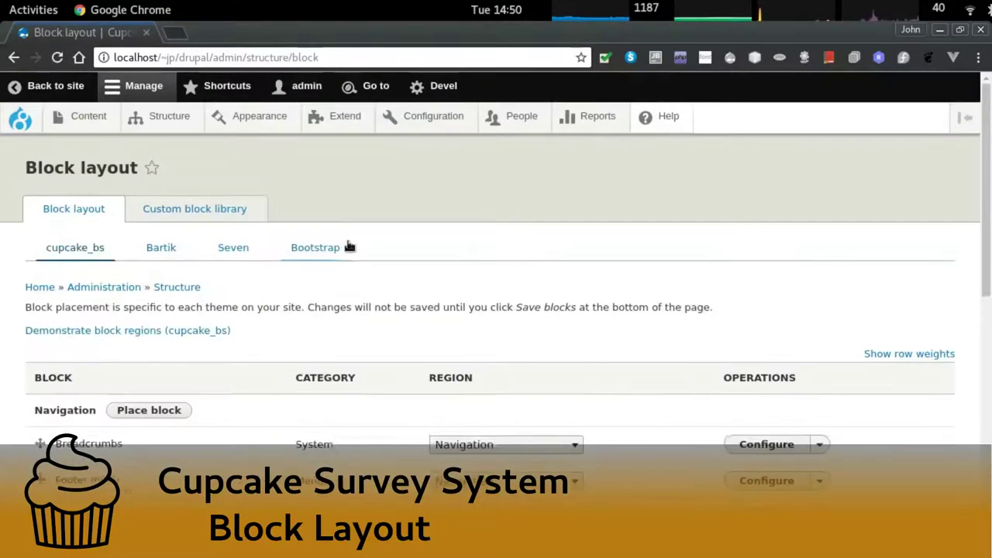
scroll(336, 271, "down", 5)
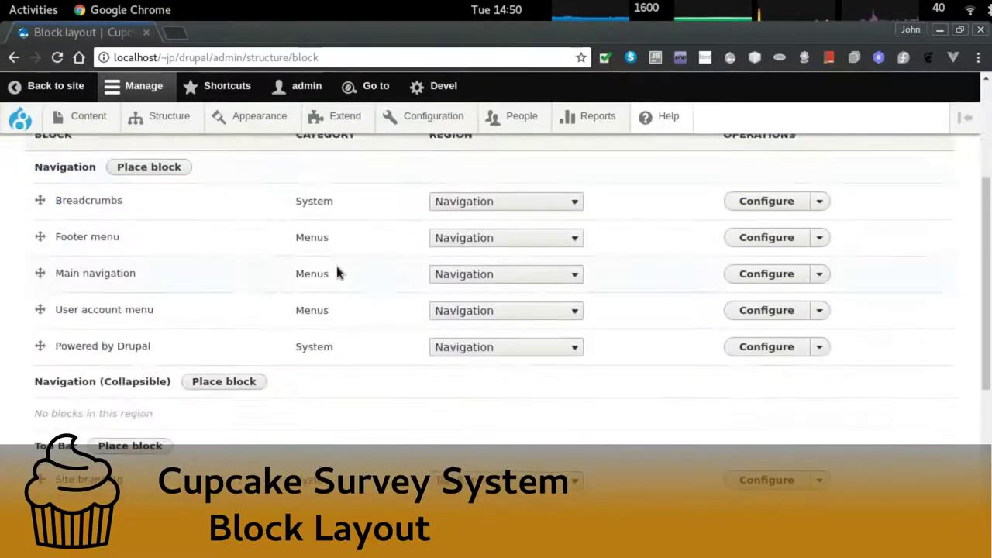
scroll(336, 271, "down", 7)
left_click_drag(31, 377, 67, 495)
left_click_drag(34, 367, 98, 250)
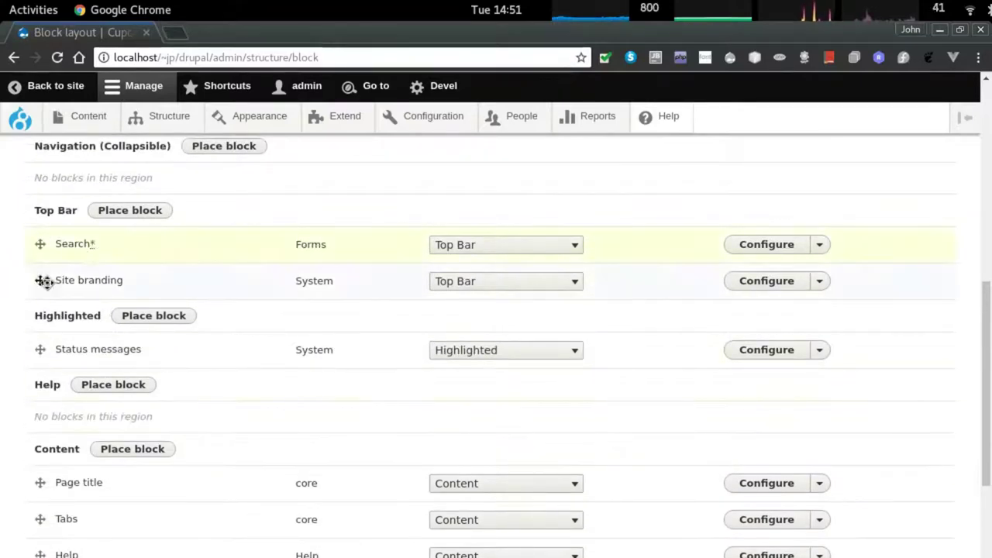
left_click(488, 281)
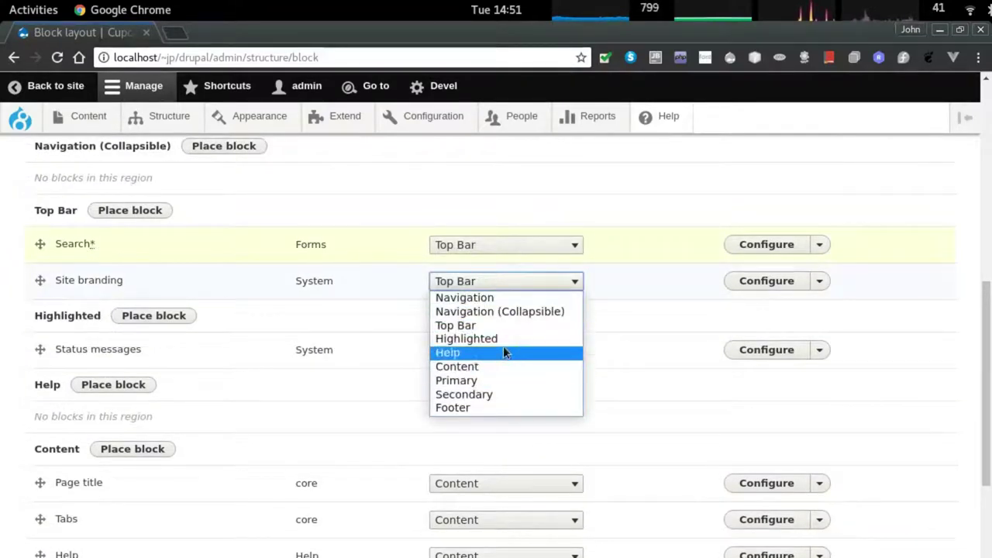
left_click(45, 296)
left_click_drag(38, 277, 122, 430)
Remove the Site branding block, then drag Tools into Footer and Search upward.
left_click(823, 432)
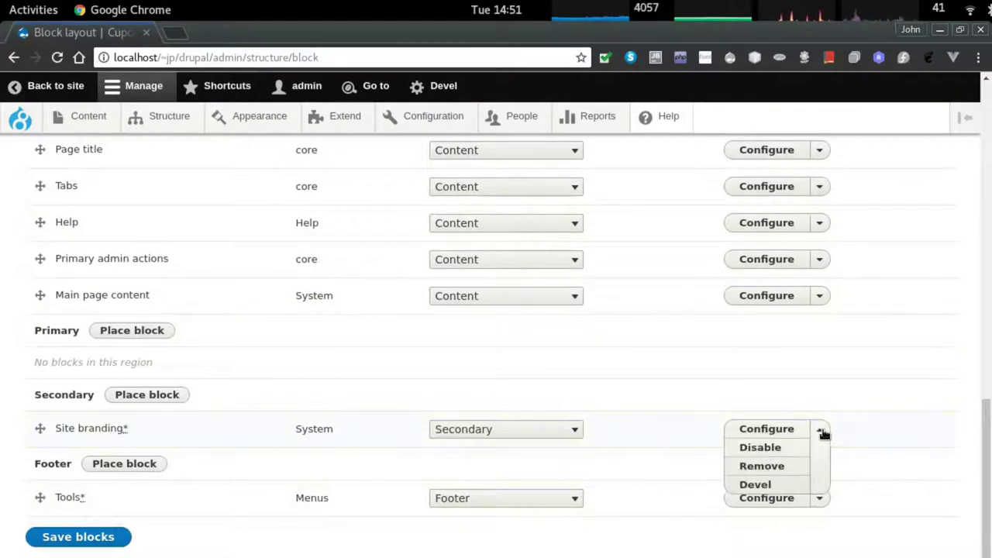
left_click(761, 467)
left_click(82, 261)
scroll(292, 363, "down", 10)
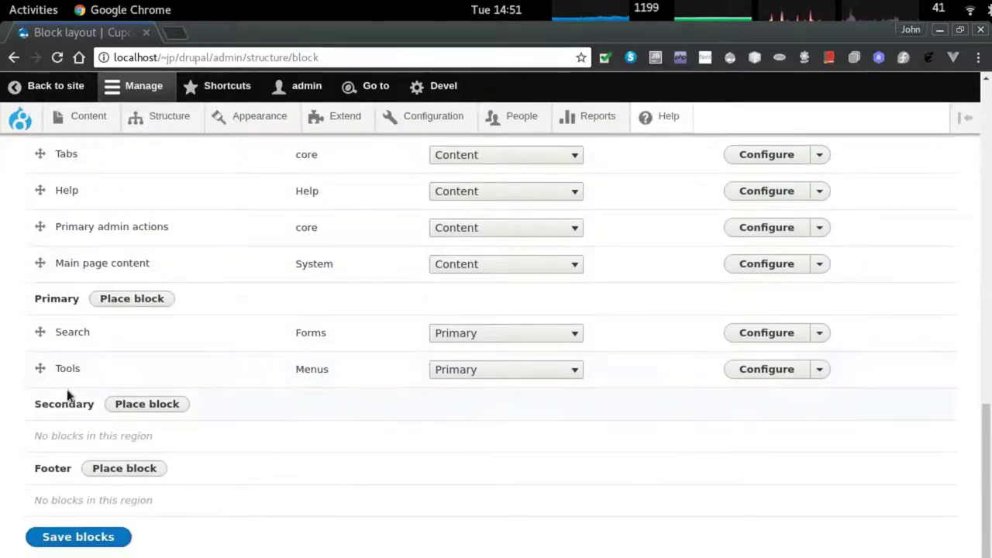
left_click_drag(44, 368, 67, 496)
left_click_drag(44, 350, 132, 437)
Remove Powered by Drupal, move Tools to Footer and Search to Navigation, and save blocks.
left_click(819, 403)
left_click(772, 442)
left_click(66, 252)
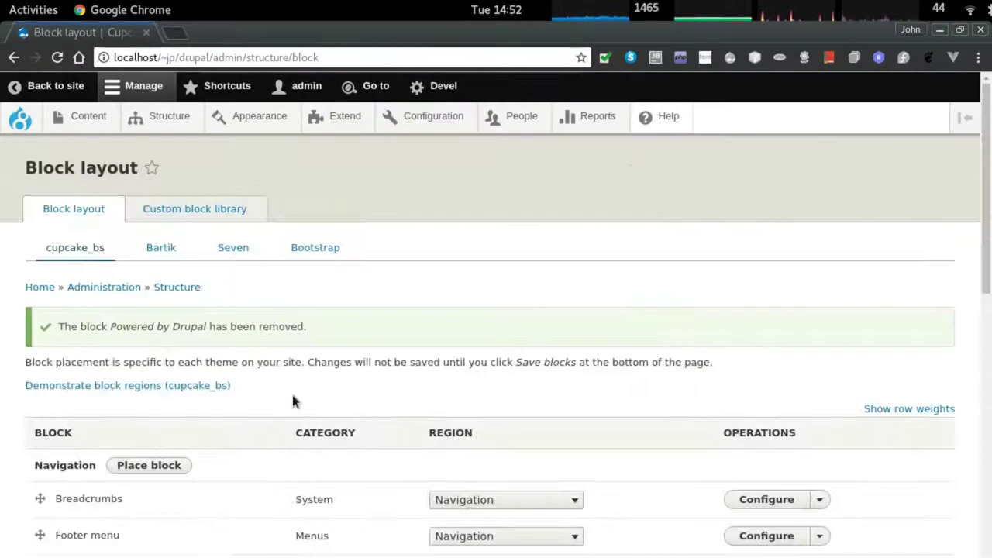
scroll(259, 403, "down", 10)
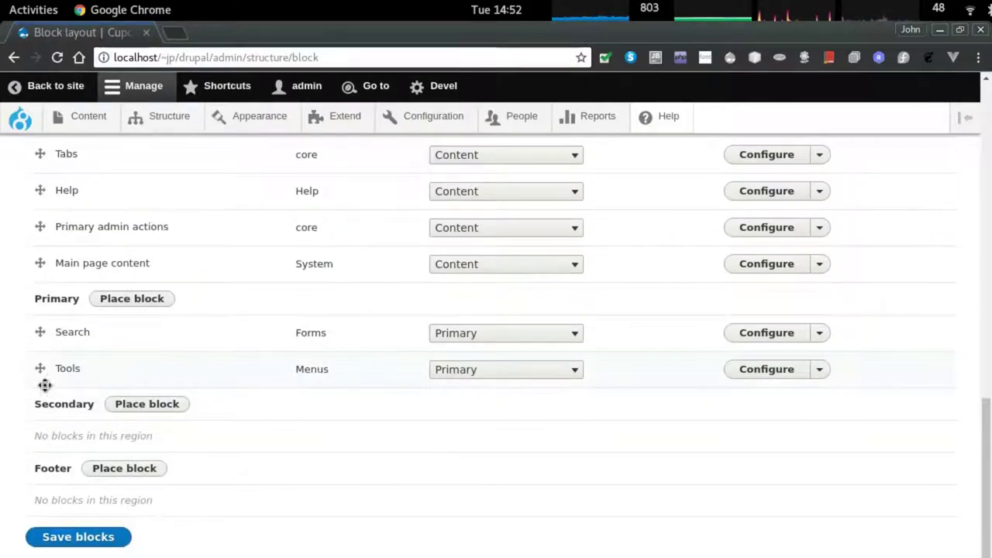
left_click_drag(42, 372, 122, 467)
left_click_drag(40, 364, 89, 350)
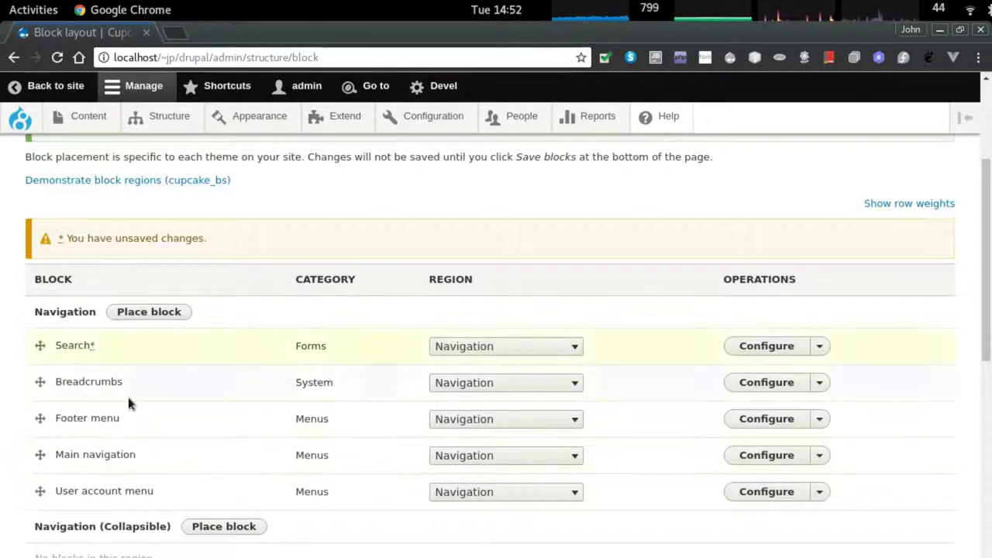
scroll(129, 434, "down", 15)
left_click(70, 538)
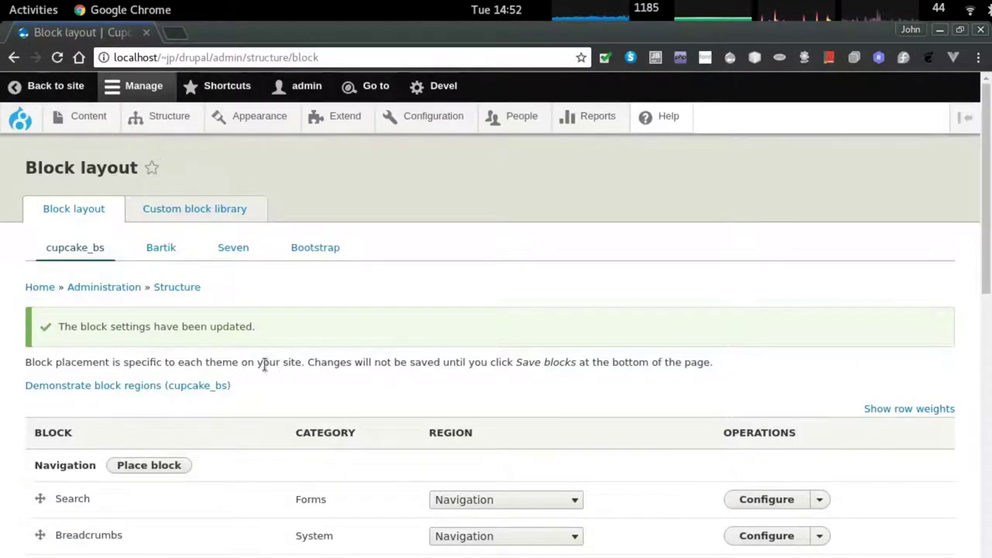
Check the public homepage in Firefox, then go to the Structure overview.
key("alt+Tab")
key("alt+Tab")
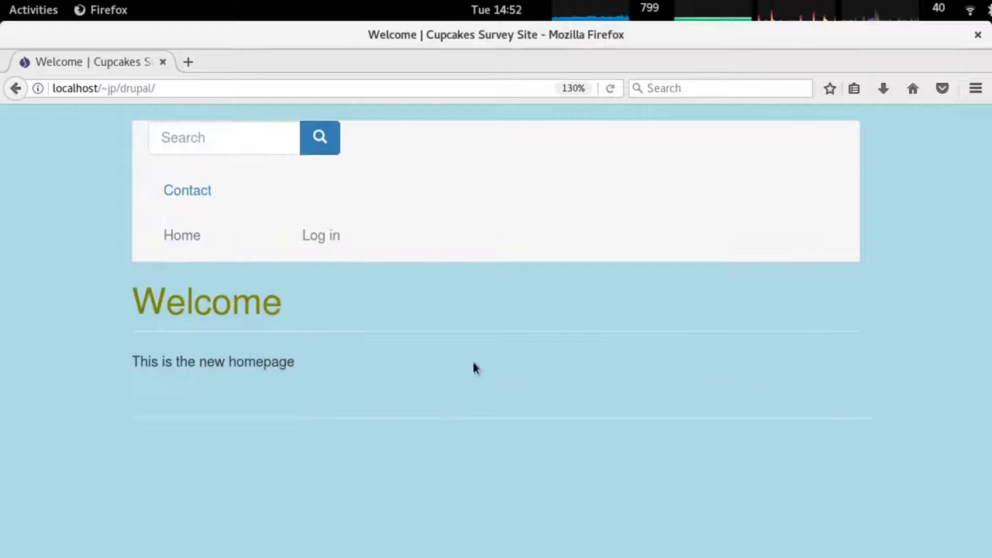
double_click(207, 364)
key("alt+Tab")
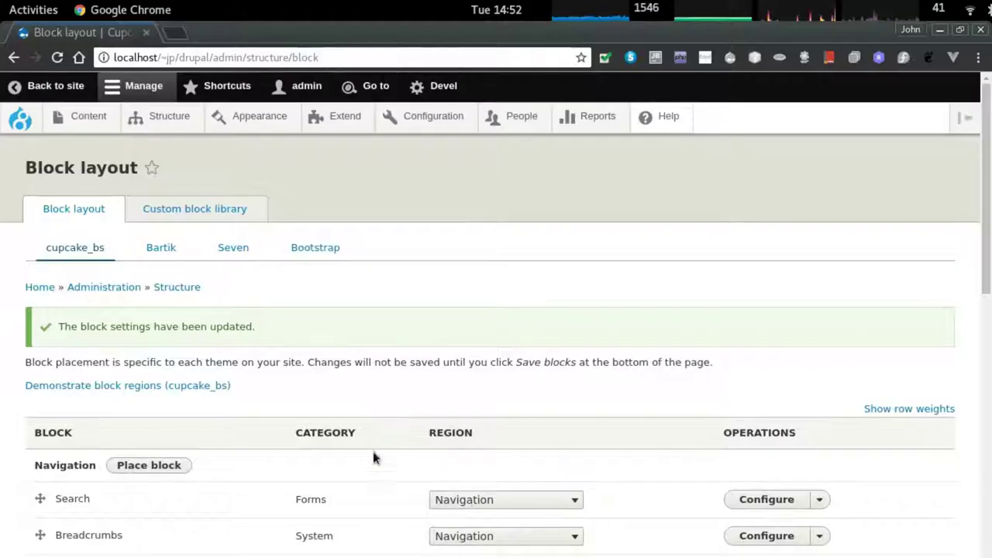
key("alt+Tab")
key("alt+Tab")
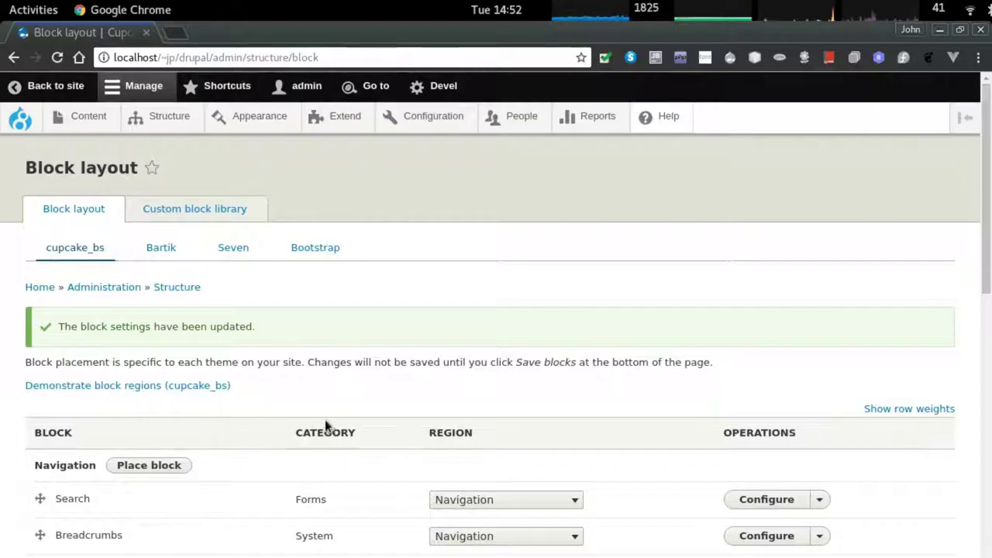
left_click(169, 118)
scroll(203, 287, "down", 1)
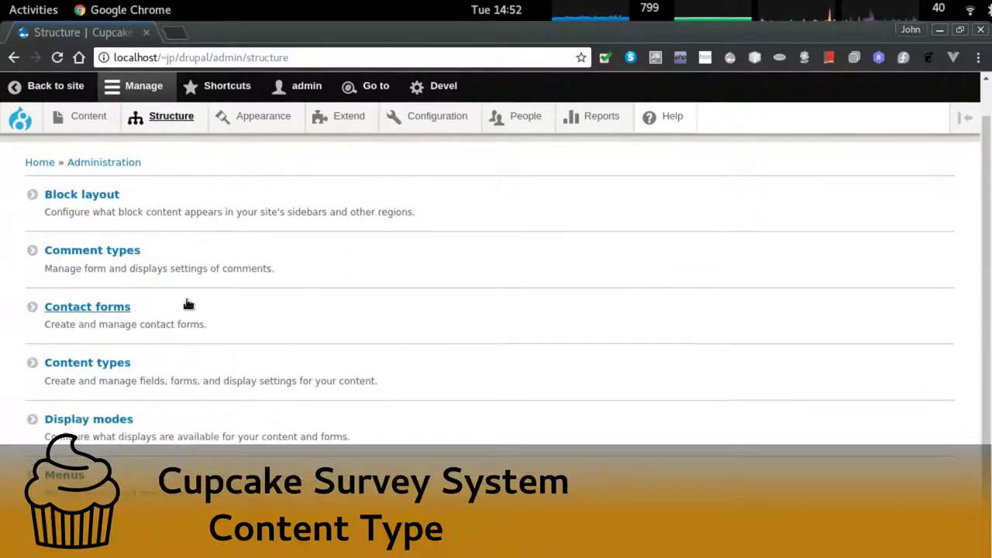
Add a content type named 'batch' described 'A set of freshly baked cupcakes'.
left_click(123, 365)
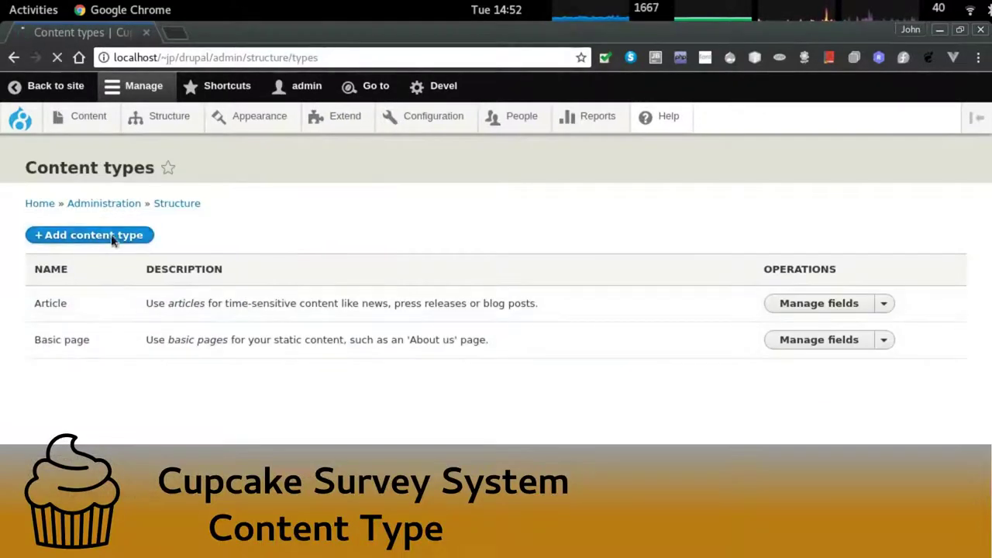
left_click(101, 232)
left_click(76, 258)
type("batch")
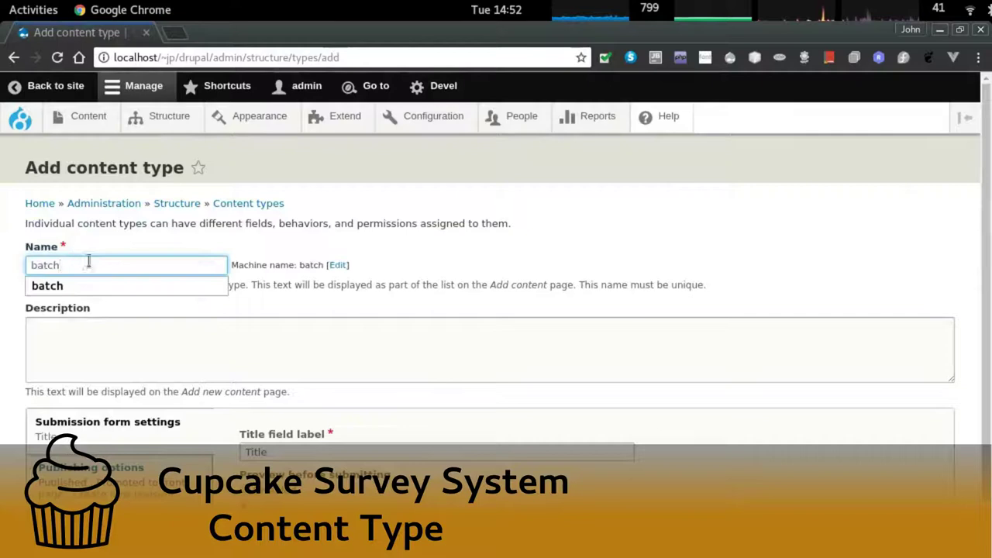
left_click(76, 339)
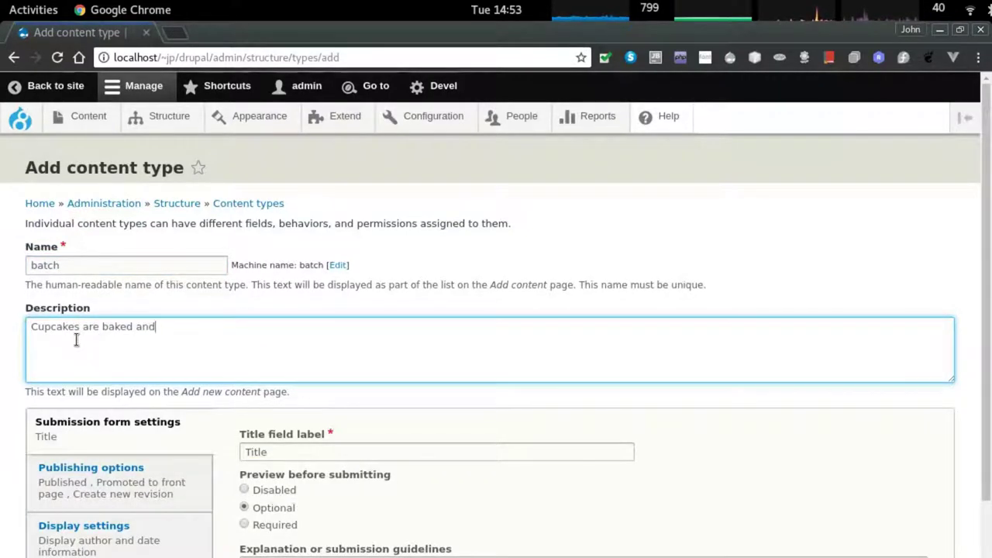
key("ctrl+BackSpace")
key("ctrl+BackSpace")
key("ctrl+BackSpace")
key("ctrl+BackSpace")
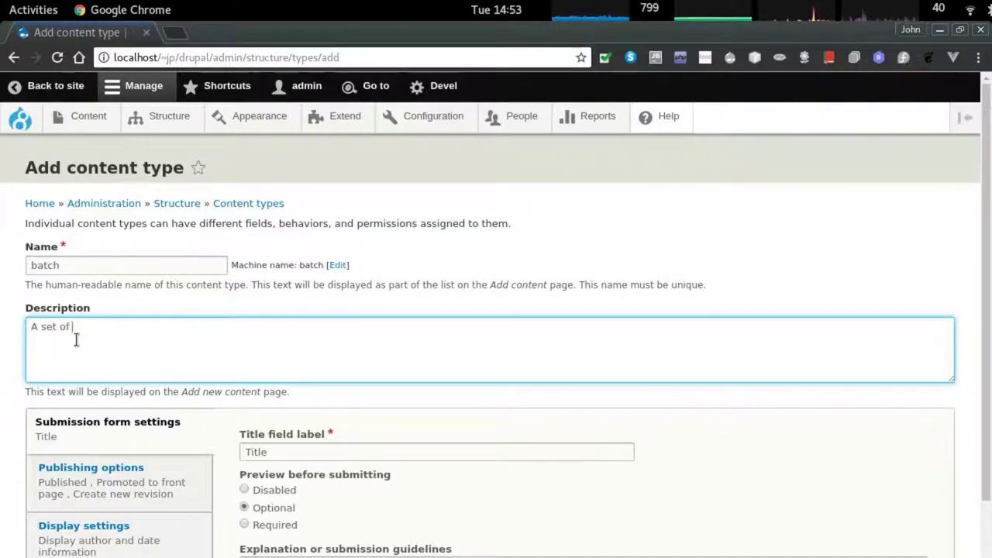
type("A set of freshly baked cupcakes")
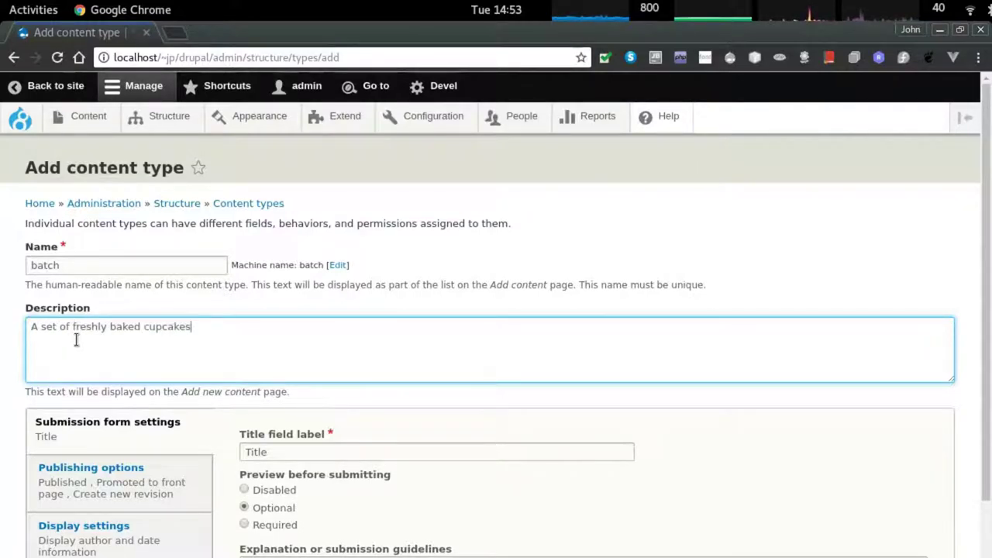
scroll(334, 388, "down", 3)
Disable preview, Published, revisions, author info and Main navigation, then save and manage fields.
left_click(274, 371)
left_click(91, 348)
left_click(261, 355)
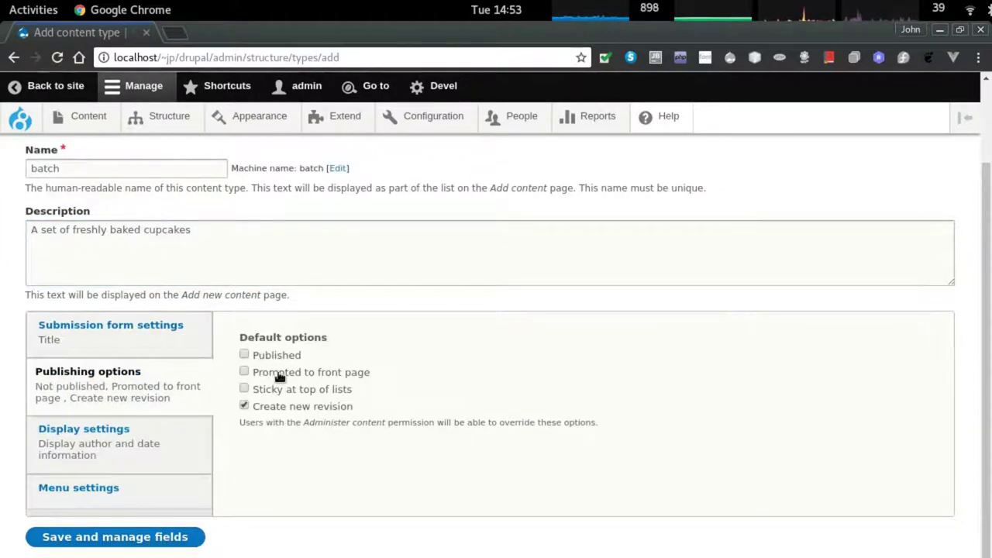
left_click(267, 408)
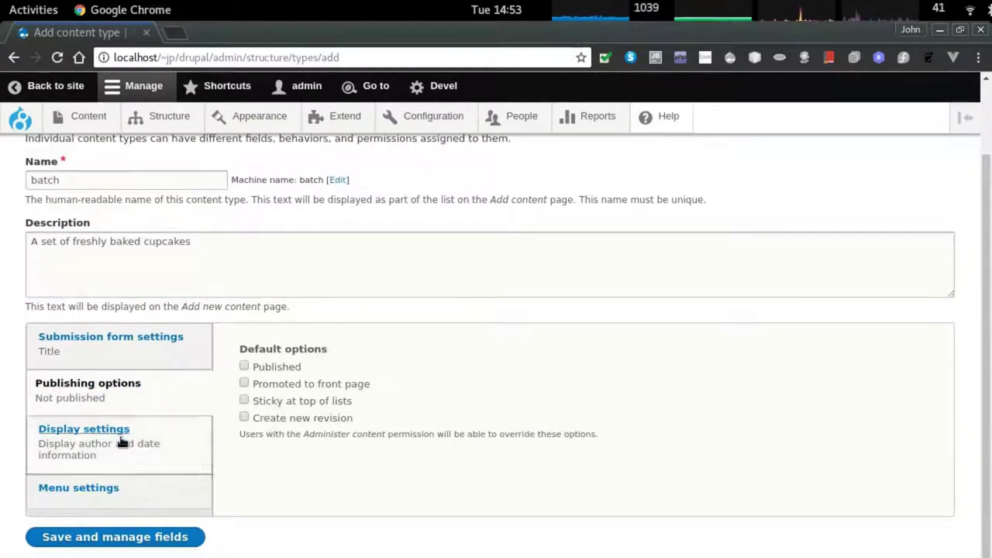
left_click(121, 434)
left_click(278, 350)
left_click(78, 487)
left_click(244, 382)
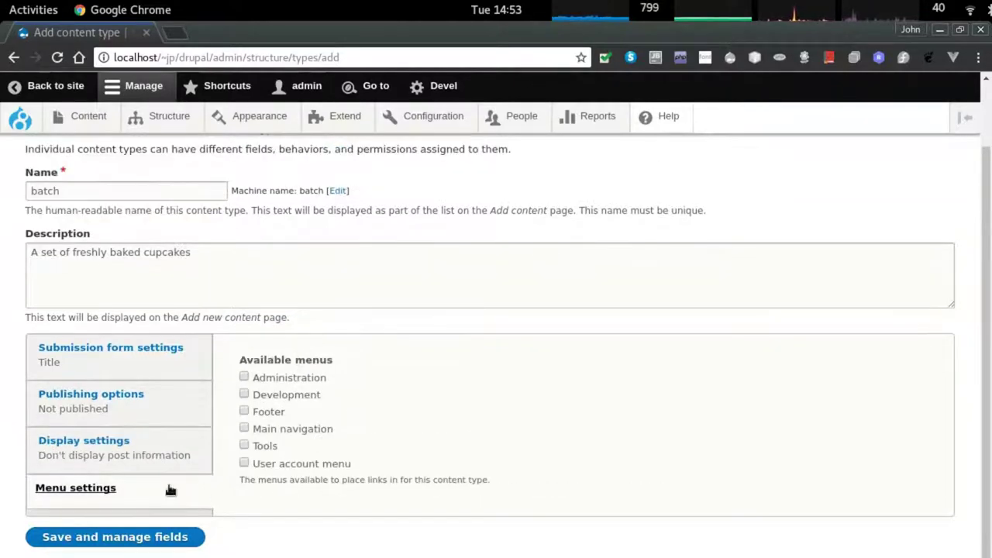
left_click(164, 535)
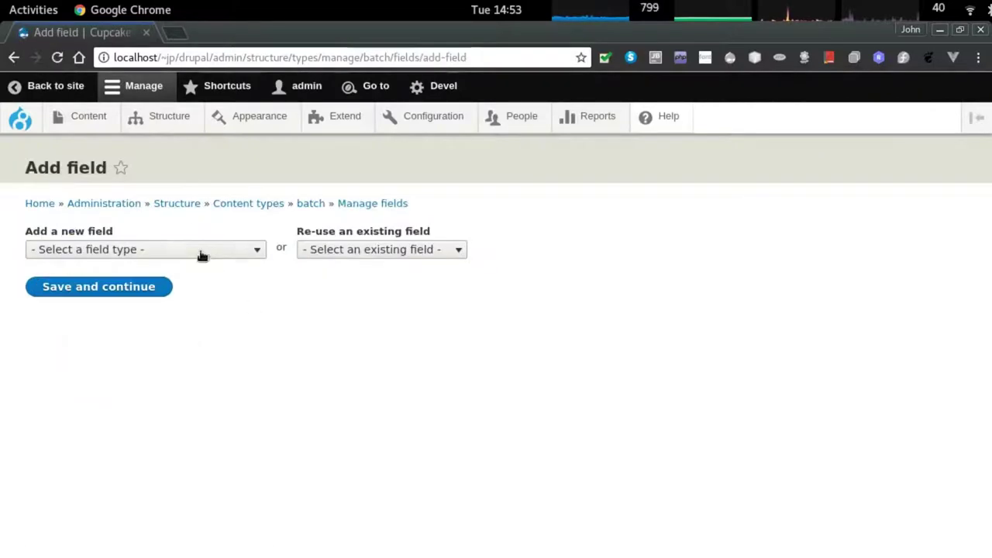
Add a Date field labelled 'date baked' that stores the date only, with no time.
left_click(201, 249)
left_click(201, 320)
left_click(154, 276)
type("date baked")
left_click(155, 333)
left_click(101, 333)
left_click(99, 364)
left_click(93, 425)
Give date baked help text, make it required, default it to the current date, and save.
scroll(117, 356, "down", 3)
left_click(88, 266)
type("T")
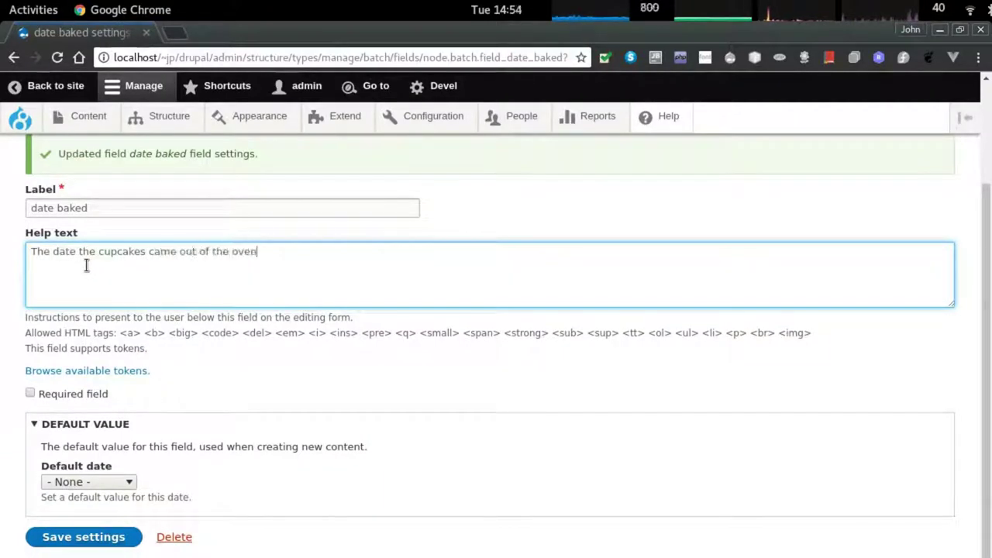
left_click(76, 397)
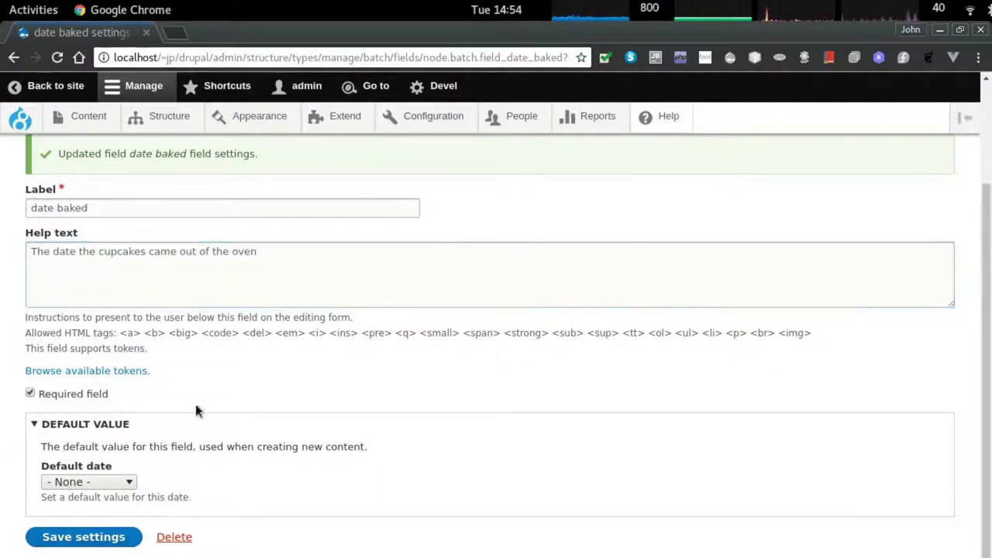
left_click(109, 484)
left_click(126, 512)
left_click(108, 537)
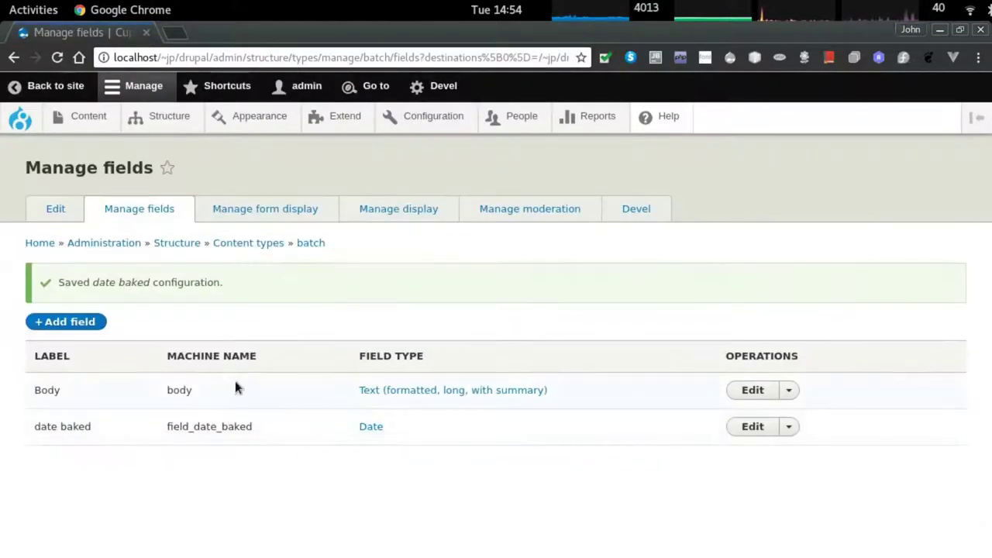
Inspect the date baked widget options on the batch form display.
left_click(261, 209)
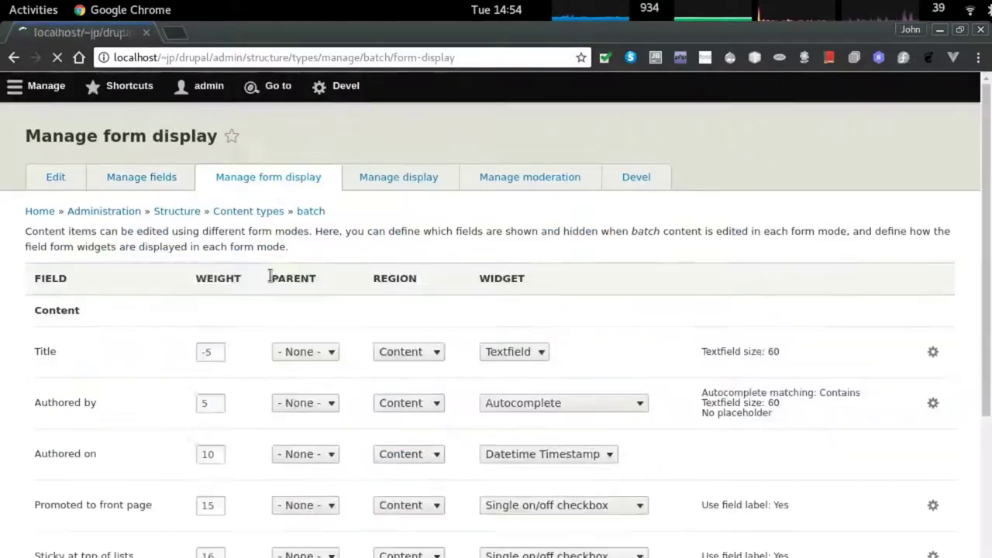
scroll(248, 403, "down", 2)
scroll(247, 403, "down", 1)
left_click(362, 462)
left_click(362, 462)
scroll(204, 465, "up", 4)
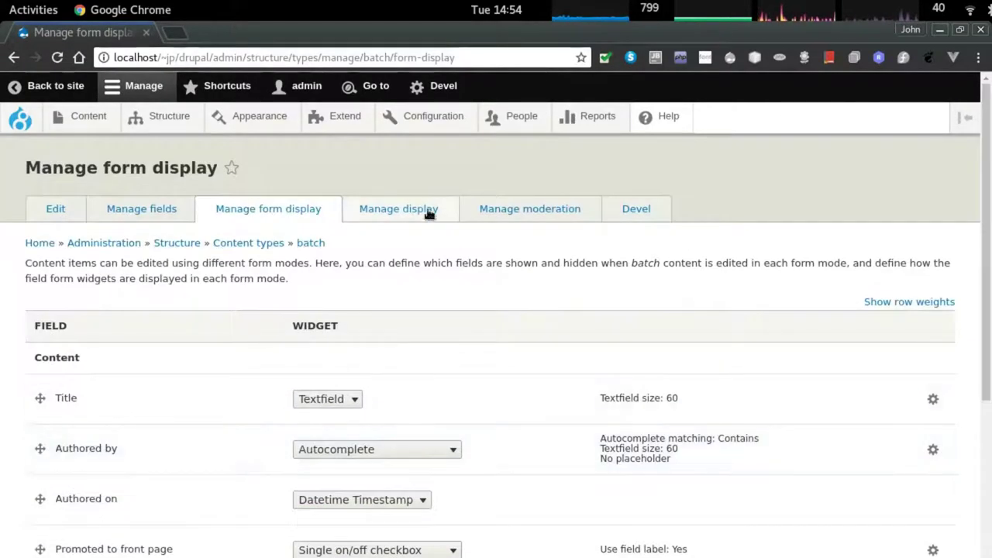
Review the Body label options in batch's display settings and Body's field operations.
left_click(427, 211)
scroll(367, 394, "down", 2)
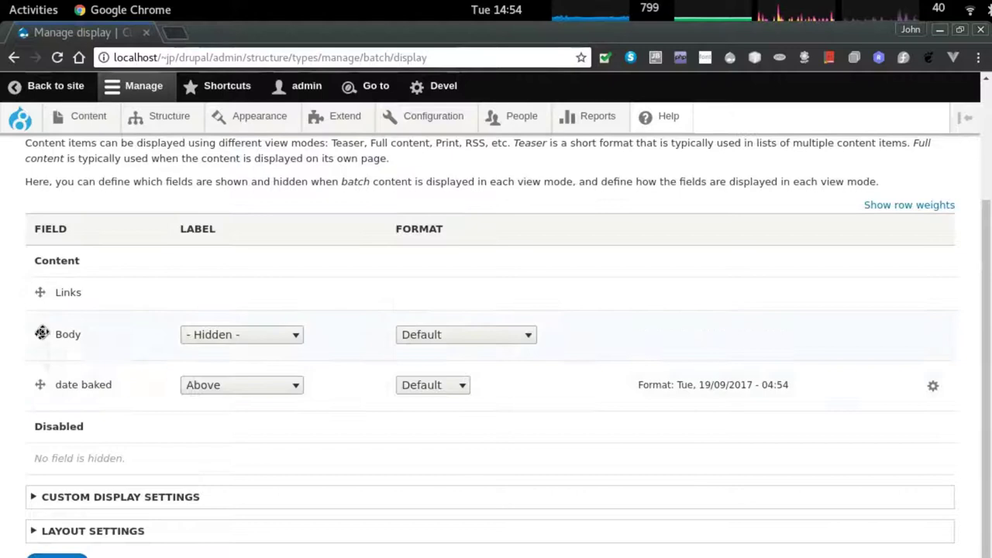
left_click(220, 335)
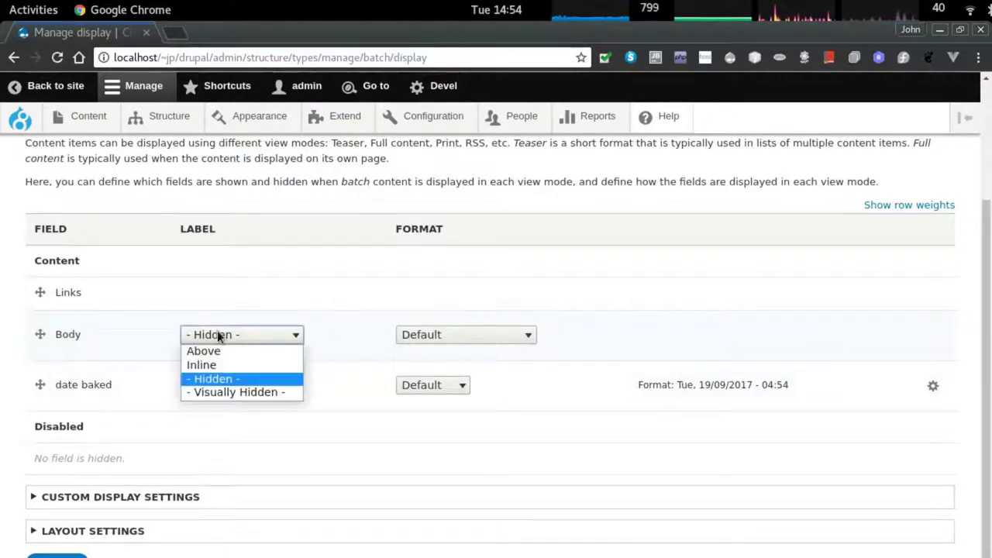
left_click(218, 336)
scroll(433, 335, "up", 2)
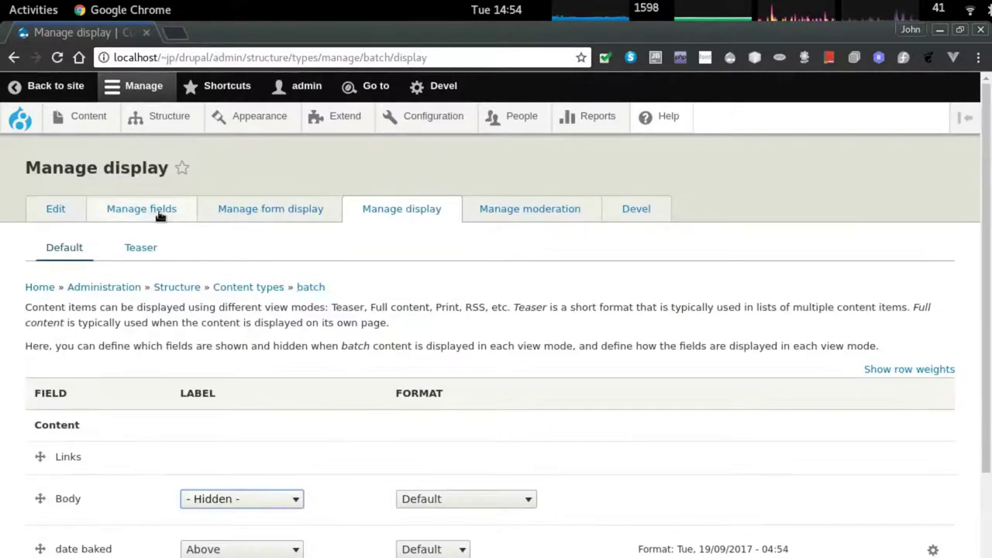
left_click(155, 210)
left_click(789, 343)
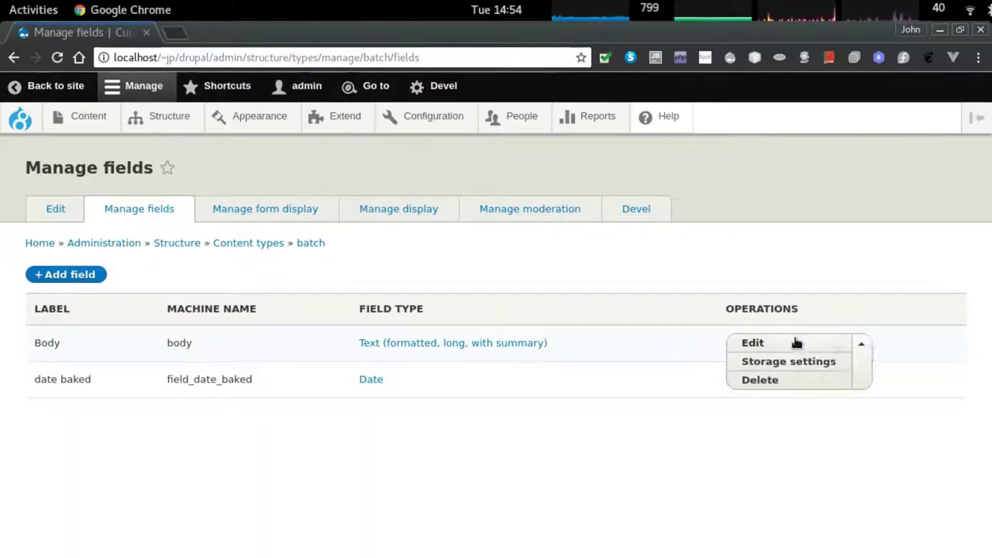
Drag Body below date baked on the batch form display and save the order.
left_click(266, 211)
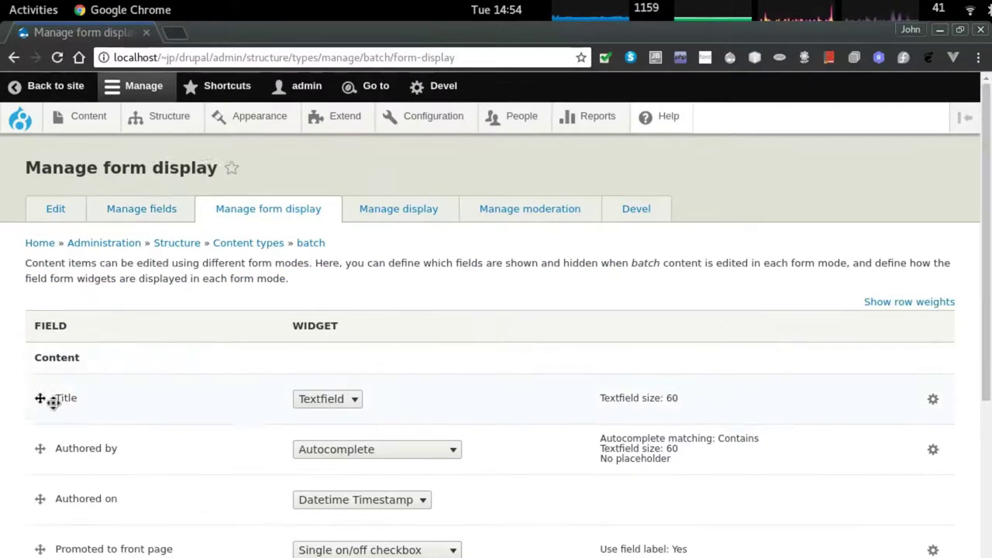
scroll(222, 390, "down", 2)
scroll(104, 361, "down", 3)
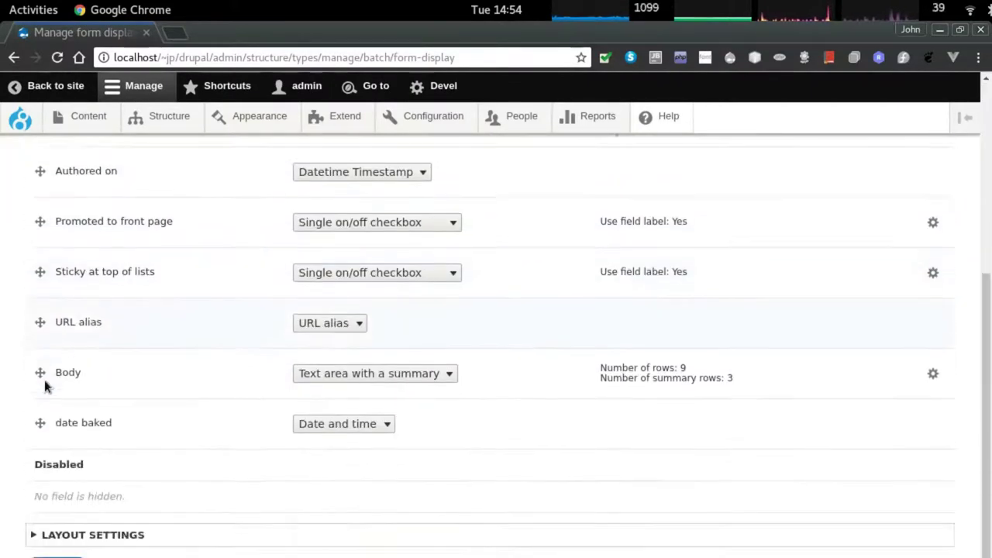
left_click_drag(39, 342, 39, 394)
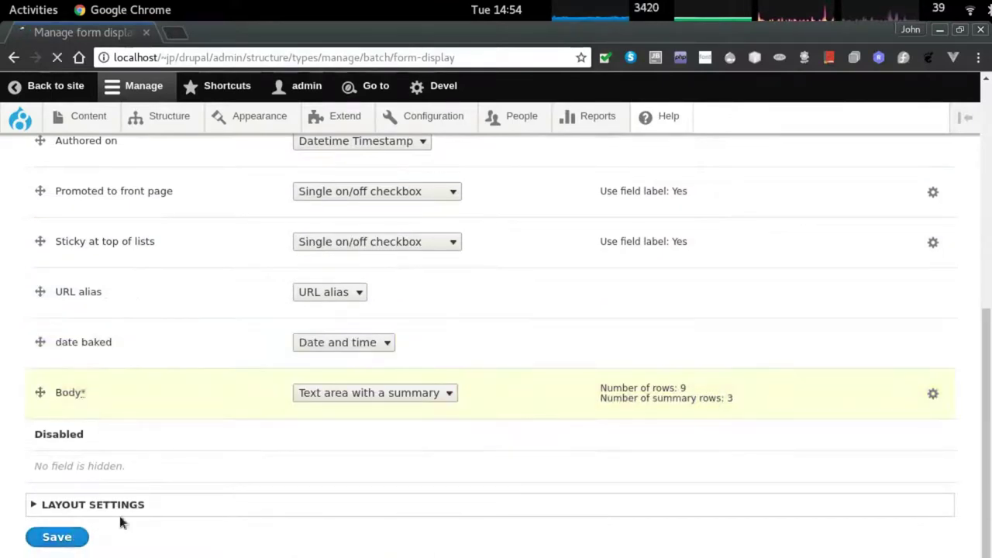
left_click(56, 536)
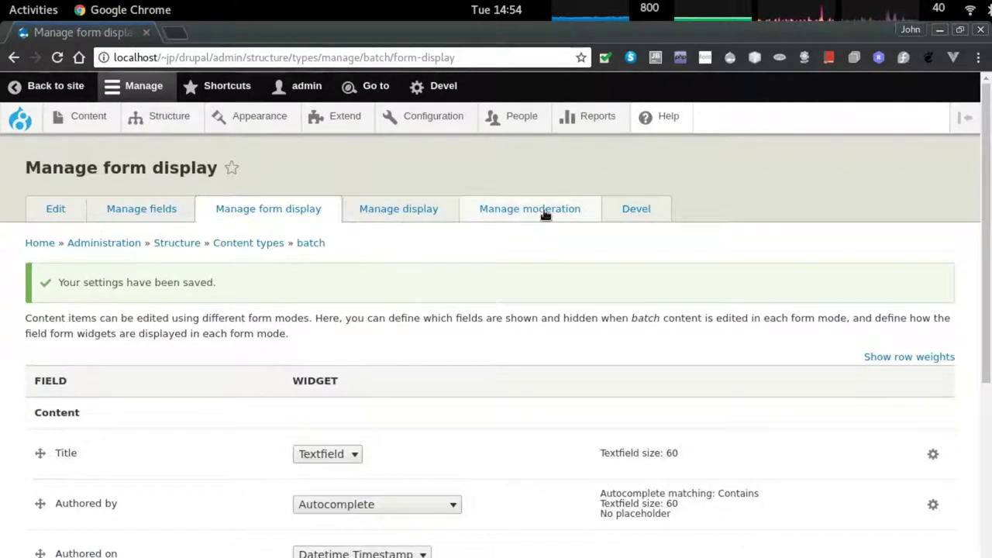
left_click(545, 214)
Start a new workflow labelled 'survey approval' from the Workflows list.
left_click(117, 287)
left_click(124, 289)
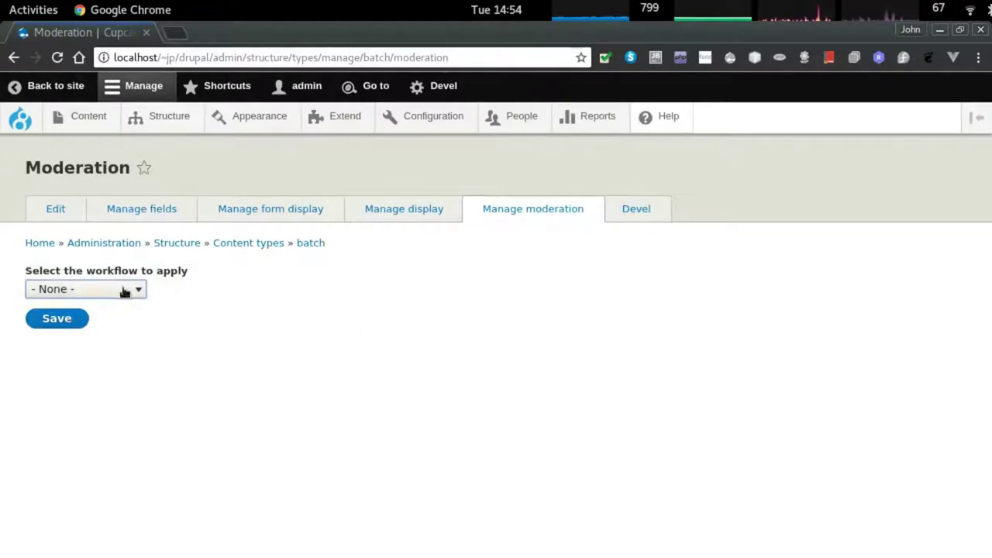
mouse_move(434, 117)
mouse_move(443, 426)
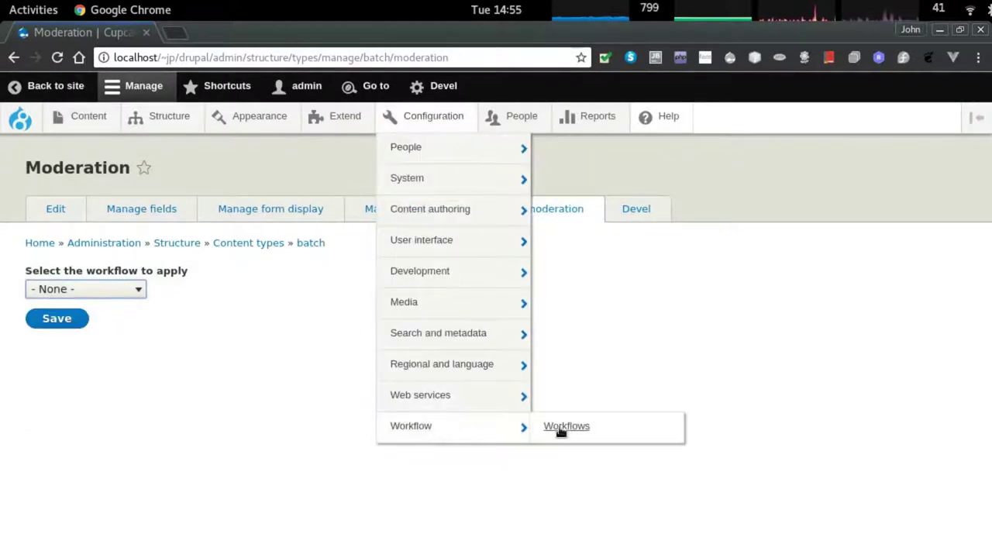
left_click(560, 428)
left_click(105, 231)
left_click(97, 246)
type("survey approval")
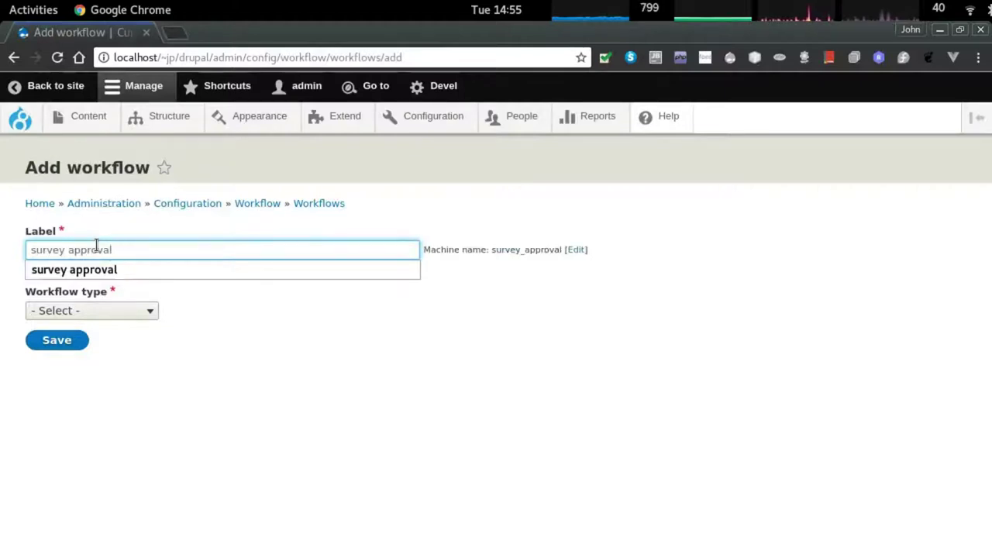
Set the survey approval workflow type to Content moderation and save it.
left_click(122, 311)
left_click(290, 314)
left_click(56, 340)
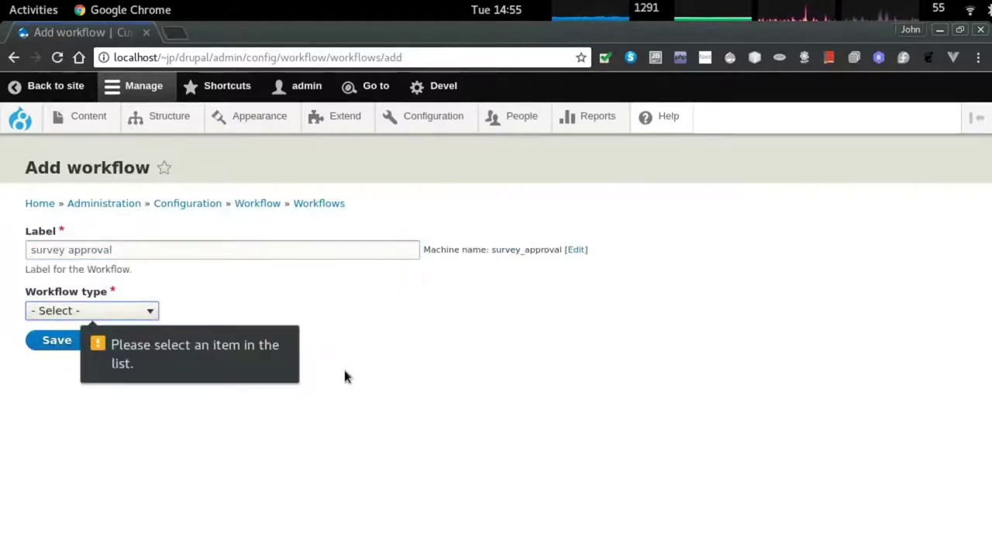
left_click(147, 314)
left_click(117, 341)
left_click(57, 340)
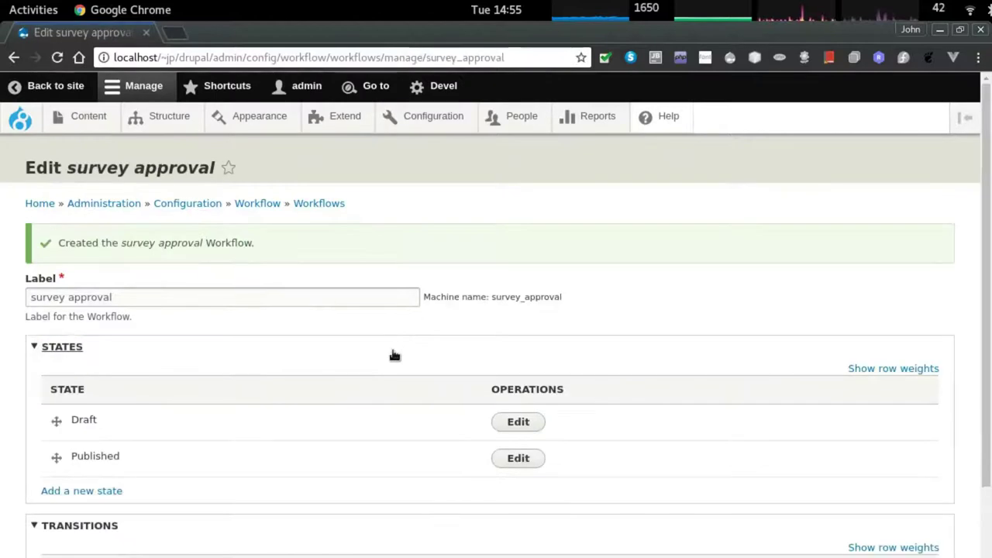
scroll(232, 325, "down", 4)
scroll(107, 297, "up", 1)
Add a 'pending' state, move it between Draft and Published, and save the workflow.
left_click(85, 367)
left_click(80, 249)
type("pending")
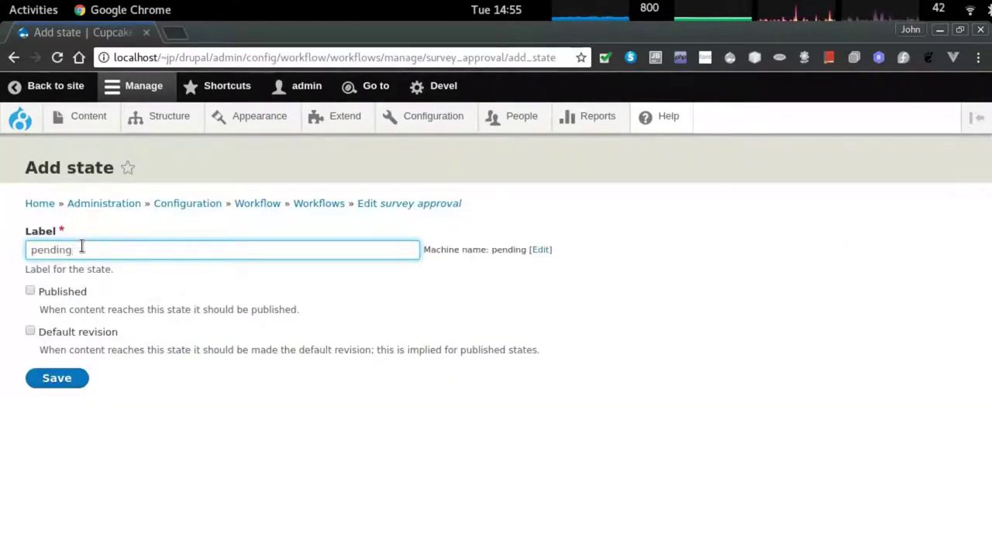
left_click(56, 377)
scroll(231, 391, "down", 2)
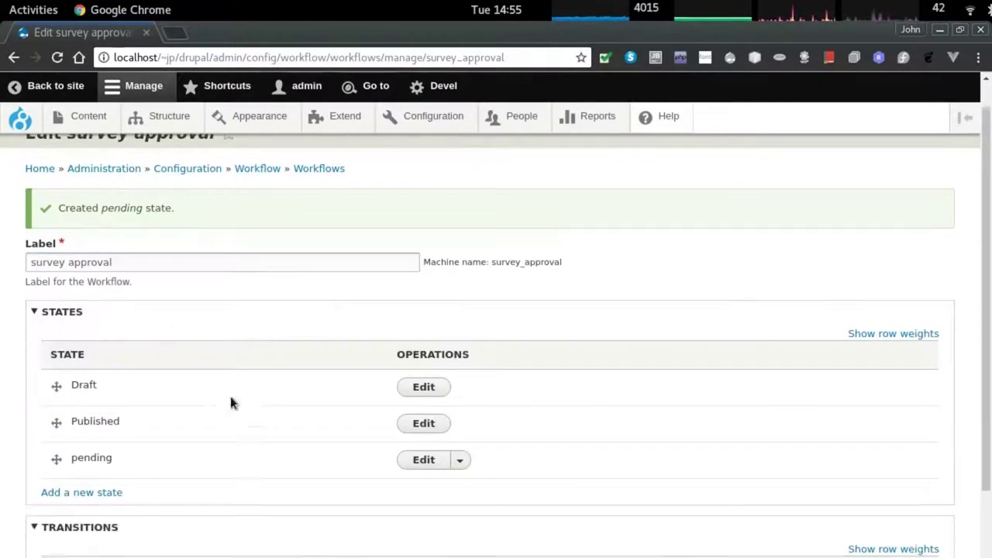
left_click_drag(56, 409, 62, 387)
scroll(297, 438, "down", 1)
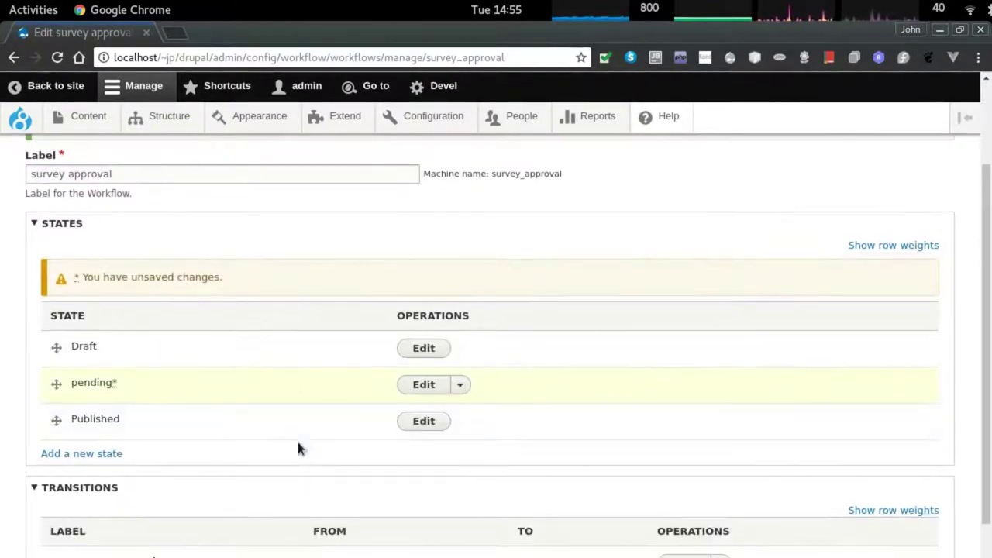
scroll(223, 493, "down", 3)
left_click(55, 535)
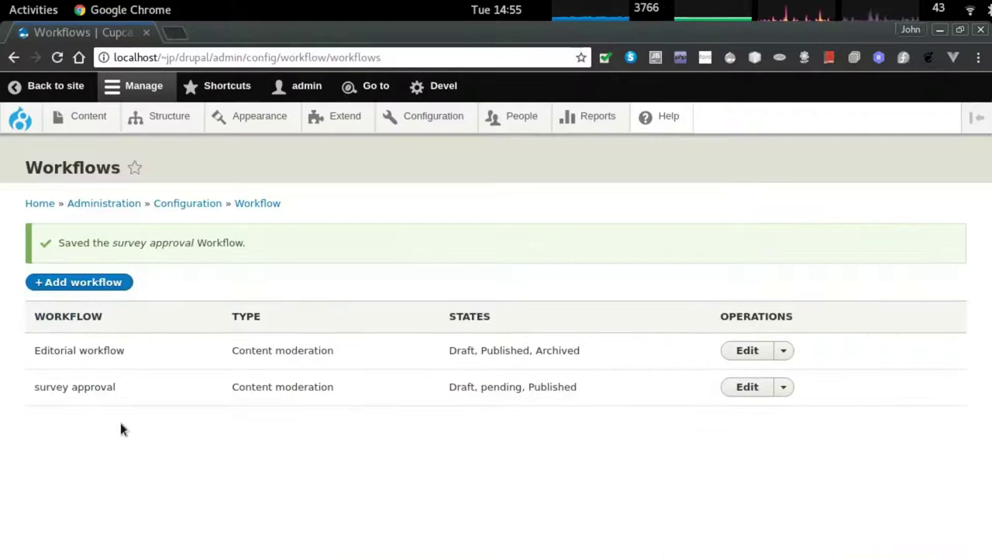
Let the Create New Draft transition start from Draft and pending, not Published.
left_click(747, 386)
scroll(290, 379, "down", 5)
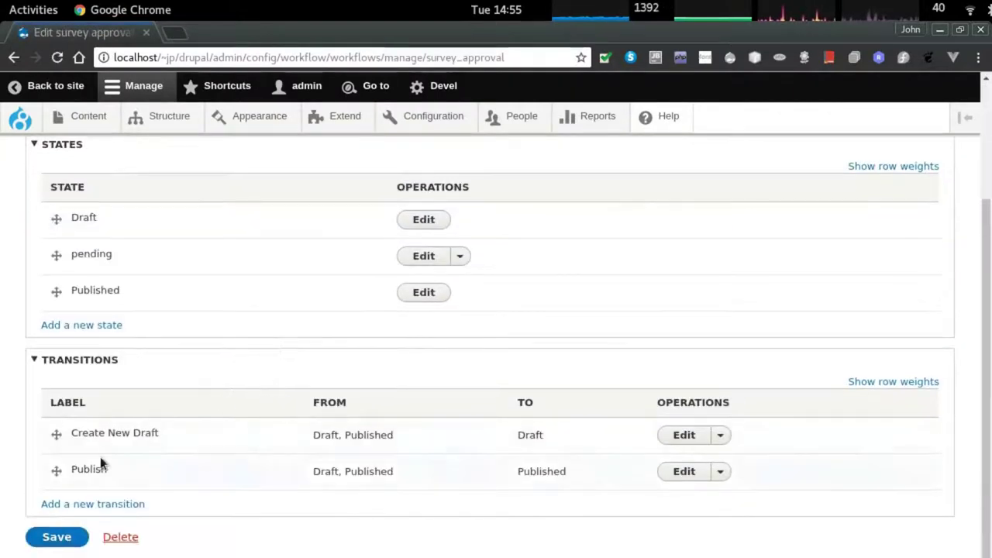
left_click(682, 435)
left_click(51, 334)
left_click(56, 350)
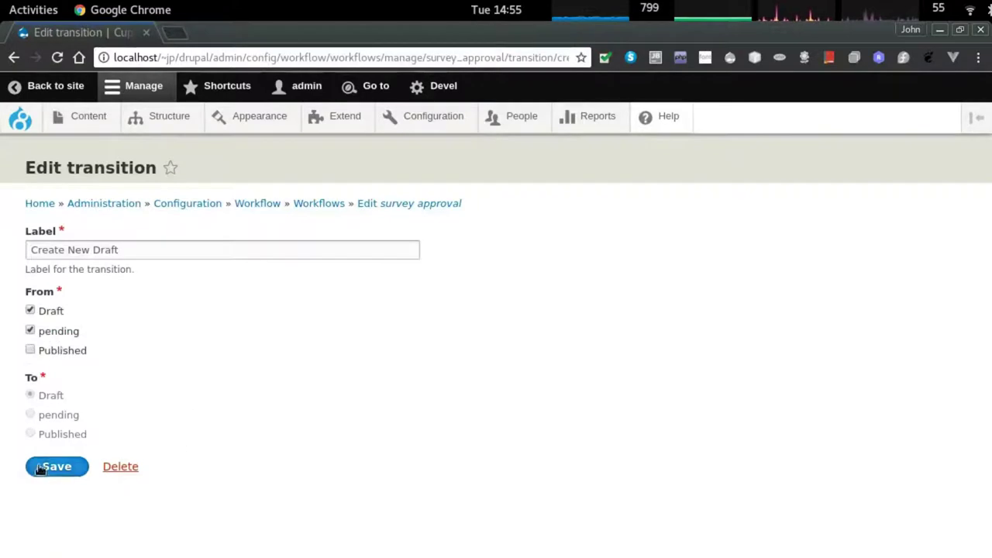
left_click(48, 466)
Let Publish start from pending instead of Draft, then save the survey approval workflow.
scroll(232, 463, "down", 1)
scroll(185, 468, "down", 3)
left_click(684, 471)
left_click(50, 331)
left_click(55, 311)
left_click(71, 458)
scroll(389, 427, "down", 5)
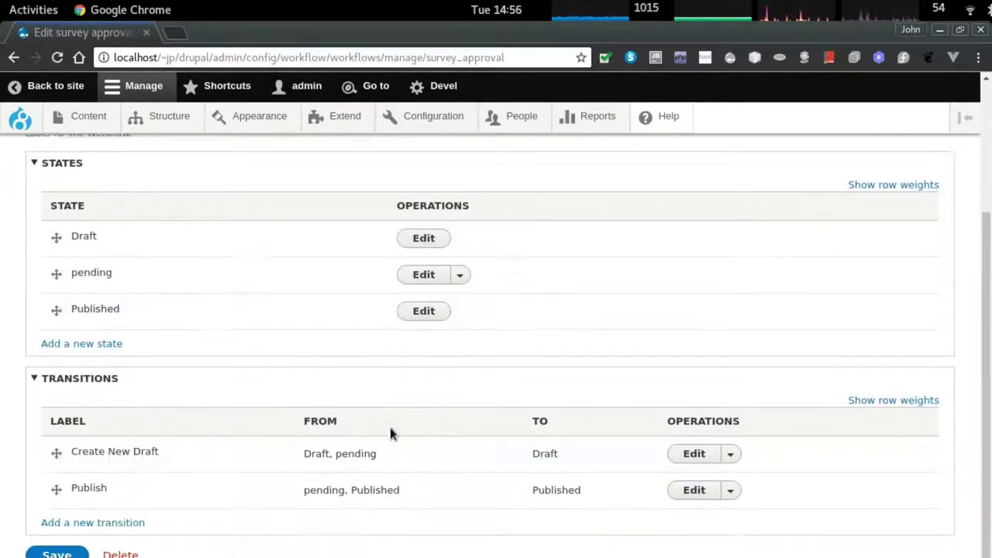
left_click(77, 536)
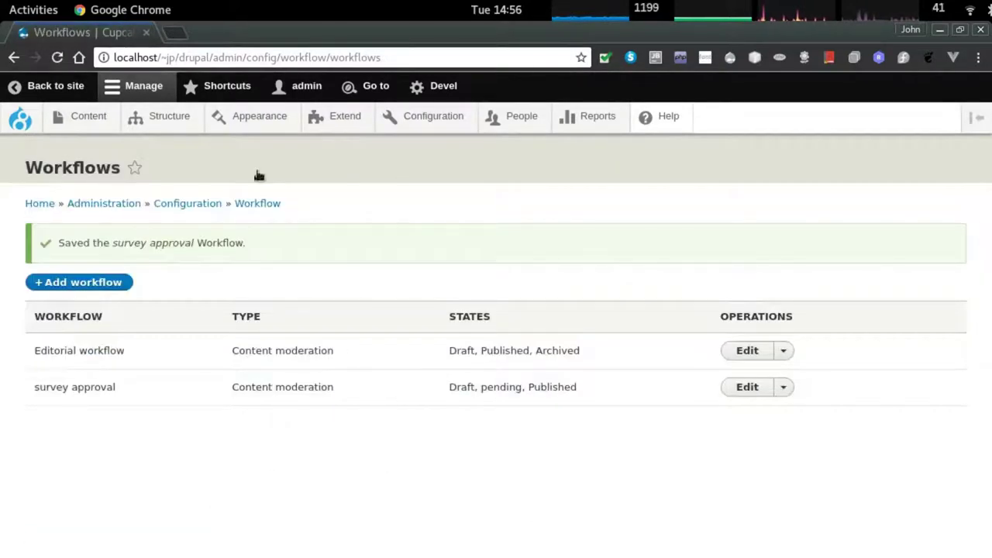
left_click(155, 117)
left_click(88, 116)
Choose the survey approval workflow in batch's Manage moderation settings and save.
left_click(138, 118)
scroll(139, 412, "down", 3)
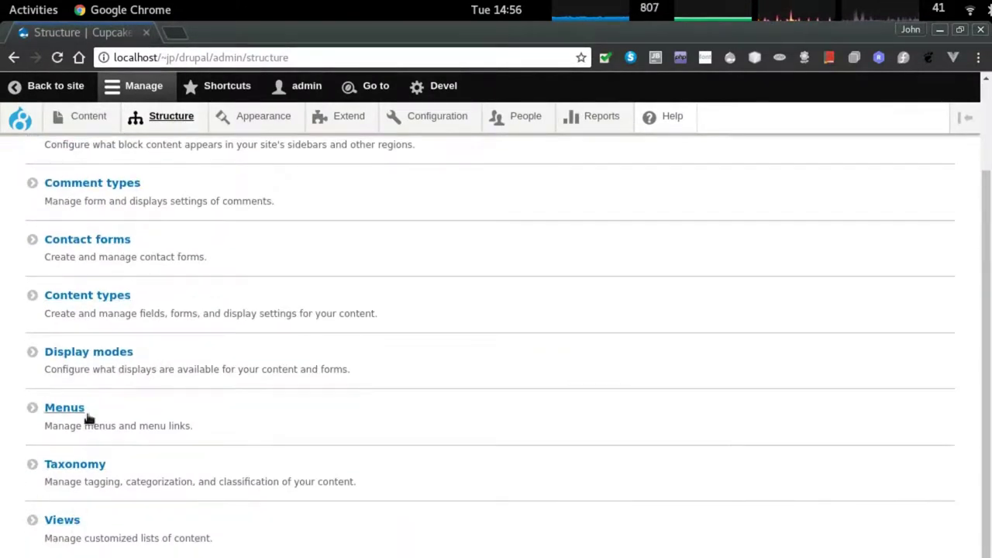
left_click(98, 295)
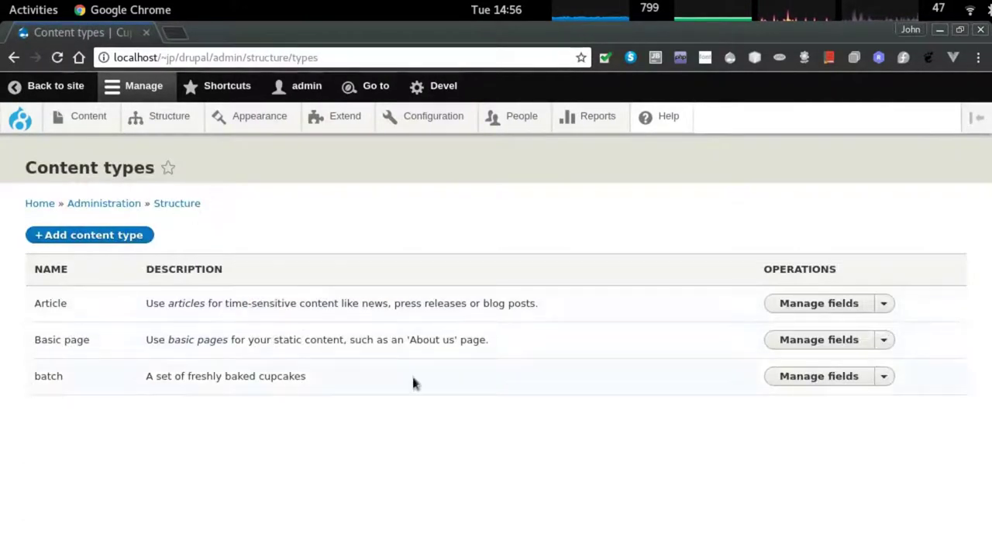
left_click(818, 376)
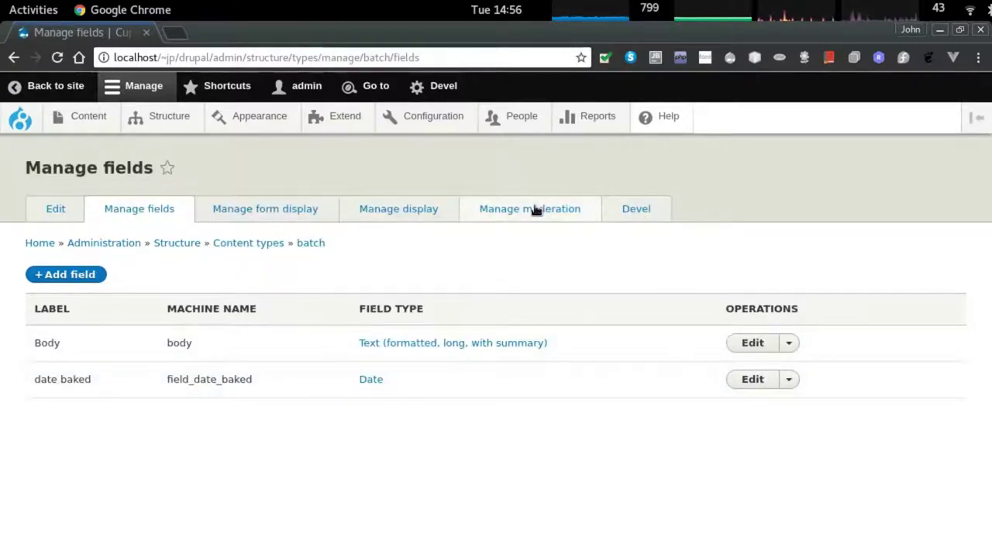
left_click(535, 211)
left_click(97, 290)
left_click(132, 336)
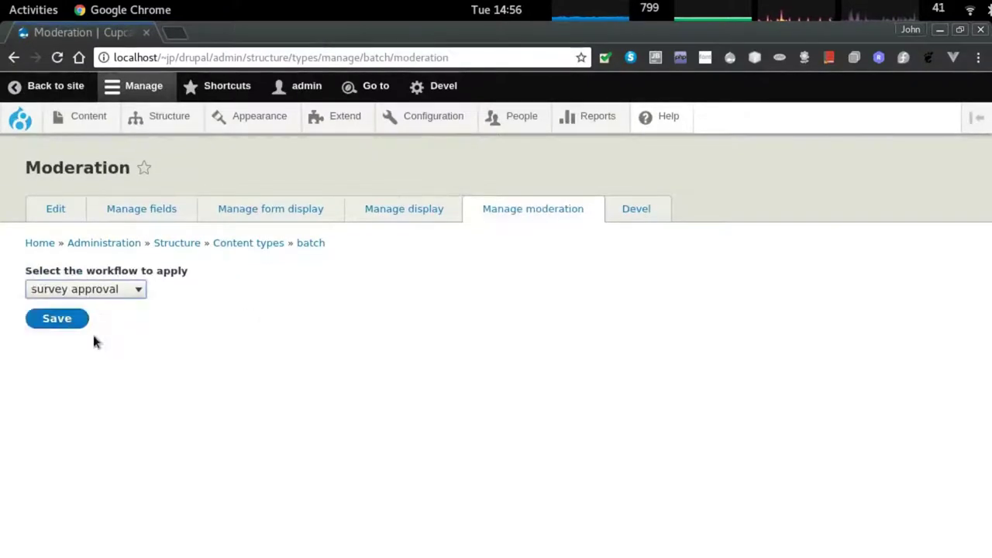
left_click(62, 319)
Browse batch's developer details, display settings and field list, then return to Content types.
left_click(636, 210)
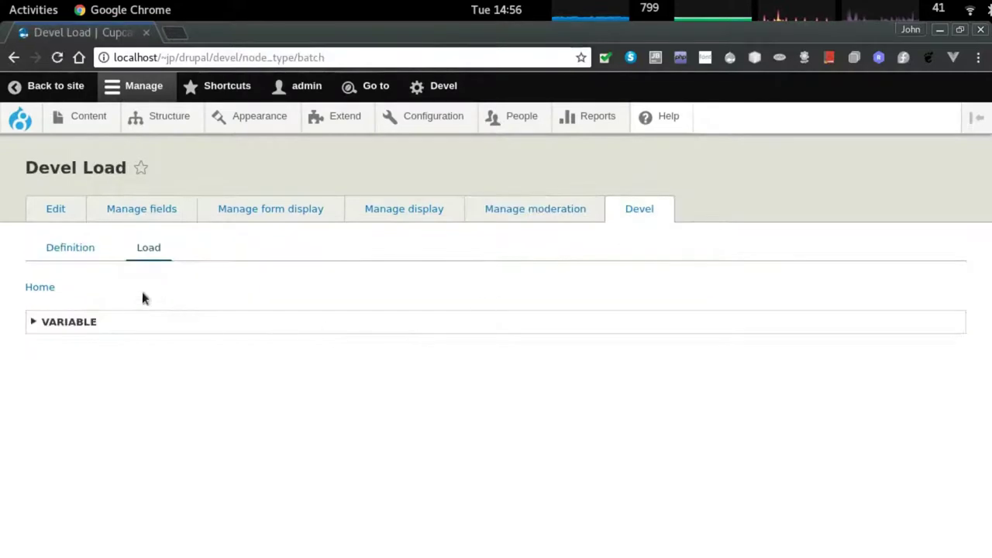
left_click(67, 248)
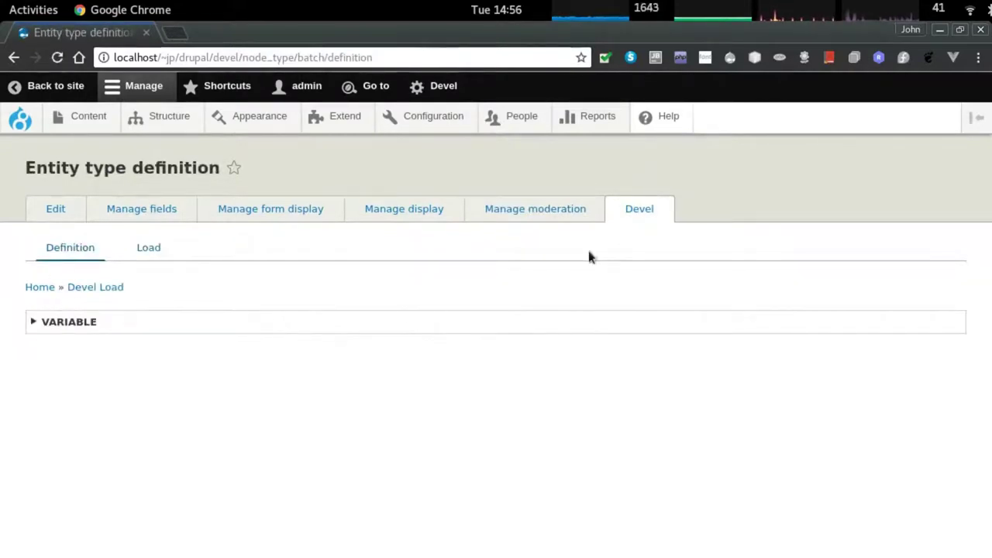
left_click(400, 208)
left_click(113, 214)
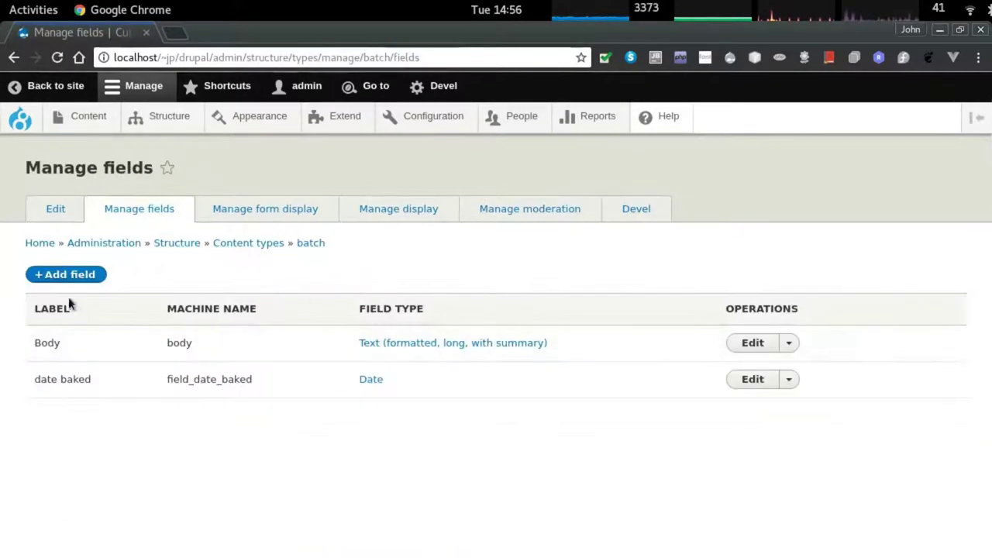
left_click(66, 274)
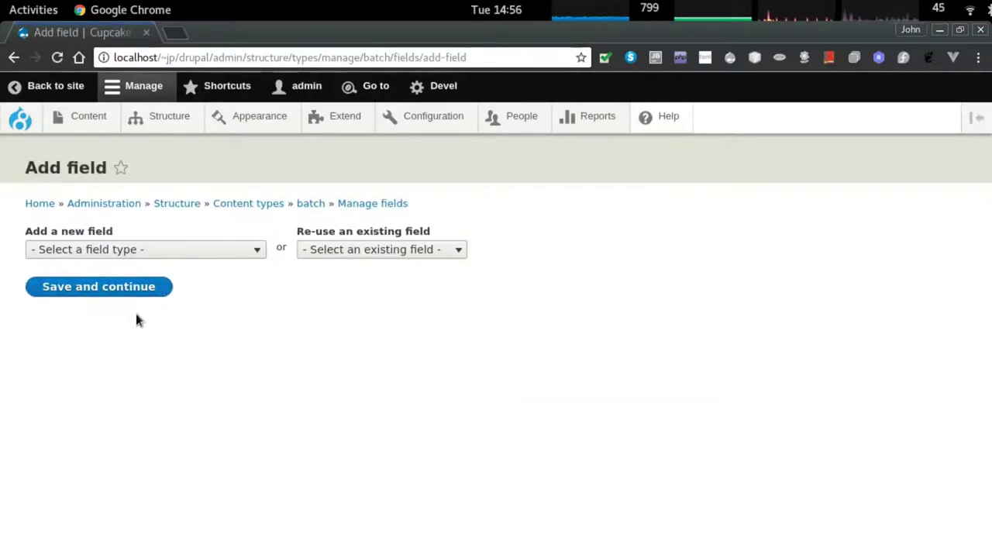
left_click(256, 204)
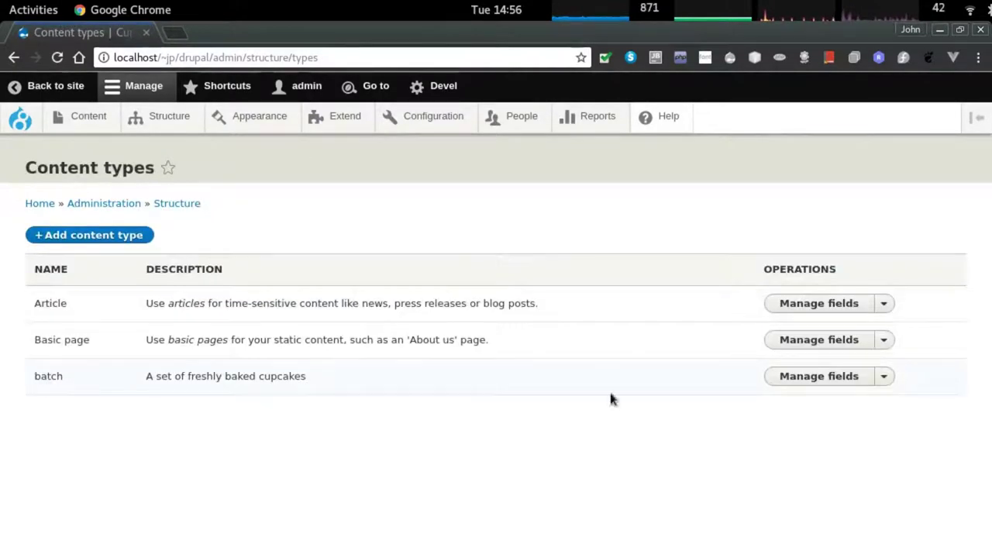
Change the batch content type's Title field label to 'Cupcake Title'.
left_click(819, 375)
left_click(49, 206)
scroll(330, 398, "down", 1)
double_click(268, 435)
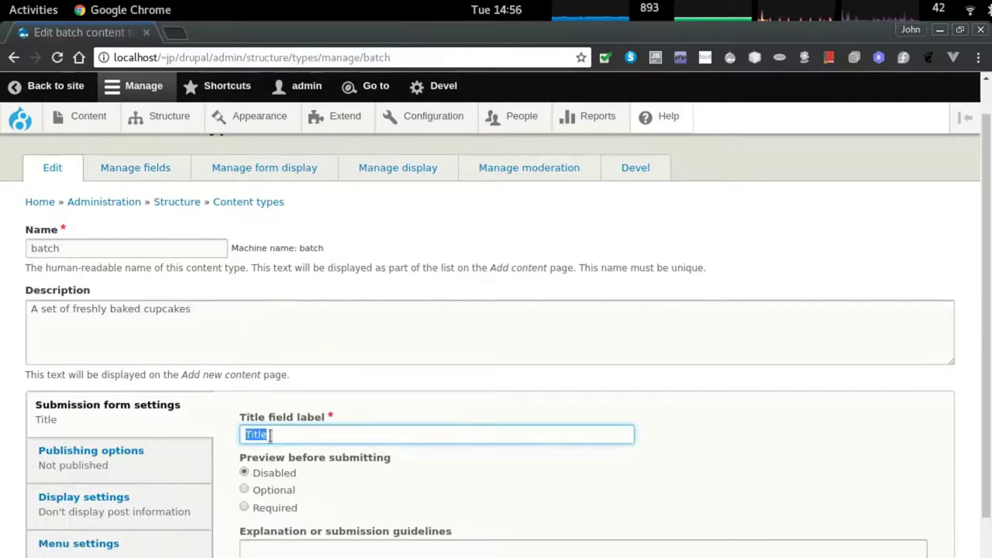
type("Cupcake Title")
Add guidelines requiring cupcakes be entered for survey approval by the baking day, and save.
scroll(255, 471, "down", 3)
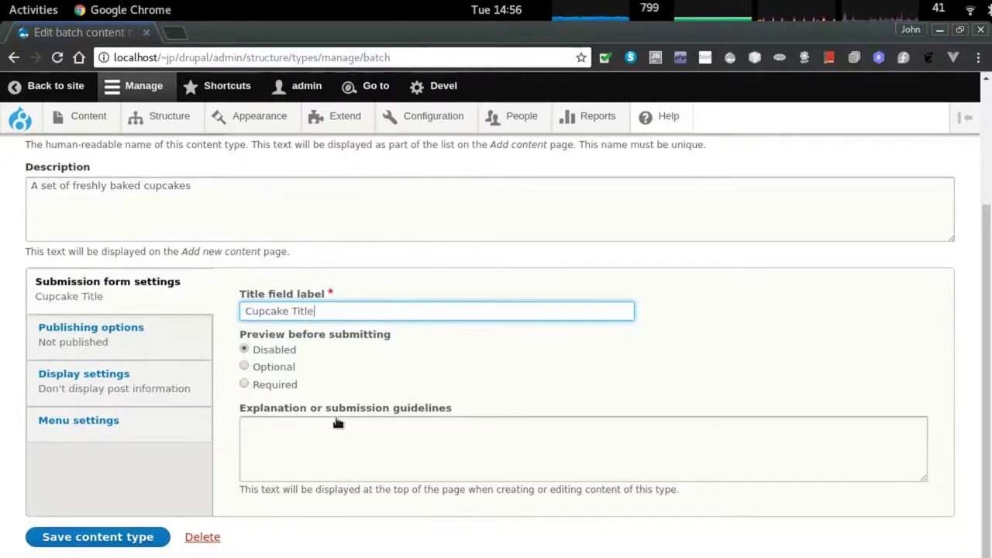
left_click(303, 457)
type("Cupcakes must be")
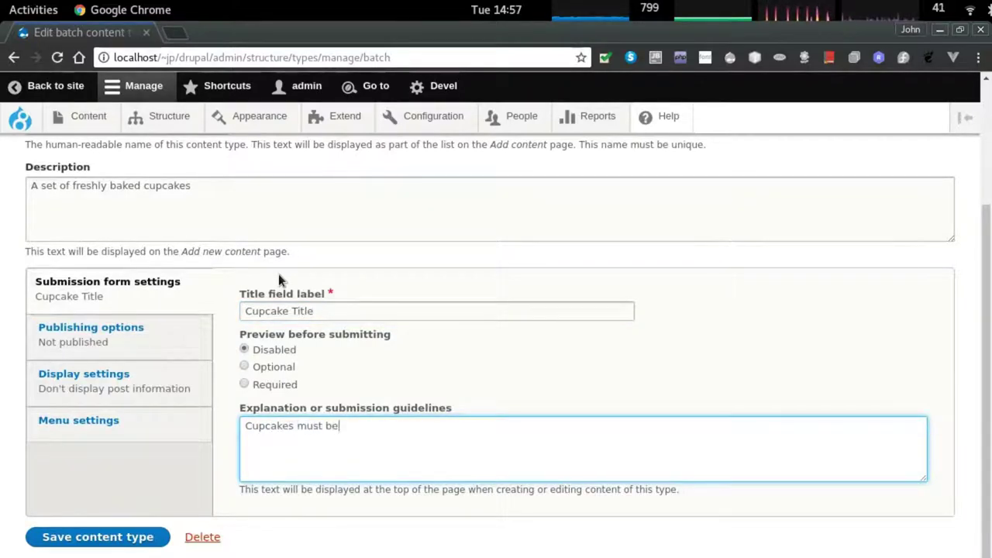
type(" entered for survey approval no")
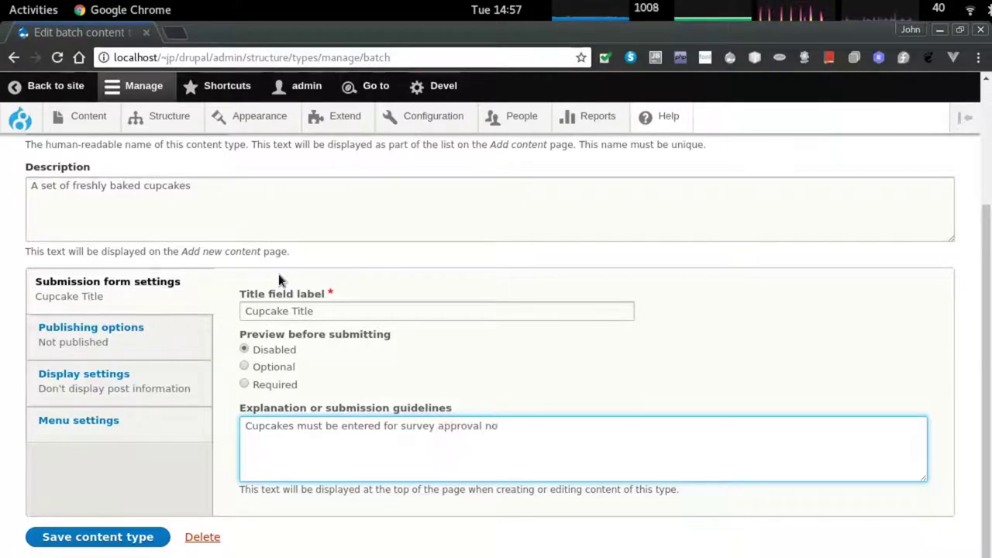
type(" later than the day")
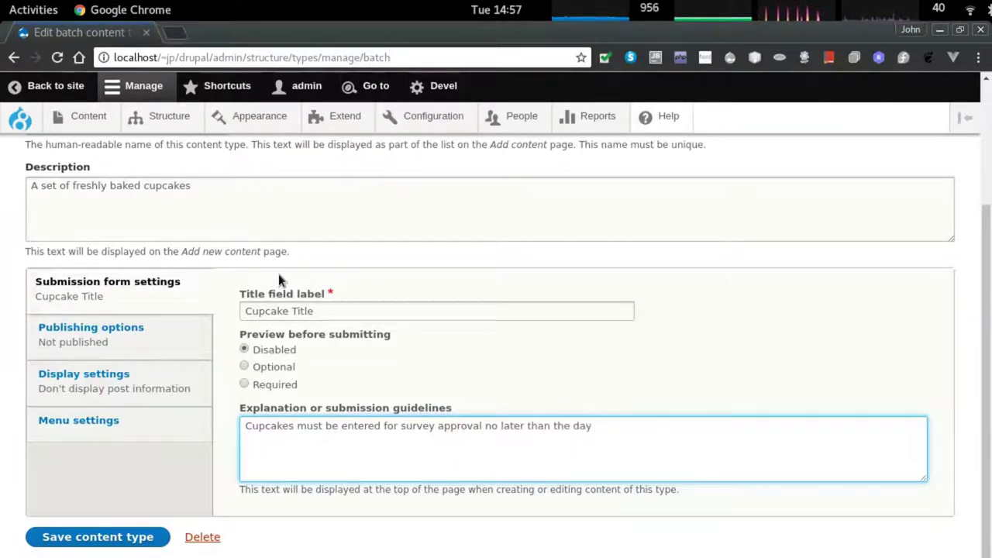
type(" the batch was baked.")
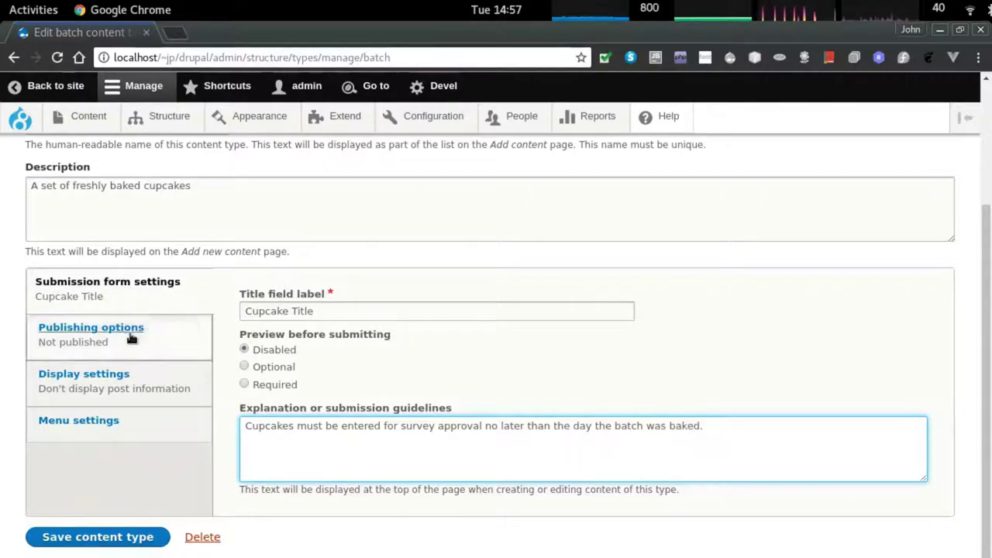
left_click(108, 536)
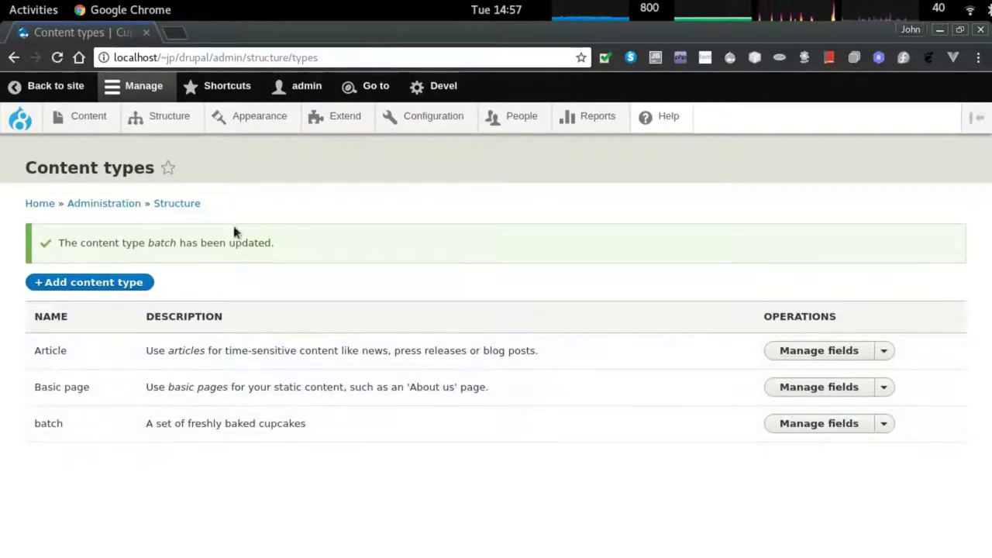
left_click(169, 116)
Start a new taxonomy vocabulary and name it 'flavours', correcting typos along the way.
scroll(221, 468, "down", 3)
left_click(81, 464)
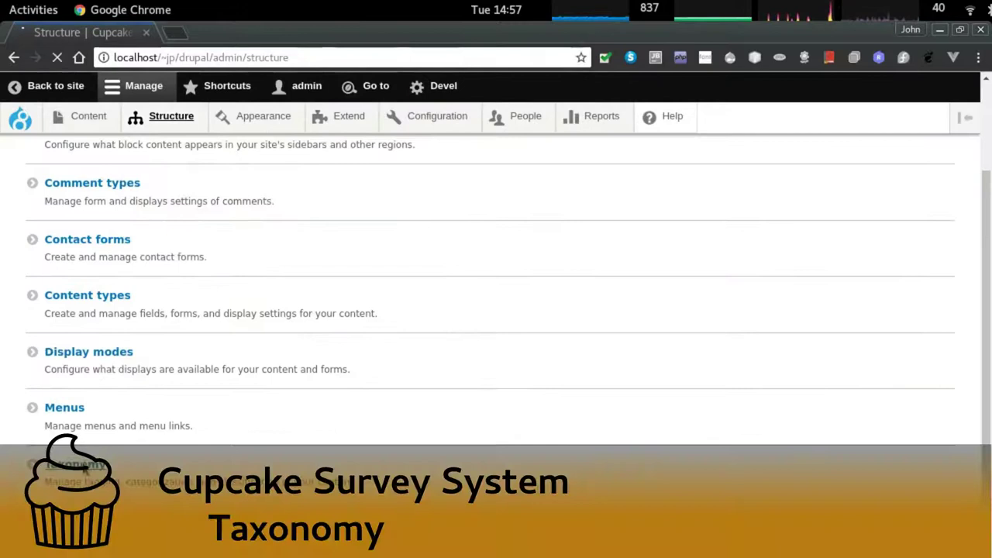
left_click(111, 250)
left_click(78, 235)
type("flavour")
left_click(101, 299)
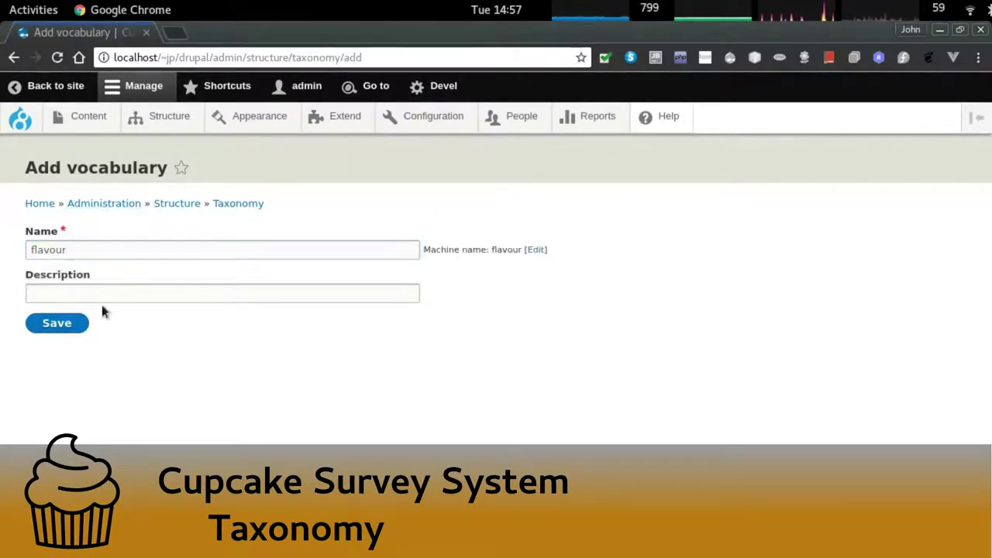
double_click(109, 248)
type("flavours")
Describe the flavours vocabulary as a long list of cupcake flavours and save it.
key("Tab")
type("A long list of all the vlavours t")
key("BackSpace")
key("BackSpace")
key("BackSpace")
key("BackSpace")
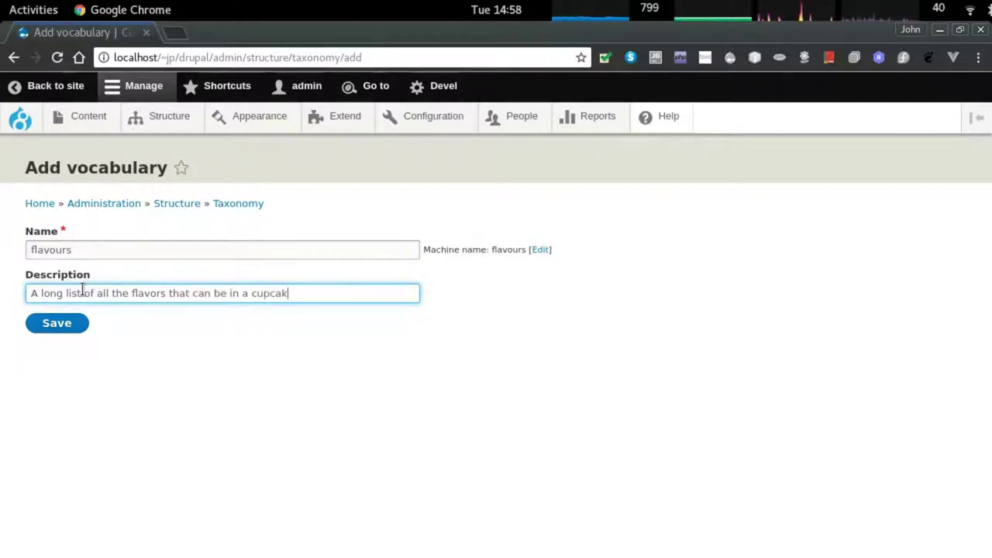
type("nge or icing")
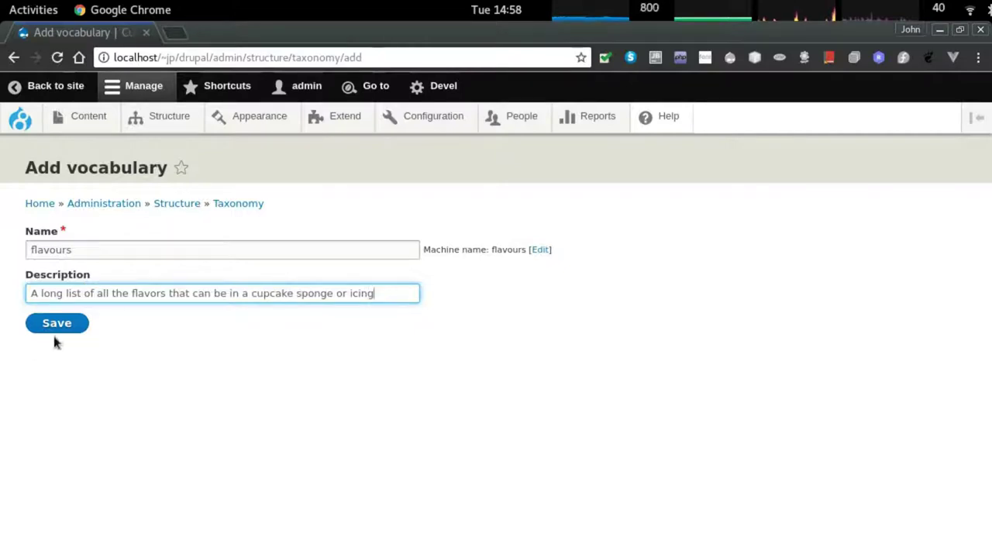
left_click(56, 329)
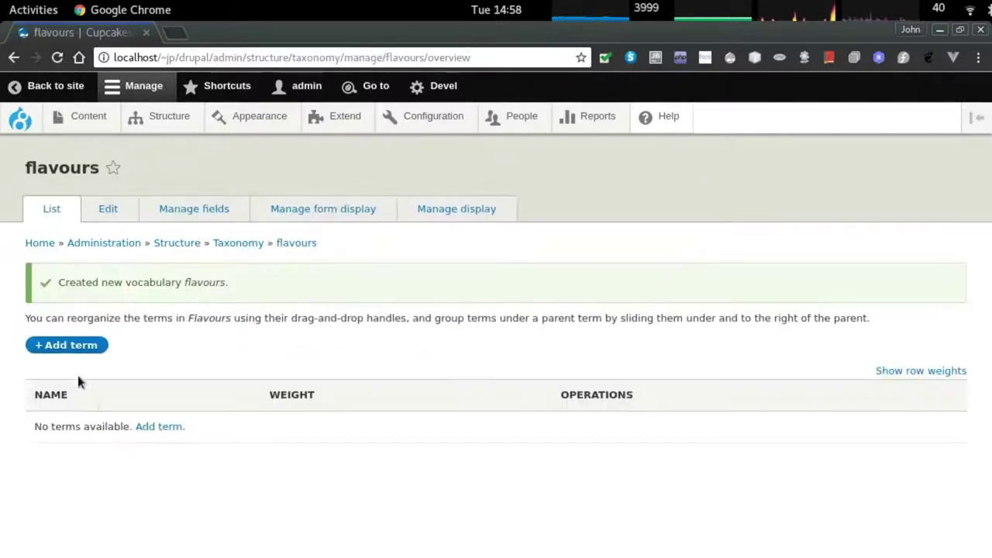
Add 'chocolate' and 'berry' as the first new flavours terms.
left_click(74, 344)
left_click(79, 248)
type("chocolat")
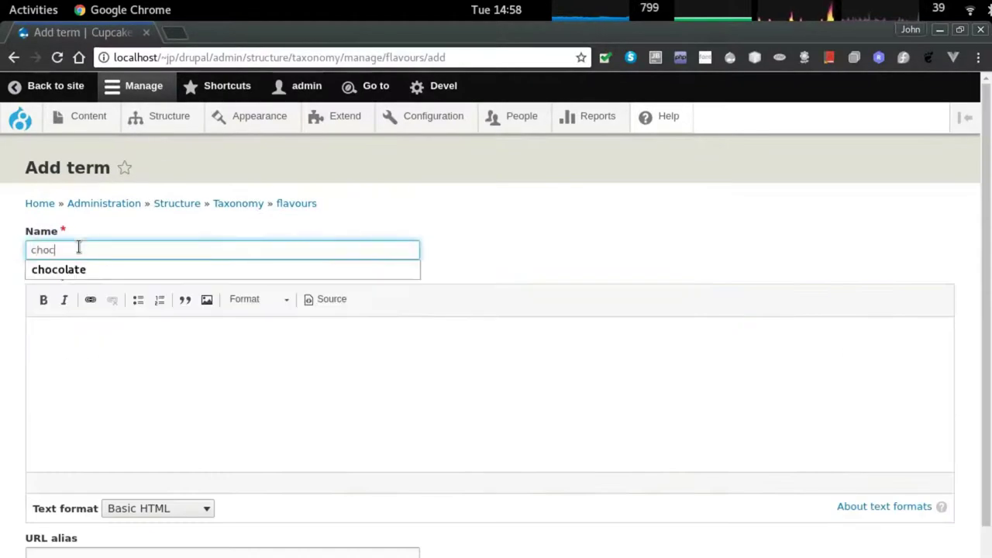
scroll(78, 248, "down", 3)
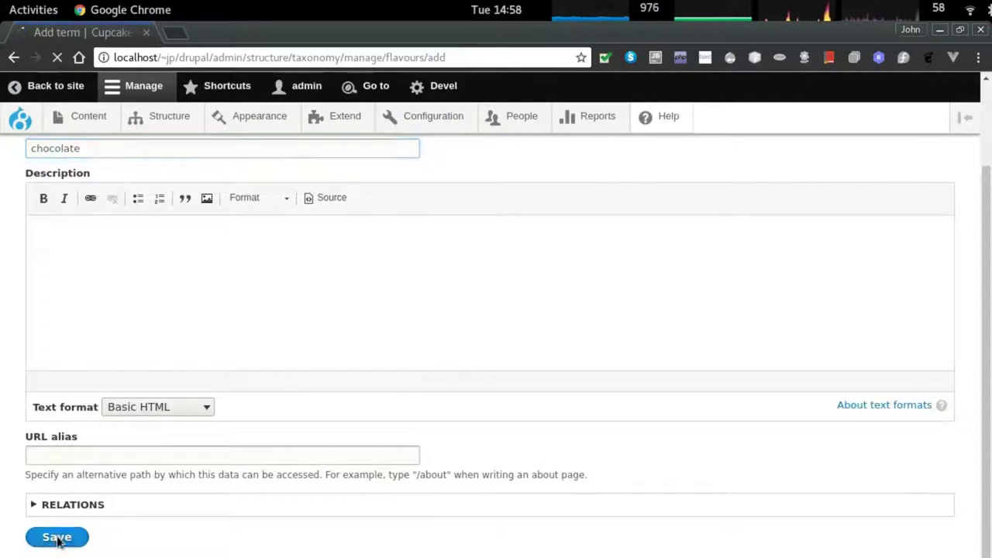
left_click(59, 536)
type("straw")
key("BackSpace")
key("BackSpace")
key("BackSpace")
key("BackSpace")
key("BackSpace")
type("berry")
scroll(83, 299, "down", 3)
left_click(58, 535)
Add the terms 'caramel' and 'citrus' to the flavours vocabulary.
left_click(57, 296)
type("caramel")
scroll(58, 296, "down", 3)
left_click(58, 535)
left_click(78, 302)
type("citrus")
key("Return")
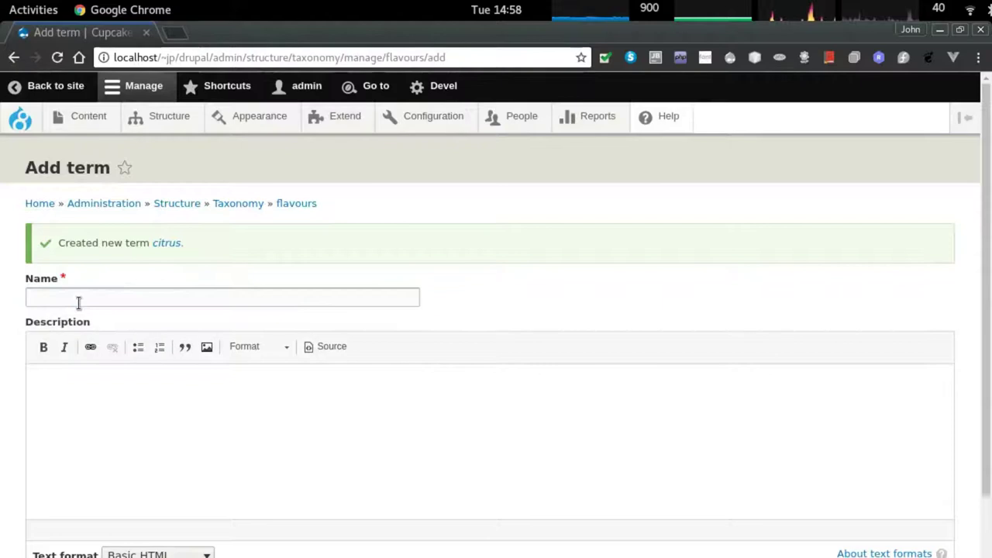
Create the 'vanilla' and 'coconut' flavour terms.
left_click(45, 303)
type("vanilla")
key("Return")
left_click(45, 303)
type("coconut")
key("Return")
Create the 'banana' and 'mint' flavour terms.
left_click(45, 303)
type("banana")
key("Return")
left_click(45, 303)
type("min")
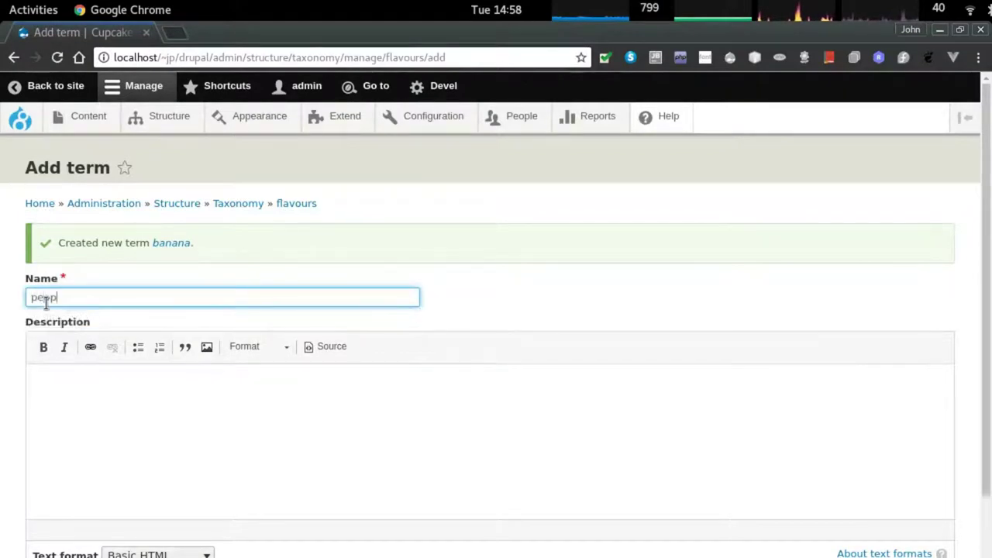
type("t")
key("Return")
Add a 'white chocolate' term, correcting its misspelling before saving.
left_click(68, 304)
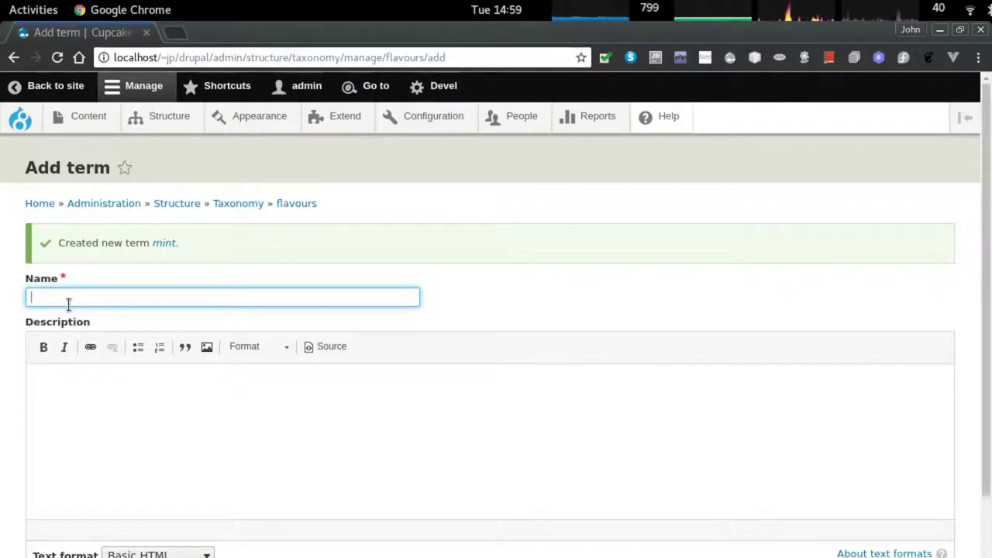
type("white cholo")
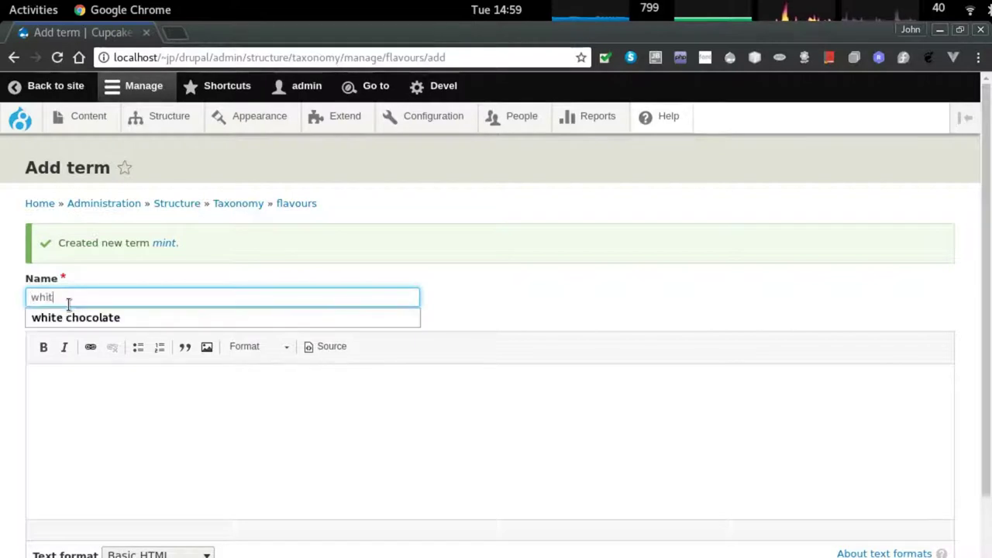
key("BackSpace")
key("BackSpace")
key("BackSpace")
key("BackSpace")
type("holo")
key("BackSpace")
key("BackSpace")
key("BackSpace")
type("ocolate")
scroll(155, 365, "down", 3)
key("Return")
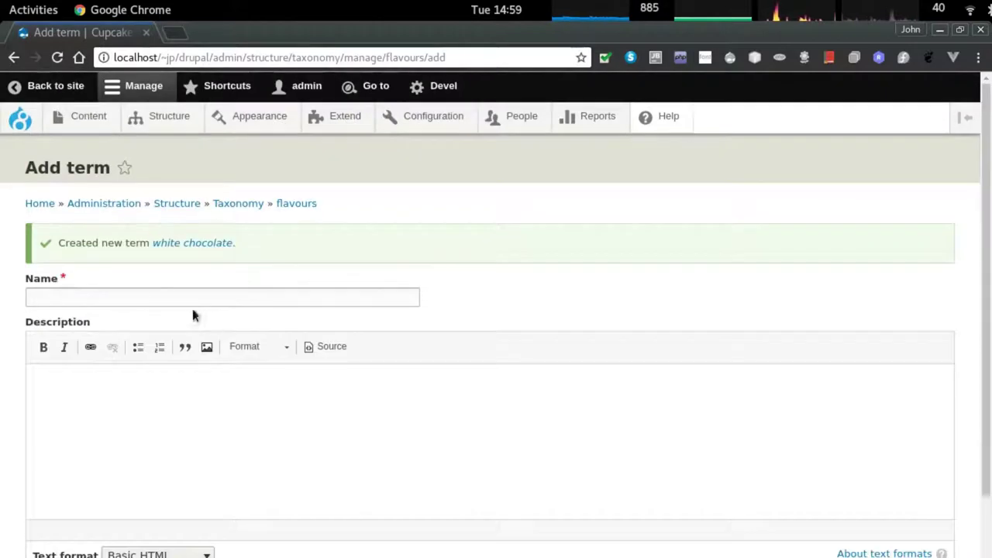
left_click(143, 299)
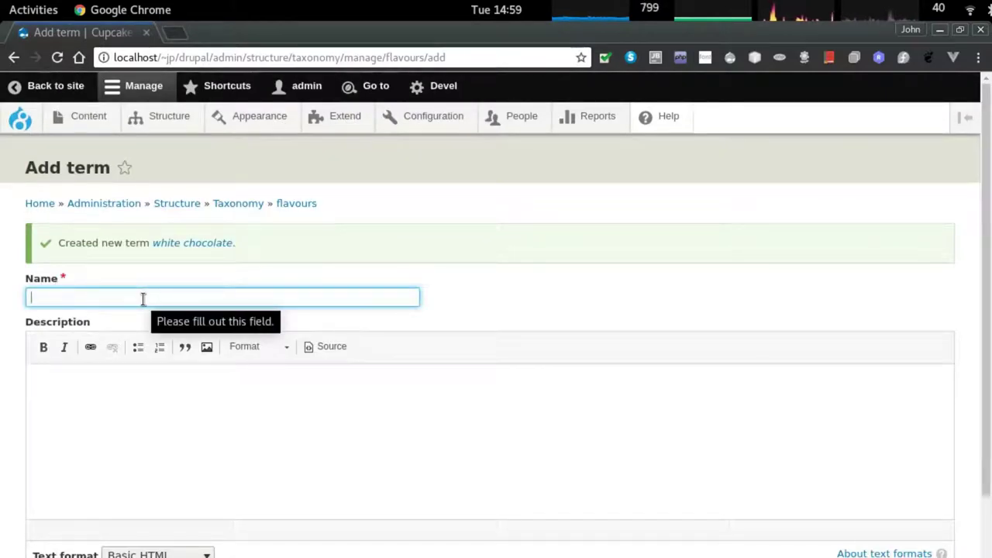
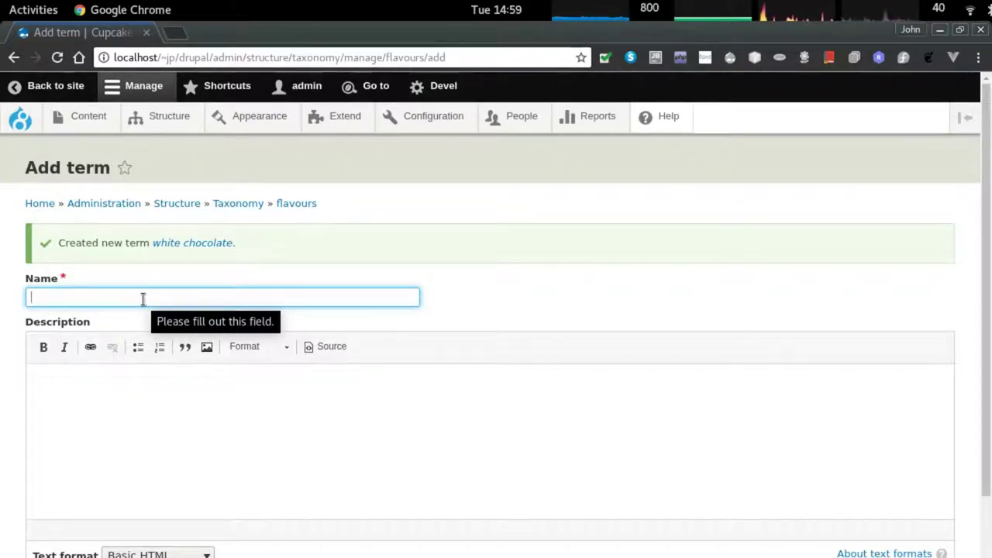
Review the terms in the flavours vocabulary.
left_click(234, 204)
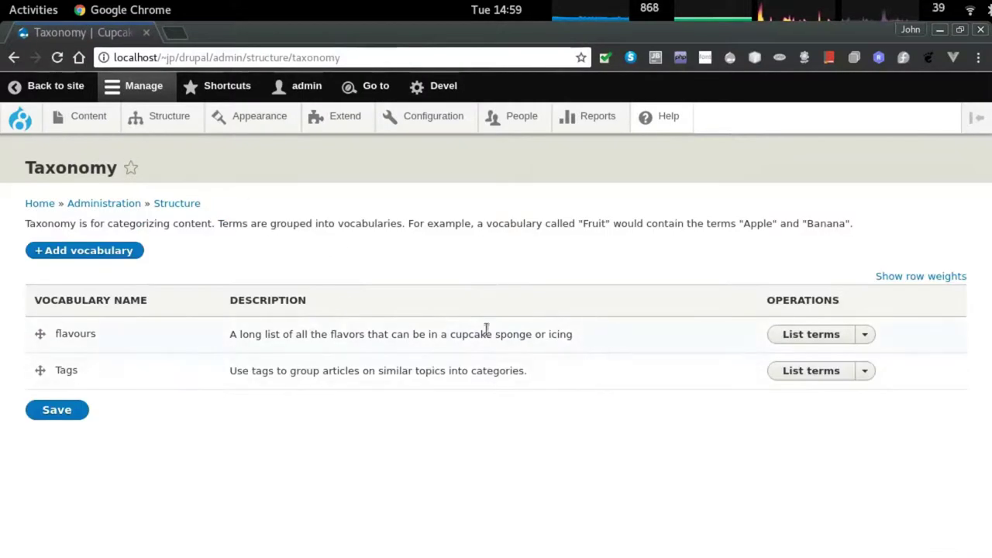
left_click(805, 335)
scroll(544, 366, "down", 3)
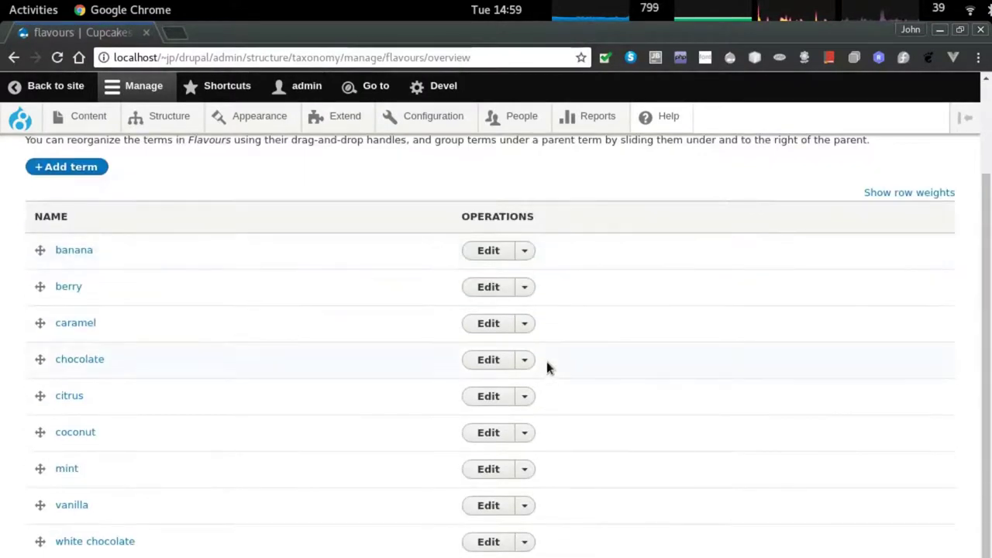
scroll(546, 361, "up", 3)
Go to the Manage fields page of the batch content type.
left_click(177, 109)
left_click(111, 291)
left_click(189, 116)
left_click(96, 404)
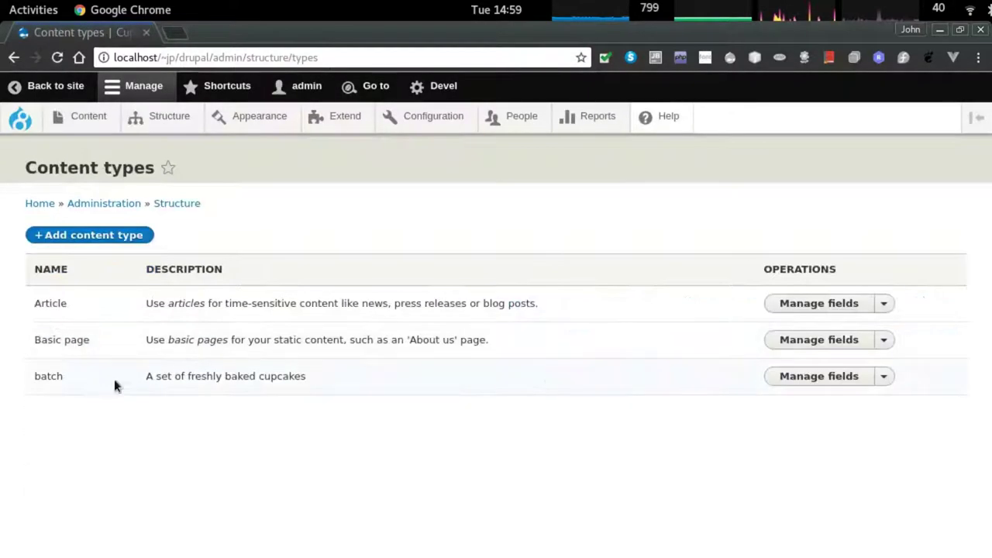
left_click(828, 377)
Add a Taxonomy term field labelled 'icing flavor' to batch.
left_click(65, 275)
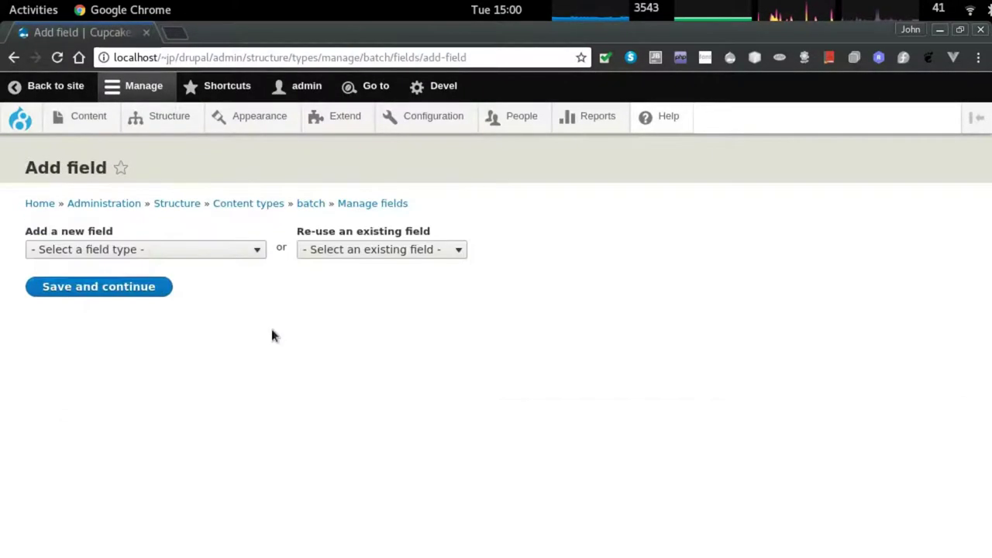
left_click(216, 251)
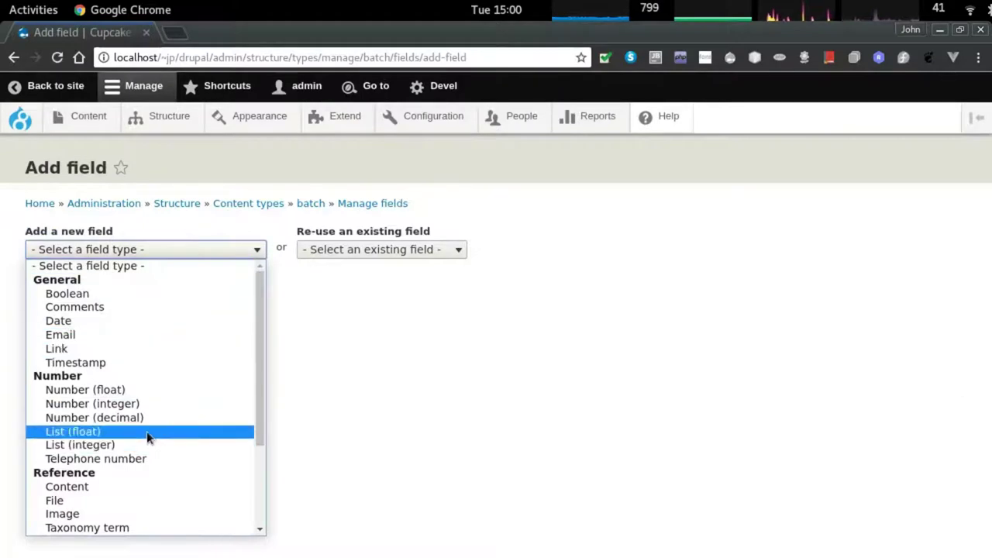
scroll(178, 455, "down", 3)
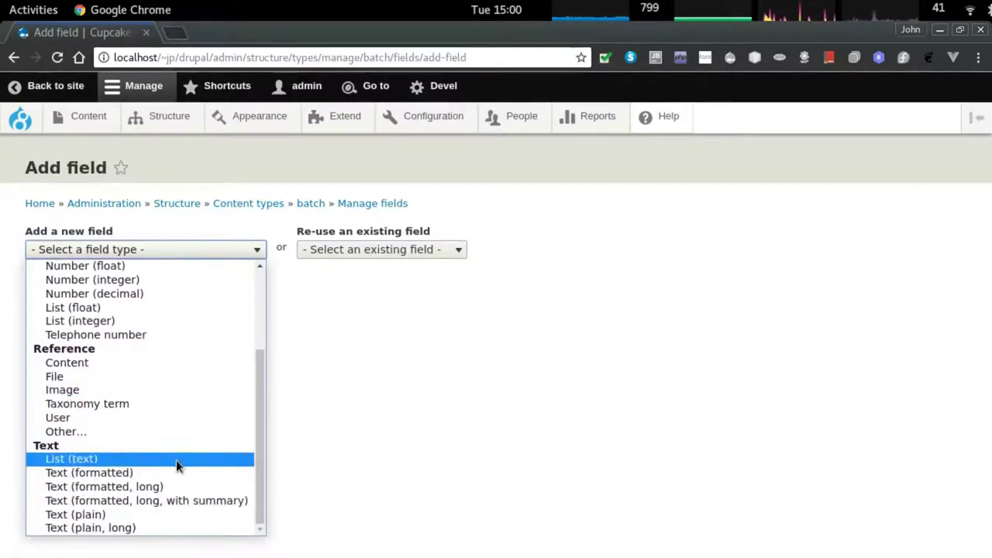
left_click(174, 403)
left_click(69, 298)
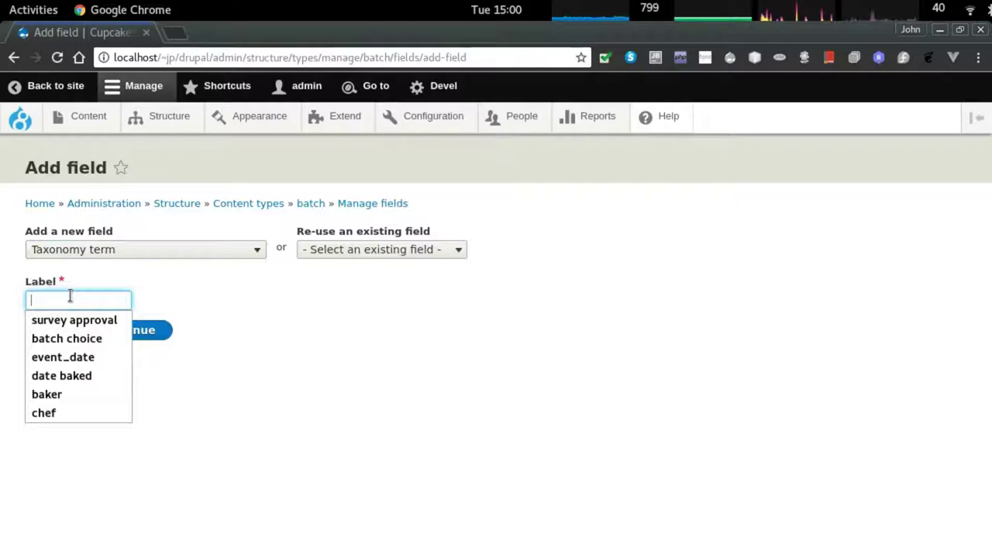
type("icing flav")
type("or")
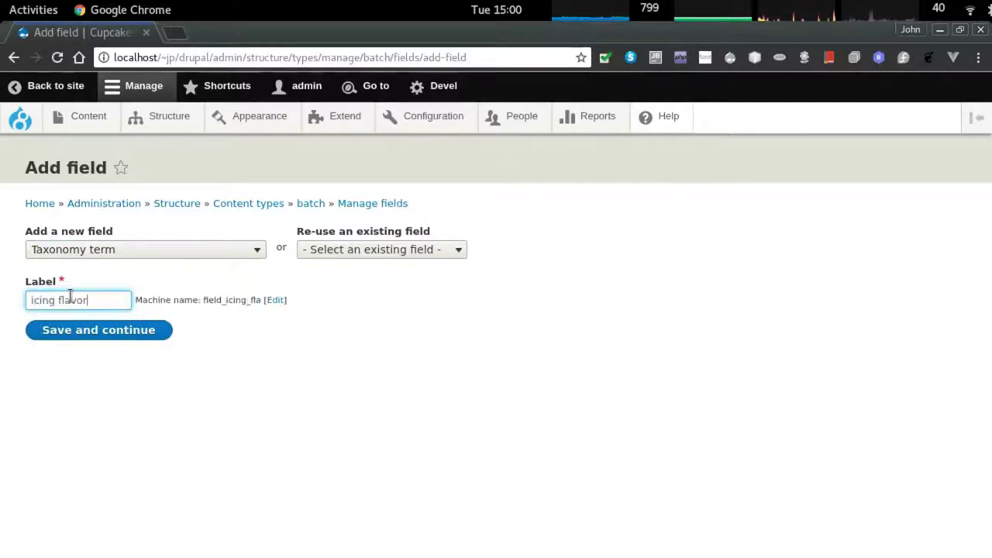
left_click(94, 327)
Keep the default field storage settings and save them.
left_click(64, 374)
left_click(89, 326)
left_click(83, 332)
left_click(122, 407)
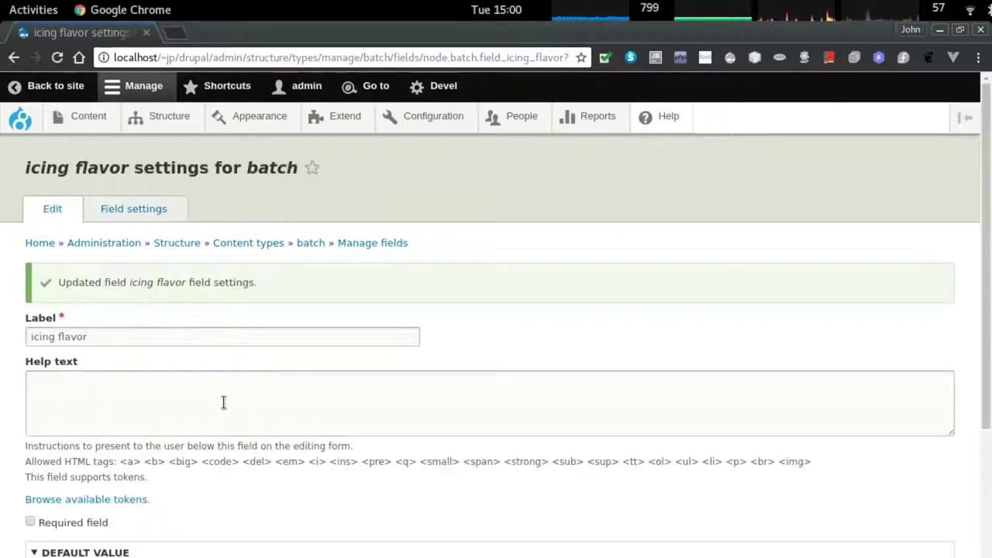
Write the icing flavor help text, correcting 'promonent' to 'prominent' and 'flavour' to 'flavor'.
left_click(68, 379)
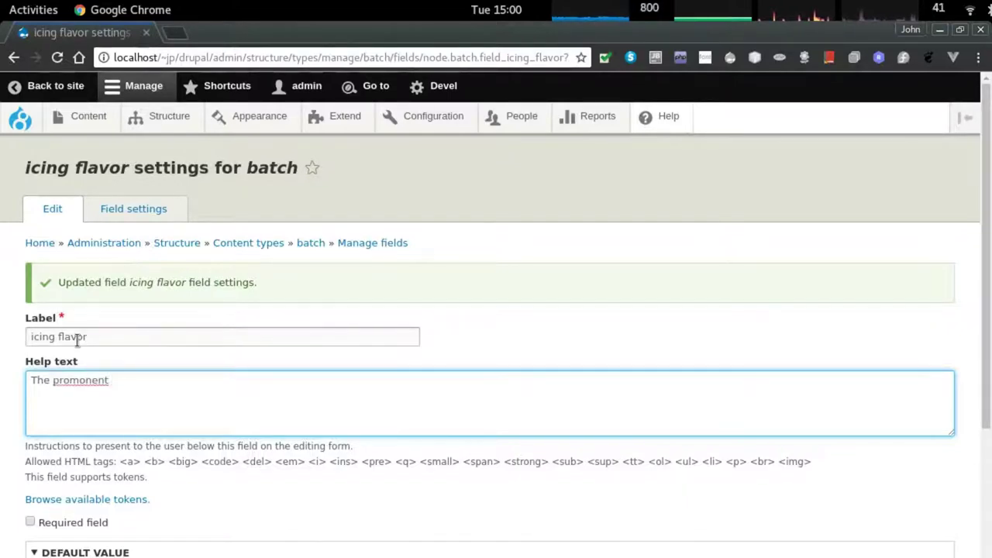
right_click(90, 380)
left_click(194, 124)
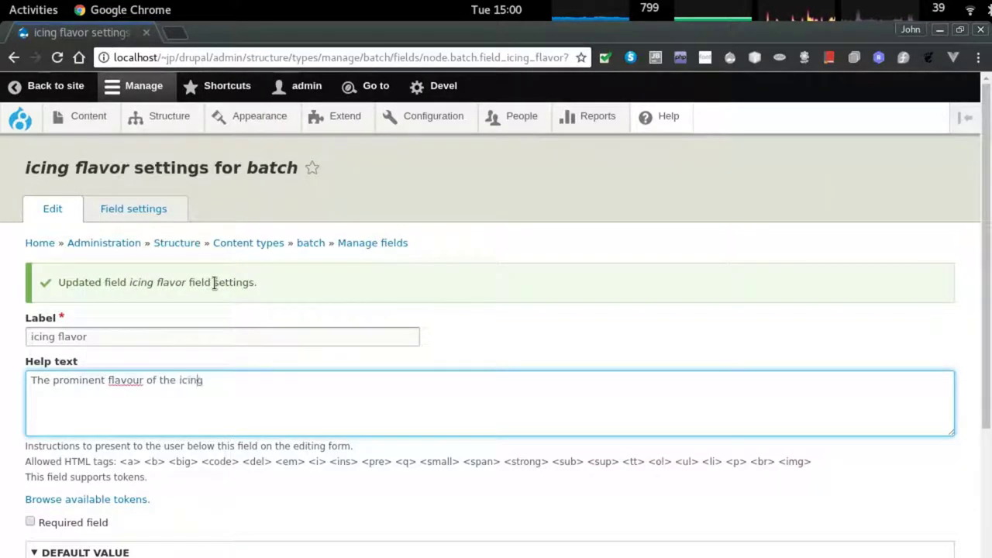
right_click(124, 380)
left_click(173, 393)
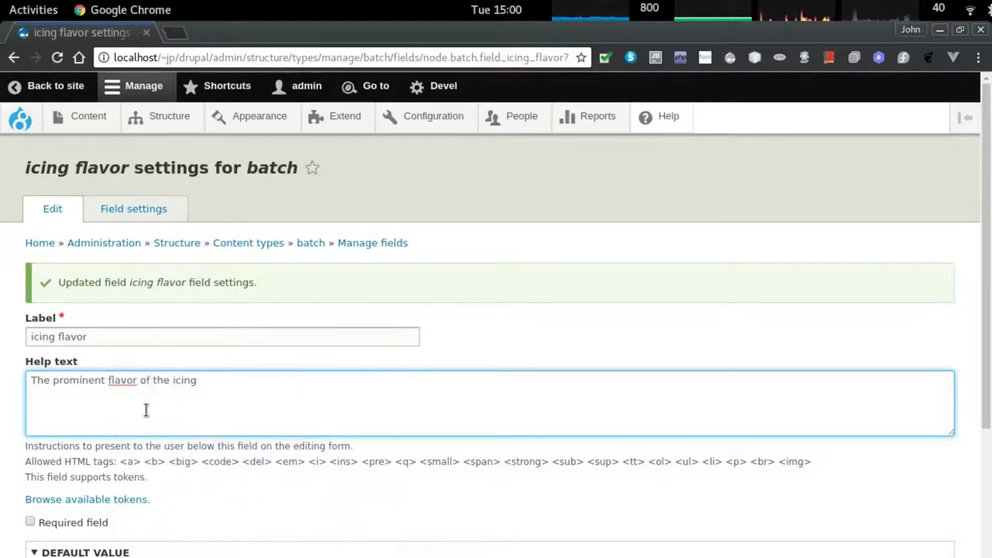
Make icing flavor required, limited to the flavours vocabulary, and save the settings.
scroll(88, 507, "down", 1)
left_click(75, 482)
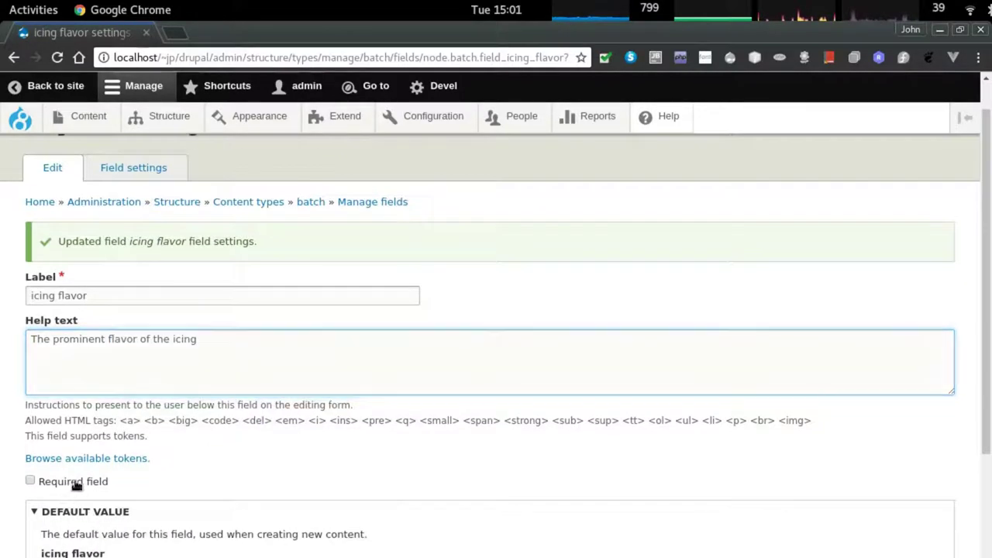
scroll(77, 484, "down", 4)
scroll(81, 486, "down", 1)
left_click(70, 493)
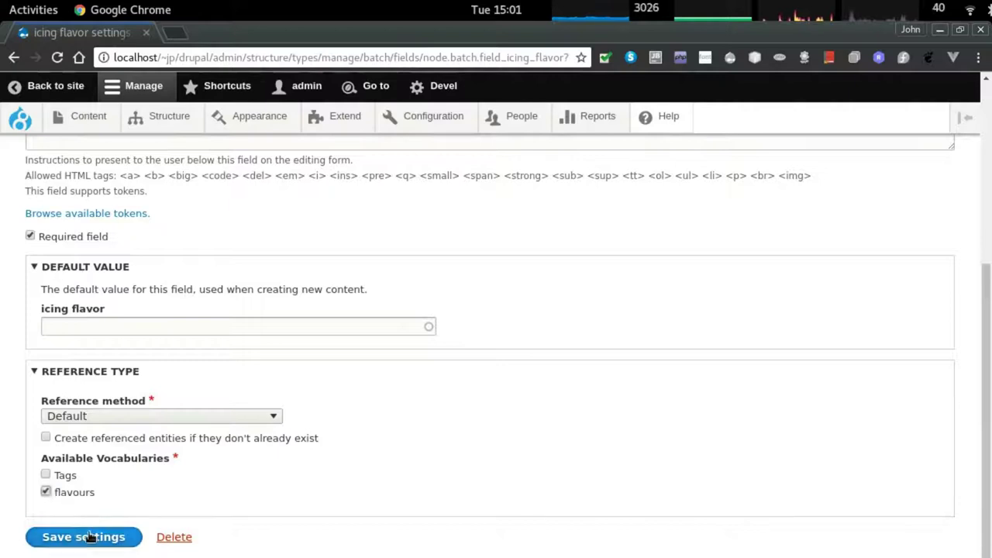
left_click(82, 536)
left_click(67, 322)
left_click(66, 249)
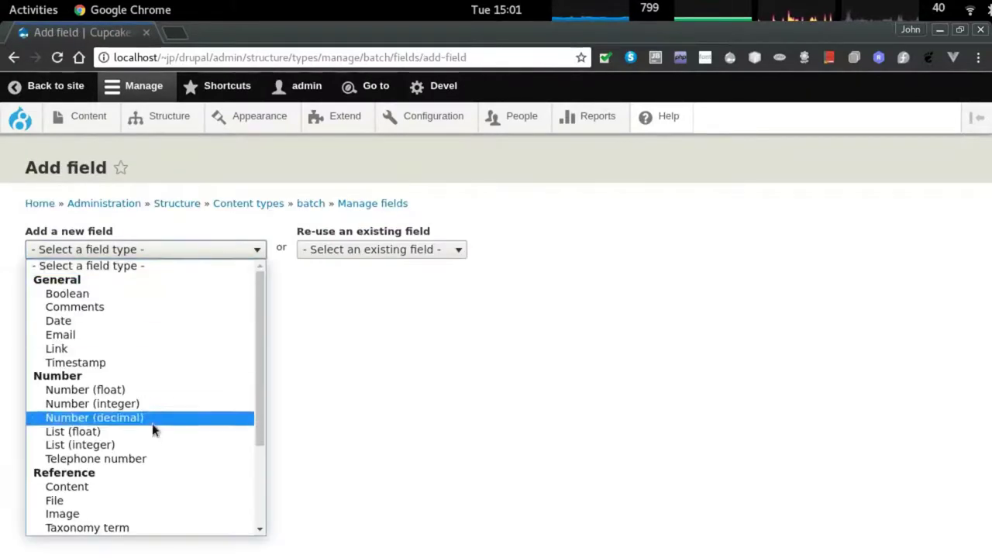
Create a Taxonomy term field for sponge flavour and save its storage settings.
scroll(143, 430, "down", 3)
left_click(86, 404)
left_click(68, 293)
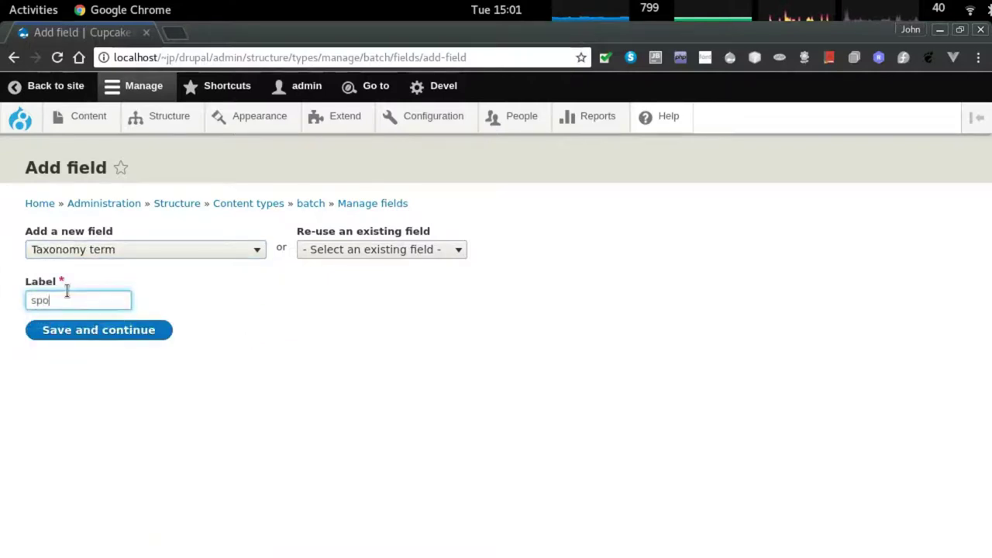
left_click(122, 328)
key("Return")
Add help text 'the dominant flavor of the sponge cake' and fix the label to 'sponge flavor'.
left_click(89, 388)
type("the domin")
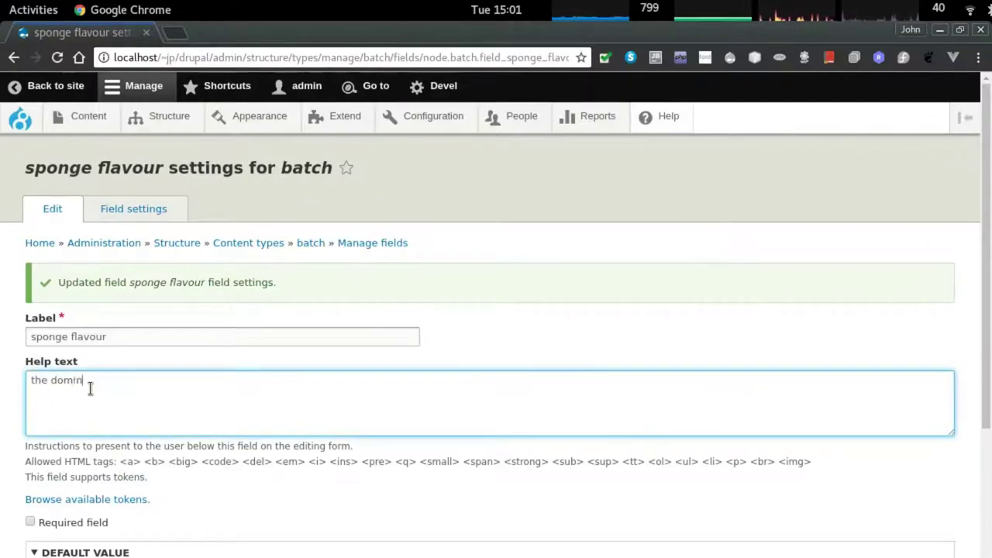
type("ant flavour")
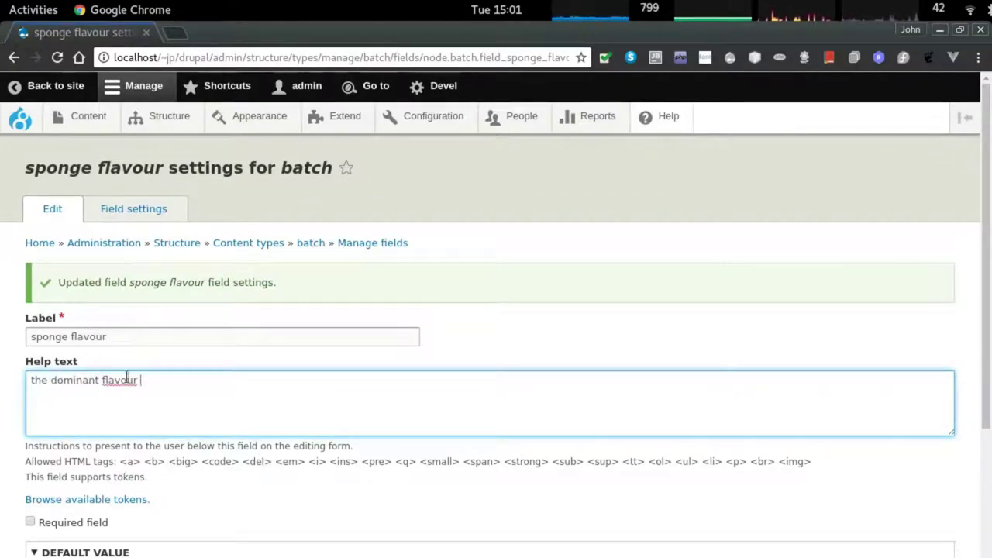
key("BackSpace")
key("BackSpace")
type("r")
left_click(129, 330)
key("BackSpace")
key("BackSpace")
type("r")
left_click(144, 380)
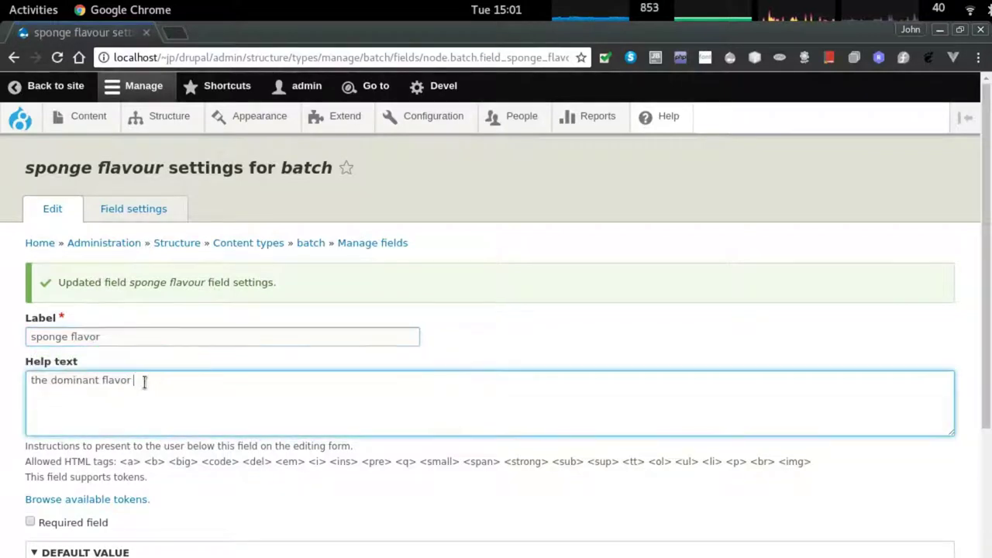
type("of the spong")
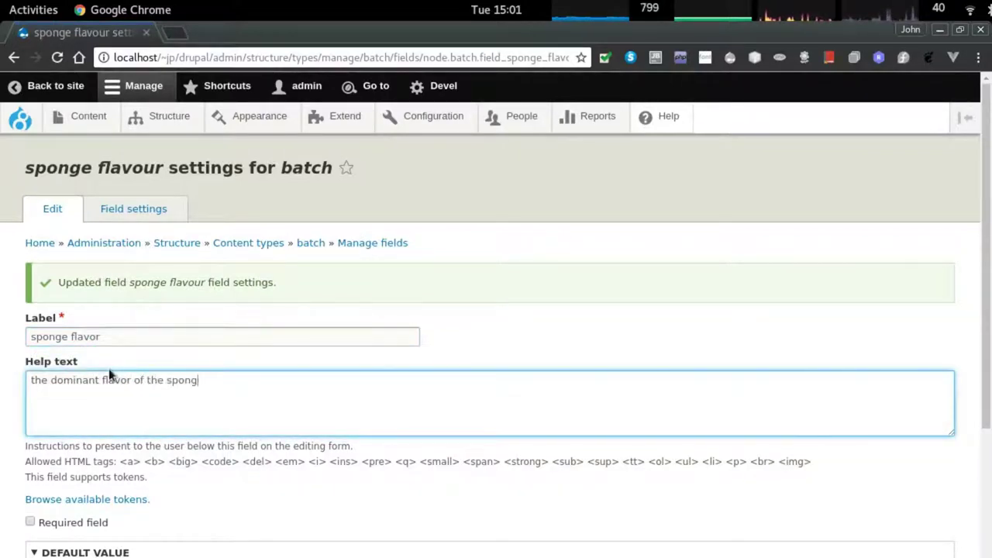
type("e cake")
Make sponge flavor required, limited to the flavours vocabulary, and save.
scroll(75, 525, "down", 2)
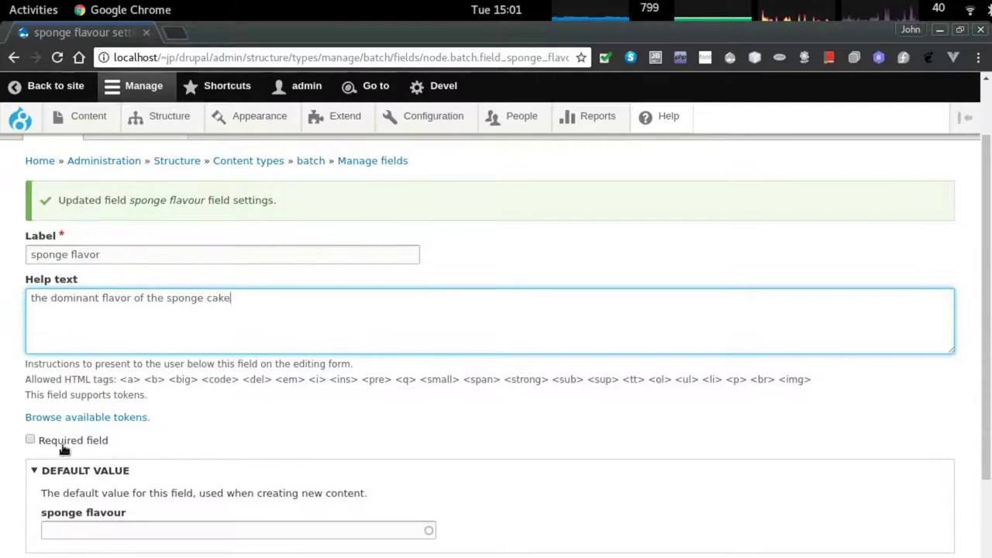
left_click(66, 447)
scroll(65, 484, "down", 5)
left_click(68, 494)
left_click(89, 536)
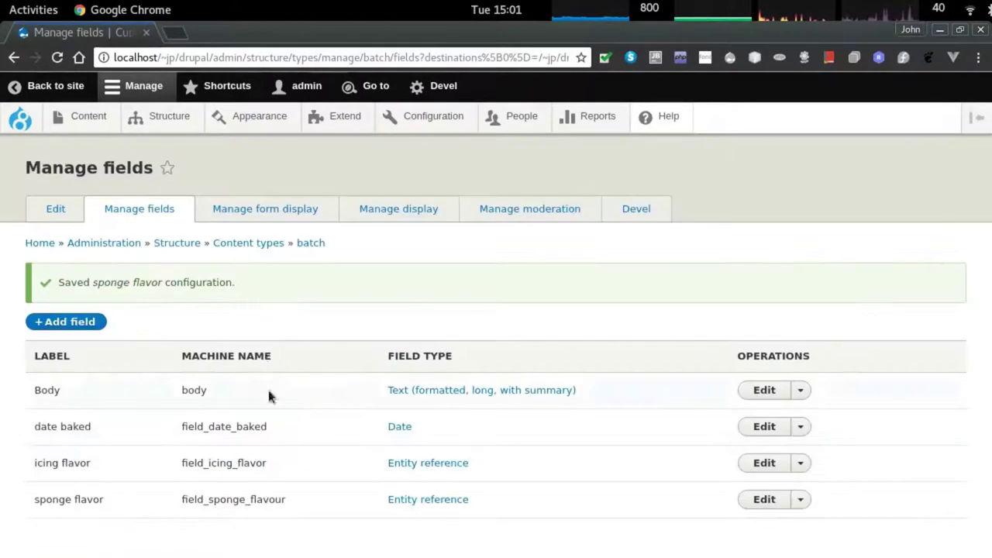
Set both icing flavor and sponge flavor widgets to Select list in the form display.
left_click(269, 209)
scroll(293, 436, "down", 5)
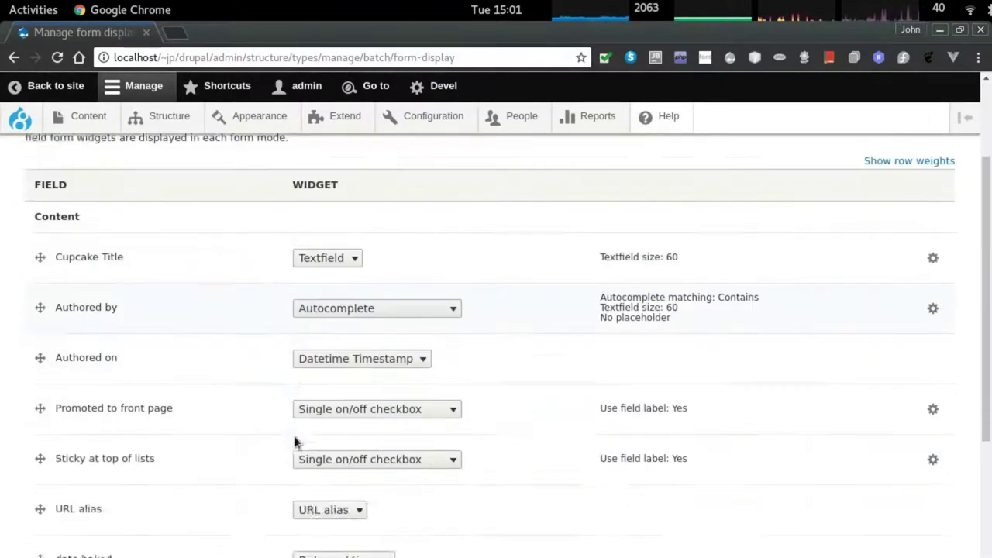
left_click(356, 393)
left_click(356, 438)
left_click(345, 343)
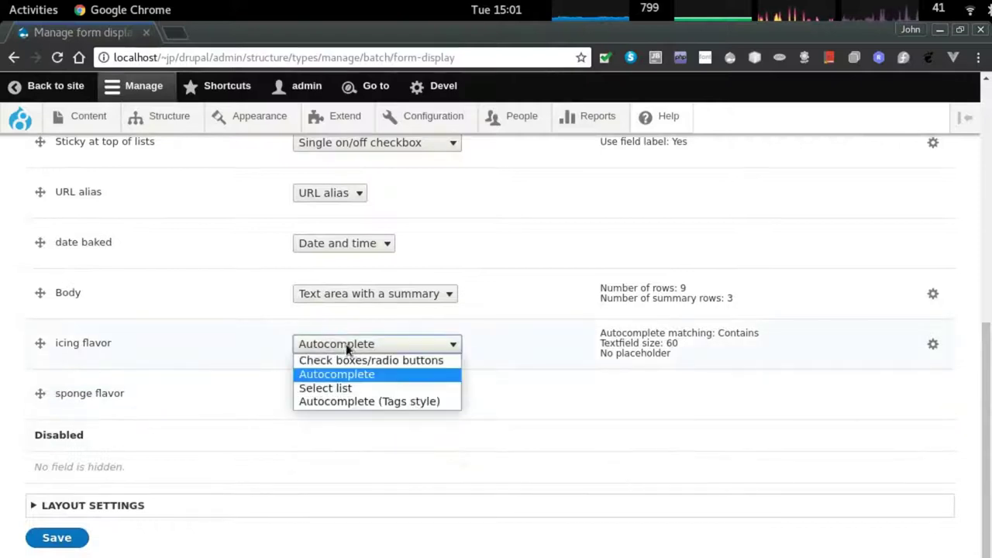
left_click(341, 390)
left_click(70, 537)
left_click(163, 208)
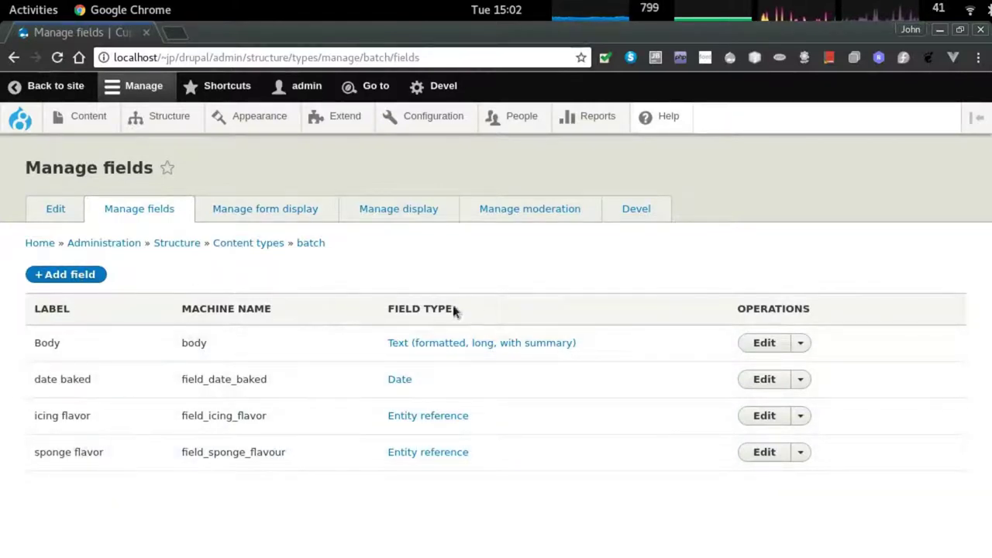
Create a new paper color vocabulary with a description beginning 'The cupcake'.
left_click(177, 117)
scroll(155, 309, "down", 2)
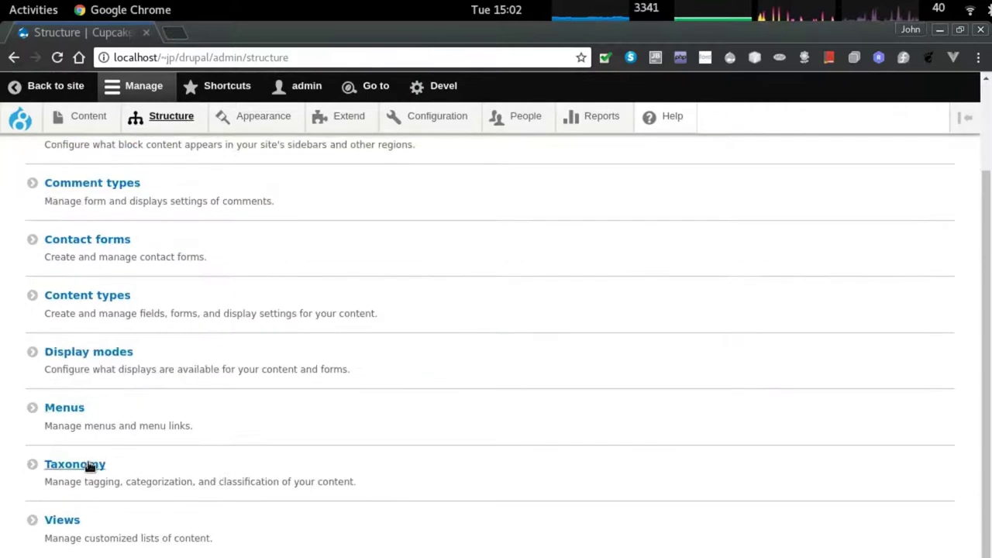
left_click(89, 465)
left_click(78, 251)
left_click(75, 252)
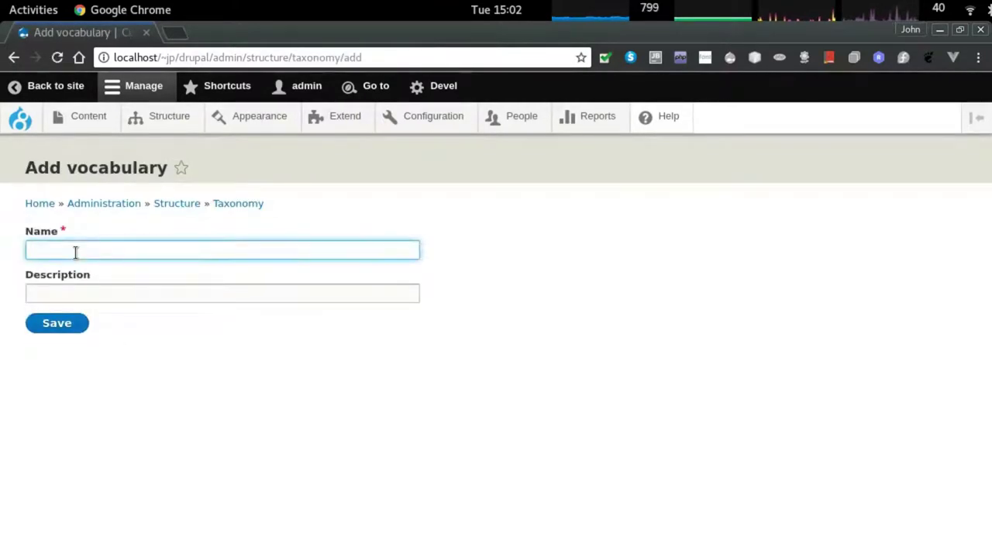
key("Tab")
type("The cupcake")
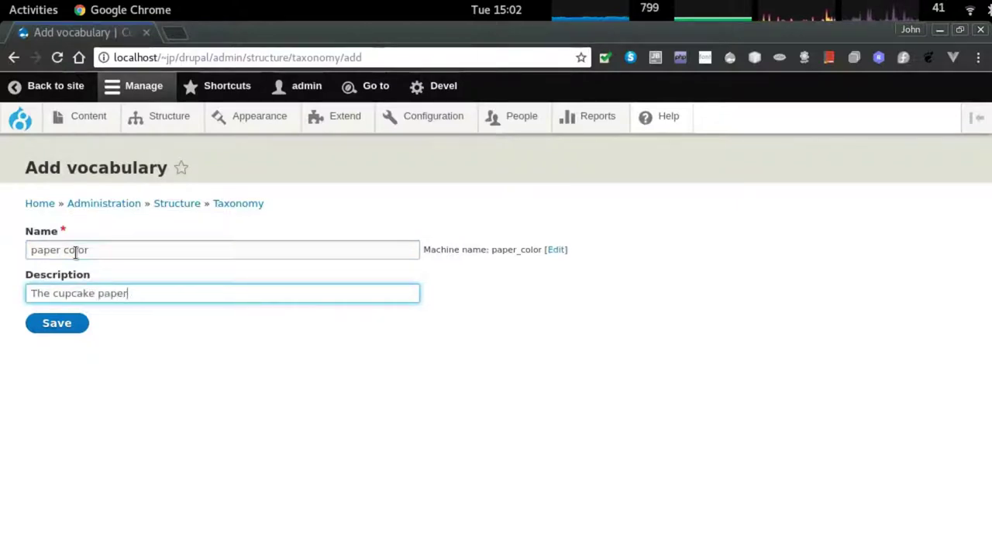
left_click(65, 322)
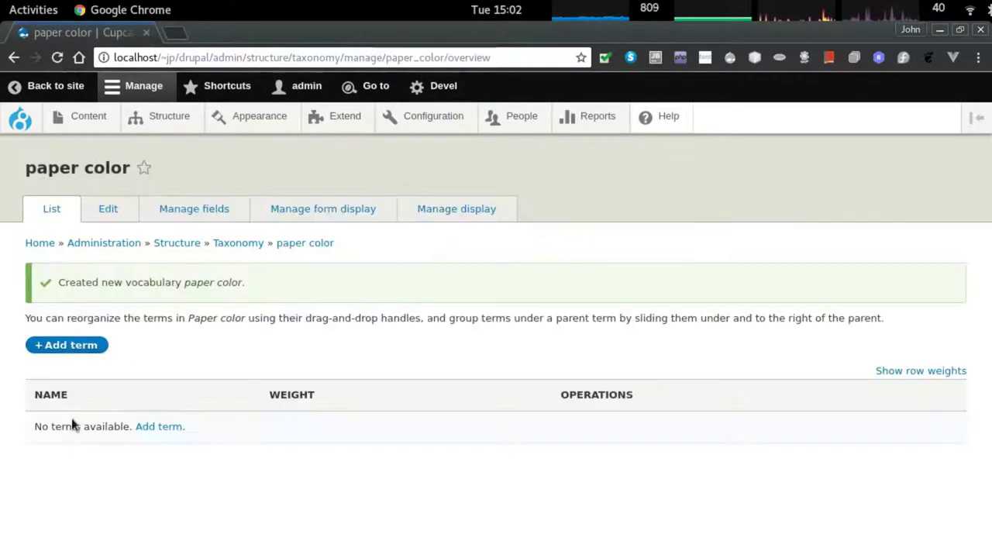
Add the terms red and pink to paper color.
left_click(69, 345)
left_click(77, 251)
type("red")
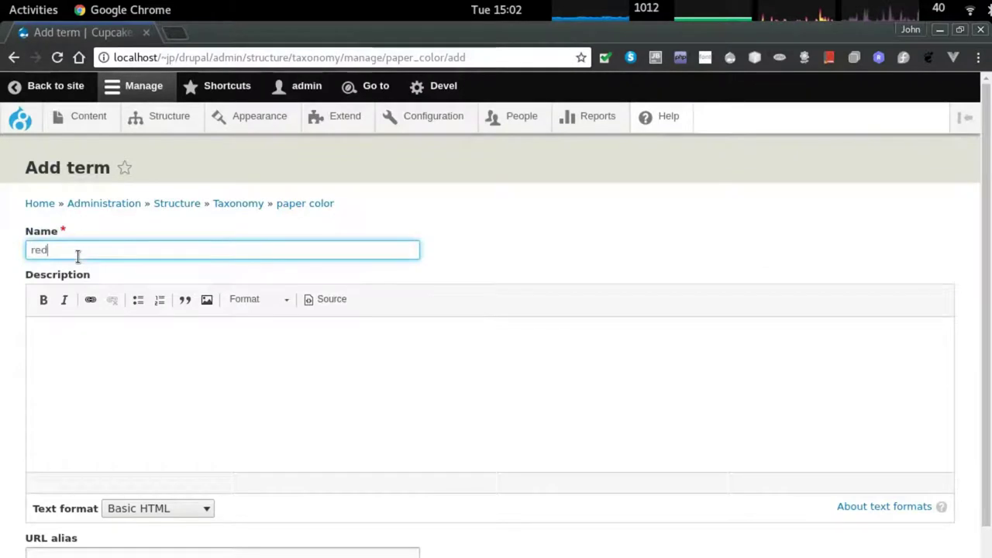
scroll(55, 529, "down", 3)
left_click(56, 534)
left_click(64, 299)
type("pink")
key("Return")
Add the terms blue, yellow and green to paper color.
left_click(77, 296)
type("blue")
key("Return")
left_click(68, 294)
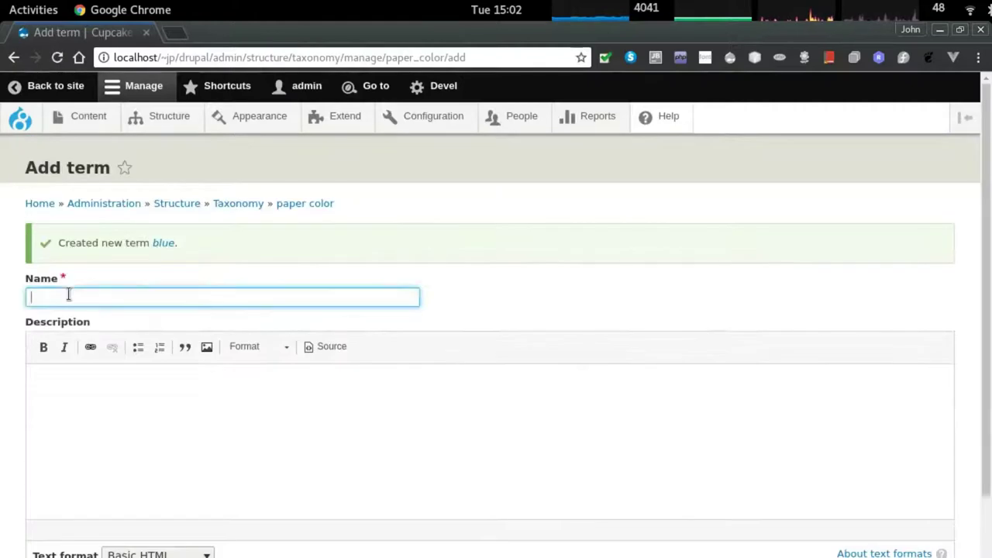
type("yellow")
key("Return")
left_click(68, 293)
type("green")
scroll(67, 387, "down", 3)
left_click(66, 536)
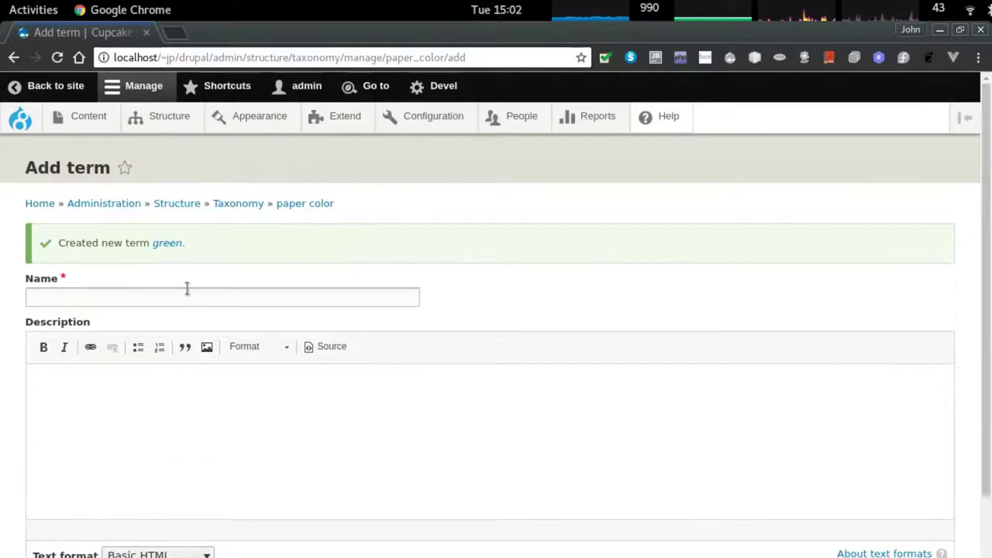
Return to the vocabulary list, then to the Structure overview.
left_click(237, 204)
triple_click(293, 370)
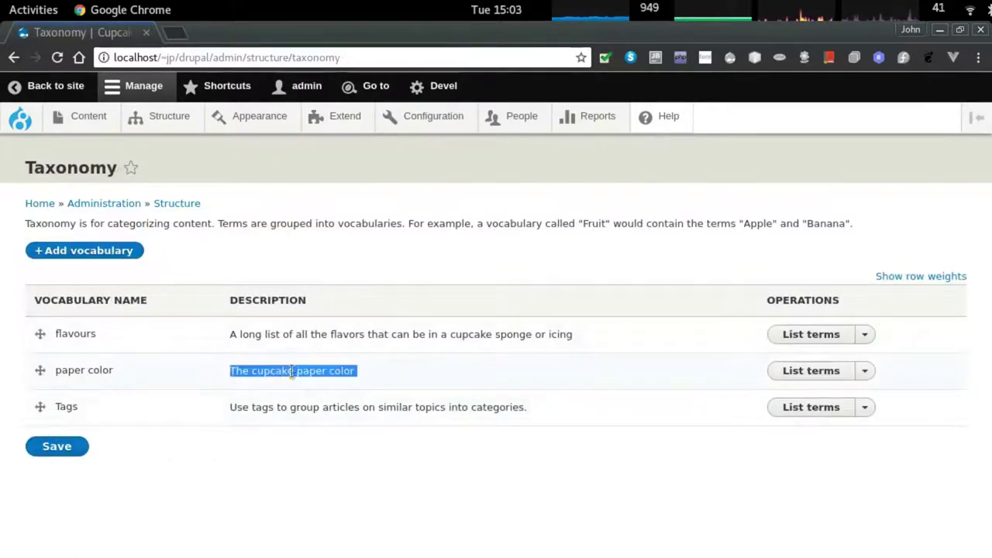
left_click(165, 116)
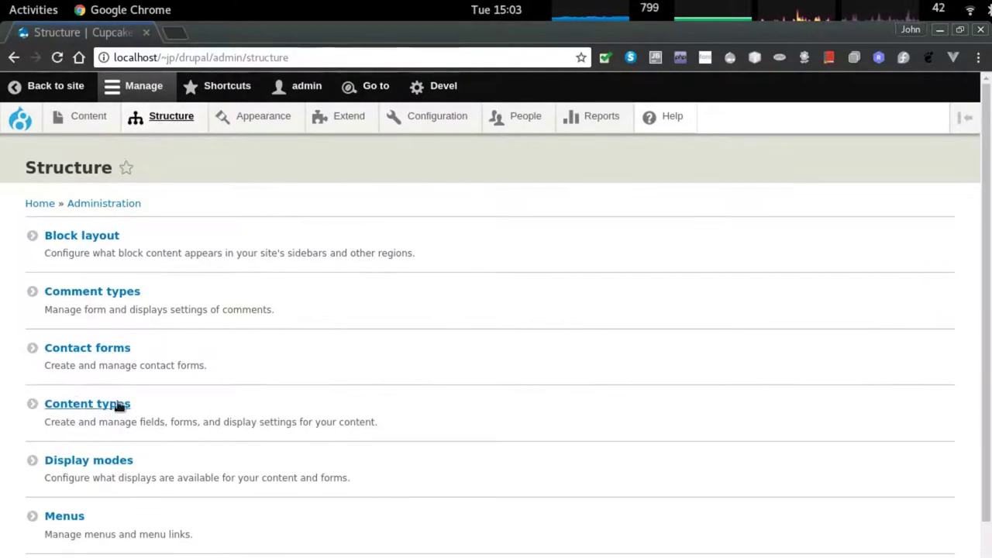
Go to the Manage fields page of the batch content type.
left_click(97, 292)
left_click(198, 112)
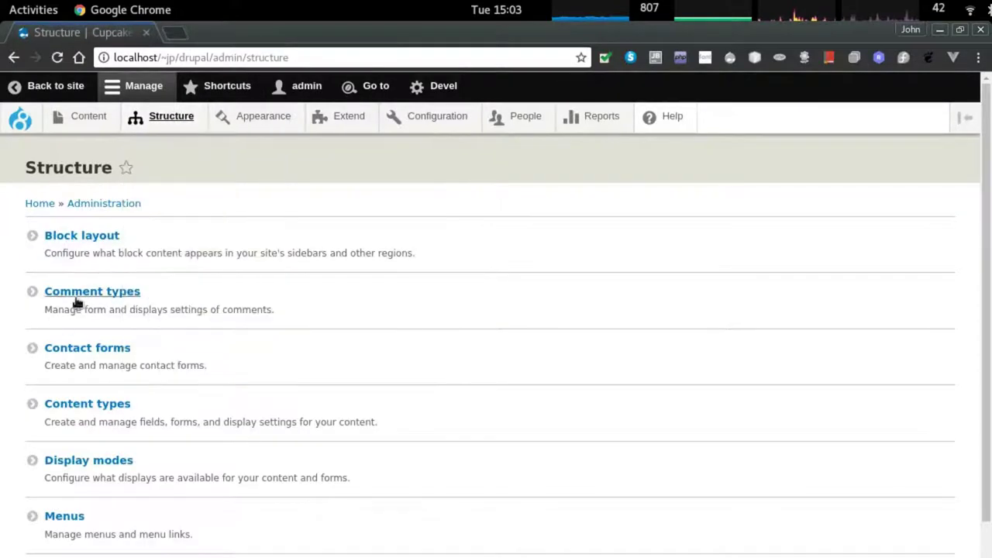
left_click(85, 403)
left_click(798, 376)
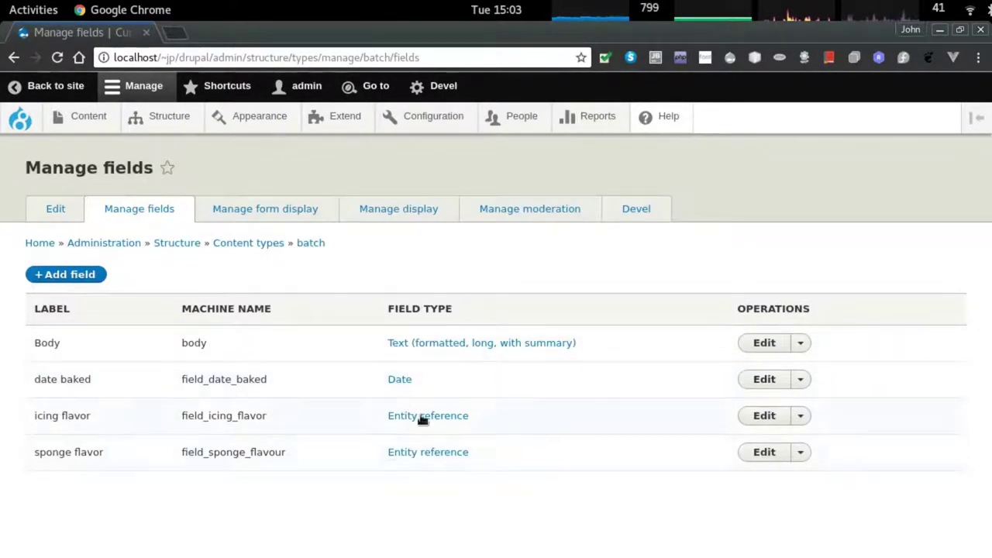
Add a Taxonomy term field labelled 'cupcake paper color' and save its storage settings.
left_click(94, 279)
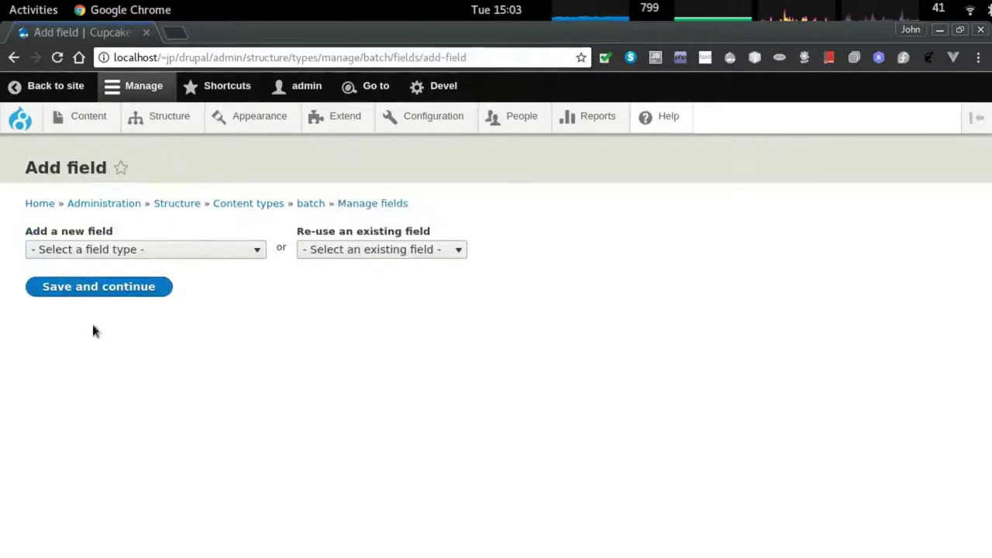
left_click(134, 249)
scroll(155, 476, "down", 1)
left_click(148, 488)
left_click(74, 301)
type("cupcake paper color")
key("Tab")
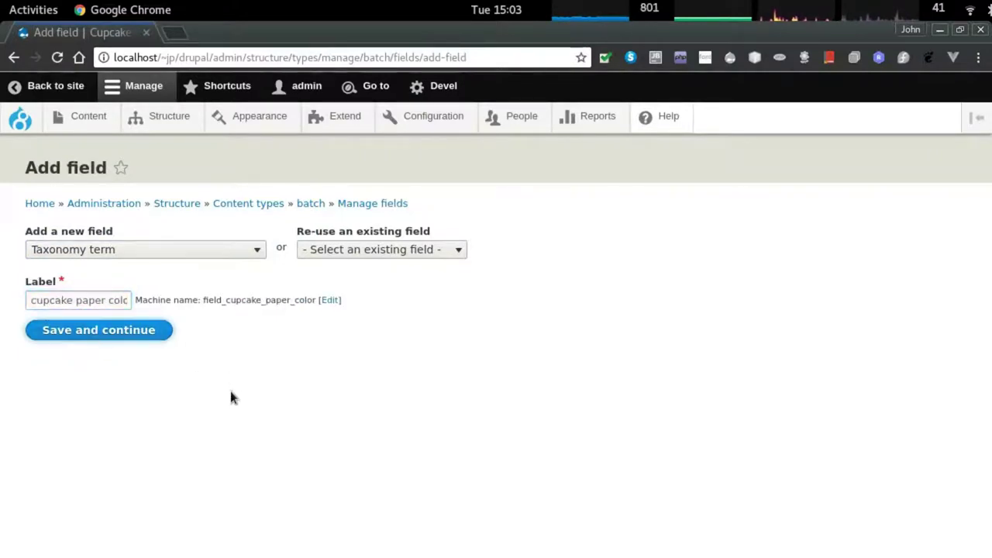
left_click(142, 333)
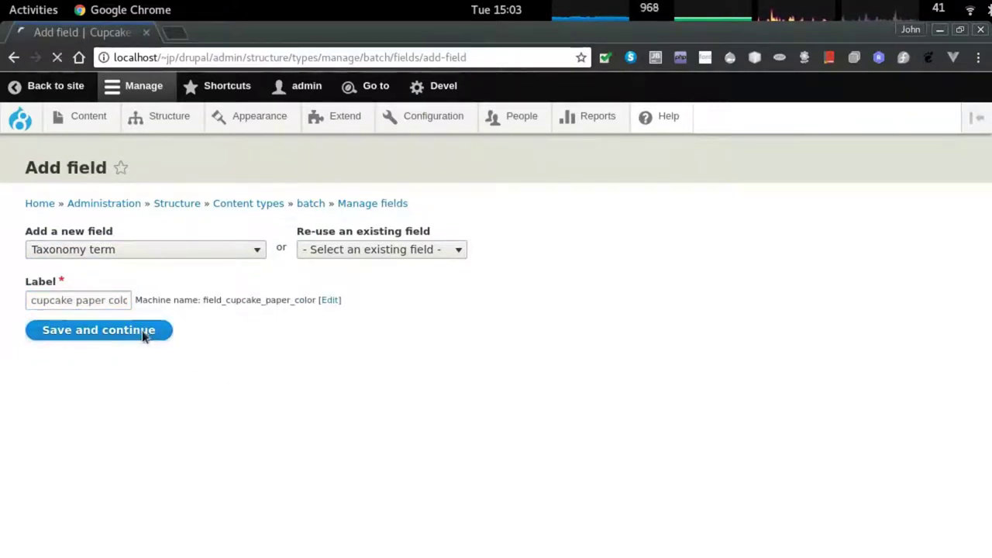
left_click(104, 405)
Give it help text 'The color of the paper around the cupcake', required, paper color vocabulary.
left_click(77, 391)
type("The color o")
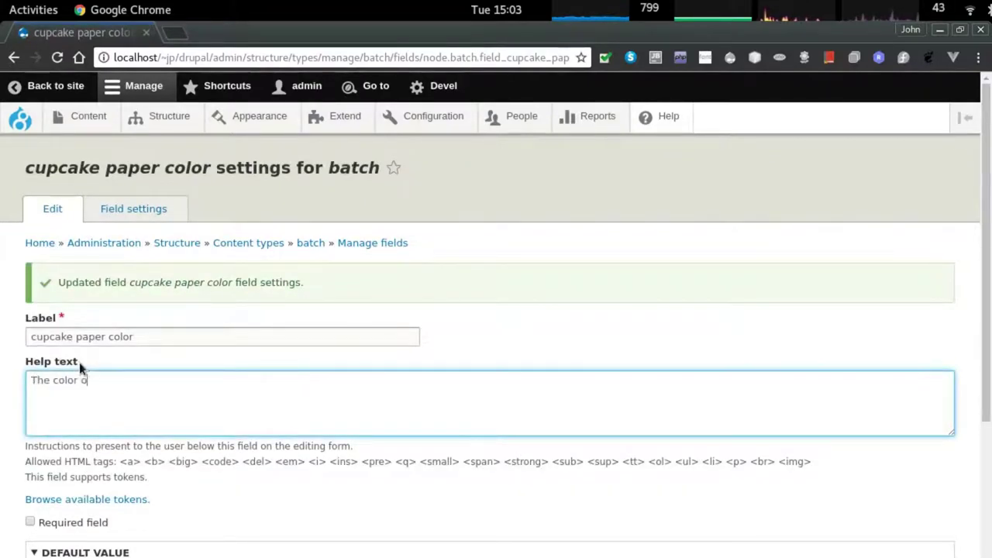
type("f the paper around the")
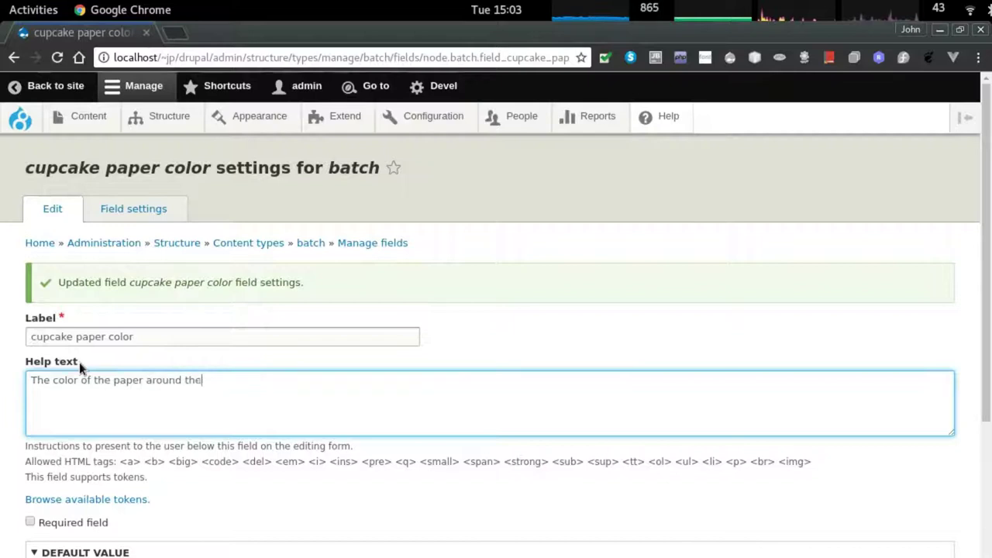
type(" cupcake")
scroll(79, 362, "down", 1)
left_click(31, 441)
scroll(80, 437, "down", 3)
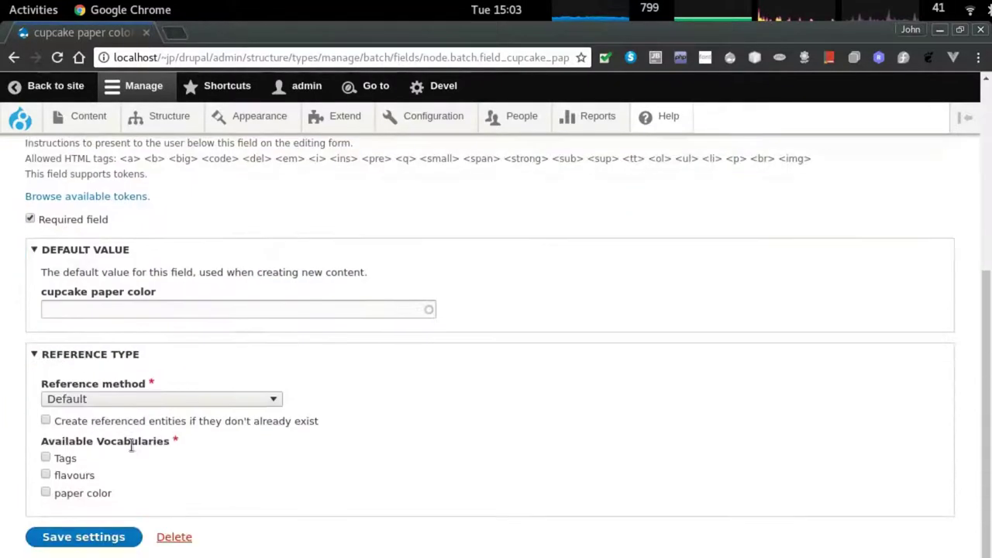
left_click(88, 495)
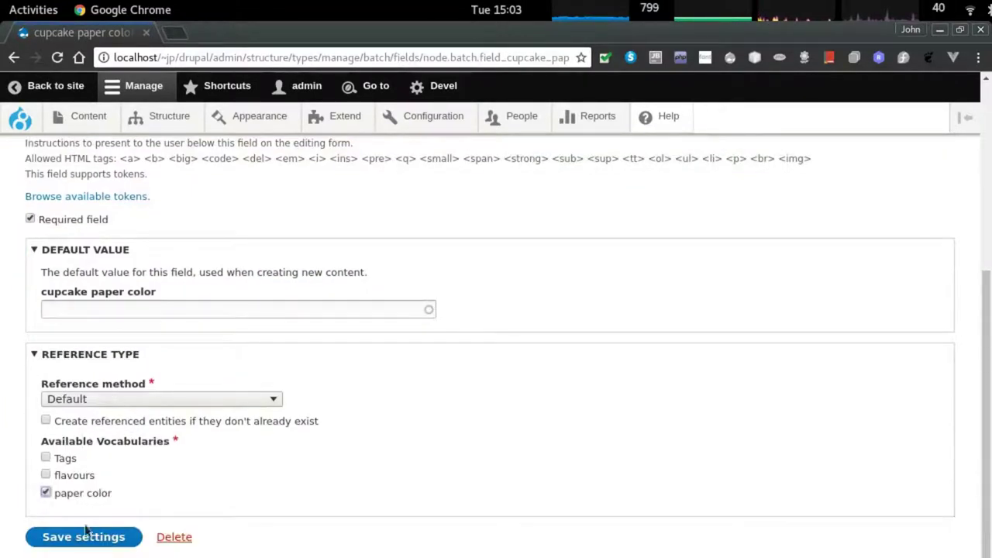
left_click(88, 535)
Set the cupcake paper color widget to Select list in the form display.
left_click(217, 205)
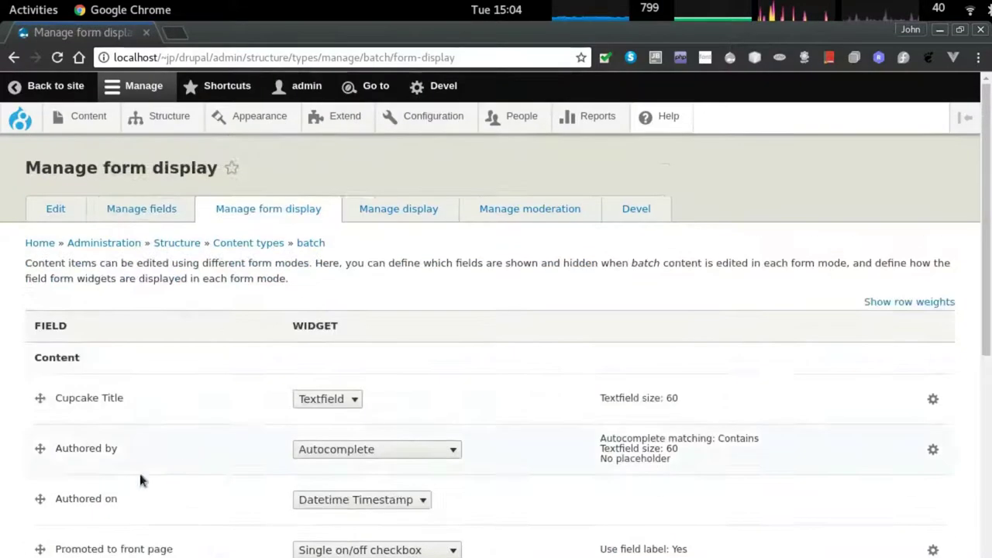
scroll(139, 470, "down", 8)
left_click(392, 409)
left_click(380, 454)
left_click(57, 553)
Switch the batch form layout to two columns and save.
scroll(314, 449, "down", 10)
left_click(122, 515)
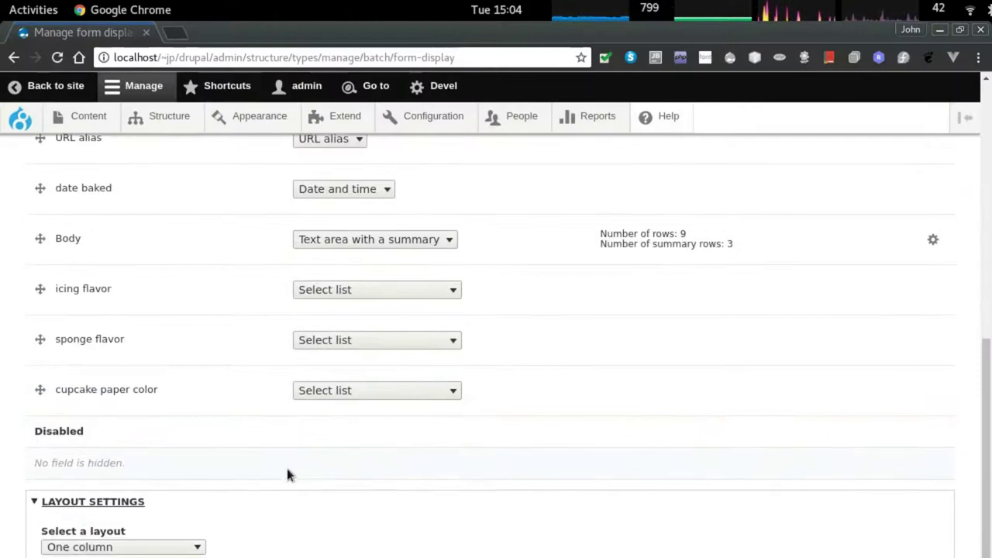
scroll(287, 471, "down", 1)
left_click(113, 493)
left_click(140, 496)
left_click(139, 496)
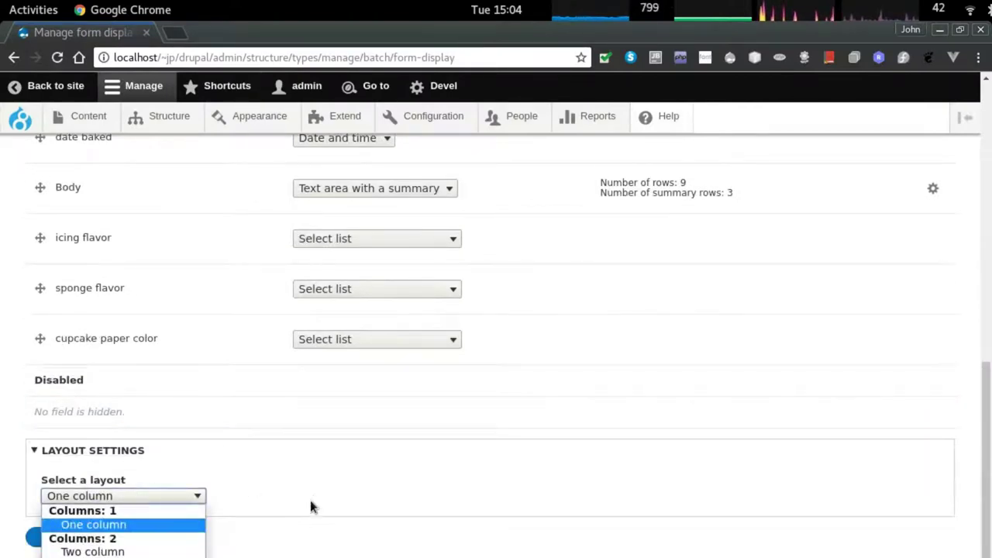
left_click(161, 552)
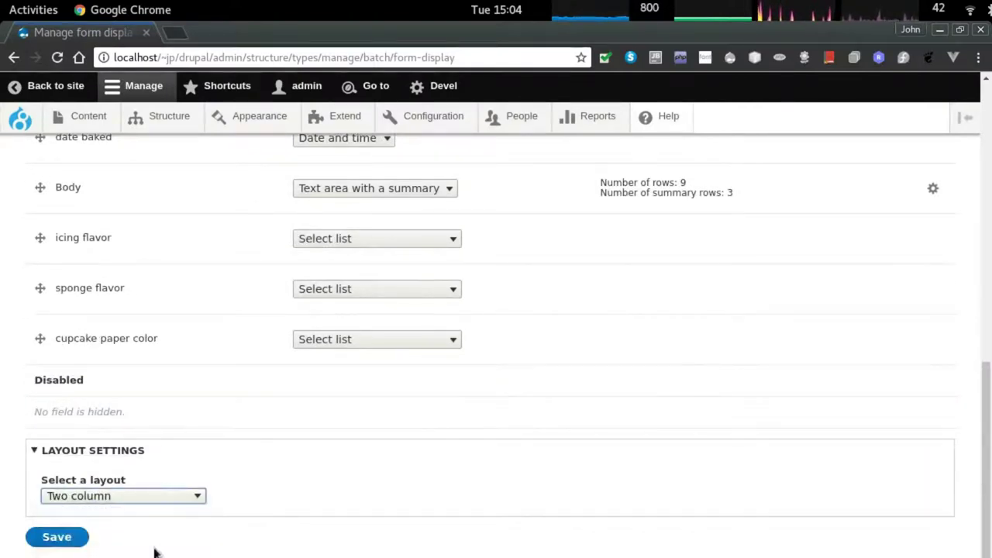
left_click(55, 537)
Open the Create batch form in a new tab.
mouse_move(88, 132)
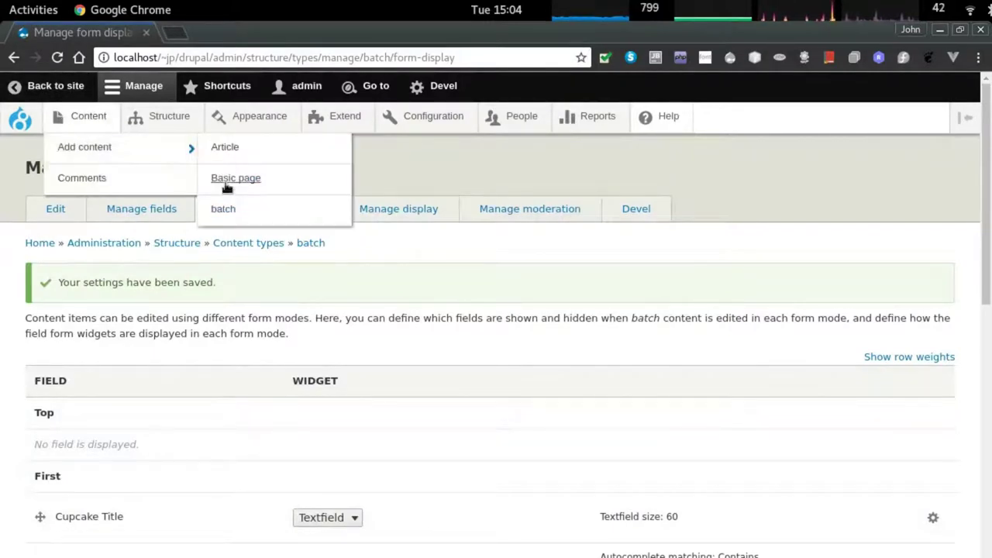
right_click(228, 208)
left_click(263, 217)
left_click(233, 31)
scroll(598, 310, "down", 6)
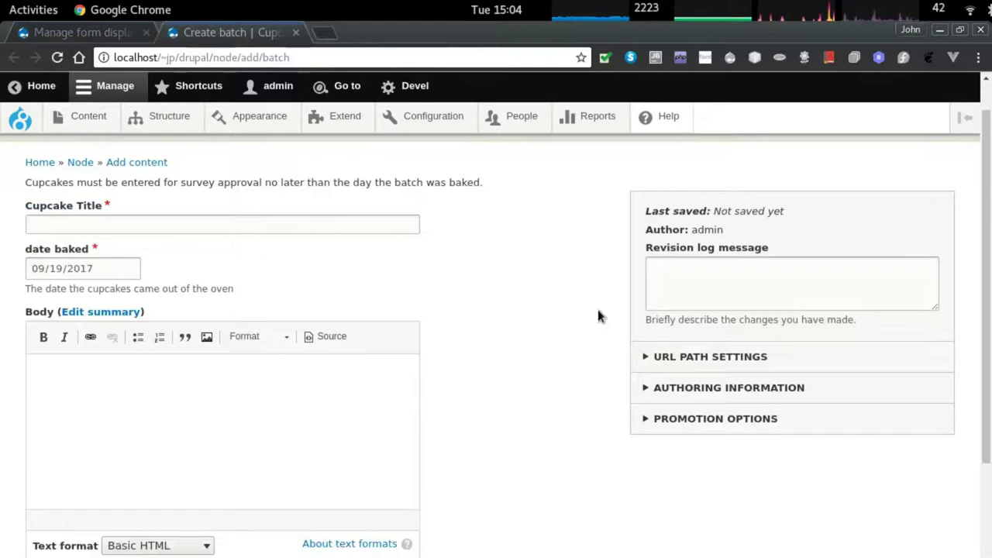
Choose berry icing, vanilla sponge and green paper for the new batch.
left_click(93, 387)
left_click(97, 432)
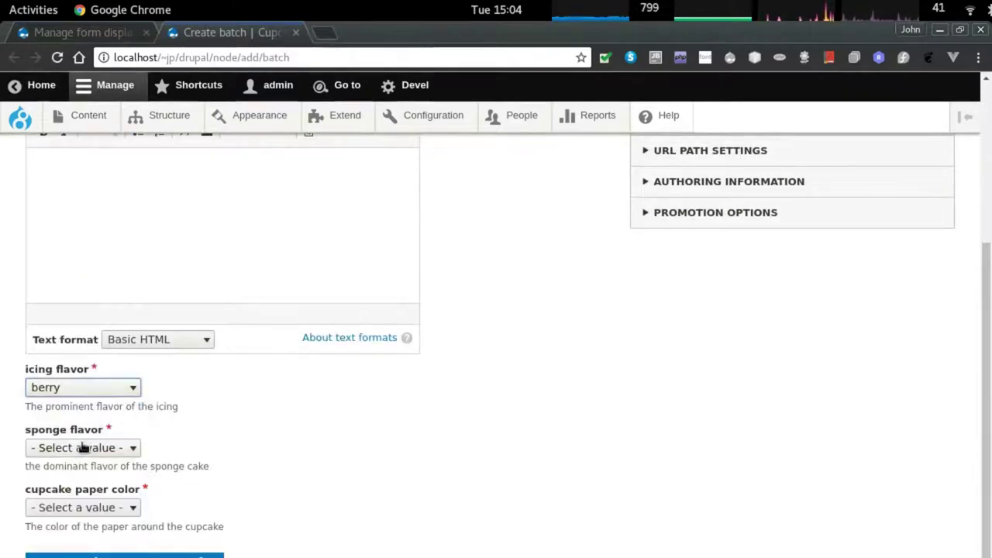
left_click(85, 447)
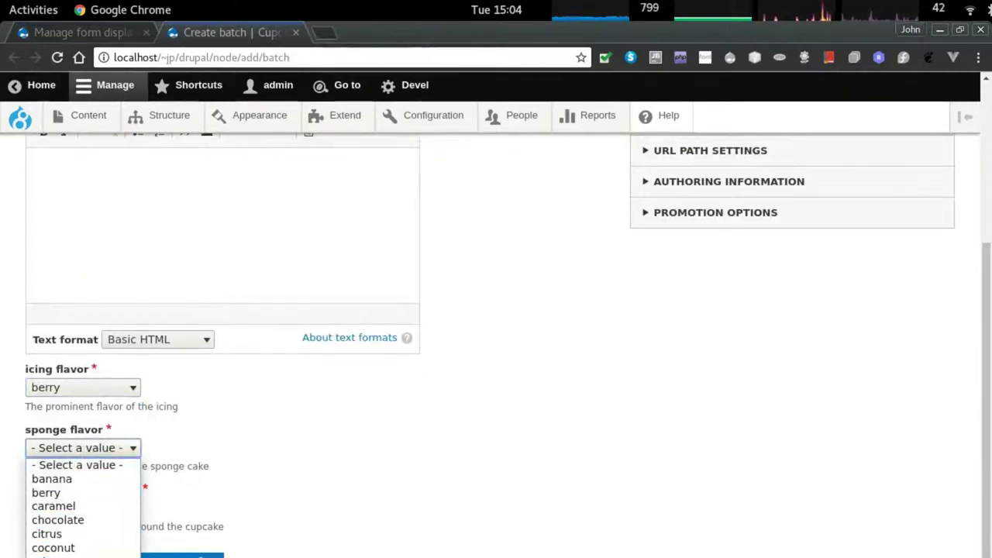
left_click(81, 557)
left_click(84, 507)
left_click(46, 548)
Title the batch 'Berry vanilla surprise' and begin the body with 'The best cupcake in the wo'.
scroll(70, 265, "up", 3)
left_click(70, 265)
type("Berr")
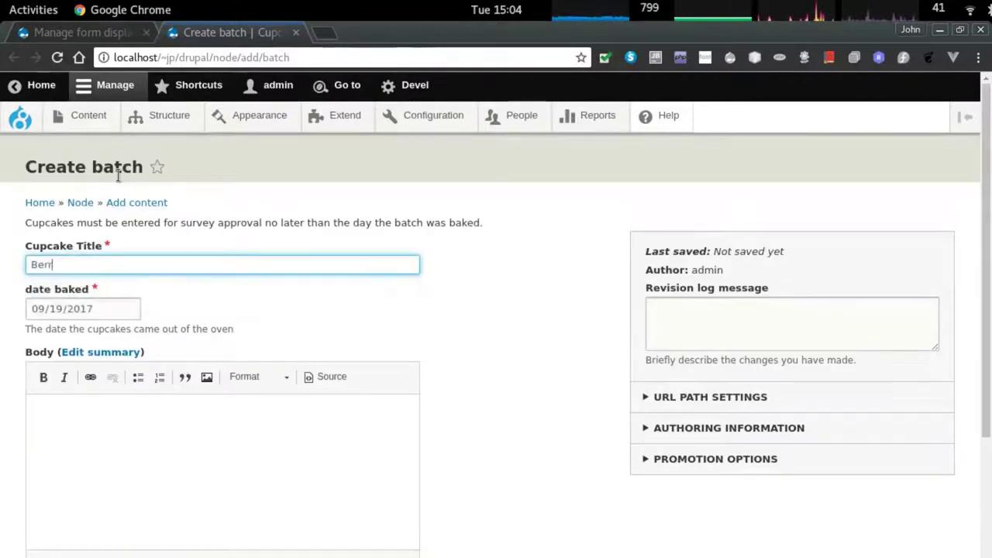
type("y vanilla surprise")
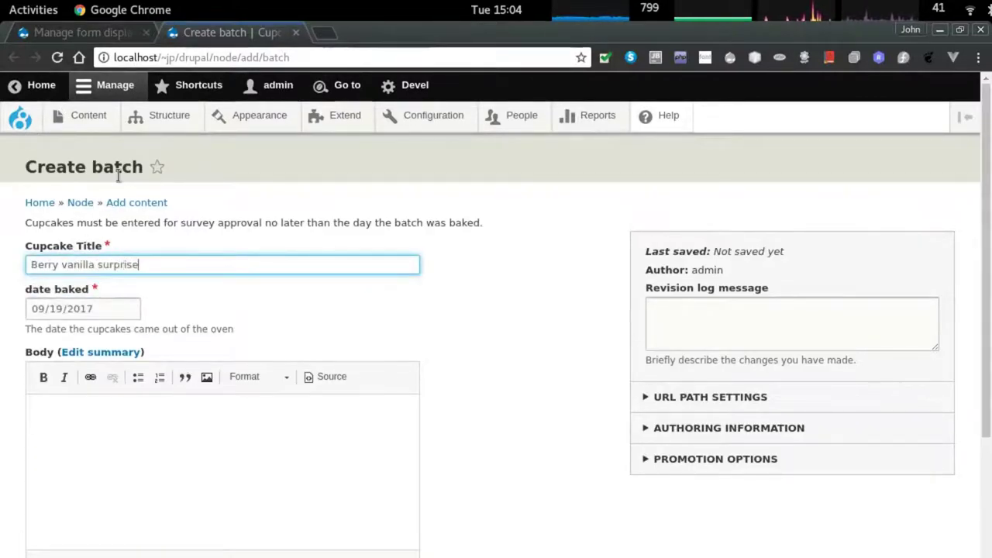
scroll(118, 232, "down", 5)
left_click(171, 379)
left_click(119, 268)
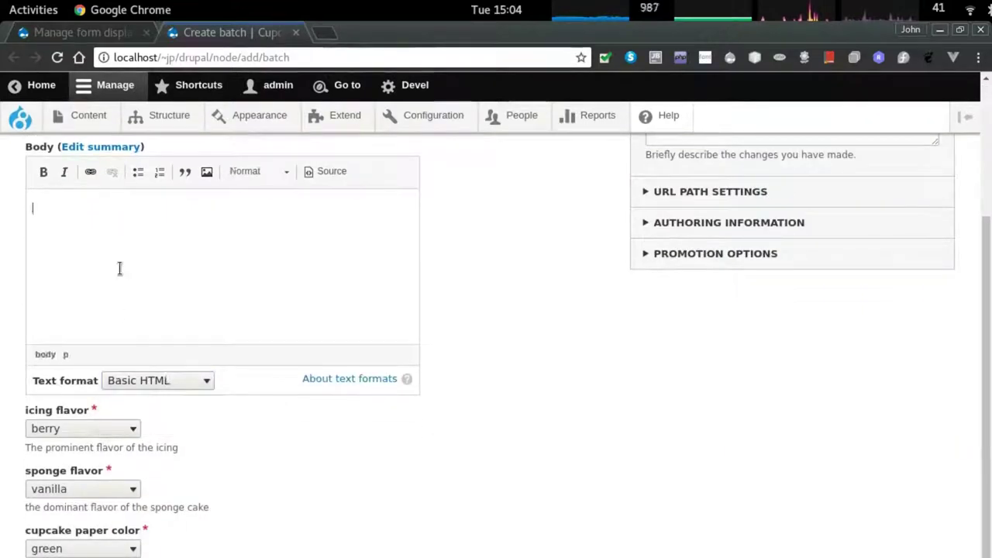
type("The best cupcake in the world")
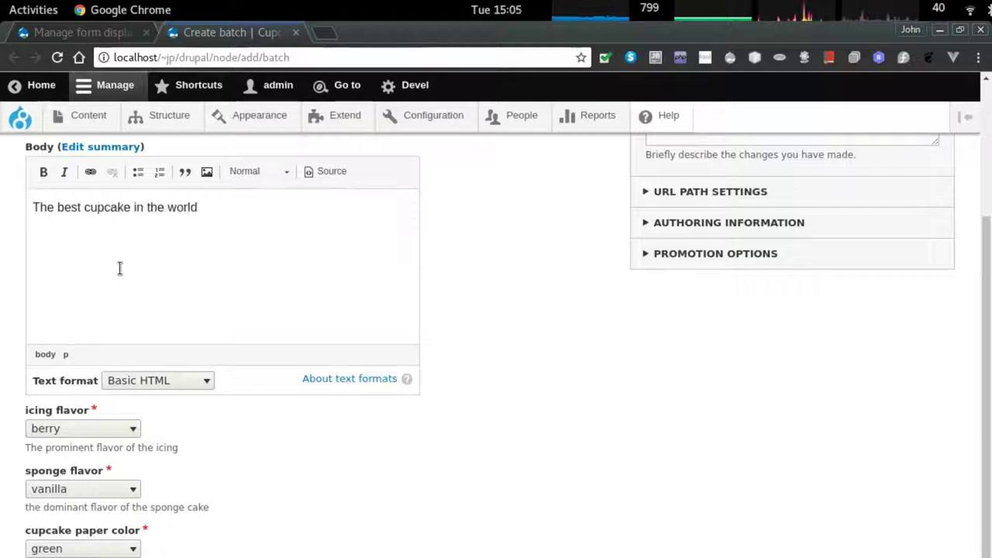
key("ctrl+t")
Search Google for 'cupcakes' and show the image results.
type("cupcakes")
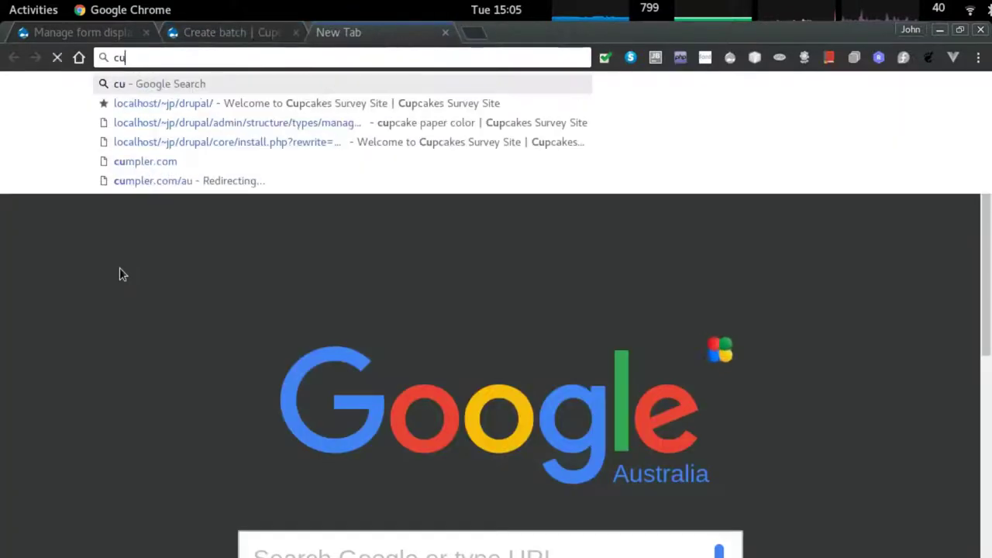
key("Return")
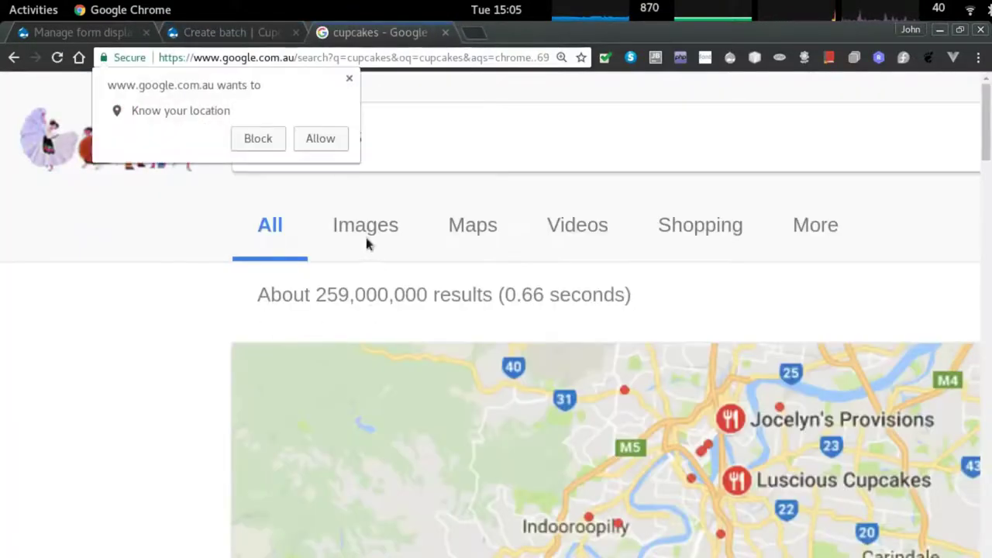
left_click(370, 238)
scroll(284, 346, "down", 3)
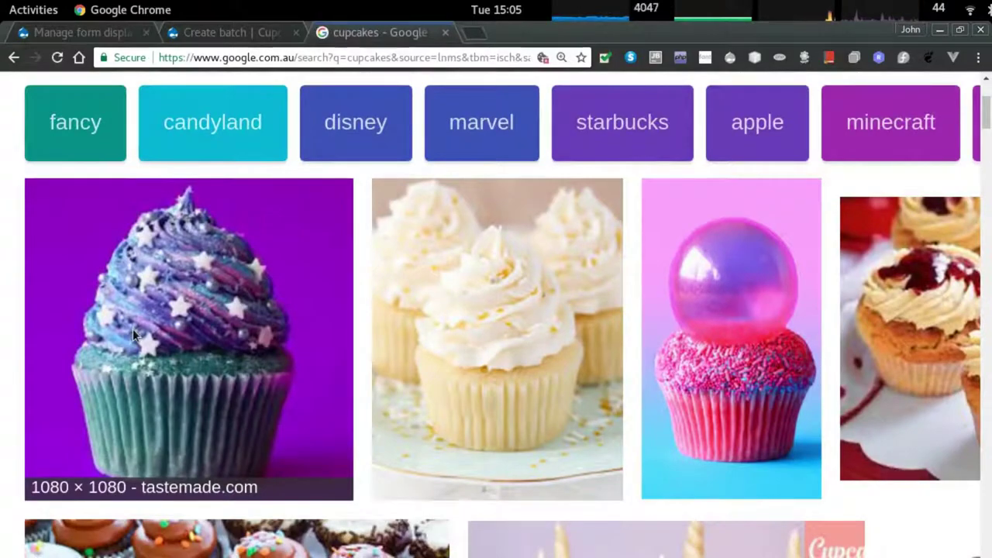
Save an area screenshot of the purple cupcake as berry_cupcake, then close the results tab.
key("super")
type("scr")
key("Return")
key("Escape")
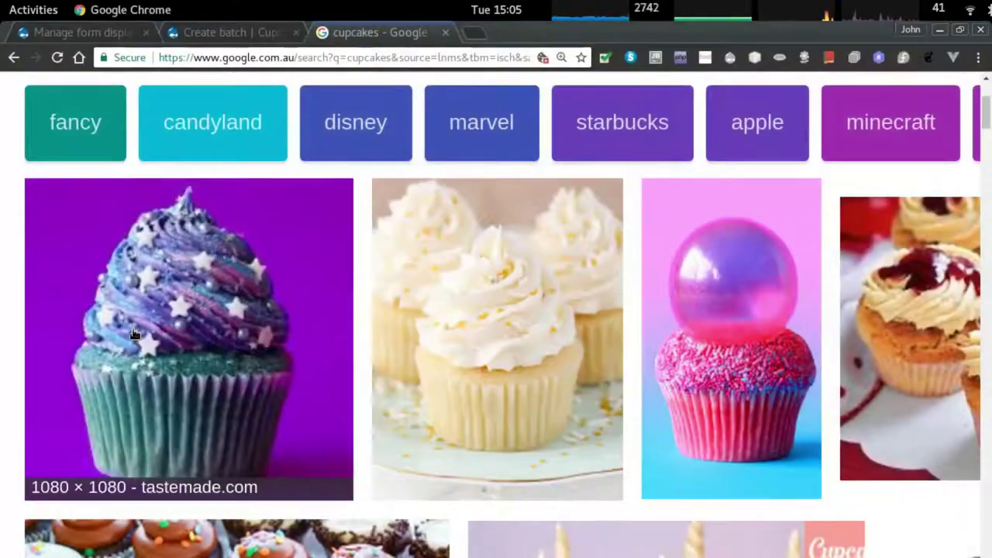
key("ctrl+0")
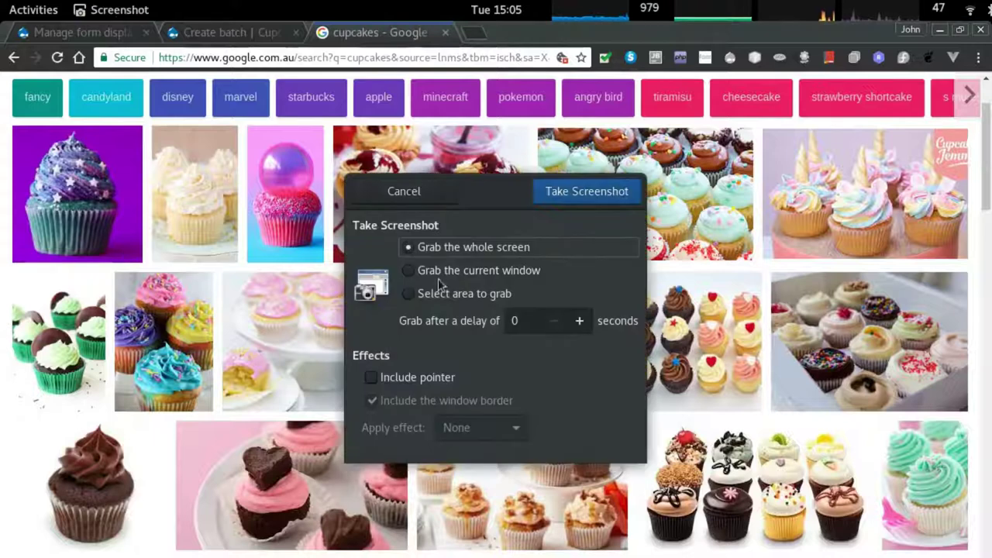
left_click(449, 296)
left_click(574, 195)
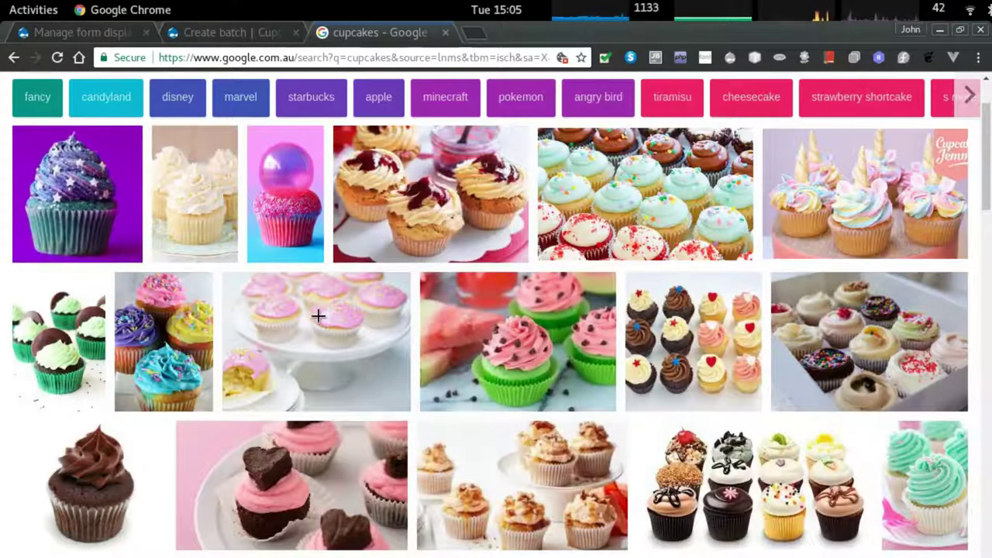
left_click_drag(12, 125, 135, 258)
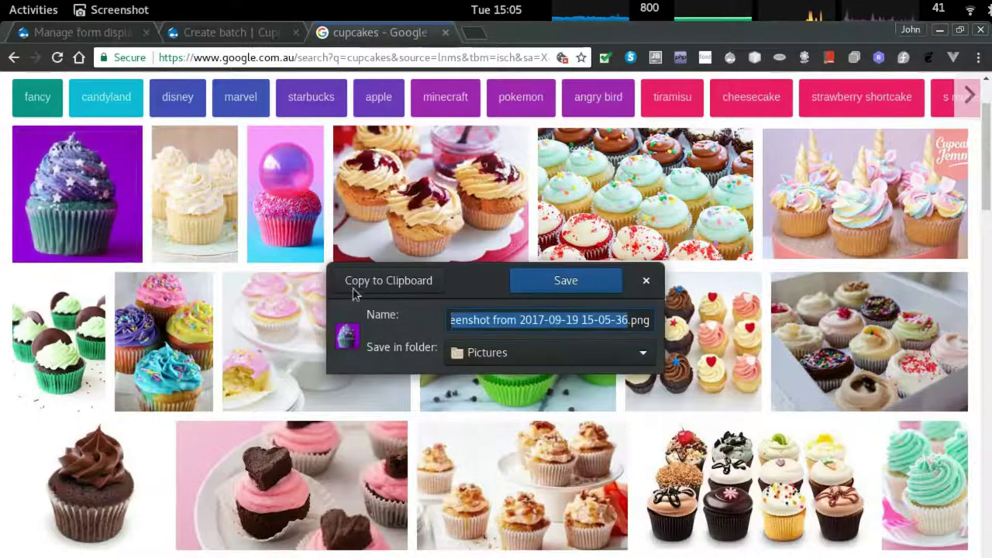
type("berry_cupcake")
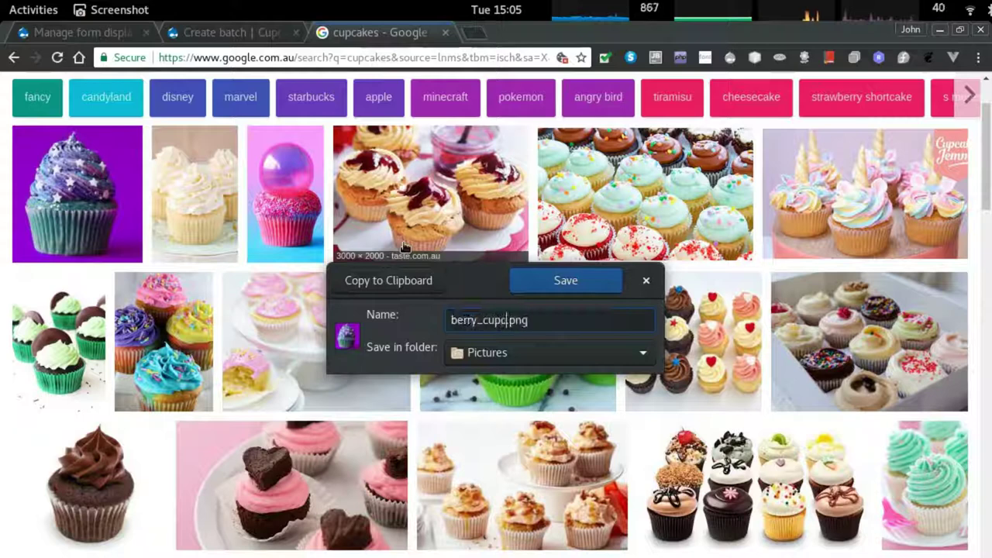
key("Return")
key("ctrl+w")
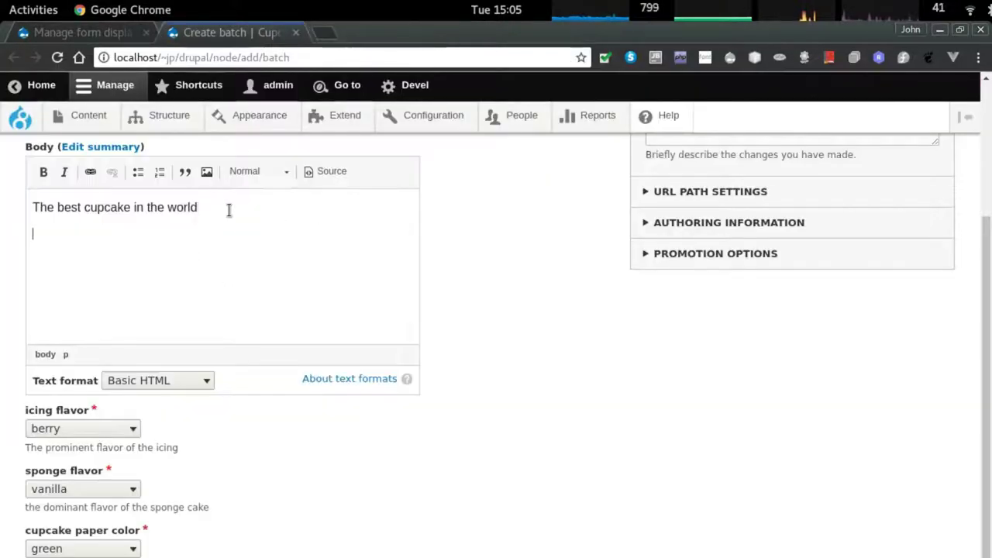
Insert berry_cupcake.png from Pictures into the body with alt text 'berry'.
left_click(206, 171)
left_click(364, 298)
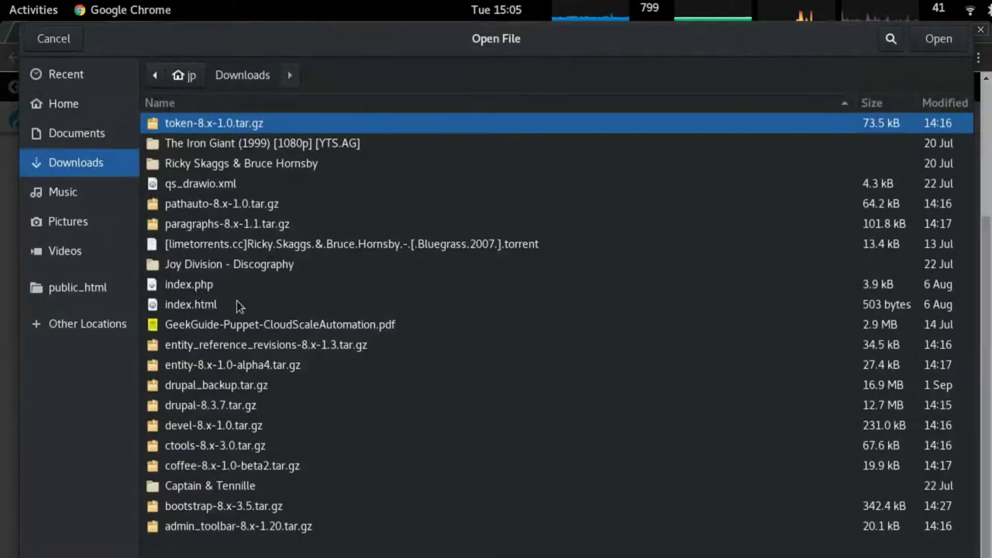
left_click(89, 222)
double_click(203, 144)
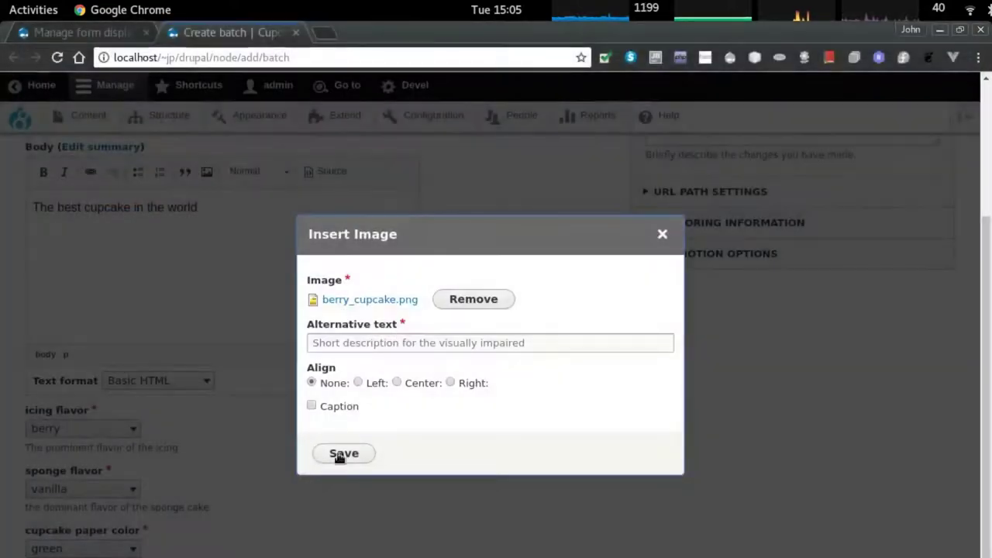
left_click(339, 456)
left_click(468, 333)
type("berry cupcake")
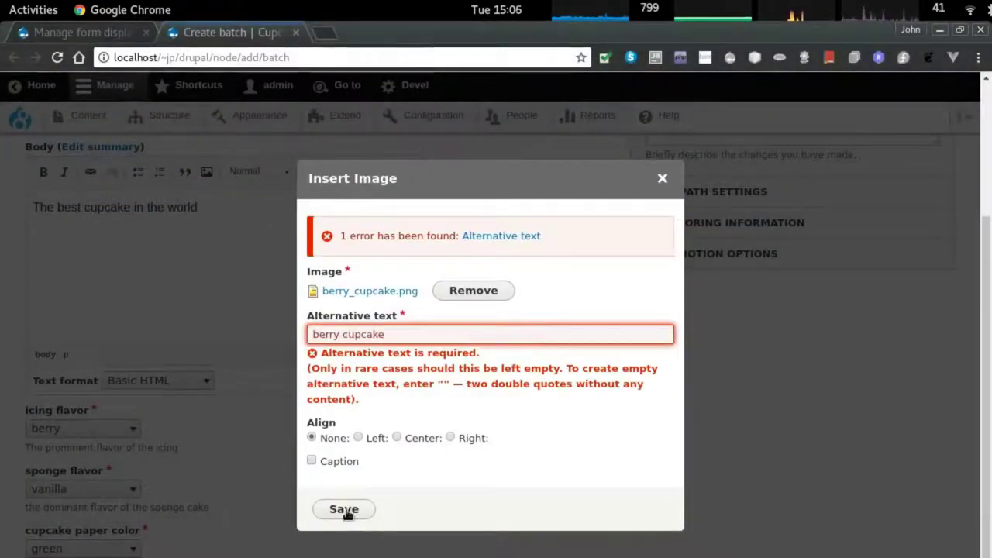
left_click(343, 509)
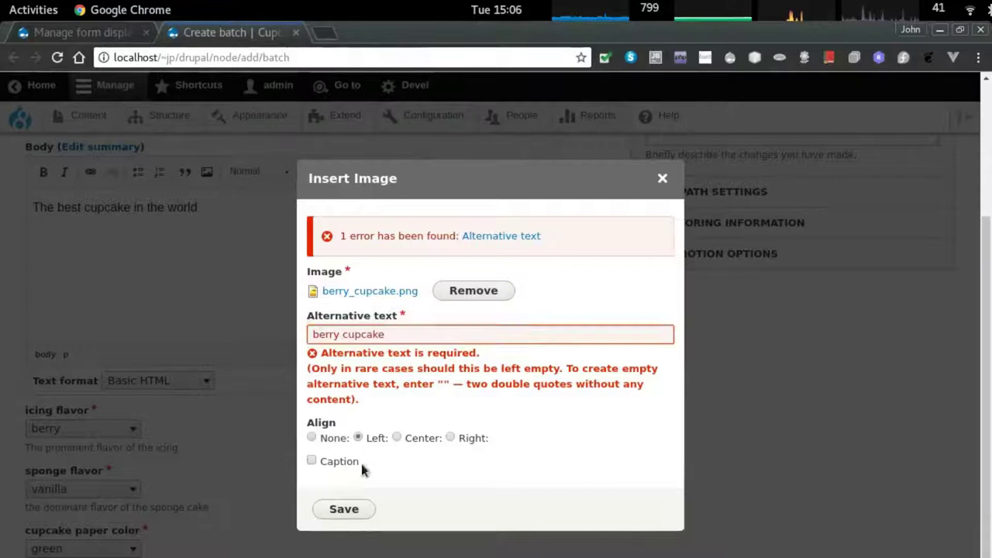
Save the batch as a new draft and select its date baked value.
scroll(191, 321, "down", 2)
left_click(104, 543)
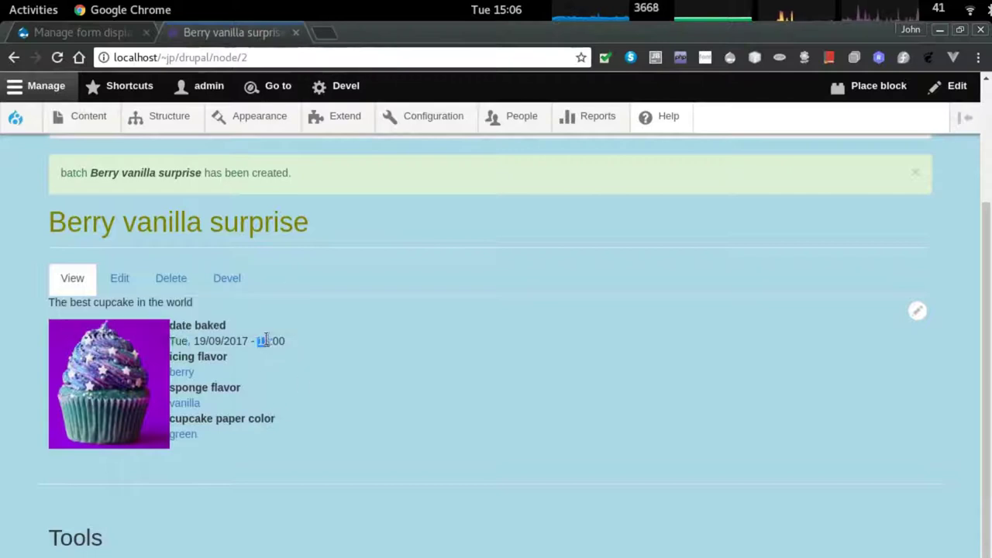
triple_click(236, 341)
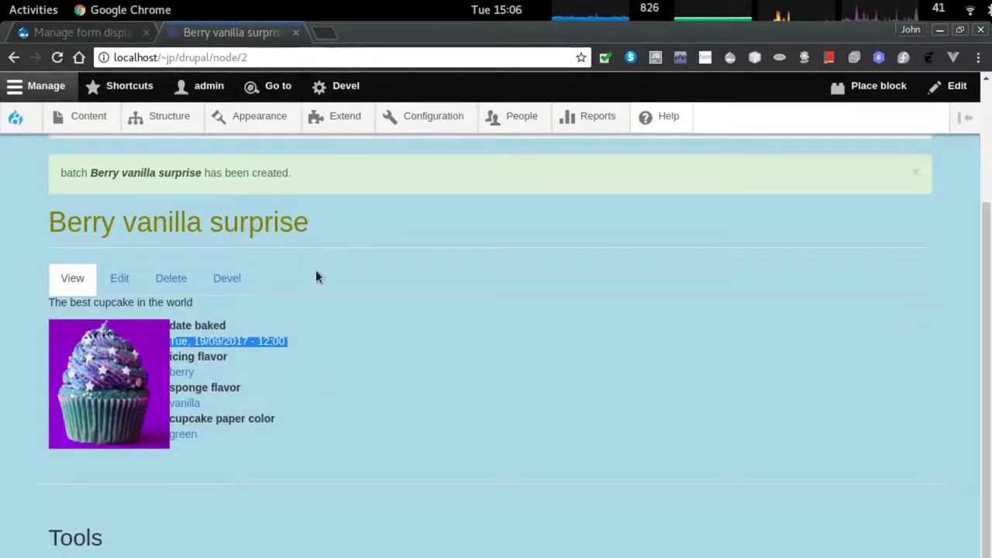
key("ctrl+Page_Up")
On batch Manage display, open date baked's format settings and review the Date format list.
left_click(408, 214)
scroll(364, 330, "down", 5)
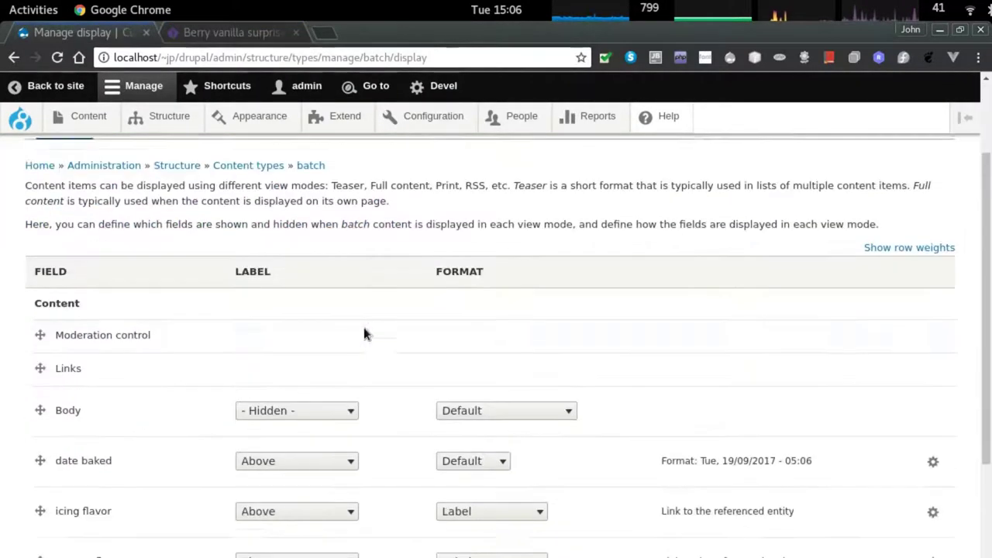
left_click(483, 377)
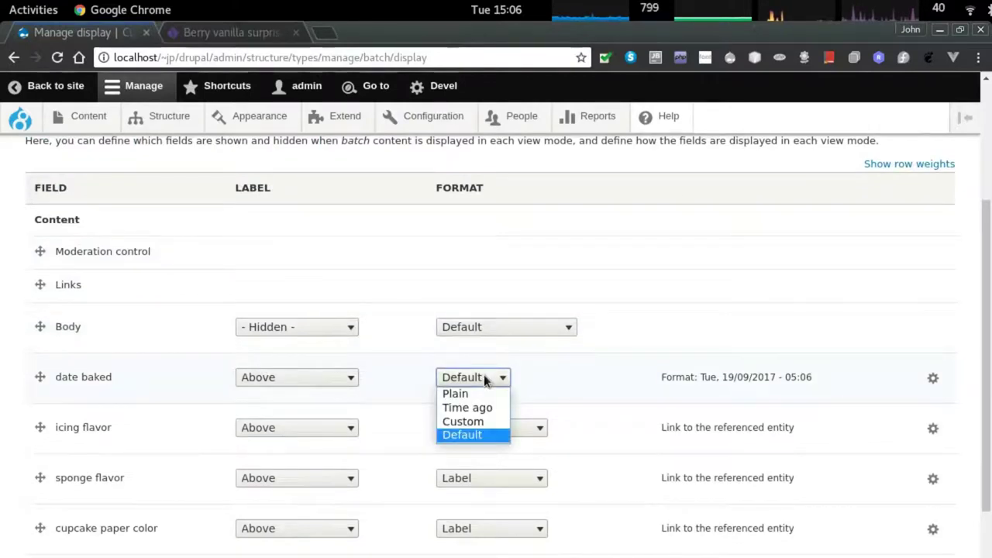
left_click(311, 380)
left_click(311, 379)
left_click(309, 379)
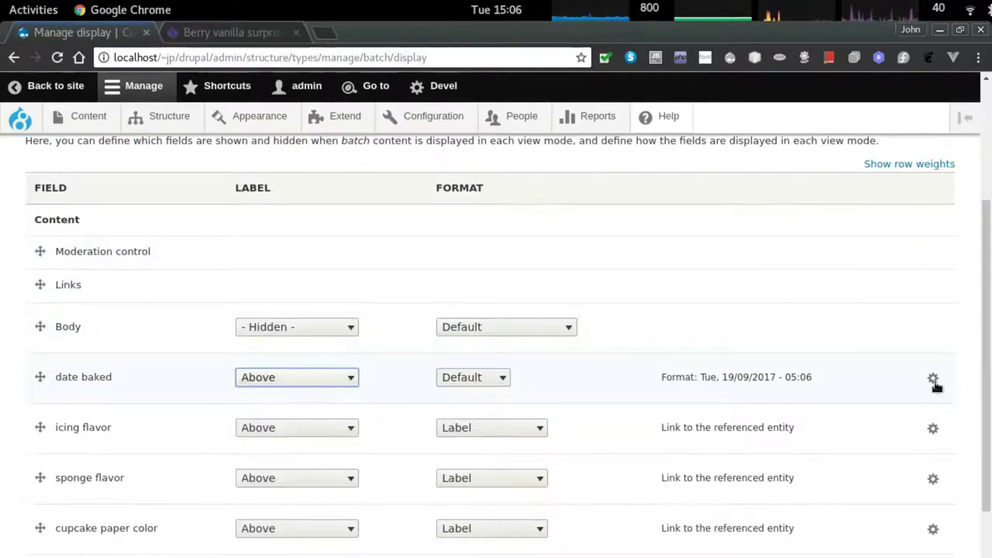
left_click(933, 378)
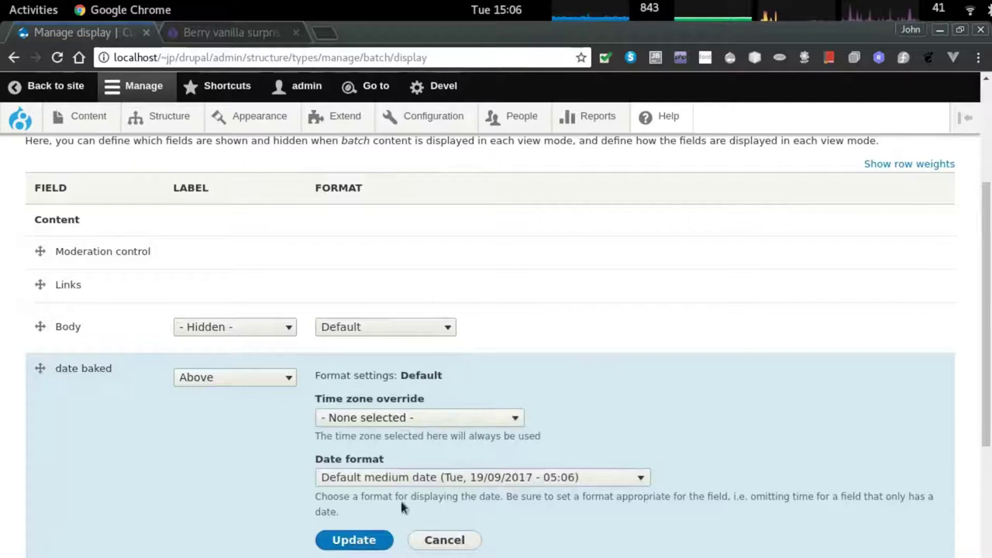
left_click(406, 478)
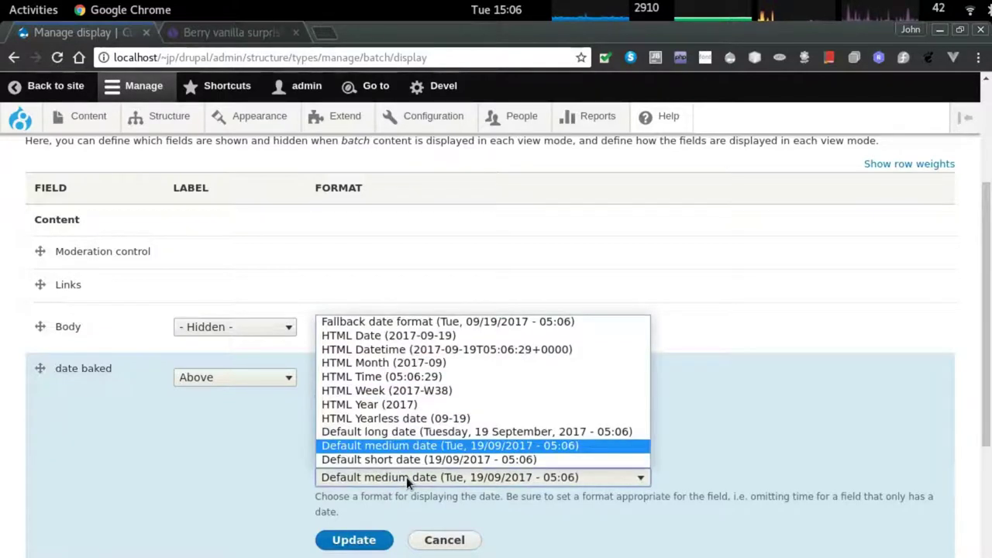
left_click(409, 477)
left_click(408, 478)
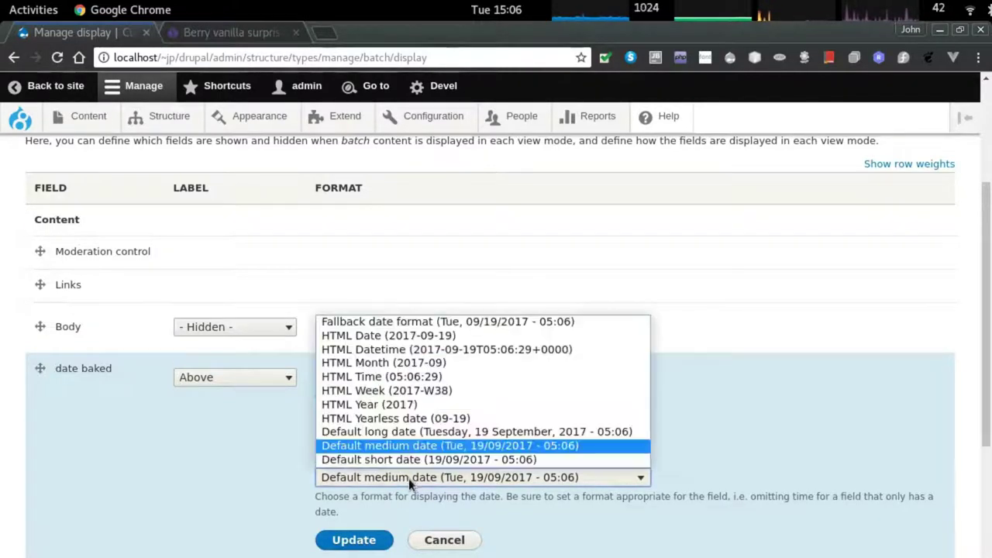
left_click(408, 478)
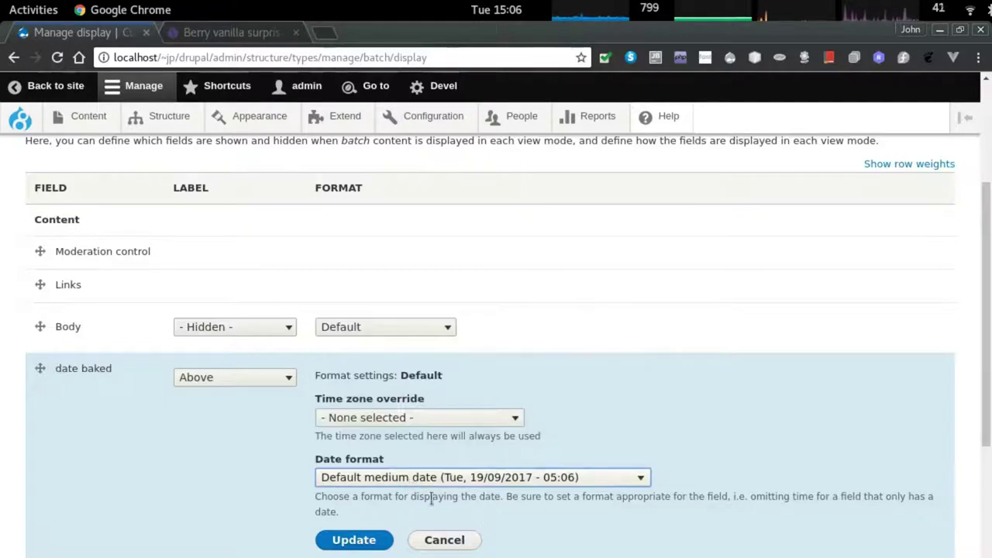
Open Configuration in a new tab and reach the Date and time formats page.
right_click(432, 117)
left_click(457, 128)
key("ctrl+Tab")
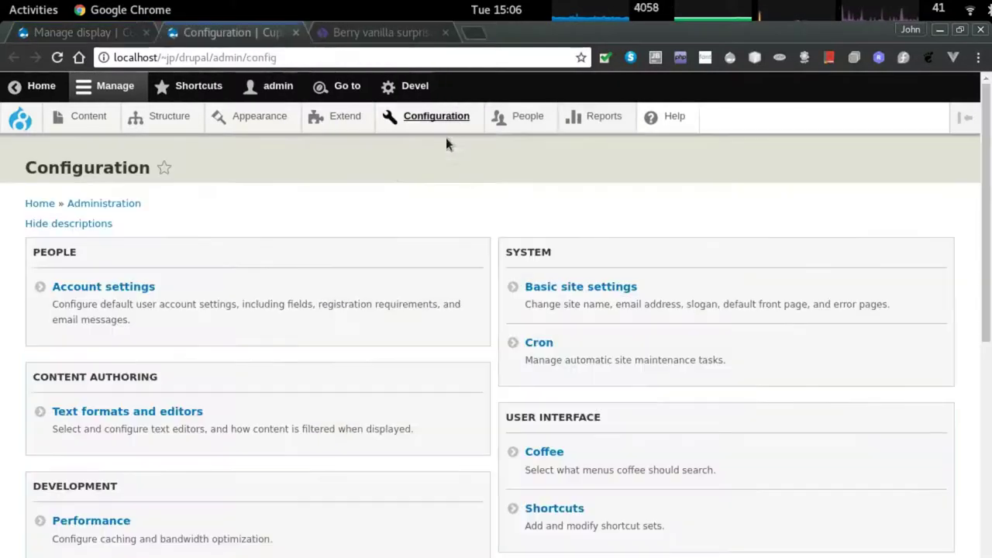
scroll(635, 365, "down", 5)
scroll(600, 417, "up", 2)
scroll(594, 305, "up", 4)
scroll(657, 316, "down", 5)
left_click(593, 373)
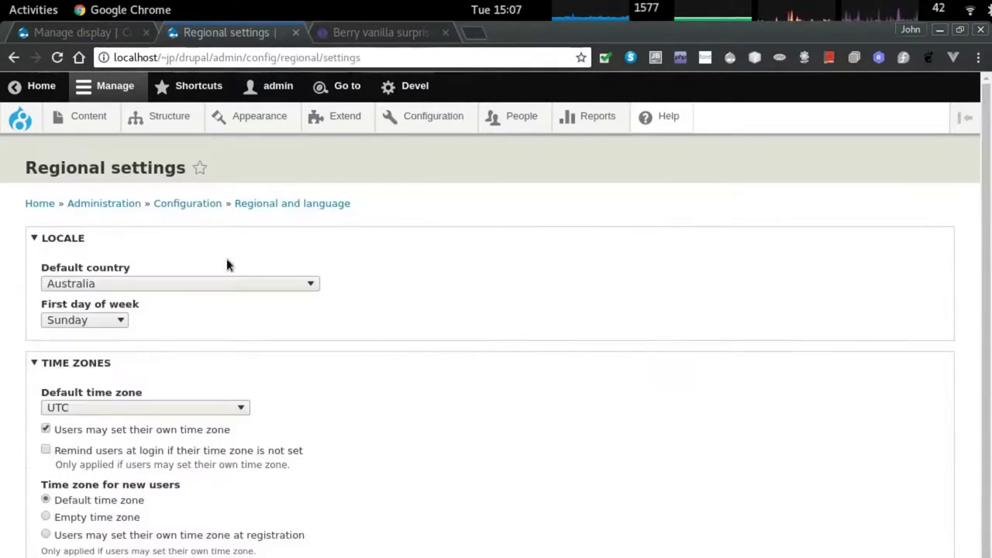
scroll(392, 370, "down", 1)
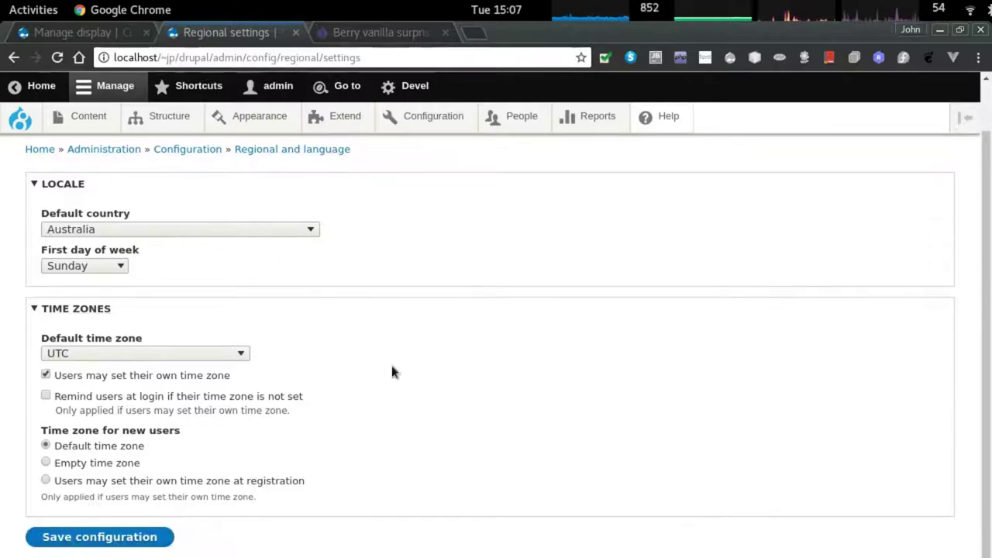
scroll(390, 364, "up", 1)
left_click(201, 209)
key("ctrl+f")
type("date")
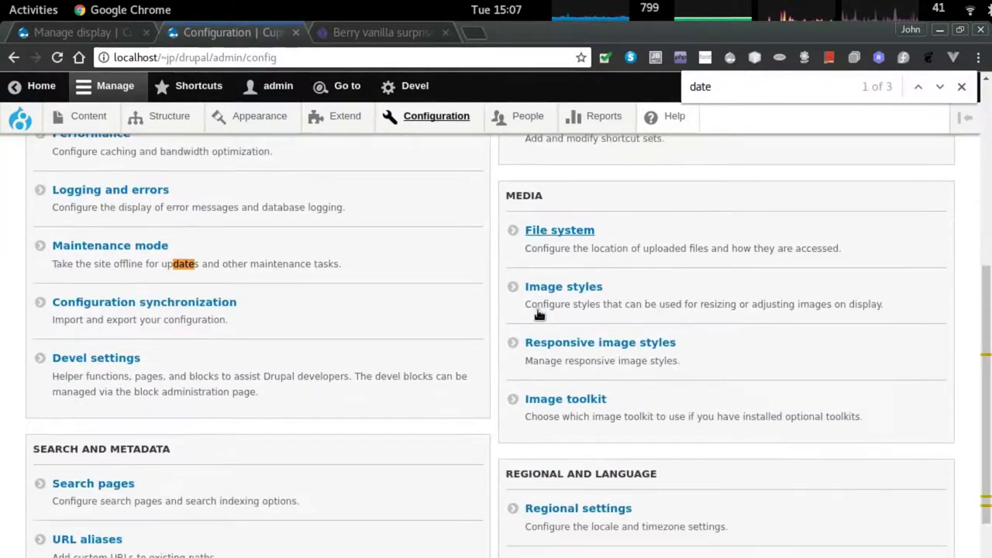
scroll(608, 414, "down", 2)
left_click(597, 442)
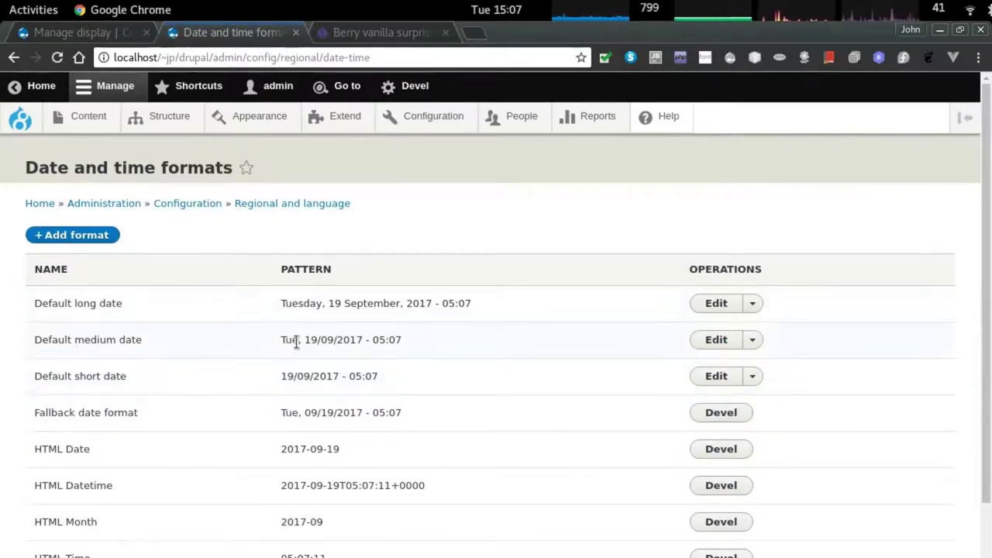
Open the Default short date format, clear its string, and return to the formats list.
left_click(713, 377)
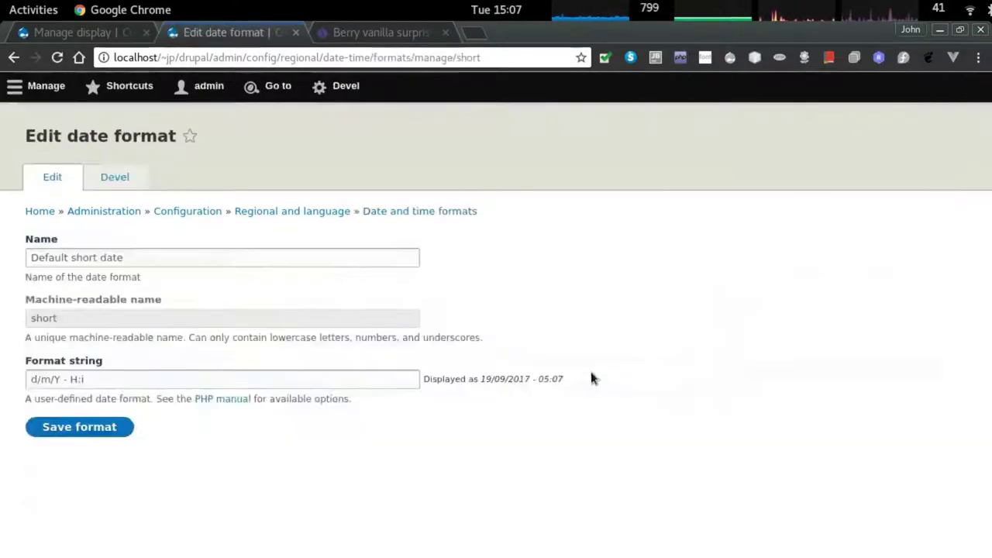
left_click(98, 350)
key("ctrl+a")
key("BackSpace")
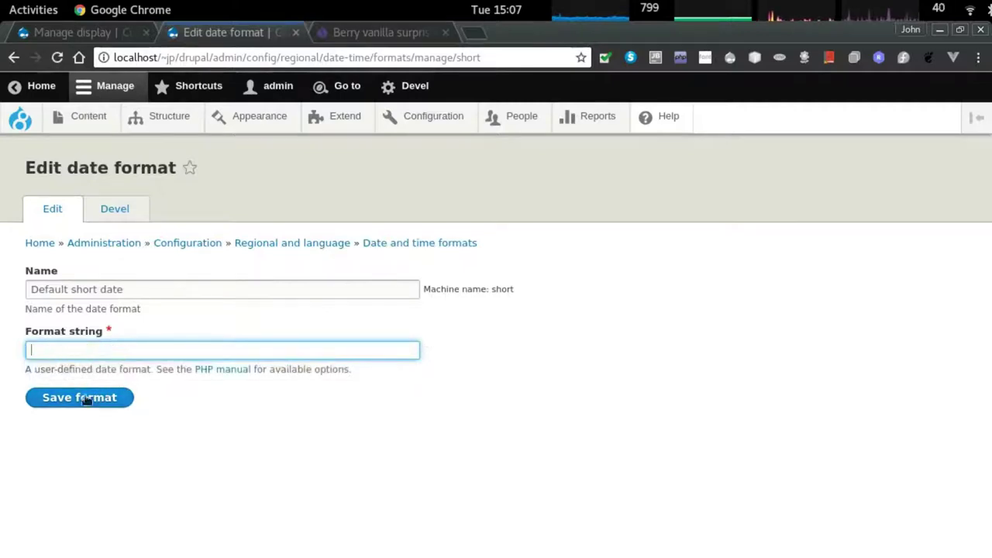
left_click(397, 242)
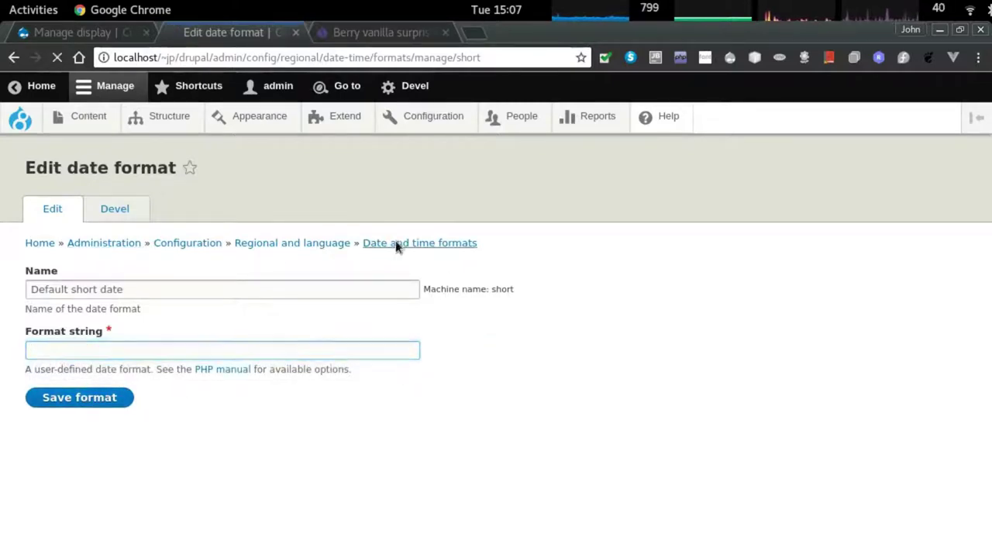
Add a 'Short - No time' date format with the string d/m/Y.
left_click(100, 239)
type("Short")
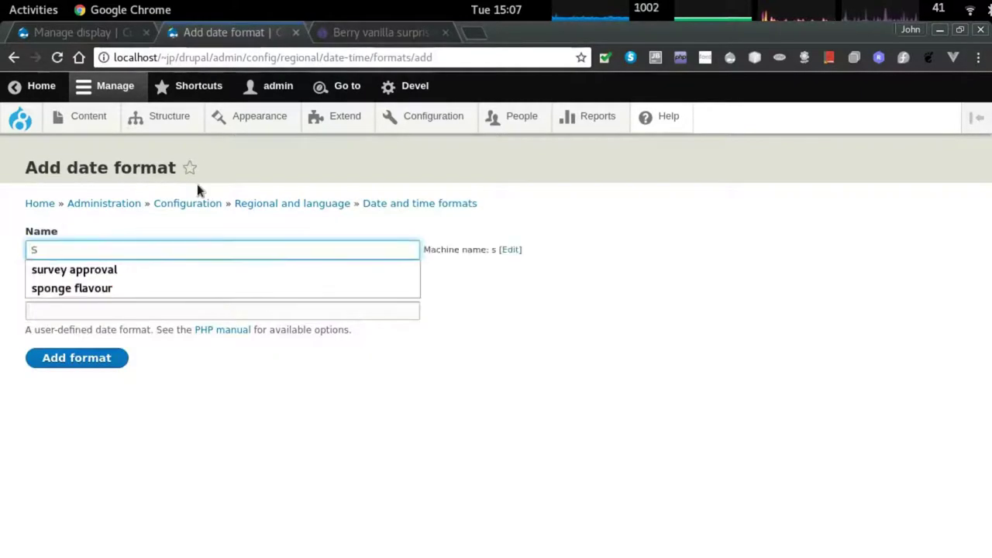
key("BackSpace")
key("BackSpace")
key("BackSpace")
key("BackSpace")
type("hort")
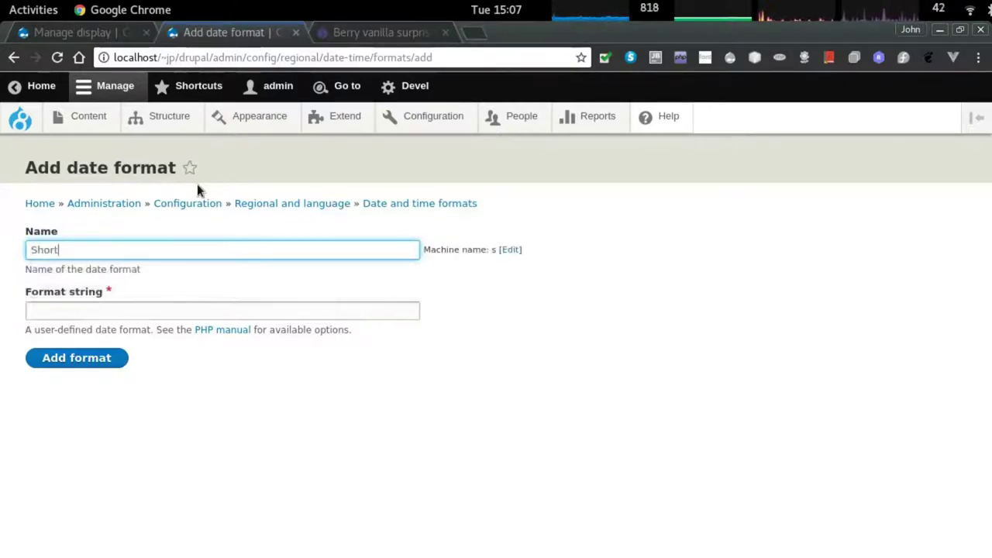
type(" - No time")
key("Tab")
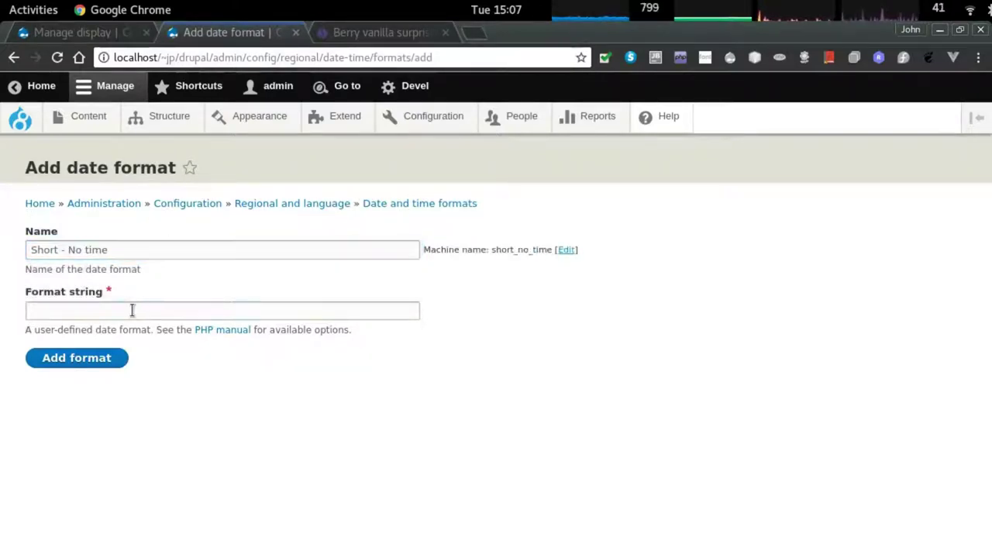
left_click(131, 310)
key("shift+Left")
key("shift+Left")
key("shift+Left")
key("shift+Left")
key("shift+Left")
key("shift+Left")
key("BackSpace")
left_click(104, 355)
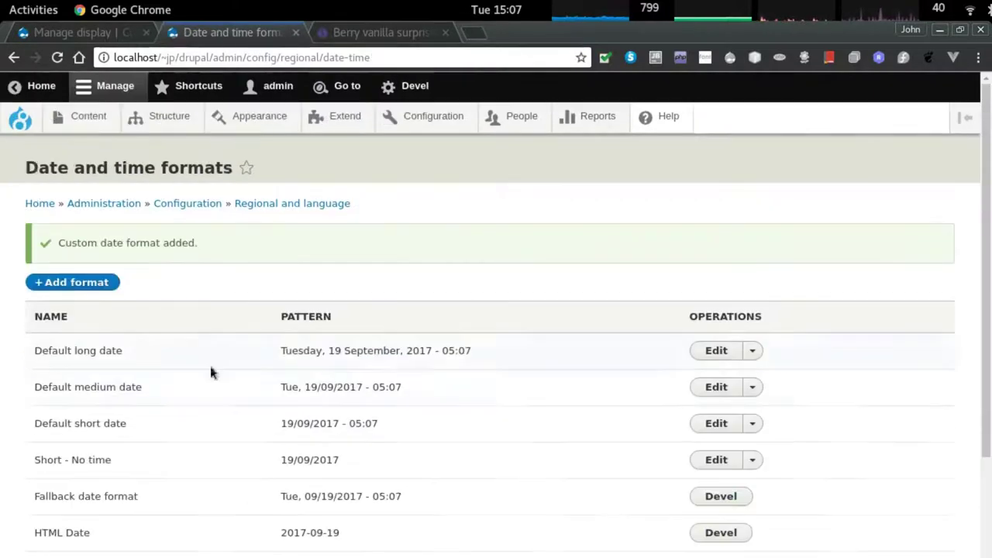
Cancel the open date baked format settings and save the batch display settings.
scroll(325, 391, "down", 1)
triple_click(84, 419)
key("ctrl+Page_Up")
scroll(340, 403, "down", 2)
left_click(455, 465)
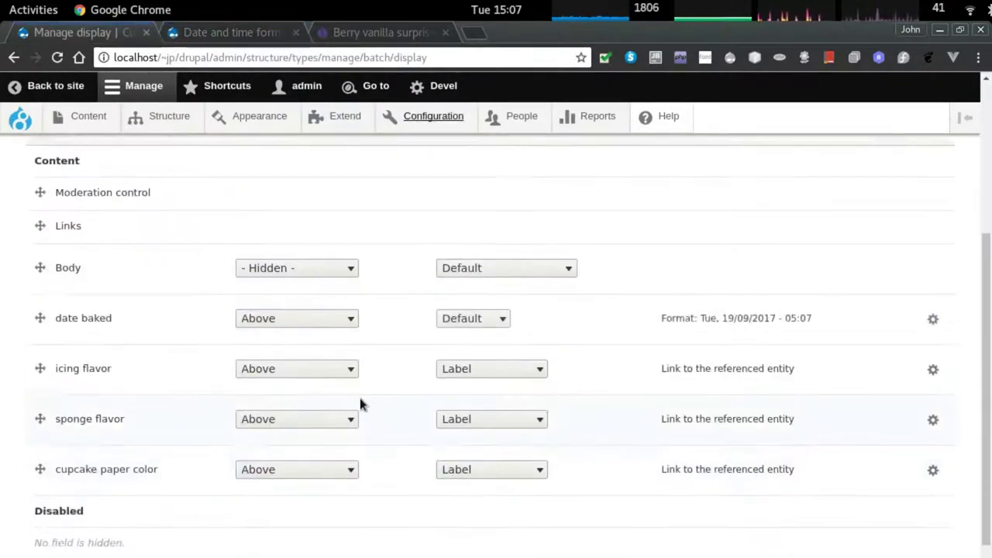
scroll(361, 403, "up", 7)
scroll(168, 336, "down", 9)
left_click(58, 535)
left_click(59, 216)
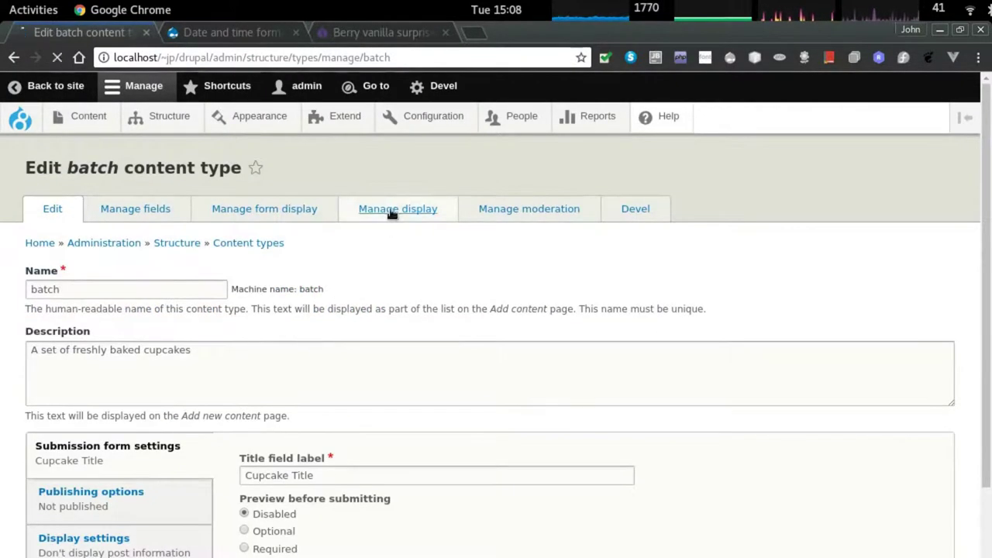
left_click(390, 211)
scroll(374, 398, "down", 3)
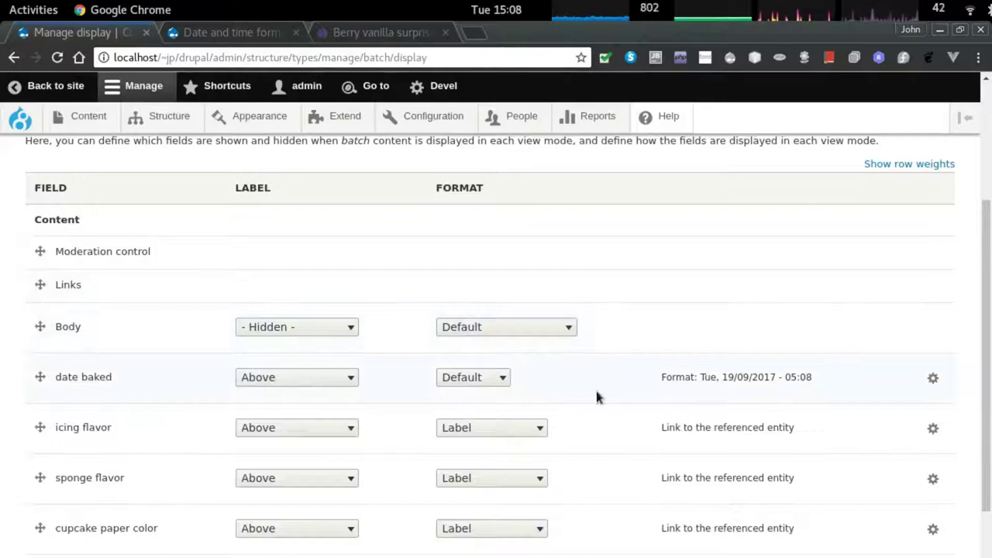
Set date baked to the Short - No time format and save the batch display.
left_click(932, 378)
scroll(494, 390, "down", 1)
left_click(376, 437)
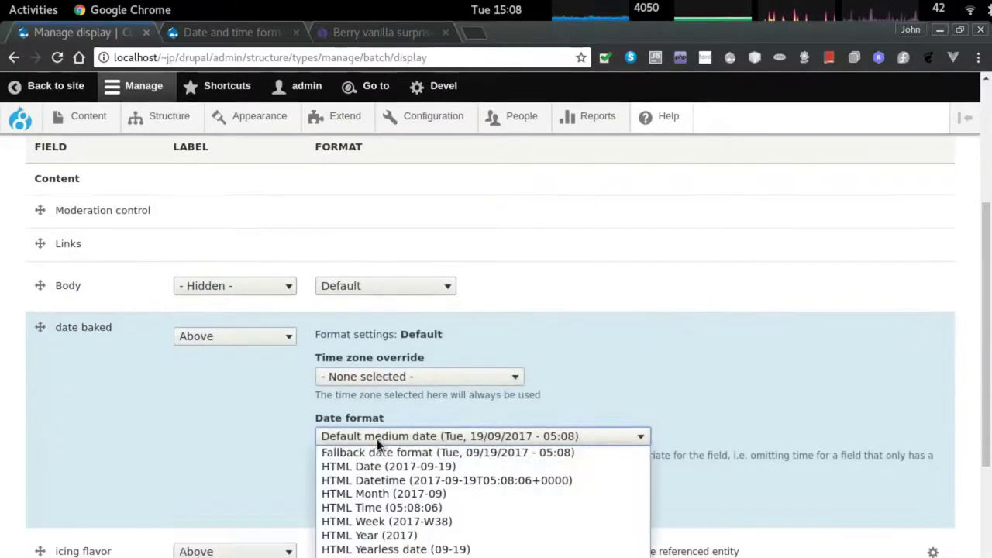
left_click(409, 547)
left_click(354, 498)
scroll(216, 463, "down", 3)
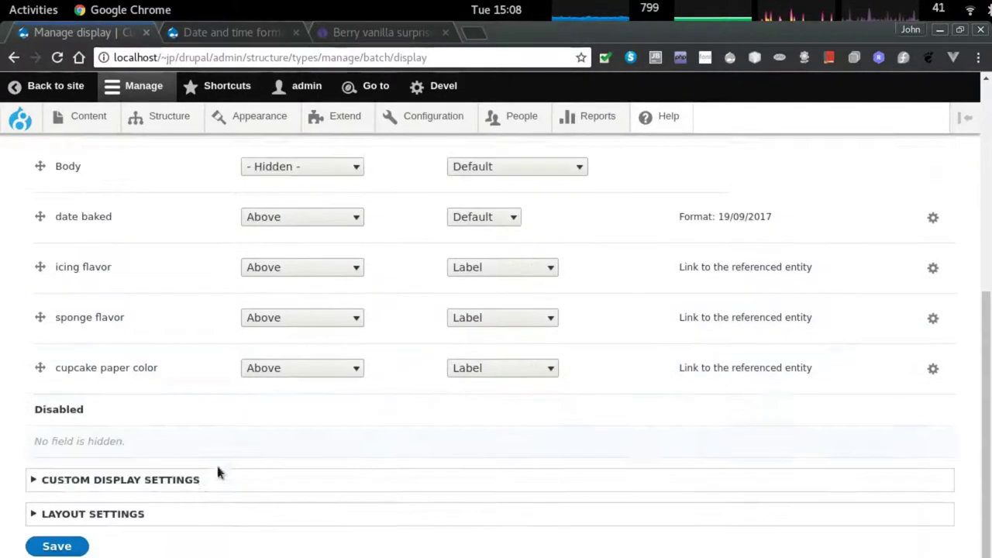
left_click(54, 534)
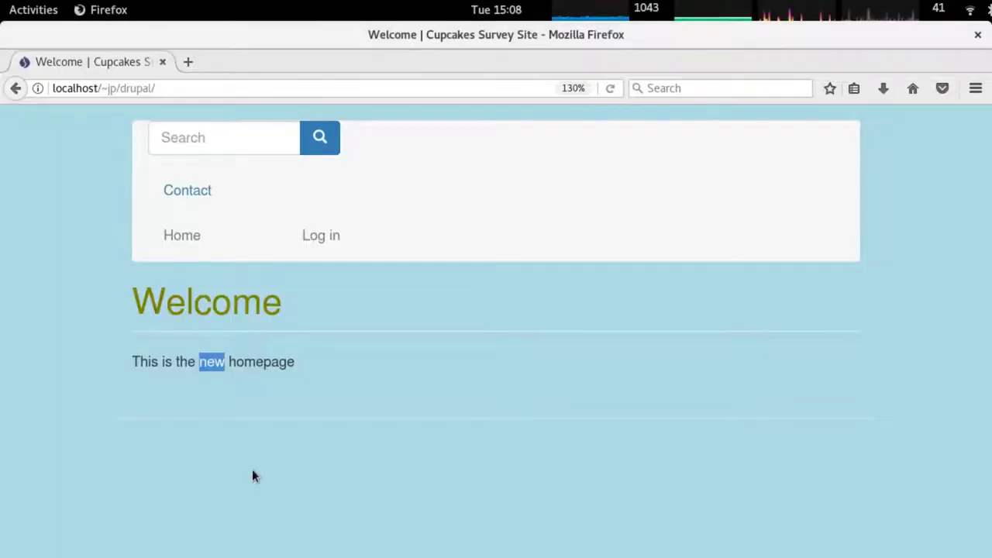
Reload the Berry vanilla surprise page and inspect the cupcake image's styles.
left_click(293, 439)
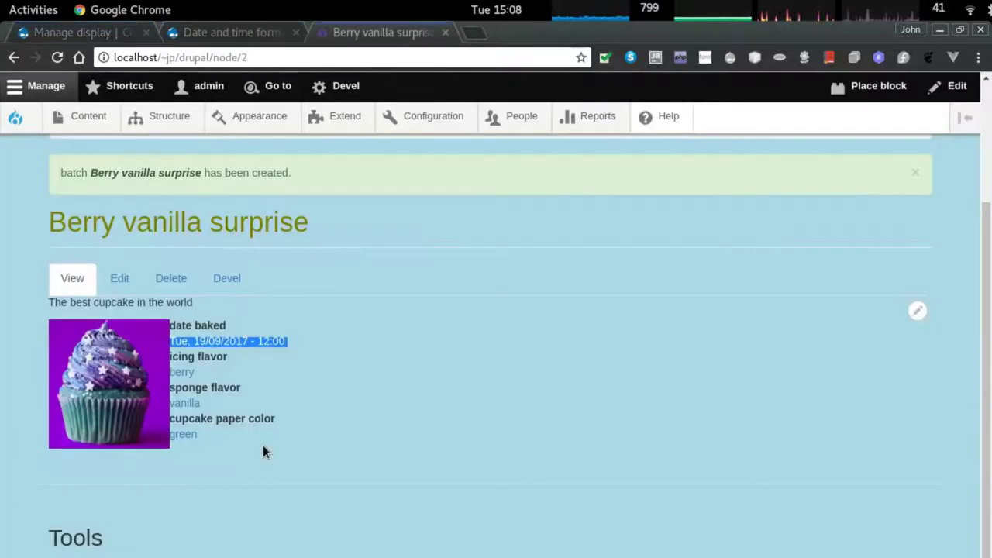
key("F5")
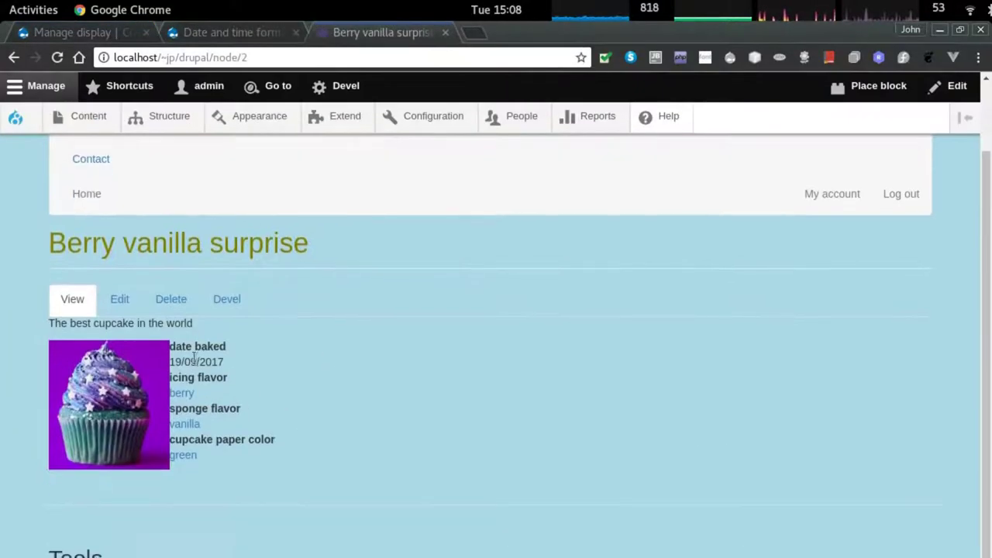
right_click(136, 401)
left_click(171, 529)
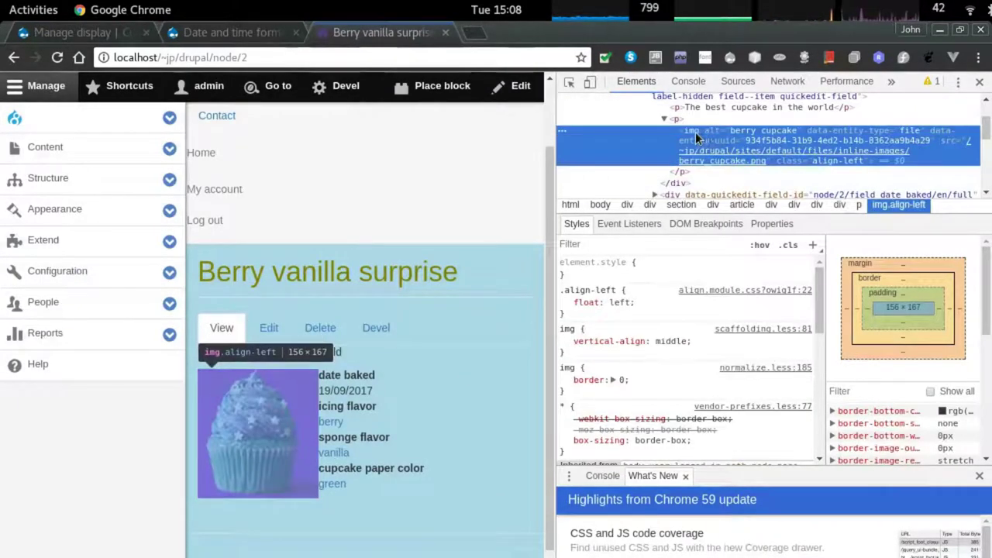
Add the rule 'img { padding: 2em; }' to style.css in vim.
key("alt+Tab")
key("alt+Tab")
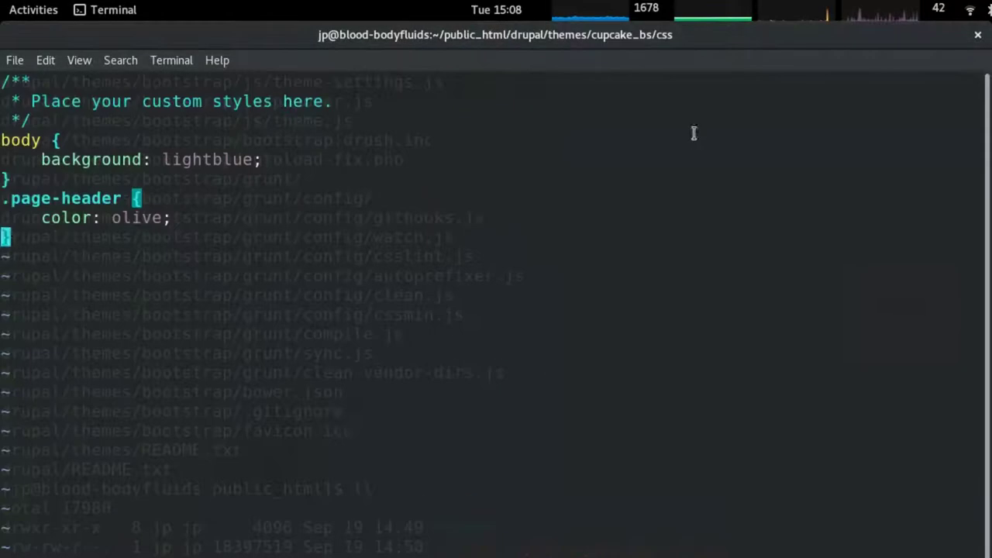
type("oimg {")
key("Return")
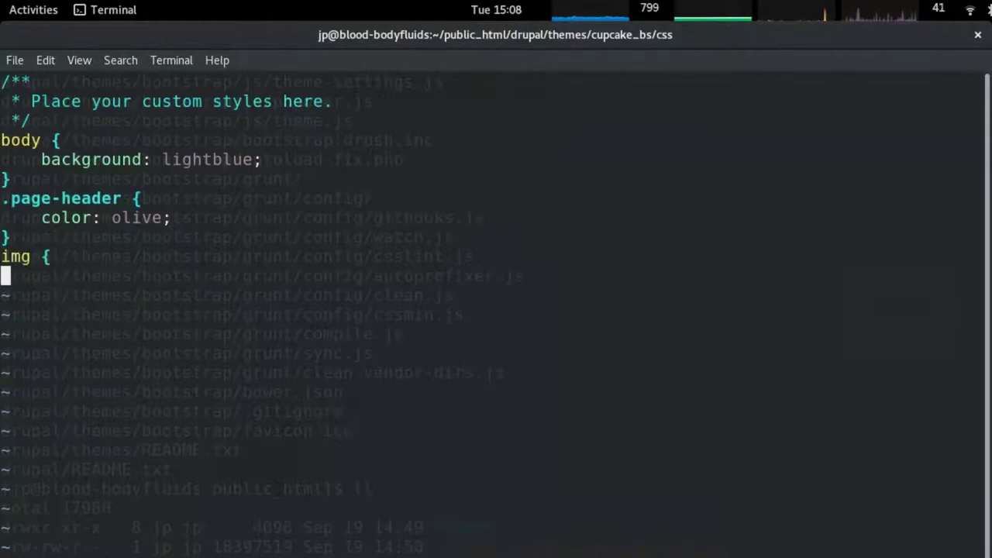
key("Tab")
type("padding: 2em;")
key("Return")
type("}")
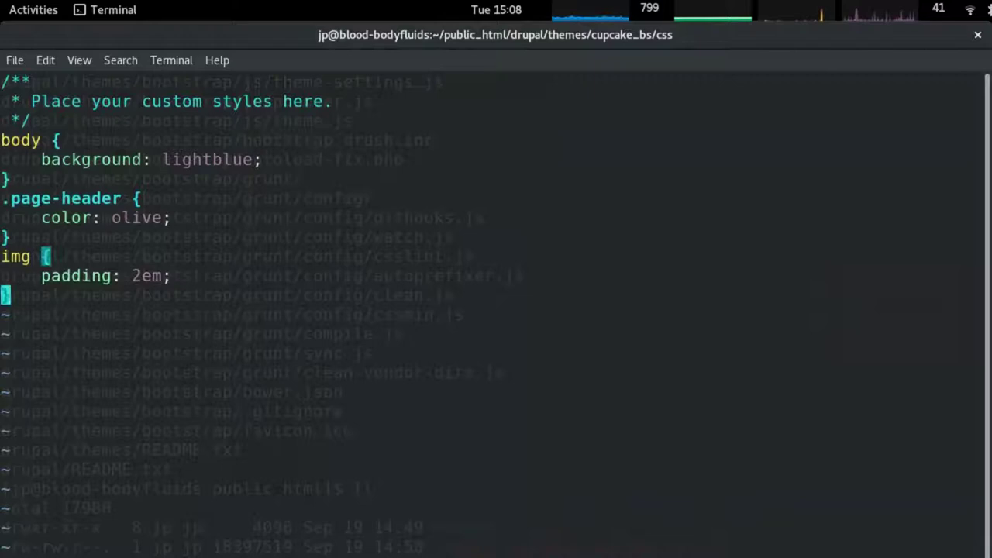
key("alt+Tab")
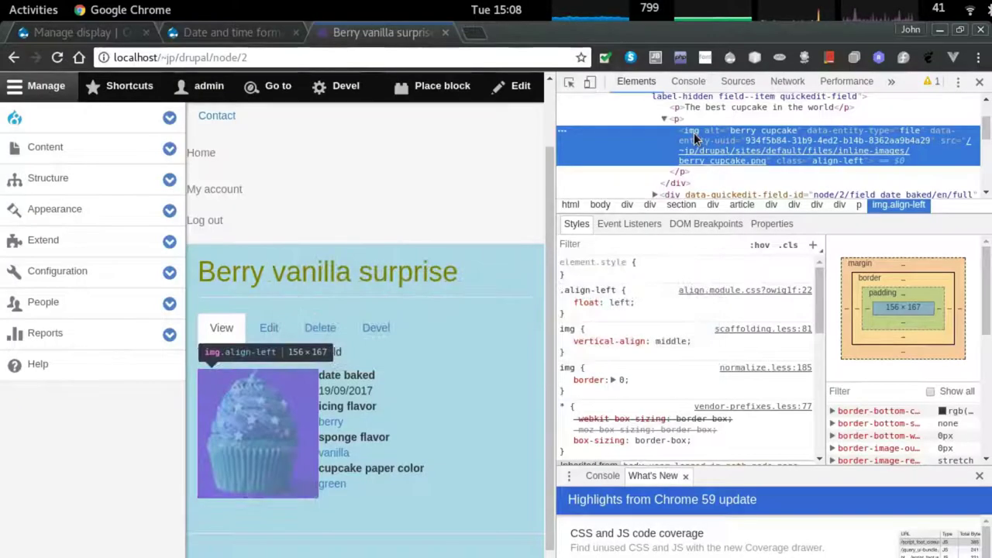
Reload the cupcake page to apply the padding and close the inspector.
key("F5")
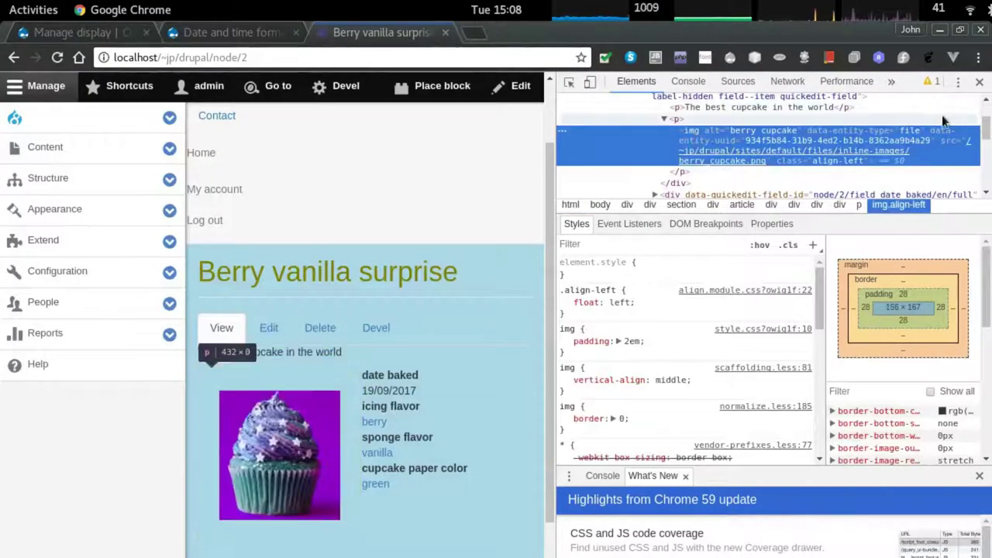
left_click(979, 82)
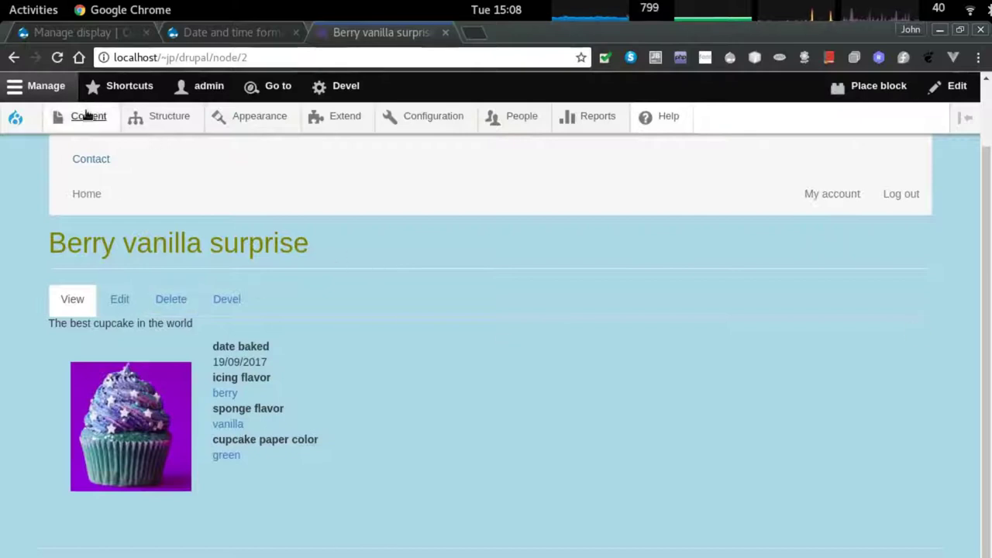
key("ctrl+Page_Up")
scroll(361, 265, "down", 1)
scroll(366, 276, "up", 2)
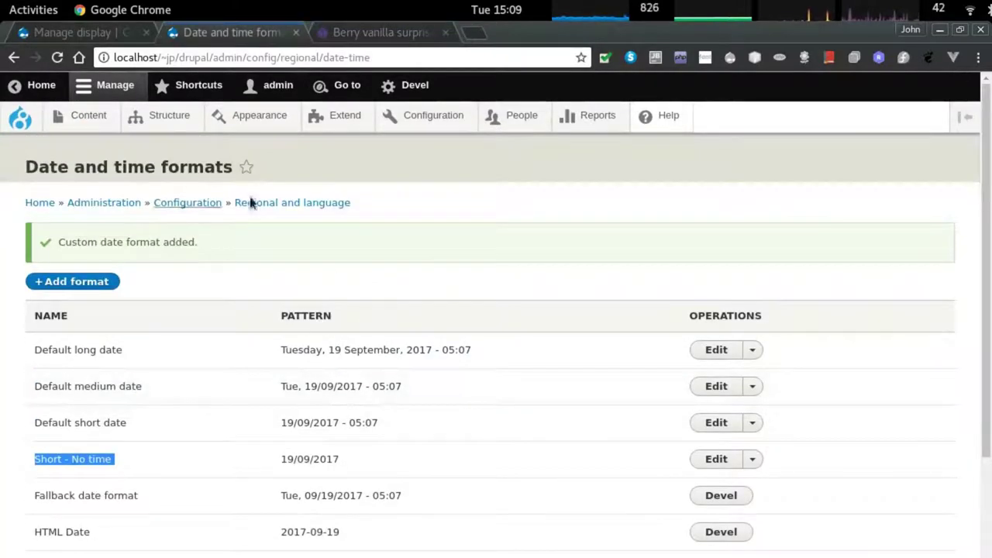
Check the site homepage in Firefox, then go to Drupal's Structure page.
key("alt+Tab")
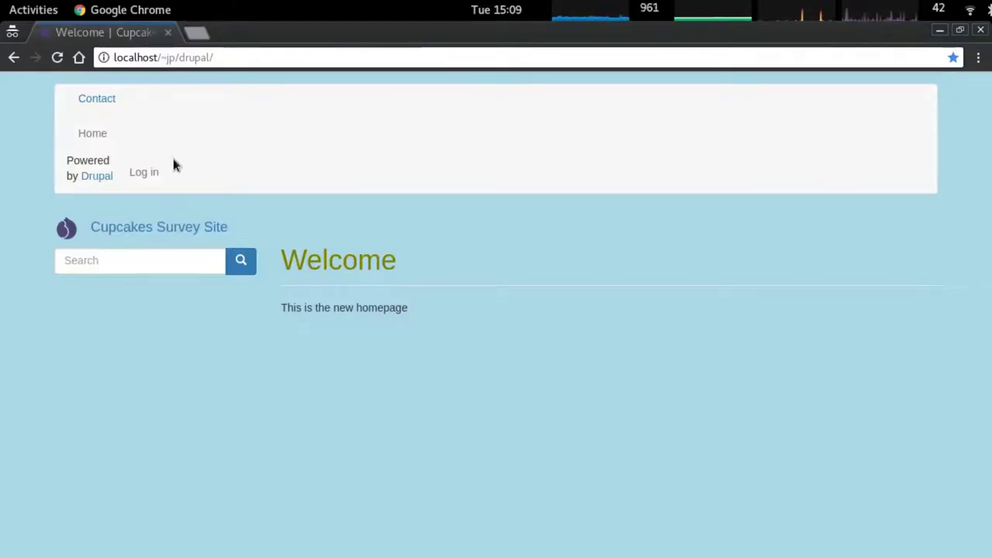
key("alt+Tab")
key("alt+Tab")
key("alt+Tab")
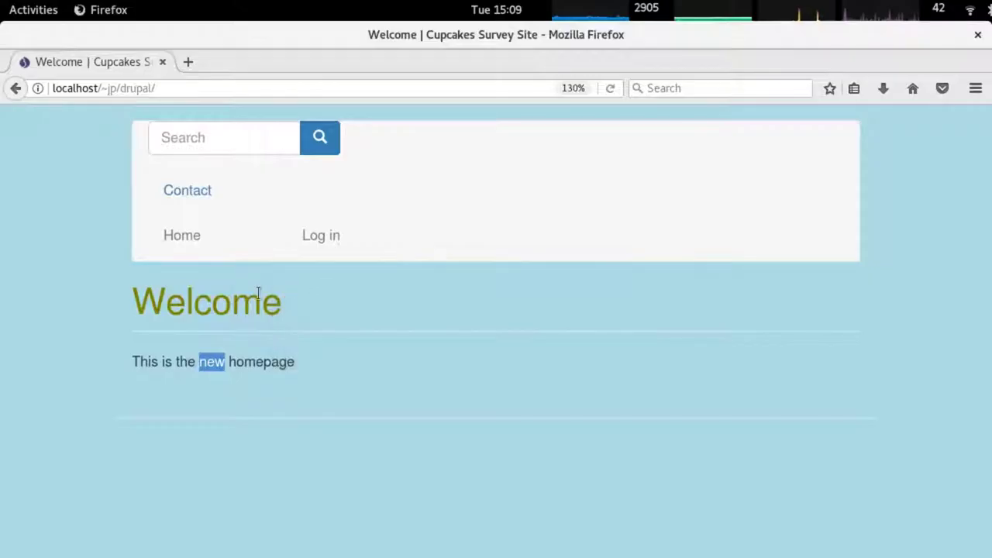
key("alt+Tab")
key("alt+grave")
scroll(278, 256, "down", 5)
scroll(274, 269, "up", 5)
left_click(168, 116)
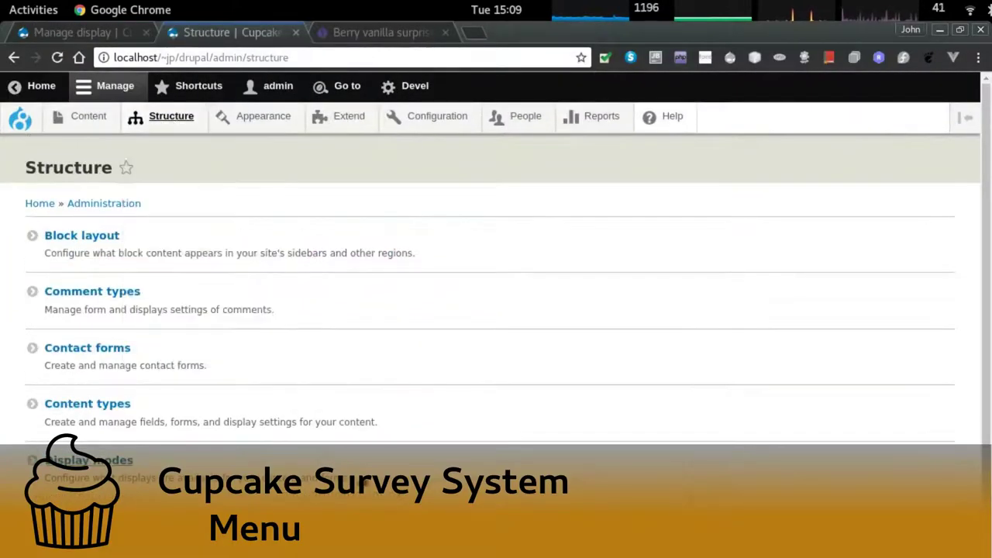
Go to Views and start a new view named 'Cupcake Batch History'.
scroll(272, 453, "down", 1)
left_click(287, 424)
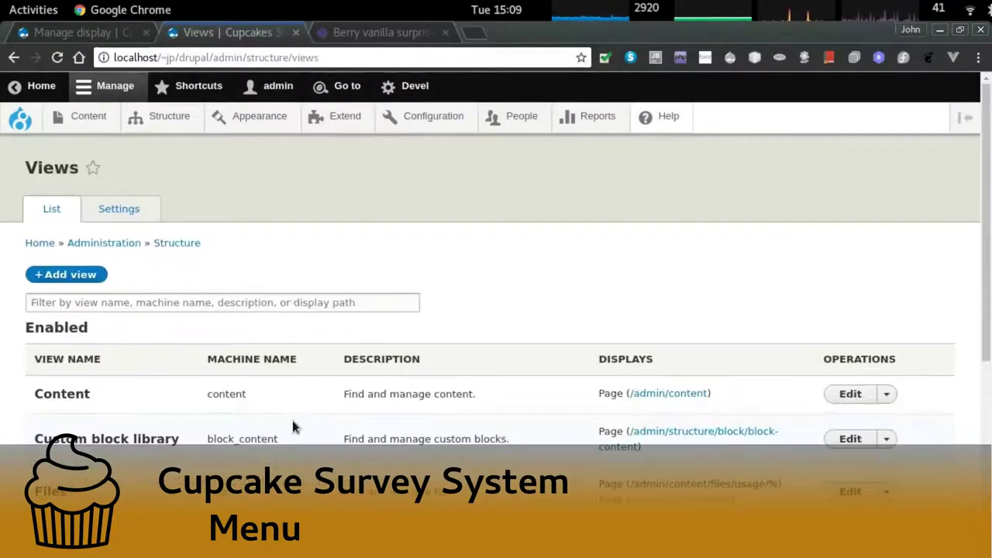
scroll(283, 426, "down", 5)
scroll(196, 383, "up", 5)
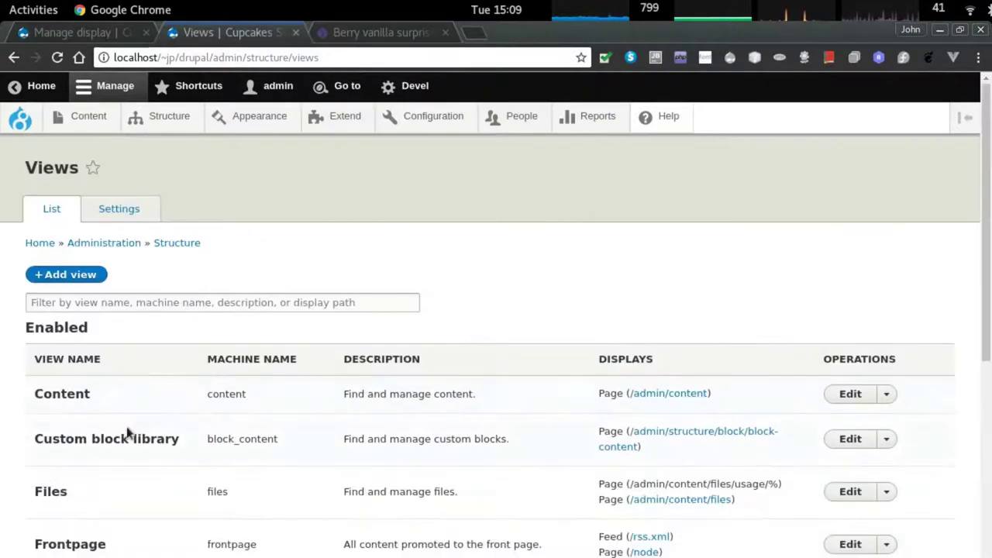
left_click(85, 275)
left_click(97, 282)
type("Cu")
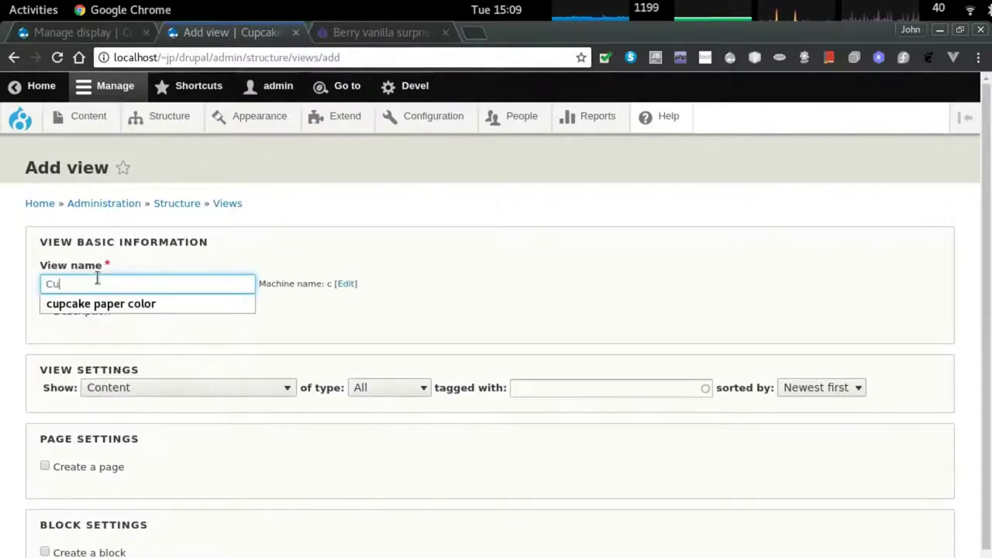
type("pcake Batch Hi")
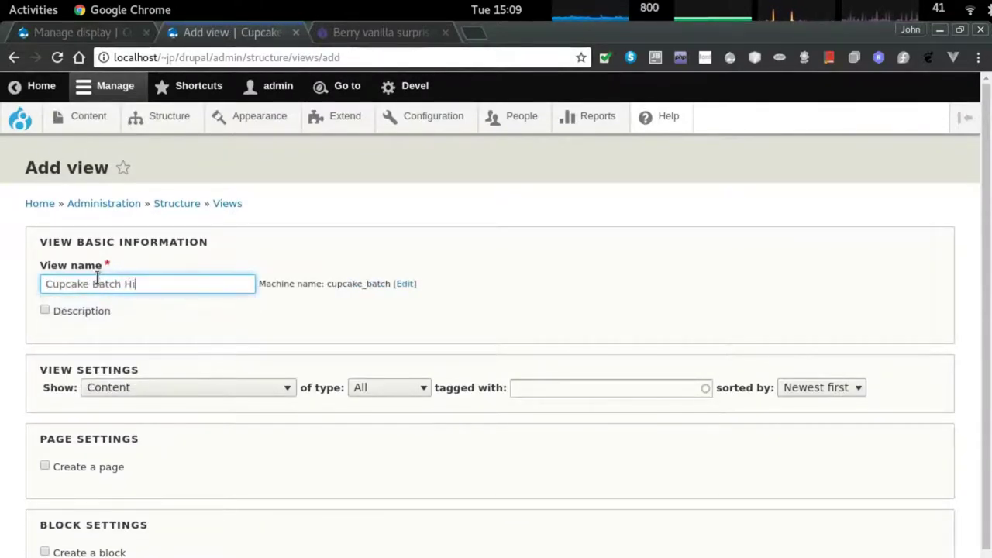
Limit the view to batch content with its own page, save it, and open its path settings in a new tab.
left_click(392, 392)
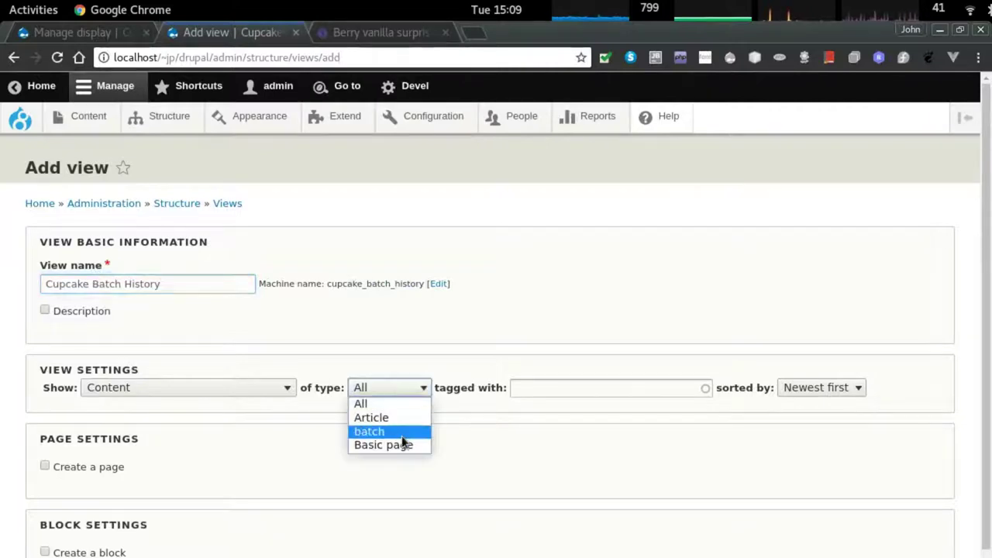
left_click(380, 432)
scroll(155, 411, "down", 4)
left_click(60, 401)
scroll(117, 449, "down", 5)
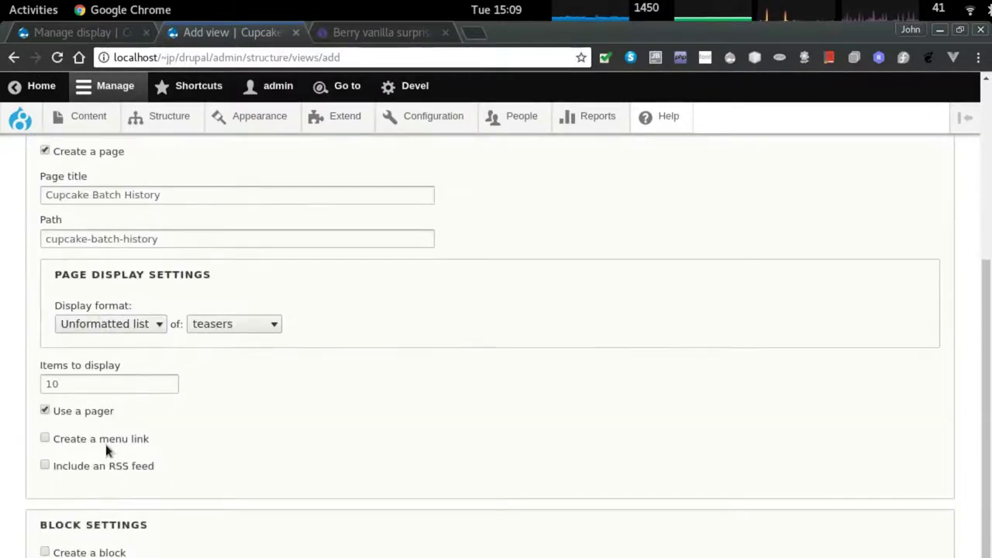
left_click(85, 534)
scroll(295, 401, "down", 1)
right_click(427, 409)
left_click(481, 418)
key("ctrl+Tab")
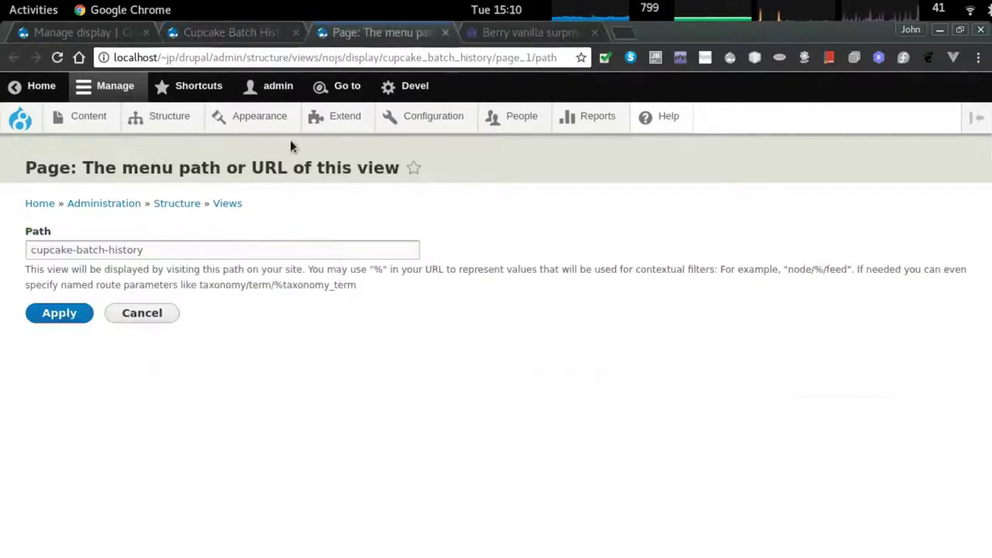
Close the path settings tab and clear node/2 from the Berry vanilla surprise page address.
key("ctrl+w")
key("ctrl+Tab")
left_click_drag(212, 58, 413, 57)
key("BackSpace")
type("C")
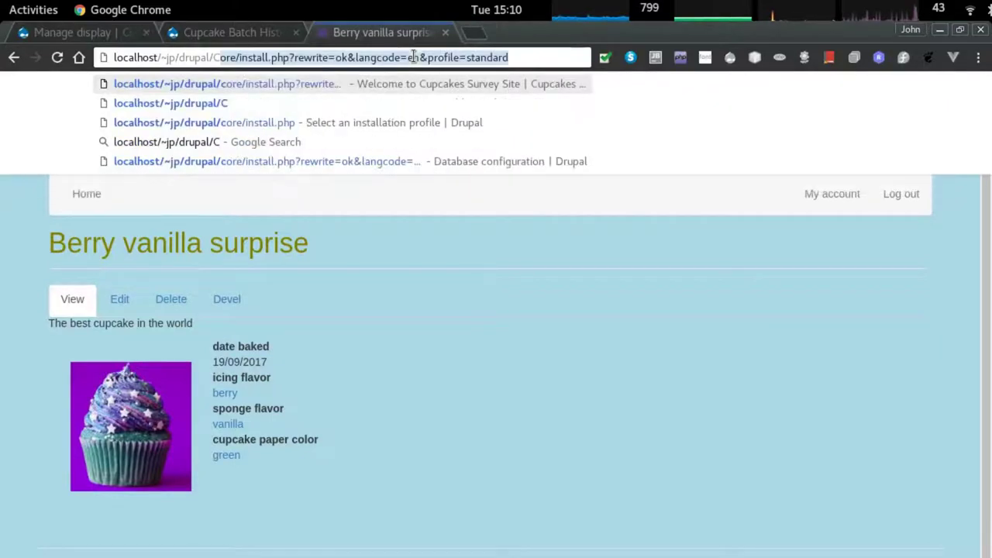
type("upcake_bat")
key("BackSpace")
key("BackSpace")
key("BackSpace")
type("Batch")
key("BackSpace")
key("BackSpace")
key("BackSpace")
key("BackSpace")
key("BackSpace")
key("BackSpace")
key("BackSpace")
key("BackSpace")
key("BackSpace")
key("BackSpace")
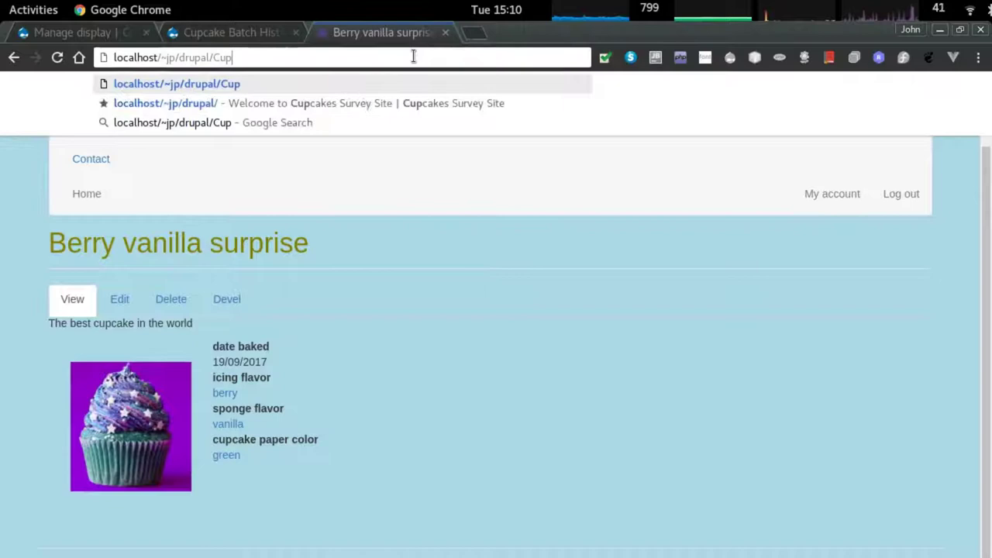
Copy the view's page path and load localhost/~jp/drupal/cupcake-batch-history in the other tab.
key("ctrl+Page_Up")
key("ctrl+Page_Up")
key("ctrl+Page_Down")
left_click_drag(506, 405, 394, 406)
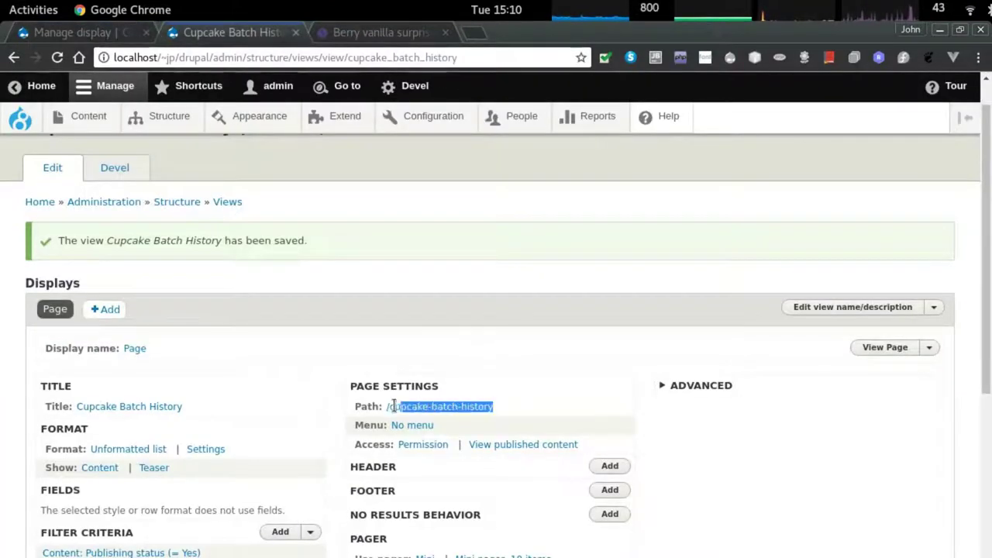
key("ctrl+Page_Down")
type("cupcake-batch-history")
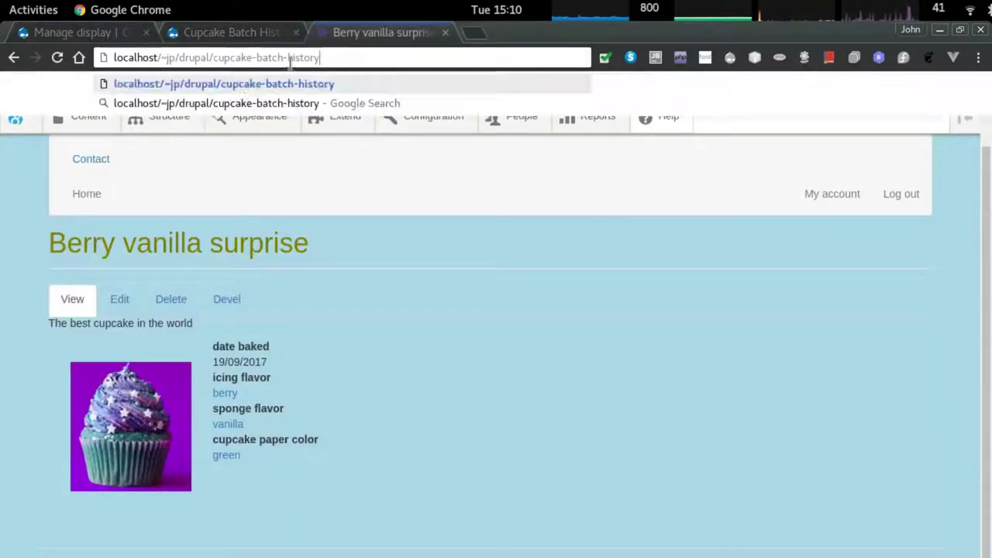
key("Return")
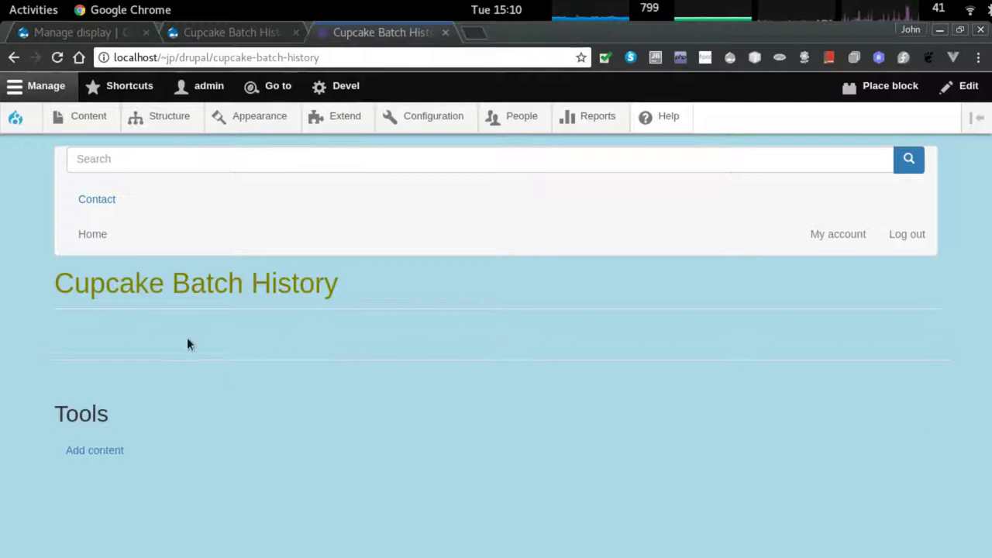
Return to the view settings, then move to the batch Manage display page.
key("ctrl+Page_Up")
scroll(272, 348, "down", 3)
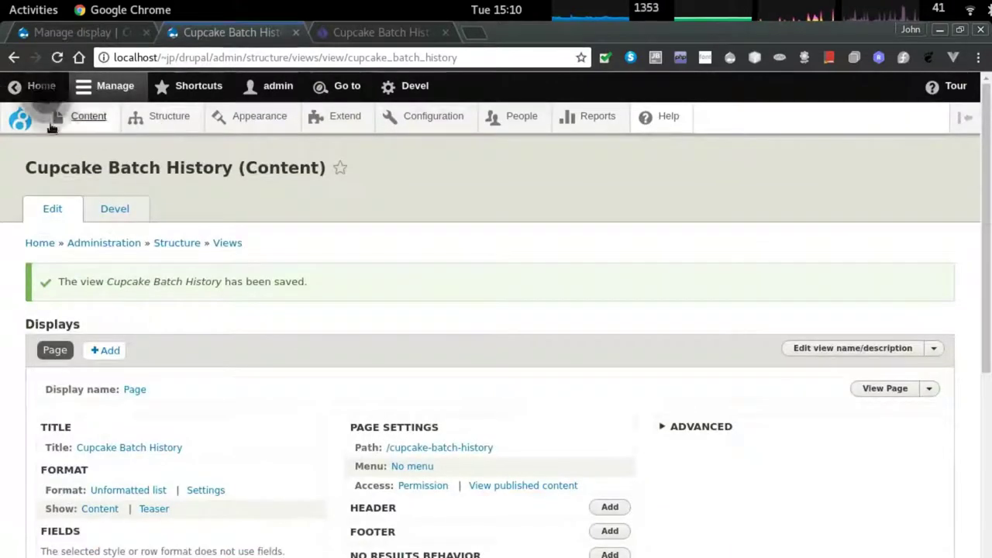
mouse_move(90, 121)
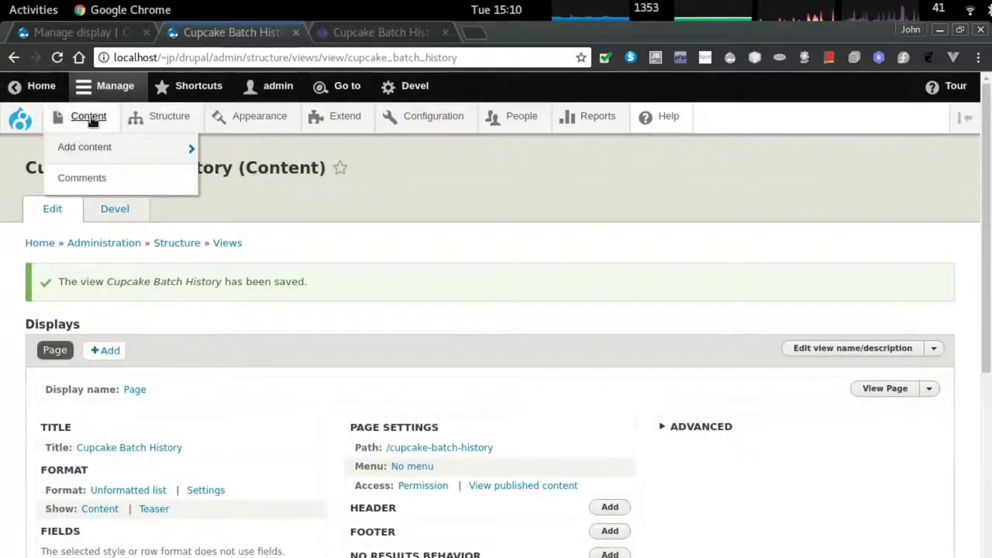
key("ctrl+Page_Down")
key("ctrl+Page_Down")
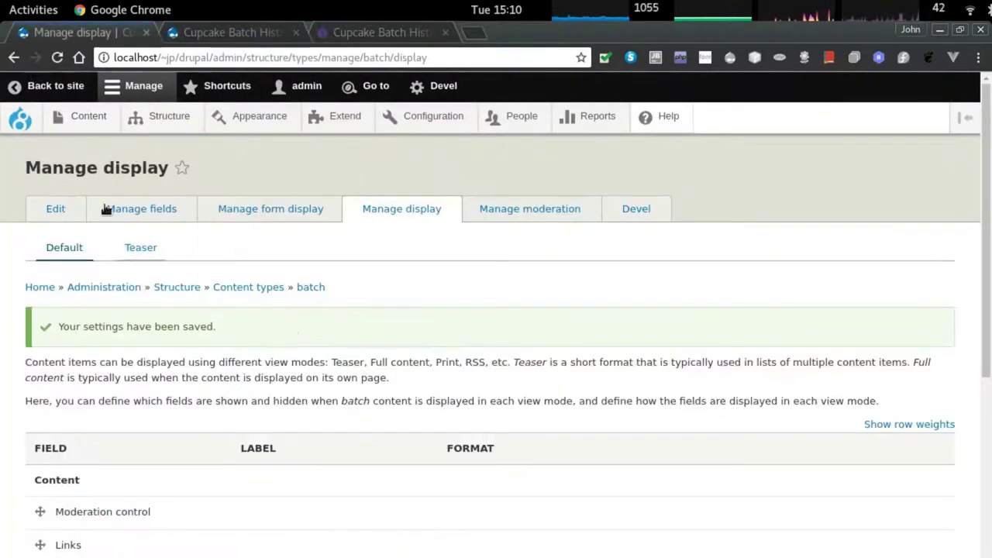
Edit Berry vanilla surprise from Content, save it as a new unpublished draft, and view its page.
left_click(85, 118)
scroll(256, 402, "down", 1)
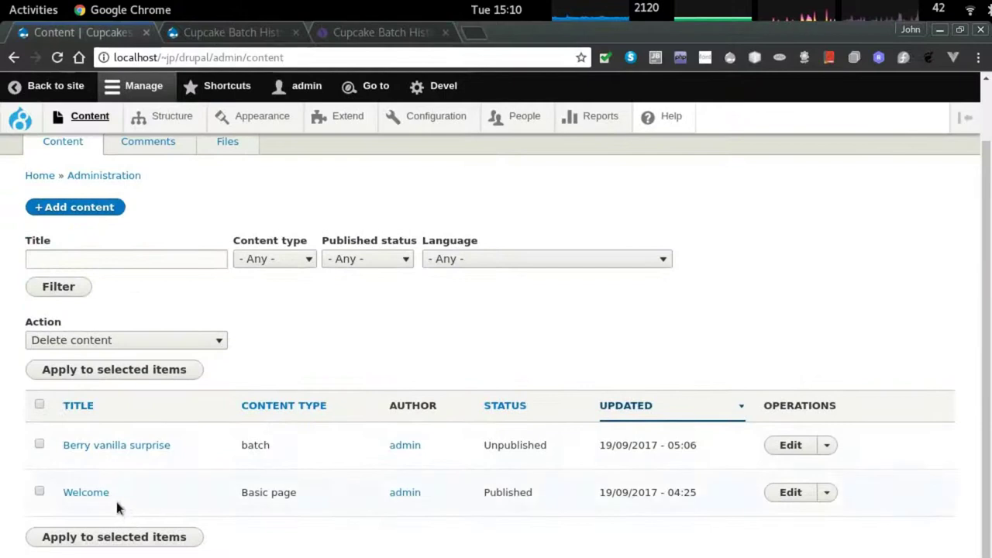
double_click(531, 446)
left_click(790, 445)
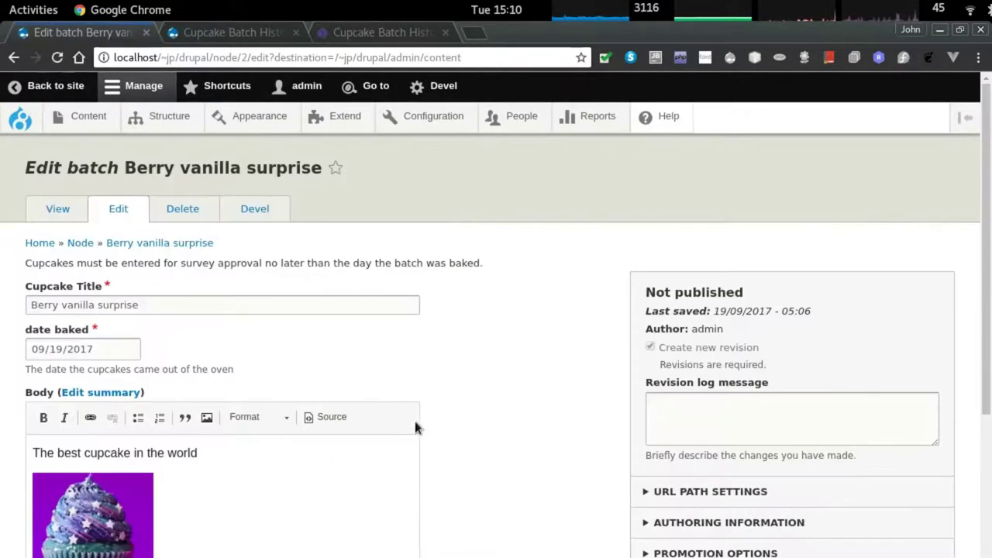
scroll(415, 422, "down", 4)
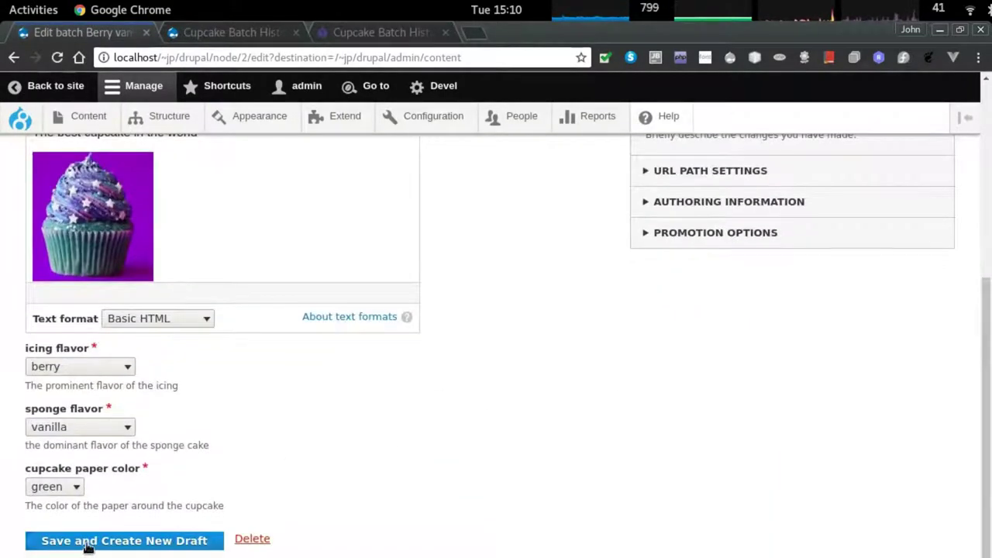
scroll(281, 451, "up", 3)
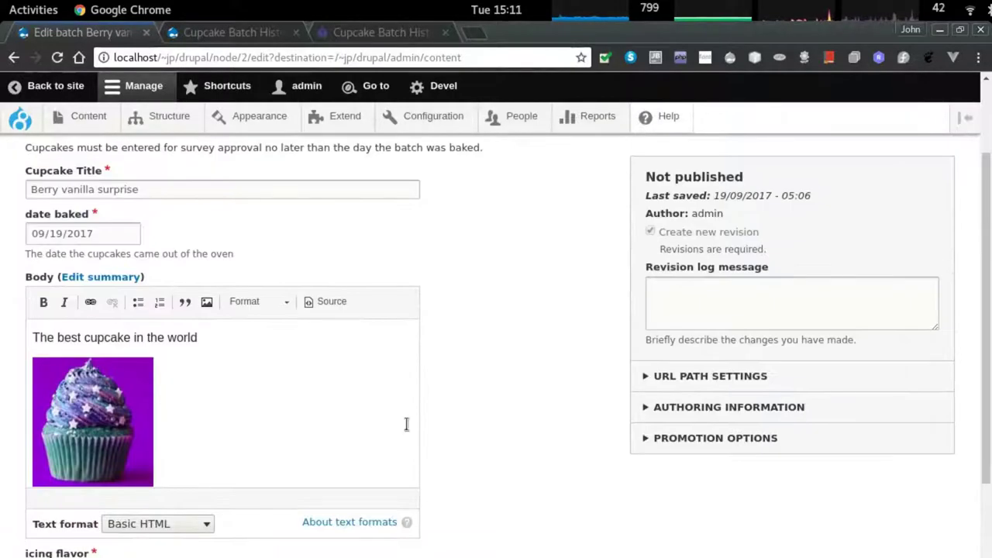
scroll(815, 256, "up", 2)
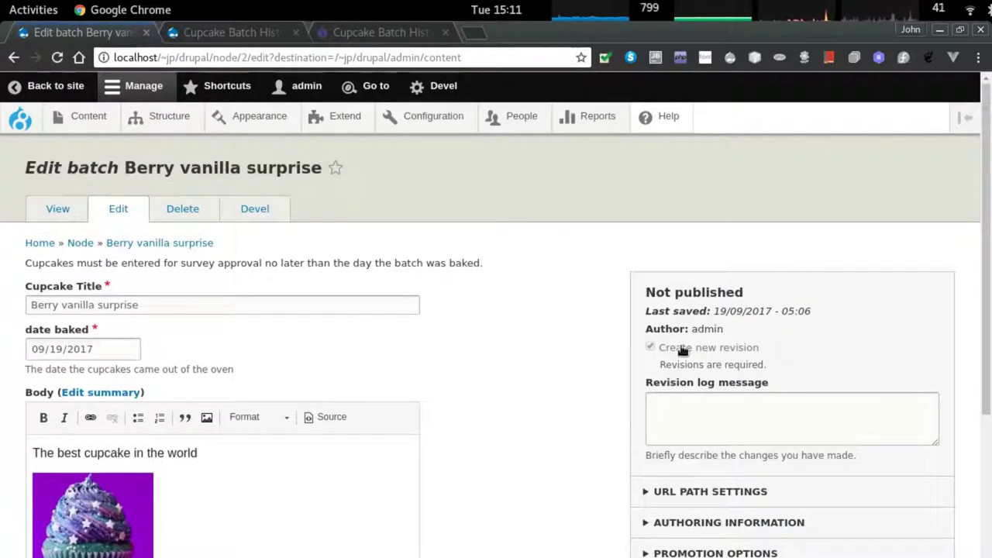
scroll(771, 310, "down", 3)
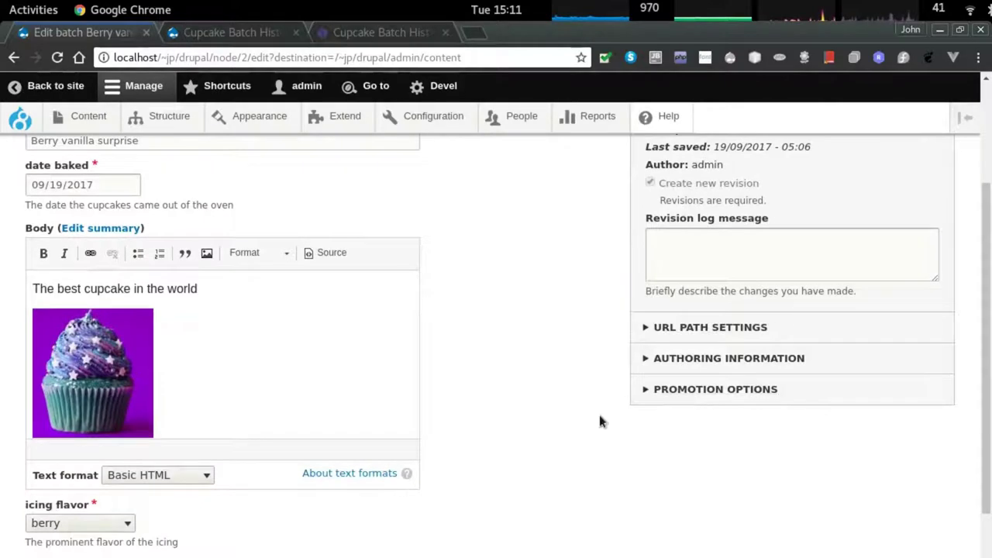
scroll(599, 422, "down", 3)
left_click(116, 540)
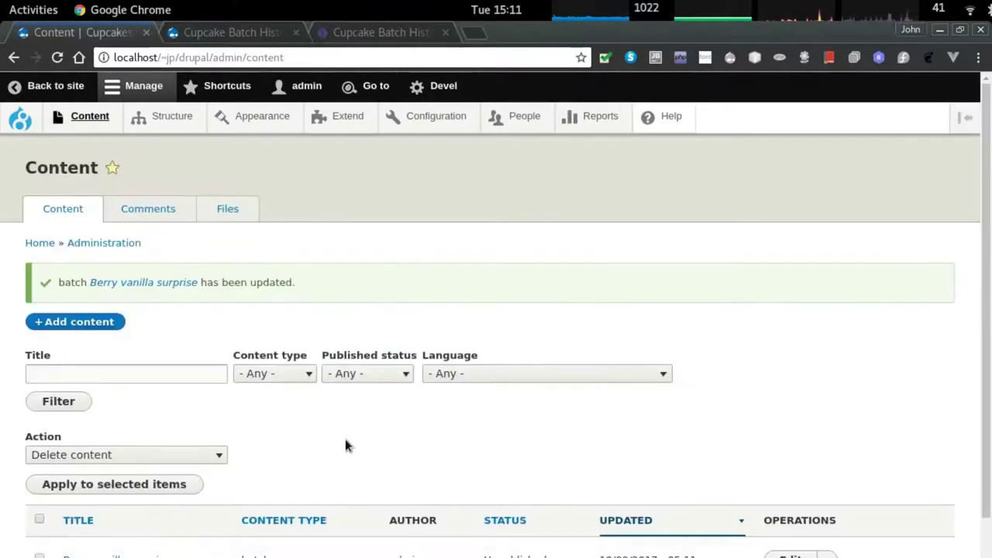
scroll(347, 444, "down", 2)
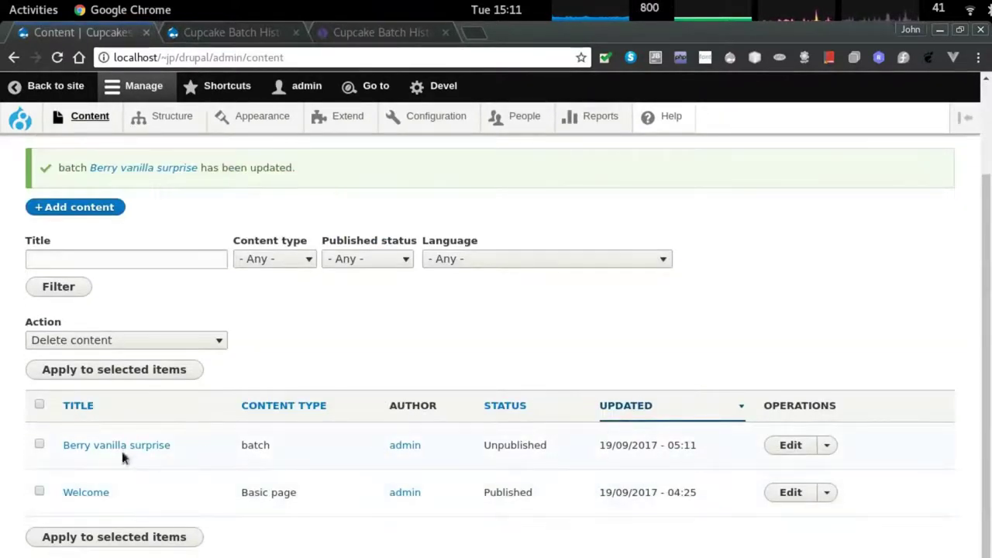
left_click(122, 449)
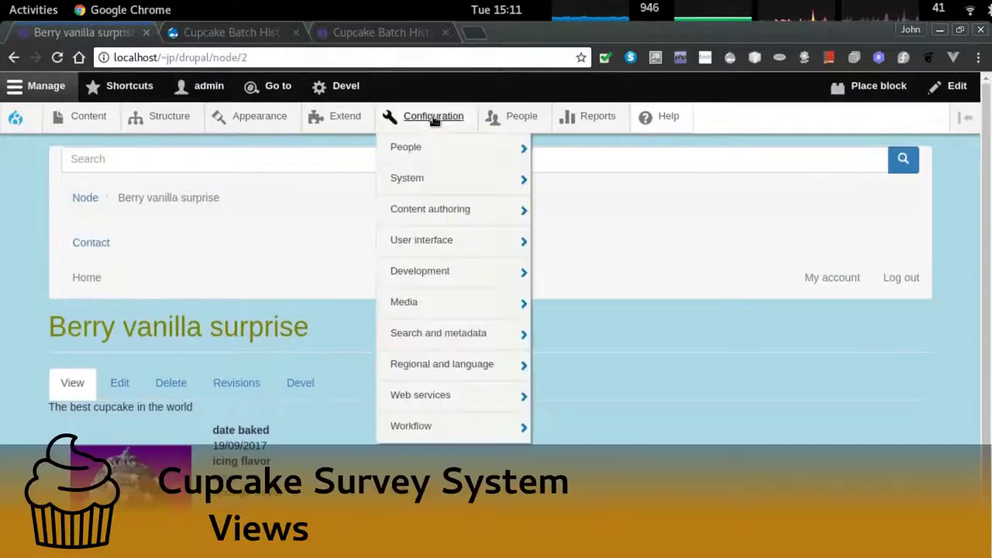
Open the survey approval workflow and change its label text to 'Batches for survey'.
left_click(434, 116)
scroll(695, 290, "down", 10)
left_click(534, 492)
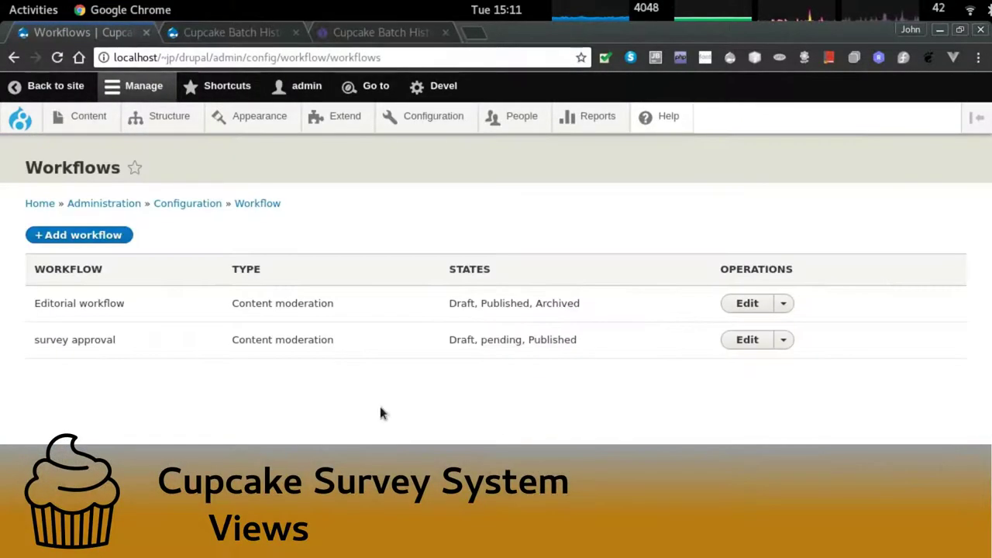
left_click(747, 343)
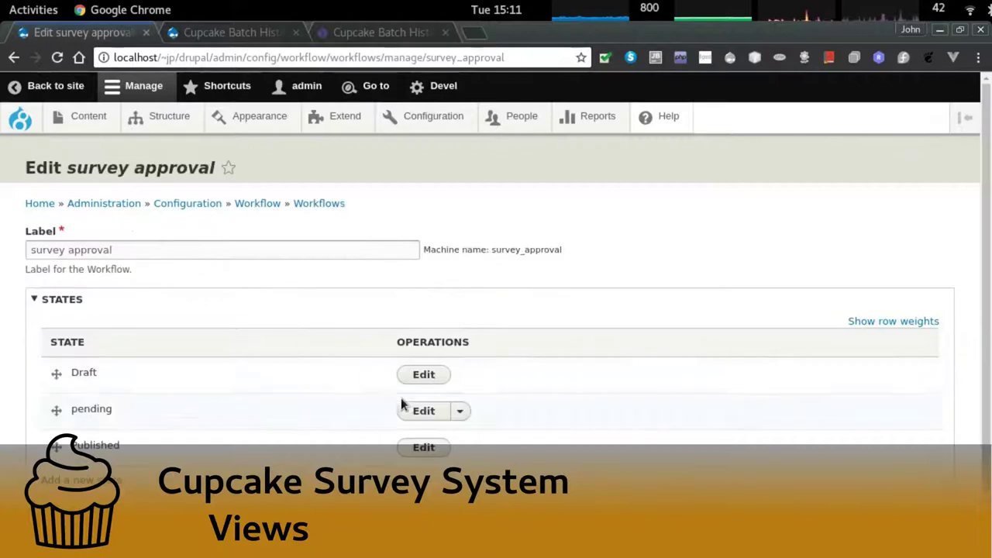
double_click(48, 249)
type("Batch")
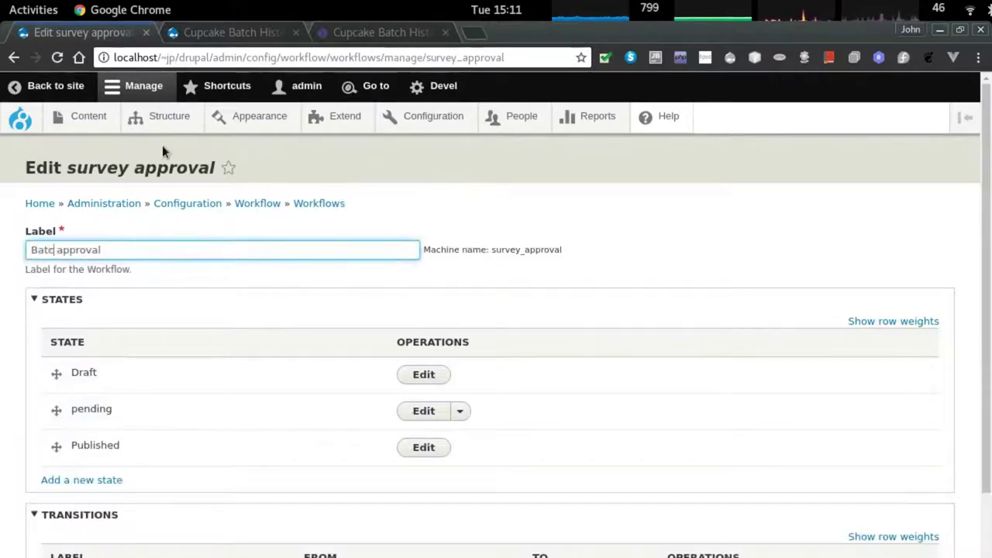
type("s for survey")
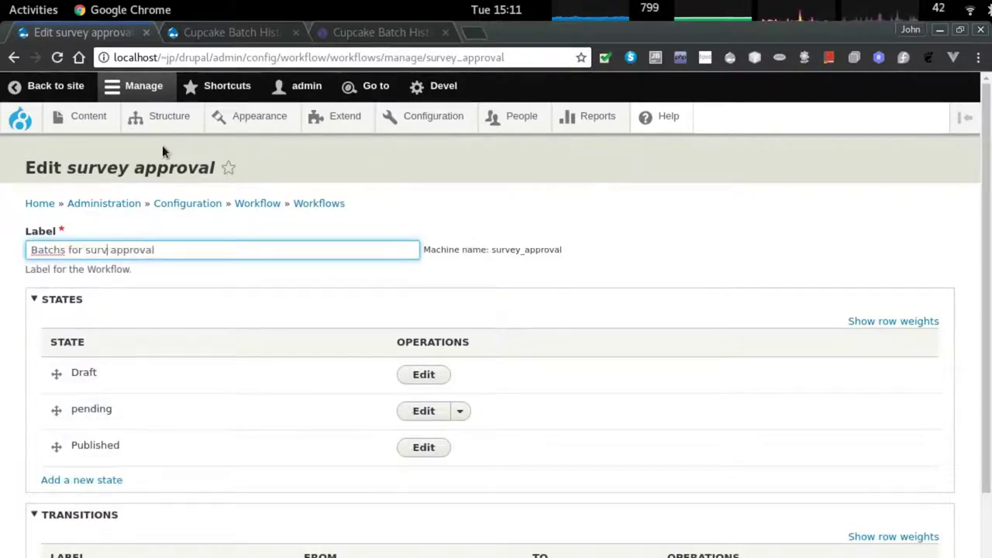
key("Left")
key("Left")
key("Left")
key("Left")
key("Left")
key("Left")
key("Left")
key("Left")
key("Left")
key("Left")
key("Left")
key("Left")
type("e")
Delete the workflow's Create New Draft and Publish transitions.
scroll(73, 354, "down", 2)
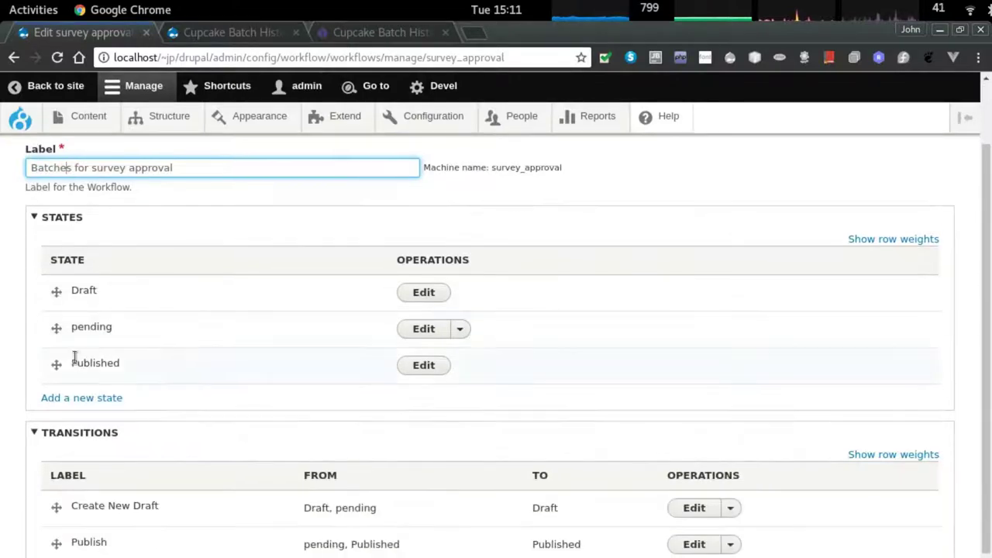
left_click(460, 329)
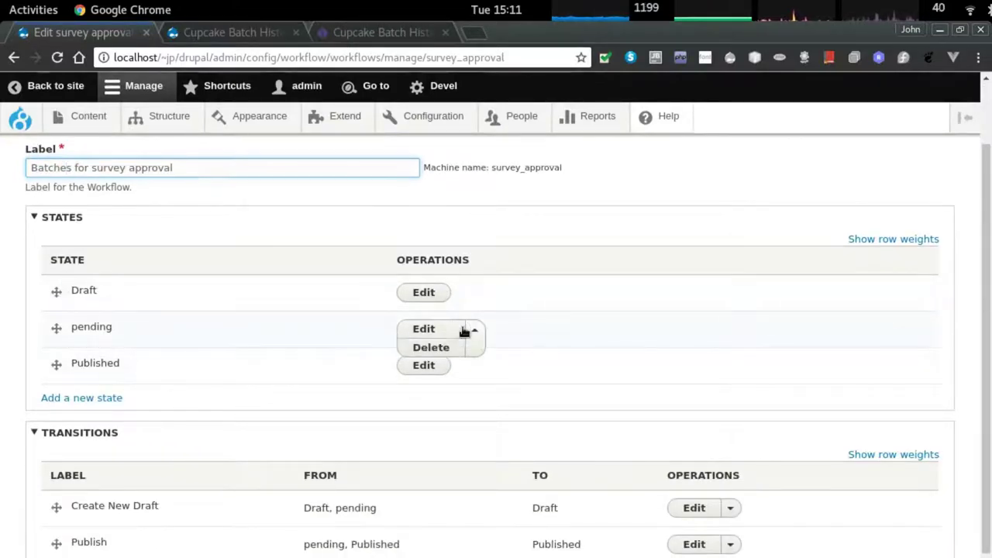
scroll(265, 379, "down", 2)
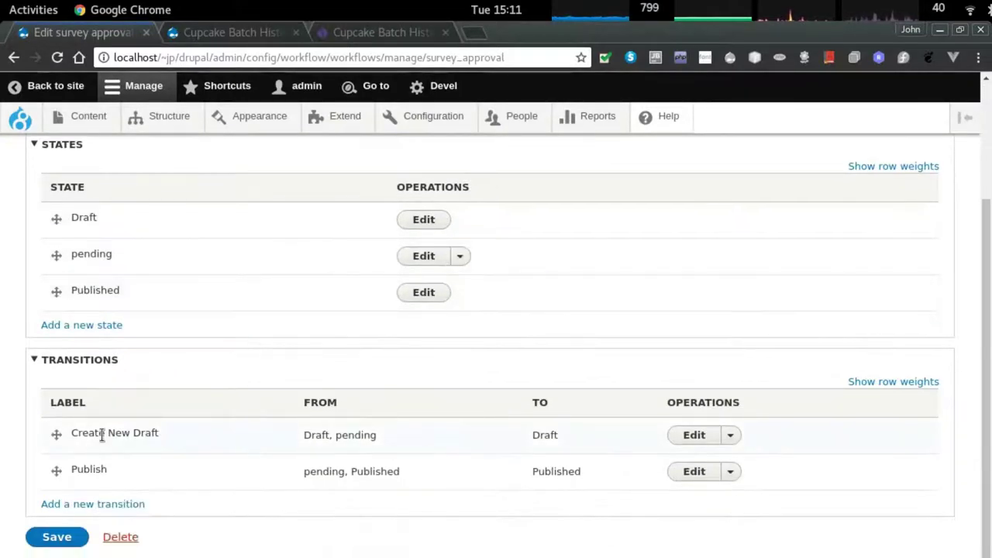
triple_click(101, 435)
left_click(694, 435)
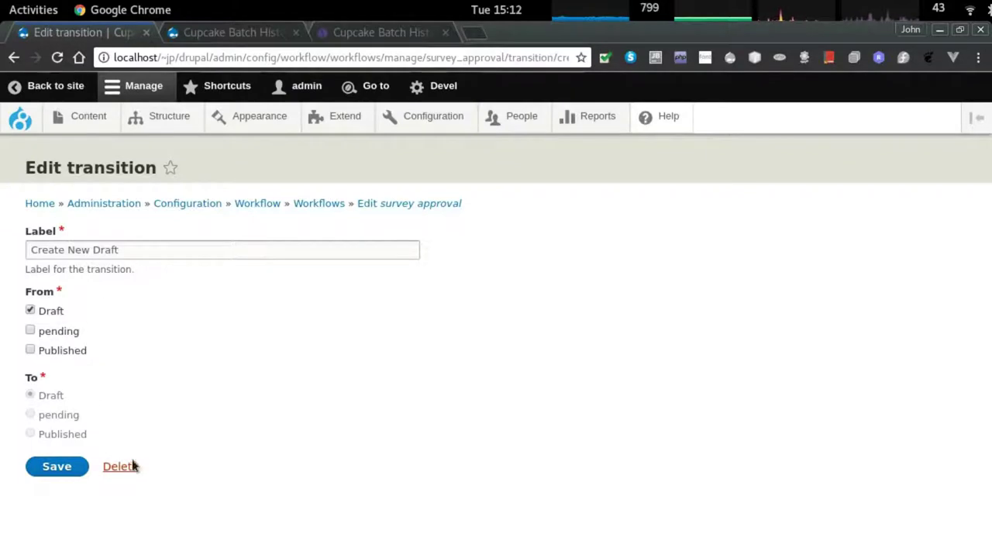
left_click(59, 250)
scroll(266, 440, "down", 3)
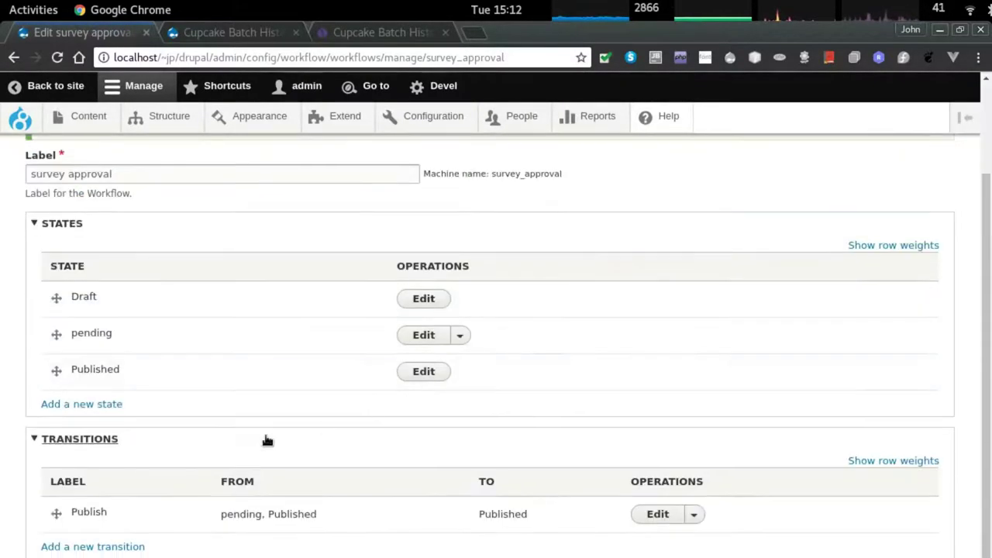
scroll(354, 408, "down", 1)
left_click(655, 474)
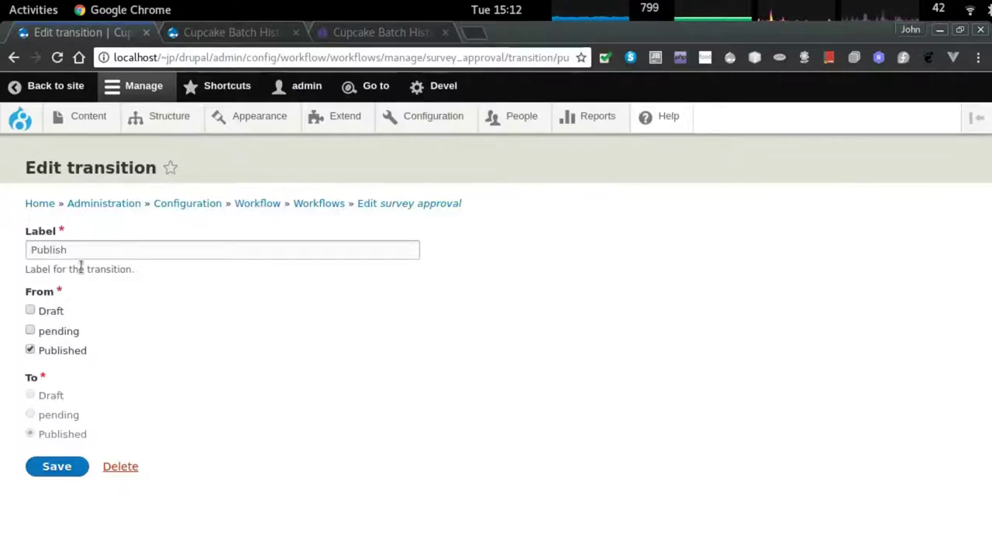
left_click(120, 467)
key("Return")
Delete the workflow's pending state.
scroll(123, 470, "down", 4)
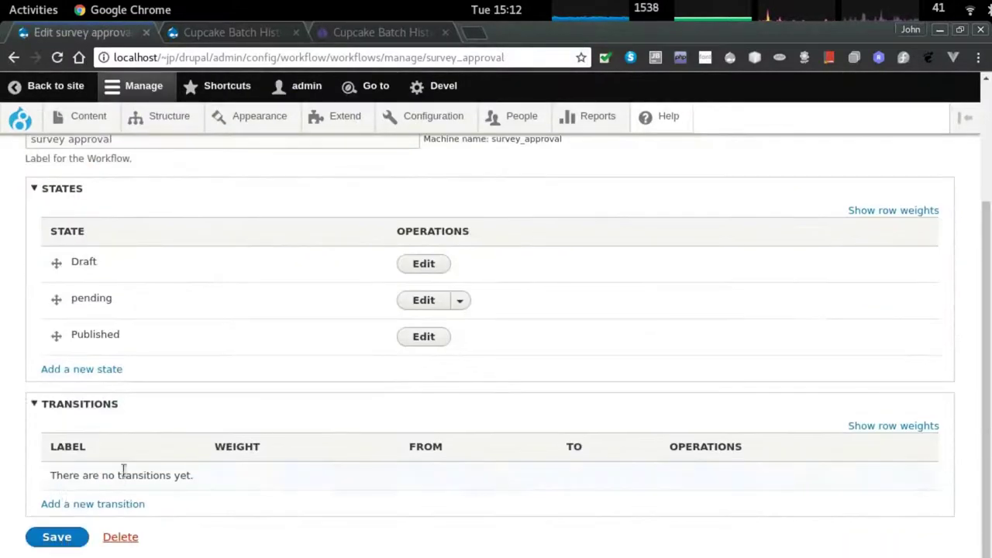
left_click(463, 301)
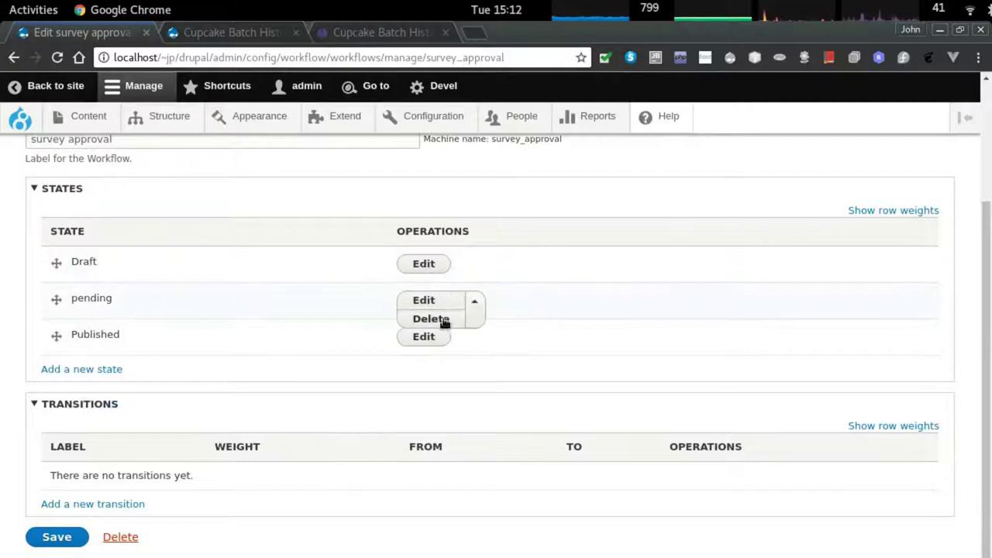
left_click(433, 319)
key("Return")
scroll(225, 395, "down", 3)
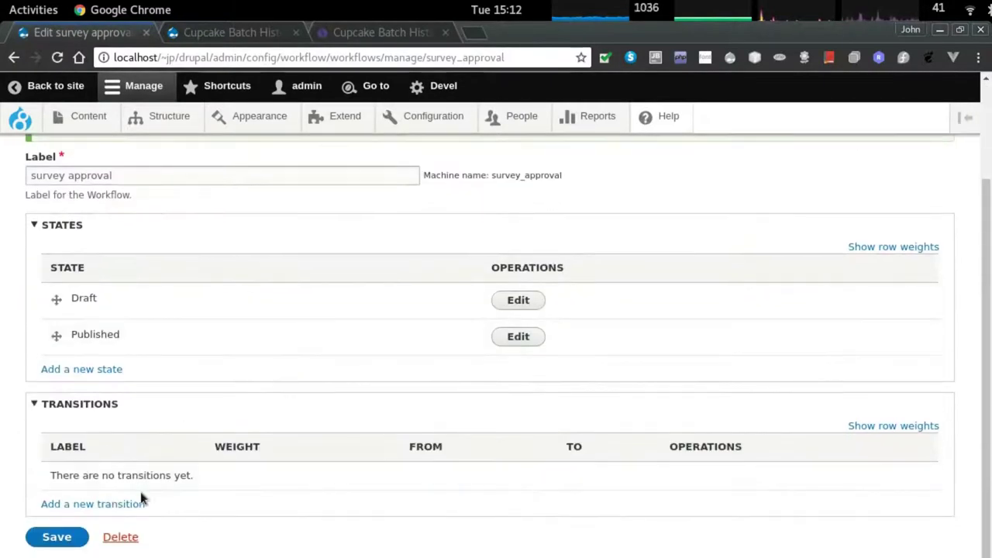
Add a new transition named Publish from Draft to Published.
left_click(100, 505)
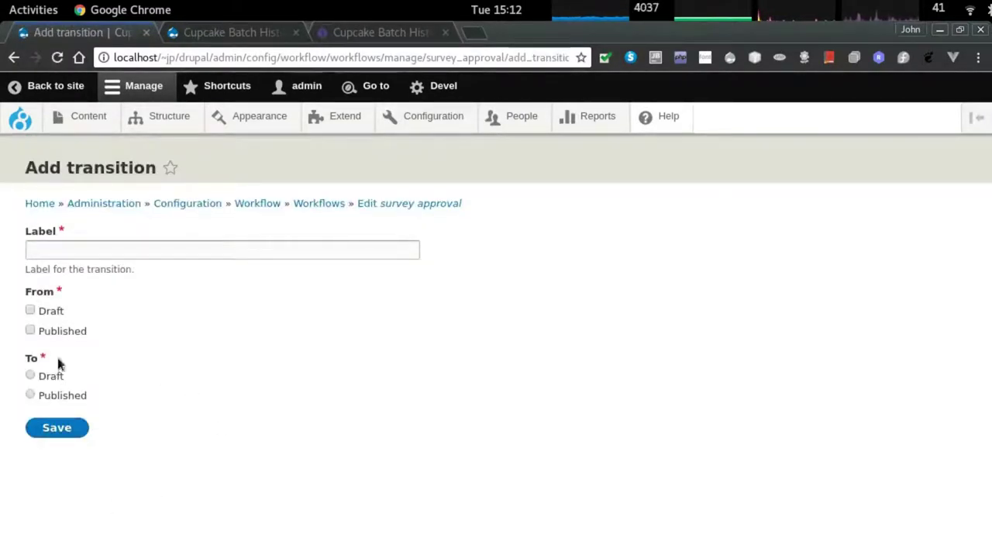
left_click(55, 399)
left_click(66, 251)
type("Publish")
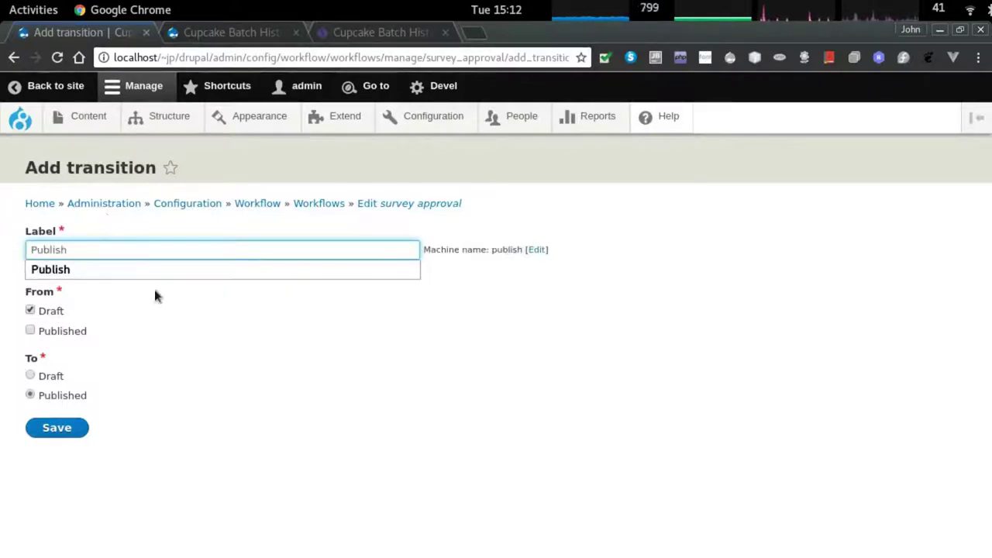
key("Return")
Rename the Publish transition to Approve and save the workflow.
scroll(230, 394, "down", 2)
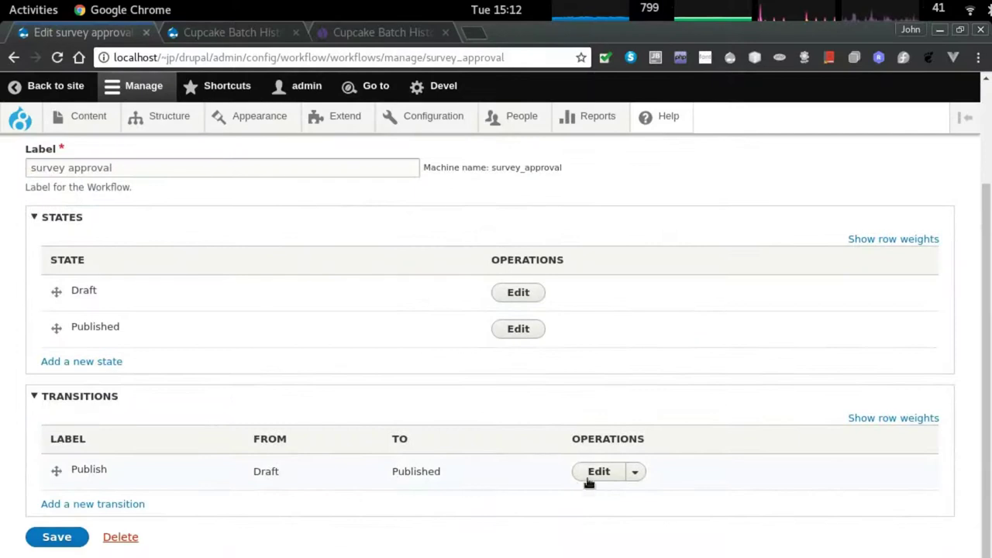
left_click(589, 477)
double_click(81, 250)
type("A")
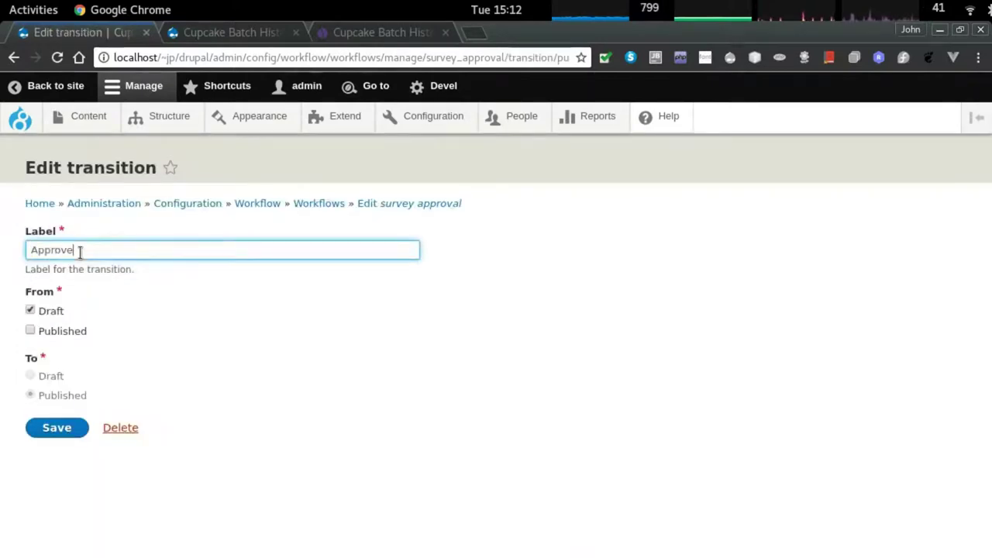
type("pprove")
left_click(77, 427)
scroll(360, 451, "down", 2)
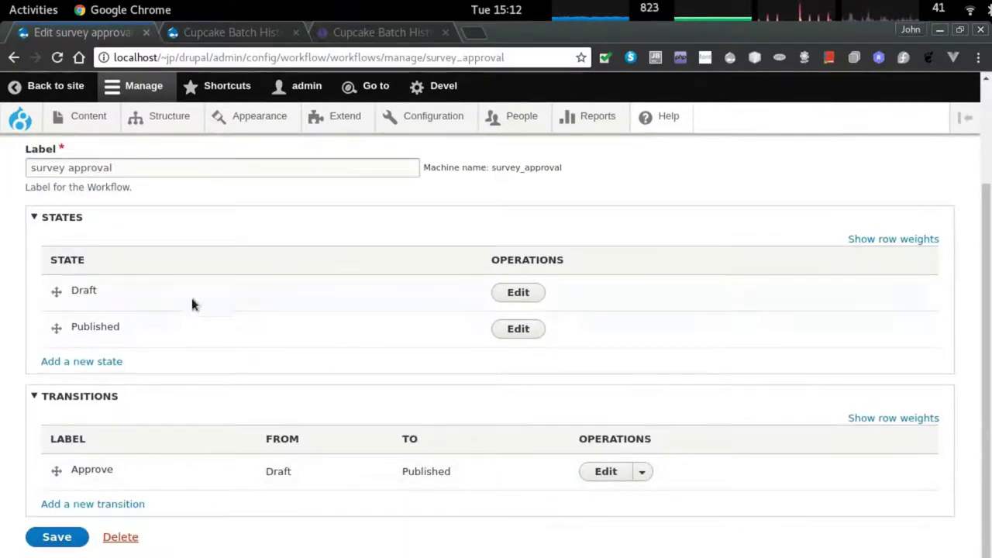
left_click(57, 536)
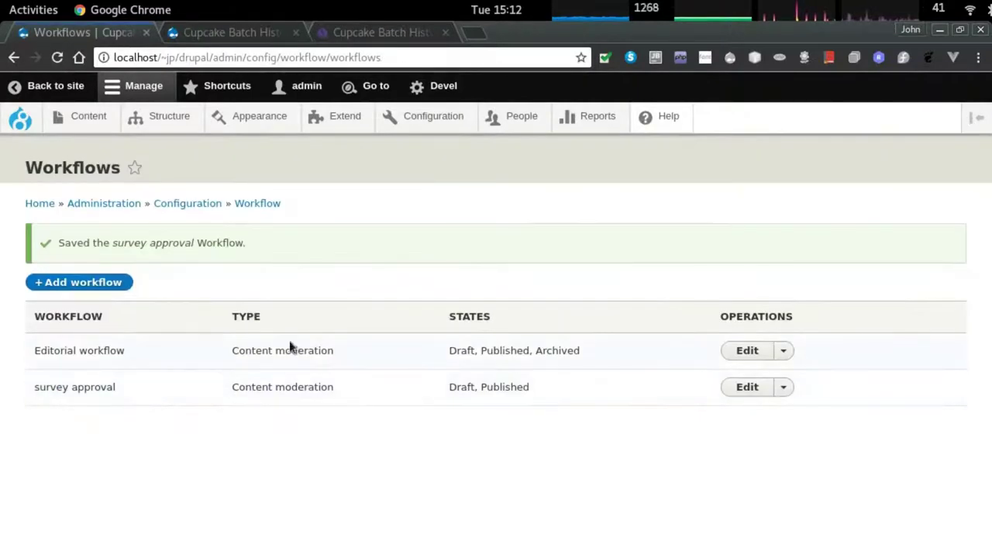
Edit Berry vanilla surprise from the Content list and save it as approved.
key("ctrl+Tab")
key("alt+Tab")
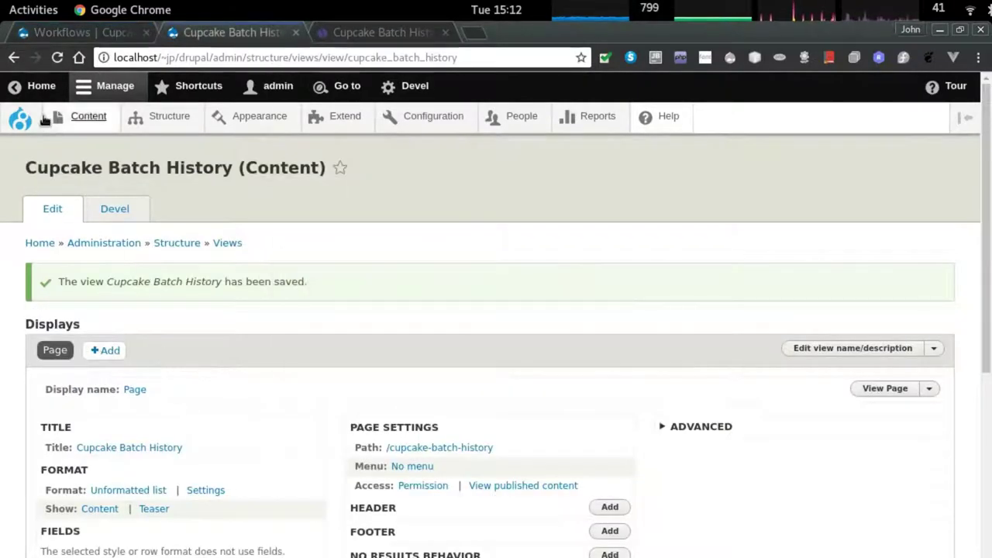
mouse_move(85, 118)
key("ctrl+shift+Tab")
left_click(85, 115)
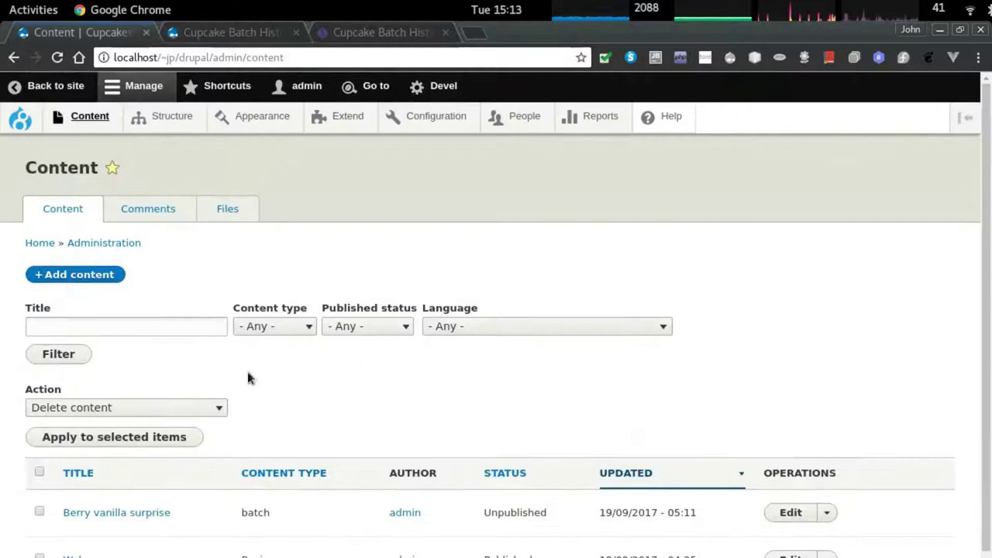
left_click(823, 446)
left_click(752, 443)
scroll(393, 397, "down", 5)
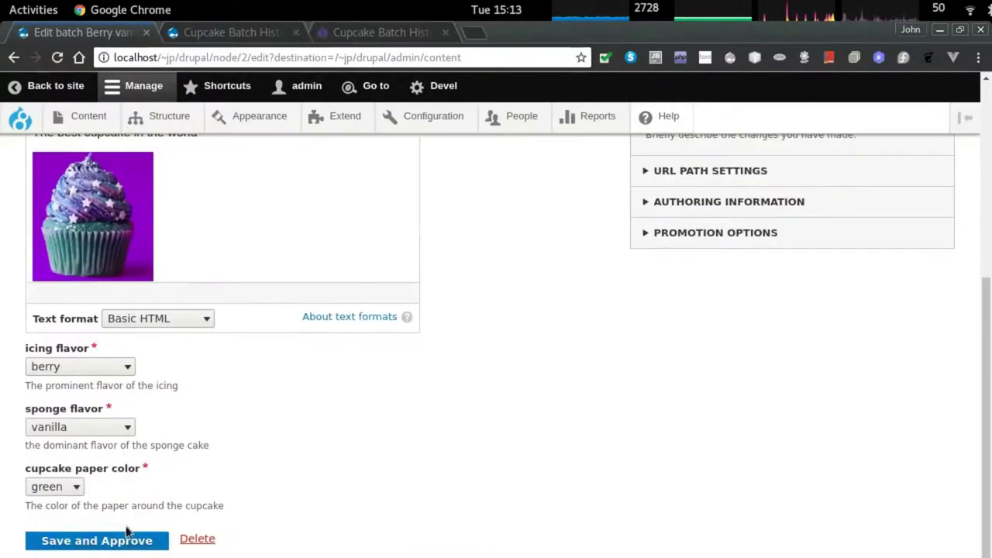
left_click(128, 540)
Confirm the batch shows Published and refresh Cupcake Batch History to see it listed.
scroll(342, 416, "down", 1)
double_click(517, 444)
key("ctrl+Tab")
key("ctrl+Tab")
key("F5")
scroll(275, 370, "down", 2)
scroll(405, 357, "up", 2)
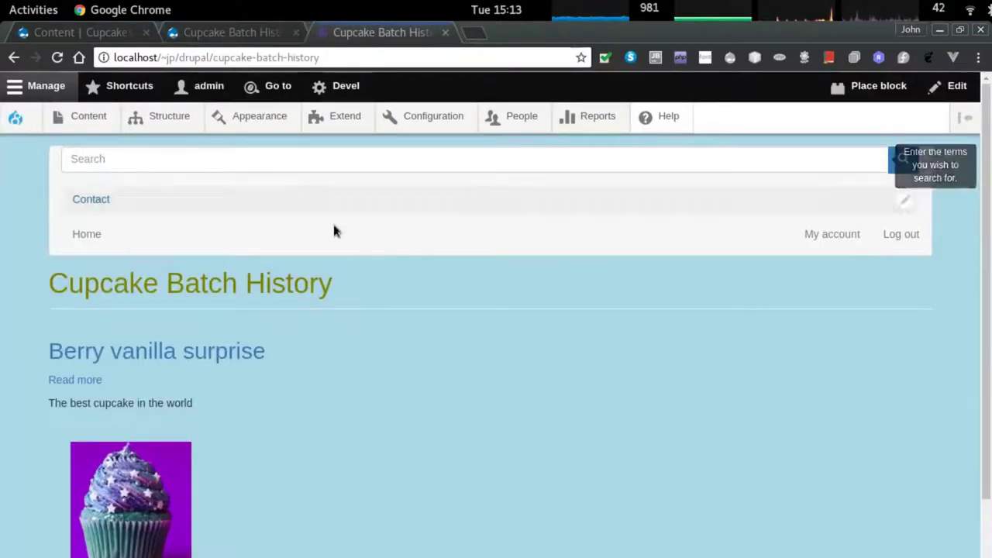
Go to the Structure administration page.
left_click(365, 56)
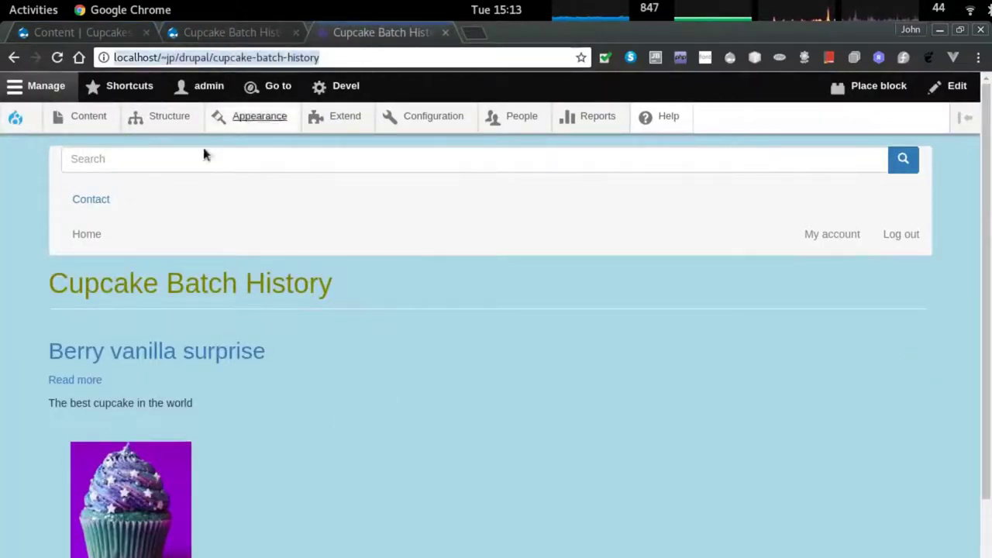
left_click(175, 118)
scroll(231, 302, "down", 2)
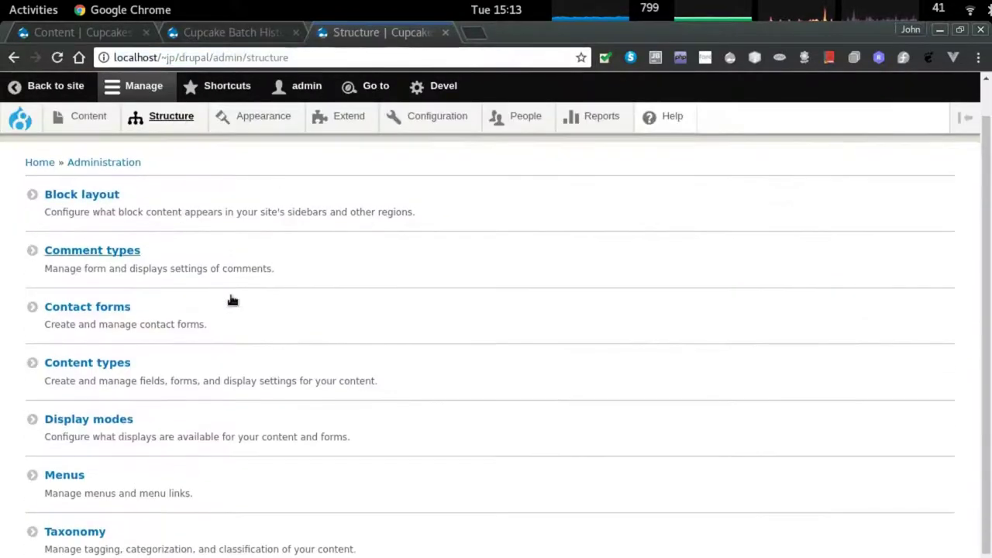
Copy the cupcake-batch-history path and open the Main navigation menu editor.
scroll(231, 302, "up", 1)
left_click(14, 57)
left_click_drag(354, 58, 210, 57)
left_click(173, 120)
scroll(215, 354, "down", 2)
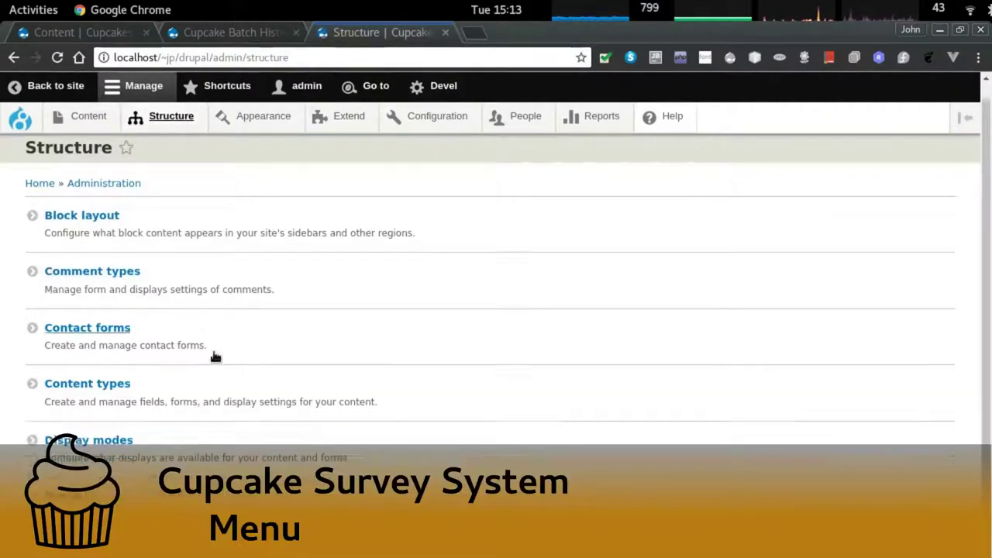
left_click(77, 430)
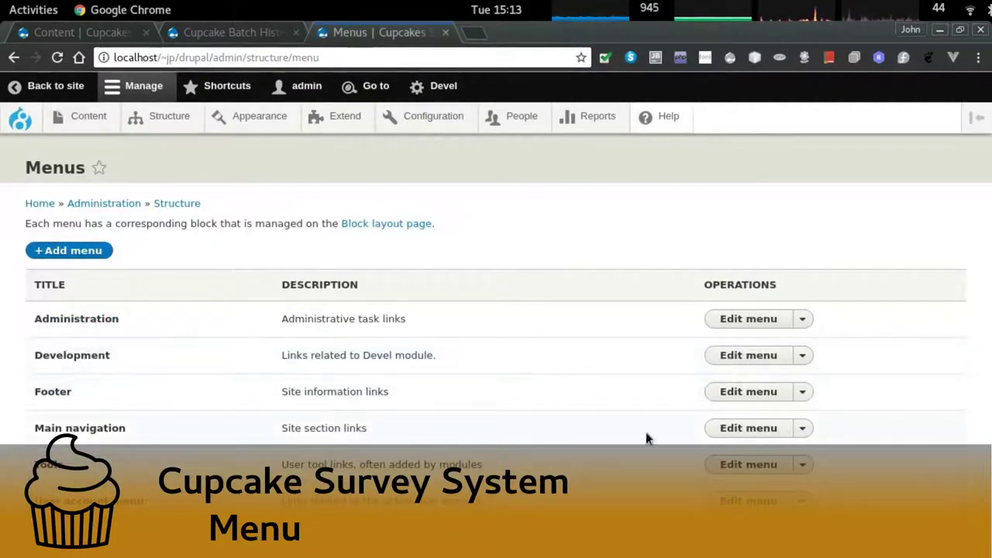
left_click(745, 428)
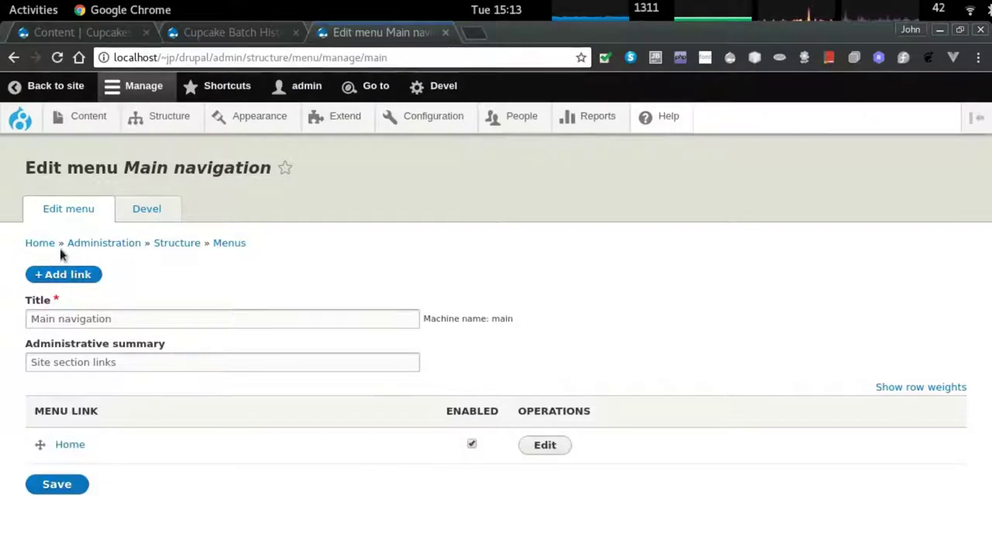
Return to the Main navigation menu settings and save the menu.
left_click(229, 243)
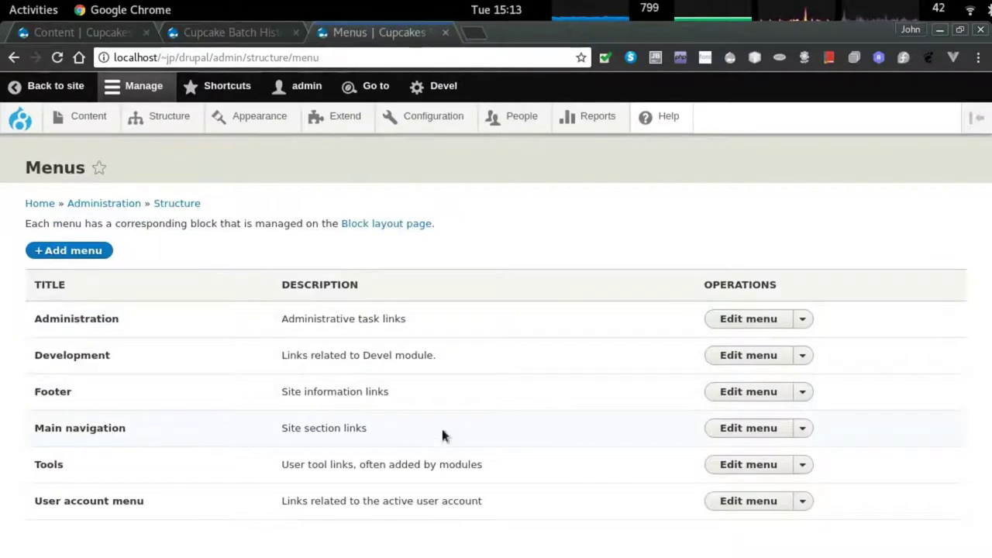
key("alt+Left")
left_click(64, 313)
left_click(99, 363)
left_click(62, 484)
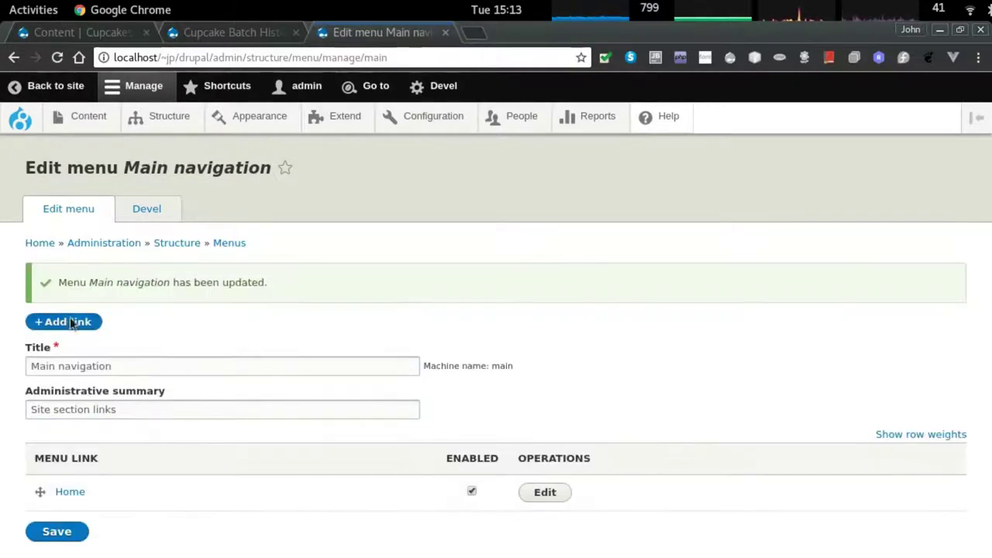
Add a Main navigation link titled Batch List to cupcake-batch-history, described 'List all cupcakes'.
left_click(68, 322)
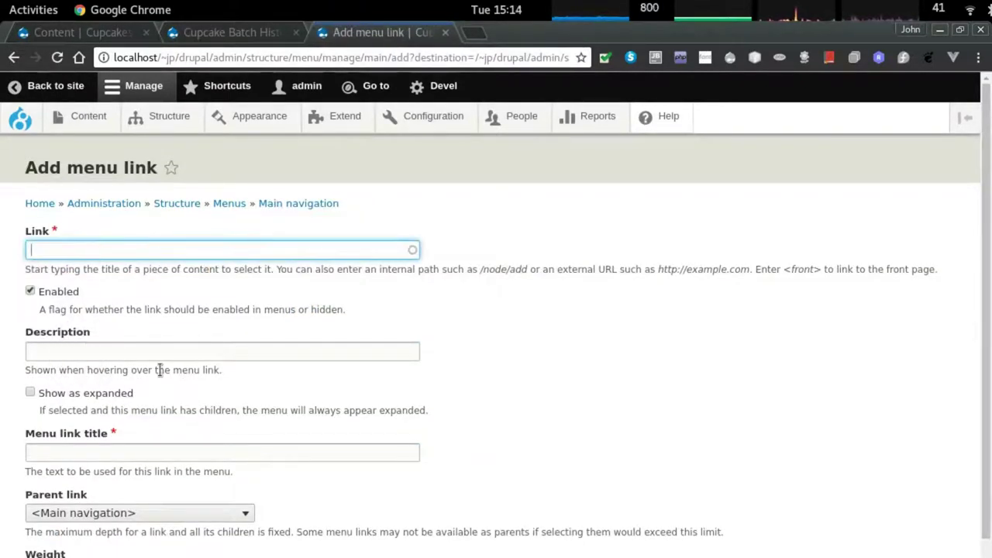
type("/cupcake-batch-history")
key("Delete")
left_click(73, 355)
type("List all cupcakes")
scroll(103, 370, "down", 2)
left_click(104, 370)
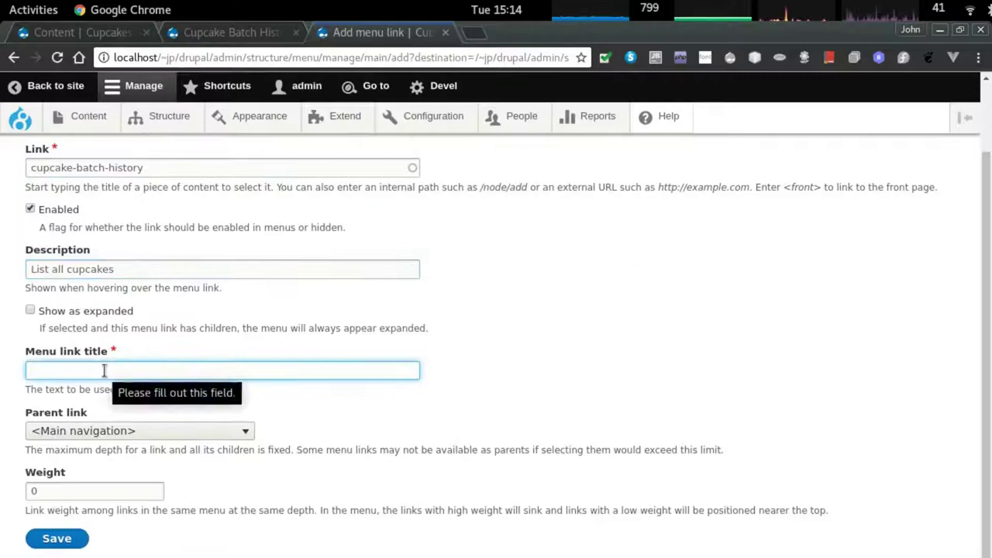
type("Batch List")
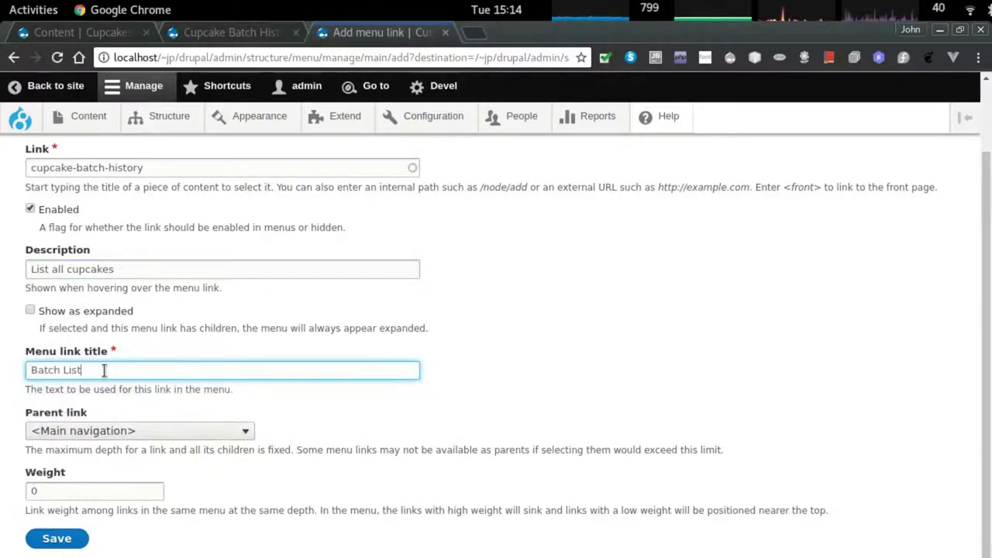
left_click(58, 536)
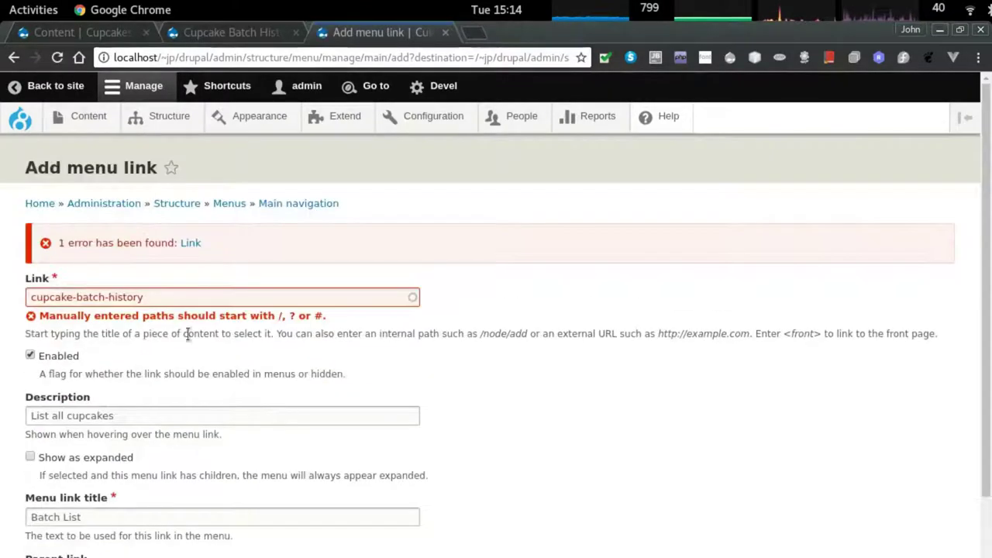
Restore the leading slash so the link points to /cupcake-batch-history, and save it.
type("/")
scroll(66, 245, "down", 4)
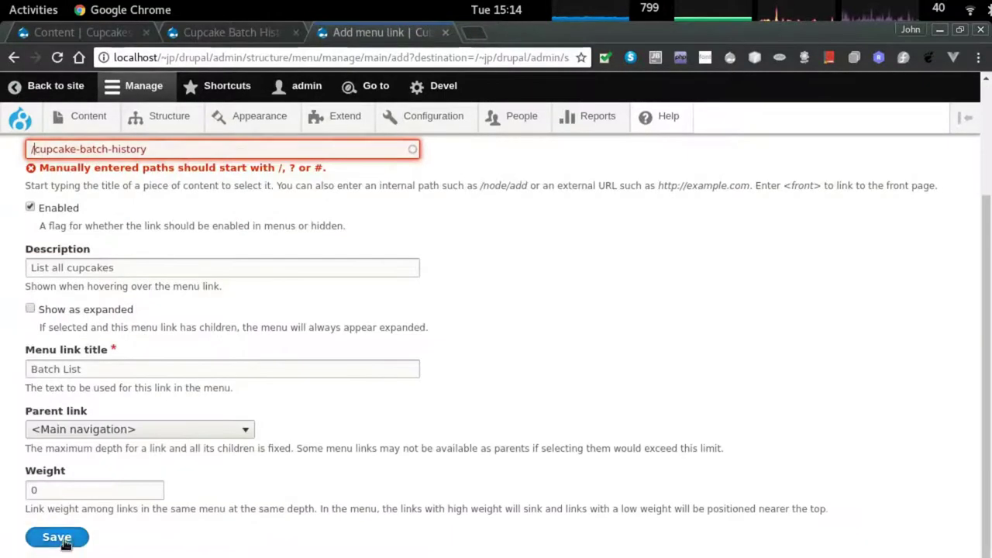
left_click(57, 536)
scroll(328, 377, "down", 1)
key("alt+Tab")
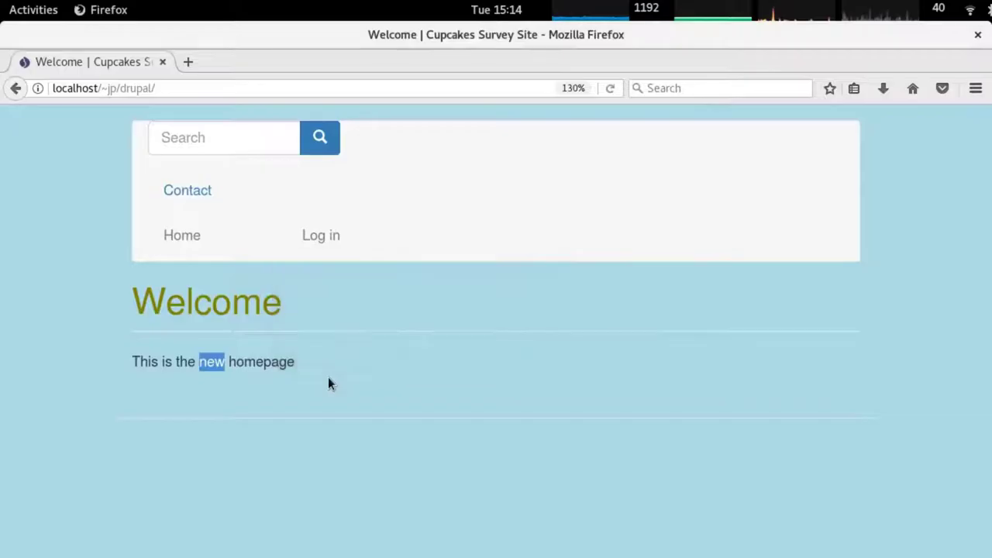
Reload the homepage, follow Batch List to Cupcake Batch History, and open Berry vanilla surprise.
key("F5")
left_click(217, 238)
scroll(459, 400, "down", 5)
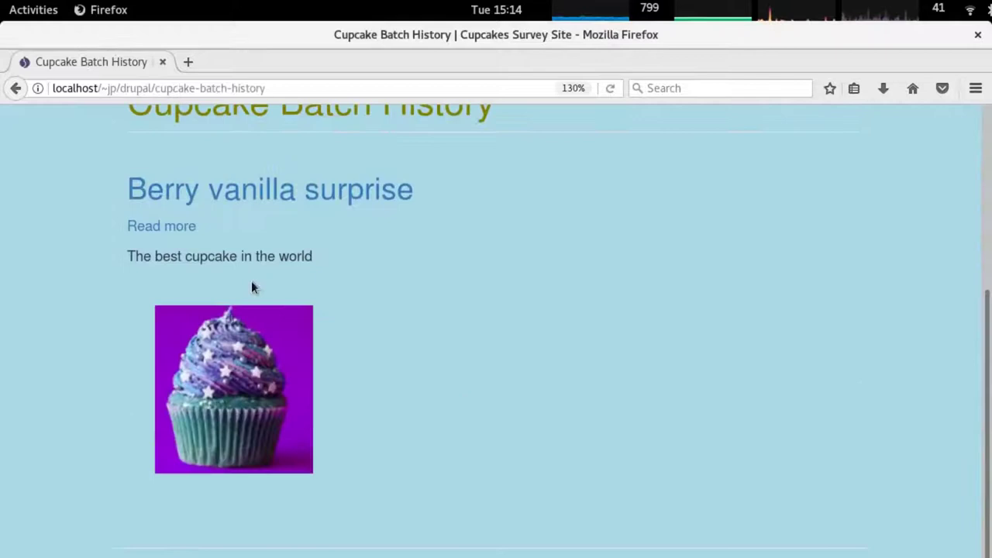
left_click_drag(251, 286, 181, 210)
left_click(169, 225)
scroll(435, 325, "down", 3)
left_click_drag(356, 286, 491, 416)
left_click(389, 298)
triple_click(221, 250)
left_click(541, 316)
scroll(561, 315, "up", 3)
key("alt+Tab")
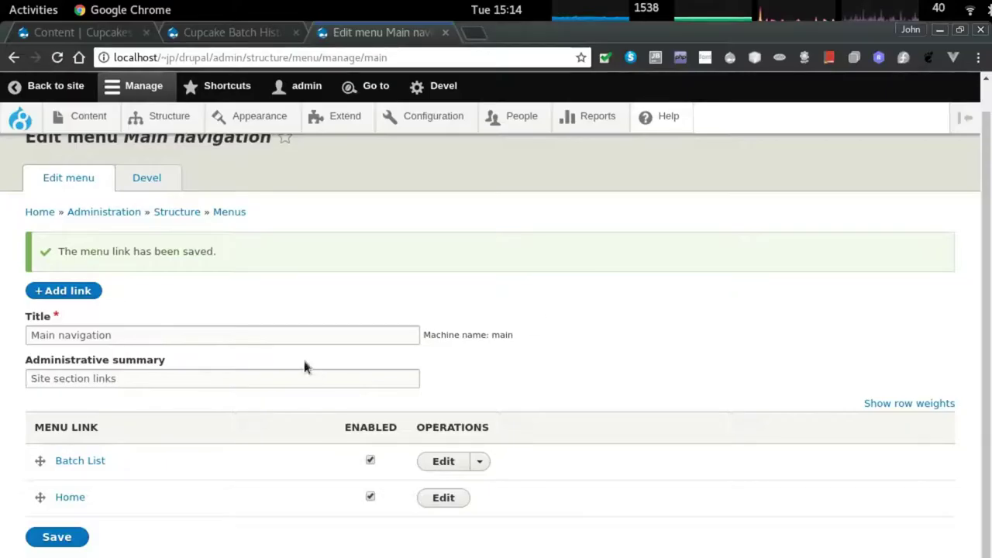
scroll(287, 281, "up", 1)
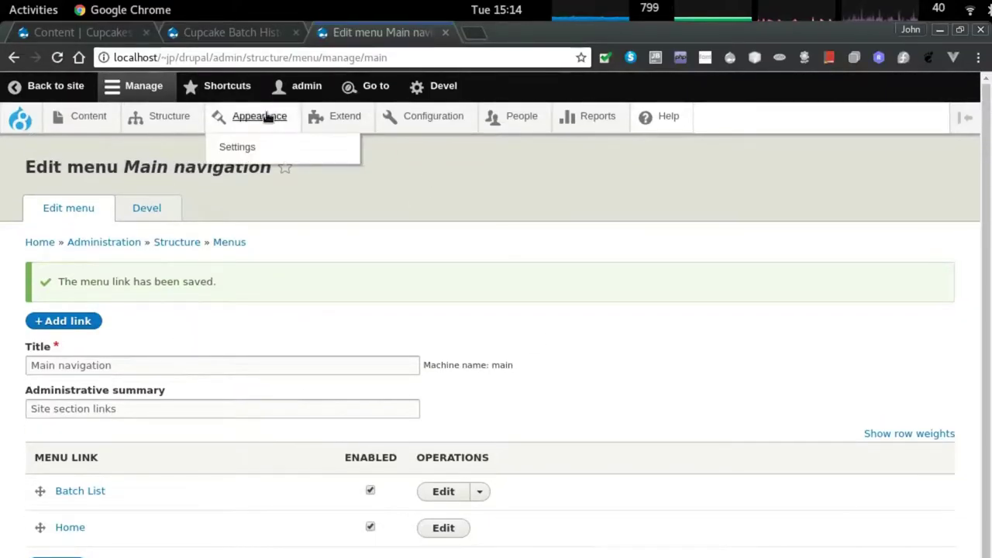
In the cupcake_bs theme settings, turn off the default favicon and start choosing an image to upload.
left_click(268, 116)
scroll(349, 279, "down", 10)
scroll(308, 332, "up", 8)
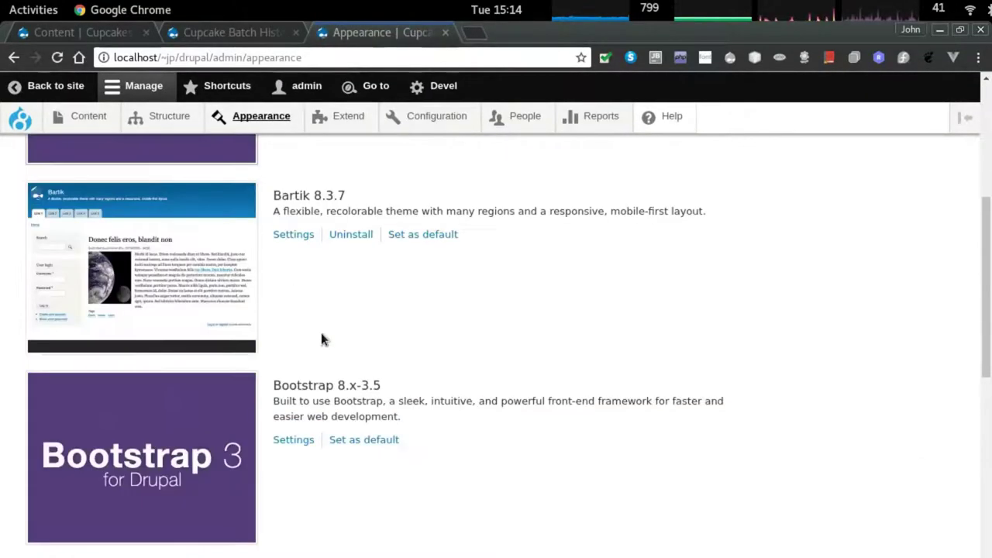
scroll(321, 332, "up", 4)
left_click(302, 395)
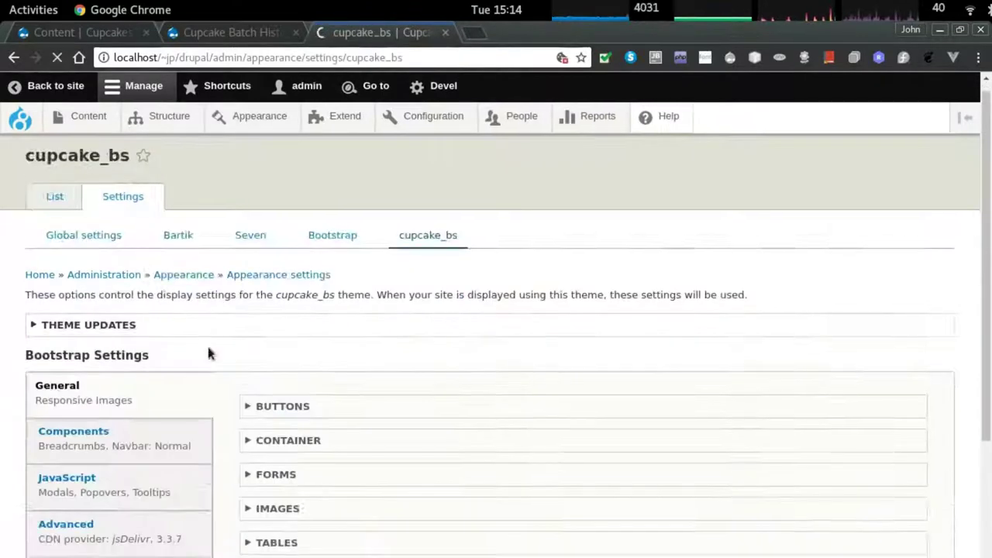
scroll(207, 353, "down", 6)
left_click(137, 428)
left_click(303, 442)
scroll(308, 442, "down", 1)
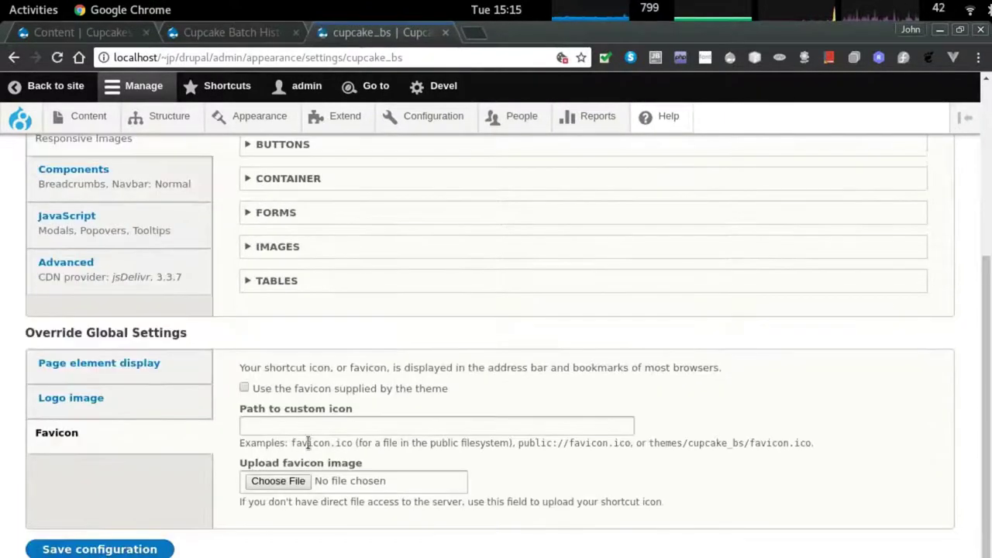
scroll(307, 442, "down", 1)
left_click(304, 467)
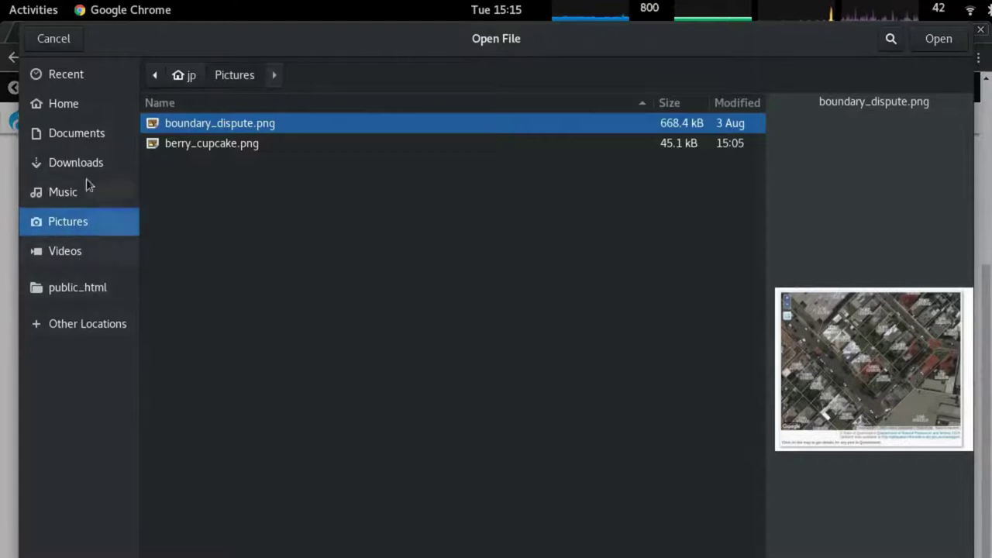
Browse Documents, Downloads, Pictures, Videos, Recent and public_html in the file chooser.
left_click(89, 133)
left_click(97, 162)
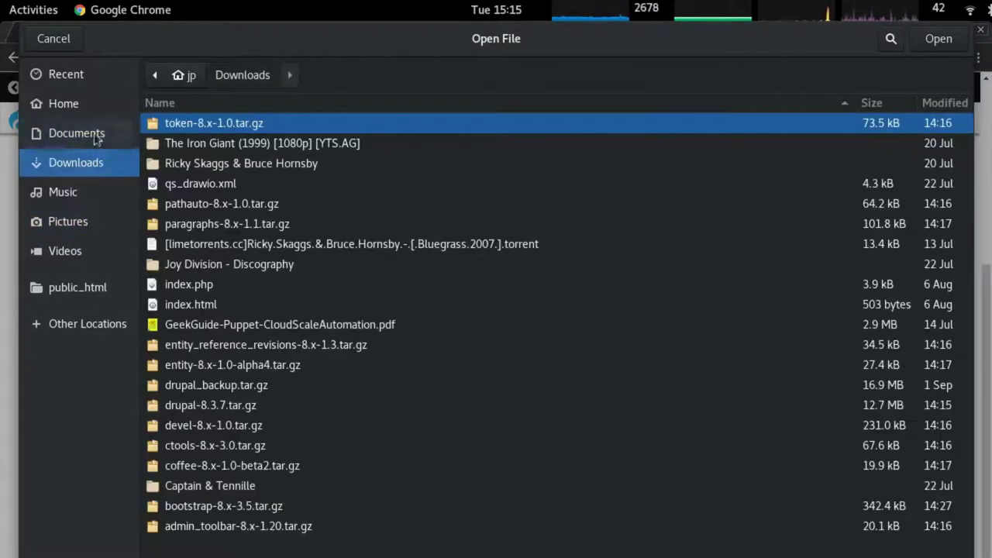
left_click(90, 223)
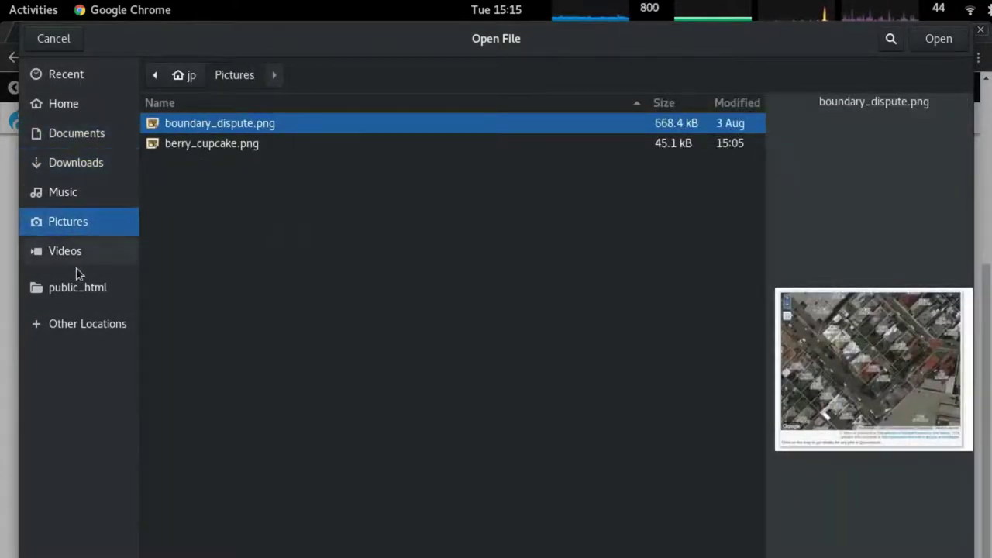
left_click(73, 259)
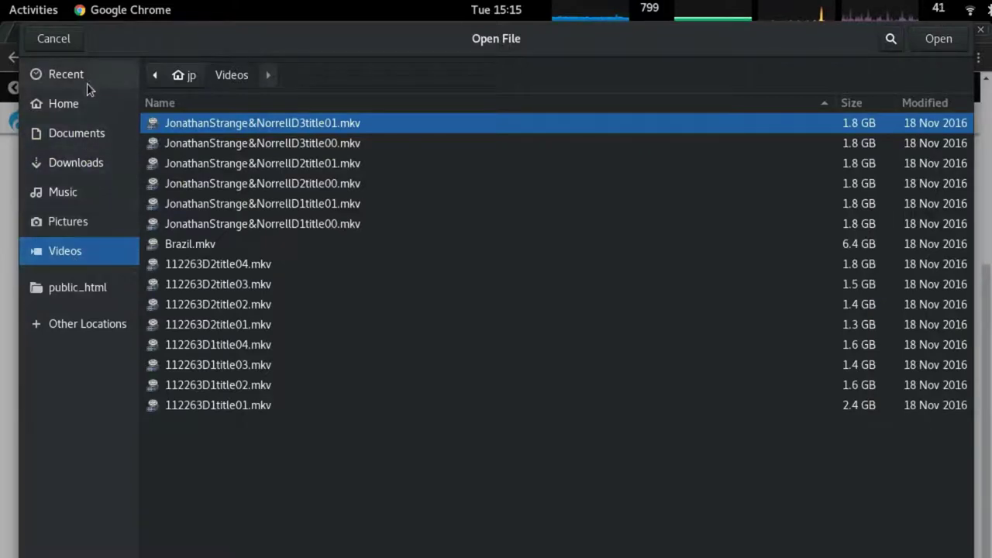
left_click(85, 74)
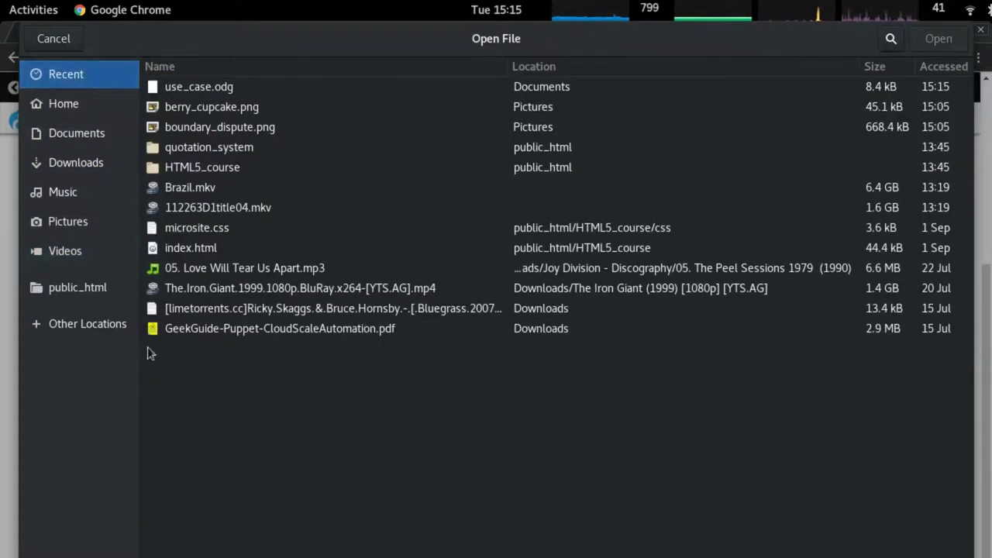
left_click(81, 291)
left_click(86, 252)
Revisit Pictures, Music, Downloads, Documents, Home and Recent, then cancel the chooser and go to Terminal.
left_click(86, 221)
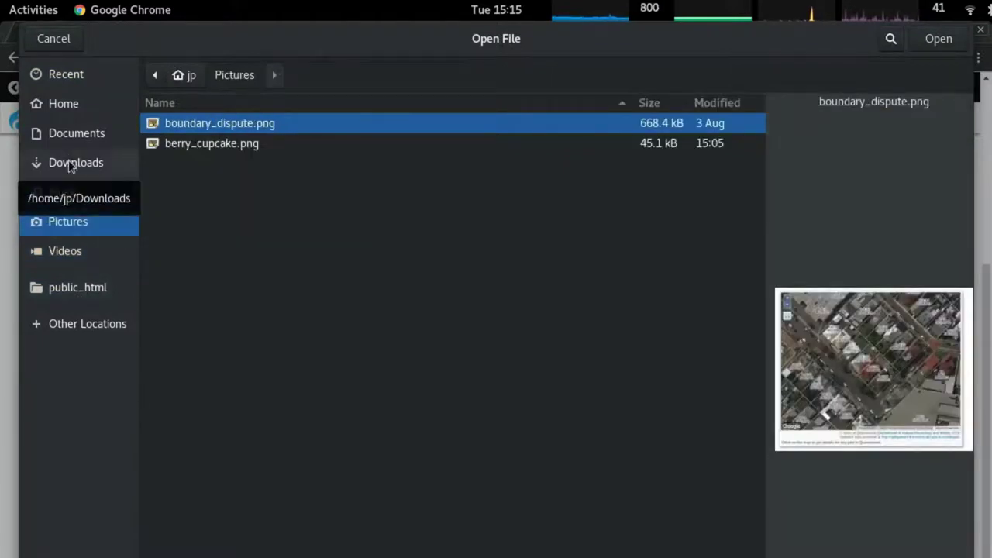
left_click(75, 192)
left_click(93, 159)
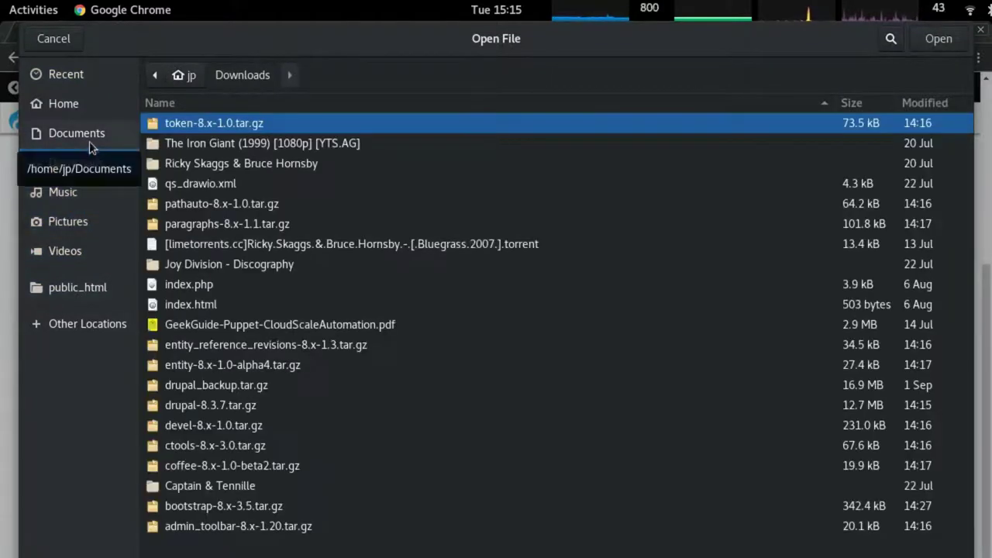
left_click(86, 125)
left_click(80, 103)
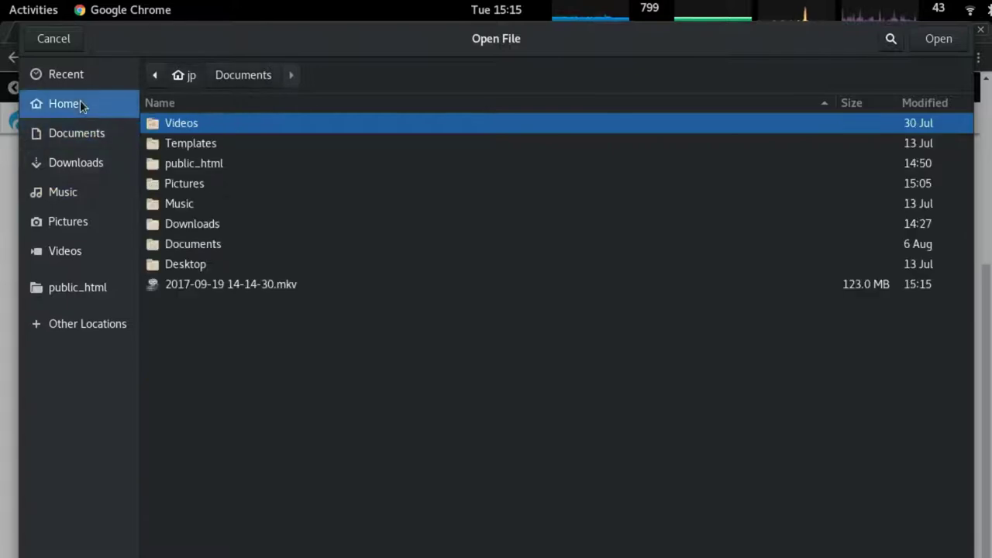
left_click(76, 76)
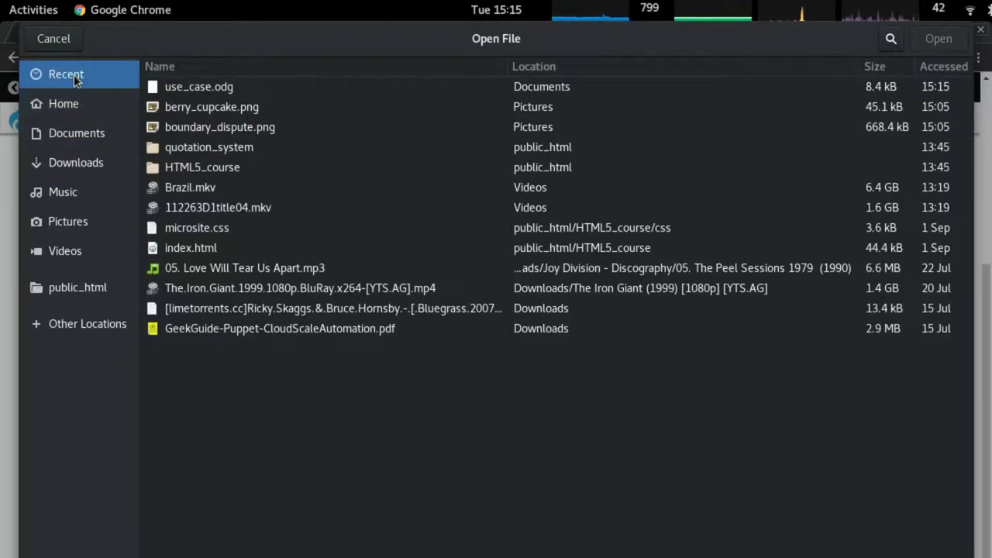
key("Escape")
key("alt+Tab")
Review the find | grep output listing favicon.ico locations, then return to the cupcake_bs settings in Chrome.
key("Tab")
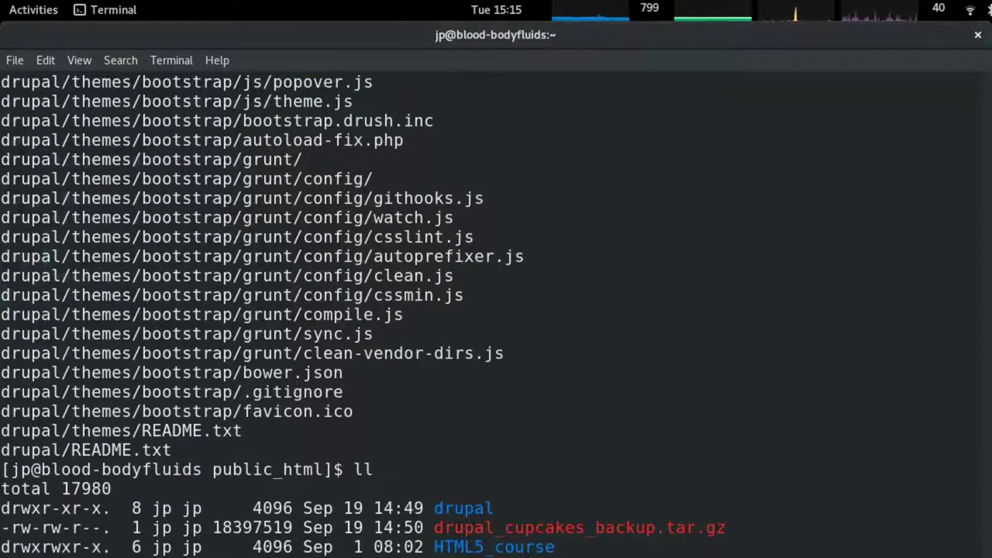
scroll(496, 309, "down", 3)
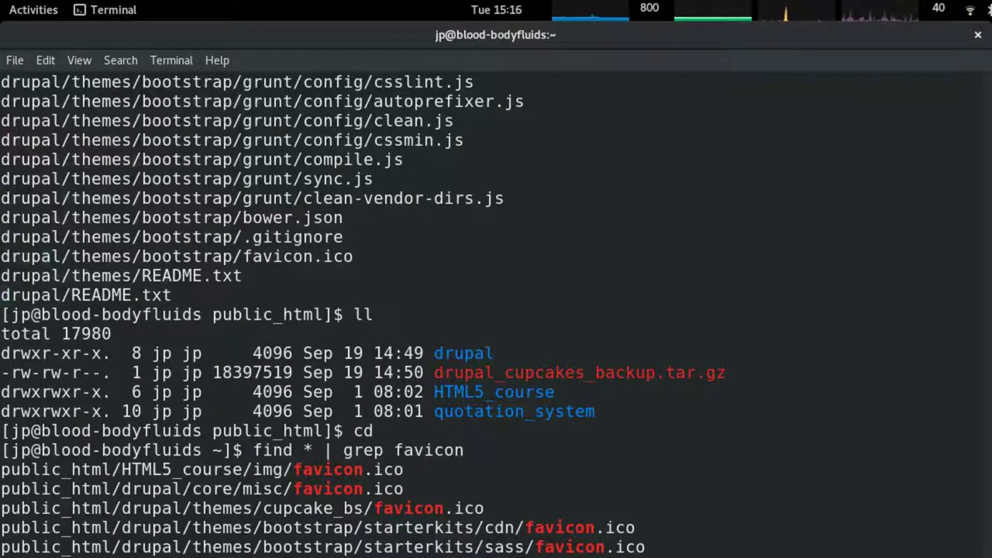
key("alt+Tab")
scroll(368, 244, "up", 5)
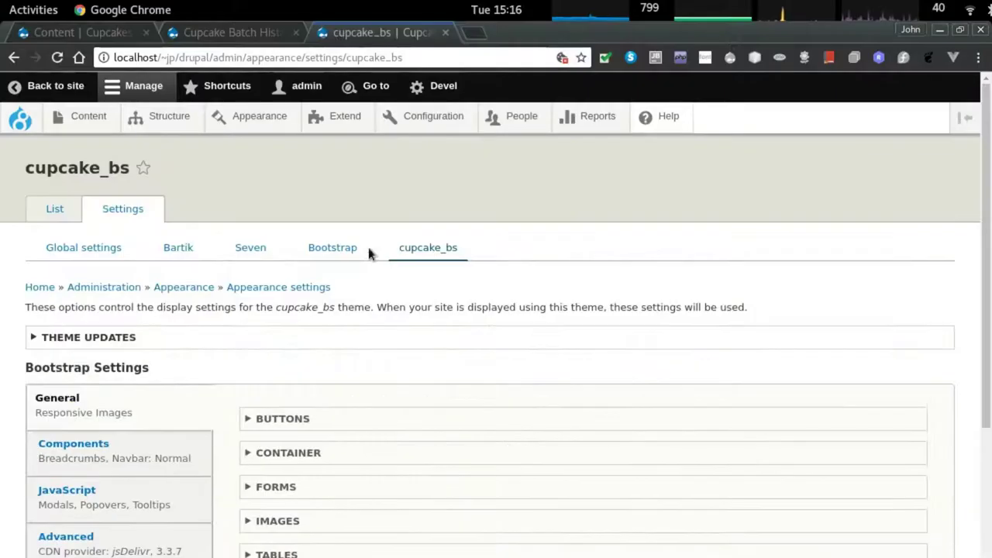
Start a new content type named survey for rating cupcake batch quality, with title label Comments.
left_click(180, 117)
left_click(112, 404)
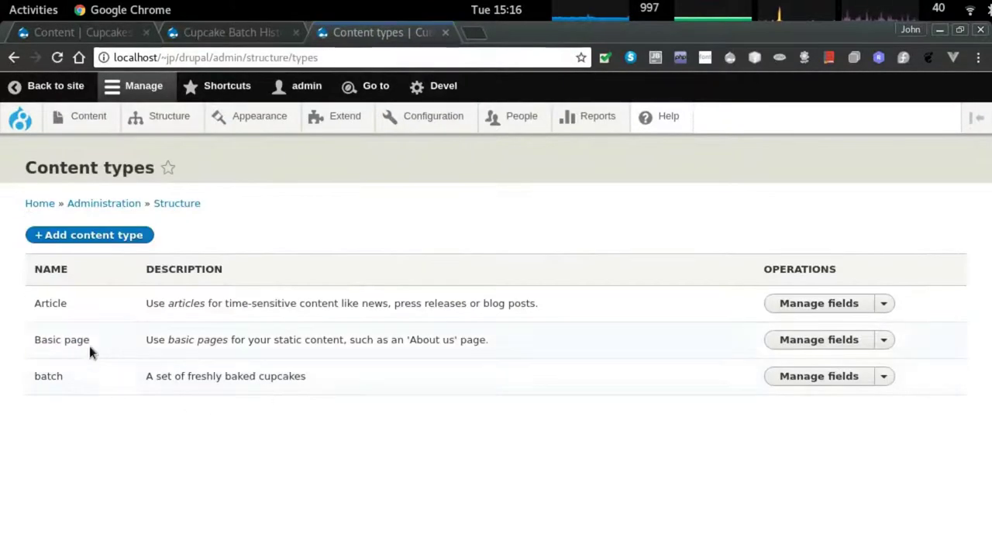
left_click(98, 232)
left_click(64, 266)
type("s")
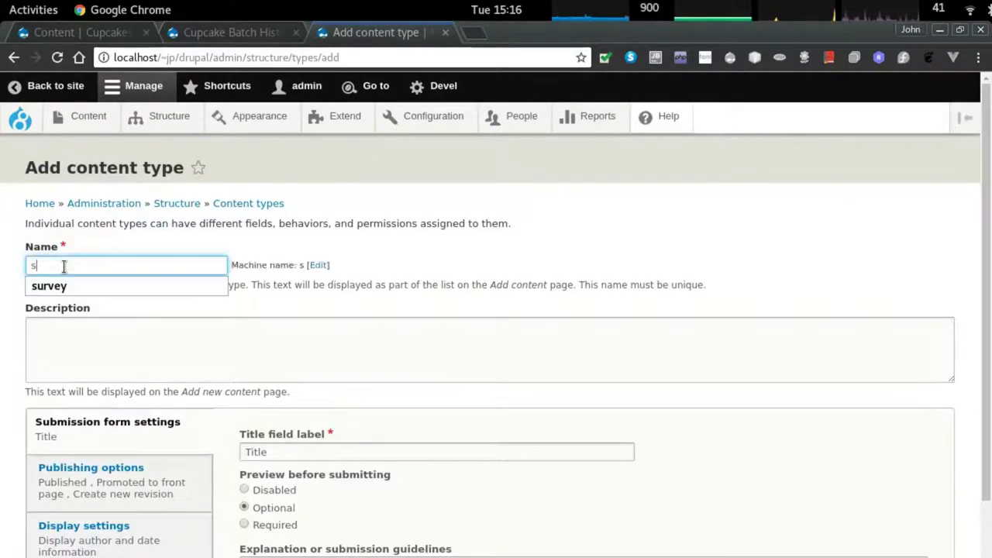
key("Return")
left_click(124, 349)
type("Survey the quality of a cupcake from a batc")
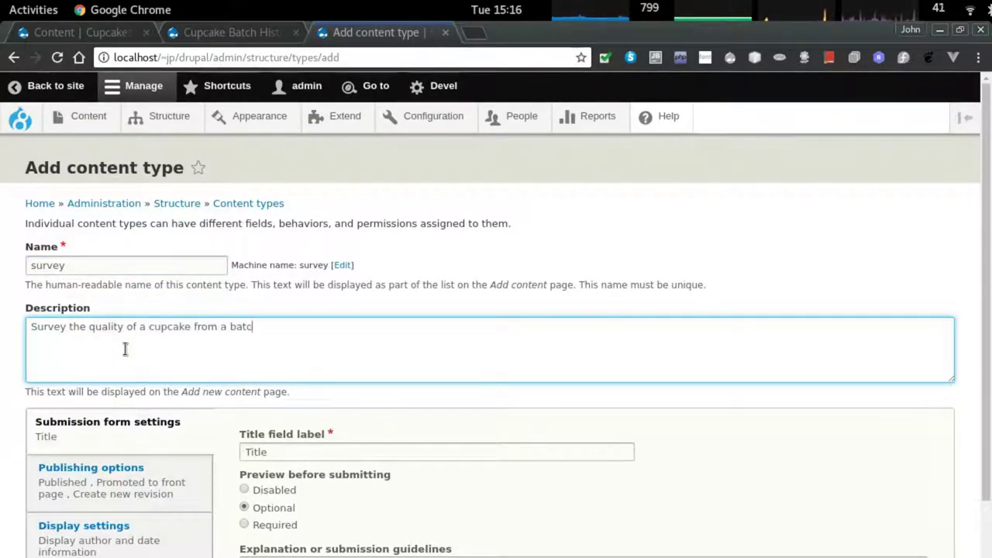
type("h made within f")
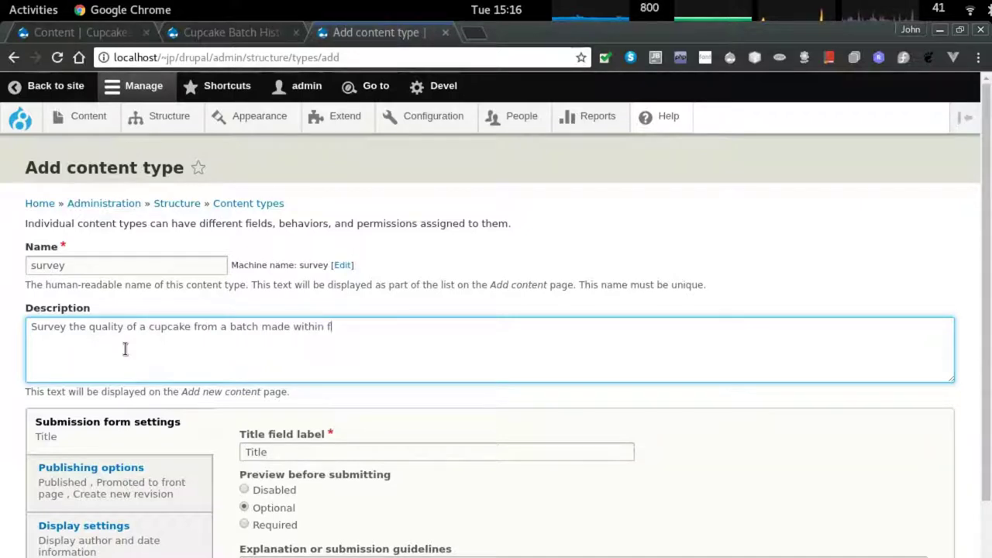
scroll(125, 348, "down", 2)
double_click(436, 369)
type("Comments")
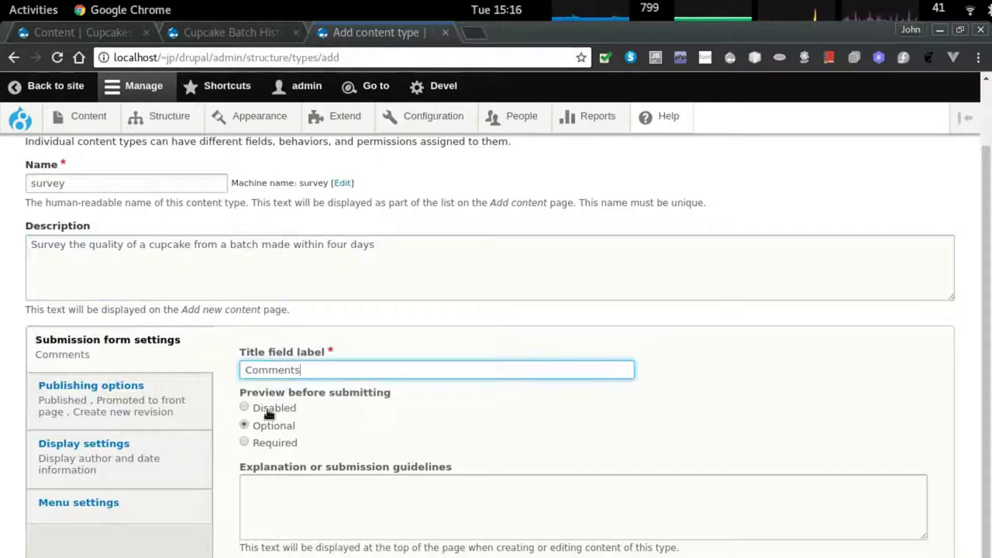
Disable preview, publishing, front-page promotion, new revisions, author/date display and the Main navigation menu.
left_click(244, 408)
scroll(217, 452, "down", 2)
left_click(89, 353)
left_click(267, 355)
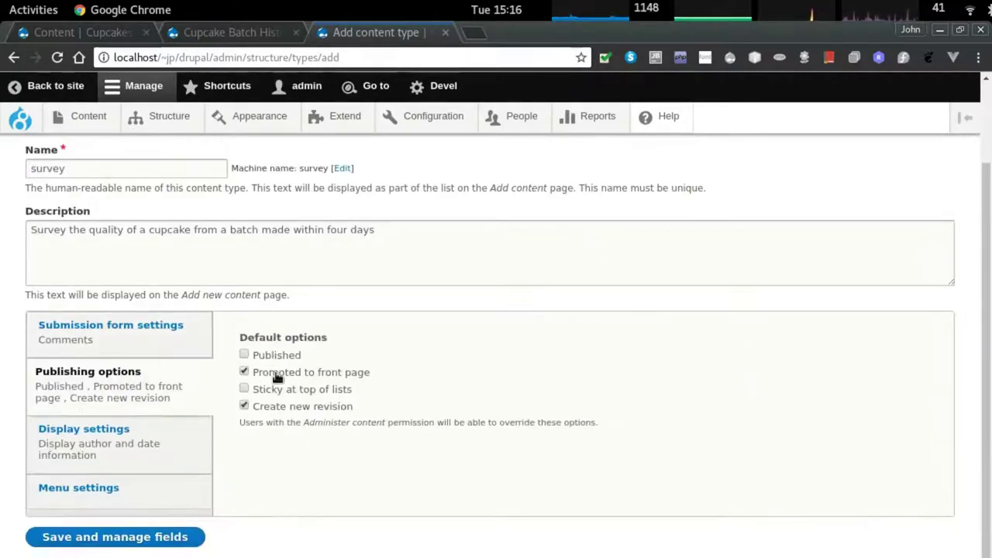
left_click(275, 373)
left_click(263, 408)
left_click(106, 442)
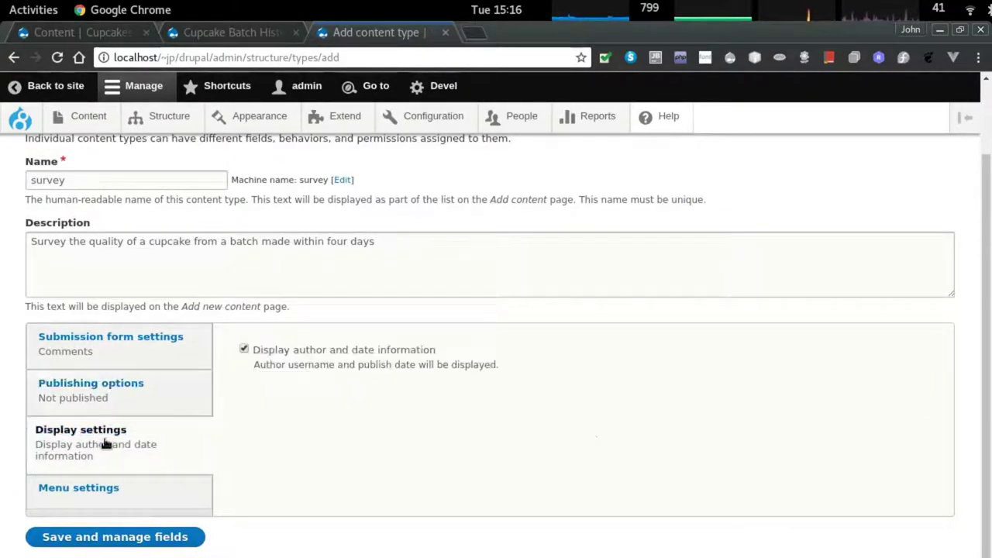
left_click(132, 494)
left_click(271, 385)
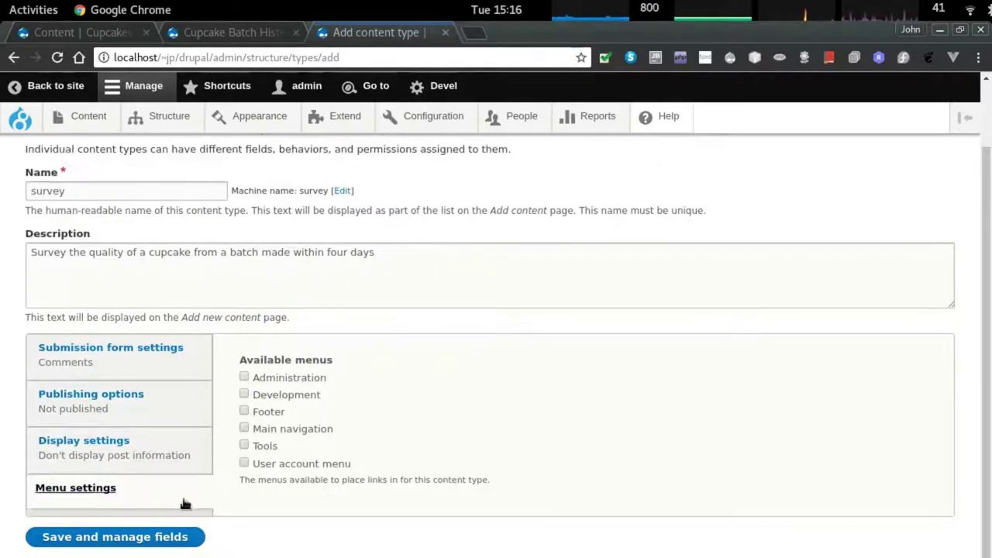
Save the survey type and delete its default Body field.
left_click(91, 540)
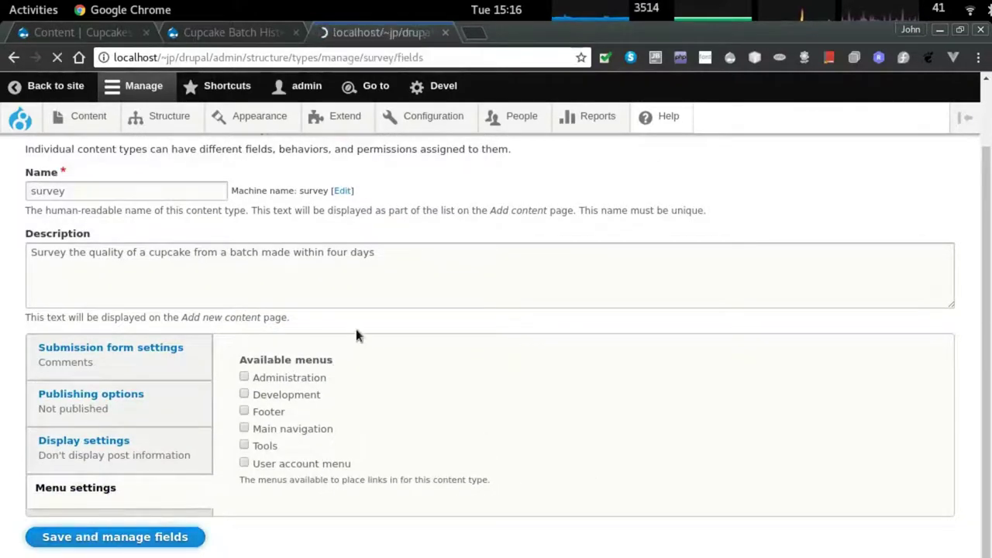
left_click(779, 390)
left_click(753, 428)
left_click(56, 412)
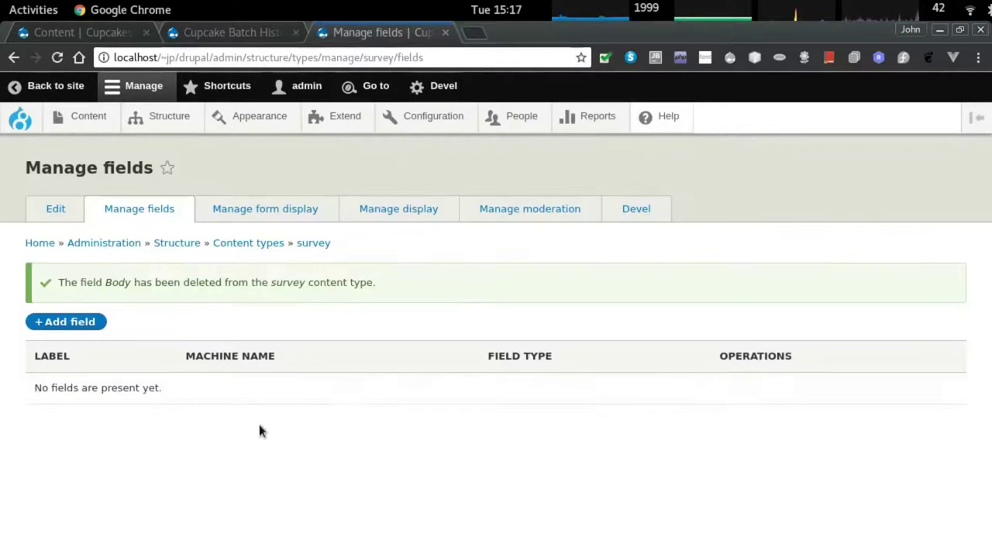
Add a List (integer) field called sponge quality with allowed values 1 to 10.
left_click(74, 321)
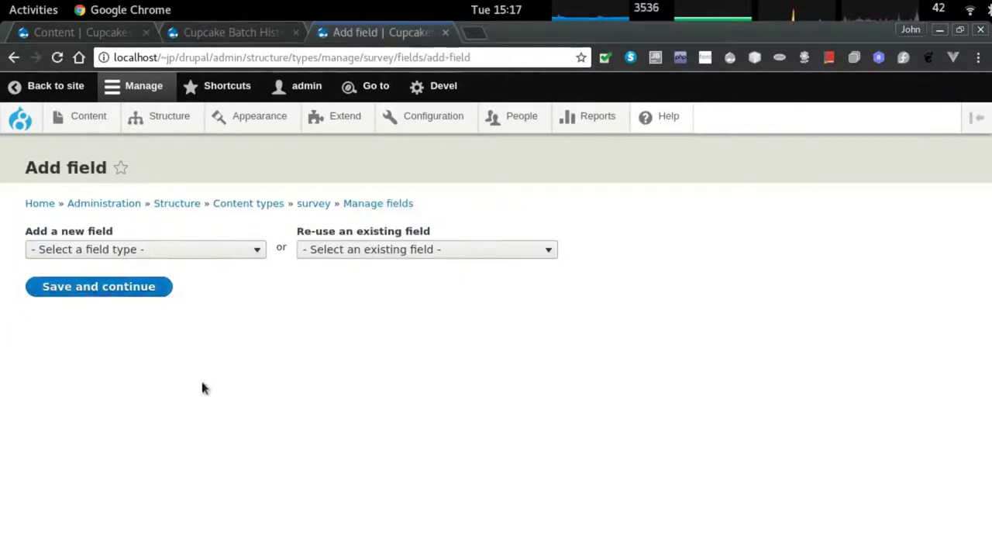
left_click(95, 249)
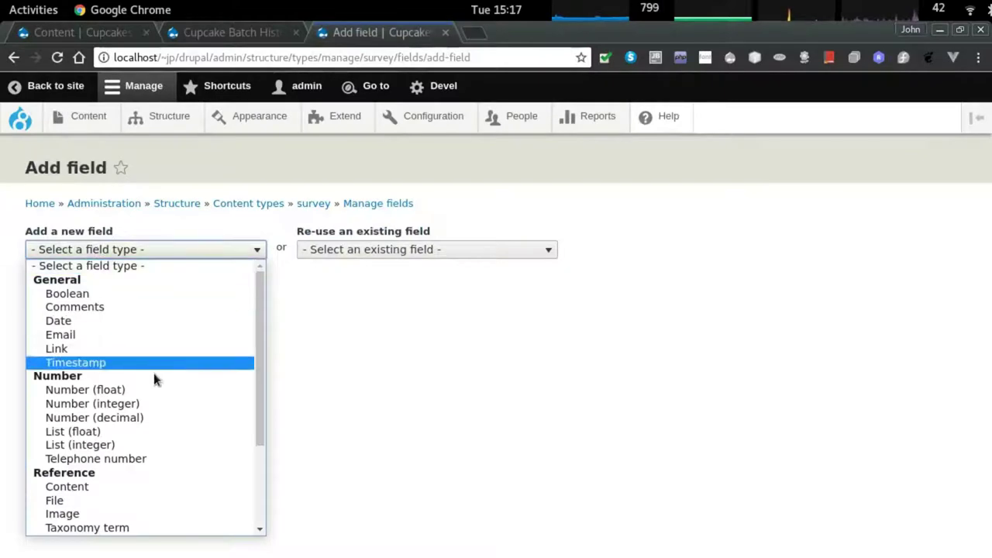
left_click(164, 432)
left_click(123, 249)
left_click(139, 444)
left_click(80, 295)
type("sponge quality")
key("Return")
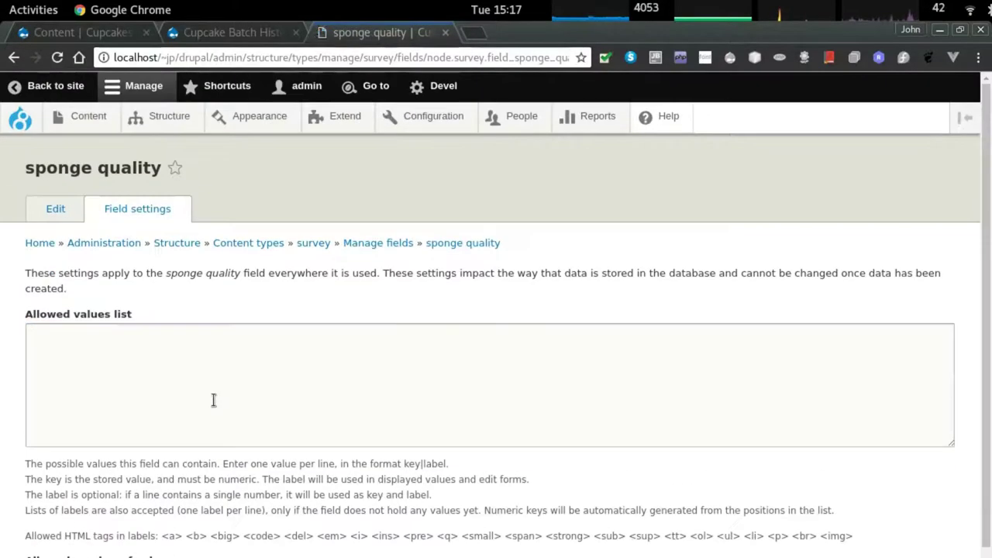
left_click(81, 345)
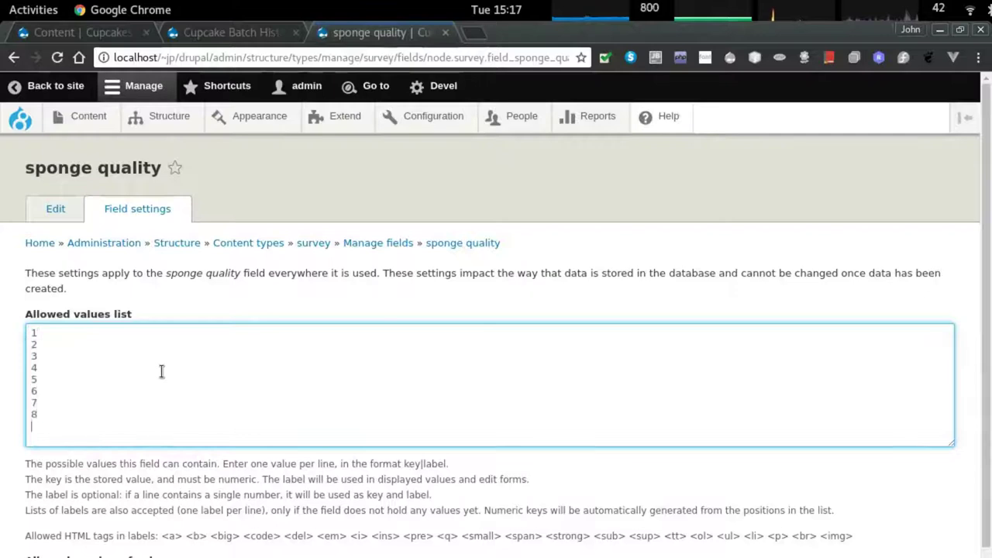
key("ctrl+a")
key("ctrl+c")
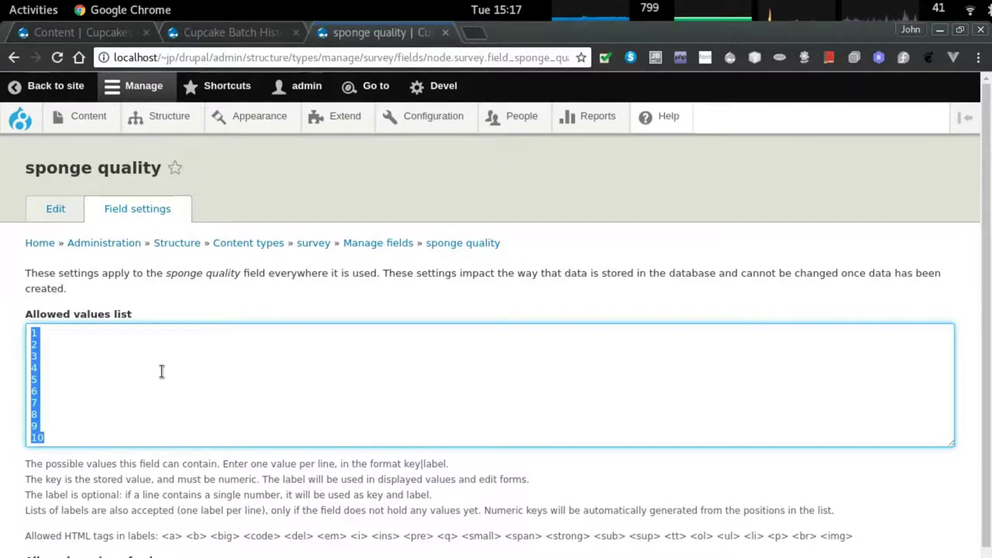
key("Tab")
key("Tab")
key("Tab")
key("Return")
Make sponge quality required, with help text about rating the cake portion of the cupcake.
left_click(83, 392)
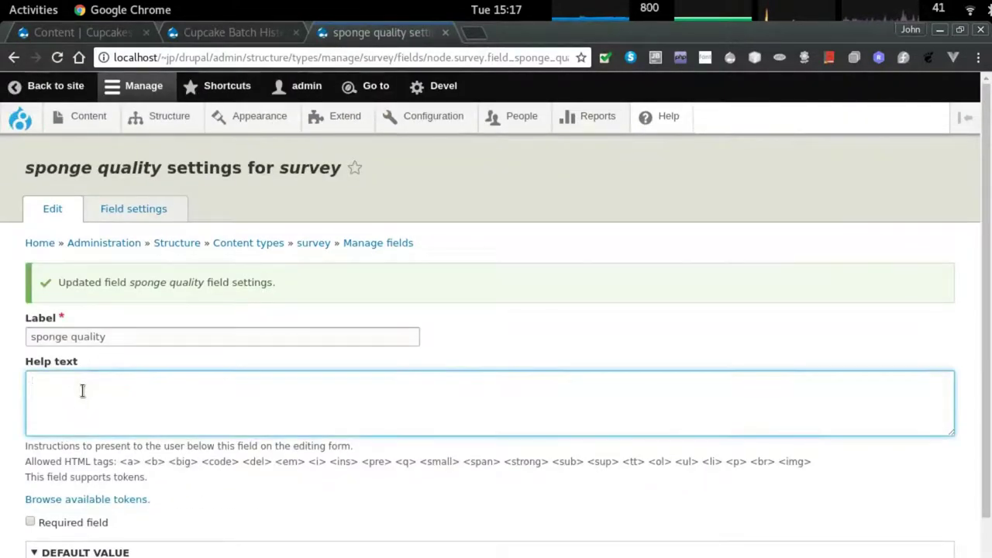
type("Rate the")
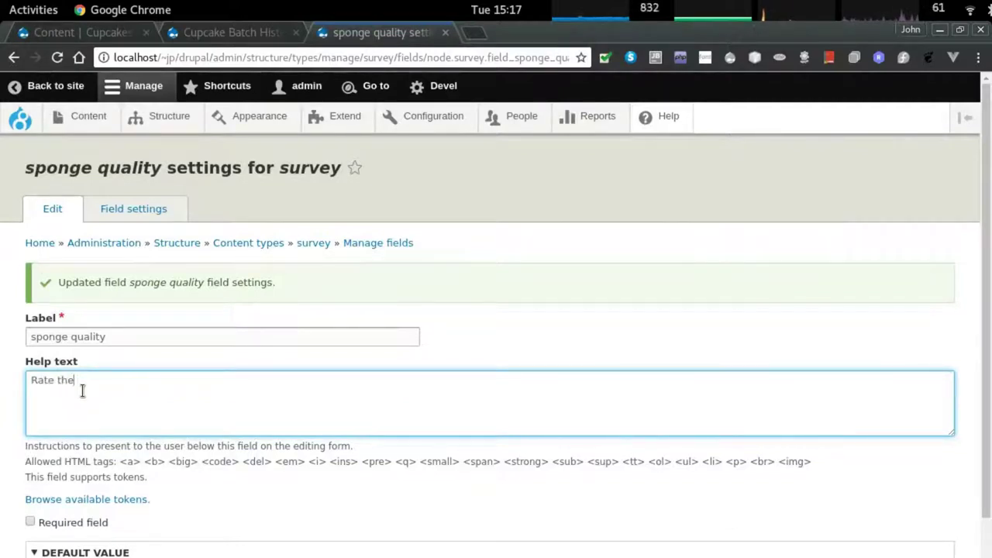
type(" qualities of the cake")
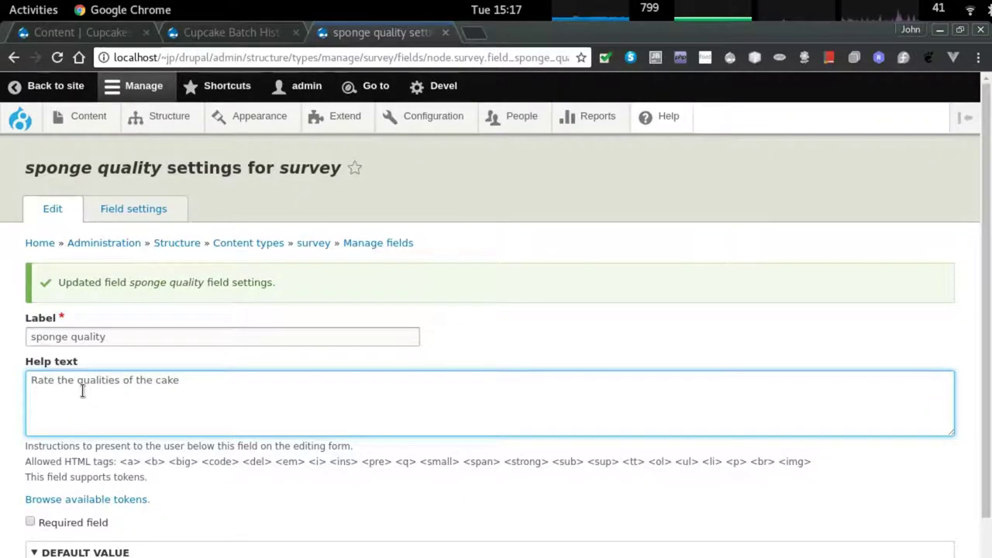
type(" portion of the cupcake")
scroll(87, 399, "down", 3)
left_click(78, 407)
left_click(87, 496)
left_click(87, 495)
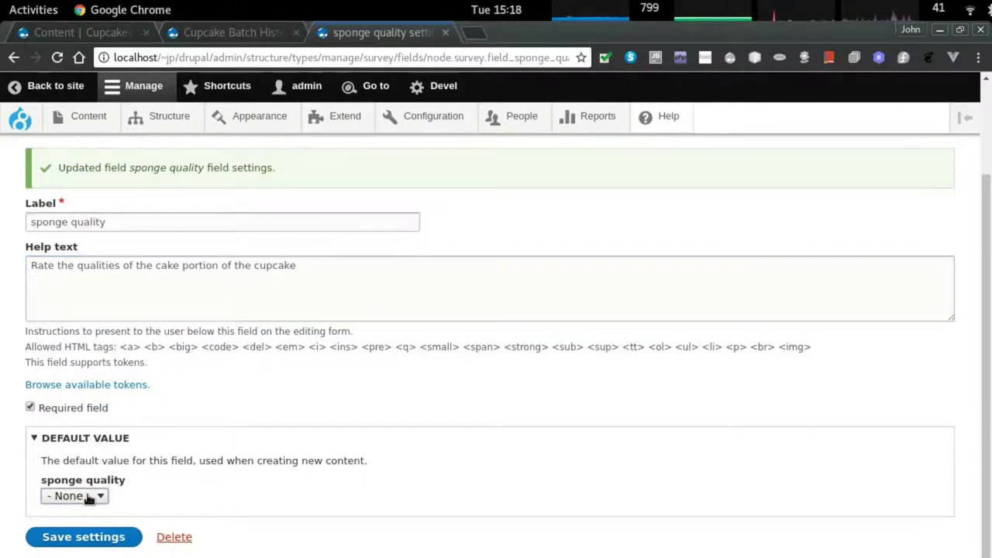
left_click(102, 536)
left_click(69, 319)
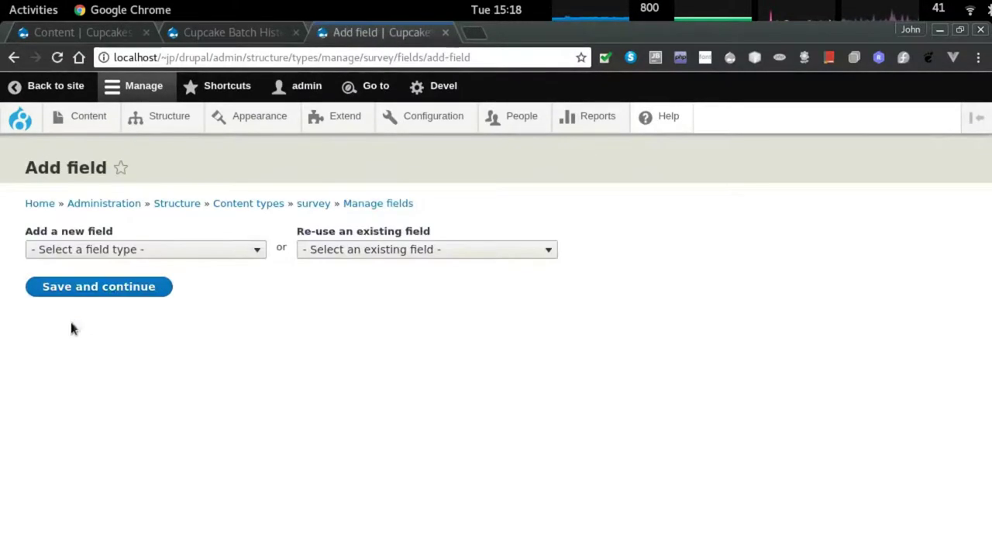
Add a List (integer) field called icing quality with allowed values 1 to 10.
left_click(103, 253)
left_click(135, 442)
left_click(79, 299)
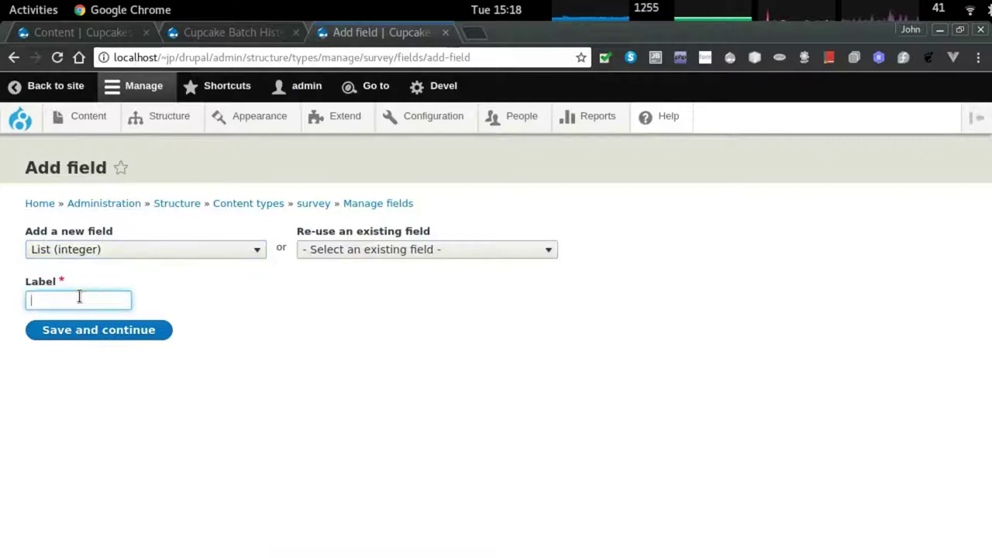
type("icing quality")
left_click(115, 330)
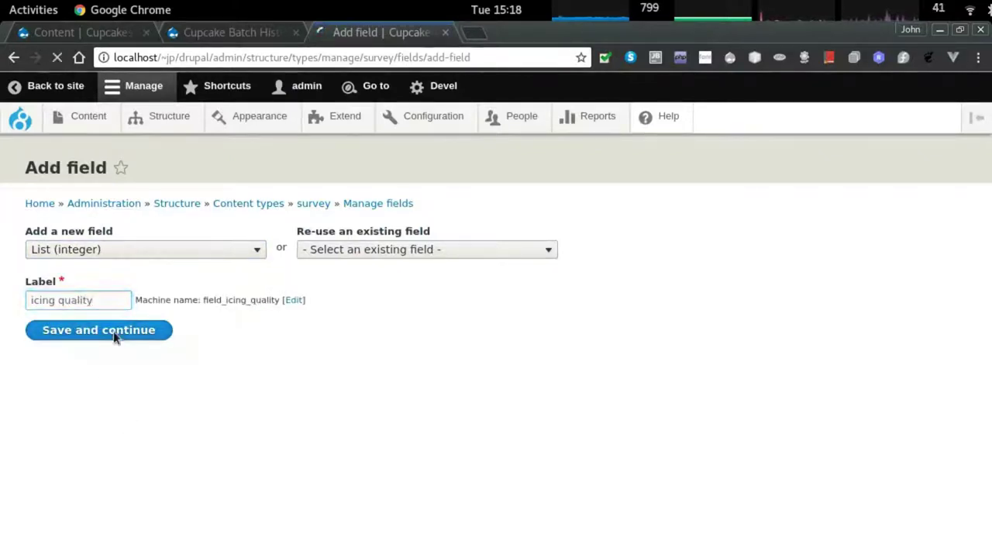
left_click(69, 350)
key("ctrl+a")
key("ctrl+v")
scroll(69, 349, "down", 2)
left_click(105, 538)
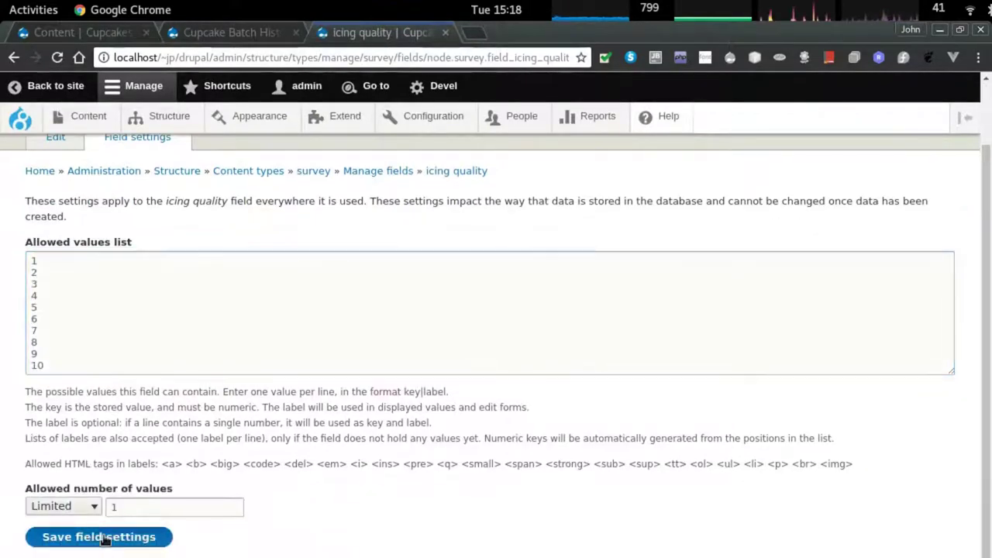
Make icing quality required with help text 'Rate the topping of the cupcake'.
left_click(94, 395)
type("Rate the topping of the cupcake")
scroll(116, 391, "down", 3)
left_click(106, 410)
left_click(81, 498)
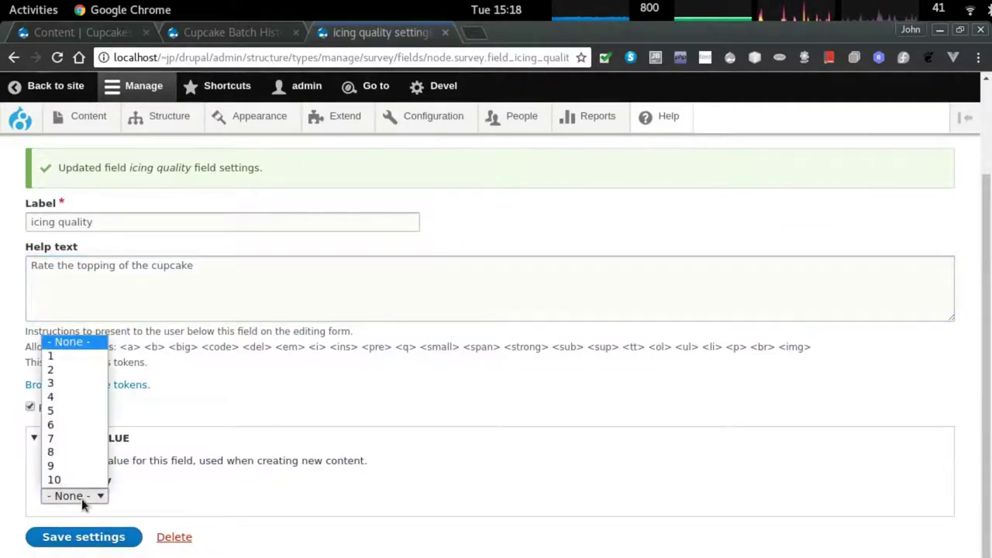
left_click(81, 498)
left_click(82, 536)
Add a List (integer) field called overall quality with allowed values 1 to 10.
left_click(56, 325)
left_click(83, 251)
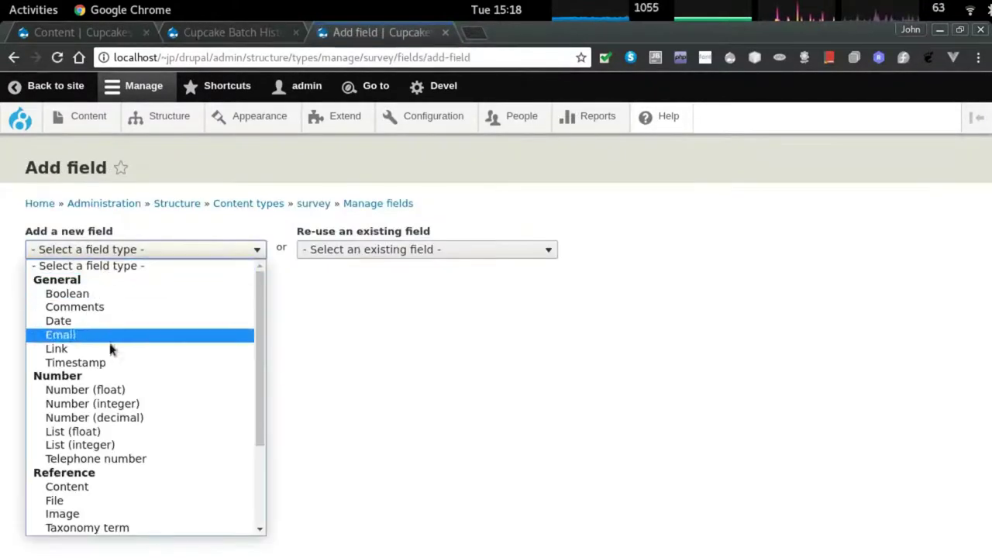
left_click(128, 445)
type("overall quality")
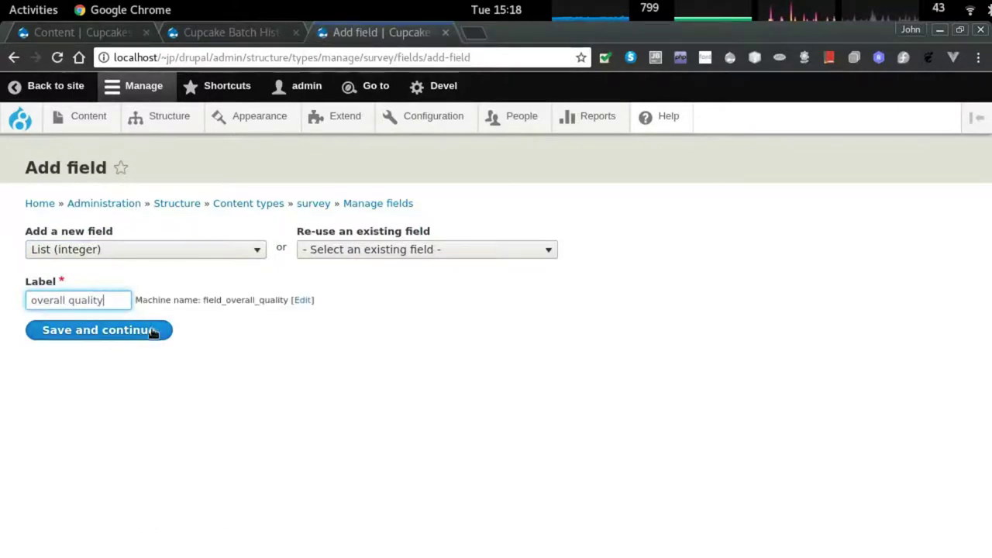
left_click(153, 332)
left_click(109, 390)
key("ctrl+v")
scroll(85, 496, "down", 2)
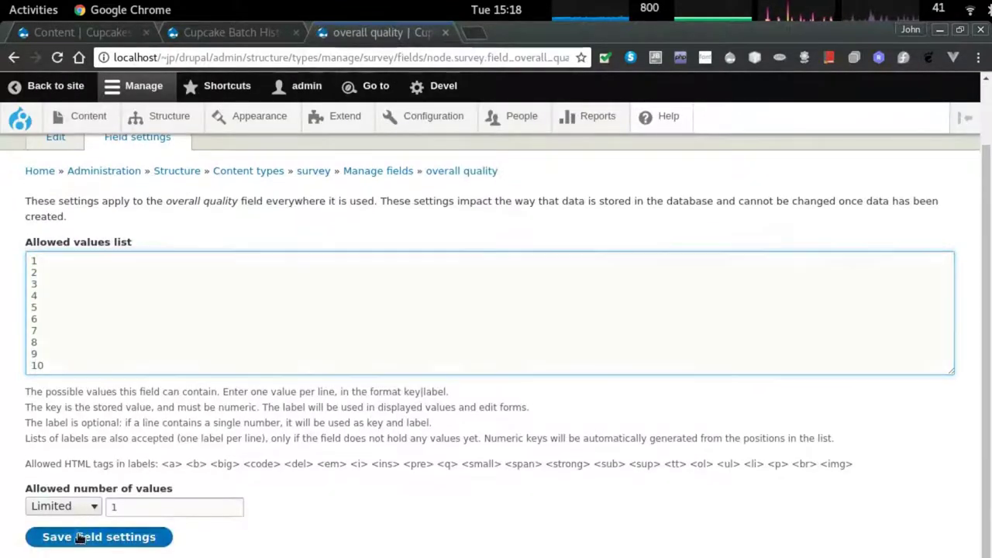
left_click(80, 537)
Make overall quality required with help text 'Rate the overall eating experience'.
left_click(61, 407)
type("Rate the overall eating experience")
scroll(87, 357, "down", 2)
left_click(71, 440)
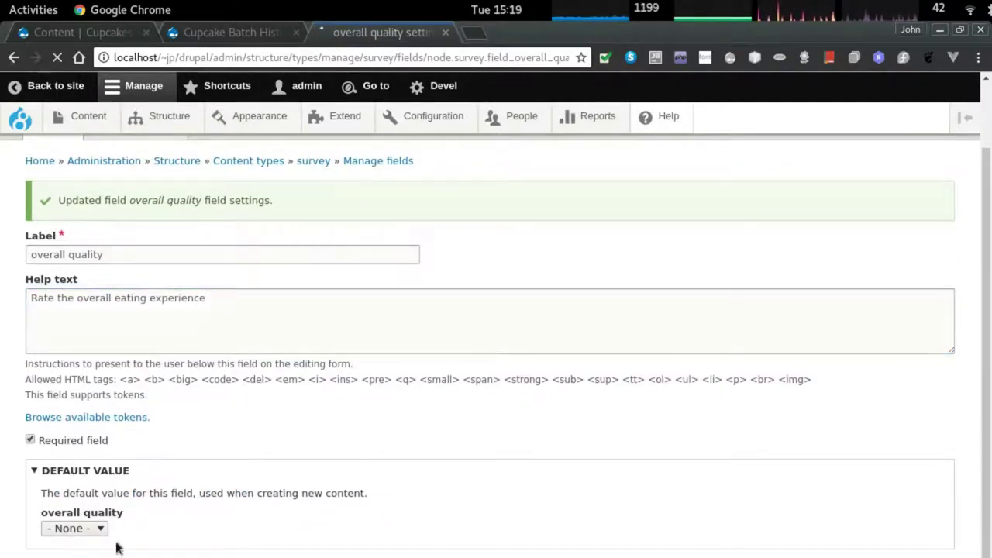
left_click(86, 321)
Add a List (integer) field called presentation with allowed values 1 to 10.
left_click(86, 248)
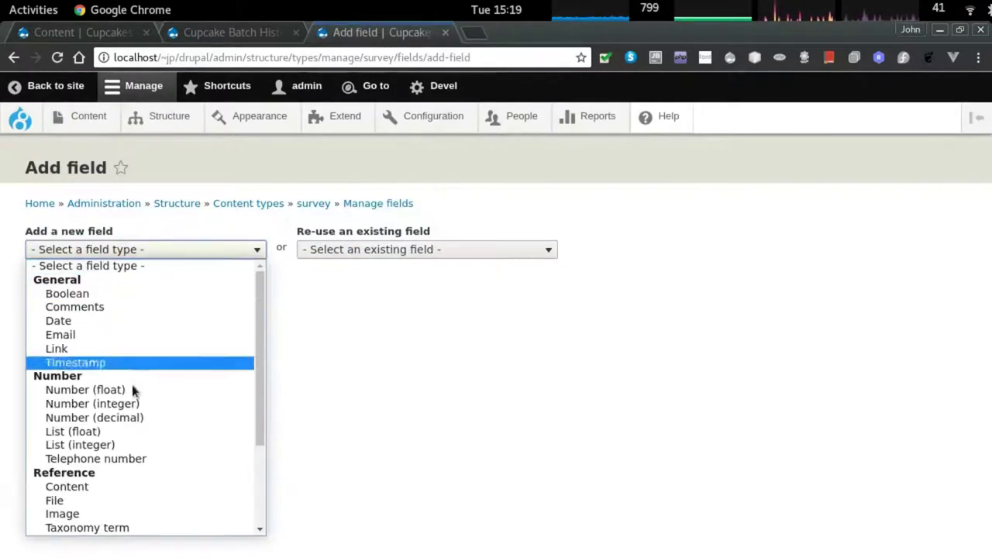
left_click(136, 442)
left_click(78, 294)
type("presentation")
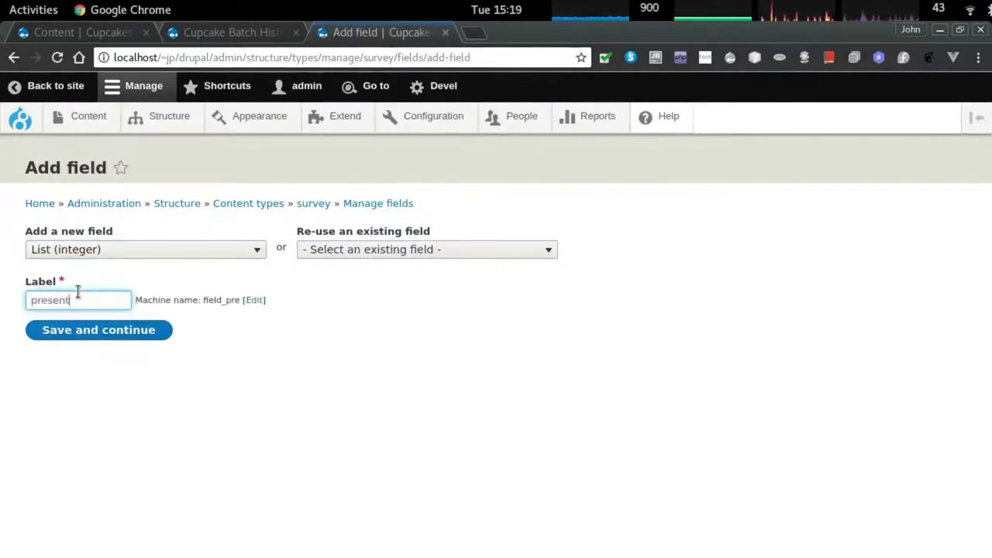
left_click(132, 338)
left_click(76, 351)
key("ctrl+v")
scroll(93, 364, "down", 2)
left_click(78, 536)
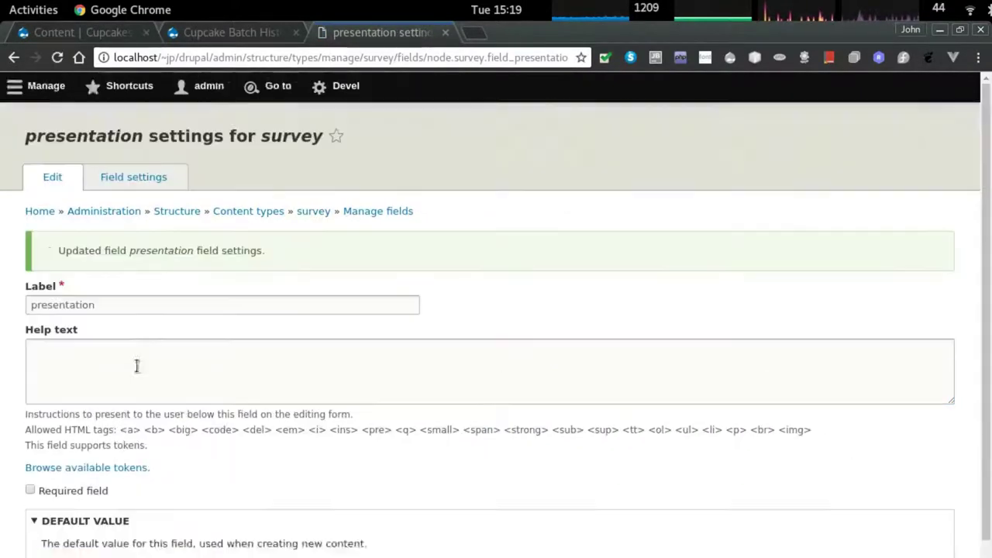
Make presentation required with help text 'Rate the look of the cupcake'.
left_click(78, 376)
type("Rate the look of the cupcake")
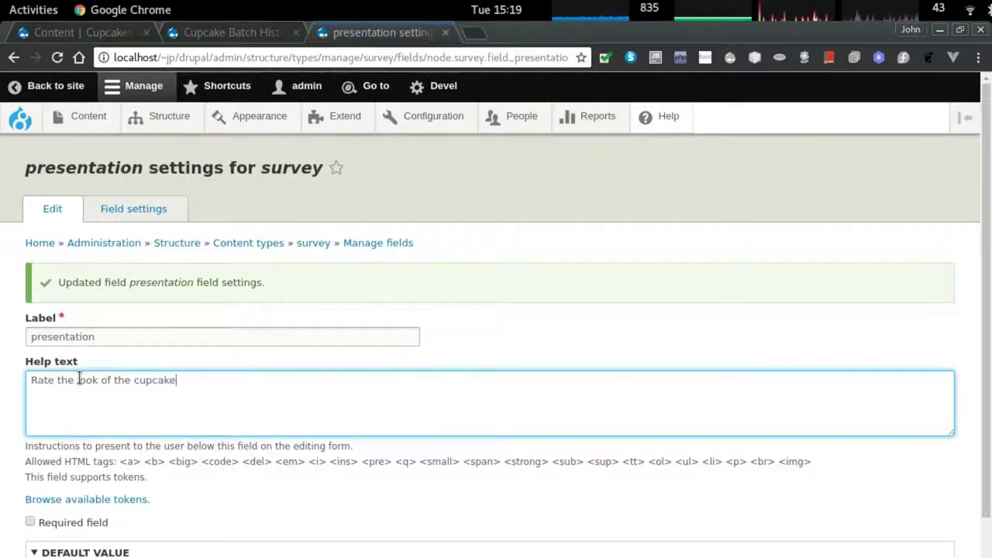
scroll(78, 379, "down", 3)
left_click(61, 408)
left_click(82, 538)
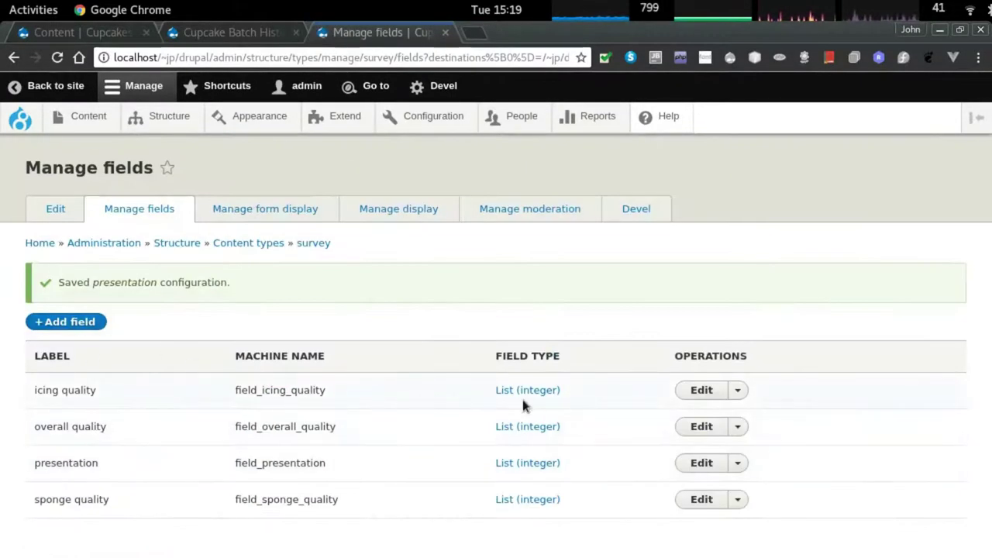
Label icing quality's allowed values as 1|poor, 5|average, 10|great and save its field settings.
left_click(698, 391)
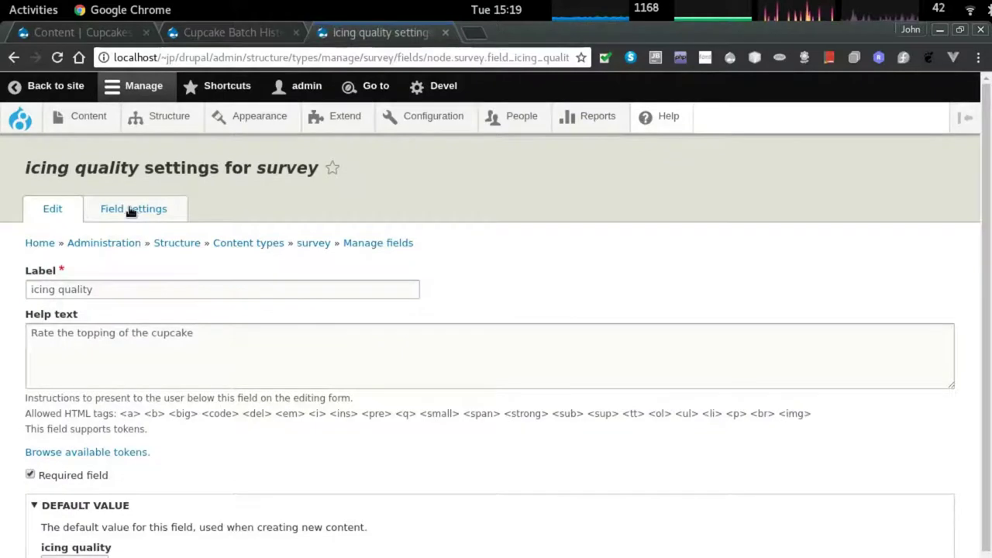
left_click(130, 209)
left_click(87, 332)
type("po")
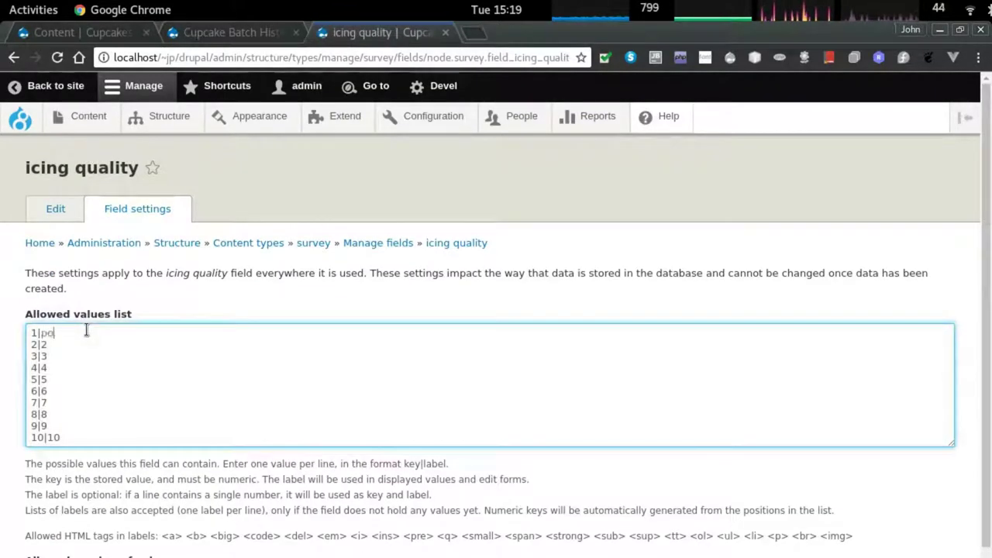
type("averag")
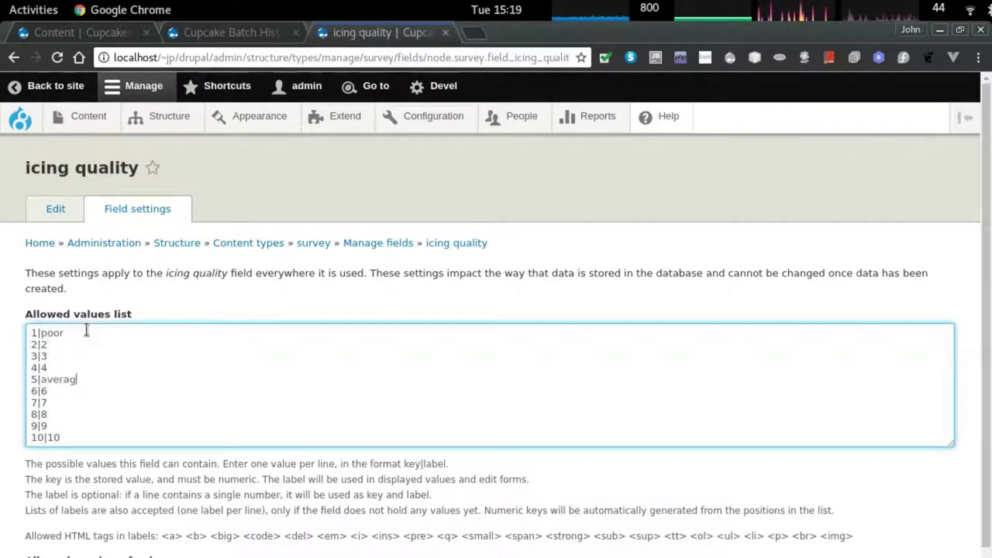
key("Down")
key("Delete")
key("Delete")
scroll(86, 330, "down", 2)
key("ctrl+a")
key("ctrl+c")
left_click(99, 536)
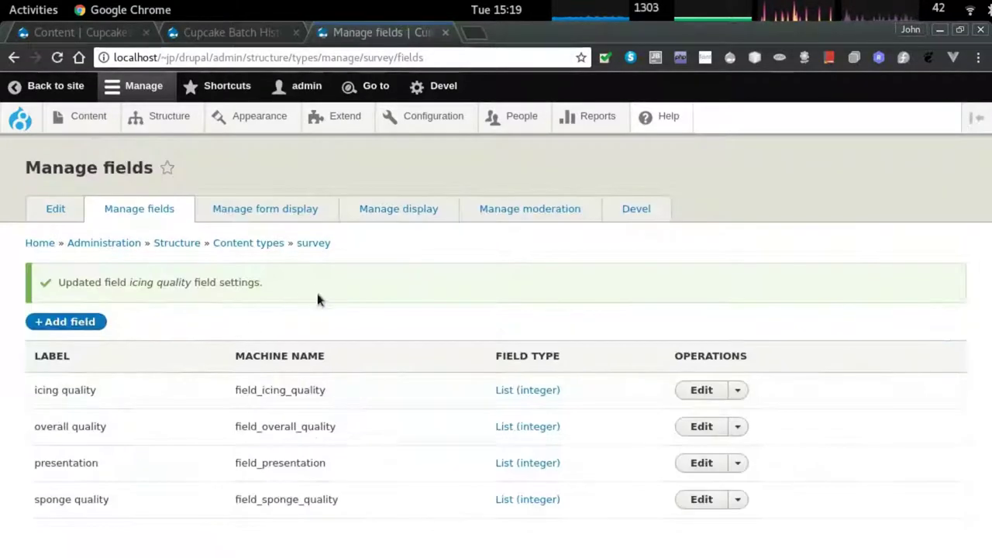
Apply the same poor/average/great labels to the presentation field's allowed values and save.
left_click(701, 463)
left_click(132, 206)
left_click(82, 387)
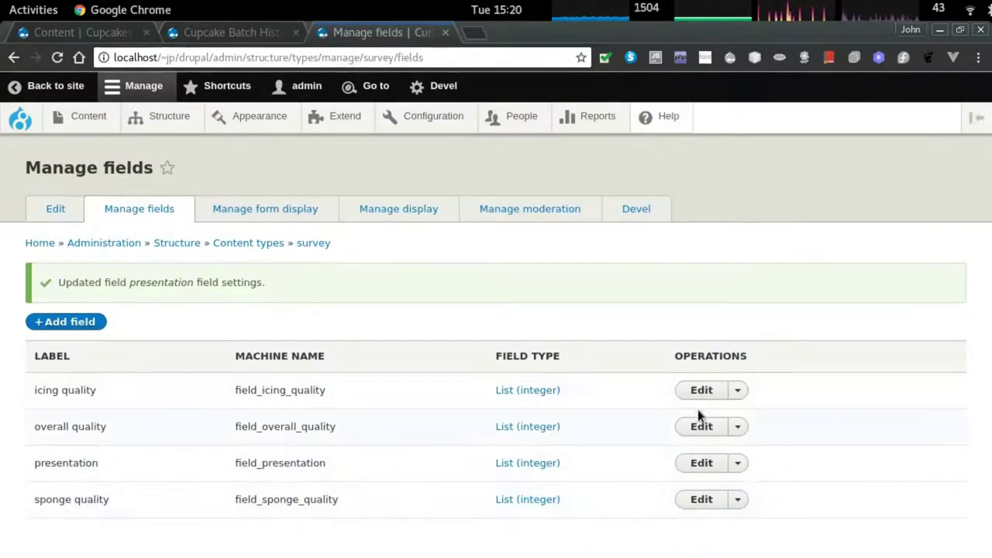
left_click(701, 391)
left_click(134, 209)
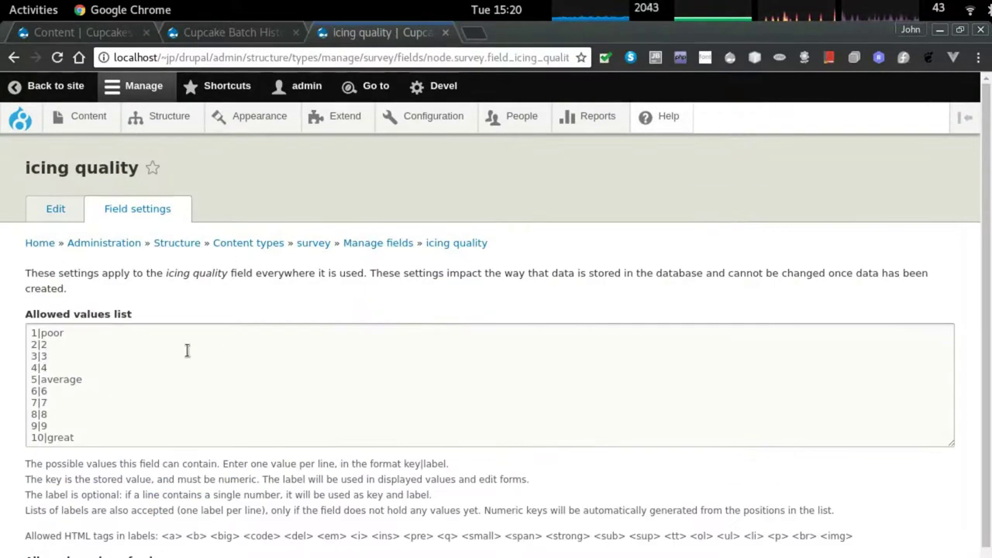
left_click(377, 244)
Give overall quality's values 1, 5 and 10 the labels poor, average and great, and save.
left_click(707, 381)
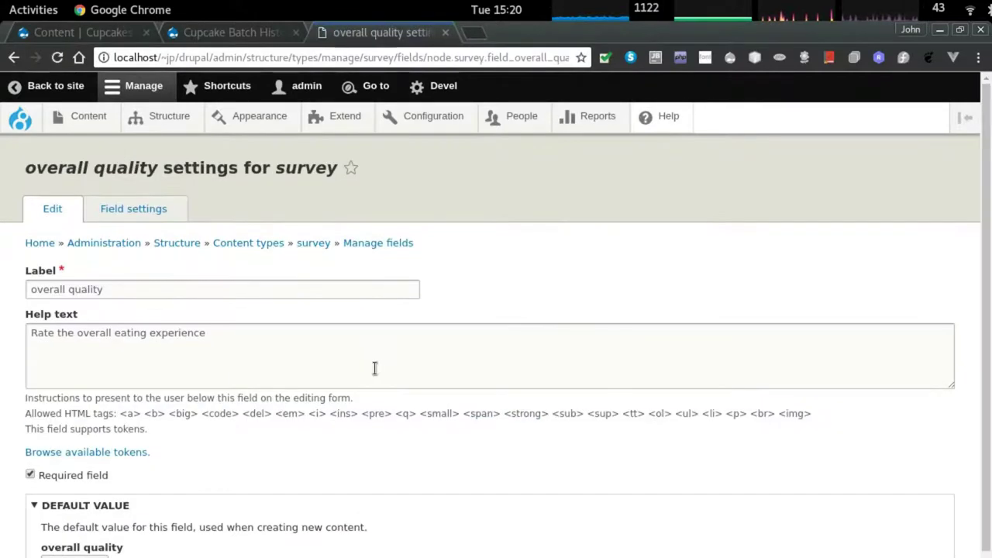
left_click(132, 208)
left_click(80, 357)
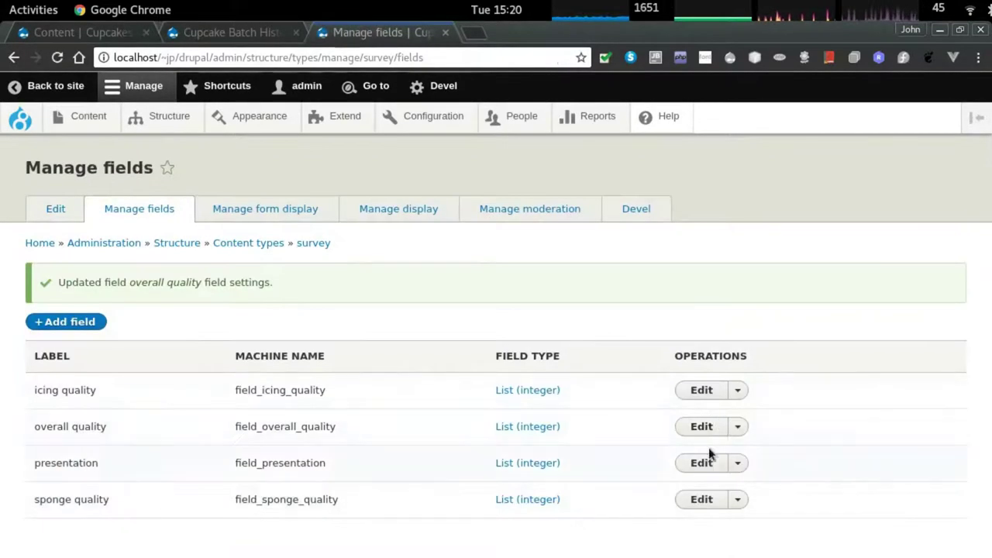
left_click(703, 462)
left_click(139, 208)
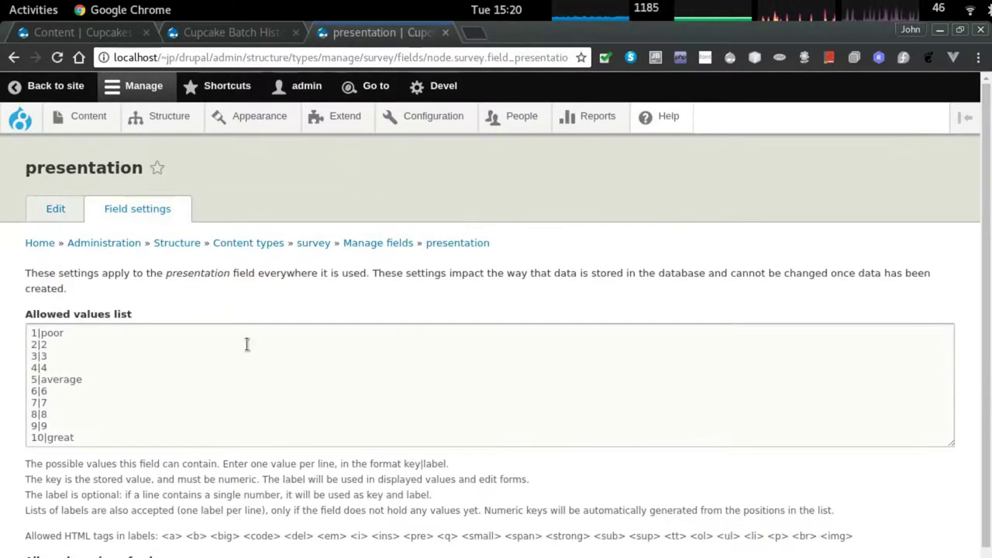
left_click(366, 242)
Replace sponge quality's allowed values with the pasted poor/average/great labelled list.
left_click(704, 454)
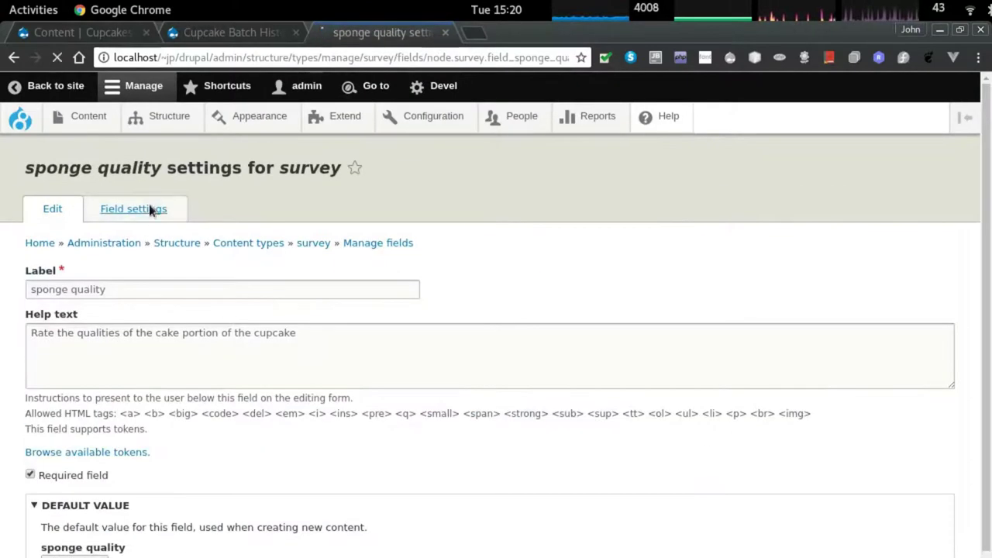
left_click(140, 208)
left_click(99, 370)
key("ctrl+a")
key("ctrl+v")
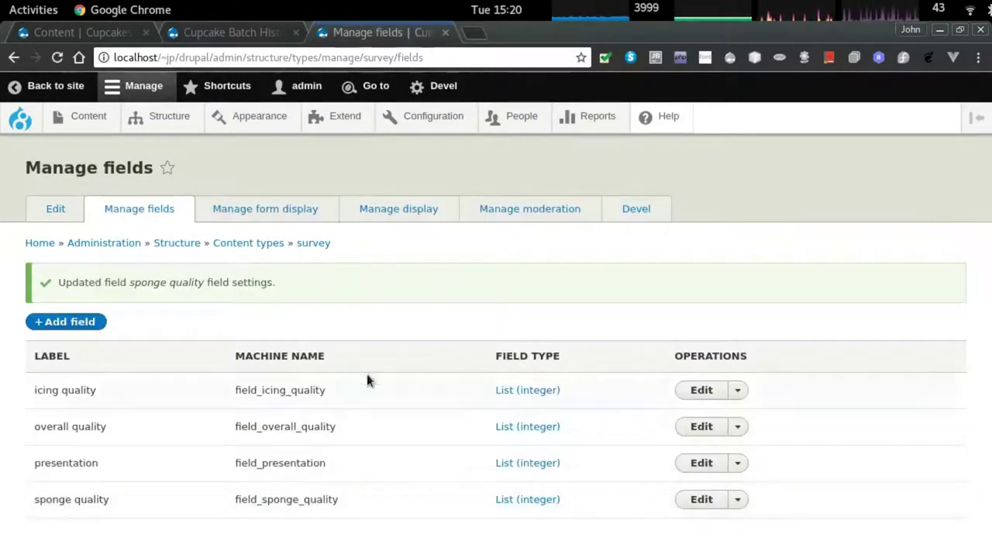
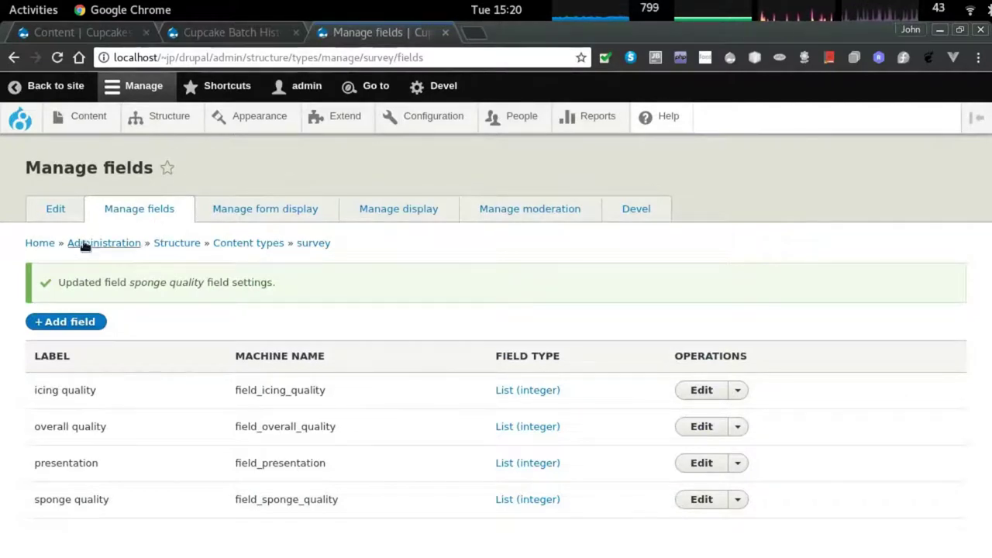
Add a new Content moderation workflow named 'never publish'.
left_click(511, 215)
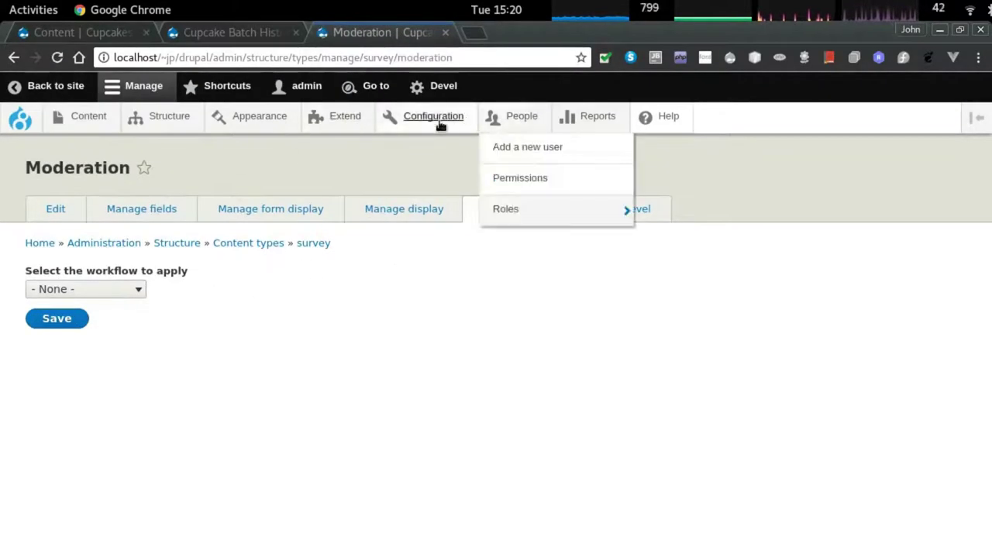
mouse_move(416, 123)
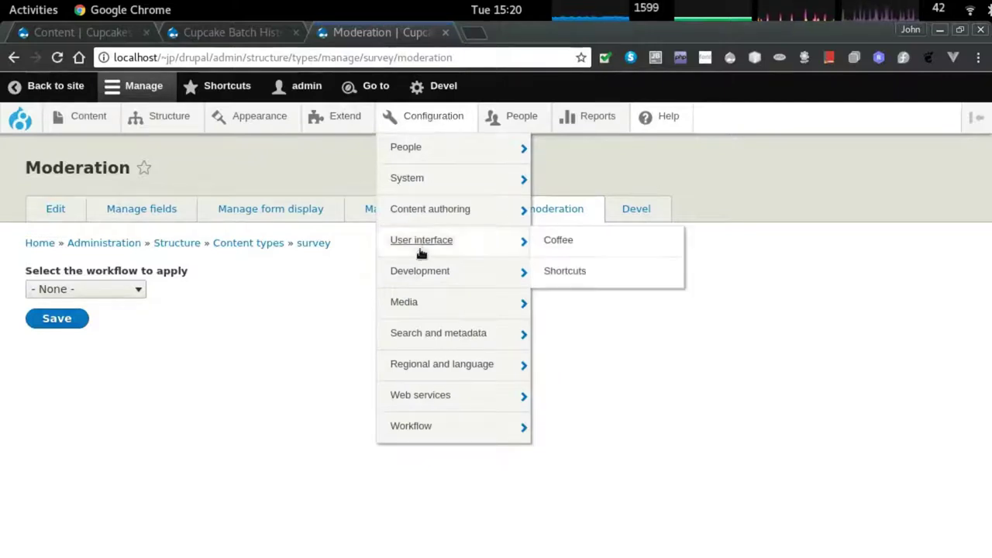
mouse_move(346, 122)
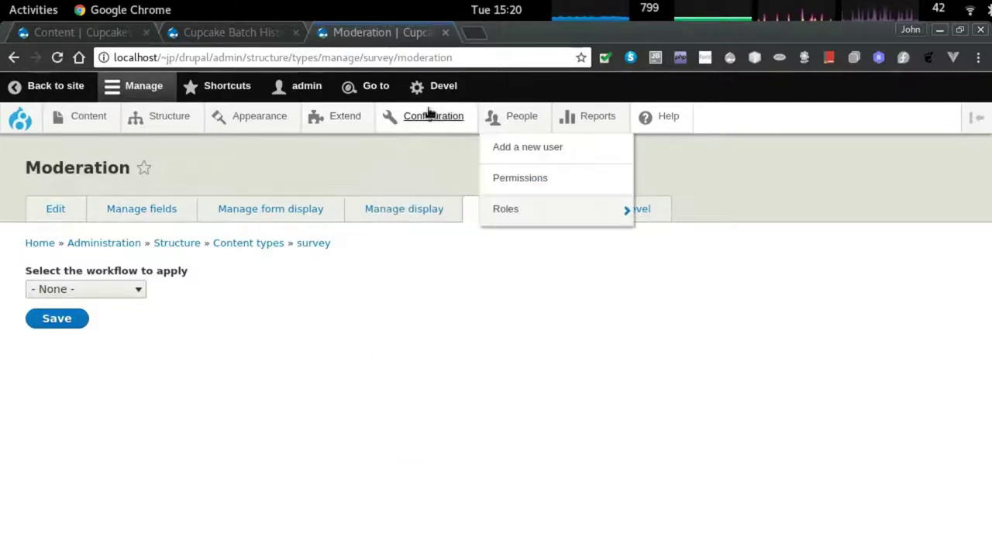
mouse_move(426, 427)
left_click(559, 425)
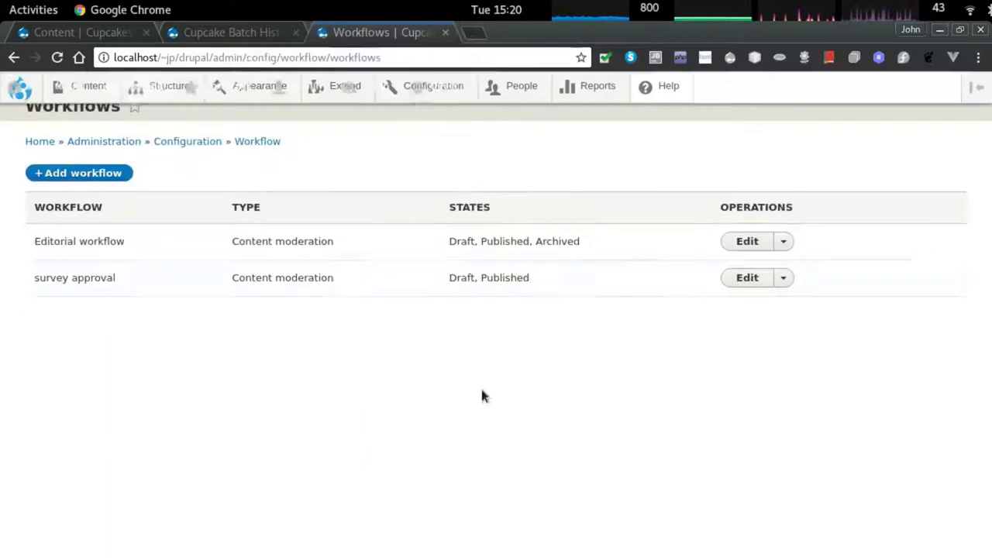
left_click(79, 243)
left_click(71, 247)
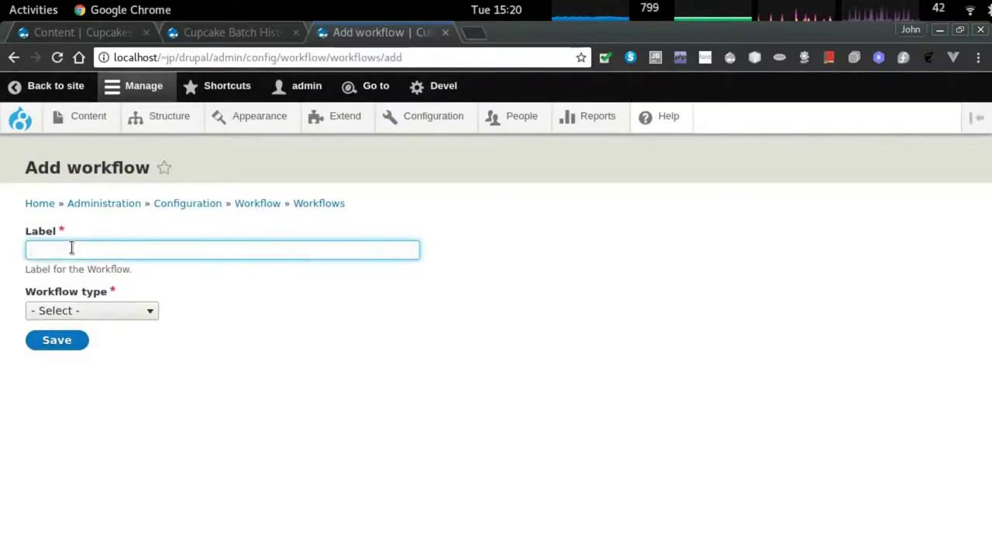
type("never publish")
left_click(100, 314)
left_click(77, 341)
left_click(75, 341)
Delete the workflow's Publish transition.
scroll(348, 360, "down", 1)
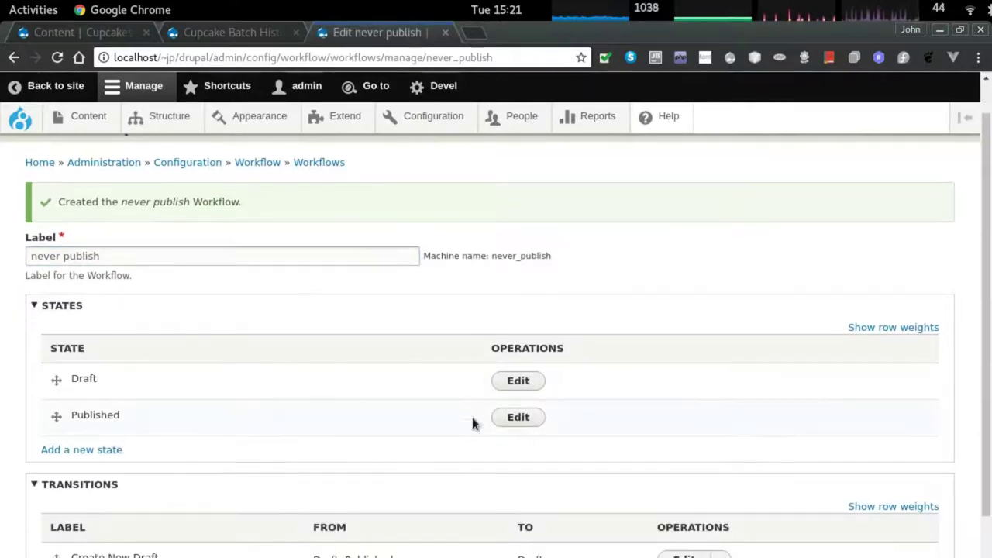
scroll(473, 422, "down", 3)
left_click(719, 472)
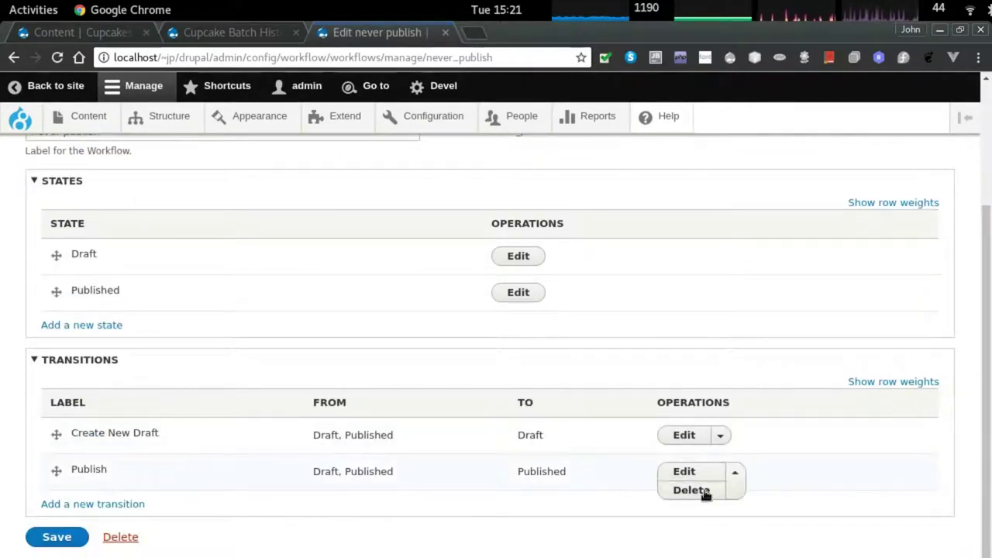
left_click(701, 490)
left_click(60, 250)
Limit Create New Draft to Draft as its only source and save the workflow.
scroll(232, 411, "down", 2)
scroll(206, 481, "down", 1)
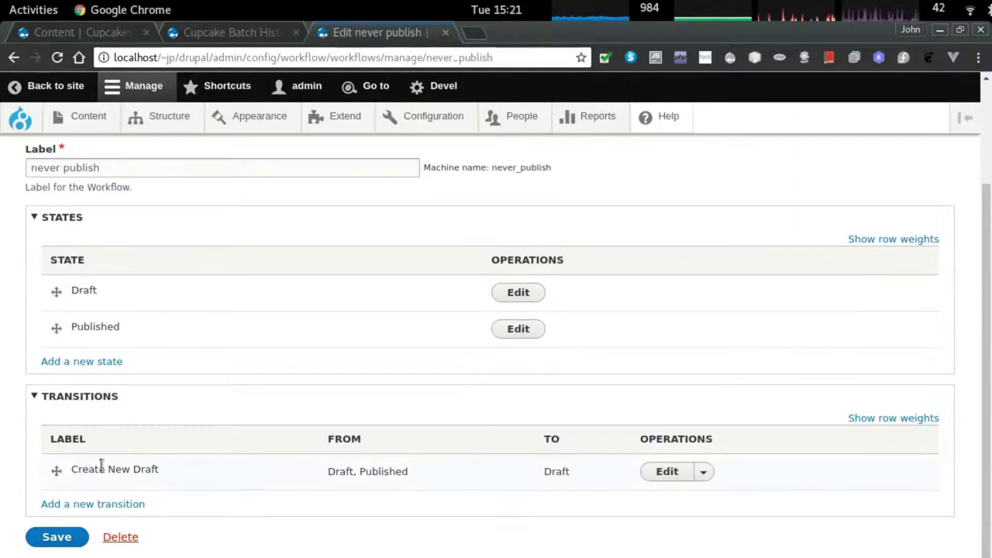
left_click(665, 471)
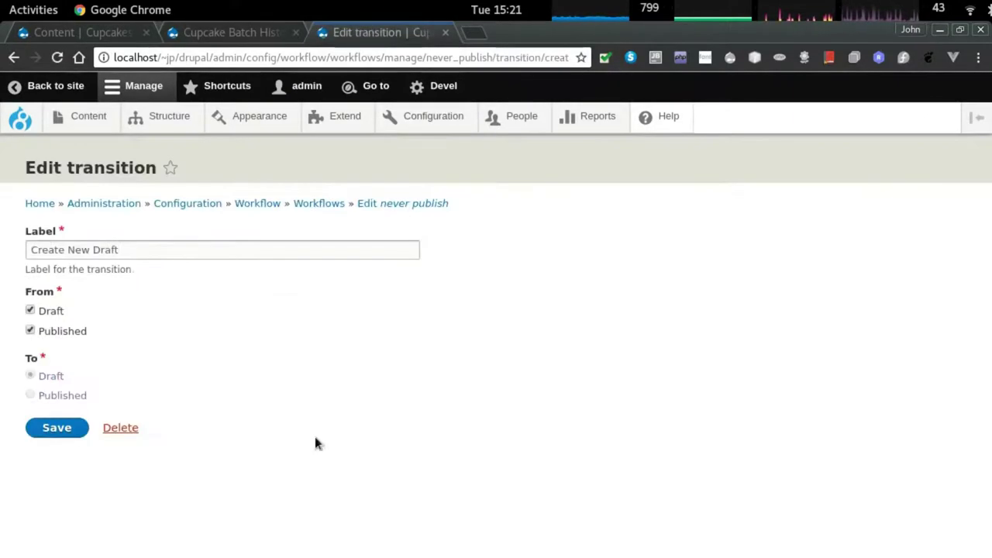
left_click(50, 429)
scroll(55, 424, "down", 3)
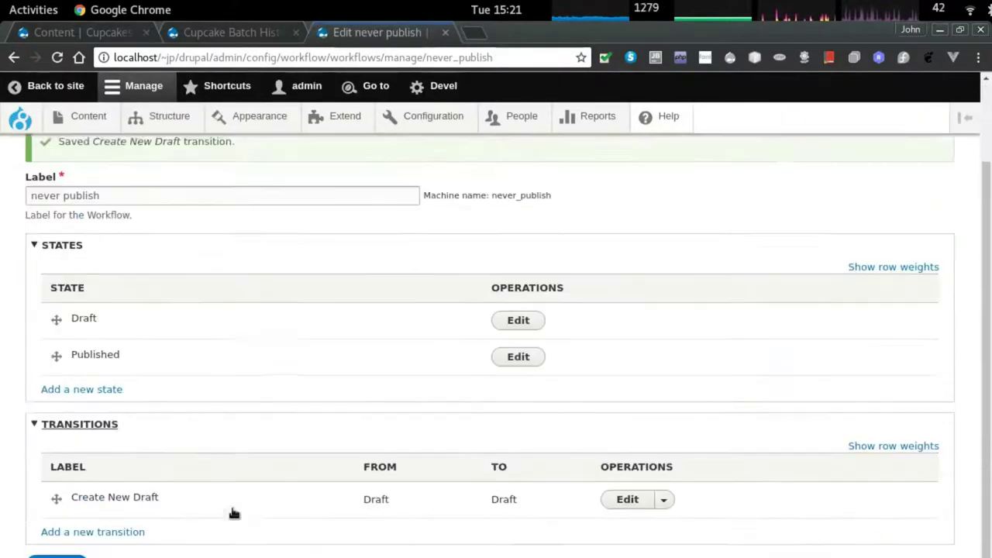
left_click(77, 535)
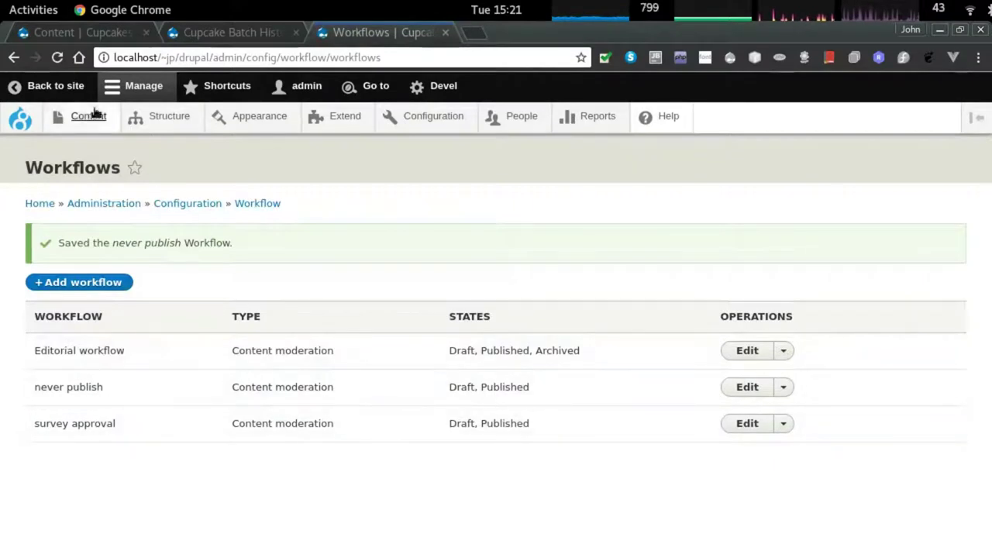
Set the survey content type's moderation workflow to never publish.
mouse_move(157, 117)
mouse_move(232, 241)
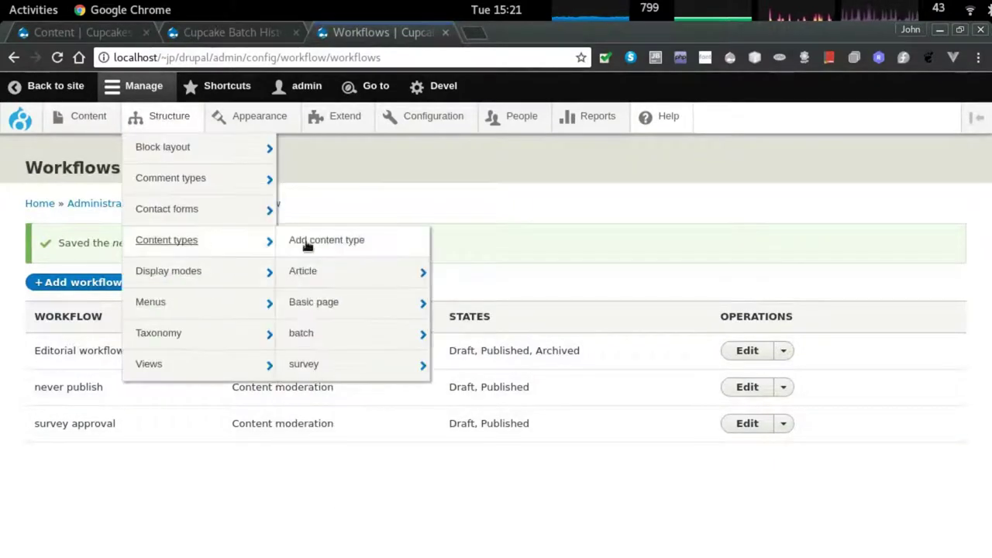
mouse_move(311, 361)
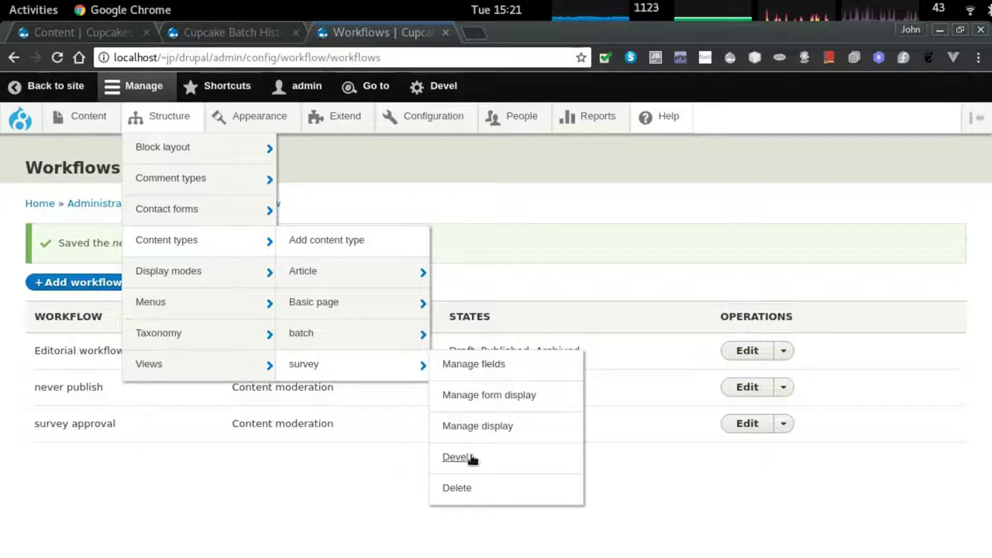
left_click(383, 365)
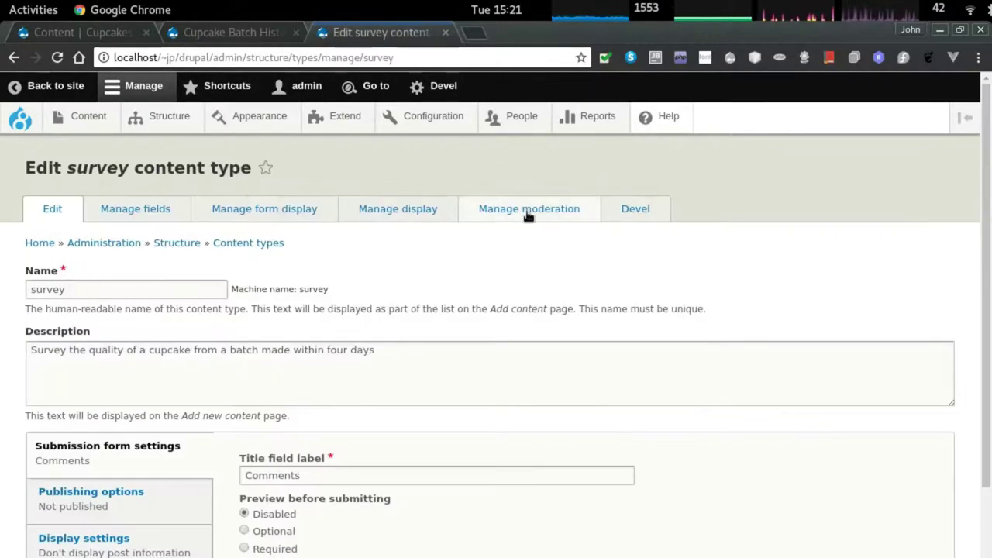
left_click(531, 215)
left_click(129, 290)
left_click(68, 332)
left_click(57, 318)
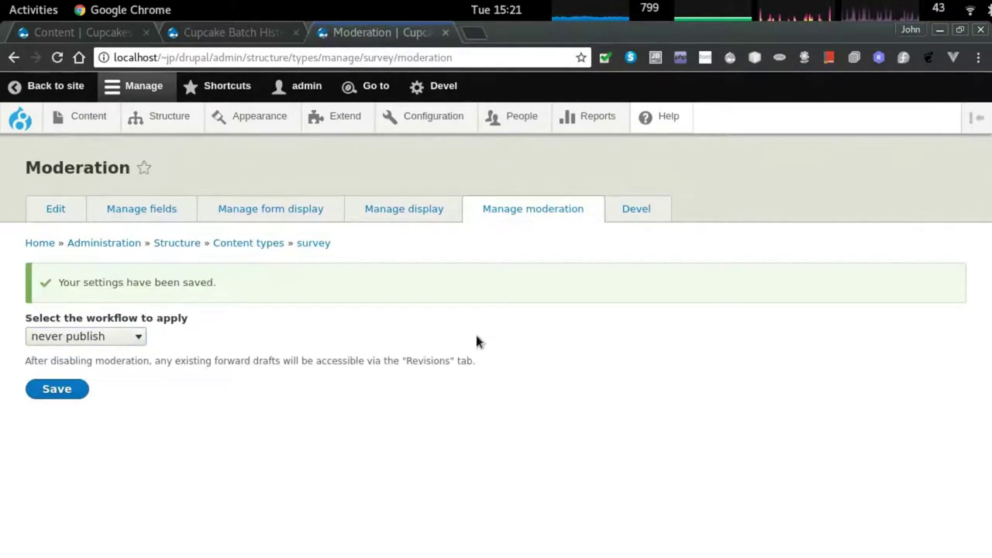
Give the survey's Manage display a Two column layout and save.
left_click(415, 218)
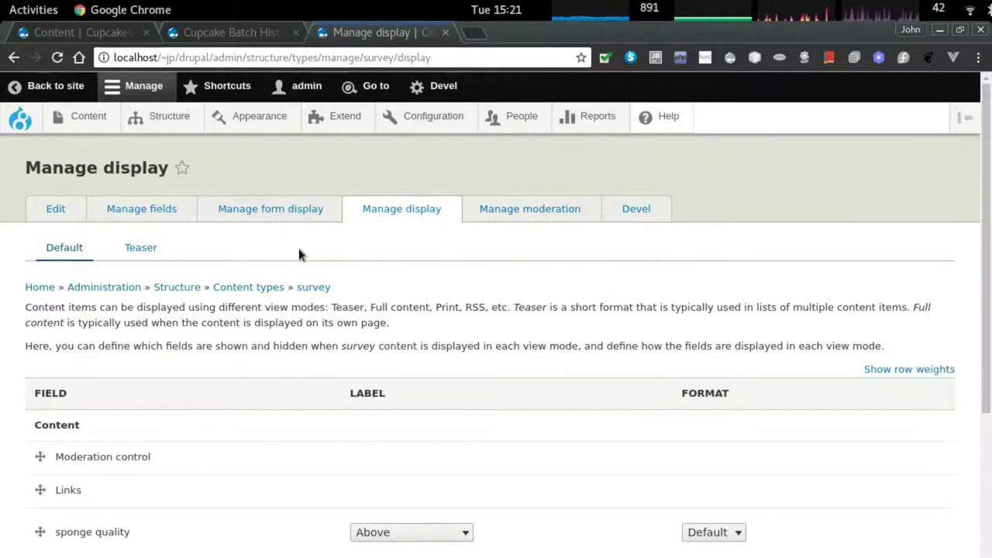
left_click(261, 208)
scroll(432, 433, "down", 3)
scroll(418, 310, "up", 3)
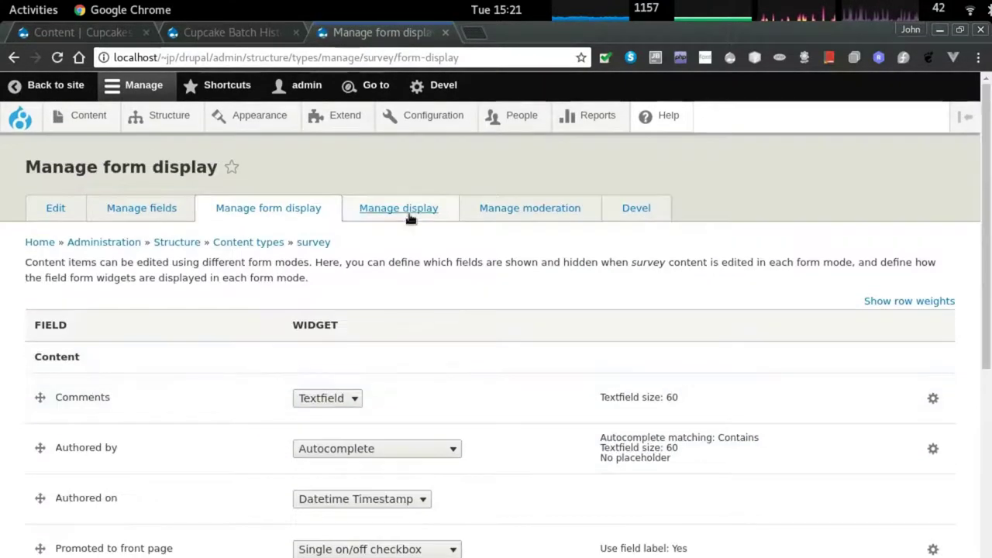
left_click(409, 218)
scroll(369, 367, "down", 10)
left_click(106, 508)
scroll(199, 452, "down", 2)
left_click(106, 500)
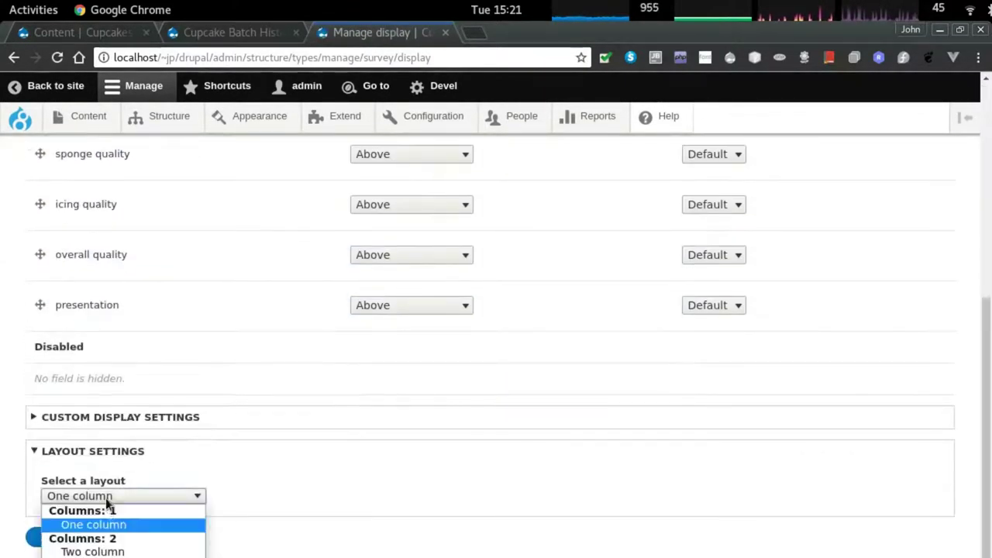
left_click(145, 551)
left_click(62, 537)
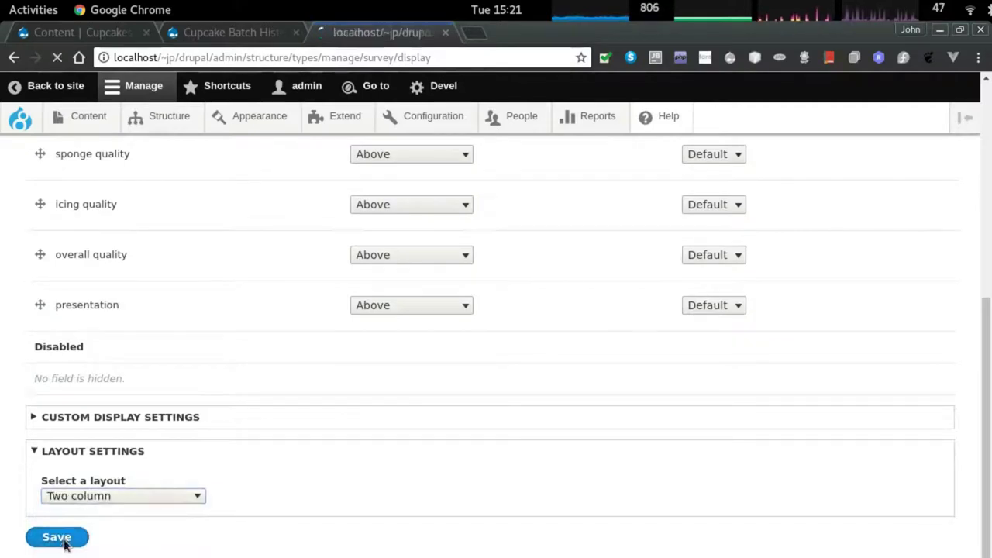
Expand the custom display settings, then go to the Content overview.
scroll(188, 508, "down", 4)
left_click(114, 474)
scroll(179, 476, "down", 3)
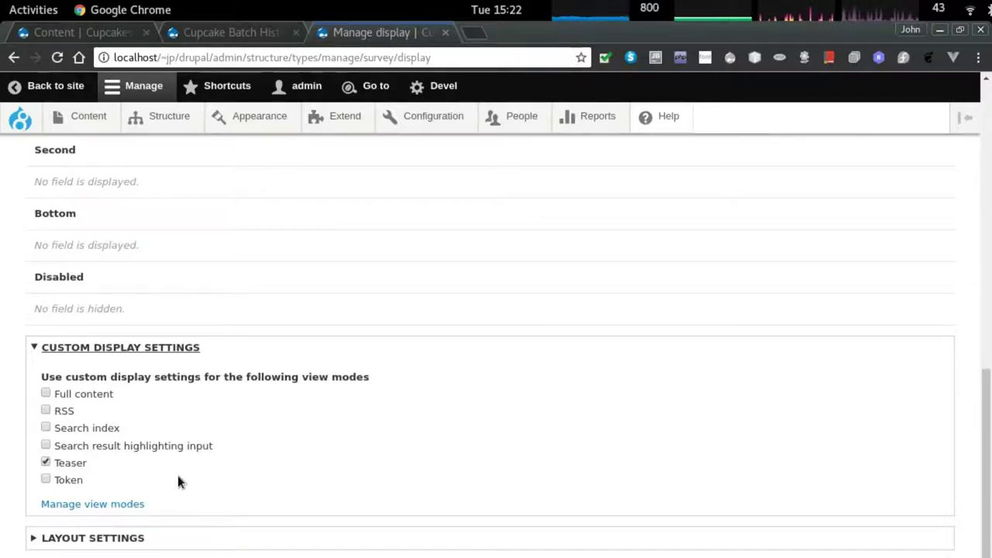
scroll(177, 474, "up", 10)
left_click(83, 120)
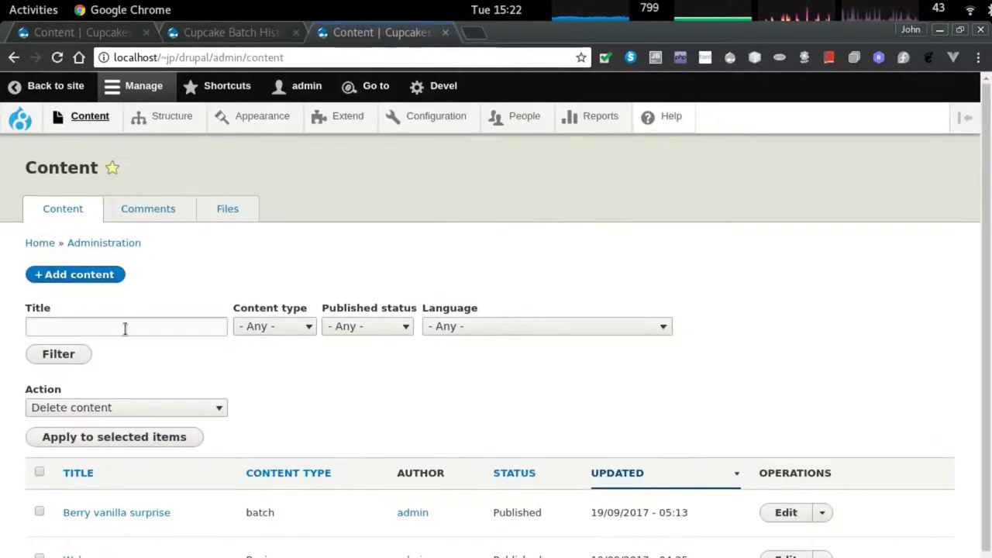
Start a new survey rating sponge quality poor, icing quality 2 and overall quality average.
scroll(114, 493, "down", 1)
left_click(92, 205)
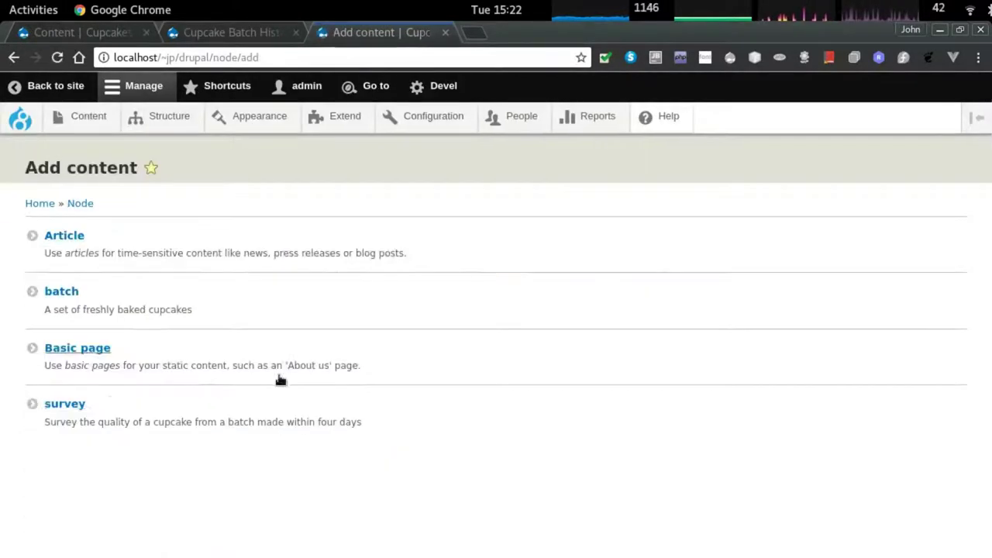
left_click(65, 406)
left_click(84, 294)
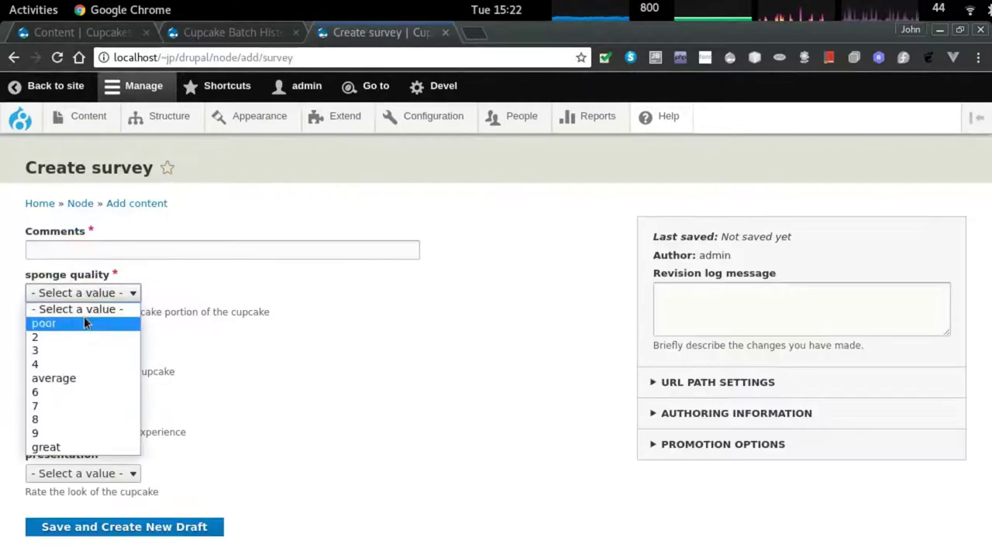
left_click(85, 322)
left_click(66, 352)
left_click(68, 396)
left_click(74, 412)
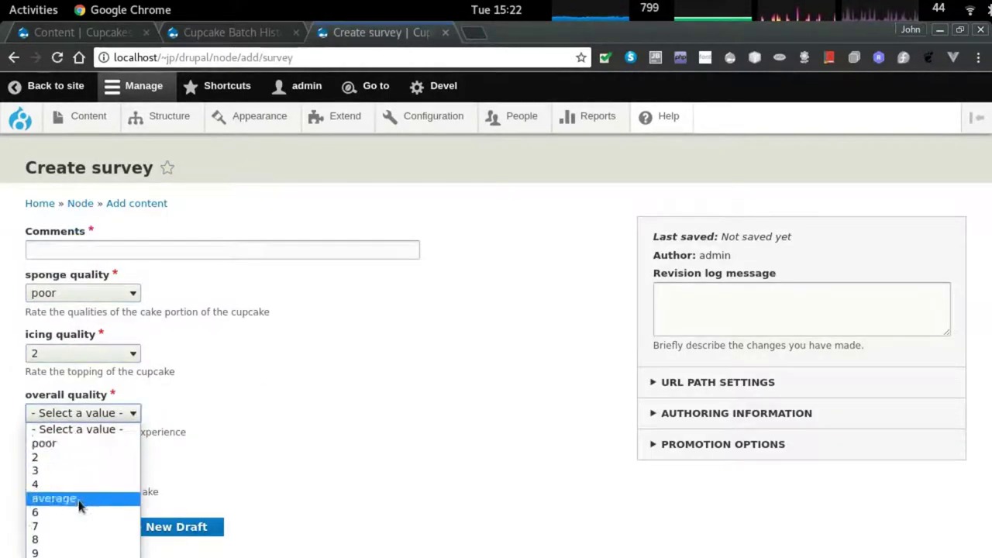
left_click(80, 505)
Rate presentation great, comment 'This', and save the survey as a draft.
left_click(79, 474)
left_click(78, 456)
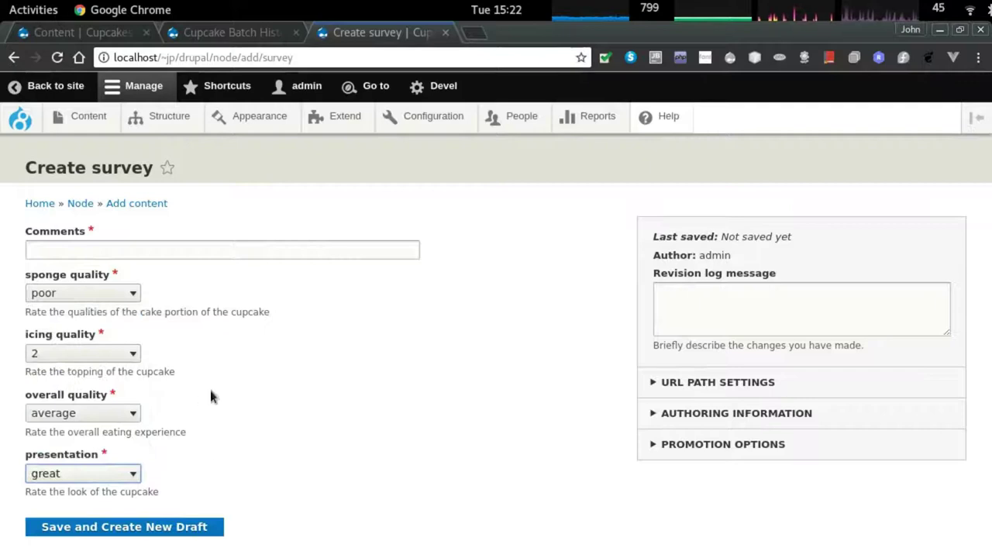
left_click(135, 249)
type("This tastes like crap")
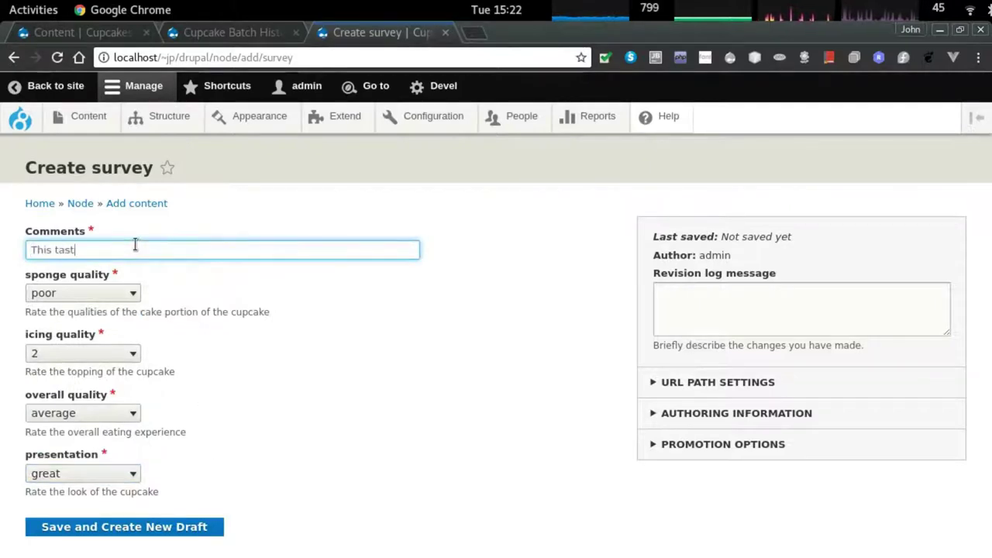
left_click(155, 527)
Go to the survey content type's Manage display page.
scroll(321, 356, "down", 3)
left_click_drag(158, 440, 34, 341)
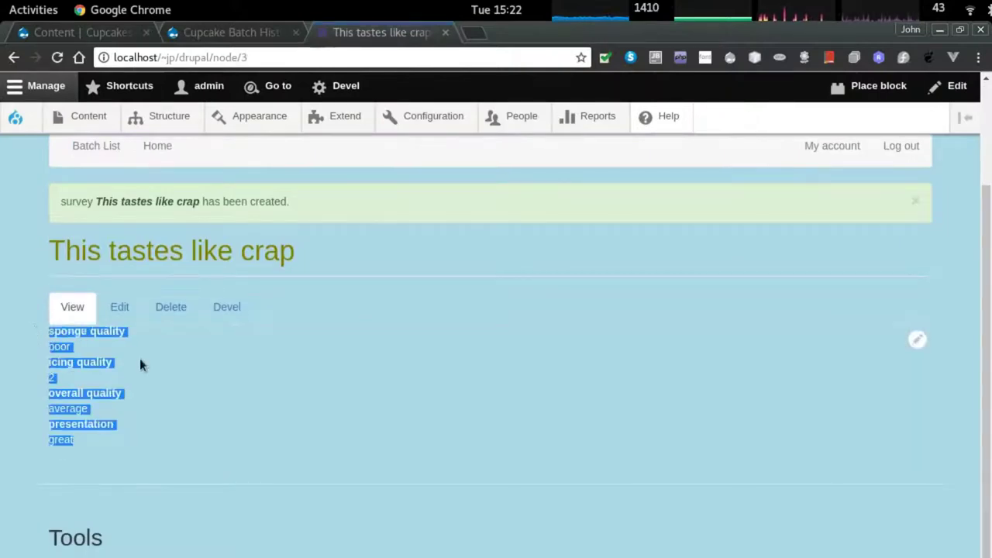
left_click(174, 347)
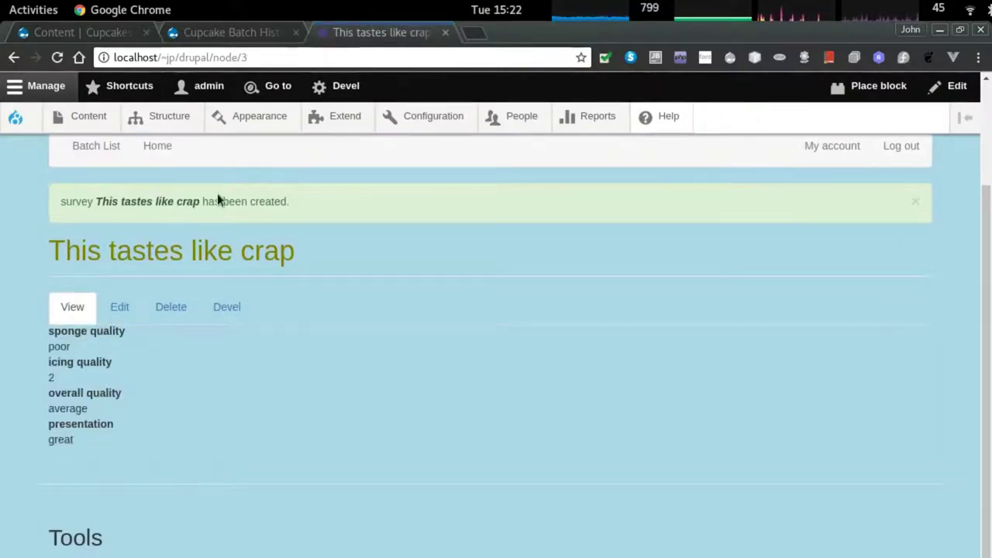
key("ctrl+1")
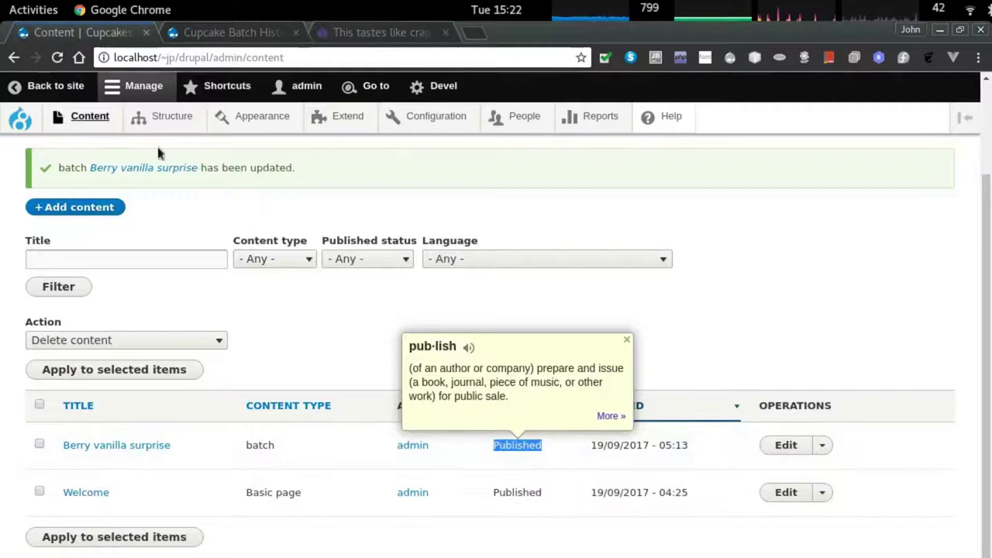
left_click(171, 117)
mouse_move(166, 121)
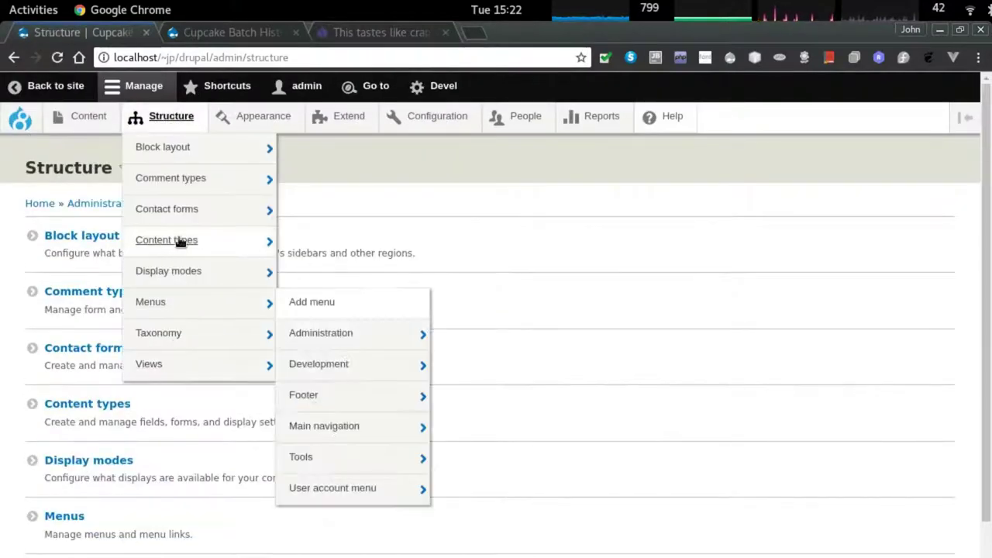
mouse_move(179, 243)
left_click(312, 361)
left_click(387, 215)
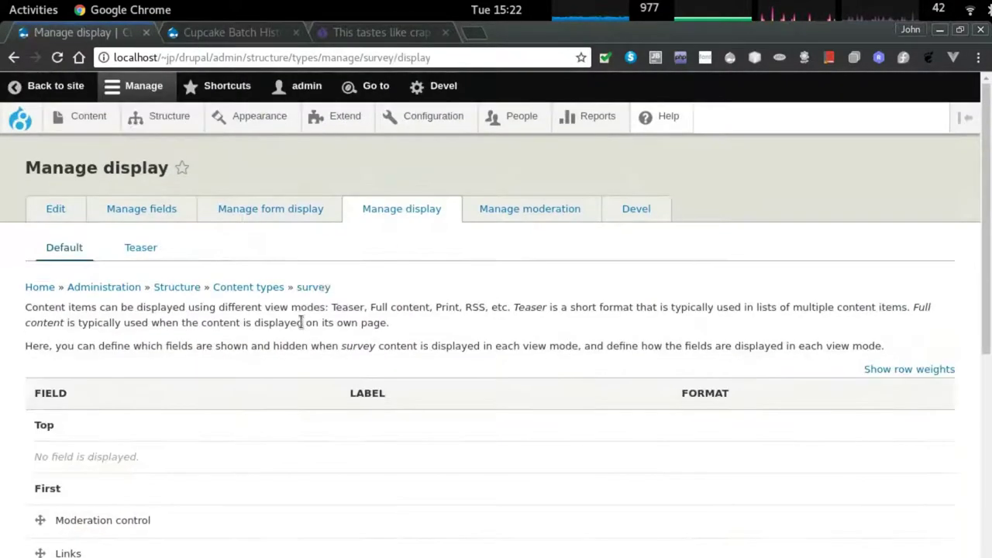
Make the sponge, icing, overall quality and presentation labels inline and save.
scroll(300, 322, "down", 6)
left_click(409, 349)
left_click(403, 377)
left_click(403, 399)
left_click(399, 427)
left_click(398, 440)
left_click(398, 481)
left_click(403, 500)
left_click(403, 531)
scroll(403, 531, "down", 6)
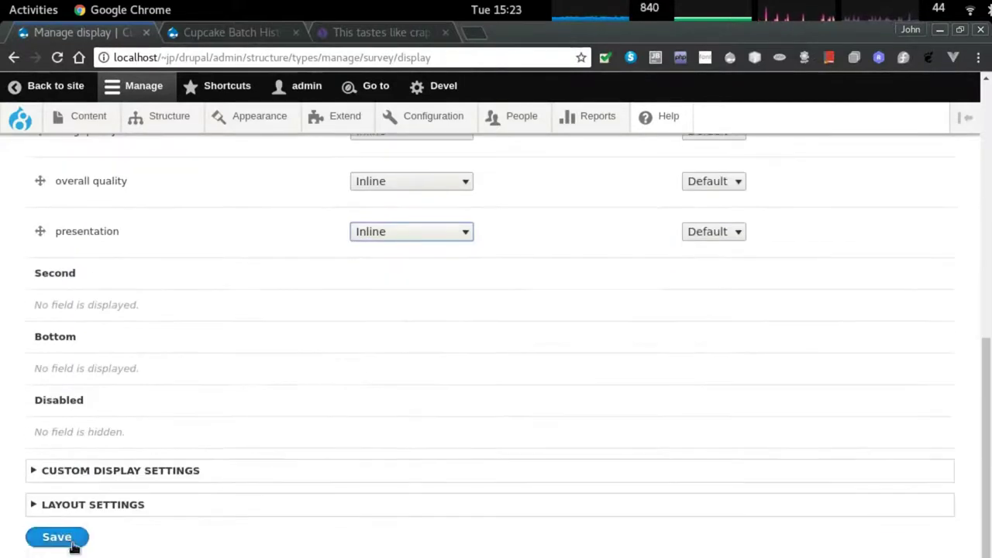
left_click(57, 537)
Reload the survey, then reorder the form display: presentation before overall quality, Comments last, saved.
key("ctrl+Tab")
key("ctrl+Tab")
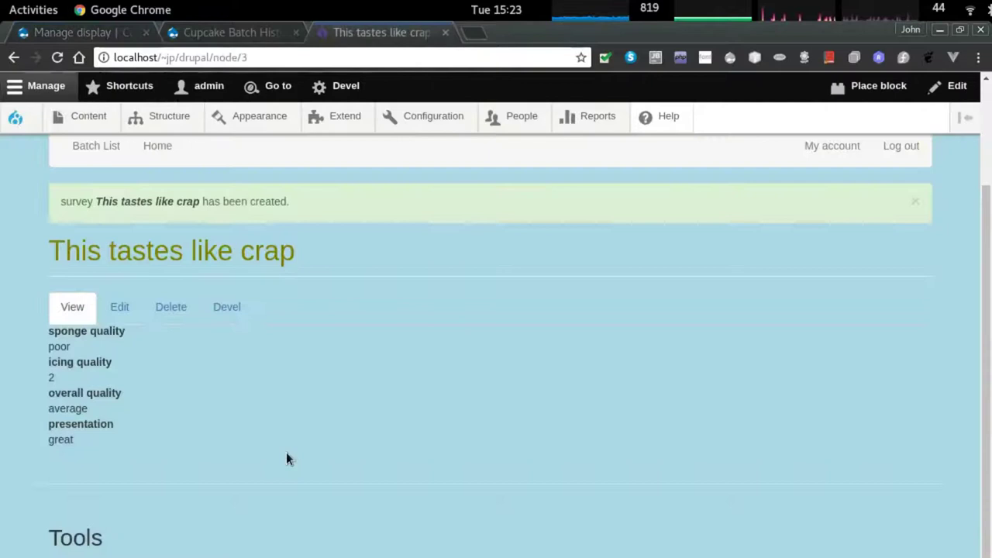
key("F5")
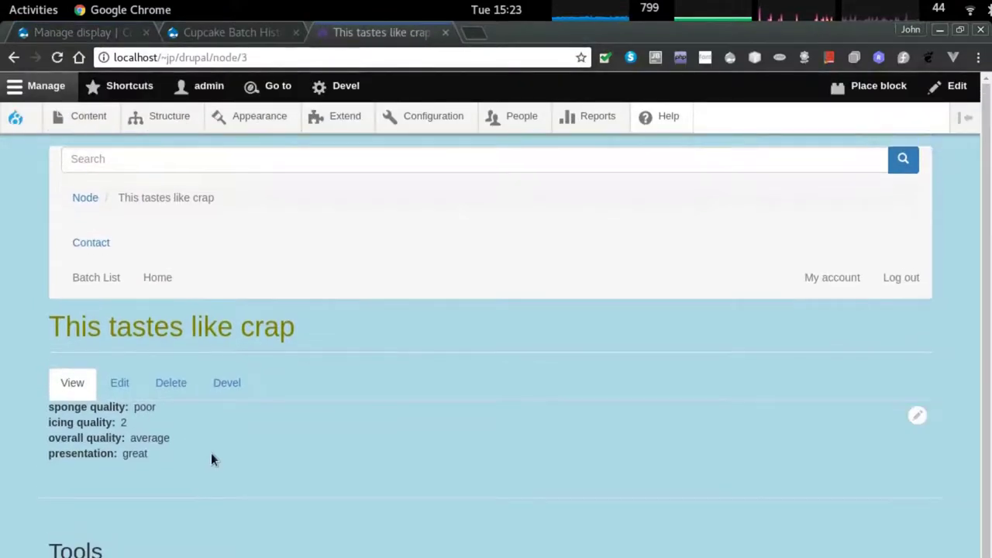
key("ctrl+Tab")
key("ctrl+Tab")
key("ctrl+Tab")
key("ctrl+Tab")
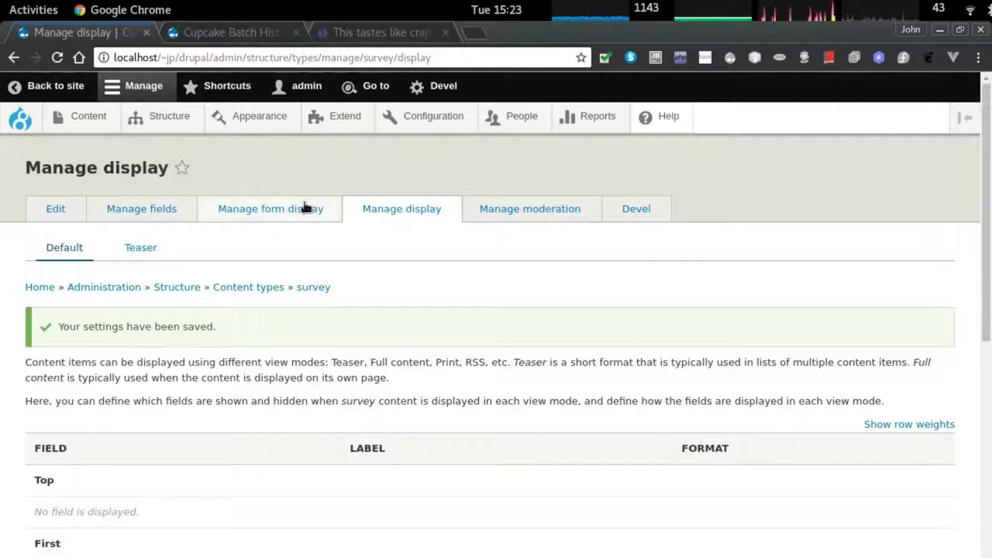
left_click(304, 207)
scroll(194, 395, "down", 3)
left_click_drag(38, 192, 99, 518)
left_click_drag(52, 439, 54, 474)
scroll(78, 496, "down", 3)
left_click(58, 538)
Choose the Two column layout for the survey form display.
scroll(215, 409, "down", 5)
scroll(170, 457, "down", 5)
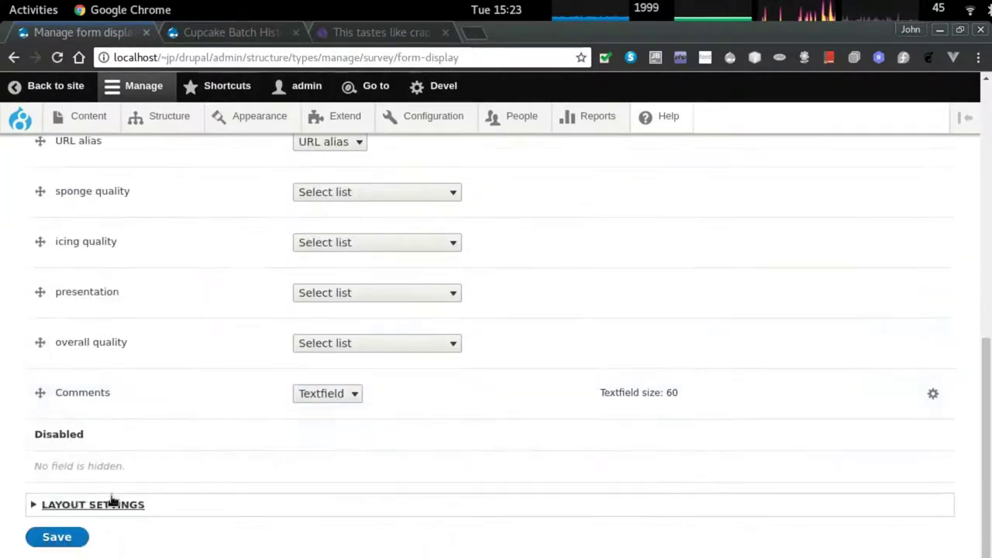
left_click(111, 504)
left_click(138, 499)
left_click(150, 553)
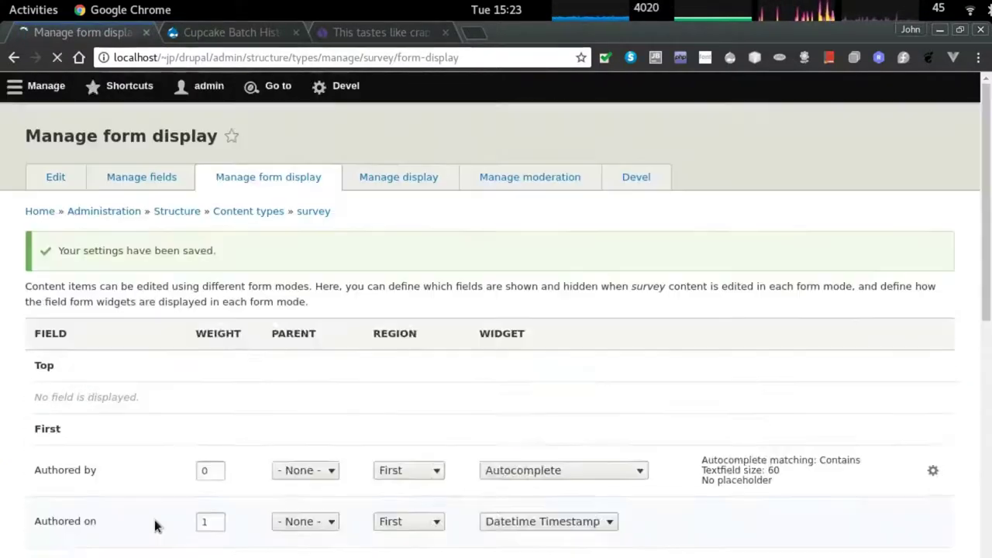
Review the survey's edit form and page, then go to the site's front page.
key("ctrl+Tab")
key("ctrl+Tab")
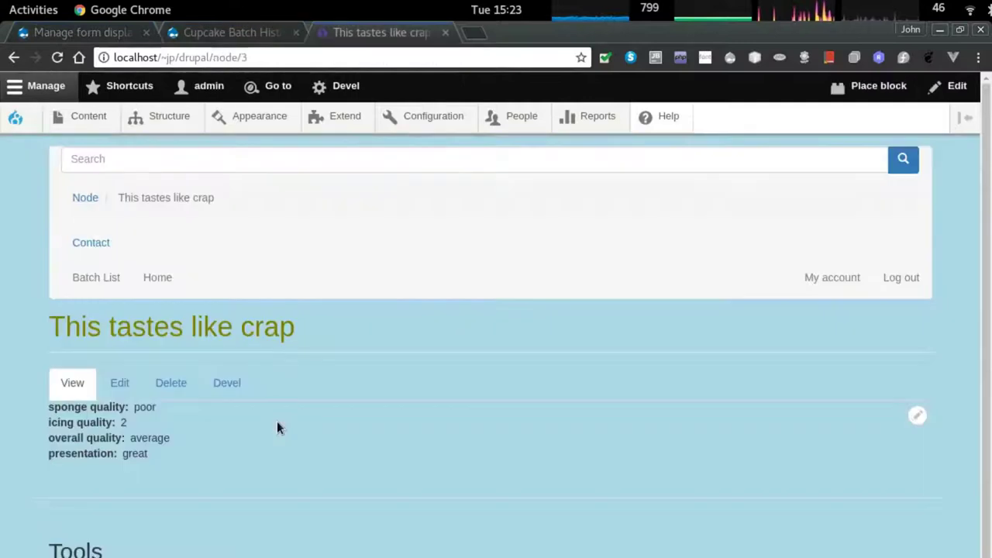
left_click(117, 382)
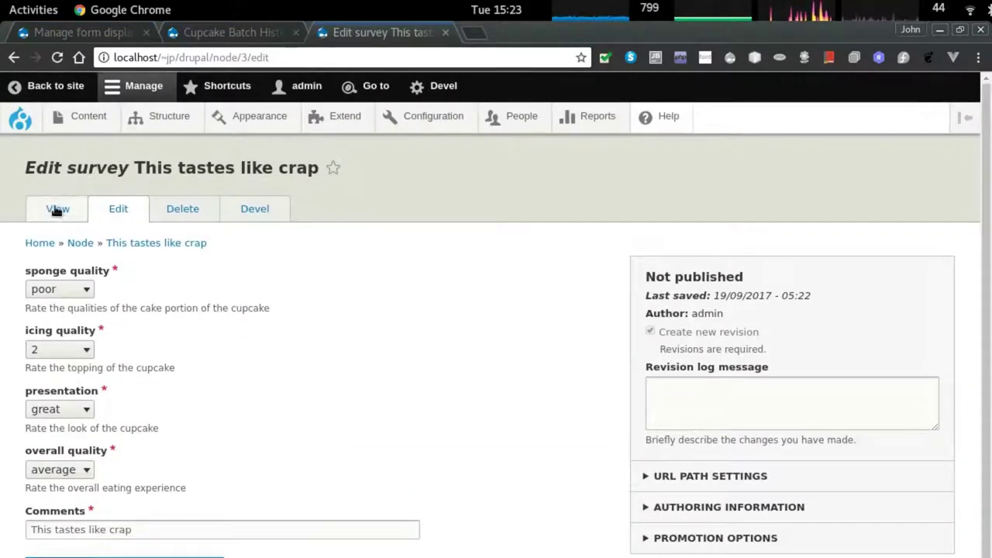
left_click(57, 207)
left_click(117, 382)
left_click(110, 504)
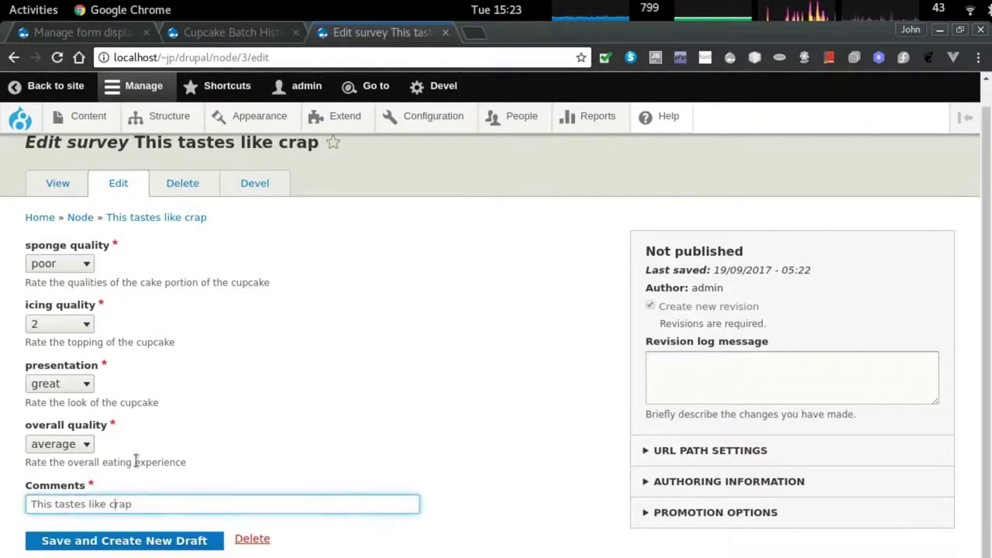
left_click(80, 218)
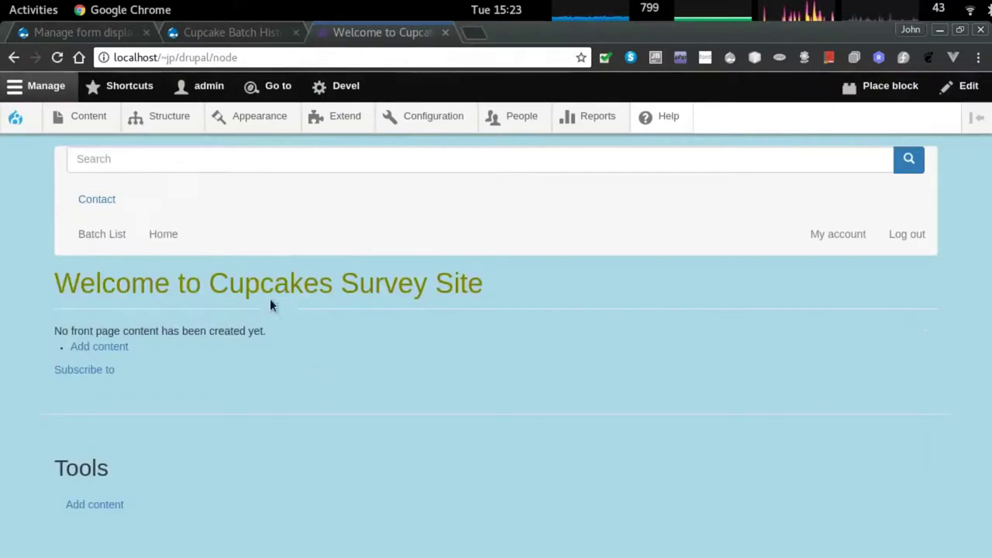
Look over the Cupcake Batch History view and its Devel page, then resume editing it.
key("ctrl+Tab")
key("ctrl+Tab")
scroll(316, 276, "down", 3)
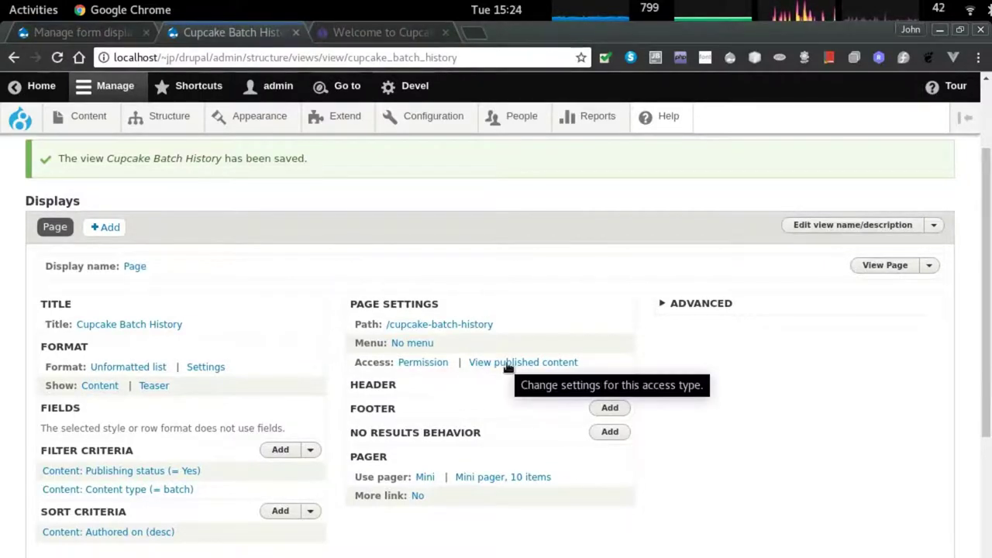
scroll(434, 376, "down", 2)
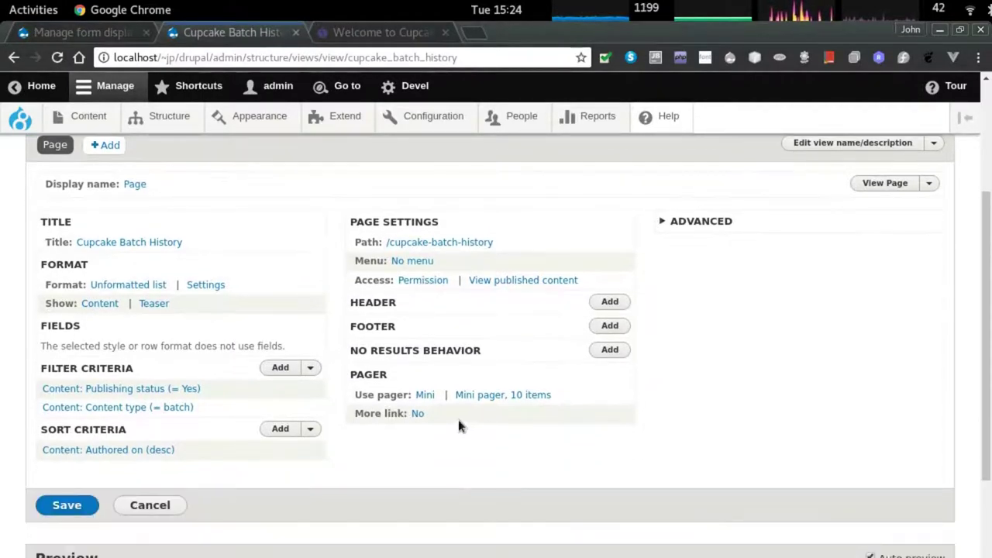
scroll(458, 420, "down", 3)
left_click(127, 210)
left_click(77, 211)
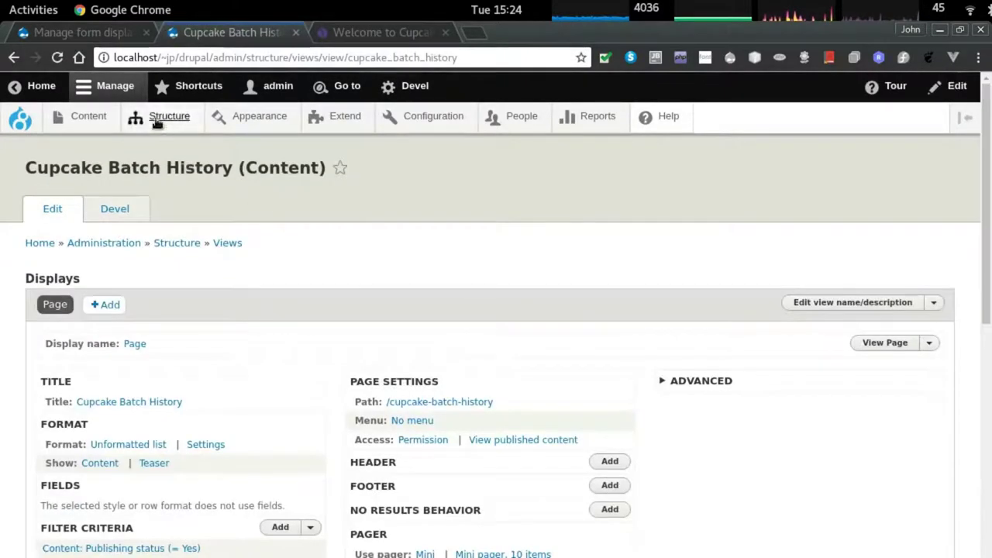
Filter the Extend module list for 'deve'.
left_click(157, 124)
left_click(346, 118)
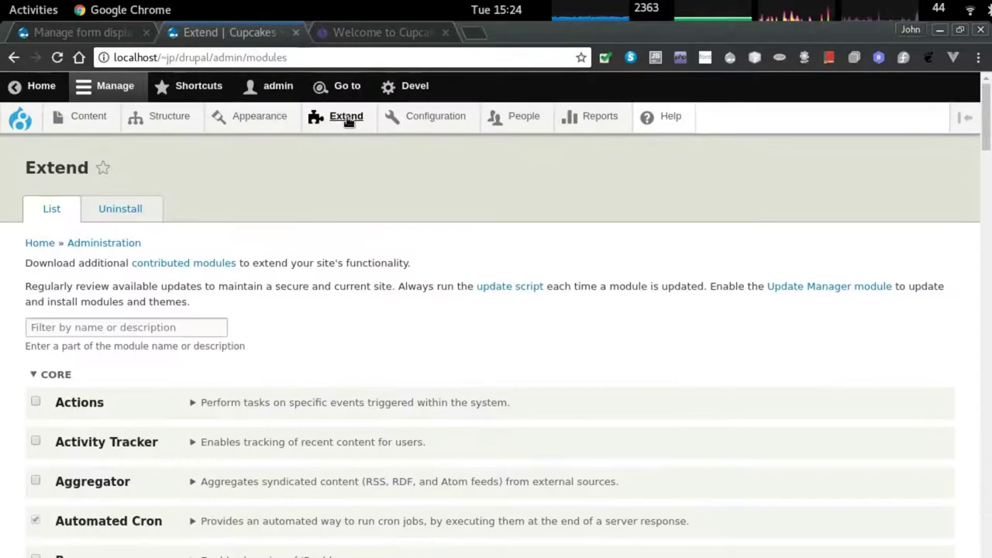
left_click(168, 327)
type("deve")
scroll(247, 388, "down", 2)
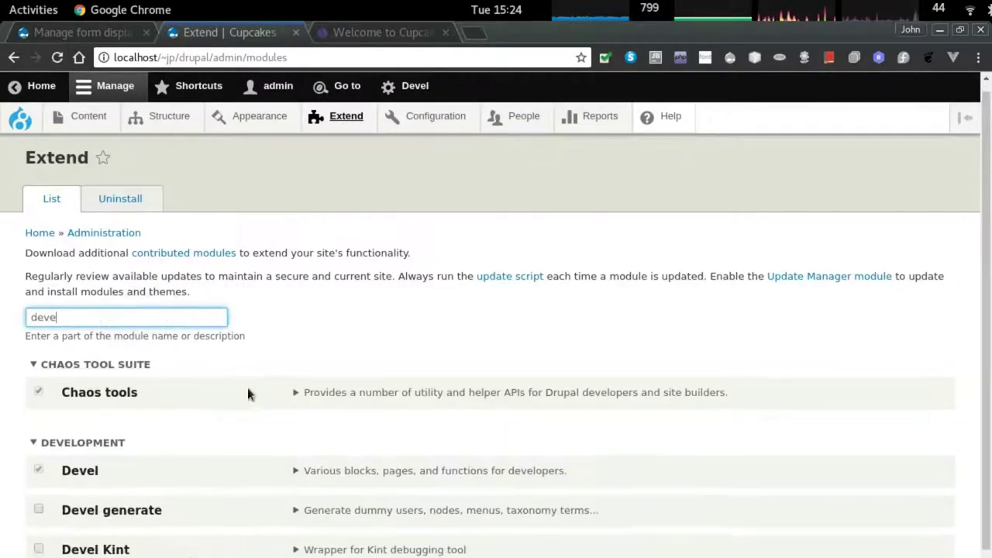
scroll(34, 399, "up", 2)
Filter the Uninstall list for 'deve' and tick Devel.
left_click(124, 208)
scroll(348, 328, "down", 2)
scroll(220, 240, "up", 2)
left_click(100, 292)
type("deve")
left_click(39, 434)
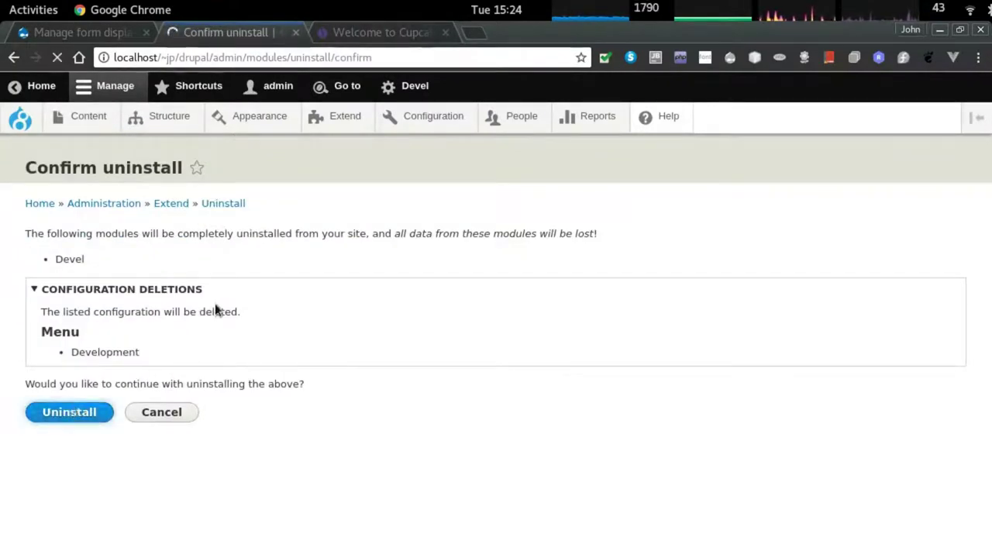
Uninstall Devel and check the survey's Unpublished status in the content list.
left_click(88, 116)
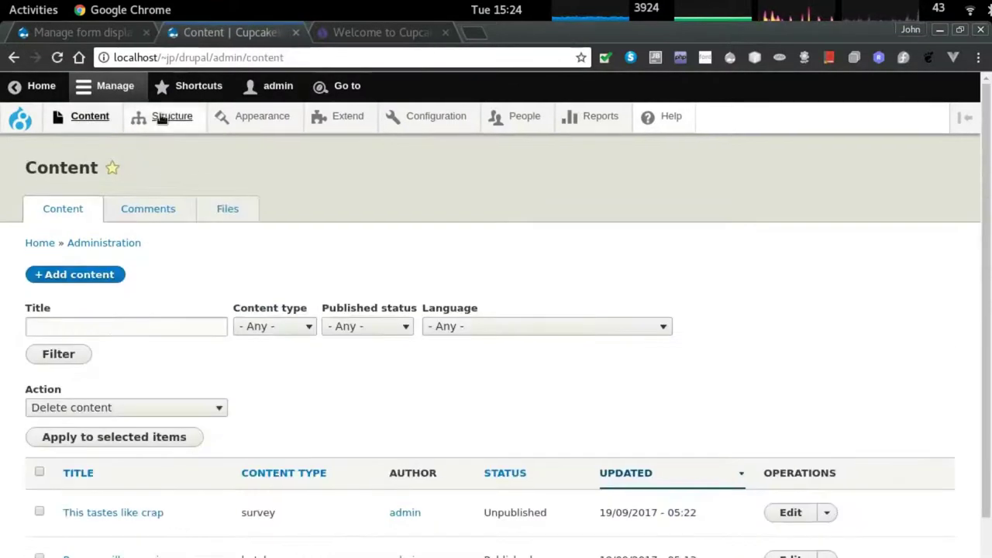
key("ctrl+Tab")
key("ctrl+shift+Tab")
scroll(355, 363, "down", 3)
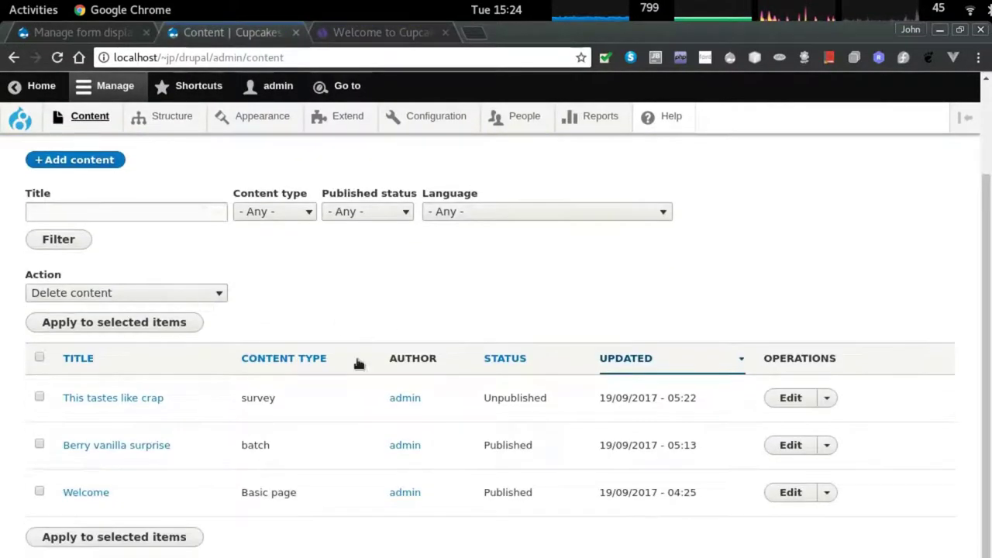
double_click(530, 398)
left_click(647, 470)
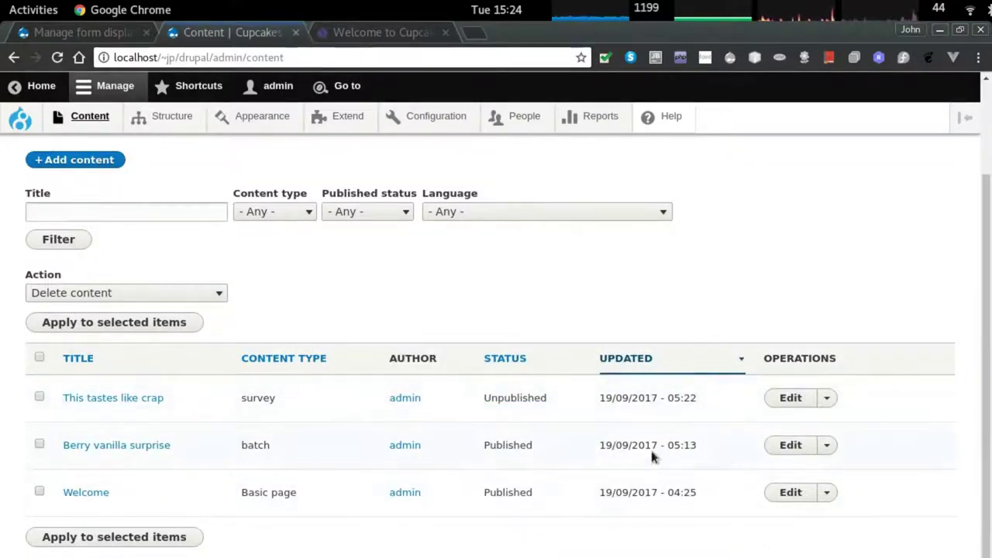
scroll(650, 447, "up", 3)
Open the new survey form and copy its node/add/survey path.
mouse_move(147, 124)
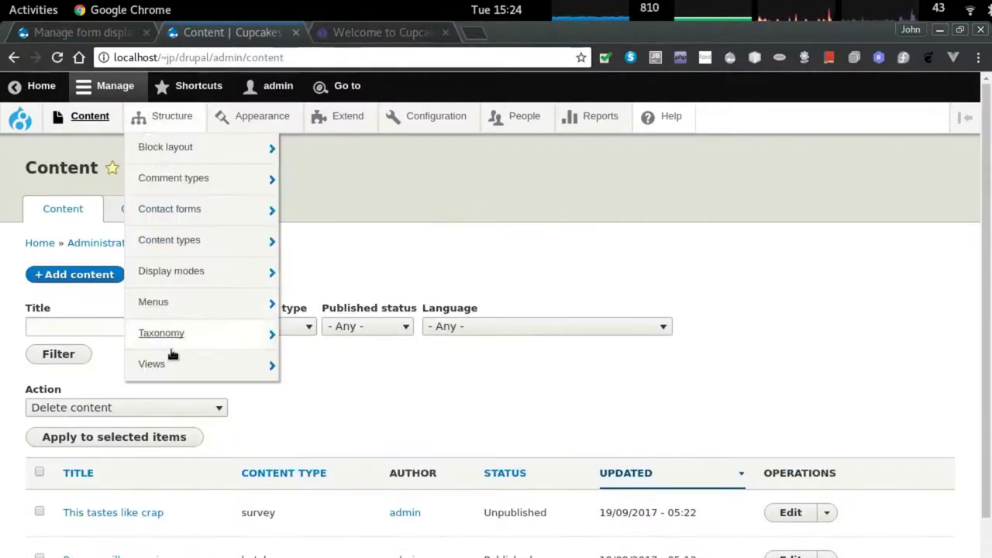
mouse_move(169, 219)
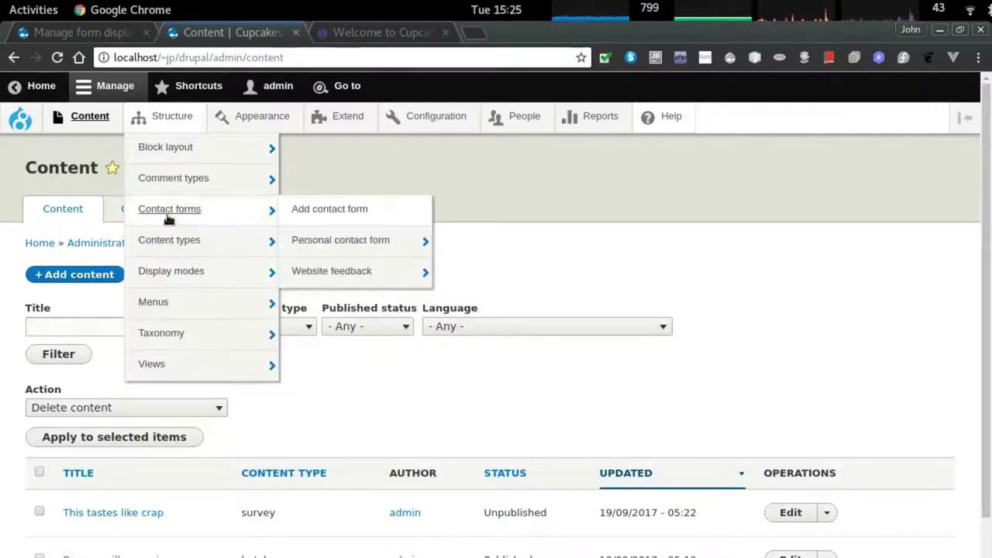
mouse_move(85, 120)
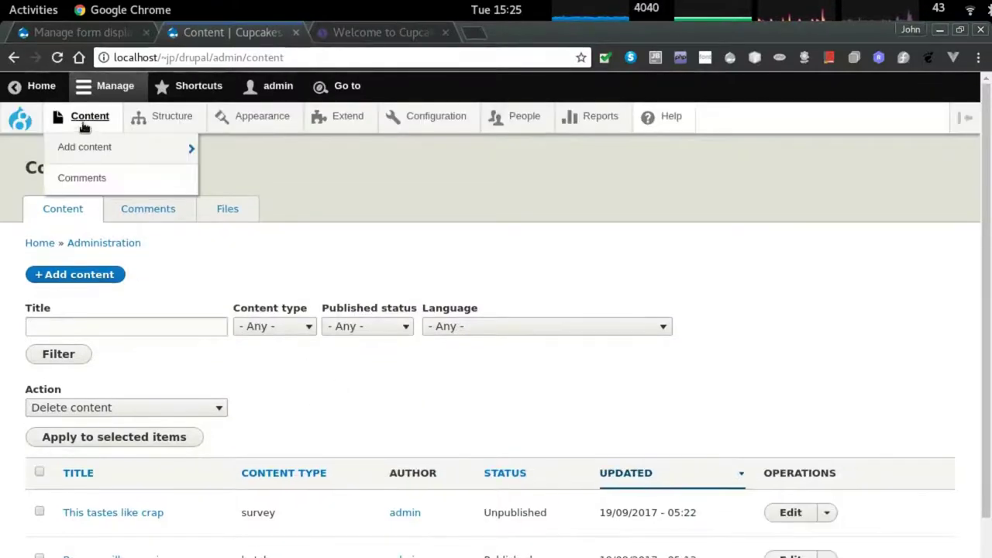
mouse_move(116, 148)
left_click(227, 241)
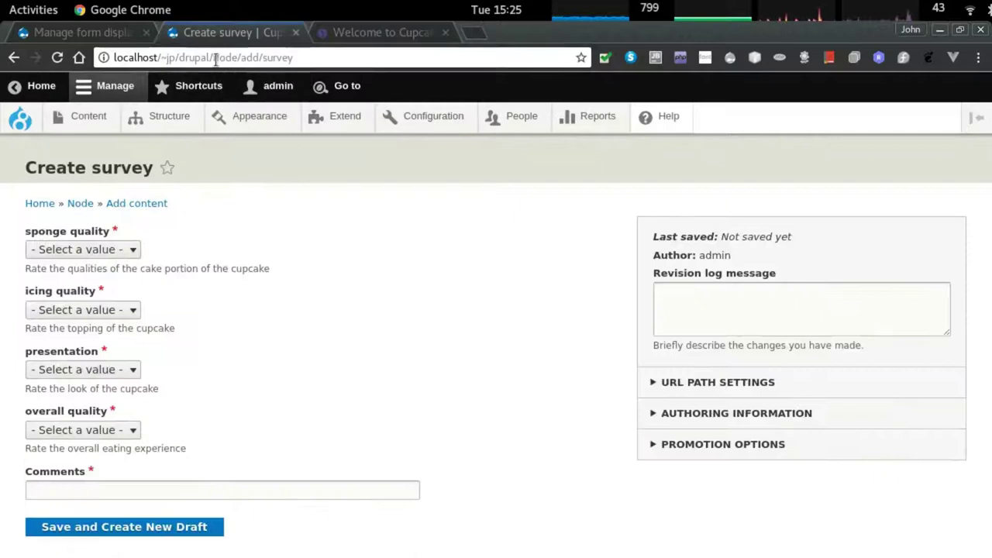
left_click_drag(214, 58, 293, 57)
Add a Main navigation link 'Survey' to /node/add/survey, described 'Add new survey'.
left_click(172, 117)
scroll(74, 465, "down", 1)
left_click(73, 473)
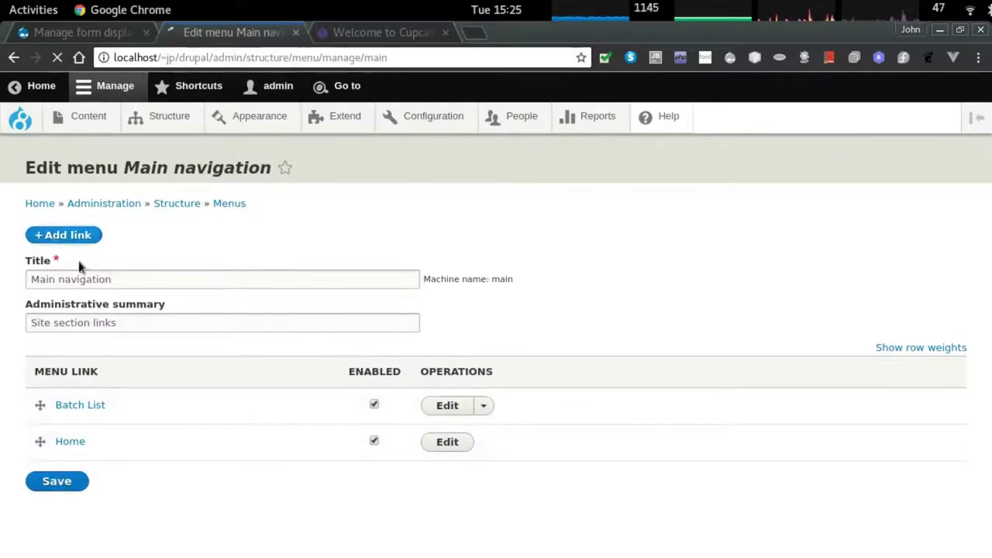
left_click(91, 244)
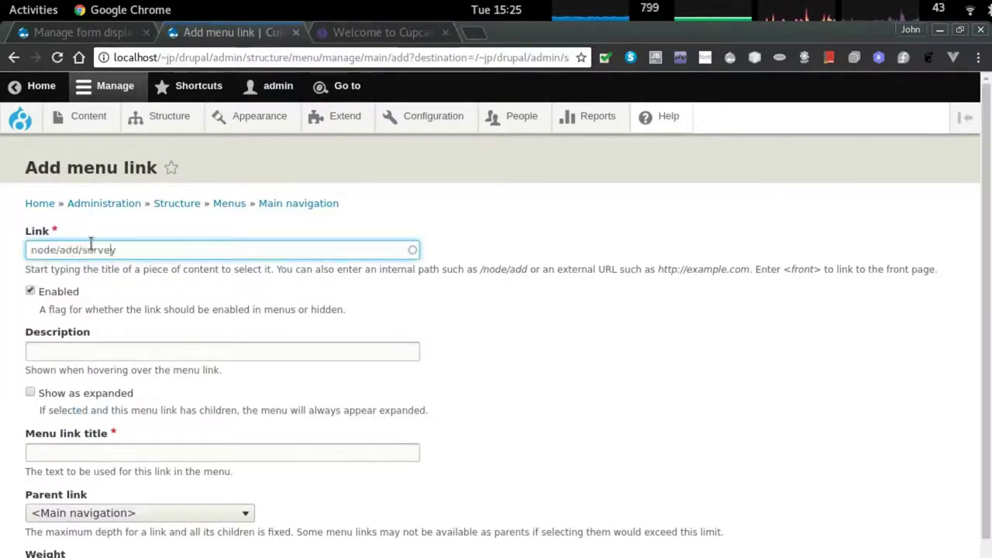
left_click(89, 450)
type("Survey")
left_click(101, 344)
type("A")
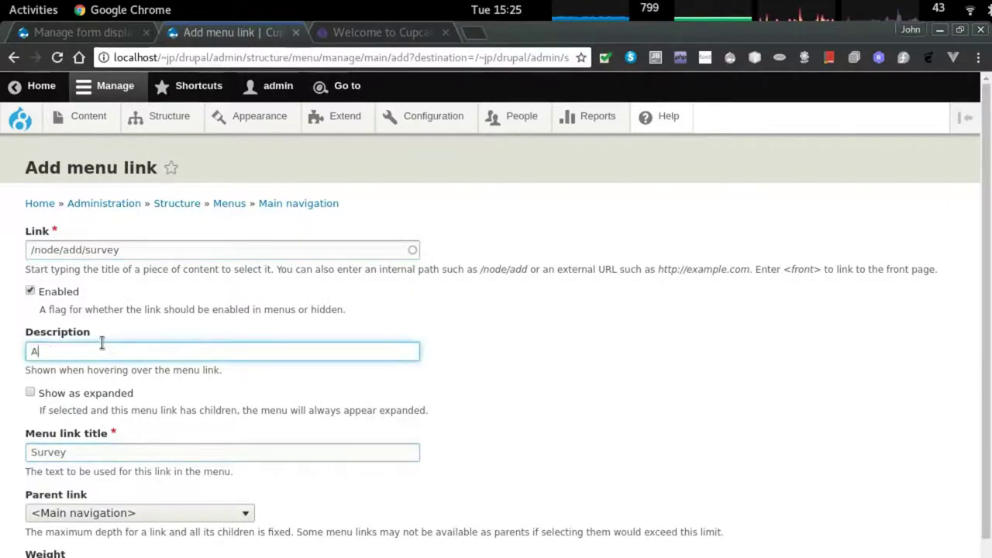
type("dd new survey")
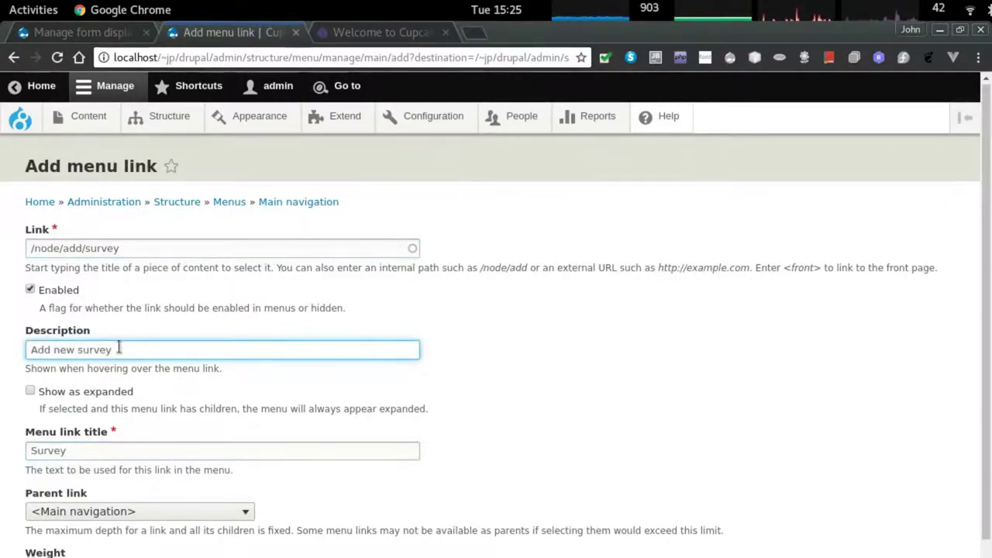
scroll(155, 349, "down", 2)
key("Return")
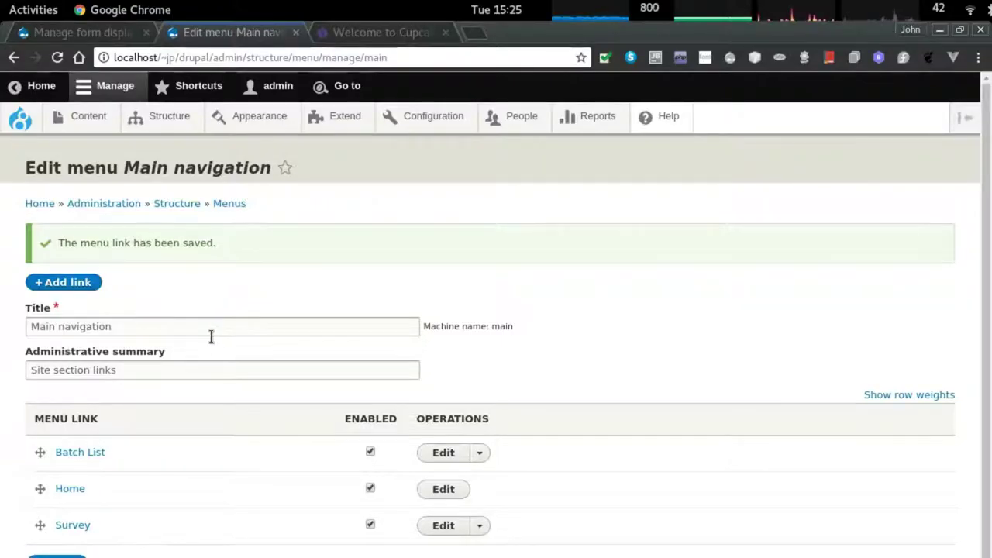
Check the logged-out public site's front, contact, Batch List and login pages.
key("alt+Tab")
key("alt+Tab")
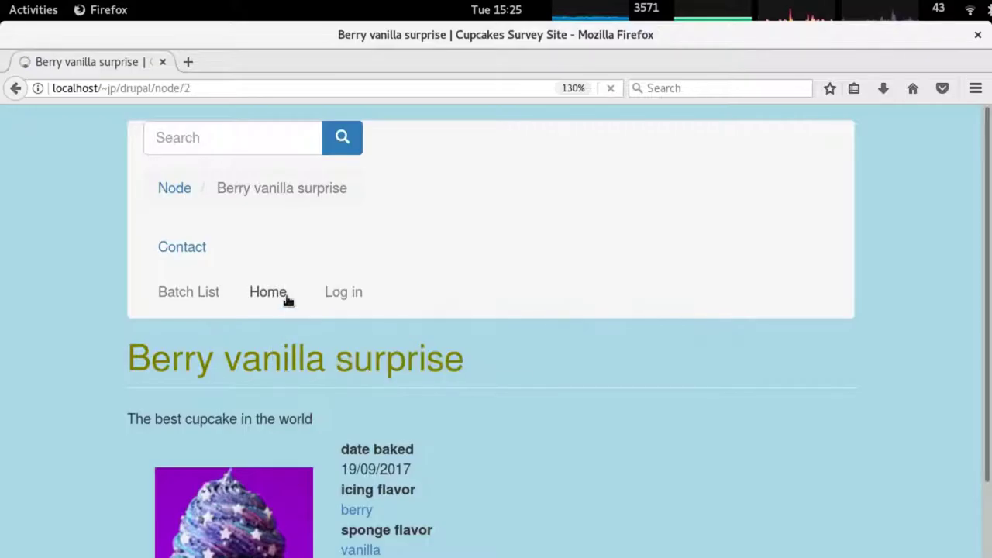
left_click(177, 194)
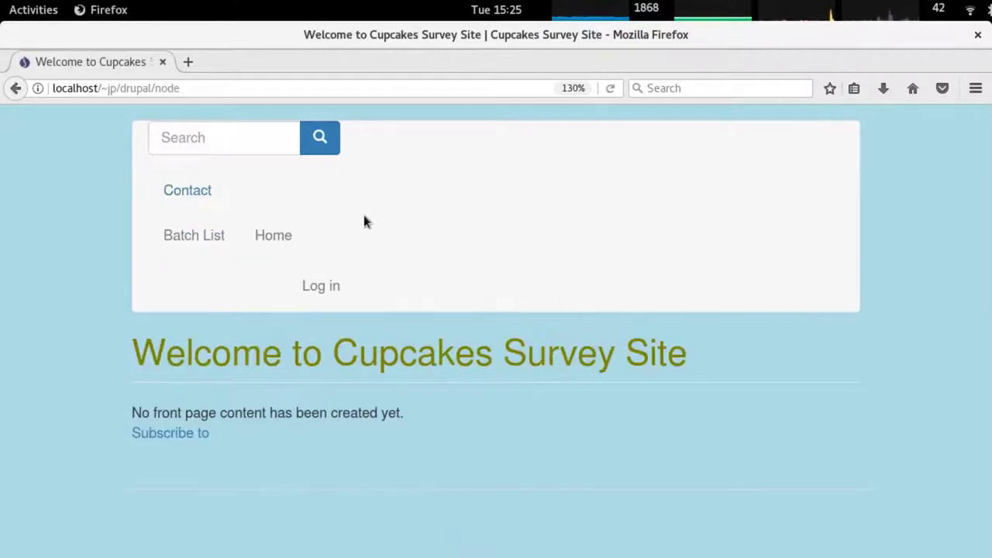
left_click(192, 193)
left_click(186, 232)
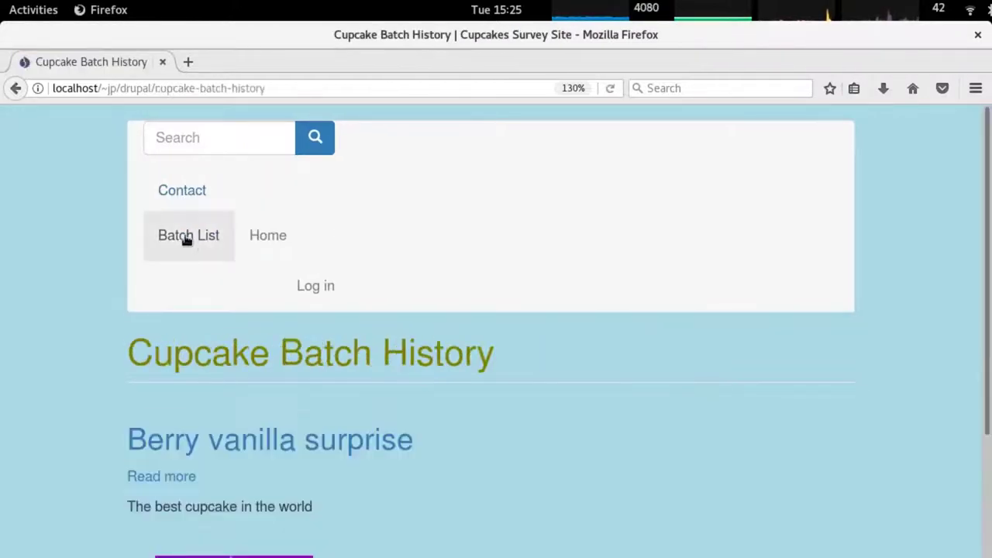
left_click(277, 240)
left_click(320, 286)
scroll(325, 326, "down", 1)
scroll(325, 325, "up", 2)
key("alt+Tab")
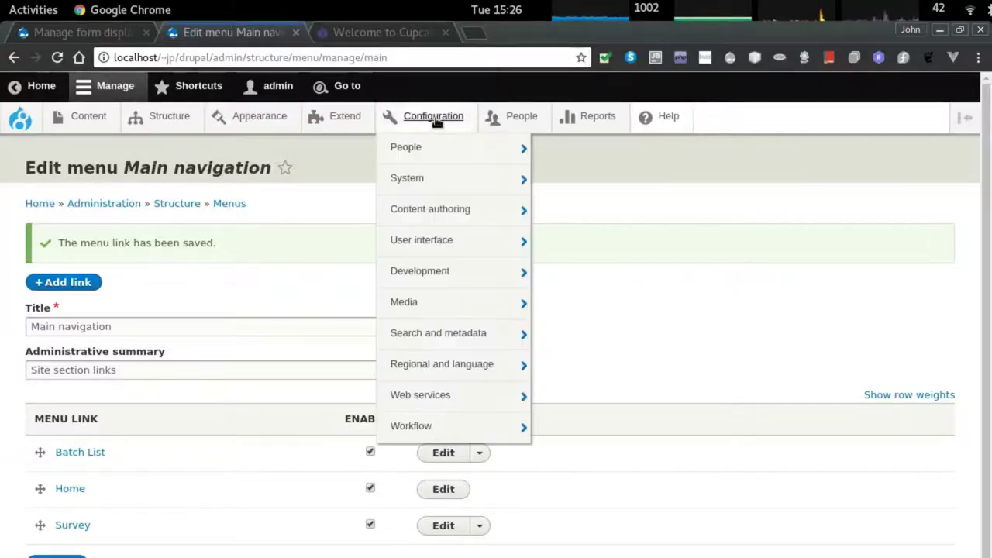
left_click(434, 116)
Grant Anonymous the 'survey: Create new content' permission and save permissions.
left_click(522, 117)
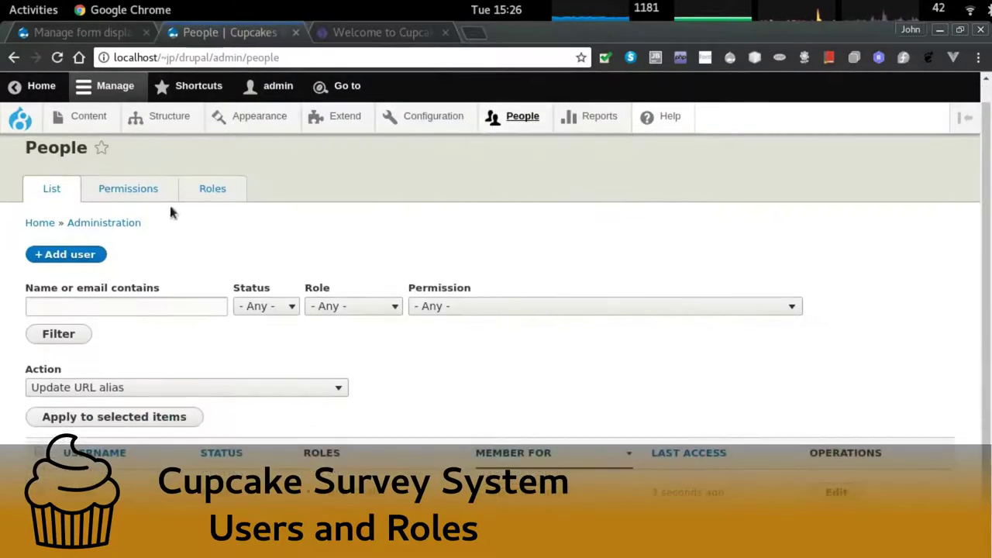
left_click(169, 211)
key("ctrl+f")
type("s")
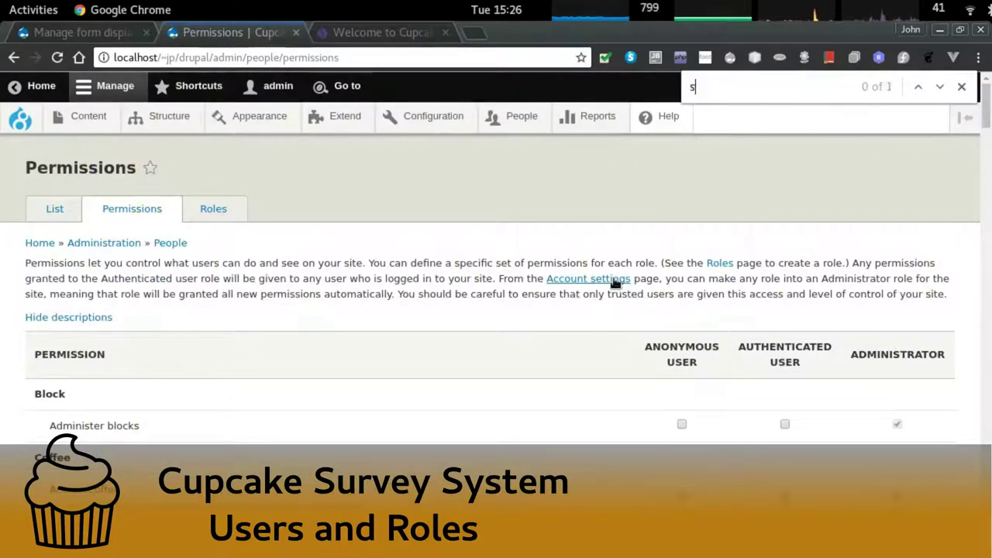
type("urvey")
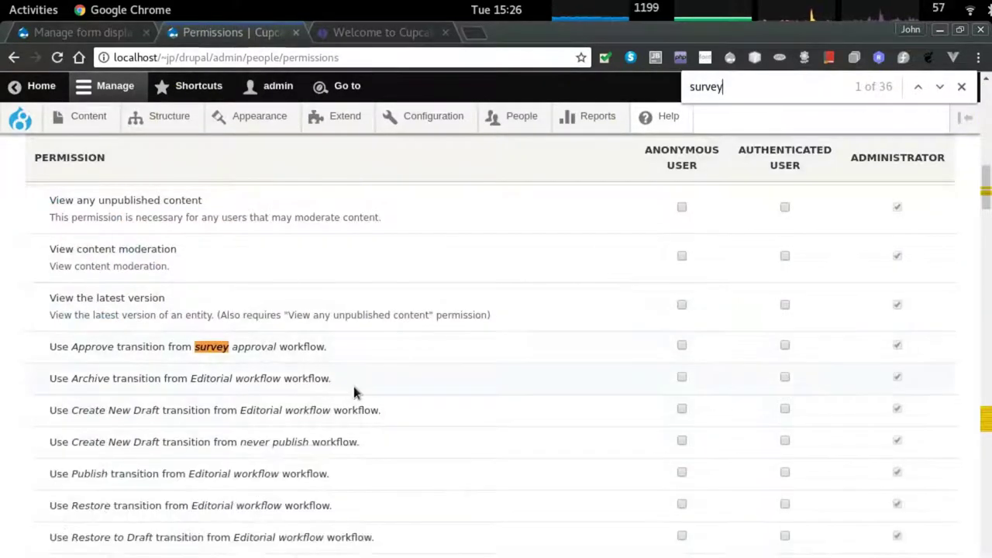
key("Return")
key("Return")
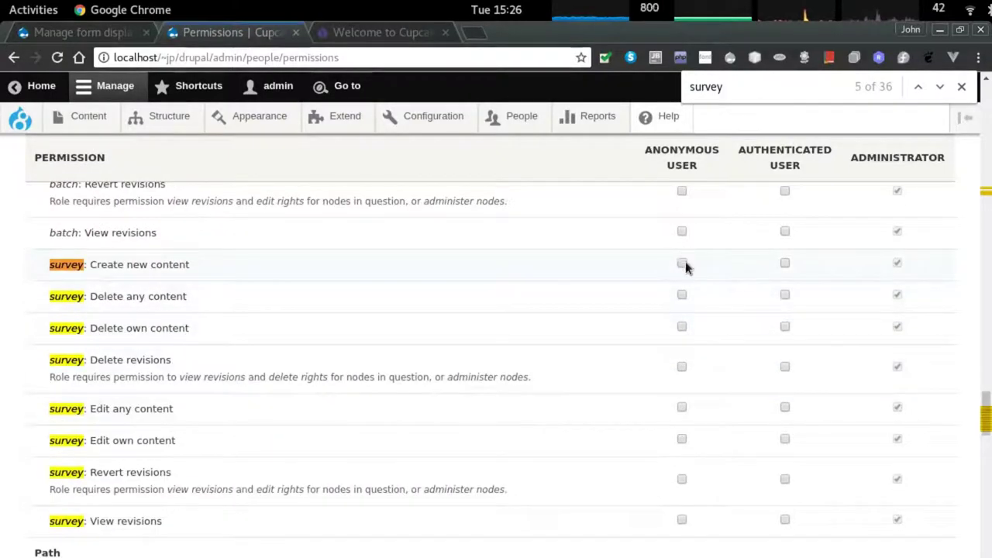
scroll(297, 402, "down", 20)
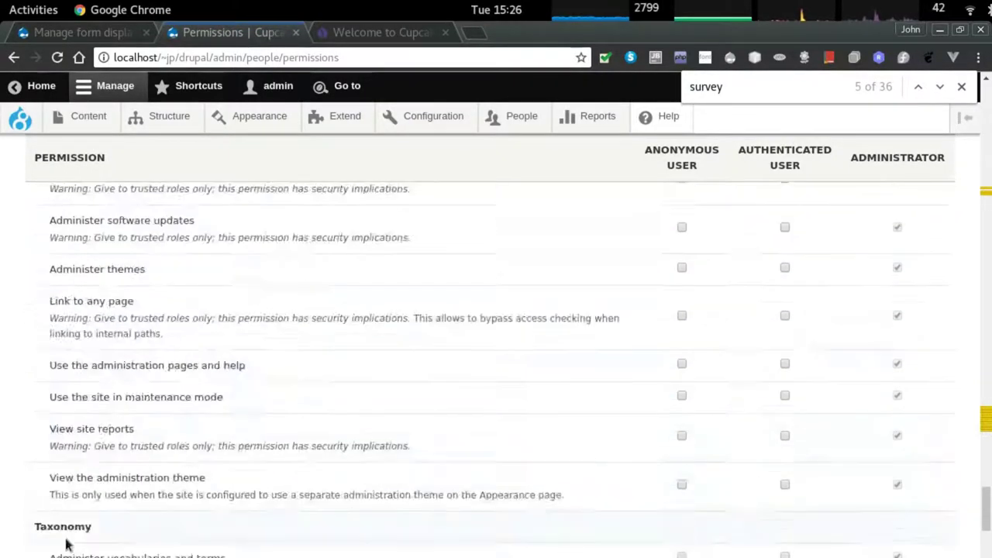
left_click(81, 537)
As a logged-out visitor, open the Create survey form on the public site.
key("alt+Tab")
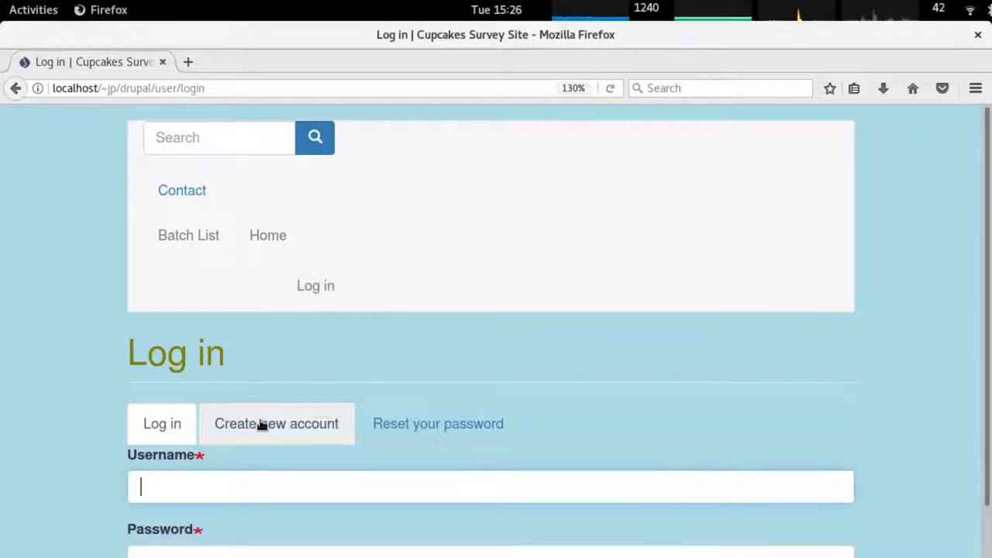
scroll(247, 439, "down", 5)
key("alt+Left")
scroll(337, 432, "down", 5)
scroll(330, 335, "up", 5)
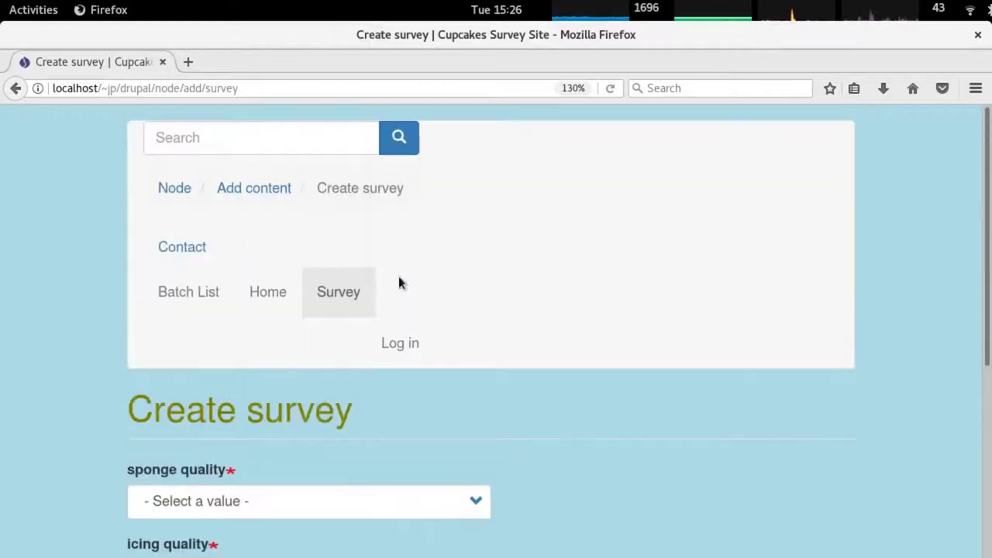
left_click(174, 188)
left_click(184, 194)
left_click(338, 235)
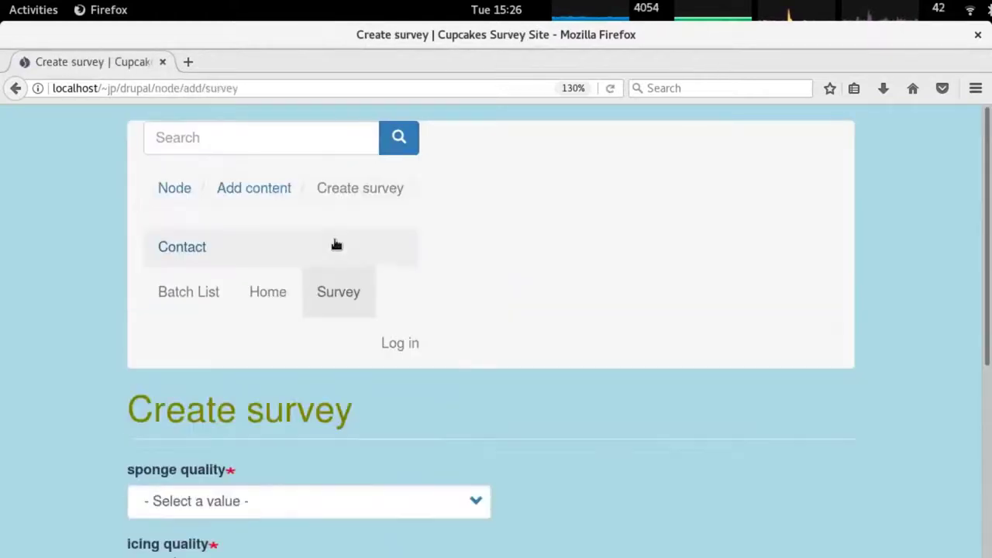
scroll(363, 344, "down", 5)
scroll(246, 344, "up", 5)
scroll(271, 255, "down", 3)
Review the icing, presentation and overall quality ratings and enter 'asdfasdfasdf' in Comments.
left_click(302, 183)
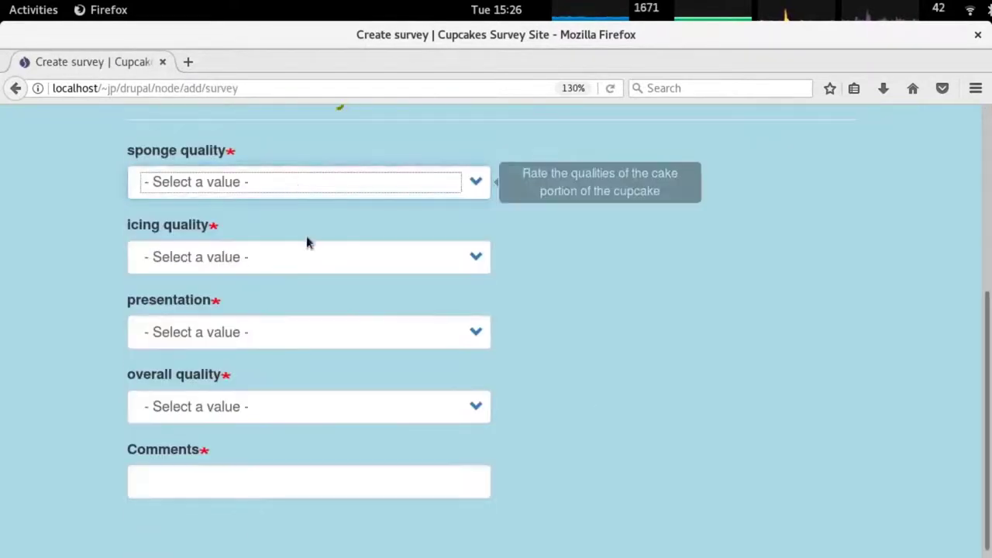
scroll(306, 235, "up", 2)
left_click(213, 413)
left_click(195, 481)
left_click(234, 550)
scroll(538, 408, "up", 3)
scroll(286, 248, "up", 3)
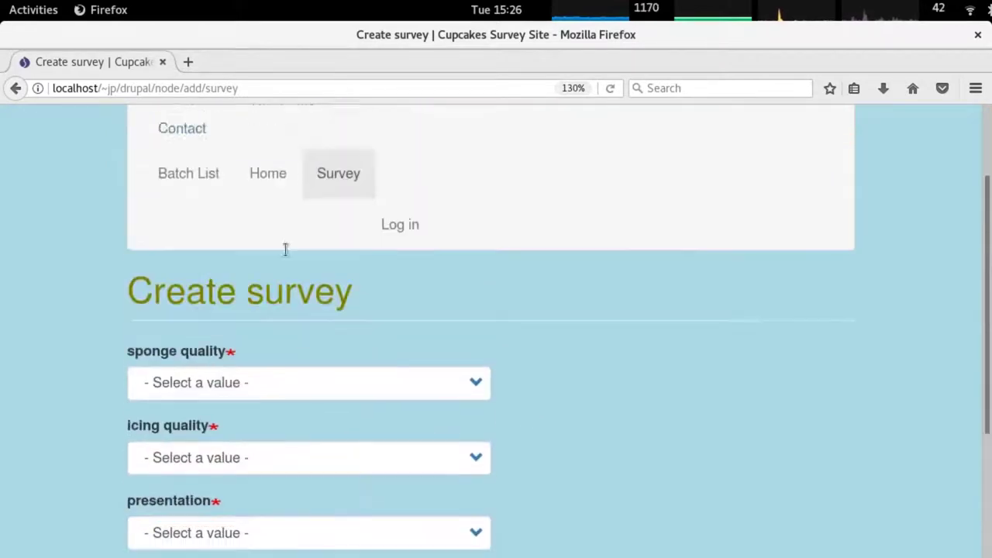
scroll(256, 387, "down", 5)
left_click(191, 363)
type("asdfasdfasdf")
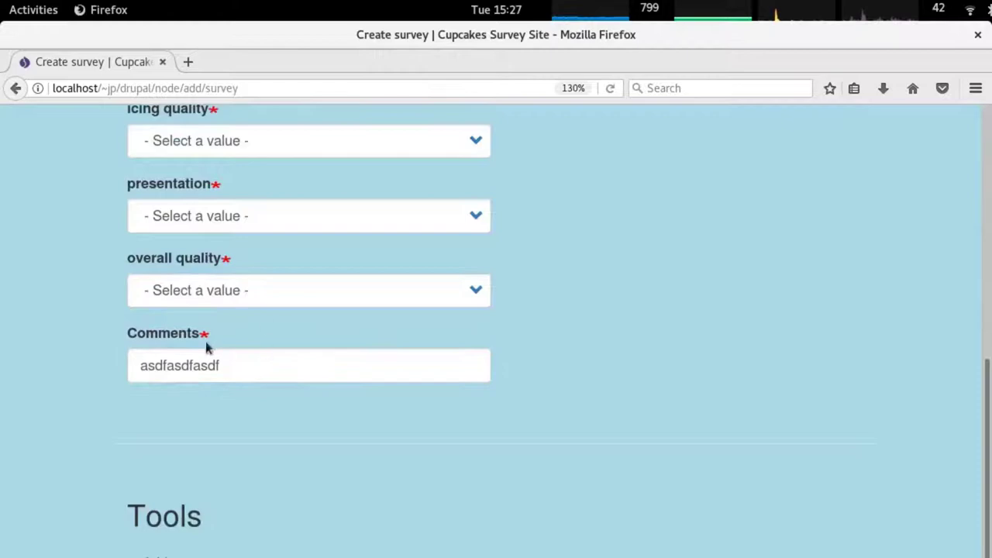
key("alt+Tab")
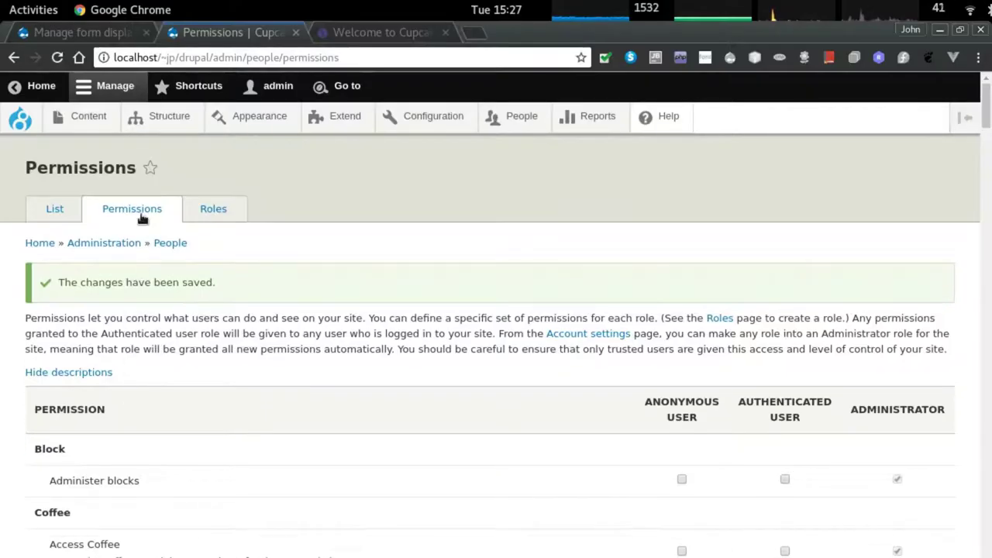
Go to the survey content type's Manage form display page.
left_click(164, 118)
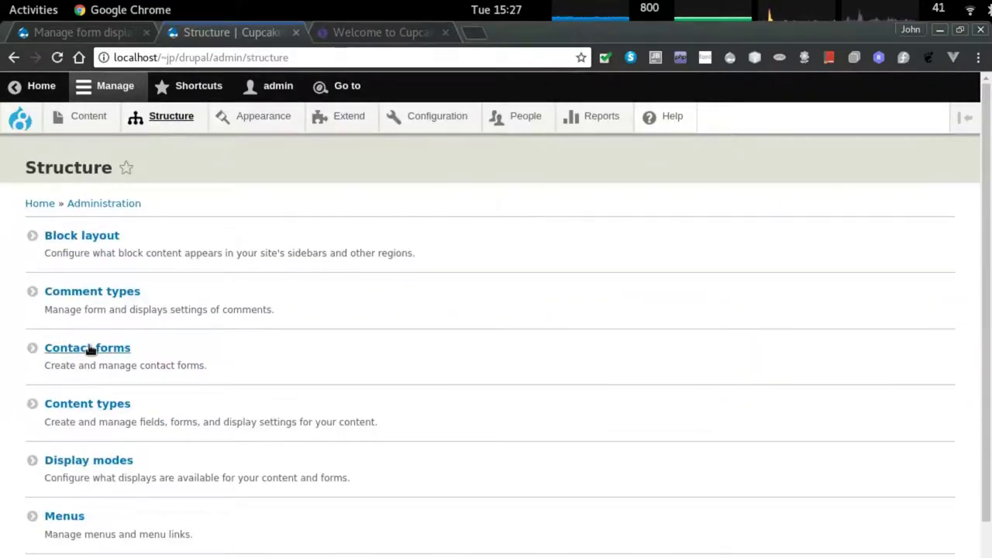
left_click(93, 403)
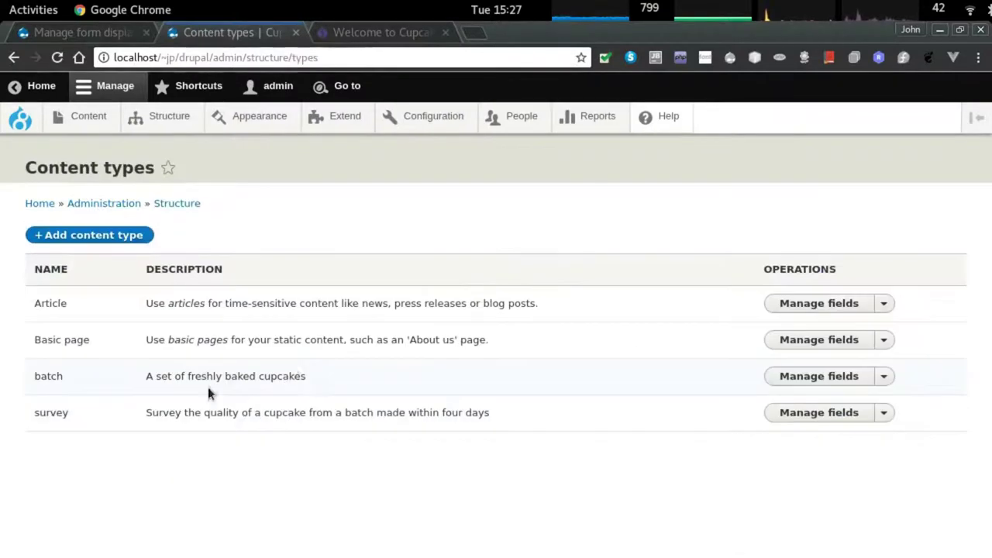
left_click(784, 413)
left_click(259, 209)
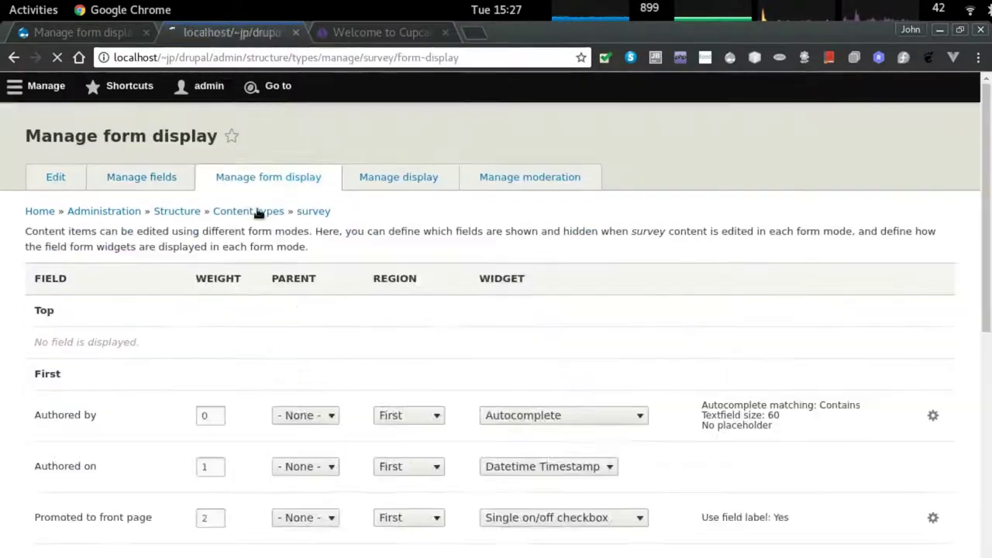
scroll(362, 319, "down", 2)
scroll(357, 317, "down", 6)
Keep Comments as a single-line text field and set its size to 120.
left_click(327, 298)
left_click(326, 314)
left_click(932, 300)
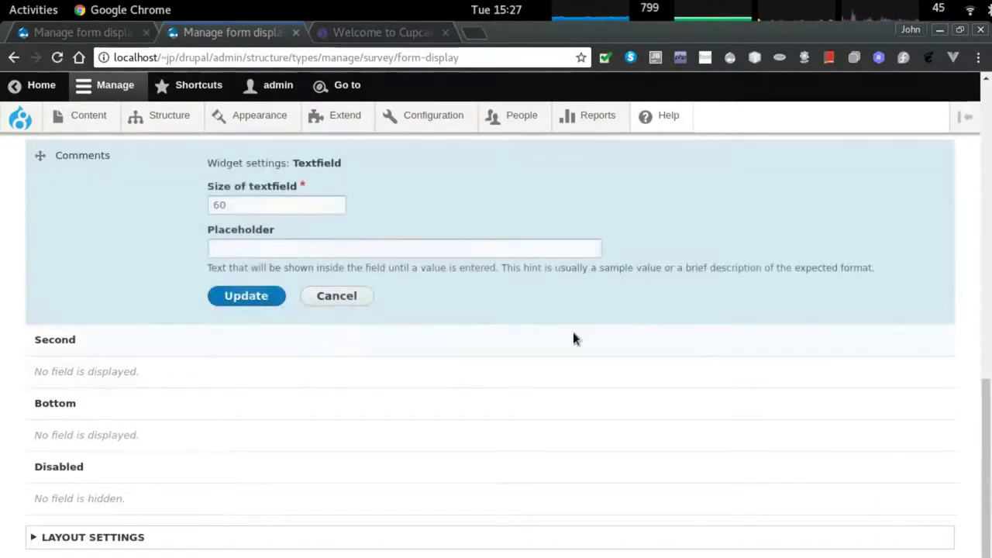
scroll(414, 305, "up", 1)
double_click(243, 246)
type("12")
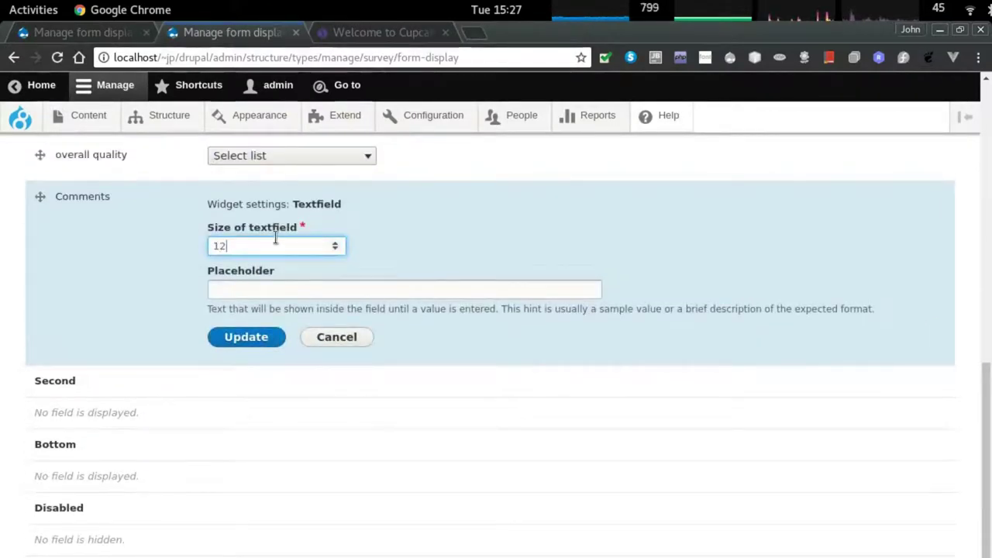
left_click(261, 336)
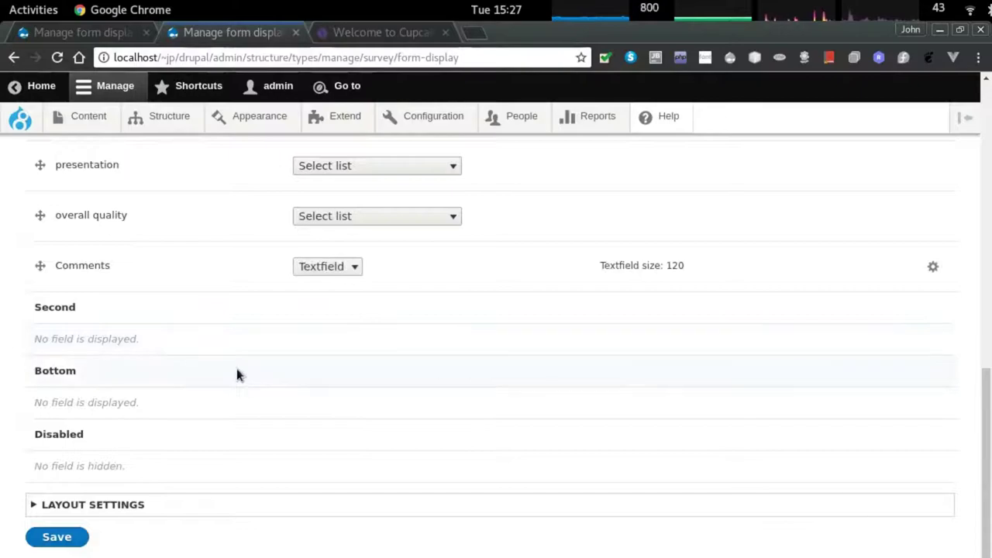
Reload the visitor's survey form and inspect the Comments field markup.
key("alt+Tab")
key("F5")
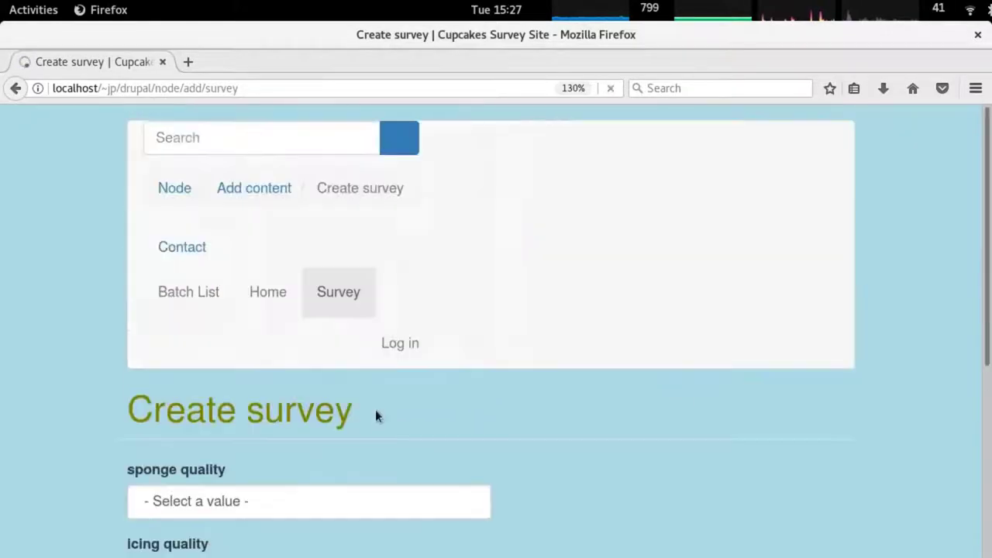
right_click(271, 441)
left_click(310, 438)
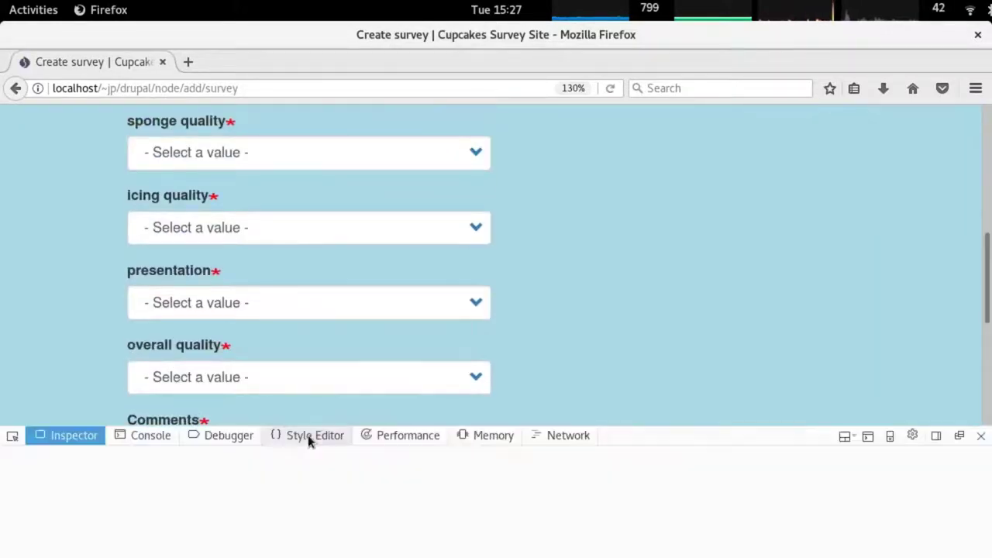
left_click(270, 511)
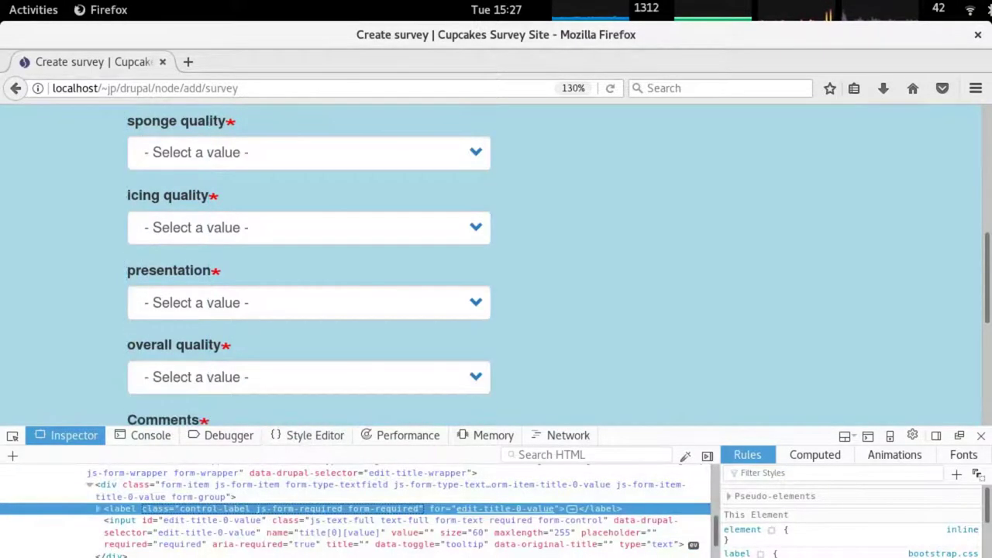
Return to the admin window and show the Content overview.
key("alt+Tab")
scroll(477, 279, "up", 10)
left_click(91, 128)
scroll(408, 224, "down", 3)
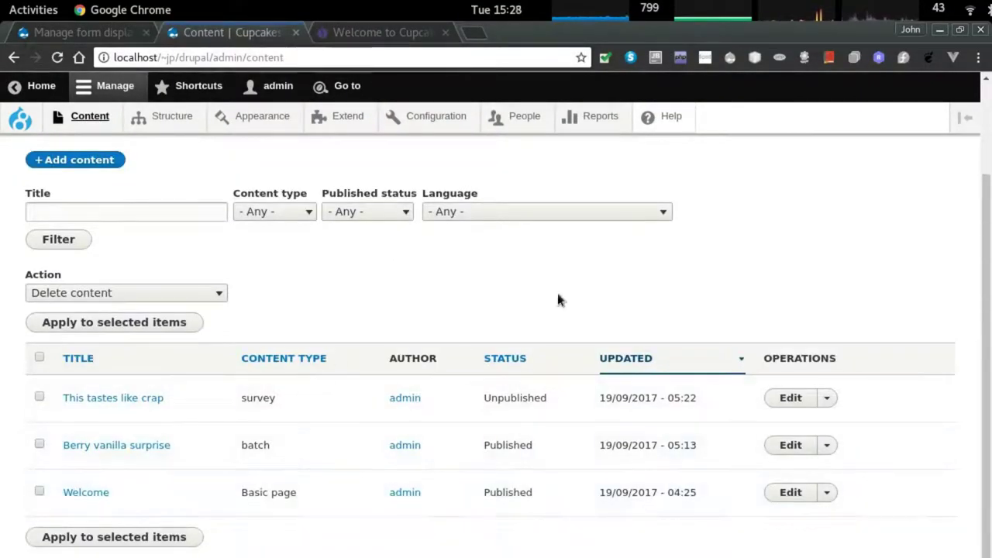
scroll(496, 233, "up", 3)
Create the user roles 'baker' and 'chef'.
left_click(521, 116)
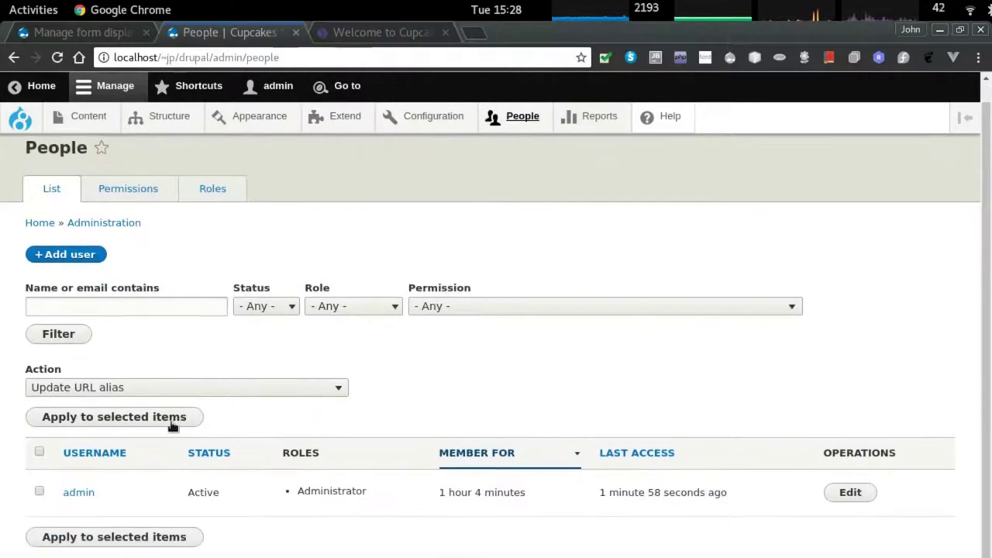
left_click(212, 209)
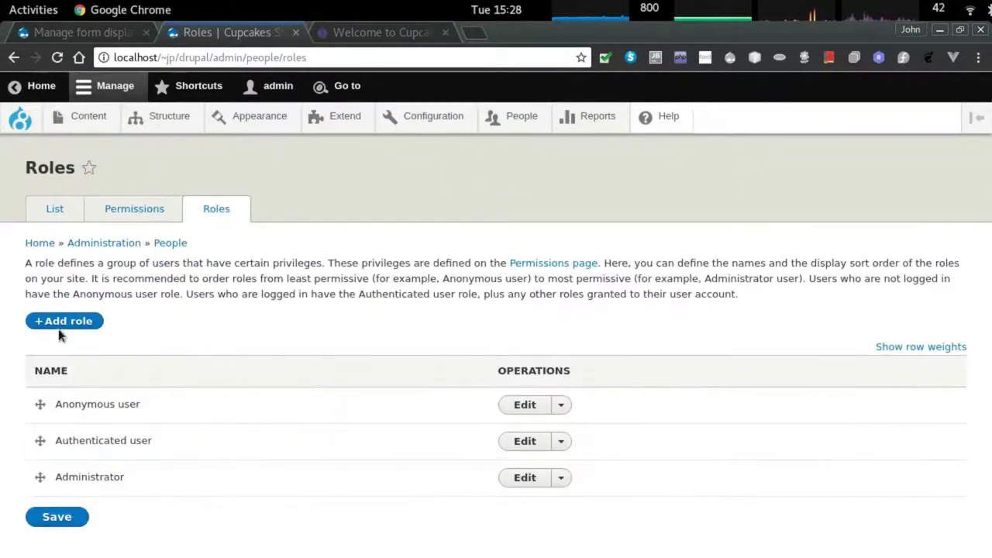
left_click(64, 321)
left_click(111, 249)
type("baker")
key("Return")
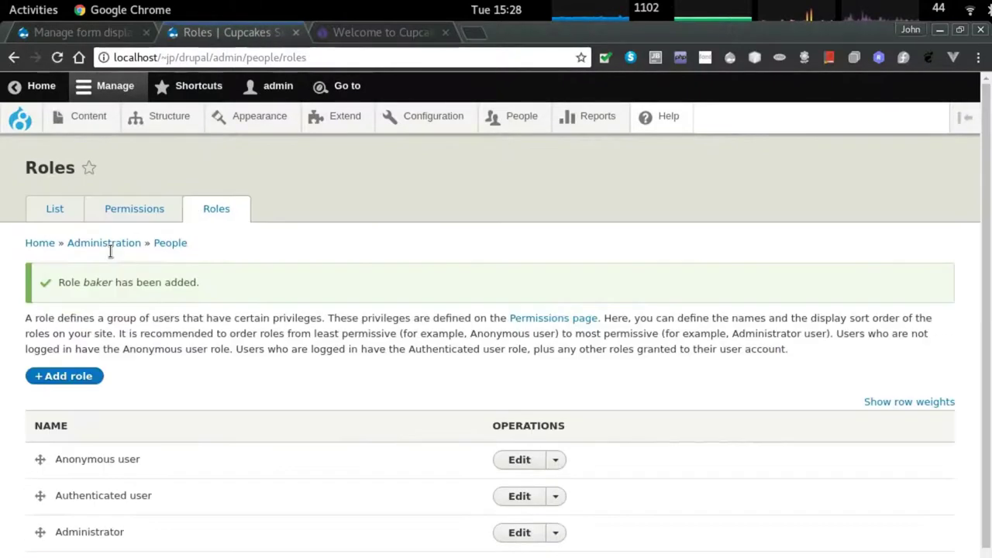
scroll(113, 491, "down", 1)
left_click(62, 303)
left_click(83, 251)
type("che")
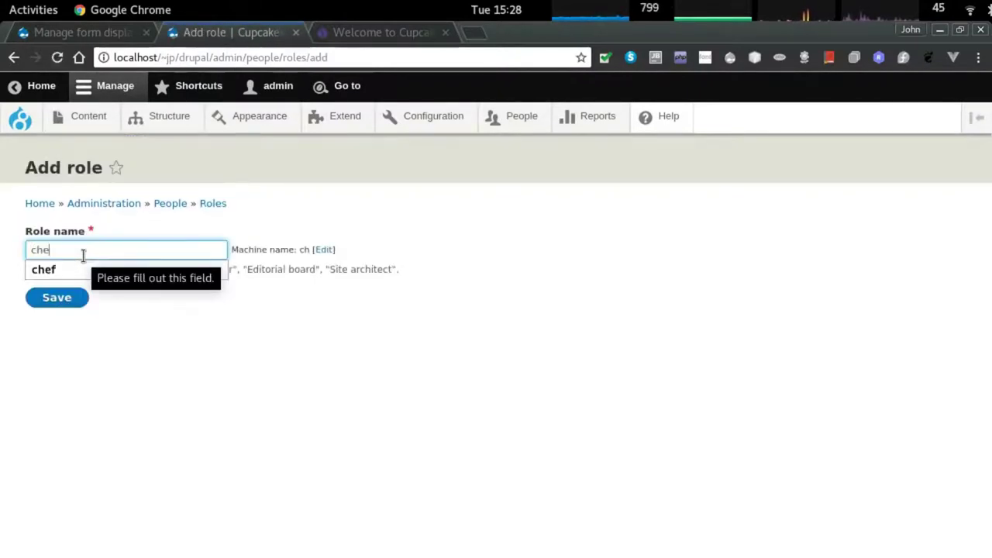
type("f")
left_click(76, 299)
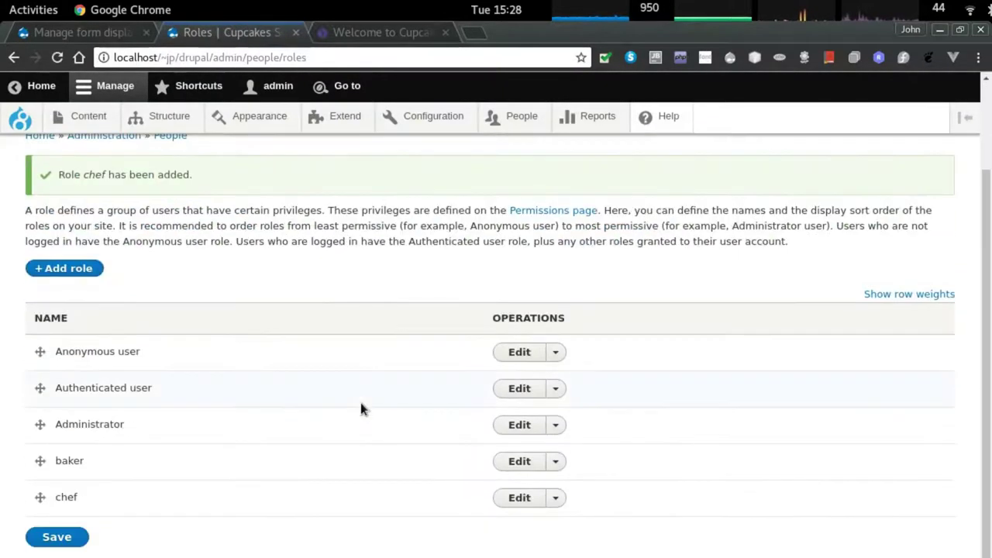
Search permissions for 'batch' and let chef delete own batch content and batch revisions.
scroll(379, 395, "up", 1)
left_click(132, 205)
scroll(233, 229, "down", 3)
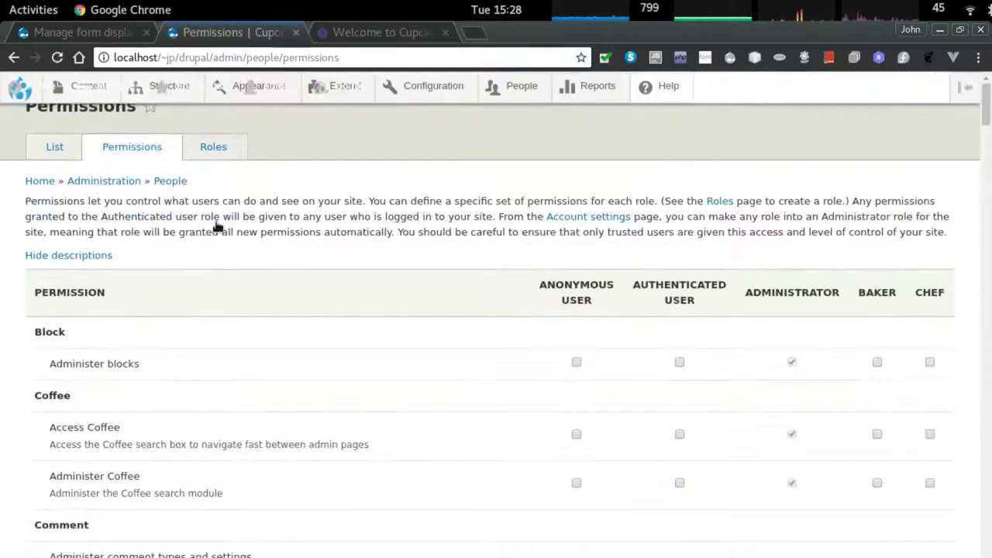
key("ctrl+f")
type("batch")
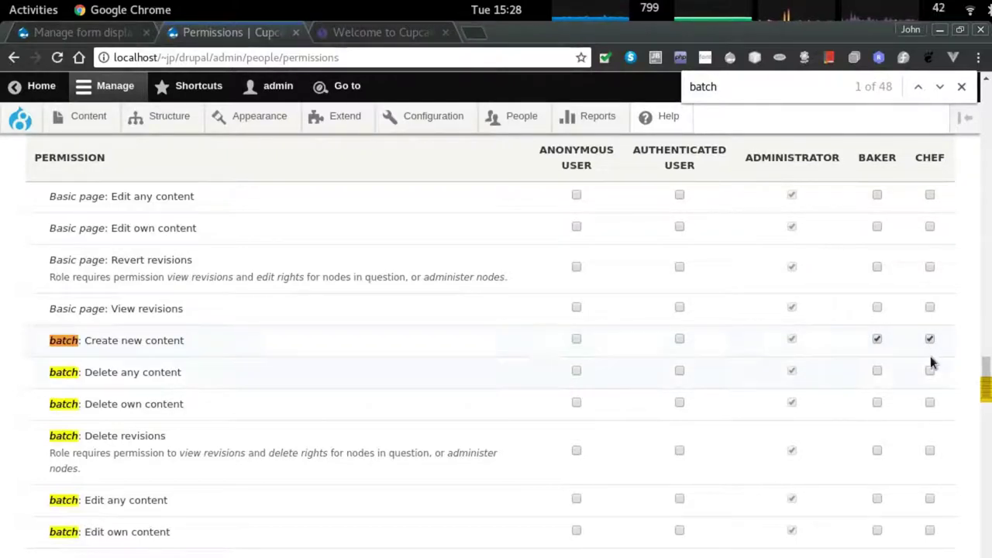
left_click(931, 405)
scroll(930, 404, "down", 1)
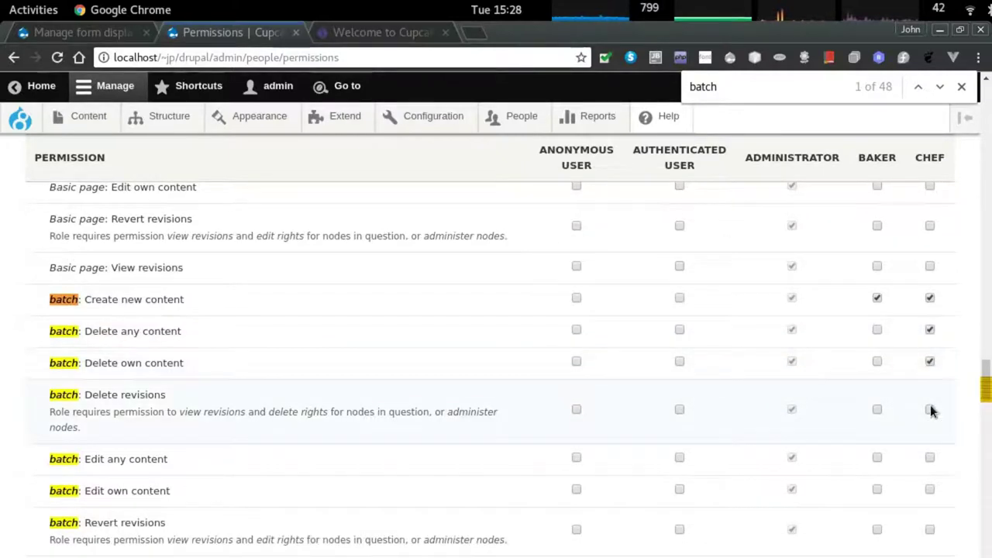
left_click(930, 410)
Let baker edit own batch content and chef revert and view batch revisions.
scroll(931, 415, "down", 1)
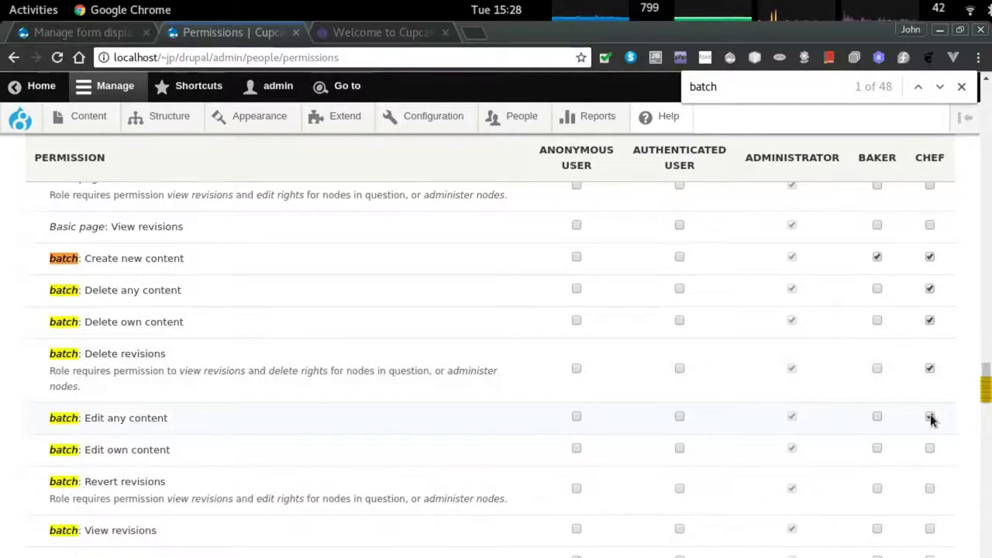
left_click(877, 449)
scroll(916, 457, "down", 1)
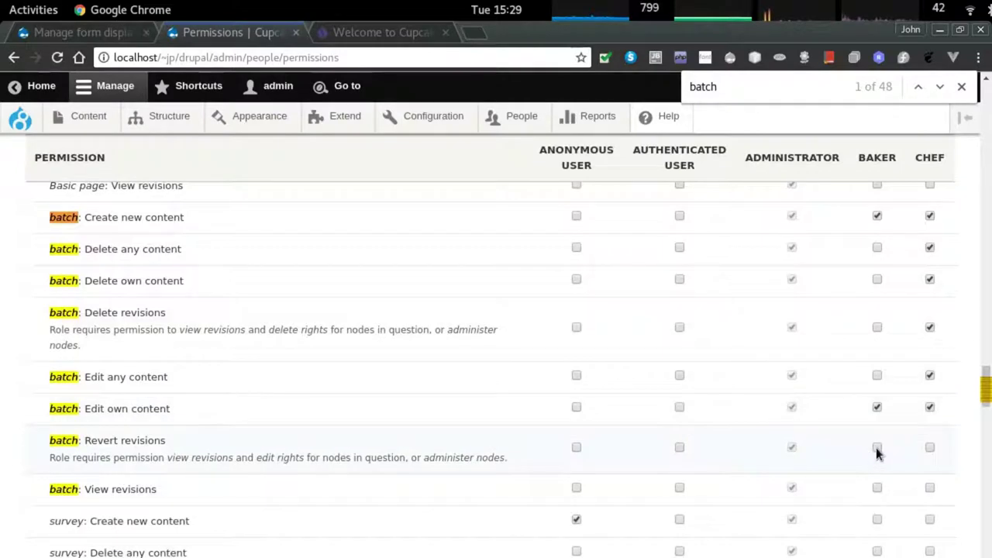
left_click(930, 447)
left_click(877, 448)
scroll(880, 455, "down", 1)
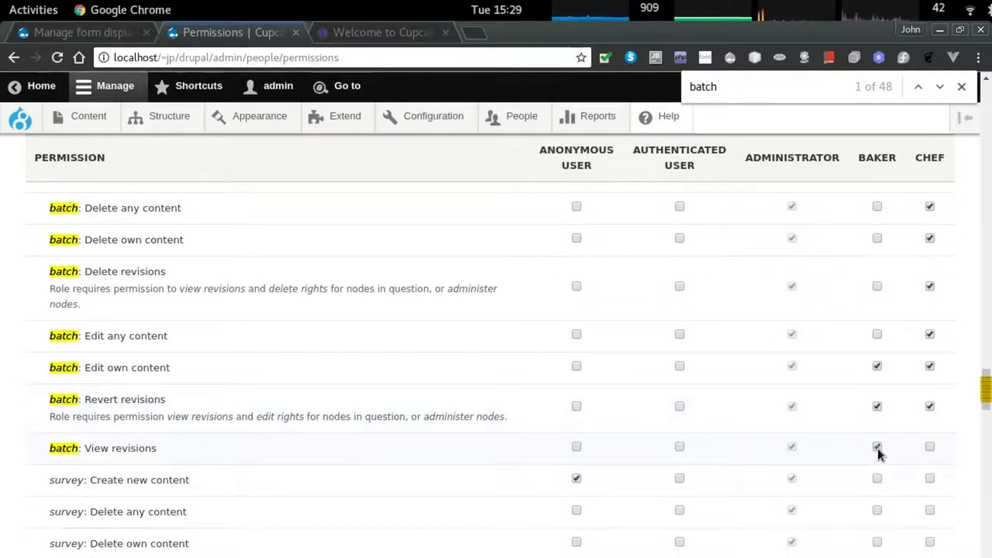
left_click(877, 406)
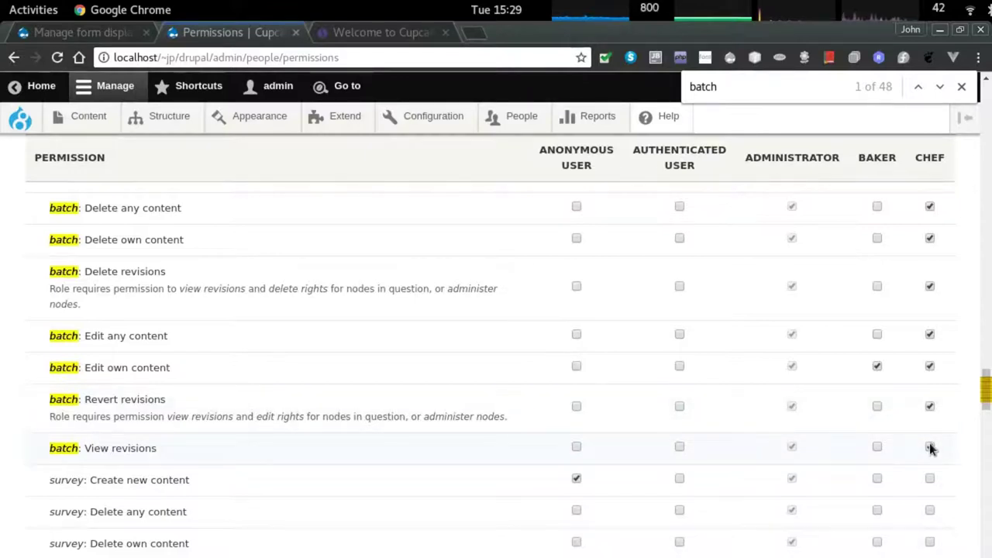
left_click(929, 447)
Let baker view survey revisions and save the permissions.
scroll(929, 446, "down", 1)
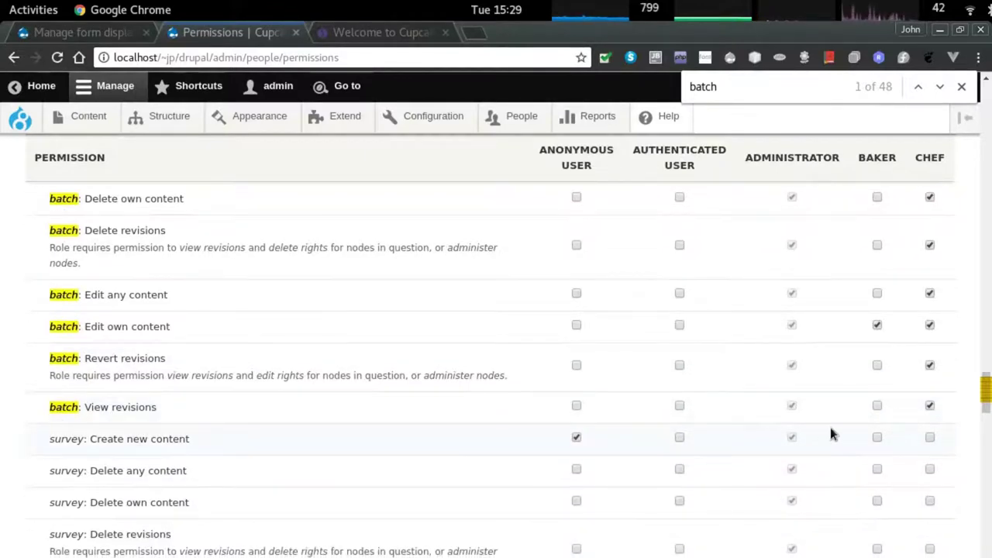
scroll(829, 434, "down", 1)
scroll(830, 434, "up", 2)
scroll(829, 434, "down", 4)
scroll(828, 432, "down", 3)
scroll(827, 432, "up", 2)
scroll(828, 432, "down", 7)
scroll(829, 432, "down", 3)
scroll(831, 433, "up", 10)
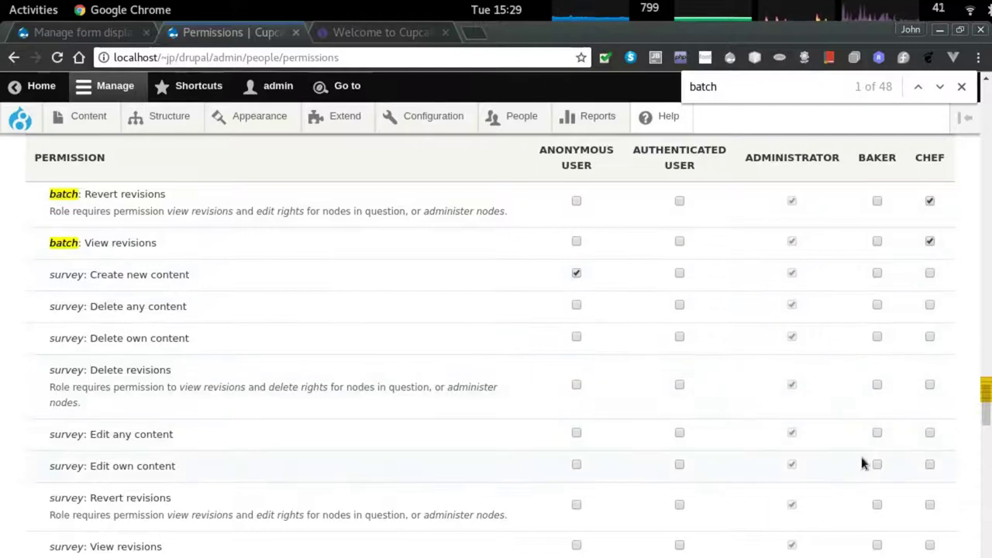
scroll(855, 459, "down", 2)
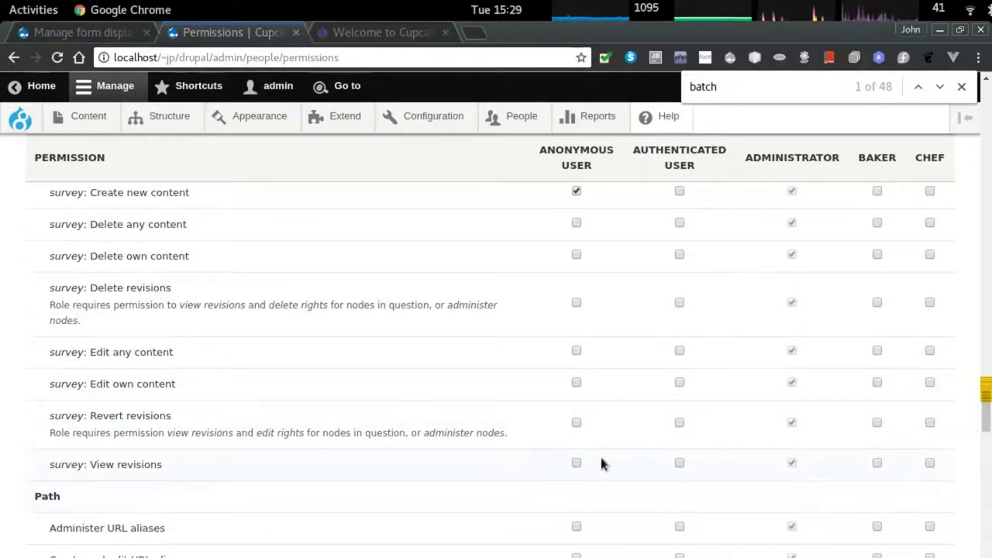
left_click(876, 464)
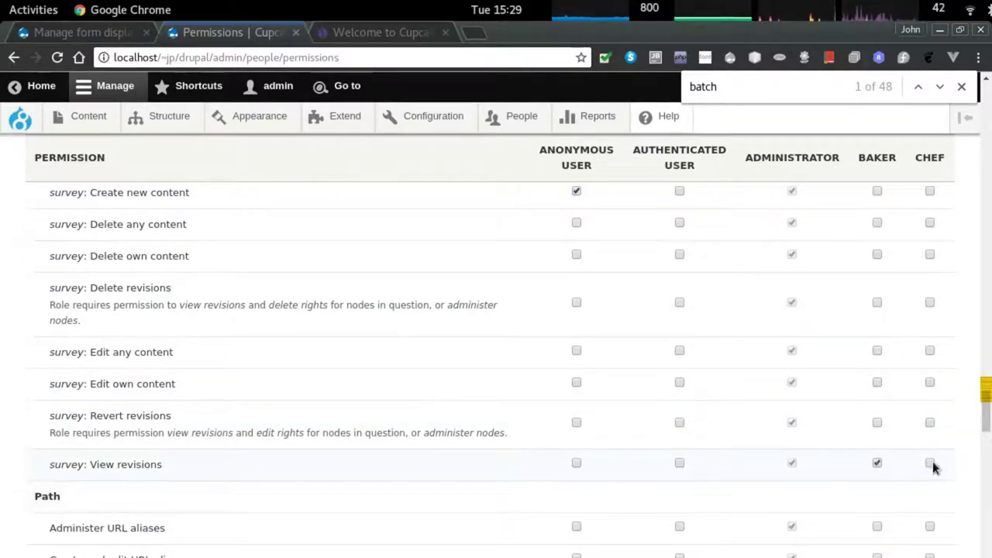
scroll(576, 454, "down", 5)
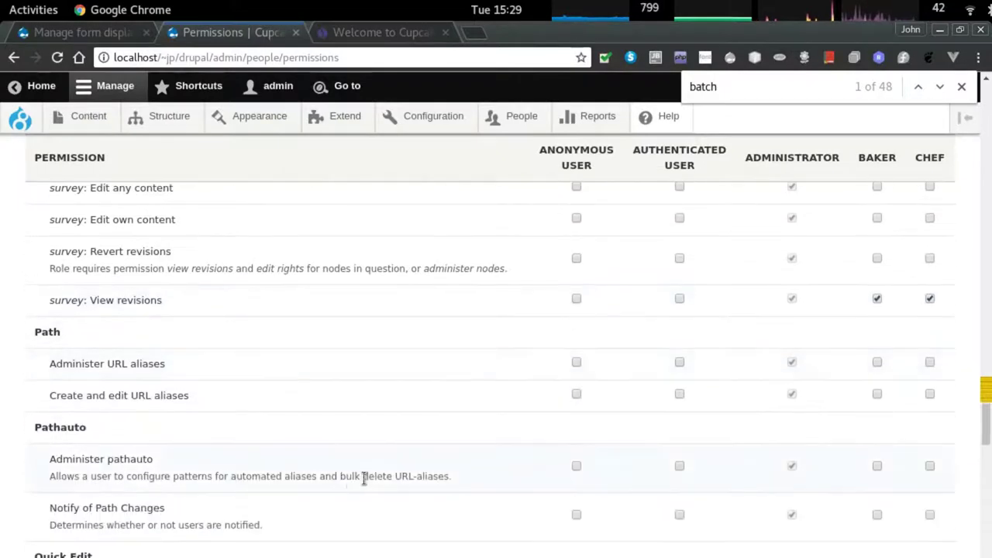
scroll(306, 485, "down", 15)
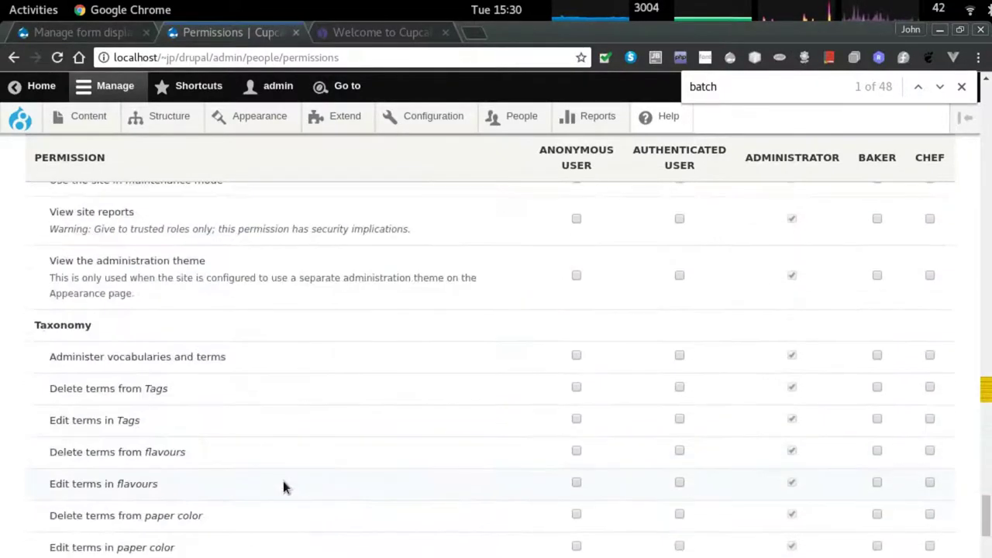
left_click(104, 525)
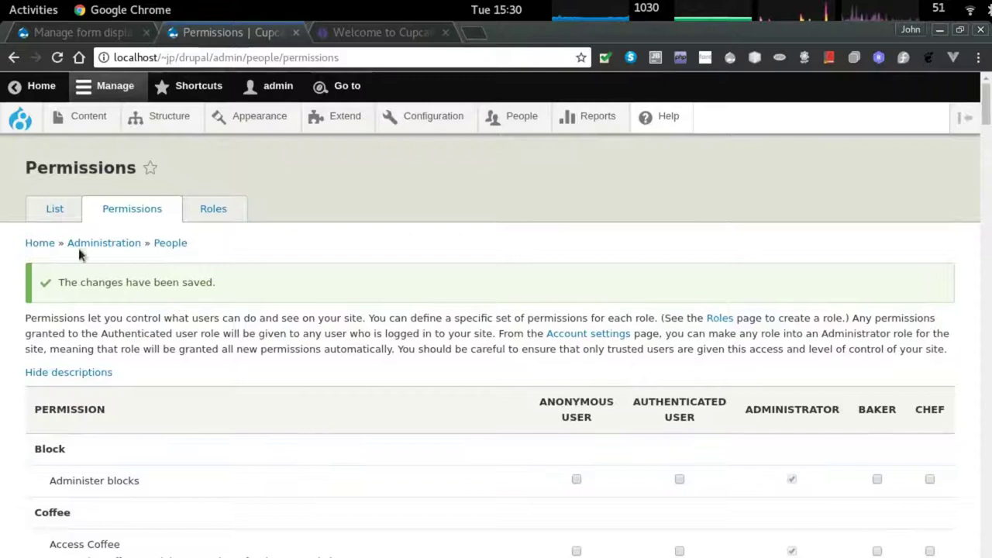
Create the user chef with an e-mail address and password, assigned the chef role.
left_click(54, 210)
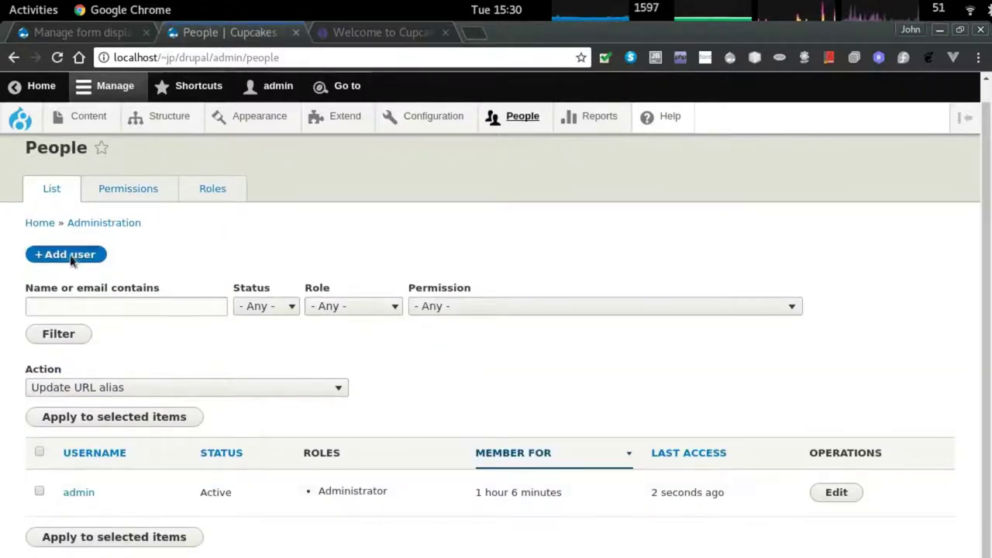
left_click(68, 257)
left_click(71, 271)
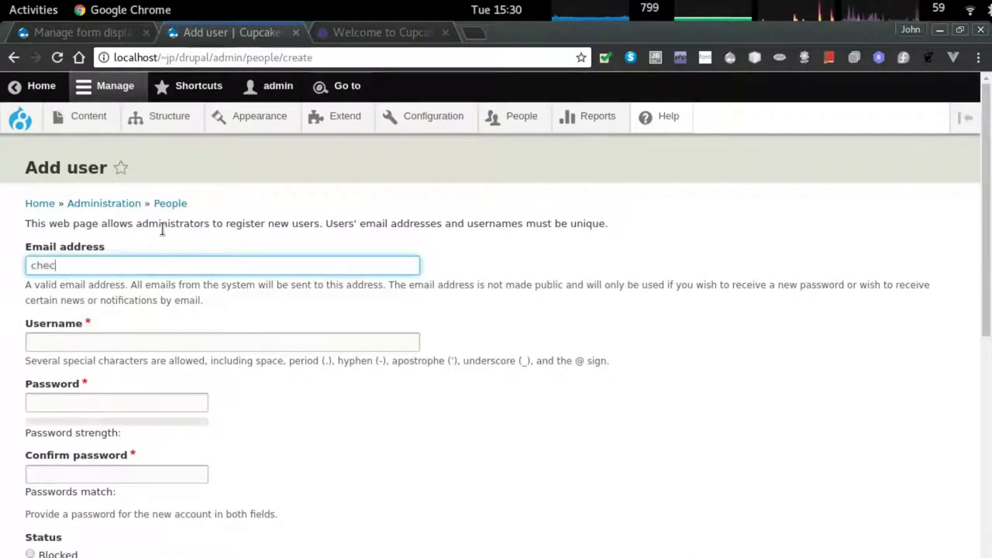
type("chef@chef.com")
key("Tab")
type("chef")
key("Tab")
type("12345678")
key("Tab")
type("12345678")
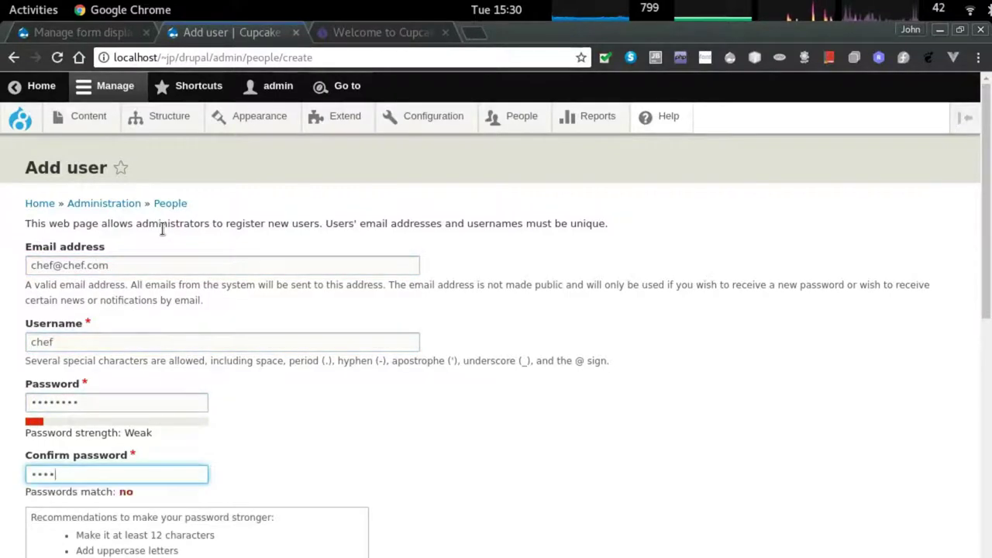
scroll(101, 320, "down", 5)
scroll(90, 458, "down", 2)
left_click(60, 476)
scroll(100, 443, "down", 3)
scroll(107, 467, "down", 6)
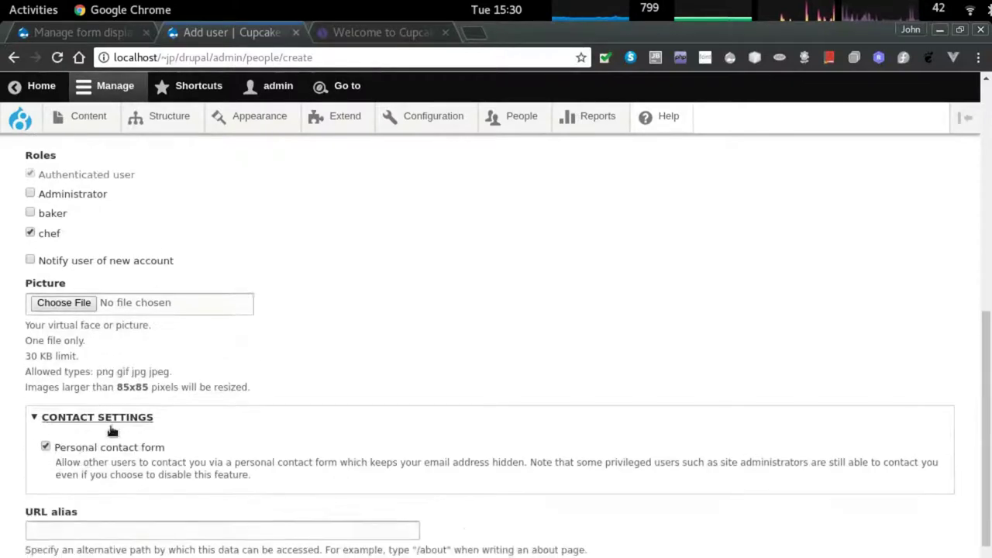
left_click(103, 555)
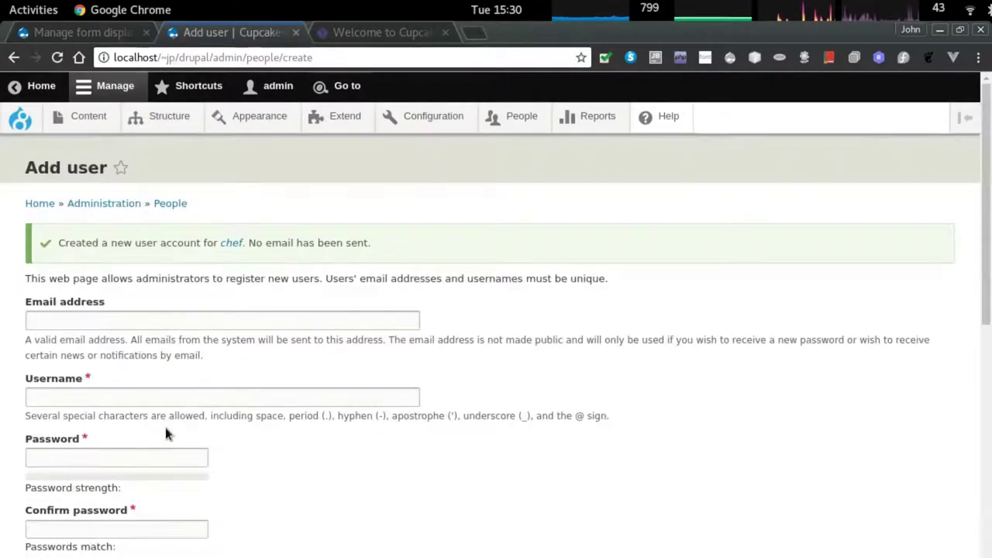
Create the user baker with an e-mail address and password, assigned the baker role.
left_click(75, 318)
type("baker")
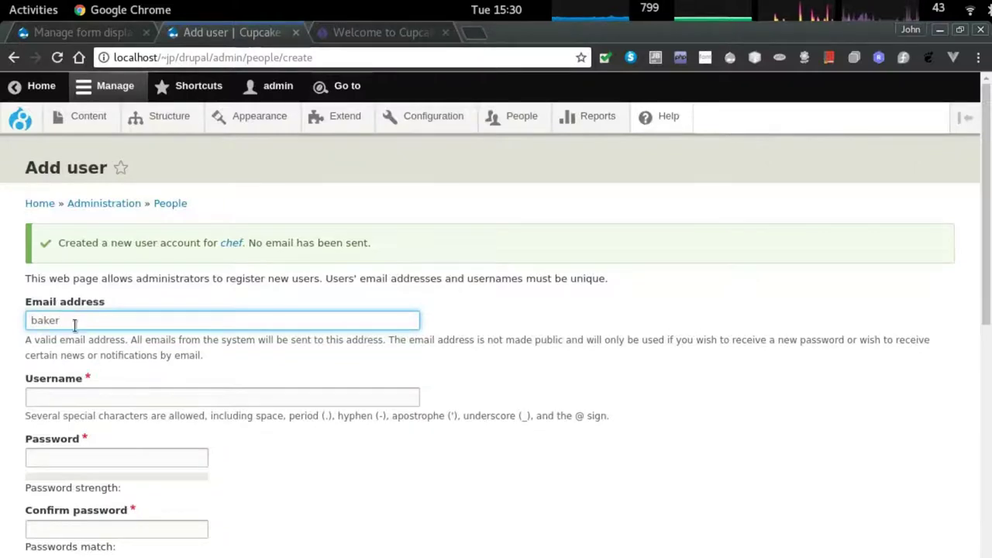
key("Return")
type("@baker")
key("Tab")
type("baker")
key("Tab")
type("baker123")
key("Tab")
type("baker12")
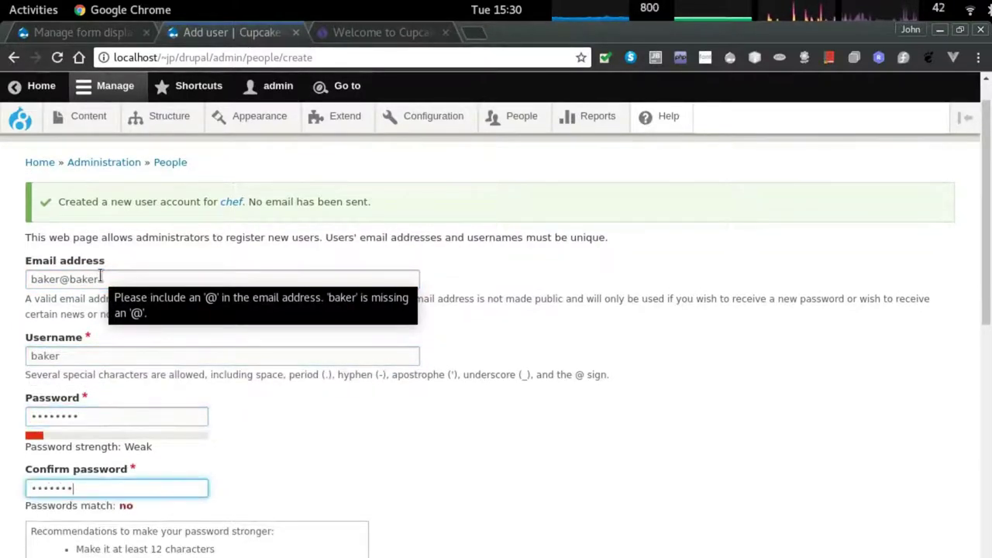
type("3")
scroll(134, 373, "down", 8)
left_click(58, 426)
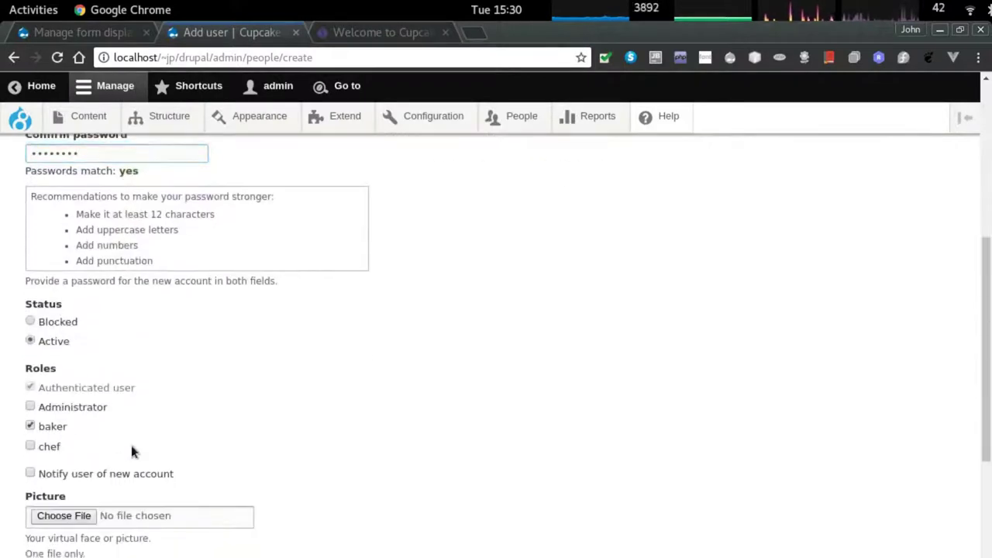
scroll(132, 452, "down", 2)
scroll(92, 465, "down", 6)
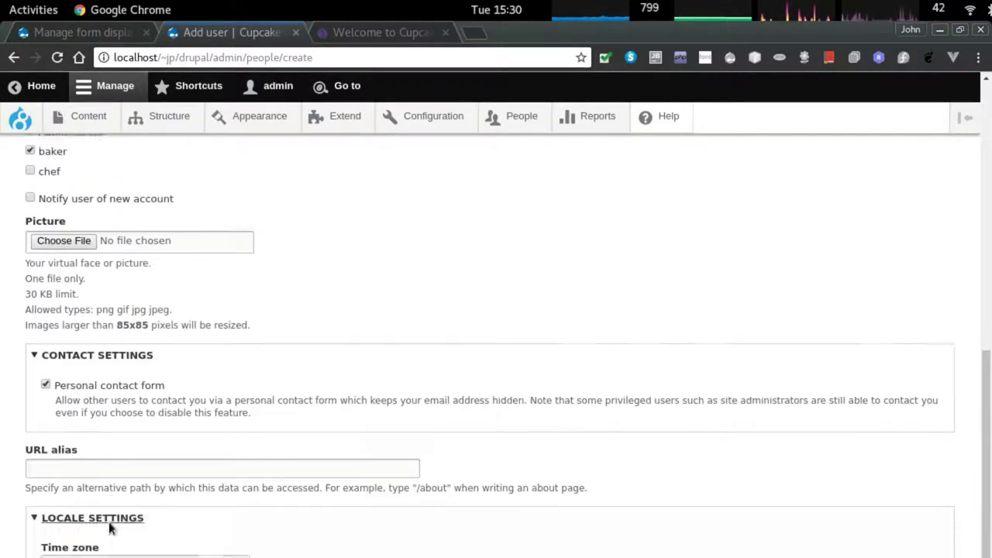
left_click(116, 511)
left_click(178, 195)
scroll(333, 349, "down", 3)
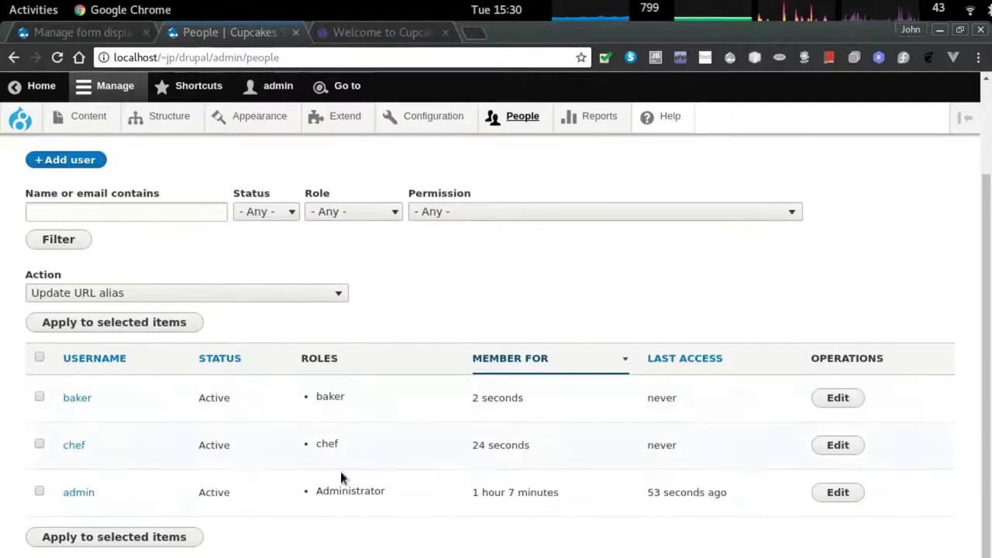
Launch a new Firefox window and load the site at localhost/~jp/drupal.
key("alt+Tab")
key("Escape")
key("alt+Tab")
key("alt+shift+Tab")
key("super")
type("f")
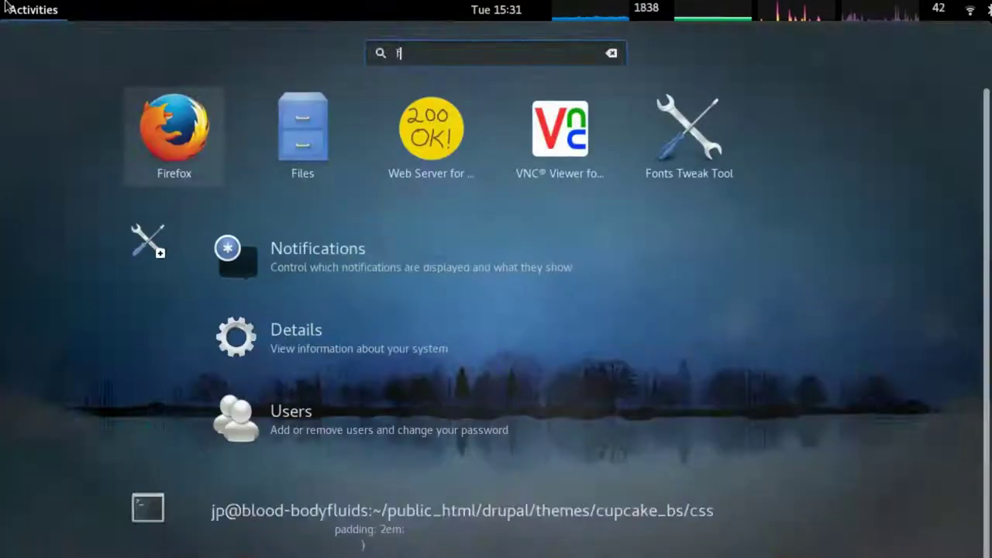
key("Return")
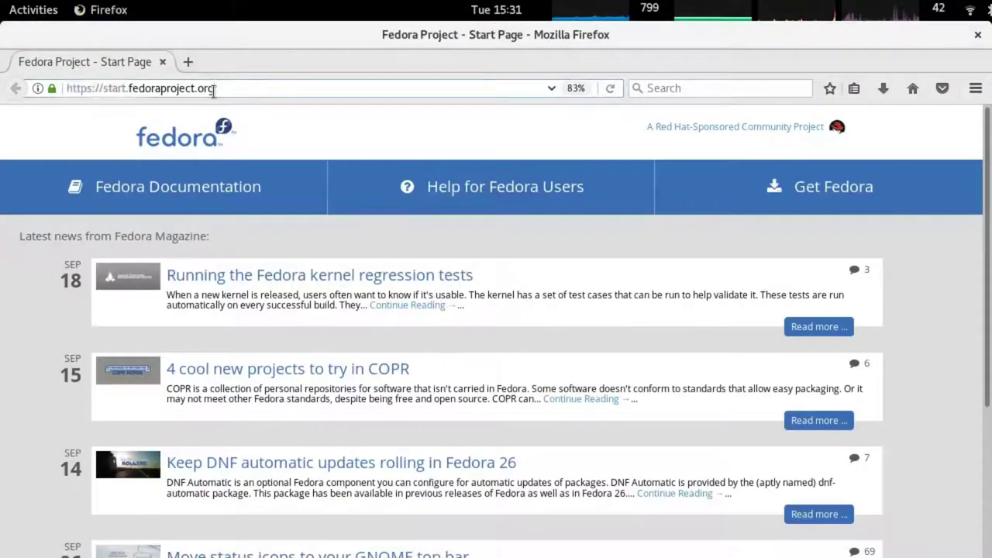
left_click(213, 91)
type("localhost/~jp/dr")
key("Return")
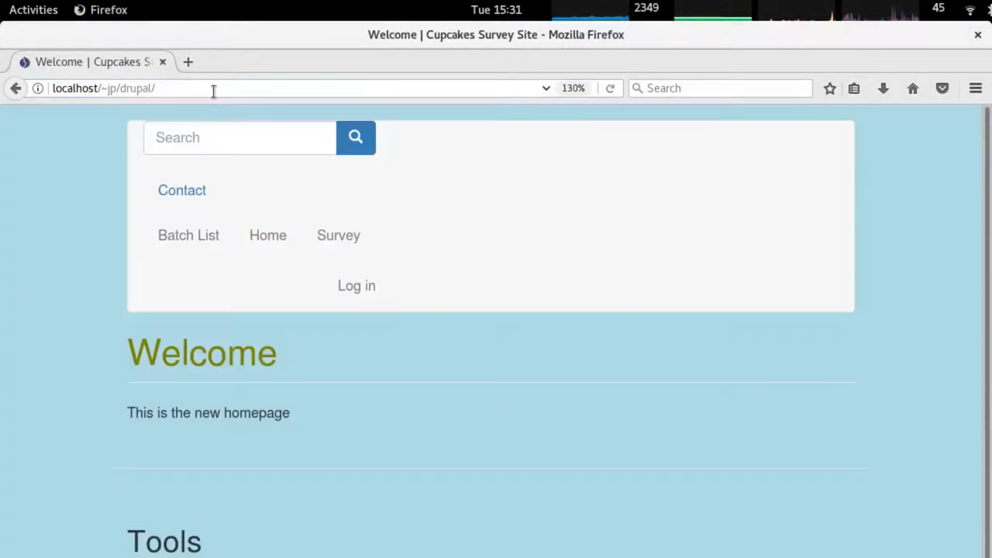
Log in to the site as baker, declining to save the login.
left_click(338, 286)
type("baker")
key("Tab")
type("password")
key("Return")
left_click(273, 329)
Open the Create batch form and focus its Cupcake Title field.
scroll(261, 384, "down", 1)
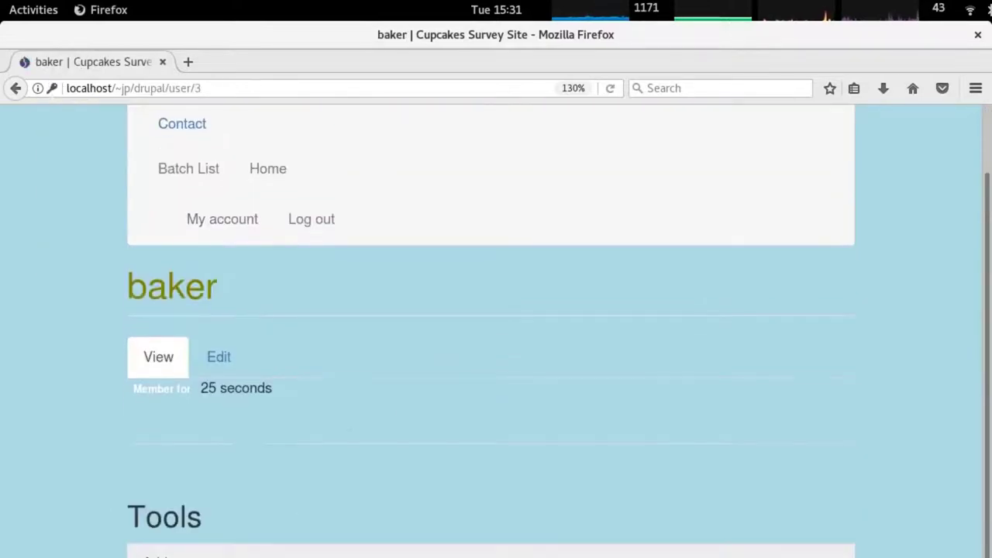
left_click(166, 547)
scroll(392, 411, "down", 3)
scroll(481, 370, "down", 5)
scroll(534, 387, "up", 5)
left_click(222, 300)
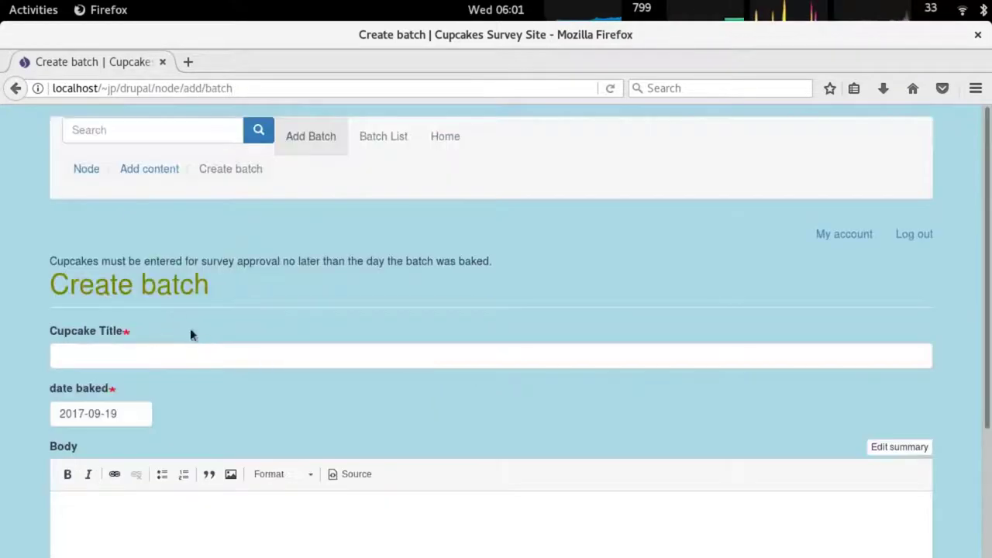
scroll(257, 367, "down", 3)
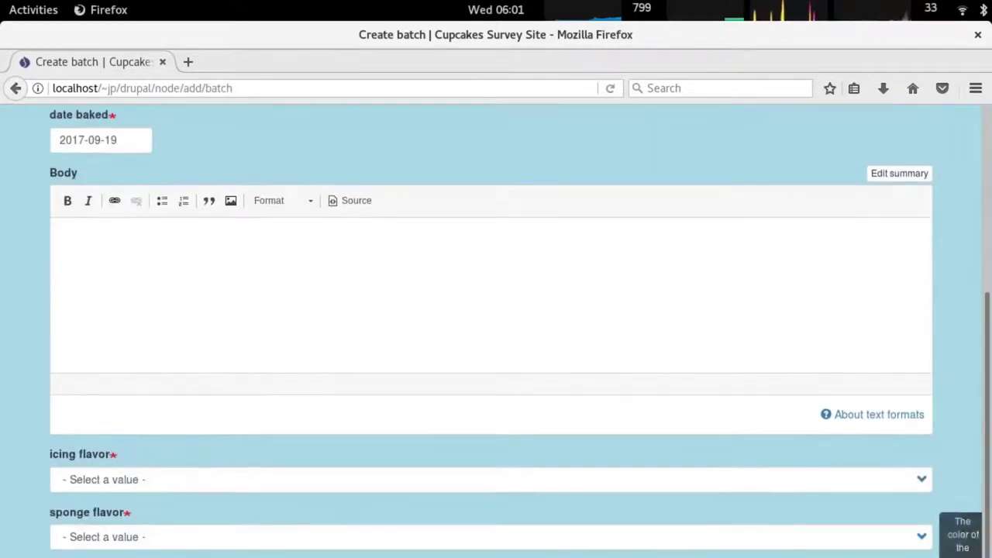
scroll(523, 425, "up", 3)
scroll(202, 520, "down", 3)
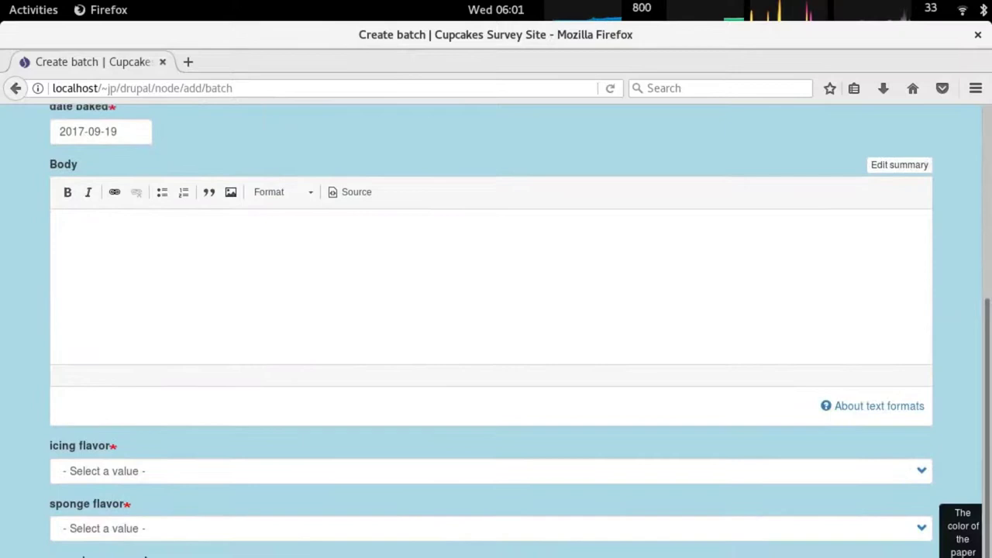
right_click(264, 369)
left_click(332, 543)
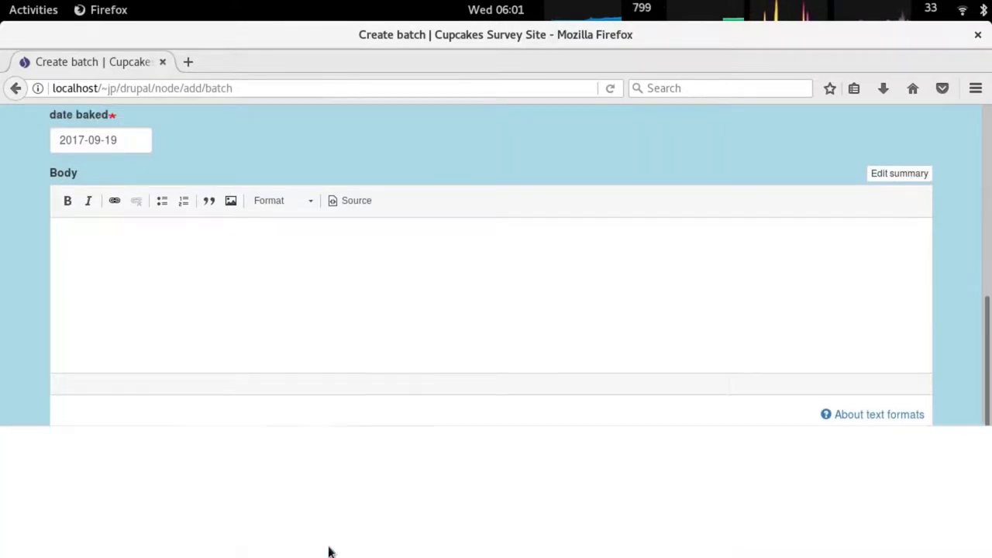
scroll(231, 523, "down", 3)
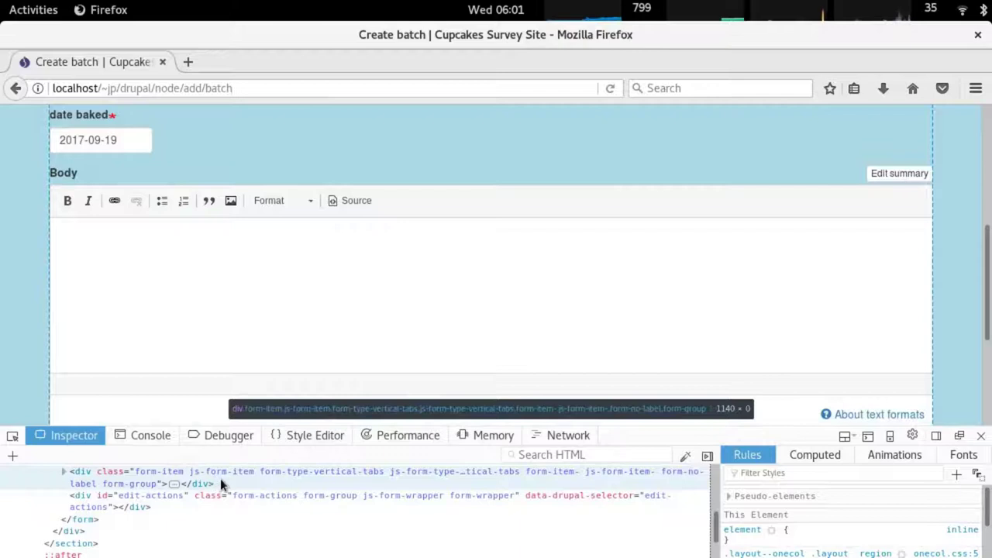
scroll(224, 505, "up", 2)
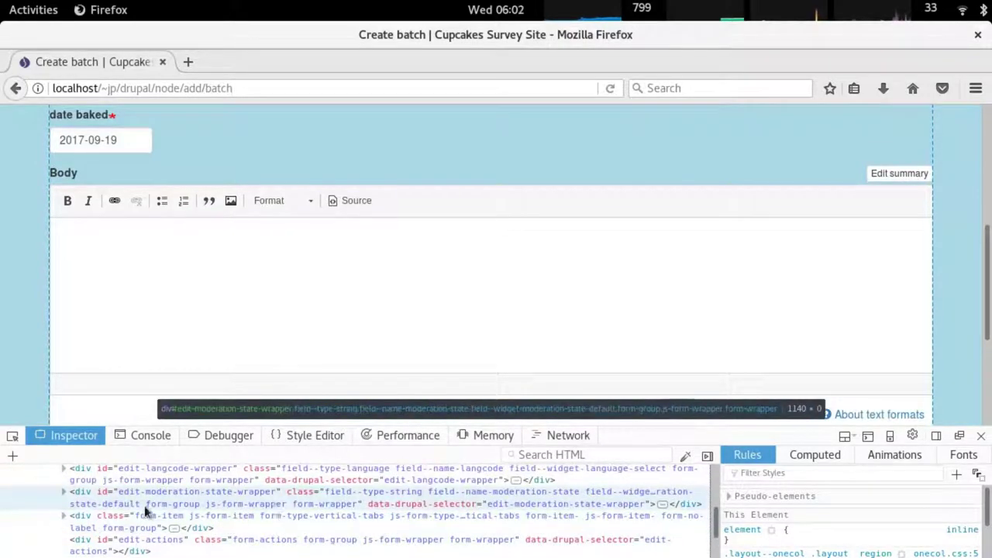
left_click(65, 516)
scroll(248, 503, "down", 1)
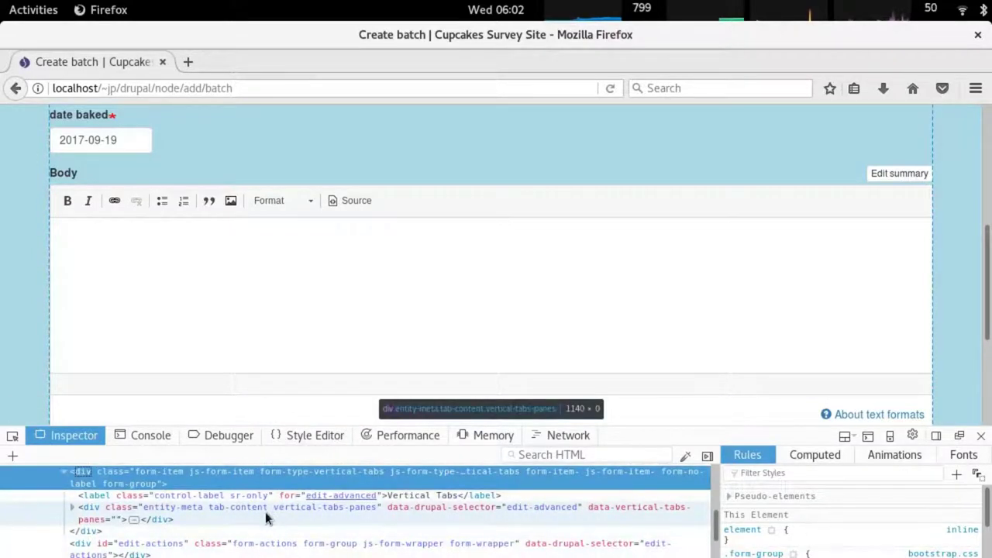
left_click(72, 508)
scroll(222, 512, "down", 1)
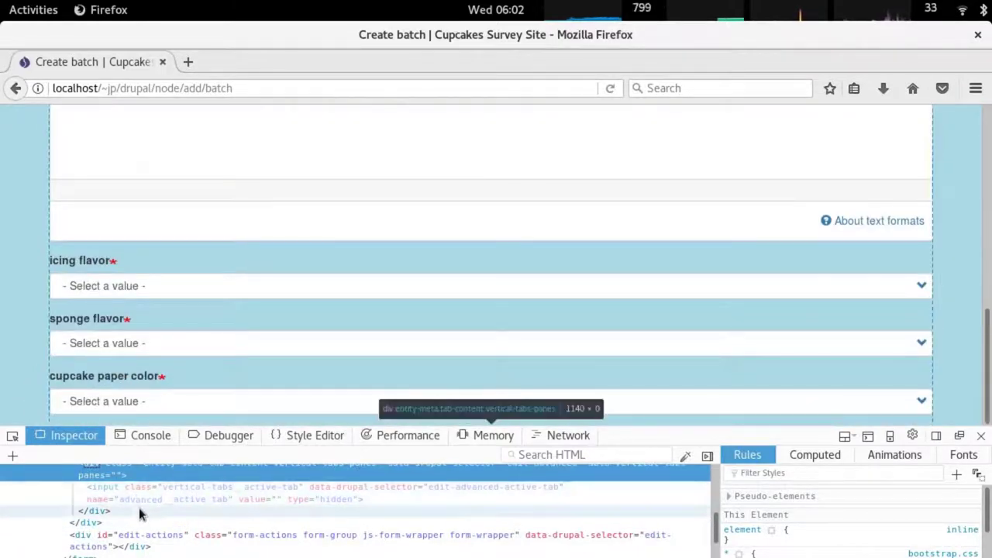
scroll(140, 510, "up", 3)
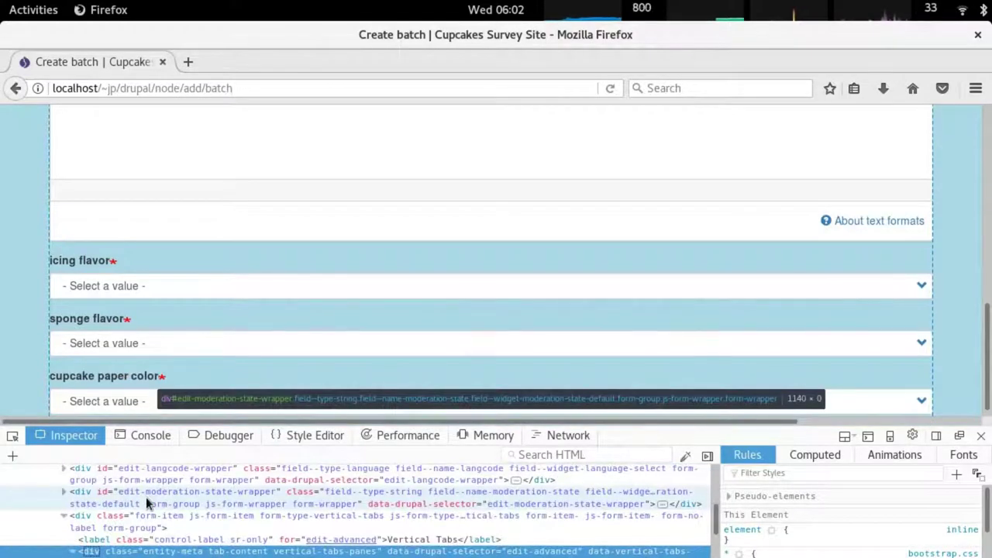
left_click(980, 436)
key("alt+Tab")
key("alt+shift+Tab")
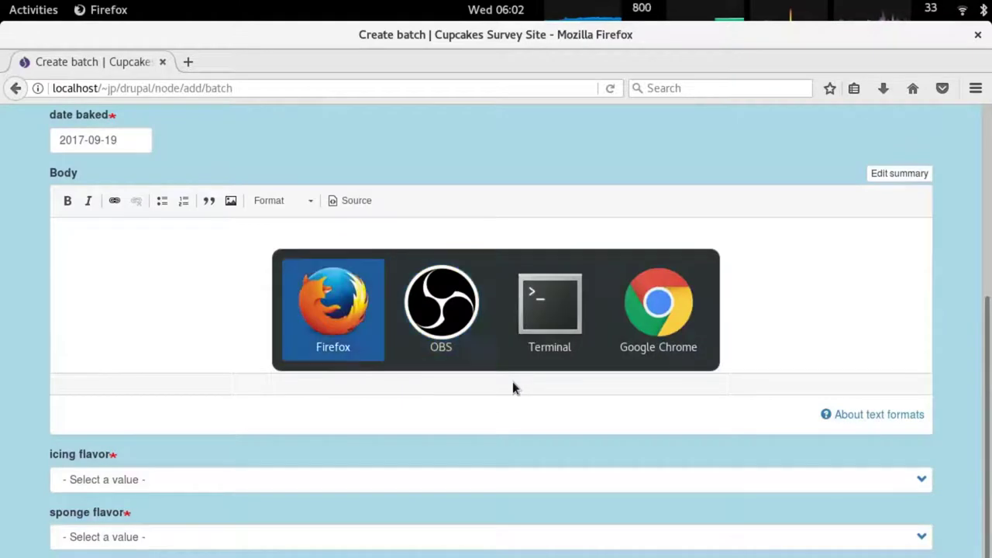
key("alt+Tab")
key("alt+Tab")
key("alt+Tab")
Open People > Permissions and search for 'batch' to locate batch: Create new content.
left_click(569, 121)
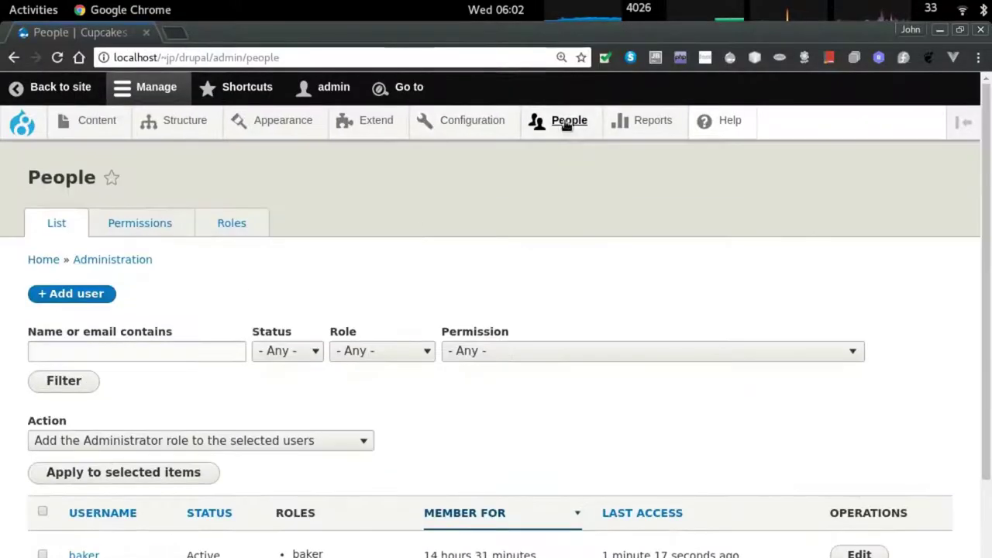
left_click(159, 224)
key("ctrl+f")
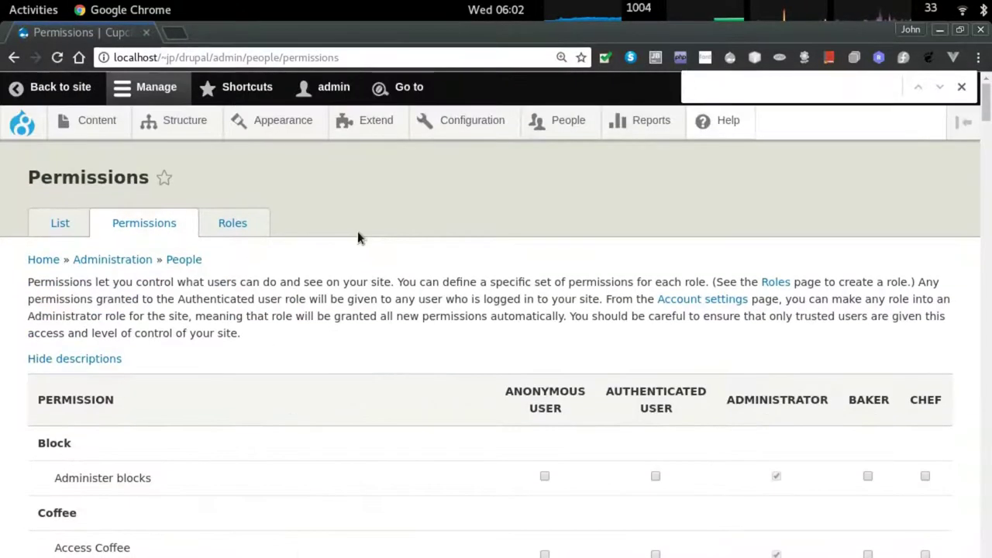
type("batch")
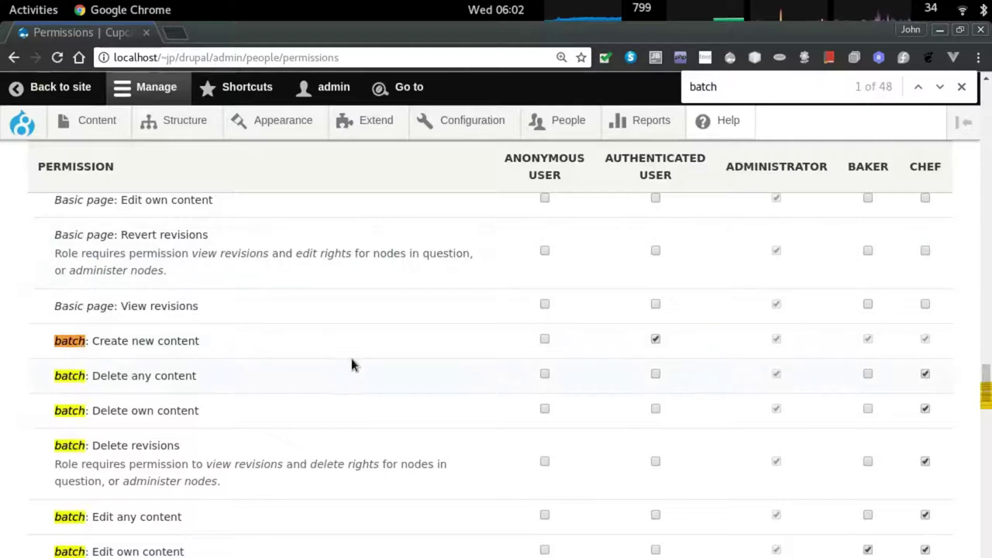
key("Return")
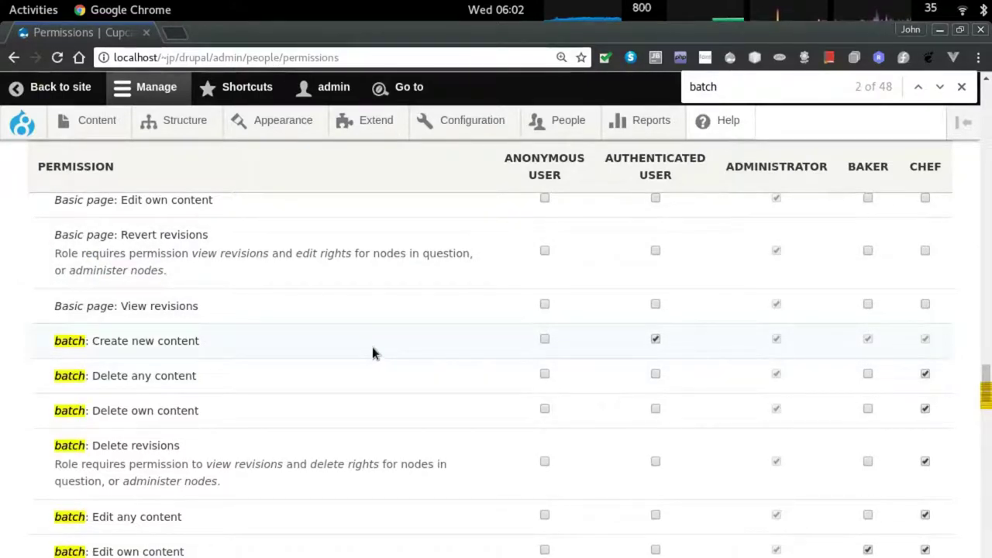
scroll(372, 348, "down", 4)
scroll(373, 349, "up", 1)
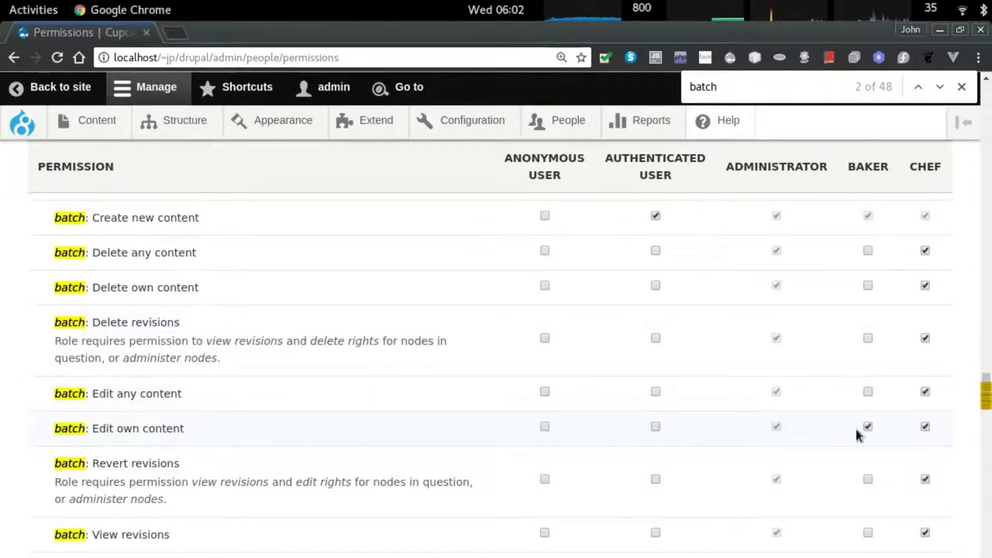
scroll(671, 338, "up", 1)
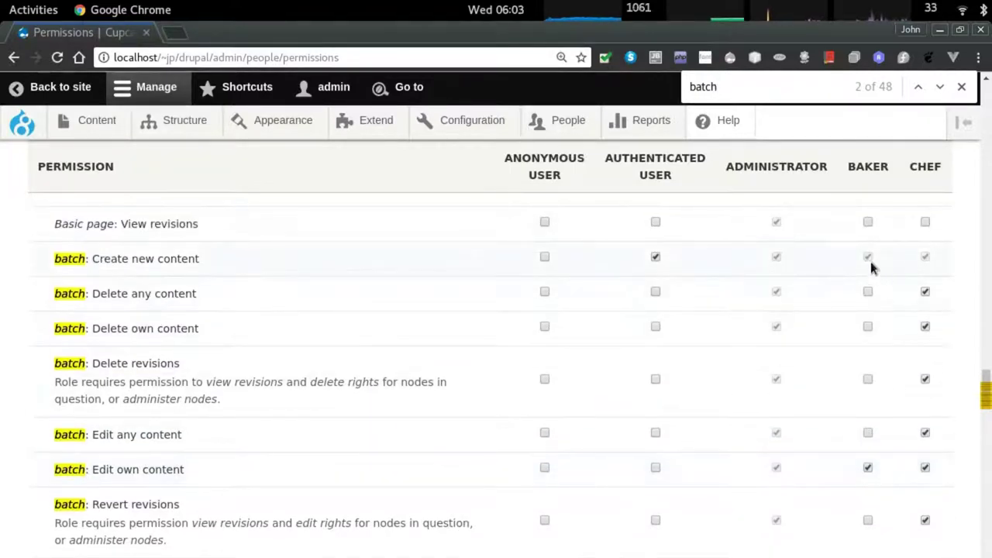
scroll(871, 300, "up", 1)
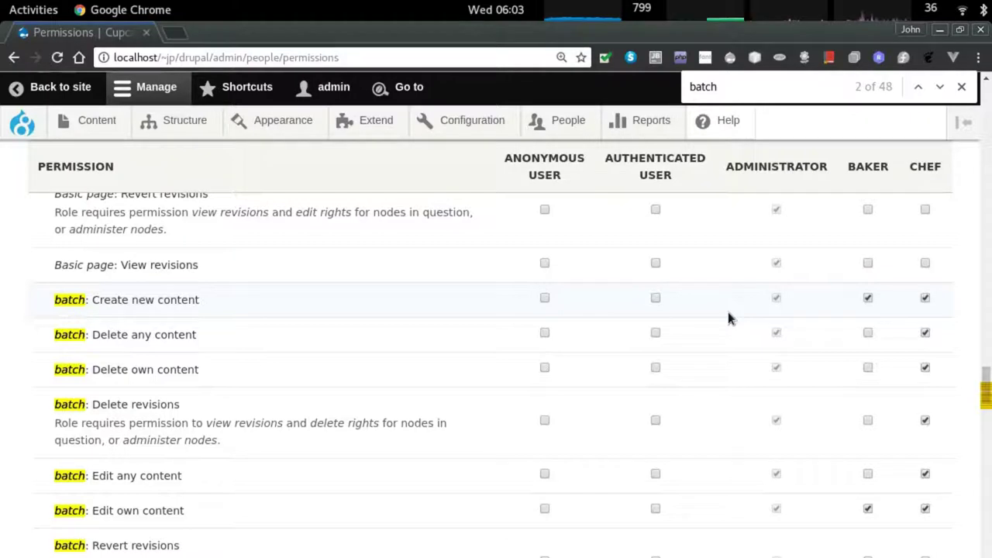
scroll(728, 312, "up", 15)
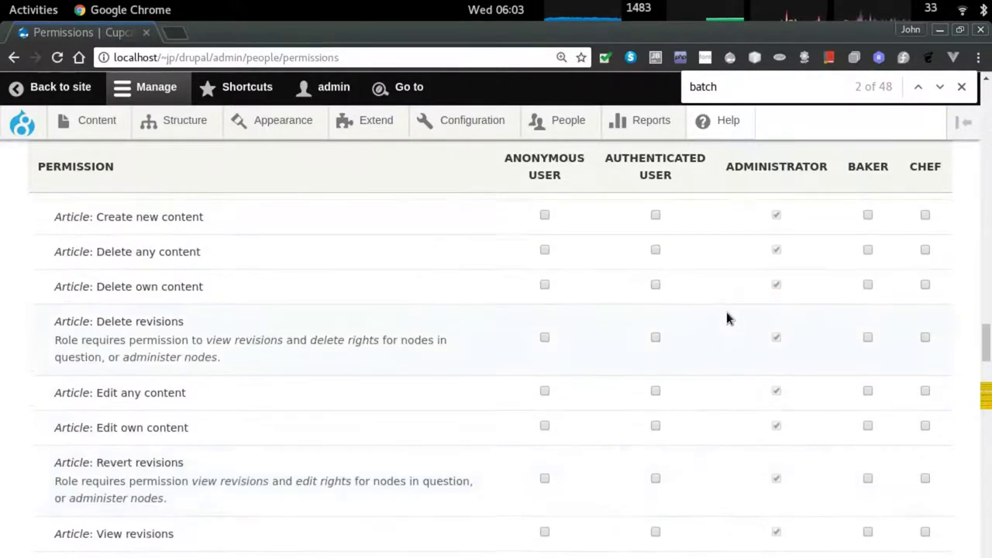
scroll(729, 323, "up", 1)
Search the Permissions page for 'workflow' to find the Editorial transition permissions.
key("ctrl+f")
type("workflow")
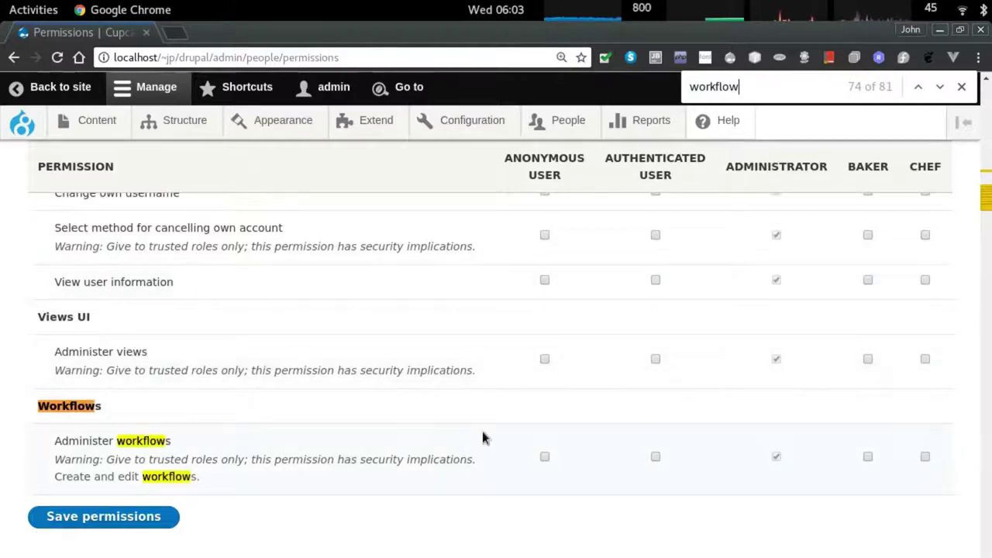
key("Return")
key("Return")
key("Return")
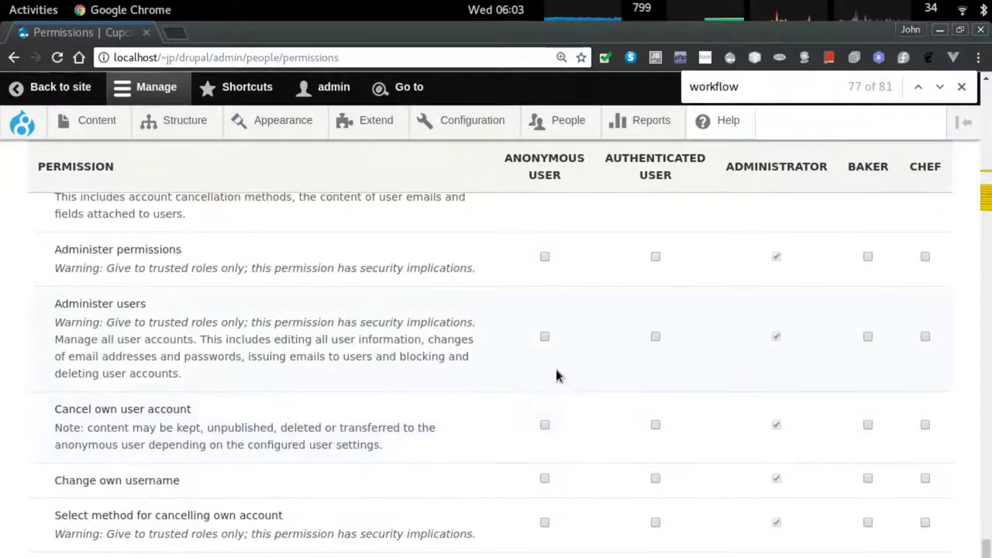
scroll(556, 369, "down", 20)
scroll(560, 364, "down", 3)
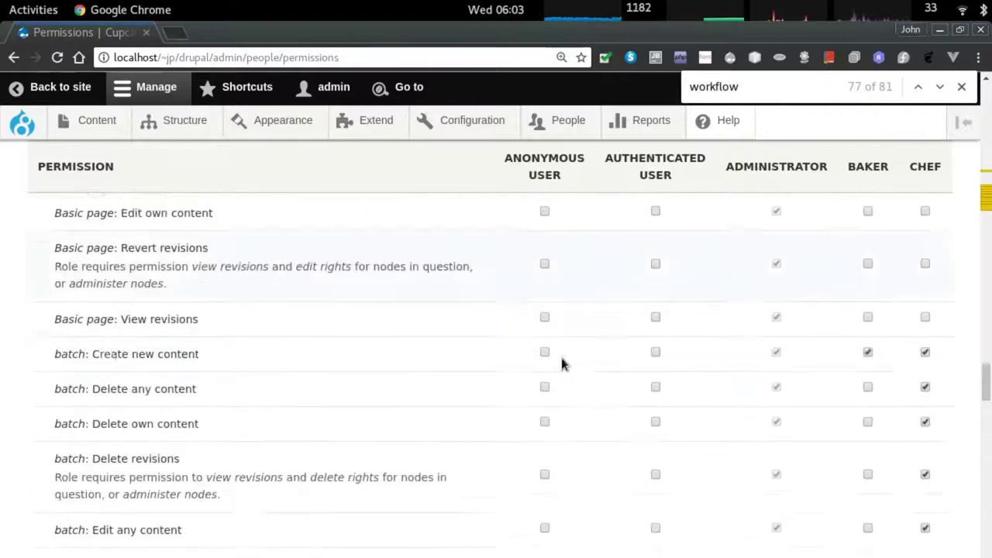
scroll(344, 315, "down", 15)
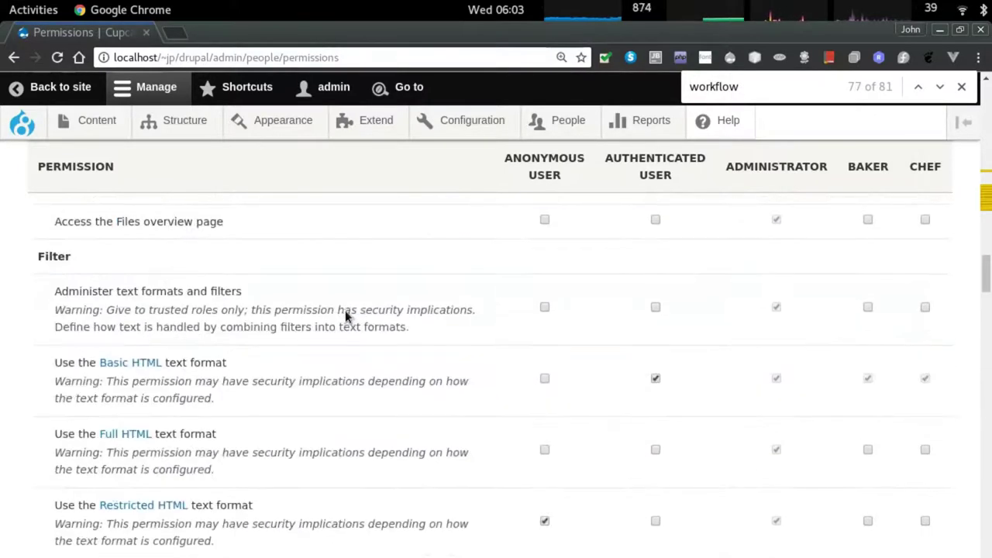
scroll(350, 316, "up", 4)
scroll(350, 311, "up", 20)
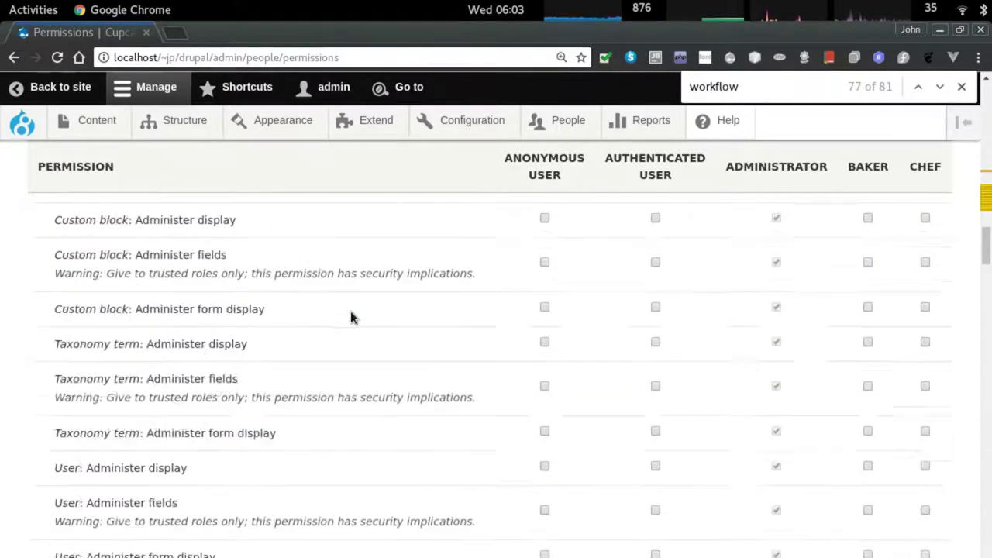
scroll(351, 310, "up", 8)
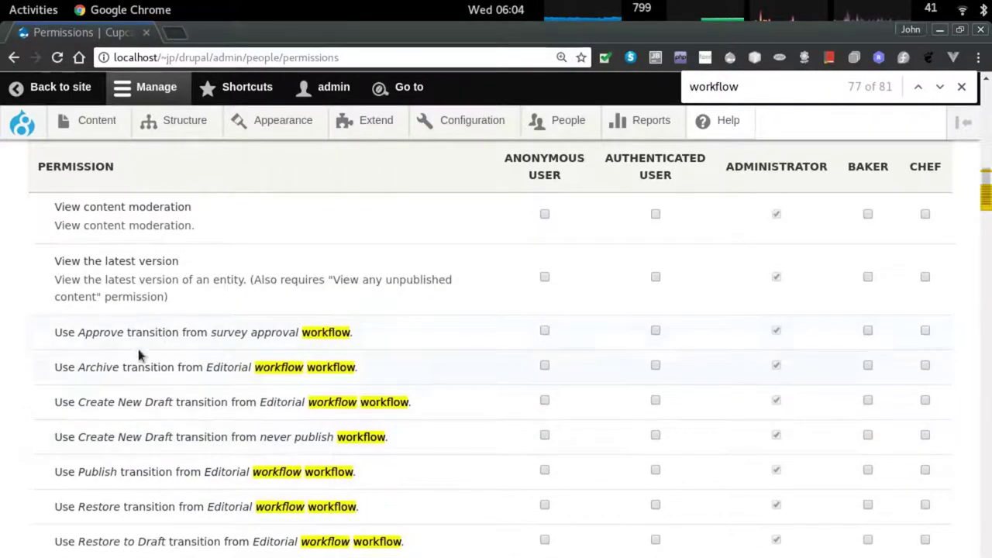
scroll(173, 344, "down", 1)
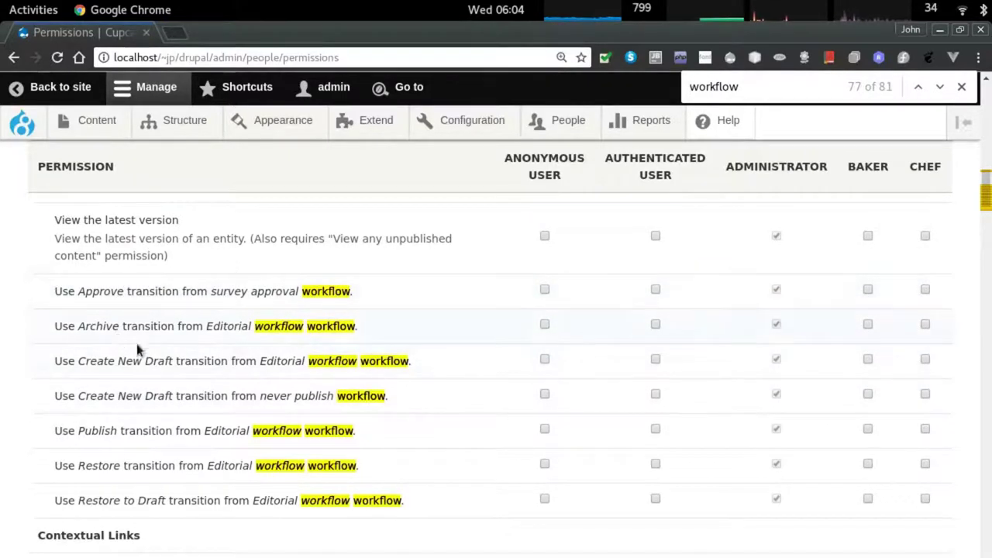
scroll(205, 350, "down", 1)
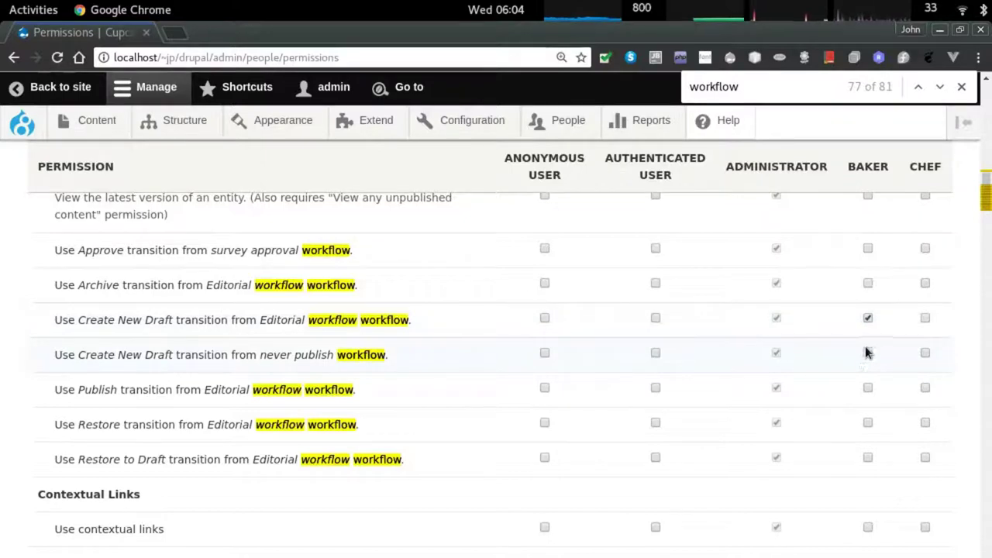
Grant Chef permission to use the Editorial workflow's Publish transition.
left_click(925, 388)
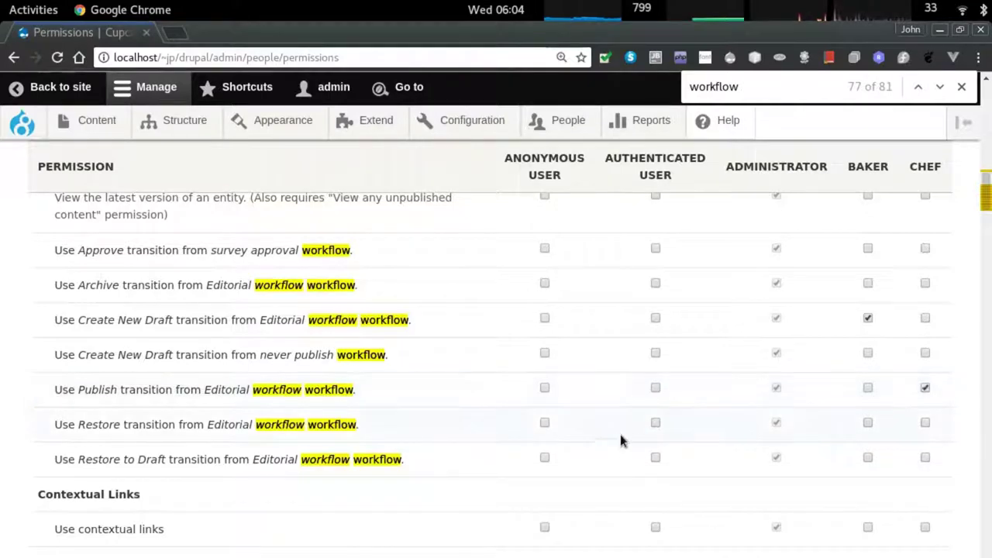
scroll(620, 435, "down", 1)
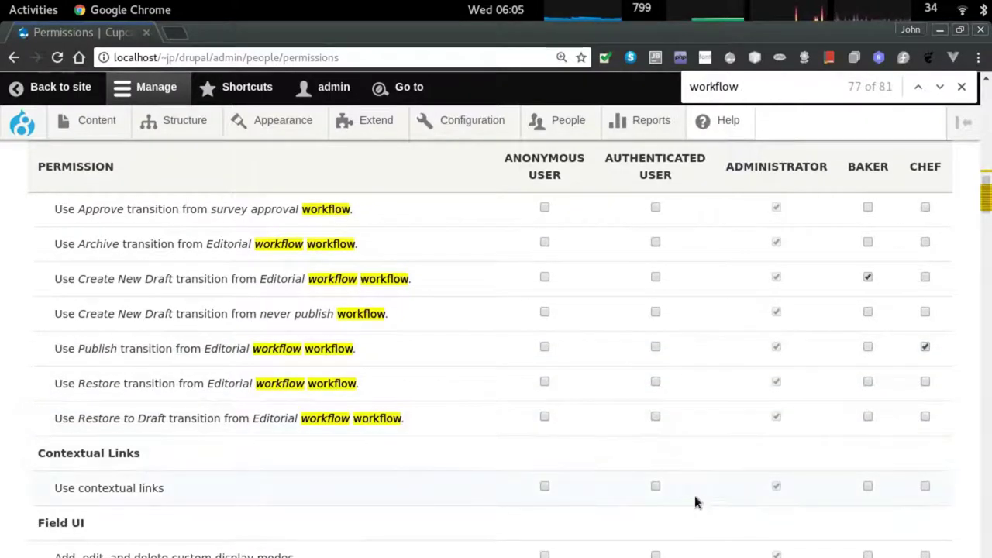
scroll(689, 481, "down", 20)
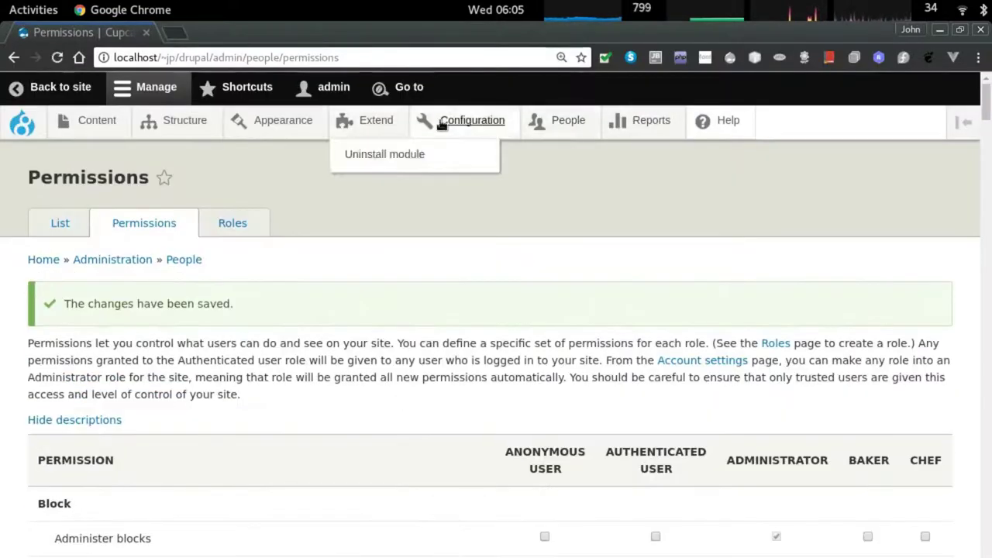
left_click(448, 124)
scroll(593, 294, "down", 15)
Open Configuration > Workflows and edit the survey approval workflow.
left_click(551, 484)
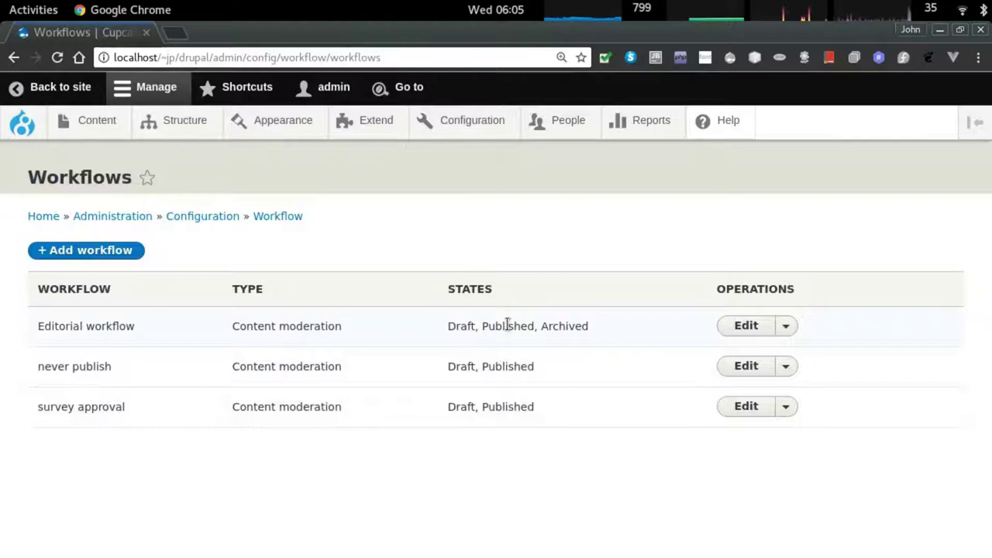
triple_click(498, 406)
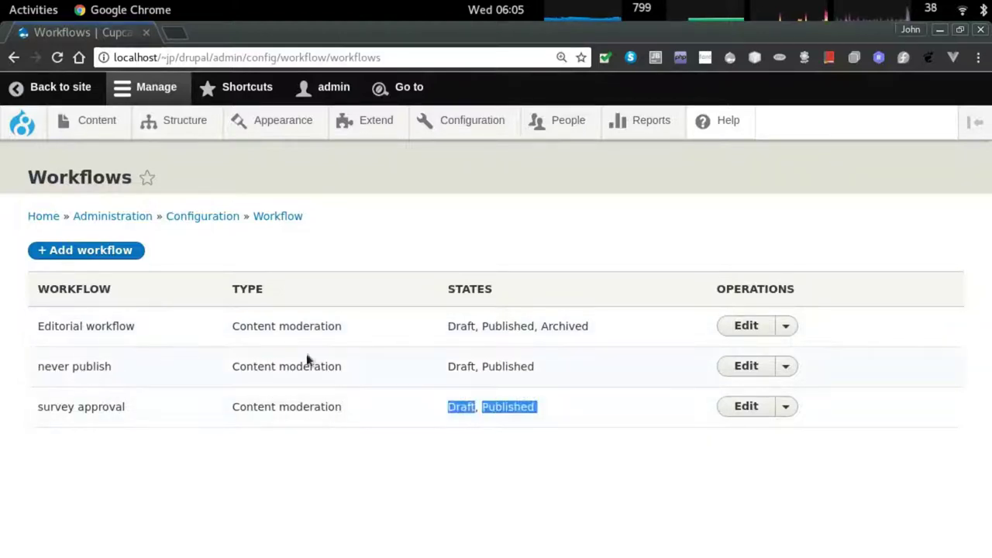
left_click(750, 407)
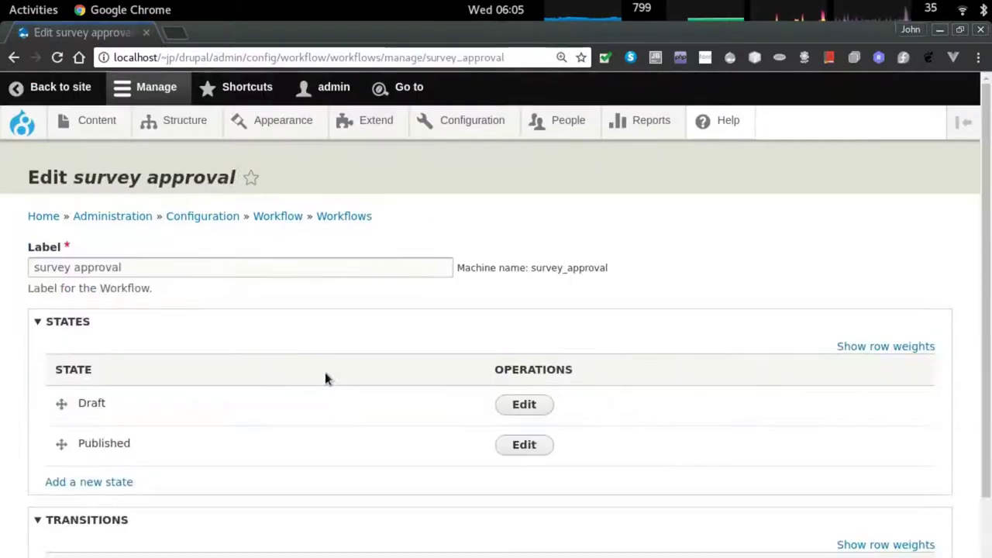
scroll(324, 378, "down", 4)
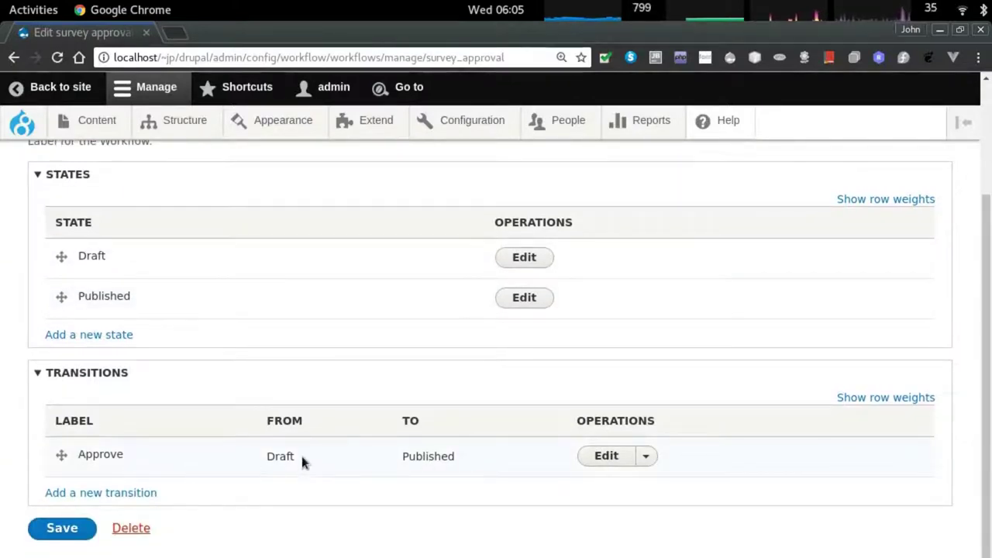
scroll(302, 460, "up", 4)
key("alt+Tab")
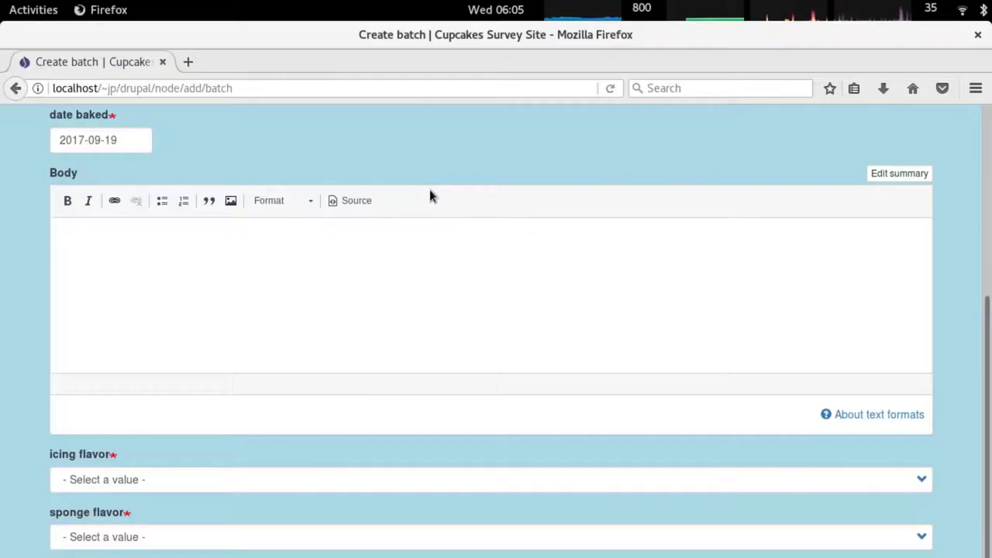
scroll(366, 426, "up", 3)
scroll(215, 533, "down", 4)
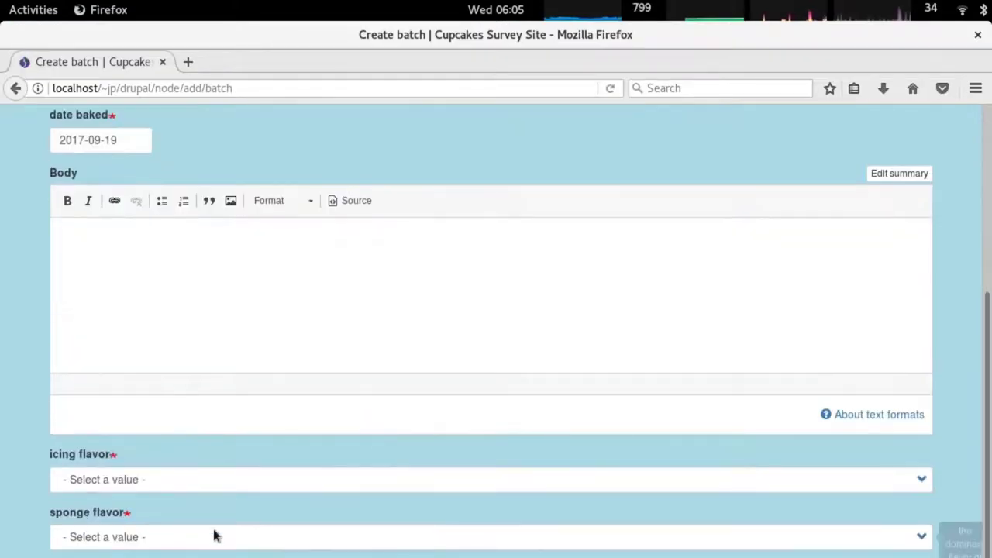
scroll(308, 436, "up", 4)
key("alt+Tab")
scroll(381, 381, "down", 4)
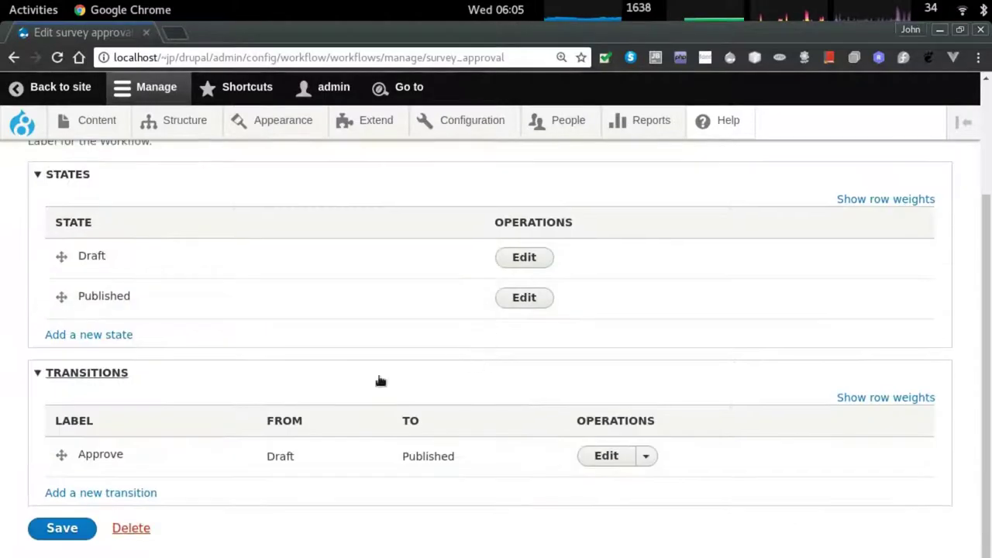
scroll(155, 413, "up", 2)
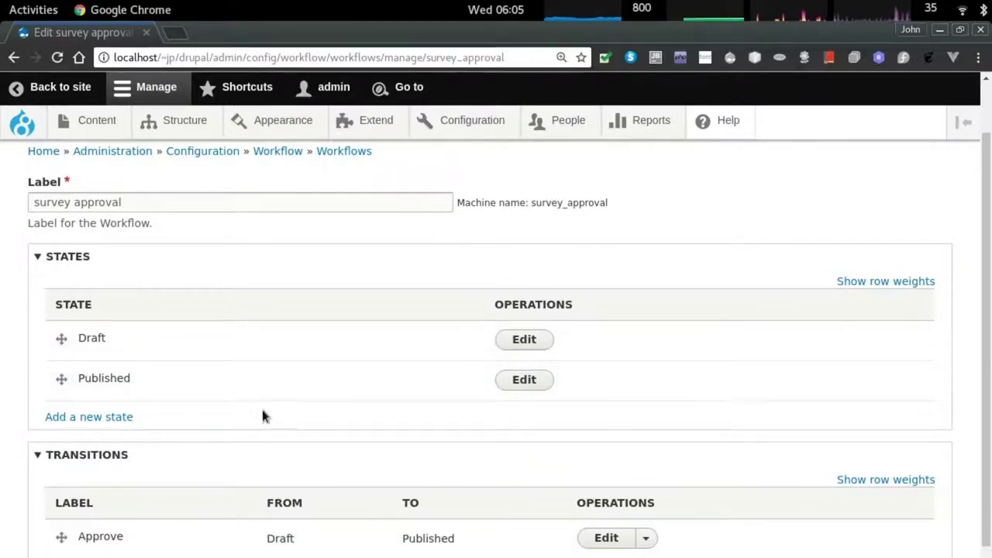
scroll(287, 412, "down", 2)
Delete the Approve transition from survey approval and confirm the deletion.
left_click(599, 457)
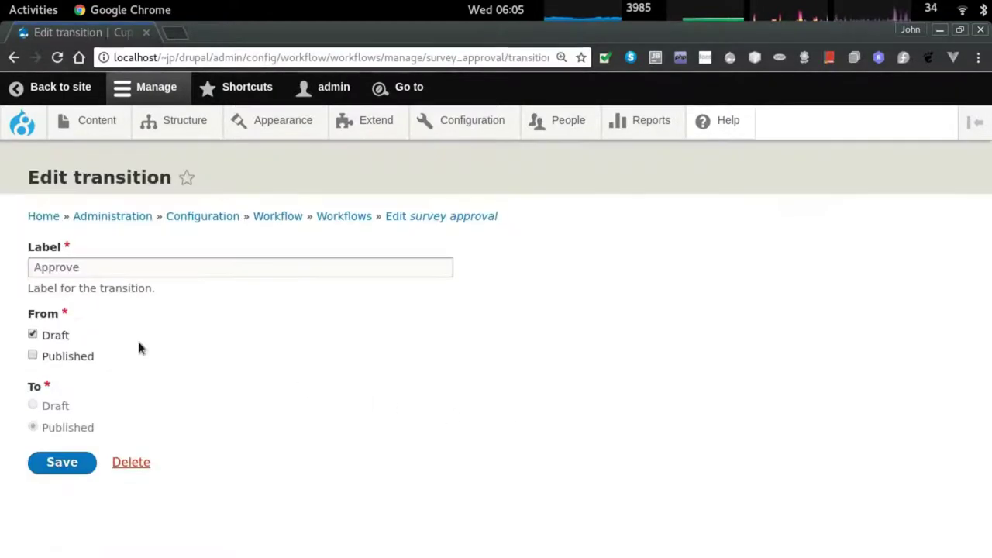
left_click(52, 364)
left_click(55, 338)
left_click(52, 360)
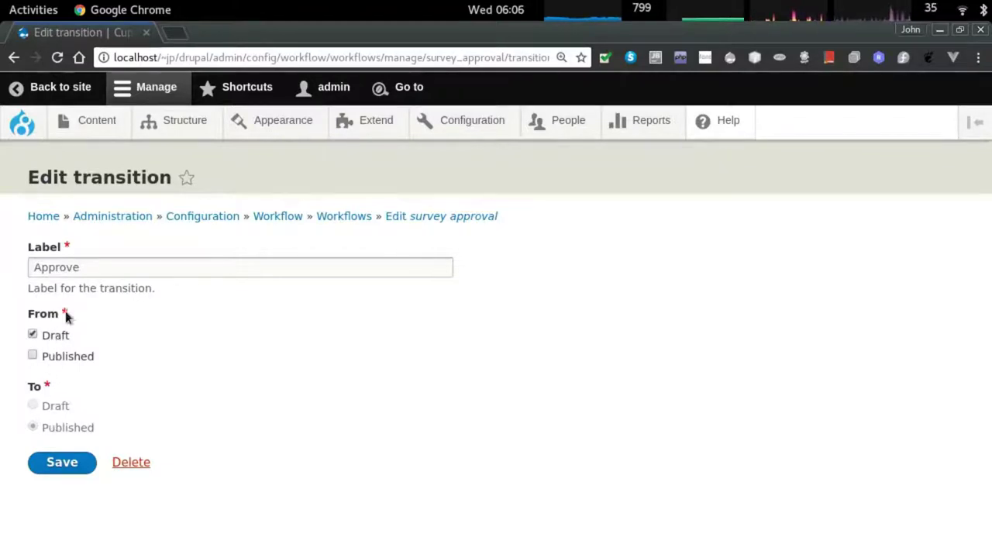
left_click(129, 464)
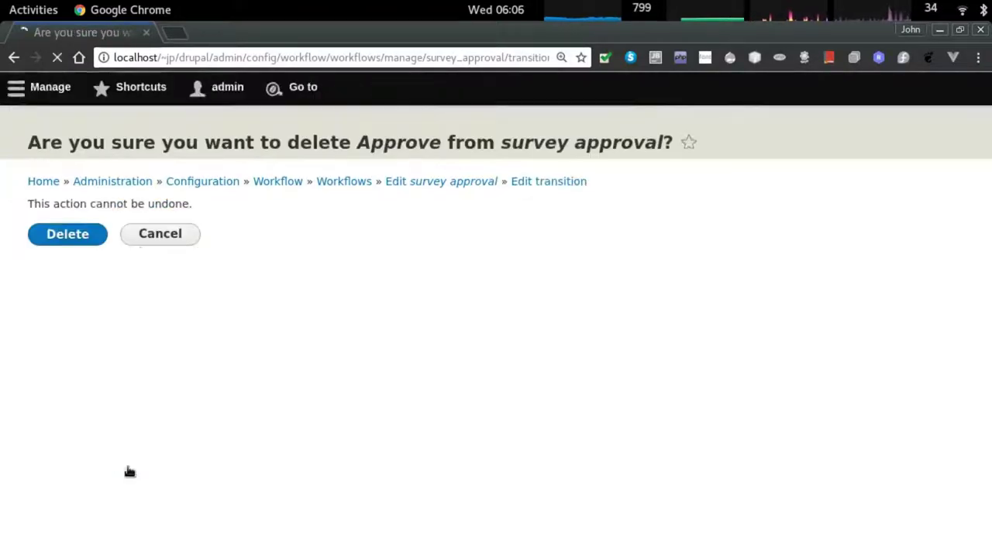
left_click(75, 276)
scroll(97, 422, "down", 5)
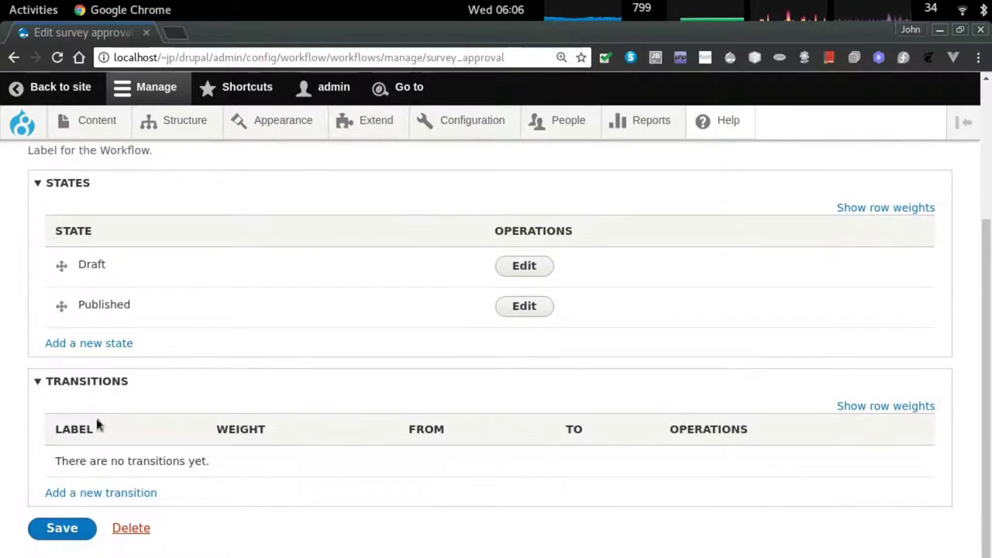
Re-add an Approve transition from Draft to Published and save the survey approval workflow.
left_click(101, 492)
left_click(68, 335)
left_click_drag(40, 427, 62, 426)
left_click(40, 427)
left_click(104, 267)
type("Approve")
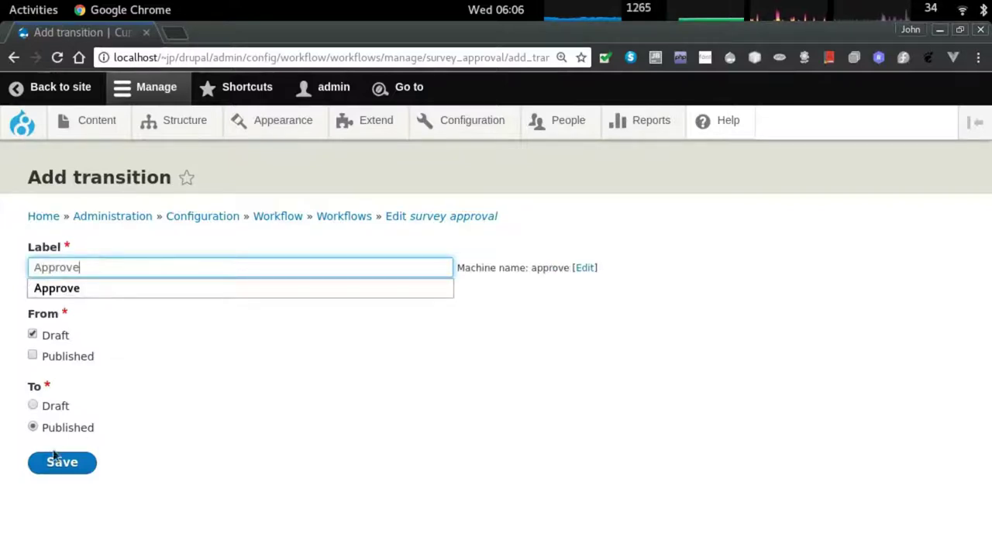
key("Return")
scroll(209, 414, "down", 5)
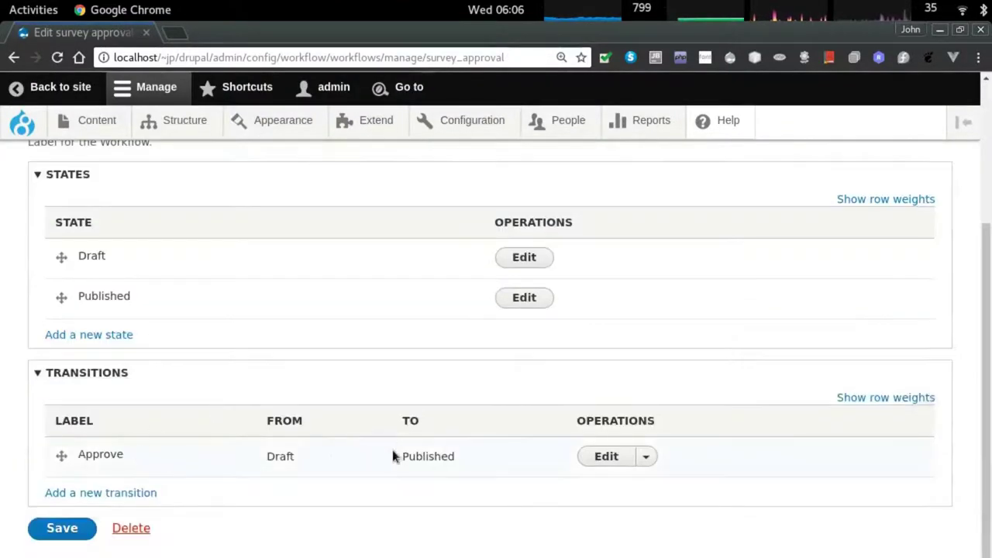
scroll(332, 392, "up", 5)
scroll(234, 383, "down", 5)
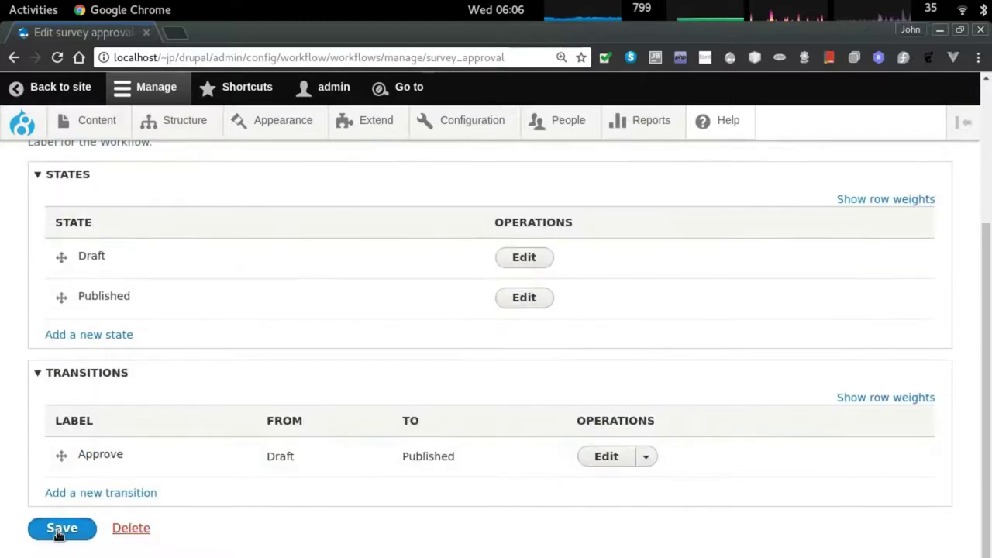
left_click(58, 532)
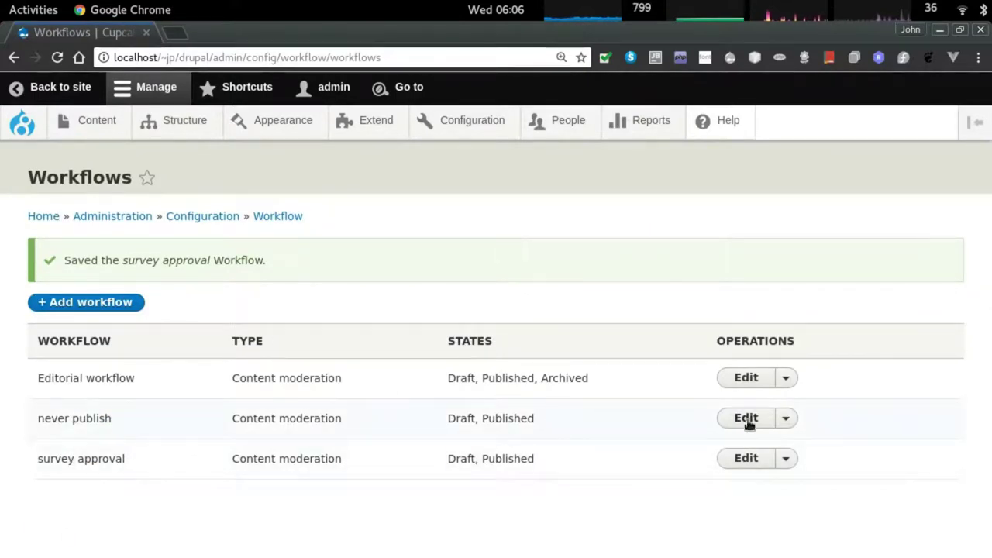
Inspect the Published state of the never publish workflow.
left_click(746, 418)
scroll(314, 392, "down", 4)
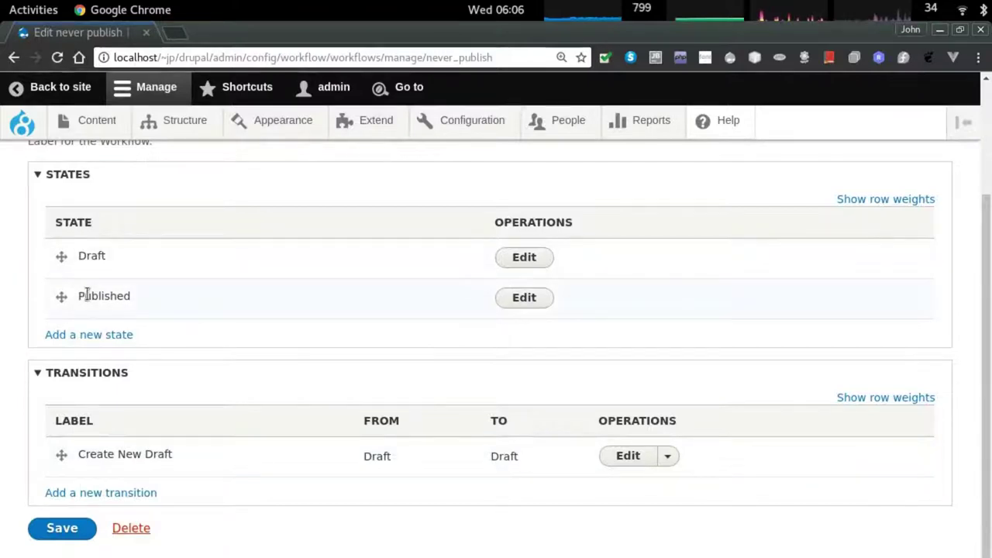
left_click(525, 298)
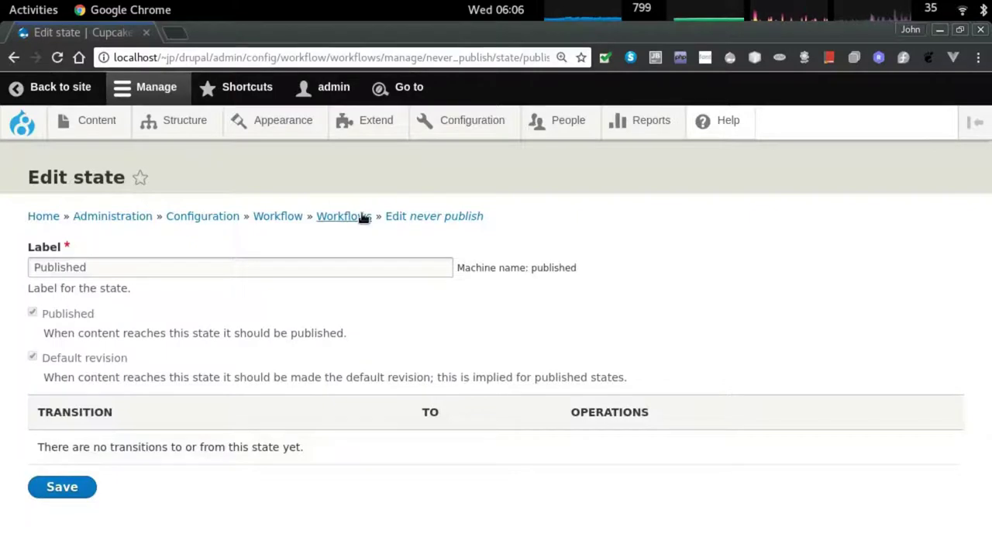
left_click(265, 220)
left_click(99, 253)
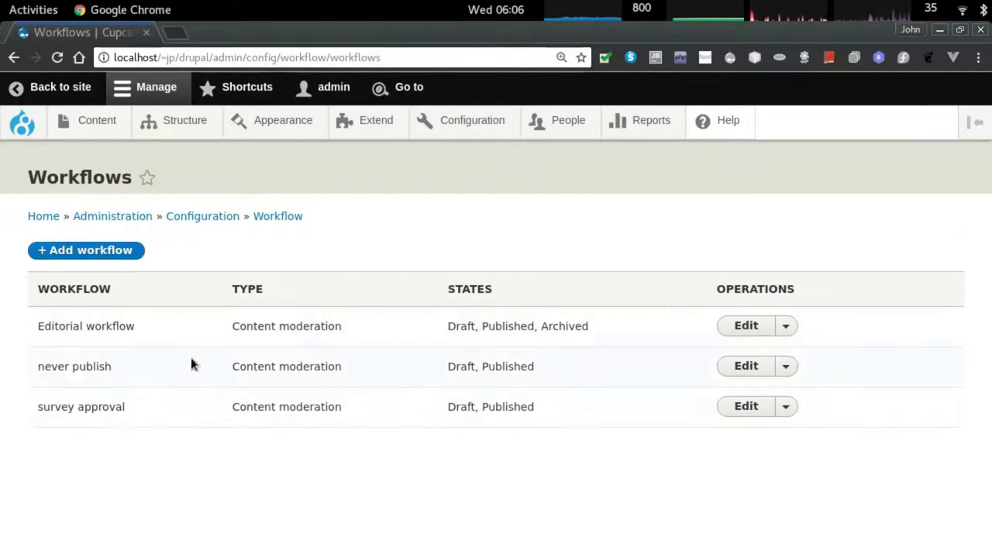
Add a Create New Survey transition from Draft to Draft to survey approval.
left_click(745, 406)
scroll(403, 432, "down", 5)
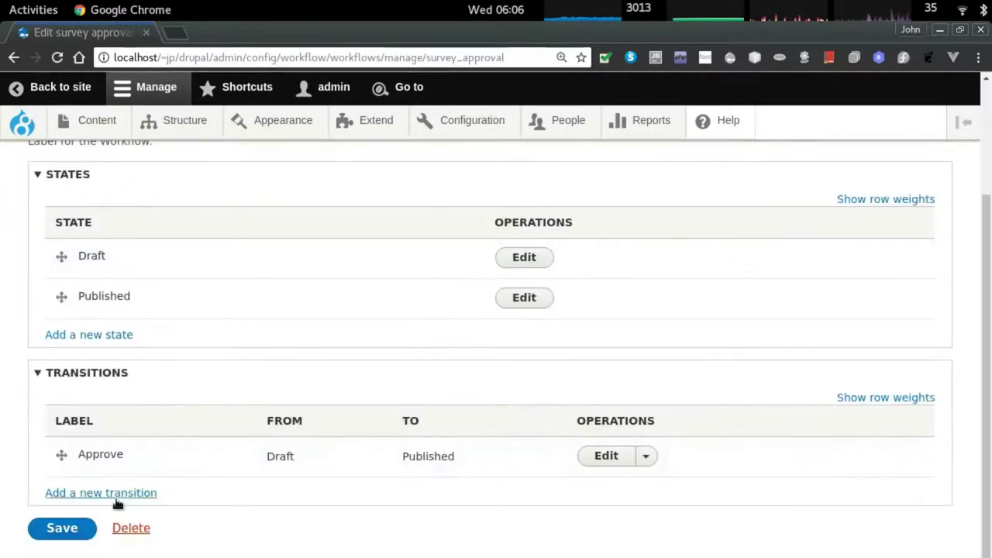
left_click(116, 502)
left_click(56, 336)
left_click(59, 408)
left_click(72, 261)
type("Crate")
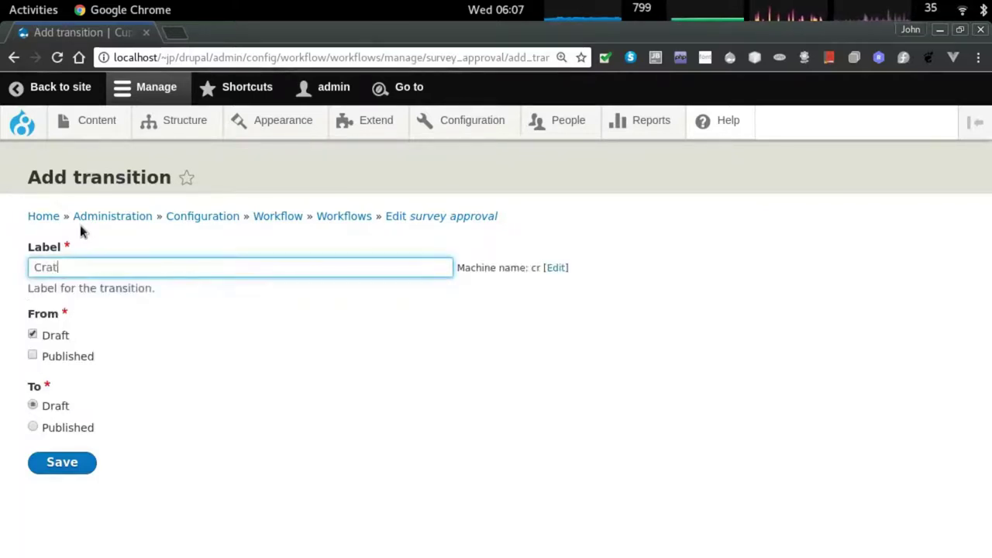
key("BackSpace")
key("BackSpace")
key("BackSpace")
key("BackSpace")
type("eate ")
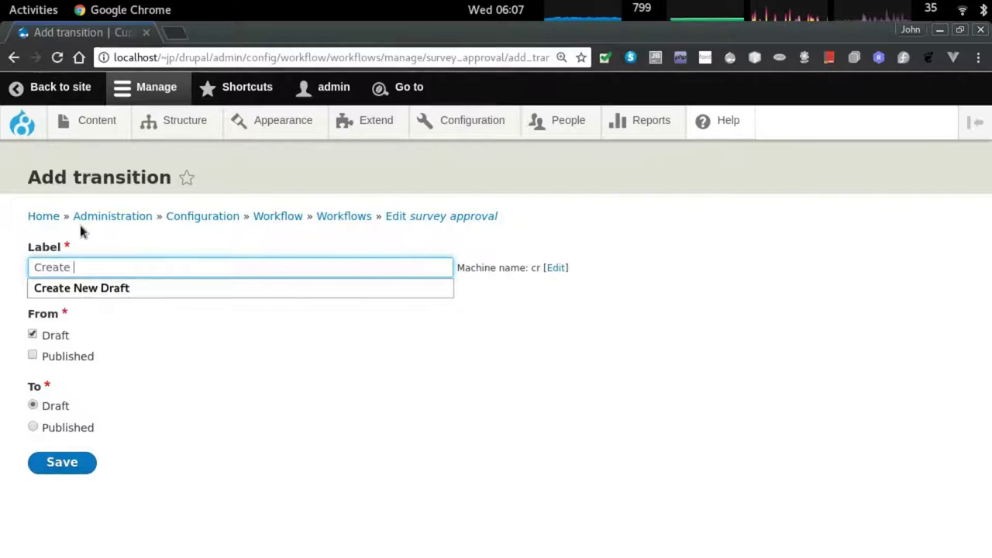
type("New Survey")
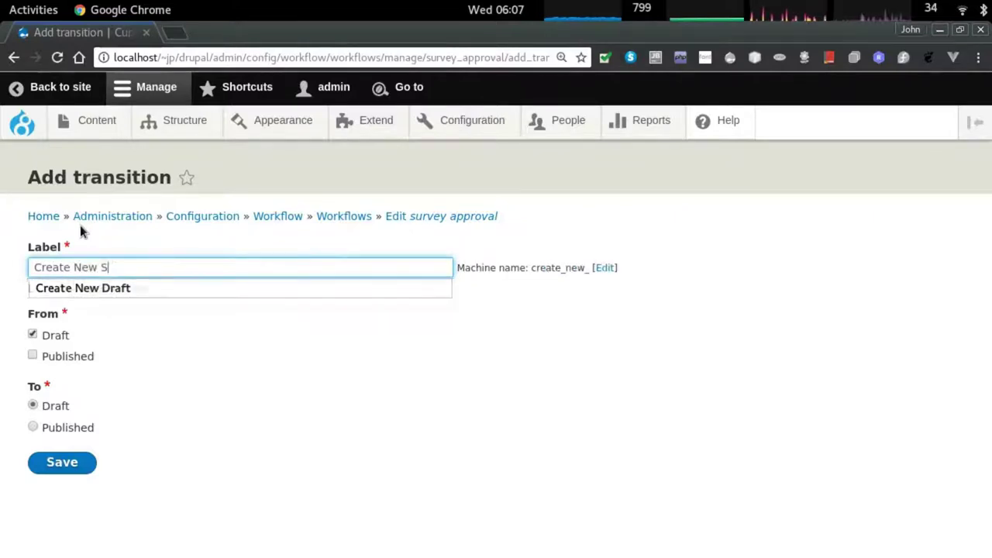
left_click(48, 461)
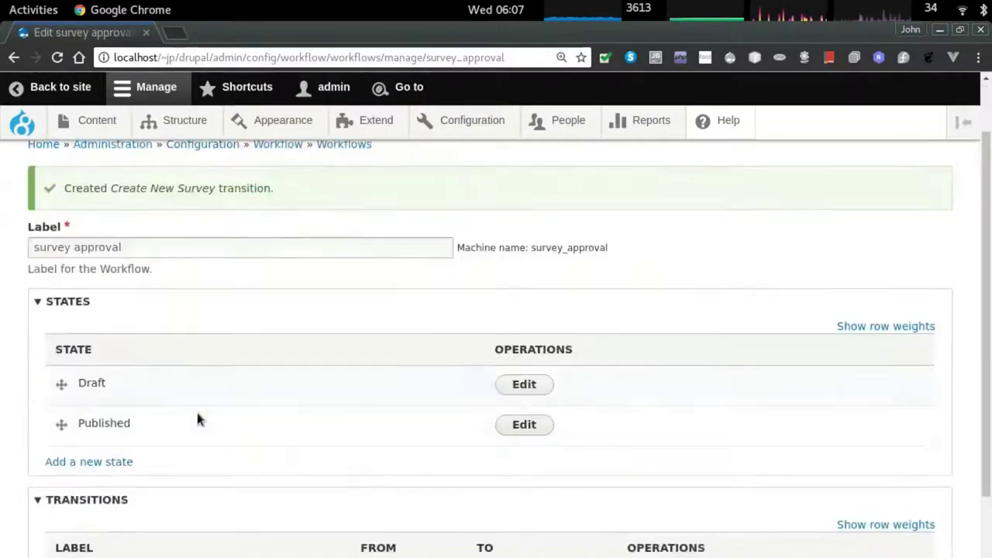
Move Create New Survey above Approve and save the new transition order.
scroll(58, 457, "down", 4)
left_click_drag(58, 457, 57, 414)
scroll(117, 512, "down", 1)
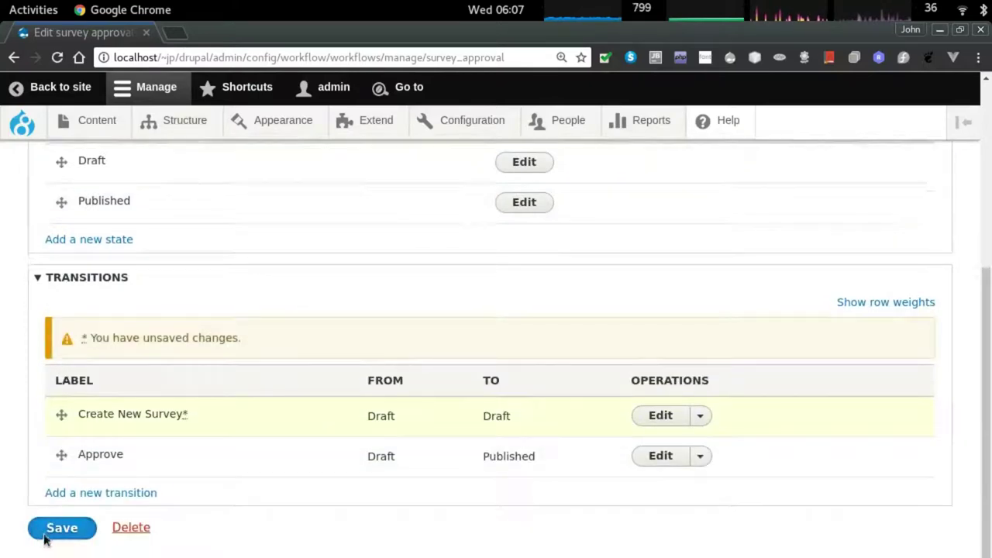
left_click(61, 528)
left_click(568, 120)
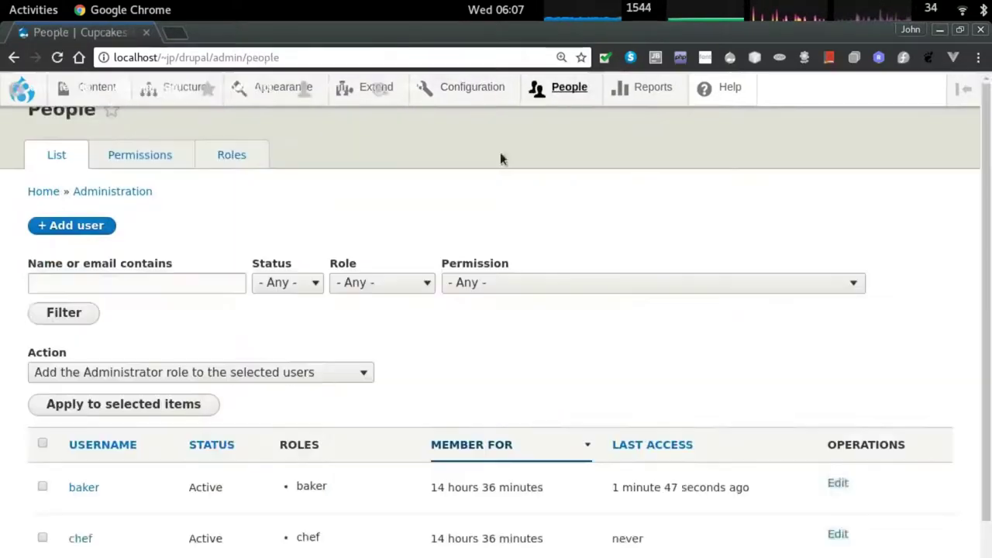
On the role permissions page, find the survey permissions and grant Chef the Approve transition.
scroll(283, 317, "down", 1)
scroll(256, 310, "up", 2)
left_click(155, 223)
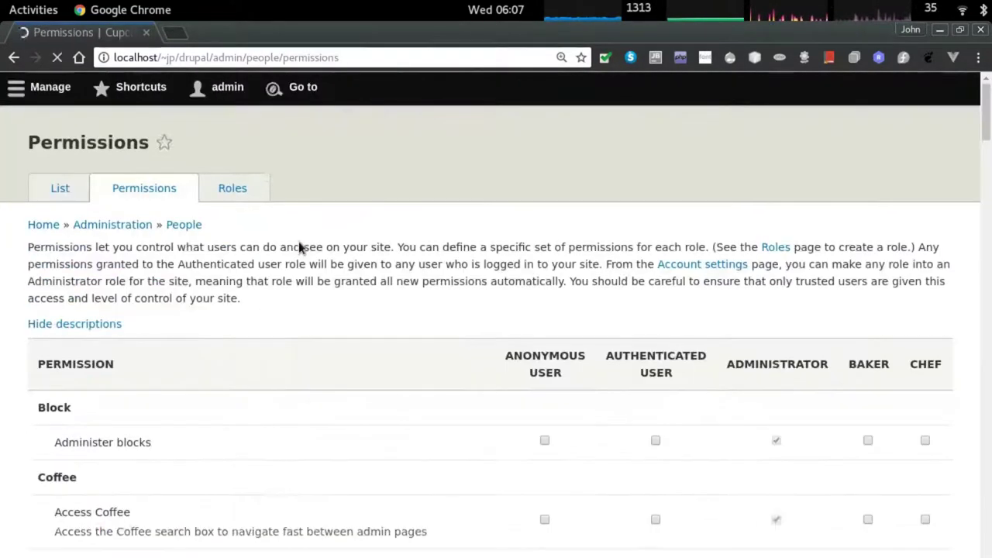
key("ctrl+f")
type("survey")
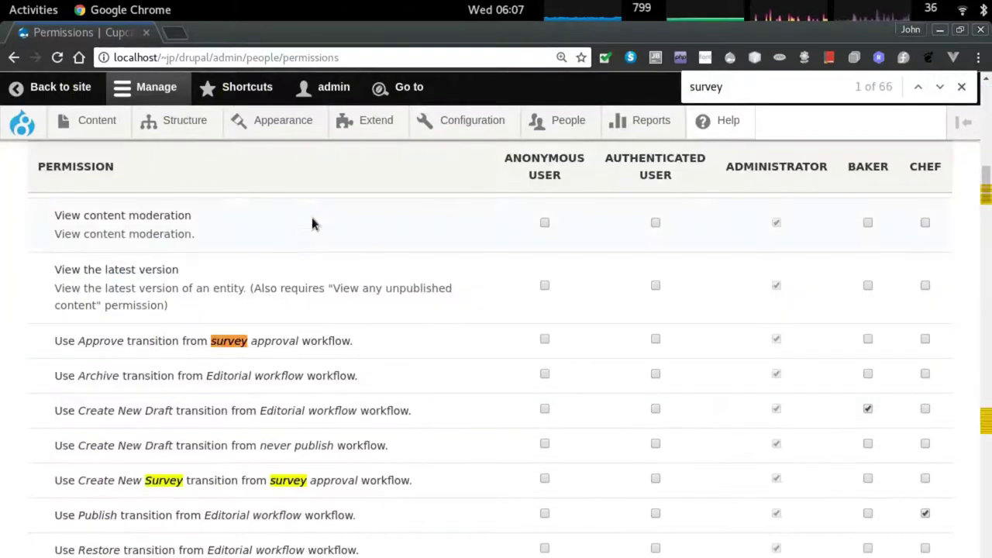
left_click(925, 339)
Let authenticated users create never-publish drafts, and Baker and Chef use Create New Survey.
scroll(937, 376, "down", 1)
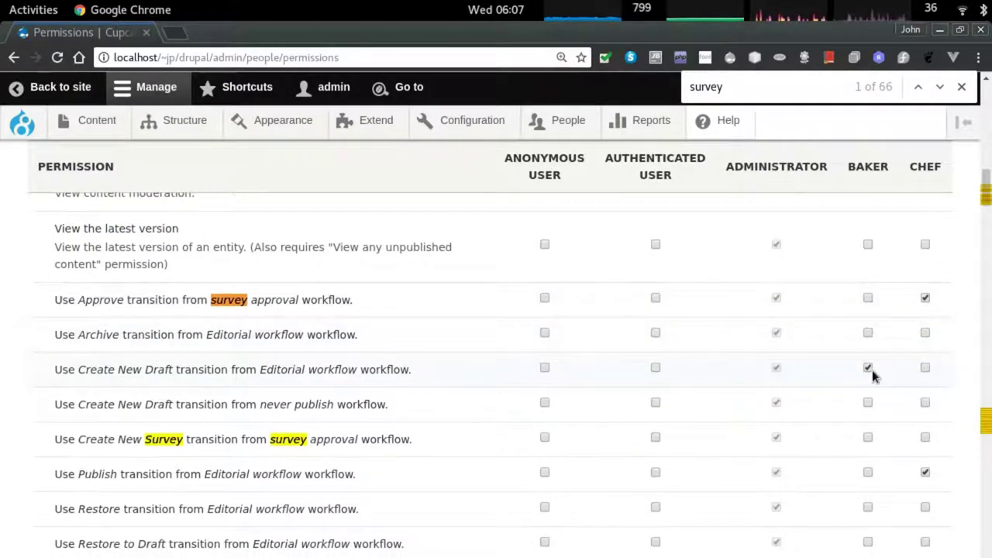
scroll(508, 378, "down", 1)
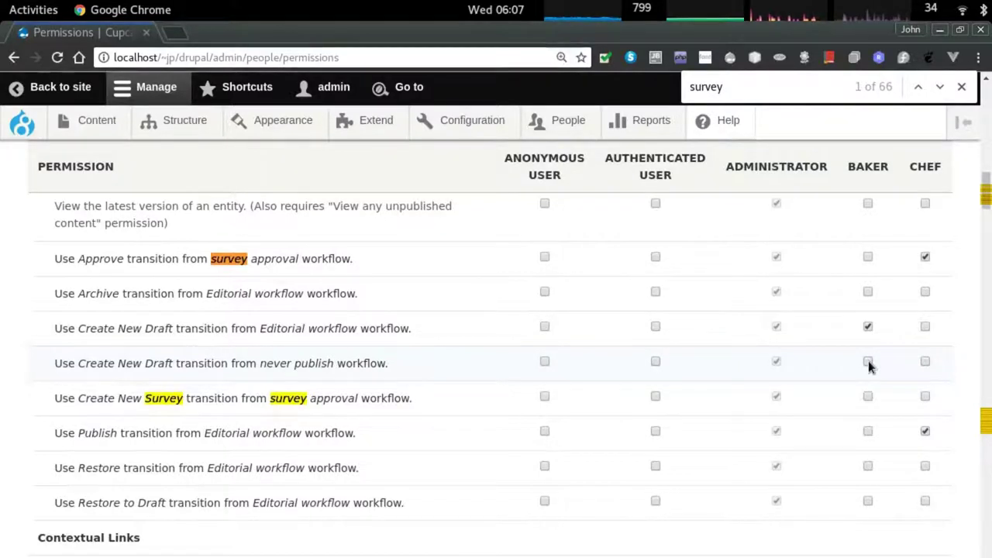
left_click(656, 363)
scroll(656, 364, "down", 1)
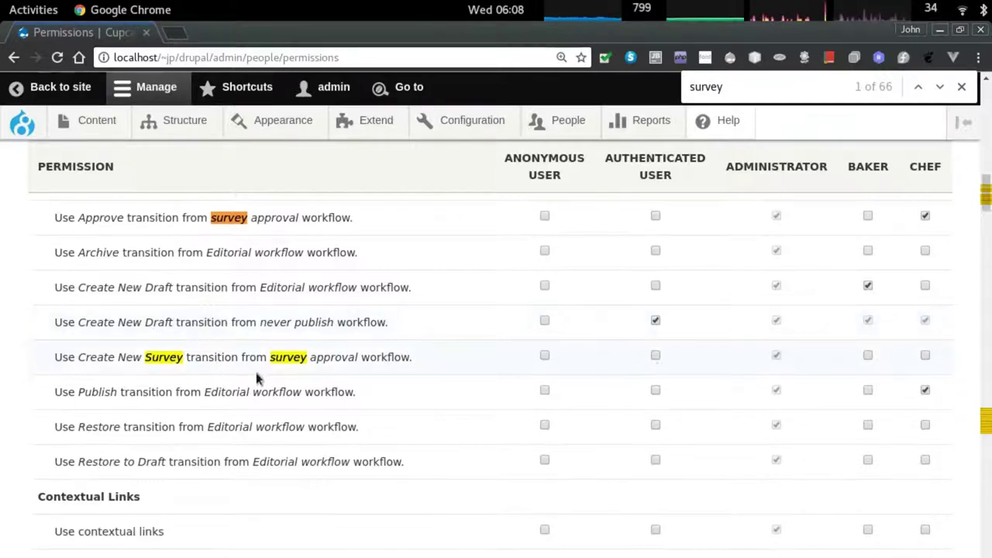
left_click(868, 354)
left_click(923, 355)
Grant Chef the Restore transition and save the permission changes.
scroll(852, 356, "down", 1)
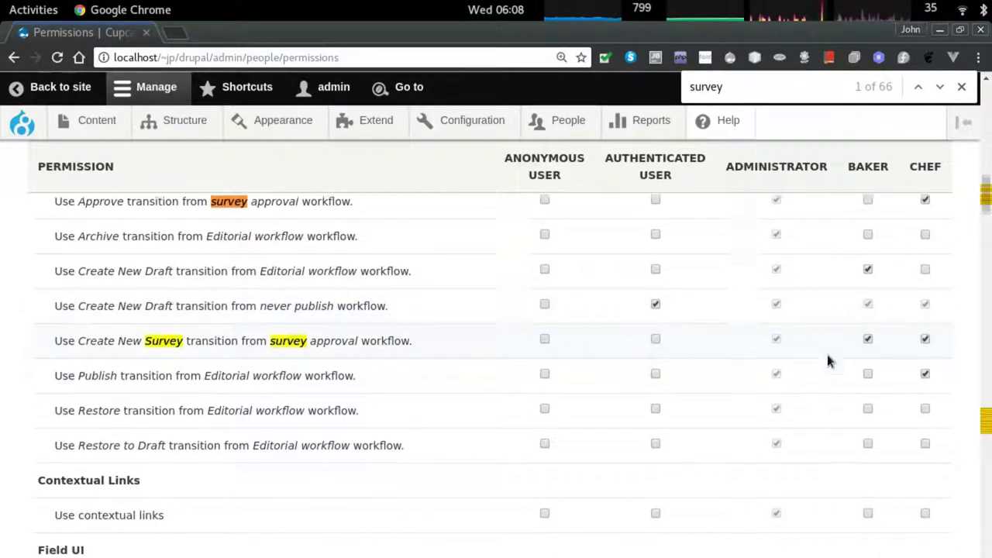
scroll(774, 349, "down", 1)
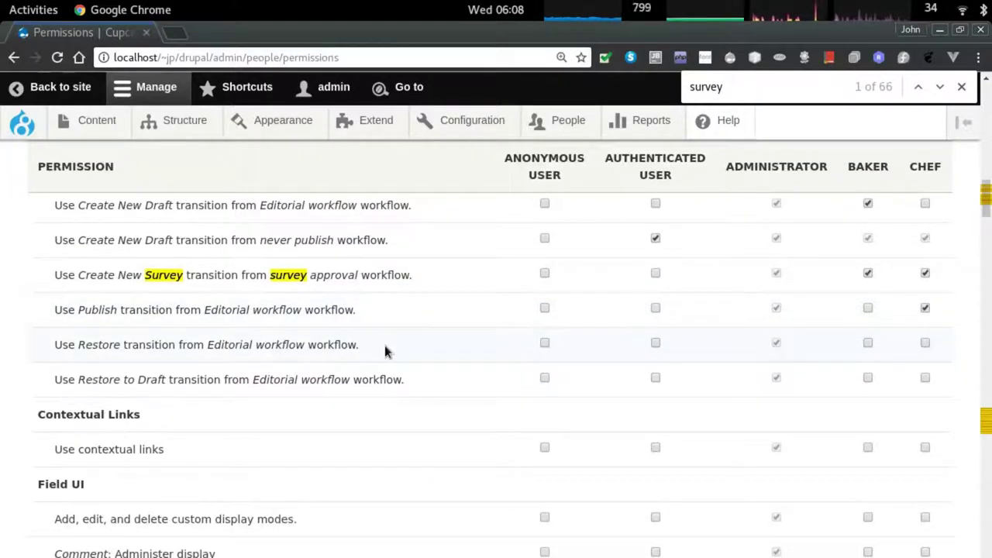
left_click(924, 347)
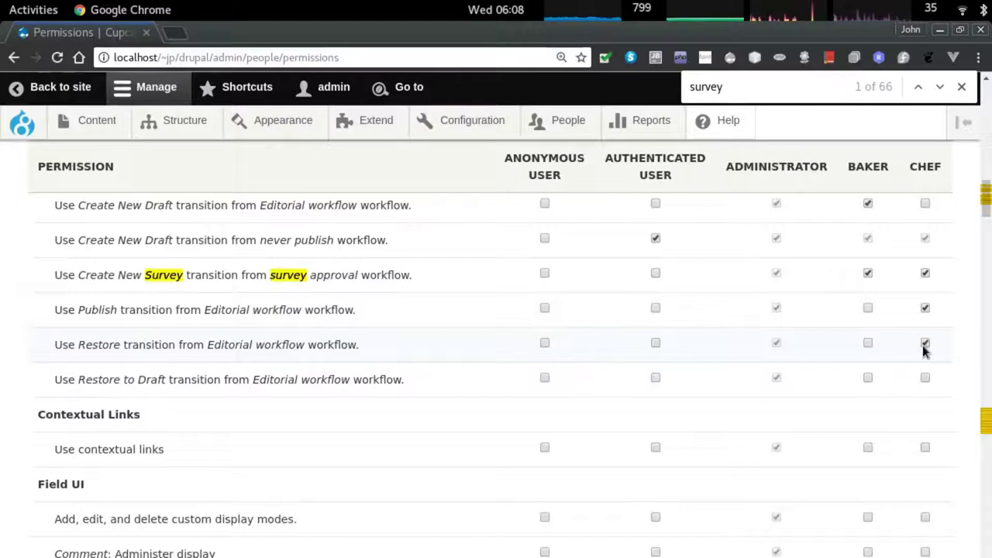
scroll(922, 350, "down", 1)
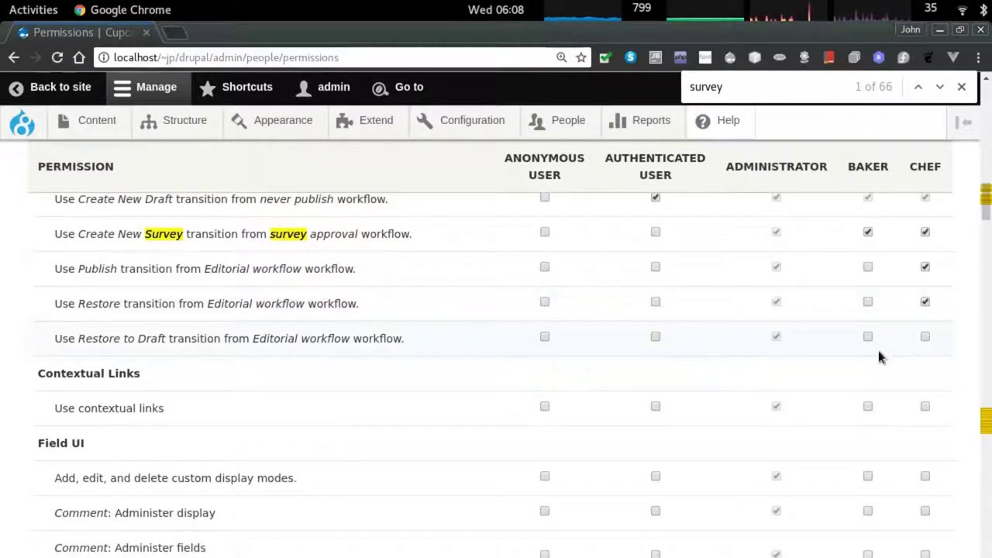
scroll(565, 345, "down", 12)
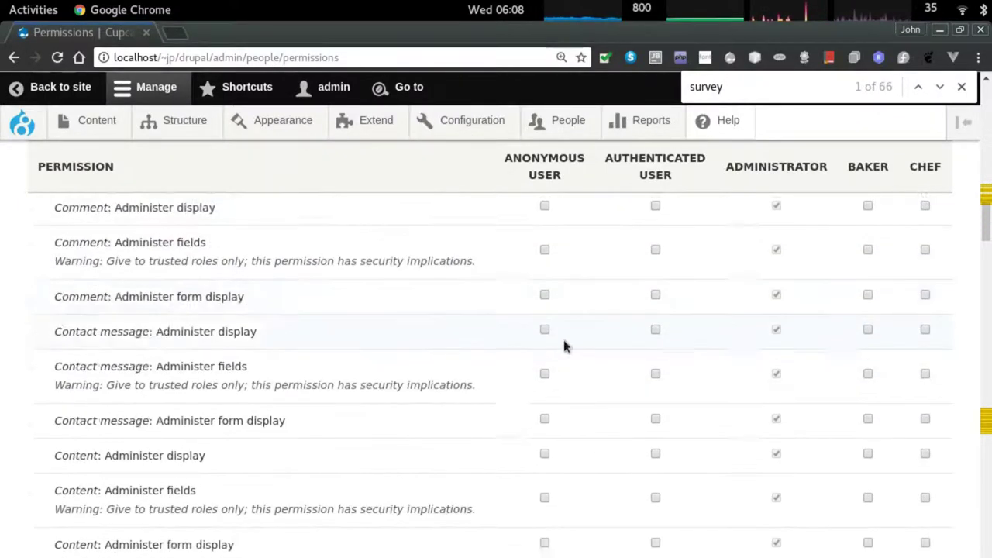
scroll(122, 523, "down", 20)
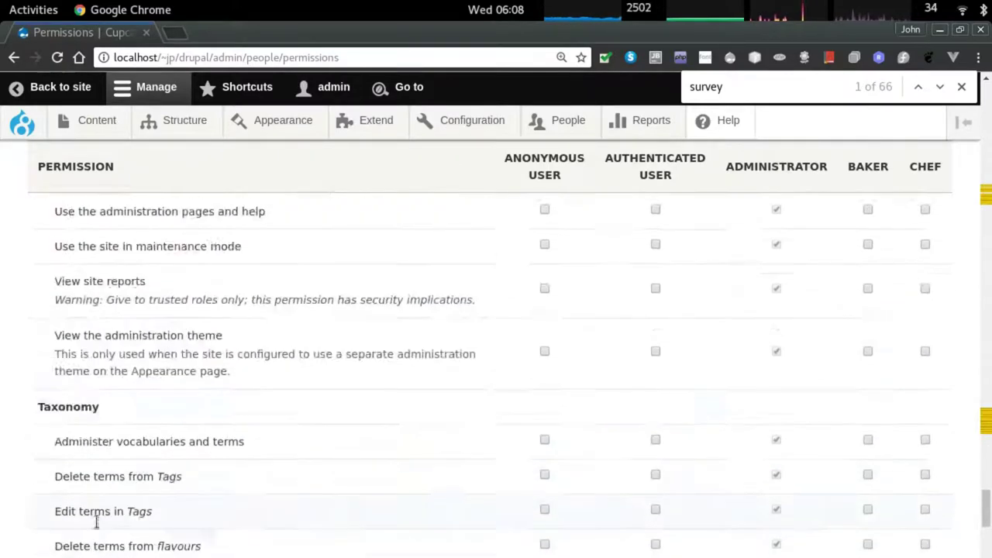
left_click(93, 524)
Glance at the Create batch form, then open the workflows list in site administration.
key("alt+Tab")
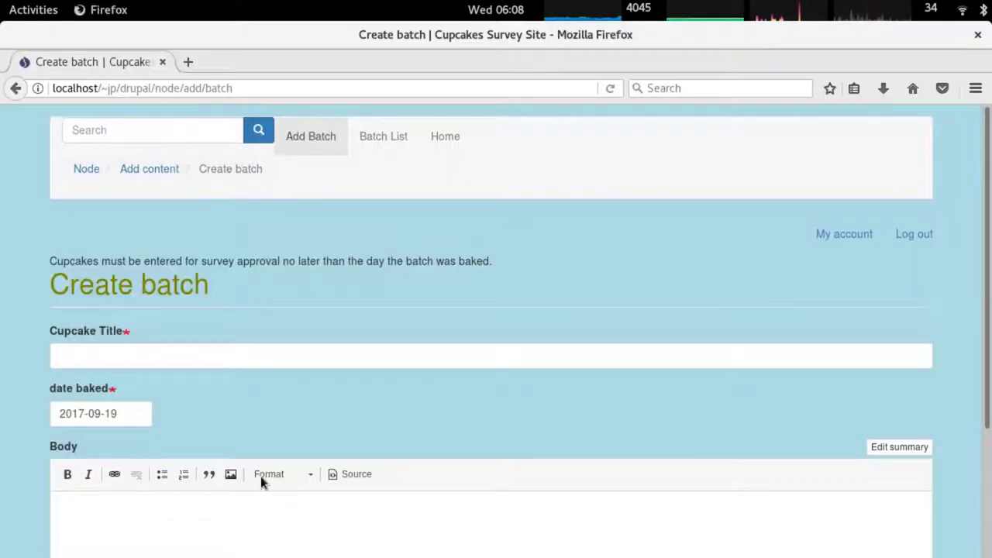
scroll(256, 457, "down", 6)
scroll(248, 431, "down", 1)
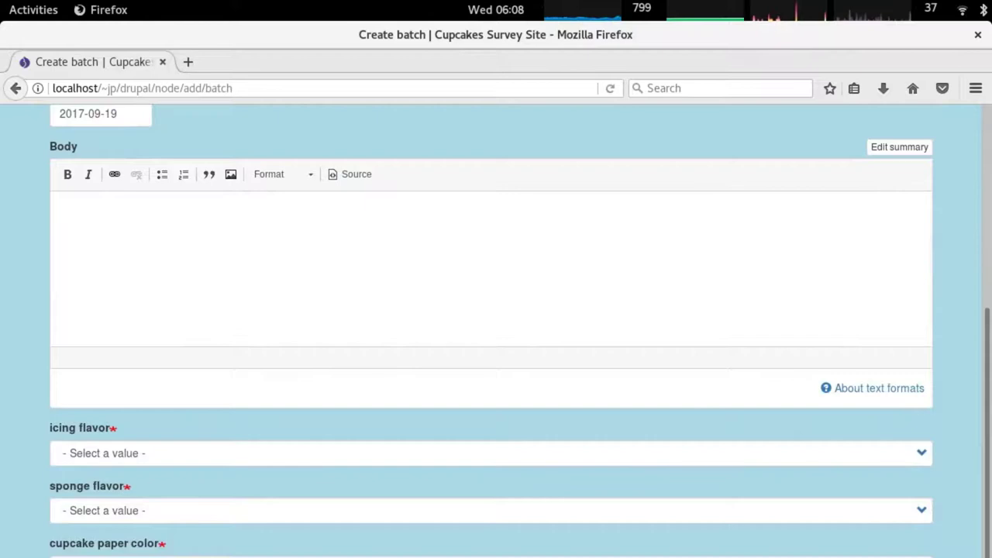
key("alt+Tab")
scroll(454, 414, "down", 6)
mouse_move(459, 124)
mouse_move(542, 458)
left_click(624, 458)
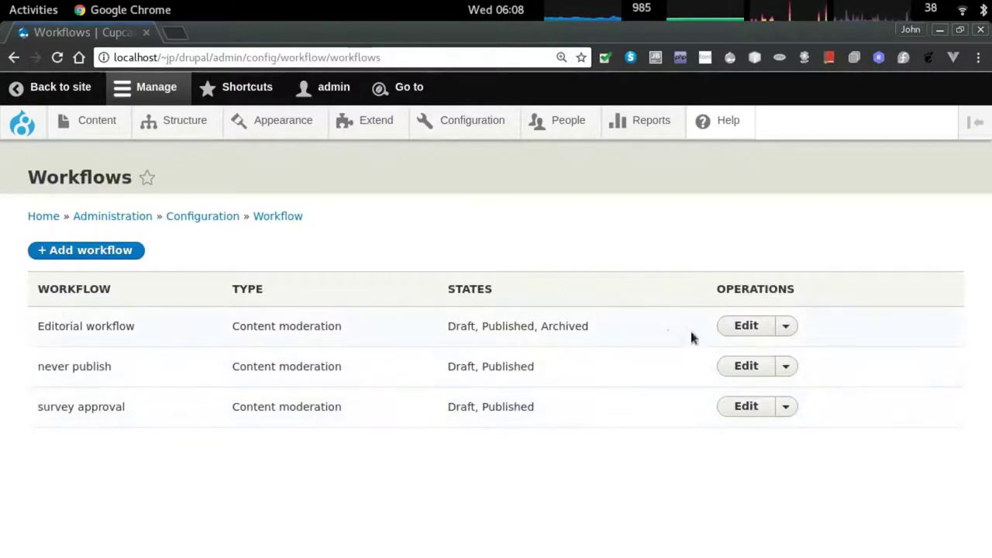
On the Create batch form, enter title 'strawberry surprise' and baked date 2017-09-20.
key("alt+Tab")
scroll(232, 271, "up", 5)
left_click(87, 279)
type("strawberry surprise")
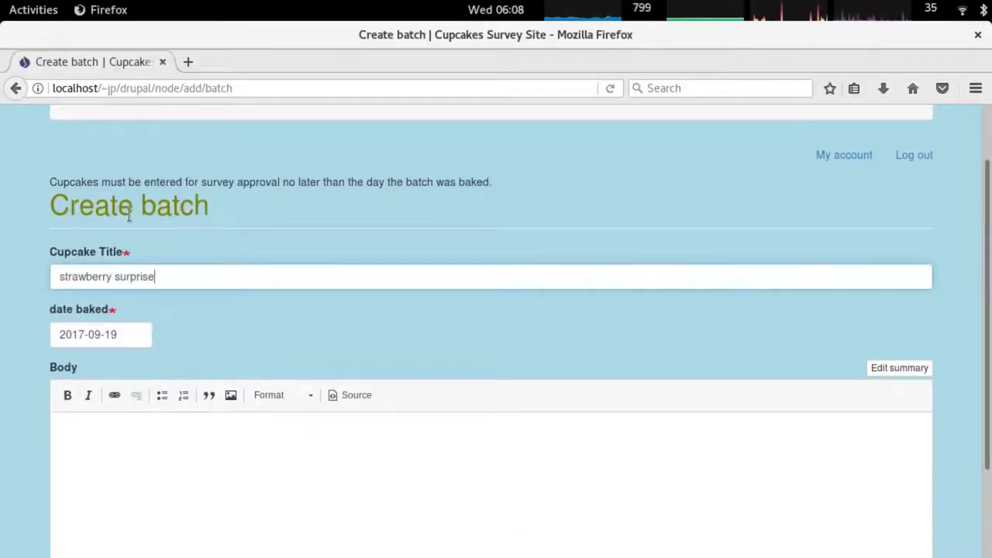
key("Tab")
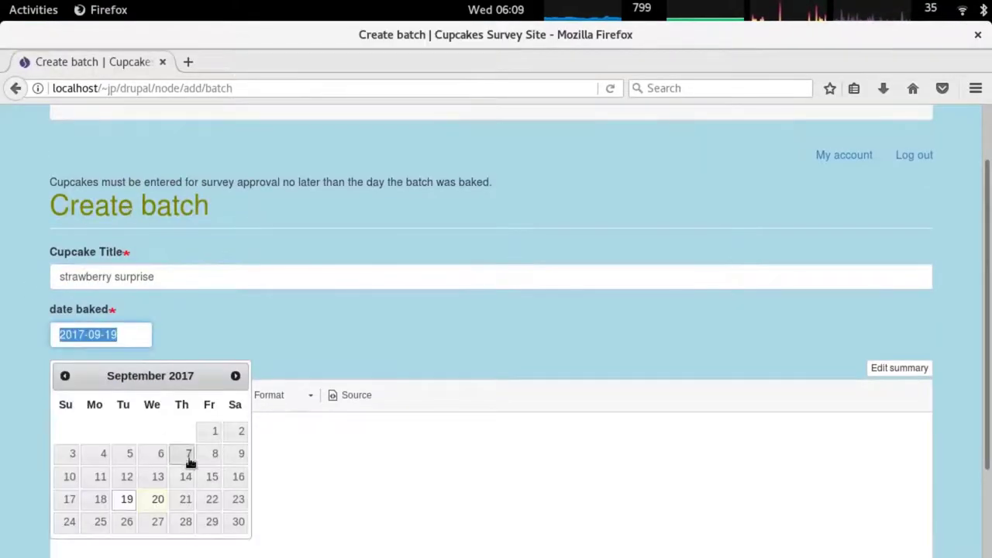
left_click(158, 499)
Set the sponge flavor to vanilla and the icing flavor to berry.
scroll(129, 430, "down", 3)
scroll(130, 430, "down", 2)
left_click(131, 452)
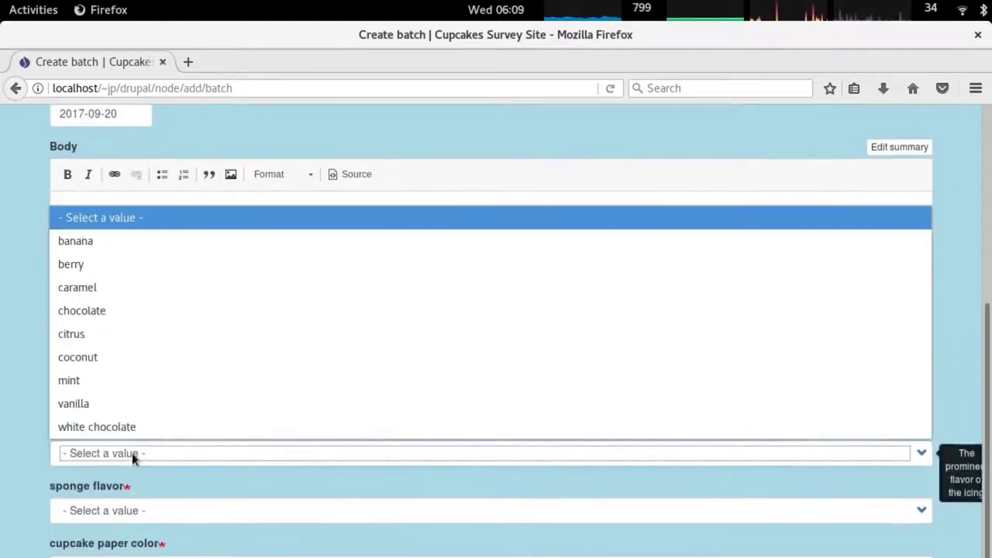
left_click(117, 340)
left_click(124, 508)
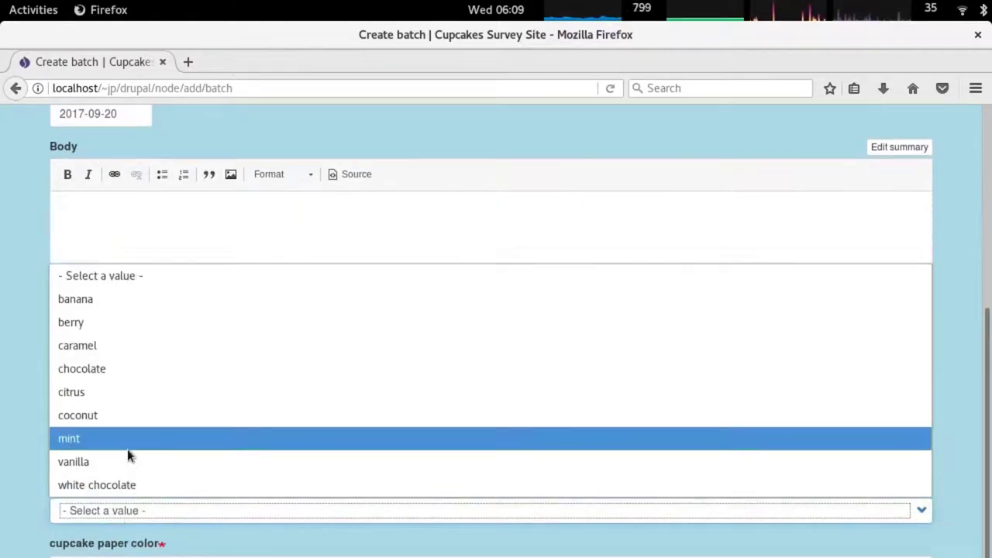
left_click(129, 459)
left_click(105, 456)
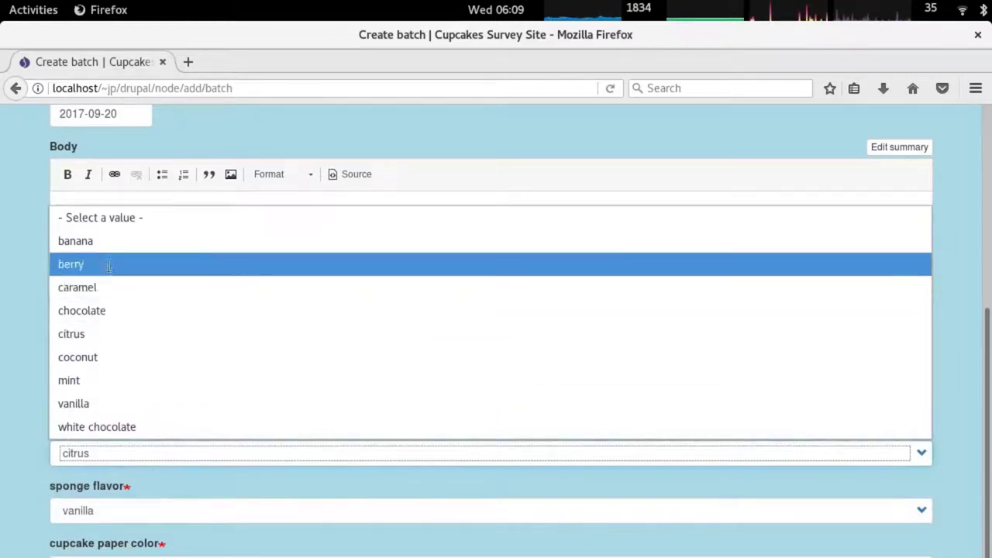
left_click(78, 264)
left_click(135, 556)
Pick a cupcake paper colour, then search Google Images for 'strawberry cupcake'.
left_click(138, 530)
scroll(120, 346, "up", 2)
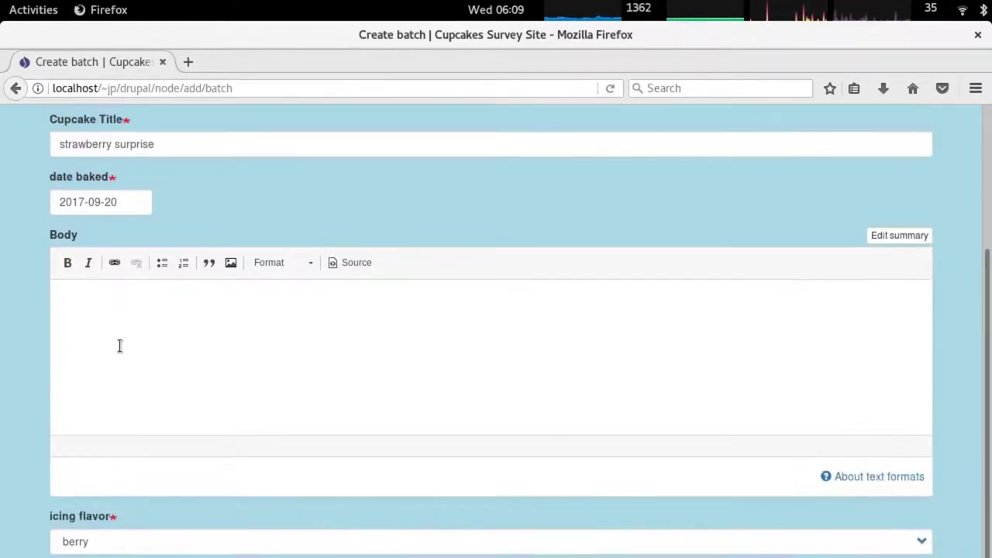
key("ctrl+t")
type("strawberry cupcake")
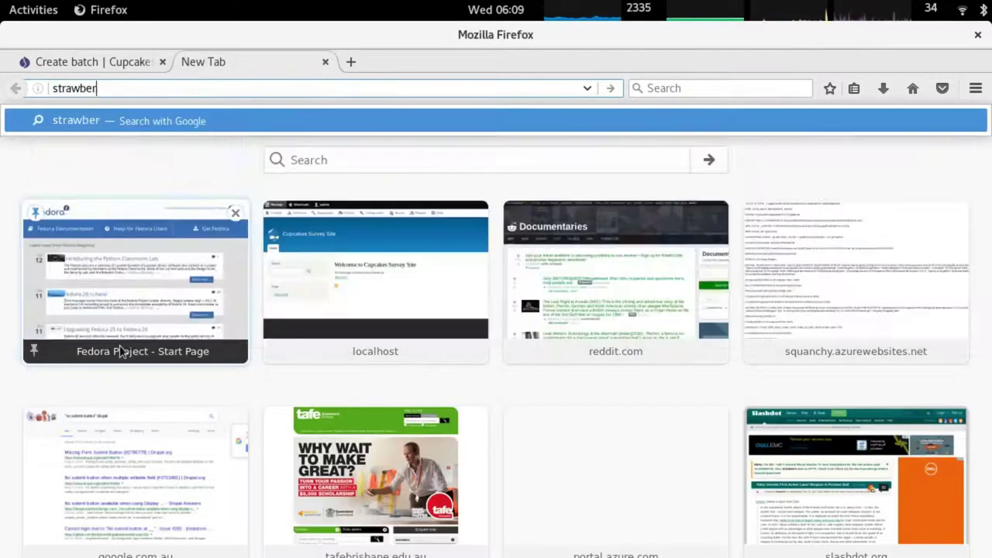
key("Return")
left_click(199, 189)
scroll(595, 386, "down", 10)
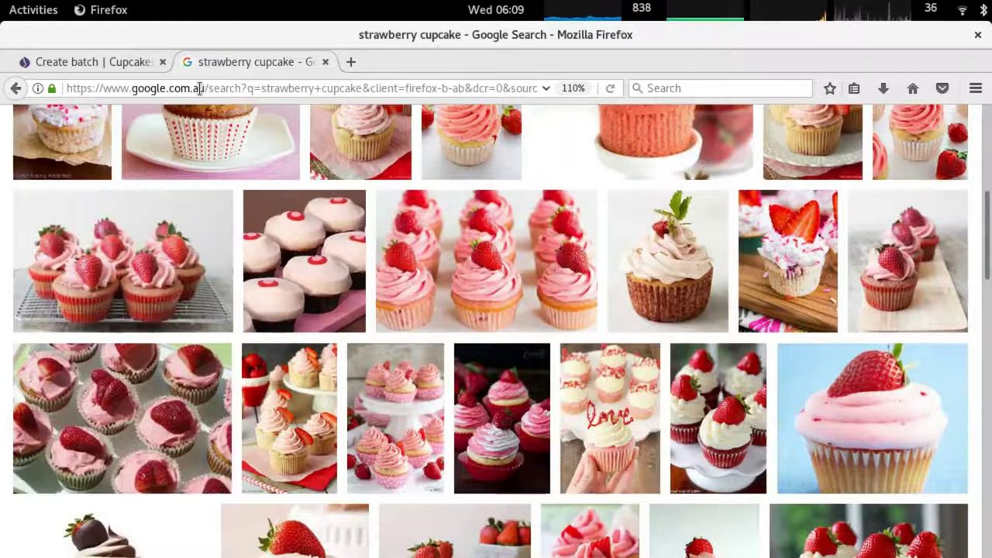
Capture an area screenshot of the cupcake photo and save it as strawberry_cupcake.
key("super")
type("scre")
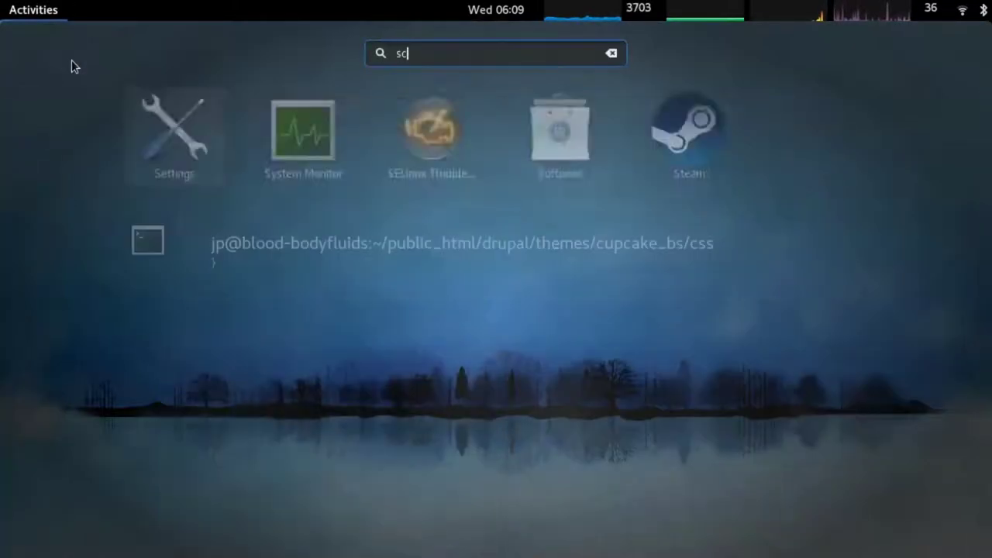
key("Return")
left_click(485, 291)
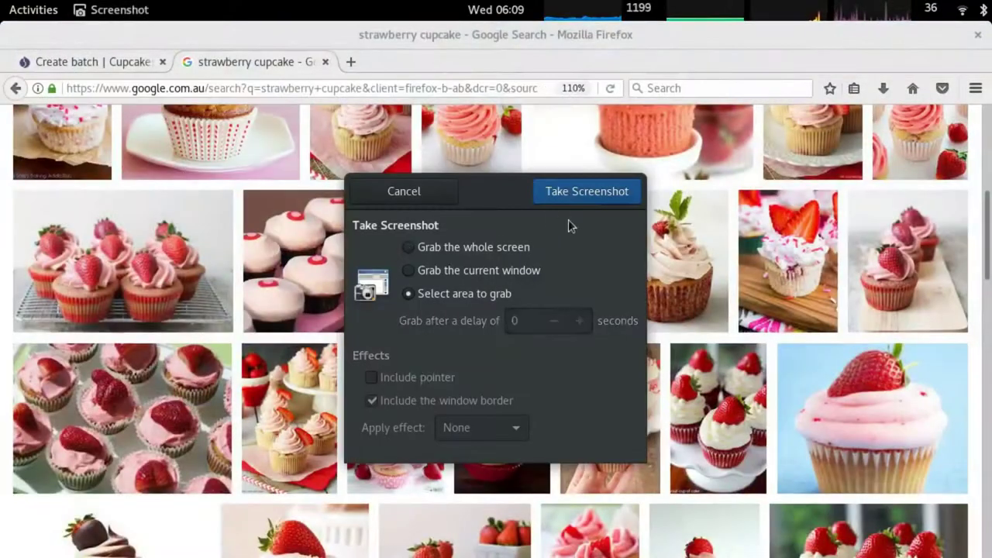
left_click(584, 193)
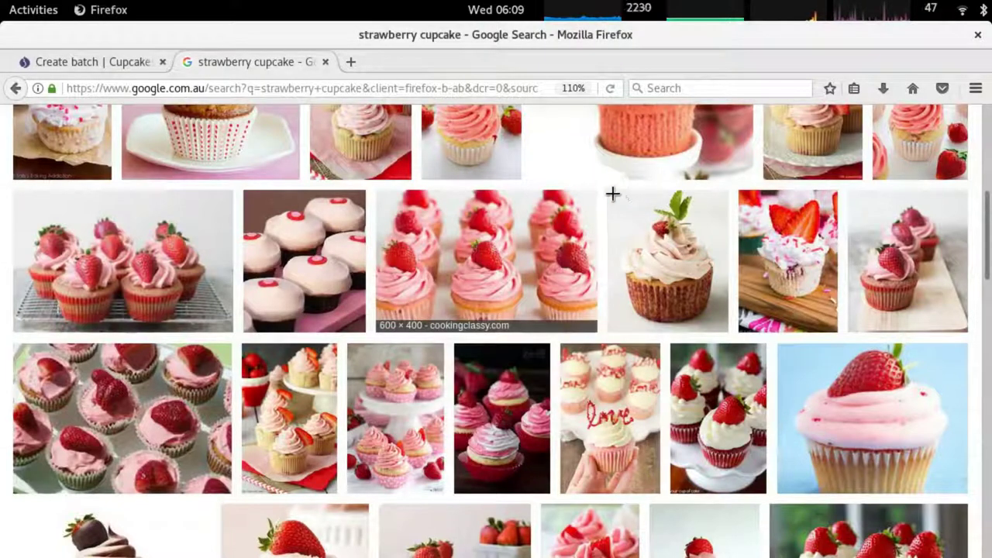
left_click_drag(609, 192, 726, 331)
type("stra")
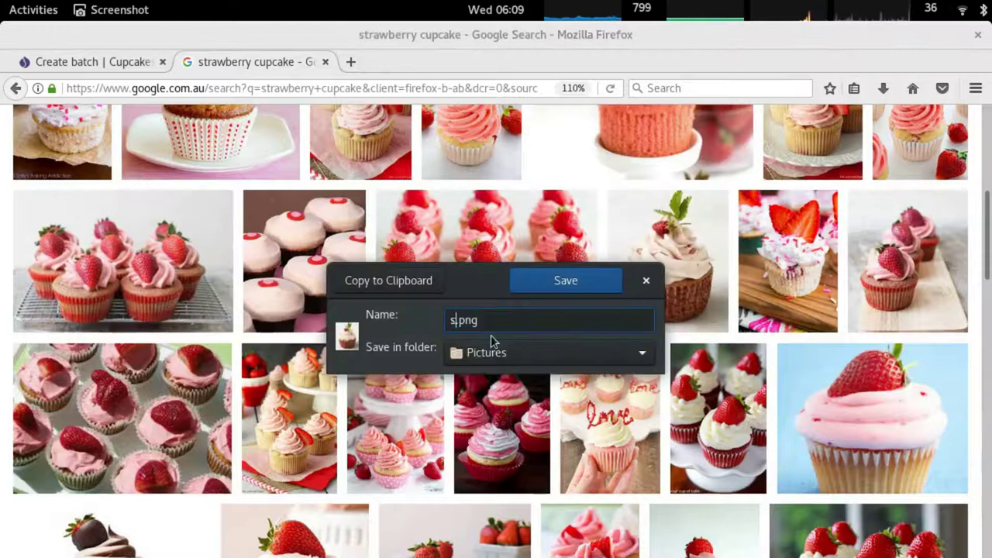
type("wberry_cupcake")
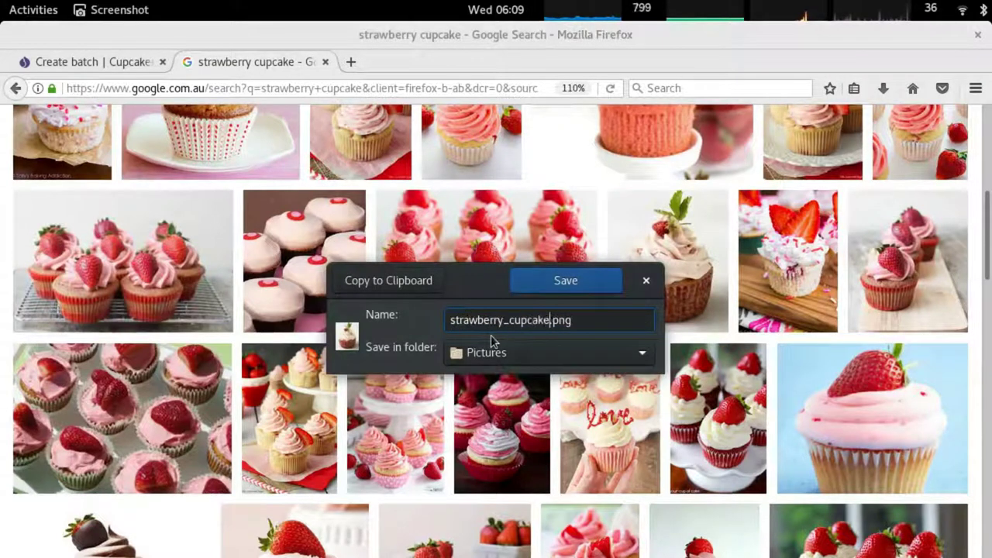
key("Return")
Return to Firefox and close the Google search tab.
key("alt+Tab")
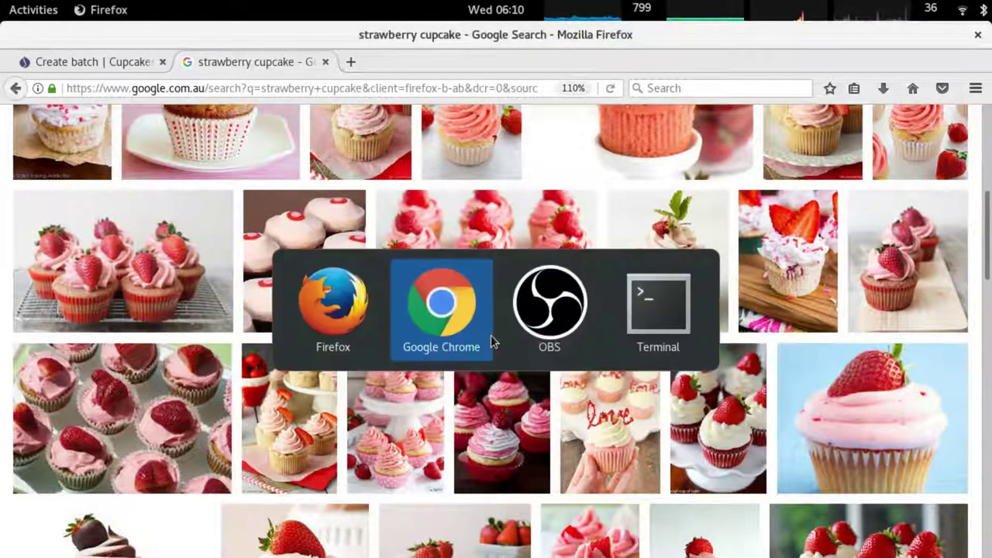
key("alt+Tab")
key("alt+shift+Tab")
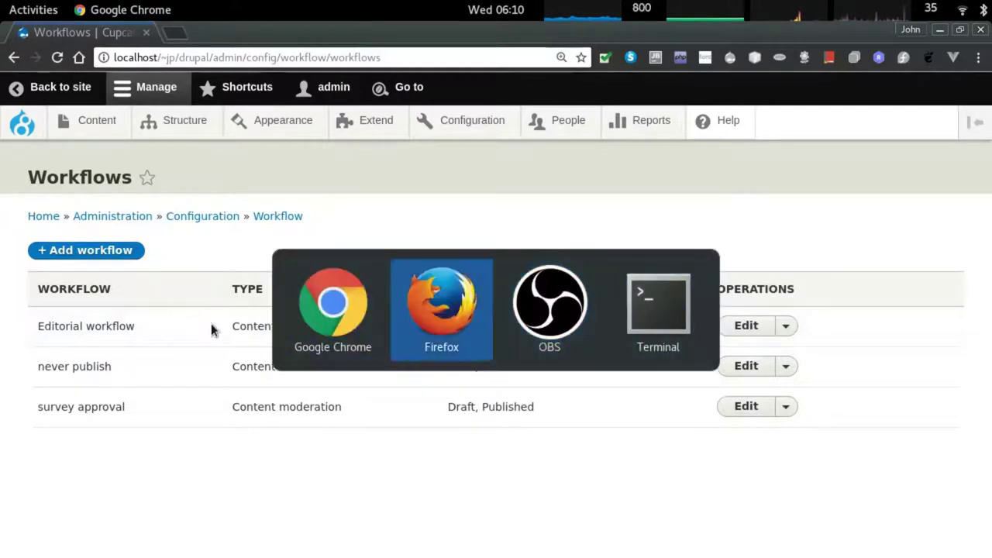
key("ctrl+w")
Write 'Best berry cupcake in the' as the batch's Body text.
left_click(73, 322)
type("Best berry cupcake in the worl")
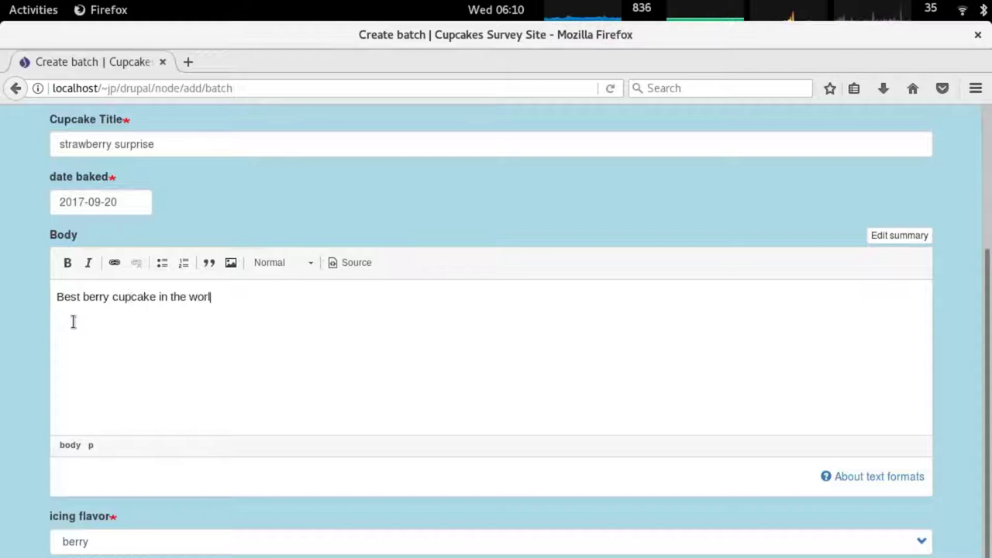
key("BackSpace")
Insert strawberry_cupcake.png into the body with alt text, left-aligned, then go to the content list.
left_click(232, 262)
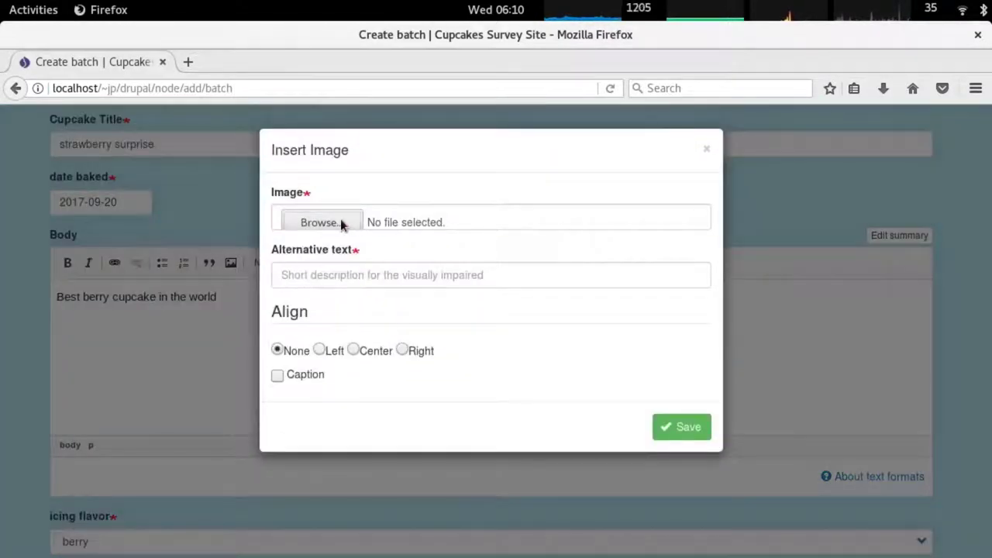
left_click(340, 218)
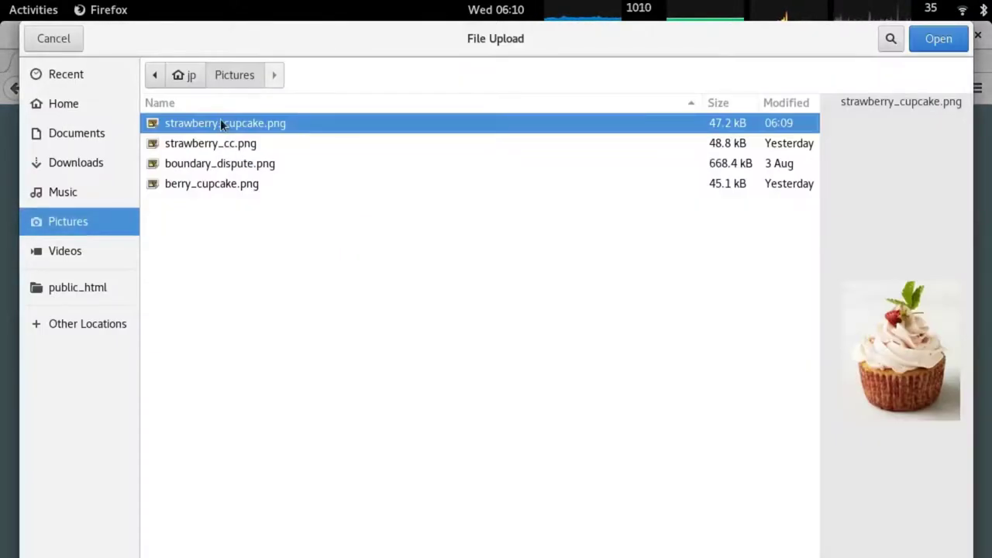
double_click(220, 121)
type("best berry cupcake")
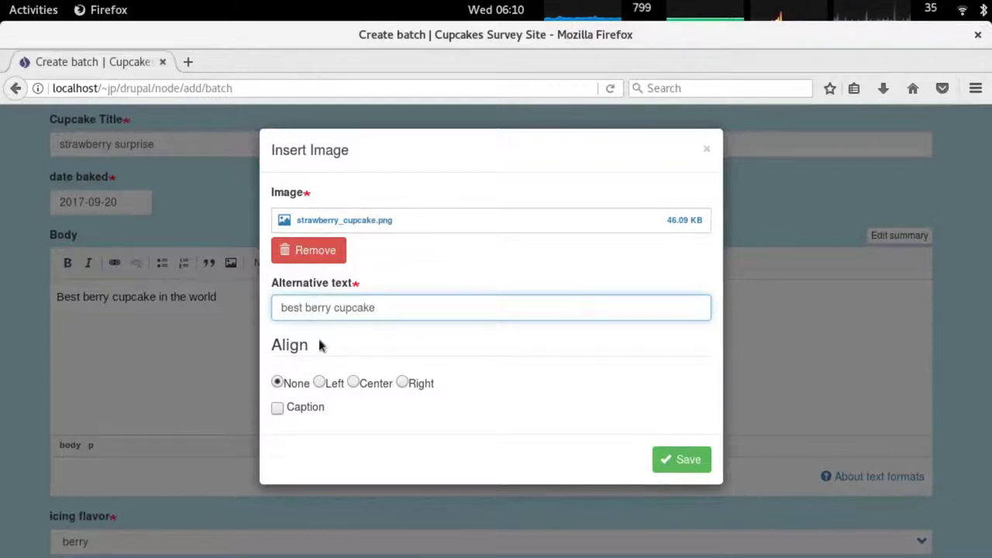
left_click(319, 383)
left_click(681, 459)
scroll(372, 399, "down", 3)
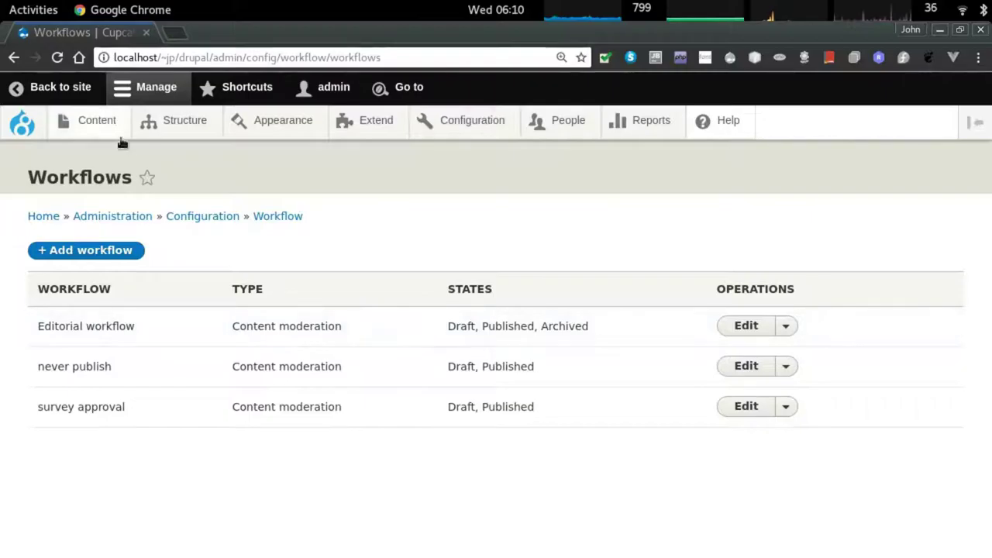
left_click(118, 134)
Confirm the new batch and the survey both show Unpublished status in the content list.
scroll(233, 356, "down", 3)
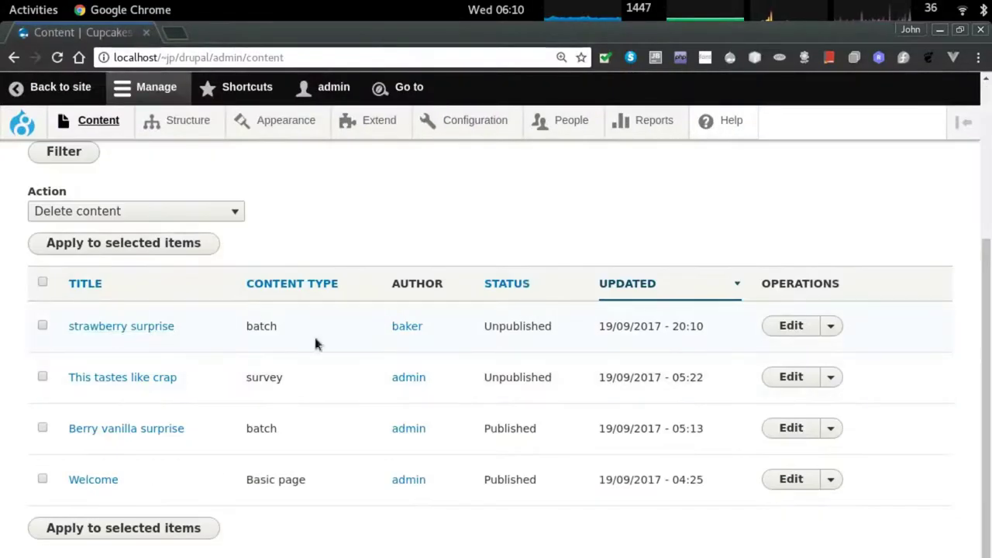
double_click(542, 326)
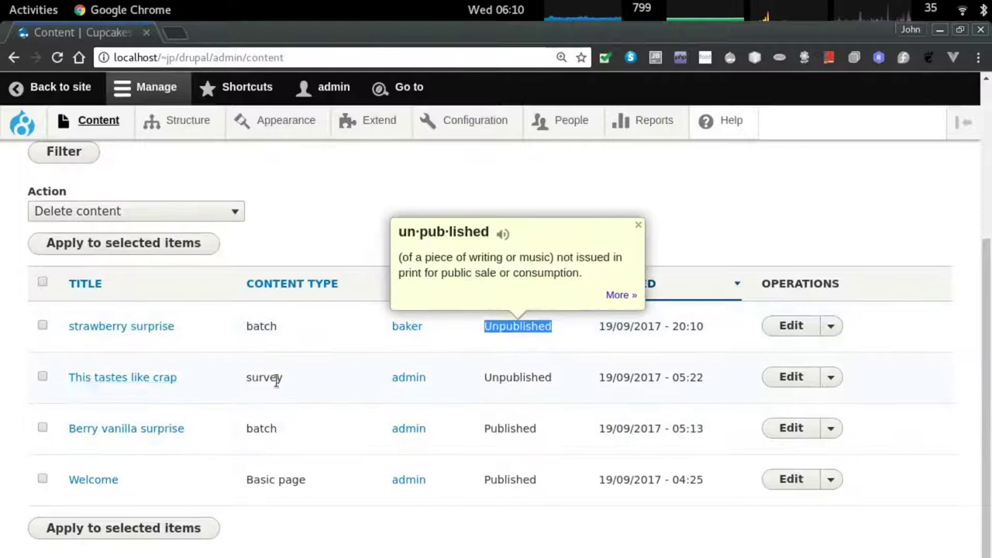
double_click(538, 377)
left_click(154, 378)
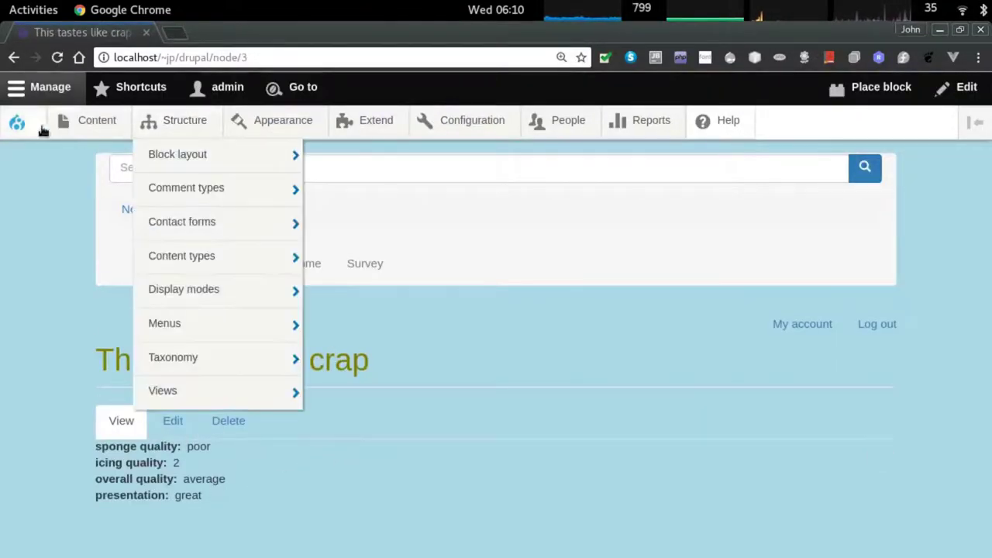
left_click(94, 126)
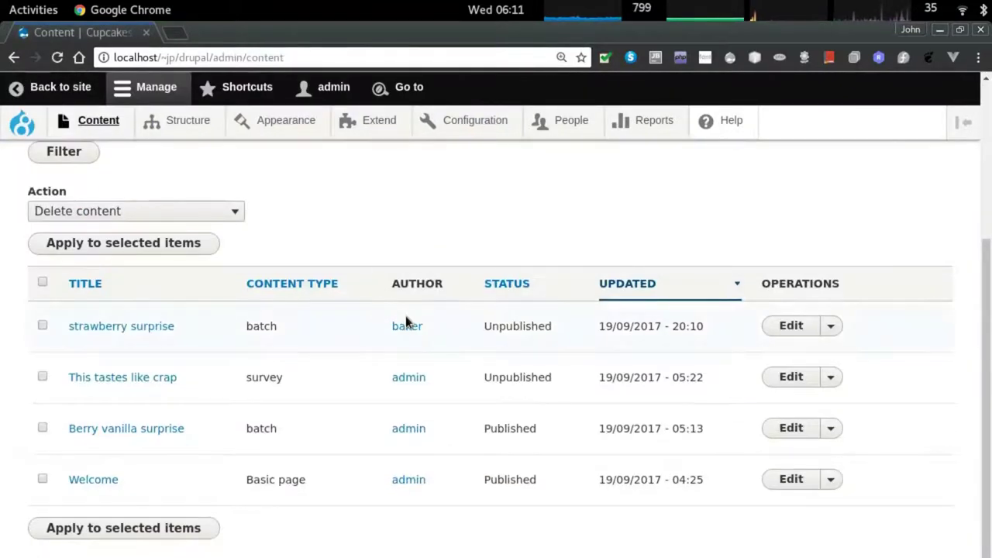
In a private browsing window, load the local Drupal site and log in as the chef user.
key("ctrl+shift+n")
type("localhost/~jp/drupa")
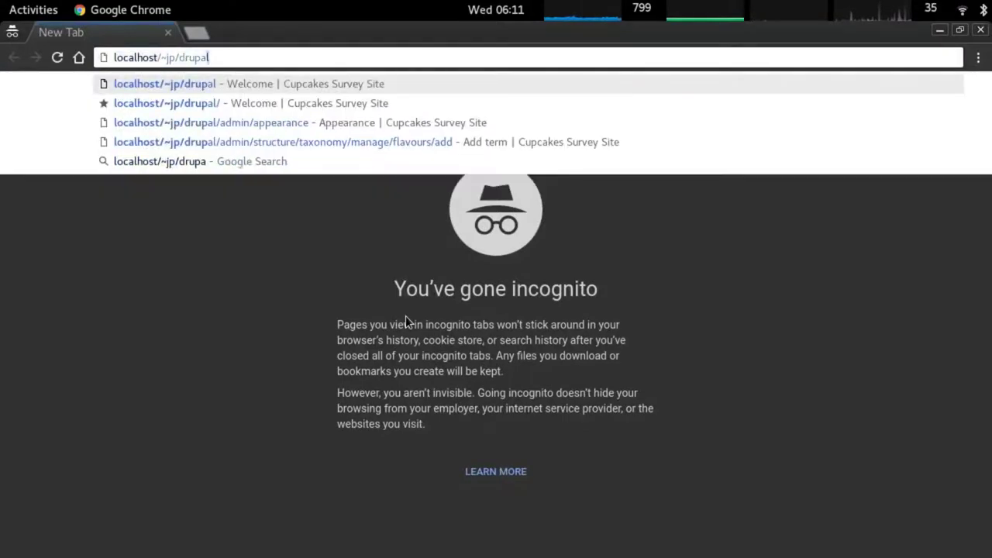
key("Return")
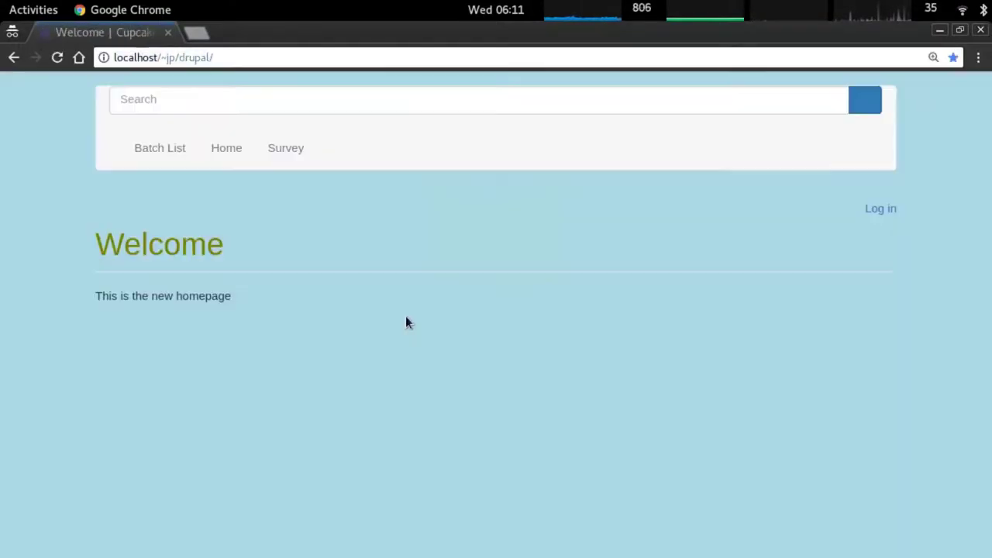
left_click(880, 209)
type("c")
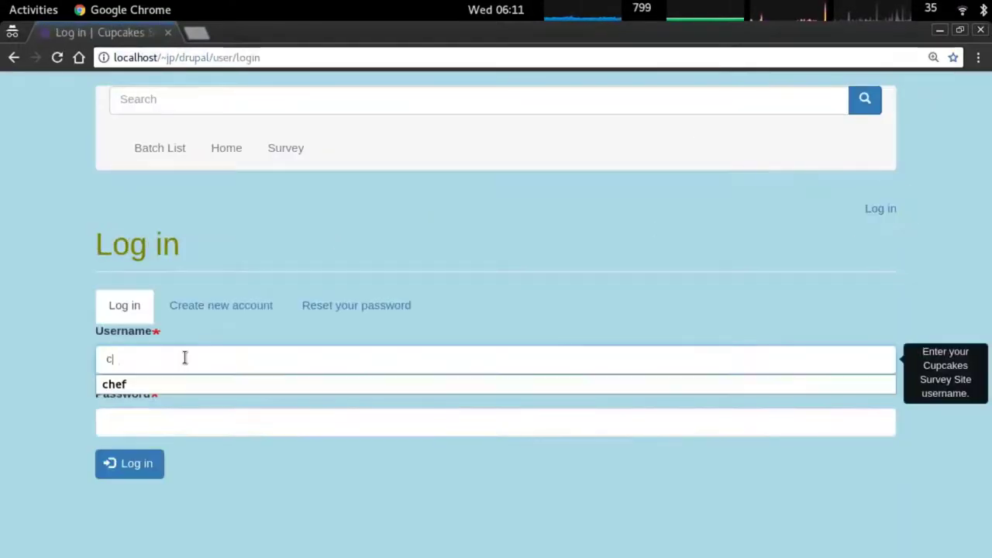
type("hef")
key("Escape")
key("Return")
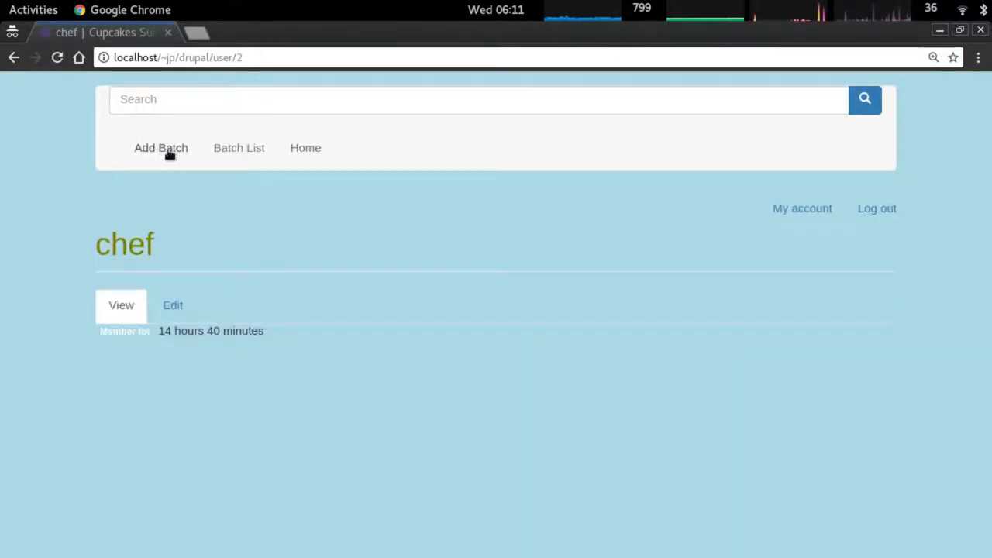
Check the cupcake batch list as that user, then return to the admin content window.
left_click(172, 313)
scroll(390, 317, "down", 5)
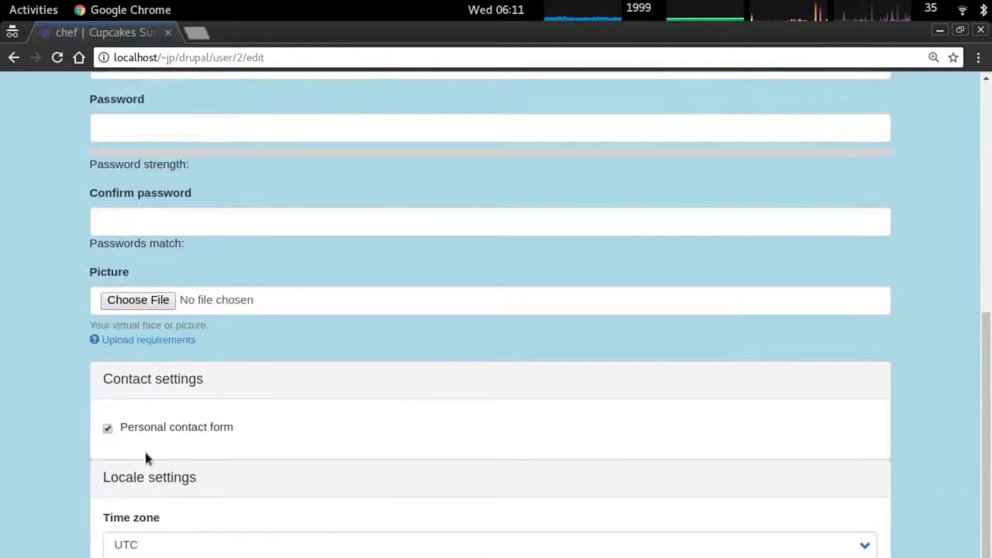
scroll(146, 458, "up", 5)
left_click(240, 197)
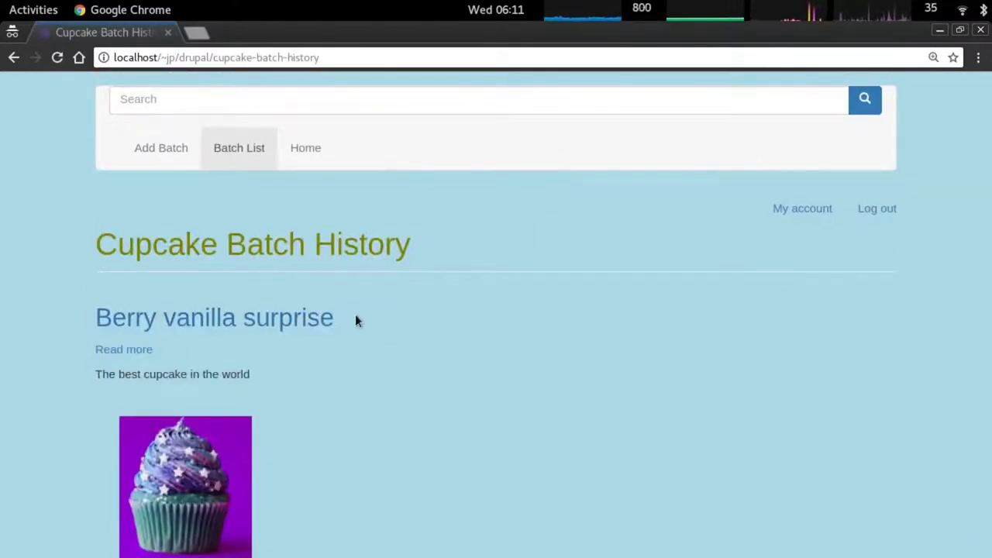
key("alt+Tab")
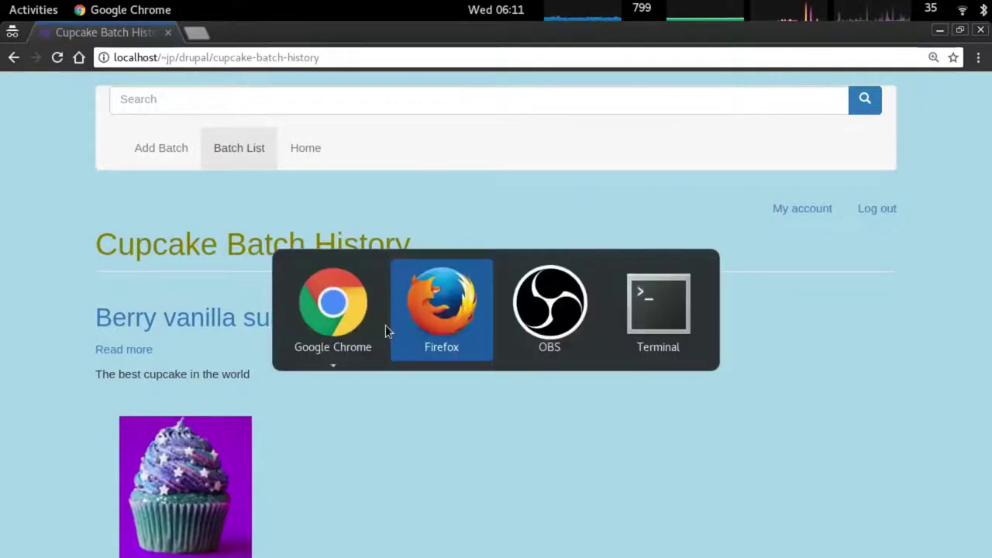
key("alt+Tab")
key("alt+Tab")
key("alt+grave")
Start a new view named 'unpublished batches' describing unpublished cupcake batches deserving a survey.
mouse_move(185, 120)
mouse_move(188, 397)
left_click(374, 397)
left_click(60, 304)
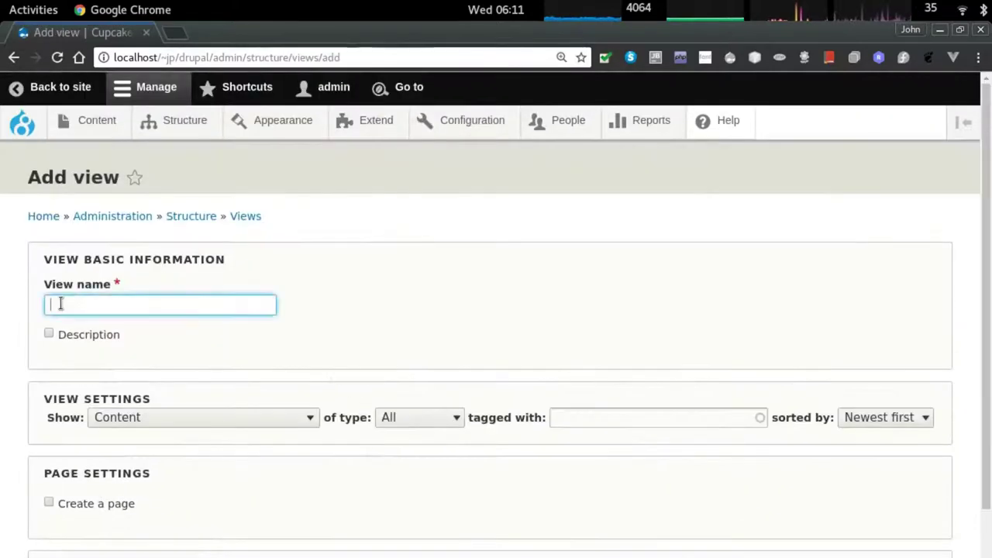
type("unpublished ba")
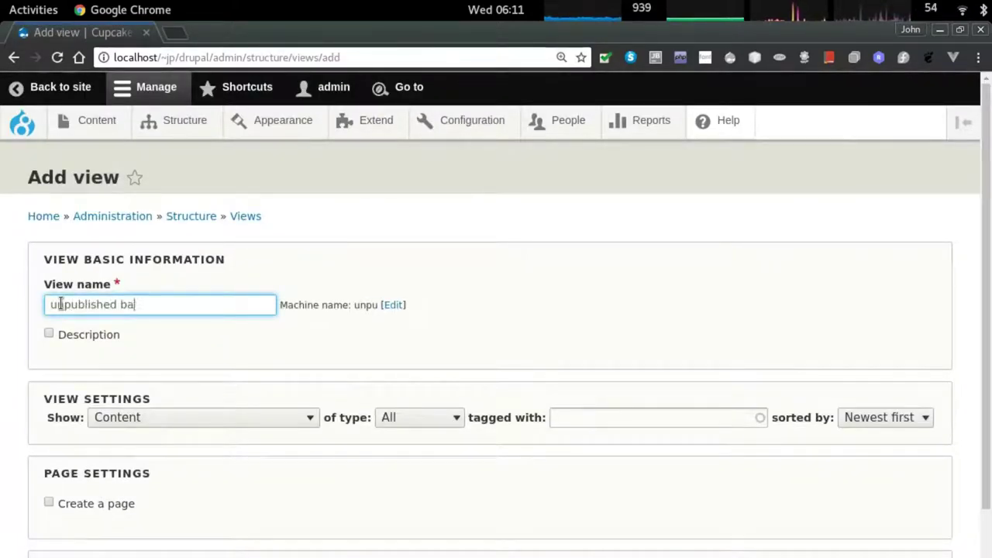
type("tches")
left_click(91, 336)
left_click(92, 357)
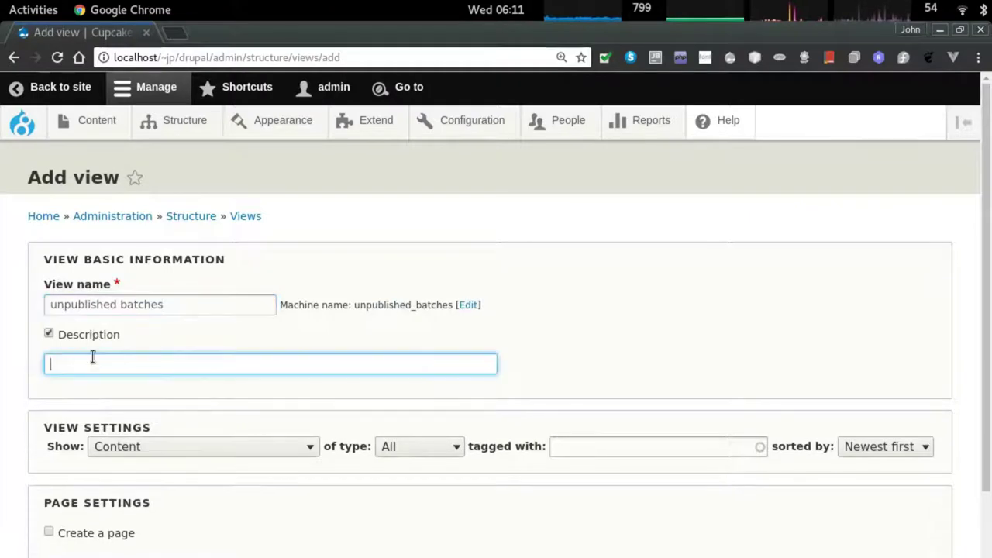
type("List unpublished")
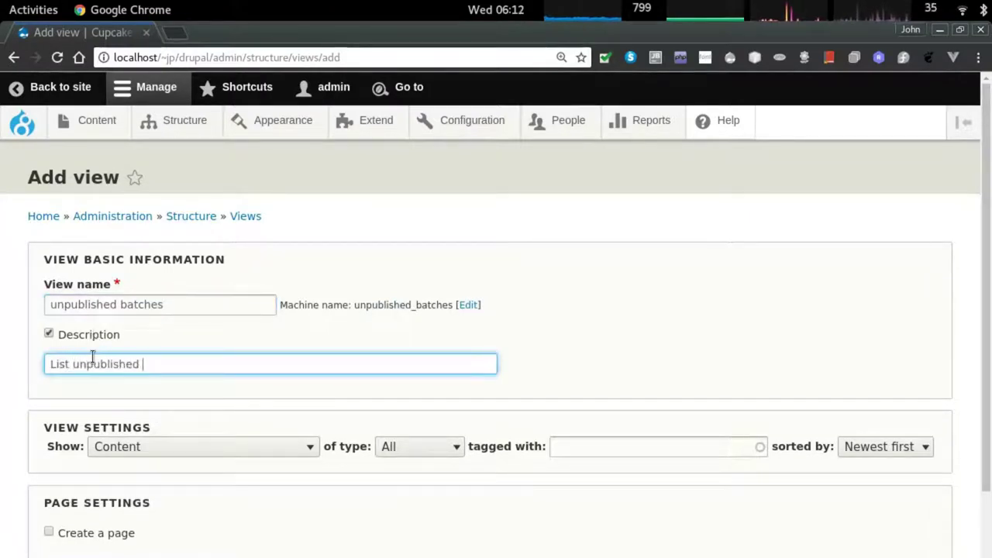
key("BackSpace")
key("BackSpace")
key("BackSpace")
key("BackSpace")
key("BackSpace")
key("BackSpace")
key("BackSpace")
key("BackSpace")
key("BackSpace")
key("BackSpace")
key("BackSpace")
key("BackSpace")
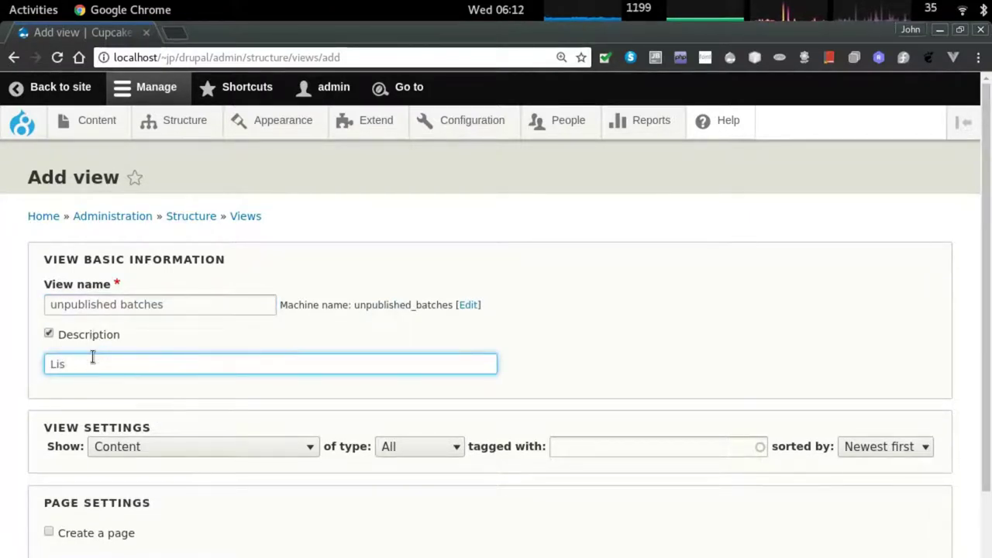
type("t cupcake batches that are deserving of a sur")
Limit the view to batch content, give it a page, and save it.
left_click(422, 446)
left_click(411, 493)
scroll(108, 392, "down", 3)
left_click(103, 378)
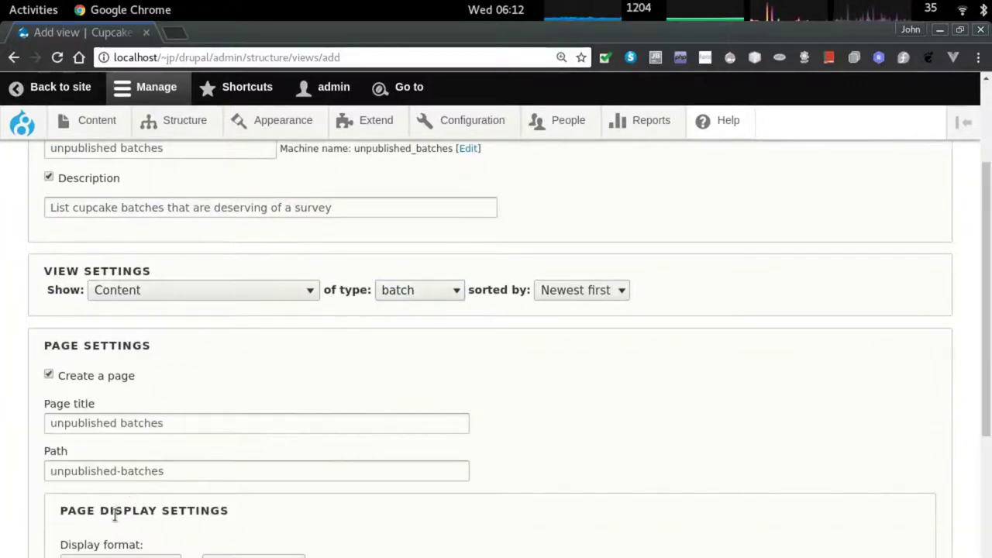
scroll(107, 518, "down", 5)
left_click(103, 527)
Change the Publishing status filter to 'Is not equal to' Yes and save the view.
scroll(215, 454, "down", 5)
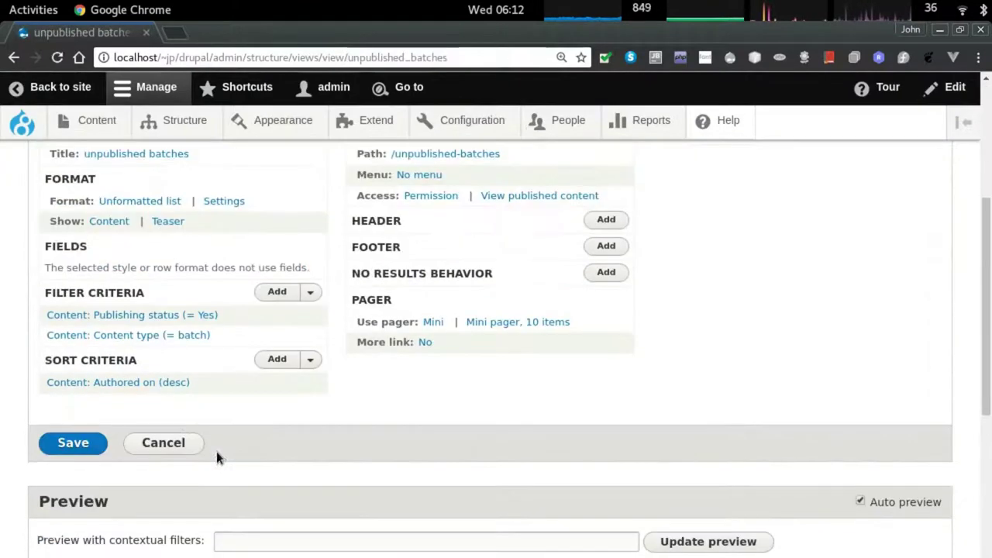
left_click(160, 318)
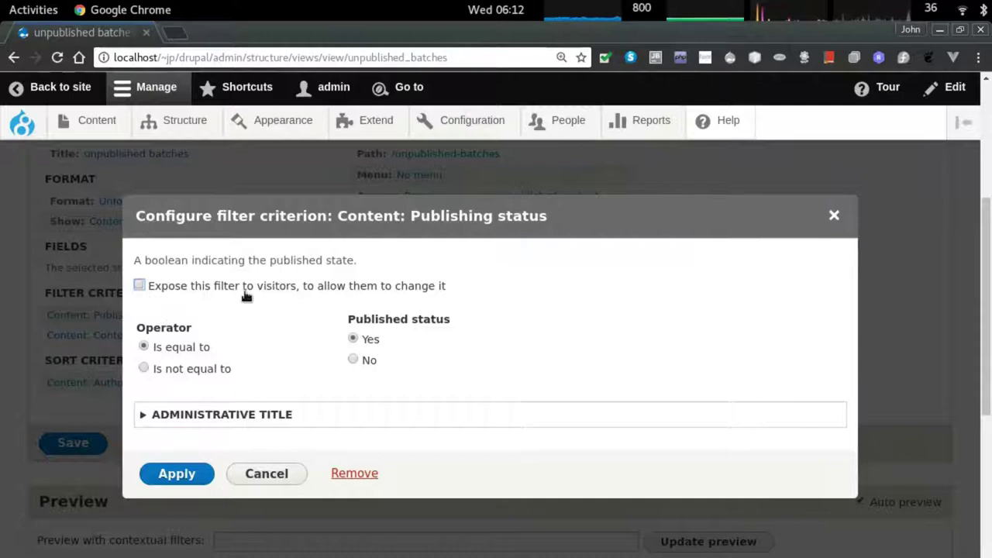
left_click(224, 413)
scroll(303, 381, "down", 2)
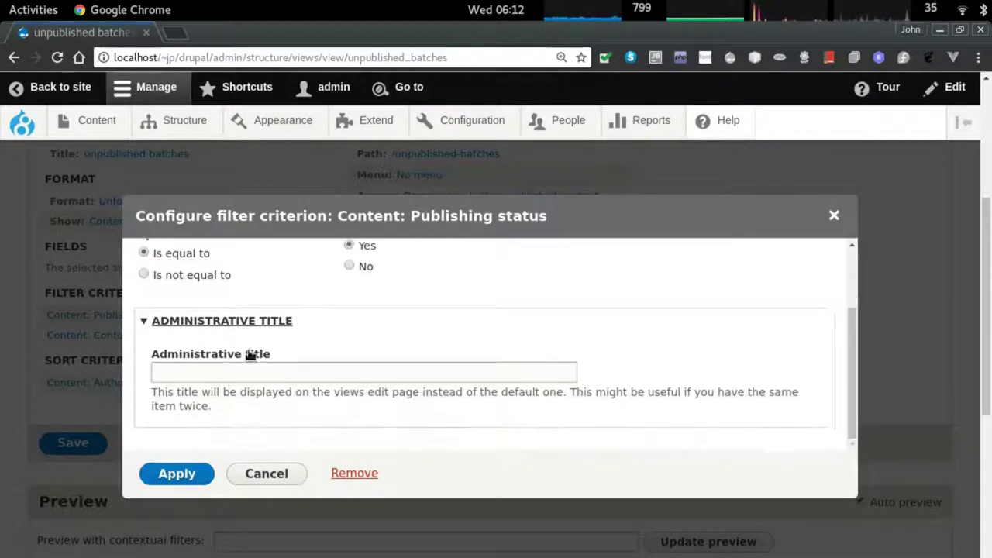
scroll(420, 346, "up", 2)
left_click(361, 350)
scroll(375, 355, "down", 4)
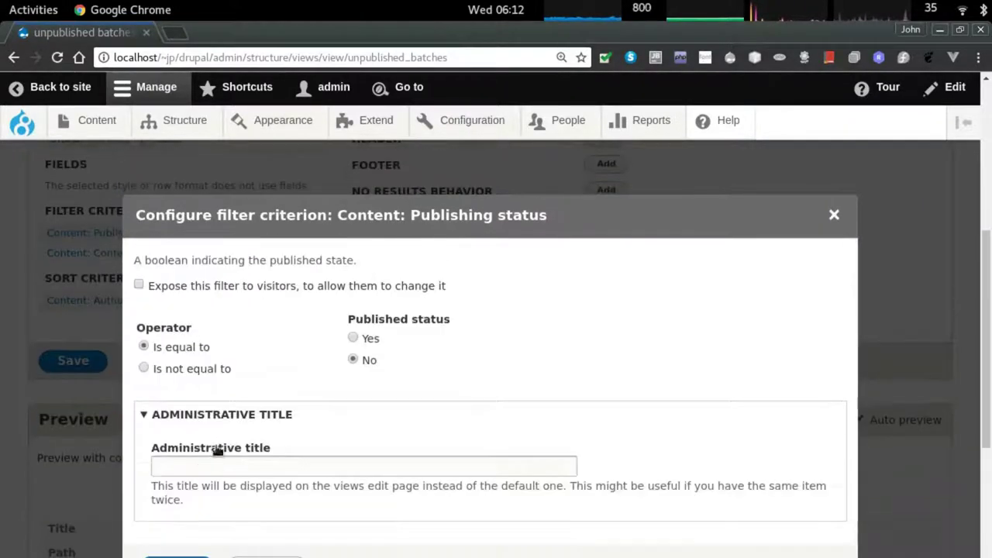
scroll(218, 452, "down", 3)
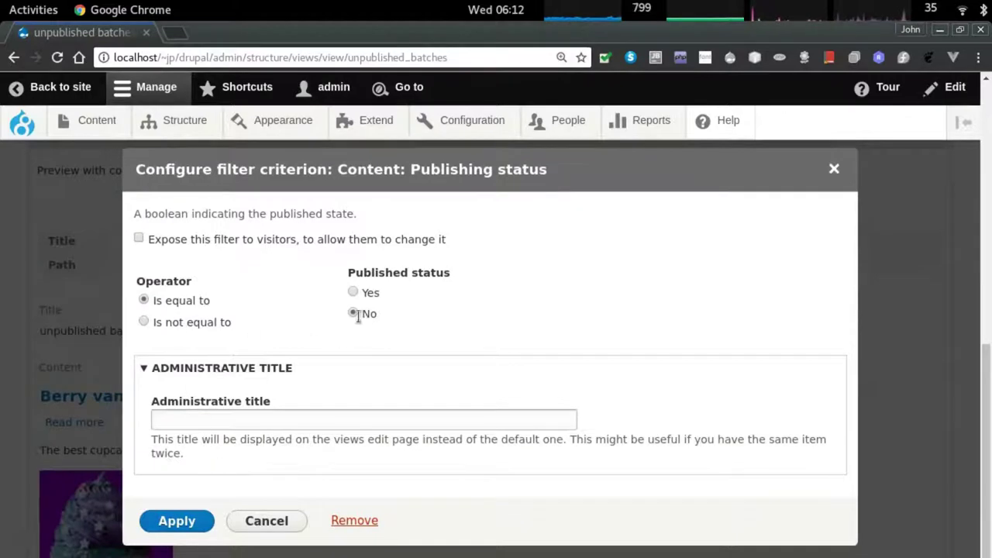
left_click(196, 323)
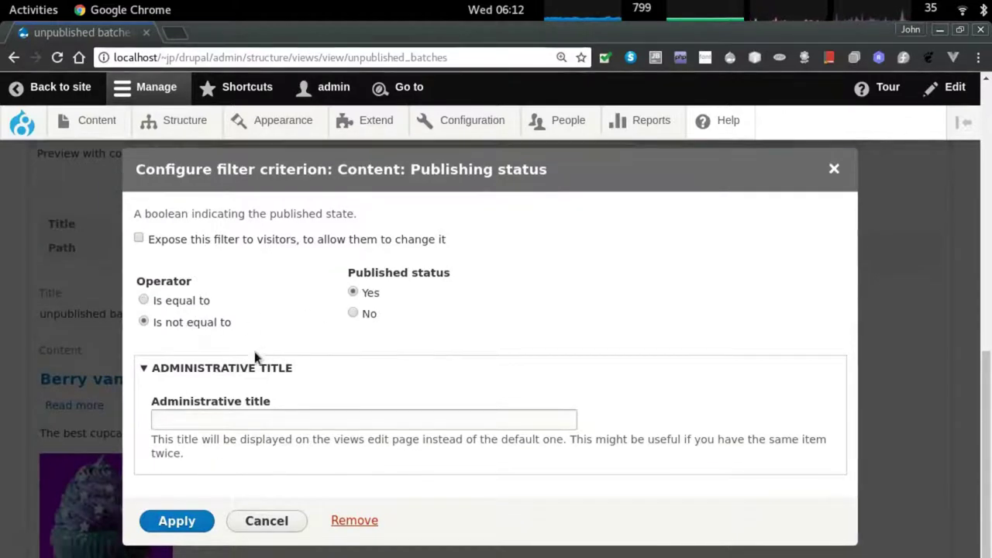
left_click(186, 520)
left_click(69, 475)
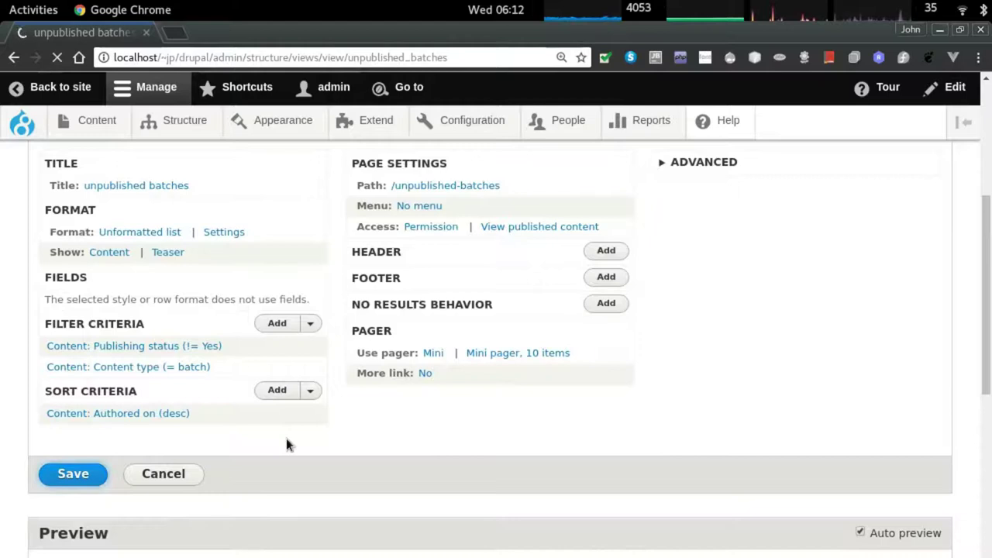
Copy the view path /unpublished-batches and load it in a new tab.
left_click_drag(502, 441, 389, 441)
key("ctrl+c")
key("ctrl+t")
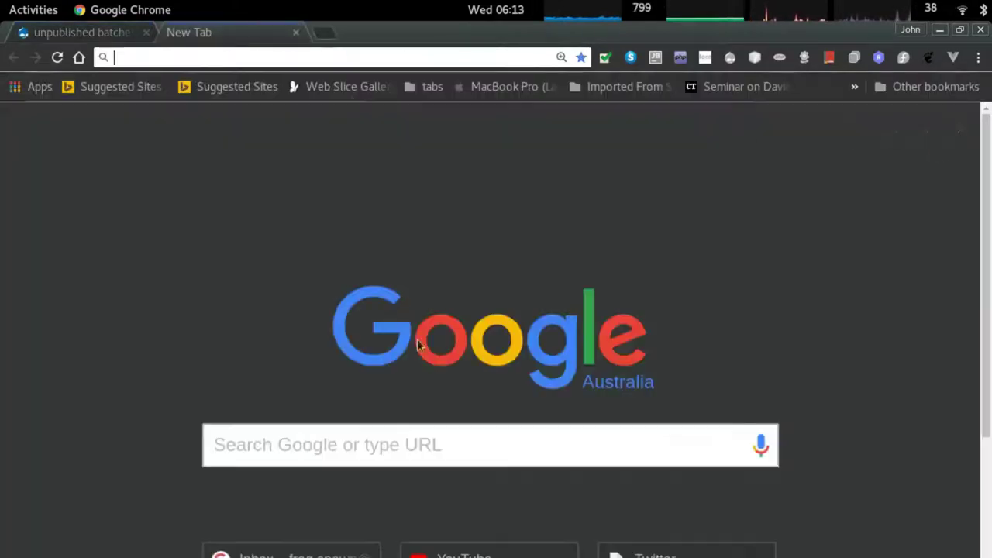
key("ctrl+shift+Tab")
right_click(99, 121)
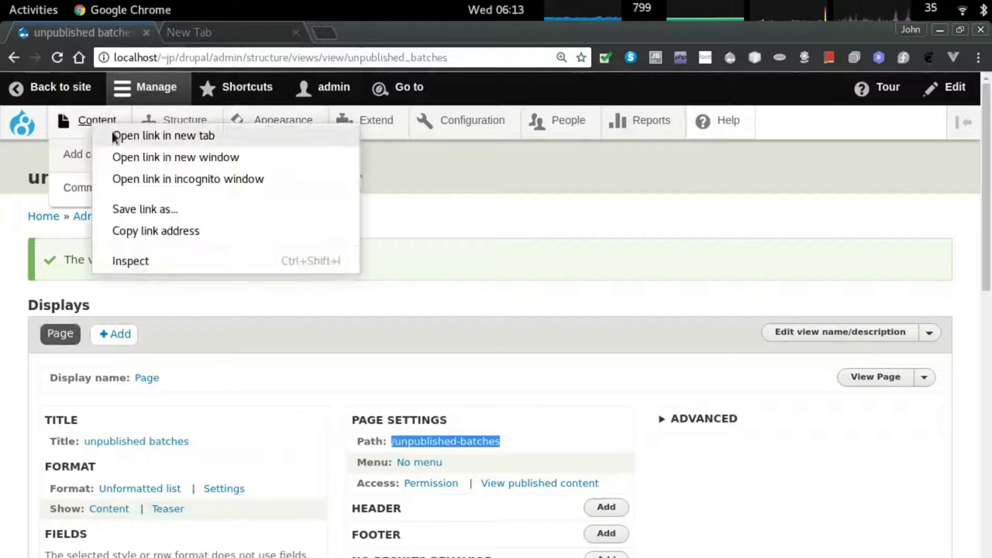
left_click(164, 135)
left_click(227, 41)
left_click_drag(208, 58, 496, 56)
key("BackSpace")
key("ctrl+v")
key("Return")
Confirm strawberry surprise is listed as Draft, then open its full batch page.
scroll(528, 283, "down", 3)
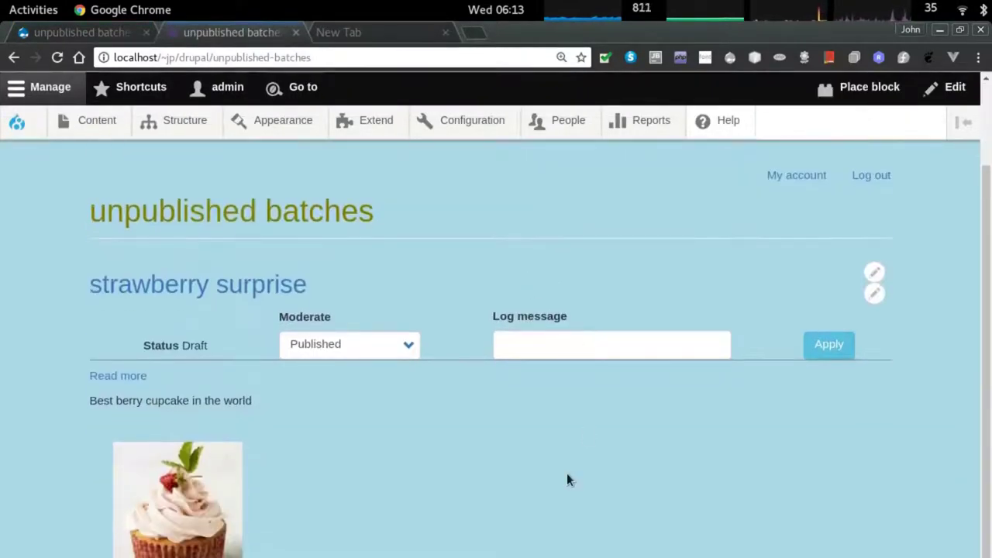
scroll(400, 384, "up", 3)
scroll(372, 399, "down", 1)
left_click(349, 404)
left_click(358, 406)
double_click(194, 405)
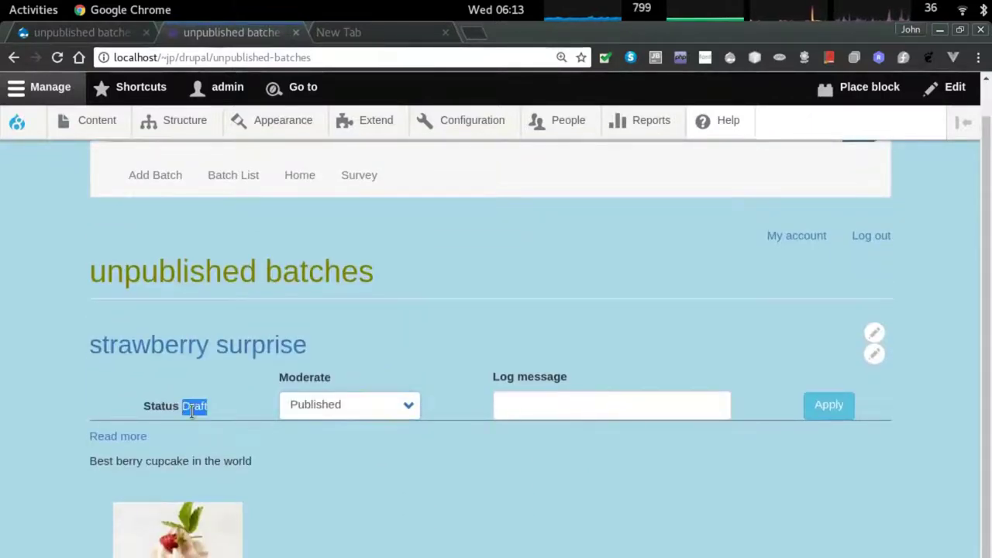
scroll(356, 454, "down", 1)
left_click(372, 368)
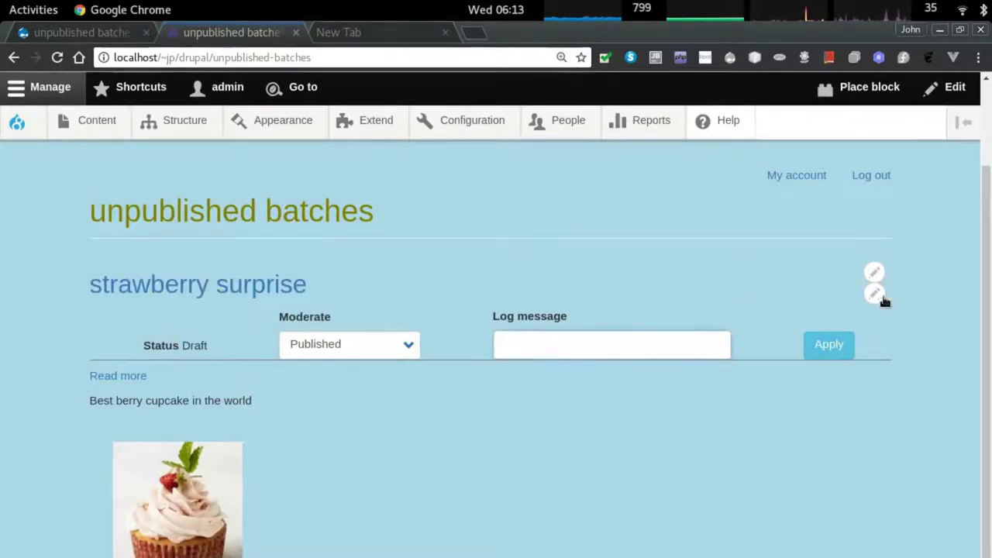
double_click(194, 399)
left_click(183, 417)
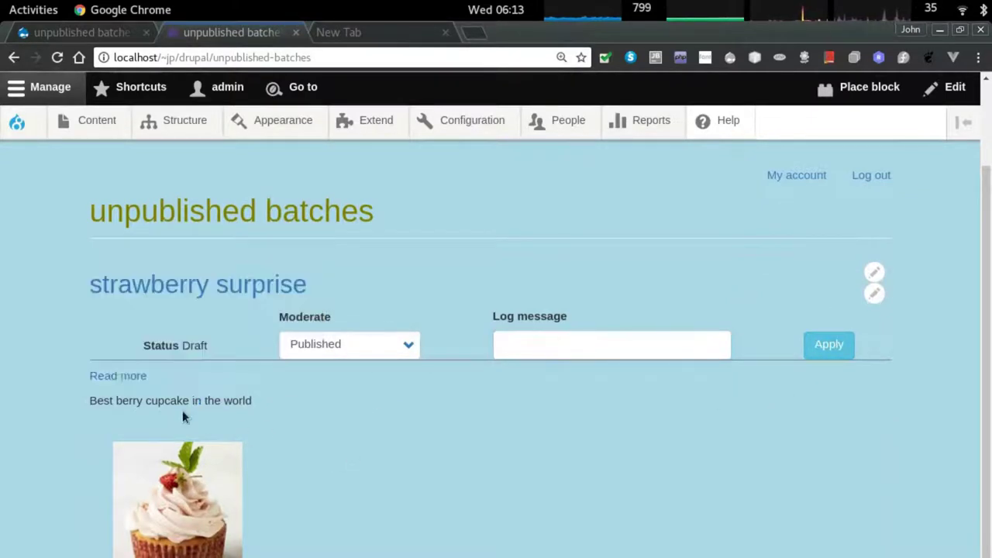
left_click(122, 376)
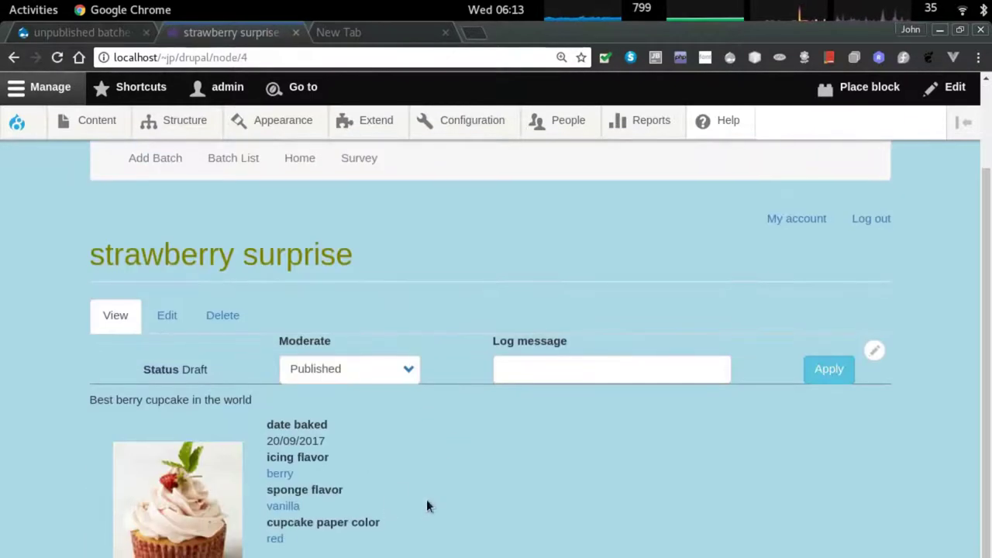
Open the Add menu link form for the Main navigation menu.
scroll(442, 488, "up", 2)
mouse_move(181, 130)
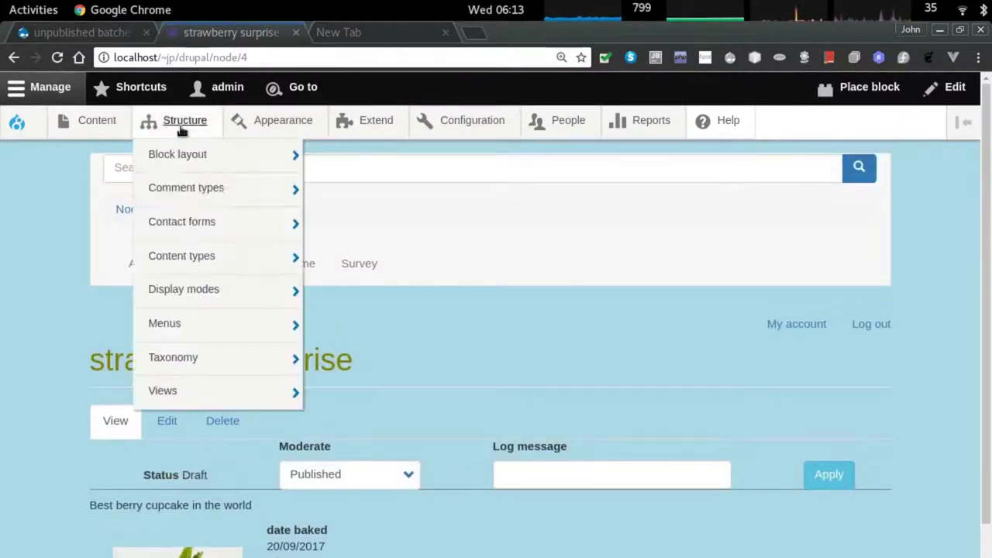
mouse_move(198, 325)
left_click(355, 425)
scroll(176, 482, "down", 2)
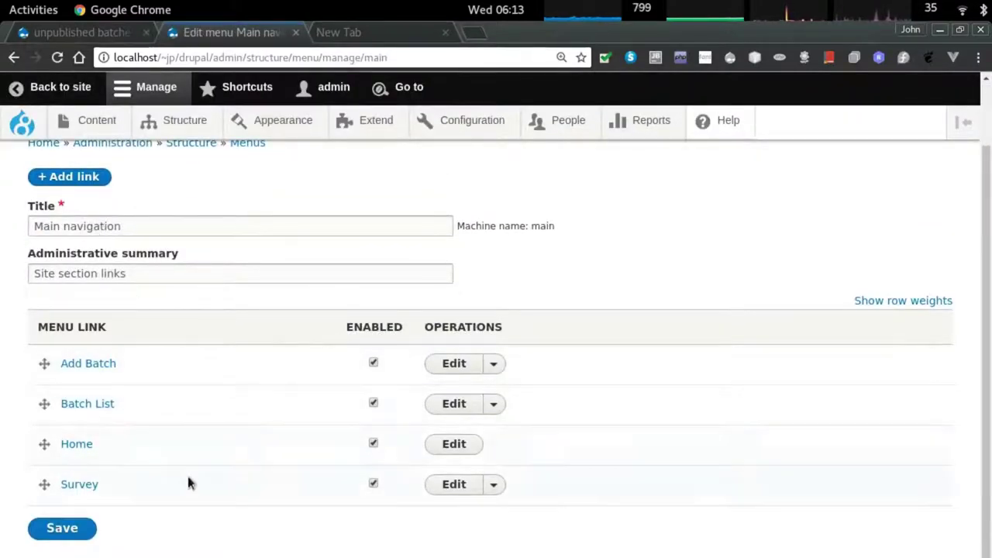
left_click(69, 177)
Save a 'draft batches' link to /unpublished-batches, described 'Batches waiting to be published'.
left_click(72, 265)
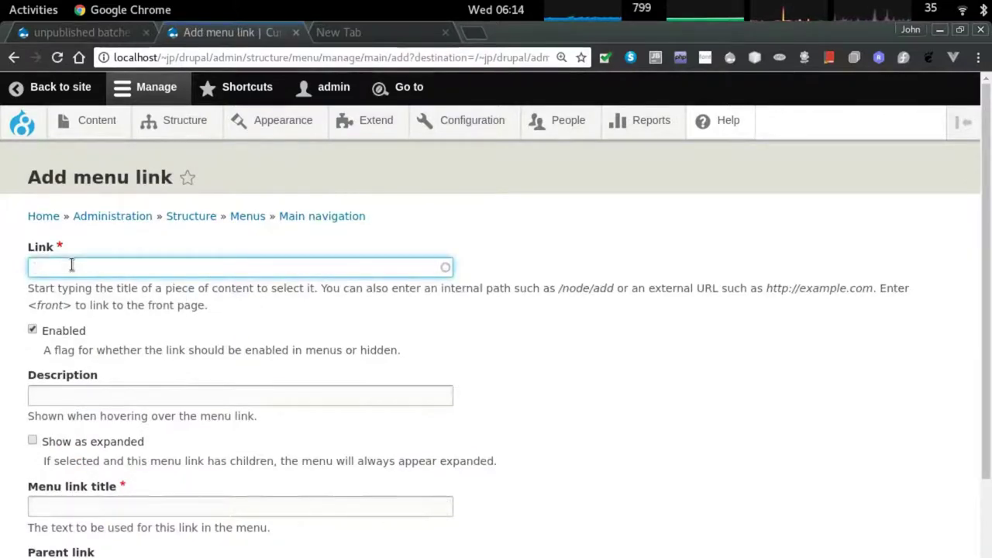
key("ctrl+v")
key("Tab")
key("Tab")
key("shift+Tab")
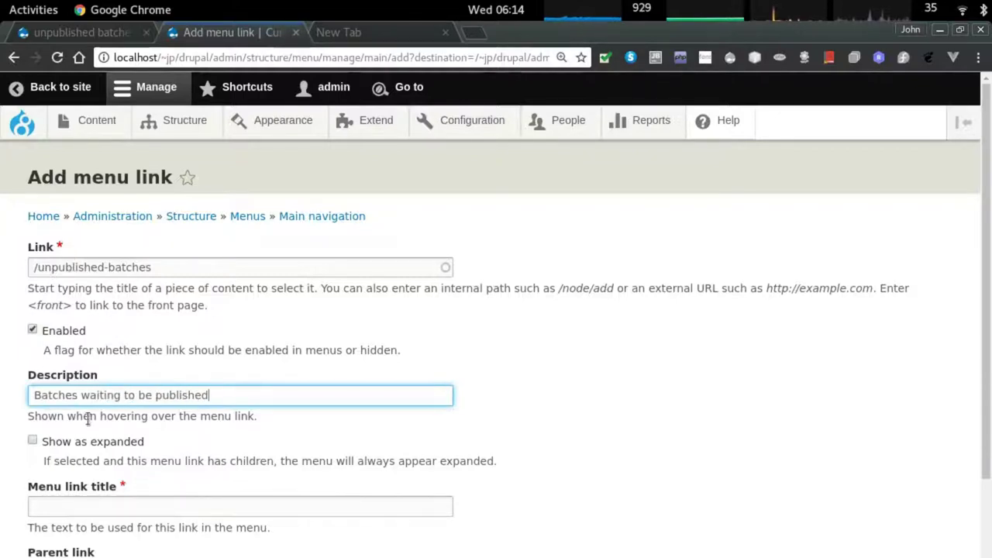
scroll(89, 419, "down", 1)
left_click(95, 466)
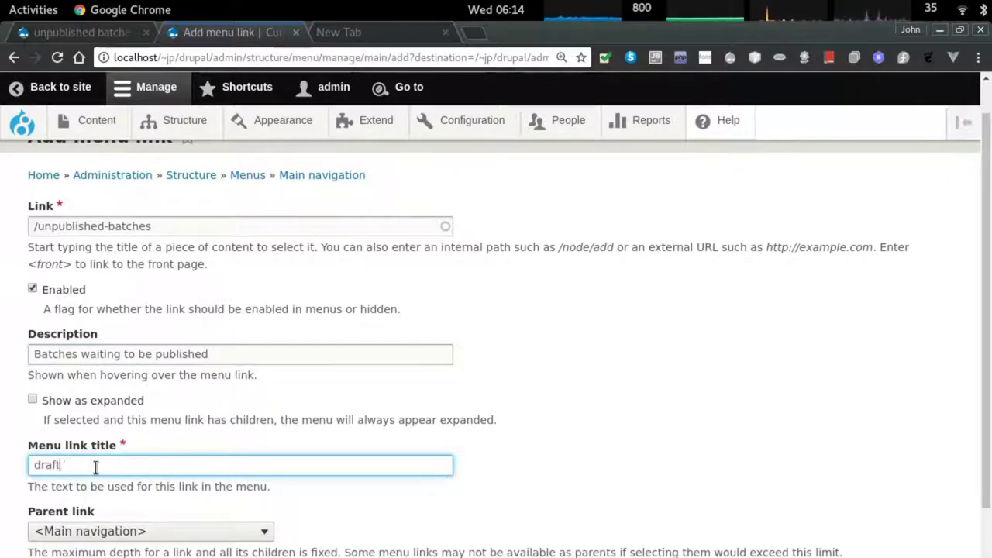
scroll(93, 488, "down", 3)
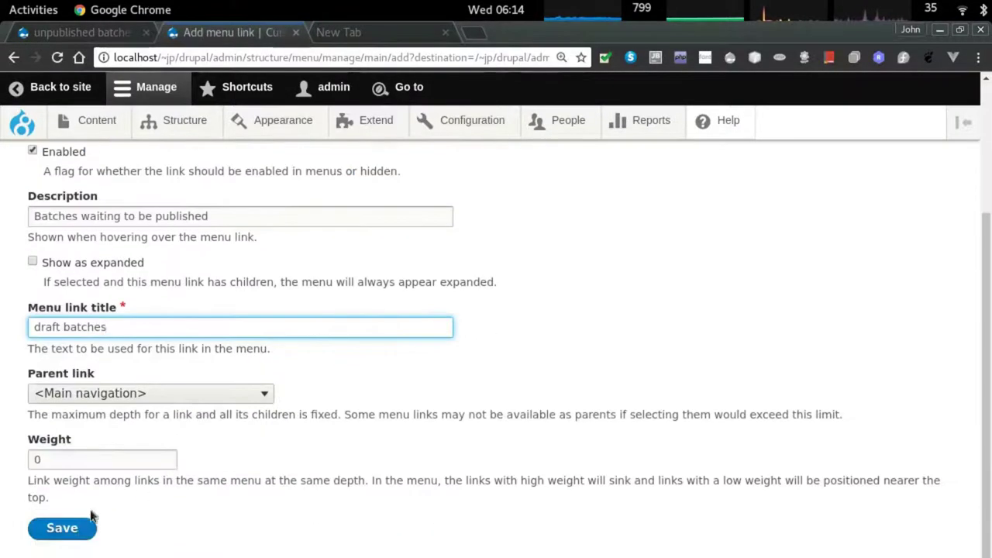
left_click(87, 525)
Move draft batches to third place in Main navigation and save the order.
scroll(290, 473, "down", 4)
left_click_drag(47, 480, 44, 387)
key("Return")
key("alt+Tab")
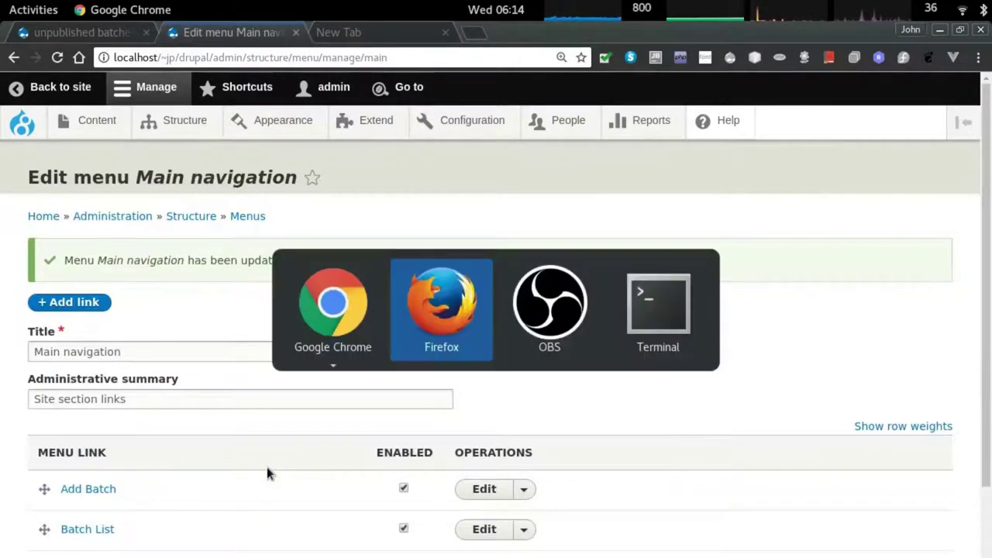
In the other browser session, open draft batches and the strawberry surprise batch page.
key("alt+grave")
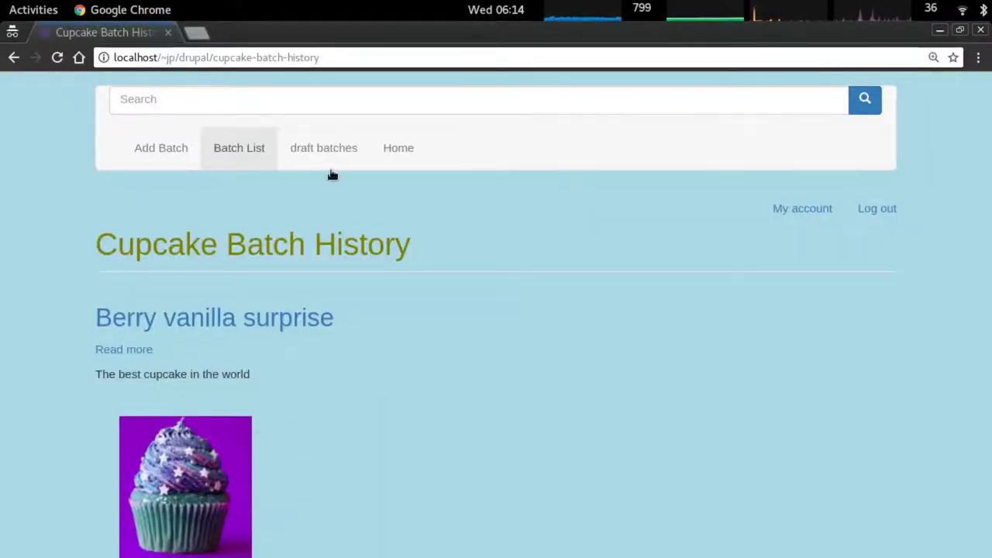
left_click(324, 148)
scroll(463, 278, "down", 1)
left_click(144, 379)
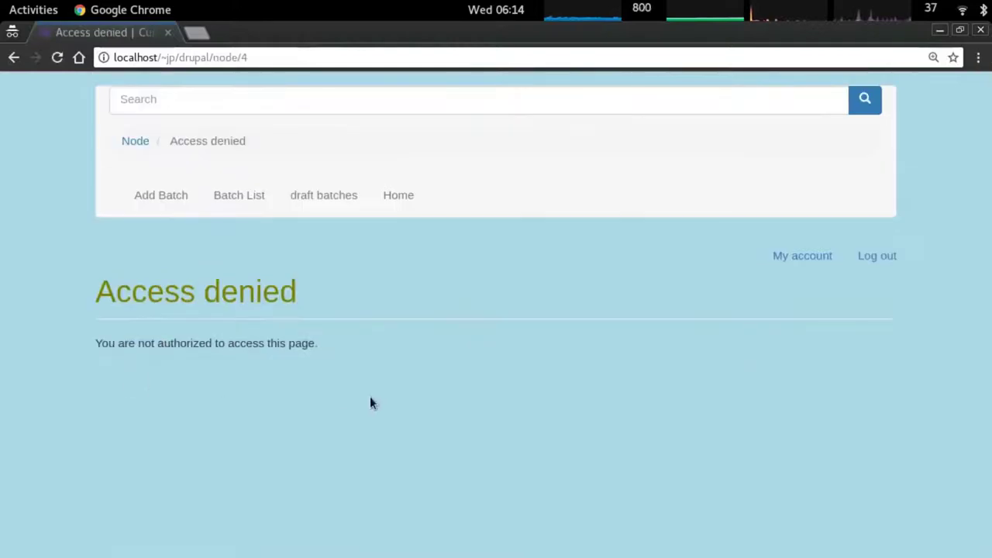
left_click(310, 197)
scroll(140, 418, "down", 1)
scroll(327, 407, "up", 1)
scroll(354, 377, "down", 1)
scroll(316, 388, "down", 1)
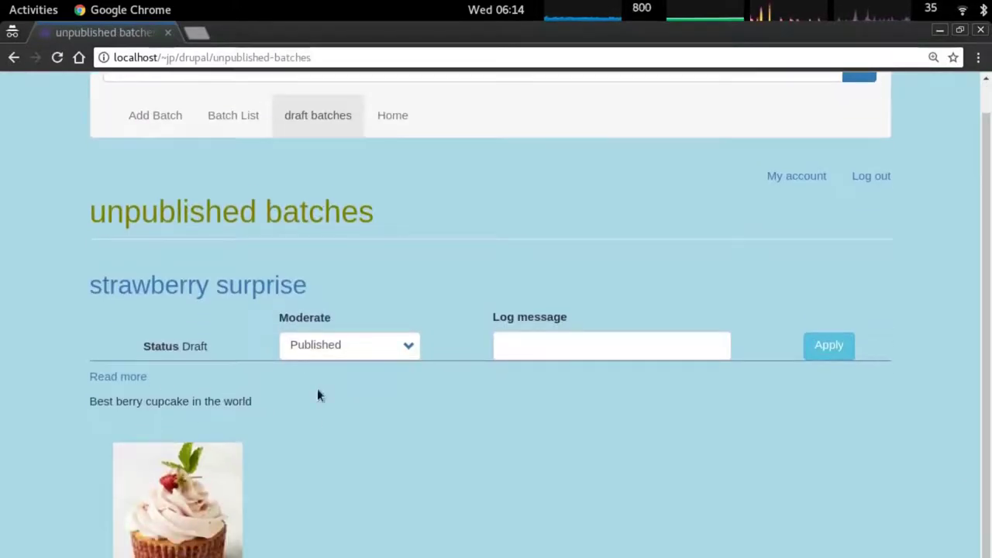
Back in the admin window, bring up the People list.
key("alt+Tab")
key("alt+shift+Tab")
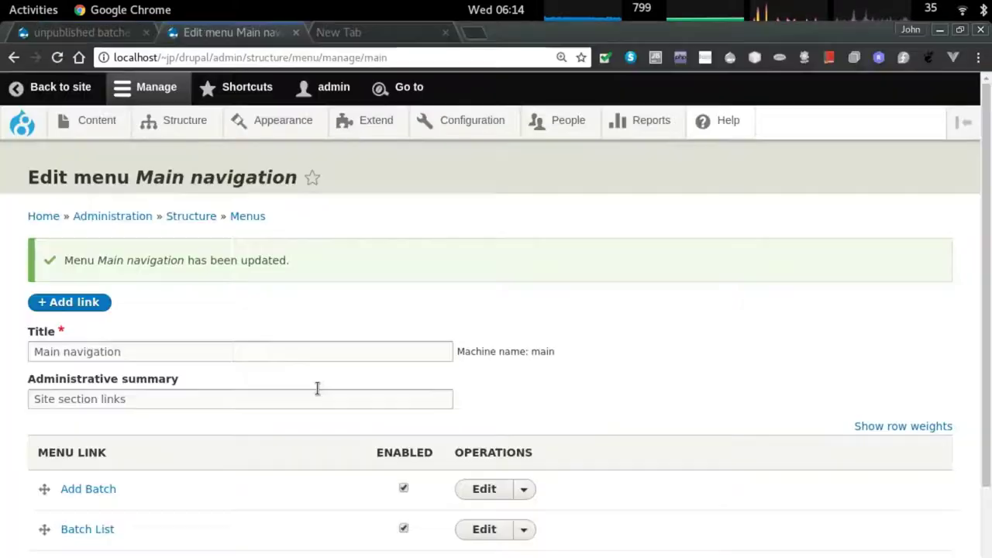
left_click(571, 122)
scroll(403, 267, "down", 3)
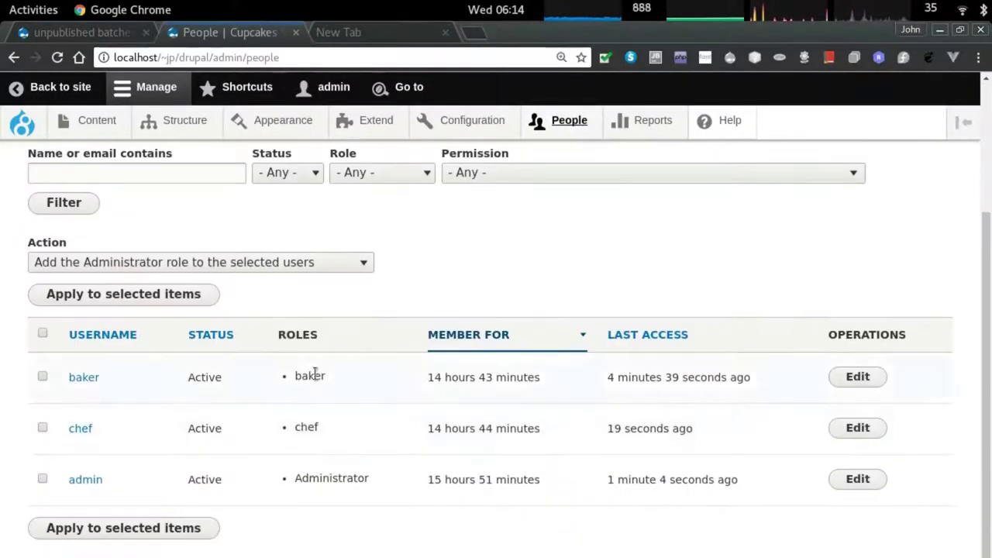
Open the role Permissions page and search it for 'batch'.
scroll(315, 374, "up", 4)
left_click(142, 209)
key("ctrl+f")
type("batch")
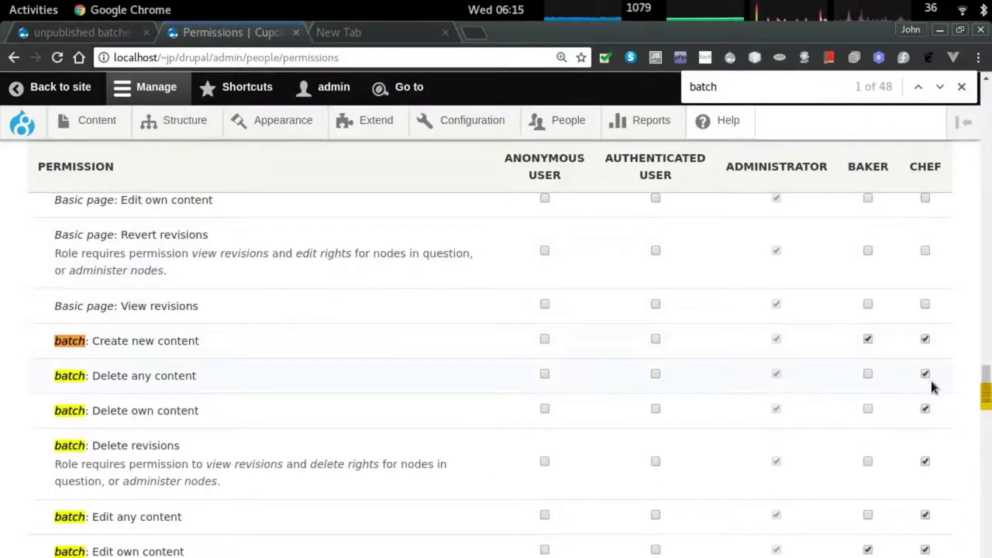
Review the Node permissions for Anonymous, Authenticated, Administrator, Baker and Chef.
scroll(930, 383, "down", 2)
scroll(930, 380, "down", 4)
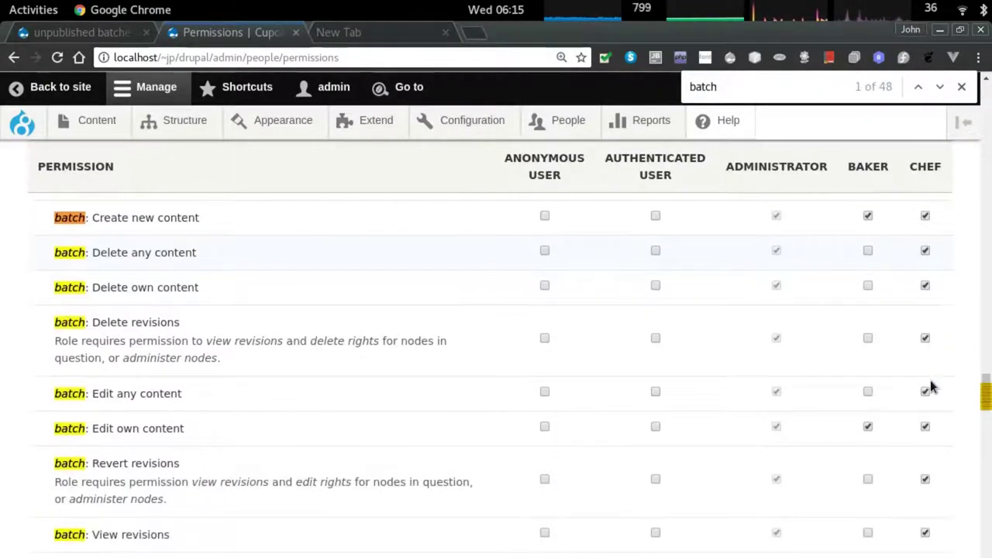
scroll(908, 414, "up", 6)
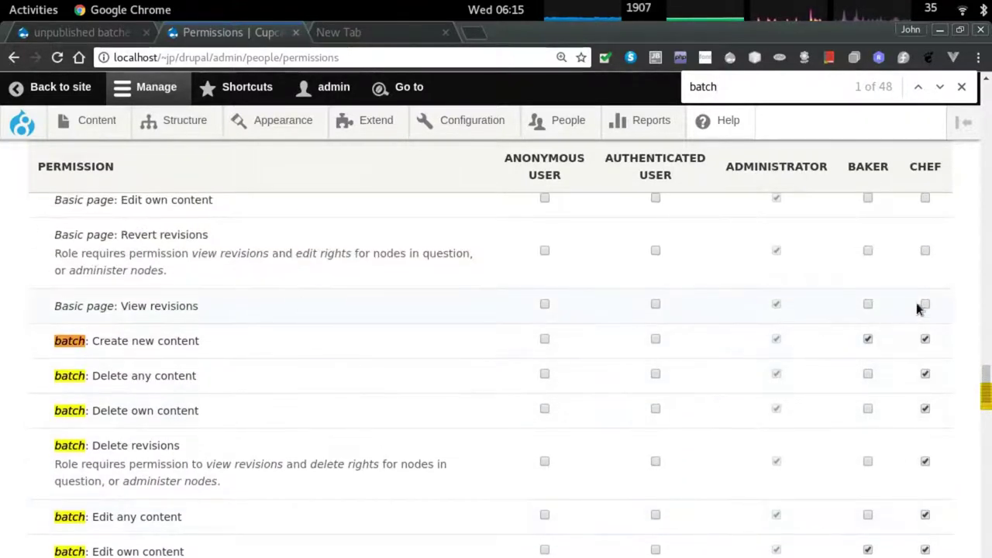
scroll(925, 309, "down", 1)
scroll(923, 308, "down", 6)
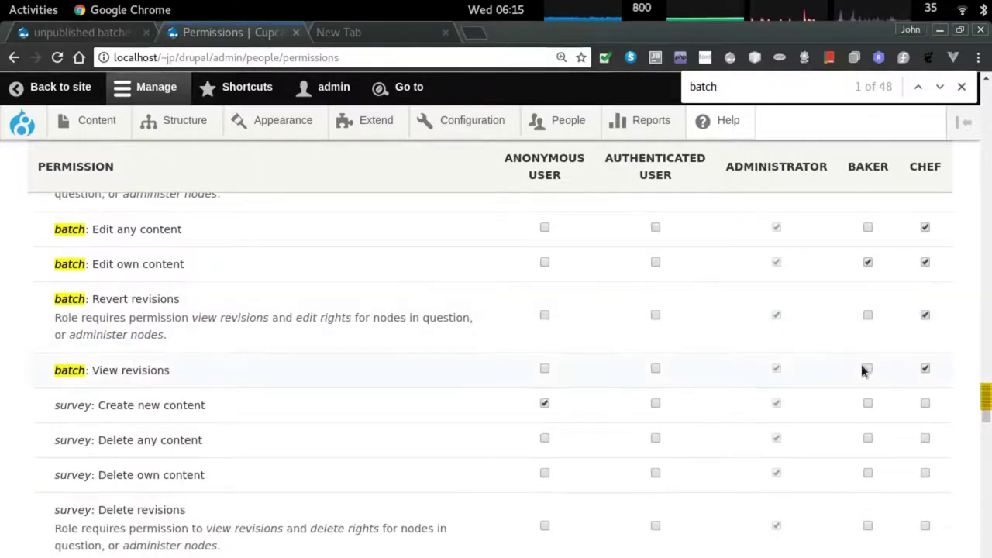
scroll(859, 365, "down", 8)
scroll(854, 362, "up", 20)
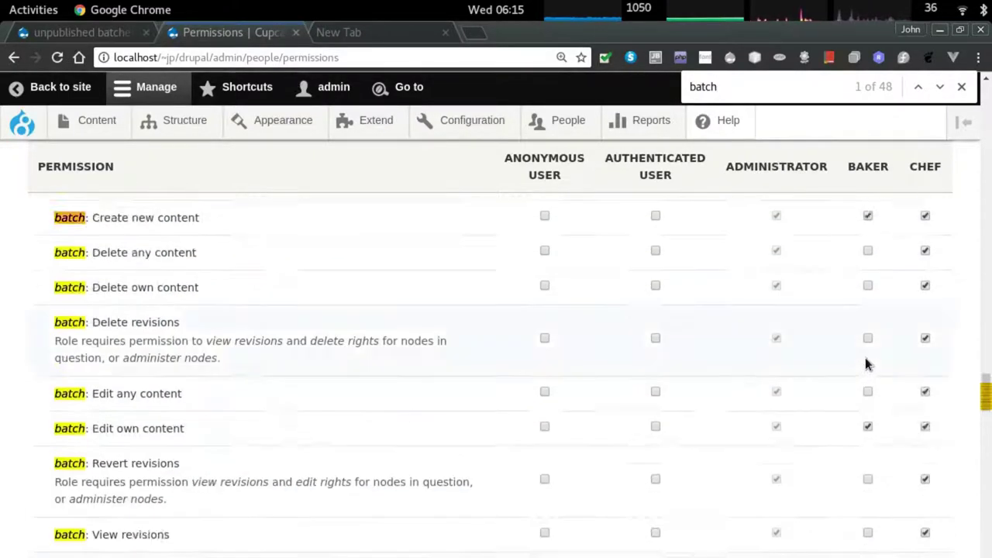
scroll(864, 359, "up", 10)
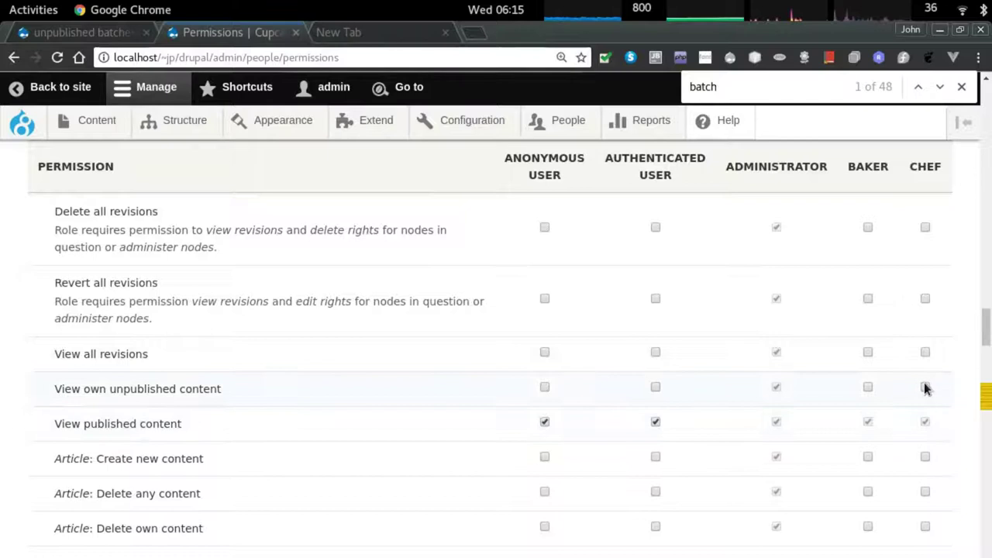
scroll(925, 388, "up", 4)
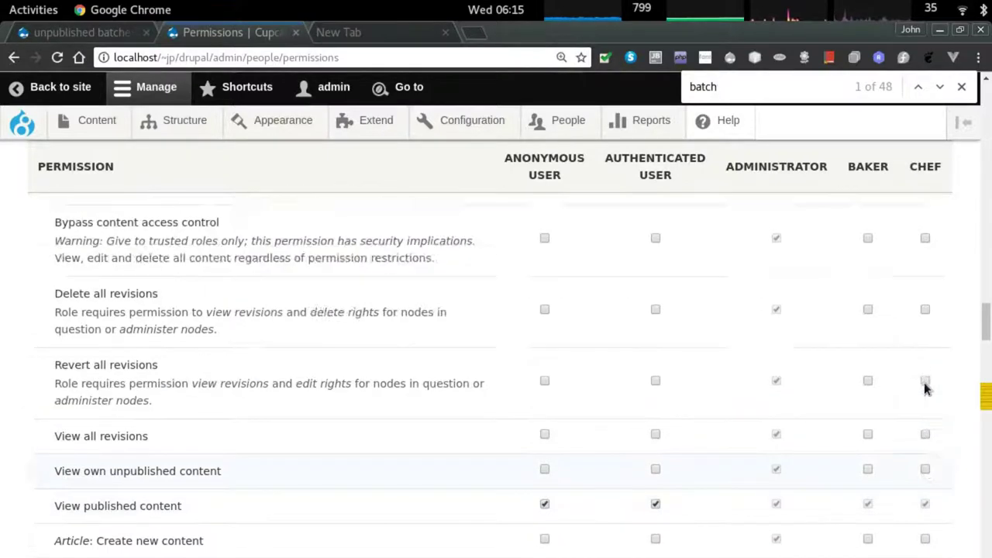
scroll(412, 381, "up", 2)
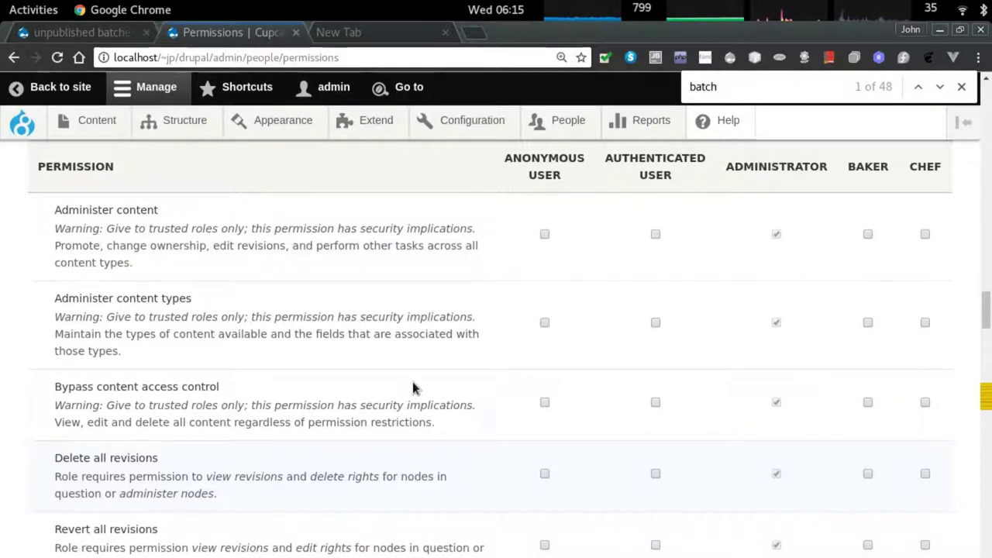
scroll(472, 392, "up", 1)
scroll(444, 394, "down", 2)
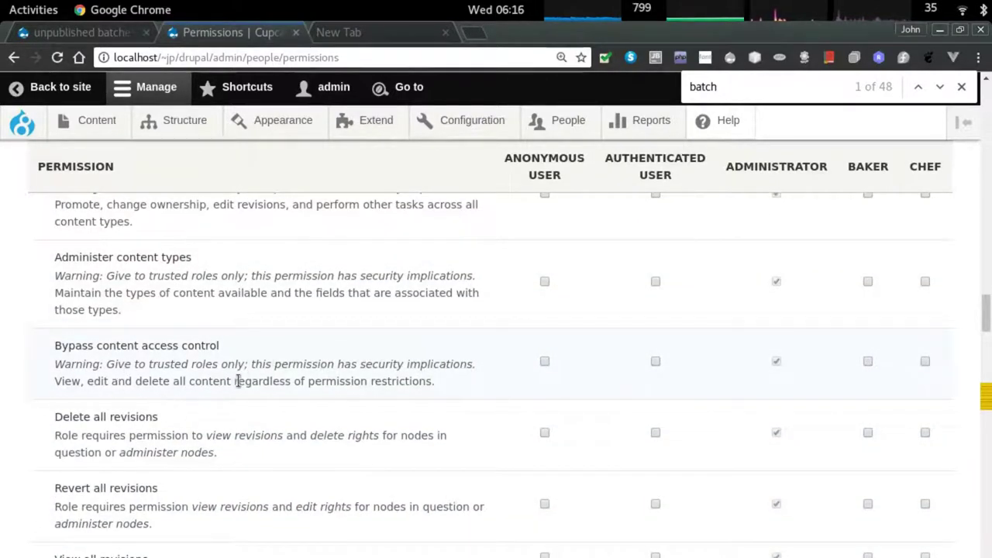
scroll(384, 374, "down", 12)
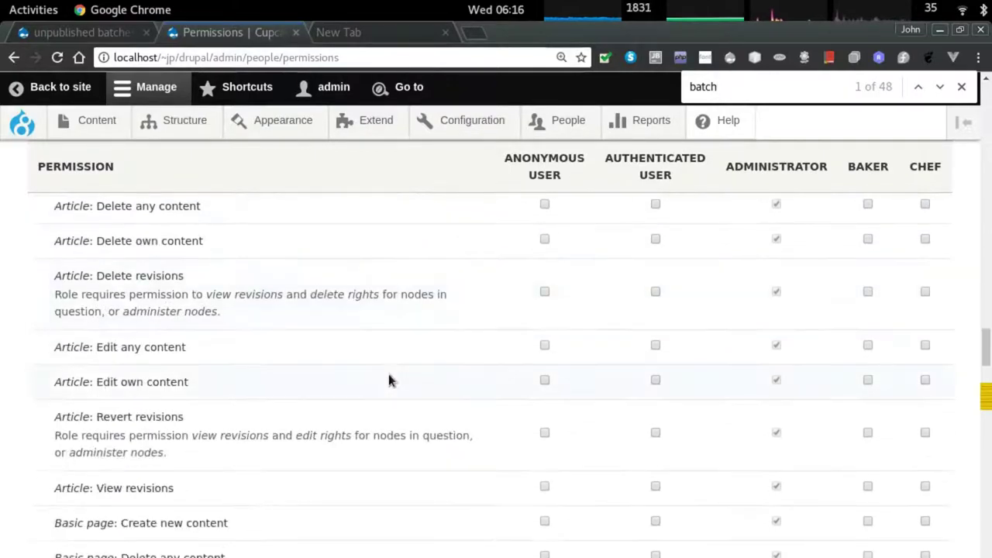
key("alt+Tab")
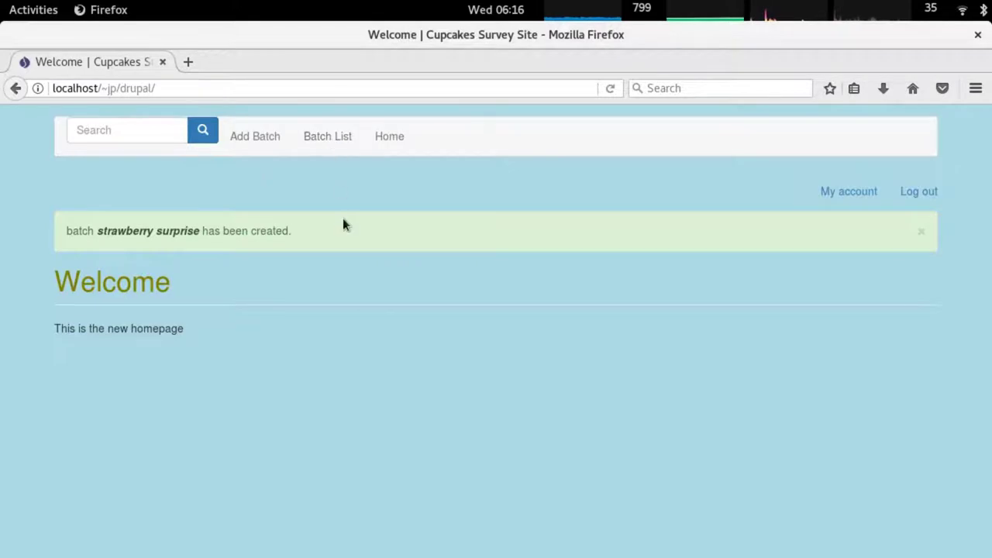
Reload the homepage, open draft batches, and find strawberry surprise returns Access denied.
key("F5")
left_click(407, 137)
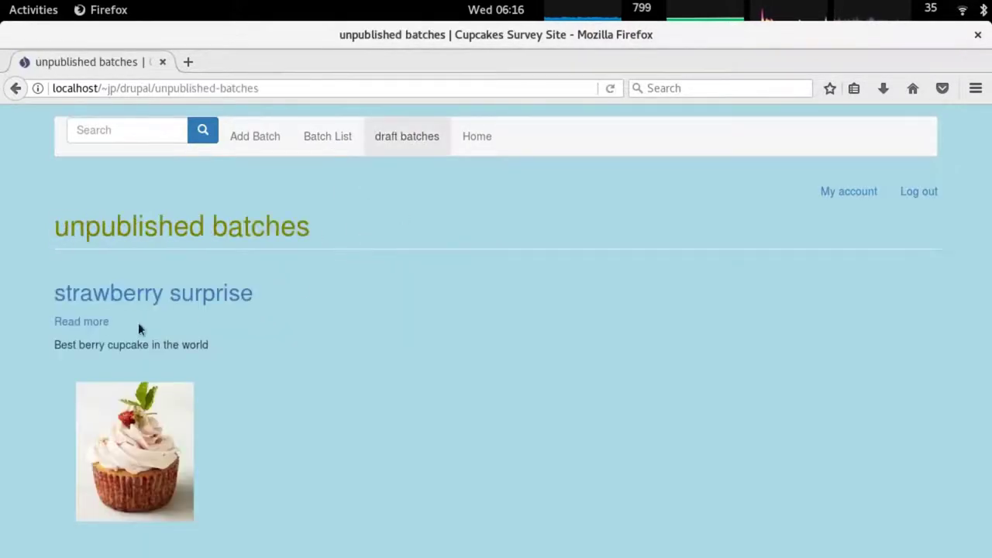
left_click(89, 321)
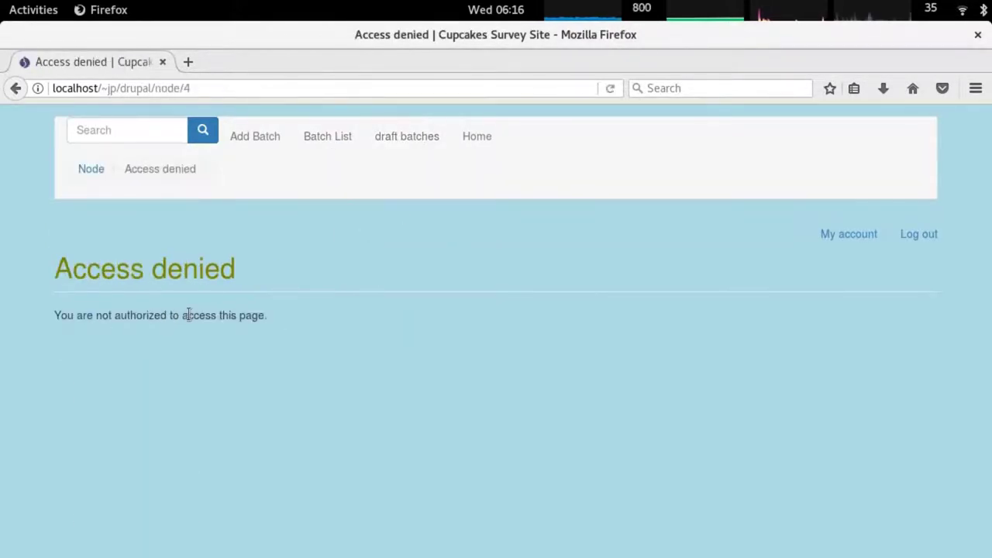
left_click(330, 138)
left_click(183, 310)
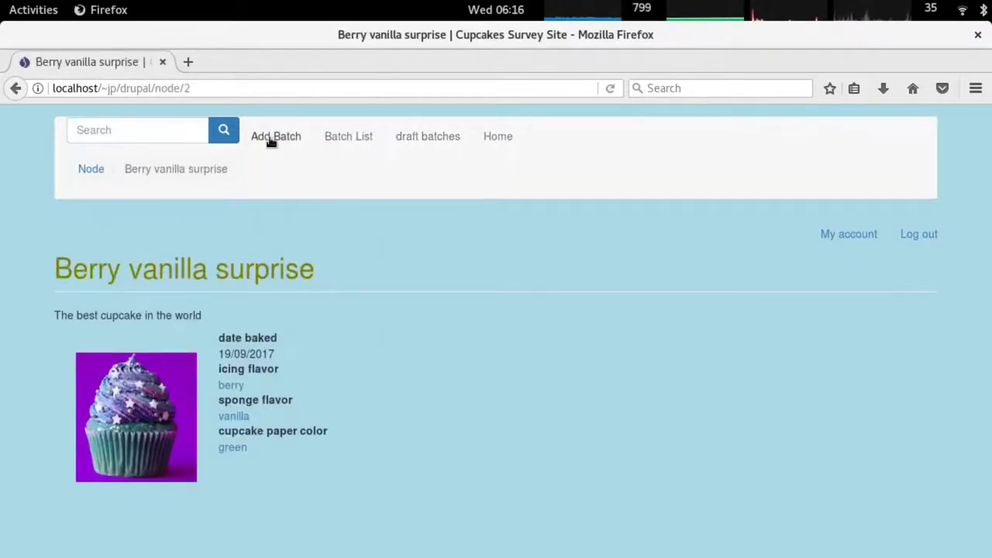
left_click(428, 136)
left_click(89, 322)
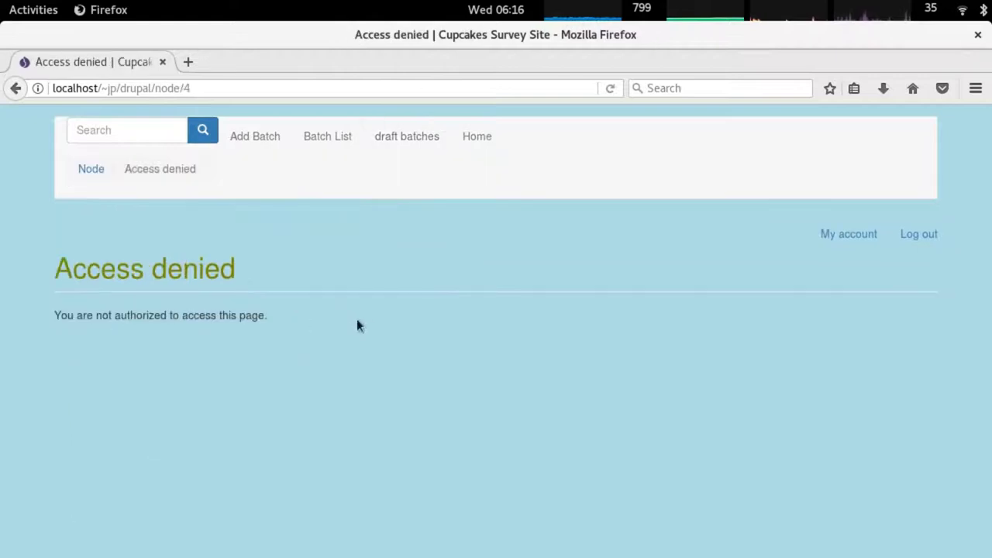
triple_click(184, 315)
Return to the Permissions page in Chrome.
key("alt+Tab")
key("alt+Tab")
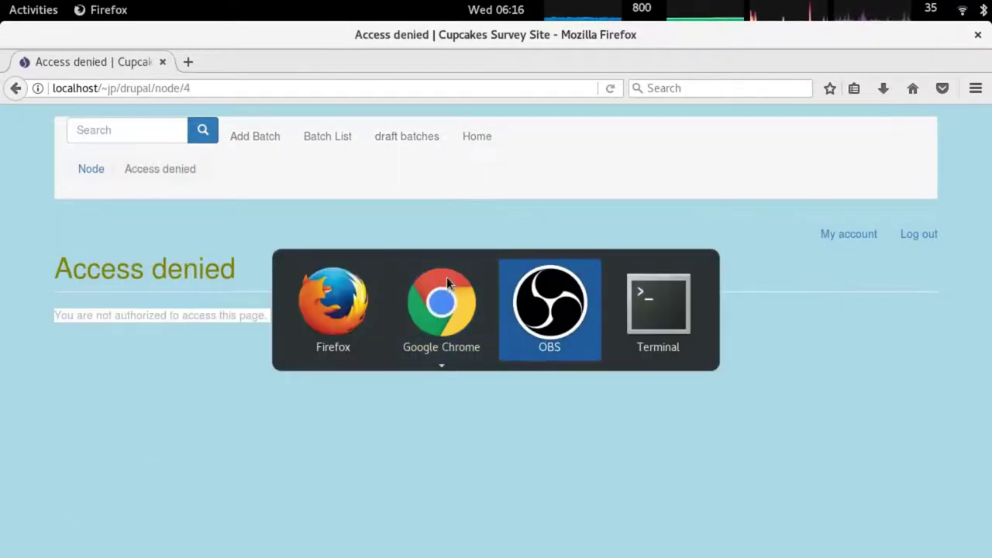
key("alt+Tab")
key("alt+Tab")
key("alt+Tab")
key("alt+Tab")
key("alt+Tab")
key("alt+Tab")
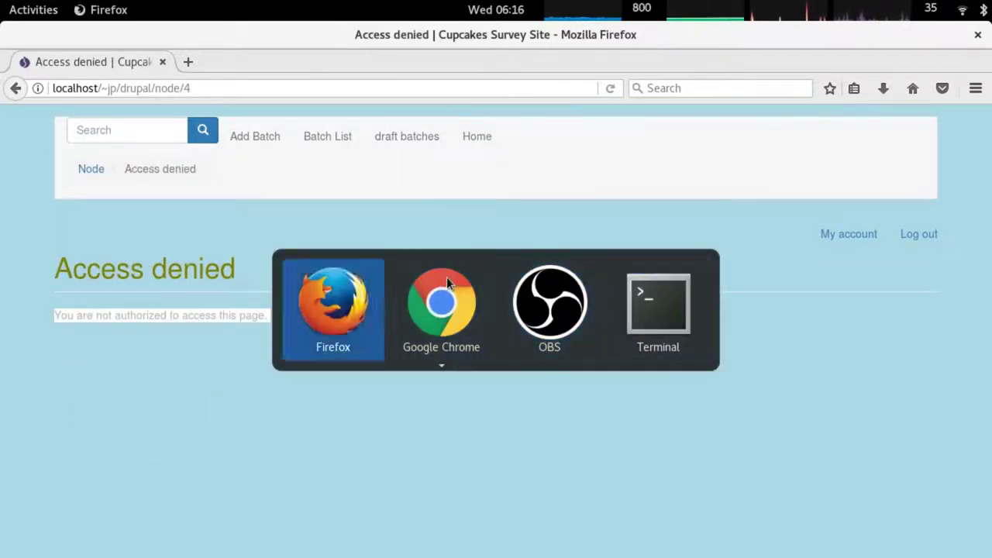
key("alt+Tab")
scroll(386, 306, "down", 5)
scroll(387, 306, "up", 20)
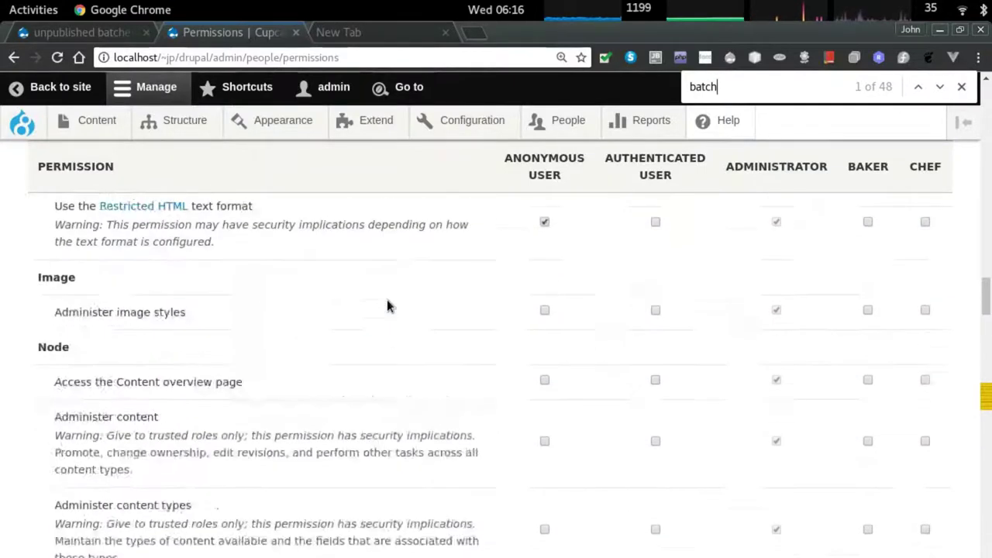
Scan the permissions table, including Content: Administer display.
scroll(387, 303, "up", 2)
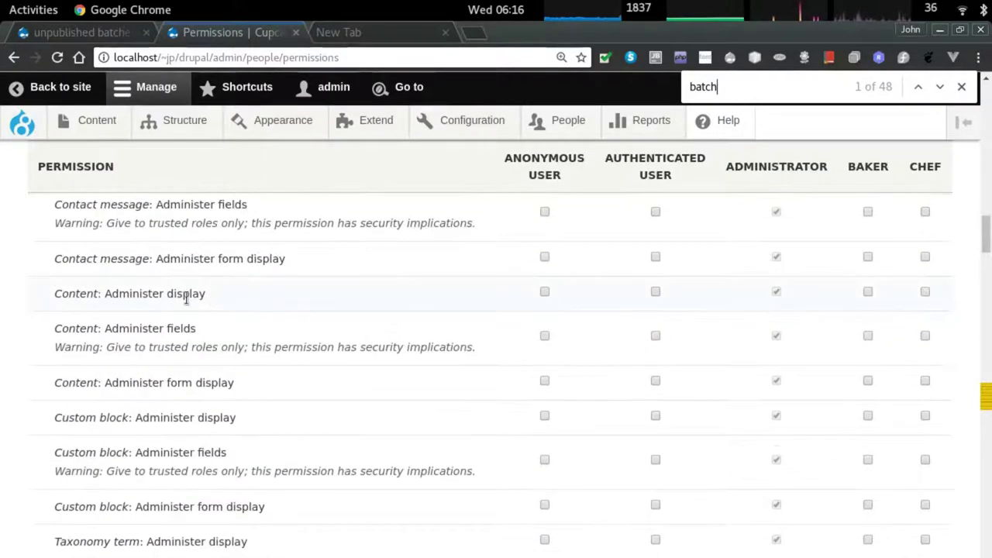
scroll(290, 294, "up", 1)
triple_click(113, 335)
scroll(137, 282, "down", 2)
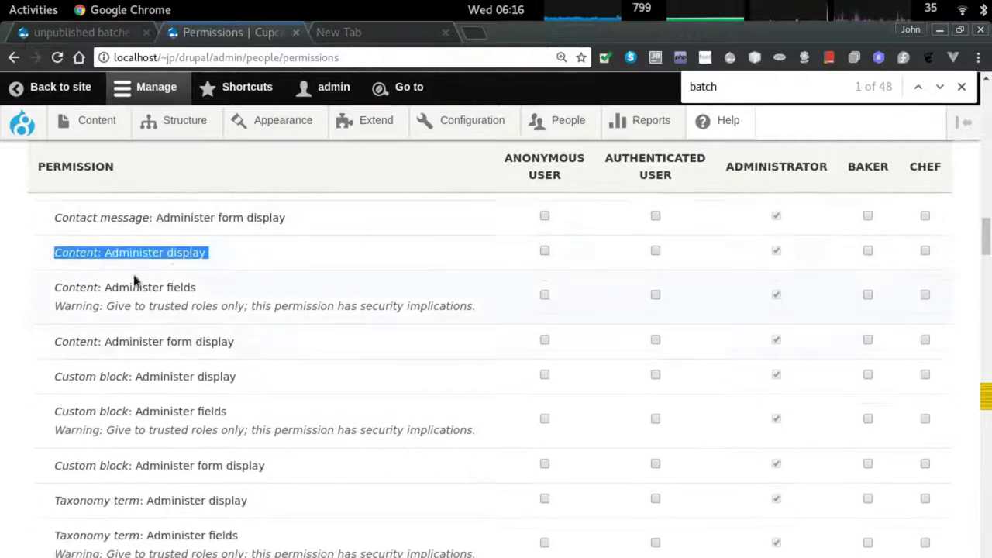
scroll(148, 339, "down", 2)
scroll(144, 346, "down", 8)
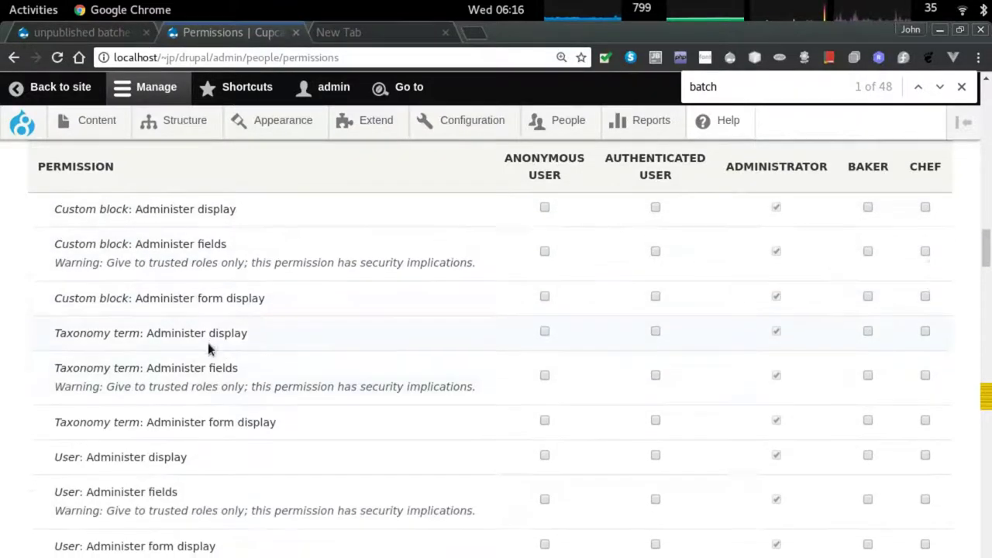
scroll(194, 338, "down", 3)
scroll(233, 339, "up", 1)
Check the Content list shows strawberry surprise as Unpublished by baker.
left_click(97, 123)
scroll(116, 310, "down", 3)
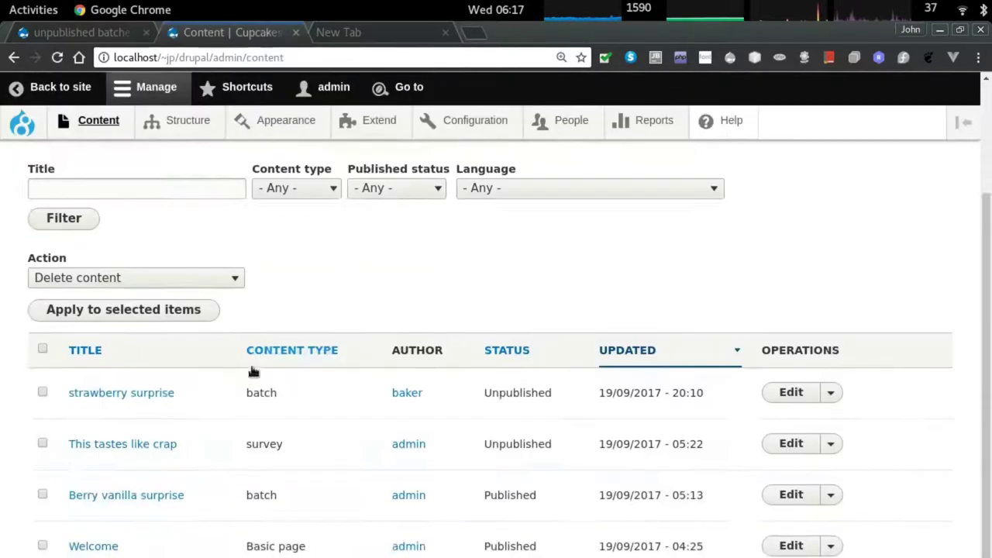
double_click(517, 350)
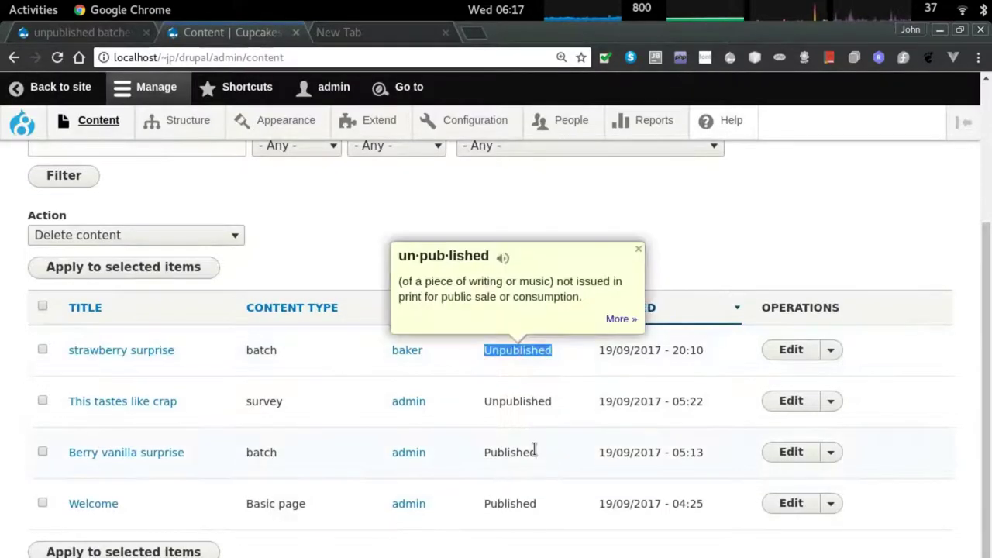
scroll(689, 395, "up", 3)
left_click(457, 333)
key("alt+Tab")
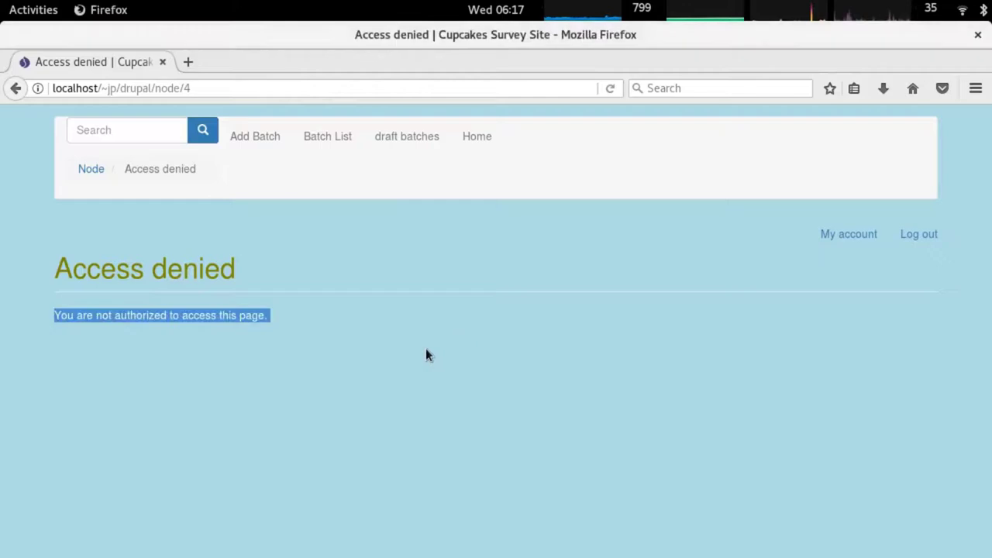
Load the unpublished-batches address in a new private window as an anonymous visitor.
left_click(387, 139)
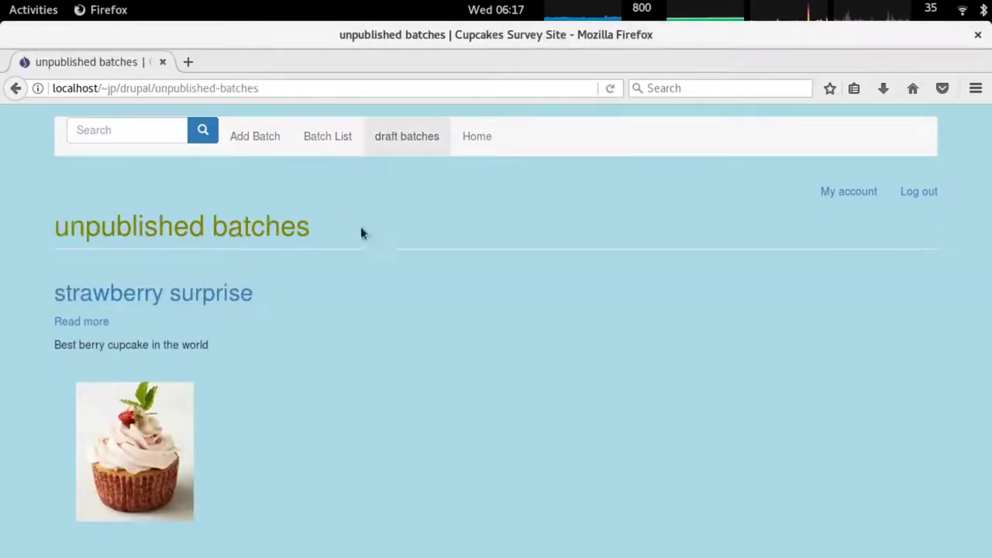
key("alt")
left_click(19, 63)
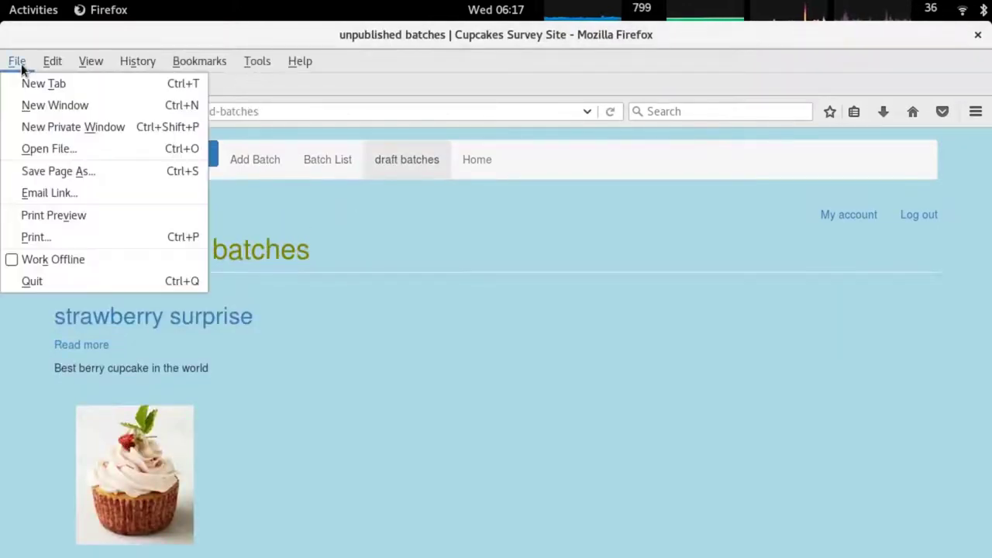
left_click(73, 126)
key("alt+Tab")
key("alt+Tab")
key("alt+Tab")
key("alt+Tab")
key("alt+grave")
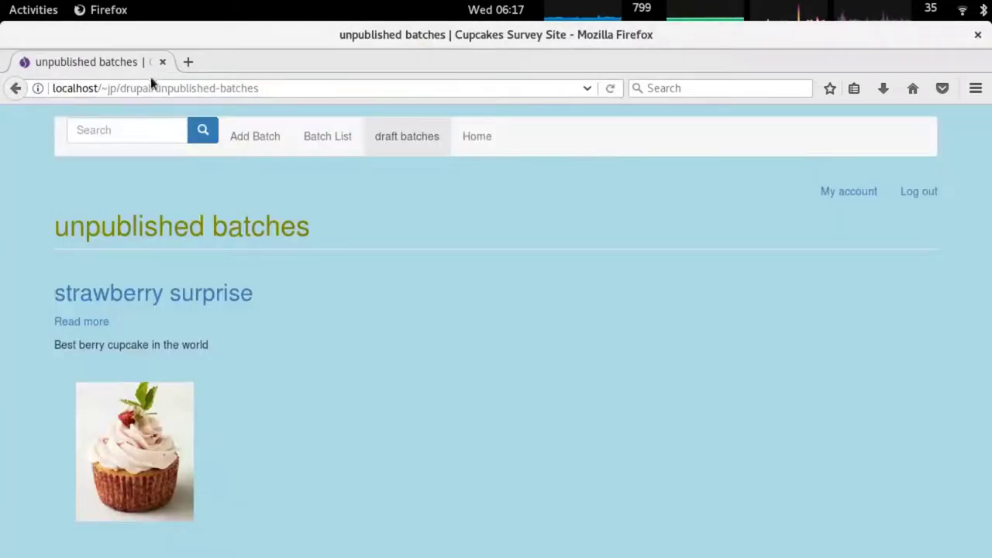
left_click(168, 87)
key("ctrl+c")
key("alt+grave")
key("ctrl+v")
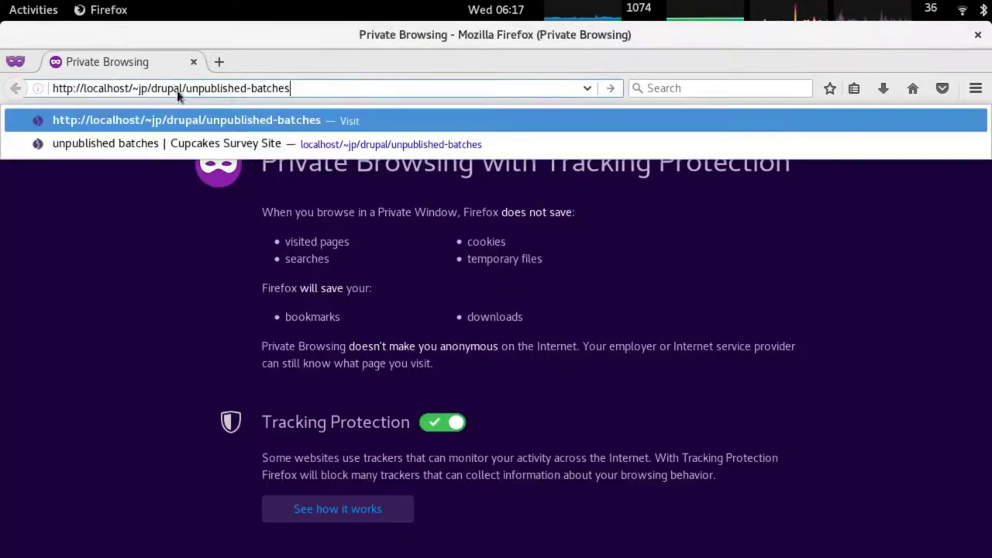
key("Return")
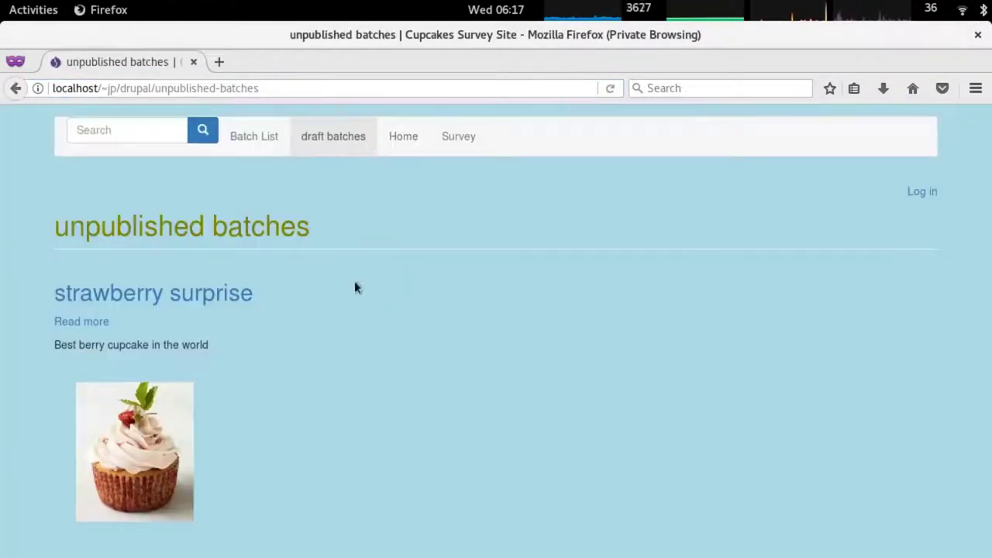
Test the Batch List, draft batches, homepage and survey links in the private window.
left_click(253, 138)
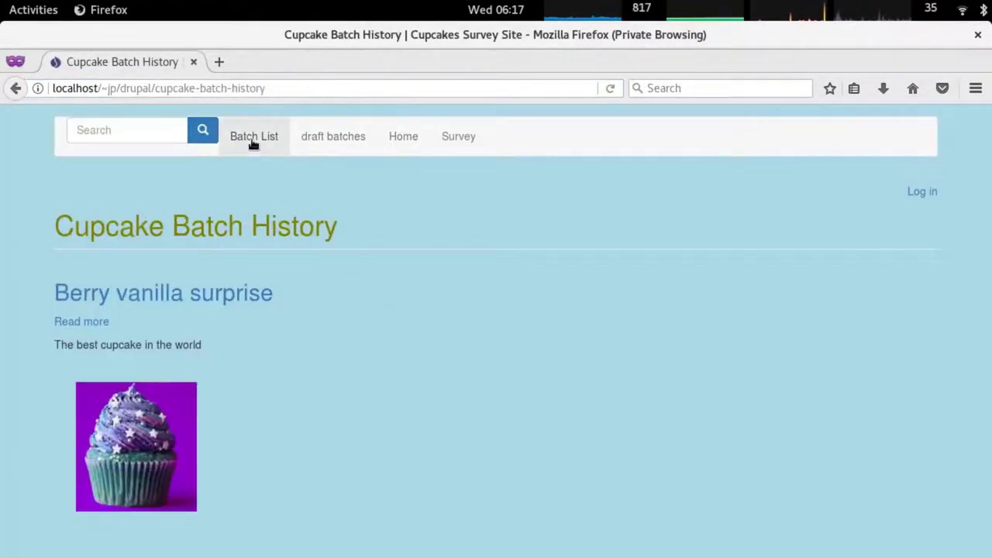
left_click(337, 139)
left_click(401, 137)
left_click(458, 136)
left_click(399, 137)
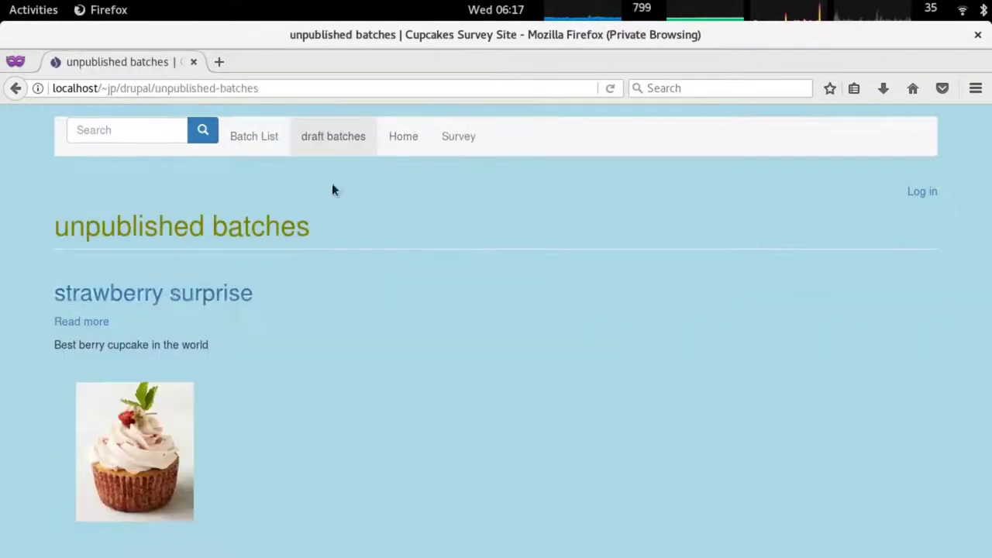
Return to the unpublished batches view editor tab in Chrome.
key("alt+Tab")
key("ctrl+Page_Up")
key("ctrl+Page_Down")
key("ctrl+Page_Up")
scroll(535, 357, "down", 2)
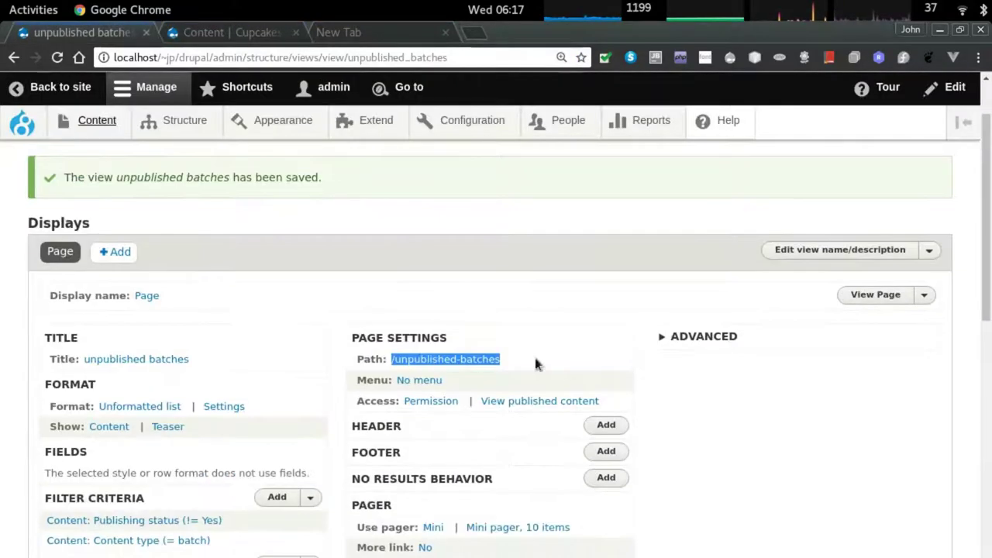
Open the page's Access: Permission settings and expand the Permission list, currently View published content.
left_click(430, 403)
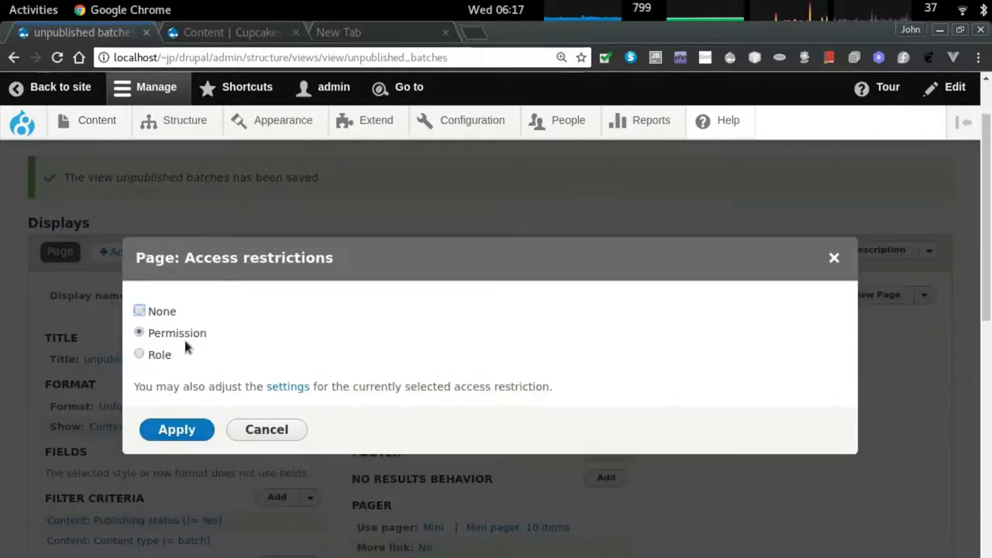
scroll(266, 339, "down", 1)
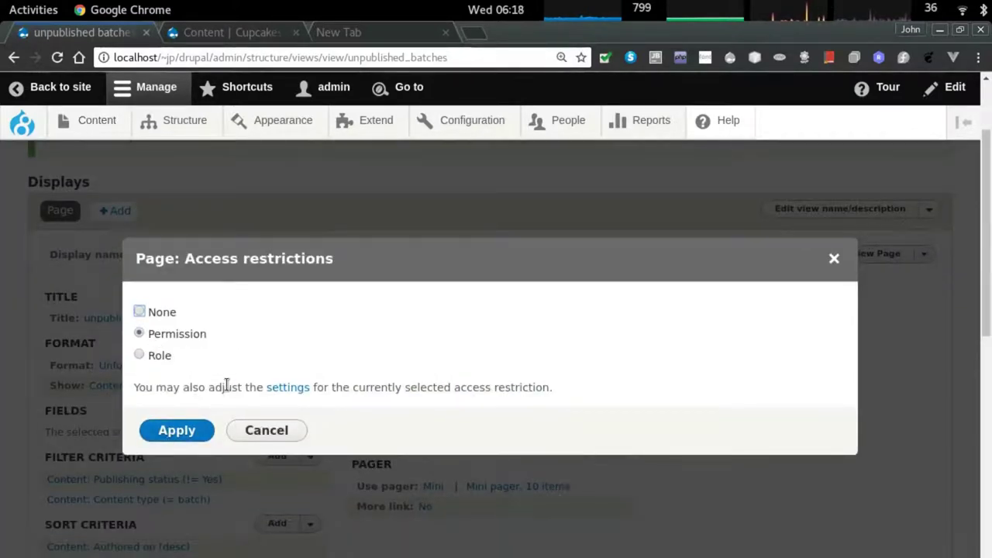
left_click(283, 388)
left_click(279, 347)
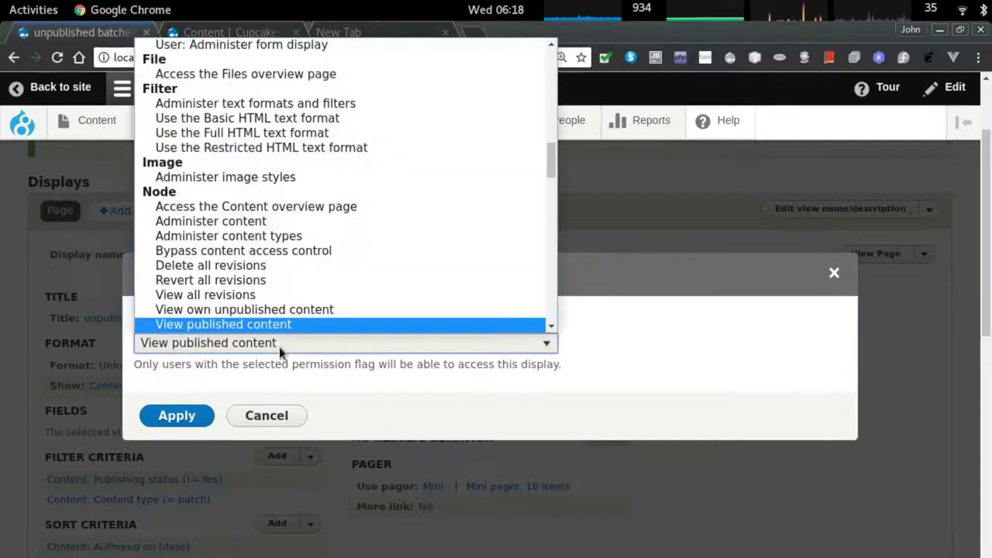
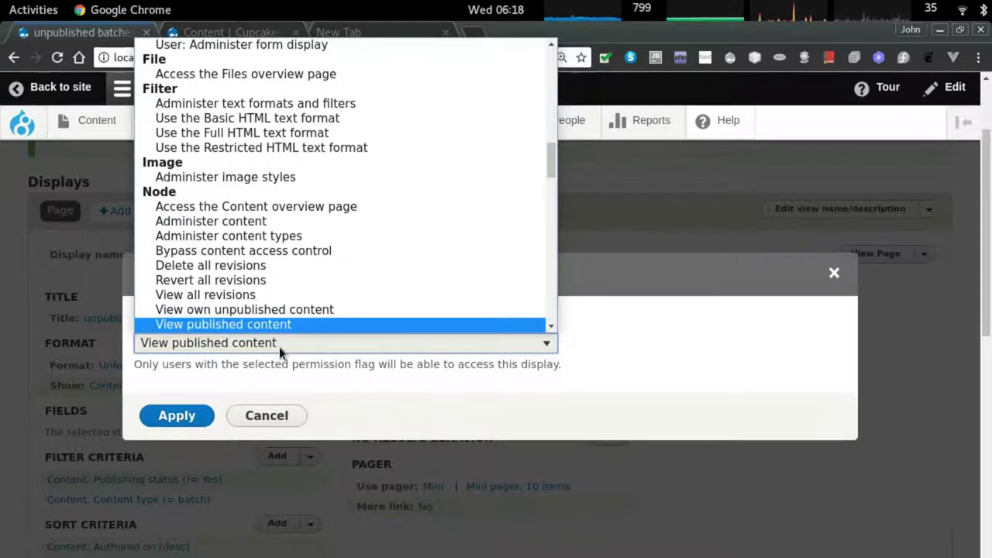
Require 'View all revisions' for the unpublished batches page, save the view, and reload the private window.
left_click(279, 295)
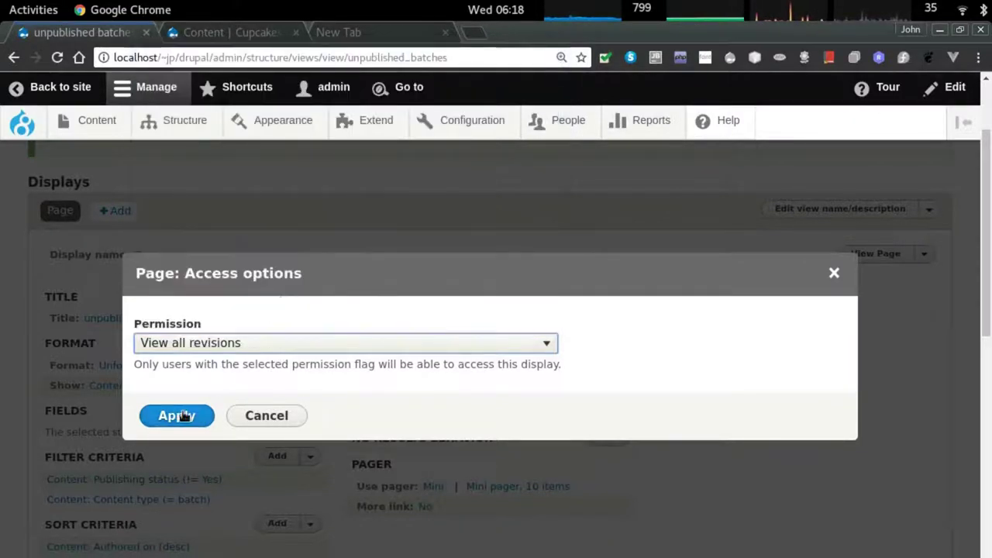
left_click(177, 415)
scroll(416, 442, "down", 3)
left_click(70, 412)
key("alt+Tab")
key("F5")
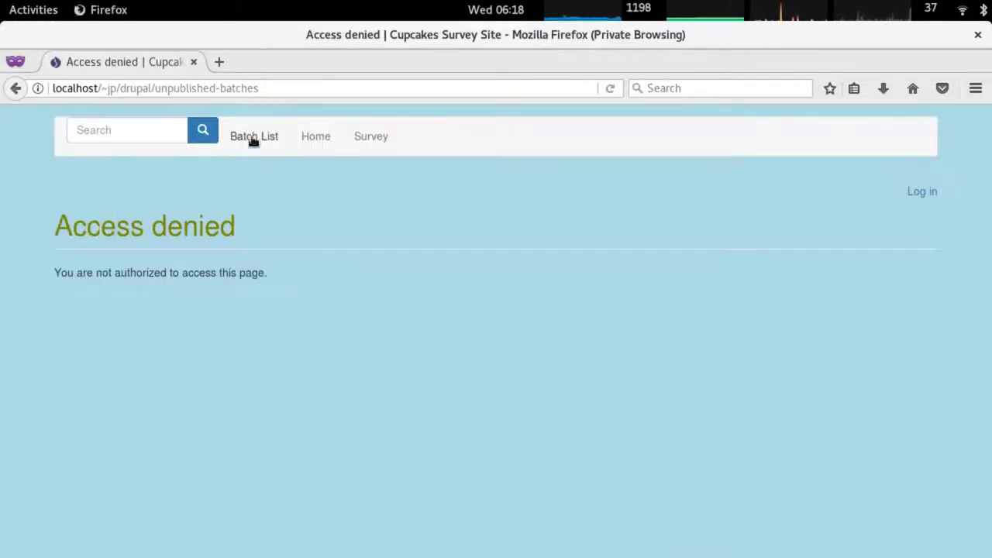
Reload the unpublished batches page in the logged-in Firefox and incognito Chrome windows to confirm denial.
key("alt+Tab")
key("F5")
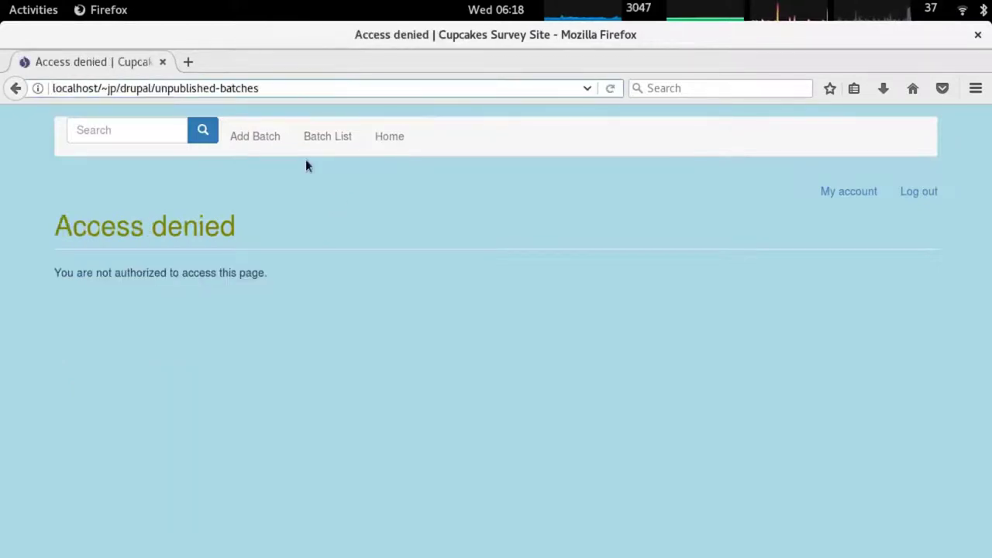
key("alt+Tab")
key("ctrl+Tab")
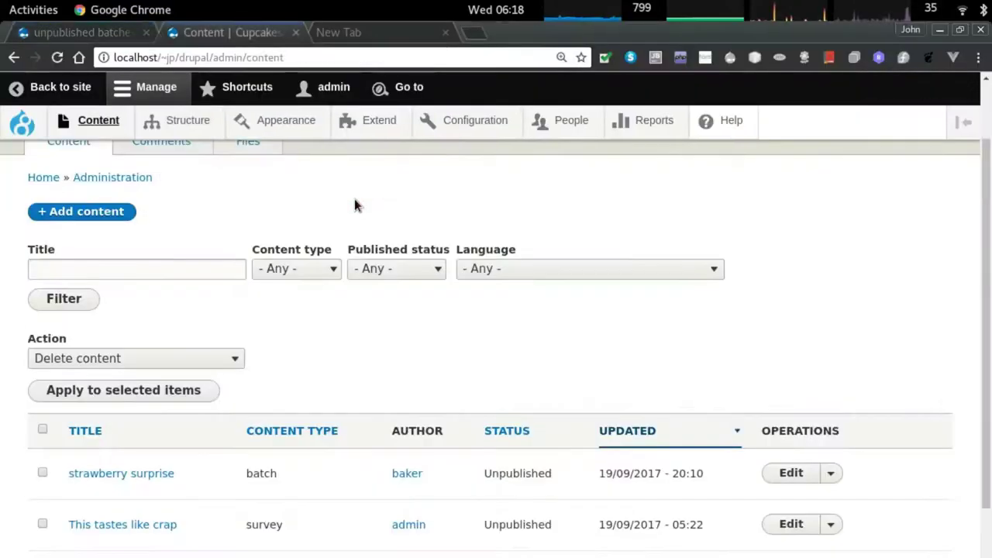
key("alt+Tab")
key("F5")
Visit the batch history, homepage and batch creation pages, then return to the view's settings.
left_click(238, 147)
left_click(305, 148)
left_click(161, 147)
key("alt+Tab")
key("alt+Tab")
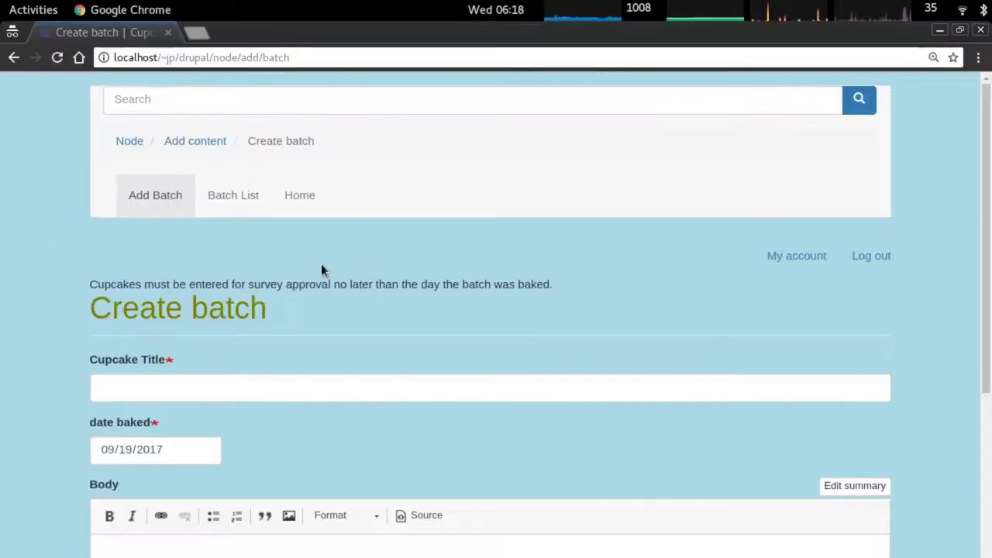
key("alt+Tab")
key("alt+Tab")
key("alt+shift+Tab")
key("alt+shift+Tab")
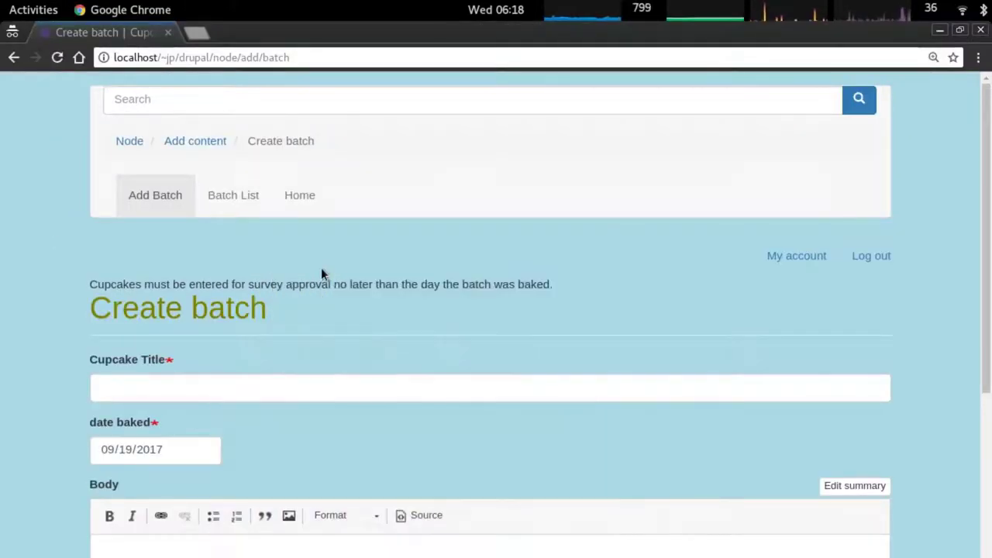
key("alt+grave")
key("ctrl+shift+Tab")
scroll(384, 326, "down", 1)
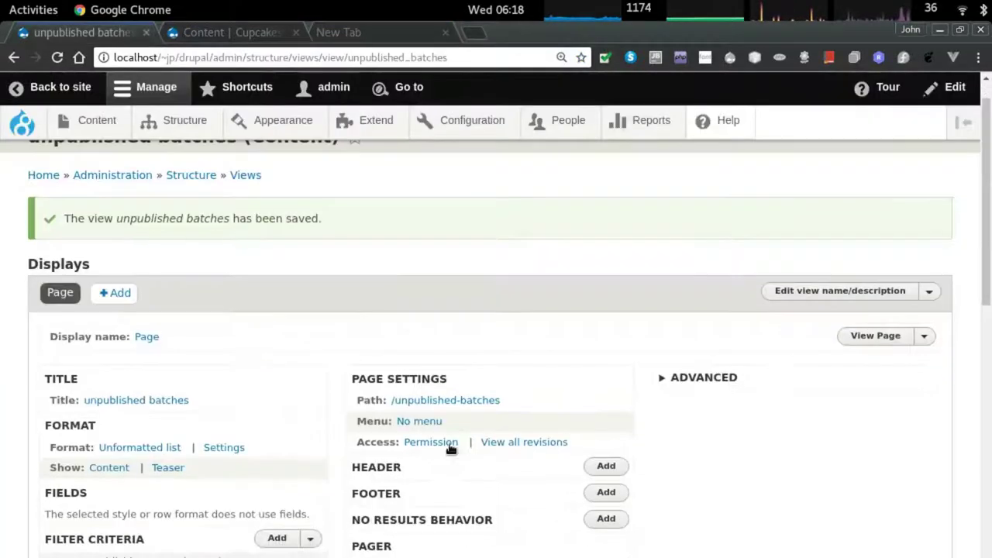
Change the view's access permission to 'batch: Delete any content', apply it, and save the view.
left_click(511, 443)
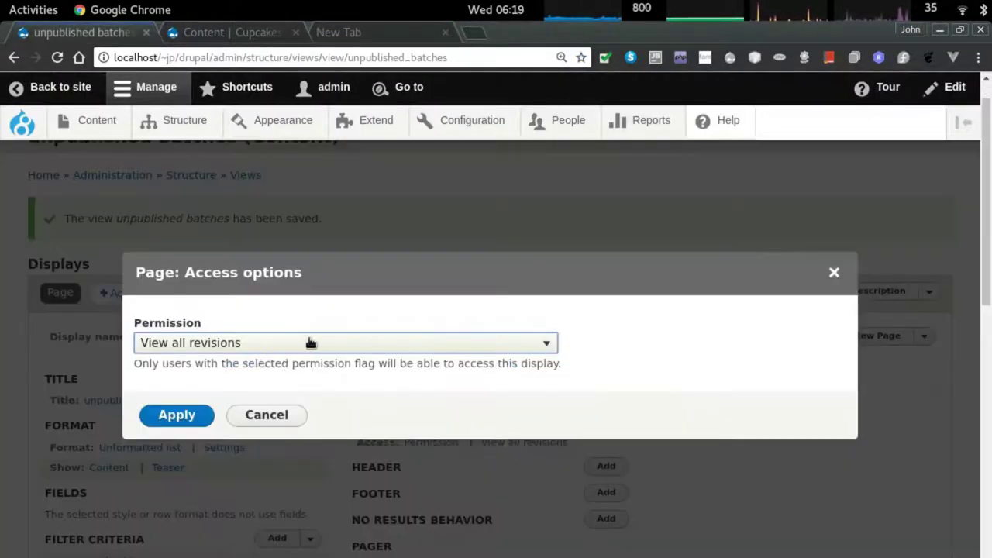
left_click(310, 342)
scroll(396, 260, "down", 4)
scroll(396, 259, "down", 7)
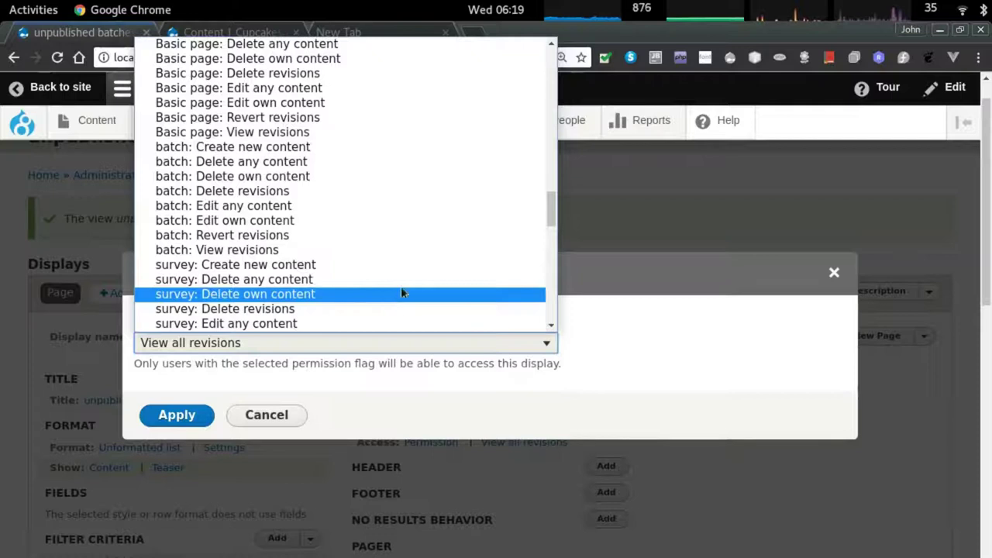
left_click(360, 160)
left_click(174, 414)
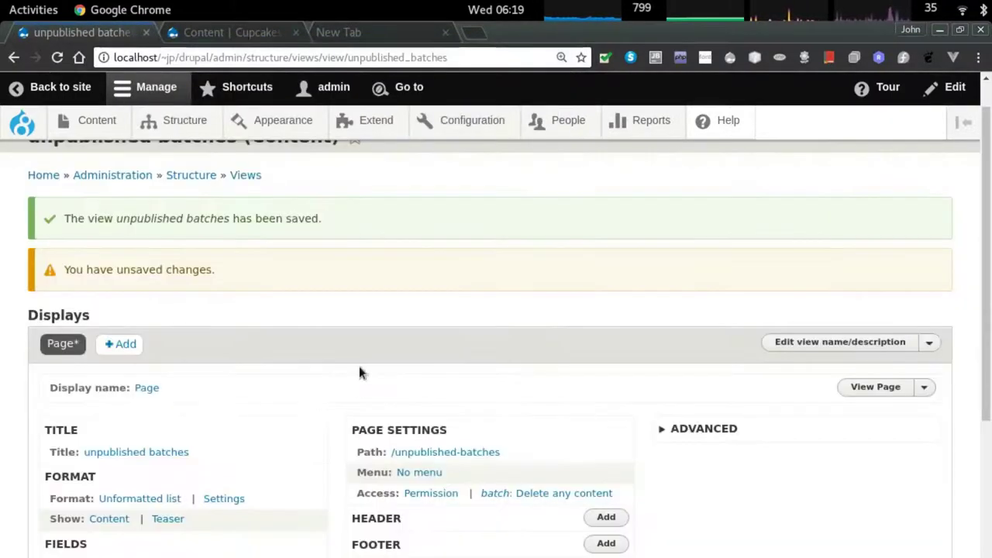
key("Tab")
key("Return")
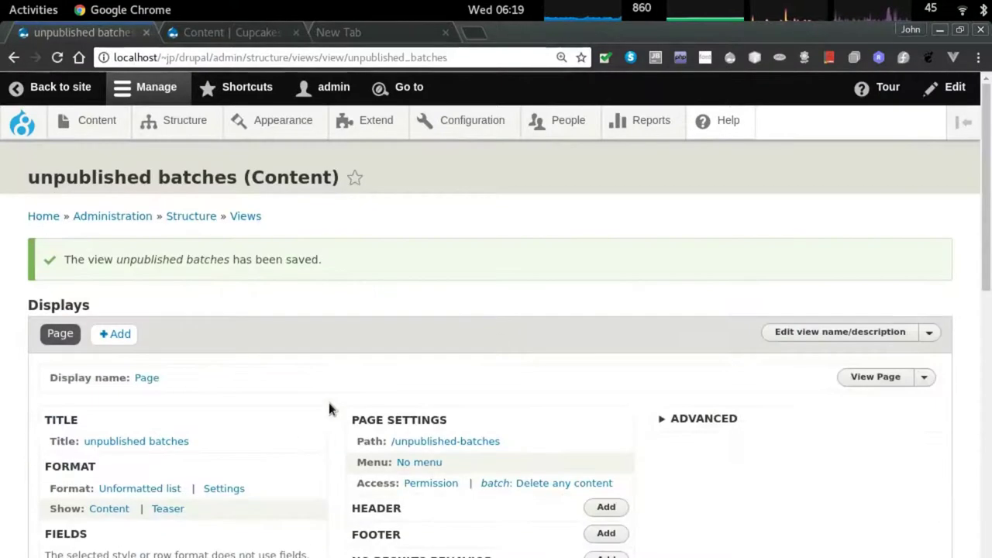
key("alt+Tab")
left_click(329, 402)
key("F5")
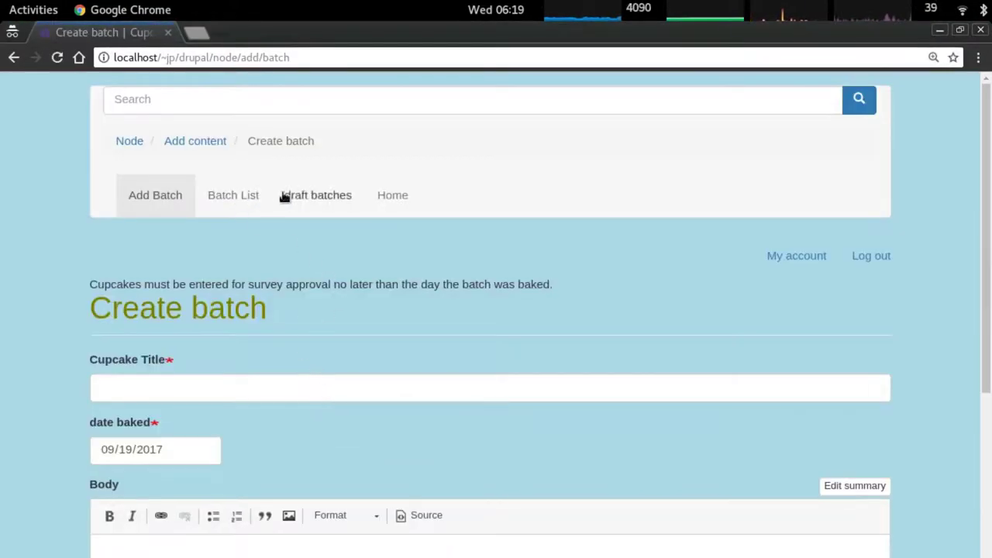
left_click(288, 194)
scroll(232, 326, "down", 1)
left_click(121, 376)
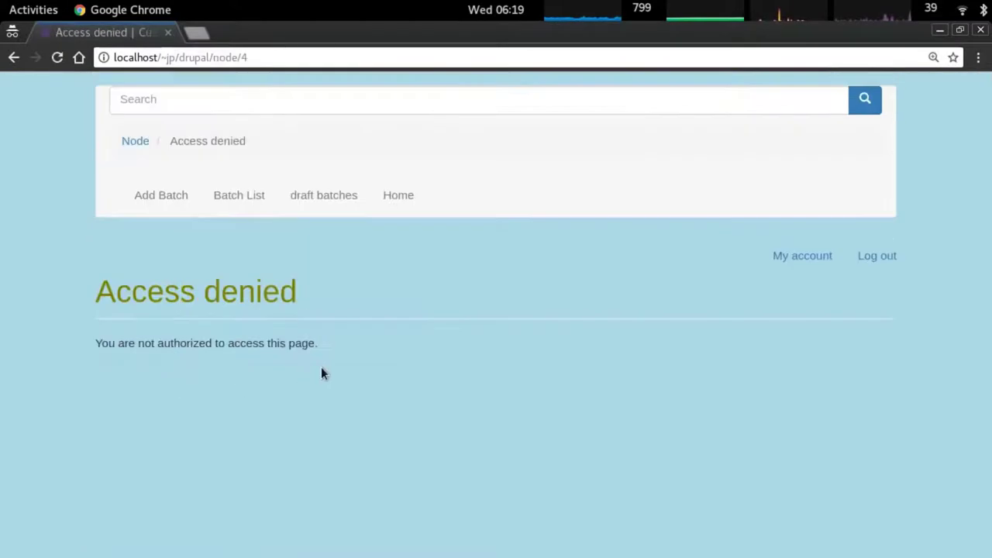
left_click(331, 197)
key("alt+Tab")
left_click(326, 137)
left_click(257, 137)
left_click(443, 137)
key("alt+Tab")
left_click(155, 113)
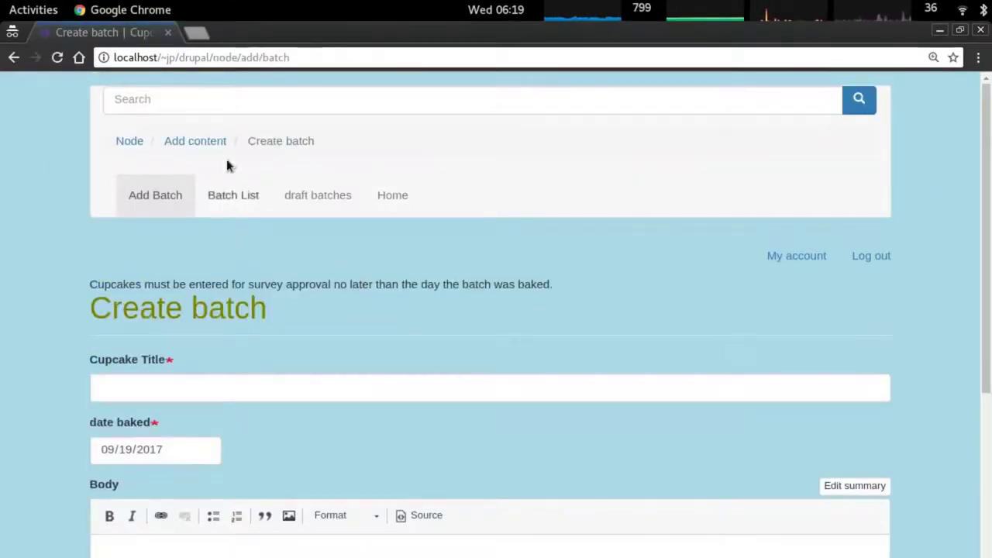
left_click(258, 196)
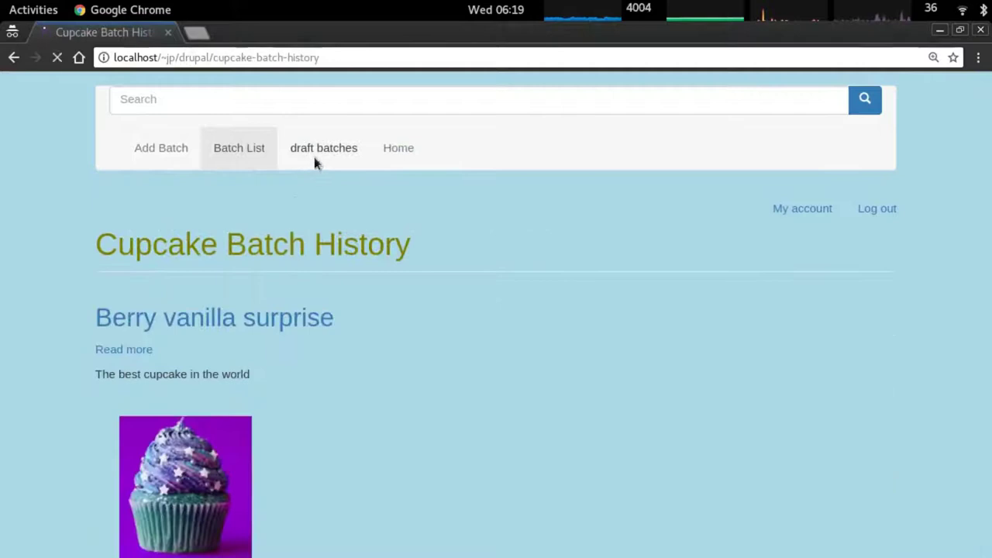
left_click(315, 158)
key("alt+Tab")
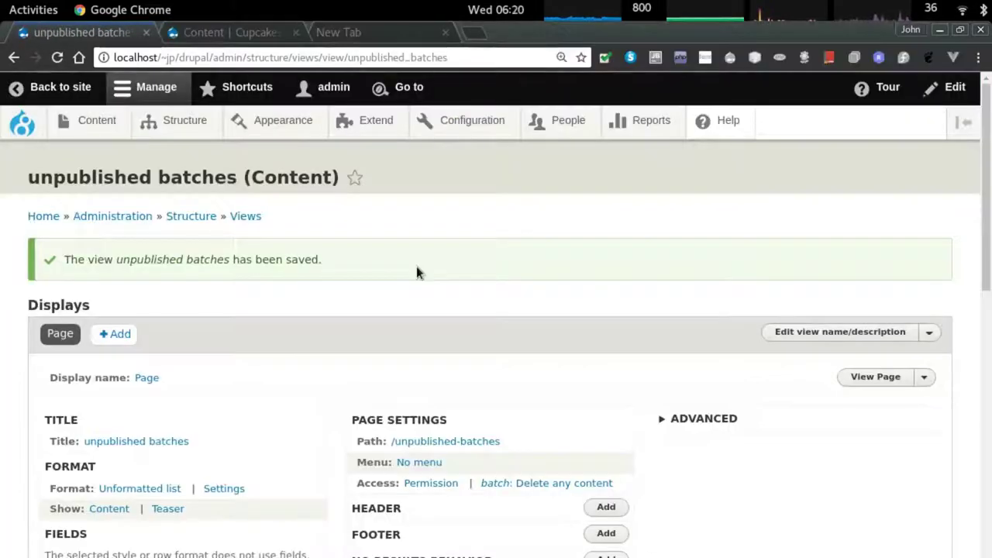
key("alt+Tab")
key("alt+grave")
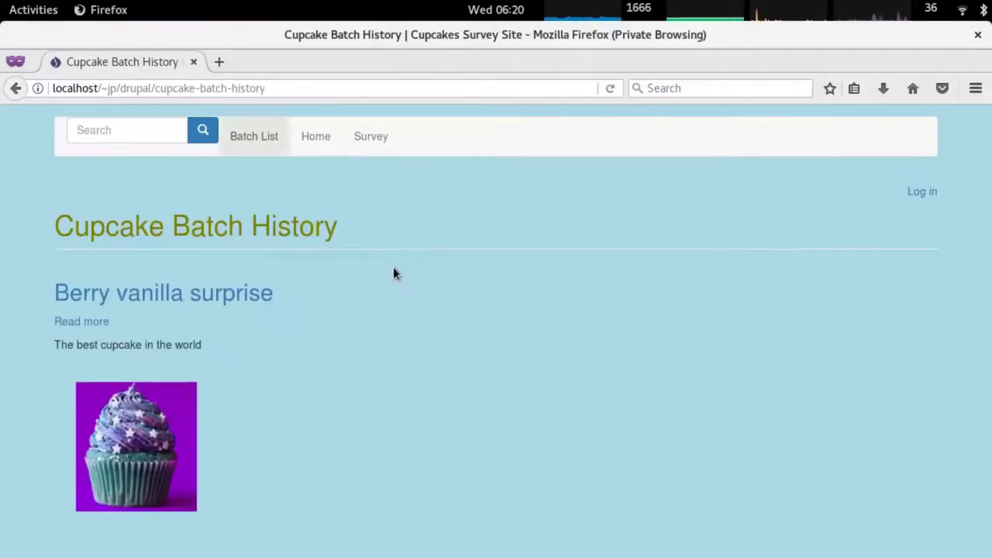
left_click(318, 137)
left_click(370, 137)
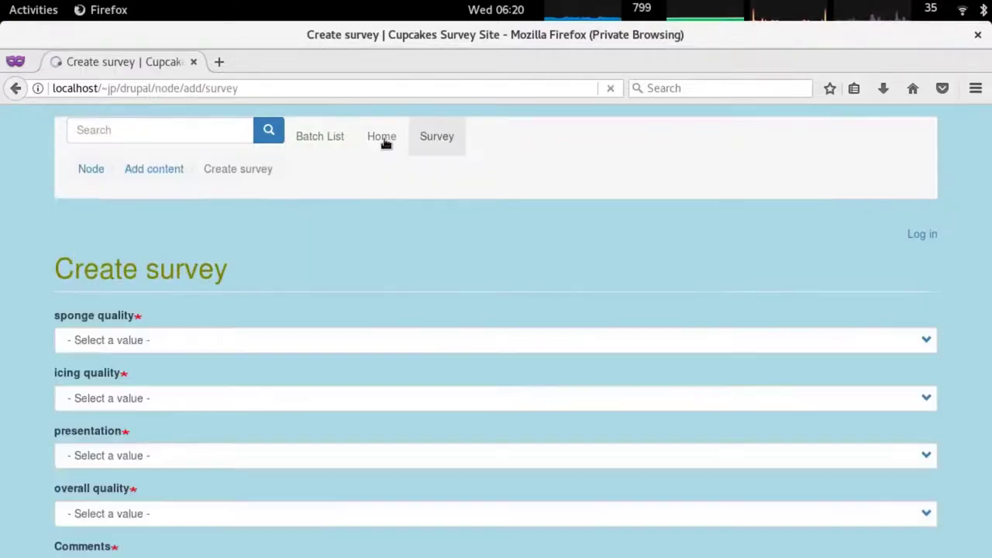
key("alt+Tab")
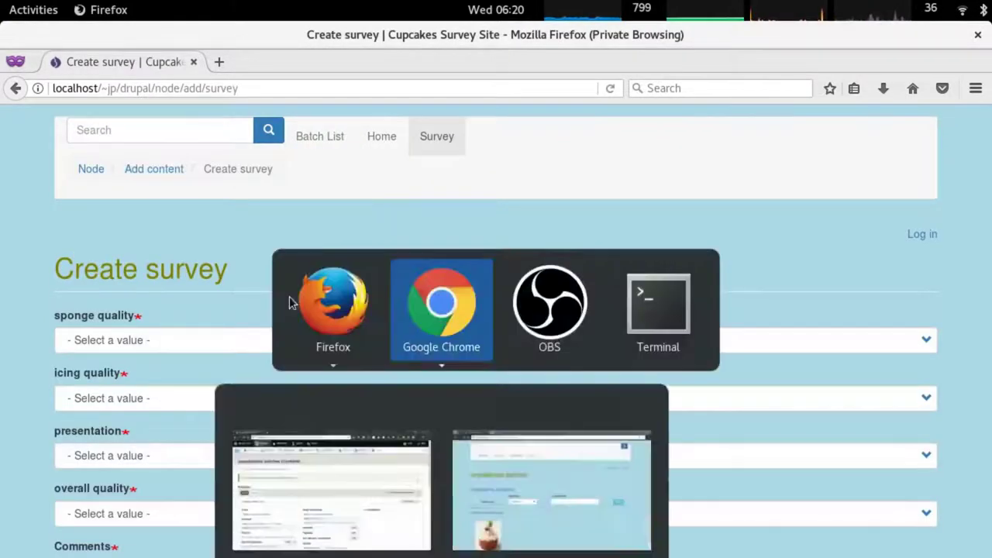
left_click(283, 57)
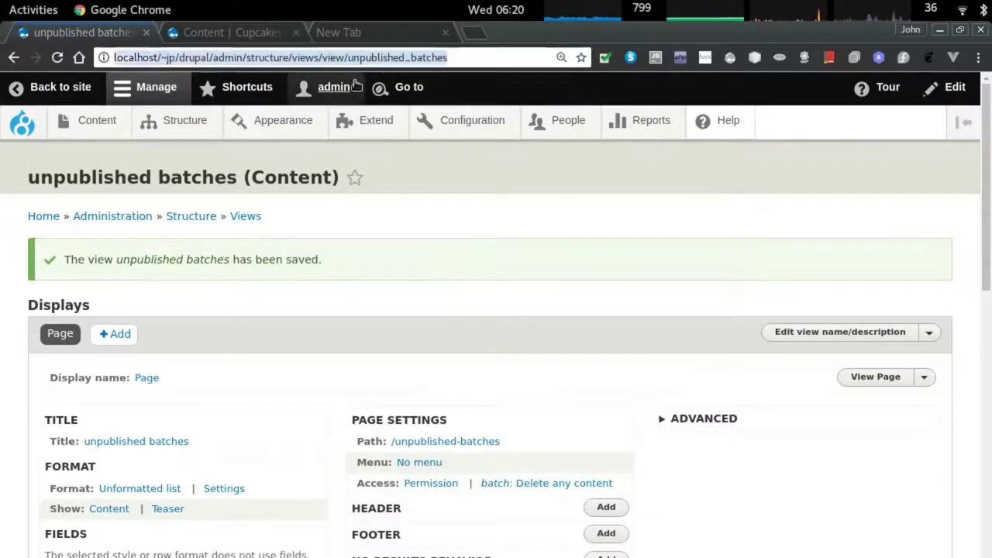
Load the admin address in the new tab and go to the People > Permissions page.
key("ctrl+c")
key("ctrl+3")
key("ctrl+v")
key("Return")
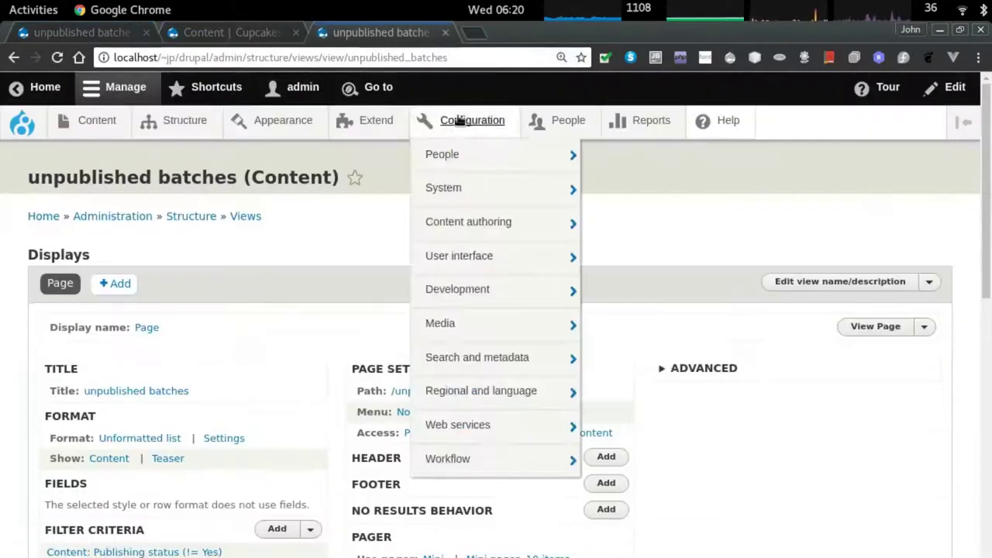
left_click(565, 121)
left_click(142, 222)
scroll(379, 213, "down", 10)
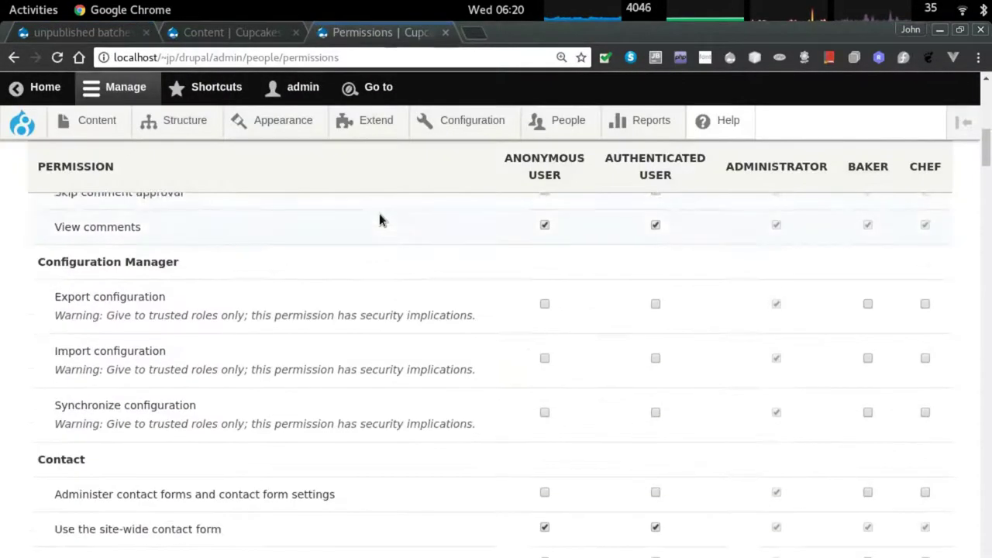
Find the 'batch' permissions, review the Baker and Chef columns, and save permissions.
key("ctrl+f")
type("batch")
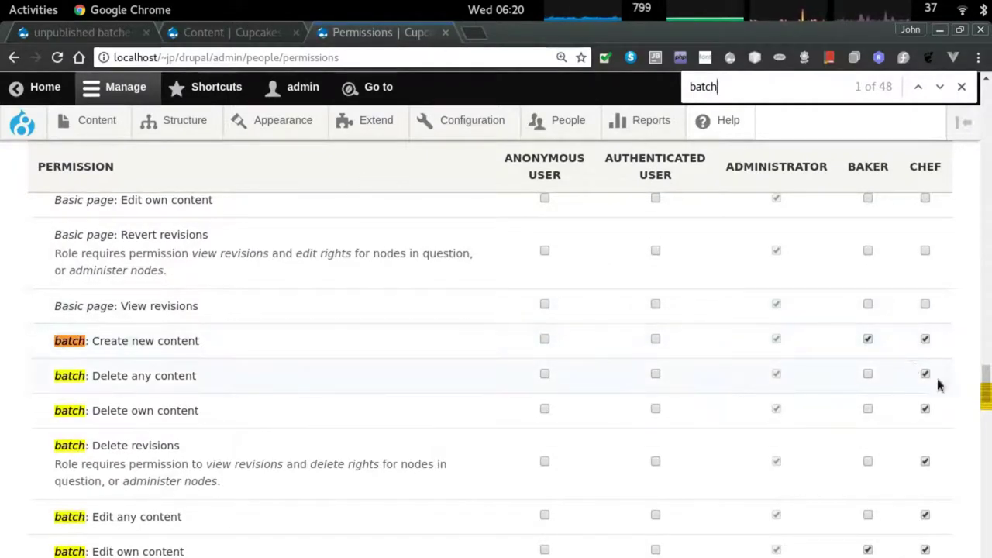
scroll(926, 378, "down", 4)
scroll(926, 379, "down", 2)
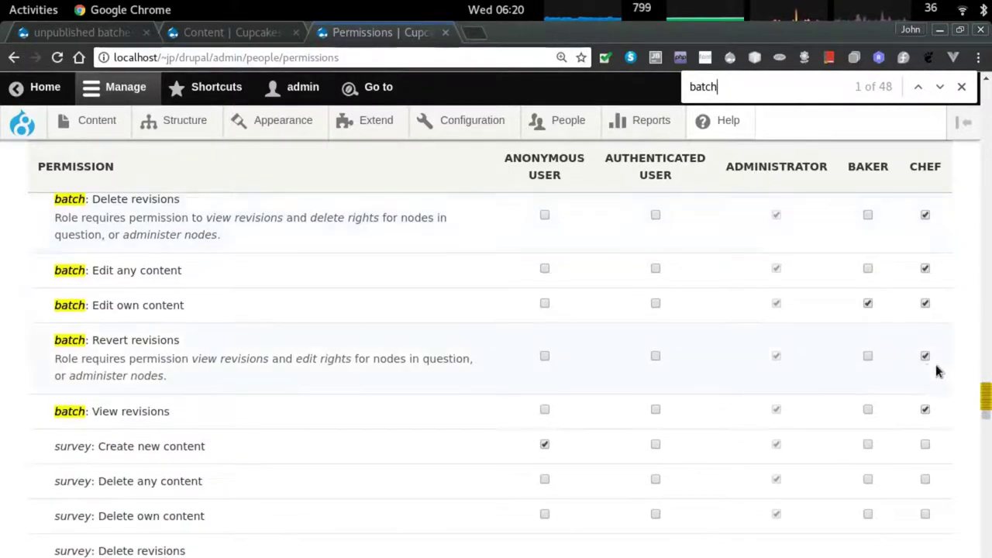
scroll(934, 372, "down", 1)
scroll(930, 371, "up", 4)
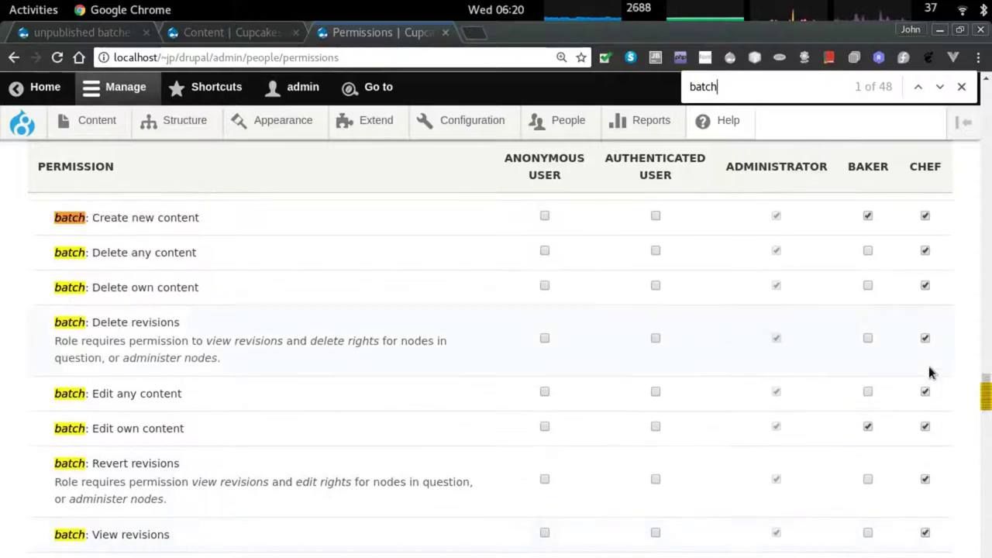
scroll(931, 373, "down", 1)
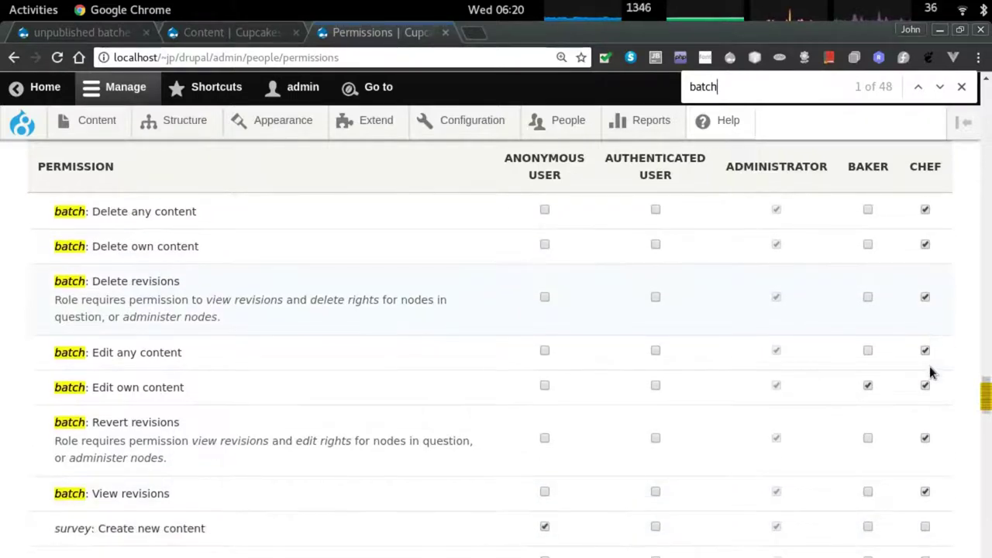
scroll(907, 376, "up", 1)
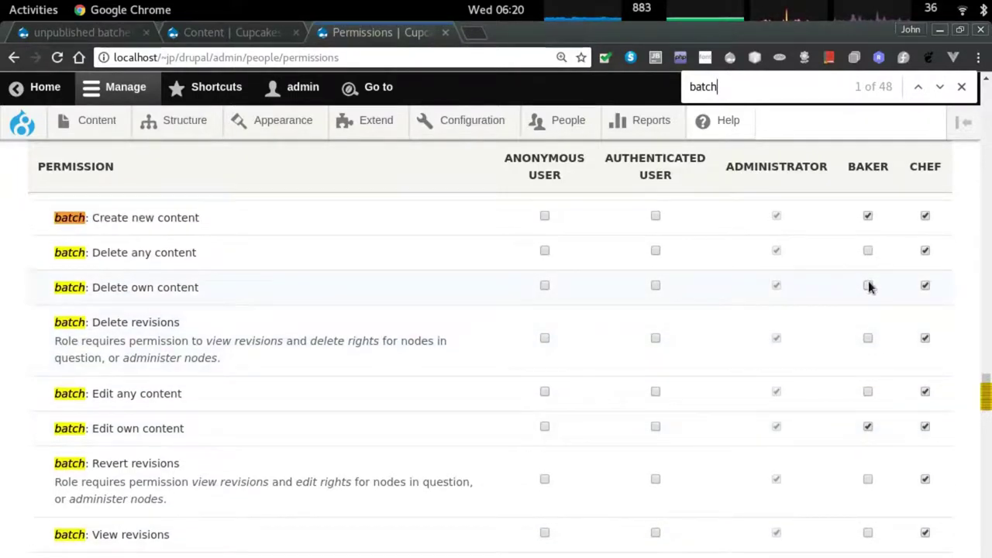
scroll(905, 335, "down", 3)
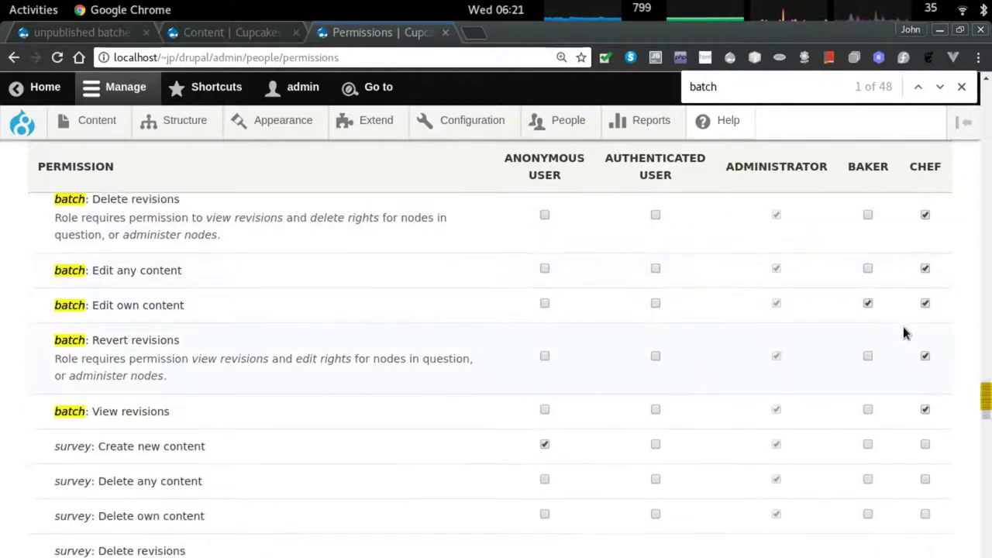
scroll(904, 332, "down", 2)
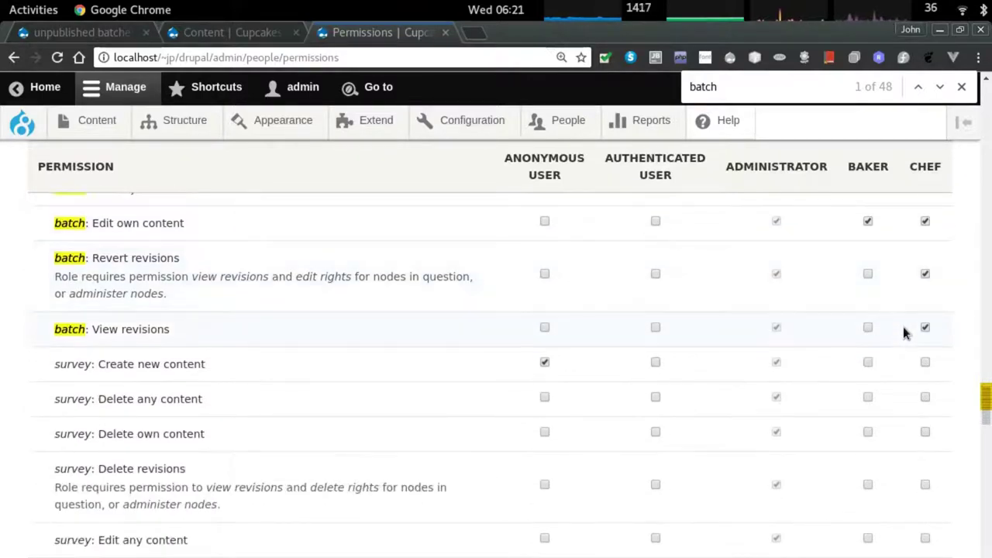
scroll(903, 327, "down", 6)
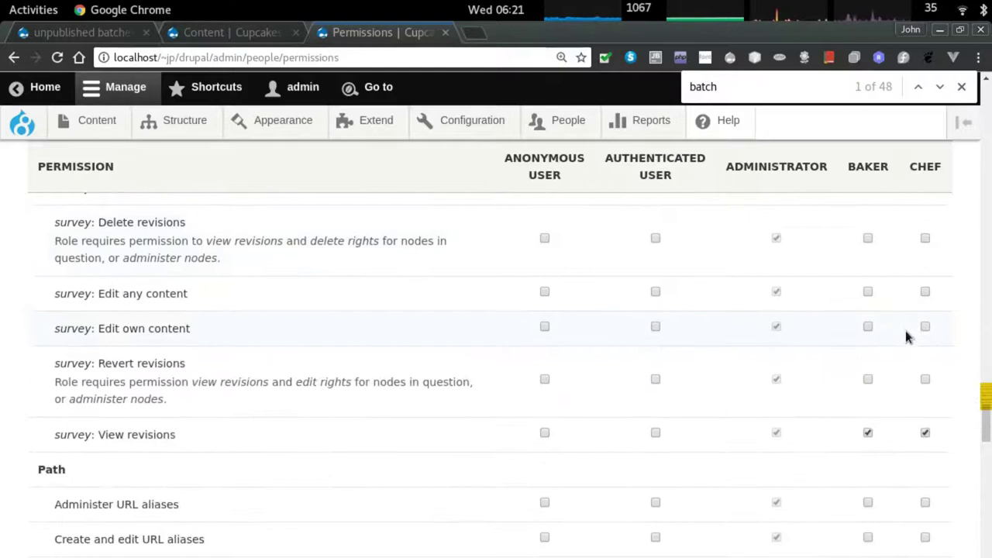
scroll(906, 326, "up", 15)
scroll(390, 385, "down", 20)
left_click(137, 520)
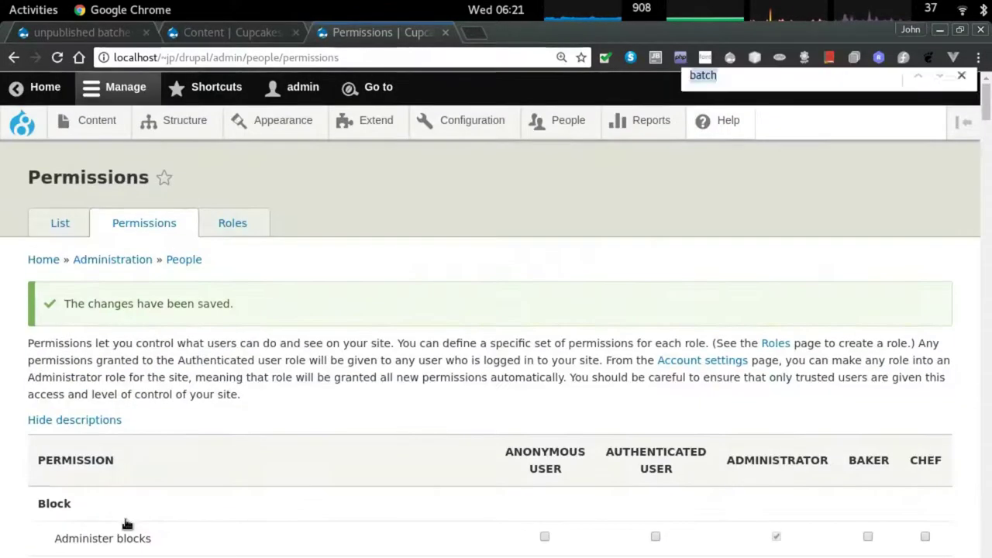
Search for 'view' and tick Chef in the 'View own unpublished content' row.
type("view")
key("Return")
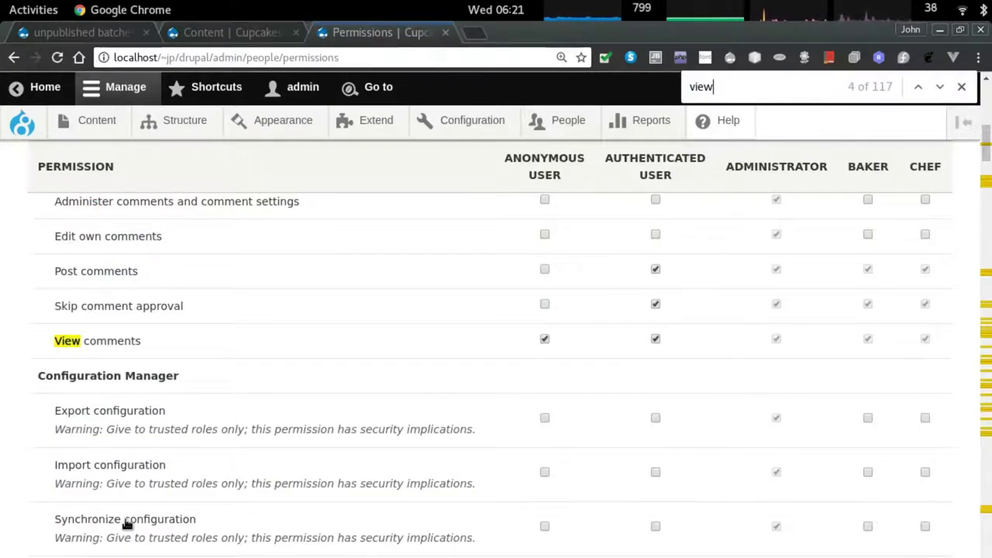
scroll(185, 392, "down", 7)
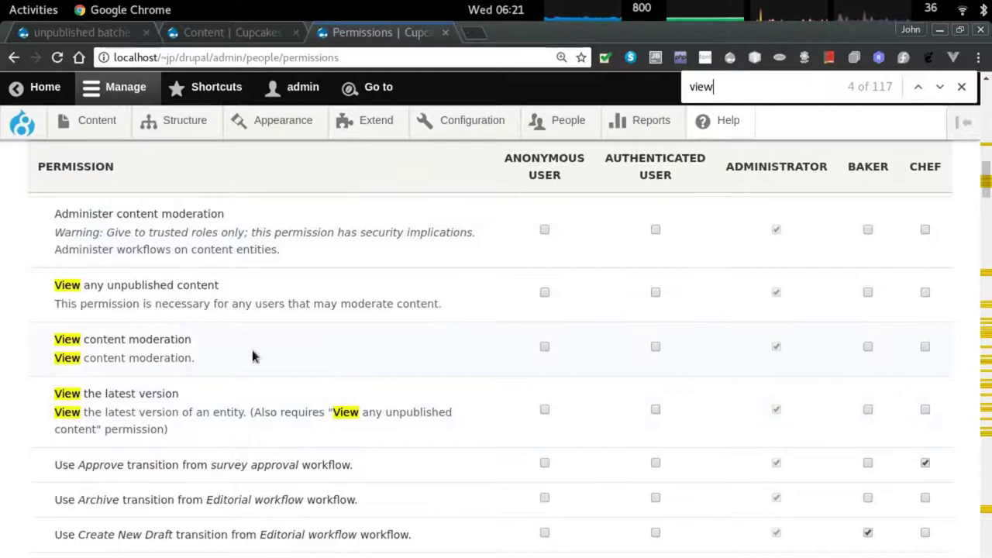
scroll(230, 387, "down", 10)
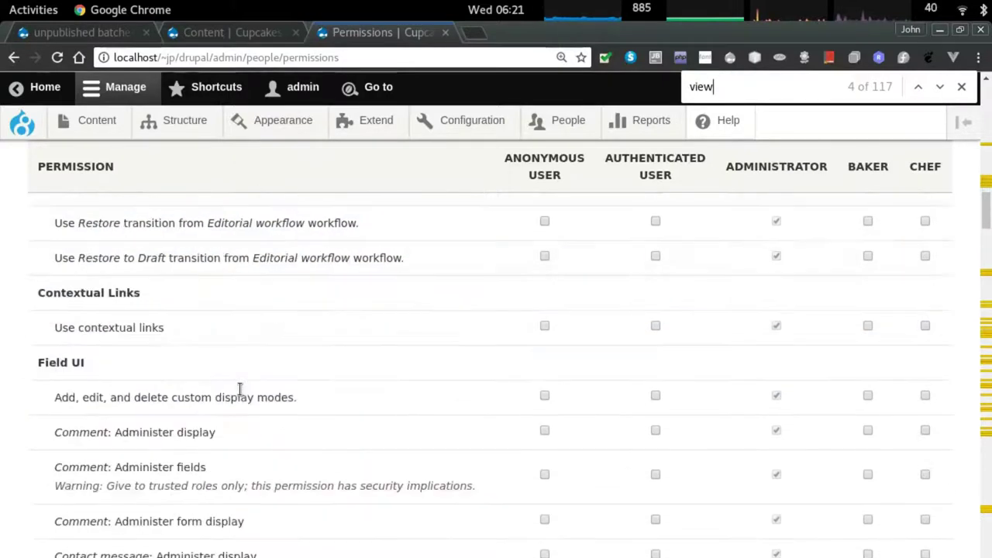
scroll(239, 385, "down", 10)
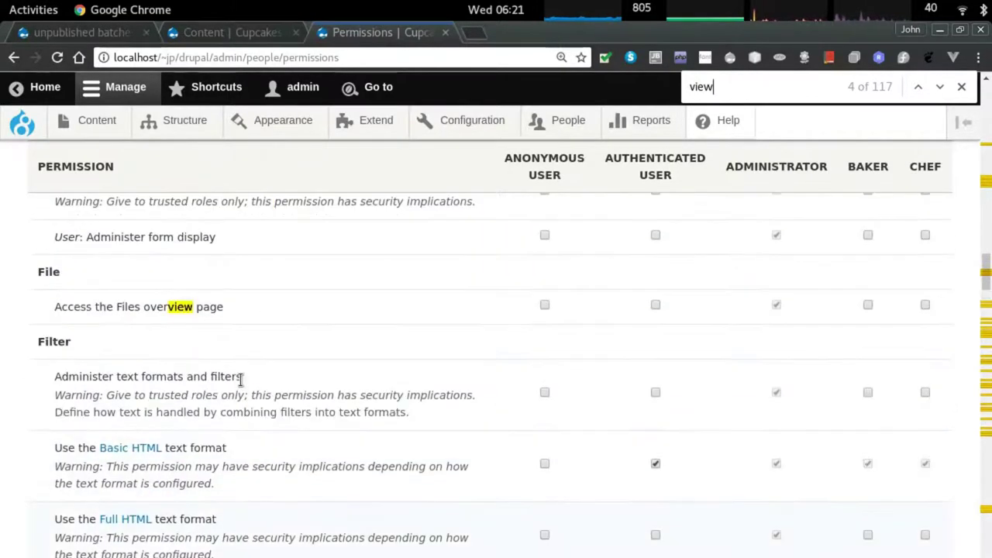
scroll(240, 378, "down", 10)
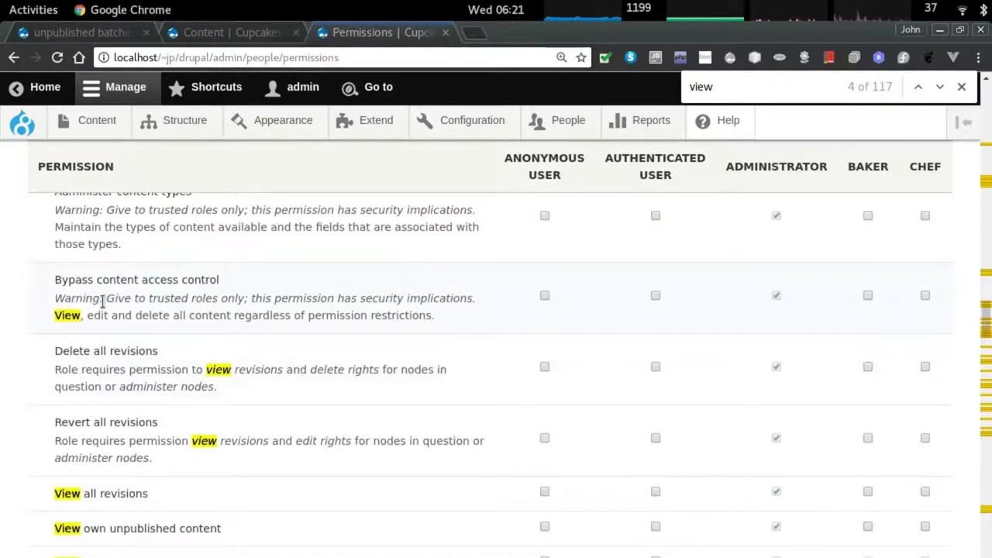
scroll(327, 391, "down", 5)
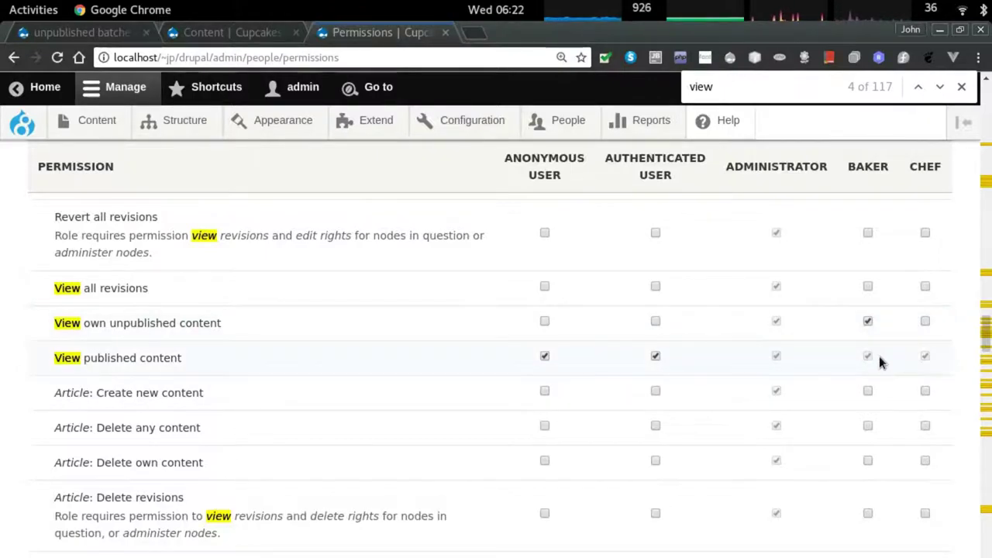
scroll(878, 361, "down", 2)
scroll(256, 337, "up", 2)
left_click(924, 323)
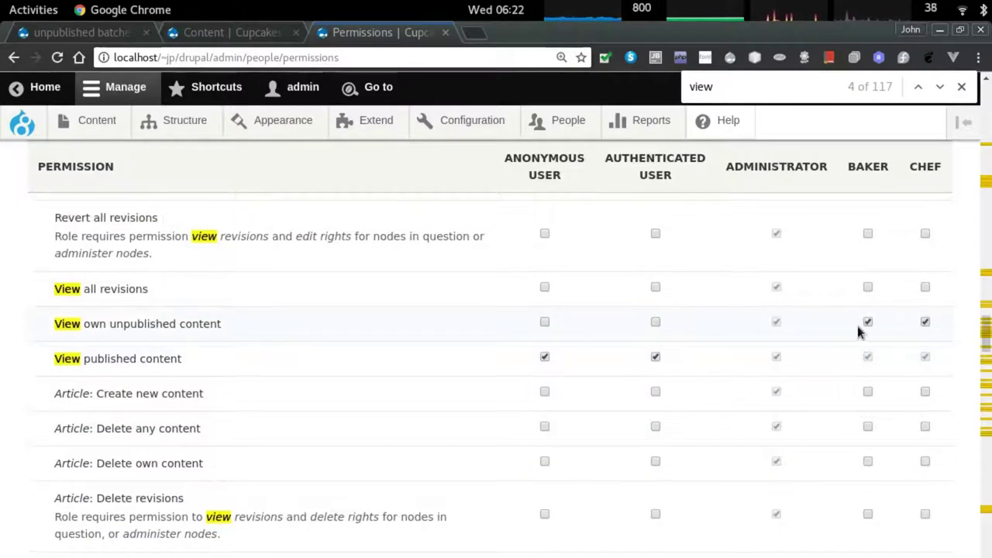
Save the permission changes and switch to the anonymous Firefox window.
scroll(858, 332, "up", 1)
scroll(857, 332, "down", 5)
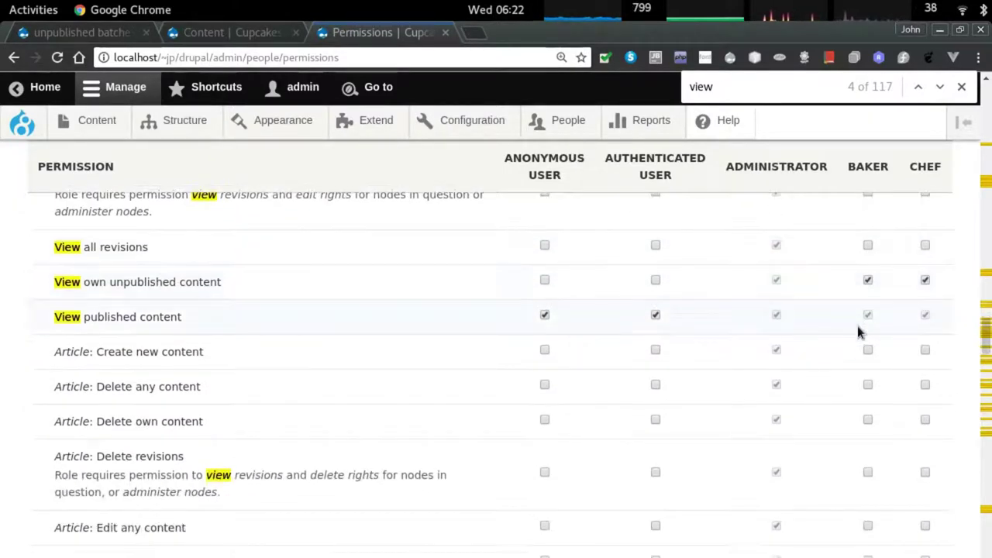
scroll(307, 355, "down", 4)
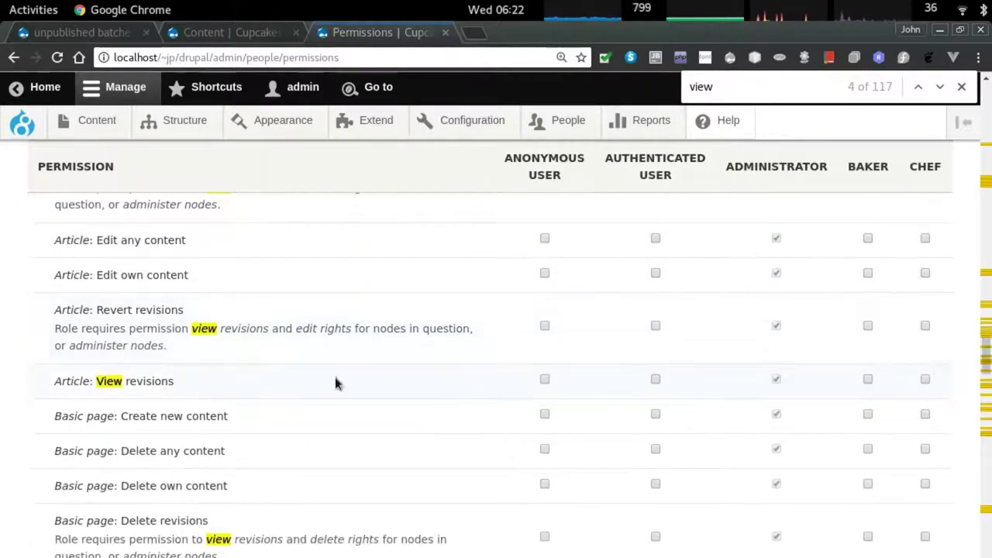
scroll(866, 382, "down", 1)
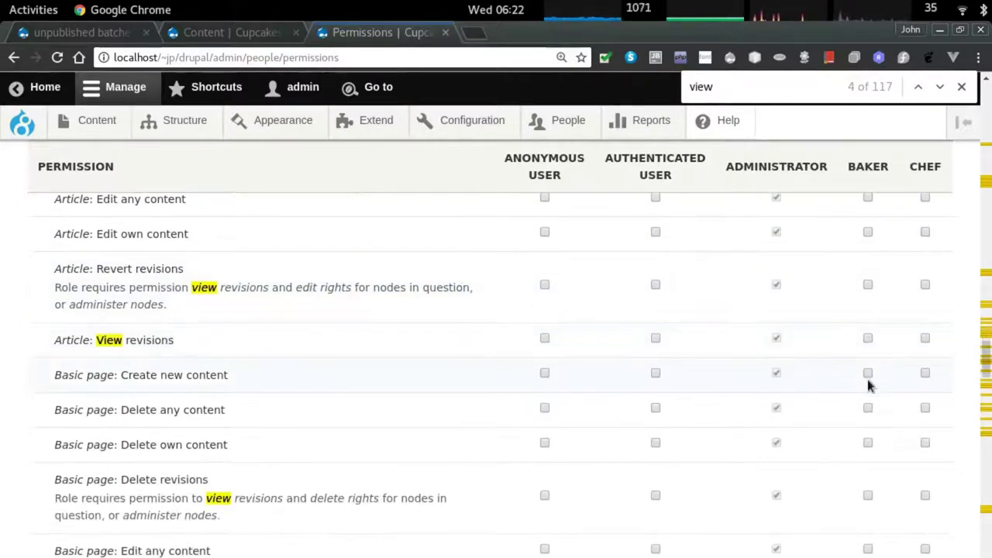
scroll(866, 382, "up", 1)
right_click(867, 384)
left_click(760, 325)
scroll(760, 325, "up", 8)
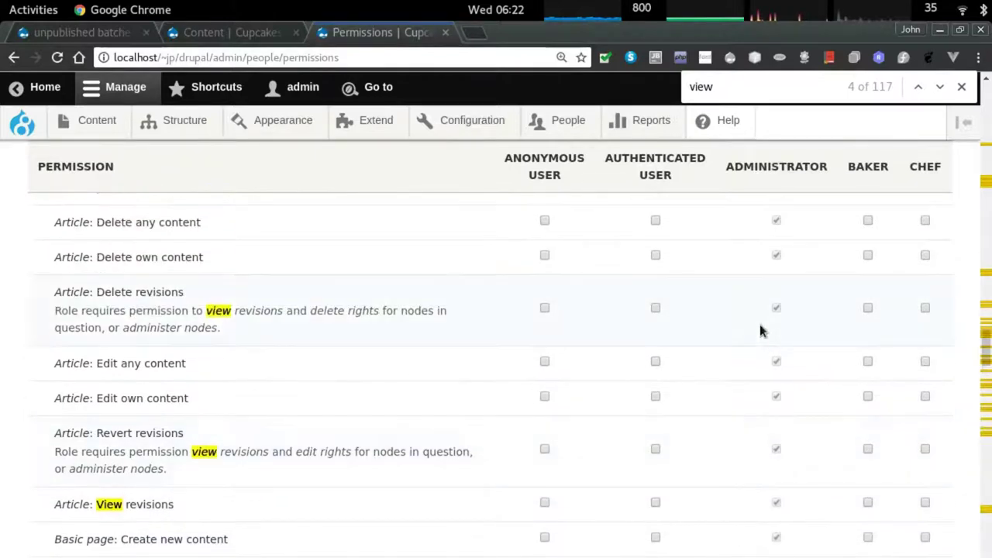
scroll(758, 331, "up", 1)
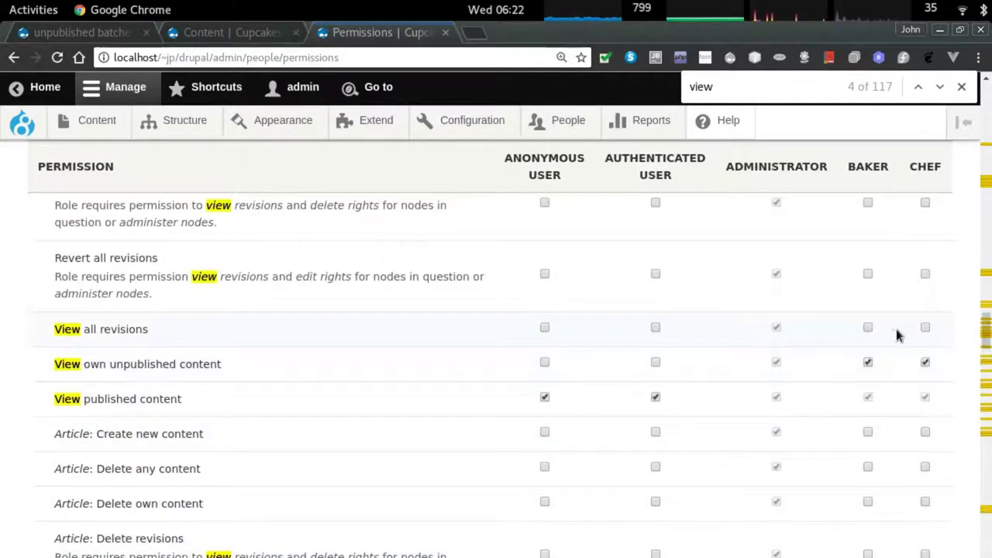
scroll(891, 330, "down", 2)
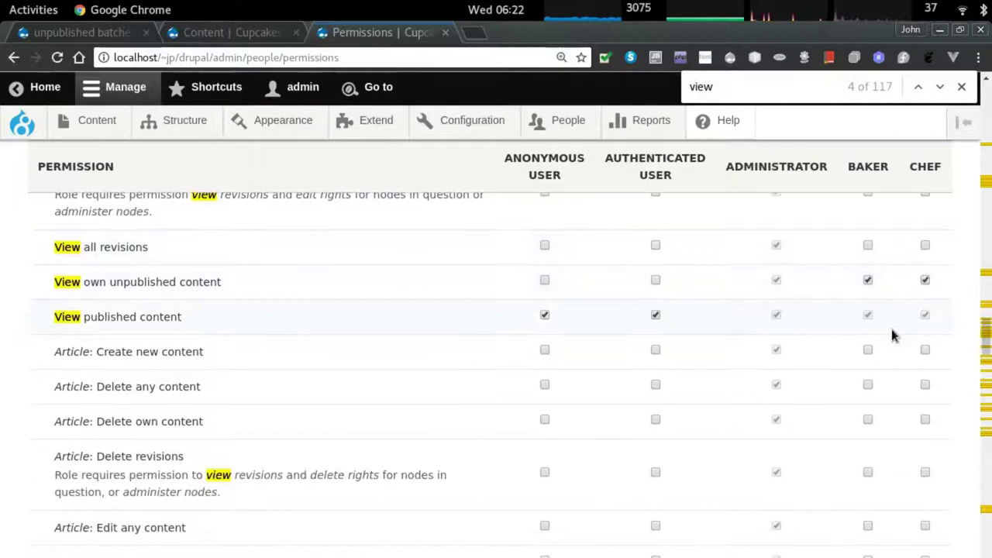
scroll(891, 328, "down", 7)
scroll(888, 331, "down", 3)
scroll(369, 329, "down", 6)
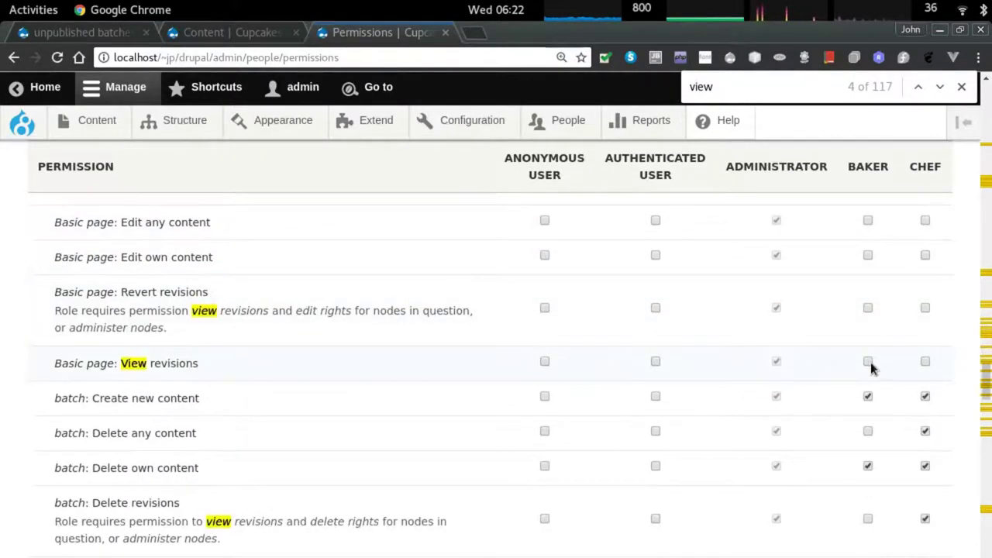
scroll(870, 370, "down", 6)
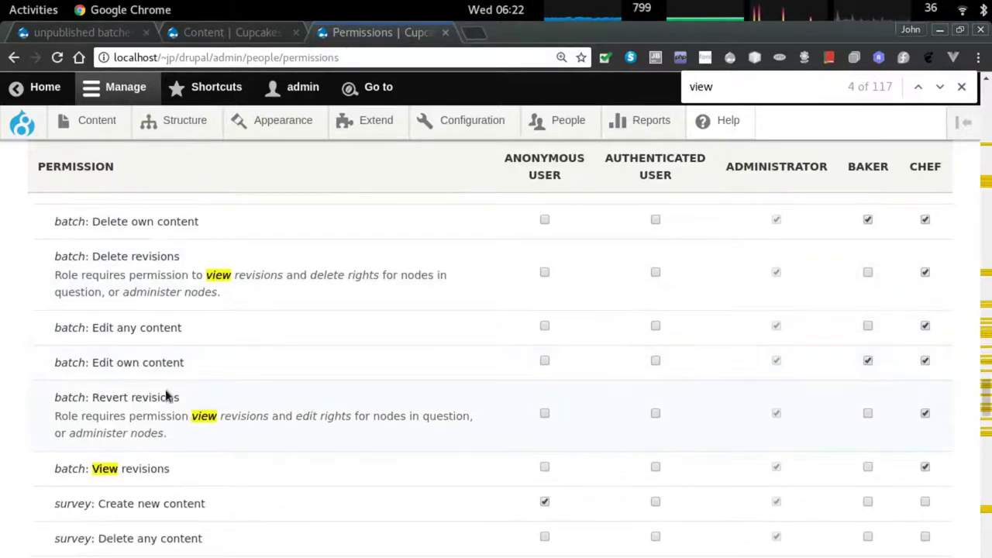
scroll(849, 438, "down", 1)
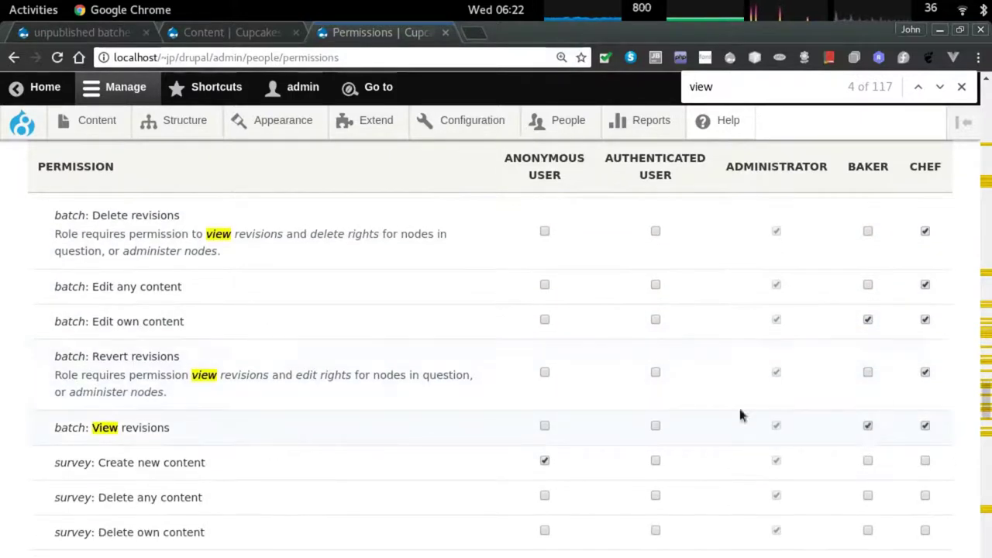
scroll(376, 394, "down", 15)
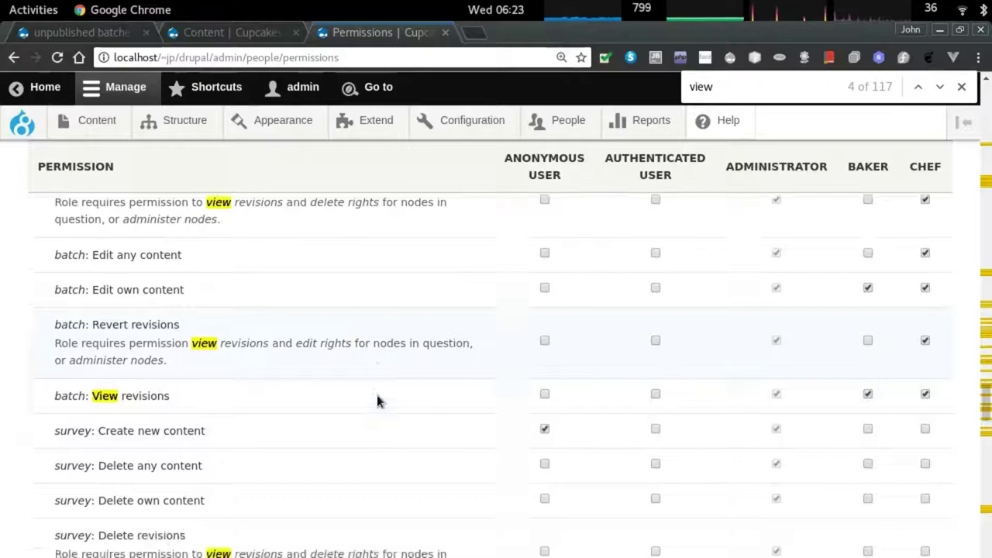
scroll(363, 394, "down", 10)
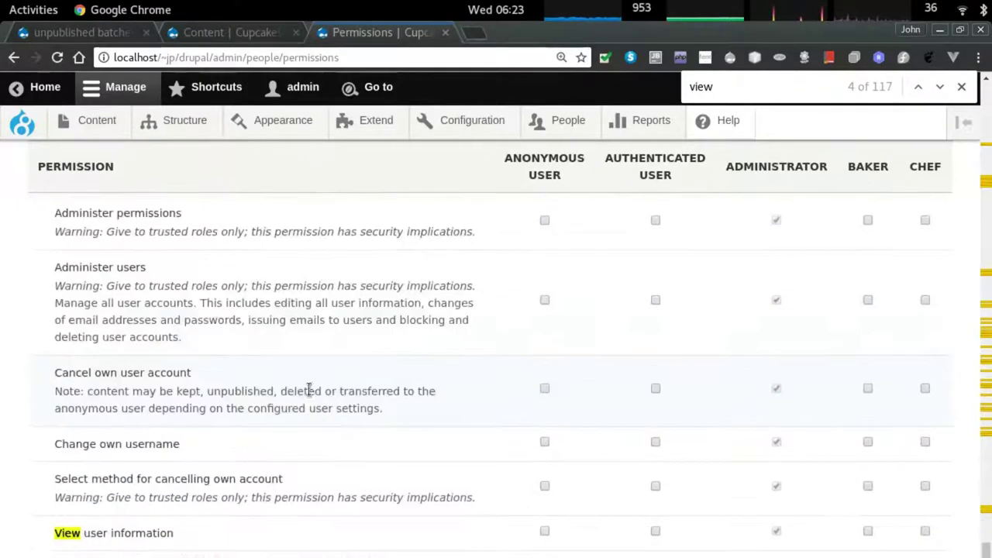
left_click(111, 515)
key("alt+Tab")
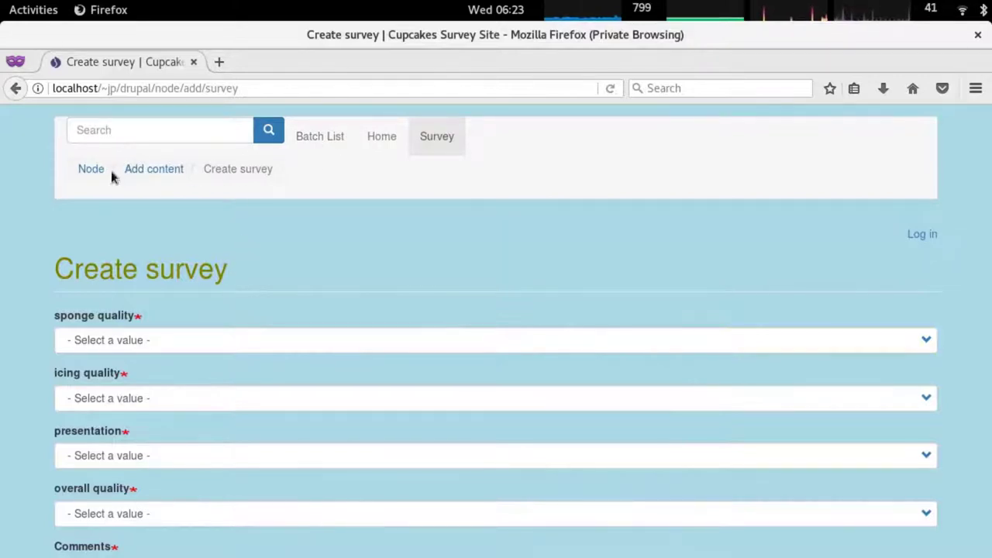
Visit the homepage and survey form anonymously, then the batch list and Add Batch form logged in.
left_click(382, 140)
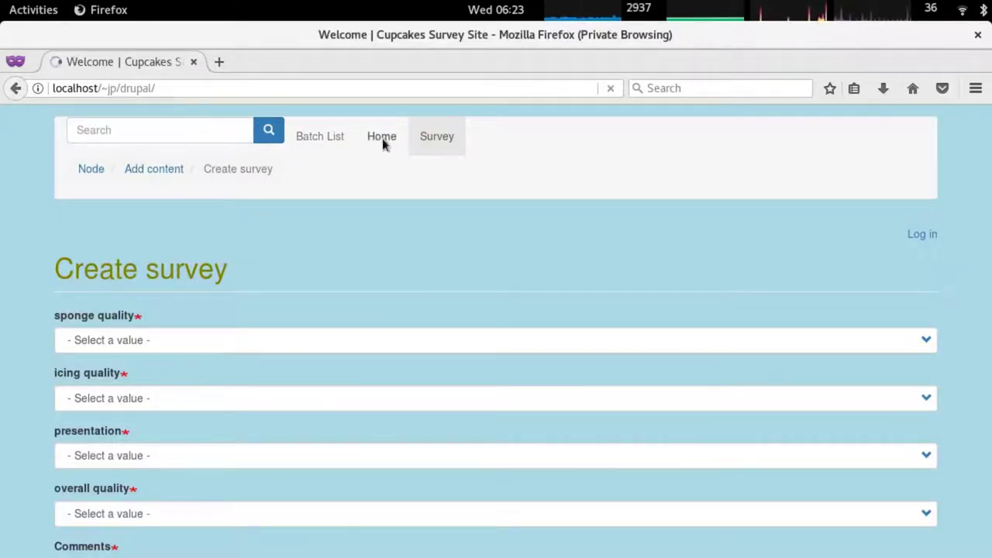
left_click(372, 139)
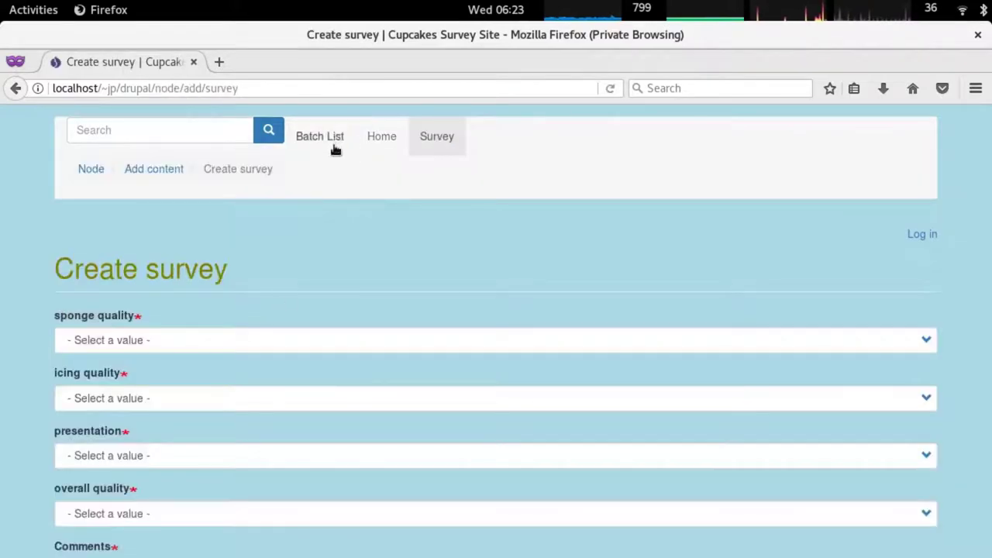
left_click(381, 138)
key("alt+Tab")
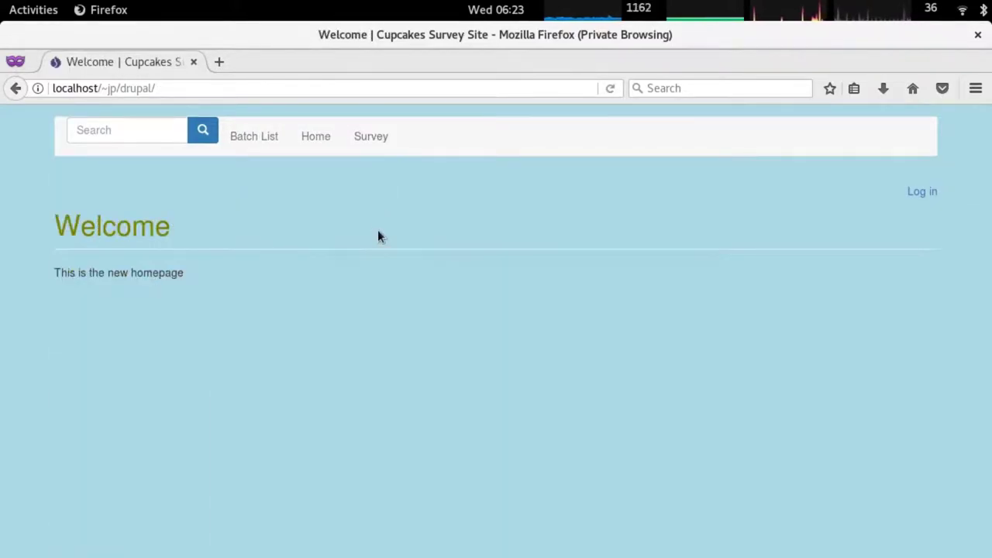
left_click(317, 138)
left_click(387, 141)
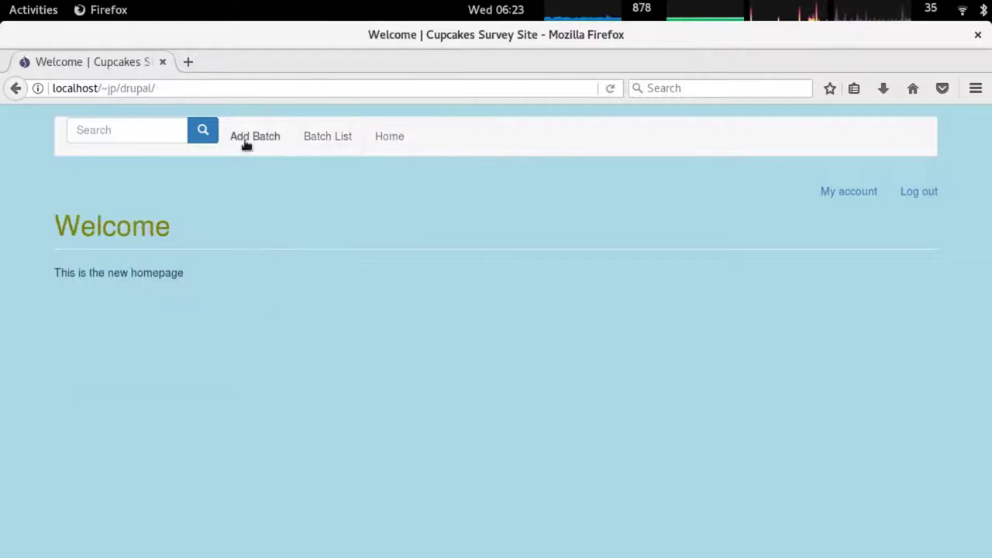
left_click(246, 140)
scroll(350, 277, "down", 5)
Open the strawberry surprise batch from the unpublished batches window and confirm it shows Access denied.
key("alt+Tab")
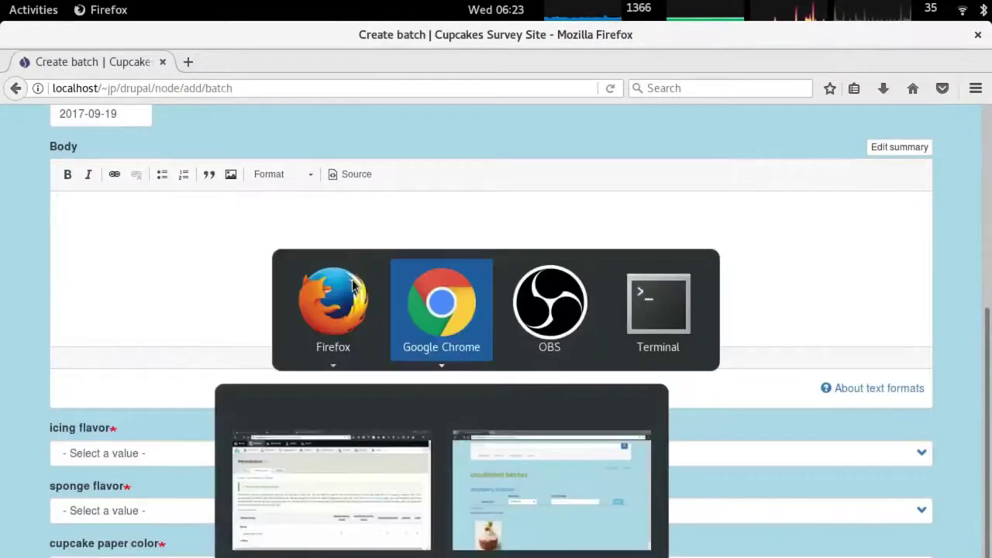
key("ctrl+Tab")
key("alt+Tab")
scroll(338, 275, "down", 1)
scroll(338, 275, "up", 1)
scroll(320, 276, "down", 1)
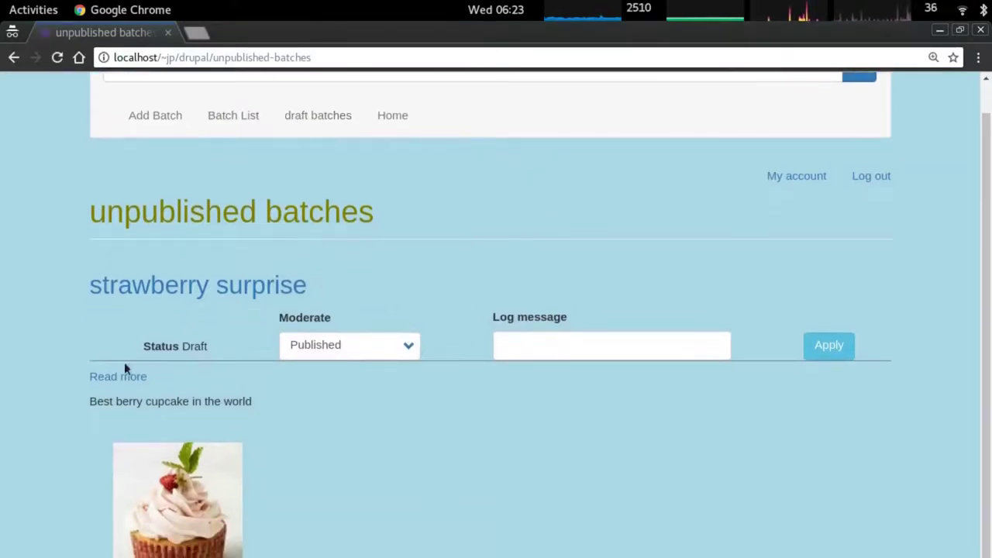
left_click(124, 375)
triple_click(212, 346)
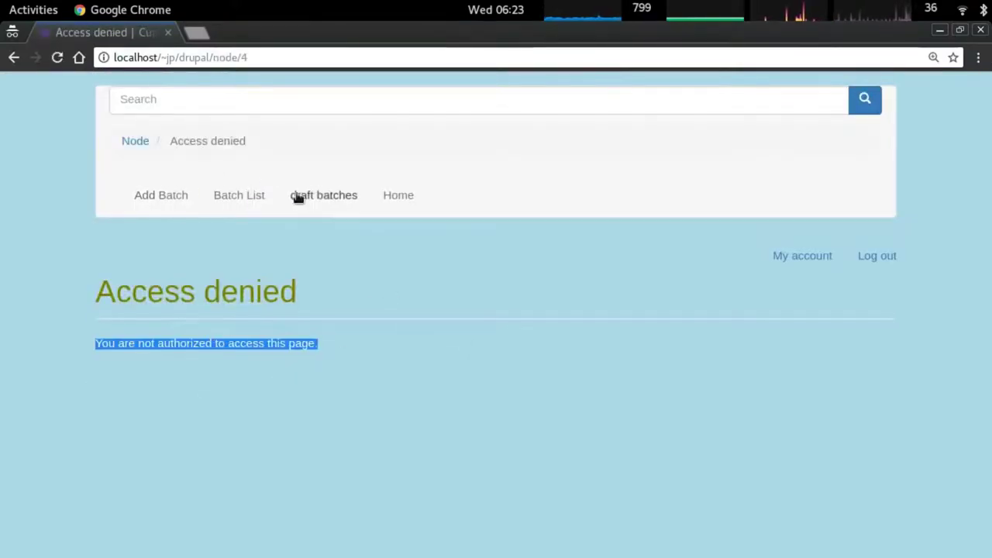
key("alt+Tab")
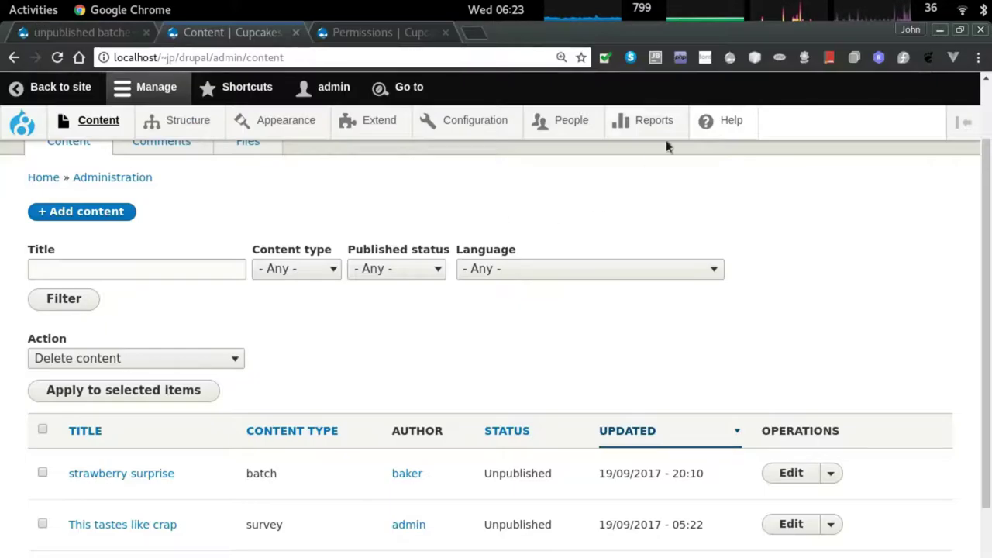
Inspect the latest node/4 access-denied entry in Recent log messages, noting its Warning severity.
mouse_move(648, 120)
left_click(640, 159)
scroll(488, 251, "down", 3)
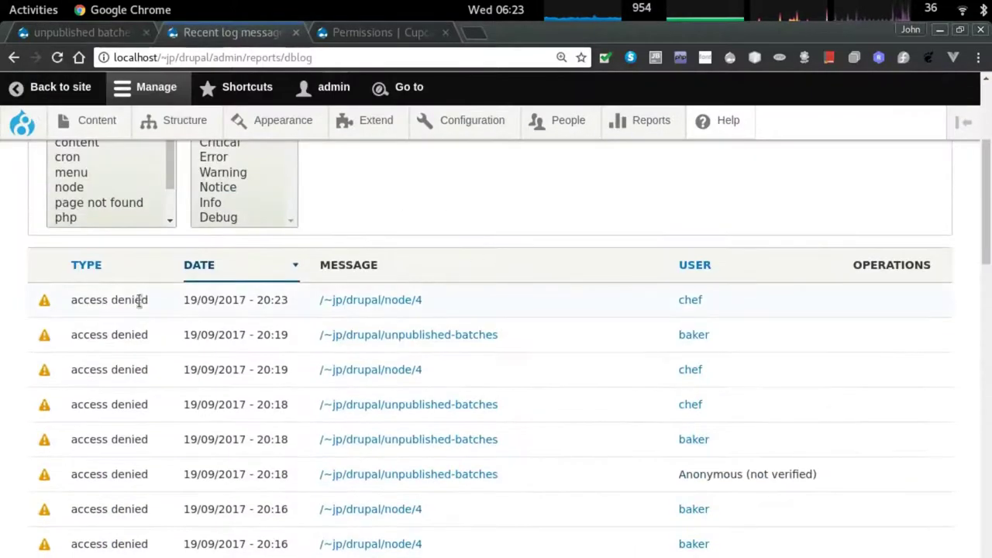
left_click(381, 304)
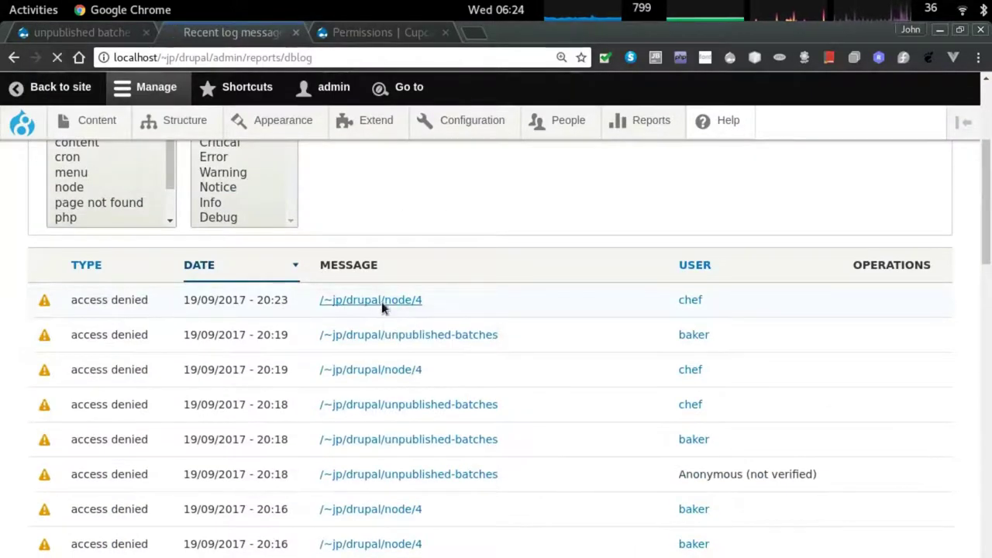
double_click(291, 456)
left_click(304, 482)
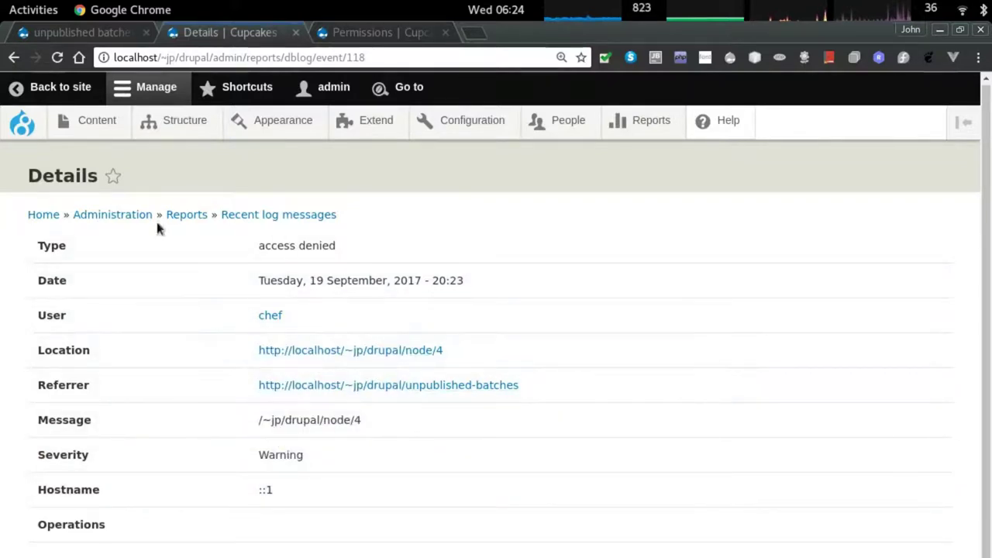
Check the Top 'access denied' errors and Views plugins reports, then return to Permissions.
left_click(186, 216)
scroll(489, 353, "down", 1)
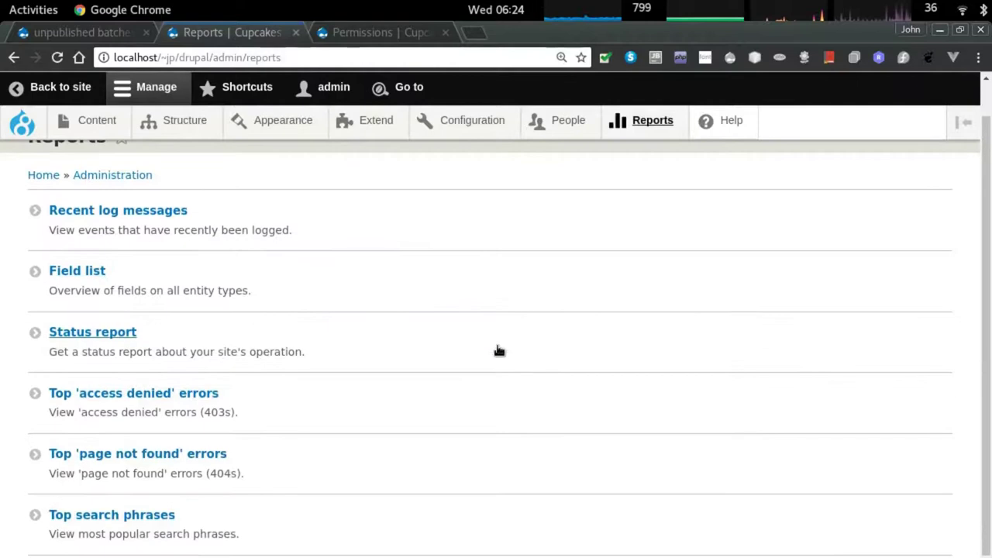
scroll(496, 346, "down", 1)
left_click(195, 350)
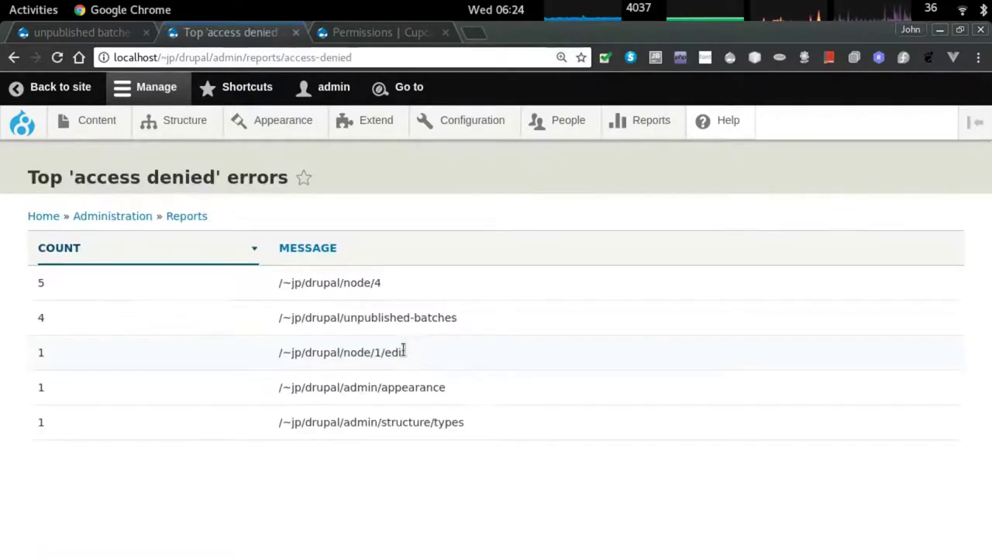
left_click(14, 58)
scroll(307, 333, "down", 1)
scroll(342, 396, "down", 1)
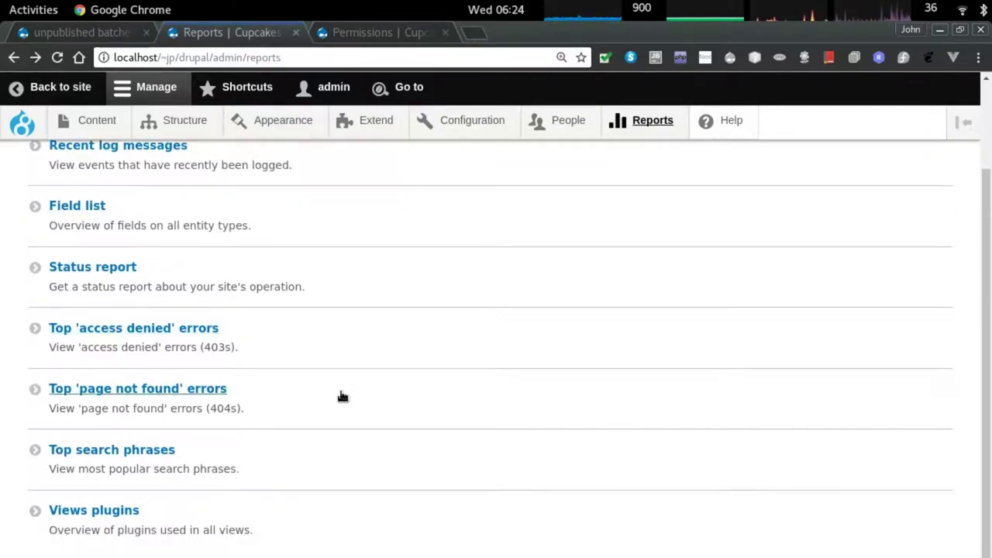
left_click(133, 511)
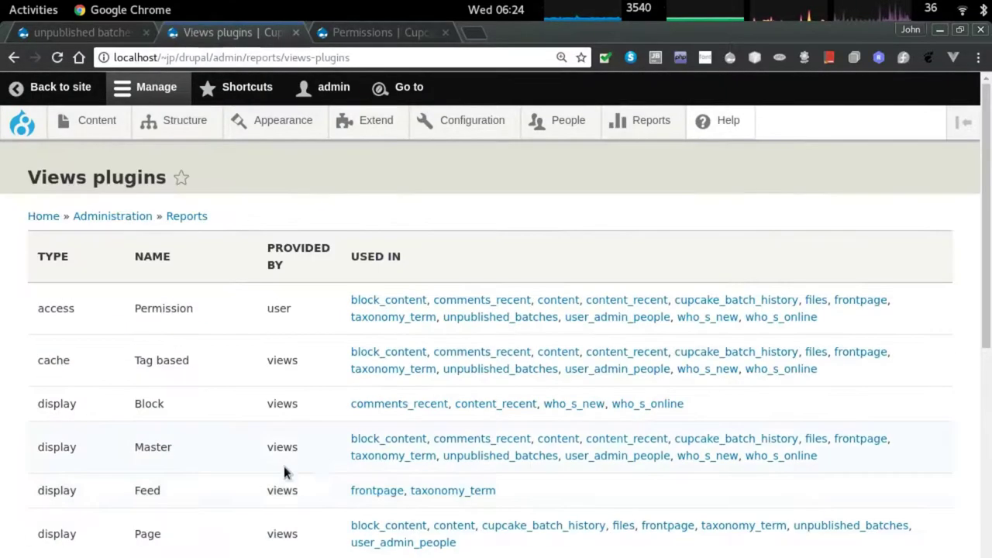
key("ctrl+Tab")
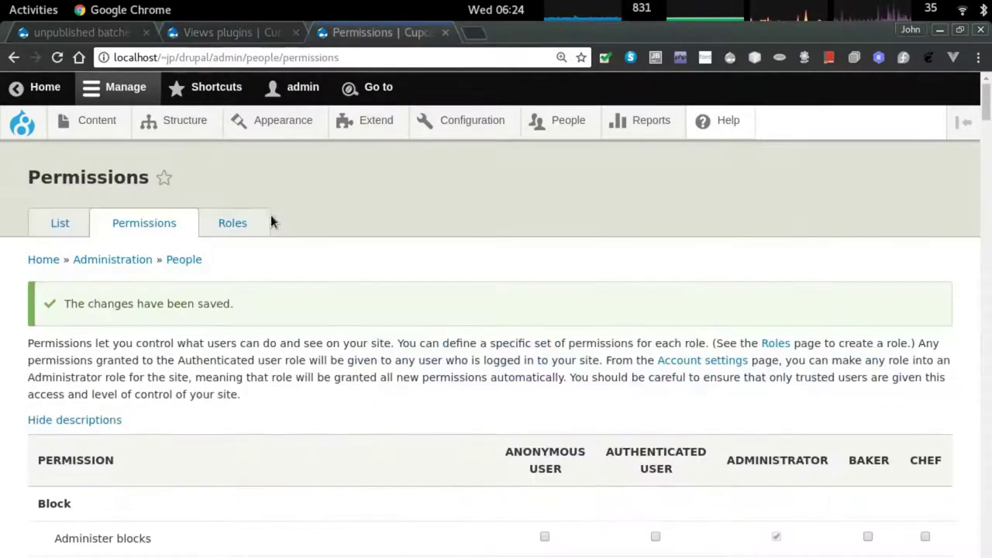
Glance at the chef's window, then search Permissions for 'batch' and review the batch rows.
scroll(478, 261, "down", 2)
scroll(469, 243, "up", 3)
key("alt+Tab")
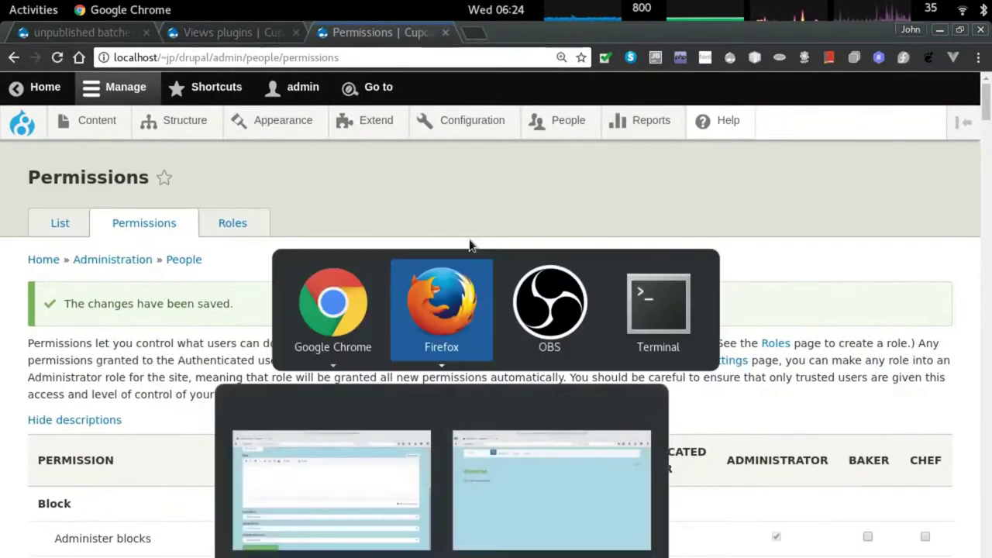
scroll(350, 237, "up", 5)
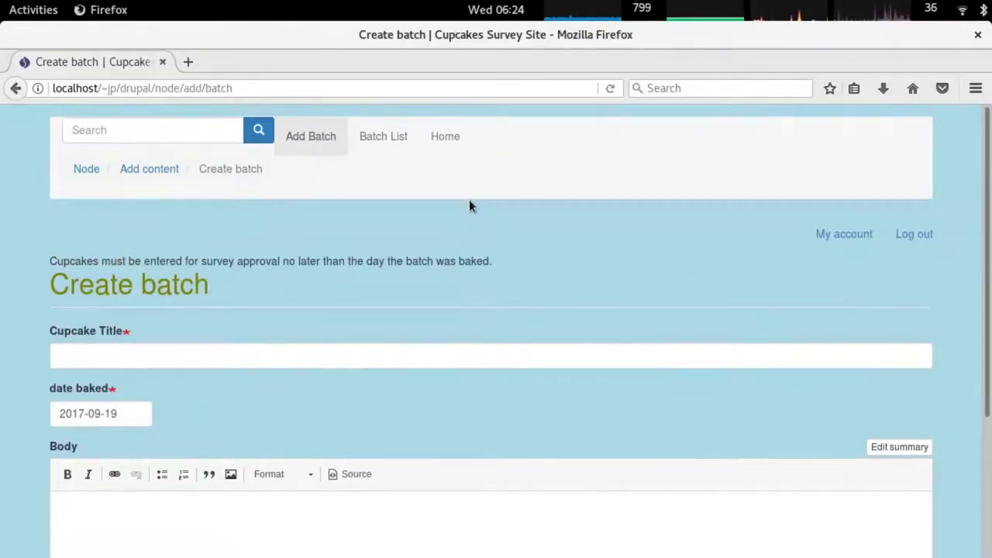
key("alt+Tab")
scroll(420, 283, "down", 1)
key("ctrl+f")
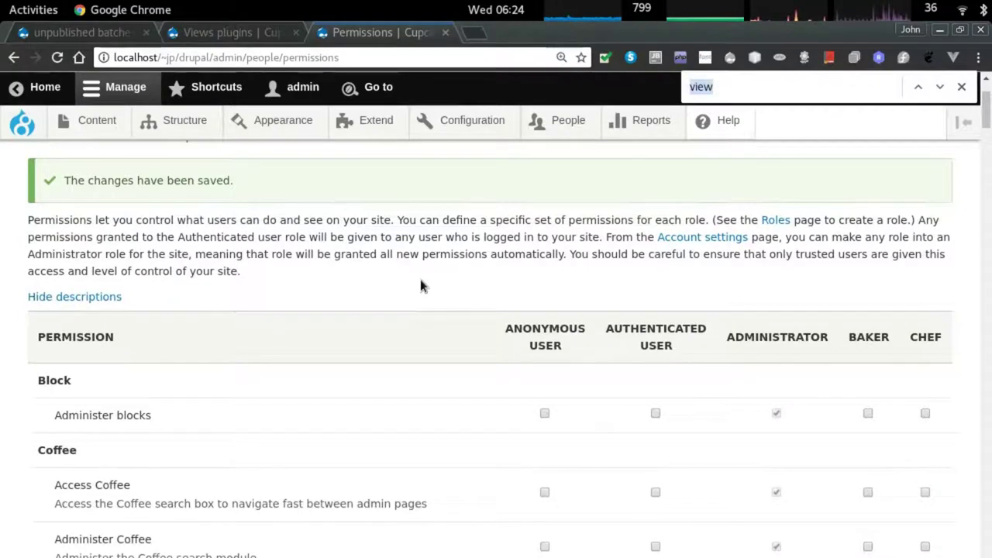
type("batch")
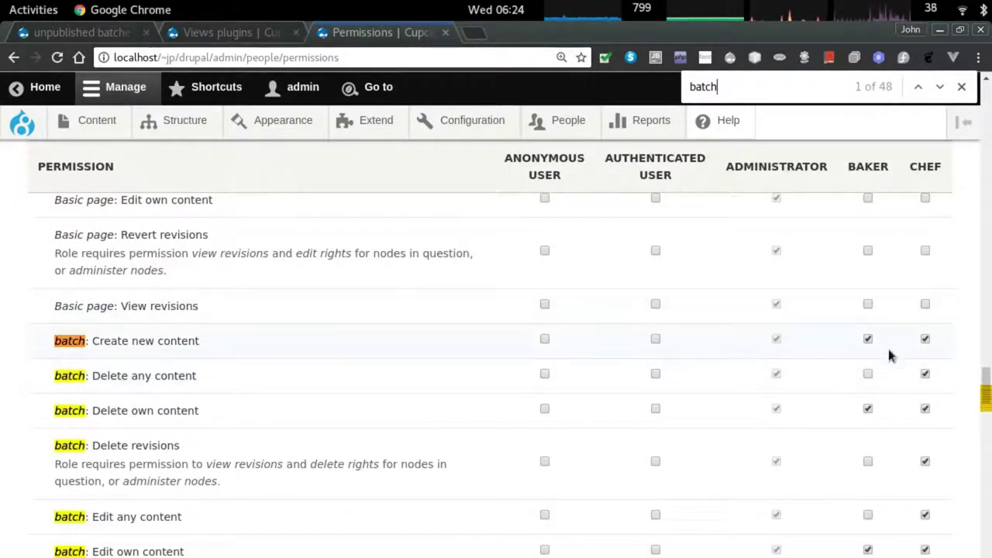
scroll(887, 391, "down", 2)
scroll(877, 438, "down", 3)
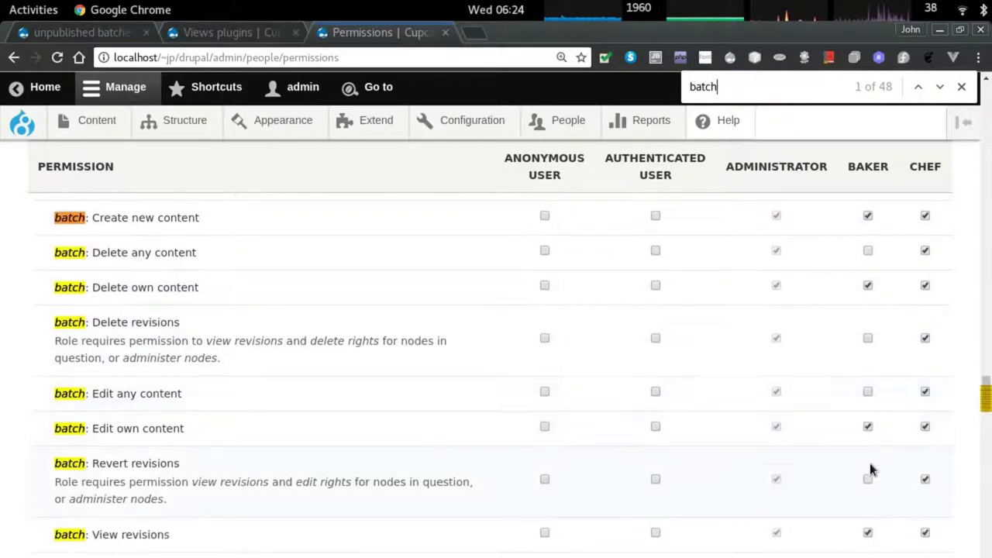
scroll(832, 454, "down", 1)
scroll(667, 449, "up", 1)
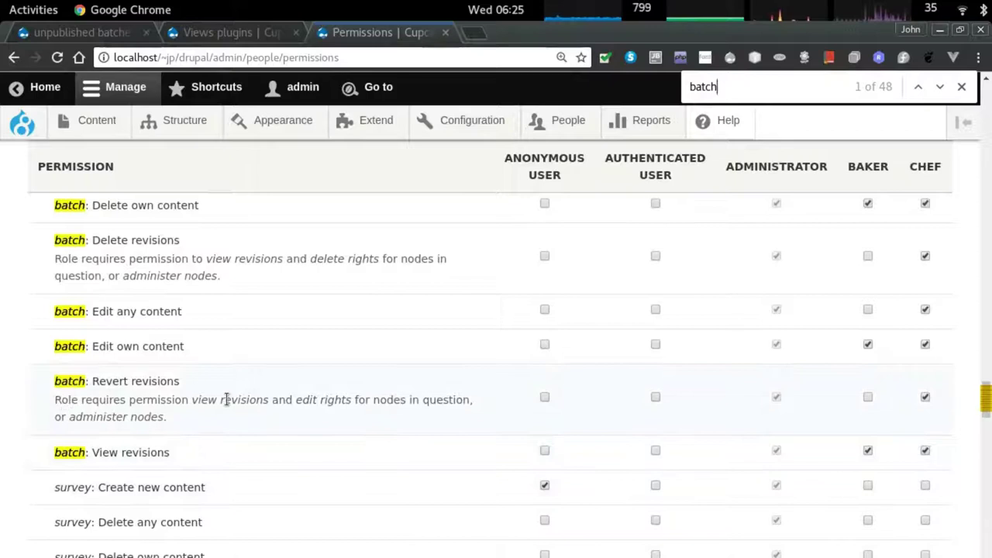
left_click_drag(284, 401, 389, 411)
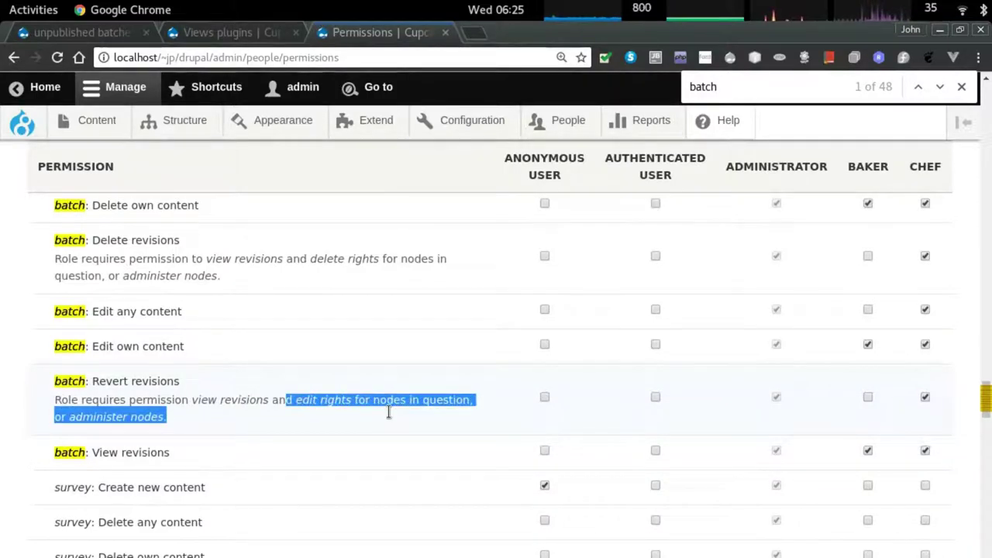
scroll(383, 414, "up", 15)
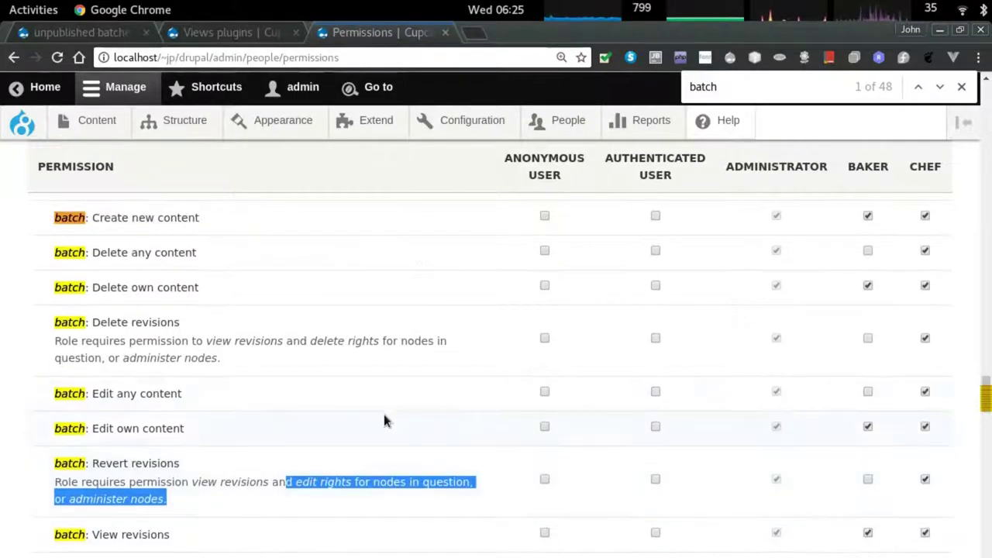
scroll(384, 415, "up", 10)
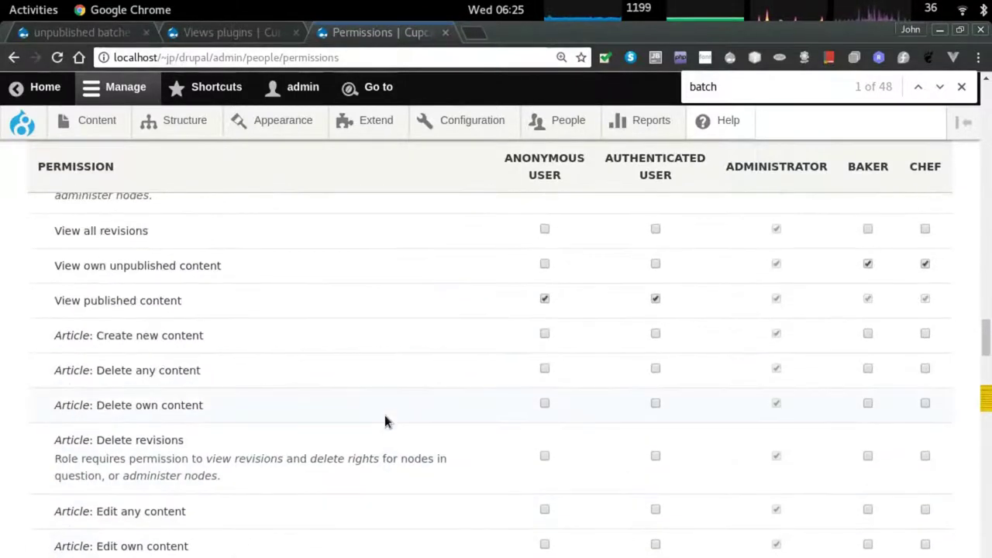
scroll(385, 414, "up", 4)
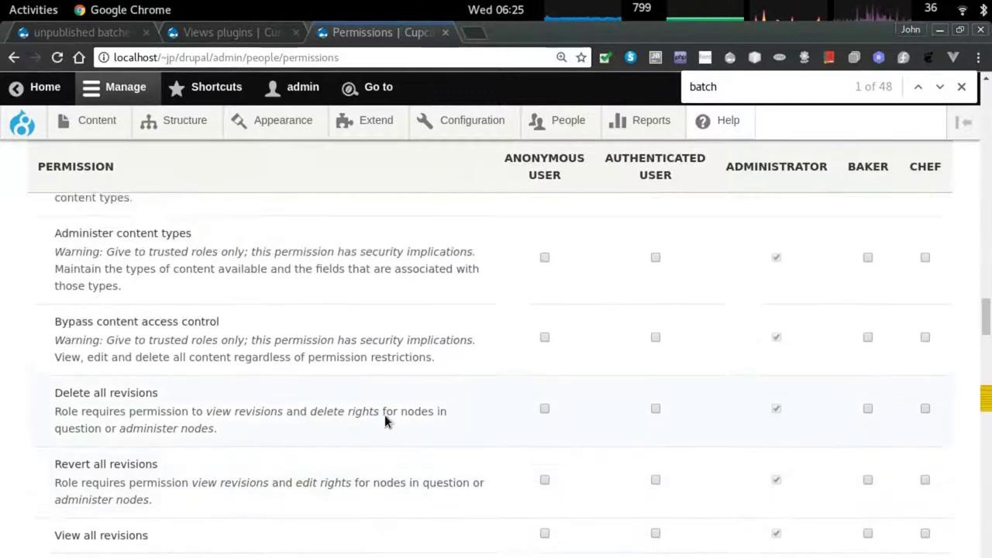
scroll(248, 353, "up", 1)
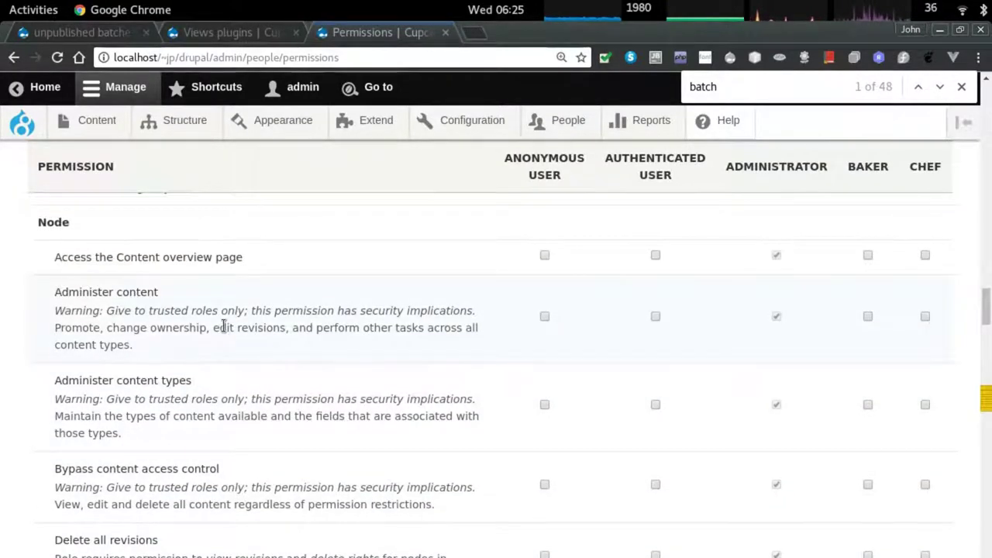
scroll(223, 326, "up", 1)
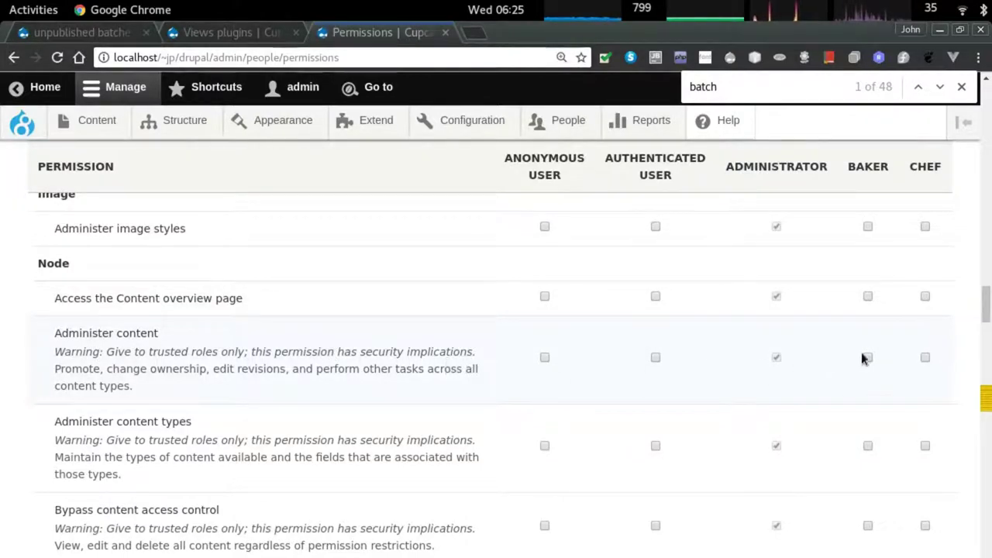
Grant Chef the Administer content permission, save, and switch to the chef's window.
left_click(924, 358)
scroll(509, 381, "down", 20)
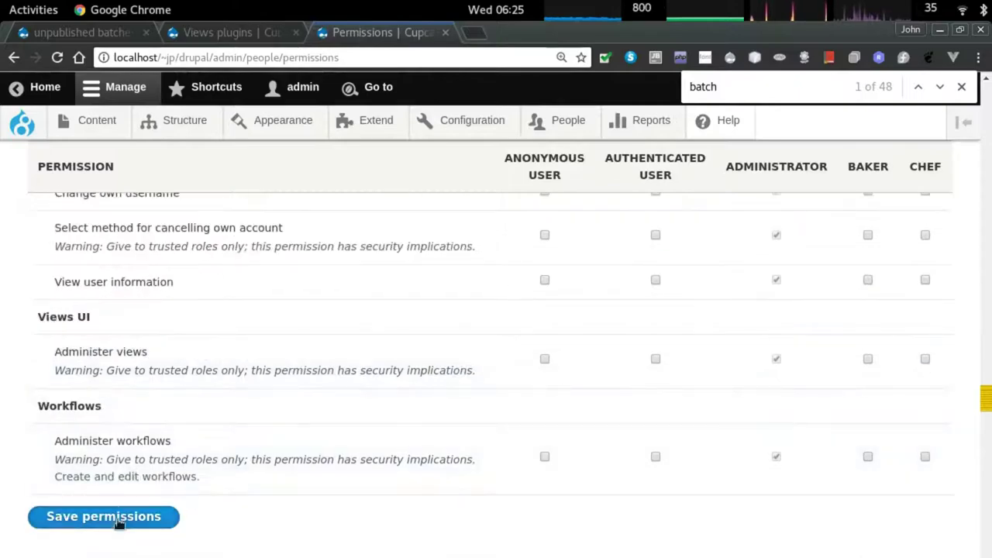
left_click(117, 516)
key("alt+Tab")
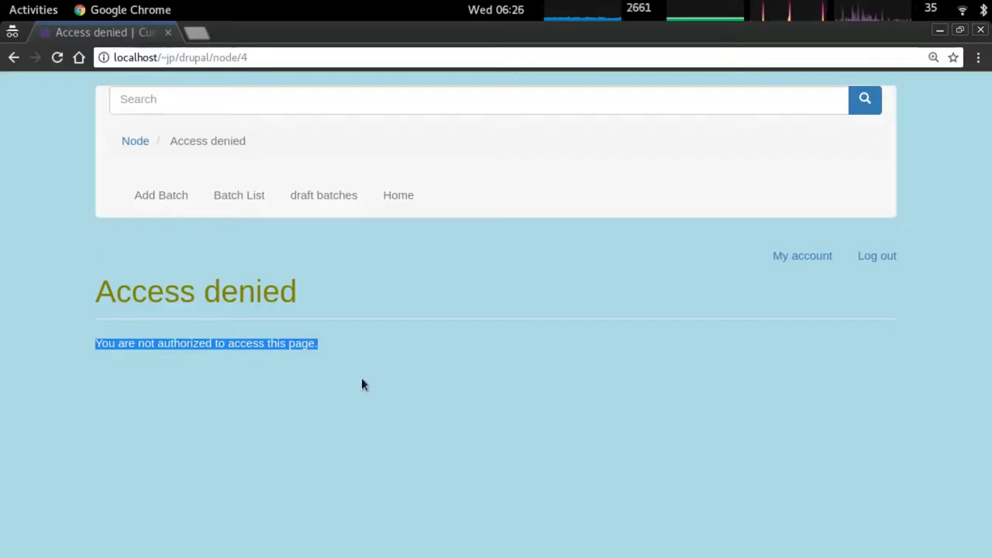
As chef, open the strawberry surprise draft from draft batches twice, confirming Access denied.
left_click(331, 194)
scroll(312, 234, "down", 1)
left_click(128, 377)
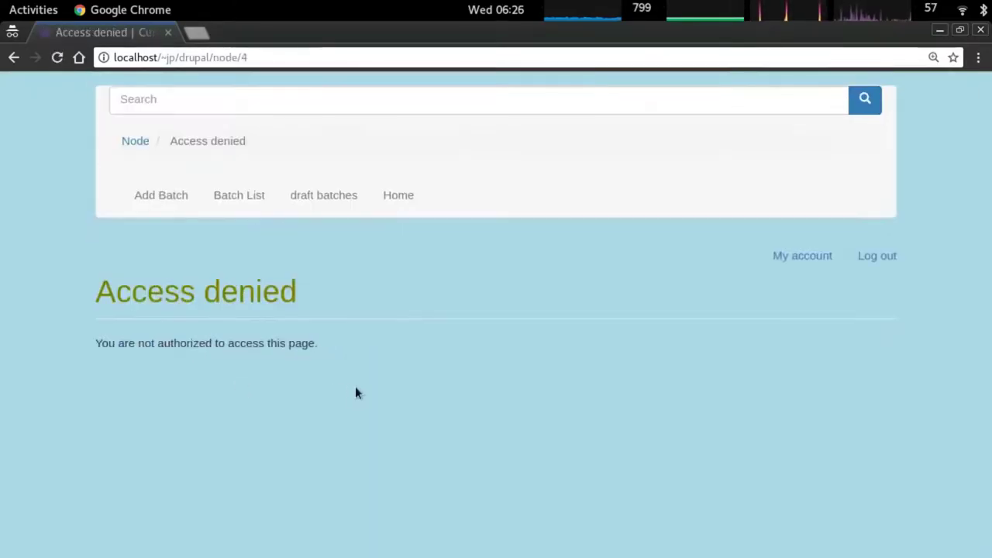
left_click(319, 195)
scroll(233, 310, "down", 2)
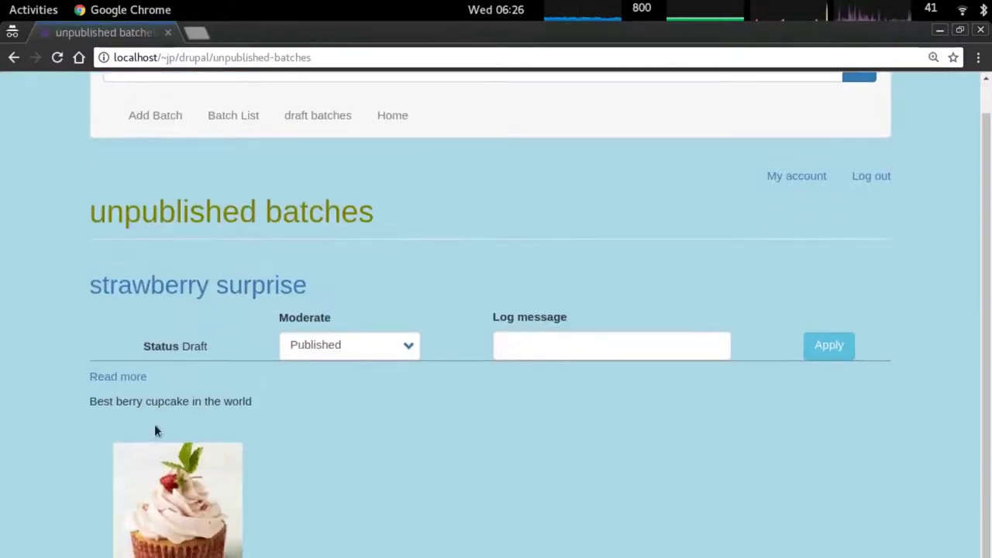
left_click(125, 377)
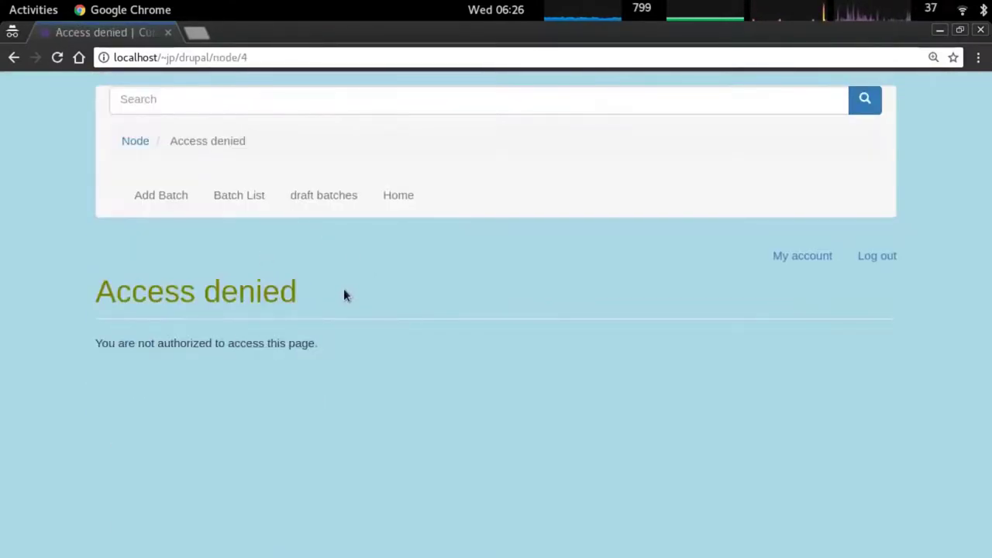
As chef, visit My account, Add Batch, Batch List, draft batches and Home pages.
left_click(798, 257)
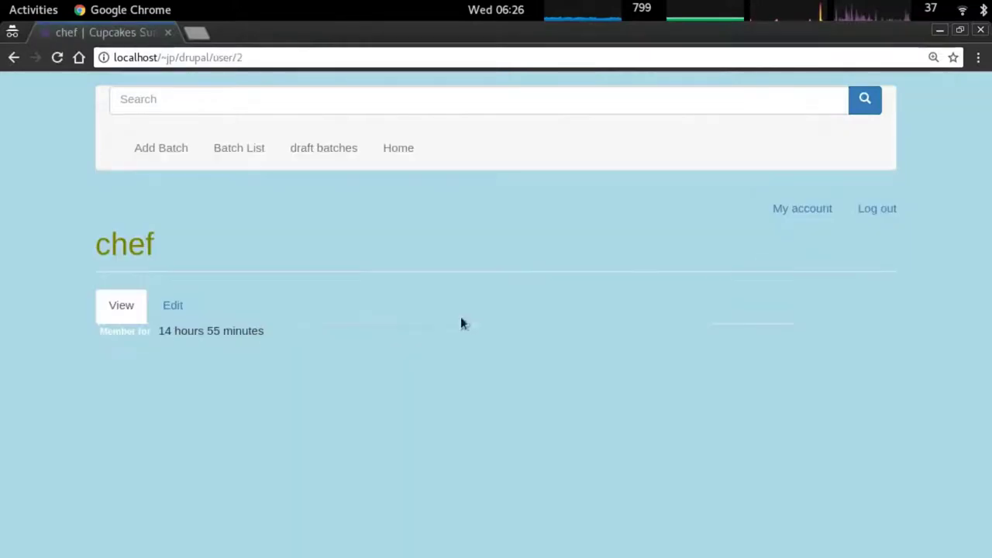
left_click(160, 152)
left_click(230, 203)
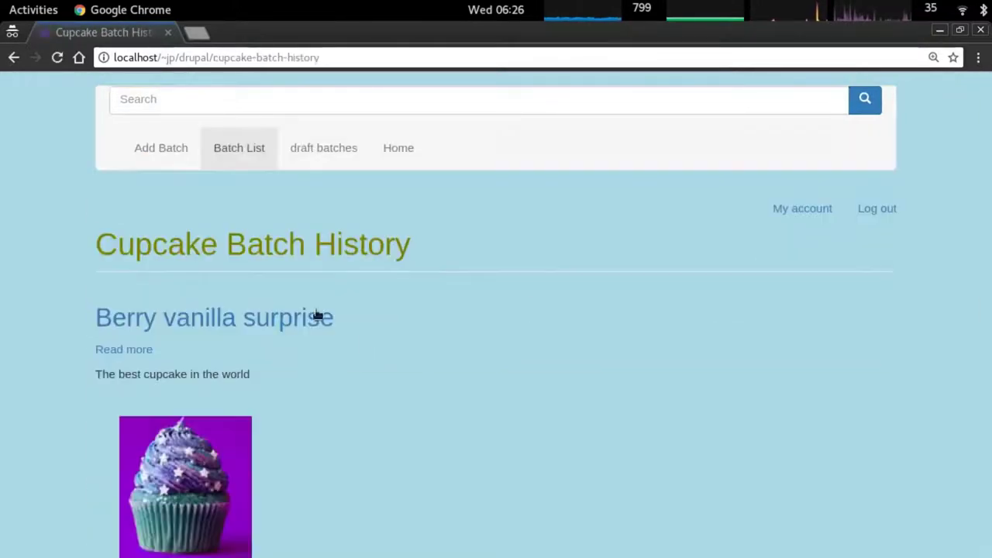
left_click(310, 159)
left_click(397, 150)
As baker, check draft batches, My account, Add Batch and Batch List, then return to admin Permissions.
left_click(324, 146)
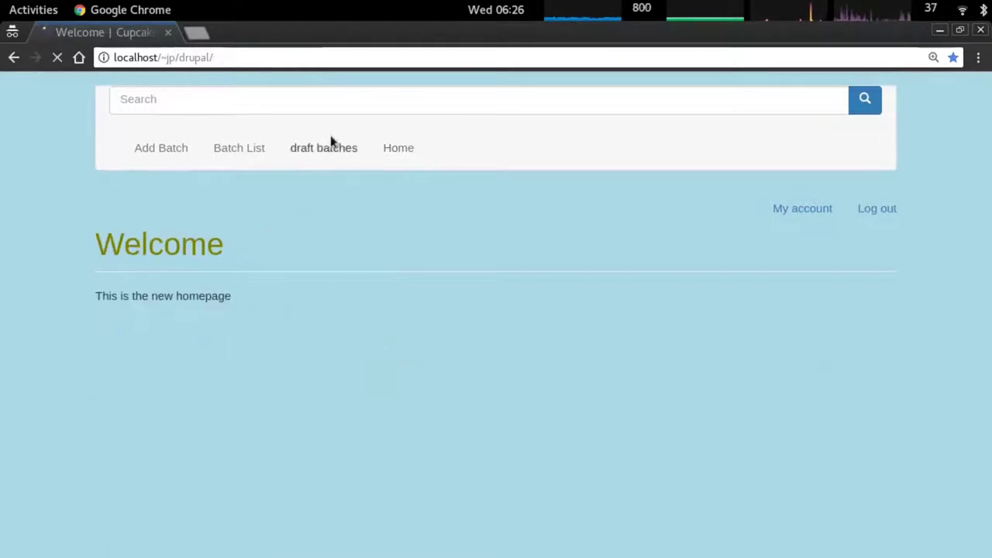
scroll(402, 251, "down", 1)
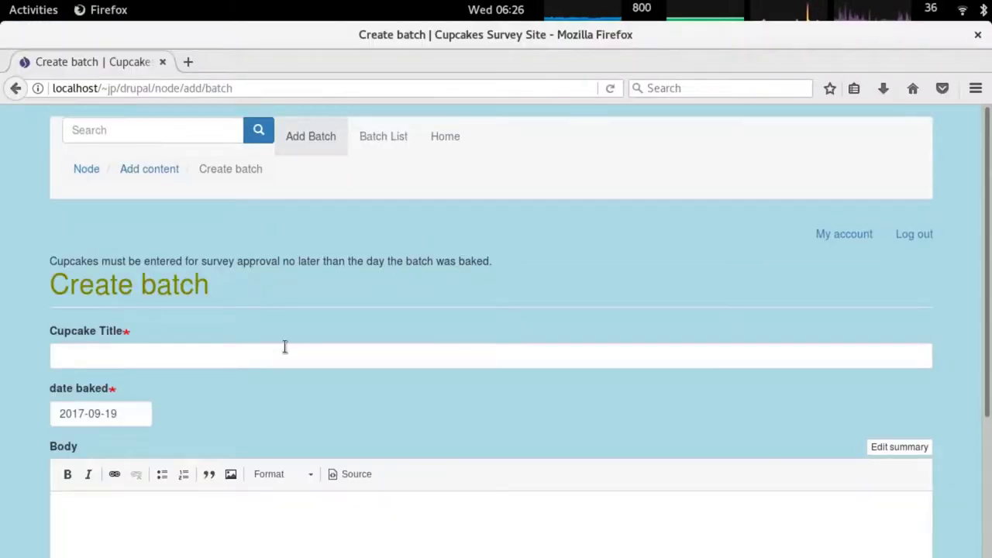
left_click(833, 234)
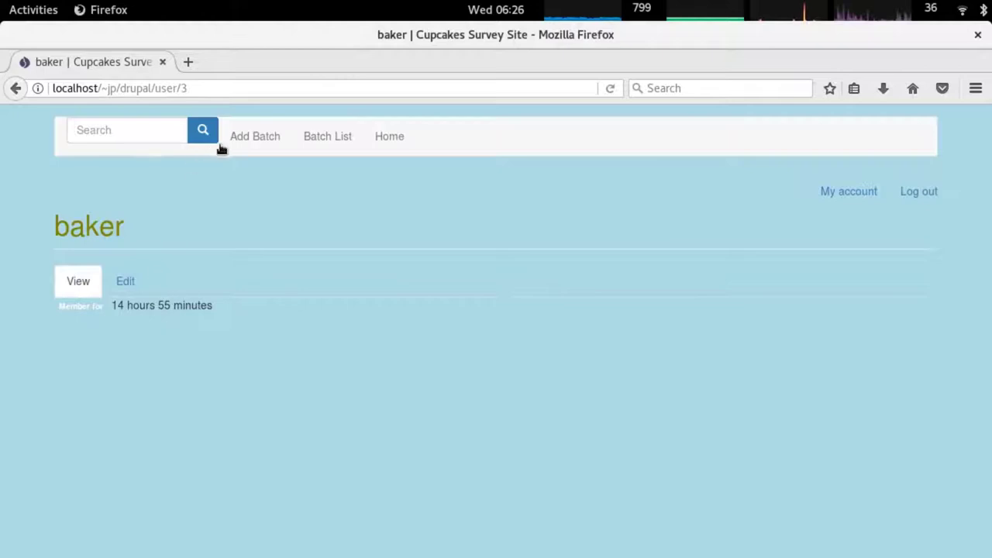
left_click(255, 136)
left_click(383, 135)
key("alt+Tab")
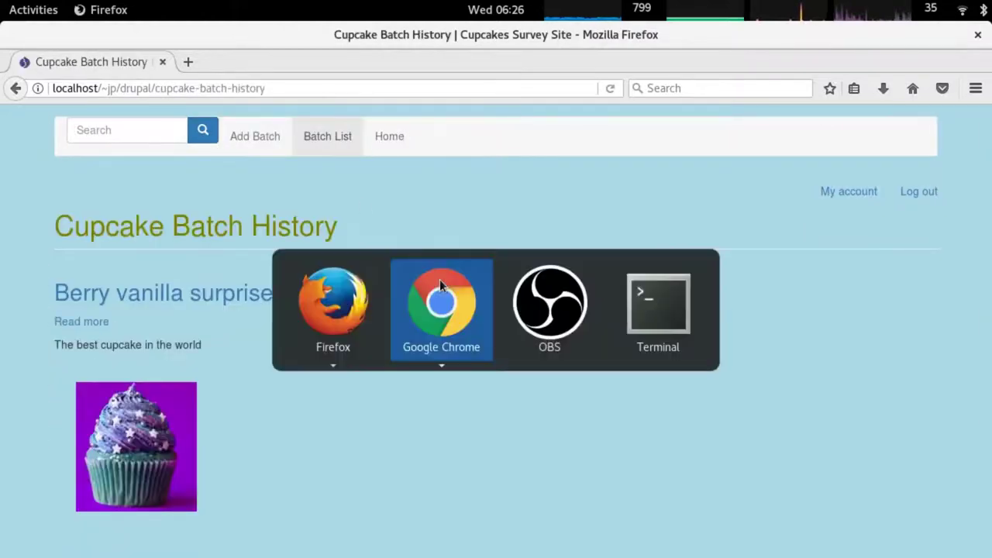
key("ctrl+shift+Tab")
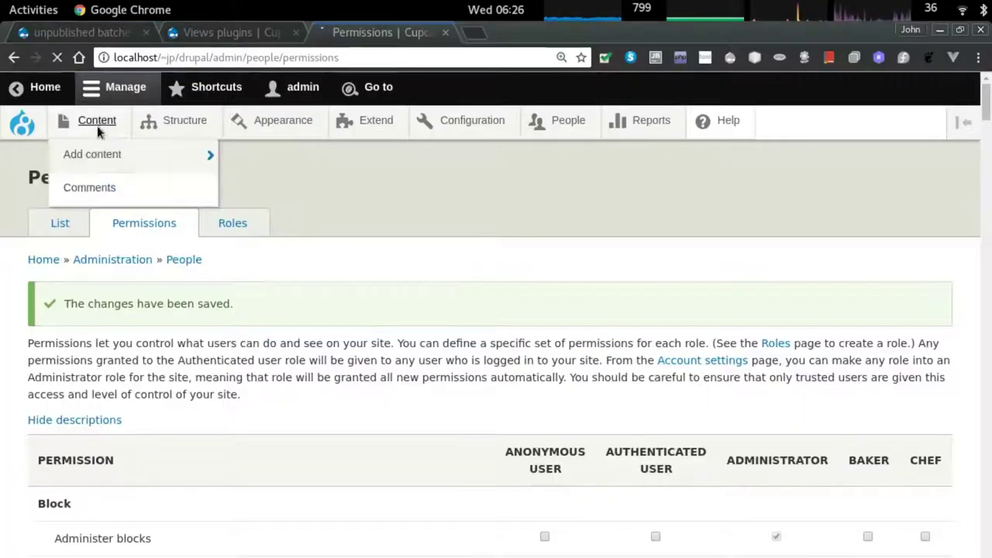
Open the strawberry surprise batch's edit form from the content list.
left_click(97, 126)
scroll(275, 302, "down", 3)
left_click(111, 329)
scroll(275, 324, "down", 2)
left_click(167, 315)
scroll(400, 390, "down", 5)
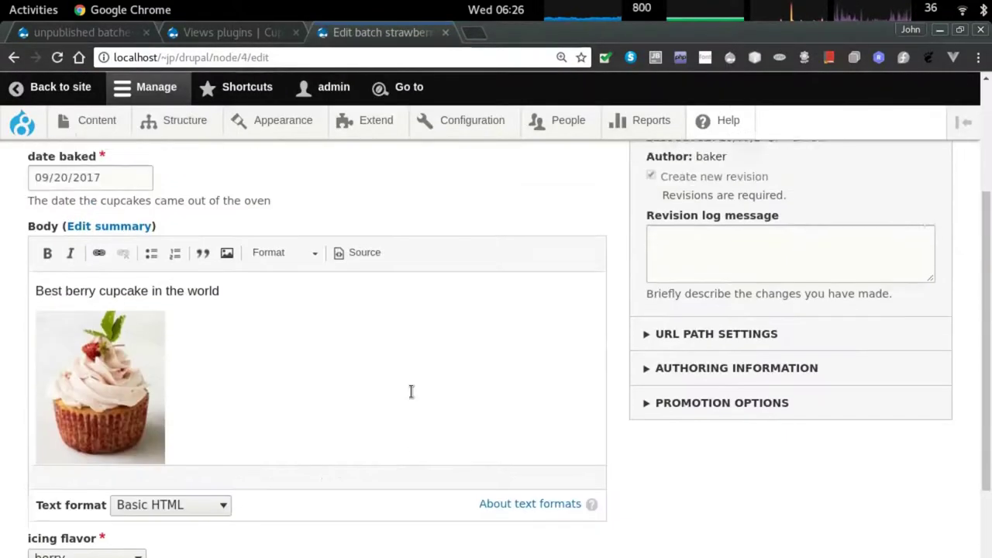
Save strawberry surprise using the save-and-approve option so it becomes published.
scroll(412, 391, "up", 1)
left_click(98, 326)
double_click(98, 325)
scroll(315, 395, "down", 6)
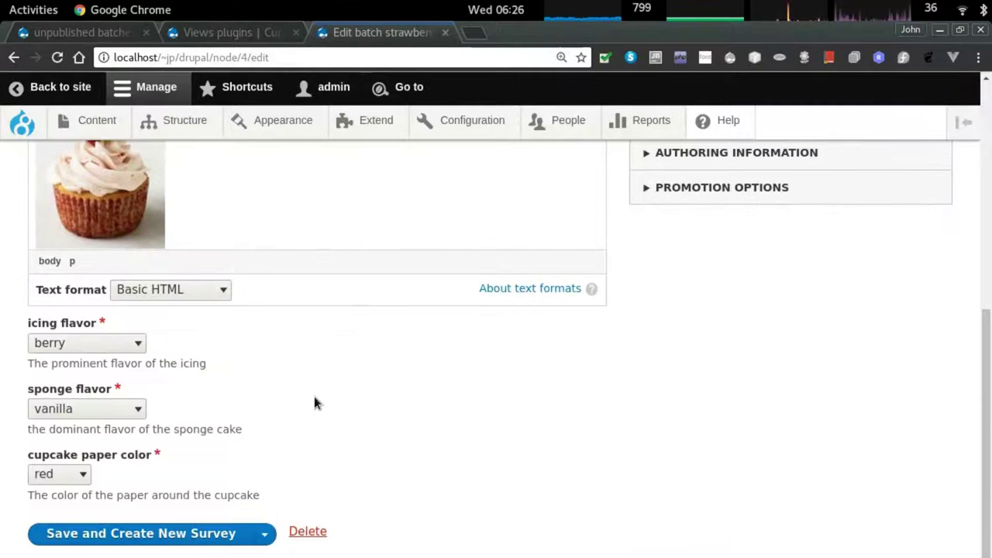
left_click(264, 533)
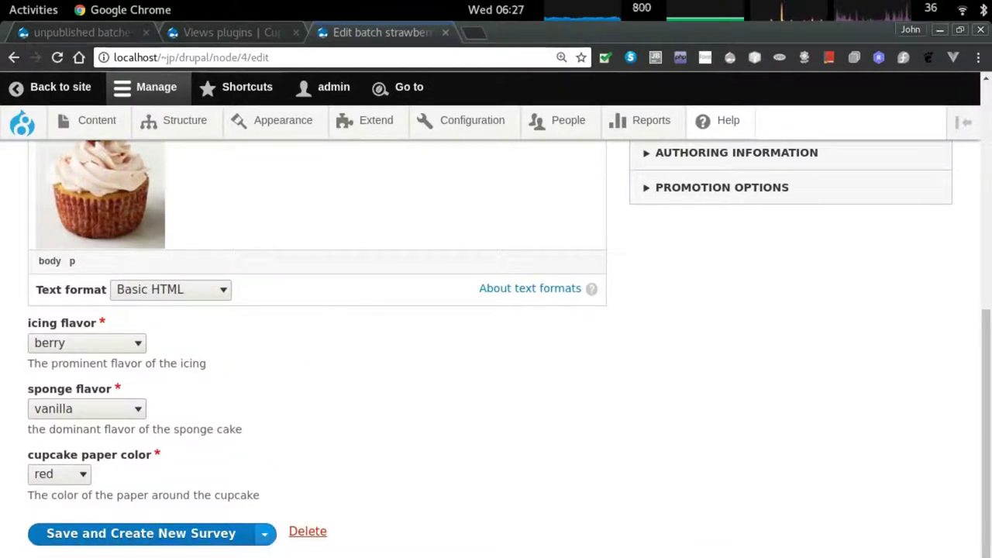
left_click(264, 535)
left_click(255, 552)
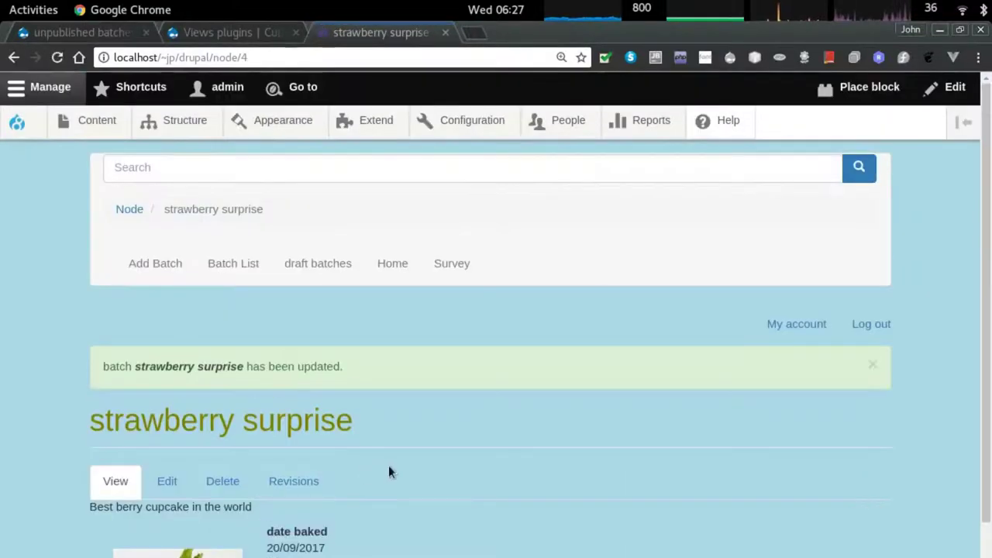
Confirm strawberry surprise shows Published in the content list and appears in the baker's batch list.
left_click(97, 120)
scroll(281, 364, "down", 3)
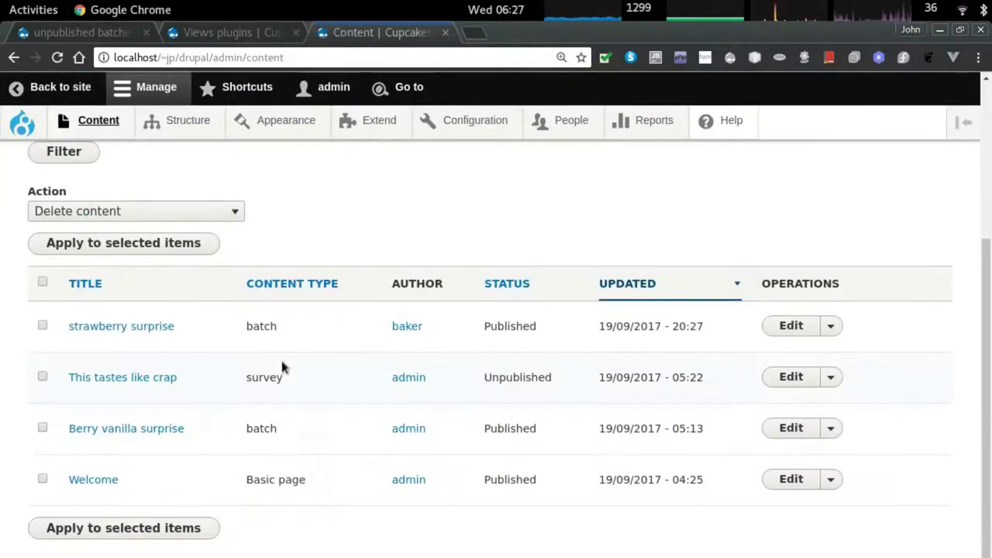
double_click(522, 326)
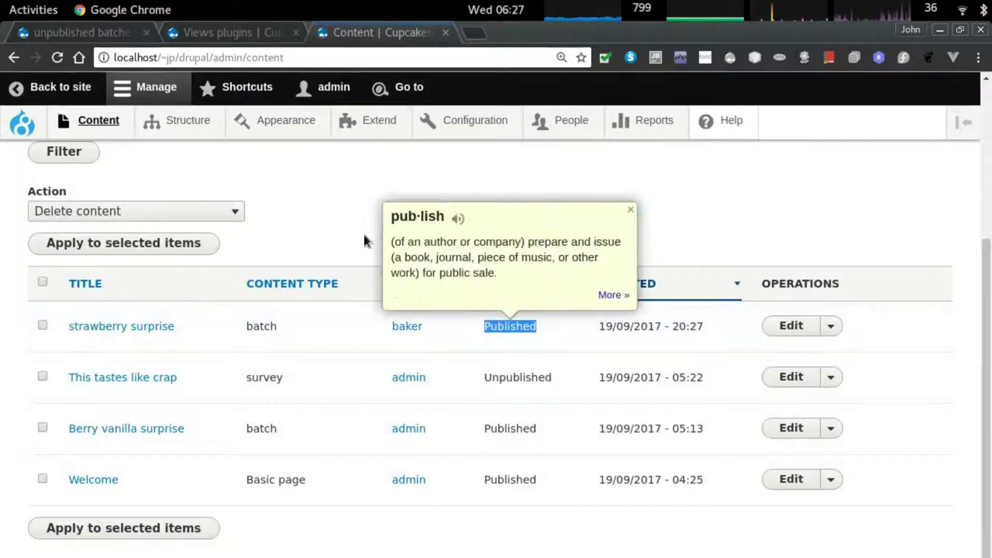
key("alt+Tab")
left_click(326, 141)
scroll(427, 301, "down", 5)
scroll(426, 302, "up", 3)
scroll(426, 298, "down", 3)
scroll(427, 302, "up", 5)
scroll(430, 298, "down", 4)
Back in the admin window, go to the Structure administration page.
key("alt+Tab")
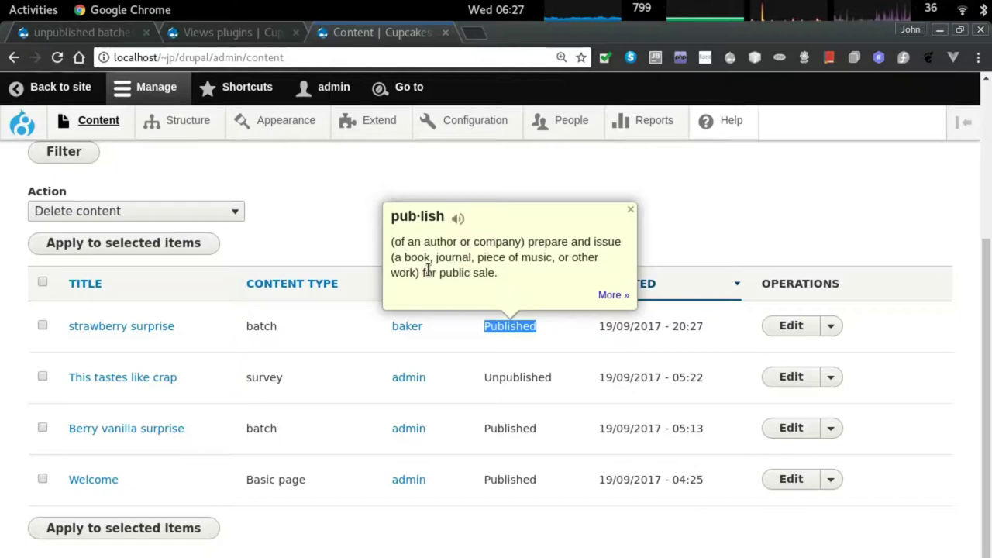
left_click(200, 126)
scroll(83, 529, "down", 4)
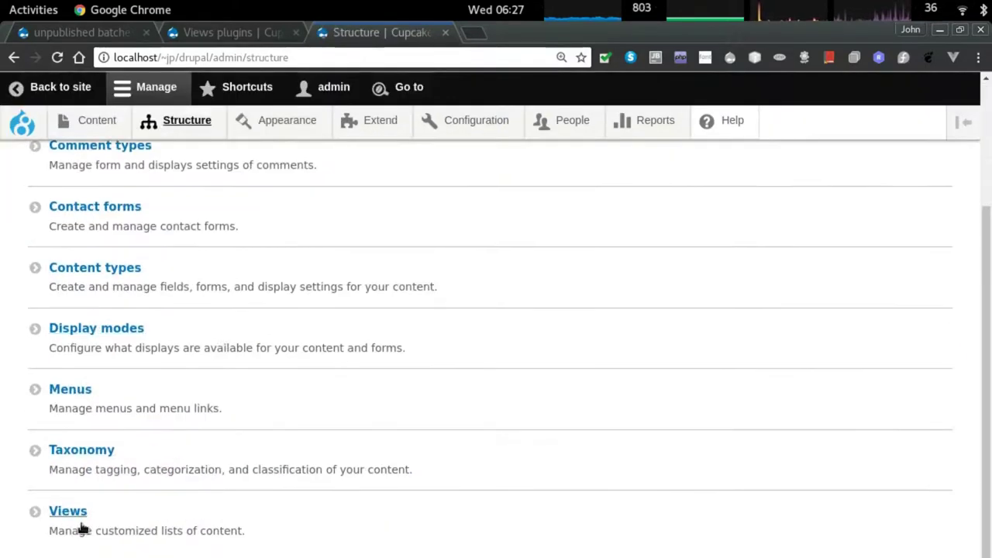
Create view 'batch list ER' of batch content, described 'Entity Relationship between Batch and Survey', and save it.
left_click(77, 515)
scroll(234, 399, "down", 3)
scroll(234, 398, "up", 3)
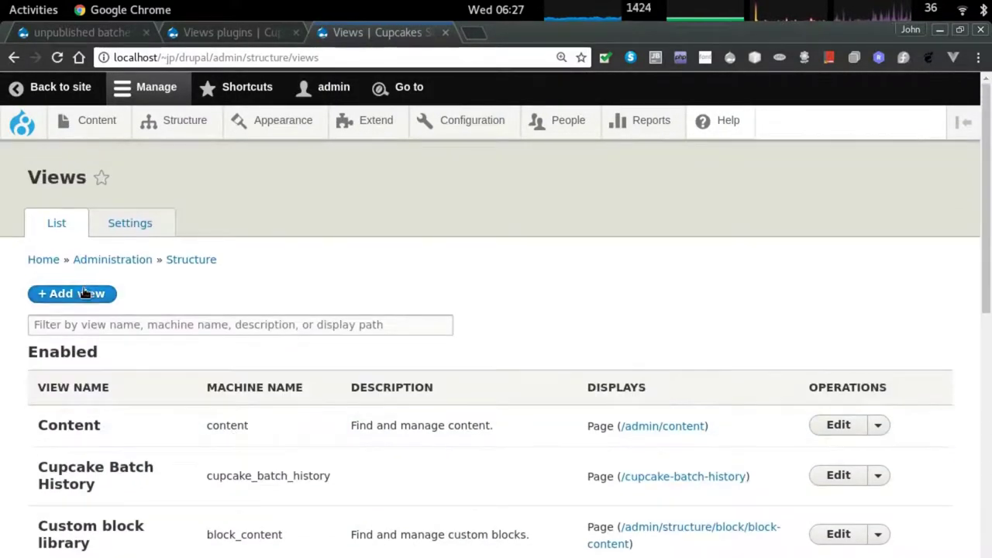
left_click(86, 293)
type("batch list ER")
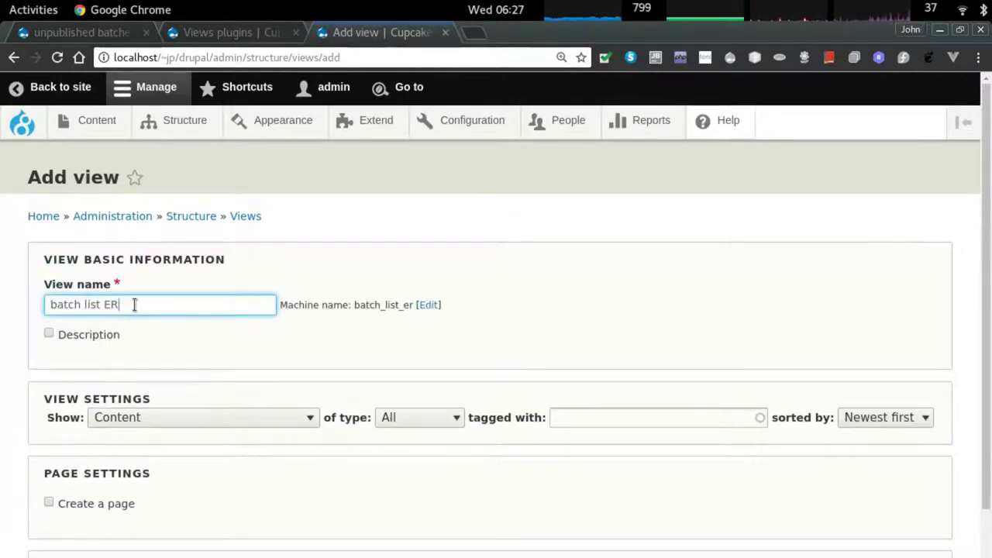
left_click(101, 336)
left_click(90, 365)
type("Entity Relationship between")
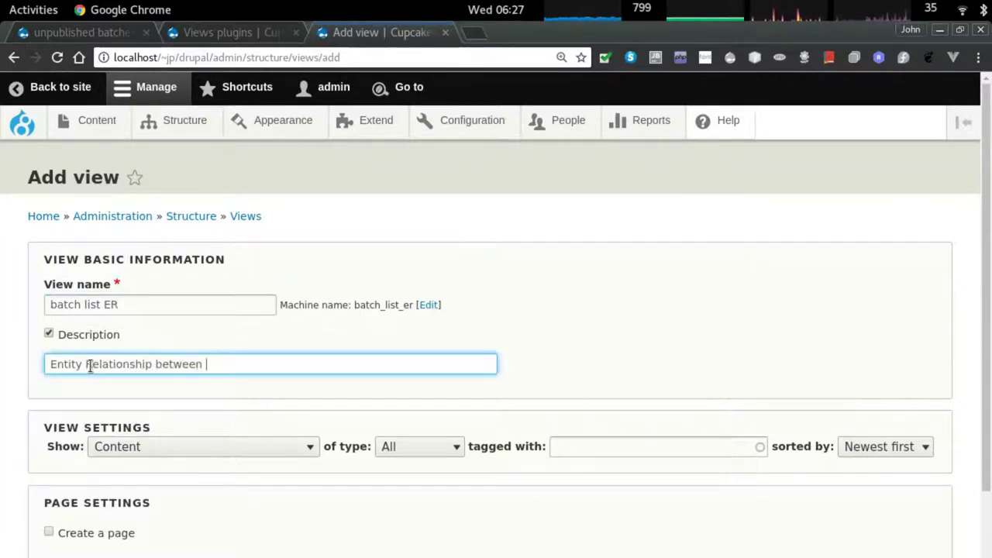
type(" Batch and Survey")
left_click(418, 446)
left_click(410, 493)
scroll(85, 392, "down", 4)
left_click(78, 529)
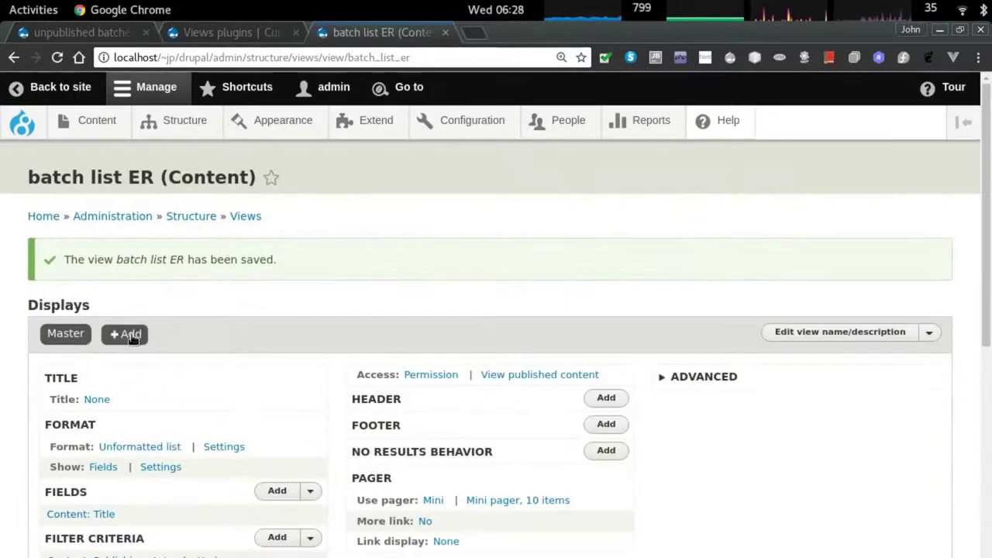
Add an Entity Reference display using Content: Title as its search field, for this display only.
left_click(127, 334)
left_click(203, 408)
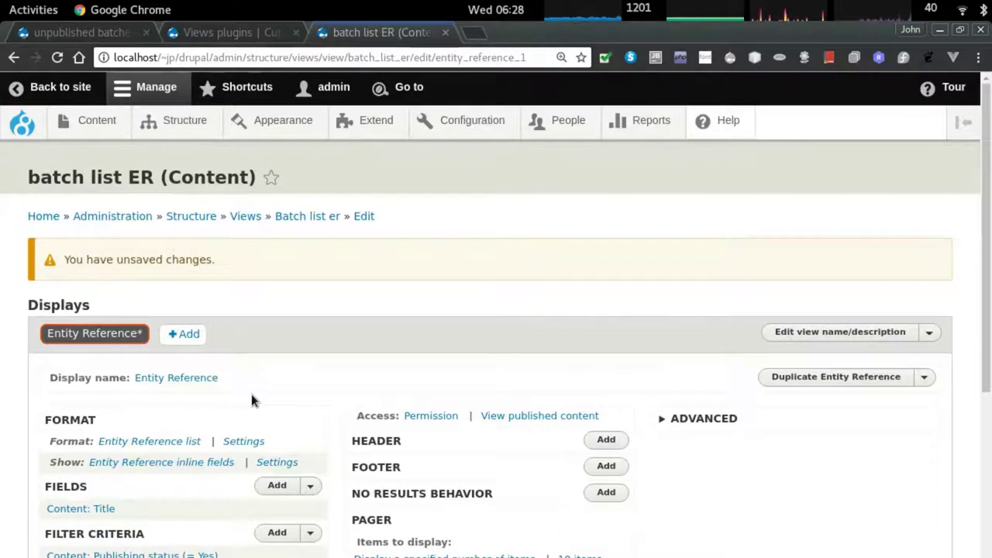
scroll(487, 378, "down", 2)
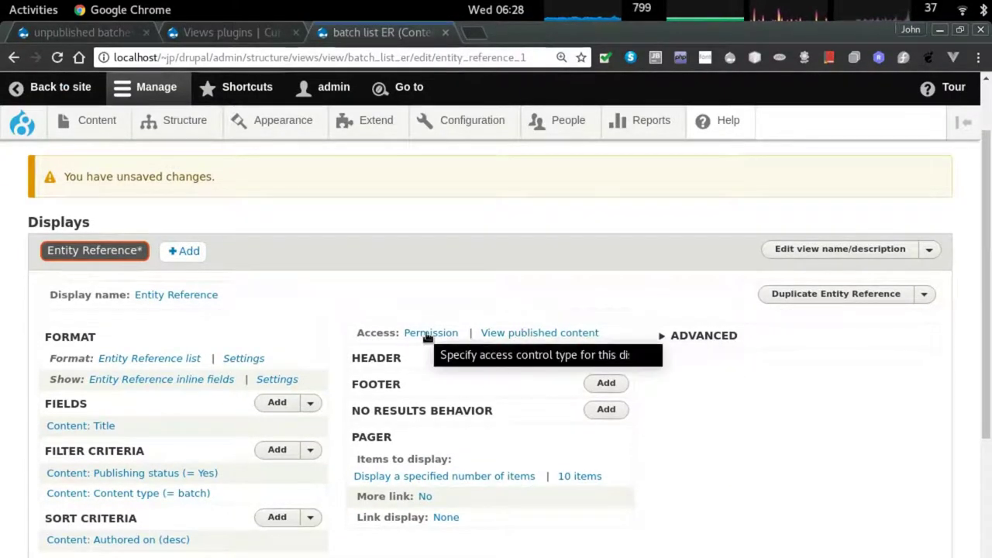
left_click(166, 361)
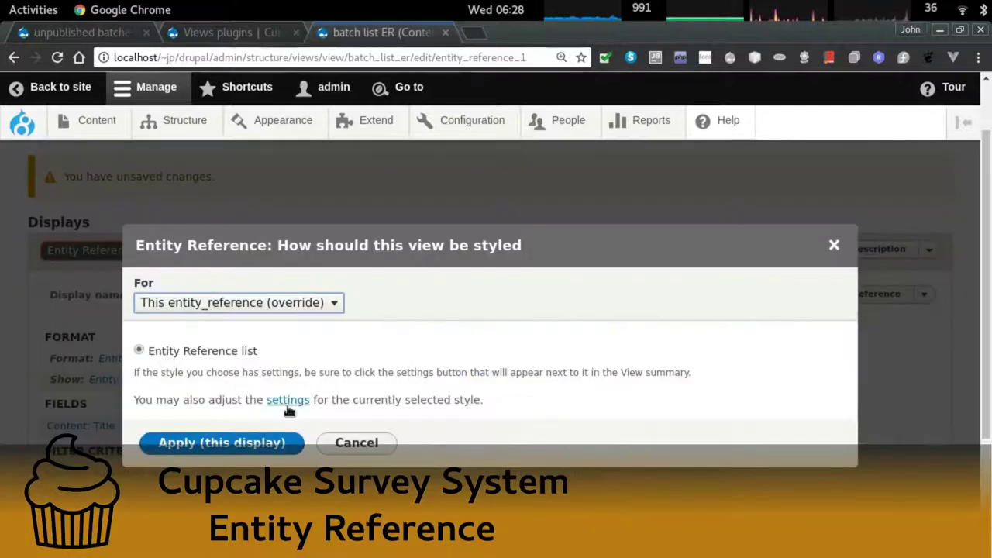
left_click(338, 307)
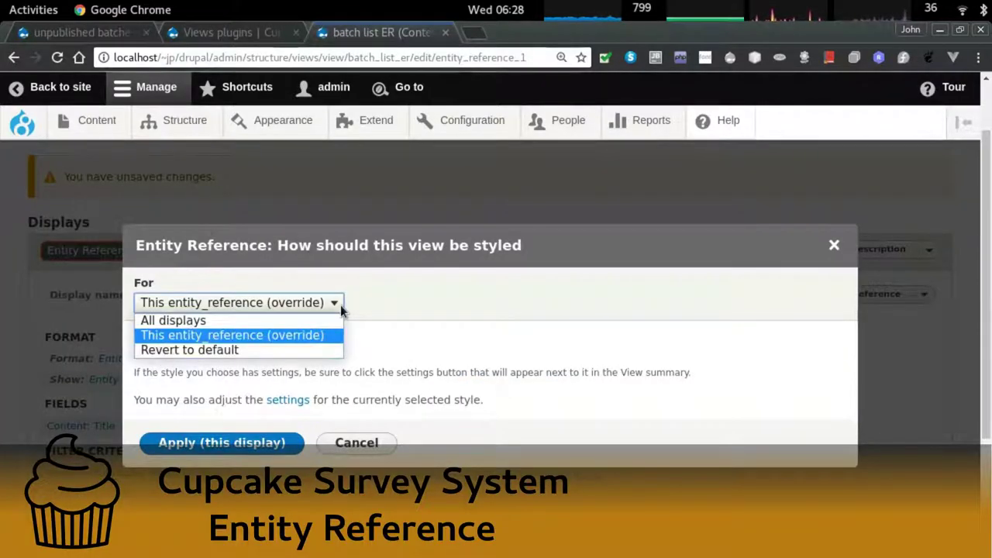
left_click(340, 304)
left_click(295, 401)
left_click(186, 351)
left_click(178, 416)
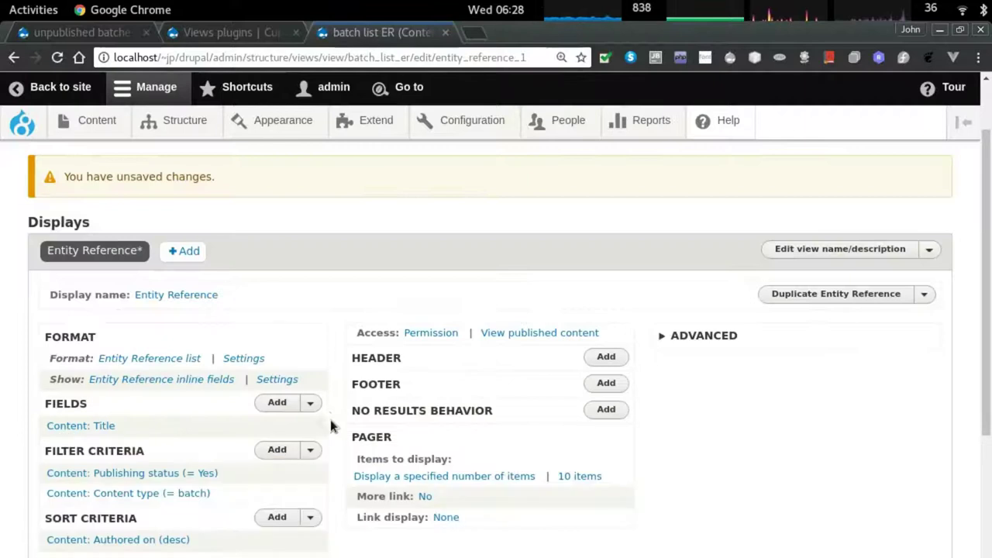
Apply the inline fields row style options to the Entity Reference display.
scroll(201, 391, "down", 2)
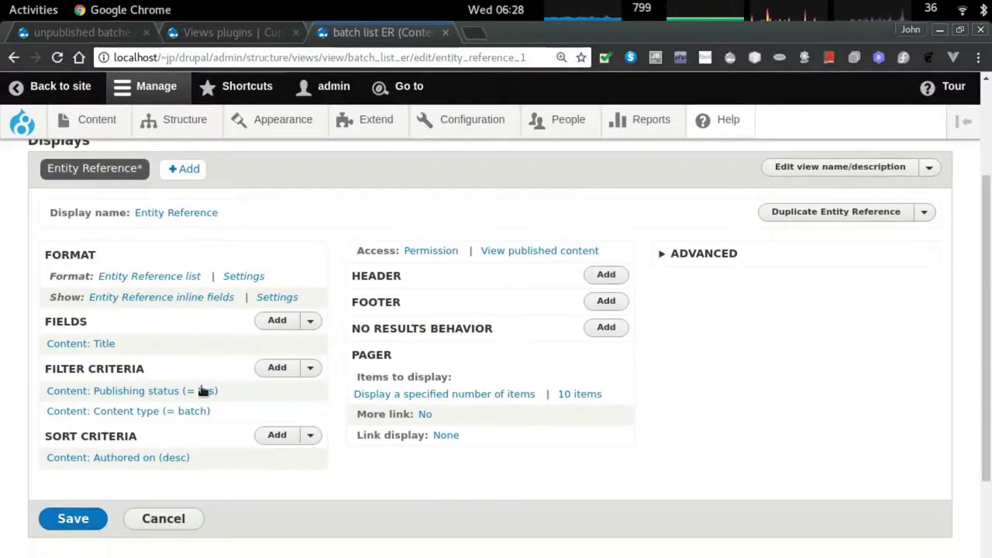
left_click(113, 299)
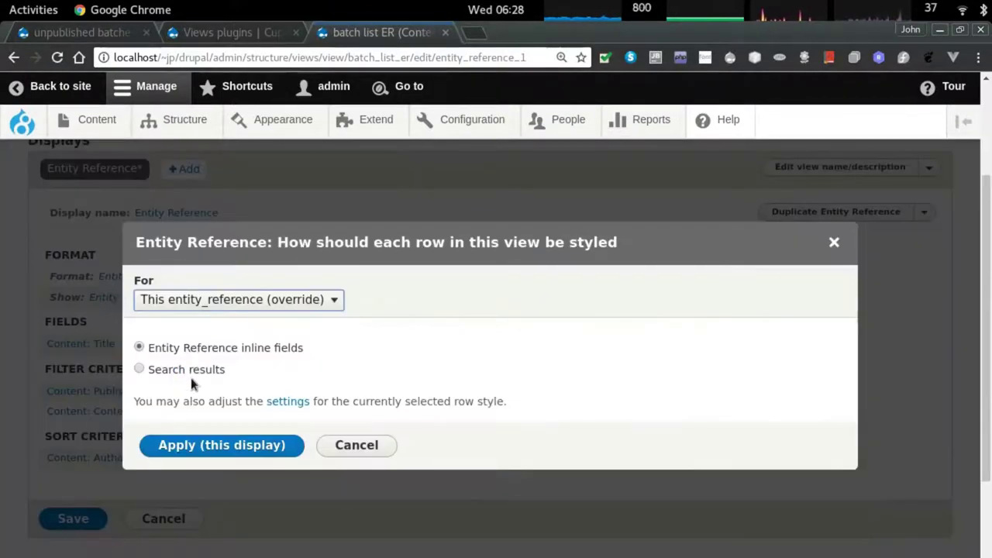
left_click(289, 407)
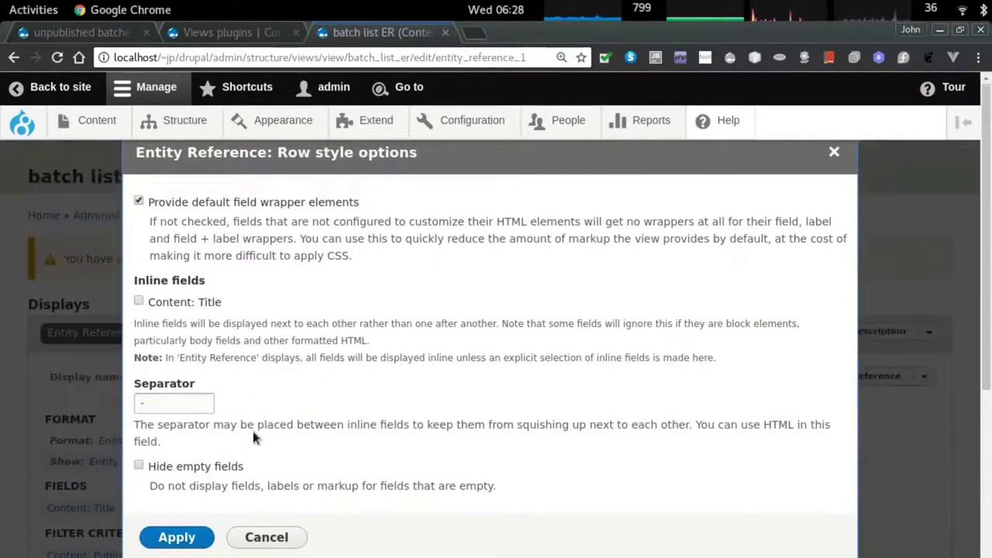
left_click(177, 536)
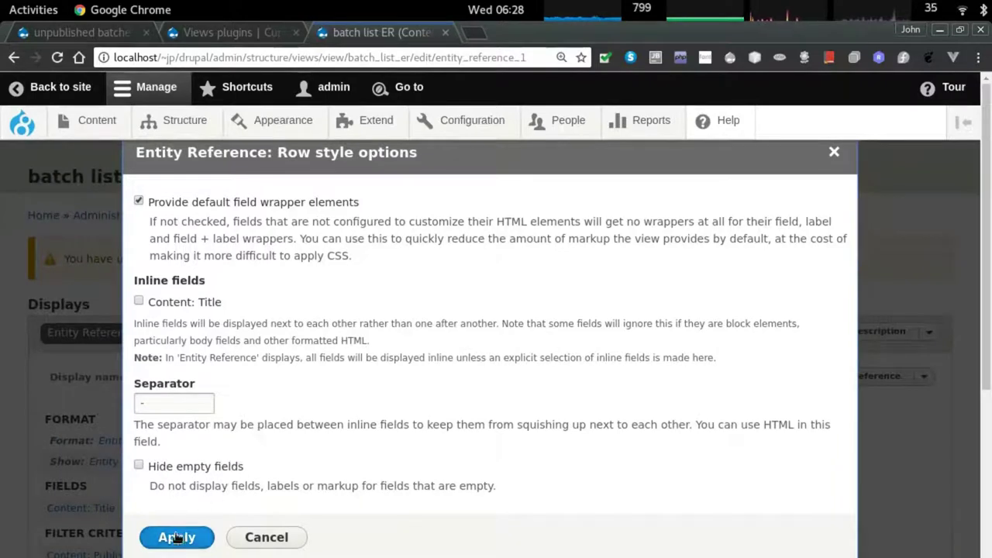
left_click(177, 537)
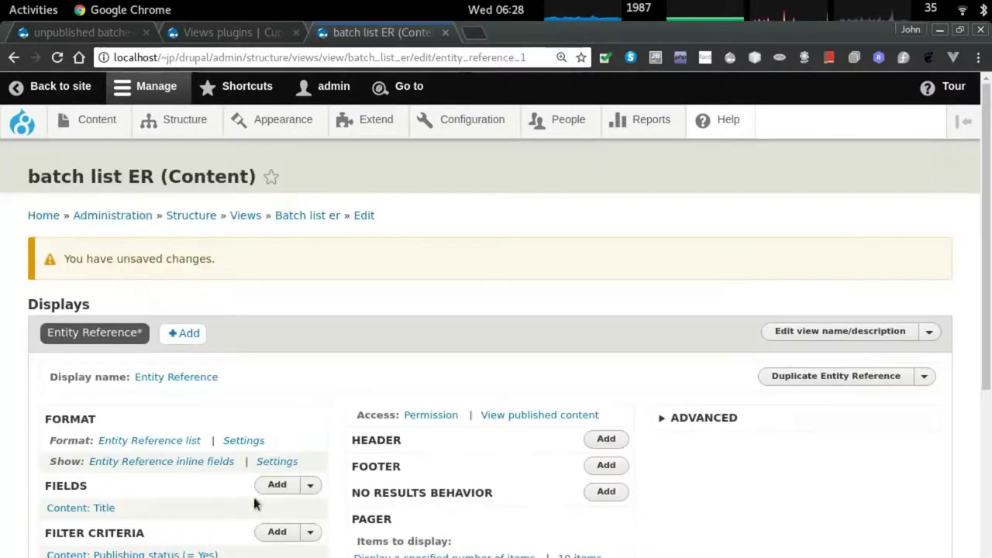
scroll(253, 504, "down", 3)
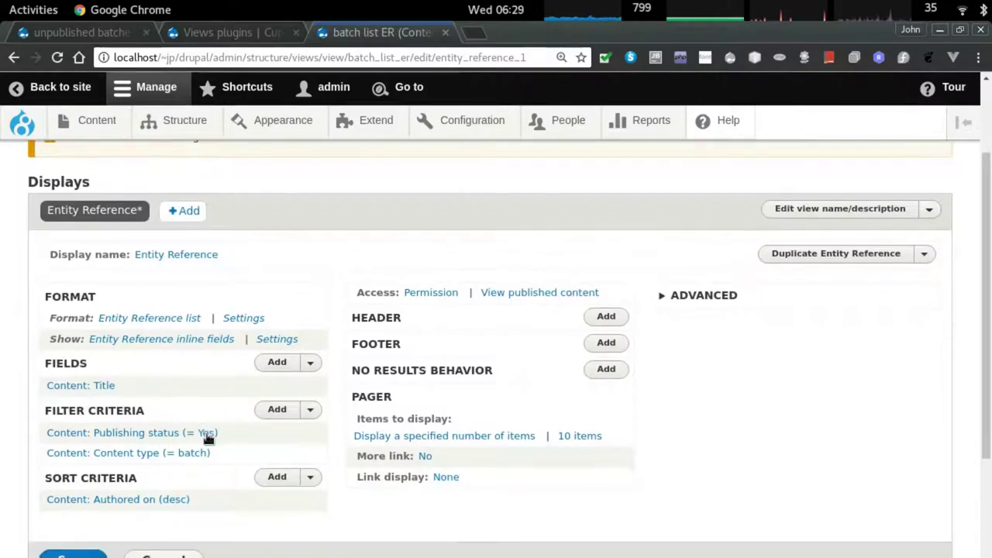
scroll(86, 376, "down", 1)
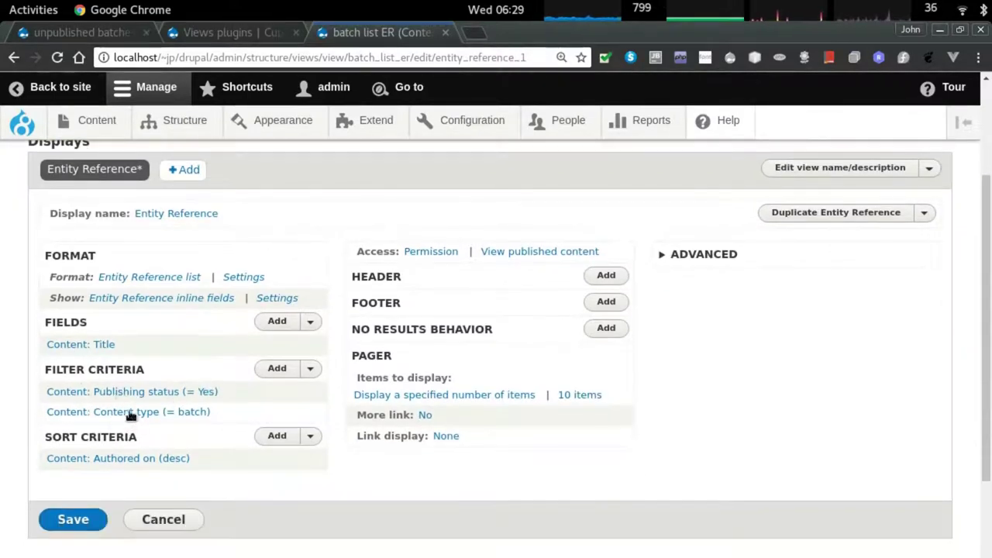
Add a date baked filter criterion to the Entity Reference display.
left_click(275, 369)
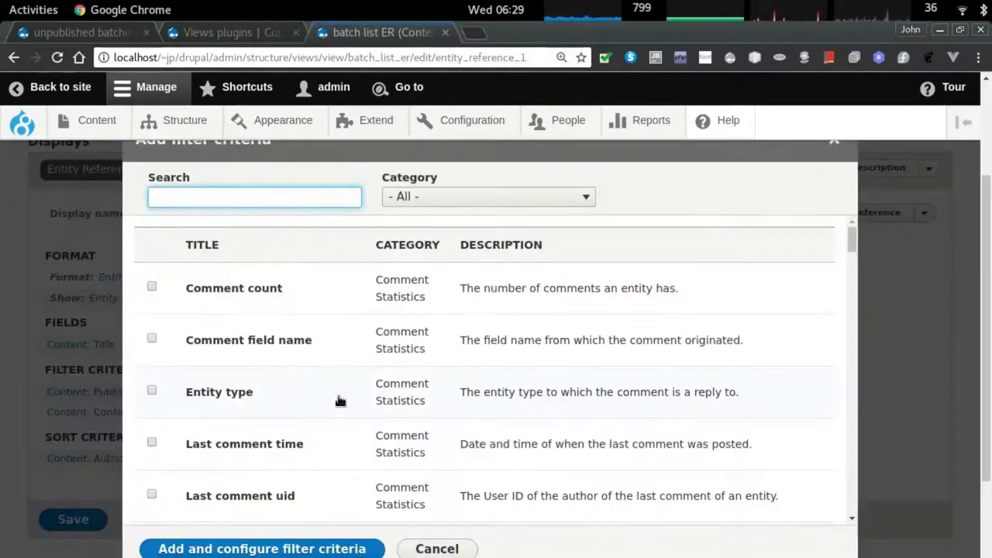
scroll(328, 354, "down", 3)
scroll(326, 361, "down", 2)
key("ctrl+f")
type("ba")
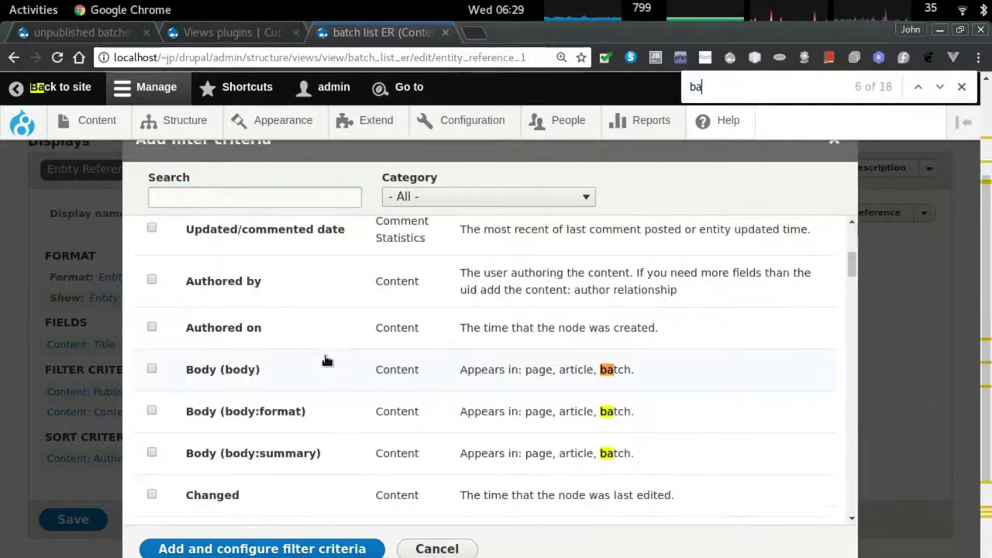
type("ked")
scroll(336, 354, "down", 5)
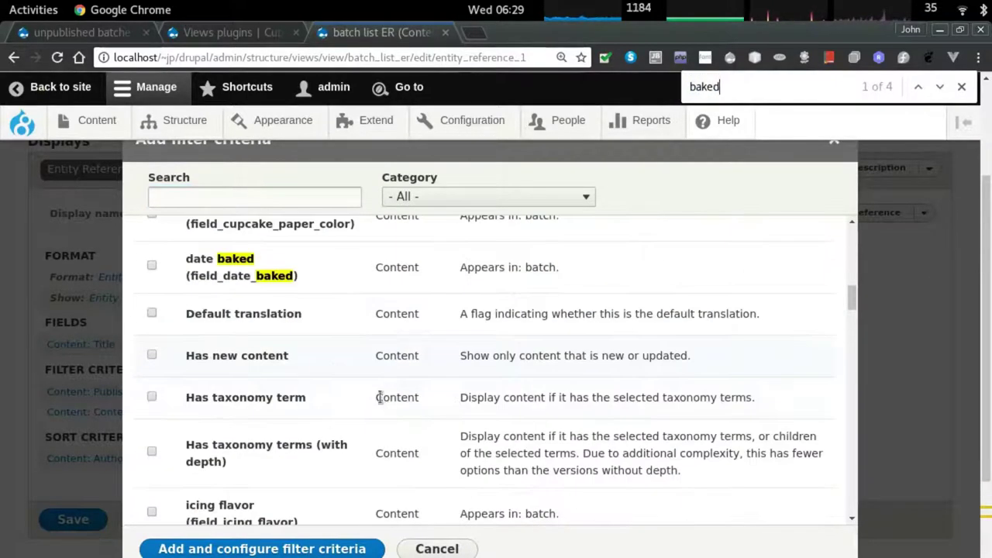
scroll(378, 396, "up", 1)
left_click(153, 309)
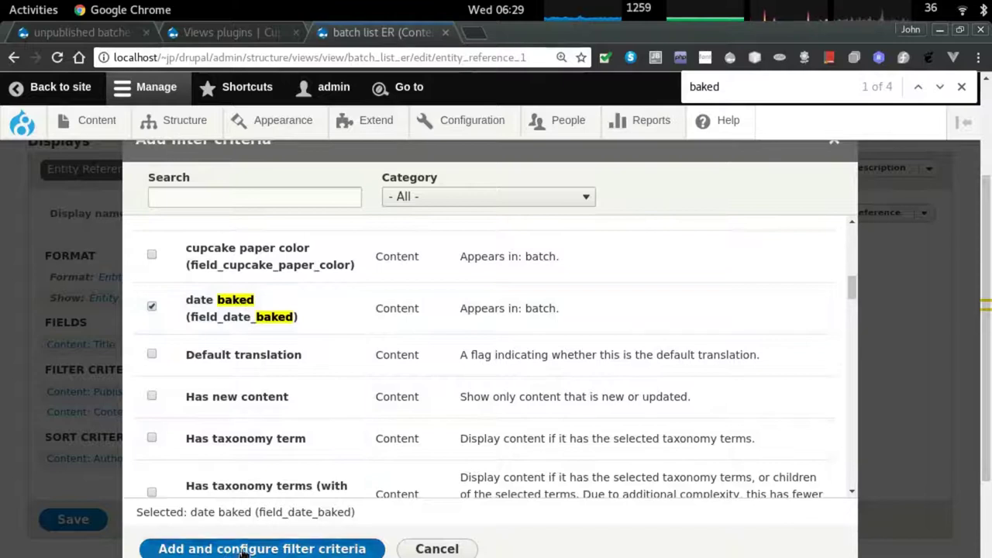
left_click(232, 548)
Set the date baked filter to 'Is greater than or equal to' -5 days and apply it.
left_click(233, 308)
left_click(237, 306)
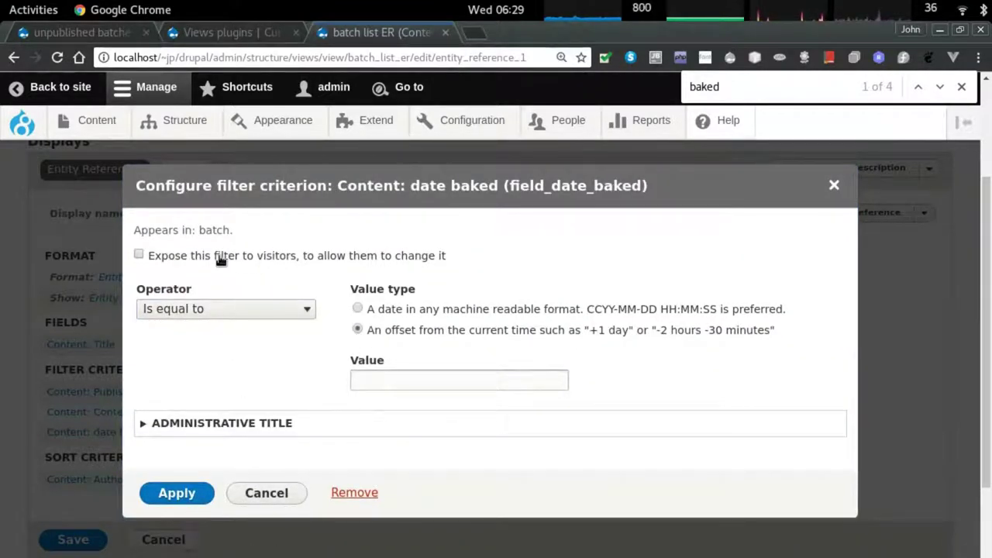
left_click(222, 310)
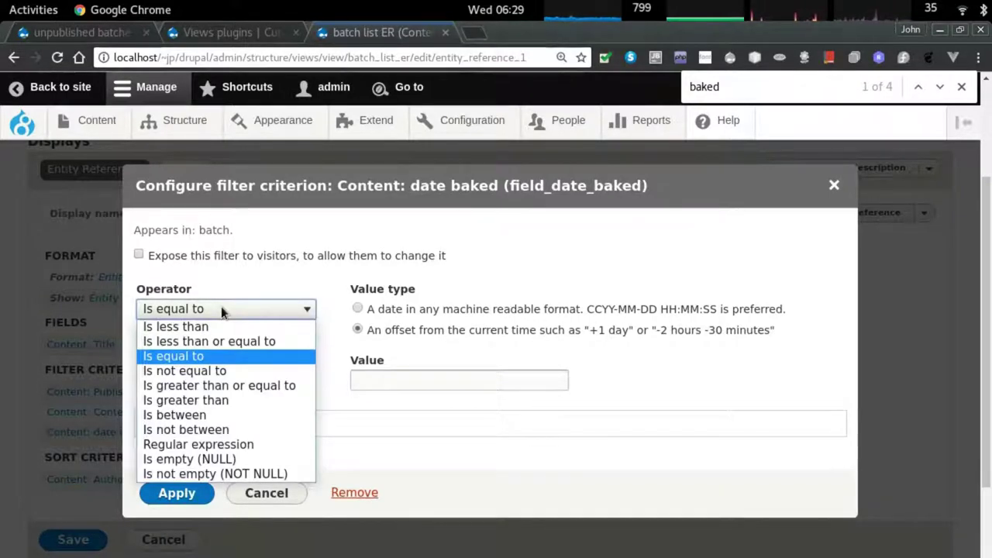
left_click(259, 400)
left_click(253, 311)
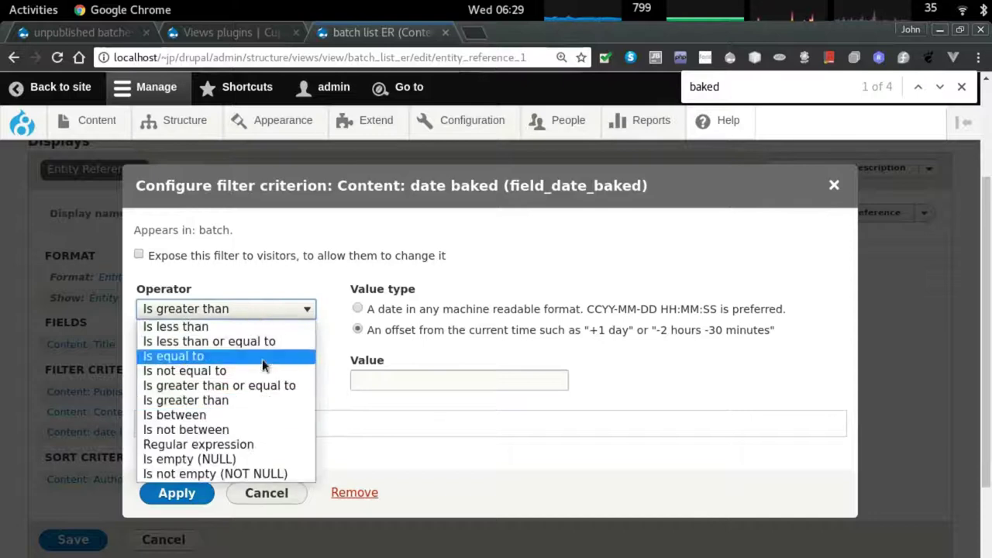
left_click(270, 385)
left_click(400, 381)
type("-4")
key("BackSpace")
type("5 days")
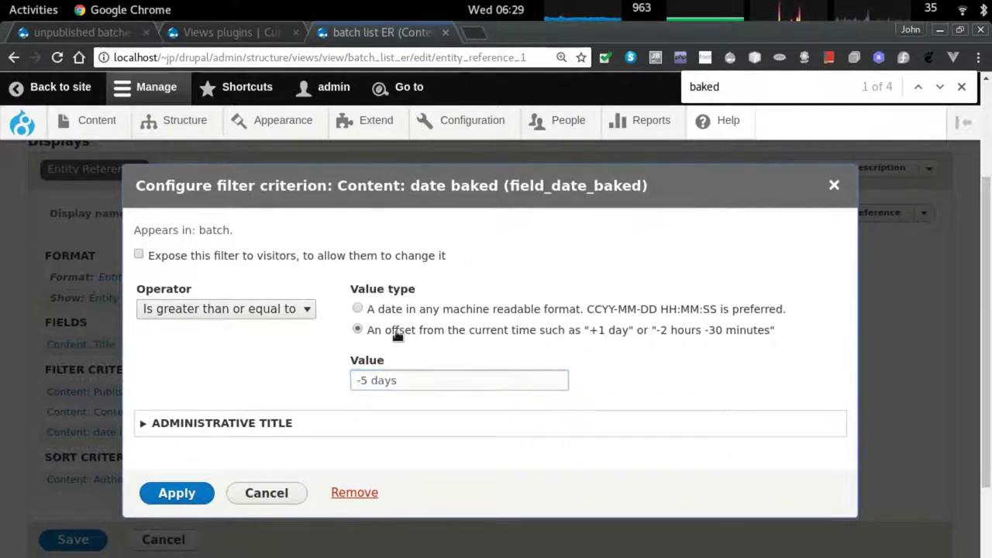
left_click(217, 423)
scroll(217, 387, "down", 2)
left_click(178, 482)
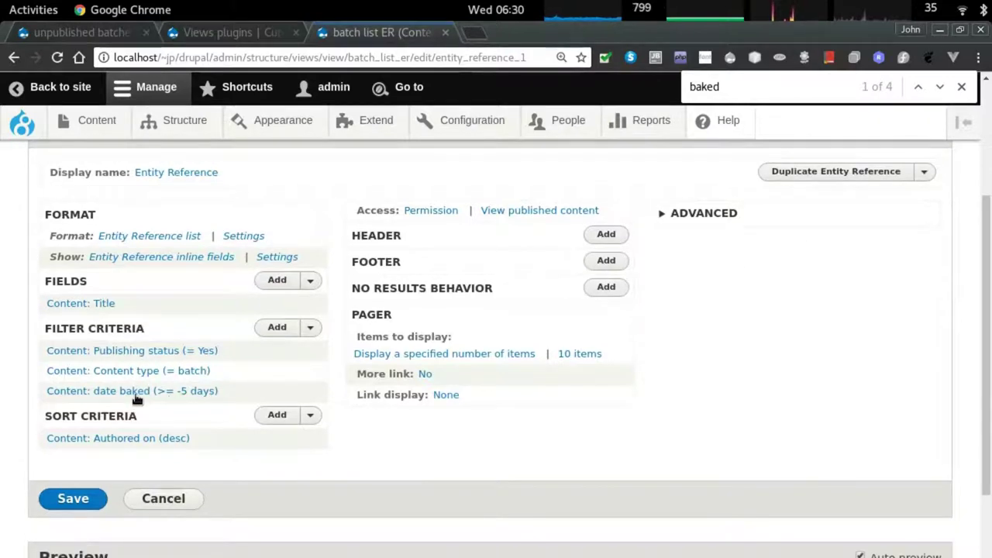
Save the batch list ER view with the new filter.
left_click(80, 501)
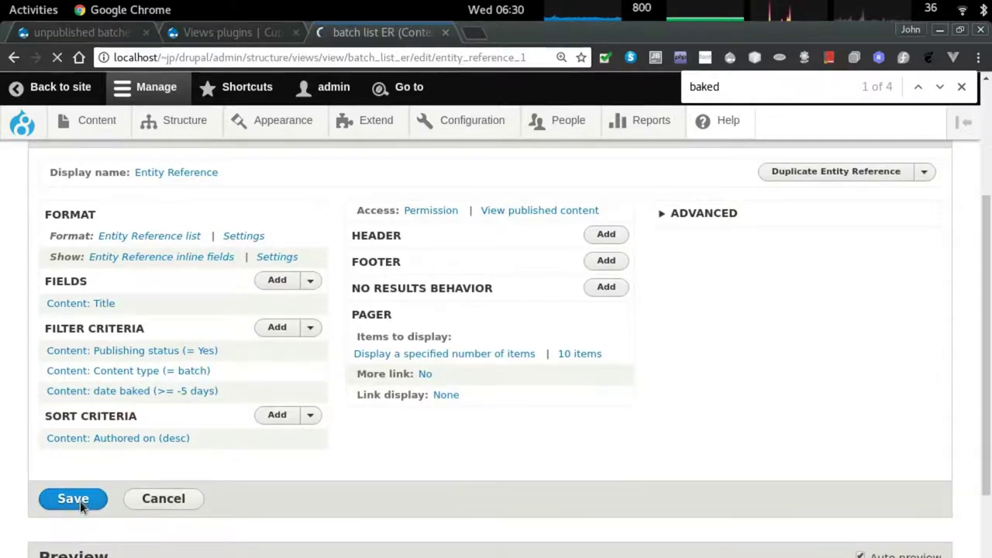
scroll(205, 462, "down", 10)
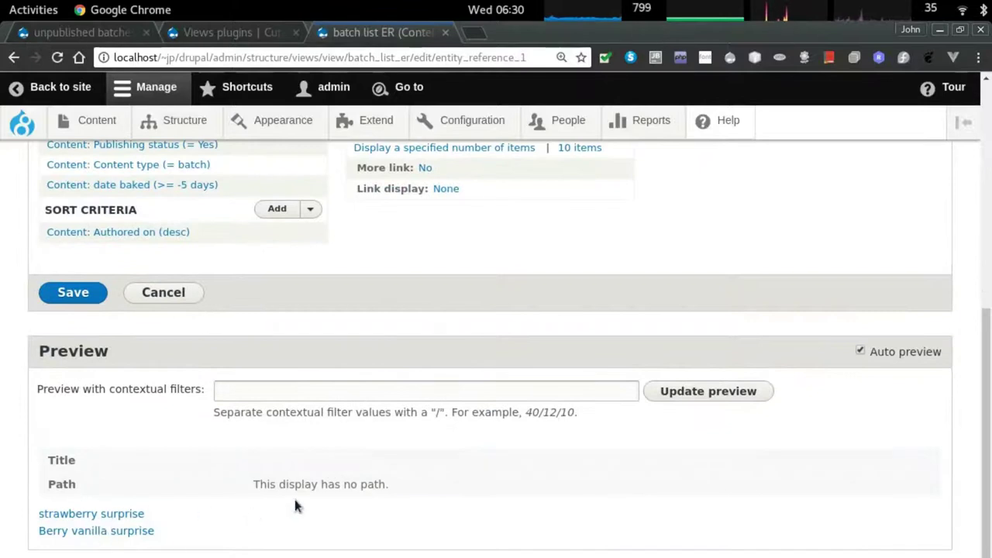
scroll(333, 477, "up", 7)
scroll(333, 478, "down", 1)
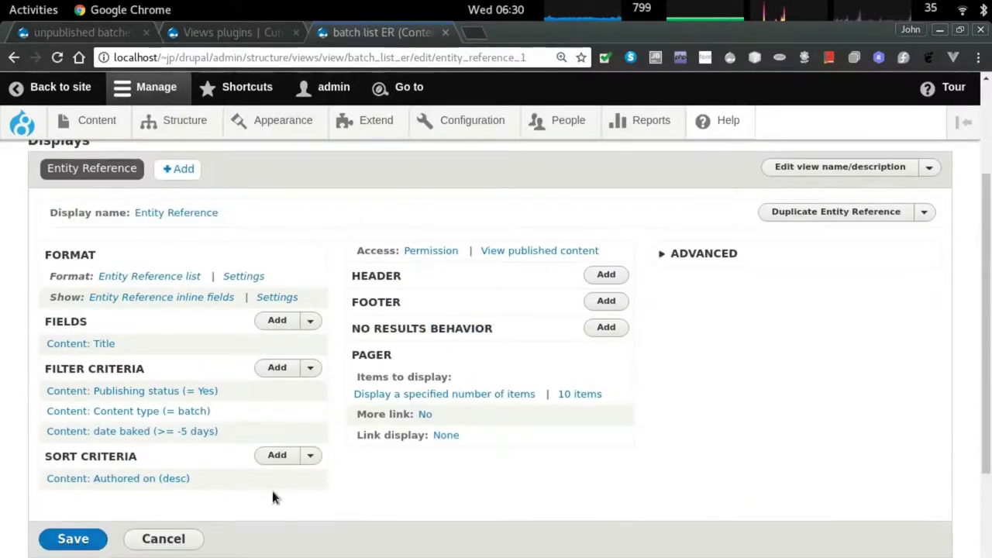
scroll(272, 491, "up", 4)
Start adding a Content reference field to the survey content type.
mouse_move(168, 126)
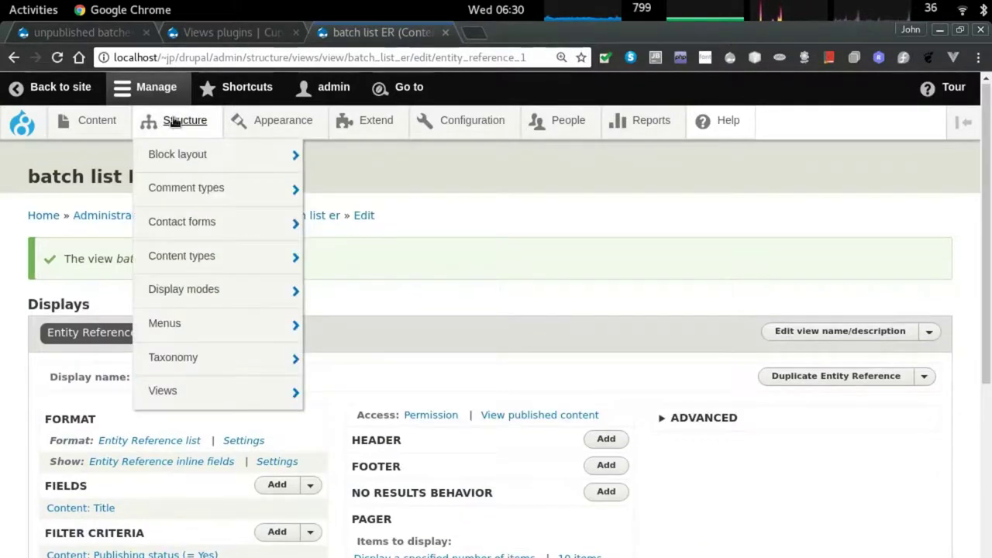
key("ctrl+Page_Up")
mouse_move(174, 122)
mouse_move(186, 395)
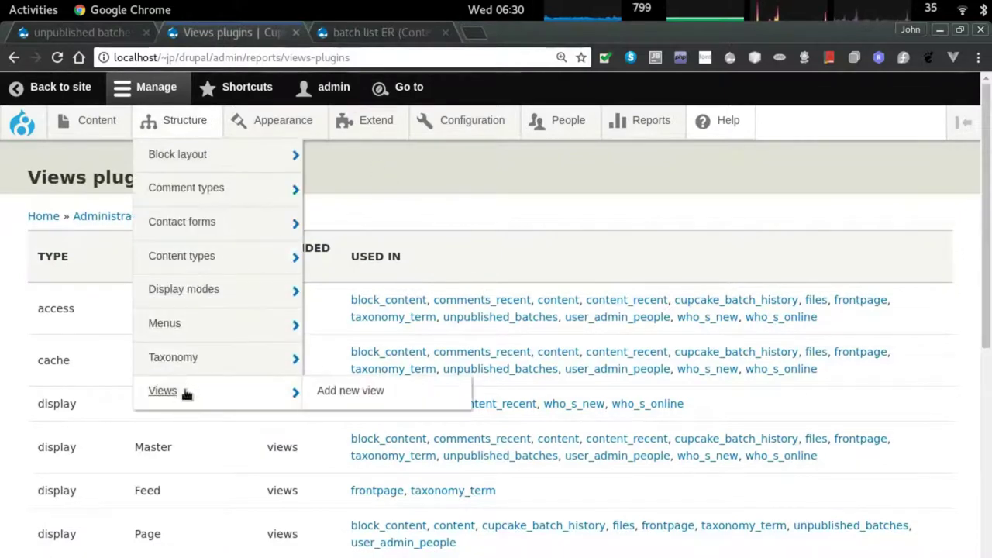
mouse_move(207, 258)
mouse_move(442, 390)
left_click(521, 391)
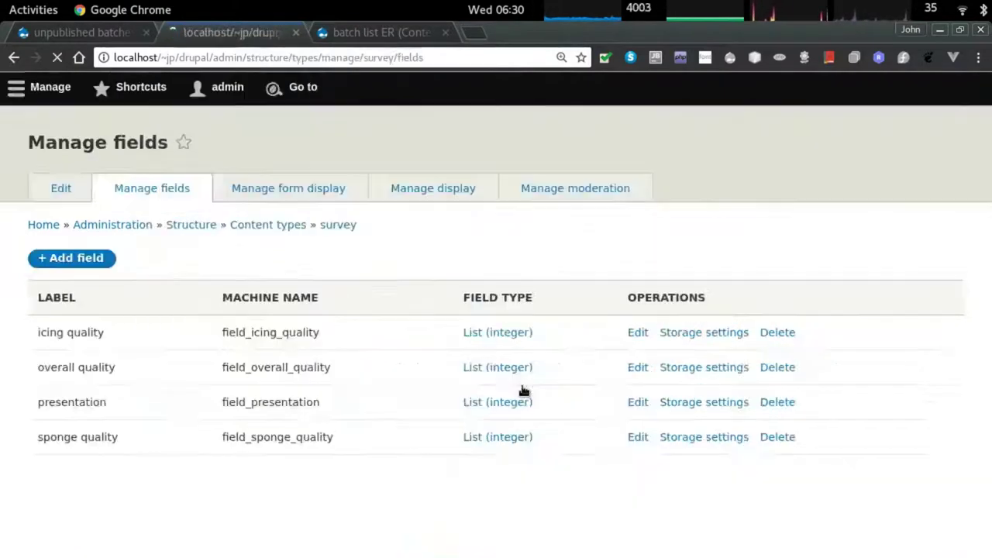
left_click(71, 290)
left_click(123, 267)
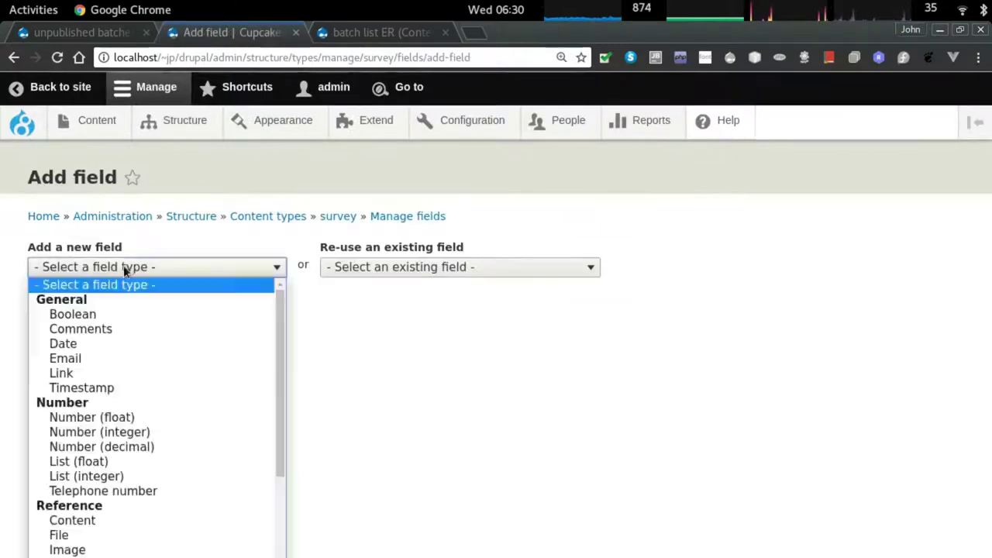
scroll(163, 371, "down", 4)
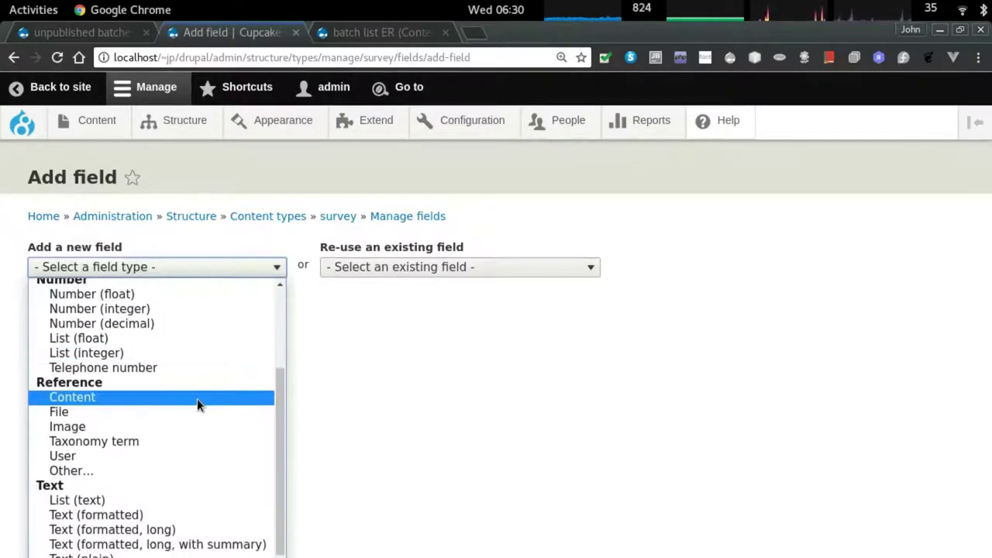
scroll(200, 426, "up", 1)
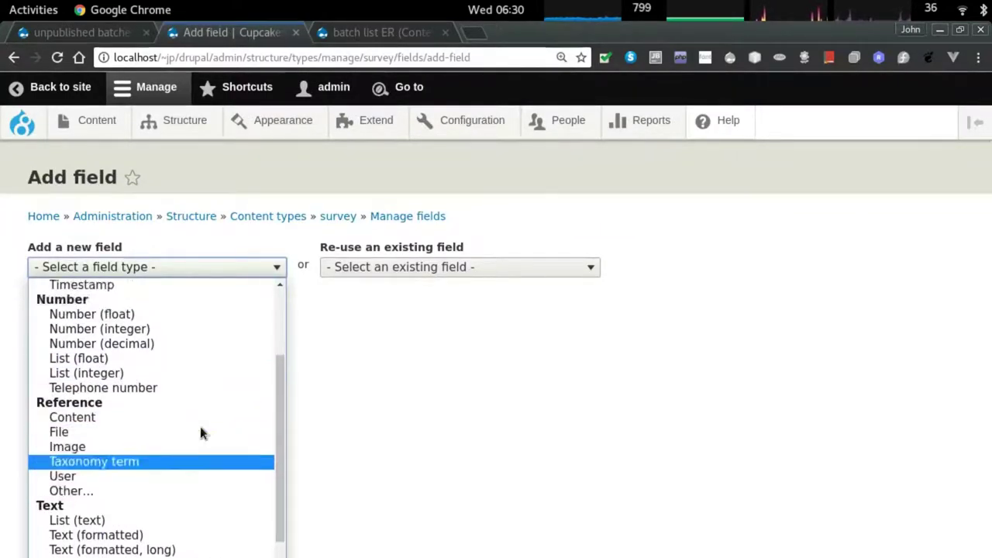
scroll(201, 441, "up", 2)
scroll(213, 457, "up", 1)
scroll(218, 453, "down", 1)
scroll(198, 357, "down", 3)
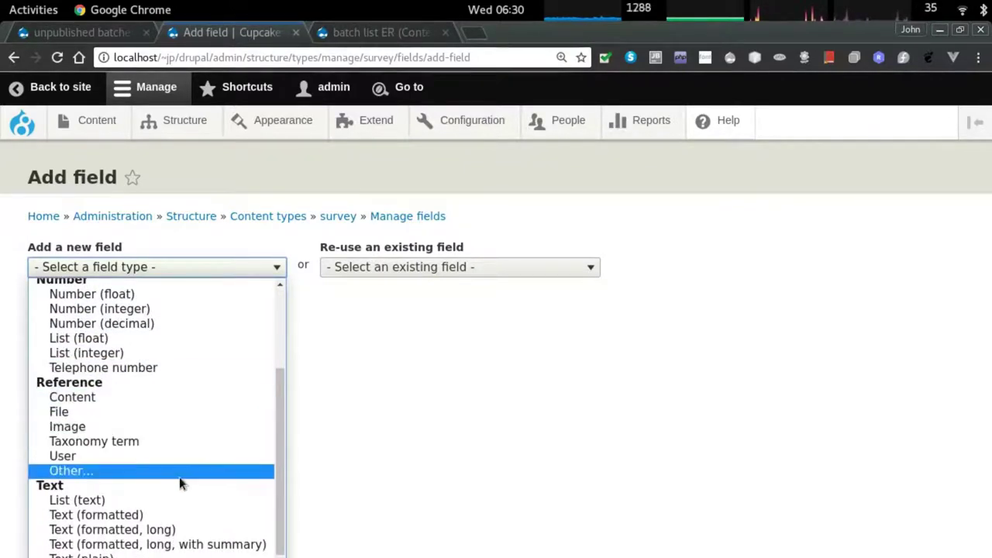
scroll(190, 469, "down", 1)
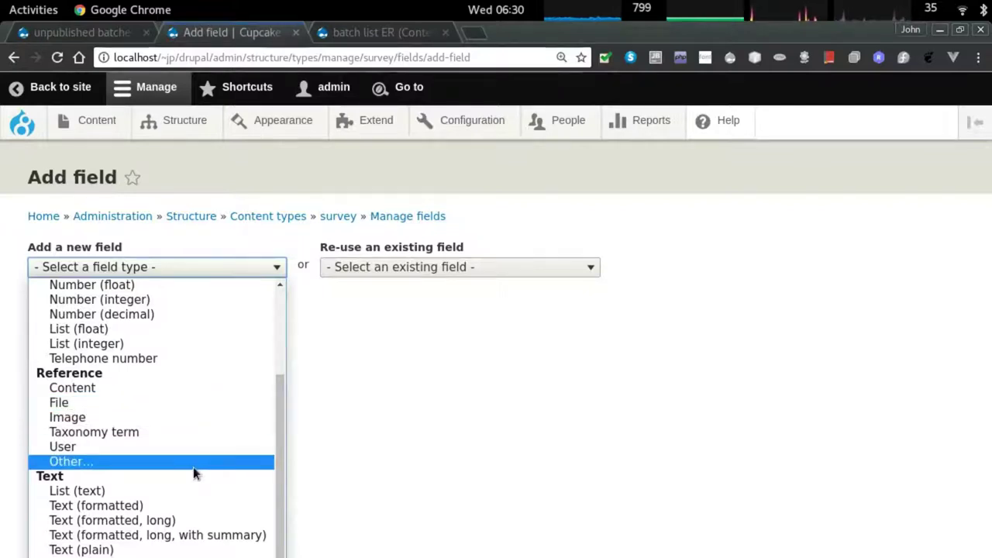
left_click(186, 388)
Label the field 'batch option', make it reference taxonomy terms, and save its storage settings.
left_click(112, 317)
type("batch option")
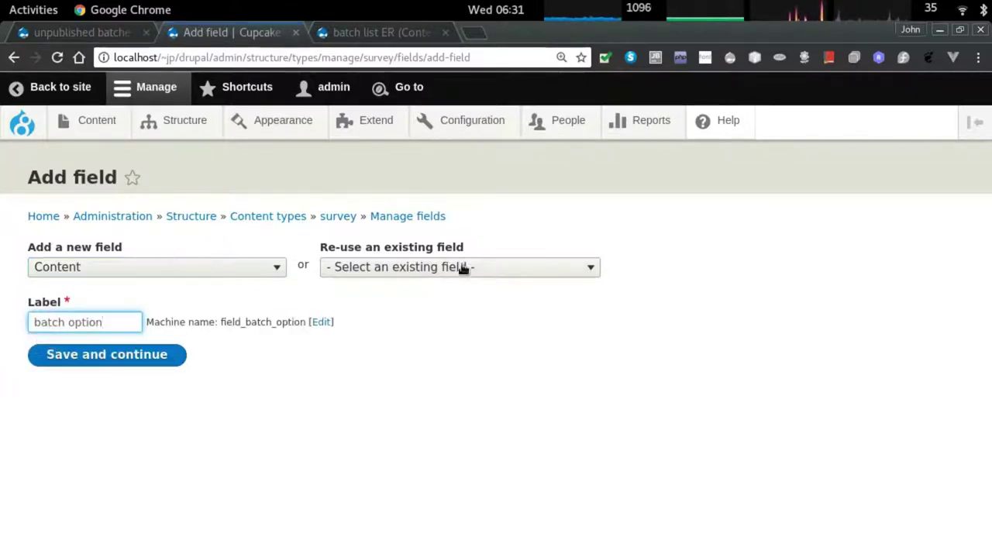
left_click(138, 357)
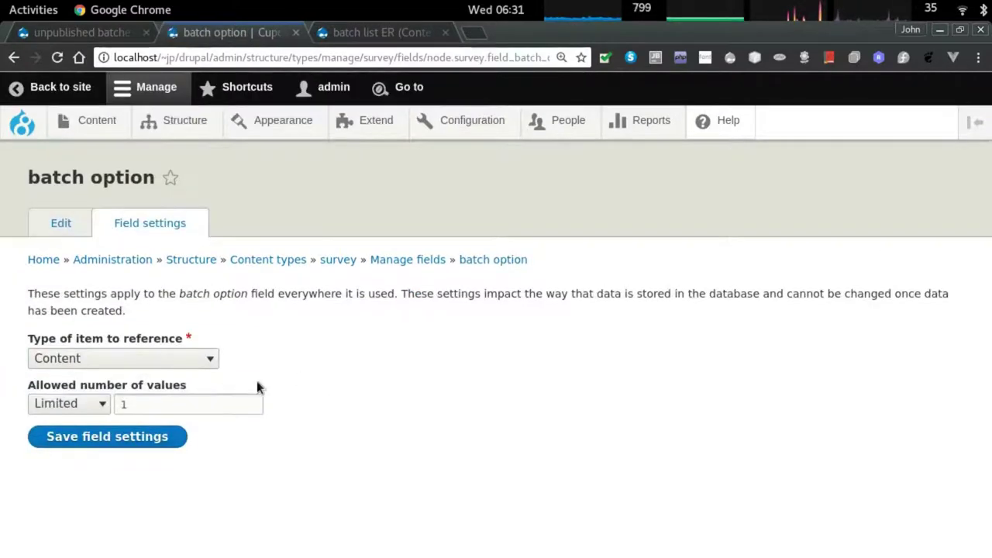
left_click(137, 360)
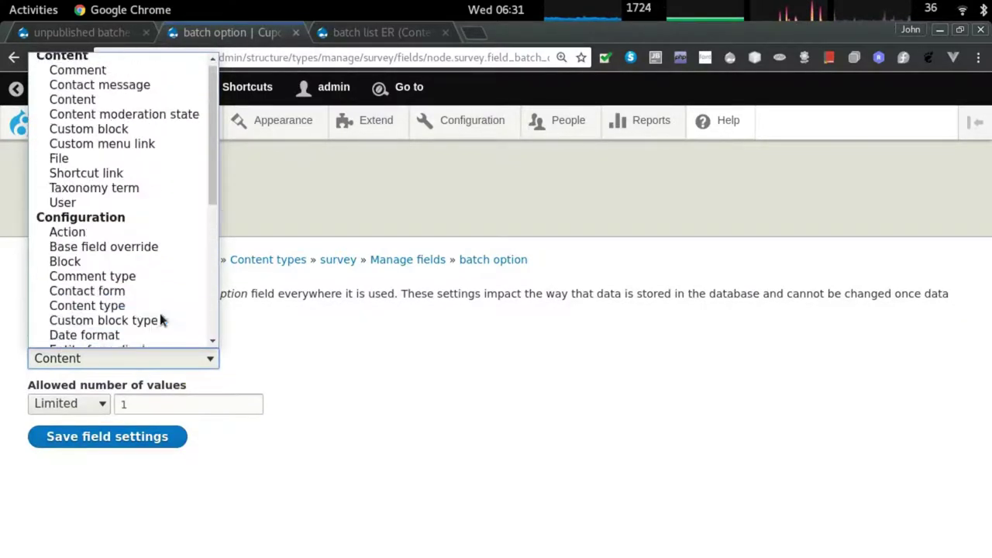
scroll(163, 299, "down", 5)
scroll(164, 299, "down", 1)
scroll(167, 298, "up", 6)
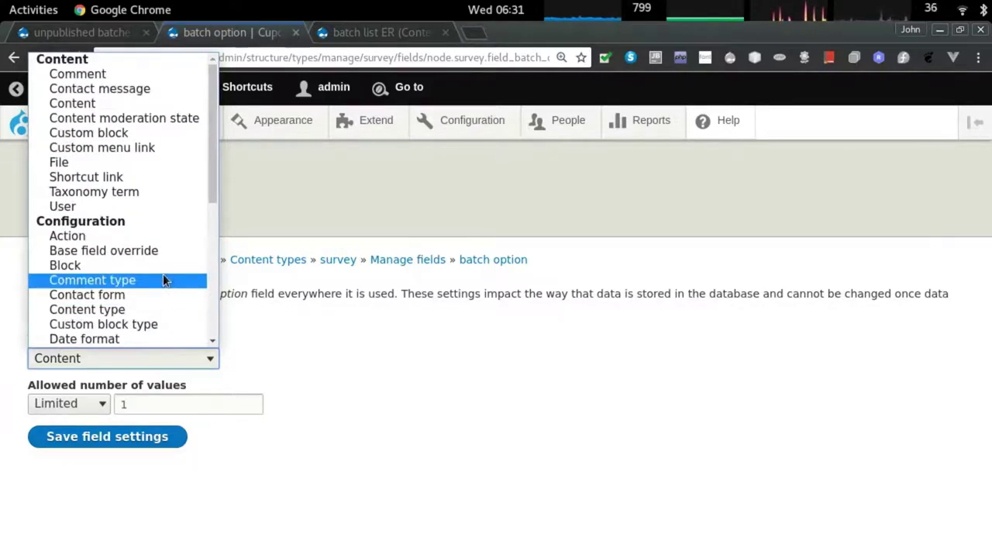
left_click(160, 194)
left_click(117, 439)
Try the Views reference method and required setting, then delete the batch option field.
scroll(361, 408, "down", 5)
left_click(106, 378)
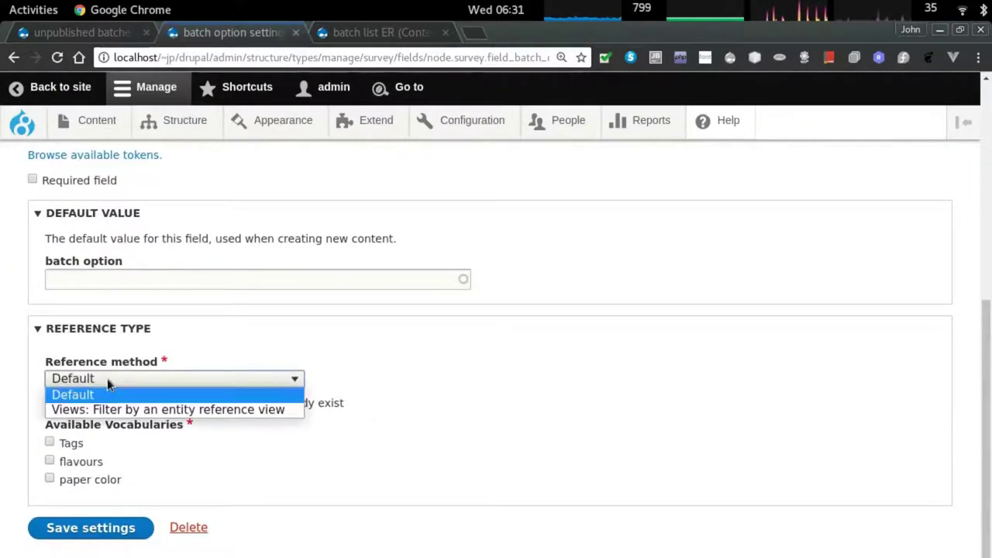
left_click(132, 411)
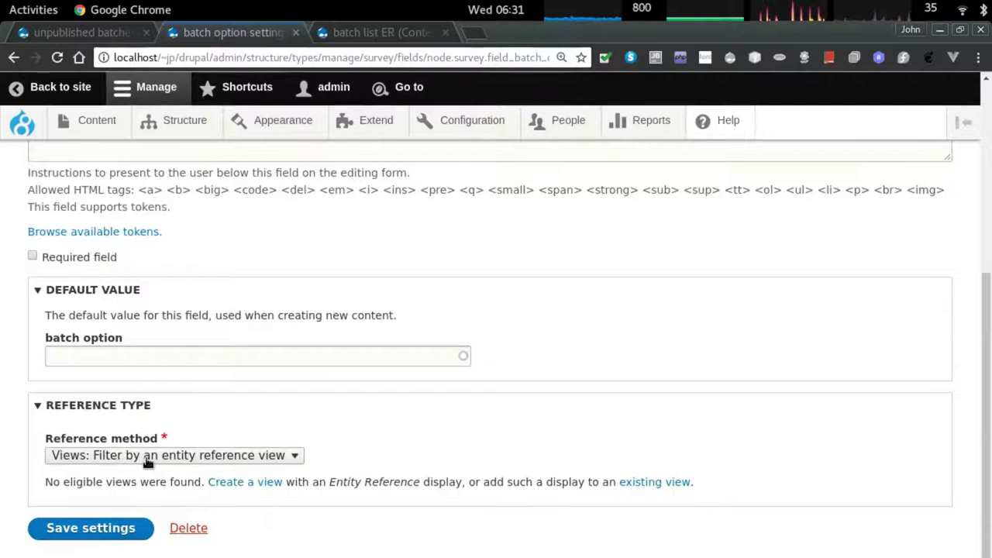
left_click(74, 258)
left_click(188, 528)
left_click(65, 423)
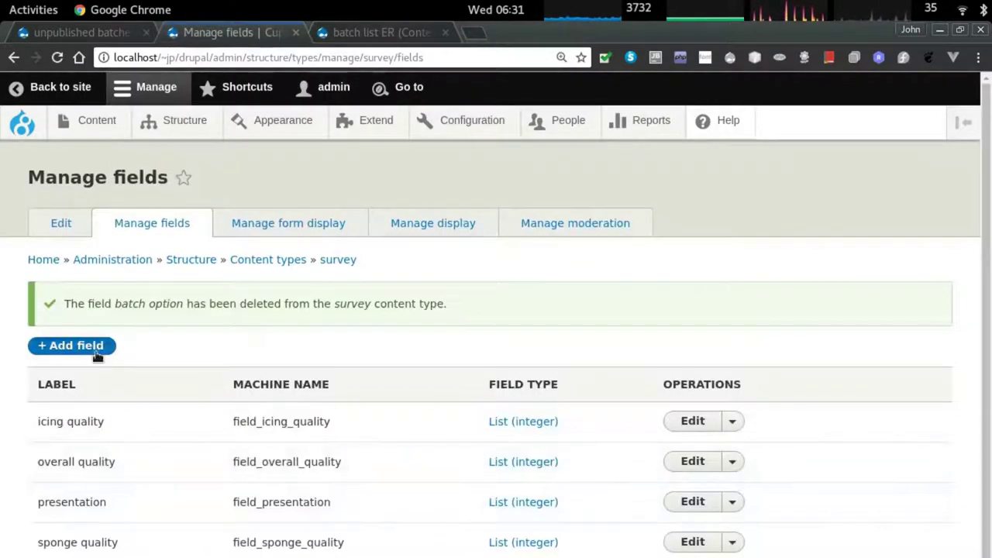
Add a new Other... reference field labelled 'batch option' to surveys and save its storage settings.
left_click(97, 355)
left_click(167, 269)
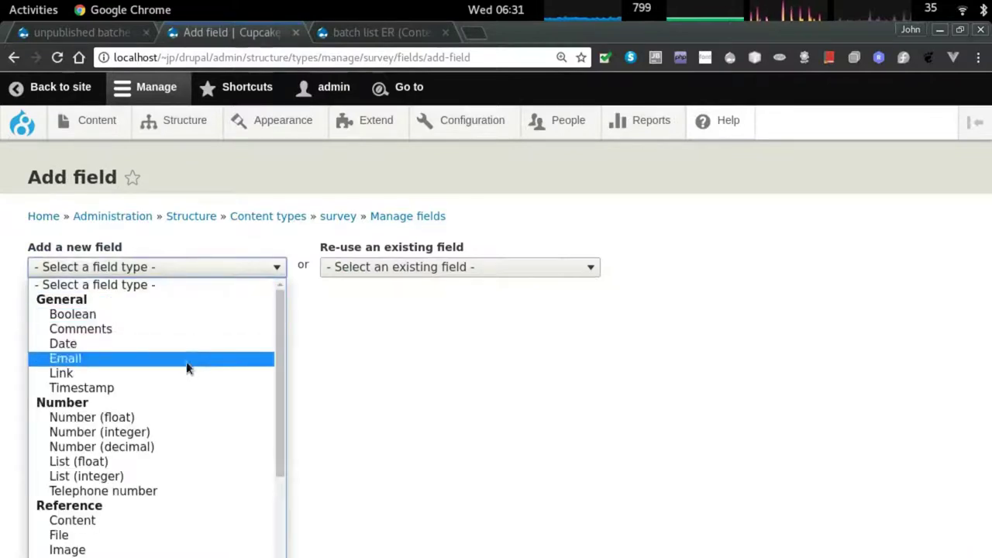
scroll(199, 418, "down", 3)
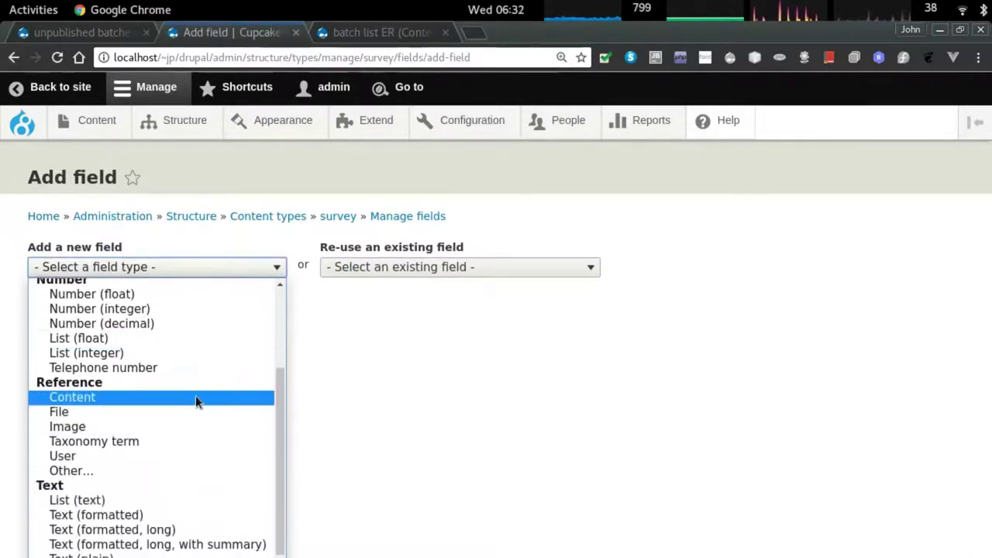
left_click(184, 469)
left_click(80, 321)
type("bat")
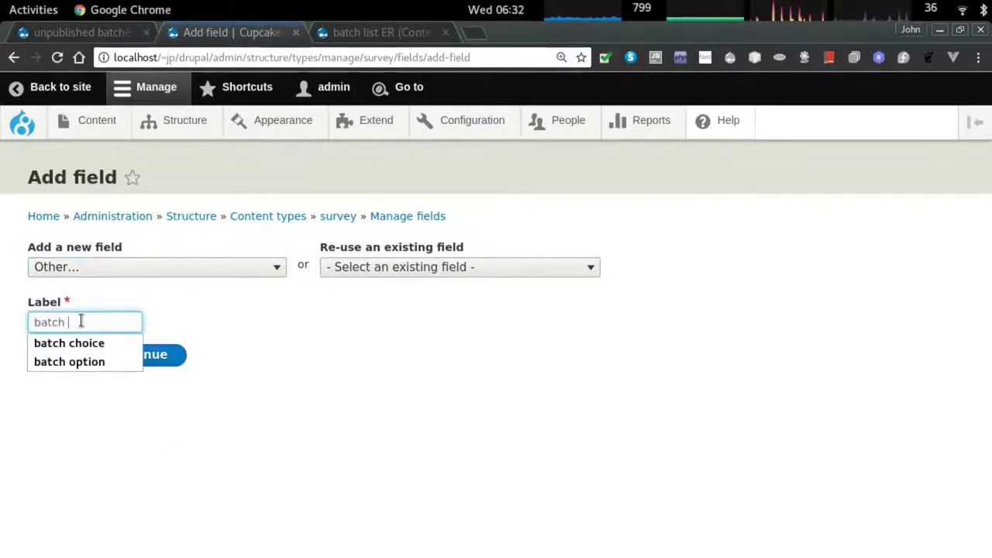
type("ch")
key("Down")
key("Down")
left_click(89, 363)
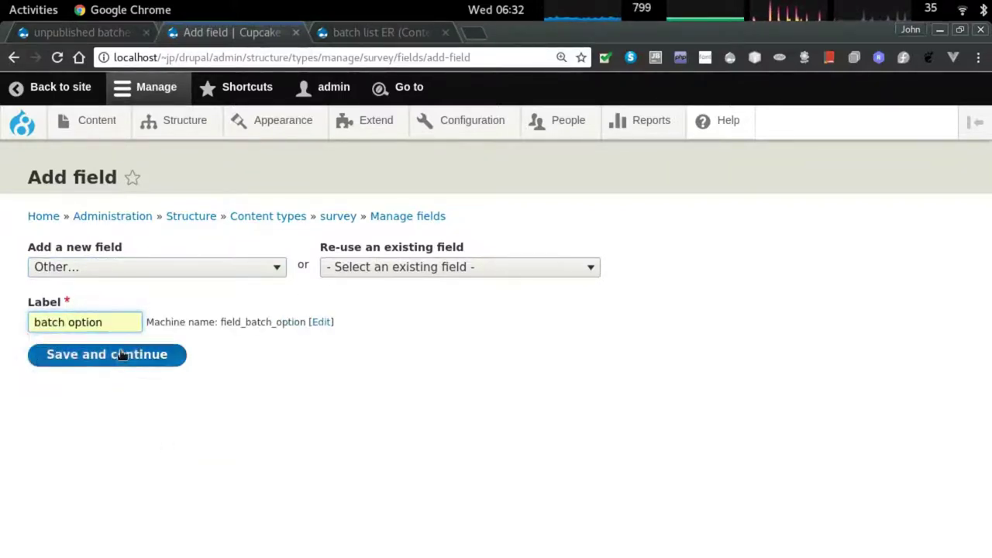
left_click(121, 354)
left_click(84, 437)
Make batch option required, reference via the batch_list_er view, with help text 'Choose the cupcake you just ate'.
scroll(190, 408, "down", 10)
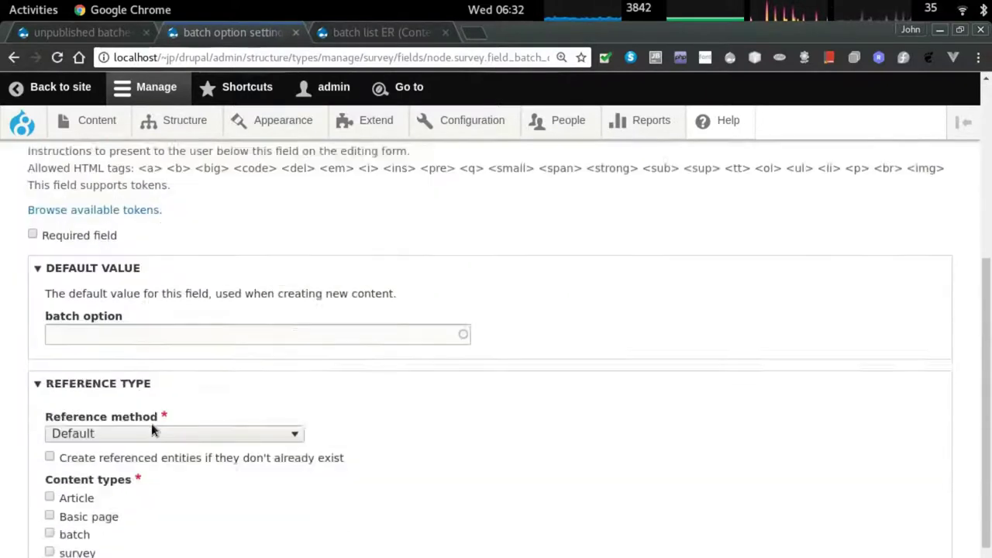
left_click(113, 318)
left_click(166, 347)
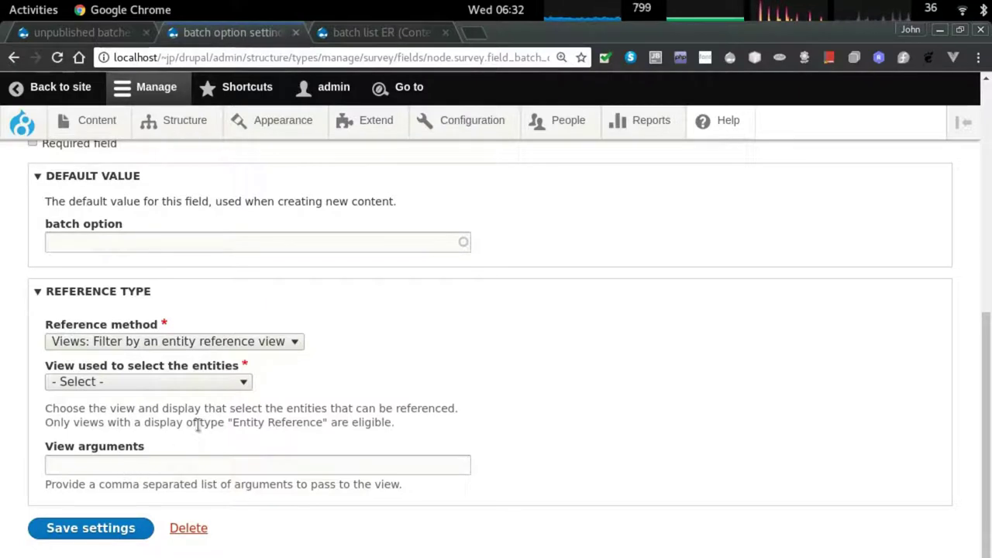
left_click(116, 381)
left_click(137, 411)
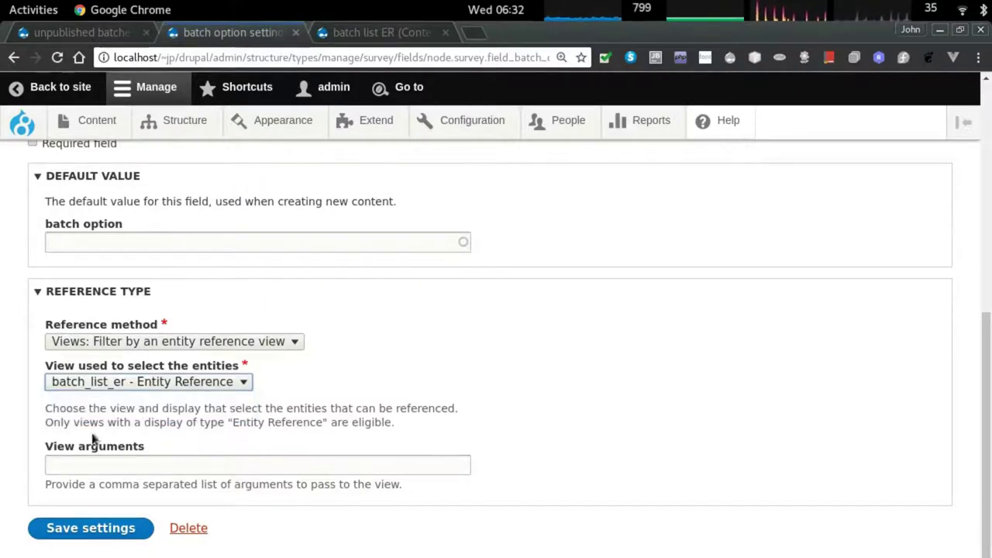
scroll(220, 422, "up", 5)
left_click(84, 347)
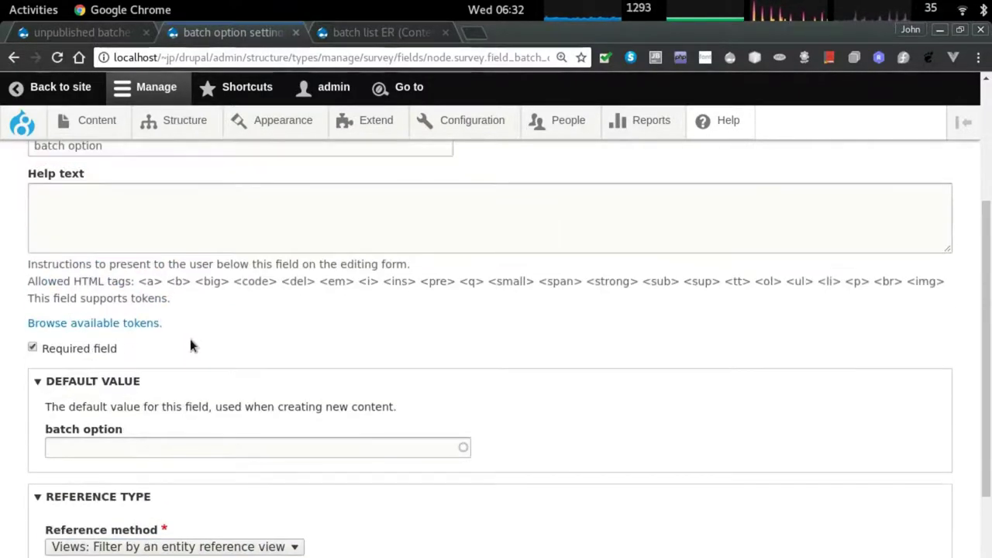
scroll(190, 339, "up", 4)
left_click(76, 367)
type("Choose the cupcake you just ate")
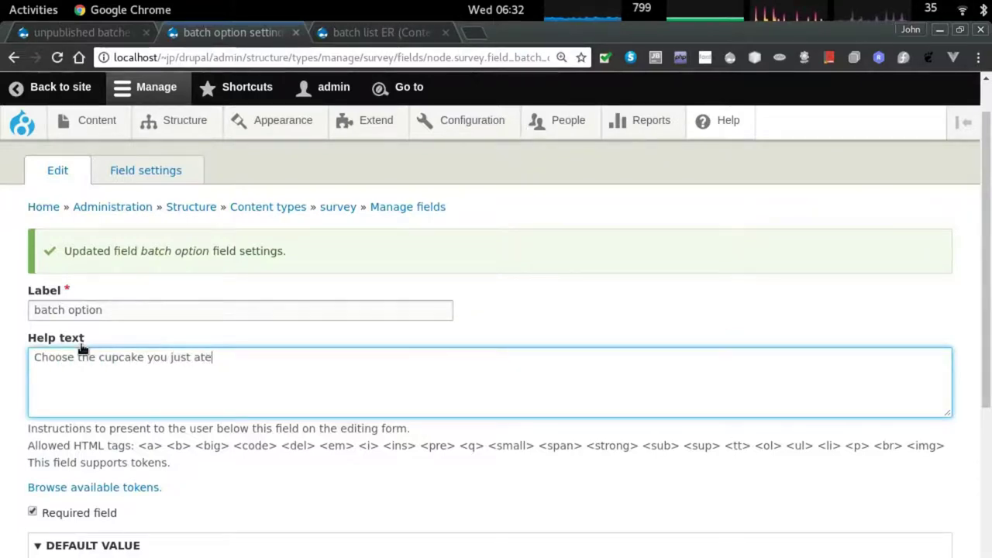
scroll(119, 380, "down", 5)
left_click(147, 527)
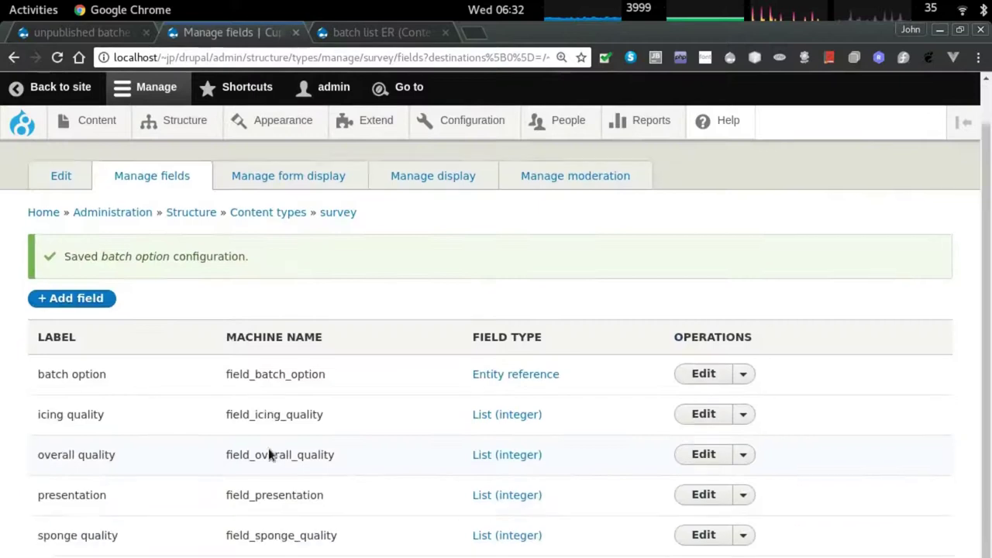
Set the batch option widget to Select list in the survey form display and save.
scroll(314, 303, "up", 2)
left_click(287, 223)
scroll(287, 344, "down", 5)
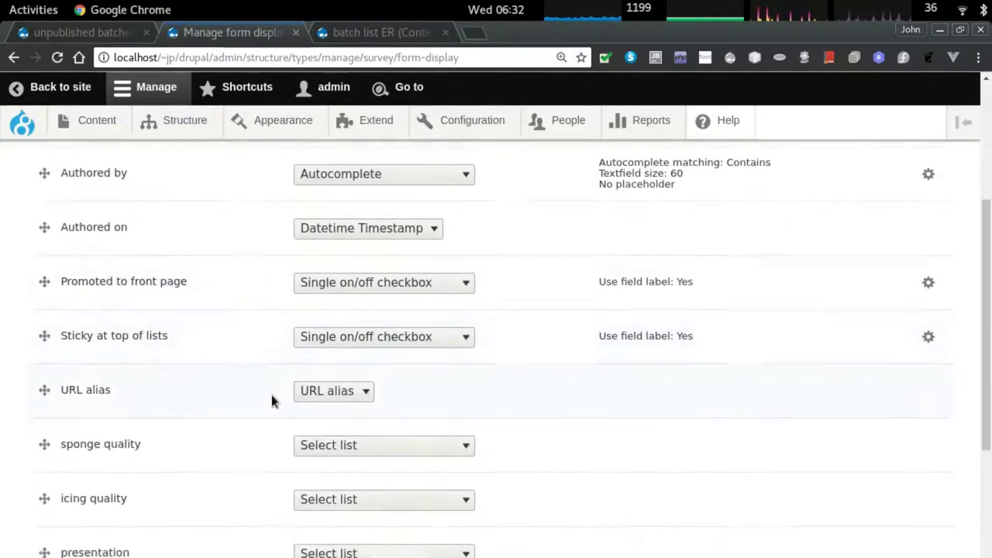
scroll(271, 401, "down", 5)
left_click(354, 370)
left_click(354, 417)
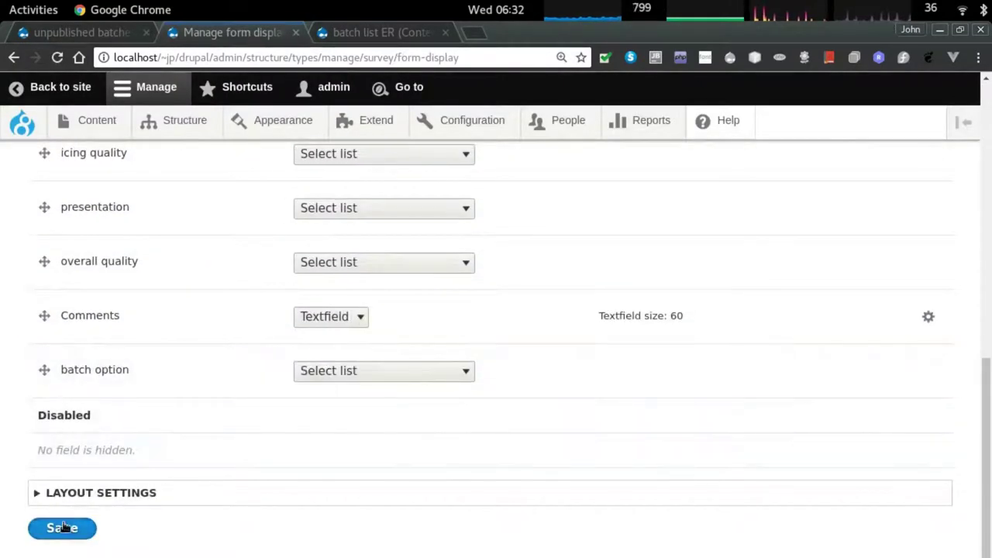
left_click(62, 528)
mouse_move(89, 124)
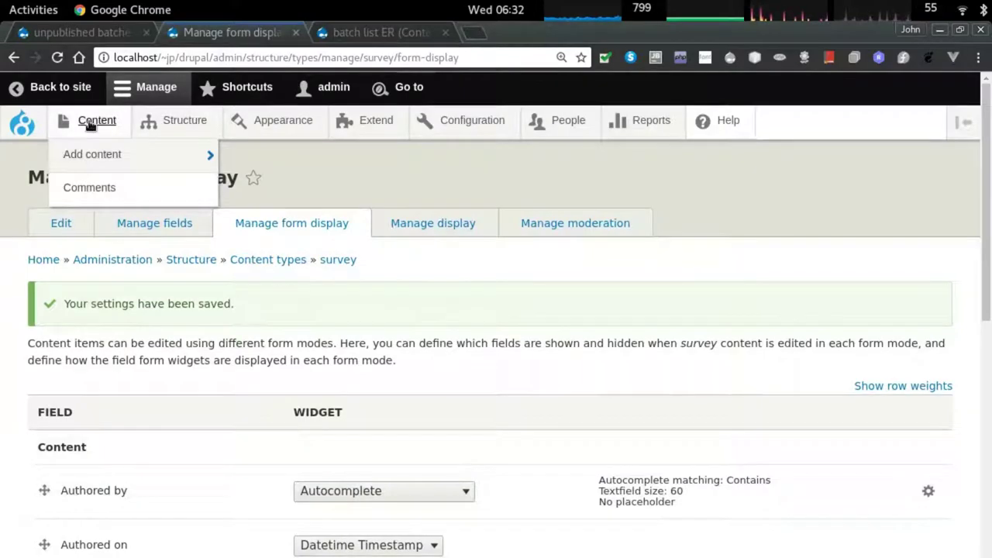
key("alt+Tab")
scroll(267, 241, "up", 1)
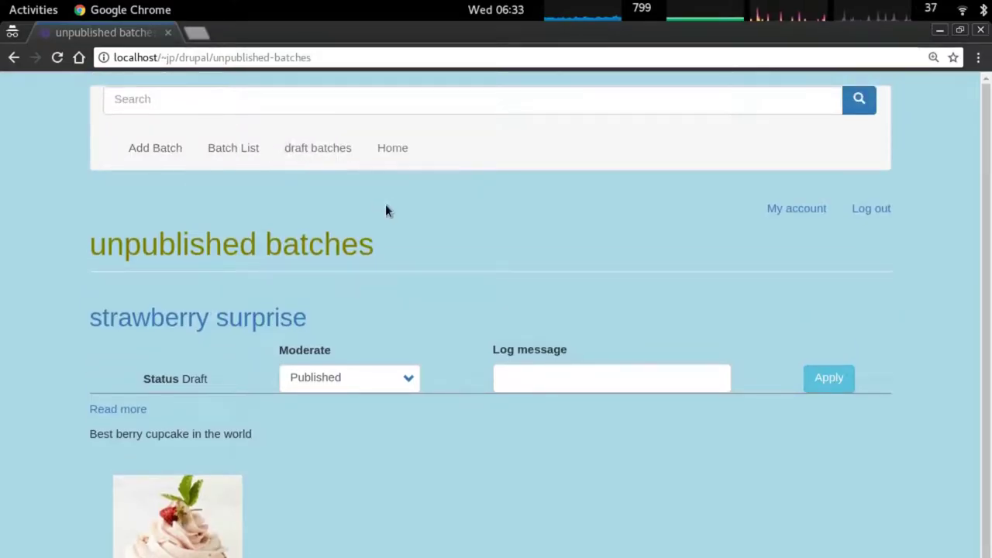
In the private window, open the Survey form anonymously and check which batches it offers.
key("alt+Tab")
key("alt+grave")
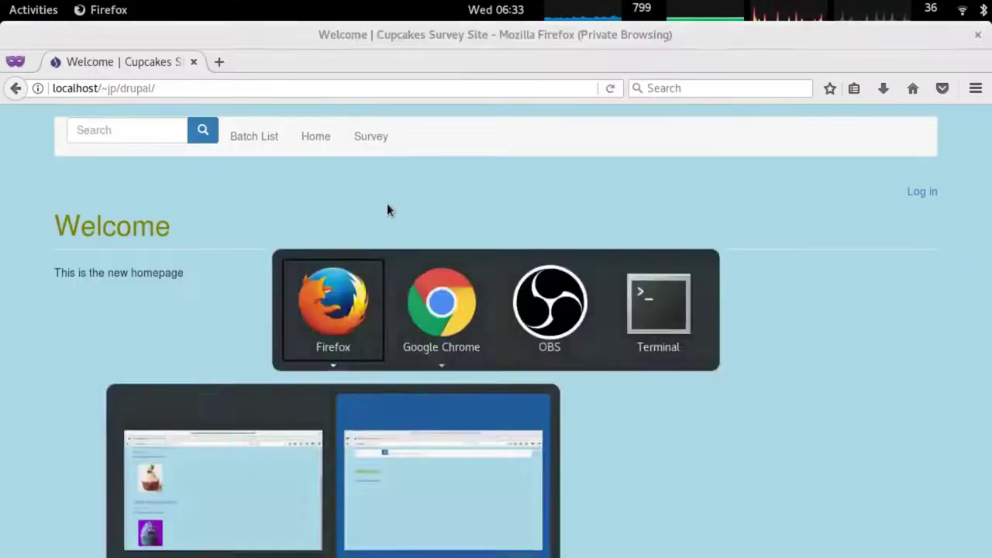
left_click(361, 137)
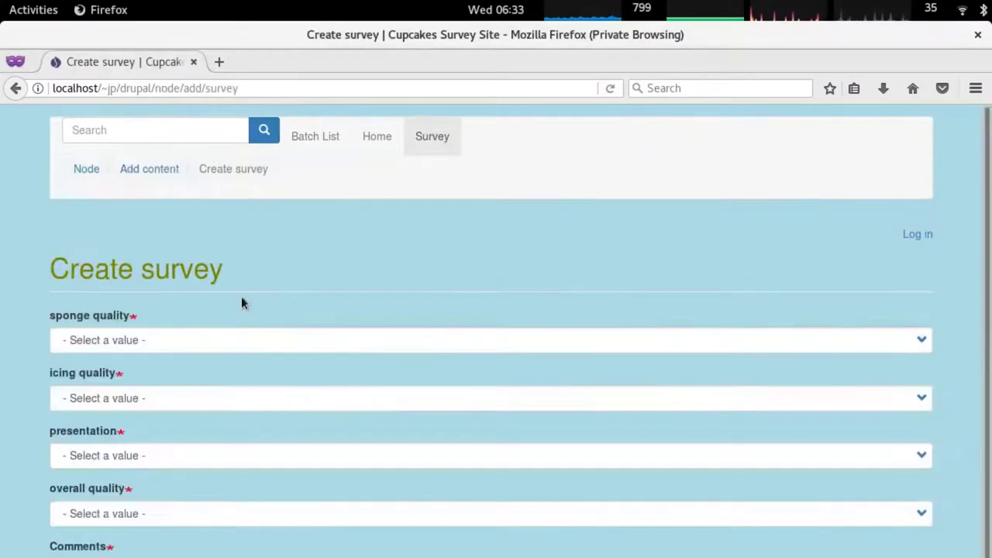
scroll(241, 296, "down", 1)
left_click(921, 535)
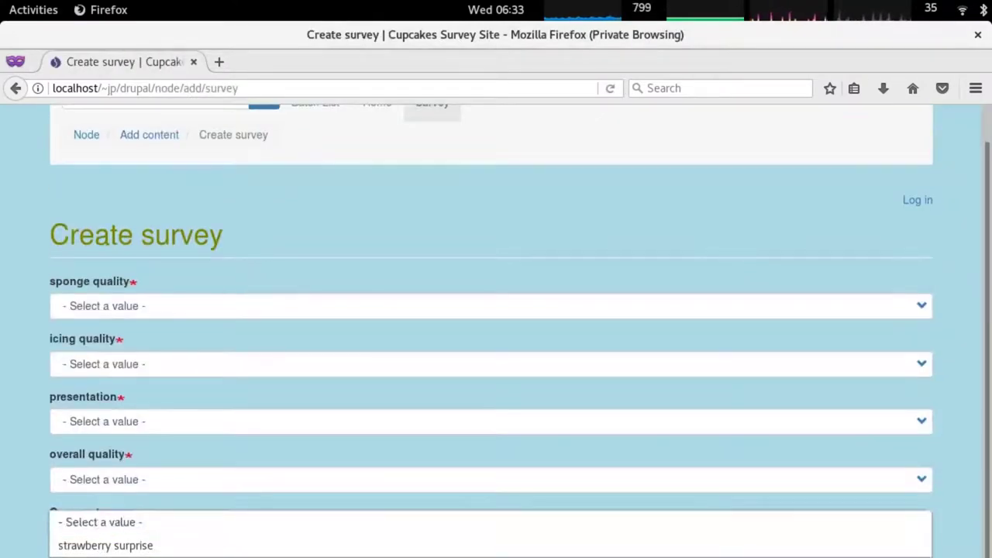
left_click(220, 536)
Rate sponge 2, icing 7, presentation 8, overall 8 and enter the comment 'asdfasdf'.
left_click(134, 306)
left_click(142, 379)
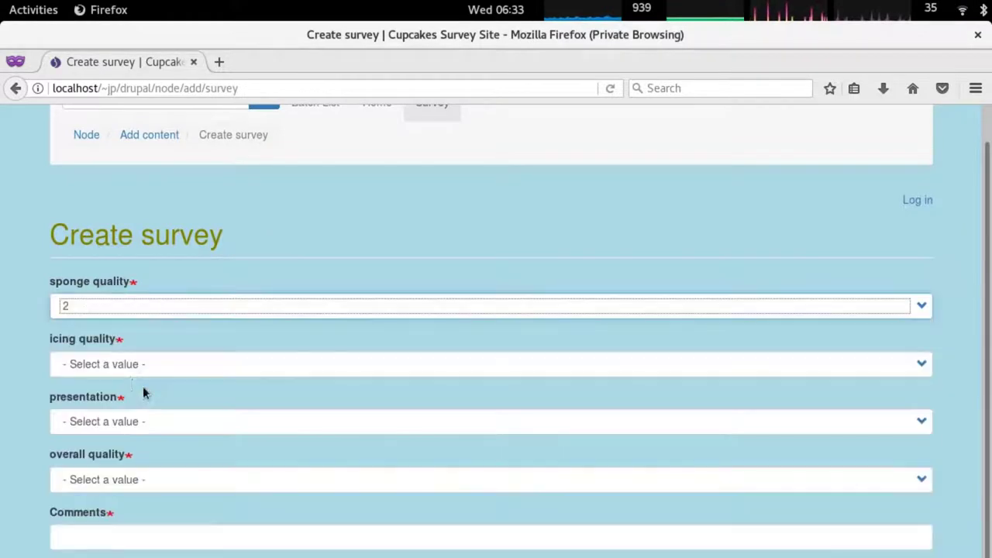
left_click(143, 370)
left_click(140, 279)
left_click(128, 421)
left_click(144, 347)
left_click(138, 476)
left_click(156, 405)
left_click(144, 537)
type("asdfasdf")
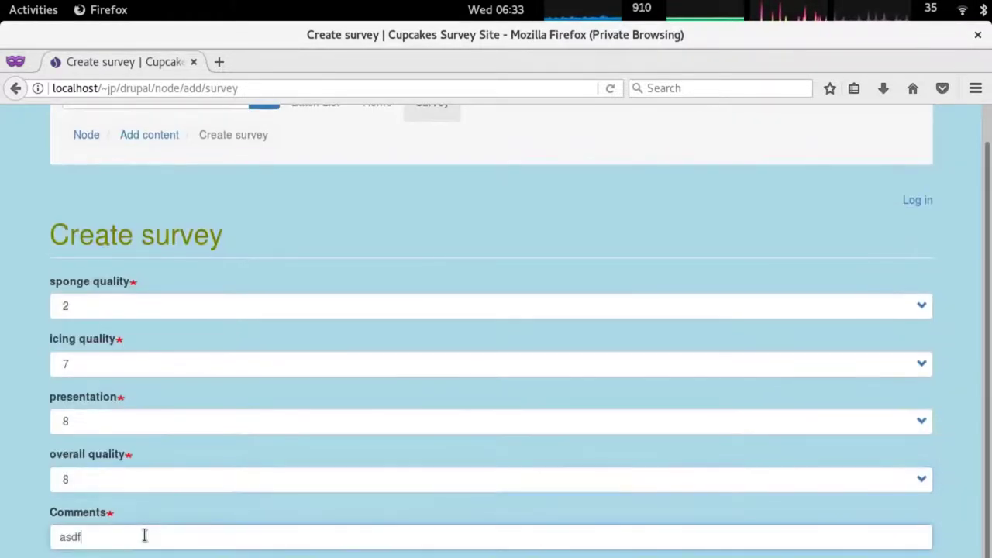
key("alt+Tab")
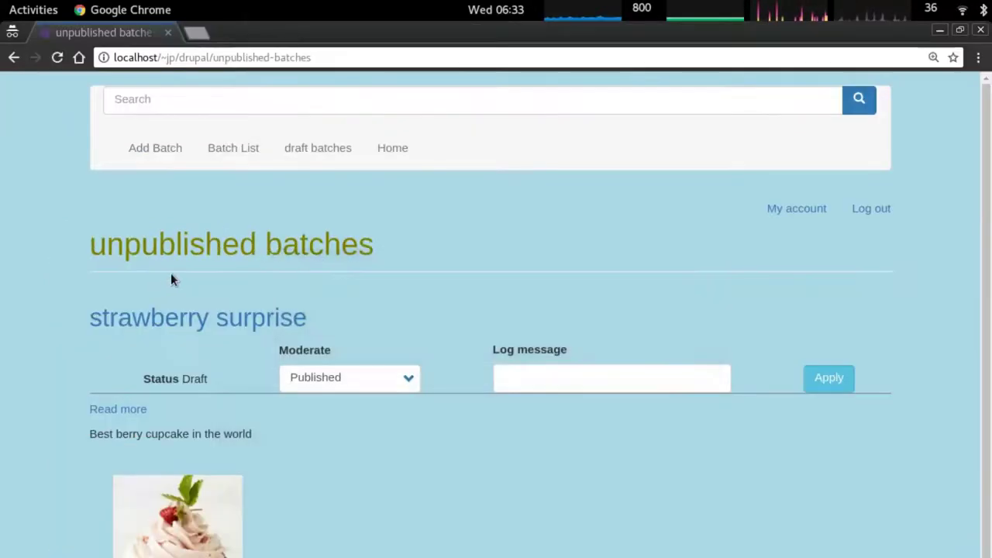
Drag batch option up under URL alias in the survey form display and save the order.
key("ctrl+Tab")
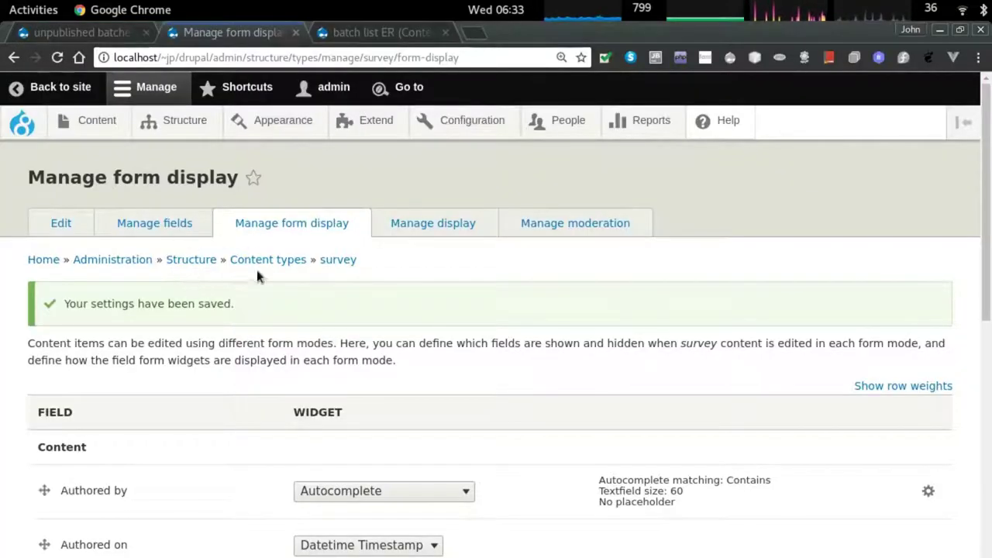
scroll(256, 294, "down", 10)
left_click_drag(45, 369, 55, 197)
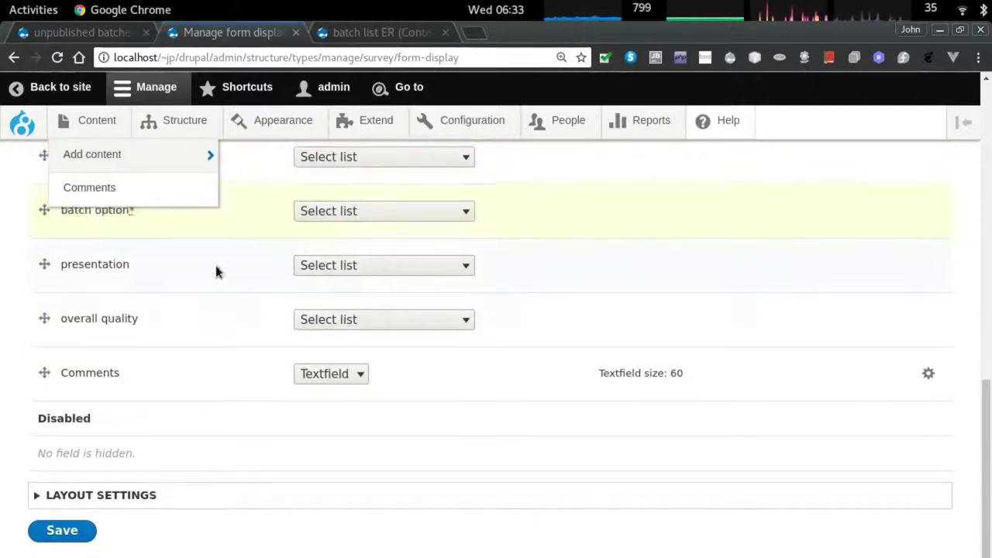
scroll(102, 403, "up", 3)
left_click_drag(42, 330, 39, 214)
scroll(225, 383, "down", 3)
left_click(62, 527)
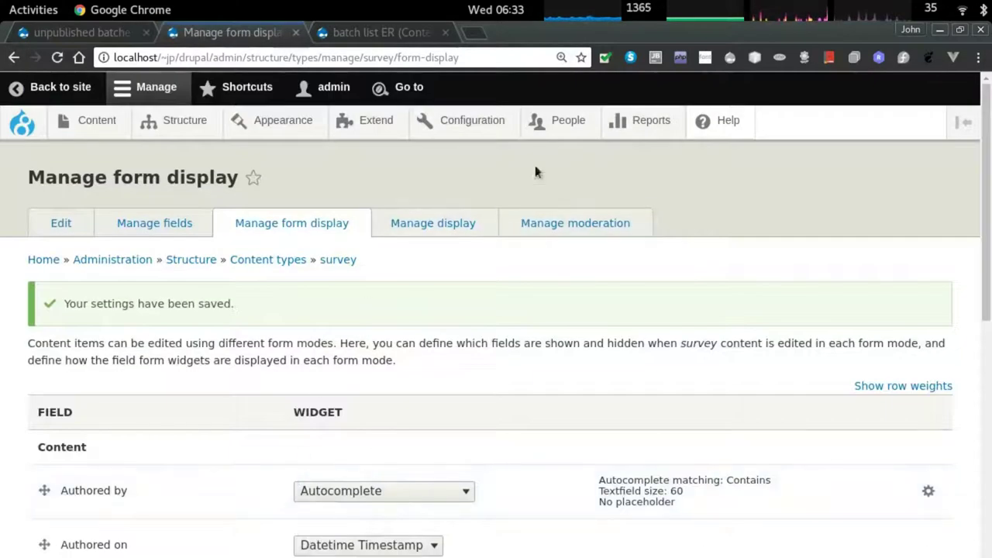
mouse_move(561, 123)
left_click(546, 188)
Find the survey permissions, tick Anonymous for 'survey: Edit own content', and save.
key("ctrl+f")
type("ba")
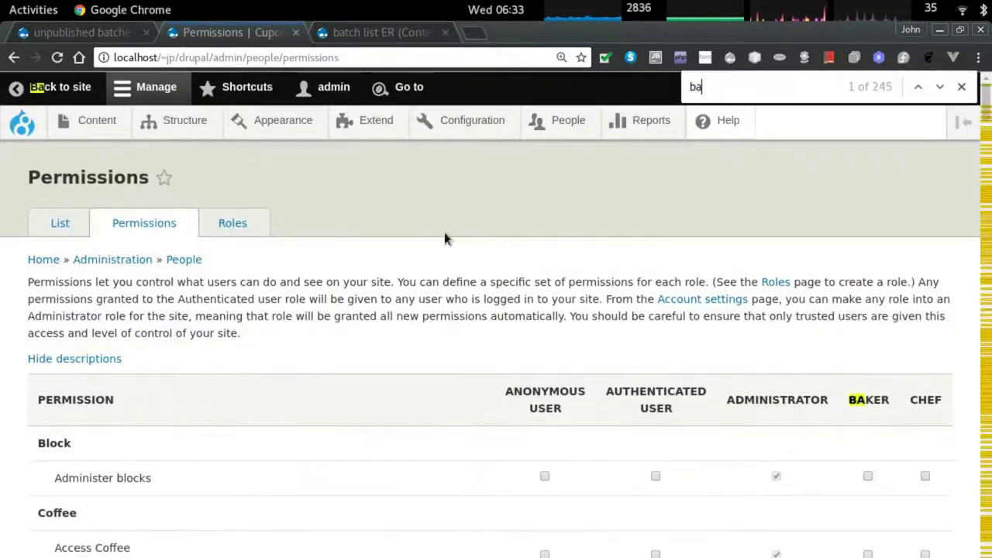
type("tch")
key("ctrl+a")
type("survy")
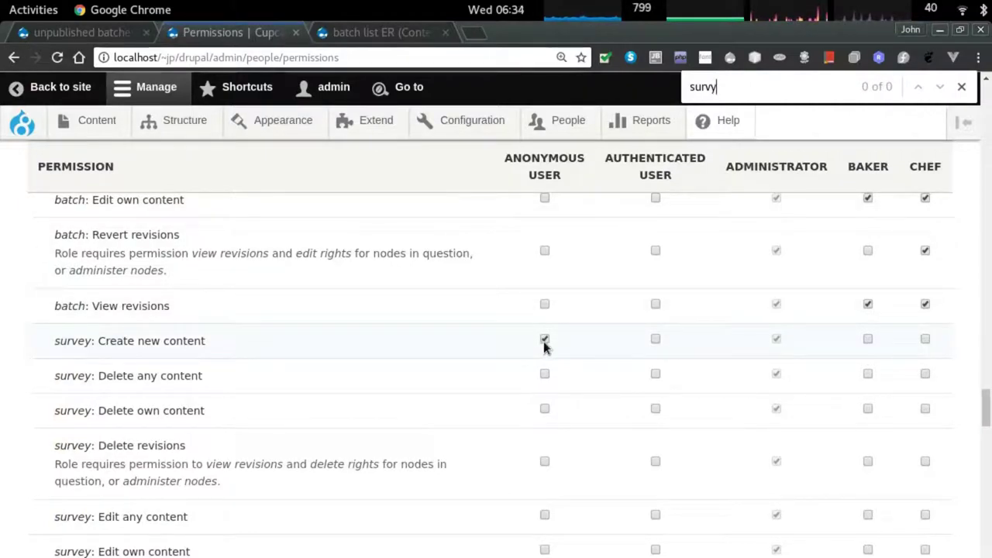
scroll(544, 347, "down", 4)
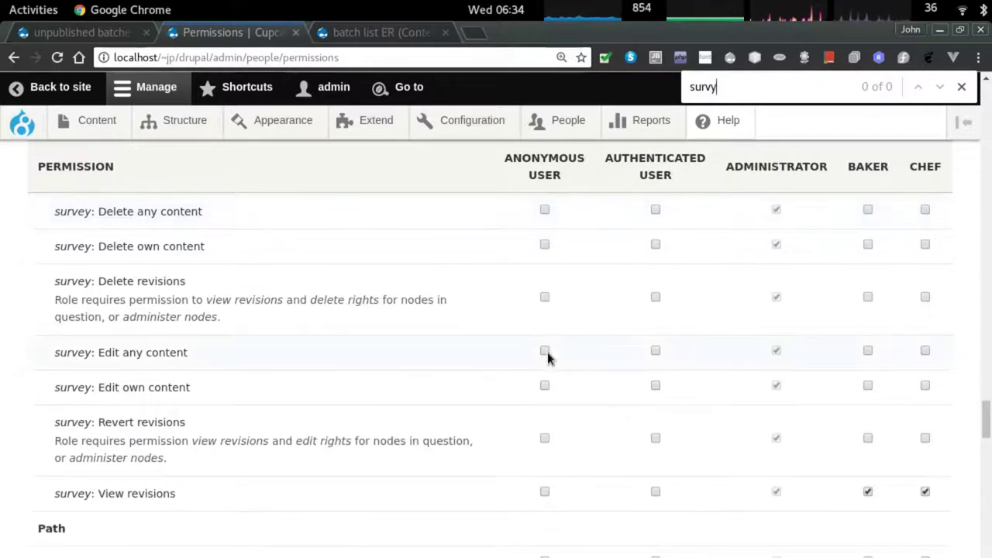
left_click(546, 384)
scroll(547, 387, "down", 1)
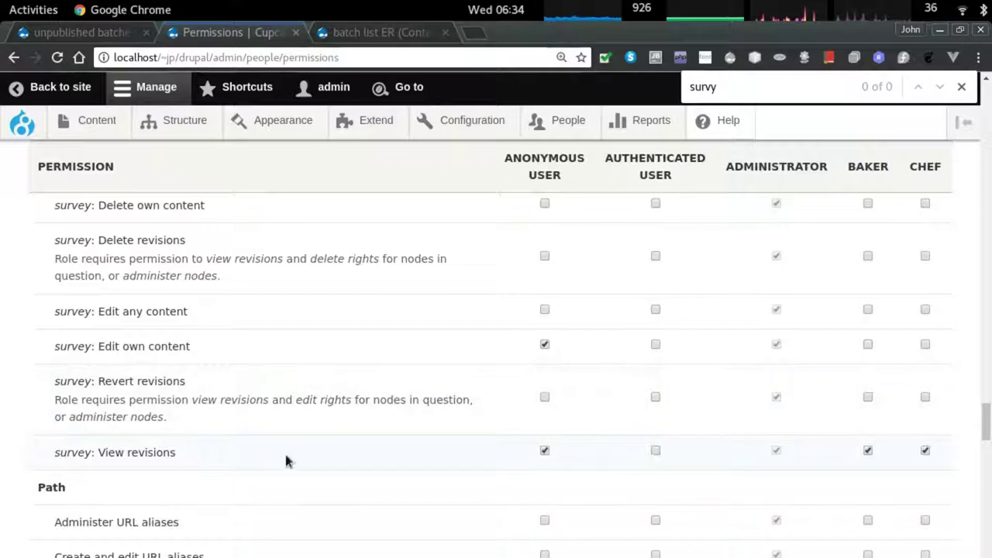
scroll(342, 443, "down", 20)
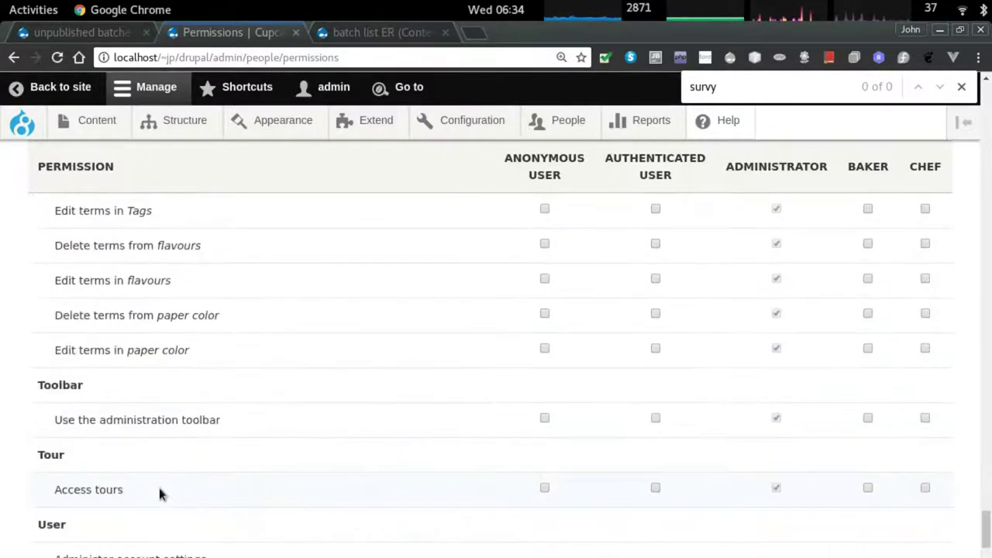
left_click(108, 516)
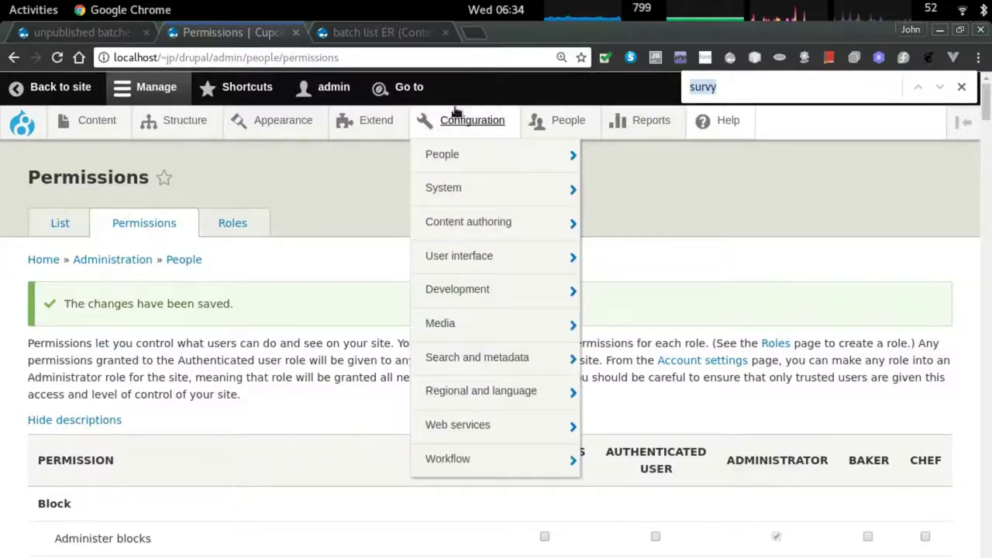
Open the never publish workflow for editing from the Workflows list.
mouse_move(450, 126)
key("ctrl+Tab")
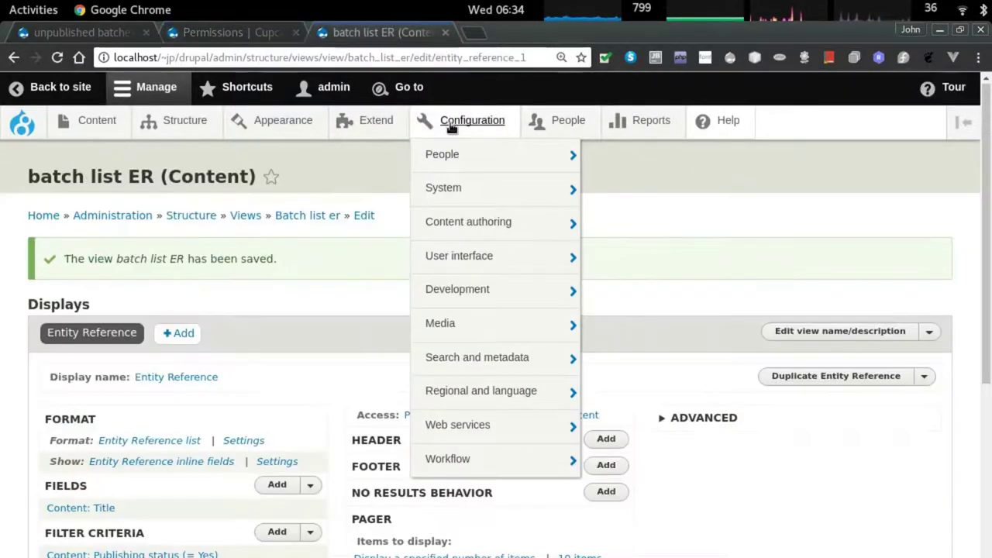
mouse_move(496, 459)
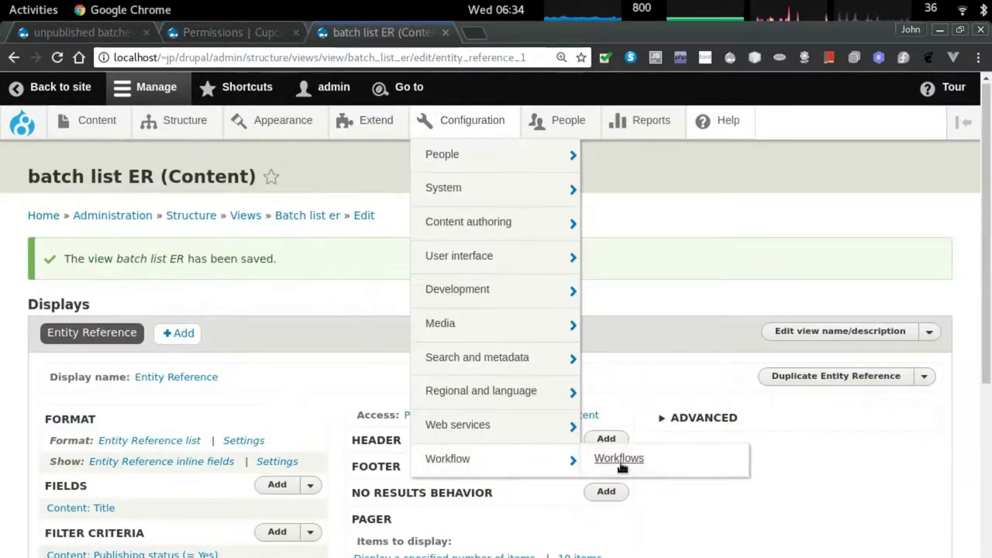
left_click(616, 459)
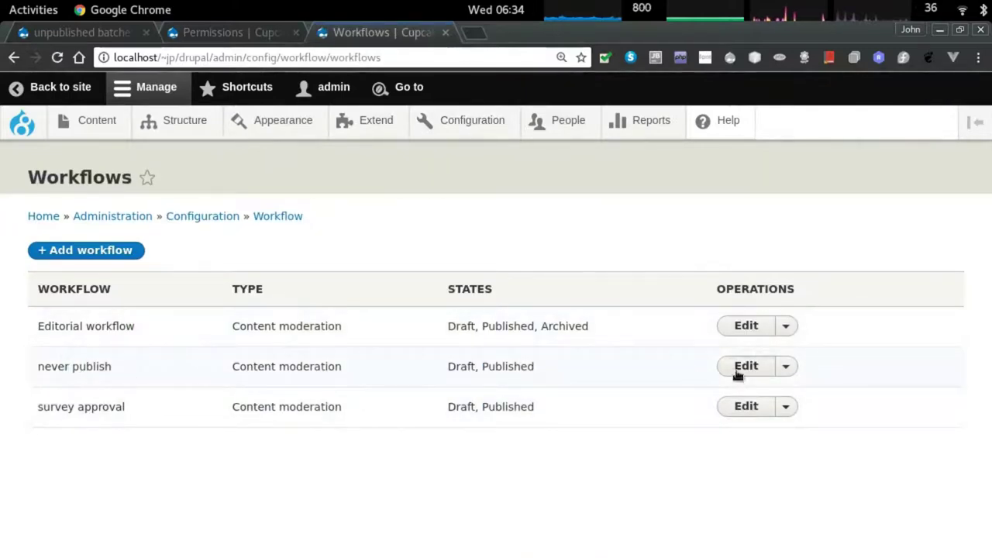
left_click(740, 366)
Relabel the Create New Draft transition to 'Draft Only' and save the workflow.
scroll(181, 452, "down", 2)
left_click(616, 456)
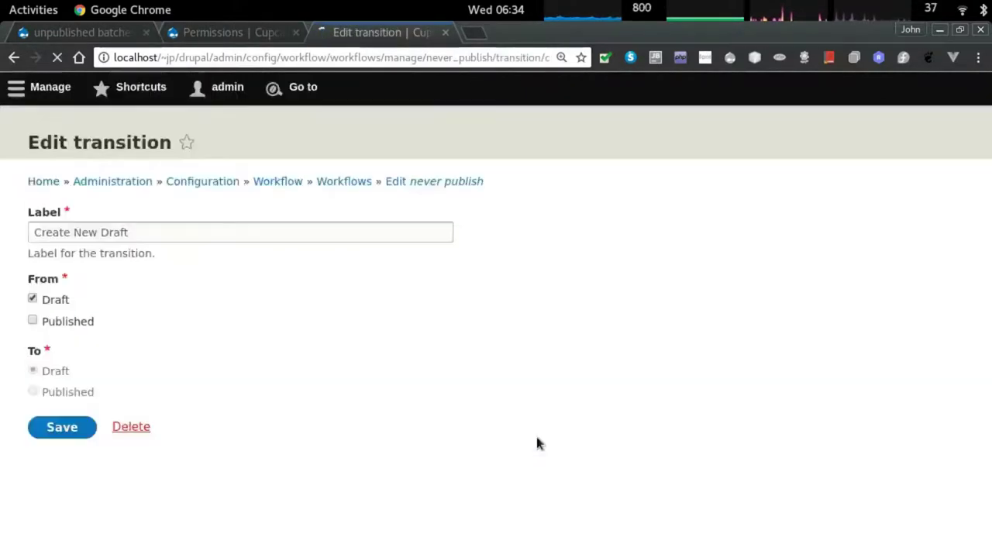
triple_click(137, 267)
type("Draft Only")
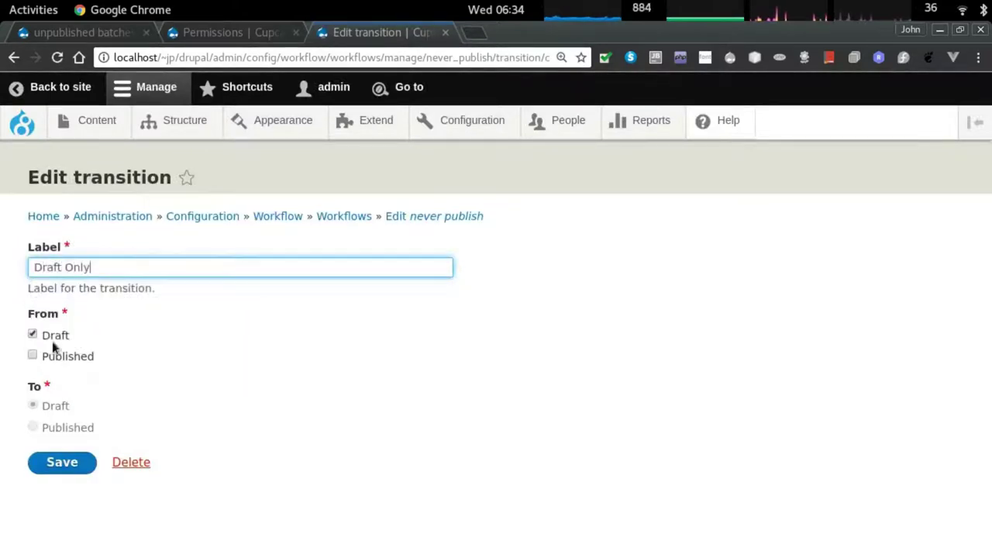
left_click(67, 462)
scroll(271, 403, "down", 2)
left_click(62, 555)
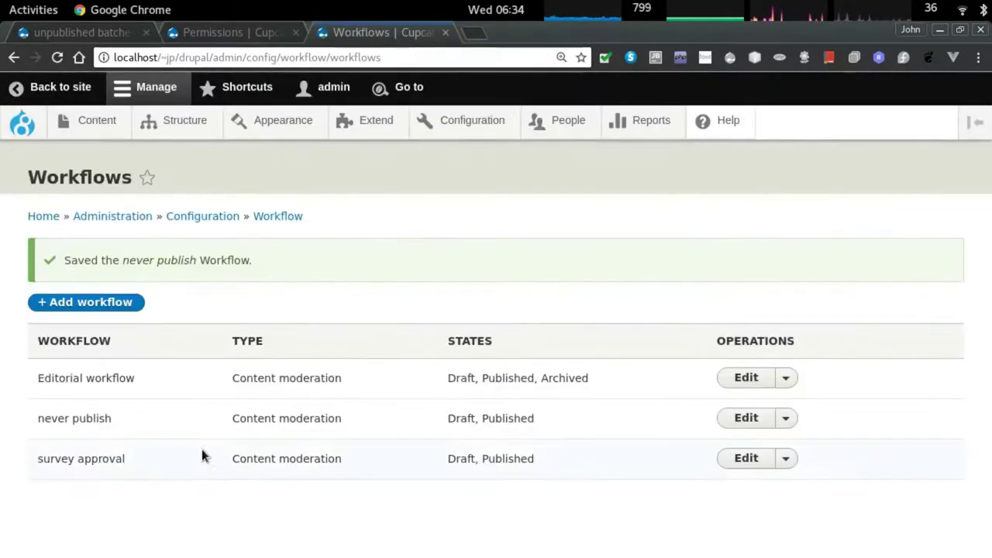
key("ctrl+Page_Up")
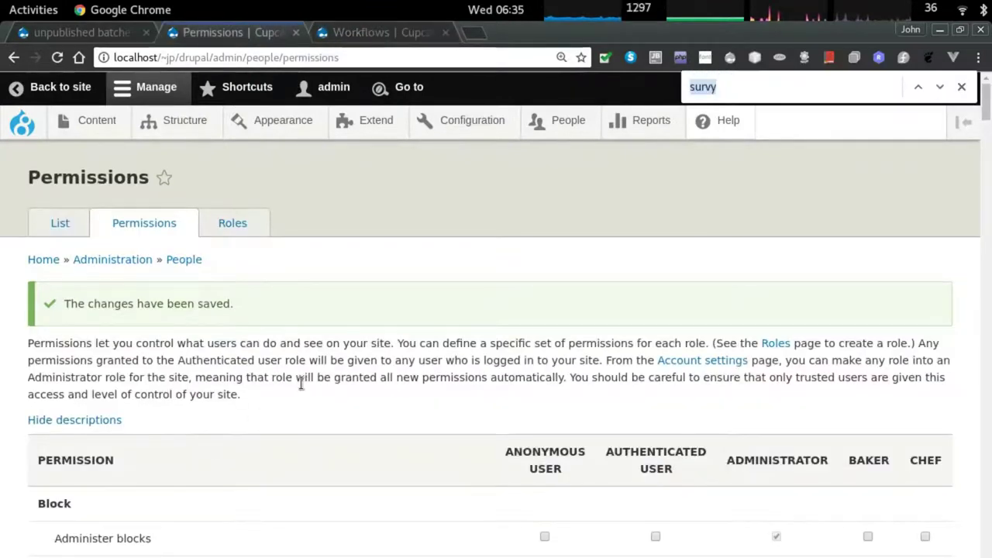
Give Anonymous the never publish 'Use Draft Only transition' permission and save permissions.
key("F5")
key("ctrl+f")
type("draft only")
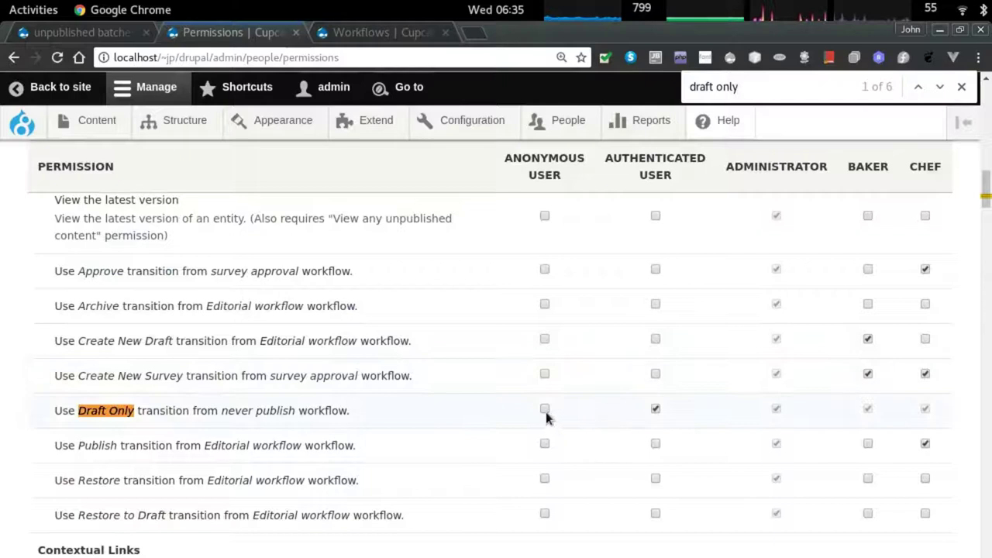
left_click(545, 412)
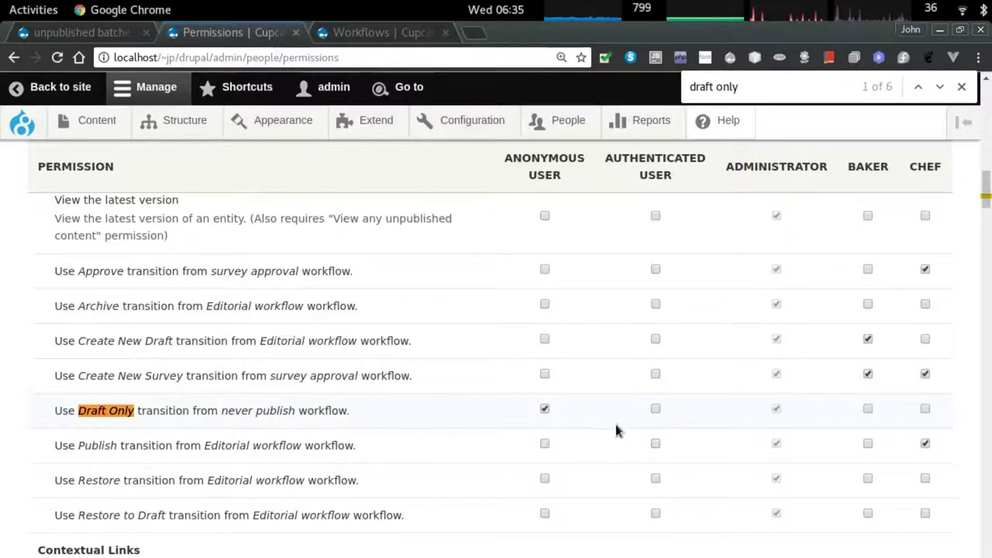
scroll(615, 430, "down", 2)
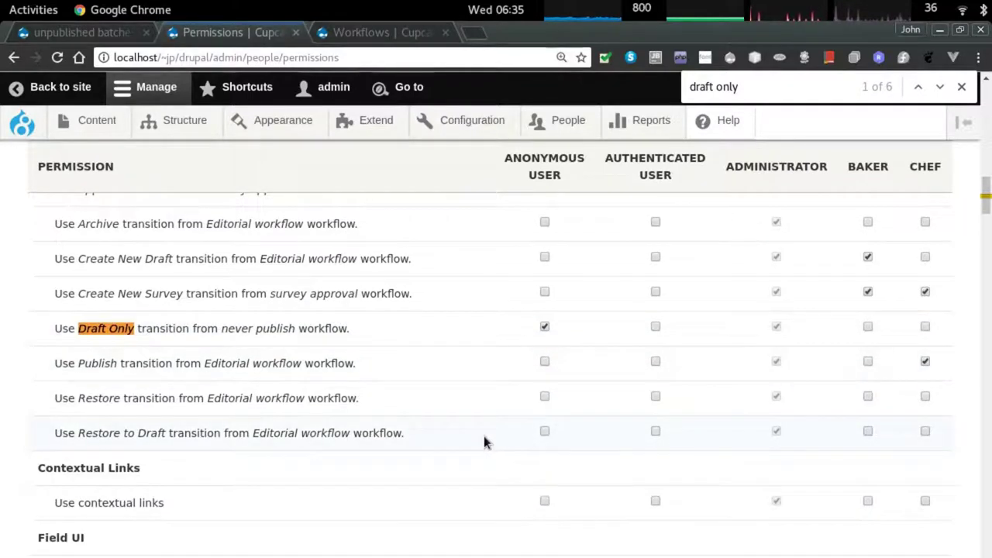
key("ctrl+f")
type("never")
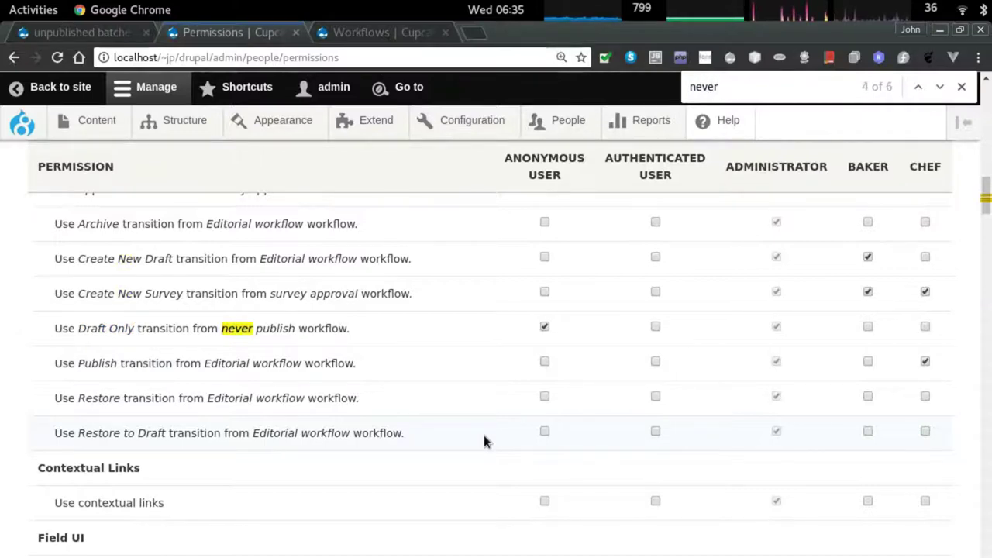
key("ctrl+f")
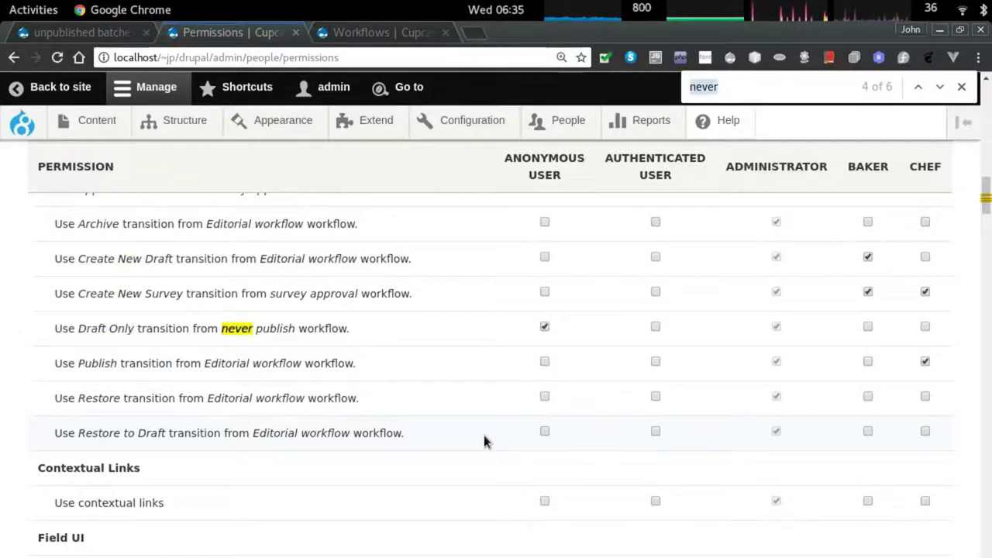
scroll(484, 442, "down", 20)
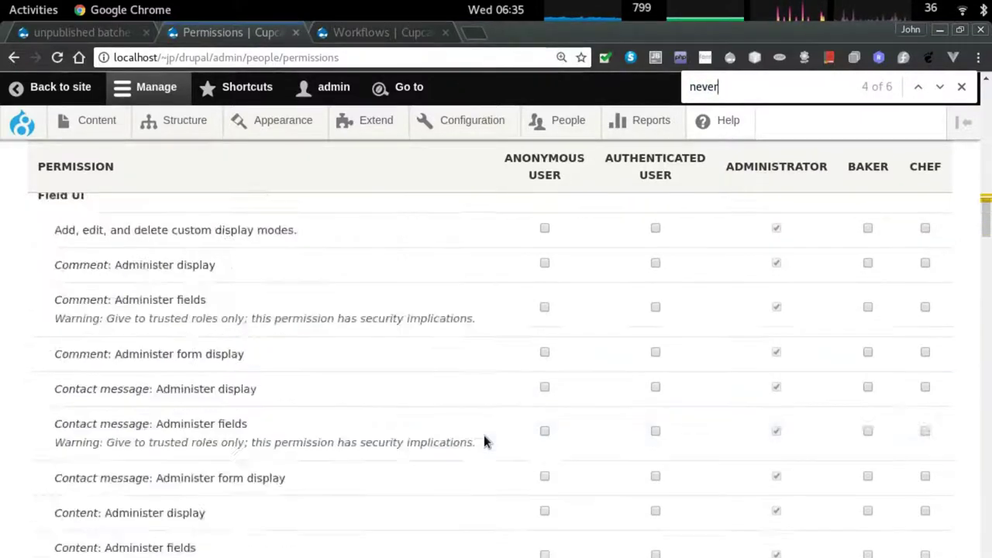
left_click(108, 516)
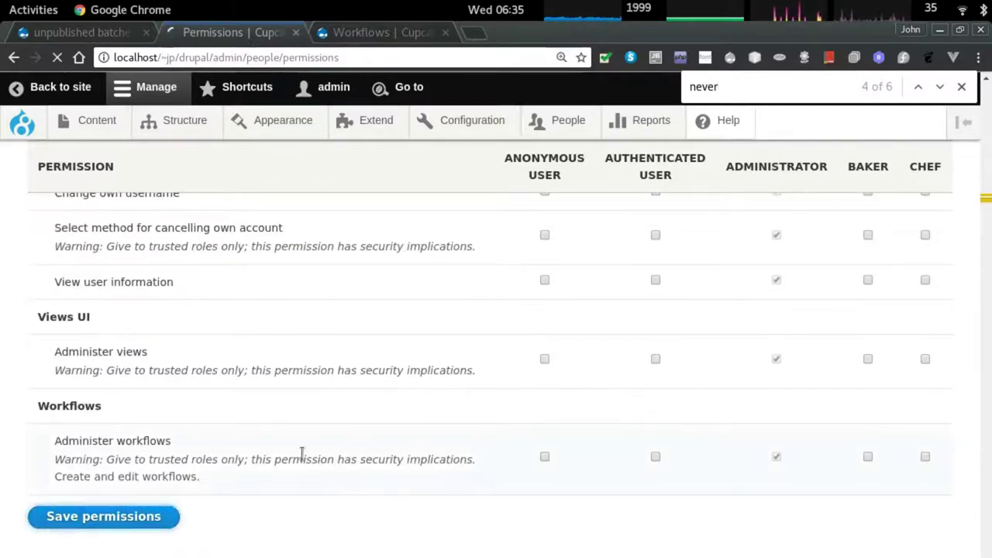
key("alt+Tab")
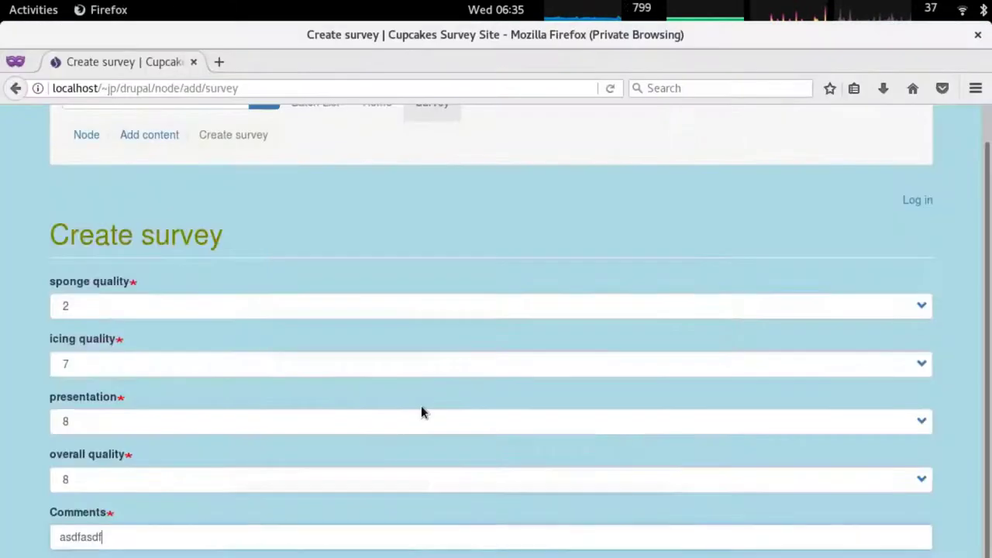
Submit an anonymous survey for strawberry surprise rating sponge 2, icing 2, presentation 6, overall 8.
key("F5")
left_click(140, 278)
left_click(177, 328)
left_click(142, 337)
left_click(154, 407)
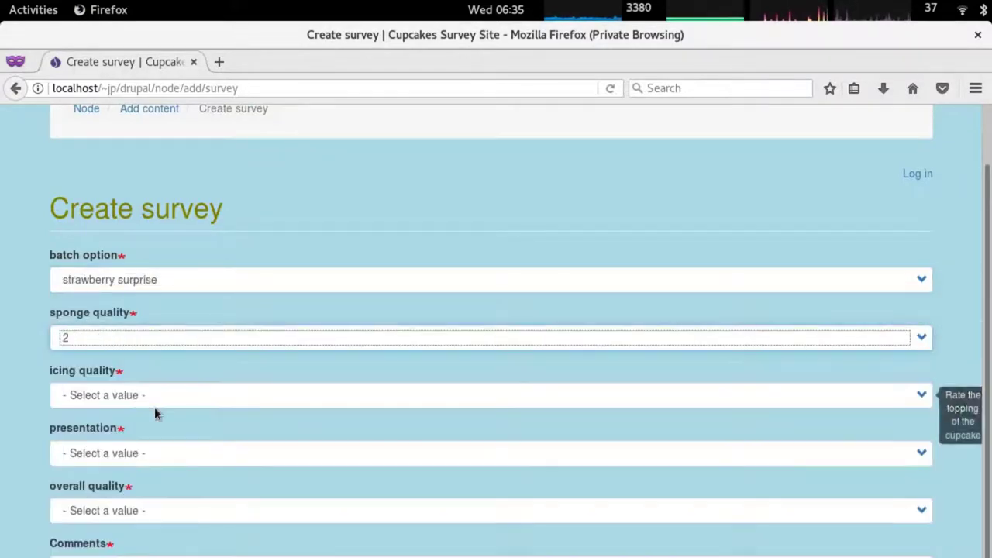
left_click(130, 406)
left_click(110, 180)
left_click(134, 445)
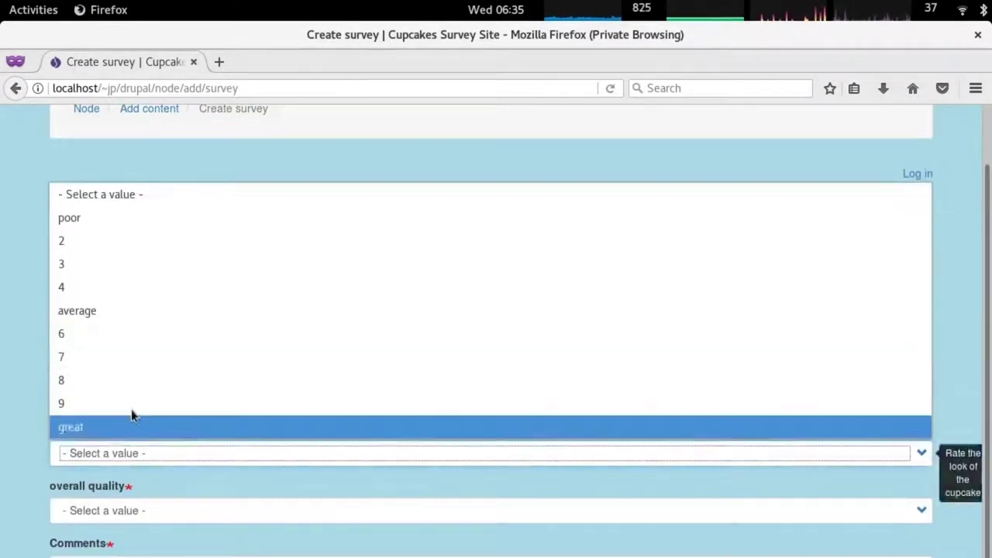
left_click(125, 331)
left_click(129, 509)
left_click(121, 440)
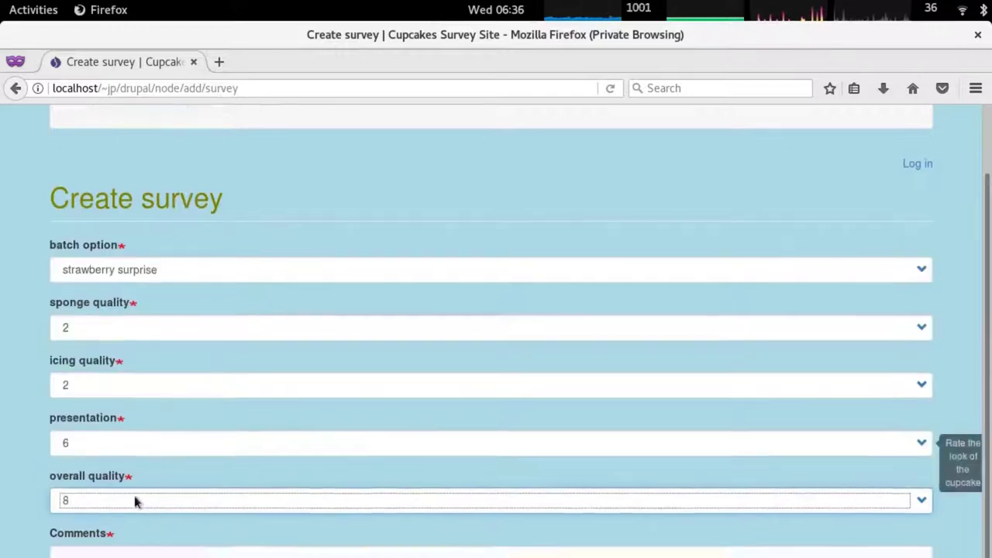
left_click(150, 473)
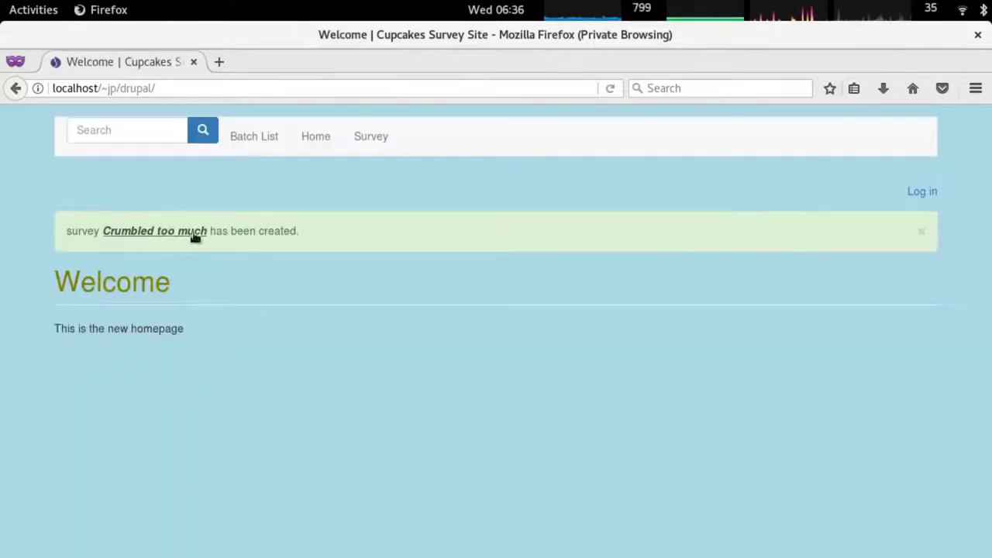
Confirm 'Crumbled too much' was created and is listed Unpublished by Anonymous in Content.
triple_click(278, 232)
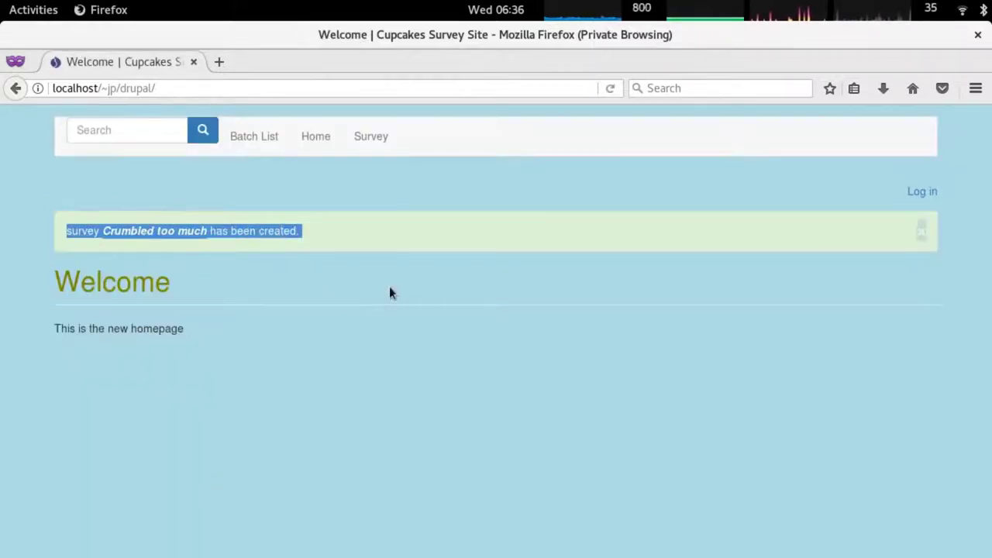
key("alt+Tab")
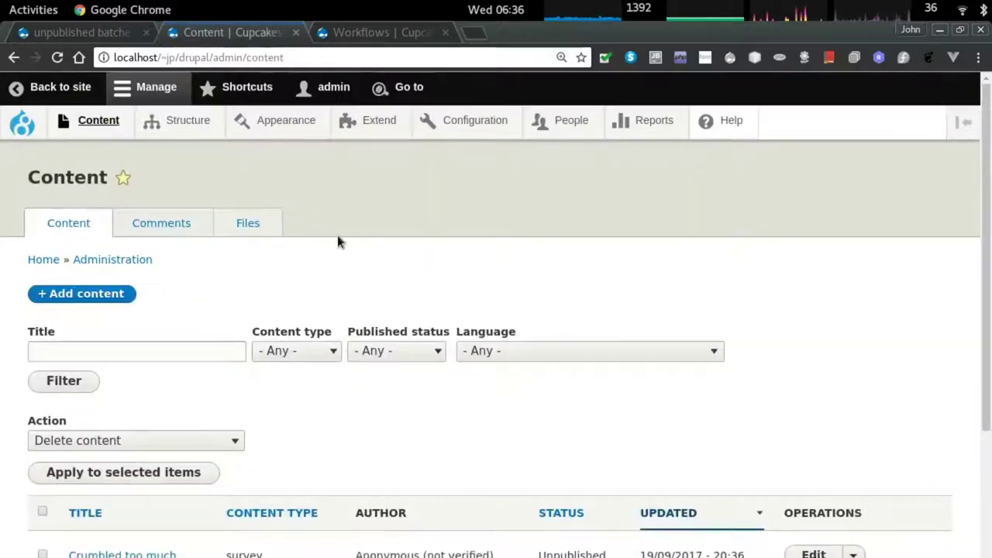
scroll(294, 302, "down", 4)
triple_click(464, 276)
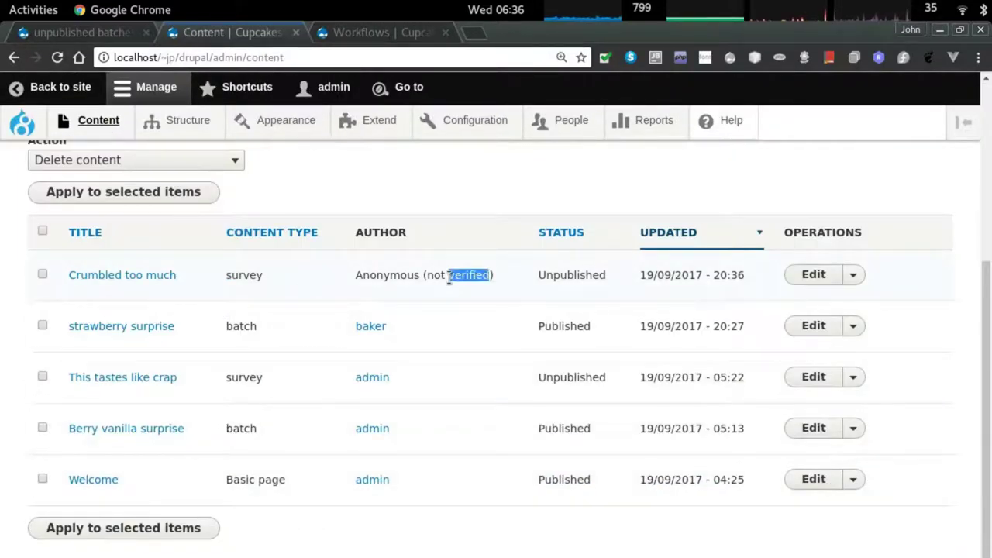
Open the Crumbled too much survey's edit page, then go to Structure > Views.
left_click(813, 274)
scroll(129, 289, "down", 2)
scroll(304, 350, "up", 3)
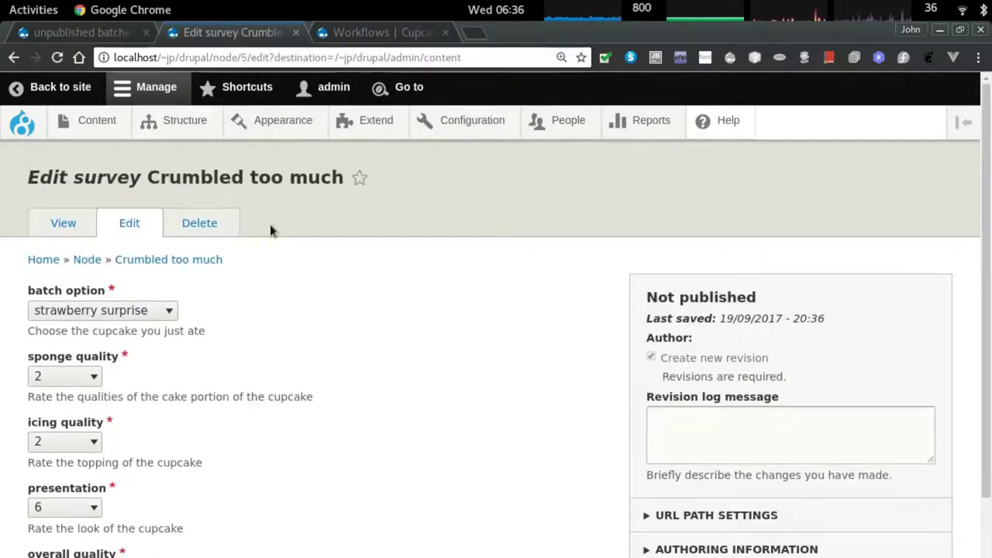
left_click(180, 128)
scroll(235, 371, "down", 4)
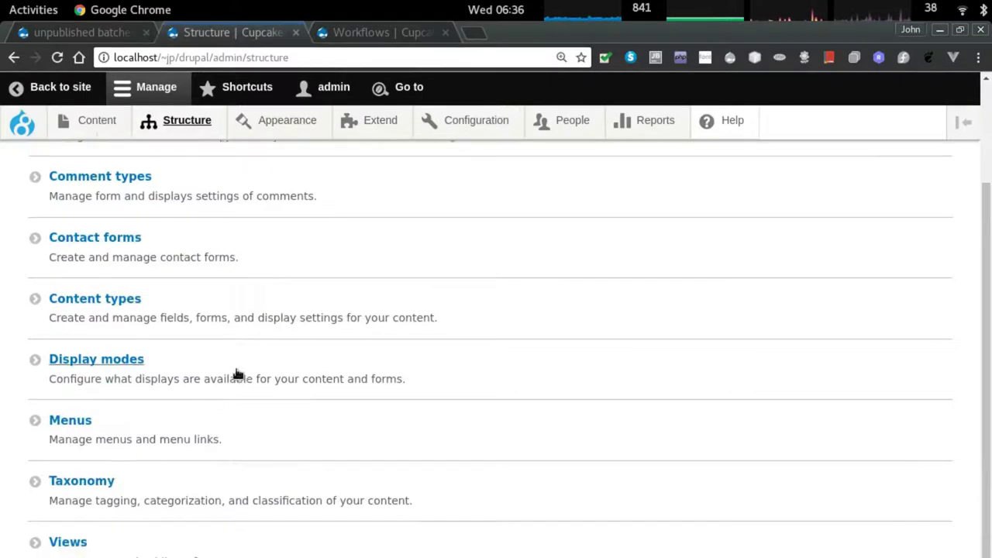
left_click(77, 511)
scroll(281, 404, "down", 8)
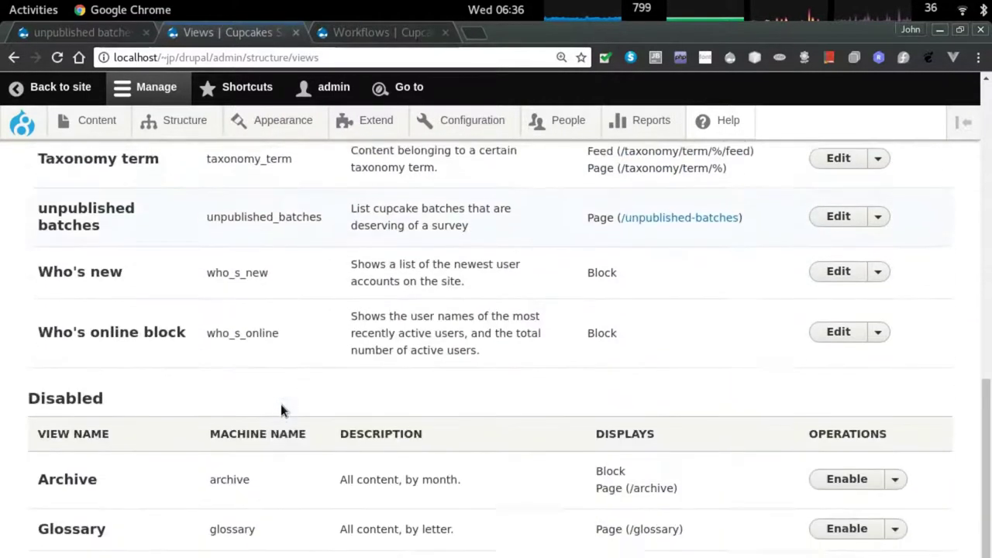
scroll(275, 399, "up", 4)
Start a new view named 'list surveys' and give it a description.
scroll(273, 398, "up", 6)
left_click(73, 289)
left_click(126, 303)
type("list surveys")
scroll(93, 331, "down", 1)
left_click(89, 320)
left_click(102, 327)
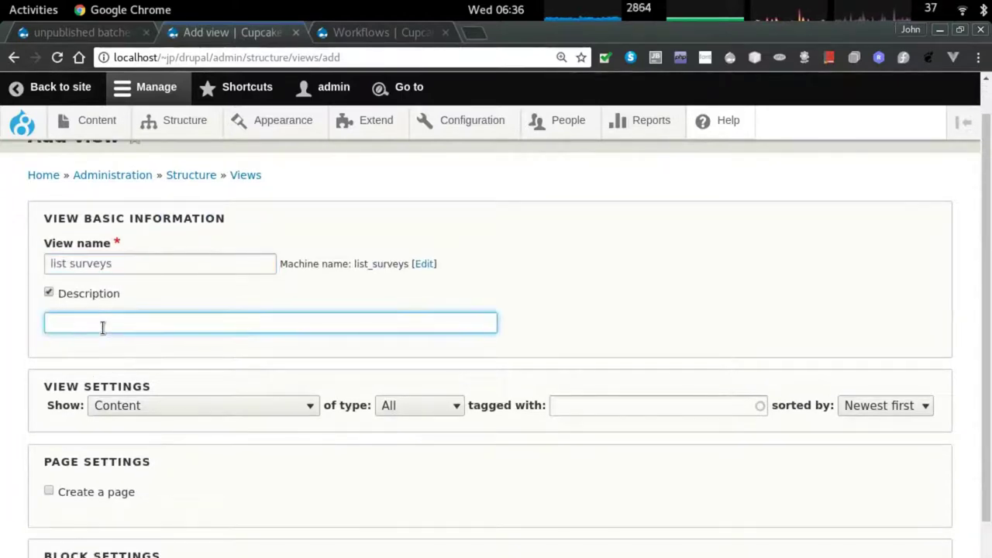
type("eys that came in")
Limit the view to survey content, create a page at /list-surveys, and save it.
scroll(281, 351, "down", 2)
left_click(418, 323)
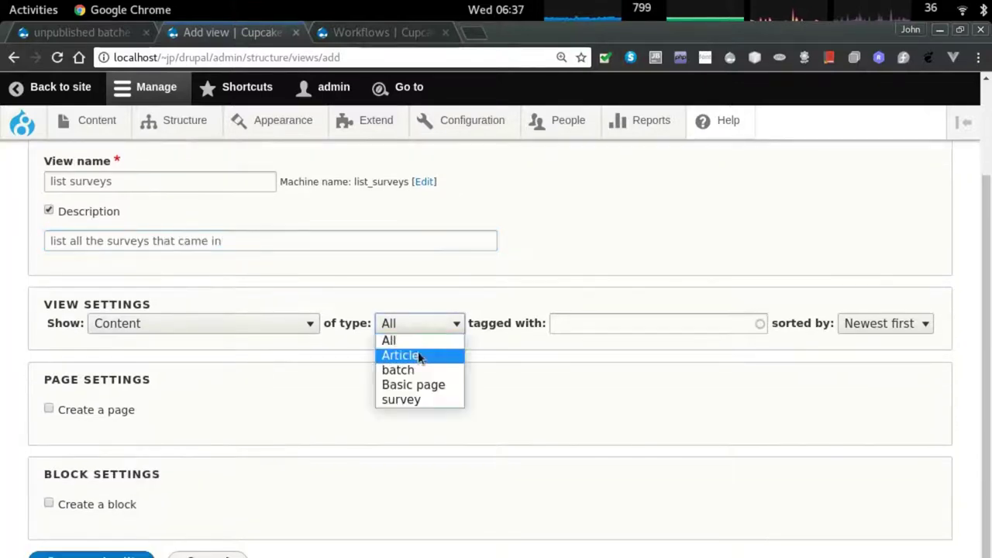
left_click(401, 399)
scroll(231, 382, "down", 1)
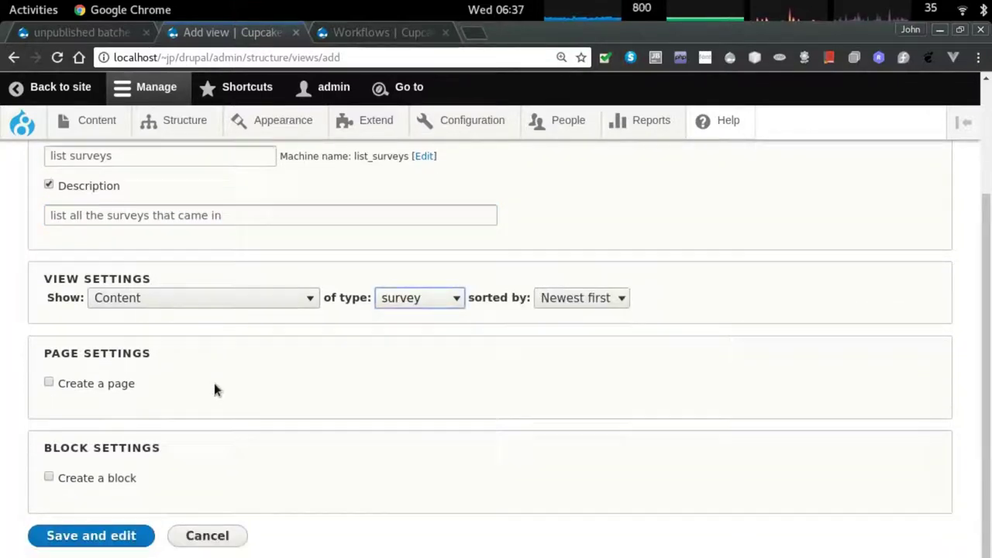
left_click(77, 385)
scroll(128, 534, "down", 8)
left_click(126, 532)
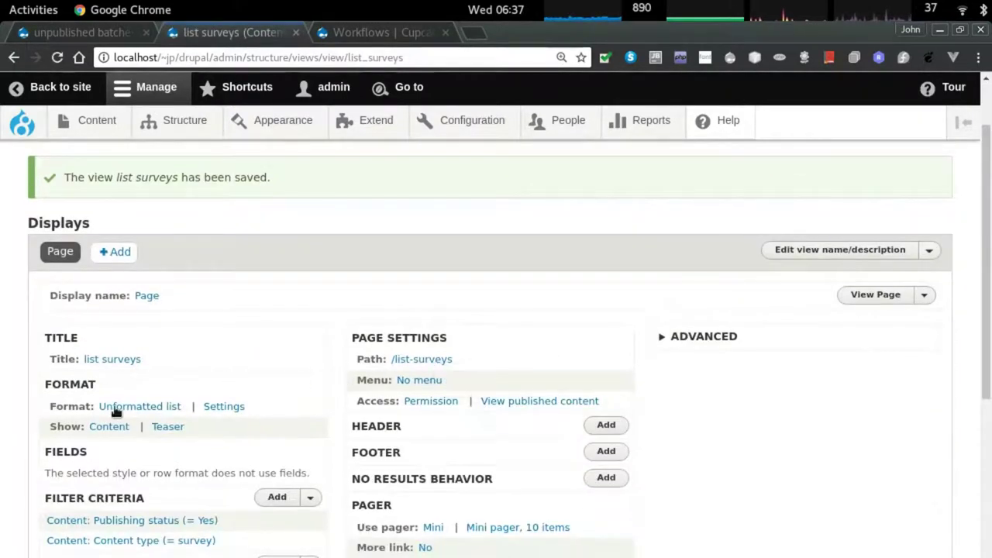
left_click(419, 380)
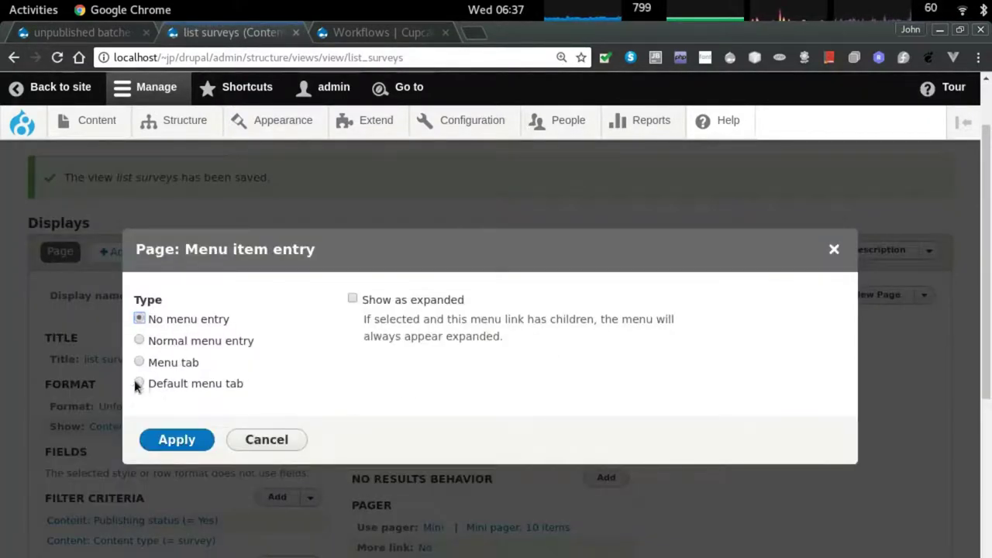
left_click(288, 439)
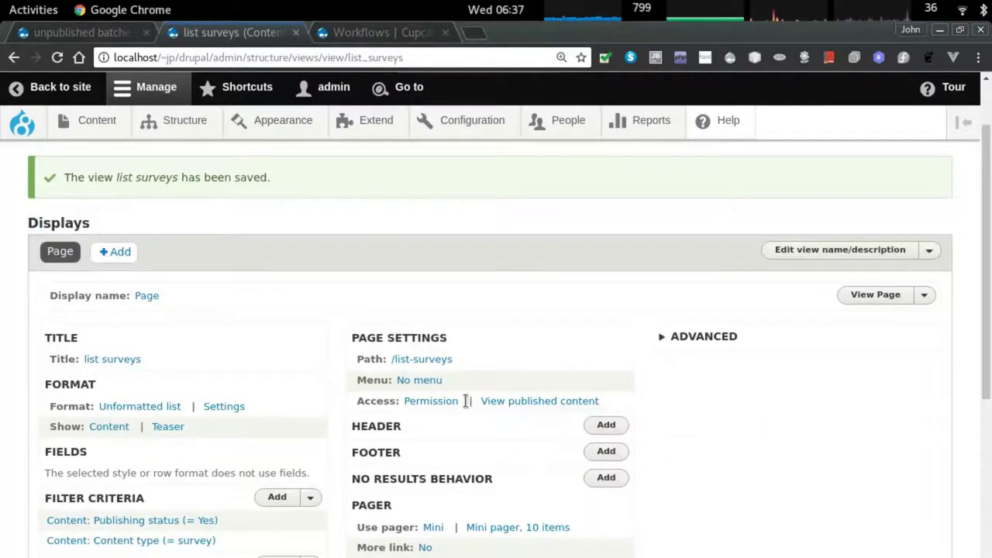
left_click(506, 402)
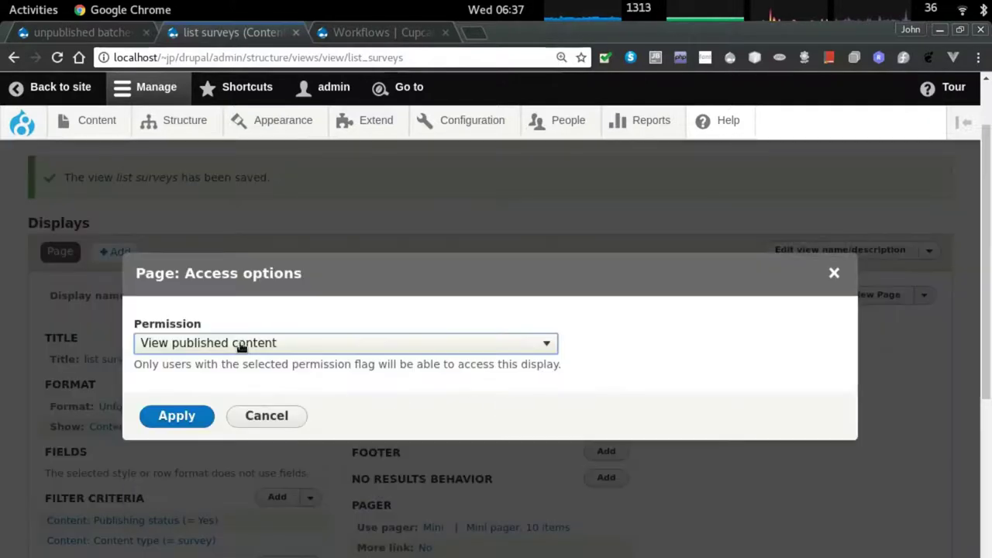
left_click(239, 343)
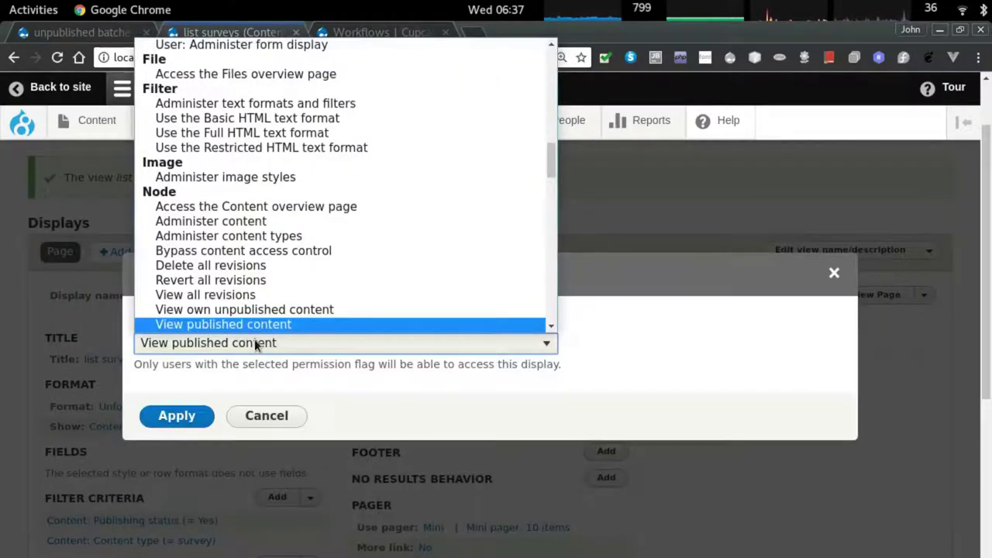
scroll(360, 278, "down", 2)
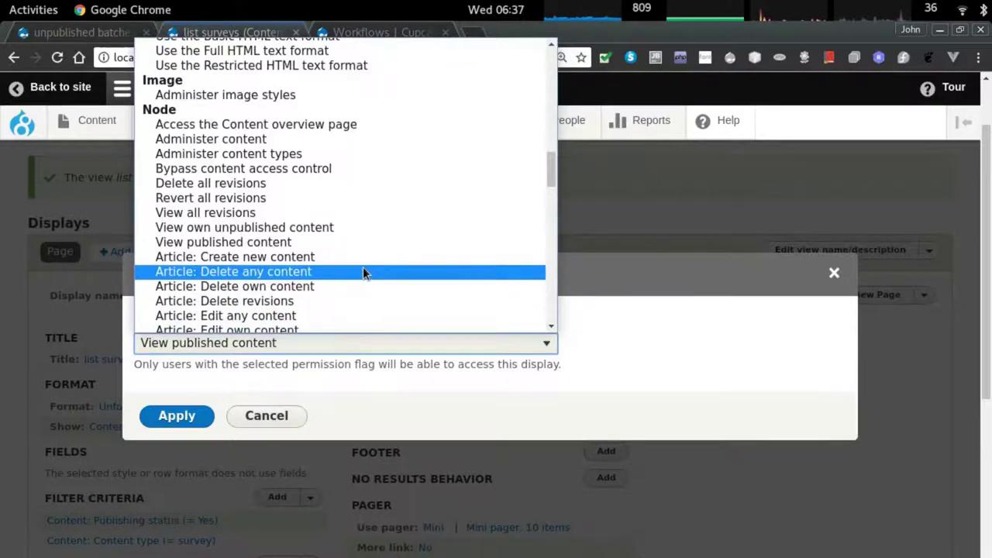
scroll(363, 267, "down", 6)
scroll(371, 258, "down", 5)
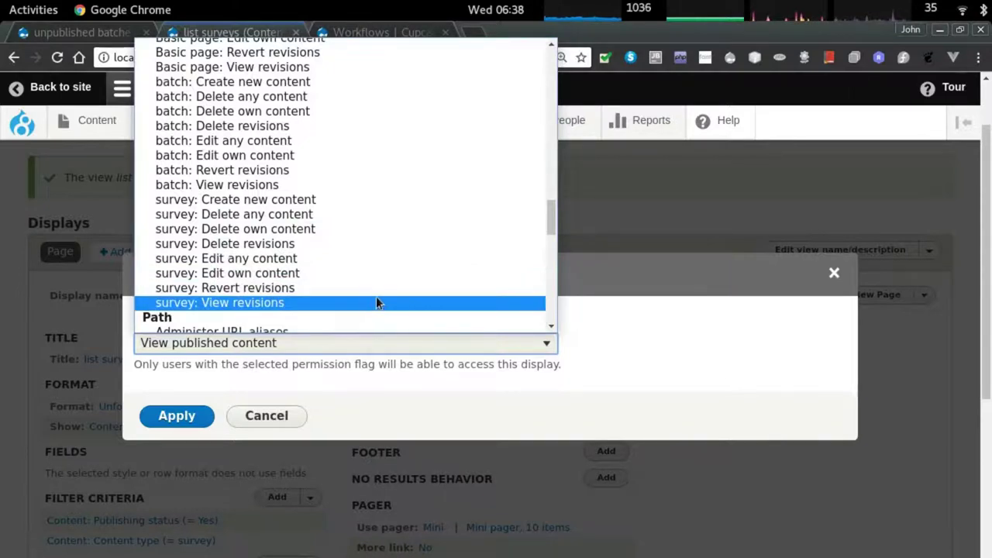
scroll(372, 298, "up", 8)
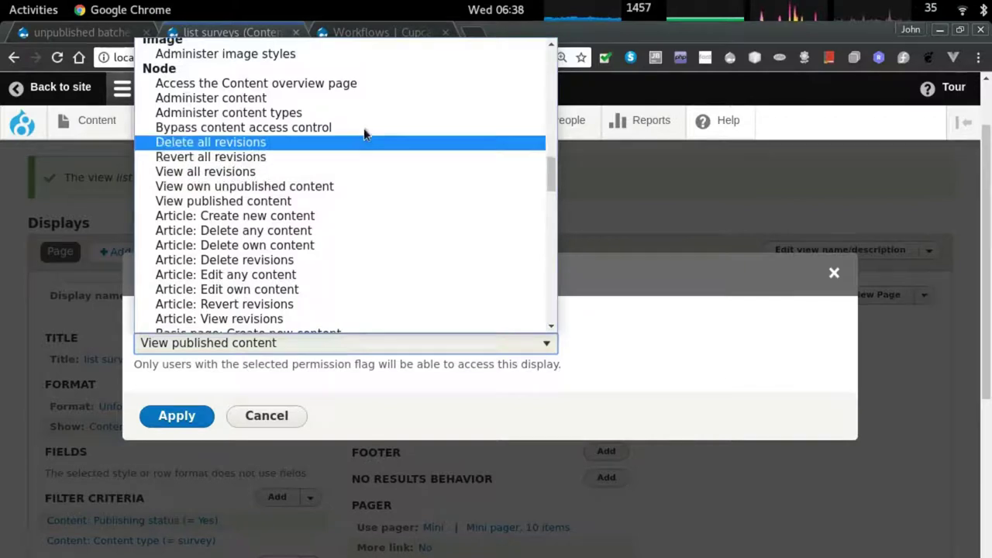
scroll(368, 160, "down", 4)
scroll(370, 157, "down", 3)
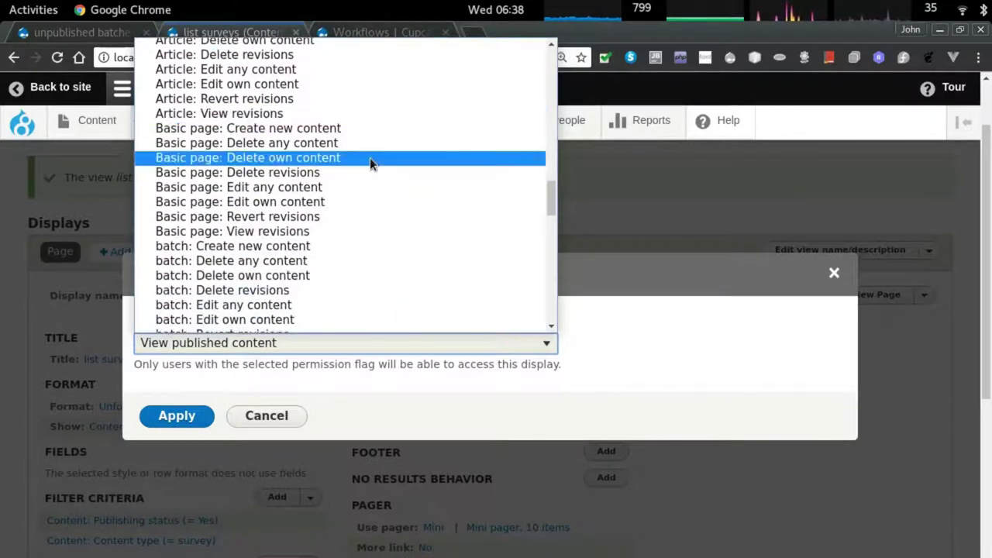
key("Escape")
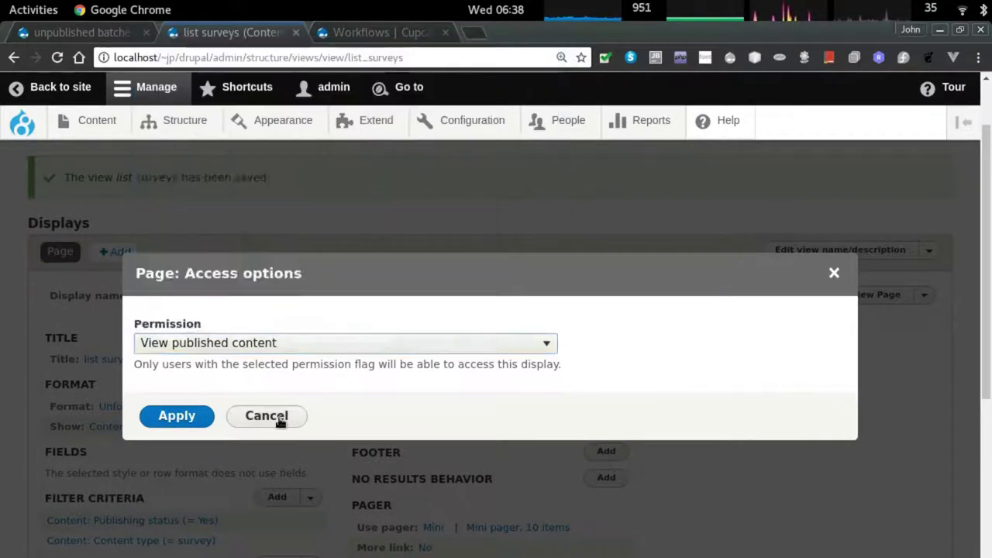
left_click(271, 416)
scroll(252, 411, "down", 3)
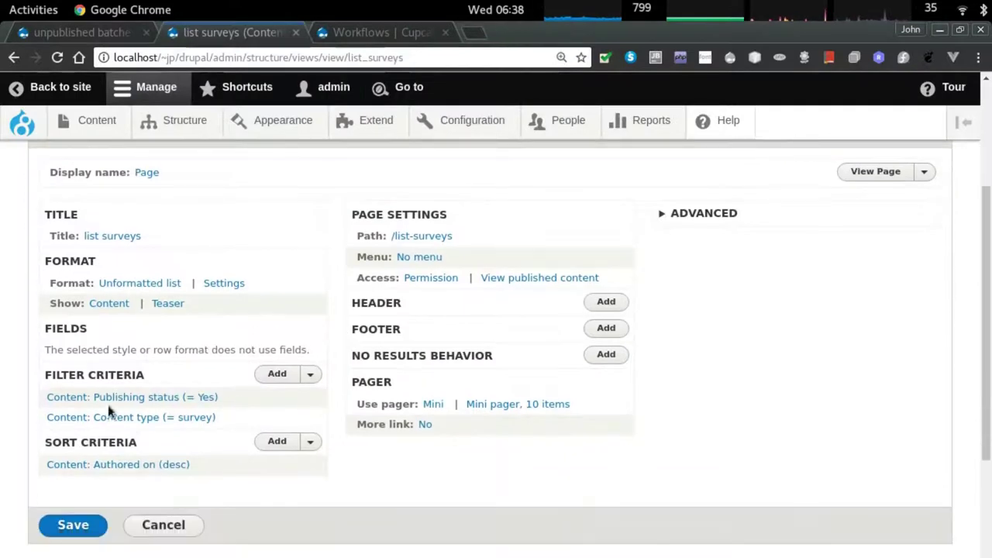
Change the Publishing status filter to 'Is not equal to' Yes so only unpublished surveys show.
left_click(154, 398)
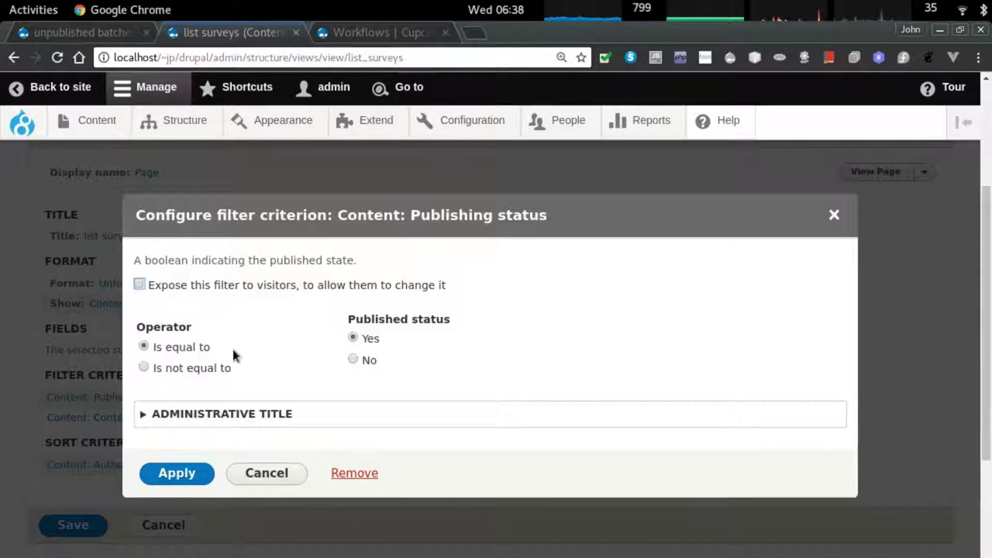
left_click(204, 369)
left_click(176, 472)
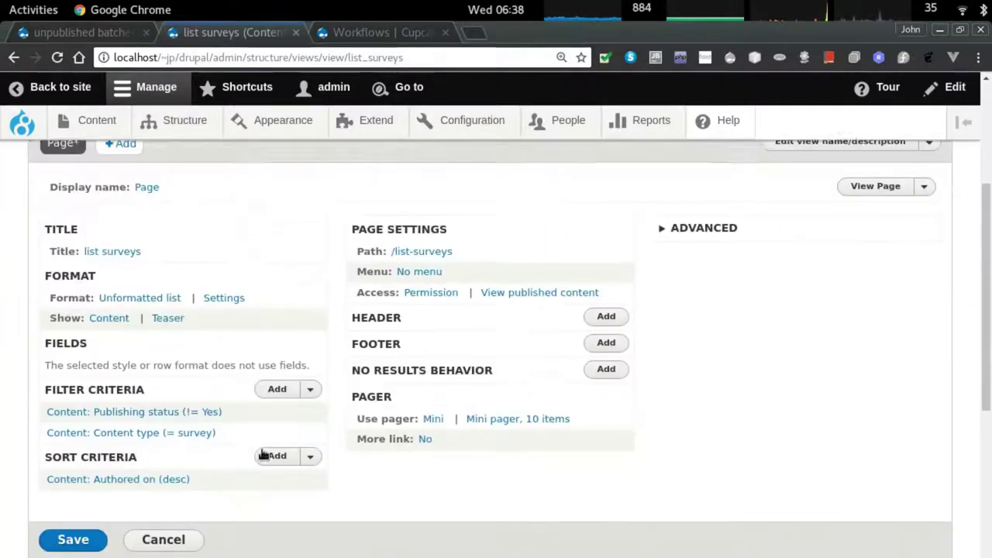
scroll(202, 411, "down", 2)
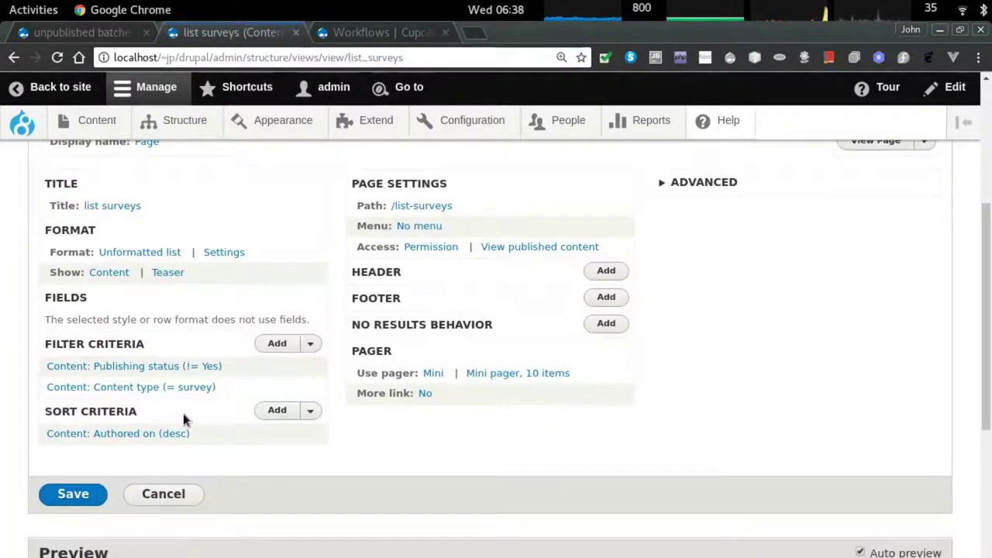
scroll(201, 407, "up", 2)
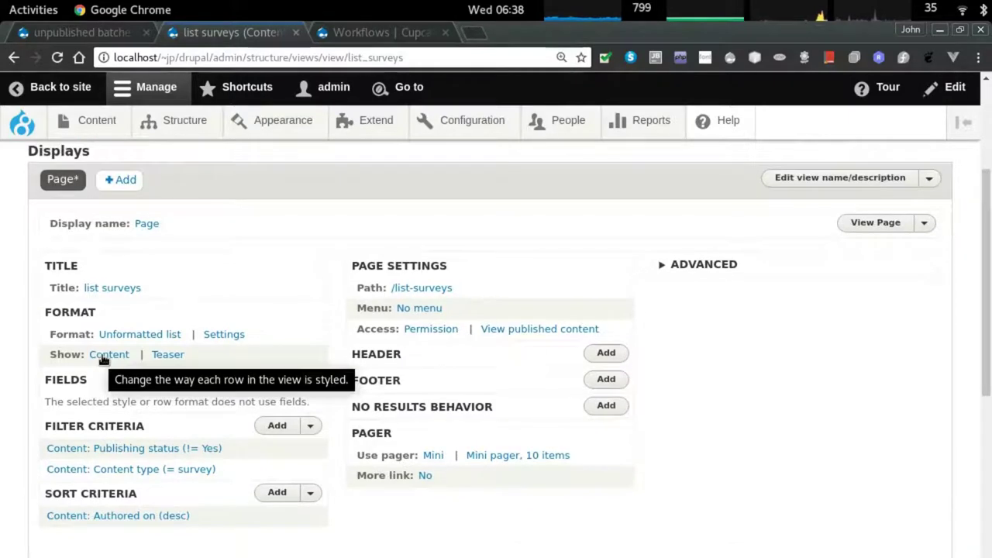
Switch the view format to Table, leaving the grouping field at None.
left_click(123, 334)
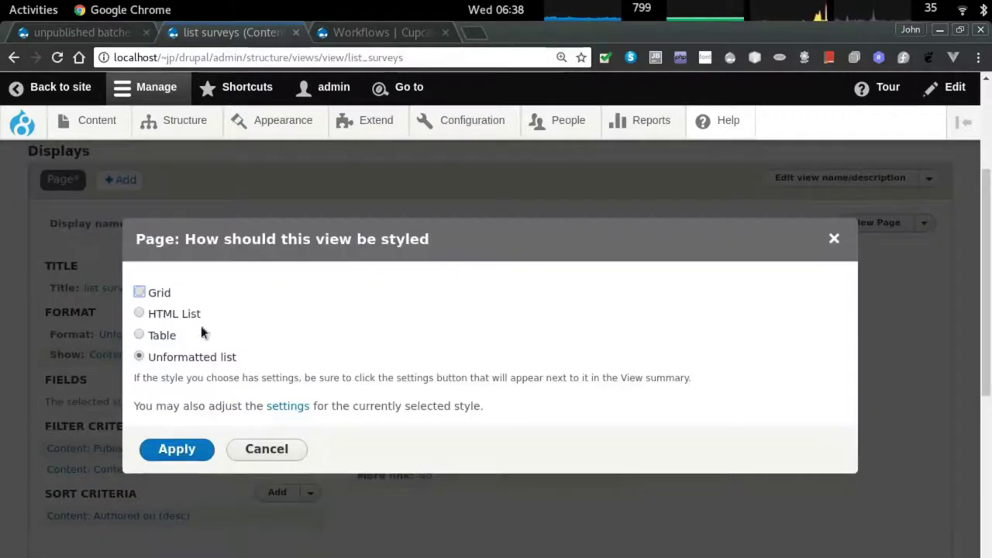
left_click(151, 336)
left_click(183, 448)
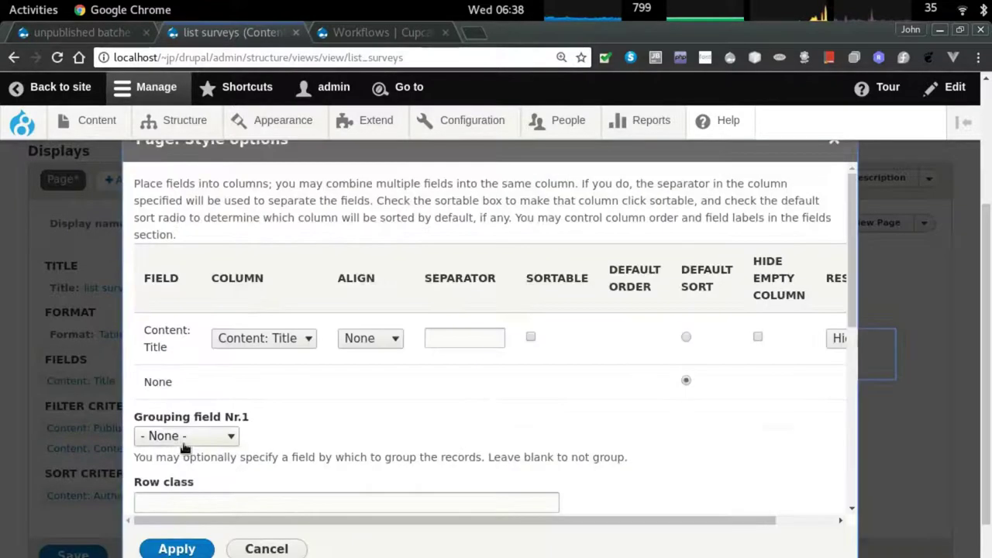
scroll(400, 368, "down", 3)
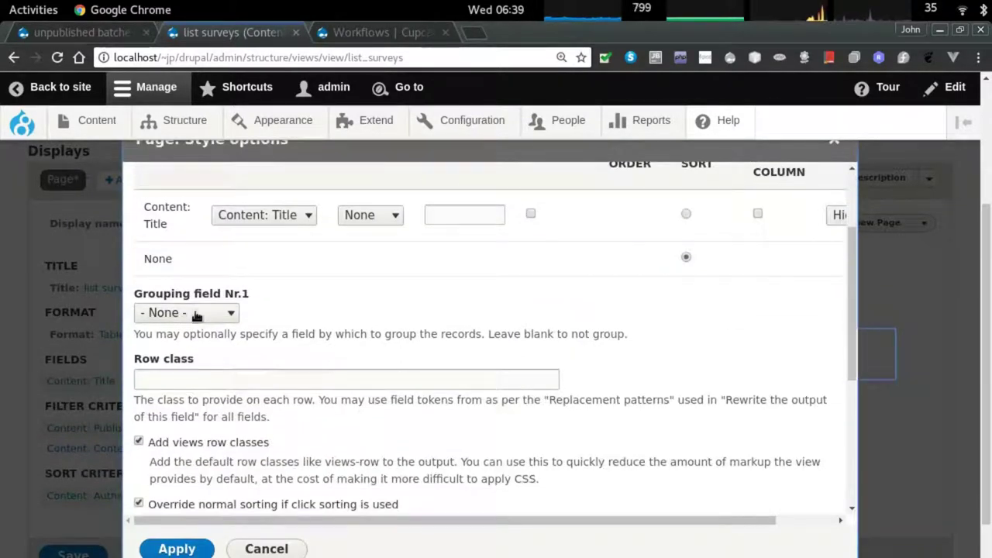
left_click(195, 313)
left_click(195, 314)
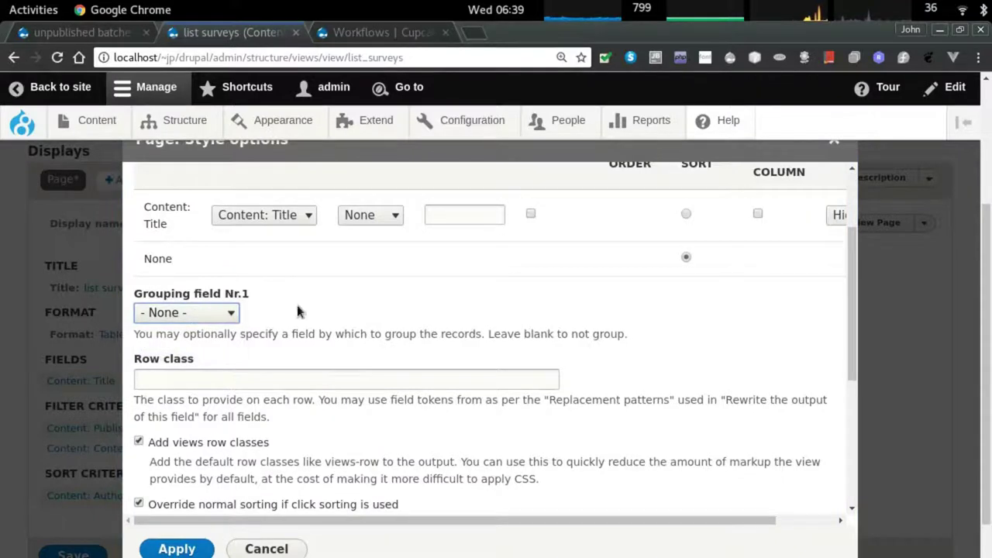
scroll(299, 312, "down", 7)
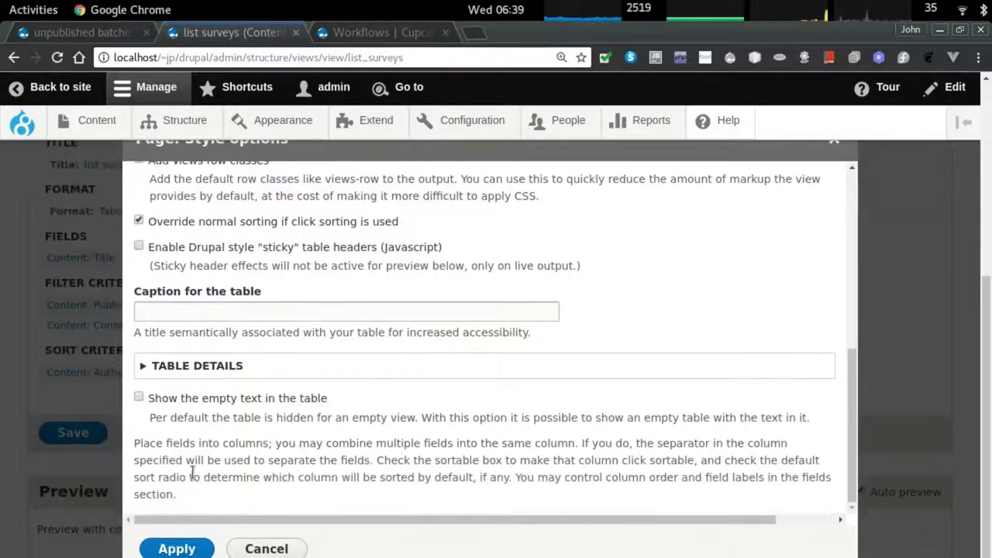
left_click(177, 547)
scroll(83, 385, "up", 3)
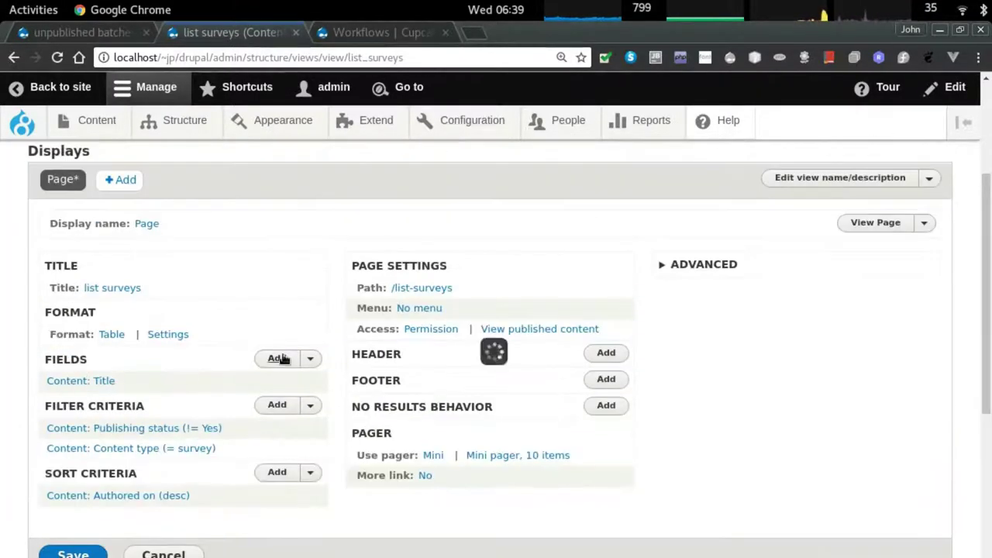
In Add fields, tick sponge quality, overall quality and icing quality, leaving sponge flavor unticked.
left_click(279, 357)
scroll(323, 398, "down", 5)
key("ctrl+f")
type("bay")
scroll(344, 368, "down", 20)
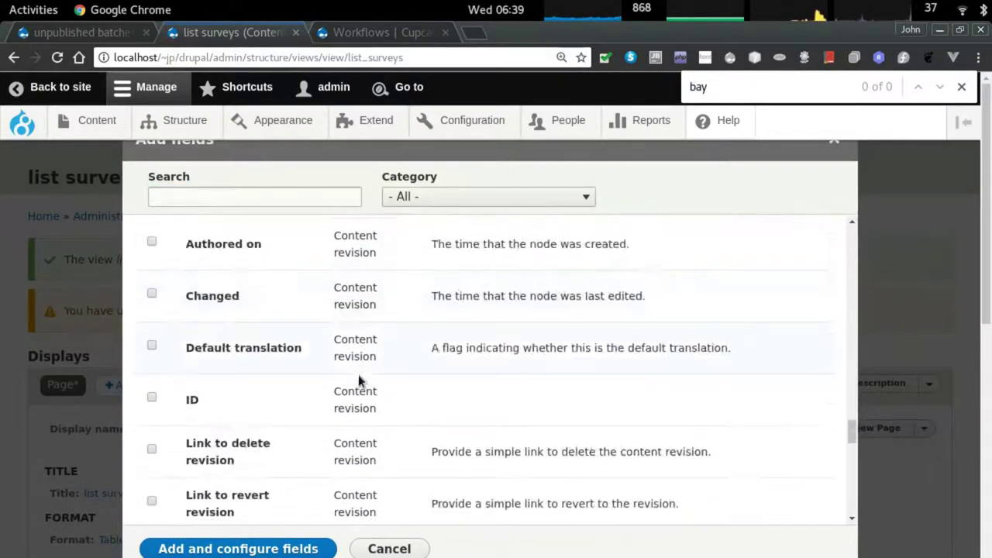
scroll(353, 375, "down", 15)
scroll(354, 374, "up", 12)
scroll(354, 376, "up", 10)
scroll(355, 379, "up", 4)
left_click(152, 472)
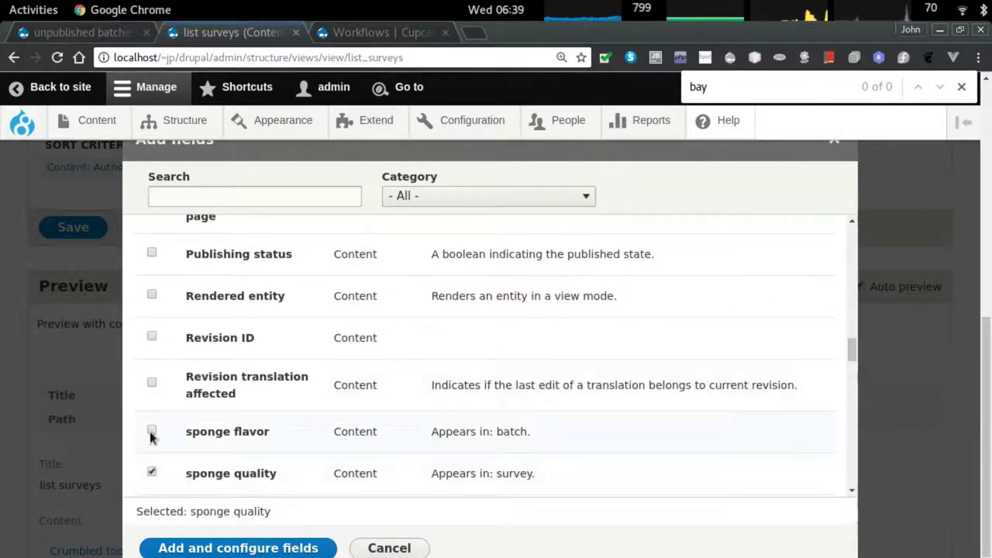
left_click(152, 431)
scroll(152, 436, "up", 1)
scroll(152, 436, "up", 6)
left_click(154, 365)
scroll(226, 379, "up", 4)
scroll(226, 382, "up", 6)
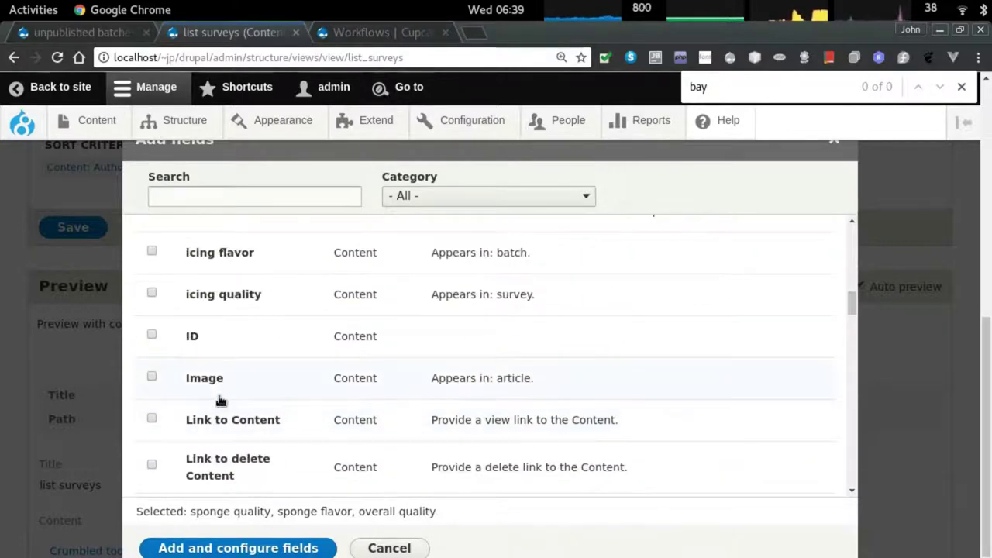
scroll(220, 399, "up", 2)
left_click(152, 375)
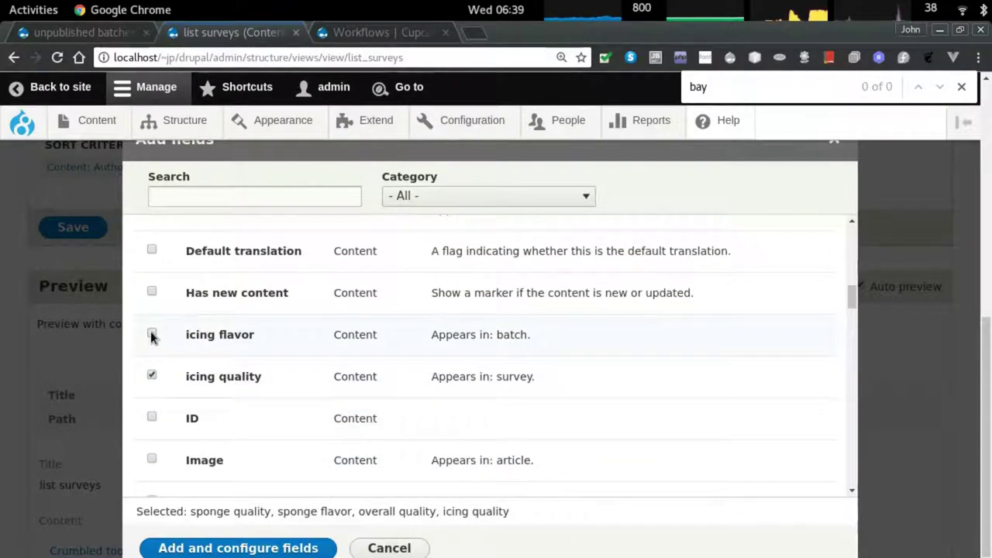
scroll(248, 385, "down", 8)
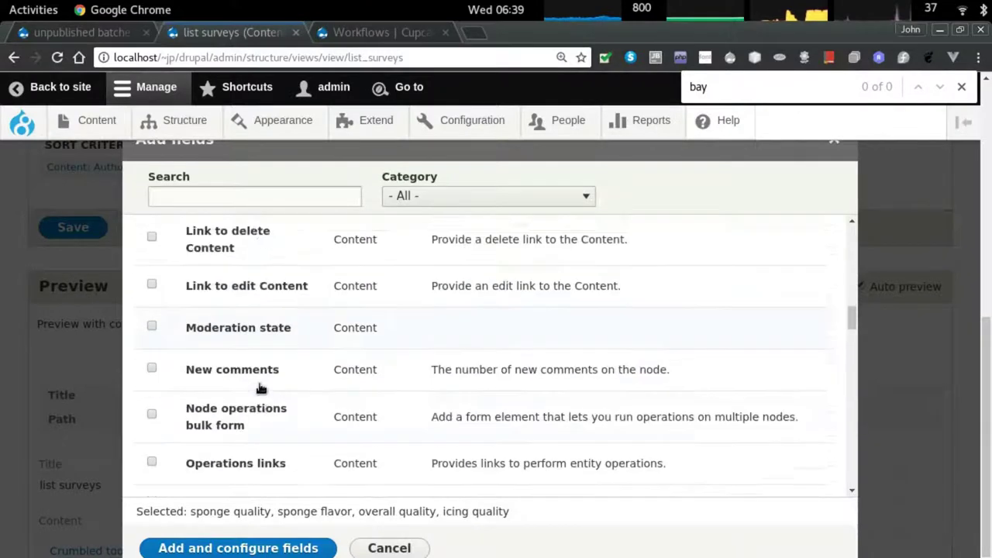
scroll(259, 388, "up", 1)
scroll(259, 387, "down", 4)
scroll(260, 388, "down", 2)
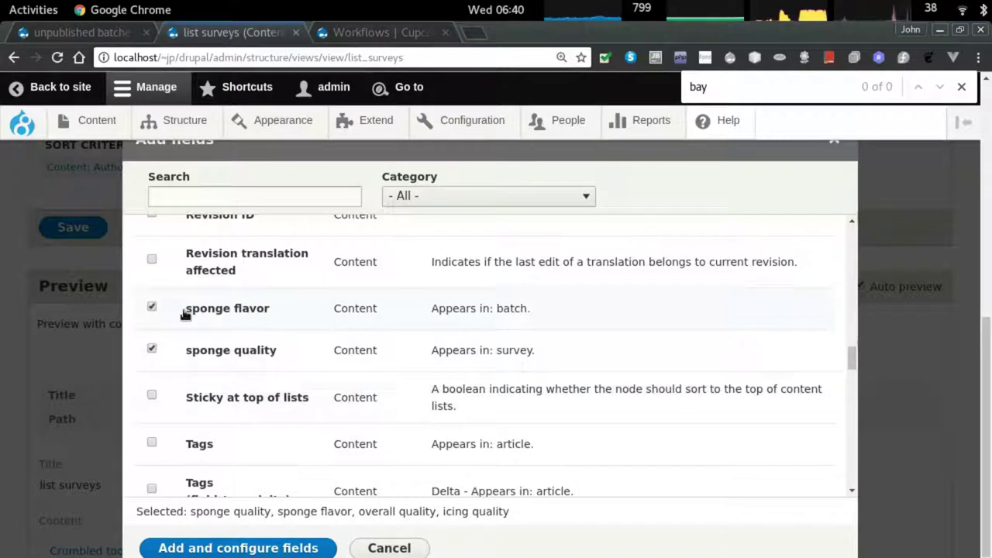
left_click(210, 326)
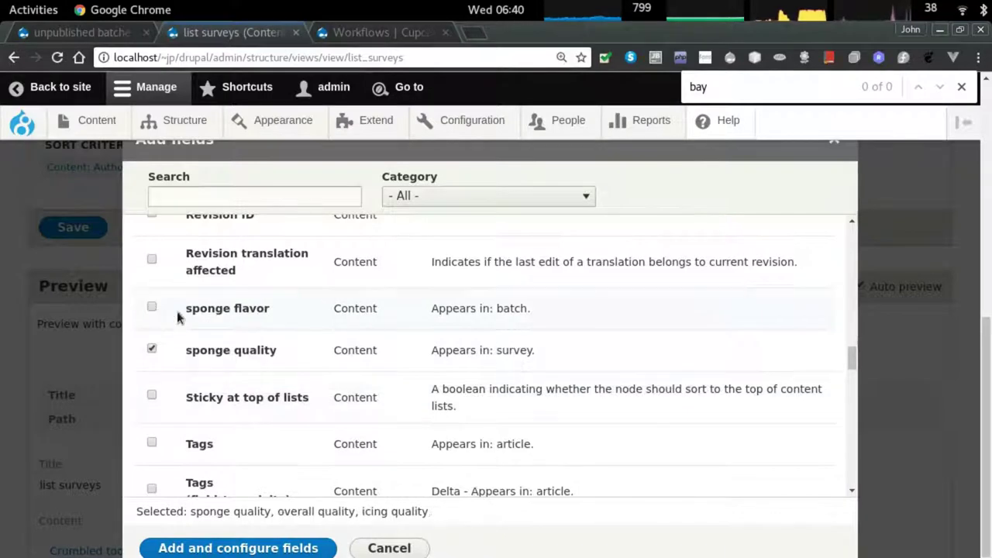
Search the field list for 'survey' and add presentation and batch option to the selection.
left_click(454, 195)
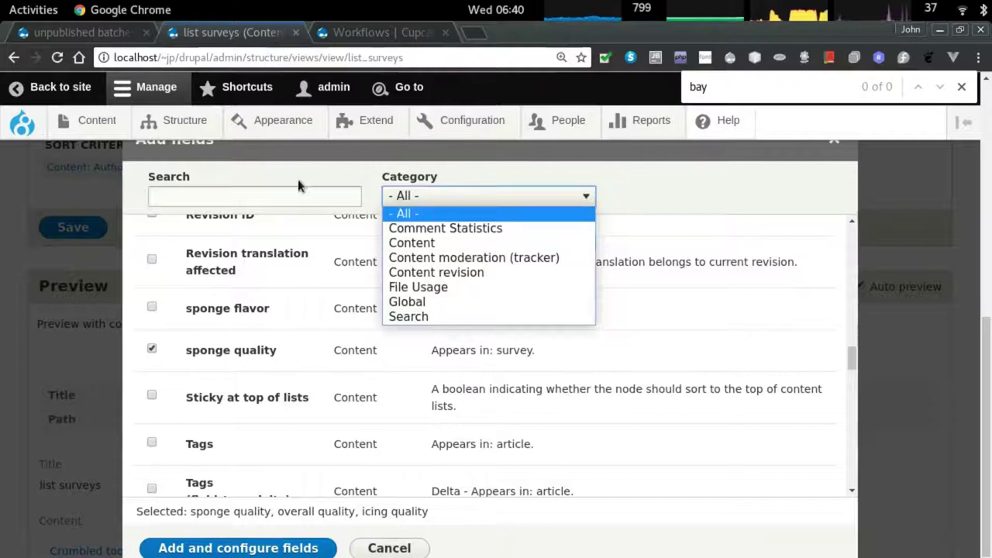
left_click(255, 193)
left_click(254, 192)
type("sur")
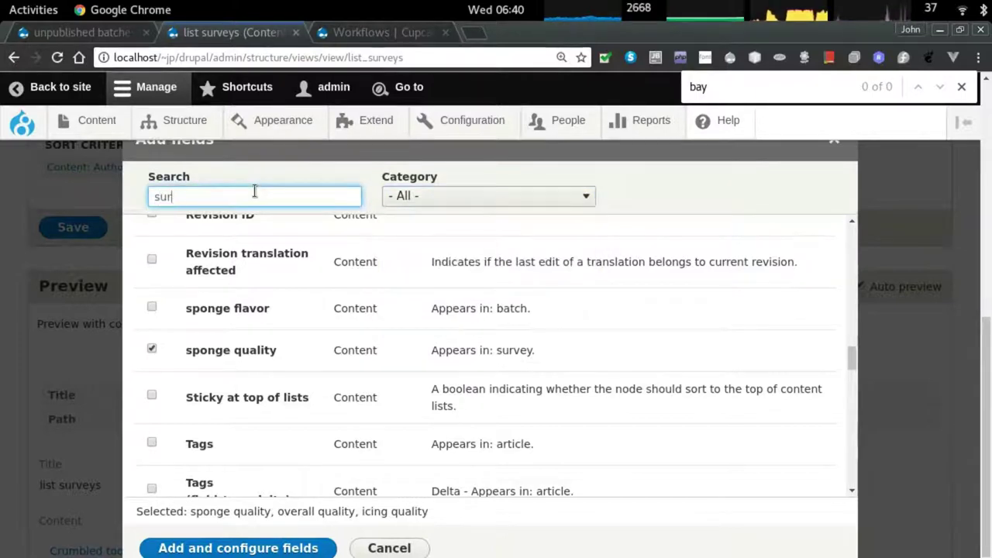
type("vey")
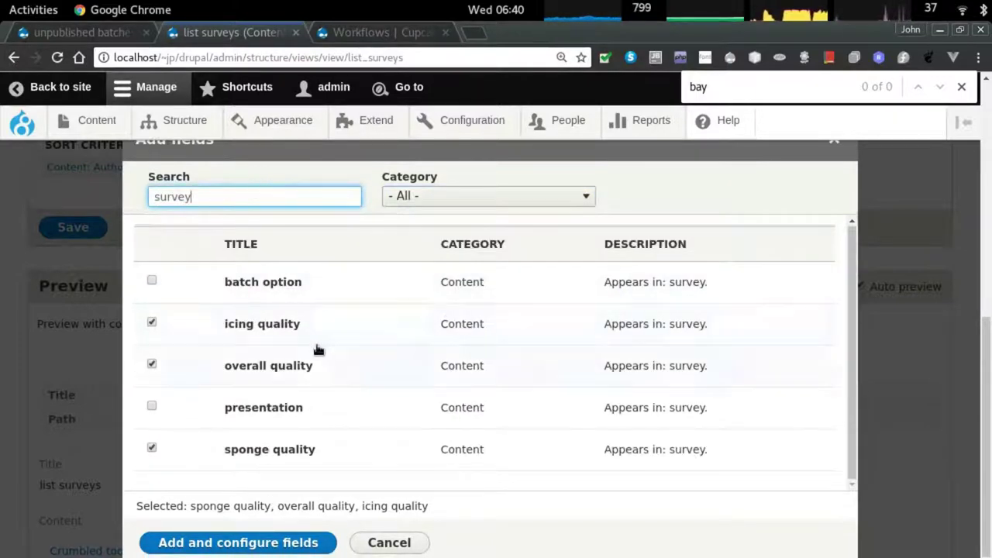
scroll(376, 347, "down", 2)
left_click(152, 411)
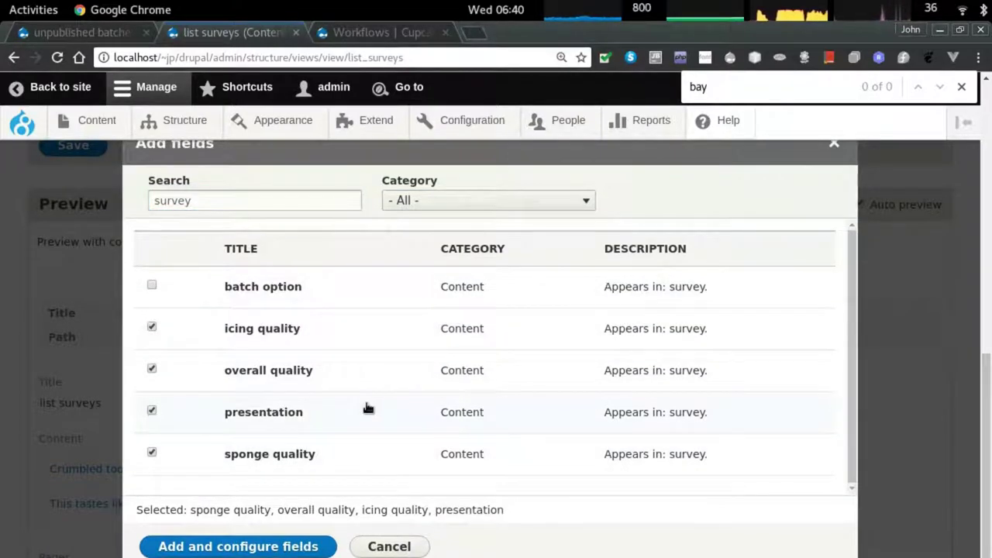
left_click(152, 287)
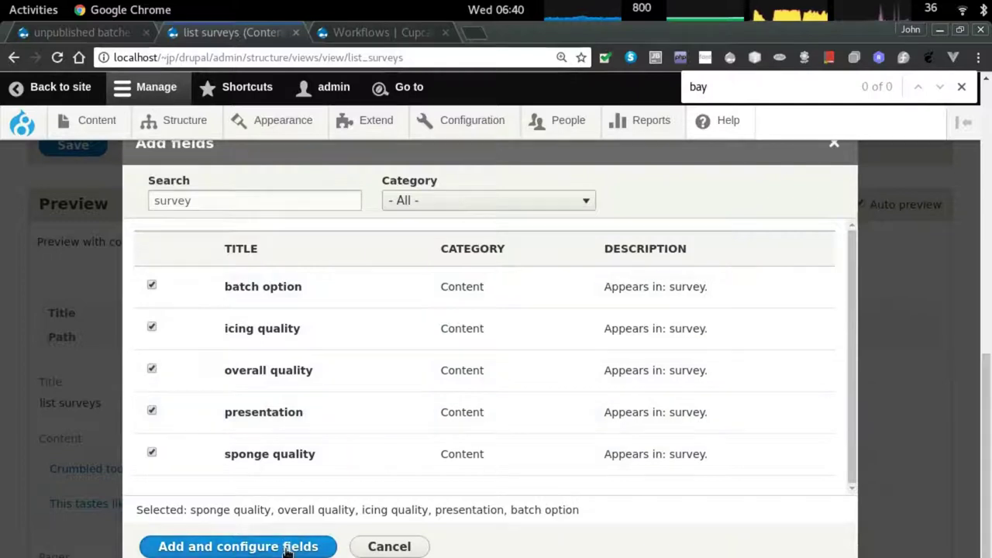
left_click(287, 547)
Relabel batch option as 'batch' and accept the default settings for the other new fields.
double_click(204, 256)
key("BackSpace")
left_click(217, 548)
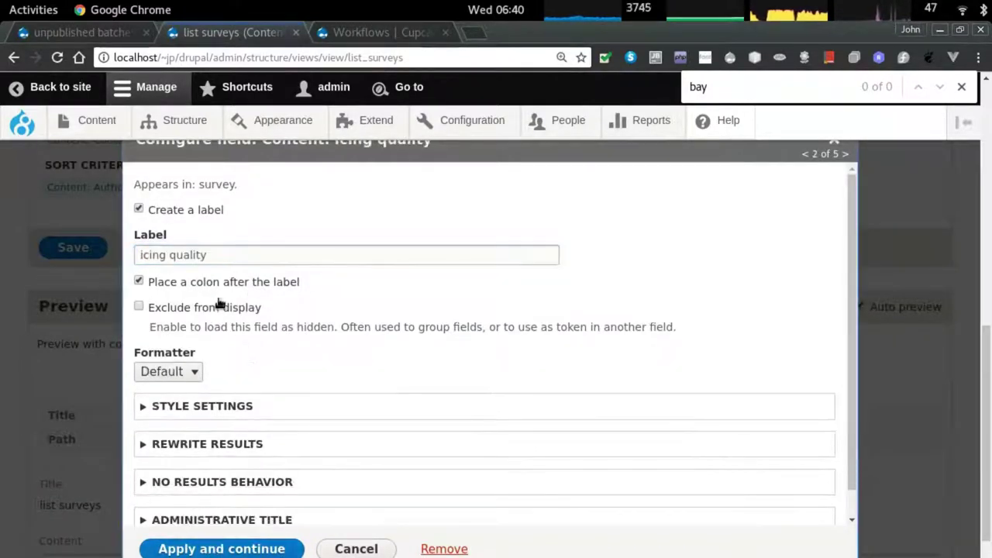
left_click(216, 548)
left_click(216, 548)
left_click(218, 548)
left_click(209, 548)
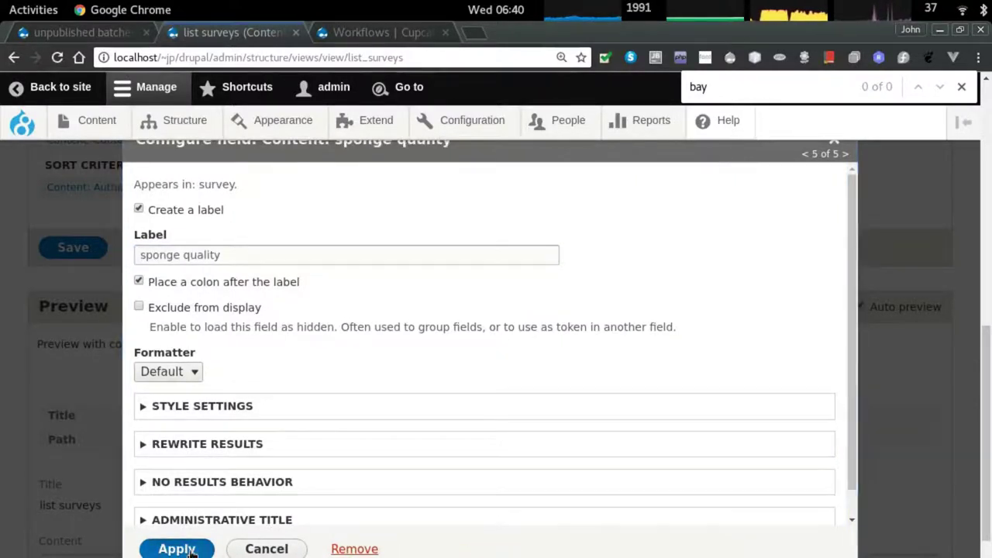
scroll(393, 451, "down", 3)
scroll(393, 451, "down", 1)
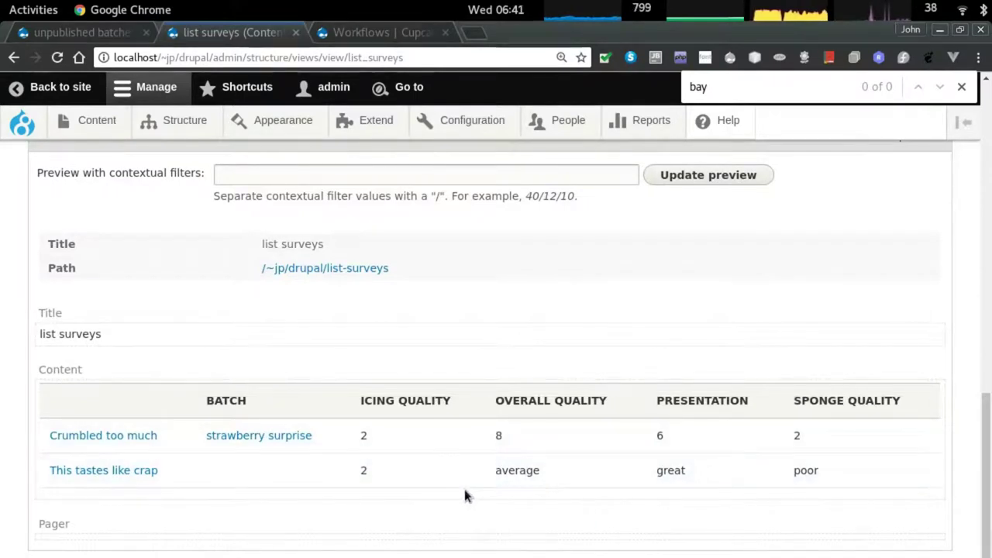
Rearrange the view's fields so Content: Title comes after batch option.
scroll(464, 496, "up", 15)
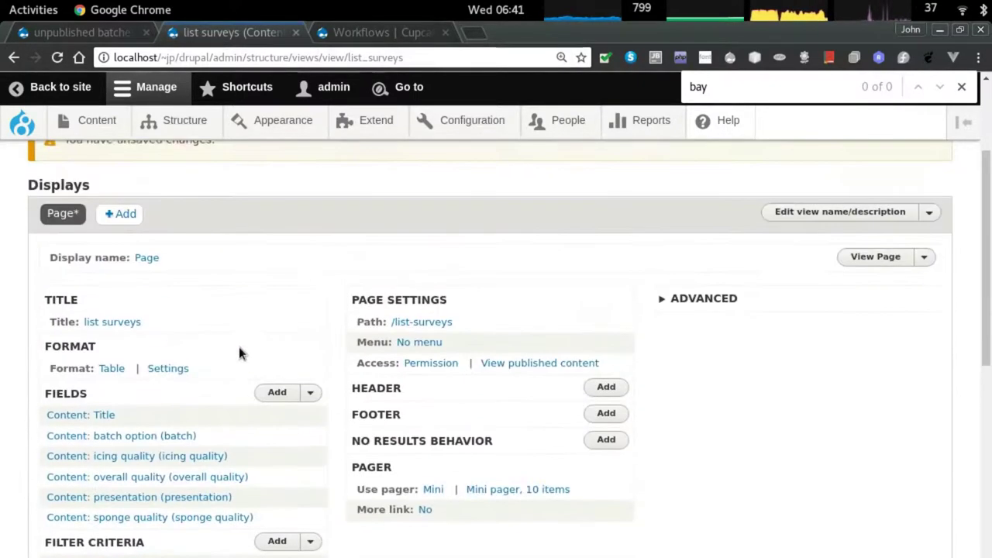
scroll(245, 359, "down", 3)
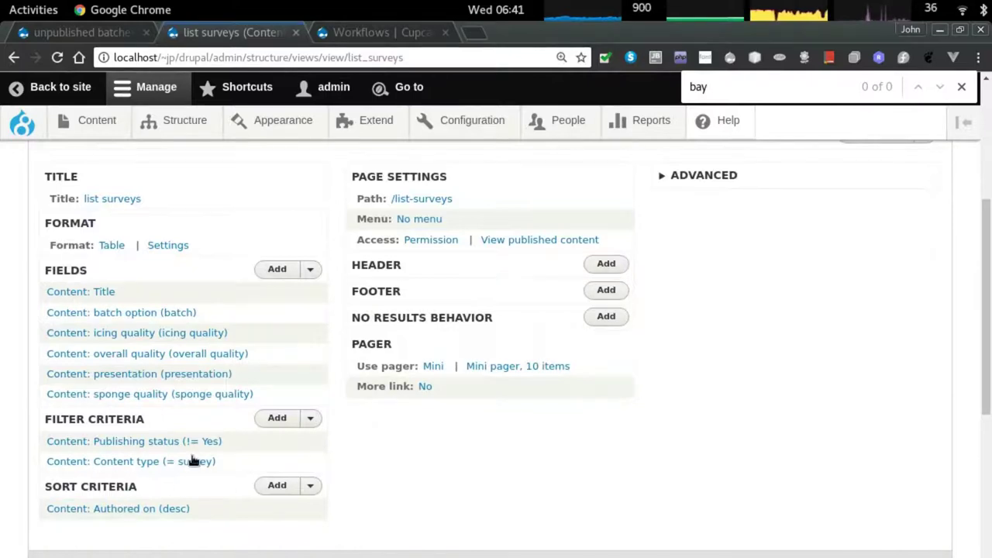
scroll(192, 461, "up", 1)
left_click(309, 310)
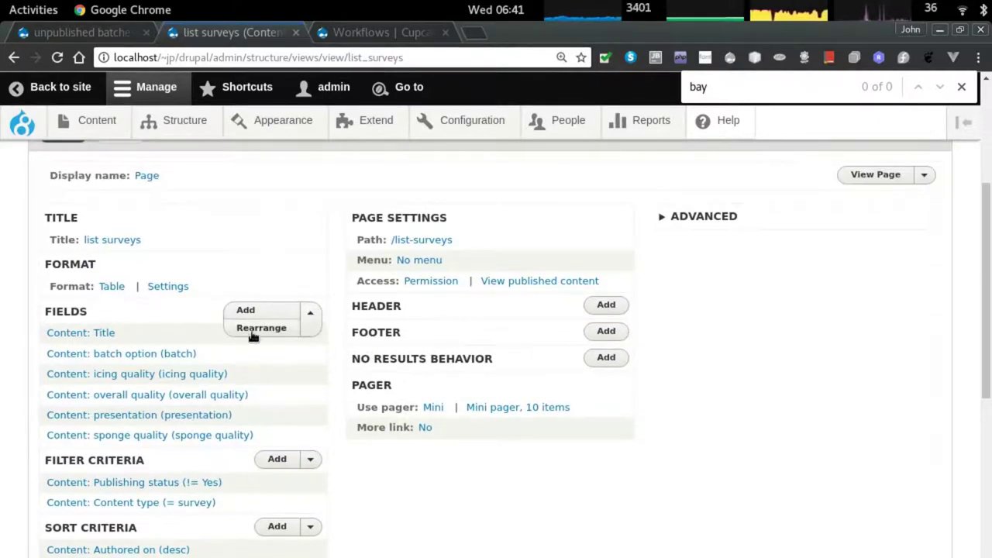
left_click(258, 329)
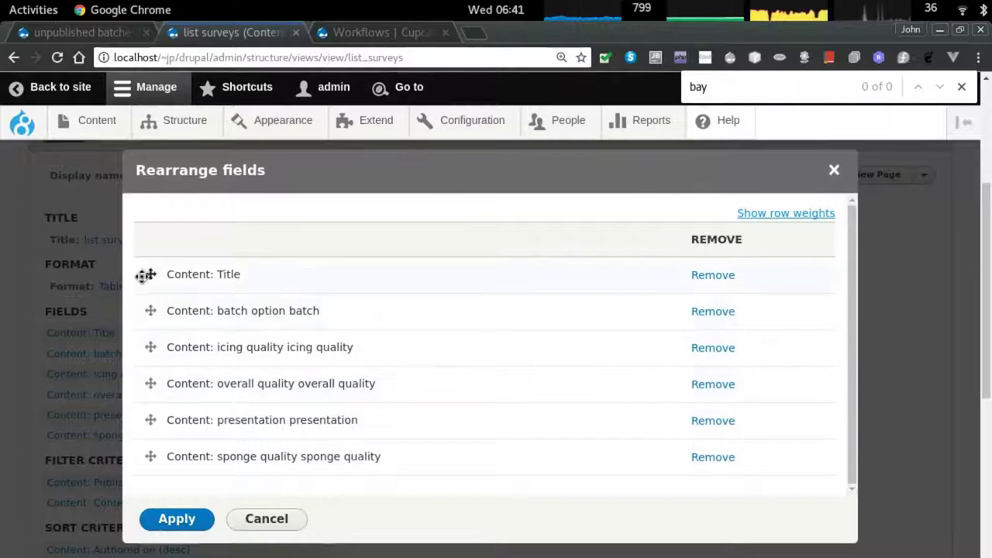
left_click_drag(148, 277, 160, 318)
left_click(191, 519)
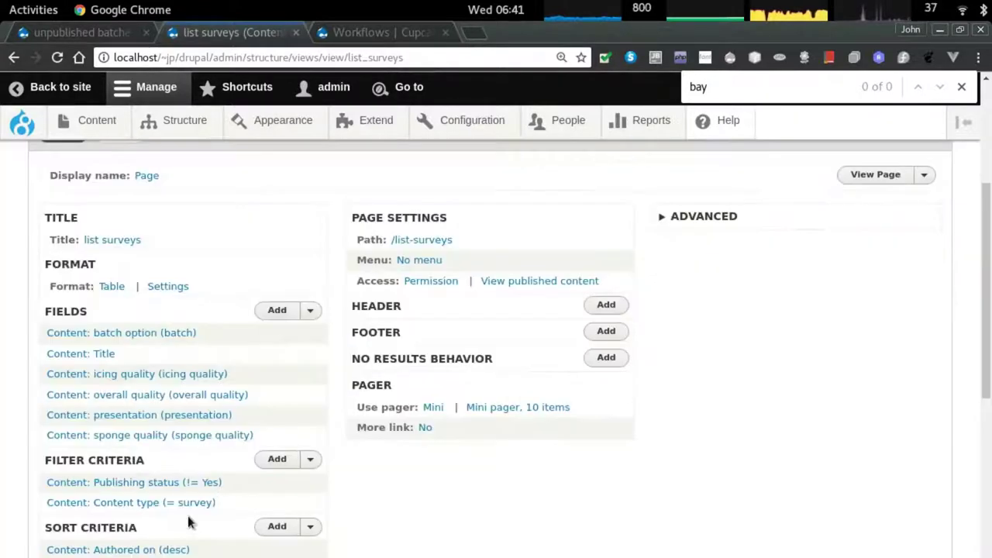
Save the list surveys view and copy its /list-surveys page path.
scroll(279, 439, "down", 1)
scroll(287, 418, "down", 6)
scroll(431, 401, "down", 5)
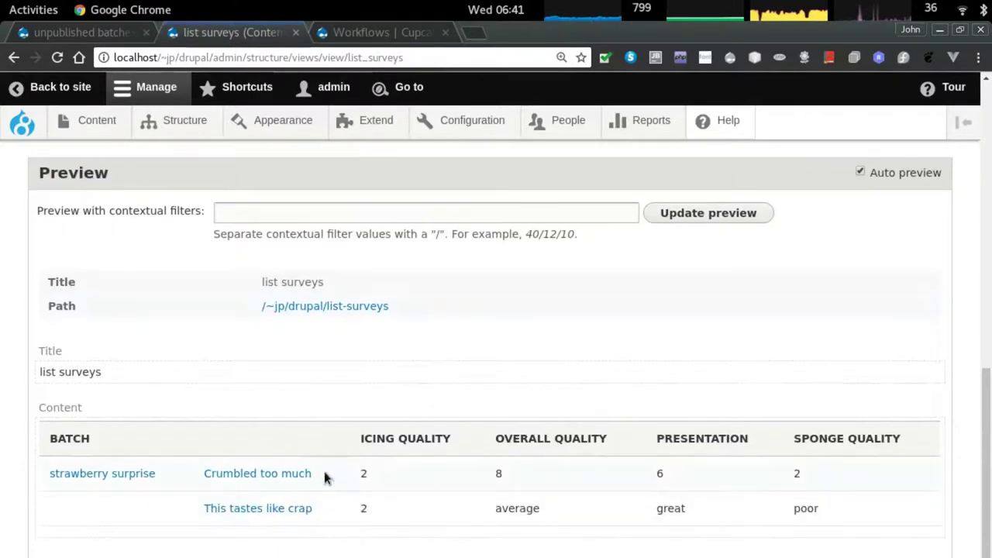
scroll(310, 422, "up", 3)
scroll(172, 409, "up", 7)
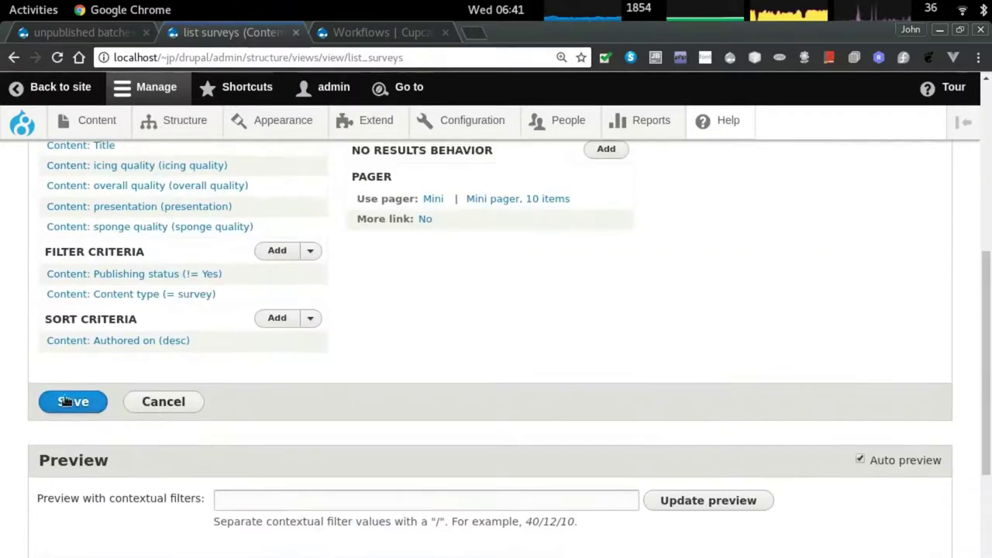
scroll(197, 394, "up", 3)
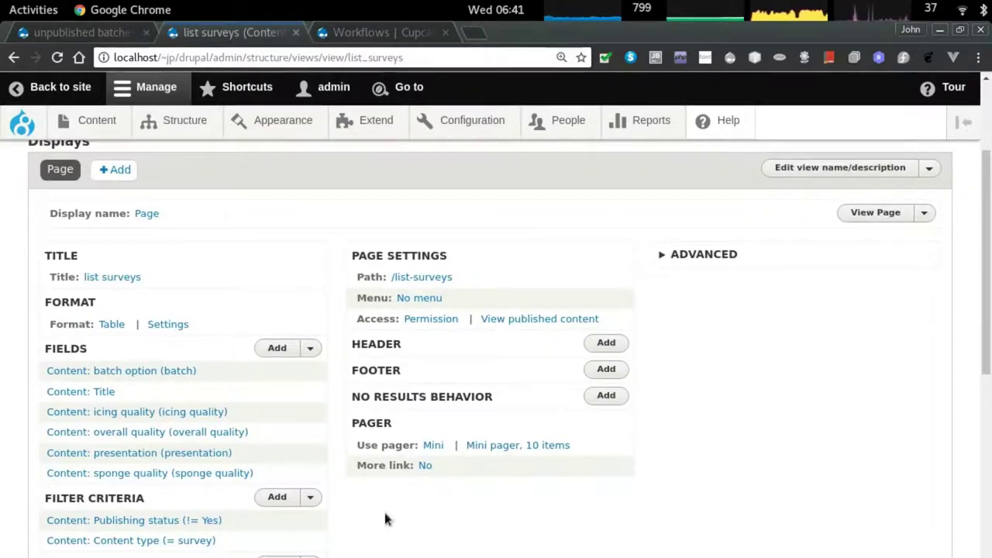
scroll(400, 485, "down", 1)
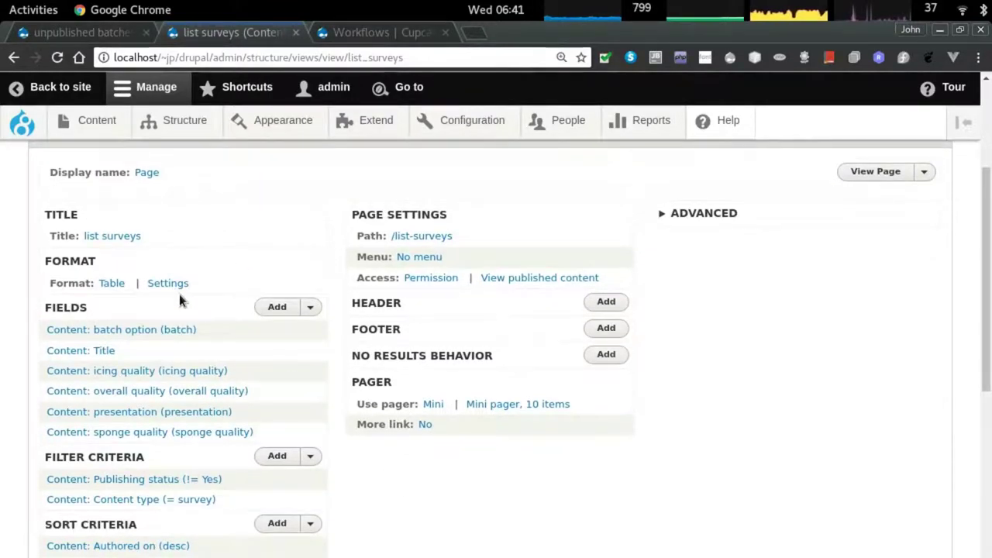
scroll(179, 294, "down", 2)
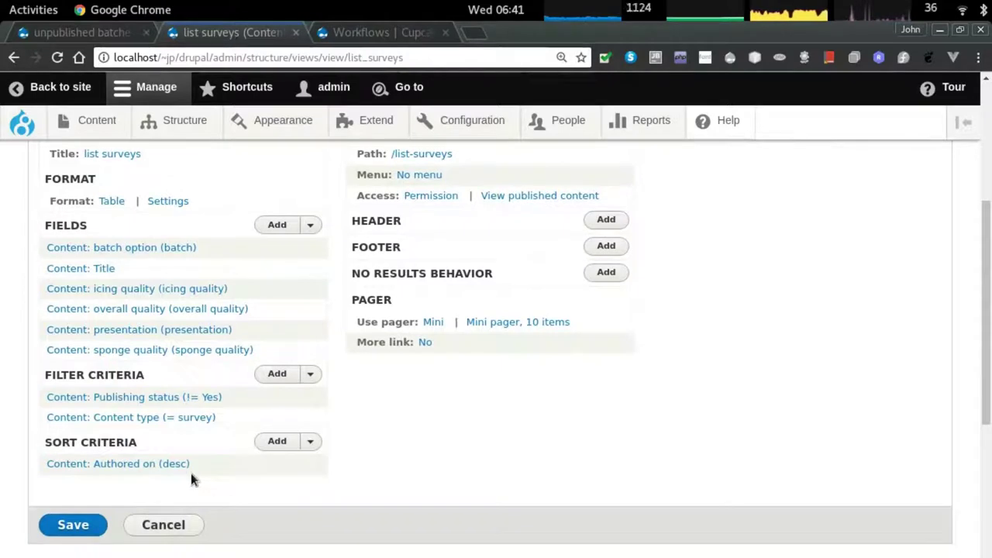
key("Return")
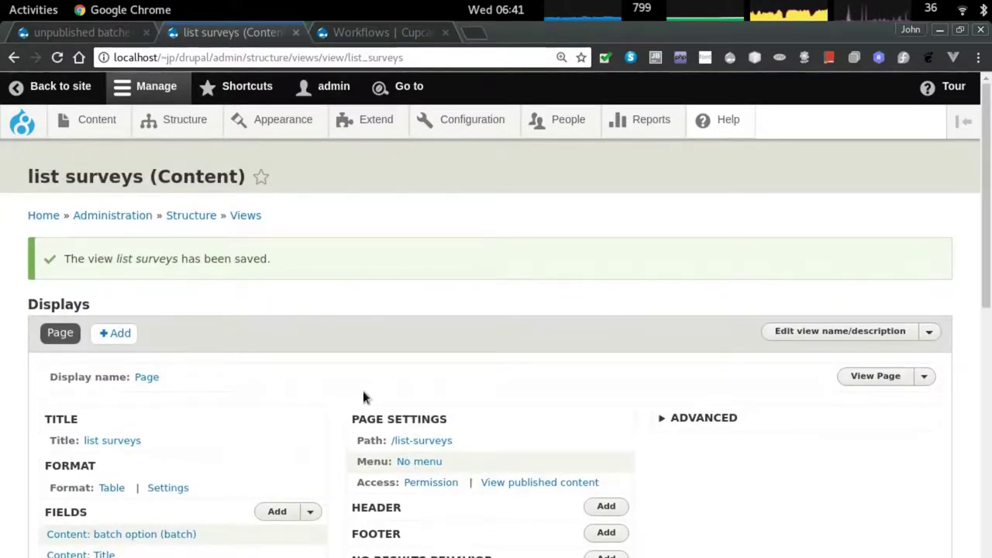
left_click_drag(464, 440, 391, 446)
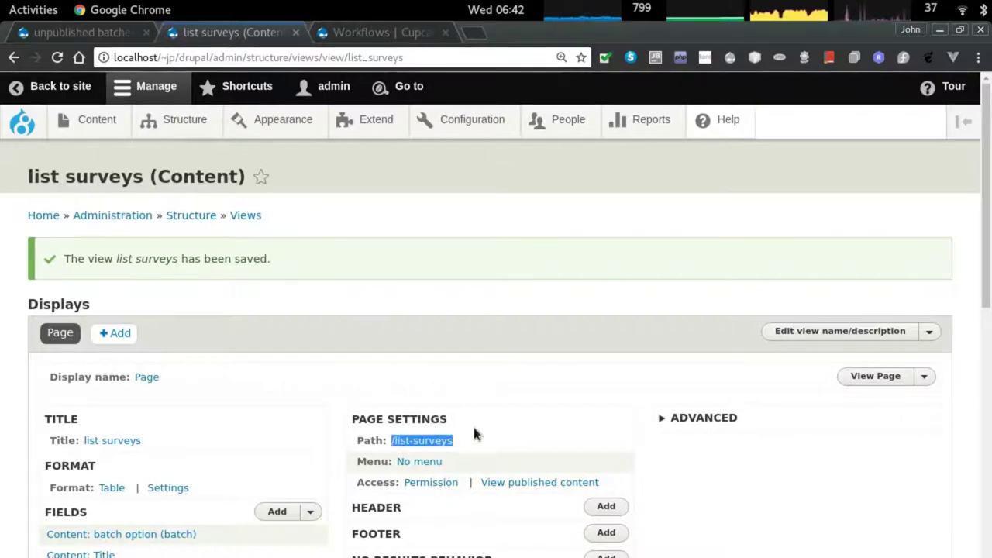
Go to the Main navigation menu and start adding a new link.
key("ctrl+Tab")
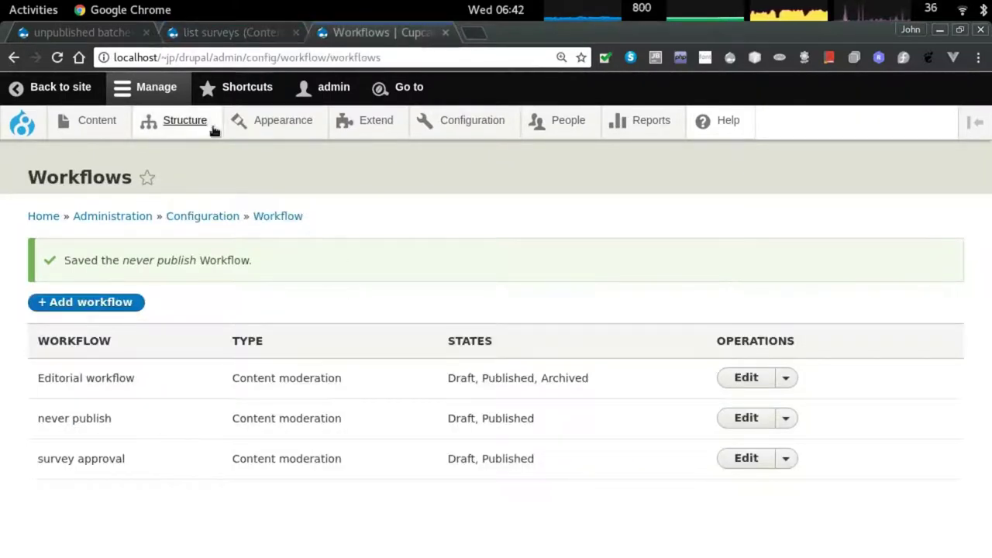
mouse_move(215, 132)
mouse_move(170, 394)
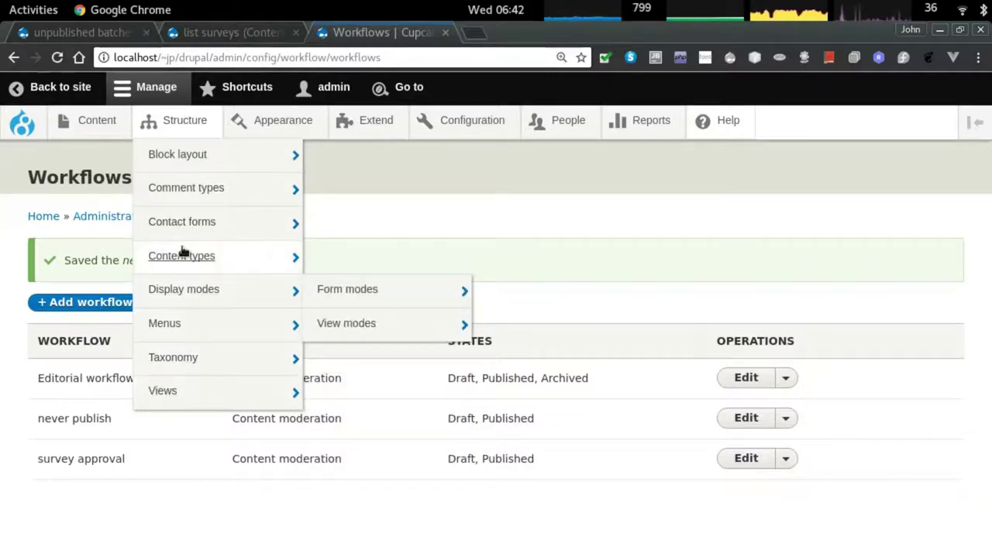
mouse_move(179, 323)
mouse_move(351, 442)
left_click(383, 425)
left_click(68, 250)
Create a 'list surveys' menu link to /list-surveys with a short description and save it.
left_click(86, 261)
type("/list-surveys")
left_click(132, 393)
type("List the surveys that came in")
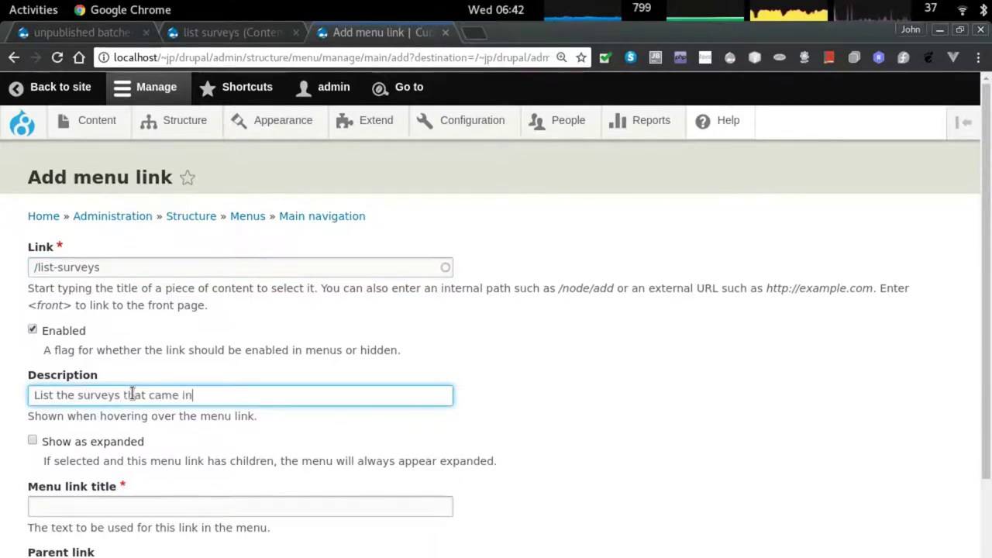
scroll(132, 394, "down", 2)
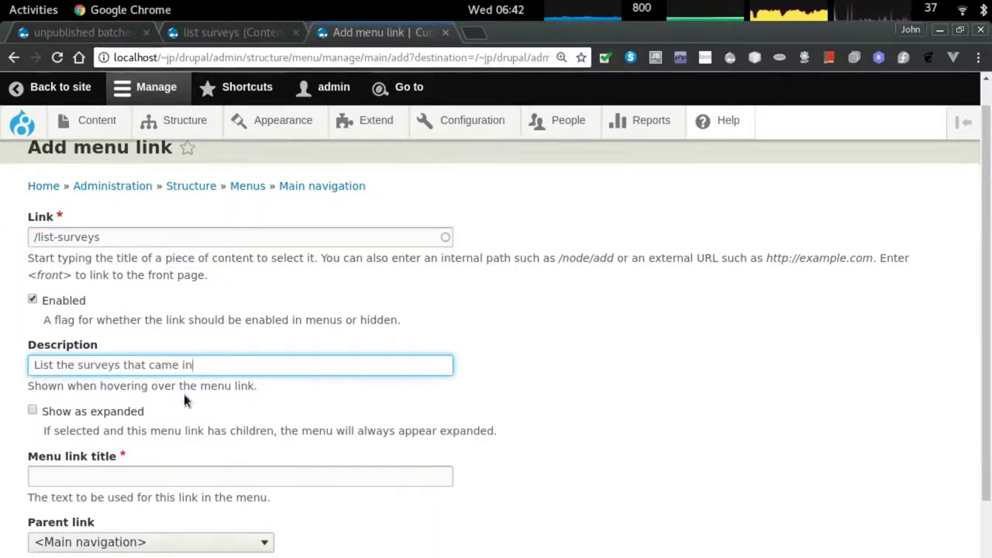
left_click(122, 422)
type("list surveys")
scroll(380, 409, "down", 2)
left_click(60, 527)
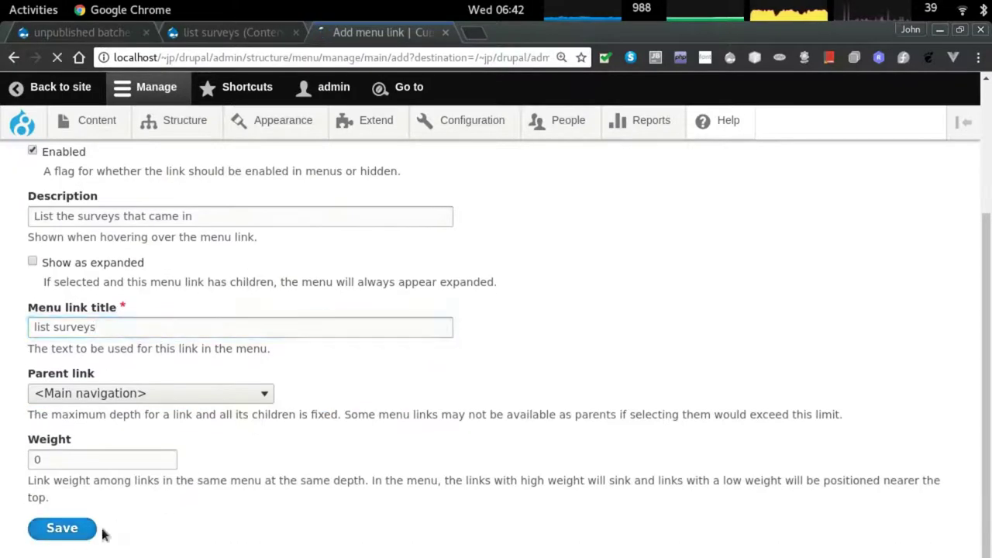
scroll(341, 463, "down", 2)
Reload the public site and open the new list surveys page.
key("alt+Tab")
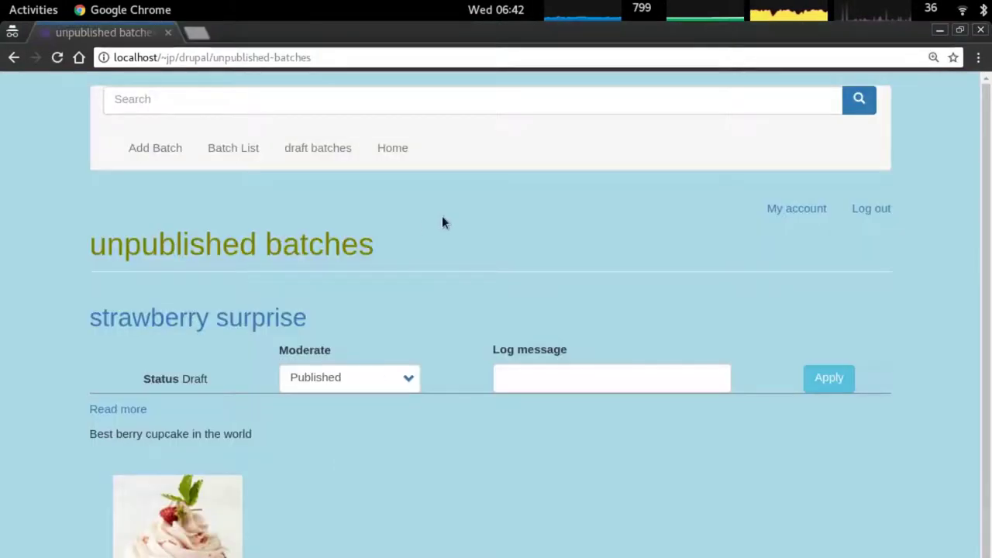
key("F5")
left_click(471, 154)
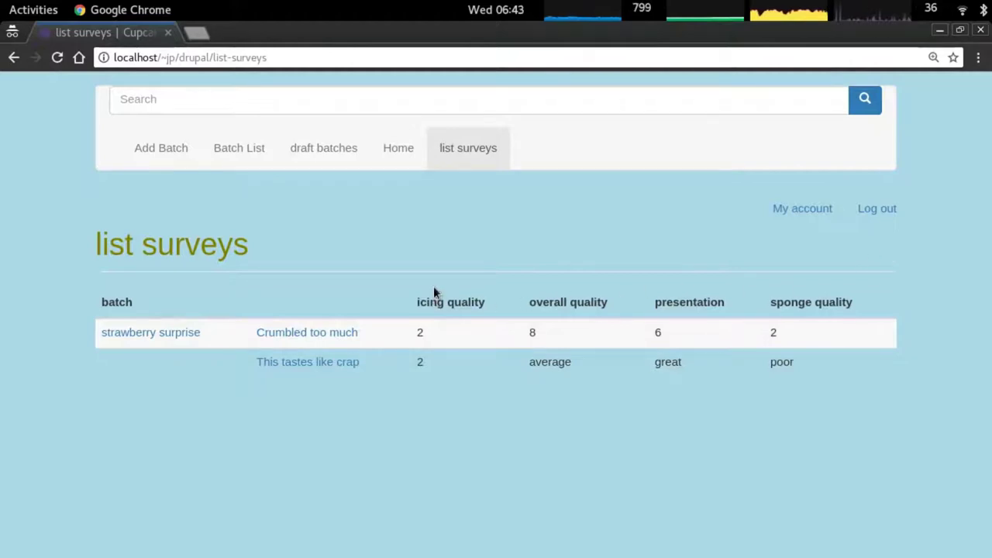
In the anonymous private window, reload the site and open list surveys.
key("alt+Tab")
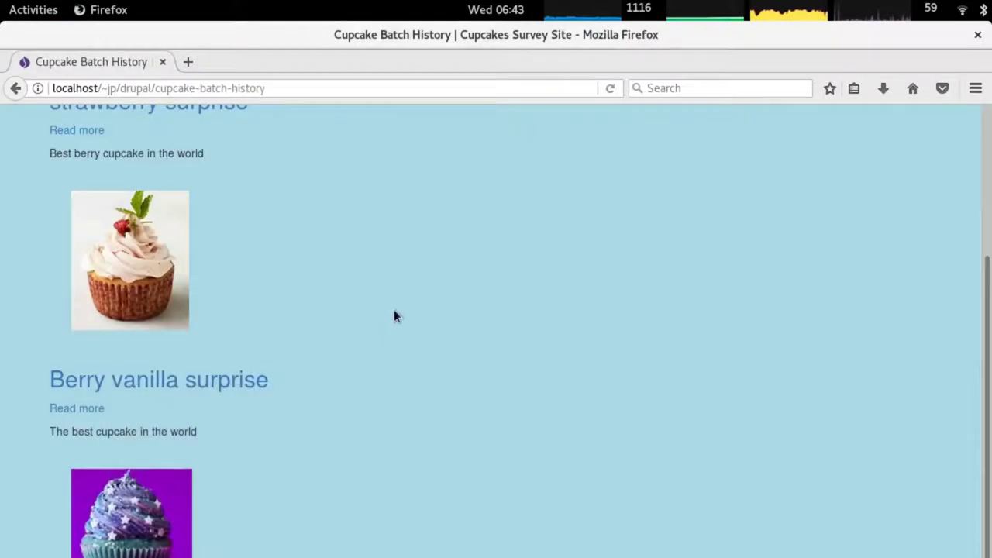
scroll(394, 317, "up", 3)
scroll(359, 346, "down", 3)
scroll(462, 268, "up", 3)
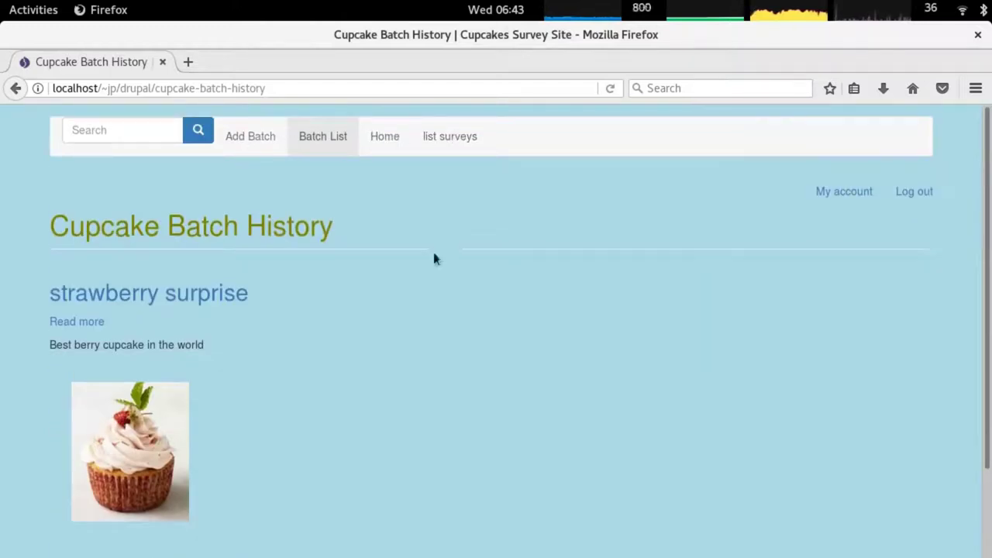
key("alt+grave")
key("F5")
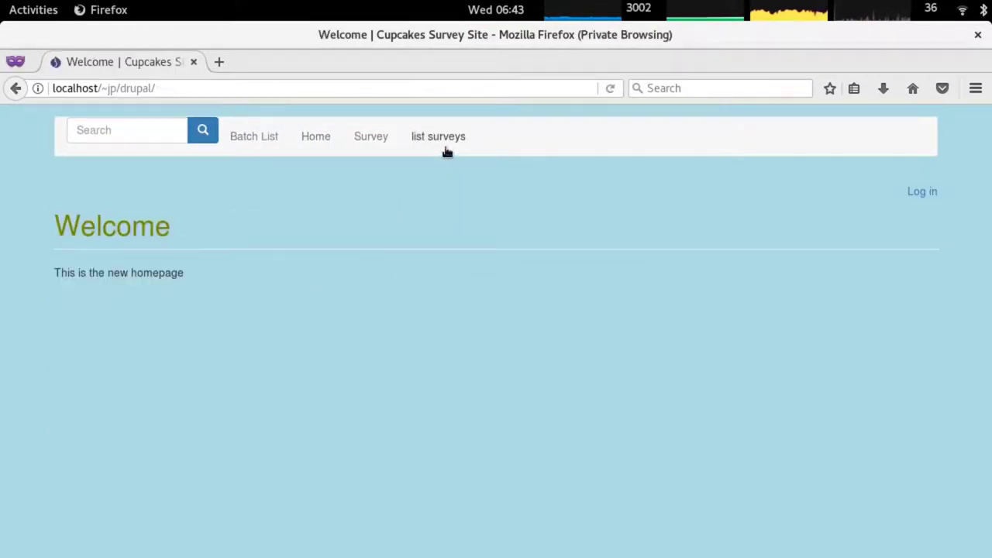
left_click(439, 137)
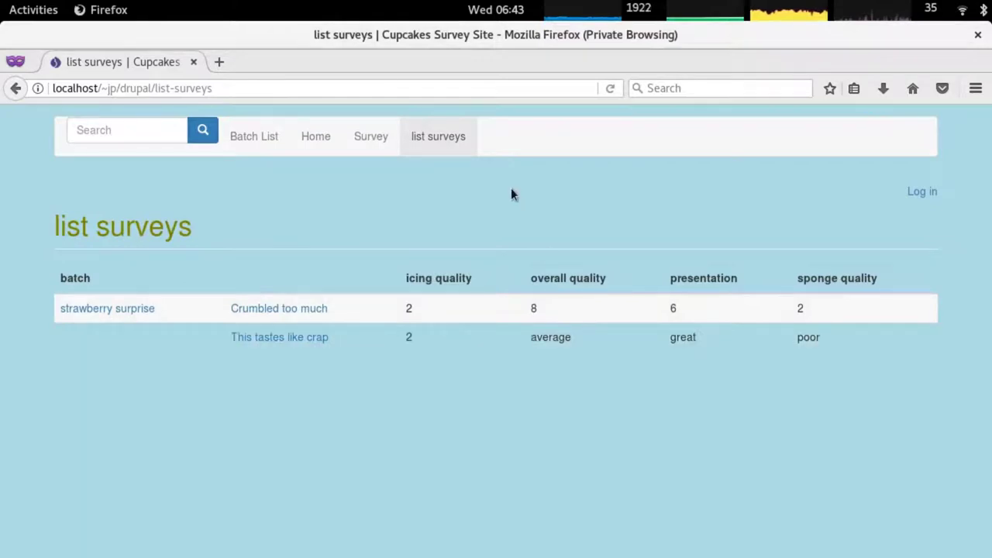
Return to the admin browser and bring up the unpublished batches view editor.
key("alt+Tab")
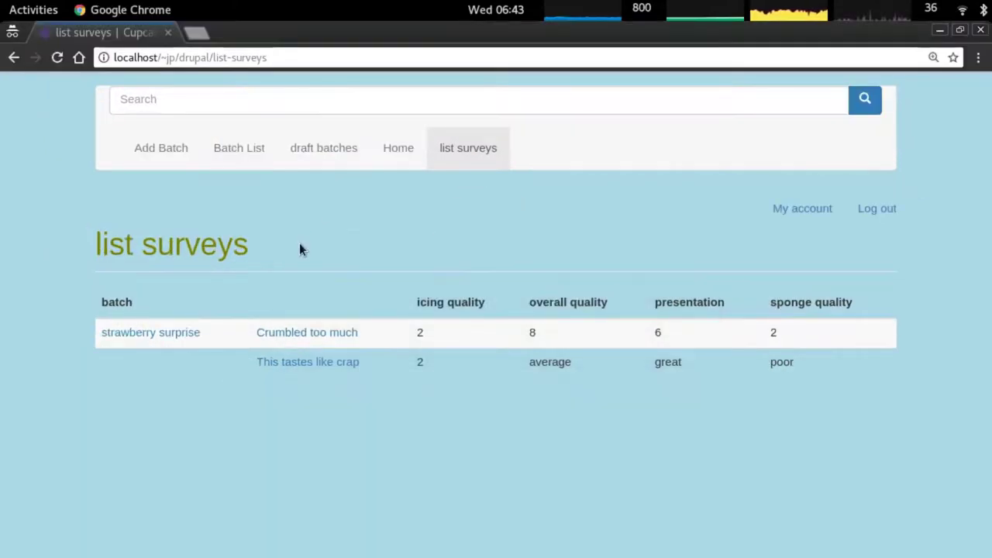
key("alt+Tab")
key("alt+Tab")
key("alt+Tab")
key("alt+Tab")
key("alt+grave")
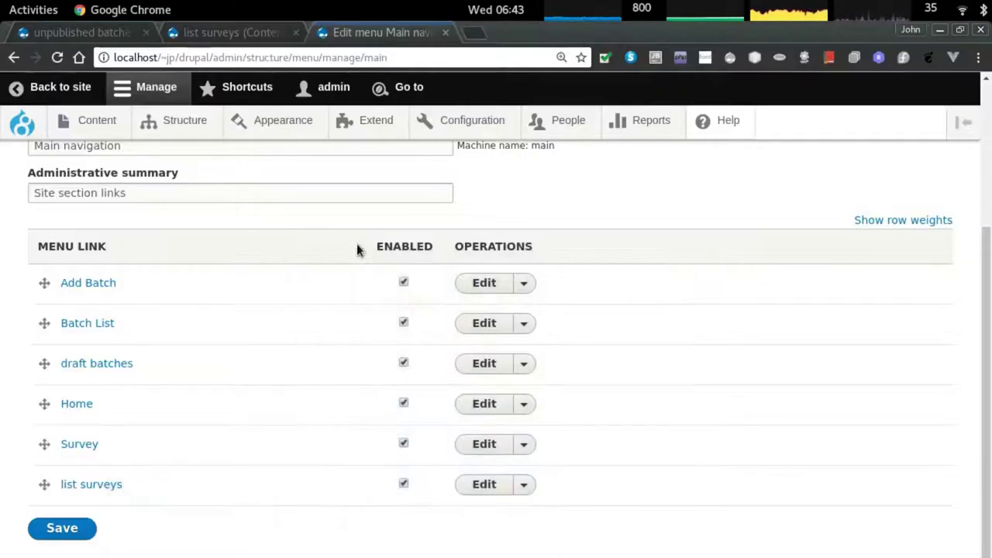
mouse_move(358, 126)
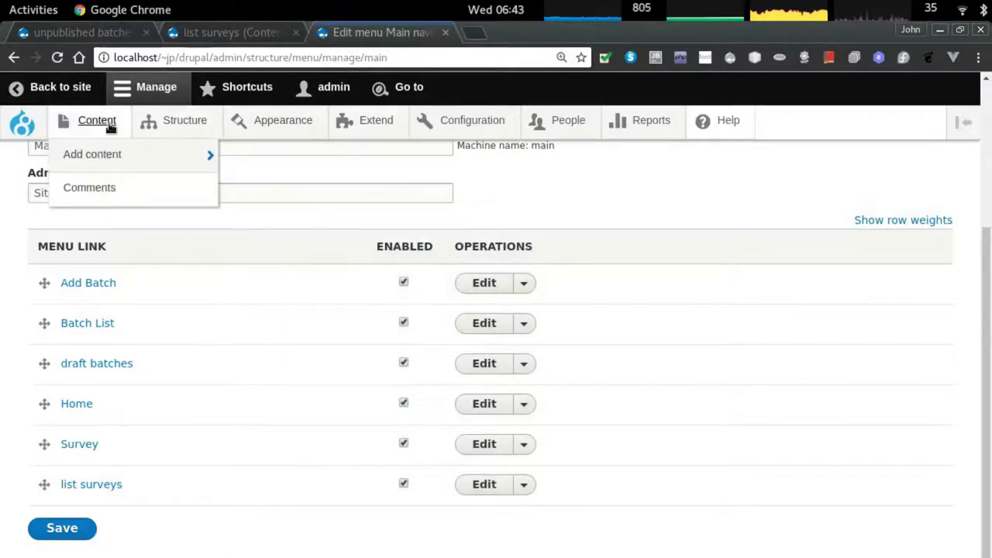
key("ctrl+1")
scroll(529, 259, "down", 2)
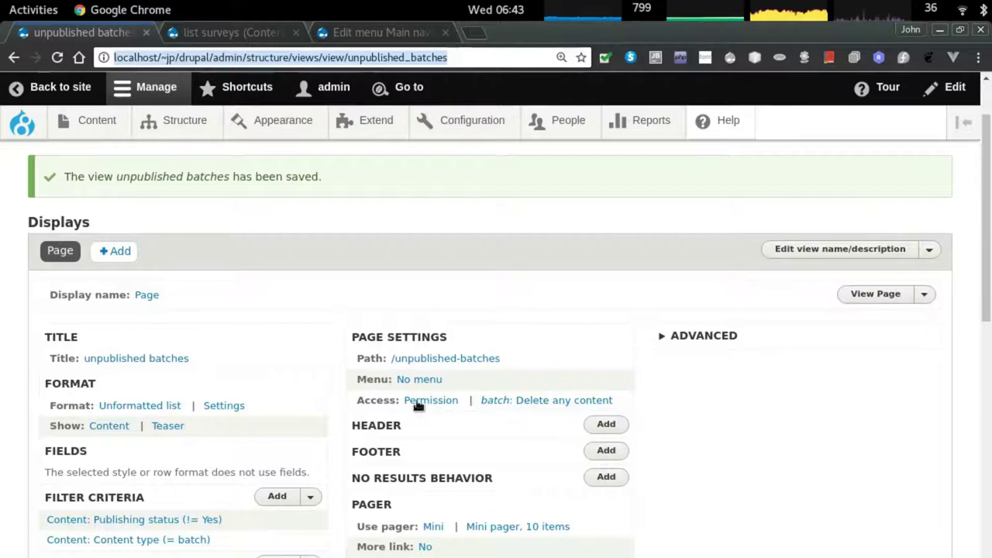
Set the page's Access to Role, allowing baker and chef, and save the view.
left_click(418, 401)
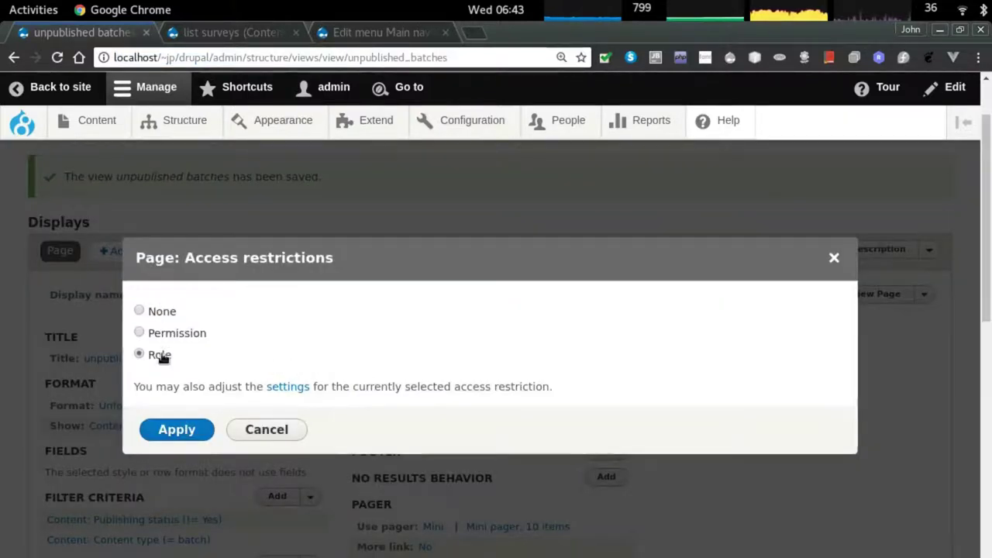
left_click(285, 385)
left_click(231, 344)
left_click(231, 344)
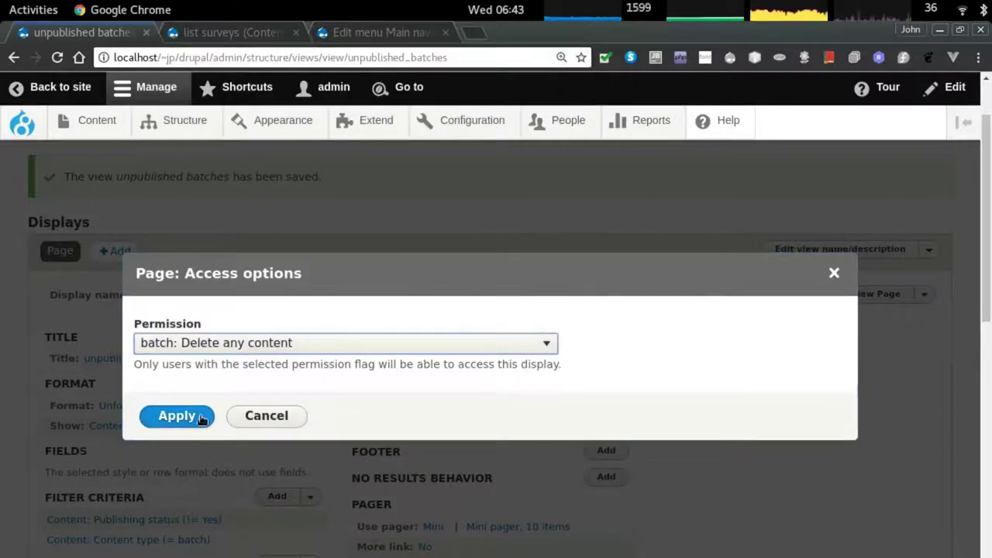
left_click(177, 415)
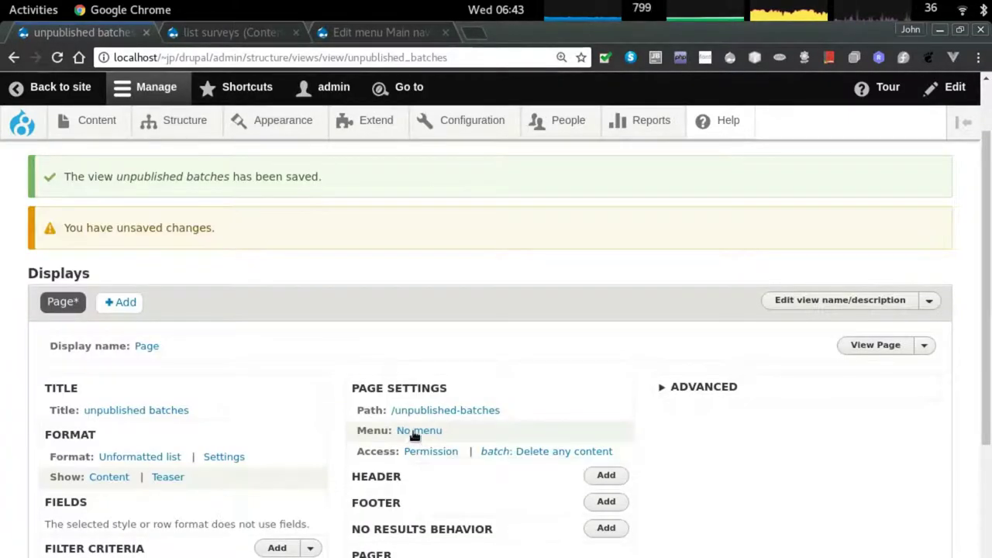
left_click(432, 457)
left_click(155, 354)
left_click(174, 427)
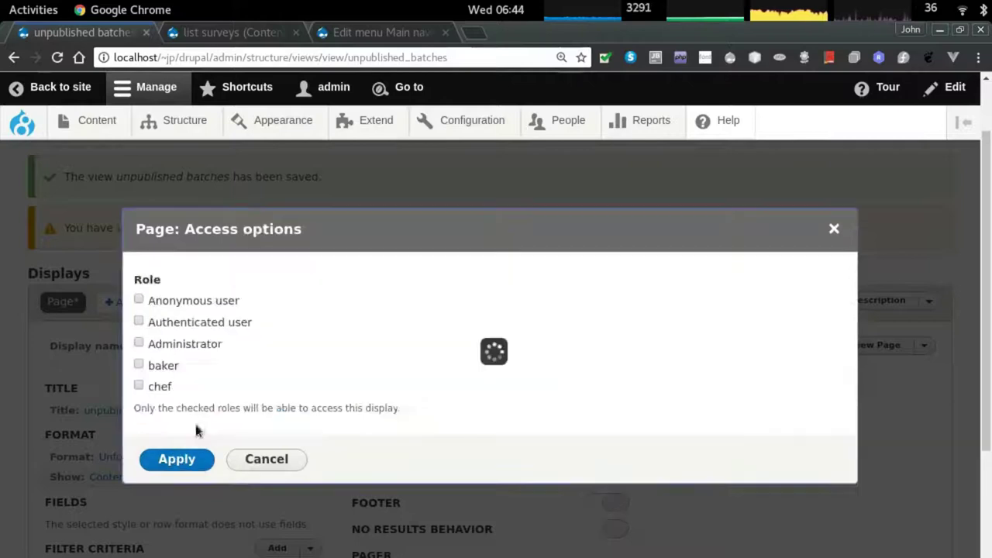
left_click(157, 387)
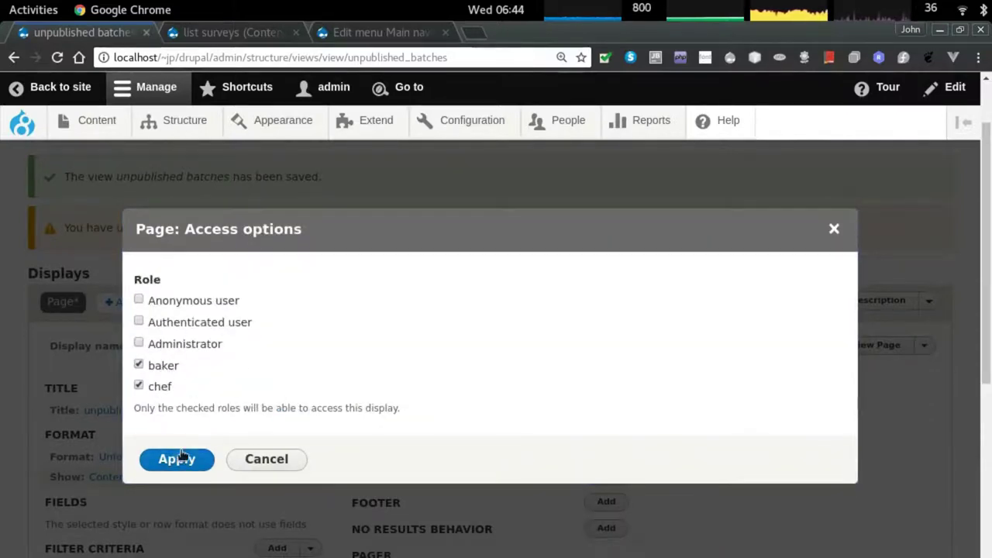
left_click(178, 457)
scroll(155, 341, "down", 6)
left_click(71, 228)
Check in the private window whether list surveys still loads for anonymous visitors.
key("alt+Tab")
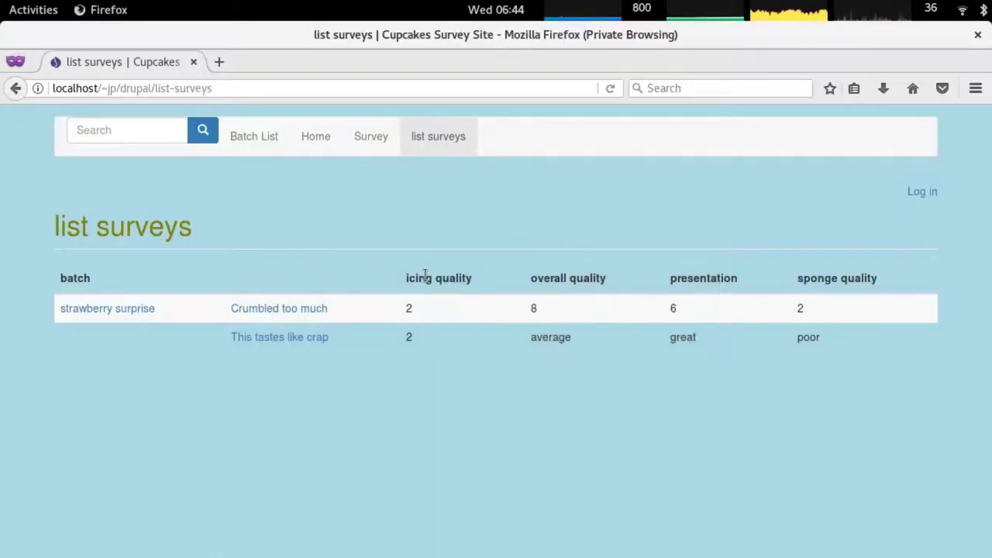
left_click(363, 137)
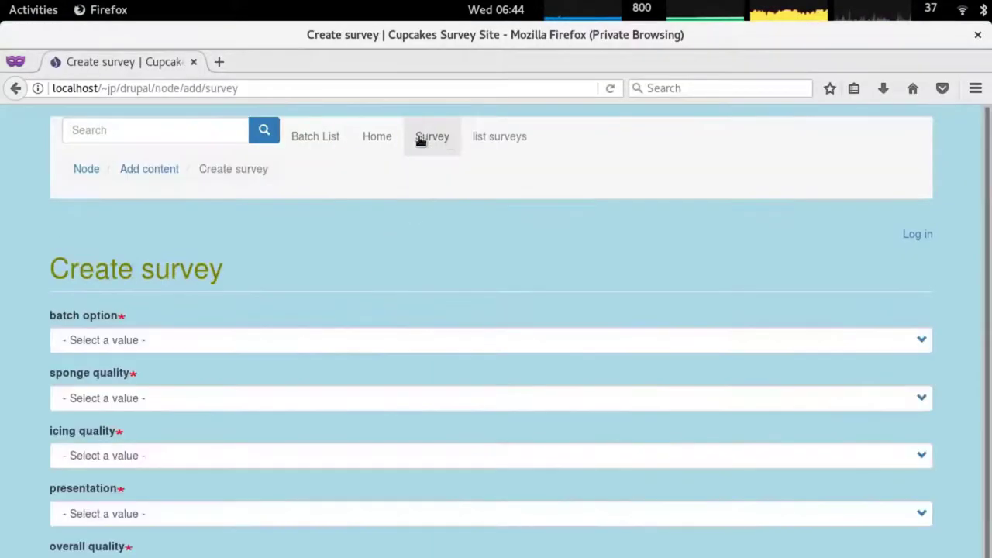
left_click(367, 140)
left_click(439, 138)
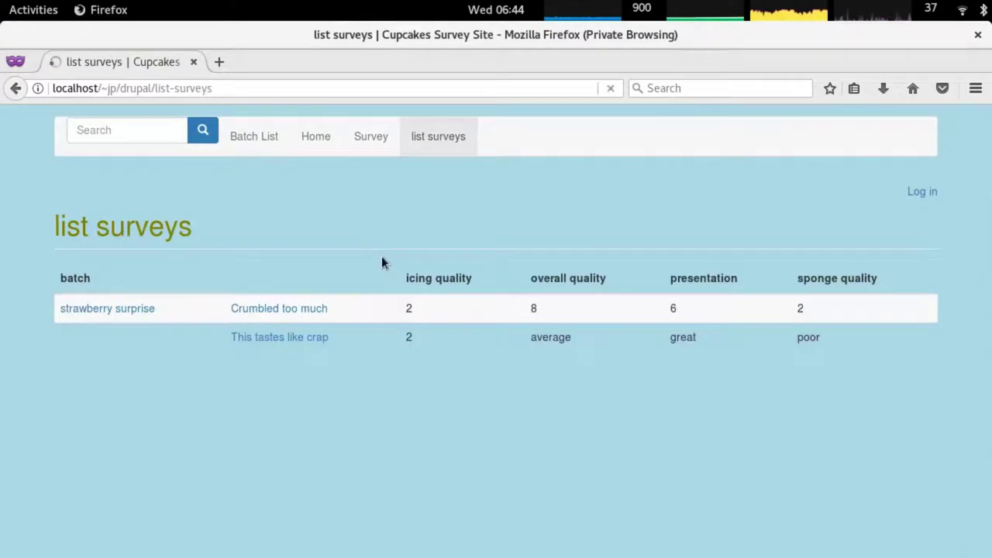
key("alt+Tab")
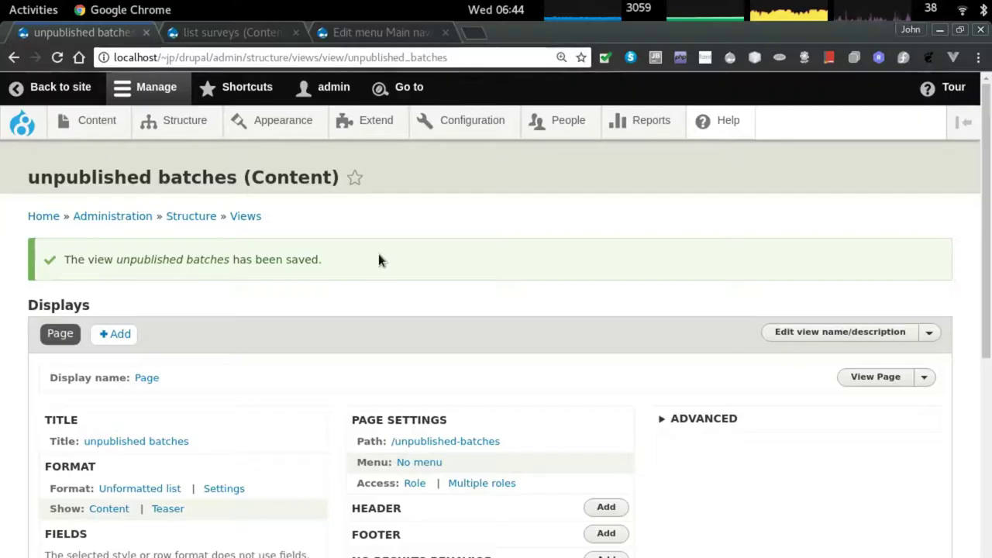
scroll(518, 336, "down", 2)
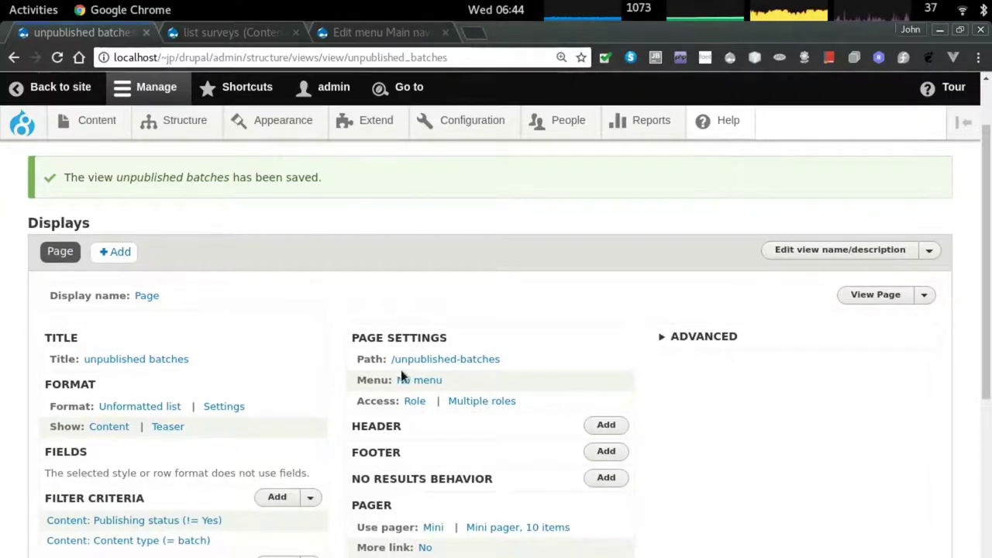
scroll(262, 396, "down", 6)
scroll(262, 396, "up", 5)
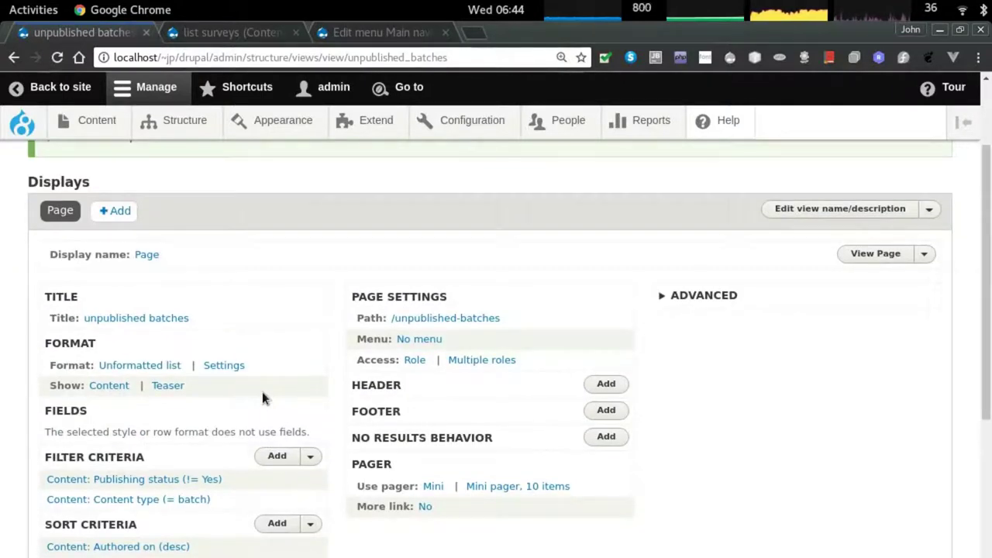
scroll(252, 299, "up", 3)
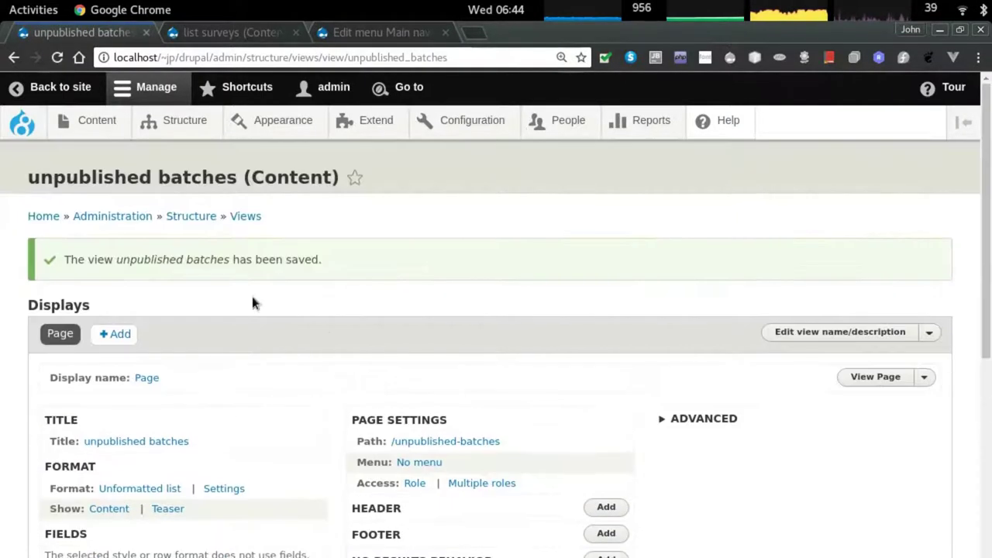
Find the list surveys view among all views and open it for editing.
left_click(245, 216)
scroll(326, 317, "down", 5)
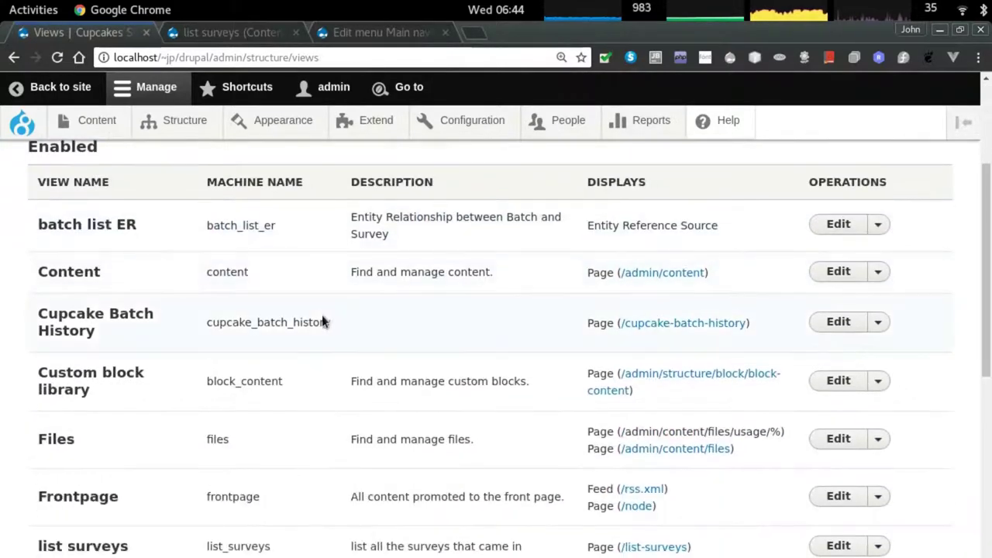
key("ctrl+f")
type("survey")
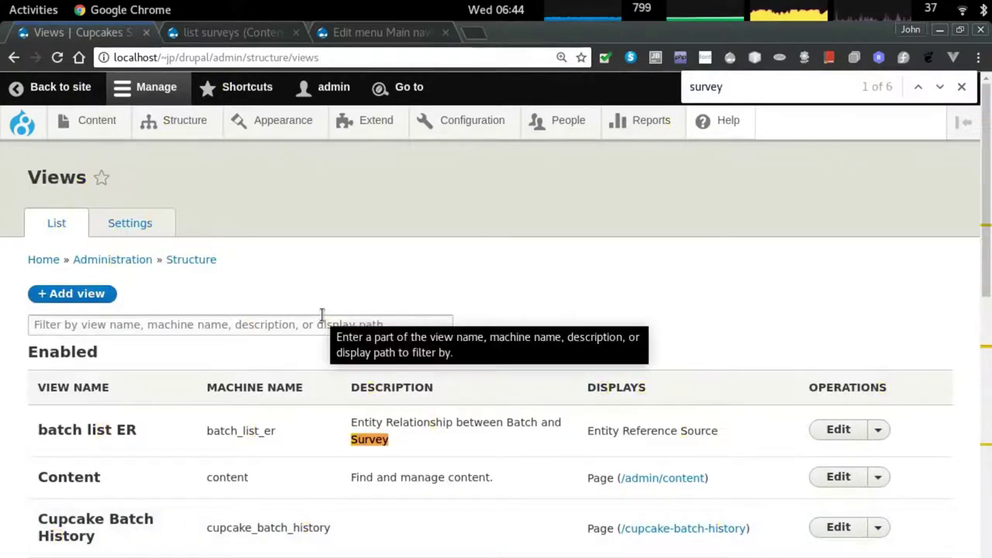
key("Return")
left_click(839, 345)
Limit access to the baker and chef roles, save, and reload the anonymous window to test.
left_click(428, 433)
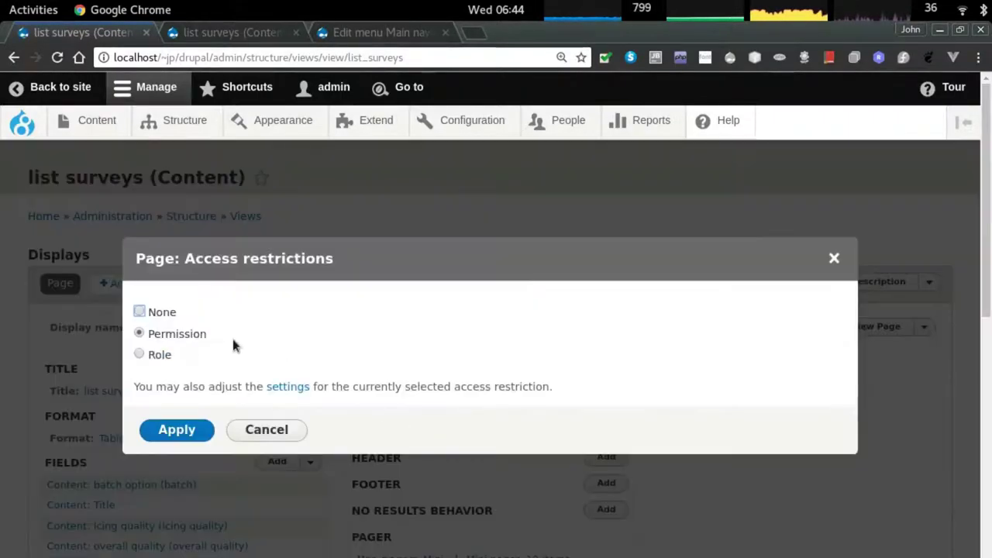
left_click(159, 355)
left_click(177, 429)
left_click(160, 385)
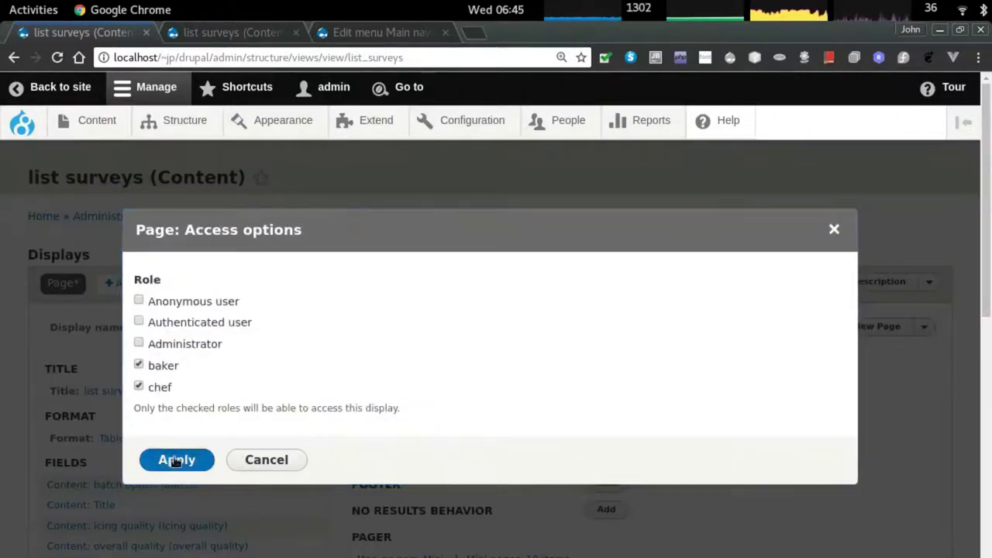
left_click(174, 460)
scroll(445, 401, "down", 10)
left_click(72, 237)
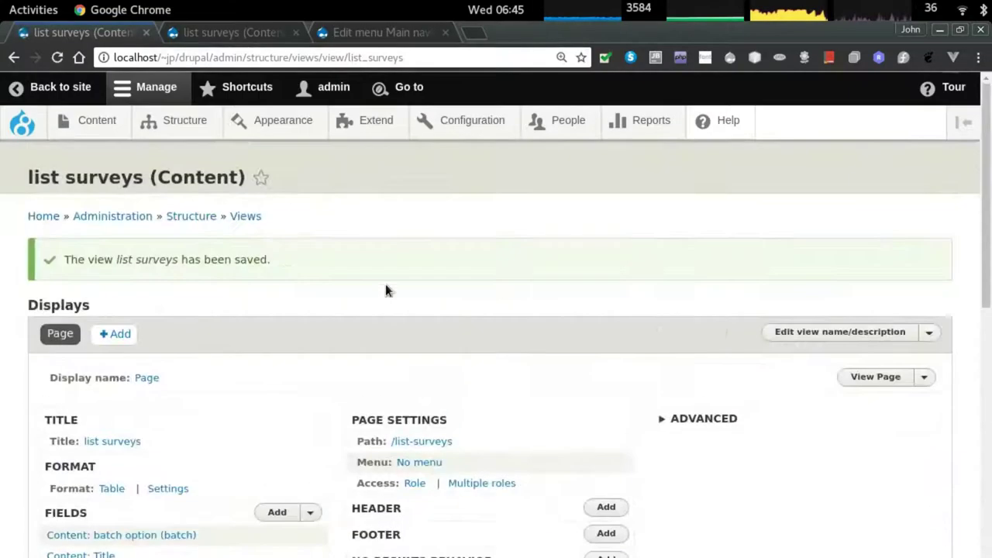
key("alt+Tab")
key("F5")
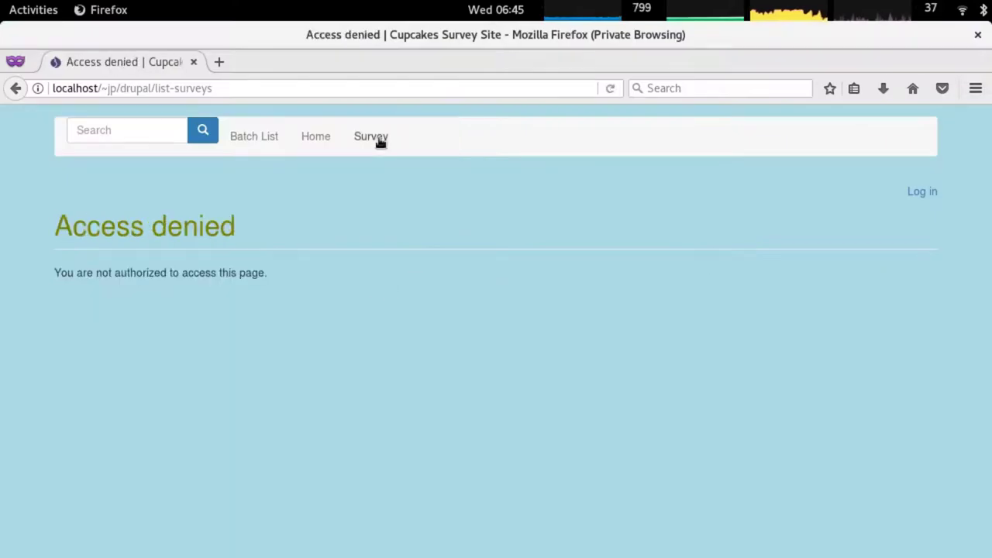
Browse the batch list and open the Berry vanilla surprise batch page.
left_click(372, 137)
left_click(362, 142)
left_click(248, 145)
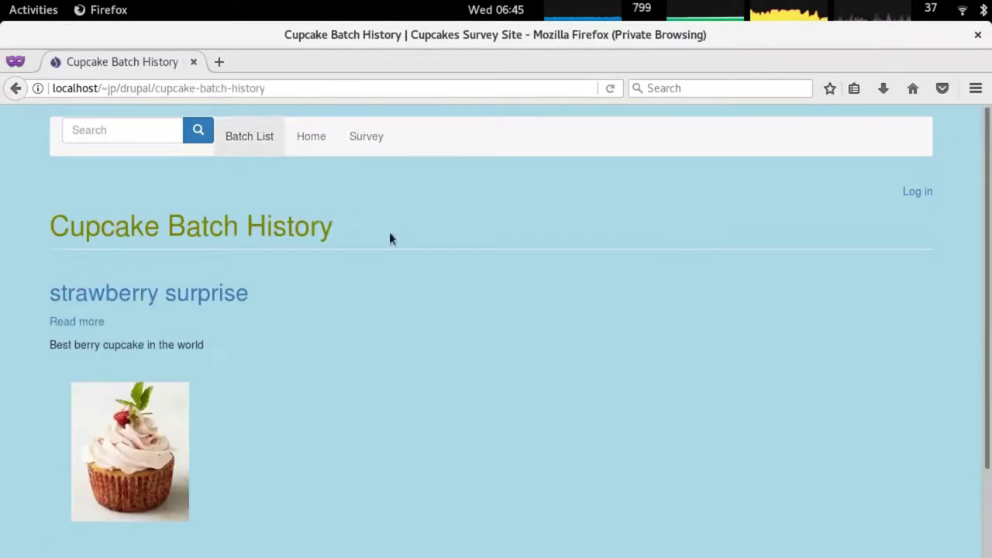
scroll(80, 233, "down", 2)
left_click(80, 233)
left_click(281, 138)
scroll(80, 402, "down", 4)
left_click(80, 406)
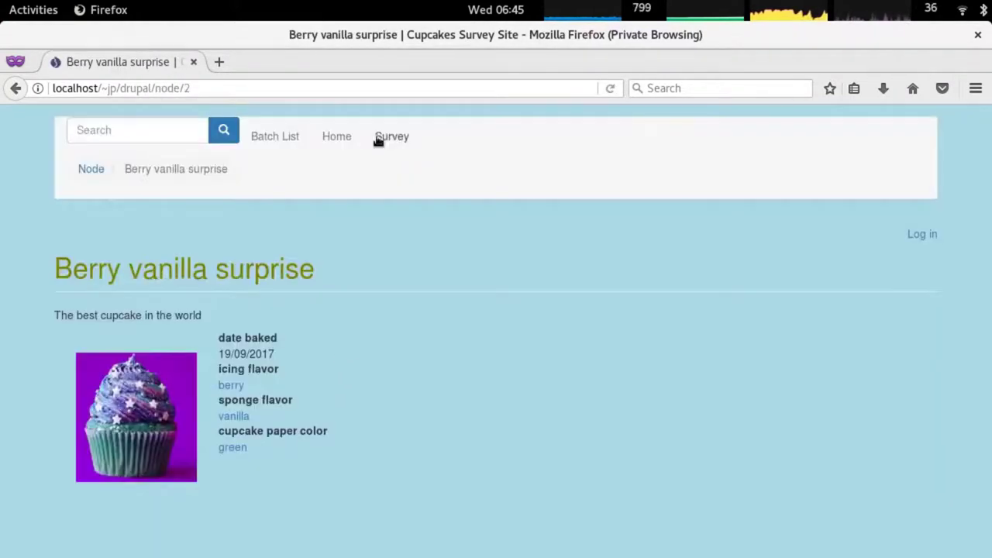
Start a survey for the Berry vanilla surprise batch and rate sponge quality 9.
left_click(372, 140)
left_click(136, 341)
left_click(164, 412)
left_click(133, 398)
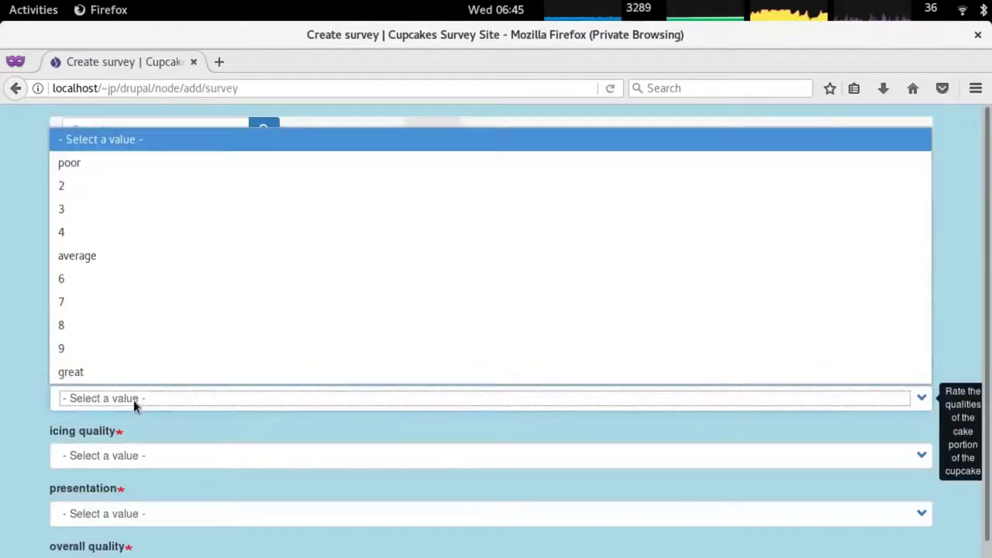
left_click(117, 365)
Rate icing, presentation and overall quality 9, then switch to the logged-in window.
scroll(122, 376, "down", 1)
left_click(118, 411)
left_click(118, 385)
left_click(124, 454)
left_click(121, 416)
left_click(115, 510)
left_click(116, 461)
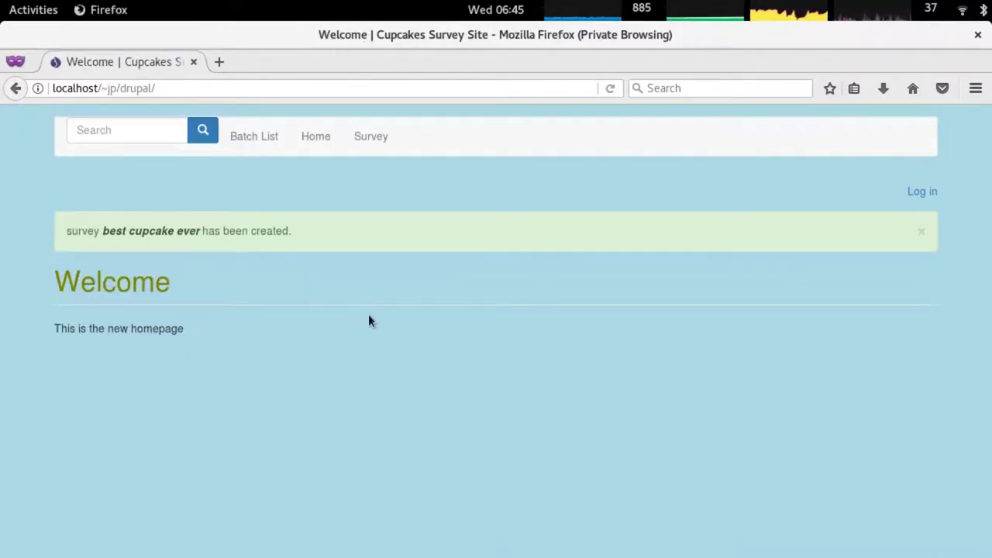
key("alt+Tab")
key("alt+Tab")
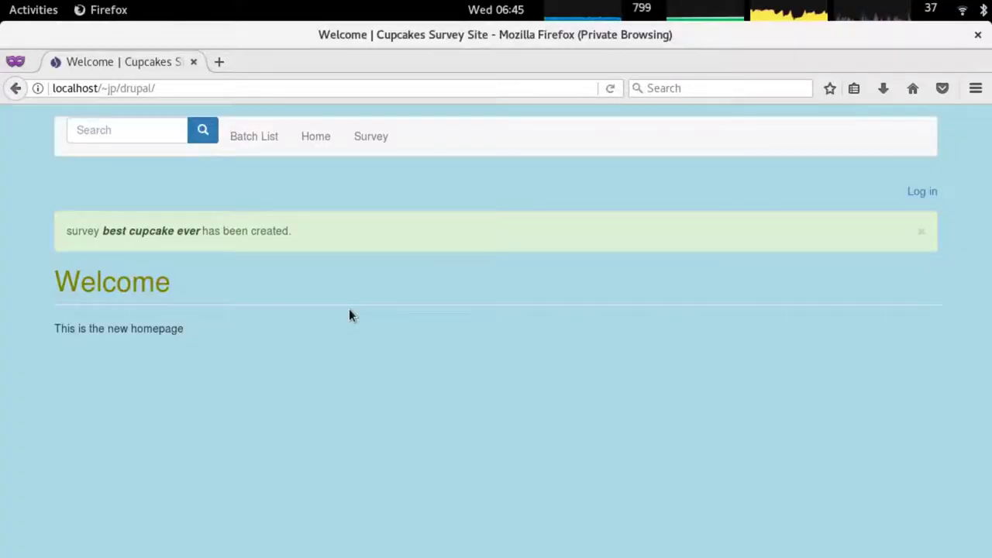
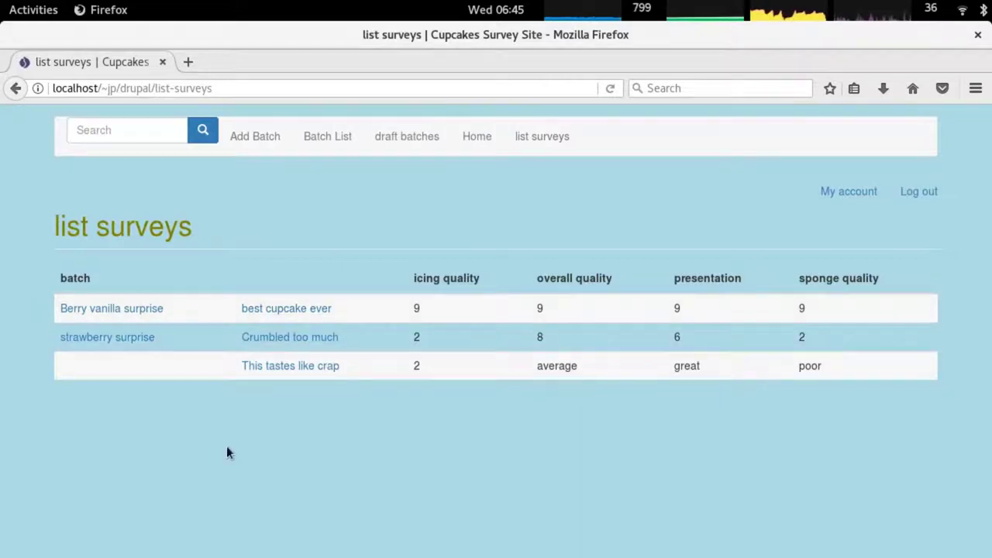
Browse Home, the empty draft batches list and the batch history, then start a new batch.
left_click(471, 141)
left_click(413, 141)
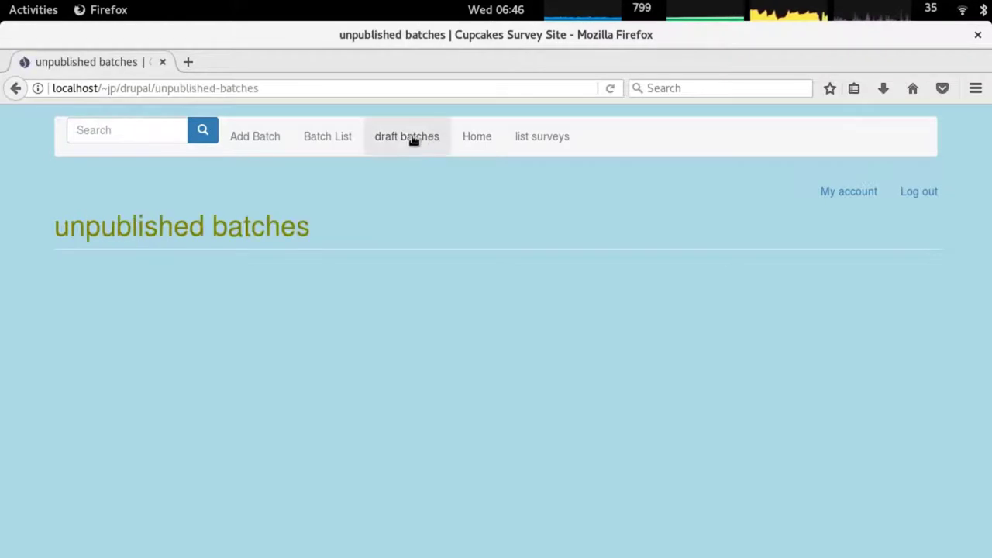
left_click(319, 136)
scroll(420, 324, "down", 3)
scroll(421, 323, "up", 3)
left_click(378, 136)
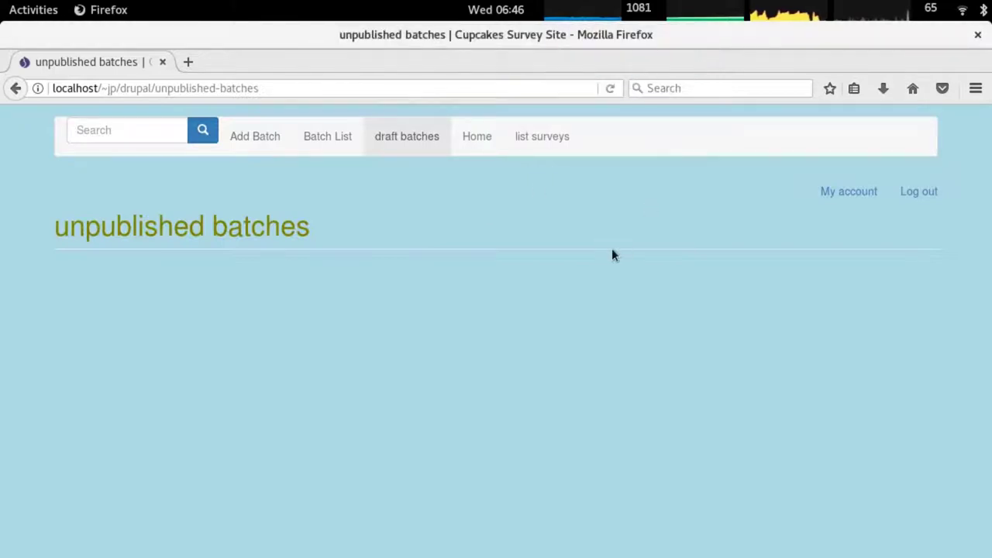
left_click(255, 136)
Enter the Moreberry Bomber title and set the baked date to the 12th (2017-09-12).
scroll(535, 232, "down", 4)
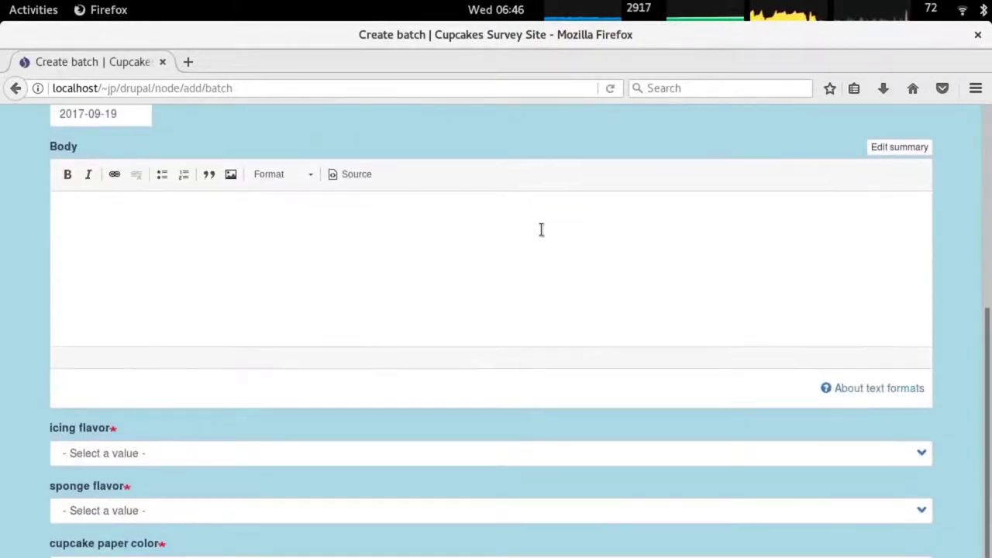
scroll(542, 232, "up", 4)
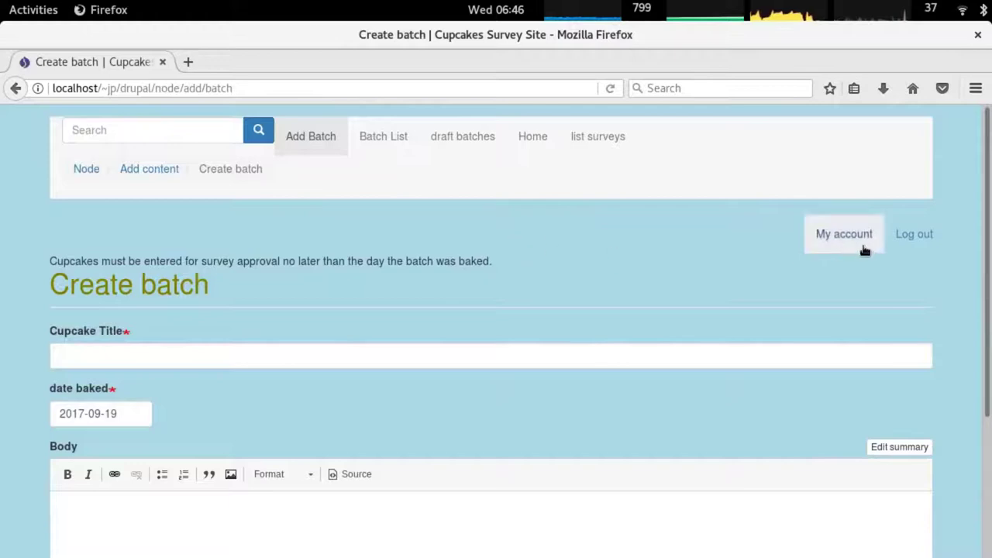
left_click(847, 239)
left_click(263, 138)
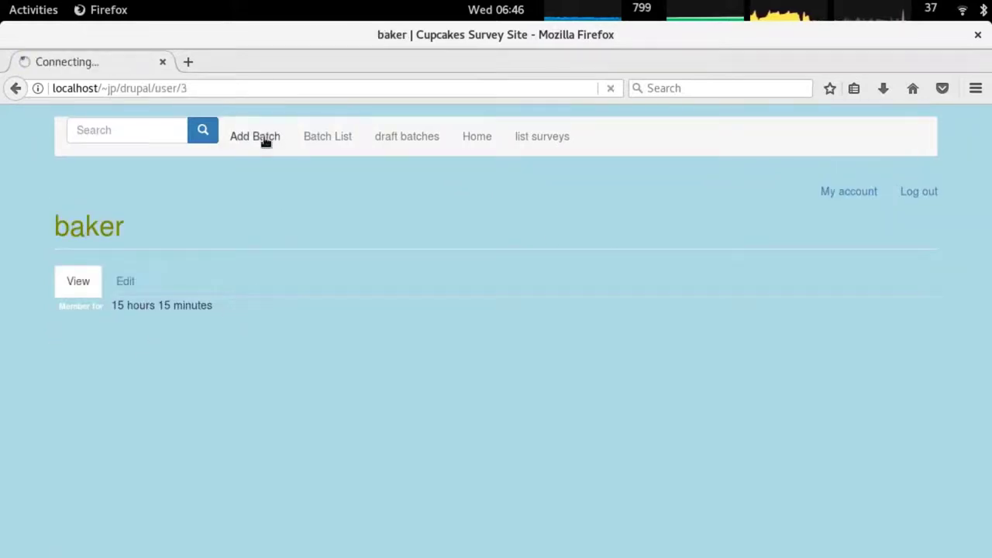
left_click(122, 347)
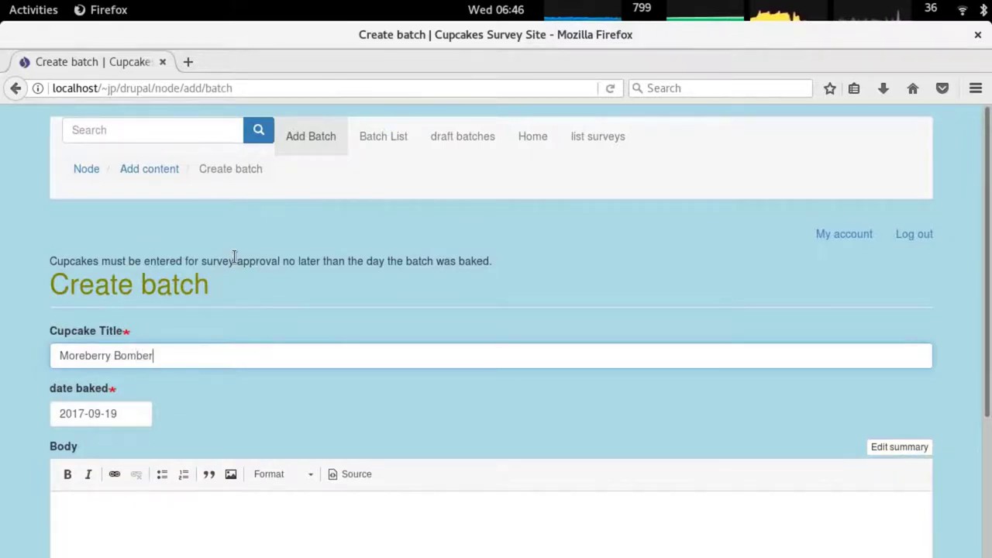
left_click(124, 413)
scroll(295, 452, "down", 2)
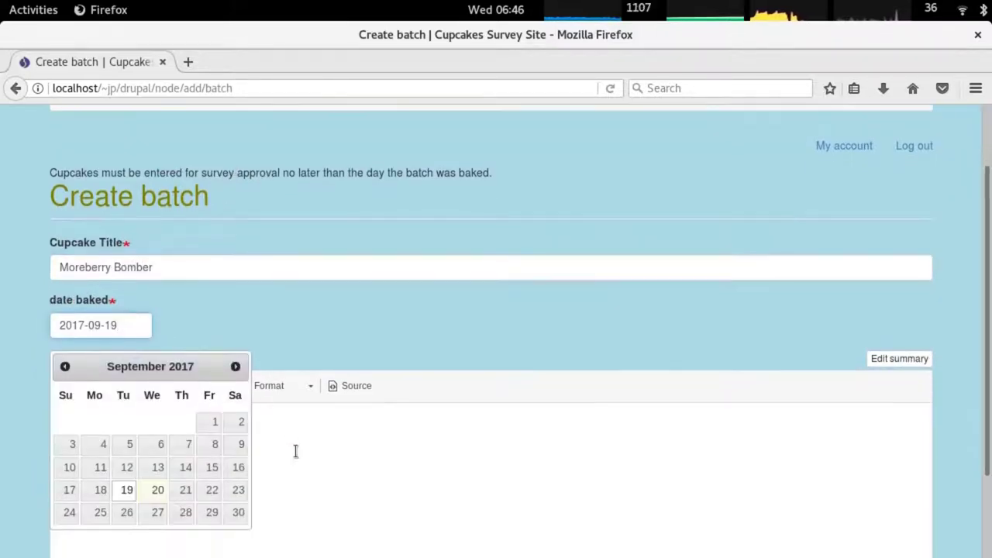
left_click(129, 473)
Write the body text and insert strawberry_cc.png as a left-aligned image.
left_click(214, 457)
scroll(185, 441, "down", 1)
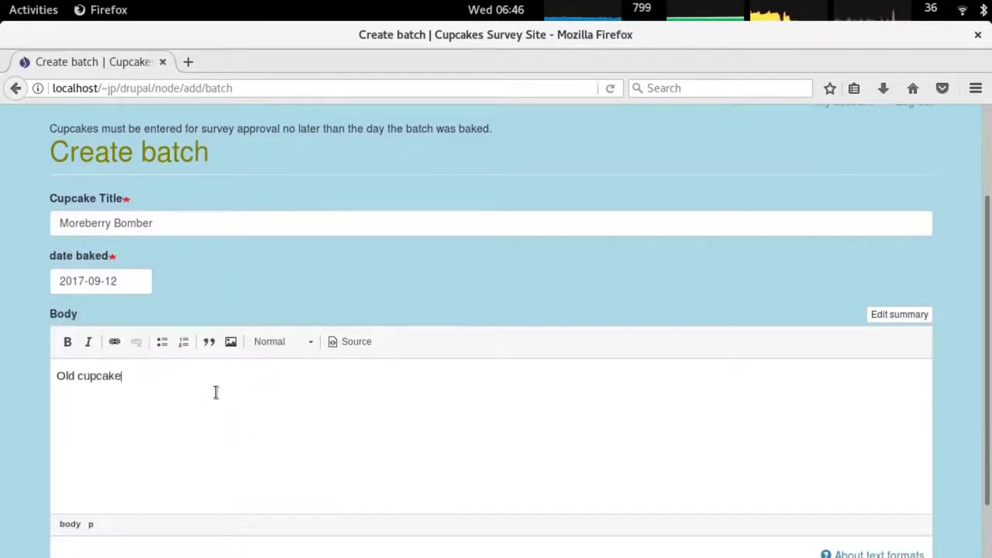
left_click(230, 342)
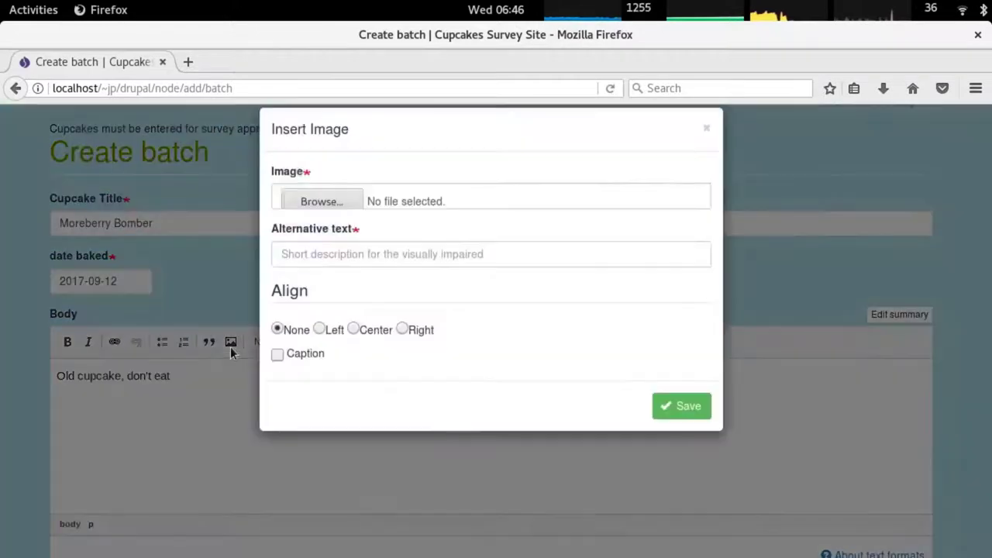
left_click(332, 225)
left_click(240, 144)
double_click(241, 144)
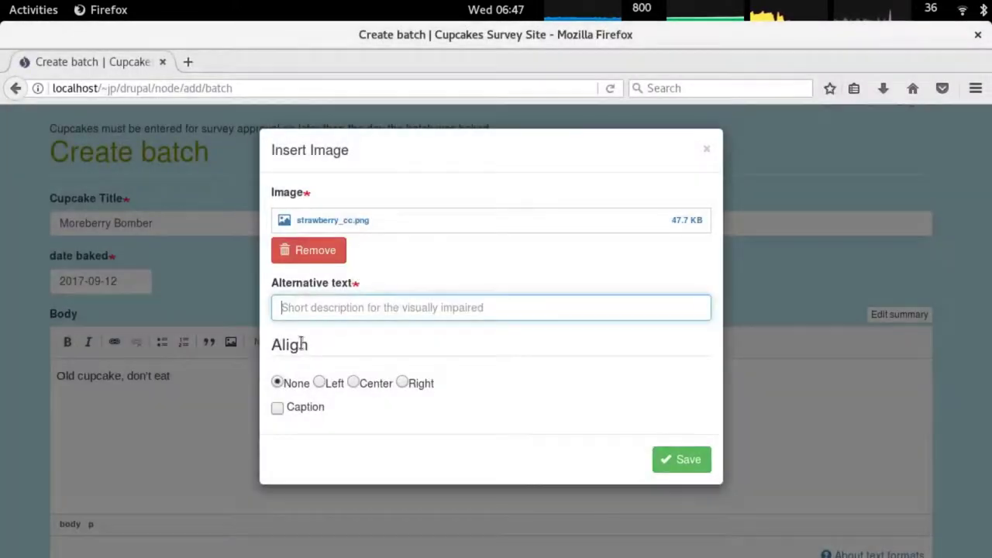
type("some cupcake that has mould on i")
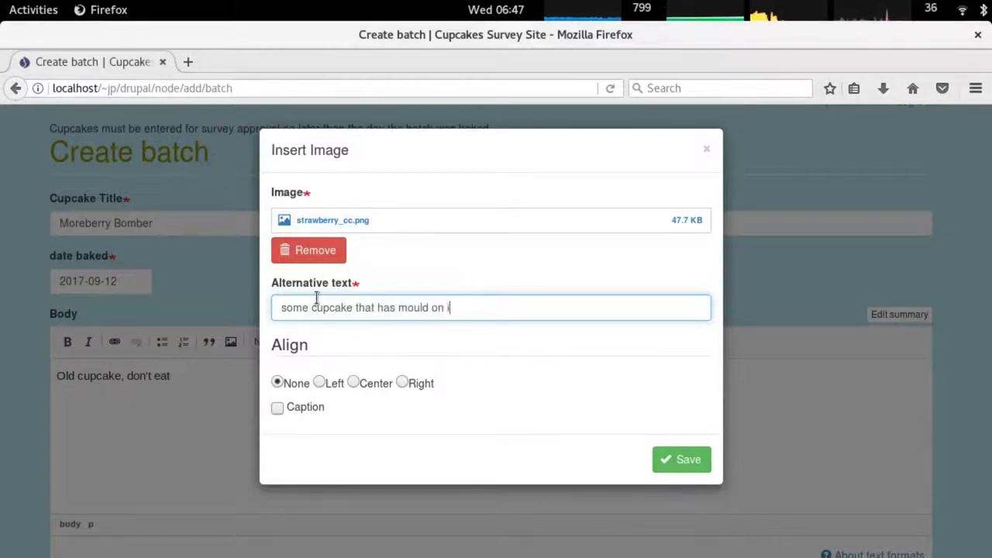
left_click(319, 382)
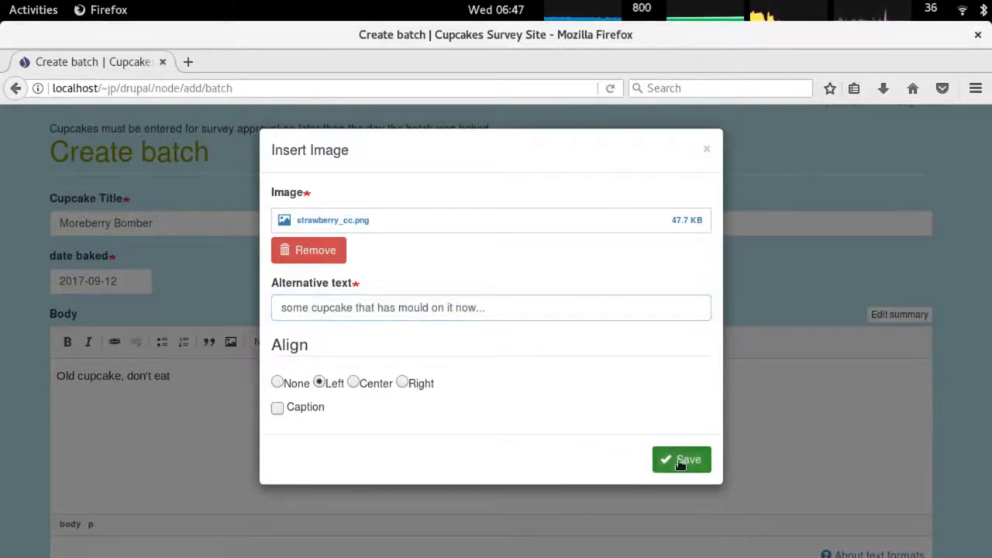
left_click(675, 462)
Choose berry icing, chocolate sponge and pink paper color, then save the batch.
scroll(369, 390, "down", 5)
left_click(105, 456)
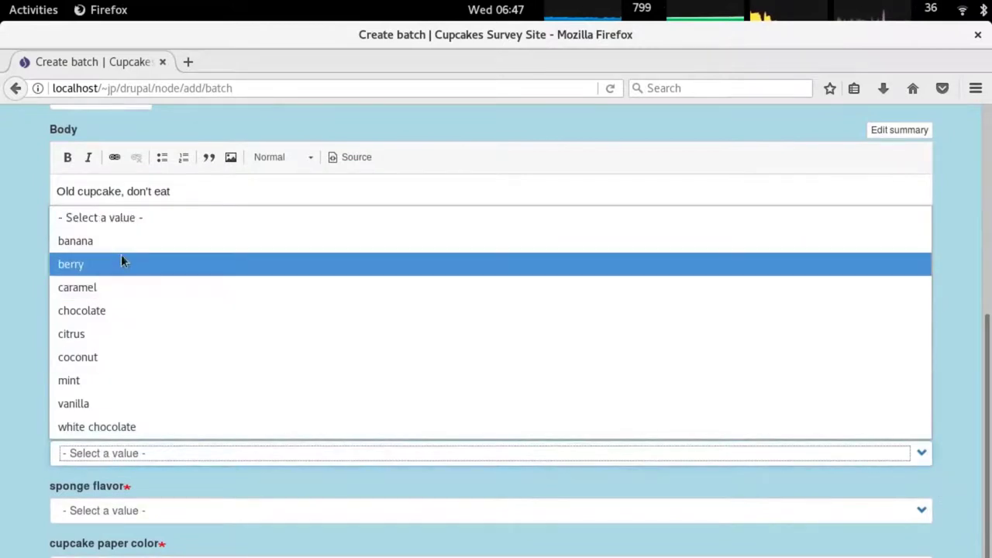
left_click(121, 262)
left_click(124, 508)
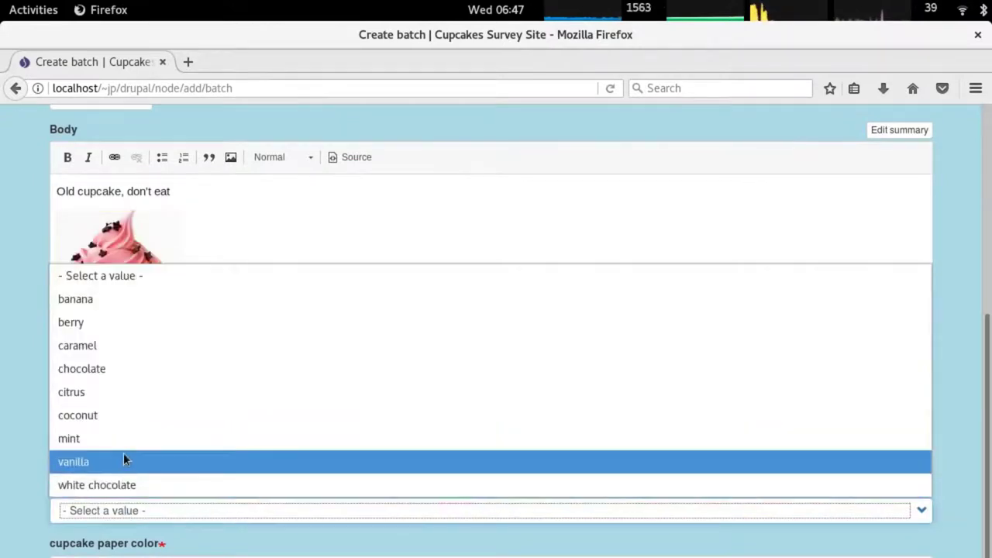
left_click(126, 368)
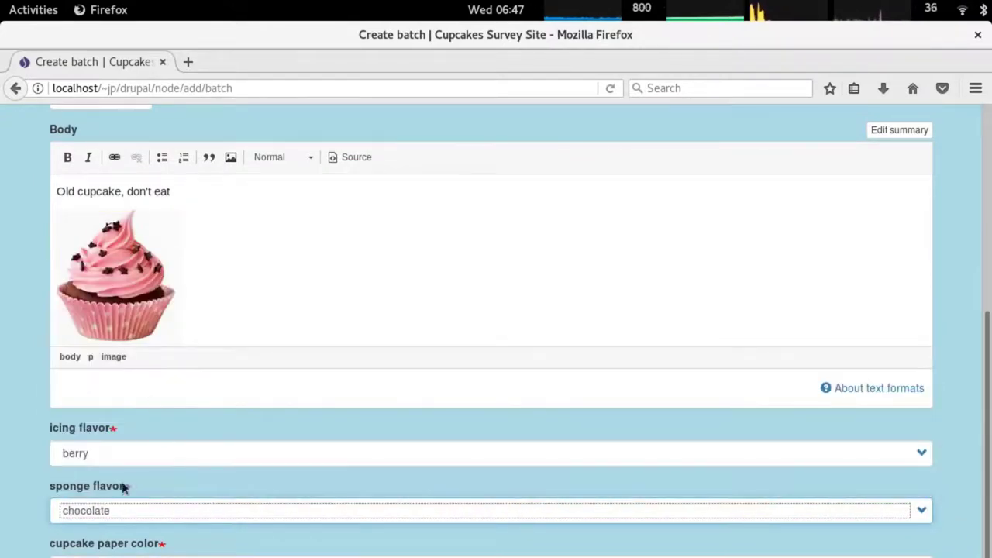
left_click(98, 510)
left_click(101, 555)
left_click(108, 502)
left_click(100, 554)
left_click(112, 542)
key("Return")
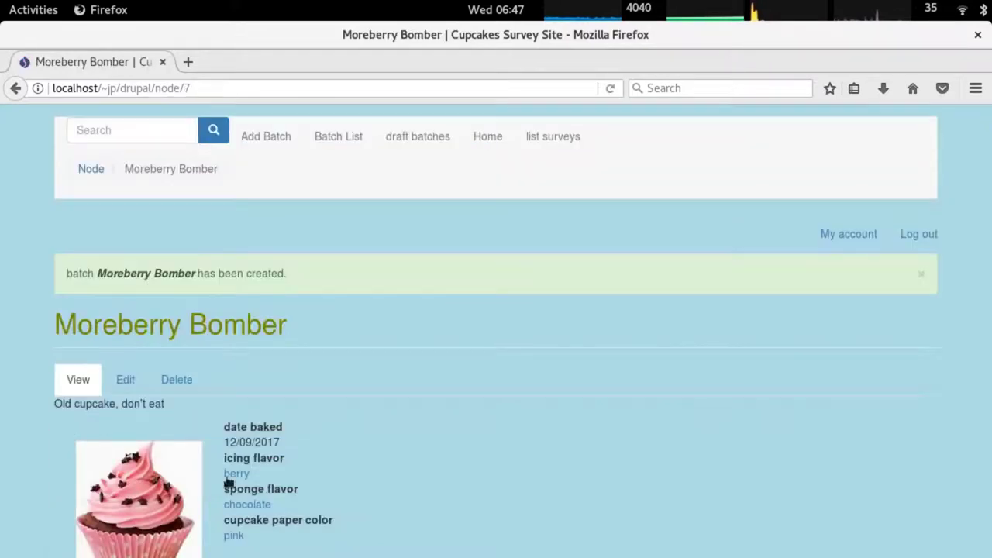
Confirm Moreberry Bomber appears under draft batches and view its full page.
left_click(124, 379)
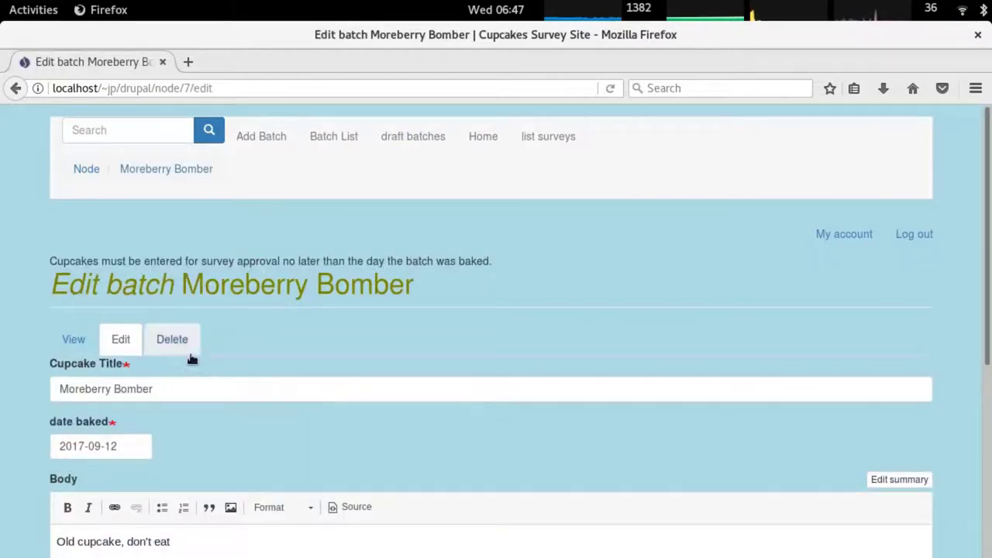
left_click(398, 137)
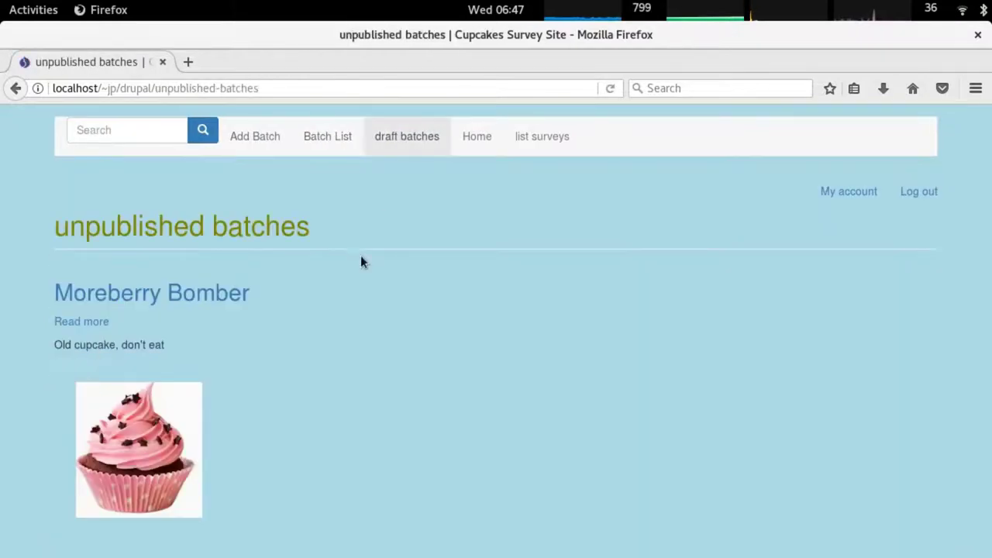
left_click(98, 320)
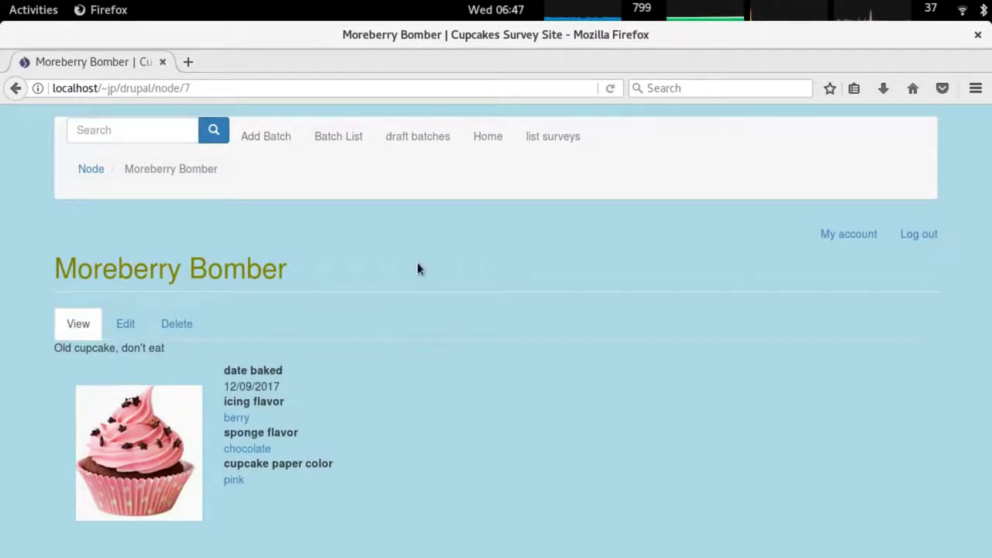
left_click(552, 136)
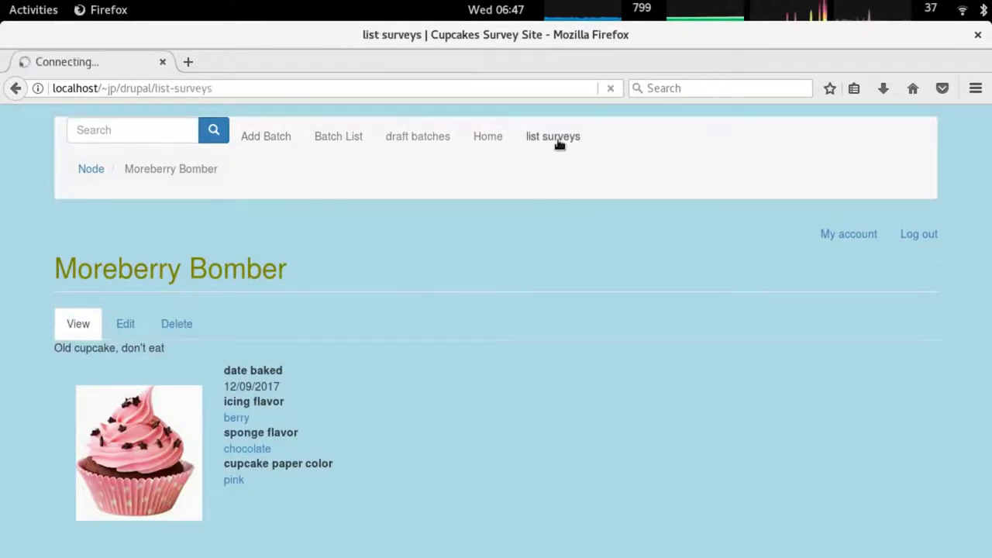
As a logged-out visitor, check the survey batch choices and open the public Cupcake Batch History.
key("alt+Tab")
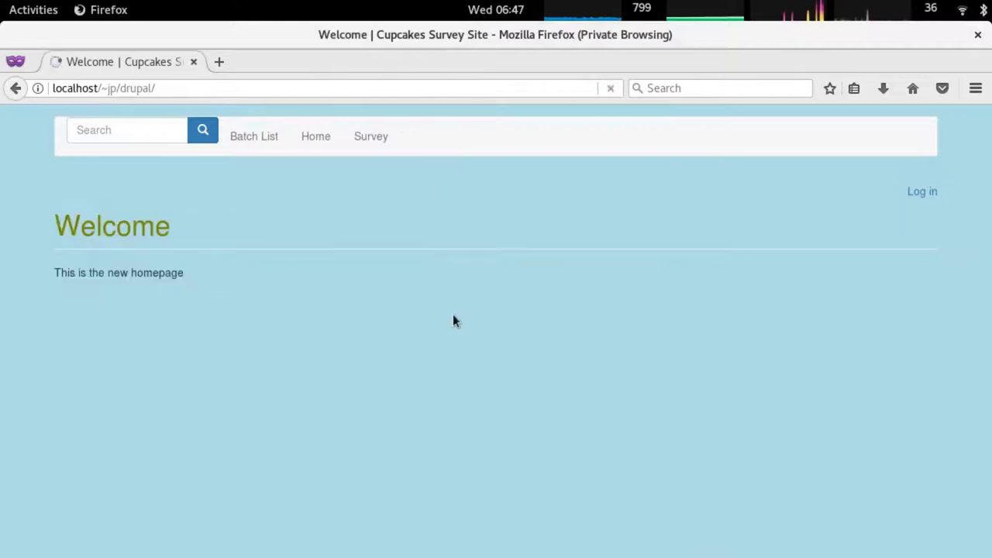
left_click(373, 137)
left_click(173, 283)
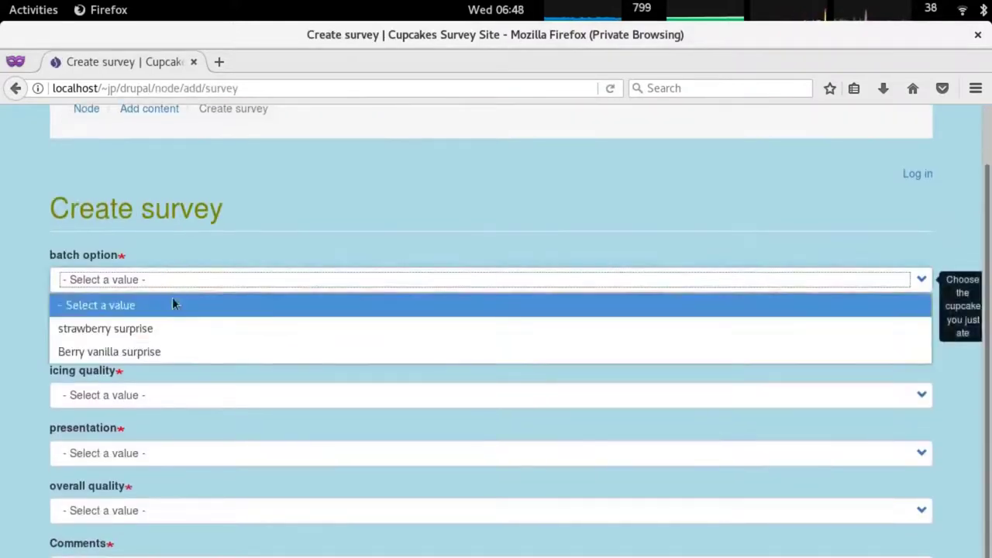
left_click(370, 228)
scroll(593, 208, "up", 2)
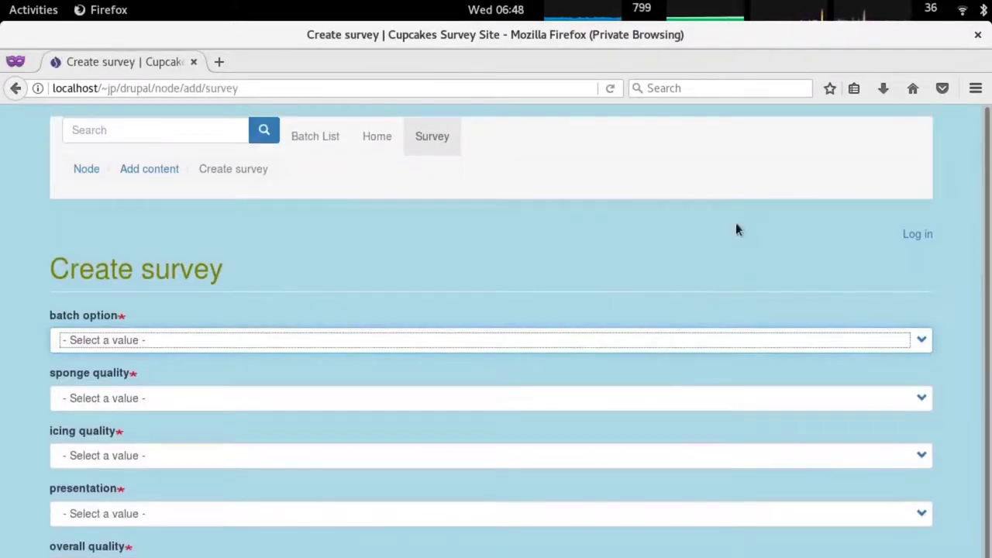
left_click(375, 136)
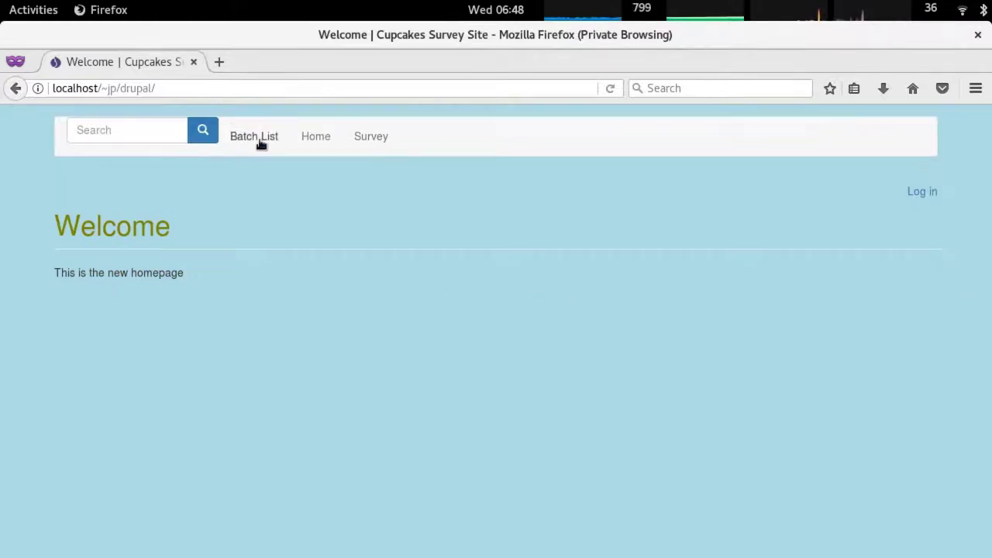
left_click(260, 146)
scroll(391, 275, "up", 3)
key("alt+Tab")
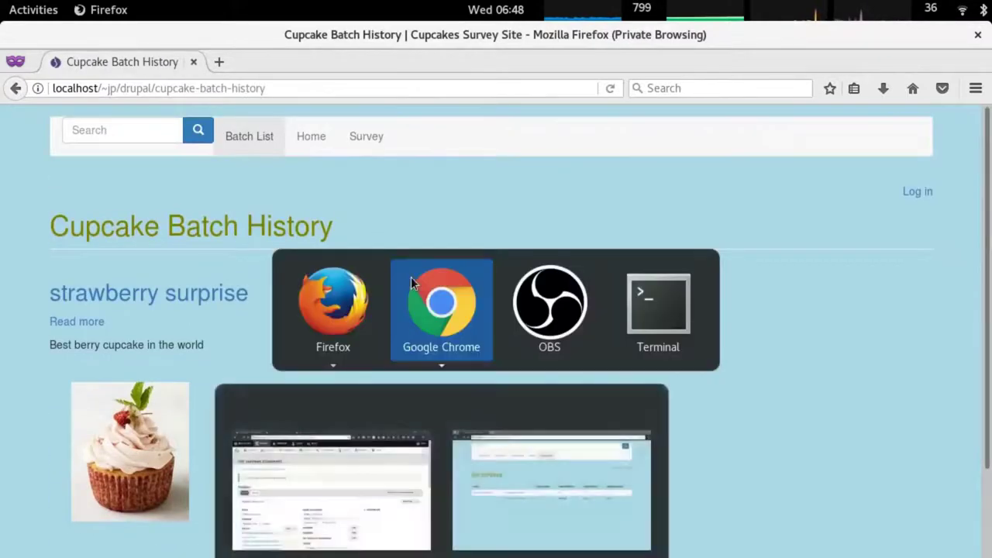
Set Moreberry Bomber's moderation state to Published from the draft batches list.
left_click(296, 148)
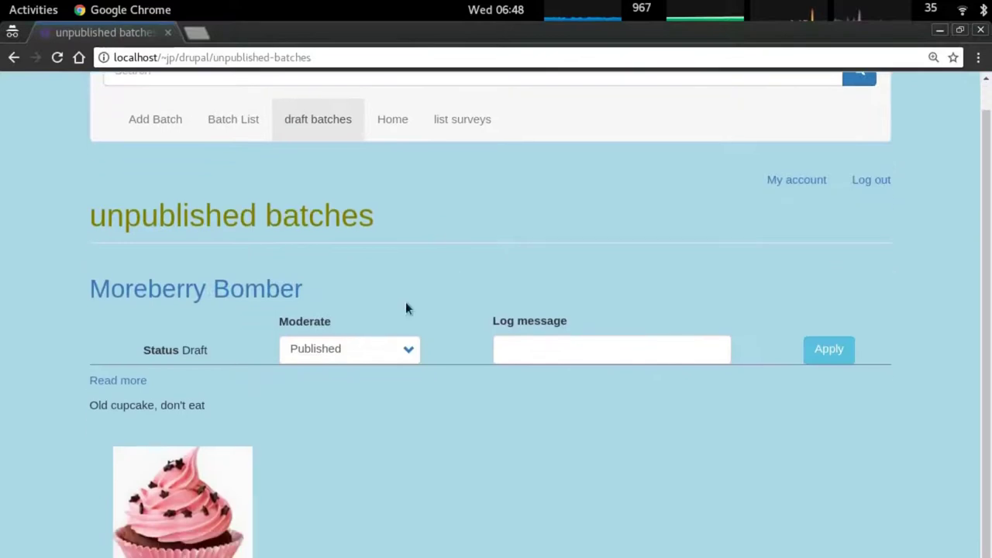
left_click(118, 380)
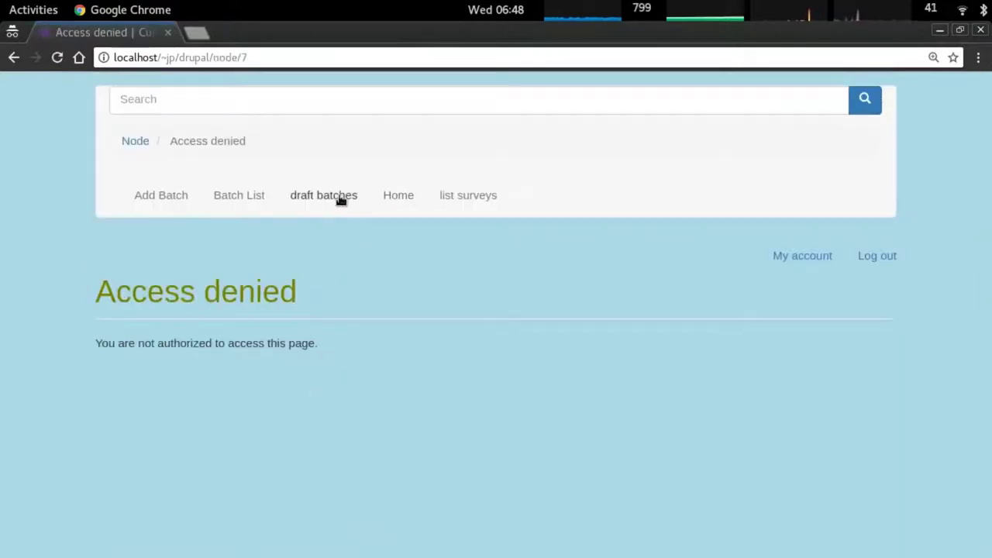
left_click(347, 199)
scroll(344, 406, "down", 1)
left_click(341, 349)
left_click(341, 370)
left_click(724, 351)
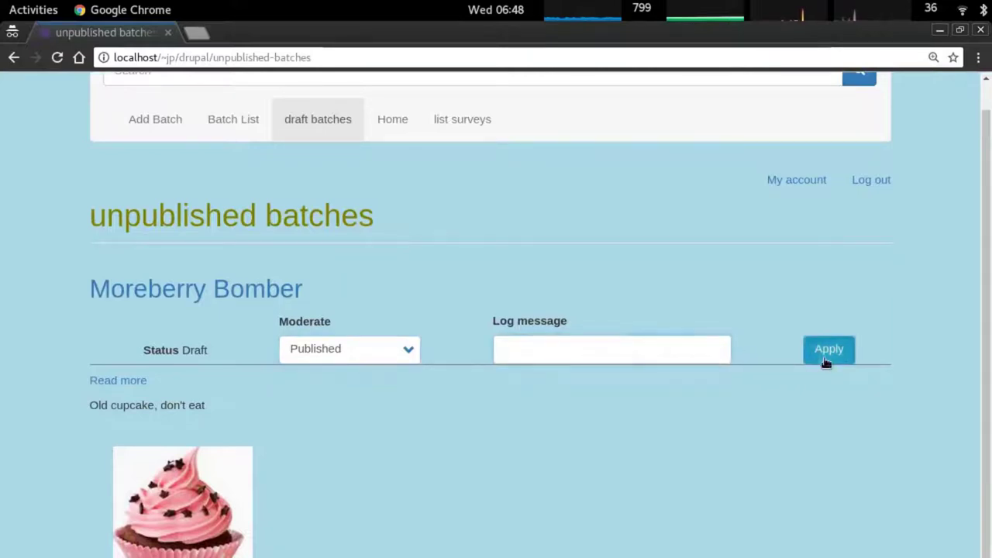
left_click(826, 356)
triple_click(178, 264)
double_click(134, 266)
Confirm Moreberry Bomber shows as Published in the admin Content list.
key("alt+Tab")
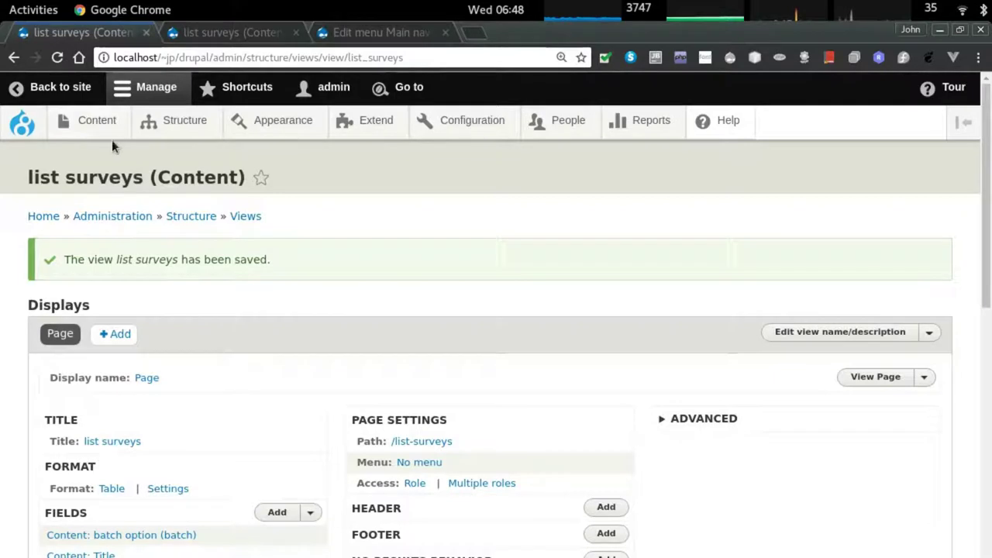
left_click(97, 122)
scroll(305, 294, "down", 3)
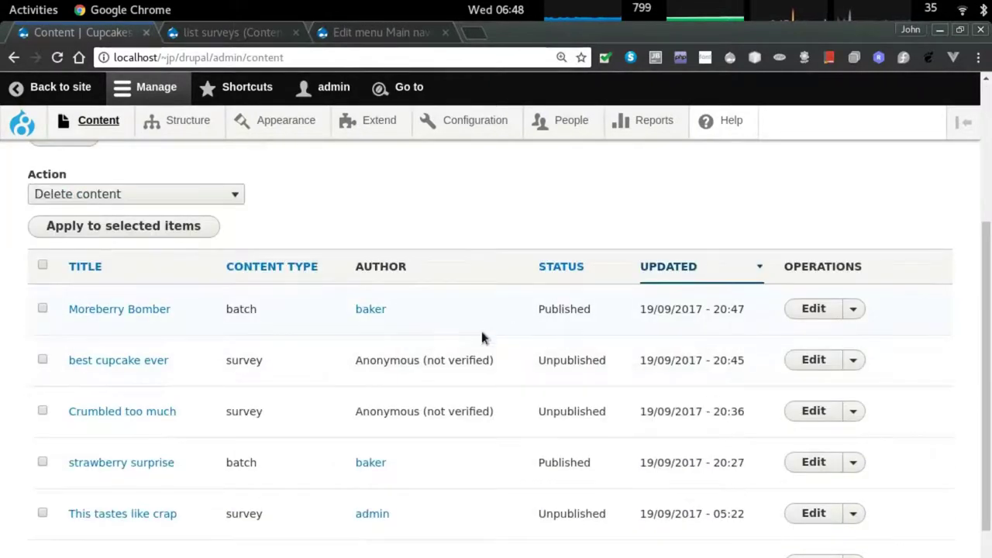
double_click(576, 312)
left_click(544, 341)
Reload the public batch history to see Moreberry Bomber listed at the top.
key("alt+Tab")
left_click(256, 141)
scroll(417, 360, "down", 5)
scroll(418, 365, "up", 4)
scroll(419, 366, "up", 1)
left_click_drag(50, 275, 155, 273)
key("alt+Tab")
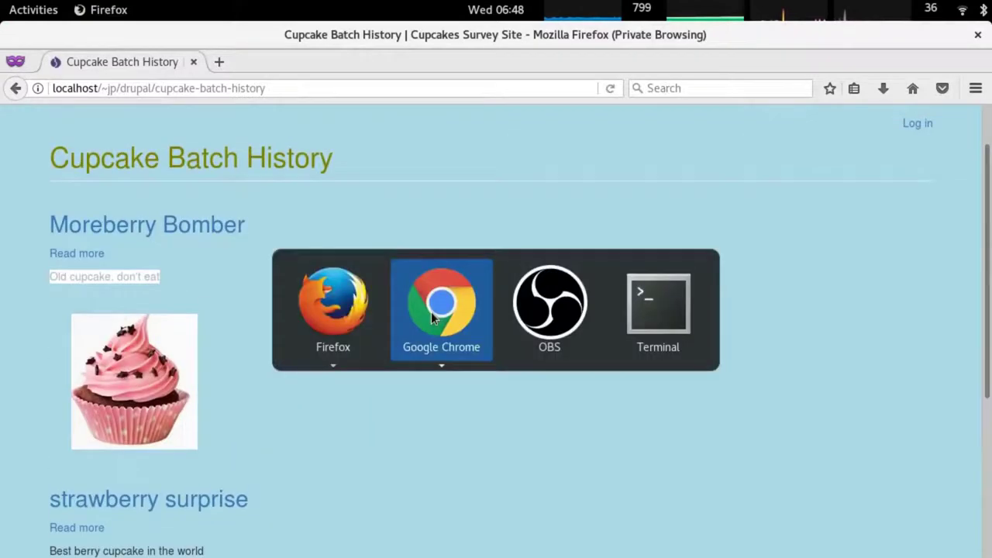
scroll(253, 331, "up", 4)
left_click(177, 121)
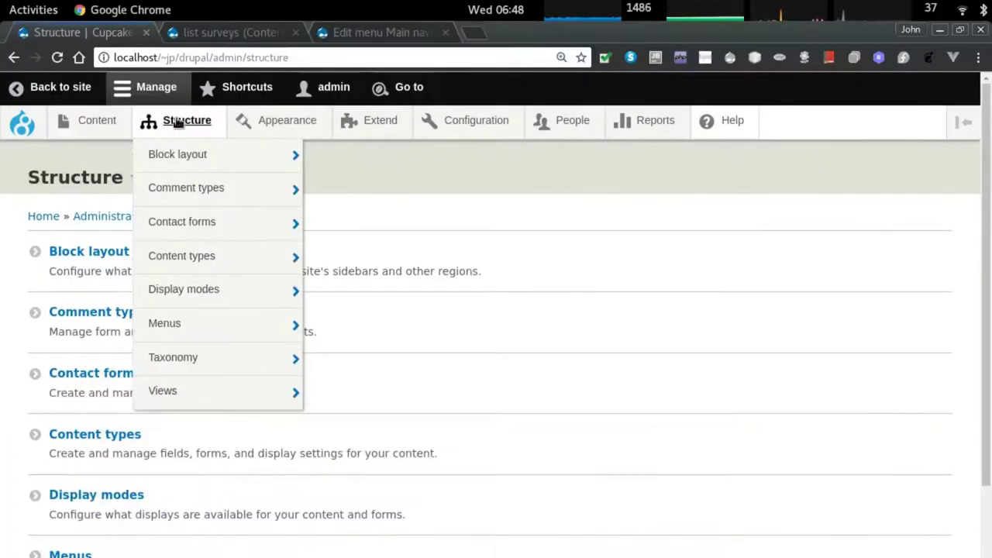
Open the Cupcake Batch History view for editing and inspect its Authored on sort.
left_click(228, 392)
scroll(300, 341, "down", 5)
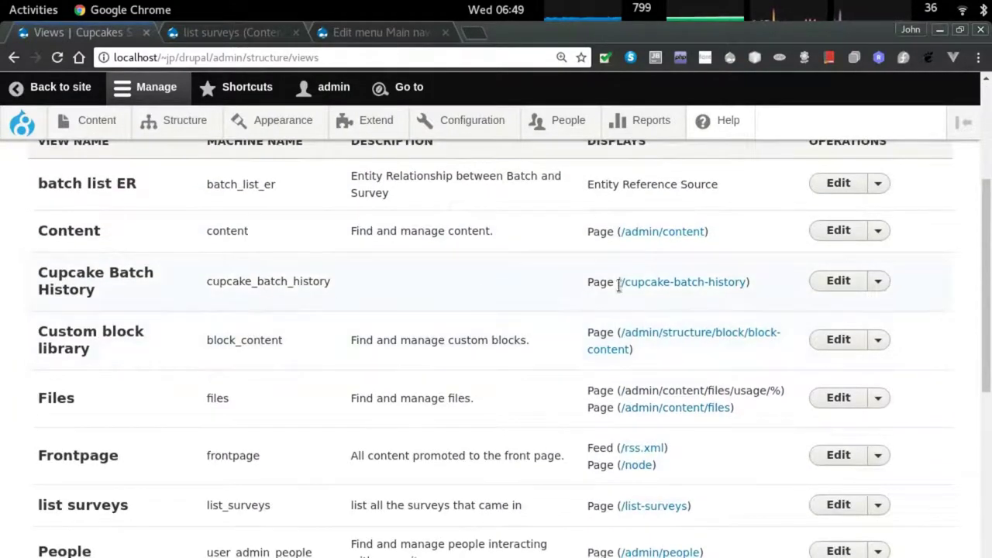
key("alt+Tab")
scroll(443, 281, "up", 2)
key("alt+Tab")
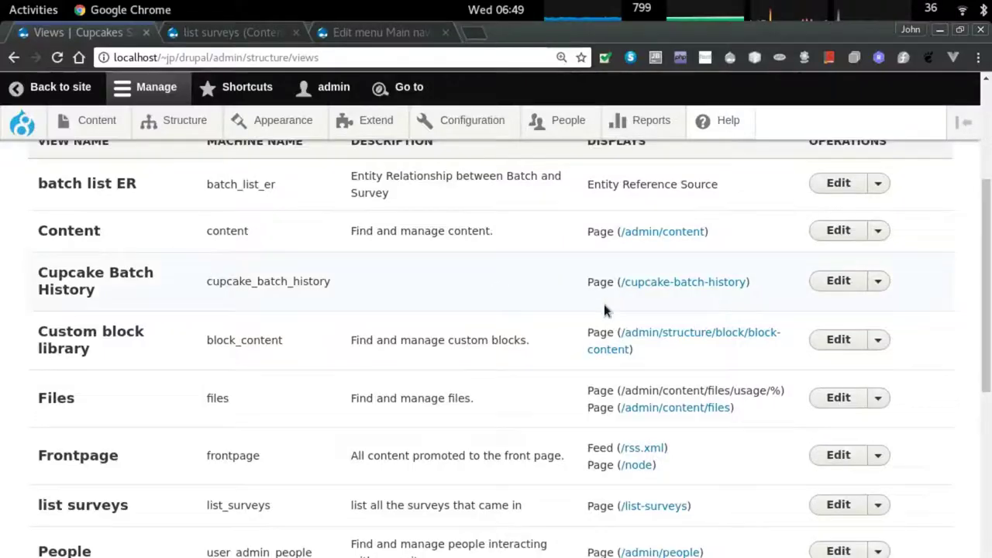
left_click(852, 285)
scroll(80, 358, "down", 3)
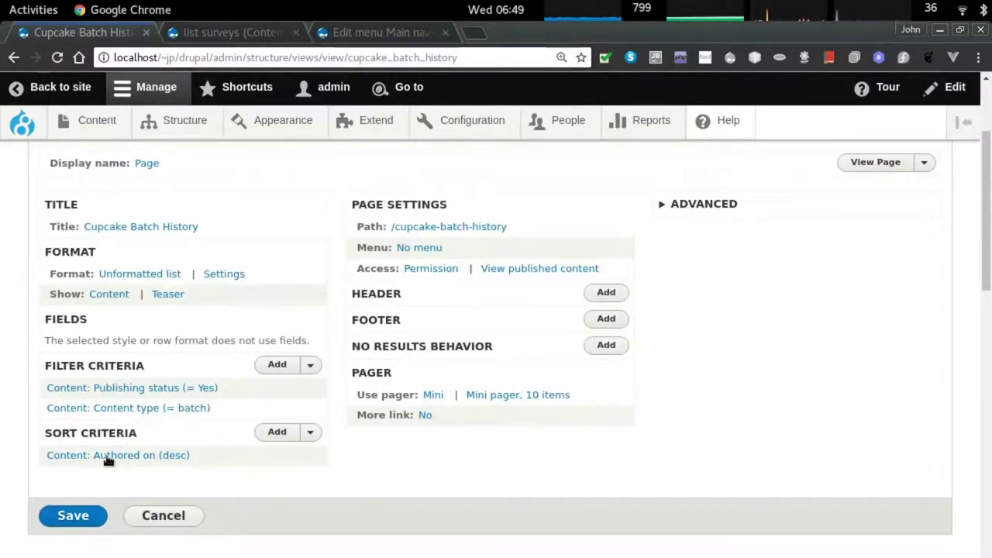
left_click(170, 455)
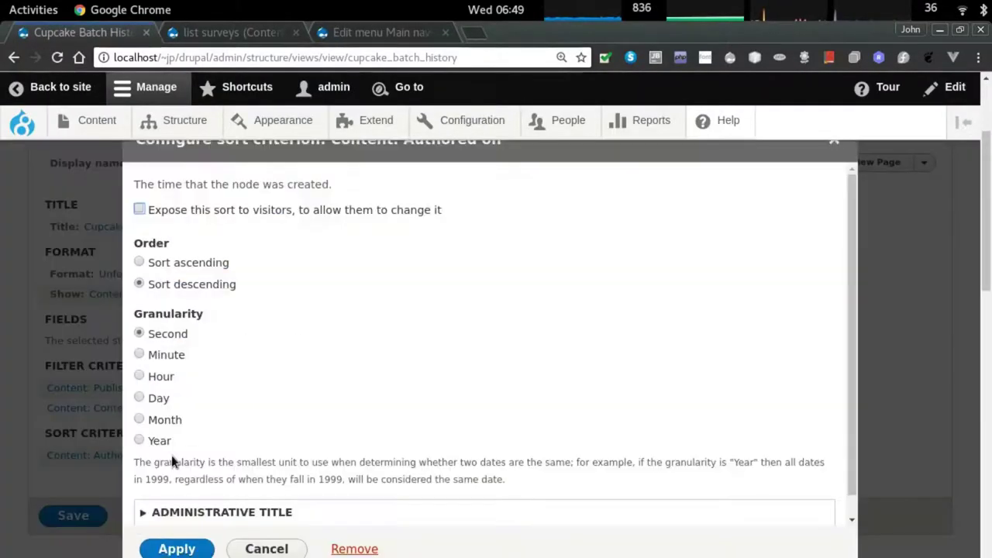
left_click(281, 549)
Add a date baked sort criterion and remove the Authored on sort.
left_click(276, 432)
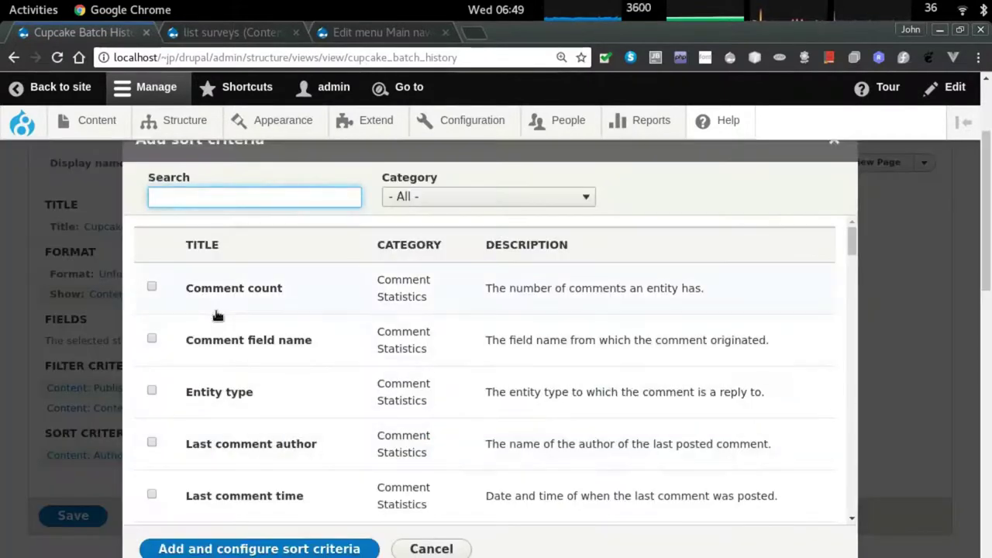
type("ba")
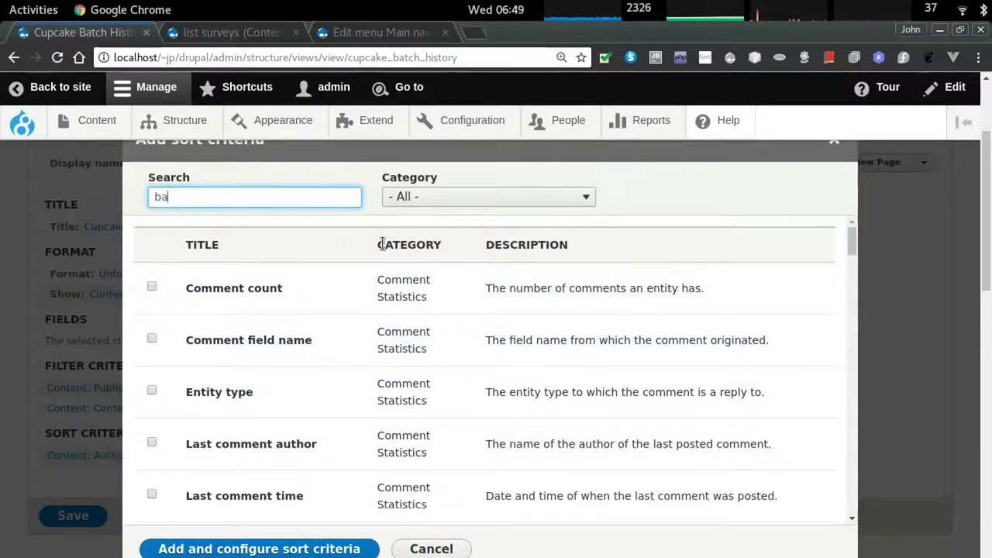
type("ked")
left_click(152, 282)
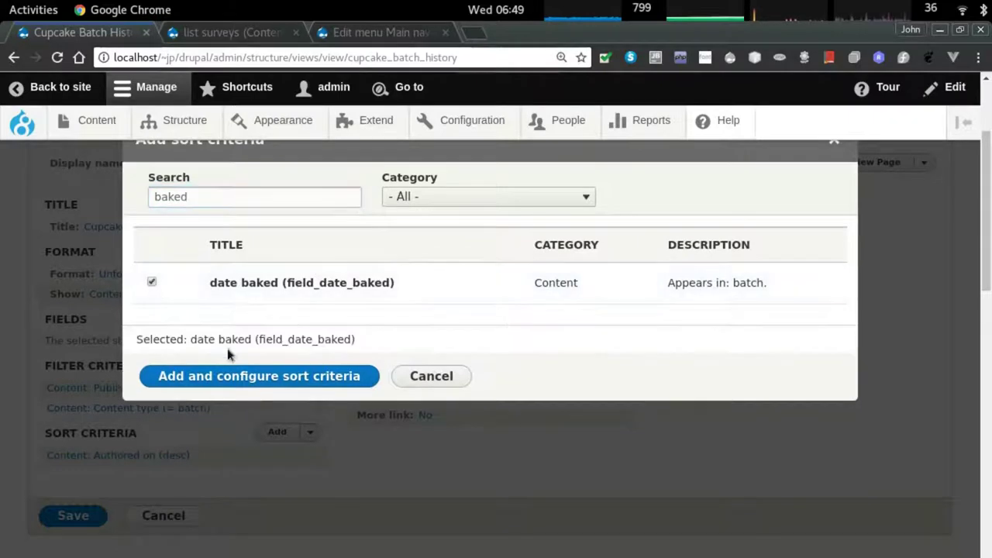
left_click(235, 381)
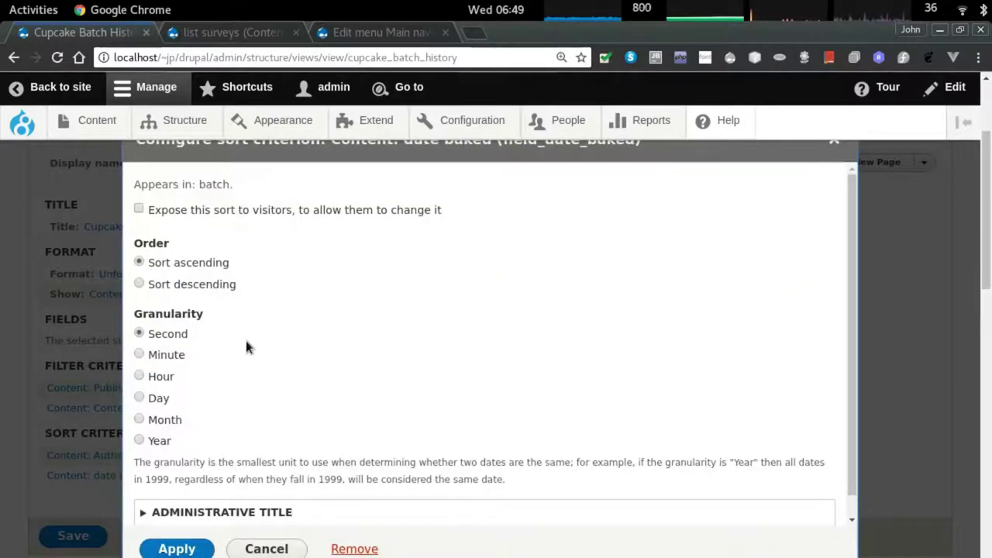
scroll(216, 387, "down", 1)
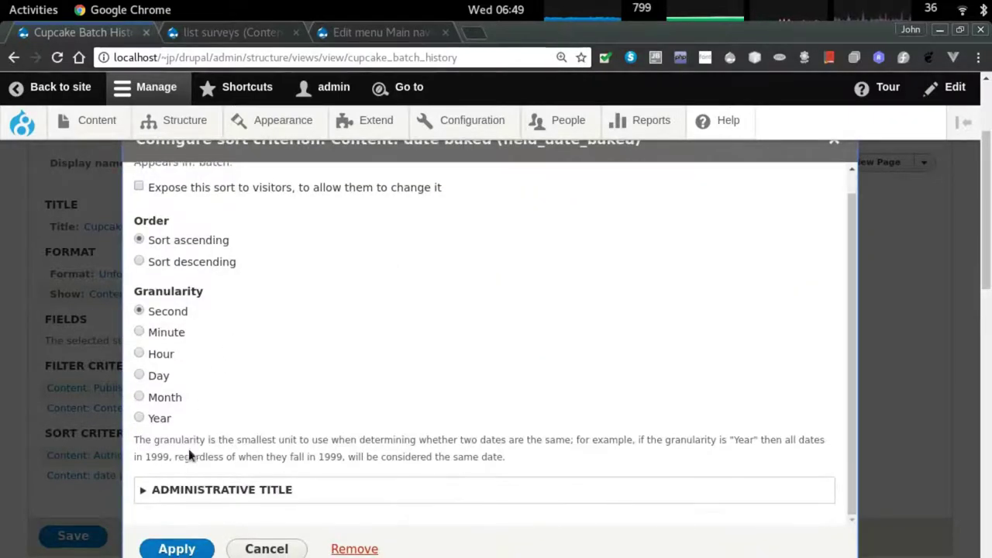
left_click(176, 547)
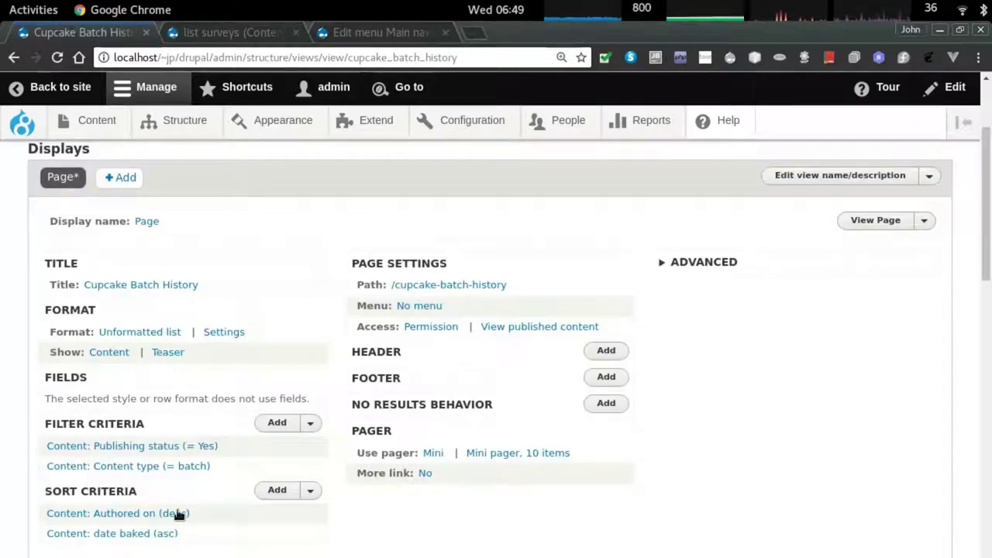
left_click(178, 513)
left_click(354, 547)
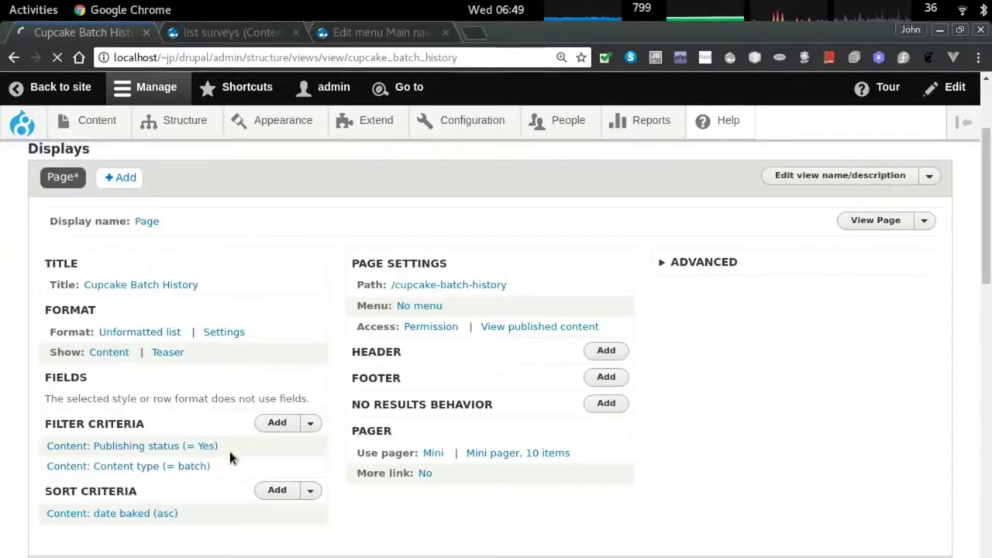
After checking the public list, change the date baked sort to descending order.
key("alt+Tab")
scroll(263, 415, "down", 3)
key("F5")
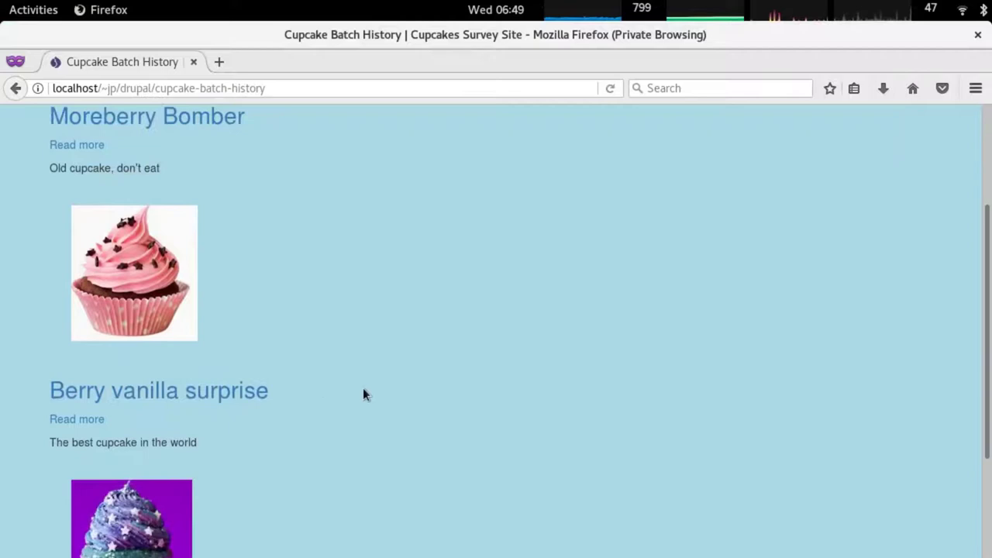
scroll(362, 394, "down", 3)
scroll(363, 398, "up", 4)
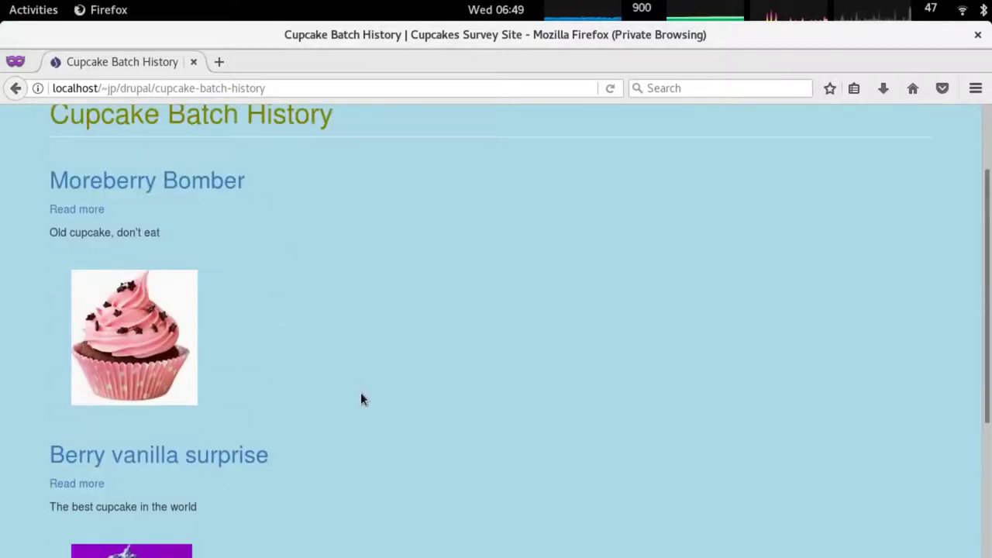
key("alt+Tab")
scroll(232, 449, "down", 10)
scroll(165, 467, "up", 1)
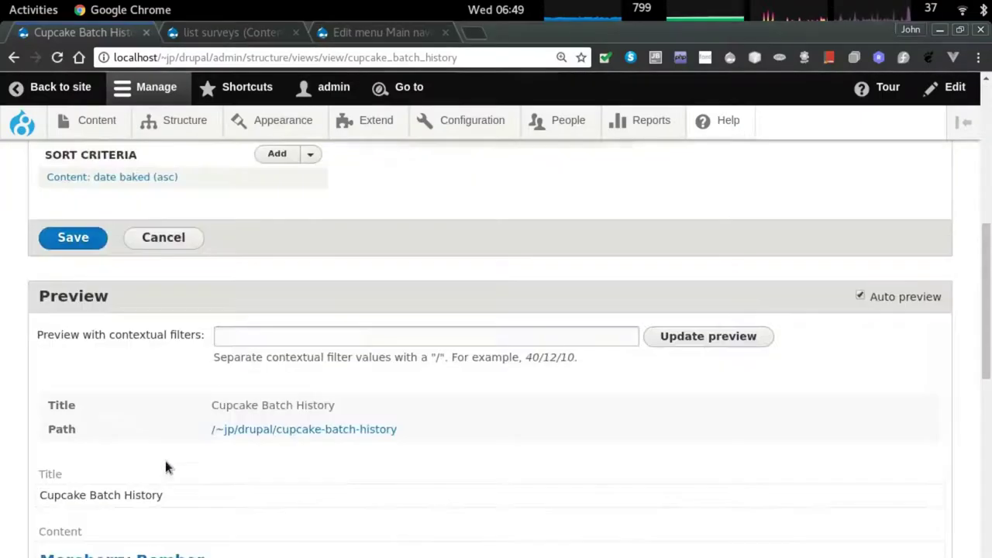
scroll(165, 465, "up", 3)
left_click(136, 383)
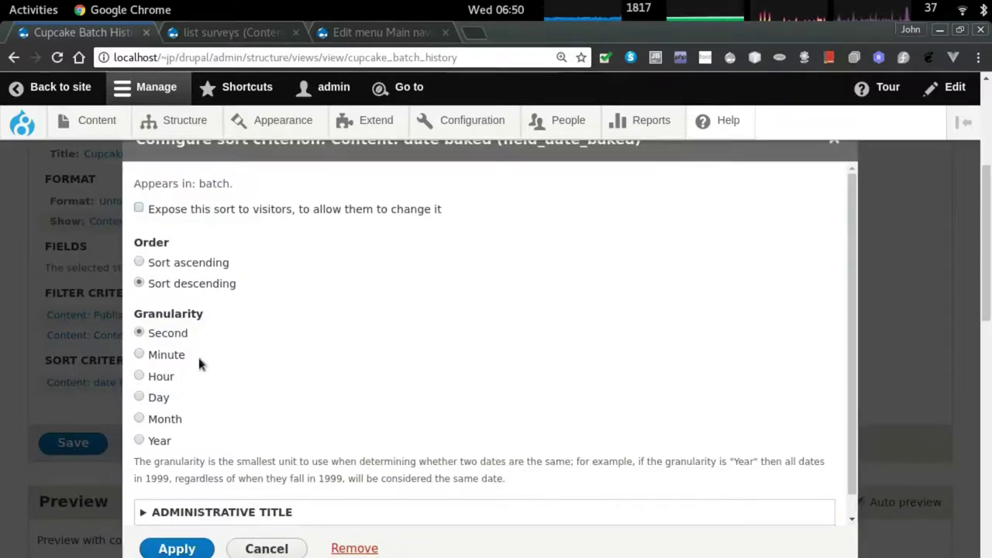
left_click(177, 547)
Save the view and reload the public batch history to check the newest-first order.
left_click(62, 449)
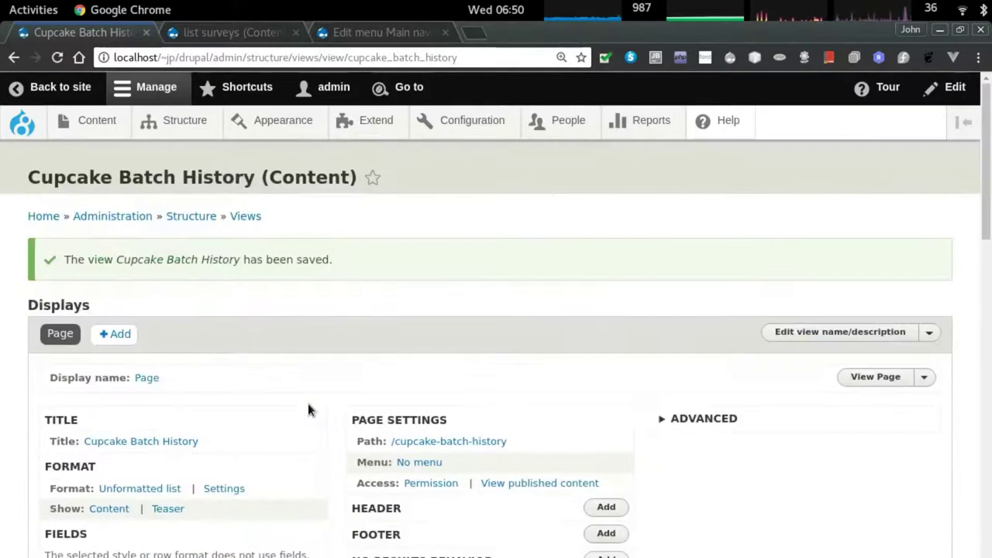
key("alt+Tab")
key("F5")
scroll(363, 388, "down", 5)
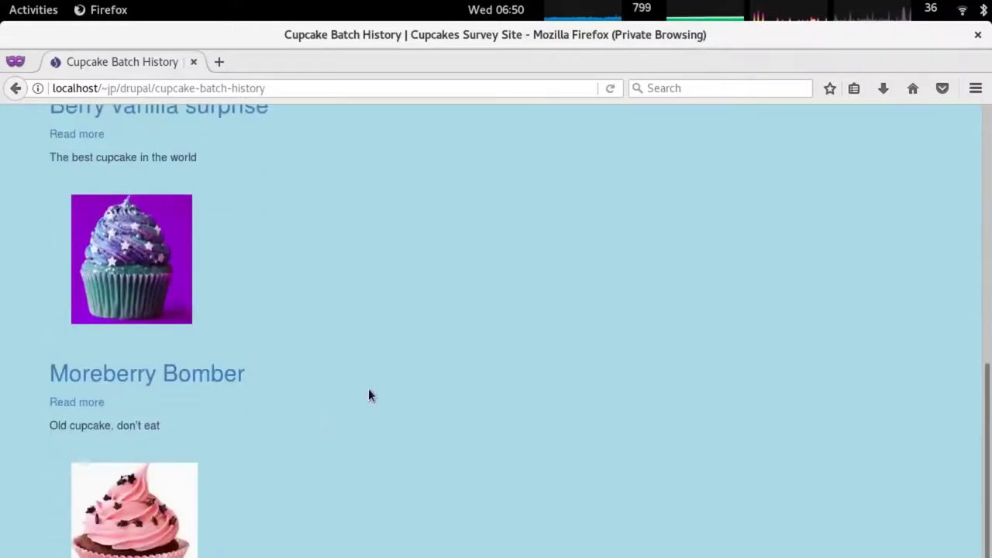
scroll(372, 394, "up", 5)
Open the strawberry surprise and Berry vanilla surprise batches and review the survey form's batch options.
left_click(95, 330)
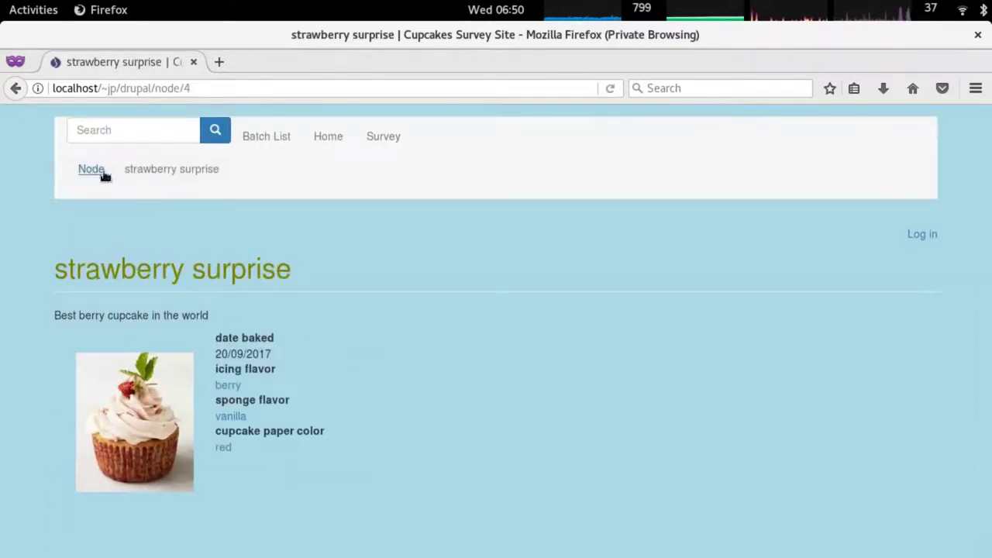
left_click(272, 135)
scroll(365, 336, "down", 8)
scroll(132, 217, "up", 1)
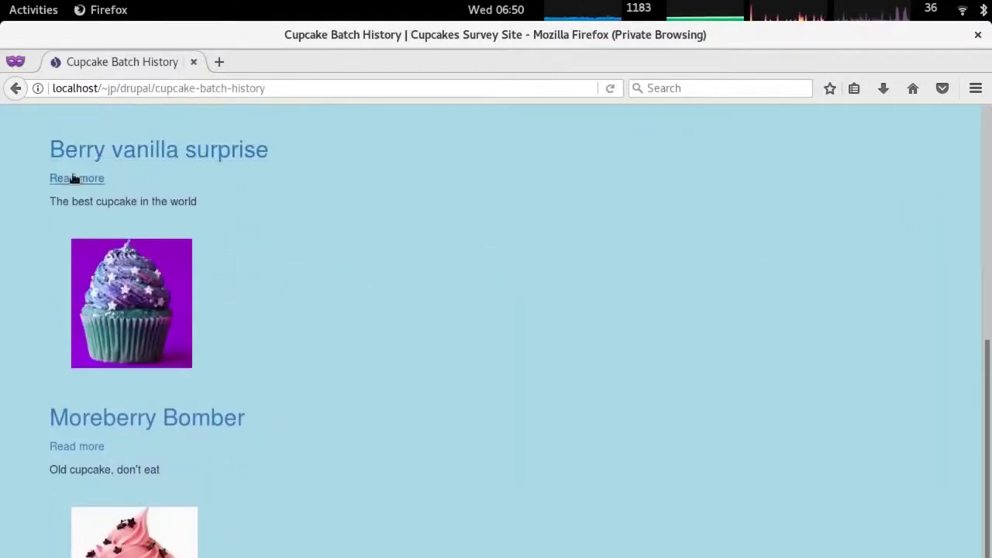
left_click(76, 175)
left_click(399, 136)
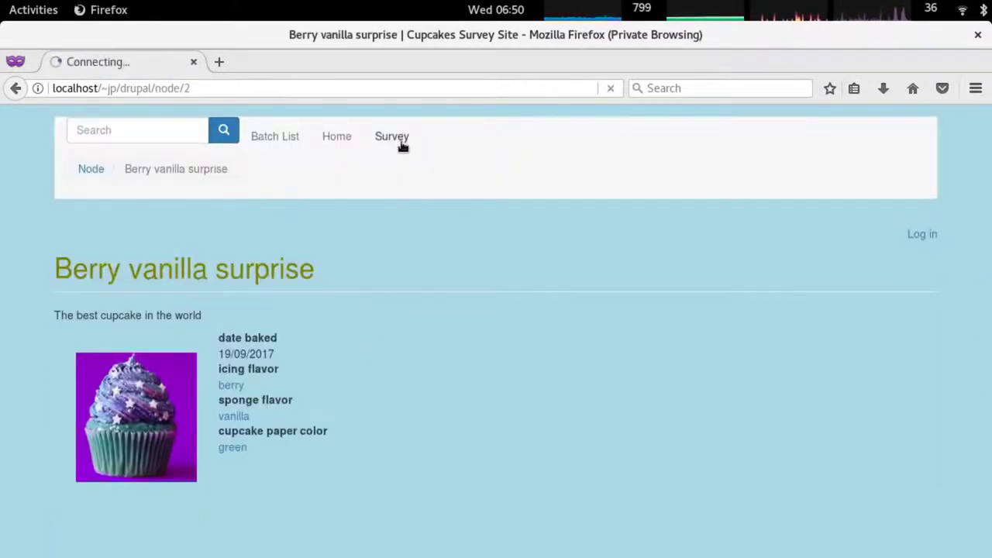
left_click(144, 287)
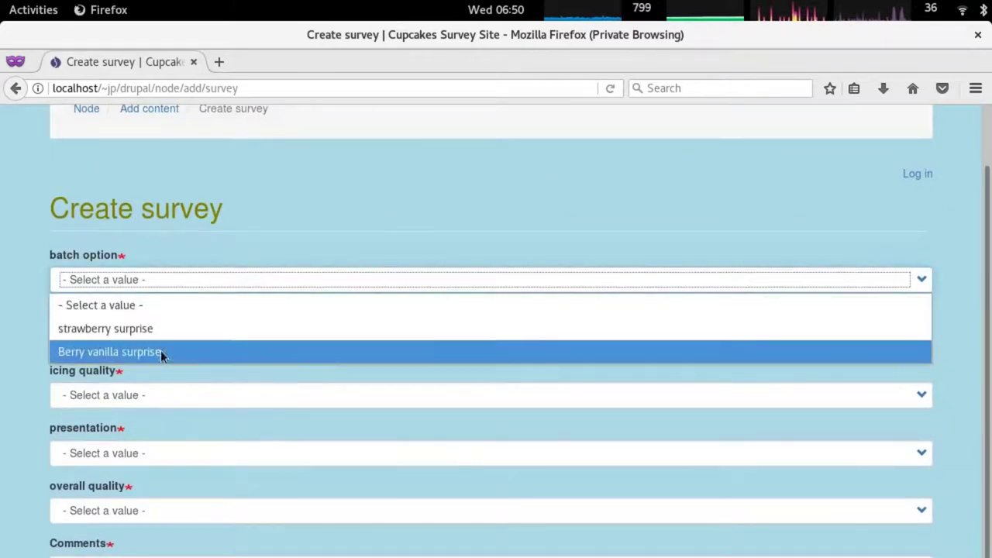
key("Escape")
scroll(496, 244, "up", 2)
scroll(593, 233, "down", 1)
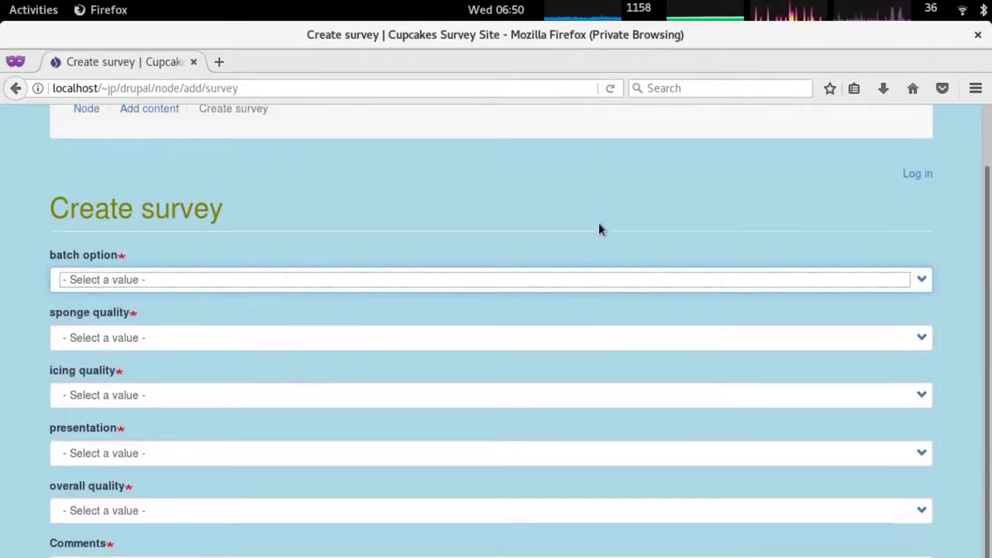
scroll(599, 224, "up", 1)
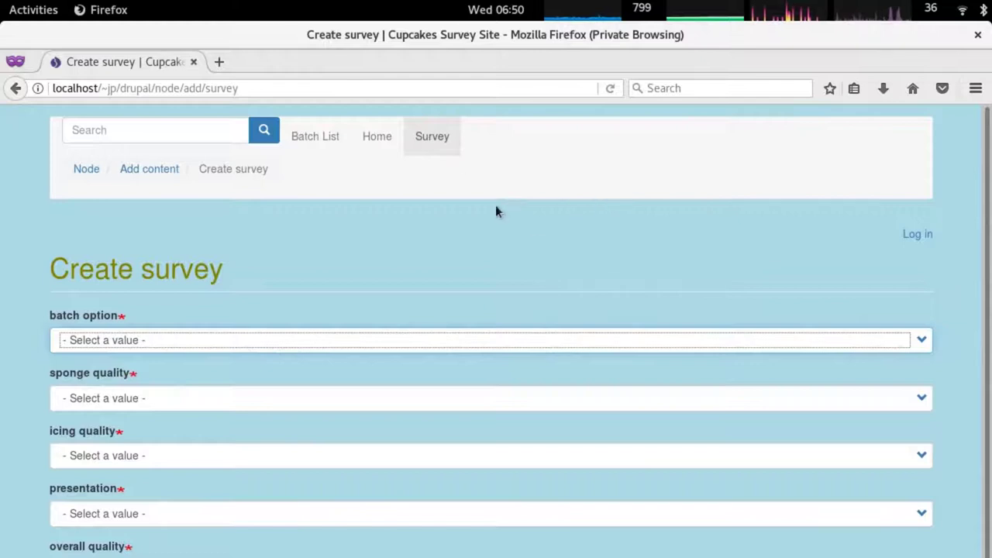
key("alt+Tab")
scroll(504, 271, "down", 15)
scroll(512, 289, "up", 15)
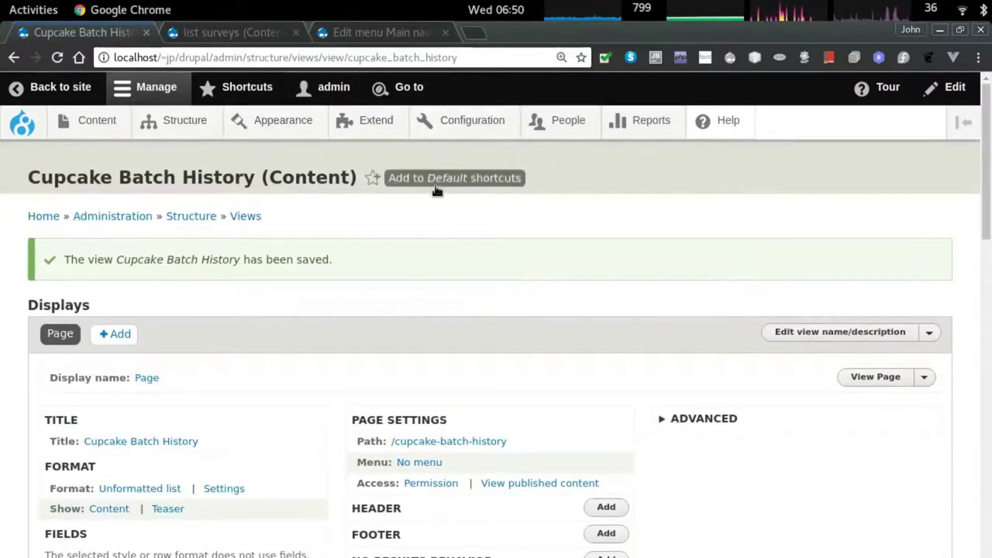
Open the Structure admin page and look between the survey form and Moreberry Bomber windows.
left_click(186, 123)
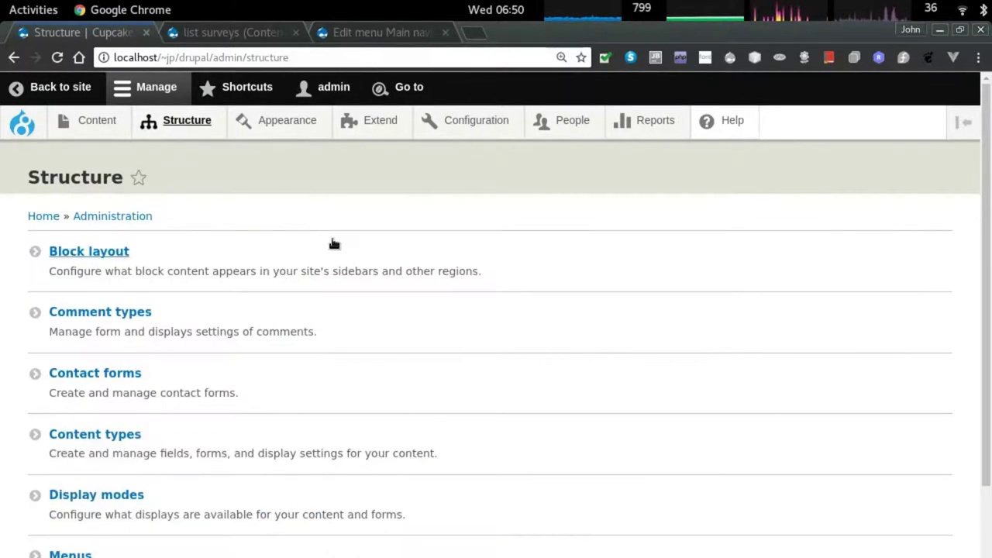
scroll(331, 240, "down", 1)
scroll(332, 225, "up", 1)
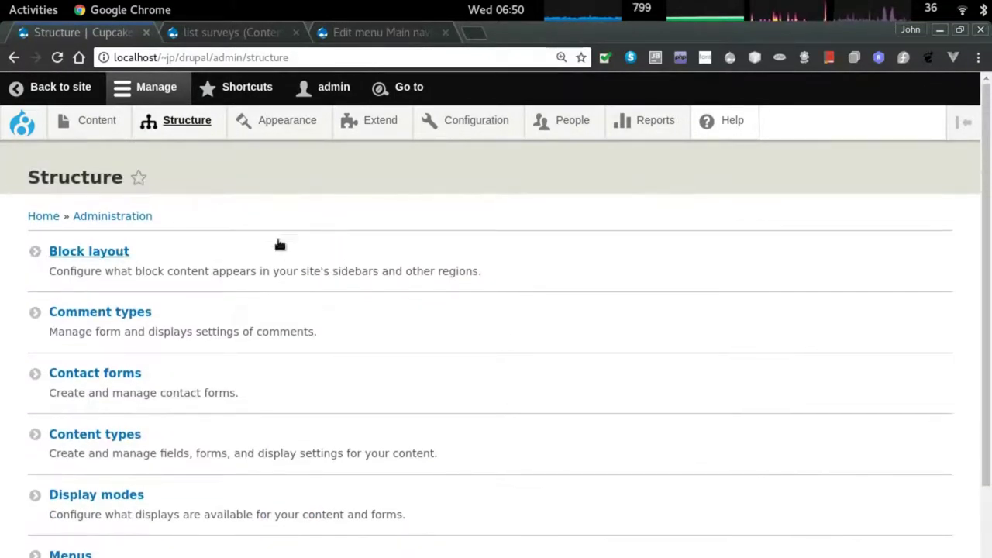
key("alt+Tab")
right_click(235, 170)
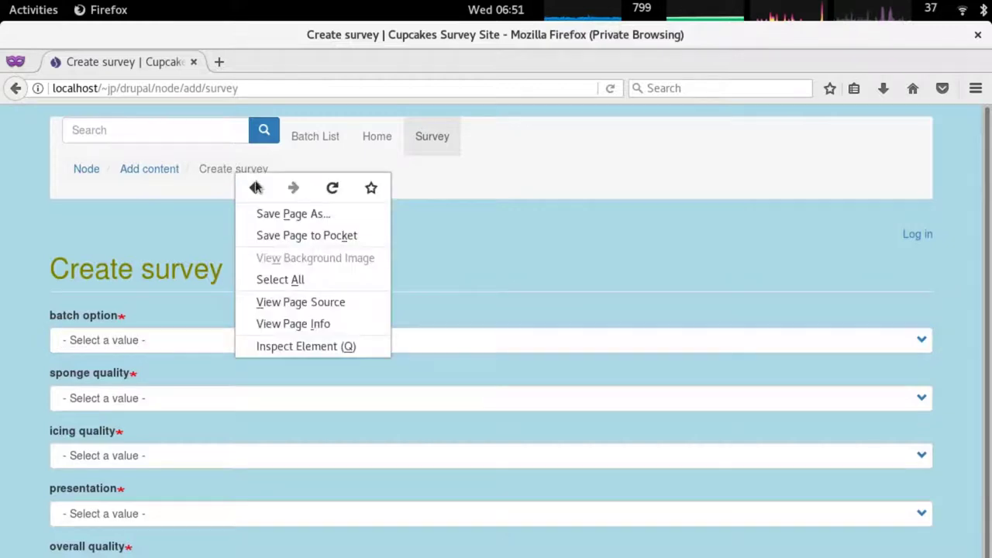
key("Escape")
key("alt+Tab")
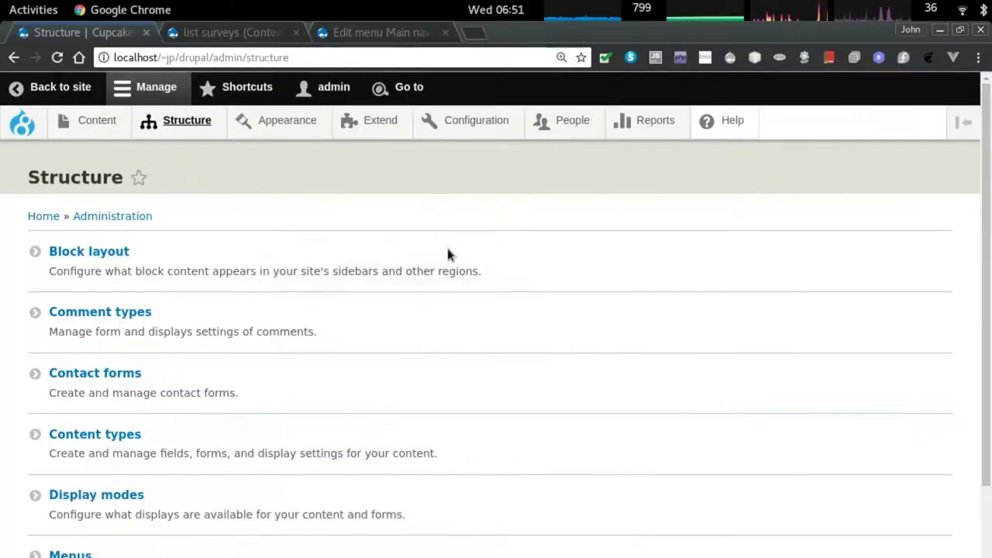
key("alt+grave")
key("alt+Tab")
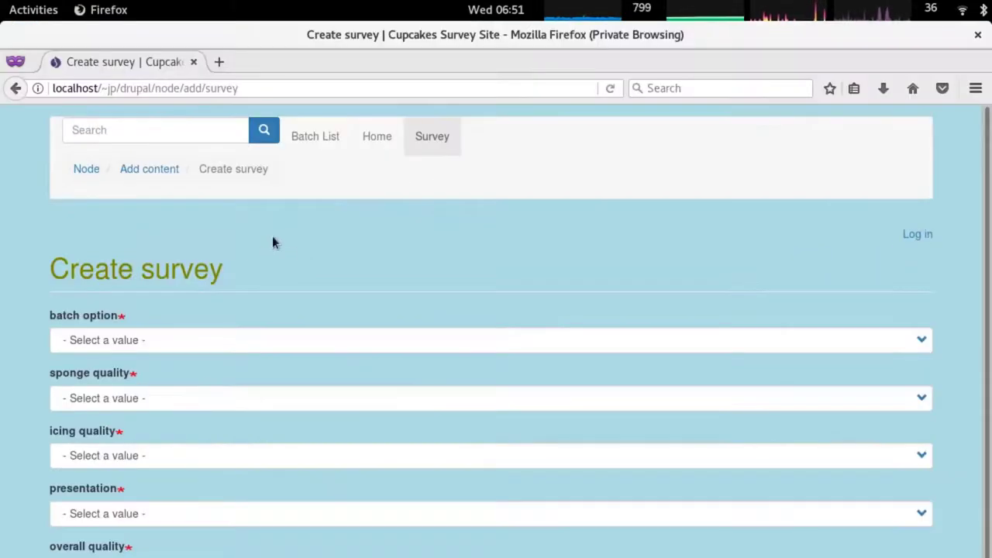
key("alt+Tab")
key("alt+grave")
Drag Main navigation items into order Home, list surveys, draft batches, Add Batch, and save.
scroll(77, 433, "down", 3)
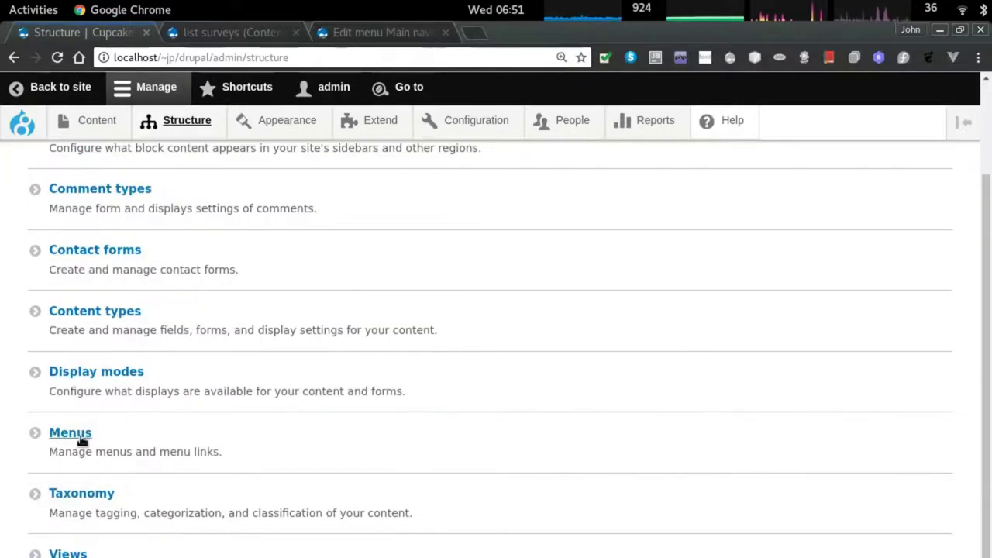
left_click(82, 440)
left_click(353, 447)
scroll(354, 395, "down", 3)
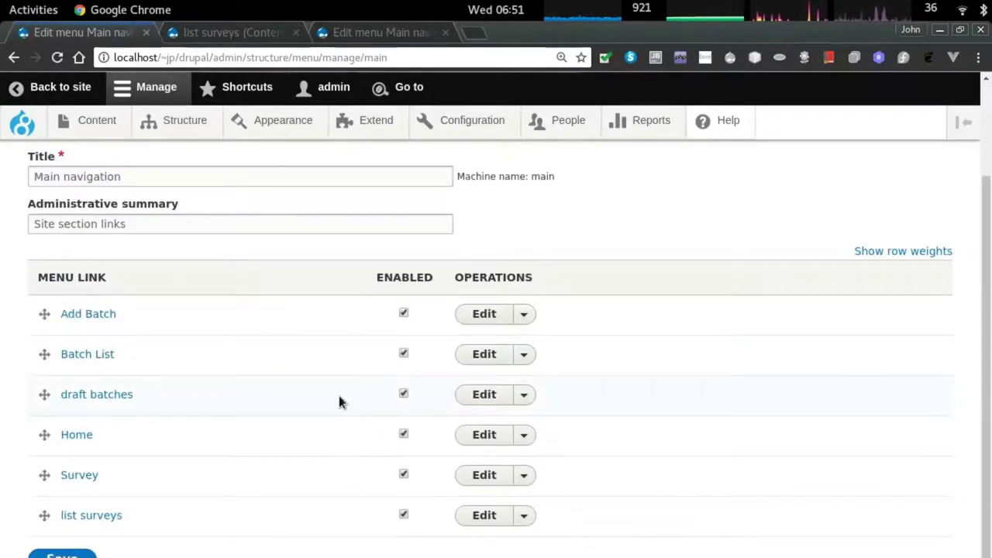
left_click_drag(44, 436, 44, 309)
scroll(161, 459, "down", 2)
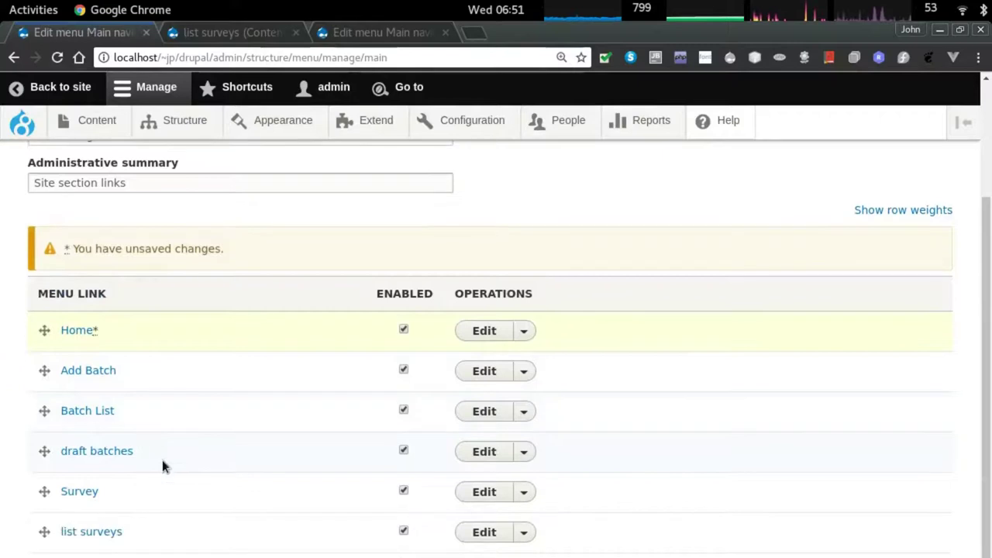
left_click_drag(44, 410, 45, 333)
scroll(194, 450, "down", 1)
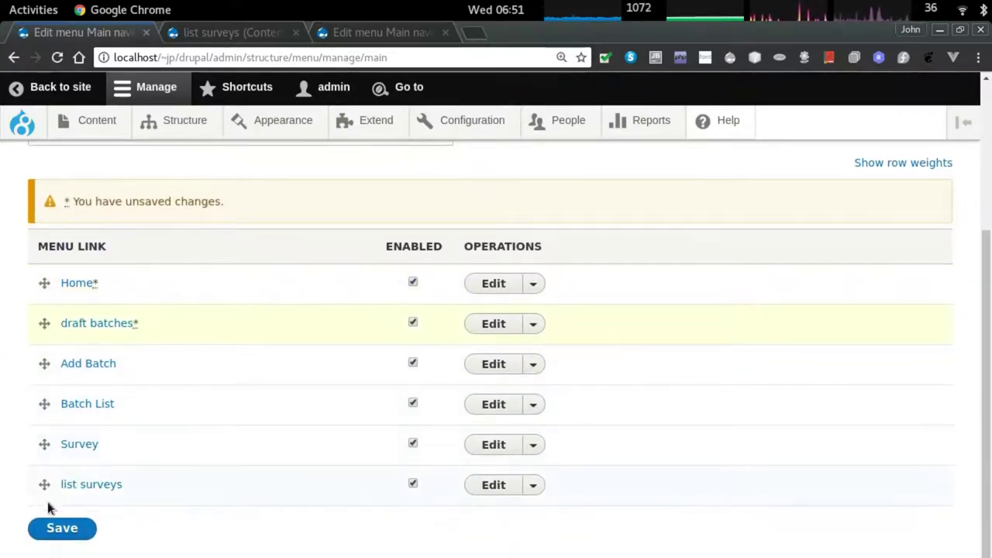
left_click_drag(41, 481, 49, 348)
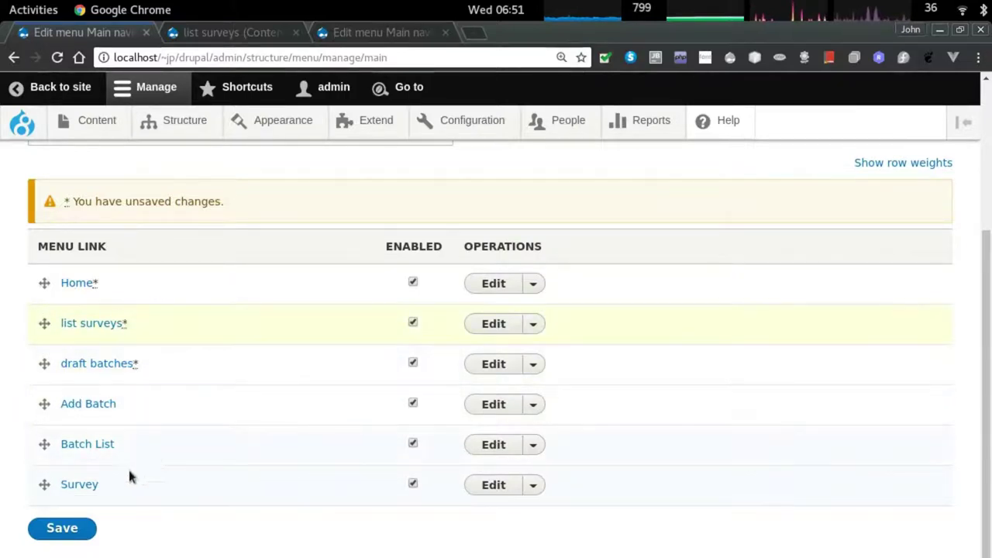
left_click(62, 528)
scroll(261, 495, "down", 5)
On the live site, visit Home, Batch List and Survey from the reordered navbar.
key("alt+Tab")
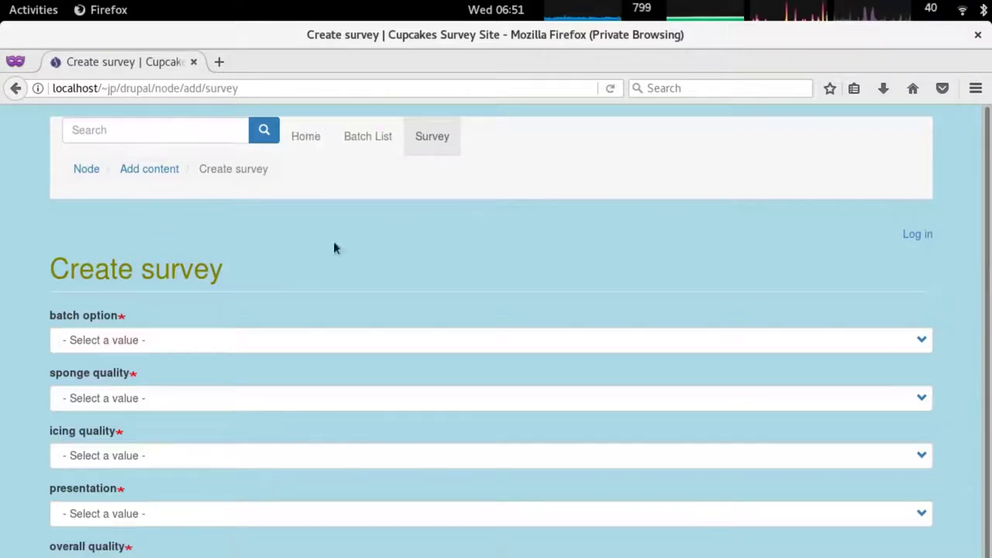
left_click(86, 169)
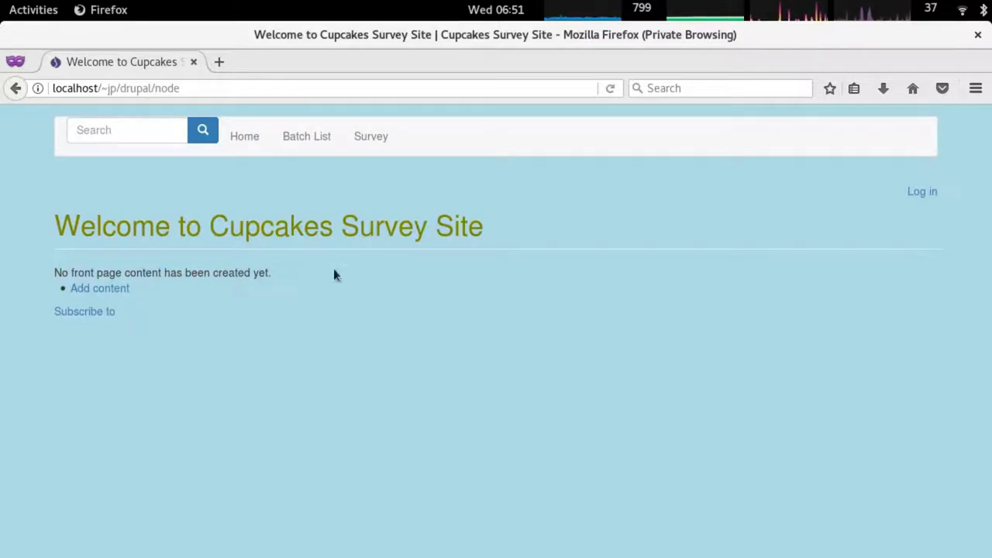
left_click(244, 136)
left_click(310, 137)
left_click(370, 136)
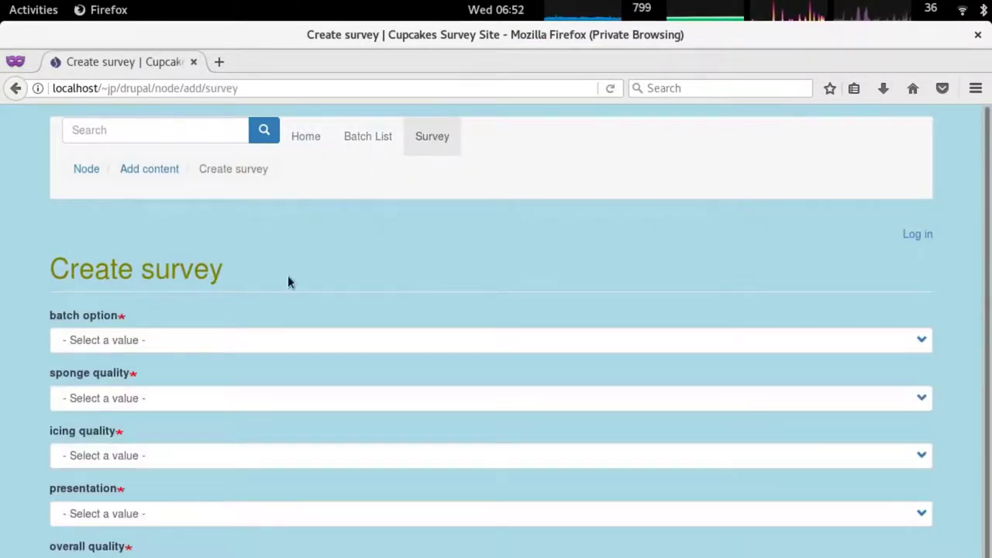
key("alt+Tab")
Inspect the page and expand navbar-header and region-navigation down to the ol.breadcrumb list.
right_click(282, 167)
left_click(363, 342)
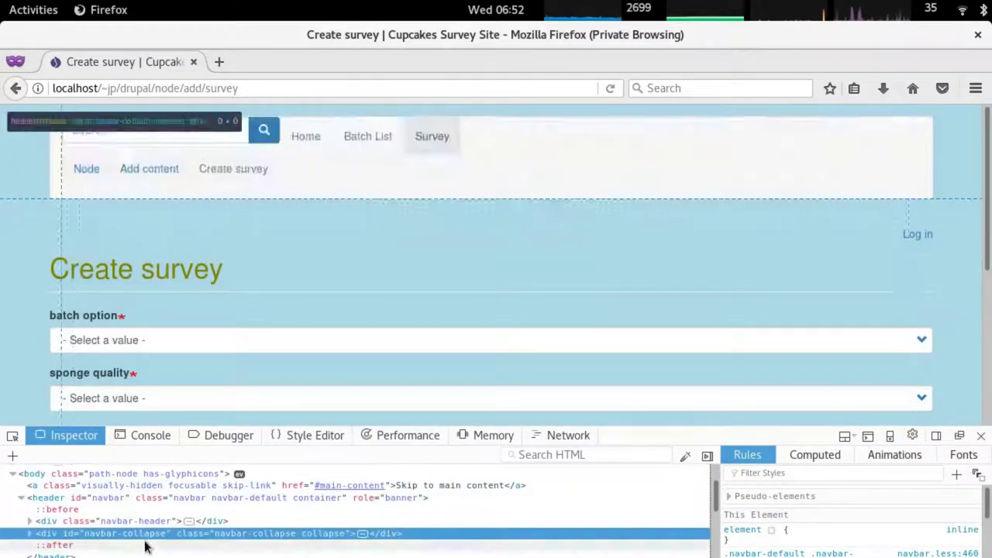
left_click(148, 525)
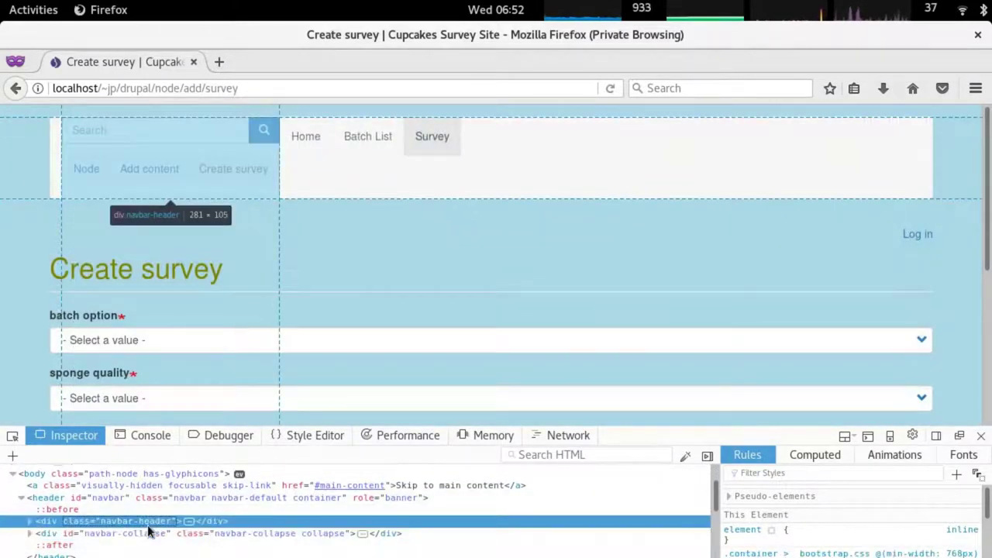
left_click(30, 521)
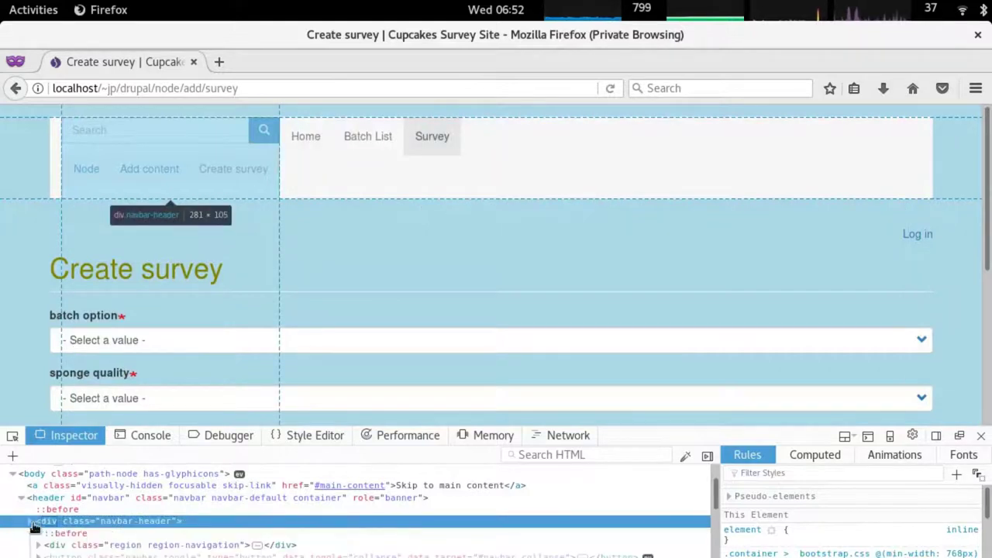
left_click(75, 545)
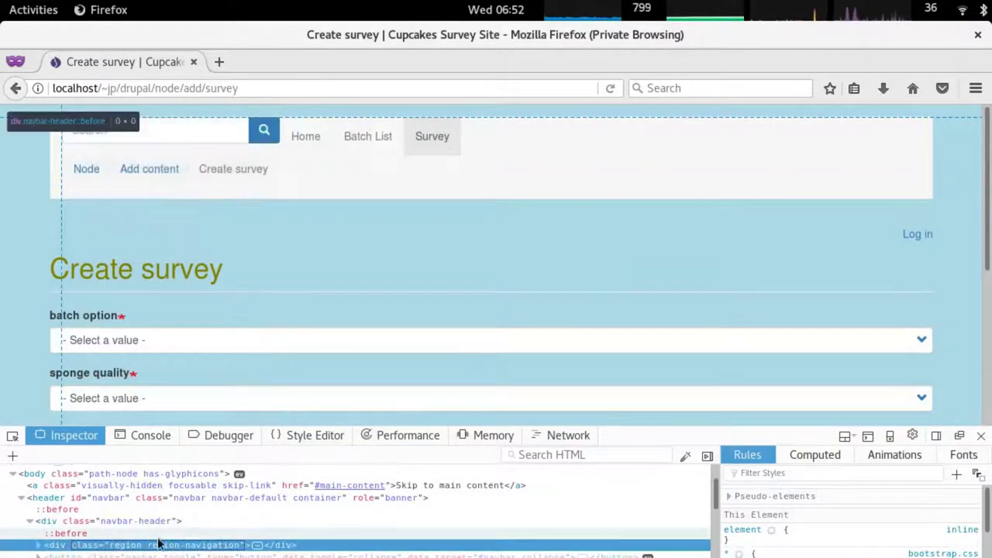
scroll(124, 538, "down", 1)
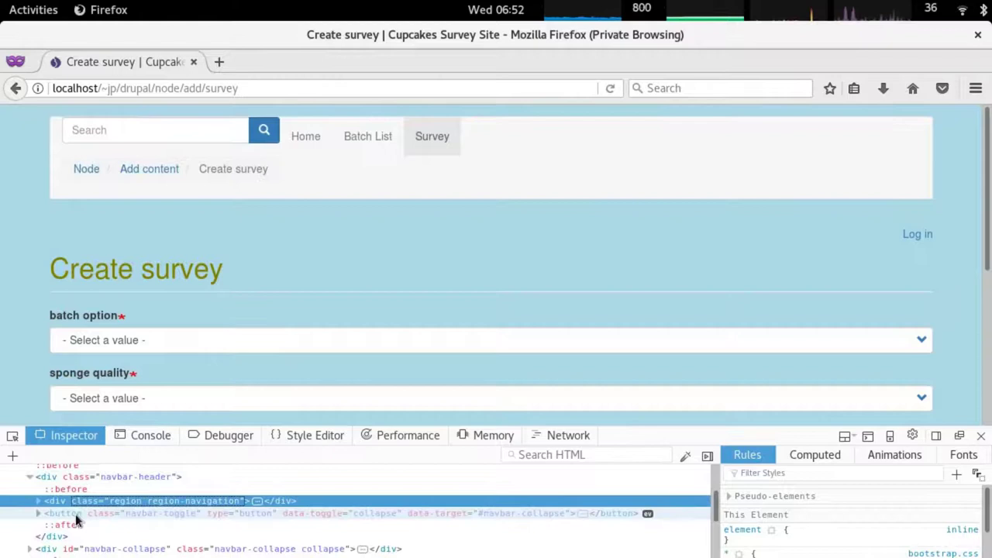
left_click(39, 501)
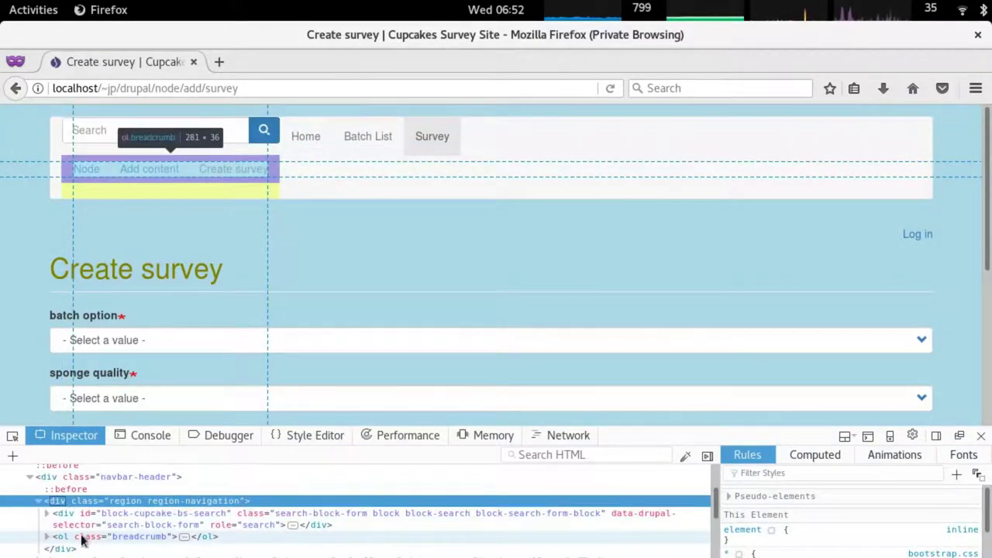
left_click(130, 538)
Copy the ol element's class value 'breadcrumb'.
double_click(132, 537)
right_click(147, 536)
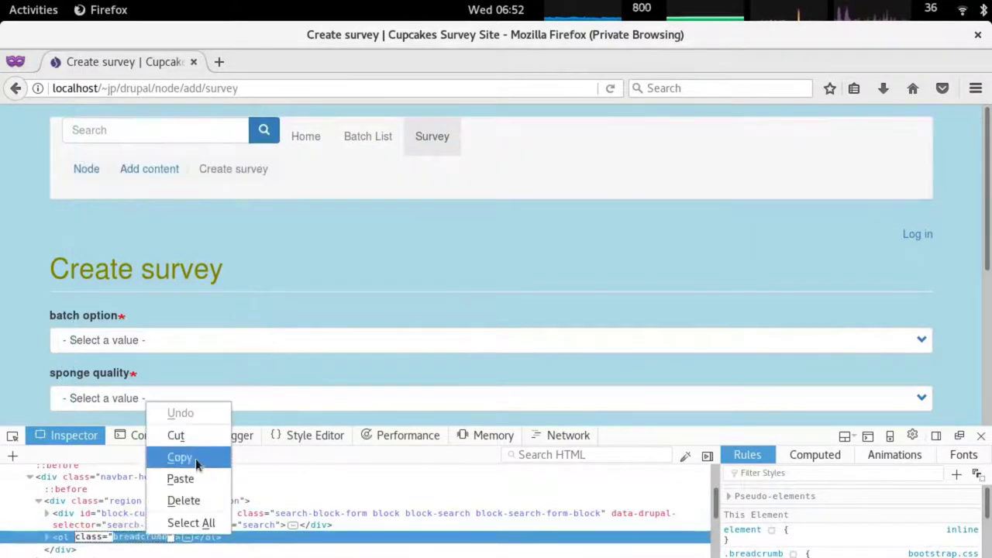
left_click(195, 457)
key("alt+Tab")
key("alt+Tab")
key("alt+Tab")
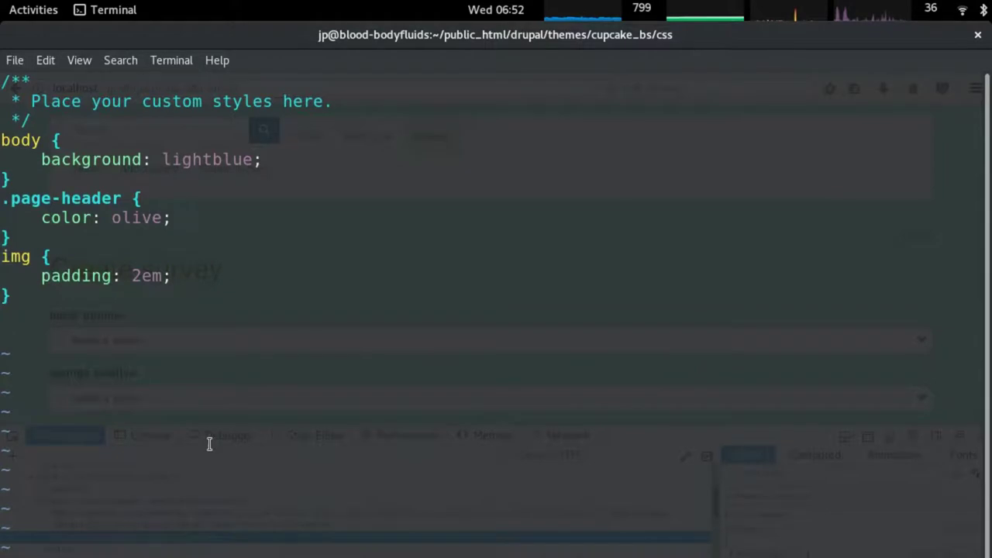
Add a '.breadcrumb { background-color: lightblue; }' rule to the stylesheet in vim.
right_click(209, 446)
left_click(277, 522)
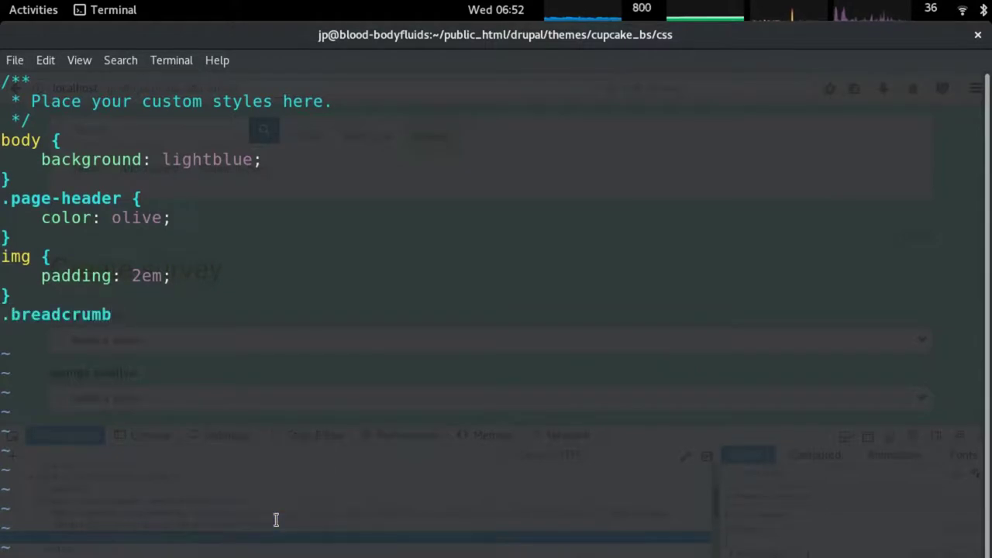
type("{")
key("Return")
type("backgrou")
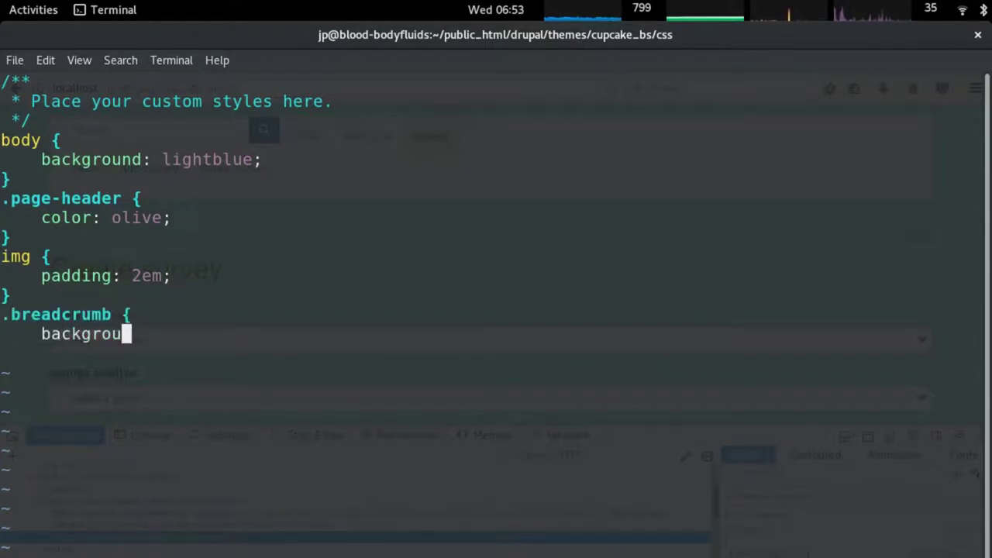
type("nd-color: lightblue;")
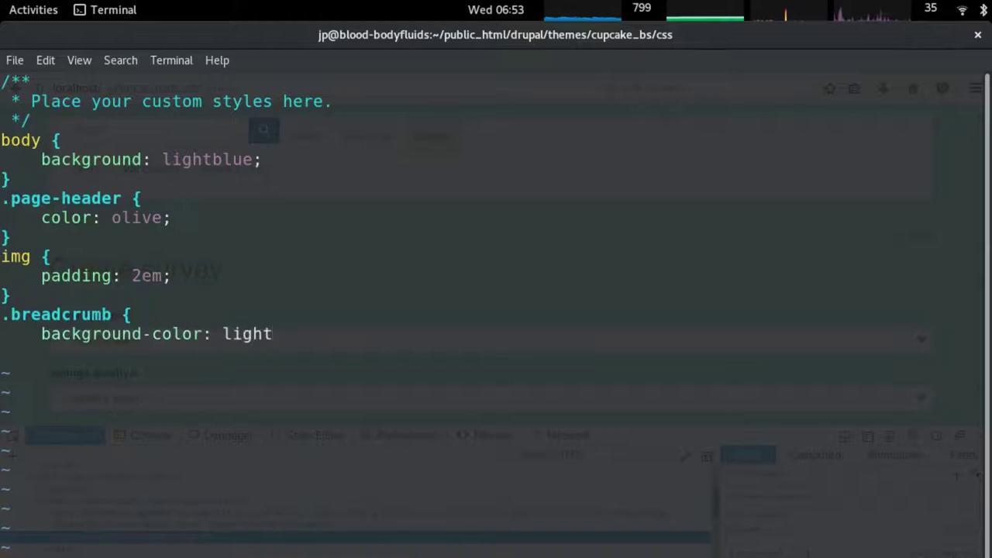
key("Return")
type("}")
key("Escape")
Reload the Firefox page to see the light-blue breadcrumb.
key("alt+Tab")
key("F5")
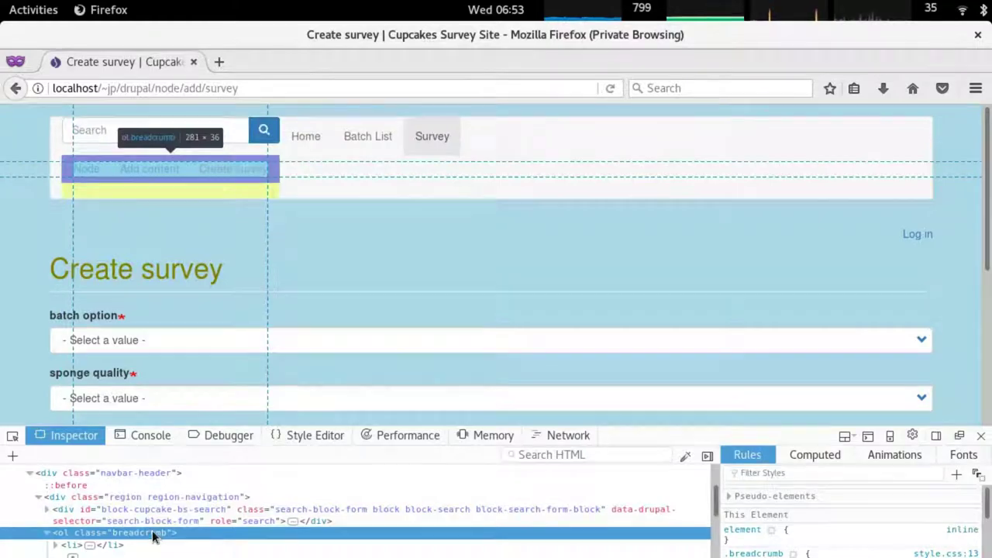
key("alt+Tab")
key("alt+Tab")
key("alt+Tab")
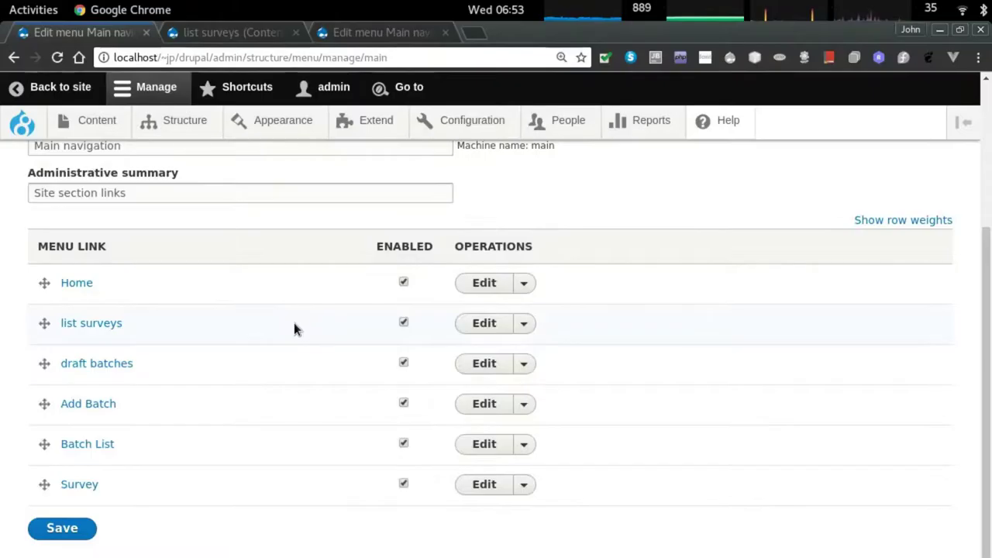
Open Block layout and search the page for 'bread' to find the Breadcrumbs block.
scroll(286, 321, "up", 5)
mouse_move(188, 128)
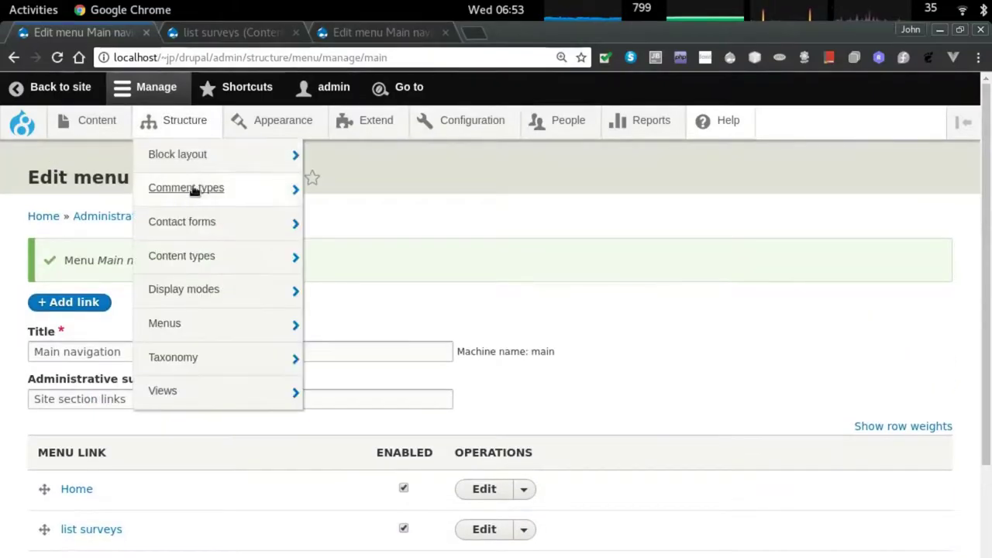
left_click(185, 155)
scroll(330, 327, "down", 4)
scroll(331, 328, "down", 3)
key("ctrl+f")
type("bread")
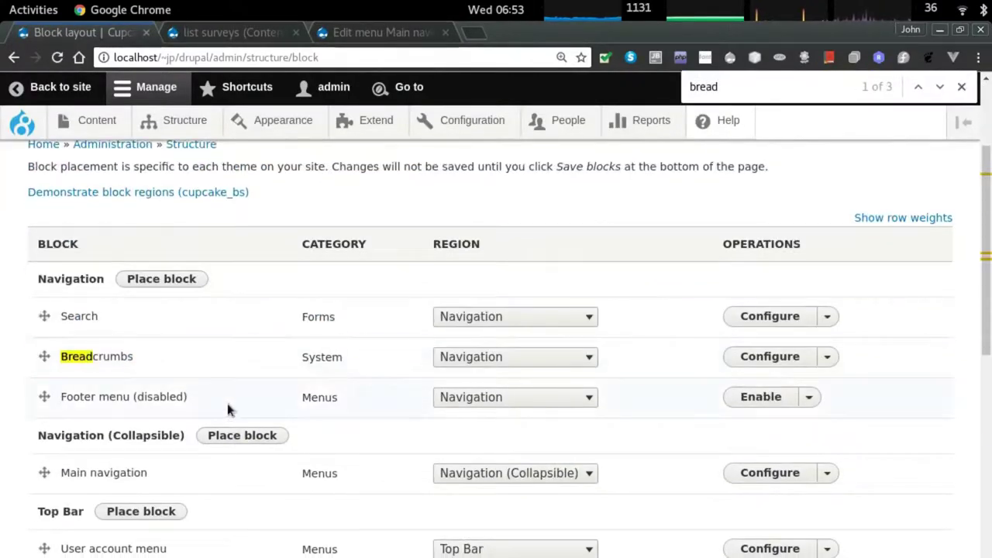
scroll(272, 376, "down", 2)
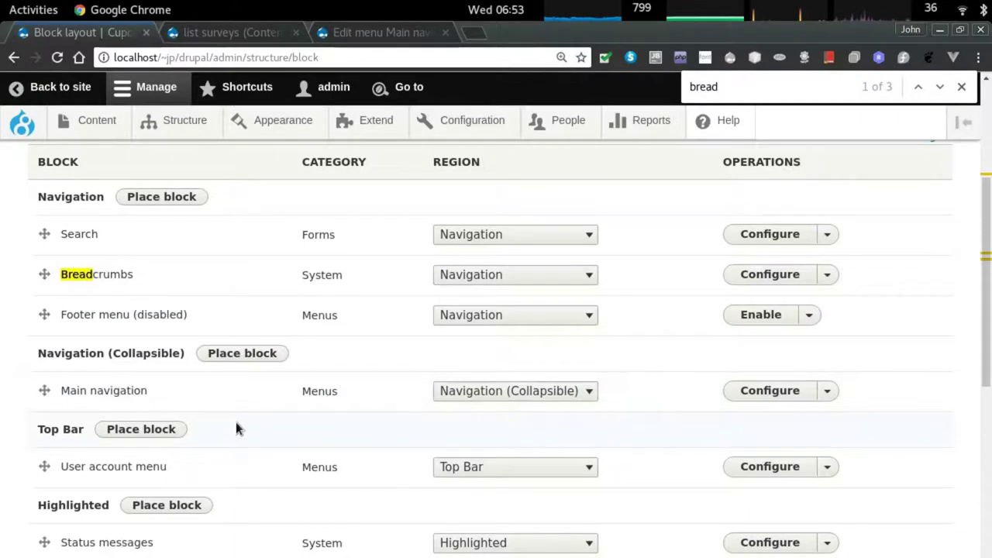
scroll(236, 426, "down", 2)
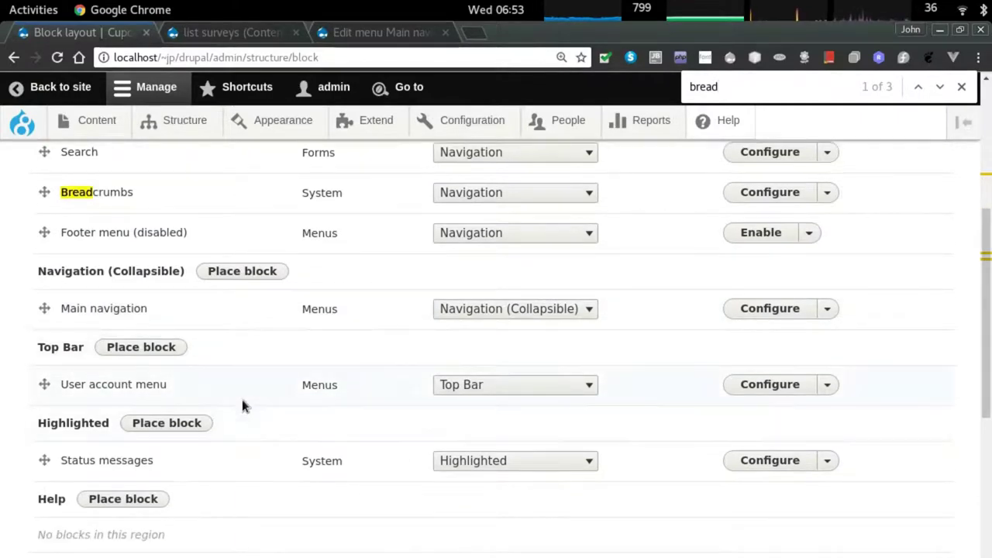
scroll(238, 398, "down", 2)
scroll(86, 241, "up", 1)
Drag the Breadcrumbs block from the Navigation region into the Content region.
left_click_drag(45, 151, 131, 525)
scroll(147, 512, "down", 10)
key("alt+Tab")
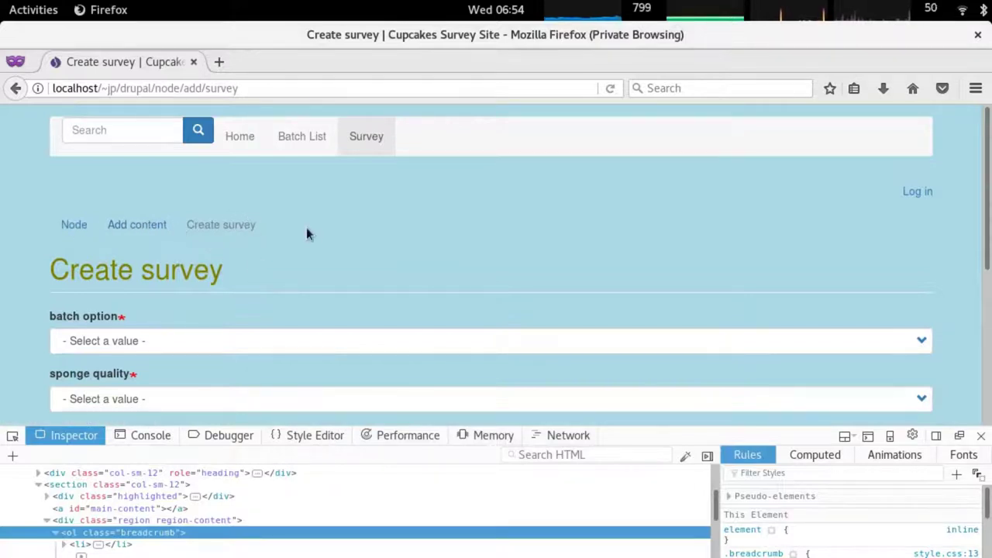
key("alt+Tab")
key("alt+grave")
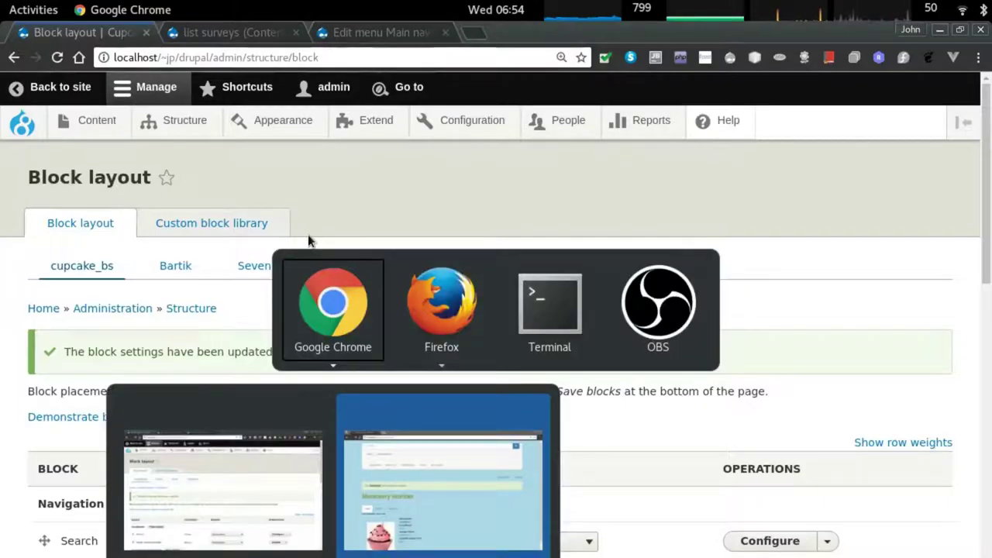
key("alt+grave")
key("ctrl+shift+d")
key("Escape")
key("alt+d")
type("breadc")
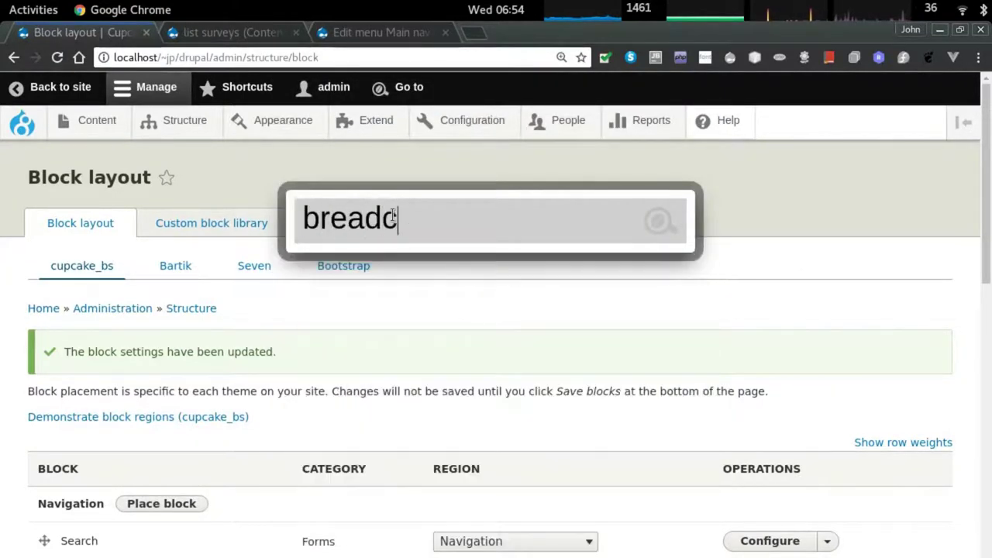
type("rumb")
key("BackSpace")
key("BackSpace")
key("BackSpace")
key("BackSpace")
key("BackSpace")
key("BackSpace")
key("BackSpace")
key("BackSpace")
type("eadcrum")
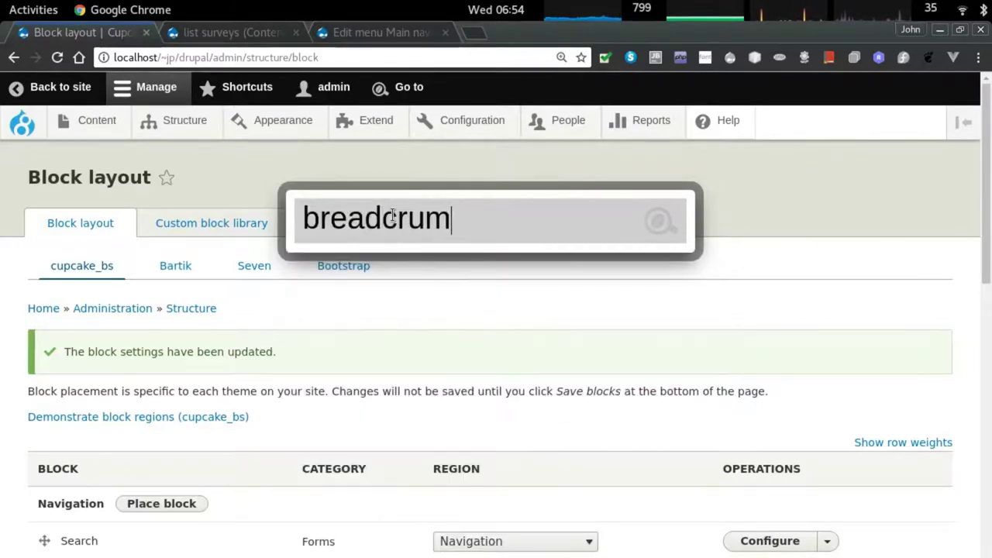
key("Return")
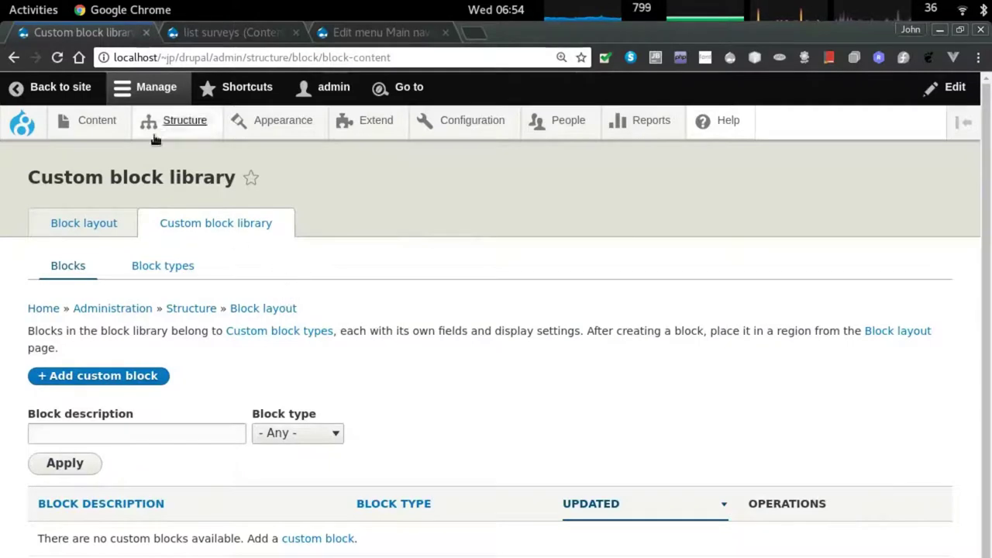
left_click(91, 120)
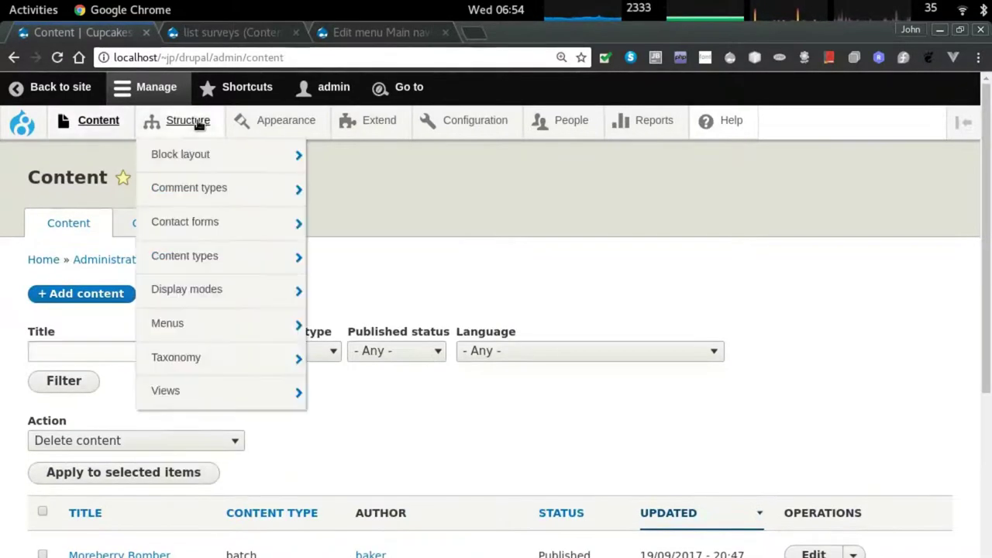
left_click(197, 124)
left_click(60, 252)
scroll(302, 289, "down", 3)
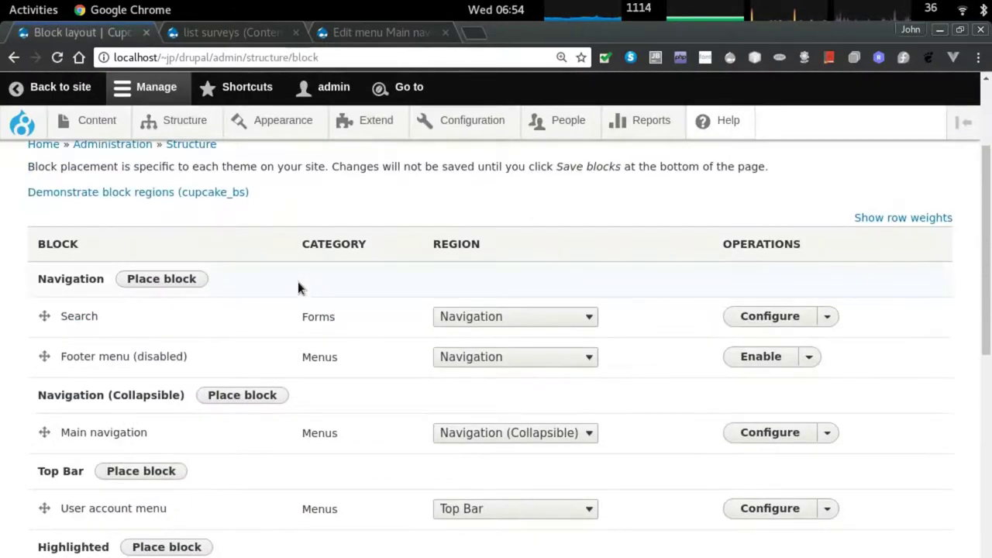
key("ctrl+f")
type("bread")
scroll(298, 283, "down", 5)
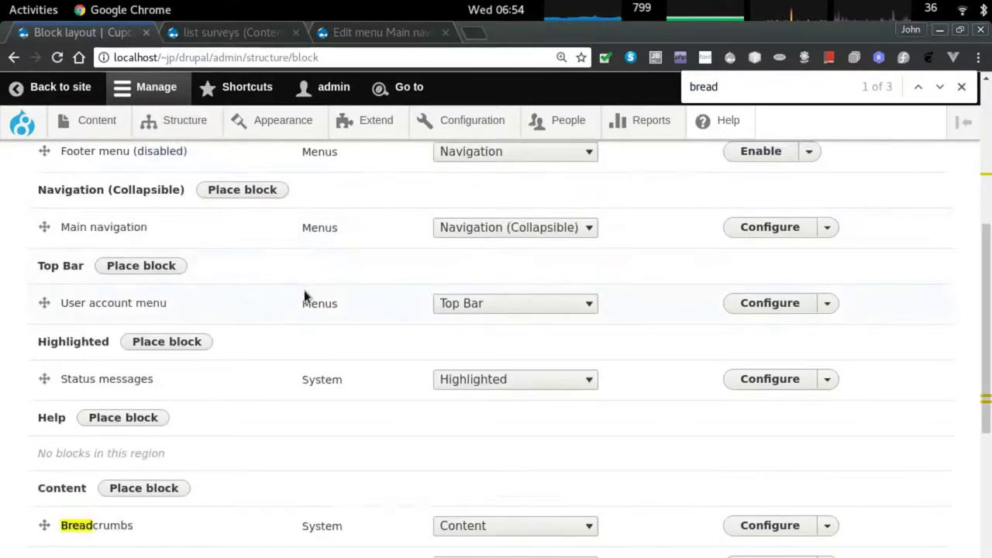
scroll(302, 294, "down", 4)
left_click(789, 360)
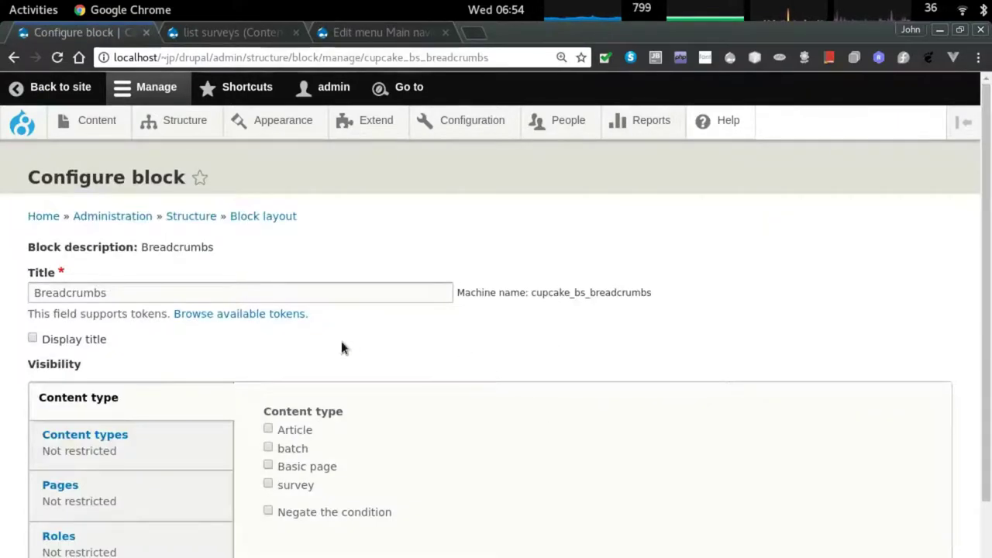
scroll(67, 416, "down", 3)
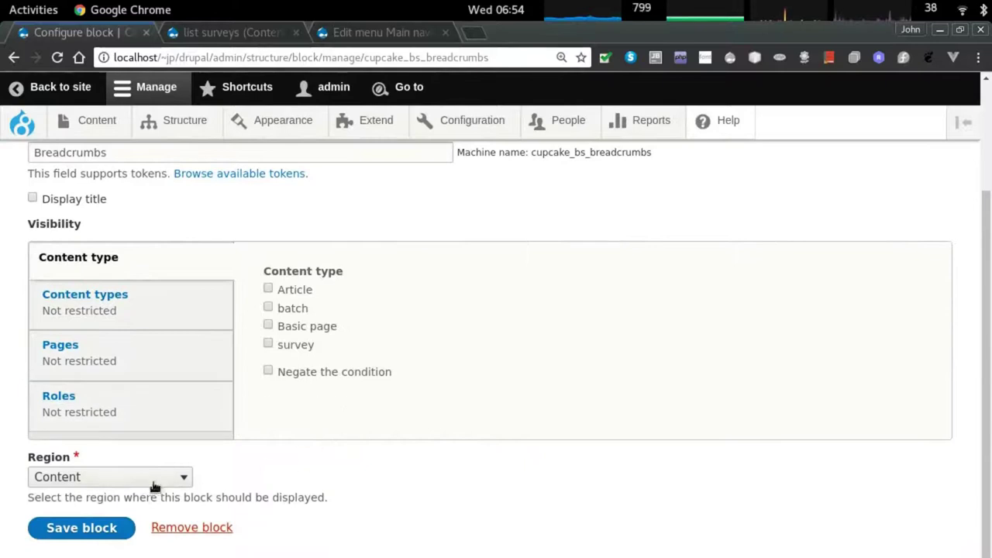
scroll(307, 469, "up", 2)
left_click(137, 392)
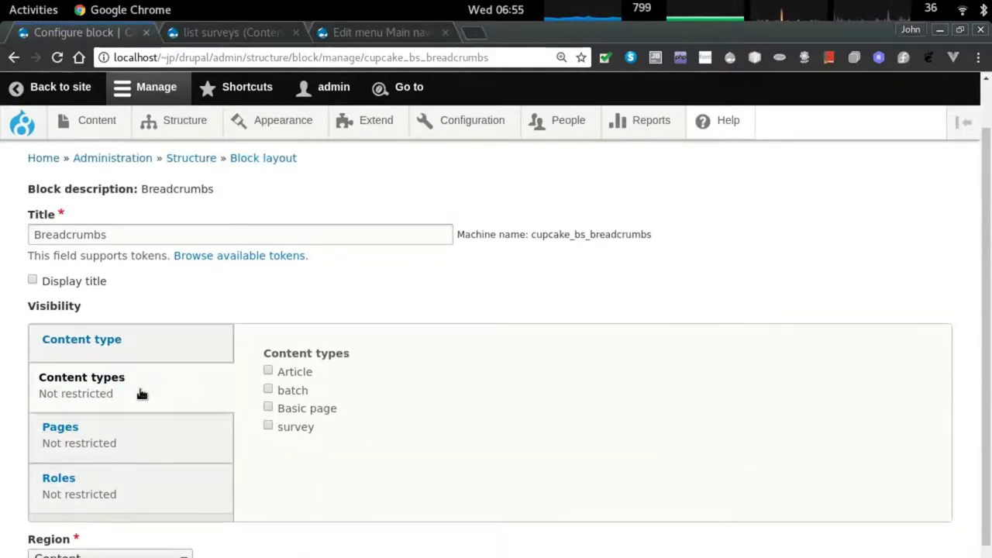
left_click(139, 444)
left_click(137, 491)
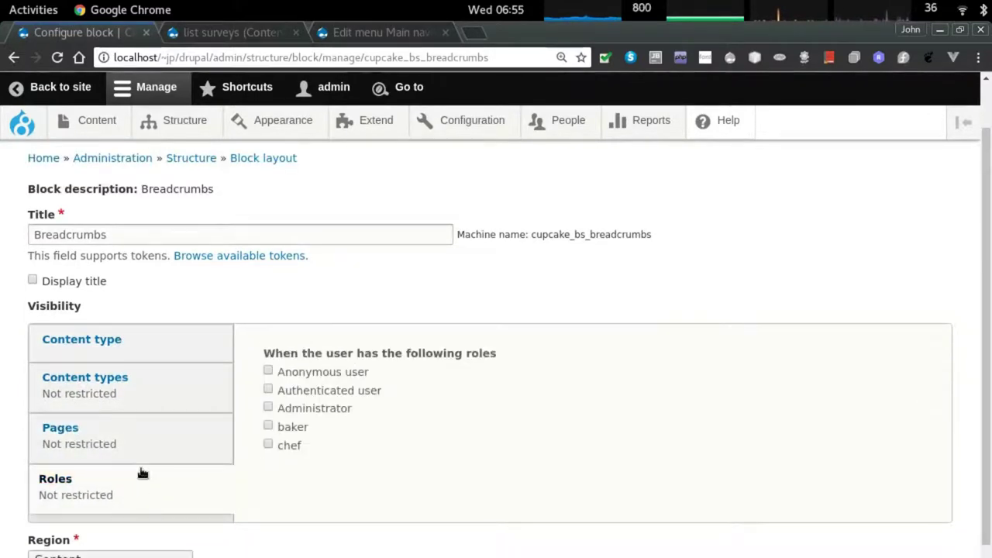
left_click(148, 395)
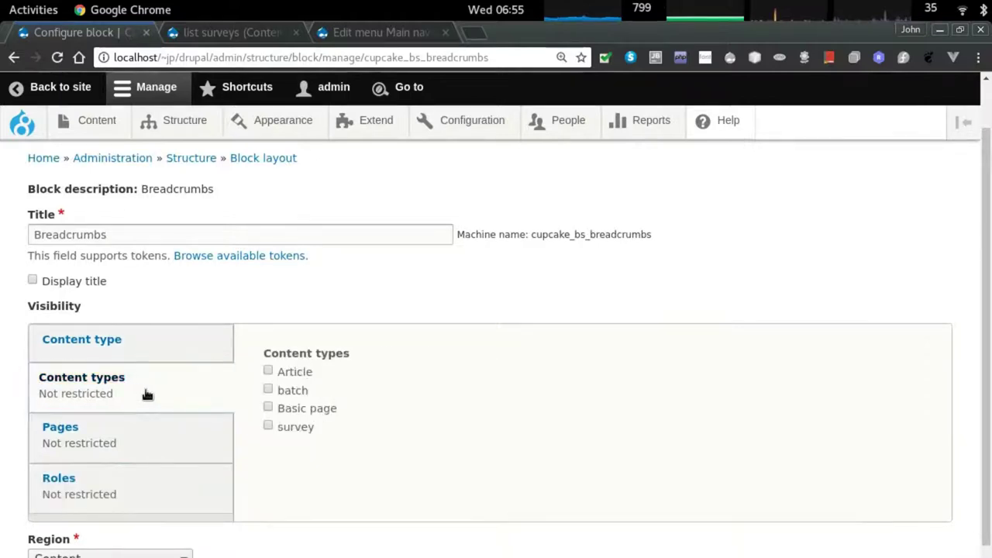
left_click(165, 346)
scroll(253, 348, "up", 2)
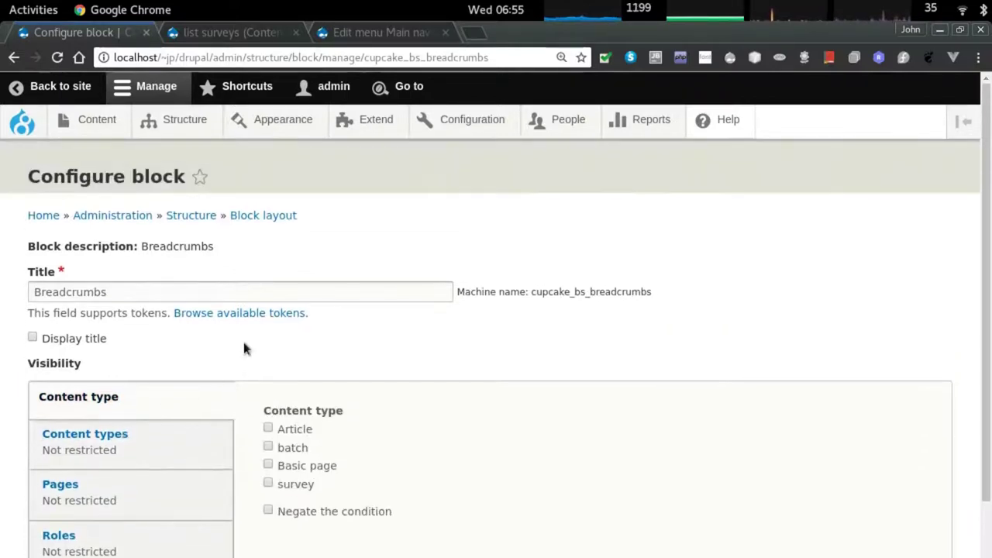
Remove the .breadcrumb rule from the stylesheet in vim and quit.
key("alt+Tab")
key("alt+Tab")
key("alt+Tab")
key("alt+Tab")
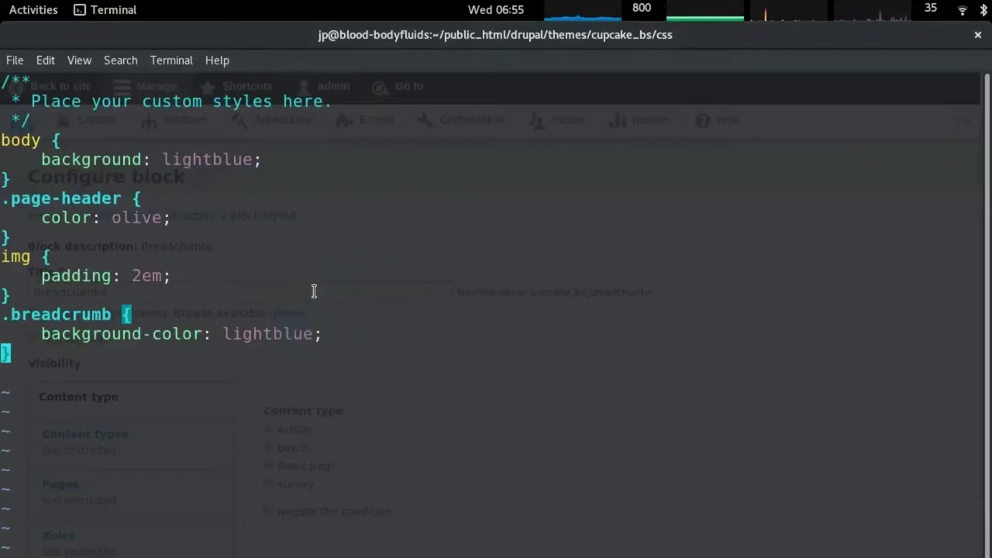
key("u")
key("u")
key("u")
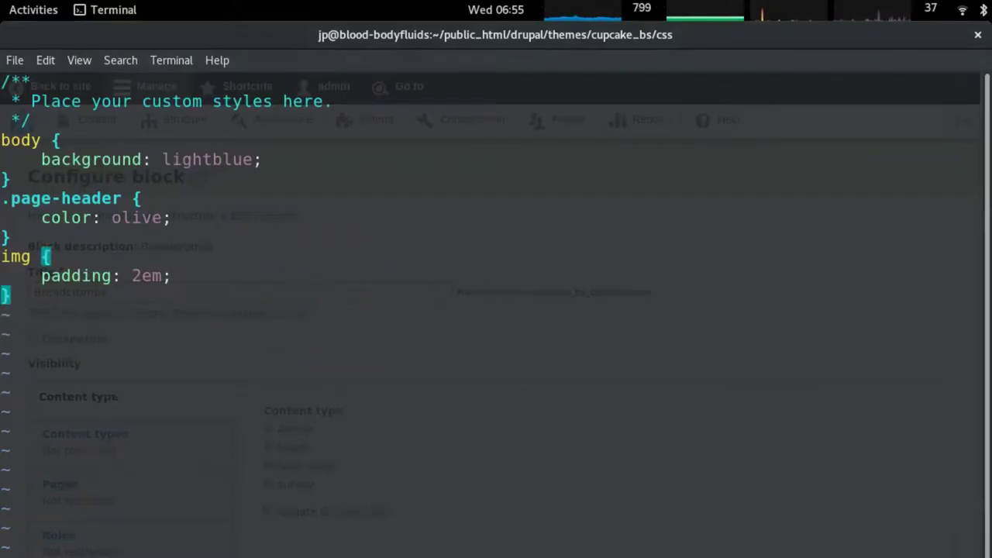
type(":q")
key("Return")
Move up to the themes folder, enter bootstrap, and list its files.
type("cd ..")
key("Return")
type("cd ..")
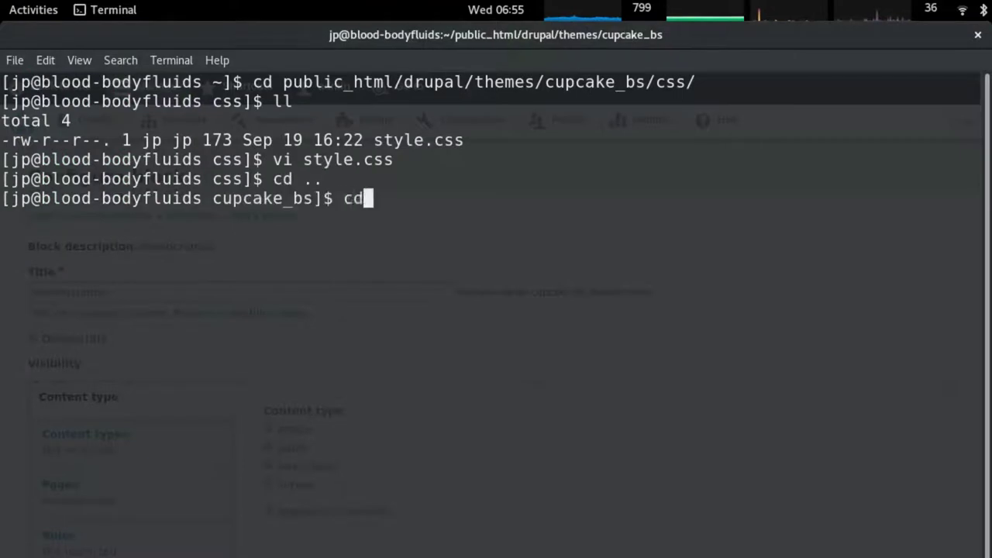
key("Return")
type("cd bo")
key("Tab")
key("Return")
type("ls")
key("Return")
Run 'grep -r breadcrumbs *' and open block.block.bootstrap_breadcrumbs.yml to read its settings.
type("grep -r breadcrumbs *")
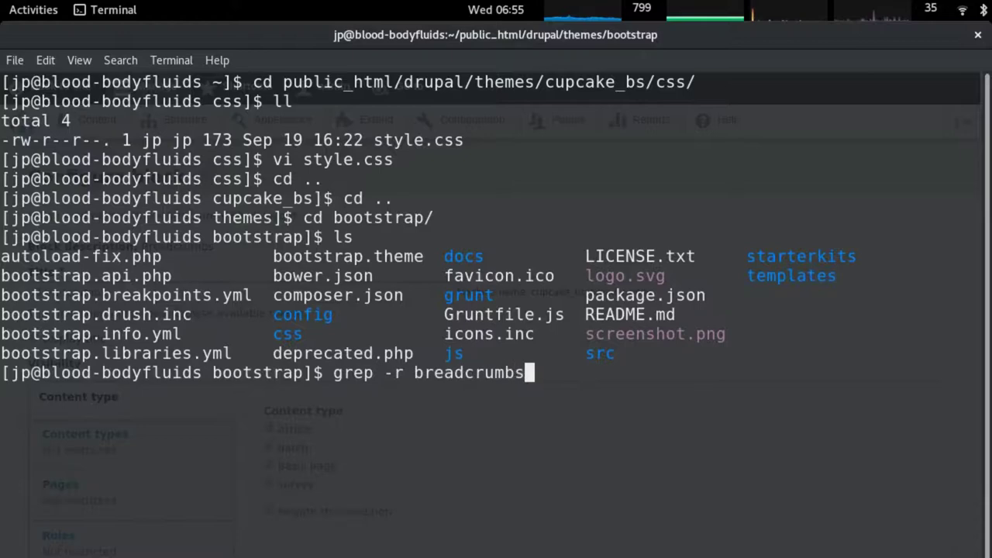
key("Return")
scroll(333, 252, "up", 4)
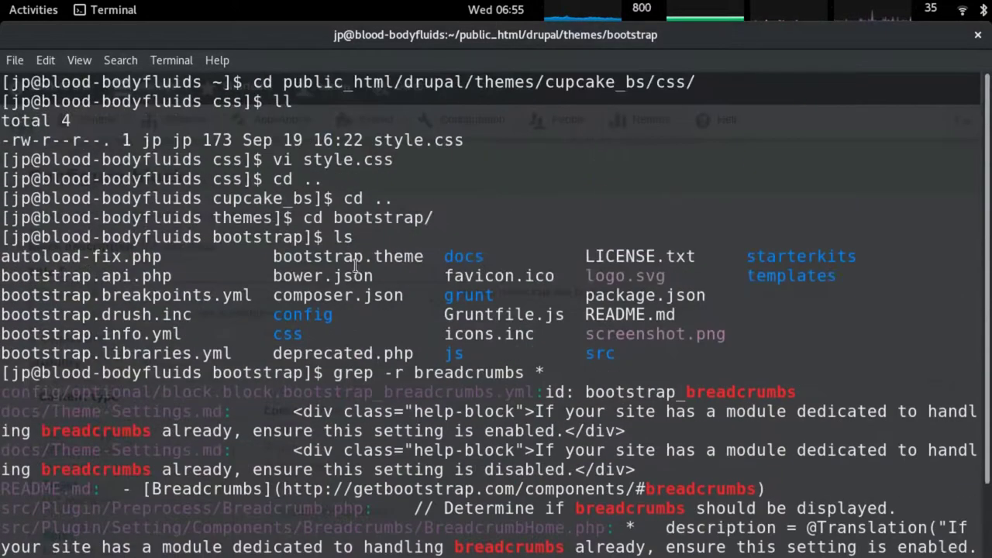
scroll(218, 320, "down", 3)
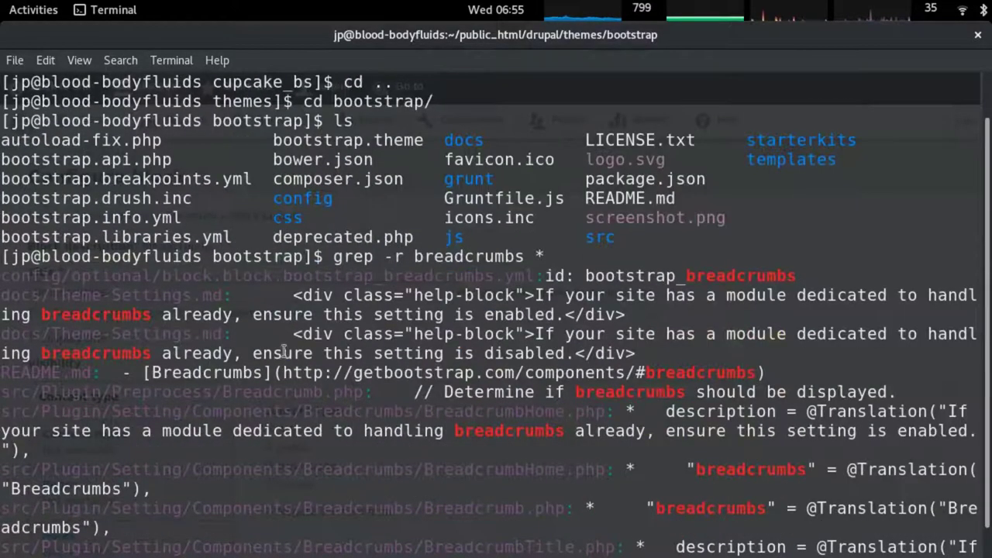
scroll(283, 352, "down", 1)
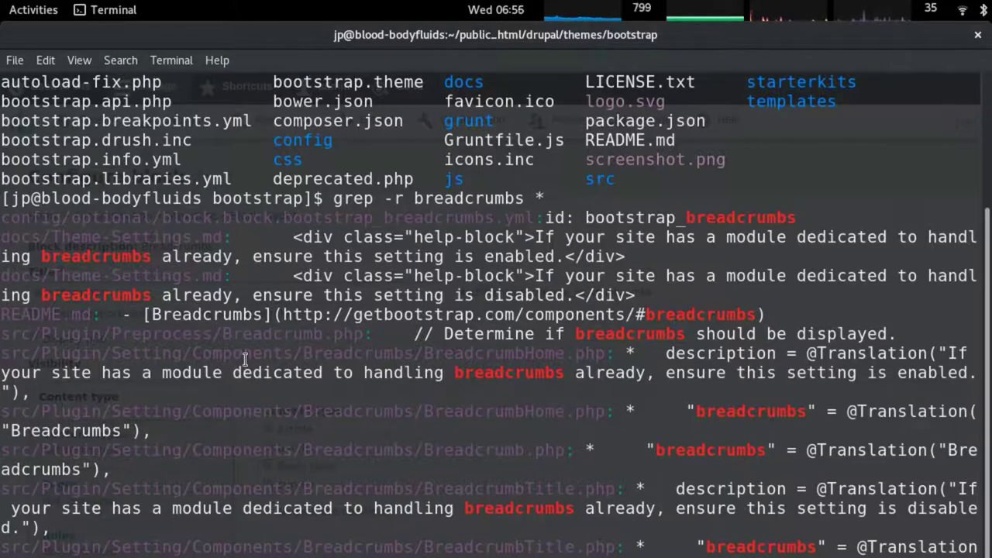
double_click(439, 217)
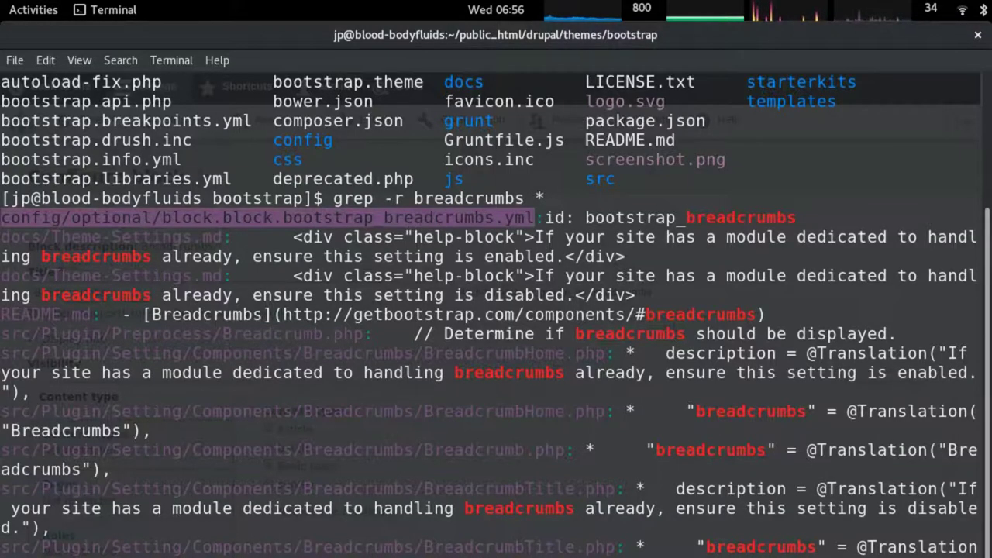
key("Return")
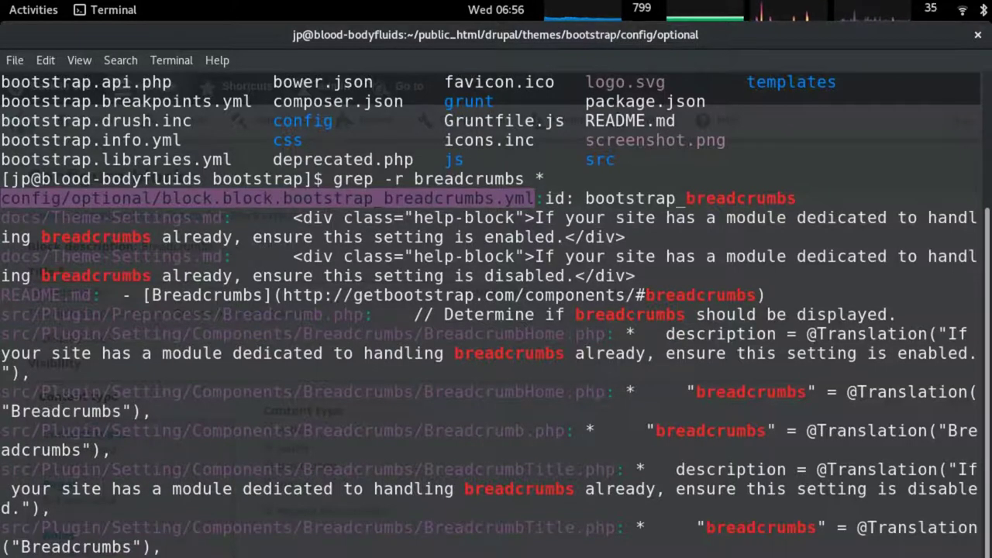
key("Return")
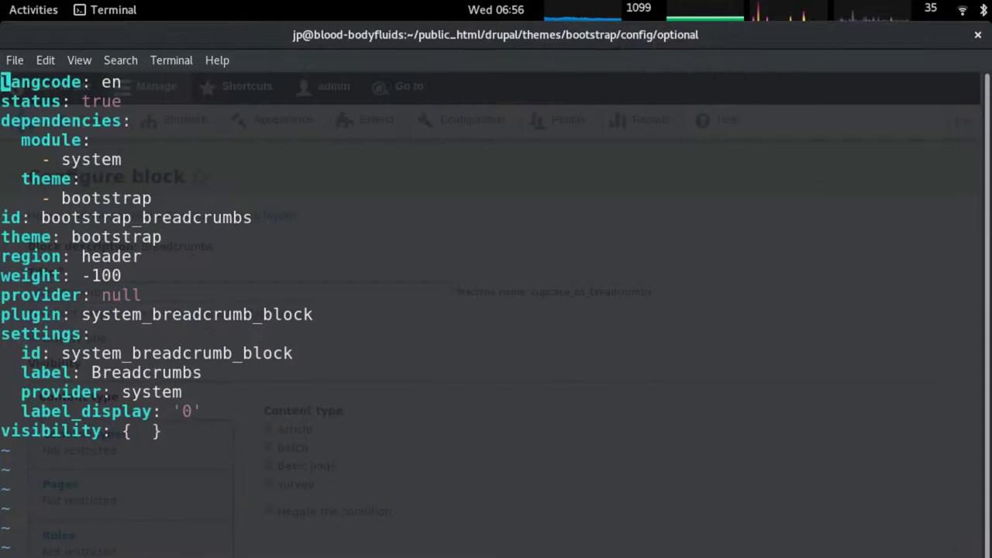
key("Down")
key("Down")
key("Down")
key("Down")
key("Down")
key("Down")
key("Down")
key("Down")
key("Down")
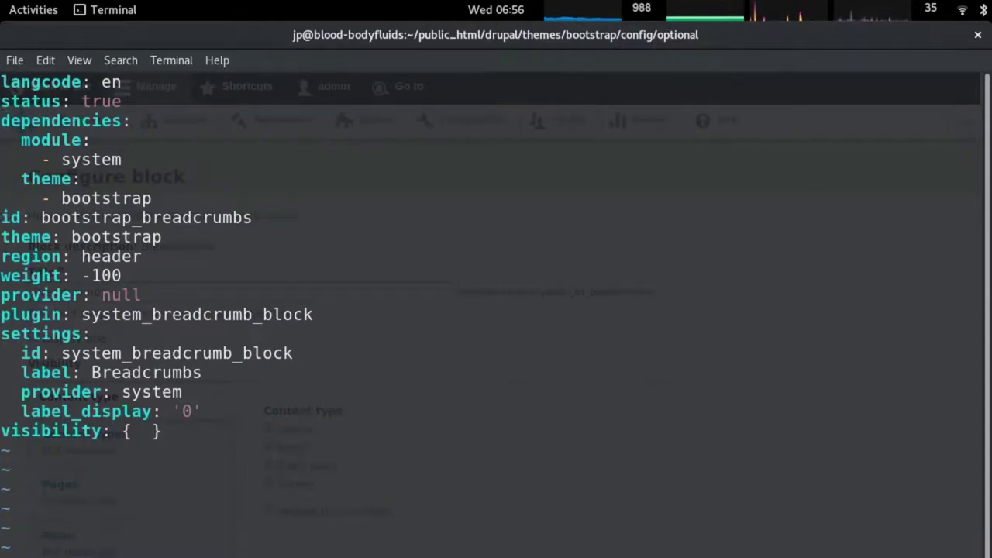
key("Down")
key("Down")
key("Down")
key("Down")
key("Down")
key("Down")
key("Down")
key("Down")
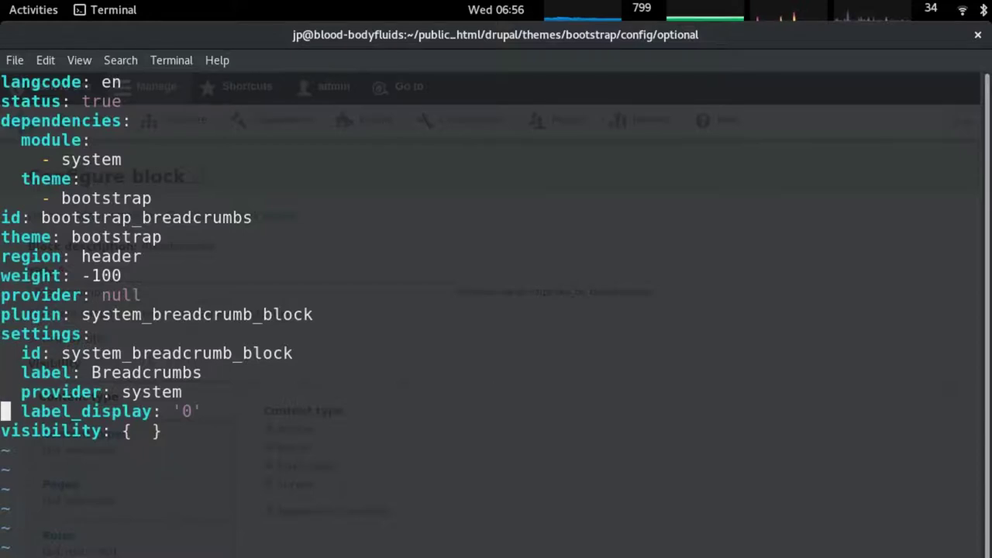
key("Up")
key("Up")
key("Up")
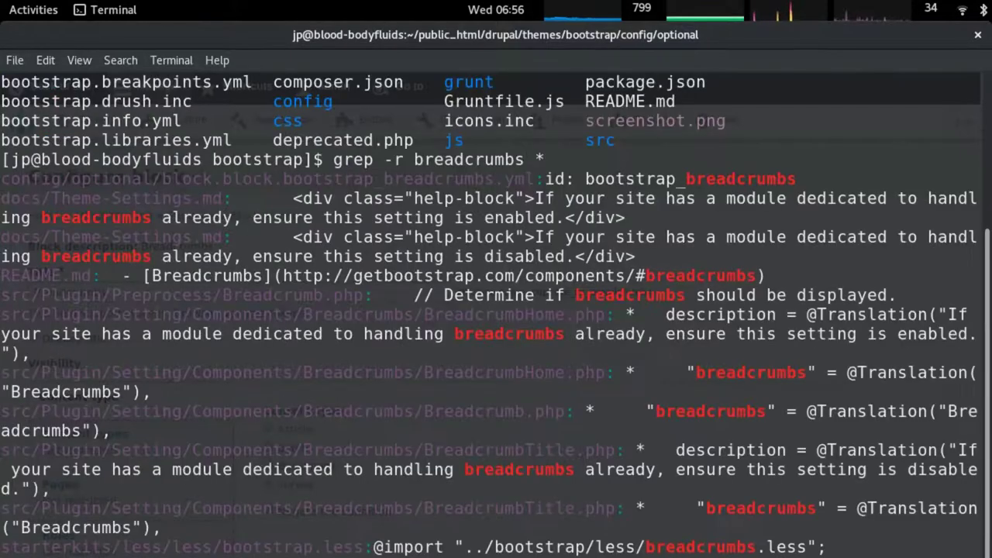
key("alt+Tab")
Close the list surveys and Edit menu tabs, open Structure, then return to the Welcome page.
key("ctrl+Tab")
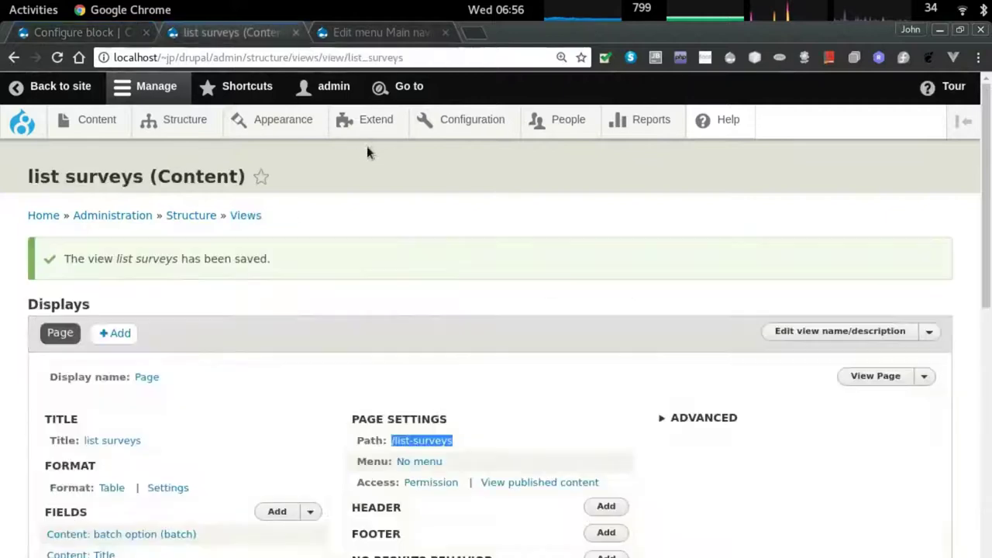
key("ctrl+w")
scroll(442, 256, "up", 2)
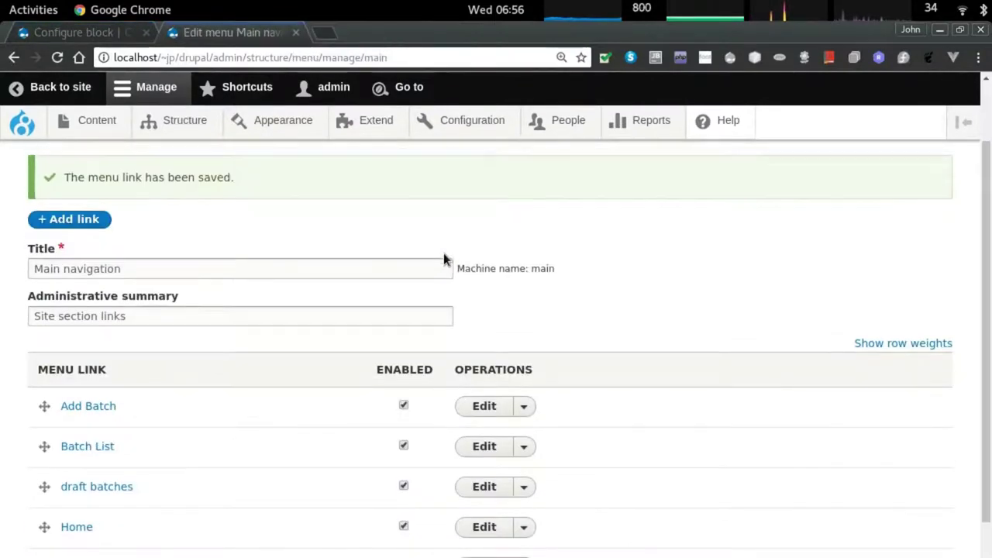
key("ctrl+w")
left_click(190, 215)
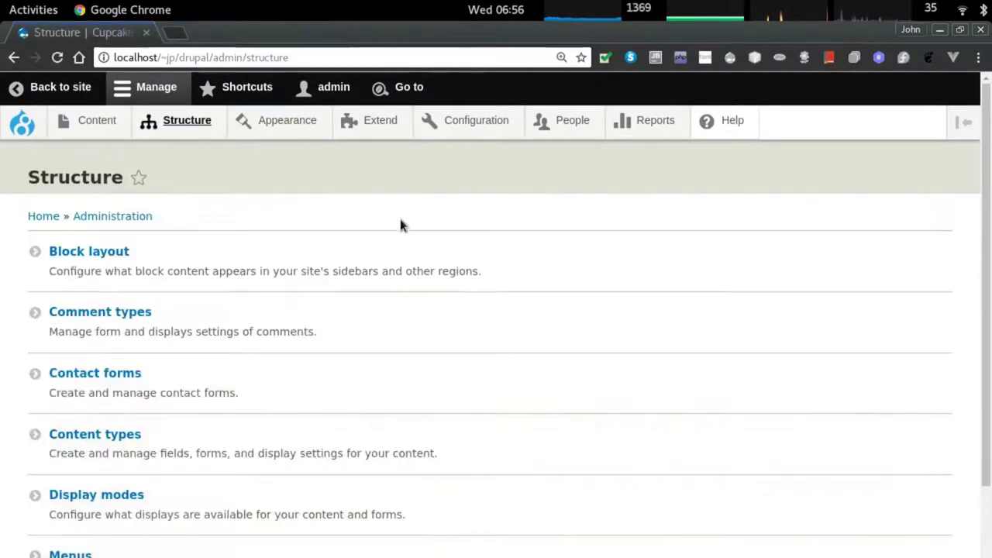
scroll(297, 289, "down", 4)
scroll(300, 289, "up", 4)
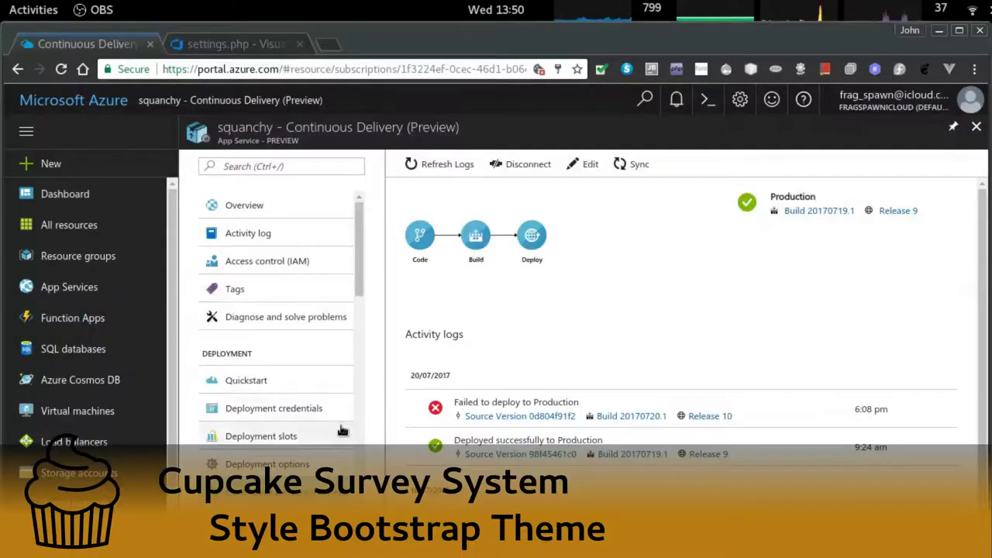
key("alt+Tab")
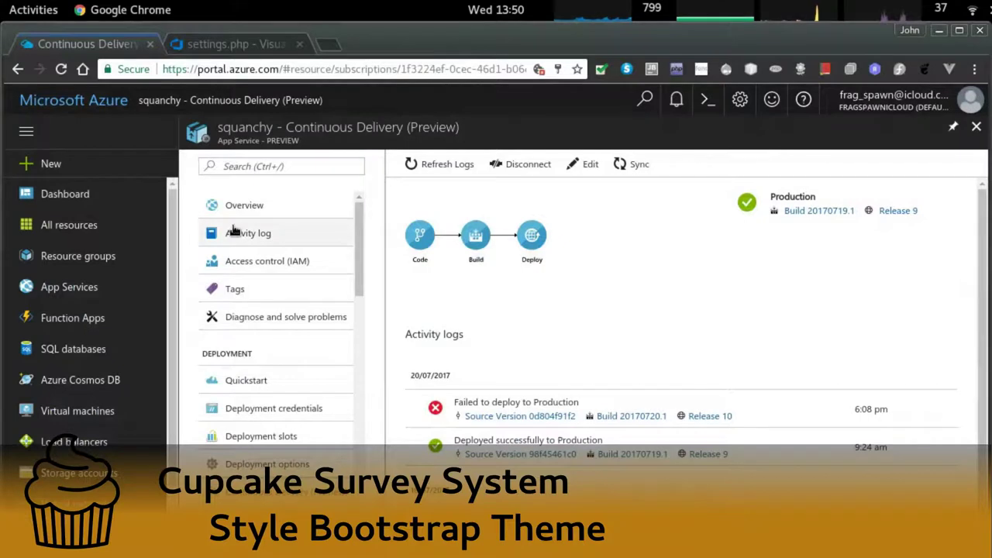
key("alt+Tab")
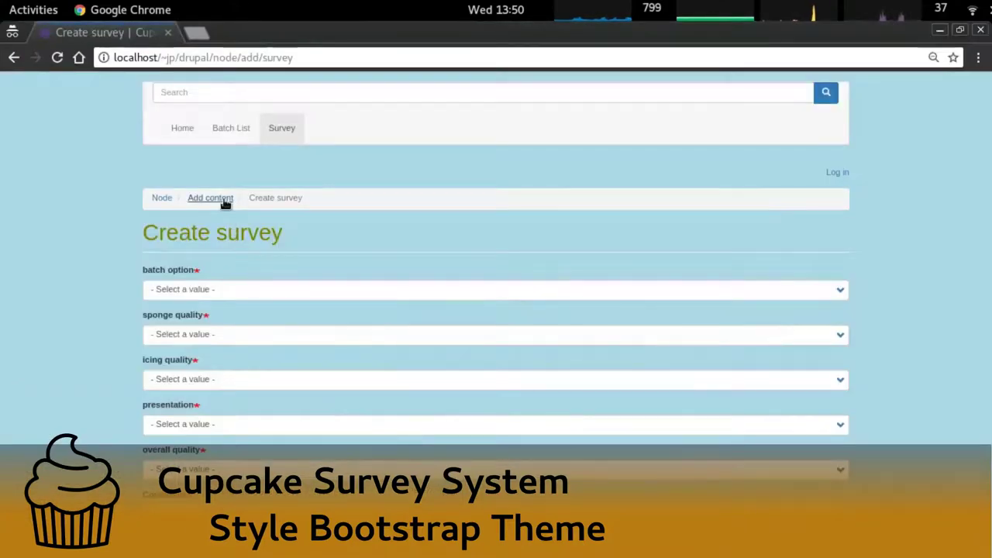
key("alt+Tab")
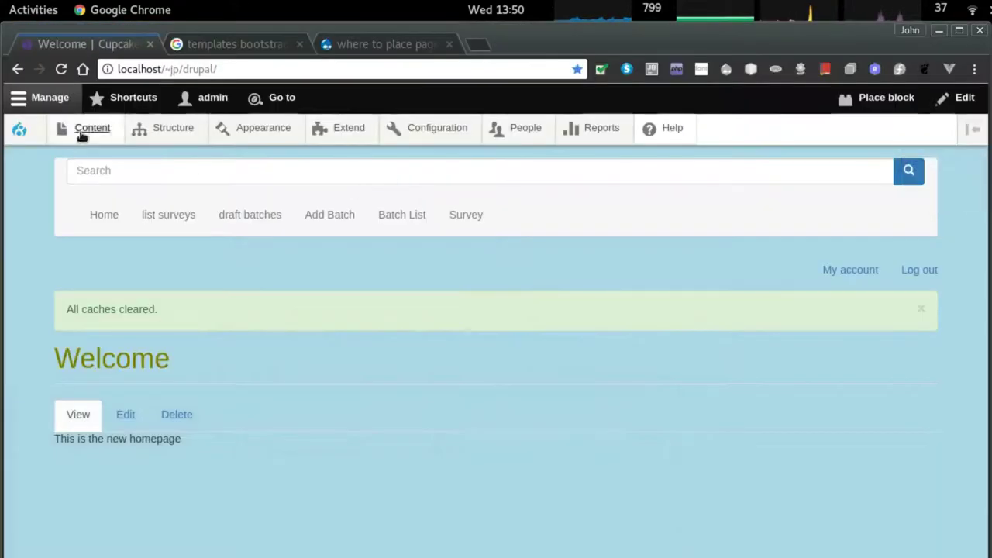
In Configuration > Account settings, keep Administrator as administrator role and save the configuration.
left_click(453, 131)
left_click(109, 295)
scroll(275, 334, "down", 5)
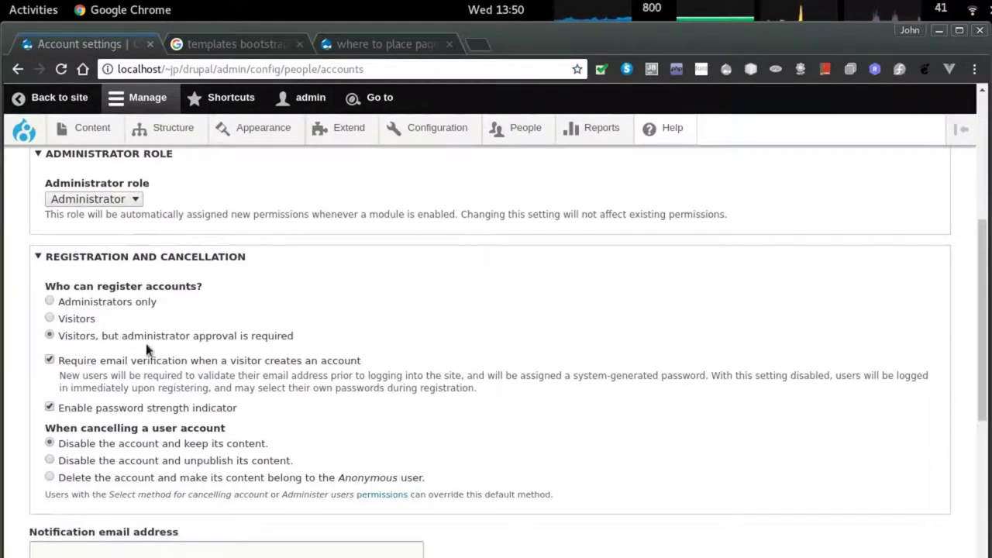
scroll(102, 333, "down", 6)
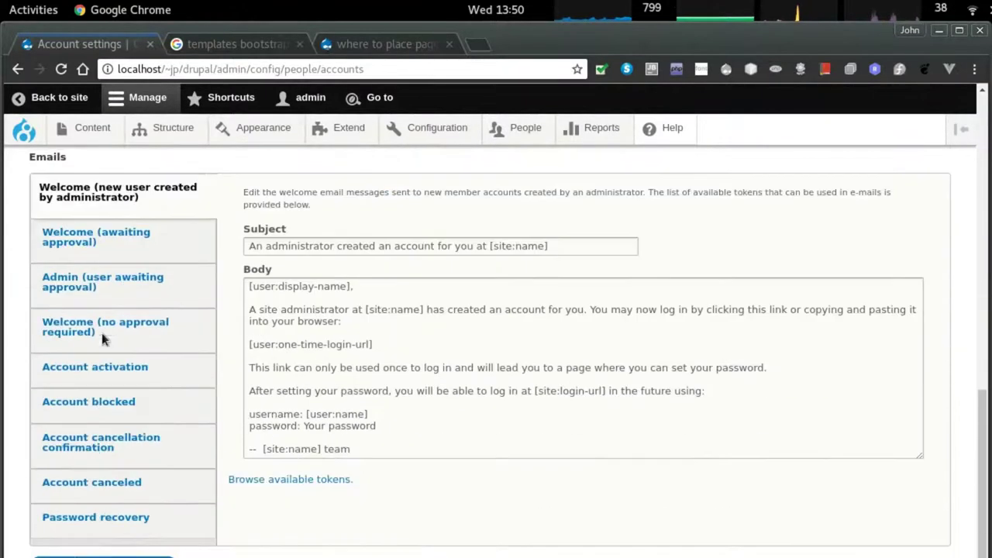
scroll(155, 379, "down", 1)
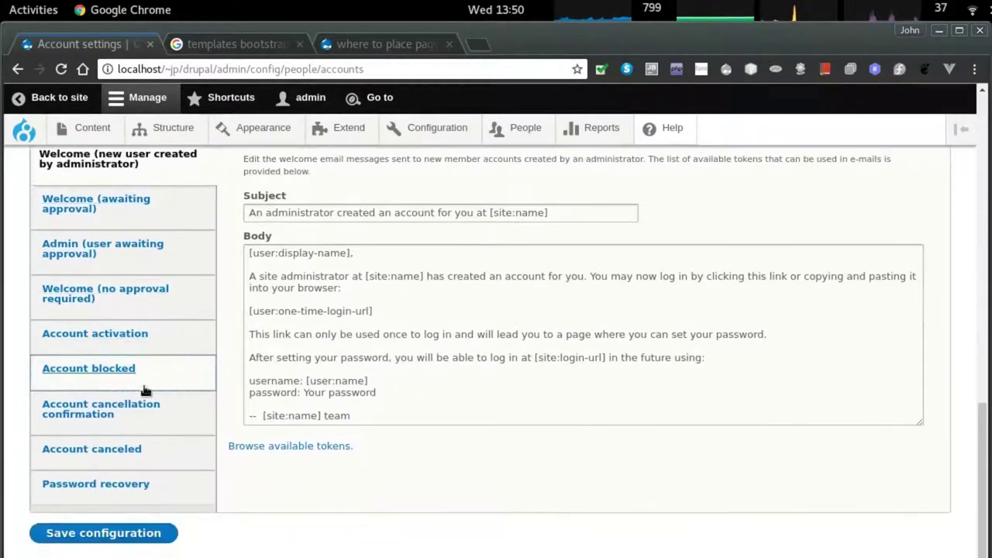
scroll(238, 485, "up", 4)
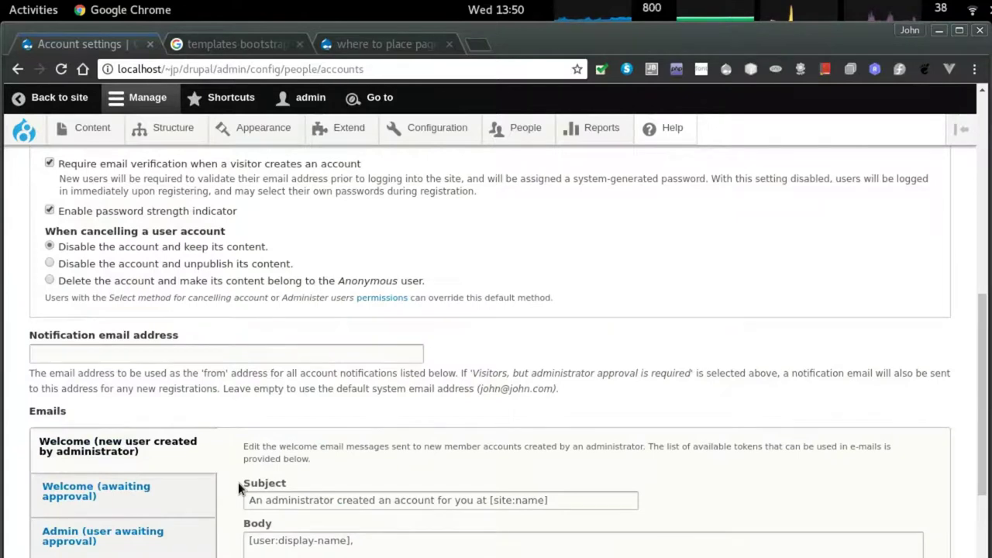
scroll(238, 482, "up", 1)
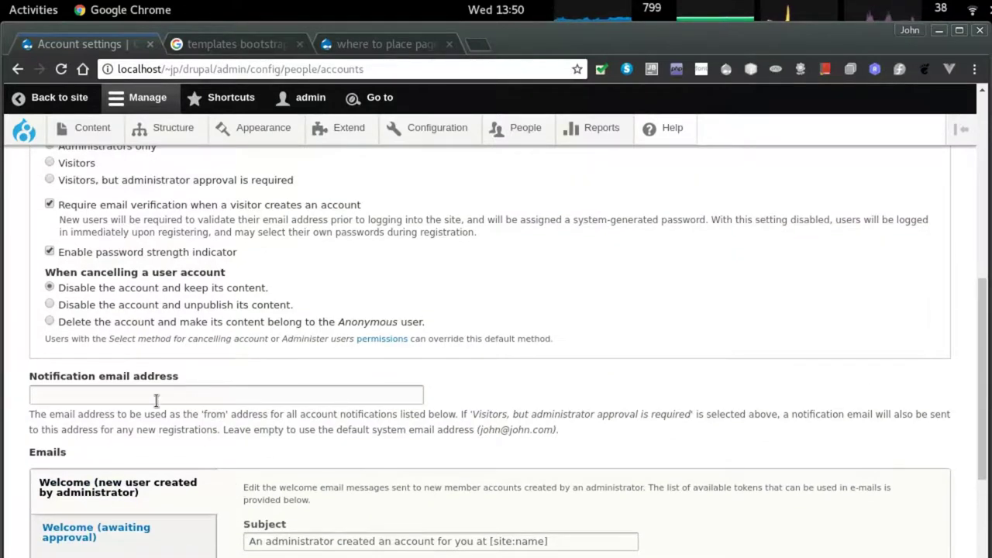
scroll(157, 399, "up", 4)
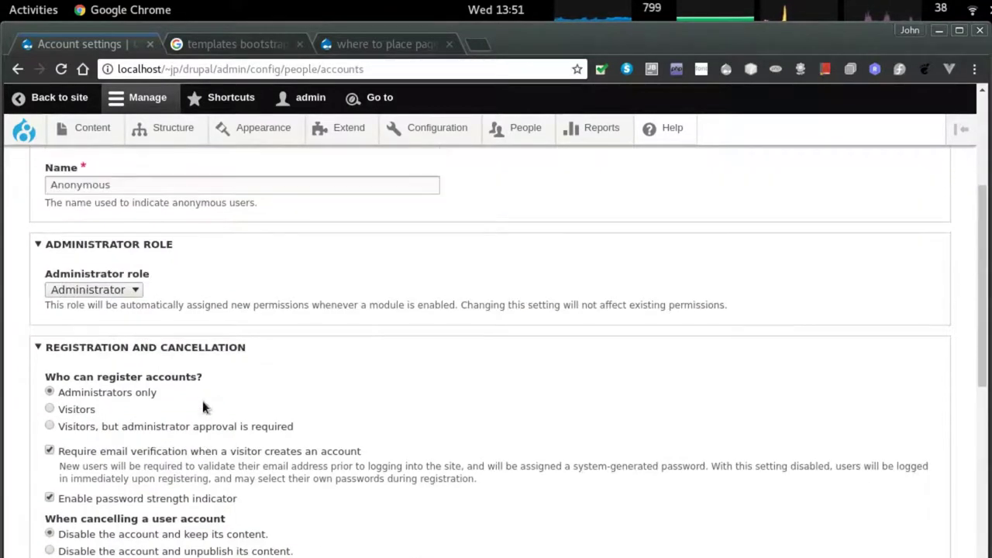
left_click(113, 330)
left_click(113, 330)
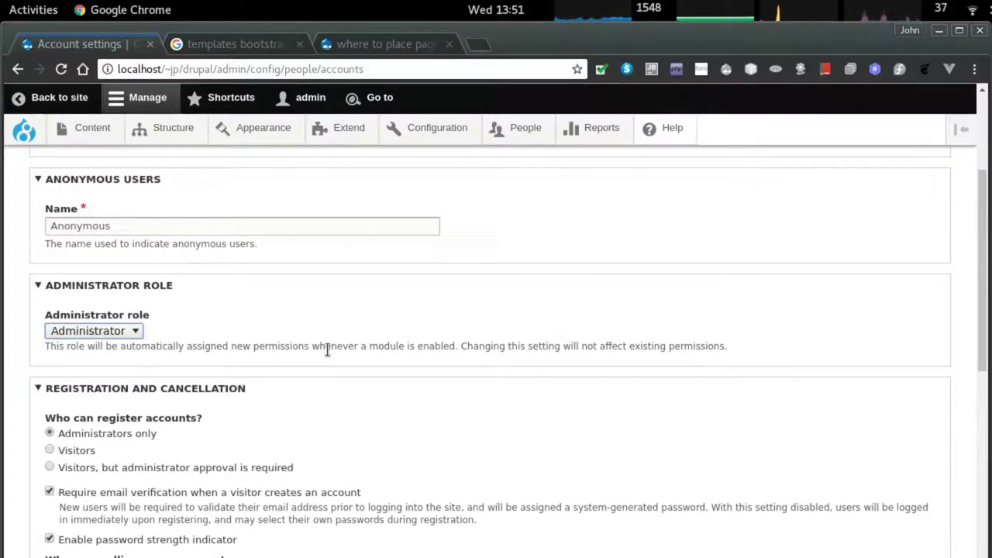
scroll(324, 350, "up", 5)
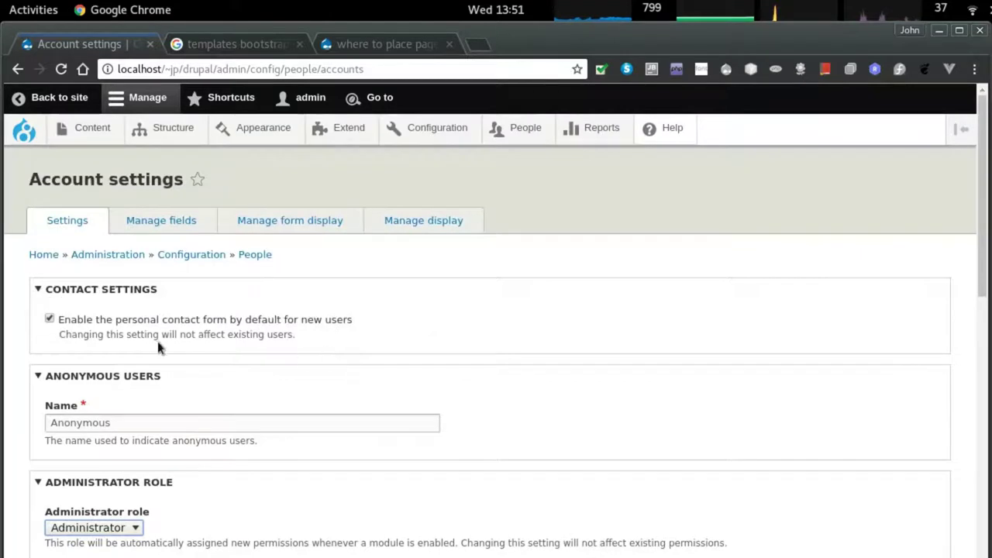
scroll(158, 340, "down", 15)
left_click(103, 533)
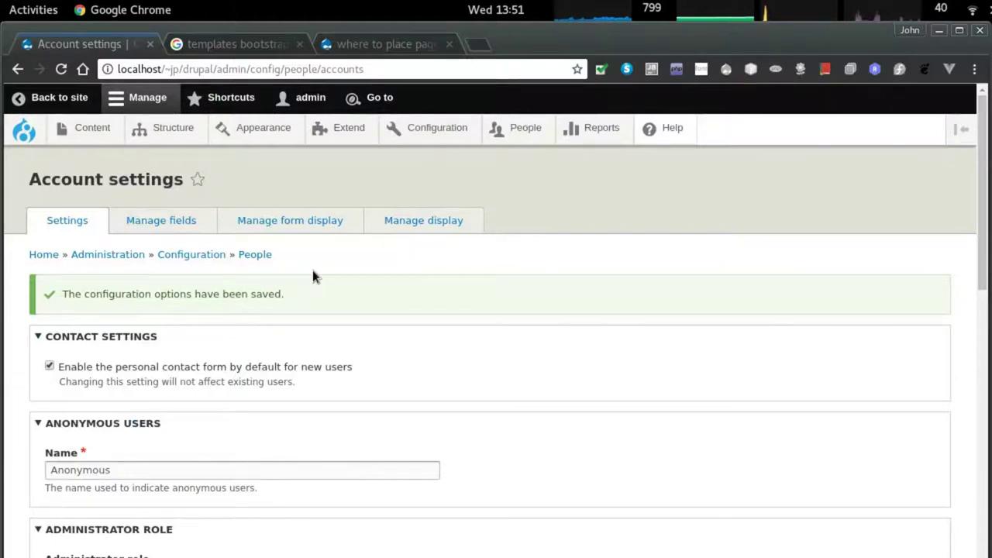
In cupcake_bs theme settings, untick the default favicon and choose favicon.ico to upload.
left_click(261, 129)
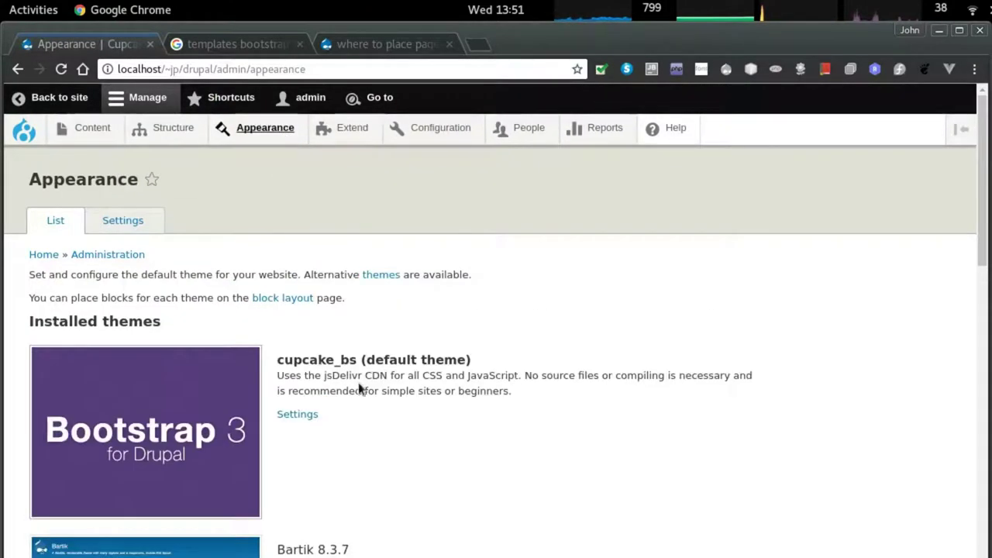
left_click(302, 416)
scroll(295, 402, "down", 3)
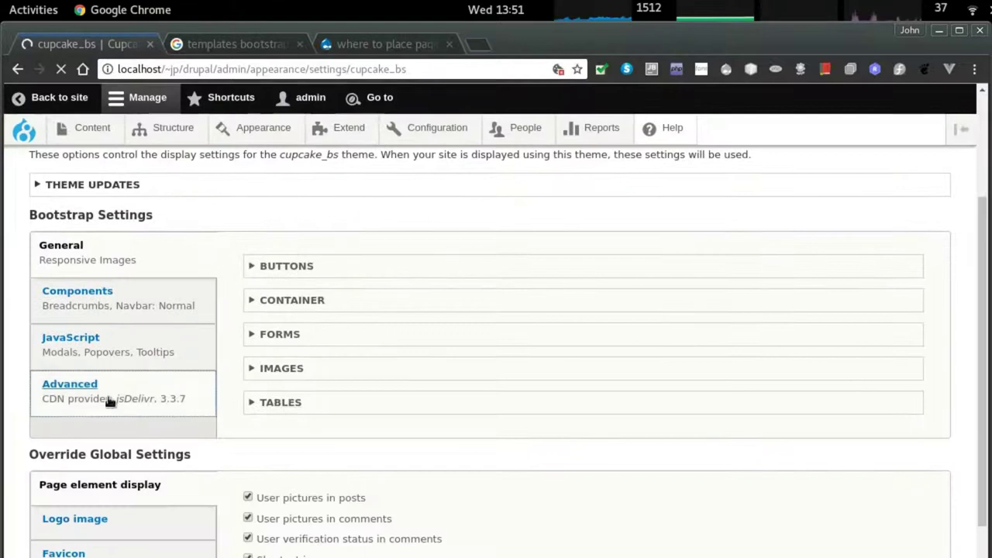
scroll(339, 297, "down", 3)
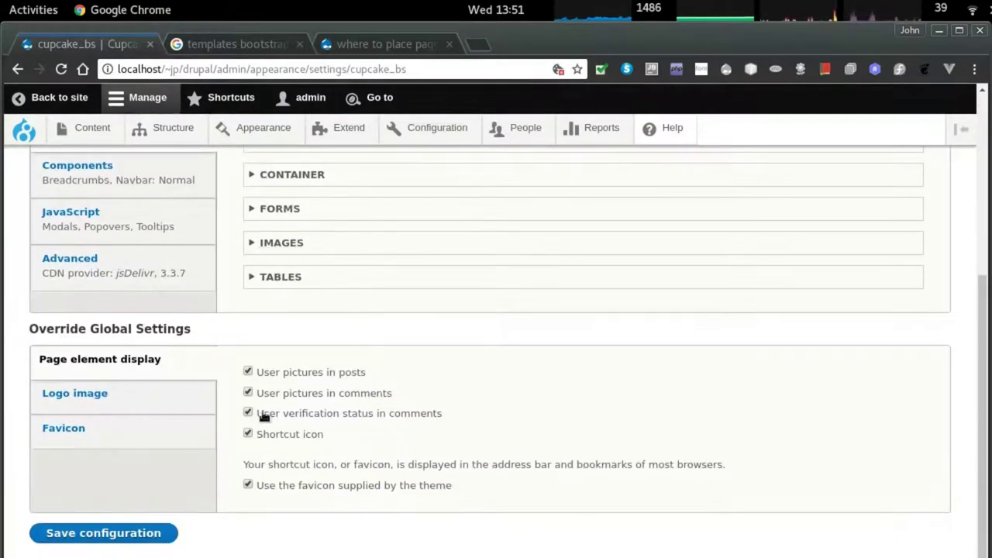
left_click(70, 428)
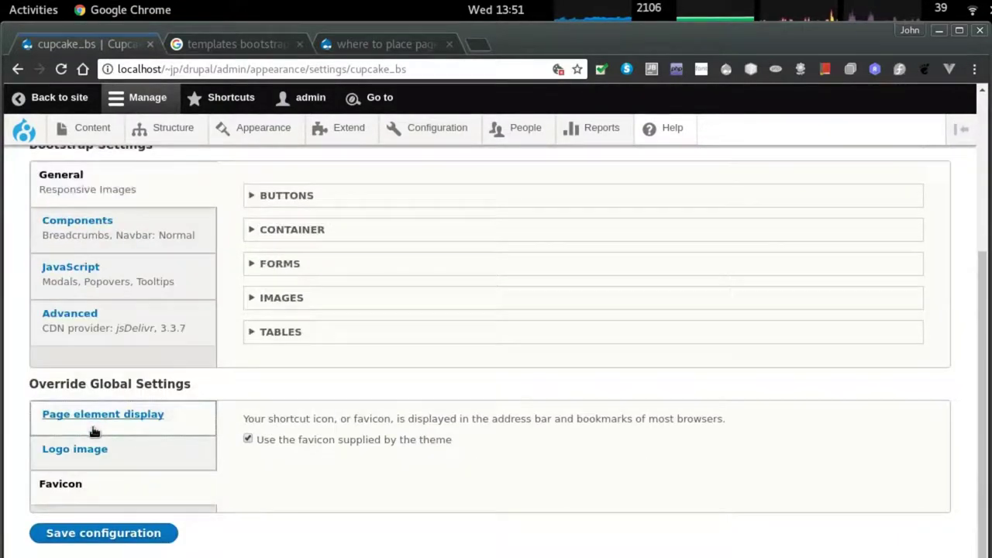
left_click(248, 438)
left_click(292, 462)
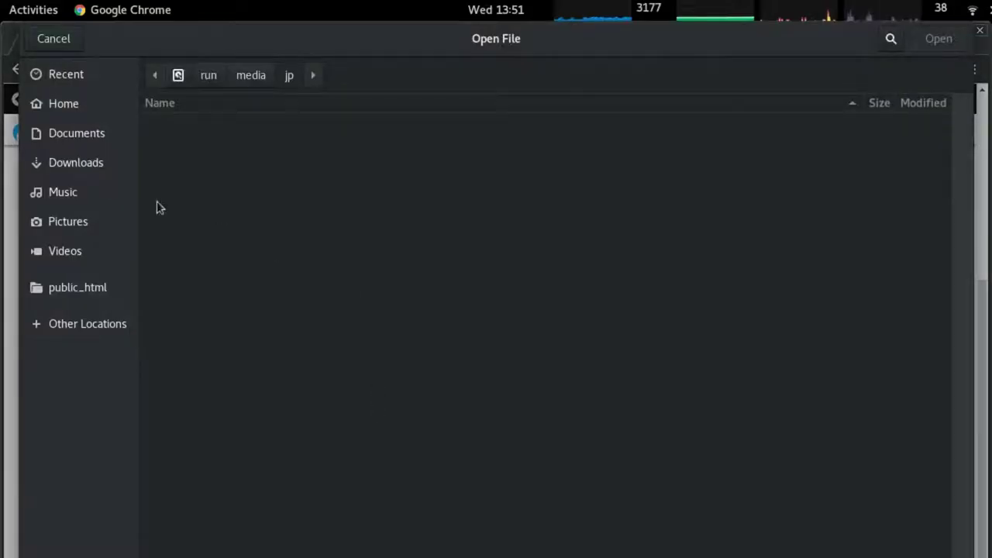
left_click(101, 224)
double_click(200, 163)
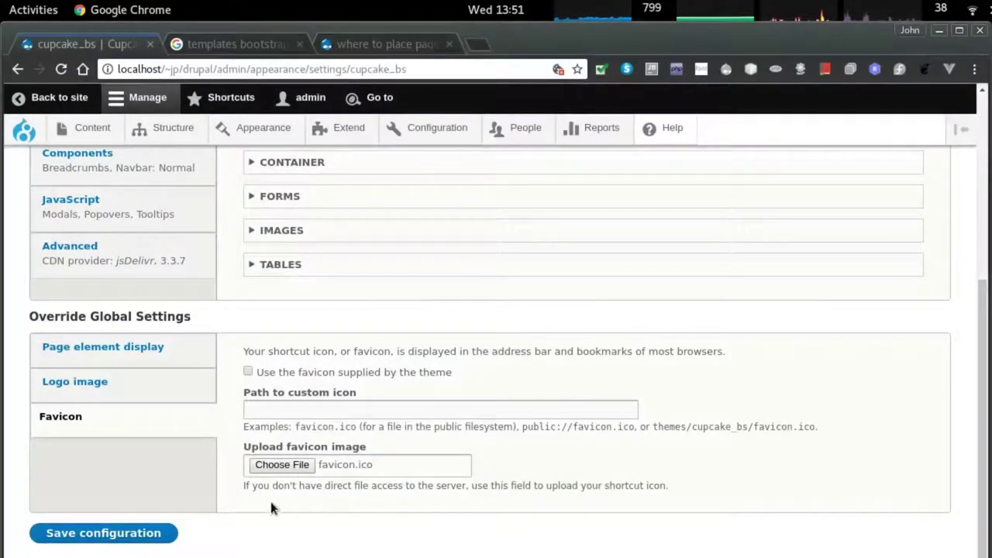
Untick the default logo, choose cupcake.svg as the logo, and save the configuration.
left_click(186, 387)
left_click(285, 432)
left_click(277, 463)
double_click(223, 184)
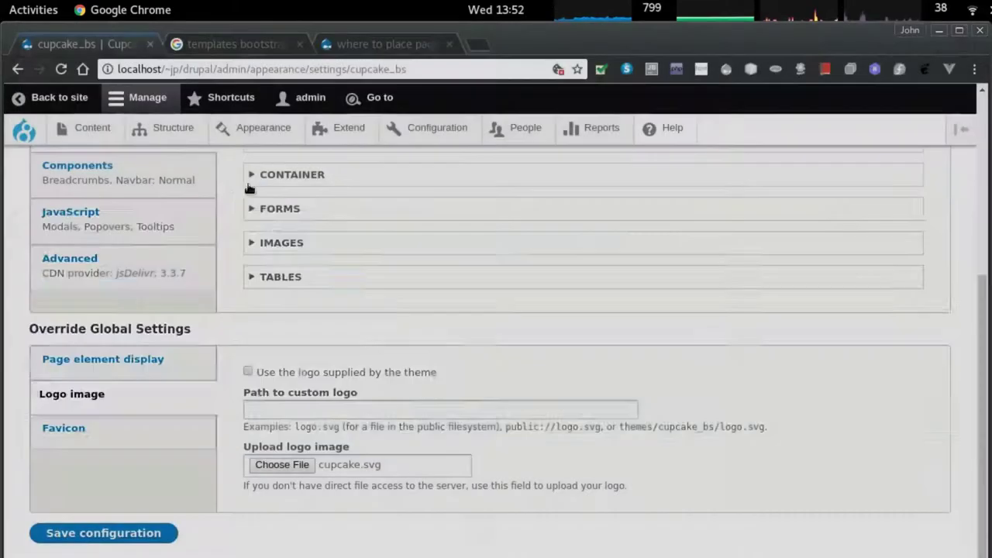
left_click(90, 436)
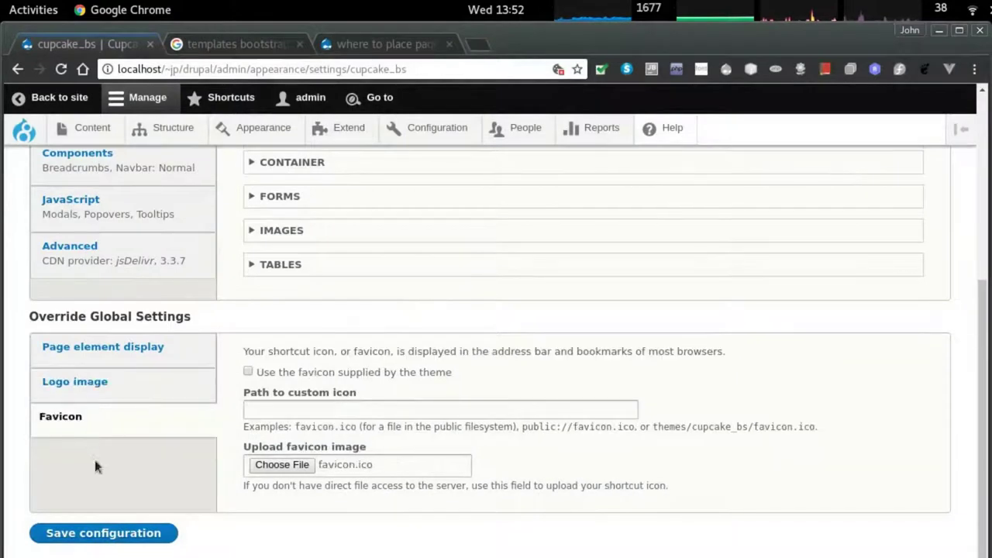
left_click(97, 533)
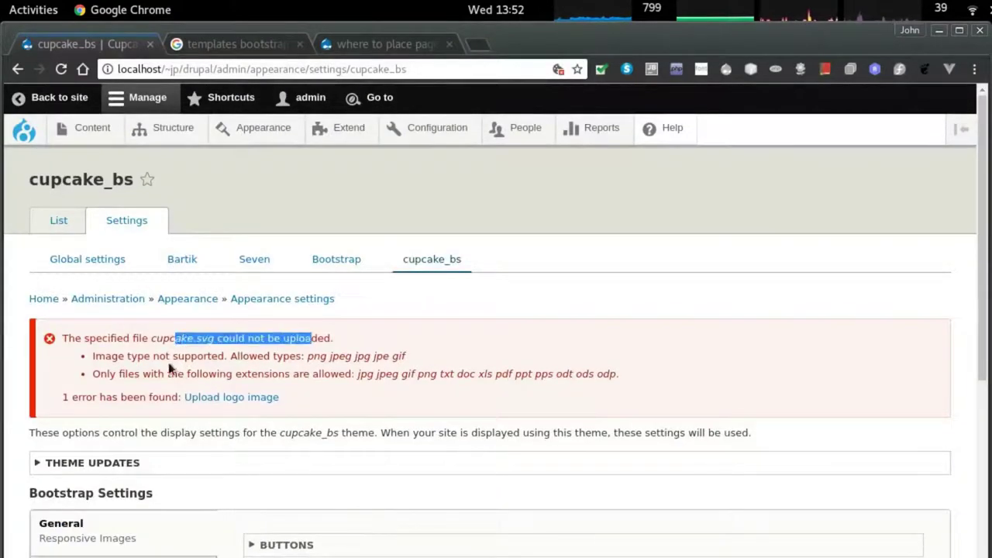
Highlight the unsupported image type error, then revisit the Logo image and Favicon options.
left_click_drag(158, 357, 407, 357)
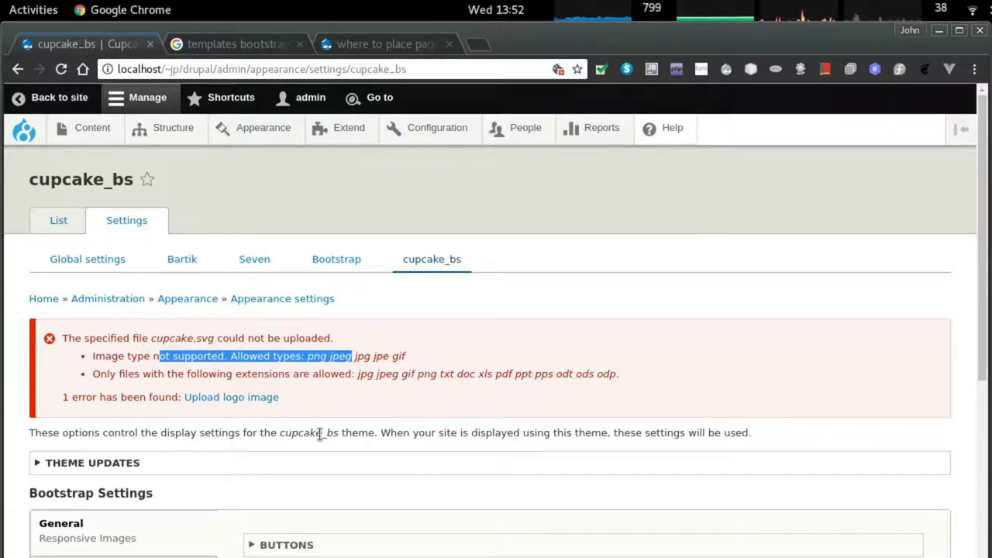
scroll(320, 433, "down", 5)
left_click(87, 434)
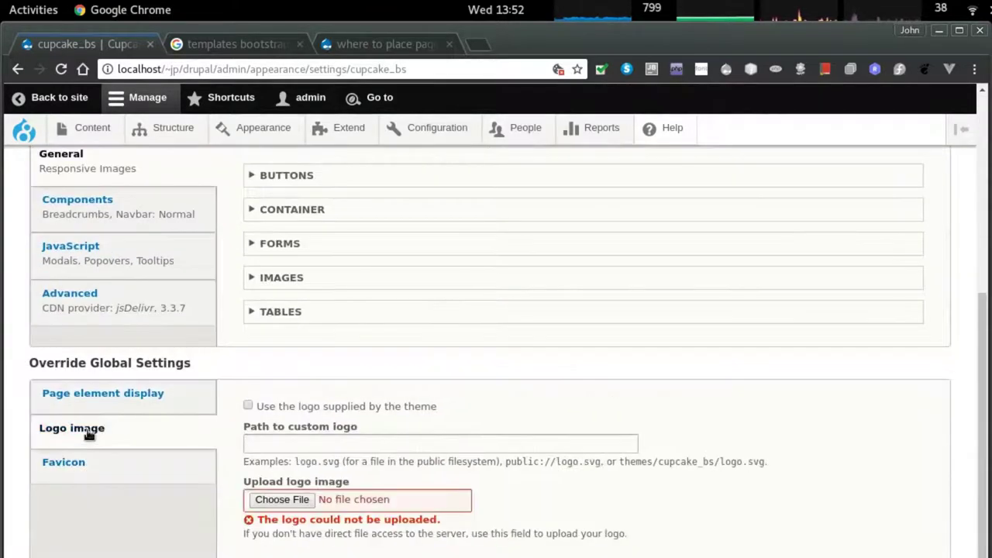
left_click(93, 394)
left_click(64, 474)
scroll(302, 495, "down", 1)
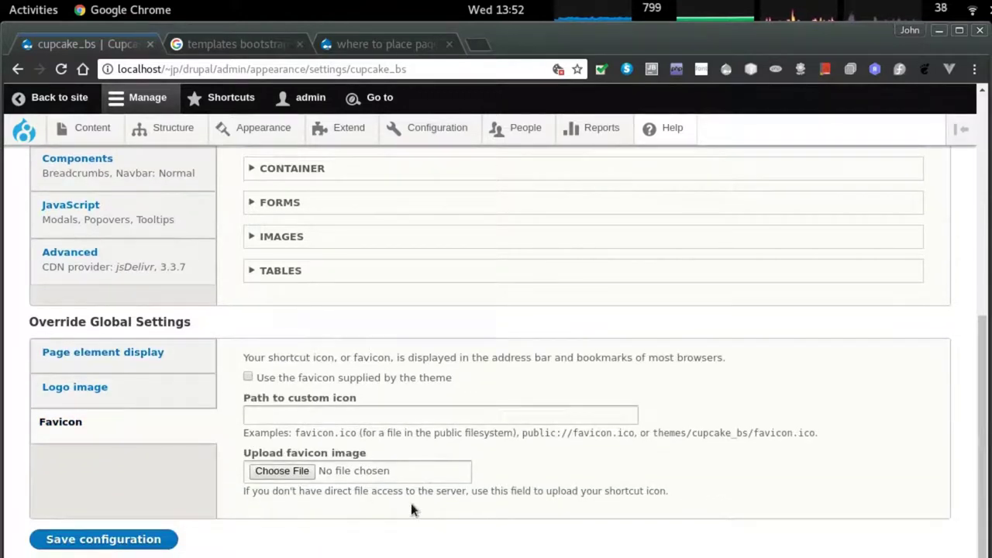
key("alt+Tab")
key("alt+Tab")
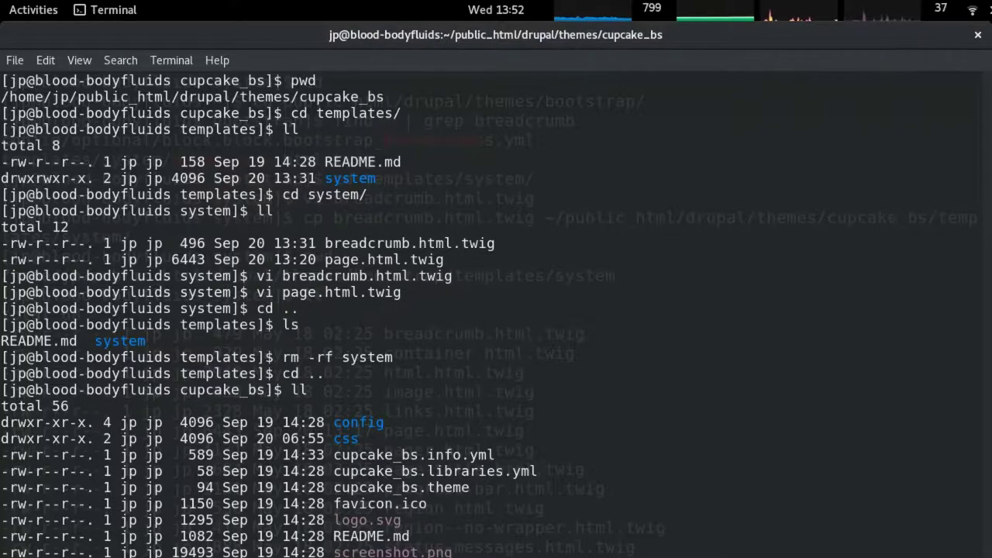
key("alt+Tab")
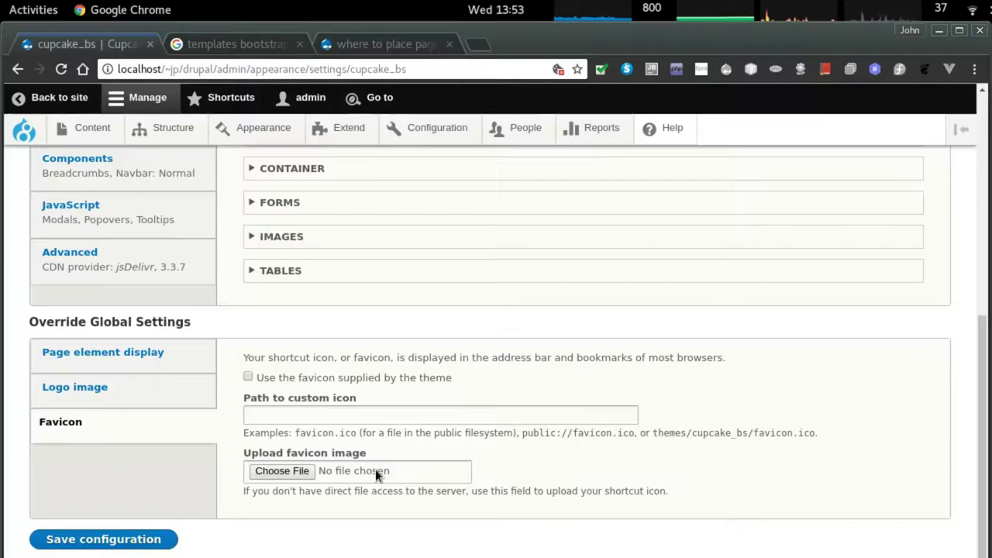
Restore the theme-supplied favicon, then set the logo path to themes/cupcake_bs/cupcake.svg, saving both.
left_click(248, 377)
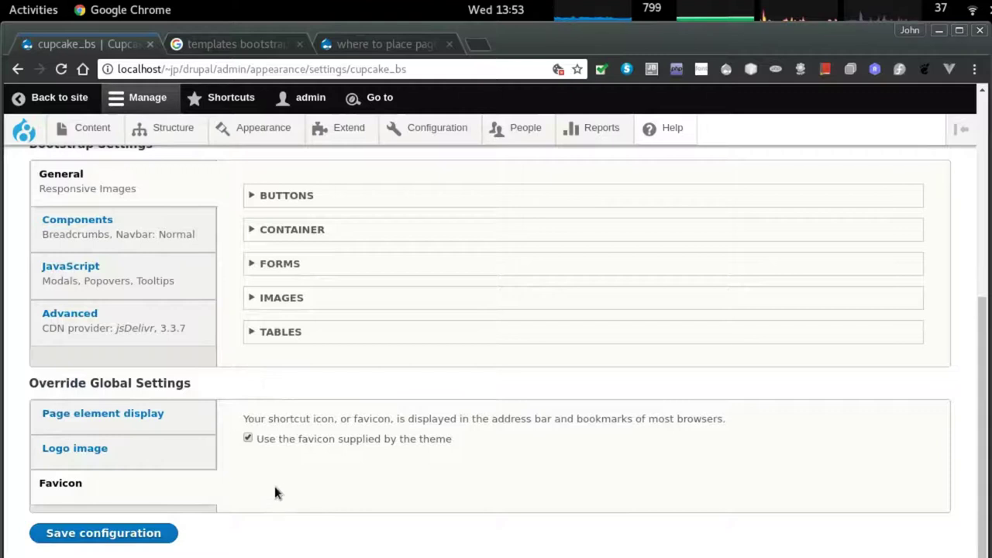
left_click(120, 533)
scroll(292, 456, "down", 5)
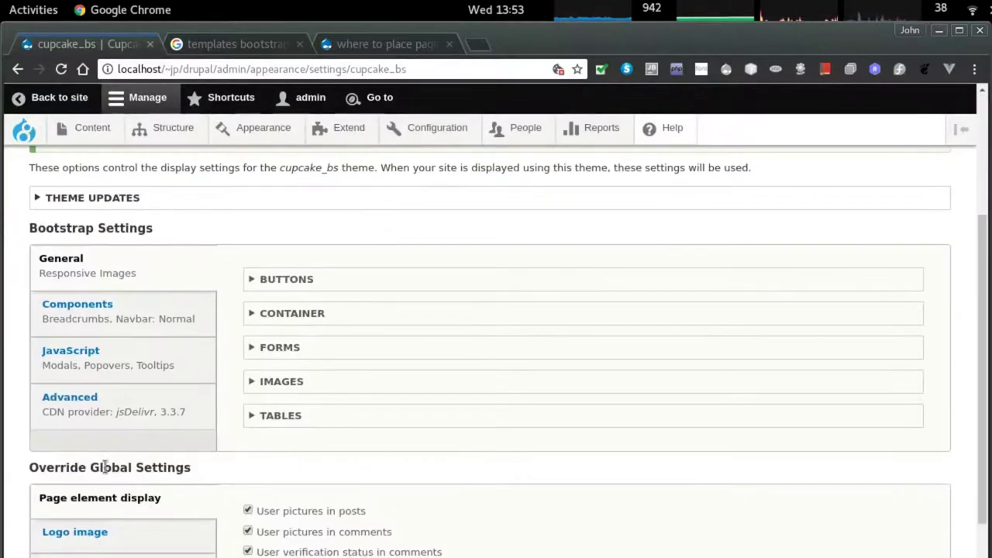
left_click(87, 414)
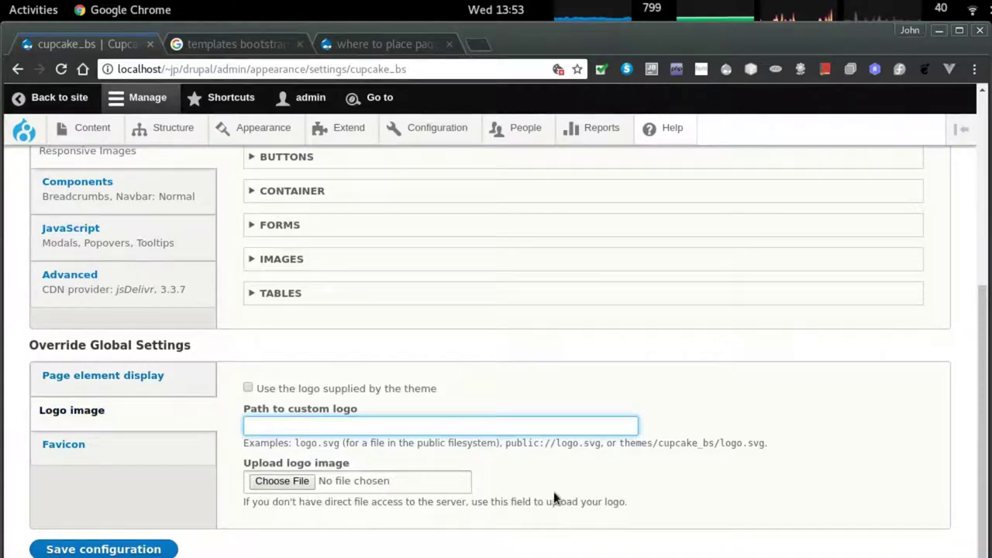
left_click_drag(619, 442, 767, 442)
middle_click(300, 431)
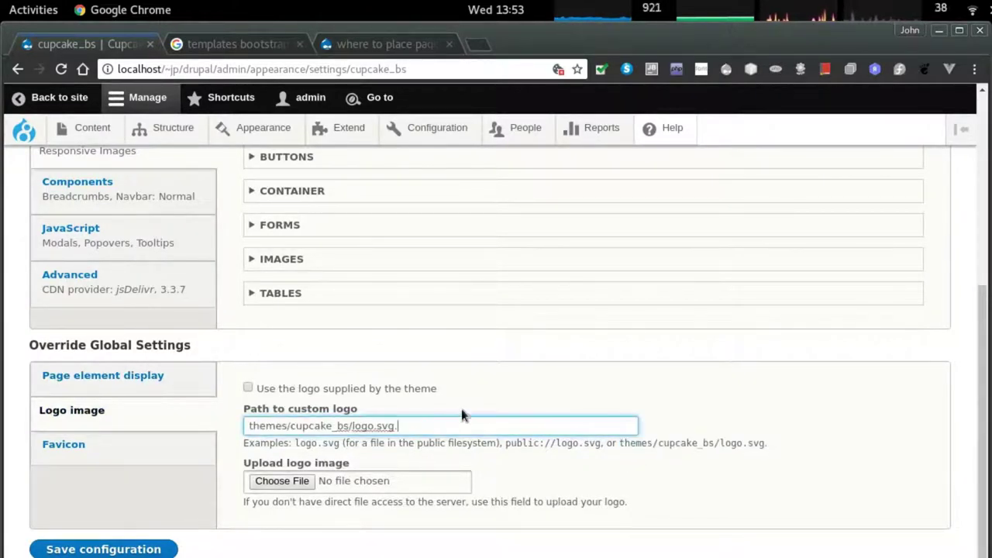
key("Left")
key("Left")
key("Left")
key("Left")
key("BackSpace")
key("BackSpace")
key("BackSpace")
key("BackSpace")
type("cupcake")
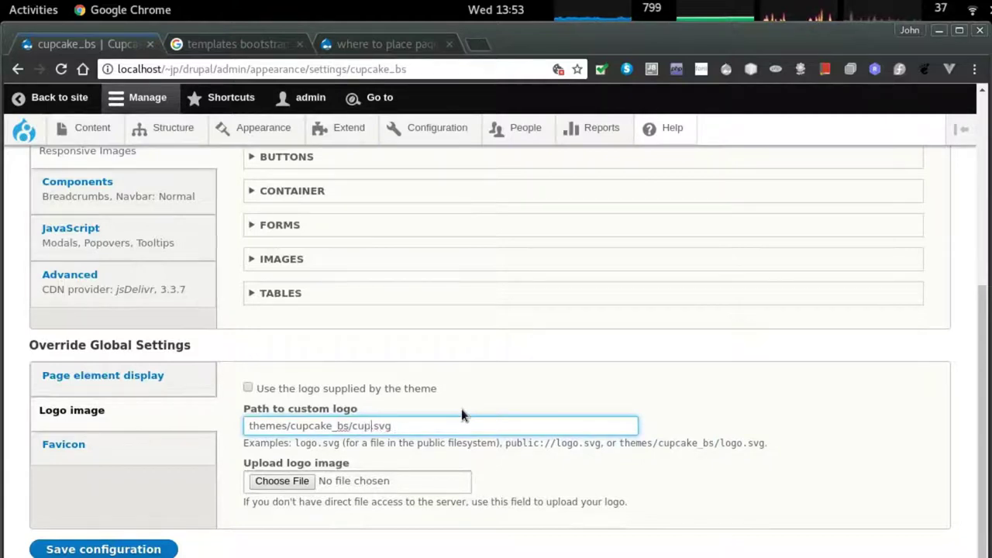
left_click(136, 548)
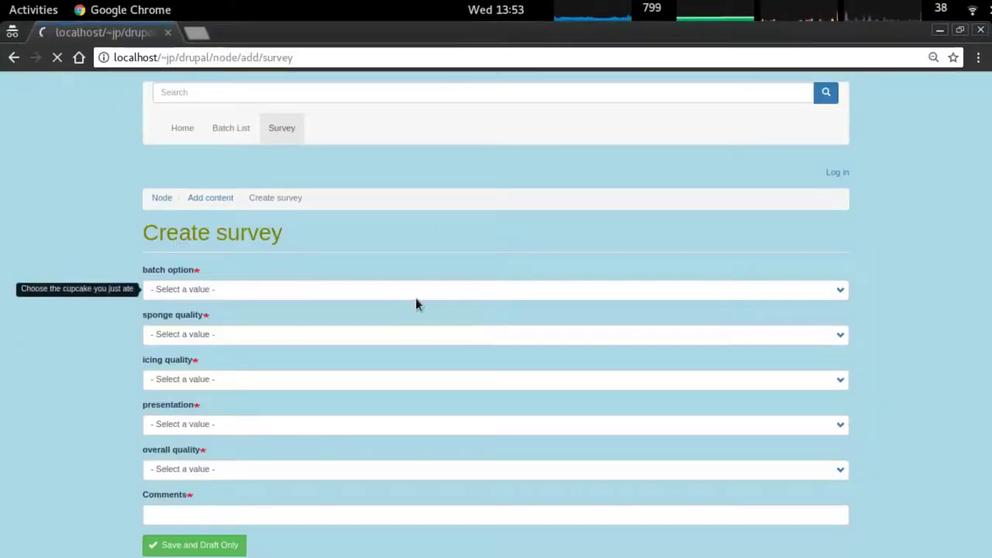
In Chrome, browse the Home, Create survey, Batch History and strawberry surprise pages.
left_click(103, 58)
left_click(185, 130)
left_click(283, 128)
left_click(230, 130)
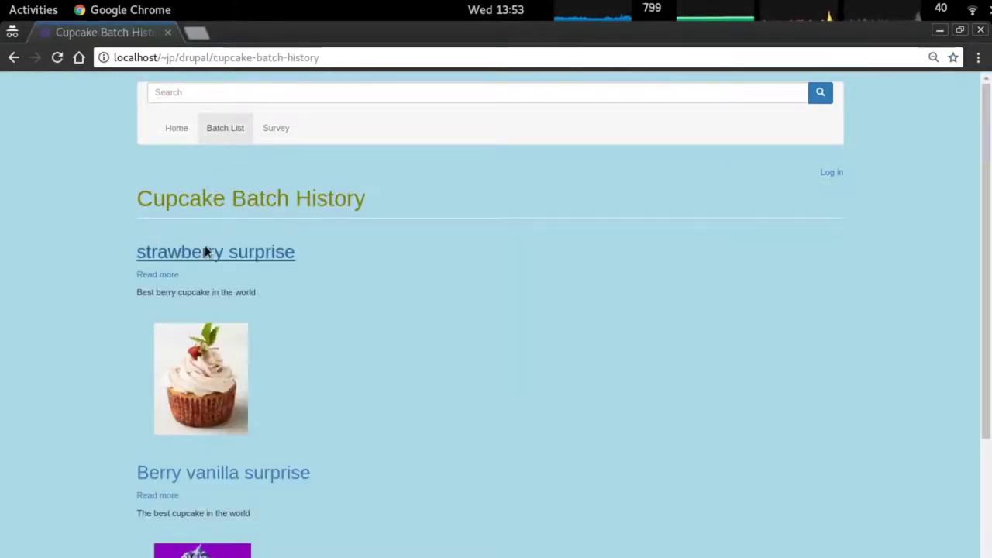
left_click(204, 252)
left_click(177, 128)
left_click(225, 128)
In Firefox, close developer tools and browse the Home, Batch History and Create survey pages.
key("alt+Tab")
key("alt+Tab")
key("alt+Tab")
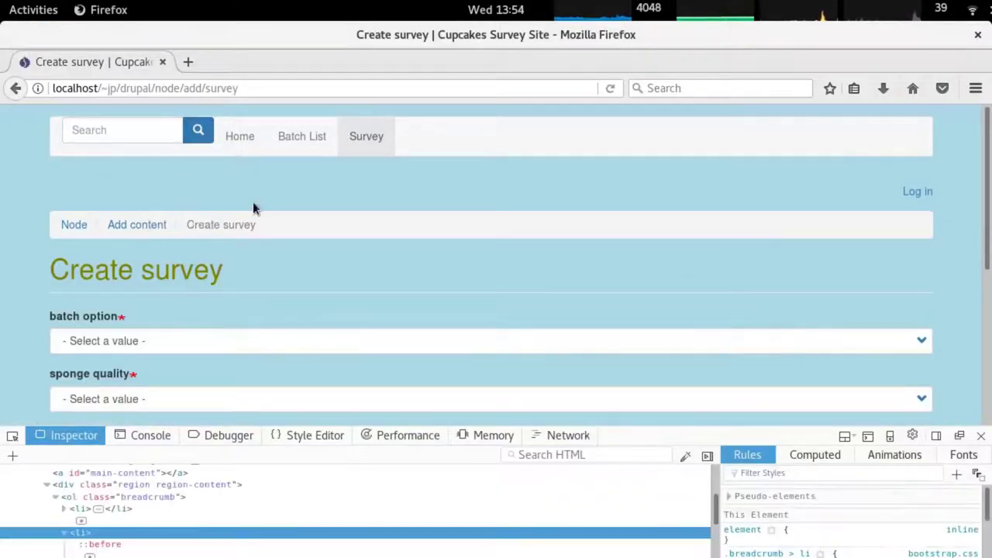
left_click(980, 435)
scroll(595, 380, "down", 1)
scroll(575, 365, "up", 1)
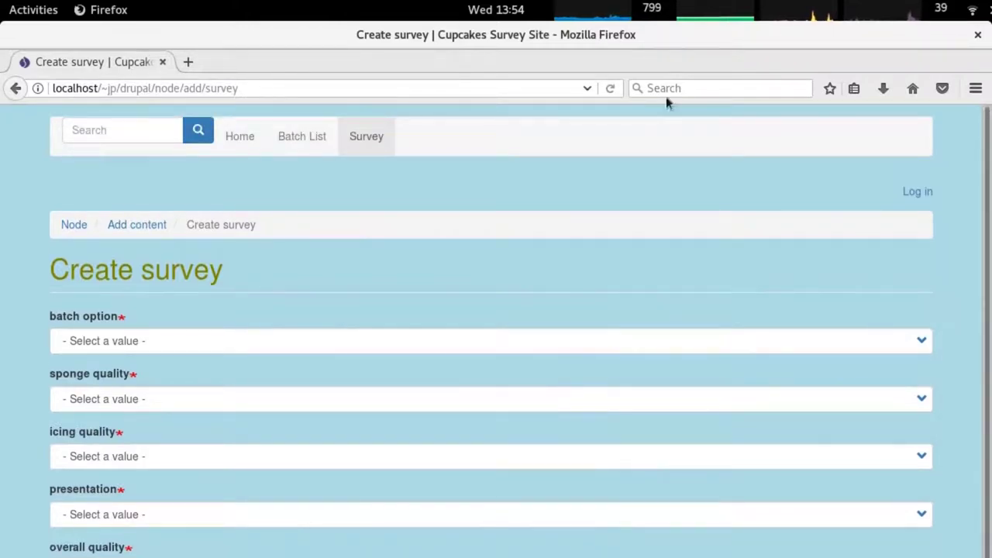
left_click(590, 90)
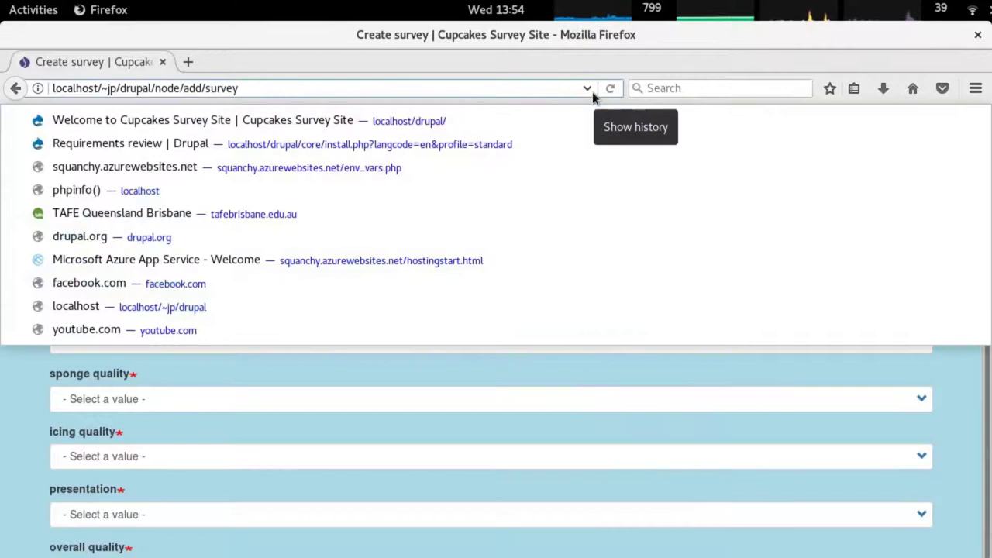
left_click(592, 91)
left_click(106, 88)
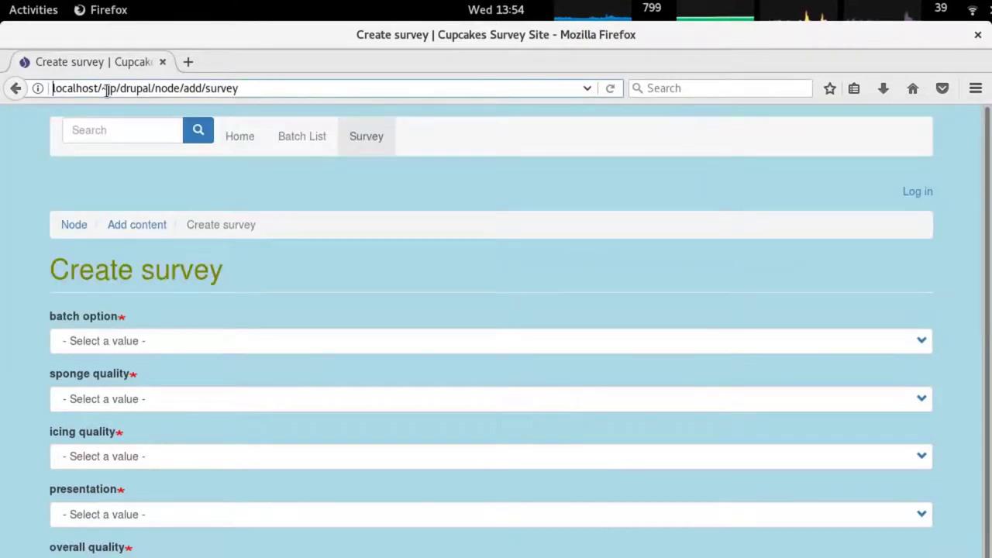
left_click(239, 140)
left_click(304, 139)
left_click(374, 139)
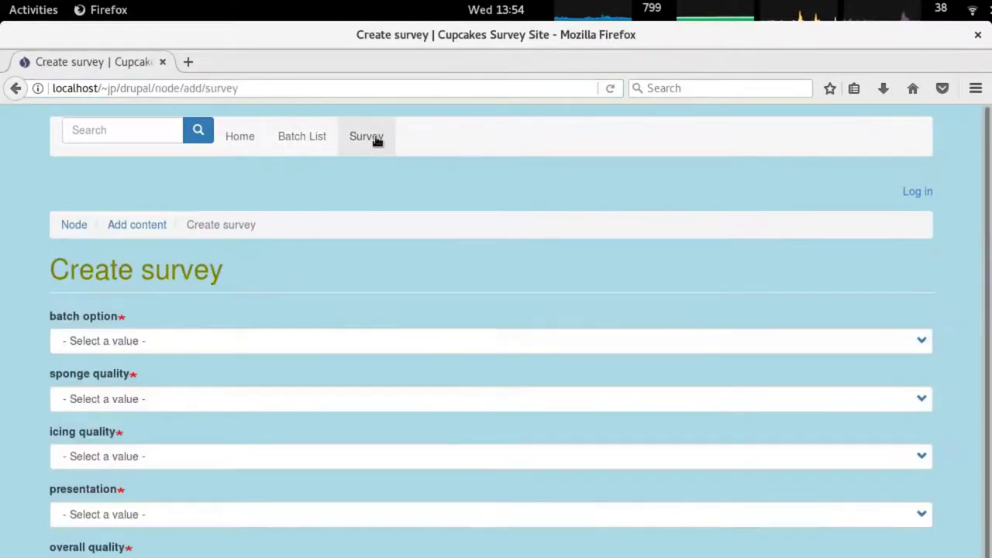
Return to the cupcake_bs theme settings and show the Favicon options.
key("alt+Tab")
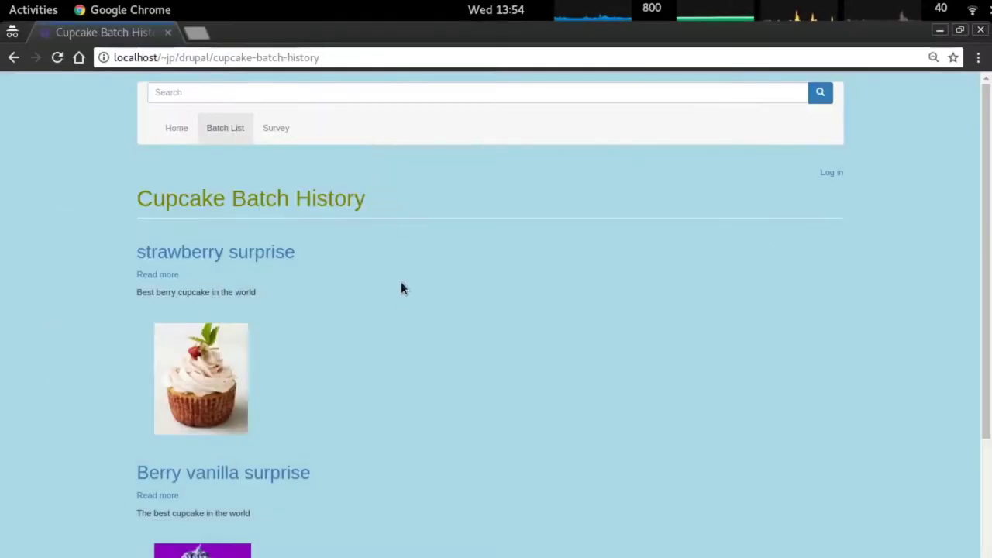
key("alt+grave")
scroll(312, 338, "down", 5)
scroll(387, 354, "down", 1)
left_click(73, 425)
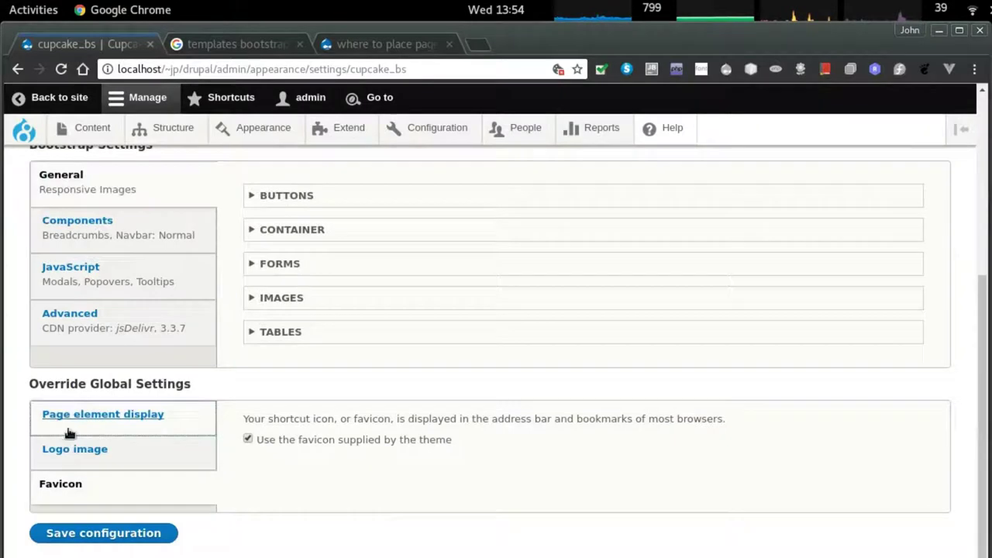
Set the custom favicon path to themes/cupcake_bs/favicon.ico instead of the theme's favicon and save.
left_click(312, 440)
key("Tab")
left_click_drag(656, 440, 836, 443)
left_click(653, 439, "shift")
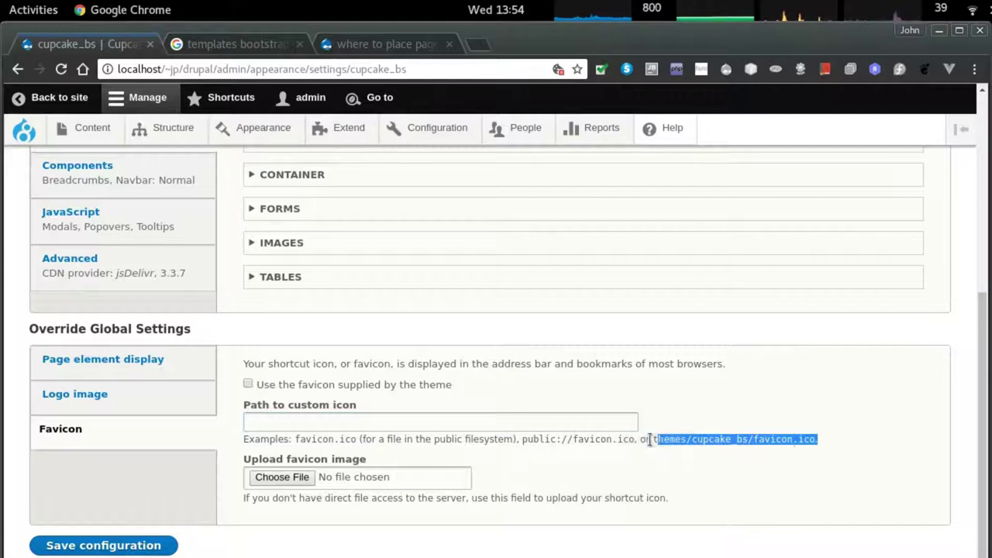
middle_click(306, 419)
left_click(433, 426)
key("BackSpace")
left_click(103, 545)
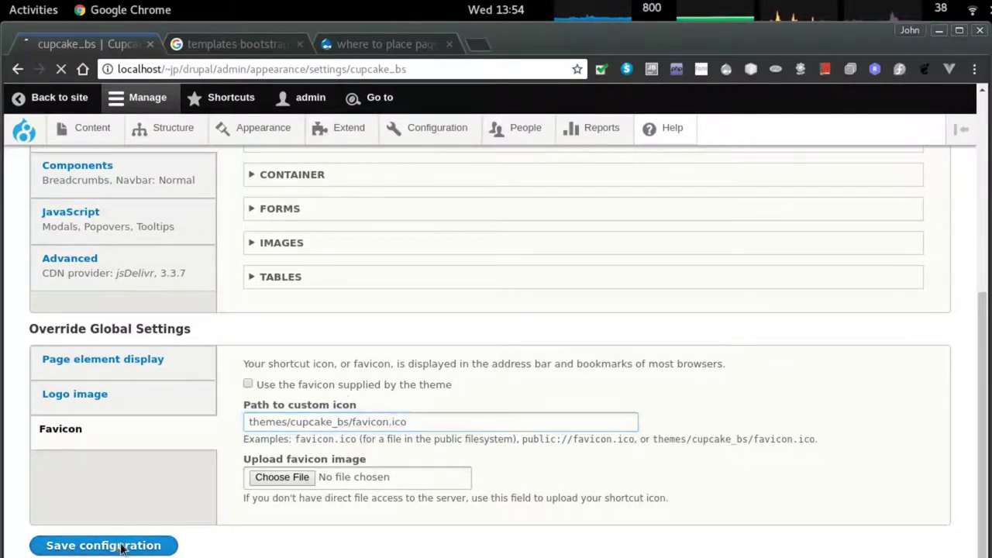
Uncheck user pictures in posts and comments and user verification status, then save.
scroll(103, 480, "down", 5)
scroll(103, 480, "down", 2)
left_click(77, 364)
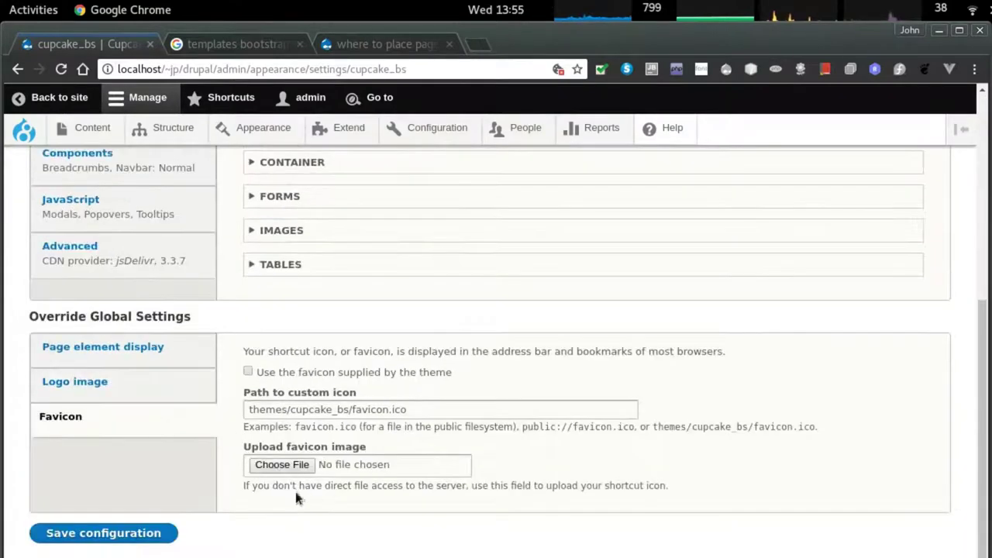
left_click(78, 384)
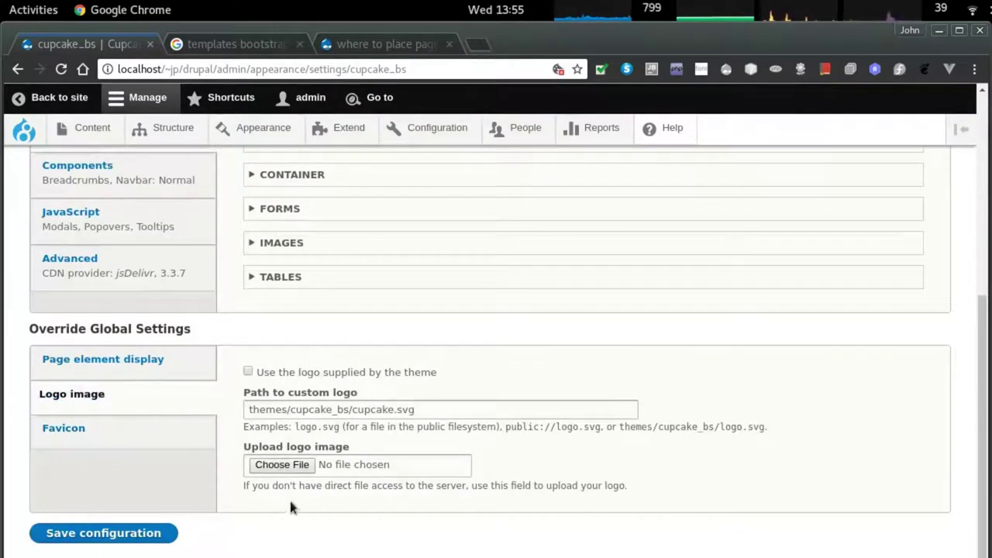
left_click(35, 361)
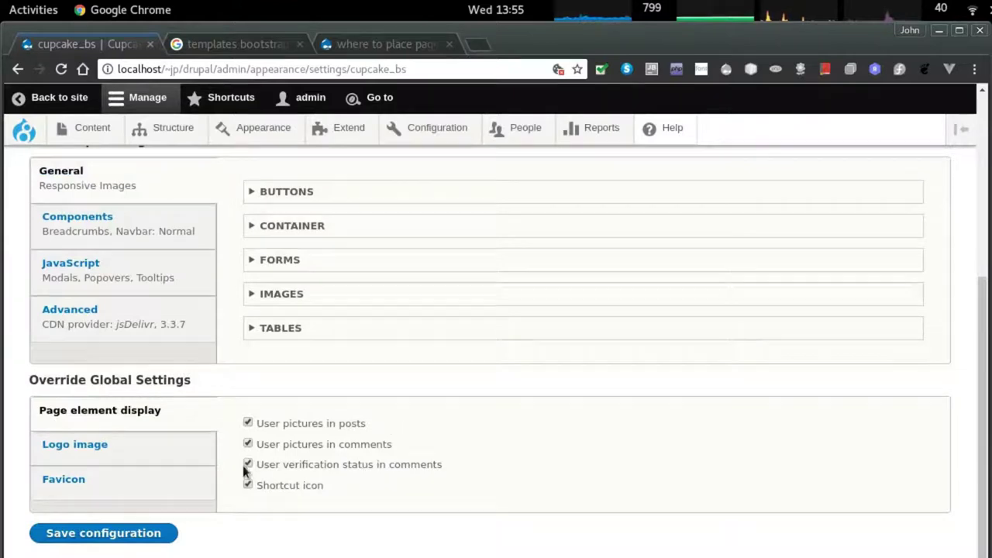
left_click(271, 425)
left_click(318, 447)
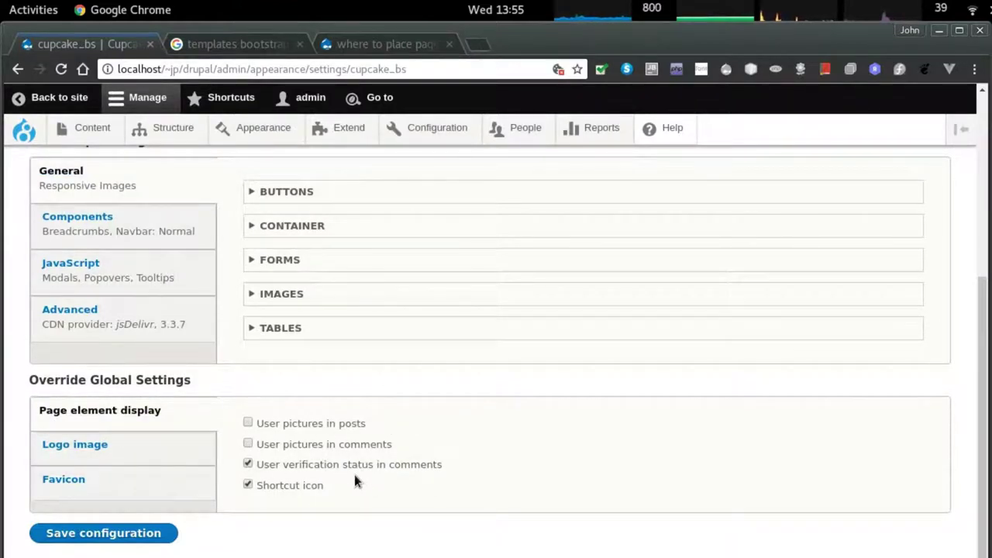
left_click(273, 466)
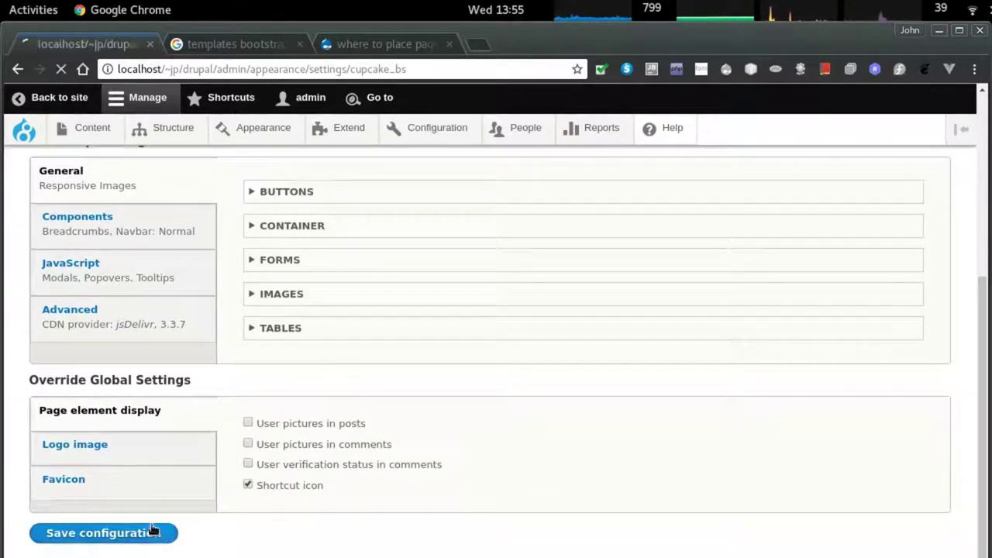
left_click(159, 533)
left_click(106, 404)
scroll(333, 395, "down", 5)
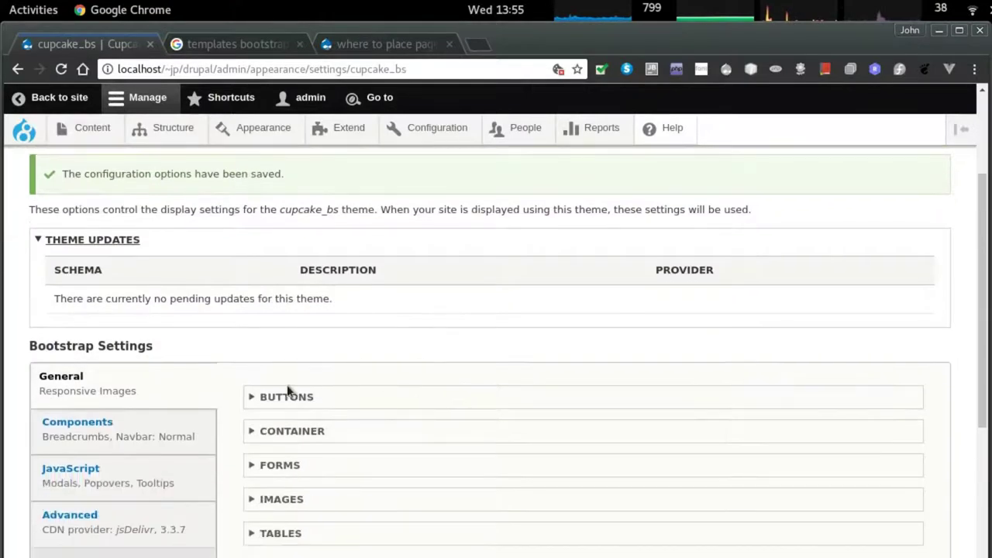
Review the Components, JavaScript and Advanced settings tabs and save the theme configuration.
left_click(124, 402)
left_click(465, 354)
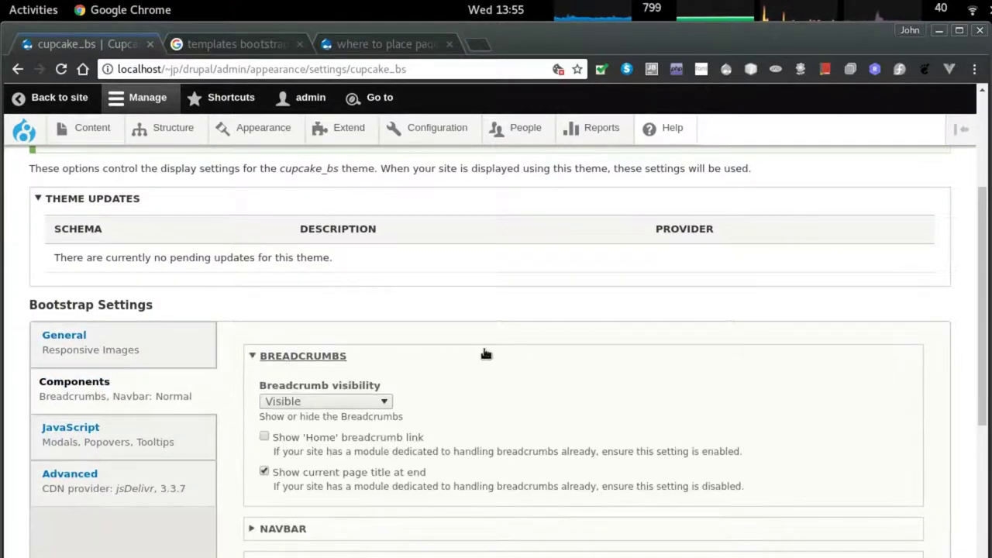
scroll(255, 416, "down", 1)
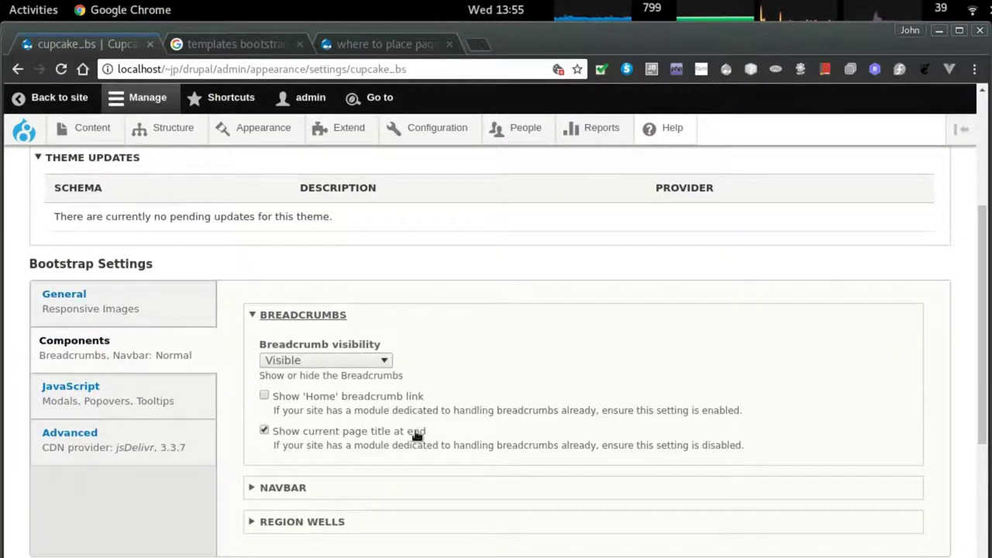
left_click(159, 392)
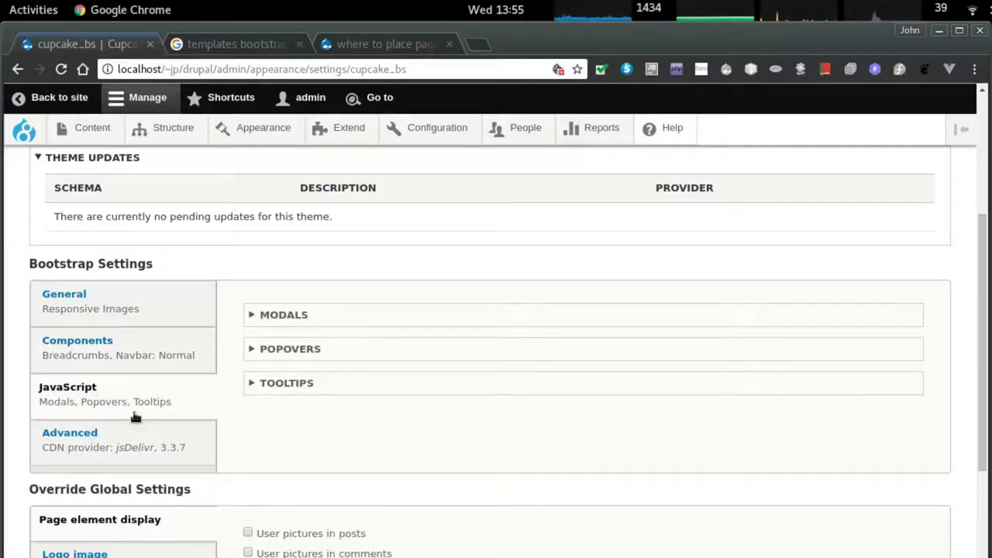
left_click(171, 435)
scroll(393, 380, "down", 15)
left_click(87, 487)
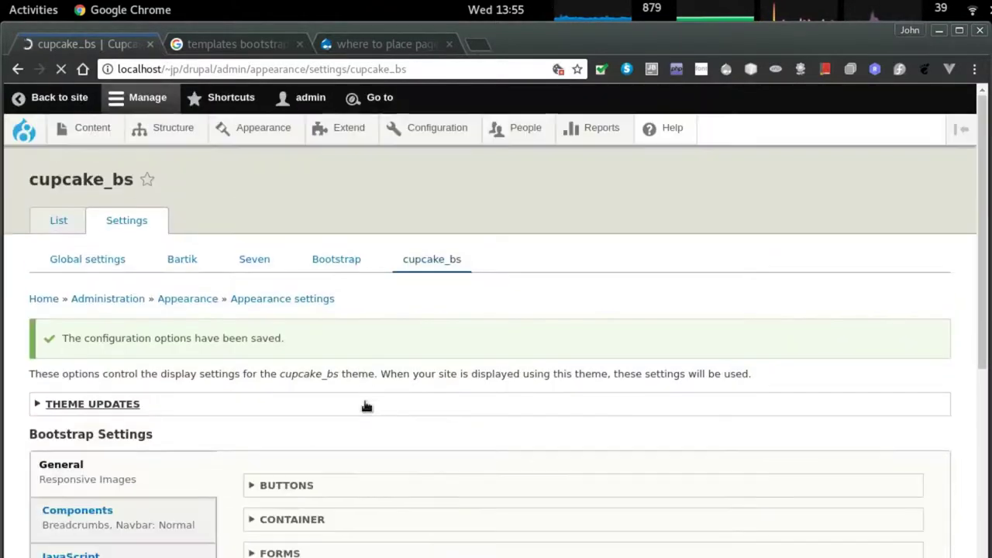
Check the live Cupcake Batch History page in the other browser window.
key("alt+Tab")
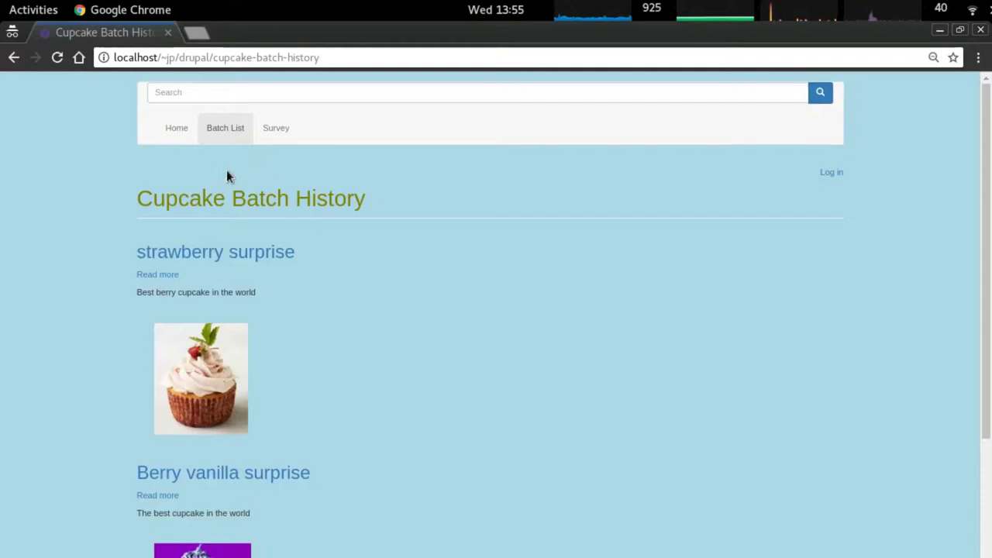
scroll(367, 276, "down", 3)
scroll(372, 263, "up", 3)
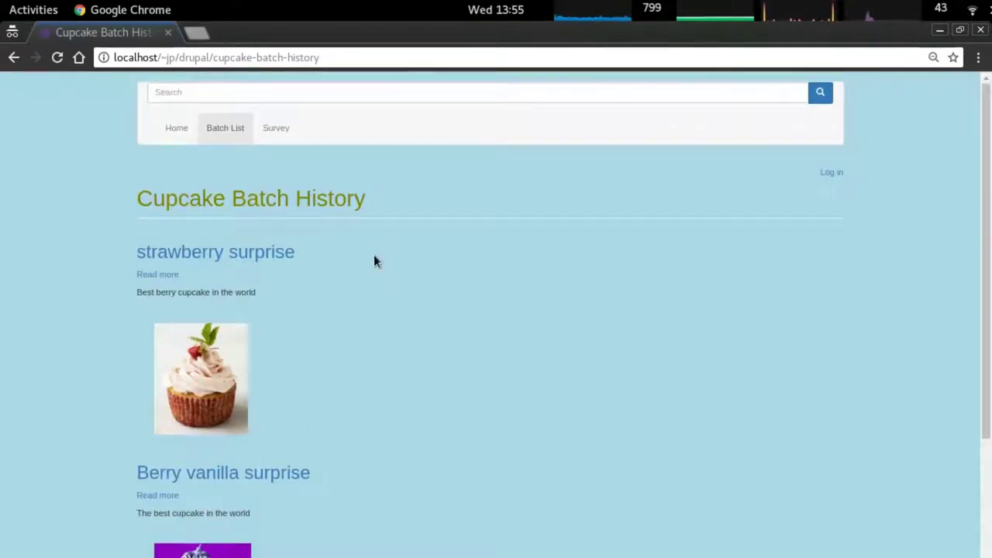
key("alt+Tab")
On the Block layout page, disable the Search block and drag User account menu into Footer.
left_click(172, 127)
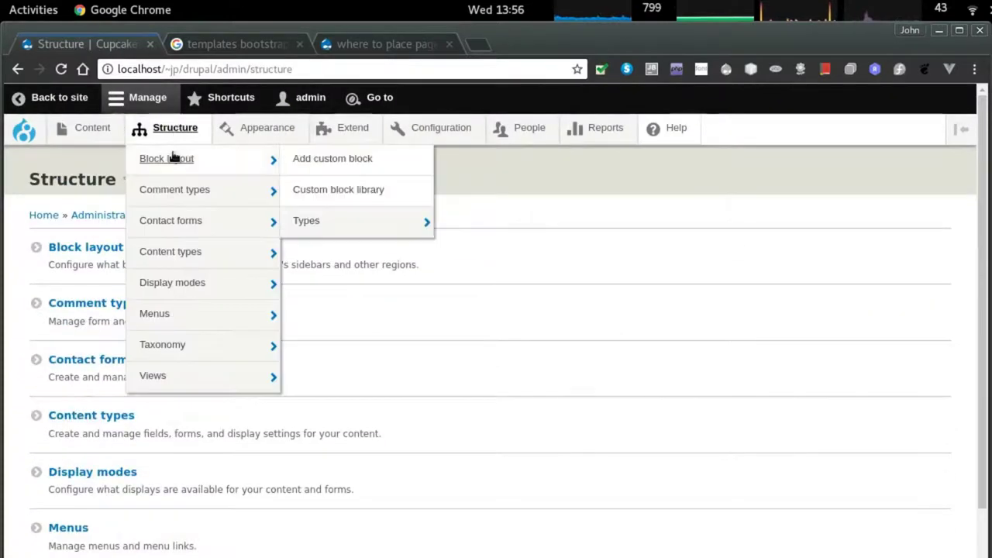
left_click(174, 158)
scroll(381, 230, "down", 5)
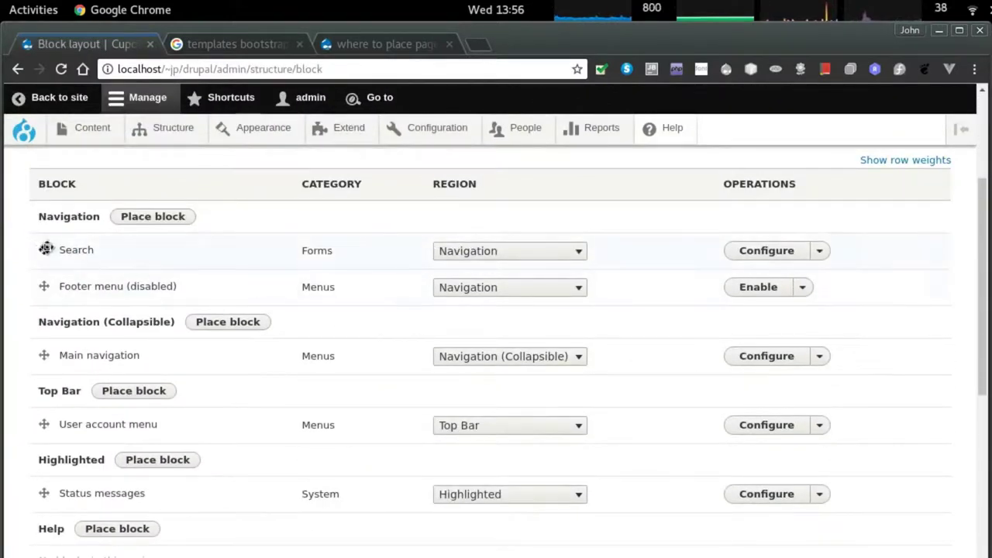
left_click(820, 252)
left_click(772, 271)
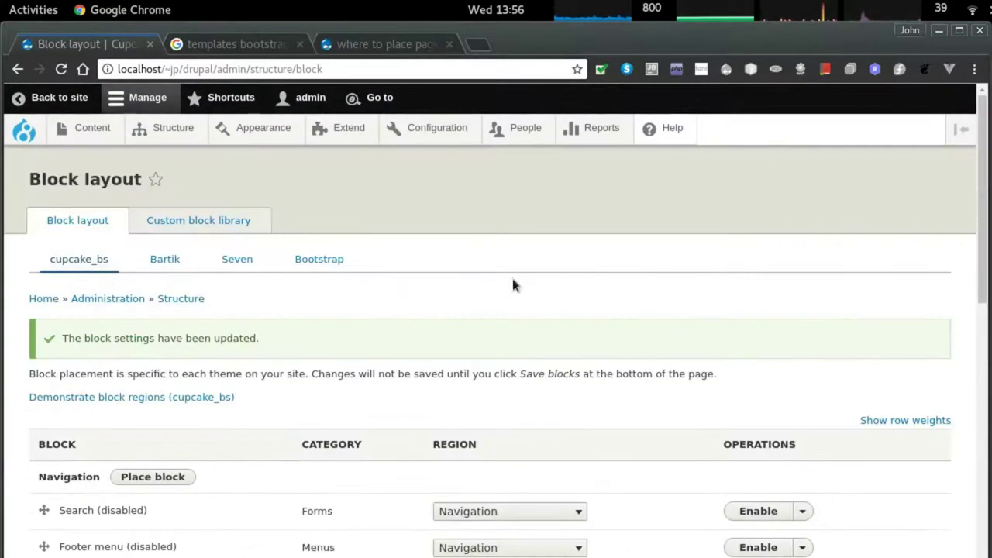
scroll(238, 325, "down", 5)
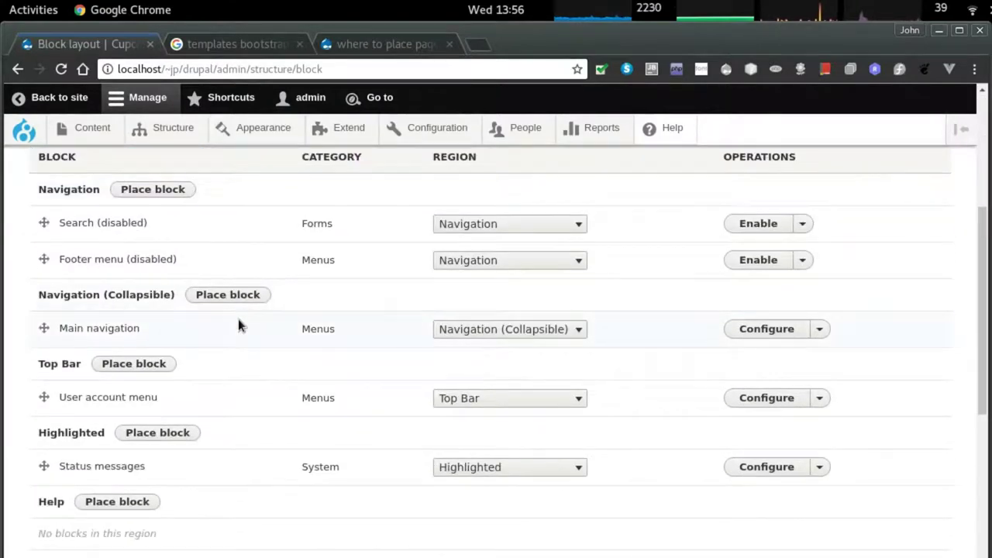
scroll(238, 325, "down", 2)
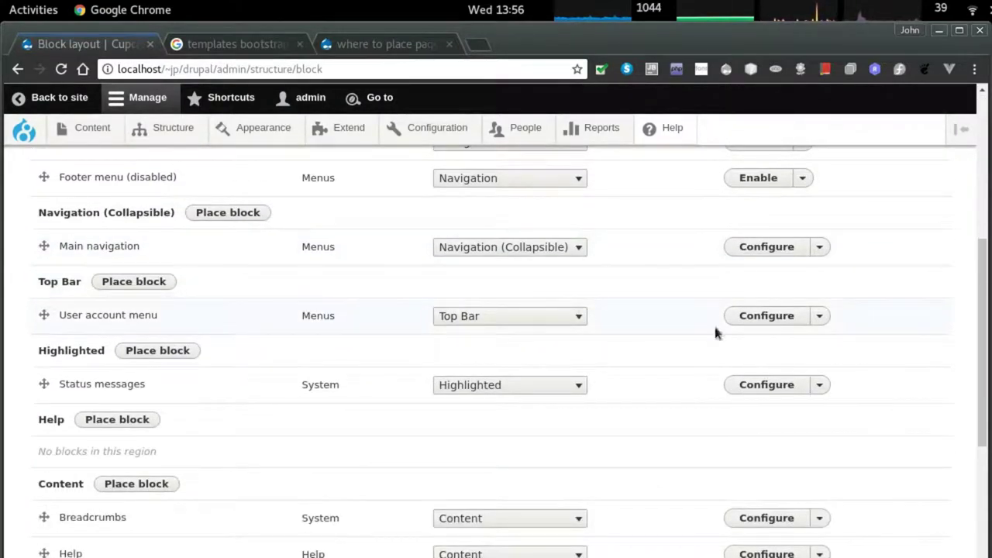
scroll(543, 346, "down", 1)
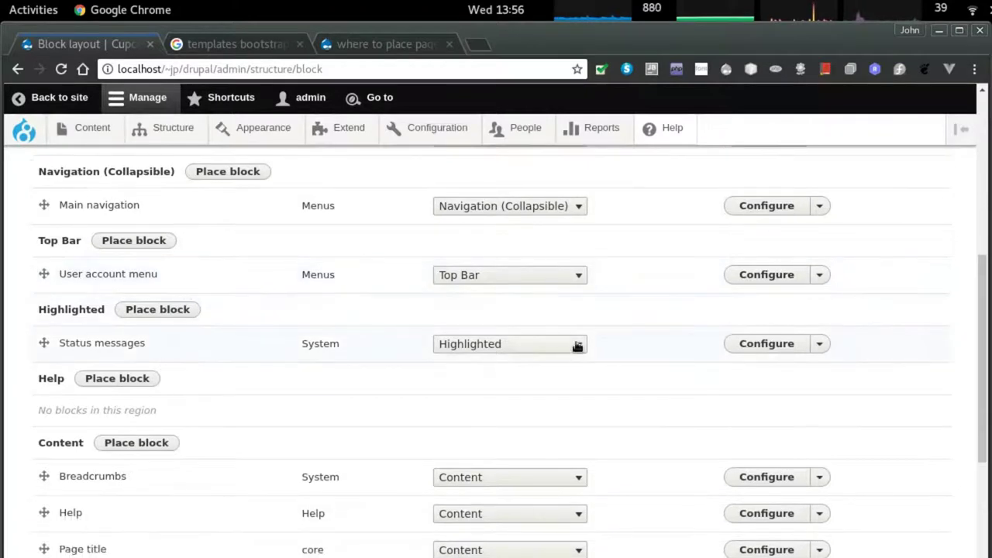
left_click_drag(56, 279, 116, 455)
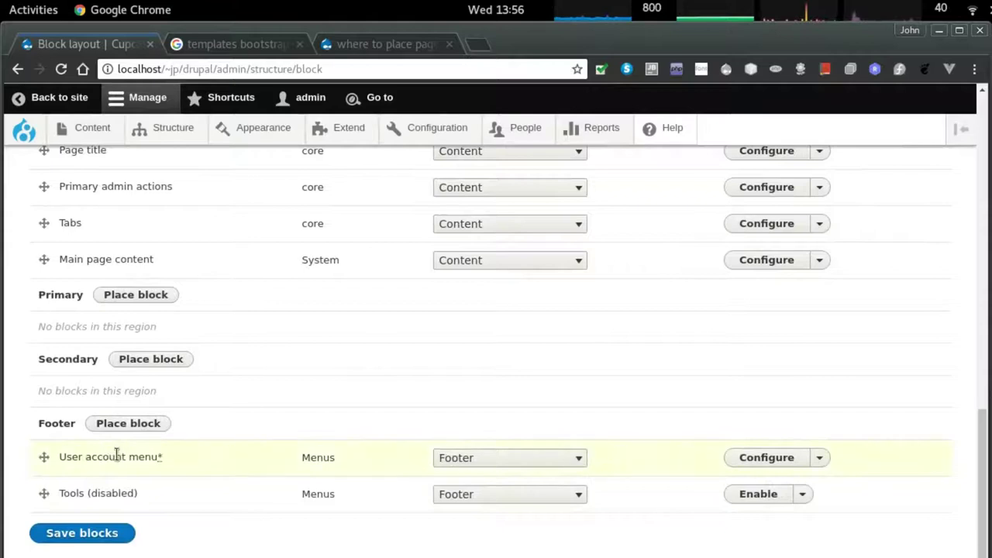
Remove the Tools, Search and Footer menu blocks, confirming each removal.
left_click(803, 493)
left_click(761, 531)
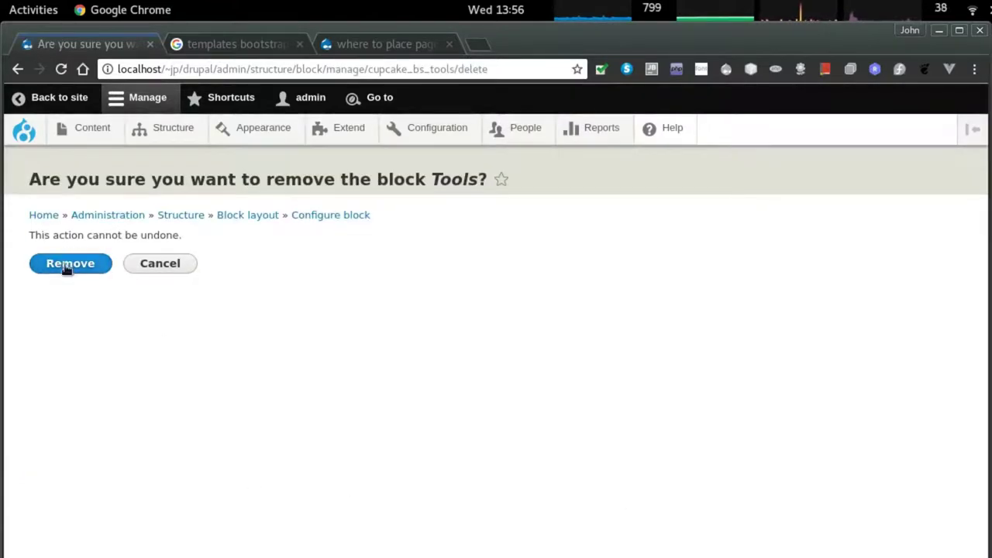
left_click(69, 262)
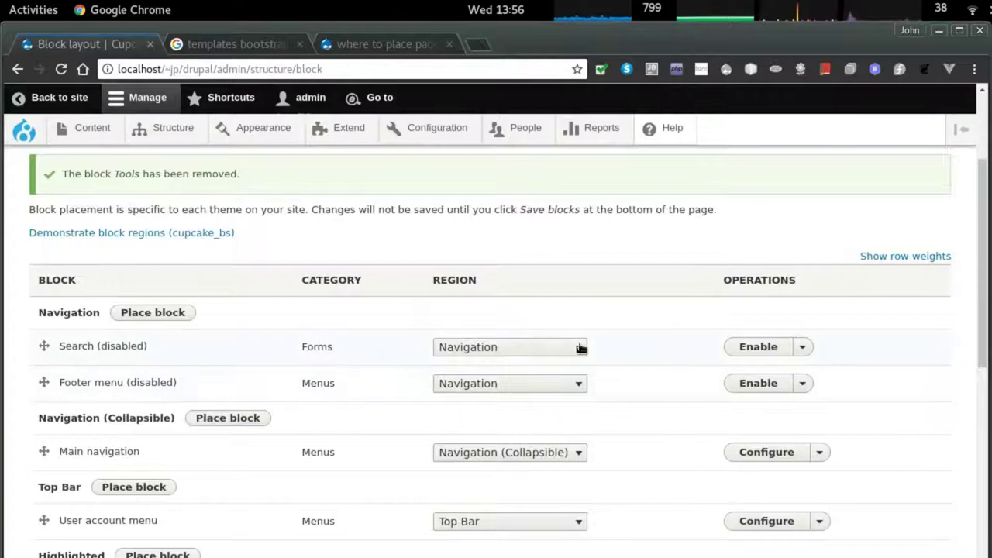
left_click(804, 347)
left_click(759, 383)
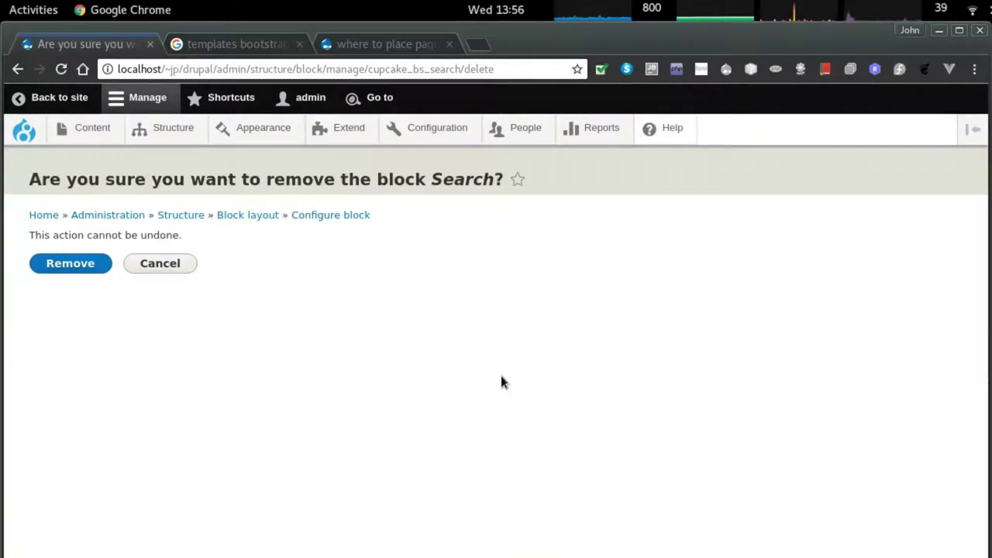
left_click(72, 262)
scroll(155, 375, "down", 5)
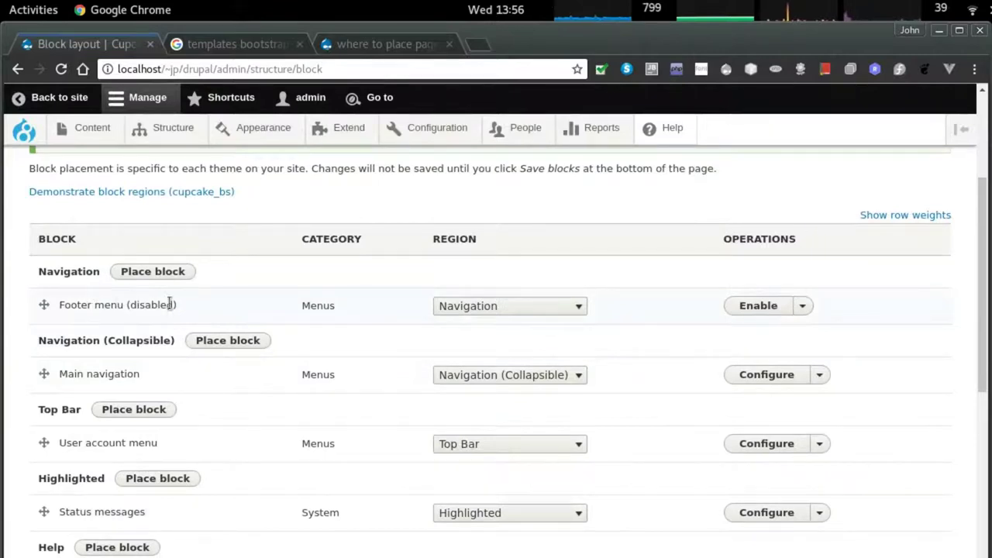
left_click(804, 307)
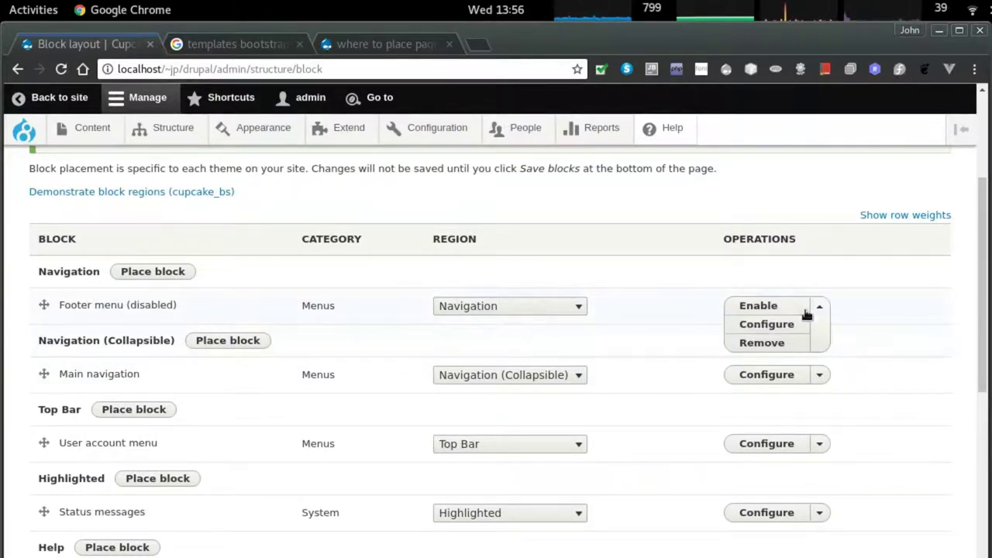
left_click(763, 345)
left_click(69, 261)
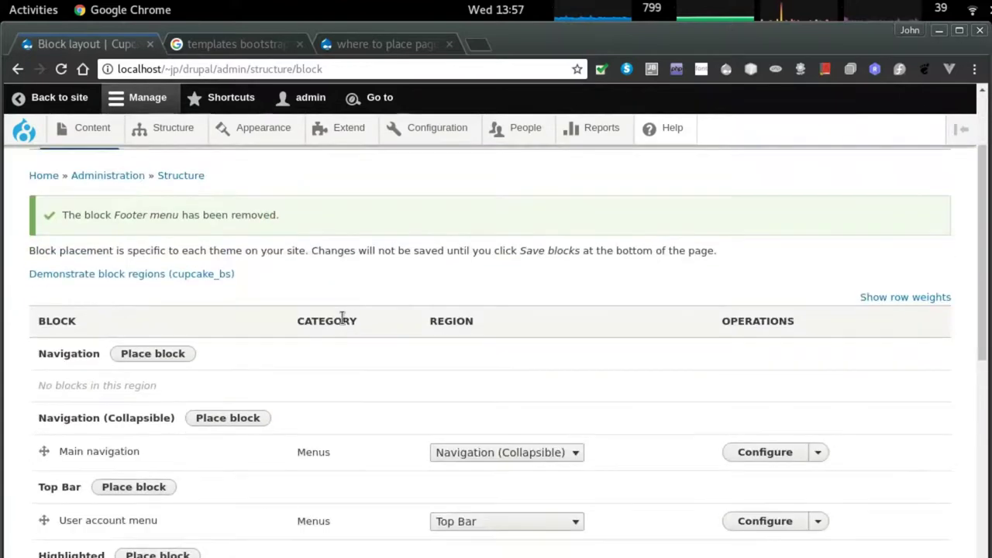
scroll(344, 319, "down", 2)
Move the User account menu block into the Footer region and save blocks.
scroll(340, 315, "down", 2)
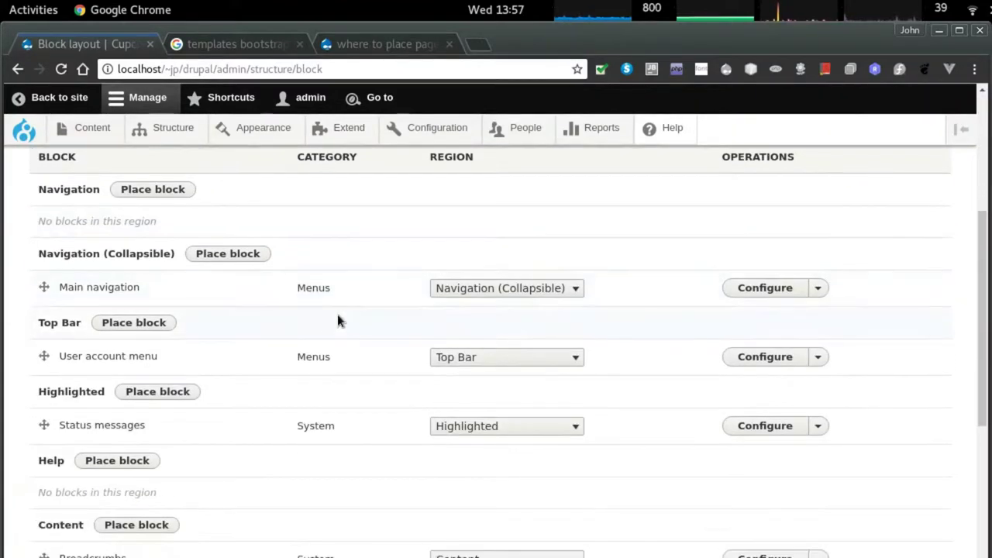
left_click_drag(48, 367, 115, 481)
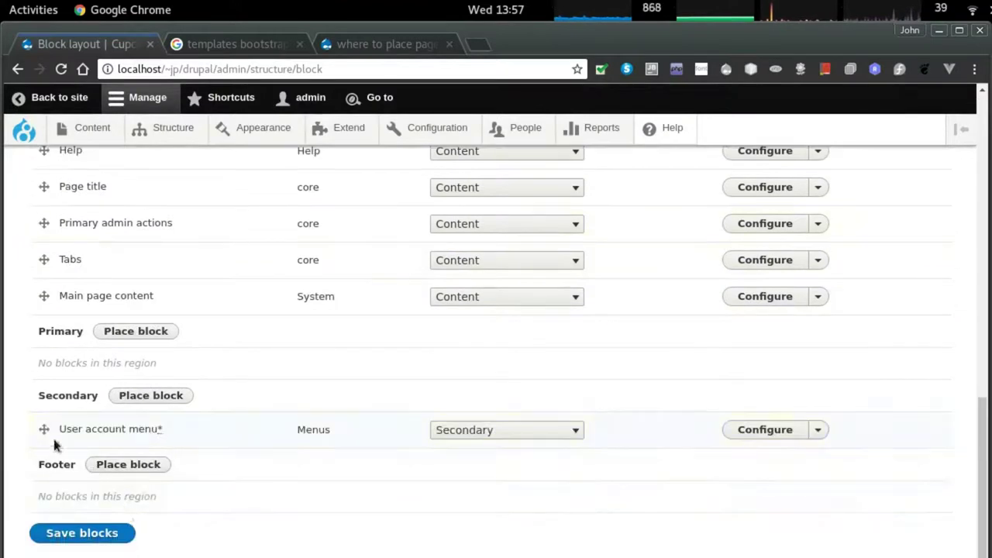
left_click_drag(40, 428, 54, 480)
left_click(73, 533)
Move the Breadcrumbs block into the Top Bar region and save the layout.
scroll(212, 427, "down", 3)
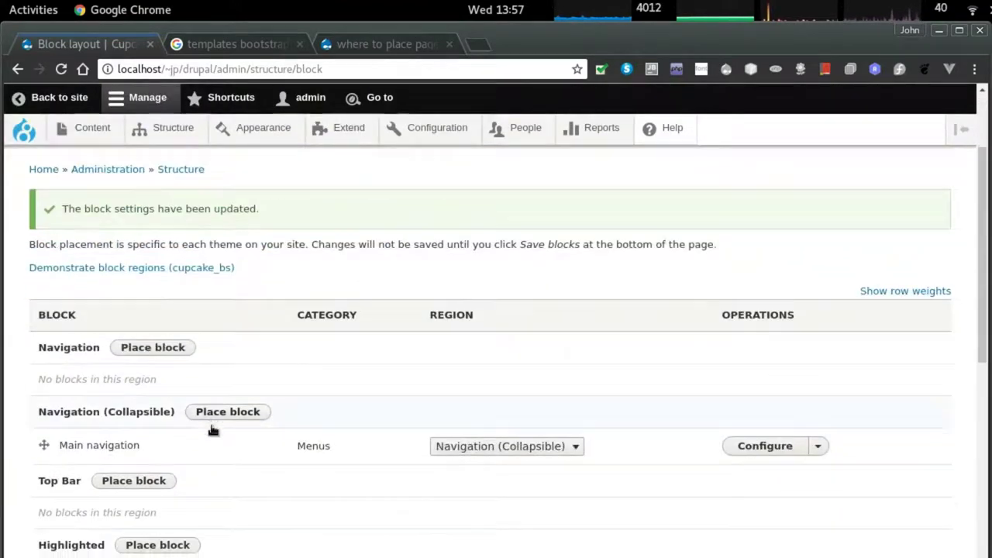
scroll(211, 428, "down", 3)
scroll(210, 416, "down", 3)
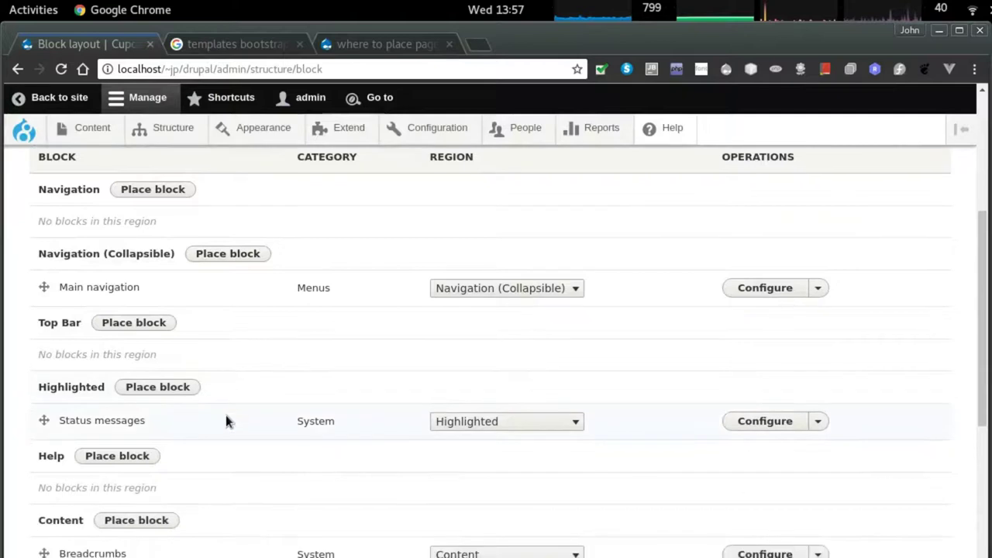
scroll(234, 416, "down", 2)
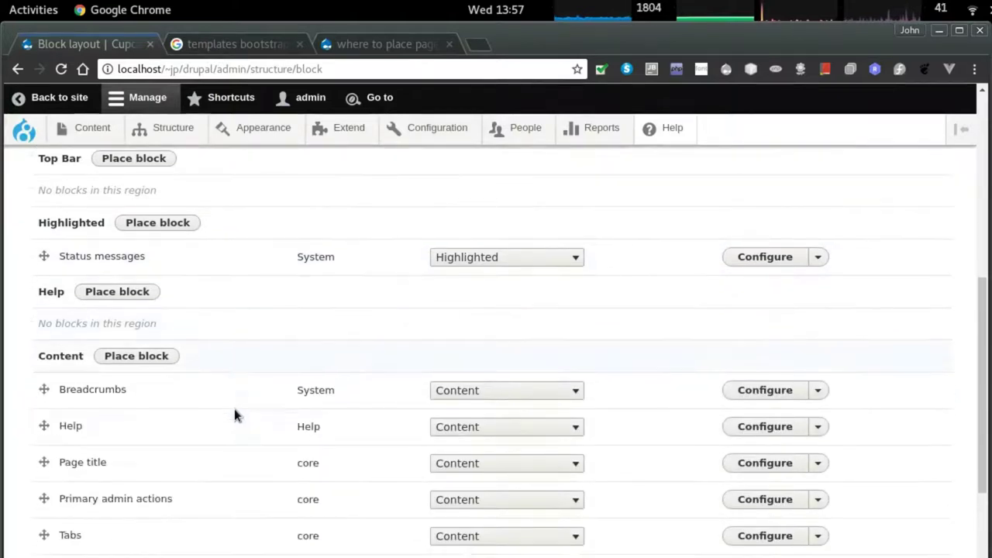
scroll(184, 420, "down", 1)
scroll(174, 418, "up", 1)
scroll(179, 416, "up", 1)
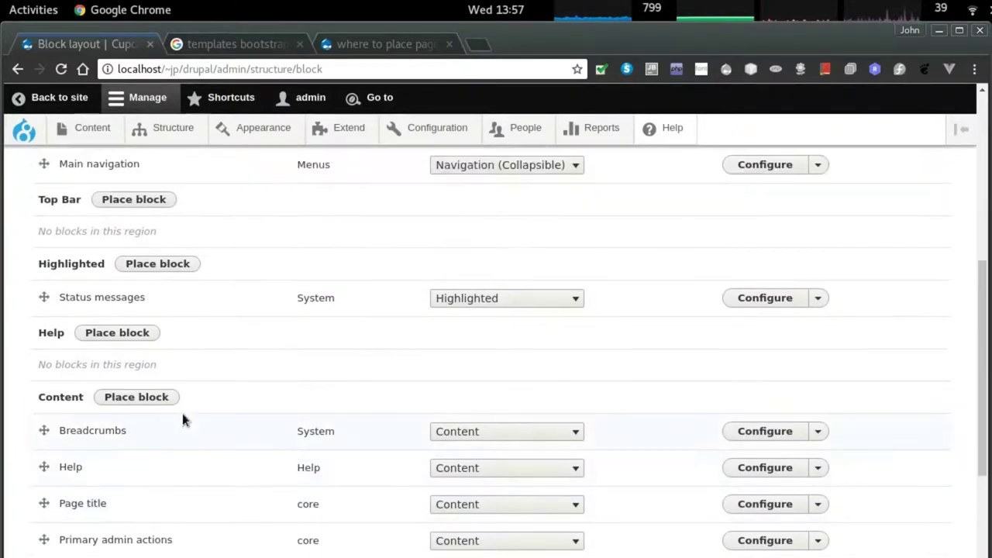
left_click_drag(41, 429, 46, 234)
scroll(297, 289, "up", 2)
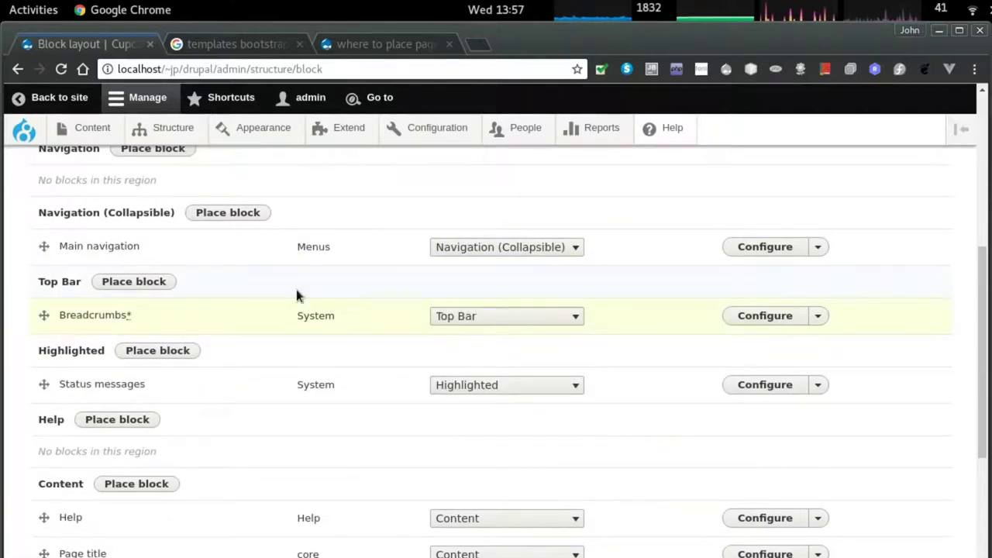
scroll(137, 533, "down", 9)
left_click(89, 531)
key("alt+Tab")
Reload the site in Firefox and browse Batch List, the homepage and Create survey.
key("F5")
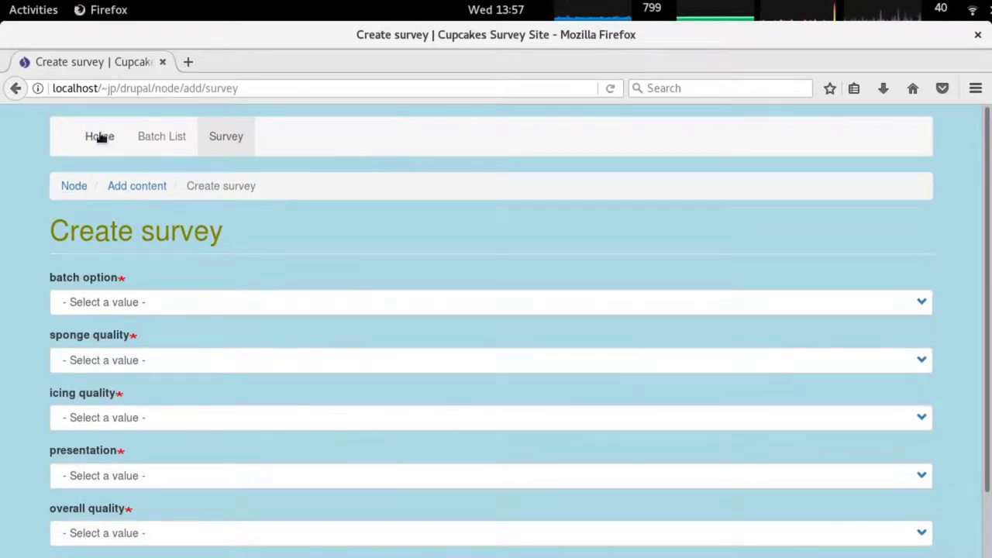
left_click(173, 135)
left_click(101, 136)
left_click(173, 137)
left_click(237, 136)
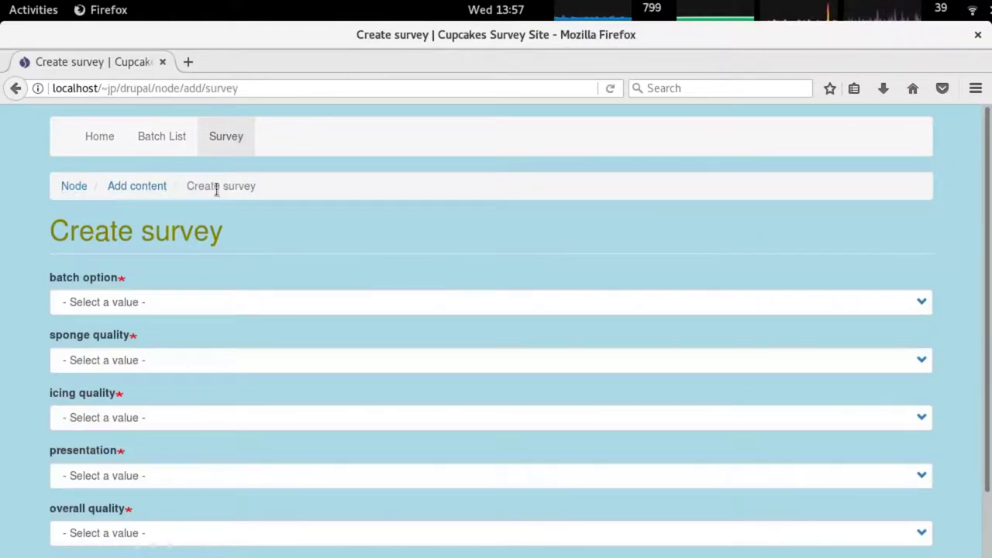
Inspect the breadcrumb markup in Firefox, examining its li items and whitespace text nodes.
right_click(174, 182)
left_click(255, 359)
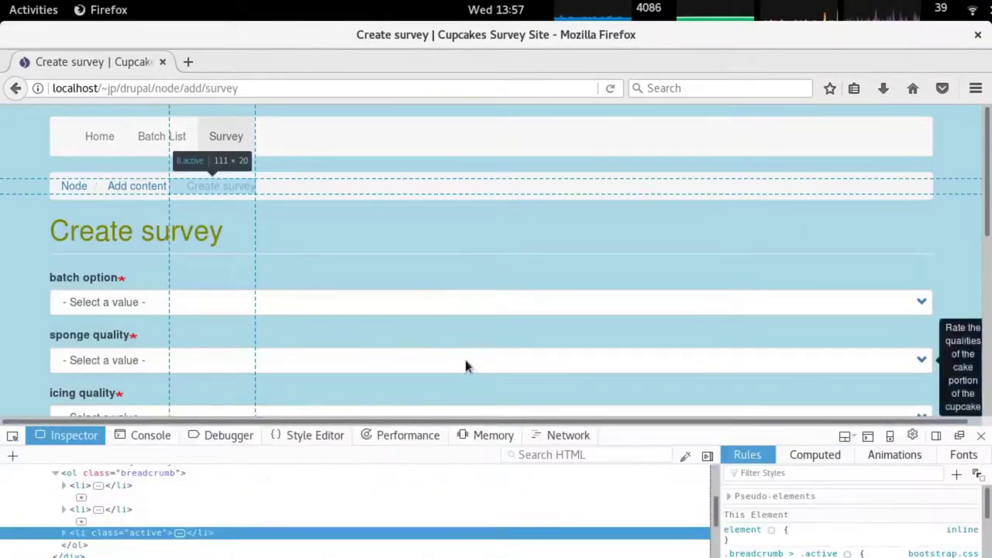
left_click(136, 509)
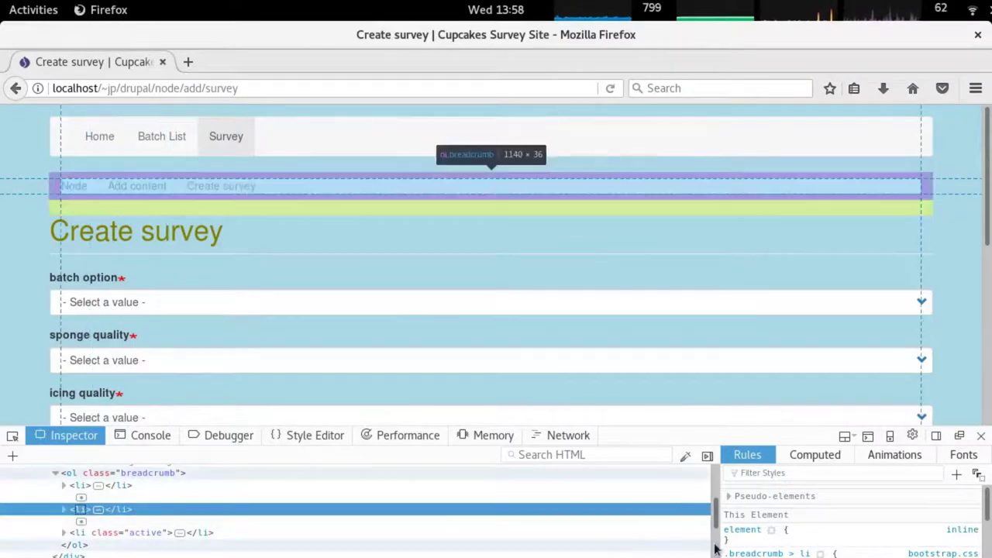
scroll(853, 543, "down", 2)
scroll(824, 553, "down", 6)
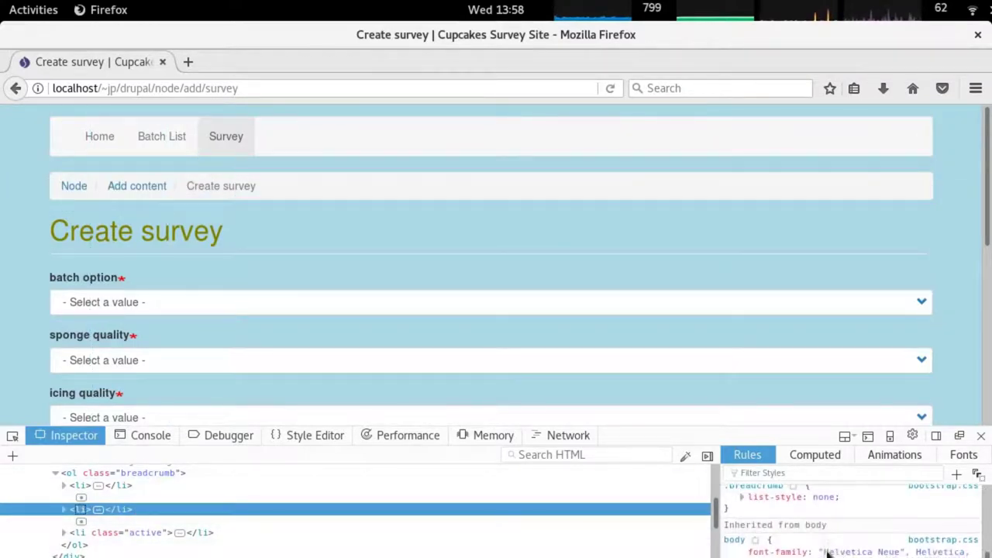
left_click(147, 485)
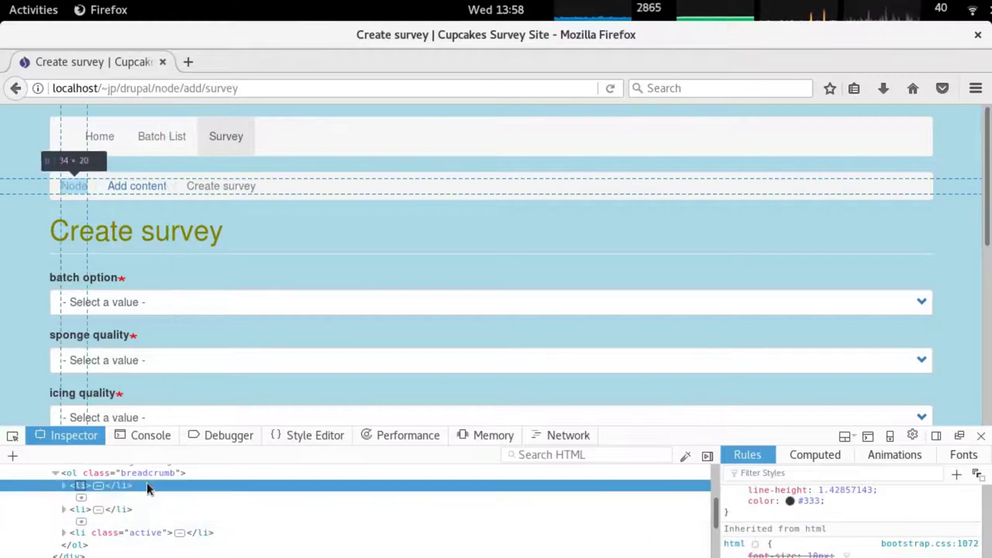
left_click(87, 498)
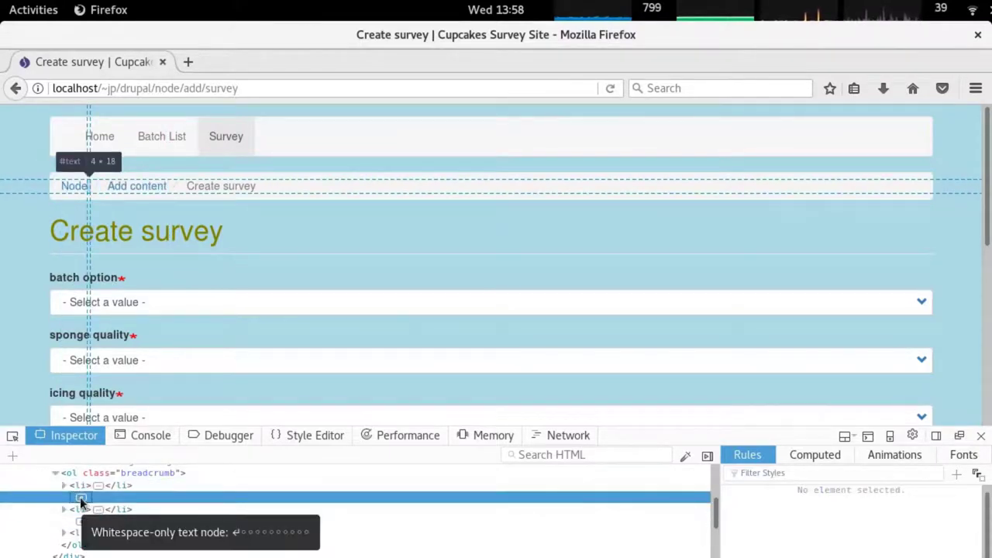
right_click(80, 502)
key("Escape")
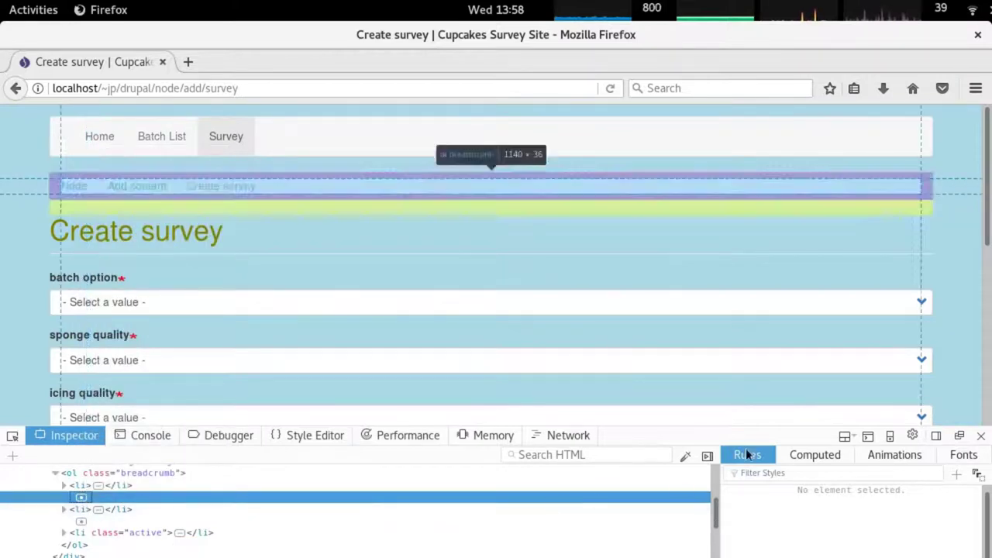
In Chrome, open the Create survey form and inspect the Add content breadcrumb link.
key("alt+Tab")
key("ctrl+Tab")
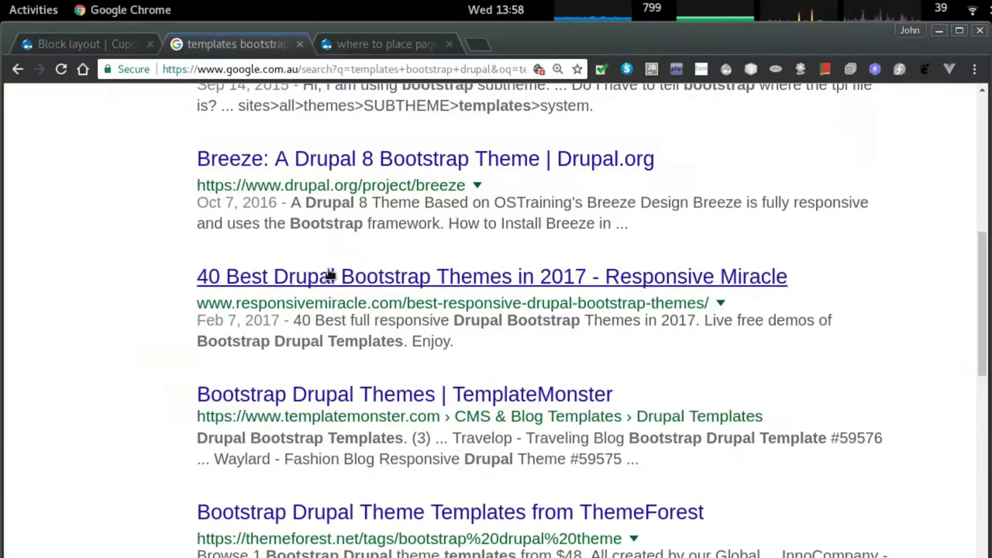
key("alt+grave")
scroll(257, 166, "down", 3)
scroll(263, 186, "up", 3)
left_click(279, 126)
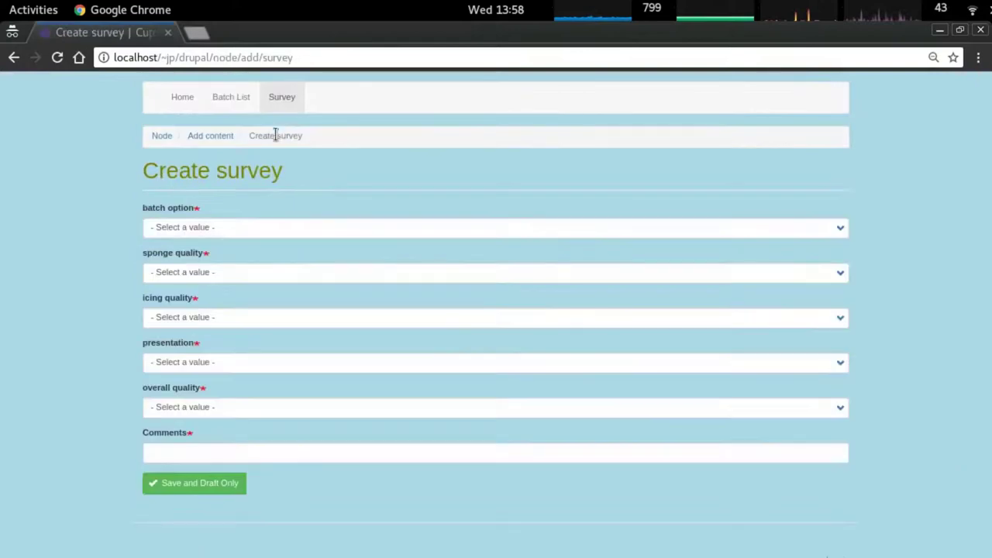
right_click(219, 137)
left_click(294, 274)
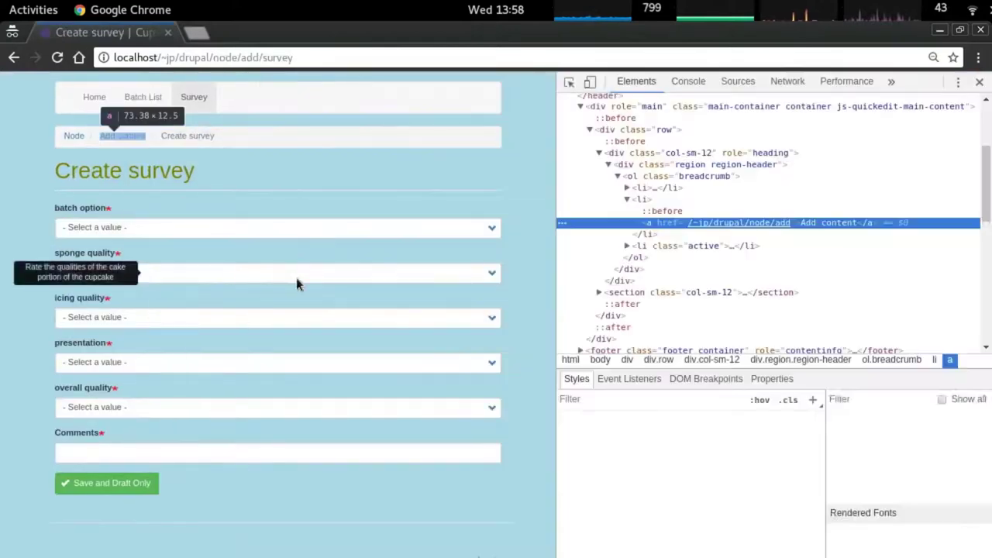
Select the separator ::before rule's selector, .breadcrumb > li + li:before.
left_click(665, 211)
left_click(564, 417)
left_click(563, 417)
left_click_drag(562, 416, 606, 428)
key("ctrl+c")
key("alt+Tab")
key("Tab")
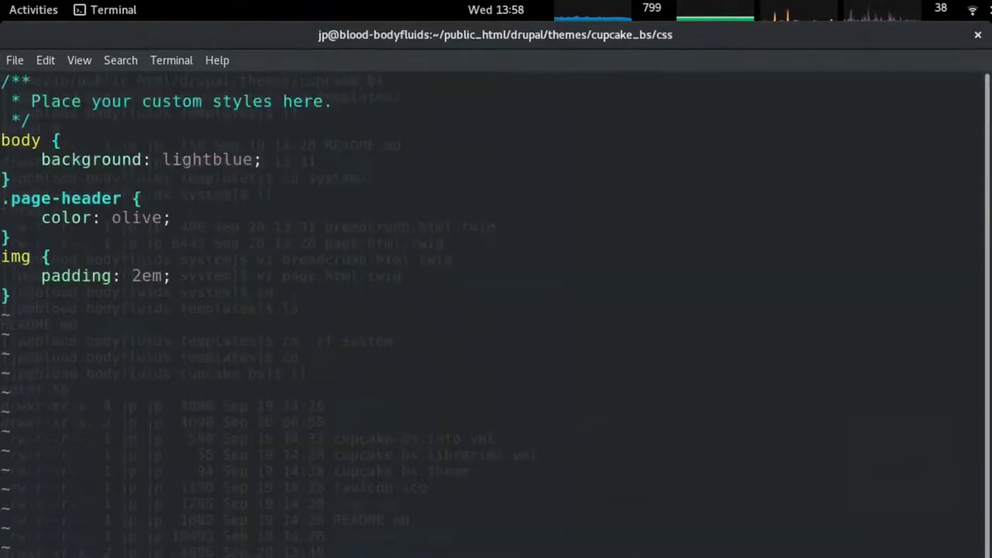
Add a .breadcrumb rule below the body rule, reusing body's background line for a light-blue background.
key("Return")
key("Return")
key("Return")
key("Return")
key("Return")
key("Return")
key("Return")
key("minus")
key("minus")
key("minus")
key("minus")
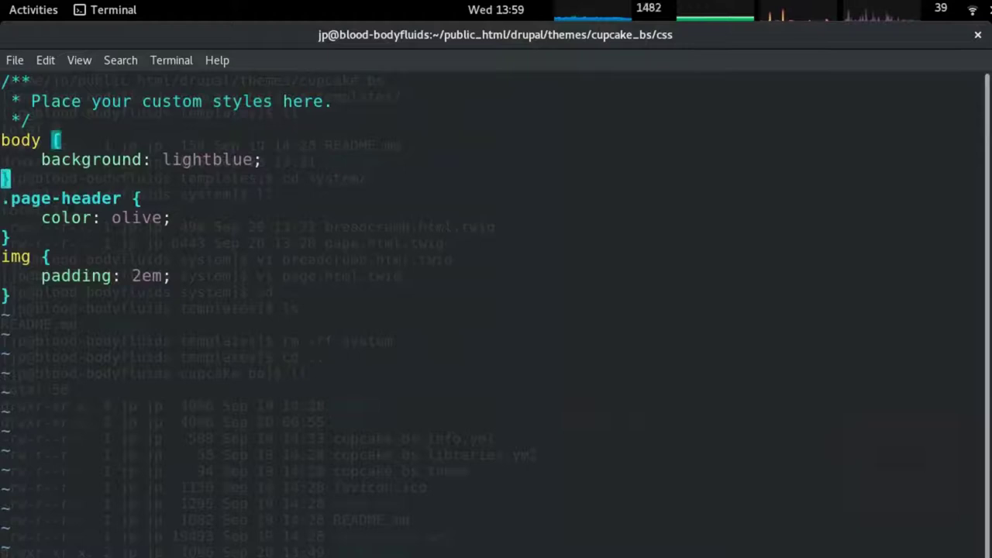
key("Return")
key("Return")
key("minus")
key("minus")
type("o.")
type("breadcrumb")
type("s {")
key("Return")
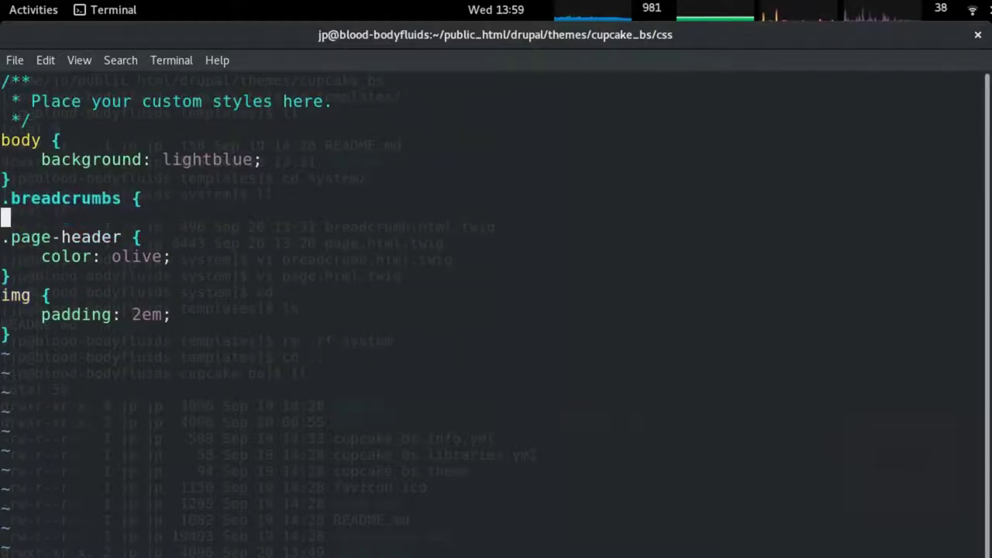
type("}")
key("Escape")
key("P")
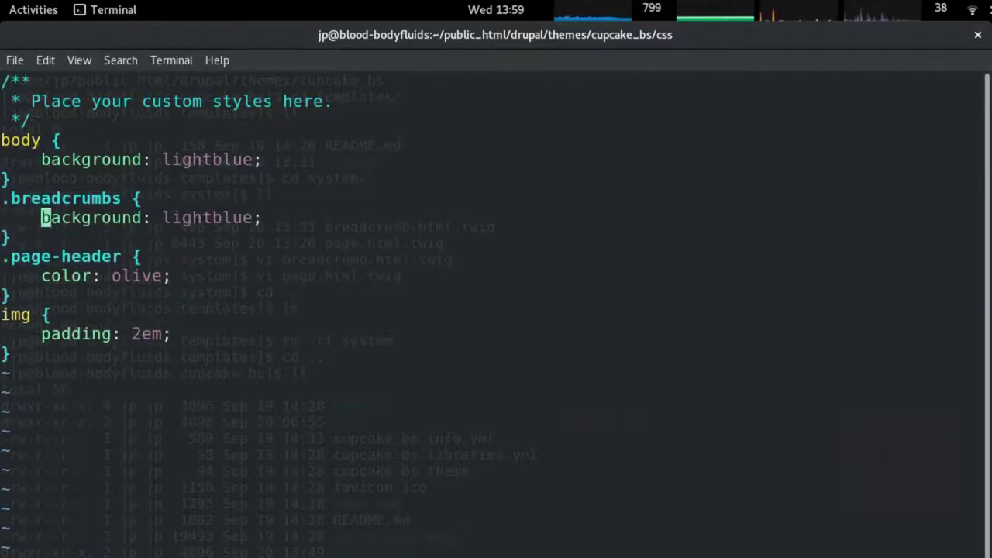
key("j")
Add a .breadcrumb > li + li:before rule with content: '>'.
key("o")
right_click(613, 409)
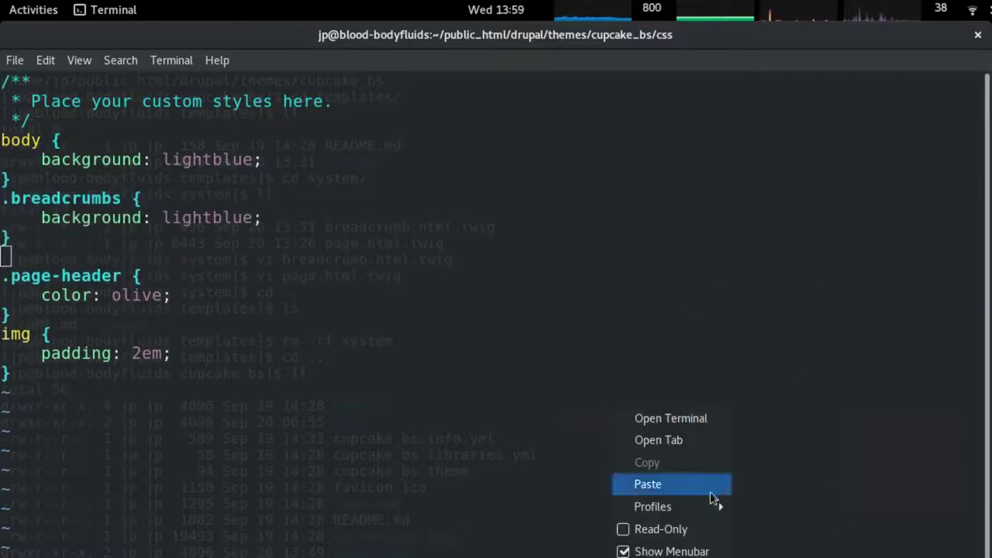
left_click(710, 487)
type("{")
key("Return")
type("con")
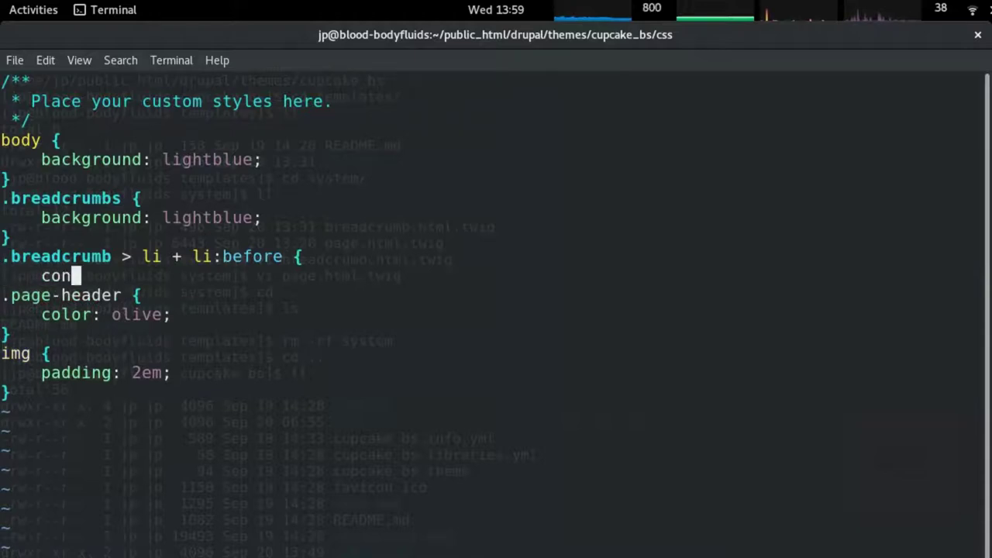
type("tent: '>';")
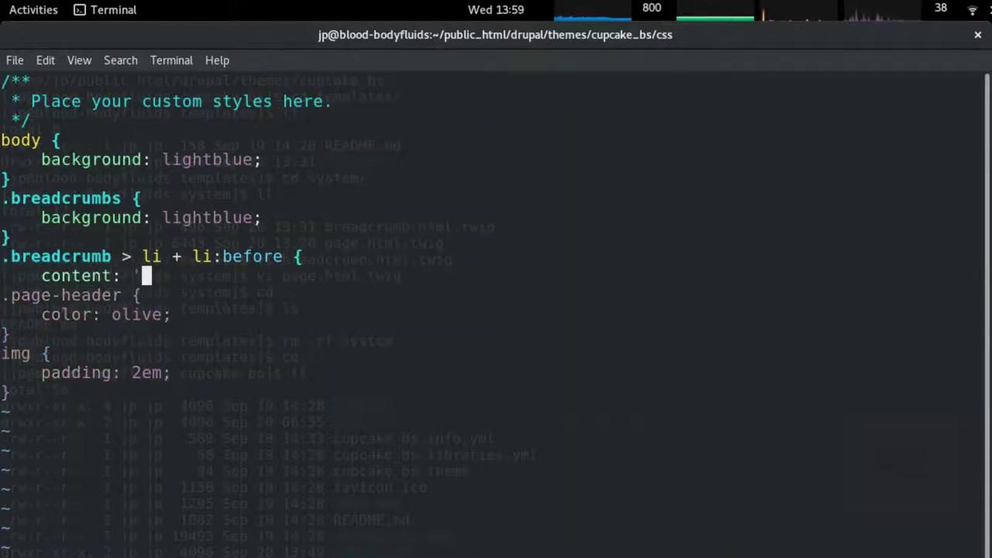
key("Return")
type("}")
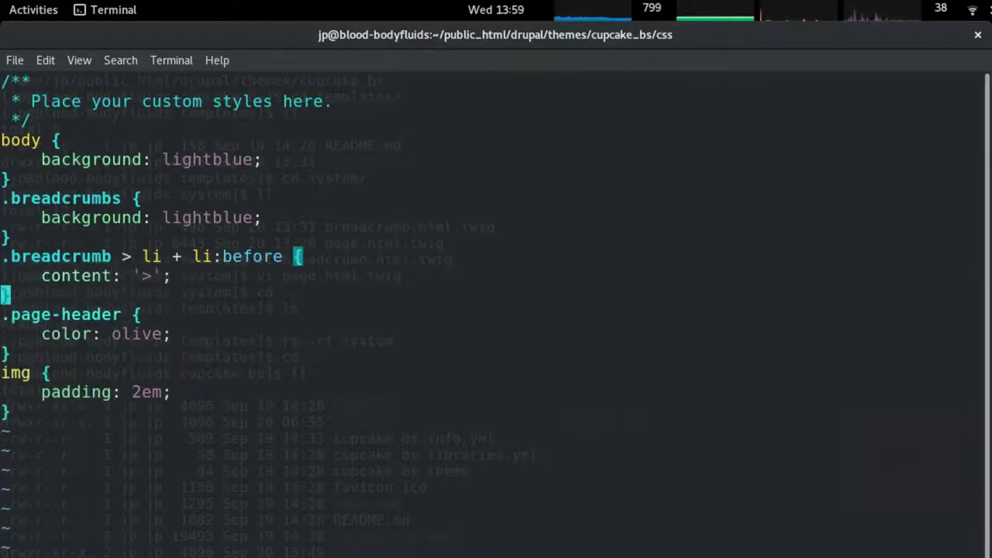
Fix the .breadcrumbs typo and change body and breadcrumb background to background-color.
key("Up")
key("Up")
key("Up")
key("Up")
key("Up")
key("x")
key("Up")
type("i-color")
key("Escape")
key("Down")
key("Left")
key("Left")
key("Left")
key("Left")
key("Left")
type("i-color")
key("Escape")
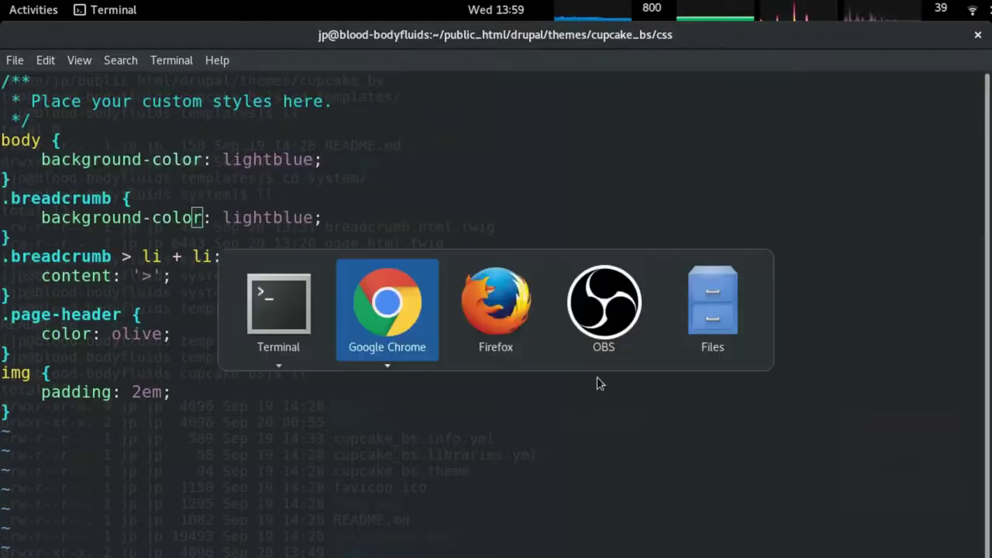
key("alt+Tab")
Reload at 150% zoom and inspect the active breadcrumb separator's color in DevTools.
key("ctrl+r")
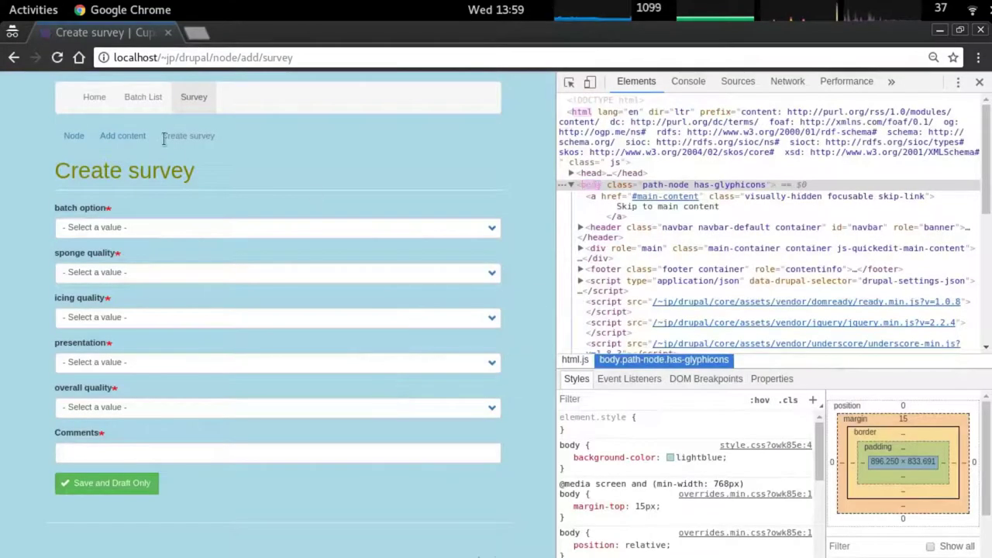
key("ctrl+plus")
key("ctrl+plus")
key("ctrl+plus")
key("ctrl+plus")
key("ctrl+plus")
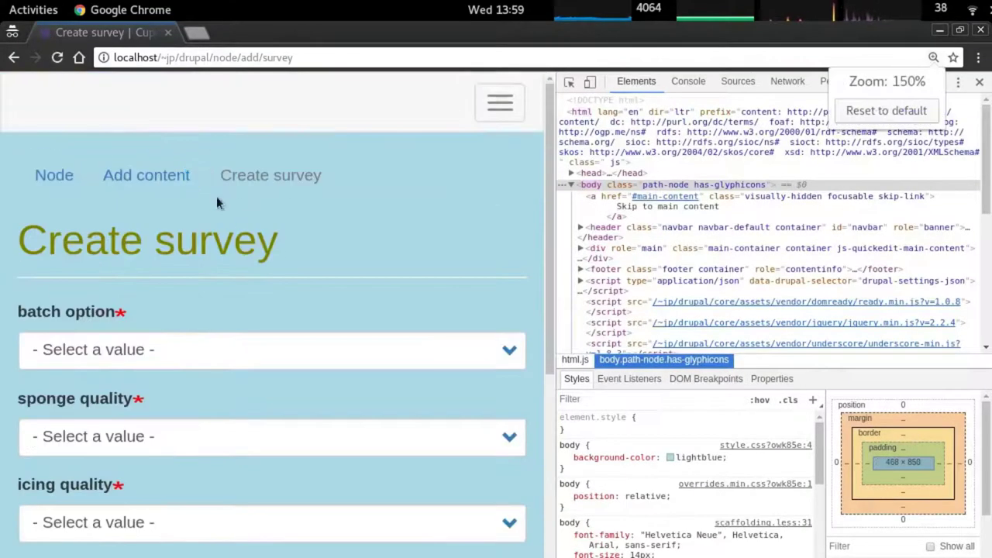
right_click(206, 176)
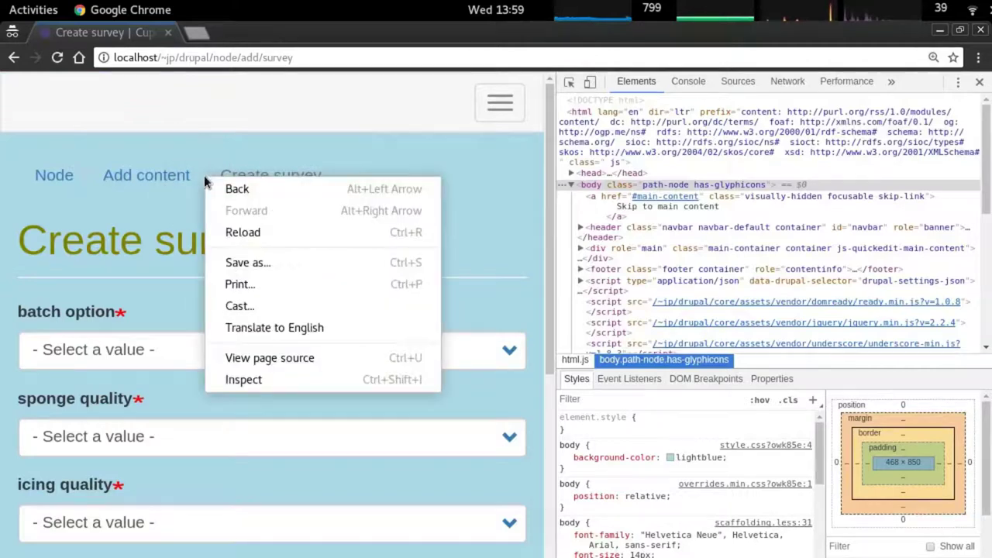
left_click(282, 375)
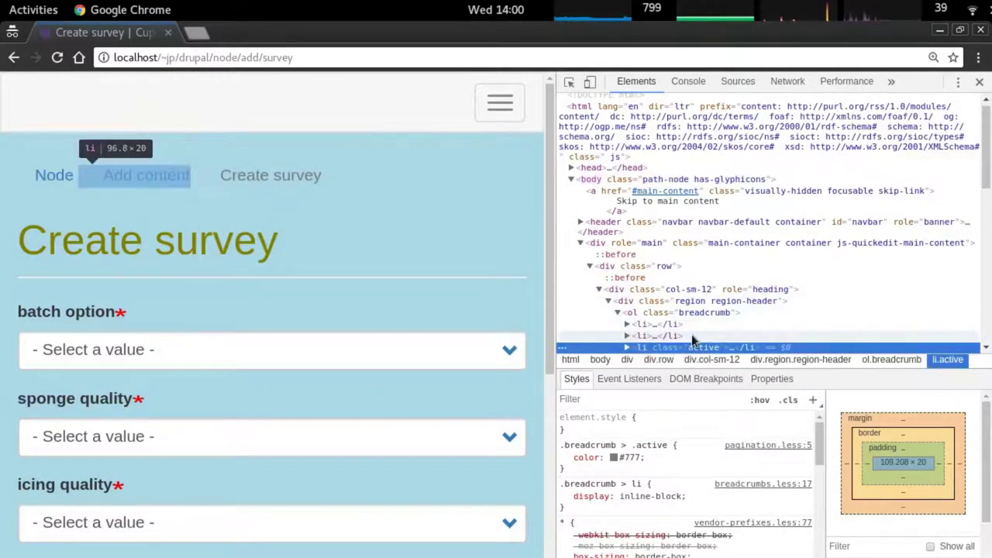
scroll(691, 334, "down", 2)
left_click(627, 266)
left_click(658, 276)
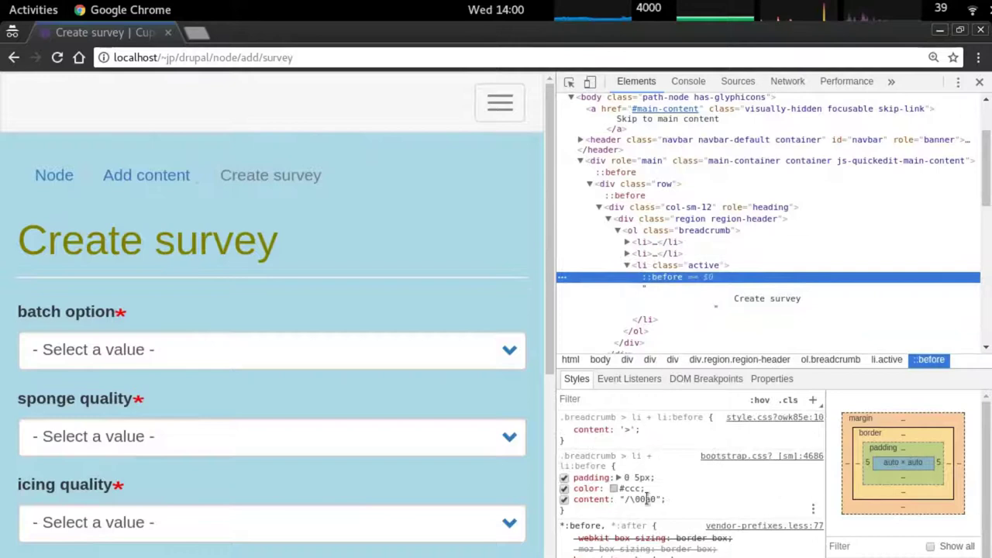
left_click(581, 488)
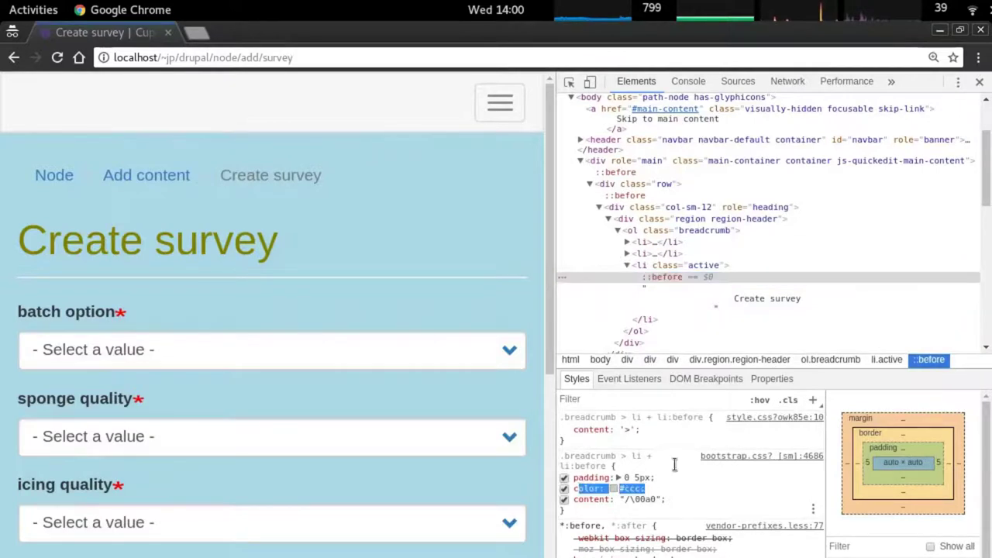
right_click(264, 179)
left_click(348, 385)
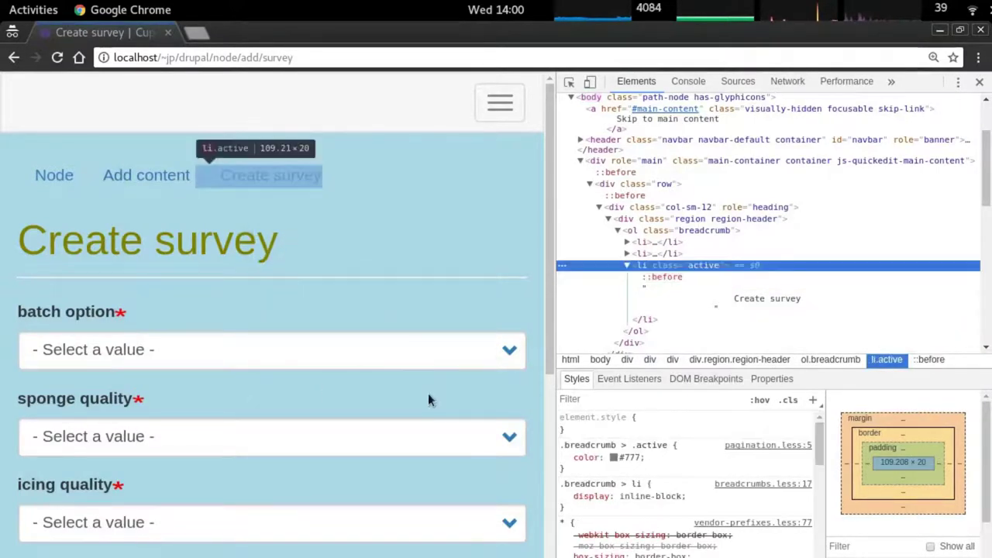
Add color: #777 below the content '>' line in the breadcrumb separator rule.
key("alt+Tab")
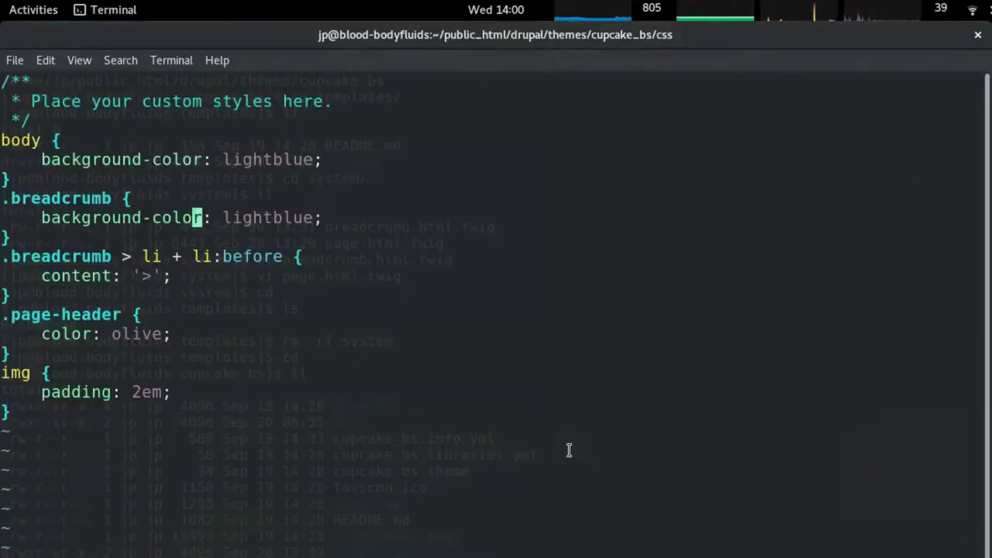
key("o")
key("Tab")
type("co")
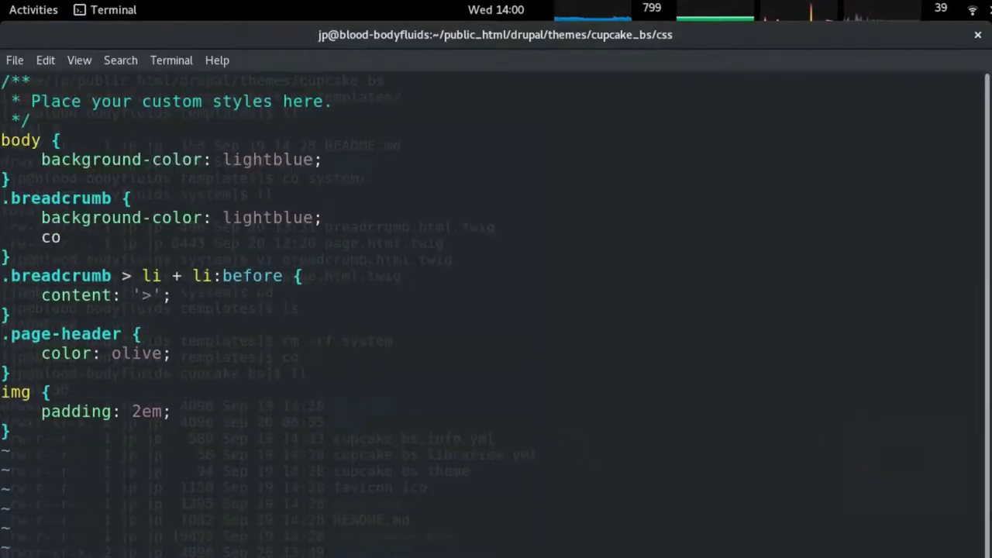
key("Escape")
key("d")
key("d")
key("j")
key("j")
key("o")
key("Tab")
type("color: #777")
Reload to check the separator colour, close DevTools, and go to the Create survey form.
key("alt+Tab")
key("ctrl+r")
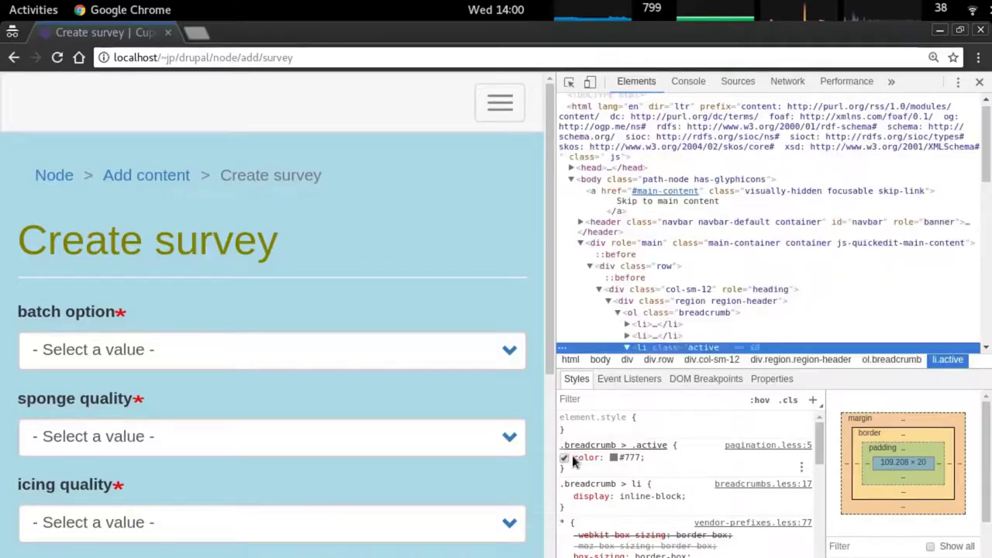
scroll(390, 287, "down", 3)
scroll(390, 287, "up", 3)
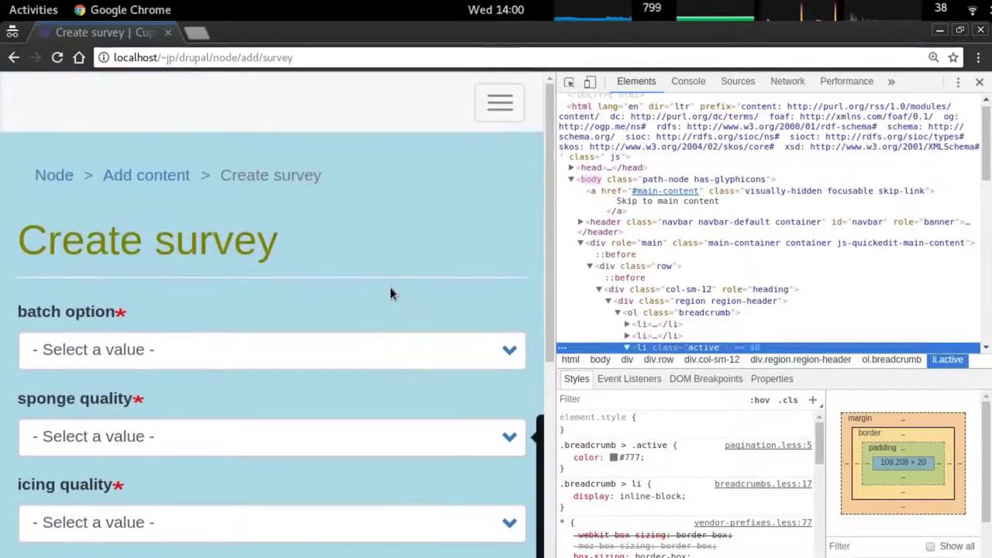
key("F12")
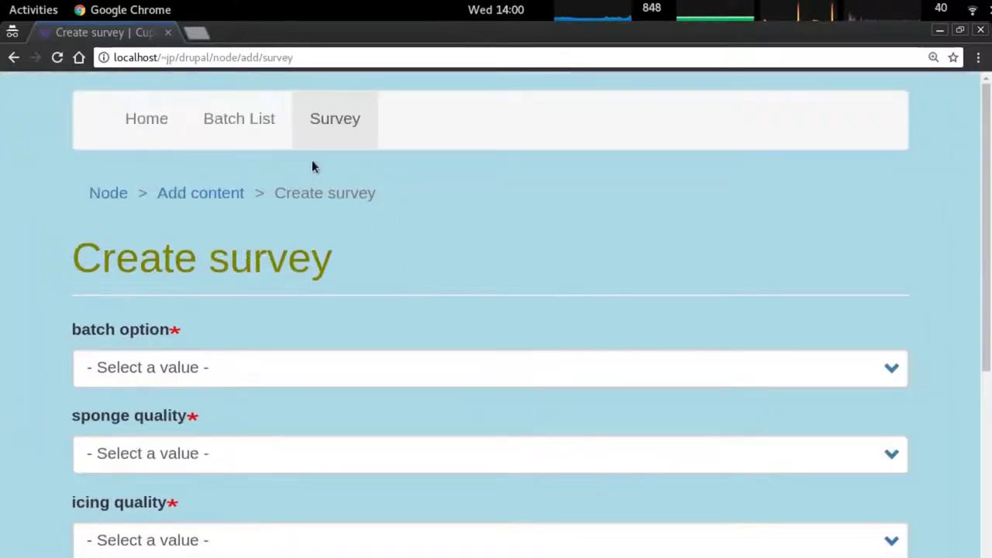
left_click(245, 124)
left_click(159, 126)
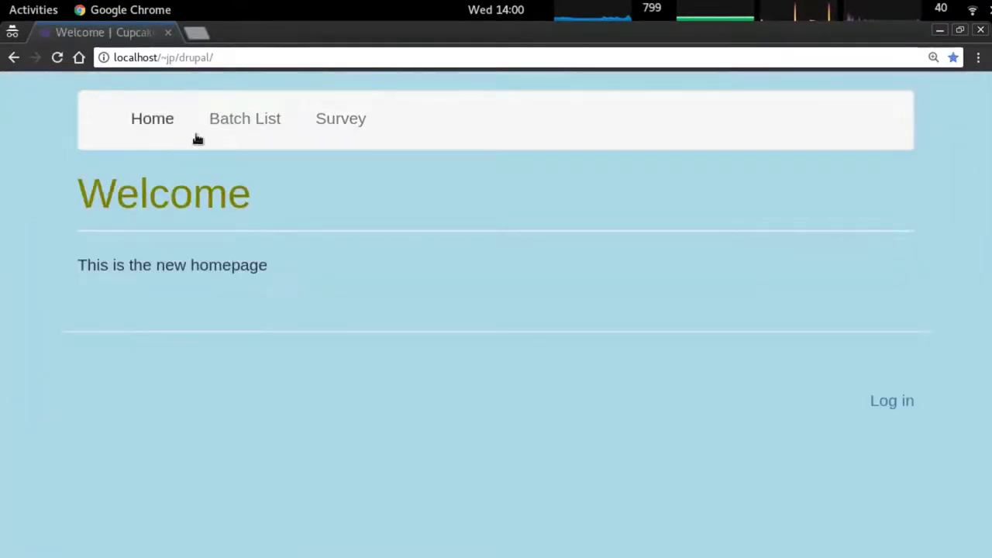
left_click(252, 121)
left_click(335, 120)
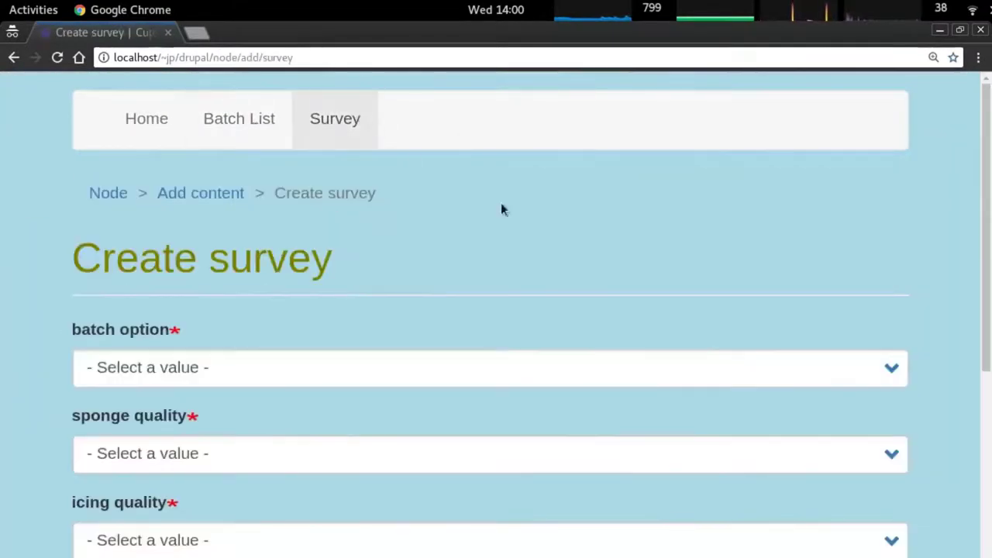
Inspect the Create survey heading and select Bootstrap's .page-header padding, margin and border-bottom declarations.
right_click(285, 295)
right_click(276, 299)
right_click(276, 296)
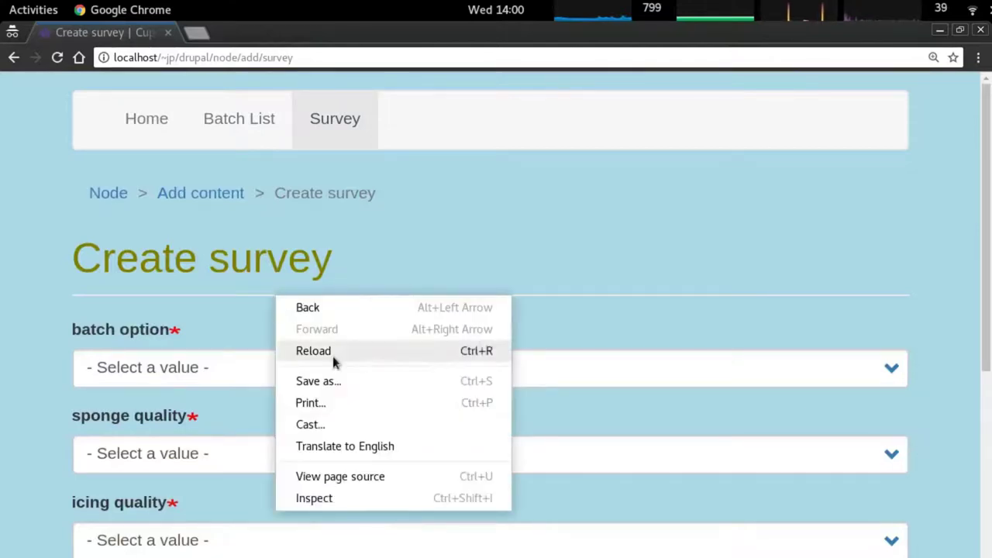
left_click(385, 498)
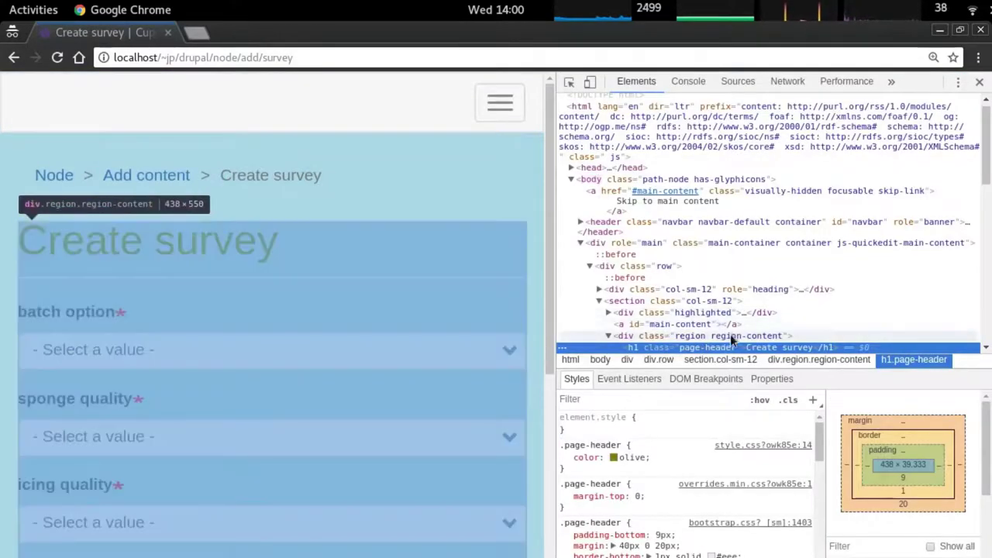
scroll(654, 281, "down", 2)
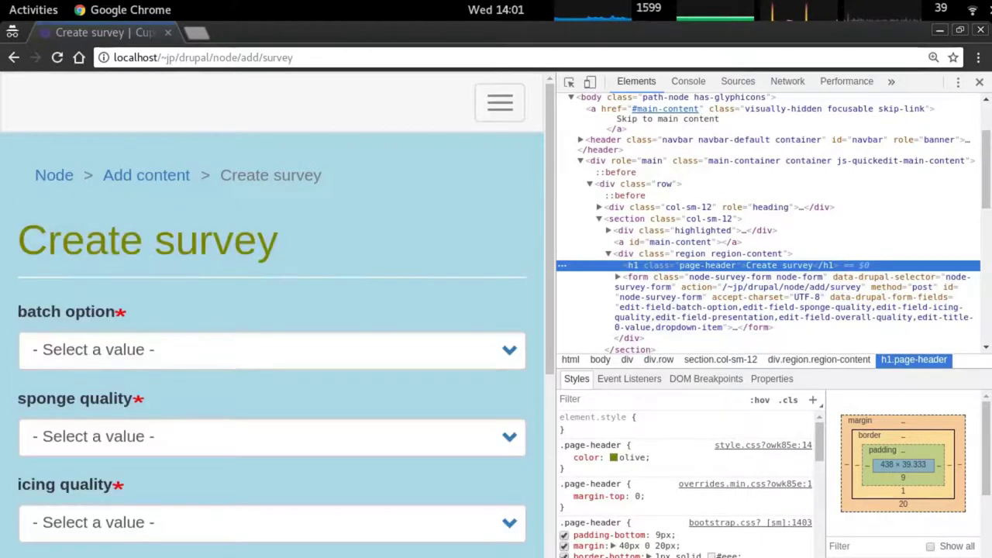
left_click(604, 535)
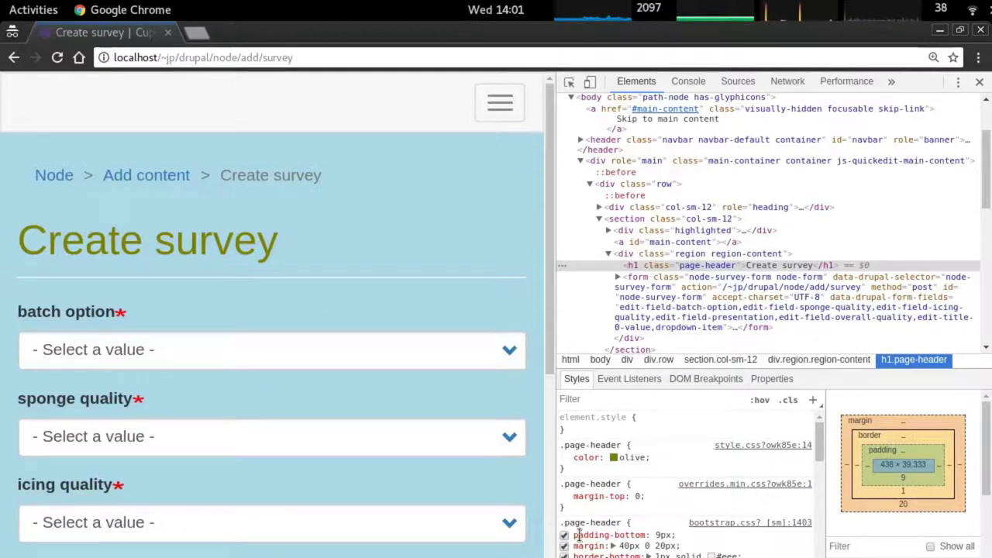
left_click_drag(562, 523, 618, 547)
Paste Bootstrap's .page-header declarations into the theme's existing .page-header rule, removing duplicate selector and brace.
key("alt+Tab")
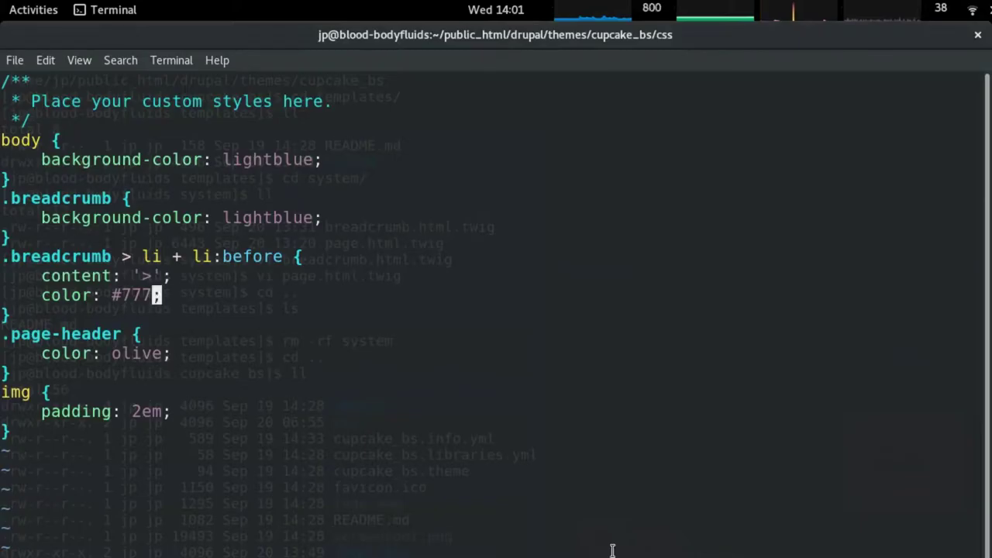
key("j")
key("j")
key("j")
key("j")
key("o")
key("Return")
key("Return")
right_click(626, 382)
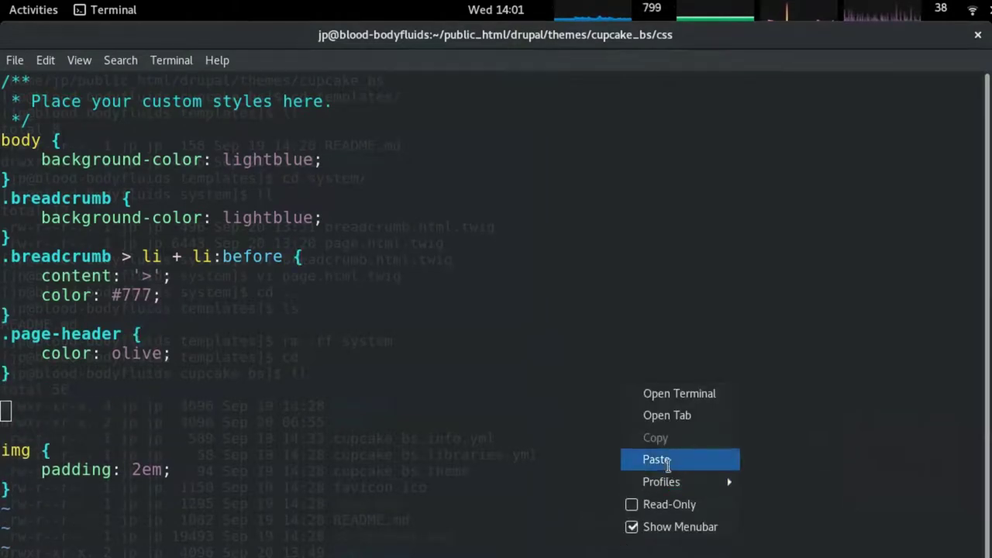
left_click(666, 462)
key("k")
key("k")
key("k")
key("k")
key("d")
key("d")
key("k")
key("k")
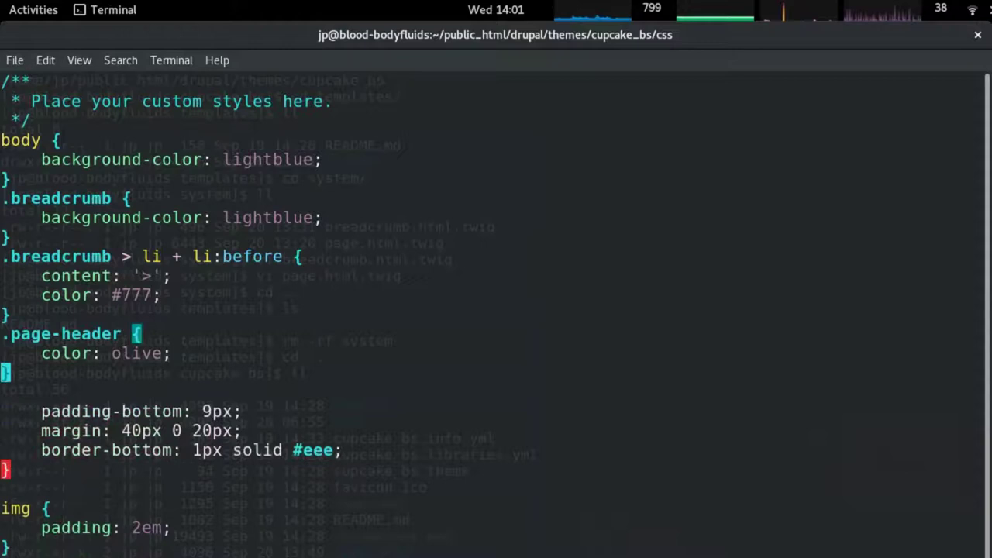
key("d")
key("d")
key("d")
key("d")
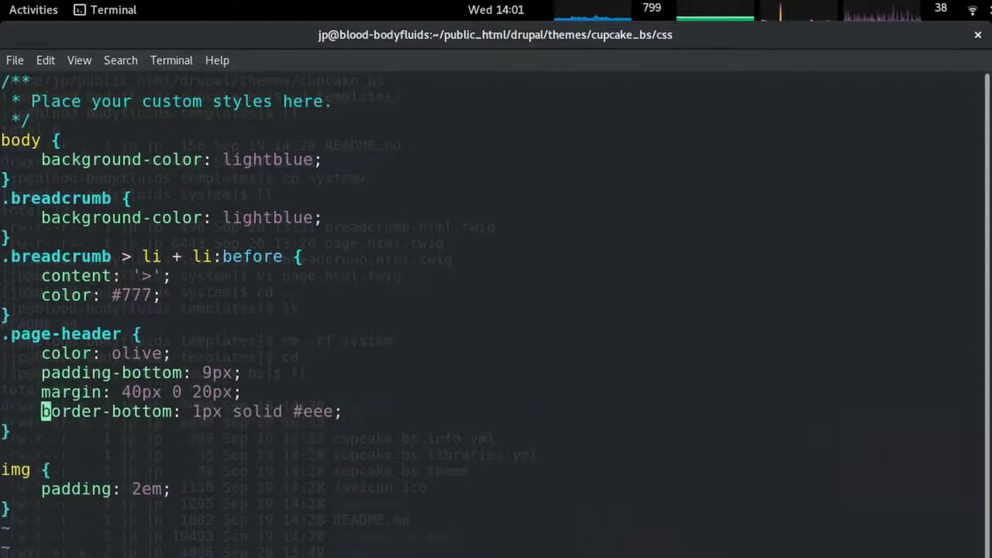
key("d")
key("d")
Replace the border-bottom line with 'border: 0;', save, and reload Create survey to check.
type("O")
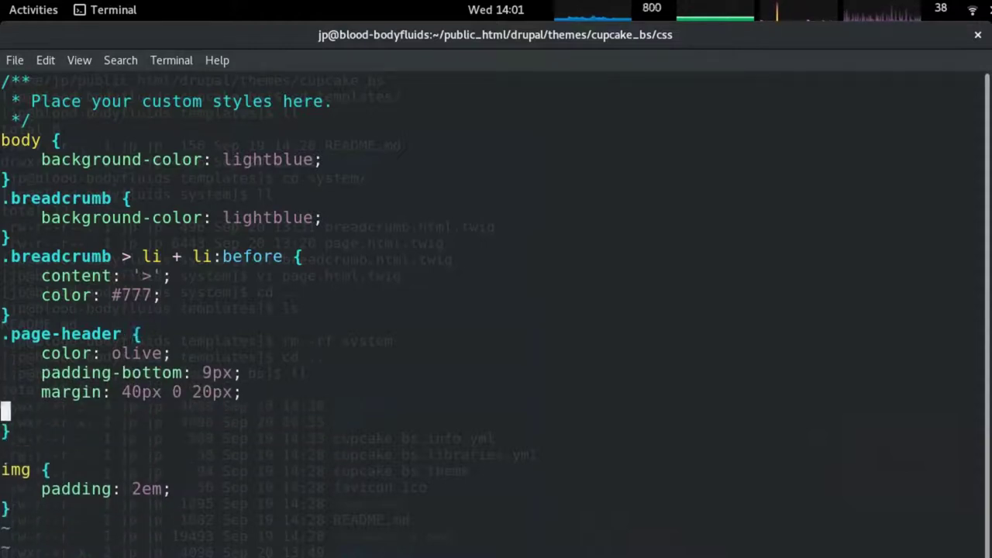
type("m")
key("BackSpace")
type("border: 0;")
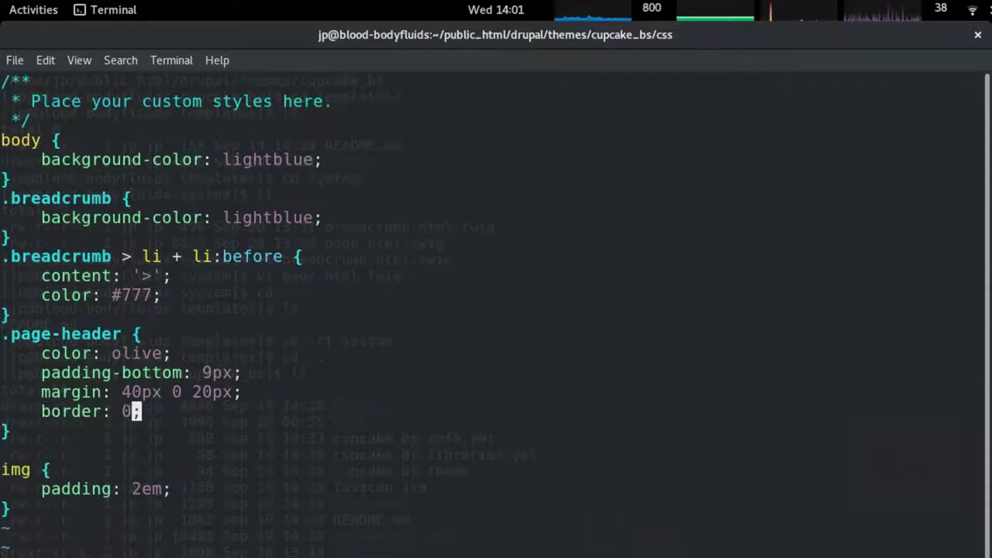
key("alt+Tab")
key("F5")
double_click(113, 260)
scroll(259, 261, "down", 6)
scroll(248, 407, "up", 3)
scroll(269, 404, "down", 3)
scroll(228, 476, "up", 6)
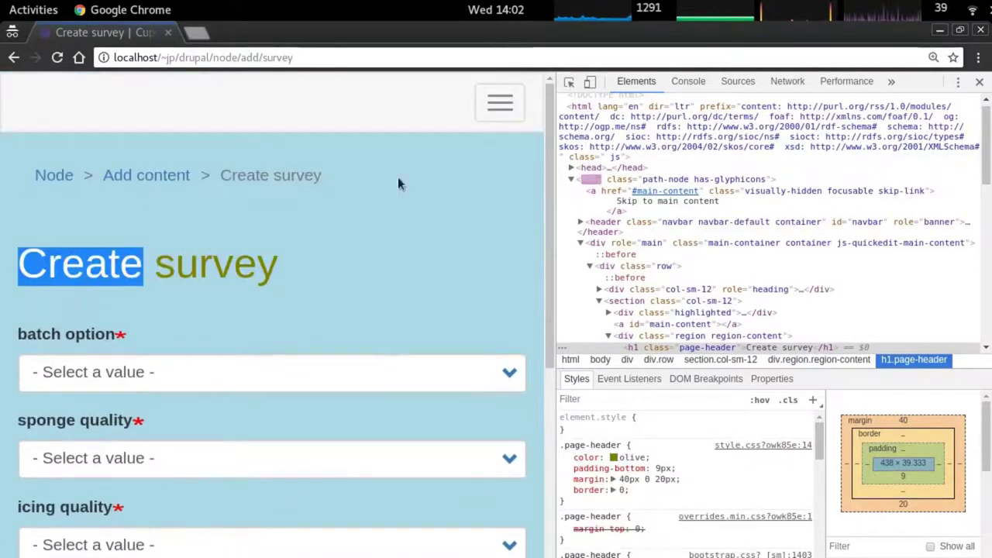
Go to Batch List via the collapsed navigation and inspect the navbar header element.
left_click(500, 102)
left_click(103, 211)
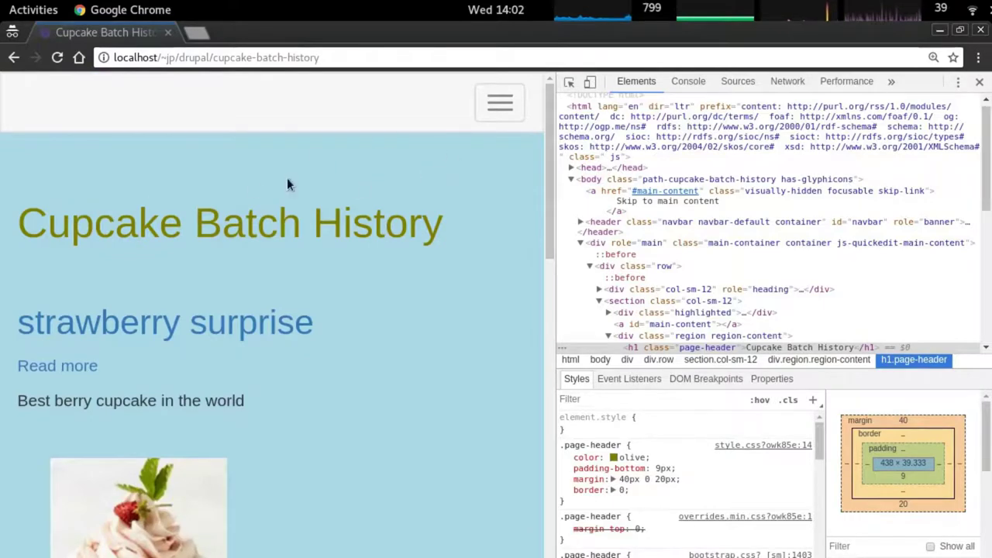
key("alt+Tab")
key("alt+Tab")
right_click(214, 104)
left_click(294, 309)
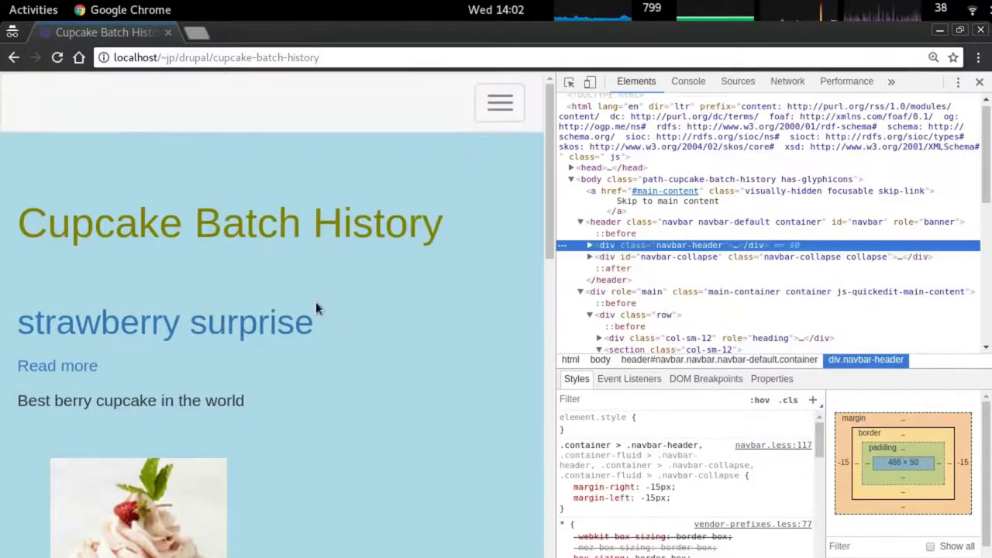
Open the Structure page in the Drupal admin window.
key("alt+Tab")
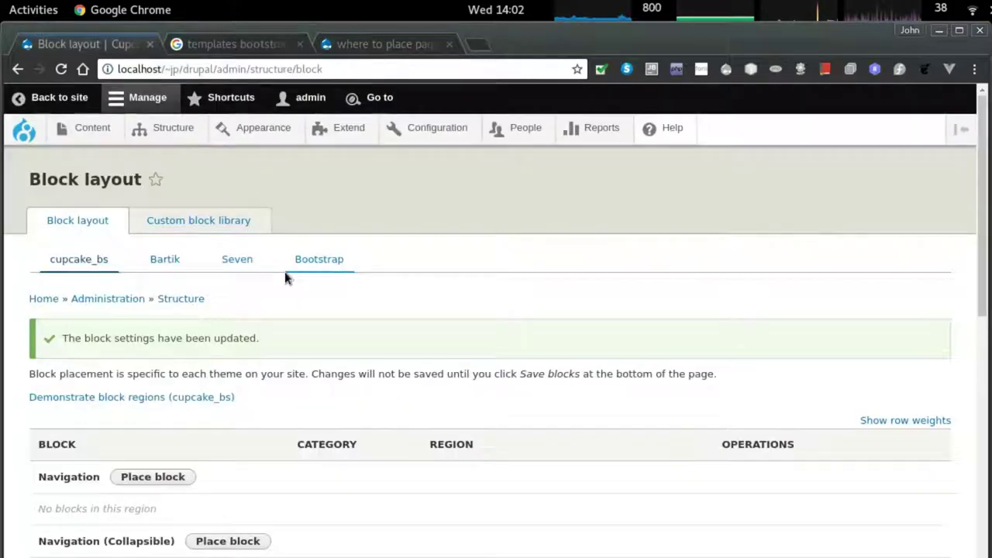
left_click(170, 128)
mouse_move(178, 316)
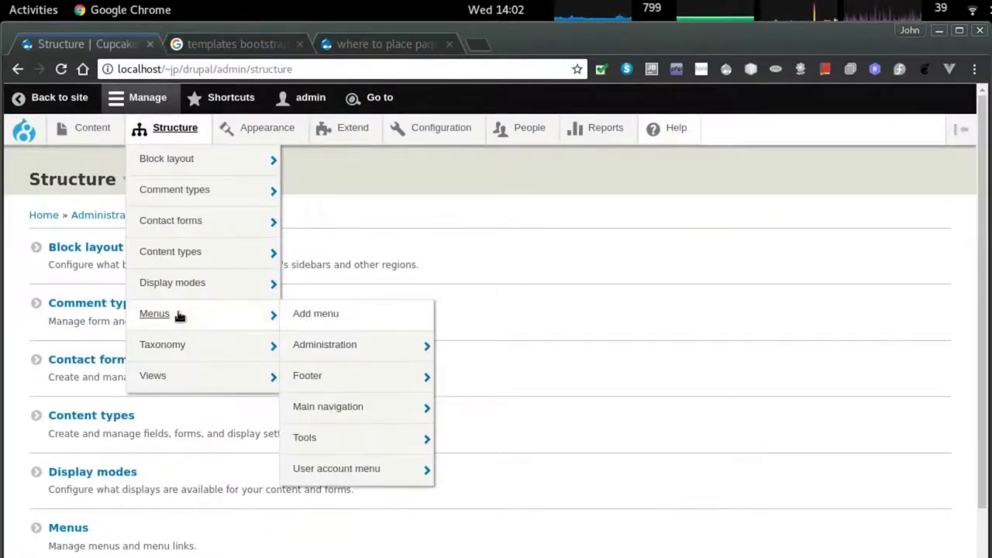
Open the cupcake_bs theme settings from the Appearance page.
left_click(262, 130)
left_click(297, 413)
scroll(303, 365, "down", 2)
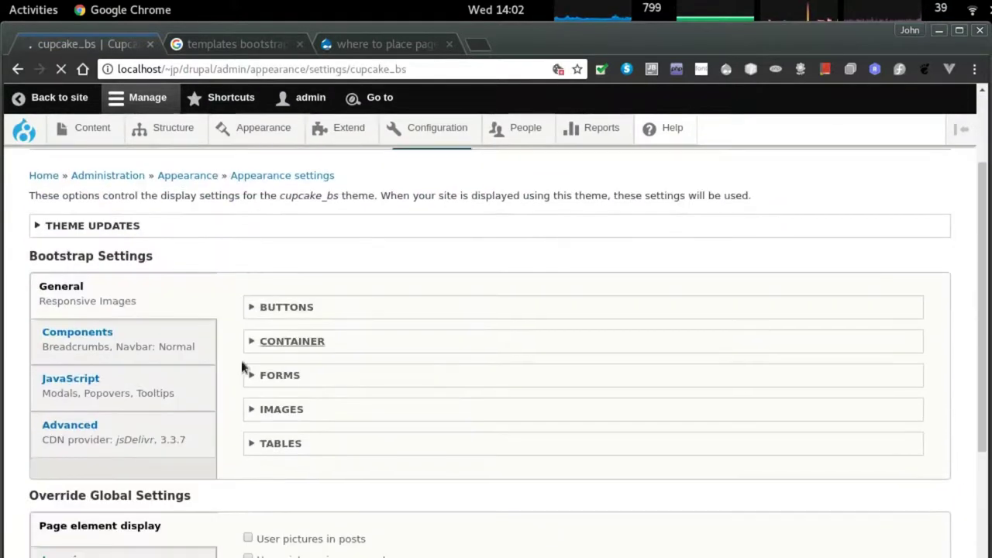
scroll(108, 465, "down", 3)
scroll(190, 235, "up", 4)
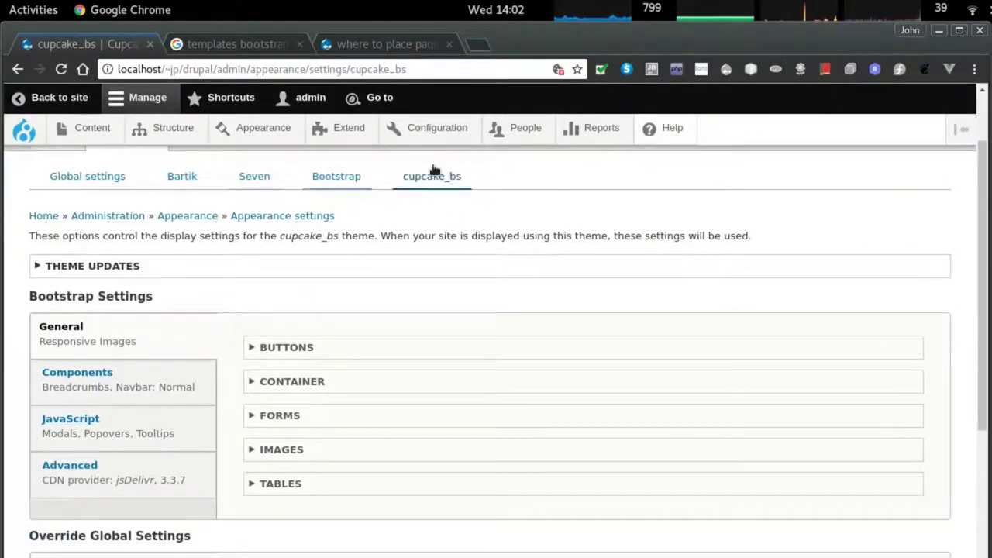
left_click(132, 267)
scroll(322, 270, "down", 2)
scroll(344, 377, "down", 3)
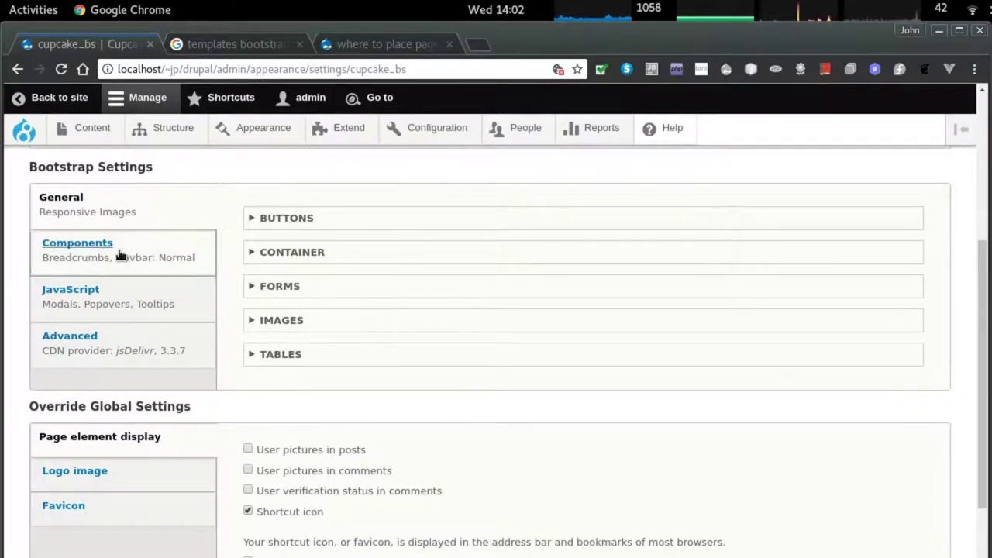
Under Components > Navbar, enable Inverse navbar style, keep position Normal, and save the configuration.
left_click(126, 259)
left_click(290, 249)
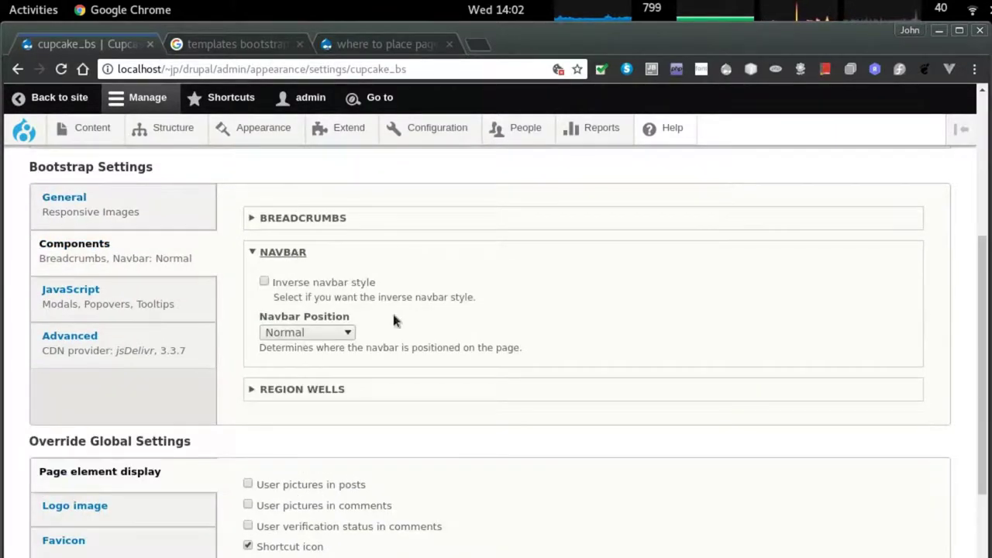
triple_click(325, 296)
left_click(302, 333)
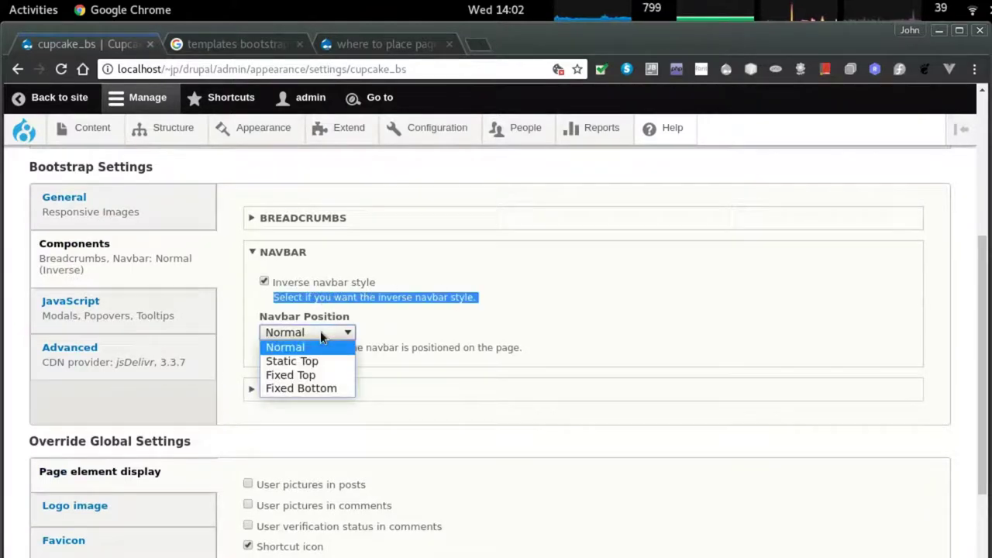
left_click(322, 335)
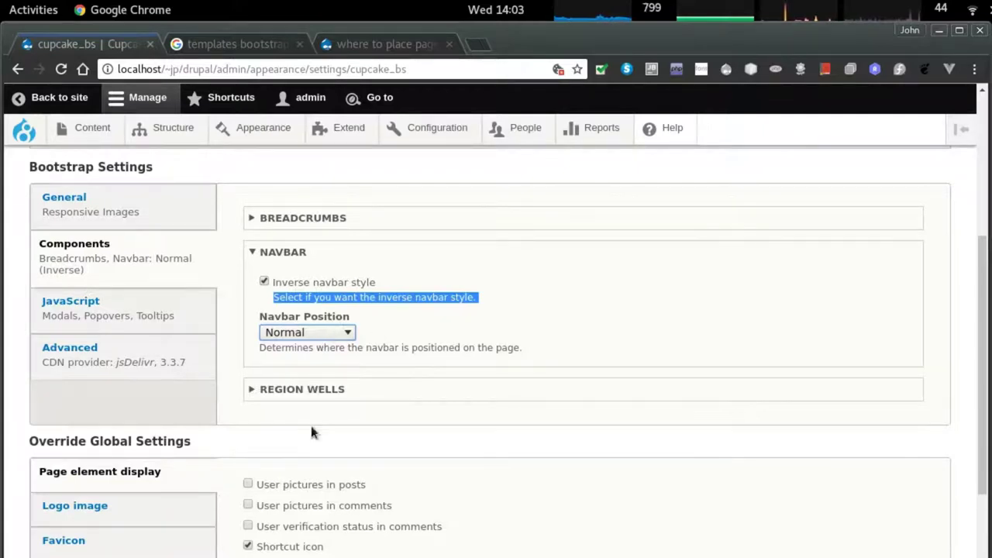
scroll(382, 408, "down", 5)
left_click(93, 529)
Reload Batch History, inspect the now-dark navbar, and copy the .navbar-header selector from Styles.
key("alt+Tab")
key("alt+Tab")
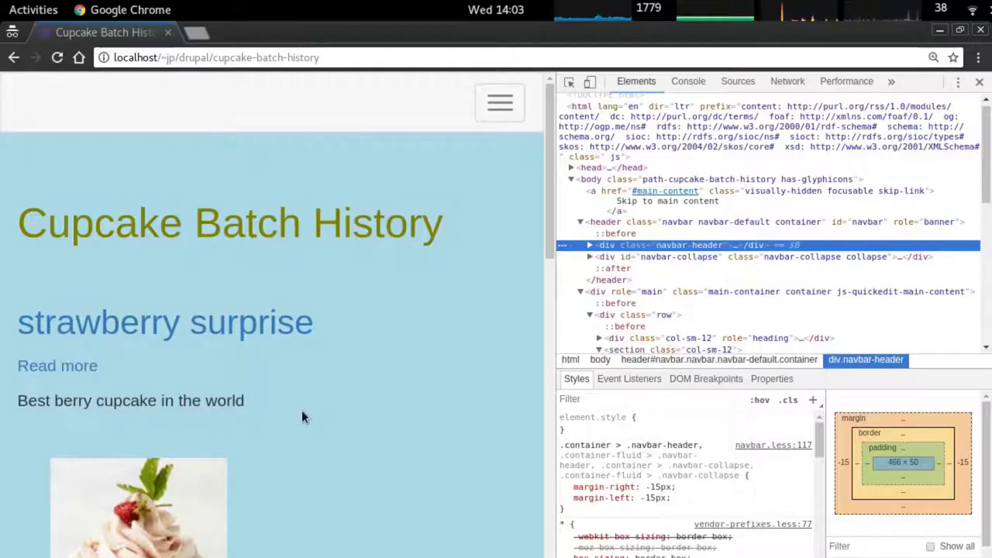
key("ctrl+r")
right_click(414, 100)
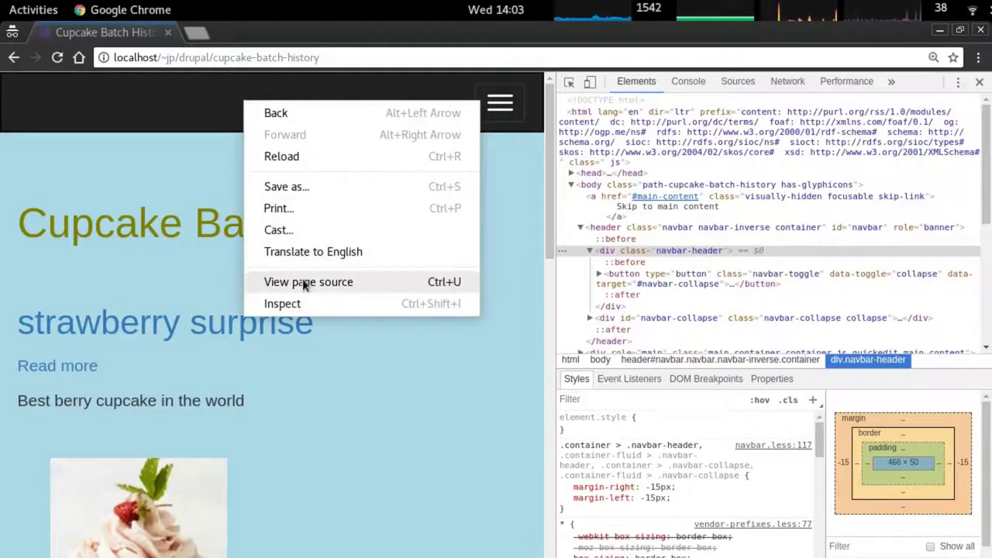
left_click(302, 301)
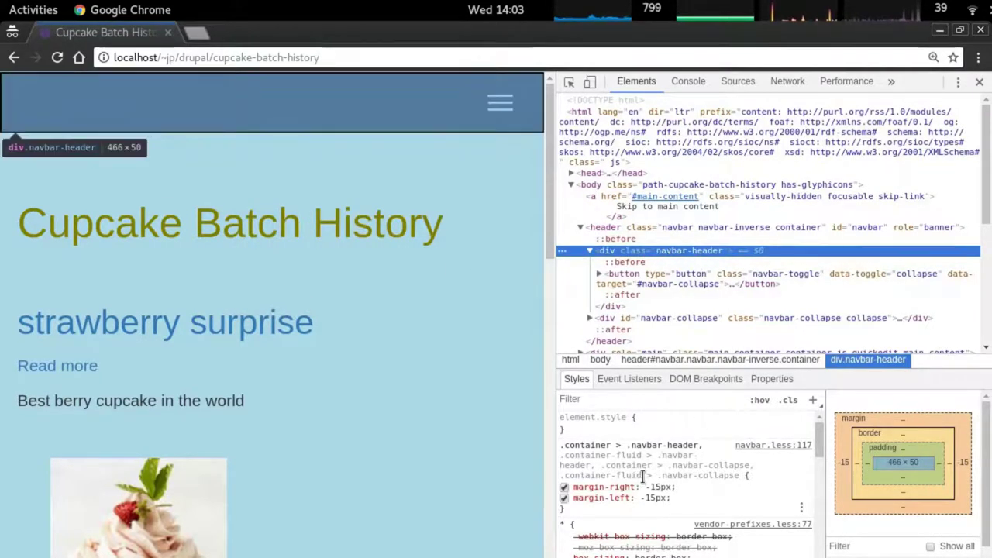
left_click_drag(626, 445, 686, 441)
left_click(657, 442)
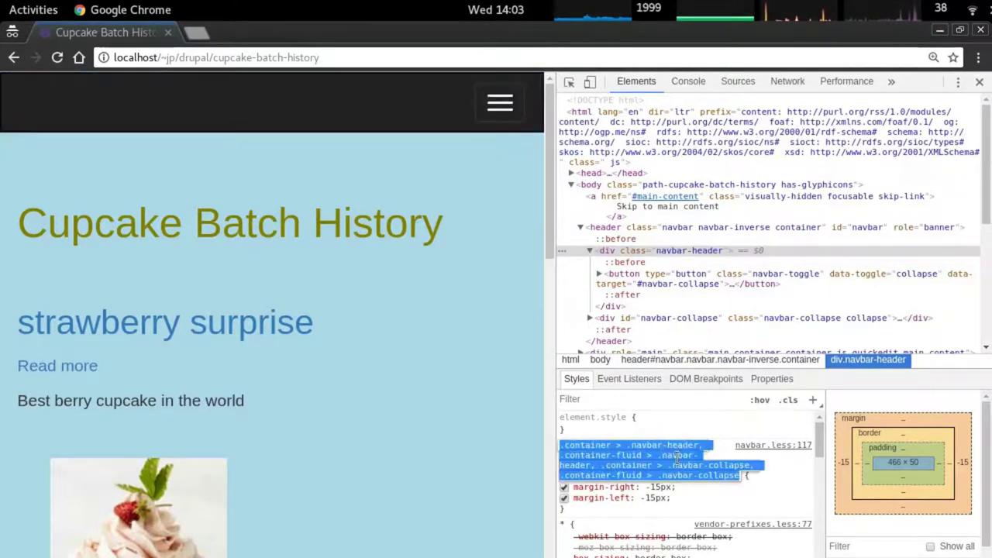
key("Escape")
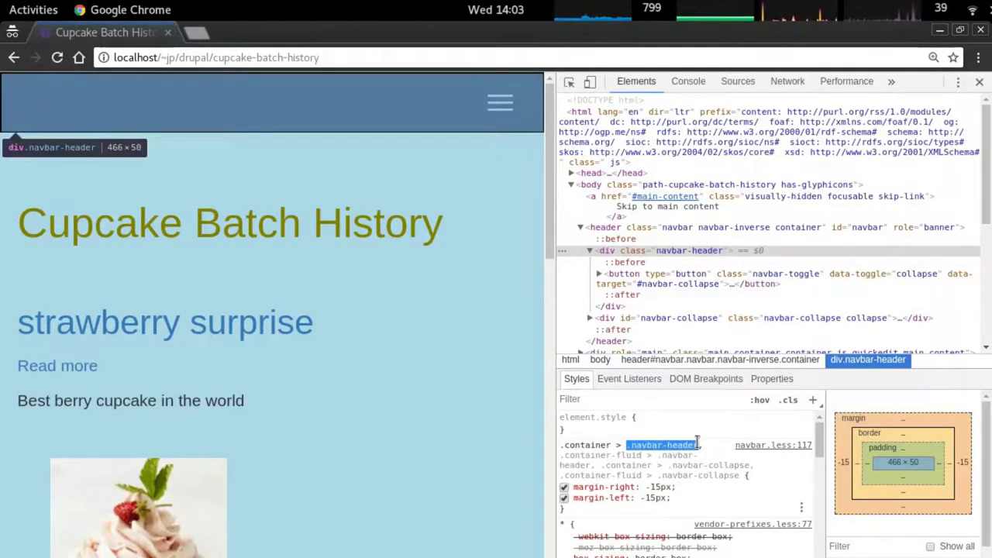
key("alt+Tab")
Add a .navbar-header rule with background-color: navyblue below the .page-header rule.
key("k")
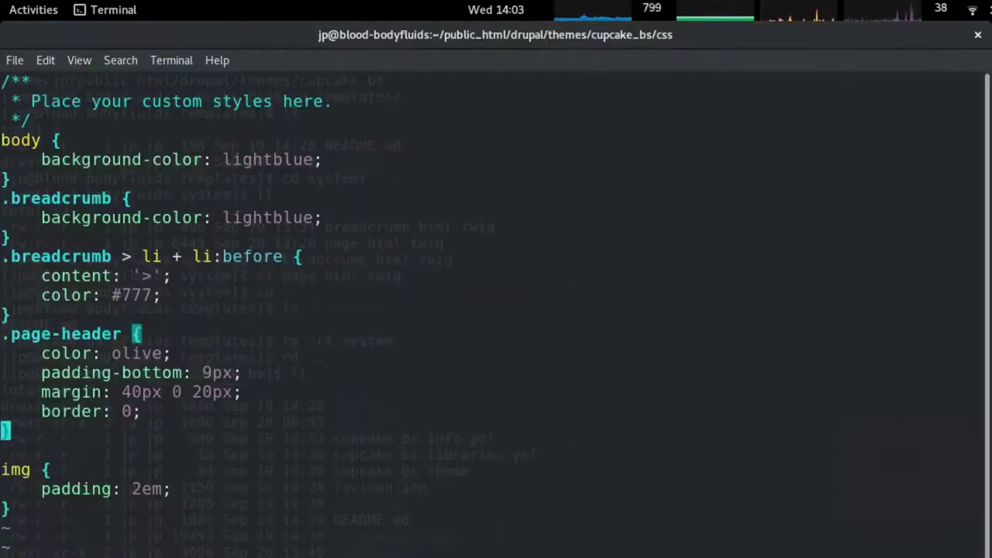
key("o")
right_click(366, 409)
left_click(438, 484)
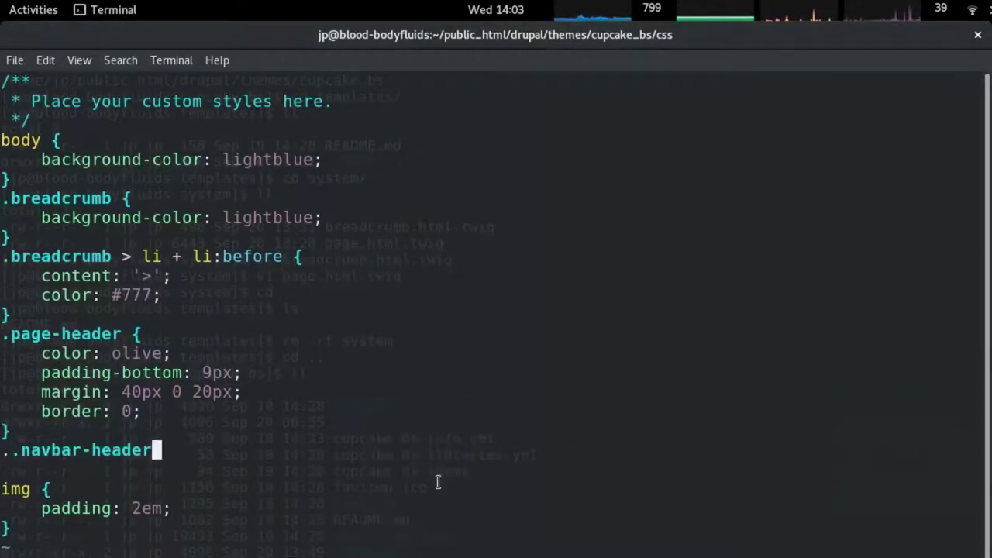
type("0xA {")
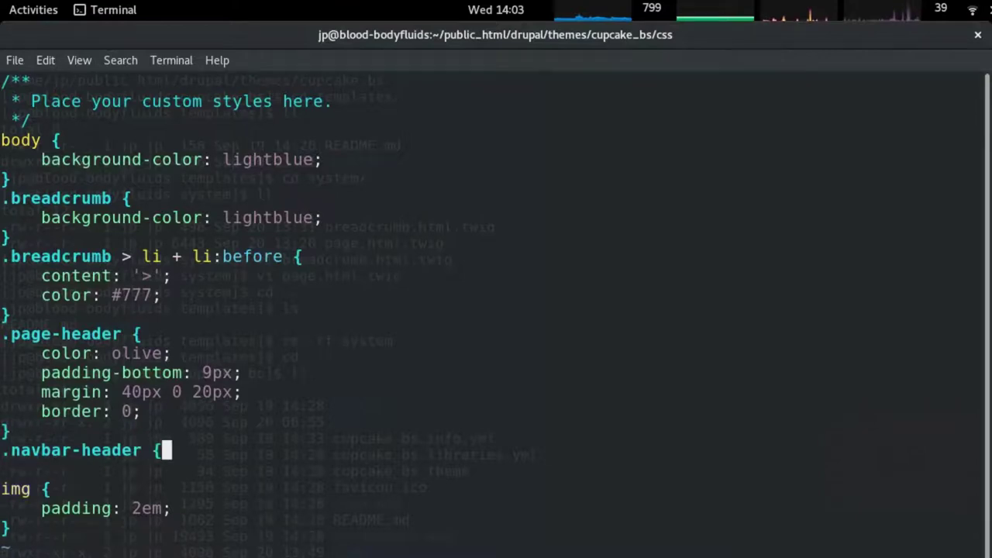
key("Return")
type("background-color")
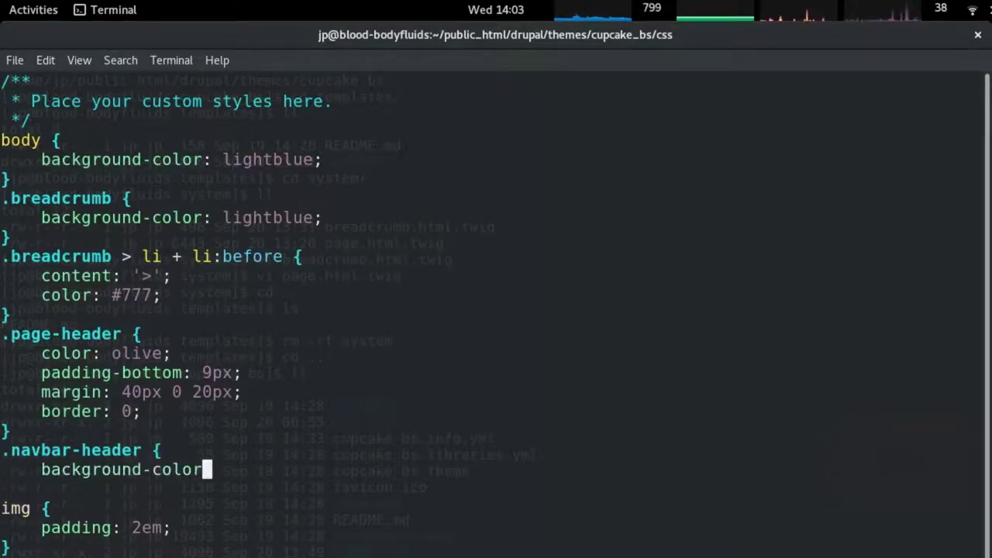
type(": navyblue;")
key("Return")
Search 'css color names', open the W3Schools CSS colors page and select MidnightBlue.
key("alt+Tab")
key("ctrl+t")
type("css color names")
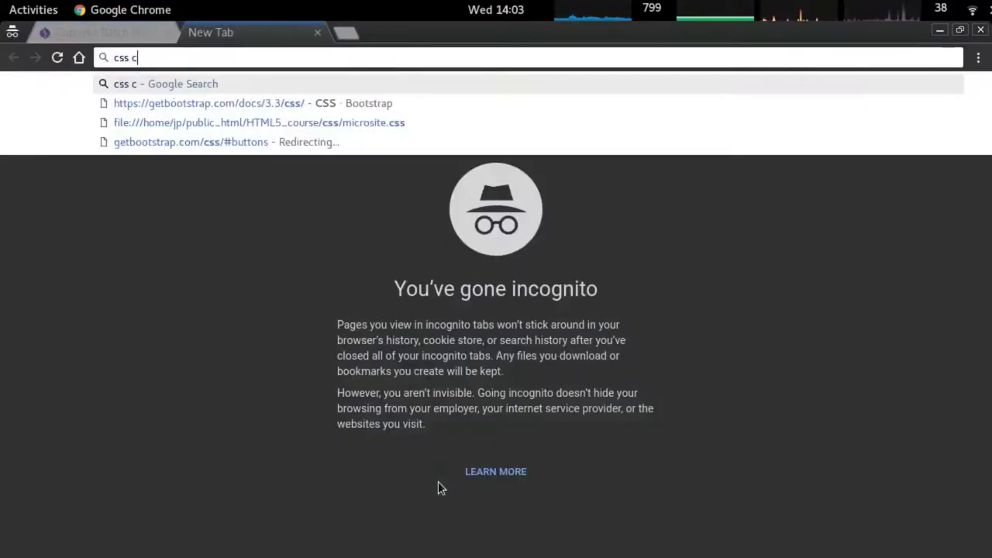
key("Return")
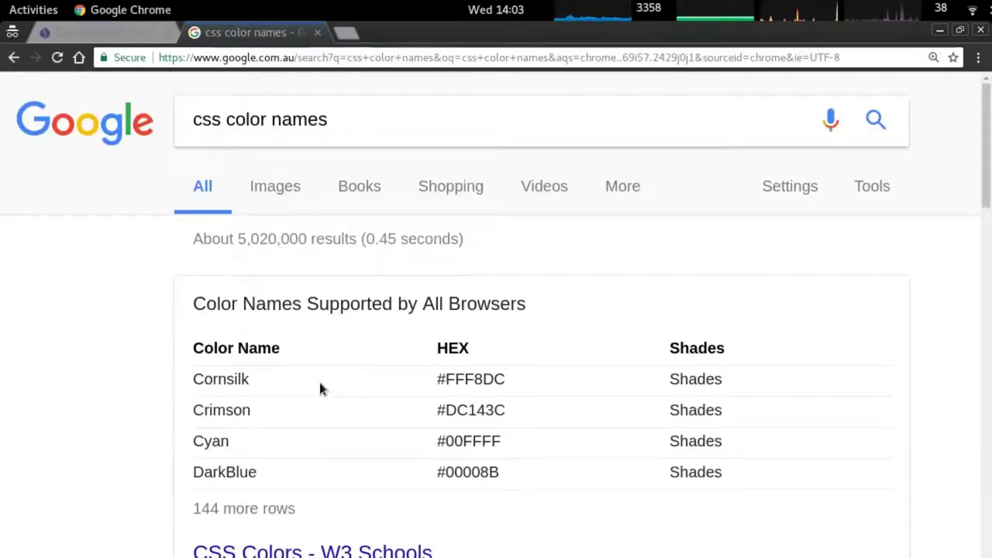
scroll(319, 388, "down", 2)
left_click(319, 434)
scroll(347, 414, "down", 5)
scroll(347, 414, "down", 6)
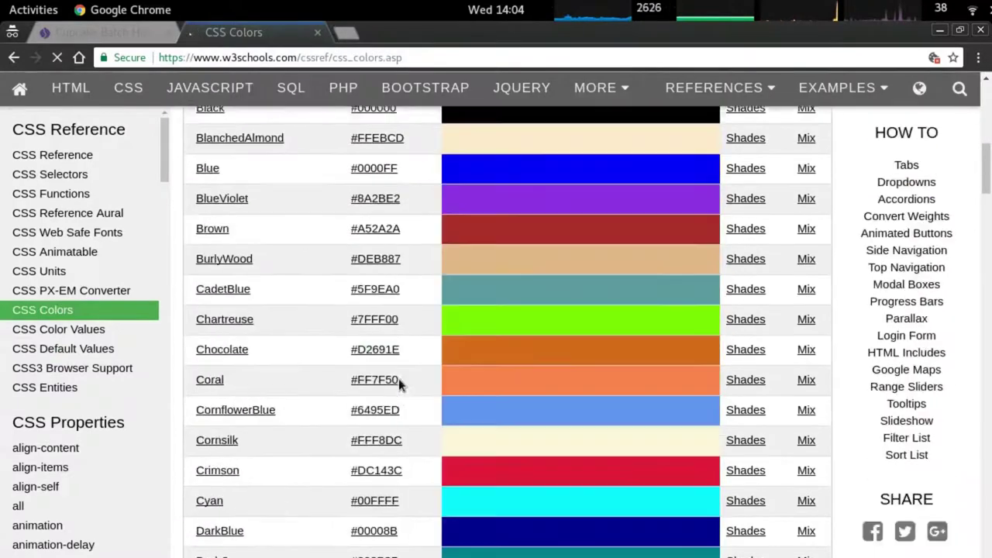
scroll(387, 364, "down", 5)
scroll(427, 383, "down", 20)
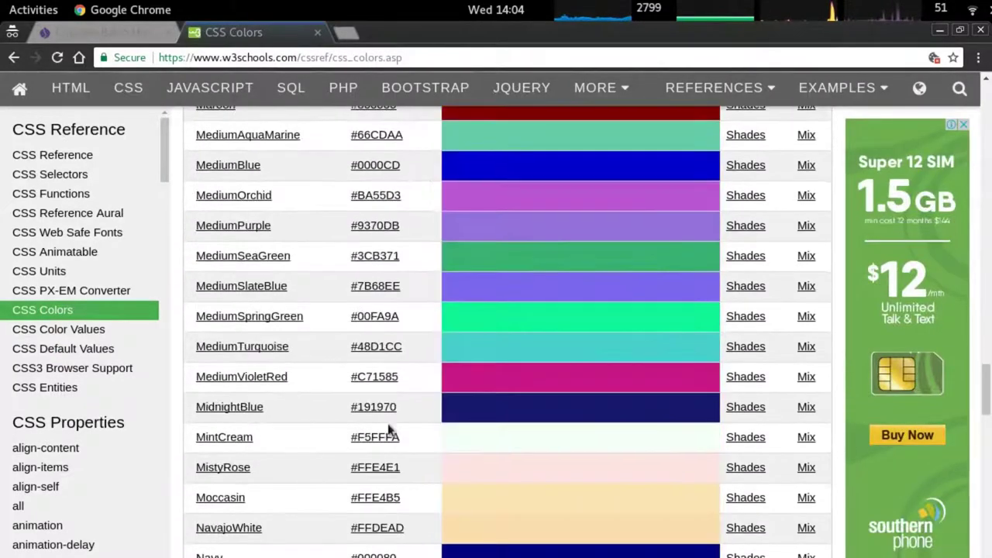
left_click_drag(283, 408, 200, 408)
Replace navyblue with midnightblue in the .navbar-header rule, then reload Cupcake Batch History.
key("alt+Tab")
key("k")
key("dollar")
type("h")
type("c/;")
key("Return")
type("midnightblue")
key("Escape")
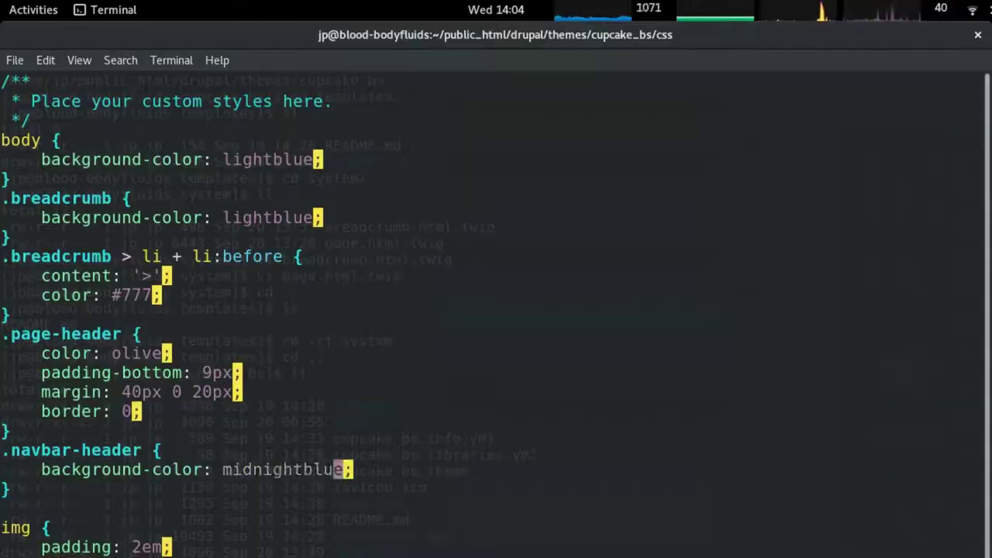
key("alt+Tab")
key("ctrl+Page_Up")
key("ctrl+r")
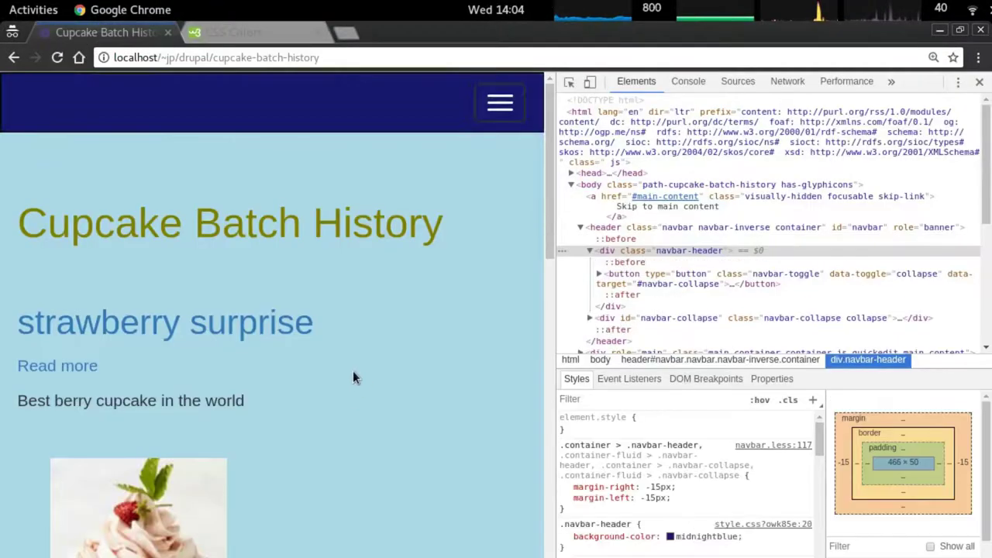
Expand the navigation menu and inspect the Home link's list markup in DevTools.
left_click(500, 102)
right_click(54, 168)
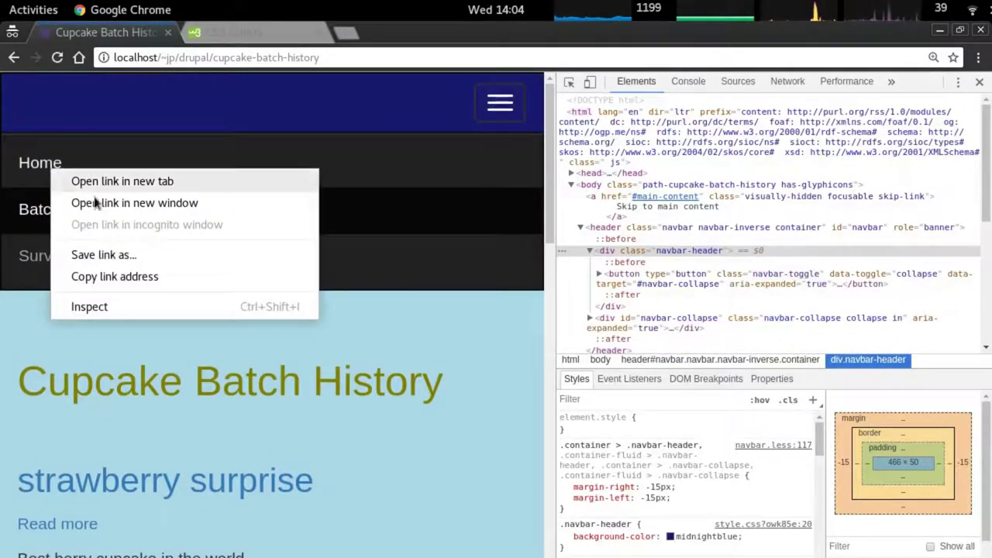
left_click(136, 307)
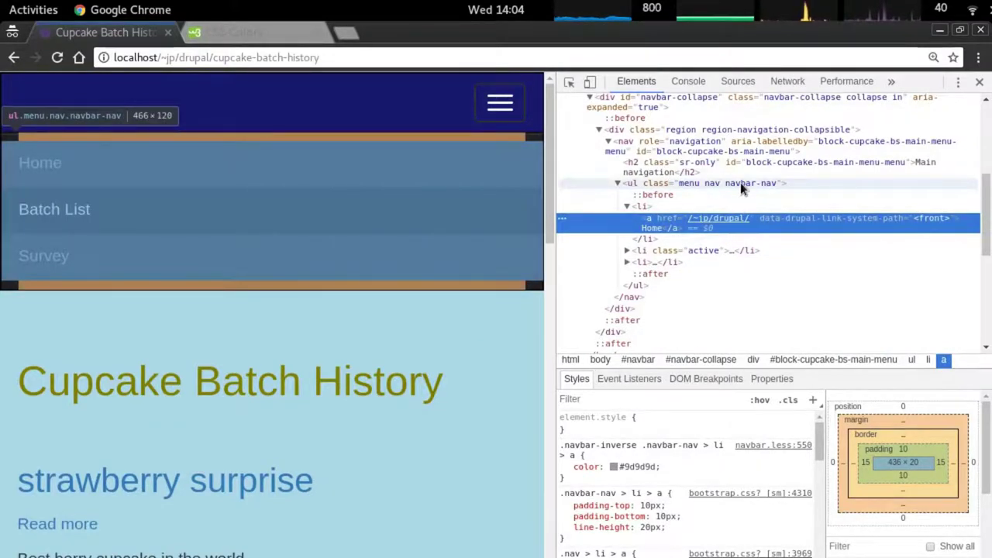
left_click(734, 182)
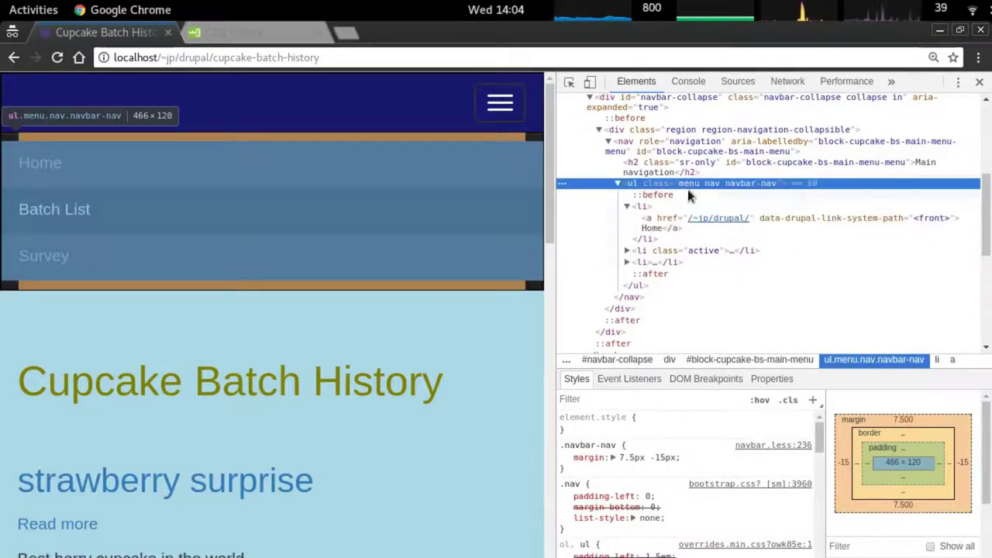
left_click(643, 208)
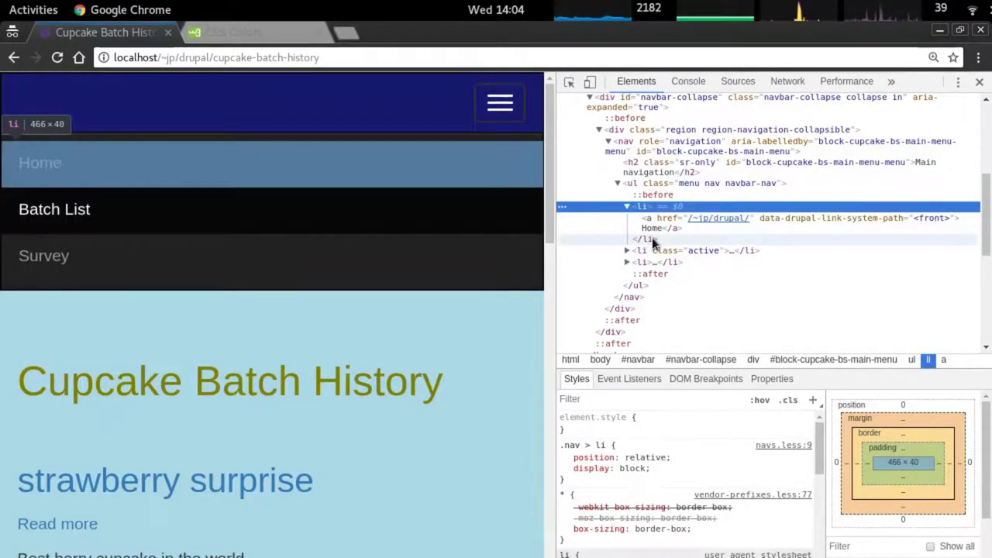
Append ', navbar-nav' to the .navbar-header selector in the stylesheet.
key("alt+Tab")
key("k")
key("k")
key("k")
key("j")
key("j")
type("jkhi, navbar-nav")
Inspect the Batch List link, its active list item and the navigation list element.
key("alt+Tab")
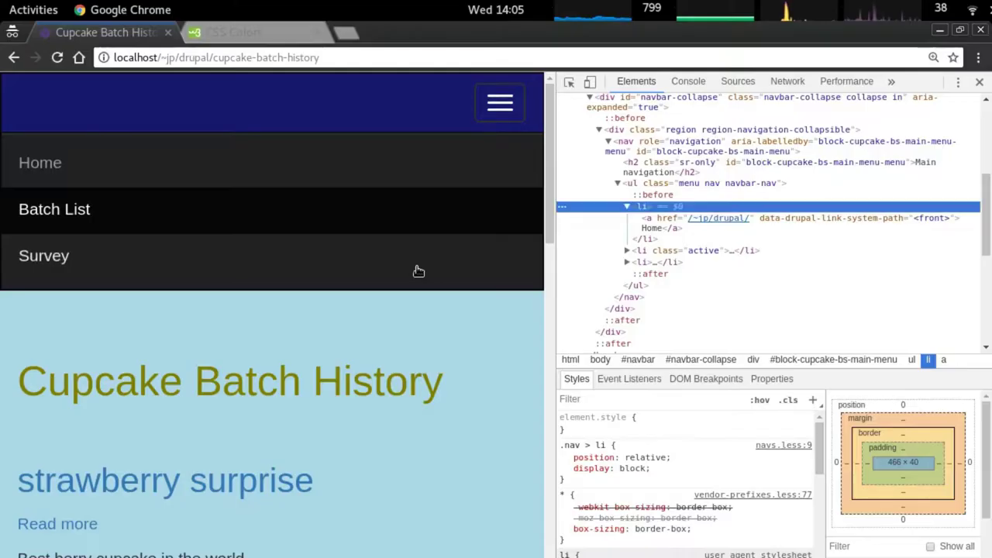
right_click(79, 212)
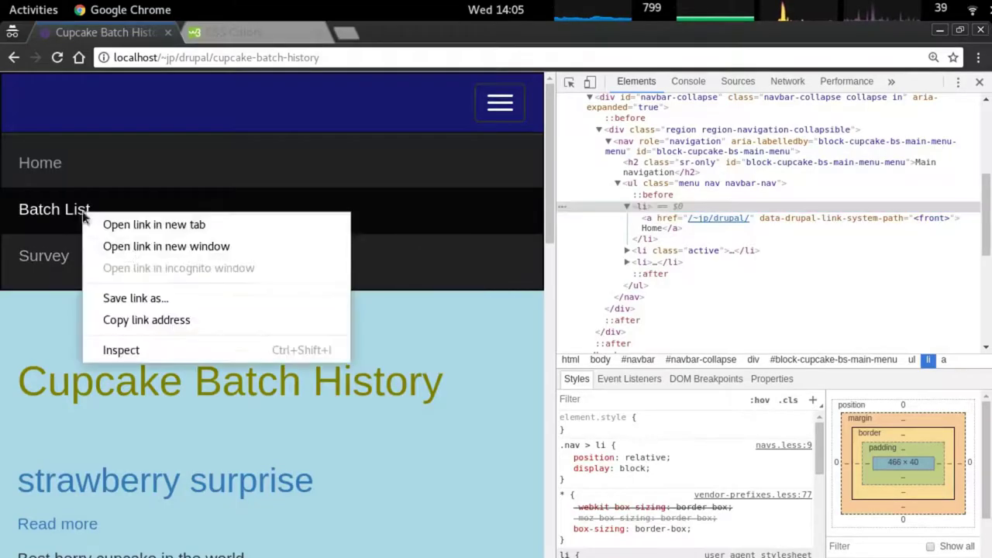
left_click(166, 354)
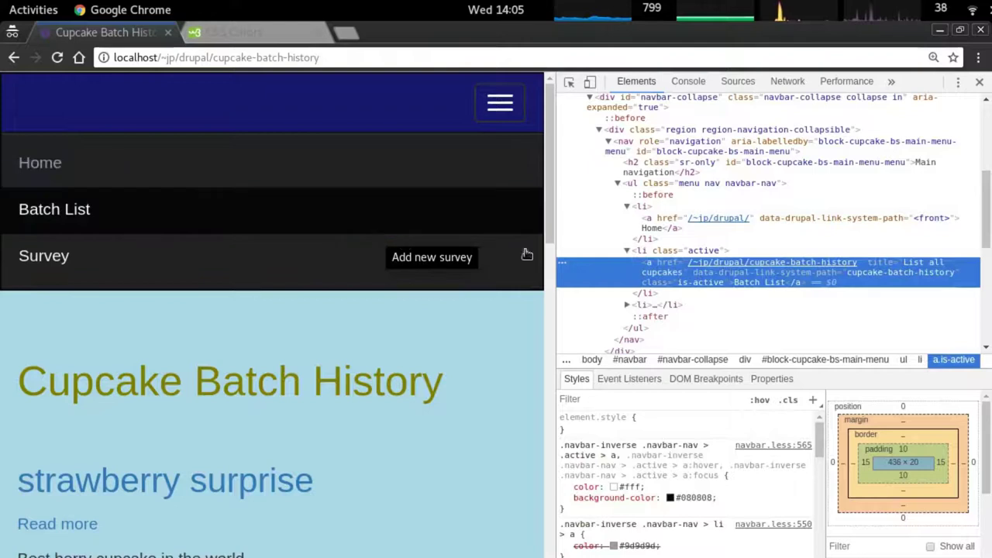
left_click(670, 250)
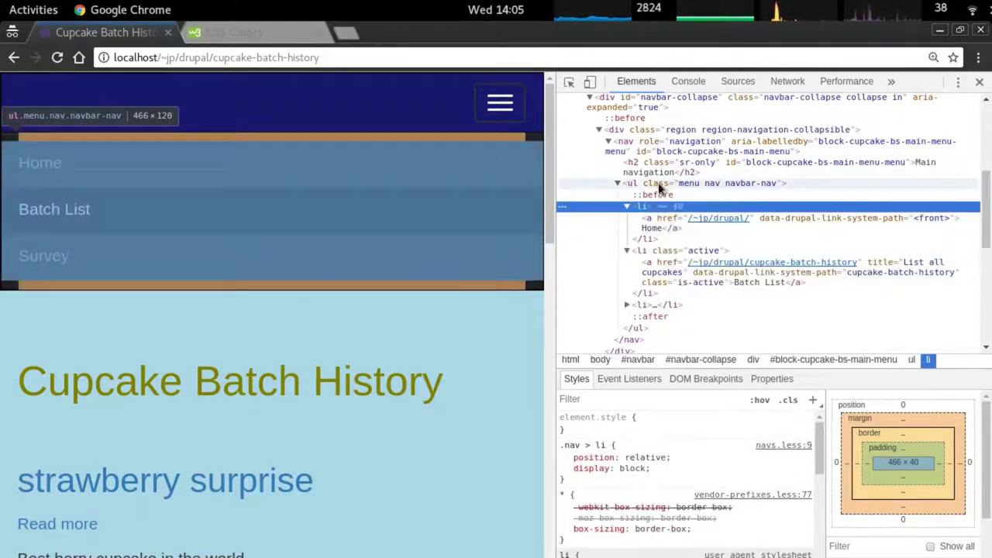
left_click(658, 184)
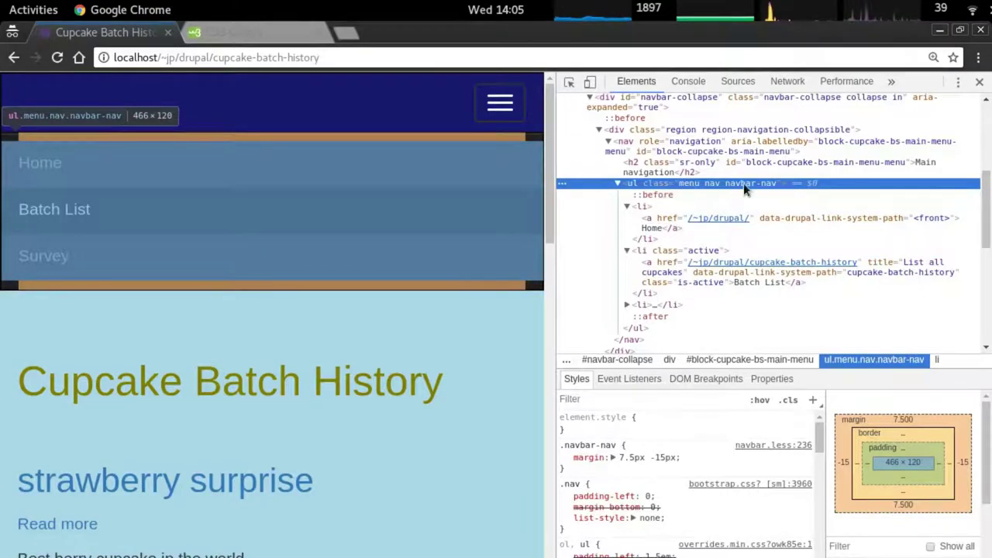
Correct the selector to .navbar-nav and reload the page to show the midnightblue menu.
key("alt+Tab")
key("h")
key("h")
key("h")
key("h")
key("h")
key("h")
key("h")
key("h")
key("h")
type("hi.")
key("Escape")
key("alt+Tab")
key("ctrl+r")
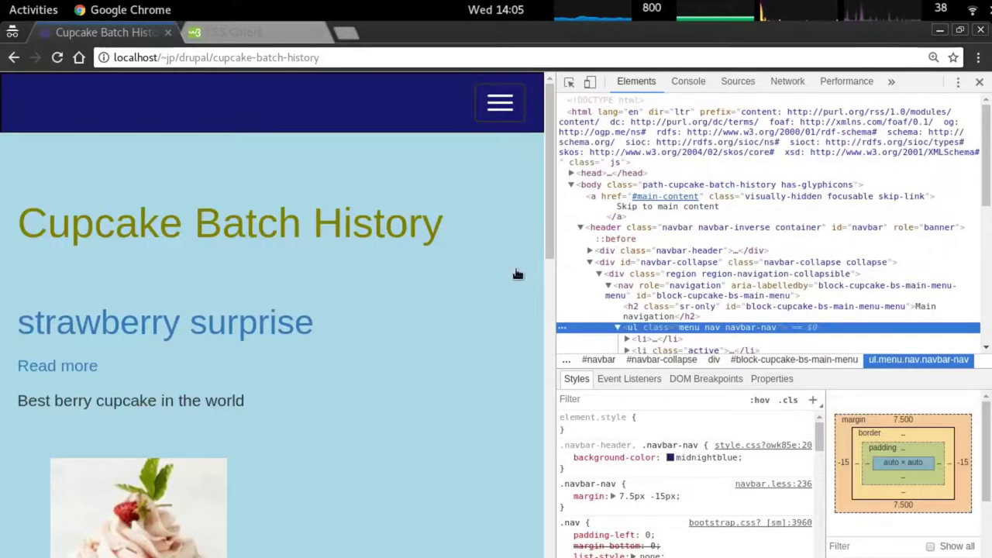
Inspect the active Batch List item's styles in DevTools.
key("alt+Tab")
key("alt+Tab")
right_click(93, 226)
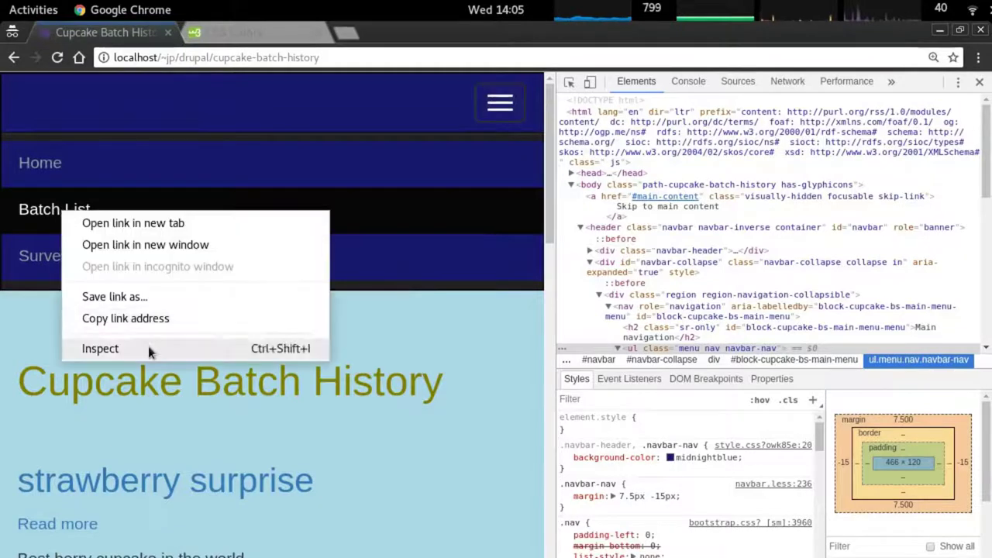
left_click(148, 346)
left_click(661, 200)
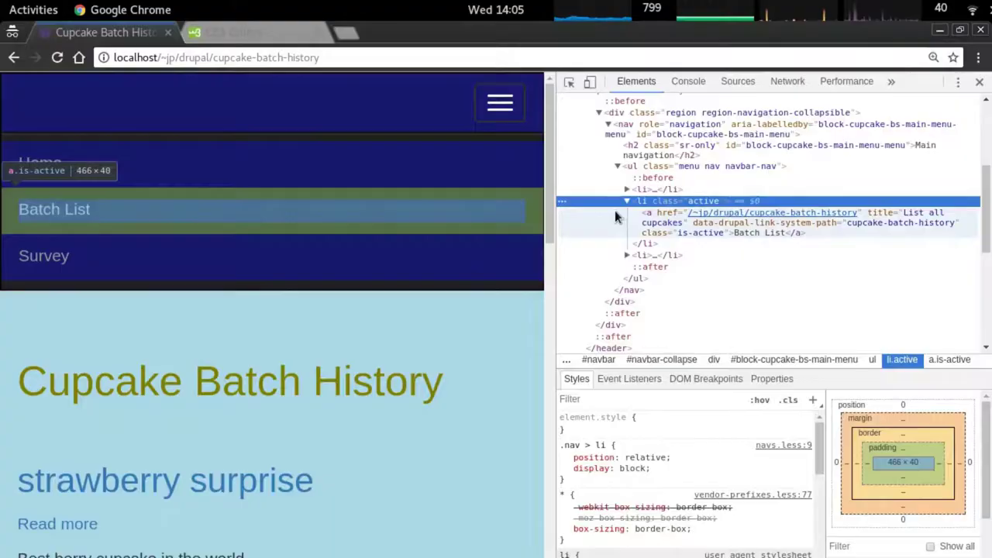
key("alt+Tab")
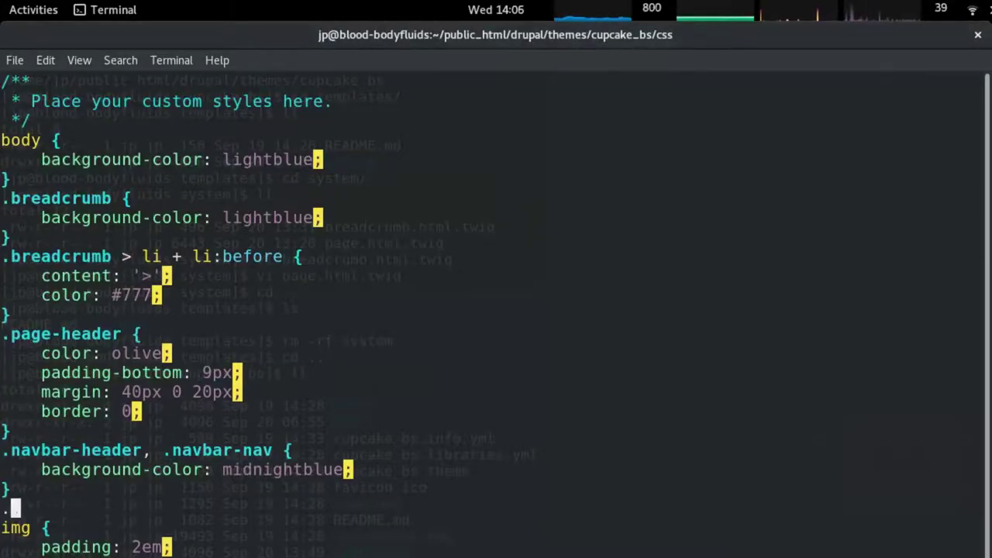
Create an empty .active { } rule in the stylesheet.
type(".ac")
key("BackSpace")
key("BackSpace")
key("BackSpace")
type("li")
key("BackSpace")
key("BackSpace")
type(".active")
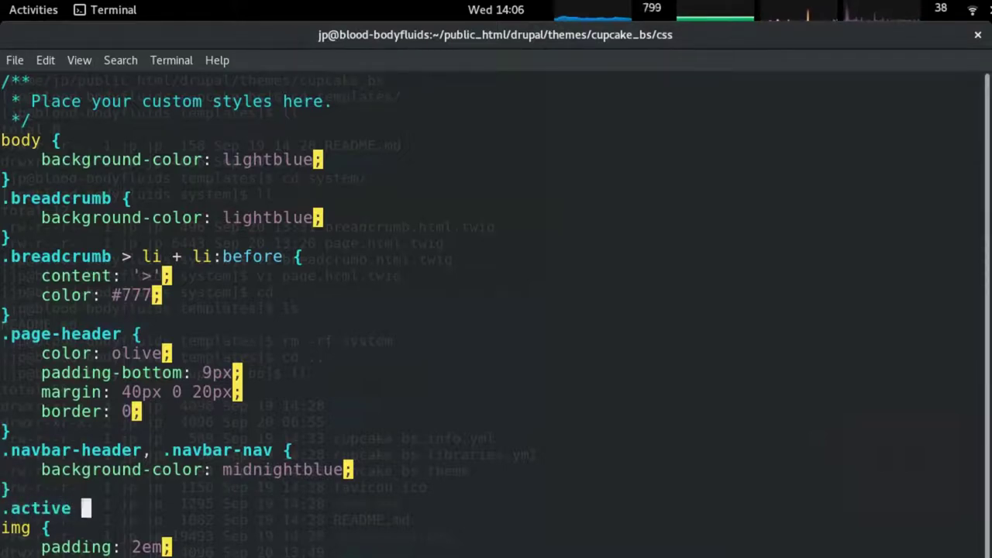
type(" {")
key("Return")
type("}")
Browse the CSS colors reference to pick a colour for the active item.
key("alt+Tab")
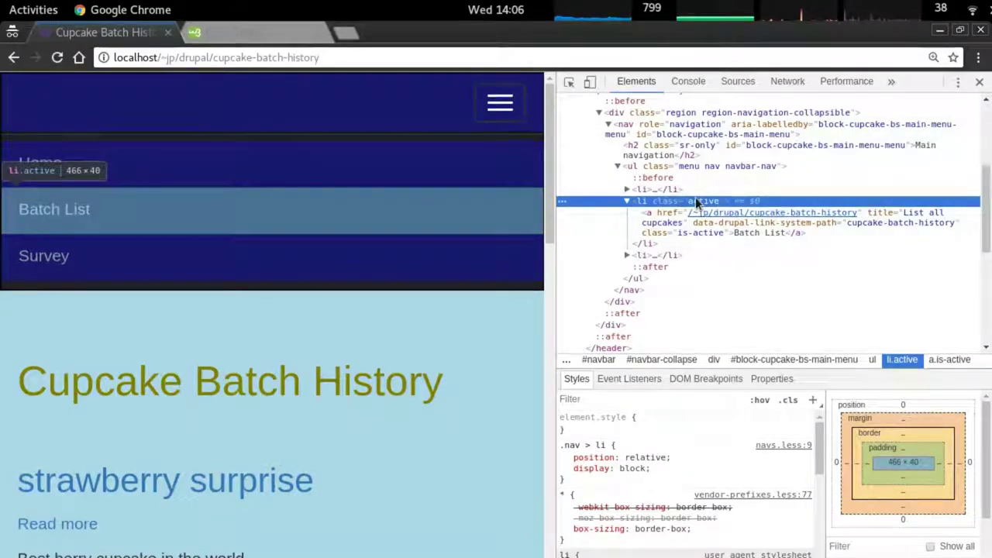
key("ctrl+Tab")
scroll(550, 229, "down", 18)
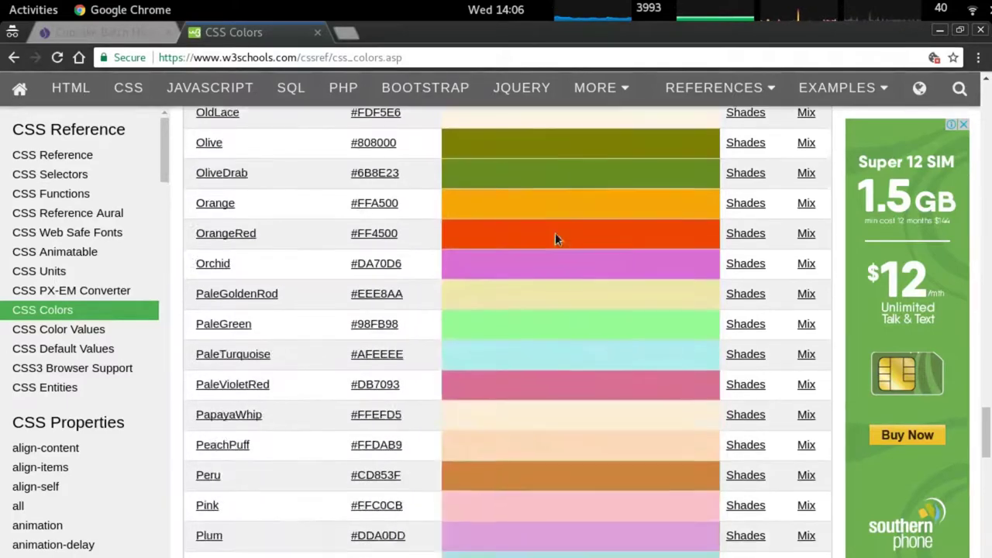
scroll(555, 229, "up", 20)
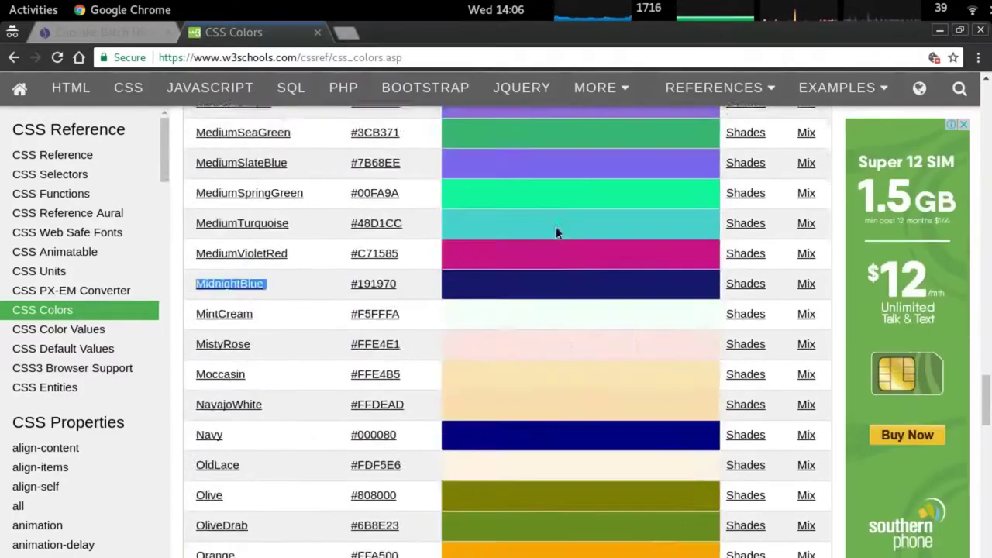
scroll(555, 232, "up", 5)
scroll(546, 233, "down", 11)
scroll(546, 232, "up", 20)
scroll(534, 248, "down", 14)
scroll(518, 266, "down", 5)
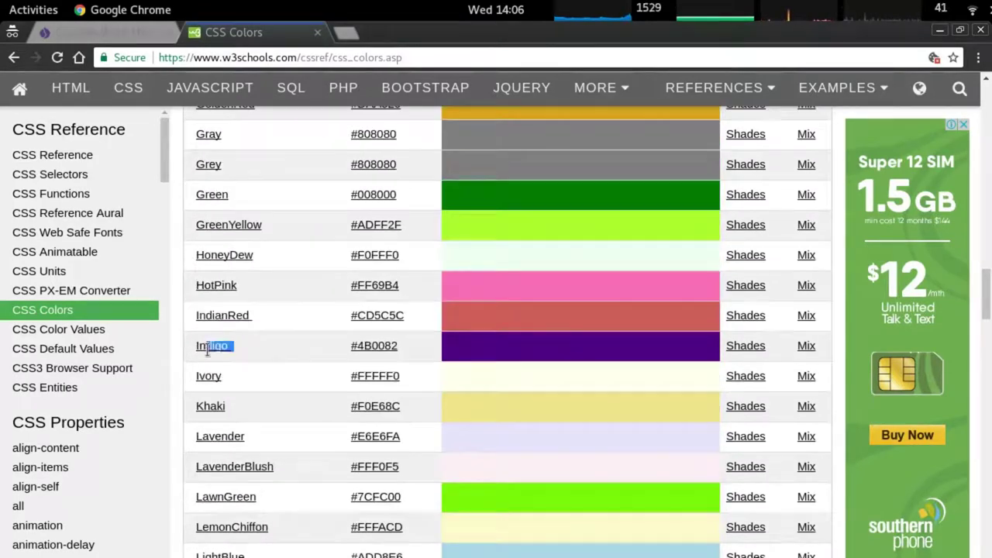
Give .active background-color: indigo, reload, and inspect the active Batch List item.
key("alt+Tab")
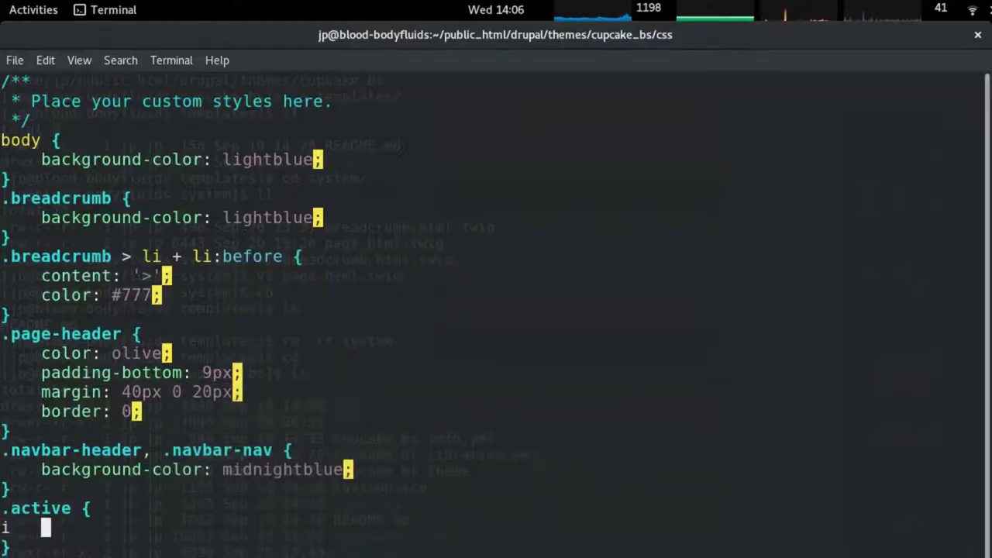
type("Sbackground-color: indig")
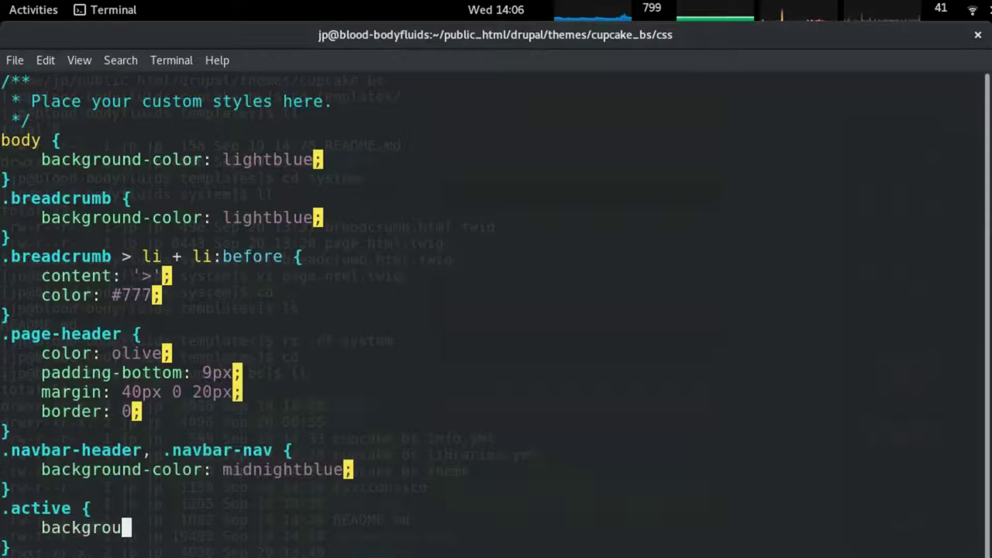
type("olor: indigo")
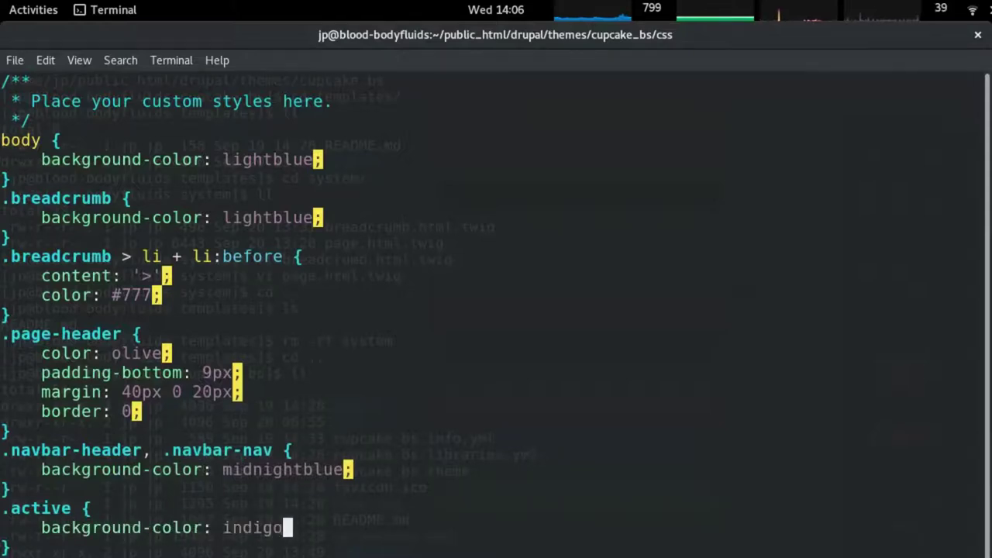
key("alt+Tab")
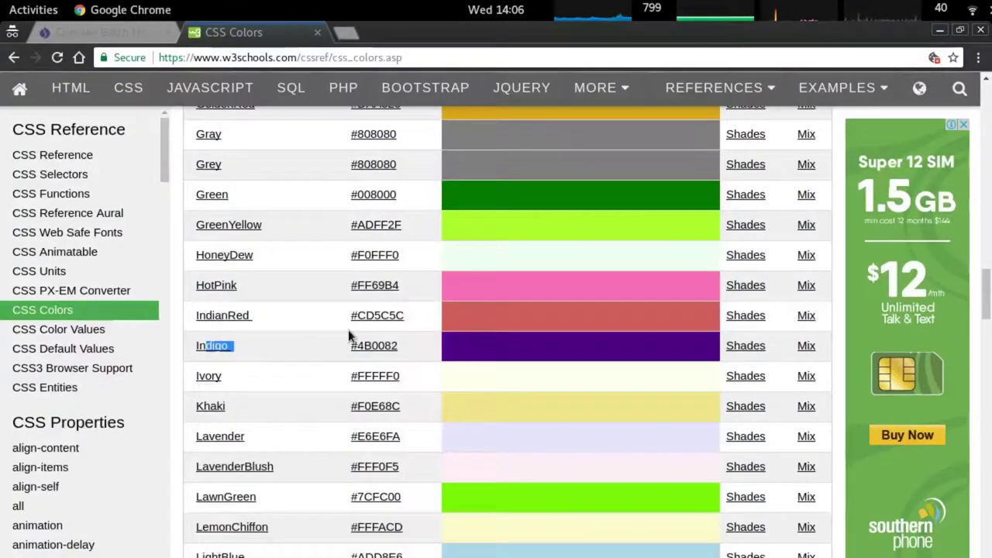
key("ctrl+shift+Tab")
key("ctrl+r")
left_click(500, 102)
right_click(52, 215)
left_click(128, 348)
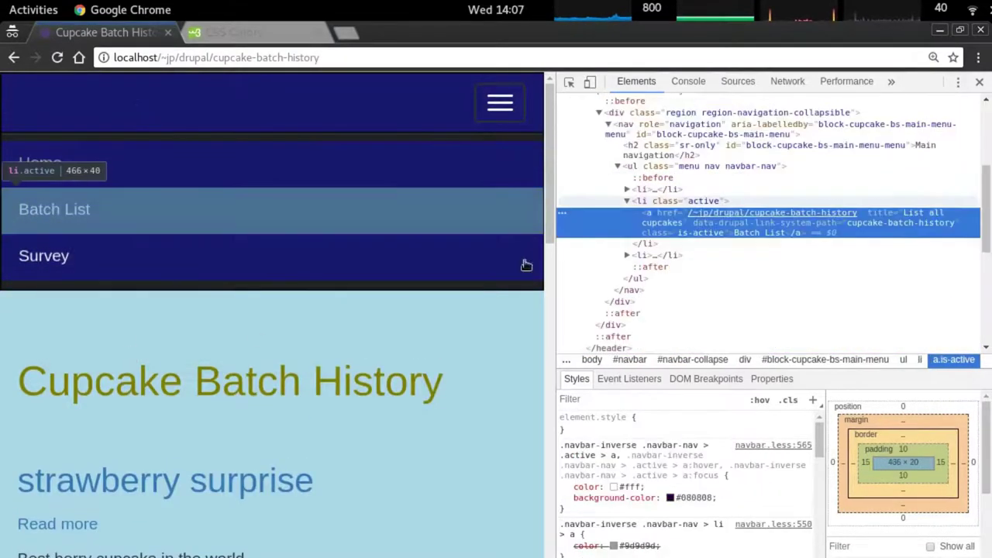
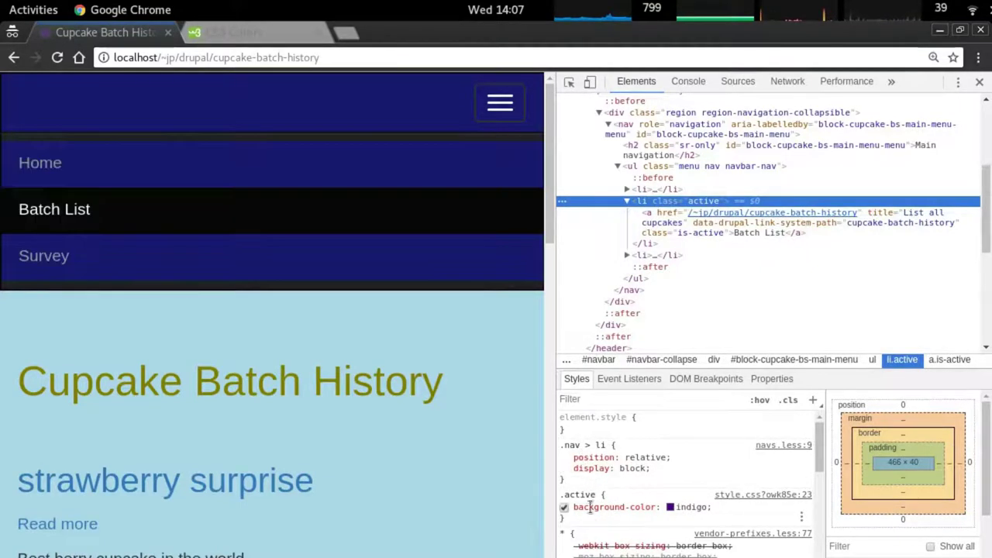
Inspect the Batch List link and edit the indigo rule's selector to .active > a, then reload.
left_click(583, 445)
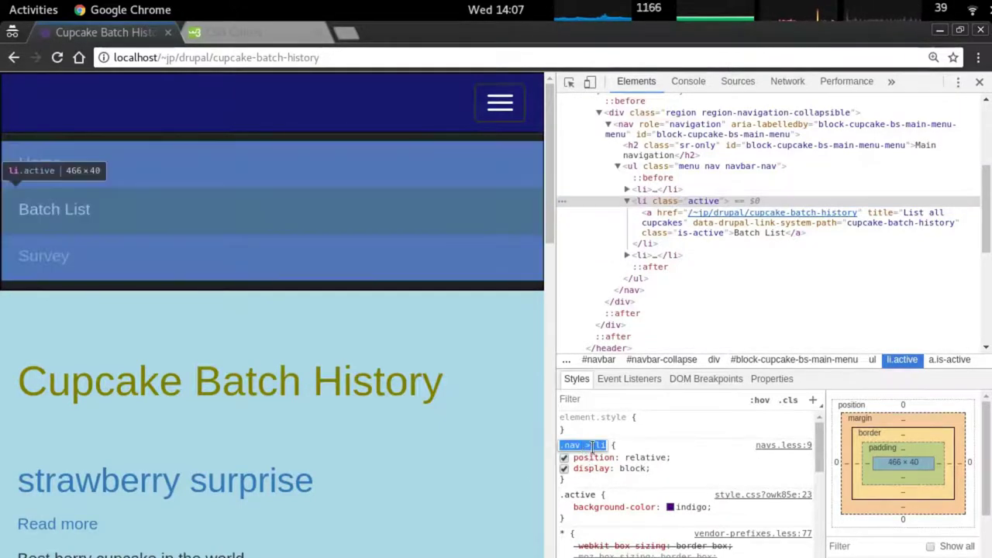
right_click(55, 207)
left_click(141, 345)
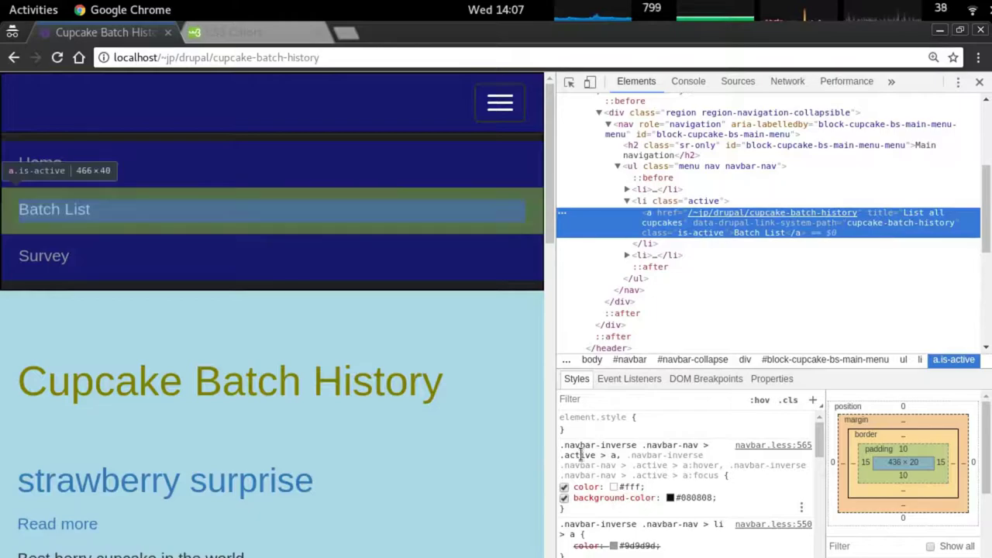
key("alt+Tab")
key("j")
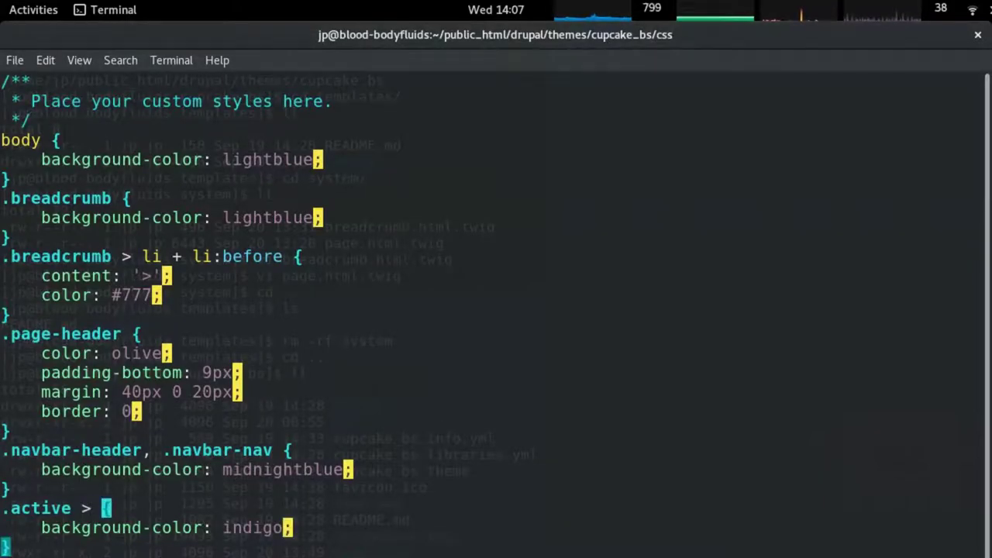
left_click(115, 508)
key("k")
key("k")
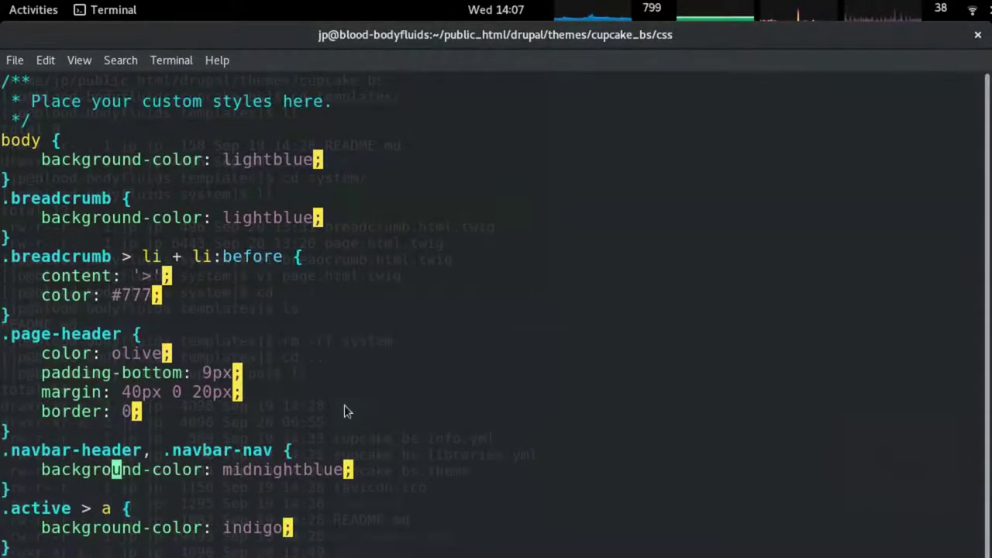
key("alt+Tab")
key("ctrl+r")
Check the active menu item's colour and inspect the strawberry surprise title link.
left_click(500, 102)
left_click(114, 215)
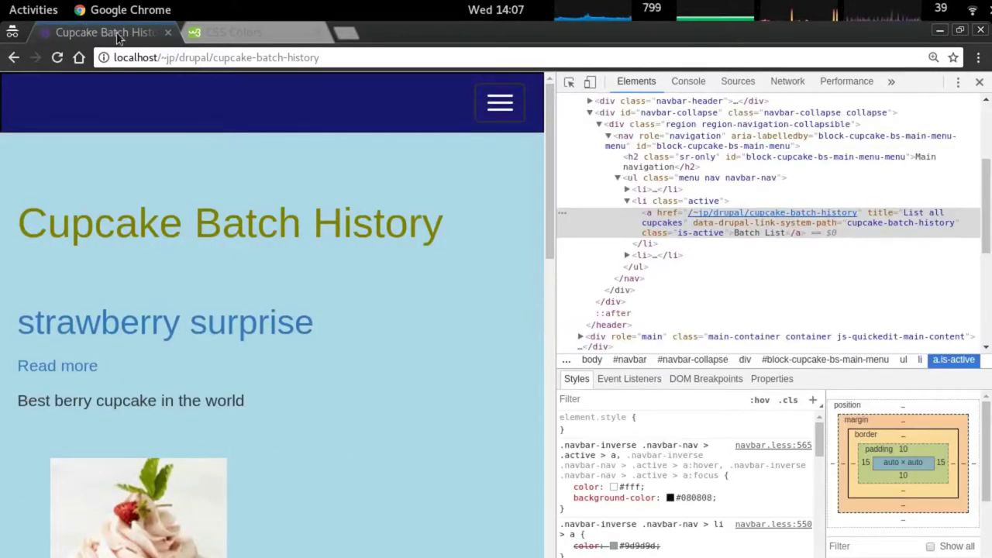
left_click(510, 107)
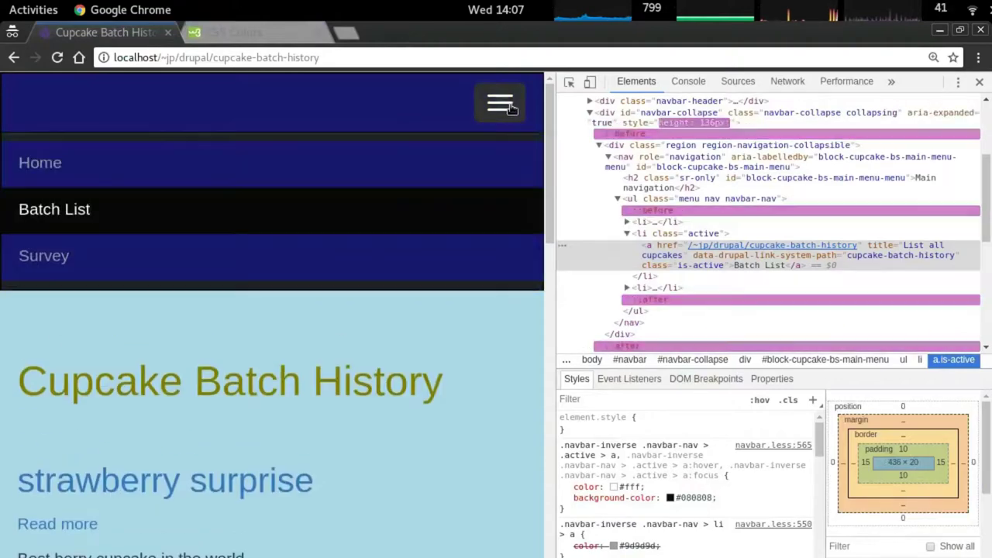
left_click(510, 107)
right_click(186, 332)
left_click(261, 471)
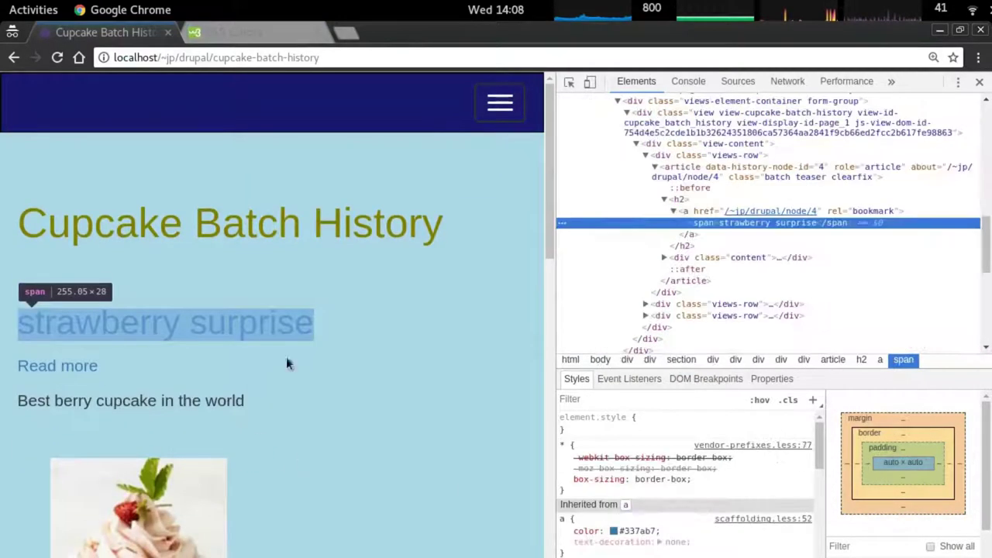
Review the midnightblue link rule and the .active indigo rule in style.css.
key("alt+Tab")
key("j")
key("j")
key("j")
key("j")
key("j")
key("j")
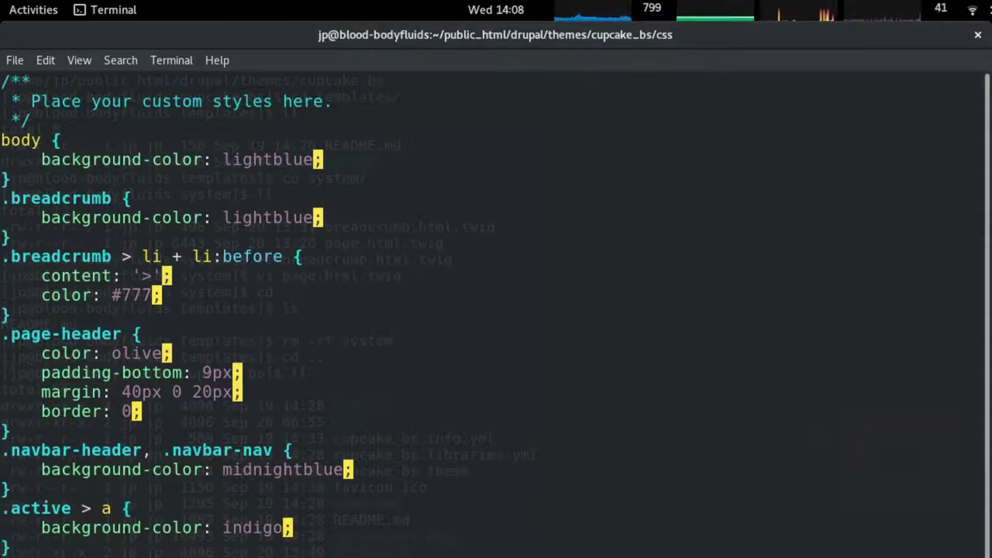
key("k")
key("k")
key("k")
key("k")
key("j")
key("j")
key("j")
key("j")
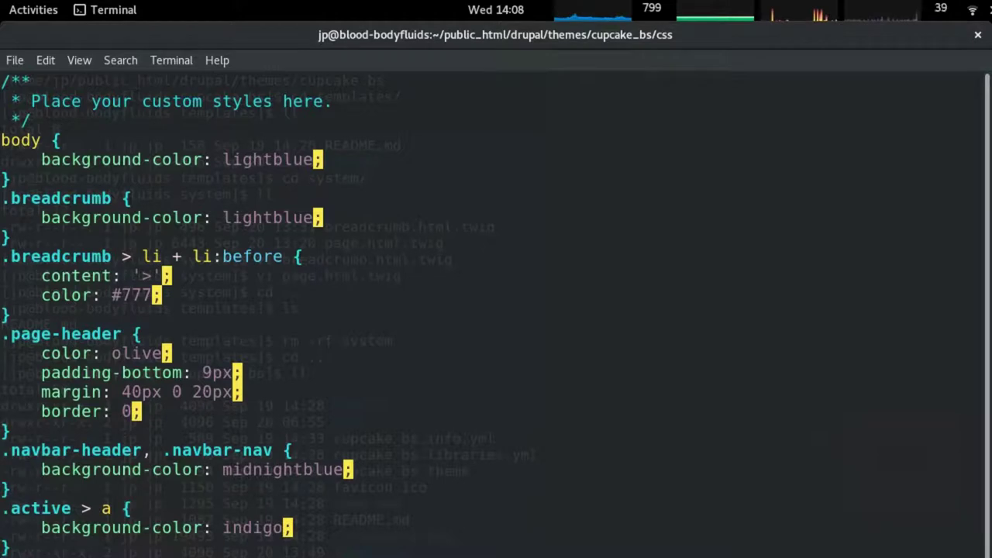
key("j")
key("j")
key("j")
key("j")
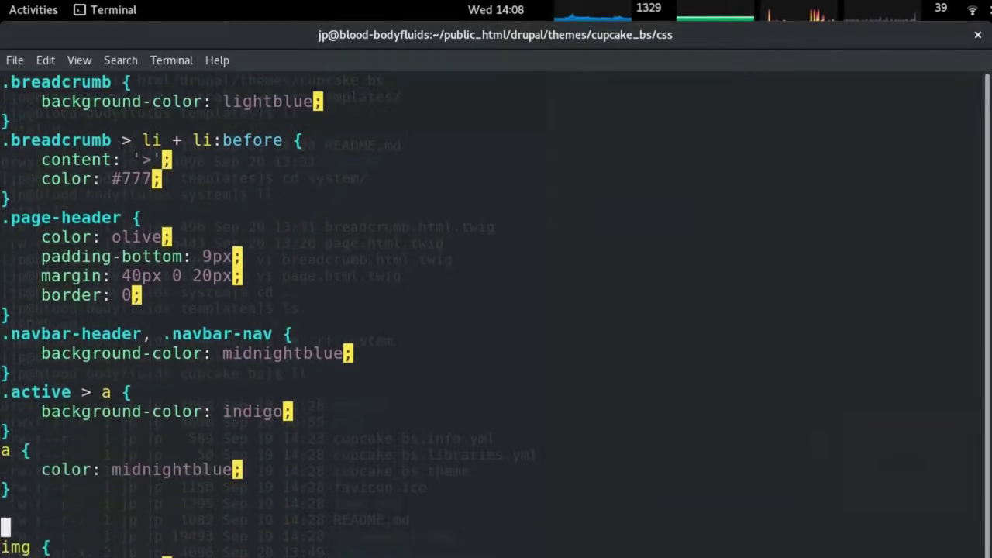
key("k")
key("k")
key("k")
key("k")
key("k")
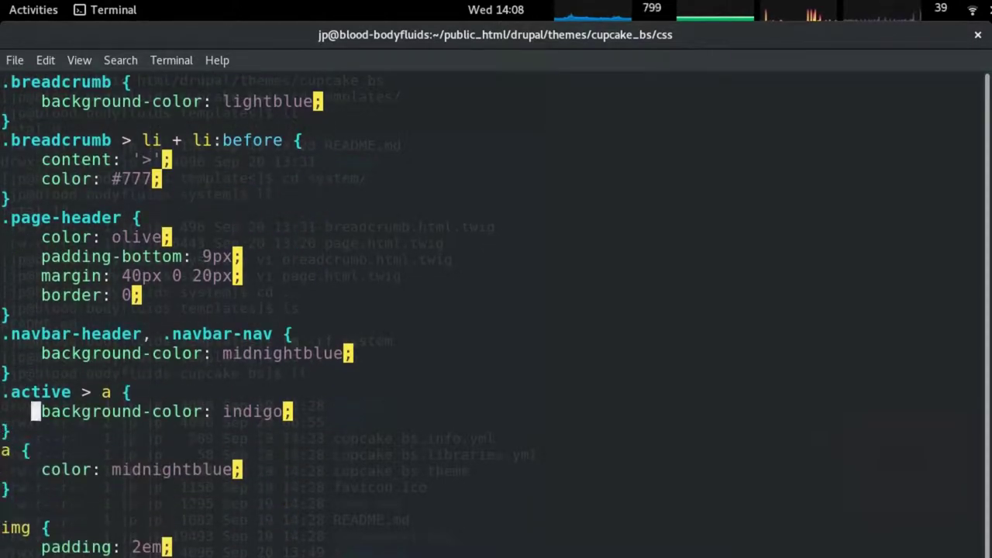
key("k")
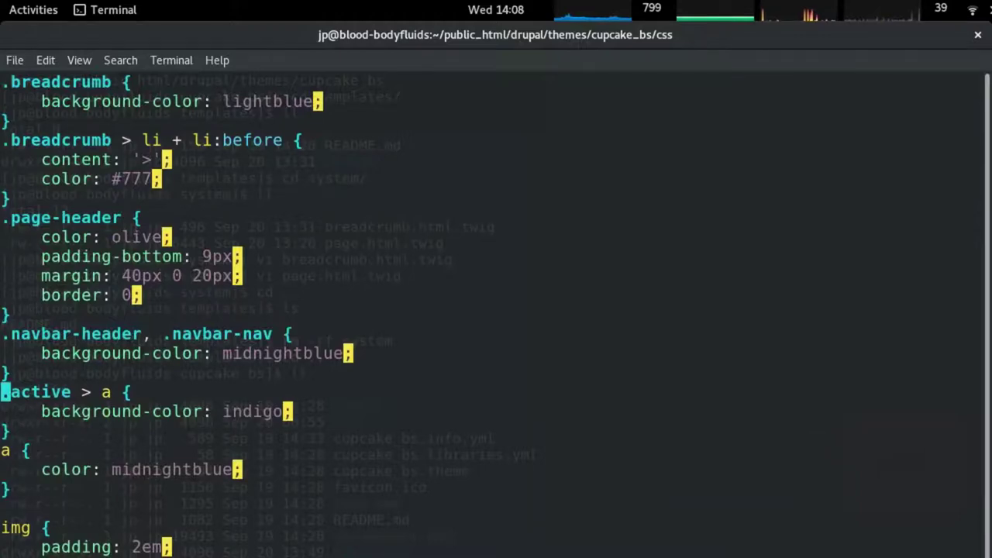
key("alt+Tab")
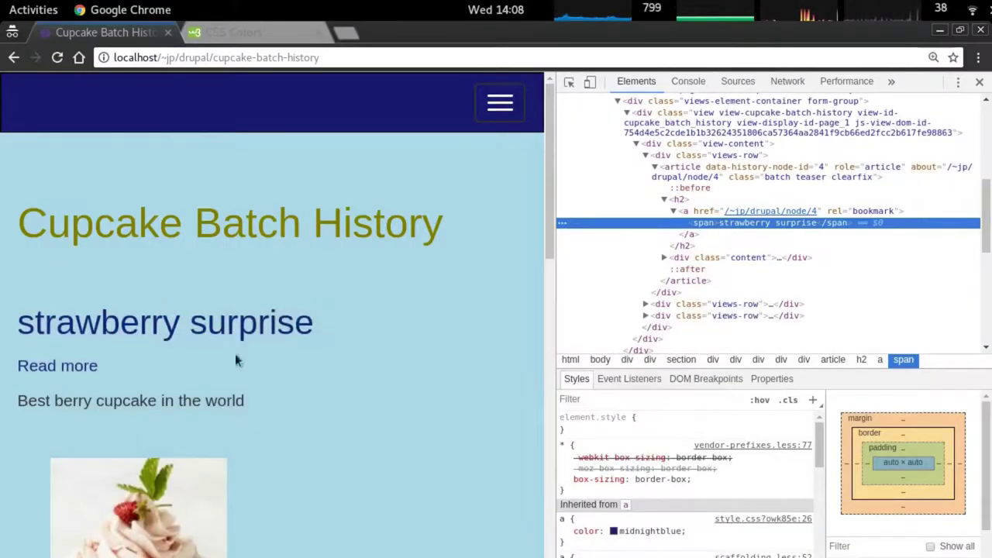
Inspect the page footer in DevTools to find its footer class name.
scroll(328, 364, "down", 10)
scroll(336, 374, "up", 2)
scroll(345, 374, "down", 3)
right_click(62, 434)
left_click(93, 552)
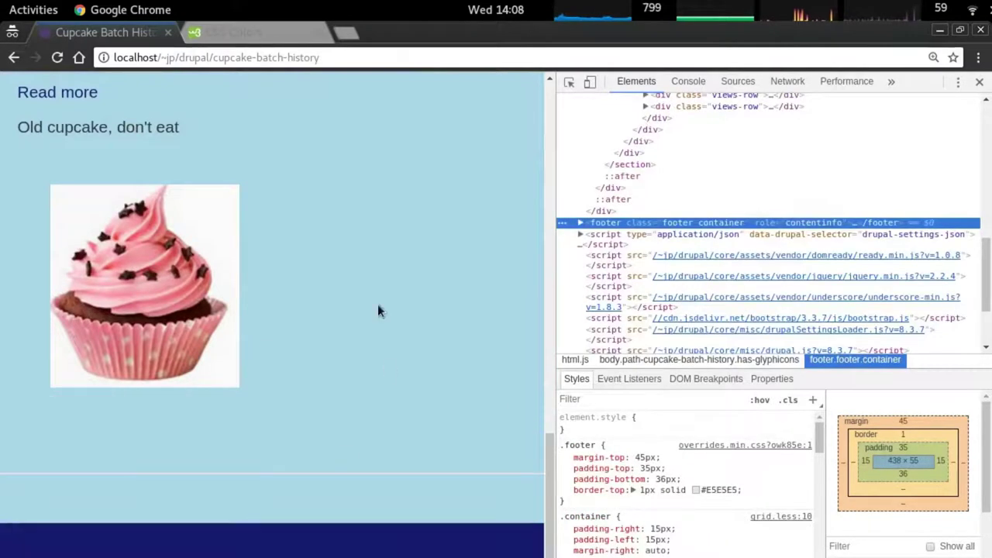
left_click(580, 222)
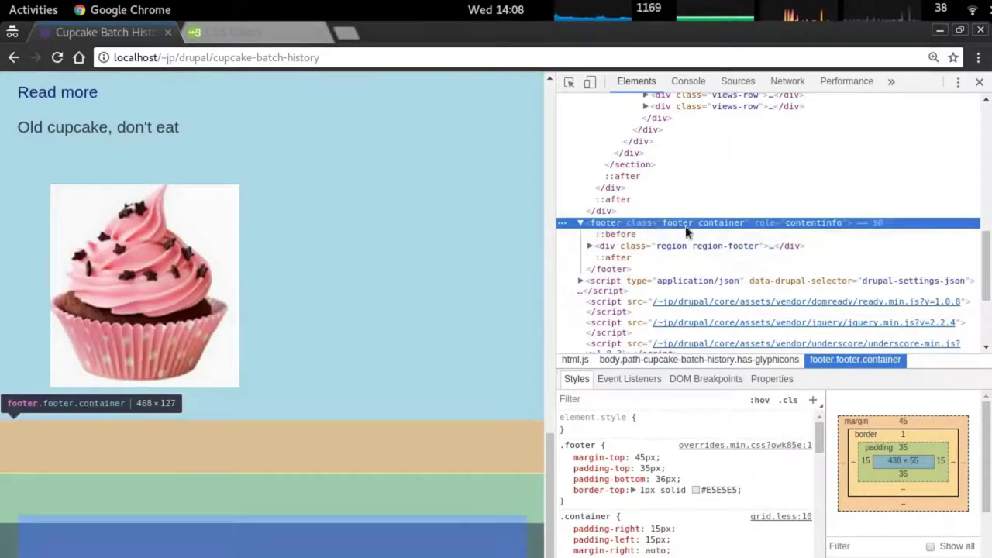
double_click(686, 225)
double_click(675, 222)
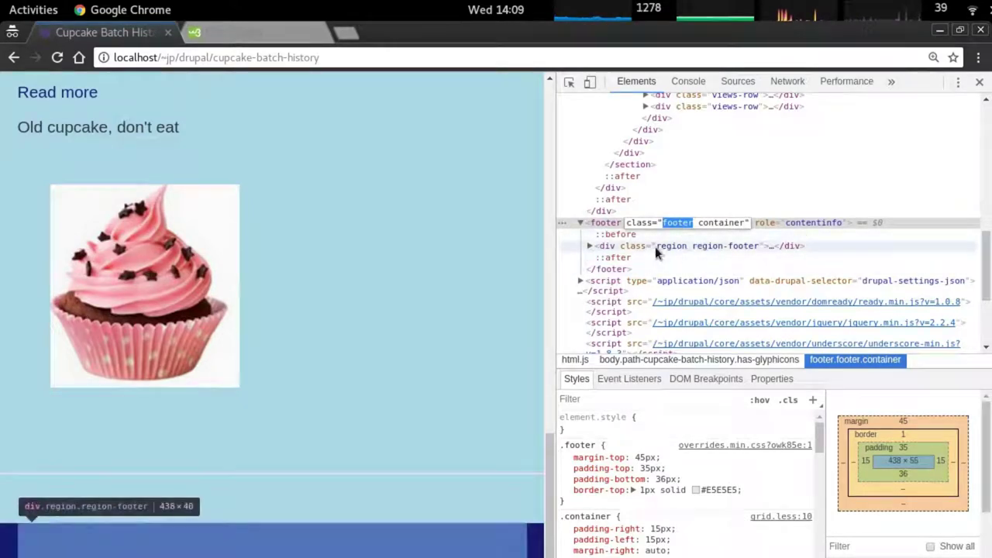
Add .footer to the navbar selector and a 'color: white' declaration in vim.
key("alt+Tab")
key("j")
key("k")
key("k")
key("k")
type("$")
type("i.footer {")
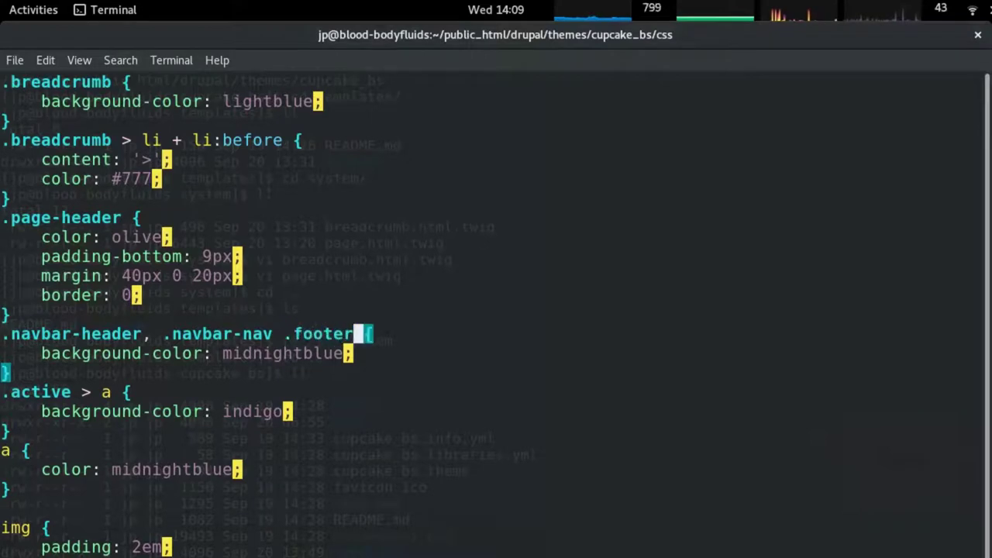
key("Escape")
type("ocolor: white;")
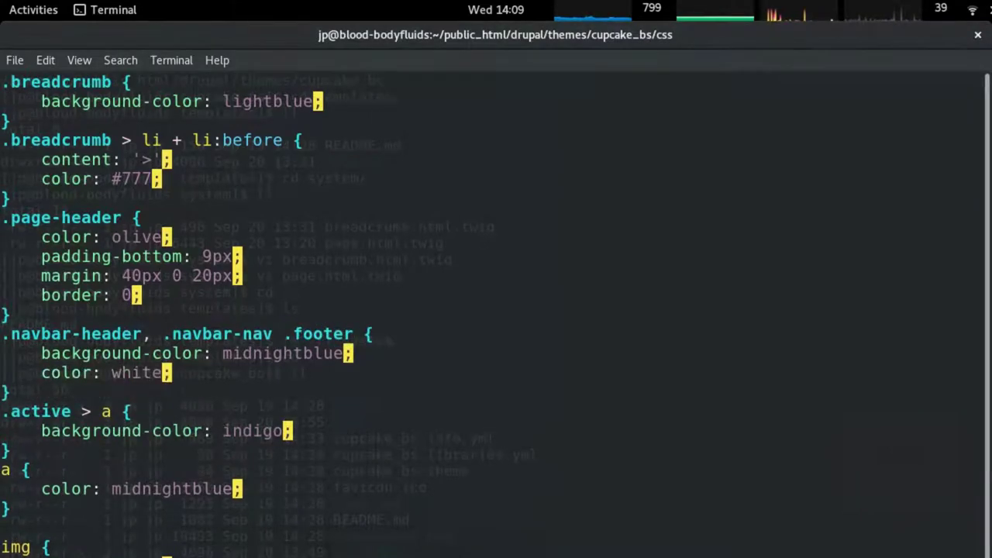
key("Escape")
Insert the missing comma after .navbar-nav, save with :w and reload Chrome.
key("alt+Tab")
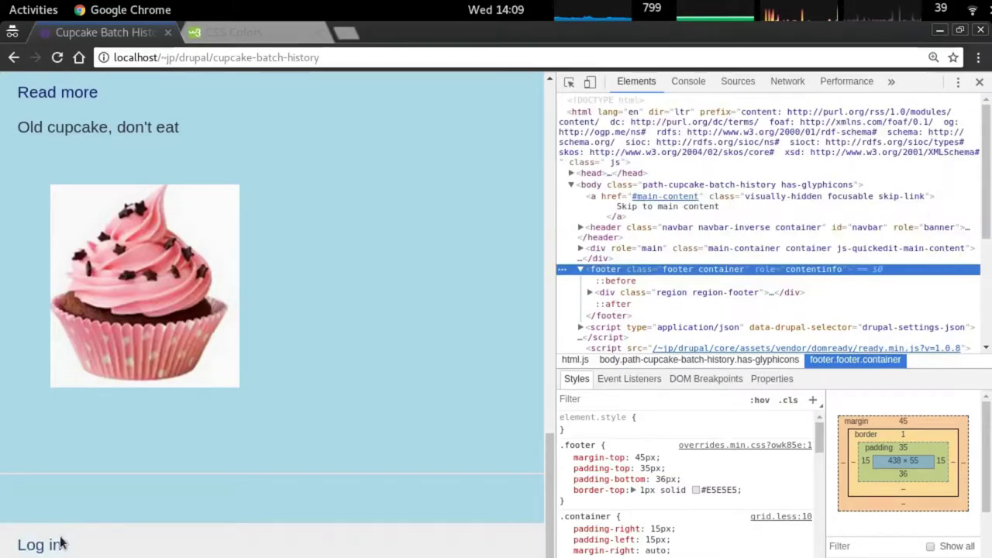
key("alt+Tab")
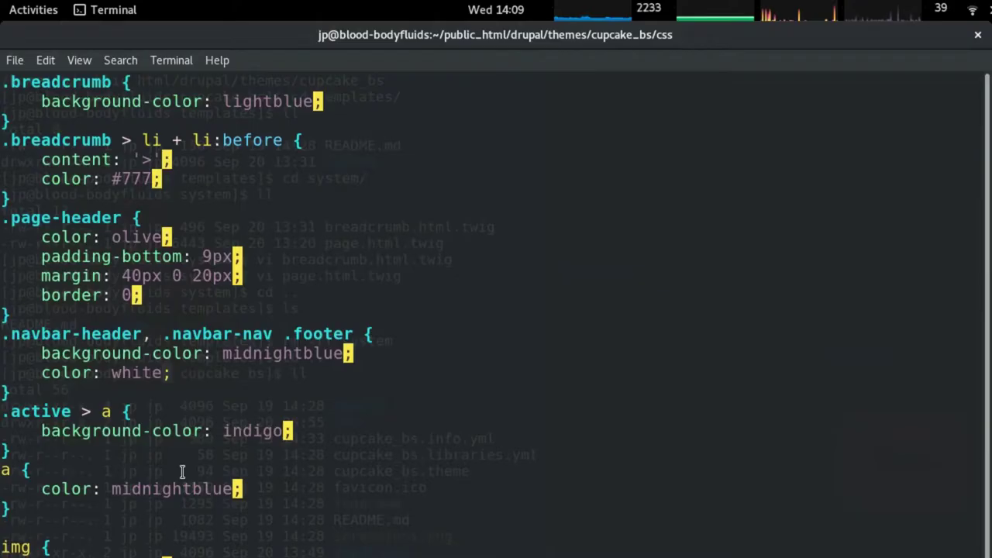
key("k")
key("k")
key("l")
key("l")
key("l")
key("l")
key("l")
key("l")
key("l")
key("l")
key("l")
key("l")
key("l")
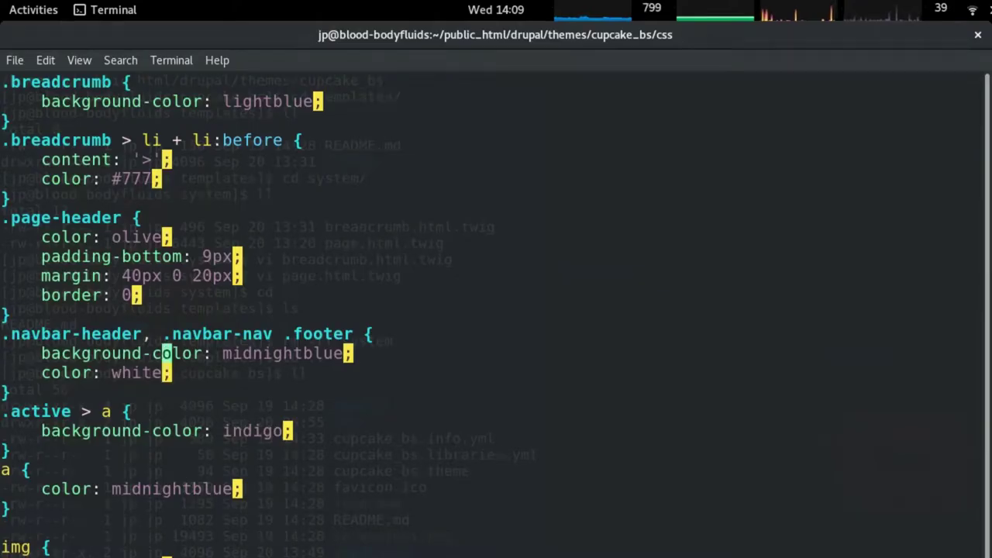
type("i,")
key("Escape")
type(":w")
key("Return")
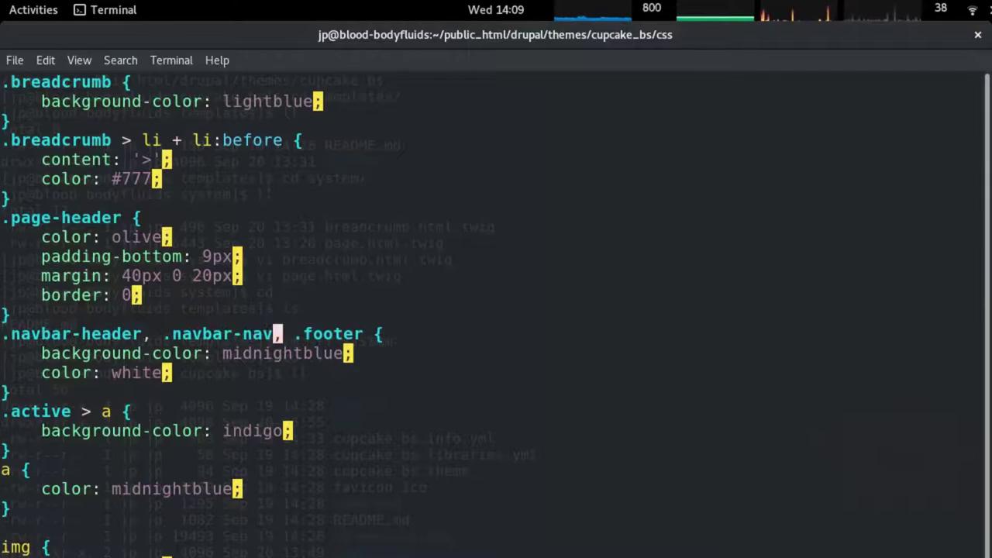
key("alt+Tab")
key("ctrl+r")
Inspect the footer's Log in link to confirm its white text styling.
right_click(53, 550)
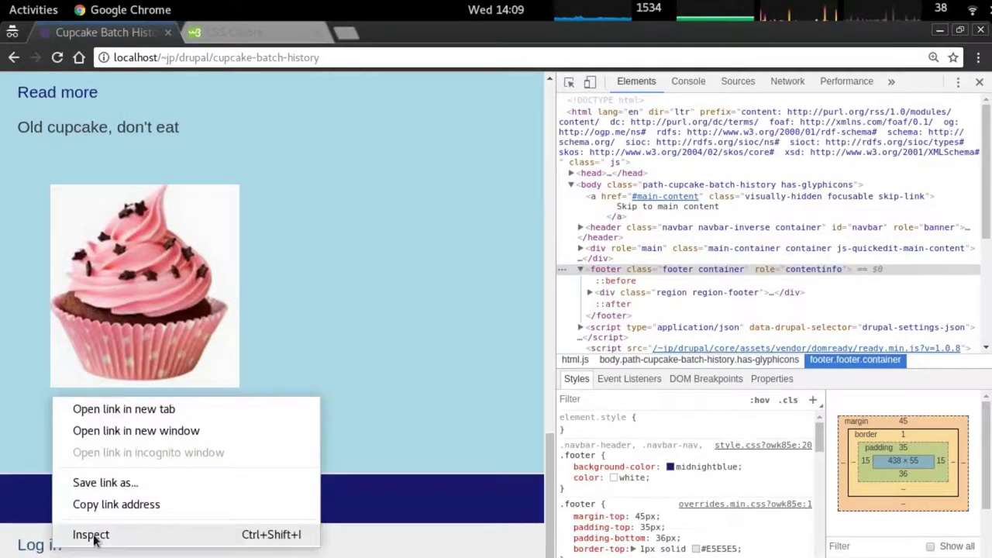
left_click(89, 533)
left_click(655, 204)
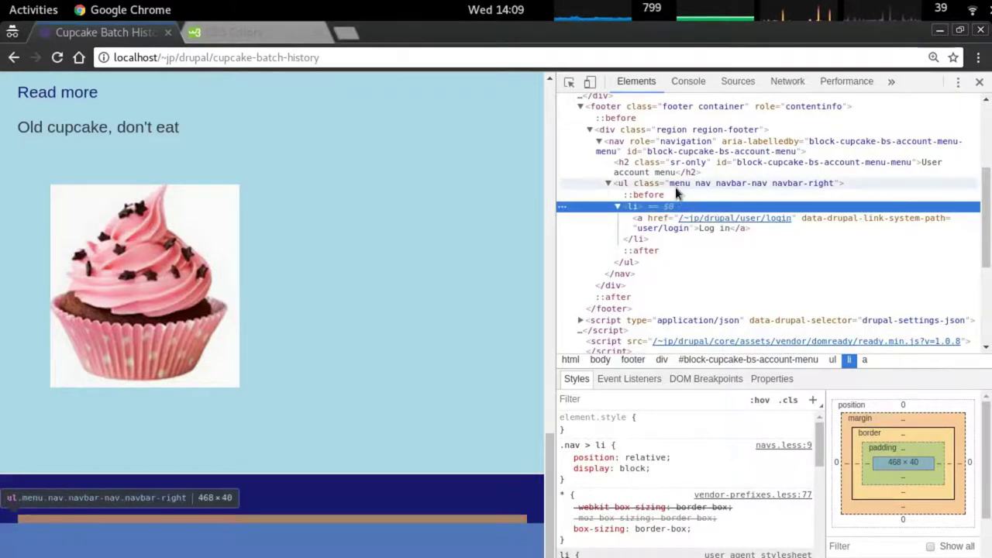
left_click(647, 220)
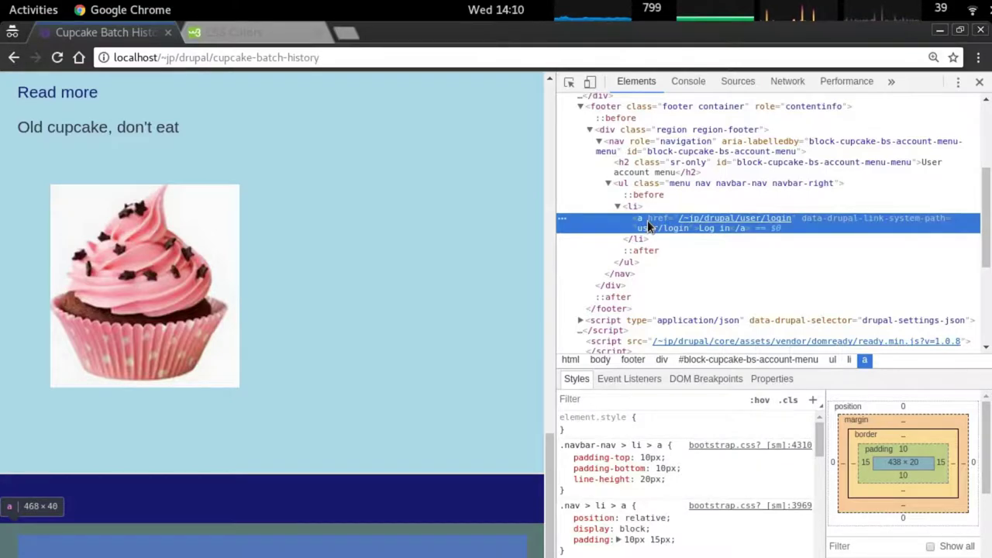
key("alt+Tab")
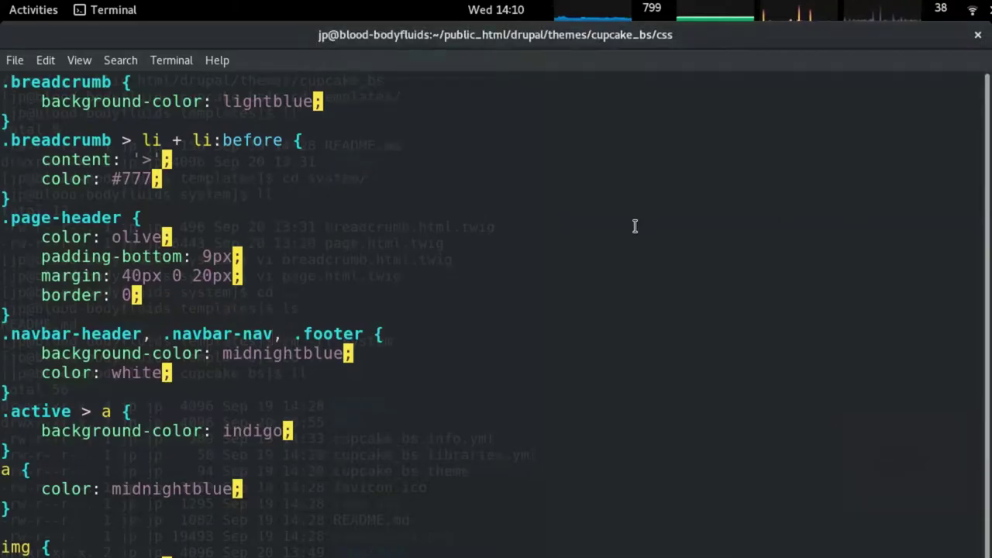
key("alt+Tab")
scroll(451, 138, "up", 10)
Inspect the active Batch List item and copy the .navbar-nav > li > a selector from Styles.
left_click(498, 106)
left_click(126, 344)
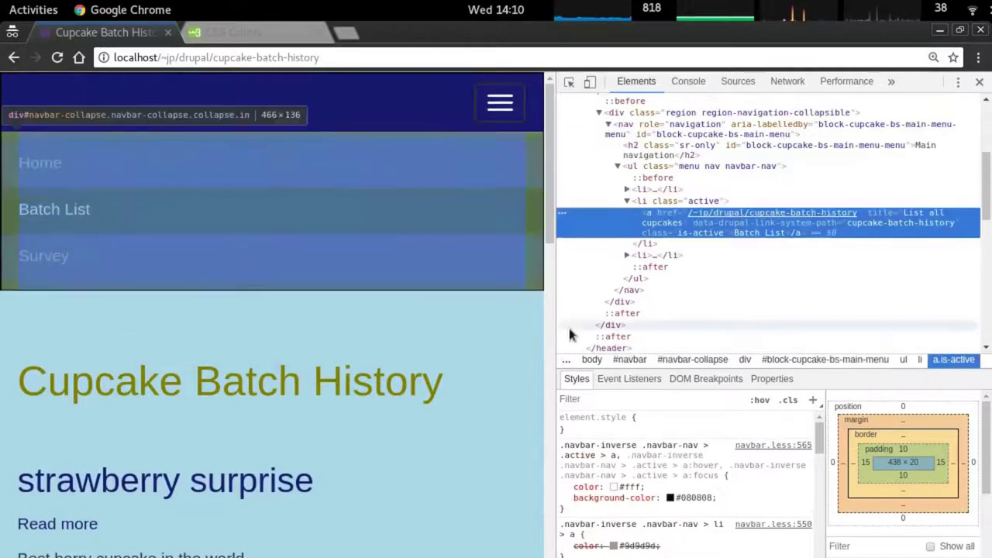
left_click(673, 203)
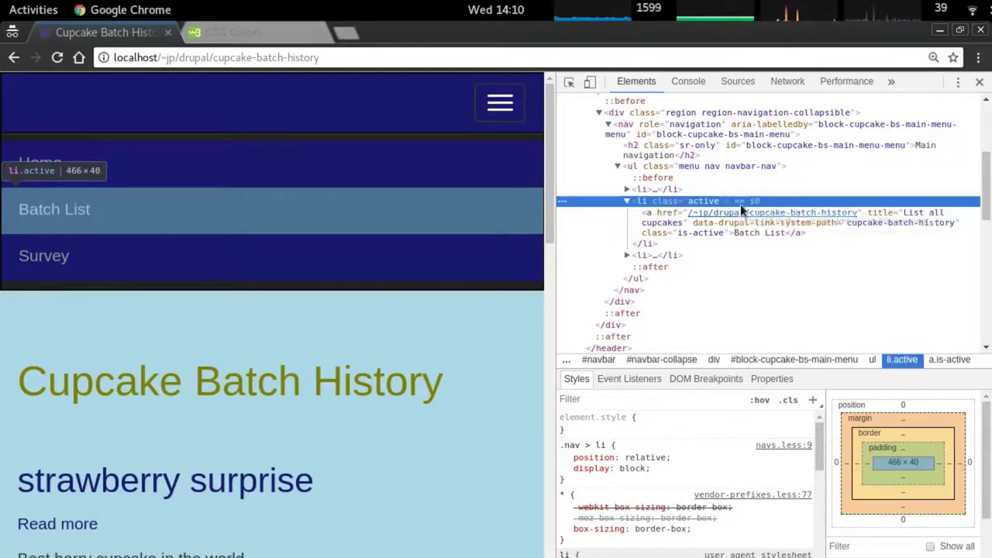
left_click(679, 215)
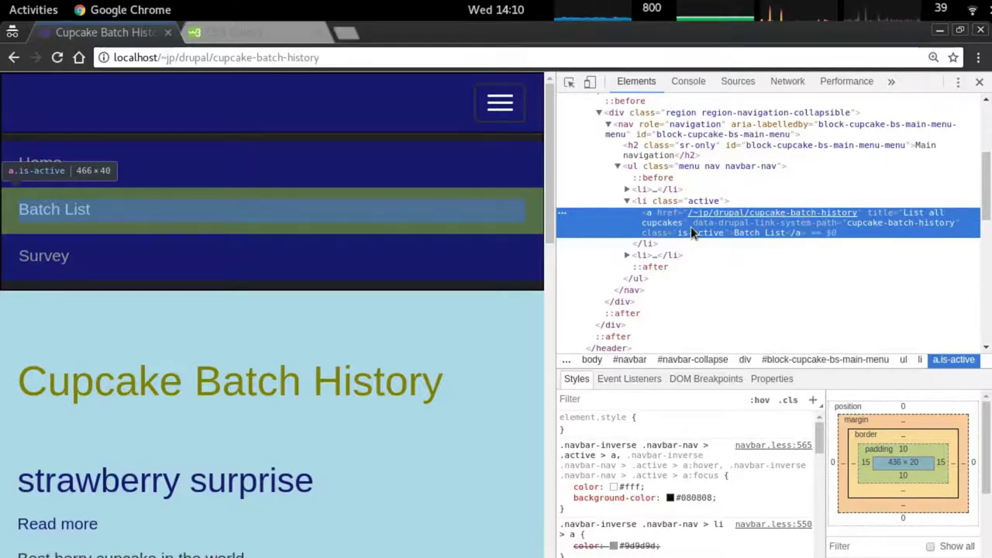
left_click(688, 200)
left_click(680, 217)
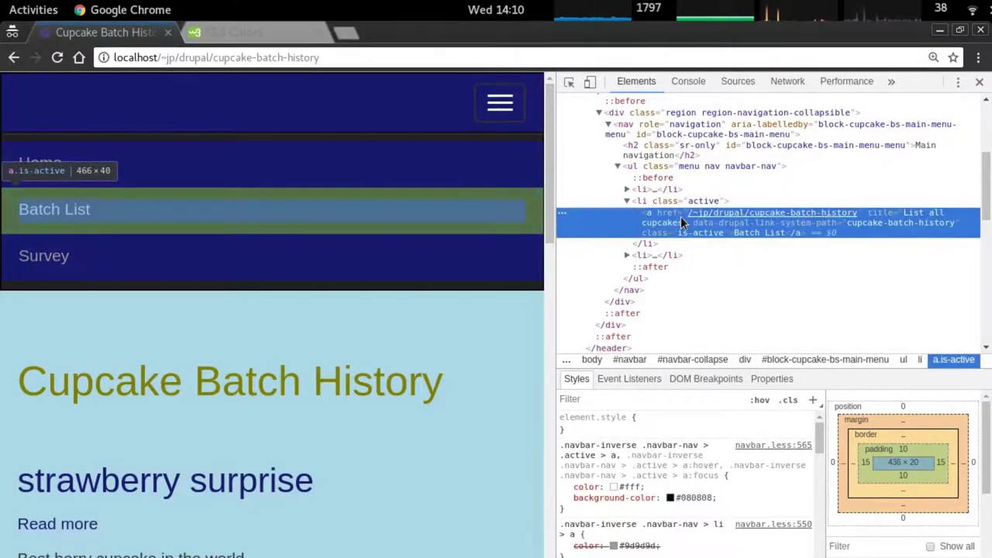
left_click(679, 202)
left_click(680, 215)
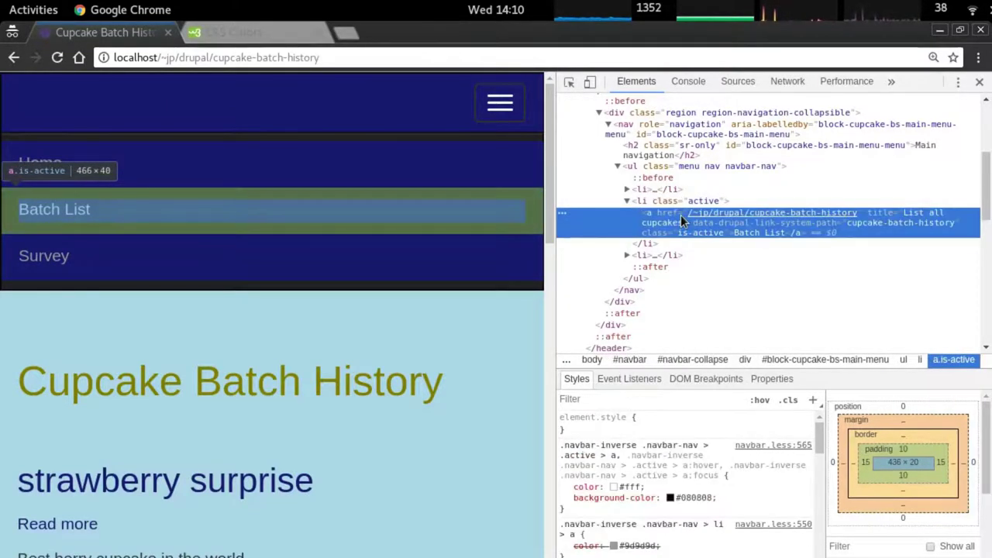
scroll(566, 472, "down", 3)
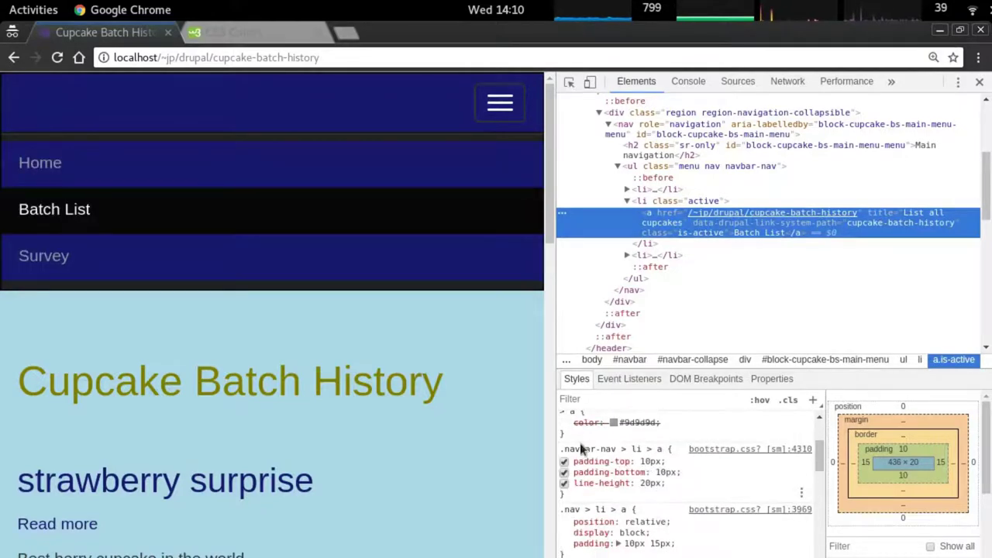
left_click_drag(561, 448, 615, 448)
left_click(556, 449)
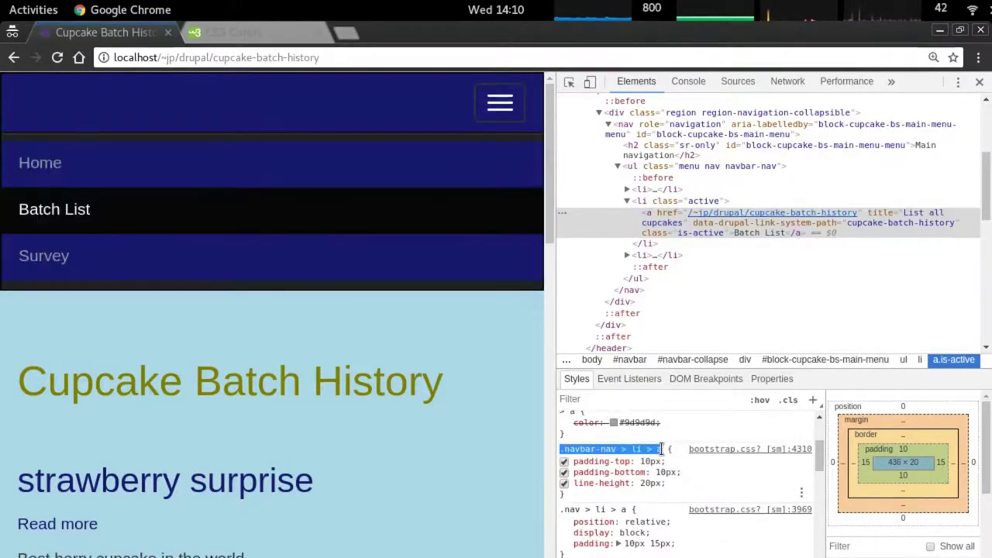
left_click_drag(561, 449, 660, 449)
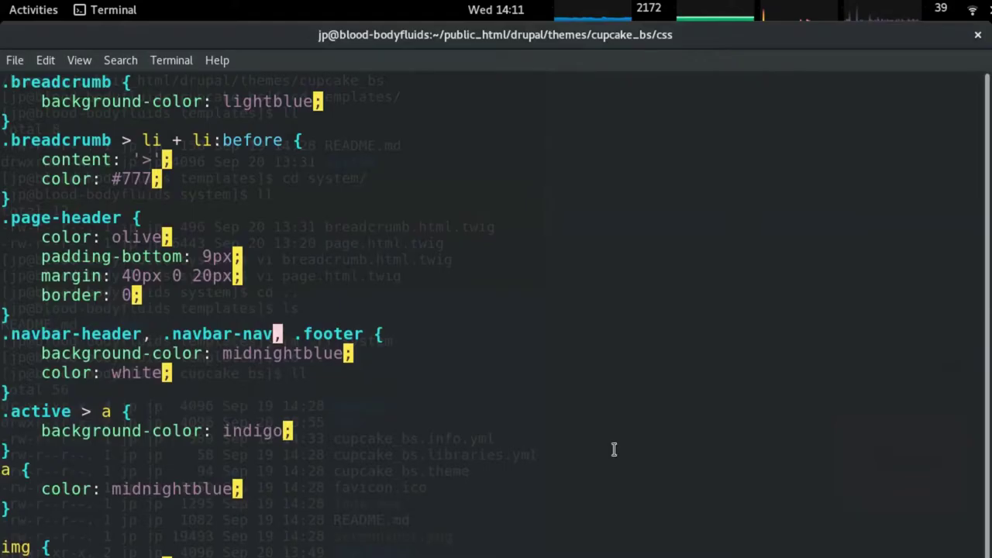
Paste .navbar-nav > li > a over .active > a and join the opening brace onto it.
key("alt+Tab")
key("j")
key("j")
key("o")
right_click(318, 385)
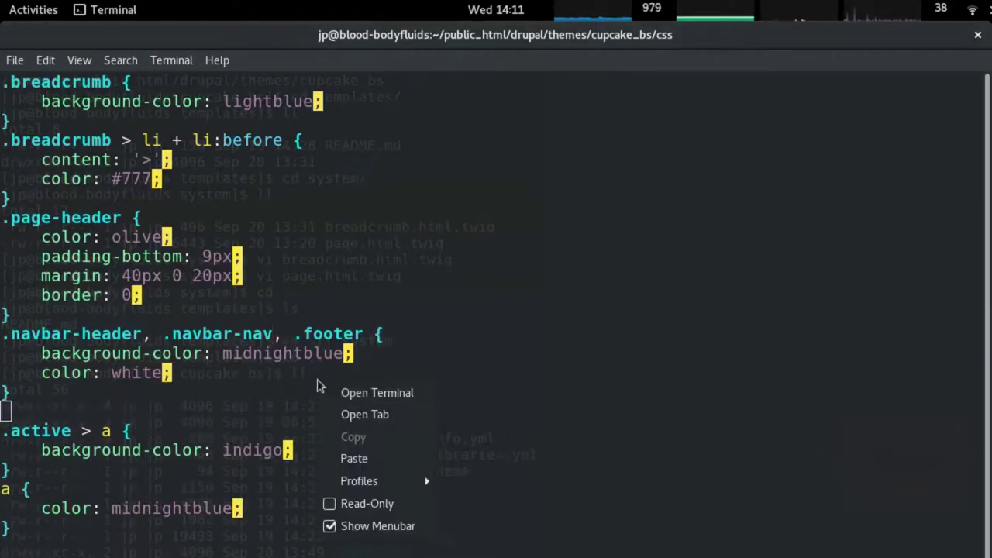
left_click(354, 458)
key("Escape")
key("j")
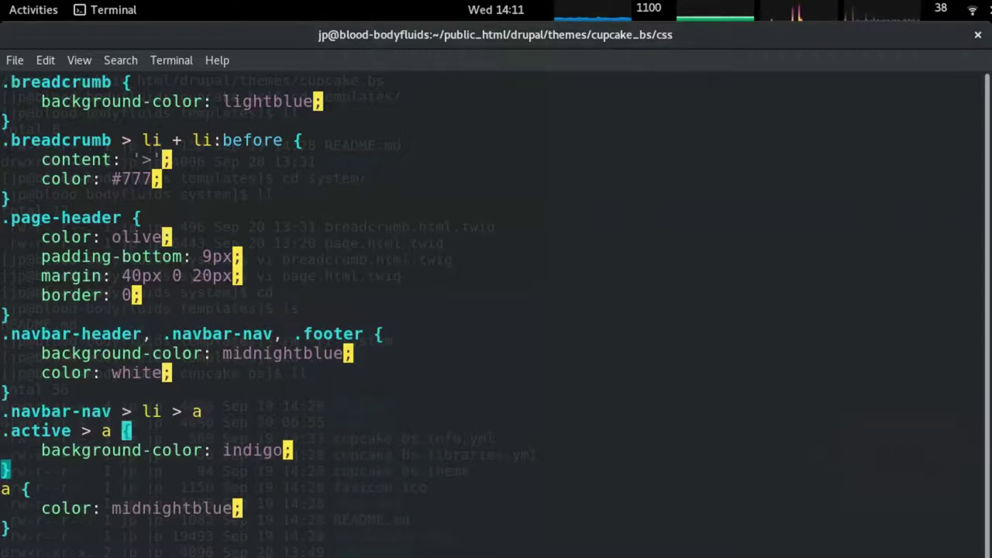
key("0")
key("x")
key("x")
key("x")
key("x")
key("x")
key("x")
key("x")
key("x")
key("x")
key("x")
key("x")
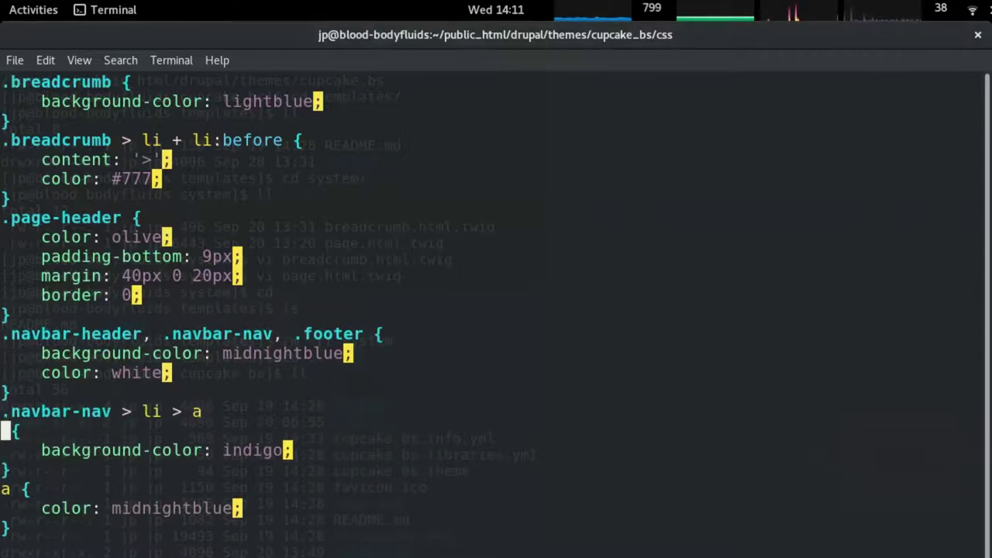
key("k")
key("shift+j")
Reload Chrome and expand the menu to see Home in indigo.
key("alt+Tab")
key("F5")
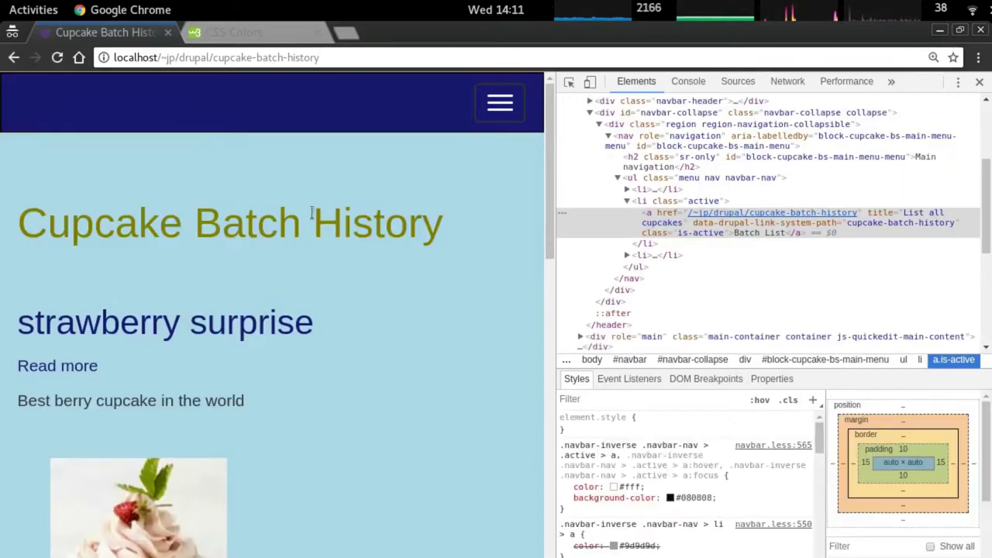
left_click(500, 102)
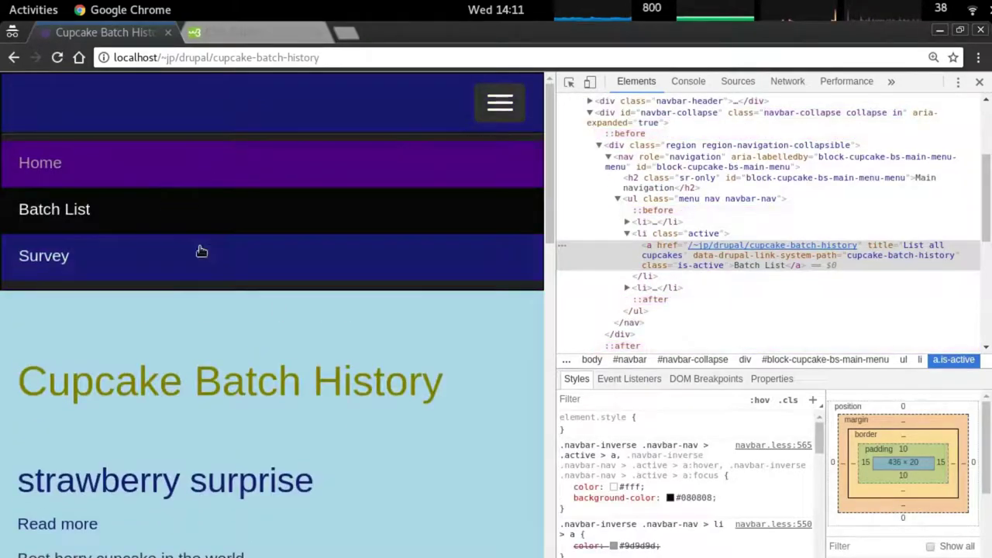
key("alt+Tab")
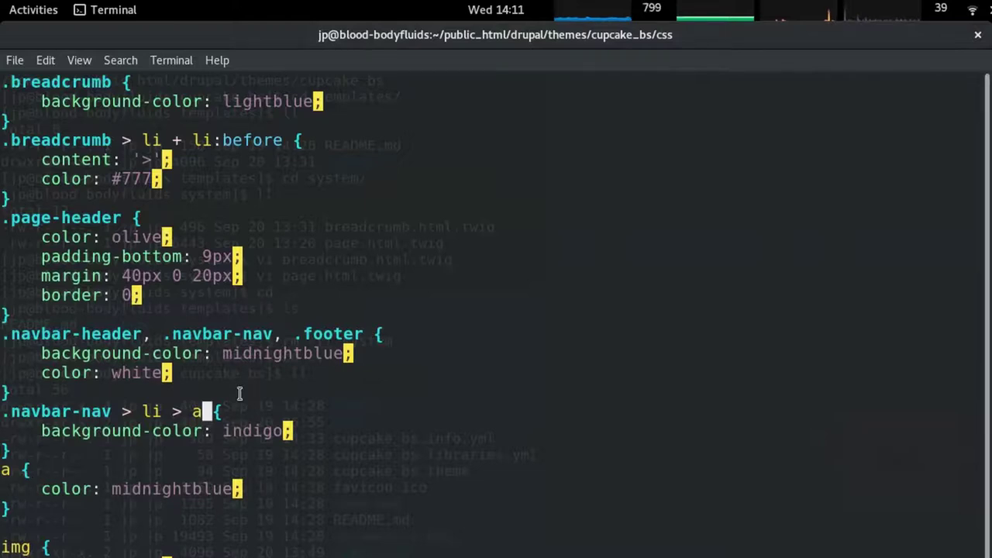
Reduce the indigo rule's selector to .active and check the active item's rules in DevTools.
type("dWdWdWi.active")
key("Escape")
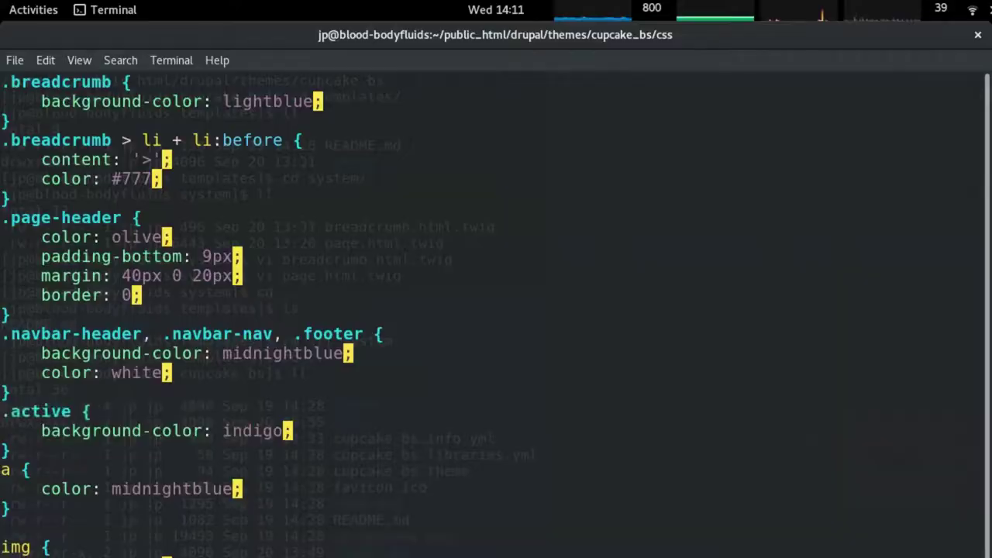
key("alt+Tab")
left_click(500, 102)
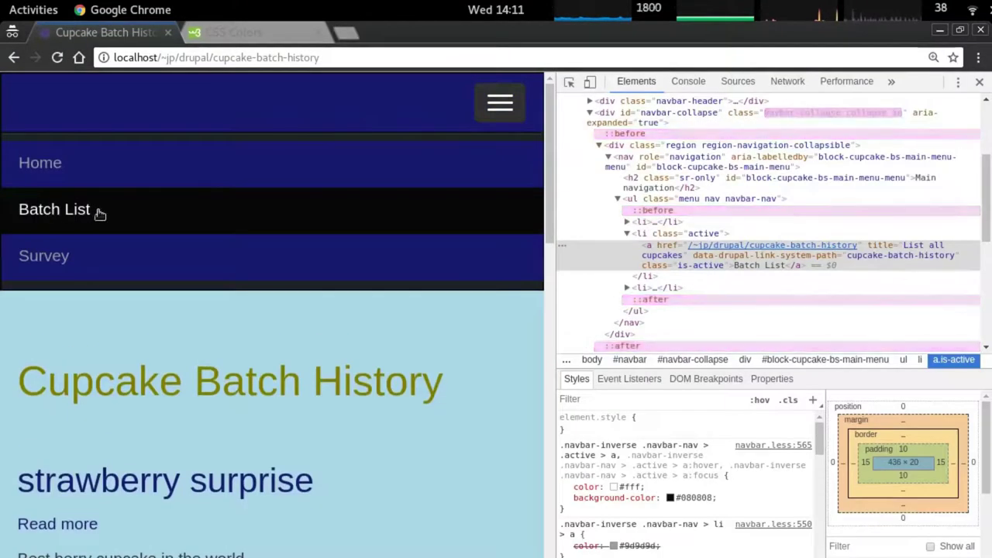
right_click(117, 210)
left_click(211, 351)
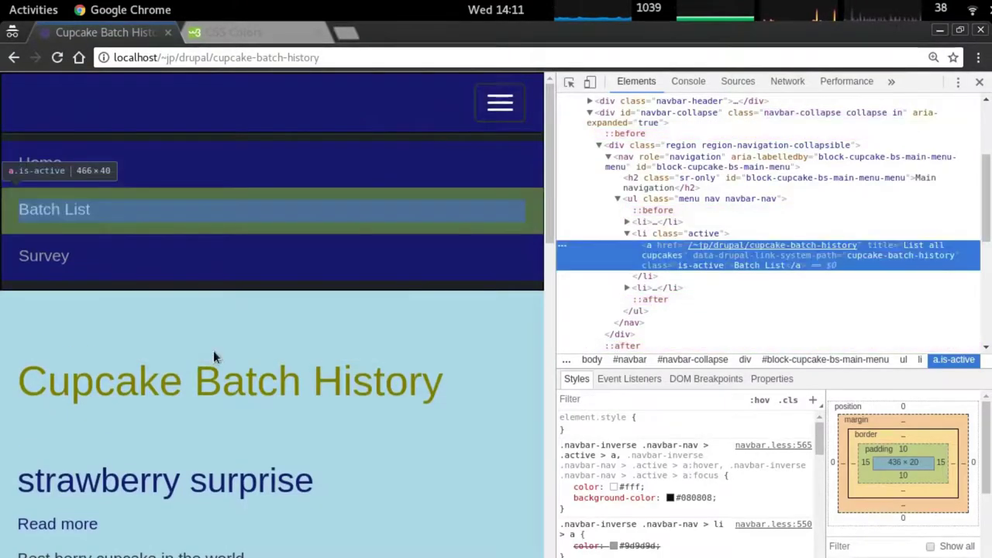
left_click(685, 234)
left_click(688, 223)
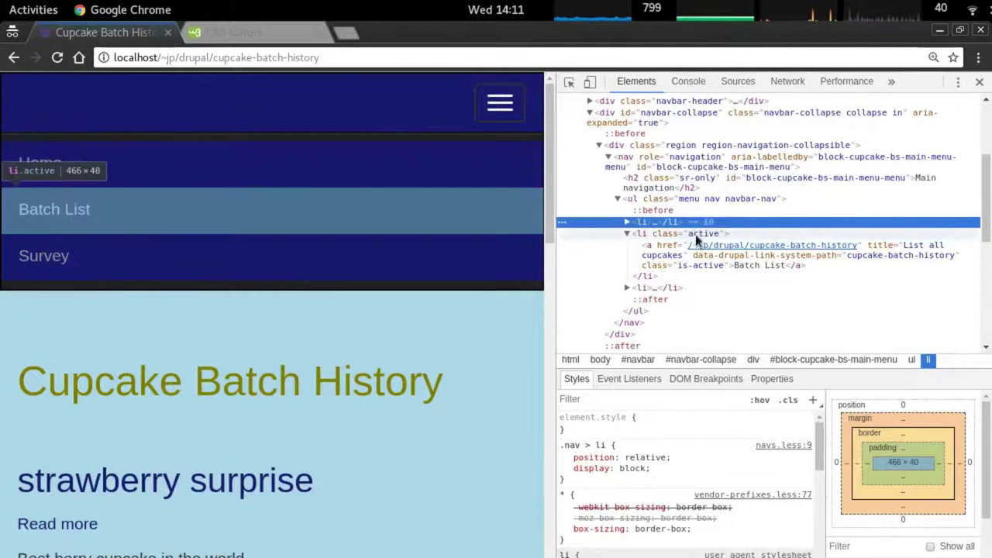
left_click(695, 235)
left_click(628, 233)
left_click(660, 221)
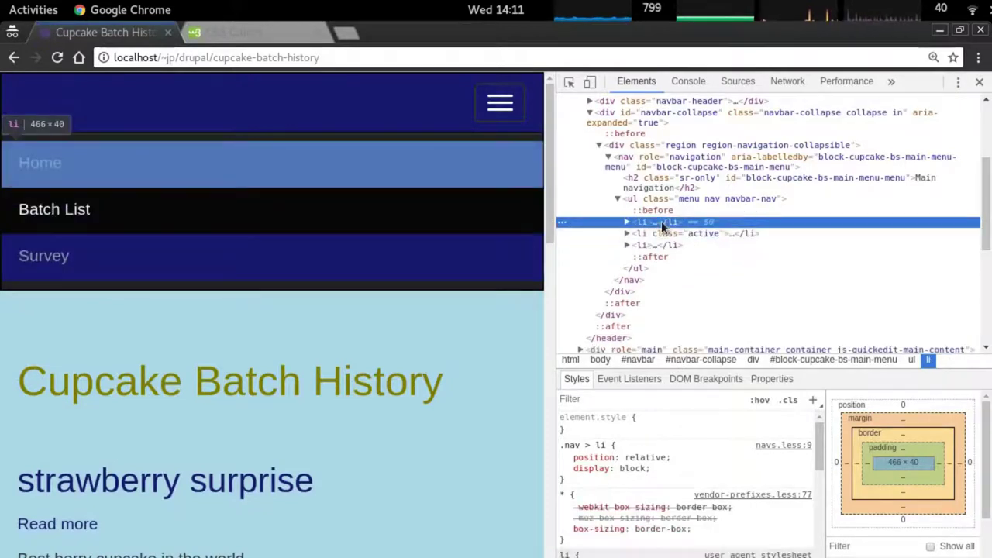
Move to the .navbar-header selector line in vim and check the page footer.
key("alt+Tab")
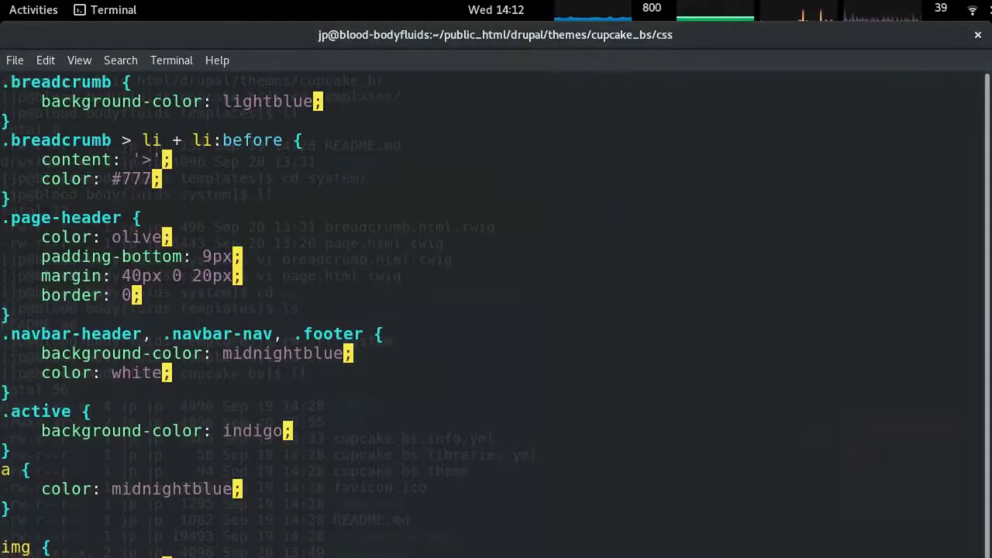
key("k")
key("k")
key("k")
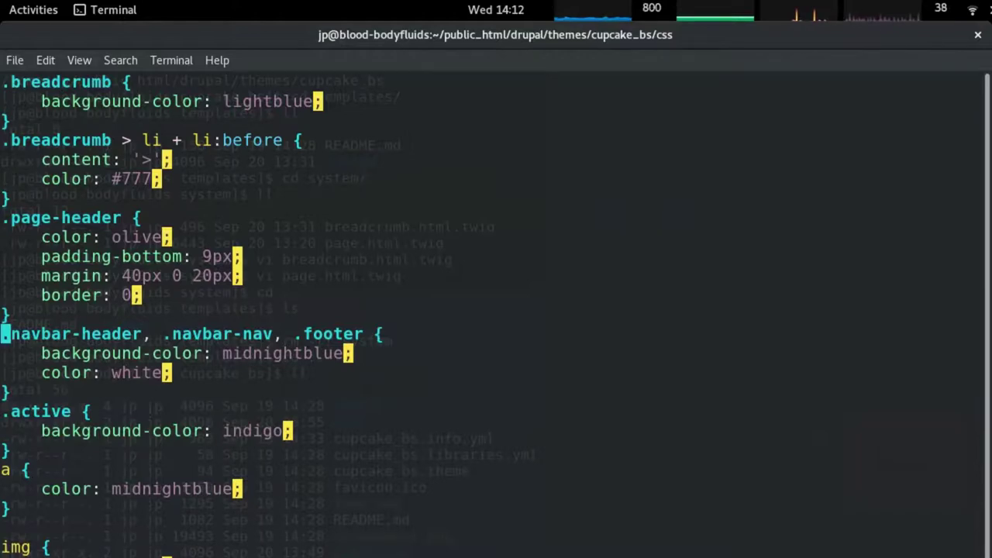
key("alt+Tab")
scroll(387, 465, "down", 10)
right_click(329, 500)
key("Escape")
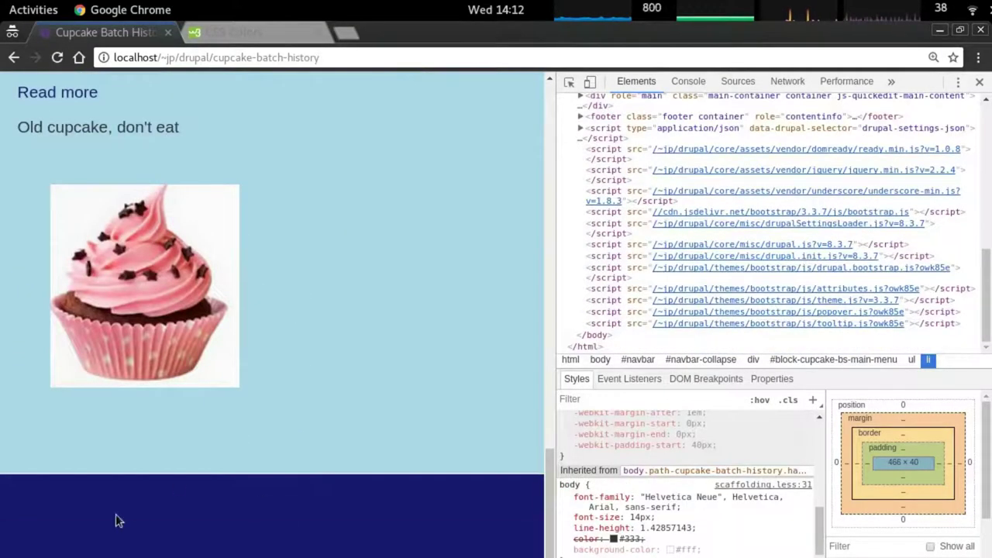
key("alt+Tab")
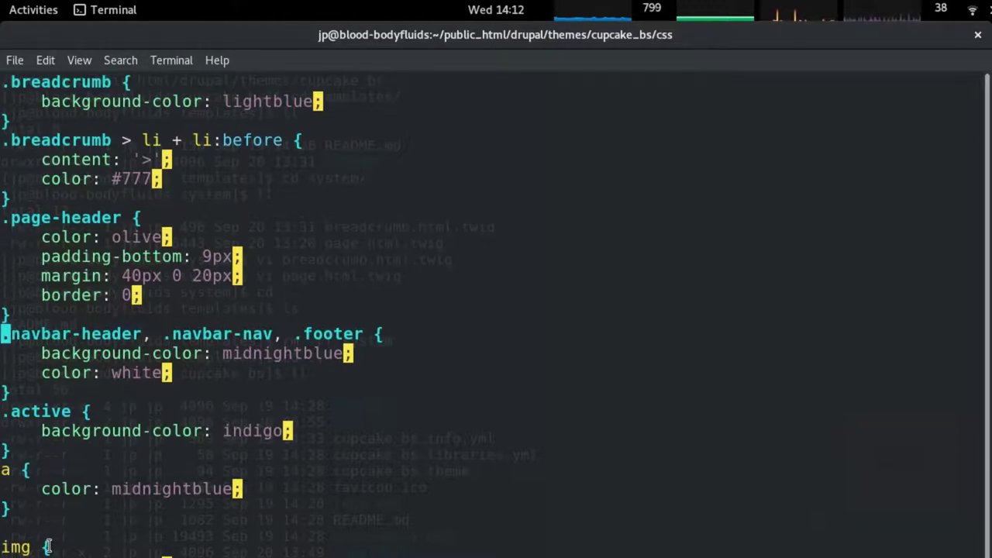
Delete .navbar-header from the midnightblue selector and reload Chrome.
key("x")
key("x")
key("x")
key("x")
key("x")
key("x")
key("x")
key("x")
key("x")
key("x")
key("x")
key("x")
key("x")
key("x")
key("x")
key("x")
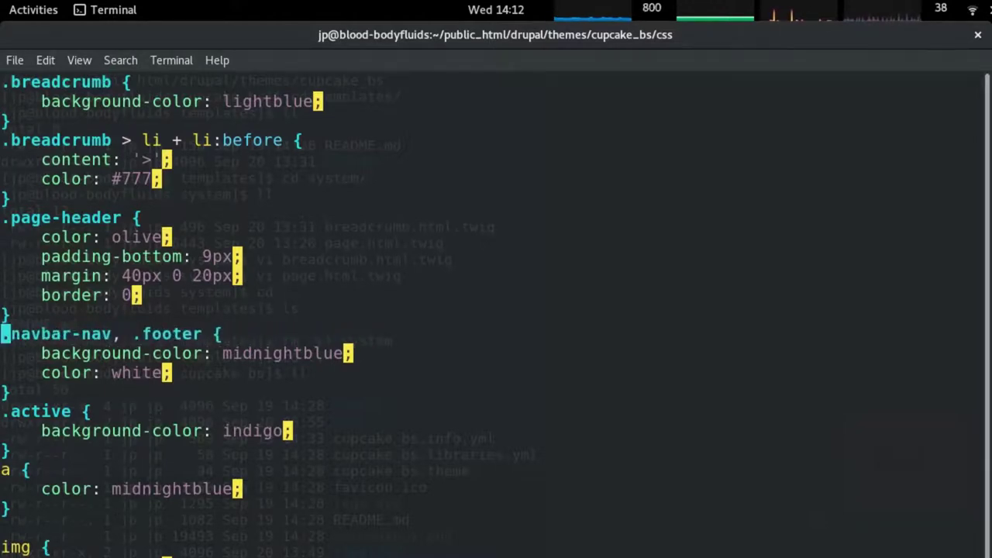
key("alt+Tab")
scroll(4, 464, "up", 10)
key("F5")
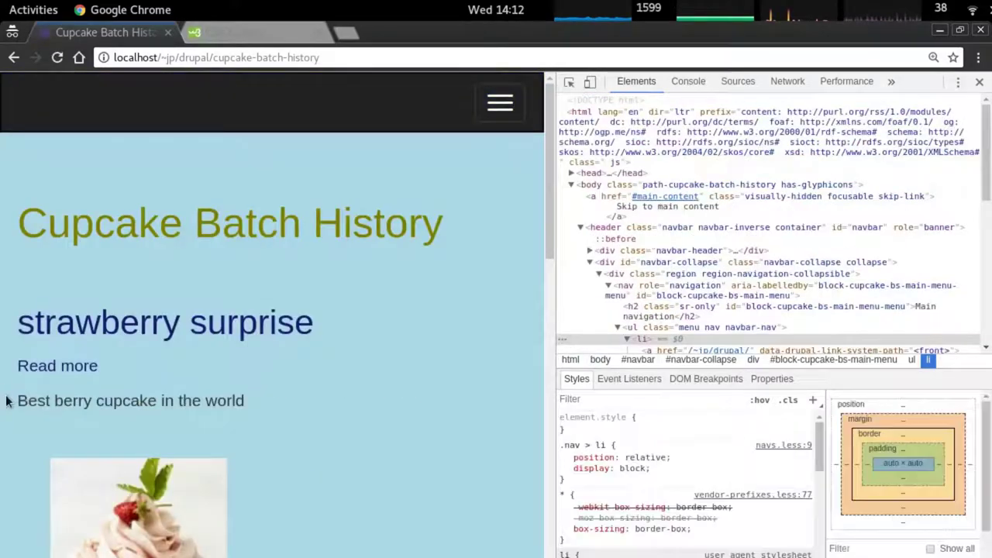
key("alt+Tab")
Inspect header#navbar and type .navbar into the midnightblue rule's selector, then reload.
key("alt+Tab")
left_click(501, 101)
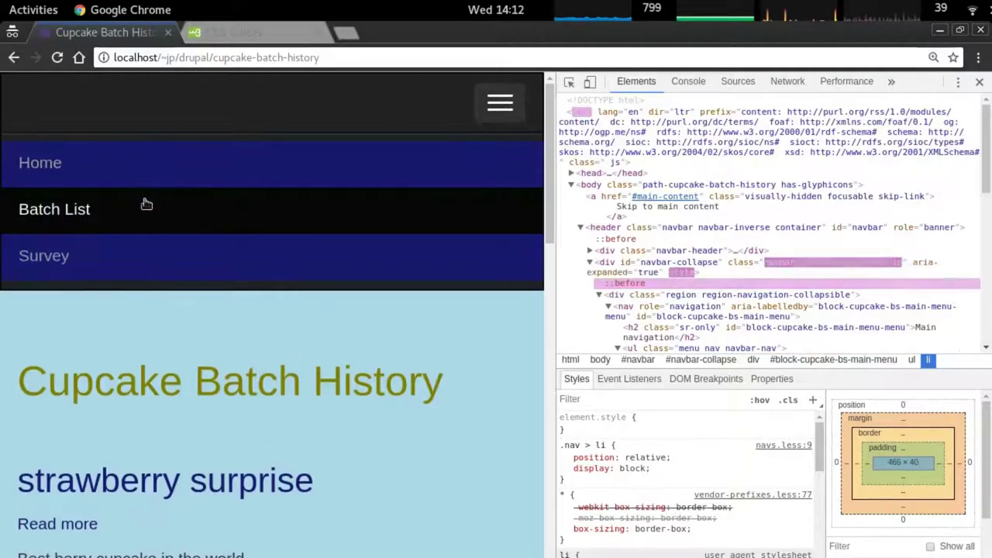
key("alt+Tab")
key("alt+Tab")
right_click(239, 99)
left_click(317, 301)
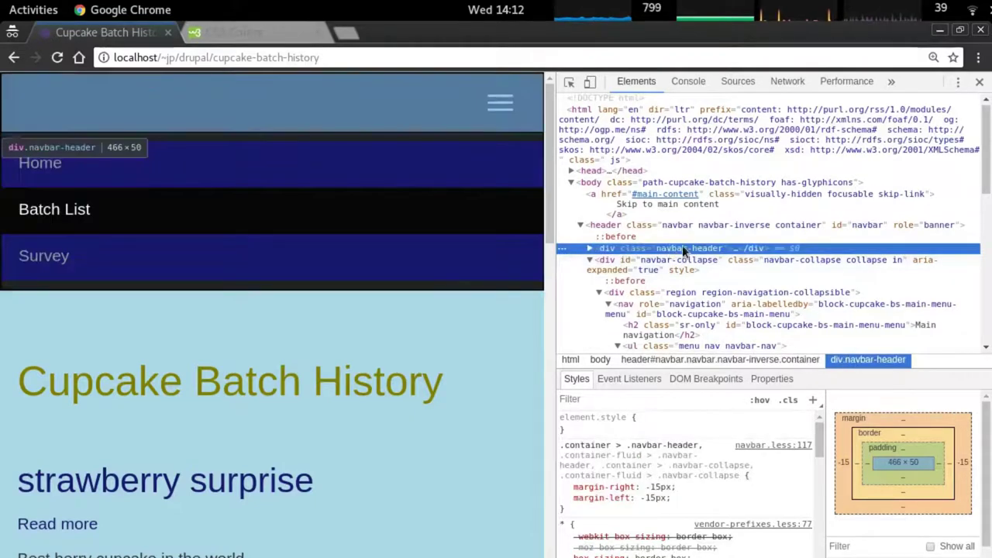
left_click(661, 225)
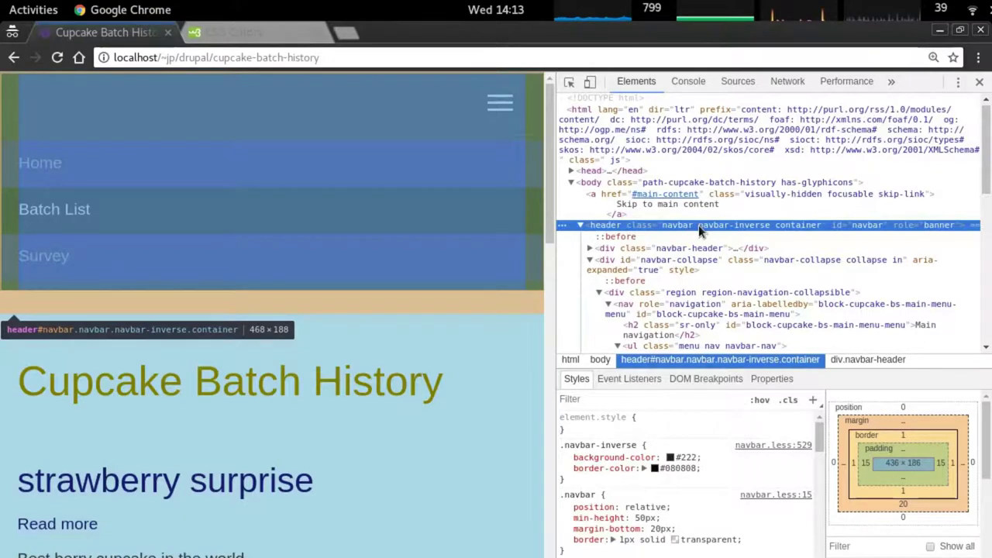
key("alt+Tab")
type(".navbar")
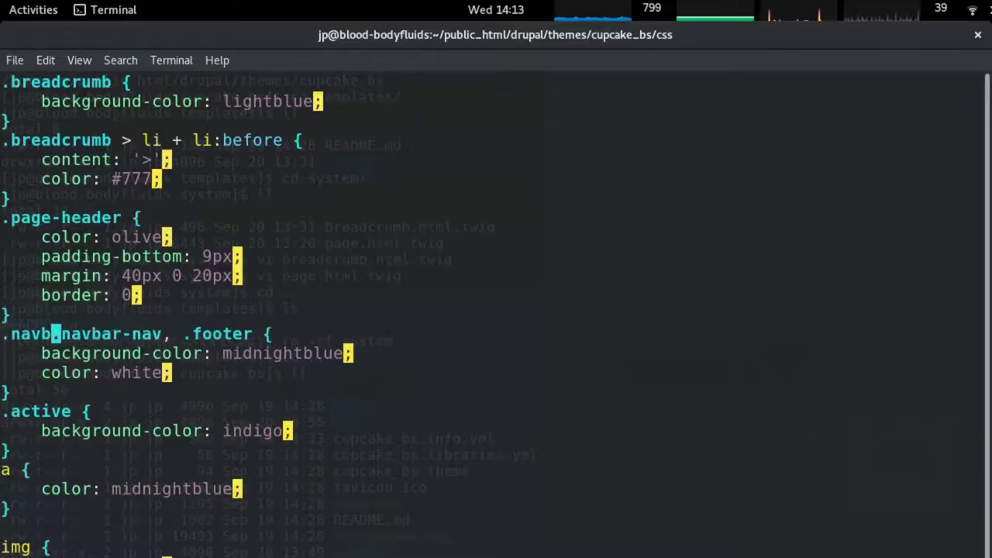
key("alt+Tab")
key("ctrl+r")
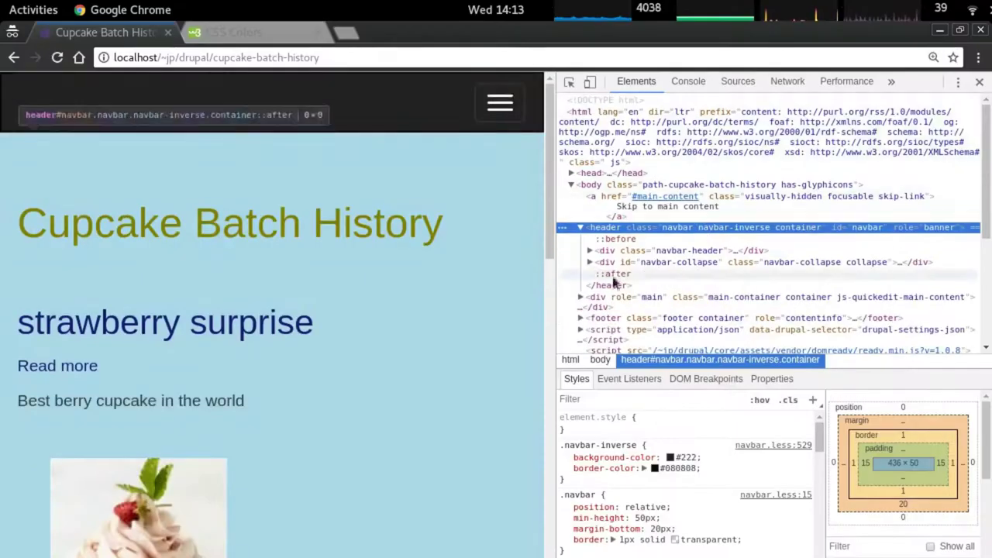
Inspect the header element and its navbar-header div in DevTools.
left_click(486, 96)
left_click(496, 101)
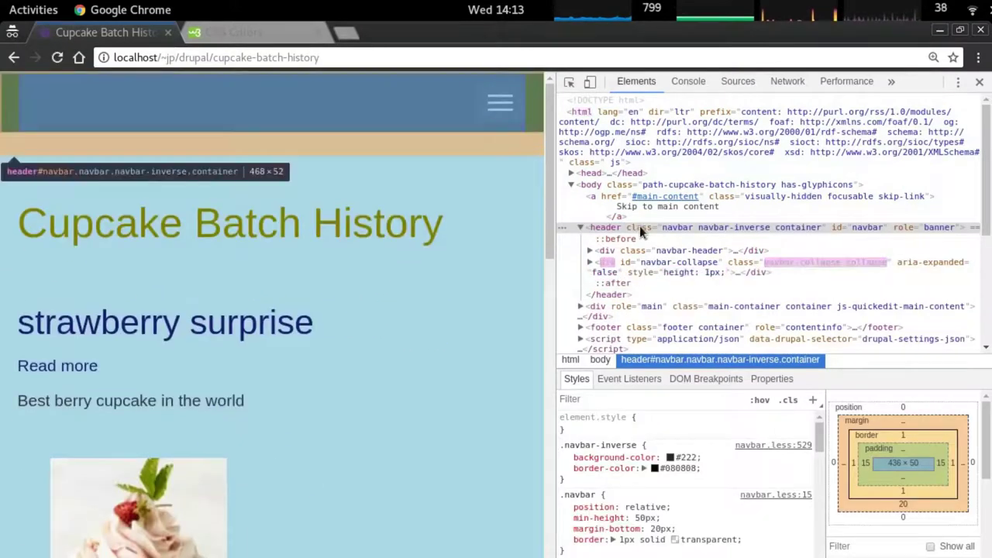
right_click(285, 103)
left_click(387, 302)
left_click(665, 248)
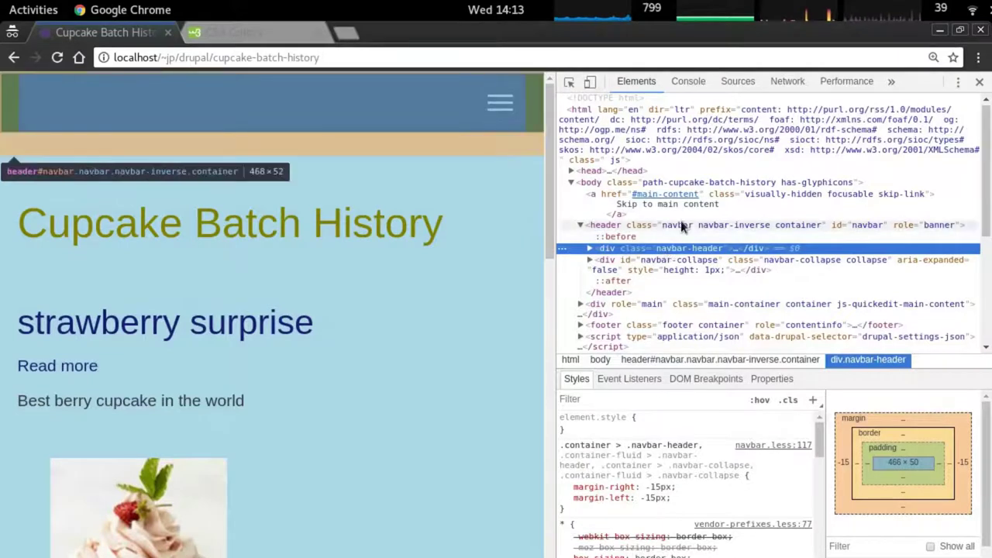
left_click(681, 225)
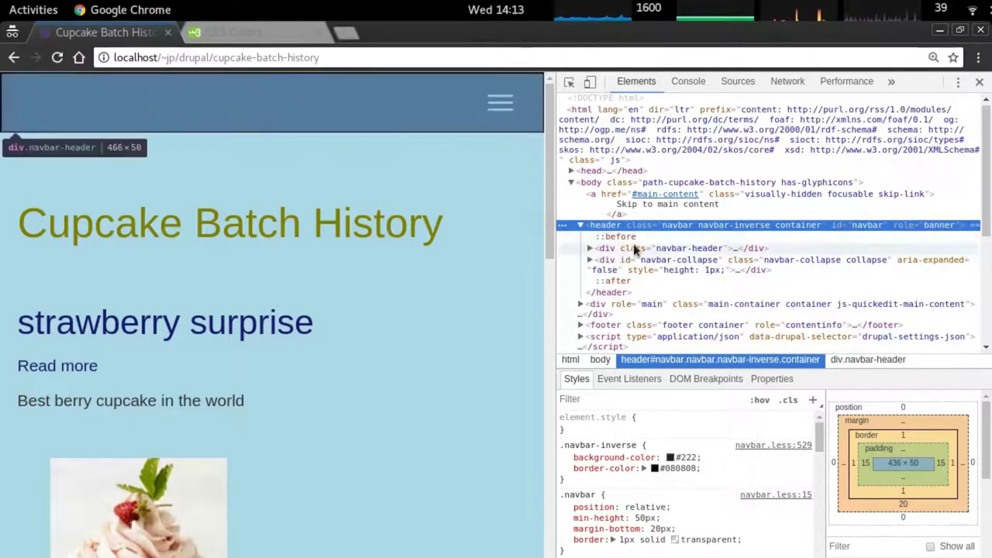
Reload and expand the header element to select the navbar-header div.
key("alt+Tab")
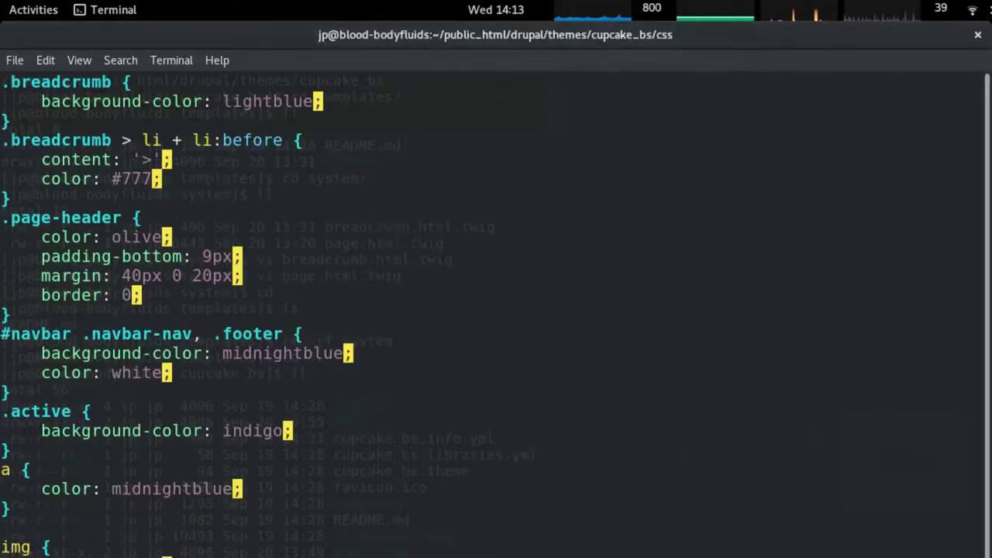
key("alt+Tab")
key("F5")
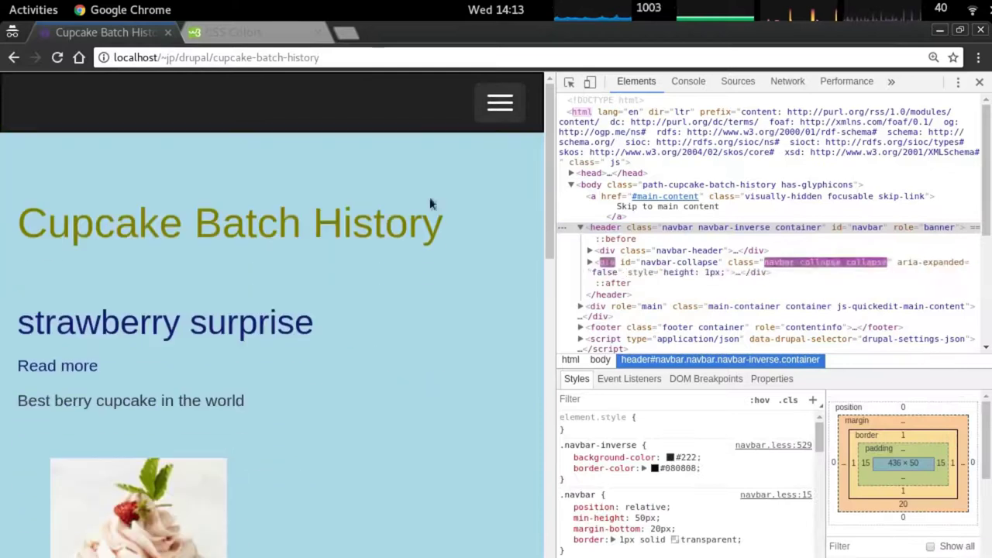
left_click(645, 224)
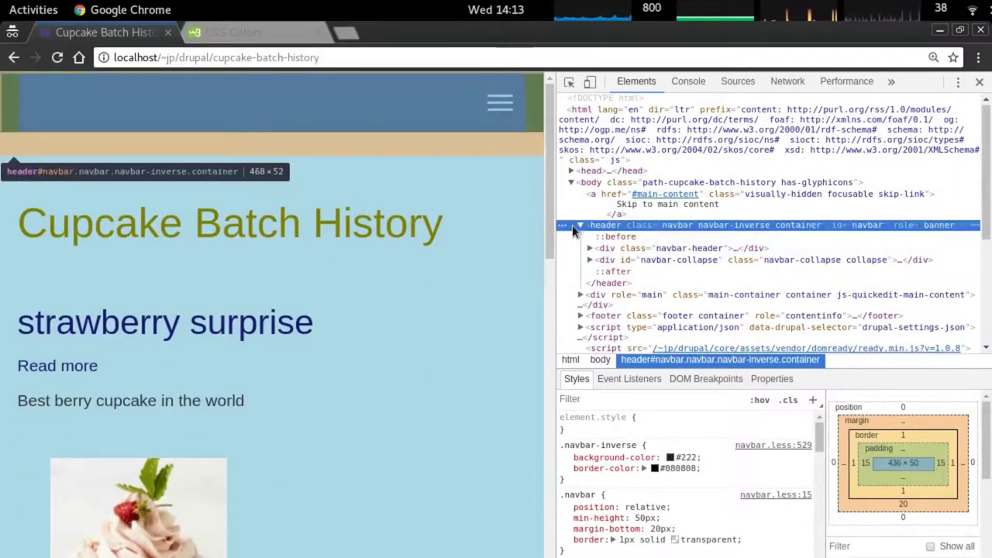
left_click(581, 224)
left_click(578, 225)
left_click(622, 248)
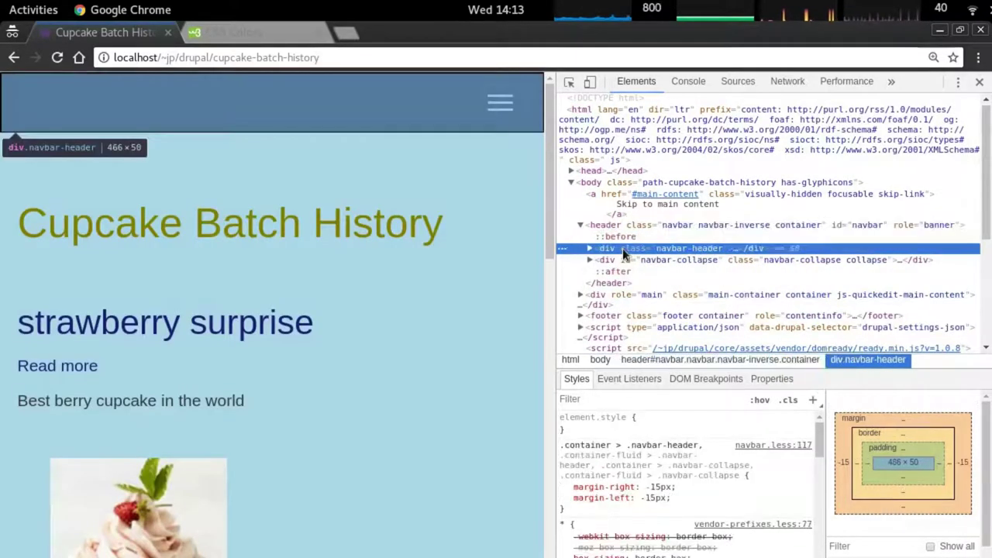
Change the selector text to .navbar-header followed by a comma.
key("alt+Tab")
type("r.ea-header")
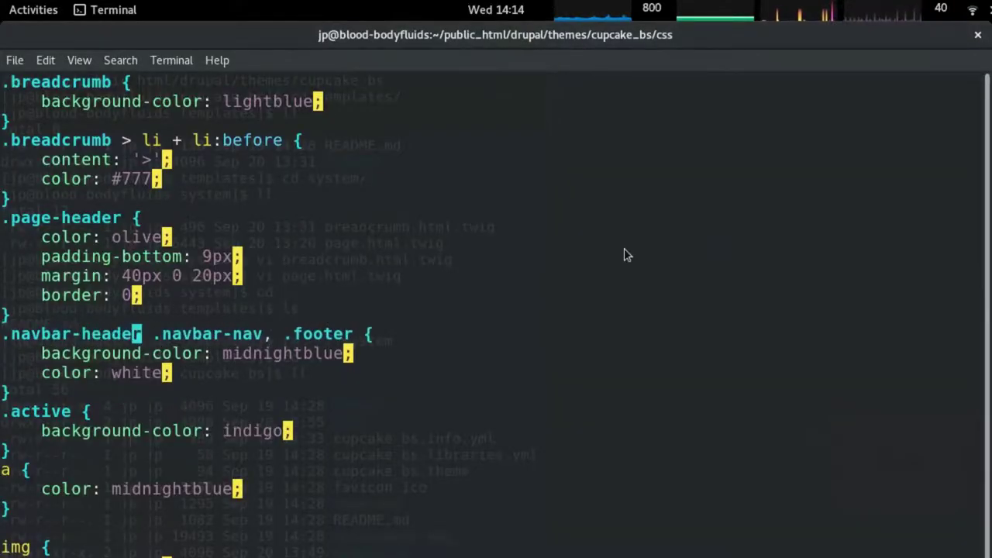
key("alt+Tab")
key("alt+Tab")
key("alt+Tab")
key("alt+Tab")
type(",")
key("alt+Tab")
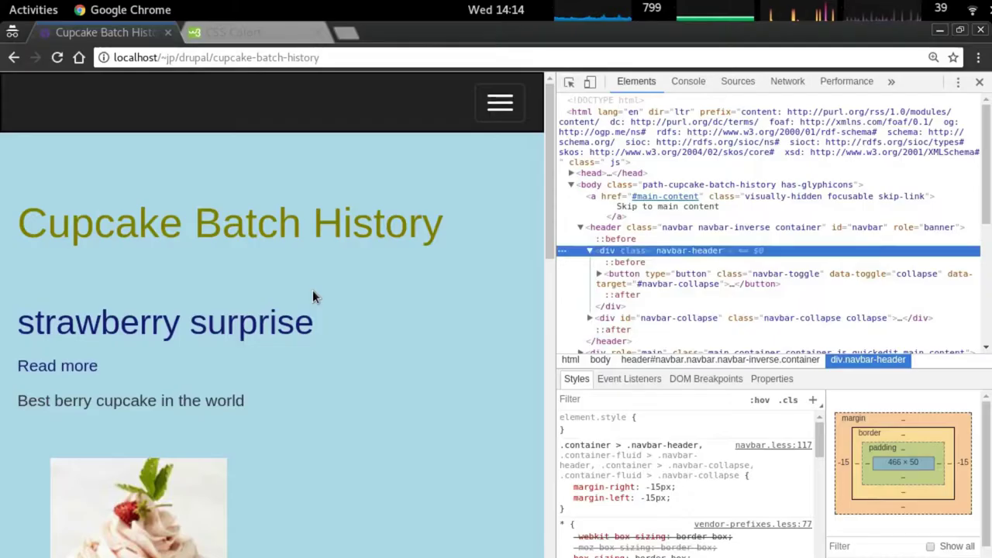
left_click(500, 103)
left_click(500, 103)
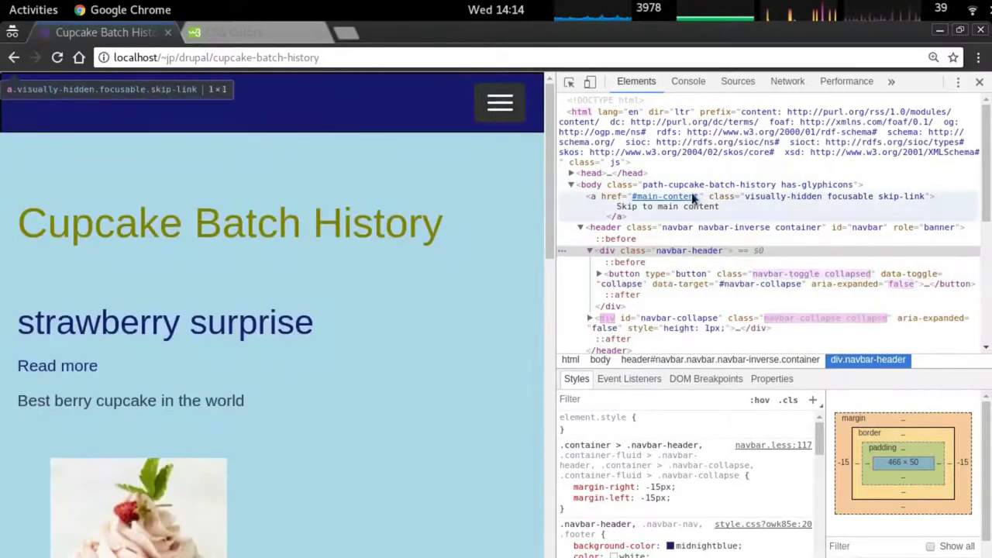
Insert '.navbar, ' at the start of the selector, save and reload Chrome.
key("alt+Tab")
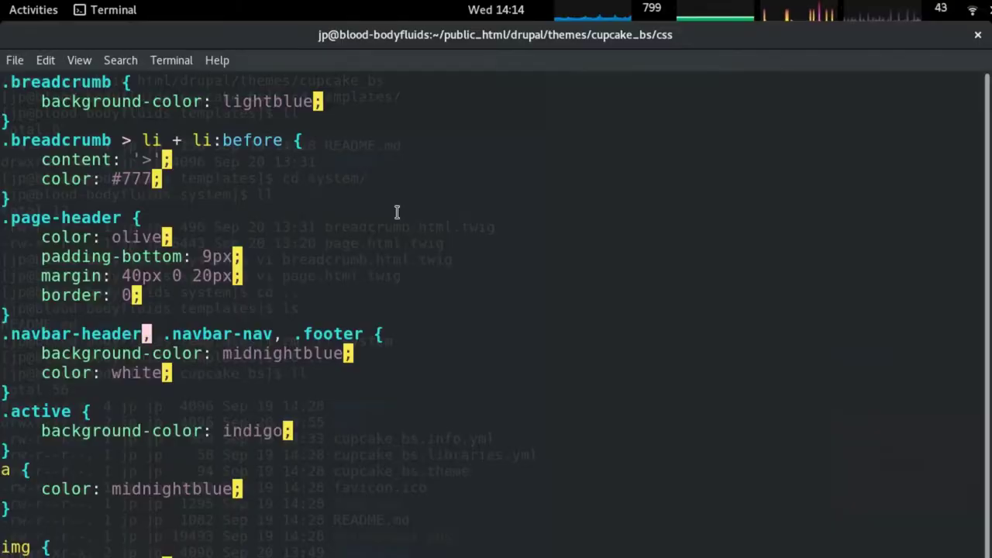
type("0i.navbar,")
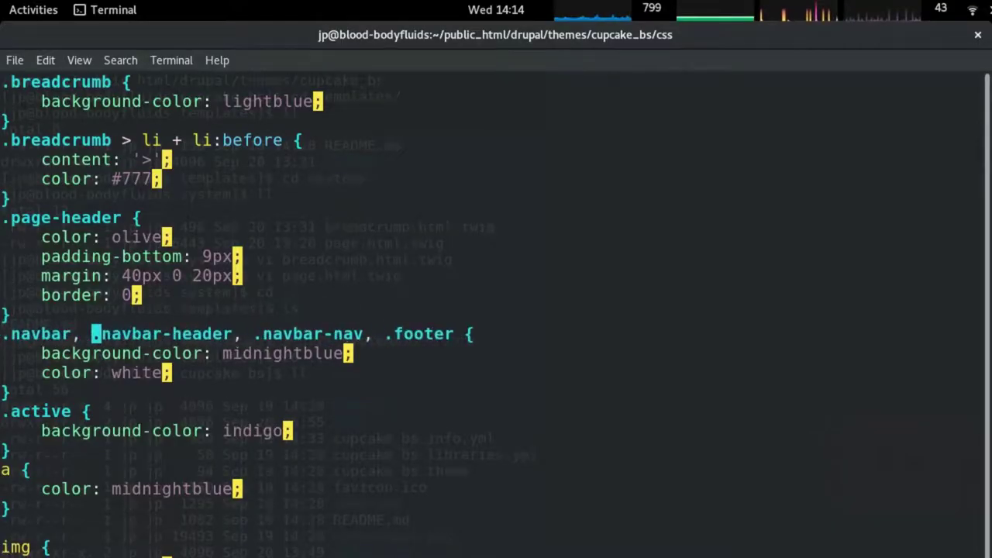
key("alt+Tab")
key("ctrl+r")
left_click(499, 103)
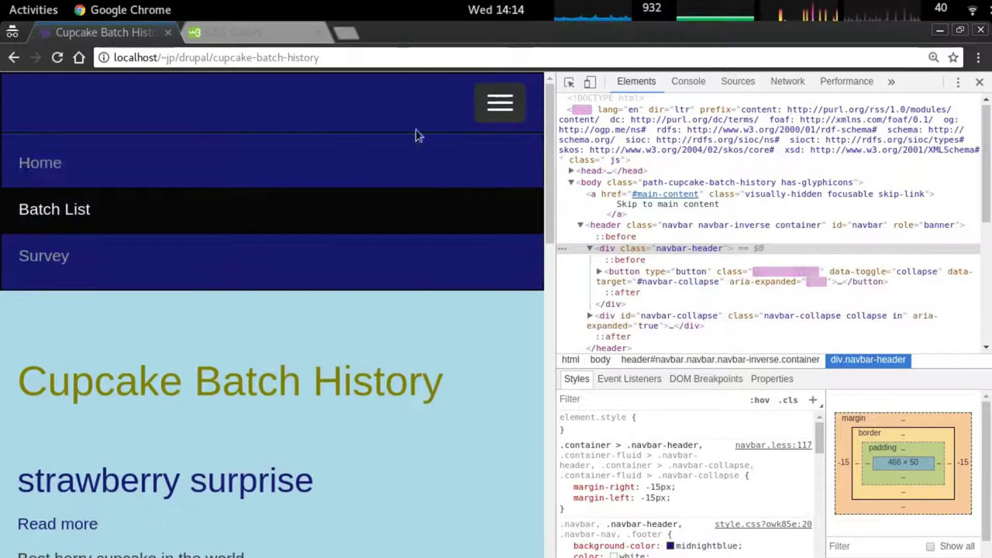
Visit Home, Batch List and Survey through the collapsed navbar menu to check the recoloured navbar.
left_click(500, 103)
left_click(499, 103)
left_click(160, 172)
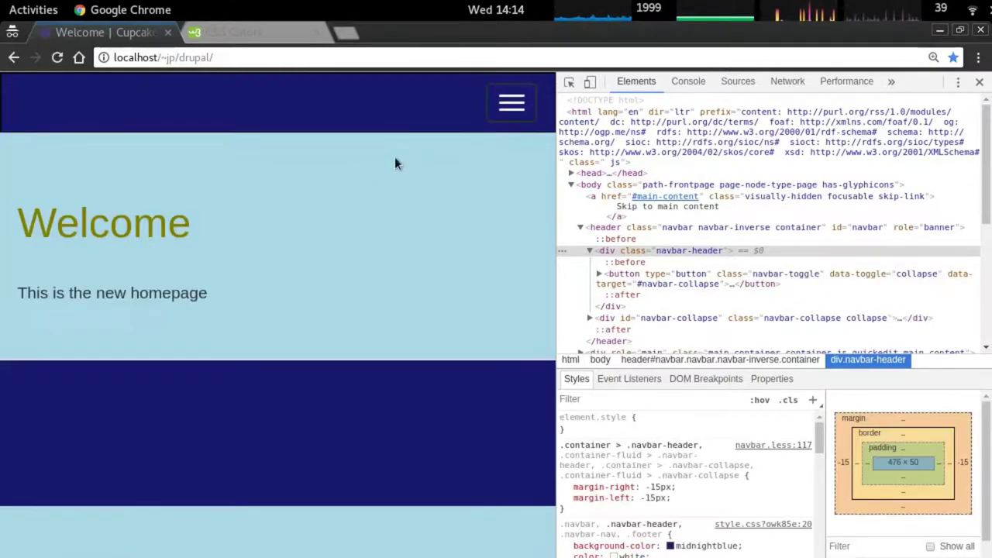
left_click(511, 104)
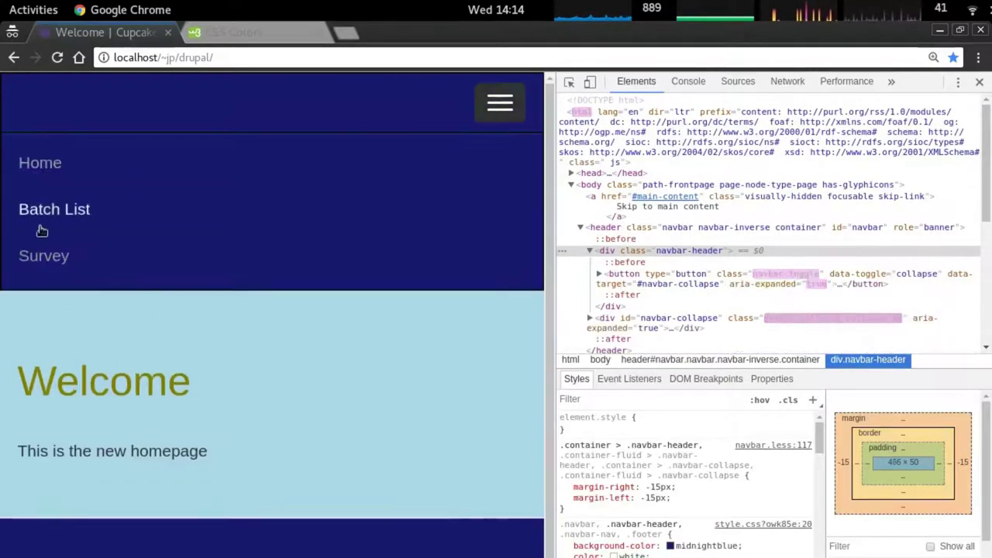
left_click(360, 210)
left_click(500, 103)
left_click(206, 250)
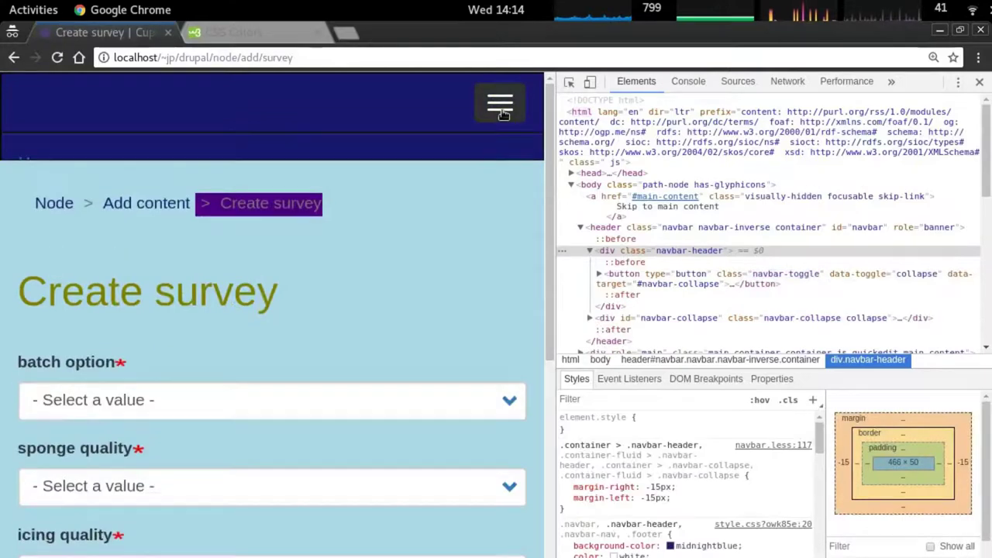
left_click(502, 113)
Zoom the page out so the navbar spreads horizontally, then revisit Batch List, Home and Survey.
key("ctrl+minus")
key("ctrl+minus")
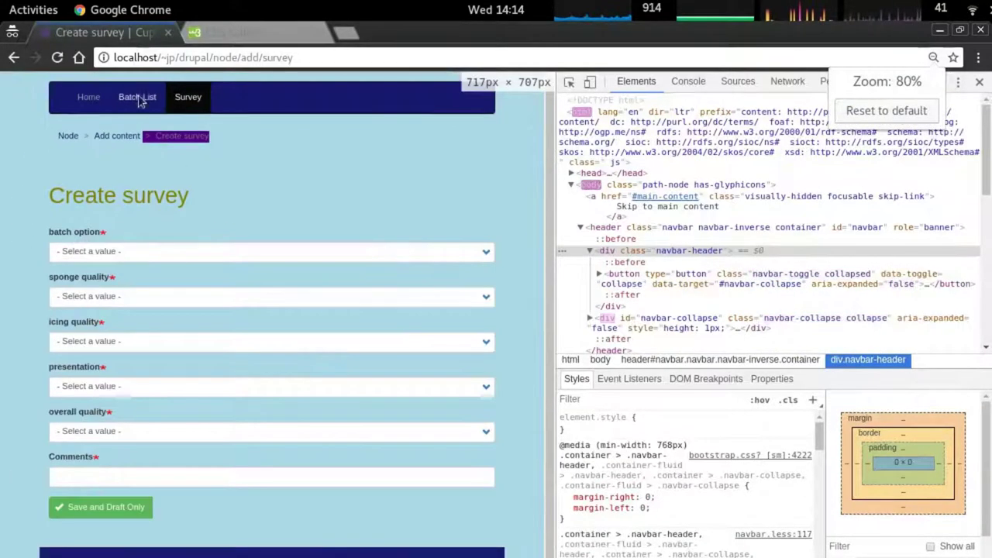
left_click(138, 97)
left_click(87, 97)
left_click(188, 96)
left_click(137, 97)
left_click(88, 97)
Select all text on Home and Create survey to reveal the hidden footer Log in link, then inspect it.
key("ctrl+a")
left_click(56, 243)
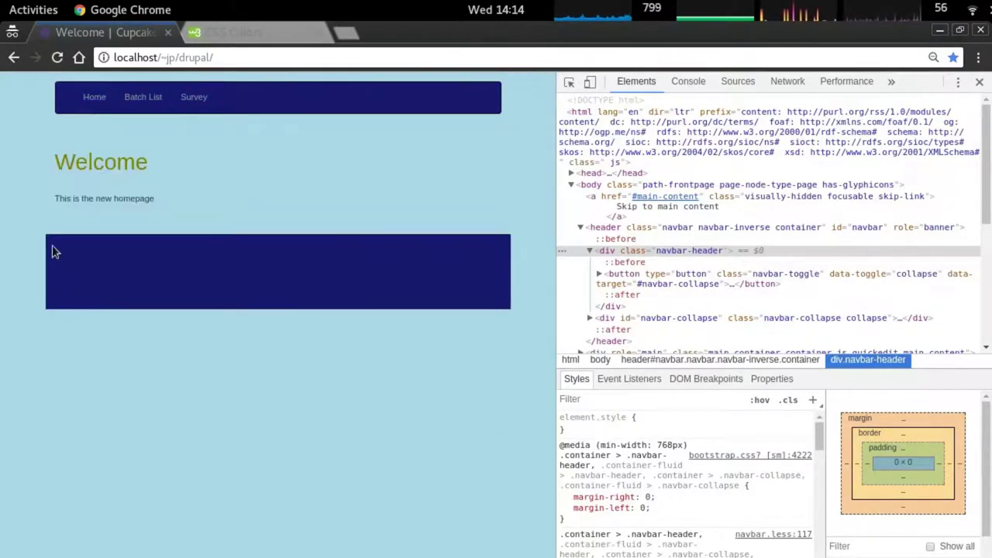
left_click(194, 97)
key("ctrl+a")
left_click(194, 520)
key("ctrl+a")
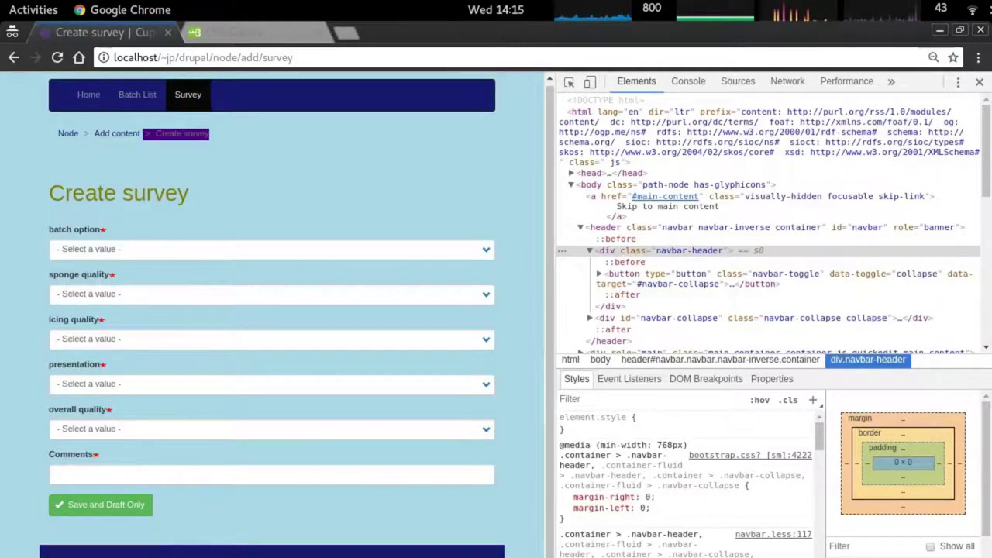
right_click(482, 553)
left_click(512, 553)
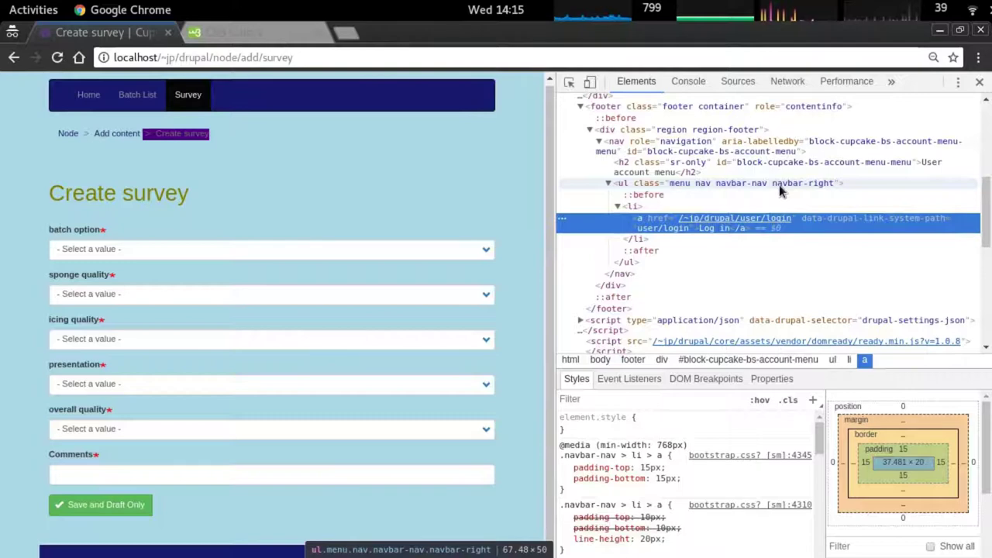
Compare the .navbar selector line in the stylesheet against the browser's inspected styles.
key("alt+Tab")
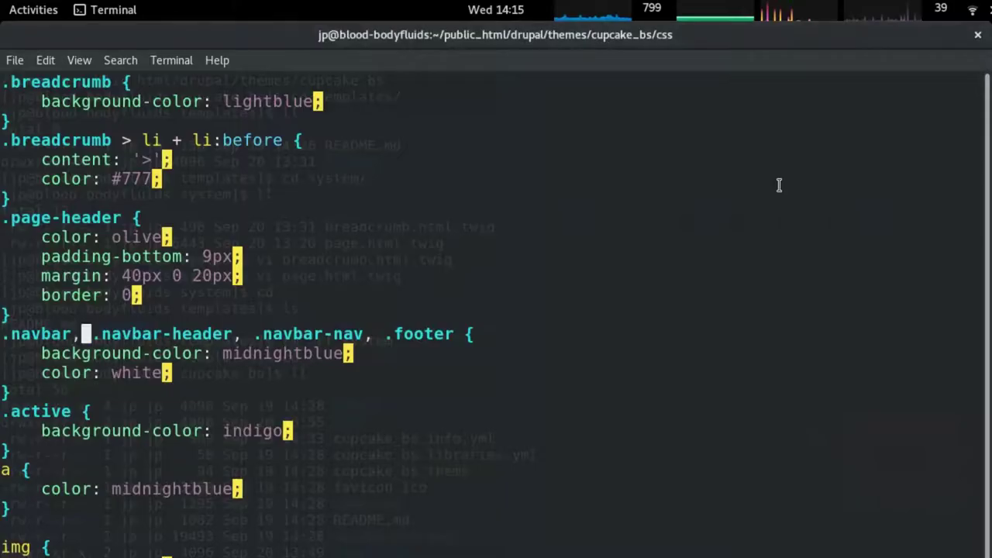
key("b")
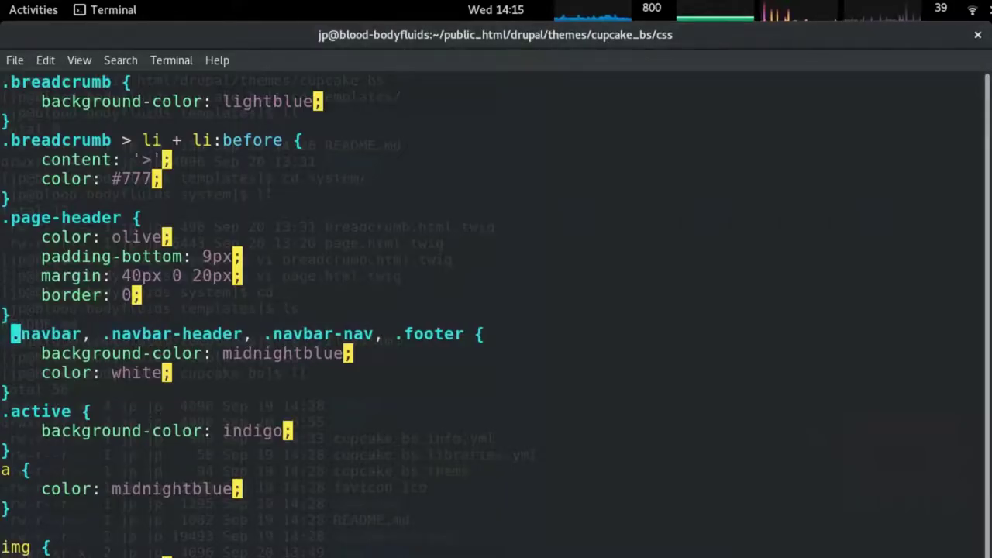
key("w")
key("w")
key("w")
key("w")
key("w")
key("w")
key("w")
key("alt+Tab")
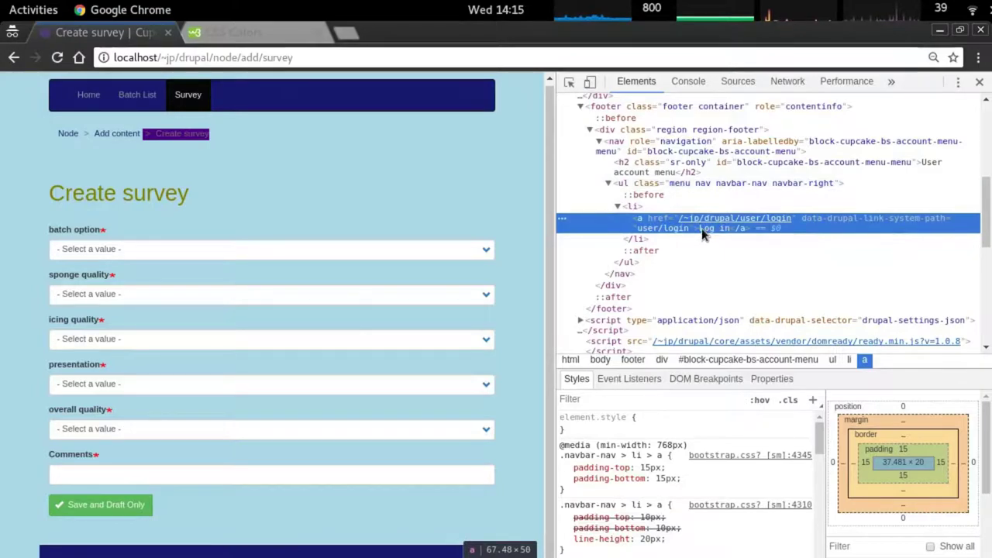
key("alt+Tab")
key("alt+Tab")
key("alt+Tab")
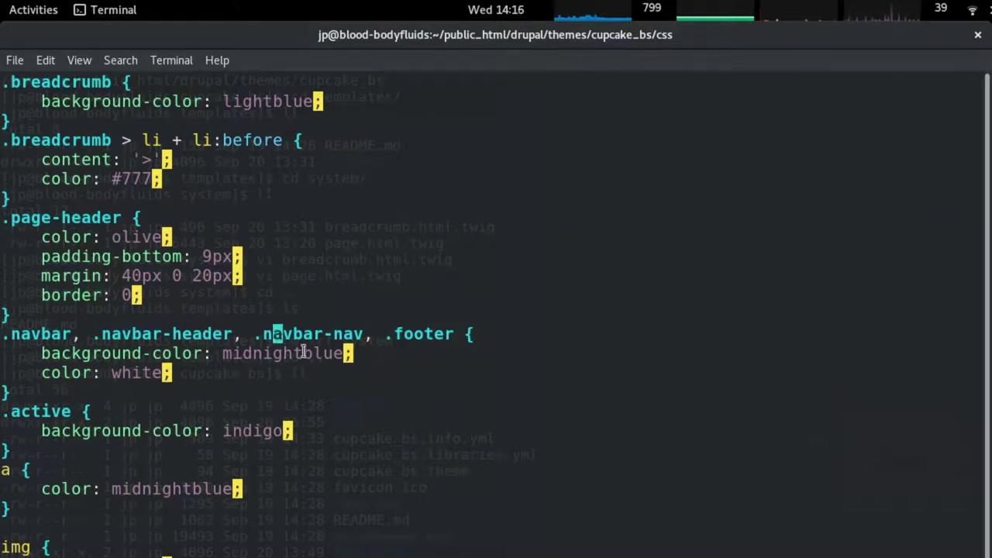
Join the navbar rule's properties onto one line with 3J.
key("3")
key("J")
key("0")
key("shift+g")
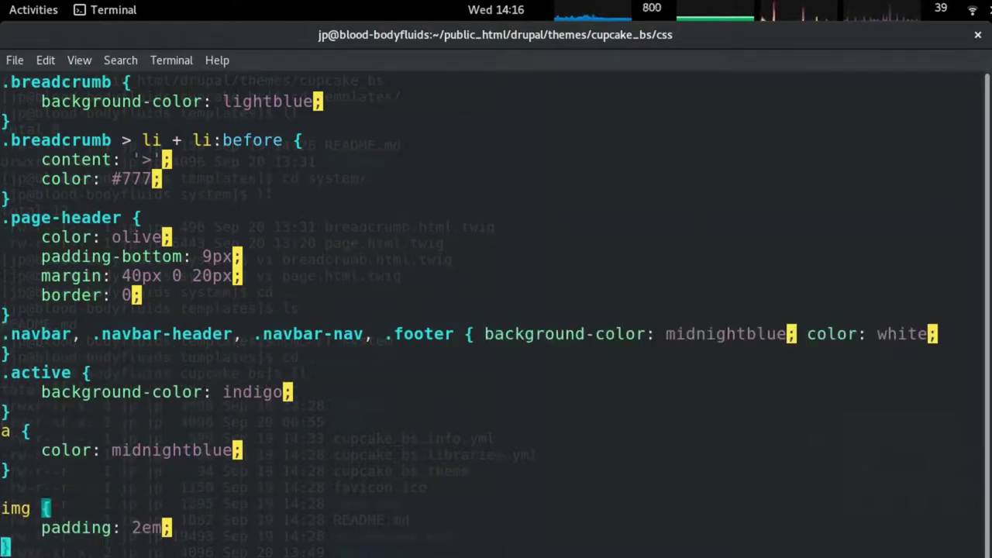
key("k")
key("k")
key("l")
key("l")
key("l")
key("l")
key("h")
key("k")
key("k")
key("k")
key("k")
key("k")
key("k")
key("k")
key("k")
key("k")
key("0")
key("shift+w")
key("shift+w")
key("shift+w")
key("shift+w")
key("shift+w")
key("0")
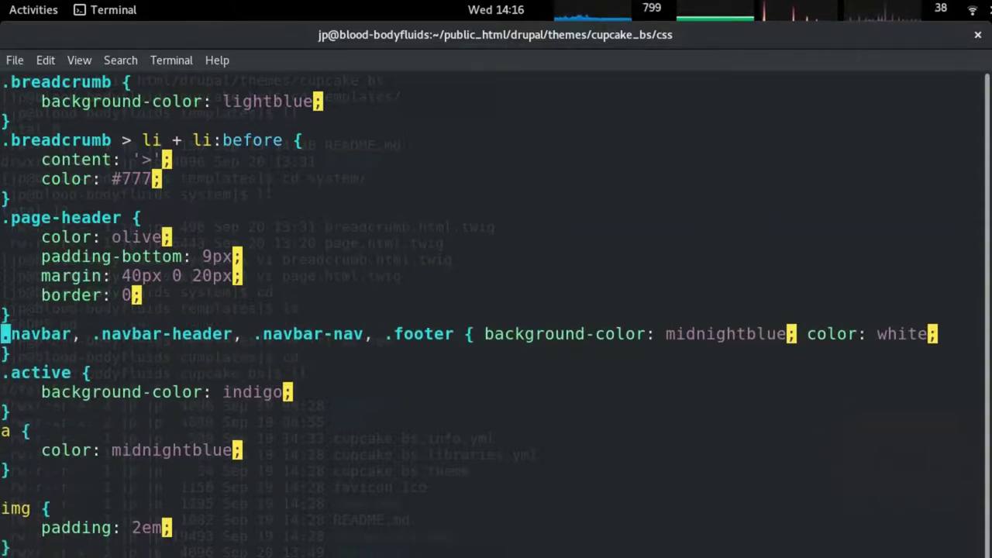
Put the navbar rule's background-color and color: white declarations on their own indented lines.
key("j")
key("k")
key("w")
key("w")
key("shift+e")
key("shift+e")
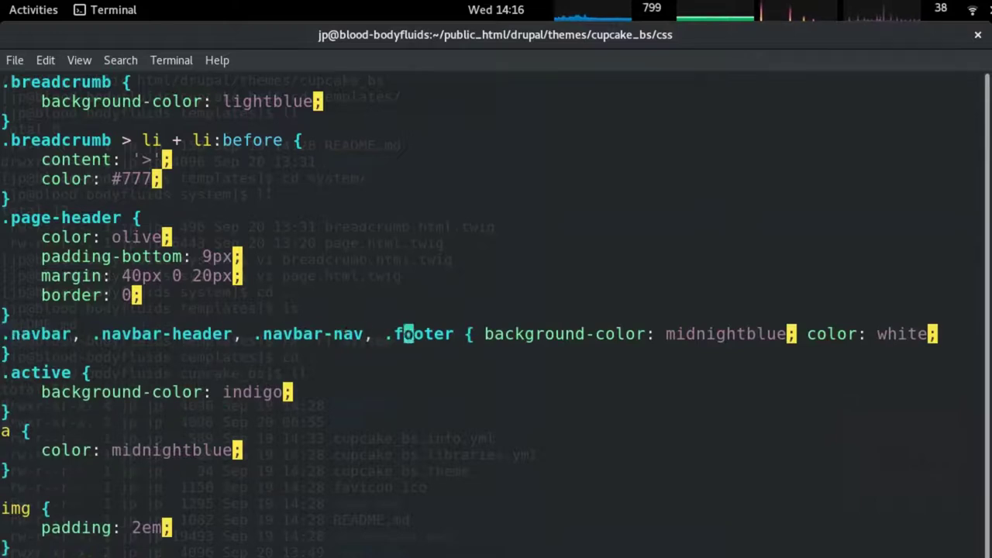
key("shift+w")
key("shift+w")
key("l")
key("r")
key("Return")
key("shift+period")
key("shift+period")
key("w")
key("w")
key("w")
key("w")
key("w")
key("w")
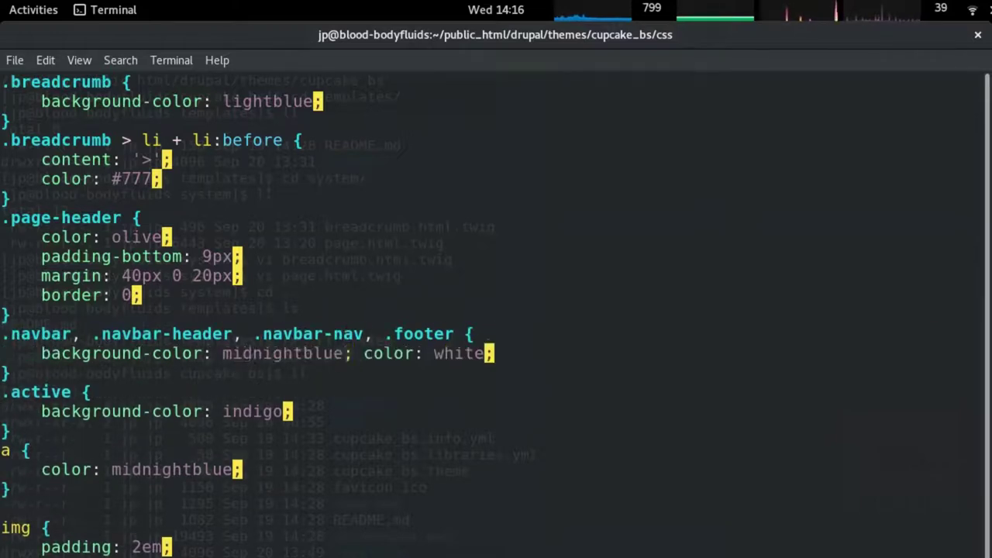
key("h")
key("r")
key("Return")
key("shift+period")
key("shift+period")
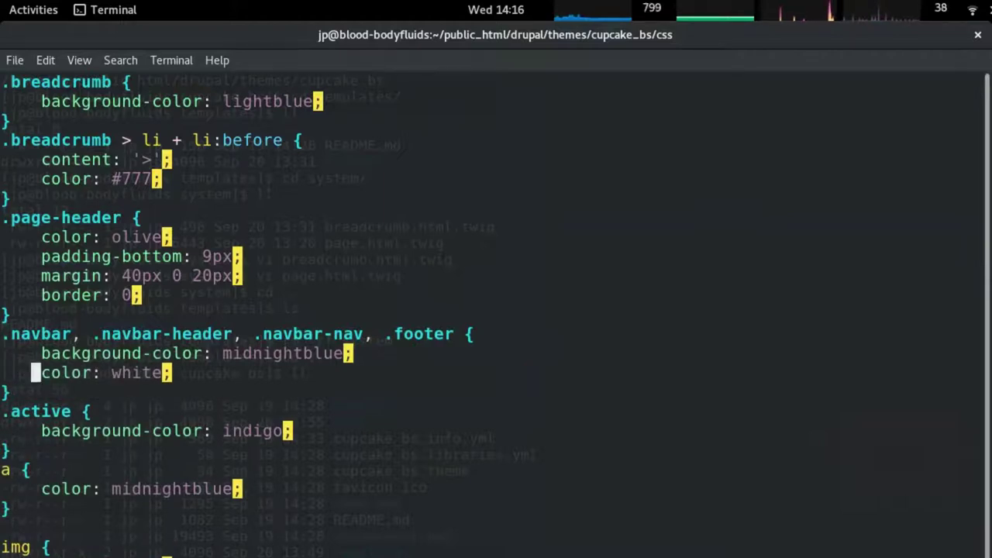
Open a blank line below the .active rule.
key("j")
key("j")
key("j")
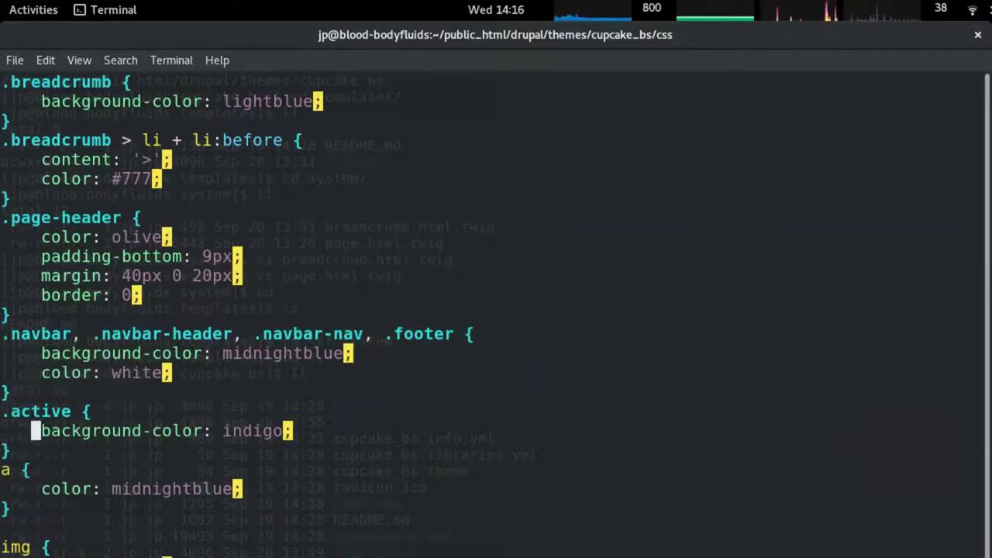
key("j")
key("j")
key("j")
key("j")
key("j")
key("j")
key("h")
key("k")
key("k")
key("k")
key("k")
key("k")
key("k")
key("j")
key("o")
key("Escape")
key("k")
key("j")
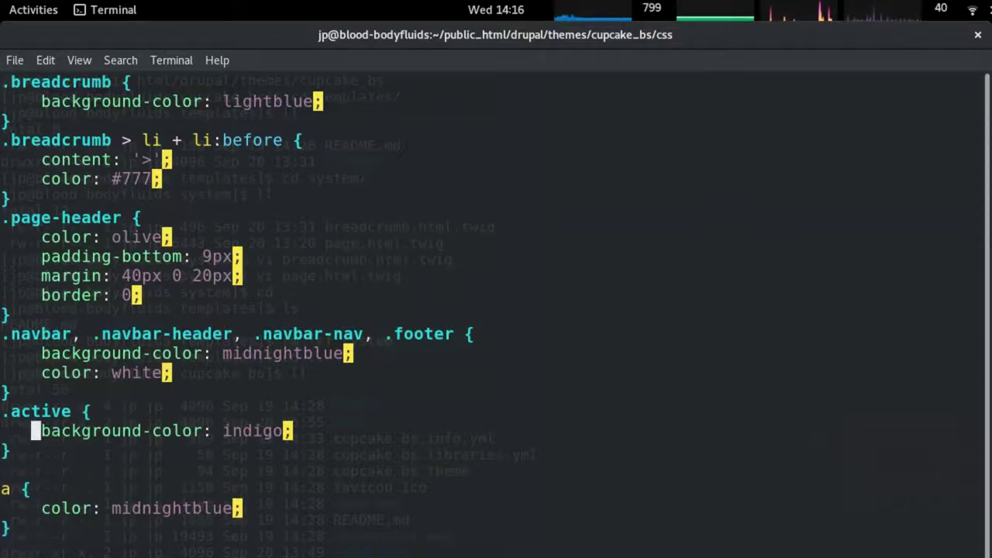
key("j")
key("j")
key("j")
key("j")
key("k")
key("k")
key("k")
key("k")
key("g")
key("g")
key("j")
key("j")
key("j")
key("k")
Cut the three-line body rule from the top of the stylesheet.
key("0")
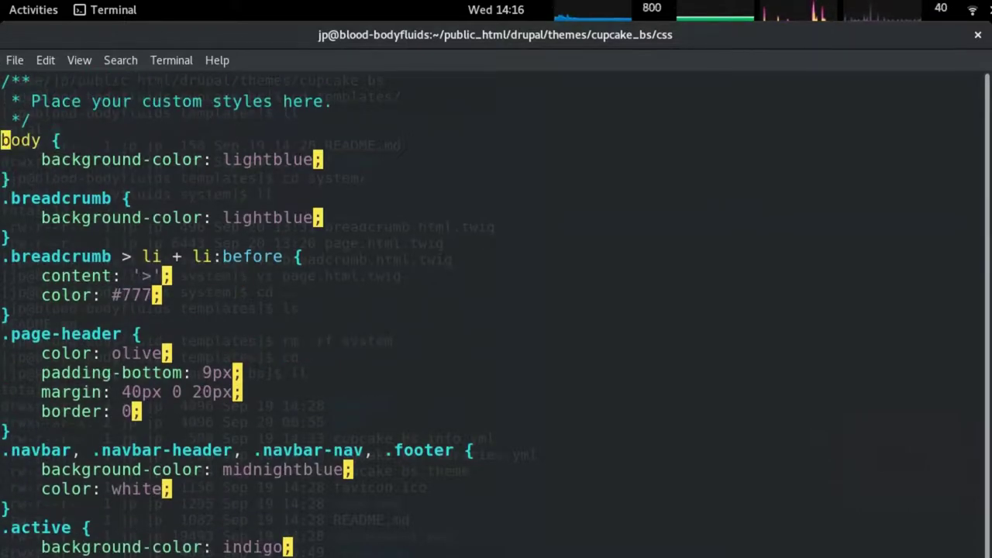
key("d")
key("2")
key("j")
key("ctrl+e")
key("ctrl+e")
key("ctrl+e")
right_click(320, 352)
left_click(364, 429)
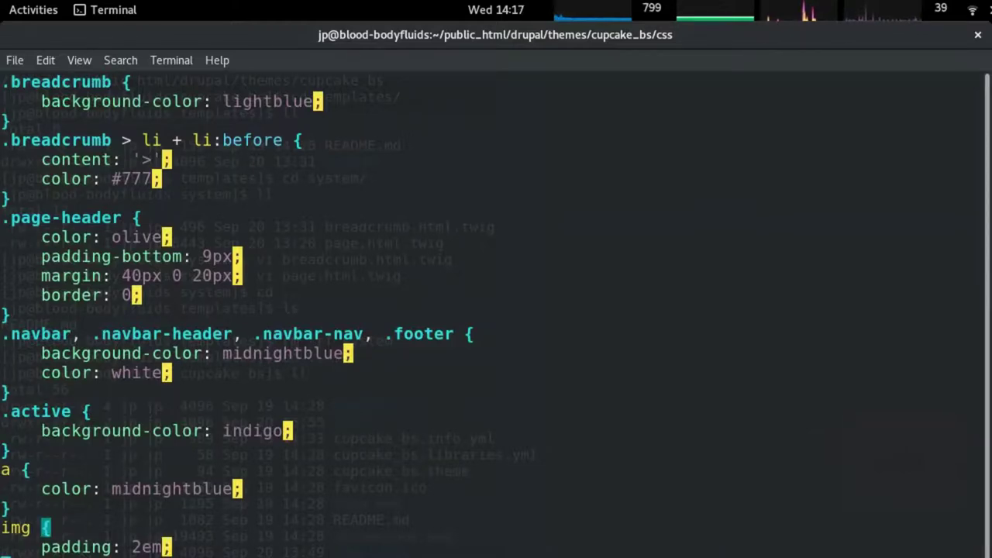
key("ctrl+y")
key("ctrl+y")
key("ctrl+y")
key("ctrl+y")
Paste the body rule after the img rule at the end and remove the blank line above img.
key("g")
key("g")
key("j")
key("j")
key("j")
key("d")
key("d")
key("d")
key("d")
key("d")
key("d")
key("j")
key("j")
key("j")
key("j")
key("j")
key("j")
key("j")
key("j")
key("j")
key("j")
key("j")
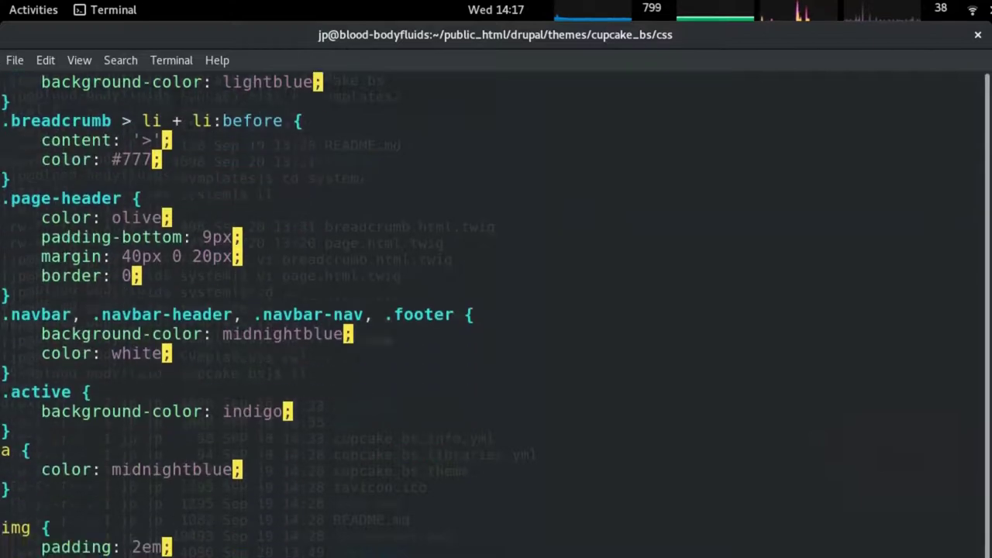
key("j")
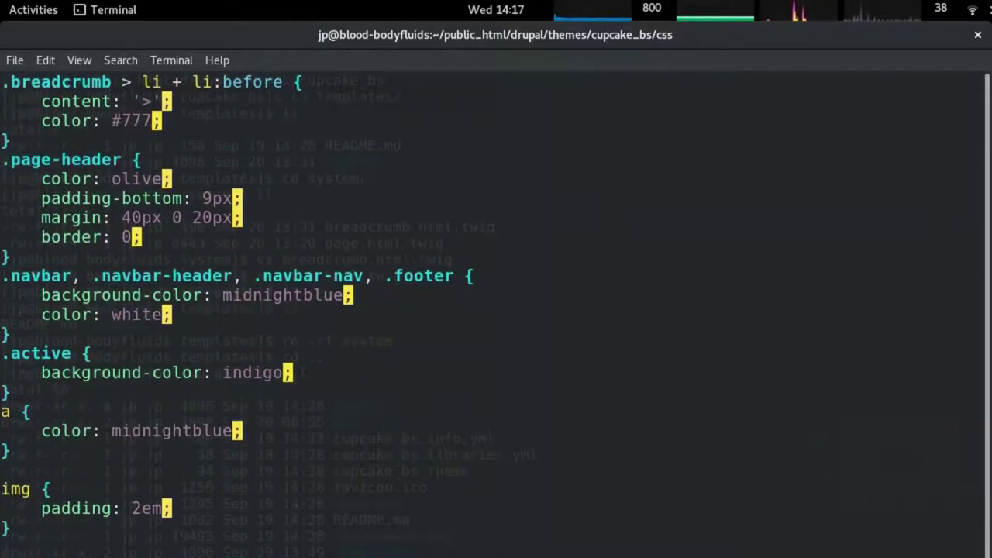
key("p")
key("k")
key("k")
key("k")
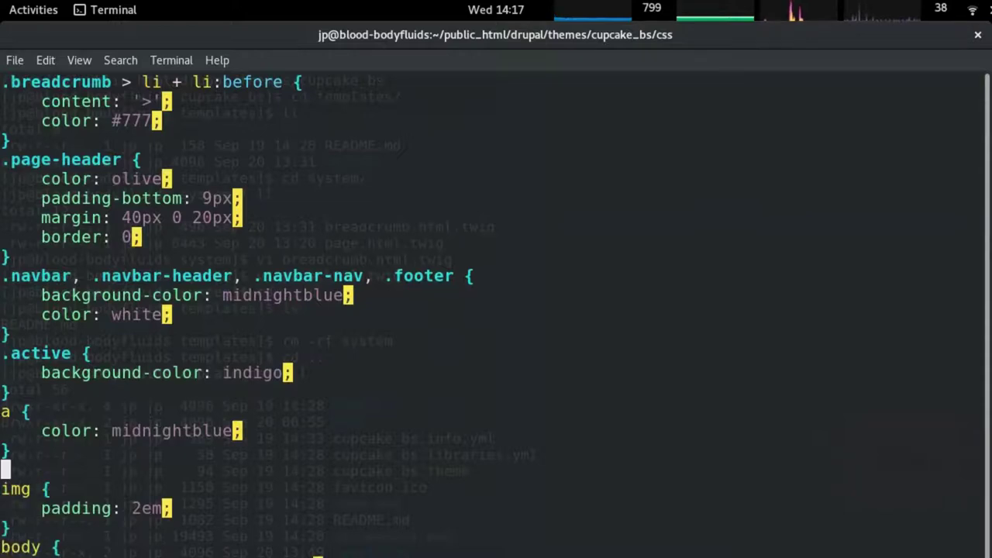
key("k")
key("d")
key("d")
key("k")
scroll(363, 426, "up", 2)
Narrow Chrome to mobile width, inspect the footer Log in link, and select its parent ul.menu node.
key("alt+Tab")
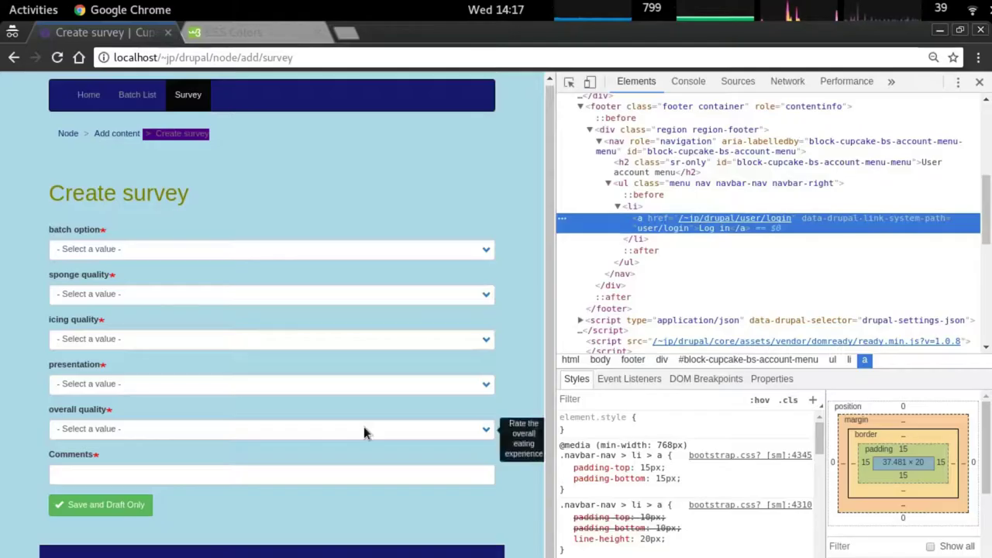
left_click_drag(549, 170, 450, 170)
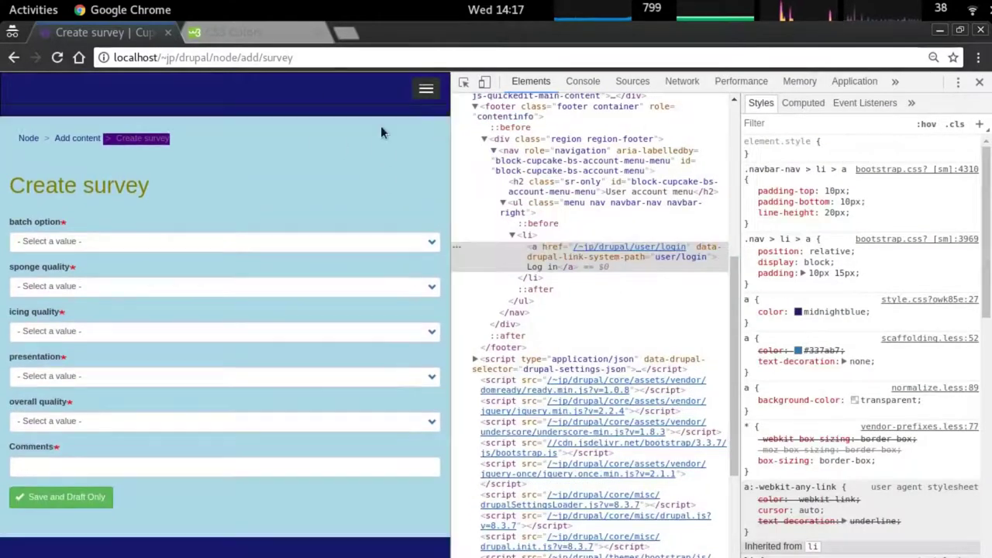
right_click(11, 542)
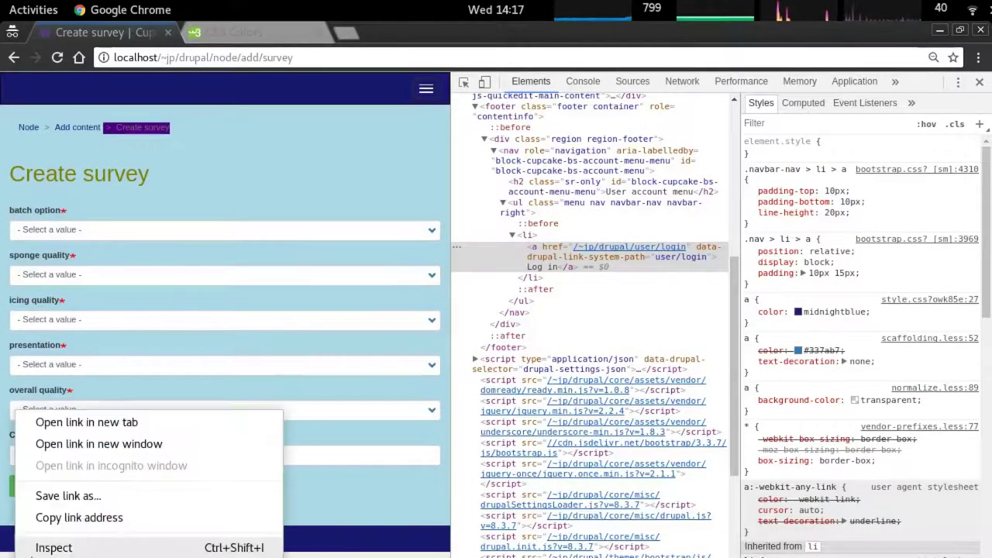
left_click(46, 546)
left_click(579, 223)
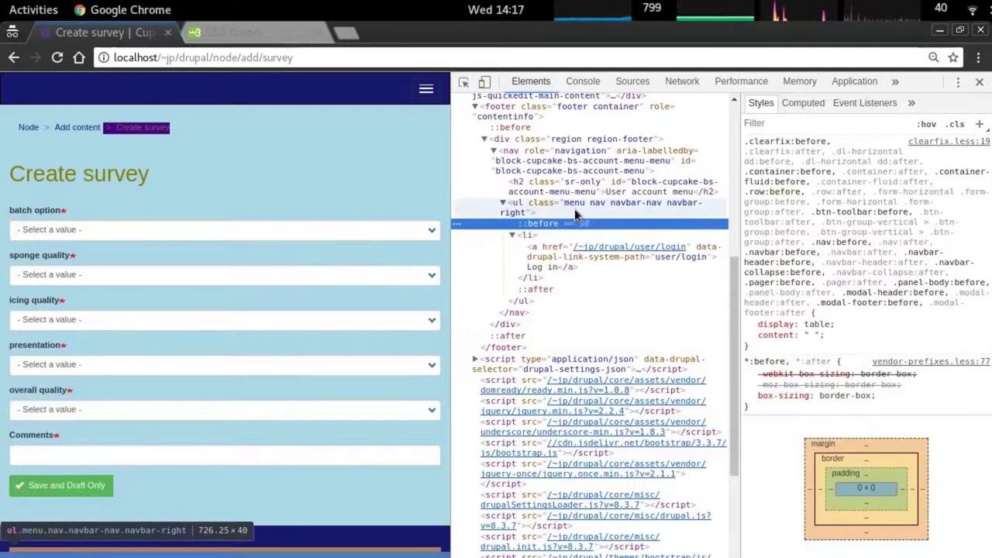
left_click(609, 207)
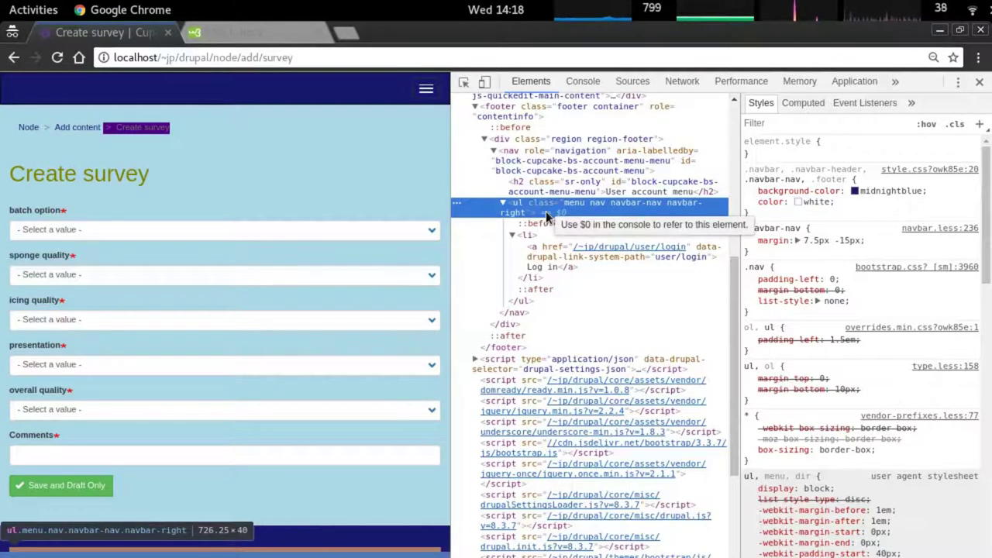
Insert '.menu,' before .navbar in the midnightblue rule's selector and reload Chrome.
key("alt+Tab")
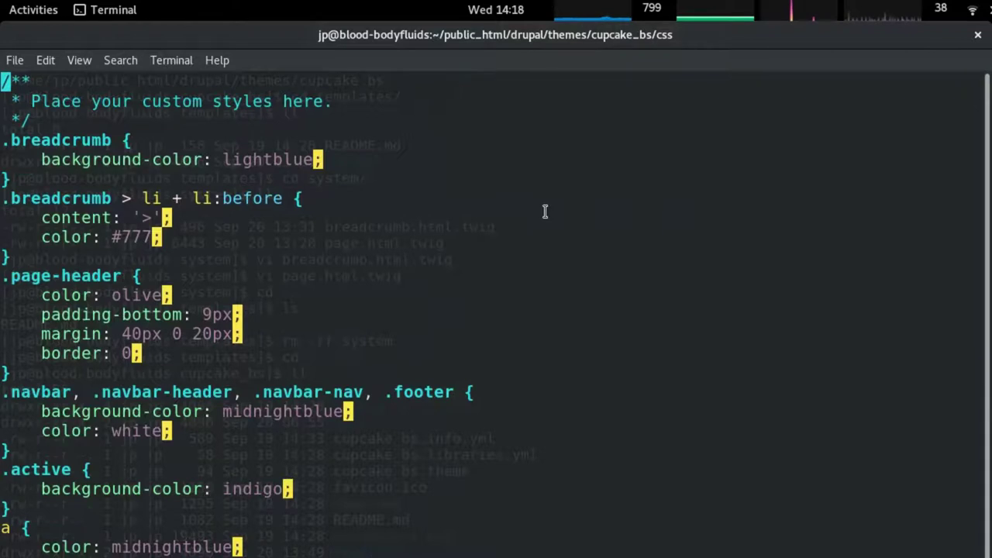
key("j")
key("j")
key("j")
key("j")
key("j")
key("j")
key("j")
key("j")
key("j")
key("j")
key("j")
key("j")
key("j")
key("j")
key("j")
key("j")
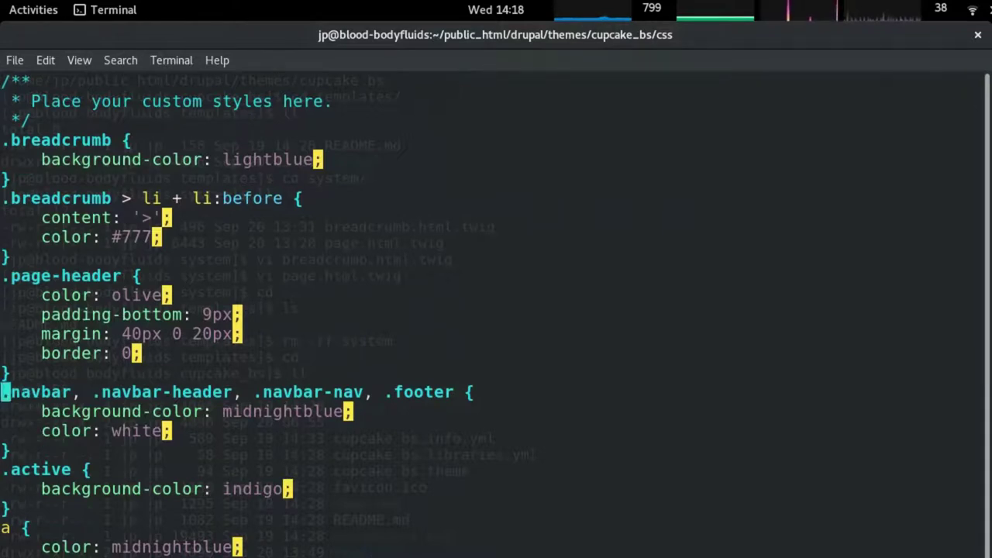
type("i.menu,")
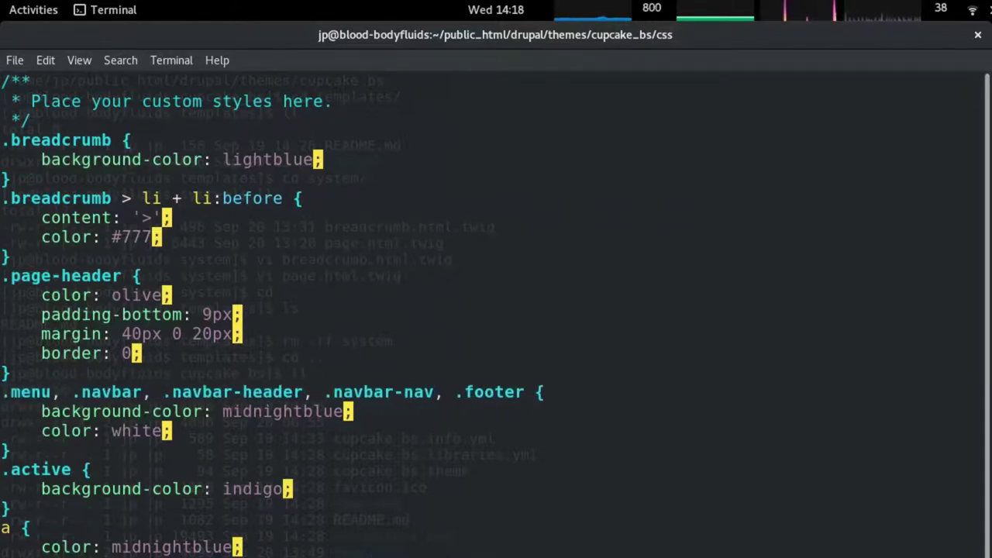
key("Escape")
key("alt+Tab")
key("ctrl+r")
Copy the nav link hover/focus rule selector from DevTools and paste it into the stylesheet.
right_click(431, 541)
left_click(465, 554)
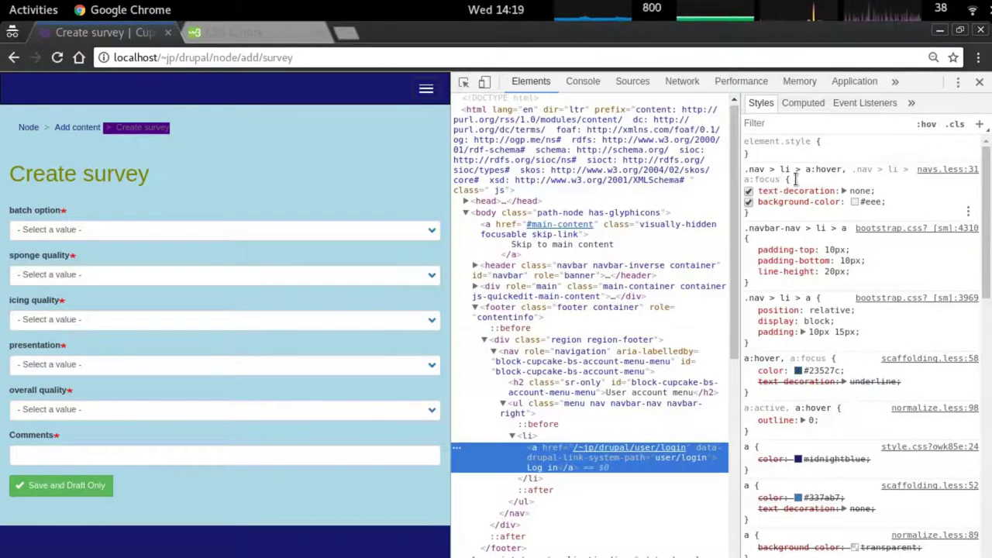
left_click_drag(835, 180, 745, 169)
key("alt+Tab")
scroll(534, 335, "down", 2)
scroll(537, 331, "down", 1)
right_click(542, 334)
left_click(595, 407)
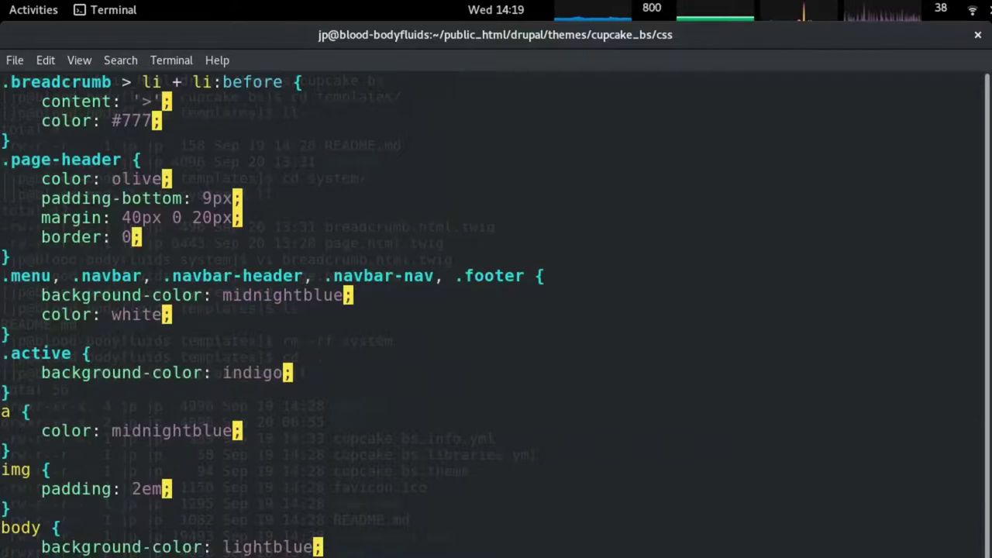
scroll(271, 314, "down", 1)
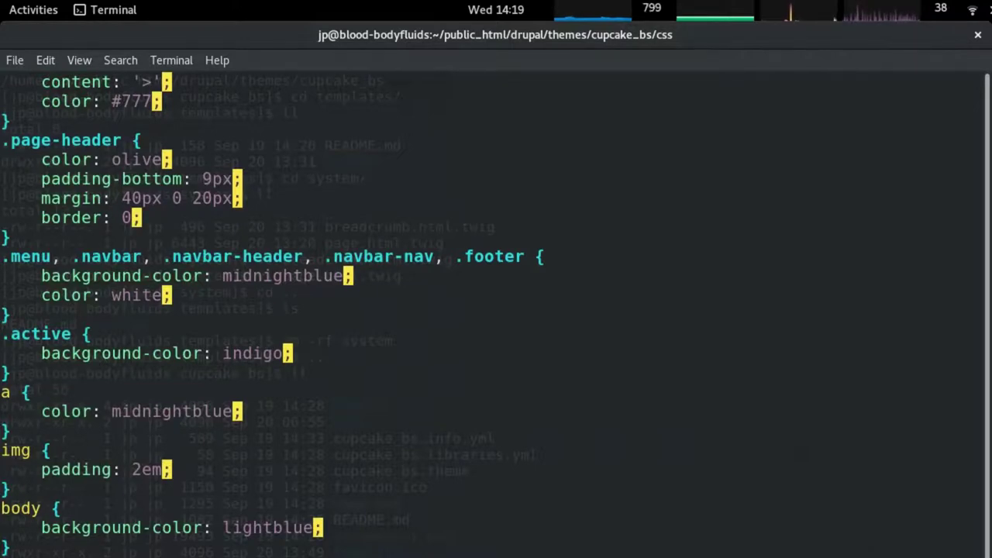
Duplicate the hover/focus selector line and trim the copy to '.nav > li {'.
key("Down")
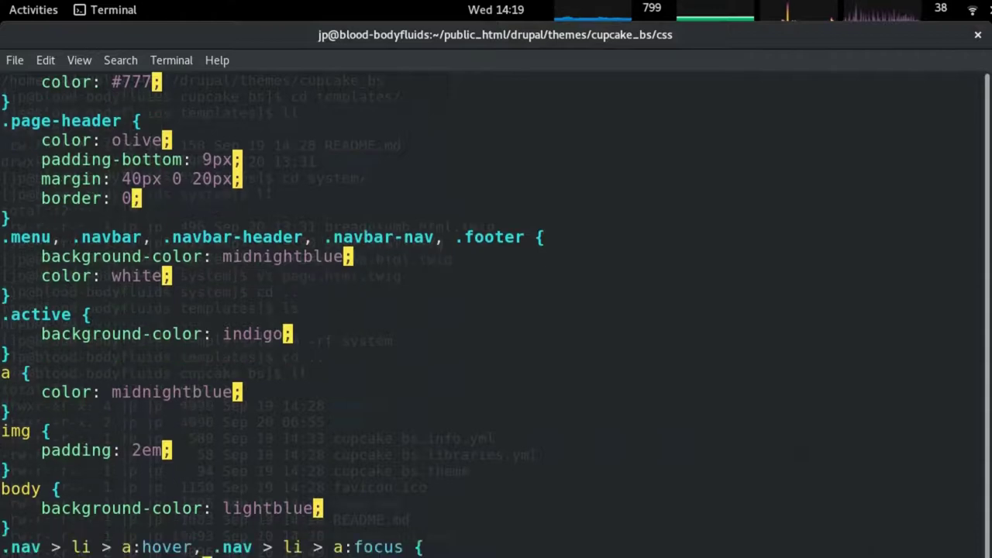
key("Down")
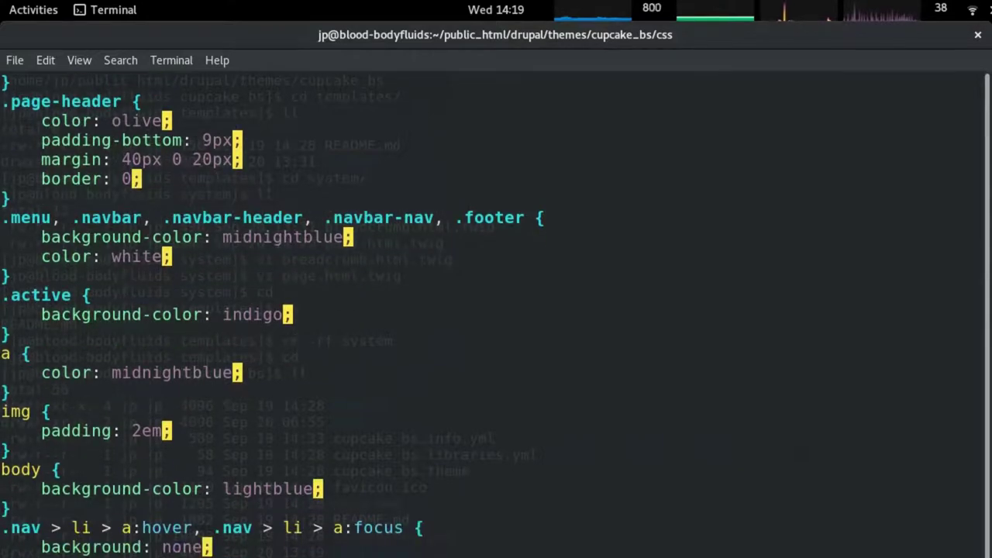
key("Up")
key("y")
key("y")
key("j")
key("k")
key("k")
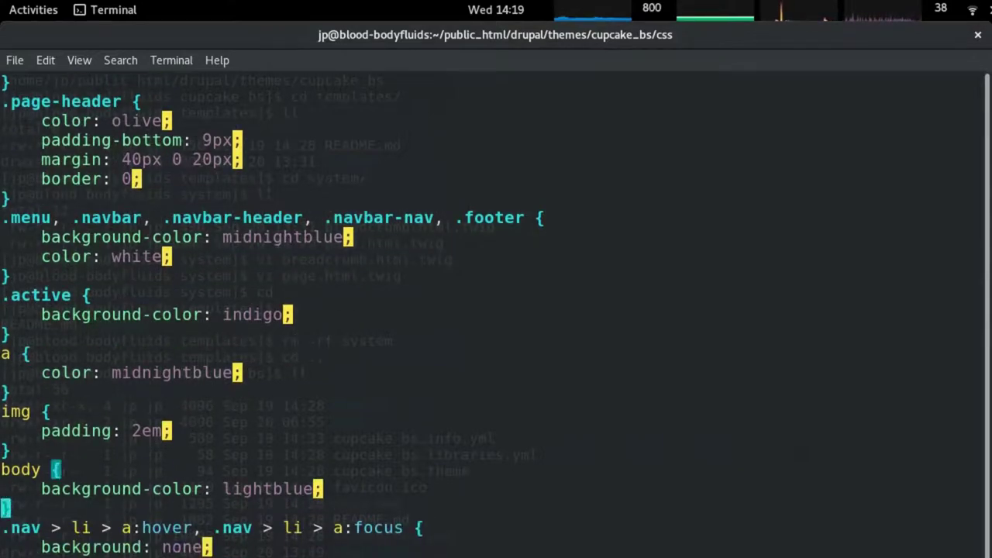
key("p")
key("w")
key("w")
key("w")
key("l")
key("l")
type("DA {")
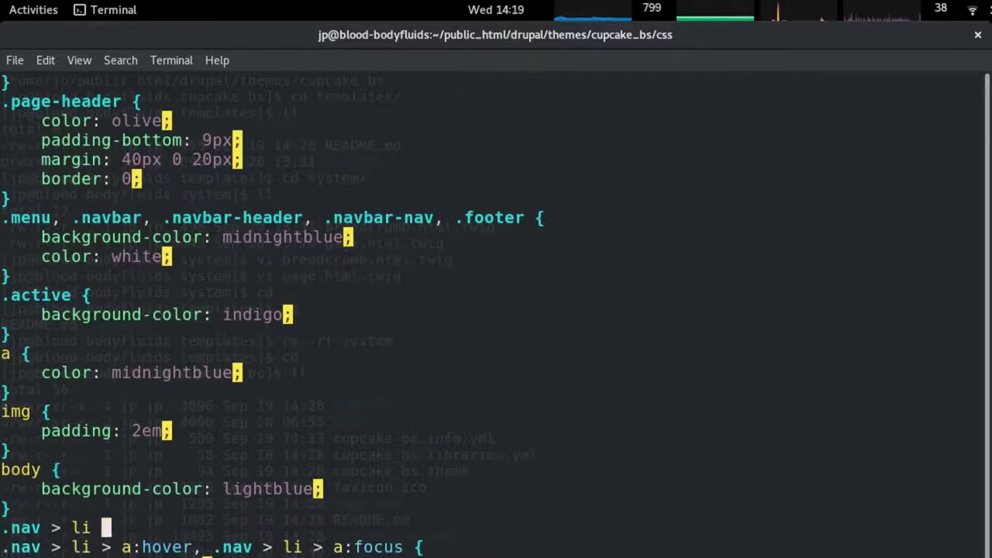
key("Return")
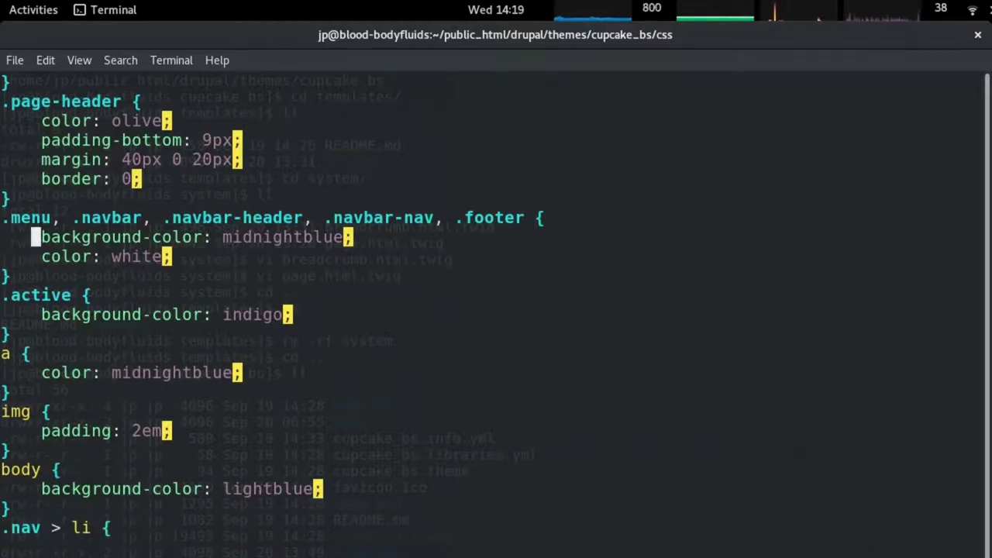
Give the .nav > li rule a midnightblue background and white text, closing it with }.
key("Down")
type("background-color: midnightblue;")
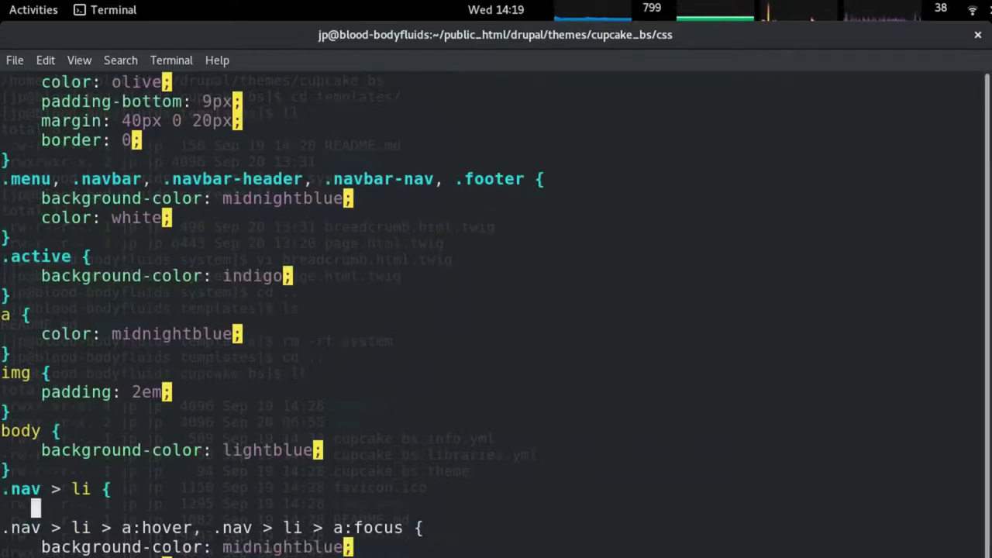
key("Up")
key("Up")
key("p")
key("Down")
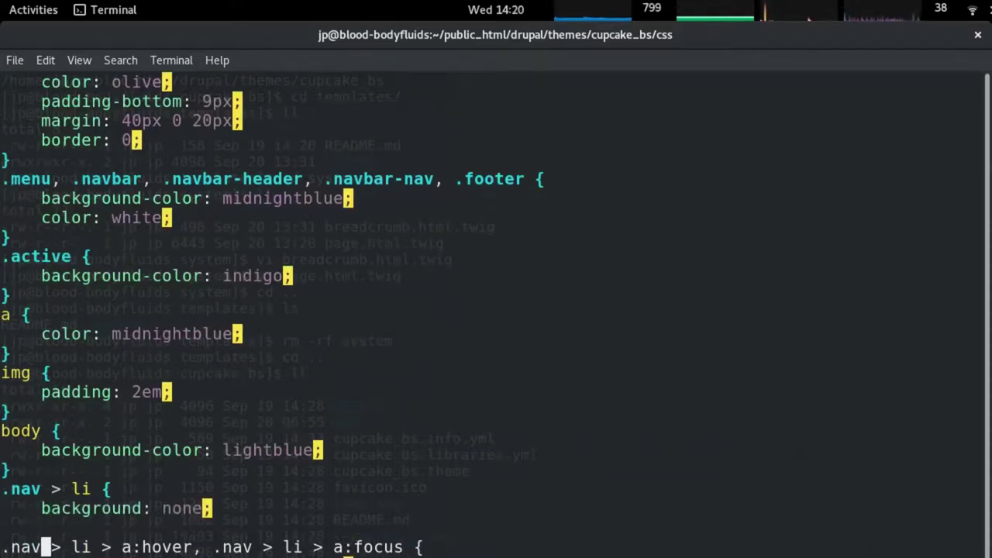
key("p")
key("k")
key("P")
key("j")
key("d")
key("d")
type("Po}")
key("Escape")
Delete the blank line above the hover/focus rule, save, and reload Chrome with F5.
key("j")
key("j")
key("j")
key("k")
key("d")
key("d")
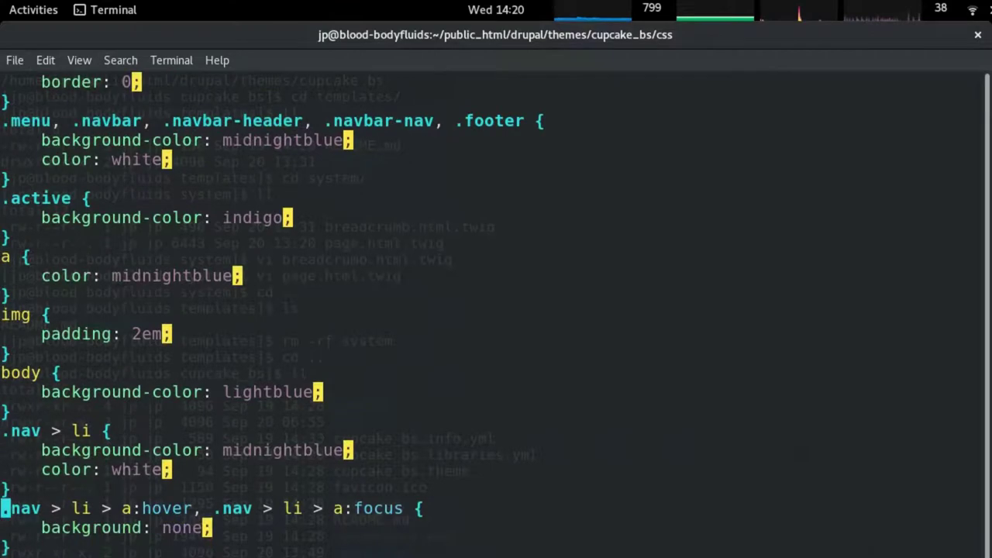
key("k")
key("k")
key("k")
key("alt+Tab")
key("F5")
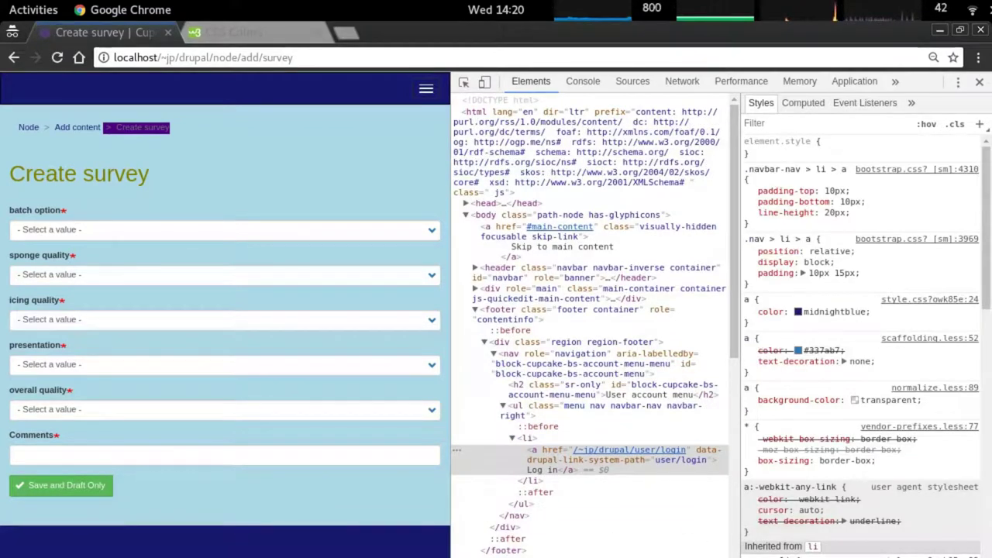
Open the Log in page from the footer link.
left_click(183, 539)
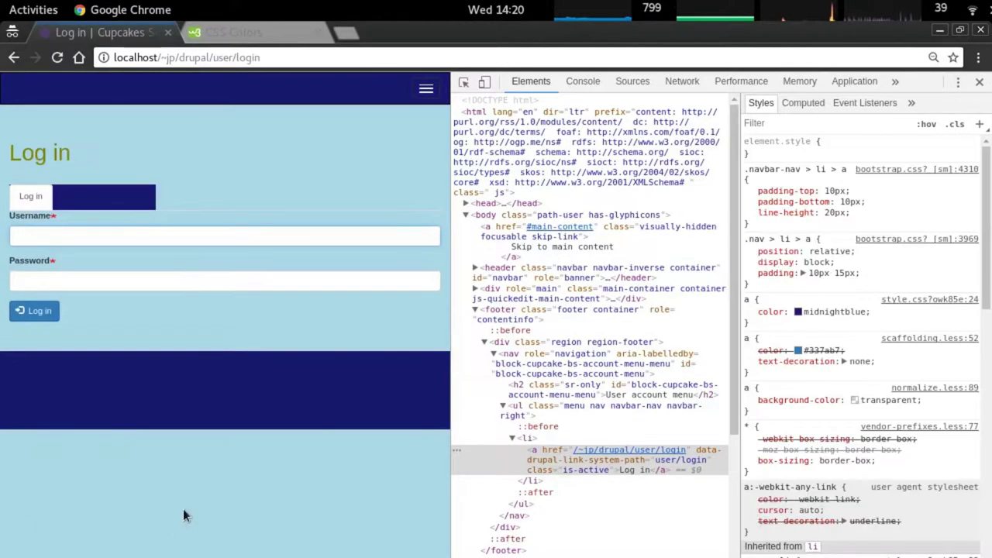
left_click(22, 393)
key("ctrl+a")
Duplicate the .nav > li selector in the stylesheet, joining the two with a comma.
key("alt+Tab")
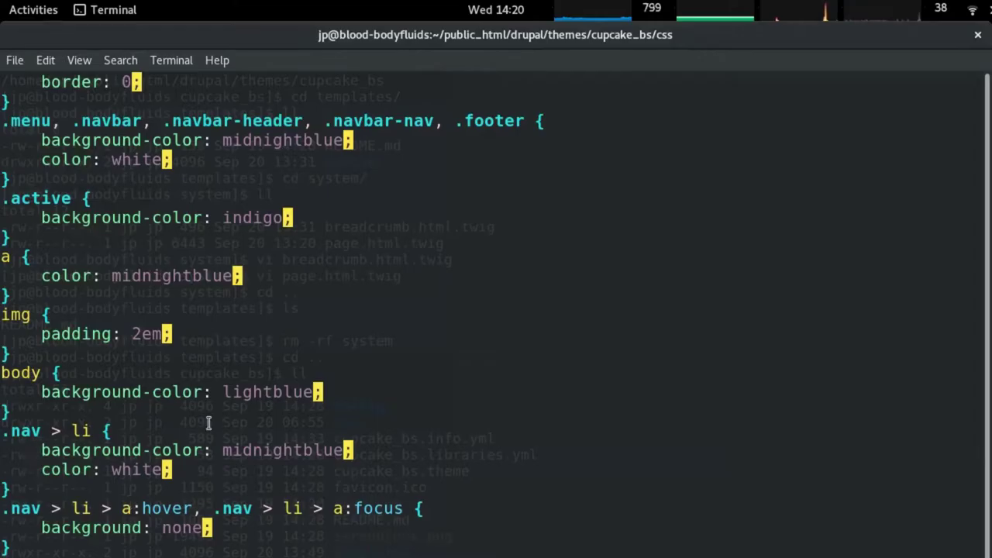
key("Up")
key("Home")
key("y")
key("$")
key("p")
key("b")
key("b")
key("b")
key("h")
key("h")
type("x")
type("i,")
key("Escape")
Extend the second selector to '.nav > li a', save, and reload Chrome.
key("w")
key("w")
key("e")
key("e")
type("li a")
key("Escape")
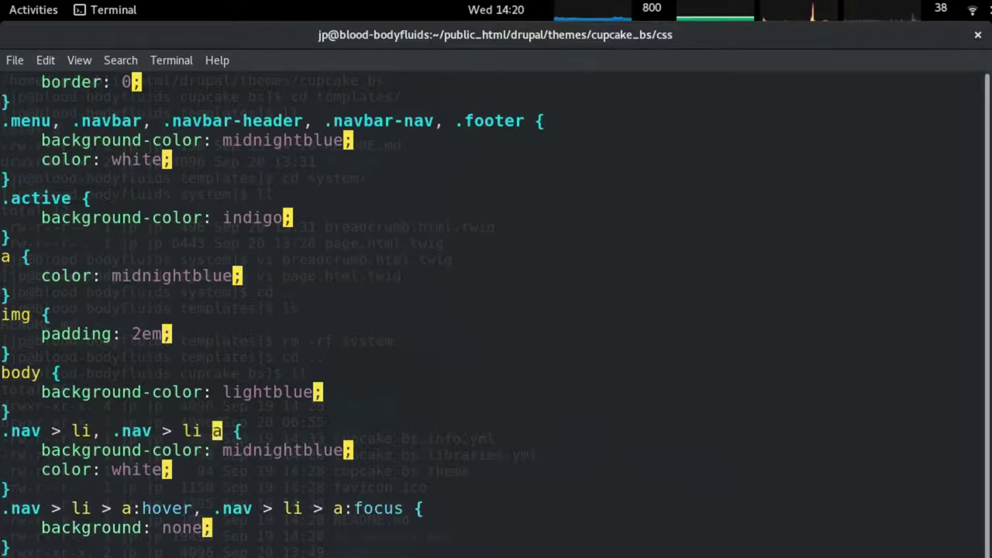
key("alt+Tab")
key("ctrl+r")
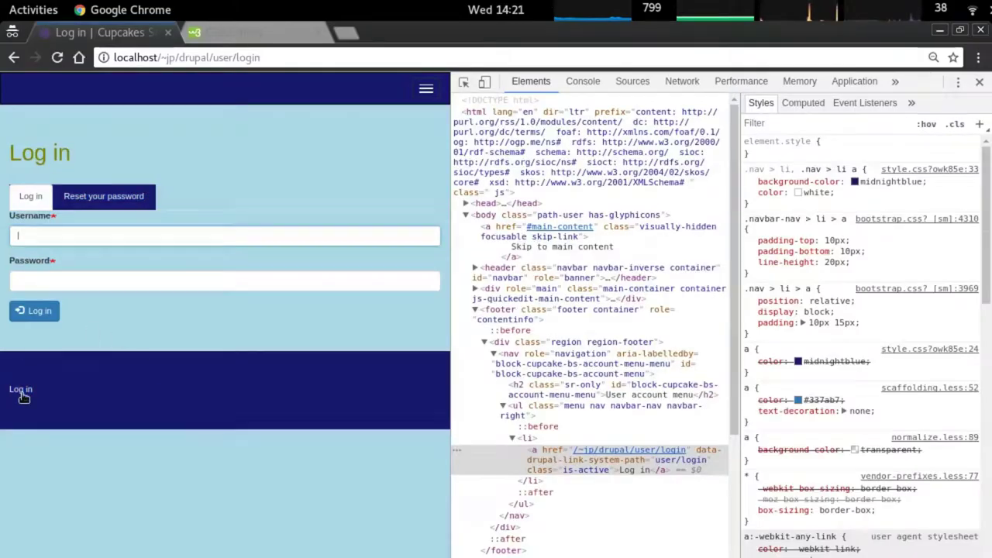
Add 'color: lightblue;' to the nav hover rule, save, and reload the Log in page.
key("alt+Tab")
key("j")
key("j")
key("j")
key("p")
key("w")
key("w")
type("cwlightblue")
key("alt+Tab")
key("ctrl+r")
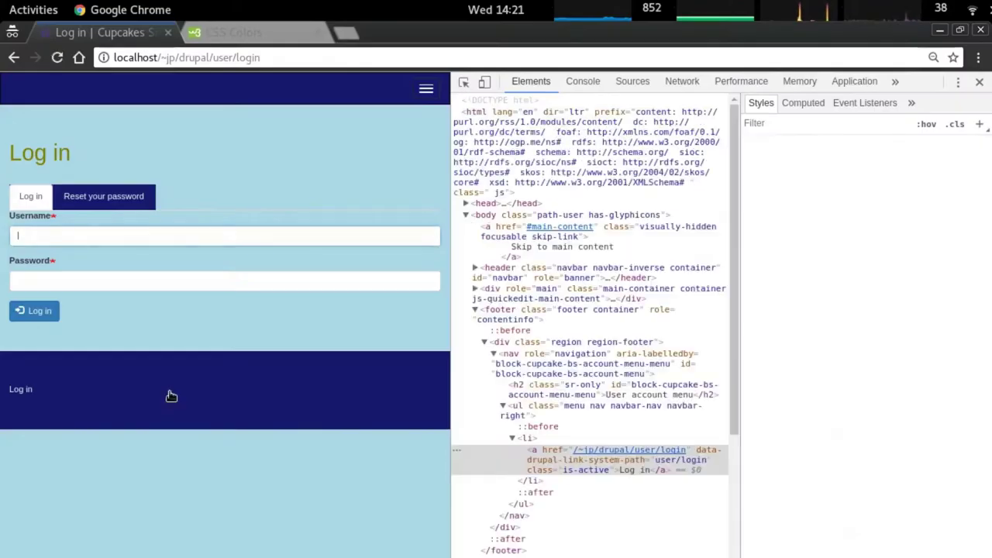
Go to Home, then Create survey through the collapsed menu, and widen the page.
left_click(426, 88)
left_click(25, 121)
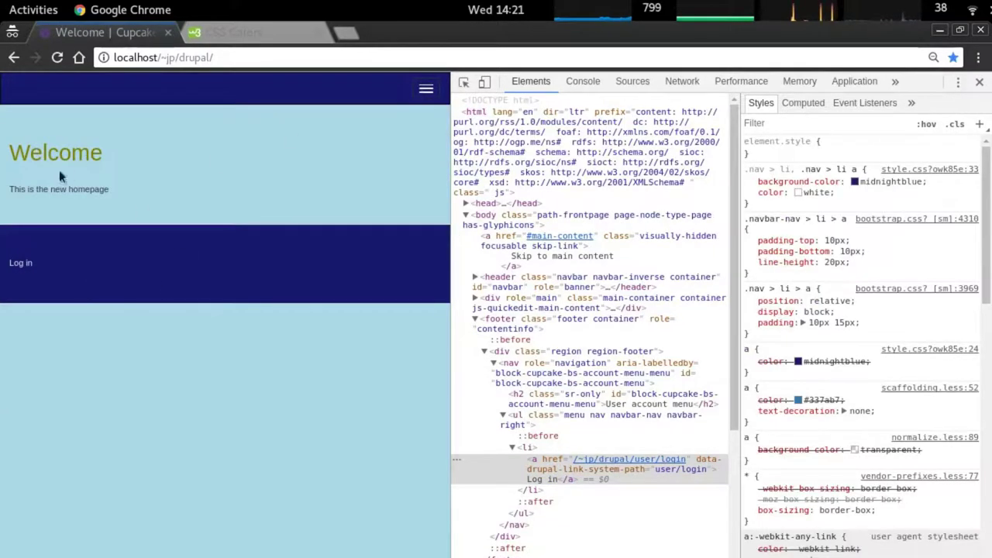
left_click(425, 88)
left_click(25, 168)
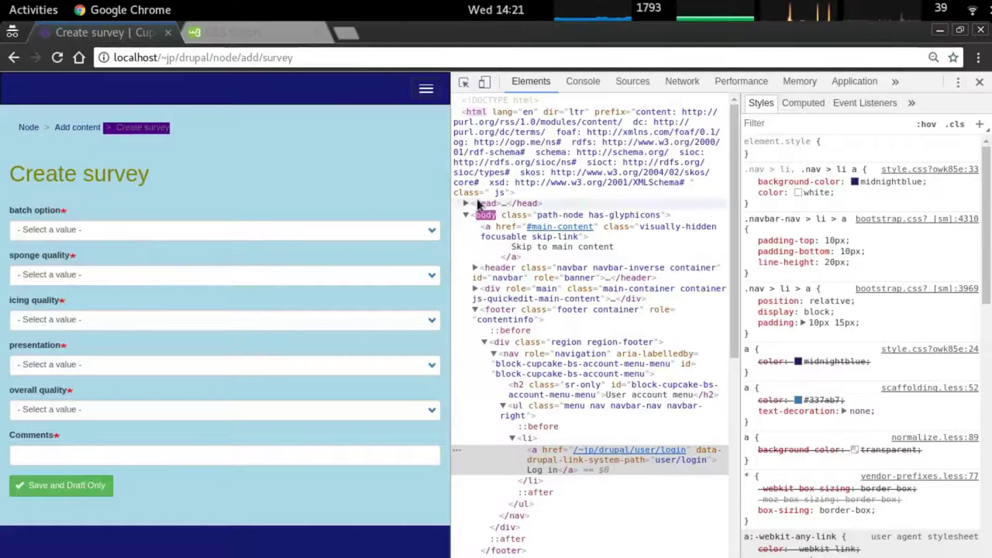
left_click_drag(452, 274, 893, 260)
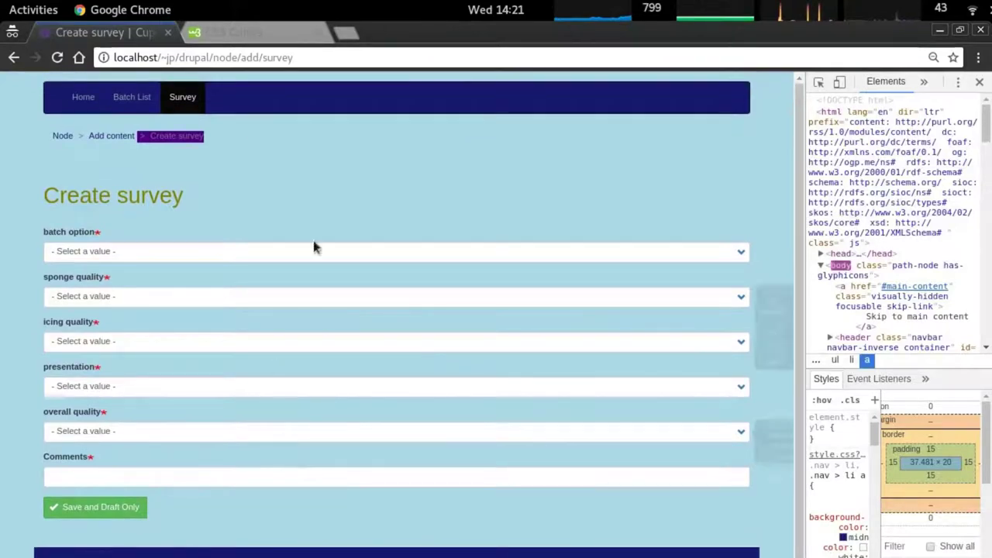
Examine the active breadcrumb item and look at the .active rule in the stylesheet.
triple_click(182, 137)
right_click(181, 137)
key("Escape")
right_click(174, 138)
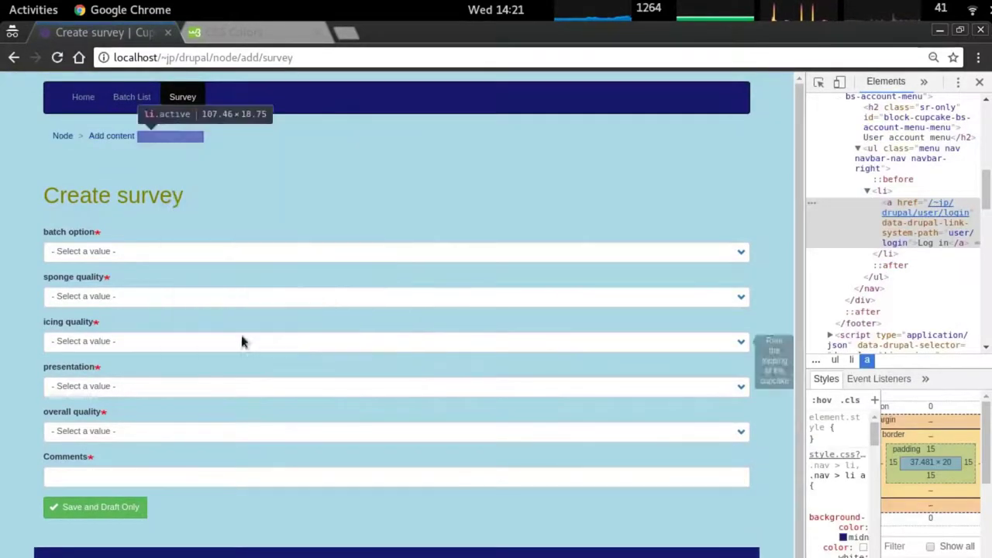
key("alt+Tab")
key("k")
key("k")
key("k")
key("k")
key("k")
key("k")
key("k")
key("k")
key("k")
key("k")
key("k")
key("k")
key("k")
key("k")
key("k")
key("alt+Tab")
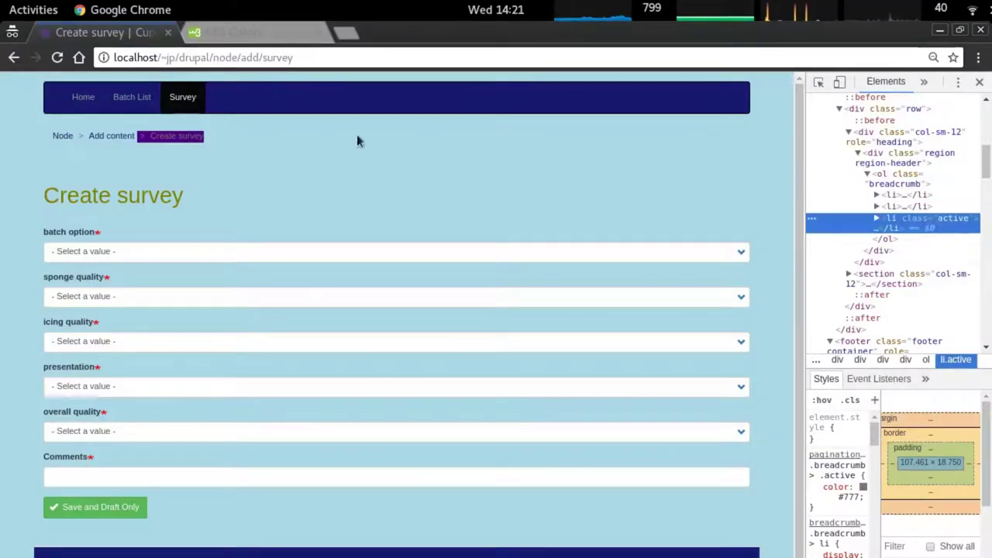
Visit Batch List, return to Create survey, and bring up the Survey nav link's context menu.
left_click(131, 97)
left_click(182, 97)
key("alt+Tab")
key("alt+Tab")
right_click(183, 97)
Inspect the Create survey breadcrumb and Survey link, selecting the ul.menu.nav.navbar-nav element.
left_click(247, 239)
left_click_drag(796, 256, 564, 251)
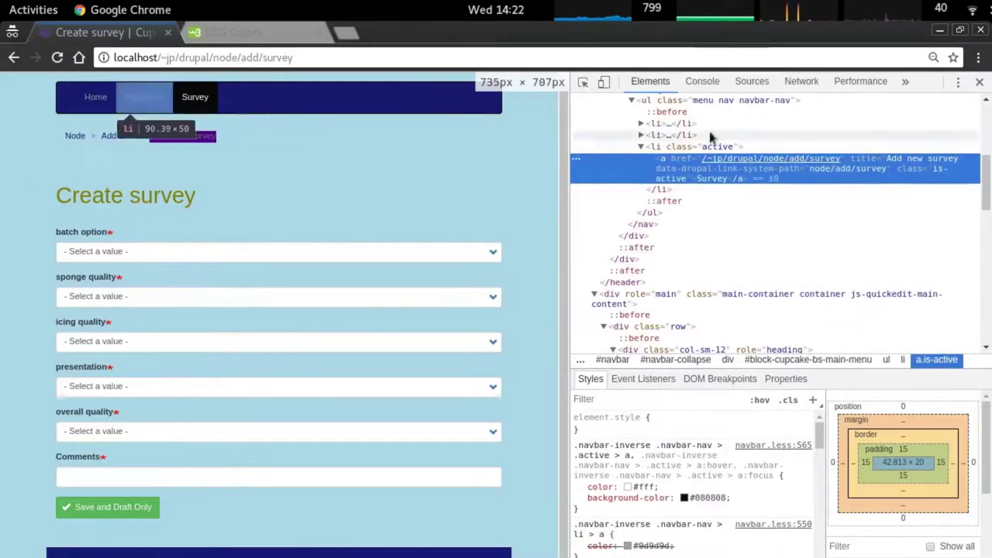
right_click(188, 137)
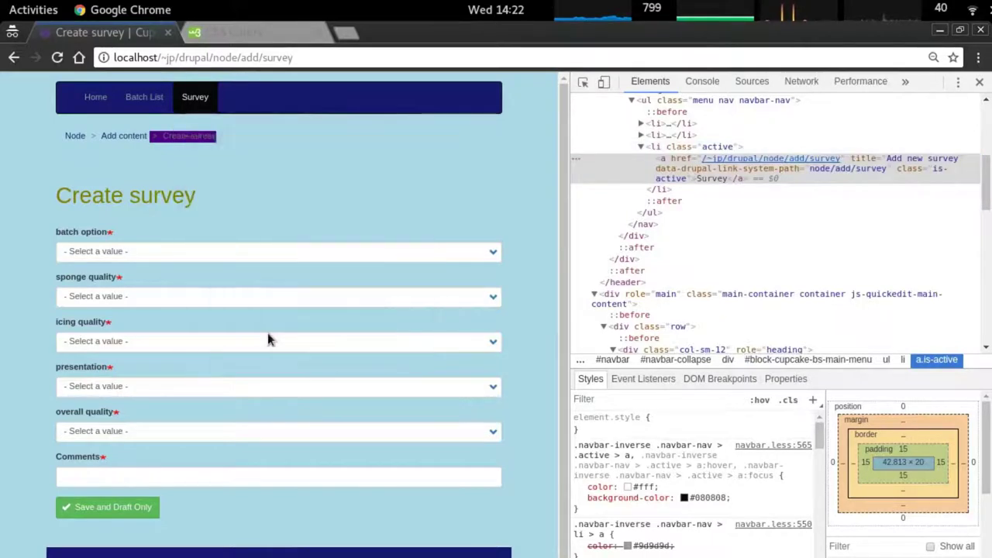
left_click(268, 340)
right_click(184, 97)
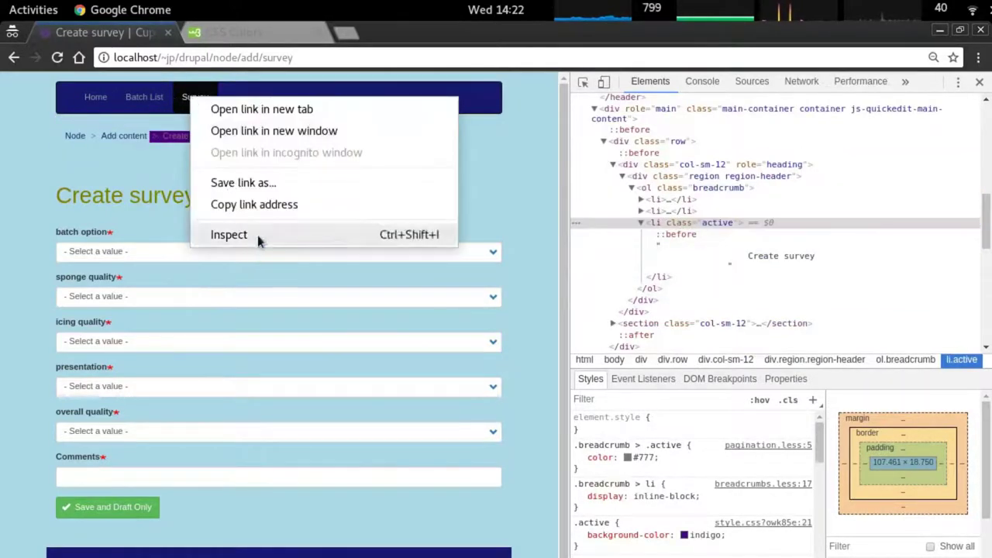
left_click(257, 235)
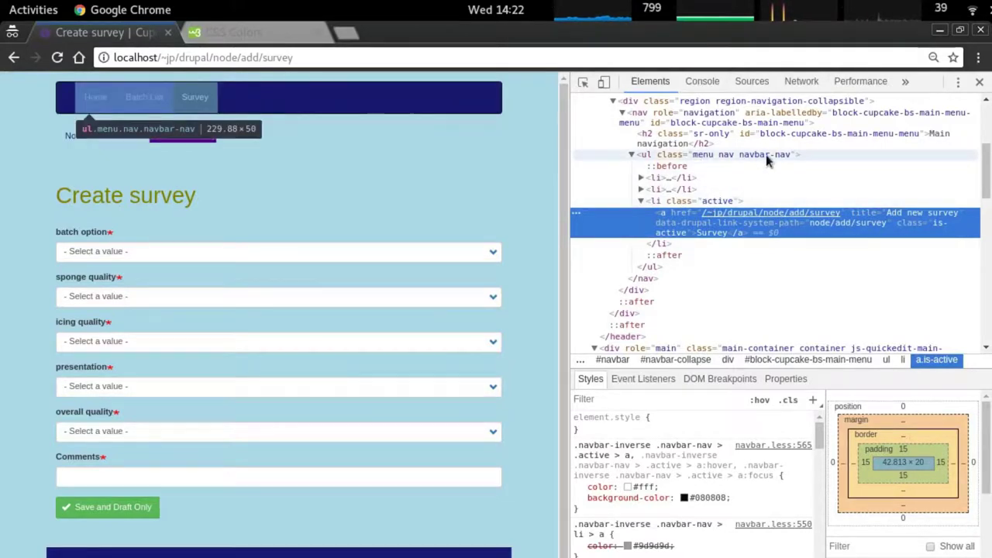
left_click(738, 154)
Change the '.active' selector to 'nav .active', save, reload Chrome, and widen DevTools.
key("alt+Tab")
type("kjinav")
key("Escape")
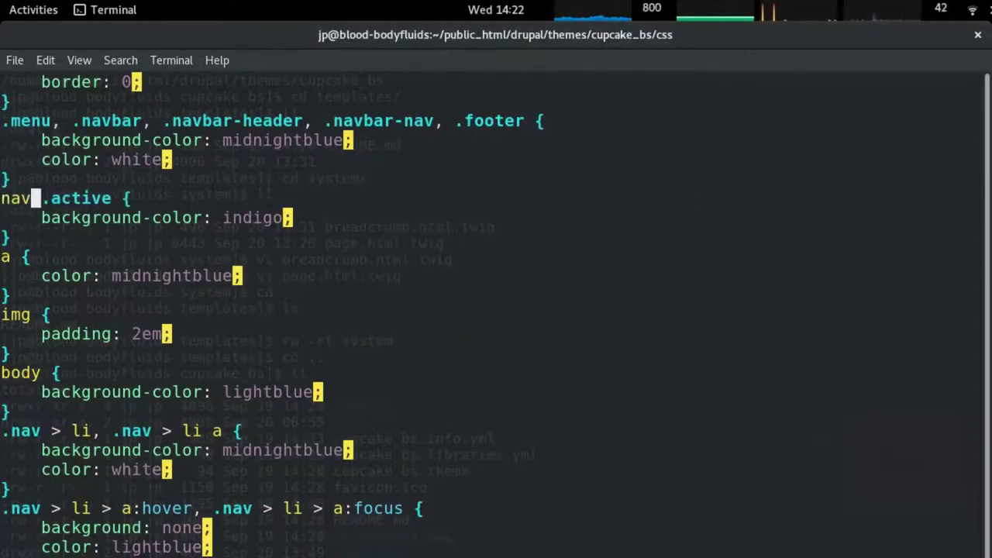
key("alt+Tab")
key("ctrl+r")
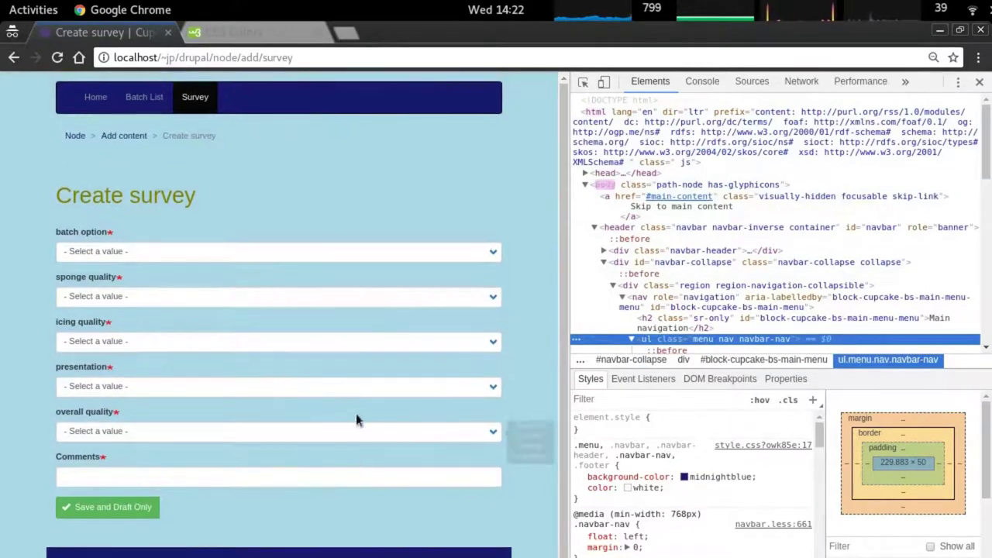
left_click_drag(564, 217, 612, 285)
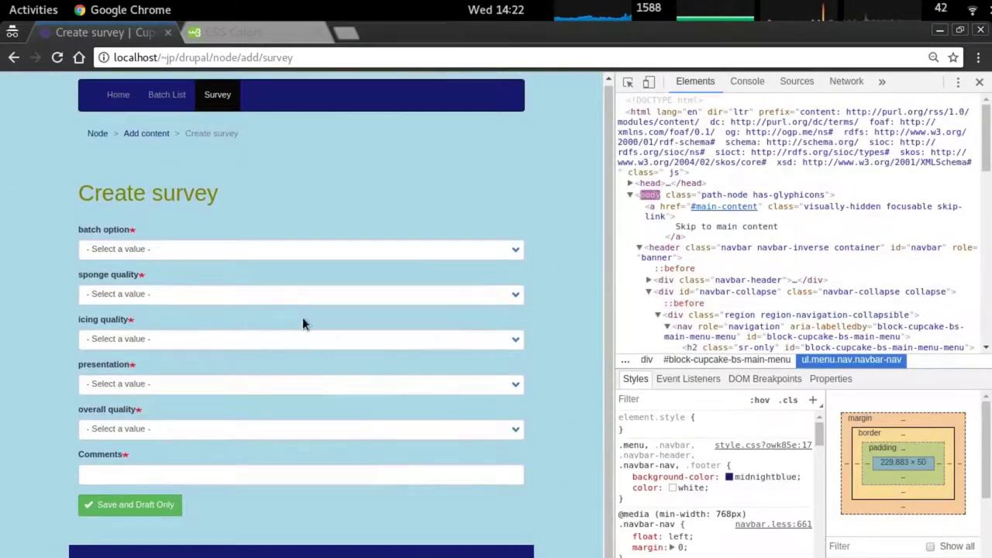
Open a new incognito tab and go to the suggested bootstrap address.
key("alt+Tab")
key("alt+Tab")
key("ctrl+Tab")
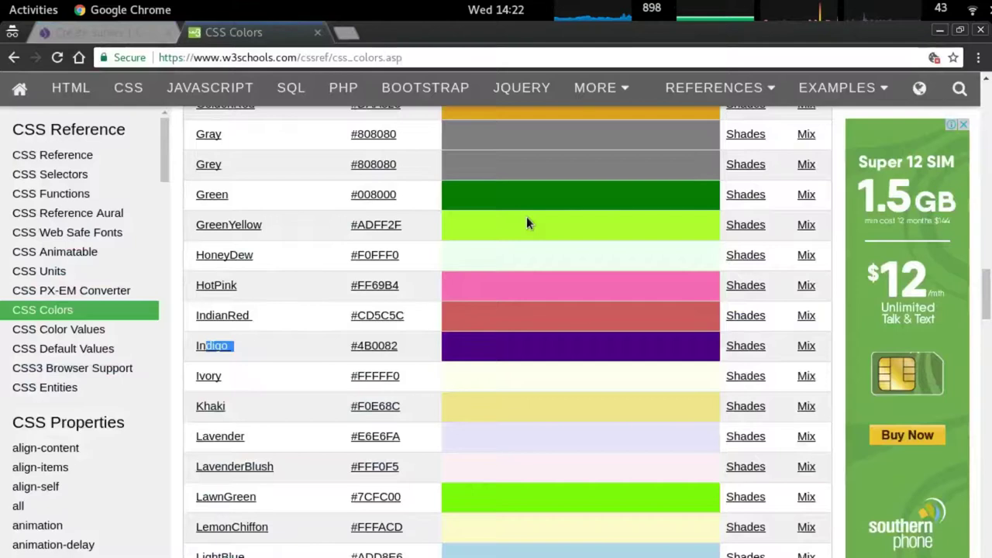
key("ctrl+t")
type("bootstrap.org")
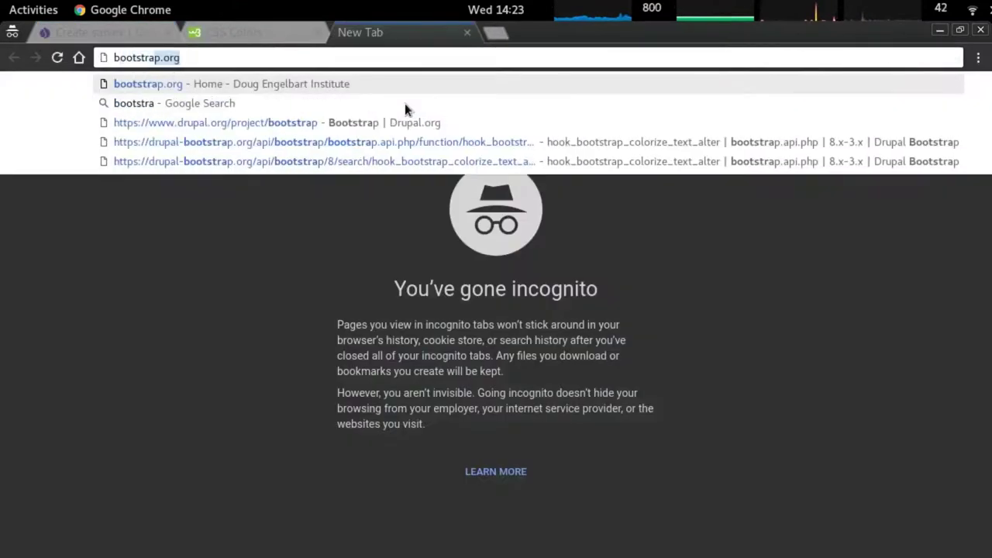
key("Return")
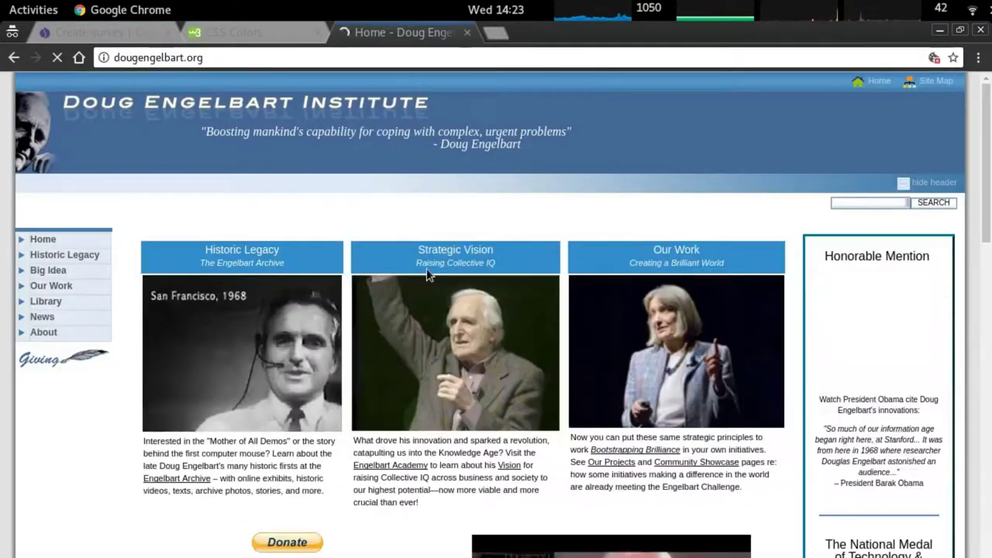
Search Google for 'bootstrap' and browse the getbootstrap.com site's Examples page.
left_click(203, 61)
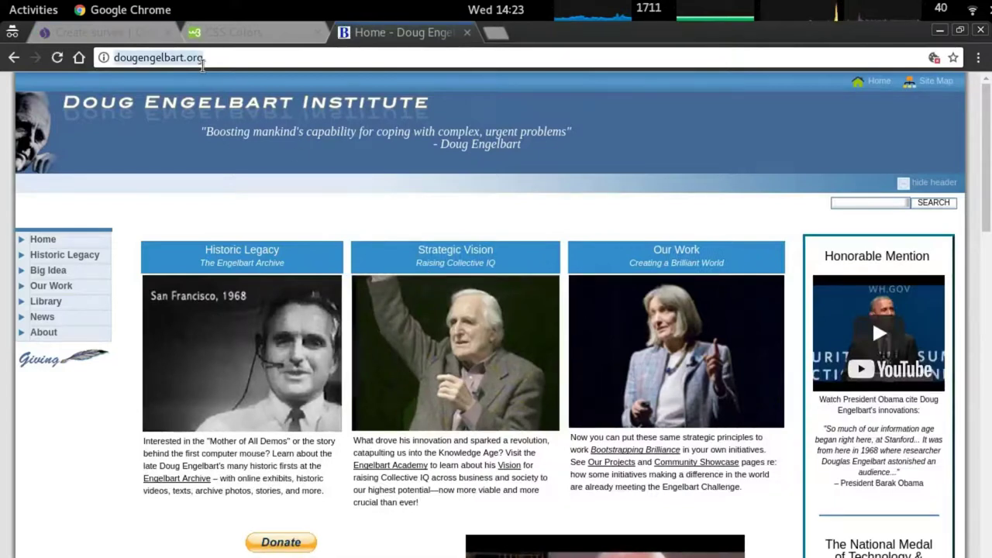
type("bootstrat")
key("BackSpace")
key("BackSpace")
key("BackSpace")
key("BackSpace")
type("trap")
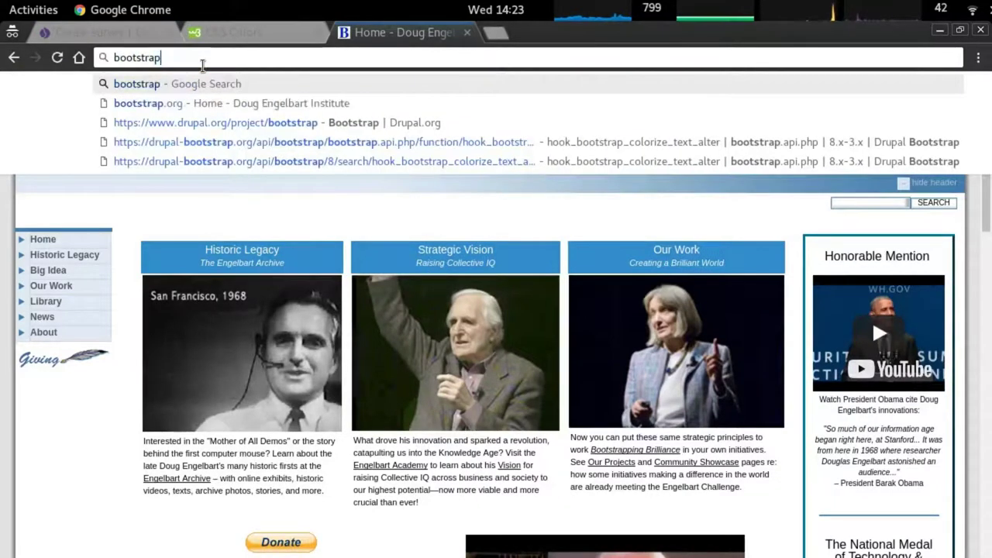
key("Return")
left_click(380, 288)
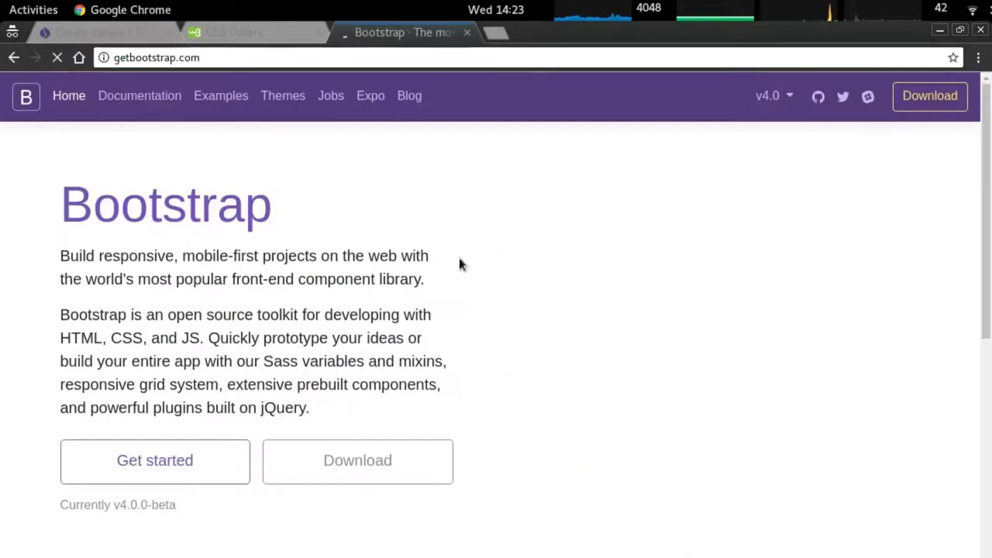
scroll(495, 248, "down", 7)
scroll(680, 280, "down", 15)
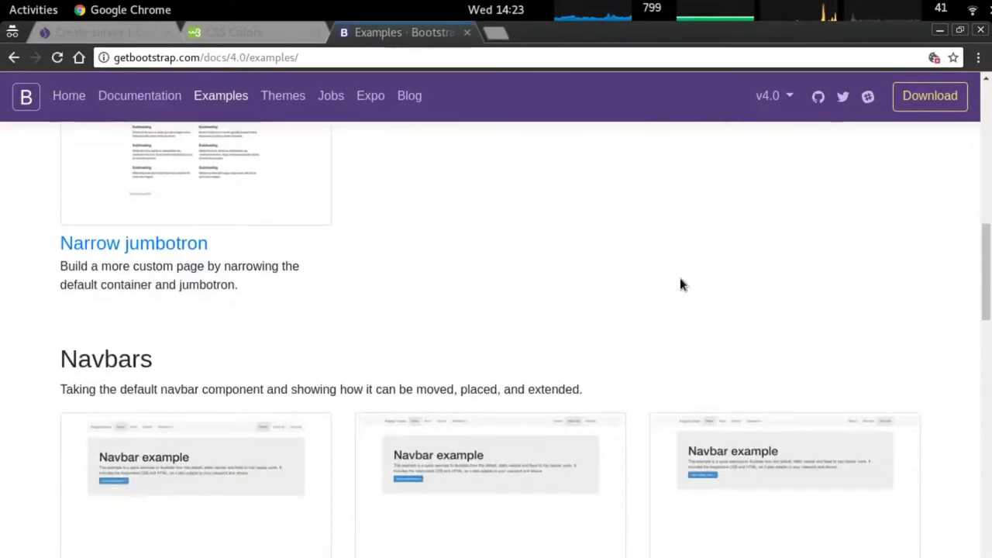
scroll(681, 272, "up", 7)
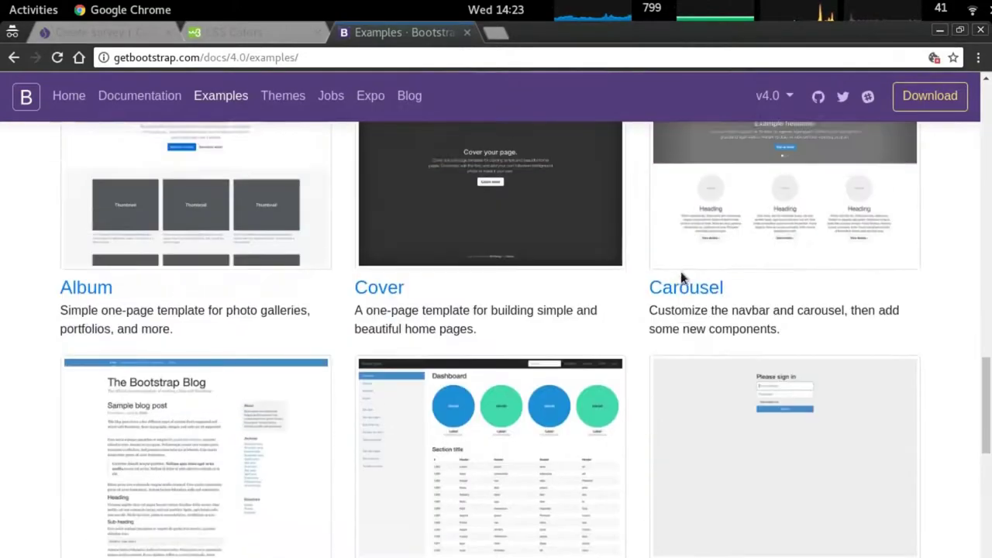
scroll(794, 270, "up", 1)
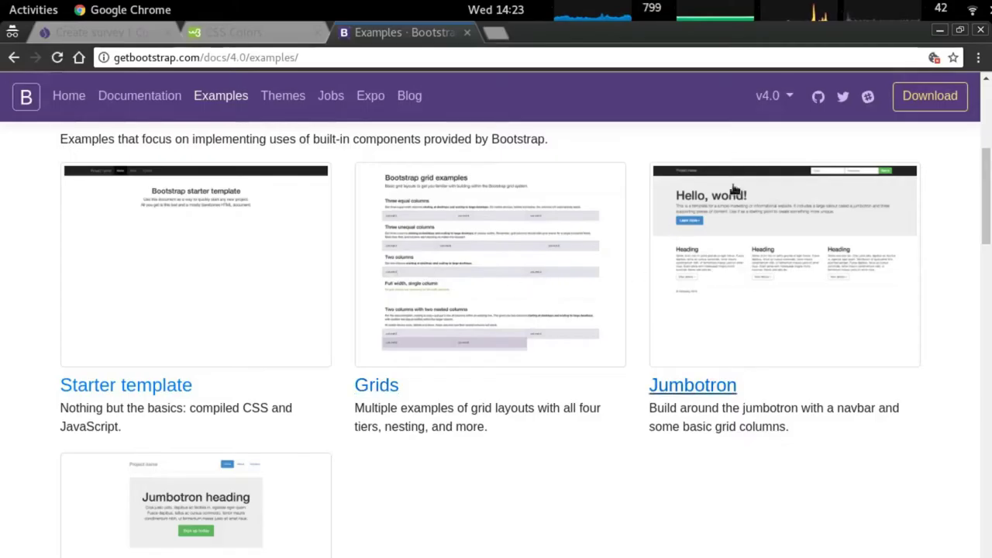
key("alt+Tab")
key("alt+Tab")
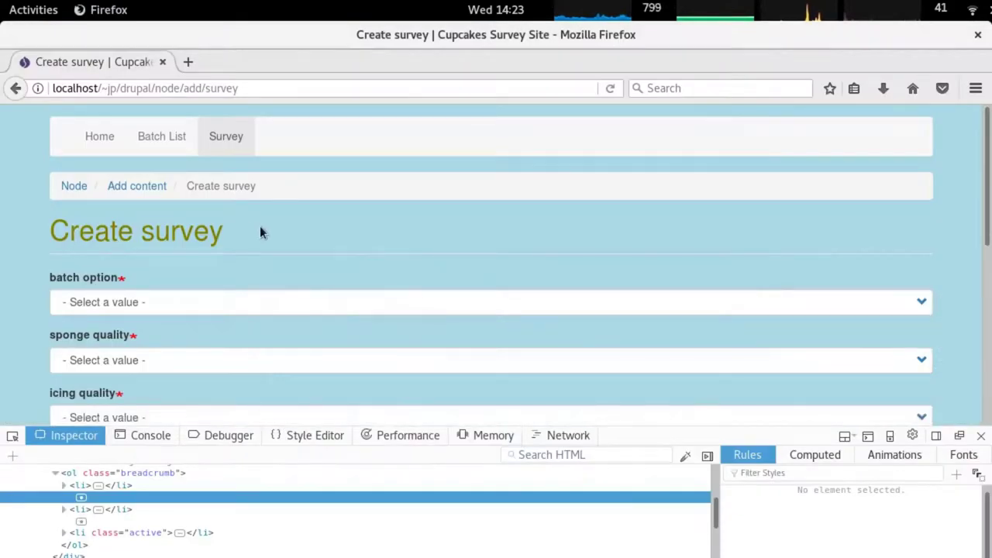
Reload Firefox, inspect the Create survey h1 and its content region, then open the Jumbotron example.
key("F5")
right_click(117, 264)
left_click(159, 441)
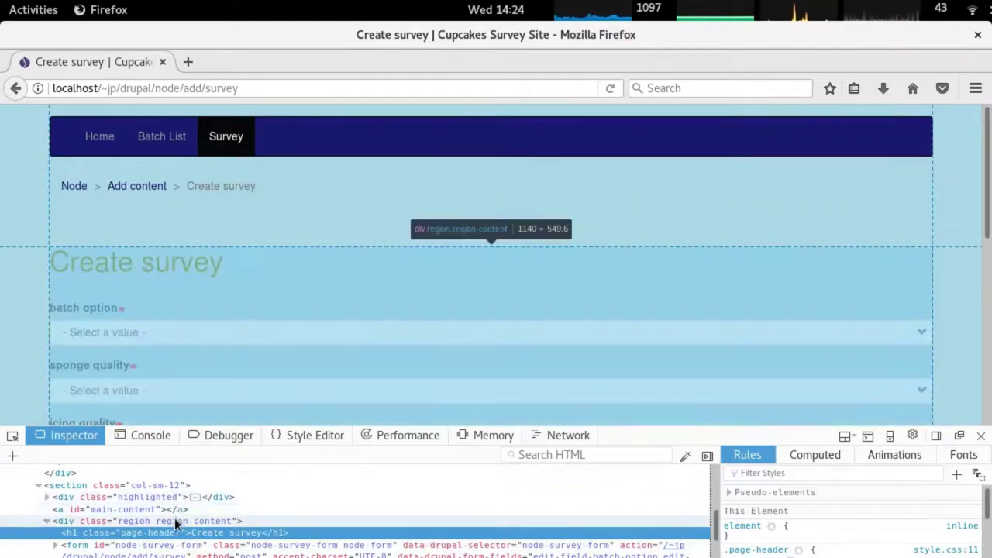
left_click(176, 522)
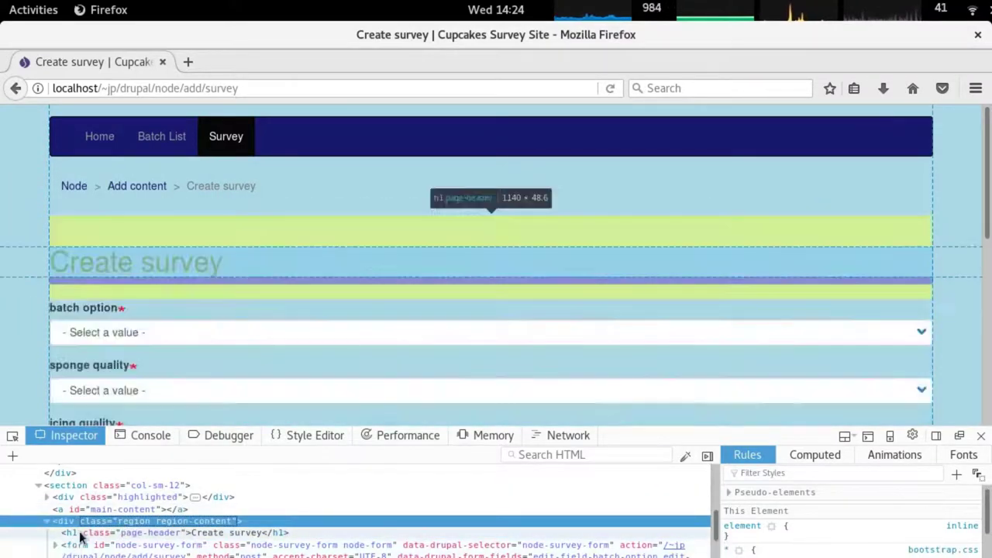
left_click(81, 534)
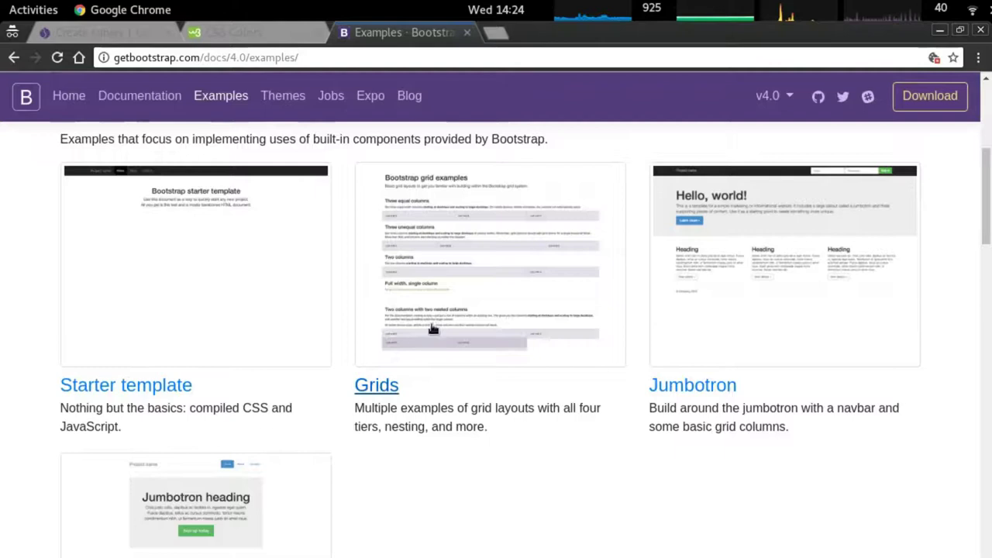
left_click(681, 288)
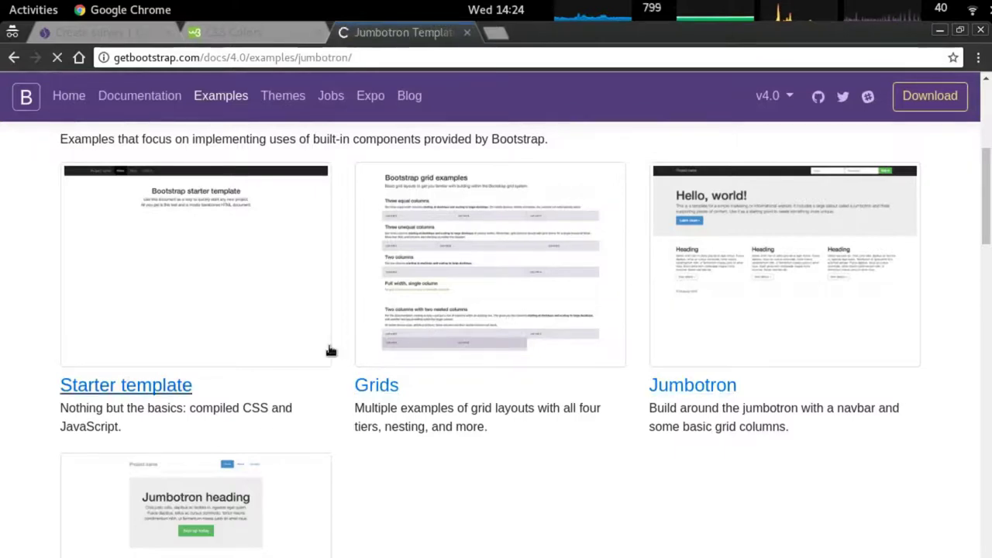
Return to the Examples list and inspect the Album thumbnail image.
scroll(240, 362, "up", 1)
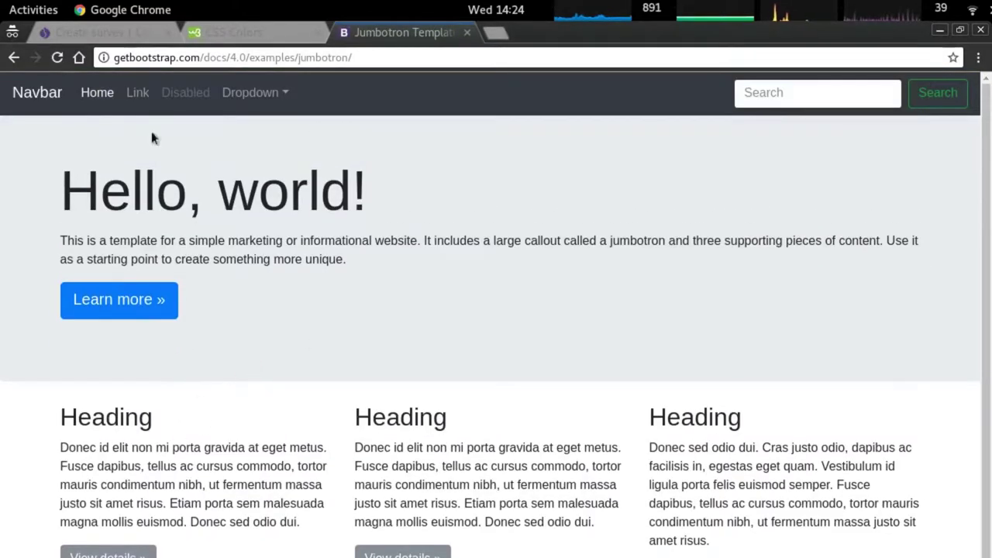
left_click(13, 58)
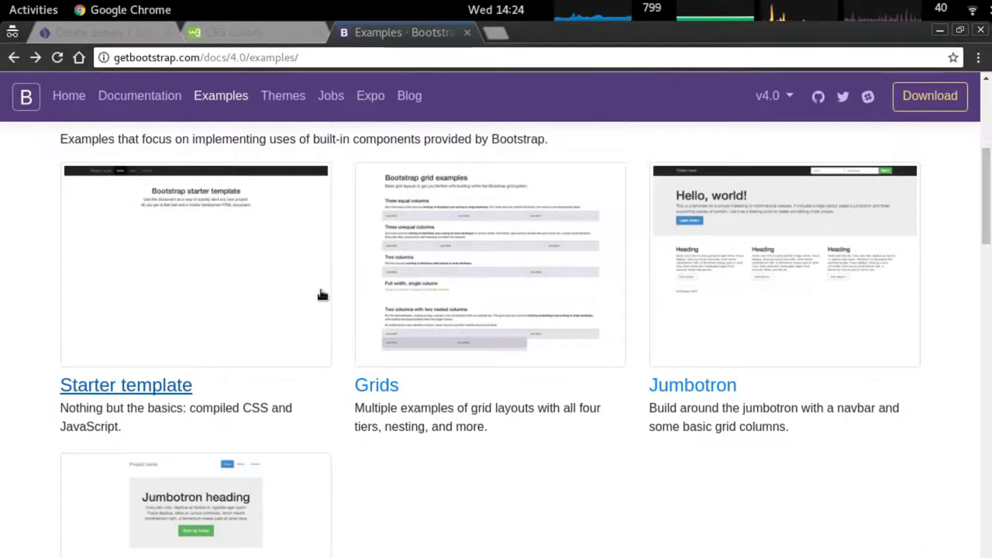
scroll(322, 295, "down", 4)
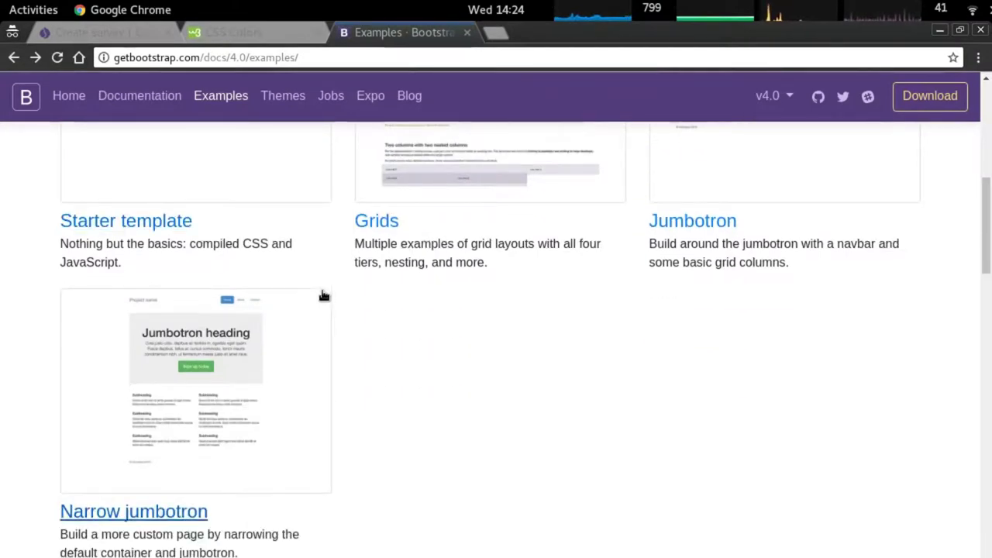
scroll(324, 295, "down", 16)
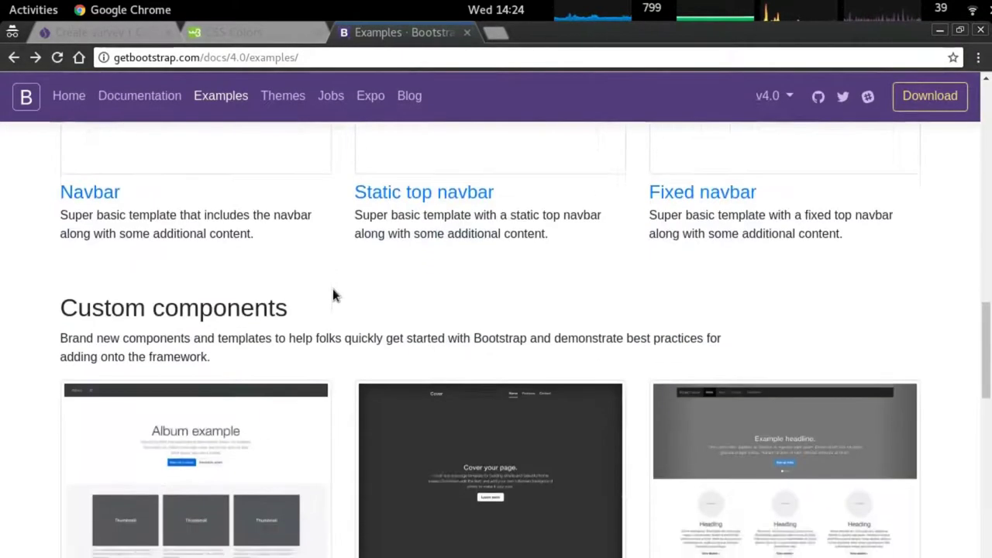
scroll(332, 295, "down", 3)
right_click(220, 327)
left_click(342, 490)
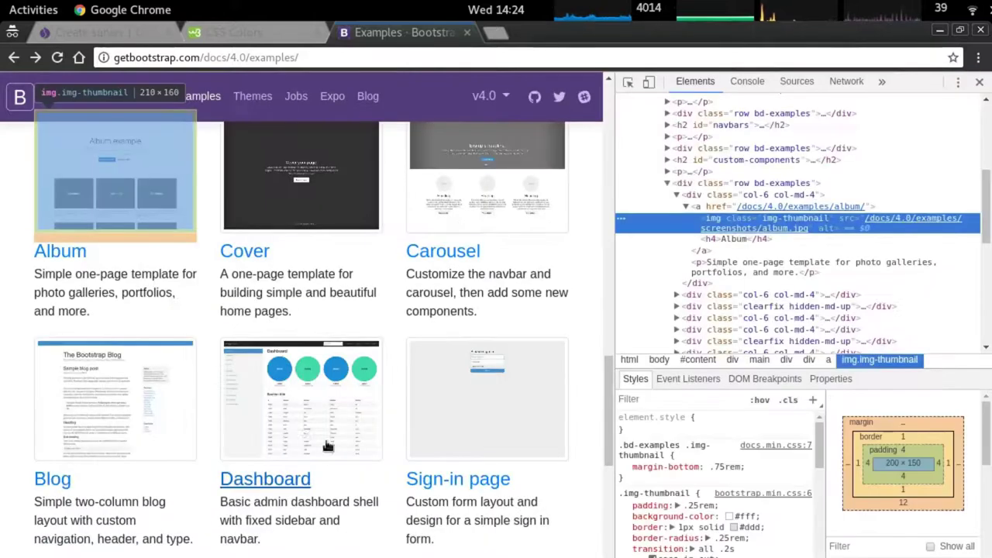
Open the Album example and inspect its lead paragraph, jumbotron, navbar and heading elements.
left_click(127, 156)
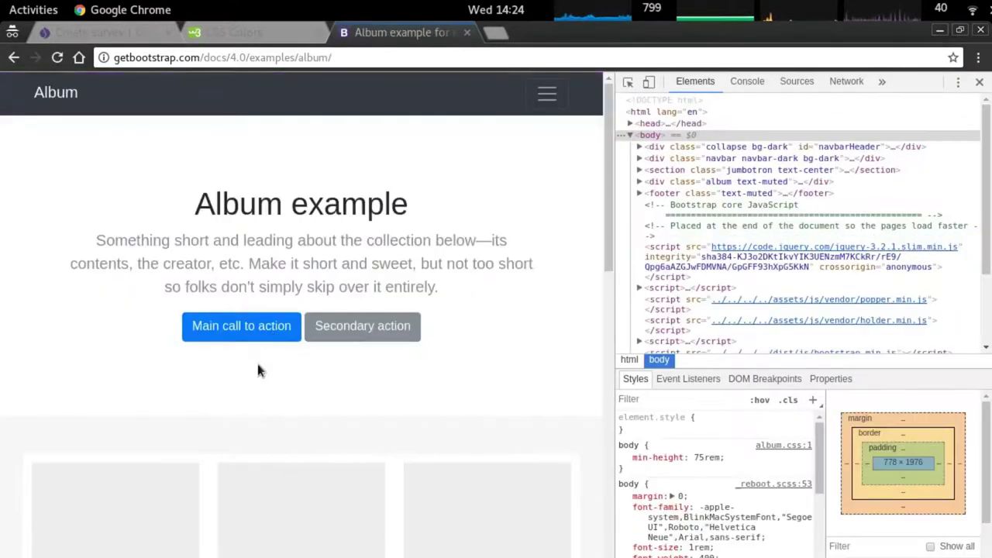
right_click(232, 268)
left_click(315, 471)
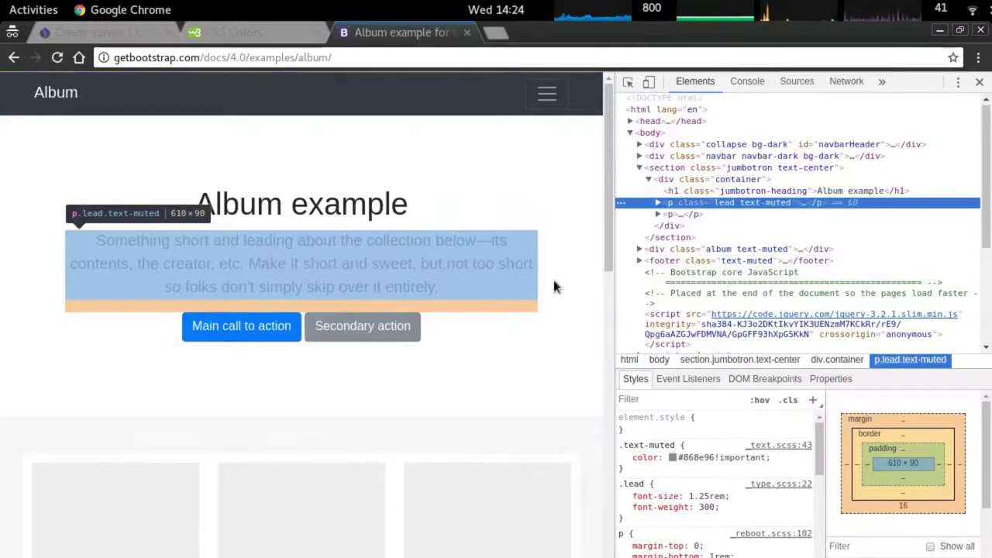
left_click(733, 179)
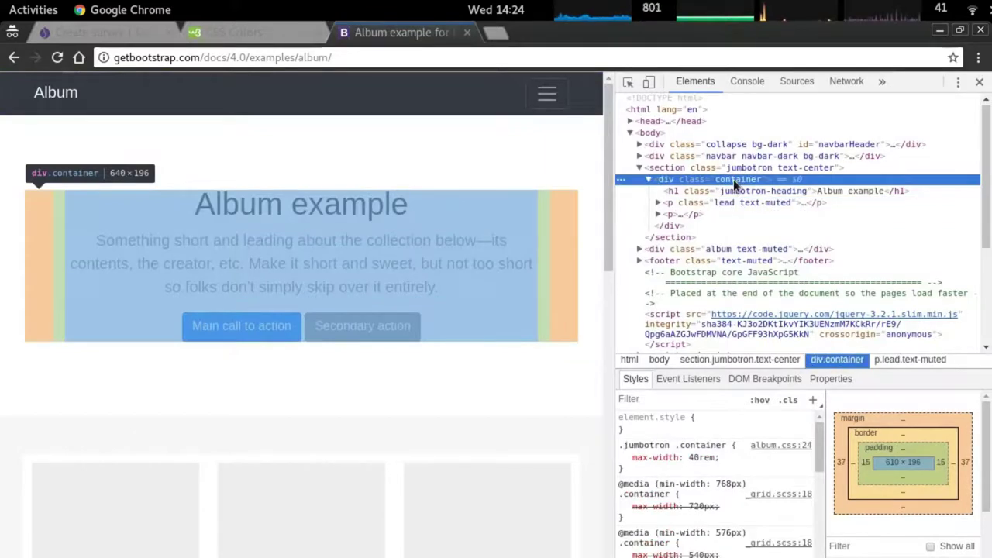
left_click(737, 166)
left_click(739, 156)
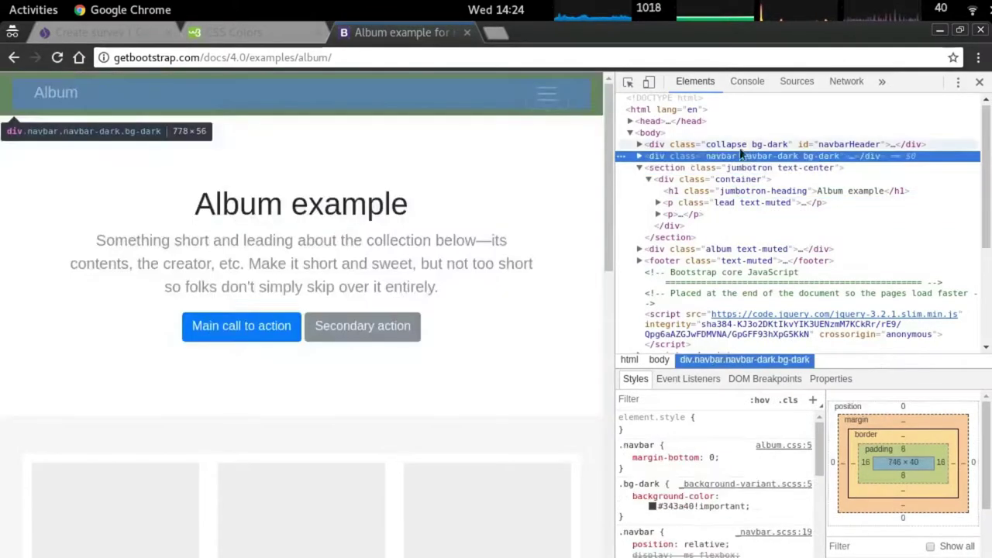
left_click(739, 143)
left_click(747, 169)
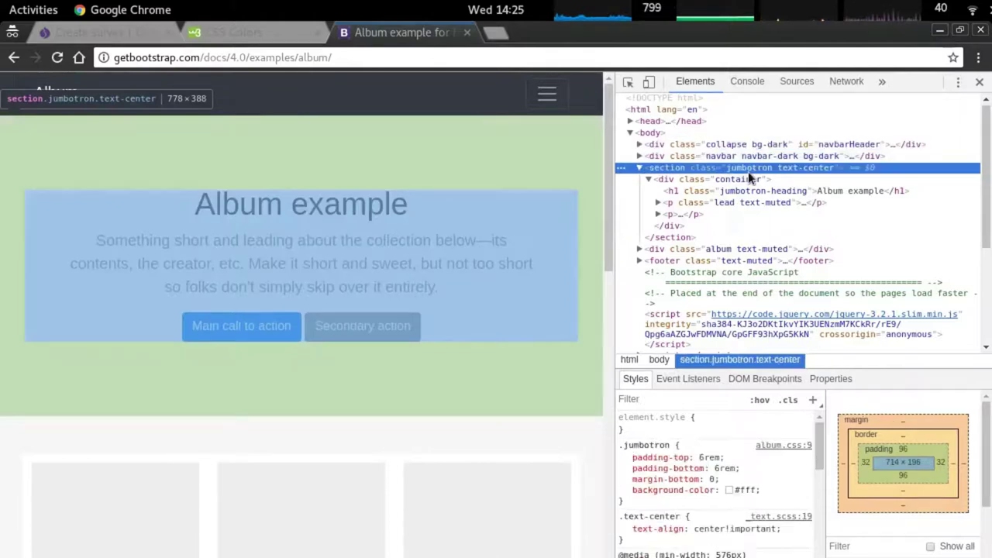
left_click(771, 180)
left_click(777, 191)
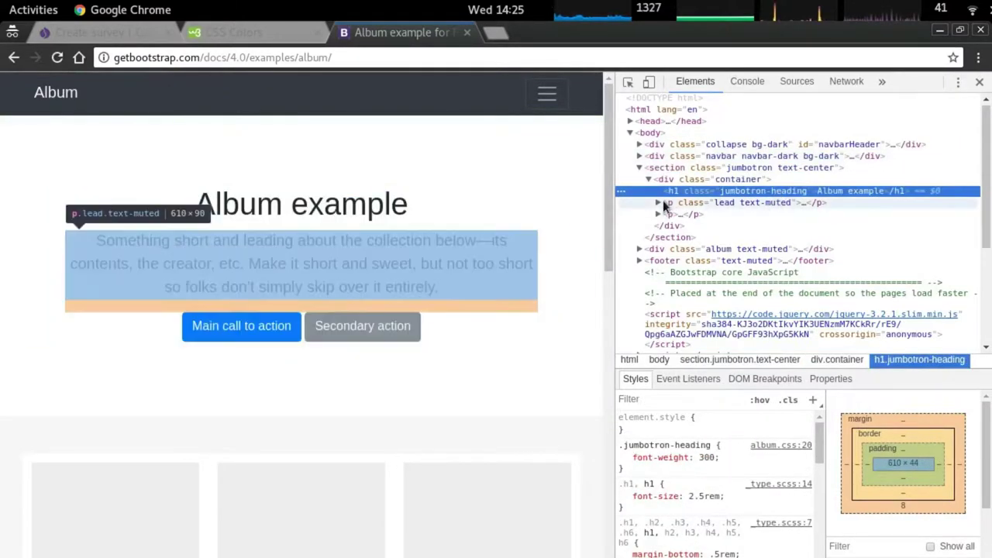
Go back to the Examples list, scroll to the top, and open a new tab.
left_click(14, 57)
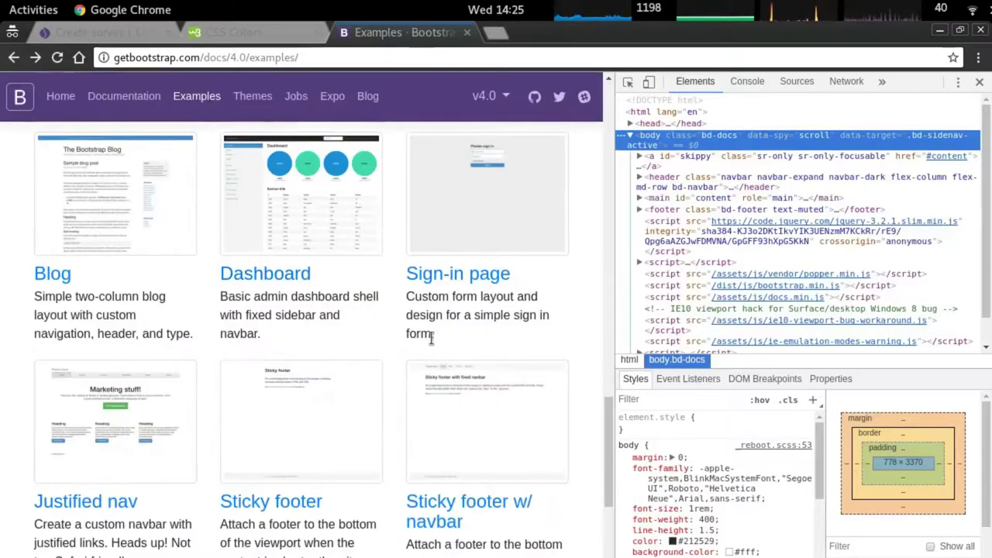
scroll(326, 330, "down", 7)
scroll(327, 333, "up", 10)
scroll(327, 323, "up", 12)
scroll(288, 410, "down", 1)
scroll(275, 441, "up", 1)
scroll(273, 435, "up", 3)
scroll(309, 426, "up", 2)
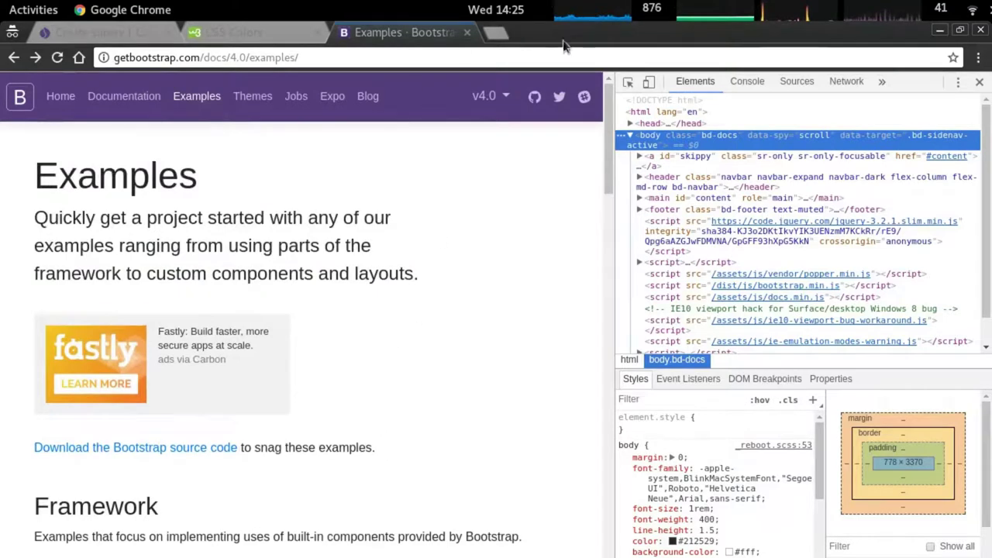
left_click(496, 33)
Search 'bootstrap center block', open the Stack Overflow answer, and select 'center-block col-md-4'.
type("bootstrap center ")
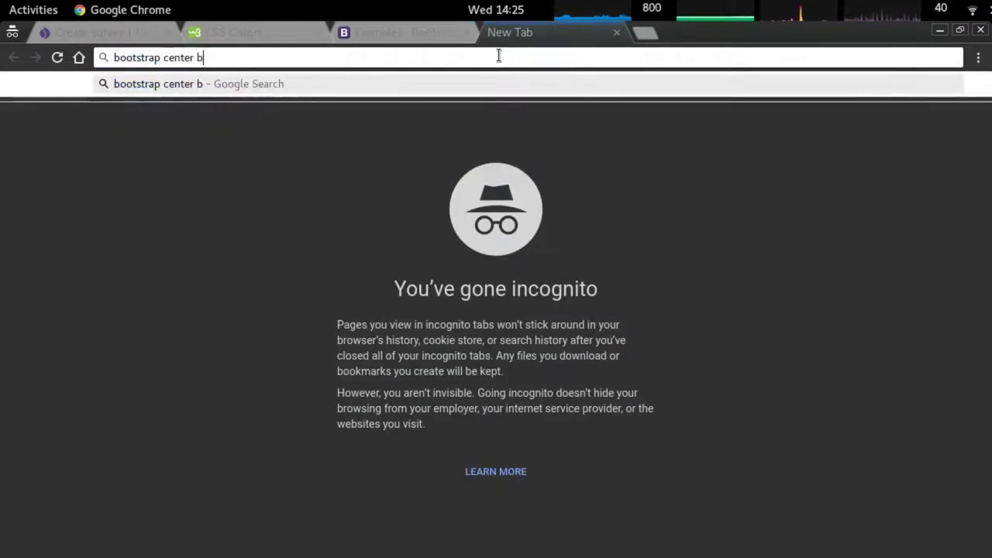
type("block")
key("Return")
left_click(482, 292)
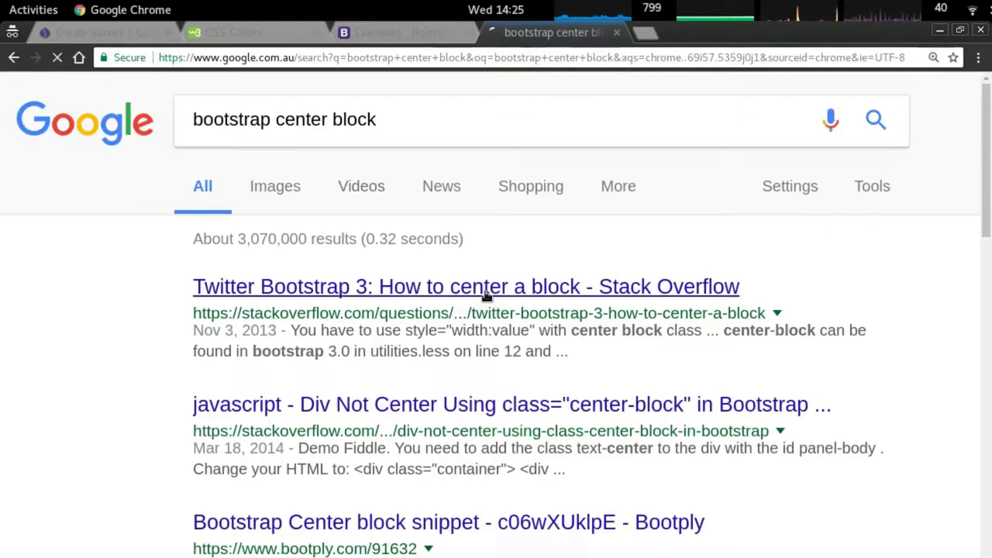
scroll(481, 290, "down", 10)
scroll(483, 293, "down", 4)
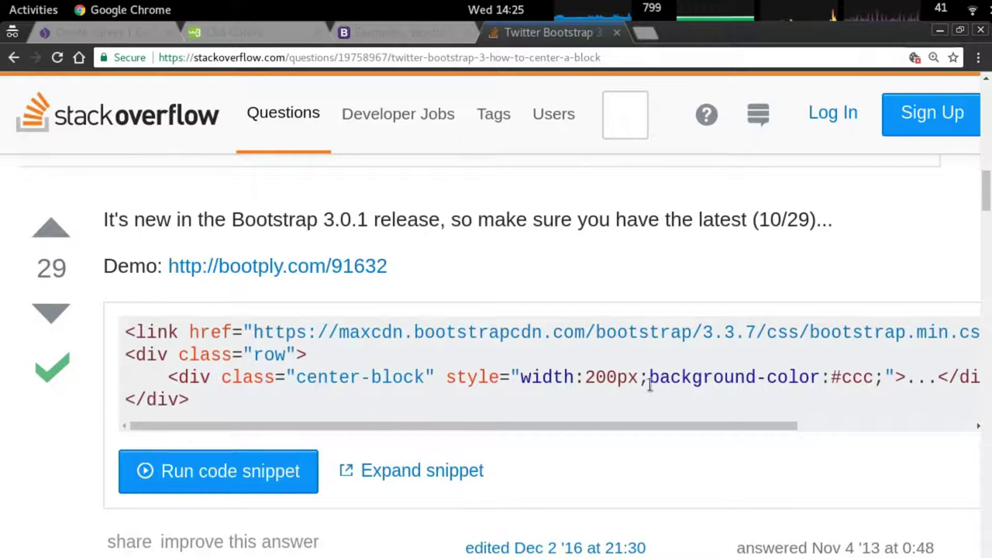
scroll(370, 399, "down", 8)
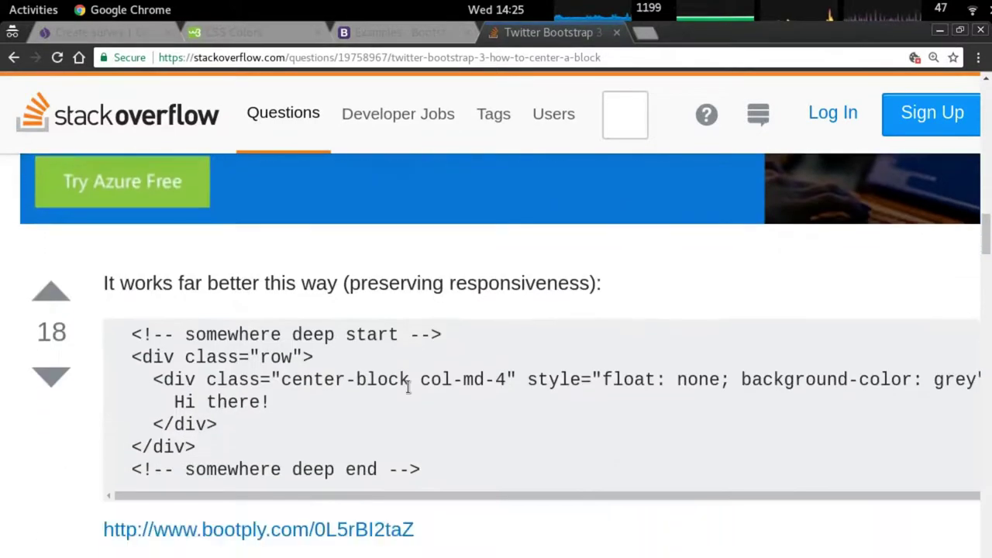
left_click_drag(281, 378, 506, 378)
key("ctrl+c")
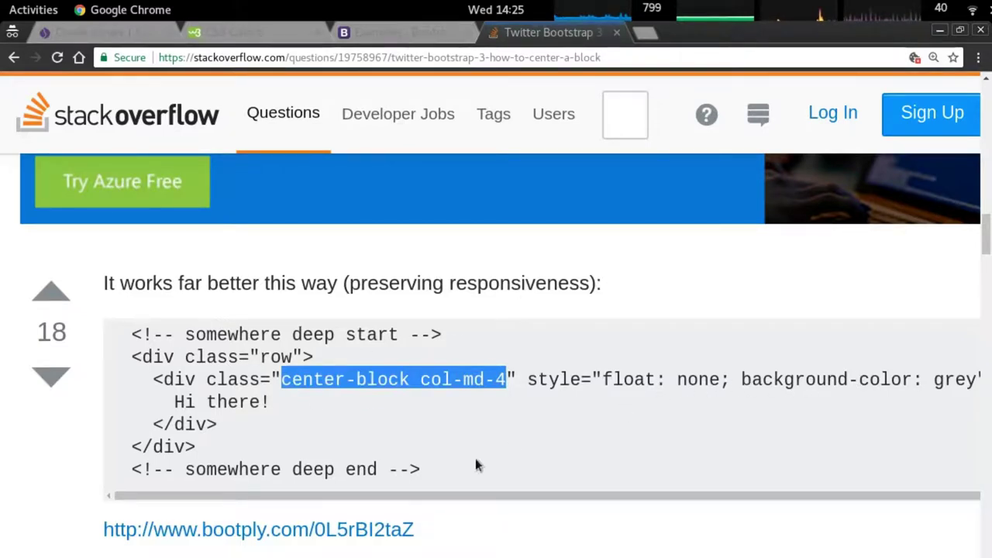
scroll(457, 474, "down", 2)
key("alt+Tab")
key("alt+Tab")
key("alt+Tab")
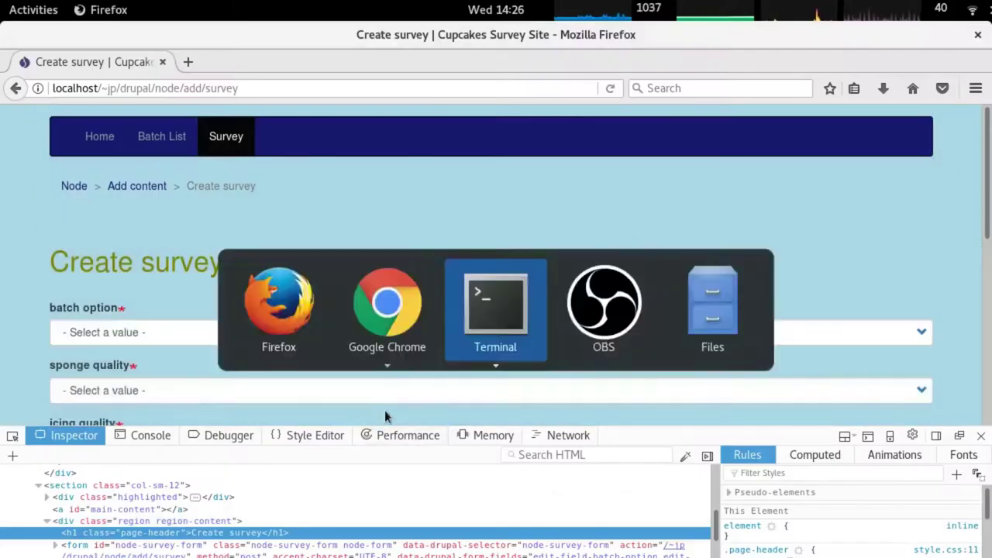
Save the CSS with :wq and place the cursor on the col-sm-12 class in page.html.twig.
type(":wq")
key("Return")
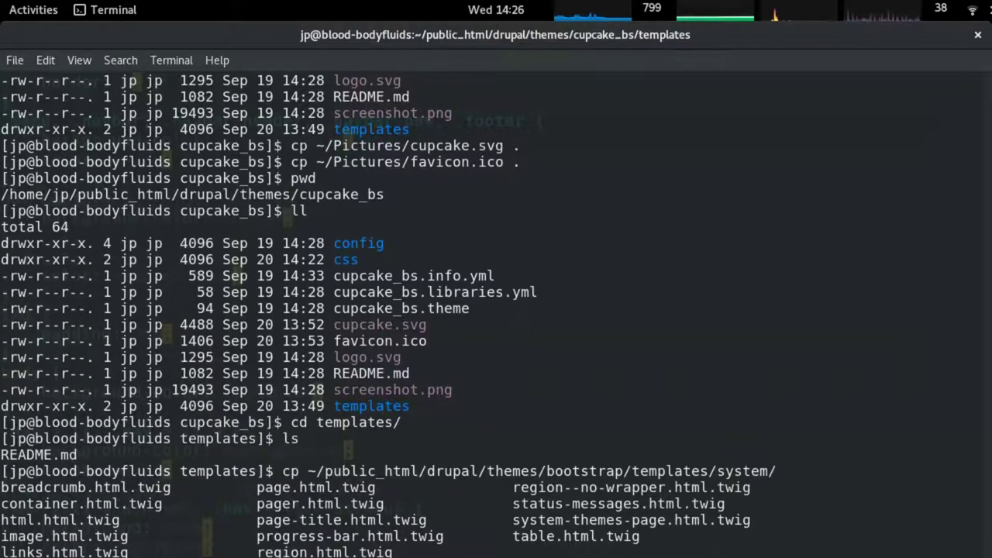
scroll(448, 310, "down", 1)
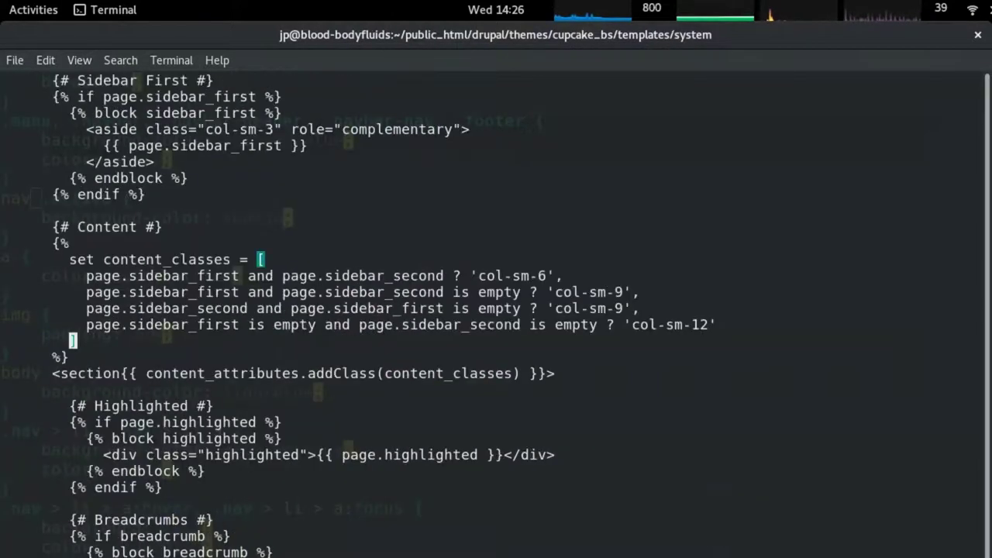
scroll(496, 310, "down", 5)
scroll(495, 310, "down", 9)
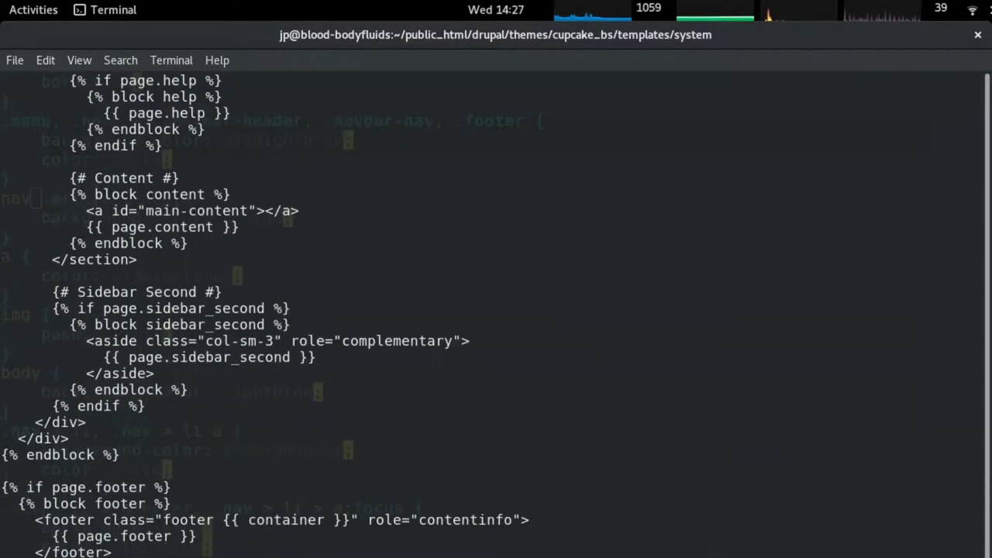
scroll(496, 310, "up", 17)
left_click(73, 373)
key("j")
key("dollar")
key("h")
key("h")
key("h")
key("h")
key("h")
key("h")
key("h")
key("h")
key("h")
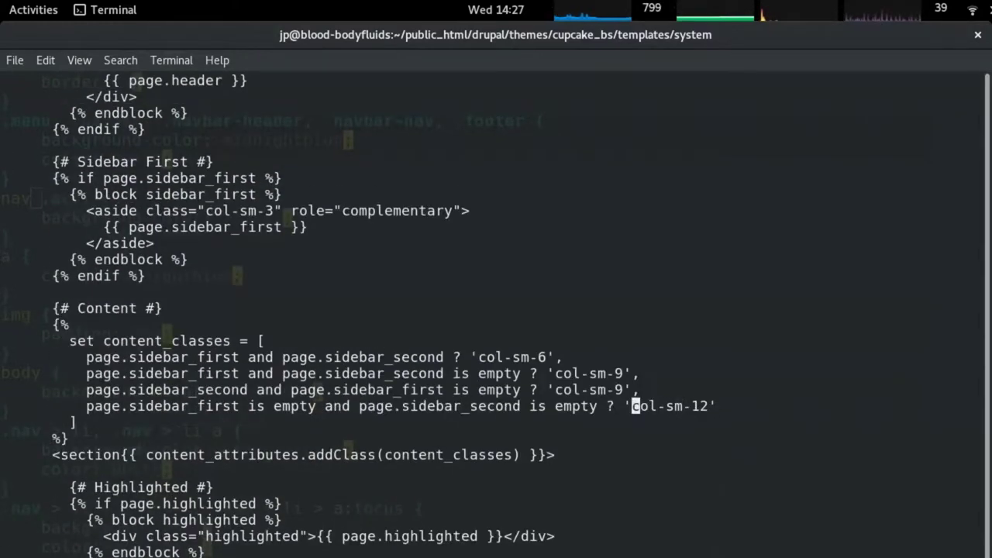
Paste 'center-block' before the class and change col-sm-12 to col-sm-6.
key("alt+Tab")
key("alt+Tab")
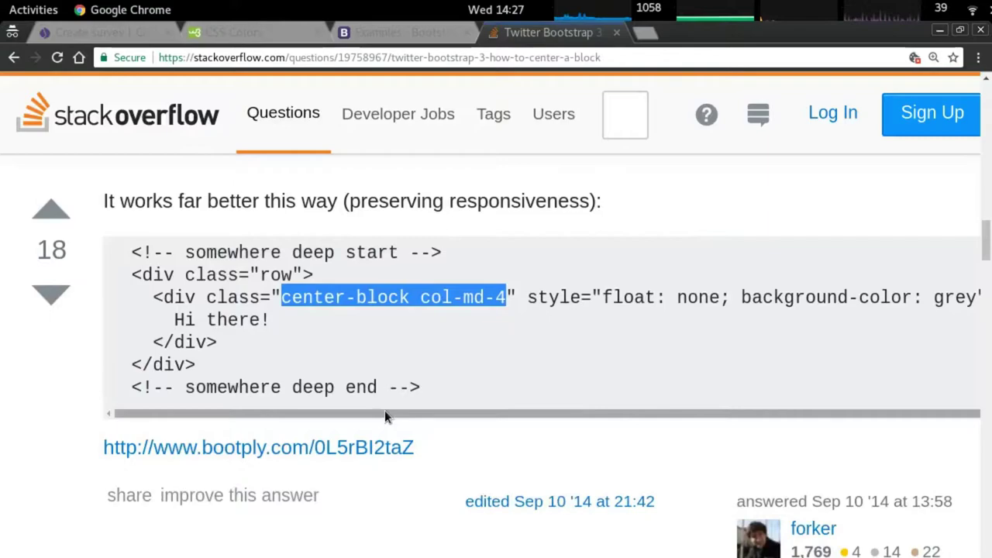
key("alt+Tab")
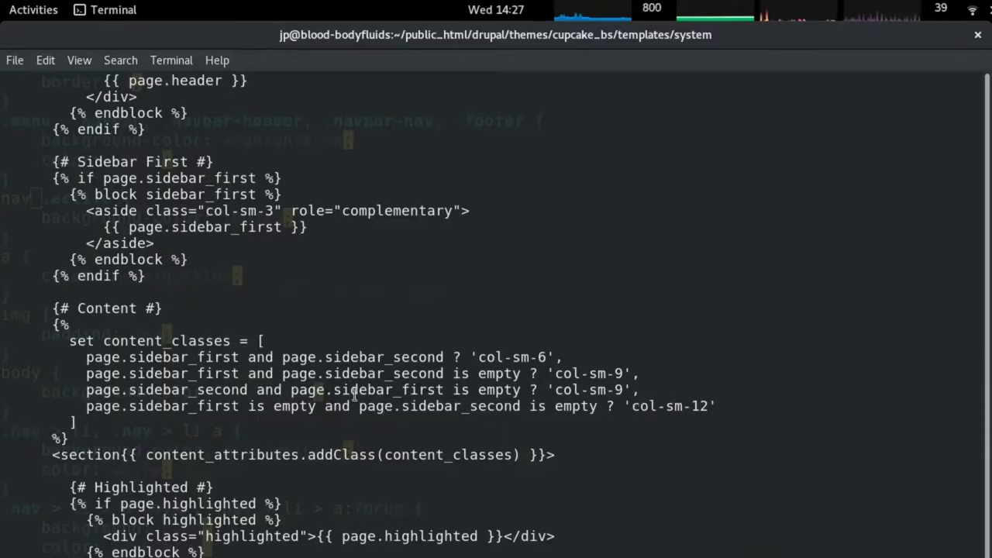
right_click(352, 302)
left_click(389, 381)
key("Left")
key("Left")
key("Left")
key("Left")
key("Delete")
key("Delete")
key("Delete")
key("Delete")
key("Delete")
key("Delete")
key("Delete")
key("Delete")
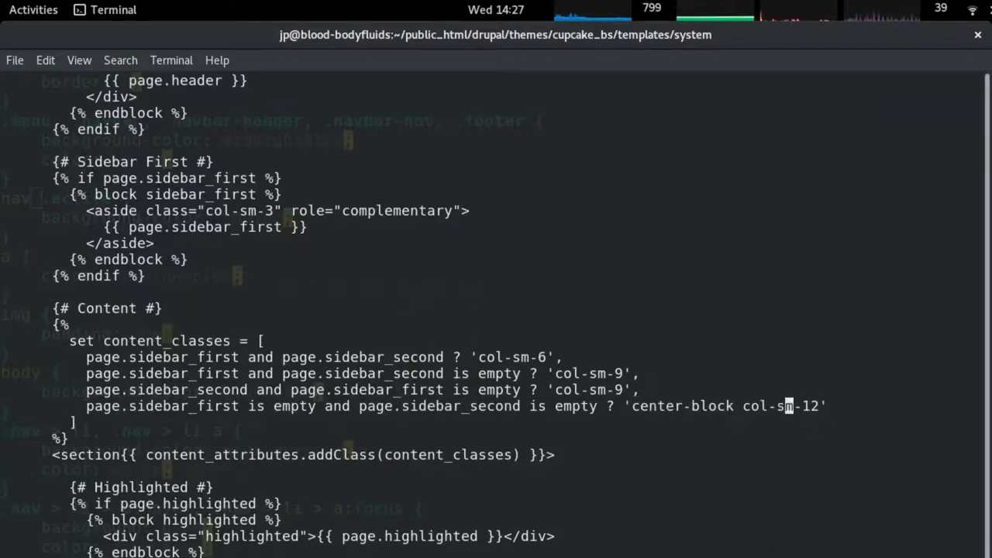
type("6")
key("Escape")
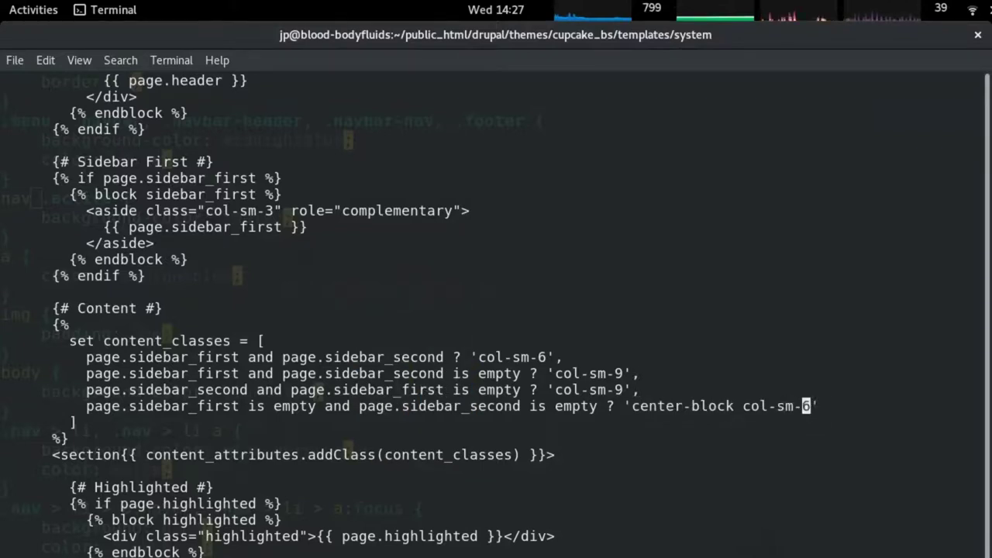
Flush all caches from the Drupal admin menu in Chrome.
key("alt+Tab")
key("Tab")
left_click(387, 354)
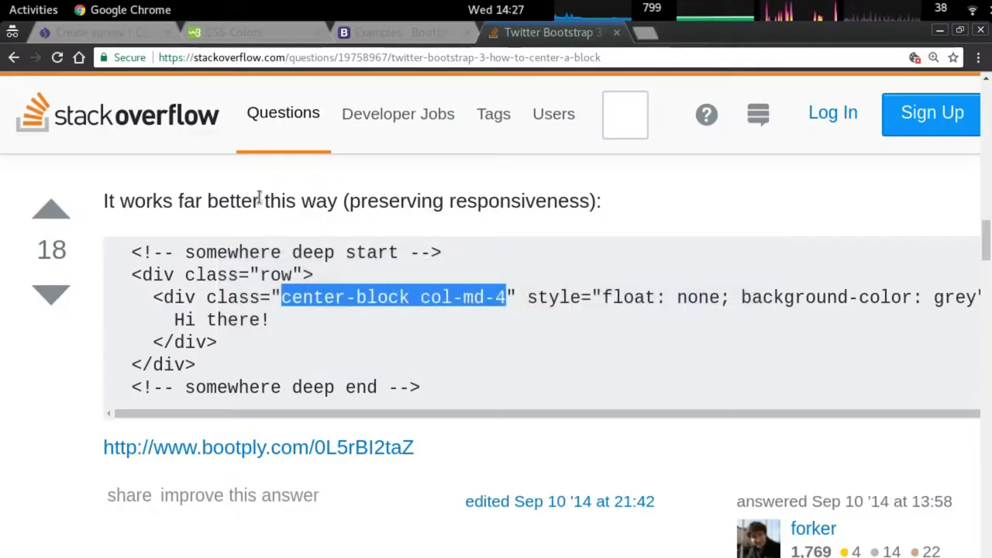
key("alt+grave")
key("alt+grave")
left_click(18, 127)
mouse_move(18, 127)
left_click(68, 200)
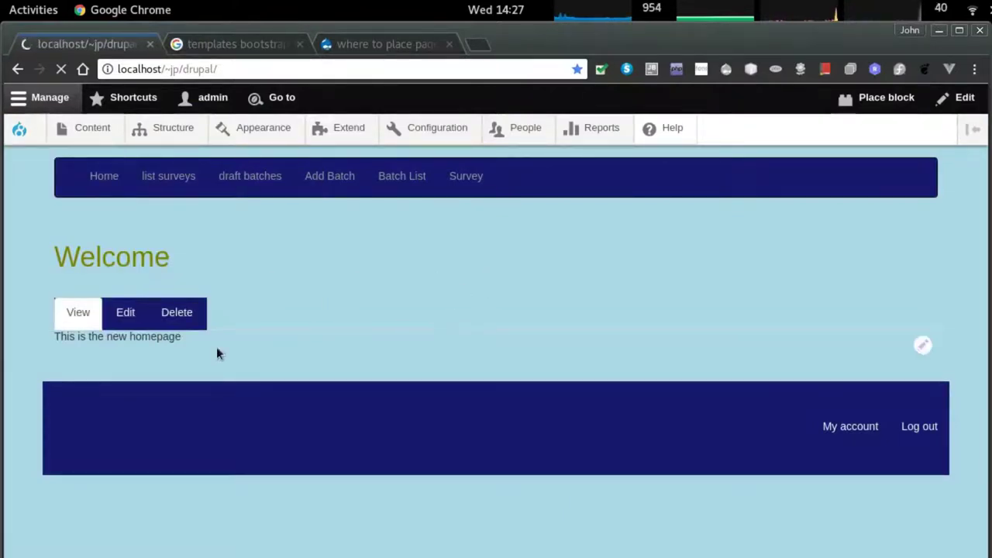
Inspect the Edit tab's nav.tabs markup, check the narrow survey form, then return to Stack Overflow.
right_click(124, 355)
left_click(202, 489)
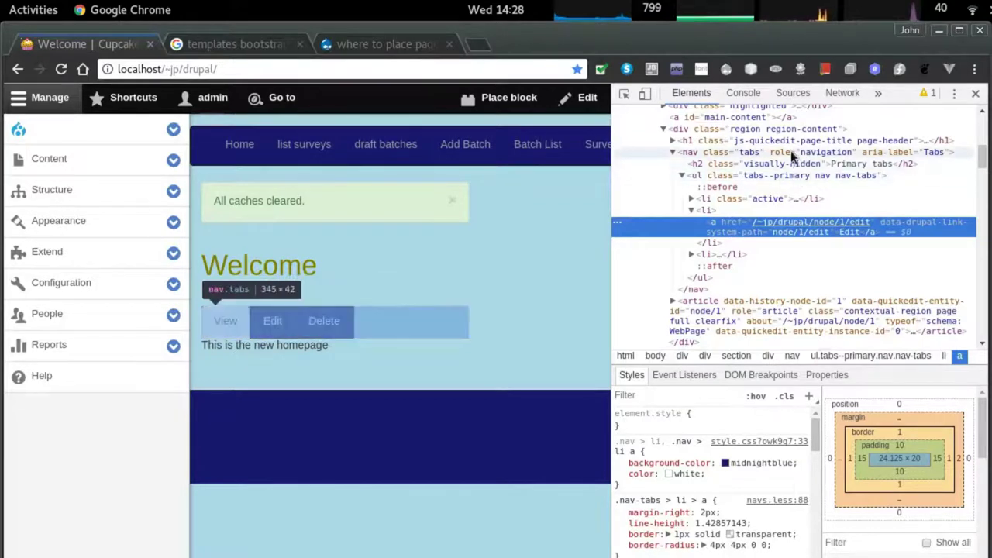
left_click(790, 152)
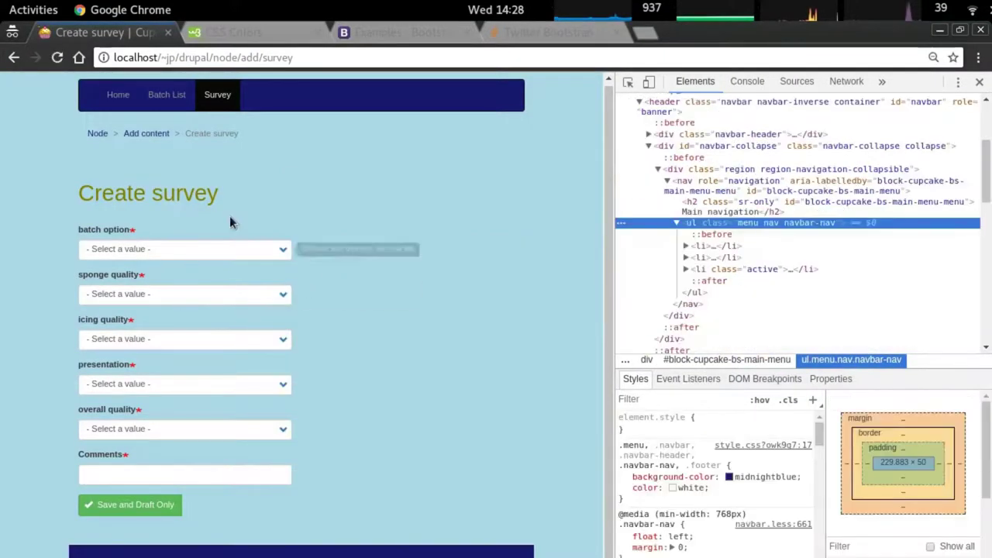
left_click(218, 249)
left_click(218, 249)
key("ctrl+Tab")
key("ctrl+Tab")
key("ctrl+Tab")
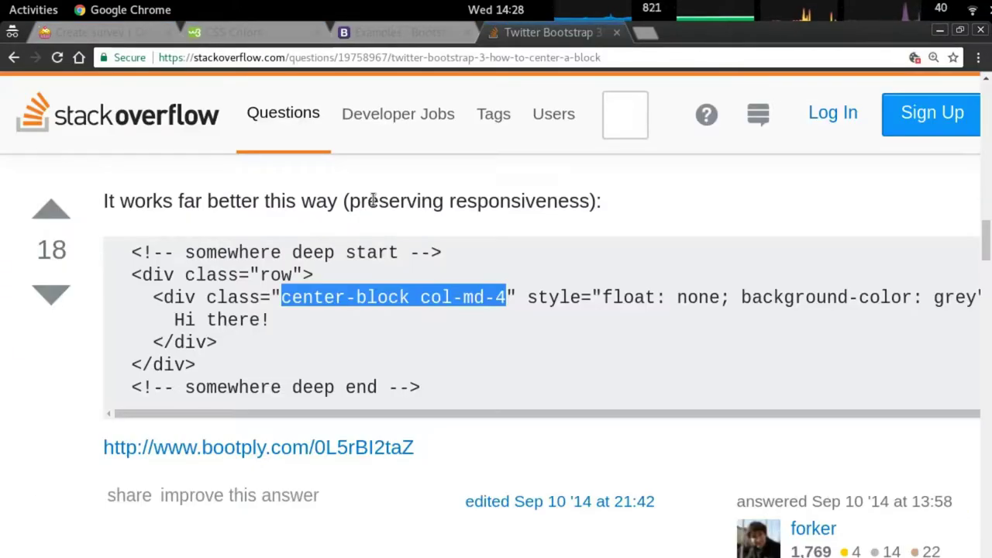
Zoom out to 150% and read the remaining Bootstrap column-centring answers, glancing back at page.html.twig.
key("ctrl+minus")
scroll(431, 291, "down", 4)
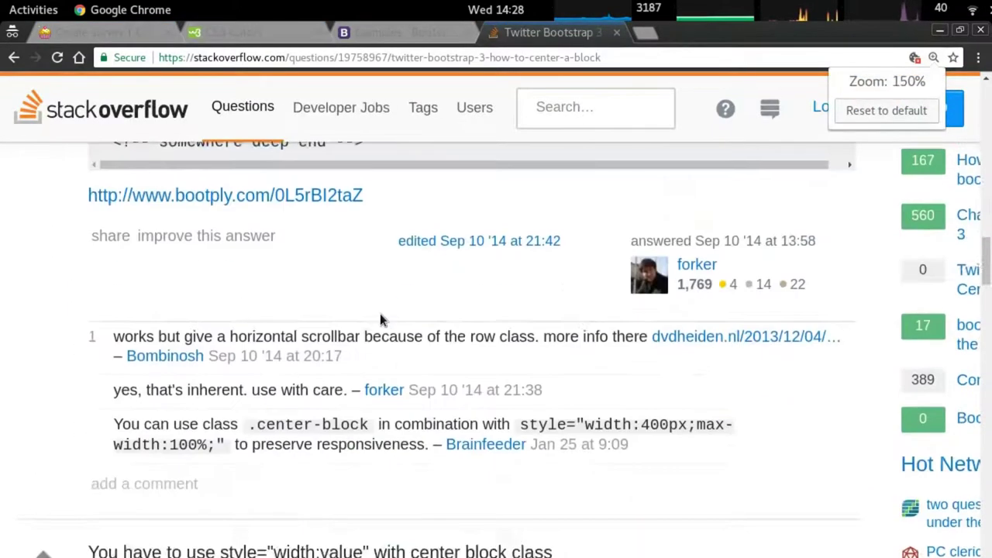
scroll(184, 266, "down", 1)
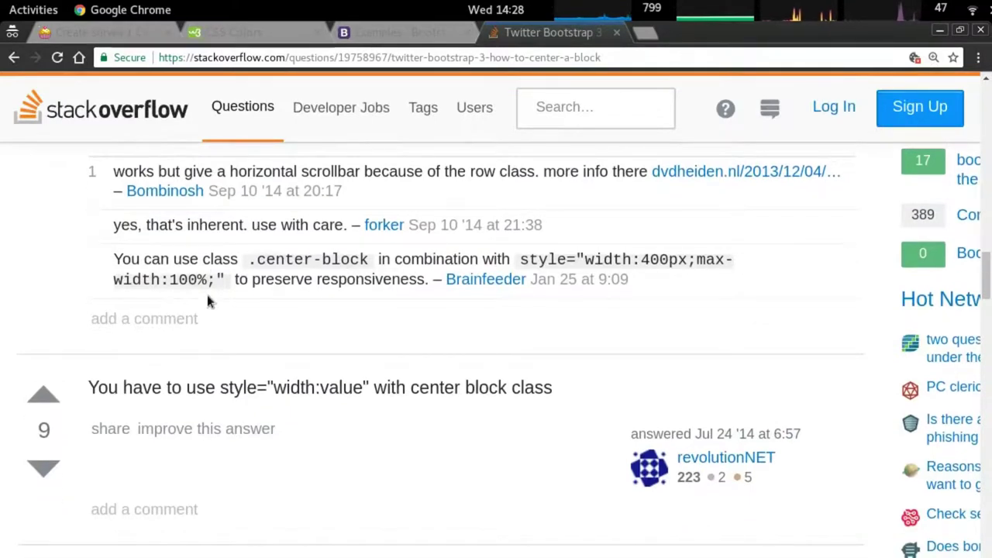
scroll(210, 302, "down", 2)
scroll(434, 299, "down", 2)
scroll(465, 304, "down", 4)
scroll(355, 301, "down", 1)
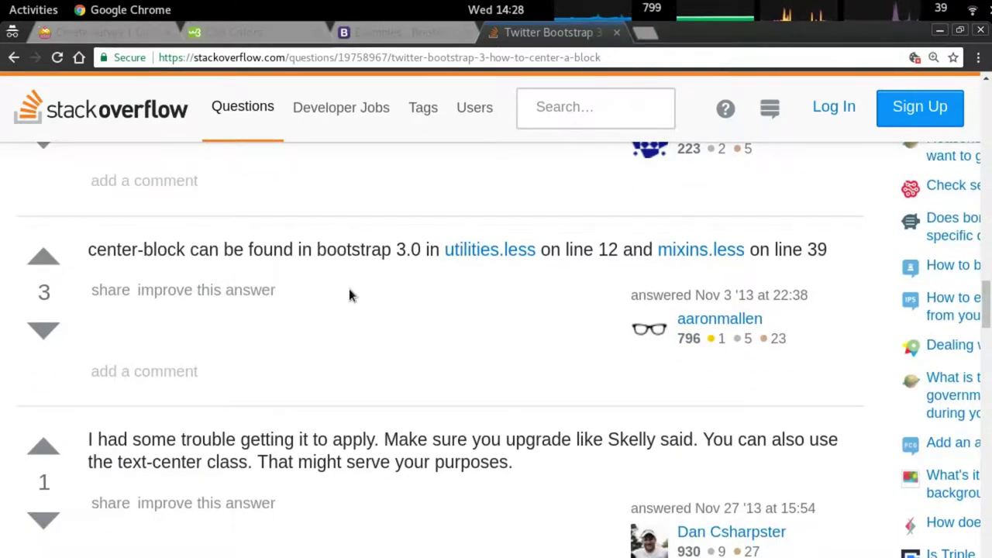
scroll(350, 295, "down", 2)
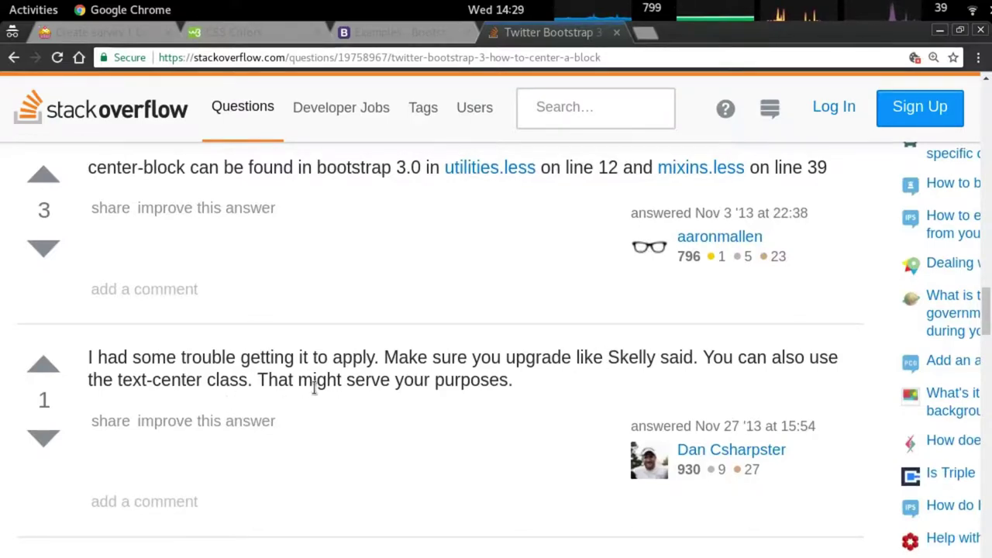
scroll(313, 387, "down", 6)
scroll(315, 393, "down", 1)
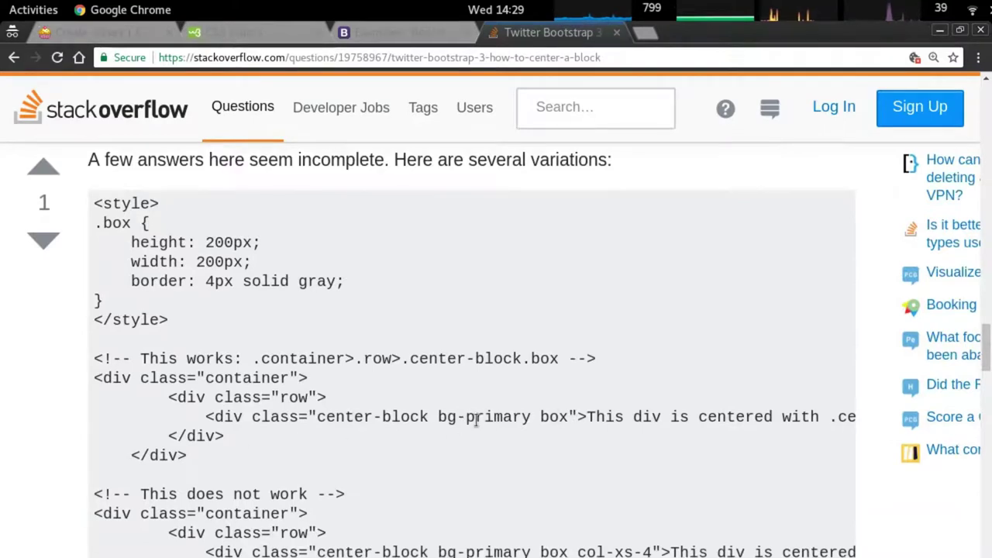
scroll(474, 418, "down", 2)
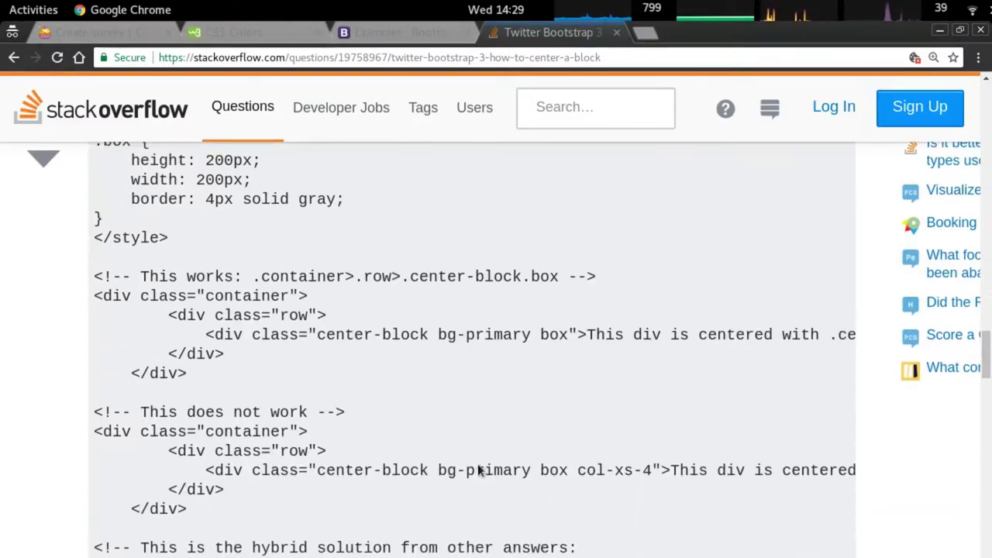
scroll(502, 467, "down", 5)
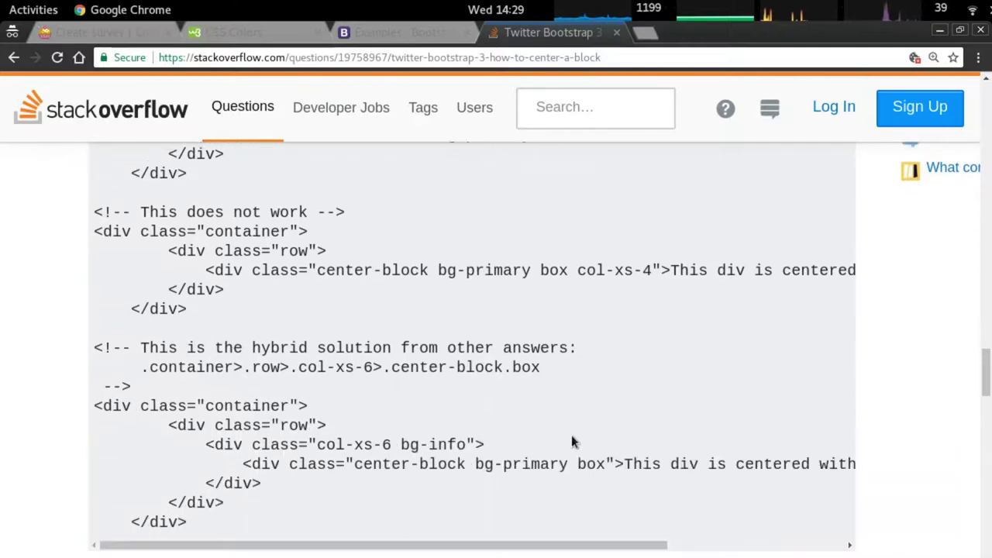
scroll(371, 443, "down", 12)
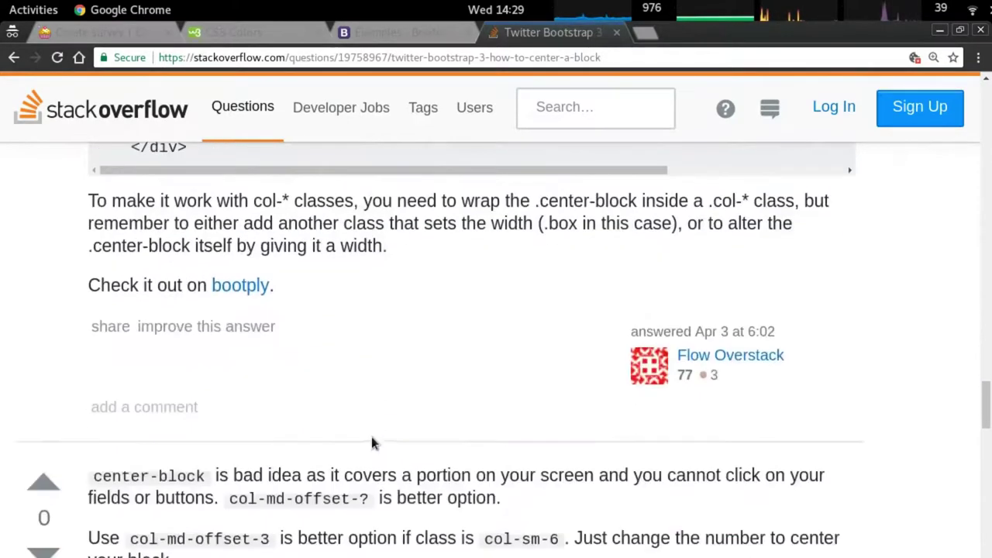
key("alt+Tab")
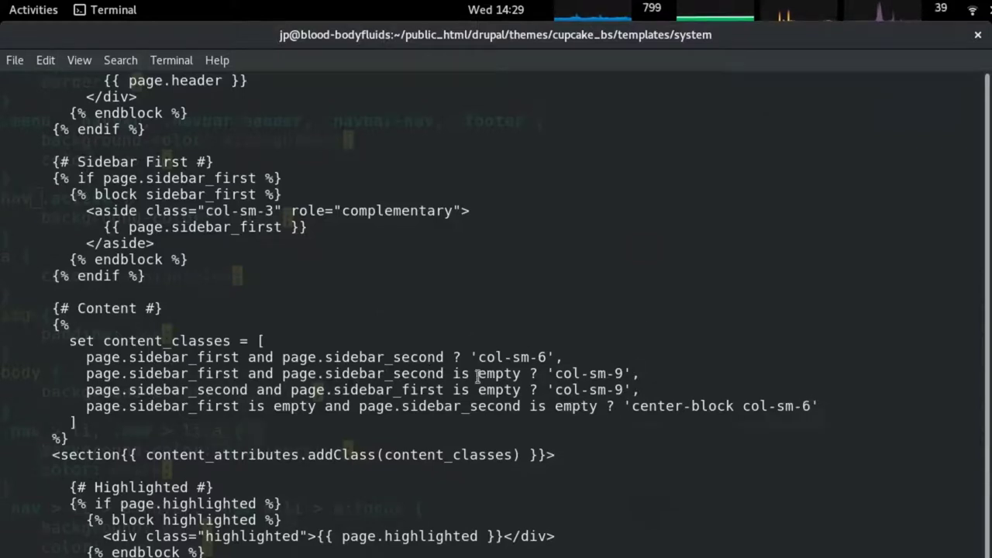
key("alt+Tab")
Search the web for 'col-sm center', open the Stack Overflow result and find 'col-sm' on the page.
left_click(382, 56)
type("col-sm center")
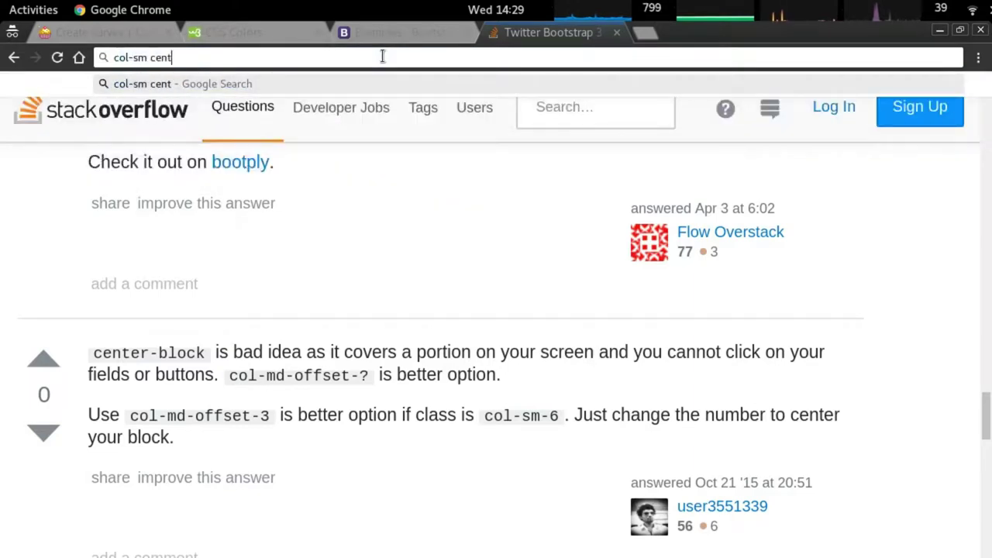
key("Return")
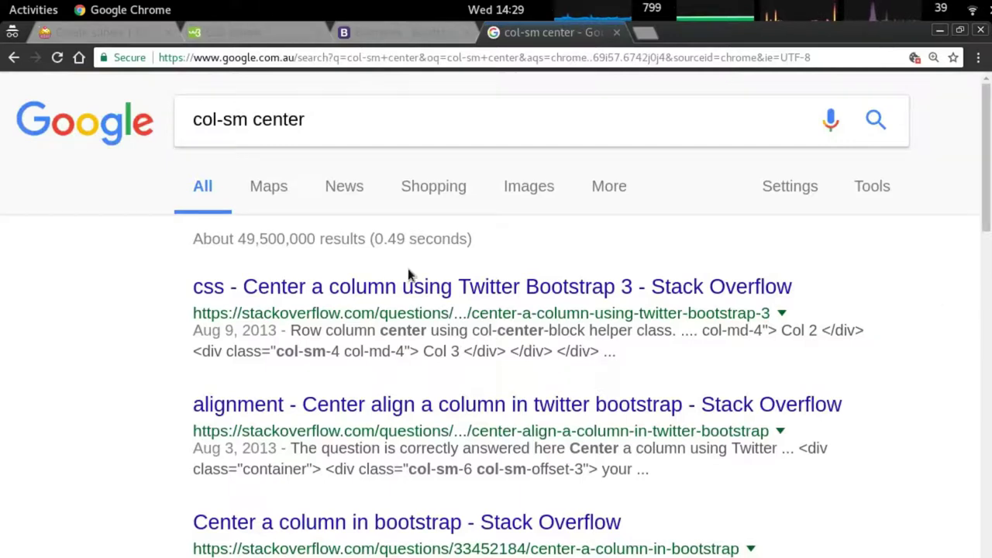
left_click(490, 288)
key("ctrl+f")
type("col3-sm")
key("BackSpace")
key("BackSpace")
key("BackSpace")
key("BackSpace")
key("BackSpace")
type("l-sm")
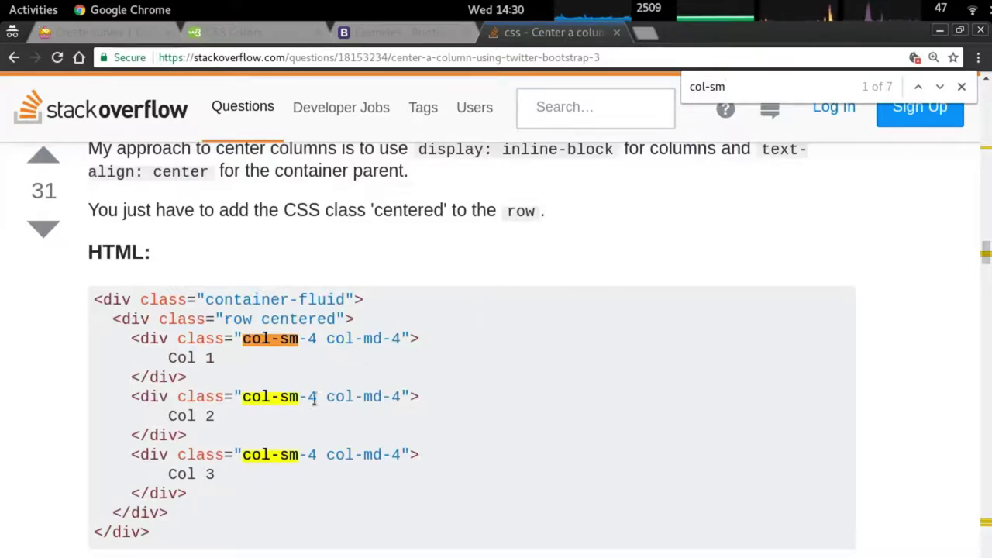
Find the answer's centered class example and copy the word 'centered' from its code.
scroll(421, 418, "down", 3)
scroll(433, 425, "down", 2)
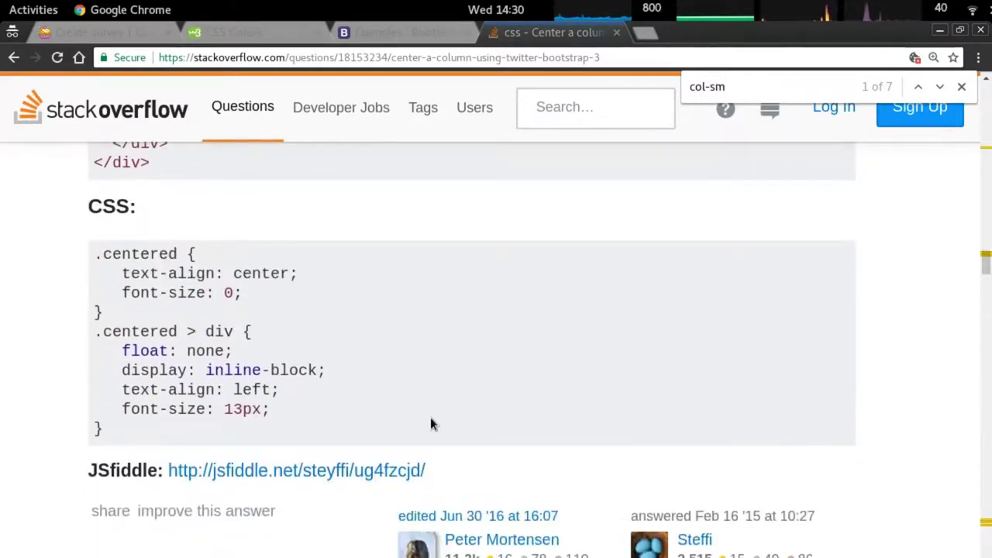
scroll(422, 420, "down", 7)
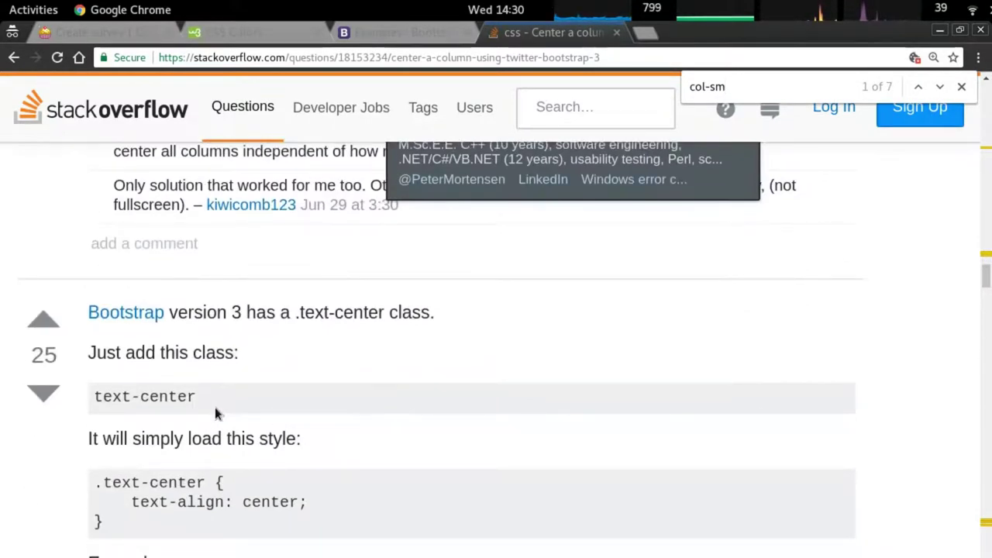
scroll(215, 414, "down", 6)
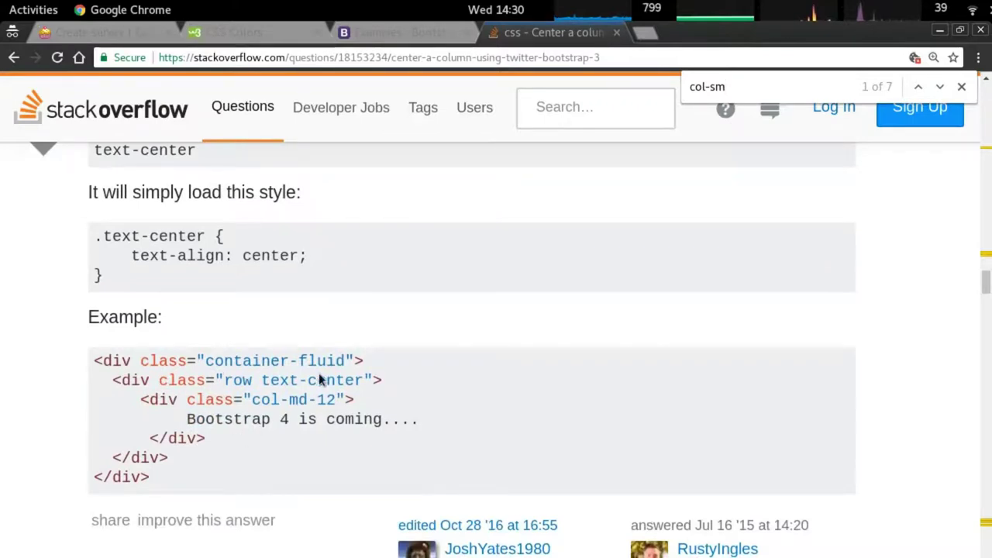
scroll(283, 385, "down", 20)
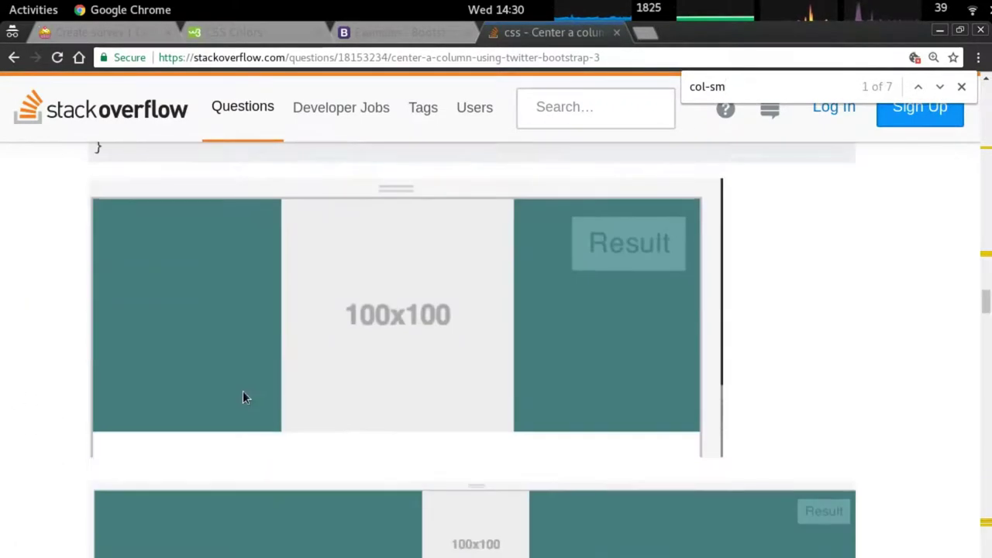
scroll(255, 401, "up", 4)
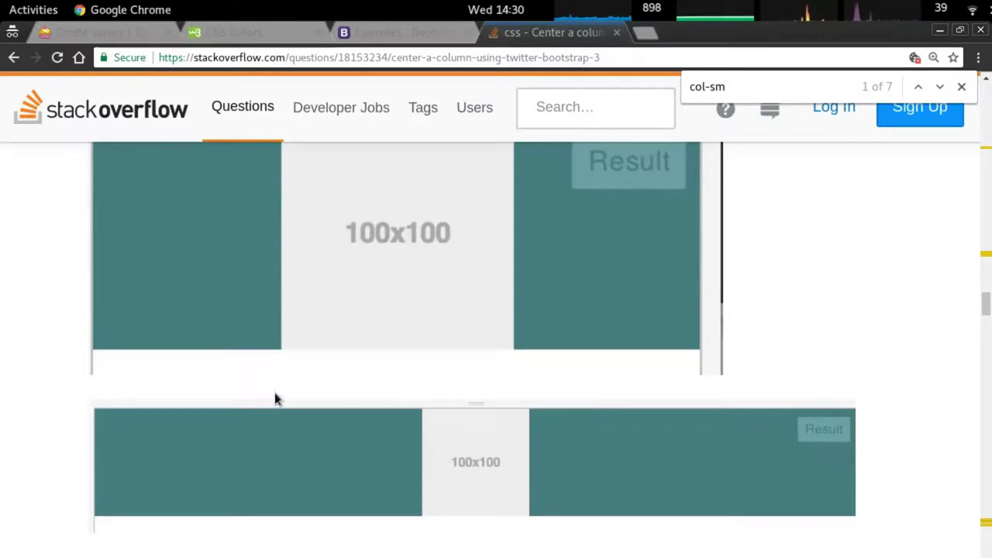
scroll(279, 399, "up", 6)
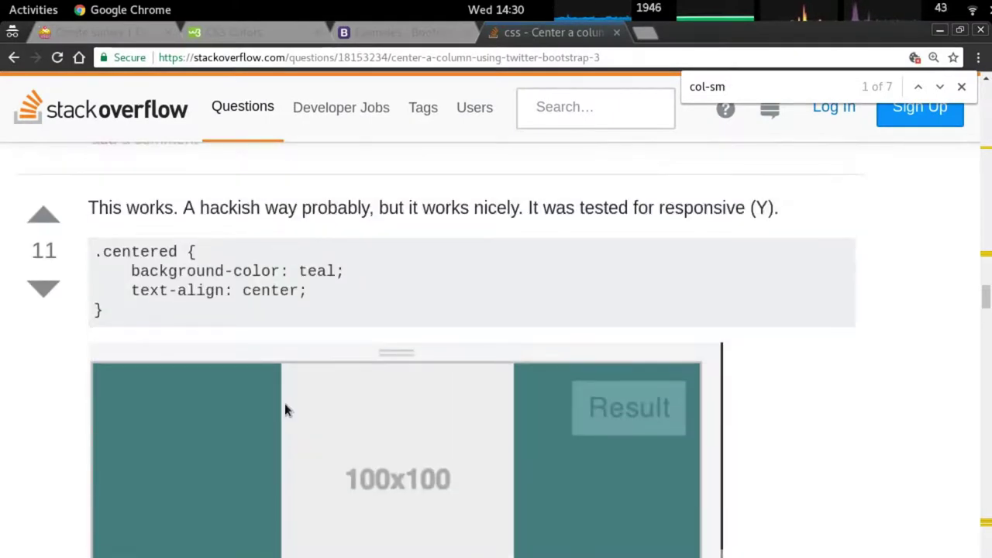
scroll(284, 409, "down", 20)
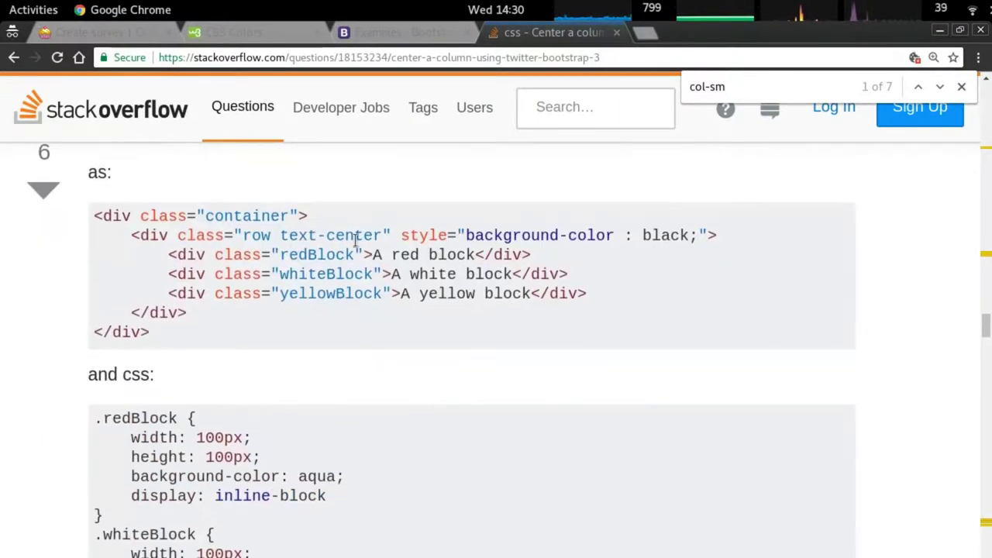
scroll(469, 353, "down", 11)
scroll(434, 355, "up", 9)
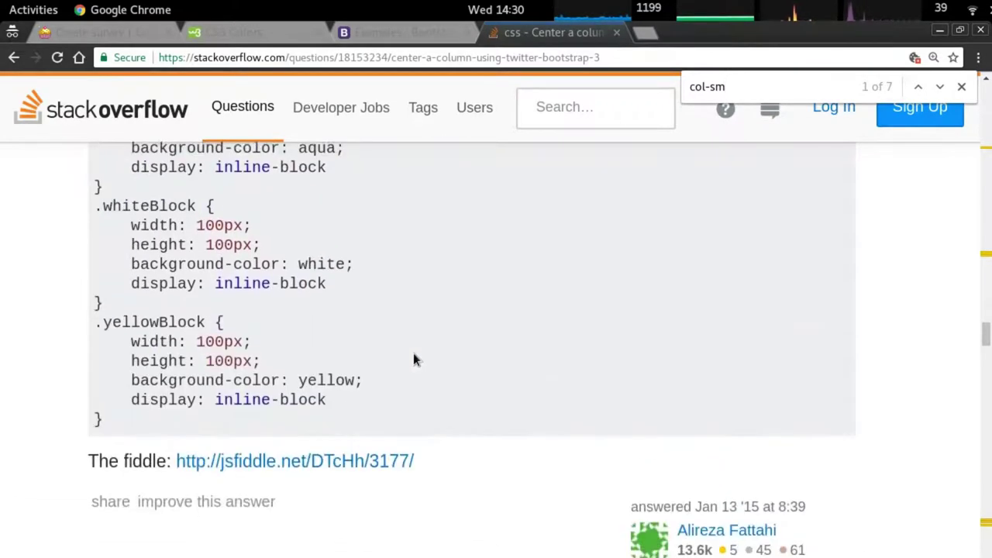
scroll(417, 353, "down", 18)
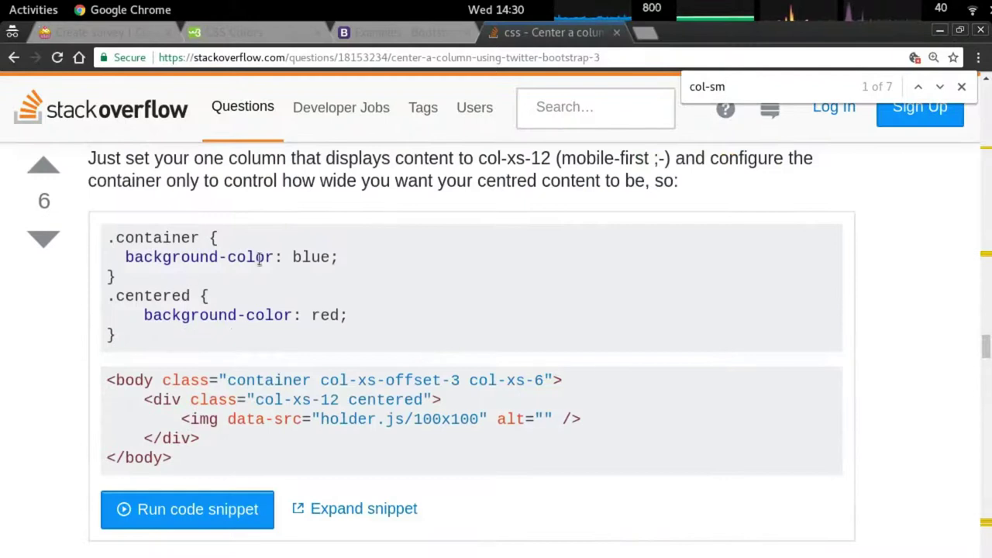
scroll(351, 358, "down", 1)
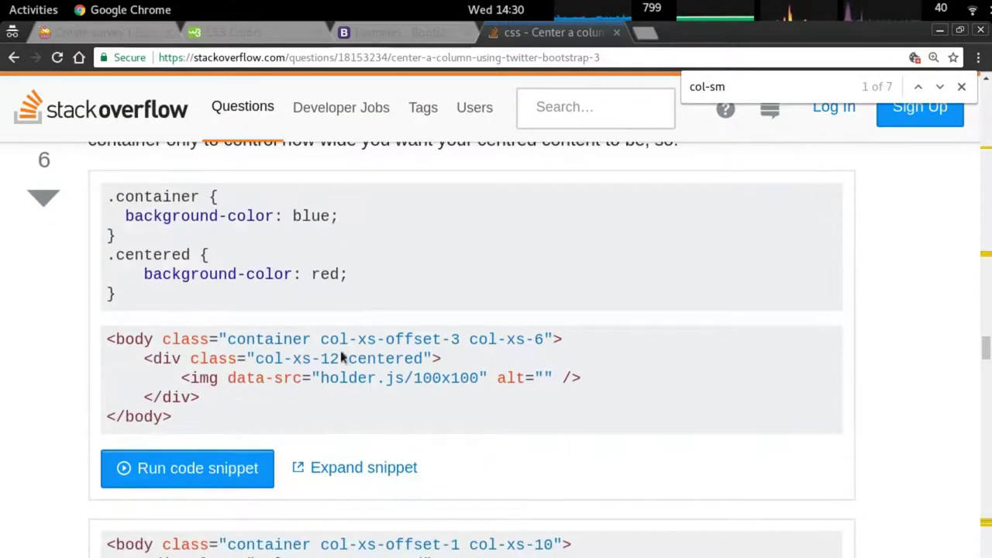
double_click(383, 357)
key("ctrl+c")
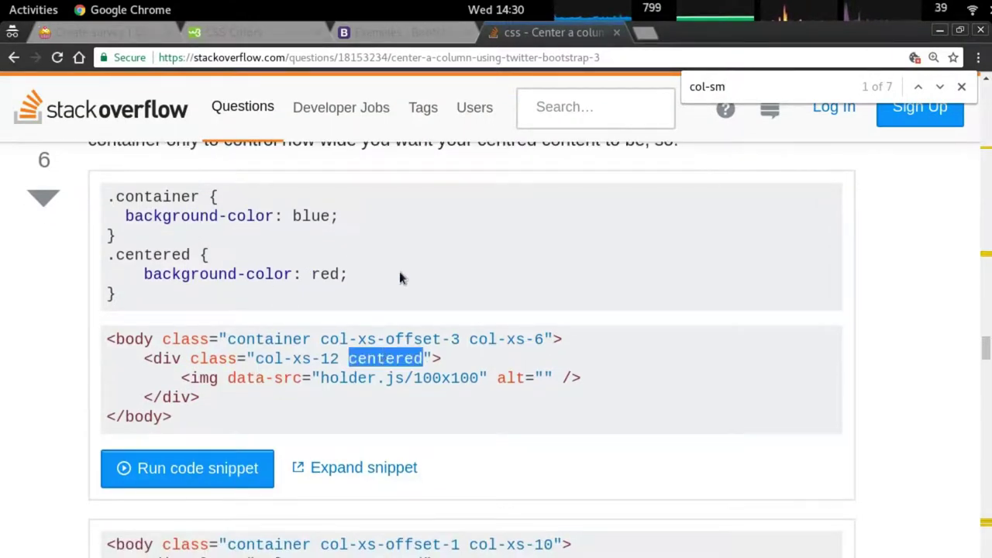
In page.html.twig, replace center-block with centered so the column reads 'col-sm-6 centered'.
key("alt+Tab")
key("b")
key("b")
key("b")
key("b")
key("b")
key("b")
key("d")
key("w")
key("d")
key("w")
key("d")
key("w")
key("w")
key("dollar")
key("i")
right_click(405, 215)
left_click(438, 286)
Copy the answer's .centered float-none CSS rule and return to the theme stylesheet.
key("alt+Tab")
scroll(332, 332, "down", 5)
scroll(343, 325, "down", 5)
scroll(342, 256, "down", 2)
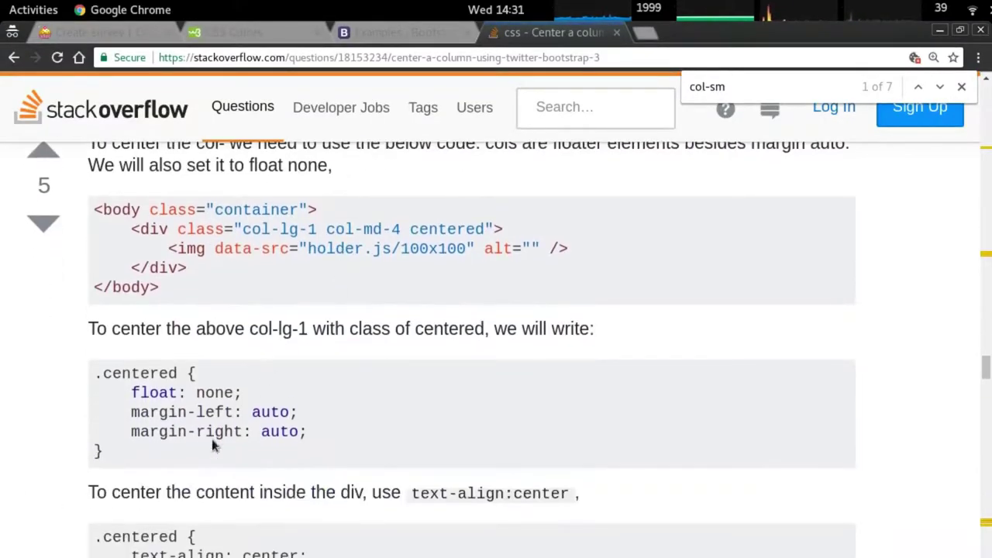
left_click_drag(159, 460, 93, 375)
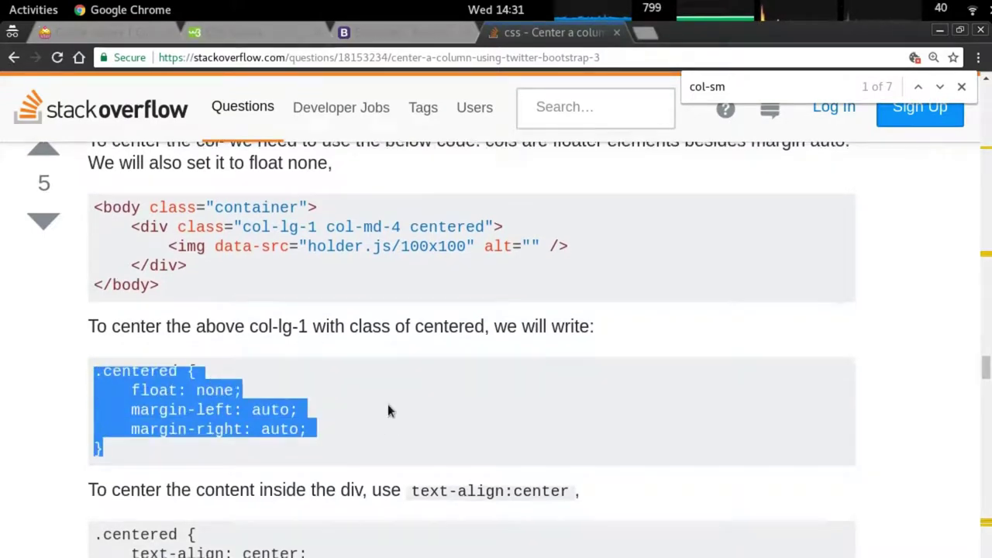
key("alt+Tab")
key("alt+grave")
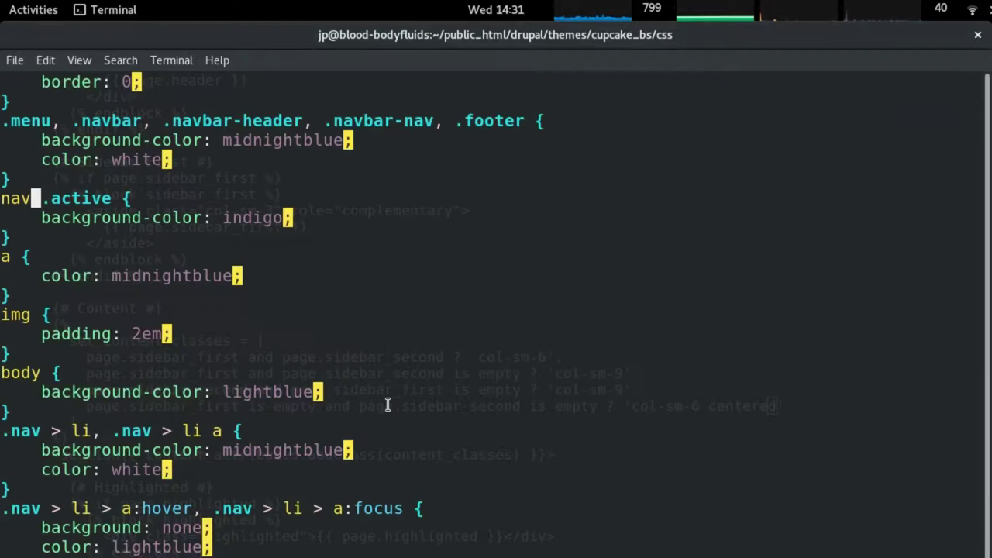
Paste the .centered rule (float none, auto side margins) at the stylesheet's end and reload Create survey.
right_click(411, 376)
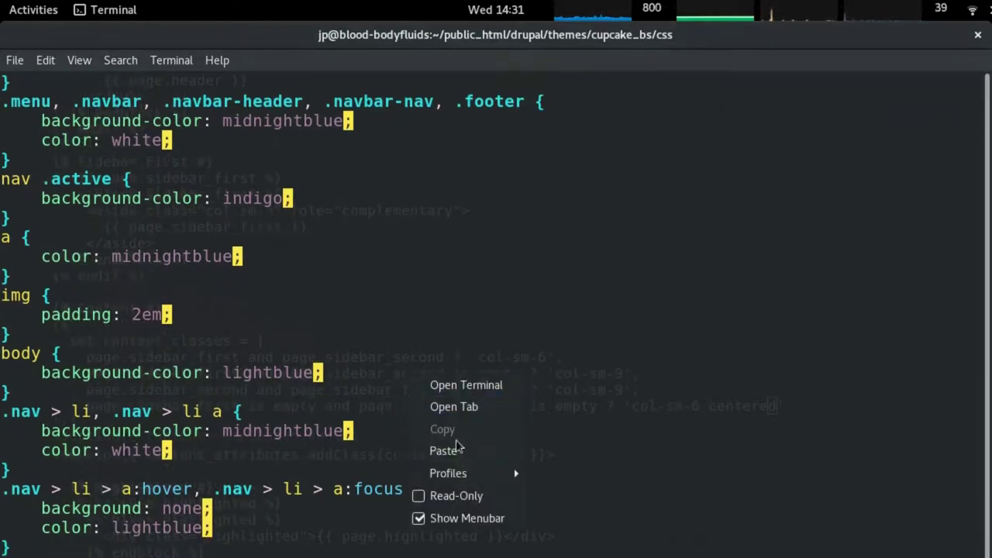
left_click(462, 455)
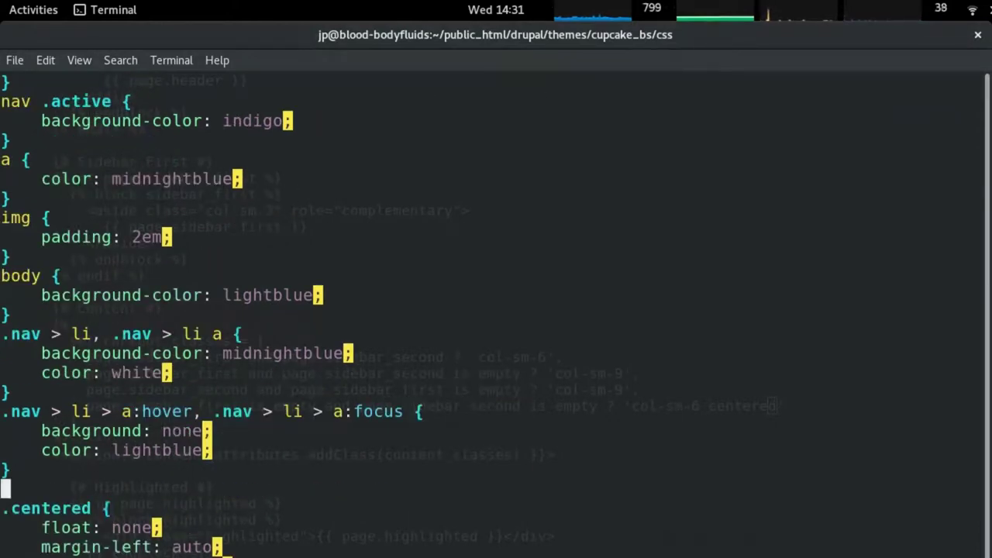
key("alt+Tab")
key("alt+Tab")
key("alt+Tab")
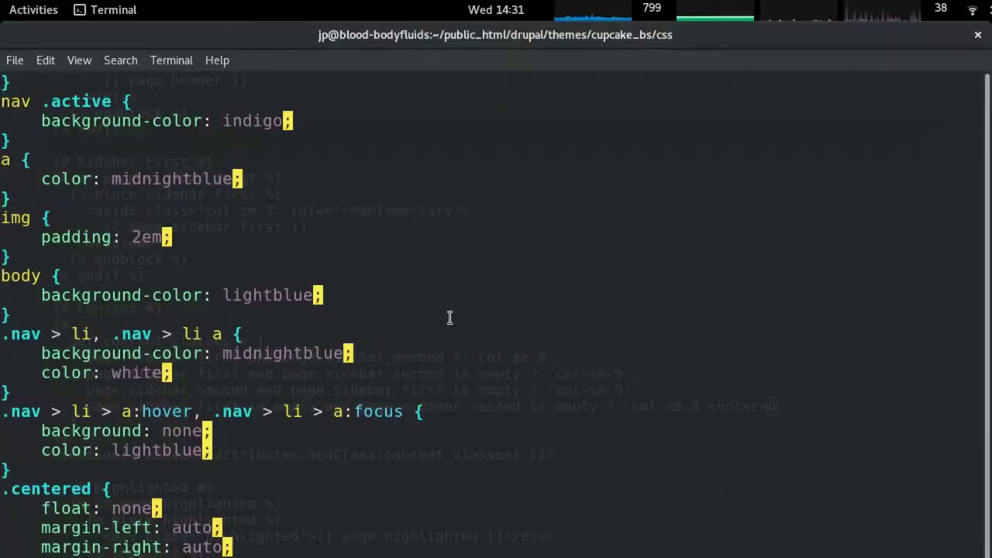
key("alt+Tab")
key("F5")
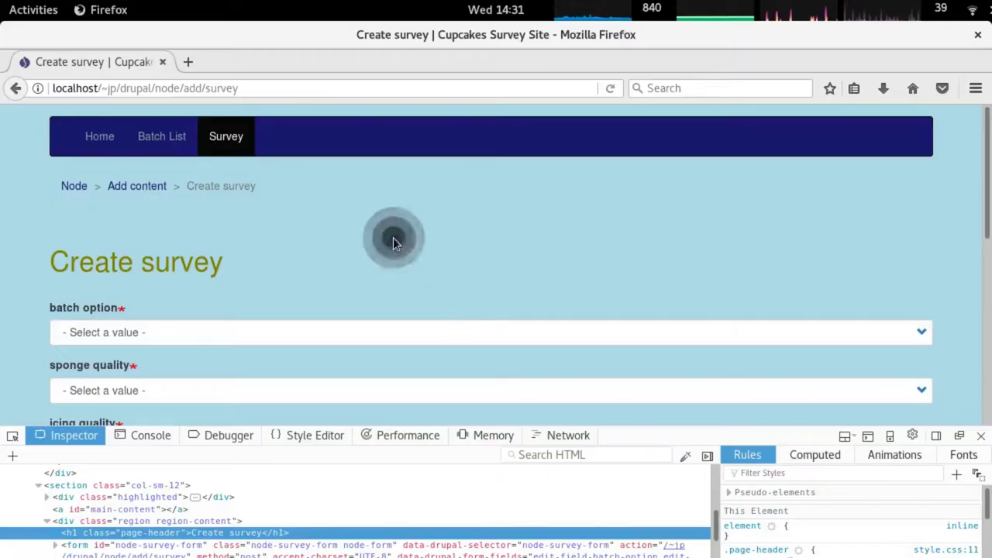
Find the Chrome window showing the Drupal site and zoom the page out.
key("alt+Tab")
key("alt+Tab")
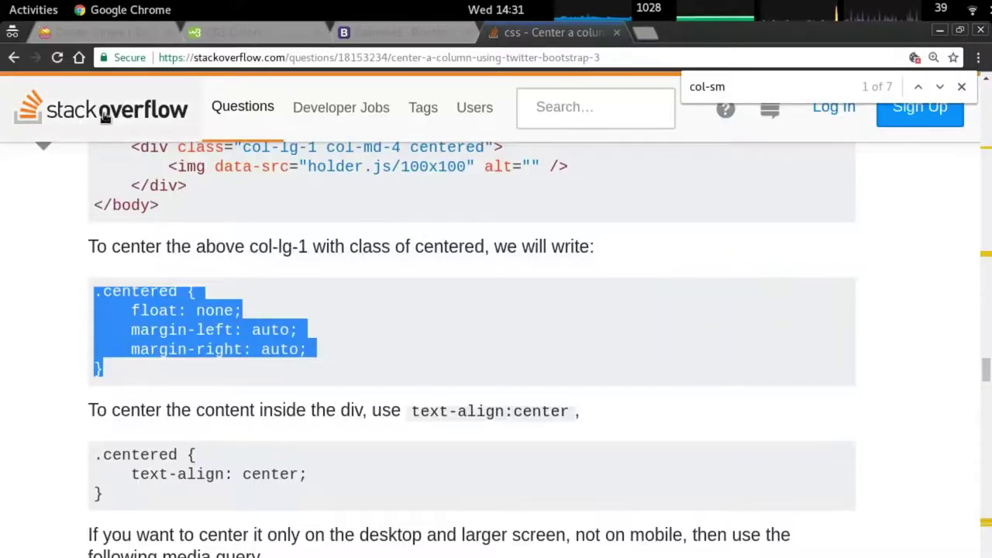
key("ctrl+1")
key("ctrl+2")
key("ctrl+4")
key("ctrl+1")
key("alt+Tab")
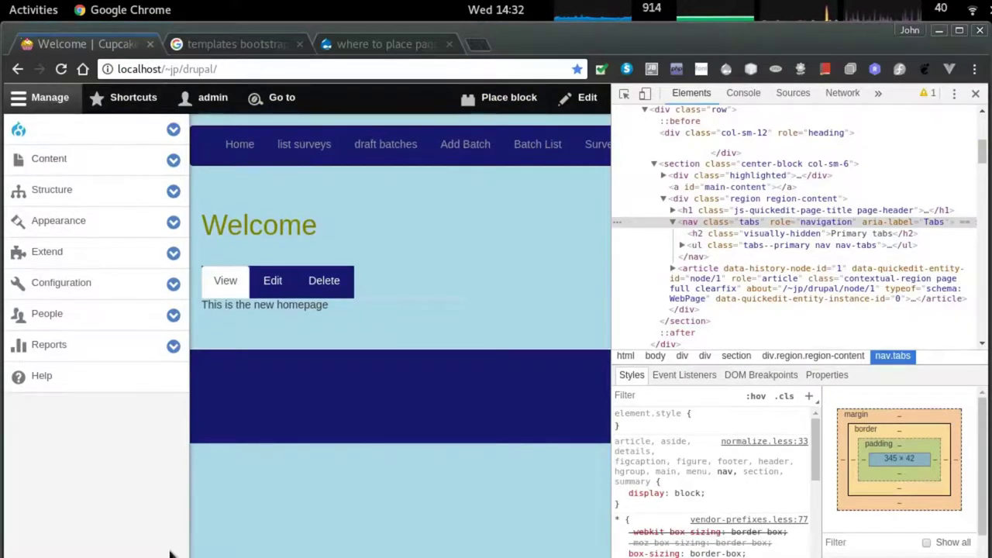
key("ctrl+minus")
key("ctrl+minus")
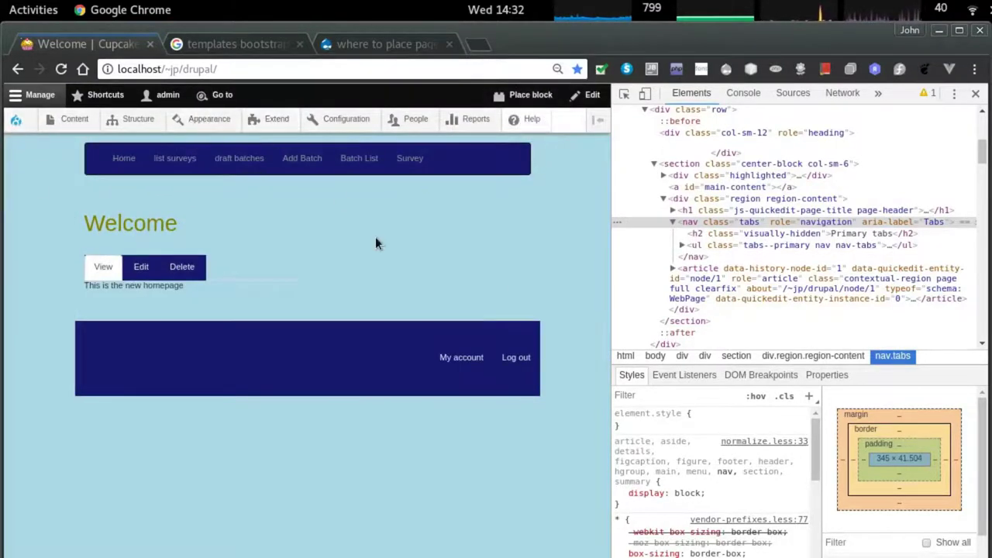
Flush all Drupal caches, open list surveys and narrow the page area.
mouse_move(16, 118)
mouse_move(40, 169)
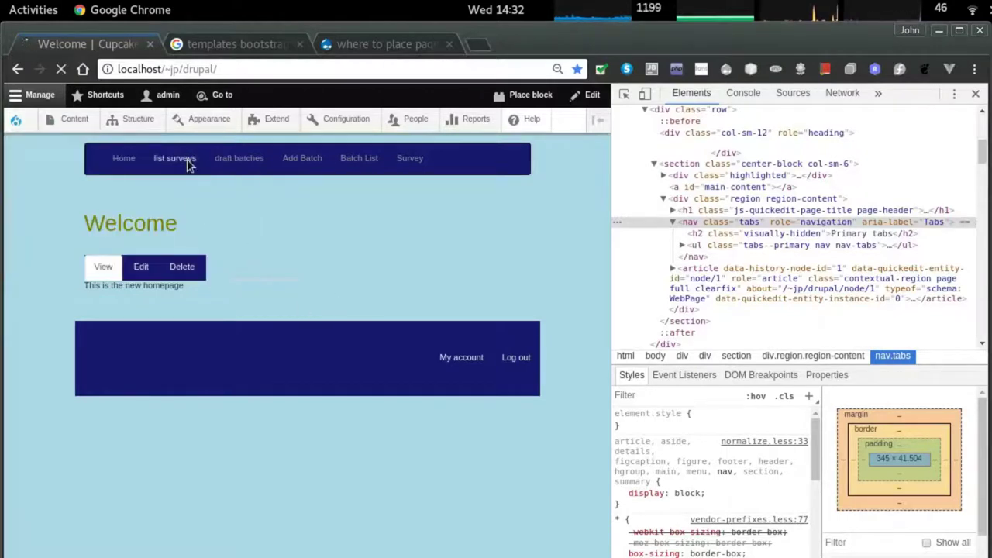
left_click(187, 165)
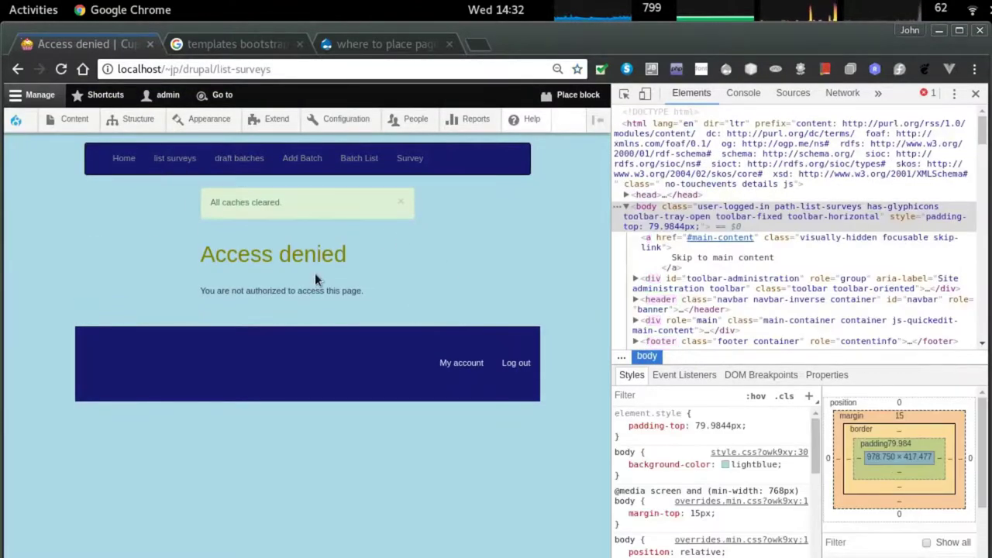
left_click_drag(612, 282, 664, 266)
Reload the site, flush all Drupal caches and make the page area slightly narrower.
key("alt+Tab")
key("alt+Tab")
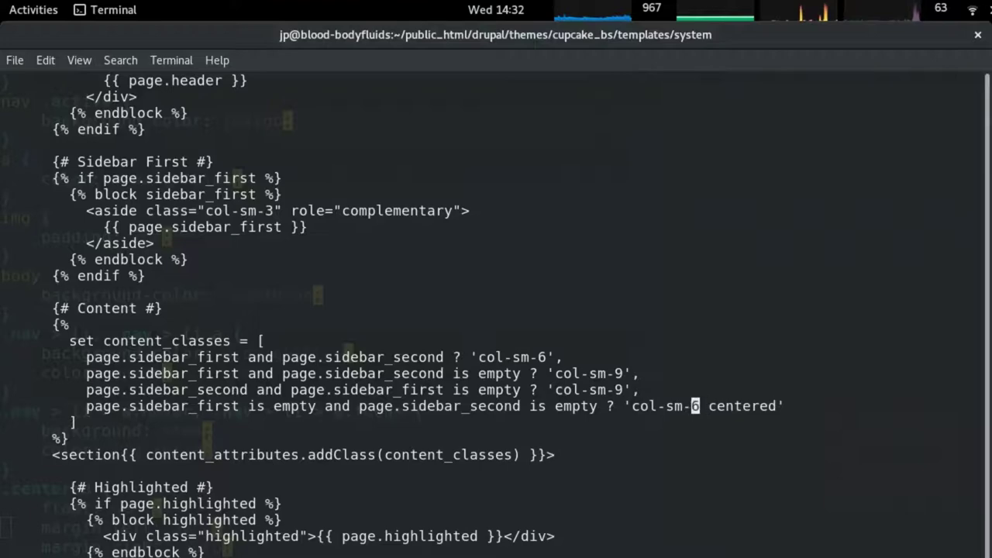
key("alt+Tab")
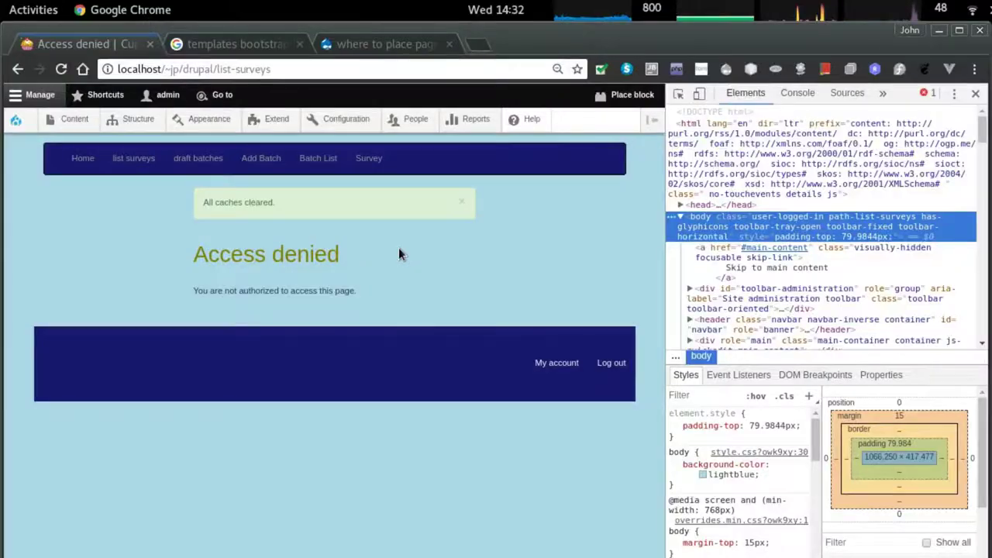
key("F5")
mouse_move(22, 124)
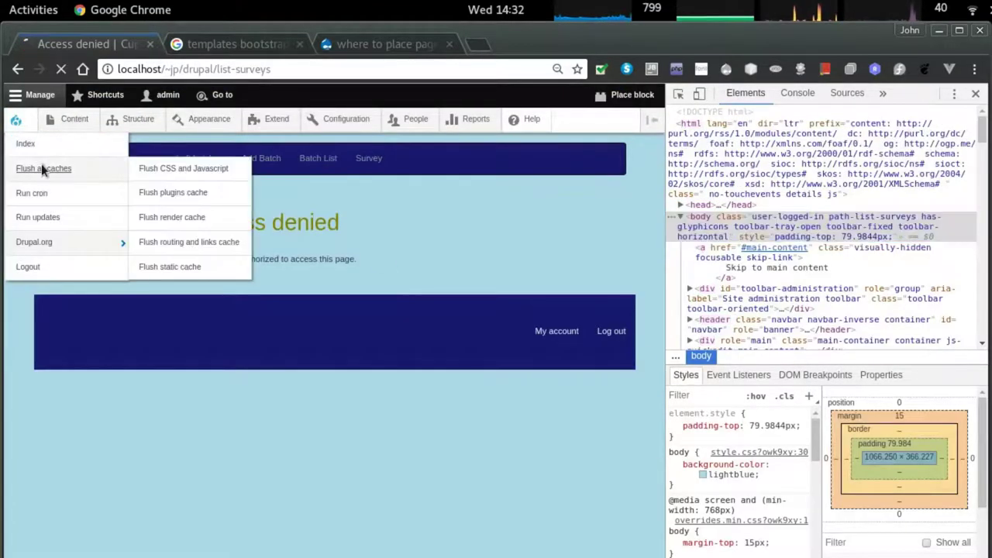
left_click(42, 167)
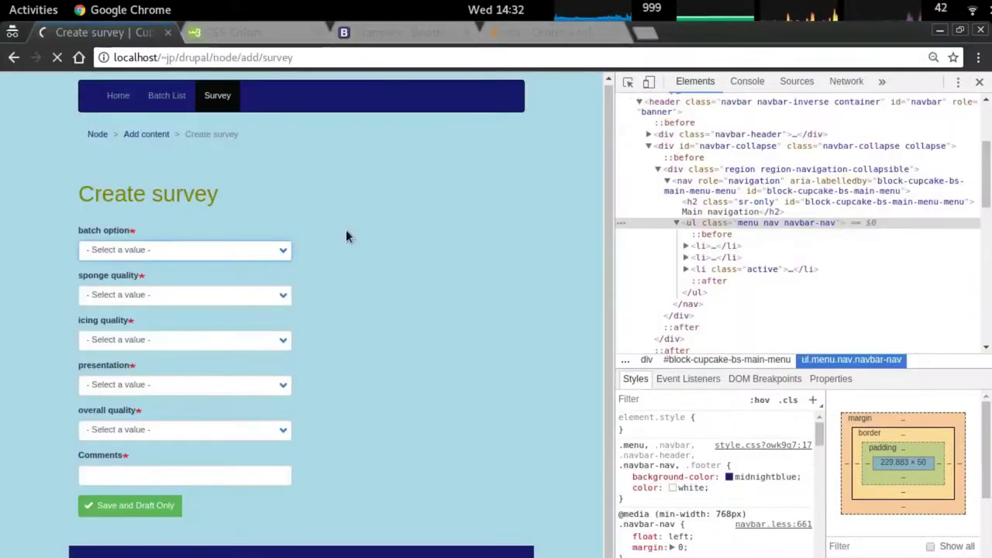
mouse_move(616, 239)
left_mouse_down()
mouse_move(370, 241)
mouse_move(603, 250)
left_mouse_up()
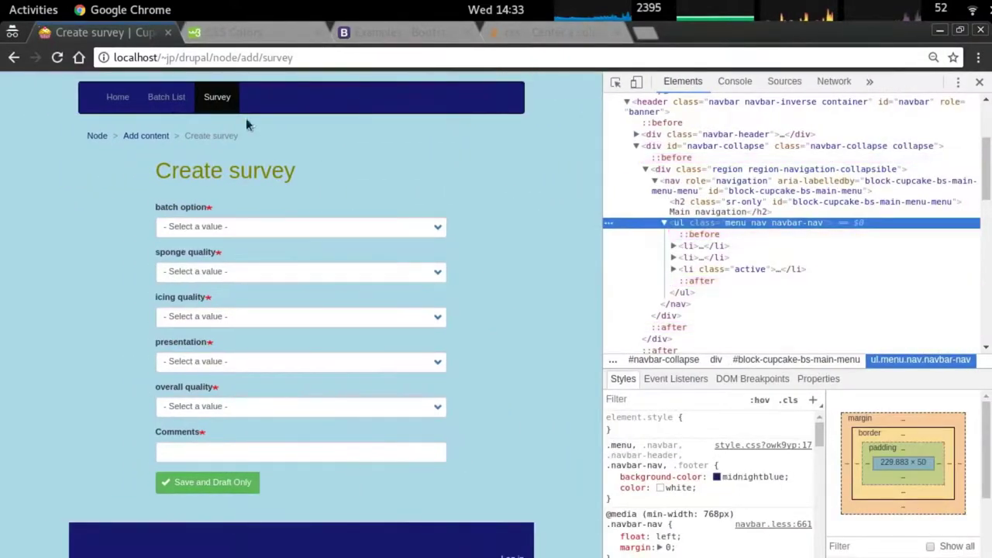
Browse through Node, Batch List, Welcome and Create survey pages to reach the Log in page.
left_click(99, 135)
left_click(193, 253)
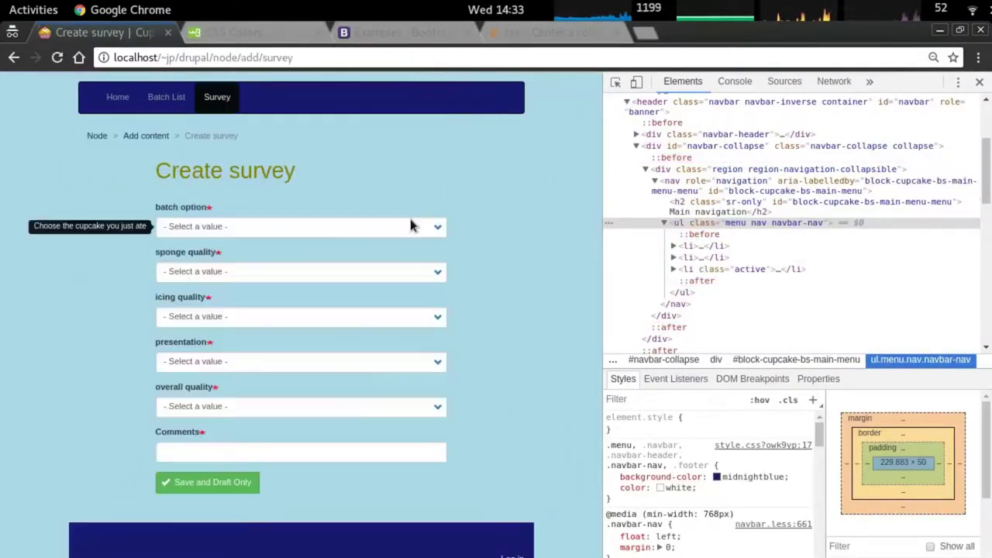
left_click(166, 97)
left_click(112, 105)
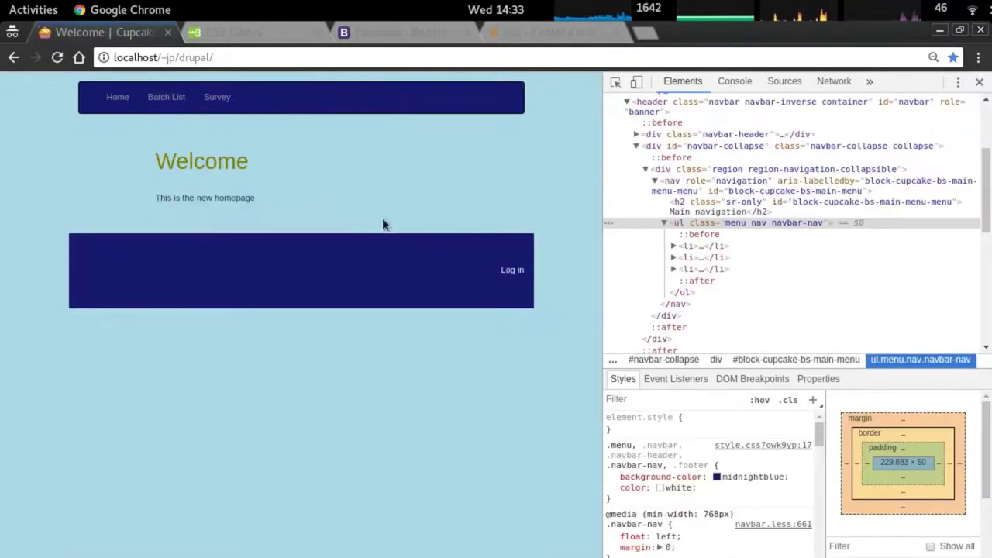
left_click(165, 97)
left_click(219, 97)
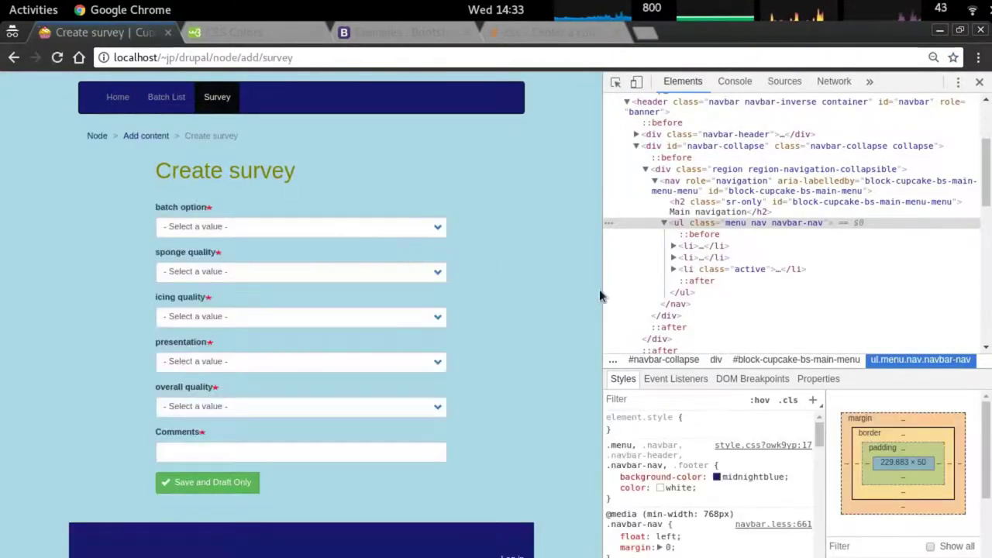
left_click(511, 555)
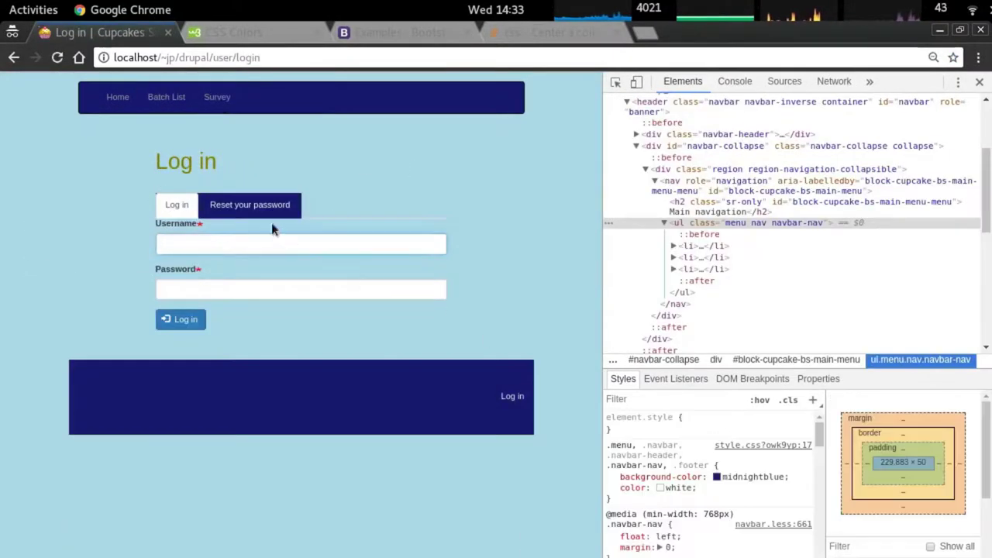
Inspect the Reset your password and Log in tabs, examining nav.tabs, h1.page-header and region-content elements.
right_click(250, 205)
left_click(333, 344)
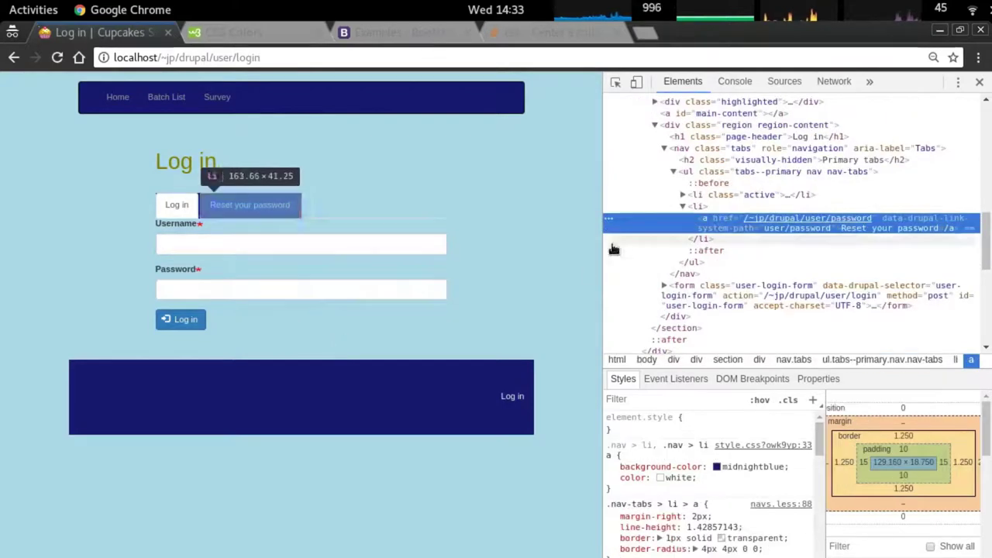
left_click(735, 194)
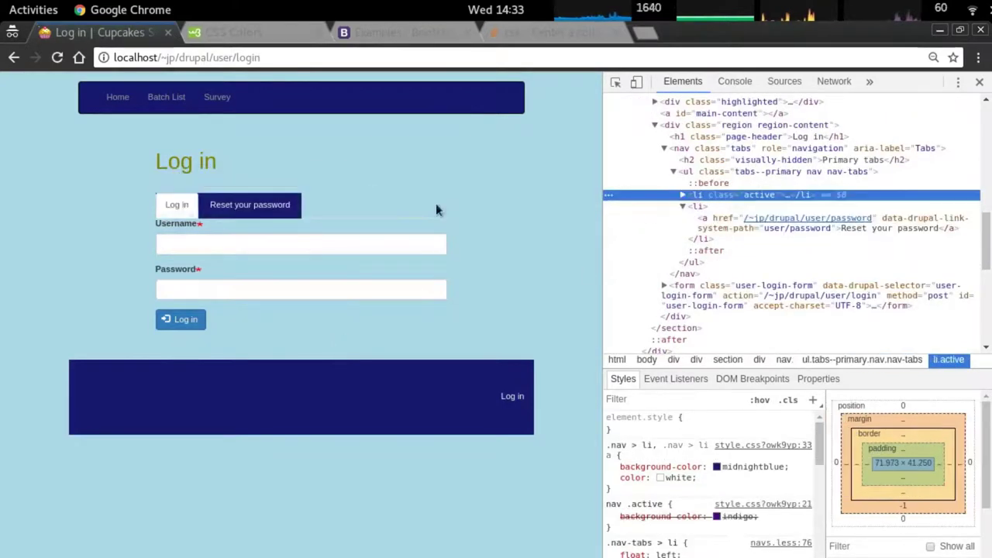
right_click(178, 208)
left_click(232, 341)
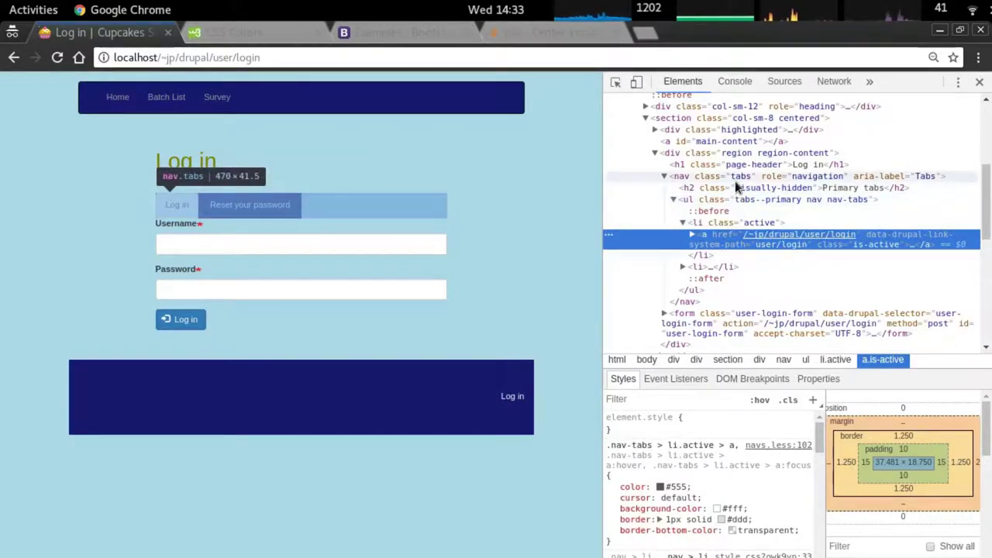
left_click(735, 180)
left_click(731, 165)
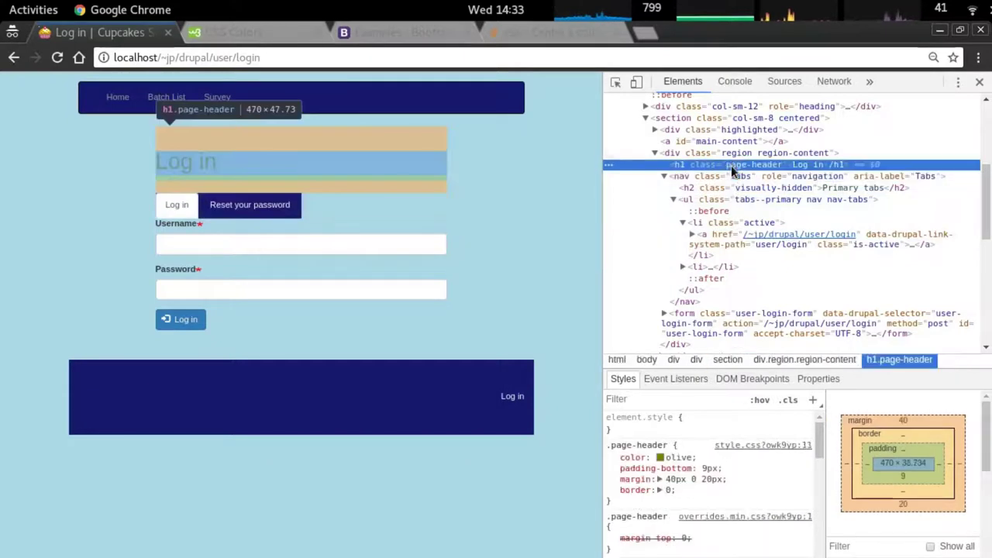
left_click(727, 153)
left_click(727, 164)
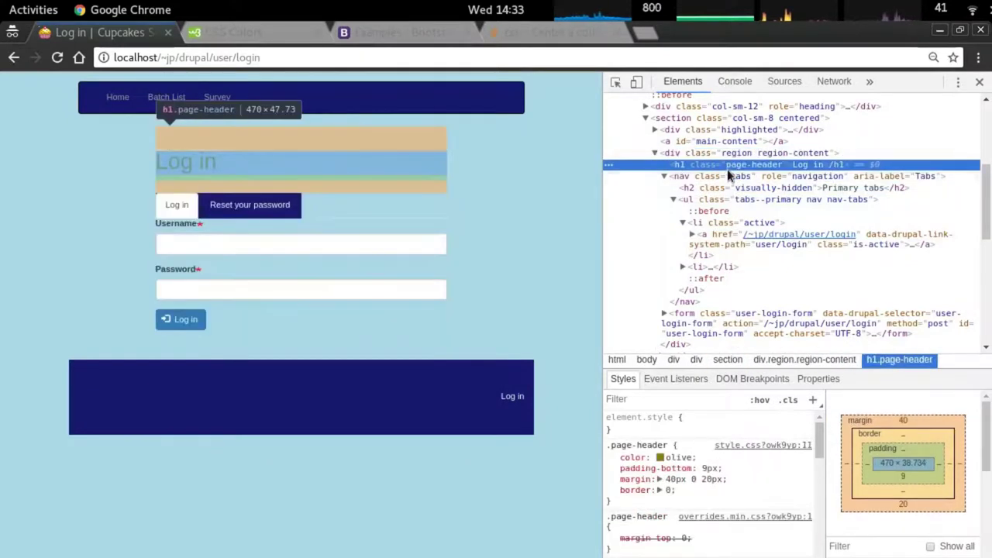
left_click(725, 177)
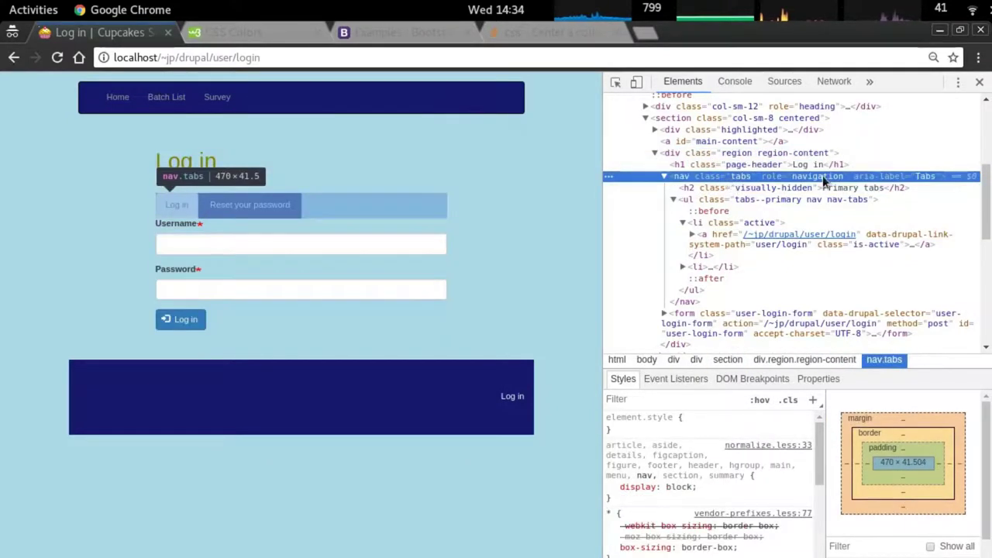
In style.css, review the .breadcrumb and .page-header rules.
key("alt+Tab")
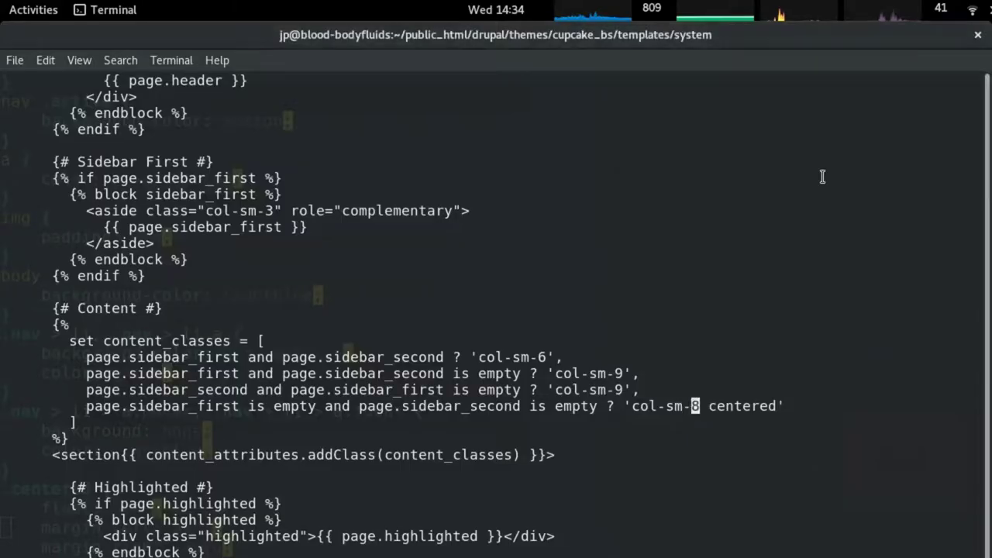
key("alt+grave")
key("Up")
key("Up")
key("Up")
key("Up")
key("Up")
key("Up")
key("Up")
key("Up")
key("Up")
key("Up")
key("Up")
key("Up")
key("Up")
key("Up")
key("Up")
key("Up")
key("Up")
key("Up")
key("Up")
key("Up")
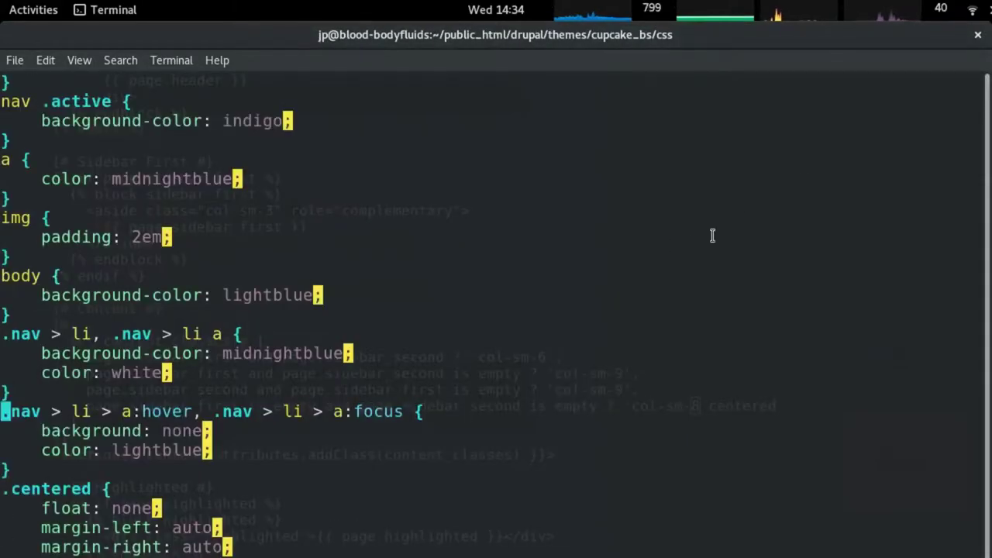
key("Up")
key("Up")
key("Up")
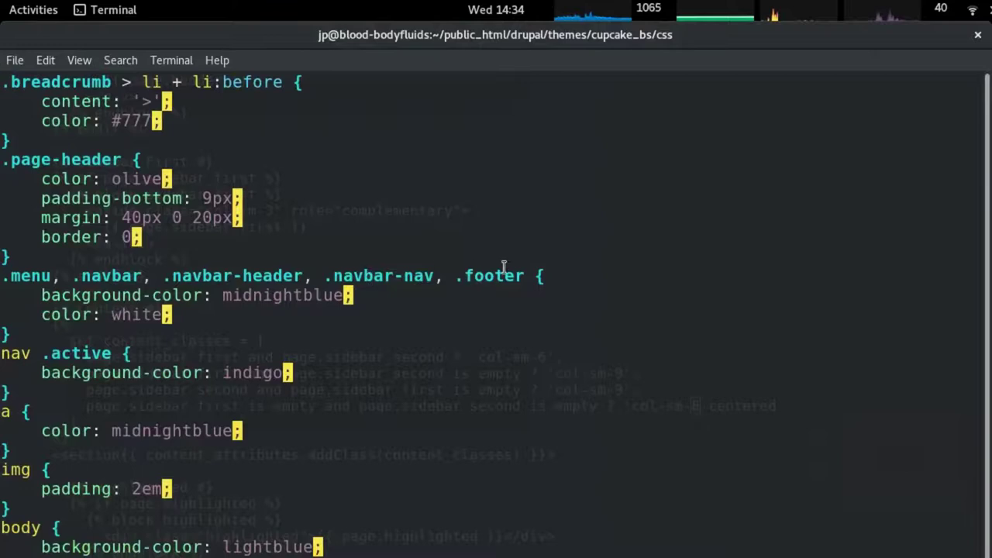
key("%")
key("Down")
key("%")
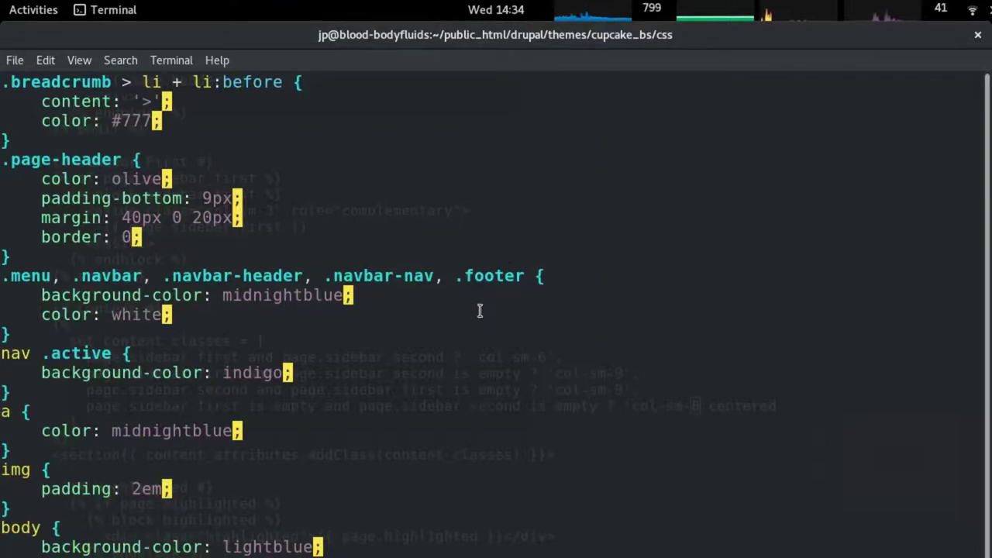
Inspect the Reset your password tab's list item and nav.tabs, comparing against the nav hover rule.
key("alt+Tab")
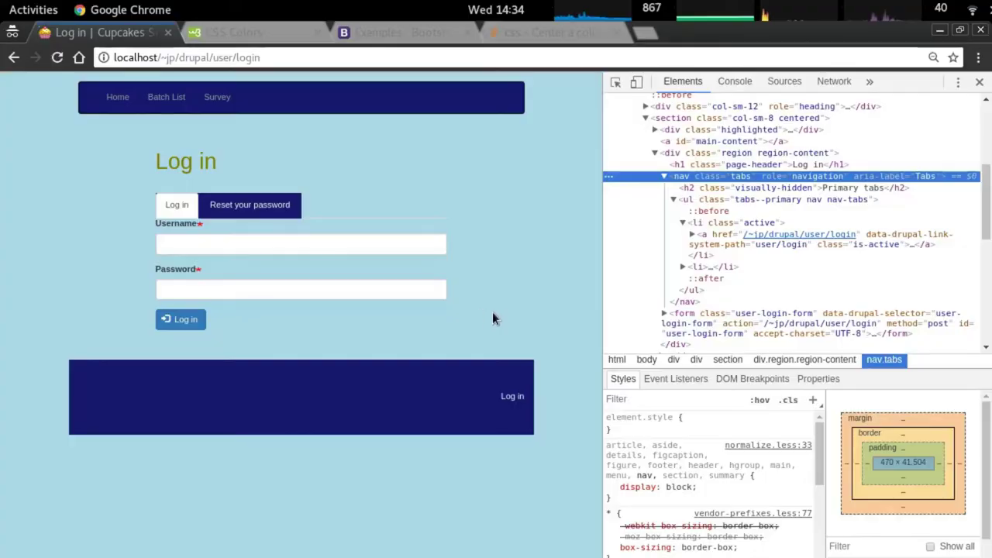
right_click(250, 206)
left_click(312, 349)
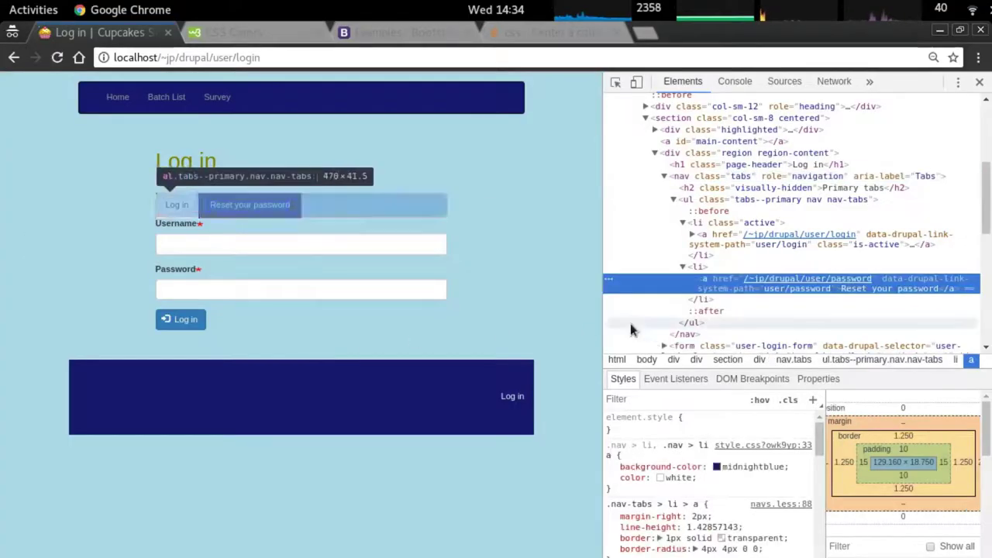
left_click(705, 266)
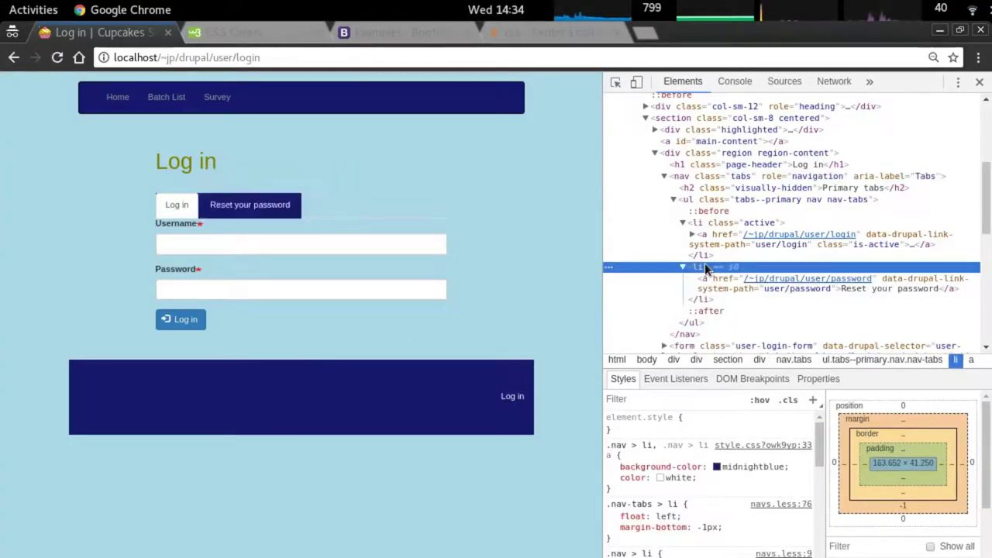
key("alt+Tab")
key("Down")
key("Down")
key("Down")
key("Down")
key("Down")
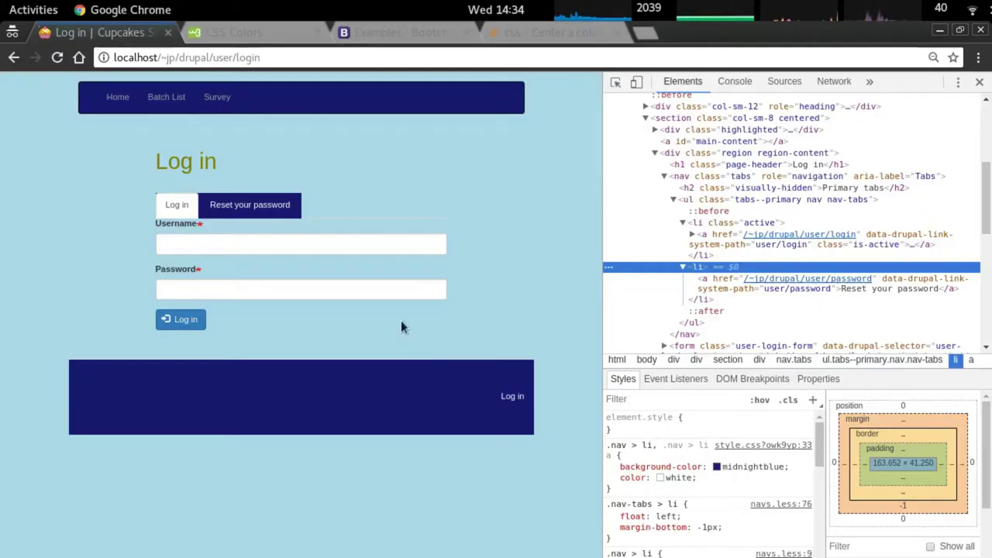
key("alt+Tab")
left_click(726, 180)
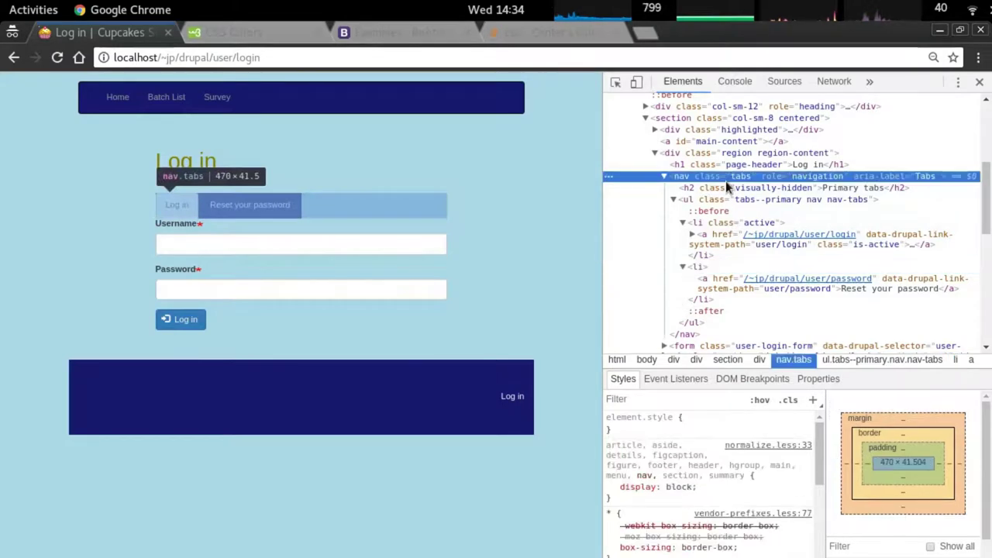
Inspect the footer Log in link and select its user account menu list.
scroll(724, 184, "down", 5)
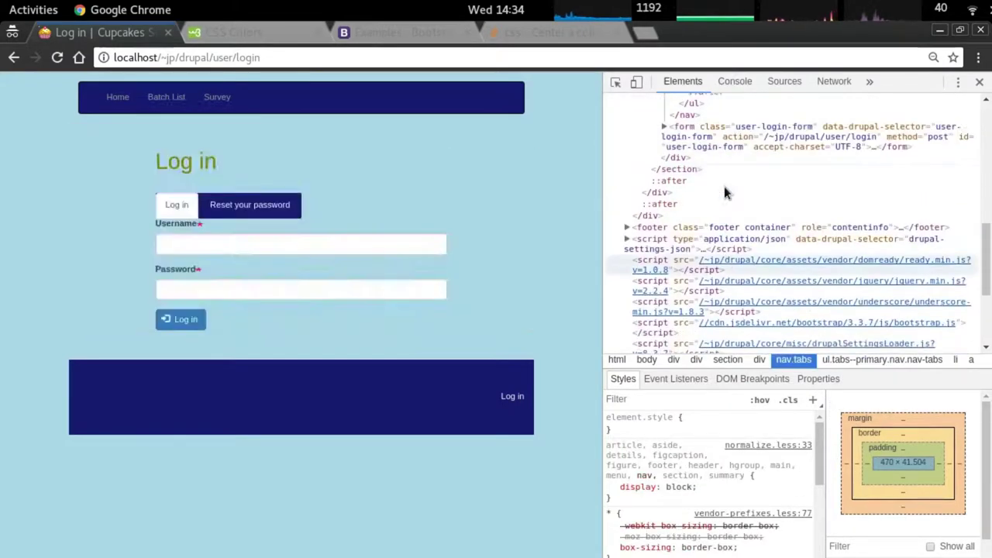
right_click(510, 403)
left_click(569, 540)
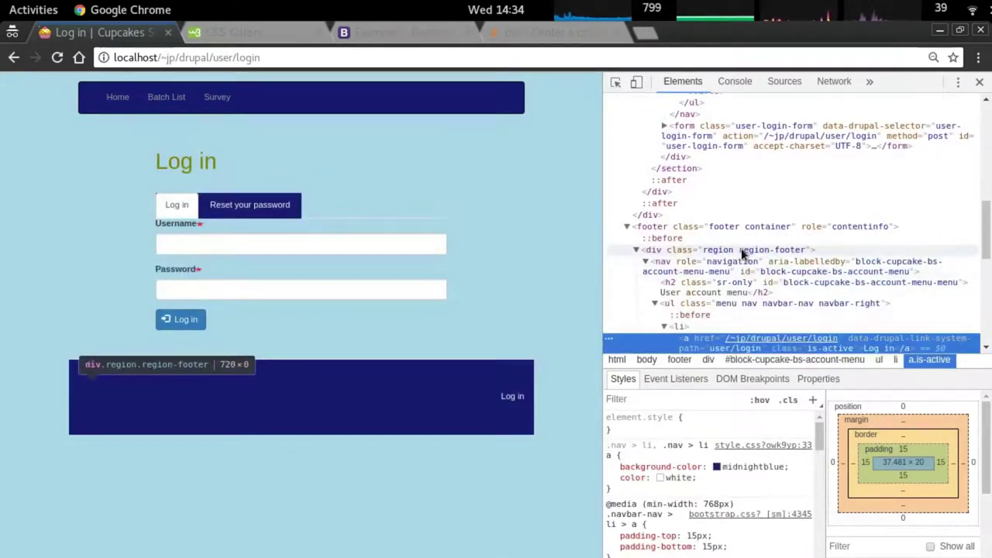
left_click(747, 303)
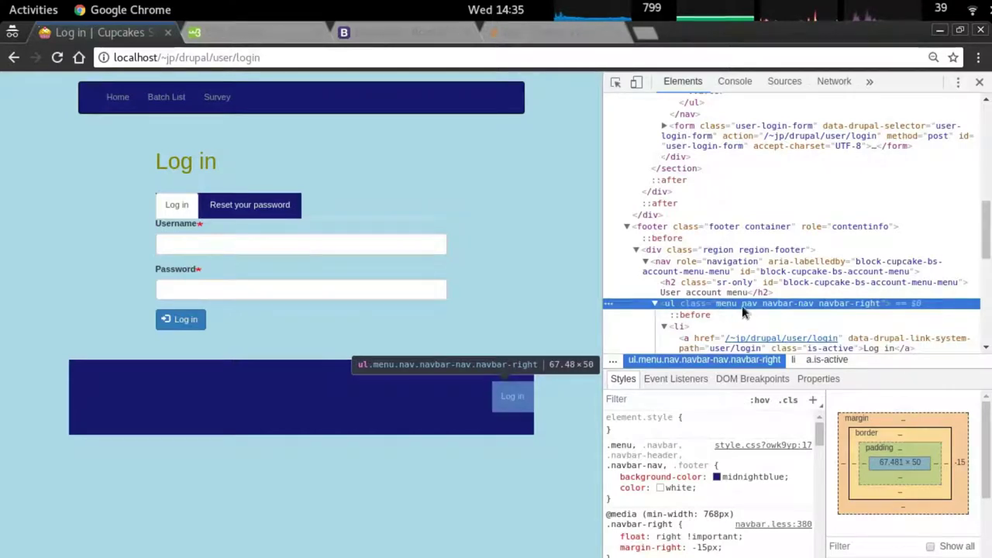
Change both .nav selectors in the a:hover/a:focus rule to .navbar-nav.
key("alt+Tab")
key("Up")
key("Up")
key("Up")
key("Up")
key("Up")
key("Up")
key("Right")
key("Right")
key("Right")
key("Right")
type("bar-nav")
key("Right")
key("Right")
key("Right")
key("Right")
key("Right")
key("Right")
key("Right")
key("Right")
key("Right")
key("Right")
key("Right")
key("Right")
key("Right")
key("Right")
key("Right")
key("Right")
key("Right")
key("Right")
key("Right")
key("Right")
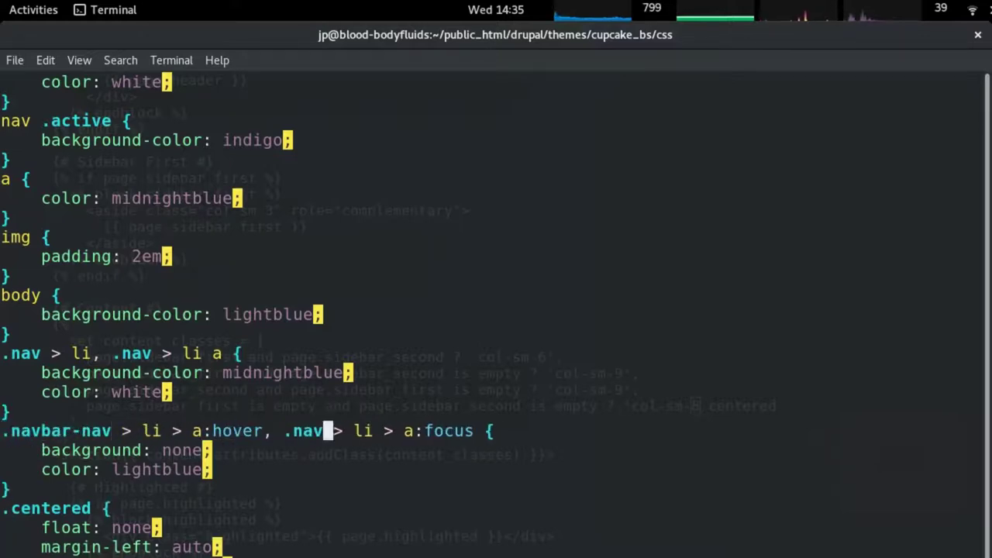
key("Left")
type("bar-na")
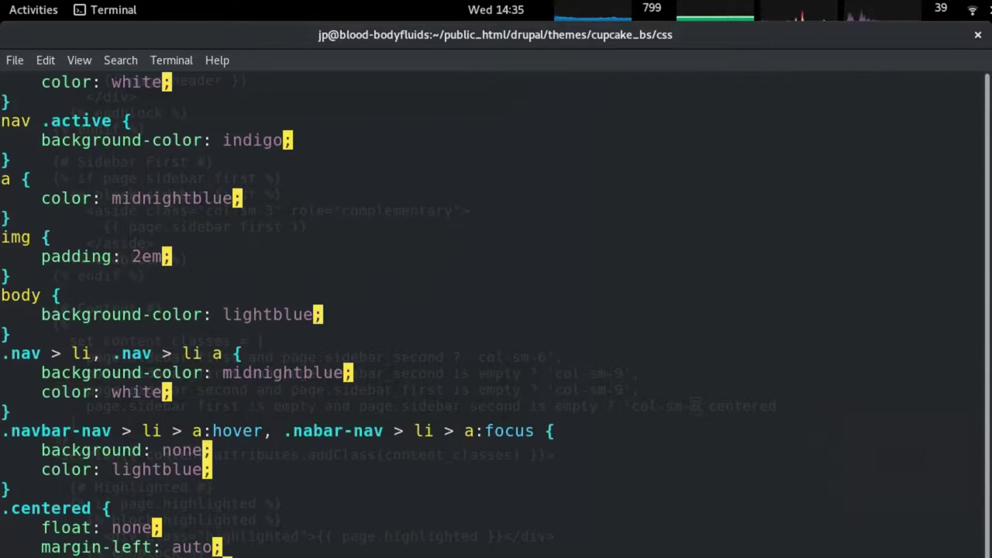
key("Left")
key("Left")
key("Left")
key("Left")
key("Left")
key("Left")
type("v")
key("Escape")
Reload the Log in page and inspect its nav.tabs element in devtools.
key("alt+Tab")
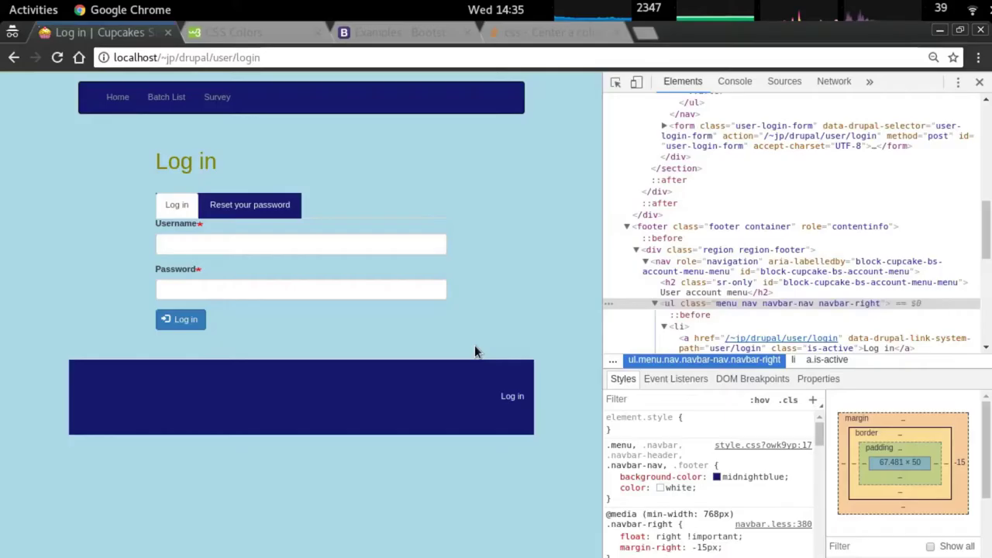
key("ctrl+r")
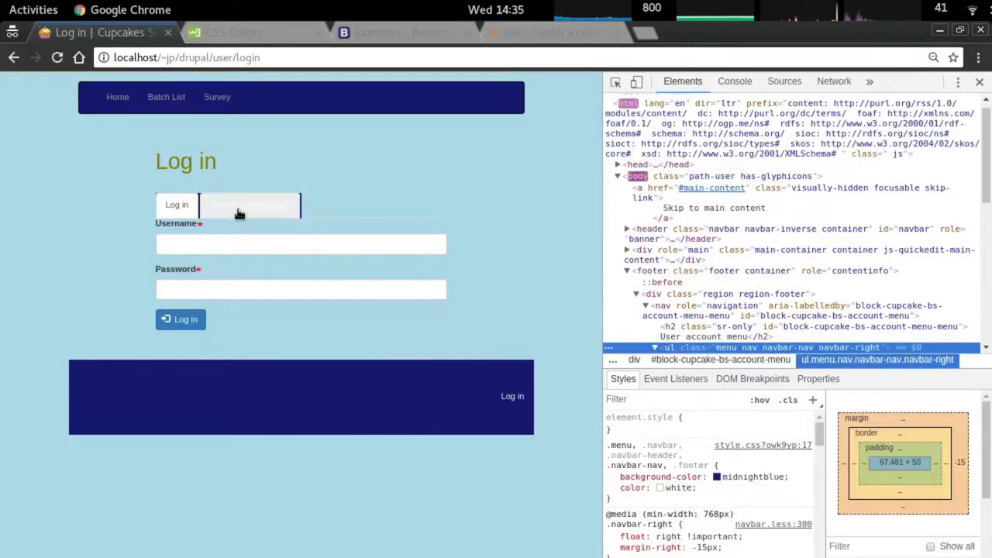
key("alt+Tab")
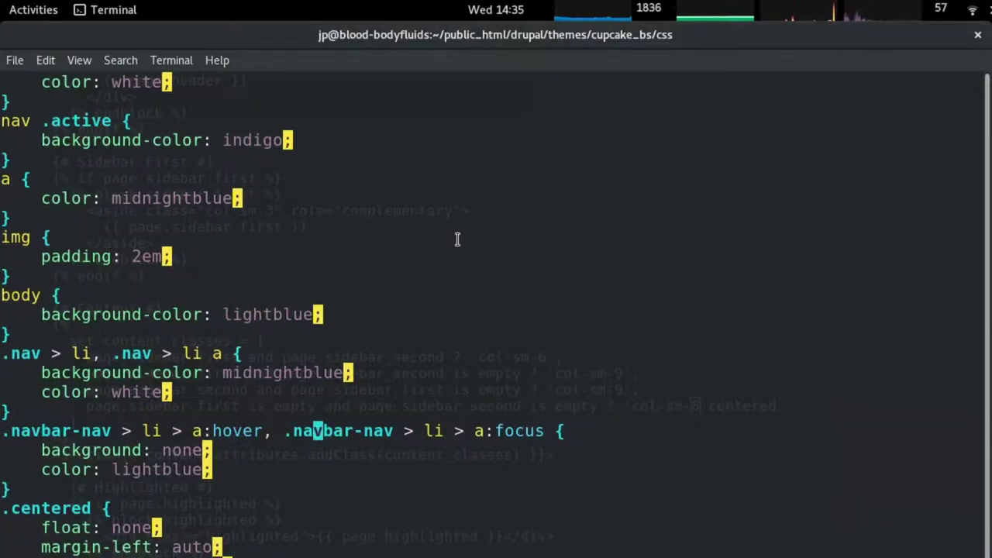
key("alt+Tab")
right_click(221, 203)
left_click(312, 334)
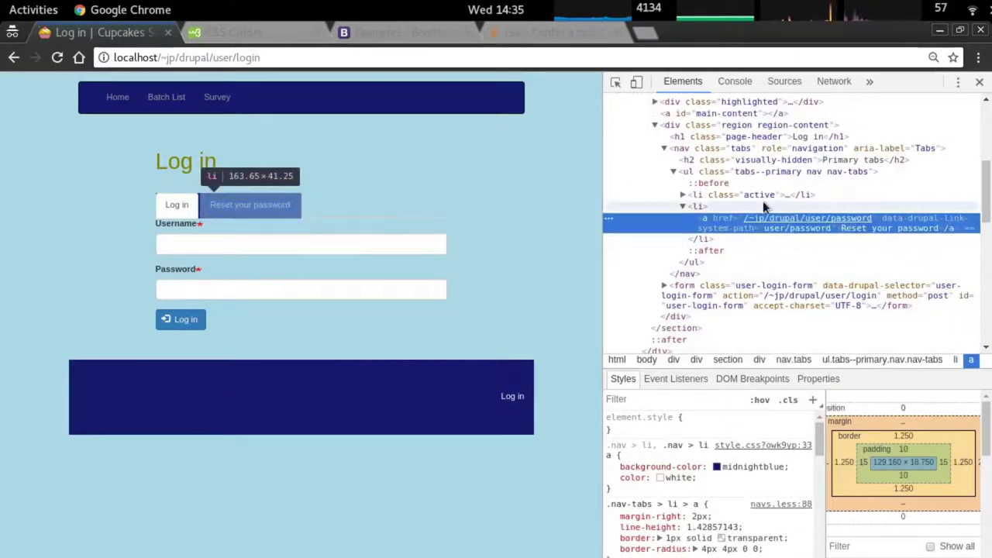
left_click(772, 150)
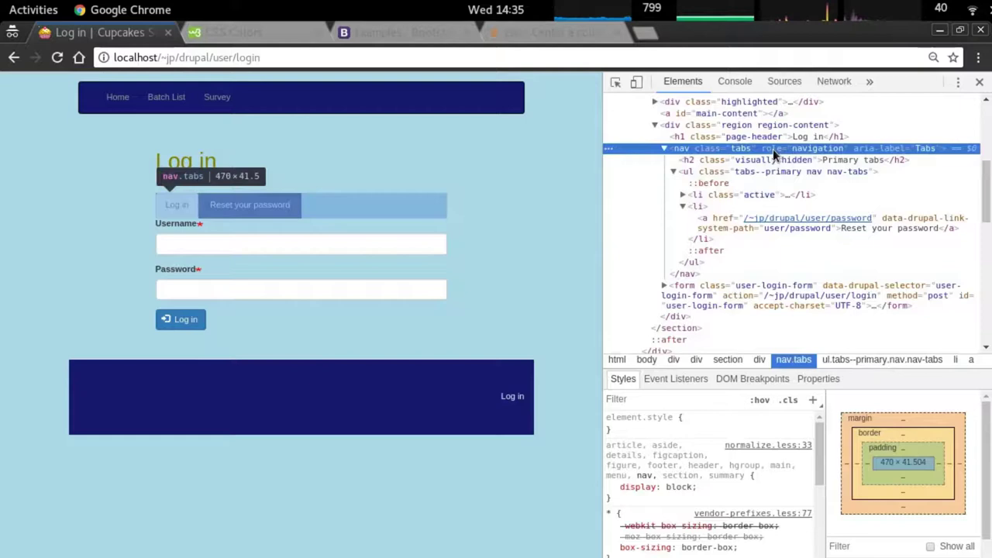
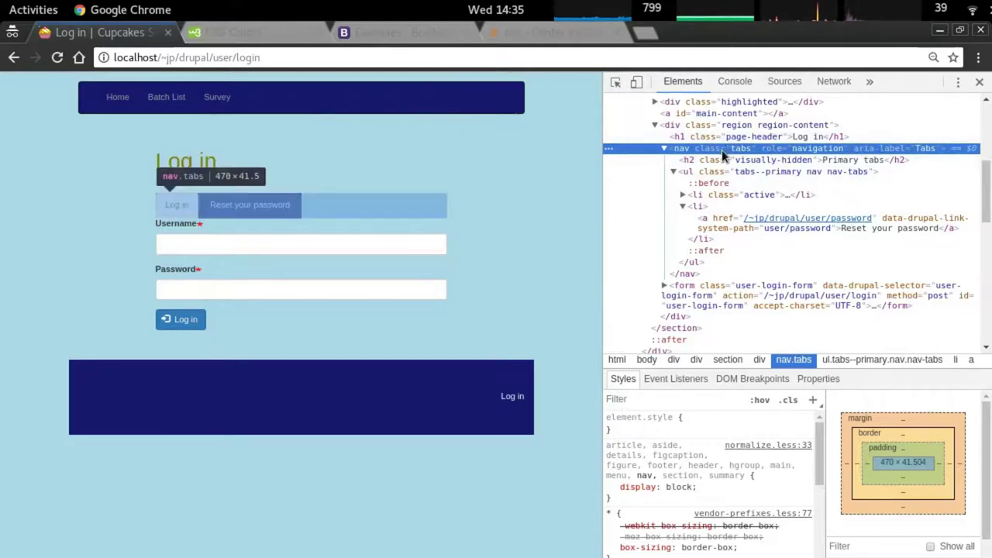
Inspect the footer Log in link's markup in Chrome's developer tools.
right_click(513, 395)
left_click(598, 531)
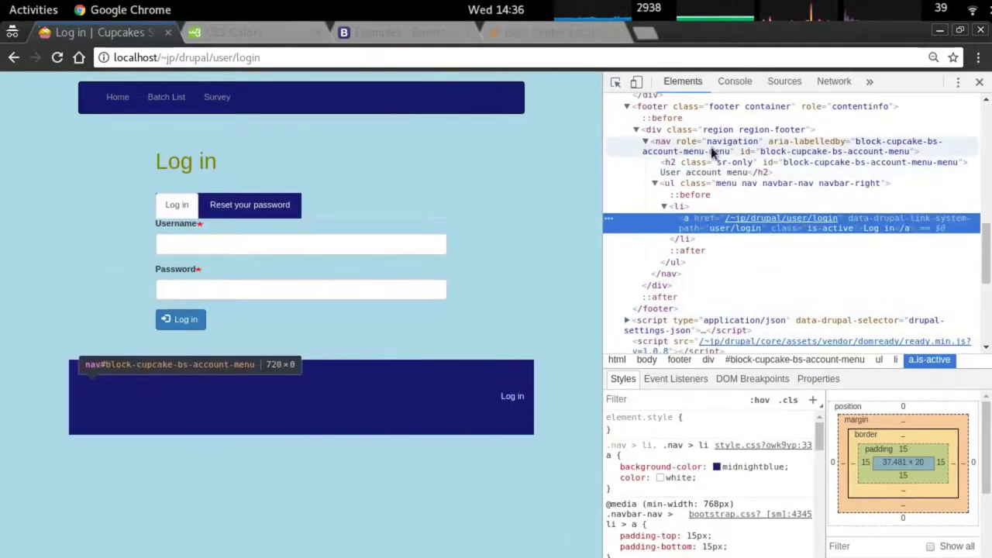
left_click(713, 151)
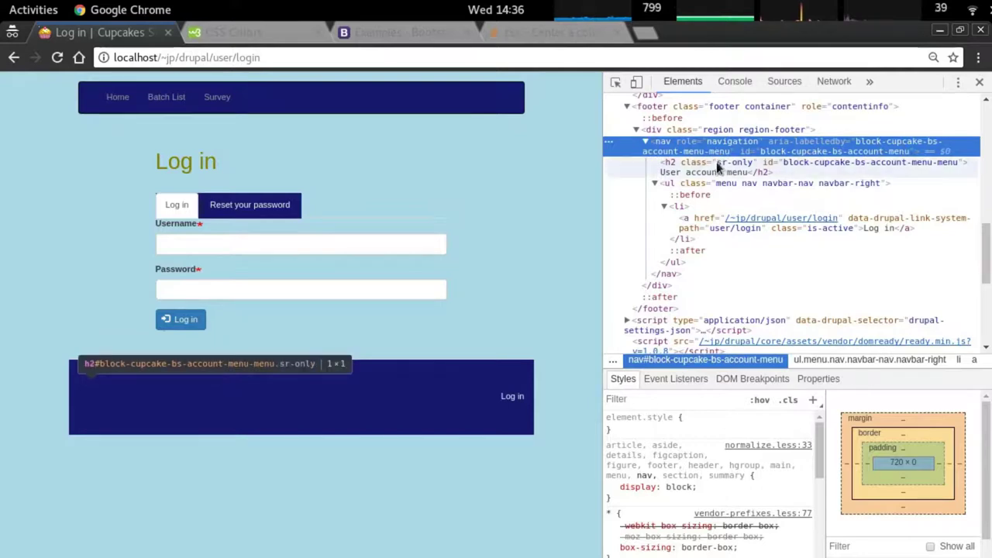
right_click(506, 396)
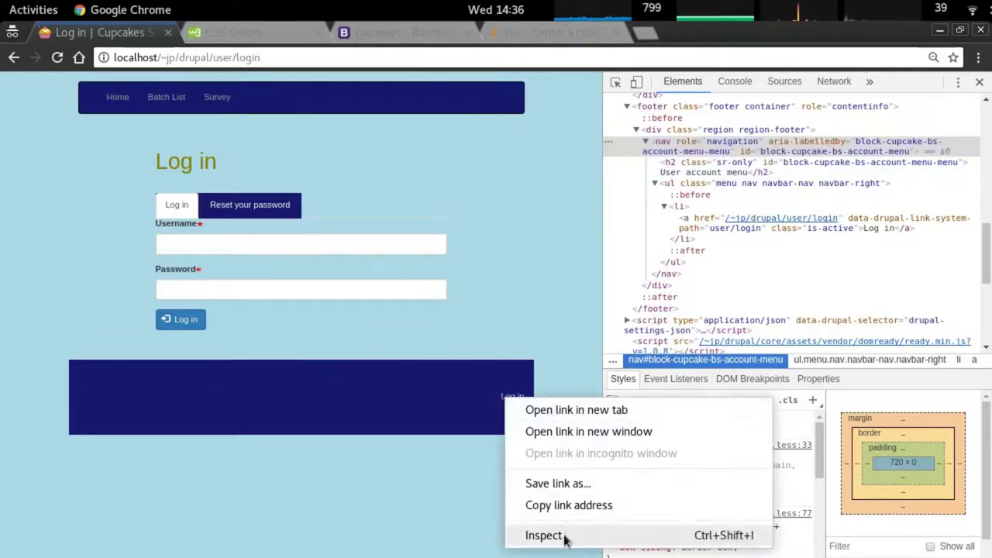
left_click(563, 535)
right_click(138, 384)
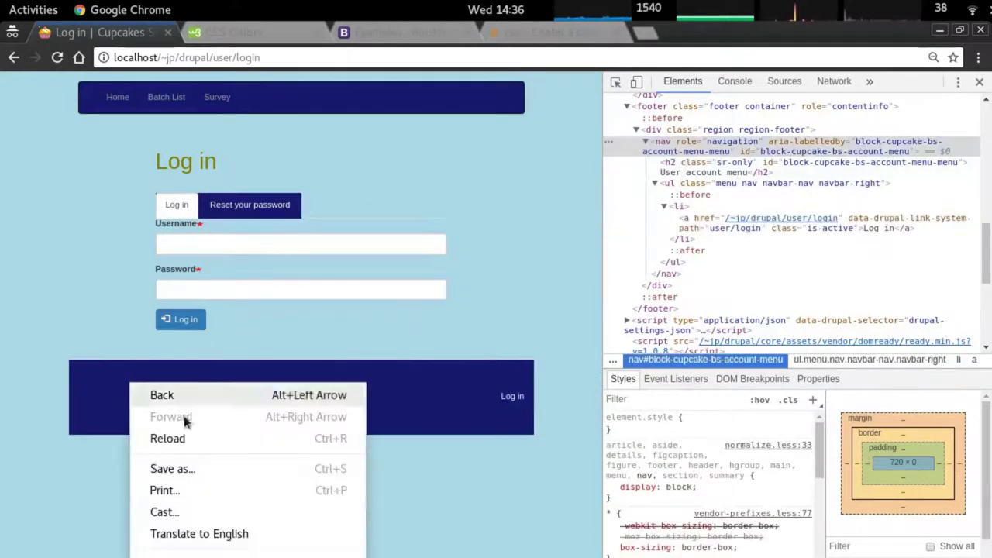
key("n")
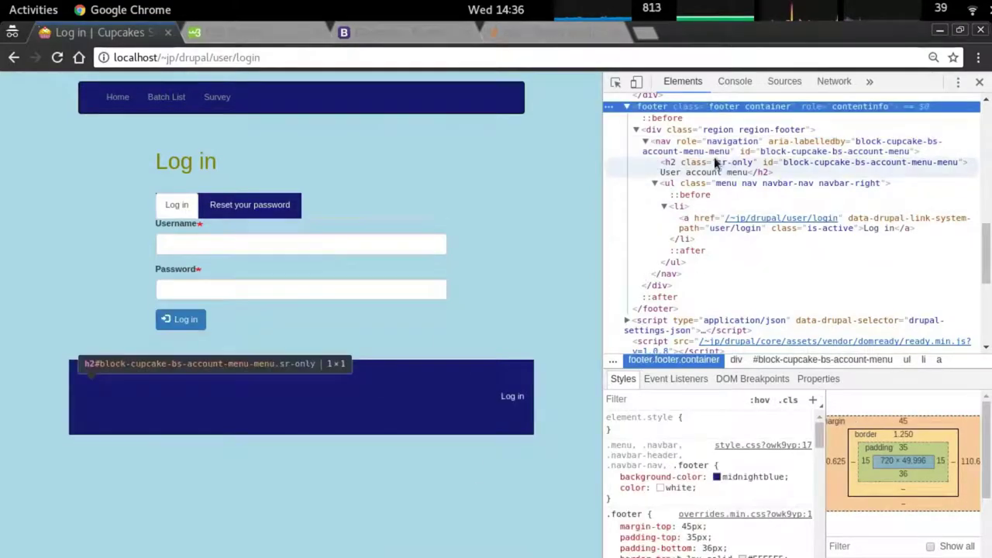
Prefix the link hover selector with 'footer ', reload Chrome and re-inspect the footer link.
key("alt+Tab")
type("footer")
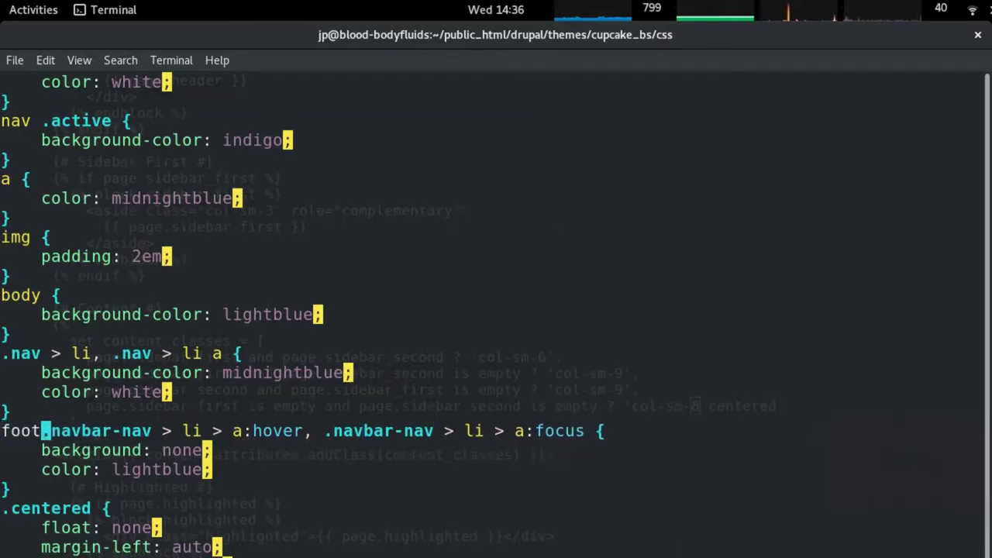
key("alt+Tab")
key("ctrl+r")
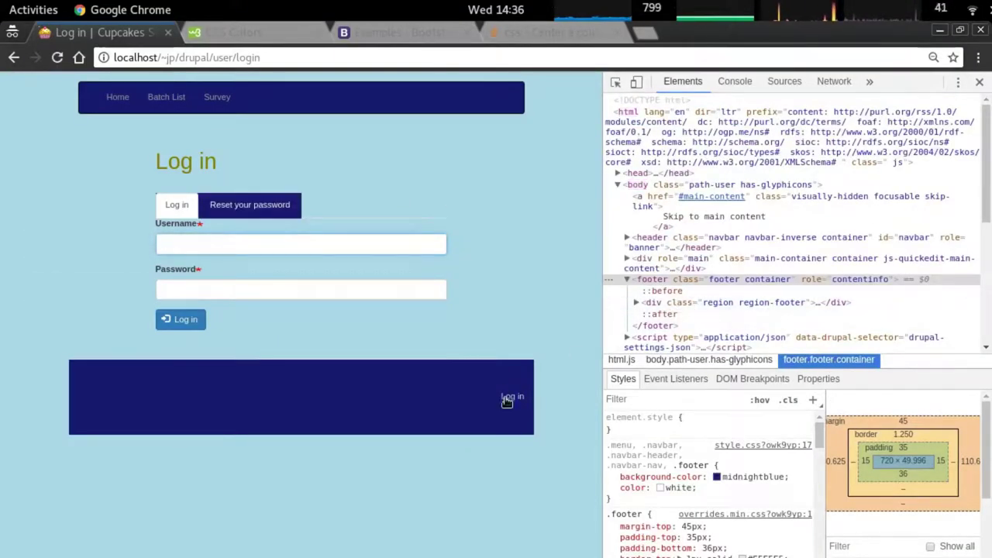
right_click(506, 401)
left_click(515, 535)
In Firefox, inspect the Create survey page's Save and Draft Only button.
key("alt+Tab")
key("alt+Tab")
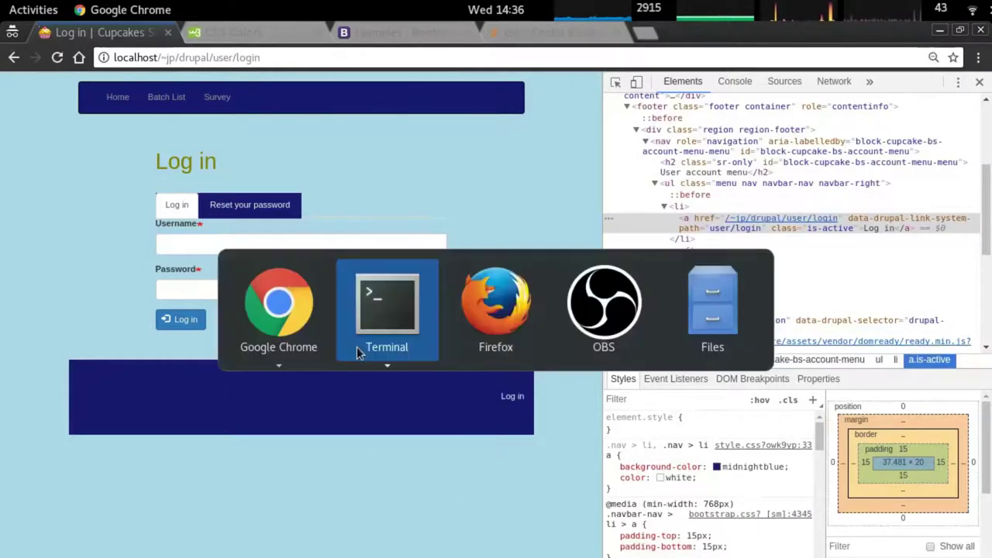
scroll(231, 235, "down", 3)
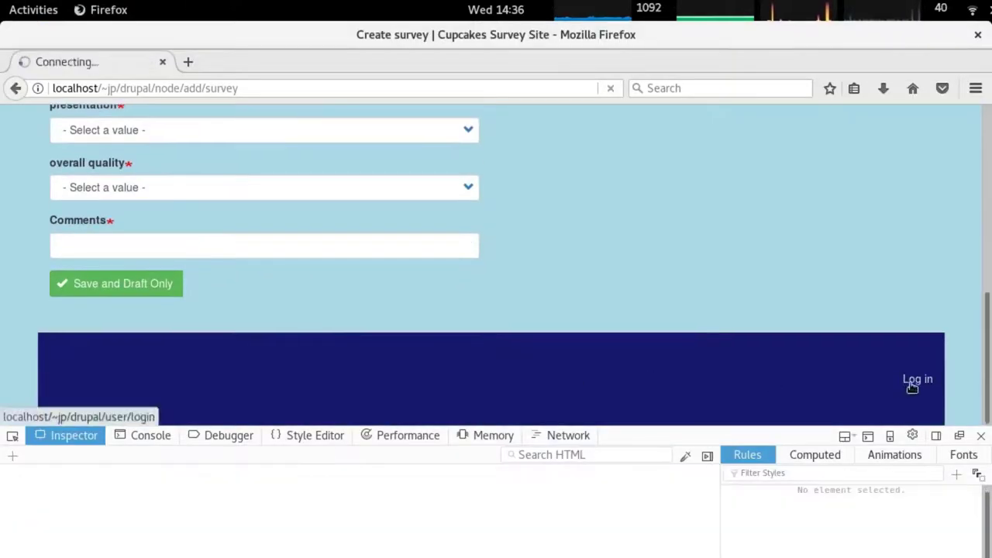
left_click(914, 379)
left_click(222, 136)
scroll(388, 267, "down", 5)
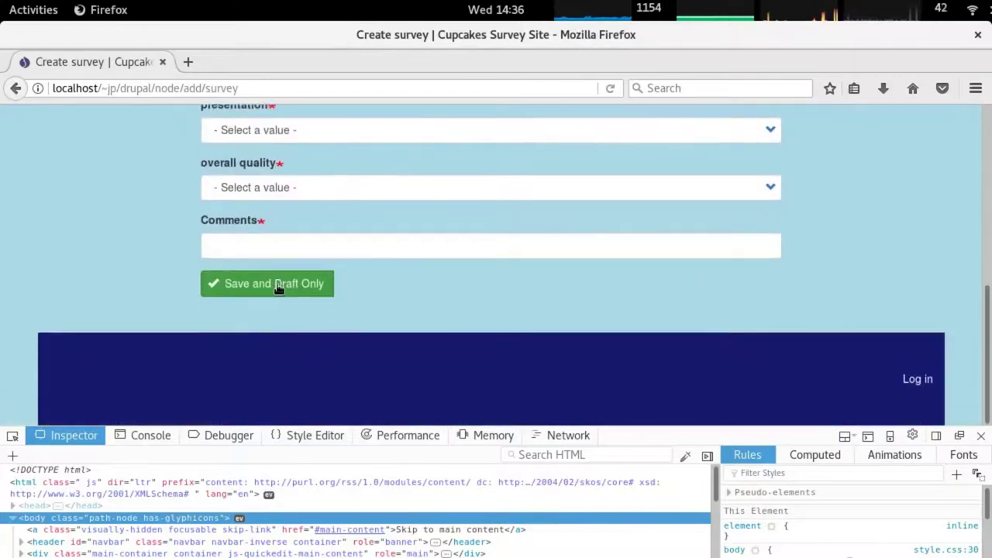
right_click(224, 302)
left_click(328, 470)
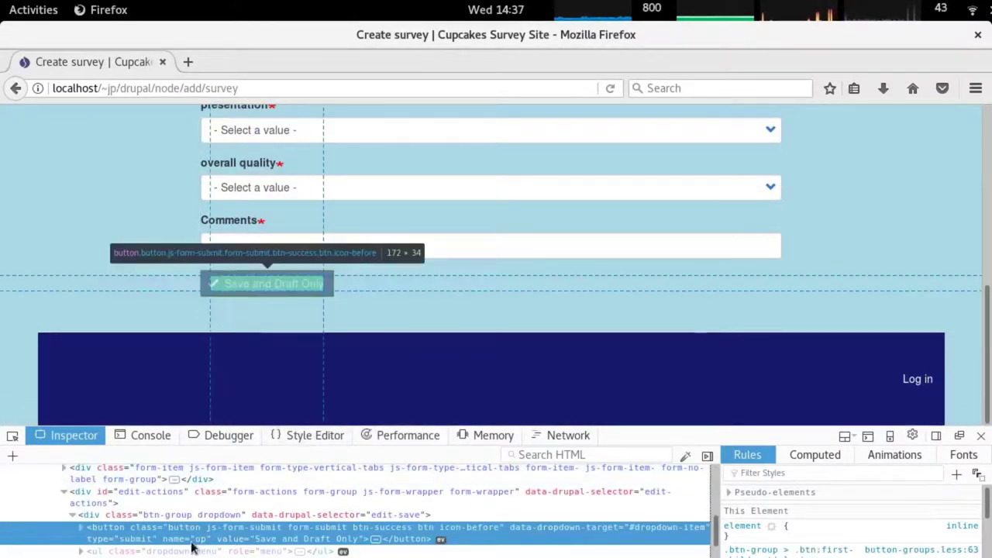
key("alt+Tab")
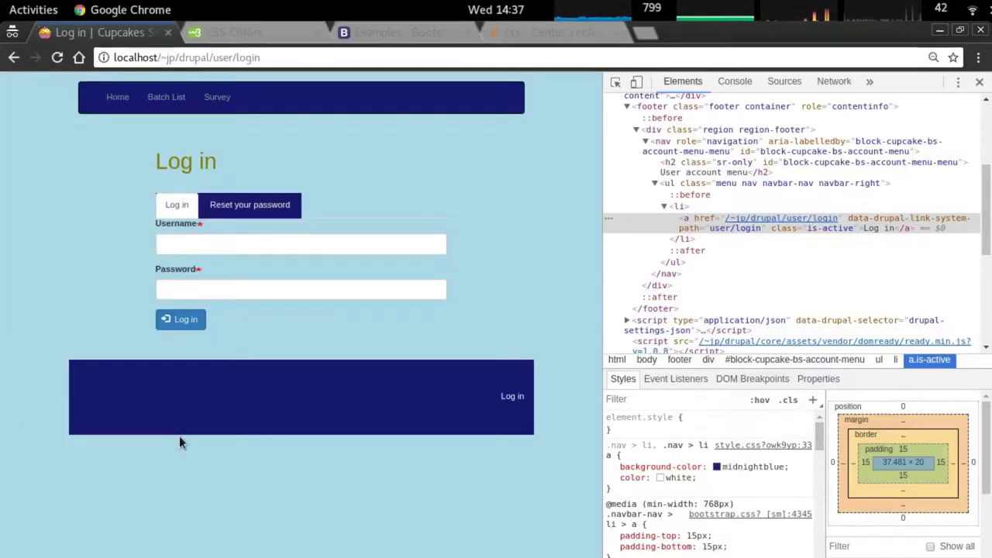
Inspect the Log in button and add .button to the .menu rule's selector.
right_click(159, 334)
left_click(246, 536)
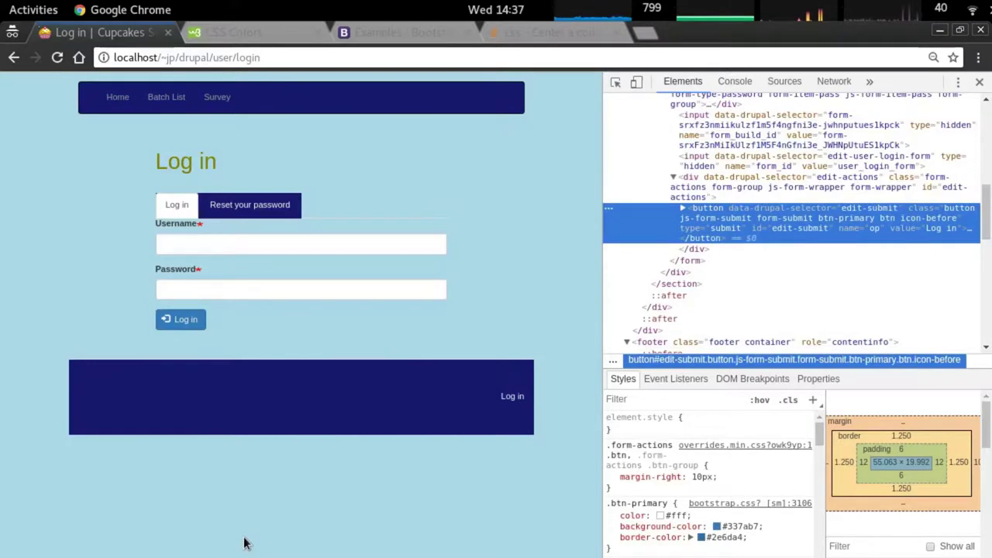
key("alt+Tab")
key("alt+Tab")
scroll(242, 536, "down", 1)
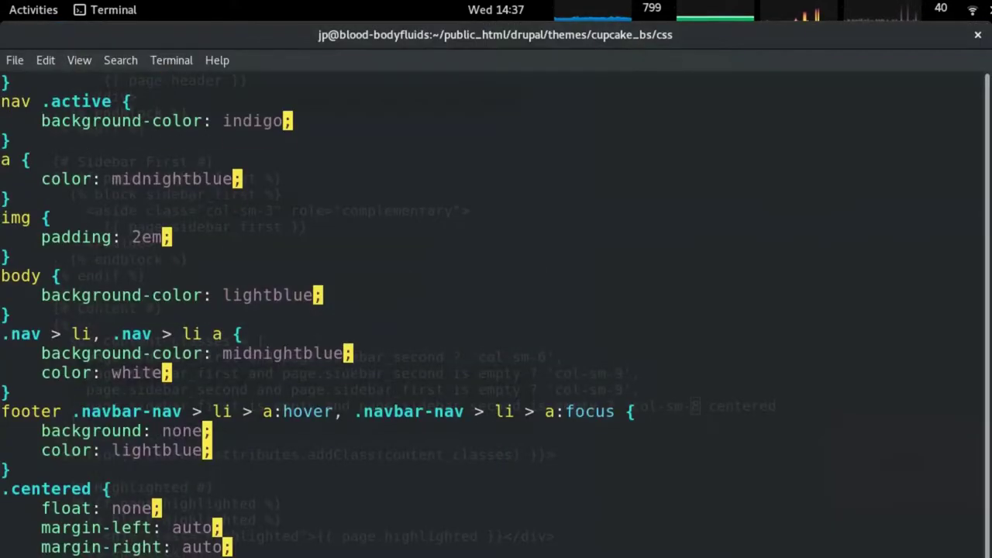
key("Down")
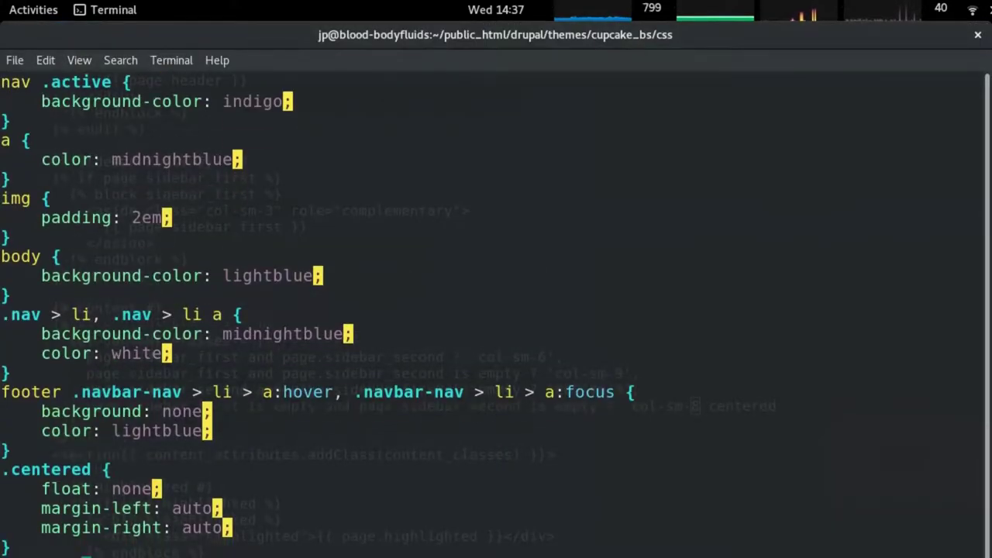
key("Up")
key("Up")
key("Up")
key("Up")
key("Up")
key("Up")
key("Up")
key("Up")
key("Up")
key("Up")
key("Up")
key("Up")
key("Up")
key("Up")
key("Up")
key("Up")
key("Up")
key("Up")
key("Up")
key("Up")
key("Down")
key("Down")
key("Down")
key("Down")
key("Down")
key("Down")
key("Down")
key("Down")
key("Down")
key("Down")
key("Down")
key("Down")
key("Down")
key("Down")
key("Down")
key("Down")
key("Down")
key("Up")
key("End")
type("i.button")
key("Escape")
key("0")
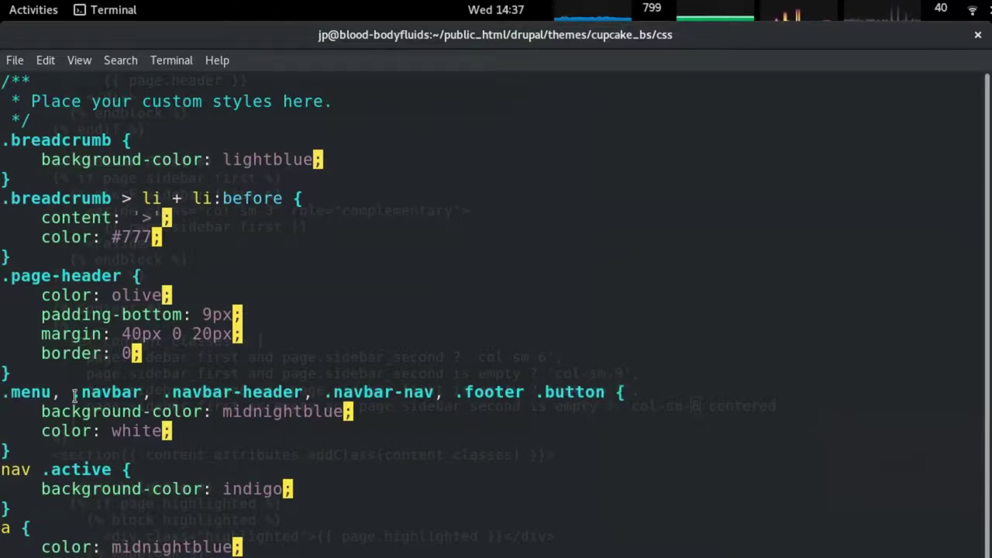
Reload Chrome to check the buttons, then trim 'footer' from the link hover selector.
key("alt+Tab")
key("ctrl+r")
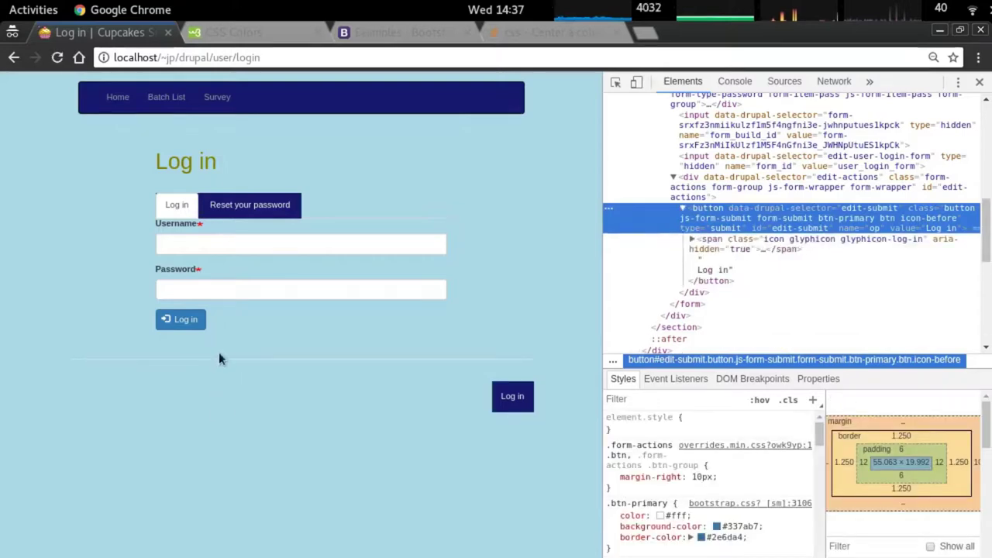
key("alt+Tab")
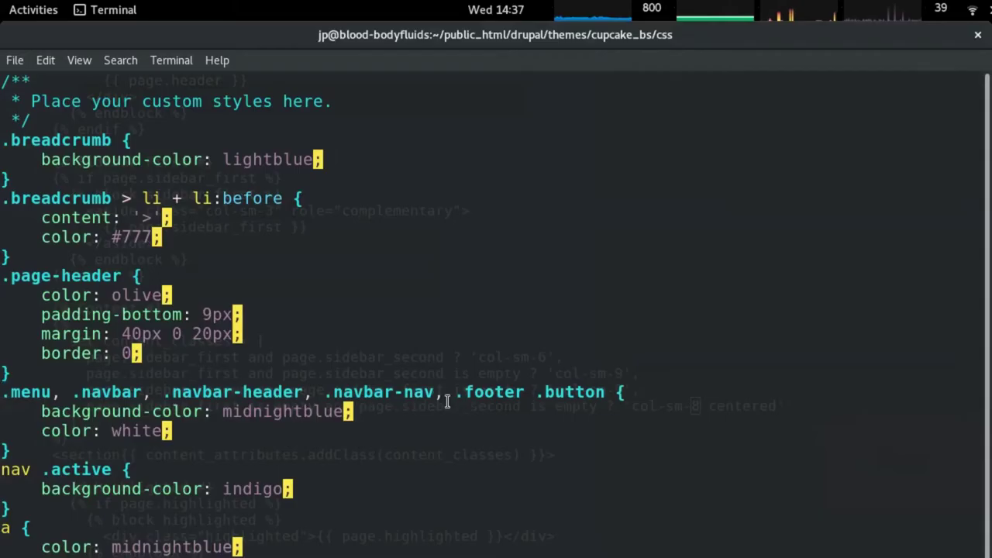
key("Down")
key("Down")
key("Down")
key("Down")
key("Down")
key("Down")
key("Down")
key("Down")
key("Down")
key("Down")
key("Down")
key("Down")
key("Down")
key("Down")
key("Down")
key("Down")
key("Down")
key("Down")
key("Down")
key("Down")
key("Up")
key("Up")
key("Up")
key("Up")
key("Up")
key("Up")
key("x")
key("x")
key("x")
key("x")
key("x")
key("x")
key("x")
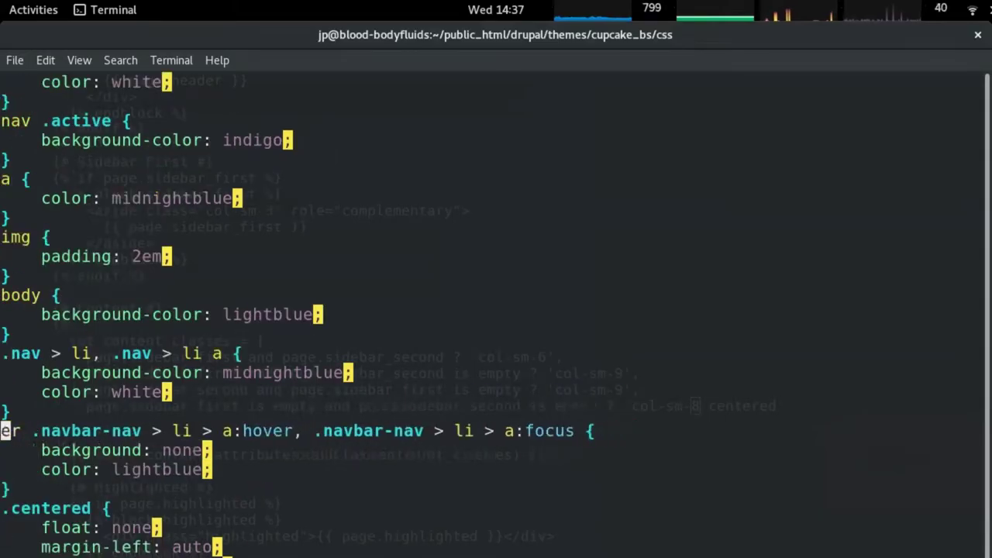
key("alt+Tab")
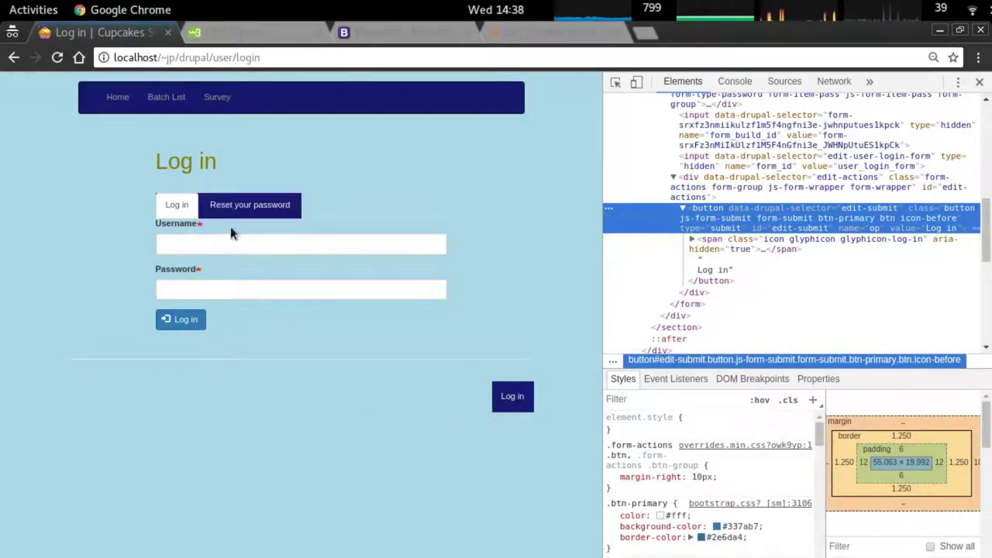
Insert a comma after .footer so the .menu rule targets .footer, .button separately.
key("alt+Tab")
key("g")
key("g")
key("j")
key("j")
key("j")
key("j")
key("j")
key("j")
key("j")
key("j")
key("j")
key("j")
key("j")
key("j")
key("j")
key("j")
key("j")
key("j")
key("$")
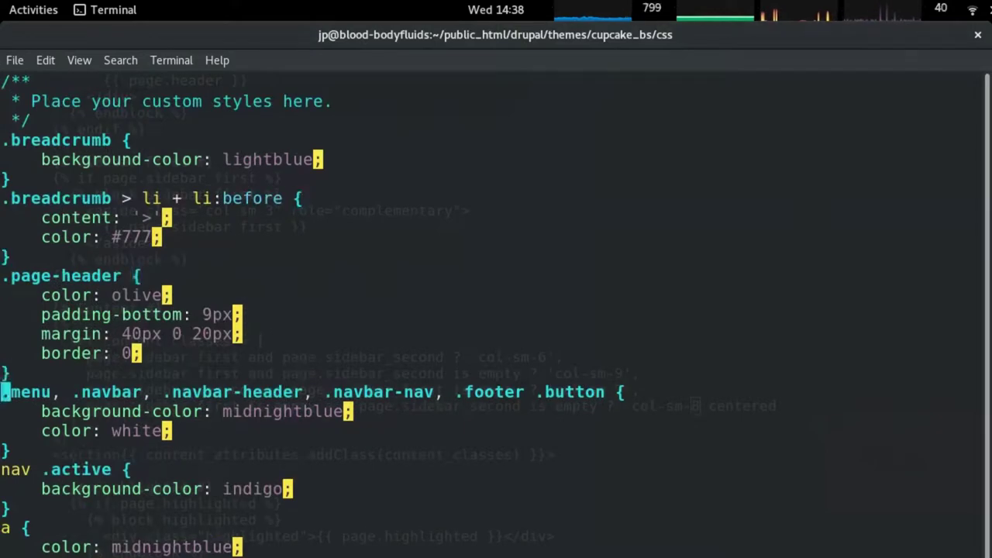
key("b")
key("h")
key("h")
type("i,")
key("Escape")
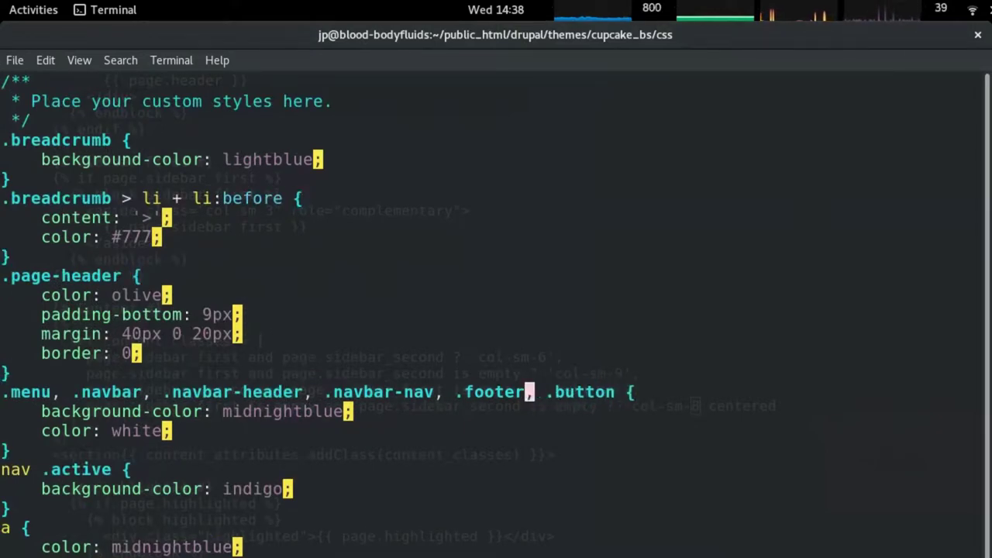
Restore 'footer' on the hover selector, reload Chrome and open the Create survey page.
key("j")
key("j")
key("j")
key("j")
key("j")
key("j")
key("j")
key("j")
key("j")
key("j")
key("j")
key("j")
key("j")
key("j")
key("j")
key("j")
key("j")
key("j")
key("j")
key("j")
key("k")
key("k")
key("k")
key("k")
key("k")
key("k")
key("k")
key("Return")
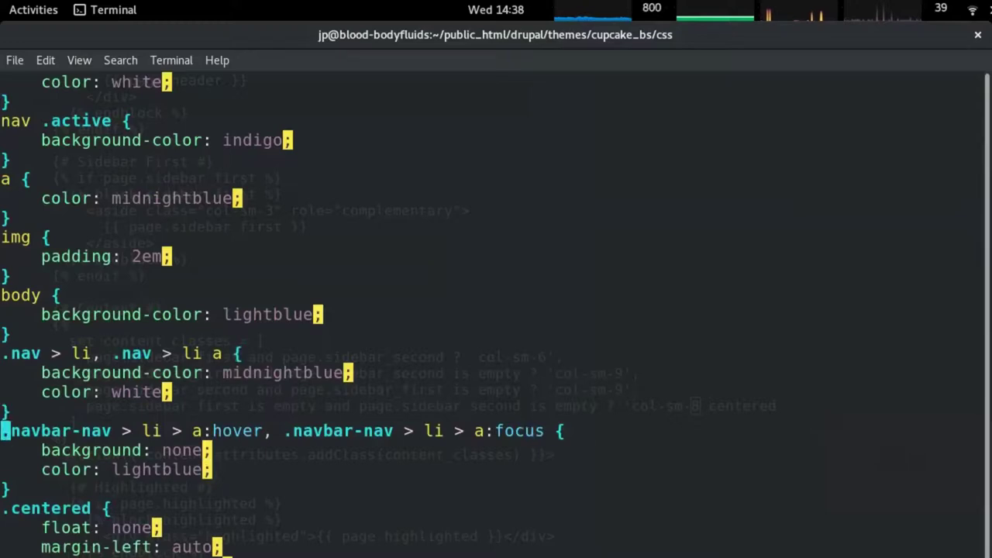
type("ifooter")
key("Escape")
key("alt+Tab")
key("F5")
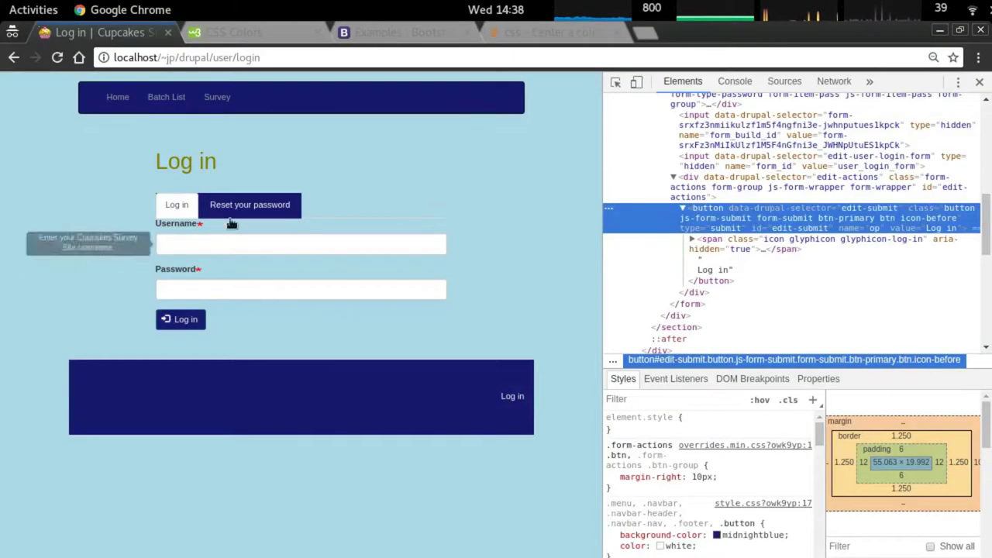
left_click(223, 97)
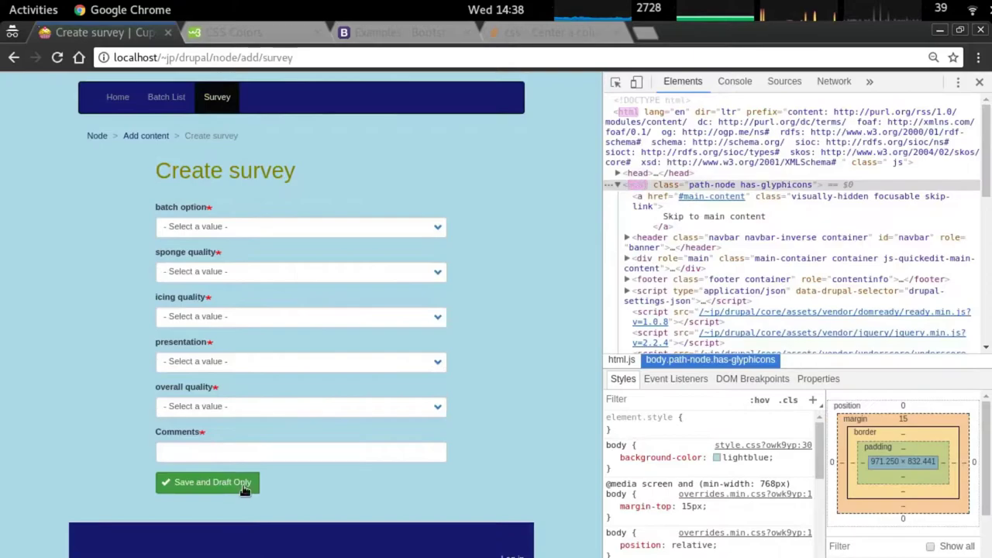
Start a new .button:hover rule below the .menu rule.
key("alt+Tab")
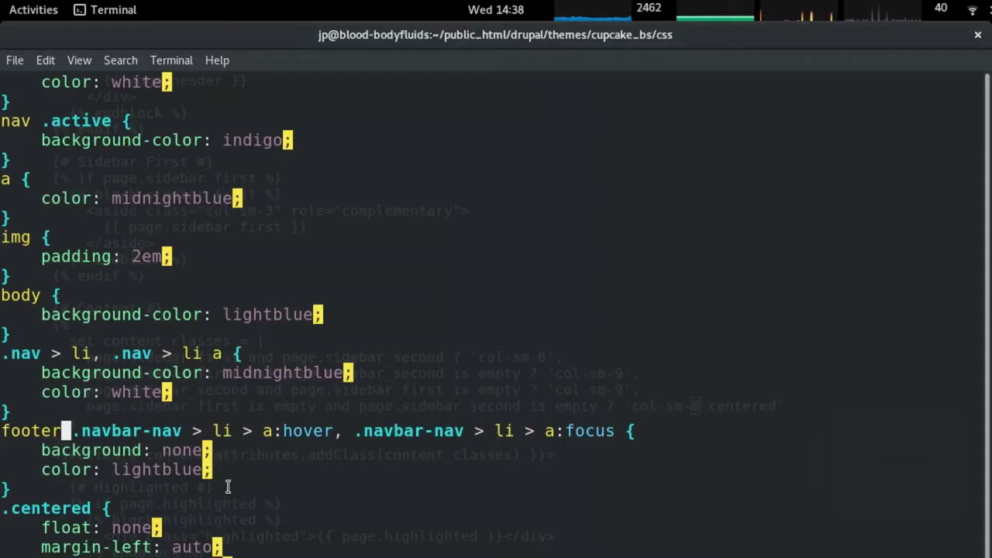
key("g")
key("g")
key("j")
key("j")
key("j")
key("j")
key("j")
key("j")
key("j")
key("j")
key("j")
key("j")
key("j")
key("j")
key("j")
key("j")
key("j")
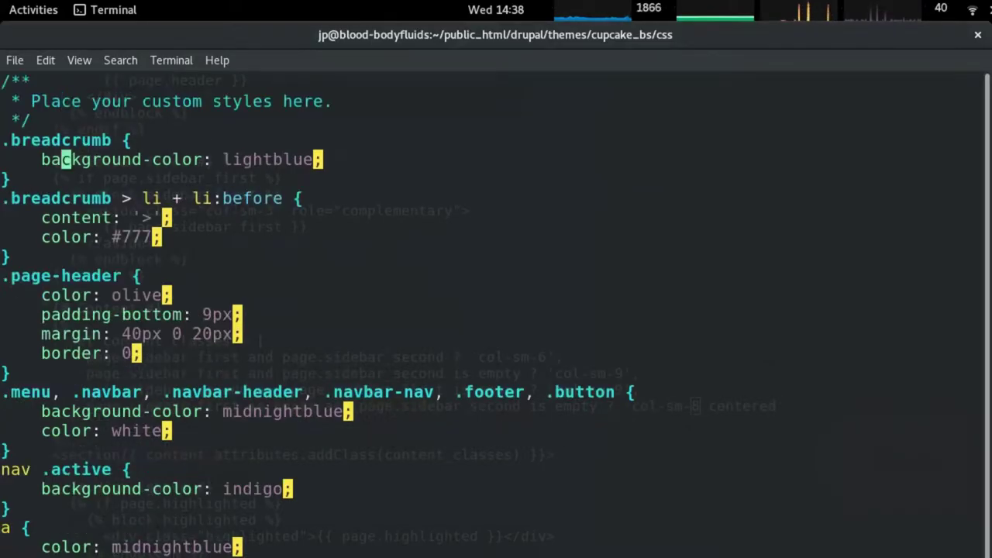
key("j")
key("j")
key("j")
key("j")
type("o")
type(".button")
type(":hover {")
key("Return")
Copy the .button:hover selector onto the nav .active indigo rule's line.
left_click(35, 527)
left_click(5, 469)
key("y")
key("dollar")
key("j")
key("j")
key("dollar")
key("p")
Join .button:hover to the .active selector with a comma and delete the leftover line.
key("h")
key("h")
key("h")
key("h")
key("h")
key("h")
key("h")
key("h")
key("h")
key("h")
key("h")
key("h")
key("h")
key("h")
key("h")
key("h")
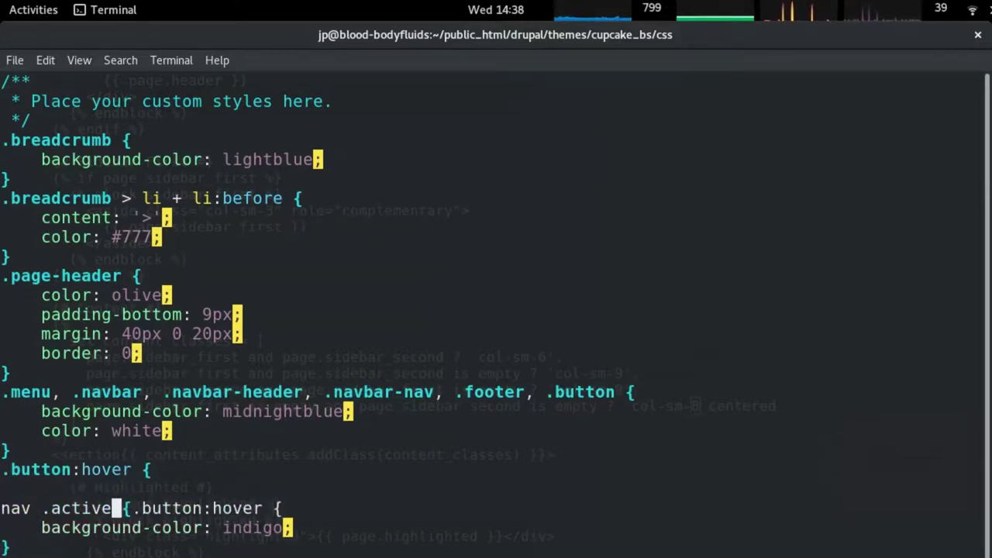
key("x")
key("x")
type("ive,")
key("Escape")
key("k")
key("k")
key("d")
key("d")
key("d")
key("d")
key("alt+Tab")
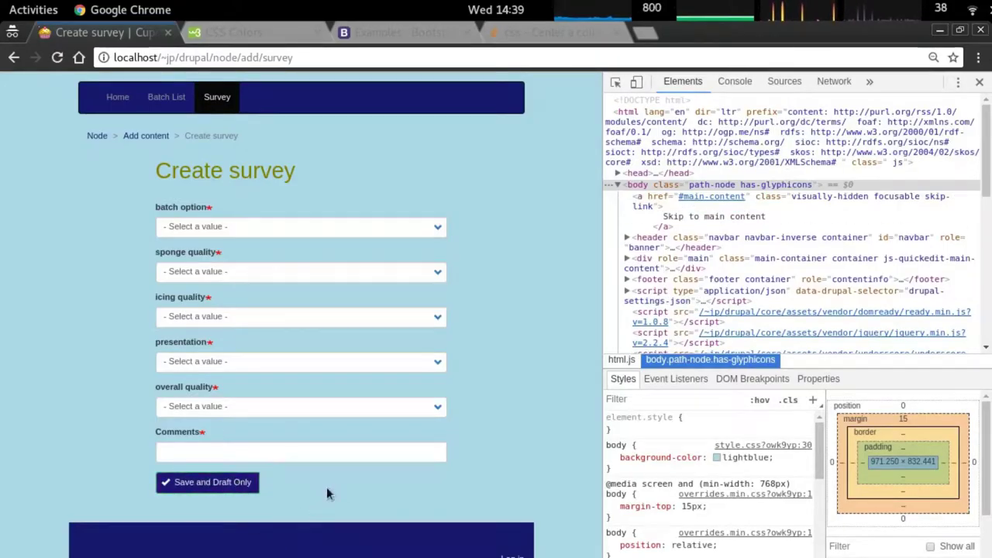
Inspect the Save and Draft Only button and select its icon element.
right_click(165, 482)
left_click(197, 478)
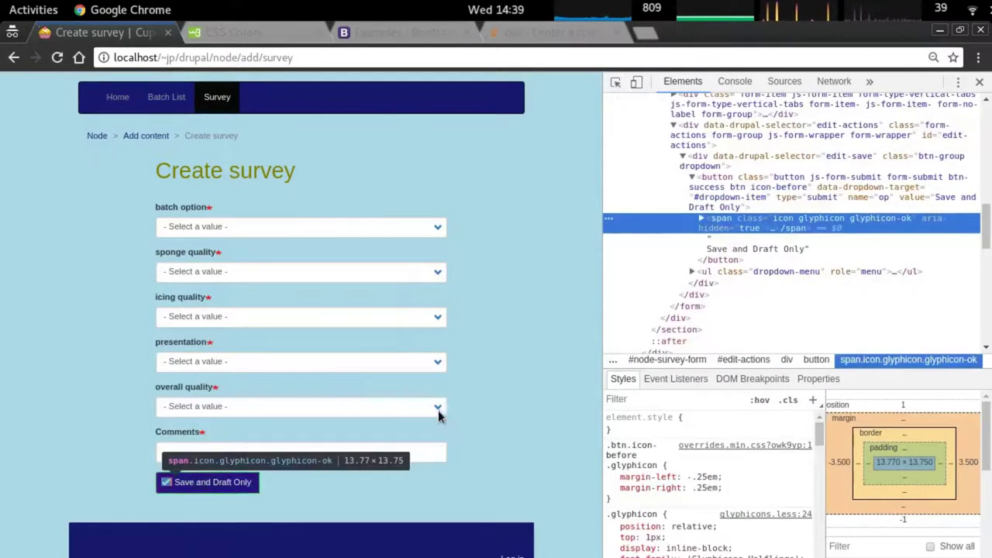
left_click(731, 248)
left_click(732, 221)
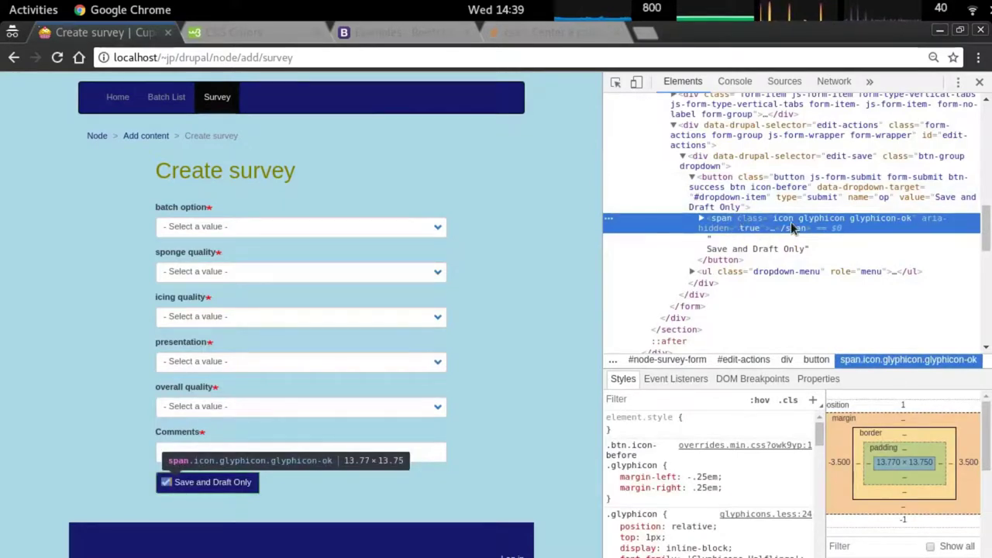
Add a '.button icon { display: none; }' rule to the stylesheet.
key("alt+Tab")
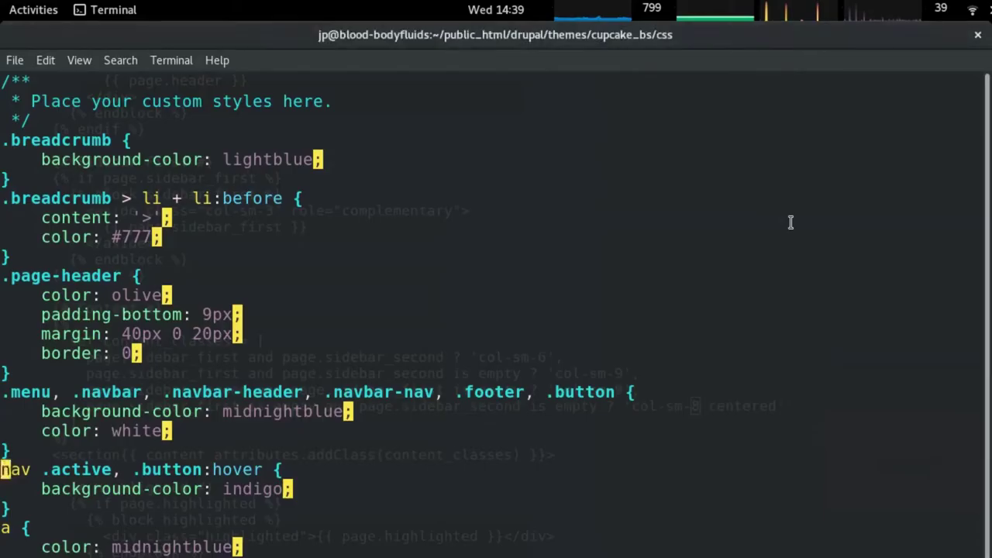
type("ko.button")
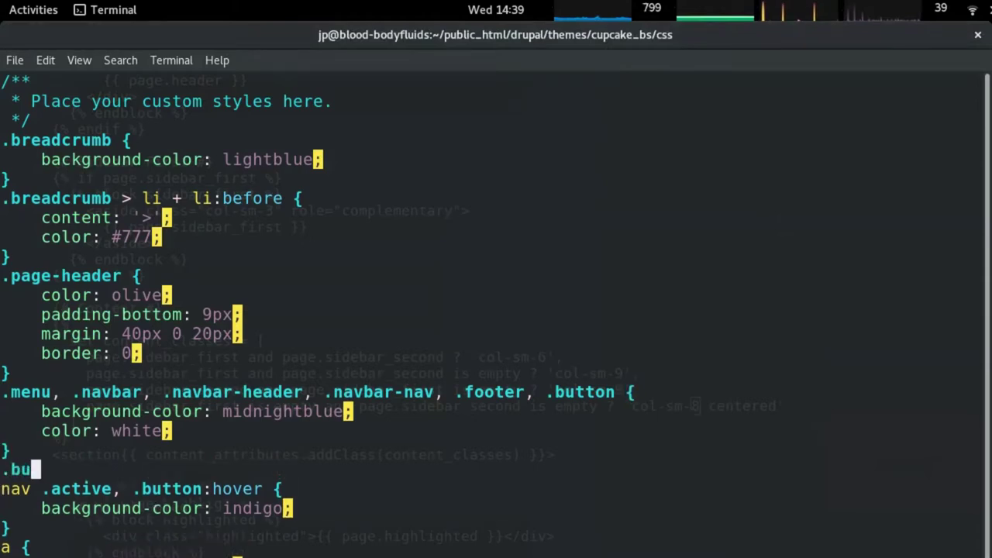
type(" icon {")
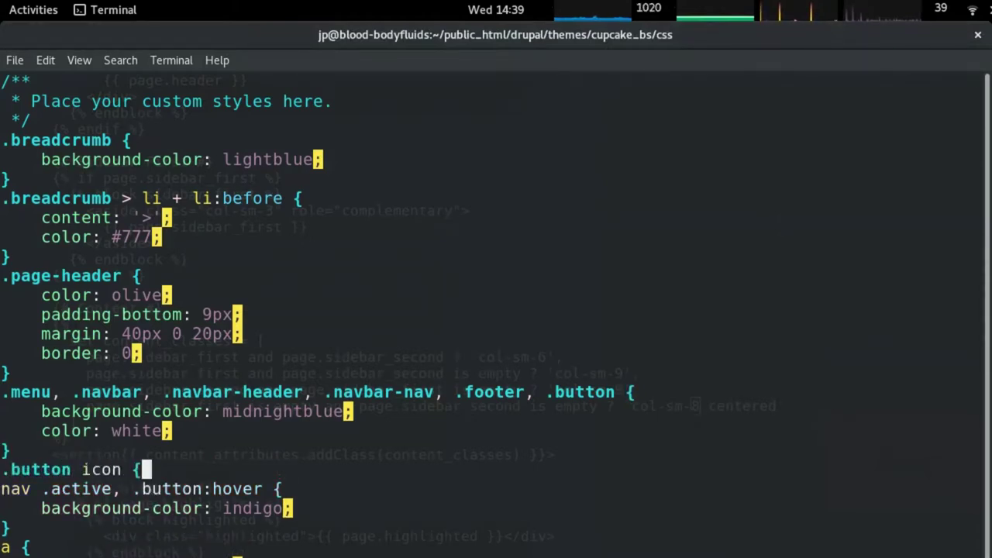
key("Return")
type("display")
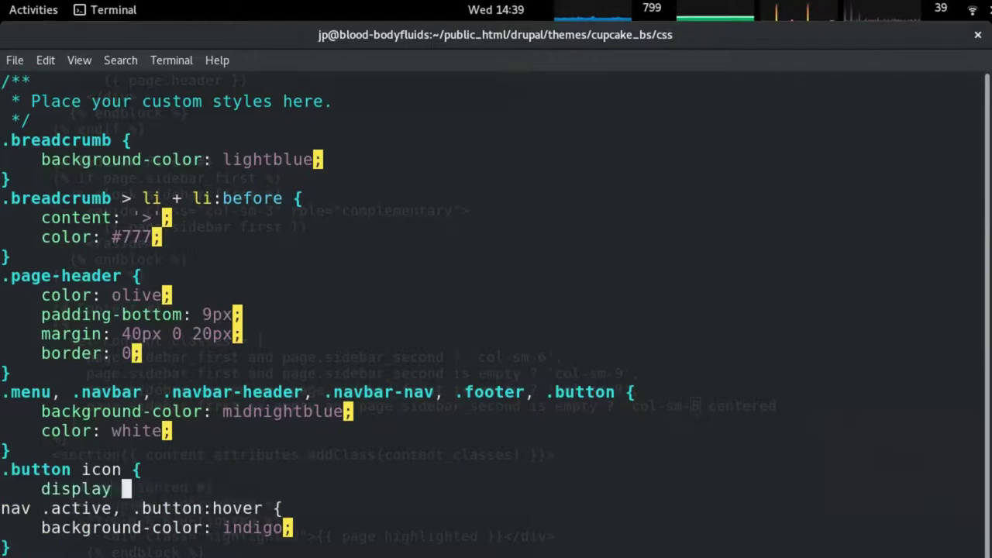
type(": none;")
key("Return")
type("}")
Fix the selector to '.button .icon' and reload the survey page.
key("alt+Tab")
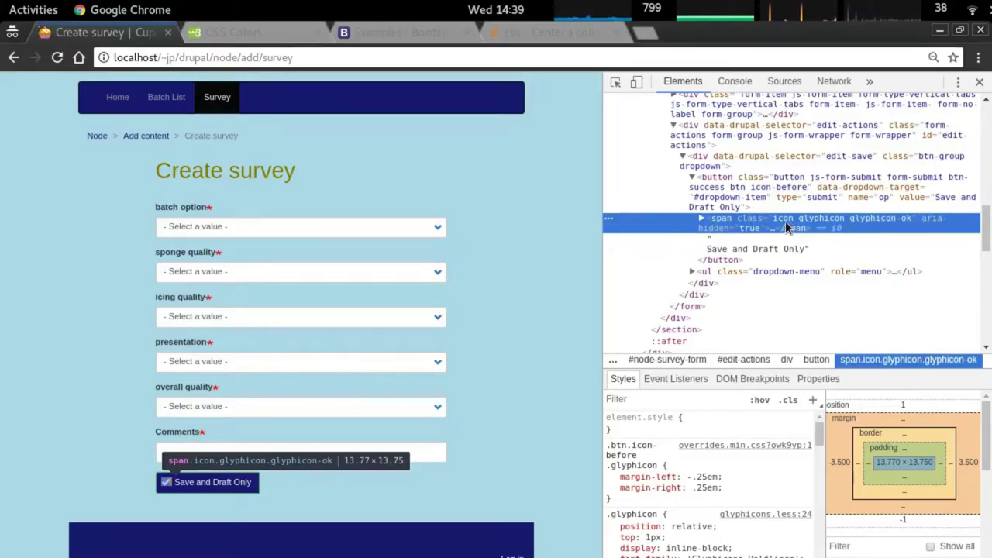
key("alt+Tab")
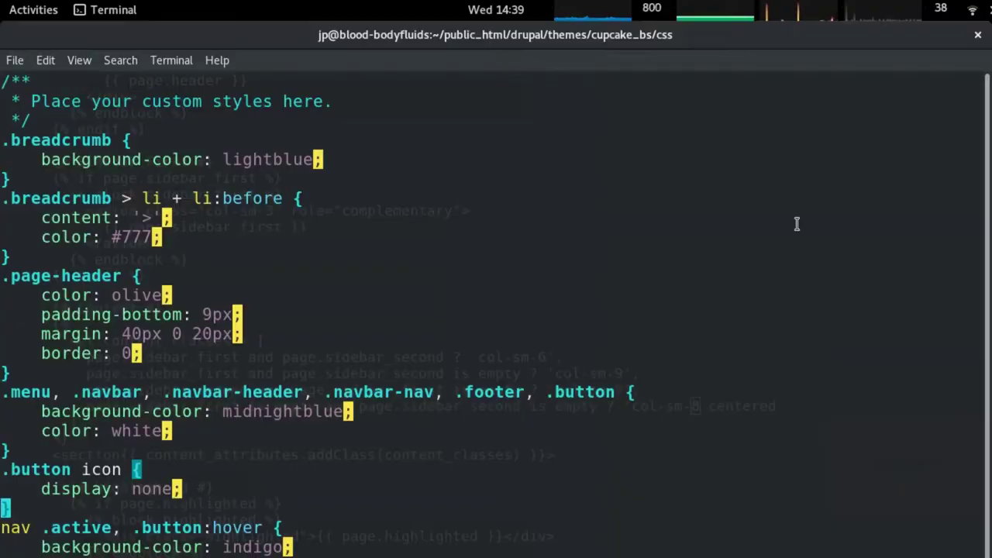
key("Up")
key("Up")
key("Right")
key("Right")
key("Right")
key("Right")
key("Right")
key("Right")
key("Right")
key("Right")
type("i.")
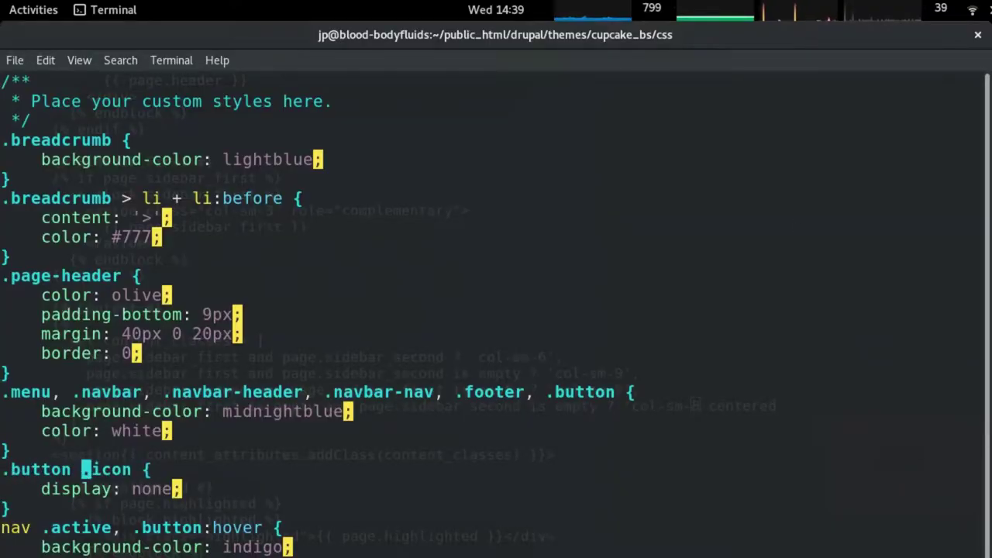
key("alt+Tab")
key("ctrl+r")
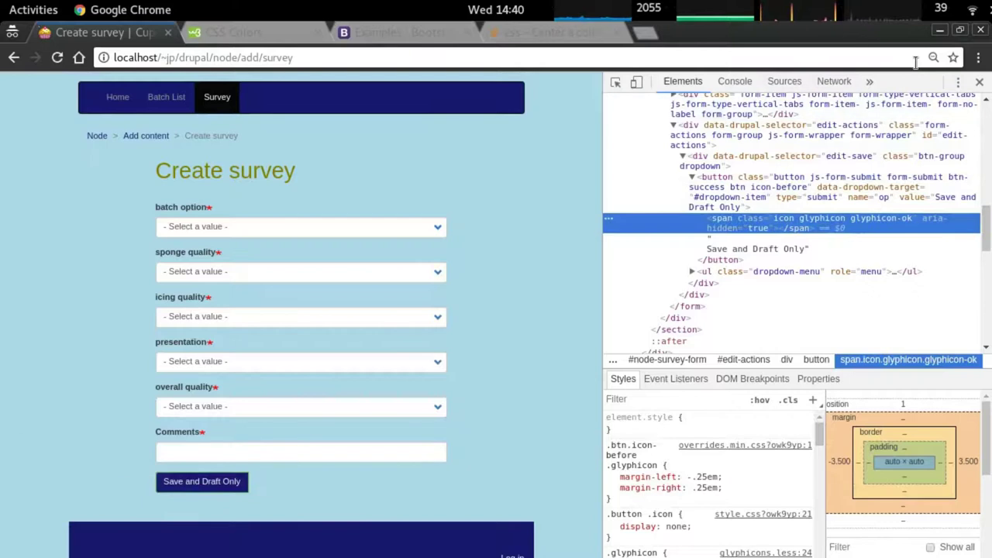
Browse the Batch List, Home and Log in pages and right-click the footer Log in link.
left_click(165, 97)
scroll(355, 402, "down", 4)
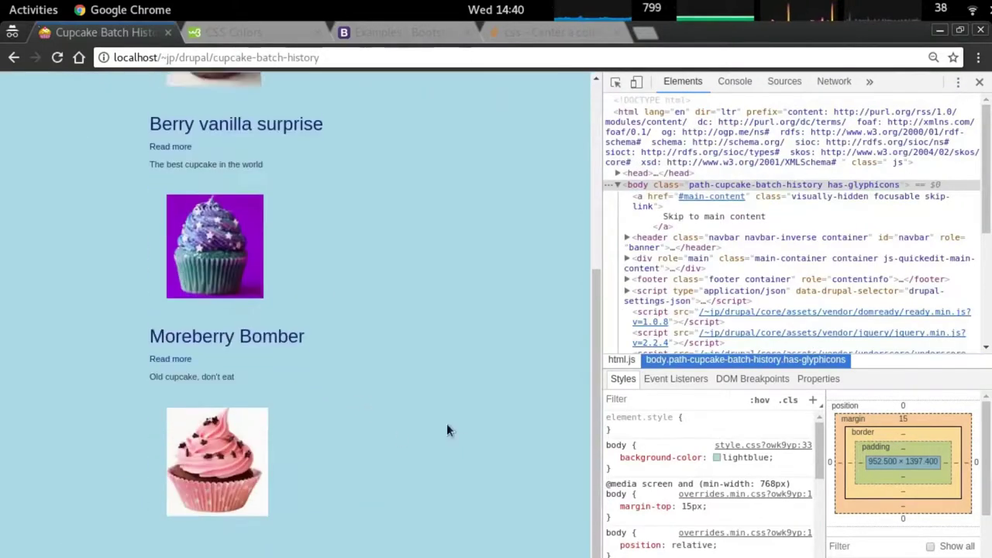
scroll(457, 440, "up", 5)
left_click(117, 97)
left_click(512, 270)
left_click(232, 242)
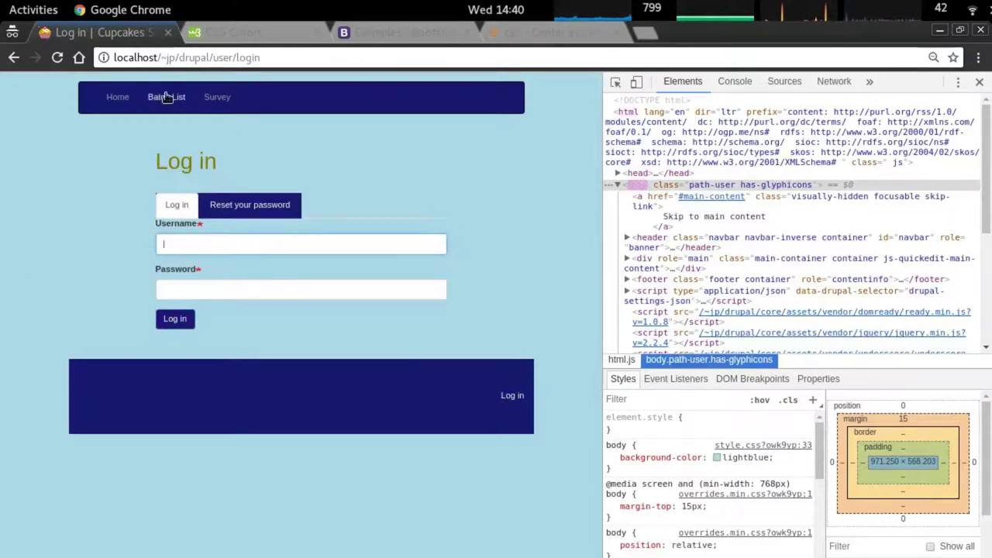
right_click(517, 403)
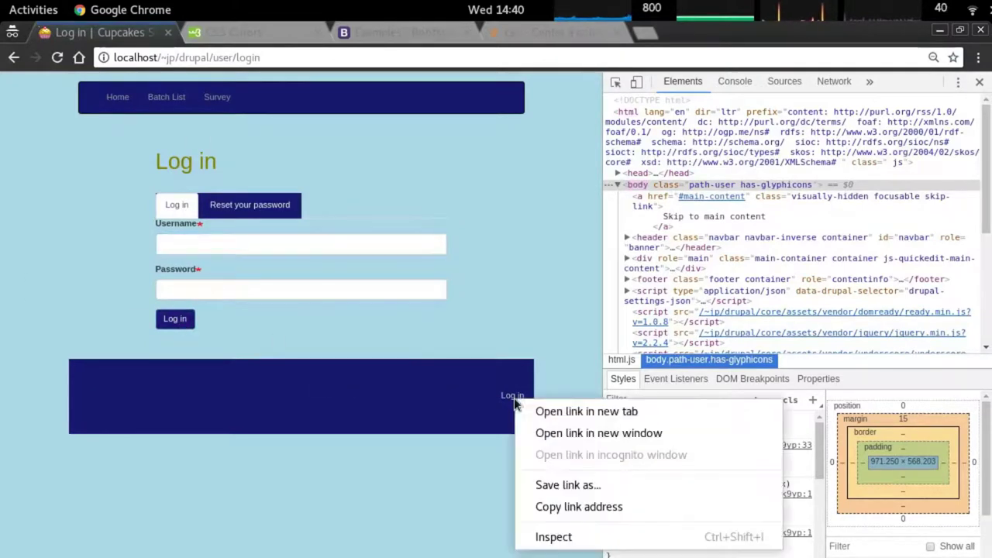
Review the navbar's indigo background rules in the stylesheet and reload the login page.
key("alt+Tab")
key("Up")
key("Up")
key("Up")
key("Up")
key("Up")
key("Down")
key("Down")
key("Down")
key("Down")
key("Down")
key("Down")
key("Down")
key("Right")
key("Right")
key("Right")
key("Right")
key("Right")
key("Right")
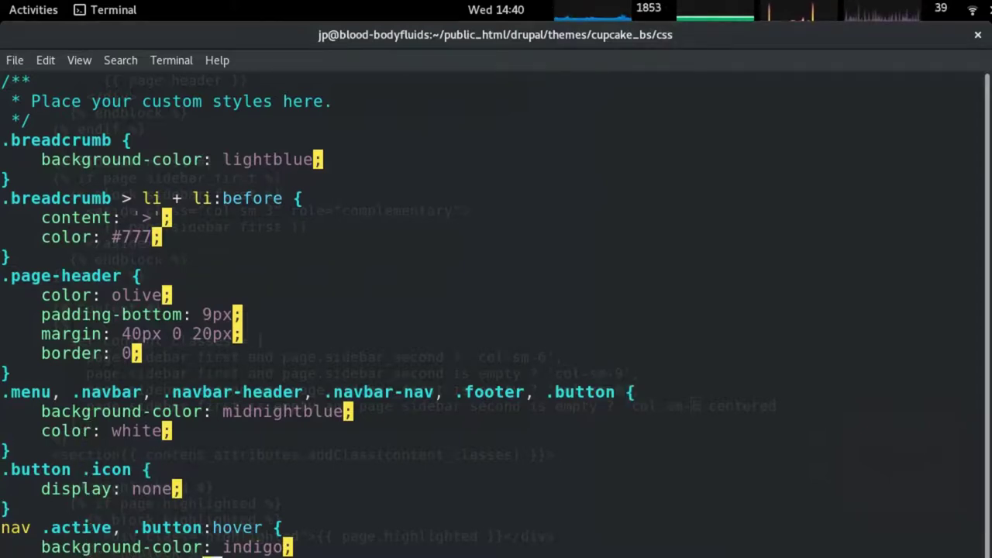
key("alt+Tab")
key("ctrl+r")
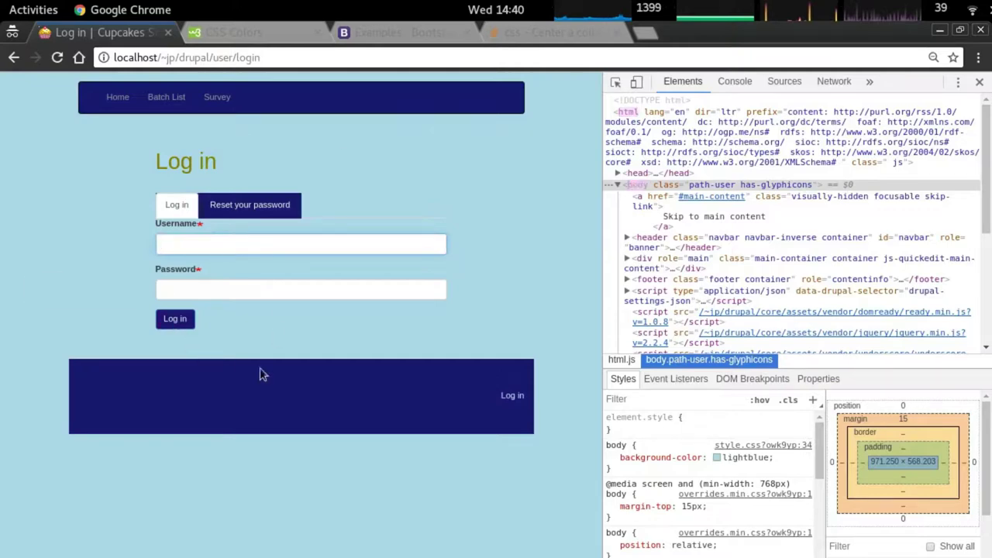
Change the footer link hover background to indigo and reload the login page.
key("alt+Tab")
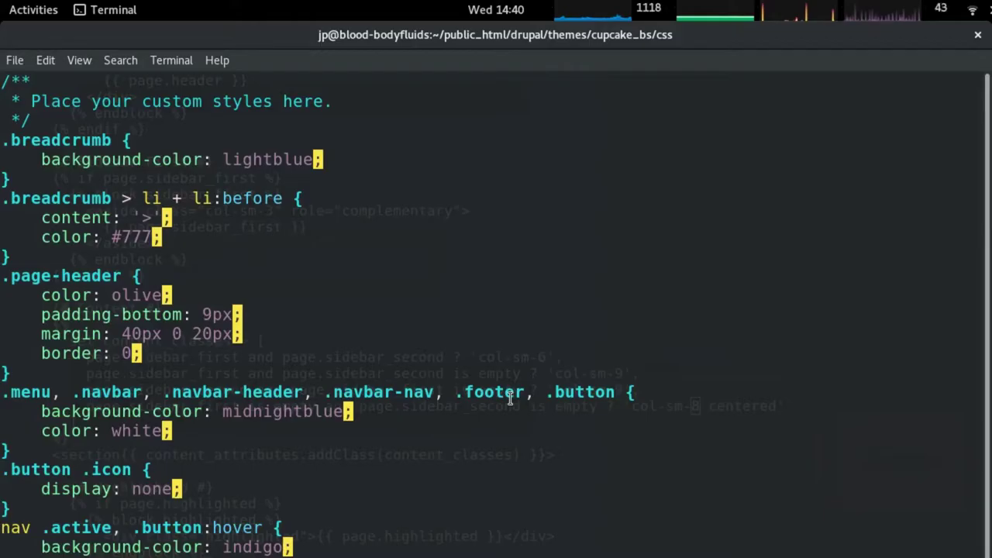
scroll(508, 401, "down", 5)
scroll(496, 310, "down", 2)
key("Up")
key("Up")
key("Up")
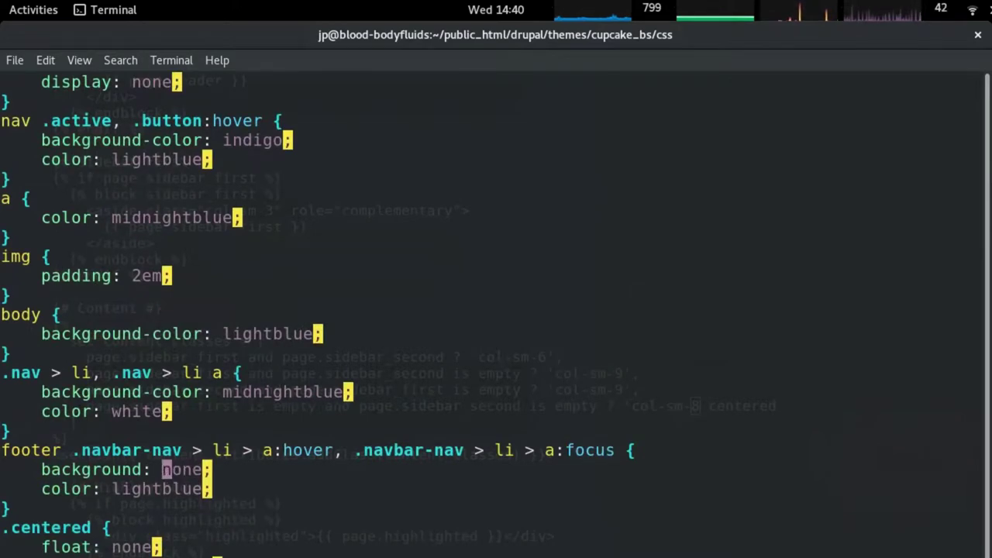
type("cw")
type("indigo")
key("alt+Tab")
key("ctrl+r")
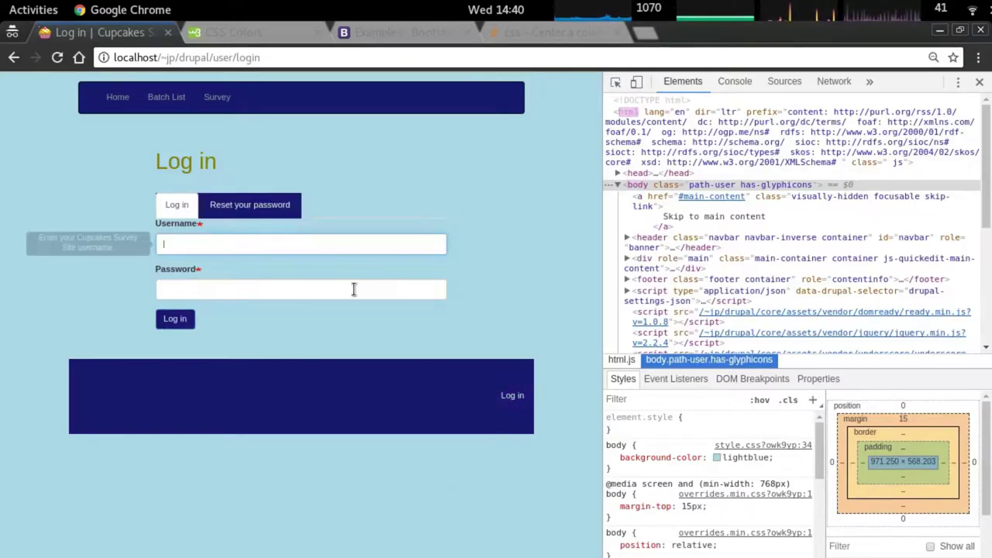
Inspect the navbar's Home list item and add a blank line after the nav rule.
right_click(166, 101)
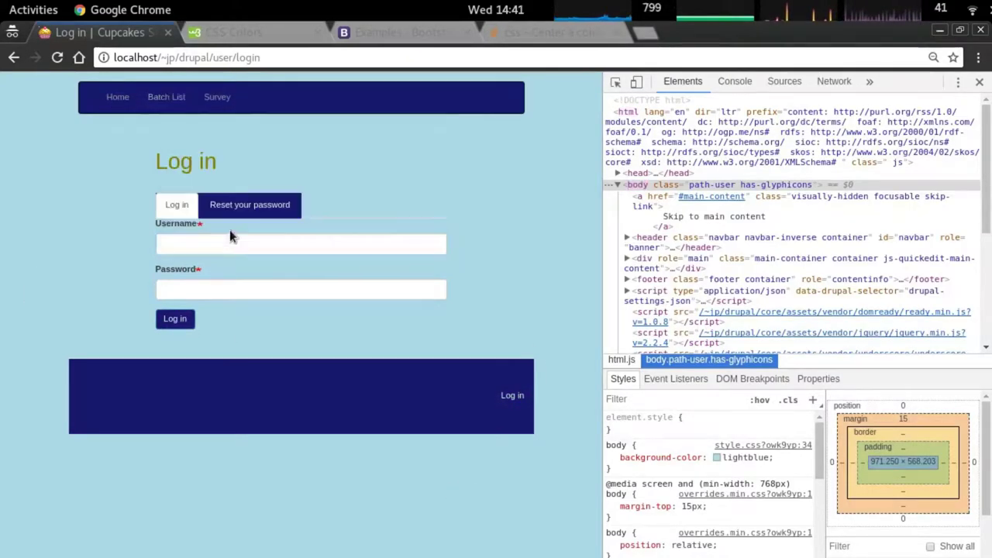
left_click(206, 232)
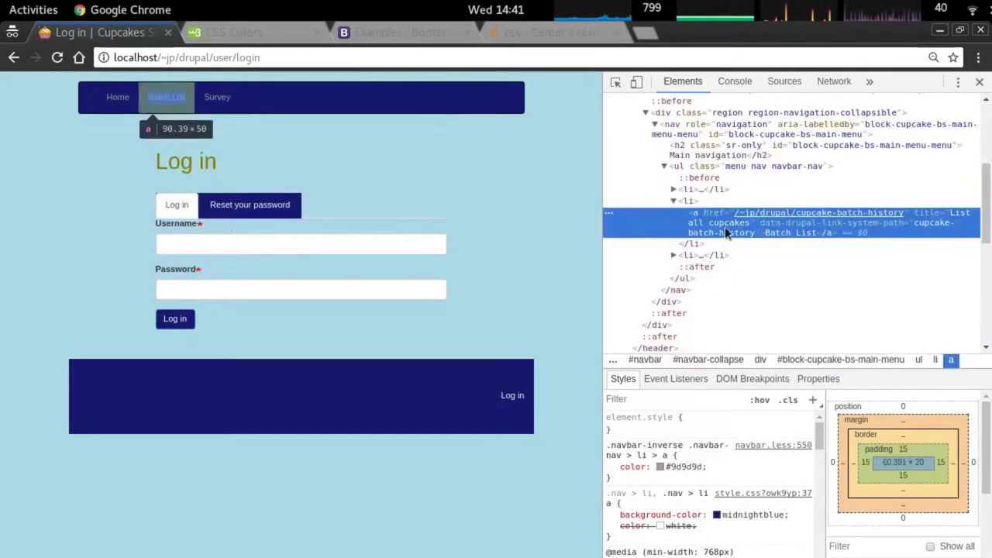
left_click(718, 190)
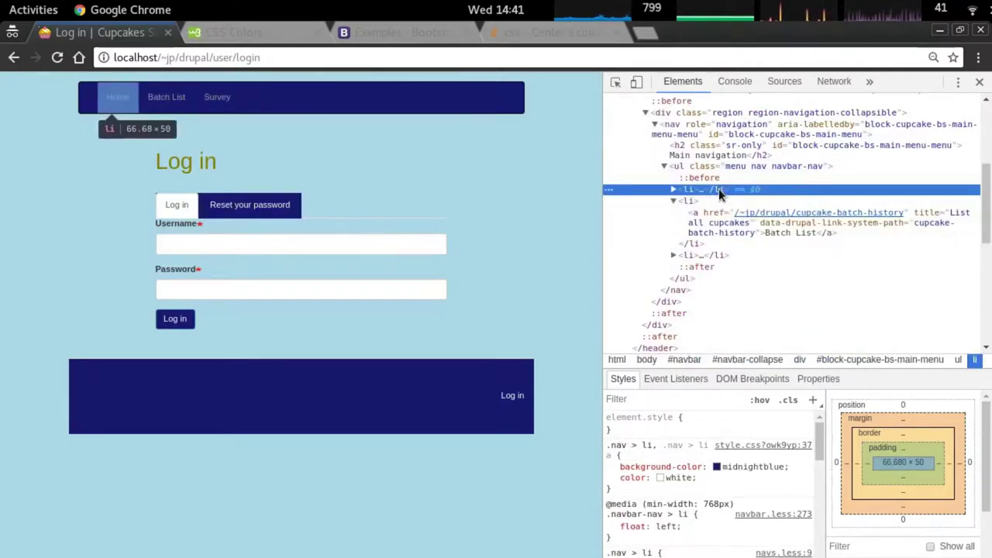
key("alt+Tab")
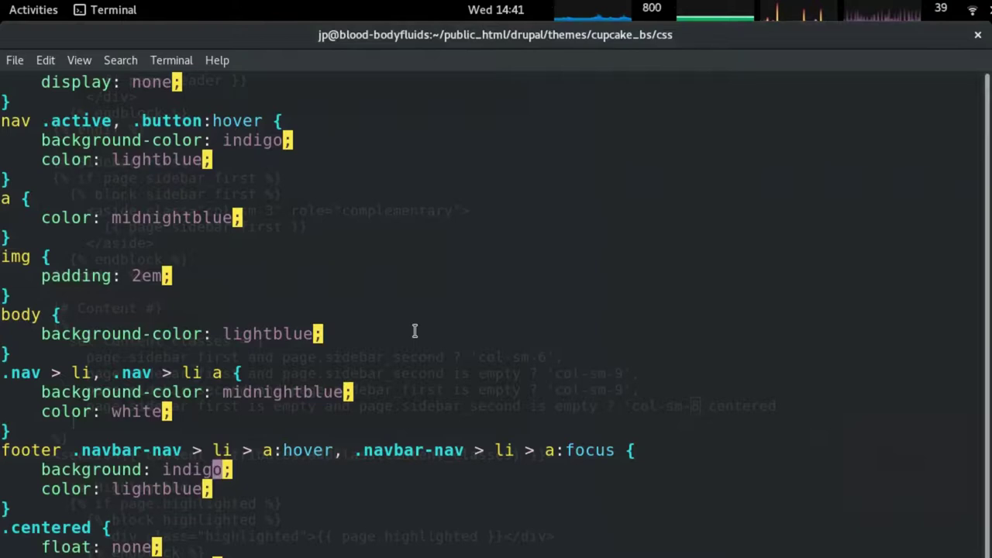
key("k")
key("k")
key("j")
key("o")
key("k")
key("k")
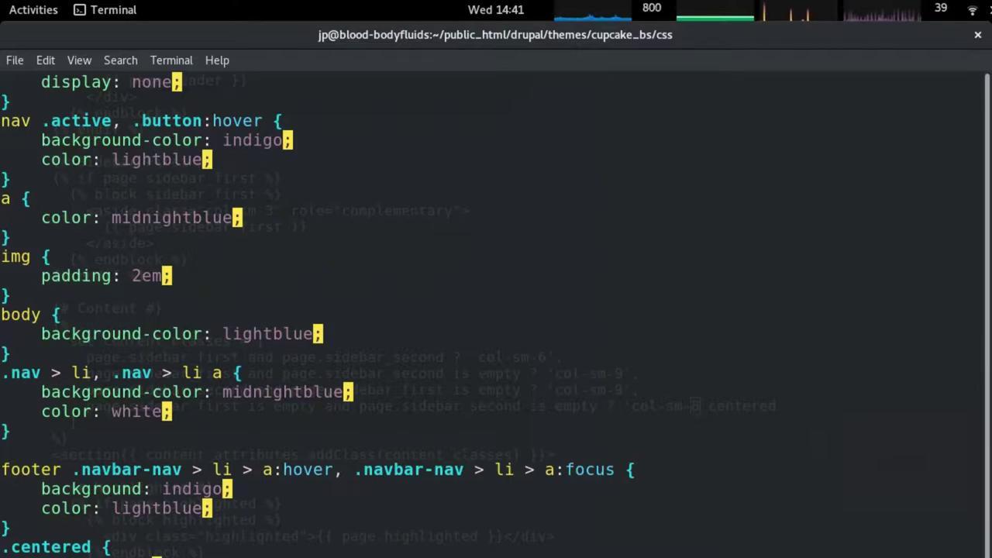
key("k")
key("k")
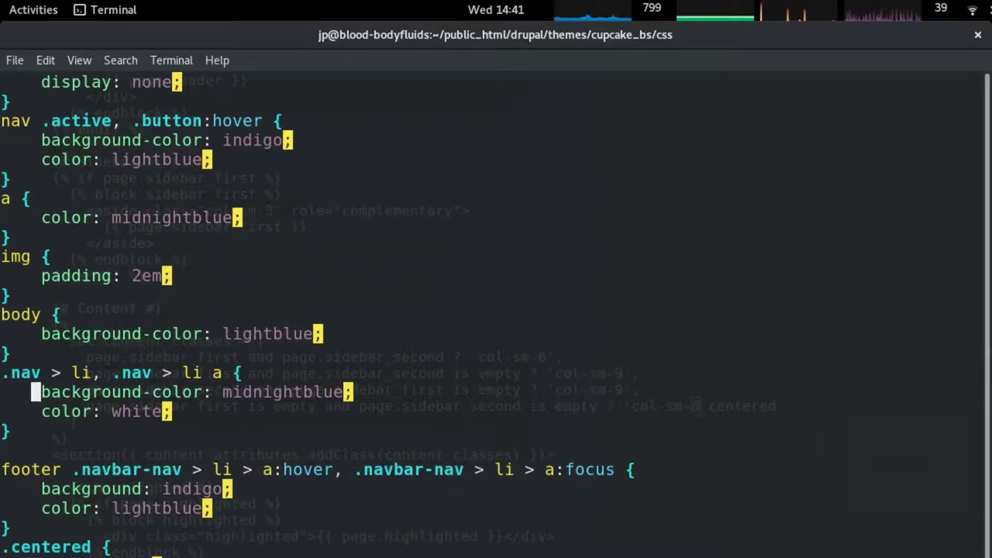
Inspect the Batch List link again and select the navbar's header element.
key("alt+Tab")
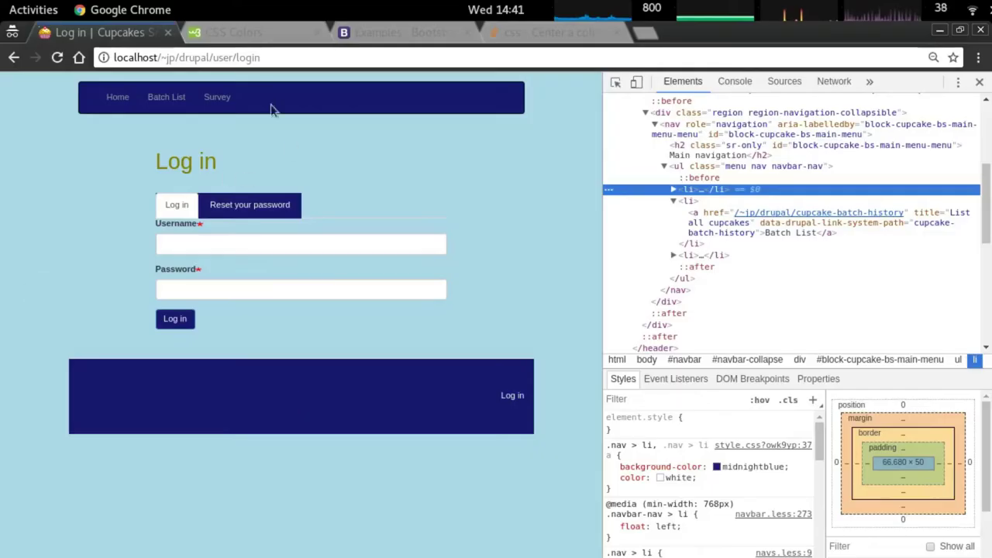
right_click(149, 97)
left_click(190, 233)
scroll(798, 194, "up", 3)
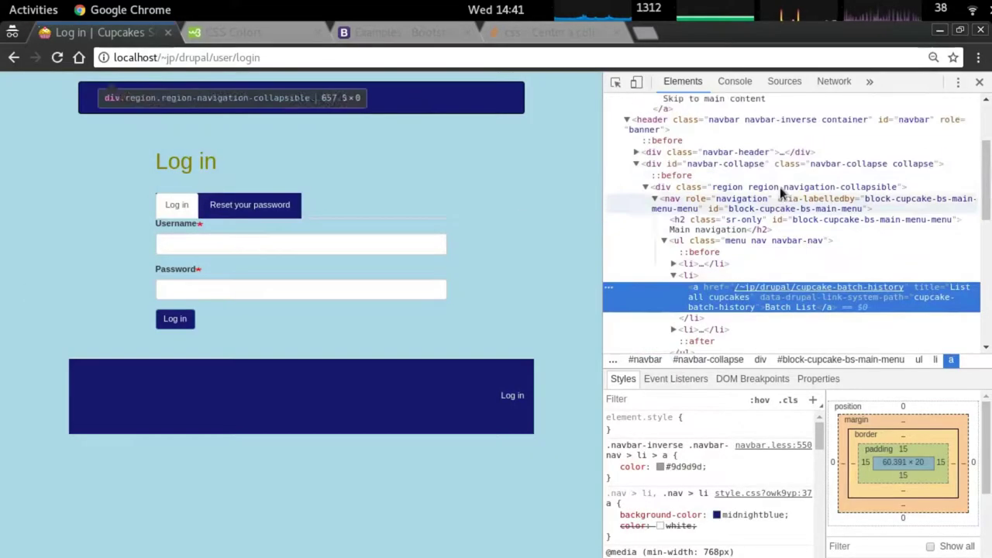
left_click(622, 177)
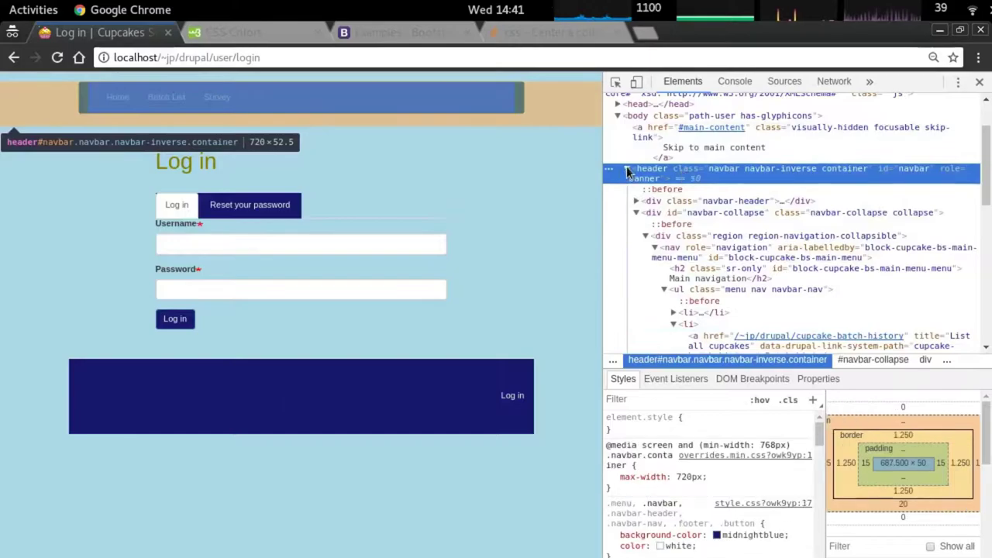
key("alt+Tab")
Paste a copy of the selector line and edit the copy into an a:hover selector.
type("iheader")
key("Escape")
key("y")
key("y")
key("j")
key("j")
type("pfia:hover")
type("tli:hover, .nav > li a {")
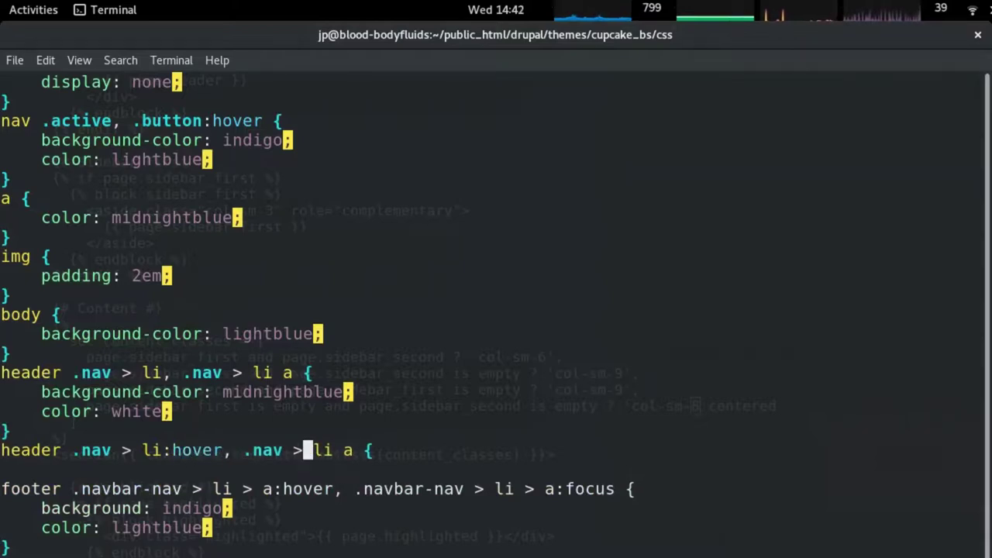
type("ewa")
key("Escape")
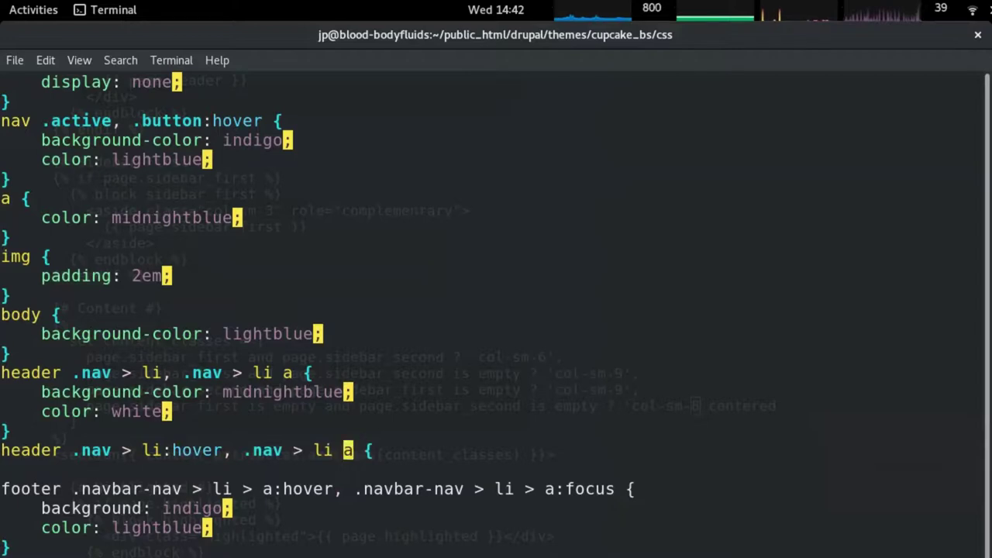
type("a:hover")
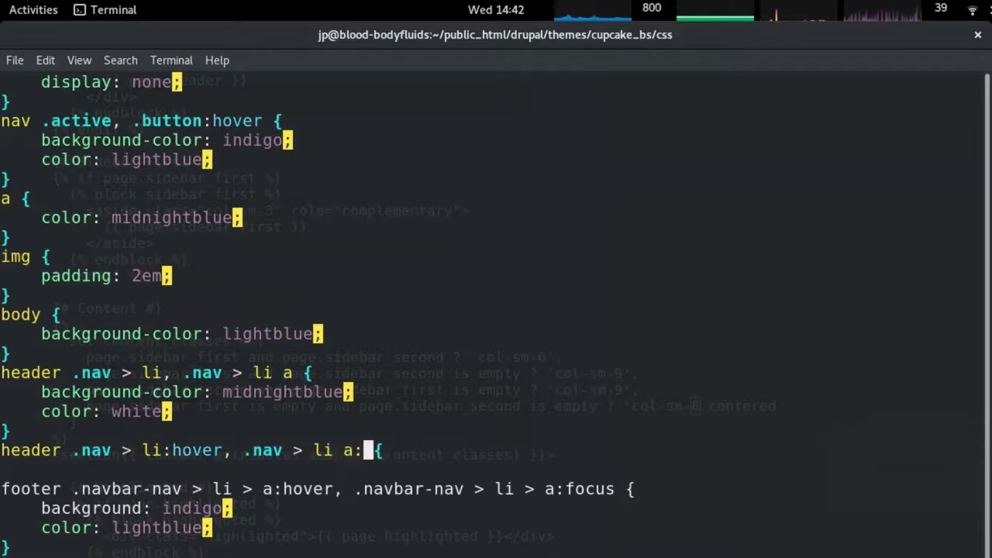
key("Escape")
Give the hover rule an indigo background-color and the lightblue text color line.
key("o")
key("Escape")
key("k")
key("k")
key("k")
key("k")
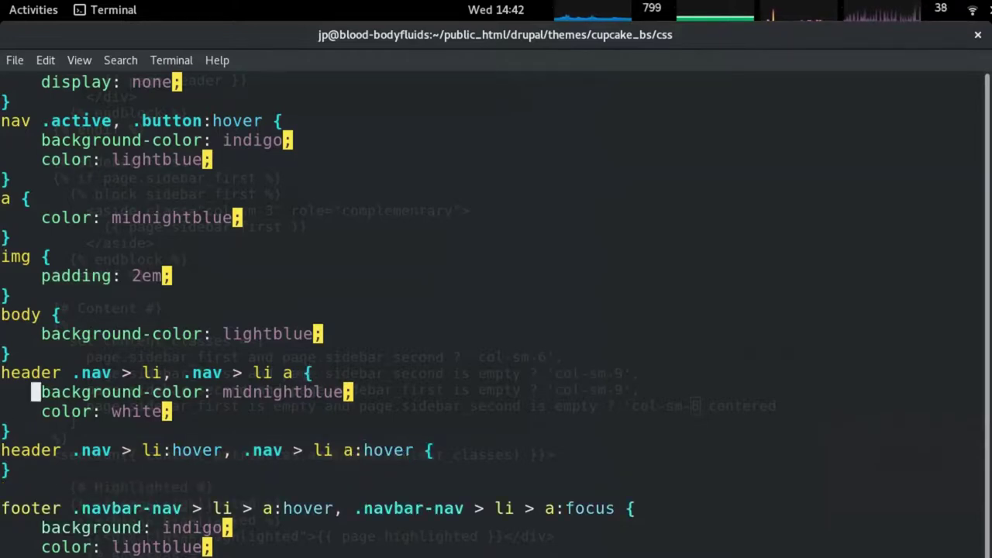
key("y")
key("y")
key("j")
key("j")
key("j")
key("p")
key("b")
type("cw")
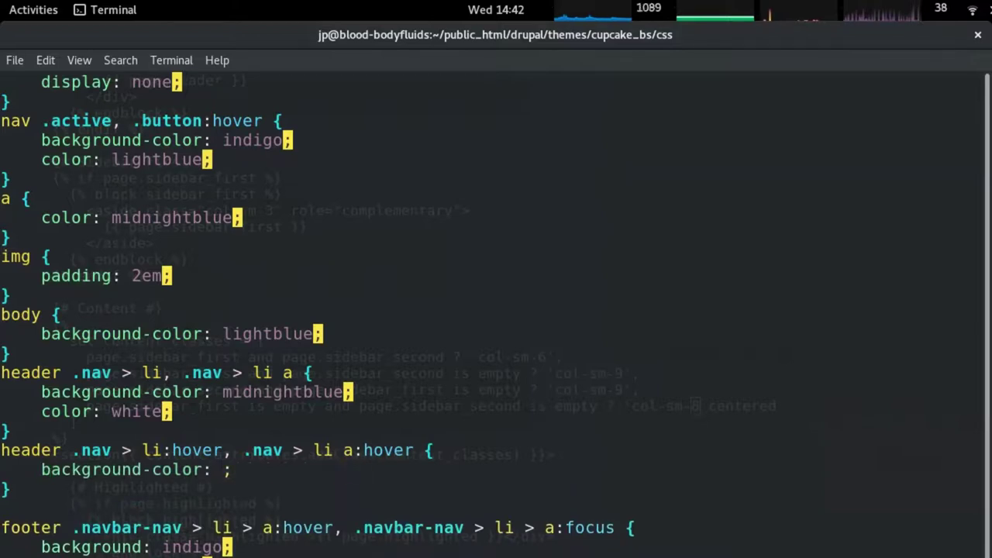
type("indigo")
key("Escape")
key("o")
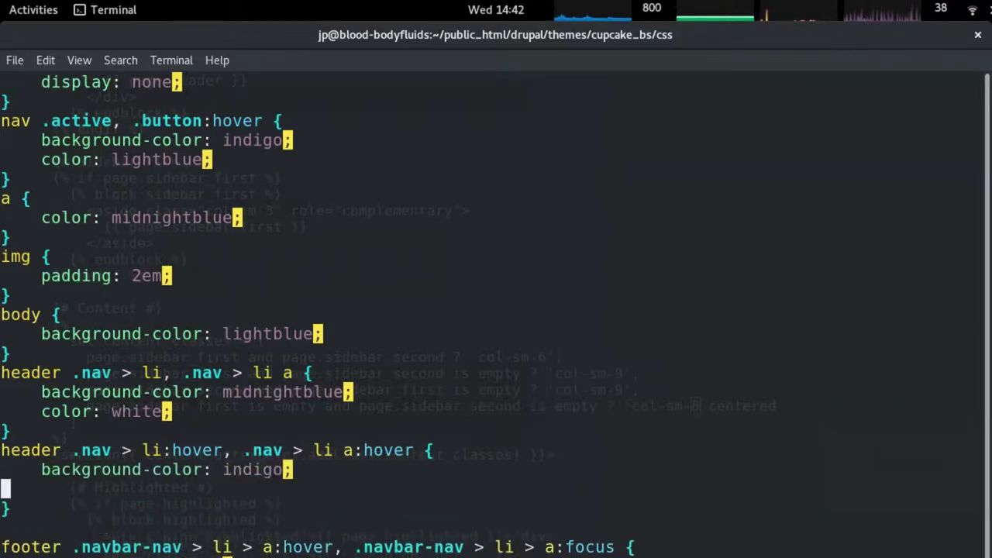
key("k")
key("k")
key("k")
key("P")
key("j")
key("k")
key("k")
key("k")
key("k")
key("k")
key("k")
key("k")
key("k")
key("k")
key("k")
key("k")
key("k")
key("k")
key("k")
key("k")
key("k")
key("k")
key("k")
key("k")
key("k")
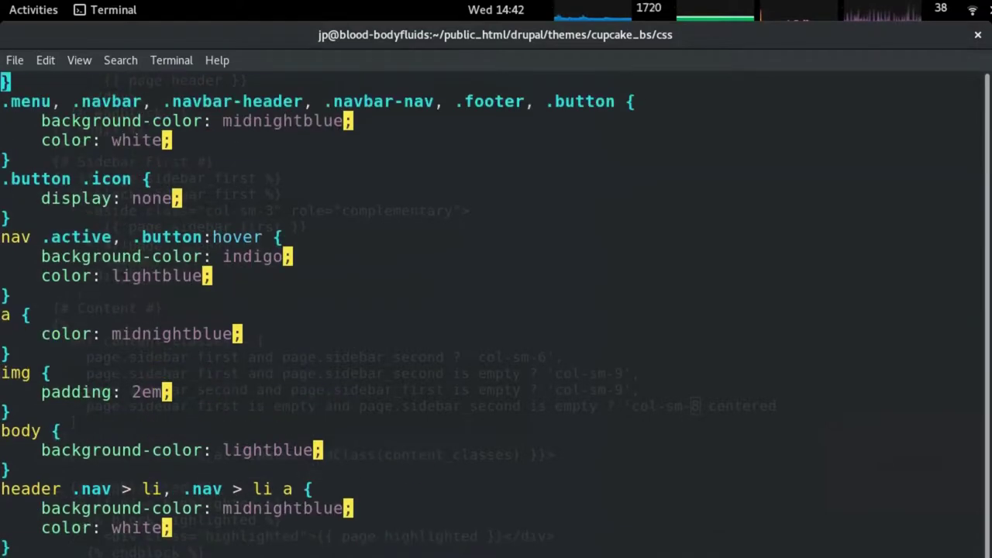
Reload the Cupcakes login page in Chrome to compare its look against the stylesheet.
key("alt+Tab")
key("ctrl+r")
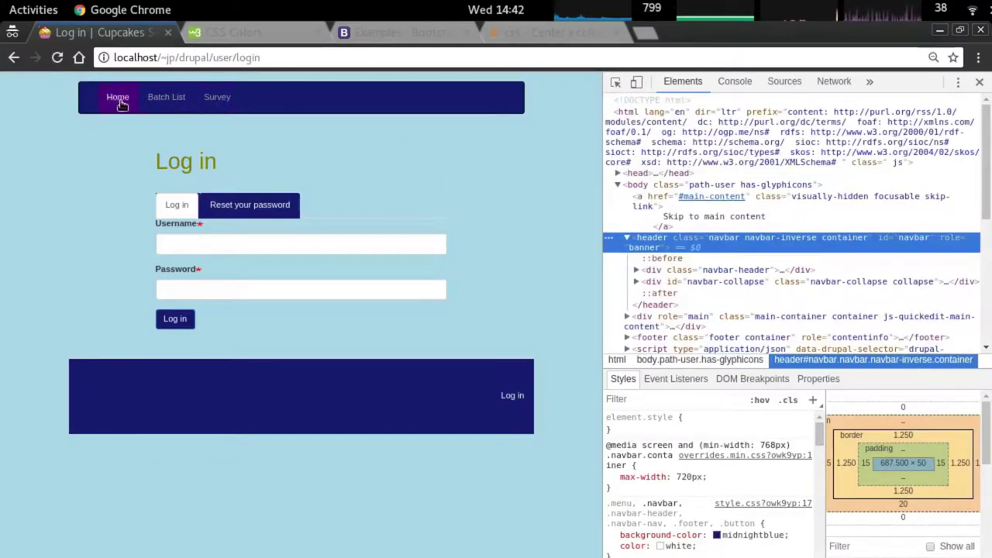
key("alt+Tab")
key("j")
key("j")
key("j")
key("j")
key("j")
key("j")
key("j")
key("j")
key("j")
key("j")
key("j")
key("j")
key("j")
key("j")
key("j")
key("j")
key("j")
key("j")
key("j")
key("j")
key("j")
key("j")
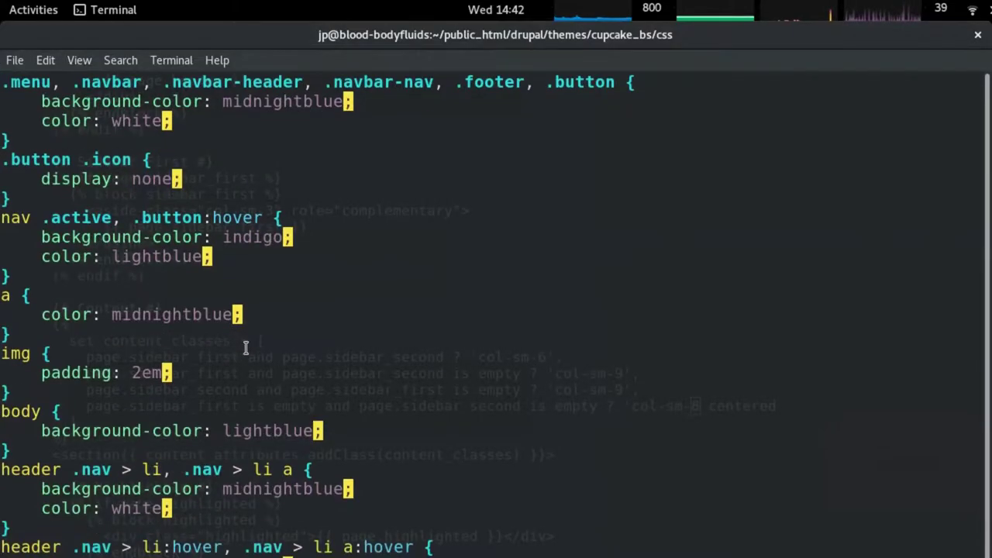
key("alt+Tab")
key("ctrl+r")
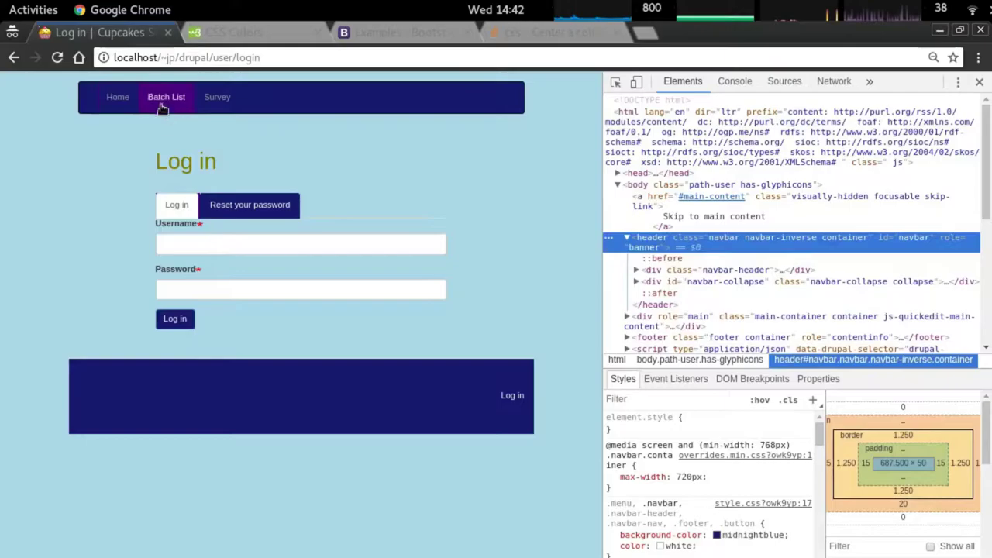
key("alt+Tab")
scroll(324, 291, "down", 3)
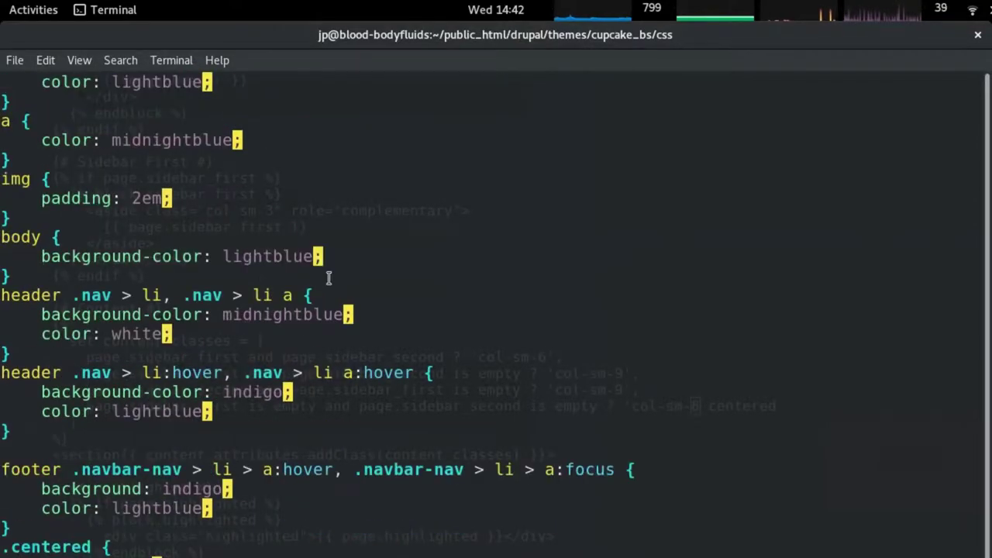
key("k")
key("k")
key("k")
key("k")
key("k")
key("k")
key("k")
key("k")
key("k")
key("k")
key("k")
key("k")
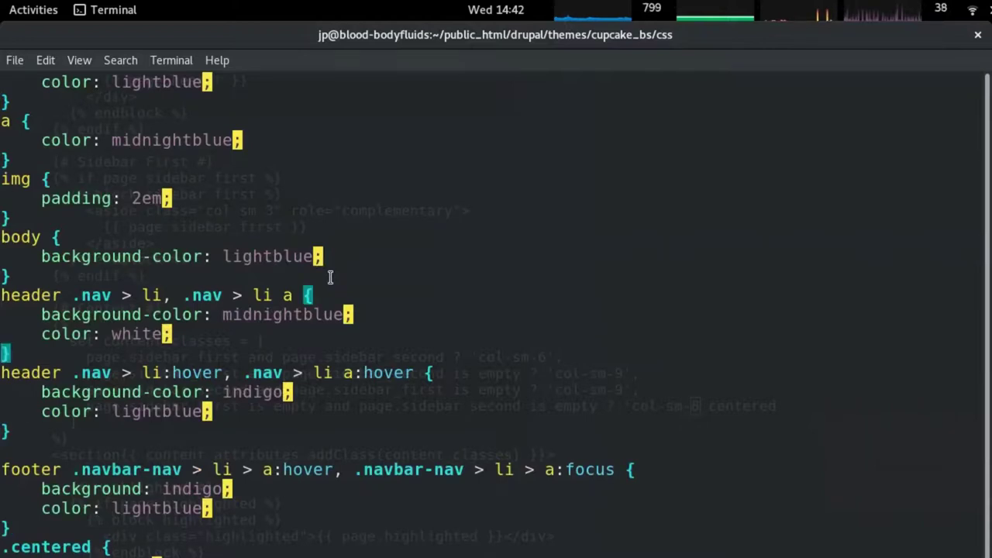
scroll(330, 276, "up", 2)
key("alt+Tab")
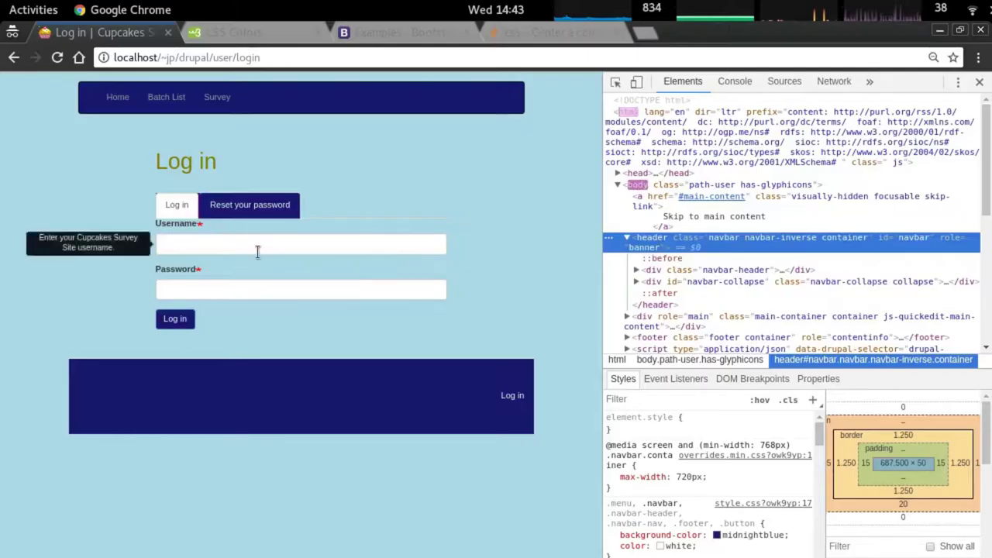
key("alt+Tab")
scroll(256, 286, "up", 3)
key("alt+Tab")
key("alt+Tab")
Insert 'header ' before nav .active in the indigo rule and check the login page.
type("k0")
type("iheader nav .active, .button:hover {")
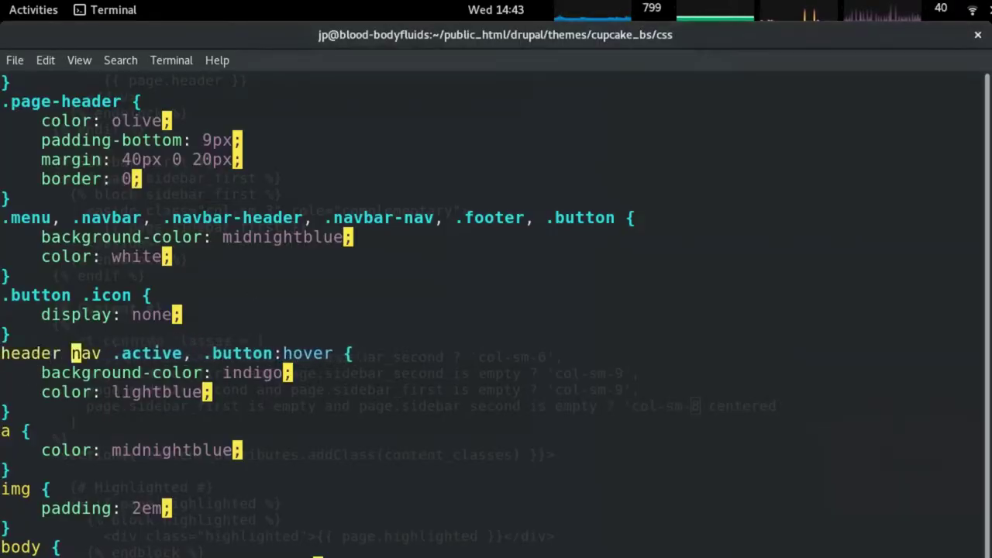
key("alt+Tab")
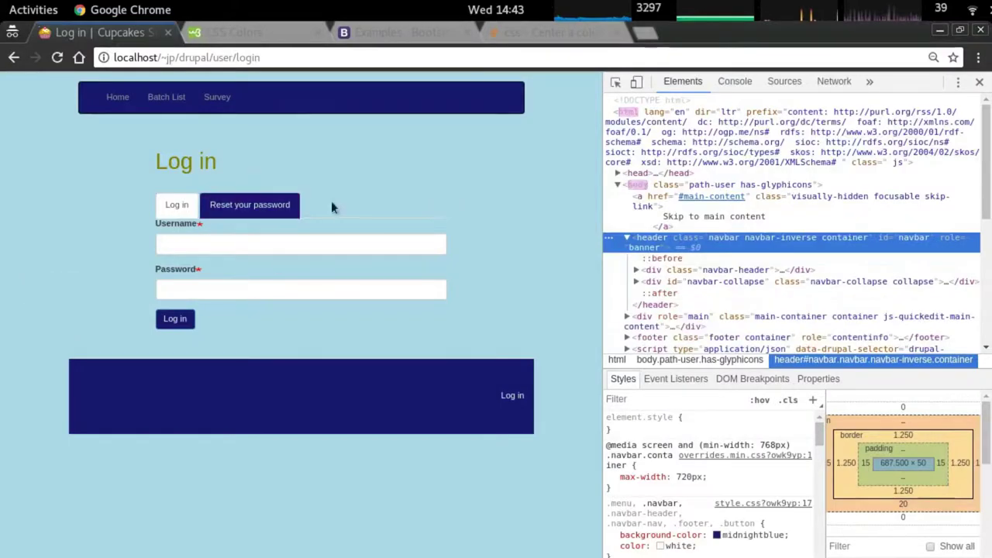
key("alt+Tab")
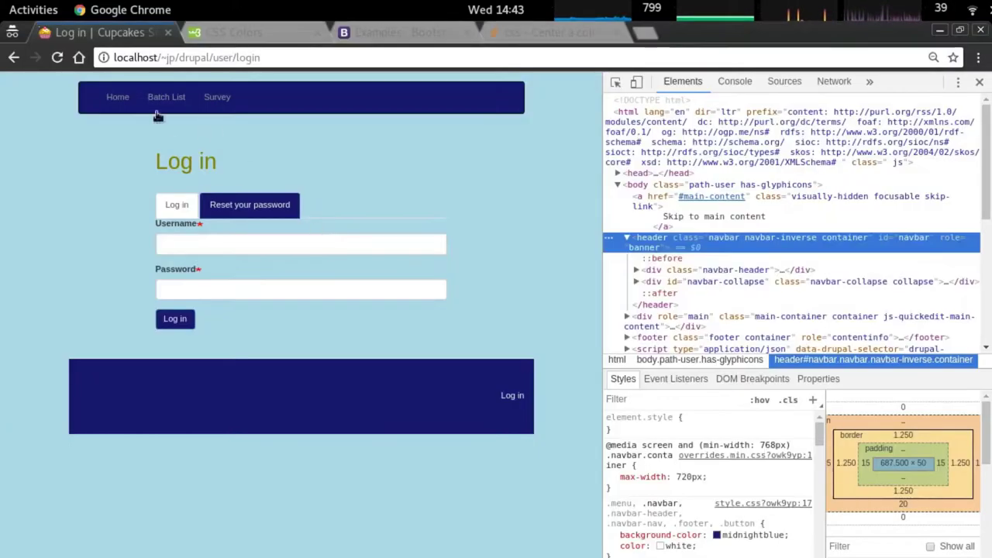
key("alt+Tab")
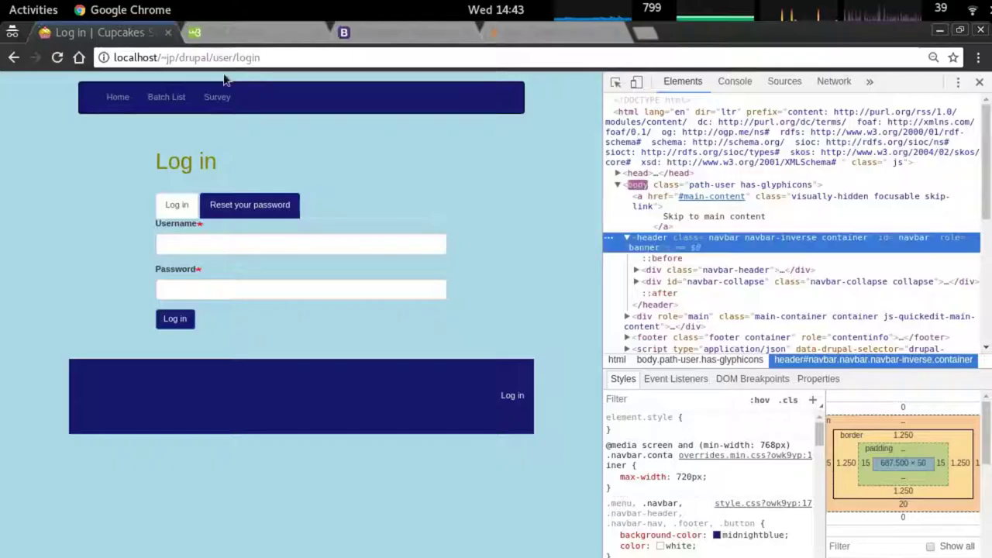
Try the Batch List, Survey and home navbar links in the browser.
key("alt+Tab")
left_click(159, 96)
left_click(211, 96)
left_click(112, 97)
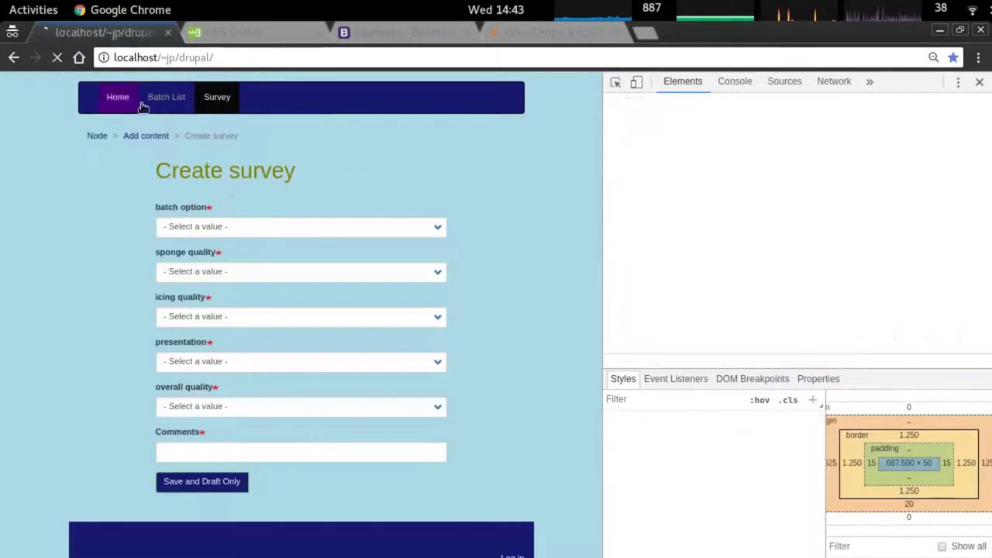
key("alt+Tab")
On the midnightblue .menu line, prefix .footer with 'footer ' and .navbar-nav with 'header '.
scroll(353, 289, "down", 6)
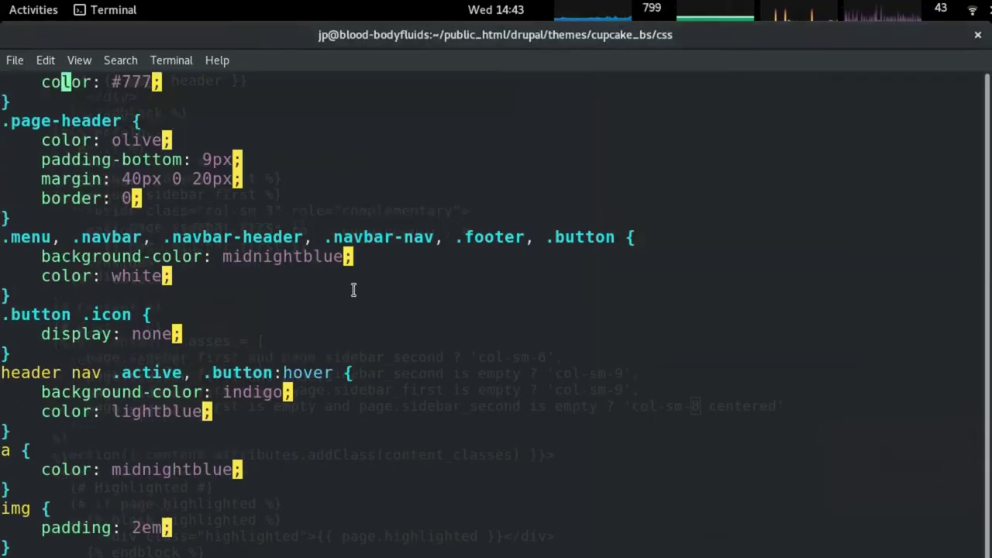
key("Up")
key("Up")
key("Up")
key("Up")
key("Up")
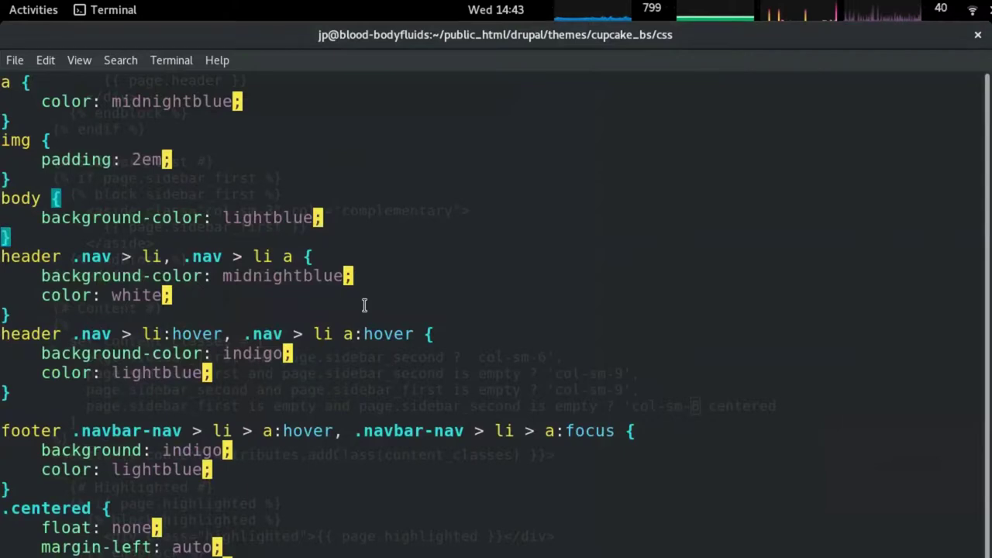
scroll(365, 303, "up", 6)
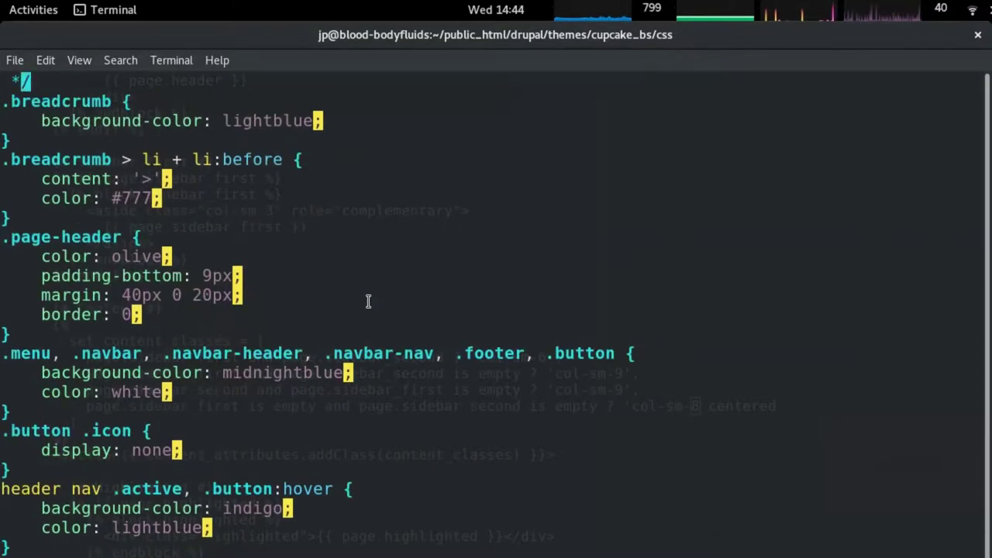
key("L")
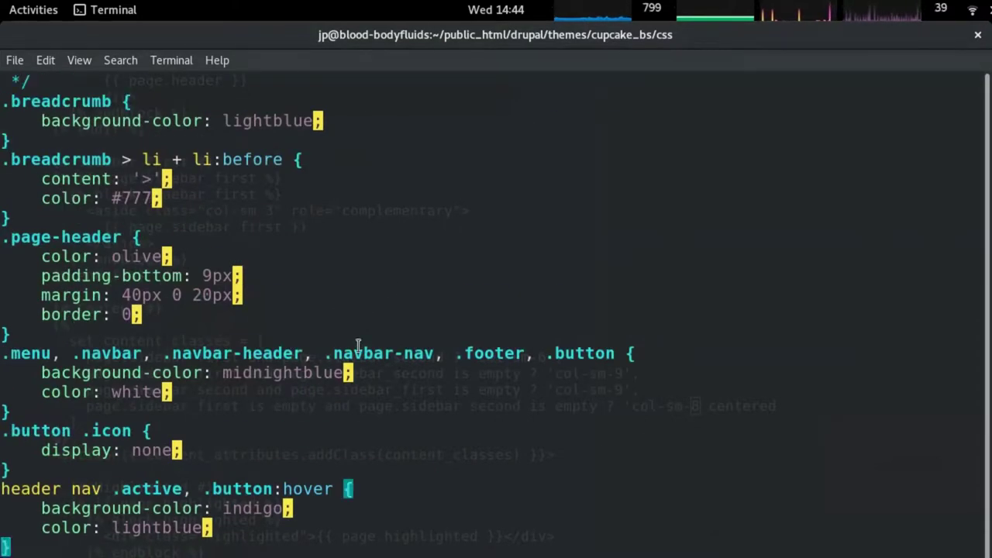
key("Down")
key("Up")
key("Up")
key("Up")
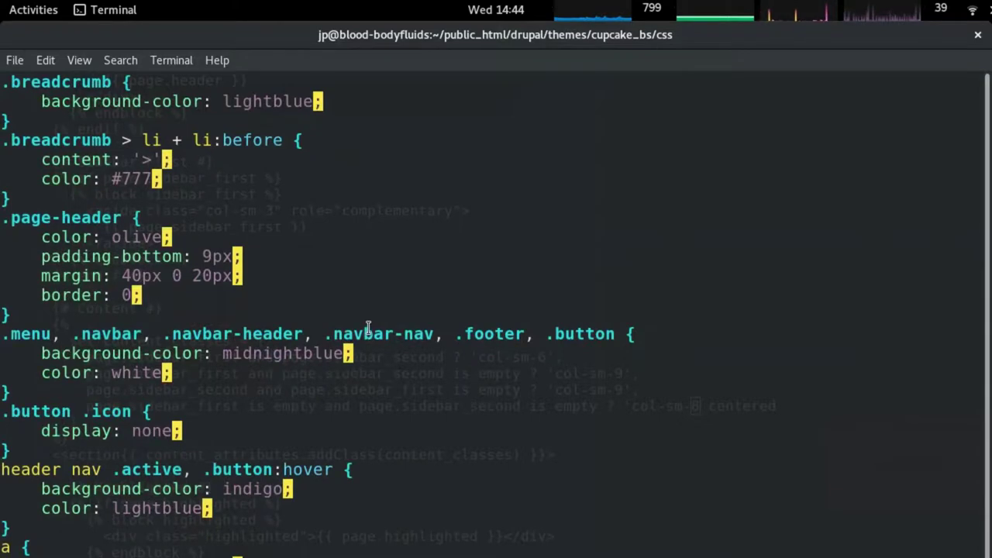
key("$")
type("BBifooter")
key("Escape")
key("b")
key("b")
key("b")
key("b")
key("b")
type("biheader")
key("Escape")
Prefix .navbar-header, .navbar and .menu with 'header ' as well.
key("b")
key("b")
key("b")
key("b")
key("b")
key("b")
type("iheader")
key("Escape")
key("b")
key("b")
type("iheader")
key("Escape")
key("b")
key("b")
key("b")
key("b")
type("iheader")
key("Escape")
Reload the site and click through the Survey, Batch List and home pages.
key("alt+Tab")
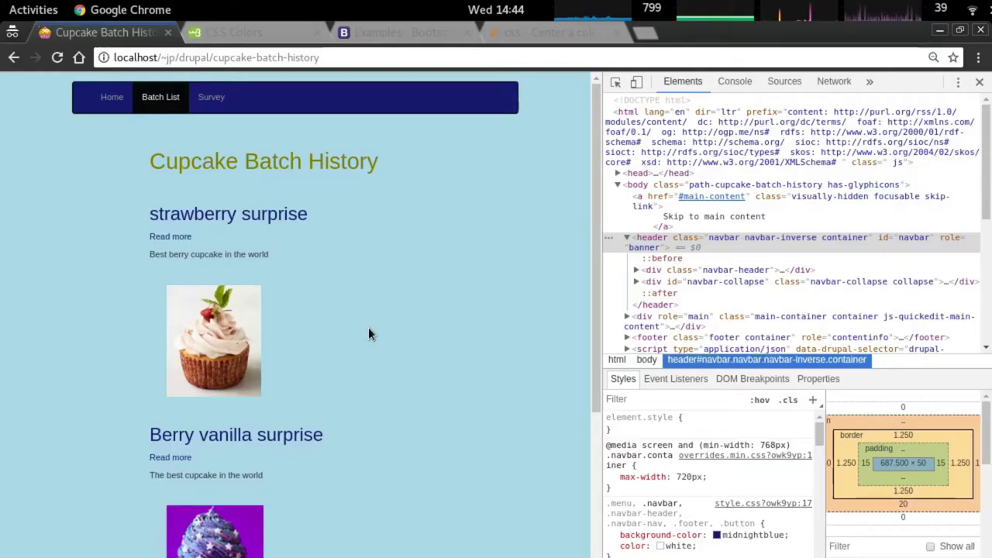
key("alt+Tab")
key("alt+Tab")
scroll(330, 265, "down", 3)
scroll(329, 265, "up", 3)
left_click(211, 97)
left_click(160, 97)
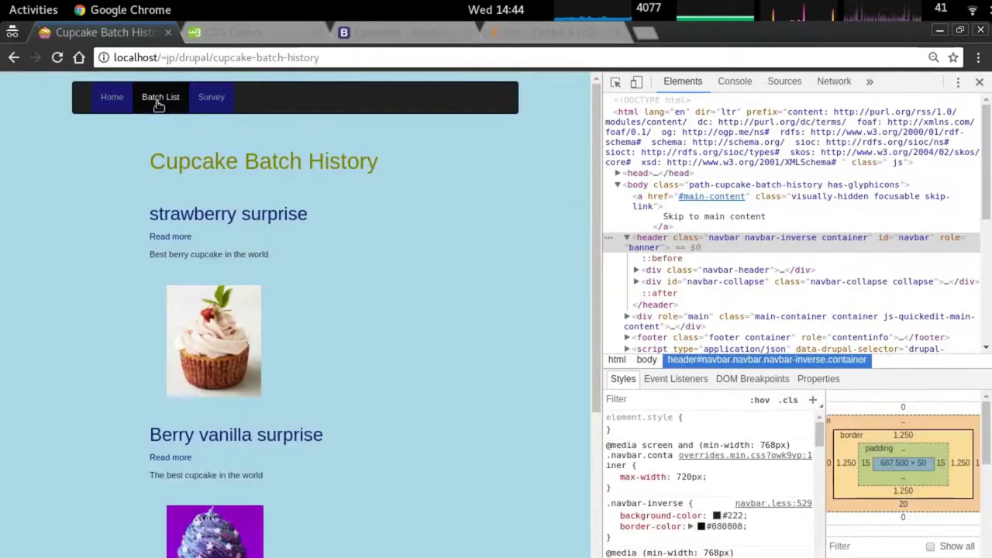
left_click(111, 97)
key("alt+Tab")
key("alt+Tab")
Visit Batch List and home in Firefox, then draft batches, Add Batch and surveys in Chrome.
scroll(326, 296, "up", 5)
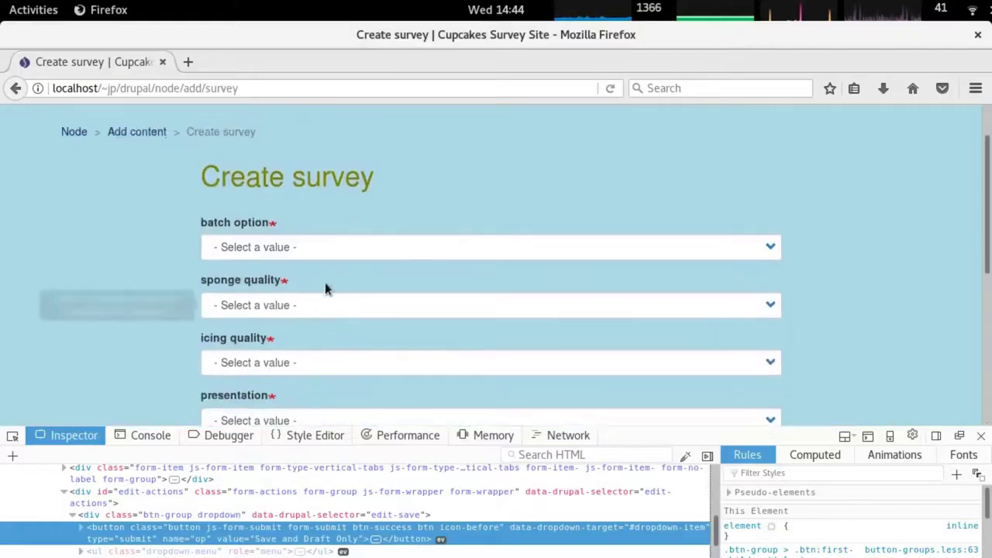
left_click(161, 136)
left_click(100, 136)
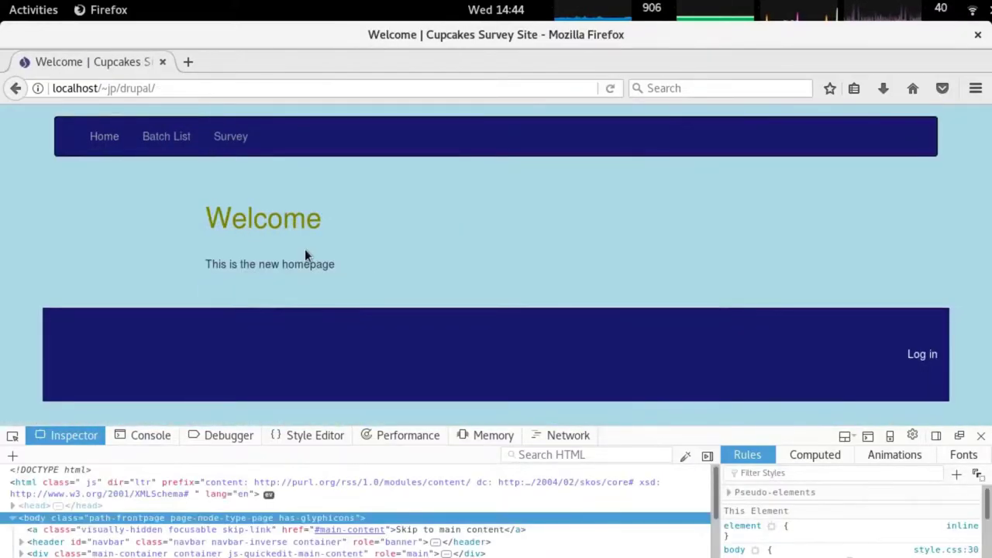
key("alt+Tab")
left_click(197, 158)
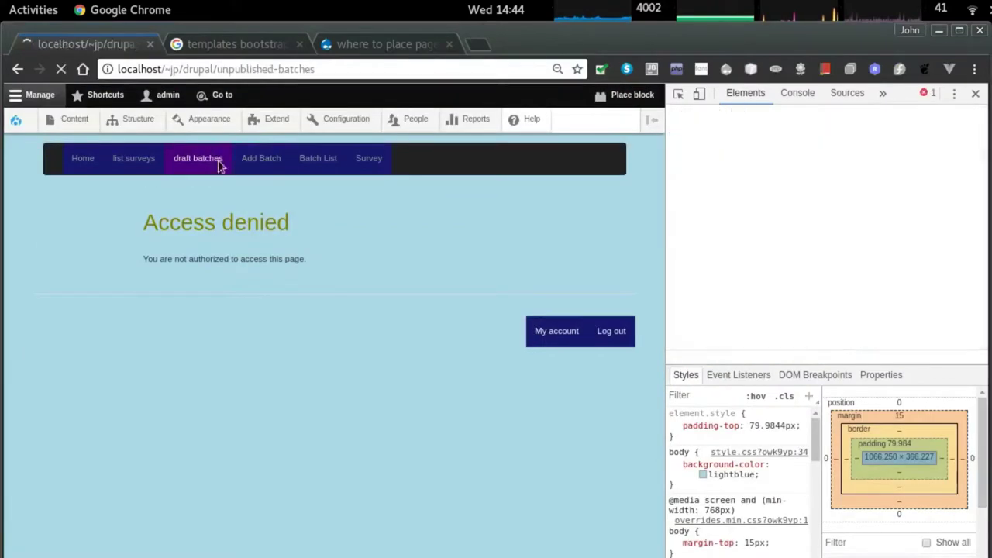
left_click(260, 158)
left_click(39, 95)
left_click(139, 161)
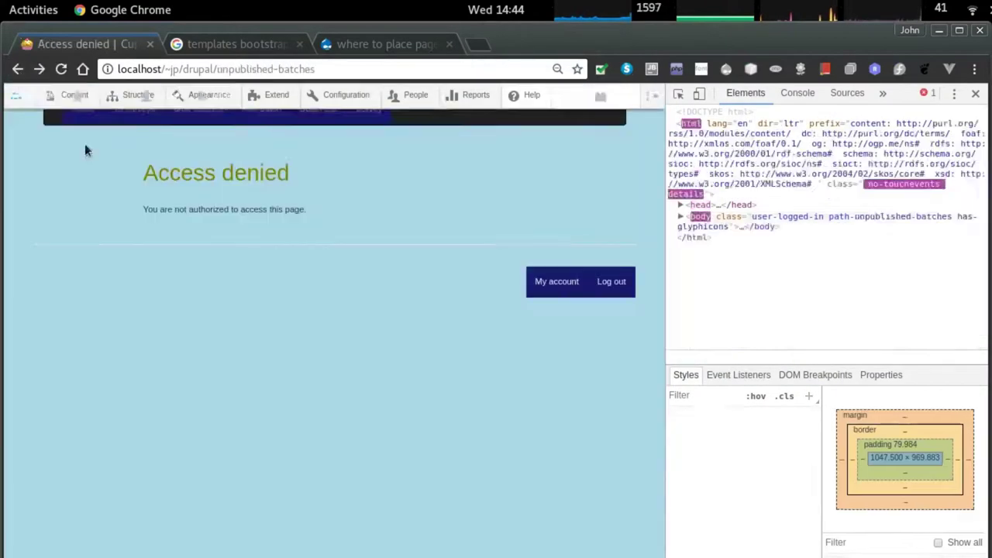
left_click(359, 169)
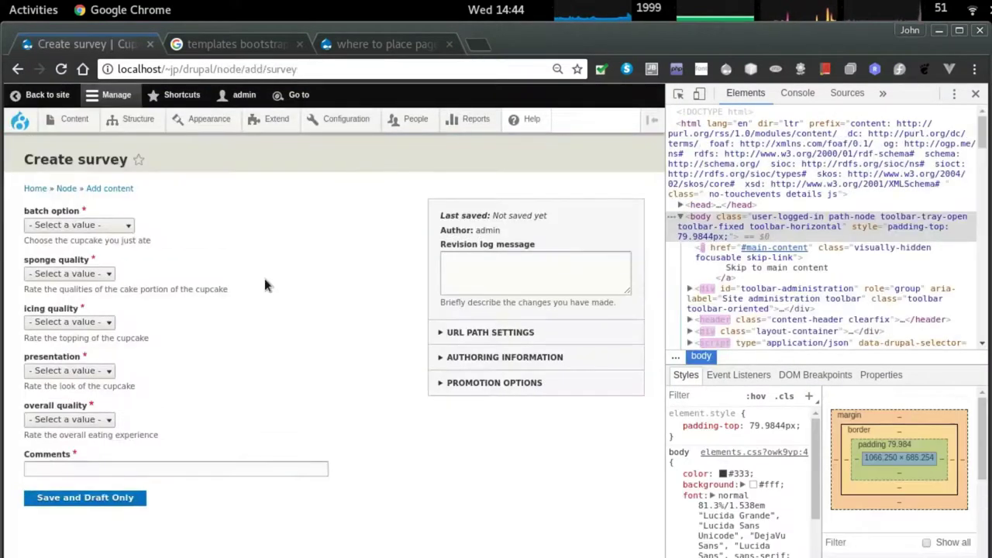
Reload Firefox and open the Batch List and the Moreberry Bomber batch page.
key("alt+Tab")
key("F5")
key("alt+Tab")
key("alt+Tab")
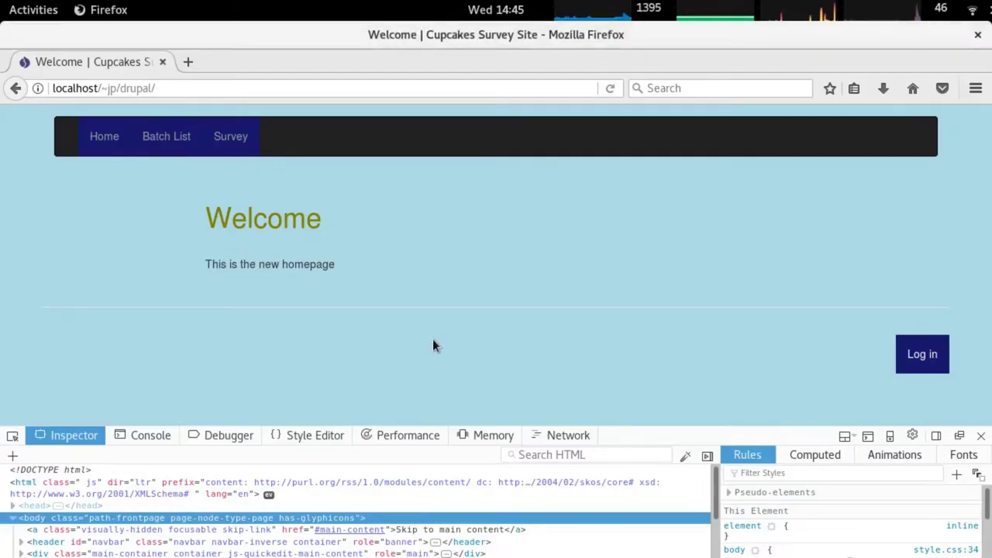
key("alt+Tab")
key("alt+Tab")
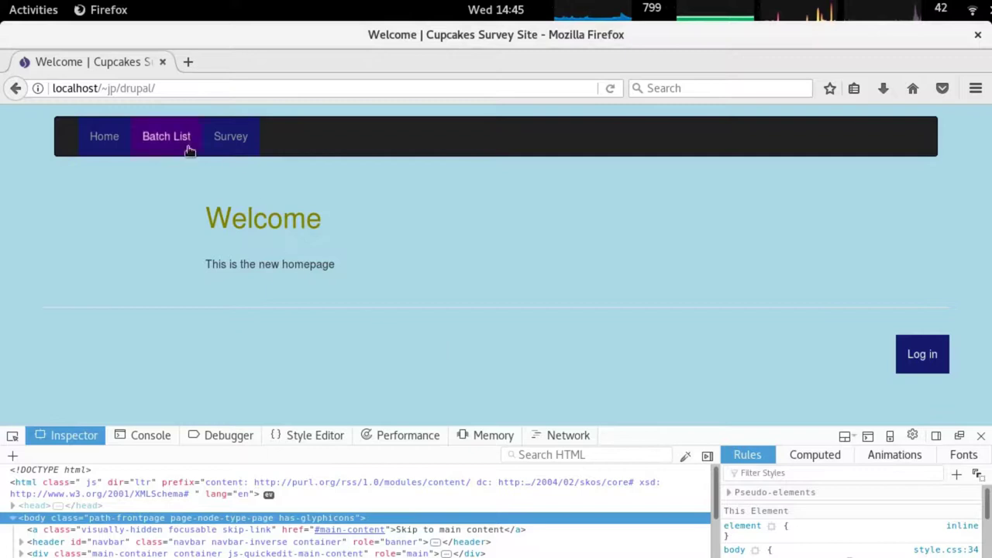
left_click(165, 137)
scroll(339, 307, "down", 6)
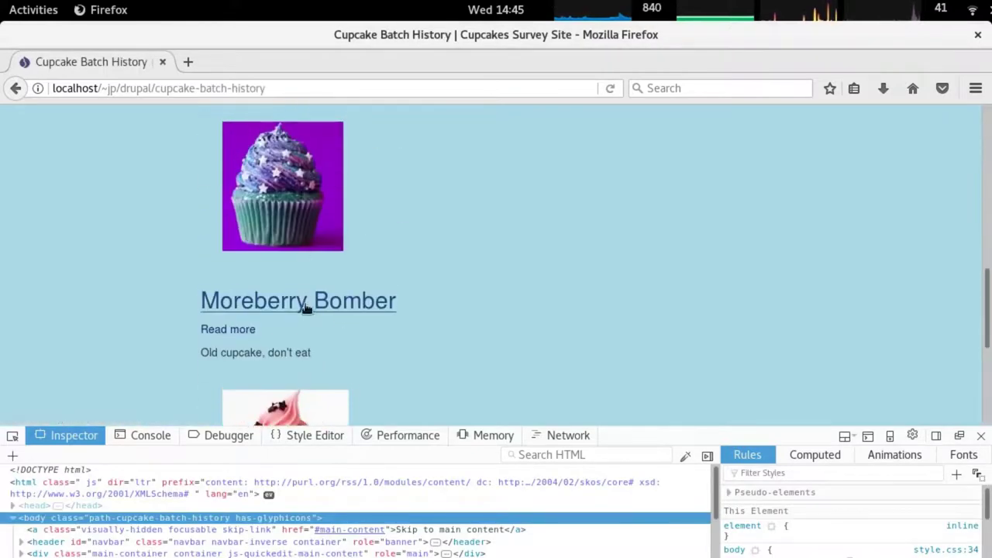
left_click(306, 302)
scroll(413, 292, "down", 3)
scroll(161, 210, "up", 3)
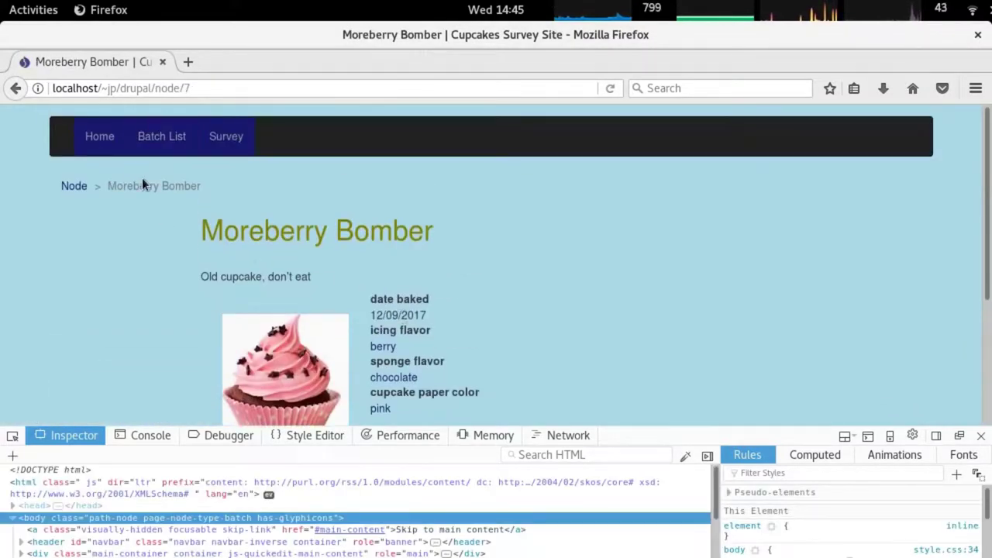
In Chrome, open Batch List, the strawberry surprise batch and node listing, then return home.
key("alt+Tab")
key("alt+Tab")
key("alt+Tab")
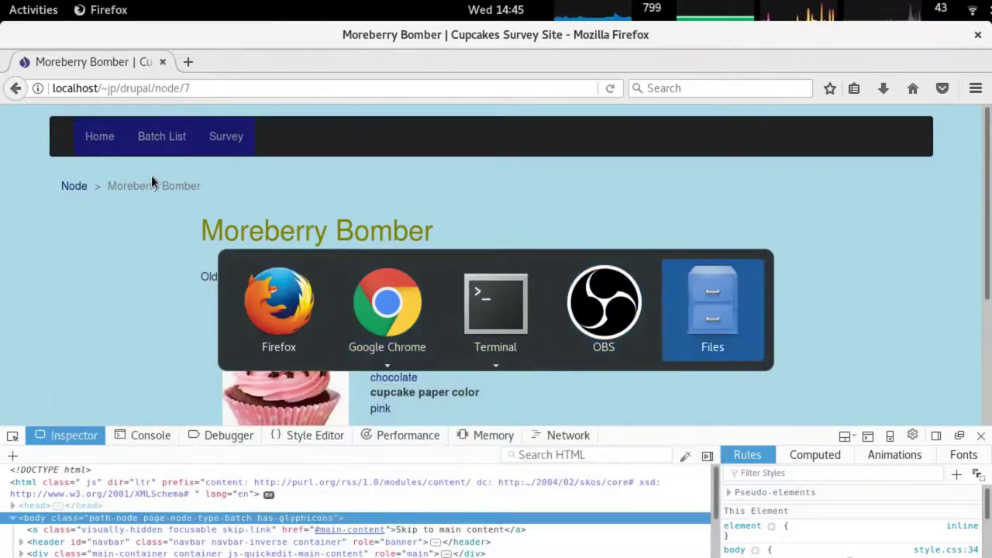
key("alt+Tab")
key("alt+Tab")
key("alt+Tab")
key("alt+Tab")
key("alt+Tab")
key("alt+Tab")
key("alt+Tab")
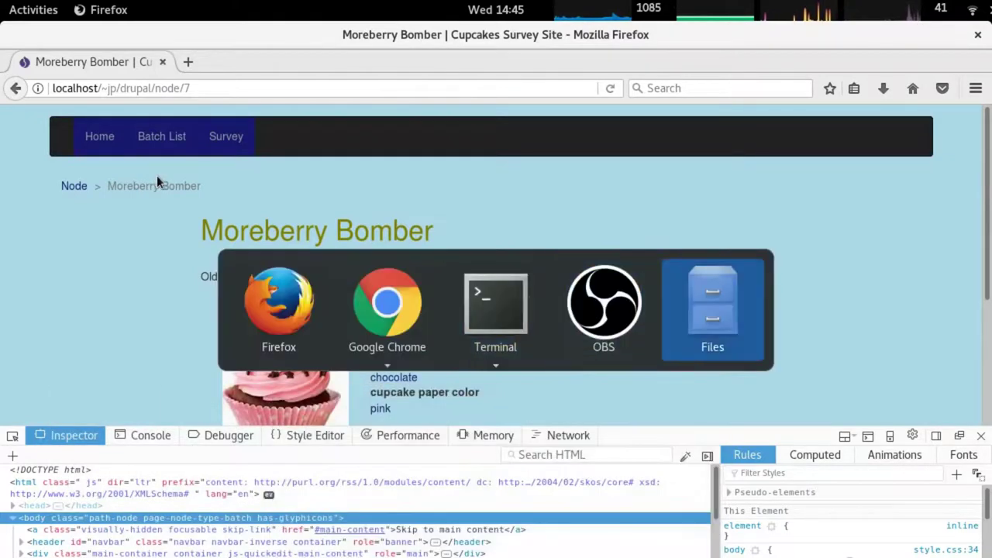
key("alt+Tab")
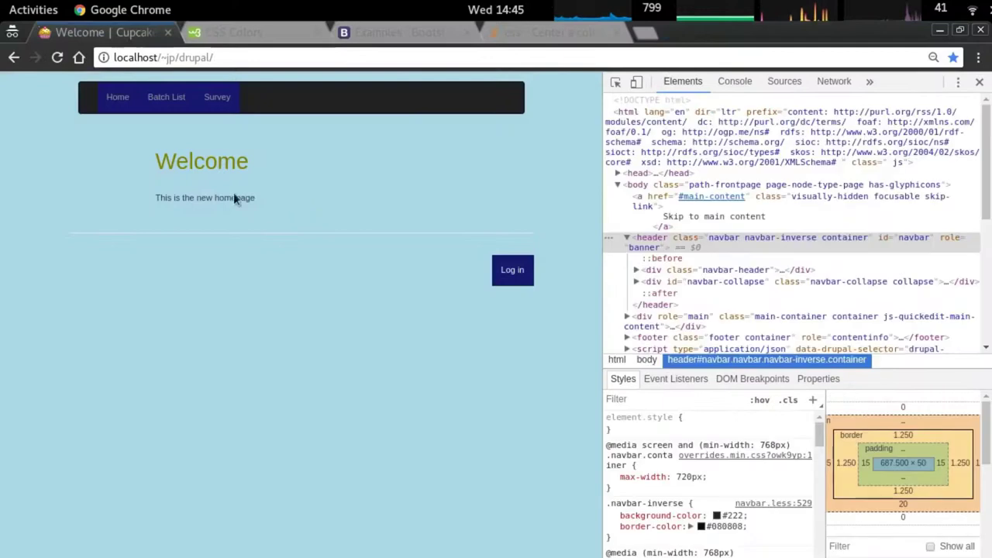
left_click(175, 99)
left_click(242, 215)
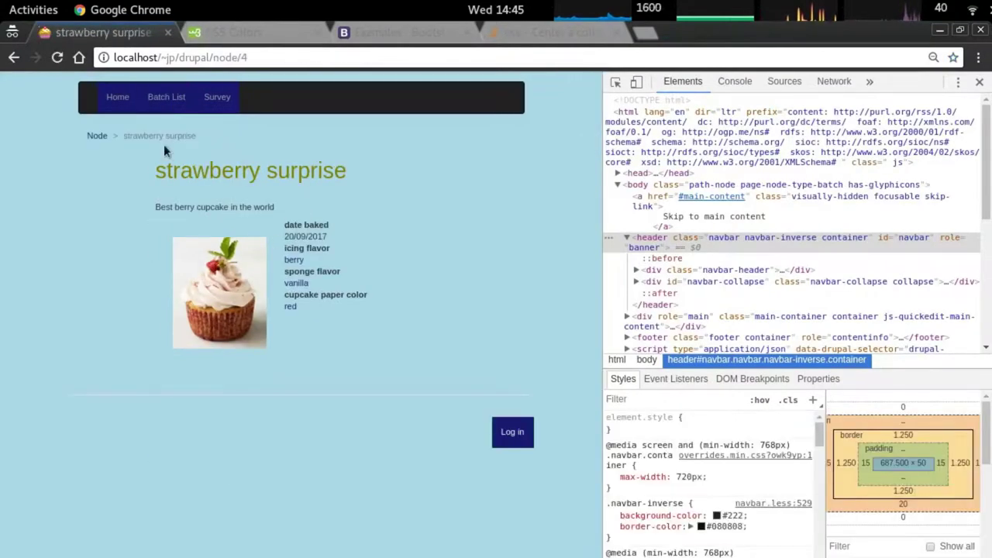
left_click(99, 136)
left_click(118, 97)
key("alt+Tab")
key("alt+Tab")
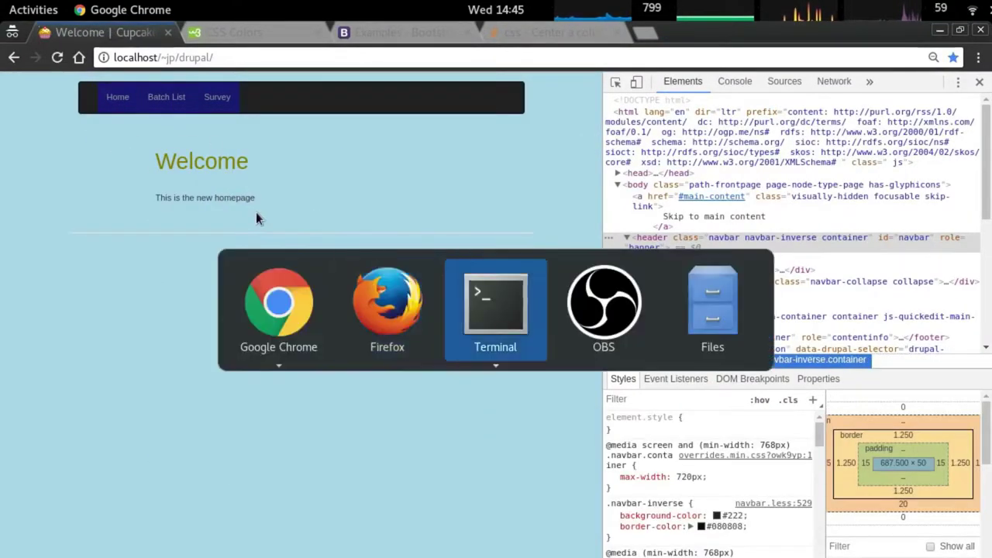
Open the Log in page in Chrome and inspect the footer's Log in link markup in developer tools.
scroll(283, 207, "down", 12)
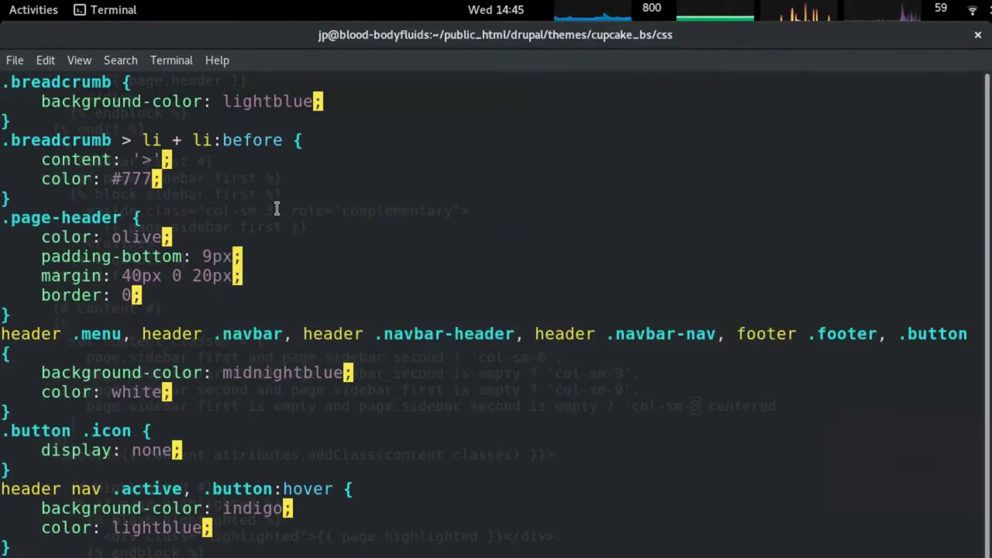
key("alt+Tab")
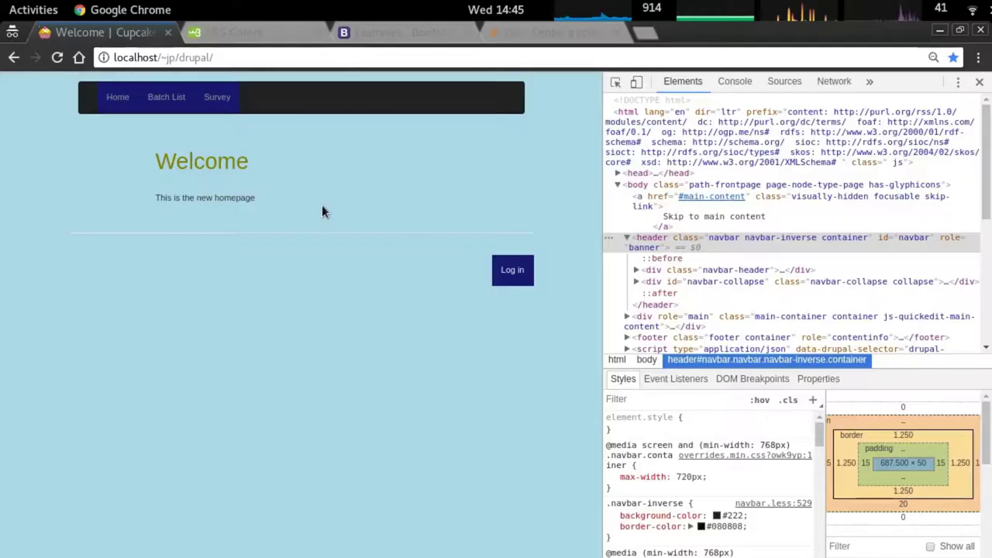
left_click(510, 267)
right_click(507, 396)
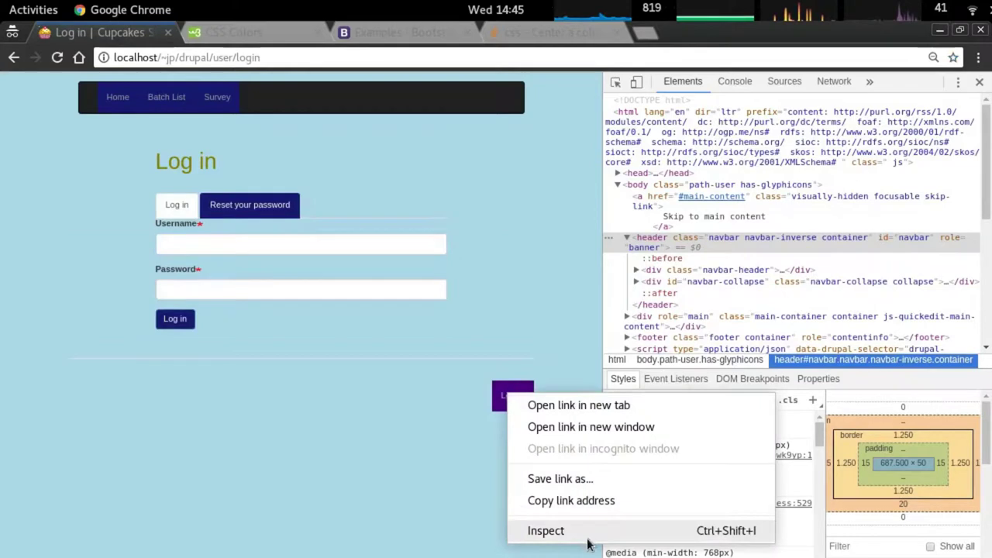
left_click(531, 529)
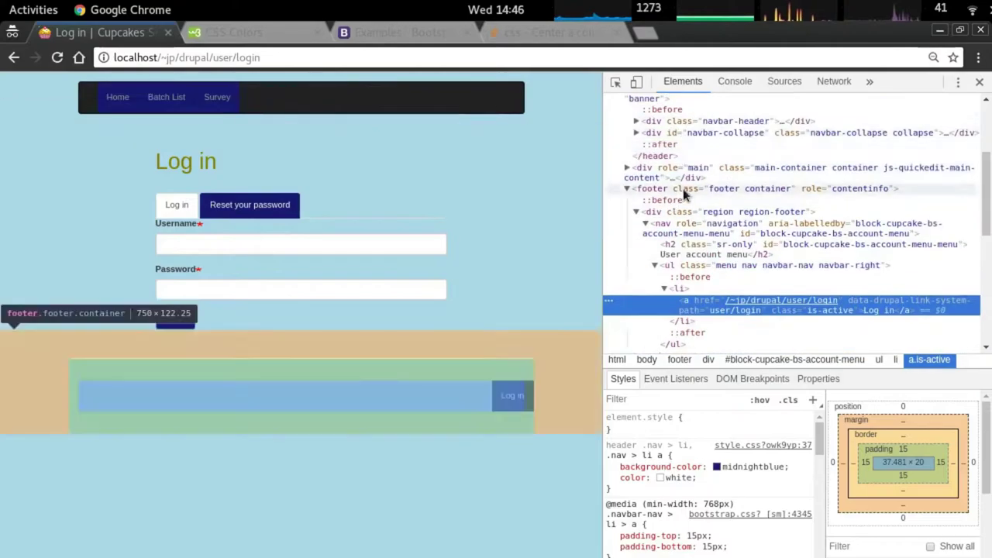
key("alt+Tab")
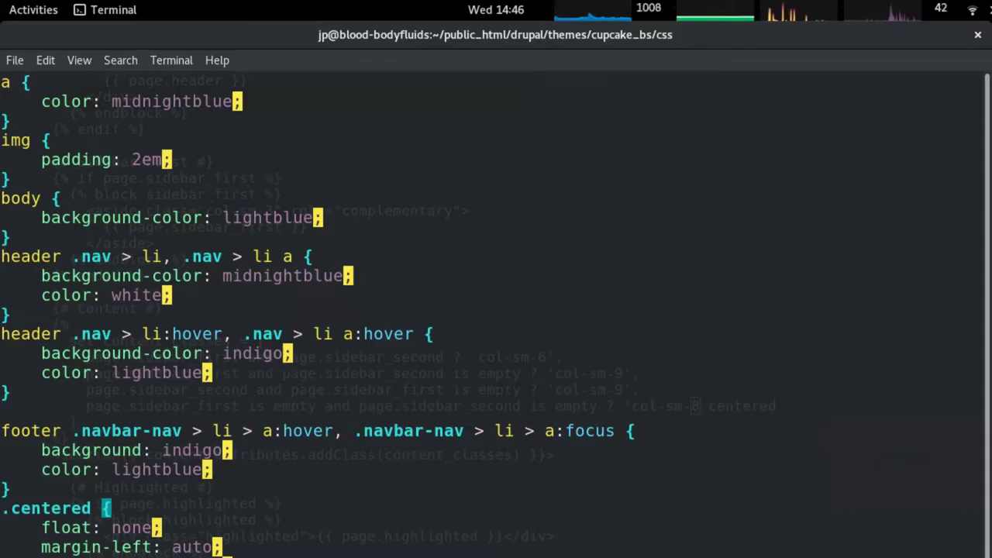
Add a footer rule with midnightblue background and white text, save, and reload the login page.
key("j")
key("j")
key("j")
key("j")
key("j")
key("j")
type("jofooter {")
key("Return")
type("}")
key("Escape")
key("j")
key("j")
key("k")
key("k")
key("k")
key("k")
key("k")
key("k")
key("k")
key("k")
key("k")
key("k")
key("k")
key("V")
key("j")
key("y")
key("j")
key("j")
key("j")
key("j")
key("j")
key("j")
key("j")
key("p")
key("alt+Tab")
key("ctrl+r")
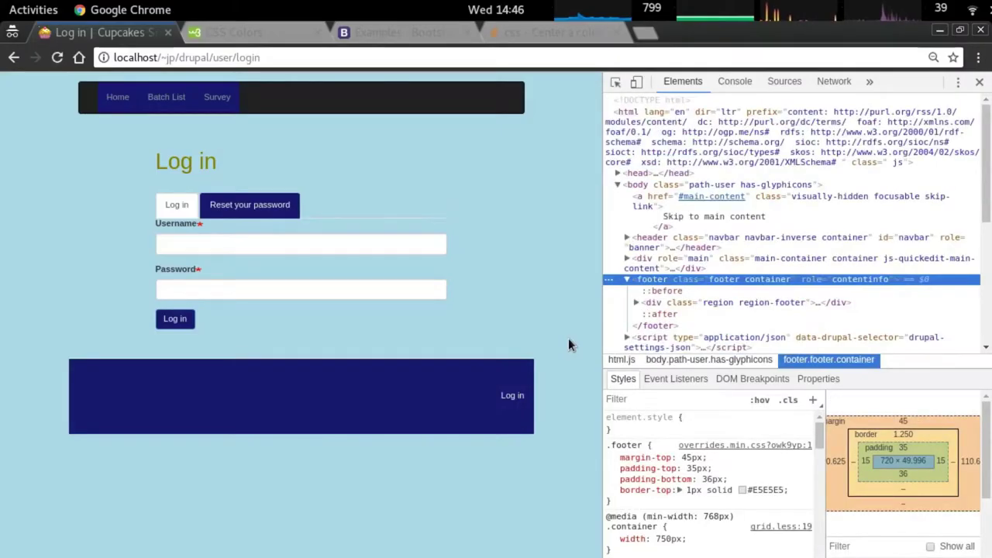
Remove footer and .footer from the shared midnightblue header rule's selector list.
key("alt+Tab")
key("j")
key("j")
key("k")
key("k")
key("k")
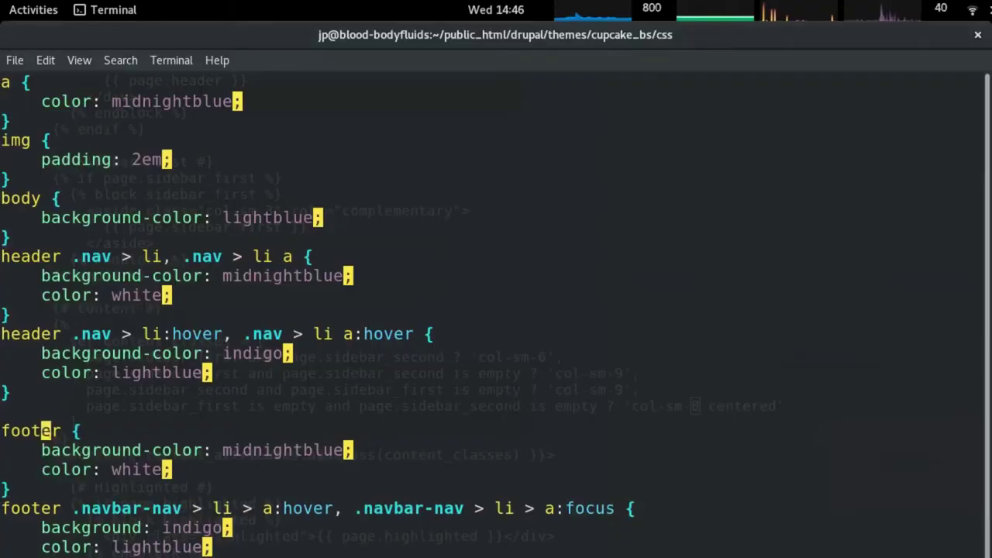
key("j")
key("j")
key("j")
key("j")
key("j")
key("j")
key("j")
key("j")
key("j")
key("j")
key("k")
key("k")
key("k")
key("k")
key("k")
key("k")
key("k")
key("k")
key("k")
key("k")
key("k")
key("k")
key("k")
key("k")
key("k")
key("k")
key("k")
key("k")
key("k")
key("k")
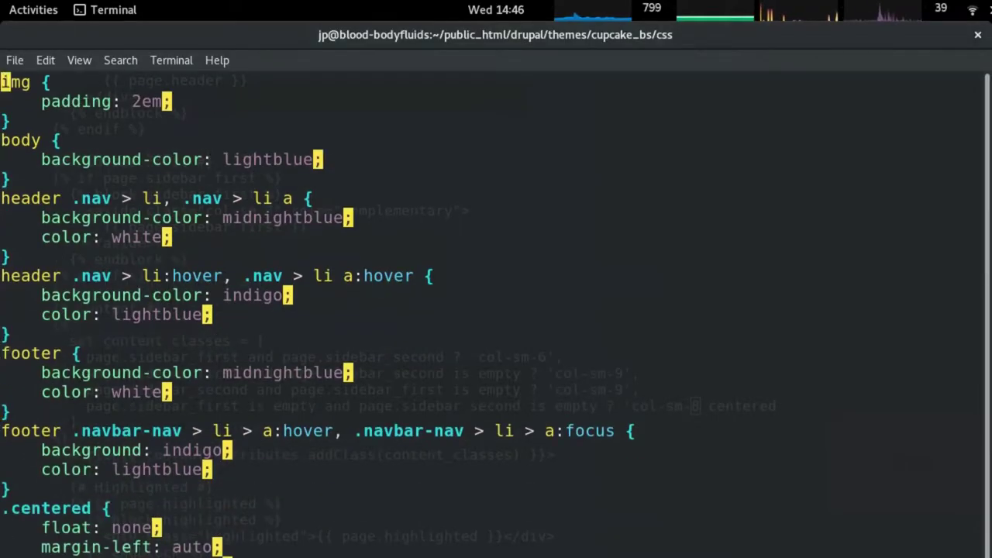
key("k")
key("k")
key("k")
key("k")
key("k")
key("k")
key("k")
key("k")
key("k")
key("k")
key("k")
key("k")
key("k")
key("k")
key("k")
key("k")
key("j")
left_click(861, 101)
key("b")
key("b")
key("b")
key("x")
key("x")
key("x")
key("x")
key("x")
key("x")
key("x")
key("x")
key("x")
key("x")
key("x")
key("x")
key("x")
key("x")
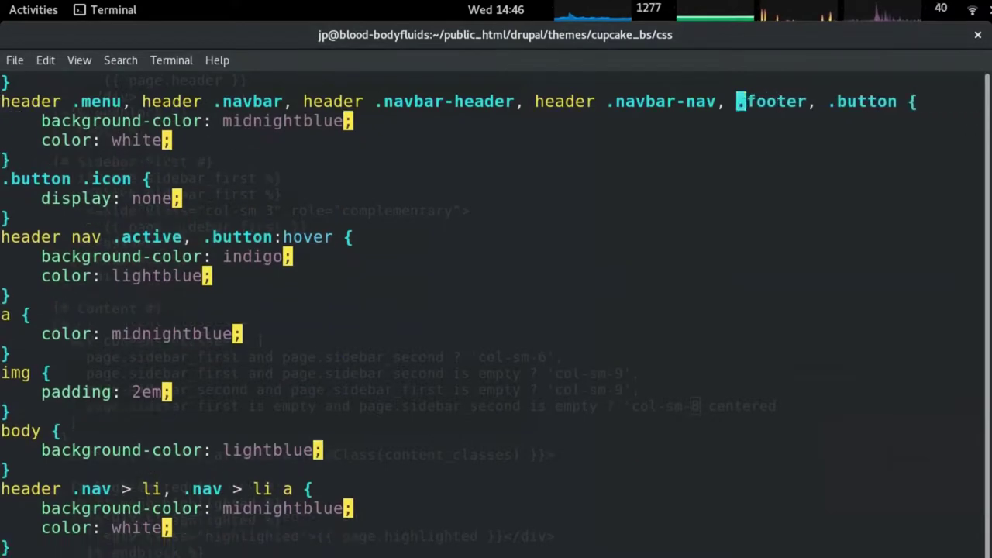
key("x")
key("x")
Delete the .menu and navbar-nav selectors, leaving only header and .button, and save.
key("0")
key("j")
key("j")
key("j")
key("j")
key("j")
key("j")
key("k")
key("k")
key("k")
key("k")
key("k")
key("k")
key("l")
key("l")
key("l")
key("l")
key("l")
key("l")
key("l")
key("l")
key("l")
key("l")
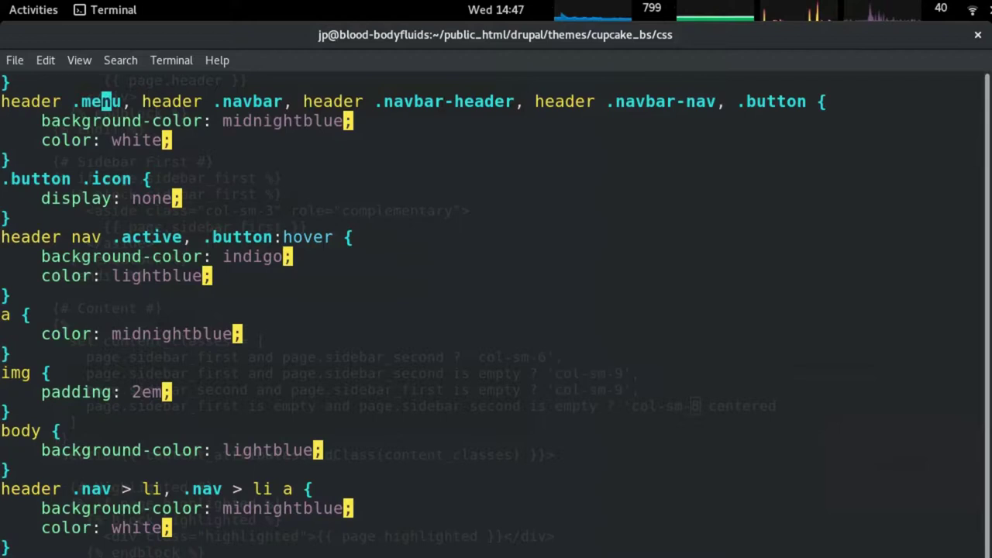
key("h")
key("x")
key("x")
key("x")
key("x")
key("x")
key("x")
key("x")
key("x")
key("x")
key("x")
key("x")
key("x")
key("x")
key("x")
key("x")
key("x")
key("x")
key("x")
key("x")
key("x")
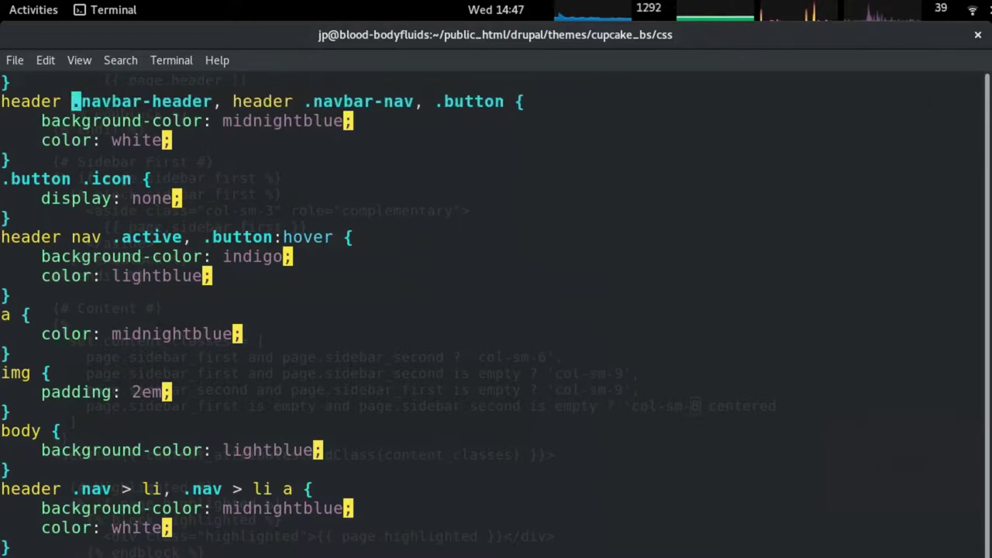
key("x")
key("x")
key("x")
key("x")
key("x")
key("x")
key("h")
key("x")
key("x")
key("alt+Tab")
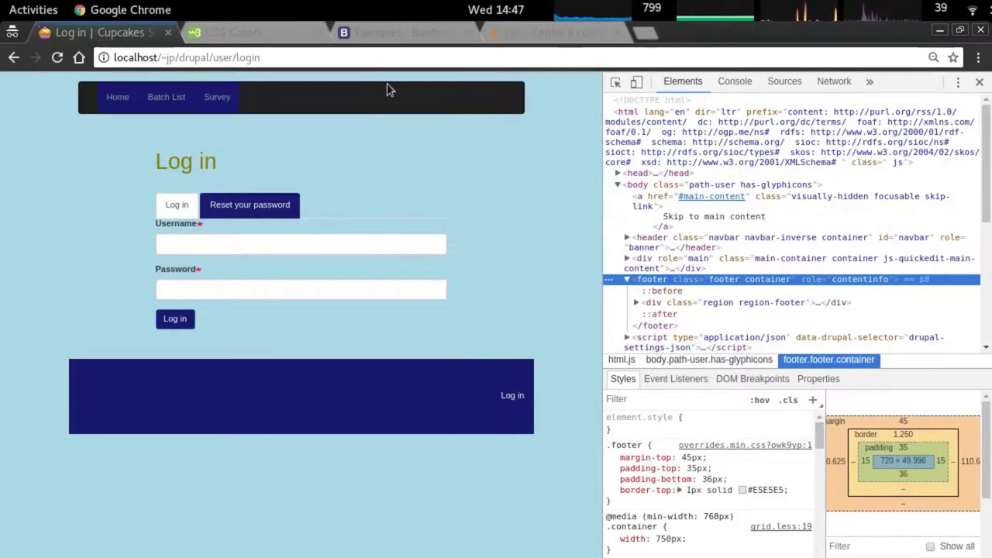
Inspect the top navigation bar in Chrome and copy its navbar-inverse class name.
right_click(387, 89)
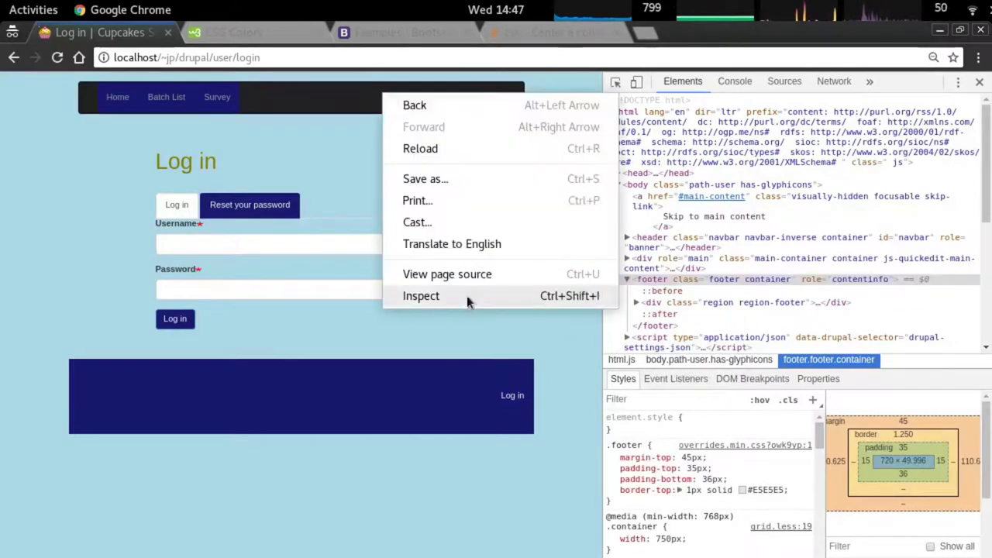
left_click(467, 296)
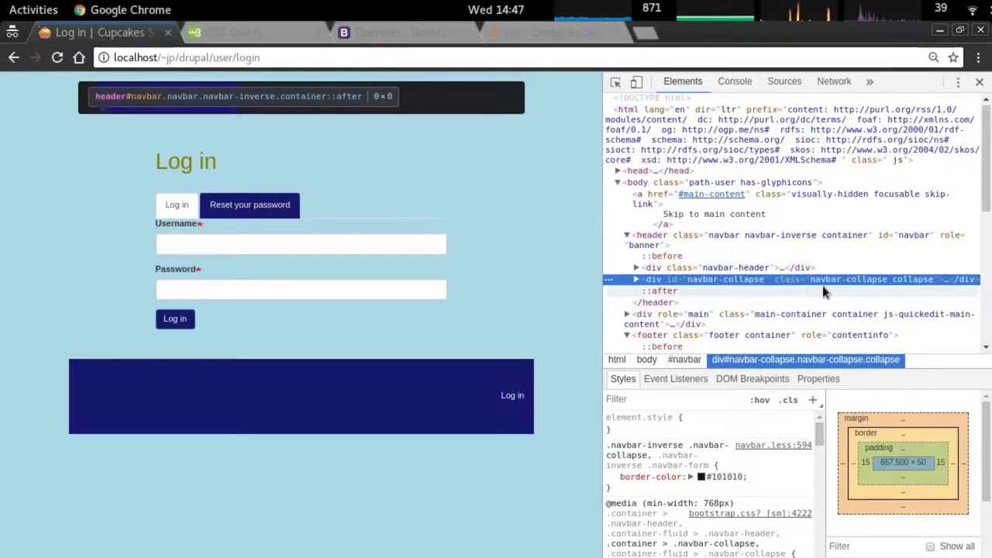
left_click(637, 280)
left_click(698, 304)
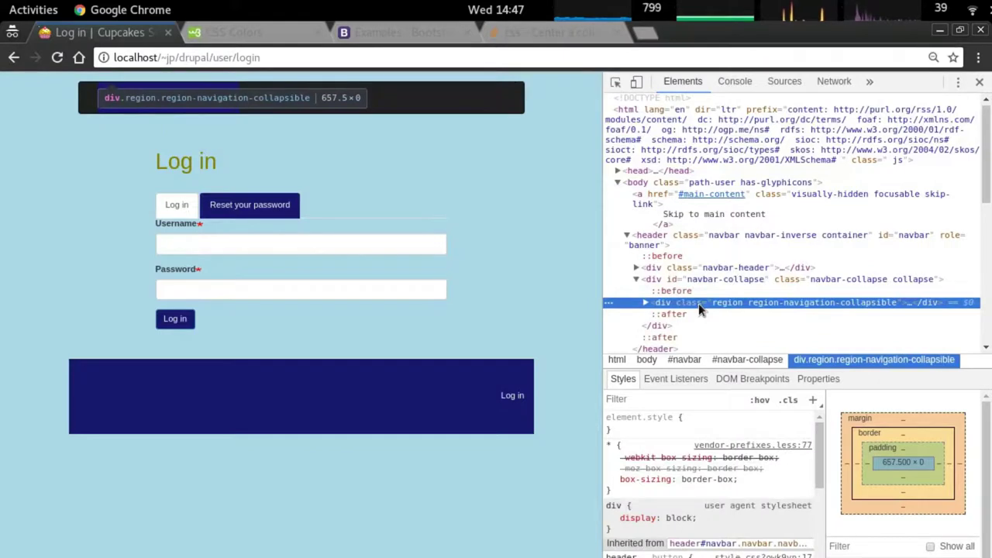
left_click(691, 267)
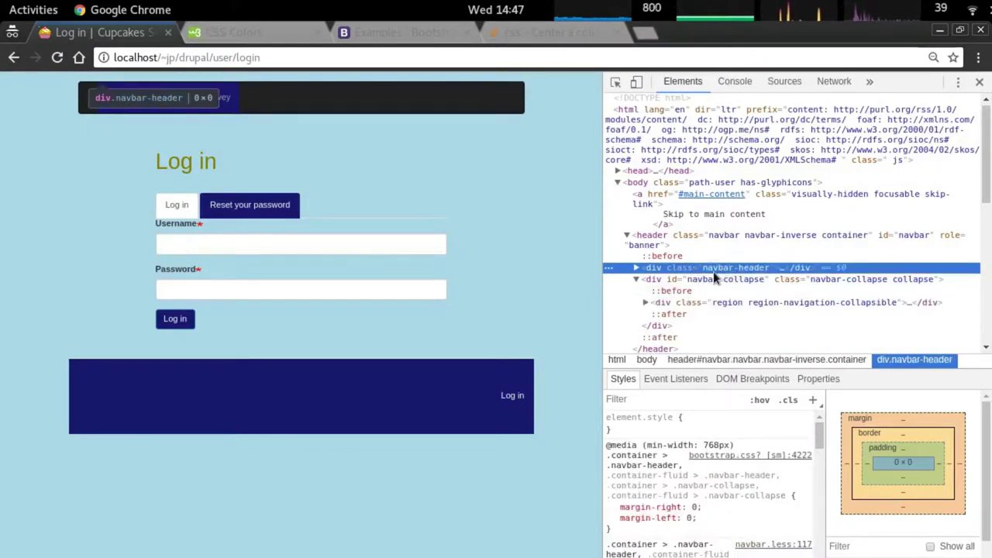
left_click(668, 244)
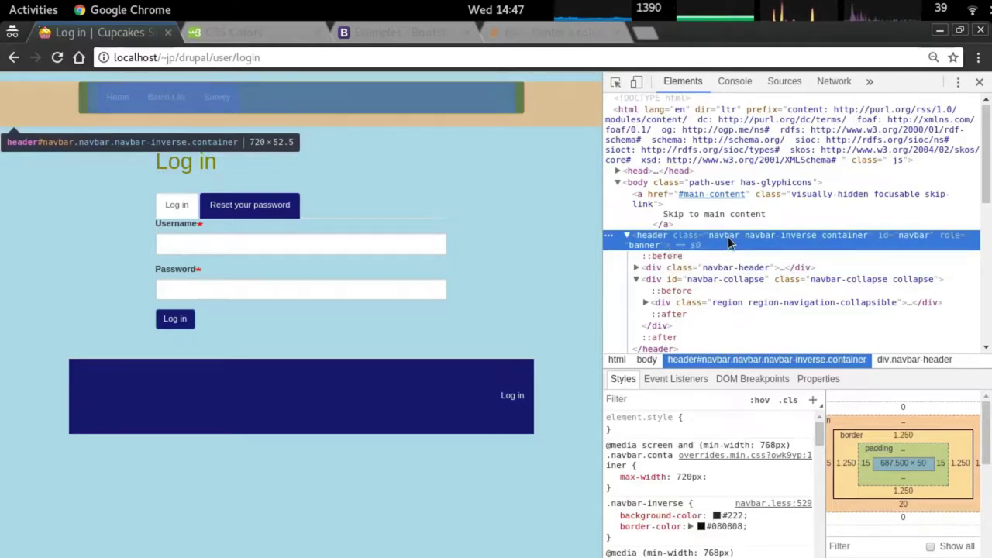
double_click(717, 237)
double_click(718, 239)
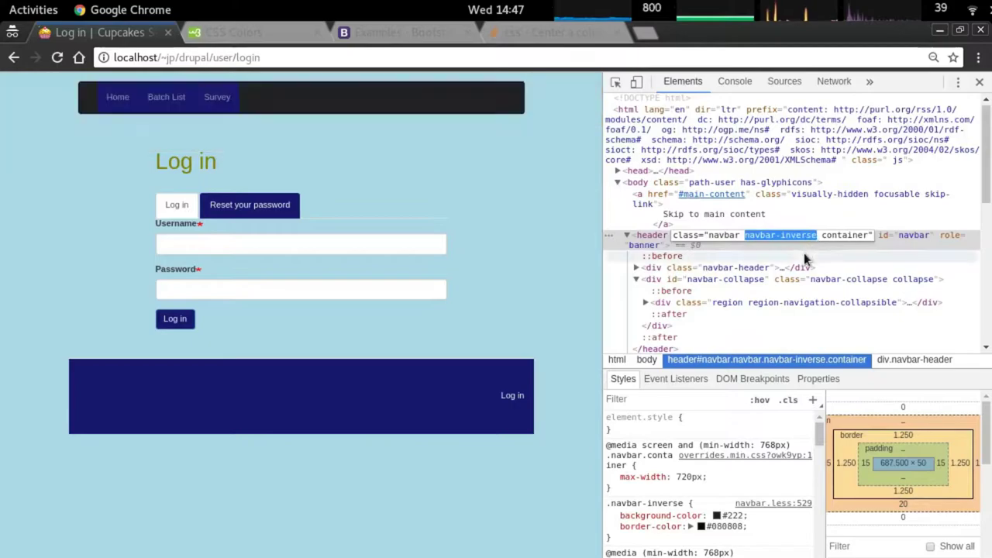
Replace header with .navbar-inverse in the midnightblue rule's selector and check the bar.
key("alt+Tab")
scroll(305, 285, "up", 3)
key("j")
key("j")
key("j")
key("j")
key("j")
key("j")
key("j")
key("j")
key("j")
key("j")
key("j")
key("j")
key("k")
key("k")
key("k")
key("k")
key("k")
key("k")
key("j")
key("j")
key("j")
key("i")
key("BackSpace")
key("BackSpace")
key("BackSpace")
key("BackSpace")
key("BackSpace")
key("BackSpace")
type(".")
right_click(399, 215)
left_click(430, 292)
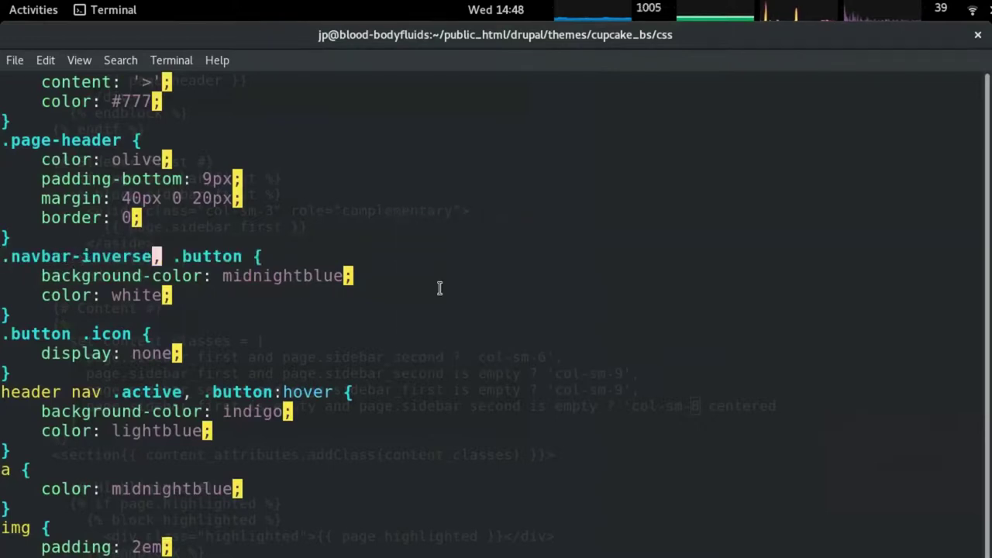
key("alt+Tab")
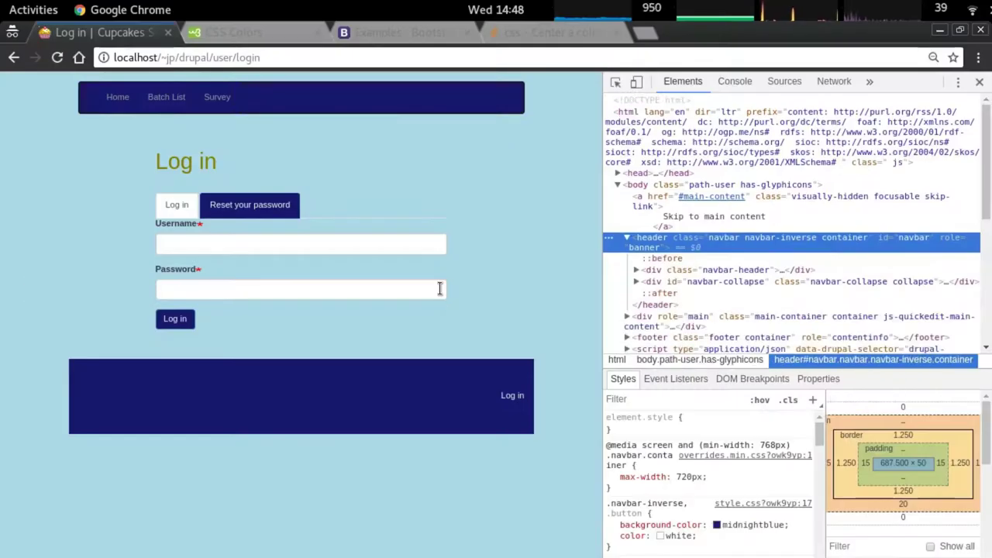
Inspect the Reset your password tab's list item and link markup.
right_click(251, 205)
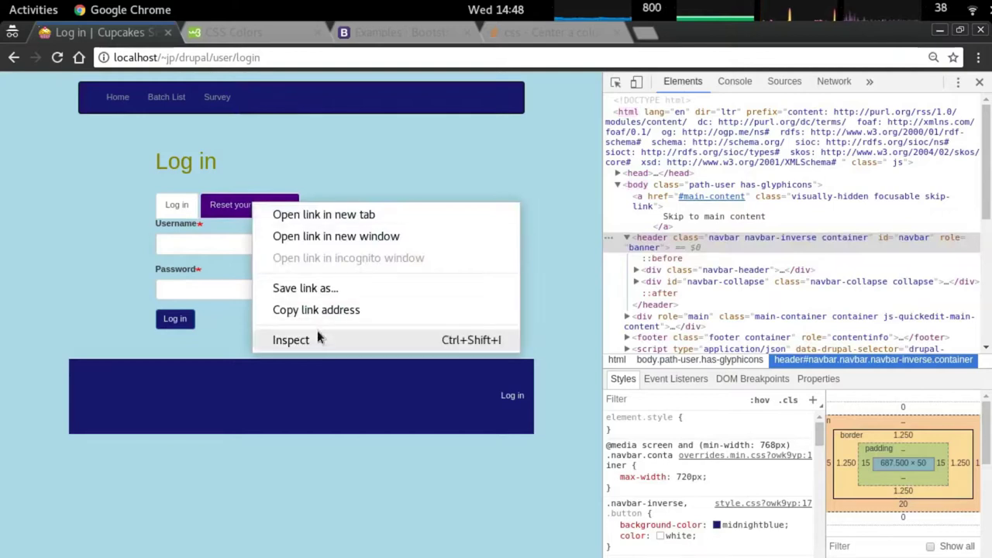
left_click(320, 338)
left_click(713, 208)
left_click(715, 218)
left_click(717, 207)
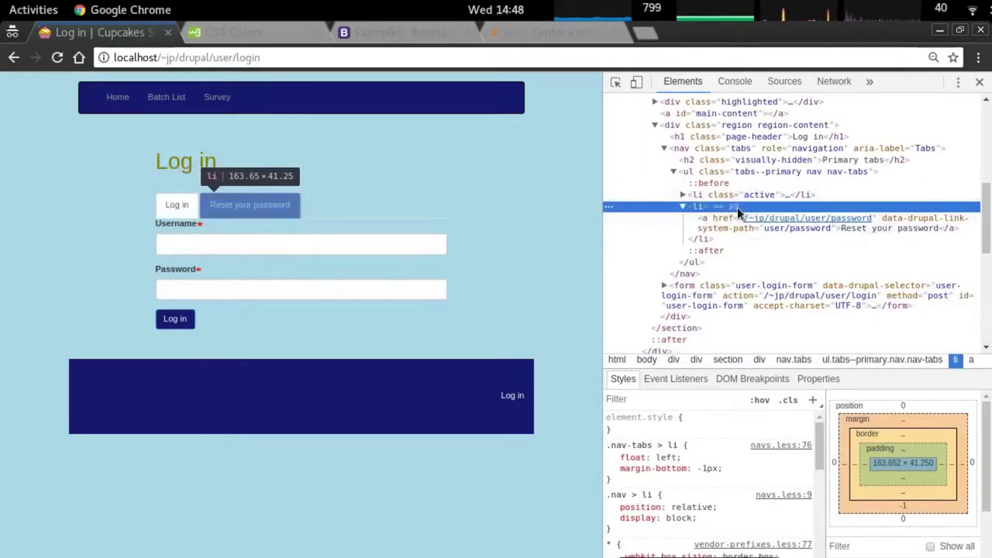
key("alt+Tab")
scroll(688, 264, "down", 7)
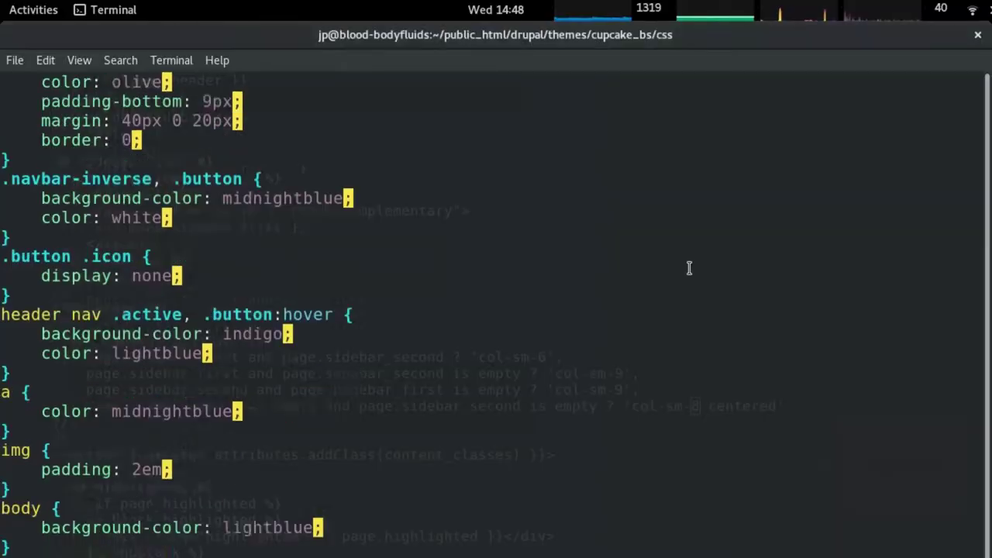
Prefix the .nav > li a selector with header and reload the page.
scroll(692, 267, "up", 7)
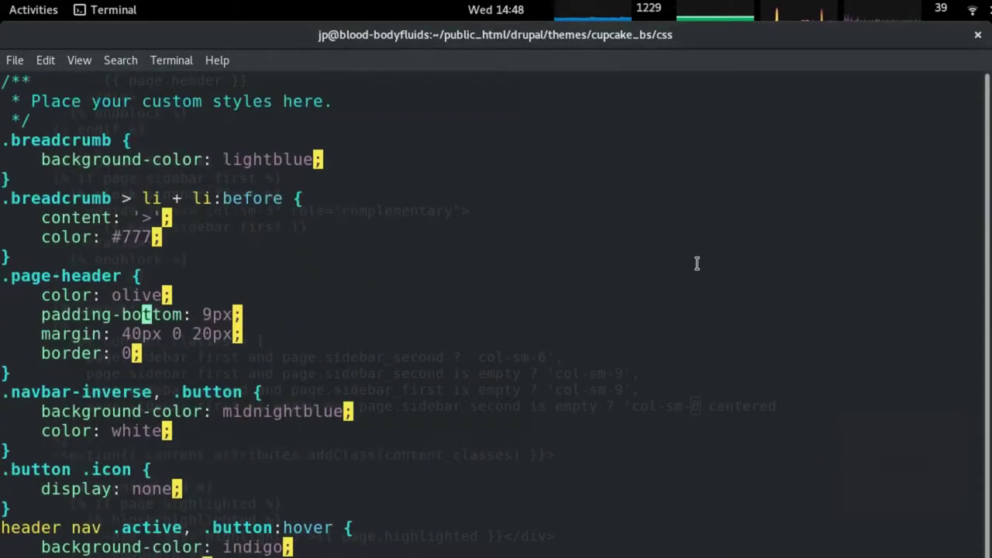
scroll(696, 260, "down", 5)
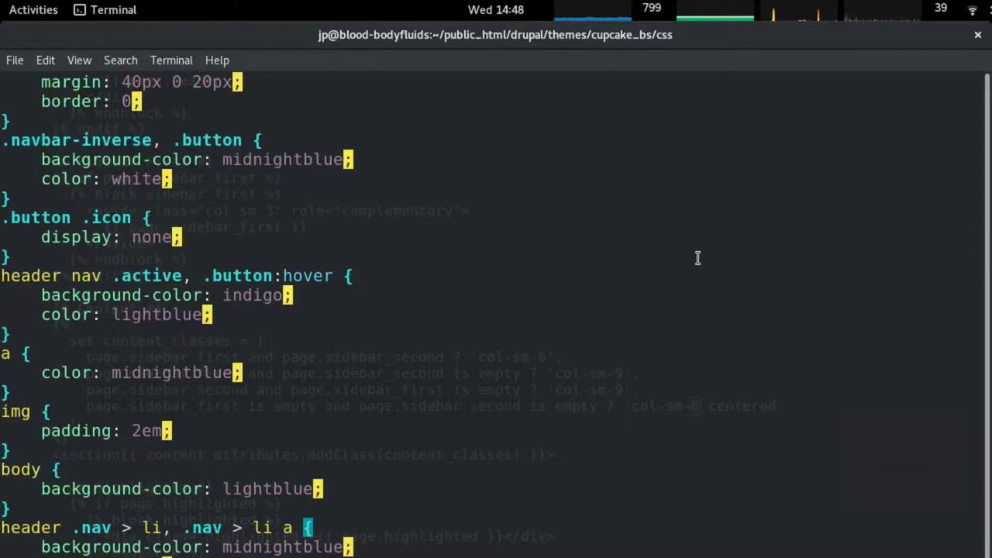
scroll(697, 258, "down", 2)
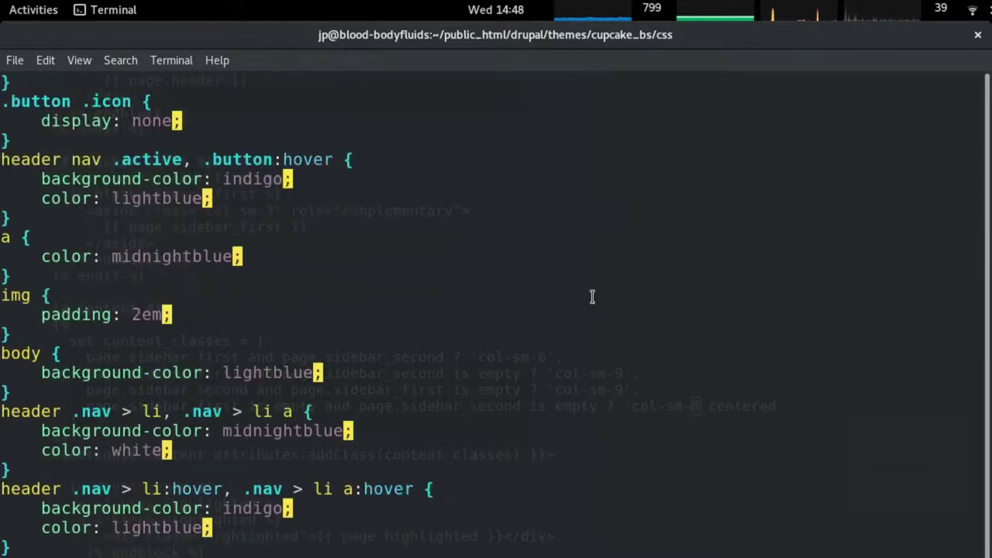
double_click(36, 412)
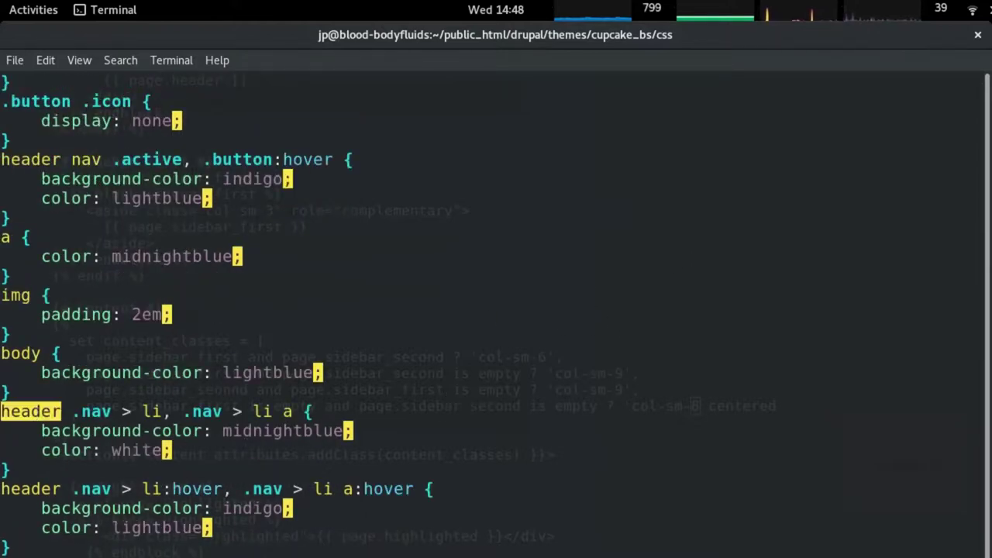
key("k")
key("k")
key("k")
key("k")
key("k")
key("k")
key("j")
key("shift+f")
key("period")
type("iheader")
key("Escape")
key("alt+Tab")
key("F5")
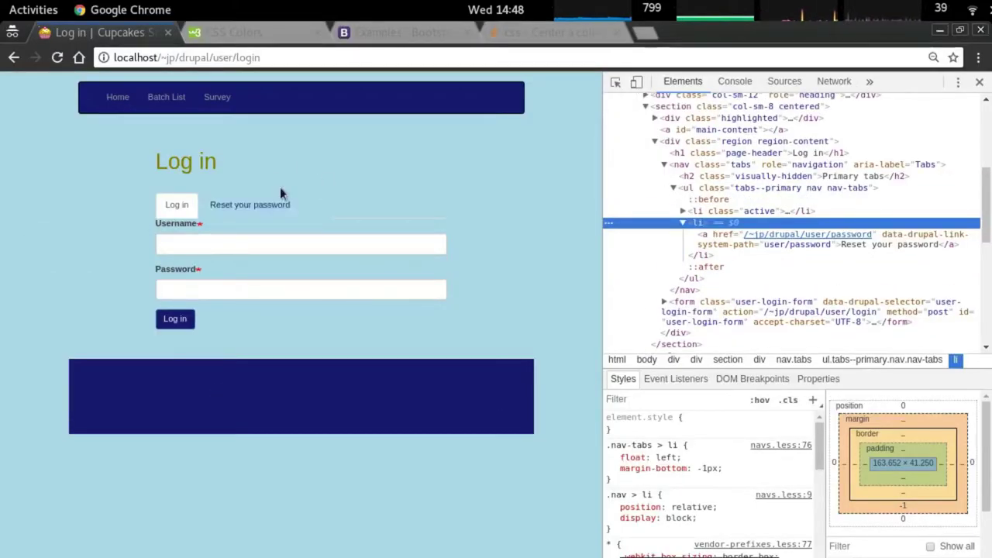
left_click(243, 209)
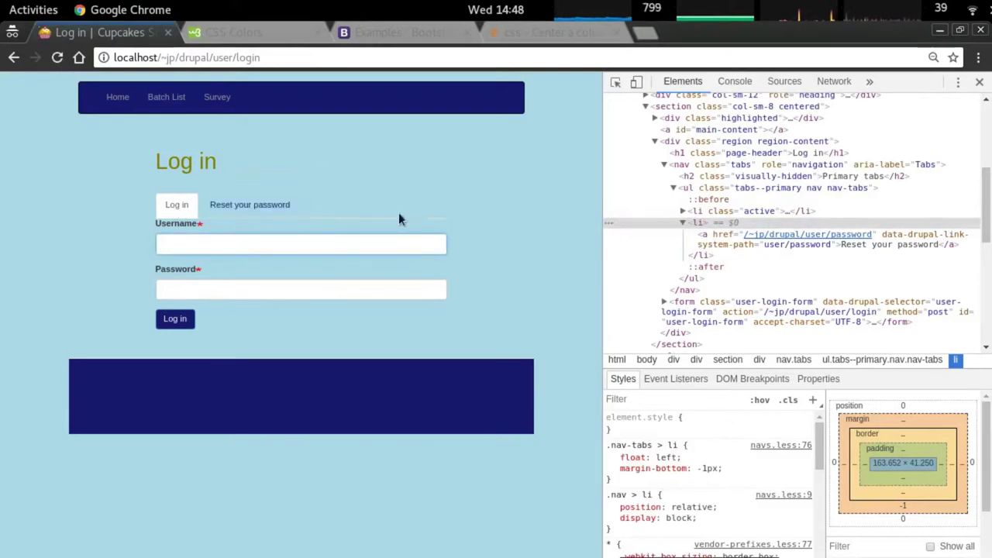
Add the header prefix to the nav hover rule's selector as well.
key("alt+Tab")
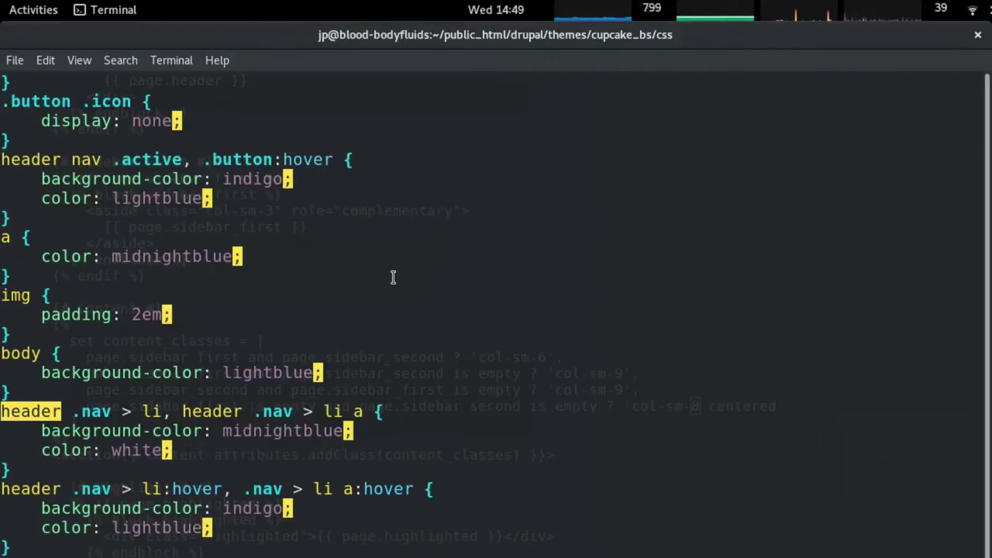
key("j")
key("j")
key("j")
key("j")
type("iheader")
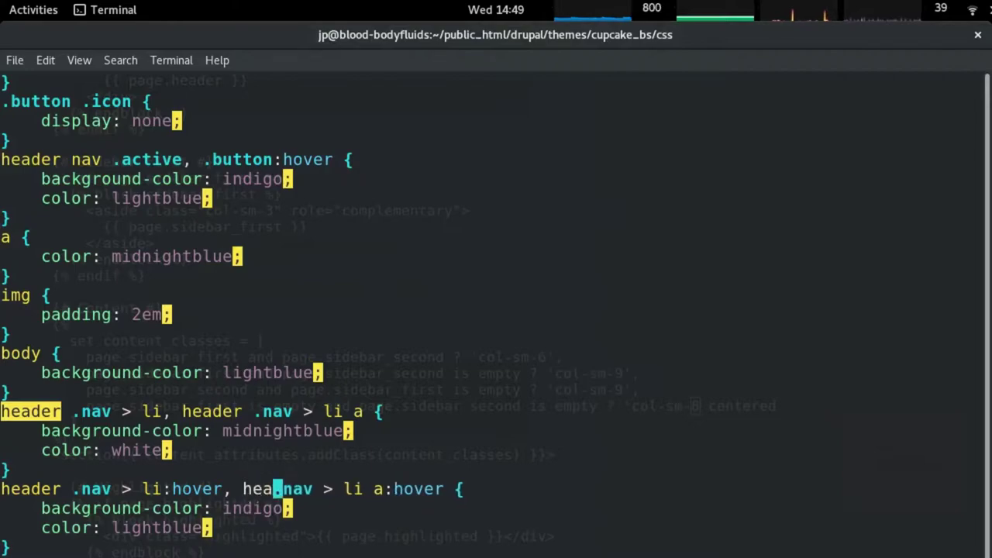
key("Escape")
key("alt+Tab")
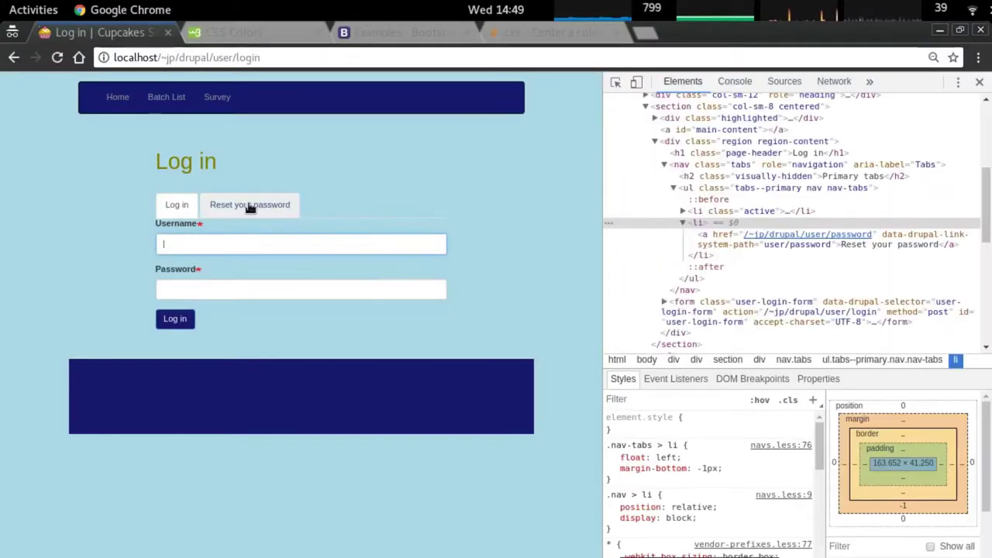
Inspect the footer Log in link's markup in Chrome.
right_click(517, 399)
left_click(557, 533)
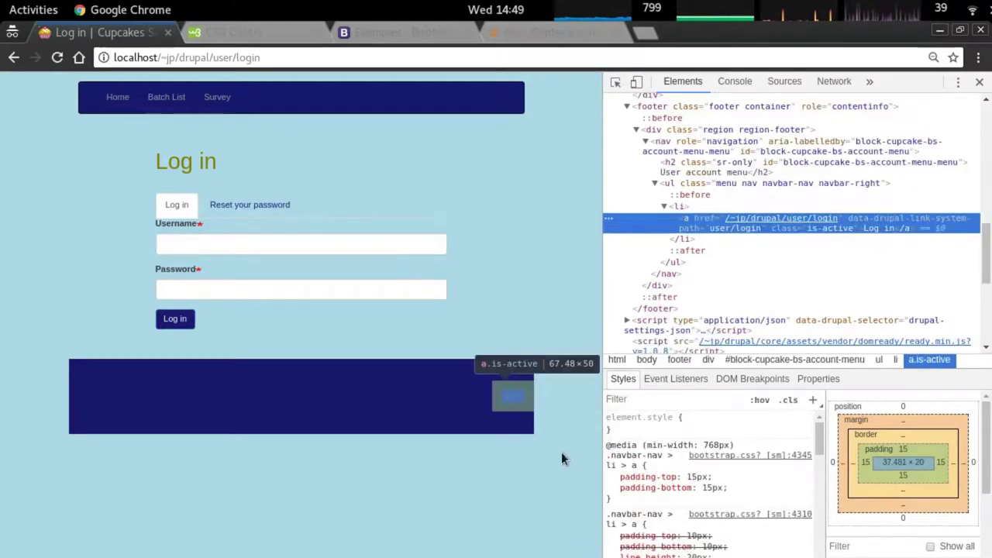
key("alt+Tab")
scroll(381, 383, "down", 3)
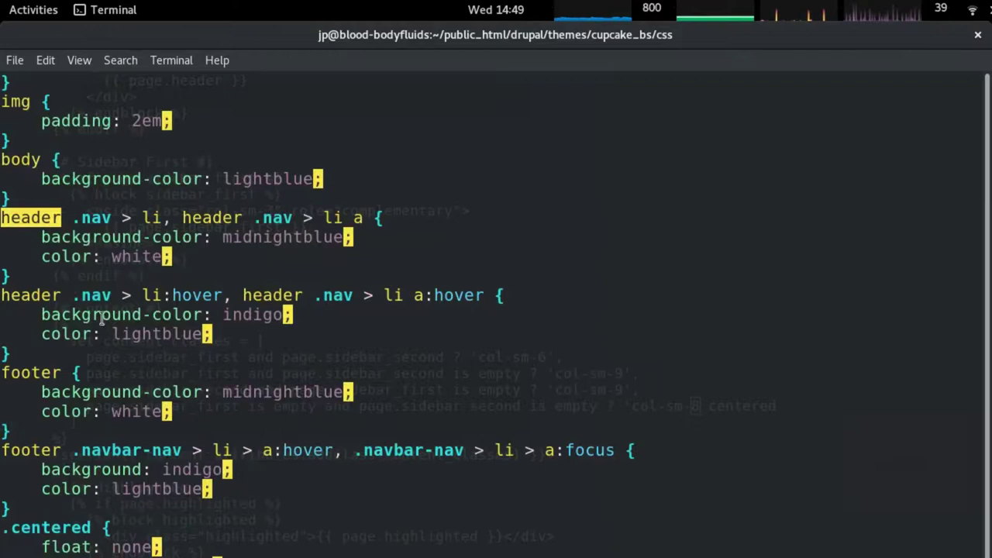
scroll(154, 341, "down", 1)
Duplicate the footer link hover selector, strip :hover and :focus, and close the rule.
key("k")
key("k")
key("k")
key("k")
key("k")
key("k")
key("k")
key("j")
key("y")
key("y")
key("p")
type("ko}")
key("Escape")
key("k")
key("f")
key(">")
key("l")
key("l")
key("l")
key("l")
key("l")
key("l")
key("l")
key("l")
key("x")
key("x")
key("x")
key("x")
key("x")
key("x")
key("f")
key("i")
Copy the footer's midnightblue background and white colour lines into the new rule and save.
key("l")
key("l")
key("l")
key("l")
key("l")
key("x")
key("x")
key("x")
key("x")
key("x")
key("x")
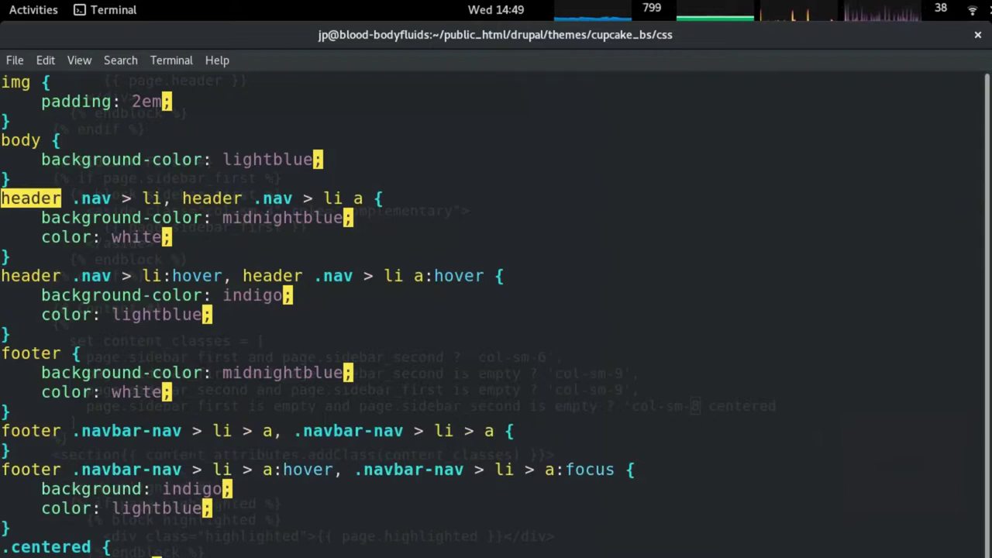
key("o")
key("Escape")
key("k")
key("k")
key("l")
key("l")
key("l")
key("y")
key("j")
key("j")
key("j")
key("j")
key("p")
key("k")
key("d")
key("d")
key("alt+Tab")
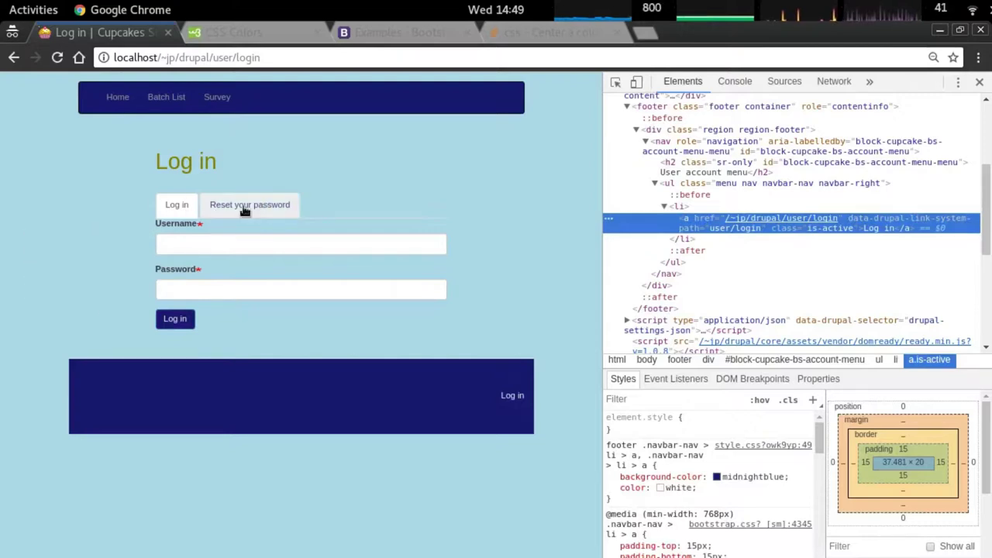
Browse the Batch List, survey, Welcome and cupcake pages, then return to the Log in form.
left_click(166, 97)
left_click(216, 96)
left_click(164, 97)
left_click(113, 104)
left_click(214, 97)
left_click(166, 97)
scroll(401, 333, "down", 4)
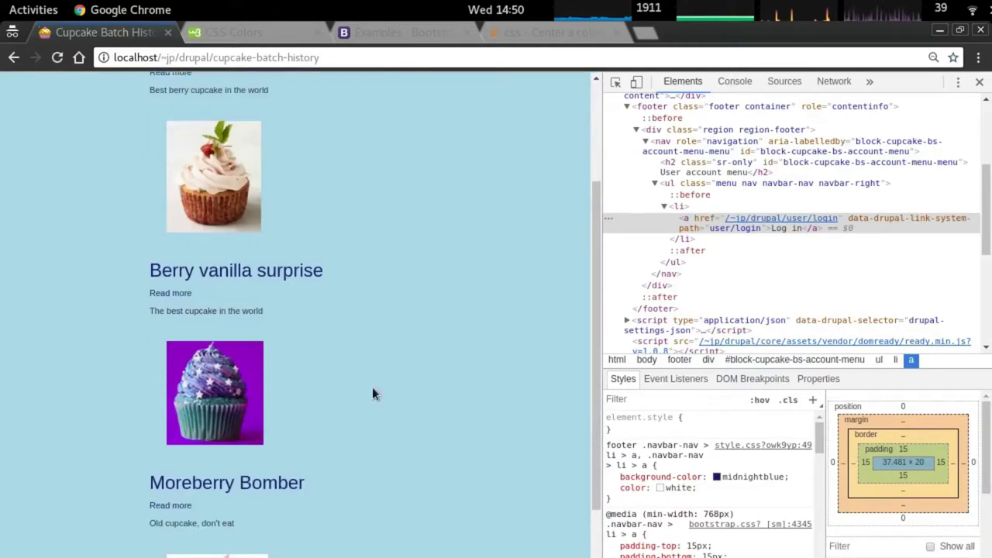
scroll(346, 398, "up", 1)
left_click(243, 359)
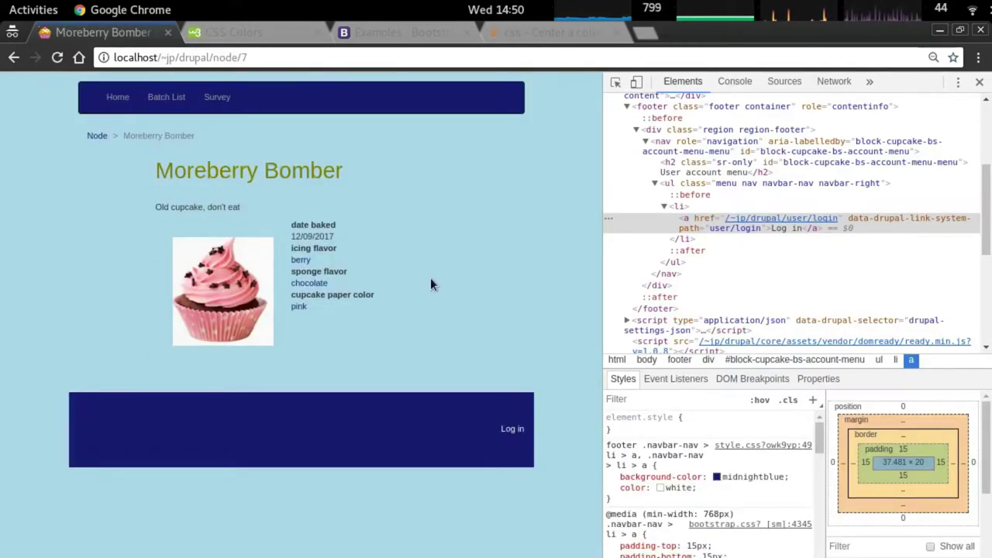
left_click(512, 429)
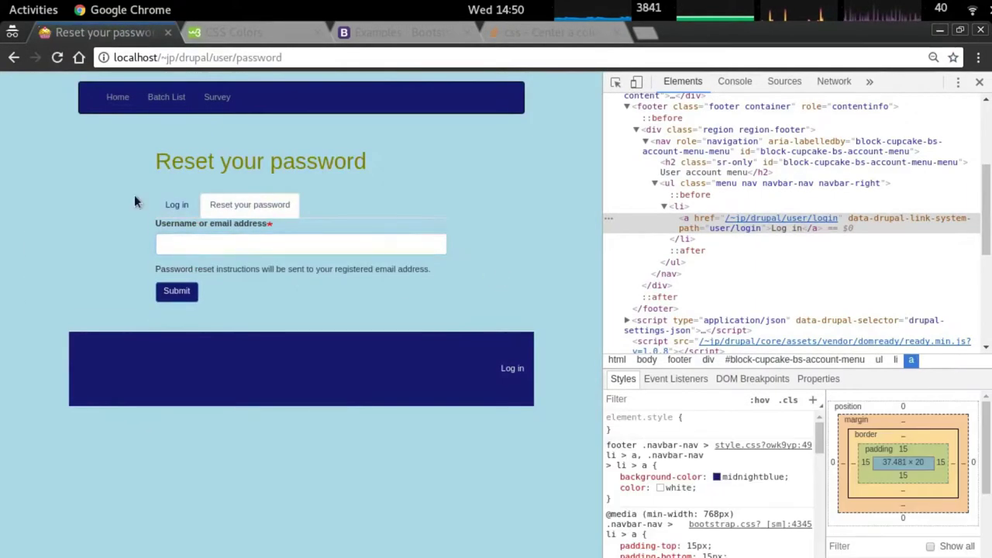
left_click(176, 205)
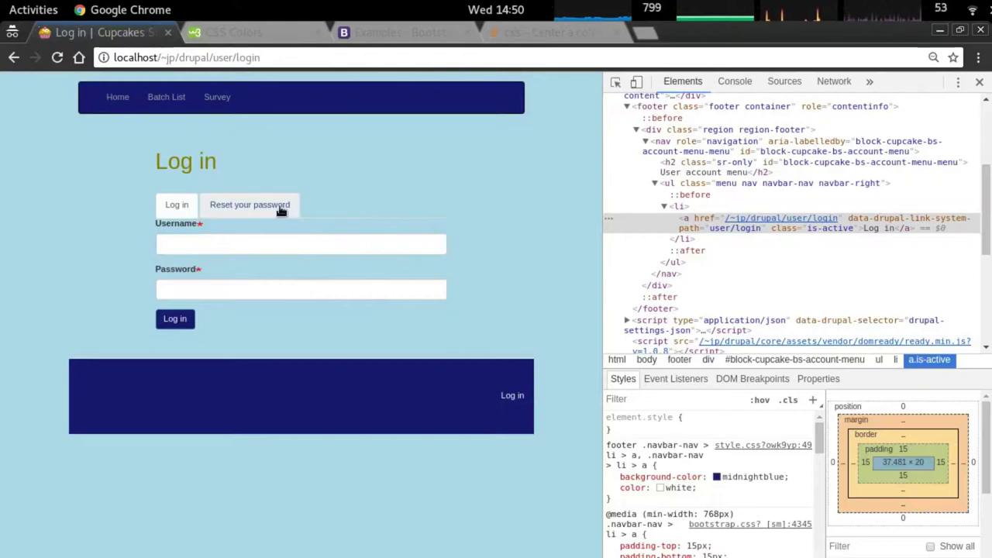
Select the SkyBlue colour name on the CSS colour reference page.
left_click(232, 32)
scroll(408, 293, "down", 6)
scroll(407, 374, "down", 20)
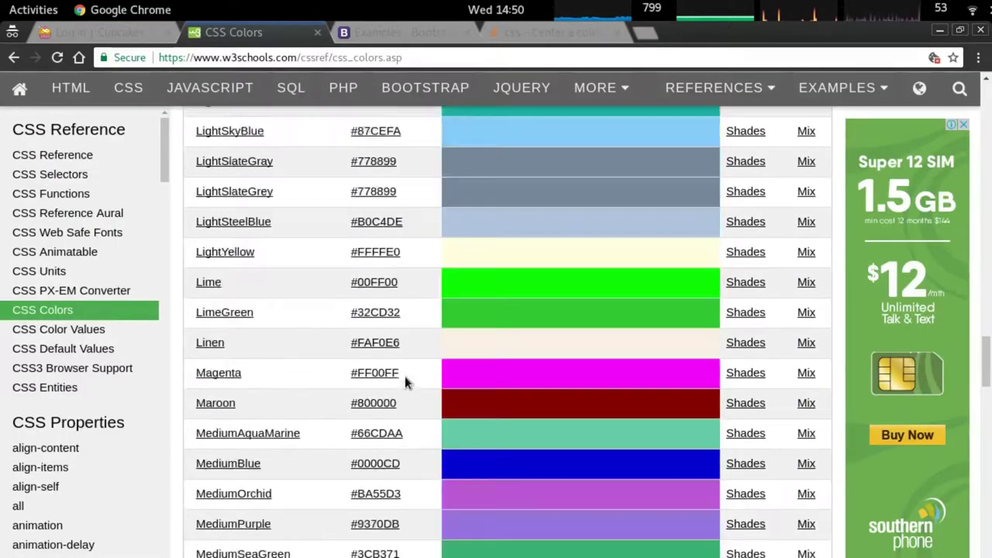
scroll(413, 369, "up", 1)
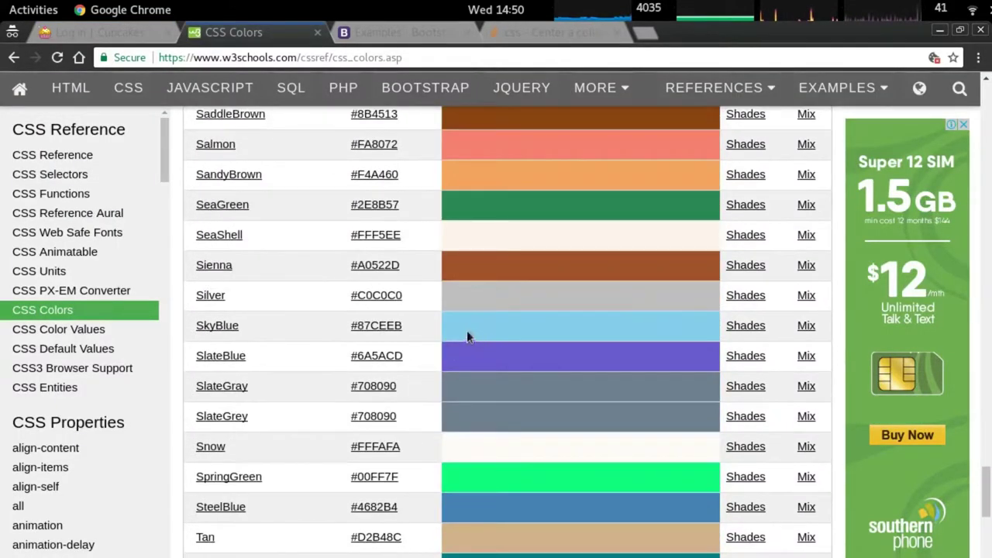
left_click_drag(257, 326, 203, 325)
key("ctrl+Tab")
key("ctrl+Tab")
key("ctrl+Tab")
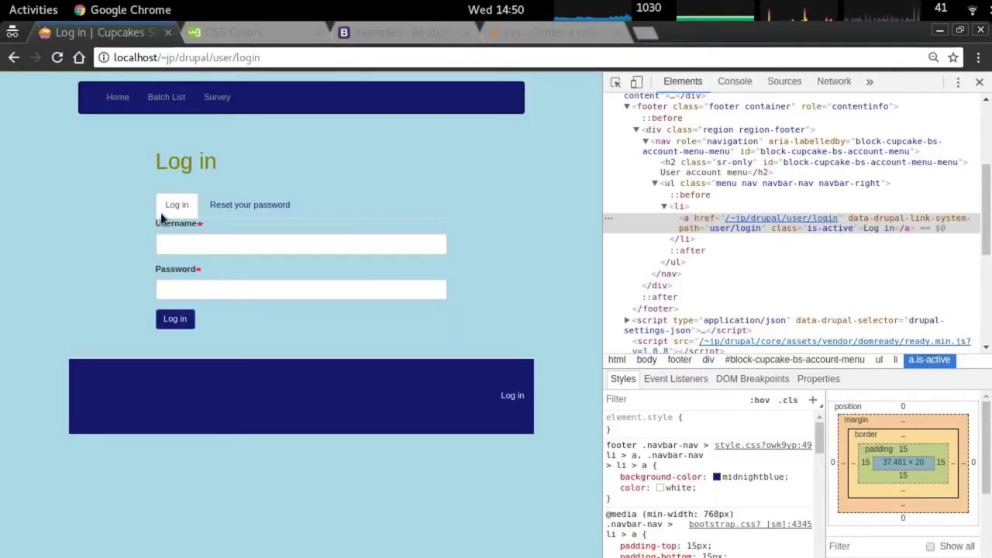
Inspect the login page's ul.nav-tabs list, then return to the stylesheet.
right_click(269, 219)
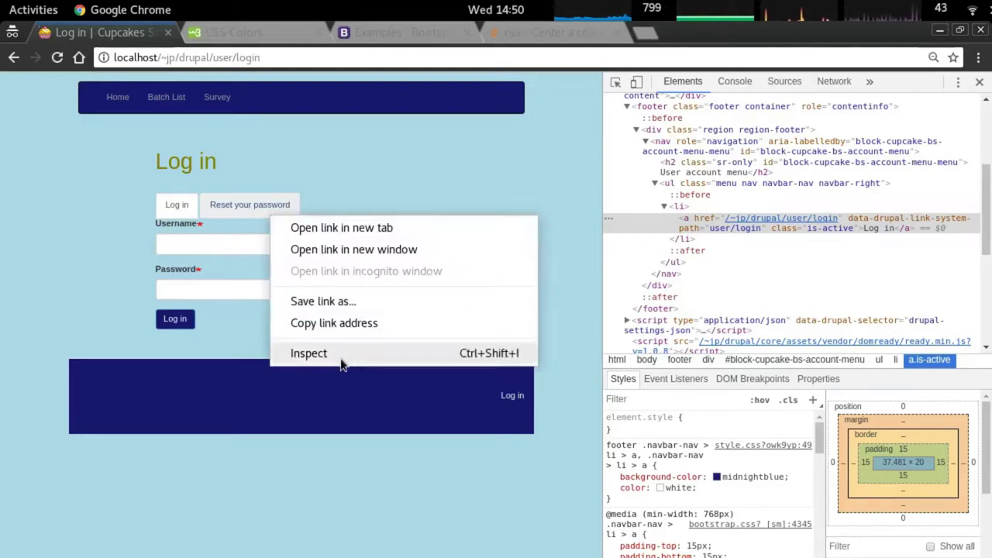
left_click(339, 354)
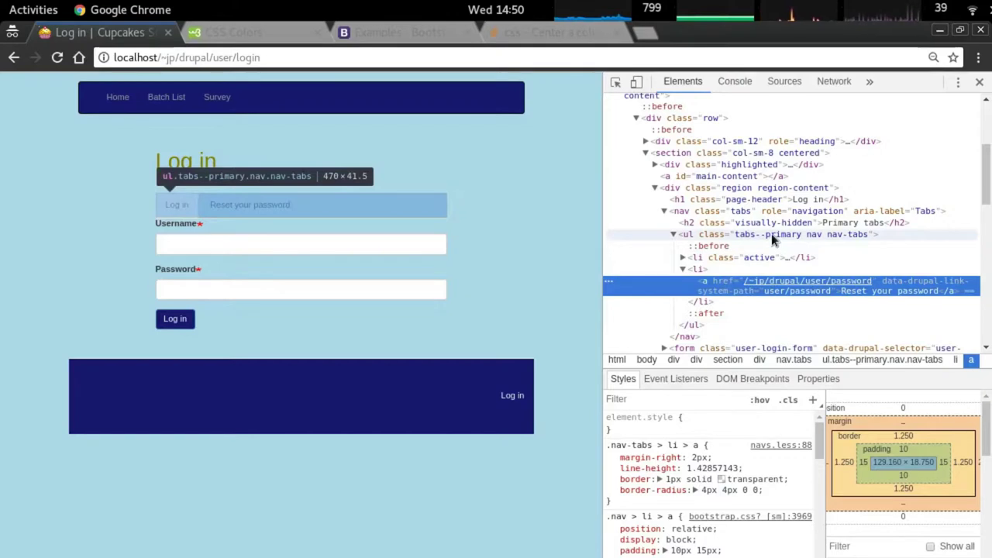
left_click(843, 235)
left_click(835, 234)
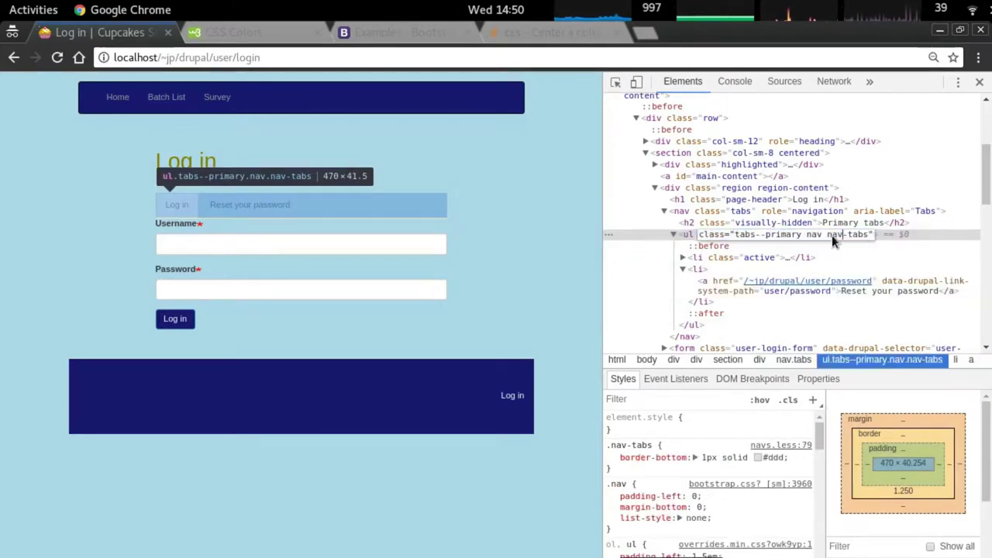
key("alt+Tab")
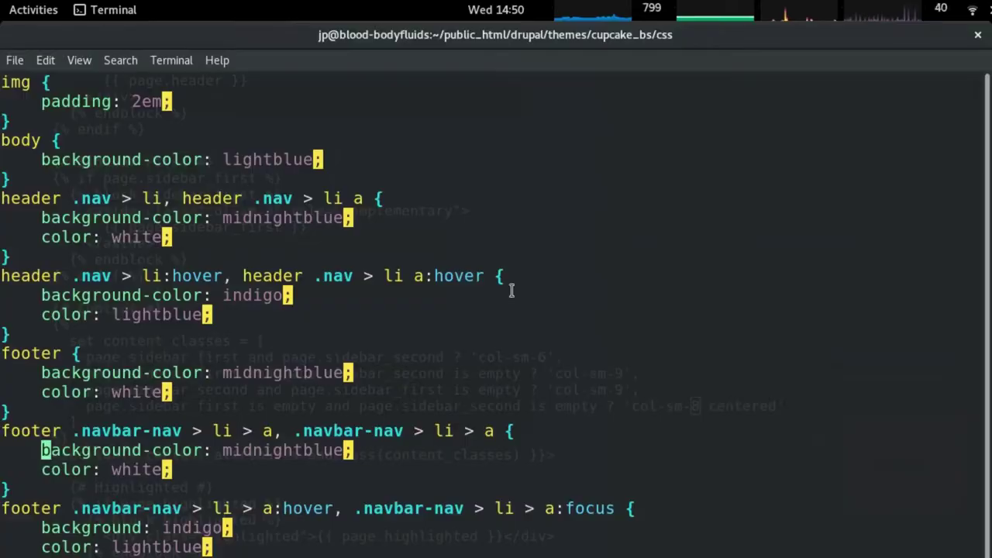
scroll(499, 292, "up", 6)
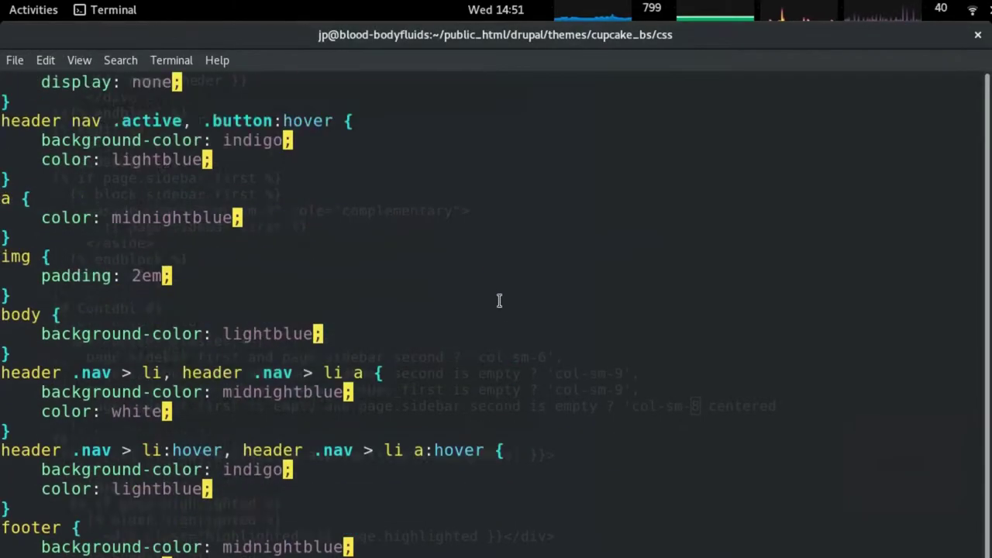
Below the footer hover rule, start a new .nav-tabs li a rule with braces.
scroll(500, 304, "down", 2)
scroll(500, 305, "down", 4)
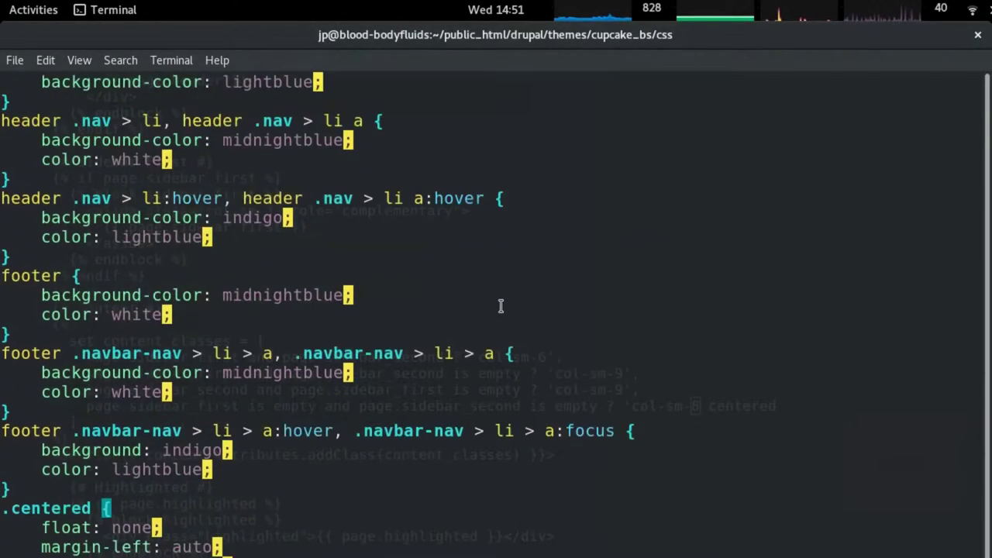
key("Up")
key("Up")
key("Up")
type("o.")
right_click(501, 306)
key("Escape")
type("nav-tabs {")
key("Return")
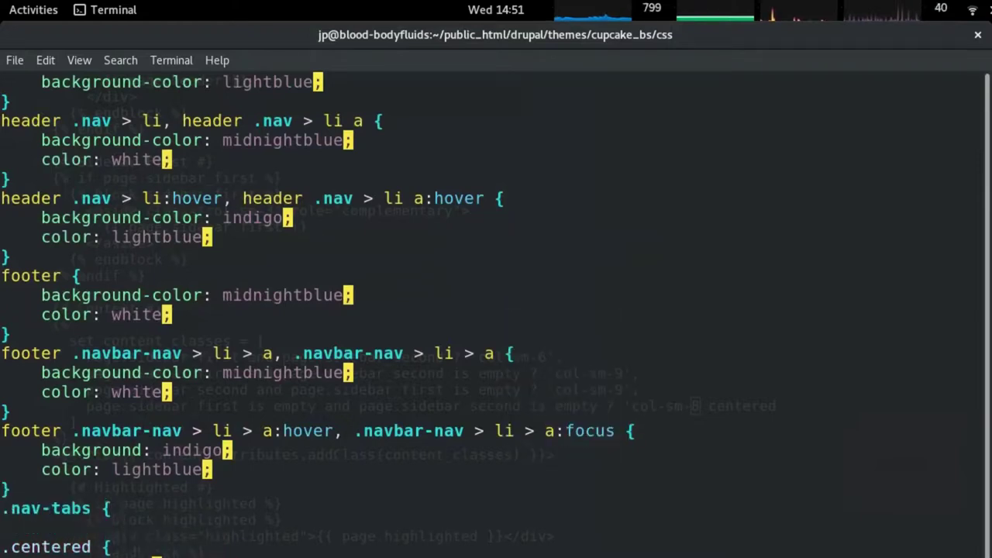
type("}")
key("Escape")
key("k")
key("l")
key("l")
key("l")
key("l")
key("l")
key("l")
key("l")
key("l")
key("l")
type("i li a")
Inspect the Log in tab in Chrome DevTools and select its active list item.
key("alt+Tab")
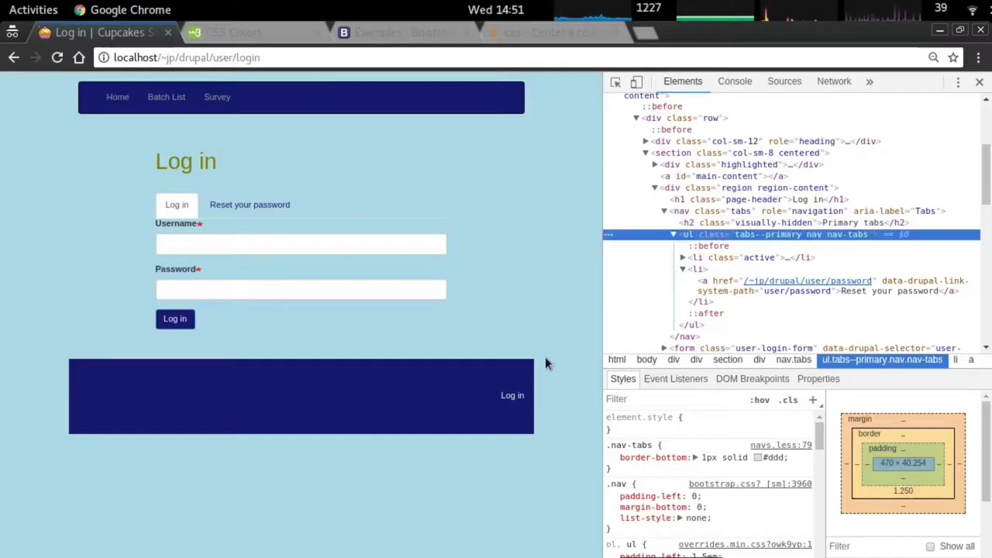
right_click(170, 211)
left_click(232, 350)
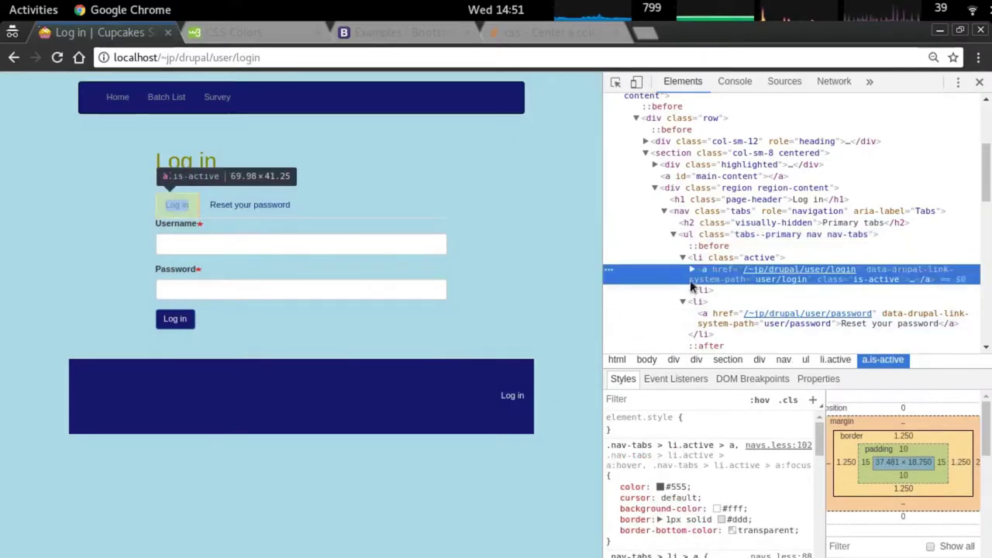
left_click(711, 258)
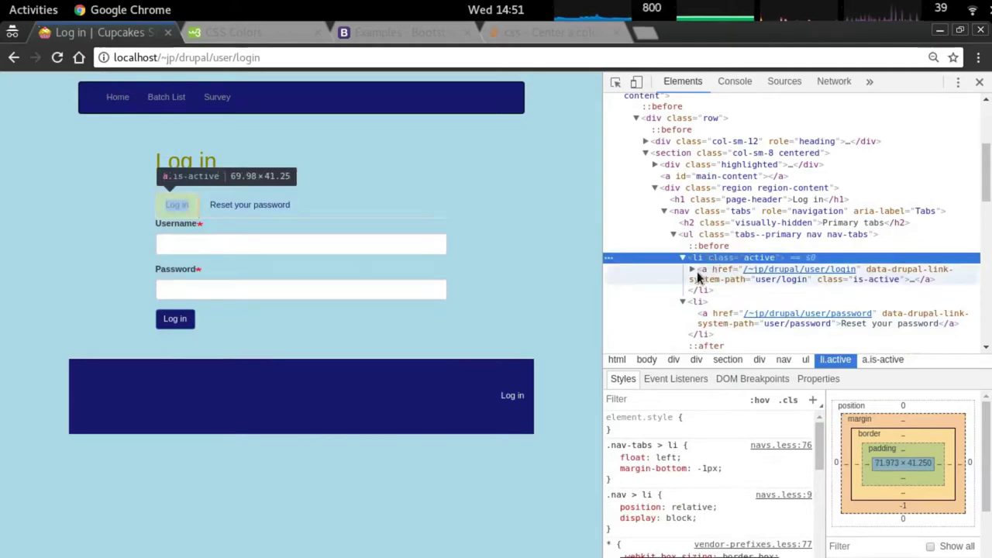
Change the selector to .nav-tabs li .active and give it background: skyblue;.
key("alt+Tab")
type("hh")
key("Left")
key("Left")
key("Left")
key("Left")
type(".")
key("Right")
key("Right")
type("ctive")
key("Delete")
key("Delete")
key("Delete")
key("End")
key("Return")
key("Tab")
type("backgor")
key("BackSpace")
key("BackSpace")
type("round")
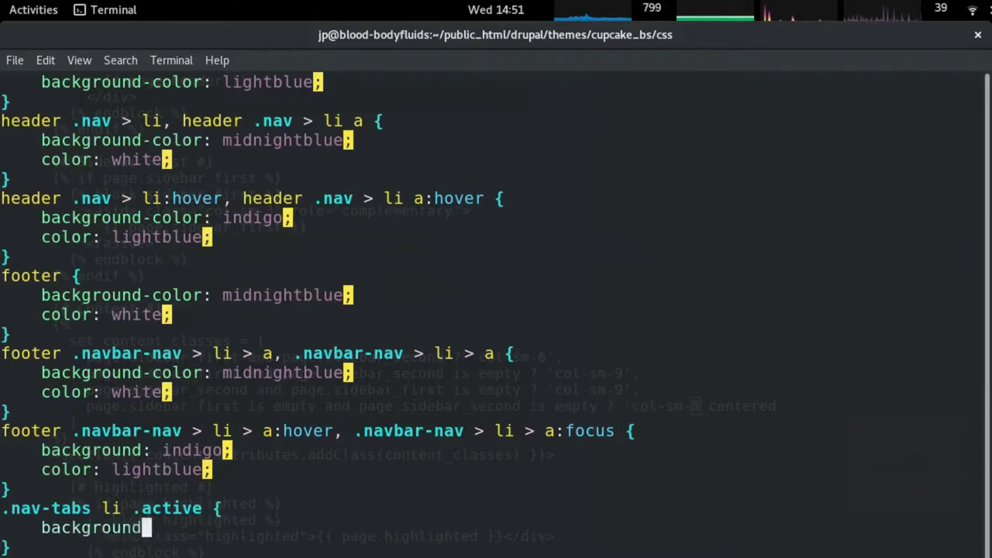
type(": skyblue;")
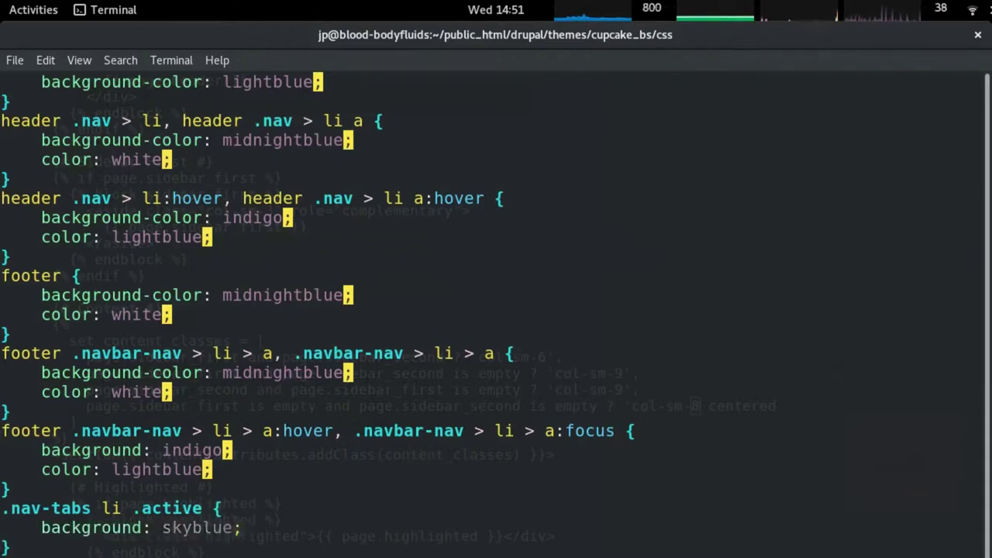
Add a new '.nav-tabs li a:hover {' rule below the .active rule.
key("alt+Tab")
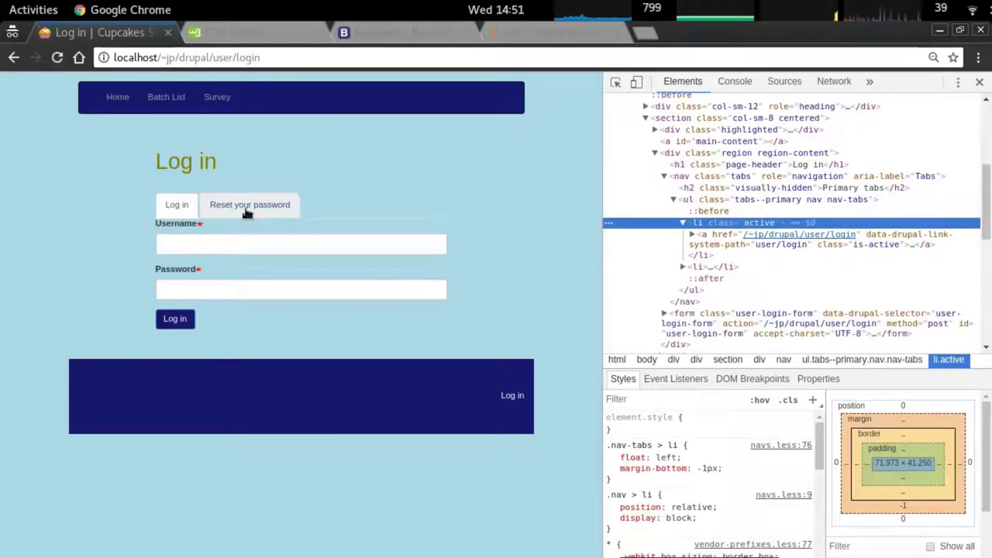
key("alt+Tab")
key("Escape")
key("j")
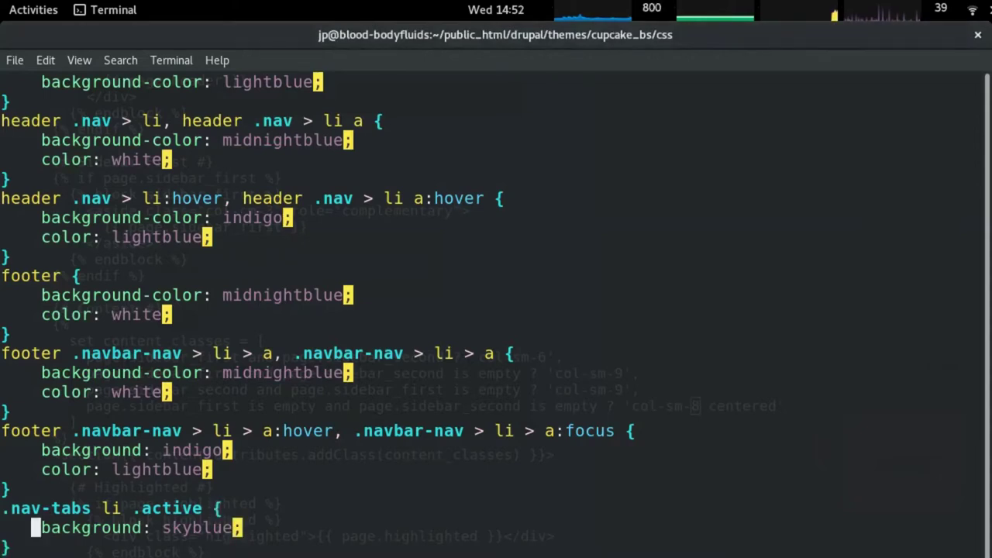
key("o")
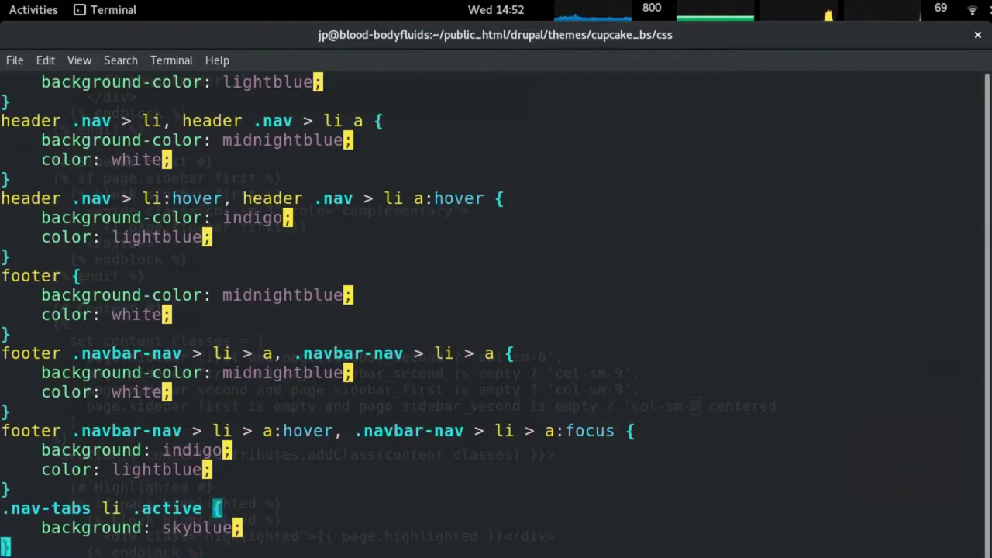
type(".nav-tabs li a:hover {")
Inspect the active Log in tab link's markup and style selector in DevTools.
key("alt+Tab")
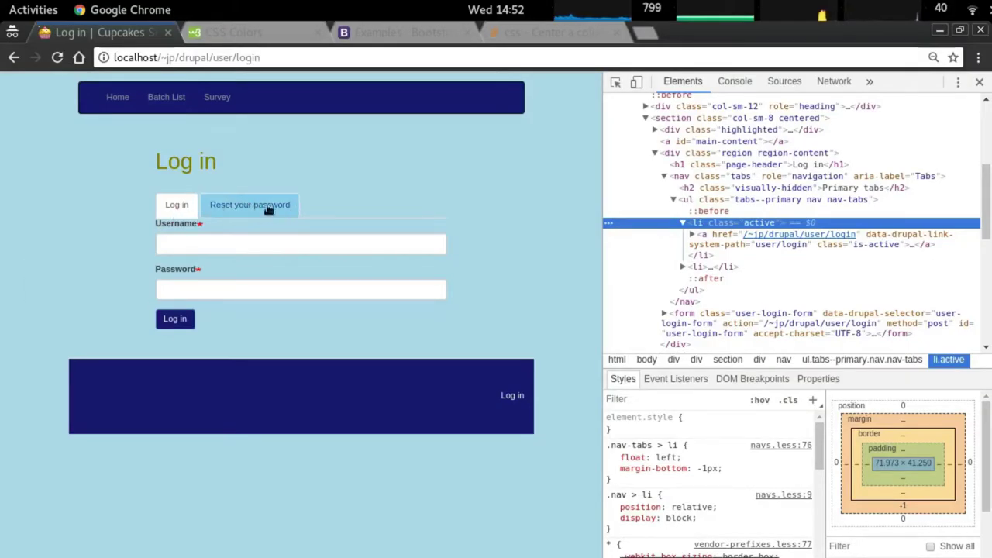
right_click(179, 221)
left_click(217, 352)
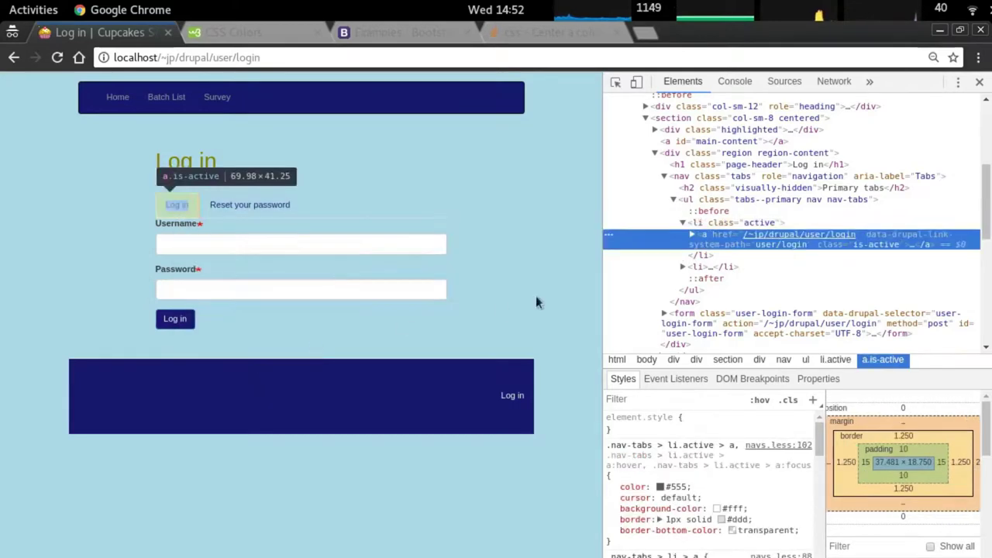
left_click(693, 235)
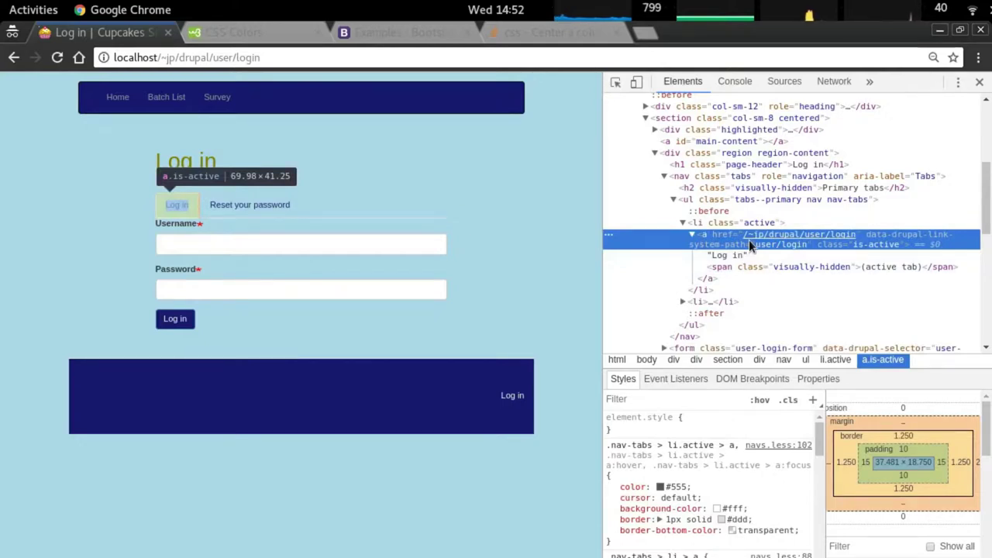
left_click(671, 444)
key("ctrl+c")
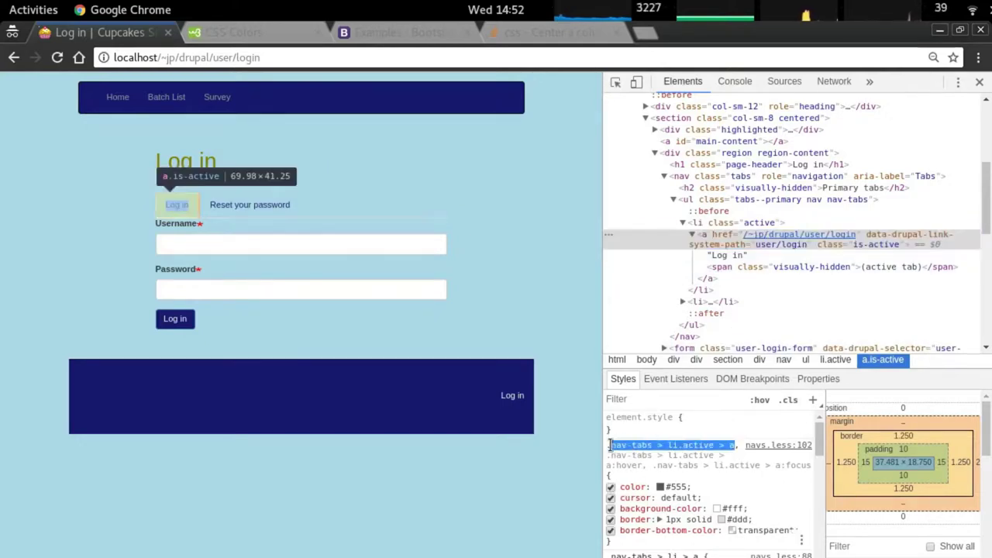
Paste the copied .nav-tabs > li.active selector above the skyblue rule, replacing its old selector.
key("ctrl+a")
key("alt+Tab")
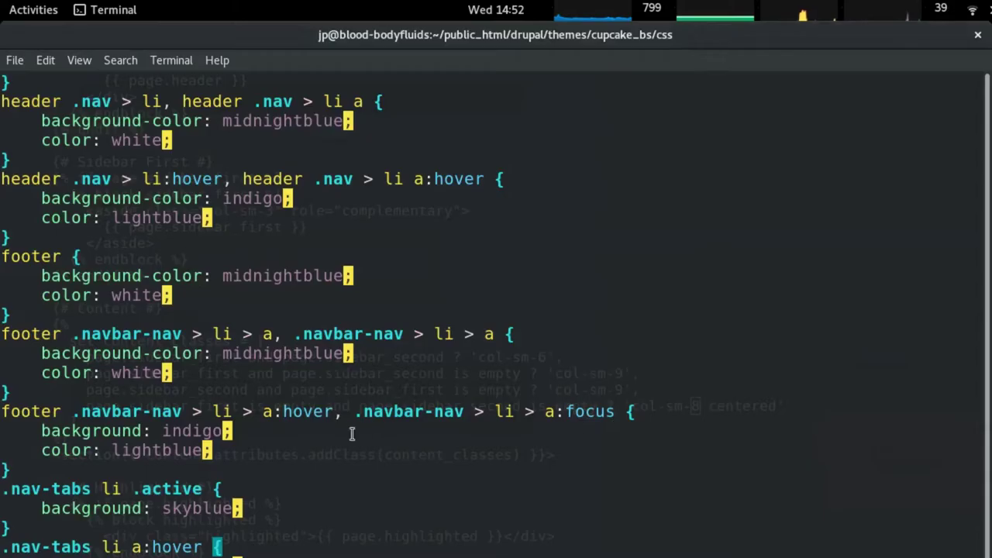
key("Escape")
key("k")
key("k")
key("k")
key("O")
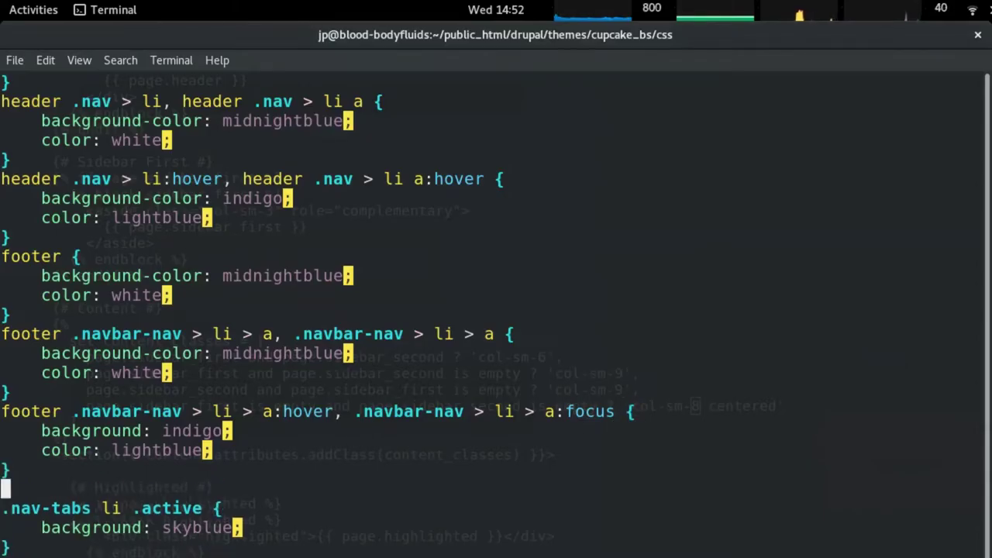
right_click(356, 430)
left_click(402, 507)
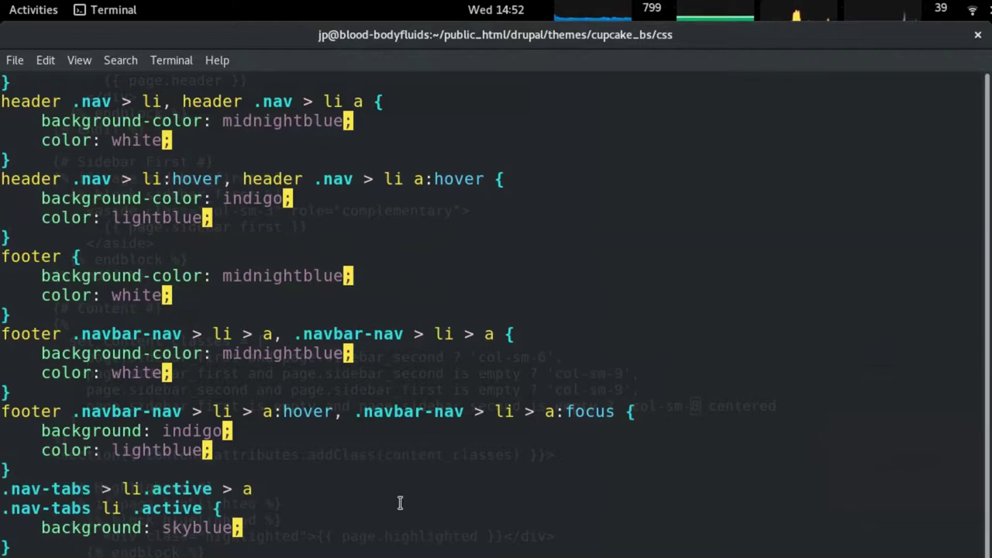
key("BackSpace")
key("BackSpace")
key("BackSpace")
key("BackSpace")
key("Delete")
key("Delete")
key("Delete")
key("Delete")
key("Delete")
key("Delete")
key("Delete")
key("Delete")
key("Delete")
key("Delete")
key("Delete")
key("Delete")
key("Delete")
key("Delete")
key("Delete")
key("Delete")
key("Delete")
key("Delete")
key("Delete")
key("Delete")
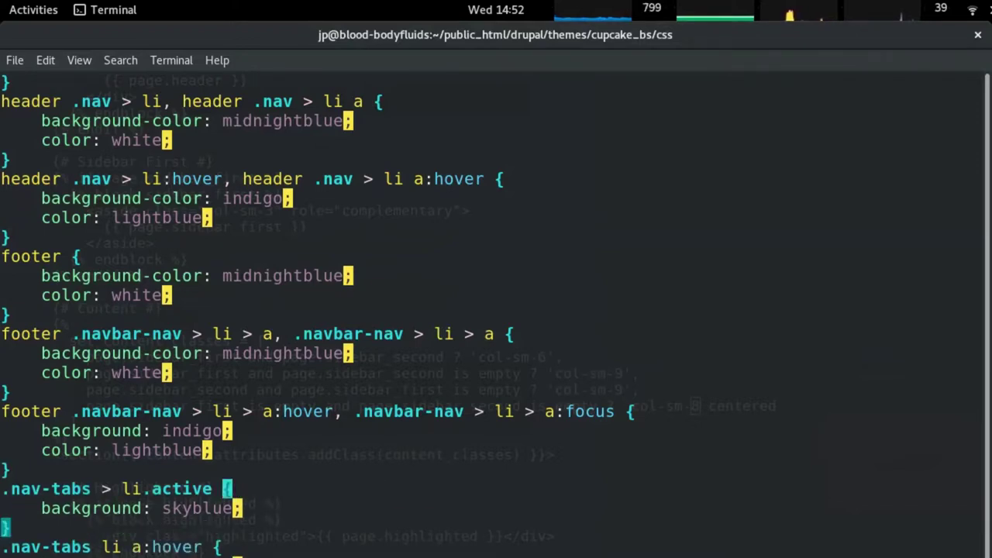
Inspect the Reset your password tab link and its li.active parent in DevTools.
key("alt+Tab")
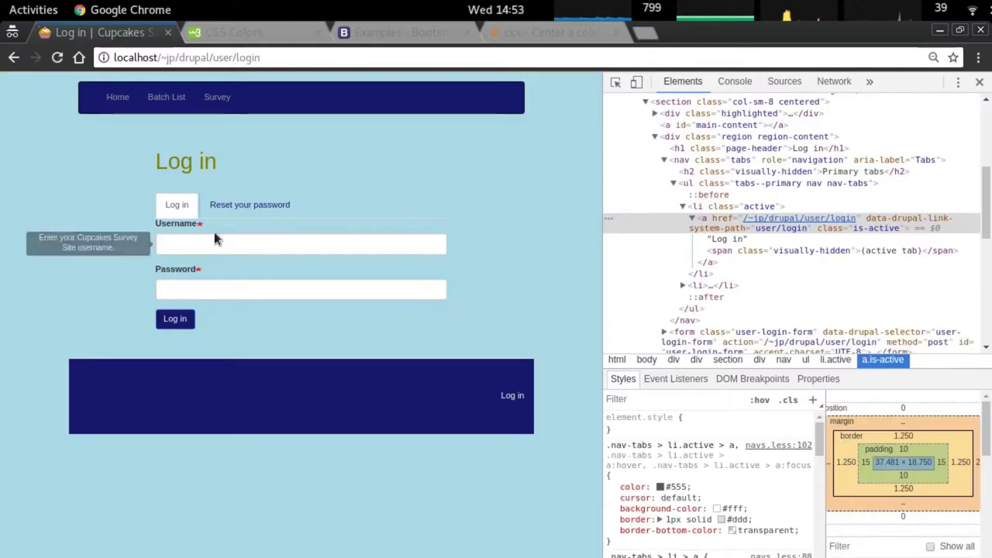
left_click(206, 205)
right_click(219, 207)
left_click(364, 347)
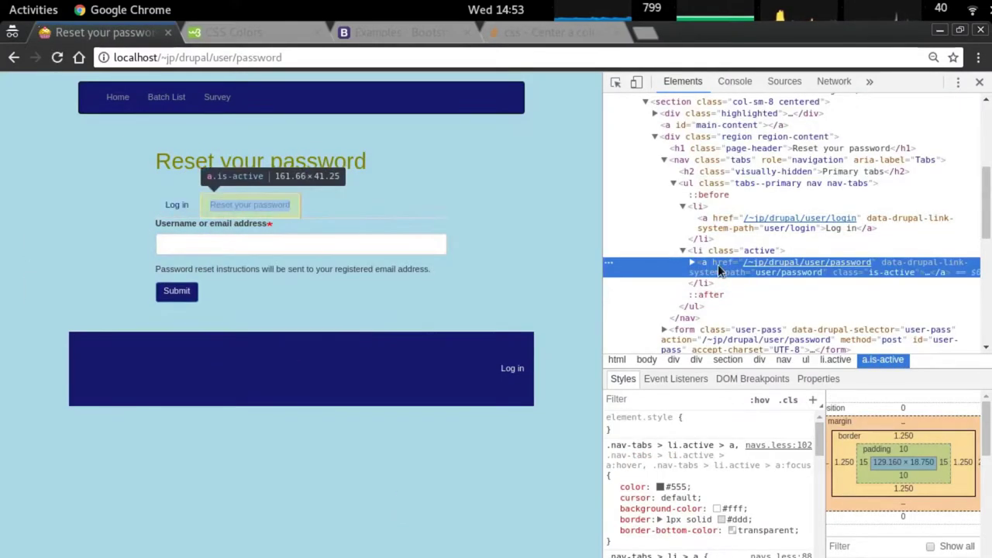
left_click(687, 449)
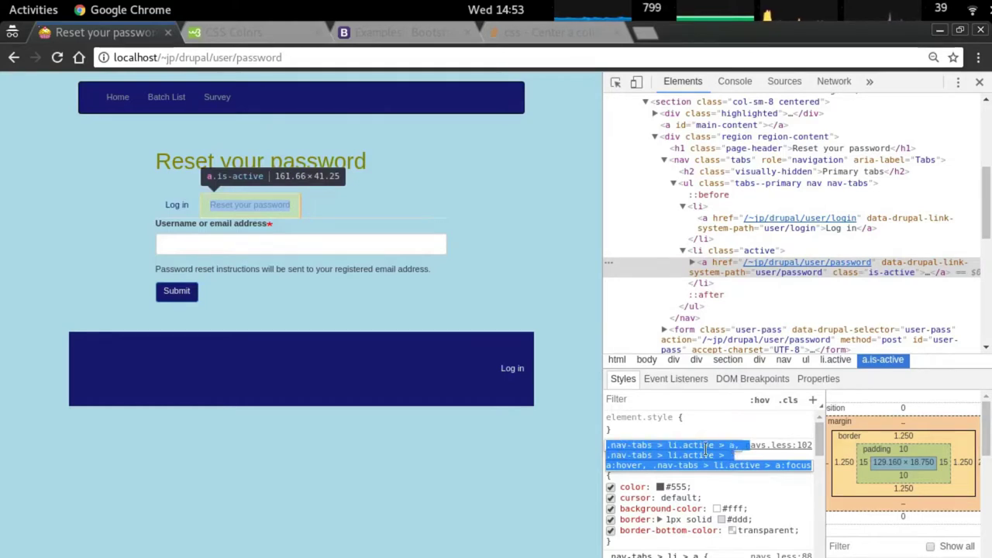
right_click(230, 208)
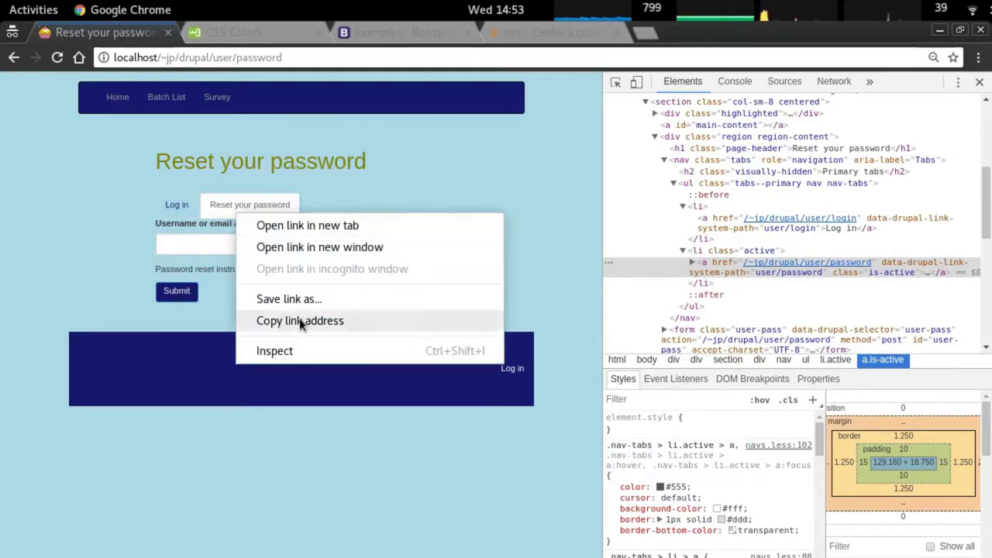
left_click(325, 355)
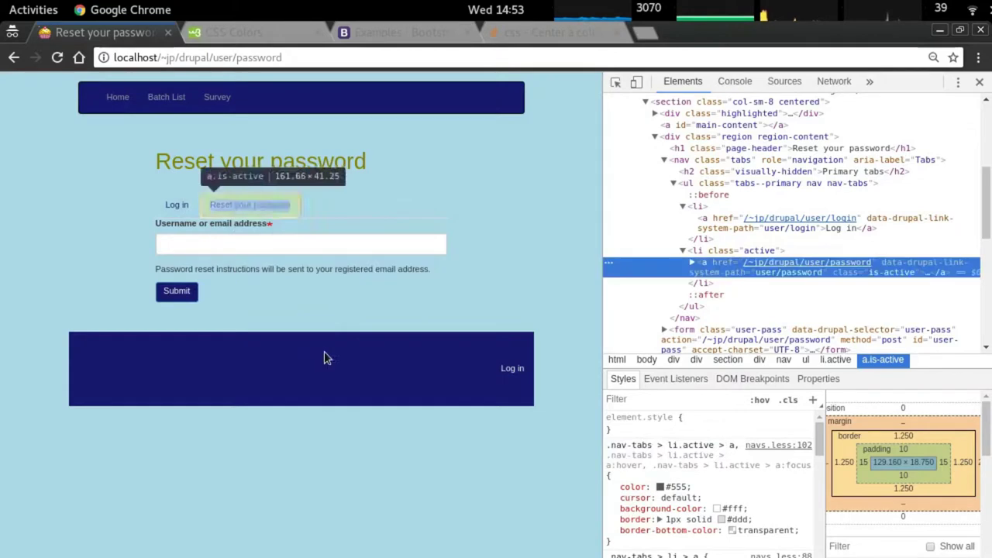
left_click(694, 254)
left_click(694, 264)
Append '> a' to the li.active selector, save with :w, and reload both tabs in Chrome.
key("alt+Tab")
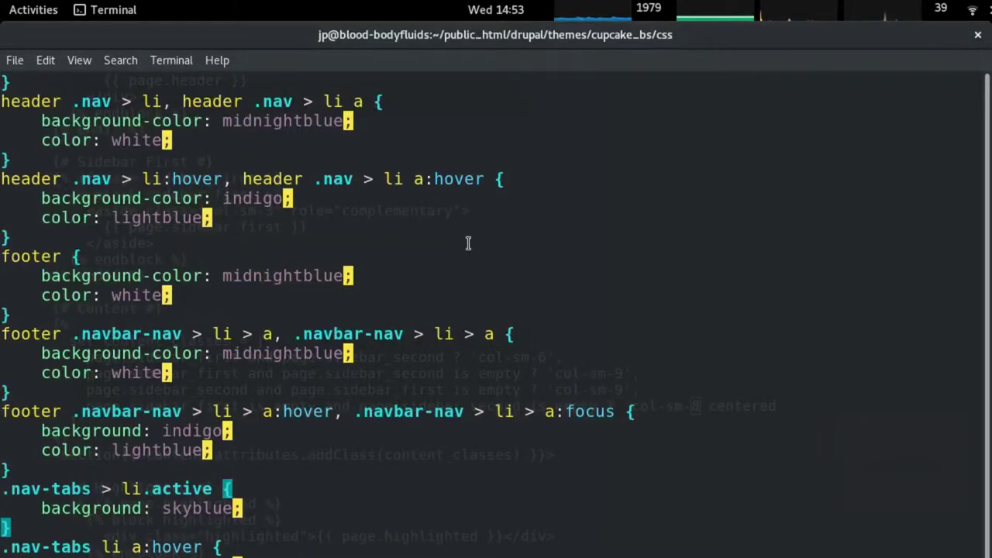
key("Up")
key("Up")
key("Up")
key("Up")
key("Down")
key("Down")
key("Down")
key("Down")
key("percent")
type("i> a")
key("Escape")
type(":w")
key("Return")
key("alt+Tab")
key("ctrl+r")
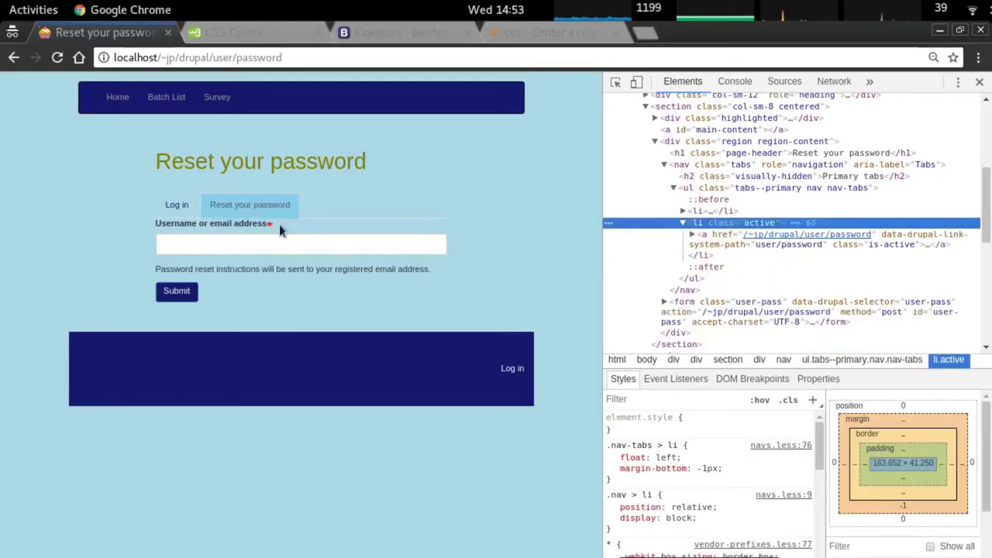
left_click(180, 205)
left_click(237, 204)
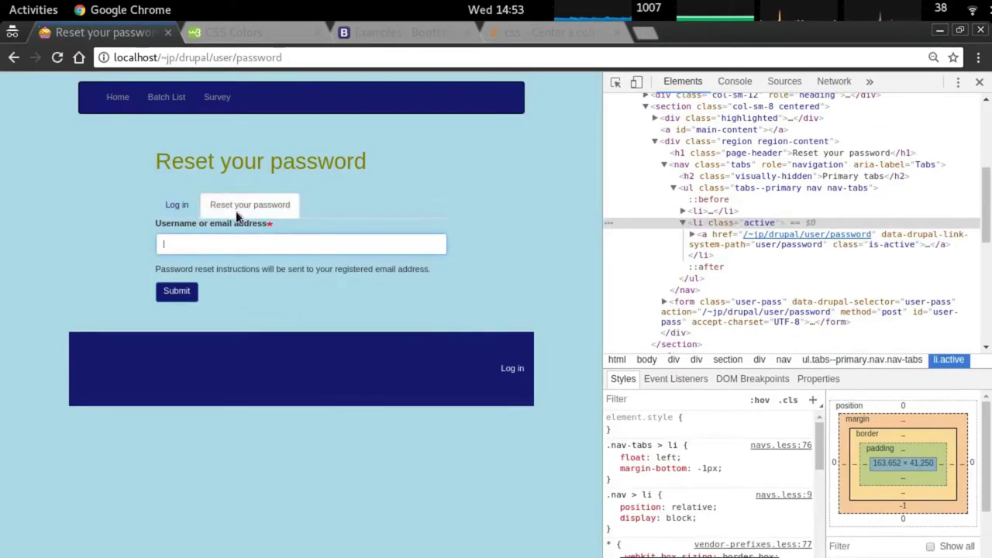
Add a space before the opening brace of the li.active > a rule.
key("alt+Tab")
key("j")
key("j")
key("j")
key("k")
key("k")
key("k")
key("$")
key("percent")
key("i")
key("Escape")
key("0")
key("numbersign")
key("k")
key("j")
key("j")
key("j")
key("j")
Join the li.active > a selector onto the hover rule as li.active > a:hover.
key("j")
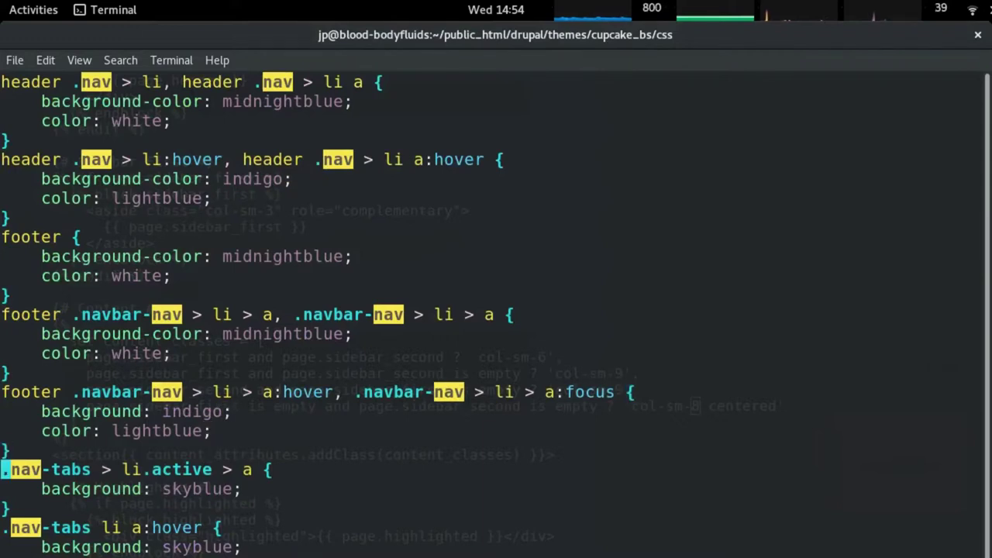
key("j")
key("j")
key("j")
key("D")
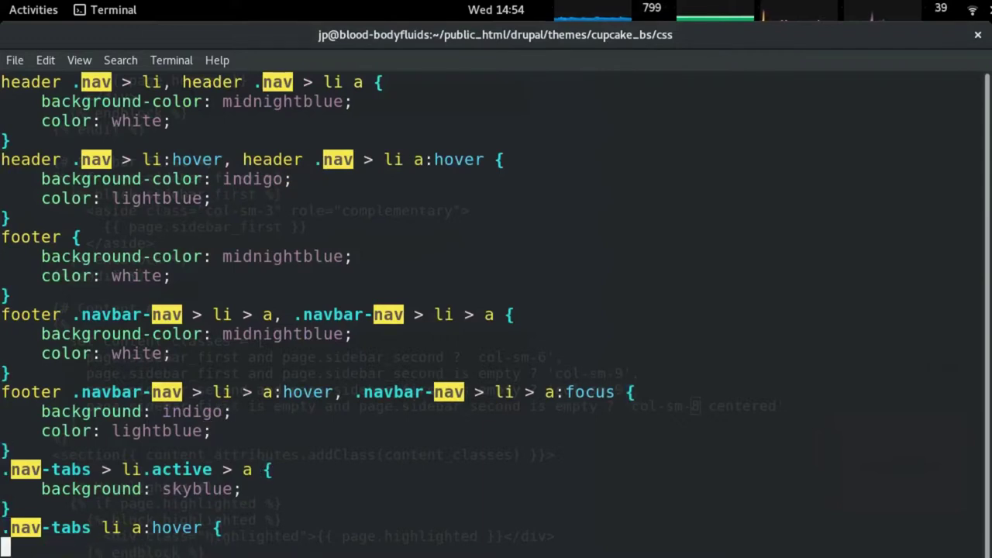
key("p")
key("k")
key("dollar")
type("xJi,")
key("Escape")
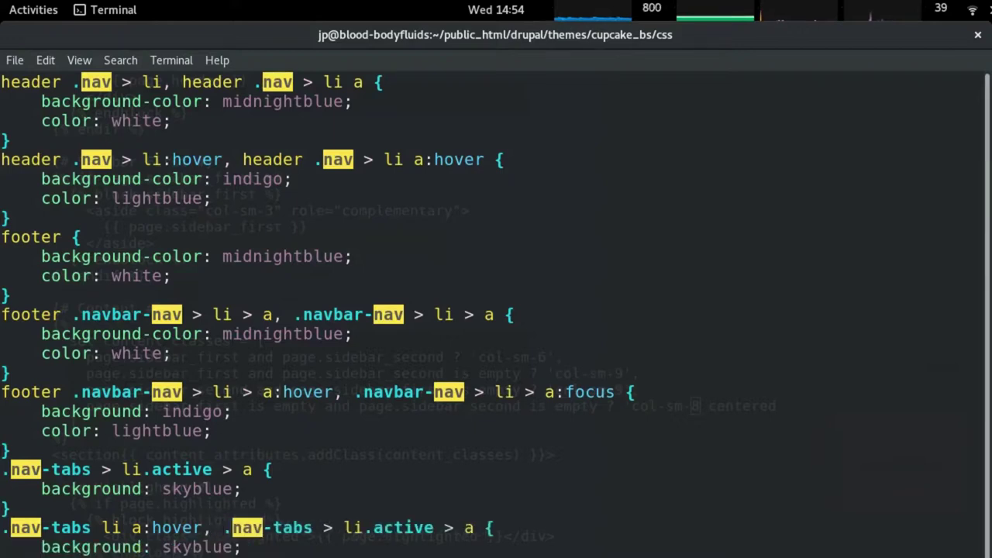
key("e")
key("e")
key("e")
key("e")
key("e")
key("e")
key("e")
key("e")
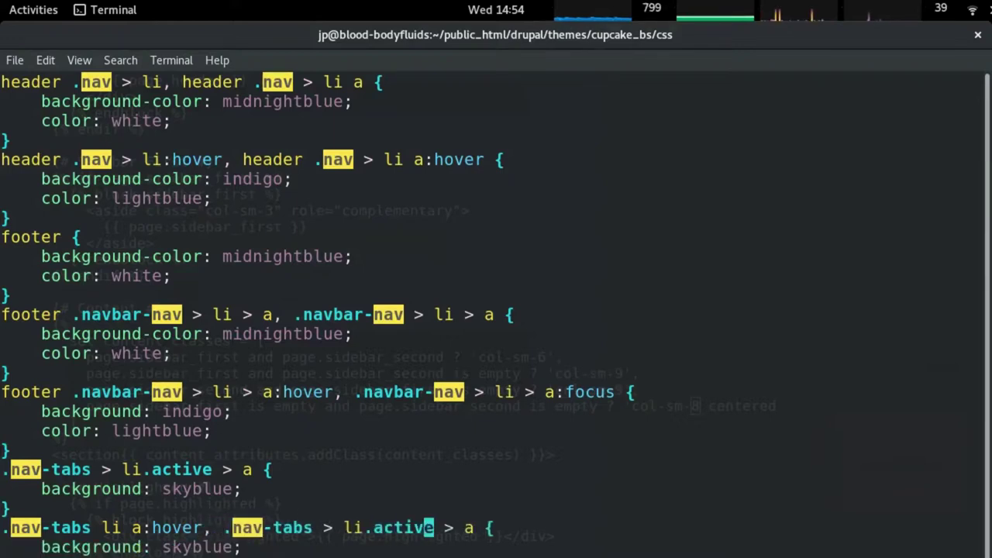
key("e")
key("e")
type("a:hover,")
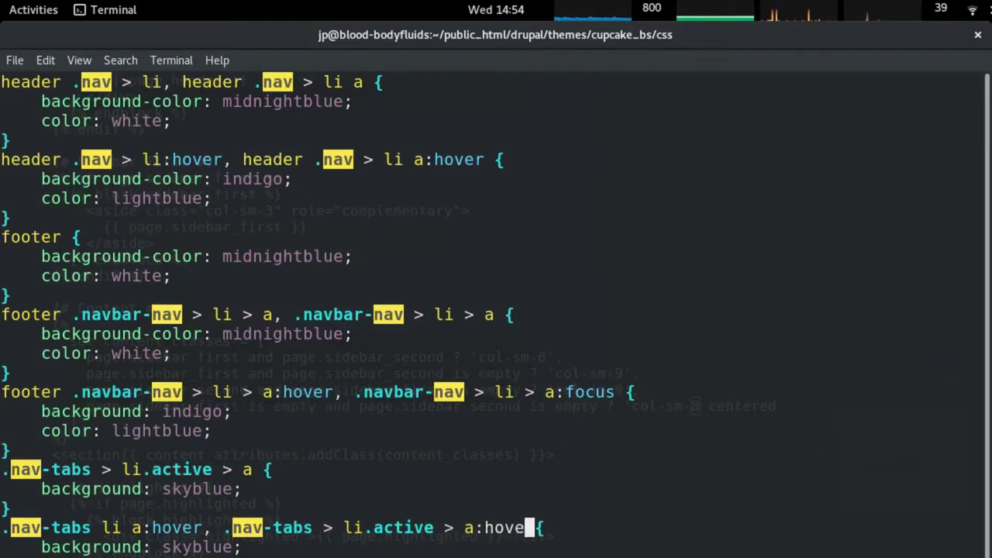
key("Escape")
Copy that selector and add an li.active > a:active variant to the skyblue hover rule.
key("0")
key("e")
key("e")
key("e")
key("e")
key("e")
key("e")
key("e")
key("e")
key("e")
key("h")
key("y")
key("f")
key("f")
key("{")
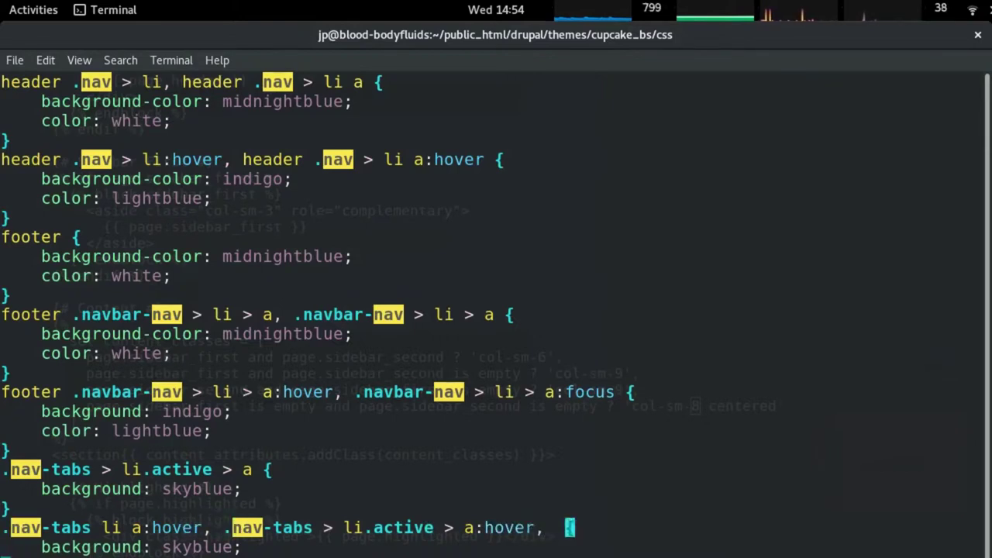
key("P")
key("h")
key("b")
key("b")
type("cwactiv3")
key("BackSpace")
type("e")
key("Escape")
Remove the trailing comma, extra brace and doubled space from the selector list.
key("l")
key("x")
key("l")
key("x")
key("h")
key("h")
key("h")
key("F")
key(".")
key(";")
key("h")
key("x")
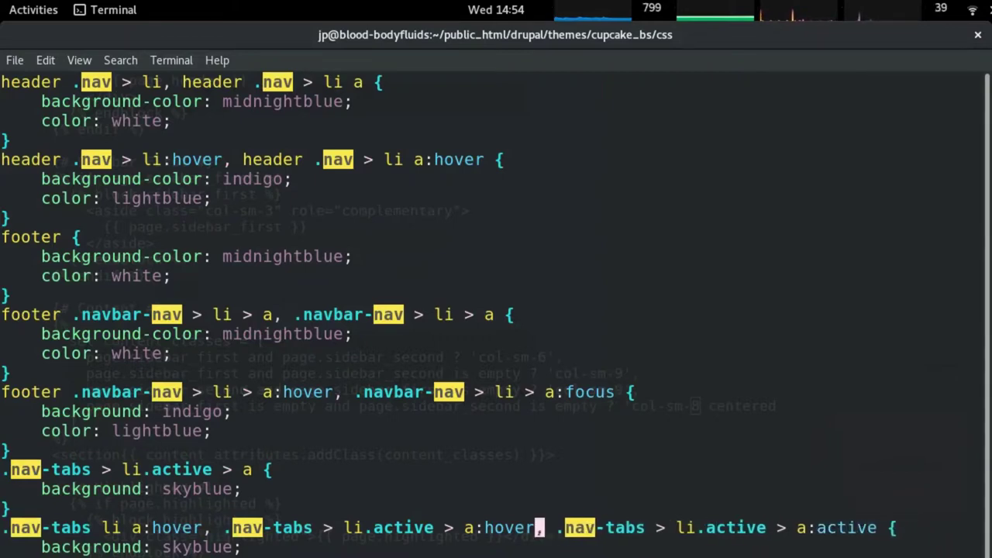
Reload Chrome and check the skyblue Log in and Reset your password tabs.
key("alt+Tab")
key("F5")
left_click(180, 206)
left_click(247, 205)
key("alt+Left")
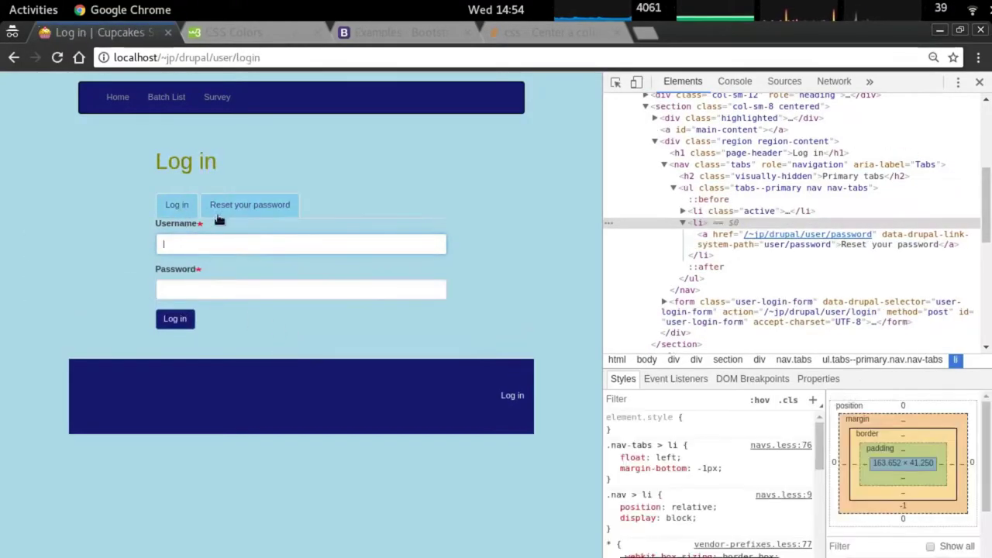
Open the Create survey page and inspect the Survey menu link's li.active element.
left_click(248, 204)
triple_click(316, 161)
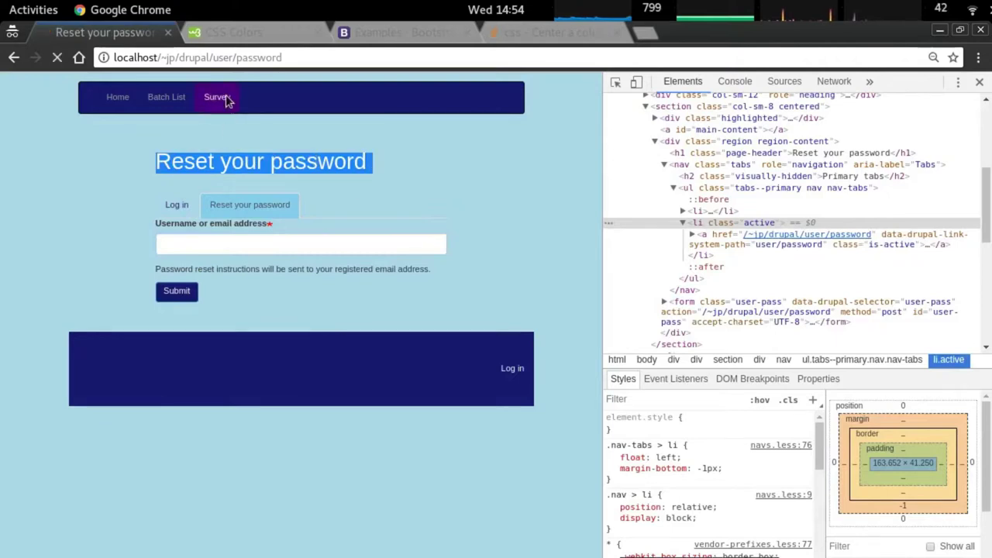
left_click(224, 98)
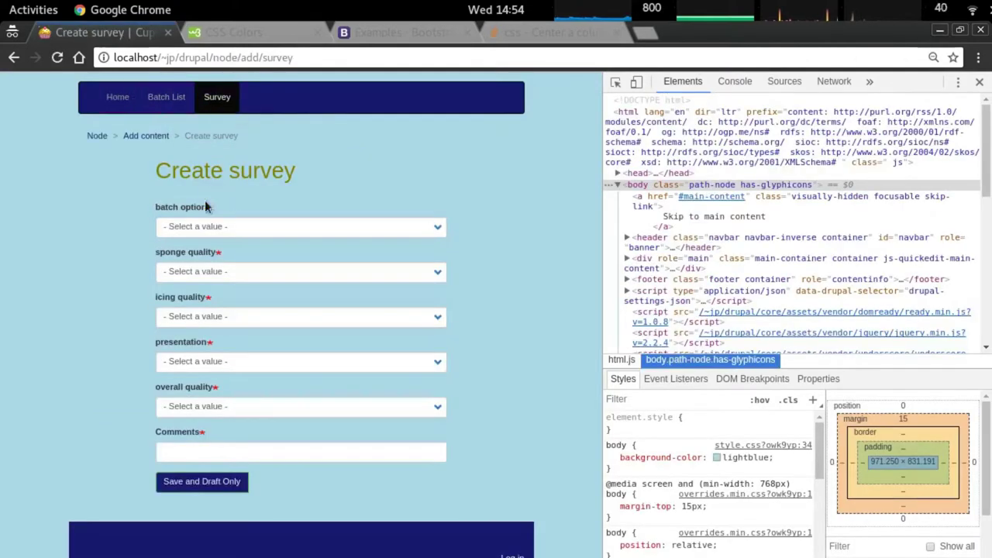
right_click(224, 110)
left_click(271, 250)
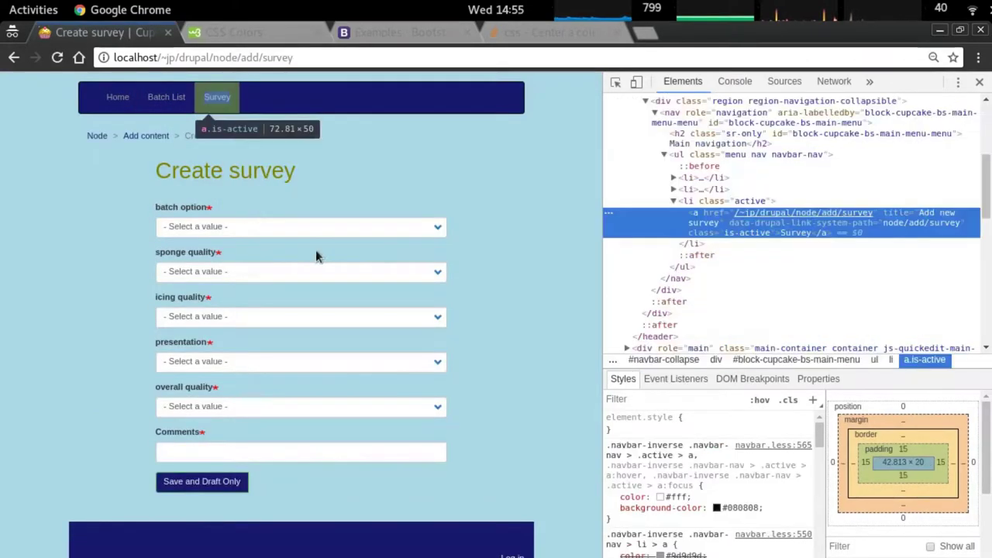
left_click(735, 206)
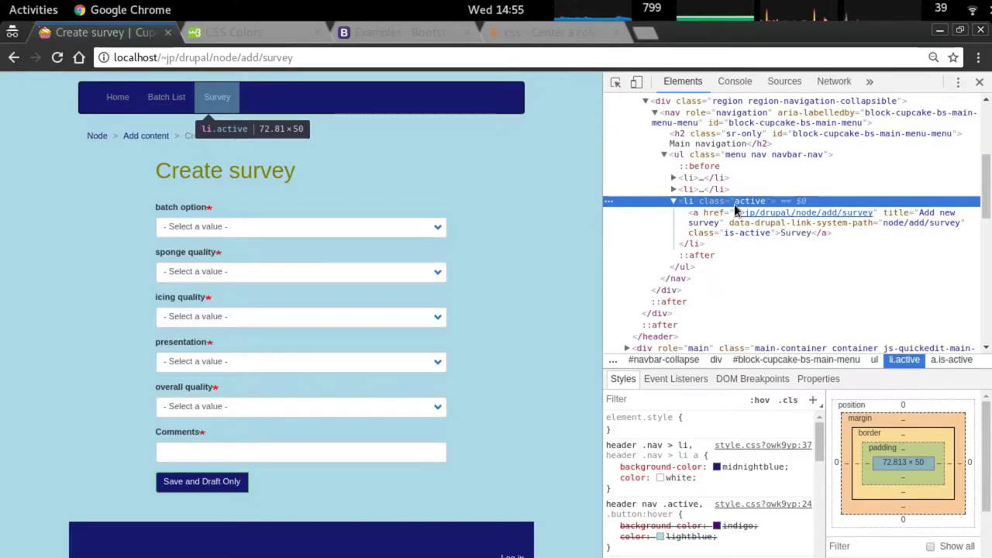
Locate the 'header nav .active' selector of the indigo hover rule in the stylesheet.
key("alt+Tab")
key("Up")
key("Up")
key("Up")
key("Up")
key("Up")
key("Up")
key("Up")
key("Up")
key("Up")
key("Up")
key("Up")
key("Up")
key("Up")
key("Up")
key("Up")
key("Up")
key("Up")
key("Up")
key("Up")
key("Up")
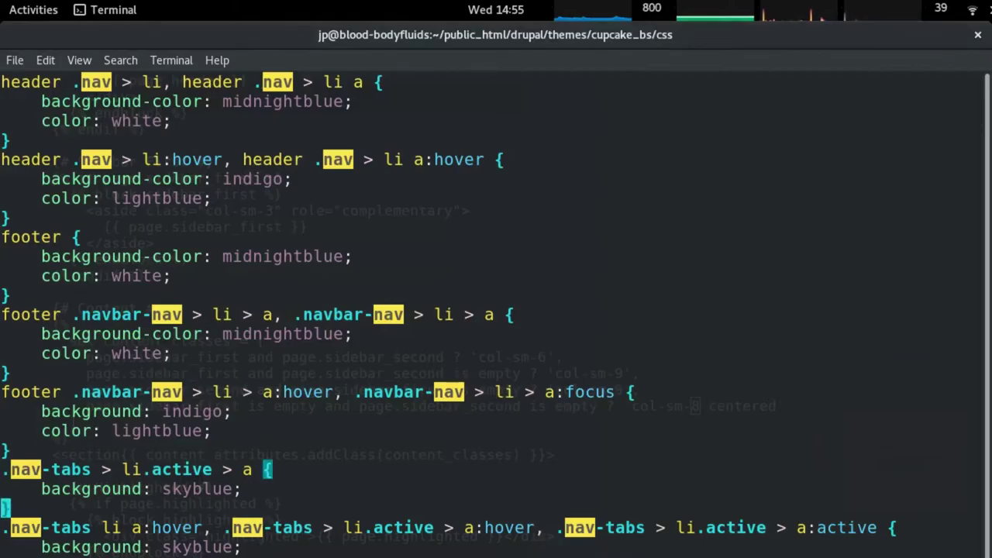
key("Up")
key("Up")
key("Up")
key("Up")
key("Up")
key("Up")
key("Up")
key("Up")
key("Up")
key("Up")
key("Up")
key("Up")
key("Up")
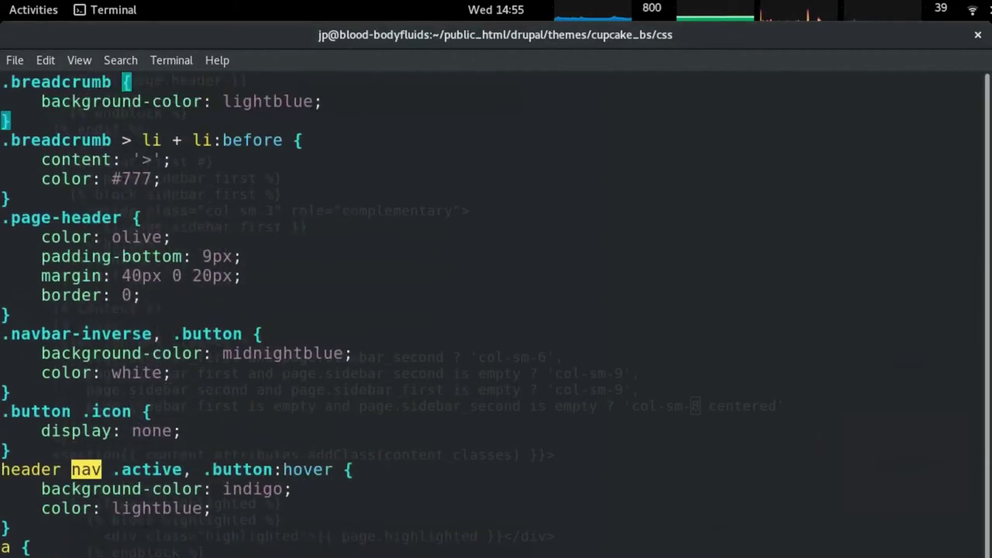
key("Down")
key("Down")
key("Down")
key("Down")
key("Down")
key("Down")
key("Down")
key("Down")
key("Down")
key("Down")
key("Down")
key("Down")
key("Down")
key("Down")
key("Down")
key("Down")
key("Down")
key("Down")
key("b")
key("b")
key("b")
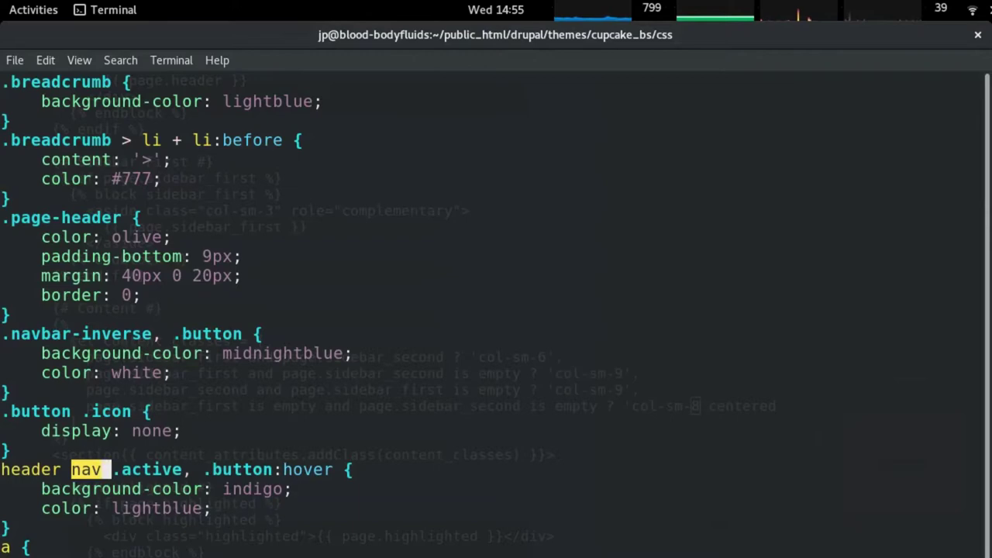
key("alt+Tab")
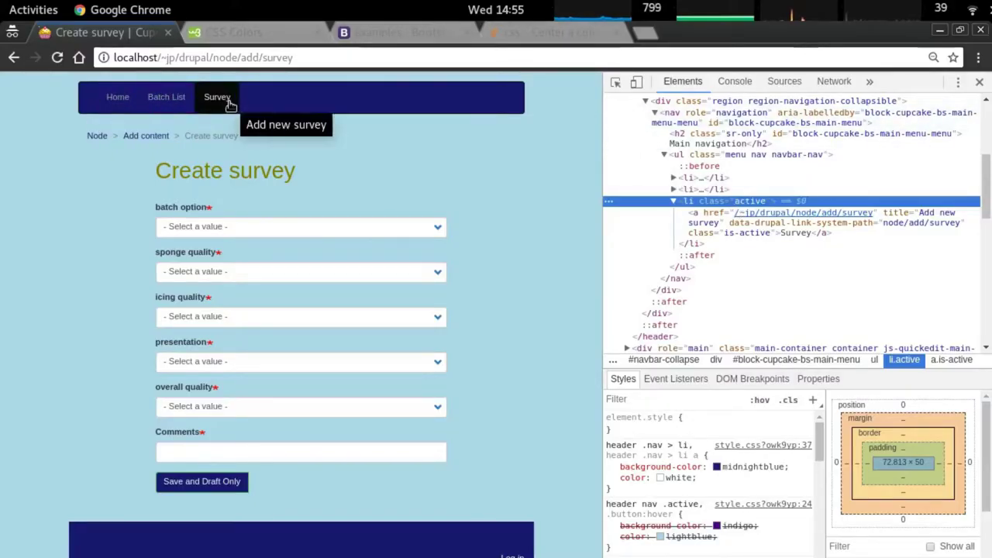
key("alt+Tab")
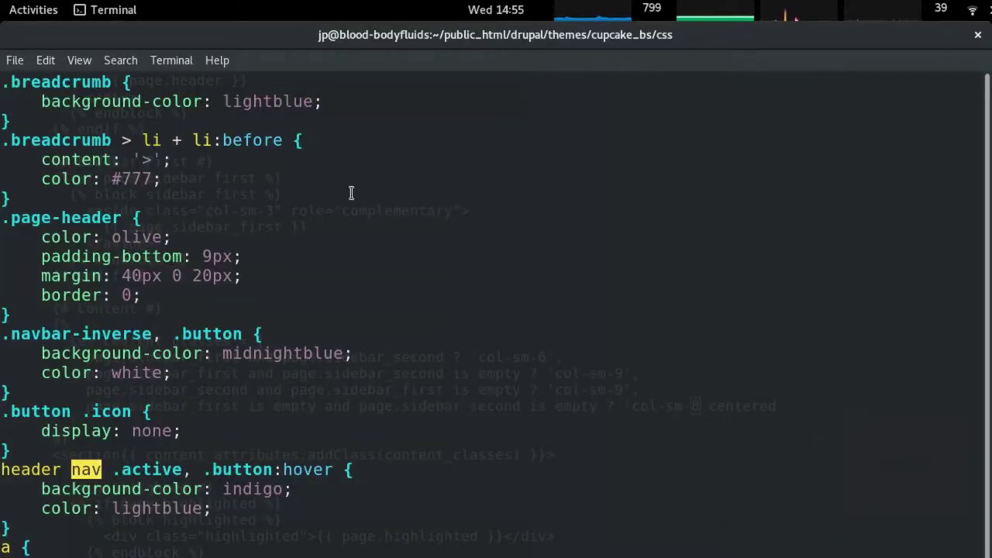
Delete 'header nav .active, ' so the indigo rule reads '.button:hover {'.
key("d")
key("w")
key("d")
key("w")
key("d")
key("w")
key("x")
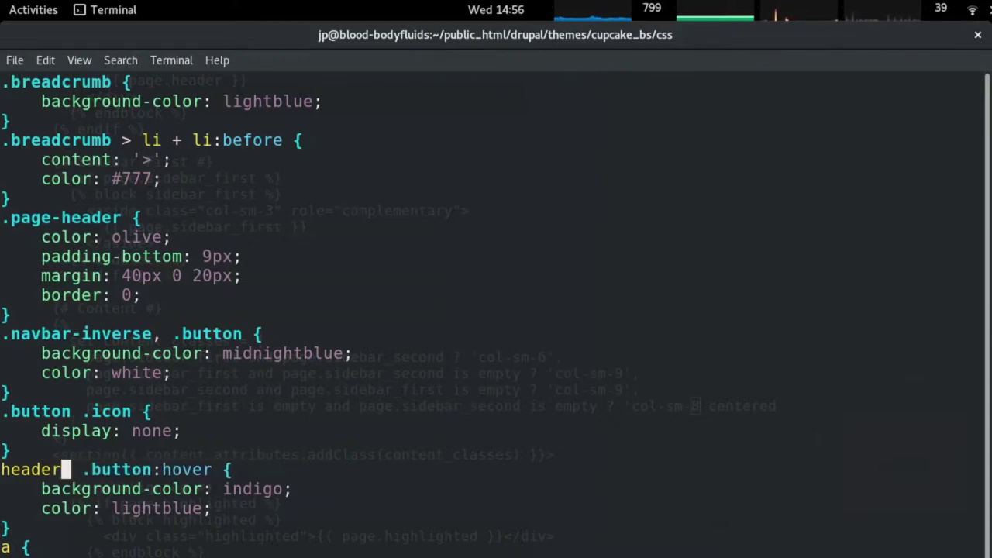
key("x")
key("h")
key("d")
key("b")
key("d")
key("w")
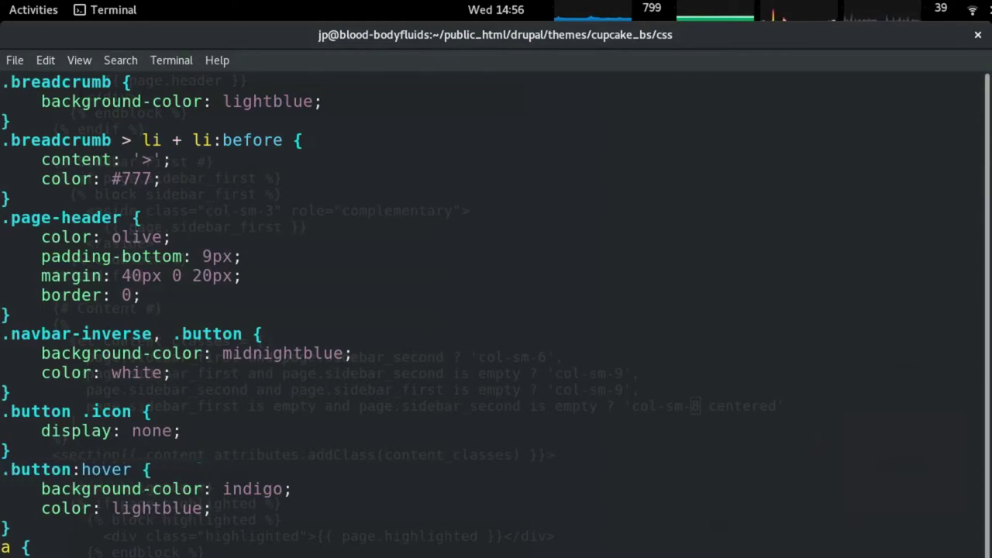
Save the stylesheet, reload the browser, and move down to the .nav-tabs rules.
key("alt+Tab")
key("ctrl+r")
key("alt+Tab")
key("j")
key("j")
key("j")
key("j")
key("j")
key("j")
key("j")
key("j")
key("j")
key("j")
key("j")
key("j")
key("j")
key("j")
key("j")
key("j")
key("j")
key("j")
key("j")
key("j")
key("j")
key("j")
key("ctrl+d")
key("j")
key("j")
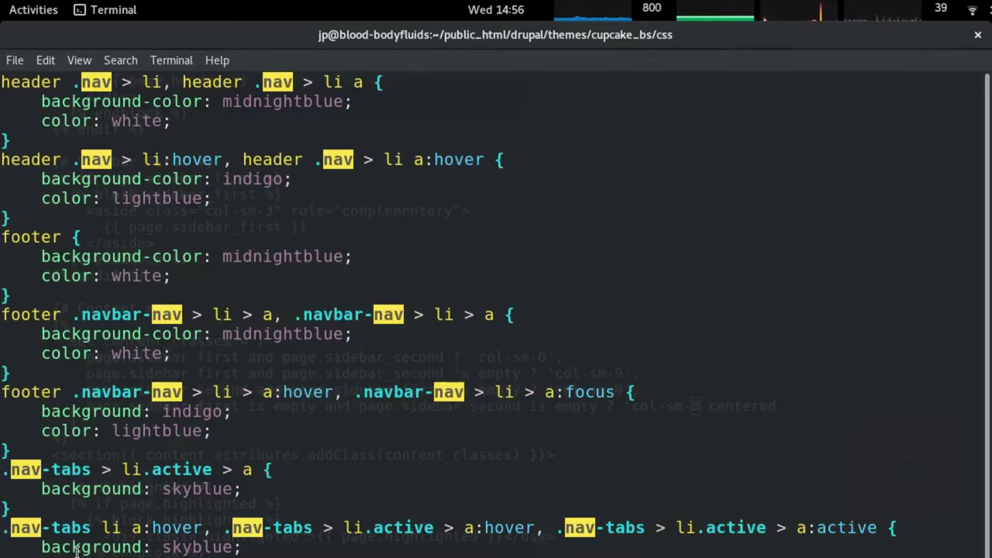
scroll(166, 547, "down", 2)
scroll(166, 548, "up", 3)
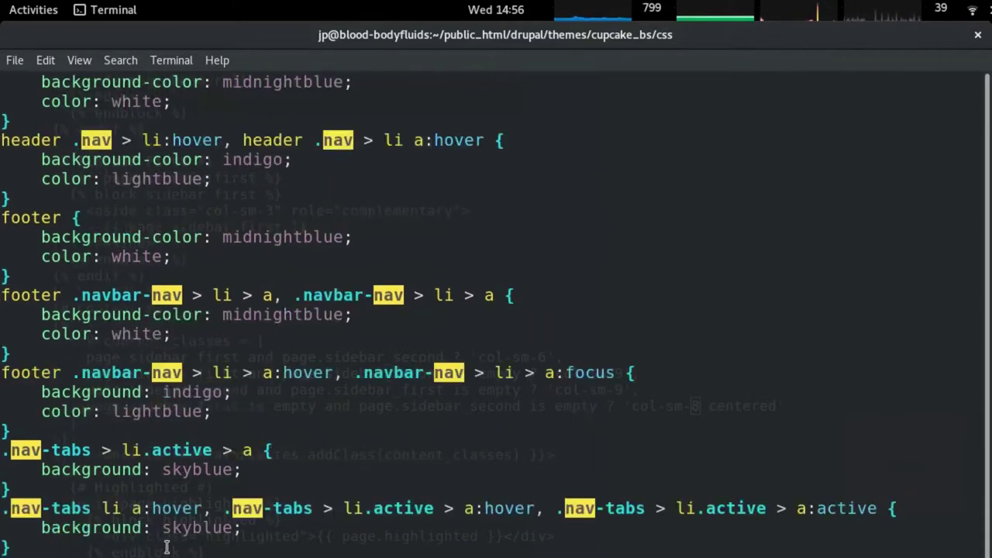
scroll(166, 547, "up", 4)
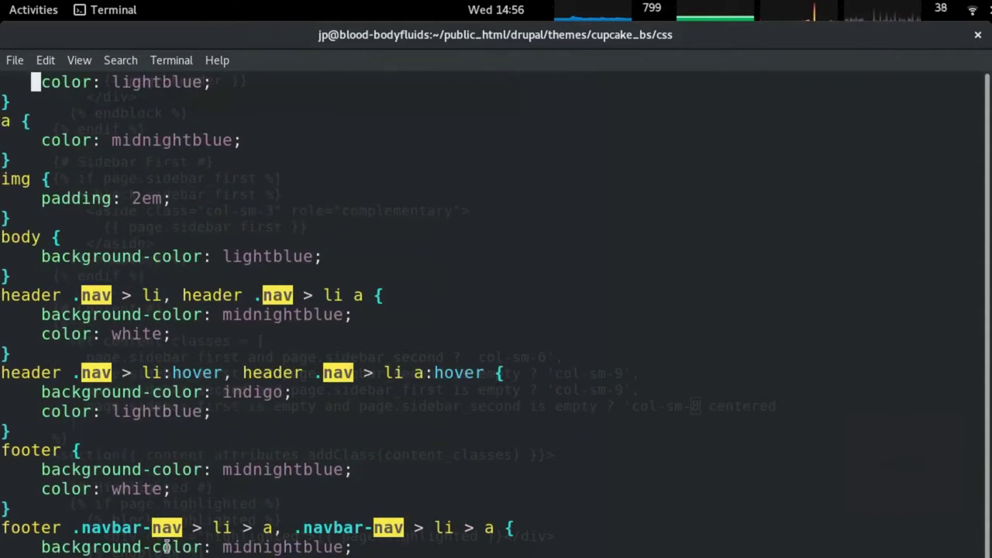
Paste the .nav-tabs hover selector line below the .navbar-inverse, .button rule.
key("j")
key("j")
key("j")
key("j")
key("j")
key("j")
key("j")
key("j")
key("j")
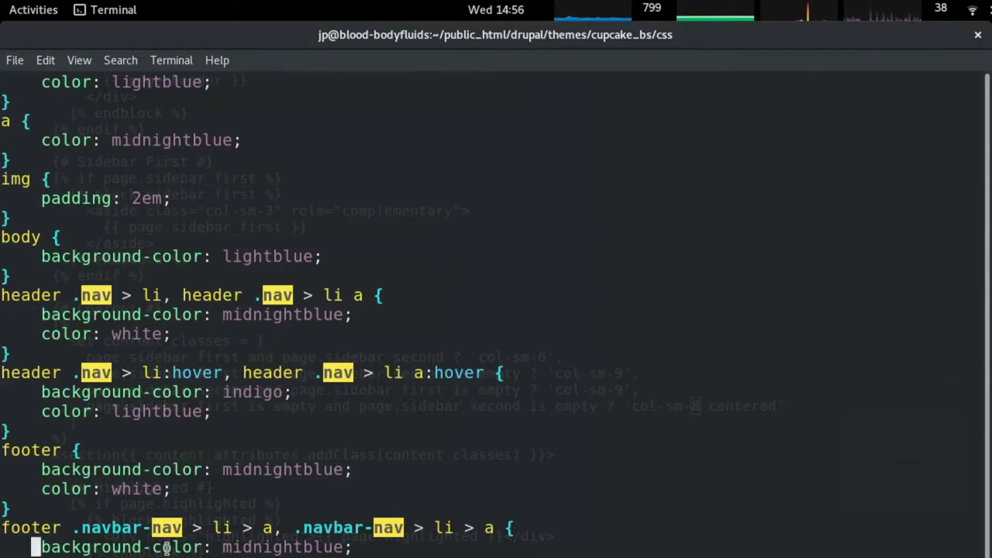
scroll(166, 547, "down", 5)
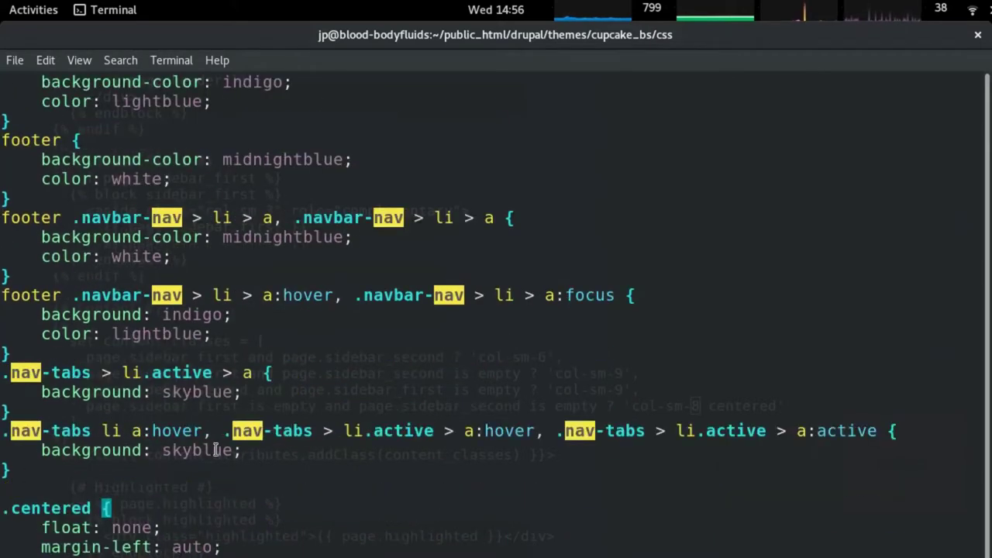
triple_click(283, 375)
left_click(96, 375)
left_click(6, 431)
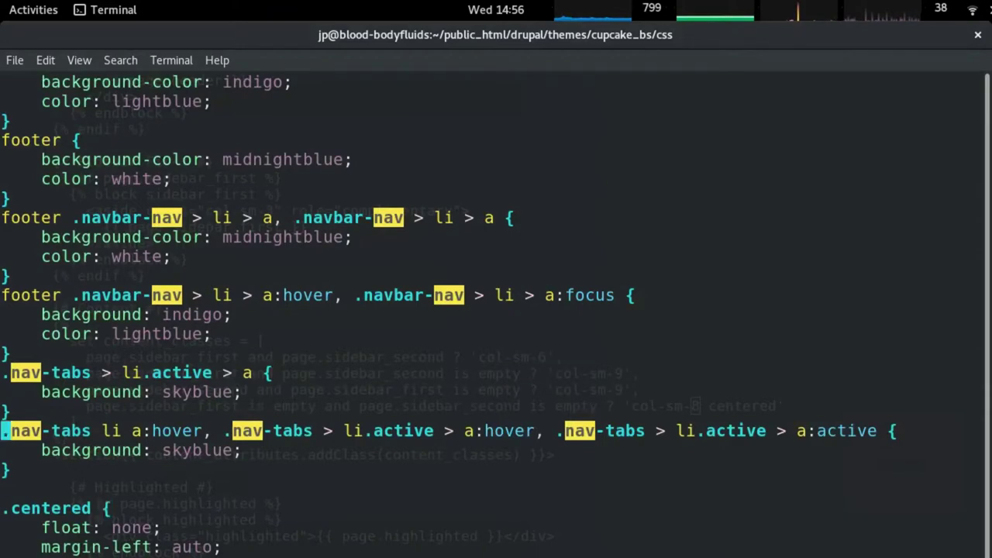
key("Up")
key("Up")
key("Up")
key("Up")
key("Up")
key("Up")
key("Up")
key("Up")
key("Up")
key("Up")
key("Up")
key("Up")
key("Up")
key("Up")
key("Up")
key("Up")
key("Up")
key("Up")
key("Up")
key("Up")
left_click(5, 449)
key("p")
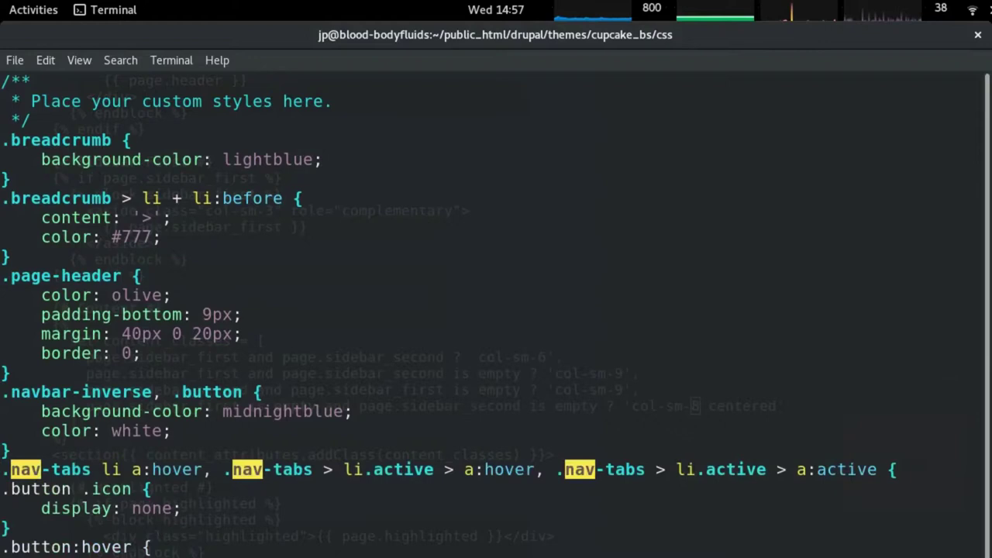
Rename the first two pasted selectors to .navbar-inverse, each on its own line.
key("w")
key("c")
key("shift+w")
type("navbar-inverse")
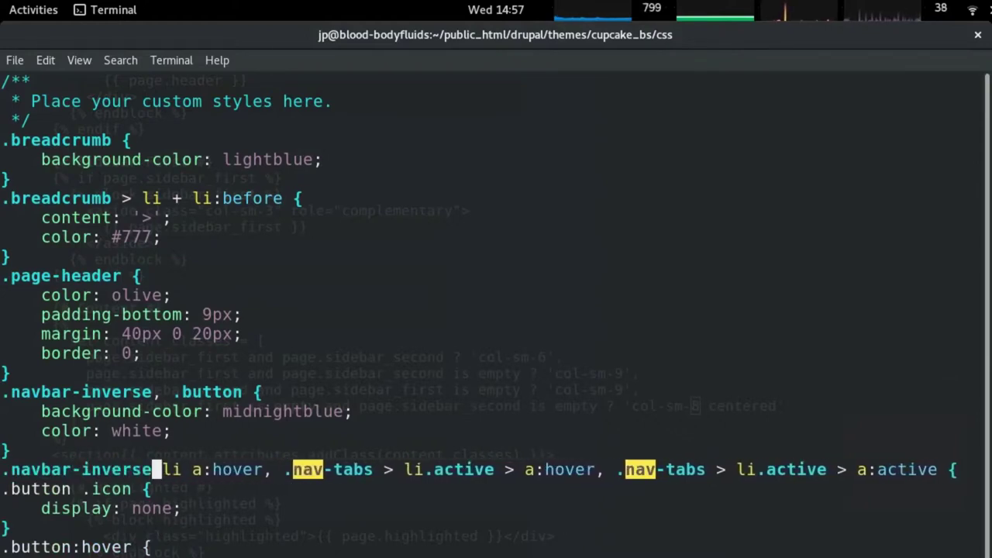
key("Escape")
key("shift+w")
key("shift+w")
key("shift+w")
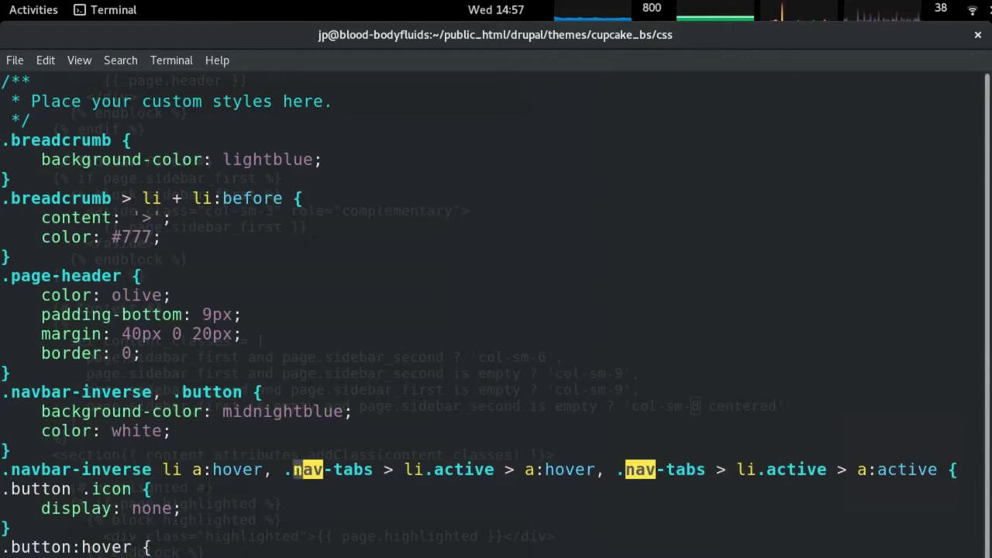
key("i")
key("Return")
key("Right")
key("Right")
key("Right")
key("Right")
type("bar")
key("Right")
type("inverse")
key("Delete")
key("Delete")
key("Delete")
key("Delete")
key("Right")
key("Right")
key("Right")
key("Right")
key("Right")
key("Right")
key("Right")
key("Right")
key("Right")
key("Right")
key("Right")
key("Right")
key("Right")
key("Right")
key("Right")
key("Right")
key("Right")
key("Right")
key("Right")
key("Right")
key("Right")
Put the third selector on its own line as .navbar-inverse and close the new rule.
key("i")
key("Return")
key("Delete")
key("Delete")
key("Delete")
key("Delete")
key("Delete")
key("Delete")
key("Delete")
key("Delete")
type("navbar-inverse")
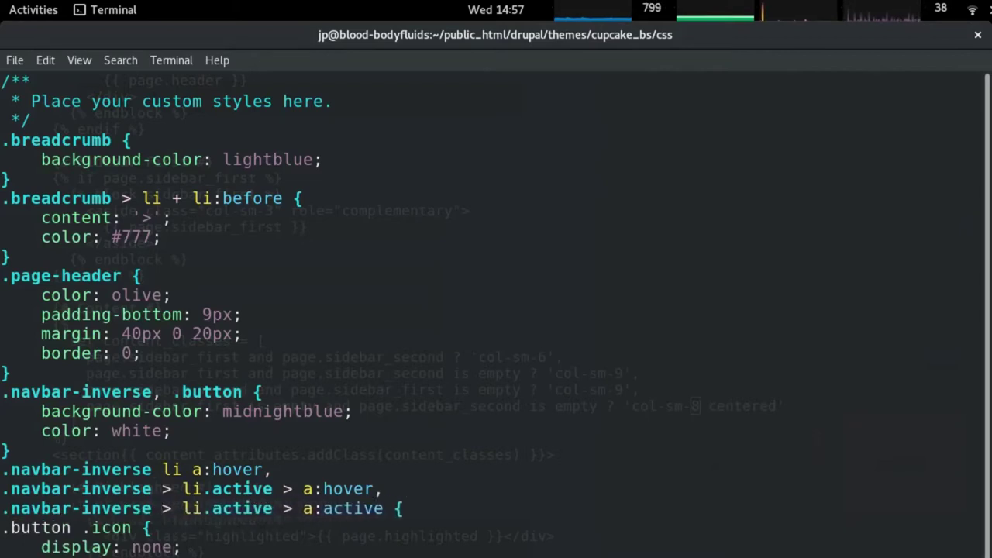
type("o}")
key("Escape")
key("k")
key("o")
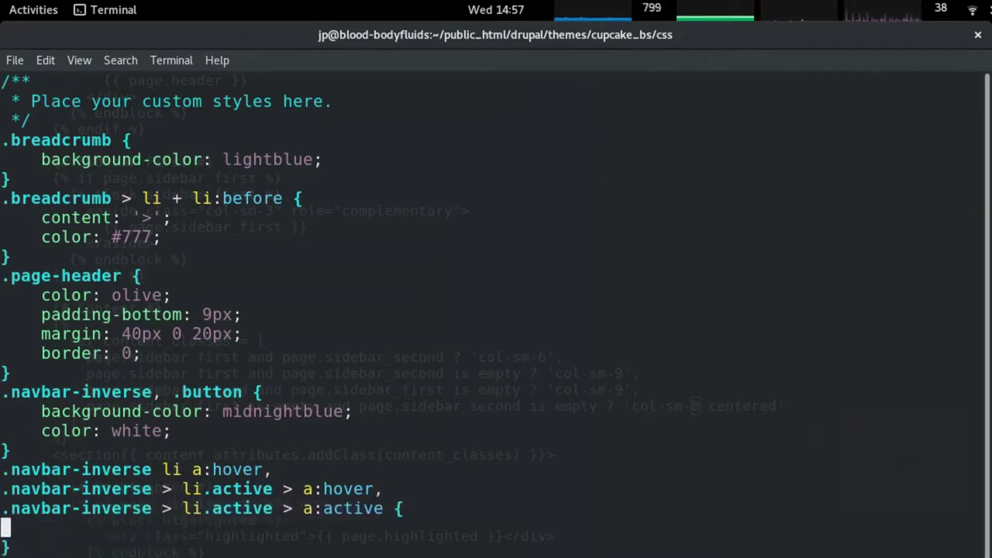
Copy the indigo background and lightblue text declarations from .button:hover into the new rule.
key("Escape")
key("k")
key("k")
key("k")
key("k")
key("k")
key("ctrl+d")
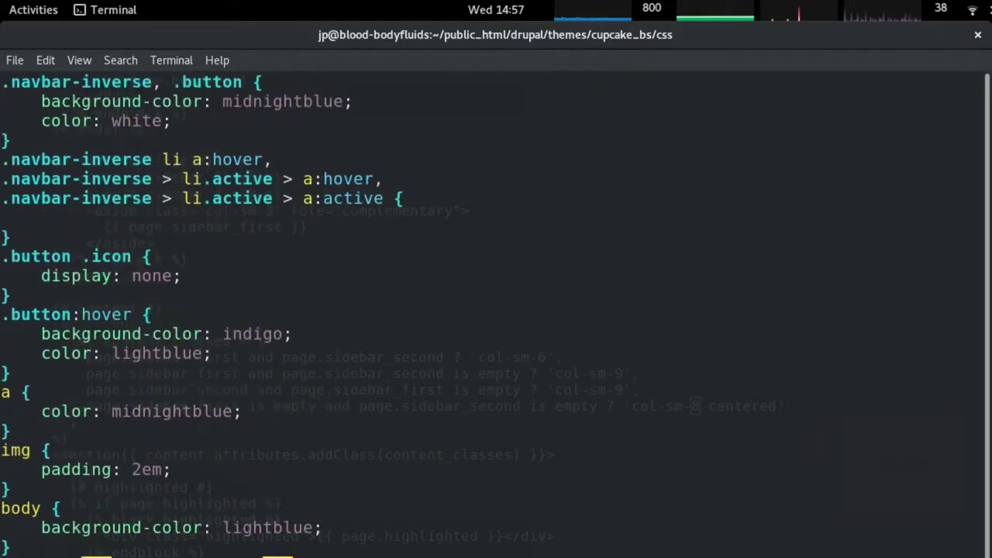
key("k")
key("k")
key("k")
key("w")
key("k")
key("k")
key("k")
key("k")
key("k")
key("k")
key("k")
key("k")
key("k")
key("k")
key("k")
key("k")
key("k")
key("k")
key("k")
key("k")
key("k")
key("k")
key("k")
key("k")
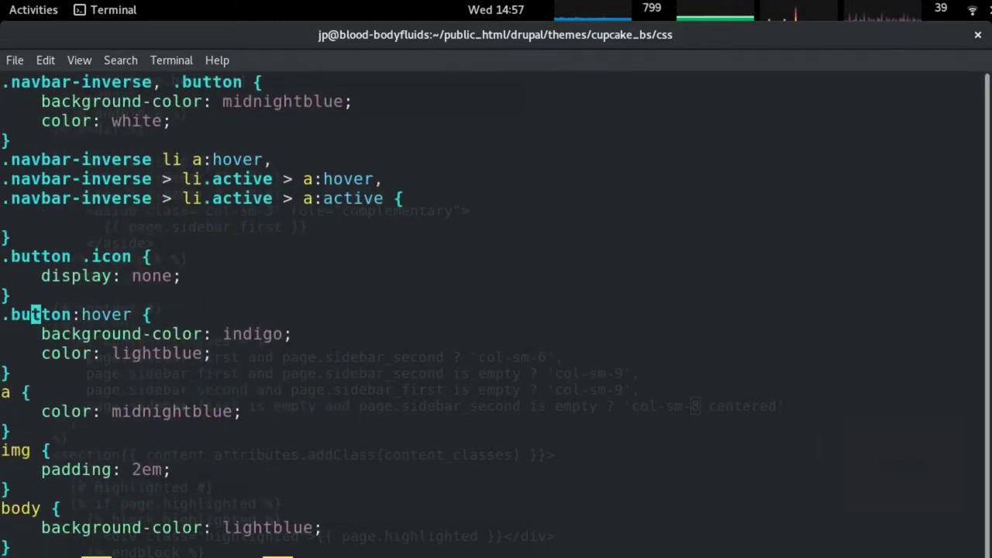
key("j")
key("j")
key("j")
key("j")
key("j")
key("j")
key("j")
key("j")
key("j")
key("j")
key("j")
key("j")
key("j")
key("j")
key("j")
key("j")
key("j")
key("j")
key("j")
key("j")
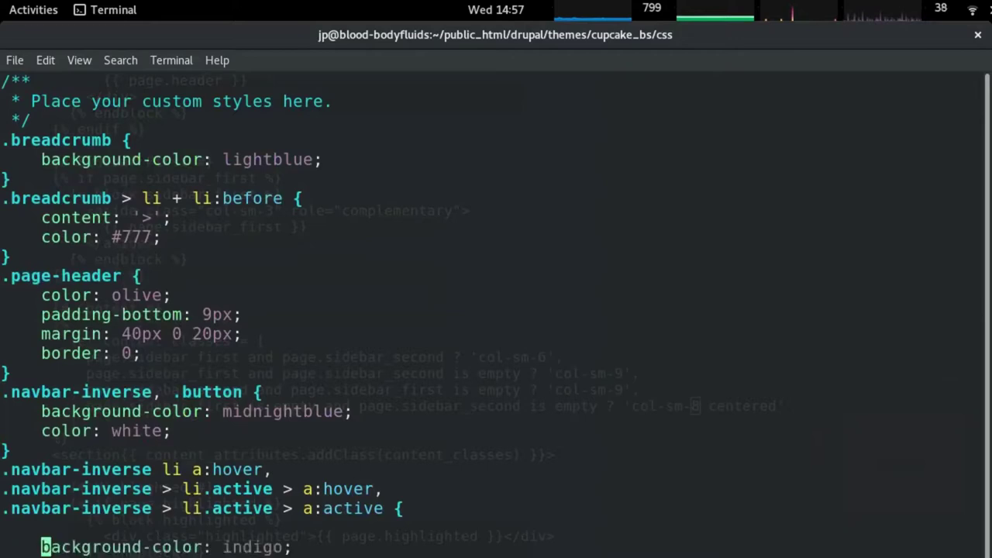
key("w")
key("alt+Tab")
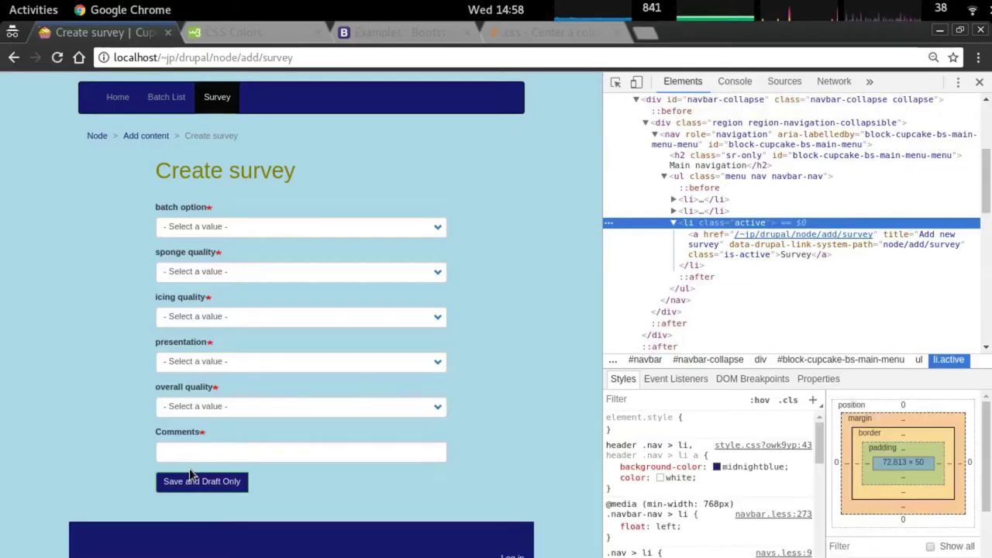
Check the navbar colours on the Batch List and Survey pages.
left_click(165, 97)
left_click(218, 101)
left_click(165, 98)
key("alt+Tab")
Add a blank line after the .navbar-inverse, .button rule and duplicate the navbar selector lines.
key("j")
key("j")
key("j")
key("j")
key("j")
key("j")
key("$")
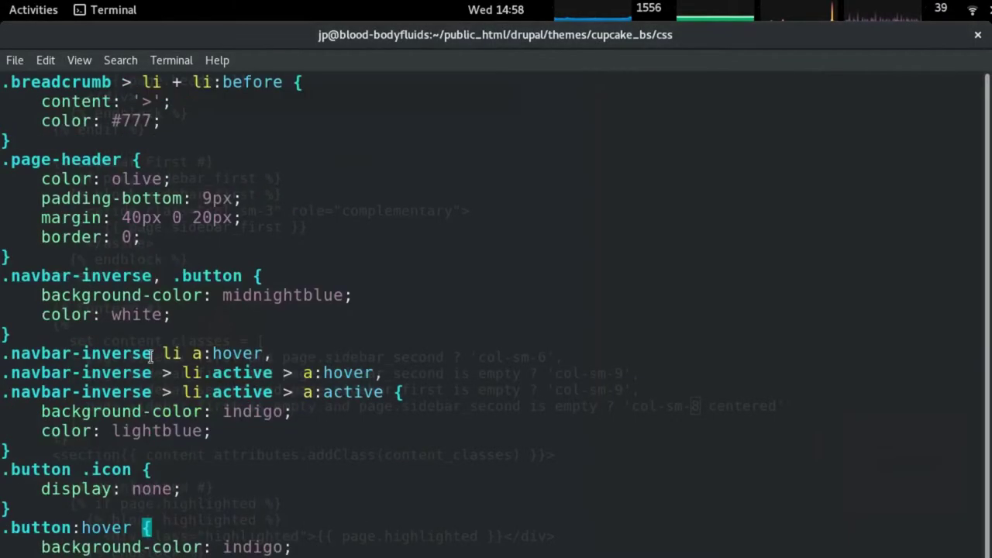
key("k")
key("k")
key("k")
key("k")
key("k")
key("k")
key("k")
key("k")
key("k")
key("k")
key("o")
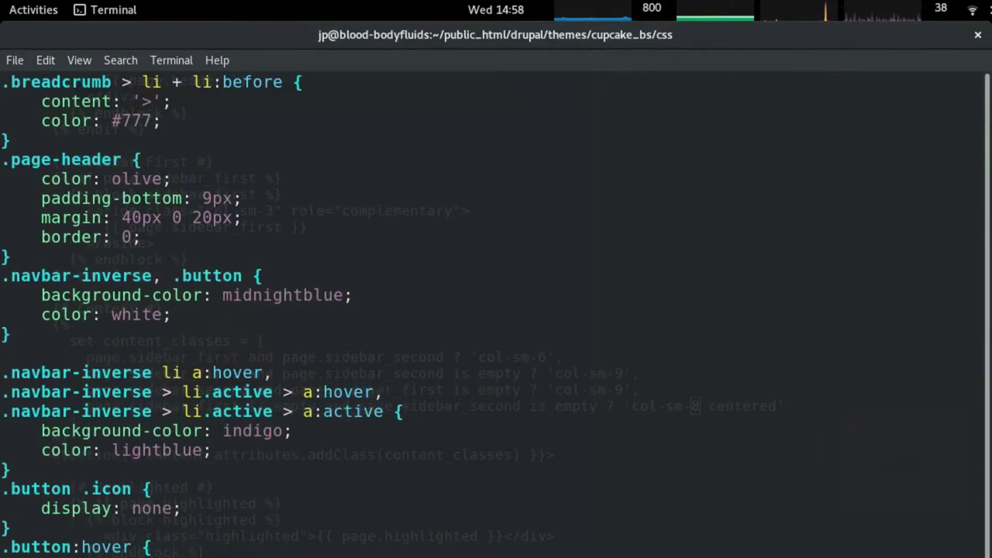
key("j")
key("y")
key("y")
key("P")
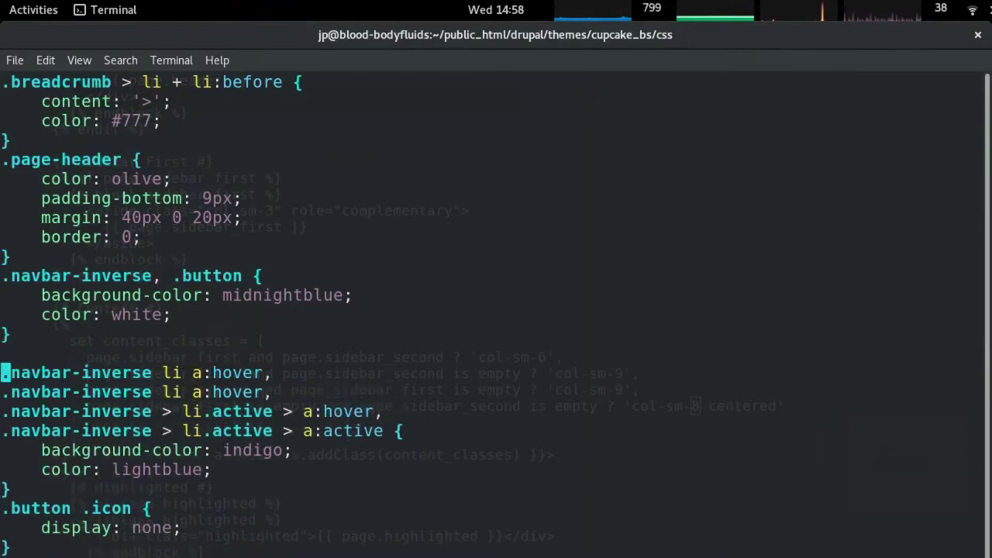
key("j")
key("j")
key("l")
key("l")
key("l")
key("l")
key("l")
key("l")
key("l")
key("l")
key("l")
key("l")
key("l")
key("l")
key("l")
key("l")
key("l")
key("l")
key("l")
key("l")
key("l")
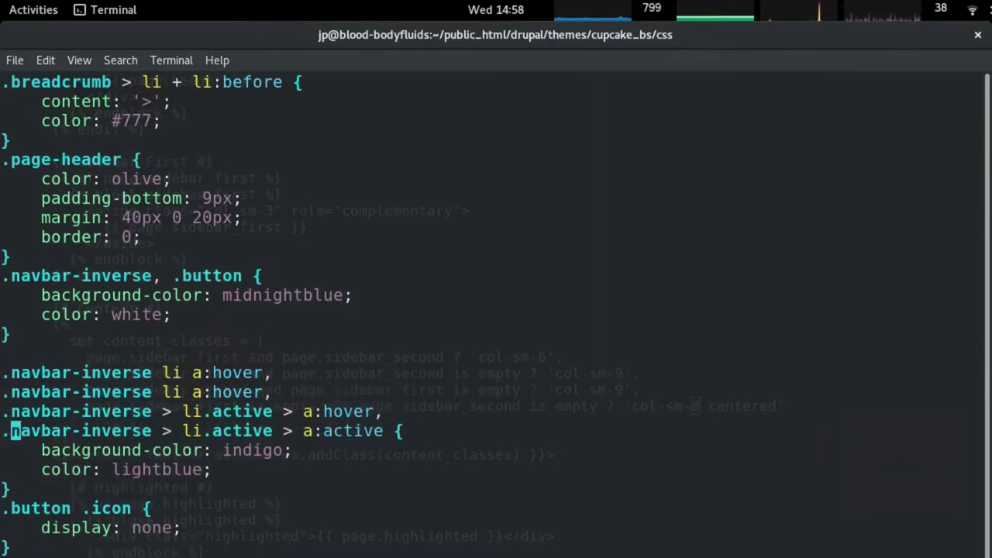
key("l")
key("l")
key("l")
key("l")
key("l")
key("l")
key("l")
key("l")
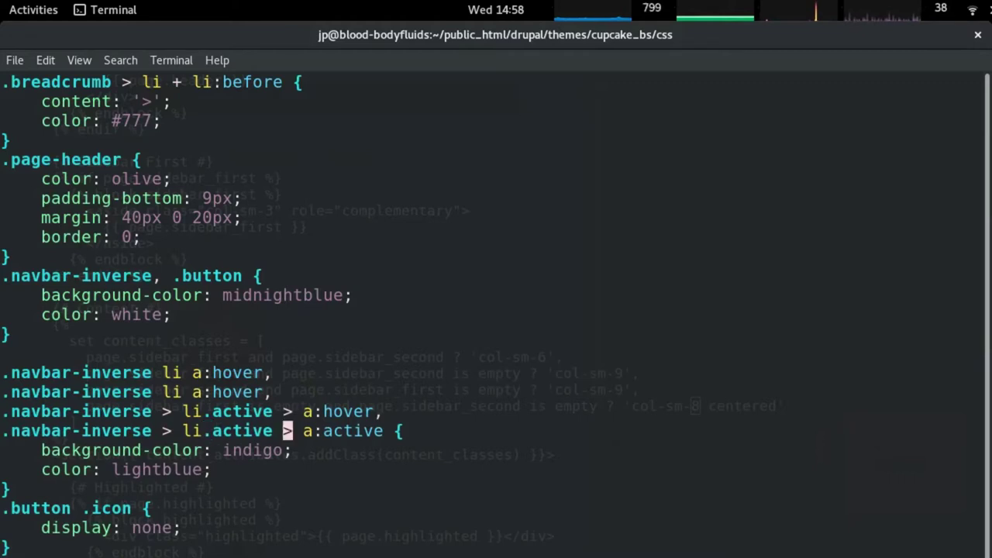
key("k")
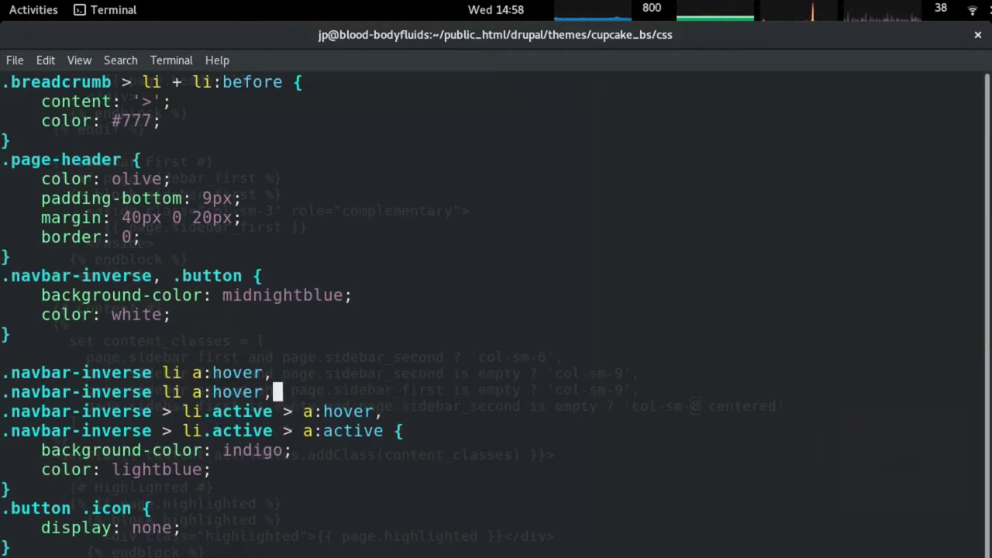
key("k")
key("P")
key("k")
Edit the copy into '.navbar-inverse > li.active > a,' placed below the hover selector.
key("d")
key("d")
key("l")
key("l")
key("l")
key("l")
key("l")
key("l")
key("l")
key("l")
key("l")
key("l")
key("l")
key("l")
key("l")
key("l")
key("l")
key("l")
key("l")
key("l")
key("l")
key("l")
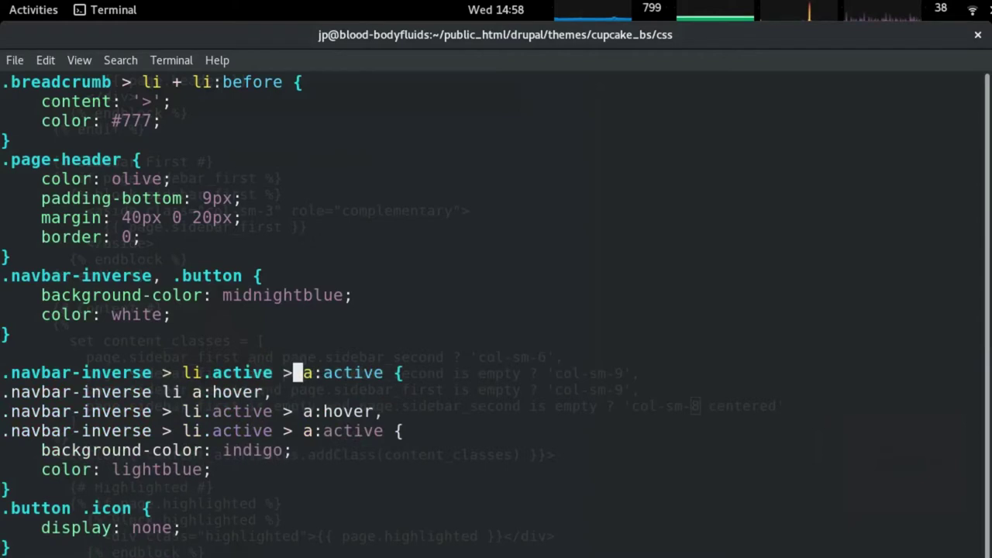
key("x")
key("x")
key("x")
key("x")
key("x")
key("x")
key("x")
key("r")
key("comma")
key("l")
key("x")
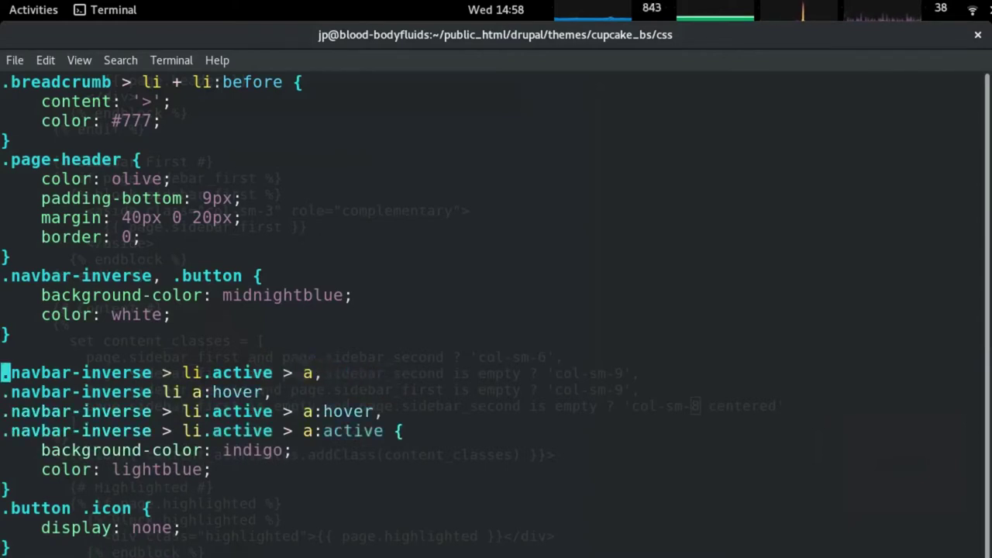
key("d")
key("d")
key("p")
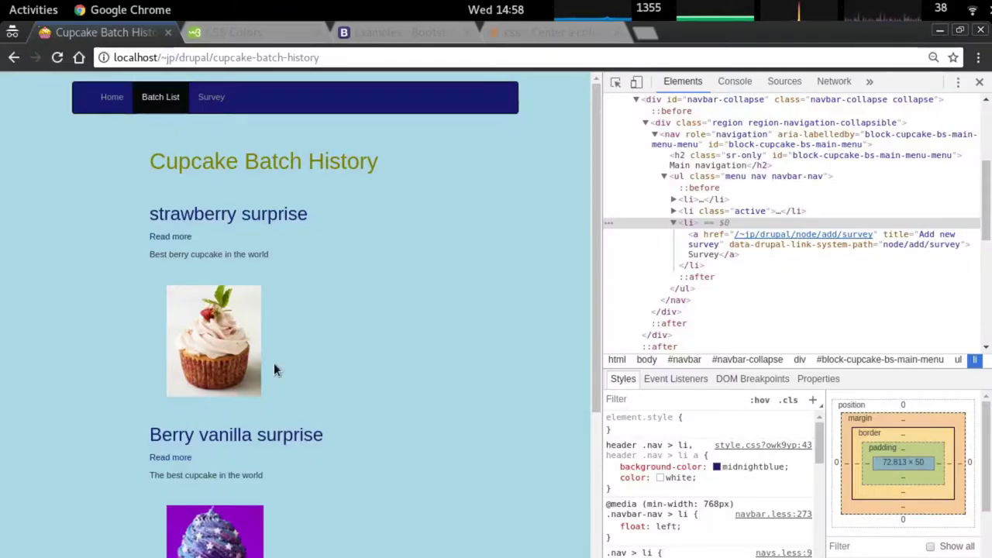
Reload the Survey, Home and Batch List pages and inspect the active Batch List li.active item.
key("alt+Tab")
left_click(210, 97)
left_click(161, 97)
left_click(111, 97)
left_click(161, 97)
left_click(209, 99)
left_click(161, 101)
right_click(159, 107)
left_click(228, 245)
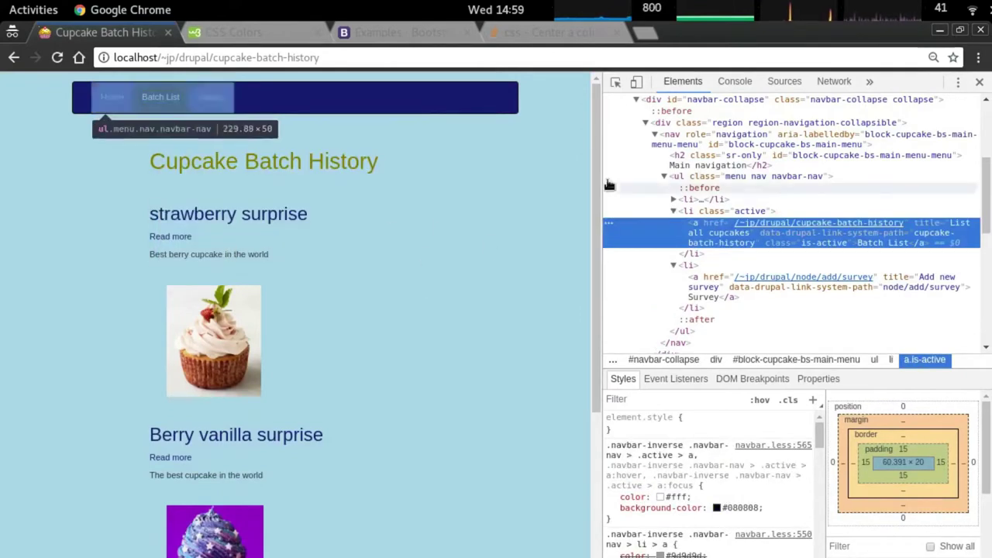
left_click(735, 210)
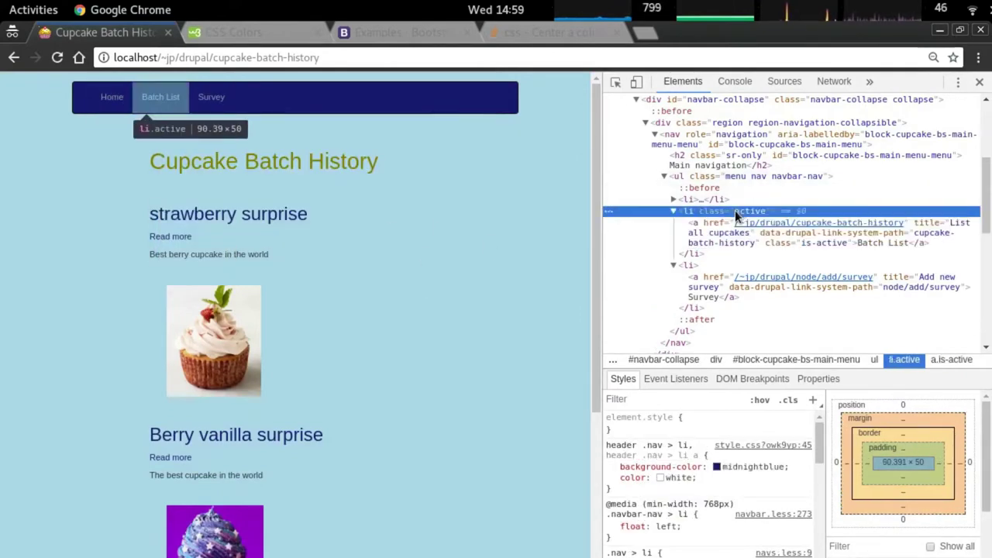
key("alt+Tab")
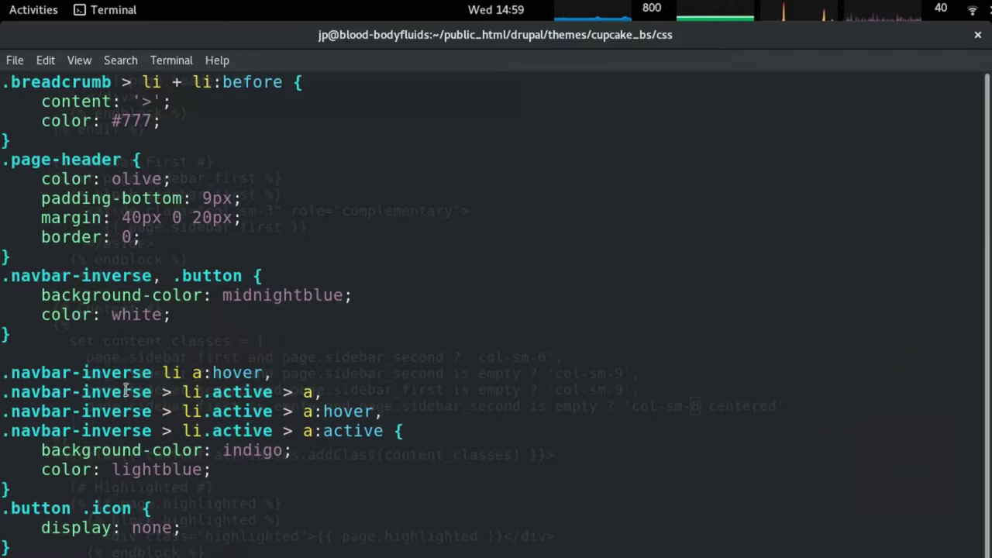
key("alt+Tab")
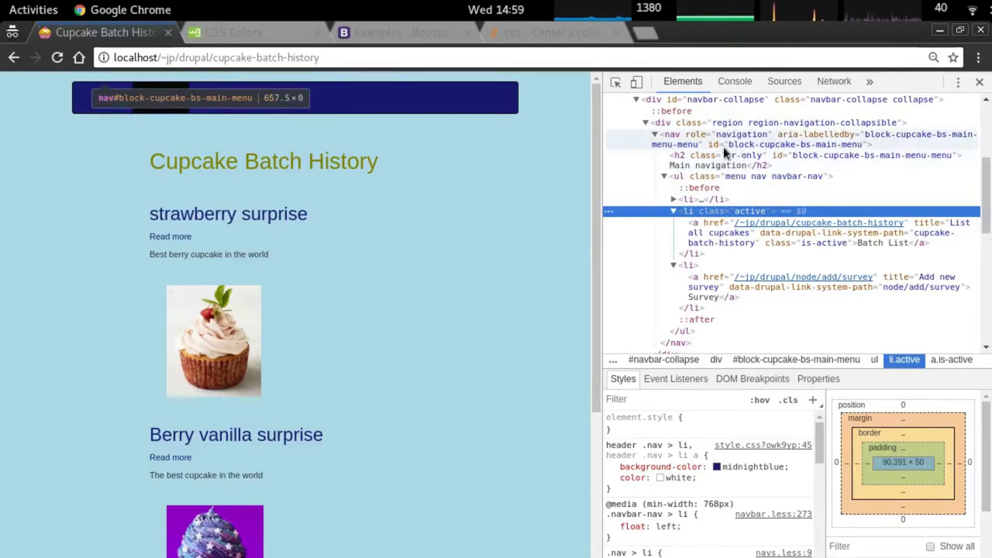
Walk through the menu markup in DevTools Elements to the ul.navbar-nav list.
left_click(729, 161)
left_click(705, 121)
scroll(705, 126, "up", 3)
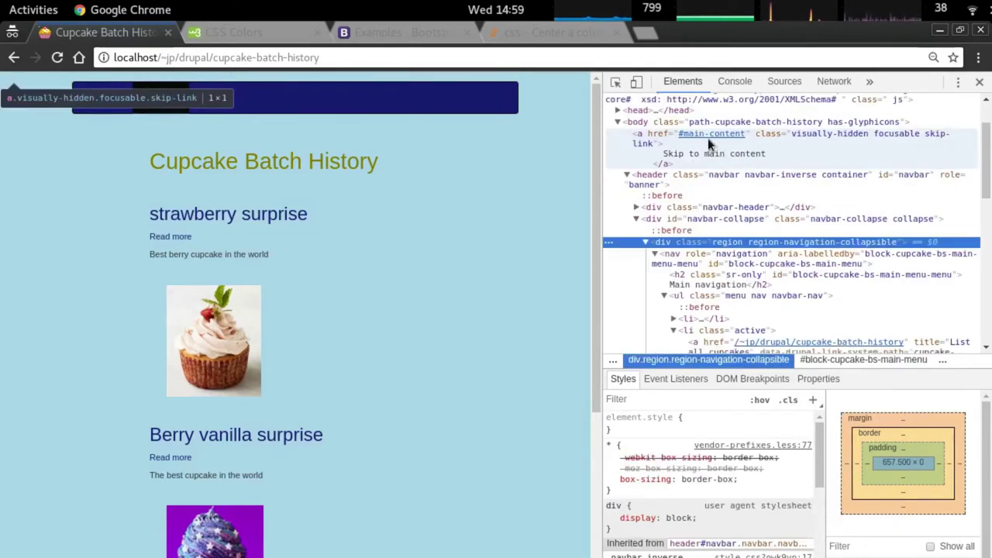
left_click(728, 223)
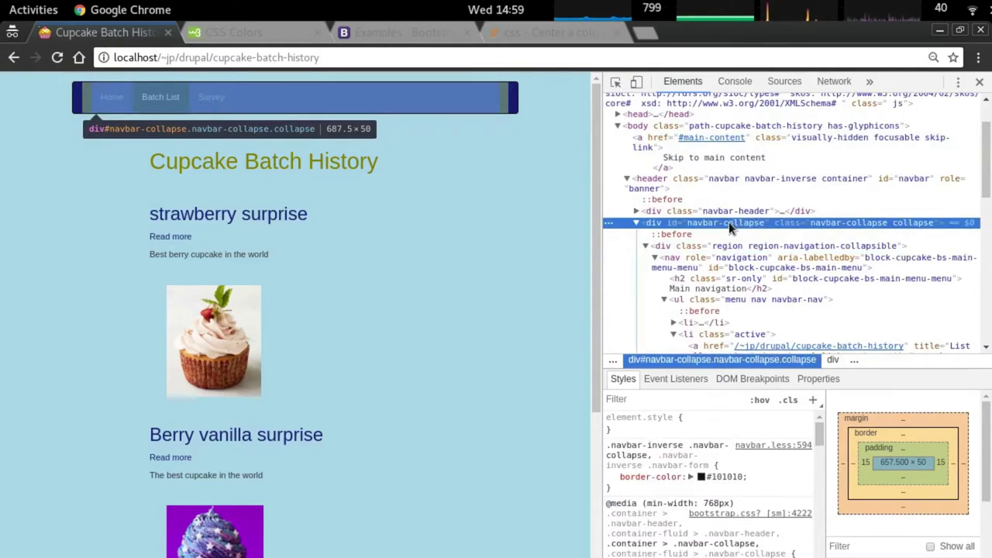
left_click(728, 210)
left_click(732, 222)
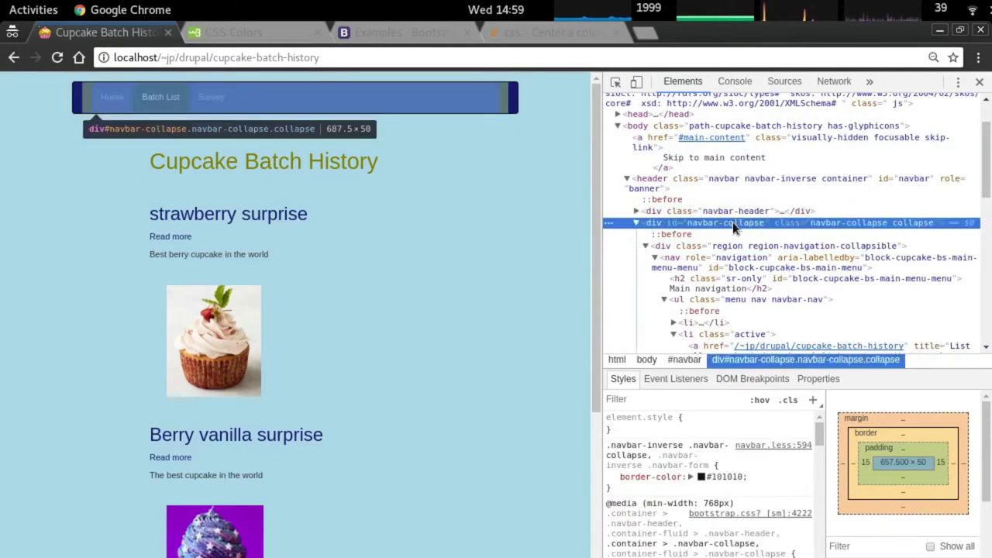
left_click(731, 246)
right_click(731, 246)
left_click(708, 258)
left_click(708, 257)
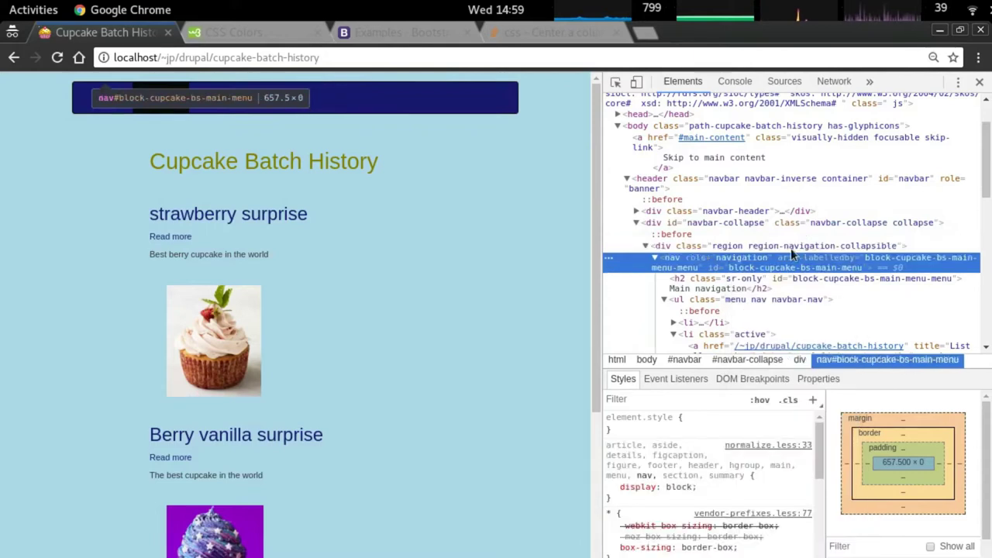
left_click(756, 279)
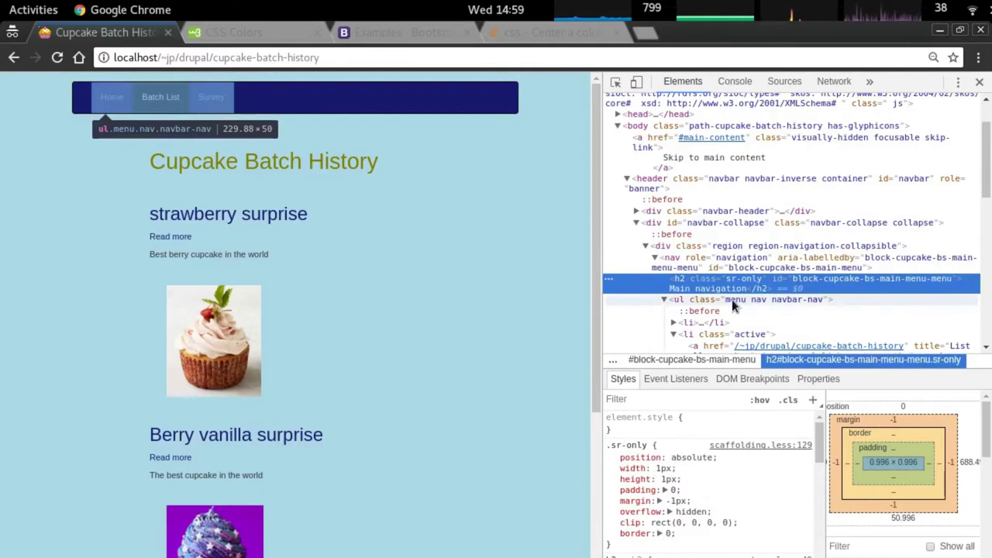
left_click(731, 299)
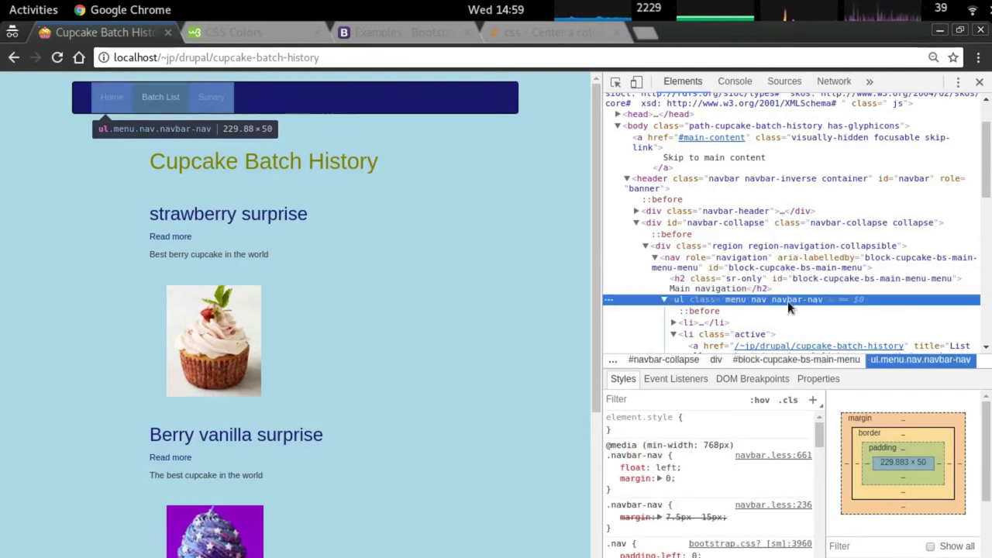
Replace 'inverse' with 'nav' in the indigo rule's selectors, making them .navbar-nav.
key("alt+Tab")
key("w")
key("w")
key("w")
type("cwnav")
key("Escape")
key("j")
key("b")
key(".")
key("j")
key("b")
key(".")
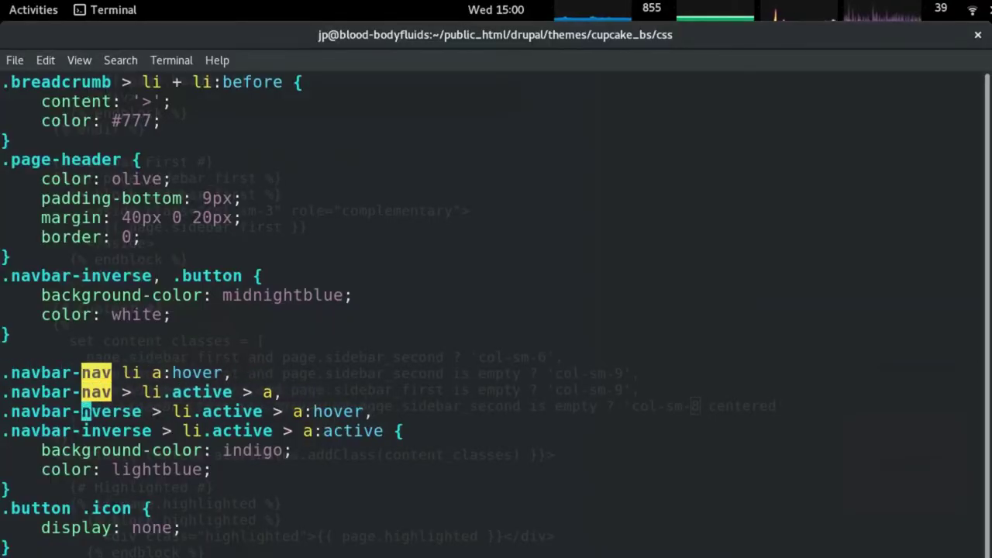
Finish the selector line edits, then reload Batch History in Chrome and check the navbar links.
key("j")
key("b")
key(".")
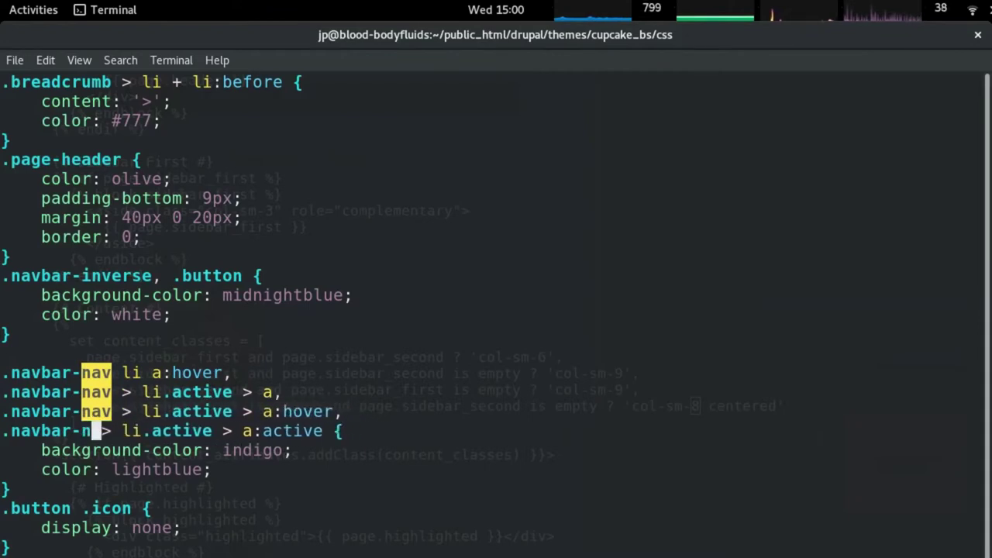
key("alt+Tab")
key("ctrl+r")
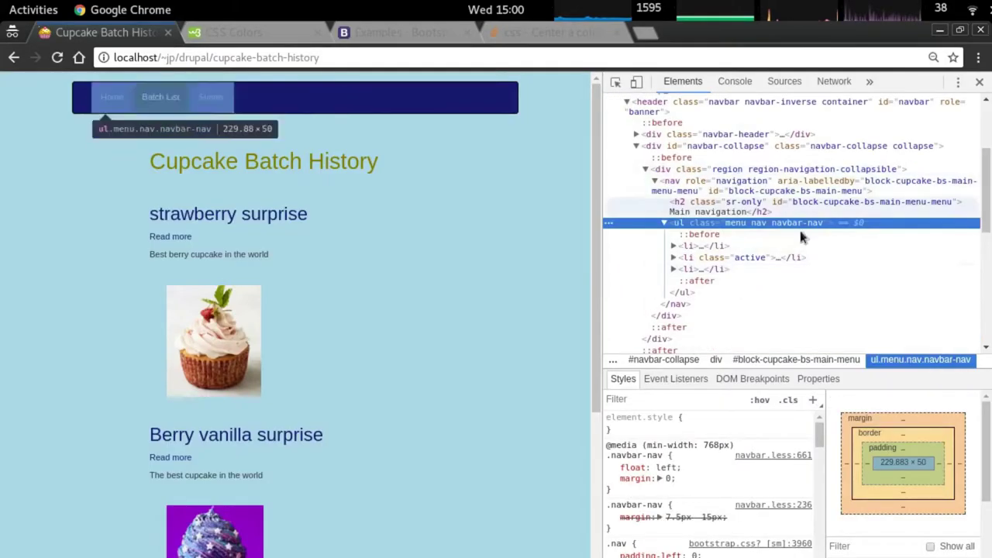
left_click(217, 98)
left_click(165, 99)
Inspect the Batch List link in DevTools and copy its full active-link selector.
right_click(139, 113)
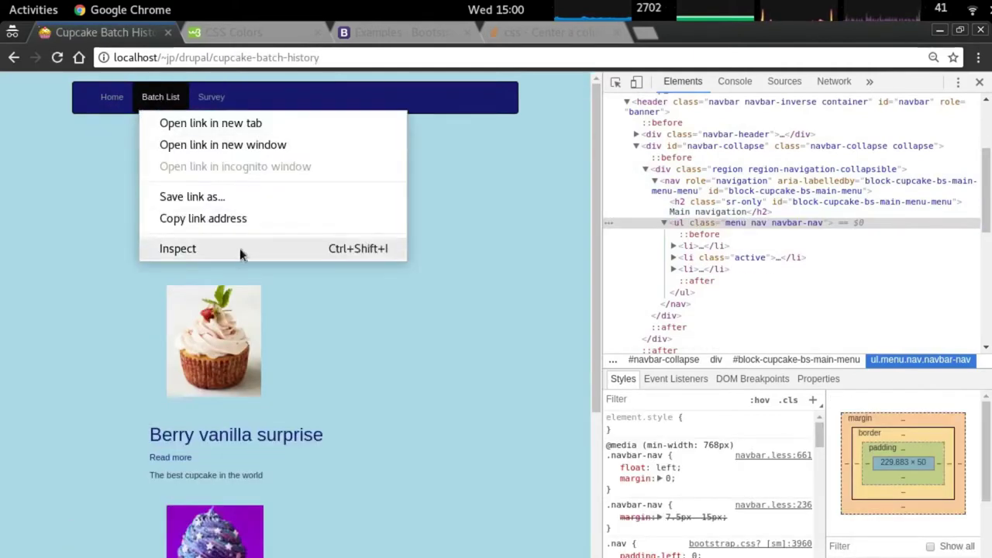
left_click(239, 249)
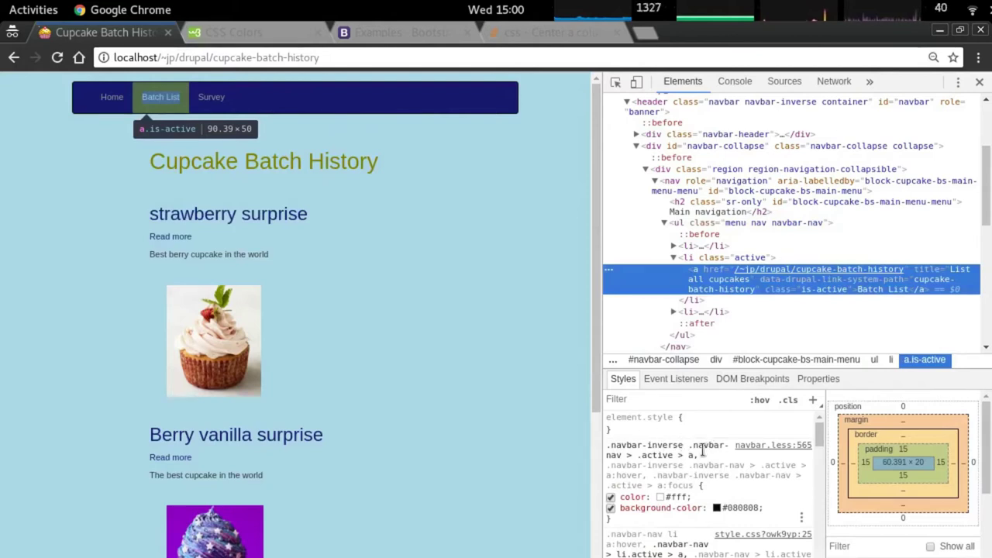
left_click_drag(695, 454, 609, 448)
left_click(626, 455)
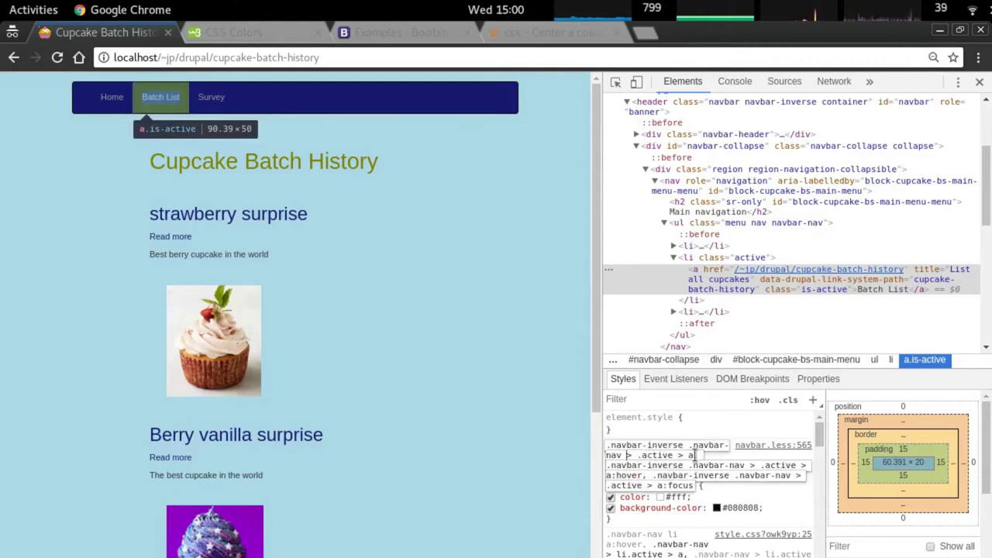
type(",")
left_click_drag(692, 485, 607, 447)
key("ctrl+c")
In Vim, replace the old .navbar-nav selector lines with the copied .navbar-inverse selector.
key("alt+Tab")
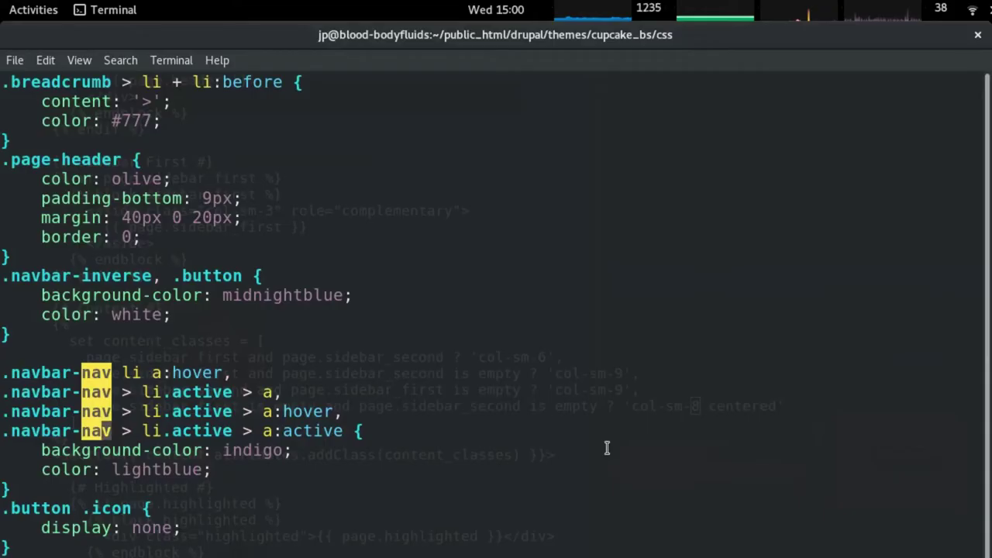
key("k")
key("k")
key("k")
key("d")
key("d")
key("d")
key("d")
key("d")
key("d")
key("d")
key("d")
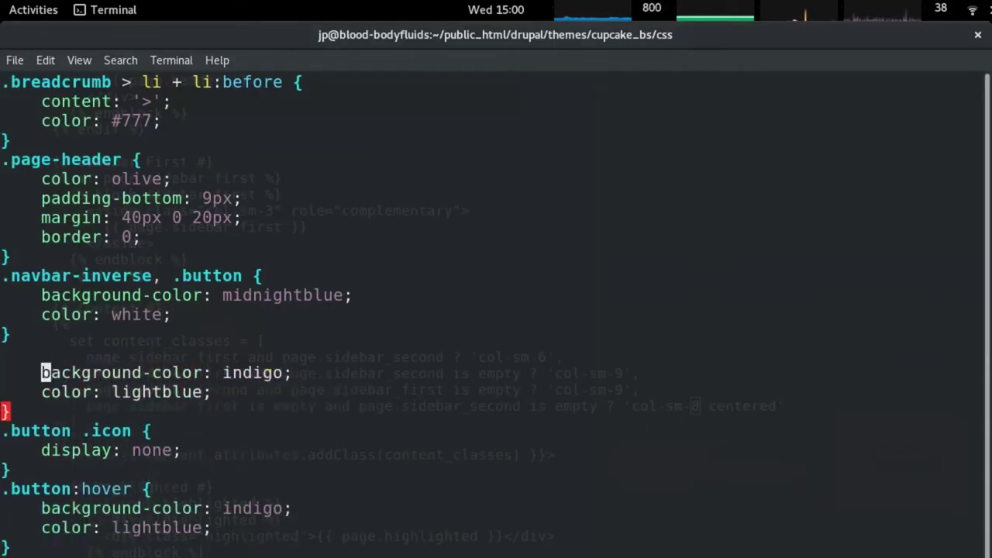
key("O")
right_click(454, 369)
left_click(496, 448)
Split the pasted selector onto separate lines at each comma and append ' {'.
key("Escape")
key("0")
key("l")
key("l")
key("l")
key("l")
key("l")
key("l")
key("l")
key("l")
key("l")
key("l")
key("l")
key("l")
key("l")
key("l")
key("l")
key("l")
key("l")
key("l")
key("l")
key("l")
key("l")
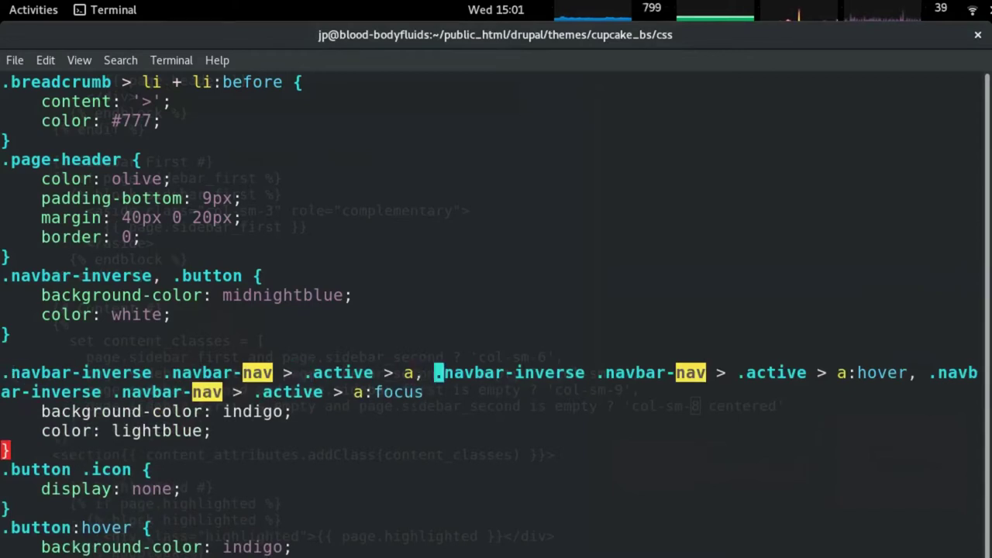
key("i")
key("Return")
key("Escape")
key("W")
key("W")
key("W")
key("W")
key("w")
key("i")
key("Return")
key("Escape")
type("$a")
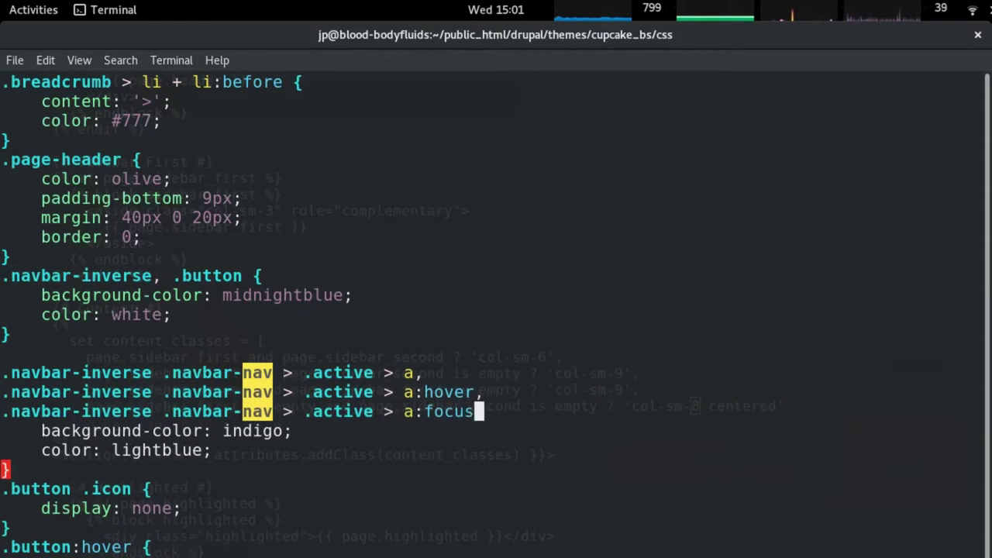
type(" {")
key("alt+Tab")
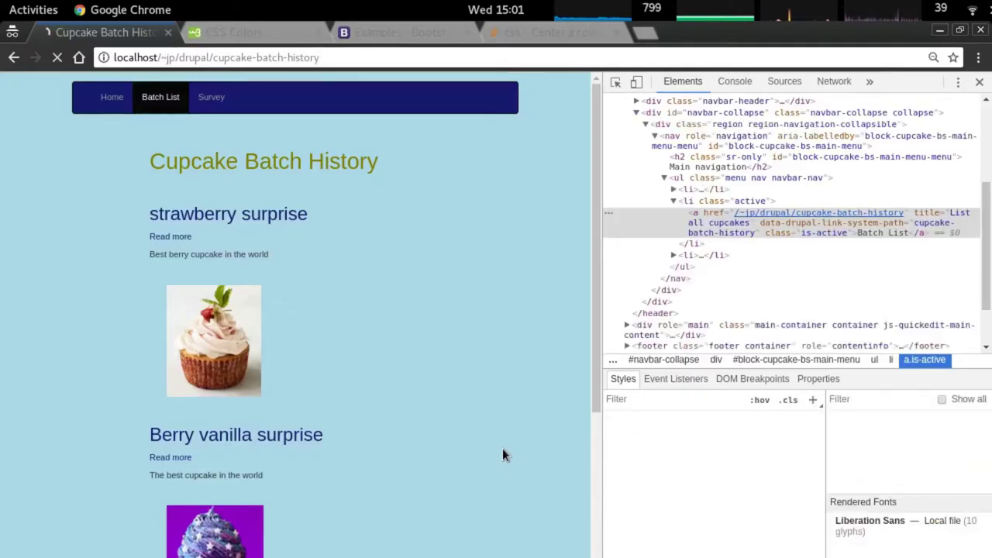
Open the survey page from the navbar, then go back through the history in Chrome.
left_click(211, 97)
key("alt+Left")
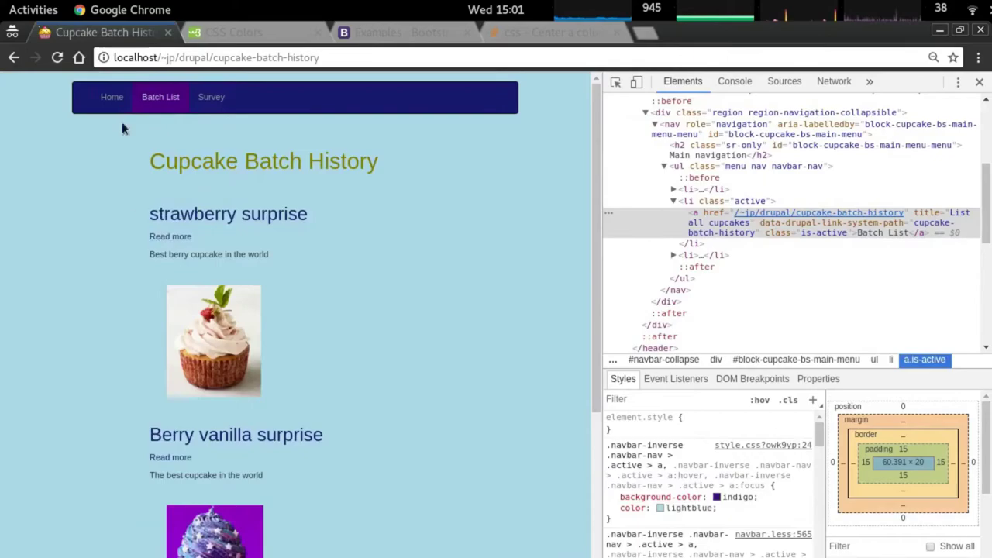
key("alt+Left")
Review the CSS rules in Vim, then quit the file with :q.
key("alt+Tab")
scroll(196, 345, "down", 1)
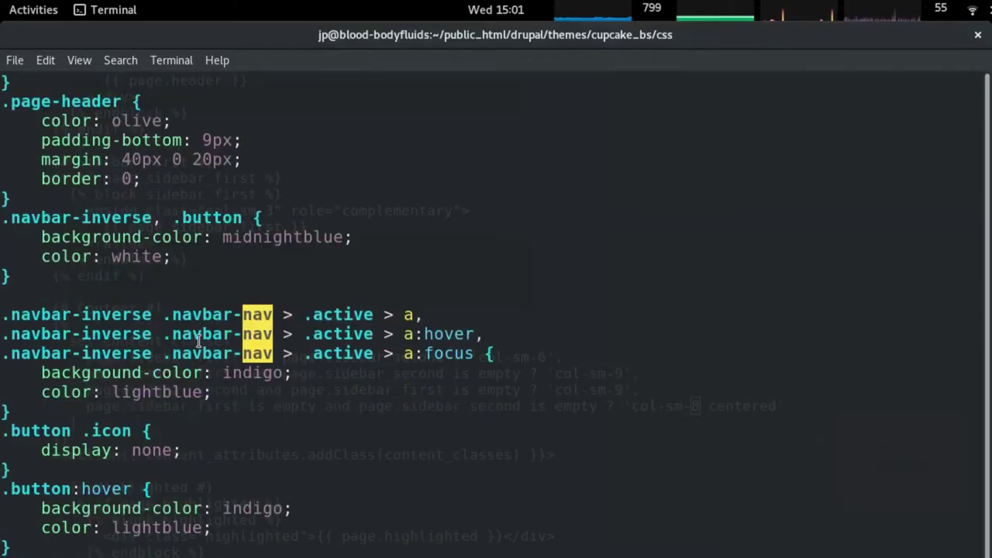
key("j")
key("k")
key("k")
key("k")
key("k")
key("k")
key("k")
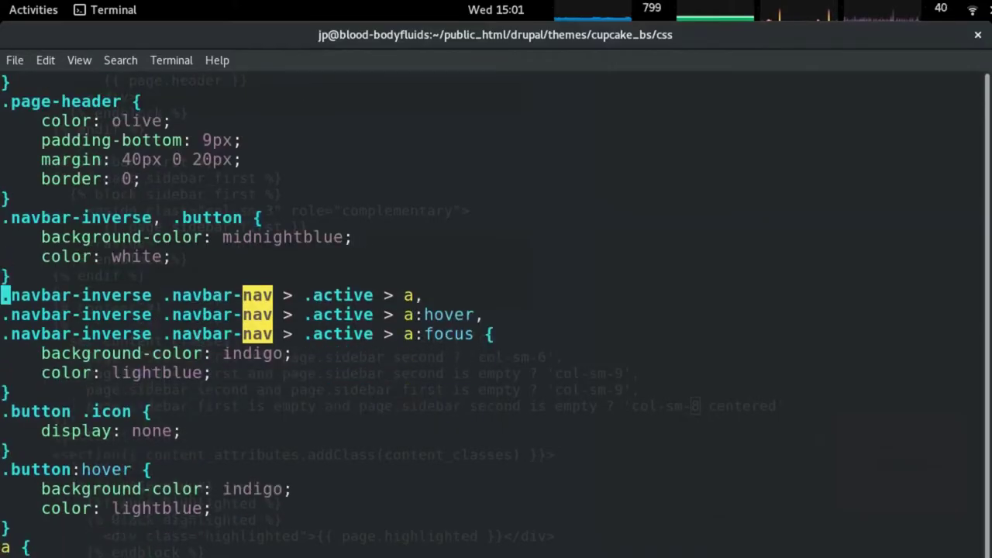
key("g")
key("g")
key("j")
key("j")
key("j")
key("j")
key("j")
key("j")
key("j")
key("j")
key("j")
key("j")
key("j")
key("j")
key("j")
key("j")
key("j")
key("j")
key("j")
key("j")
key("j")
key("j")
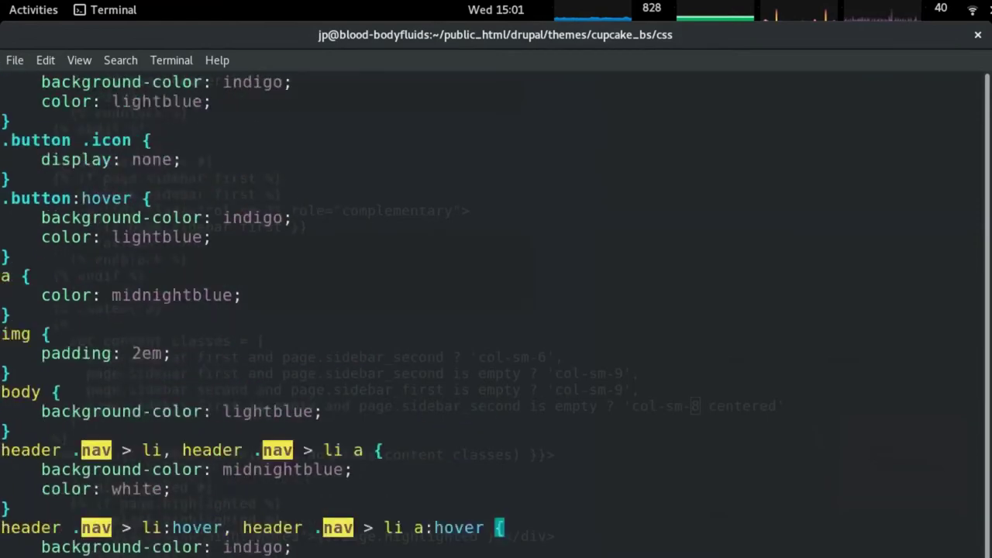
key("j")
key("k")
key("k")
key("k")
key("k")
key("k")
key("k")
key("k")
key("k")
key("k")
key("k")
key("k")
key("k")
key("k")
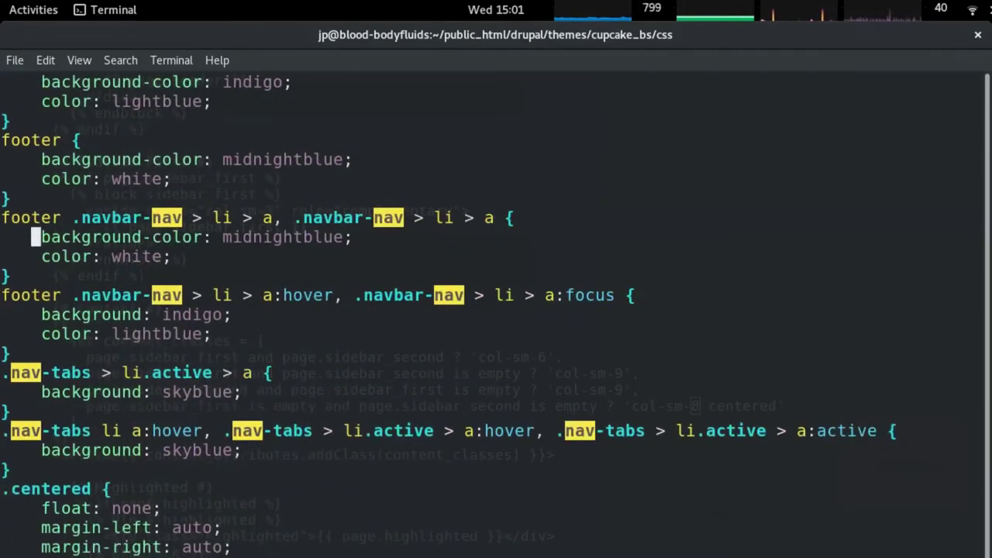
type(":q")
key("Return")
key("alt+Tab")
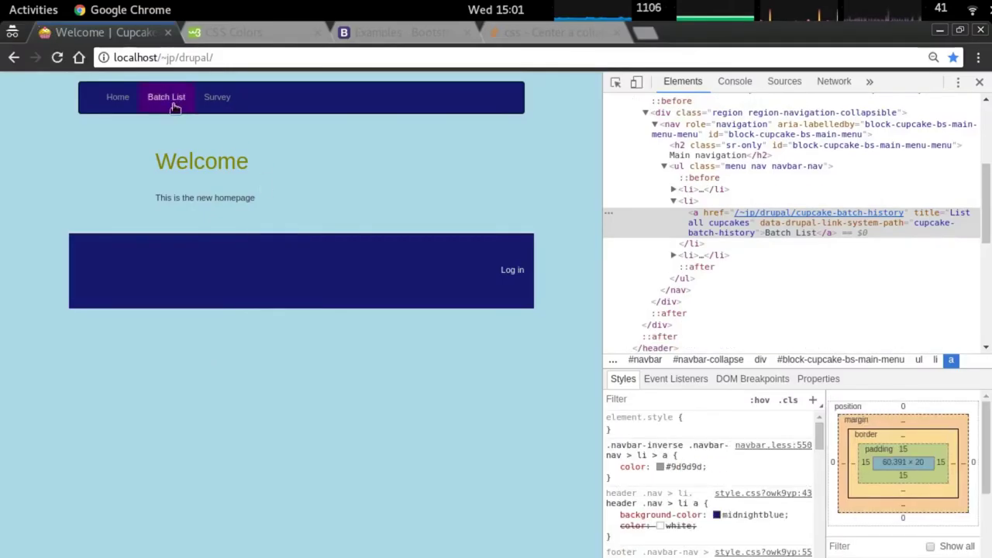
Close the developer tools, the extra search results tab and the drupal.org forum tab.
key("ctrl+Tab")
key("ctrl+Tab")
key("ctrl+Tab")
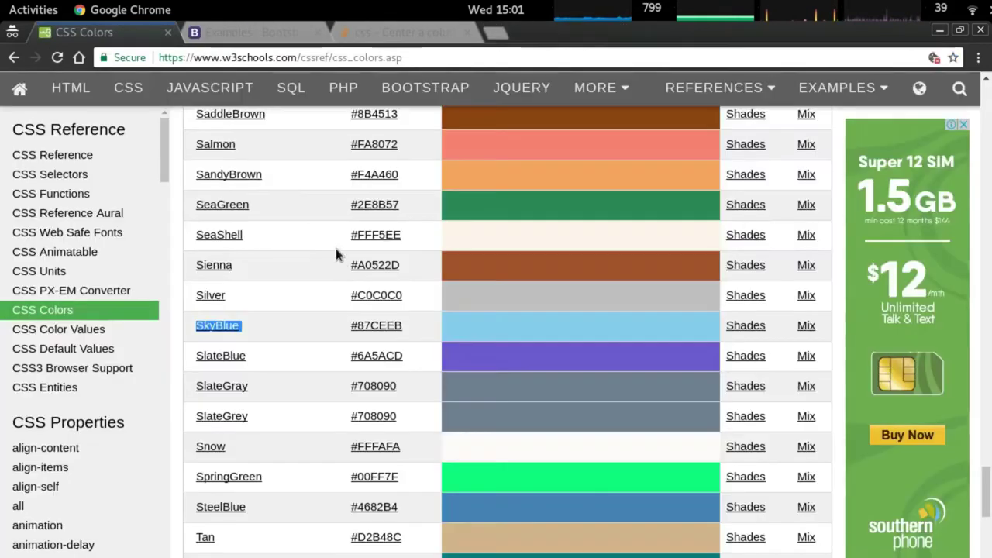
key("alt+Tab")
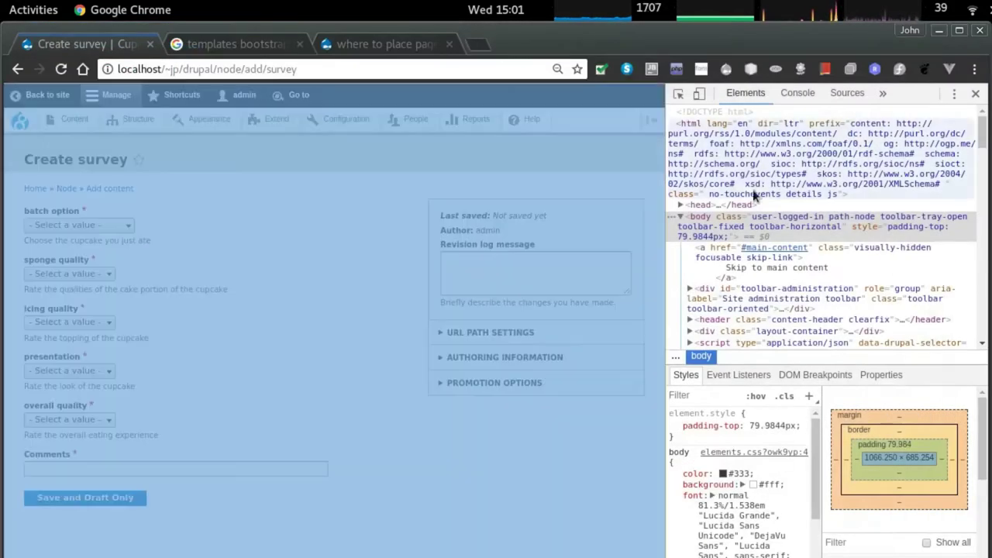
key("F12")
key("ctrl+Tab")
key("ctrl+w")
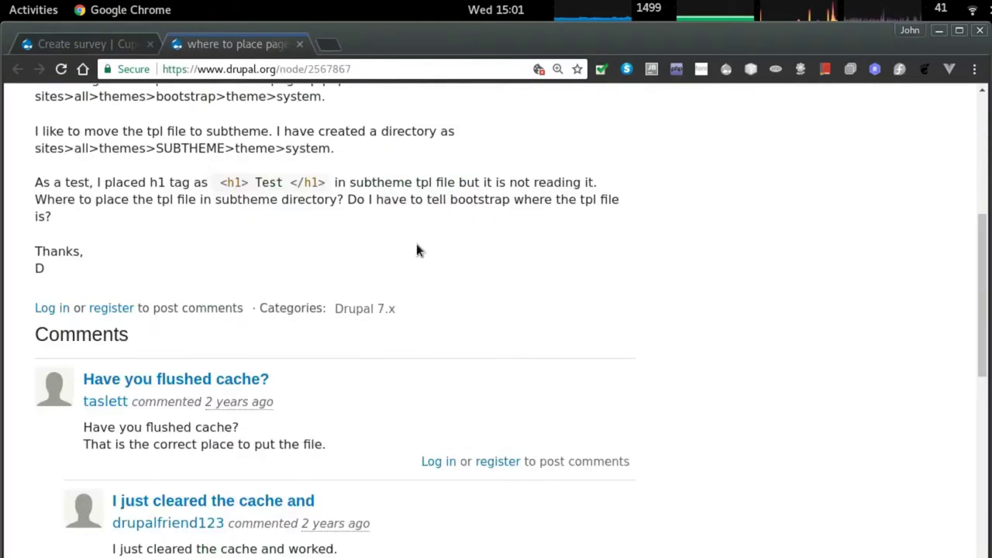
scroll(416, 245, "up", 5)
key("ctrl+w")
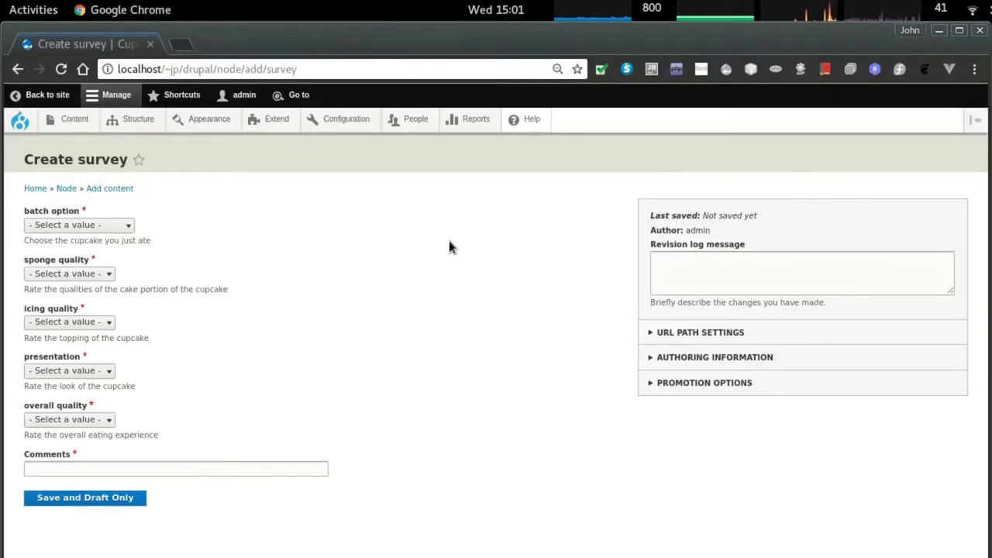
Turn on 'Put site into maintenance mode' under Configuration and save it.
left_click(75, 119)
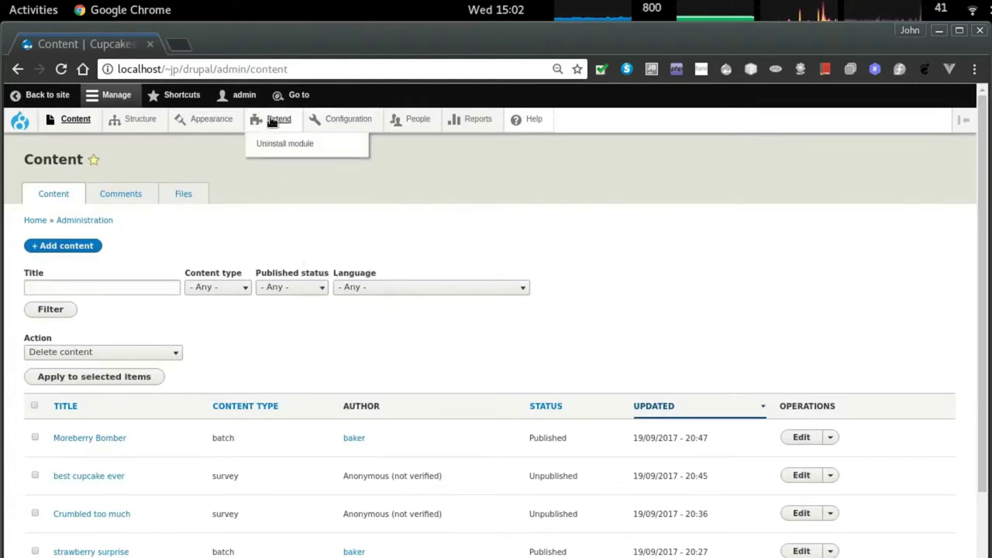
left_click(346, 119)
scroll(153, 308, "down", 3)
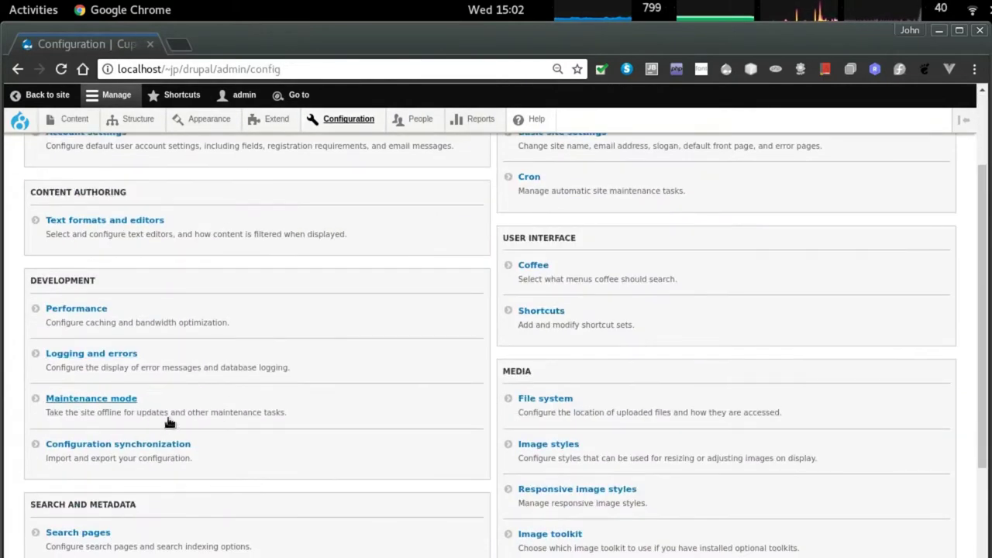
left_click(71, 234)
left_click(82, 344)
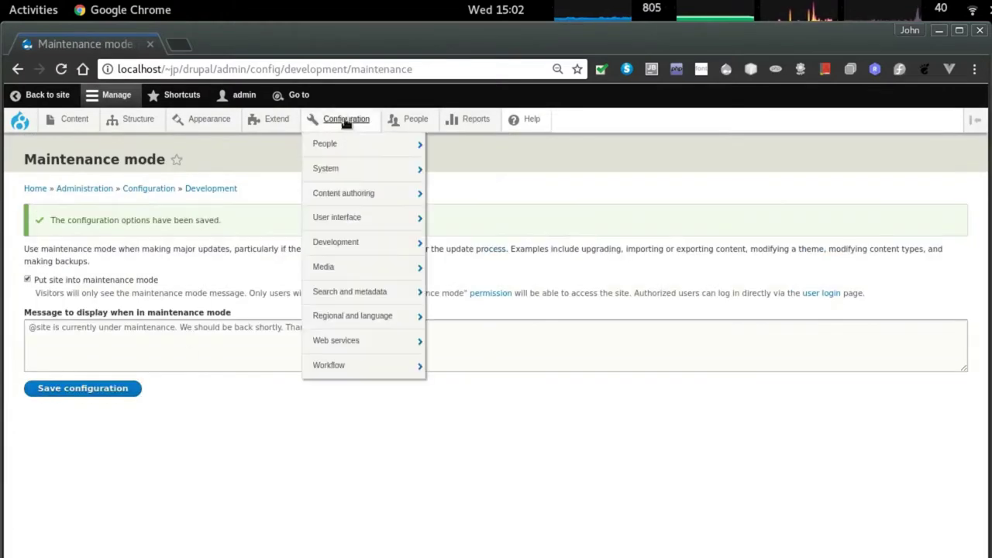
Set page cache maximum age to 30 min and enable CSS and JavaScript aggregation in Performance.
left_click(345, 118)
left_click(75, 474)
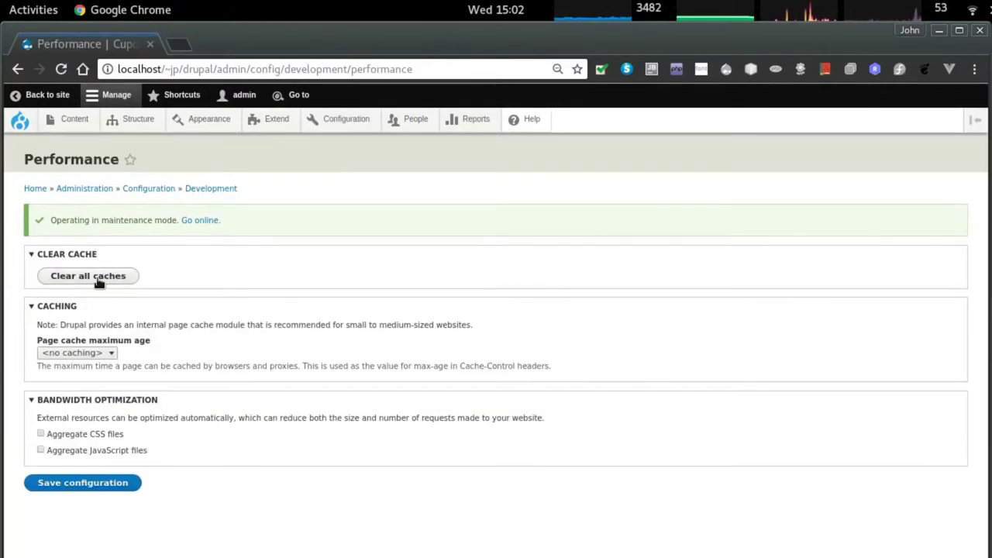
left_click(84, 354)
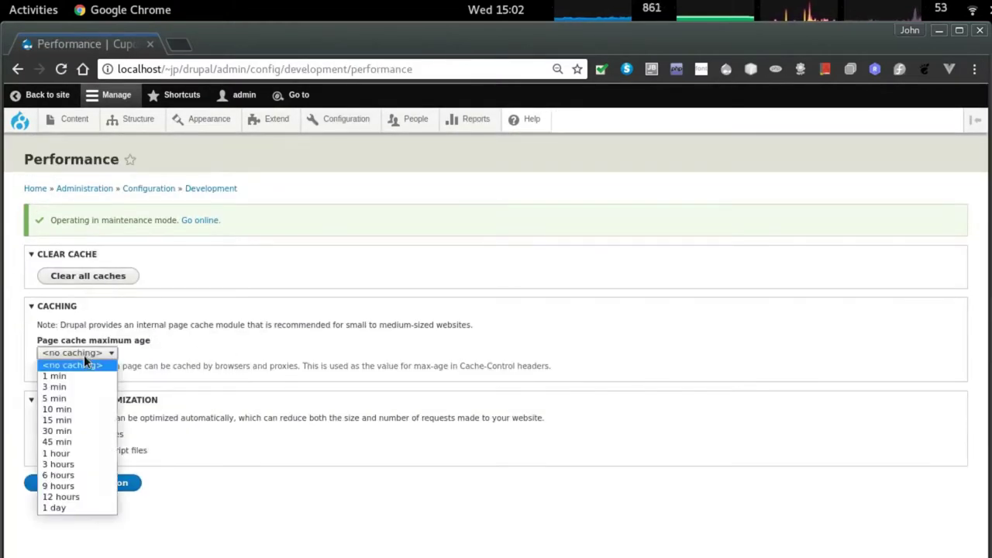
left_click(85, 431)
left_click(76, 435)
left_click(78, 450)
left_click(95, 480)
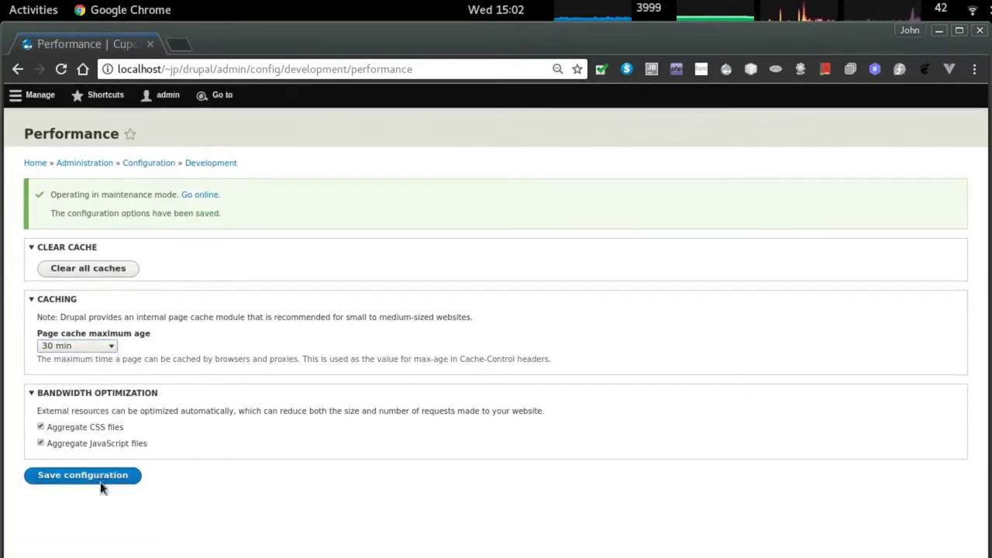
Flush all of the site's caches.
mouse_move(19, 121)
left_click(32, 166)
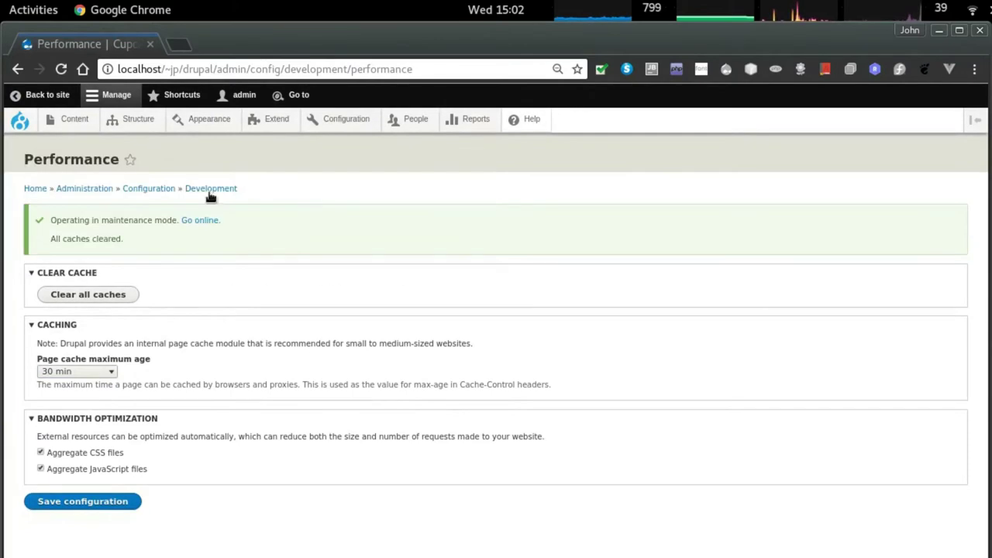
key("alt+Tab")
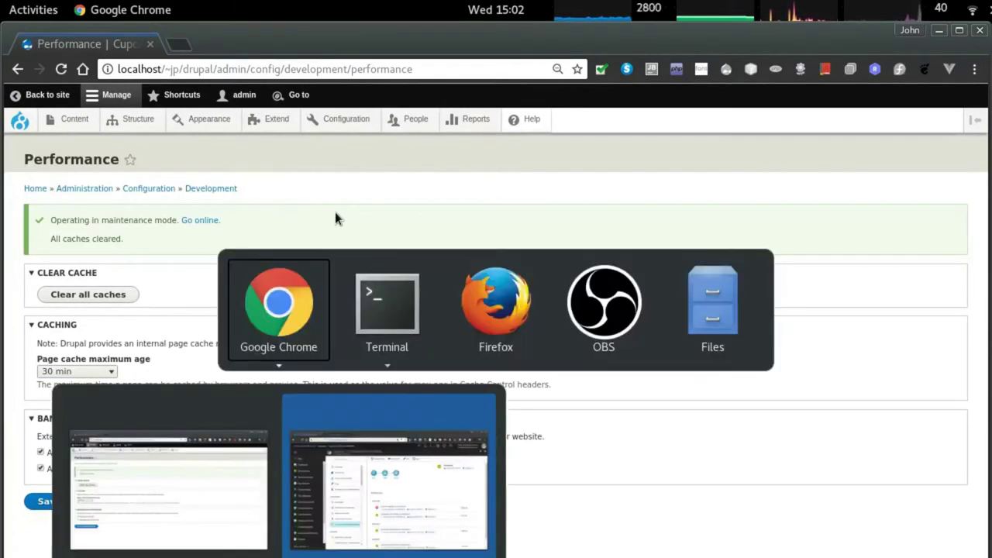
Load the homepage in Firefox to see the Site under maintenance page, then return to the terminal.
key("alt+Tab")
key("alt+Tab")
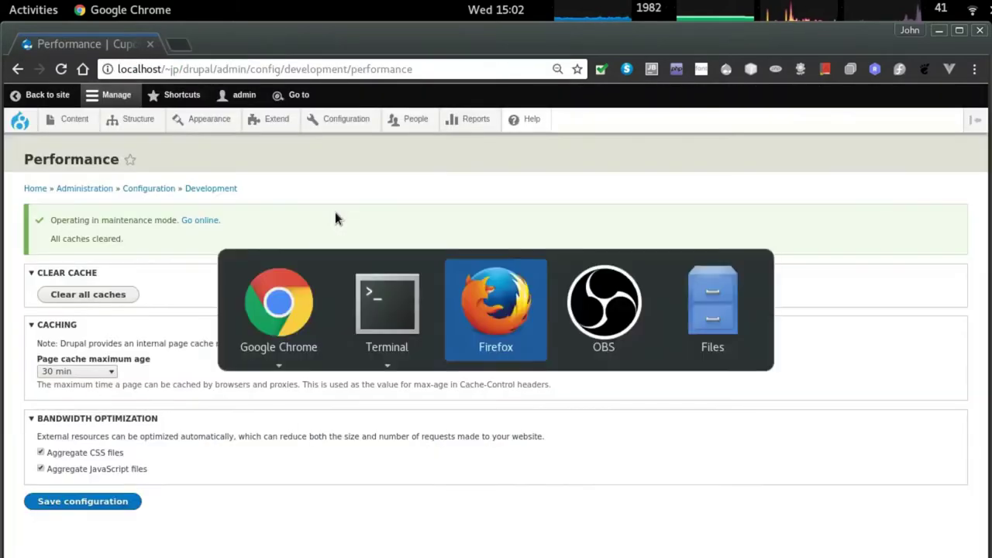
left_click(99, 137)
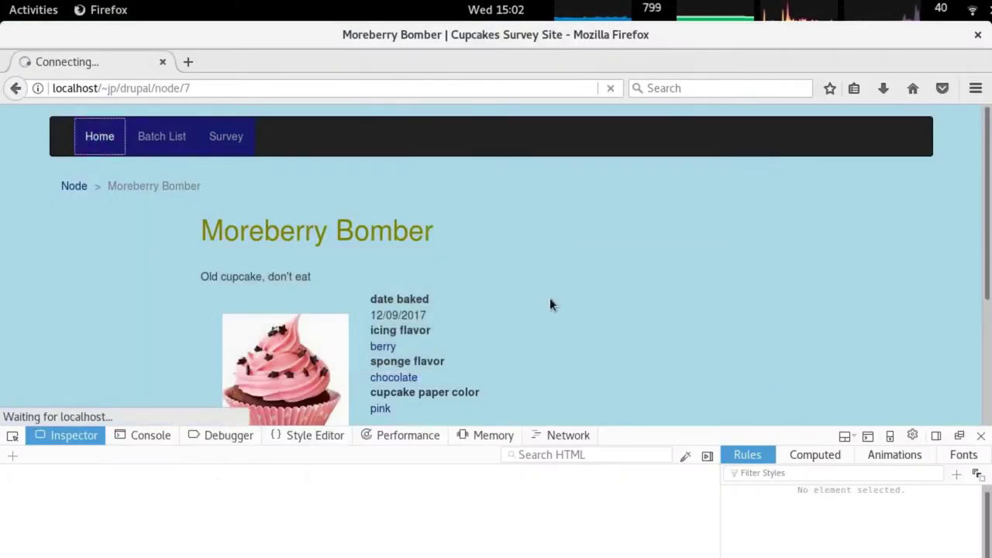
left_click(979, 435)
scroll(506, 312, "down", 5)
scroll(507, 312, "down", 5)
scroll(504, 308, "up", 1)
scroll(504, 308, "down", 1)
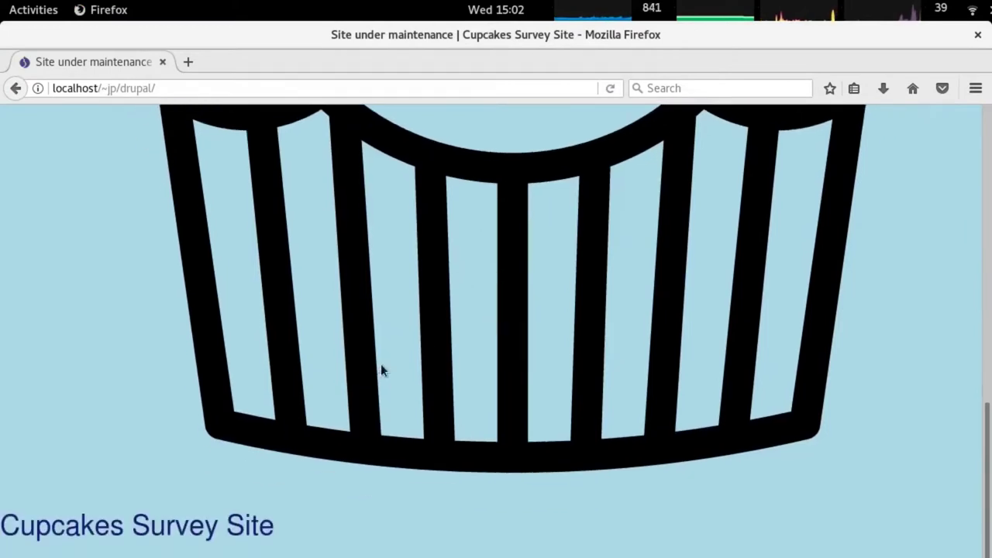
key("alt+Tab")
key("alt+Tab")
key("Tab")
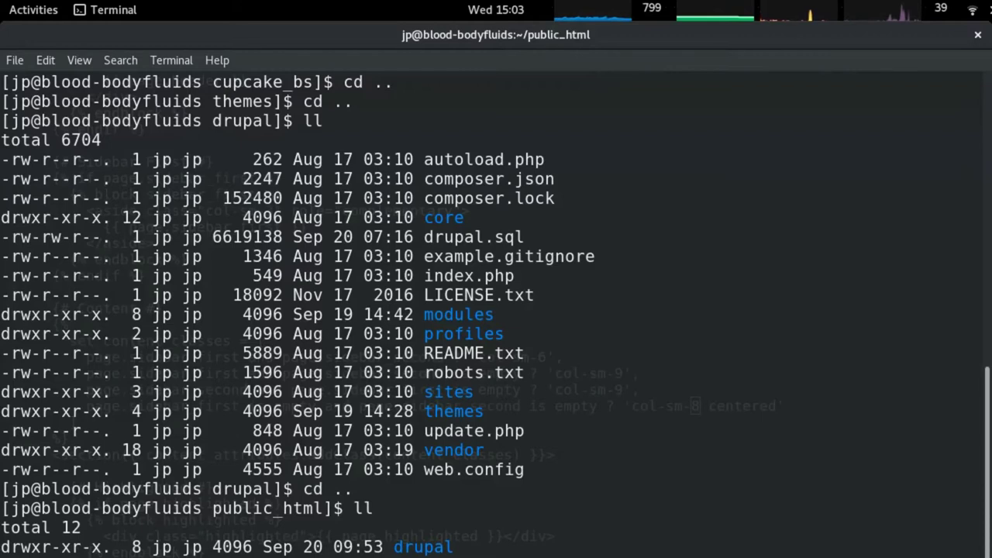
In the other terminal window, enter the system templates folder and open page.html.twig with vi.
key("alt+grave")
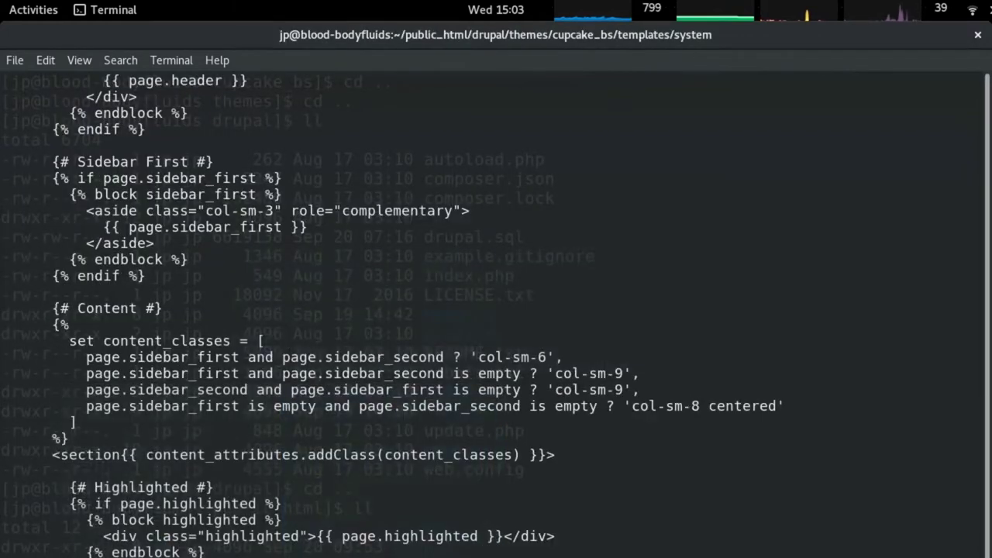
key("Return")
type("cd system/")
key("Return")
type("vi page.html.twig")
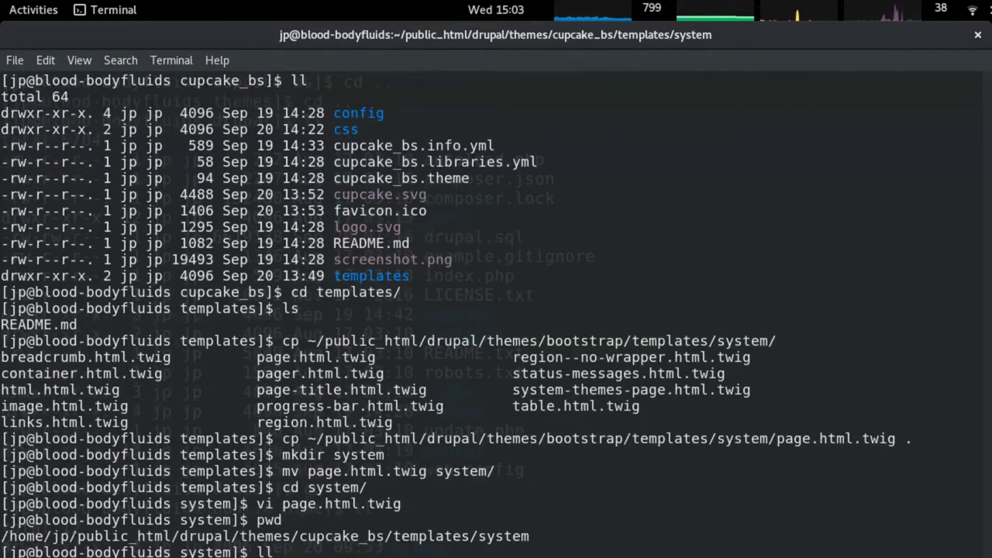
key("Return")
type("cd ..")
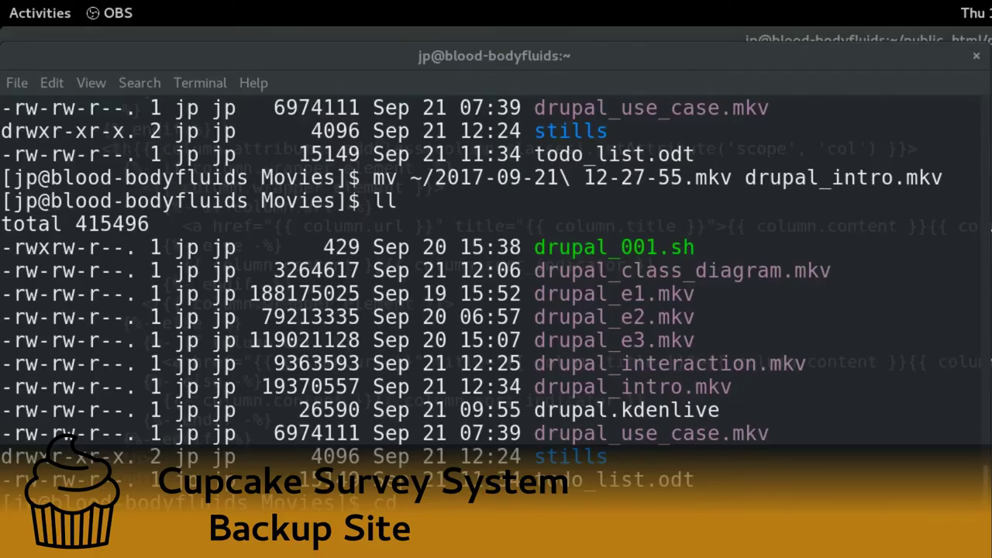
List public_html and delete the old cupcake_drupal.tar.gz archive.
left_click(582, 371)
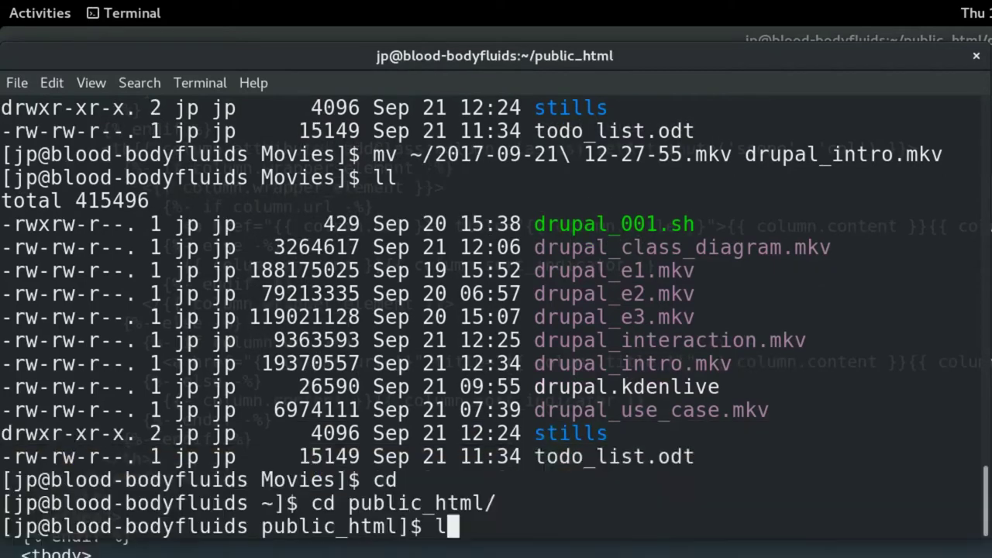
type("ll")
key("Return")
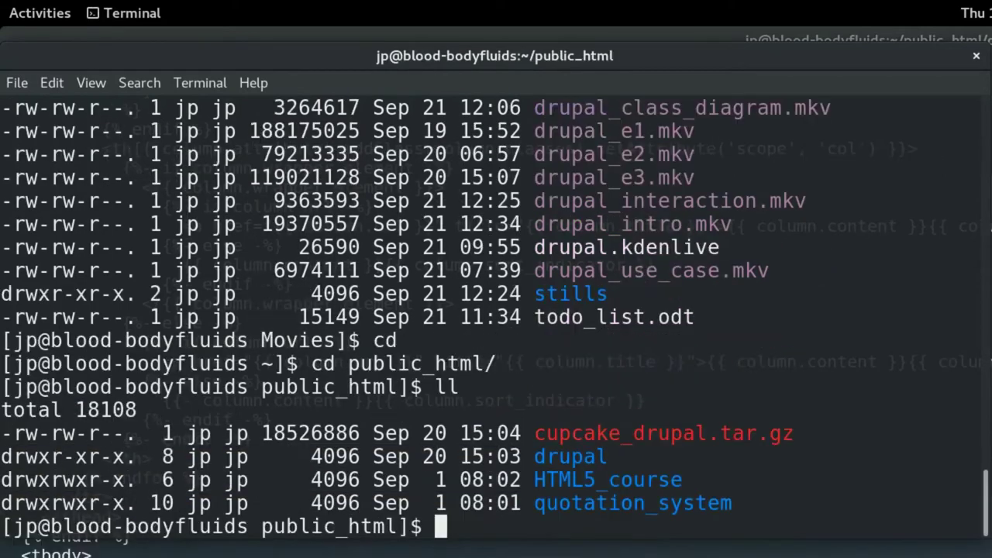
type("rm cu")
key("Tab")
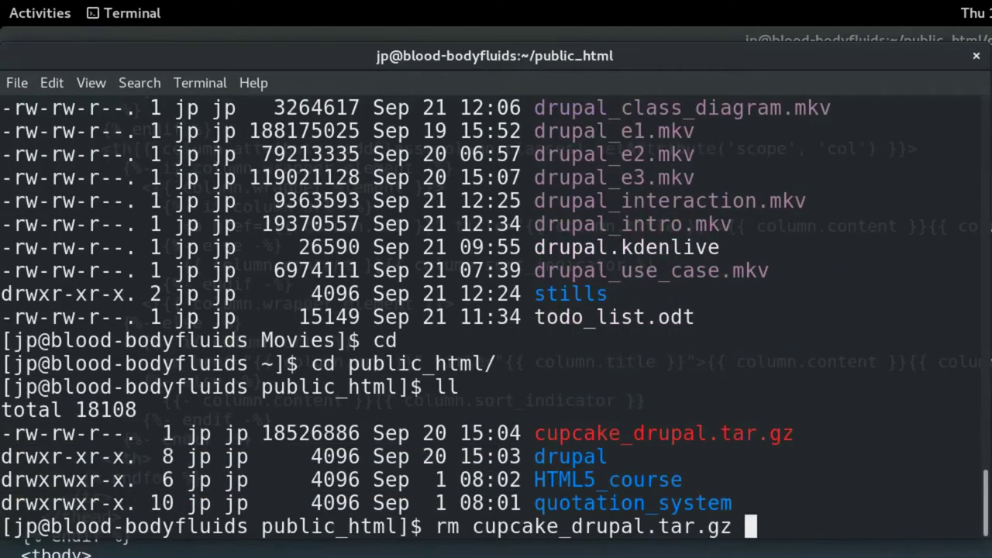
key("Return")
Go into the drupal folder, list it and delete the old drupal.sql dump.
type("cd d")
key("Tab")
key("Return")
type("ll")
key("Return")
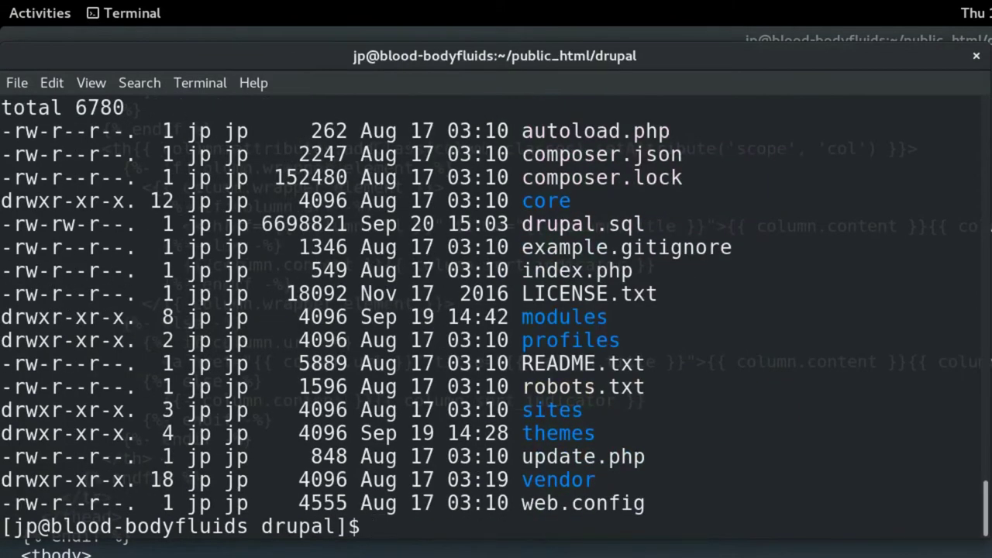
type("rm dr")
key("Tab")
key("Return")
Run 'mysql -u root drupal > mrupal.sql', interrupt it with Ctrl+C and clear the garbled command line.
type("mysql -u root d")
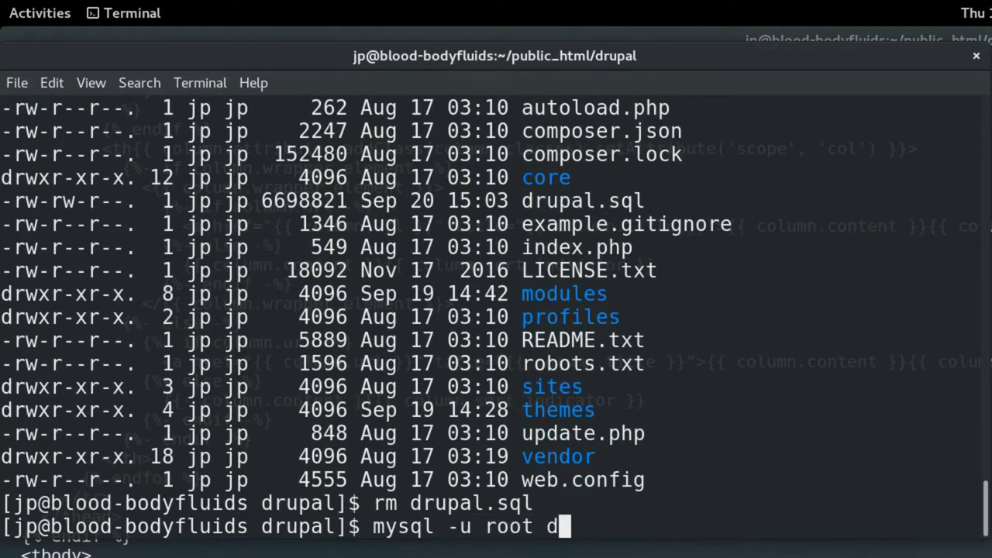
type("rupal > m")
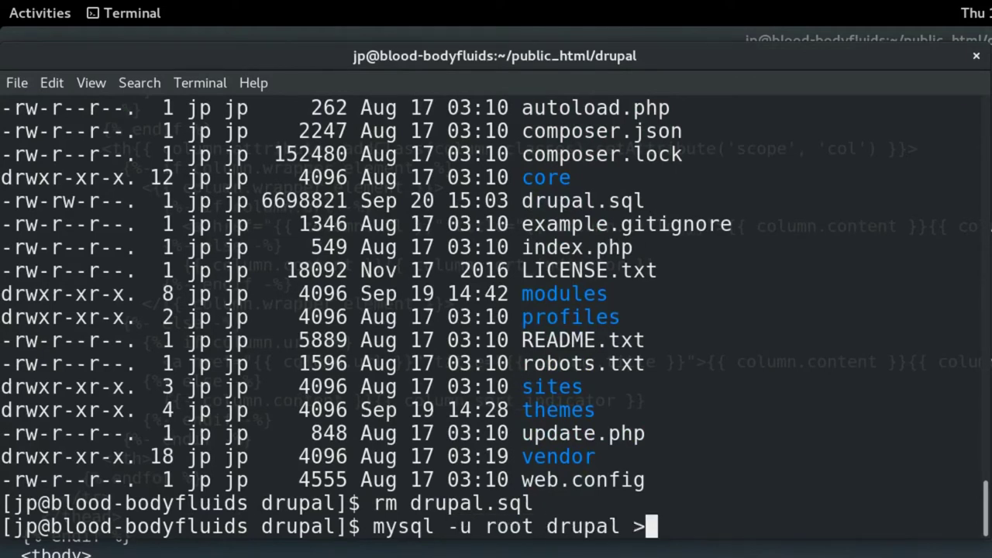
type("rupal")
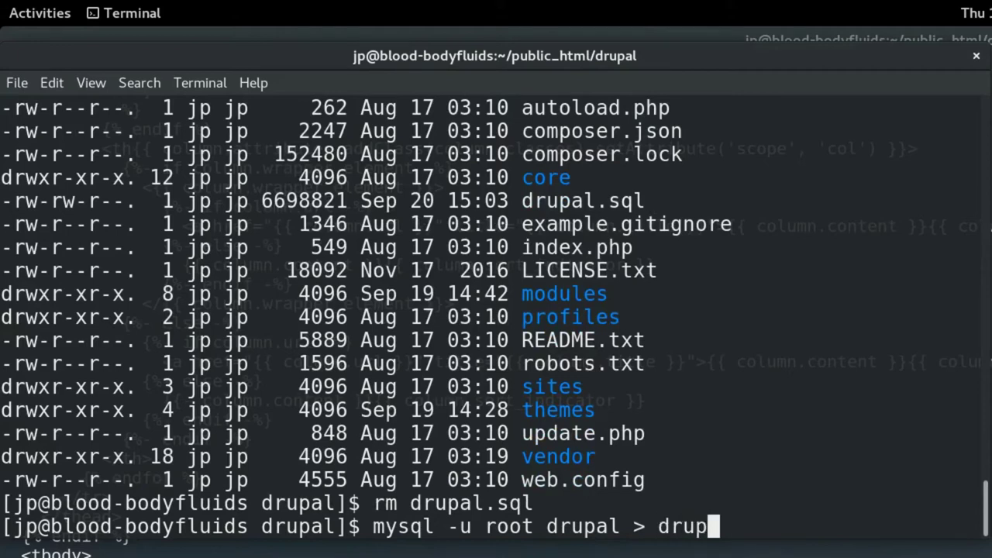
type(".sql")
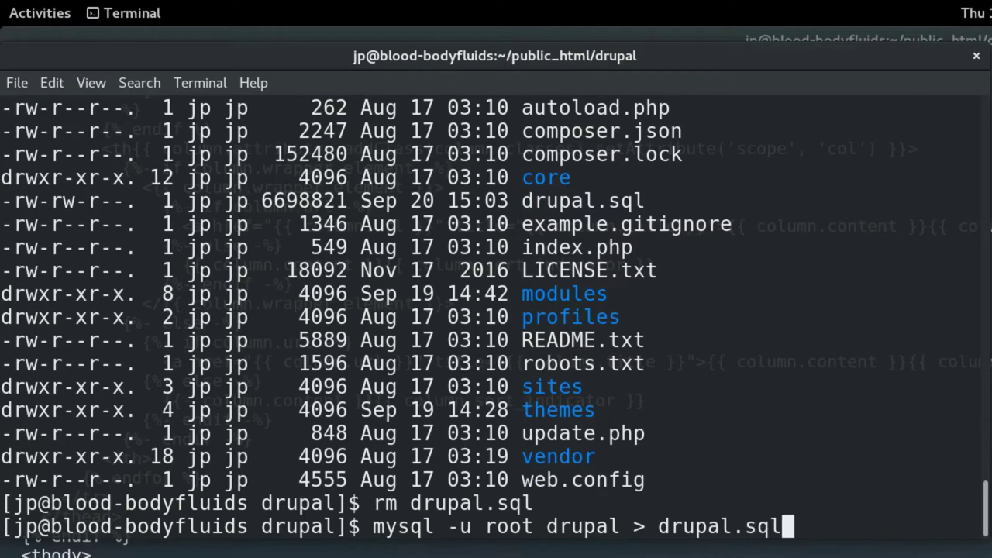
key("Return")
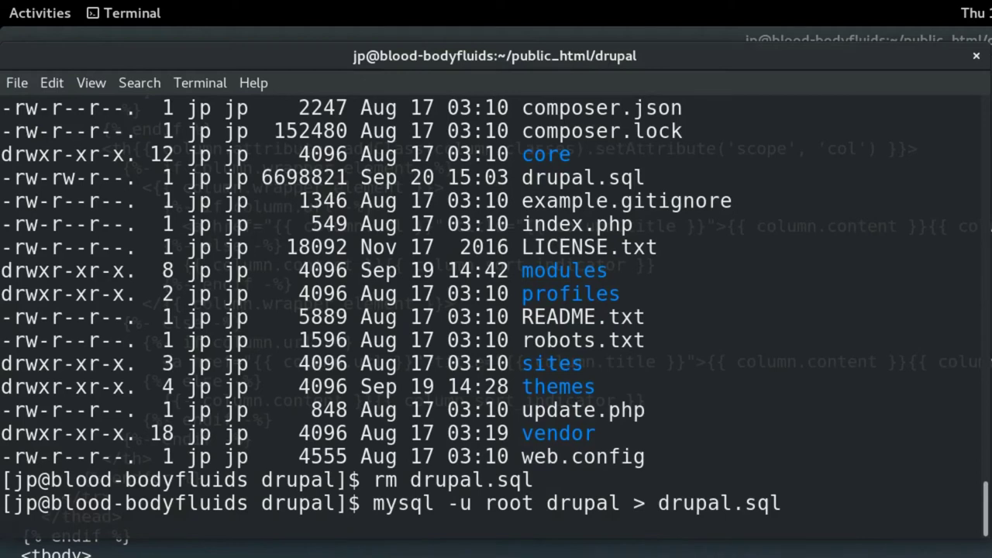
key("ctrl+c")
key("Up")
key("Home")
key("Right")
key("Right")
key("Right")
key("Right")
key("Right")
type("dump")
key("BackSpace")
key("BackSpace")
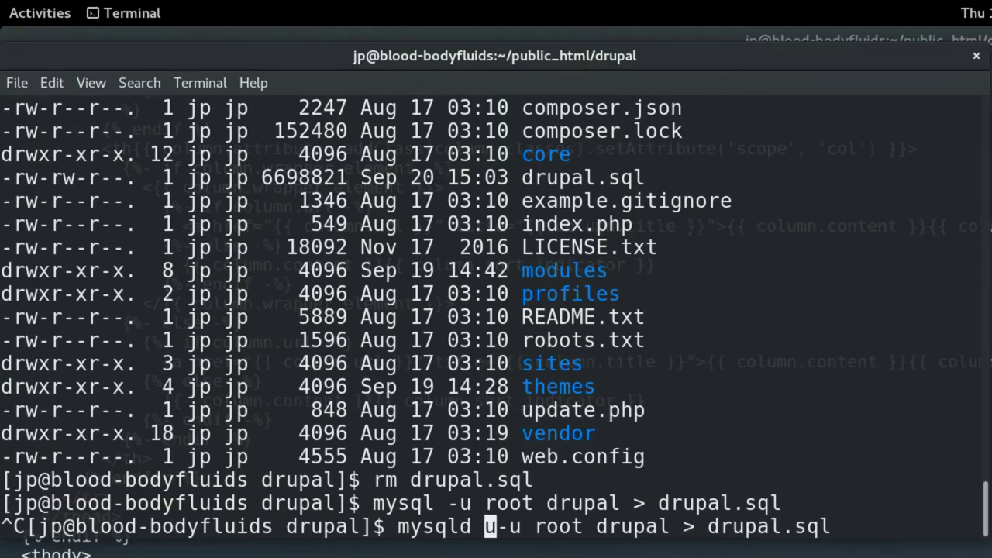
type("uuuu")
key("BackSpace")
key("BackSpace")
key("BackSpace")
key("BackSpace")
key("BackSpace")
key("BackSpace")
key("BackSpace")
key("BackSpace")
key("BackSpace")
key("BackSpace")
key("BackSpace")
key("BackSpace")
key("BackSpace")
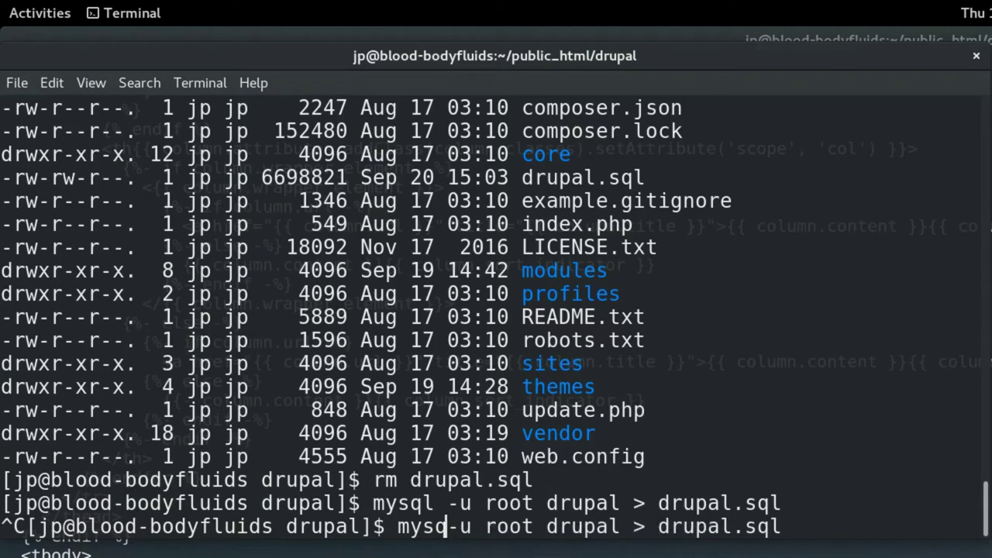
key("ctrl+k")
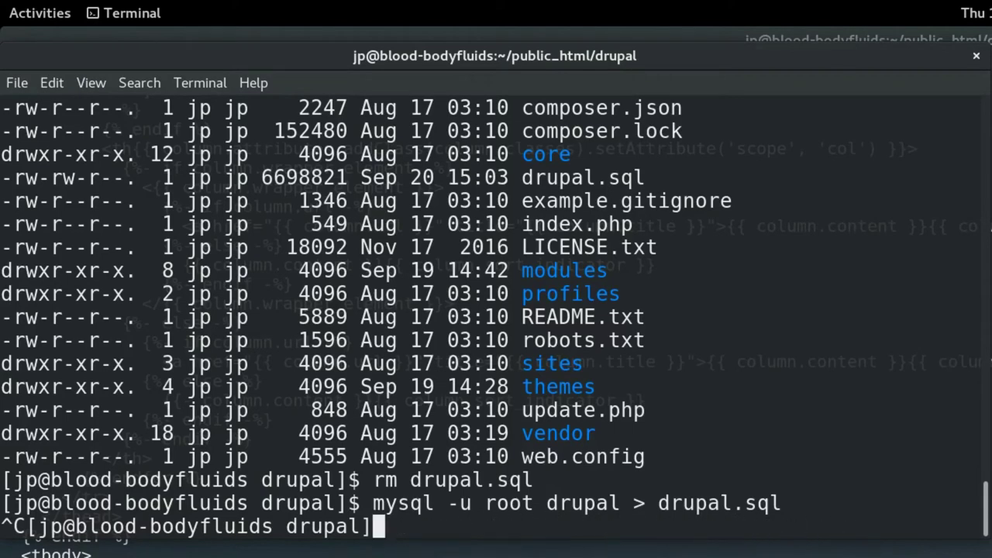
key("Return")
key("Return")
Export the drupal database with 'mysqldump -u root drupal > drupal.sql' and inspect it in less.
type("mysql")
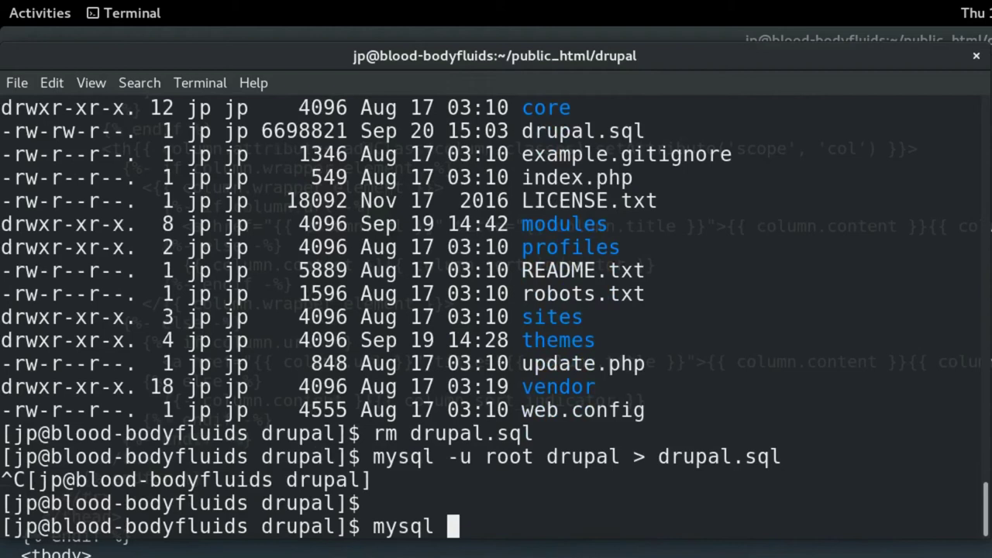
type("dump -u ")
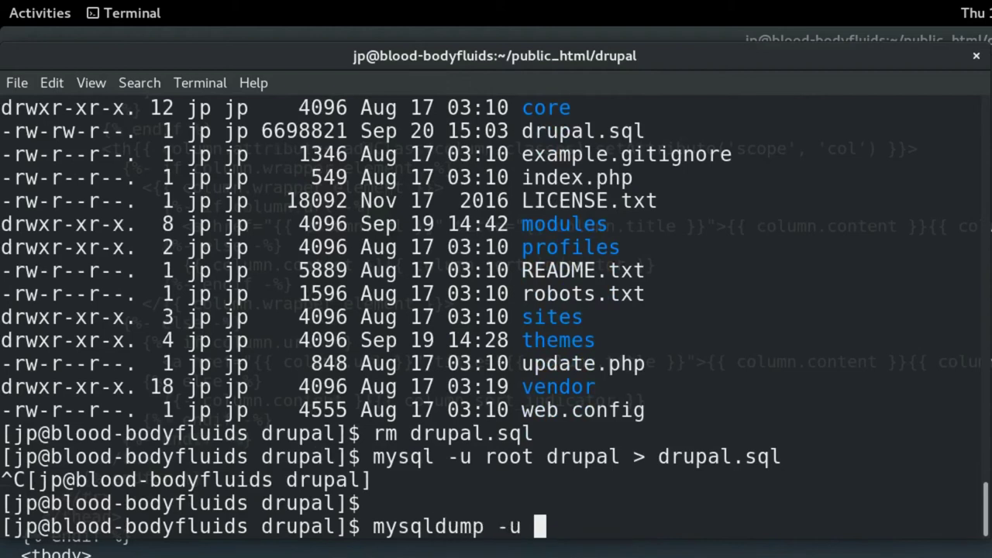
type("root drupal")
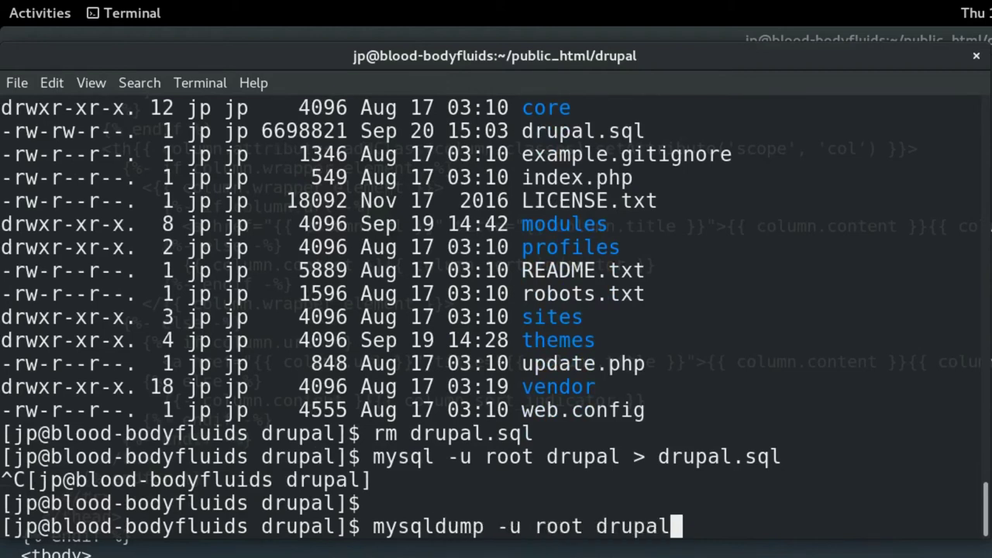
type(" > drupal")
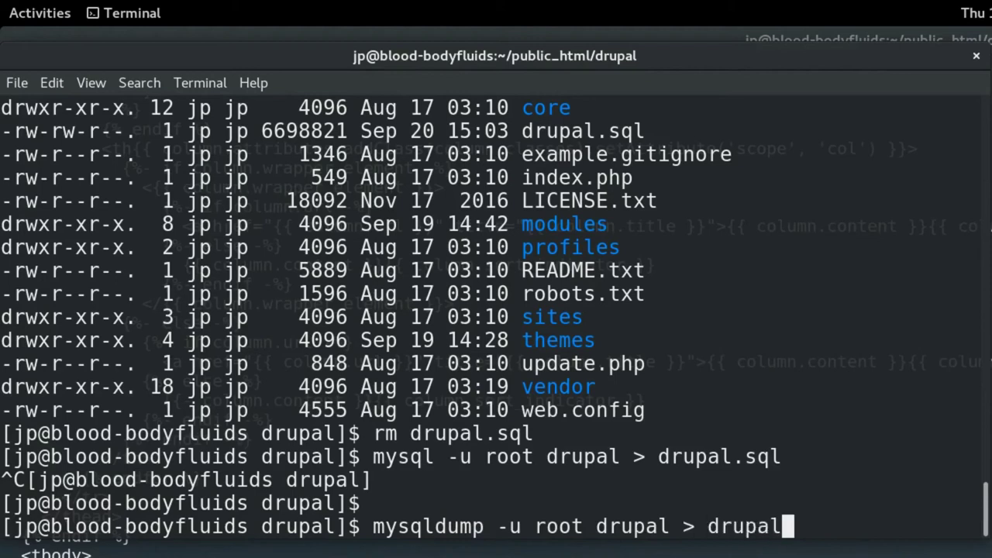
type(".sql")
key("Return")
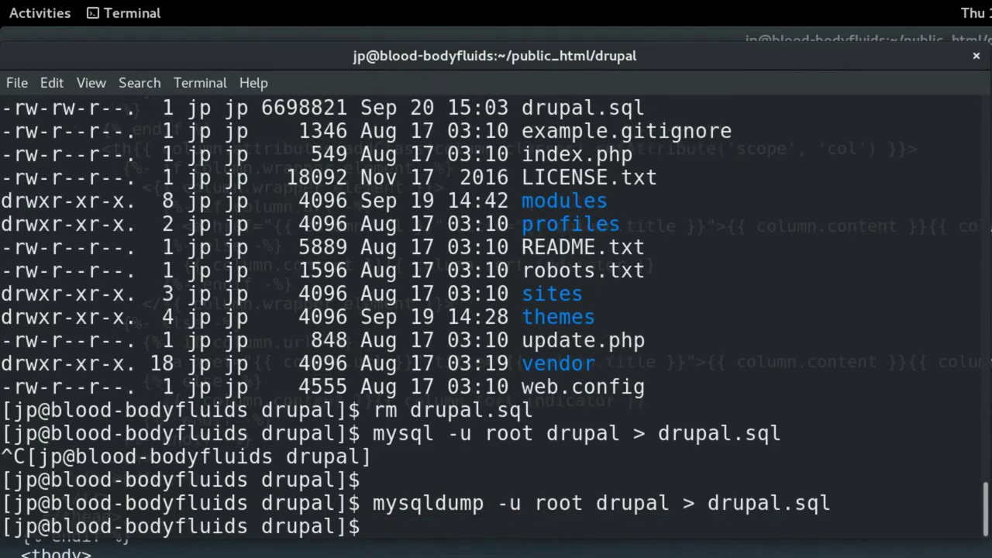
type("less drup")
key("Tab")
key("Return")
key("space")
key("space")
key("space")
key("space")
key("space")
key("space")
Back in public_html, archive the drupal folder with 'tar czvf ./cupcake_drupal.tar.gz drupal/'.
type("q")
type("cd ..")
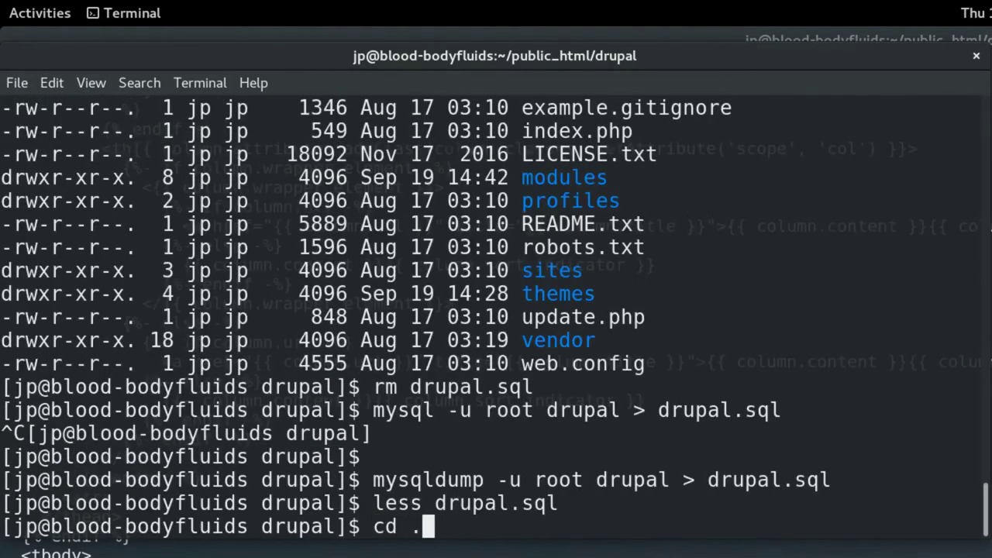
key("Return")
type("ll")
key("Return")
type("tar c")
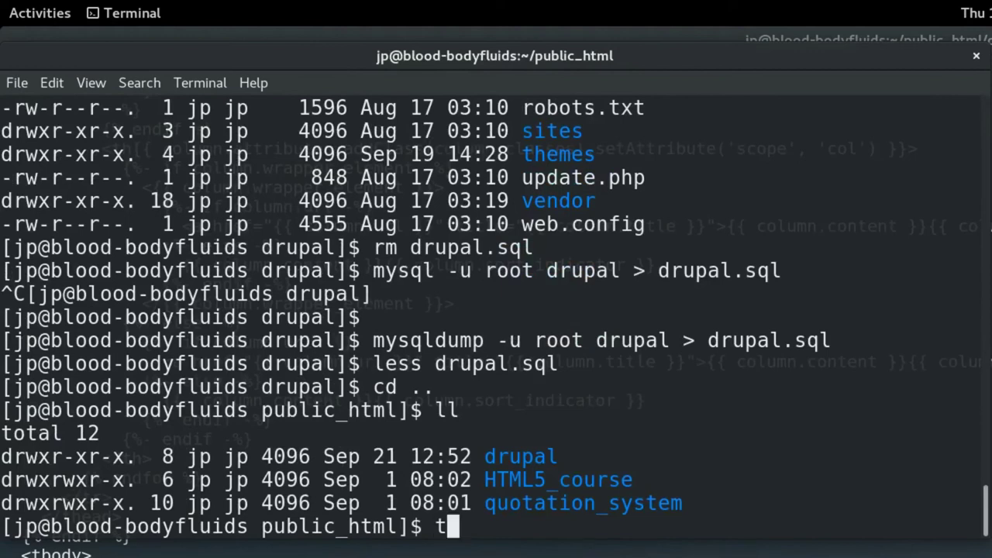
type("z")
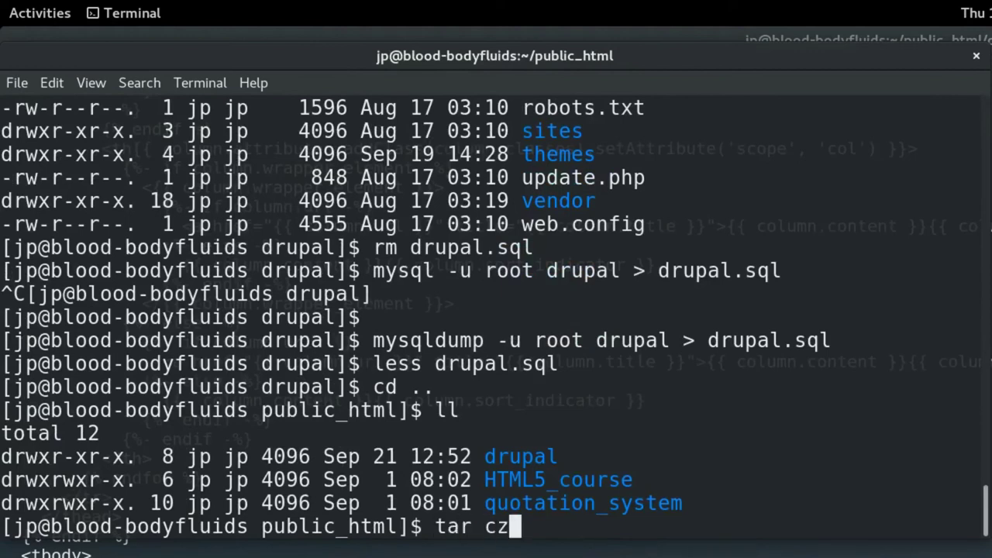
type("vf ./")
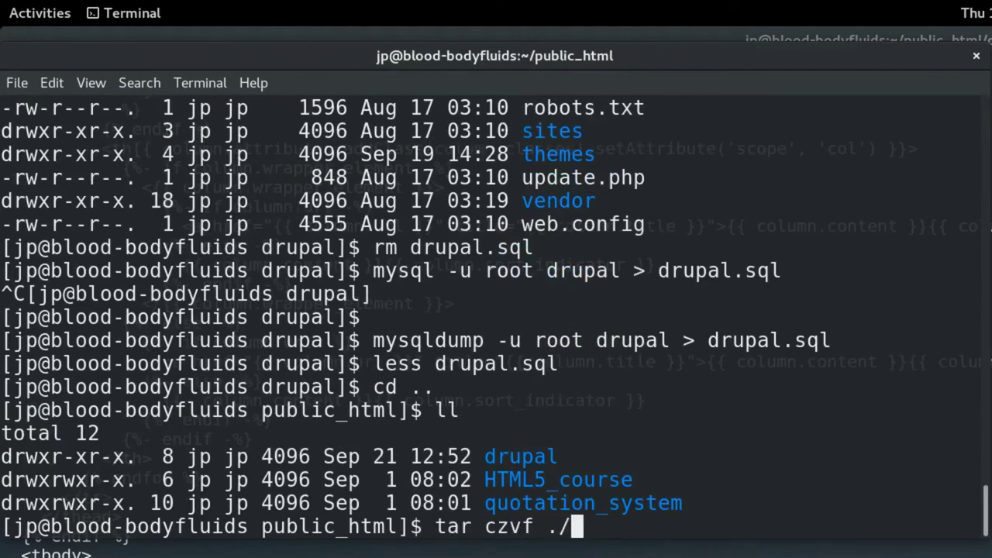
type("cupcake_")
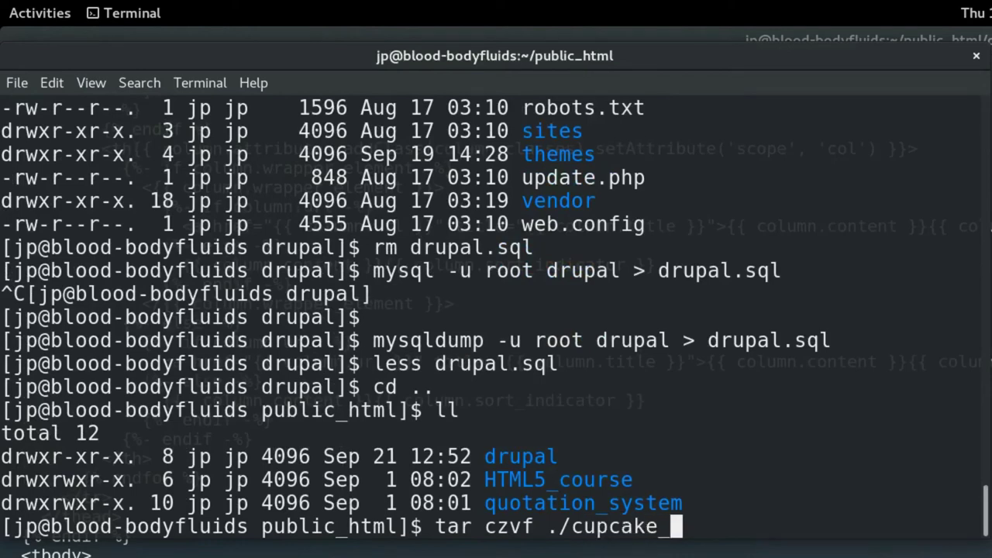
type("drupal.t")
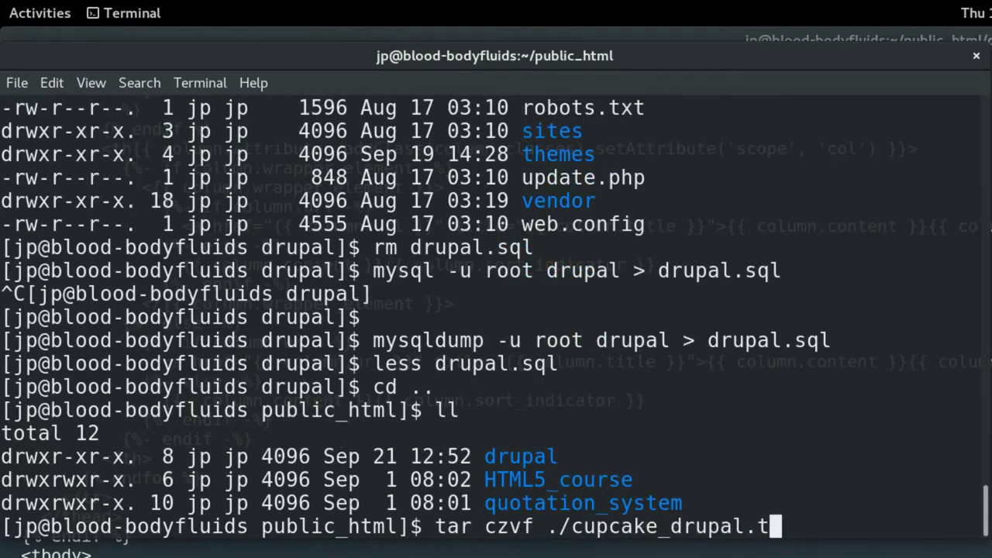
type("ar.gz dr")
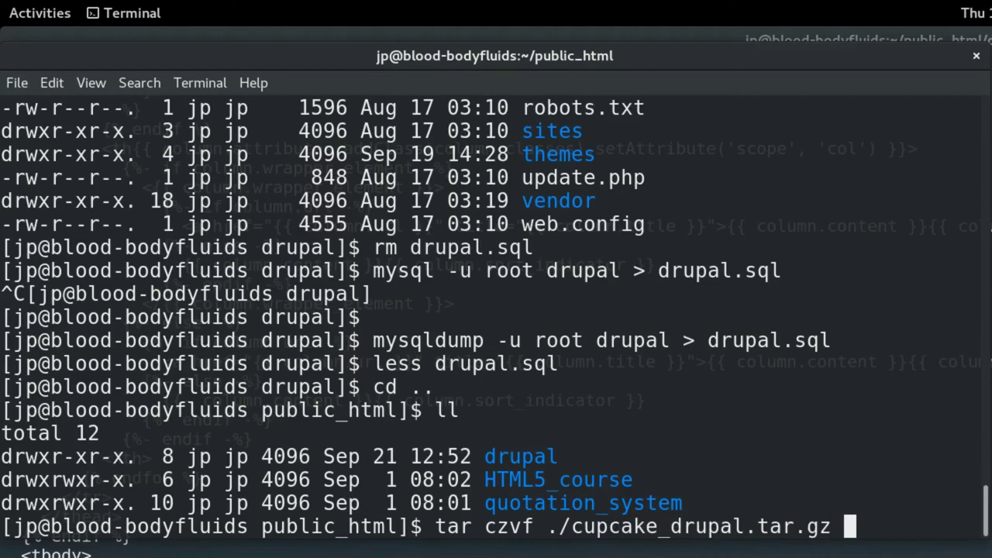
key("Tab")
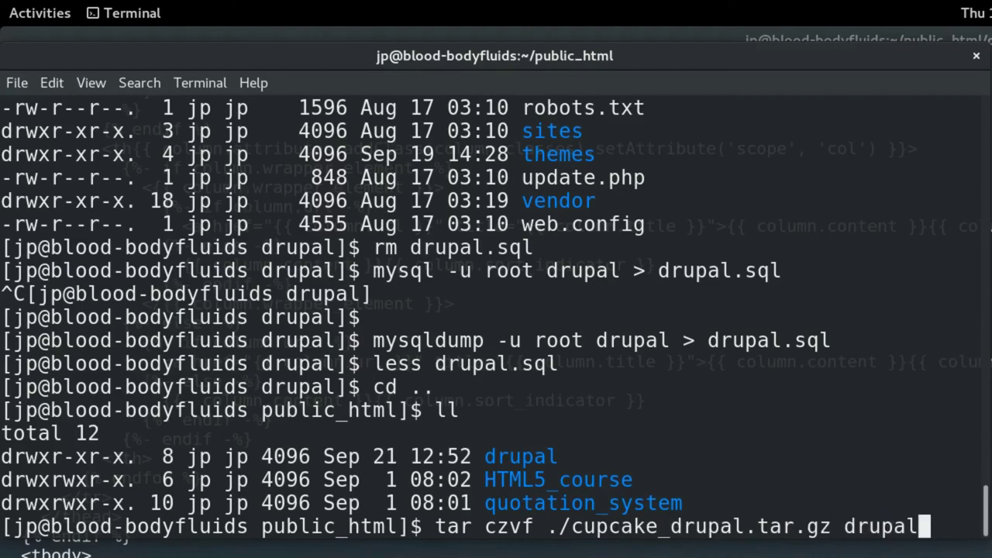
key("Return")
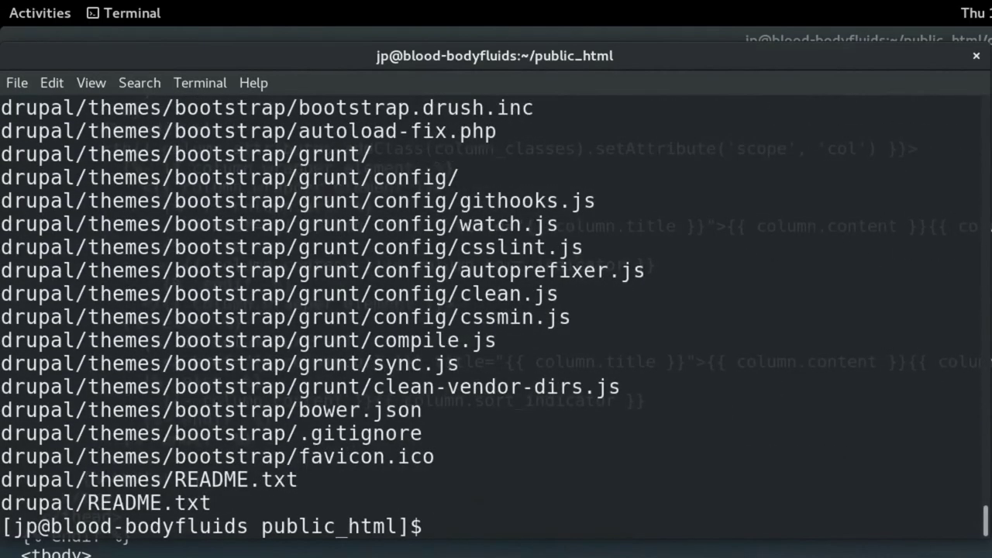
Confirm cupcake_drupal.tar.gz exists and move it to ~/Movies/.
type("ll")
key("Return")
type("mv cupcake_drupal.tar.gz ~/Movies/")
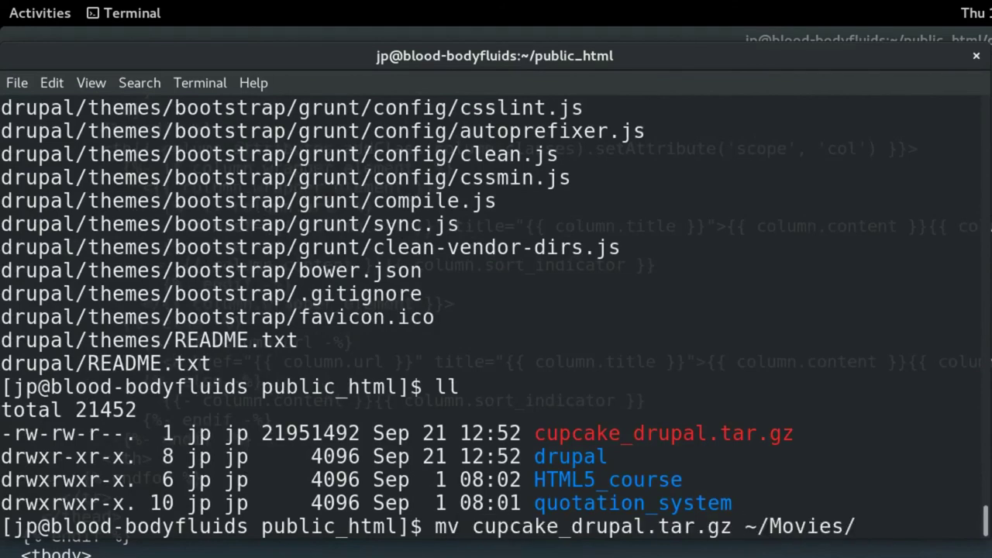
key("Return")
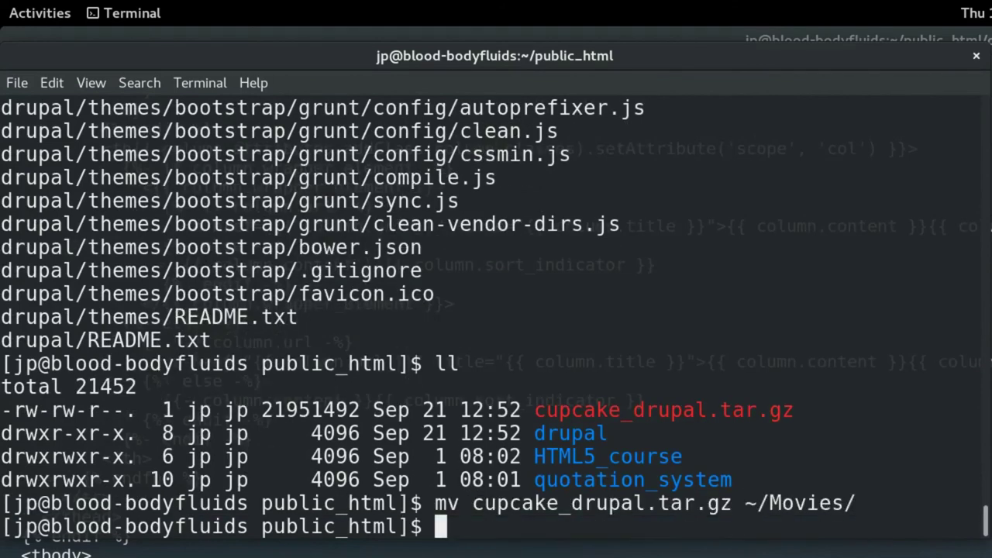